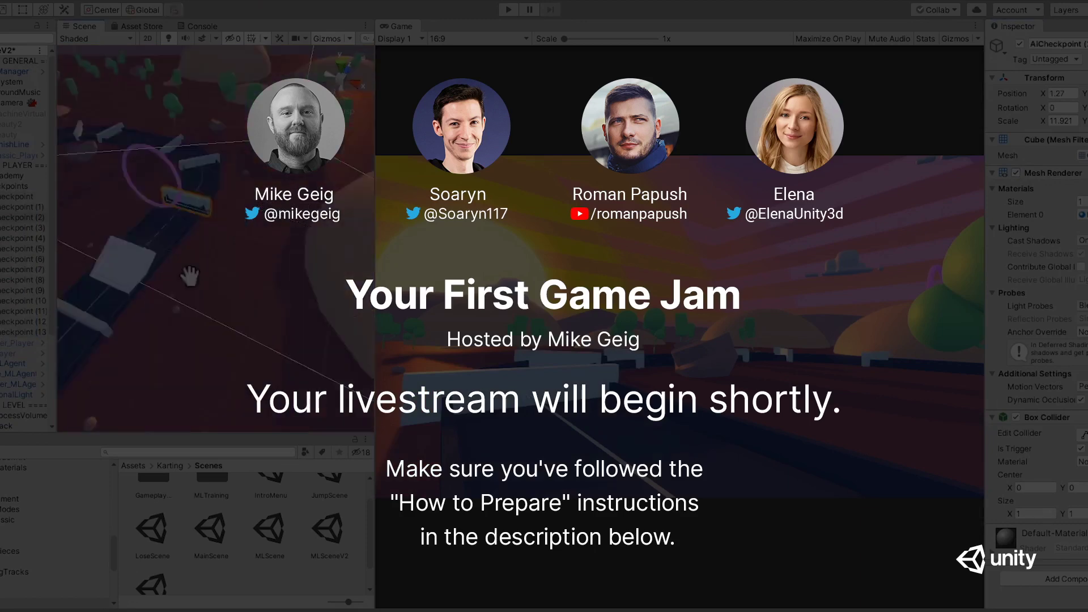
pyautogui.click(122, 294)
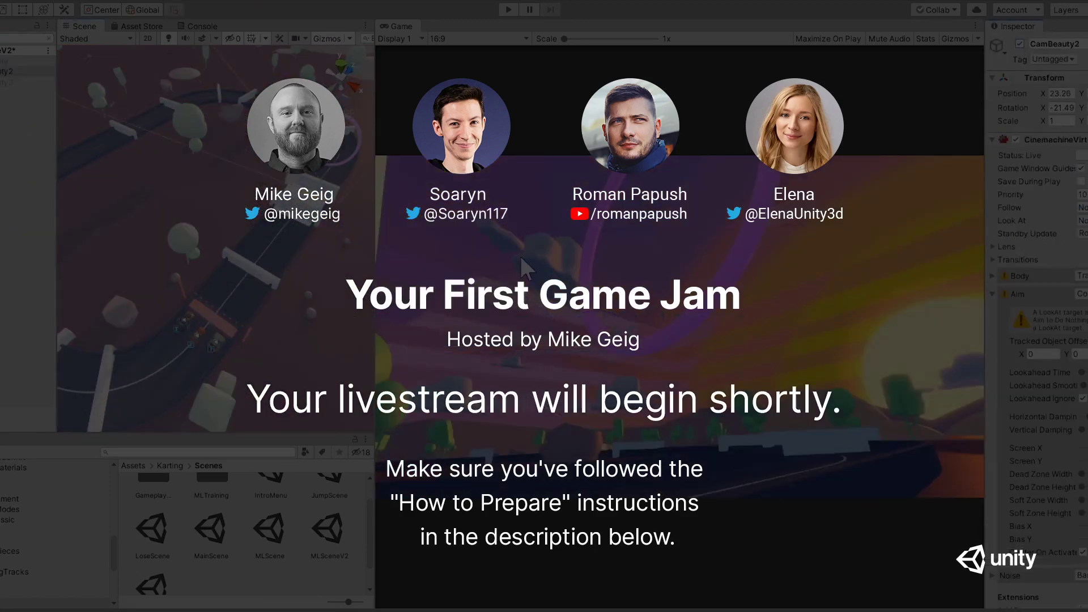
pyautogui.click(1019, 44)
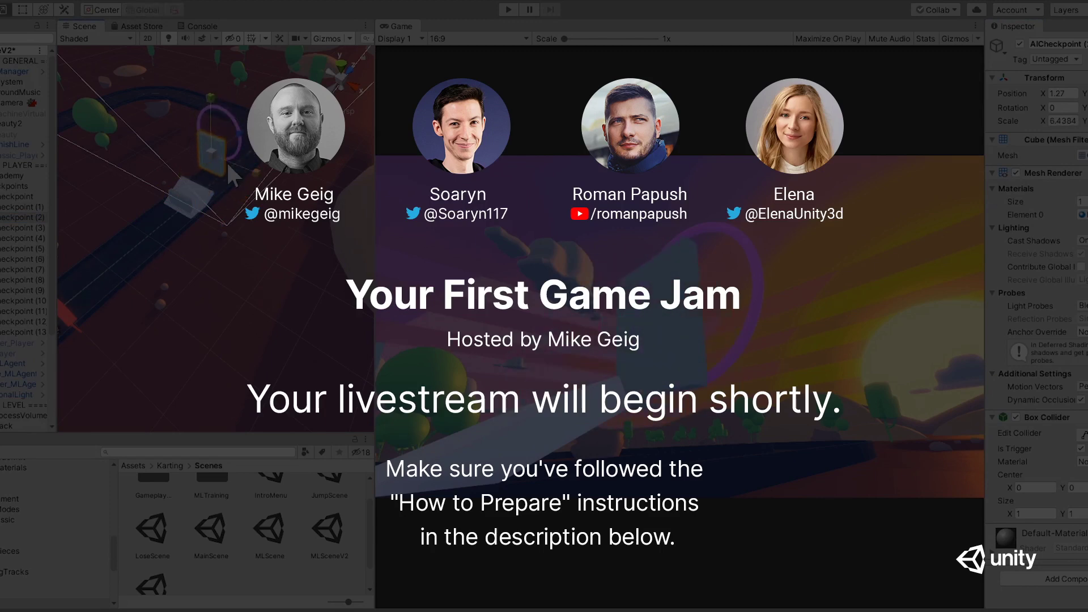
pyautogui.hotkey('ctrl', 'p')
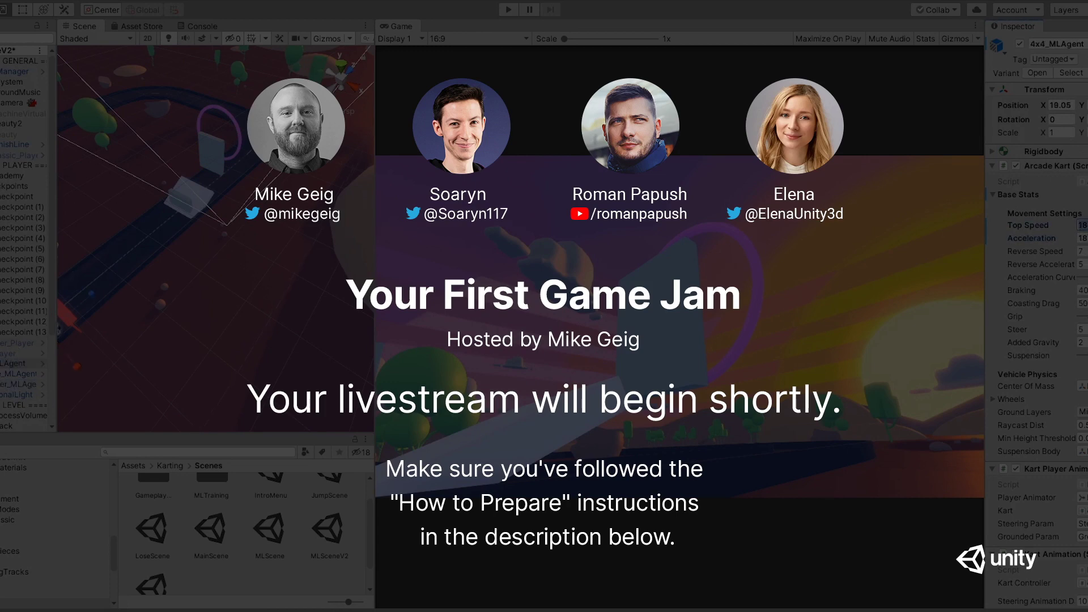
pyautogui.hotkey('ctrl', 'p')
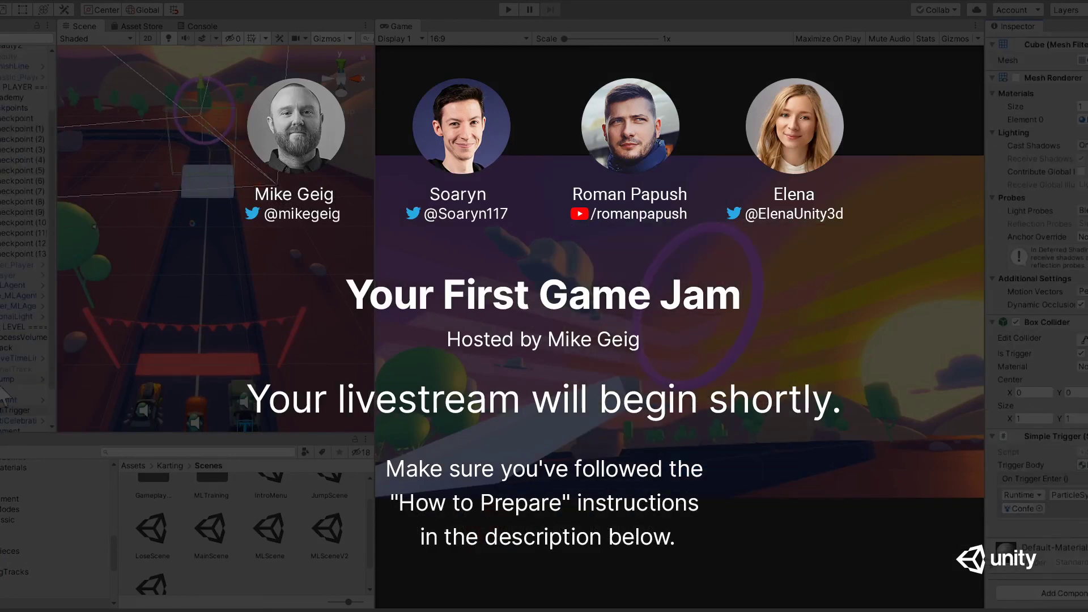
pyautogui.click(215, 339)
pyautogui.click(2, 300)
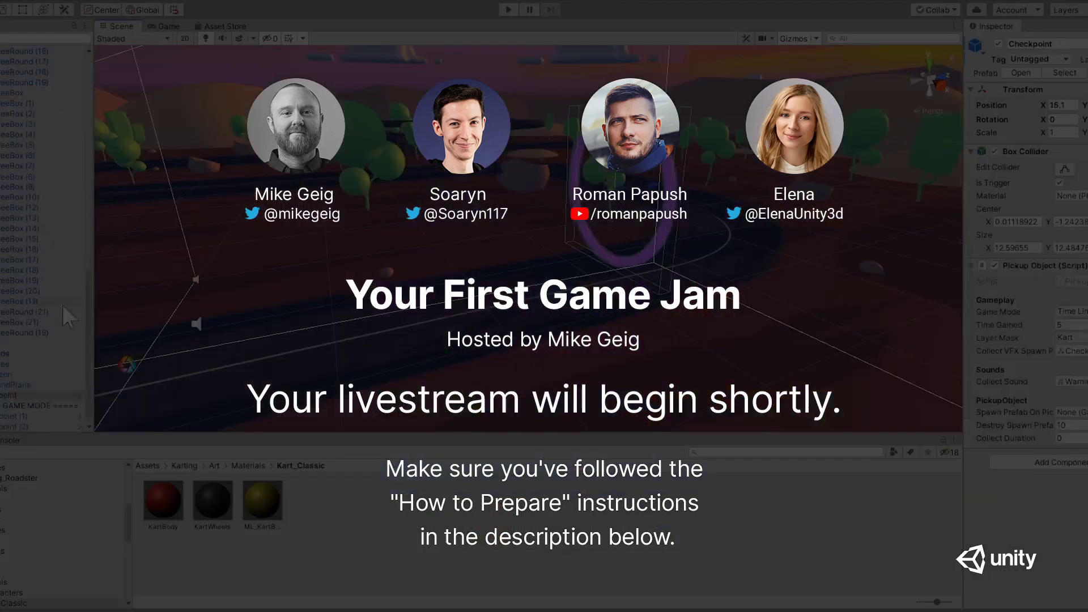
# Create a cube in the scene hierarchy and name it ConfettiCube
pyautogui.rightClick(2, 393)
pyautogui.click(44, 256)
pyautogui.click(73, 78)
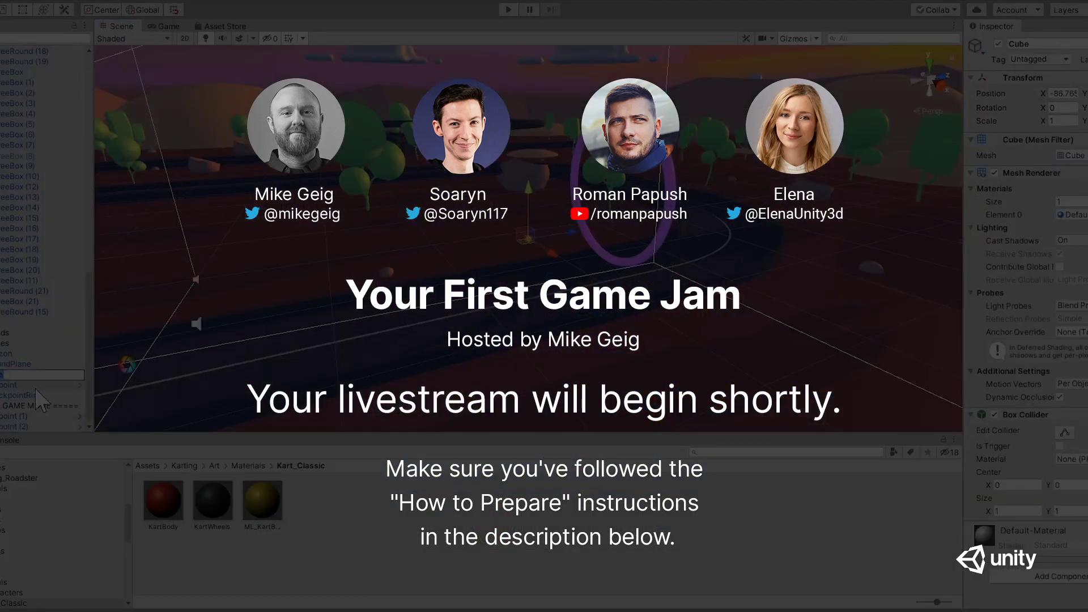
pyautogui.write('ConfettiCube')
pyautogui.press('Return')
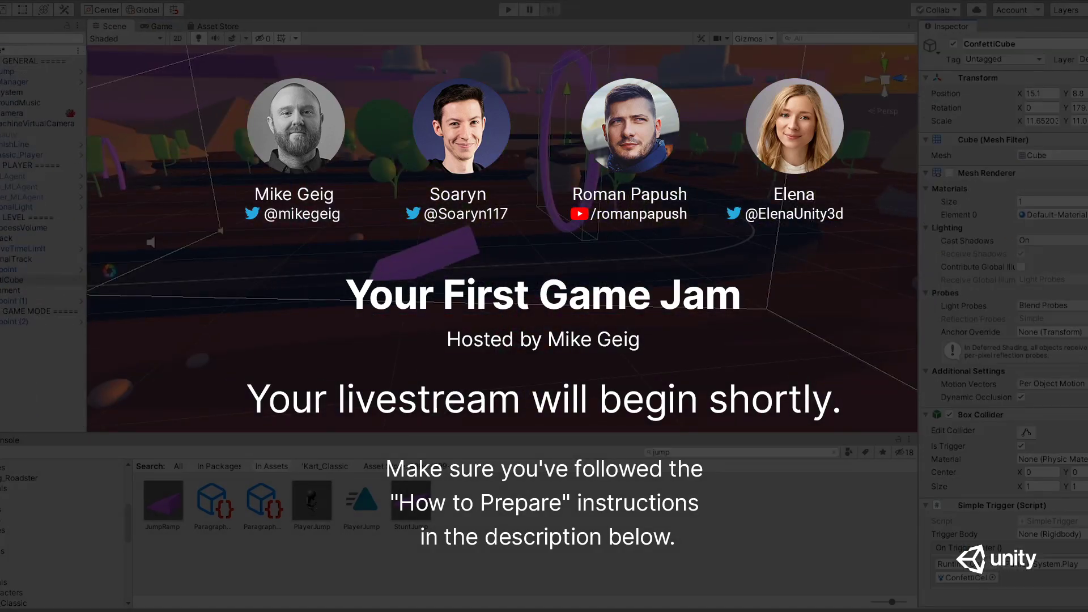
# Preview the ConfettiCelebration particle effect in the Scene view
pyautogui.click(5, 270)
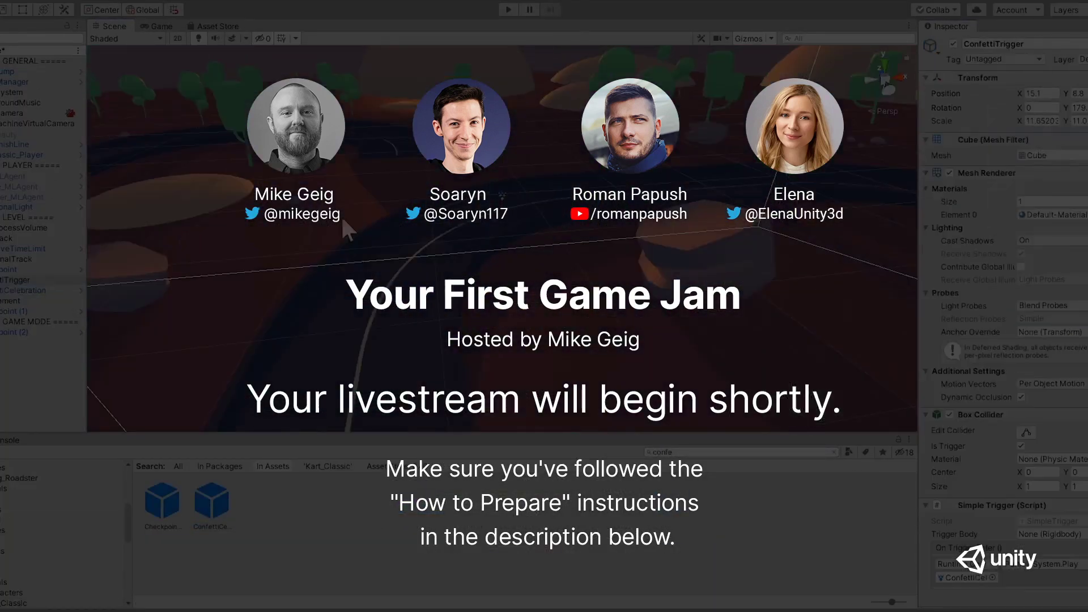
pyautogui.click(785, 316)
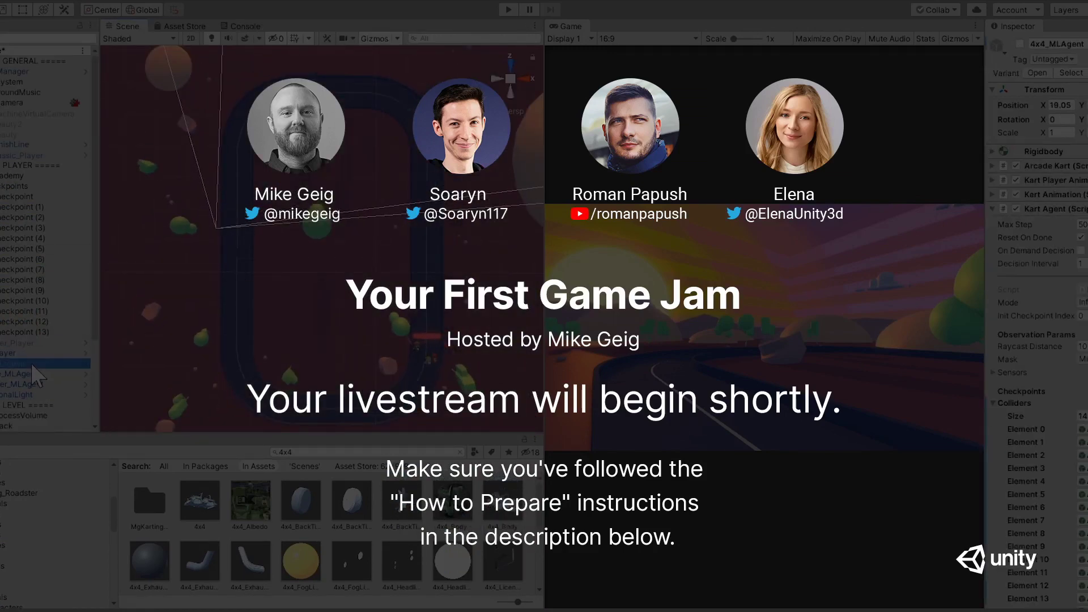
# Clear the asset search and open the Muscle_MLAgent prefab for editing
pyautogui.doubleClick(30, 364)
pyautogui.click(29, 385)
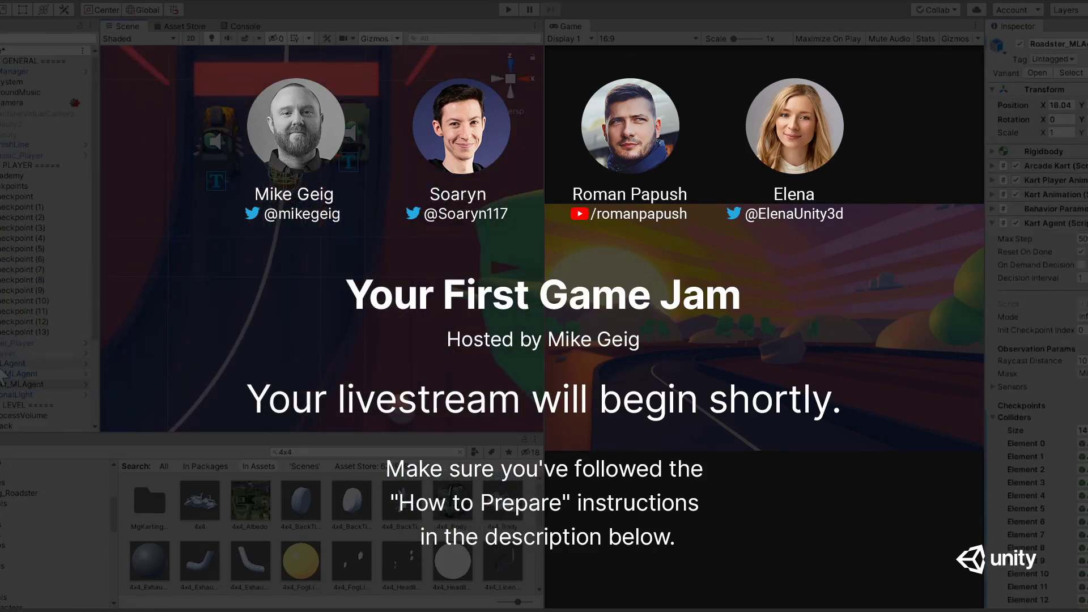
pyautogui.click(461, 451)
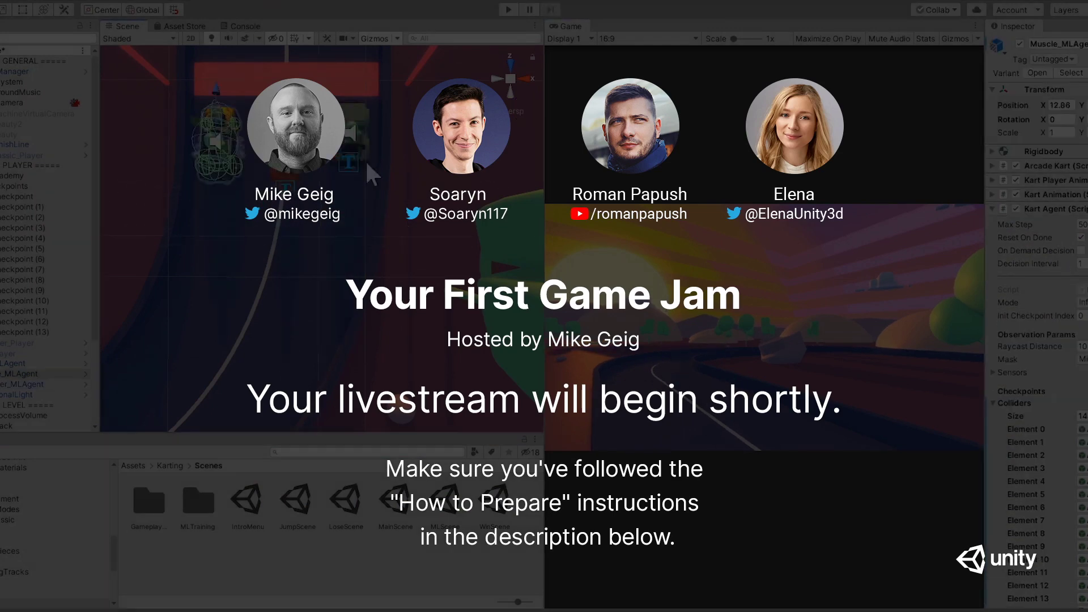
pyautogui.click(5, 318)
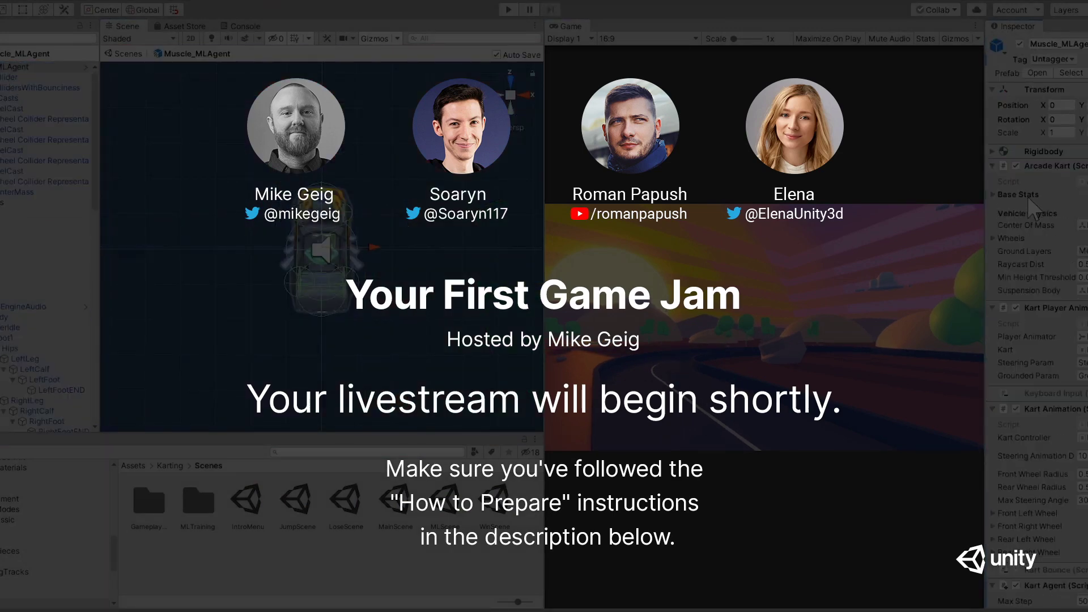
pyautogui.doubleClick(22, 366)
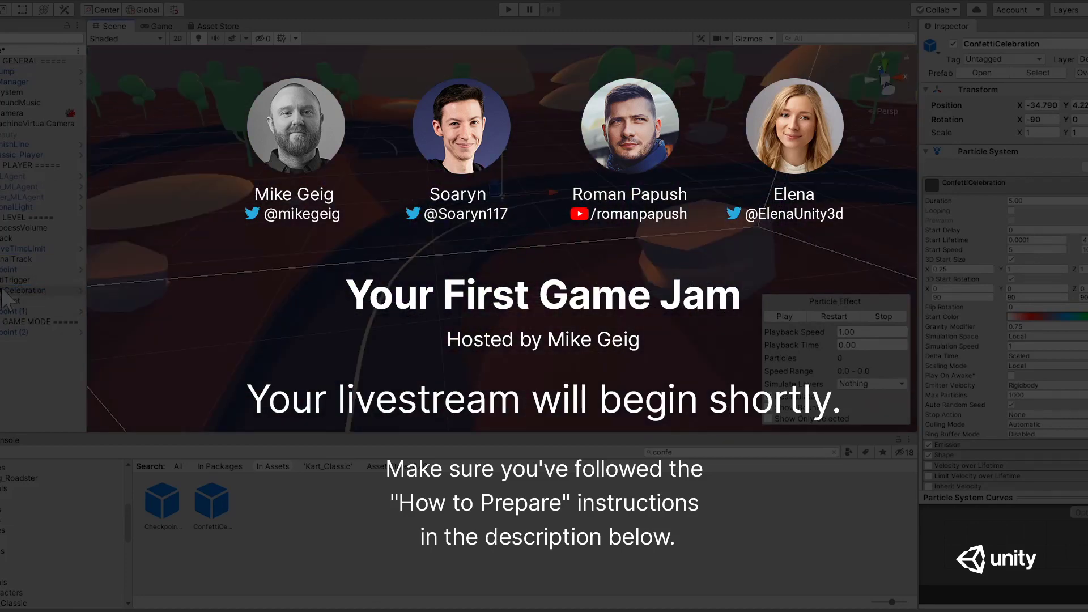
pyautogui.click(785, 316)
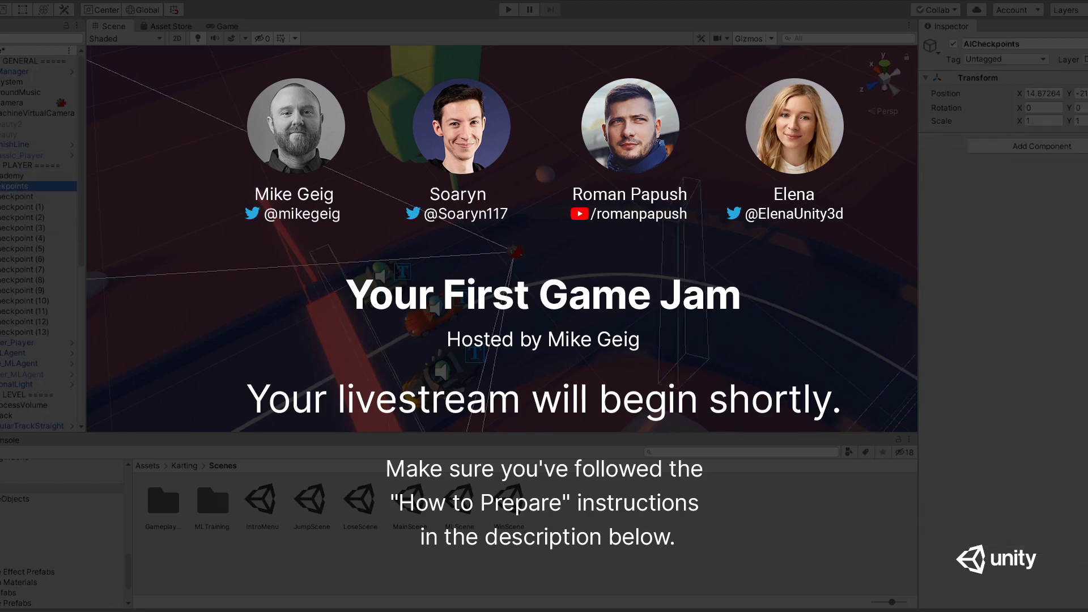
pyautogui.scroll(-2, 36, 249)
pyautogui.click(28, 275)
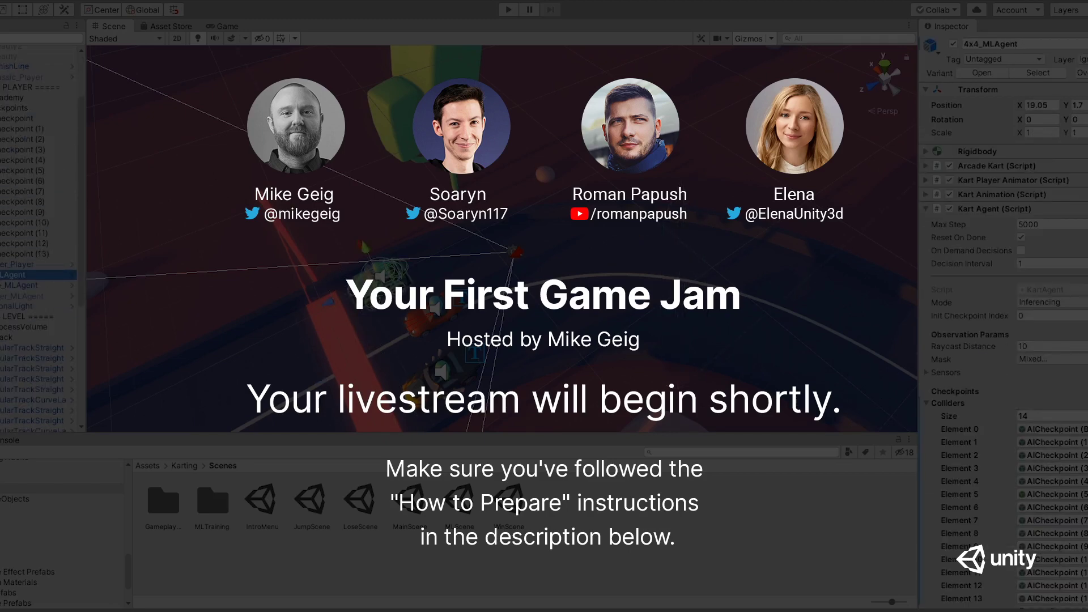
pyautogui.hotkey('ctrl', 'p')
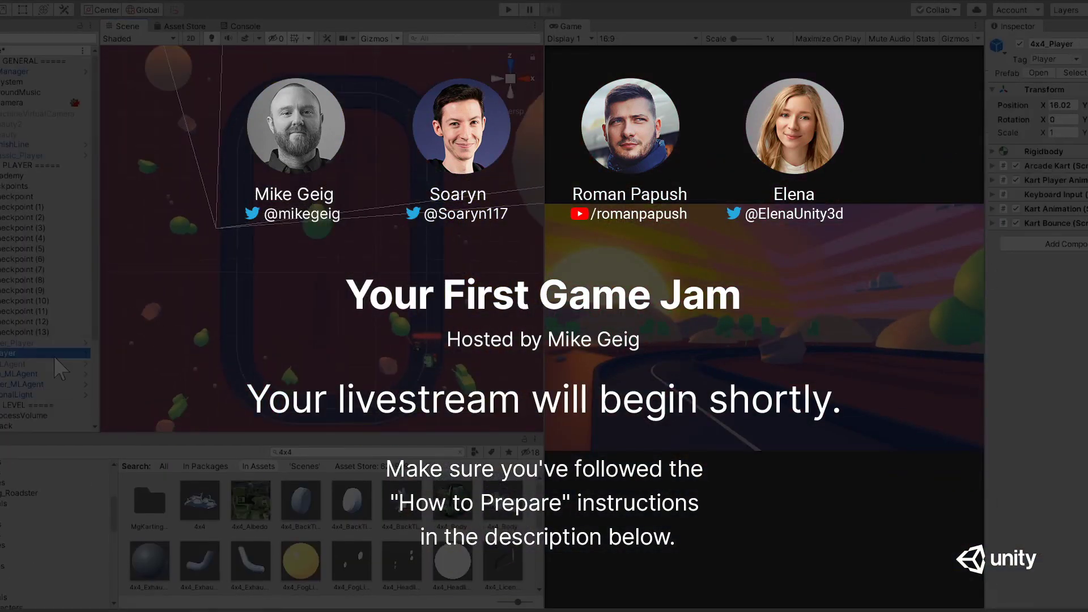
pyautogui.doubleClick(30, 385)
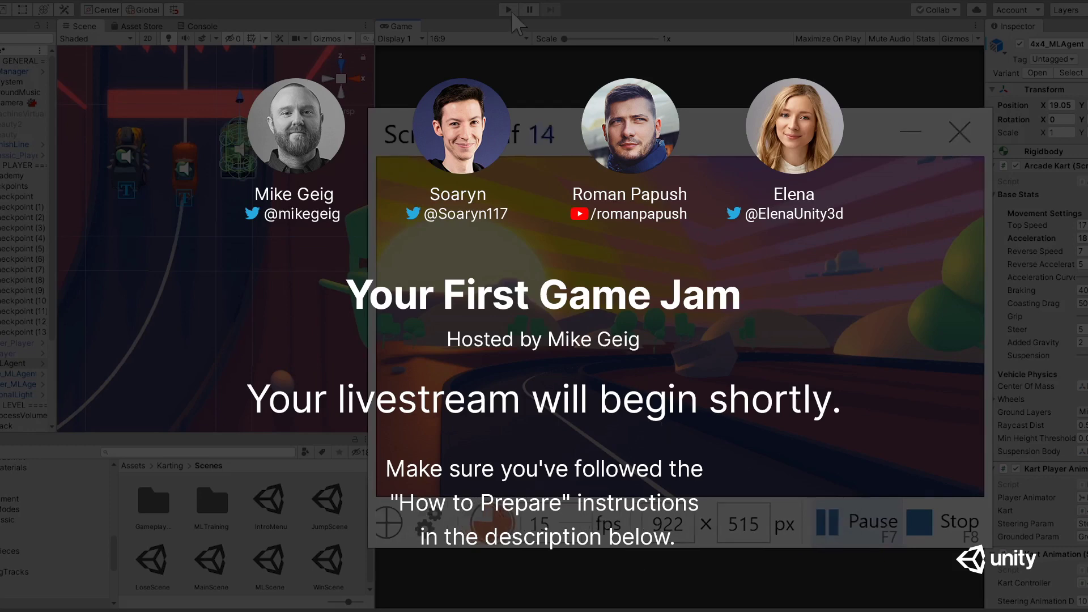
pyautogui.click(508, 10)
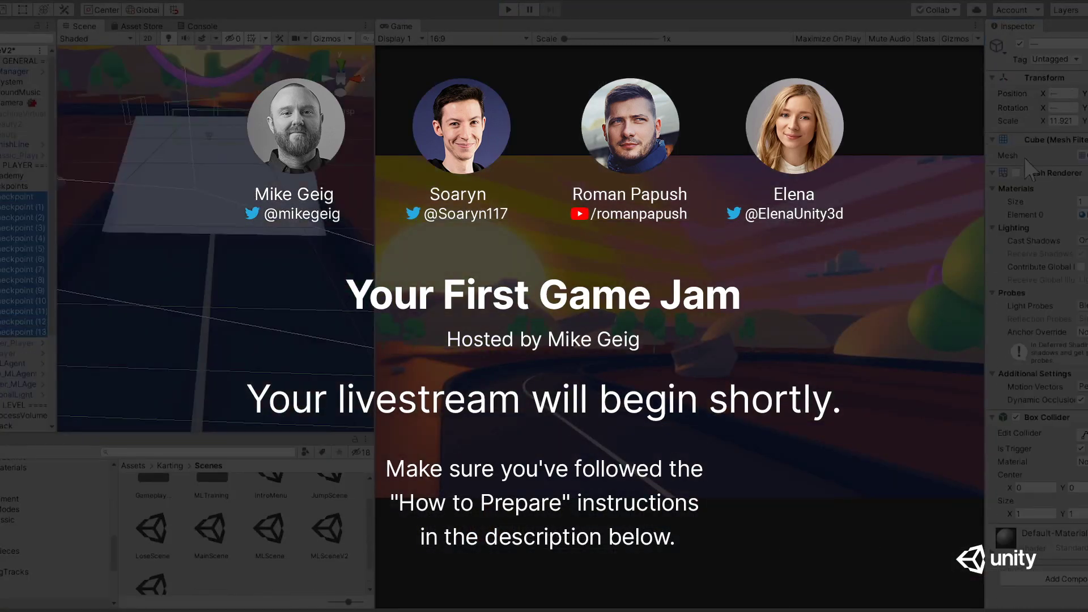
pyautogui.moveTo(271, 227); pyautogui.dragTo(140, 292, button='middle')
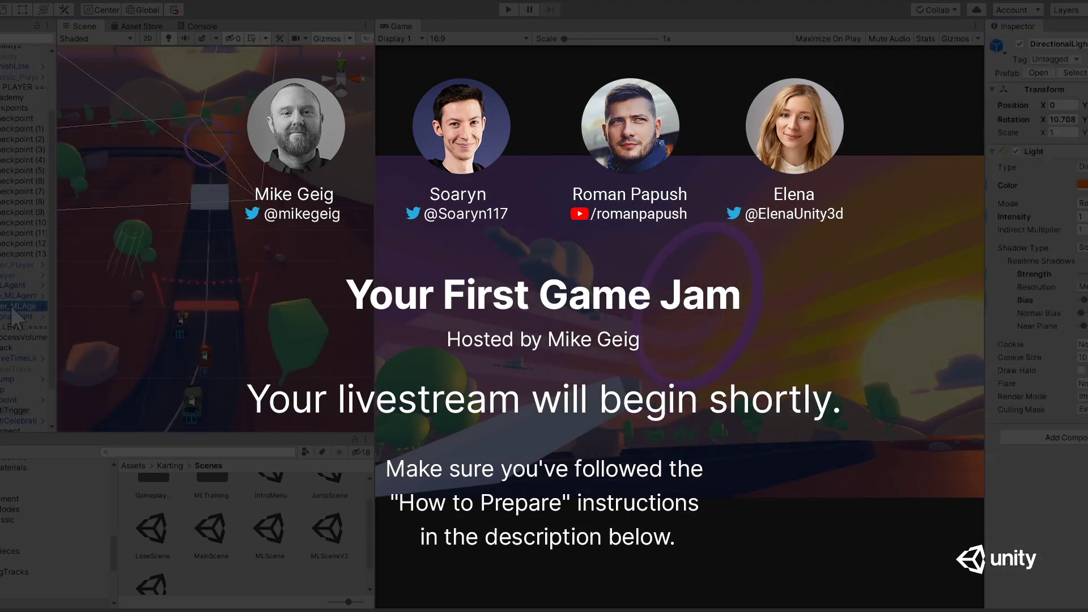
pyautogui.click(507, 10)
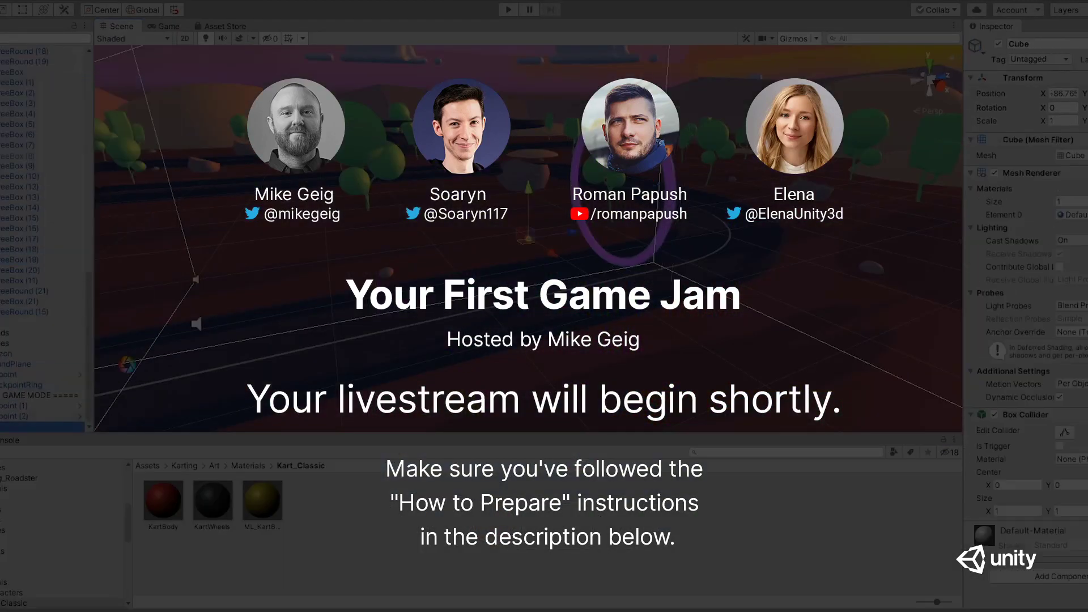
# Rename the new cube ConfettiCube
pyautogui.write('iCube')
pyautogui.press('Return')
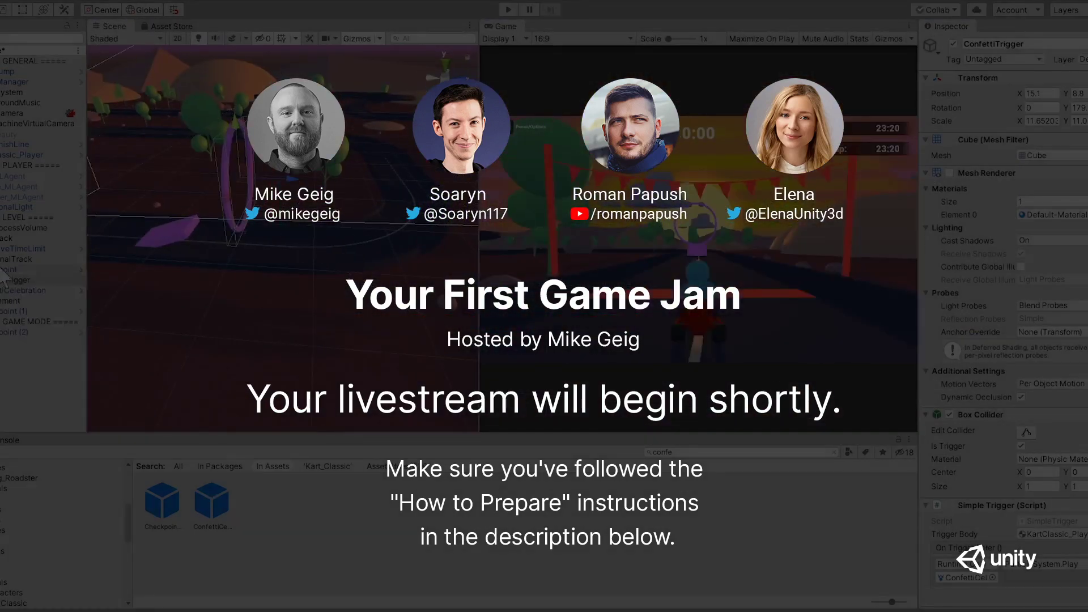
pyautogui.press('Return')
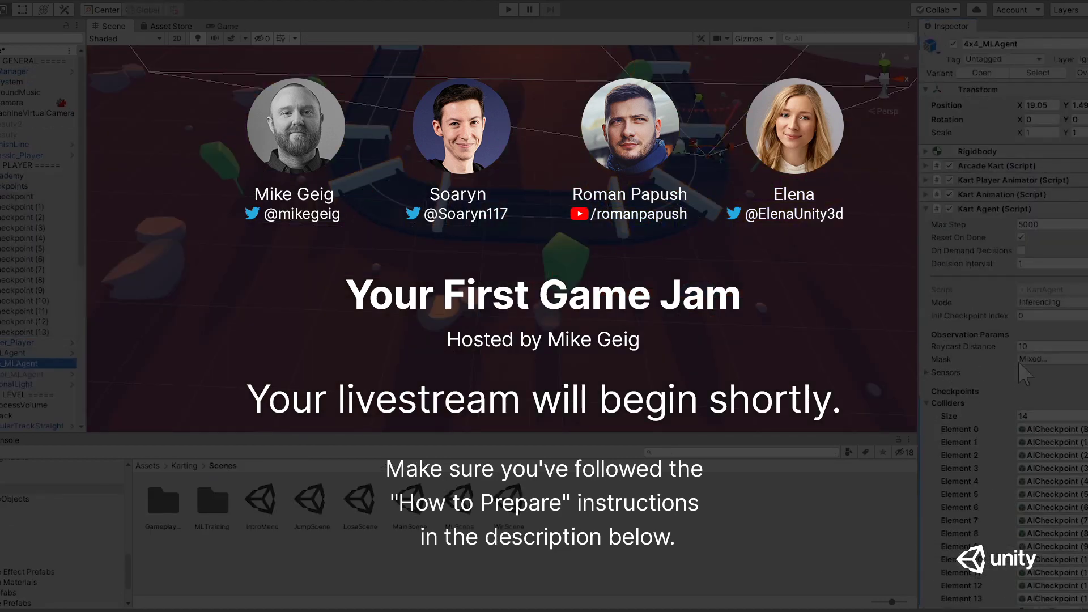
pyautogui.click(945, 399)
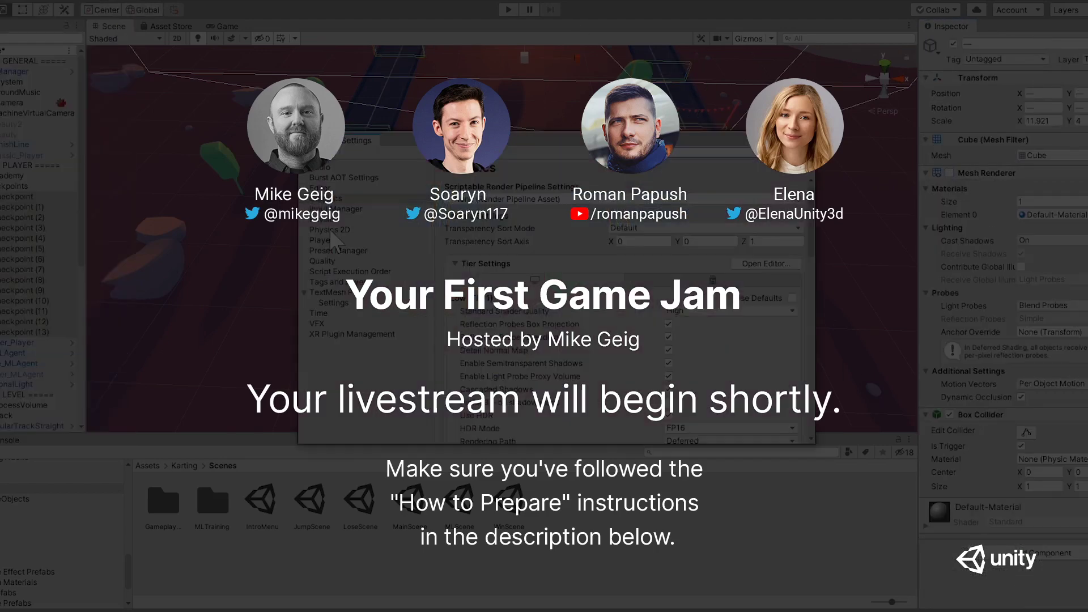
pyautogui.click(509, 10)
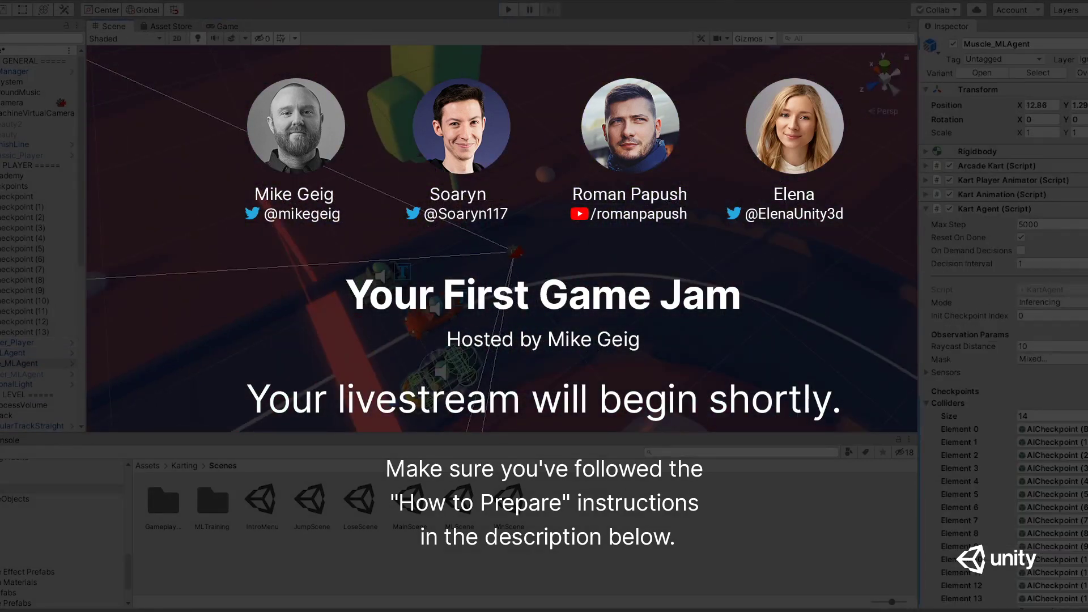
pyautogui.click(22, 175)
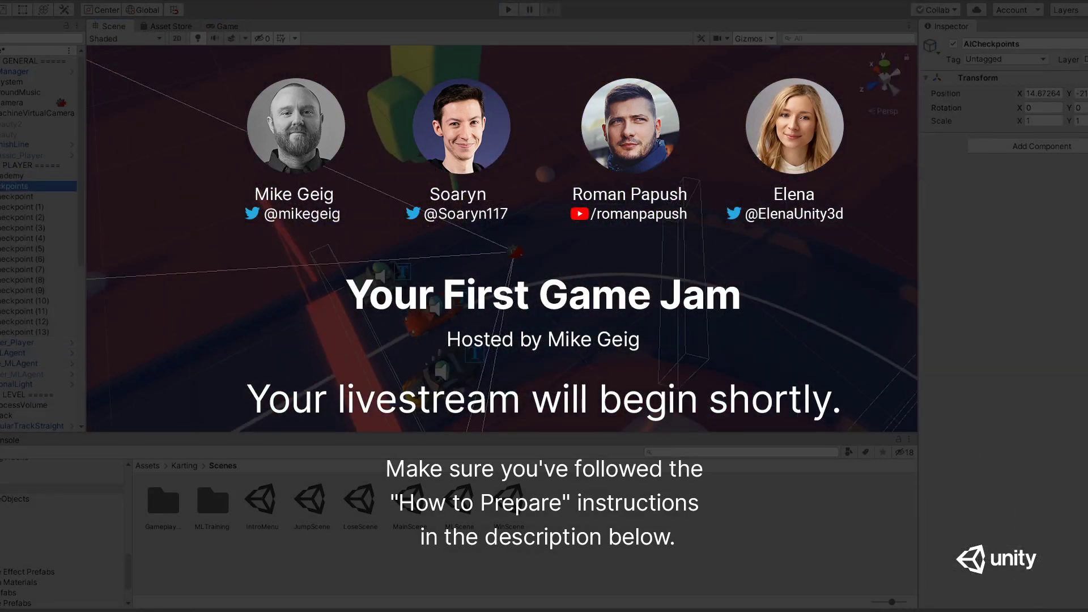
pyautogui.click(362, 238)
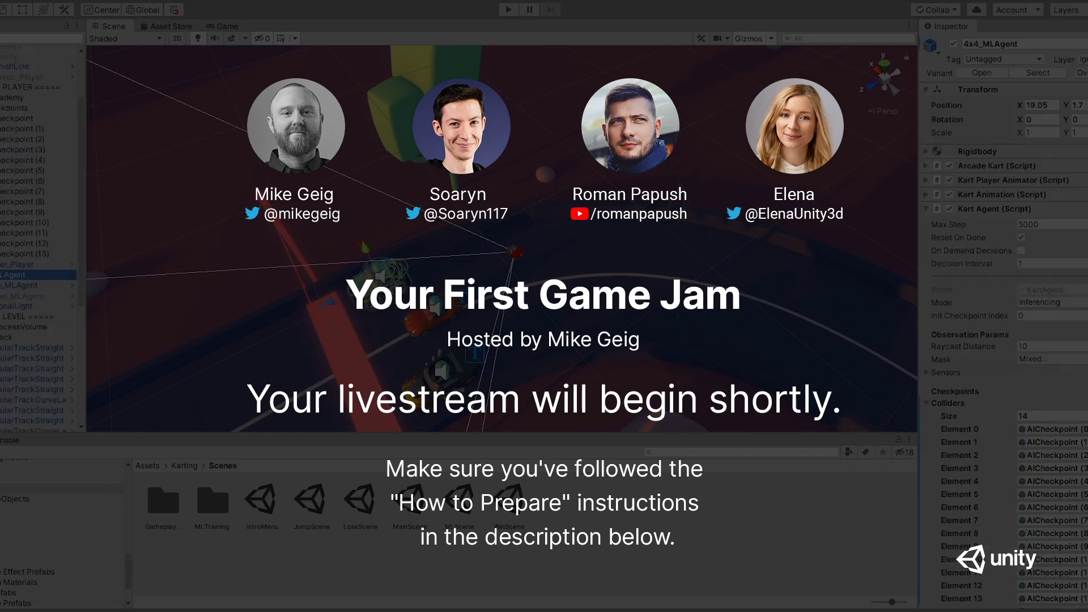
pyautogui.click(441, 234)
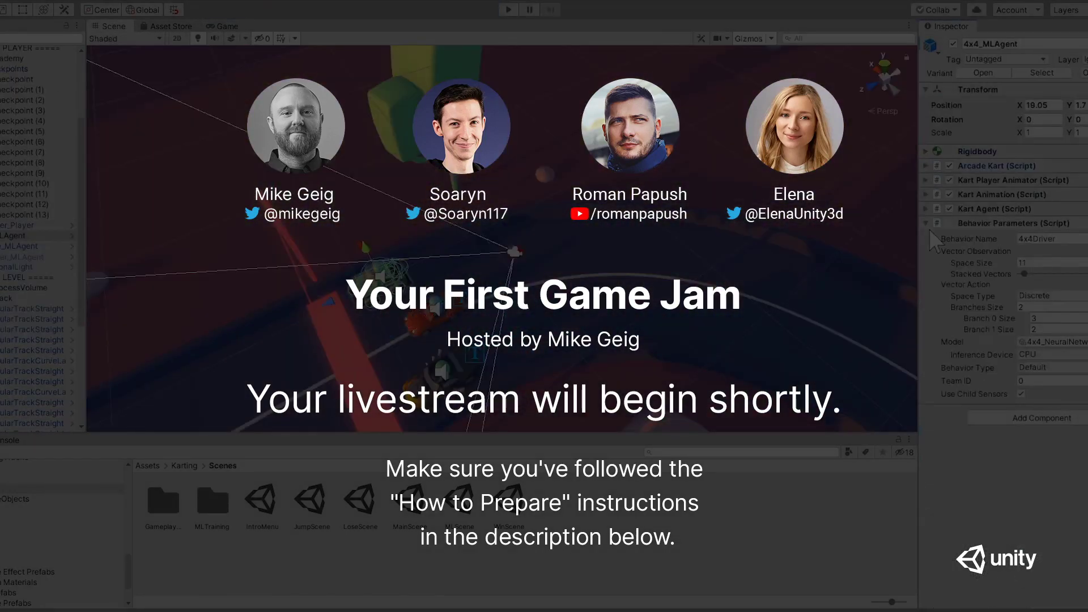
# Review the Arcade Kart settings of 4x4_MLAgent and collapse the expanded components on the ML agents
pyautogui.click(926, 224)
pyautogui.click(926, 166)
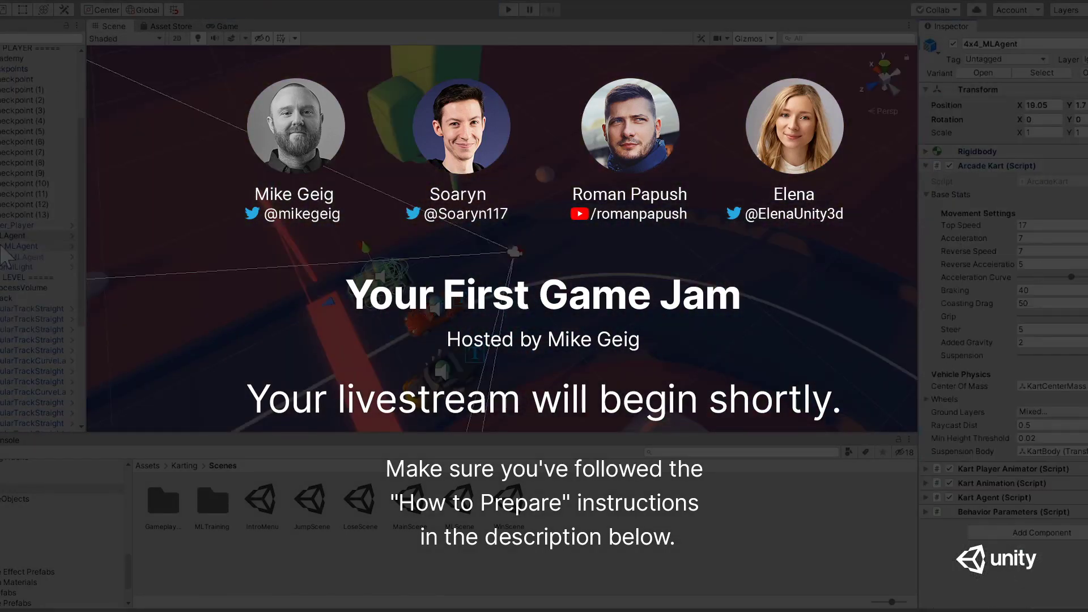
pyautogui.click(7, 225)
pyautogui.click(927, 166)
pyautogui.click(925, 224)
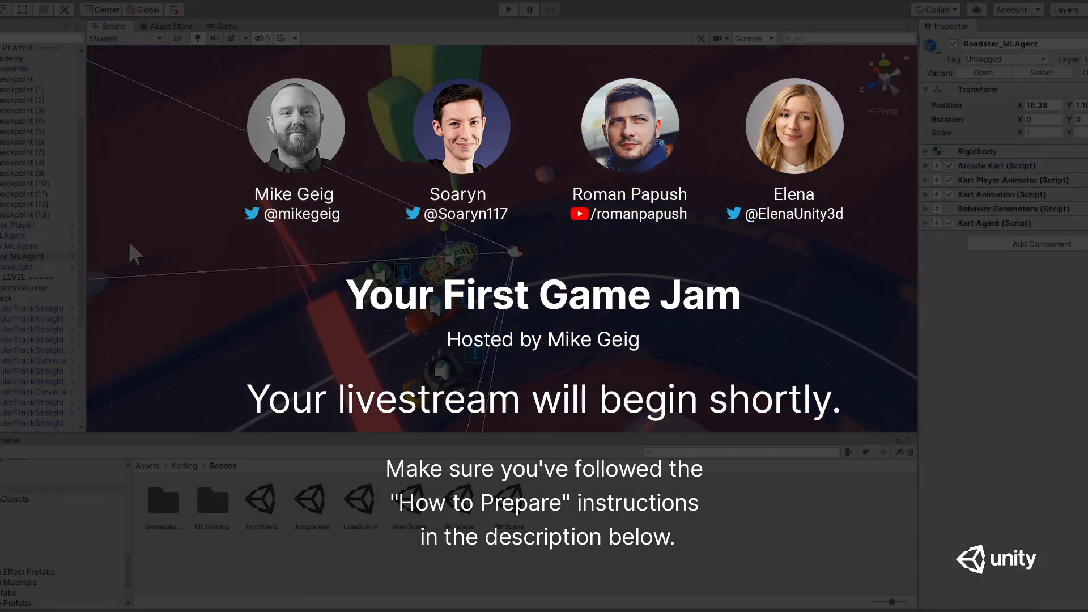
# Move 4x4_Player in the hierarchy to just below Roadster_Player, after the AI checkpoints
pyautogui.keyDown('alt'); pyautogui.moveTo(129, 243); pyautogui.dragTo(736, 254); pyautogui.keyUp('alt')
pyautogui.scroll(-2, 28, 220)
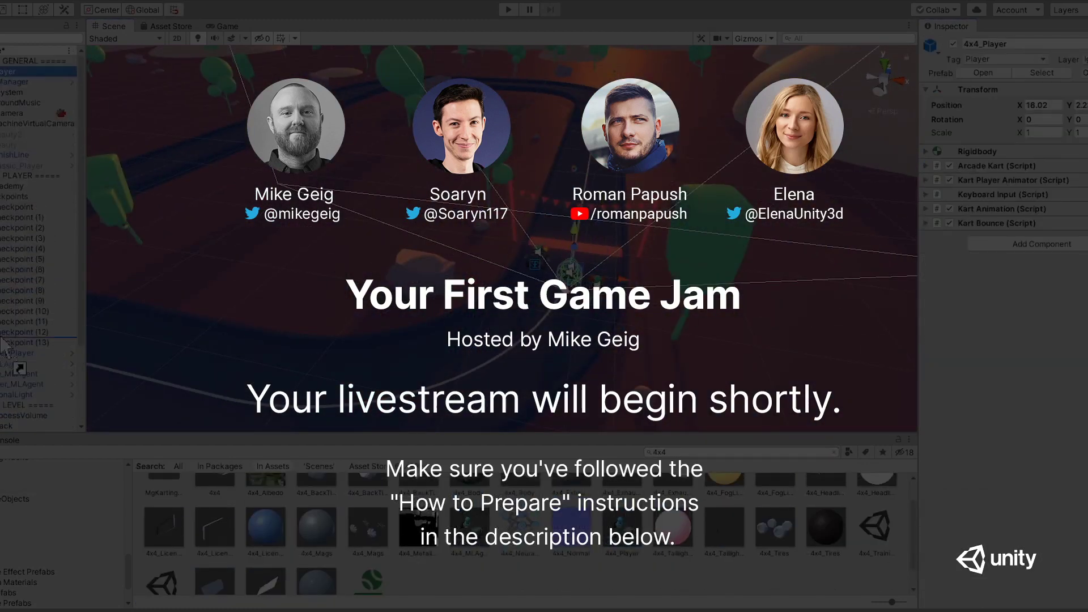
pyautogui.moveTo(3, 340); pyautogui.dragTo(6, 356)
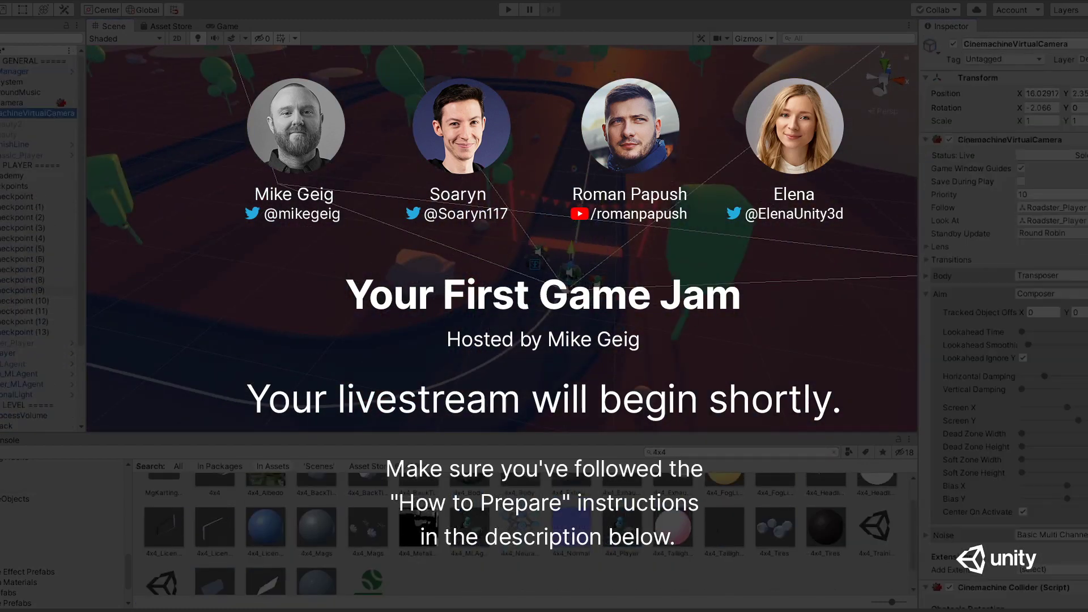
# Check the CinemachineVirtualCamera, select Muscle_MLAgent and test-run the scene in Play mode
pyautogui.click(34, 113)
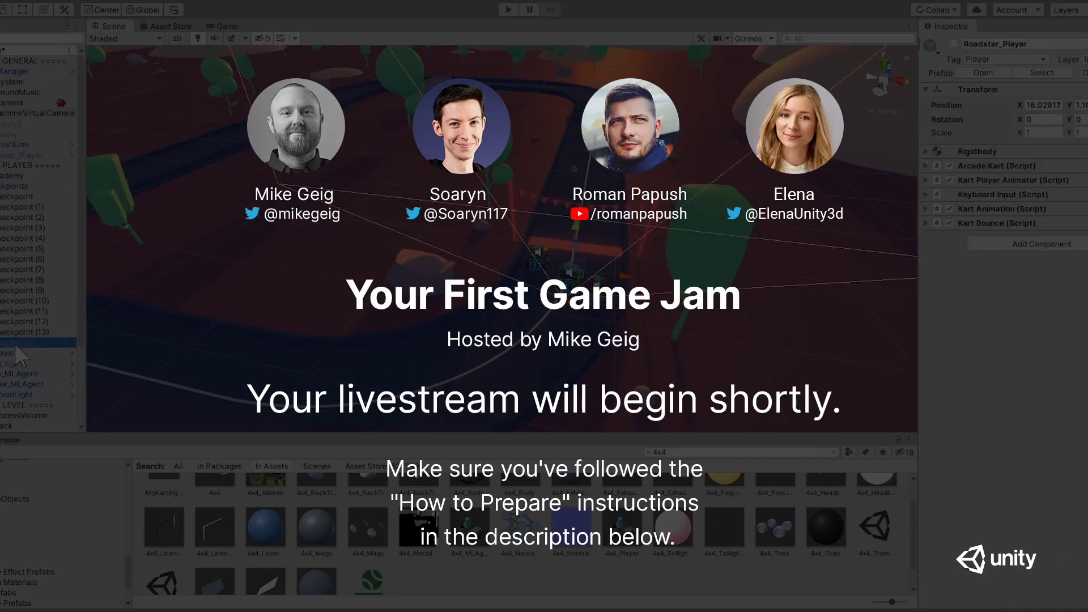
pyautogui.click(22, 373)
pyautogui.click(508, 9)
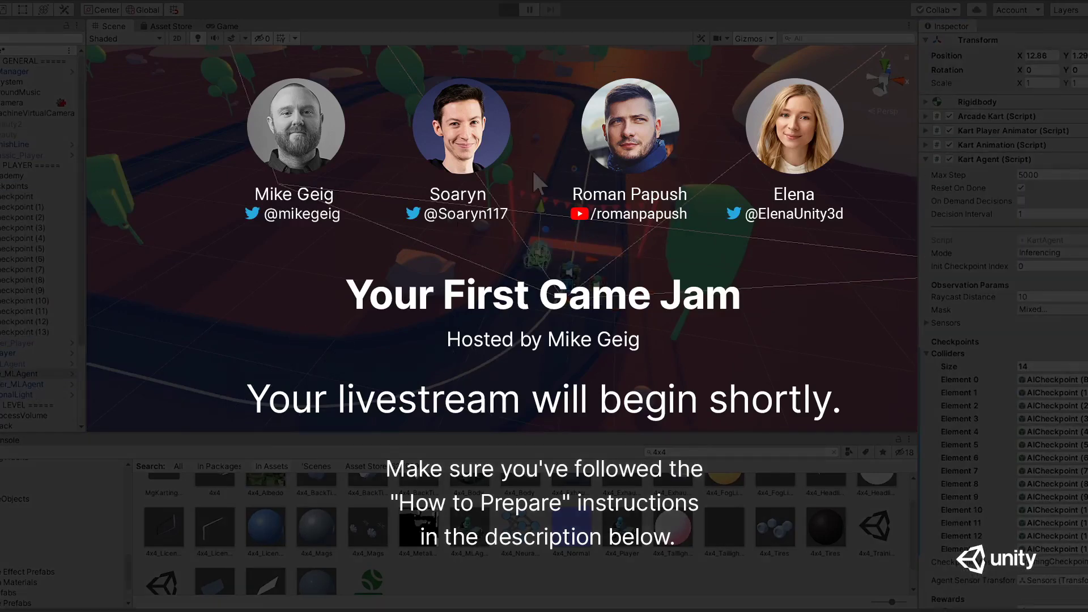
pyautogui.click(508, 10)
# Dock the Game view beside the Scene view and widen it
pyautogui.moveTo(558, 148); pyautogui.dragTo(139, 252, button='middle')
pyautogui.moveTo(228, 26); pyautogui.dragTo(794, 169)
pyautogui.moveTo(641, 149); pyautogui.dragTo(539, 149)
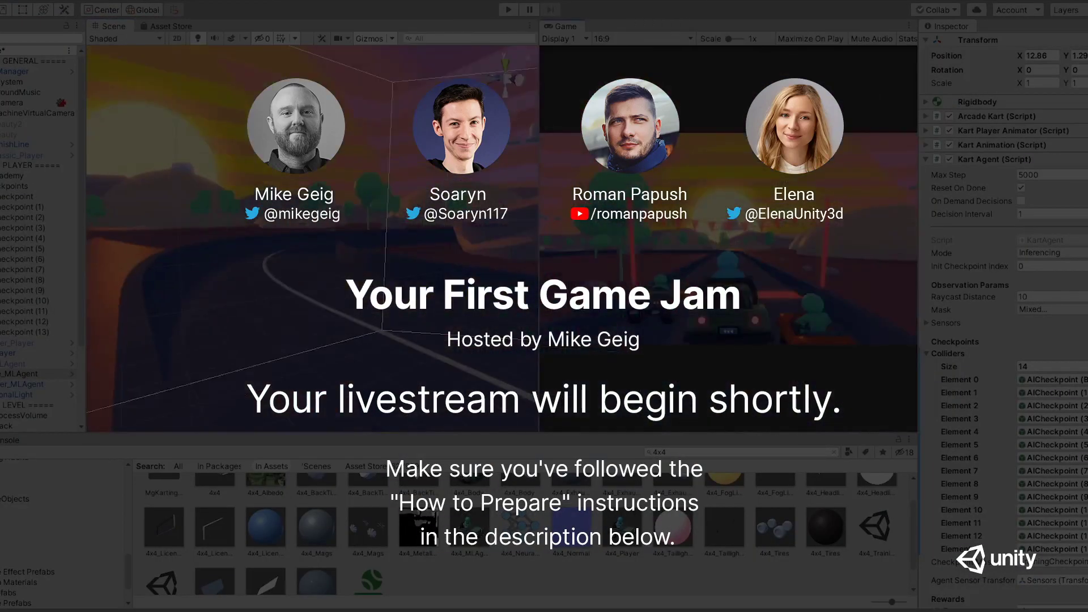
pyautogui.hotkey('alt', 'Tab')
pyautogui.hotkey('alt', 'Tab')
pyautogui.click(72, 374)
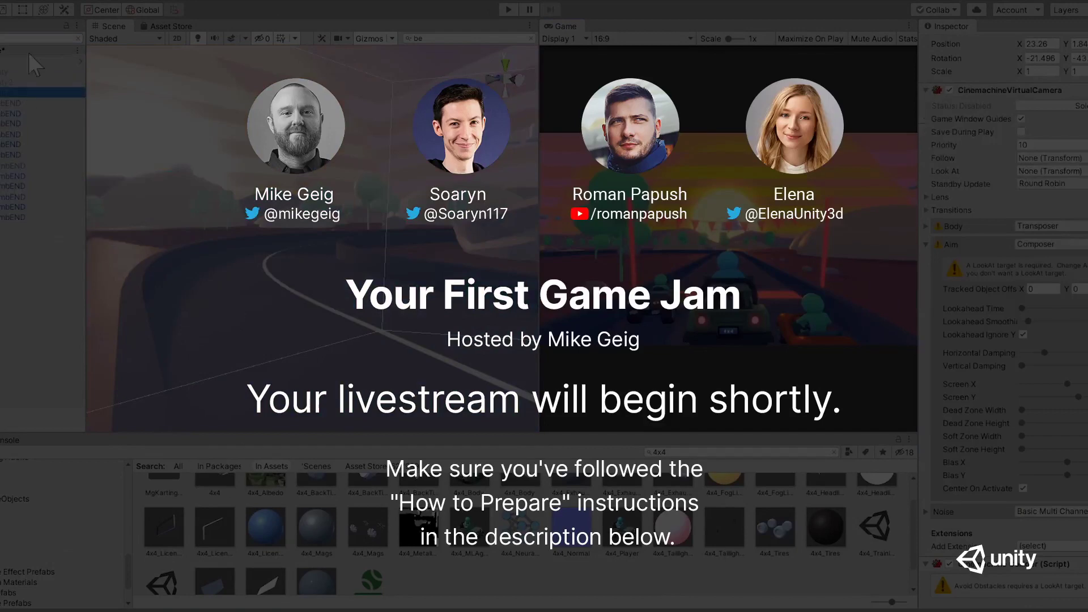
# Search the hierarchy for "bea" and select CamBeauty3
pyautogui.click(7, 51)
pyautogui.click(37, 74)
pyautogui.click(949, 47)
pyautogui.click(23, 64)
pyautogui.scroll(-10, 1003, 340)
pyautogui.click(40, 38)
pyautogui.write('bea')
pyautogui.click(7, 82)
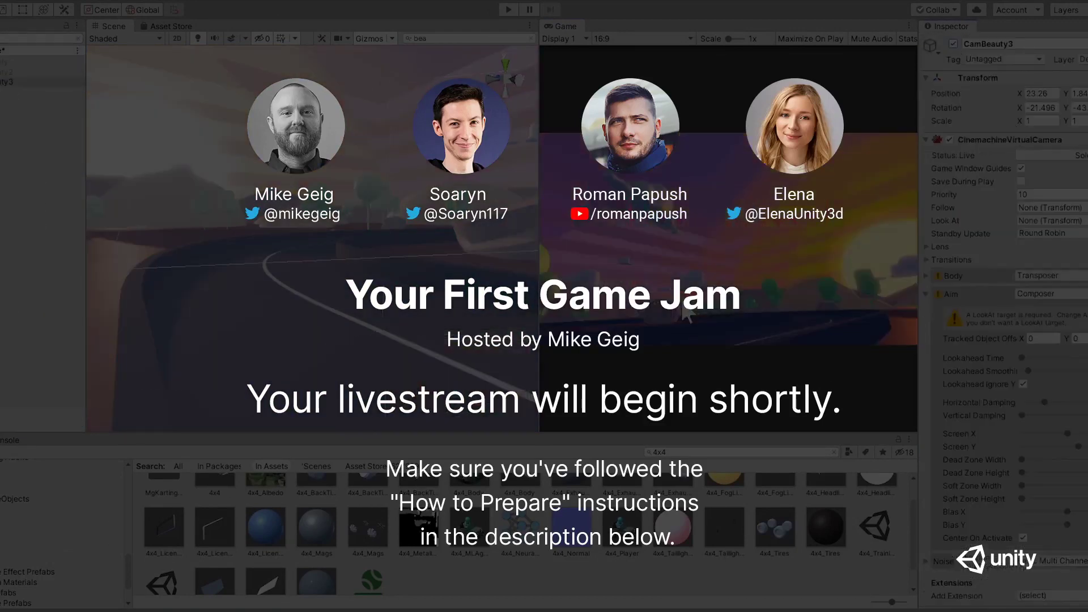
pyautogui.click(79, 38)
pyautogui.click(39, 39)
pyautogui.write('bea')
# Move CamBeauty3 to about X -48.6, Y 3.4 and rotate it to about -8.5 on X and 37 on Y
pyautogui.moveTo(510, 260); pyautogui.dragTo(273, 311)
pyautogui.press('e')
pyautogui.moveTo(294, 328); pyautogui.dragTo(175, 347)
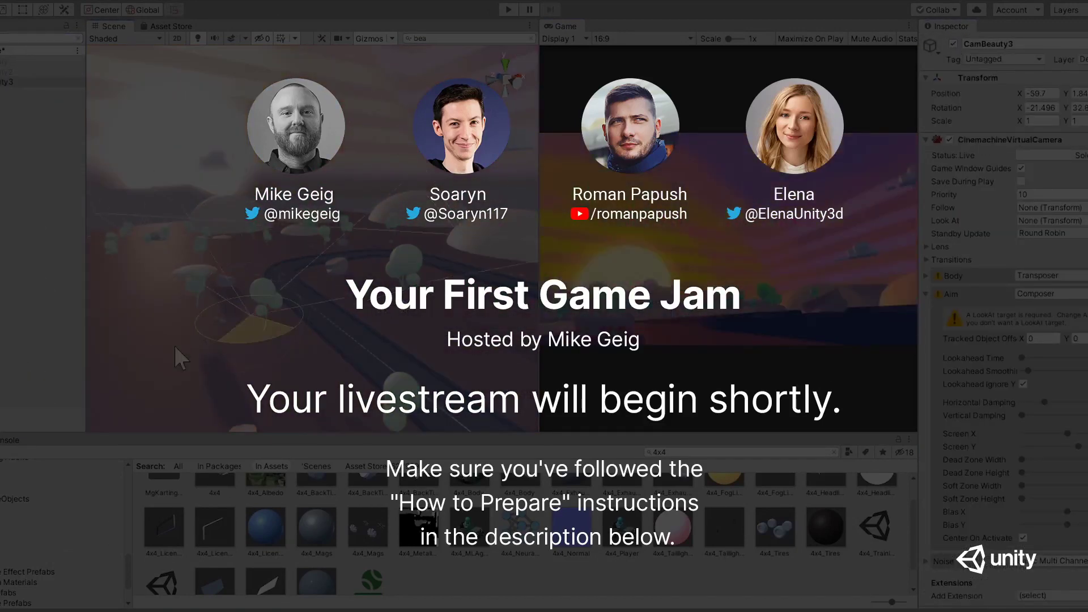
pyautogui.moveTo(289, 255); pyautogui.dragTo(255, 285)
pyautogui.press('e')
pyautogui.moveTo(295, 322); pyautogui.dragTo(275, 316)
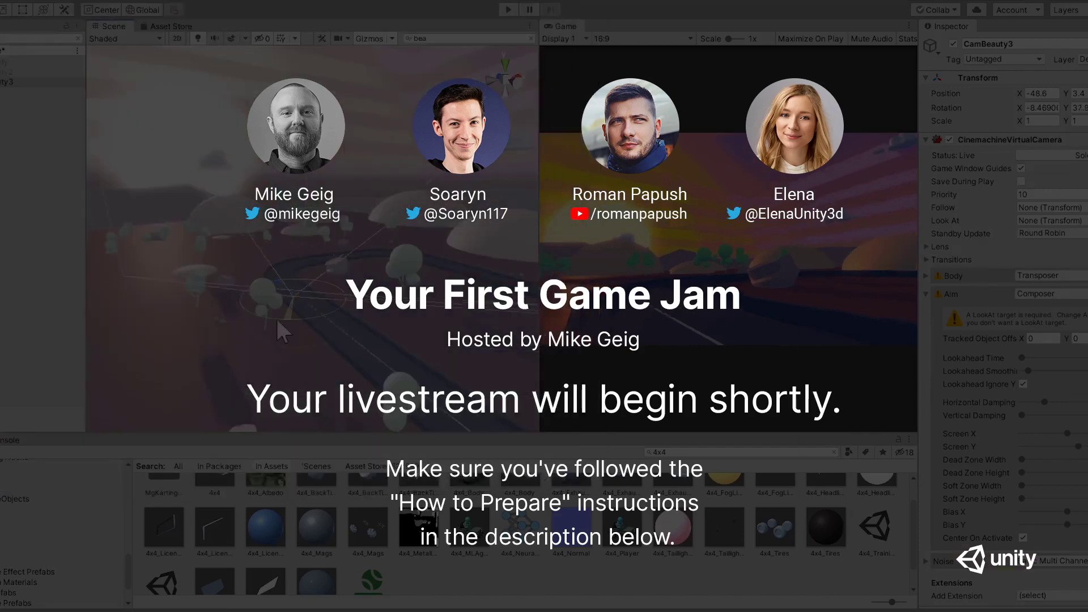
# Fine-tune CamBeauty3's framing by moving it to about X -52.7, Y 4.7 and turning it slightly
pyautogui.press('w')
pyautogui.moveTo(333, 286); pyautogui.dragTo(325, 288)
pyautogui.moveTo(285, 248); pyautogui.dragTo(286, 244)
pyautogui.moveTo(331, 285); pyautogui.dragTo(326, 287)
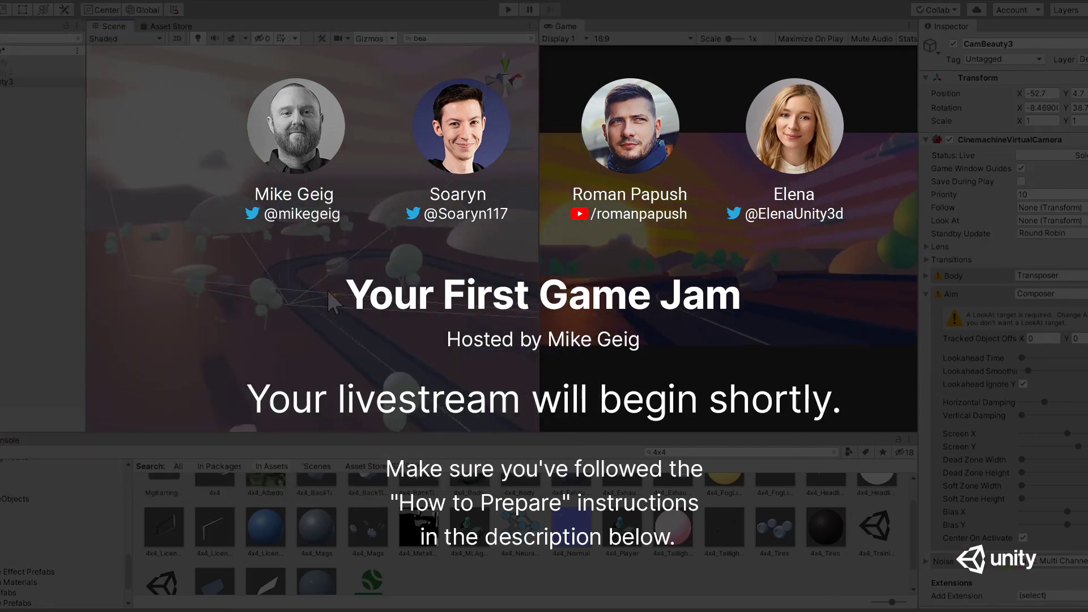
pyautogui.press('e')
pyautogui.moveTo(289, 256); pyautogui.dragTo(264, 278)
# Toggle the active state of CamBeauty2 and test-run the scene in Play mode
pyautogui.click(505, 62)
pyautogui.moveTo(448, 261); pyautogui.dragTo(428, 311, button='middle')
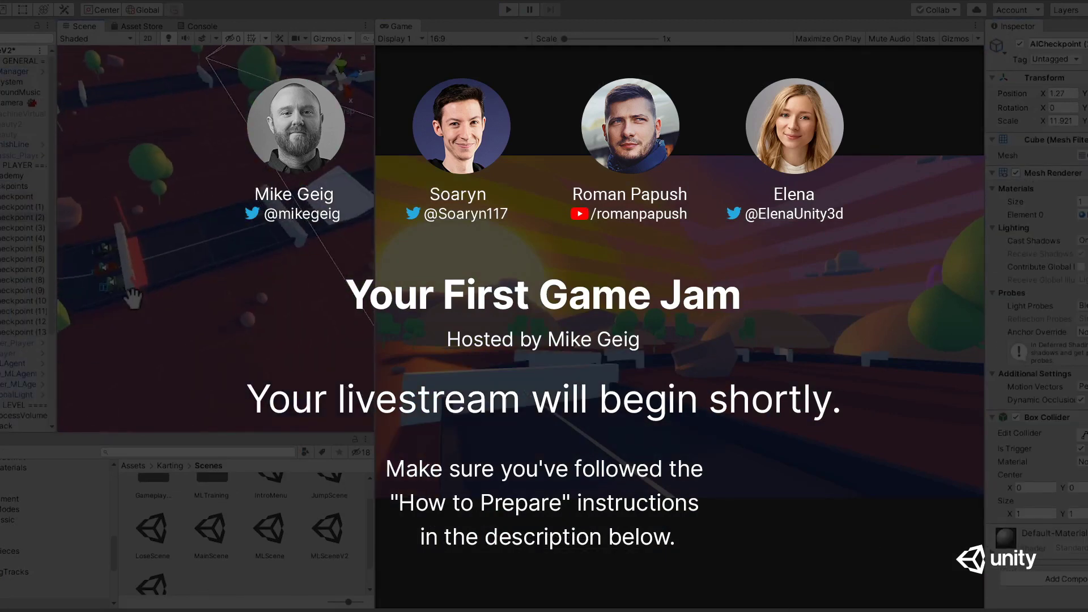
pyautogui.moveTo(132, 297); pyautogui.dragTo(187, 296, button='middle')
pyautogui.moveTo(278, 224); pyautogui.dragTo(187, 328, button='middle')
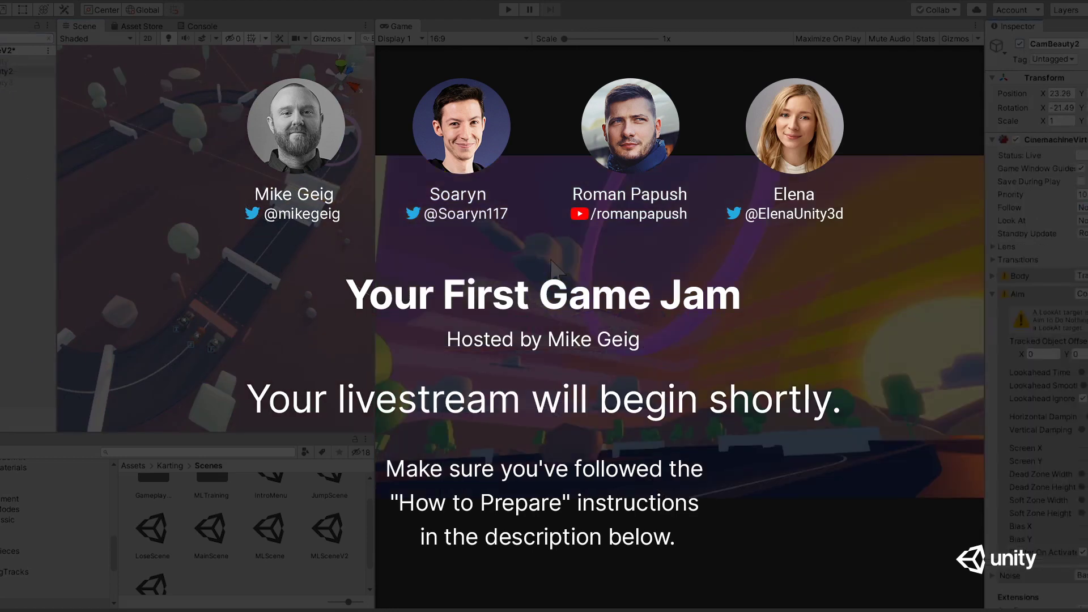
pyautogui.click(3, 62)
pyautogui.hotkey('alt', 'shift', 'a')
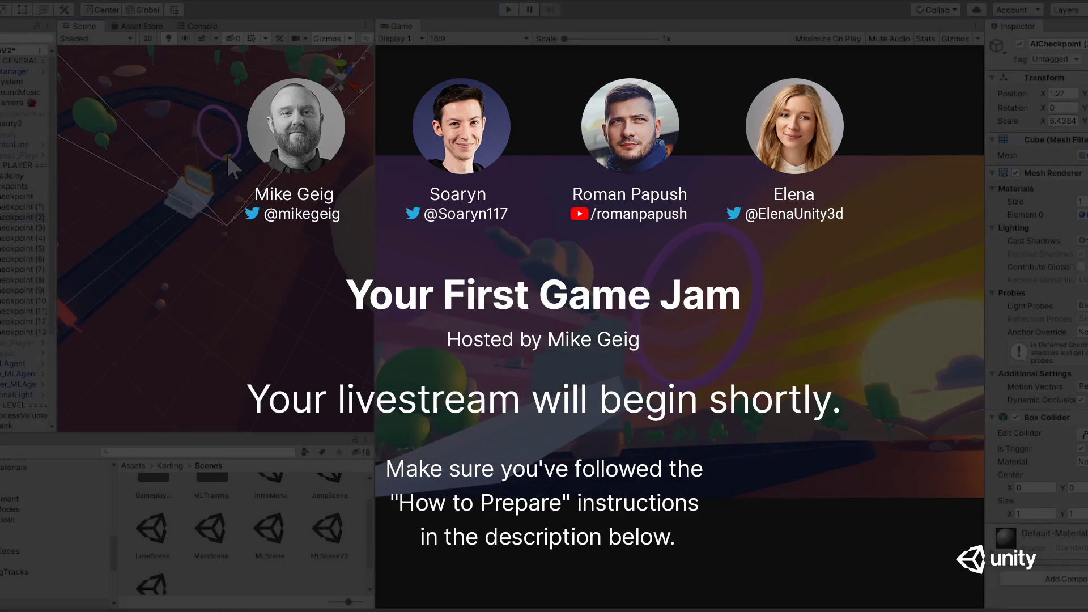
pyautogui.click(507, 11)
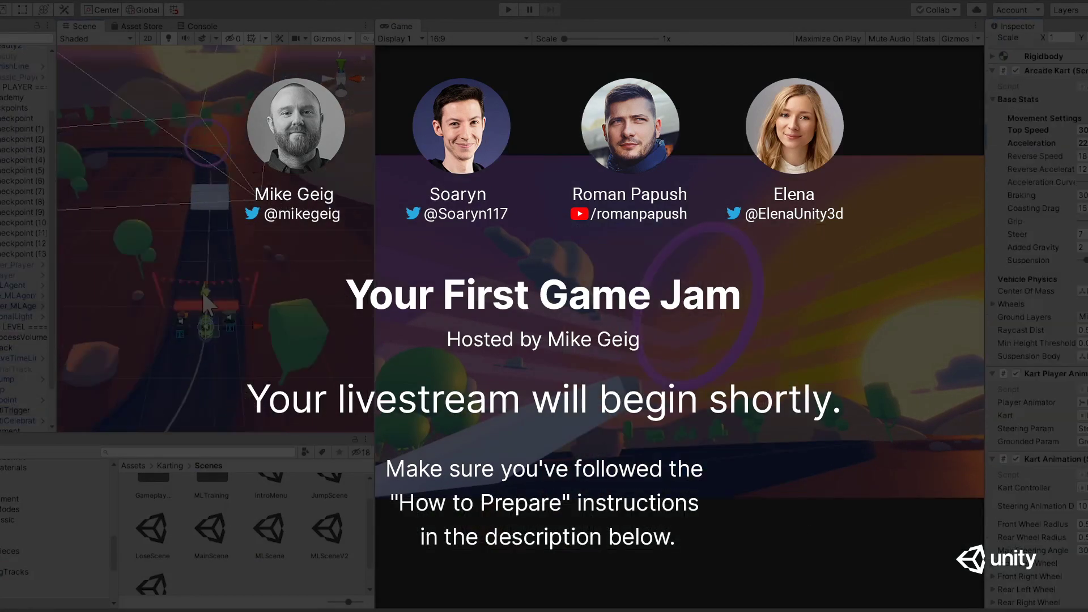
pyautogui.moveTo(243, 397); pyautogui.dragTo(239, 397)
pyautogui.click(204, 357)
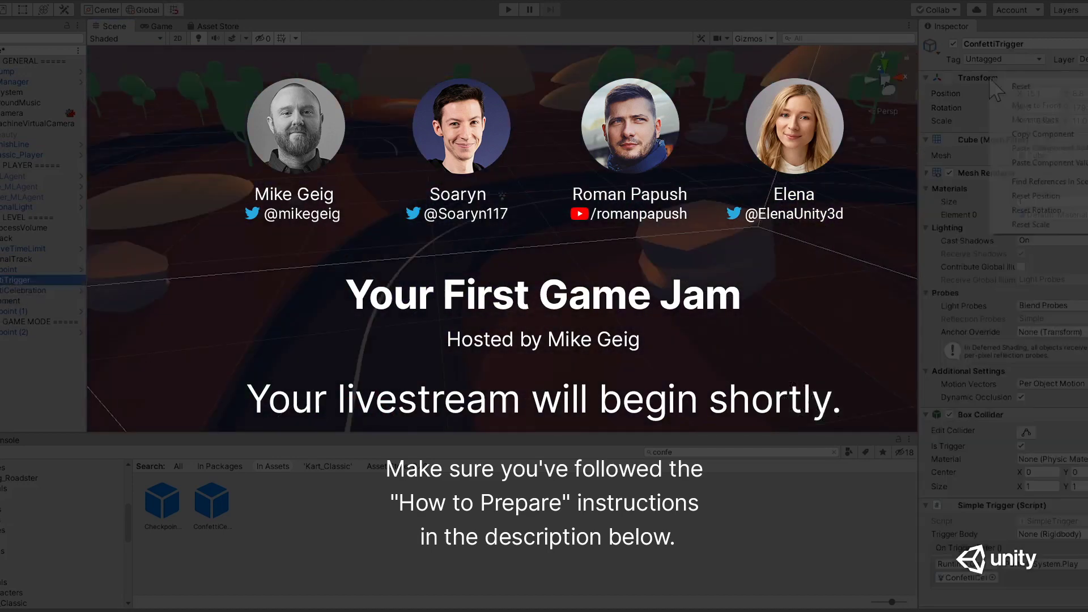
pyautogui.click(785, 316)
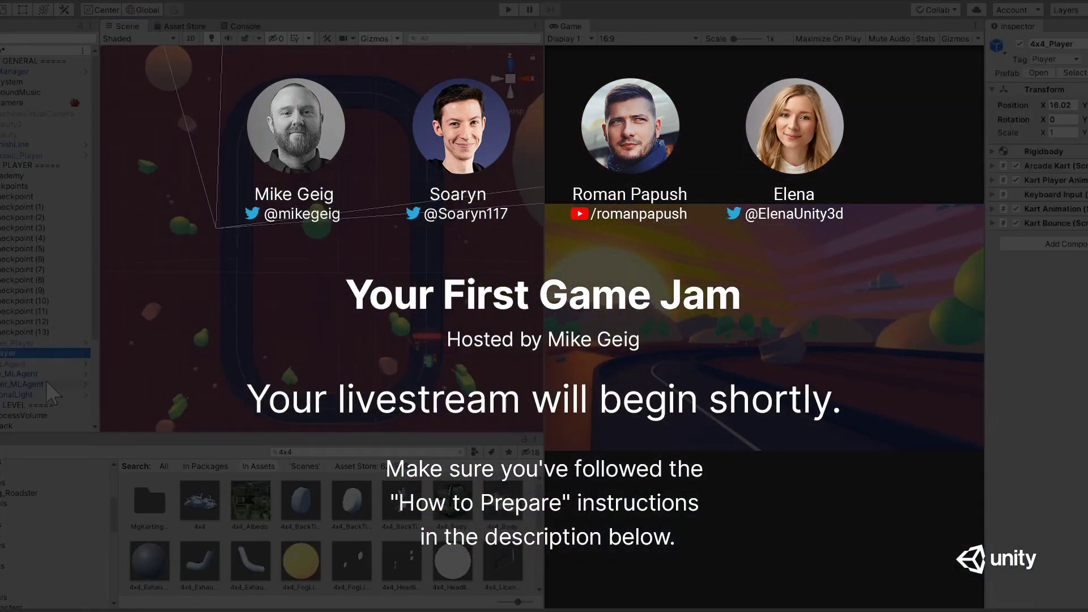
# Inspect the Arcade Kart component of the Muscle_MLAgent prefab and run the scene in Play mode
pyautogui.doubleClick(35, 385)
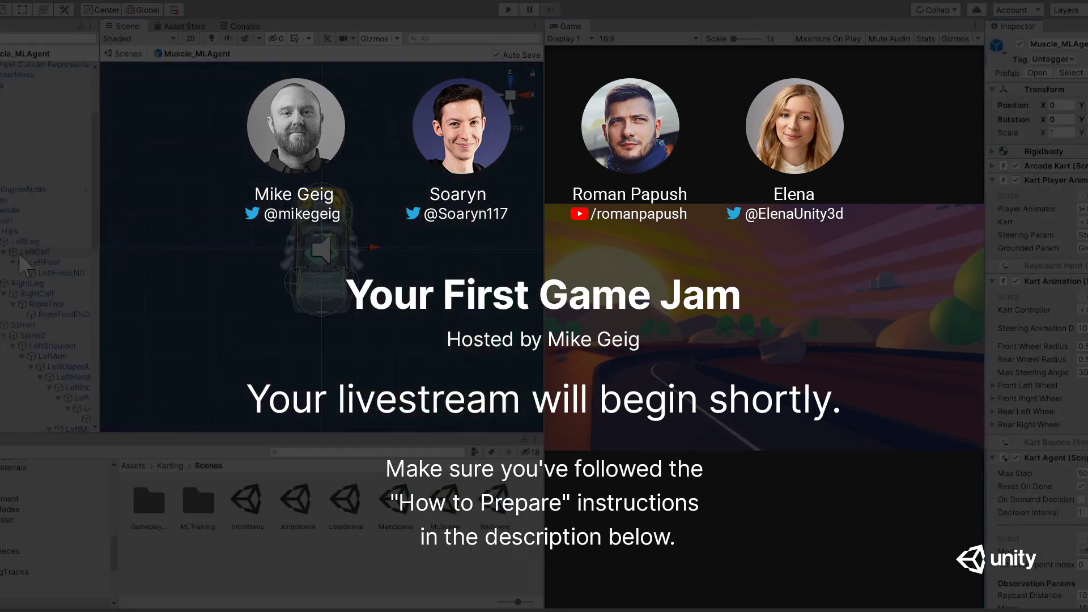
pyautogui.click(993, 166)
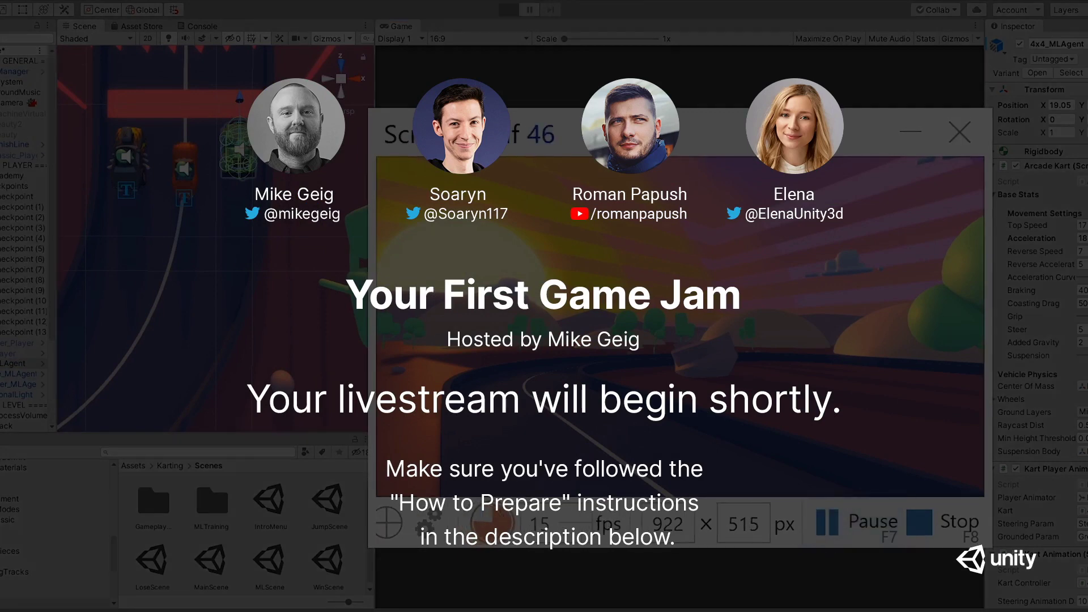
pyautogui.click(508, 10)
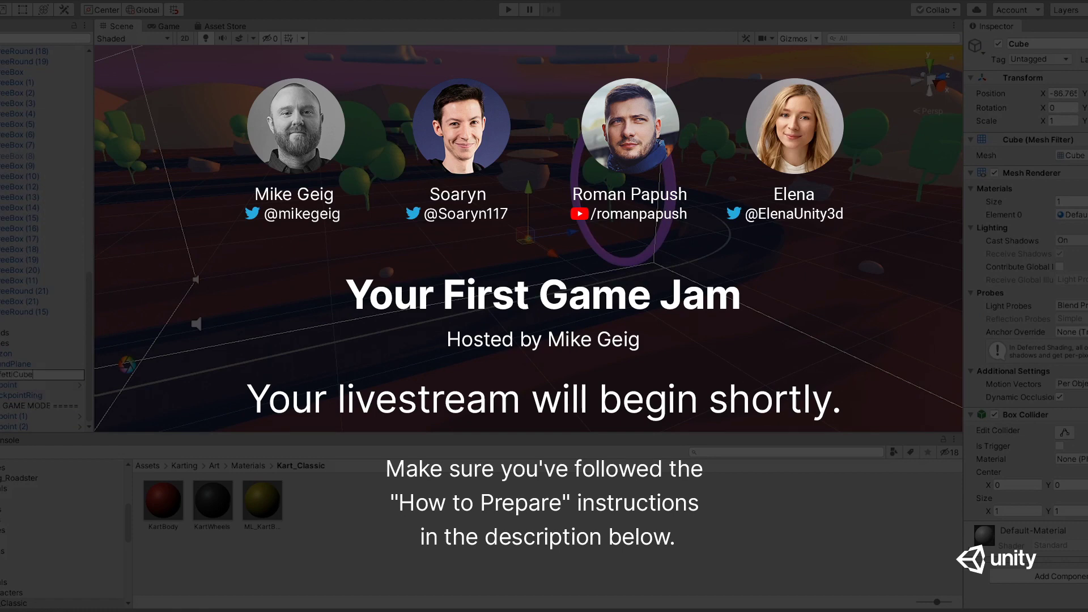
# Move ConfettiCube just below Checkpoint in the hierarchy and raise it to the height of the checkpoint ring
pyautogui.click(11, 386)
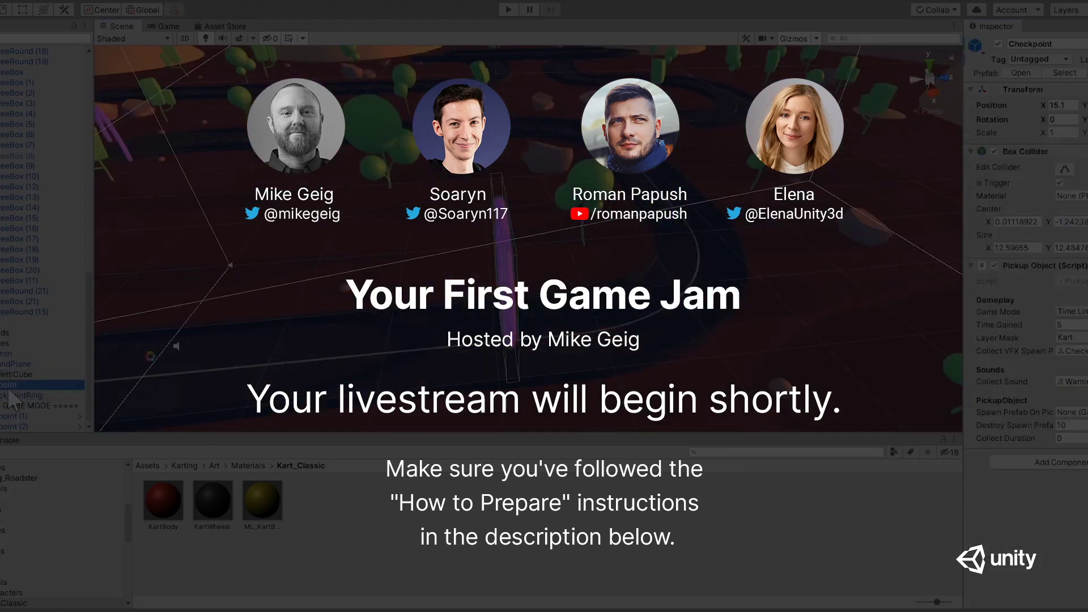
pyautogui.moveTo(11, 374); pyautogui.dragTo(11, 400)
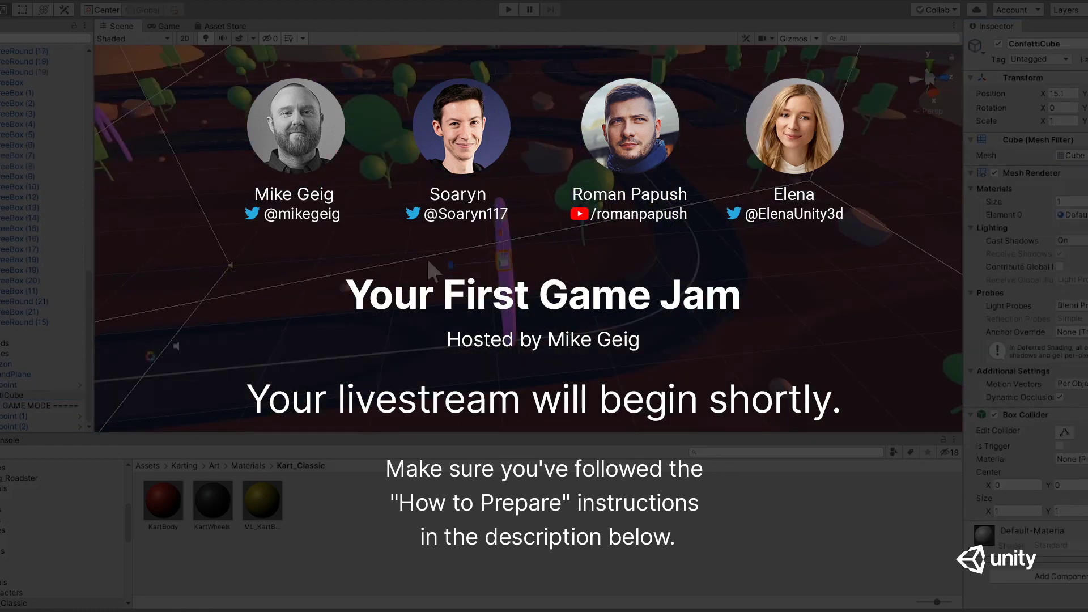
pyautogui.moveTo(426, 257); pyautogui.dragTo(527, 244, button='right')
pyautogui.moveTo(524, 218); pyautogui.dragTo(524, 164)
pyautogui.moveTo(558, 204); pyautogui.dragTo(665, 241, button='right')
# Scale ConfettiCube to about 11.65 on X so it covers the checkpoint ring's opening
pyautogui.click(34, 386)
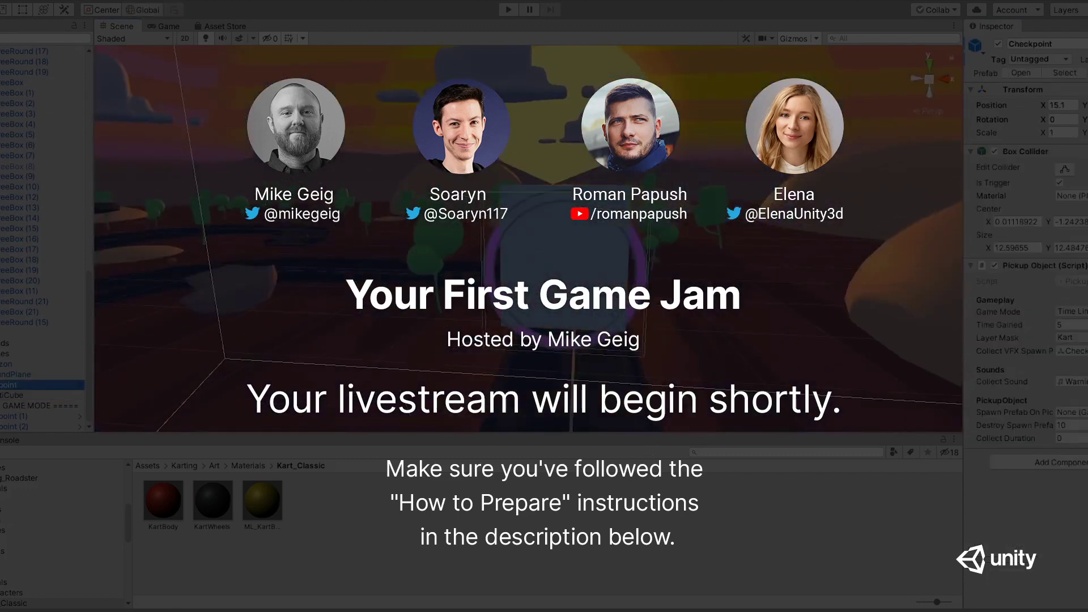
pyautogui.press('r')
pyautogui.click(34, 396)
pyautogui.moveTo(512, 256); pyautogui.dragTo(501, 257)
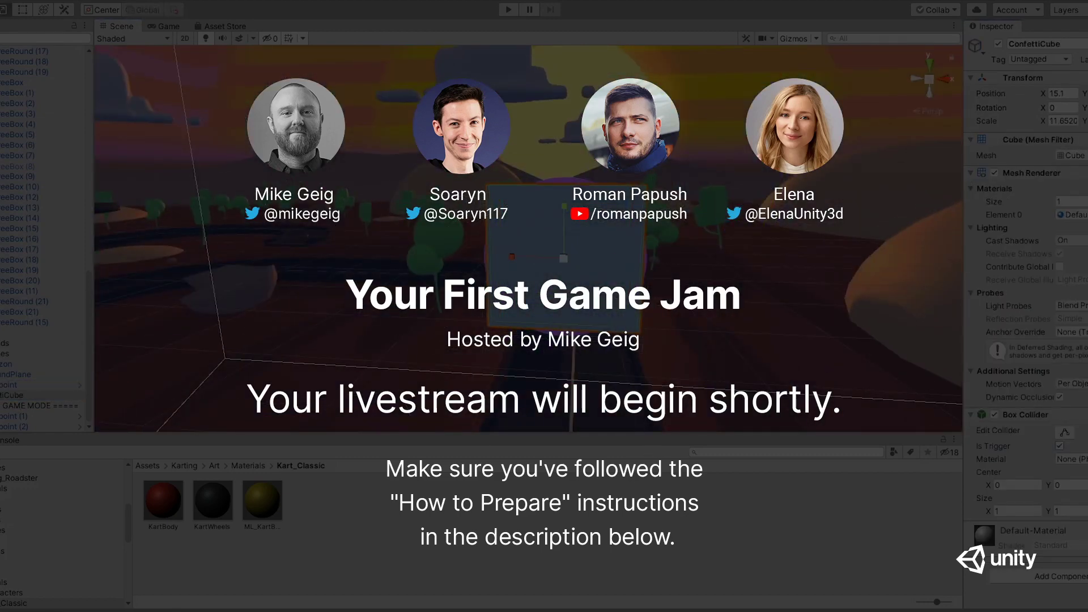
# Search the project assets for "conf" and try to fill the Trigger Body of ConfettiCube's Simple Trigger
pyautogui.click(784, 452)
pyautogui.write('conf')
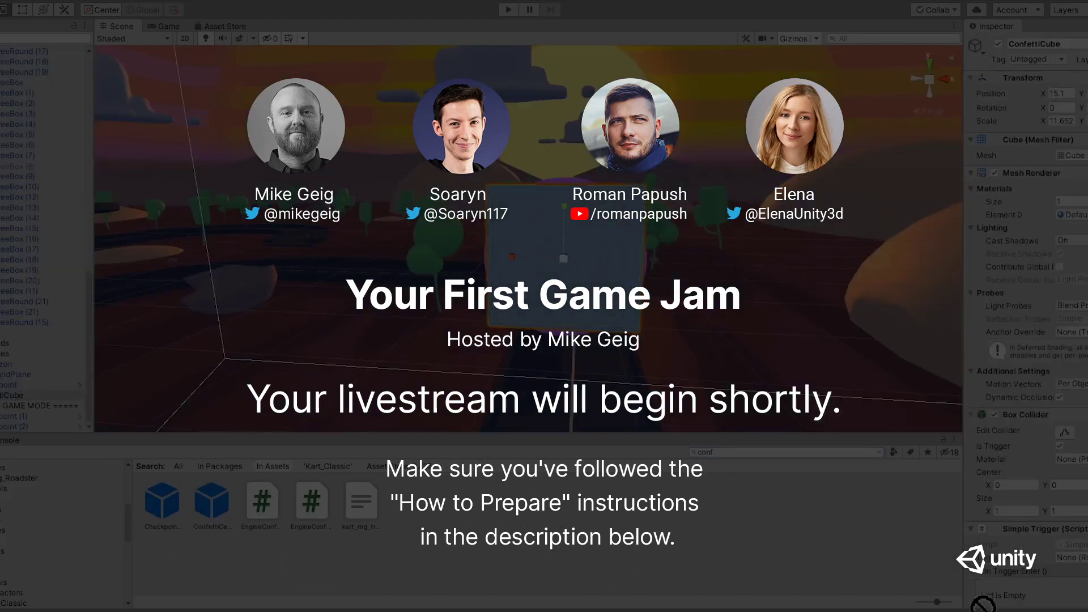
pyautogui.moveTo(983, 606); pyautogui.dragTo(1066, 552)
# Search the project assets for "jump" and place a jump ramp on the track in front of the checkpoint ring
pyautogui.click(784, 451)
pyautogui.write('jump')
pyautogui.moveTo(410, 502); pyautogui.dragTo(546, 391)
pyautogui.moveTo(546, 340); pyautogui.dragTo(684, 334, button='right')
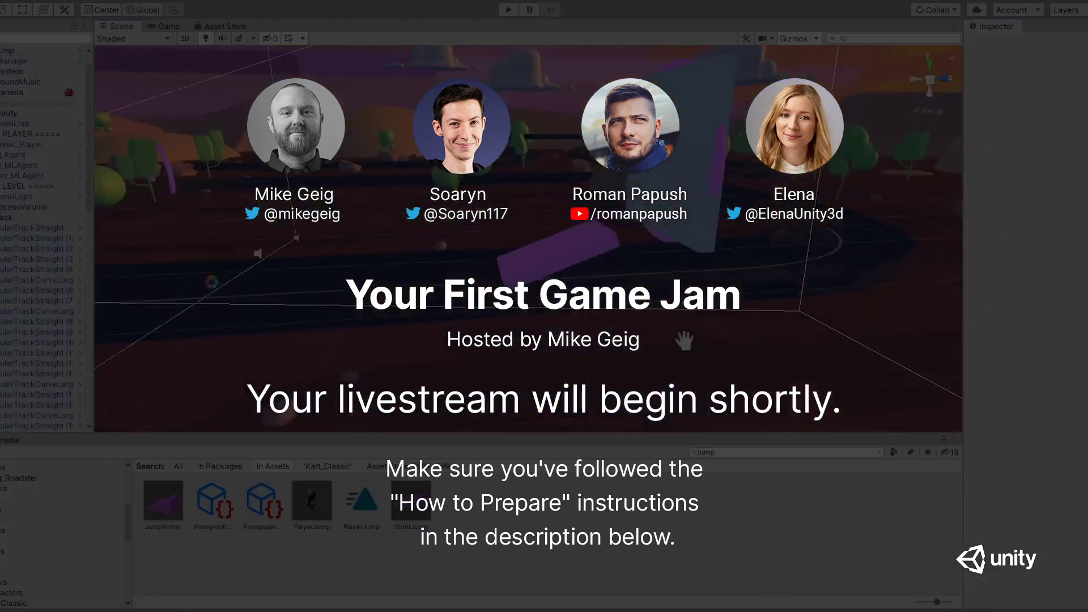
pyautogui.moveTo(684, 340); pyautogui.dragTo(469, 317, button='middle')
pyautogui.click(469, 315)
# Review the main camera's component settings, including its CinemachineBrain
pyautogui.scroll(-5, 1003, 175)
pyautogui.scroll(1, 34, 130)
pyautogui.click(10, 127)
pyautogui.click(23, 114)
pyautogui.scroll(-6, 1082, 371)
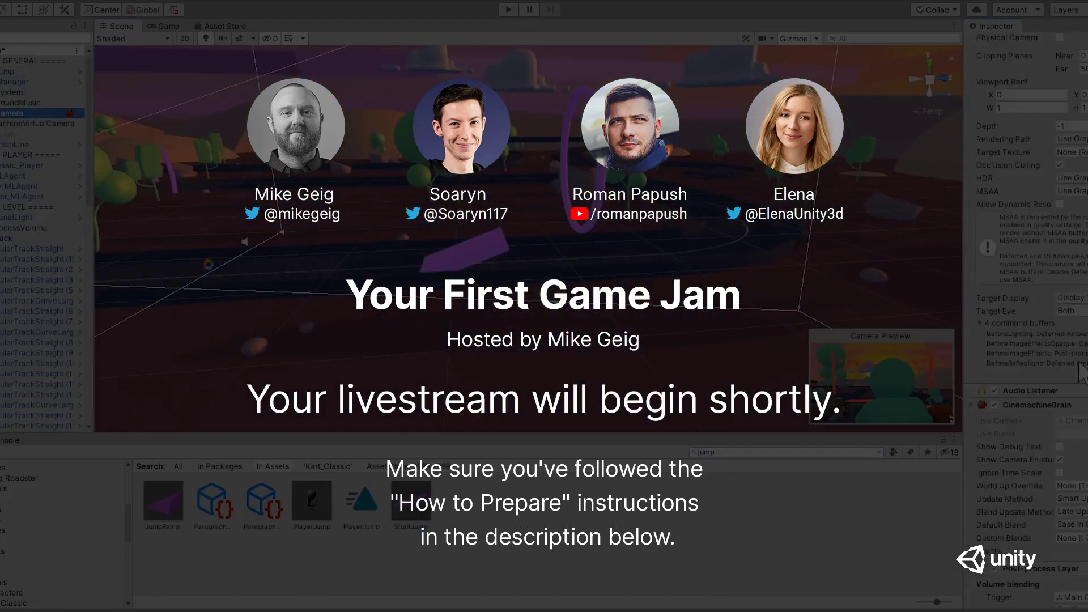
pyautogui.scroll(-15, 43, 245)
# Set the On Trigger Enter event of ConfettiCube to call the ParticleSystem Play function
pyautogui.click(17, 395)
pyautogui.click(1068, 495)
pyautogui.moveTo(1074, 530)
pyautogui.click(941, 598)
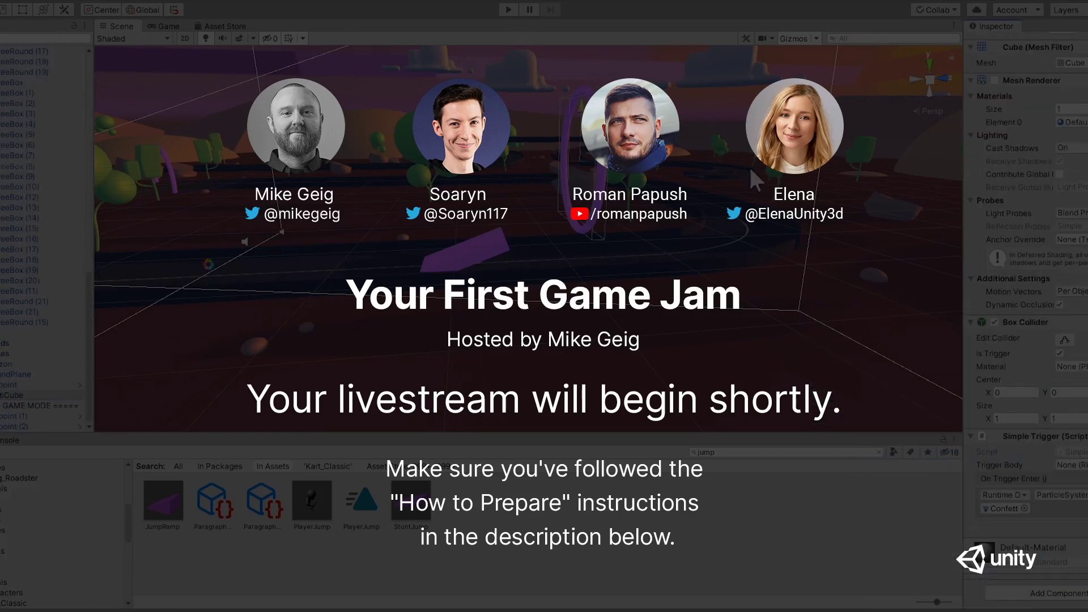
# Test the jump ramp and checkpoint ring with the Classic_Player kart in Play mode
pyautogui.click(508, 9)
pyautogui.click(509, 10)
pyautogui.scroll(2, 573, 244)
pyautogui.scroll(15, 22, 189)
pyautogui.click(23, 155)
pyautogui.click(509, 10)
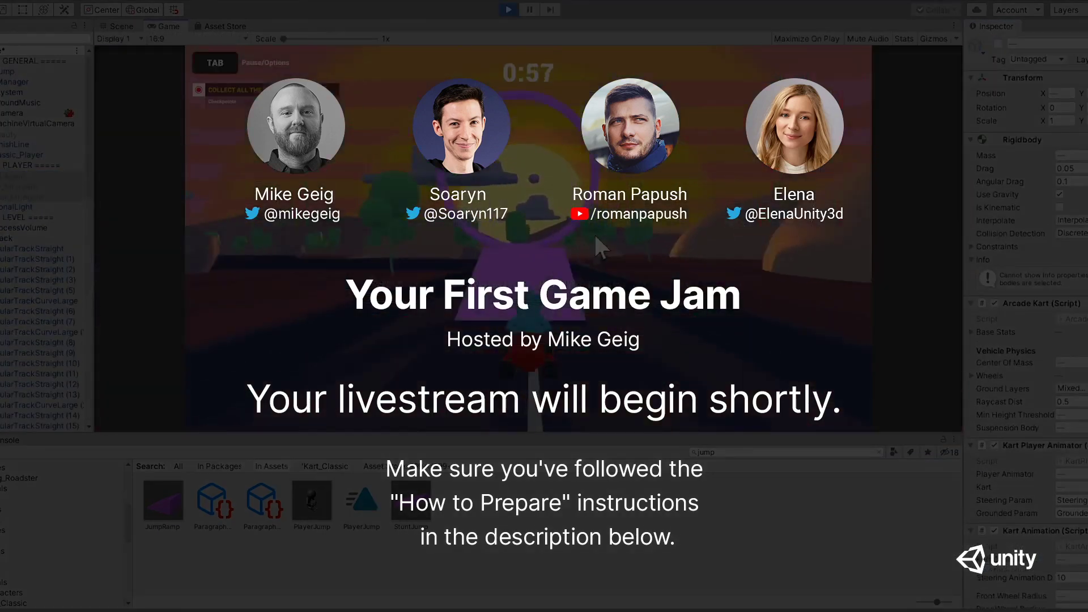
pyautogui.click(509, 9)
# Set the Classic_Player kart's Top Speed to 18 in Base Stats and test it in Play mode
pyautogui.scroll(-4, 1025, 383)
pyautogui.click(971, 383)
pyautogui.click(1070, 414)
pyautogui.write('18')
pyautogui.click(508, 9)
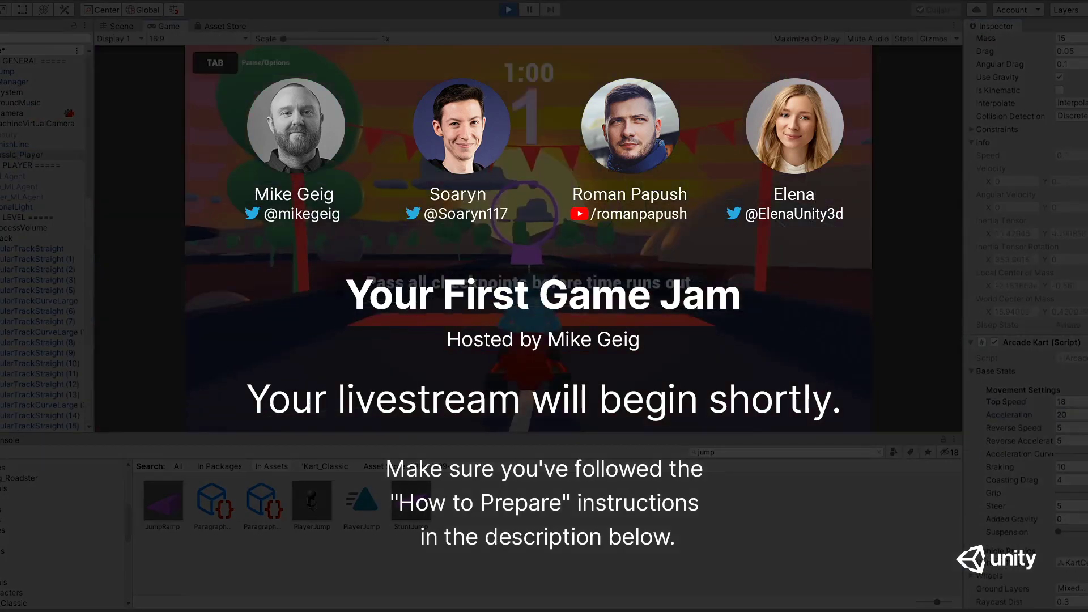
pyautogui.click(509, 9)
# Collapse the track group in the hierarchy, select ConfettiCube and widen the Inspector to read its settings
pyautogui.scroll(-10, 22, 272)
pyautogui.click(22, 244)
pyautogui.click(1, 238)
pyautogui.click(7, 301)
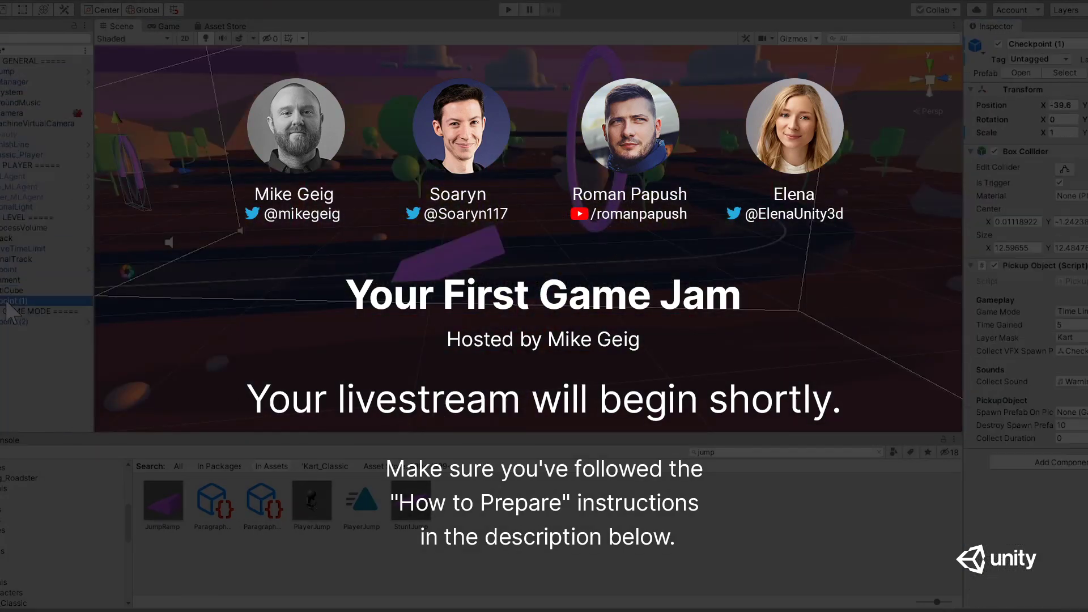
pyautogui.click(14, 290)
pyautogui.click(15, 280)
pyautogui.moveTo(964, 419); pyautogui.dragTo(918, 419)
pyautogui.scroll(-2, 1038, 510)
pyautogui.scroll(2, 1020, 397)
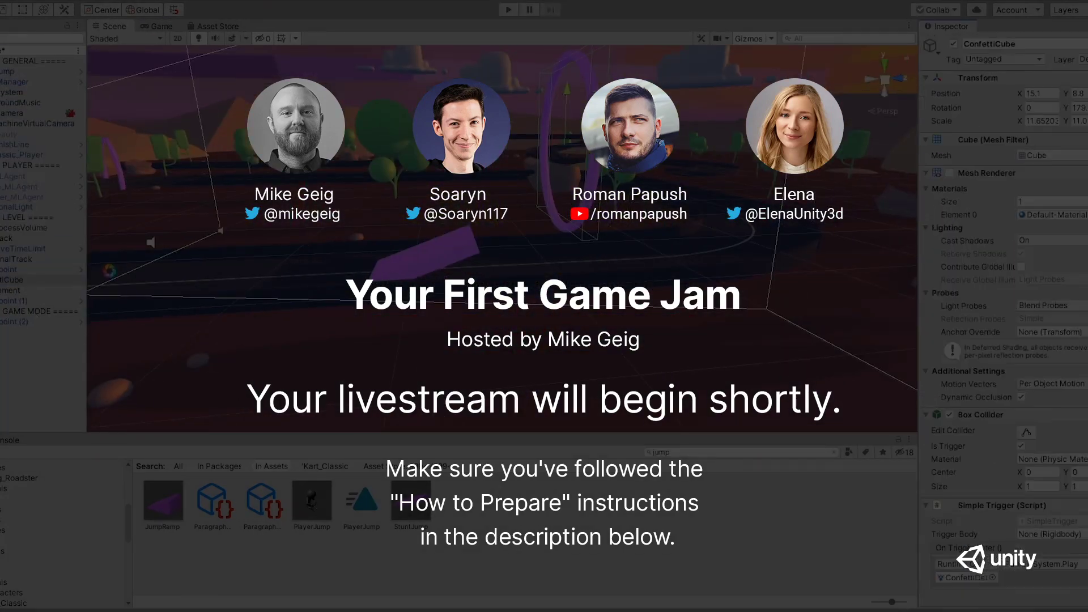
# Find the ConfettiCelebration prefab with "confe" and add it to the hierarchy just below ConfettiTrigger
pyautogui.click(8, 269)
pyautogui.click(736, 452)
pyautogui.write('confe')
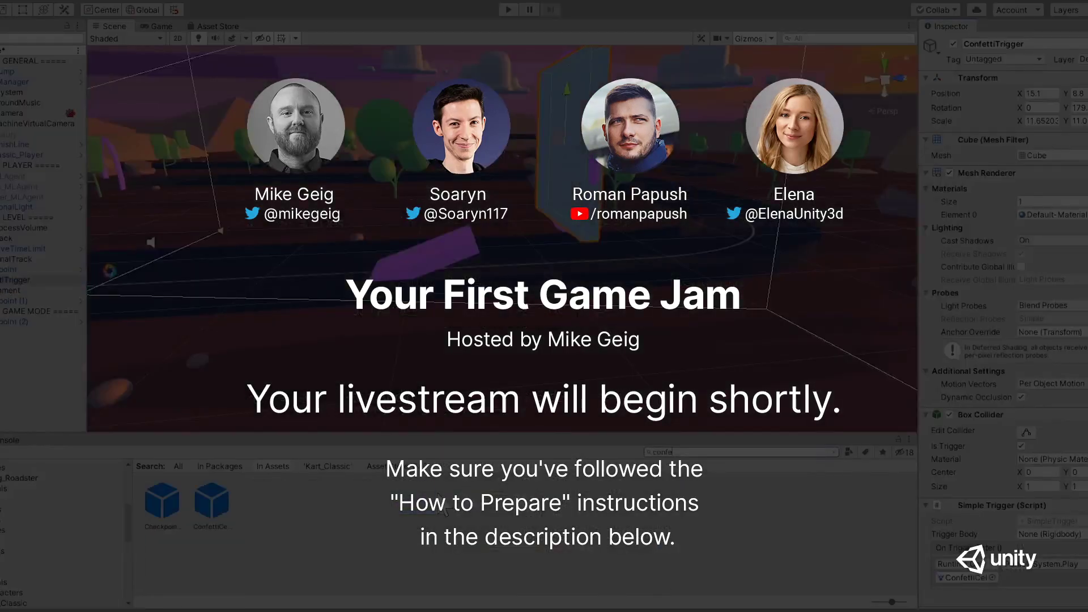
pyautogui.moveTo(213, 501); pyautogui.dragTo(22, 67)
pyautogui.keyDown('alt'); pyautogui.moveTo(570, 180); pyautogui.dragTo(510, 226); pyautogui.keyUp('alt')
pyautogui.moveTo(28, 71); pyautogui.dragTo(22, 295)
pyautogui.keyDown('alt'); pyautogui.moveTo(396, 227); pyautogui.dragTo(513, 186); pyautogui.keyUp('alt')
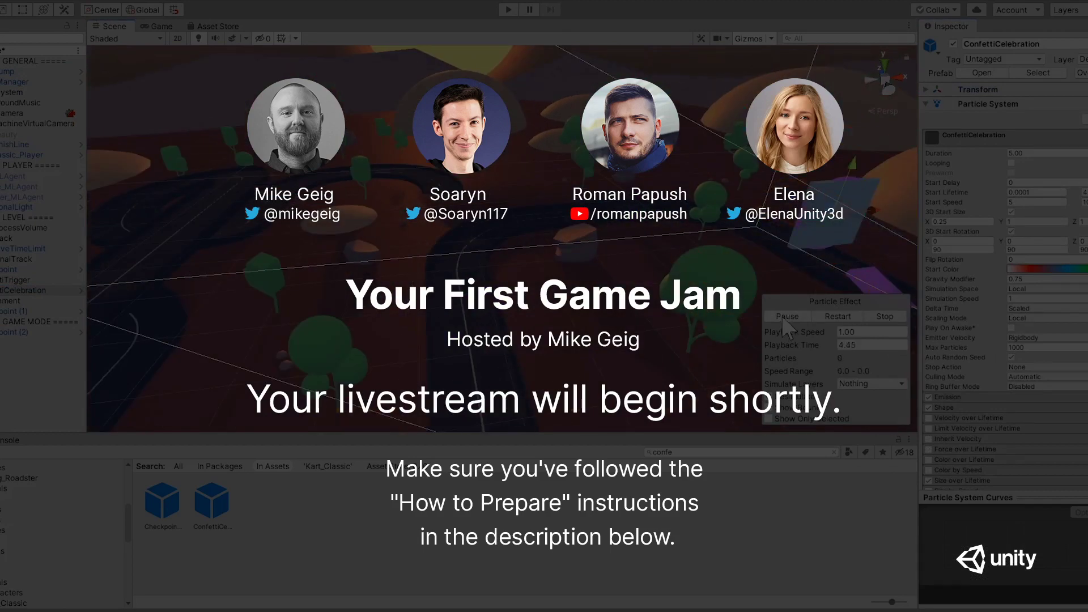
# Preview the ConfettiCelebration particle effect, lower the object slightly and set its X rotation to -90
pyautogui.click(784, 316)
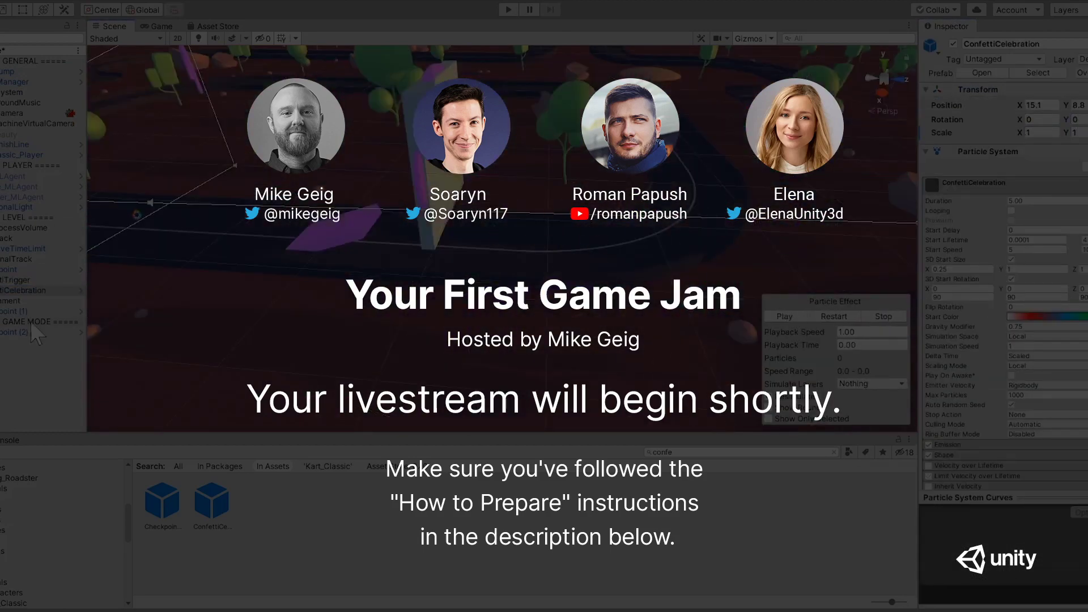
pyautogui.moveTo(453, 91); pyautogui.dragTo(453, 133)
pyautogui.click(1042, 119)
pyautogui.write('-90')
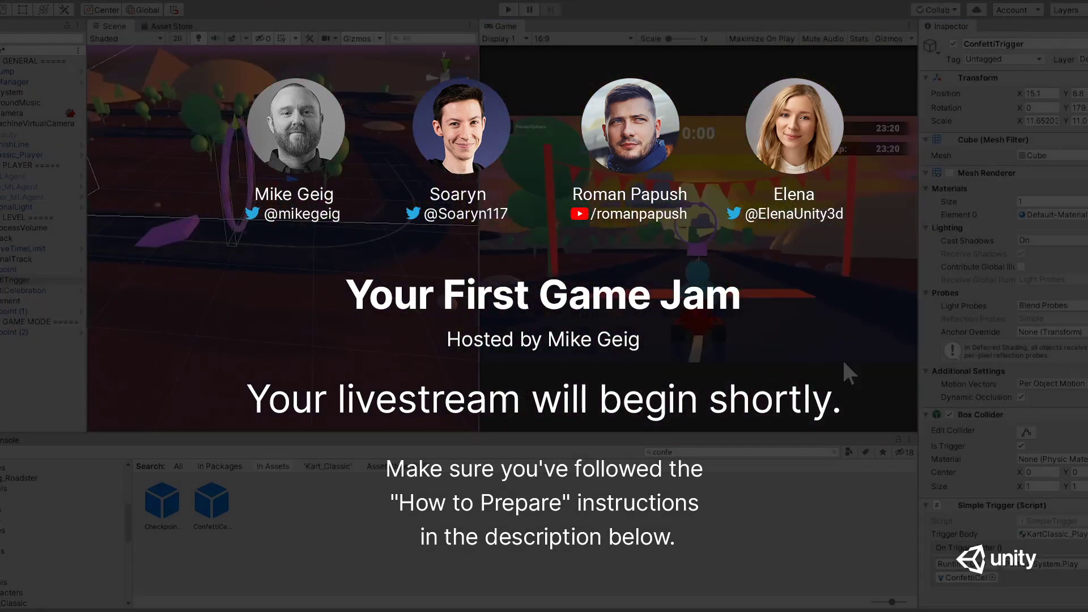
# Select ConfettiTrigger and open its box collider's X size for editing
pyautogui.click(4, 279)
pyautogui.click(1041, 486)
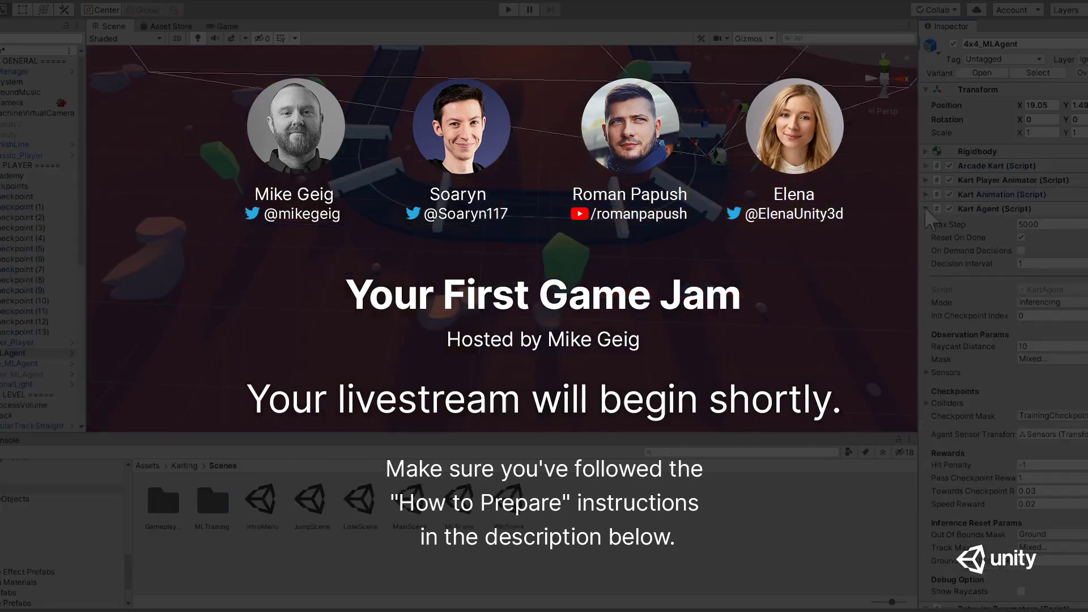
# Assign all the AI checkpoints to the Colliders list of 4x4_MLAgent's Kart Agent component
pyautogui.click(927, 403)
pyautogui.click(926, 403)
pyautogui.click(22, 197)
pyautogui.keyDown('shift'); pyautogui.click(23, 332); pyautogui.keyUp('shift')
pyautogui.moveTo(23, 332); pyautogui.dragTo(947, 403)
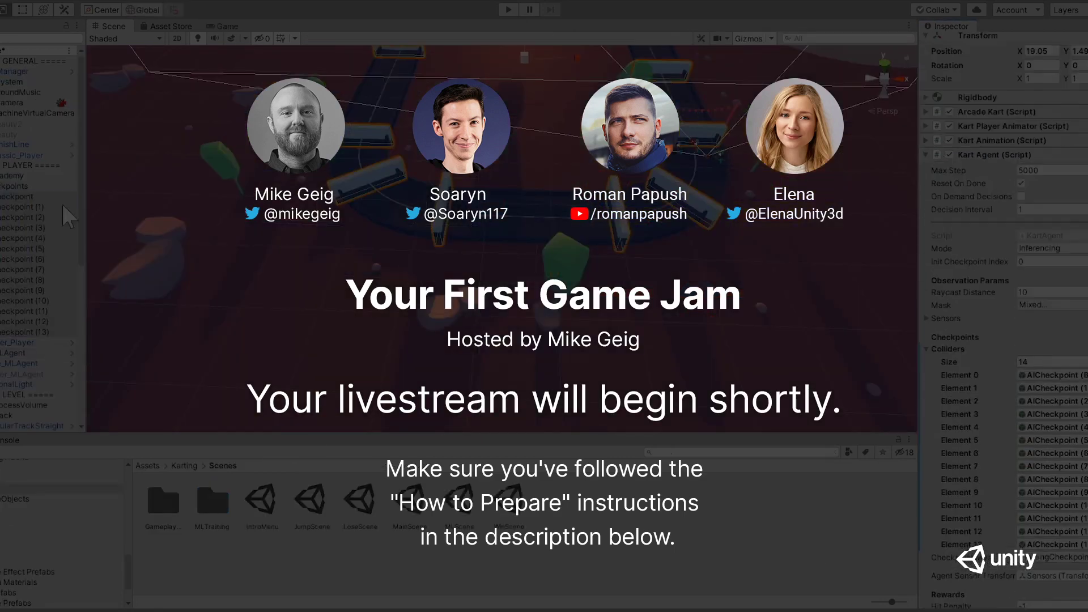
# Assign the same AI checkpoints to the Kart Agent Colliders of the ML agent just below 4x4_MLAgent
pyautogui.click(5, 363)
pyautogui.click(22, 196)
pyautogui.keyDown('shift'); pyautogui.click(23, 332); pyautogui.keyUp('shift')
pyautogui.moveTo(22, 332); pyautogui.dragTo(944, 401)
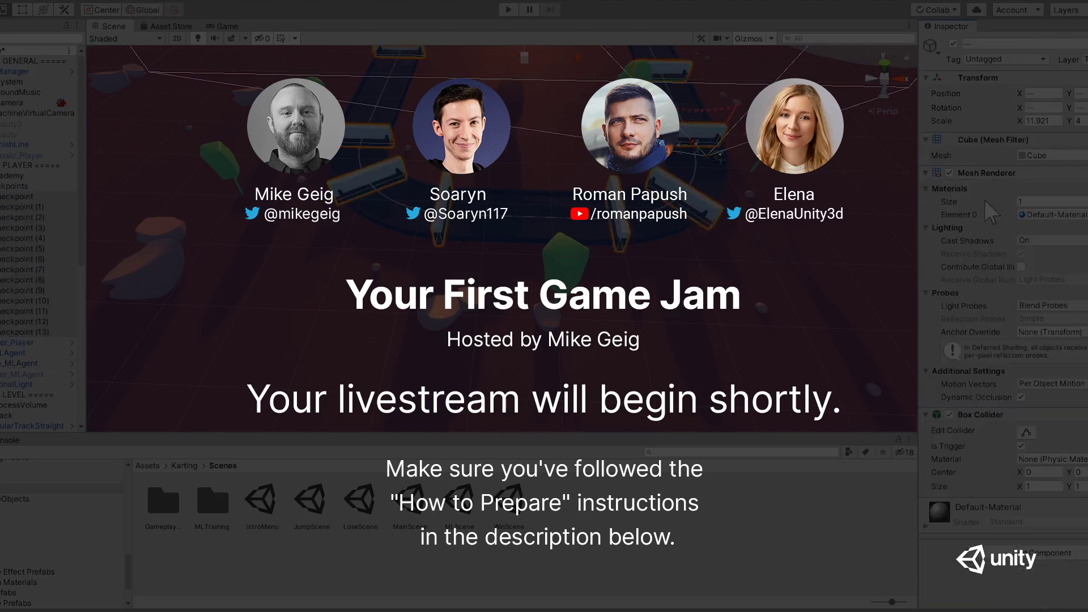
# Disable the Mesh Renderer on all AI checkpoints and test-run the scene in Play mode
pyautogui.click(949, 173)
pyautogui.click(508, 9)
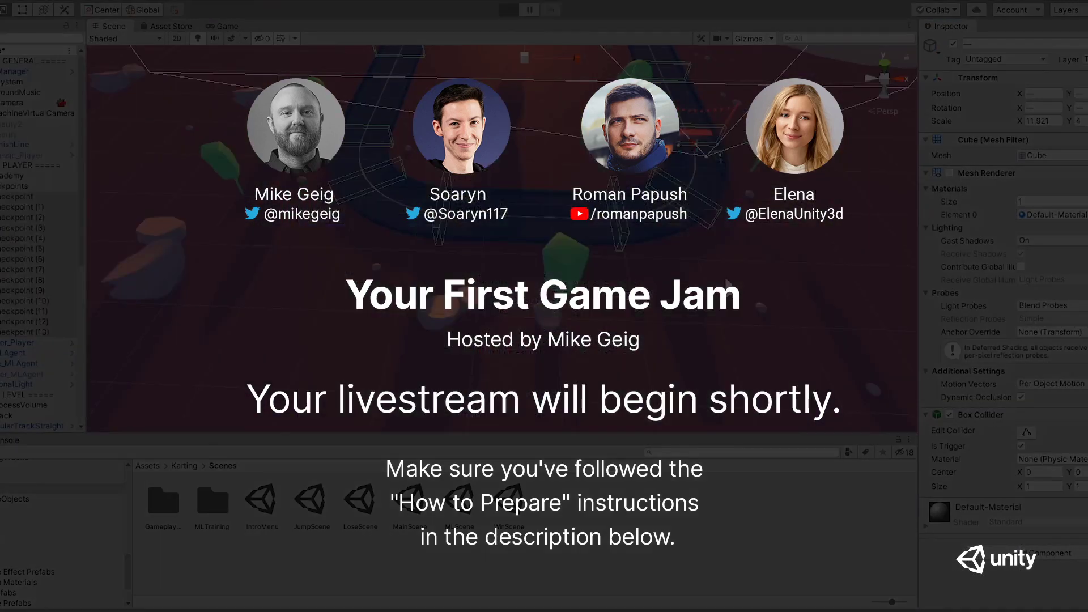
pyautogui.click(509, 10)
# Select a kart near the finish line and examine the KartAcademy object's settings
pyautogui.moveTo(337, 279); pyautogui.dragTo(431, 317, button='middle')
pyautogui.click(401, 345)
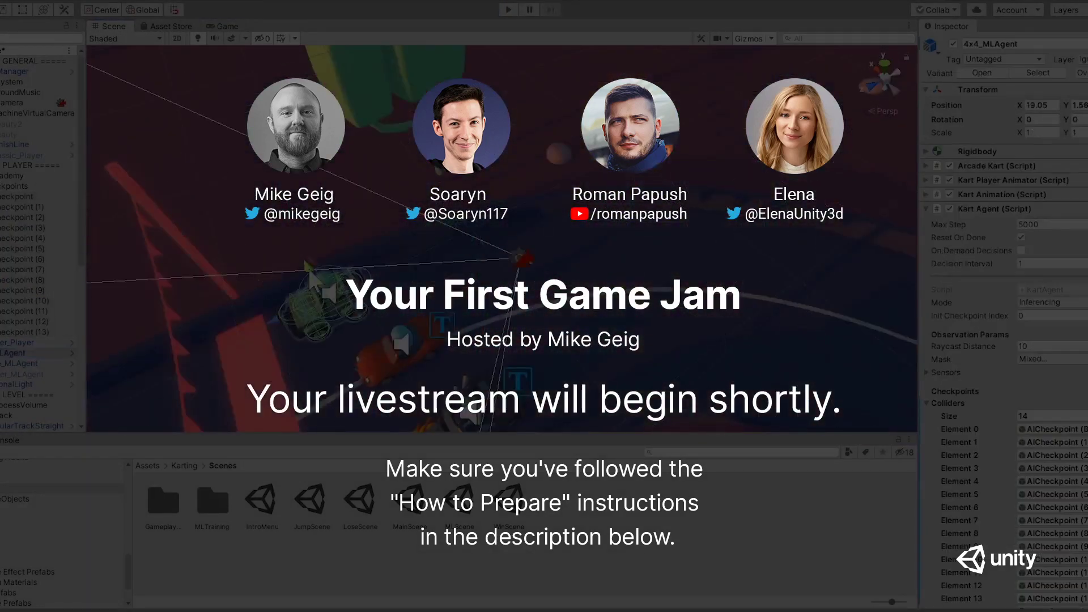
pyautogui.click(23, 175)
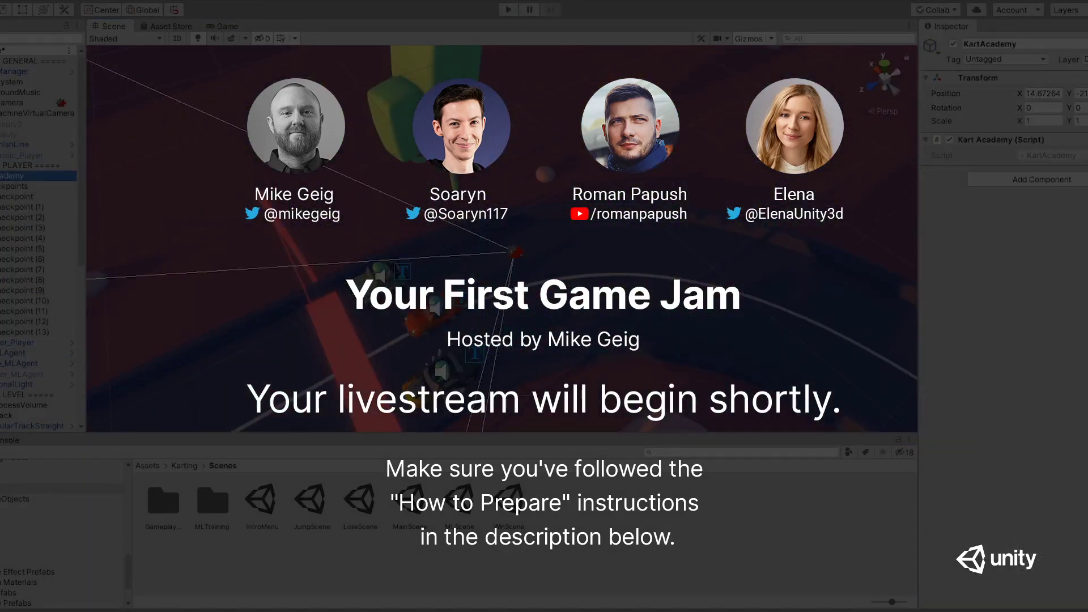
# Inspect the AICheckpoints, 4x4_MLAgent and Roadster_Player objects and test-run the scene in Play mode
pyautogui.click(22, 186)
pyautogui.click(23, 311)
pyautogui.click(23, 332)
pyautogui.click(23, 186)
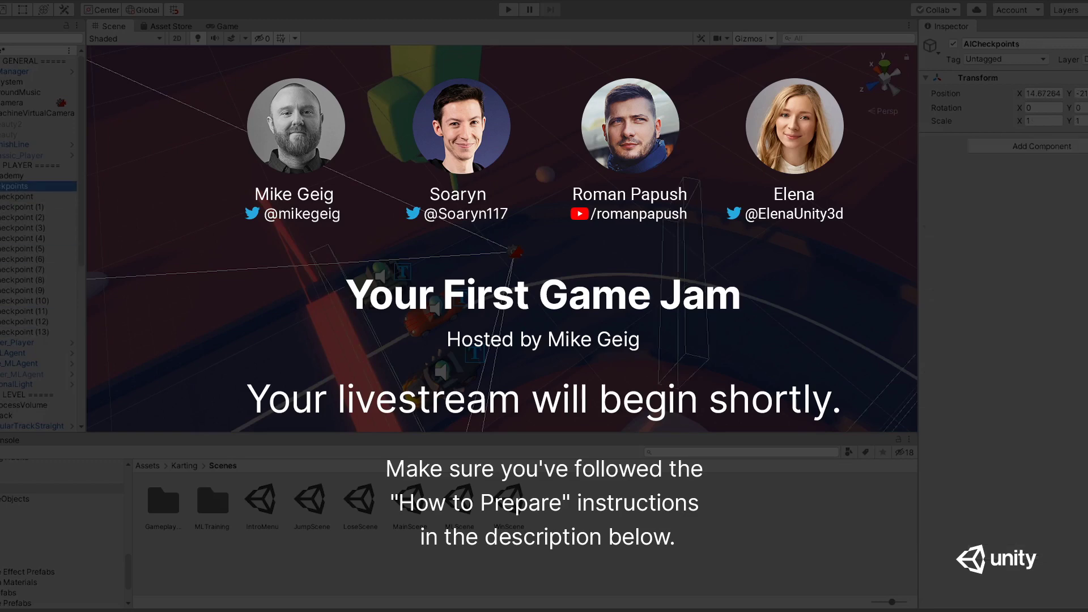
pyautogui.click(362, 243)
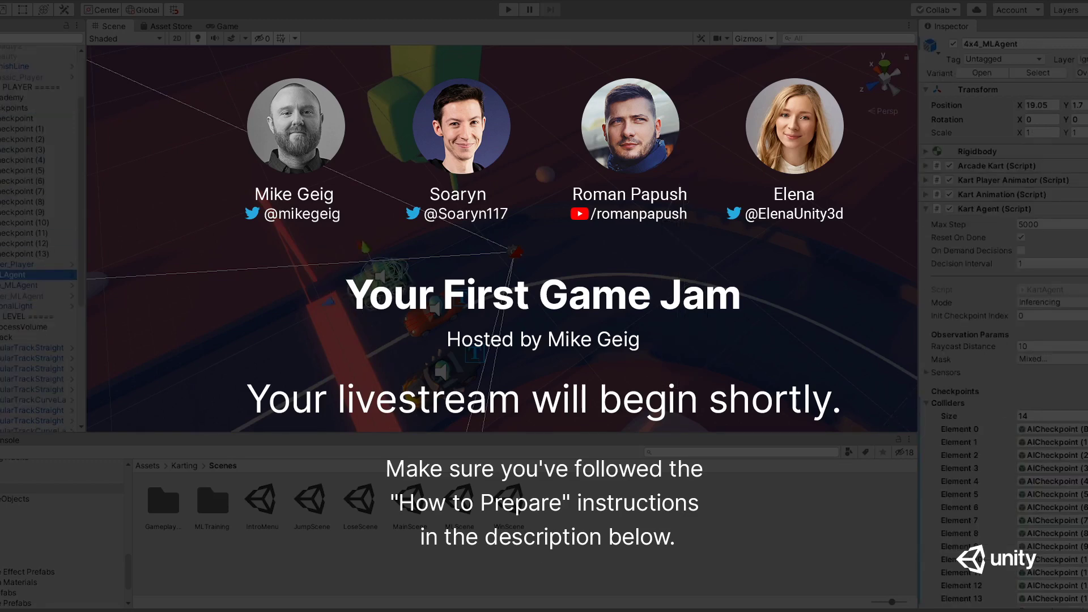
pyautogui.click(362, 238)
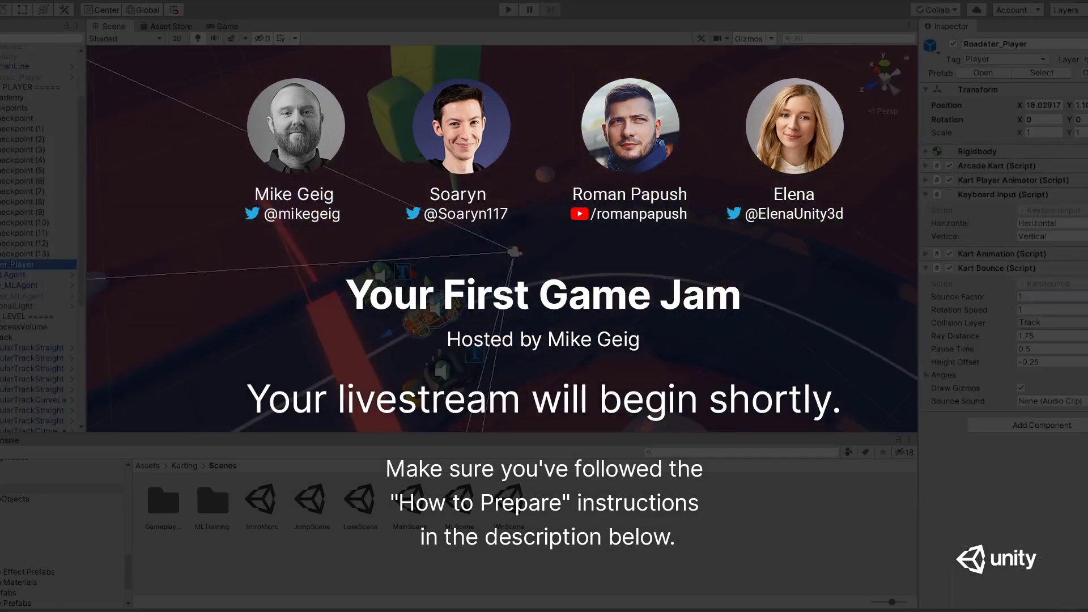
pyautogui.click(508, 9)
pyautogui.click(509, 10)
# Collapse the expanded components of 4x4_MLAgent and Roadster_Player so only the component headings are listed
pyautogui.click(382, 274)
pyautogui.click(926, 152)
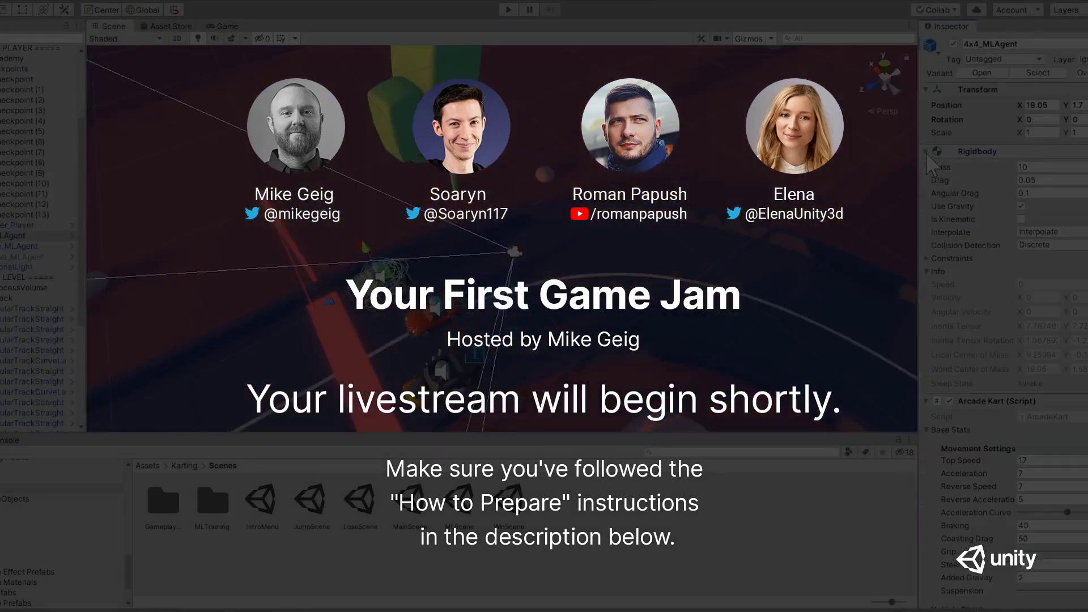
pyautogui.click(927, 152)
pyautogui.click(927, 166)
pyautogui.click(926, 223)
pyautogui.click(926, 166)
pyautogui.click(6, 226)
pyautogui.click(926, 166)
pyautogui.click(926, 195)
pyautogui.click(926, 224)
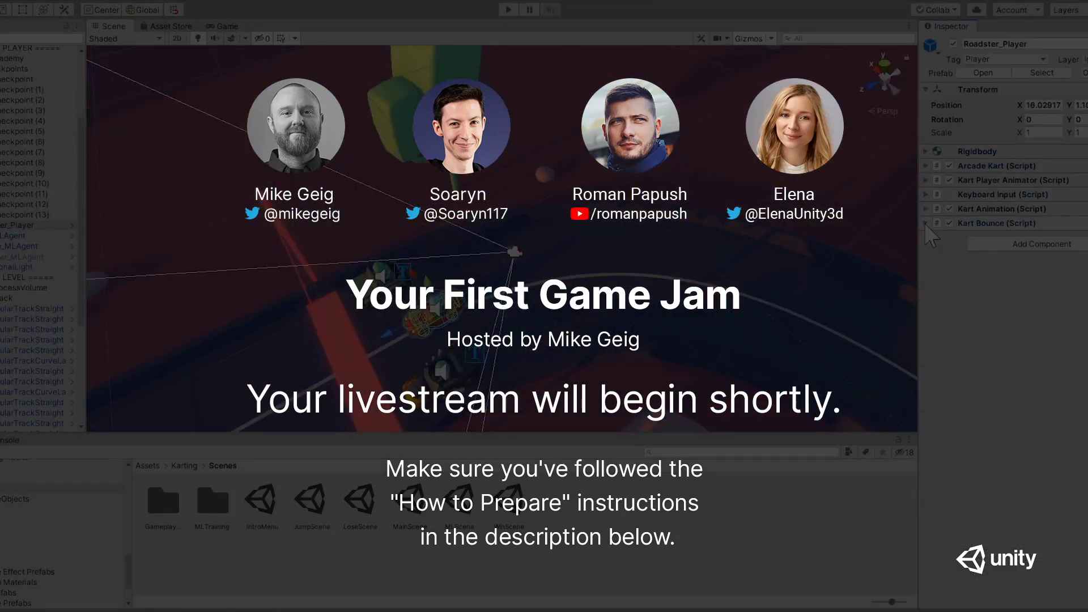
# Activate the inactive ML agent kart at the end of the agent list and frame 4x4_MLAgent in the scene
pyautogui.click(22, 257)
pyautogui.click(953, 44)
pyautogui.moveTo(133, 253); pyautogui.dragTo(283, 262, button='right')
pyautogui.moveTo(283, 262); pyautogui.dragTo(429, 272, button='middle')
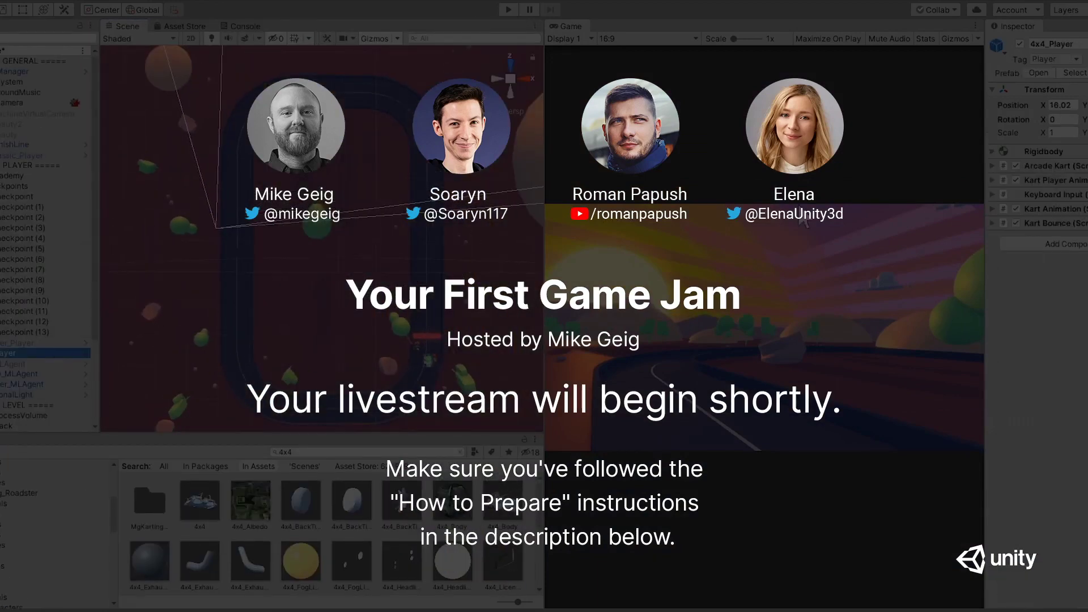
pyautogui.doubleClick(23, 363)
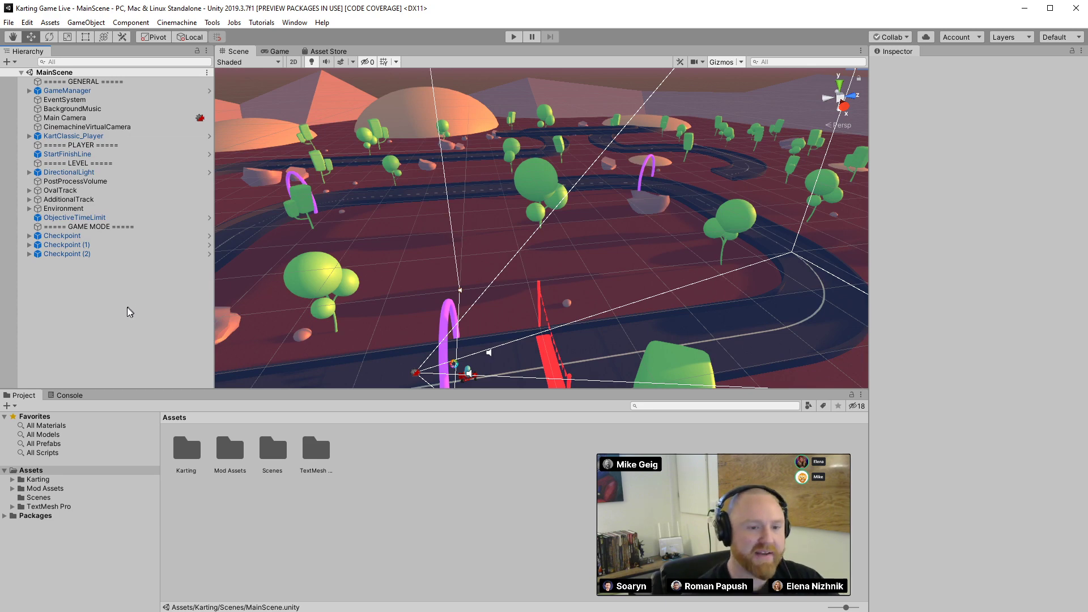
# Create a new empty scene and select the Assets folder of the project
pyautogui.click(8, 22)
pyautogui.click(22, 35)
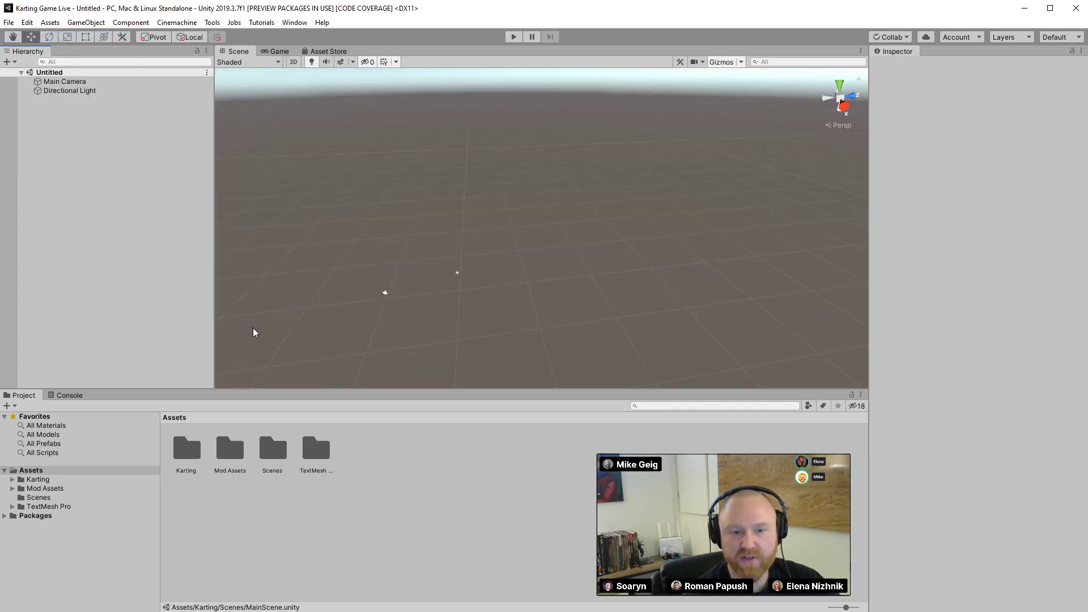
pyautogui.moveTo(254, 330); pyautogui.dragTo(697, 187, button='right')
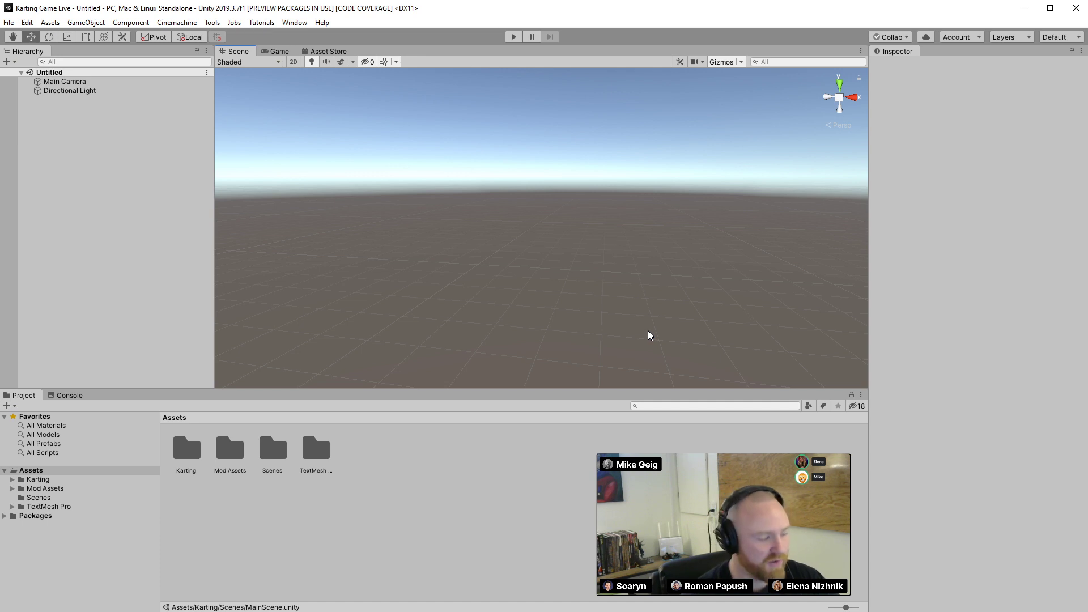
pyautogui.click(33, 472)
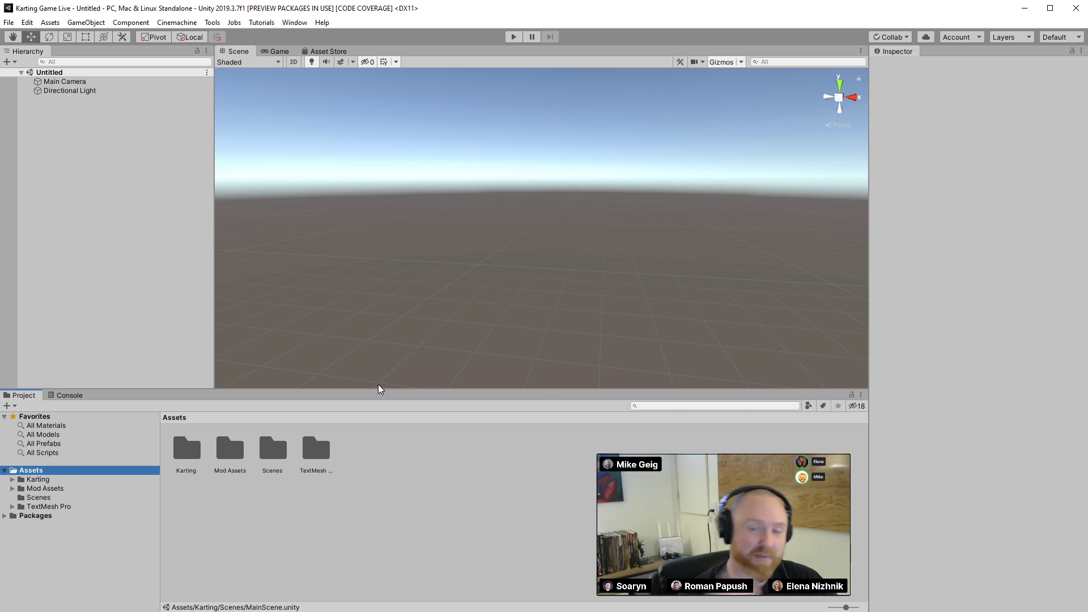
# Switch the editor to the 4 Split layout and back to the Default layout
pyautogui.click(1065, 37)
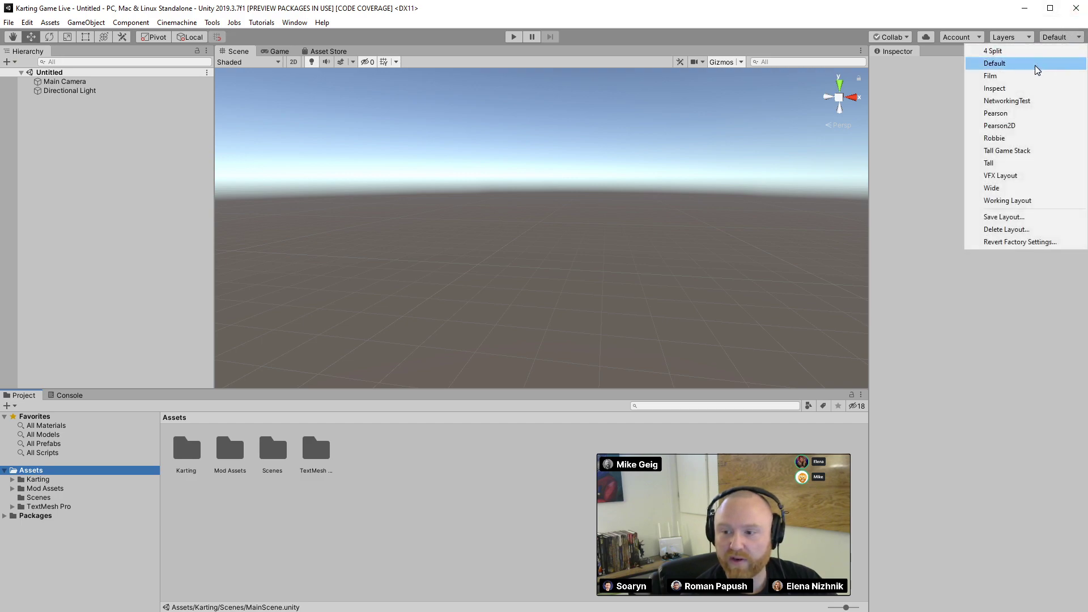
pyautogui.click(1025, 51)
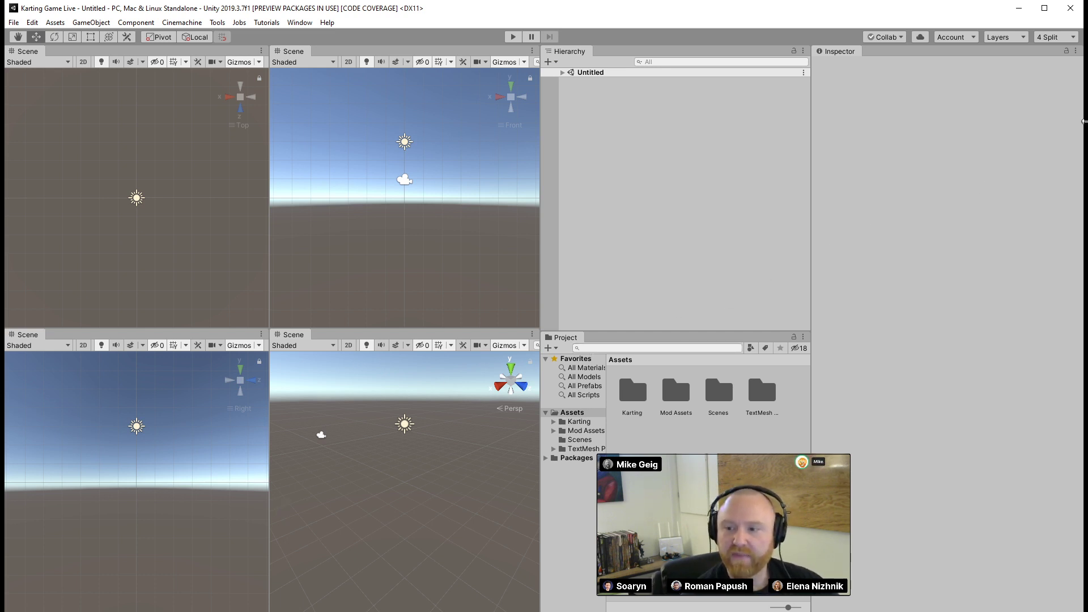
pyautogui.click(1054, 38)
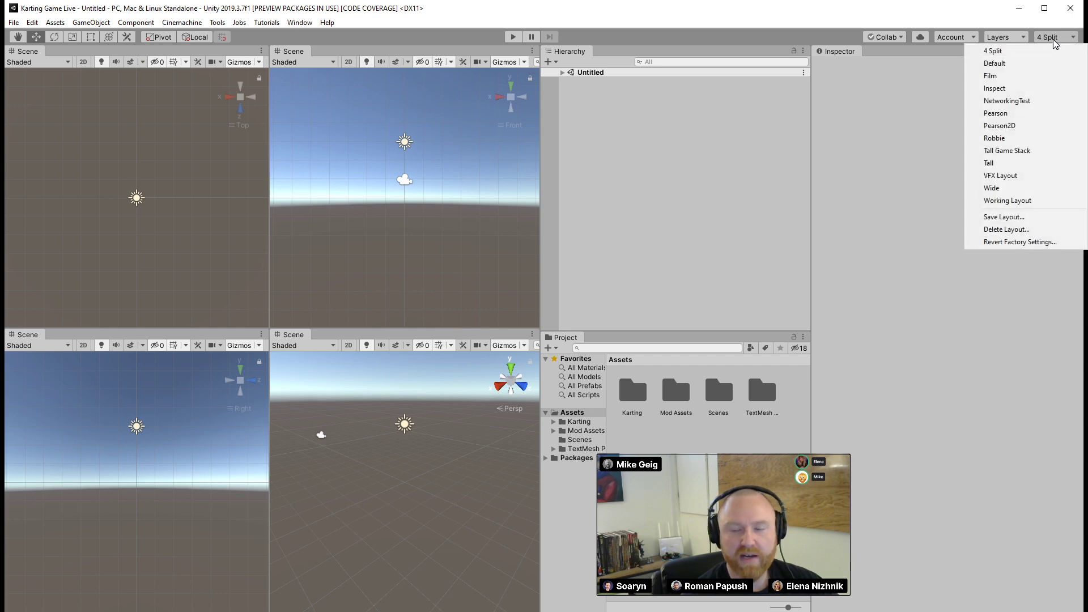
pyautogui.click(1015, 64)
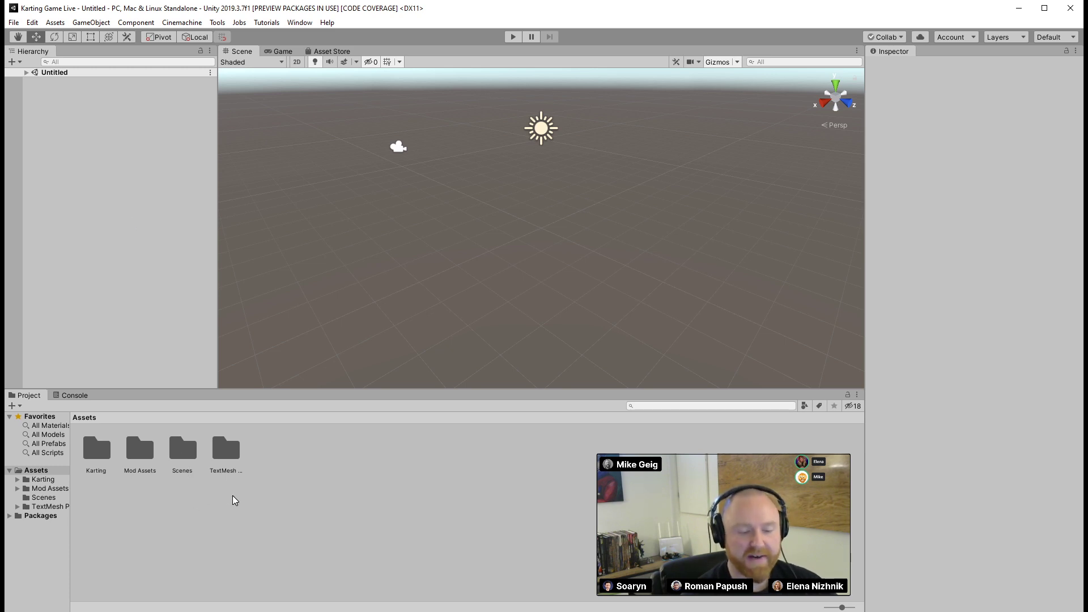
# Open MainScene from the Karting Scenes folder and look around the track near the start line
pyautogui.click(34, 482)
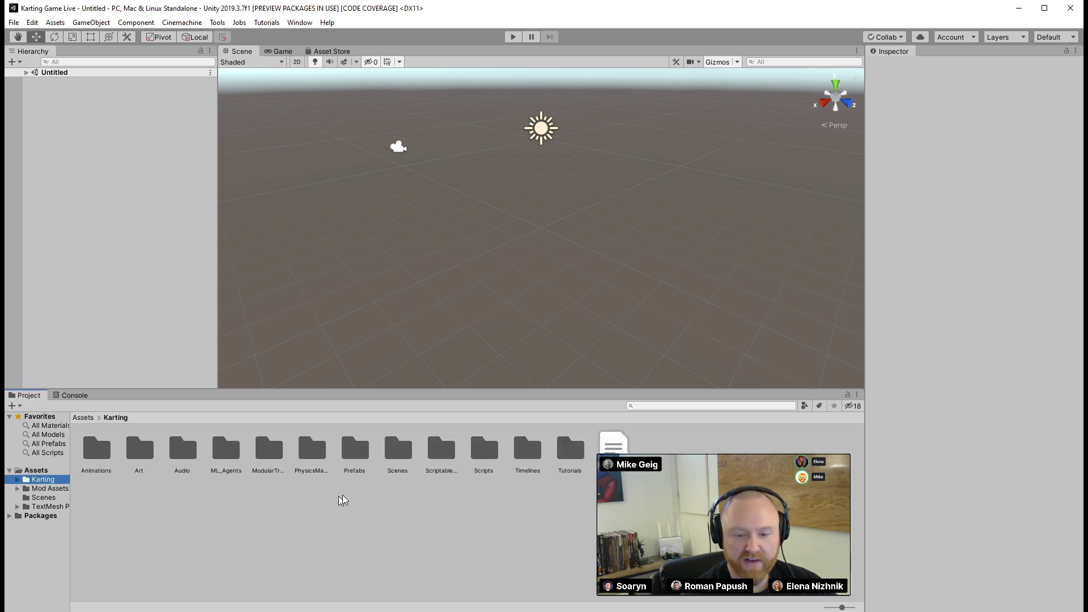
pyautogui.doubleClick(398, 447)
pyautogui.click(271, 453)
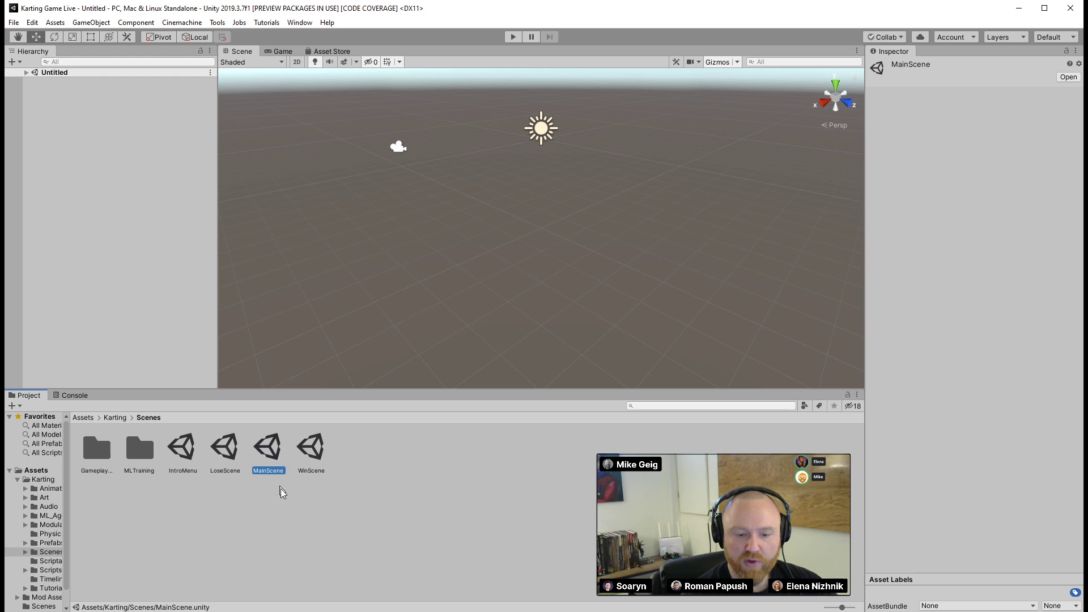
pyautogui.doubleClick(278, 448)
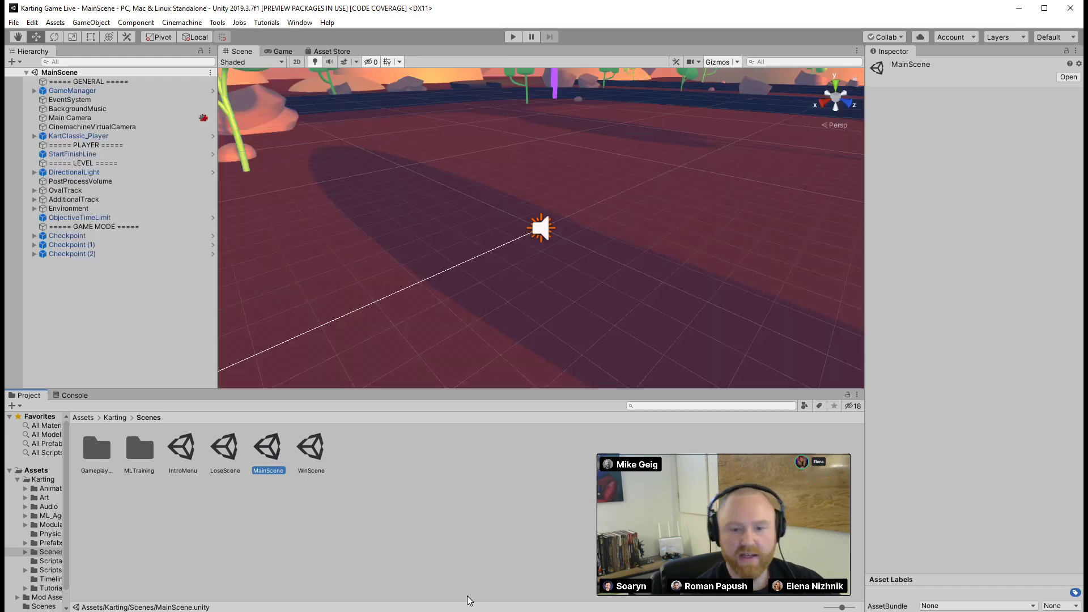
pyautogui.moveTo(604, 343); pyautogui.dragTo(329, 239, button='right')
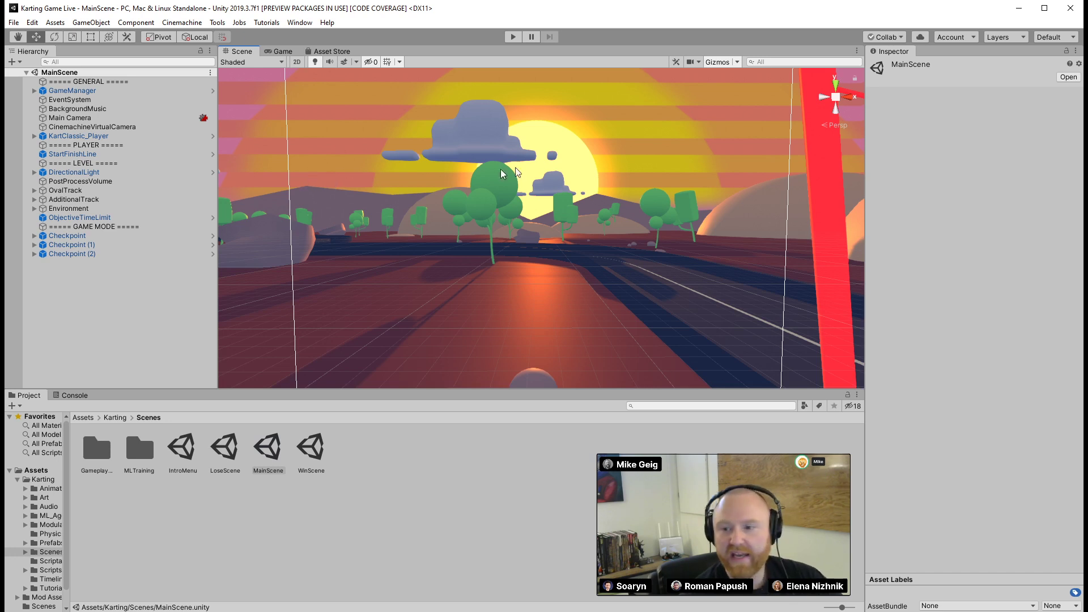
# Show the Karting interactive tutorials and start the Playtest tutorial
pyautogui.click(264, 22)
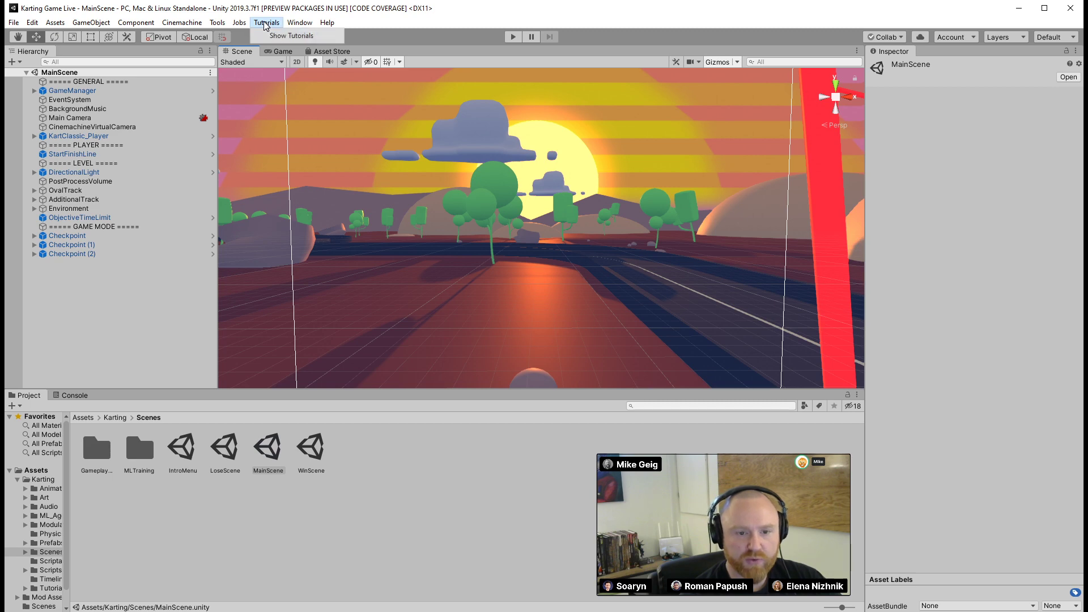
pyautogui.click(272, 36)
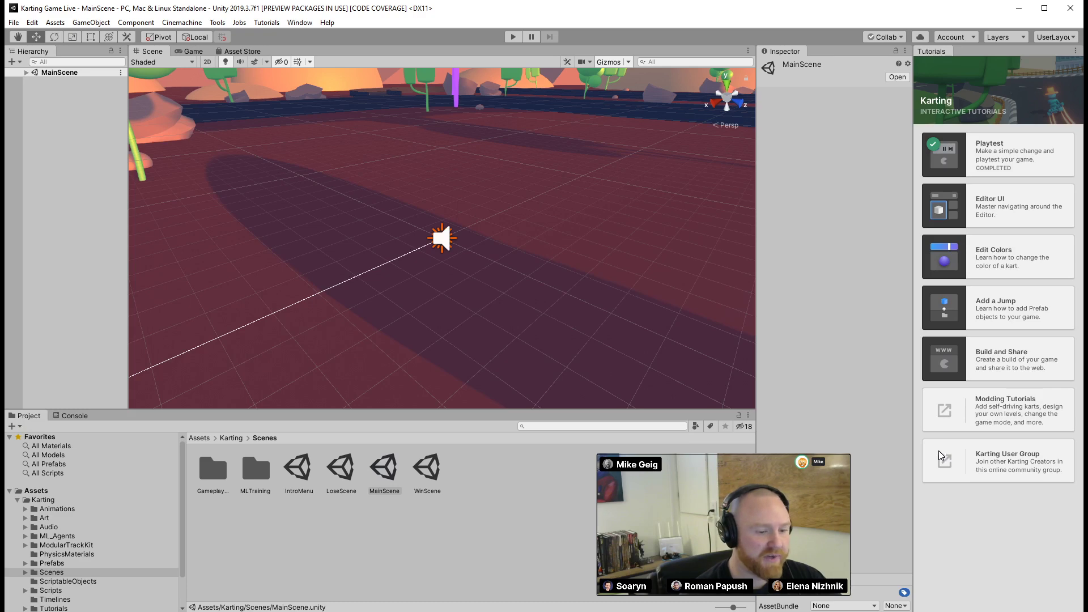
pyautogui.click(976, 154)
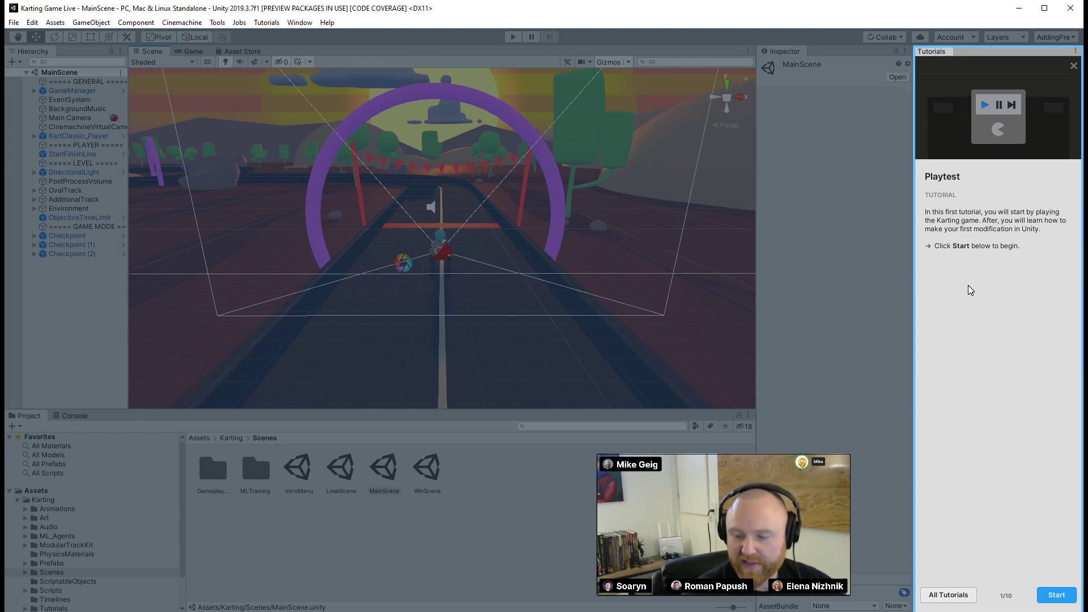
pyautogui.click(1057, 595)
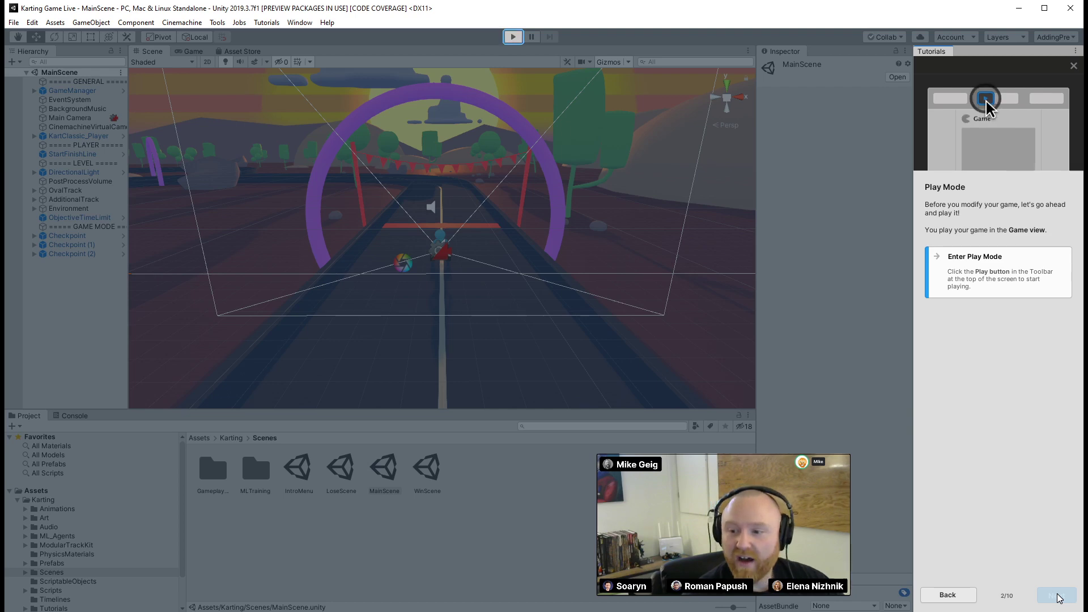
# Enter Play mode, drive the kart past the start line and around the curve towards the checkpoint, and exit Play mode
pyautogui.click(512, 37)
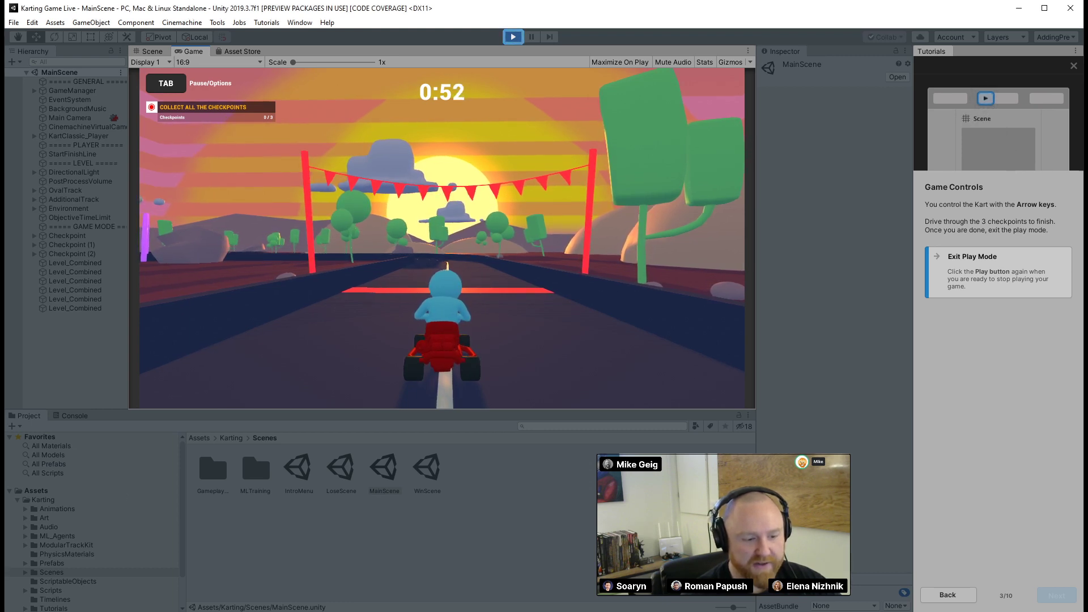
pyautogui.press('Up')
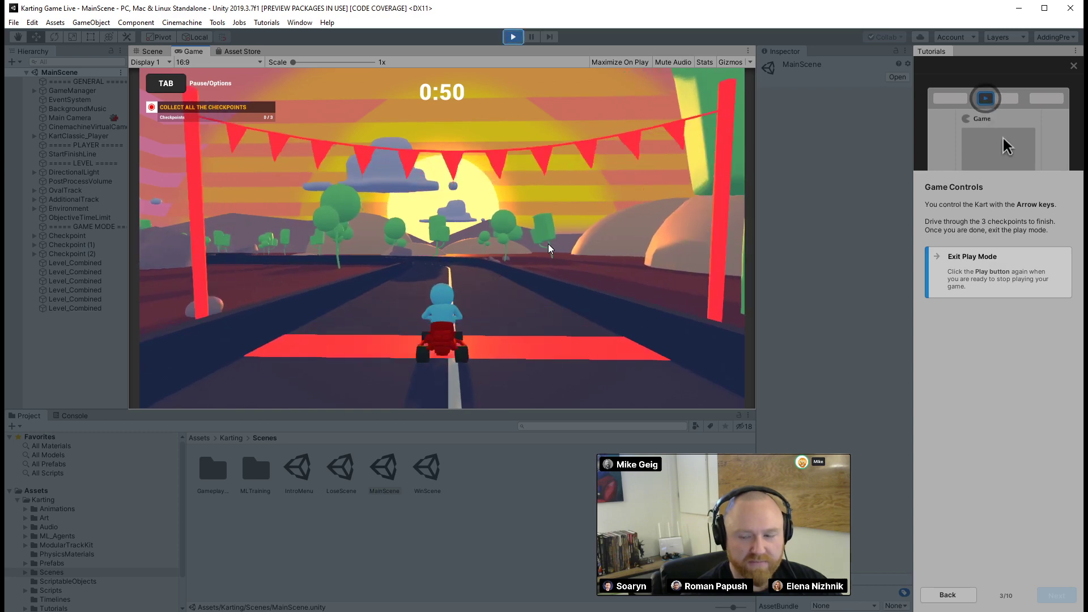
pyautogui.press('Left')
pyautogui.press('Up')
pyautogui.press('Right')
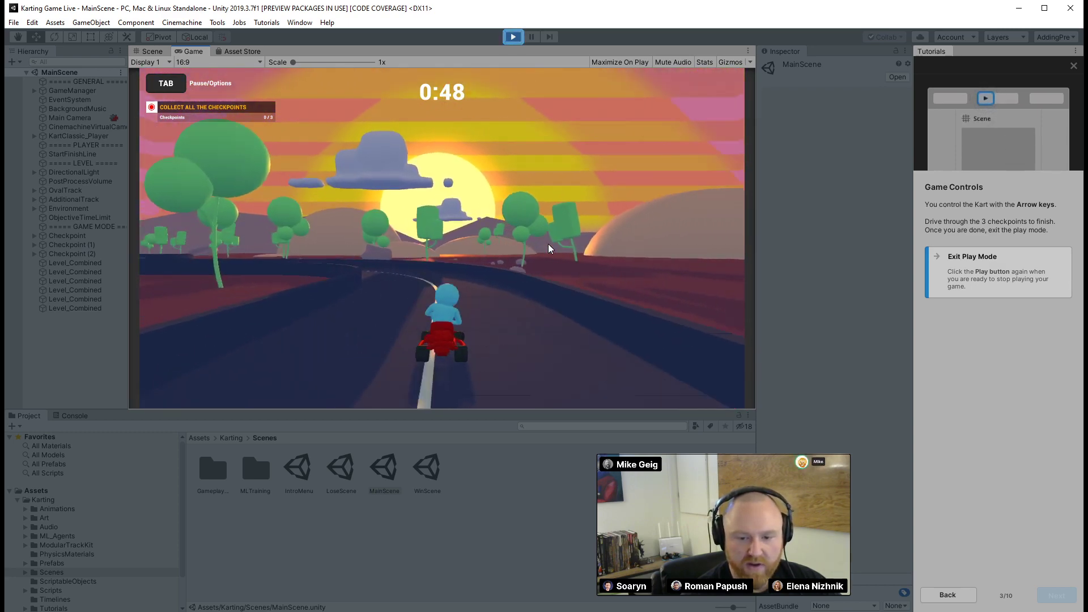
pyautogui.press('Up')
pyautogui.press('Left')
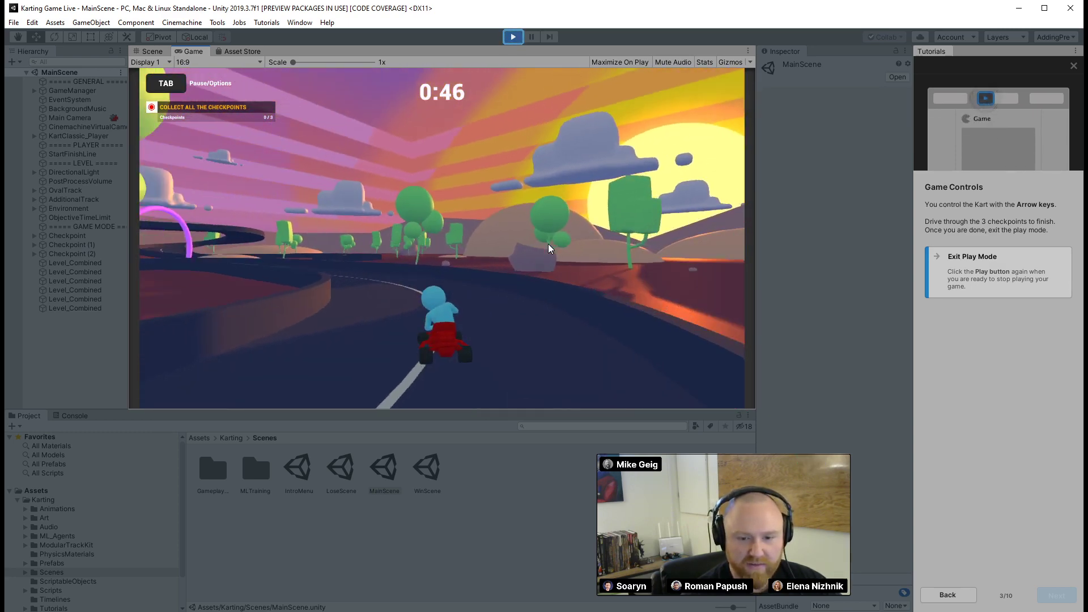
pyautogui.press('Up')
pyautogui.press('Left')
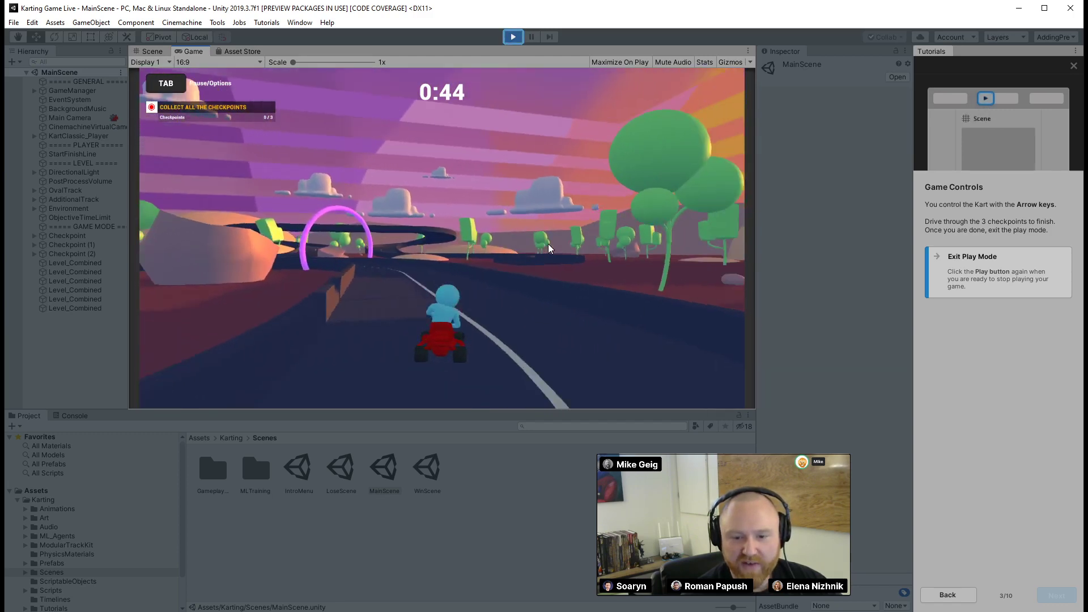
pyautogui.press('Up')
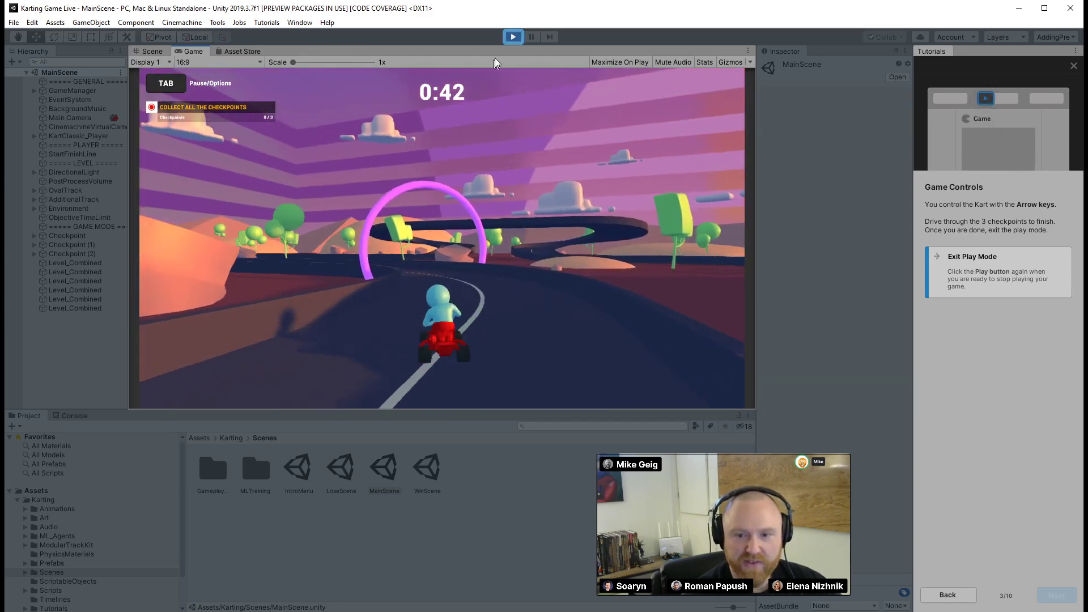
pyautogui.click(513, 37)
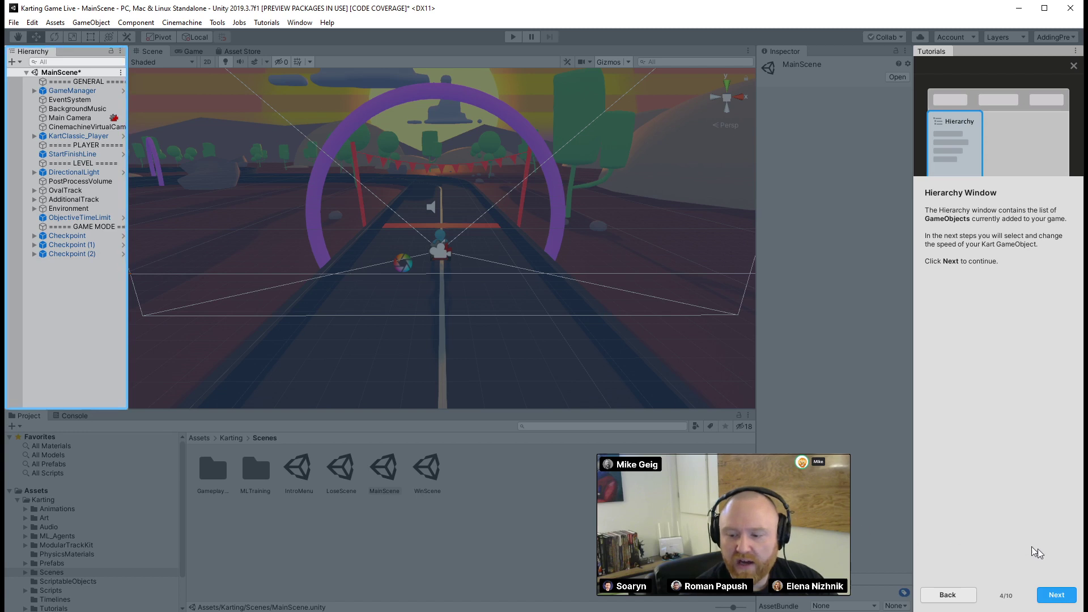
# Advance the tutorial past the Hierarchy and Inspector window pages, selecting the KartClassic_Player object as instructed
pyautogui.click(1055, 594)
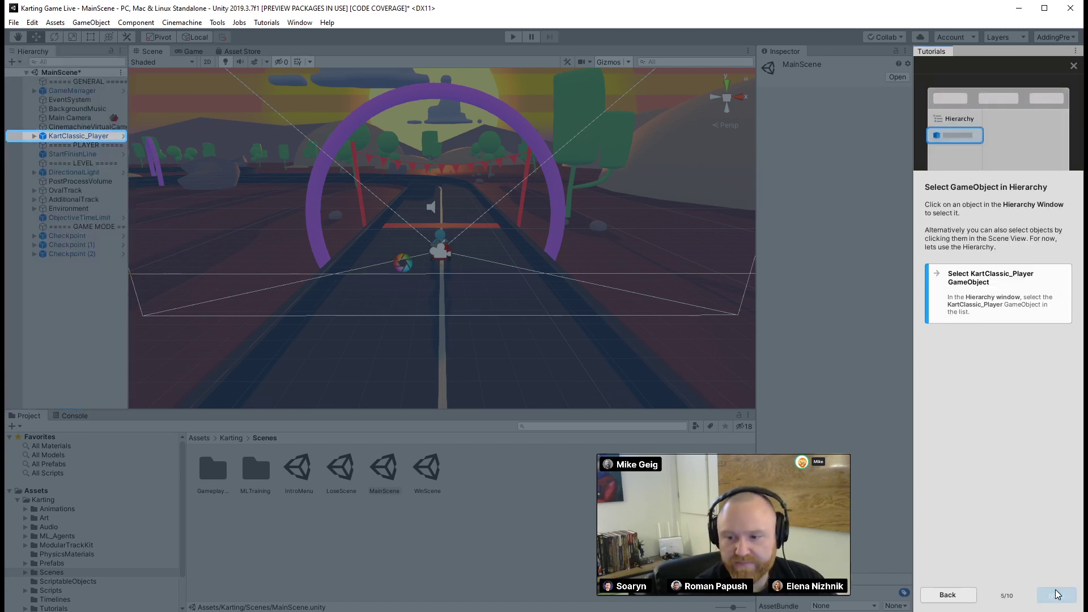
pyautogui.click(95, 138)
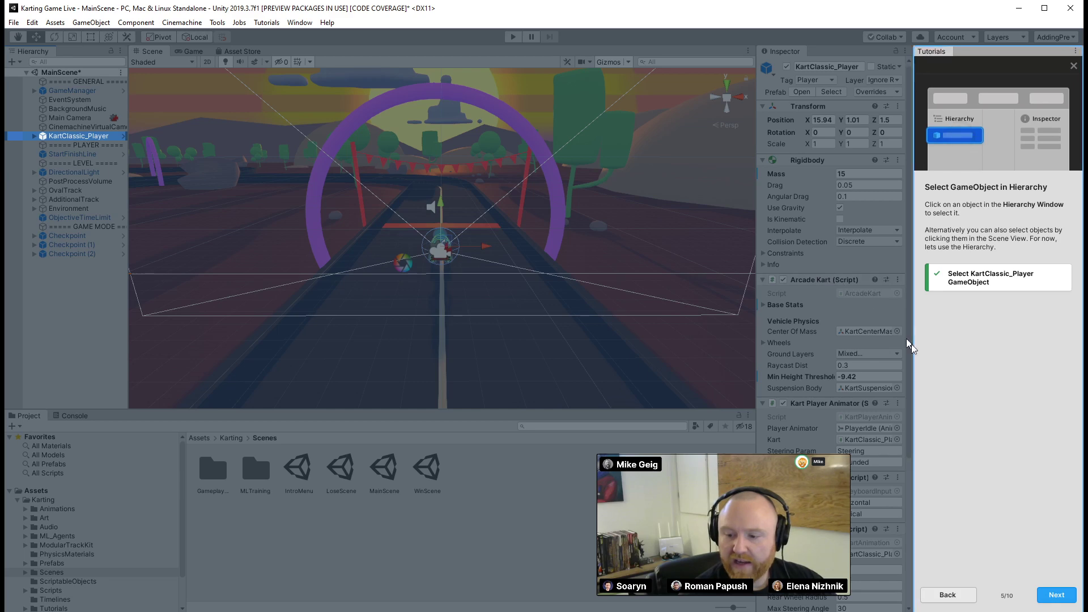
pyautogui.click(1056, 594)
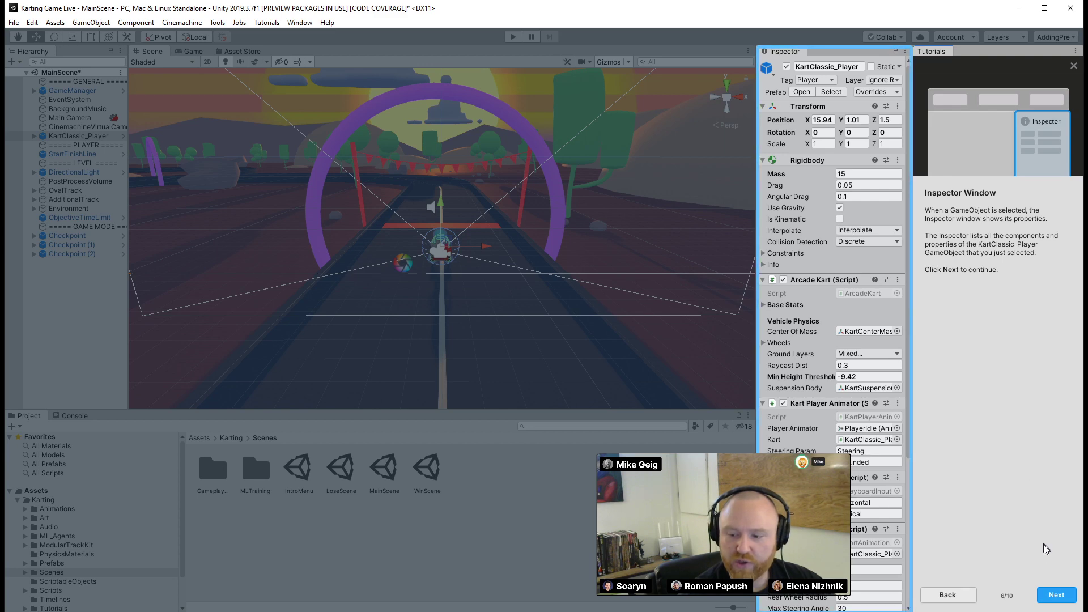
pyautogui.click(1056, 596)
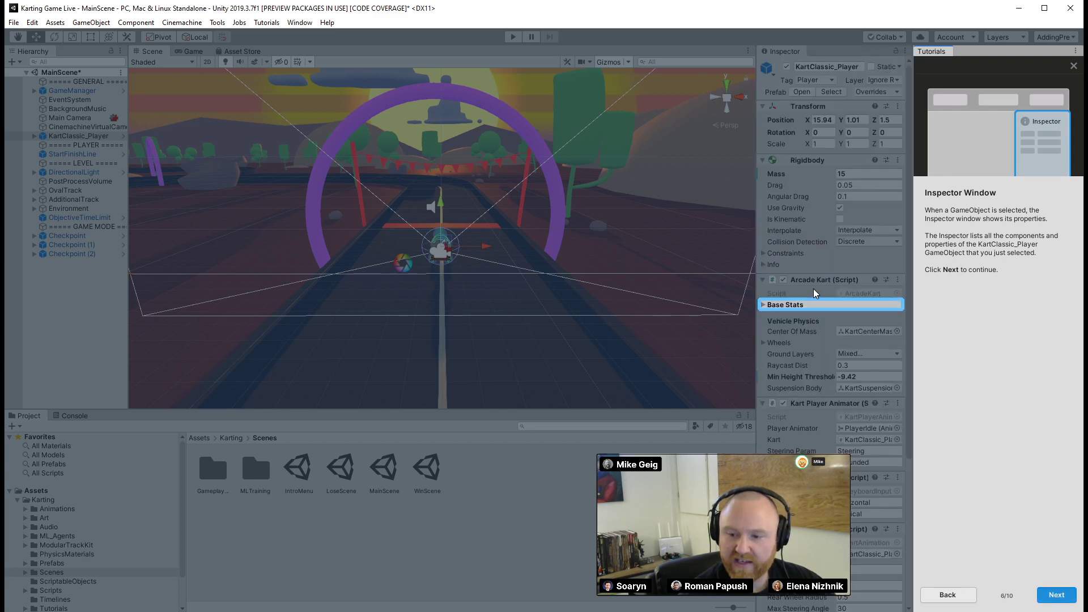
# Expand Base Stats in the Arcade Kart component, set Top Speed to 100, and advance to the playtest page of the tutorial
pyautogui.click(763, 305)
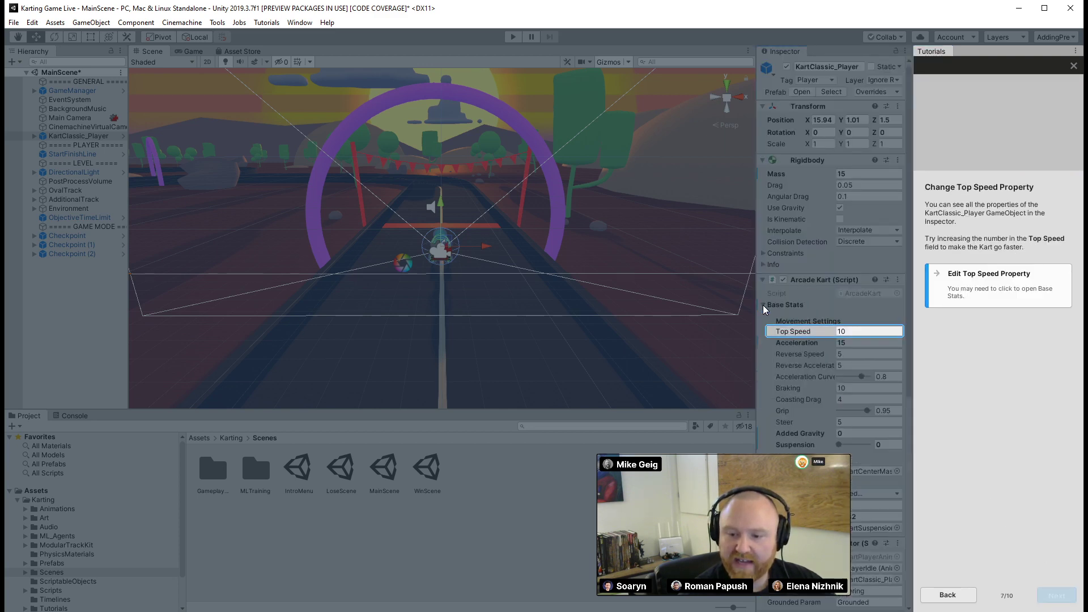
pyautogui.click(856, 332)
pyautogui.doubleClick(853, 332)
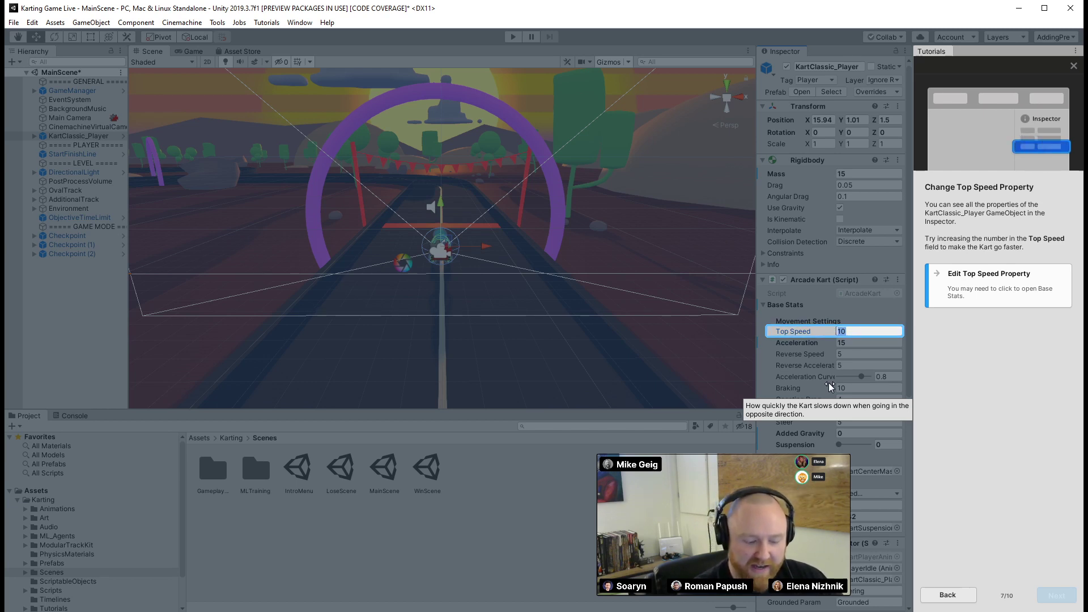
pyautogui.write('10')
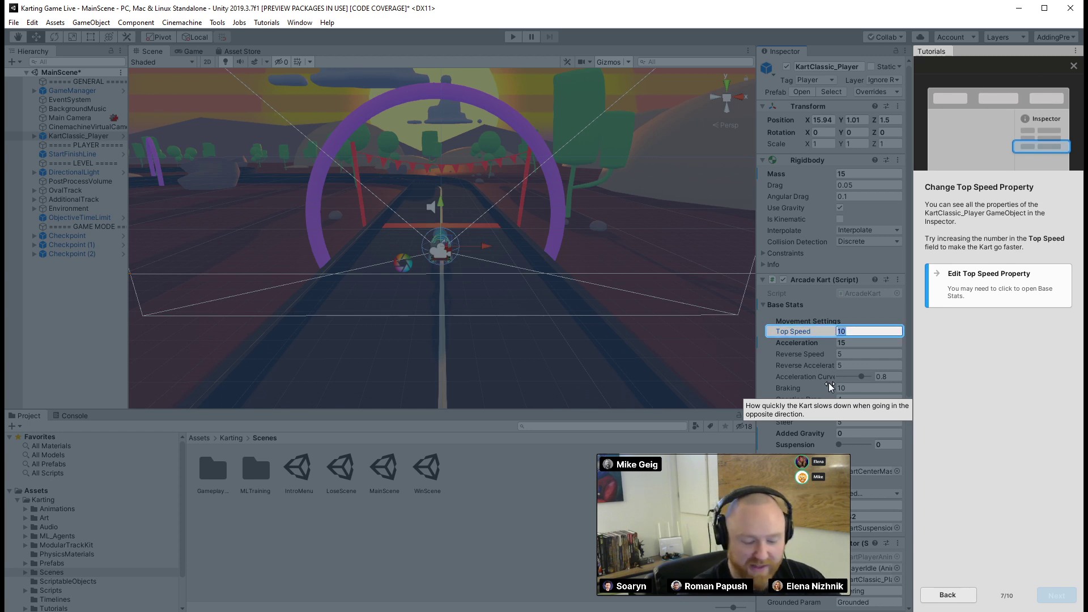
pyautogui.write('0')
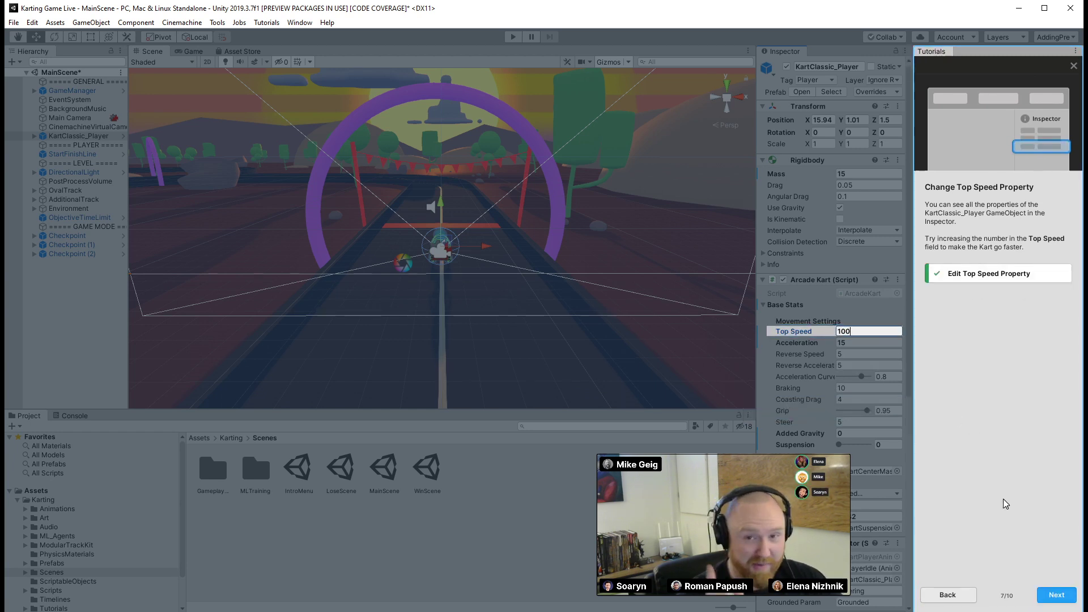
pyautogui.click(1062, 594)
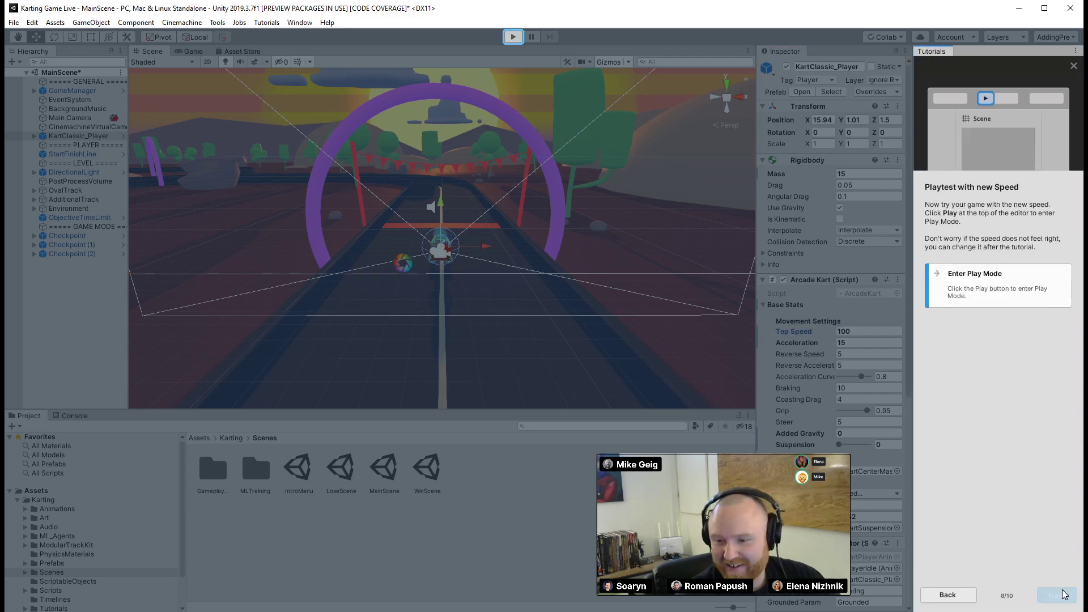
# Enter Play mode, drive the kart along the track through the first checkpoint to test the new speed, and exit Play mode
pyautogui.click(512, 36)
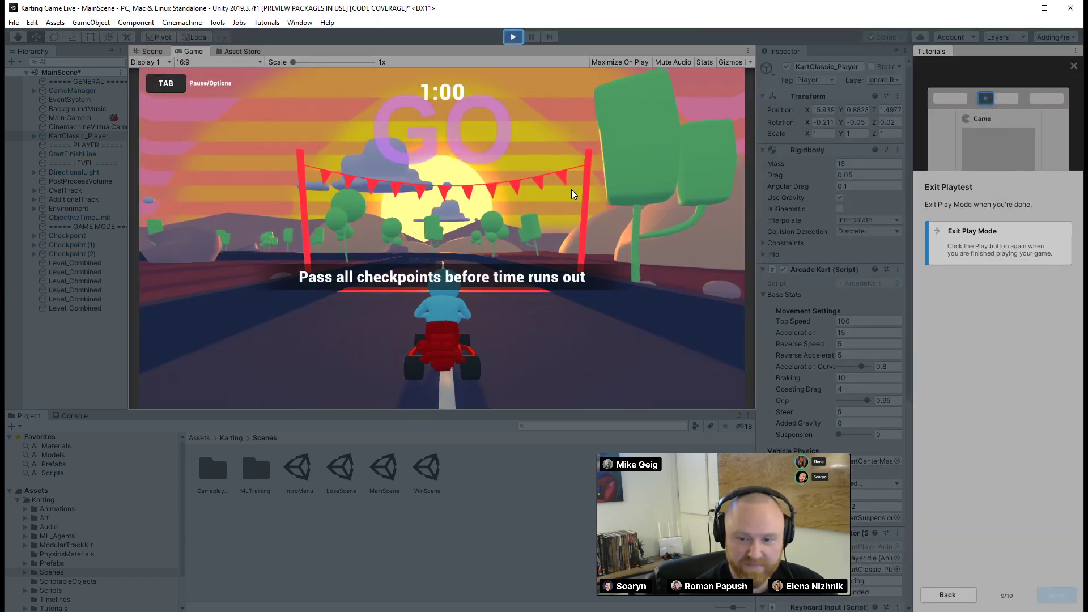
pyautogui.press('w')
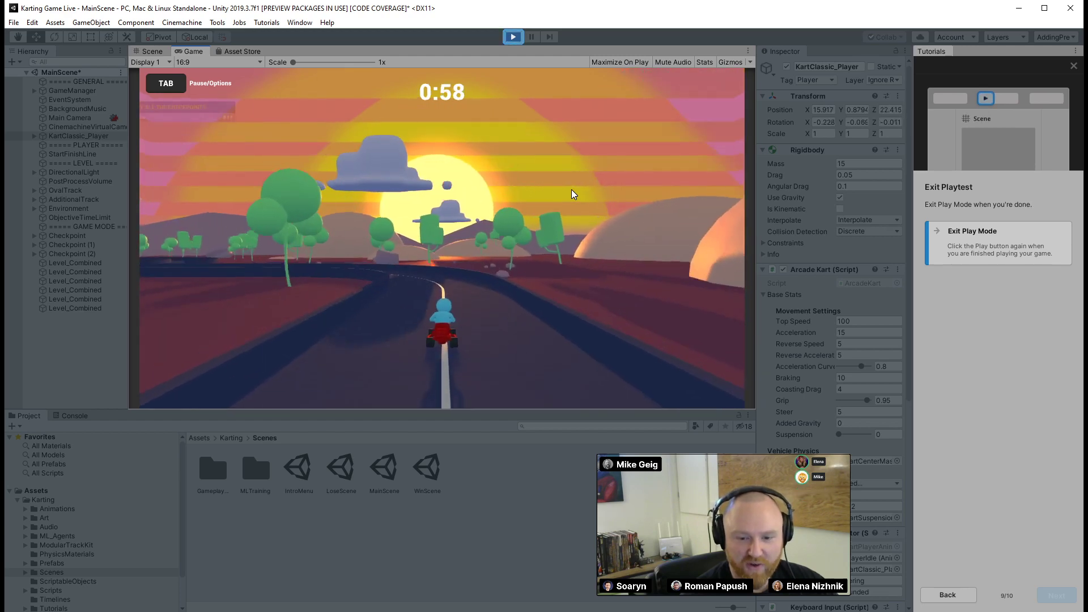
pyautogui.press('a')
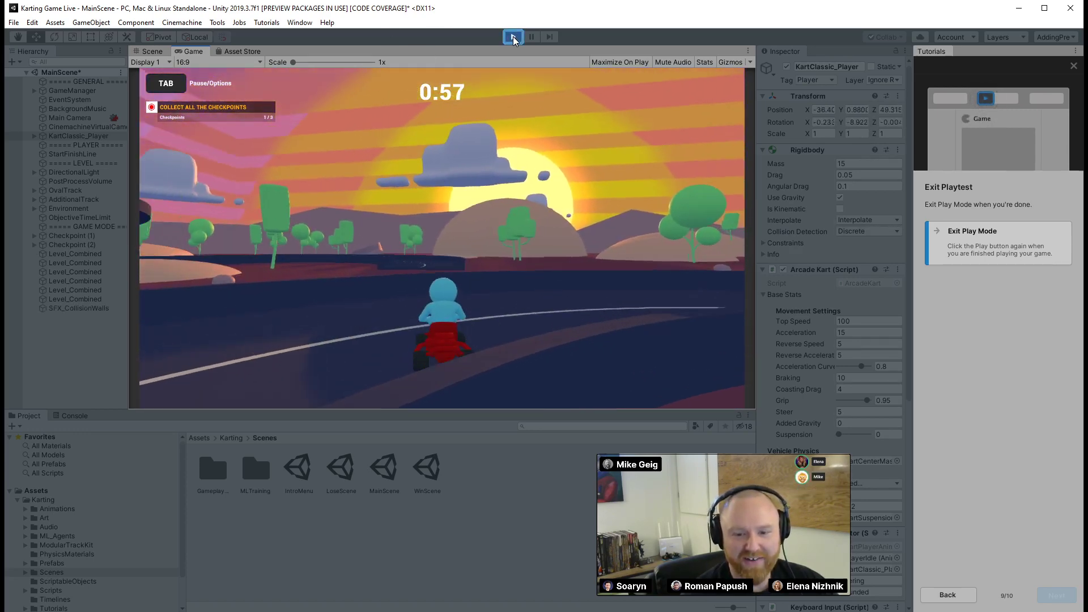
pyautogui.press('a')
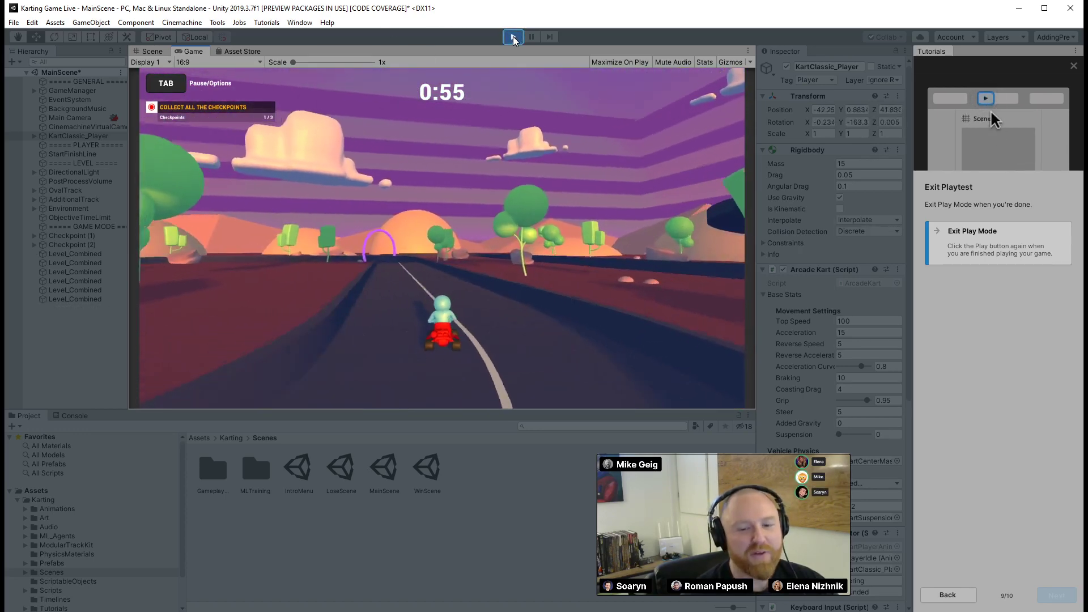
pyautogui.click(513, 37)
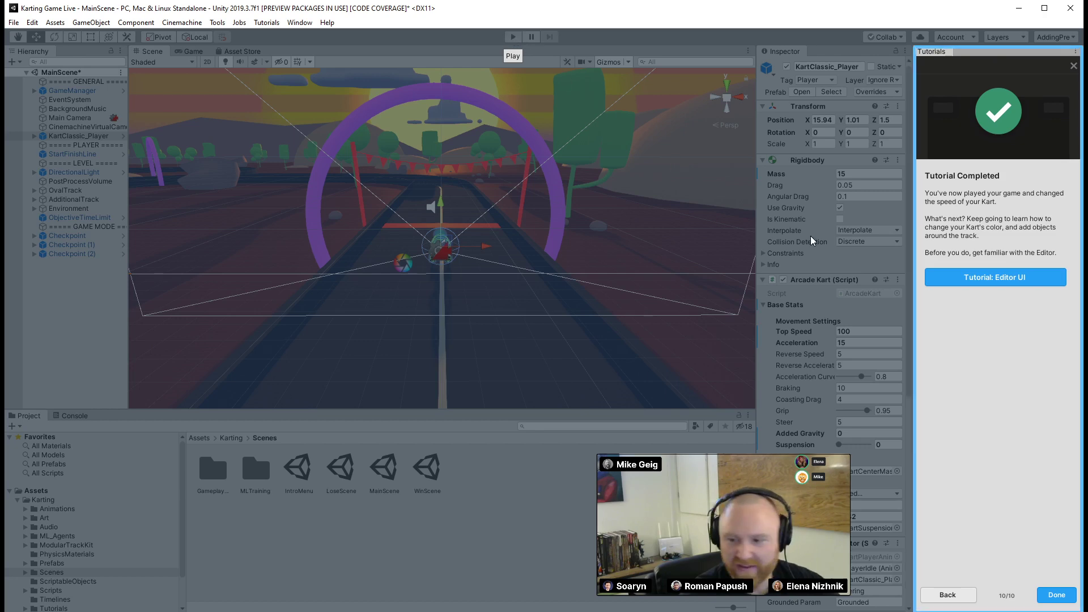
# Finish the completed Playtest tutorial, close the Tutorials window and dismiss the notice about finding it again
pyautogui.click(1053, 596)
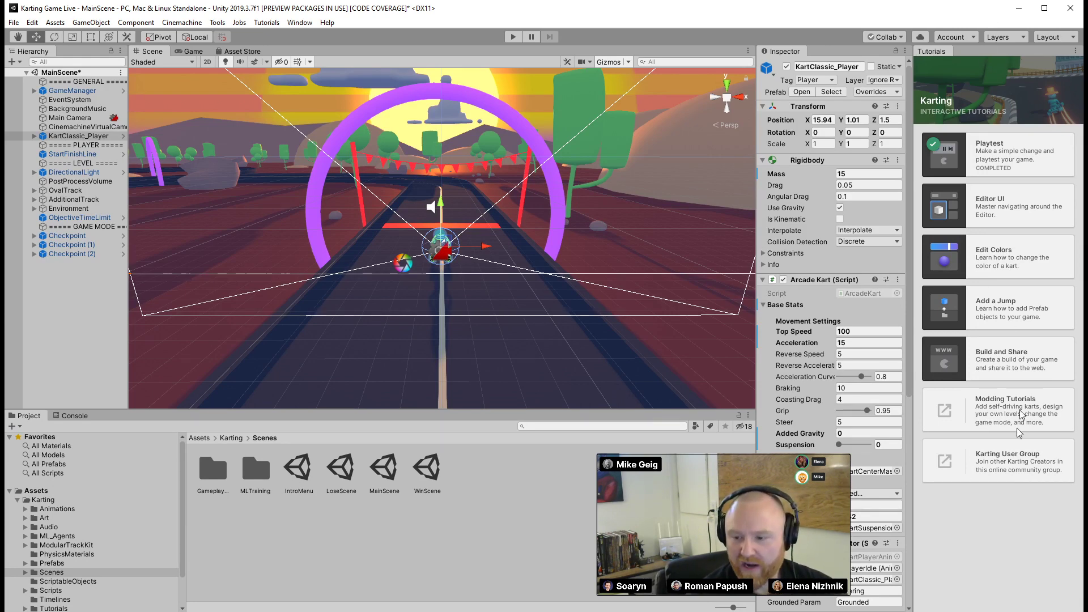
pyautogui.rightClick(929, 51)
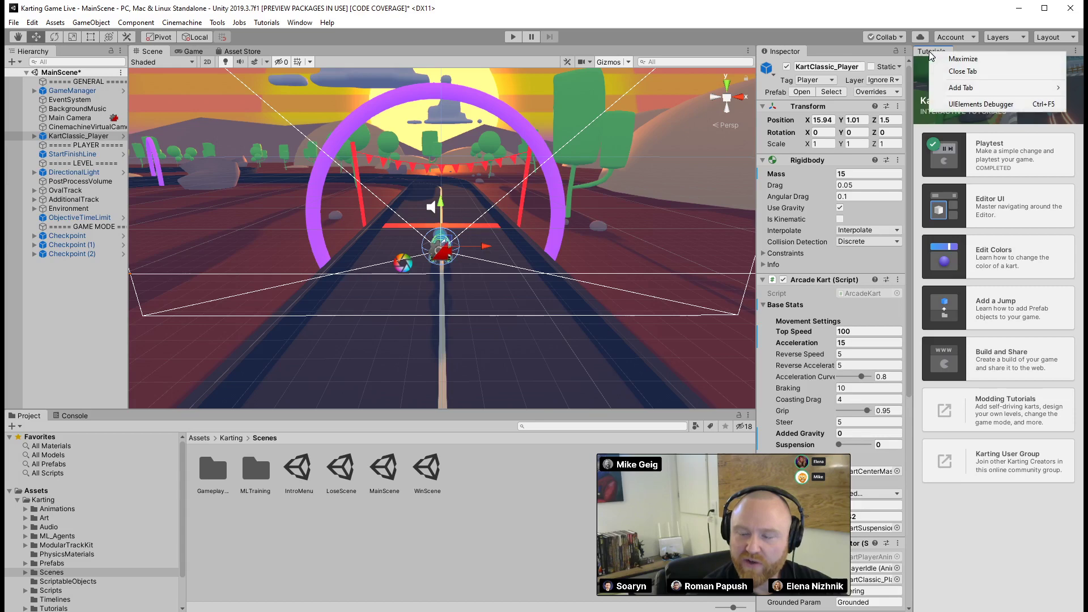
pyautogui.click(968, 72)
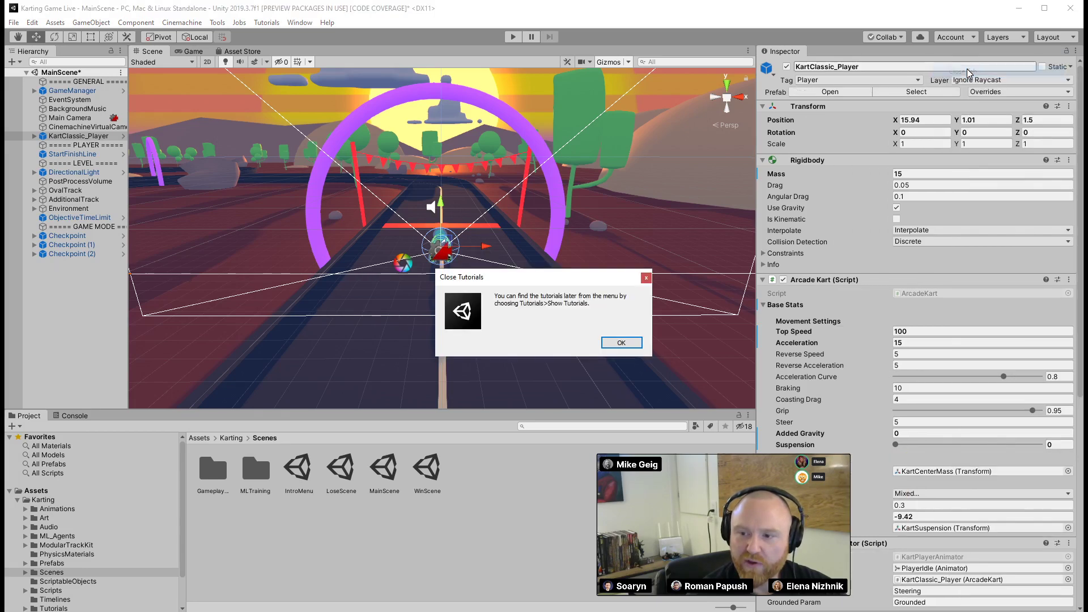
pyautogui.click(620, 343)
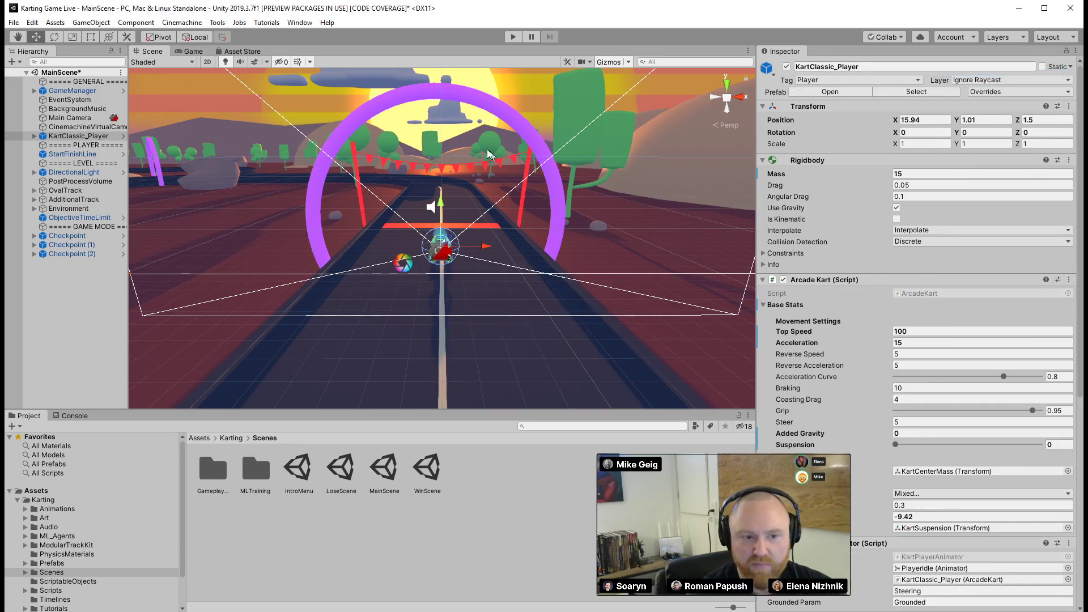
pyautogui.moveTo(132, 7); pyautogui.dragTo(139, 7)
pyautogui.moveTo(11, 52); pyautogui.dragTo(3, 47)
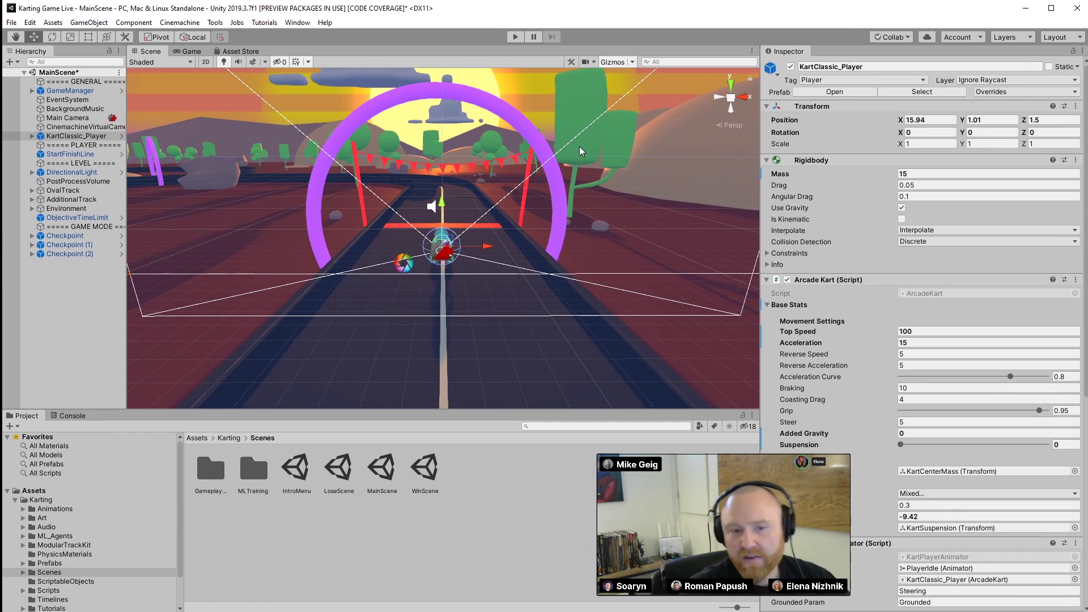
# Set the Top Speed of KartClassic_Player to 15, save MainScene and deselect the kart
pyautogui.click(73, 137)
pyautogui.click(914, 330)
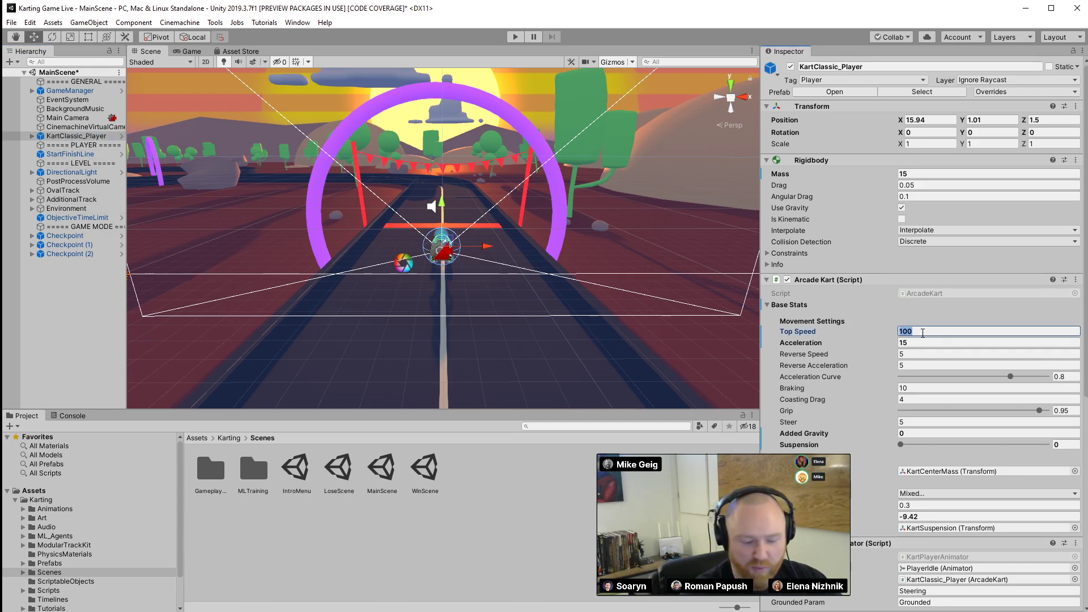
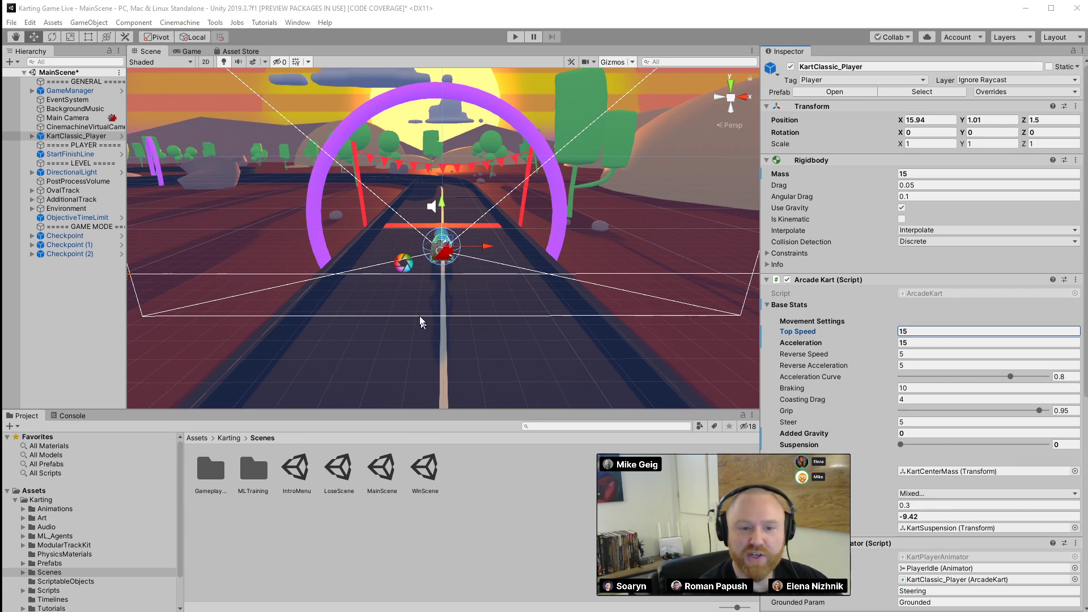
pyautogui.click(69, 313)
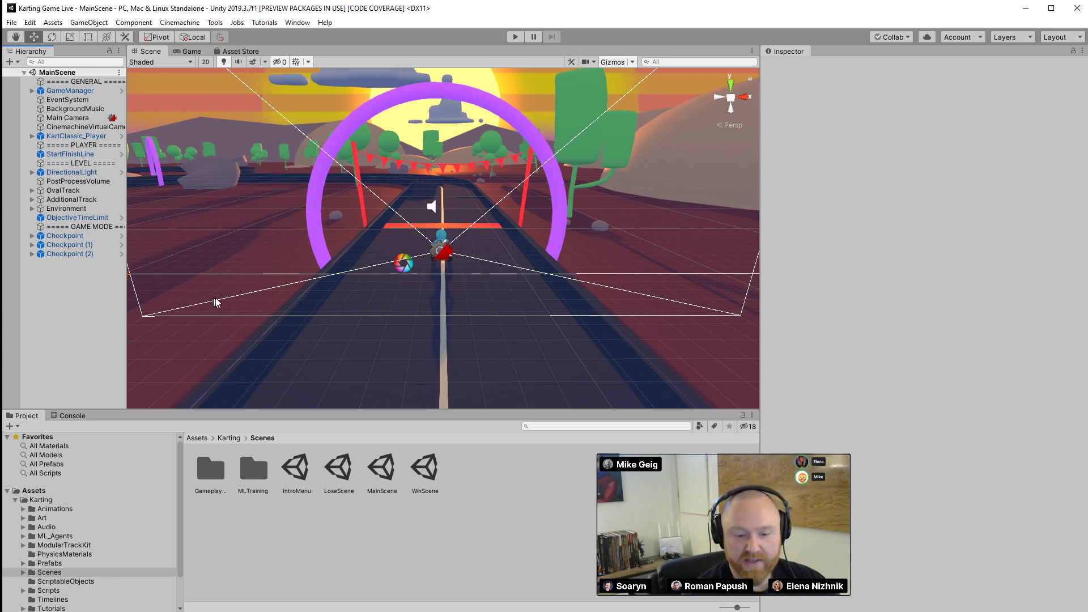
# Open the IntroMenu scene from the Karting Scenes folder
pyautogui.click(296, 469)
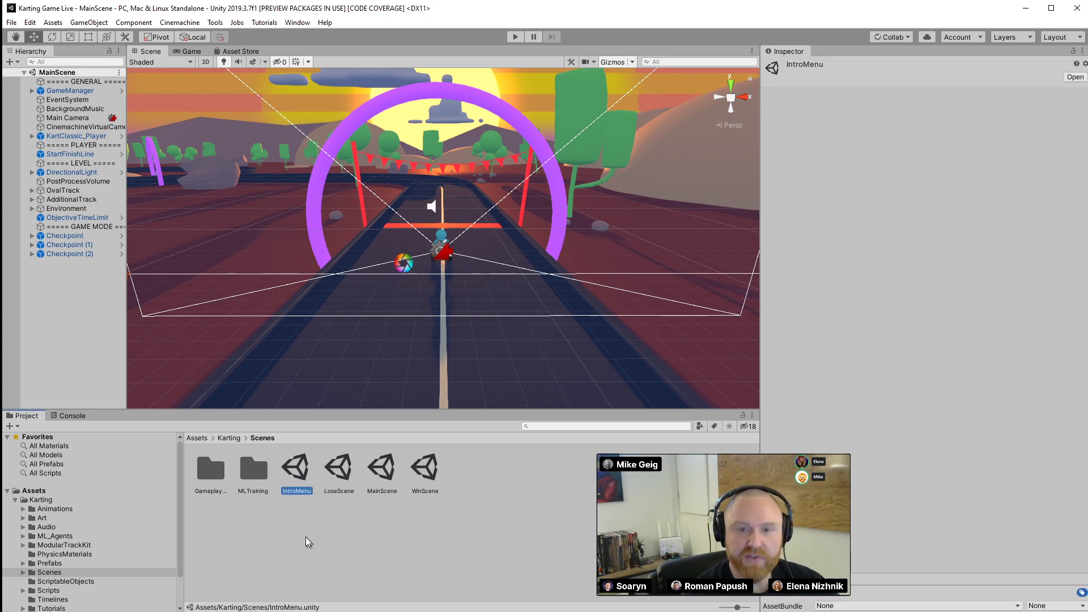
pyautogui.click(38, 491)
pyautogui.click(40, 500)
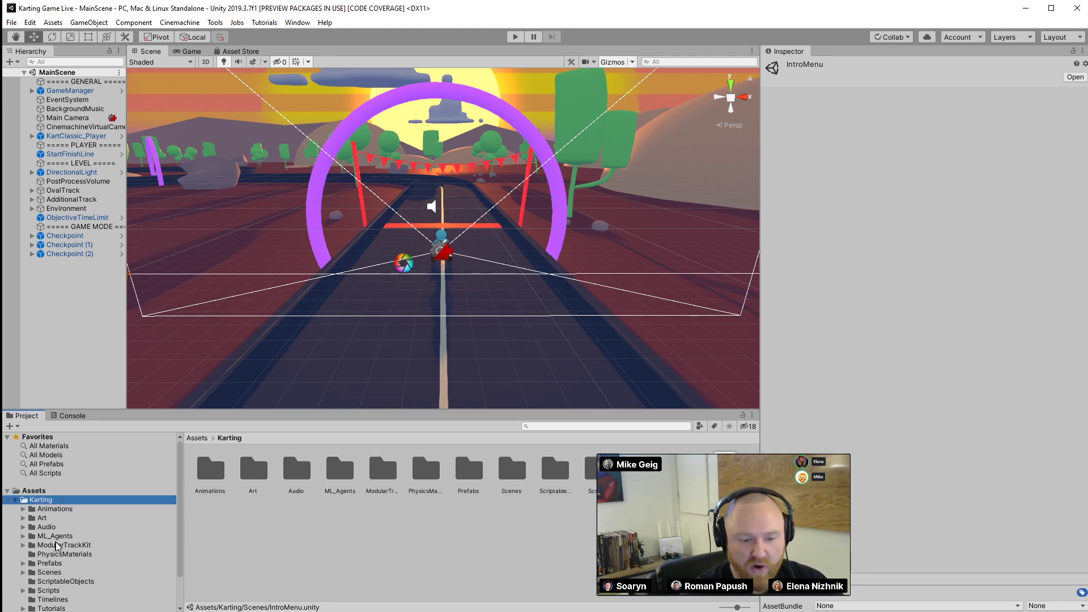
pyautogui.click(49, 572)
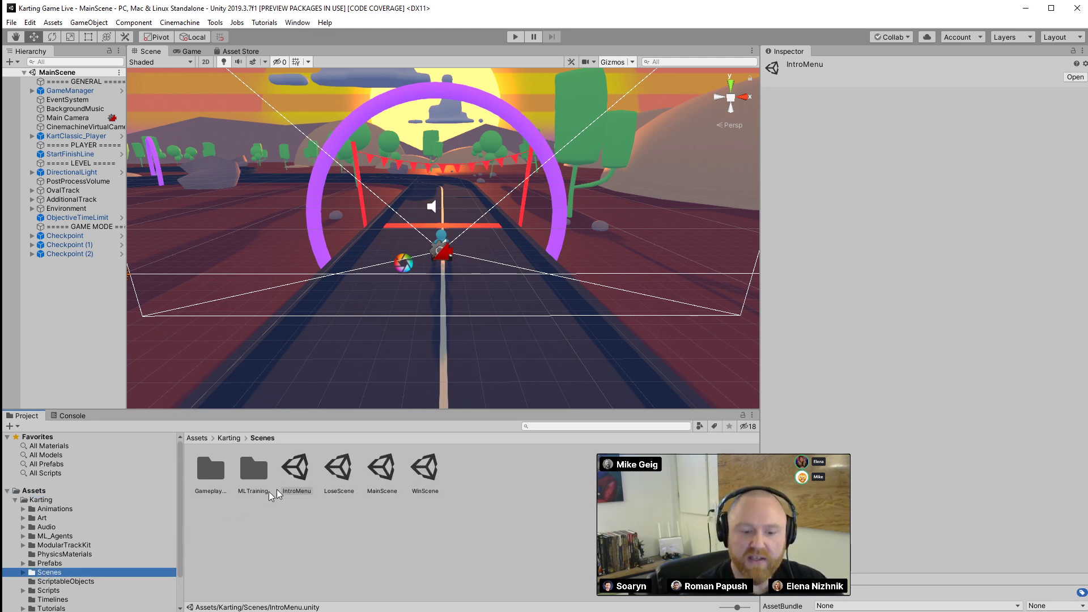
pyautogui.doubleClick(299, 468)
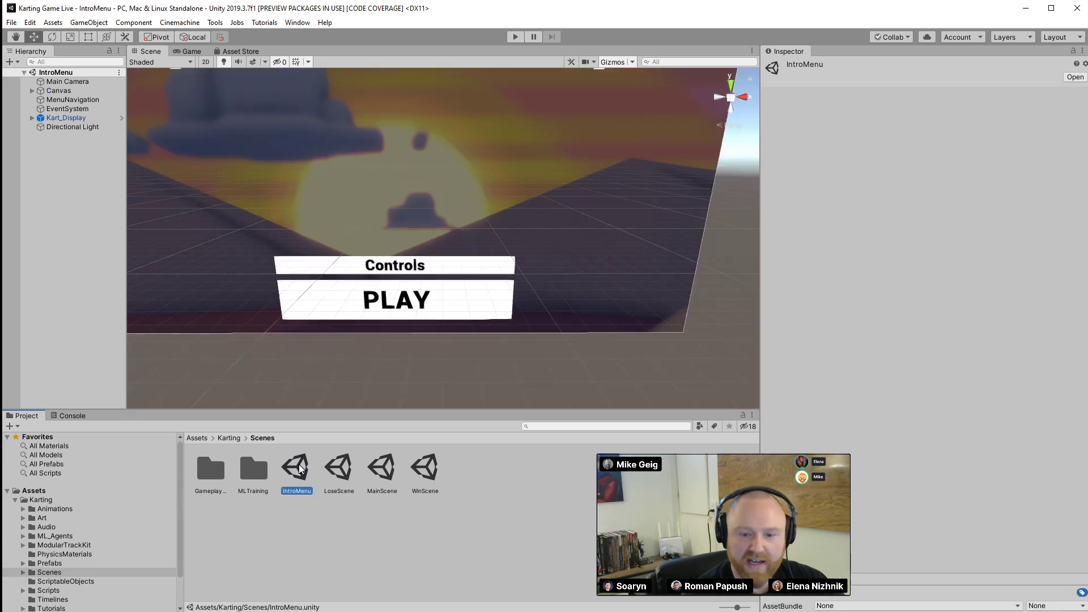
# Examine the IntroMenu scene's Canvas, its child elements and the title and button layout
pyautogui.keyDown('alt'); pyautogui.moveTo(544, 263); pyautogui.dragTo(368, 155); pyautogui.keyUp('alt')
pyautogui.moveTo(524, 286); pyautogui.dragTo(542, 316, button='right')
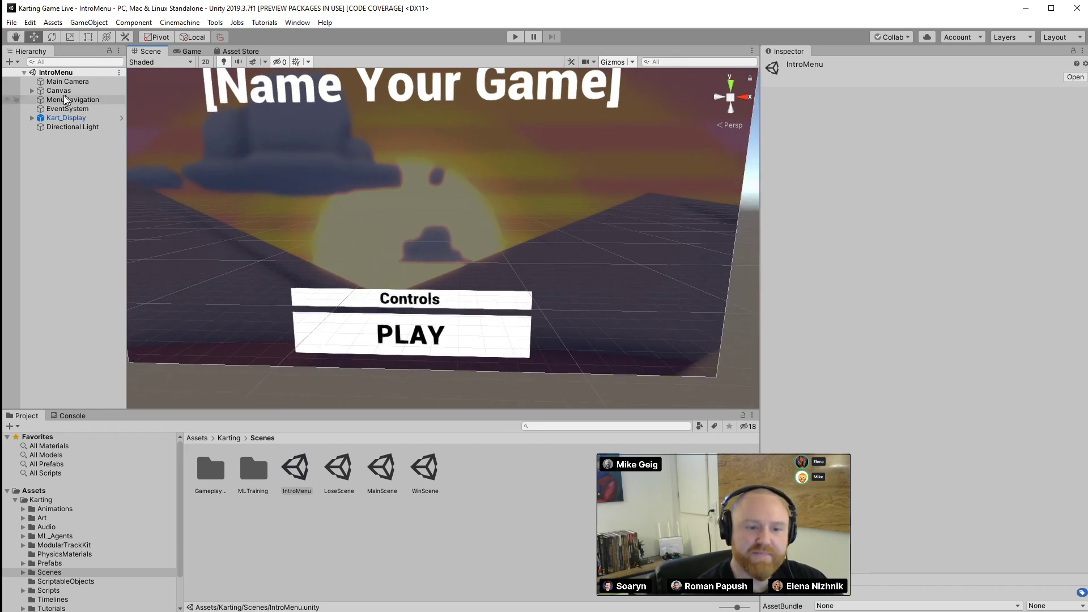
pyautogui.click(32, 91)
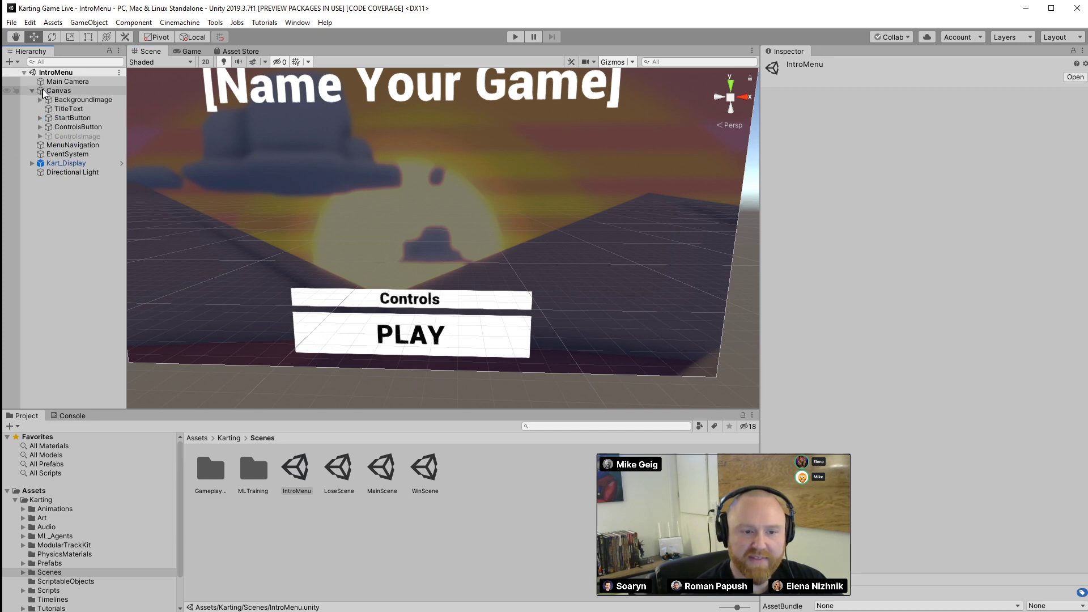
pyautogui.click(57, 90)
pyautogui.keyDown('alt'); pyautogui.moveTo(236, 86); pyautogui.dragTo(567, 161); pyautogui.keyUp('alt')
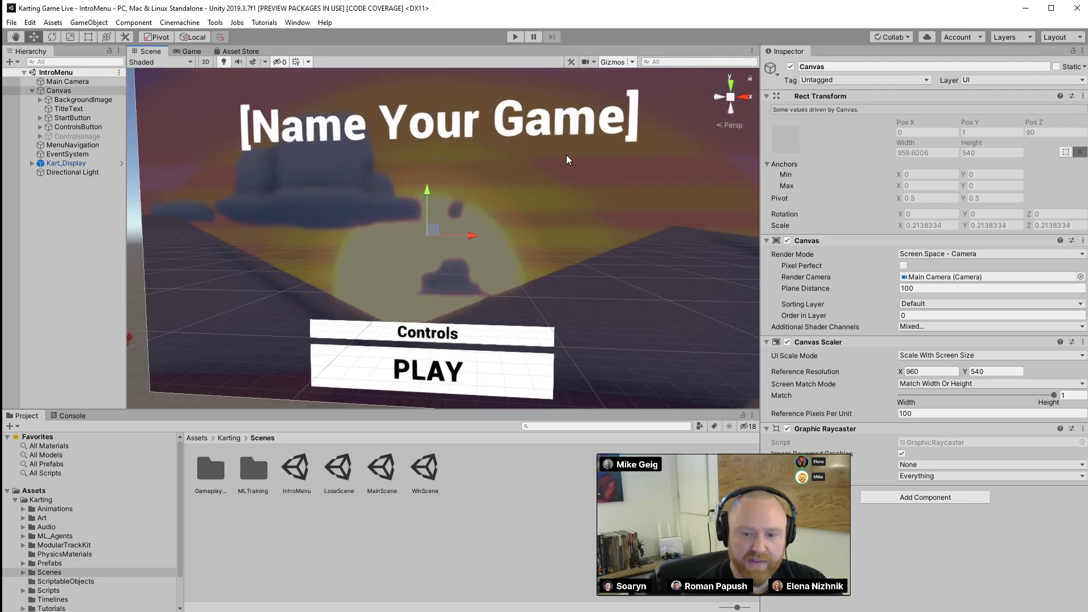
# Select BackgroundImage under the Canvas and open the texture picker for its Raw Image, placed clear of the menu preview
pyautogui.click(82, 100)
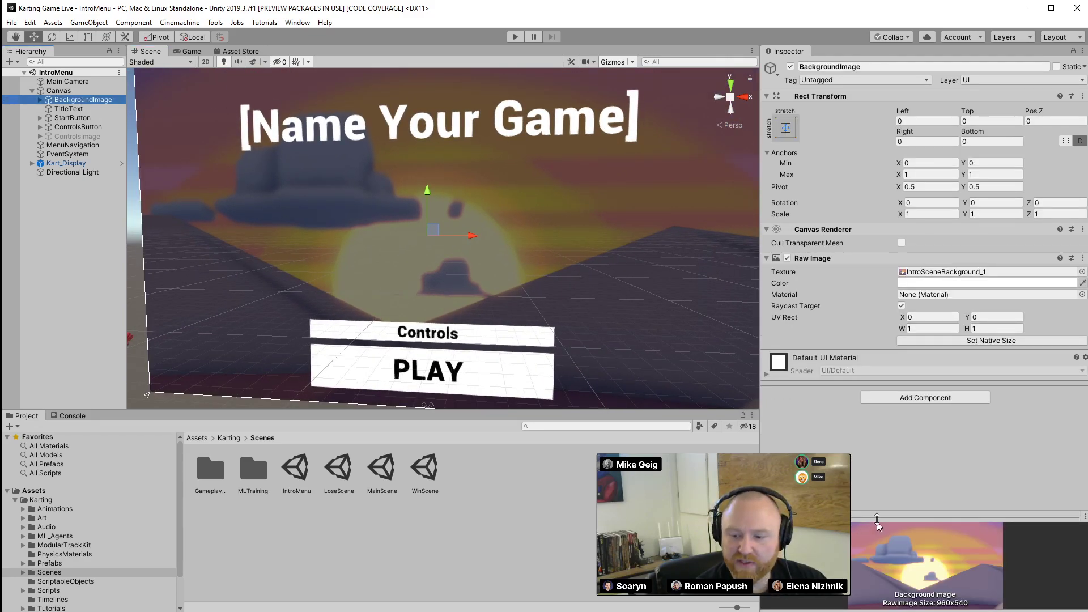
pyautogui.moveTo(878, 515)
pyautogui.mouseDown()
pyautogui.moveTo(873, 375)
pyautogui.moveTo(873, 505)
pyautogui.mouseUp()
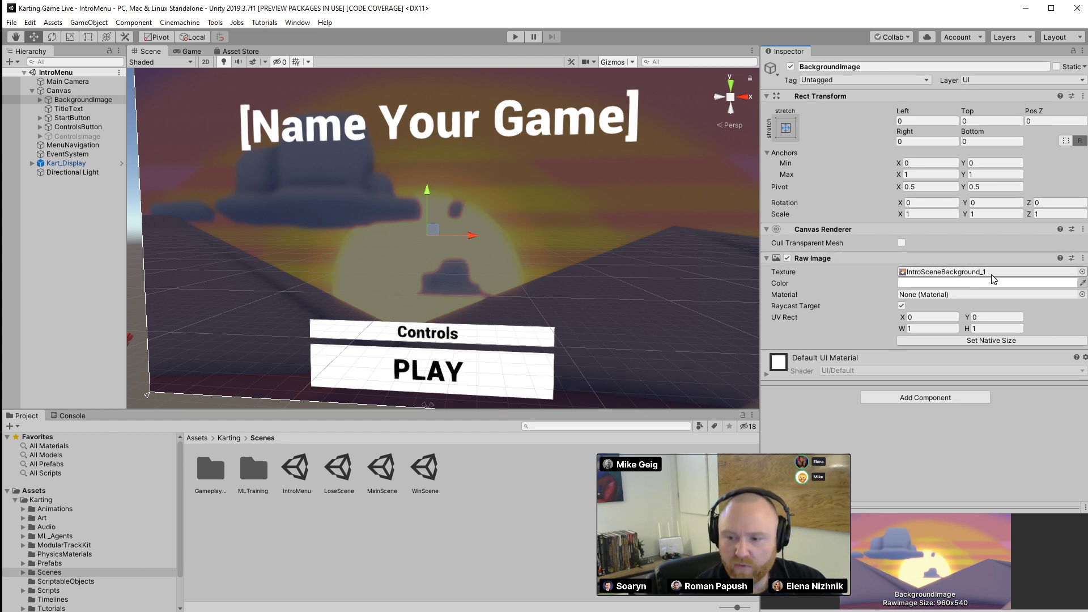
pyautogui.click(1082, 272)
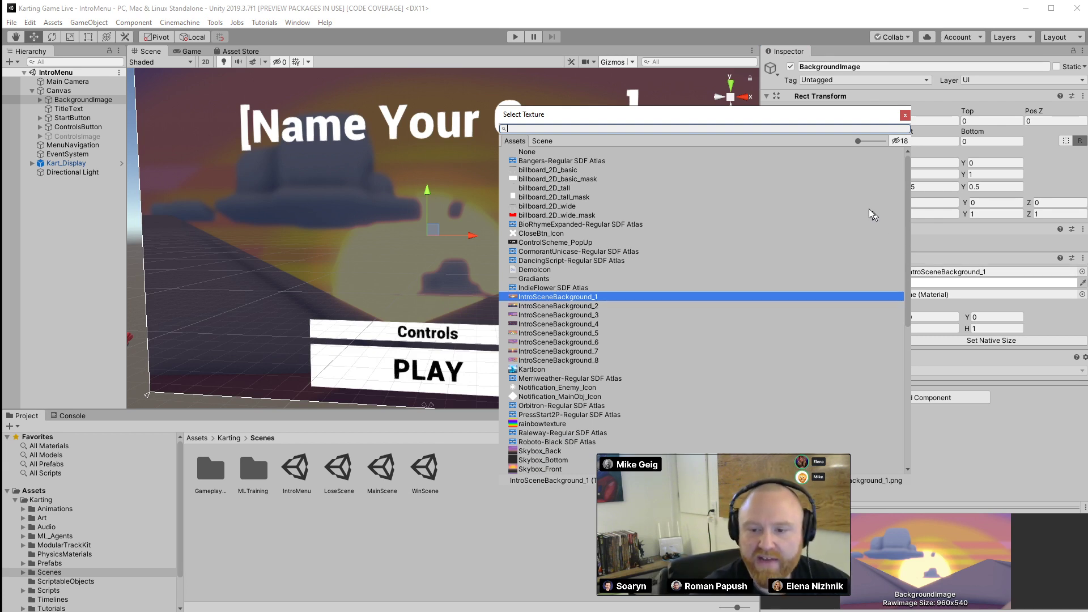
pyautogui.moveTo(738, 131); pyautogui.dragTo(910, 138)
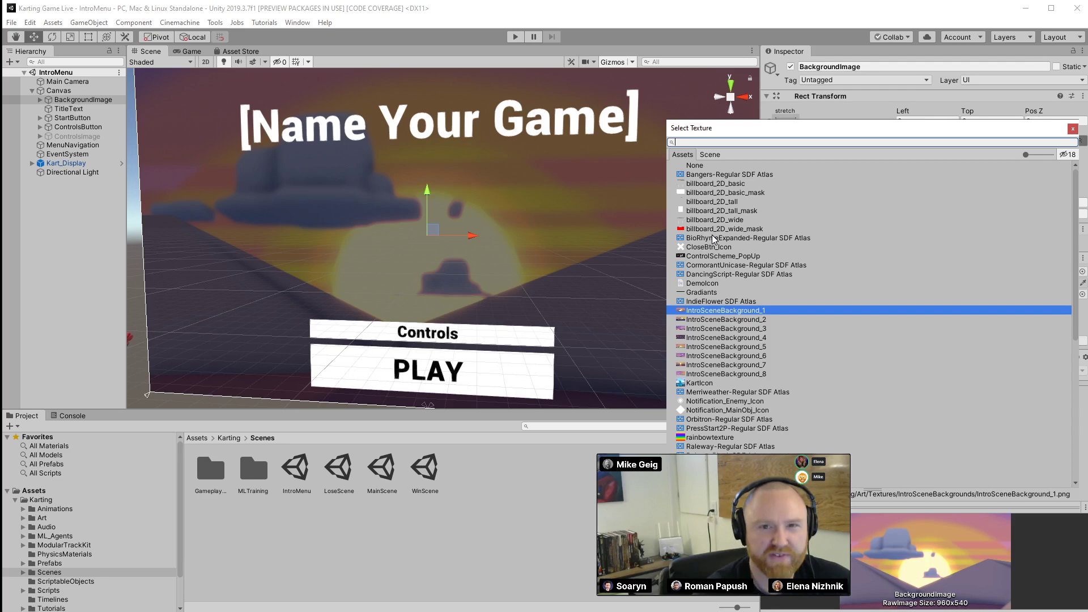
# Try the textures IntroSceneBackground_2 through IntroSceneBackground_8 on the menu's background image
pyautogui.click(731, 321)
pyautogui.click(731, 329)
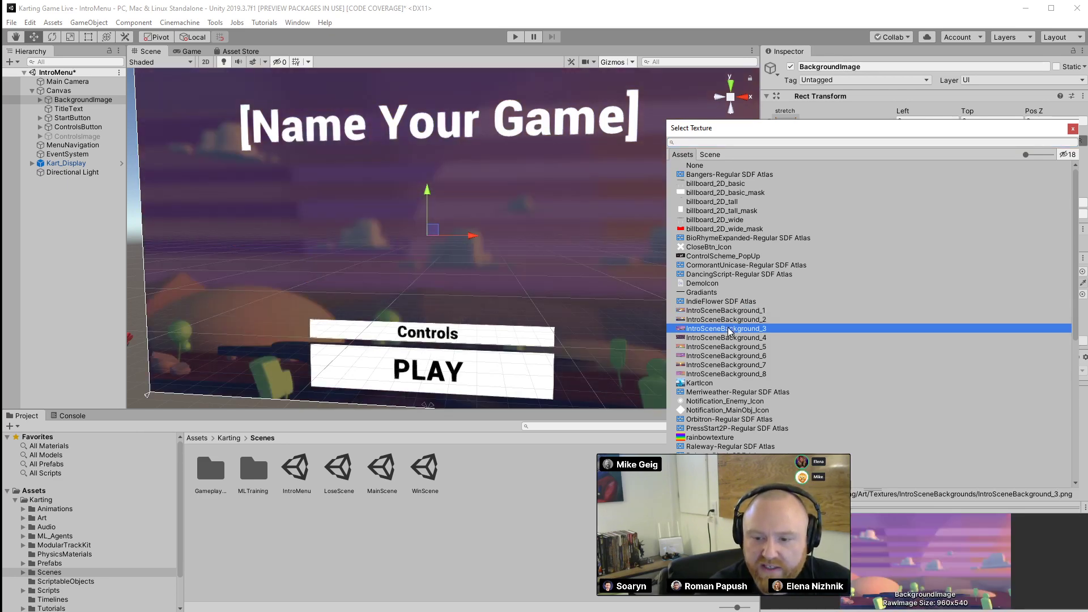
pyautogui.click(725, 338)
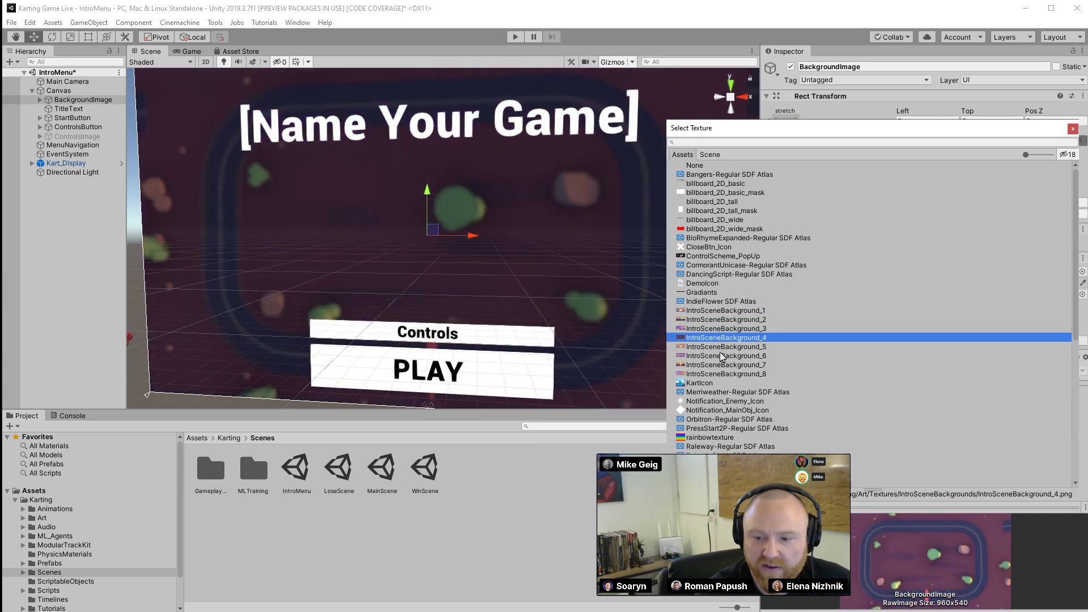
pyautogui.click(717, 349)
pyautogui.click(717, 357)
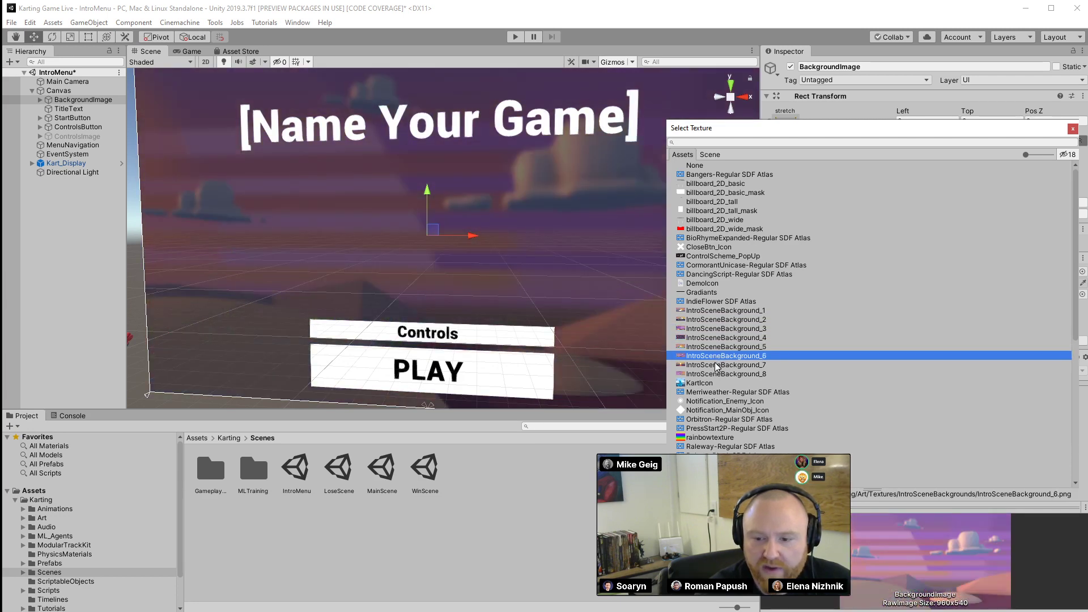
pyautogui.click(716, 365)
pyautogui.click(717, 374)
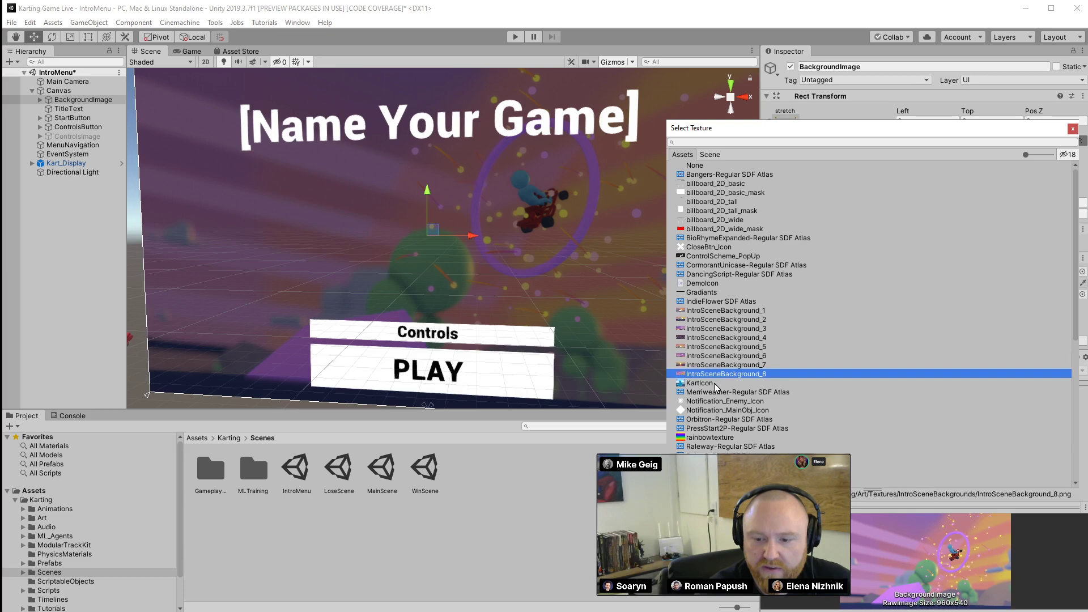
# Try non-background textures such as KartIcon, Skybox_Bottom and WT-Other-Tools on the menu's background image
pyautogui.click(716, 383)
pyautogui.scroll(-5, 716, 385)
pyautogui.click(708, 340)
pyautogui.click(711, 304)
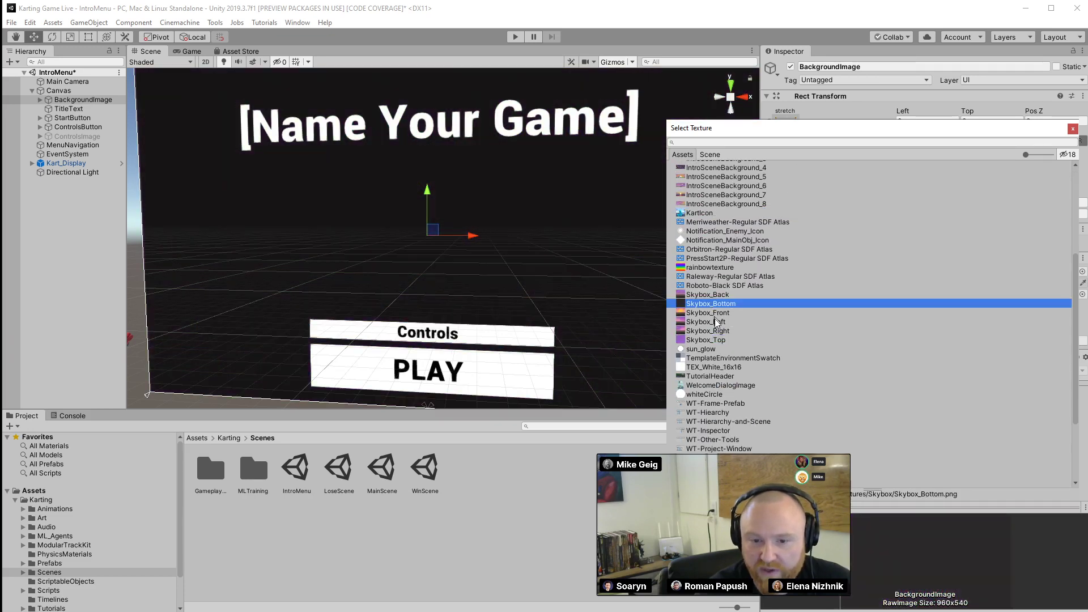
pyautogui.click(736, 376)
pyautogui.click(720, 412)
pyautogui.click(713, 440)
pyautogui.scroll(-4, 723, 443)
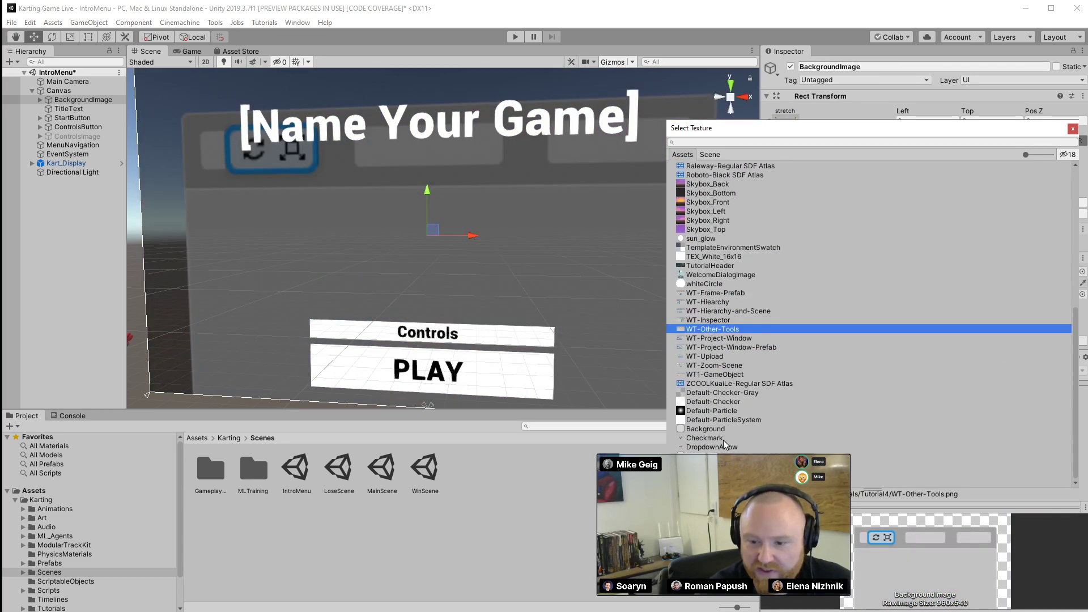
pyautogui.click(722, 439)
pyautogui.click(717, 366)
pyautogui.click(732, 192)
pyautogui.scroll(5, 782, 353)
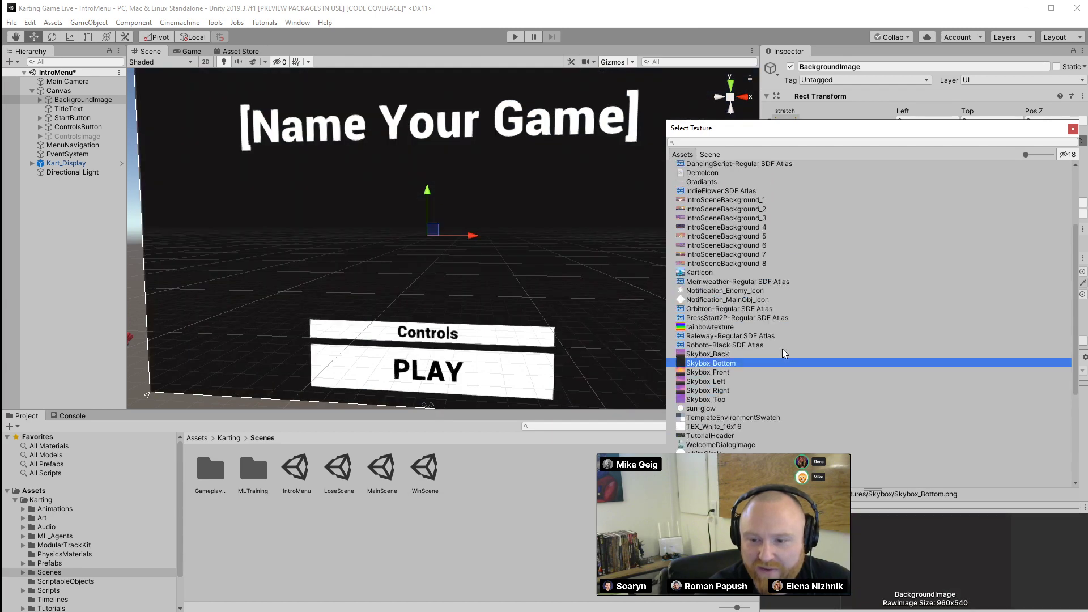
# Assign the IntroSceneBackground_2 texture to the menu's background image and close the texture picker
pyautogui.scroll(3, 776, 360)
pyautogui.click(765, 365)
pyautogui.click(731, 347)
pyautogui.click(726, 311)
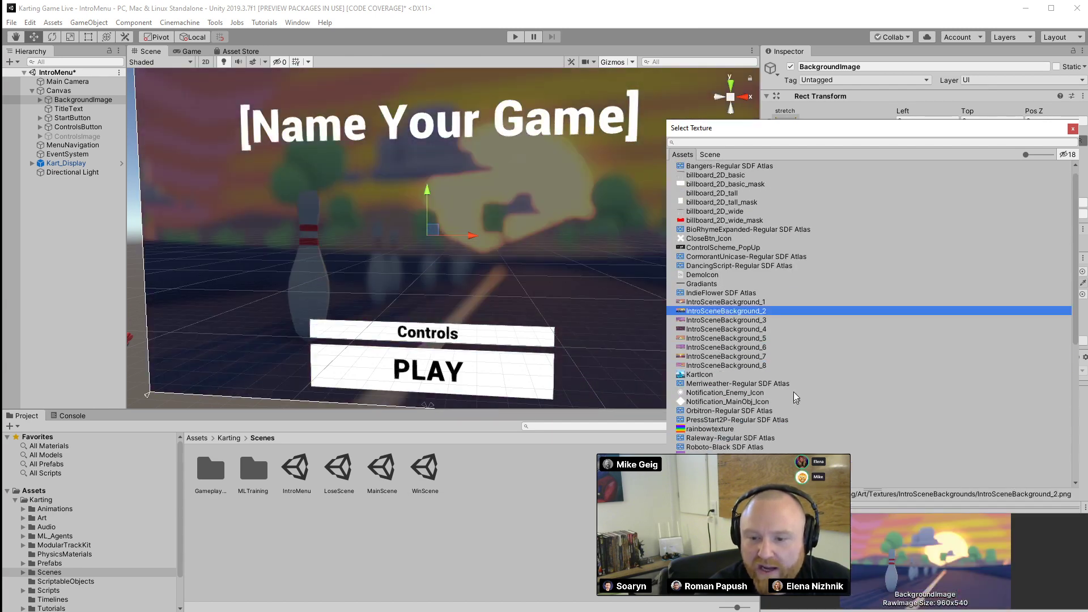
pyautogui.click(1072, 128)
pyautogui.moveTo(538, 226); pyautogui.dragTo(763, 215, button='right')
pyautogui.press('f')
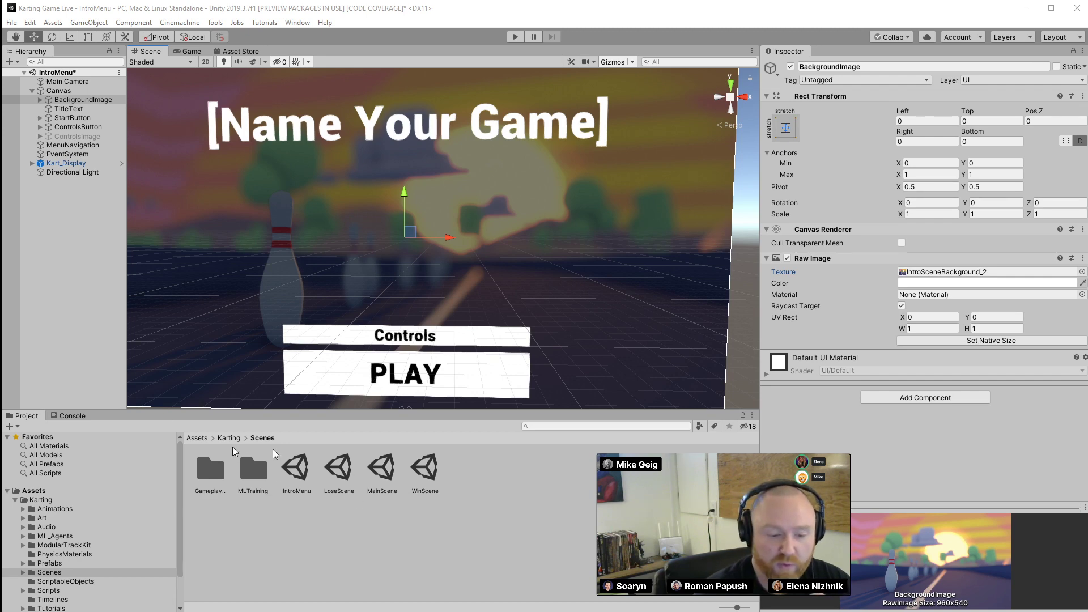
# Import Fantastic Four v3.png from the desktop's YFGJ folder into the project's root Assets folder
pyautogui.click(44, 491)
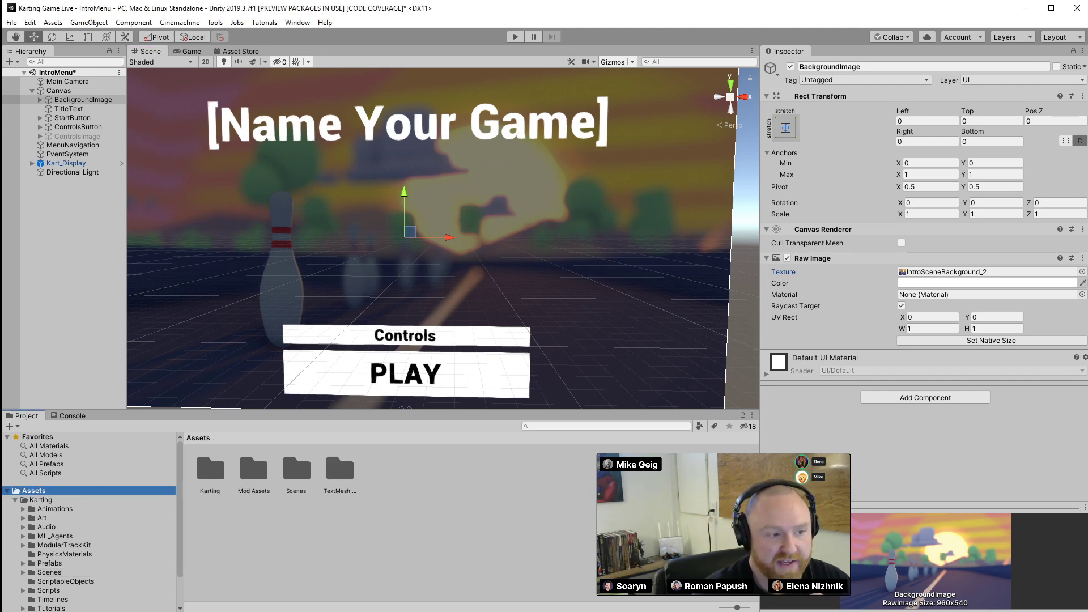
pyautogui.moveTo(0, 63); pyautogui.dragTo(784, 55)
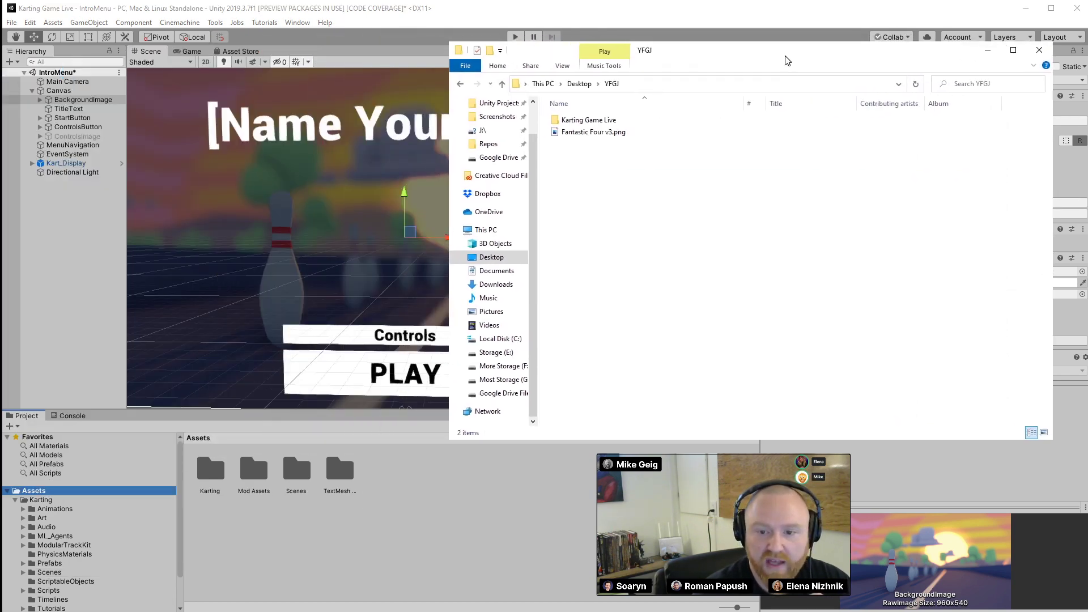
pyautogui.click(605, 136)
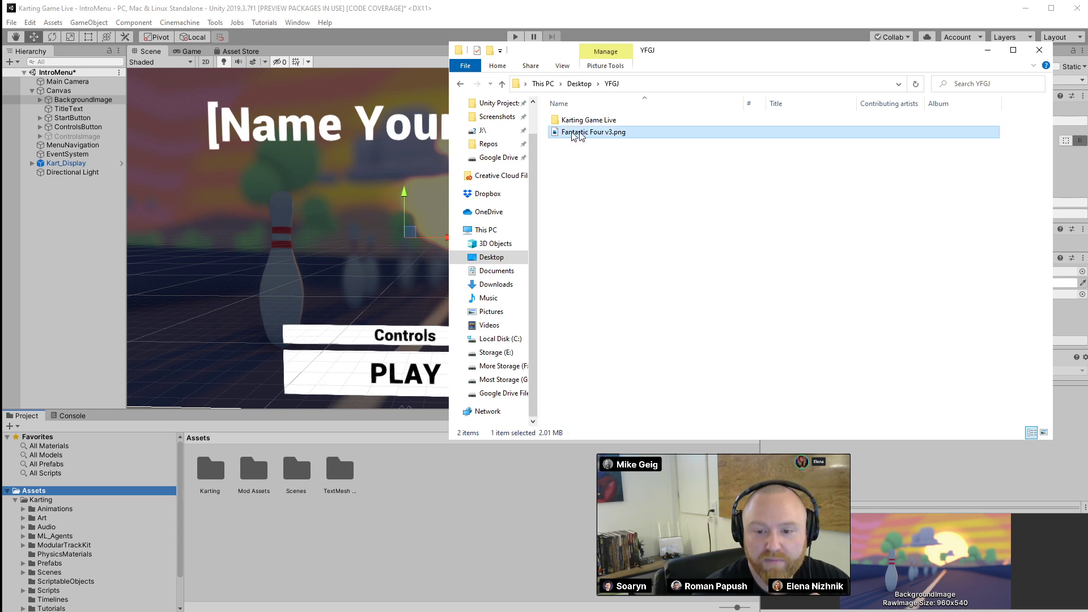
pyautogui.moveTo(592, 136); pyautogui.dragTo(478, 536)
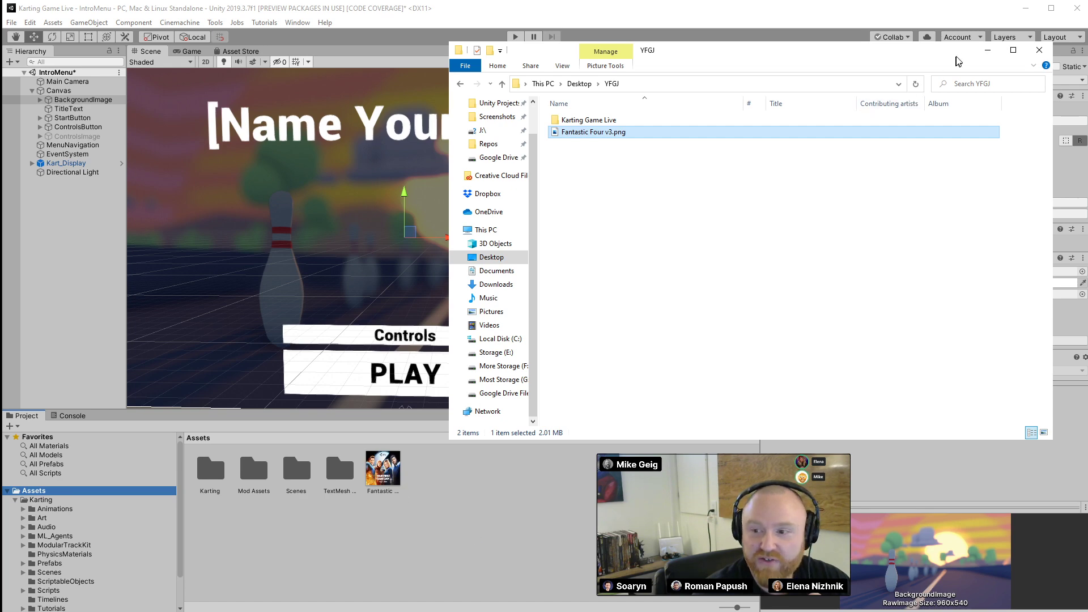
pyautogui.click(987, 50)
# Assign the imported Fantastic Four v3 image as the Raw Image texture of BackgroundImage
pyautogui.click(377, 469)
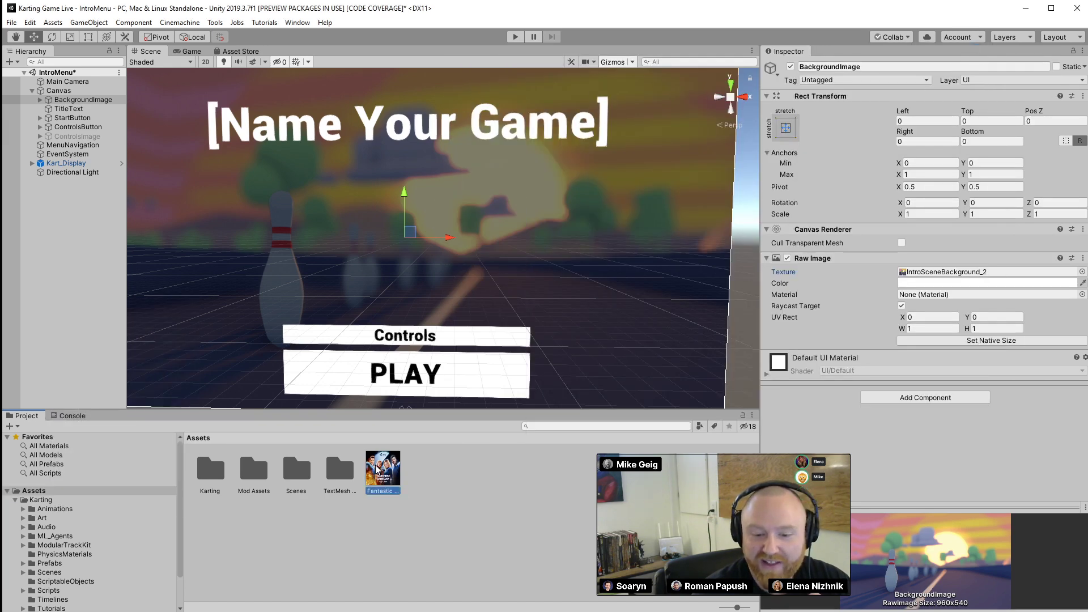
pyautogui.moveTo(377, 469); pyautogui.dragTo(921, 272)
pyautogui.moveTo(684, 265)
pyautogui.mouseDown(button='right')
pyautogui.moveTo(664, 240)
pyautogui.moveTo(684, 260)
pyautogui.moveTo(691, 247)
pyautogui.moveTo(683, 258)
pyautogui.moveTo(642, 254)
pyautogui.moveTo(675, 254)
pyautogui.mouseUp(button='right')
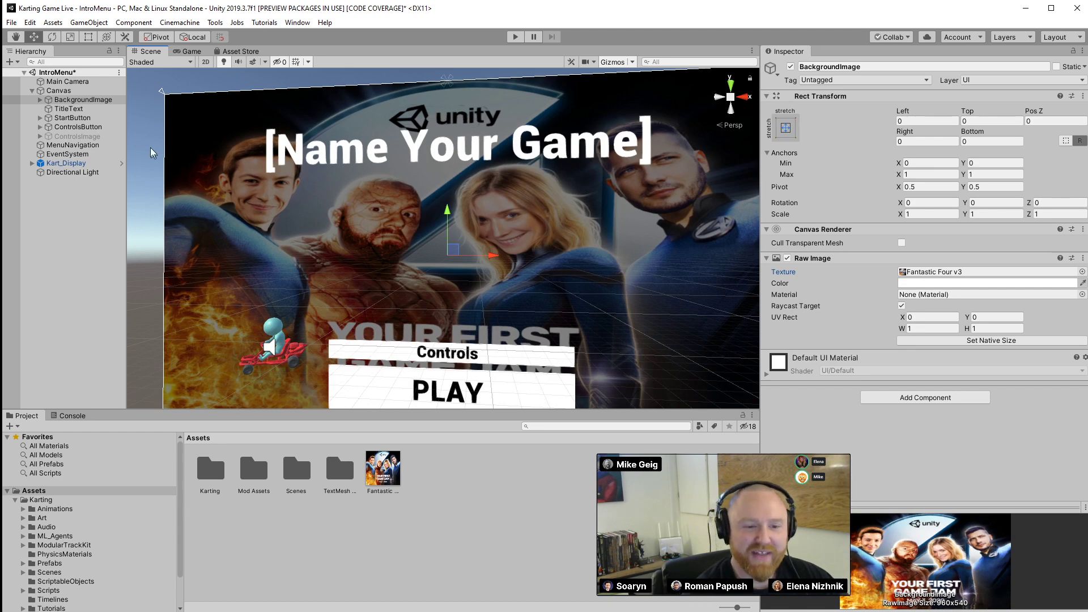
# Replace the text of the menu's TitleText object with "Four 2065: Apocalypse"
pyautogui.click(79, 108)
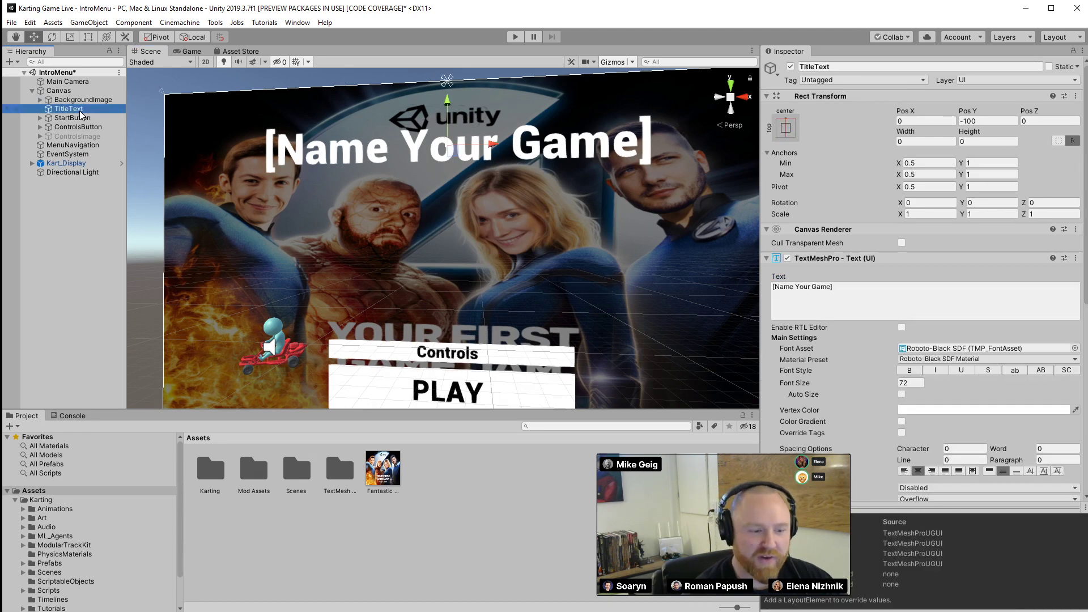
pyautogui.click(855, 296)
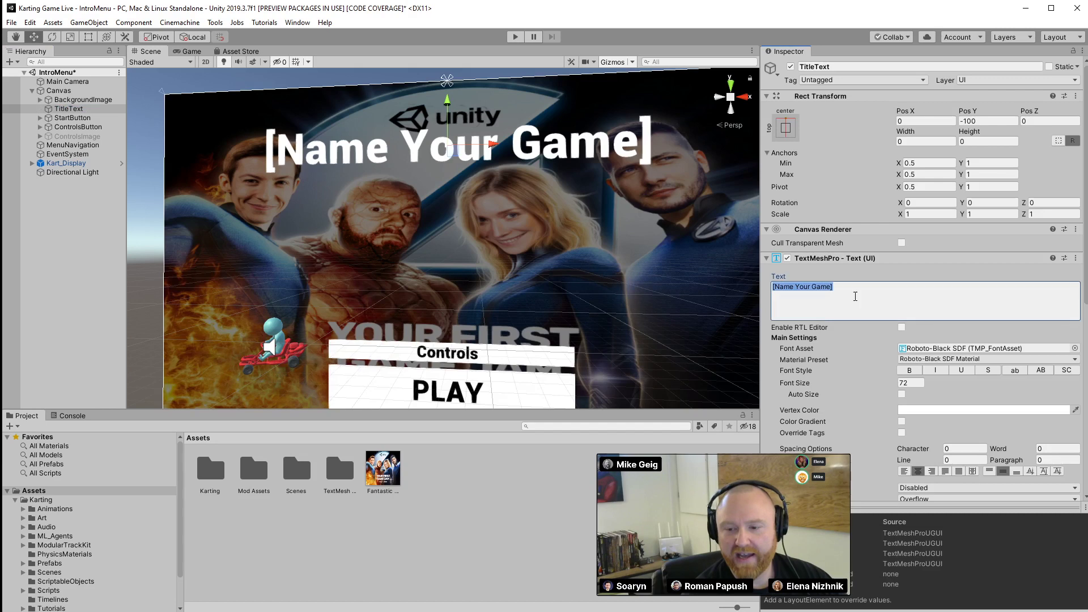
pyautogui.press('BackSpace')
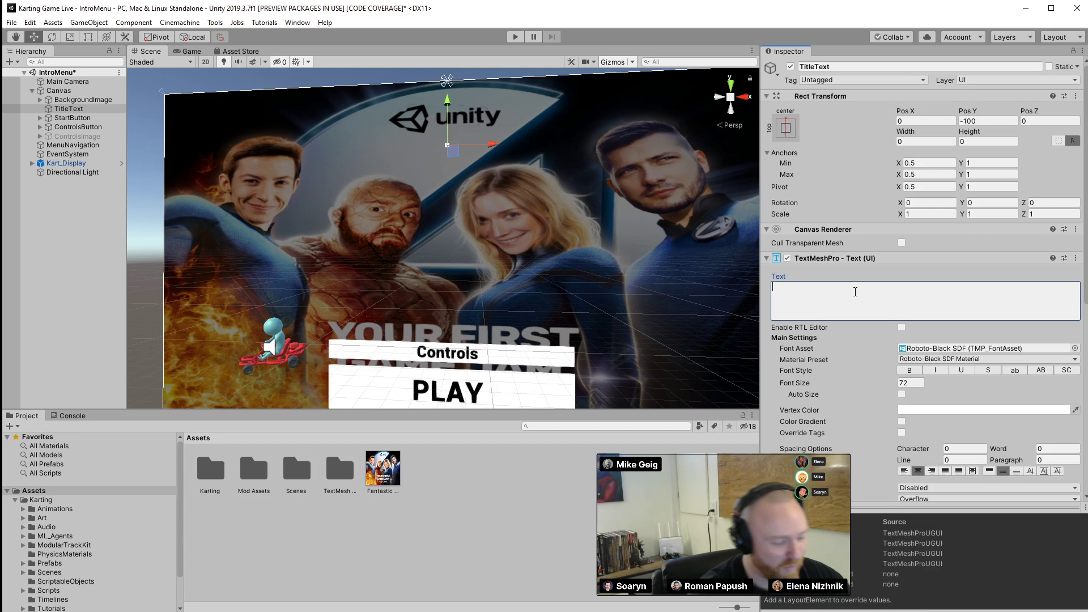
pyautogui.write('F')
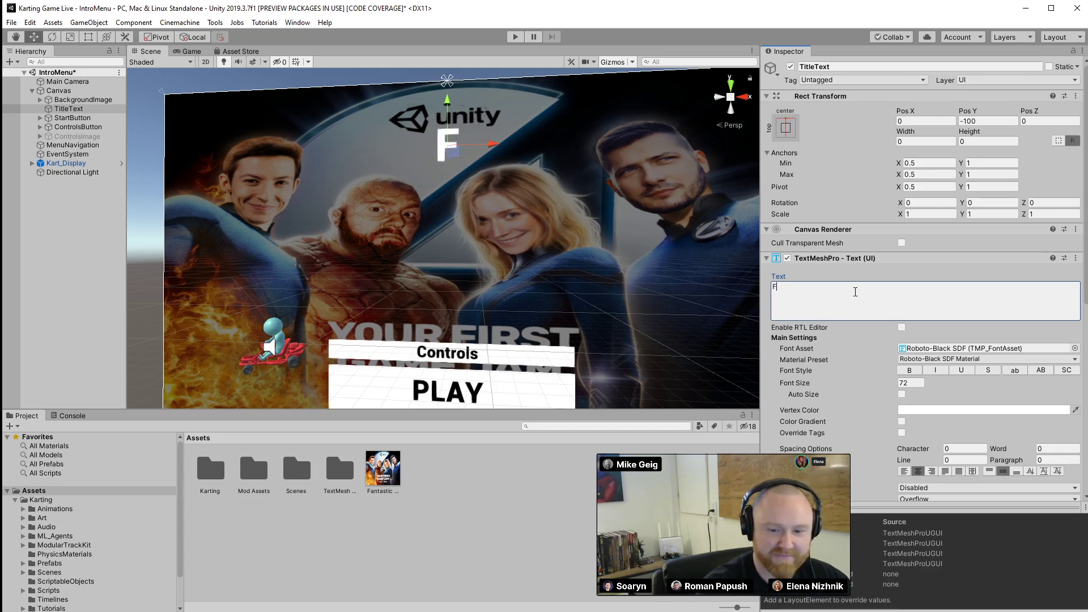
pyautogui.write('our')
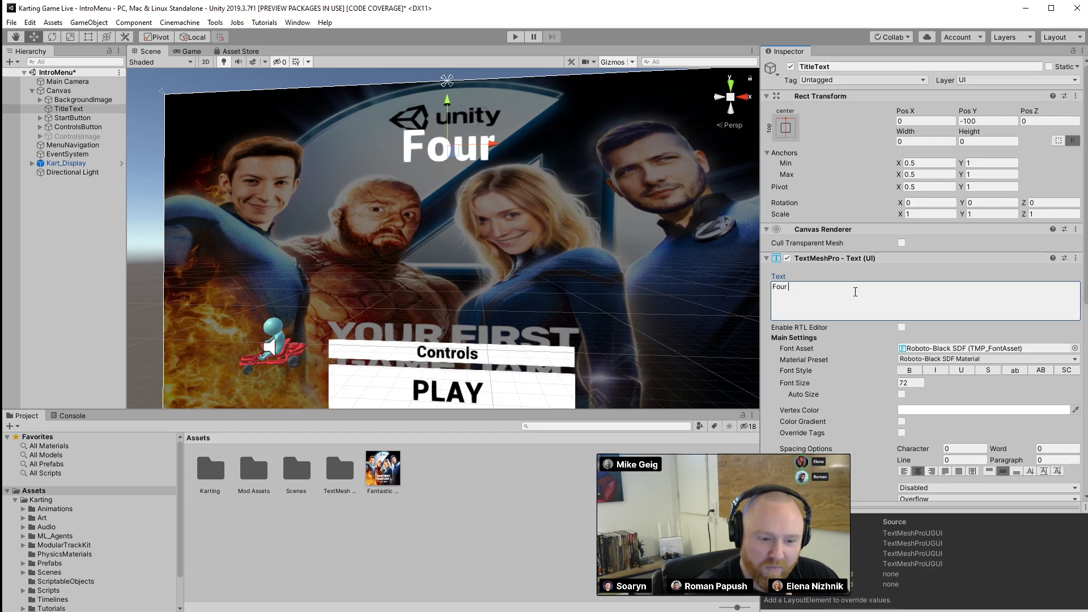
pyautogui.write('2065')
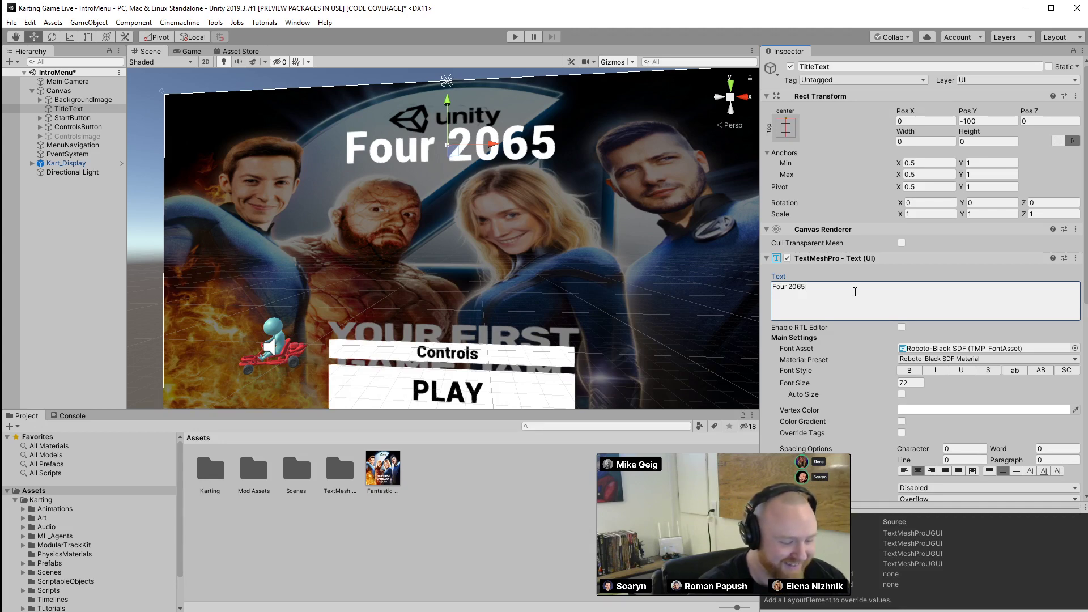
pyautogui.write(': Apoi')
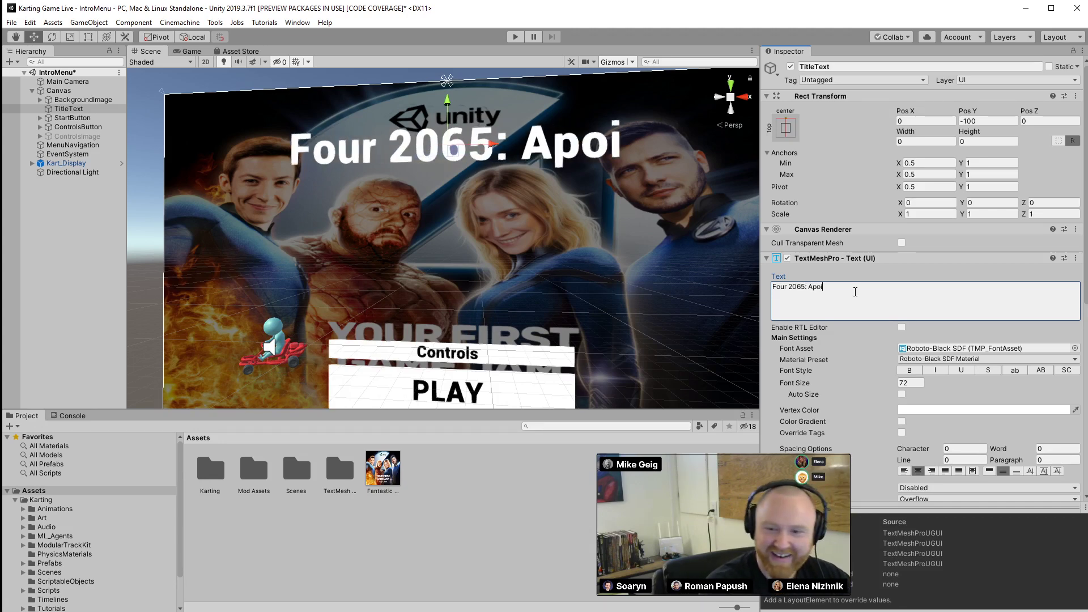
pyautogui.press('BackSpace')
pyautogui.write('colap')
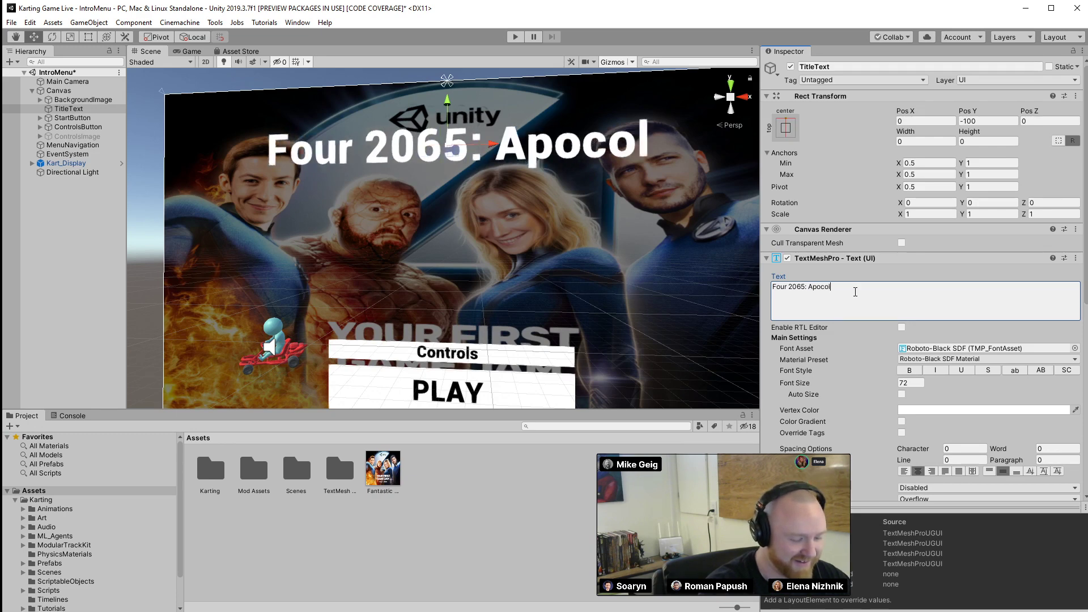
pyautogui.press('BackSpace')
pyautogui.press('BackSpace')
pyautogui.press('BackSpace')
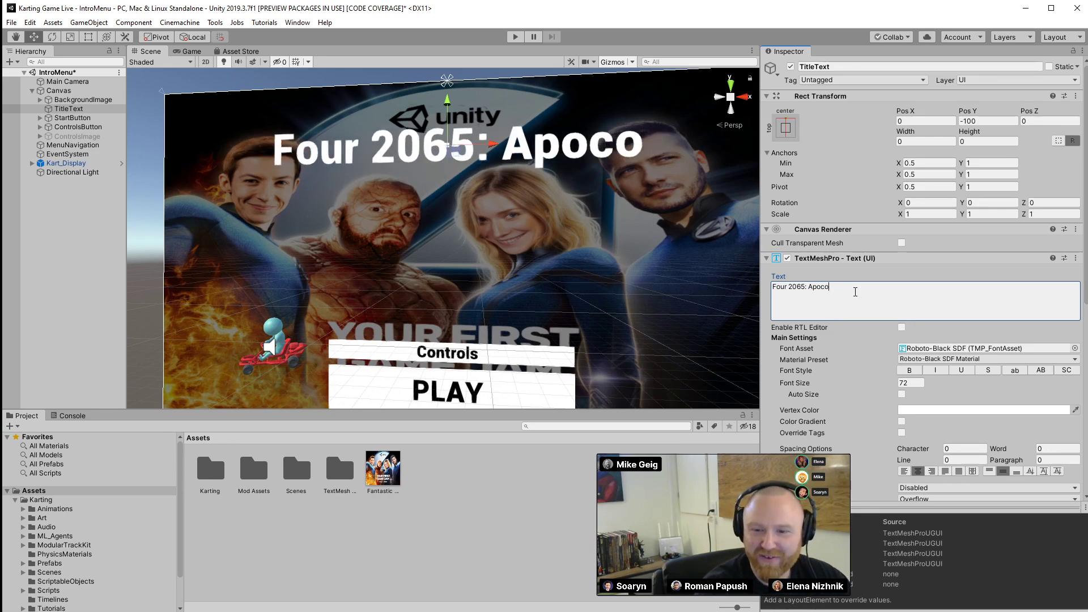
pyautogui.press('BackSpace')
pyautogui.write('alypse')
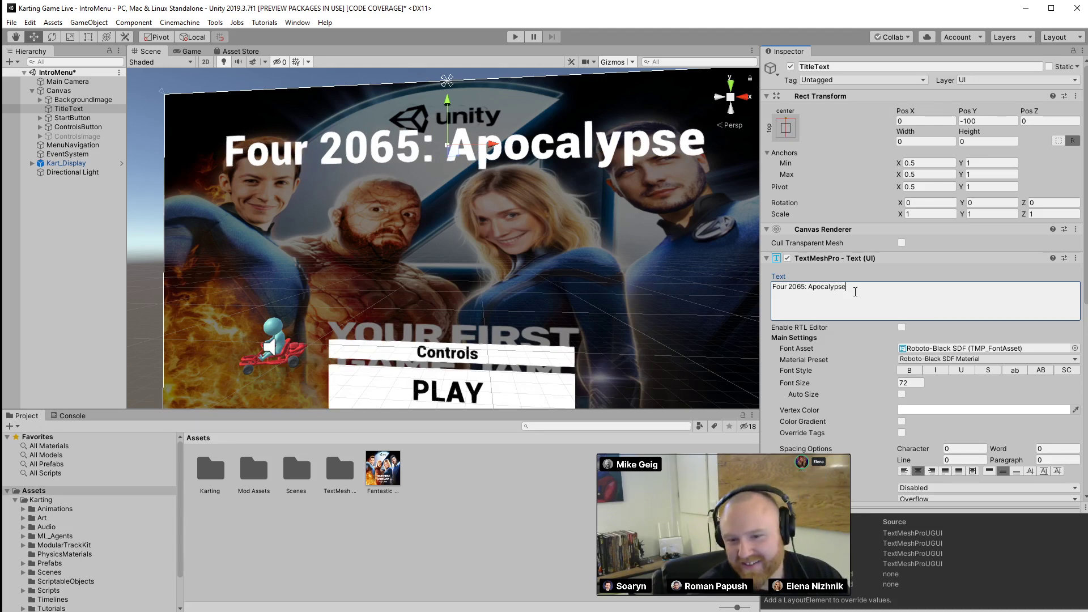
# Change "Apocalypse" to "Alpacalypse" in the title text and save the scene
pyautogui.press('Left')
pyautogui.press('Left')
pyautogui.press('Left')
pyautogui.press('Left')
pyautogui.press('Left')
pyautogui.press('Left')
pyautogui.press('Left')
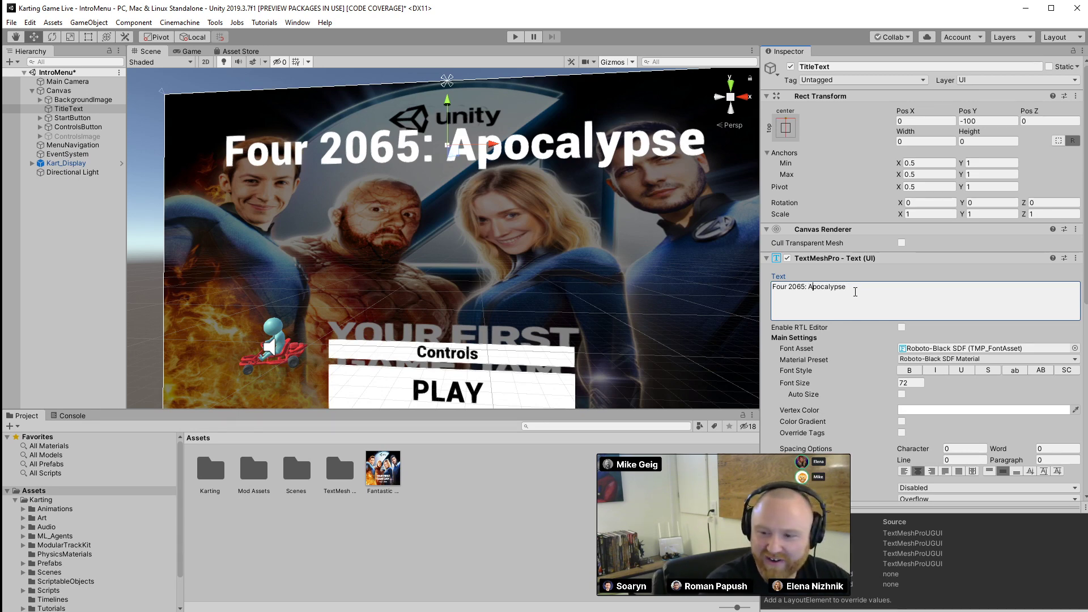
pyautogui.write('l')
pyautogui.press('Delete')
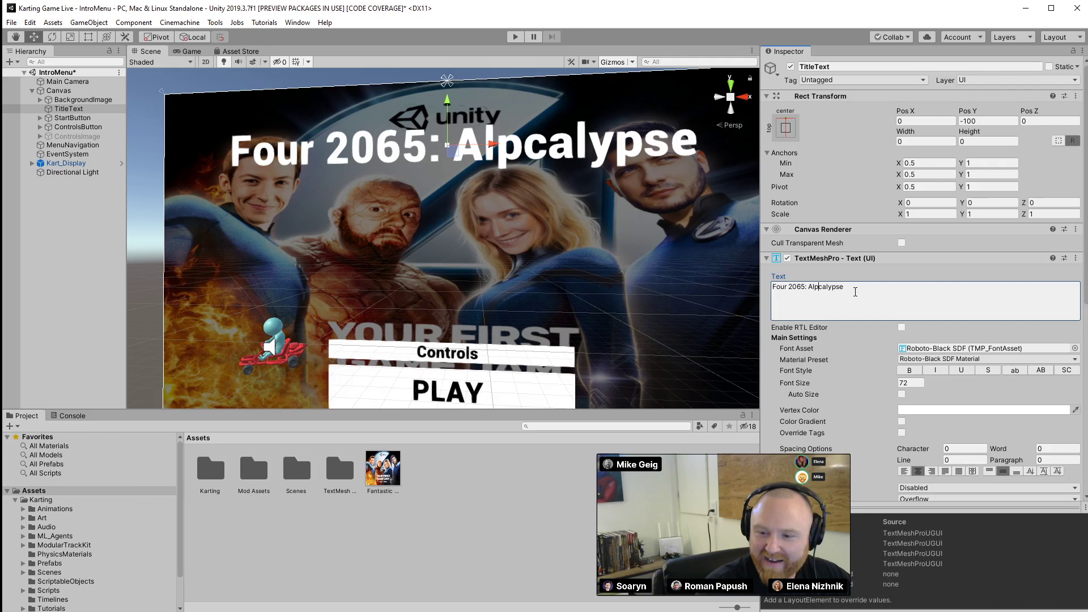
pyautogui.write('a')
pyautogui.press('Right')
pyautogui.press('Right')
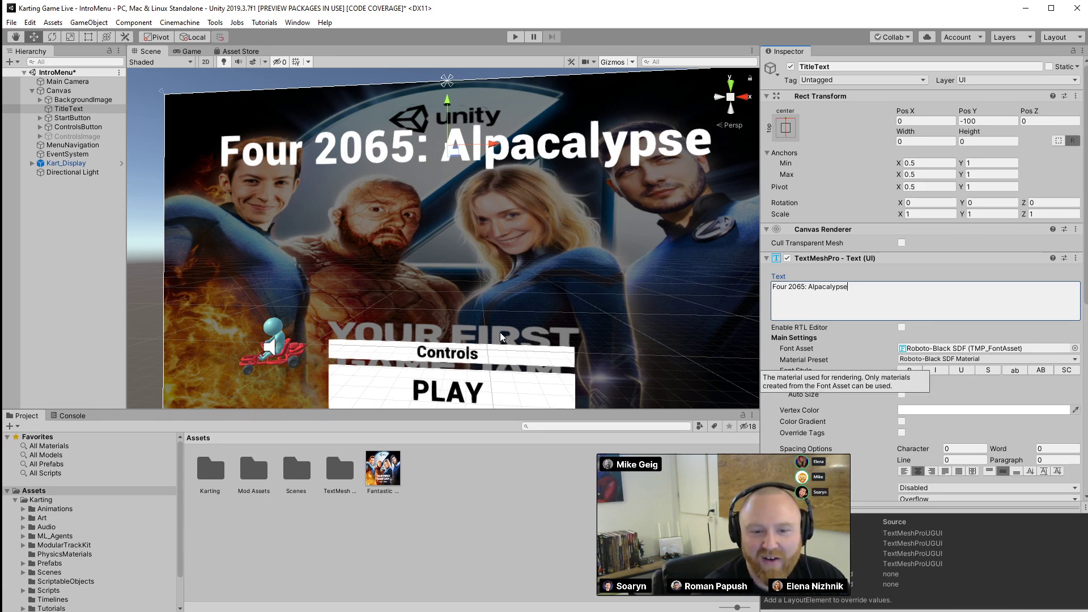
pyautogui.moveTo(499, 332); pyautogui.dragTo(536, 232, button='right')
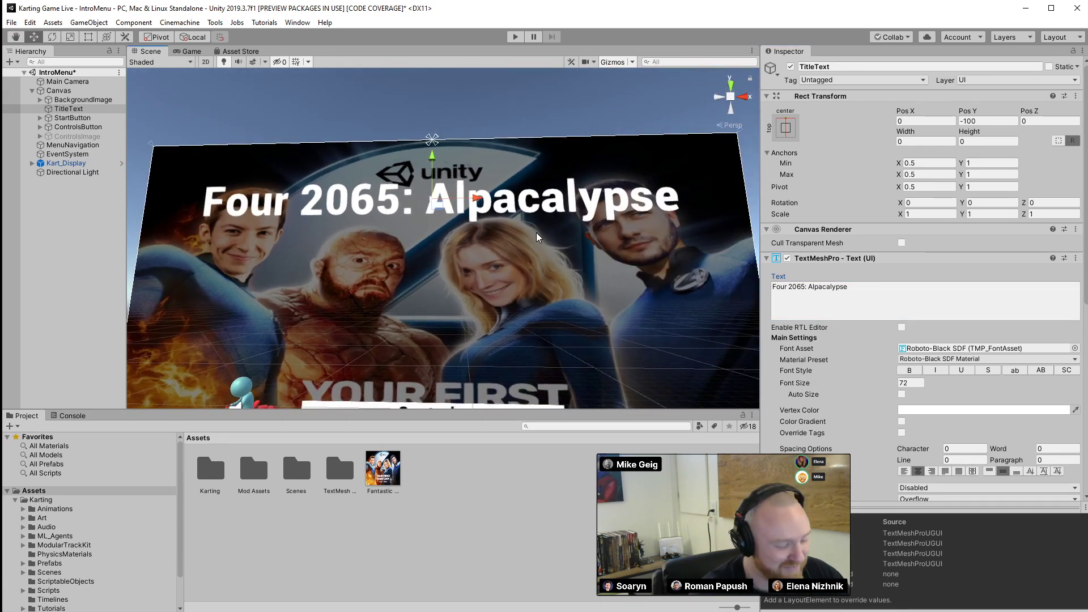
pyautogui.hotkey('ctrl', 's')
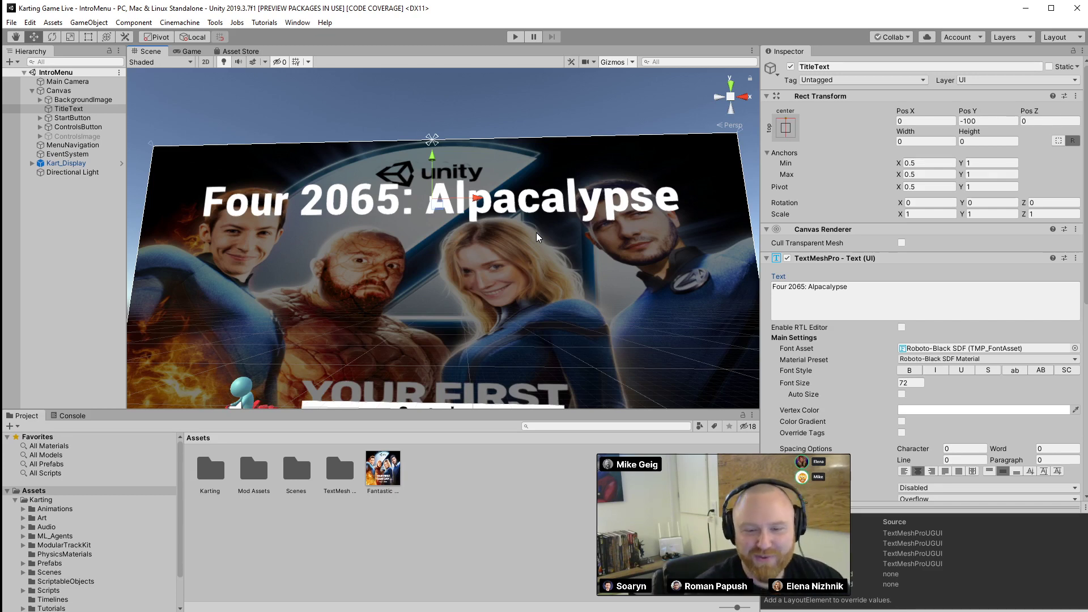
# Insert "The" before "Alpacalypse" so the title reads "Four 2065: The Alpacalypse"
pyautogui.click(810, 287)
pyautogui.click(809, 287)
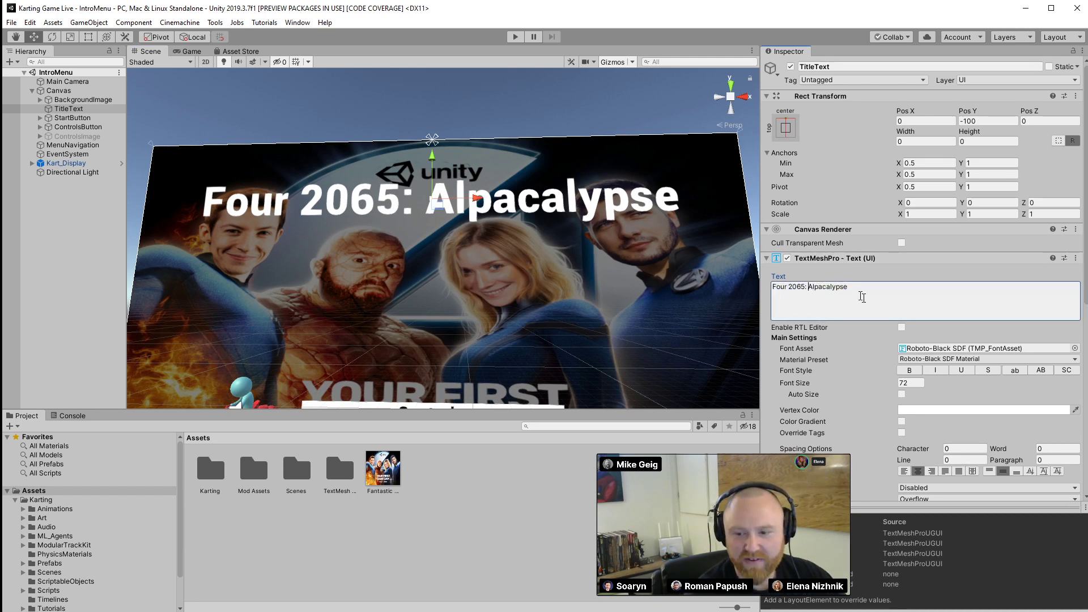
pyautogui.write('The')
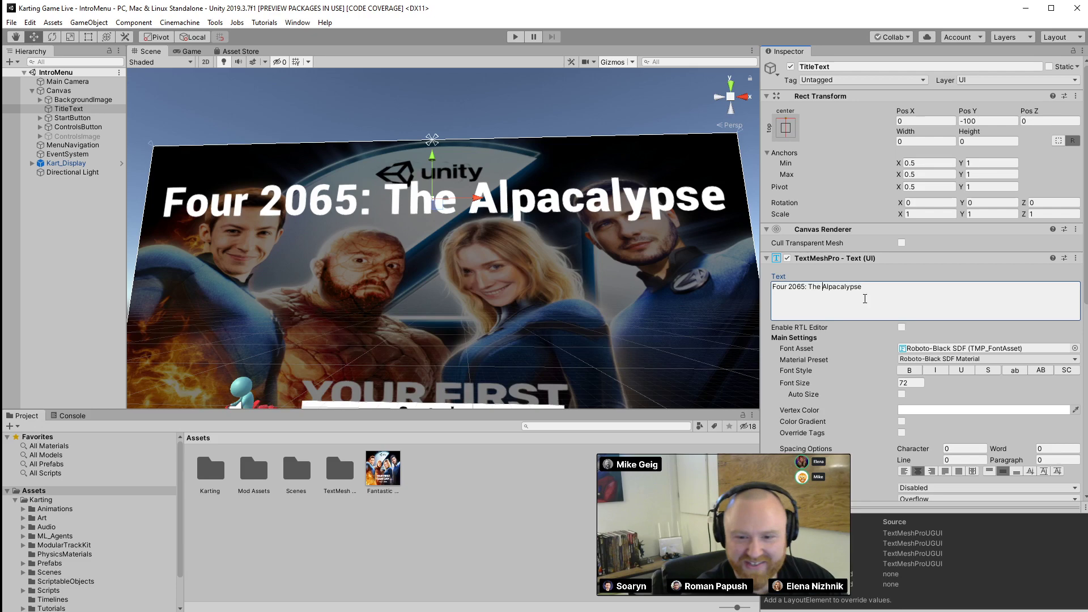
pyautogui.moveTo(583, 267); pyautogui.dragTo(572, 288, button='right')
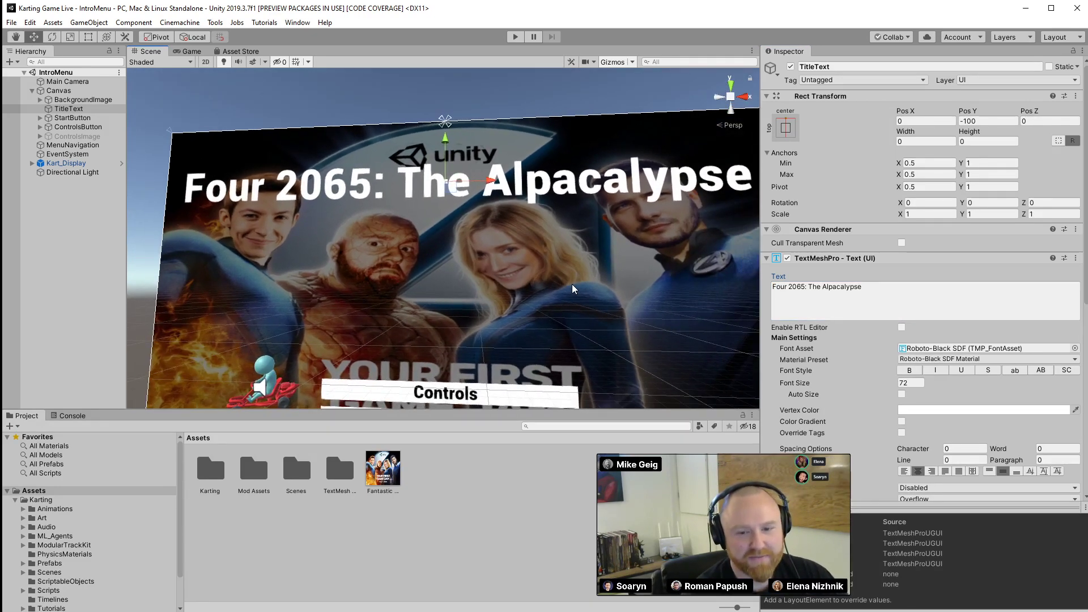
pyautogui.moveTo(572, 284); pyautogui.dragTo(597, 287, button='right')
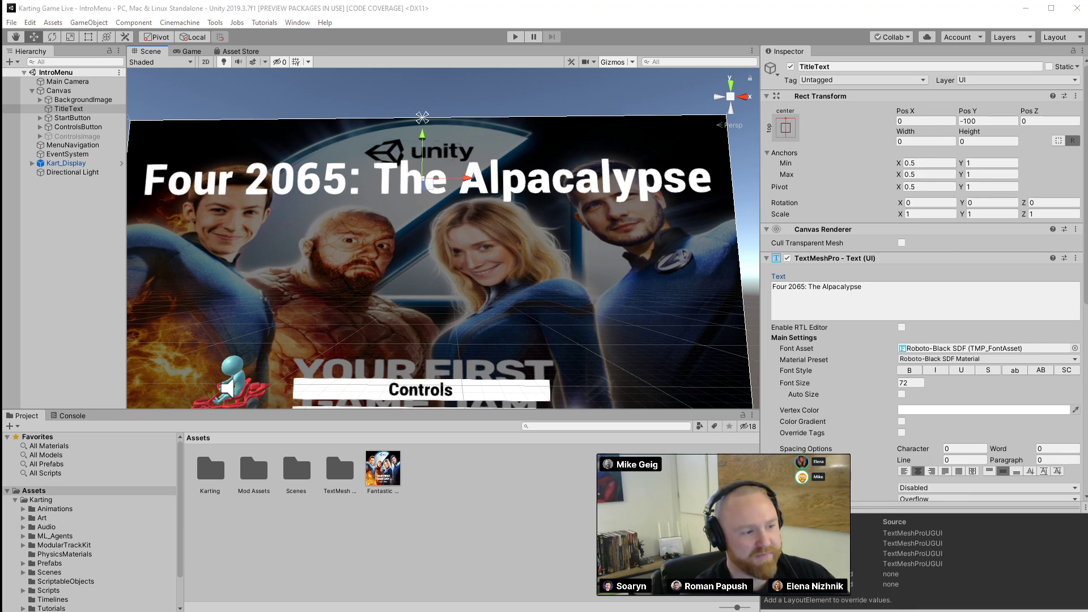
# Switch to the browser's Unity Learn Karting Microgame page and examine its address and the New Mods on The Block section
pyautogui.hotkey('alt', 'Tab')
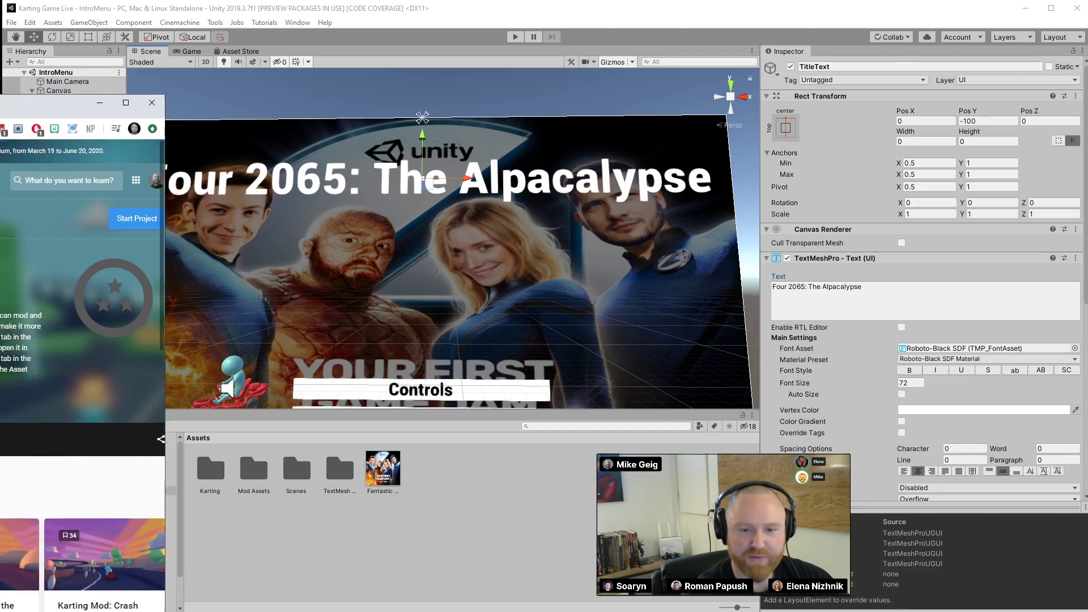
pyautogui.press('F11')
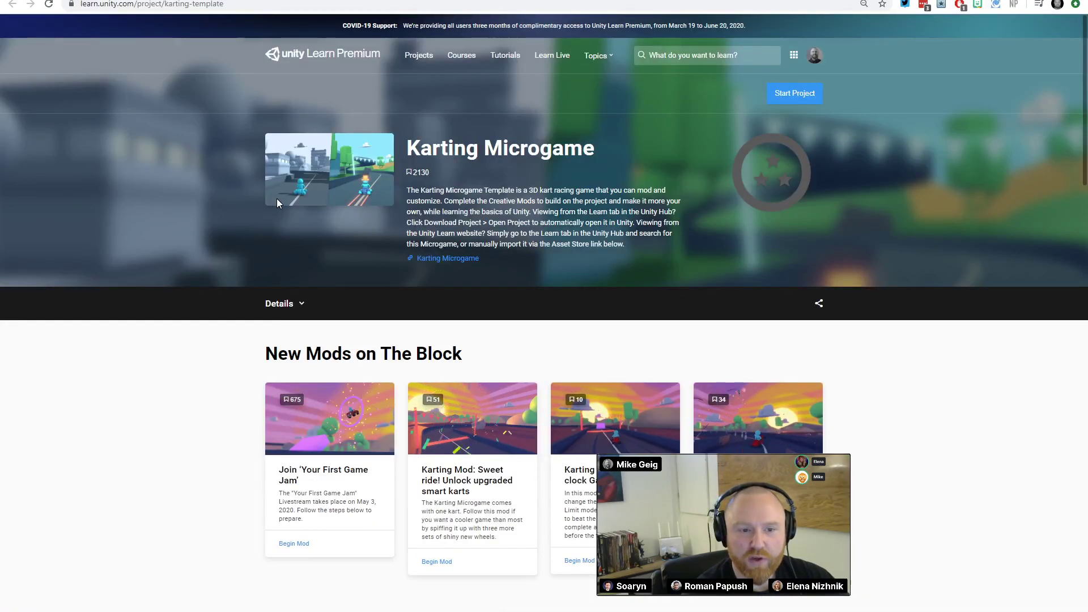
pyautogui.click(128, 5)
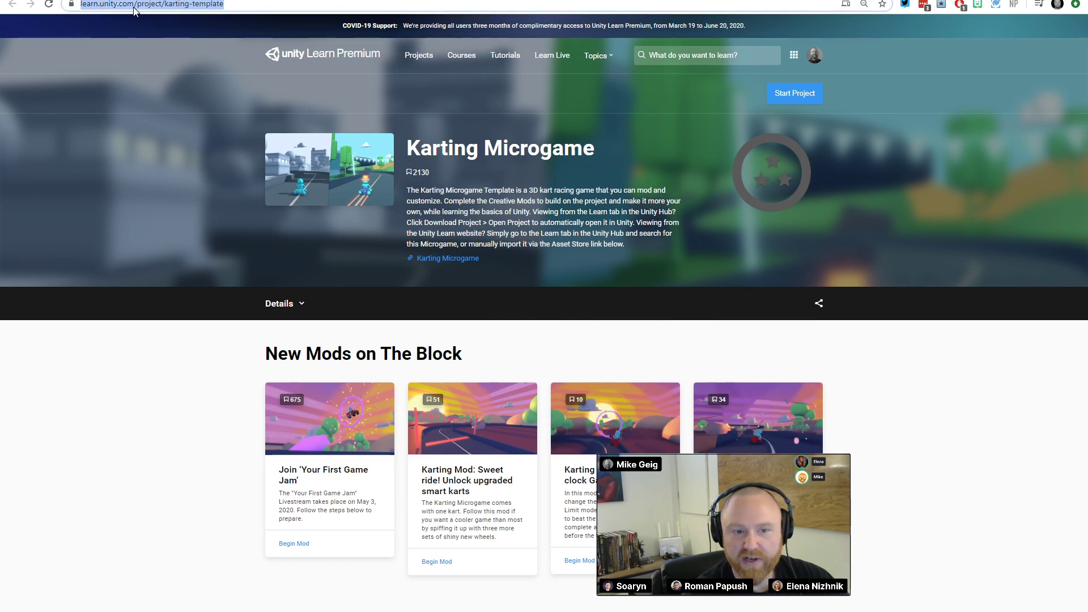
pyautogui.click(197, 10)
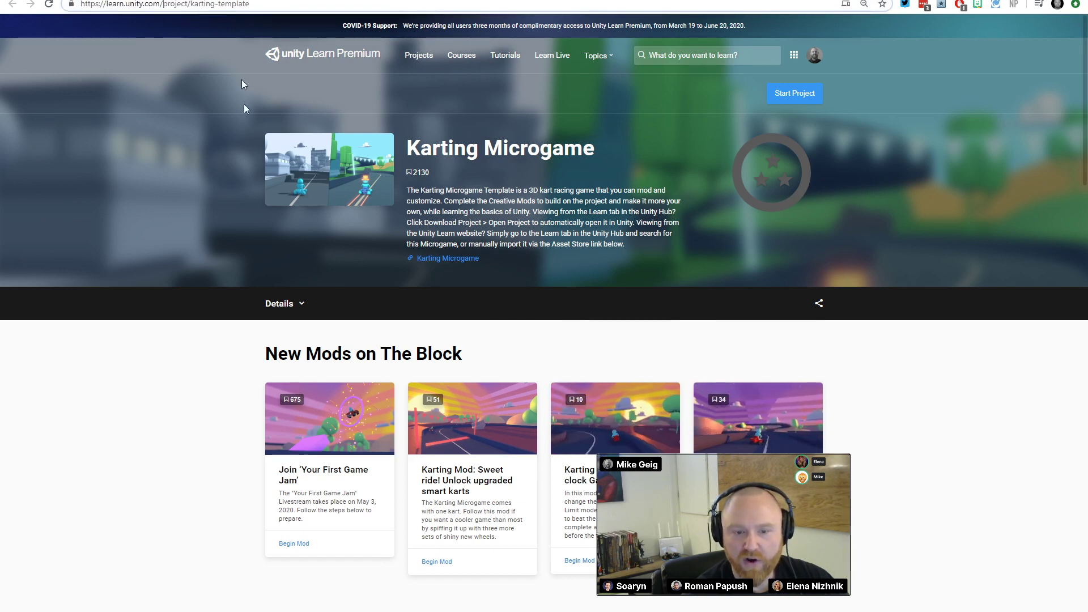
pyautogui.scroll(-3, 163, 291)
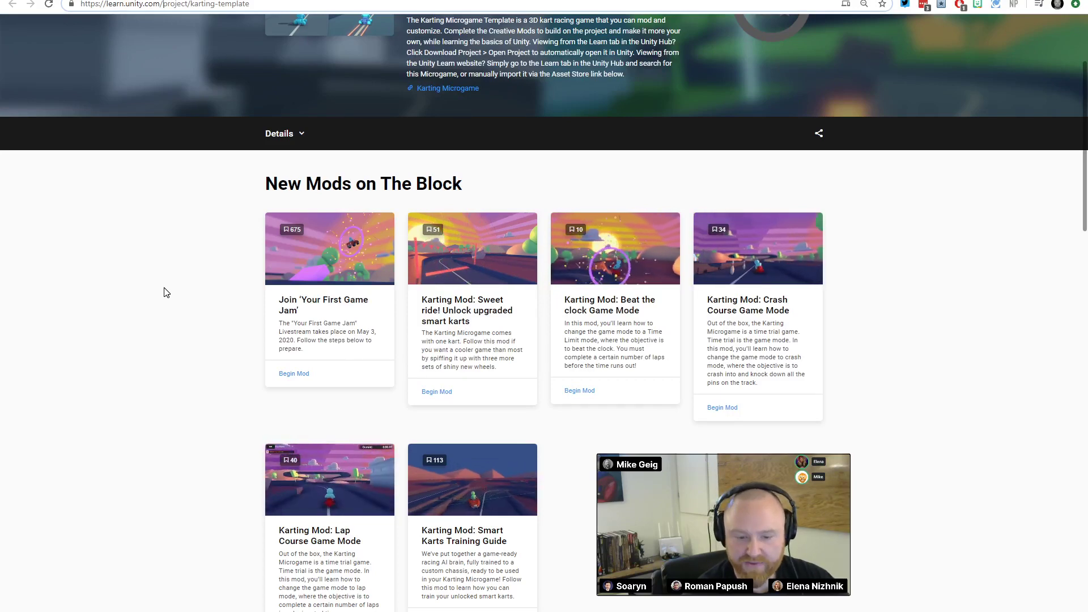
# Browse the karting mods down to Trick Out the World and open the "Karting Mod: Name your game" tutorial
pyautogui.scroll(-4, 168, 292)
pyautogui.scroll(-3, 177, 292)
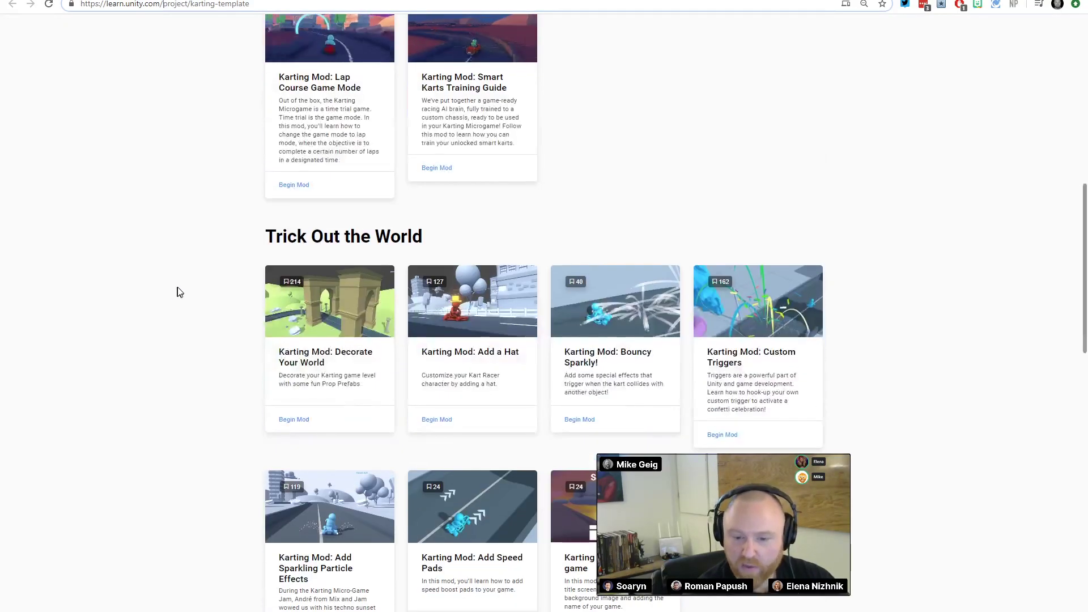
pyautogui.scroll(-1, 180, 290)
pyautogui.scroll(-2, 180, 290)
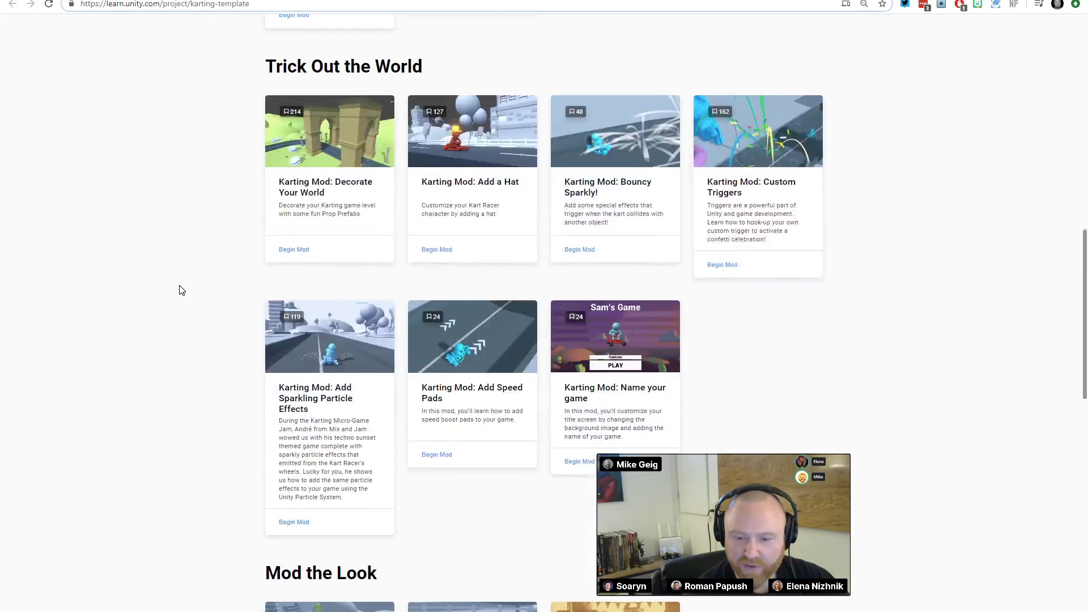
pyautogui.click(568, 403)
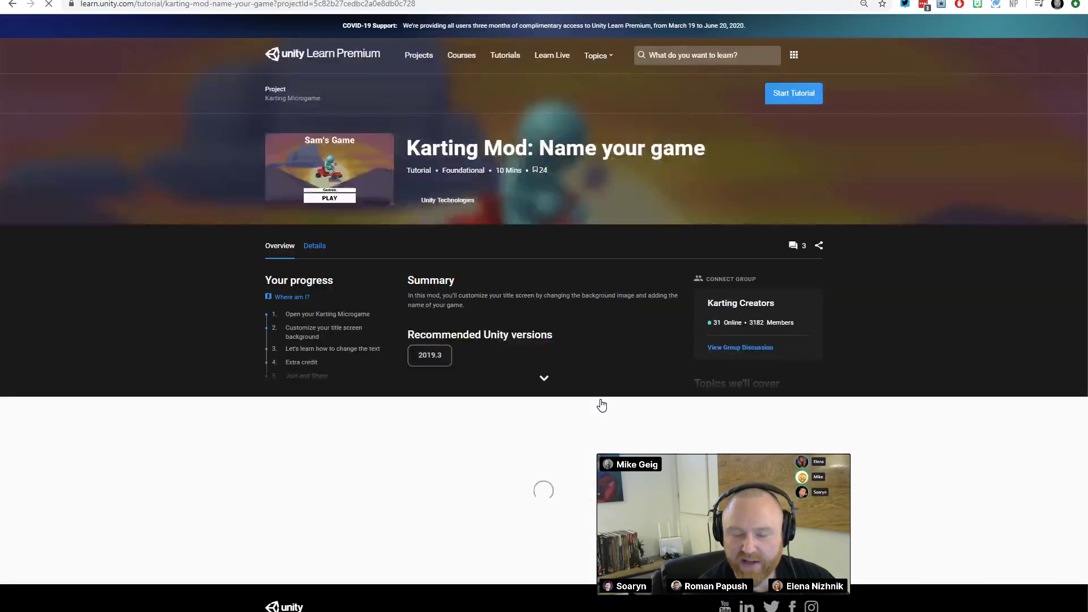
# Read through the Name your game tutorial's instructions on the title screen background, the title text and the extra credit
pyautogui.scroll(-13, 216, 356)
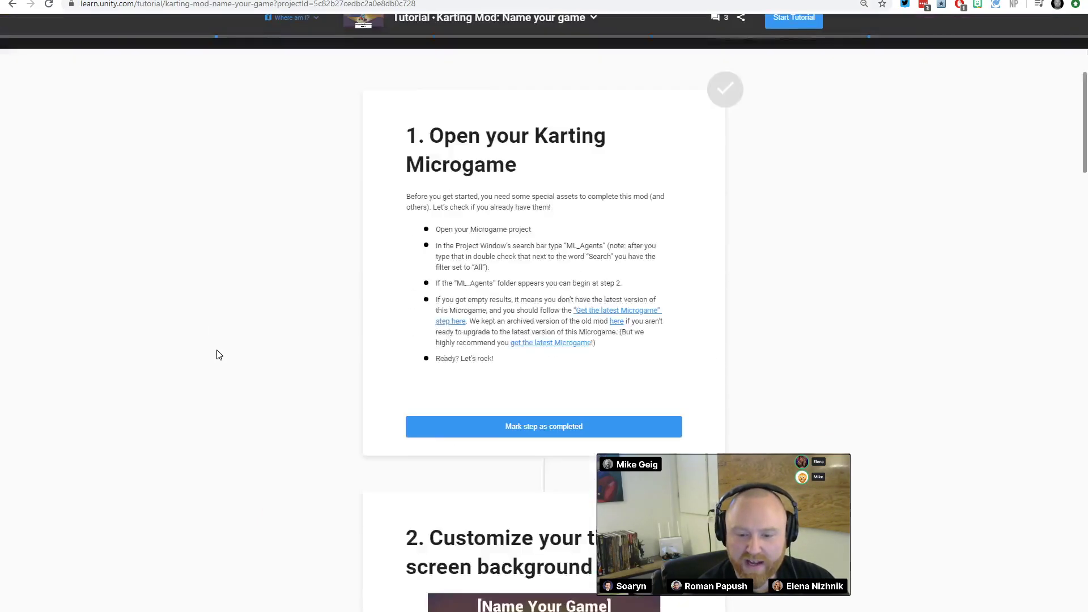
pyautogui.scroll(-18, 220, 358)
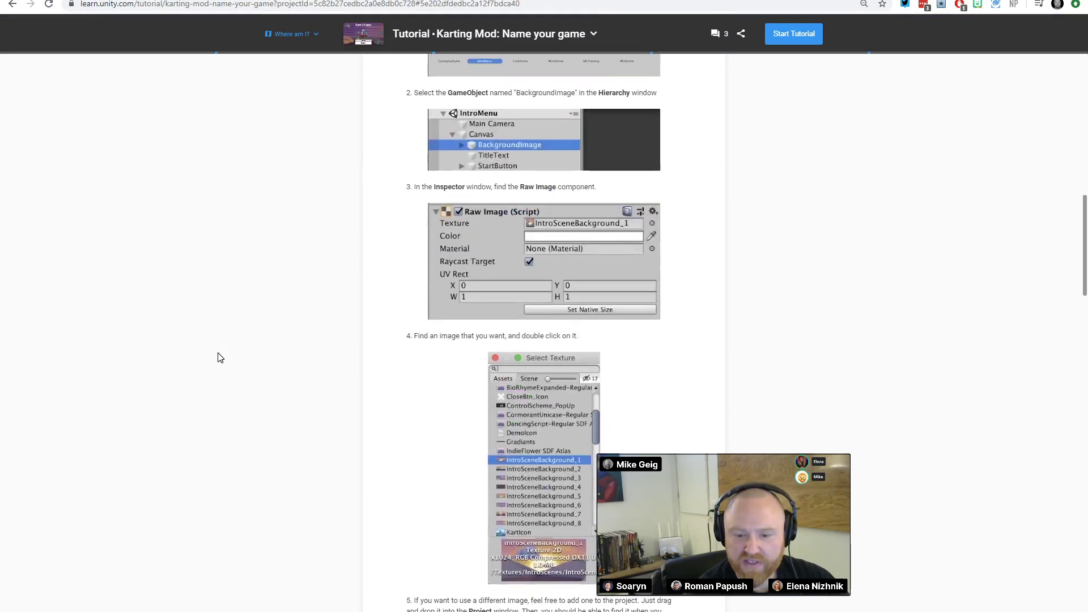
pyautogui.scroll(3, 222, 358)
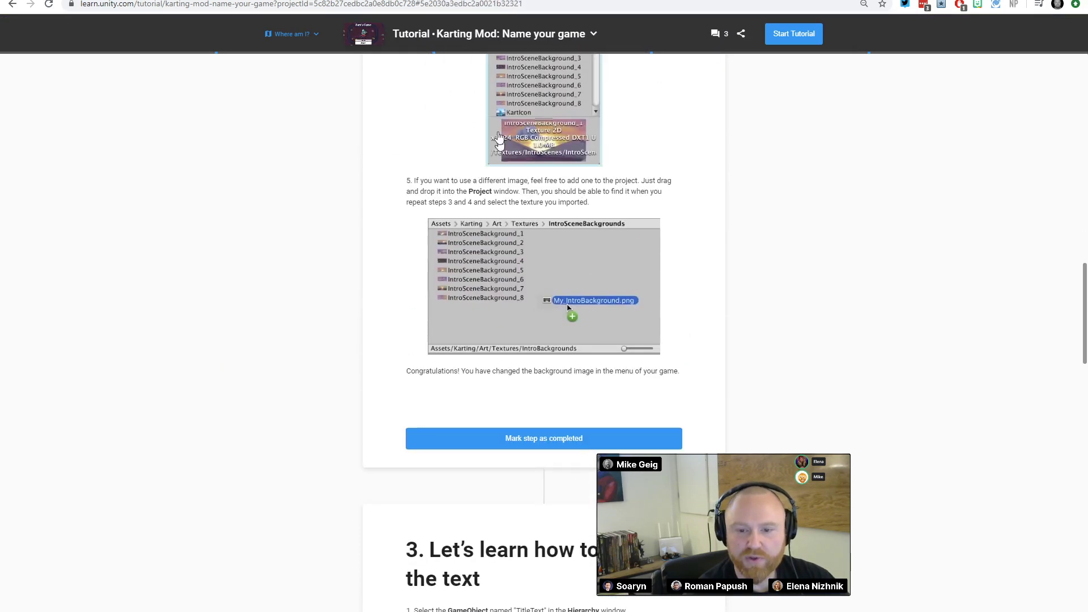
pyautogui.scroll(-4, 247, 368)
pyautogui.scroll(-18, 247, 368)
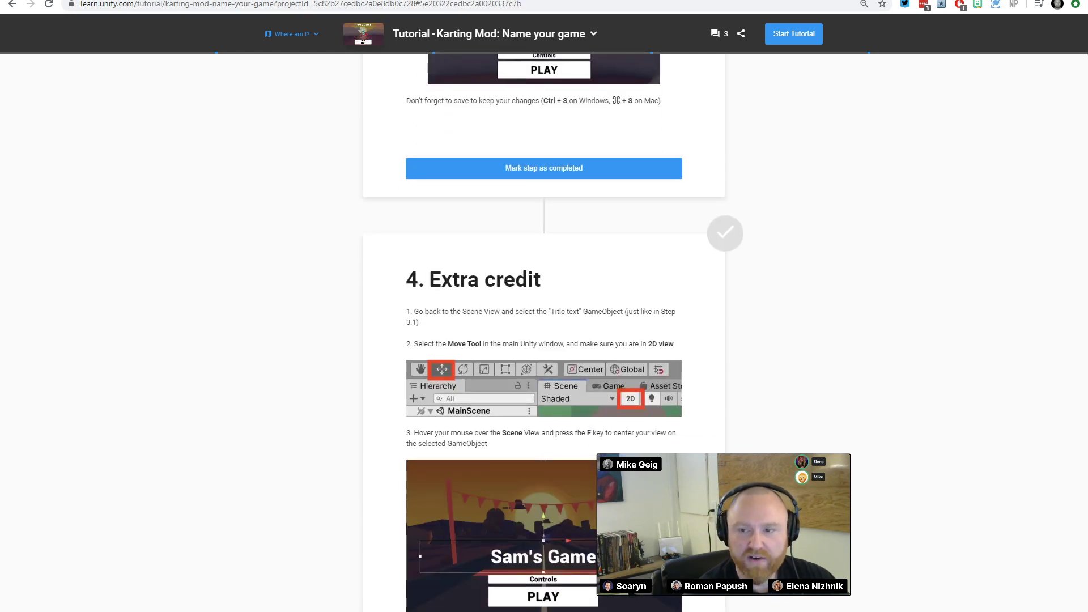
# Switch back to the Unity editor and open MainScene from the Karting Scenes folder
pyautogui.hotkey('alt', 'Tab')
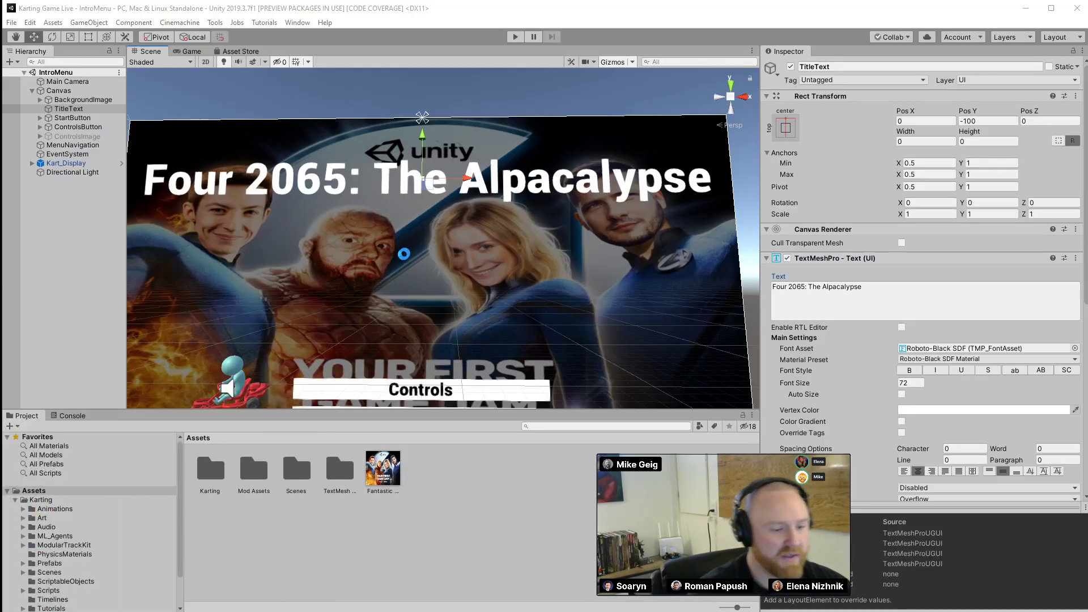
pyautogui.keyDown('alt'); pyautogui.moveTo(404, 255); pyautogui.dragTo(406, 277); pyautogui.keyUp('alt')
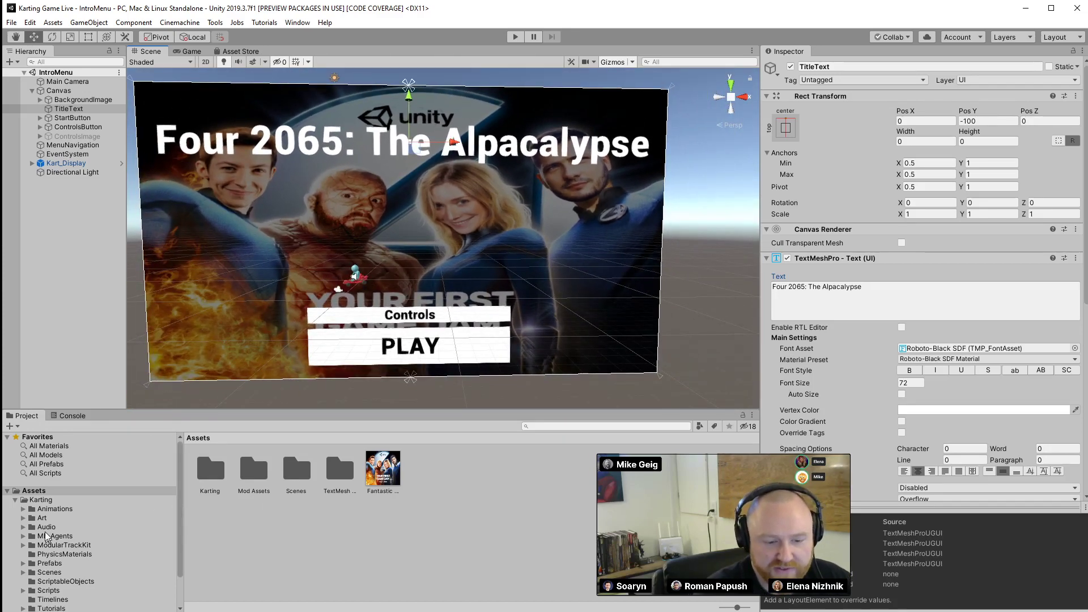
pyautogui.click(42, 501)
pyautogui.click(50, 573)
pyautogui.doubleClick(382, 468)
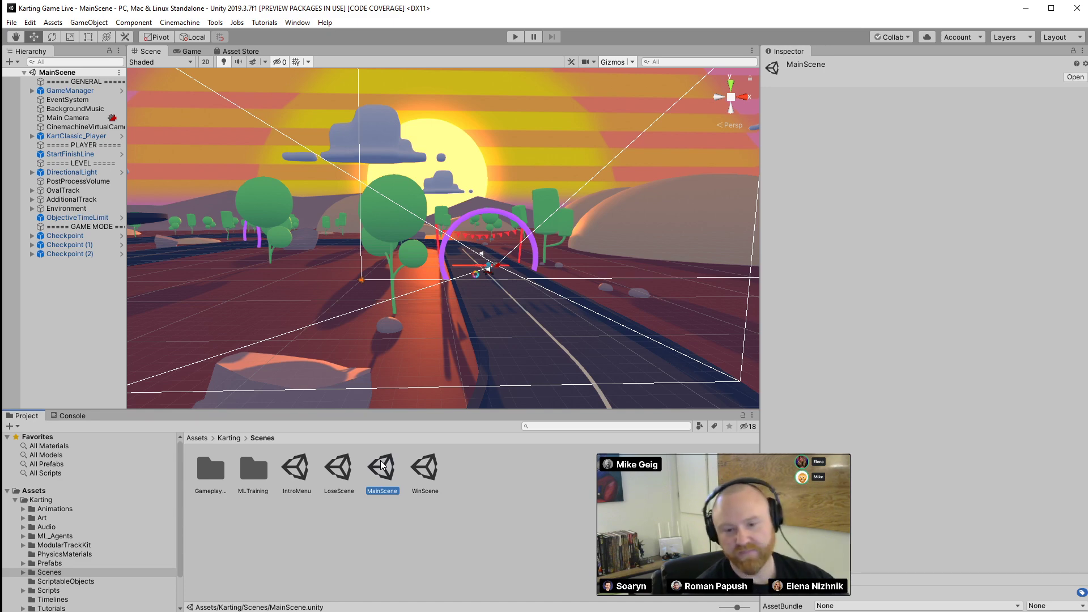
# View the whole oval track from above and select individual pieces around it to examine its modular construction
pyautogui.moveTo(563, 308); pyautogui.dragTo(314, 437, button='right')
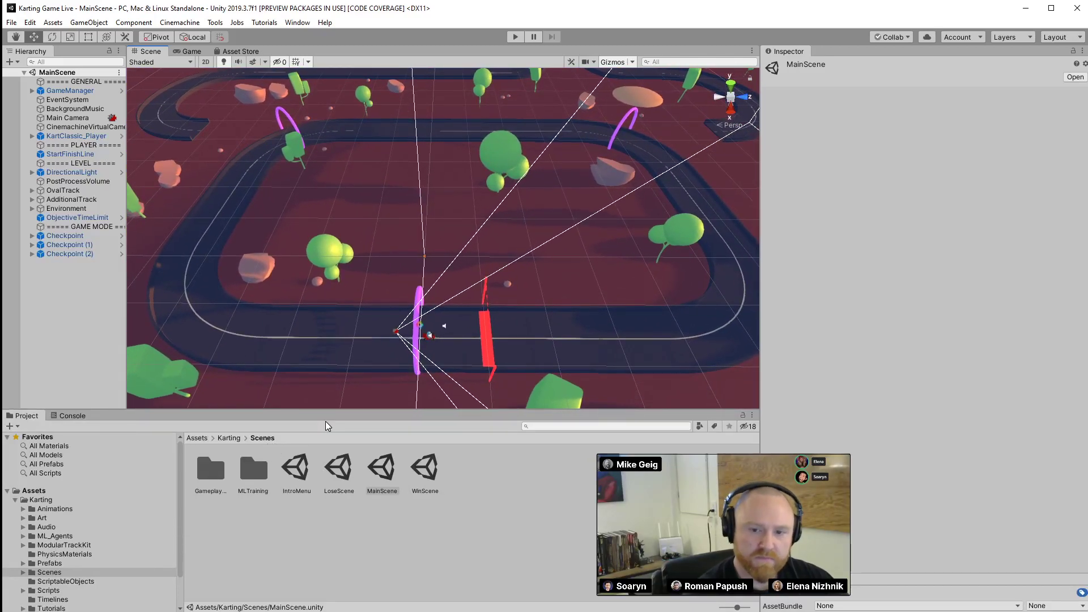
pyautogui.click(572, 348)
pyautogui.click(650, 336)
pyautogui.click(708, 324)
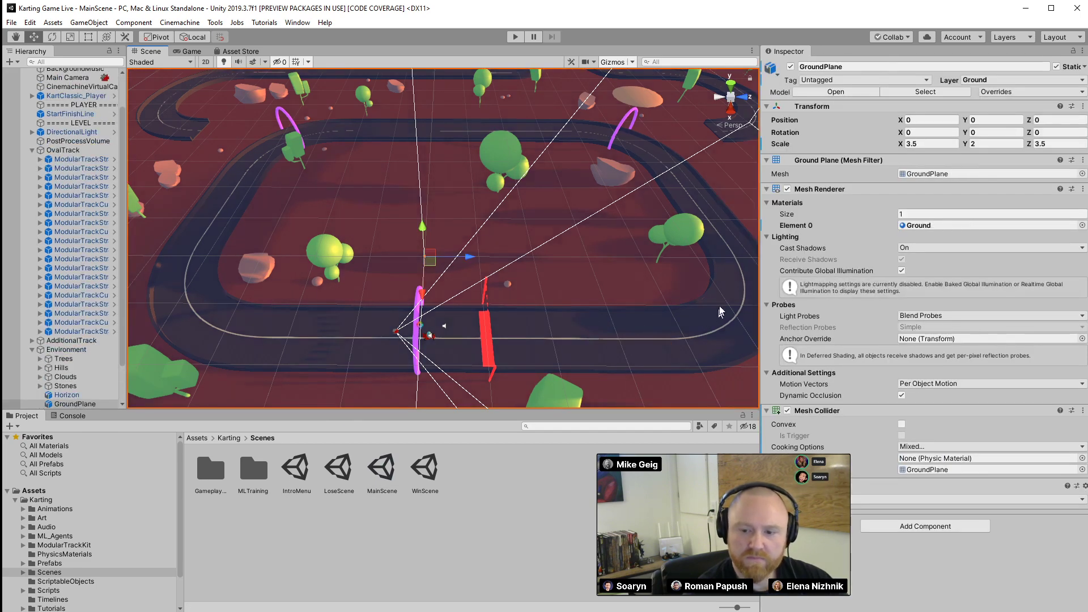
pyautogui.click(717, 249)
pyautogui.click(700, 205)
pyautogui.click(447, 135)
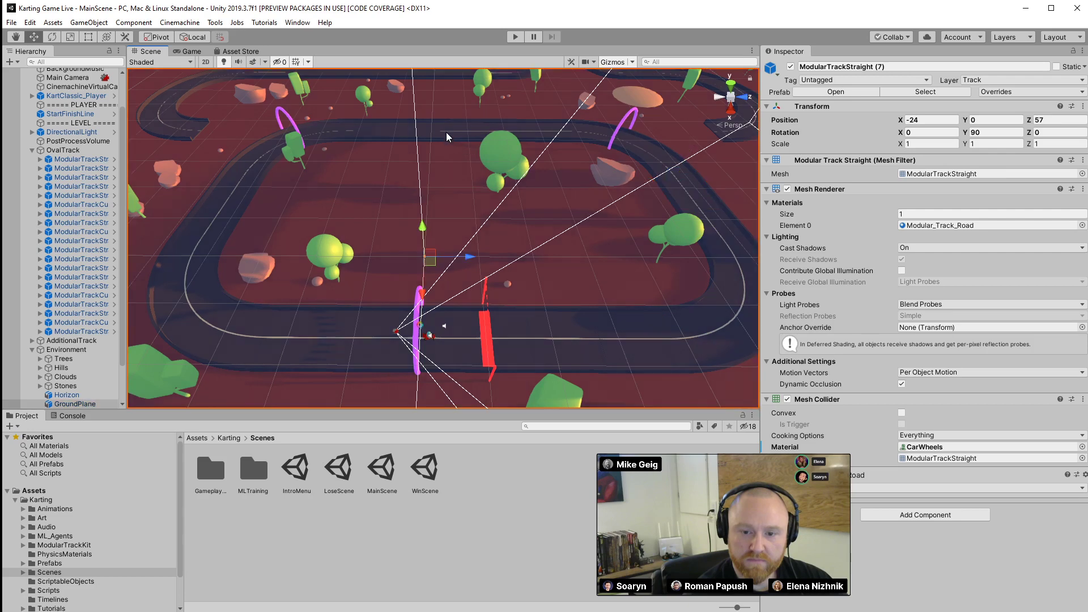
pyautogui.click(446, 132)
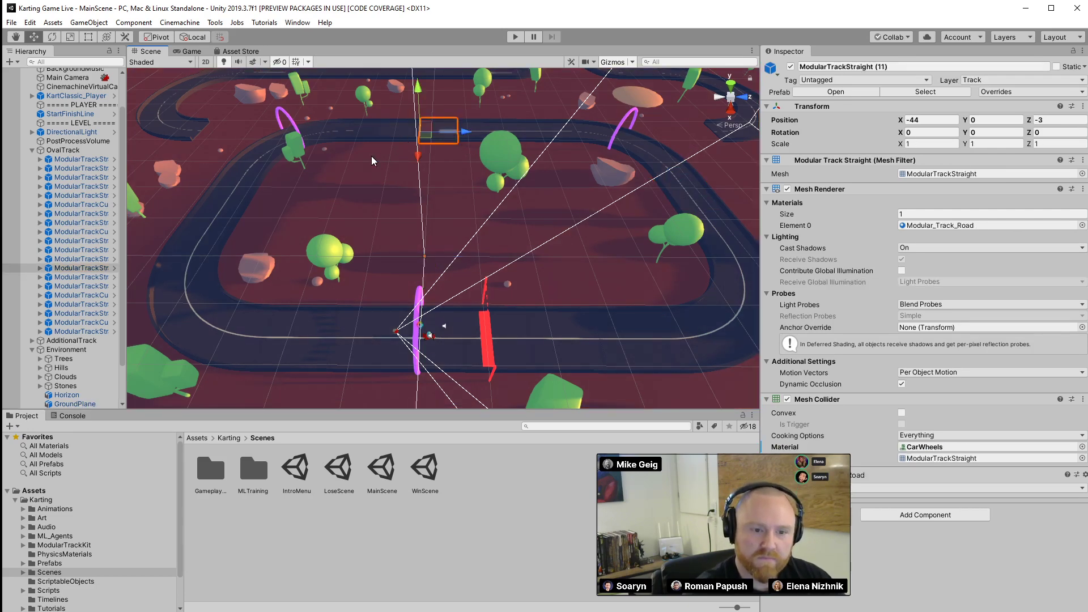
# Collapse the OvalTrack group and show the ModularTrackKit Prefabs folder inside the Karting assets
pyautogui.click(32, 151)
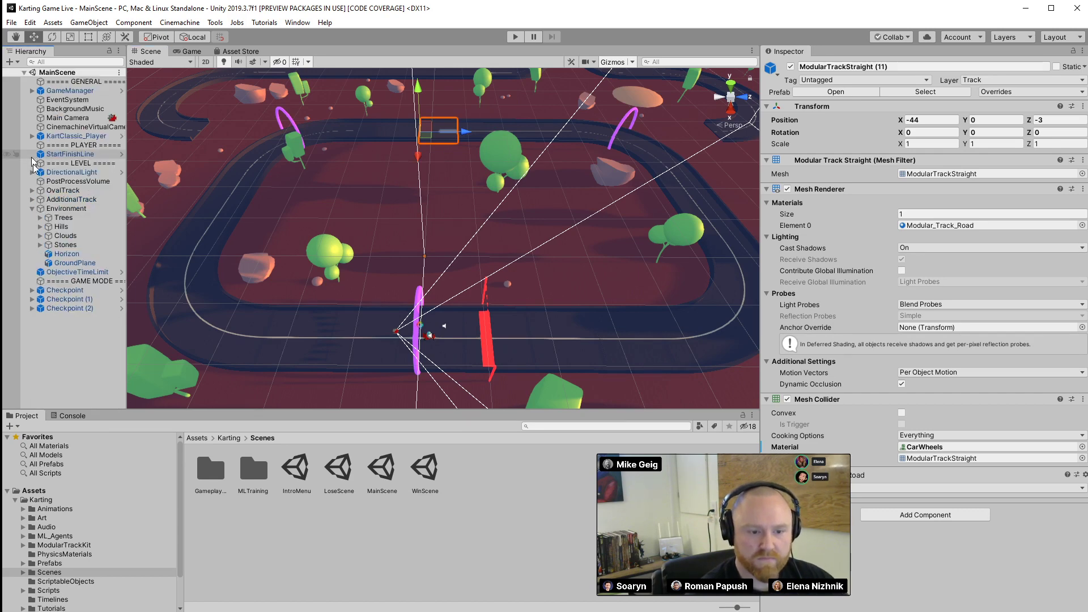
pyautogui.click(36, 492)
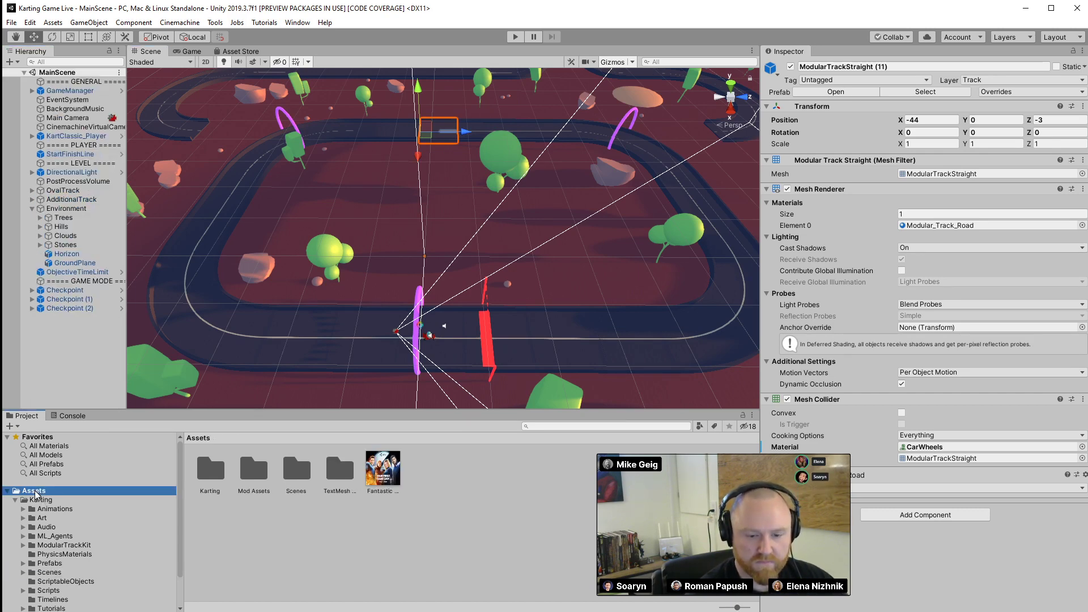
pyautogui.click(40, 499)
pyautogui.scroll(-2, 86, 537)
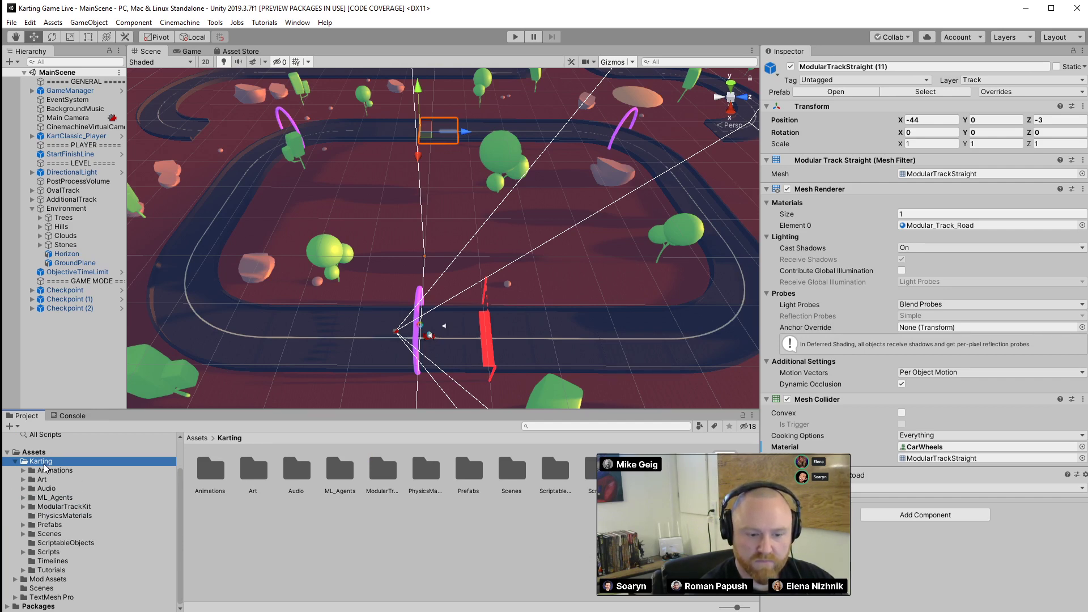
pyautogui.click(60, 507)
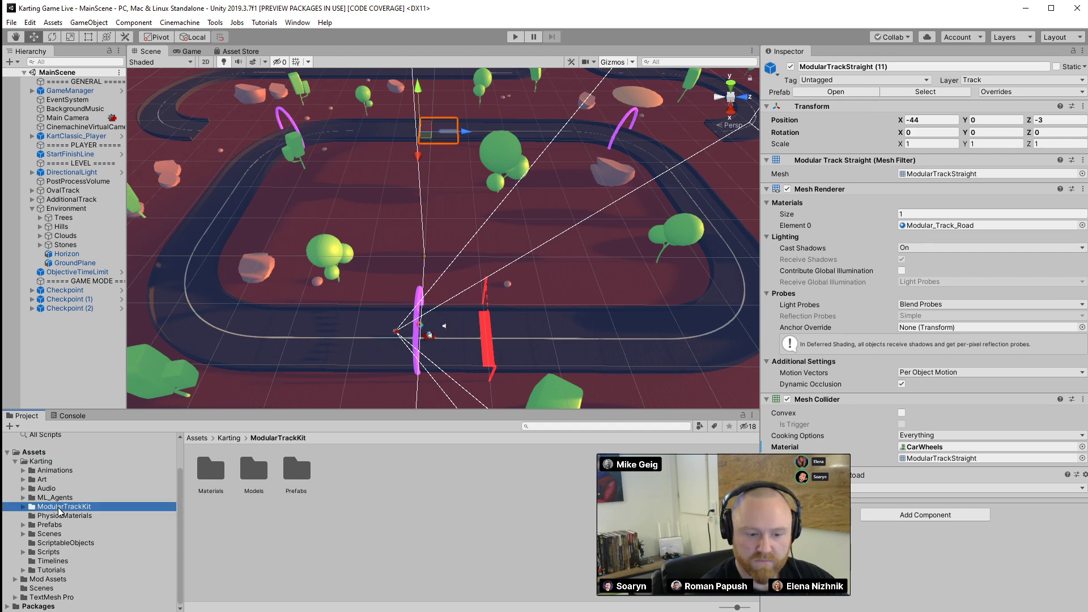
pyautogui.click(23, 507)
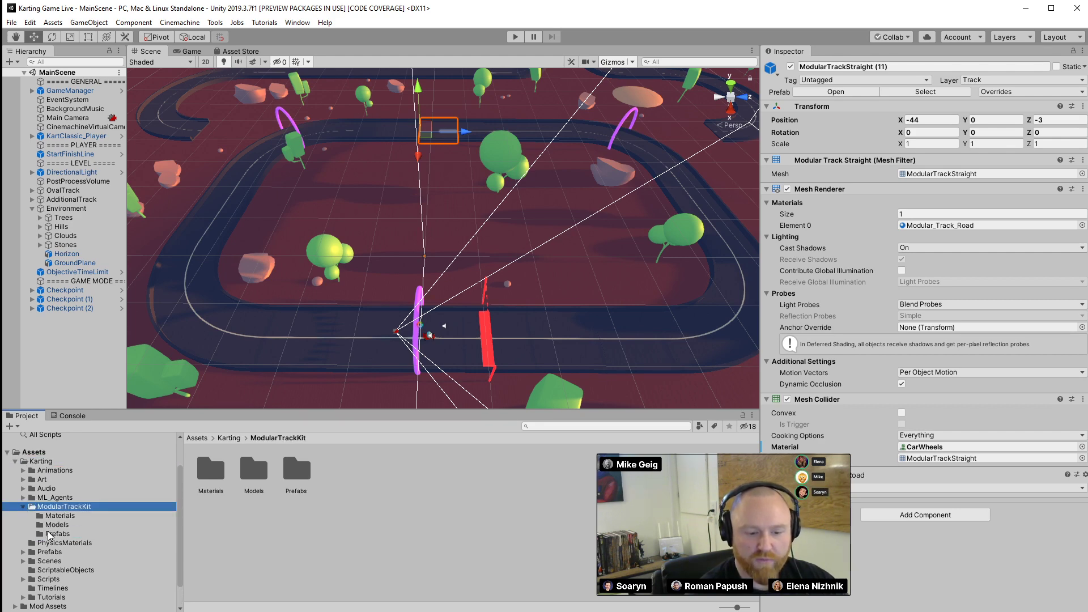
pyautogui.click(50, 534)
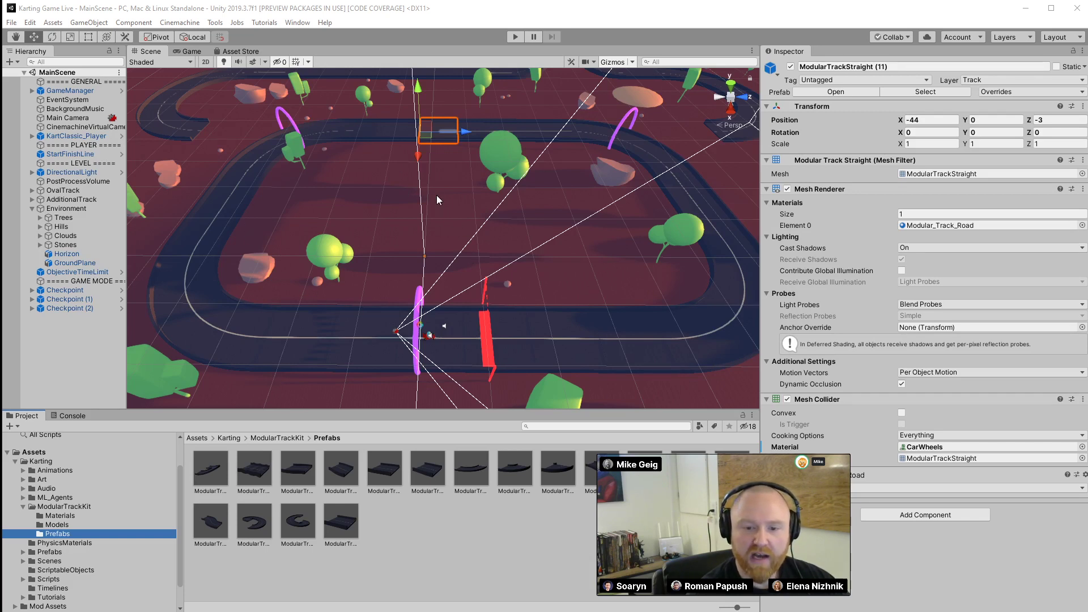
# Fly to the selected straight track piece, frame it and examine it from several angles
pyautogui.moveTo(436, 195); pyautogui.dragTo(437, 194, button='right')
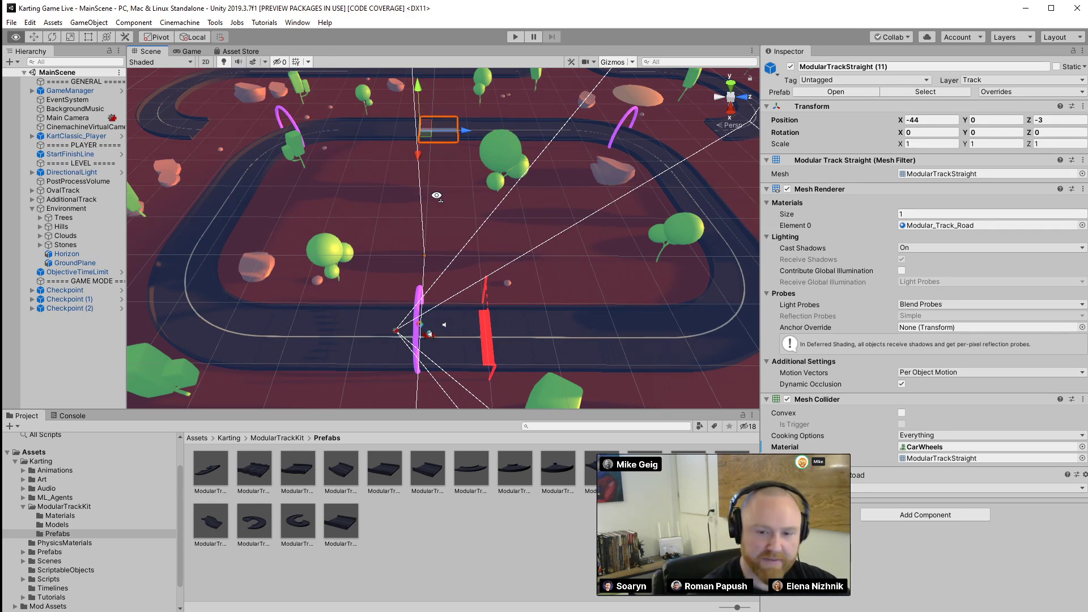
pyautogui.moveTo(436, 194); pyautogui.dragTo(602, 250, button='right')
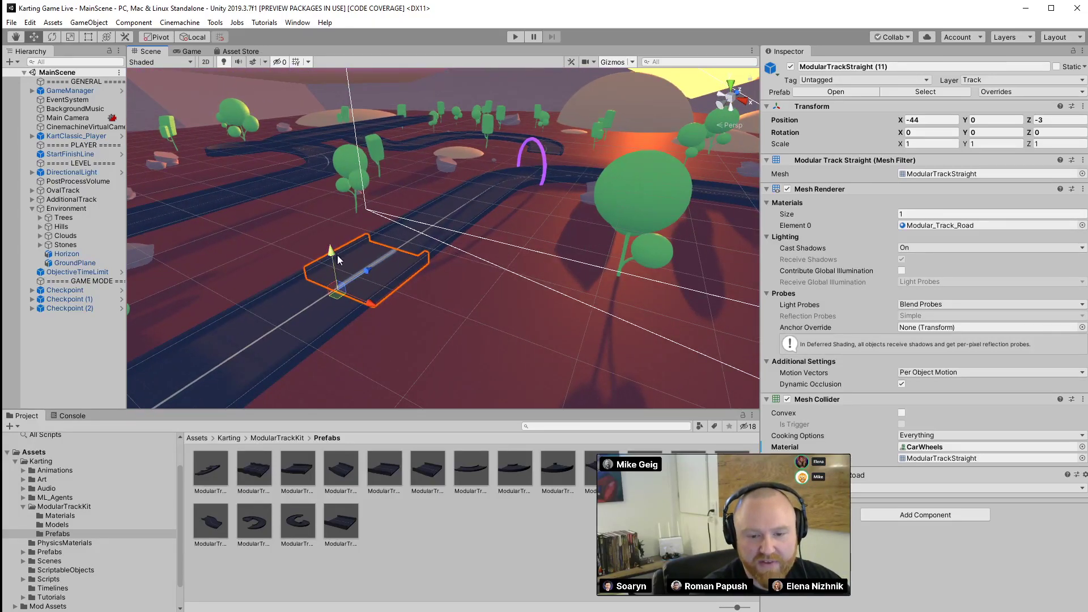
pyautogui.moveTo(507, 309); pyautogui.dragTo(362, 171, button='right')
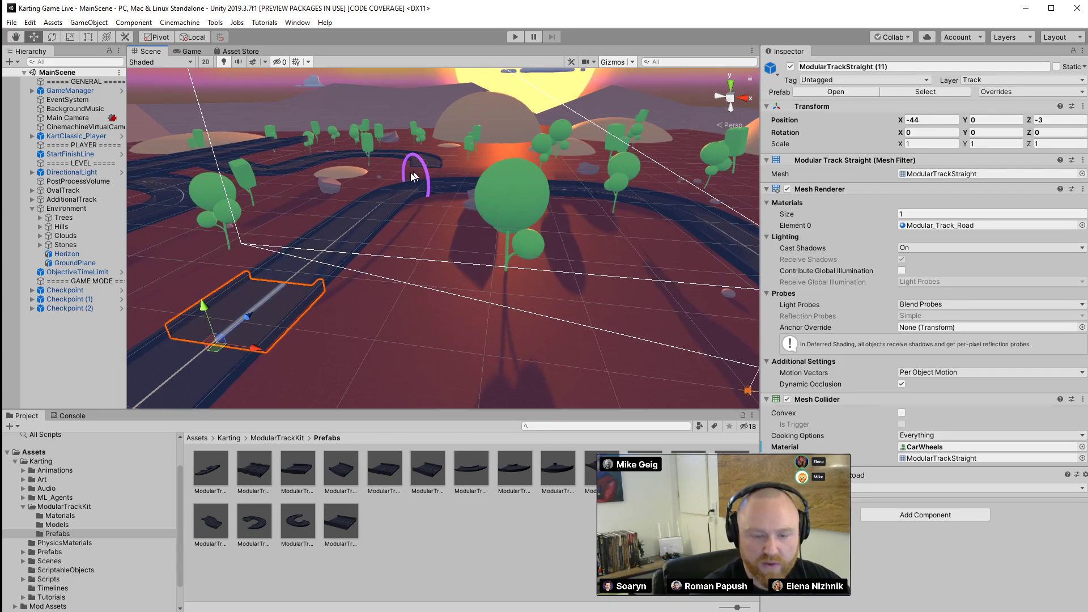
pyautogui.press('f')
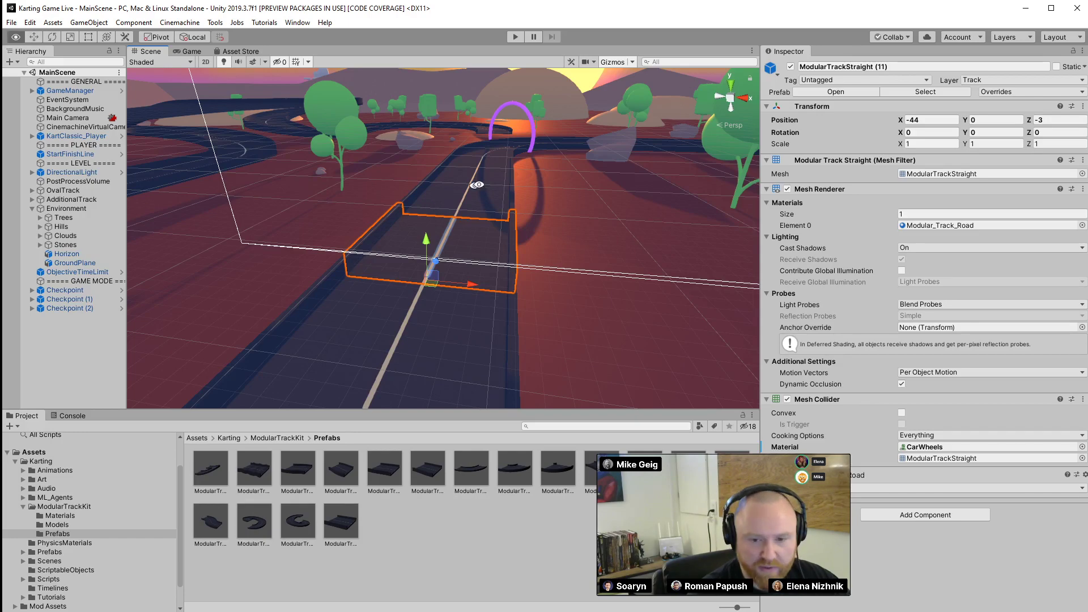
pyautogui.keyDown('alt'); pyautogui.moveTo(476, 184); pyautogui.dragTo(321, 192); pyautogui.keyUp('alt')
pyautogui.keyDown('alt'); pyautogui.moveTo(320, 189); pyautogui.dragTo(291, 201, button='right'); pyautogui.keyUp('alt')
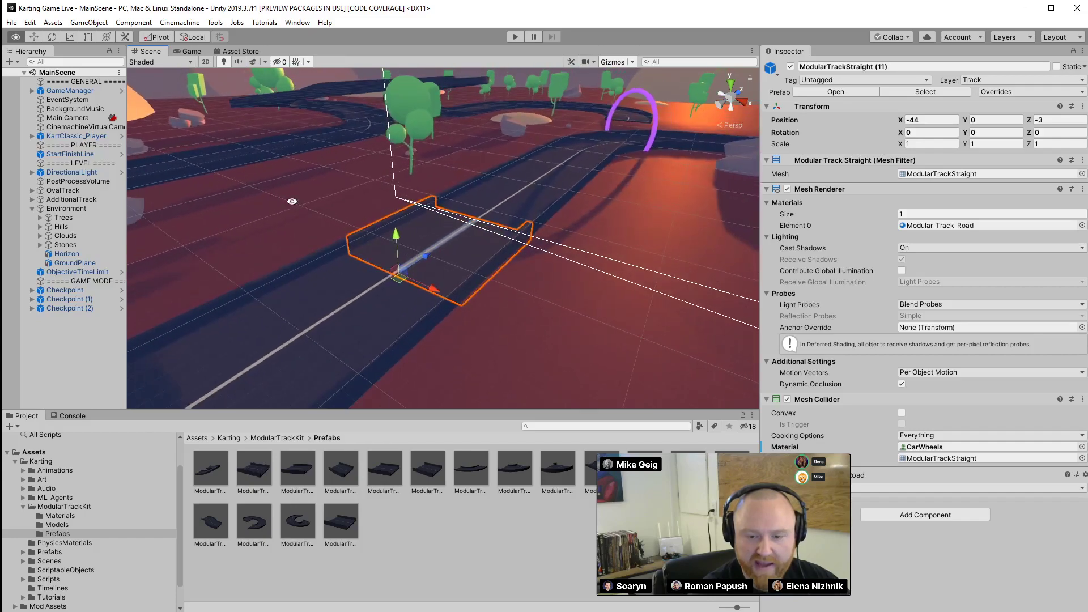
pyautogui.moveTo(362, 205); pyautogui.dragTo(515, 93)
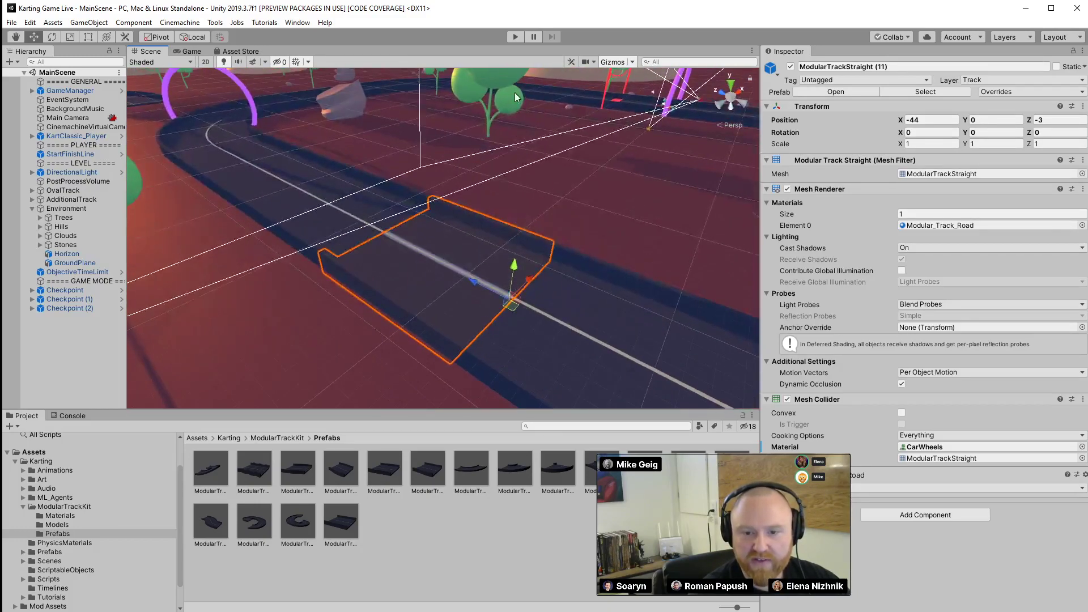
# Select and frame two round trees in turn, TreeRound (2) and TreeRound (4), viewing the scenery around each
pyautogui.click(485, 80)
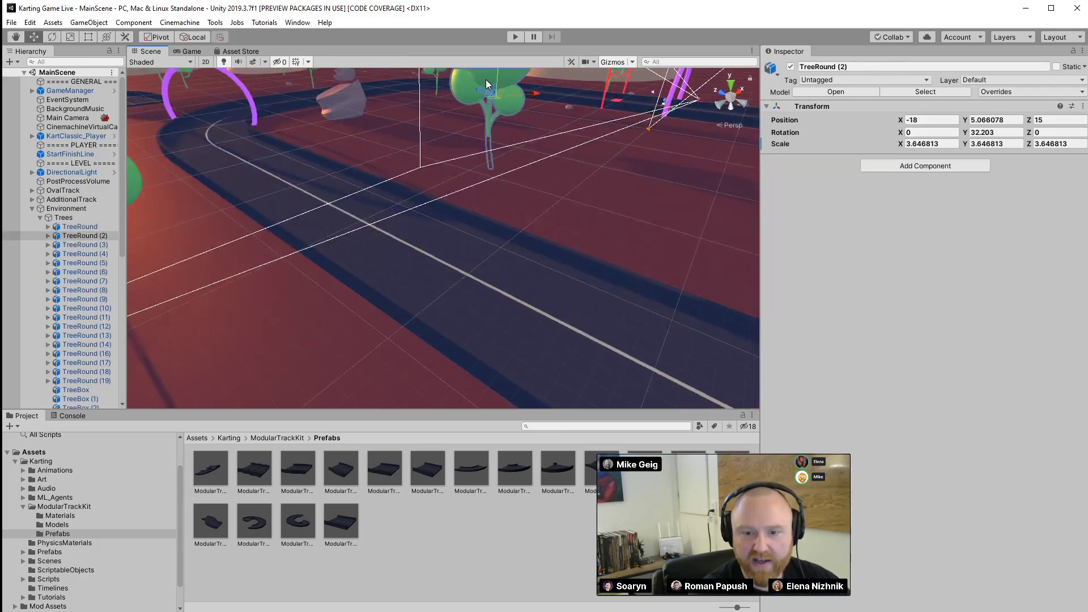
pyautogui.press('f')
pyautogui.keyDown('alt'); pyautogui.moveTo(406, 206); pyautogui.dragTo(192, 165); pyautogui.keyUp('alt')
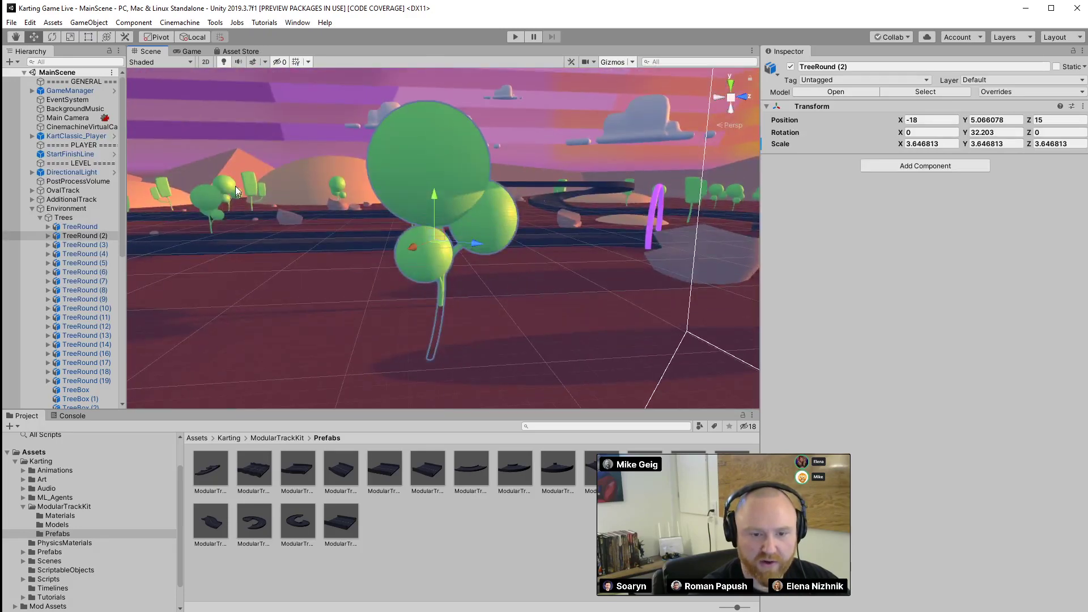
pyautogui.click(230, 185)
pyautogui.press('f')
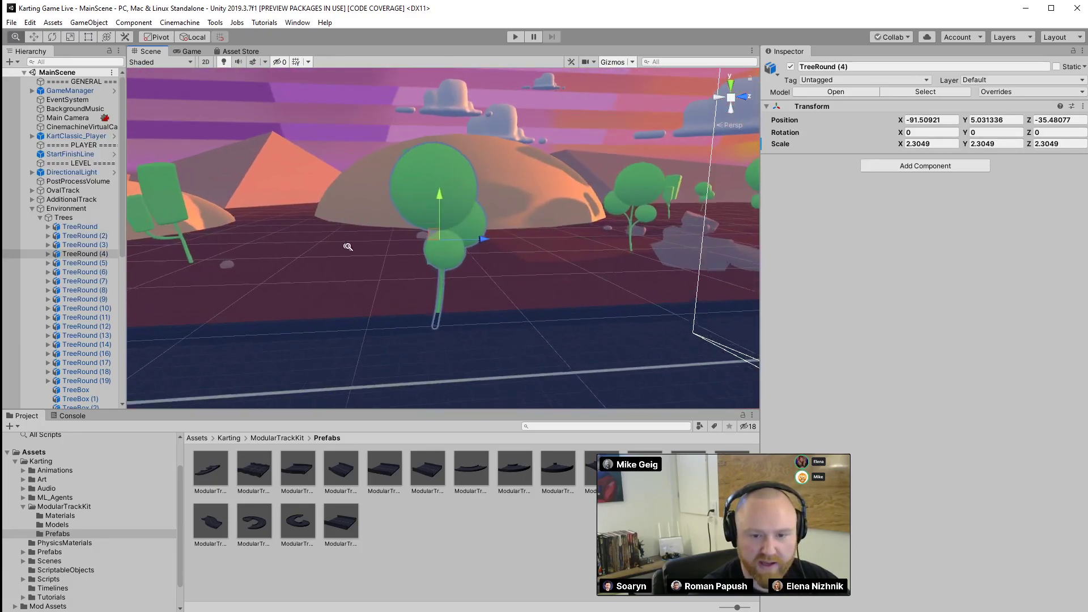
pyautogui.keyDown('alt'); pyautogui.moveTo(340, 236); pyautogui.dragTo(857, 260); pyautogui.keyUp('alt')
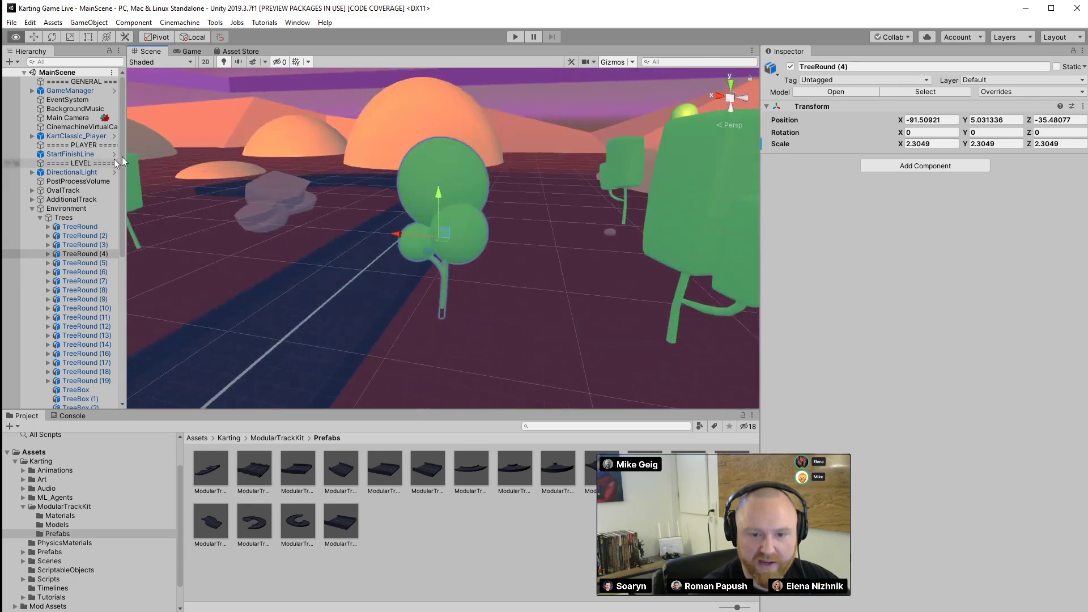
# Frame KartClassic_Player, examine the start area from around the kart, and collapse the Environment group
pyautogui.doubleClick(64, 139)
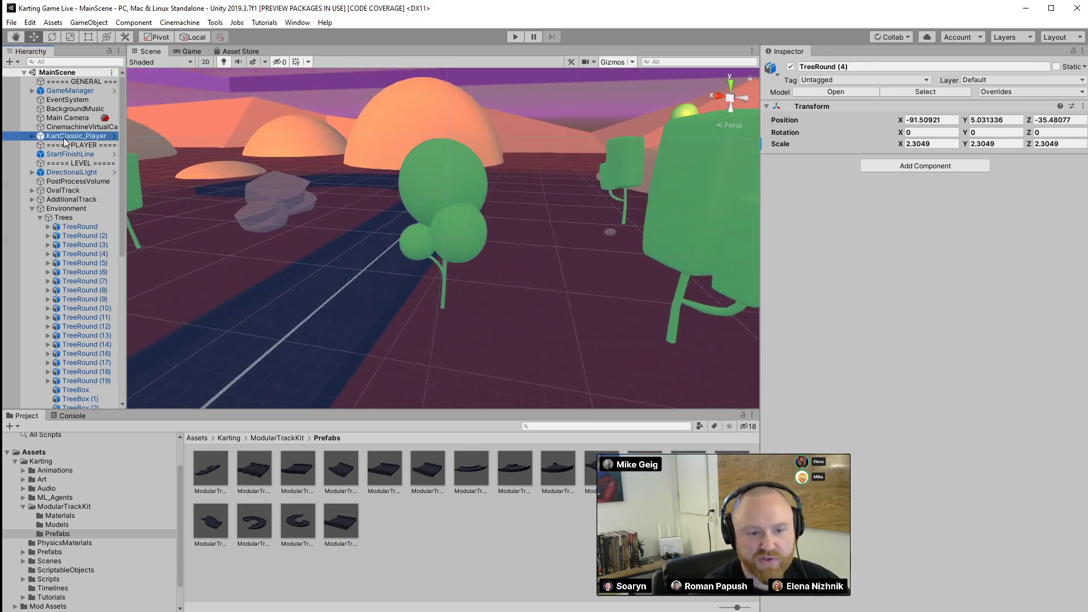
pyautogui.keyDown('alt'); pyautogui.moveTo(546, 163); pyautogui.dragTo(291, 194); pyautogui.keyUp('alt')
pyautogui.keyDown('alt'); pyautogui.moveTo(291, 195); pyautogui.dragTo(277, 211, button='right'); pyautogui.keyUp('alt')
pyautogui.keyDown('alt'); pyautogui.moveTo(21, 196); pyautogui.dragTo(923, 187, button='right'); pyautogui.keyUp('alt')
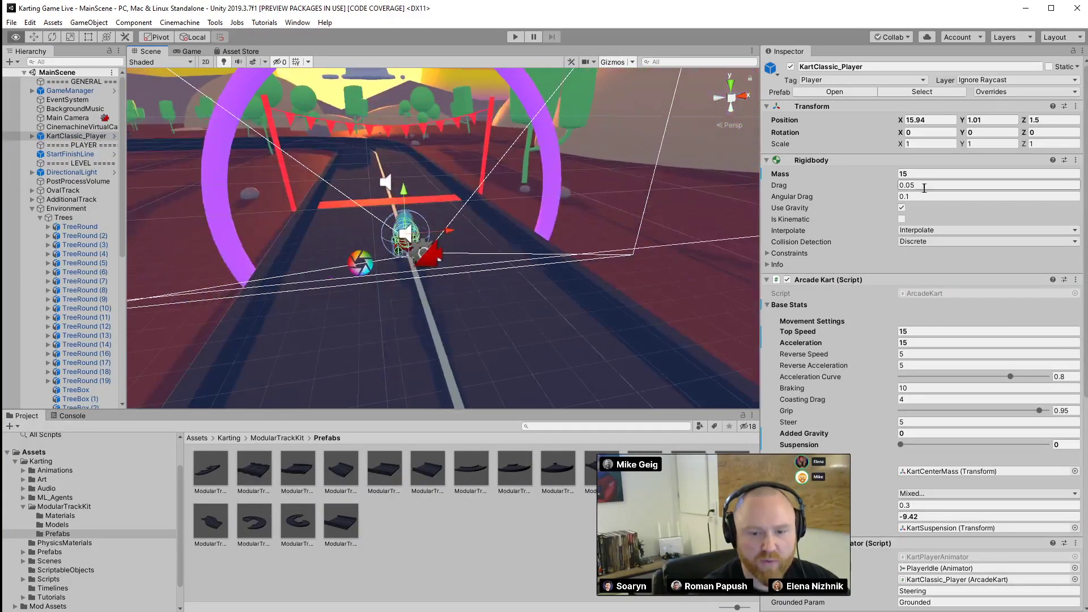
pyautogui.moveTo(530, 222); pyautogui.dragTo(796, 195, button='right')
pyautogui.press('d')
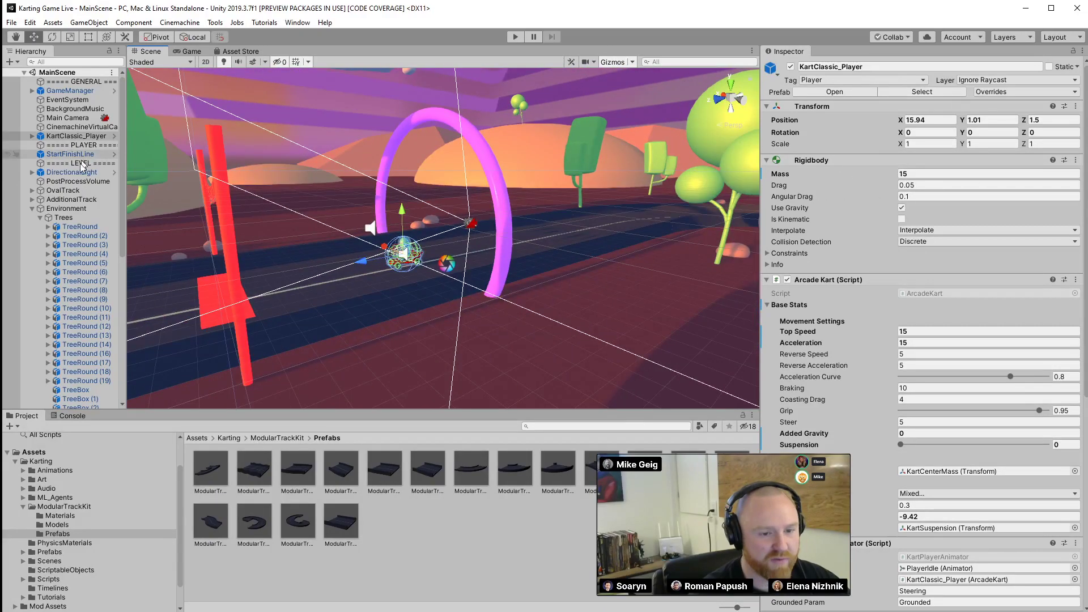
pyautogui.click(32, 208)
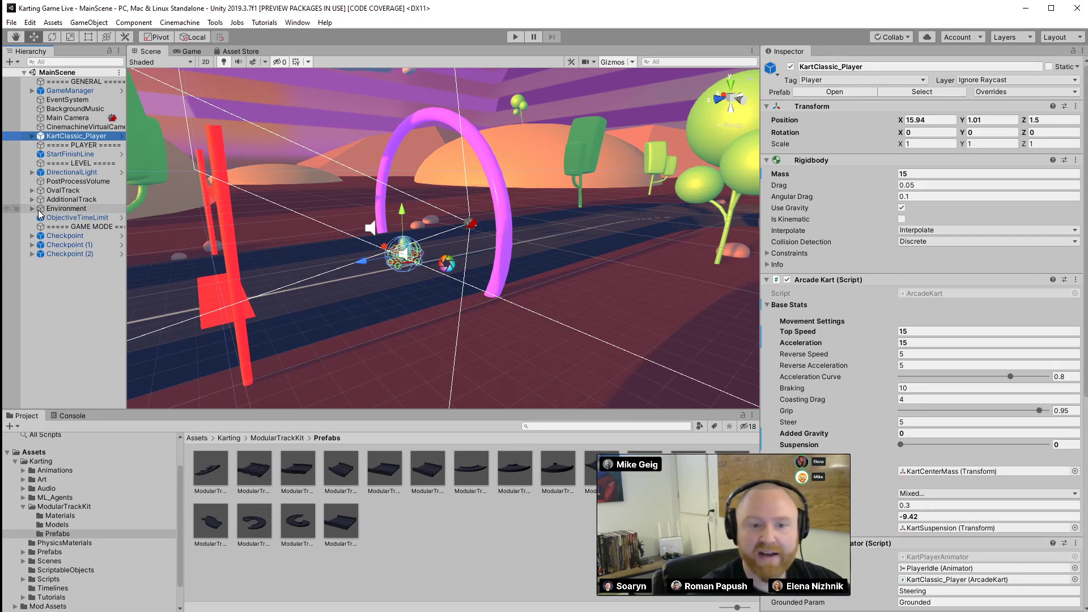
pyautogui.keyDown('alt'); pyautogui.moveTo(431, 235); pyautogui.dragTo(400, 250); pyautogui.keyUp('alt')
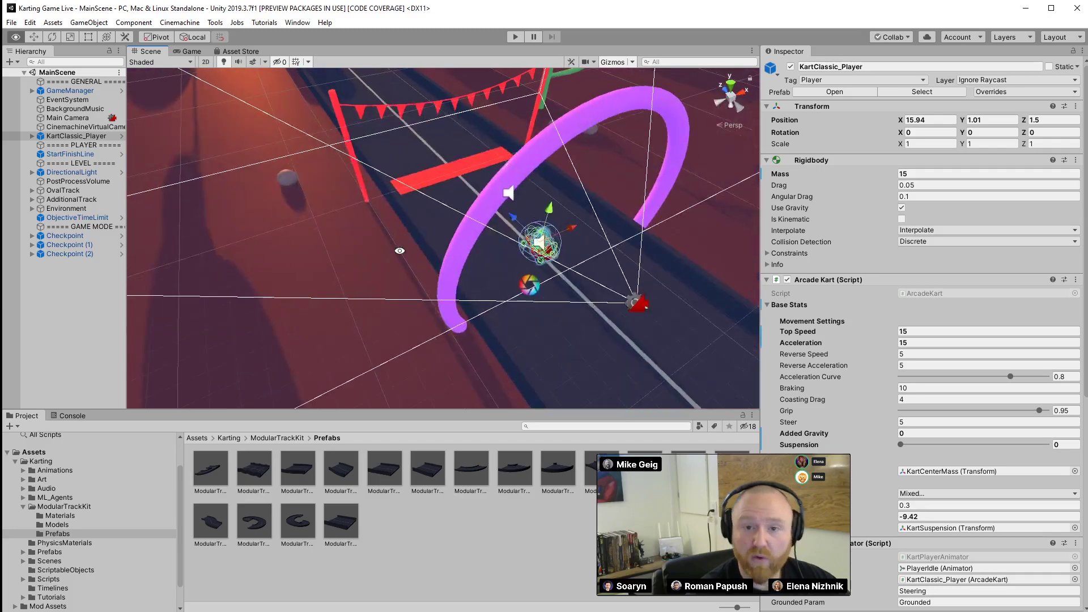
# Orbit and zoom around KartClassic_Player to view the start gate, the surrounding track and the scenery from several sides
pyautogui.keyDown('alt'); pyautogui.moveTo(524, 225); pyautogui.dragTo(275, 197); pyautogui.keyUp('alt')
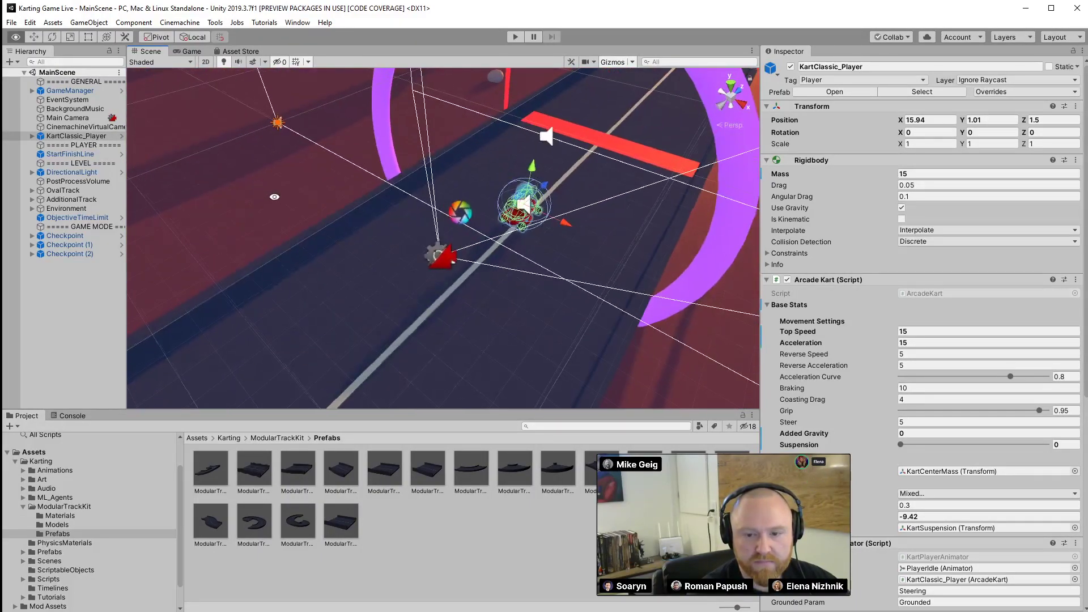
pyautogui.keyDown('alt'); pyautogui.moveTo(327, 208); pyautogui.dragTo(547, 120, button='right'); pyautogui.keyUp('alt')
pyautogui.keyDown('alt'); pyautogui.moveTo(547, 120); pyautogui.dragTo(409, 121); pyautogui.keyUp('alt')
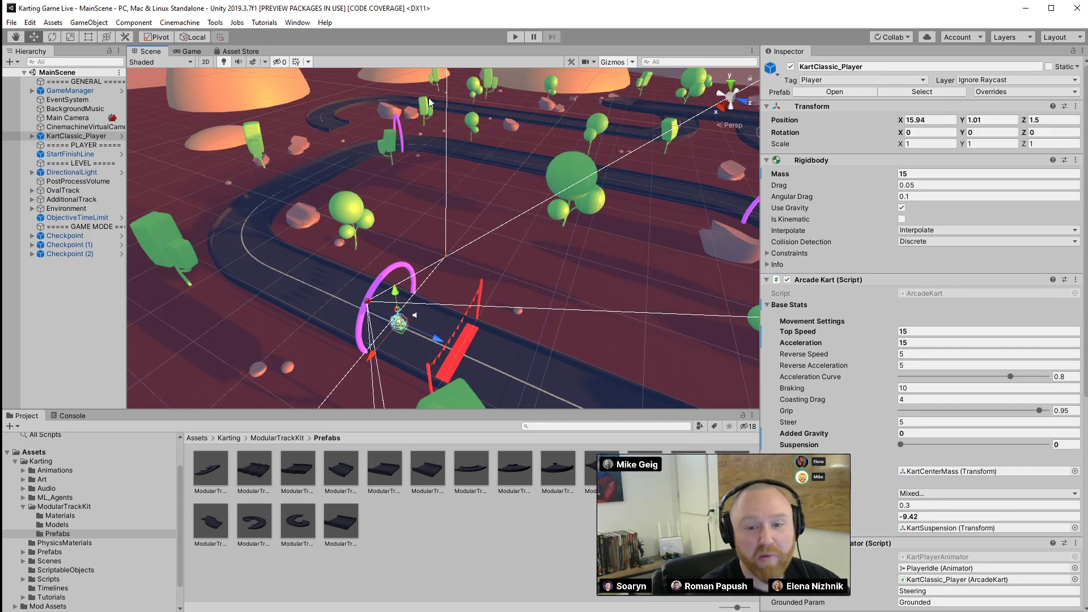
pyautogui.keyDown('alt'); pyautogui.moveTo(429, 98); pyautogui.dragTo(589, 142); pyautogui.keyUp('alt')
pyautogui.press('f')
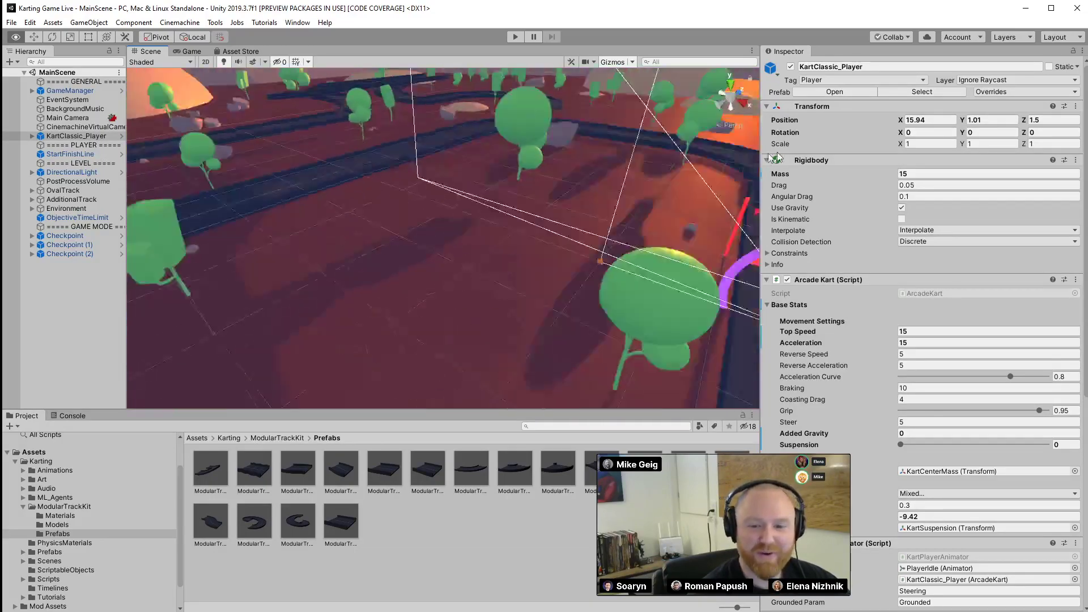
pyautogui.keyDown('alt'); pyautogui.moveTo(352, 205); pyautogui.dragTo(510, 213); pyautogui.keyUp('alt')
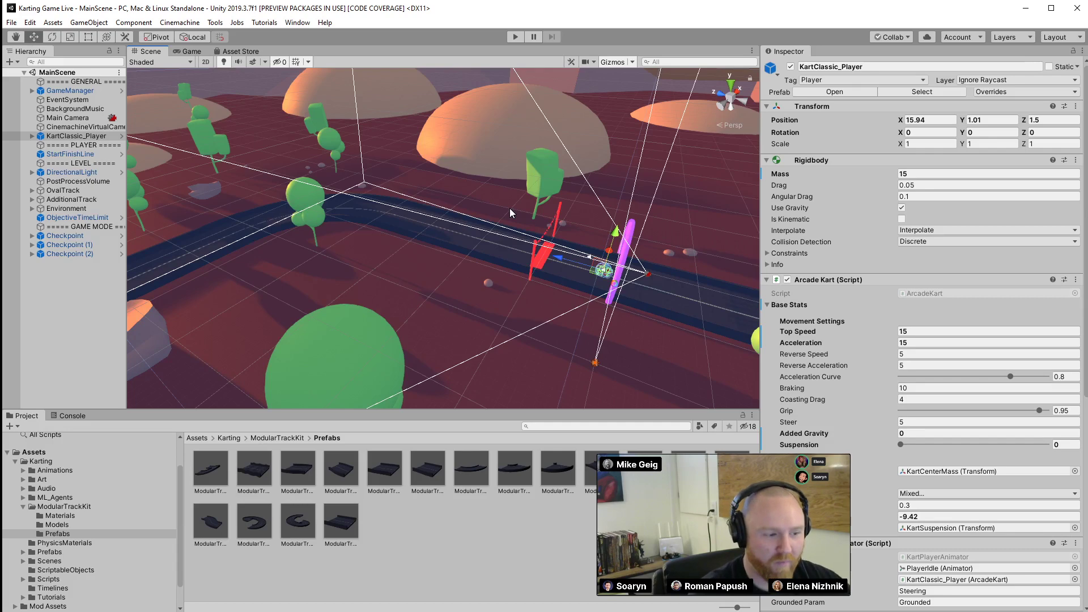
pyautogui.keyDown('alt'); pyautogui.moveTo(453, 189); pyautogui.dragTo(482, 197); pyautogui.keyUp('alt')
# Select the straight track piece just past the start banner and toggle it inactive and active again
pyautogui.click(468, 243)
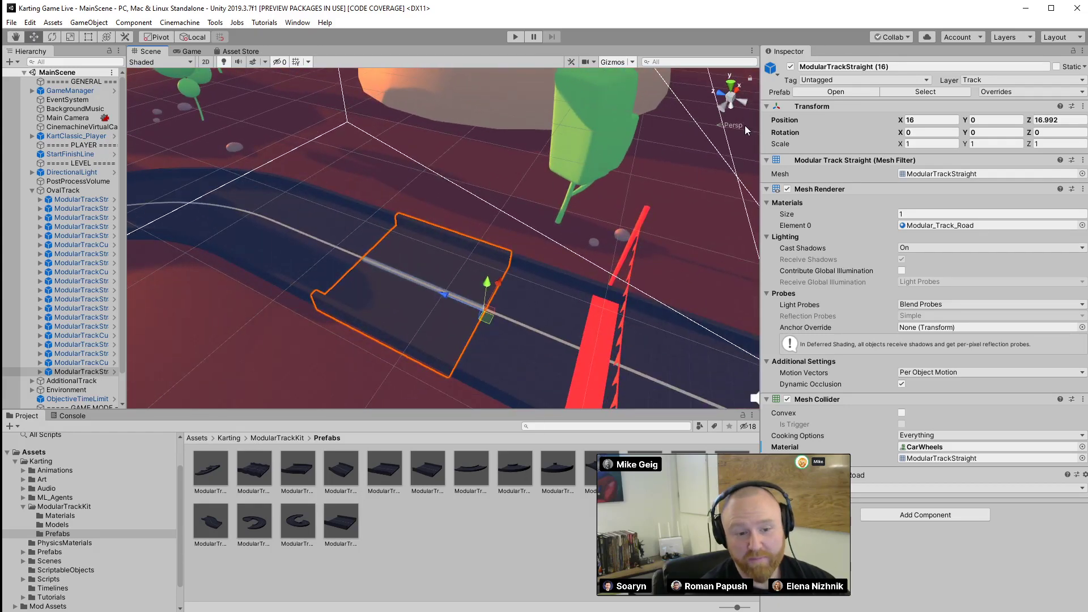
pyautogui.click(791, 67)
pyautogui.click(790, 67)
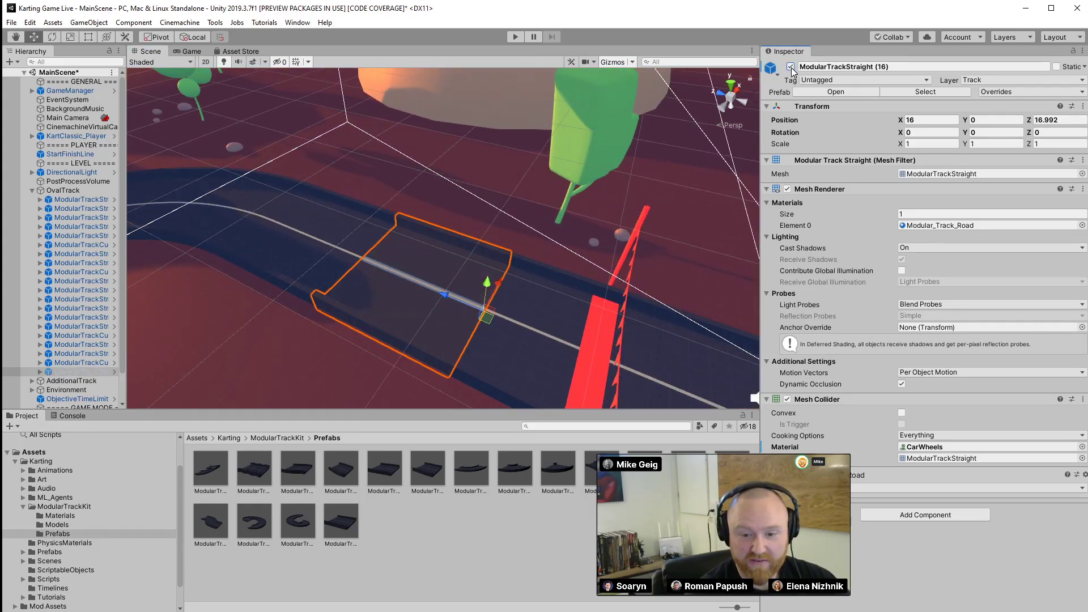
pyautogui.click(791, 67)
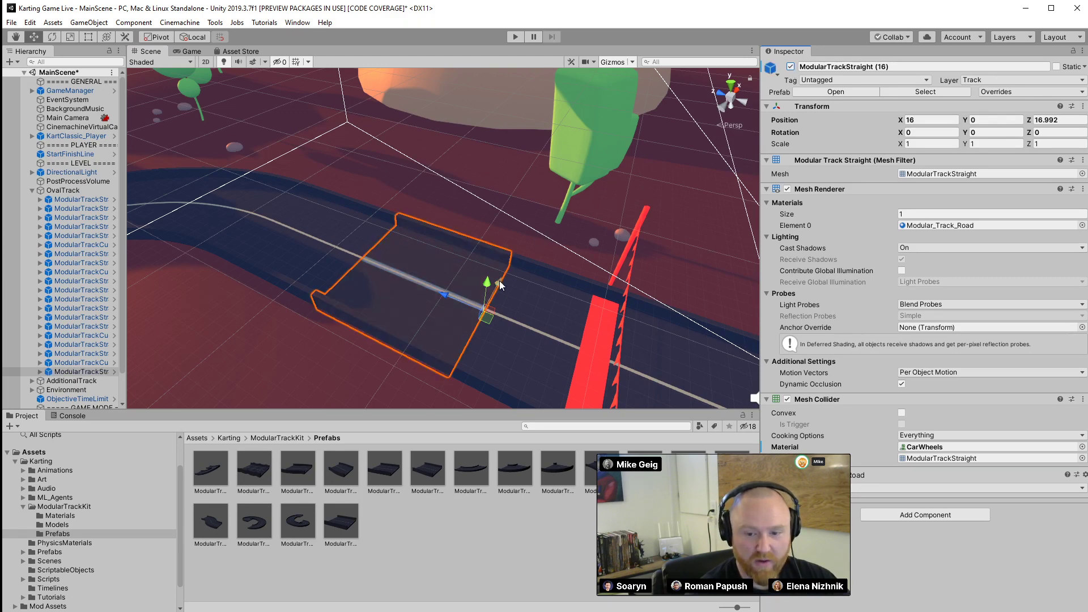
# Try shifting the selected straight track piece sideways along its X axis twice, undoing each move
pyautogui.moveTo(501, 285); pyautogui.dragTo(474, 274)
pyautogui.hotkey('ctrl', 'z')
pyautogui.moveTo(553, 231); pyautogui.dragTo(561, 265, button='right')
pyautogui.press('w')
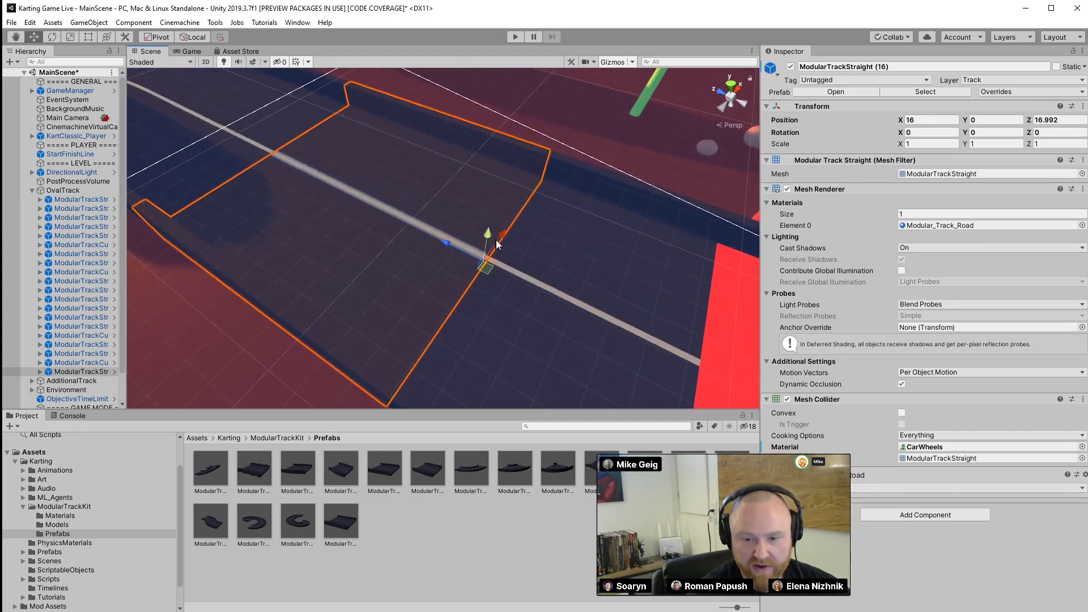
pyautogui.moveTo(496, 241)
pyautogui.mouseDown()
pyautogui.moveTo(512, 212)
pyautogui.moveTo(446, 289)
pyautogui.moveTo(484, 231)
pyautogui.mouseUp()
pyautogui.hotkey('ctrl', 'z')
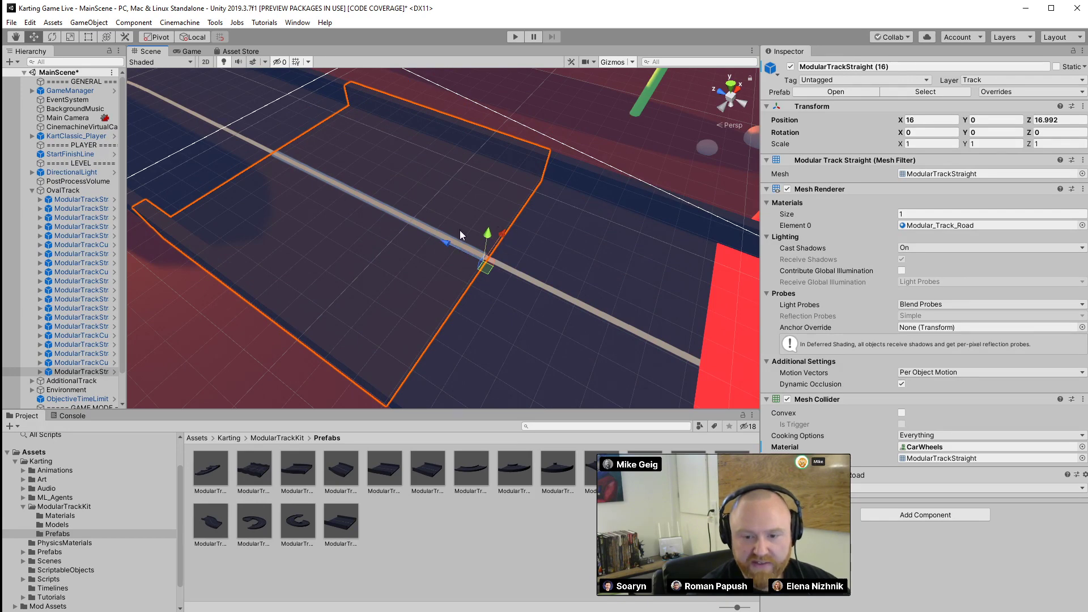
# Pan around the straight track piece with the Hand tool, then cycle through the Move, Rotate, Scale and Rect tools on it
pyautogui.press('q')
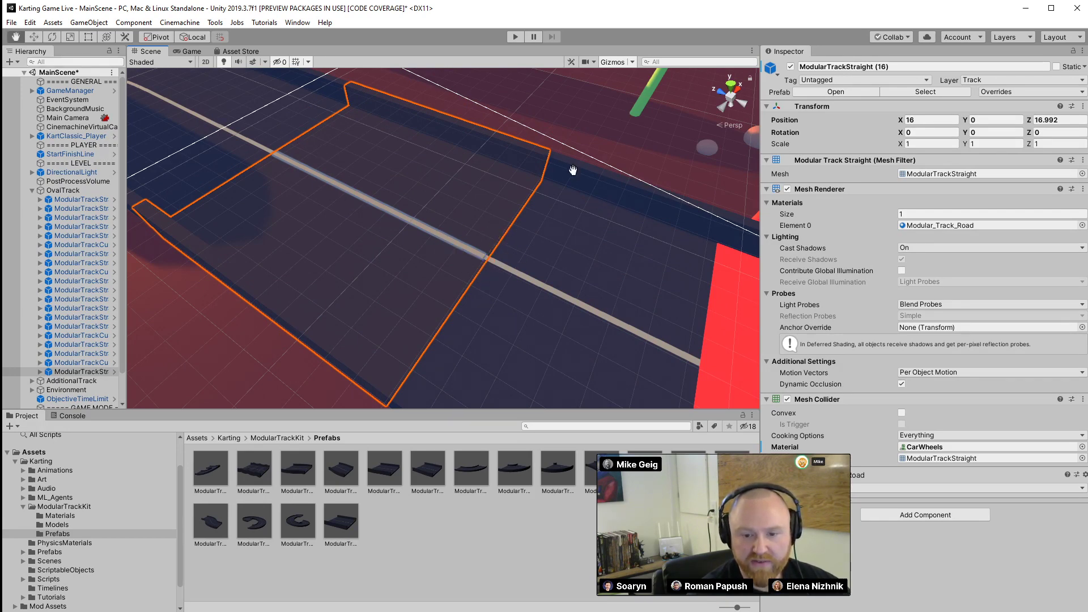
pyautogui.moveTo(232, 134); pyautogui.dragTo(246, 149)
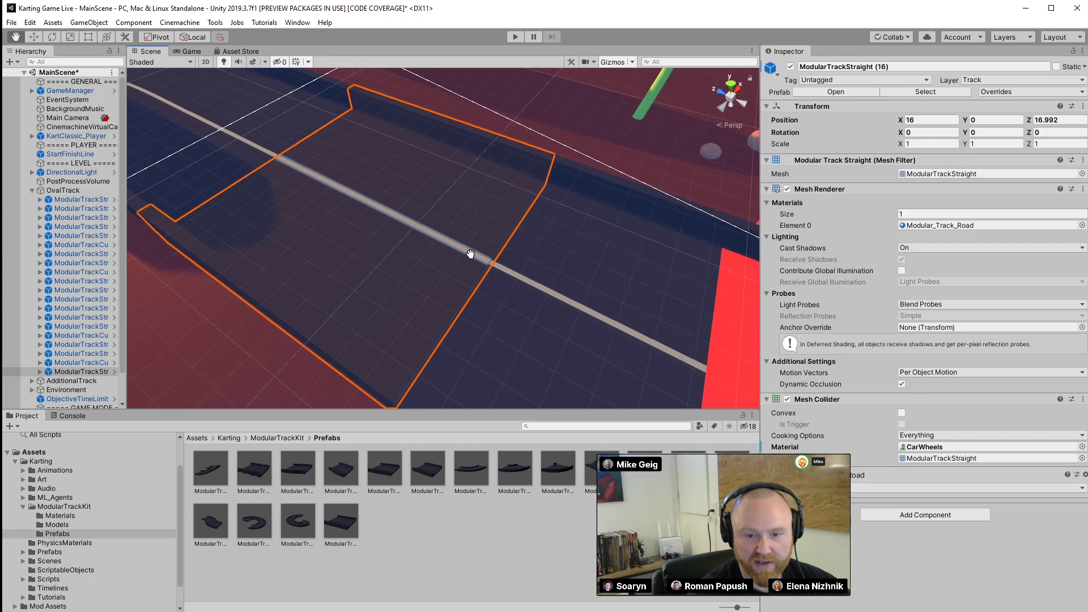
pyautogui.moveTo(595, 272); pyautogui.dragTo(595, 269)
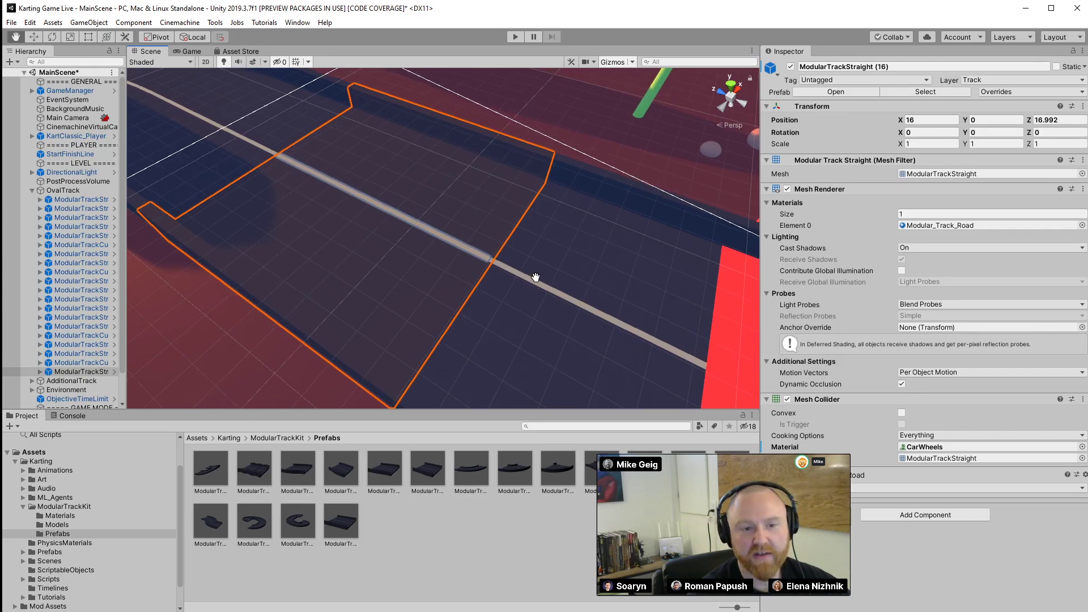
pyautogui.press('w')
pyautogui.press('e')
pyautogui.press('r')
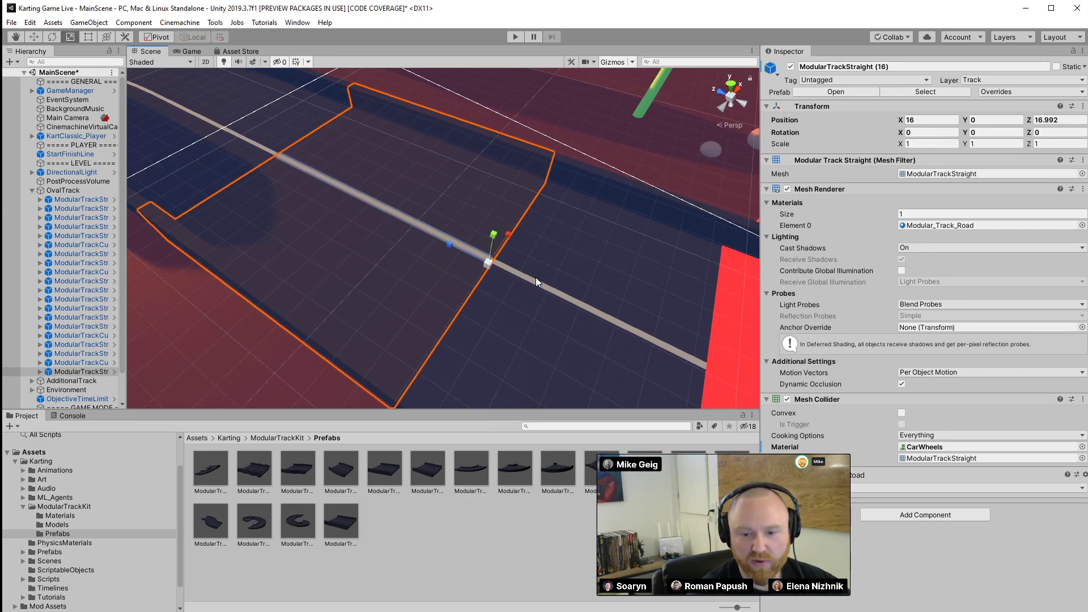
pyautogui.press('t')
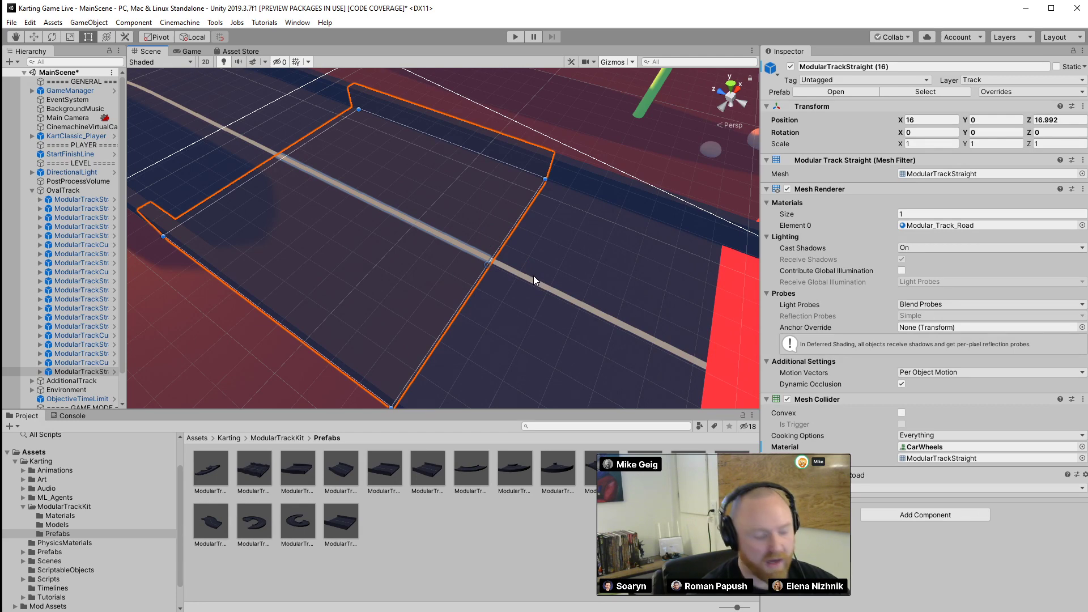
pyautogui.press('w')
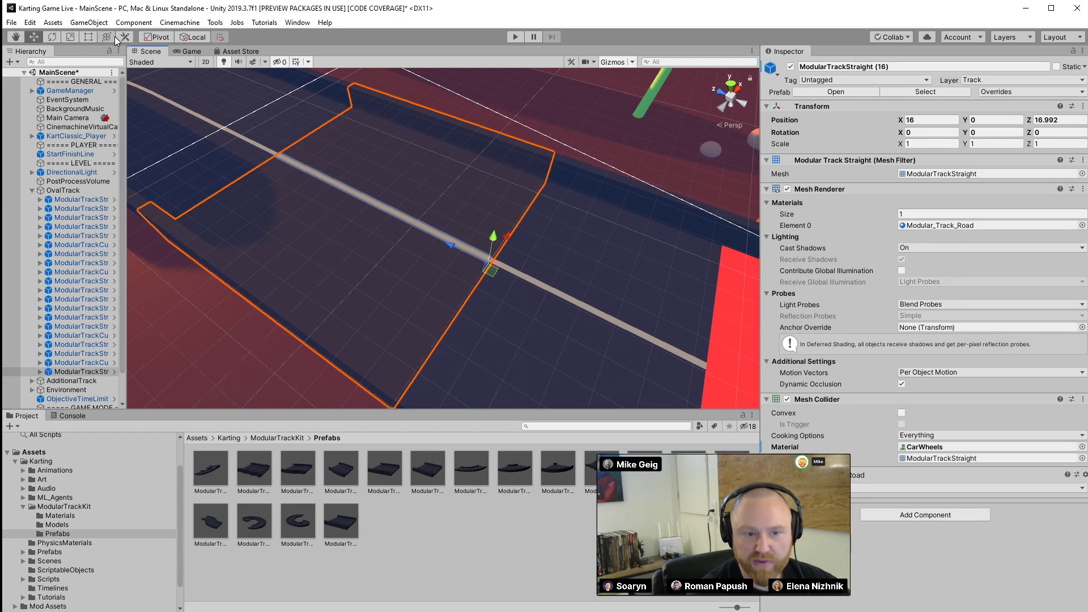
# Recentre the track piece with the Hand tool and compare its Move, Rotate, Scale, Rect and Transform handles, ending on the Move tool
pyautogui.press('q')
pyautogui.scroll(3, 297, 210)
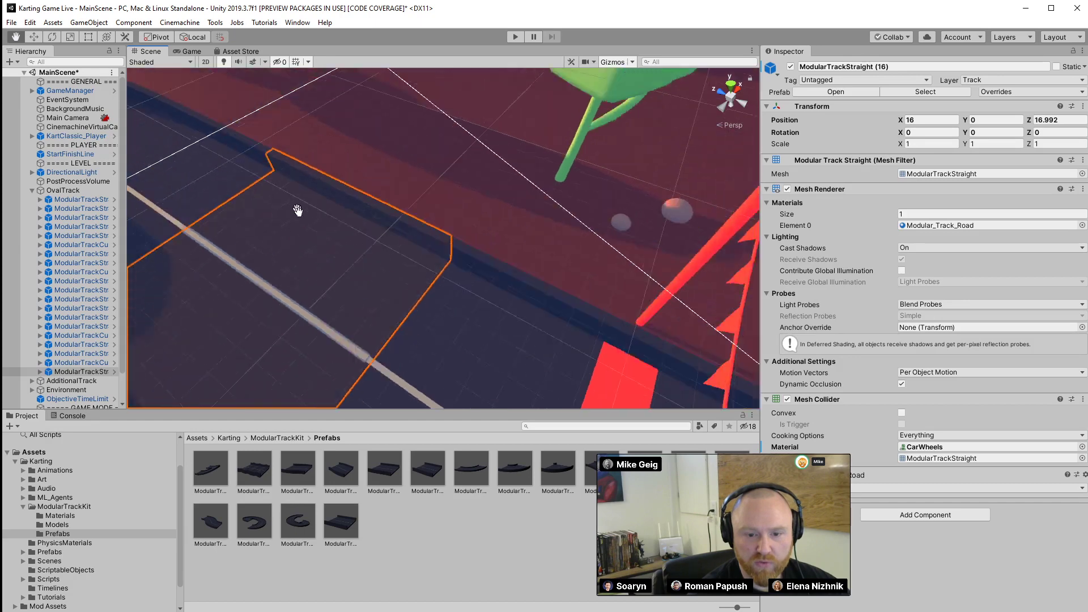
pyautogui.moveTo(298, 210); pyautogui.dragTo(321, 189)
pyautogui.press('w')
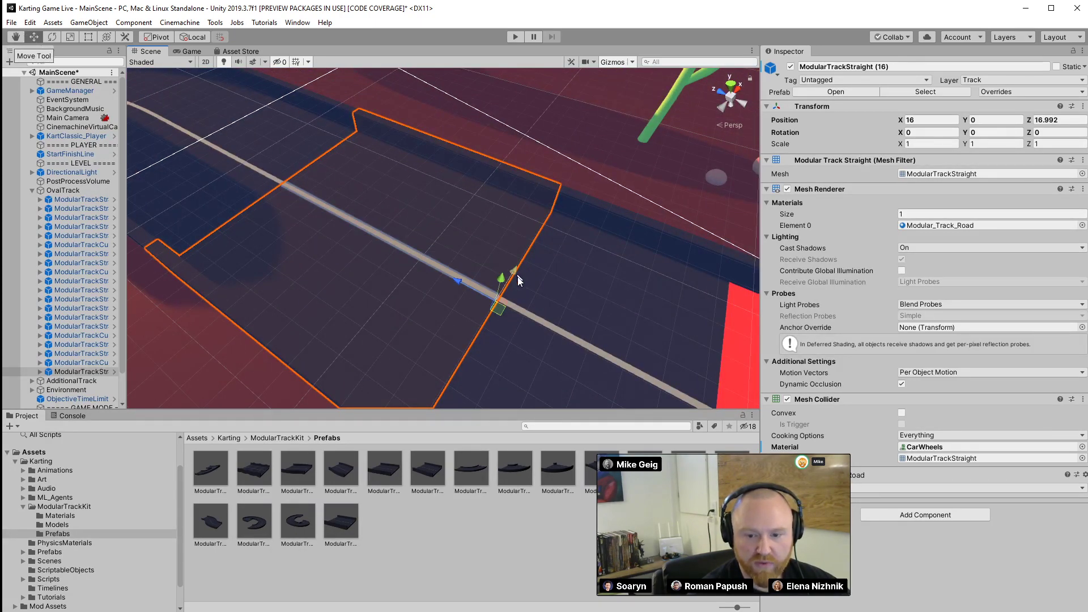
pyautogui.click(52, 36)
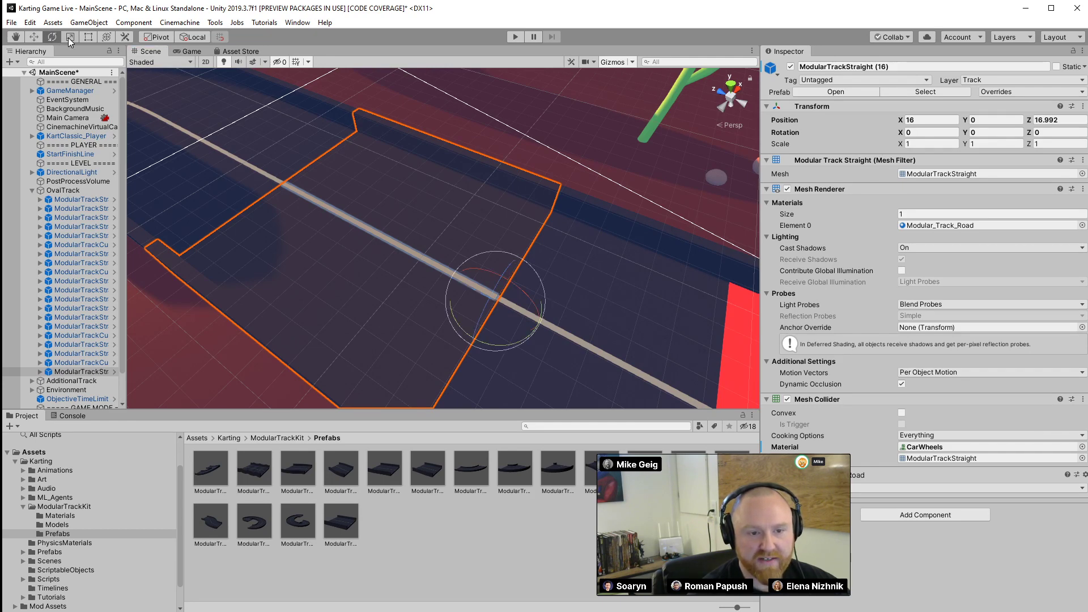
pyautogui.click(69, 38)
pyautogui.click(88, 37)
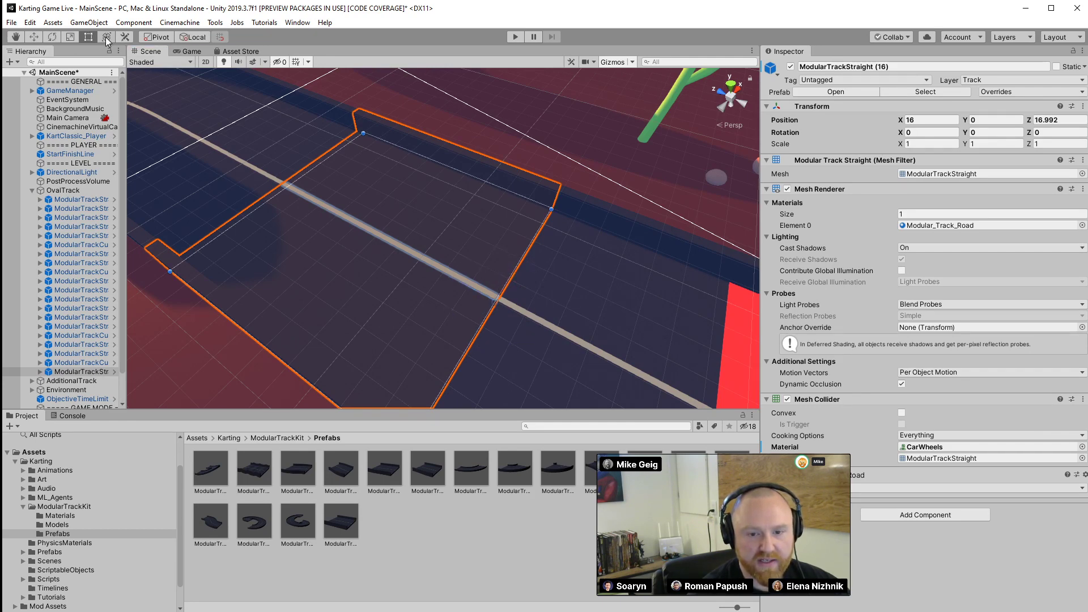
pyautogui.click(106, 38)
pyautogui.click(34, 37)
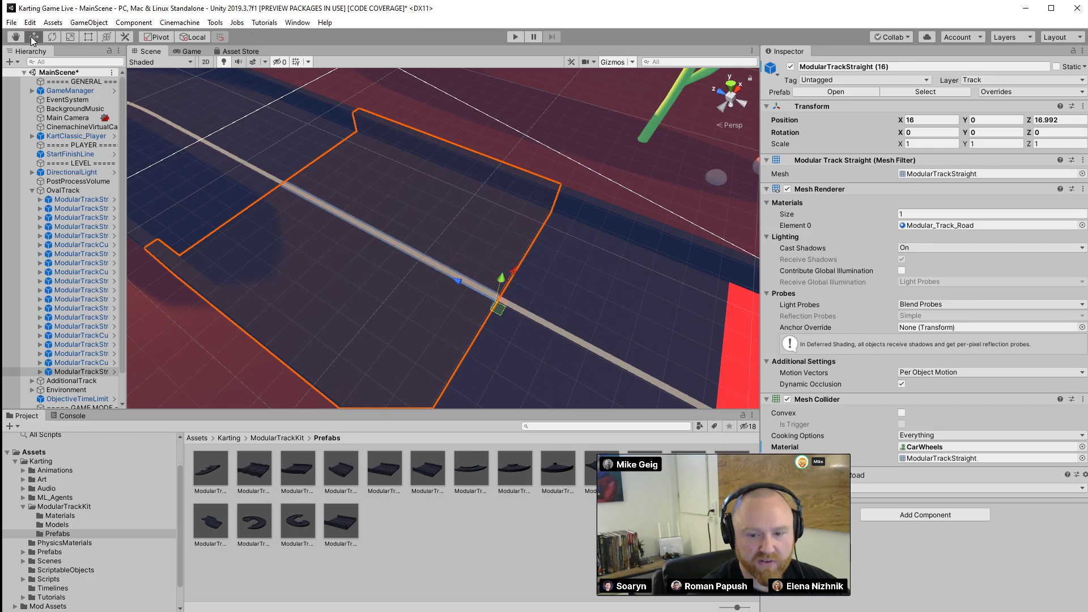
# Raise the straight track piece to about Y 9.4 with the Move tool and undo the move
pyautogui.moveTo(501, 278); pyautogui.dragTo(602, 159)
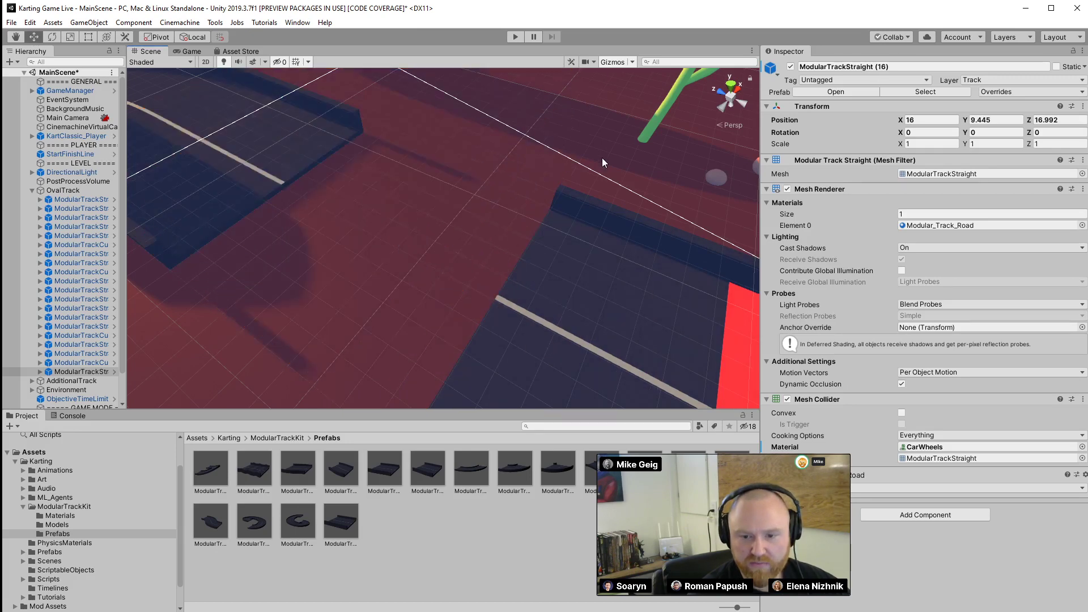
pyautogui.moveTo(577, 247); pyautogui.dragTo(526, 134, button='right')
pyautogui.hotkey('ctrl', 'z')
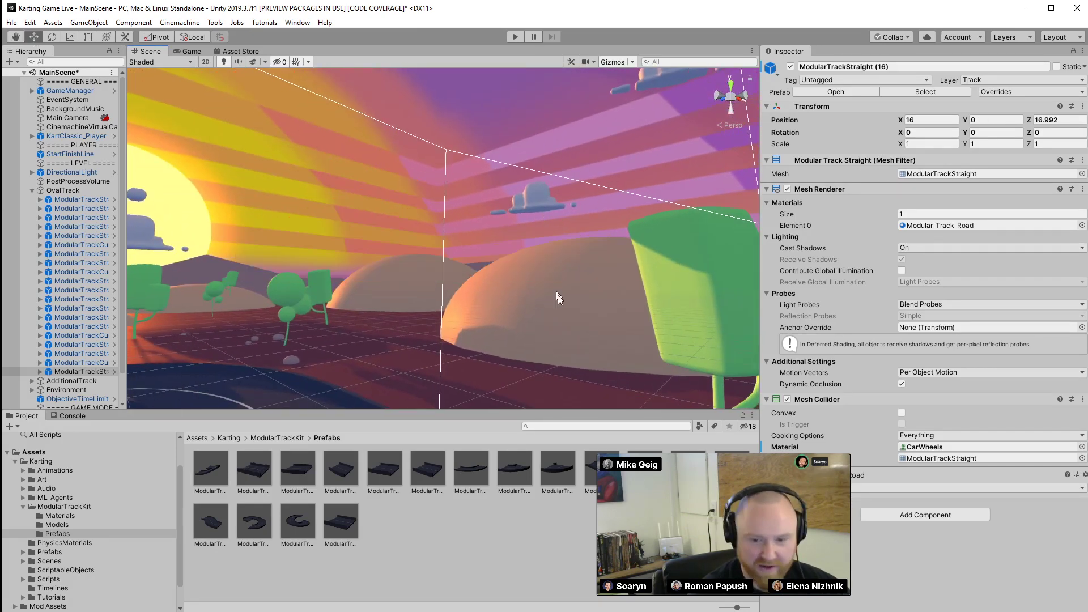
# Move ModularTrackStraight (16) out of the oval track along the X axis to about X 50.29, leaving a gap
pyautogui.moveTo(558, 295); pyautogui.dragTo(596, 348, button='right')
pyautogui.moveTo(581, 321); pyautogui.dragTo(702, 340)
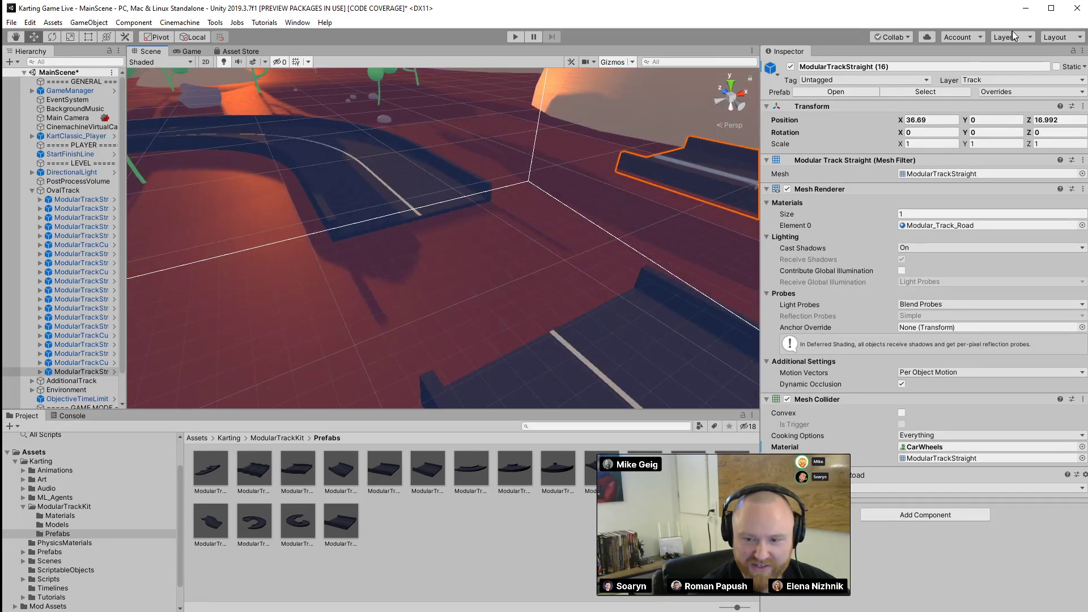
pyautogui.moveTo(702, 340); pyautogui.dragTo(667, 266, button='right')
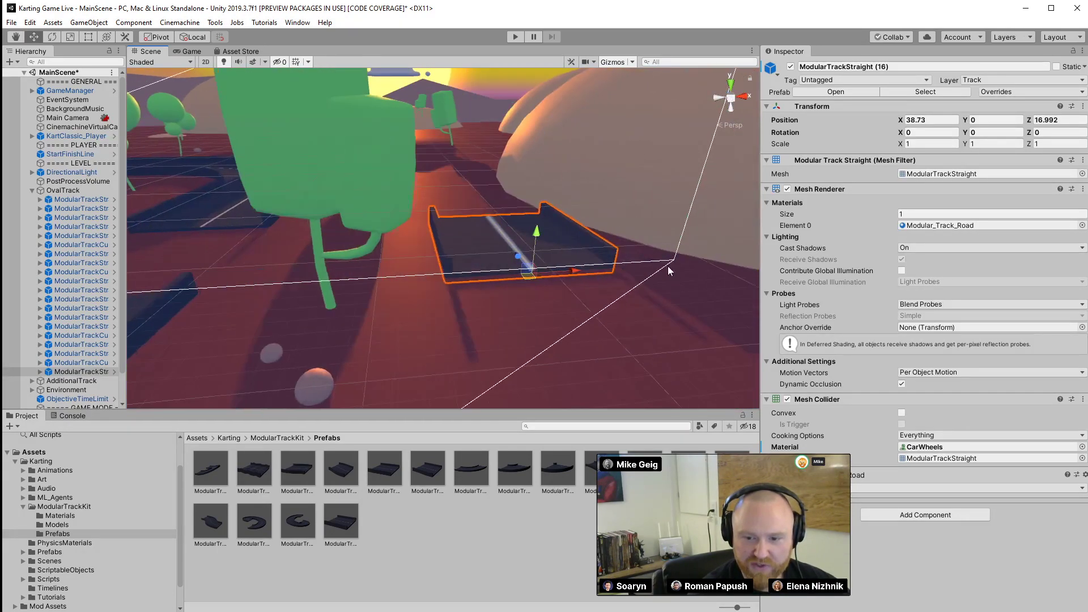
pyautogui.moveTo(570, 270); pyautogui.dragTo(760, 235)
pyautogui.moveTo(548, 337); pyautogui.dragTo(329, 417, button='right')
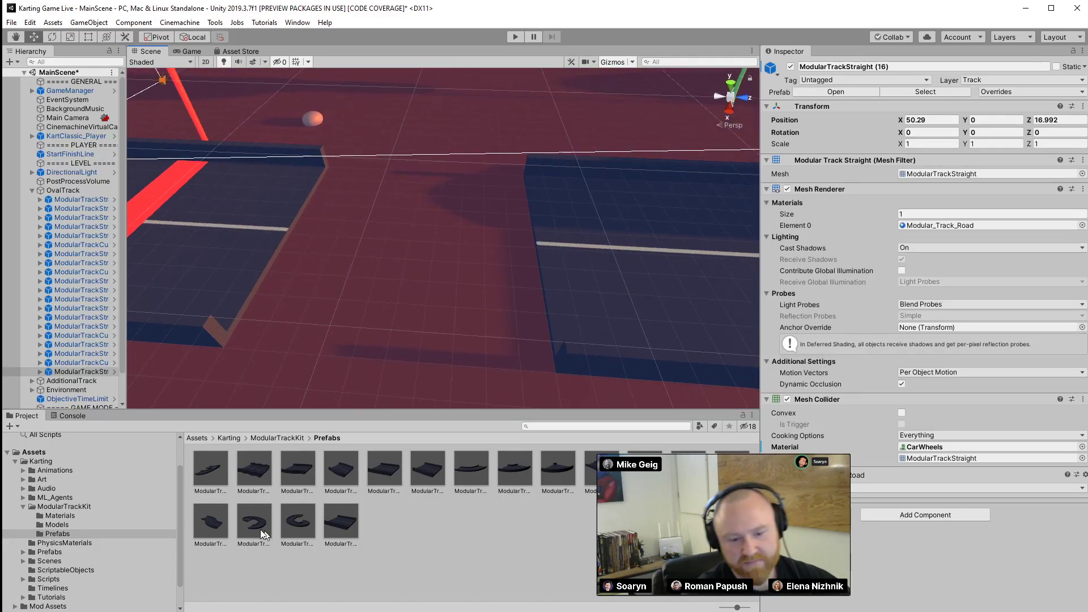
# Place a ModularTrackBumpyStraight prefab from the track kit into the gap in the oval track
pyautogui.click(253, 473)
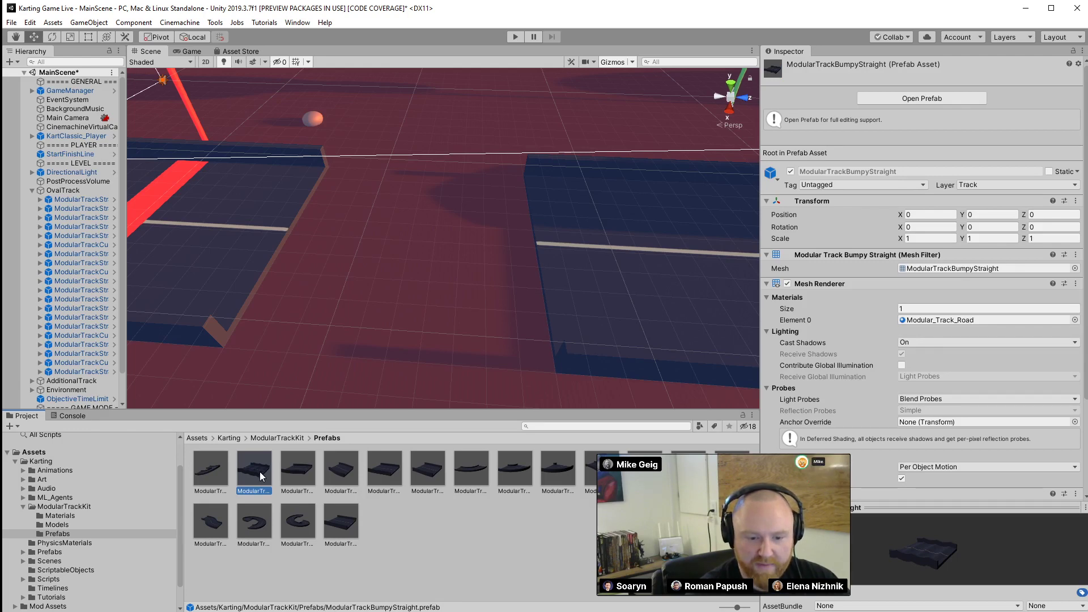
pyautogui.moveTo(260, 472); pyautogui.dragTo(308, 225)
pyautogui.moveTo(386, 381); pyautogui.dragTo(426, 245, button='right')
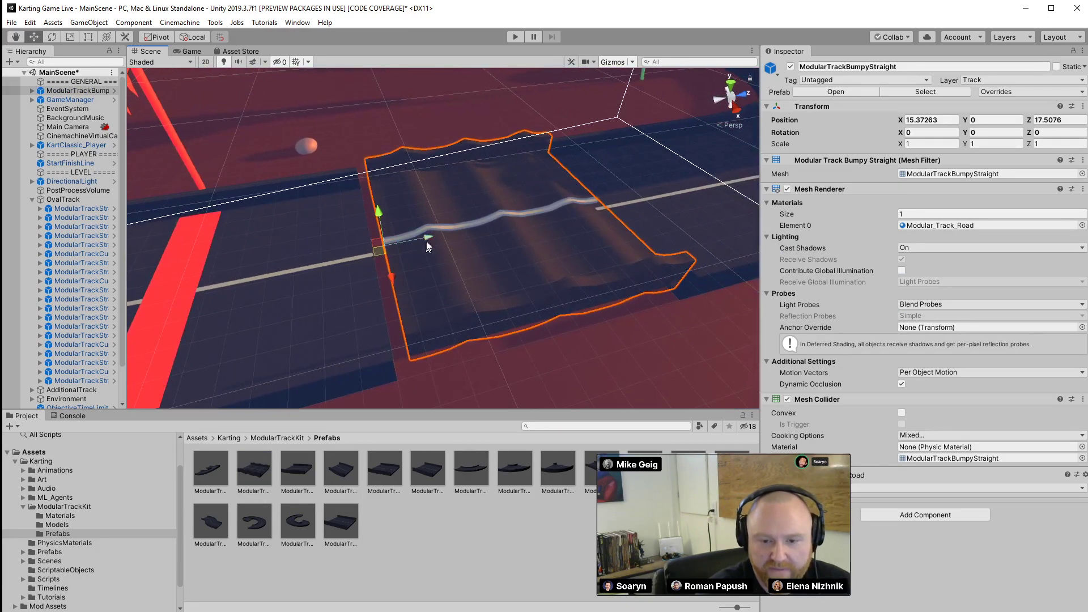
# Try to line up the bumpy piece by eye with the adjoining straight track, nudging it to about X 15.87 and Z 16.99
pyautogui.moveTo(427, 242); pyautogui.dragTo(414, 238)
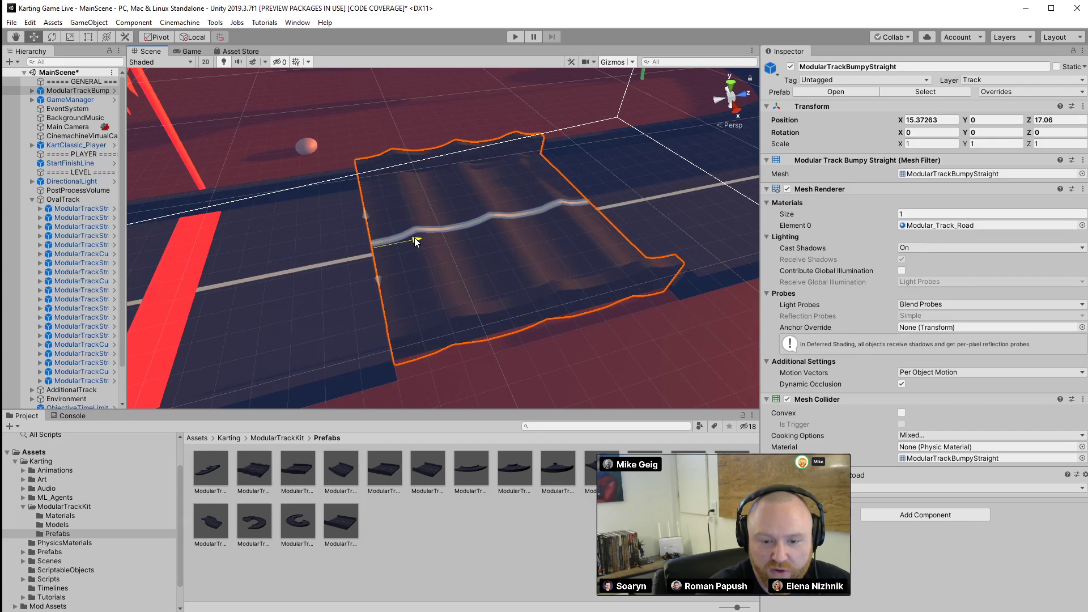
pyautogui.moveTo(376, 275); pyautogui.dragTo(375, 285)
pyautogui.moveTo(375, 284)
pyautogui.mouseDown(button='right')
pyautogui.moveTo(486, 328)
pyautogui.moveTo(640, 342)
pyautogui.moveTo(359, 281)
pyautogui.mouseUp(button='right')
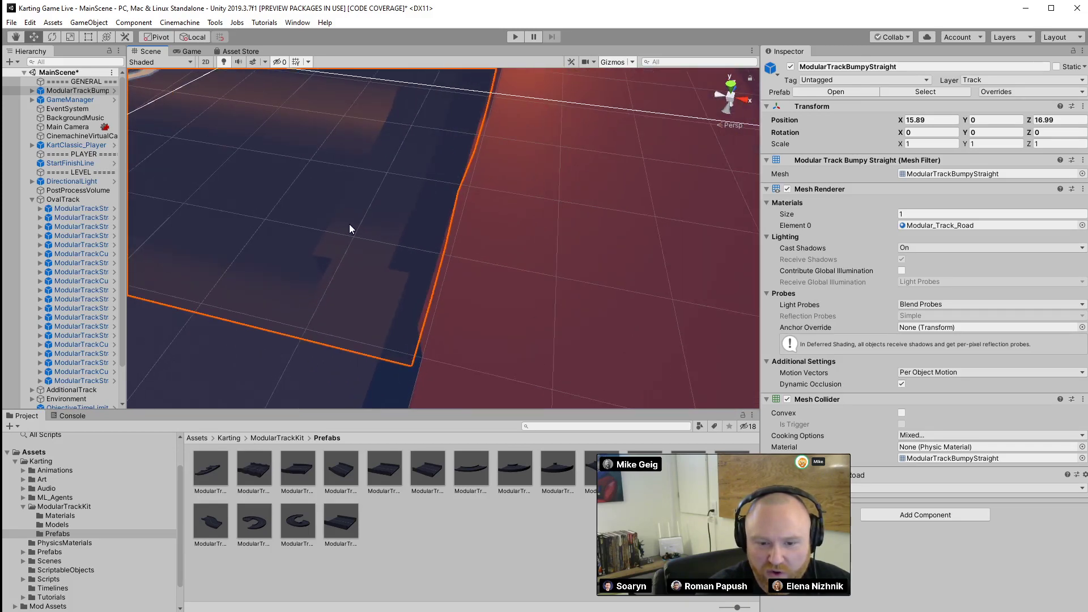
pyautogui.moveTo(349, 229); pyautogui.dragTo(159, 174, button='right')
pyautogui.moveTo(137, 193); pyautogui.dragTo(141, 206)
pyautogui.moveTo(142, 206); pyautogui.dragTo(442, 208, button='right')
# Shift the bumpy piece away from the adjoining track edge to about X 15.62 and Z 17.45
pyautogui.moveTo(442, 208); pyautogui.dragTo(438, 209)
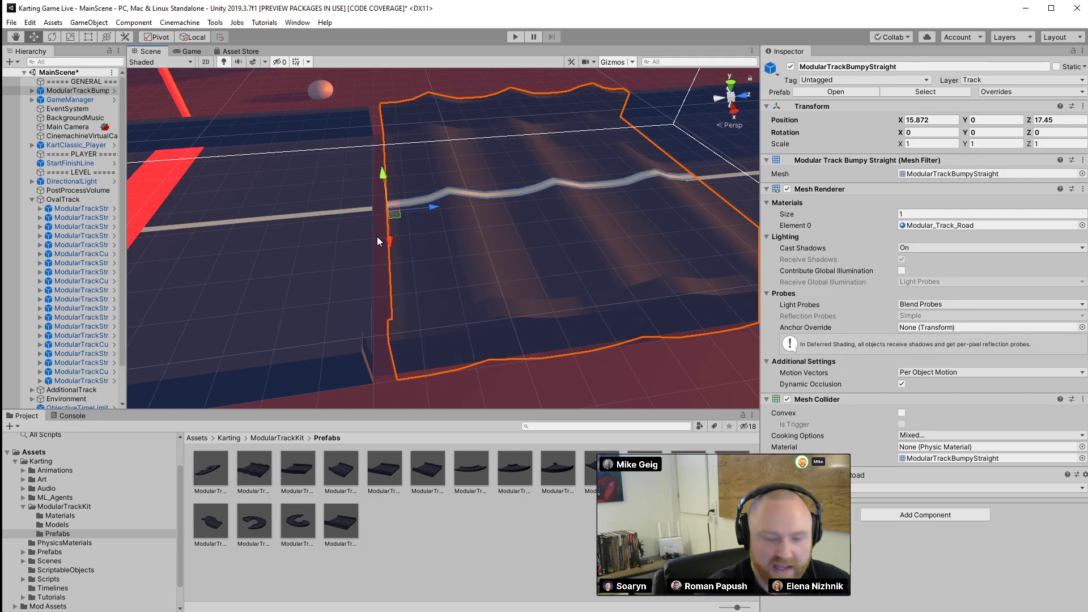
pyautogui.moveTo(388, 239)
pyautogui.mouseDown()
pyautogui.moveTo(389, 253)
pyautogui.moveTo(384, 176)
pyautogui.moveTo(390, 248)
pyautogui.moveTo(384, 189)
pyautogui.moveTo(384, 233)
pyautogui.mouseUp()
pyautogui.moveTo(497, 258); pyautogui.dragTo(515, 245, button='right')
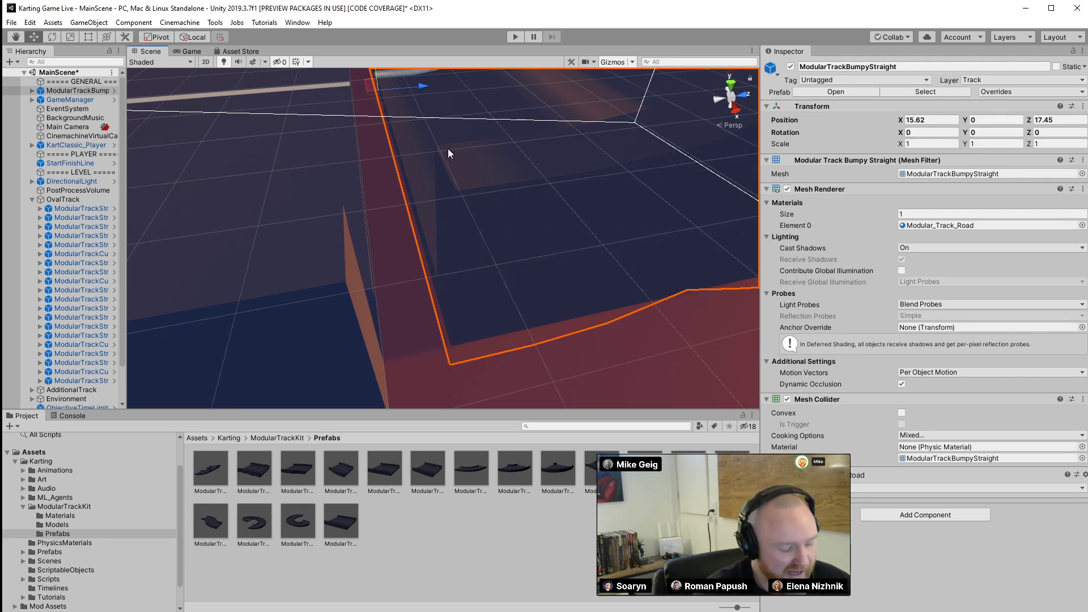
# Vertex-snap the bumpy piece's corner onto the adjoining track piece's corner at X 16, Z 17, and inspect the join
pyautogui.press('v')
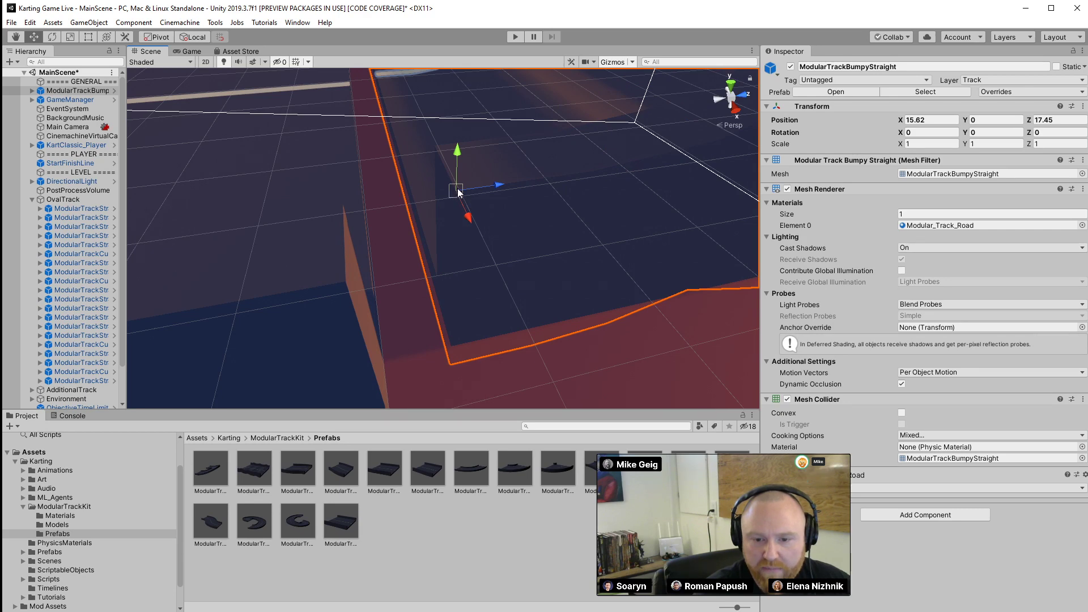
pyautogui.moveTo(455, 188); pyautogui.dragTo(350, 276)
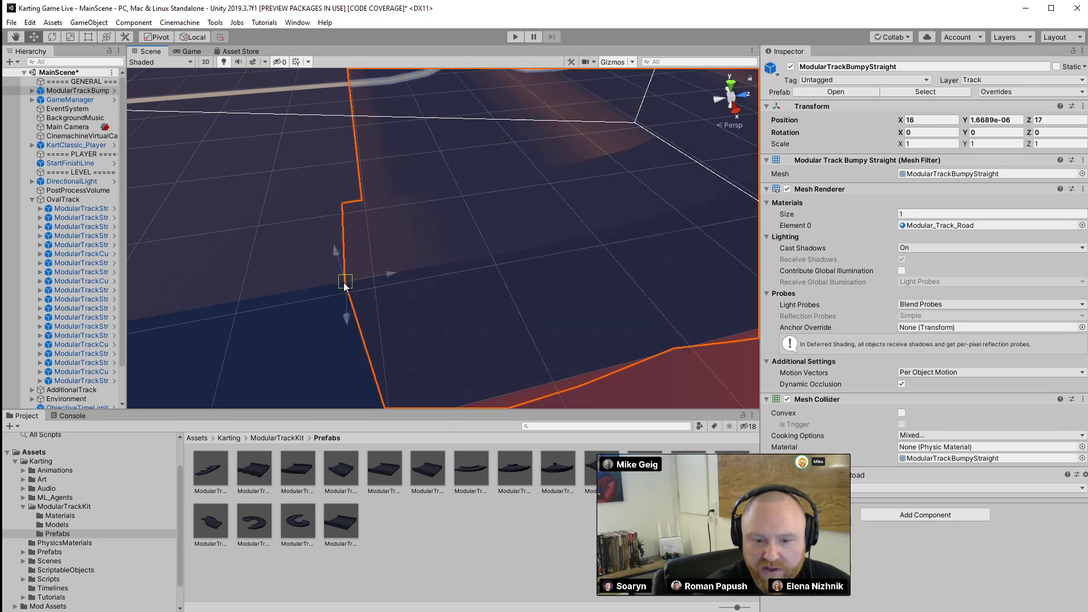
pyautogui.moveTo(494, 295)
pyautogui.keyDown('alt'); pyautogui.mouseDown()
pyautogui.moveTo(858, 240)
pyautogui.moveTo(309, 271)
pyautogui.moveTo(1064, 252)
pyautogui.moveTo(568, 311)
pyautogui.moveTo(473, 298)
pyautogui.mouseUp(); pyautogui.keyUp('alt')
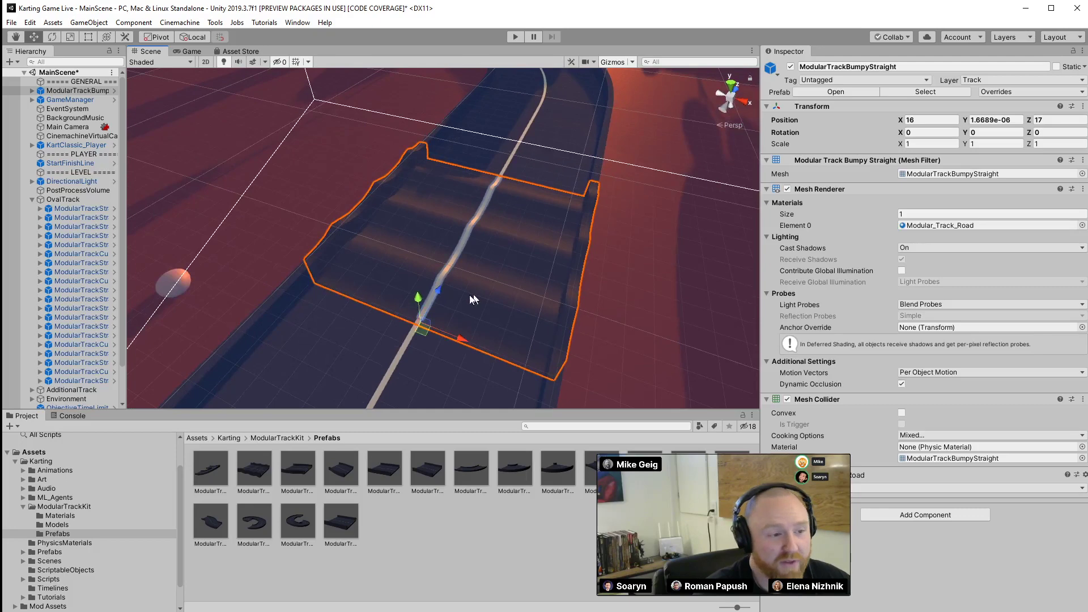
pyautogui.keyDown('alt'); pyautogui.moveTo(381, 193); pyautogui.dragTo(280, 255); pyautogui.keyUp('alt')
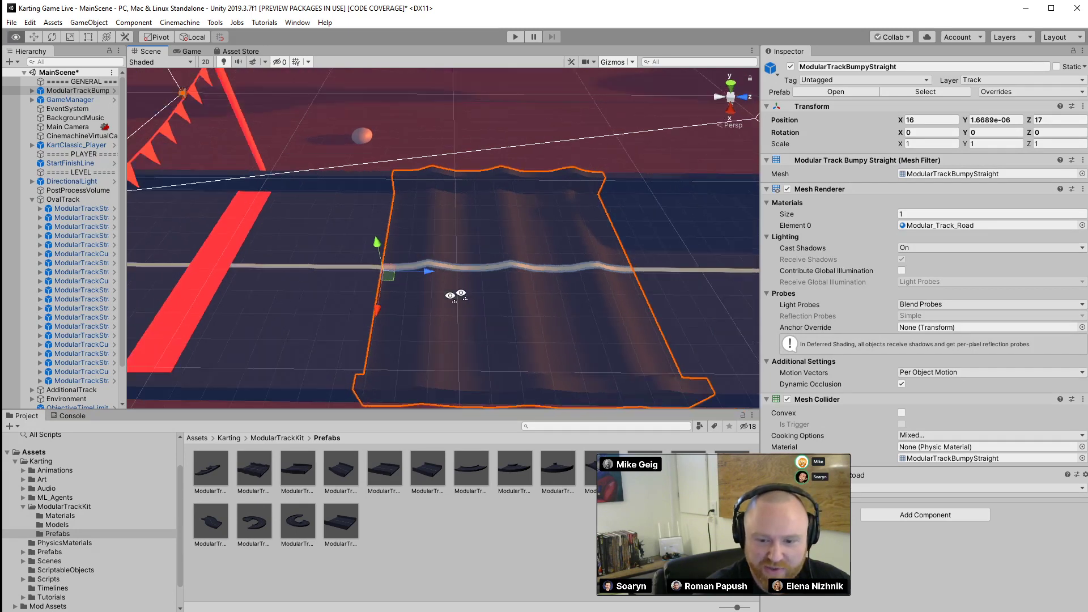
# Parent the ModularTrackBumpyStraight piece under the OvalTrack group in the scene hierarchy
pyautogui.keyDown('alt'); pyautogui.moveTo(456, 291); pyautogui.dragTo(422, 366); pyautogui.keyUp('alt')
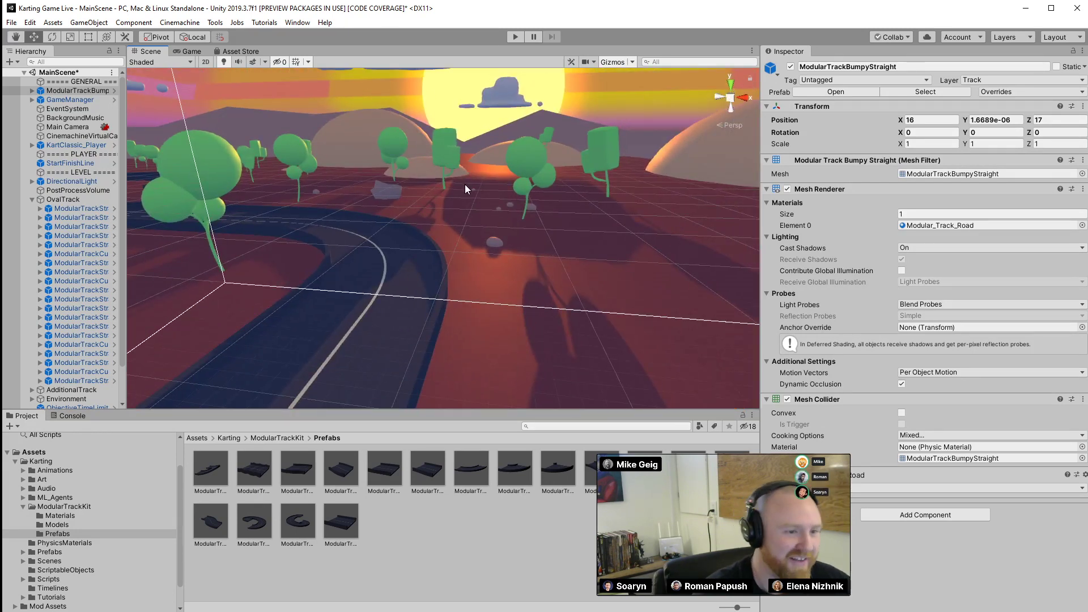
pyautogui.keyDown('alt'); pyautogui.moveTo(468, 182); pyautogui.dragTo(130, 242); pyautogui.keyUp('alt')
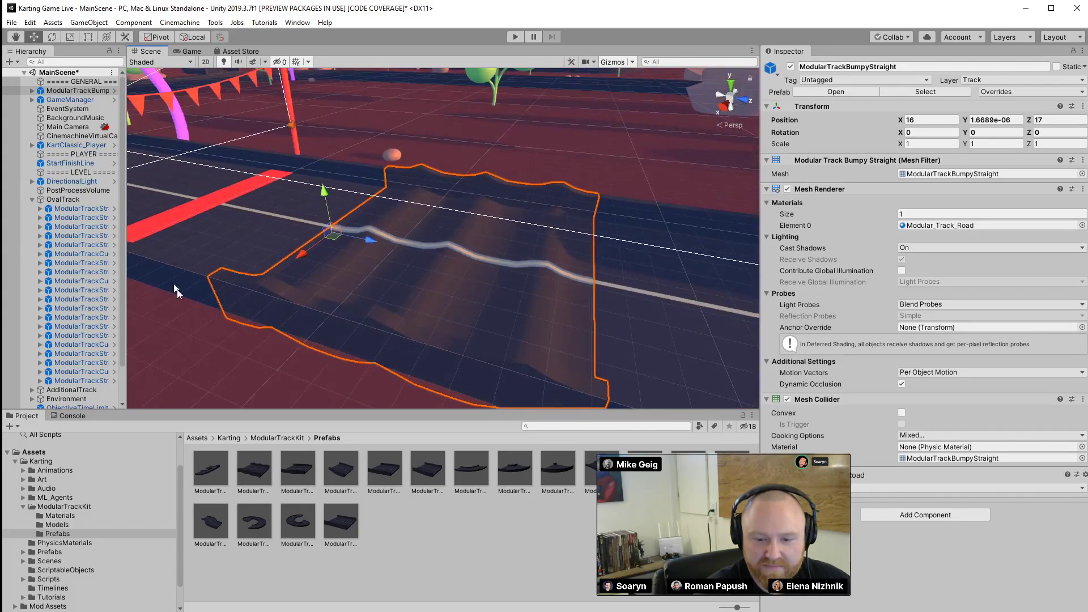
pyautogui.keyDown('alt'); pyautogui.moveTo(457, 360); pyautogui.dragTo(390, 319); pyautogui.keyUp('alt')
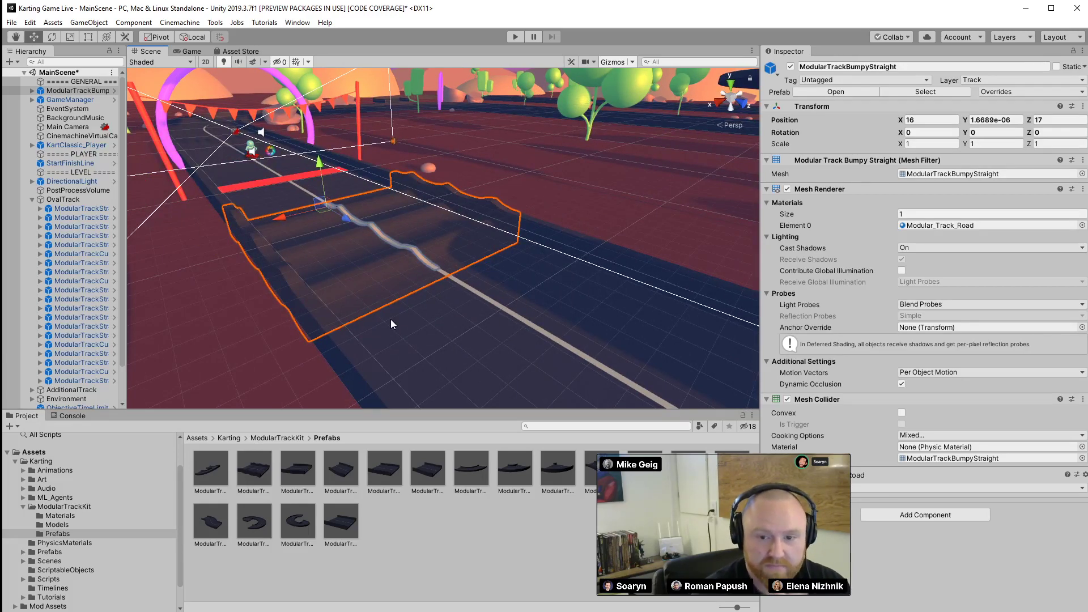
pyautogui.click(63, 89)
pyautogui.moveTo(62, 93); pyautogui.dragTo(60, 205)
pyautogui.click(60, 200)
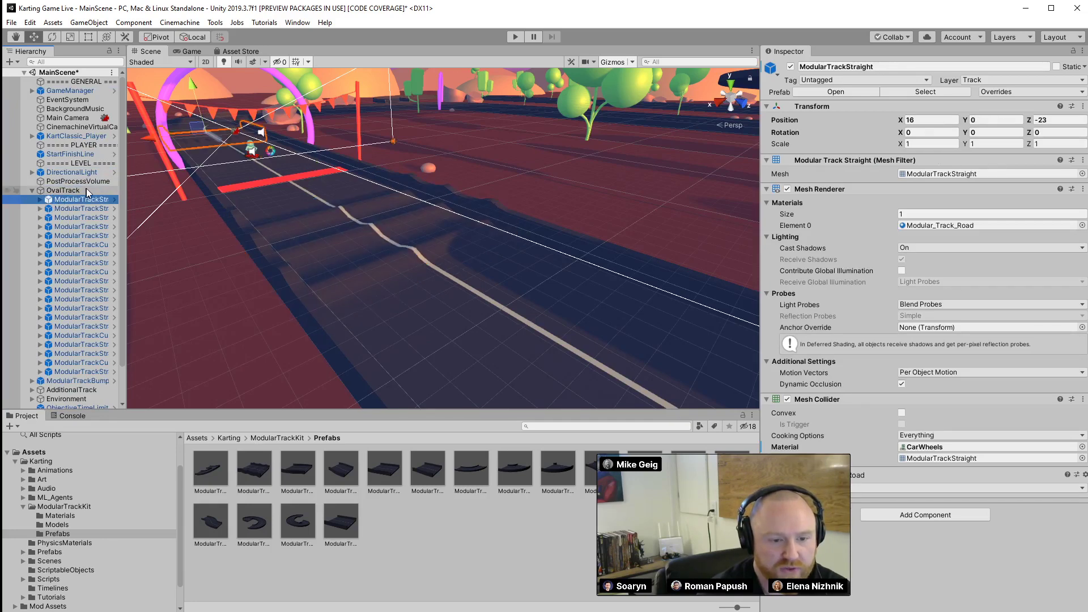
pyautogui.click(48, 208)
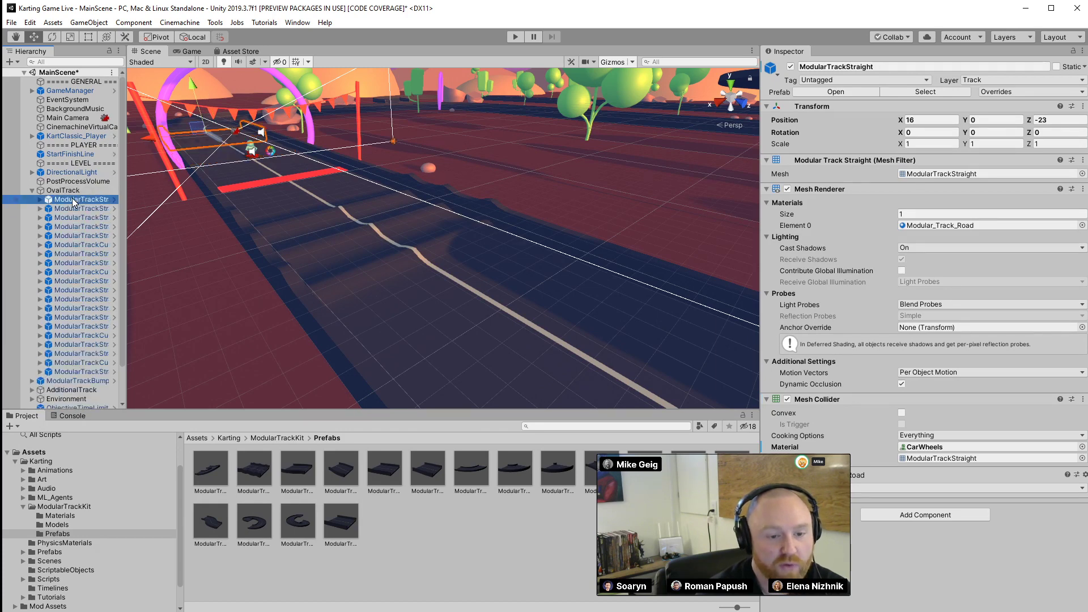
pyautogui.click(33, 191)
pyautogui.click(32, 191)
pyautogui.click(32, 191)
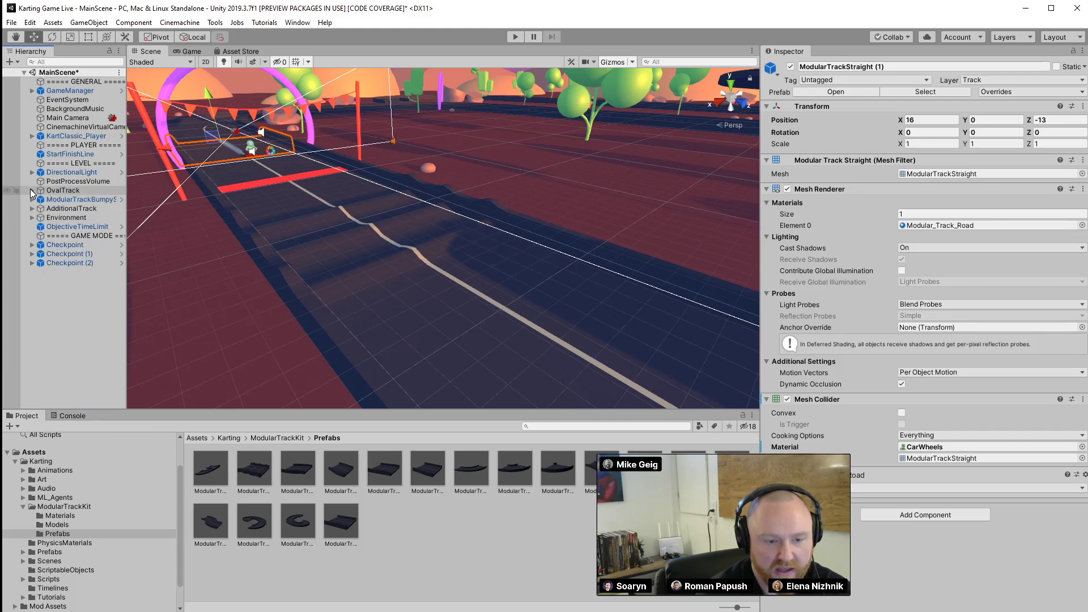
pyautogui.moveTo(79, 198); pyautogui.dragTo(69, 191)
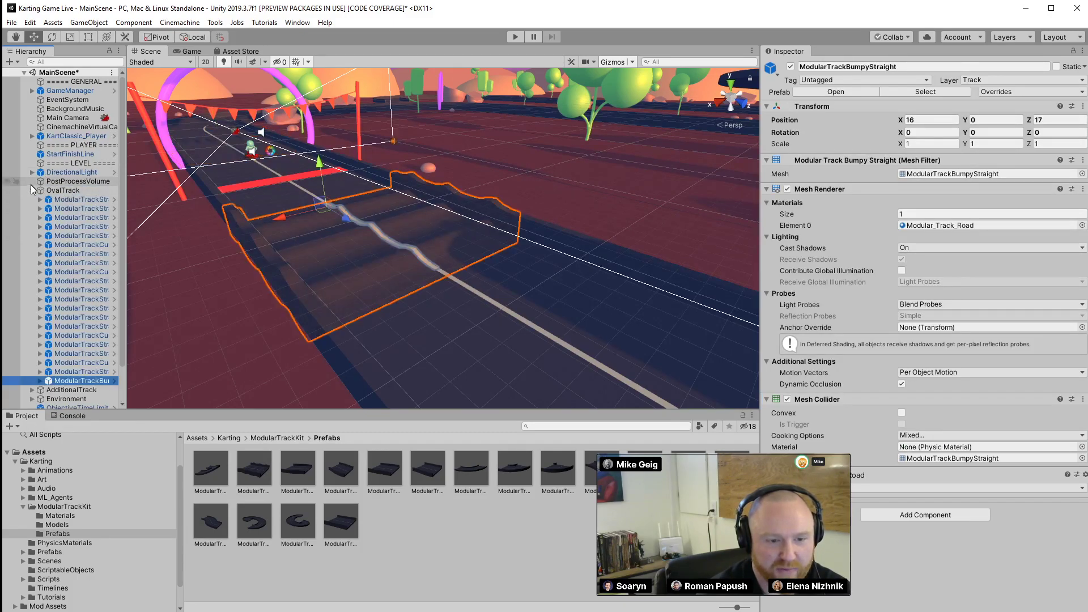
pyautogui.click(32, 191)
# Switch the OvalTrack parent object inactive and active again to demonstrate that it controls all its track pieces
pyautogui.click(54, 190)
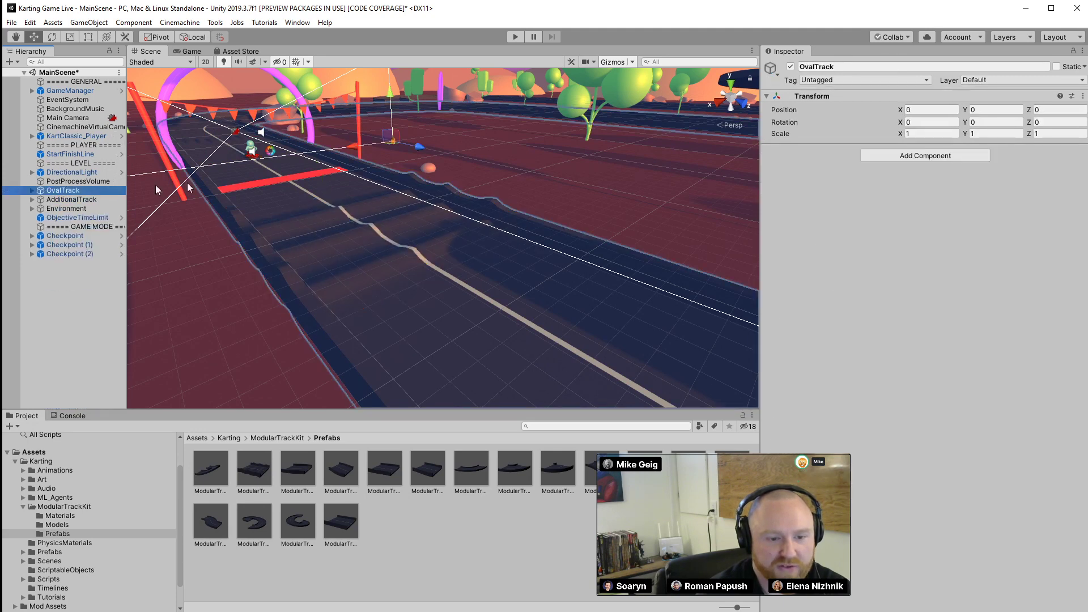
pyautogui.click(790, 67)
pyautogui.click(791, 67)
pyautogui.click(790, 67)
pyautogui.click(791, 67)
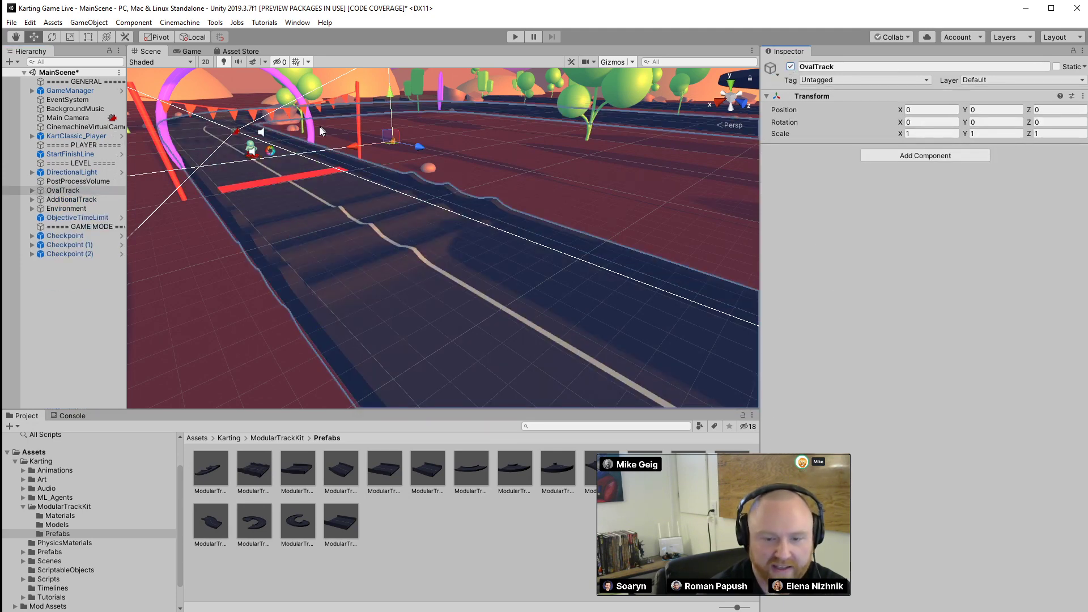
# Expand OvalTrack and widen the hierarchy to make the track piece names readable, finishing with the group collapsed
pyautogui.click(32, 190)
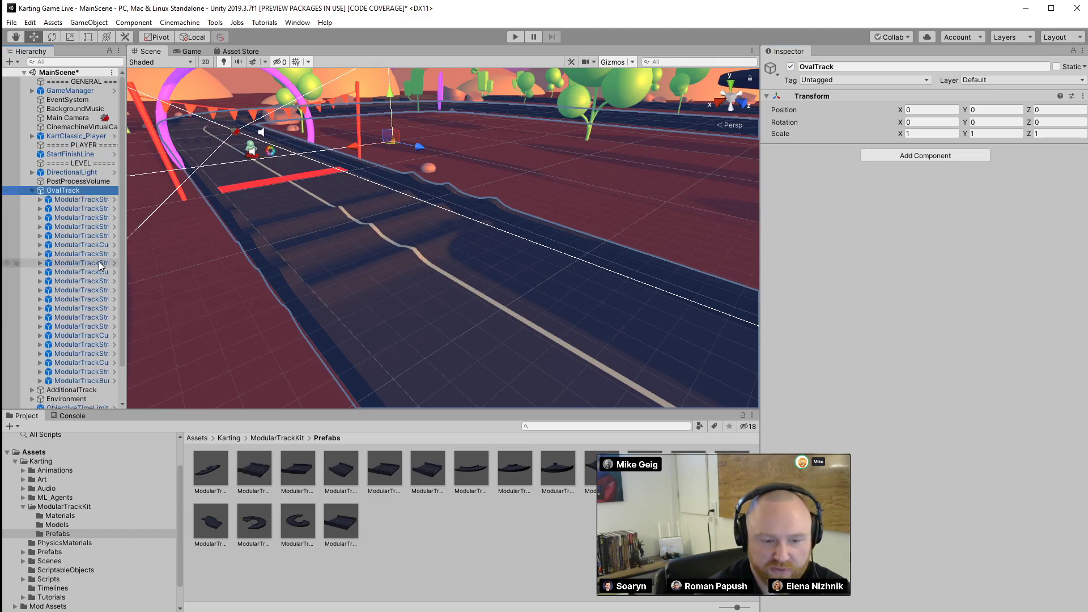
pyautogui.scroll(-3, 91, 258)
pyautogui.scroll(3, 89, 257)
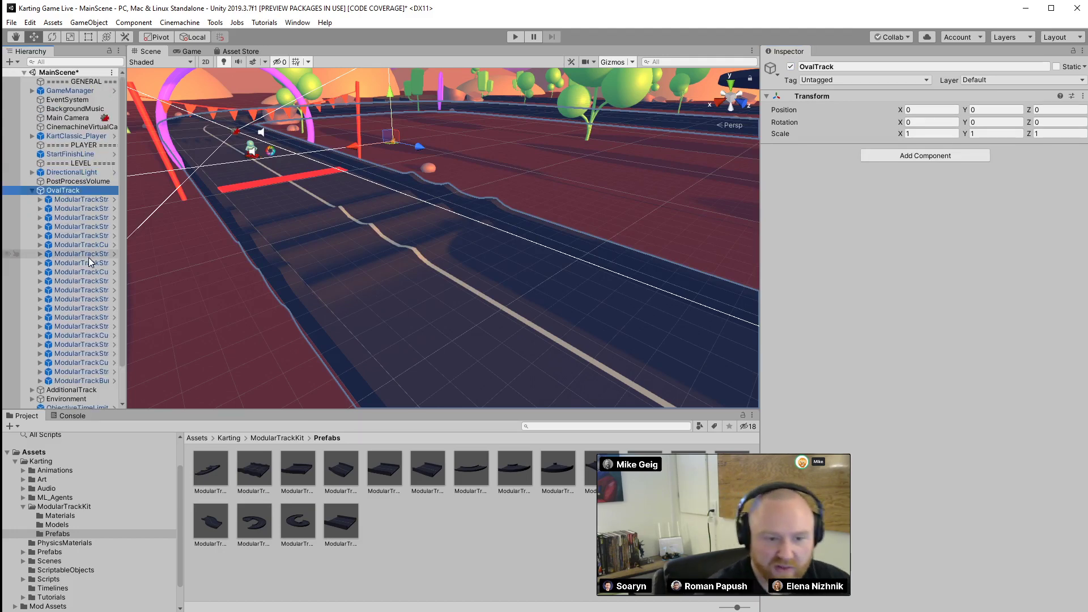
pyautogui.scroll(-3, 88, 257)
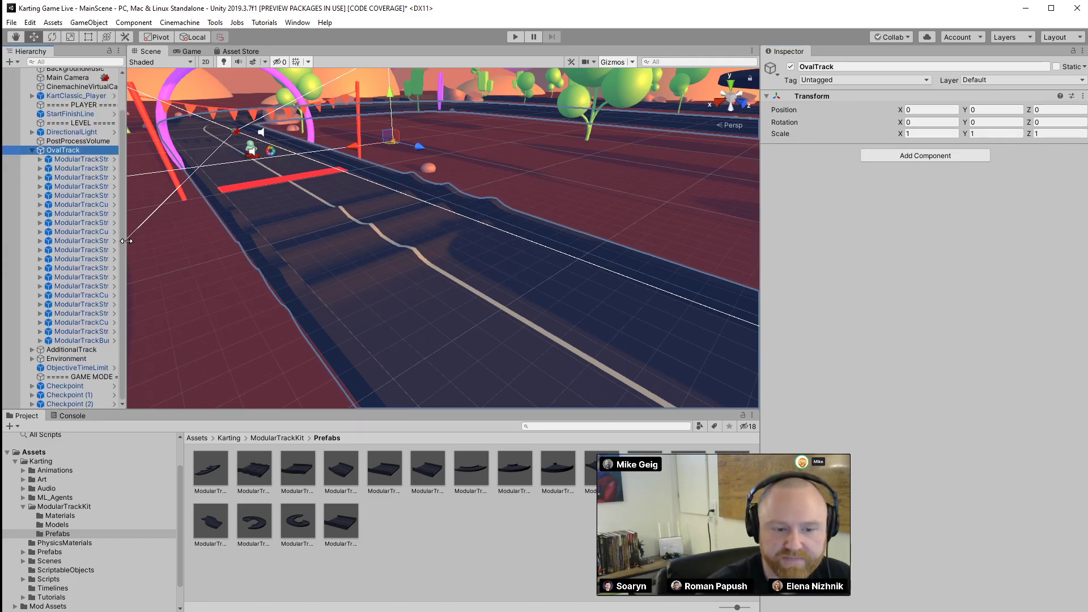
pyautogui.moveTo(126, 243); pyautogui.dragTo(147, 242)
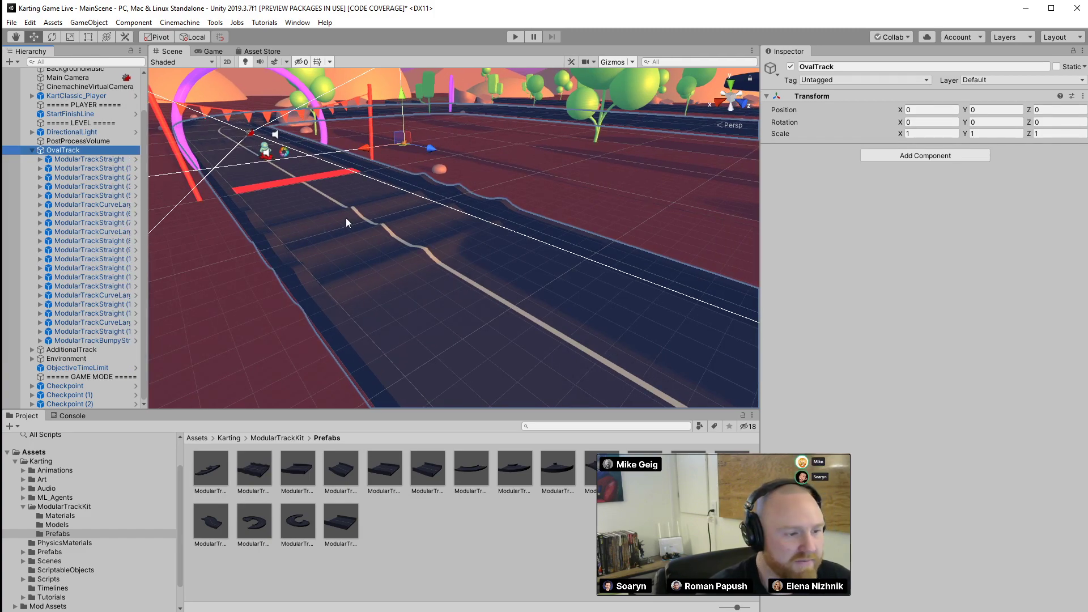
pyautogui.moveTo(346, 221); pyautogui.dragTo(267, 221, button='right')
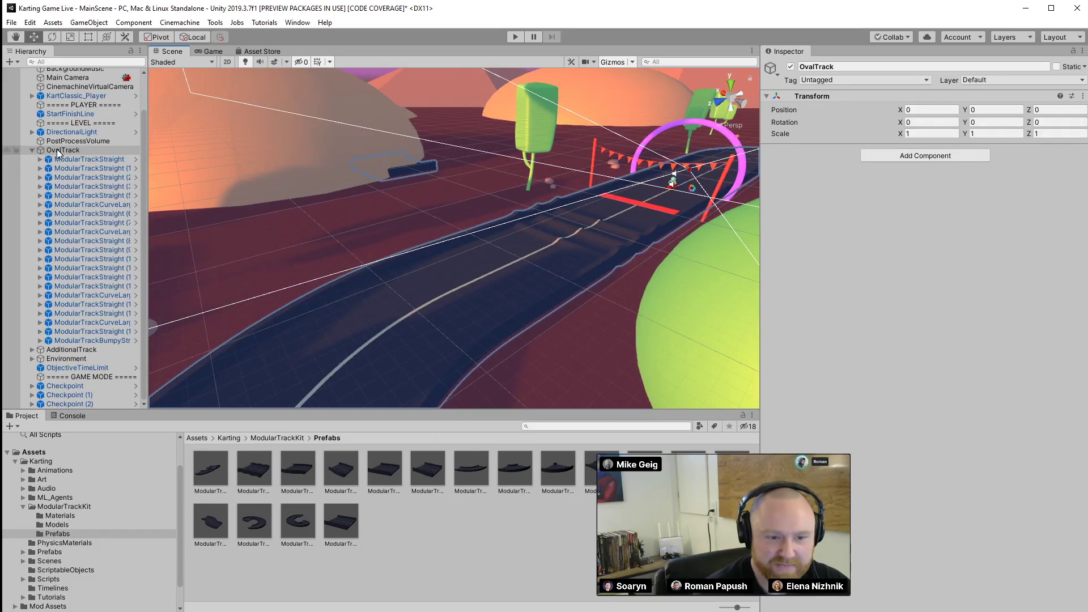
pyautogui.click(29, 149)
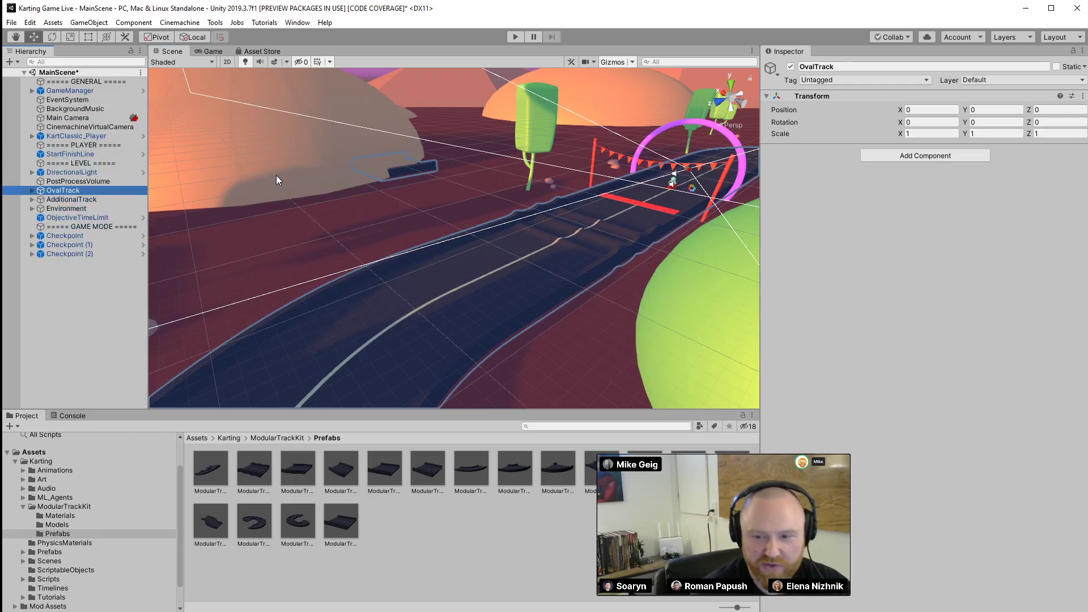
# Show the track prefabs as a name list and deactivate ModularTrackStraight (9) on the far side of the oval
pyautogui.moveTo(471, 240); pyautogui.dragTo(696, 251, button='right')
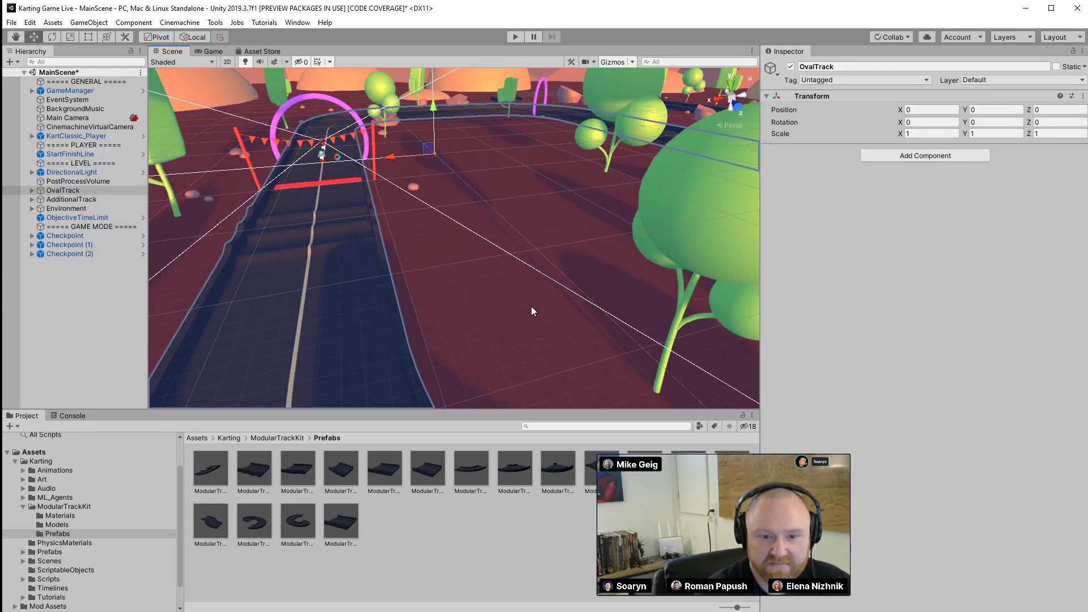
pyautogui.moveTo(531, 311); pyautogui.dragTo(340, 316, button='right')
pyautogui.moveTo(510, 295); pyautogui.dragTo(565, 335, button='right')
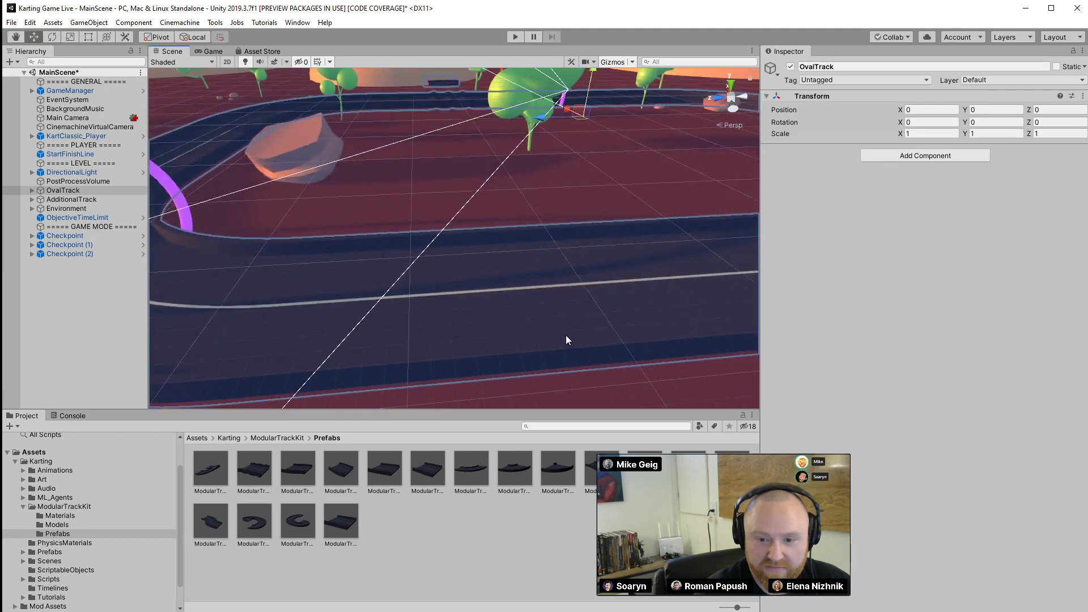
pyautogui.click(572, 316)
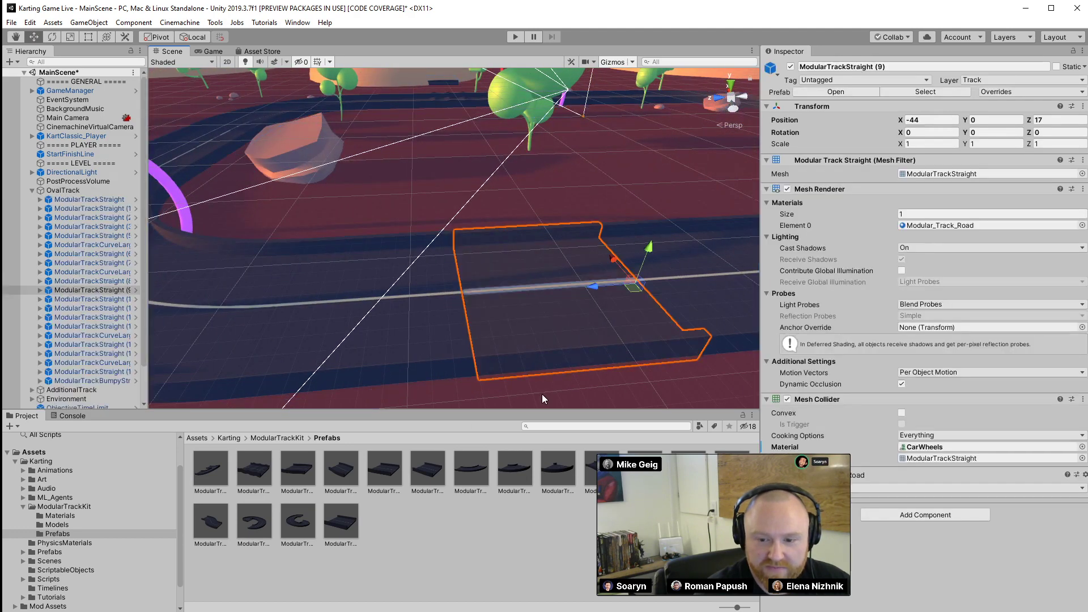
pyautogui.moveTo(586, 390); pyautogui.dragTo(478, 407, button='right')
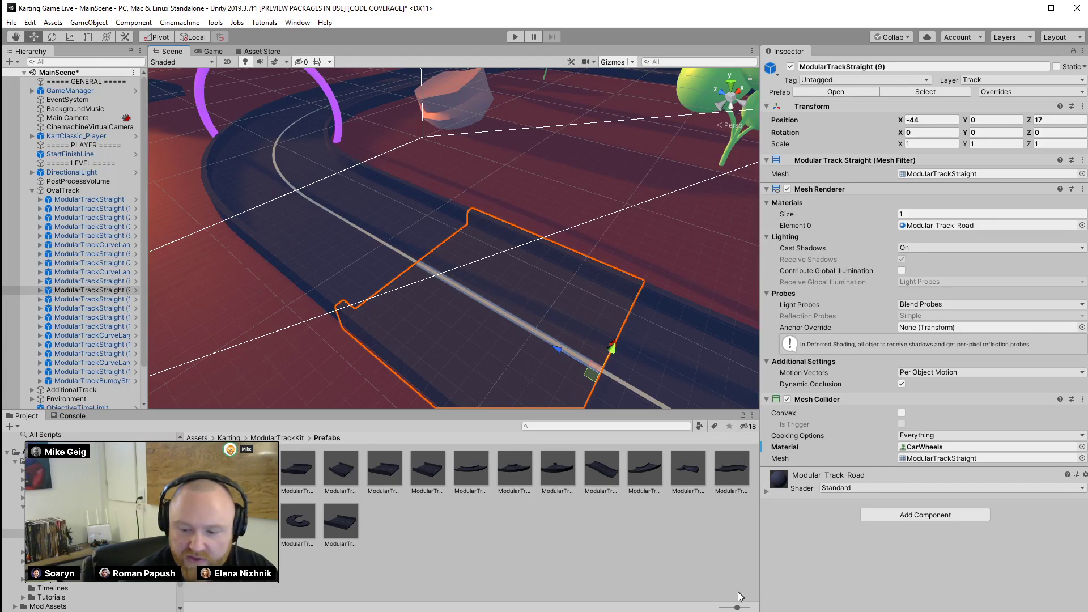
pyautogui.moveTo(738, 607)
pyautogui.mouseDown()
pyautogui.moveTo(748, 608)
pyautogui.moveTo(722, 607)
pyautogui.mouseUp()
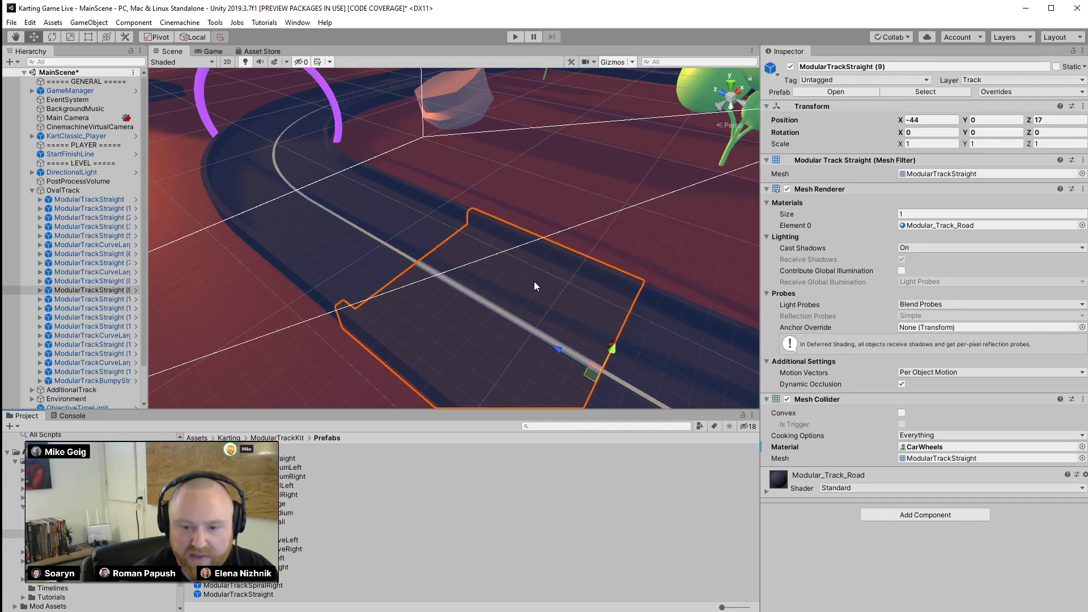
pyautogui.click(791, 66)
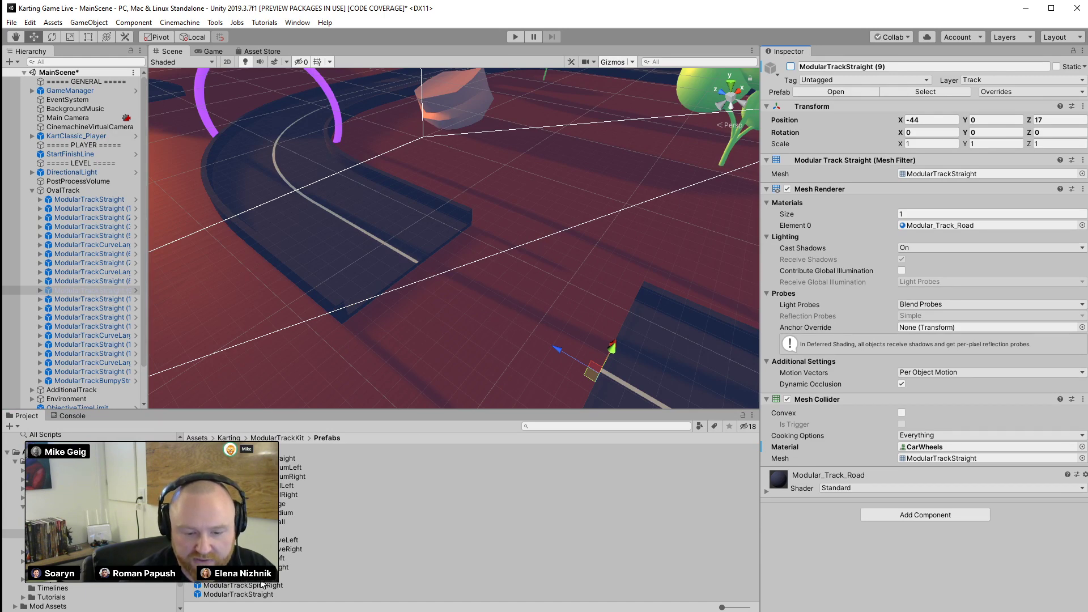
# Place a ModularTrackSpiralLeft prefab at the new gap in the track and rotate it to -180 degrees about Y
pyautogui.moveTo(262, 583); pyautogui.dragTo(592, 320)
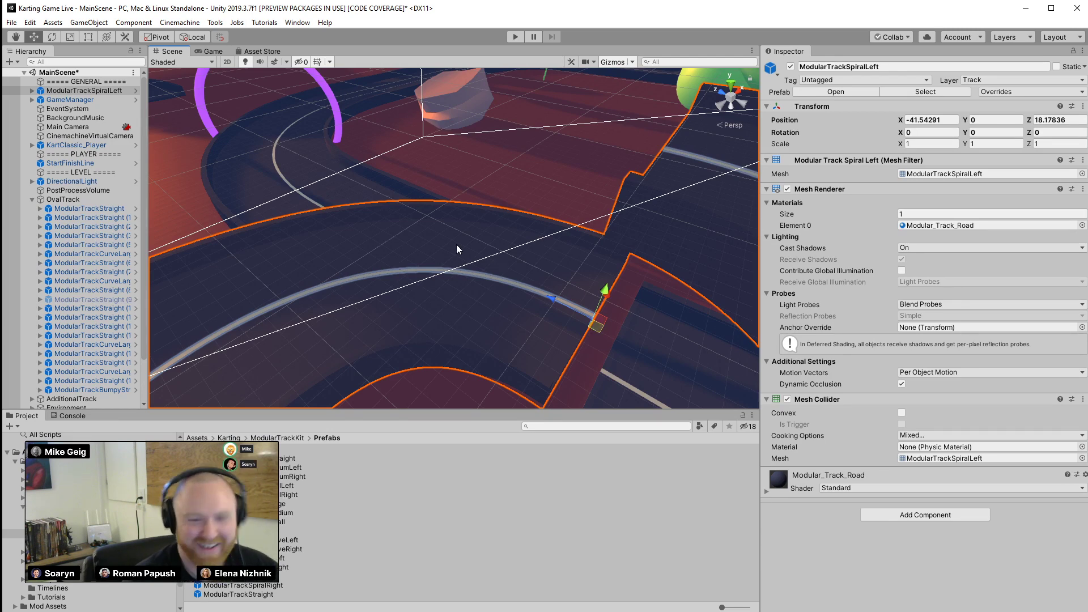
pyautogui.keyDown('alt'); pyautogui.moveTo(457, 249); pyautogui.dragTo(554, 281); pyautogui.keyUp('alt')
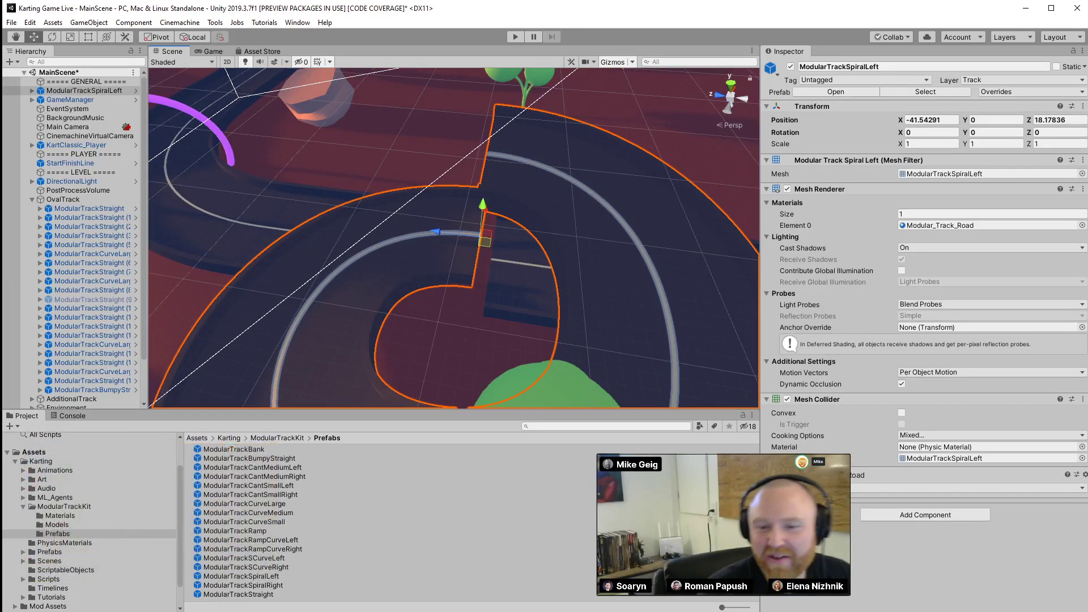
pyautogui.click(53, 38)
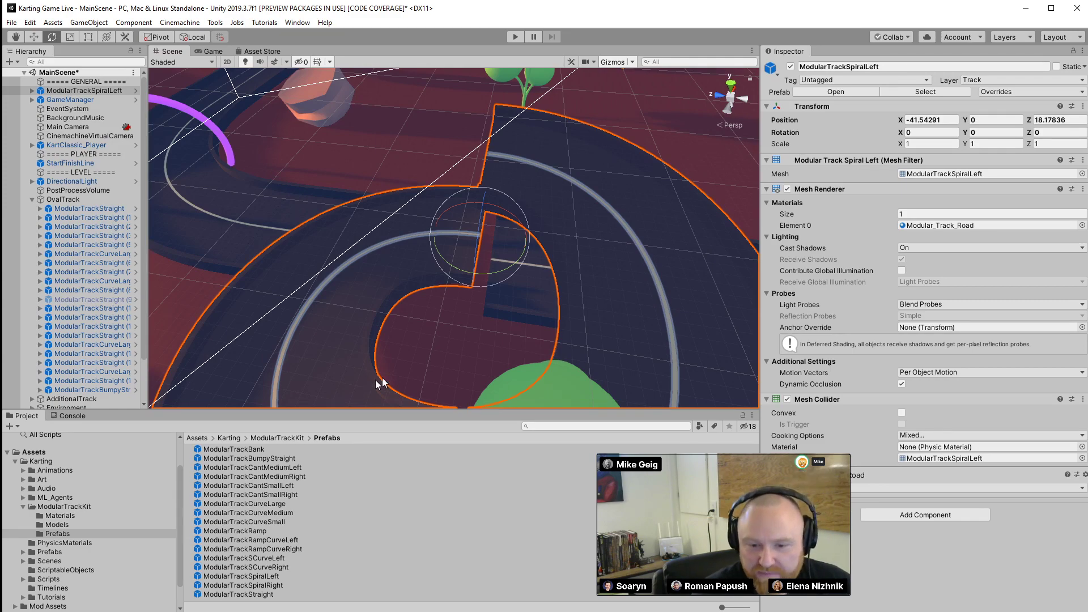
pyautogui.keyDown('alt'); pyautogui.moveTo(378, 382); pyautogui.dragTo(430, 275); pyautogui.keyUp('alt')
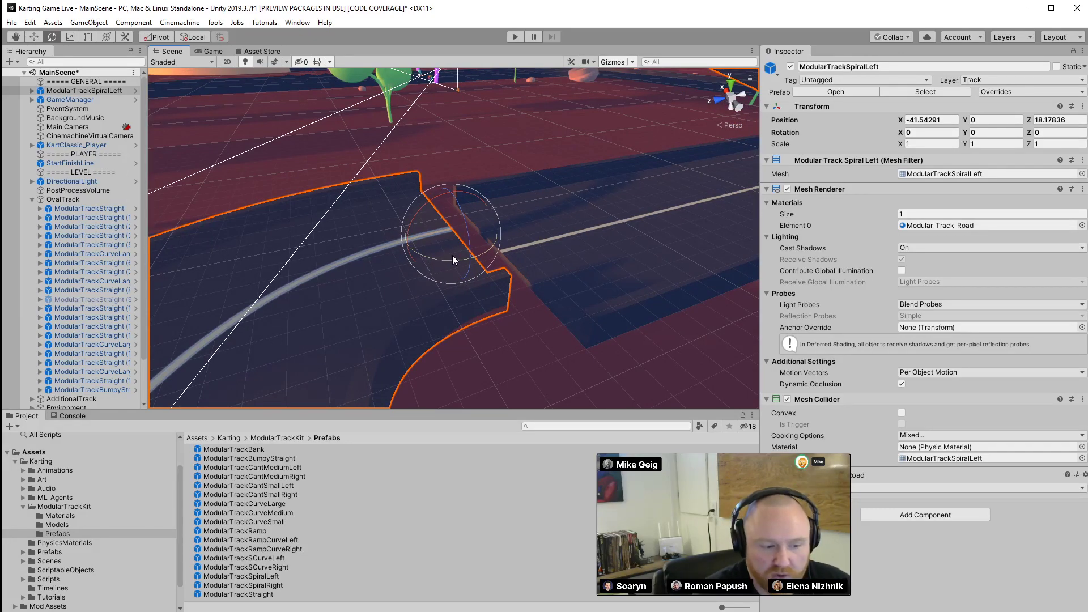
pyautogui.moveTo(438, 257); pyautogui.dragTo(726, 213)
# Move the spiral toward the adjoining straight and vertex-snap its lower end onto that piece at X -44, Z 27
pyautogui.press('w')
pyautogui.moveTo(472, 239); pyautogui.dragTo(334, 258)
pyautogui.scroll(3, 334, 262)
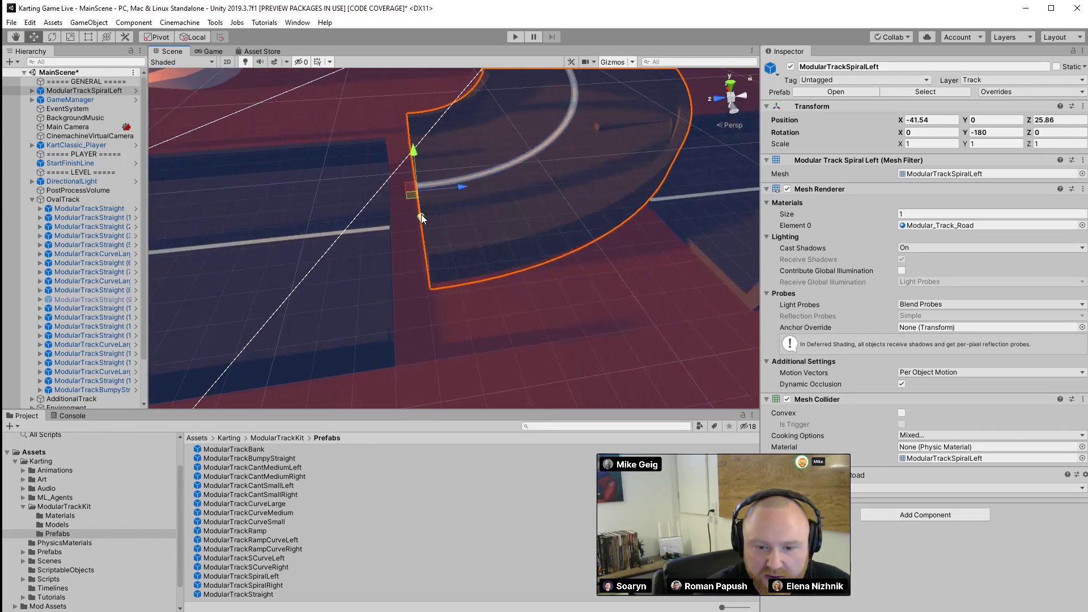
pyautogui.moveTo(421, 214); pyautogui.dragTo(461, 202)
pyautogui.scroll(5, 455, 311)
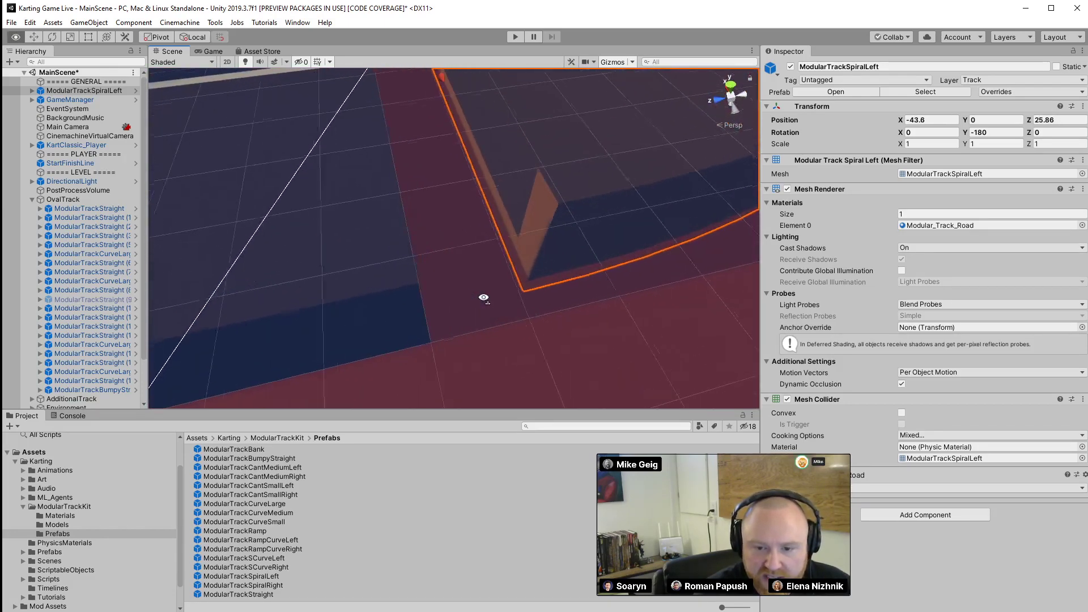
pyautogui.moveTo(545, 202); pyautogui.dragTo(214, 250)
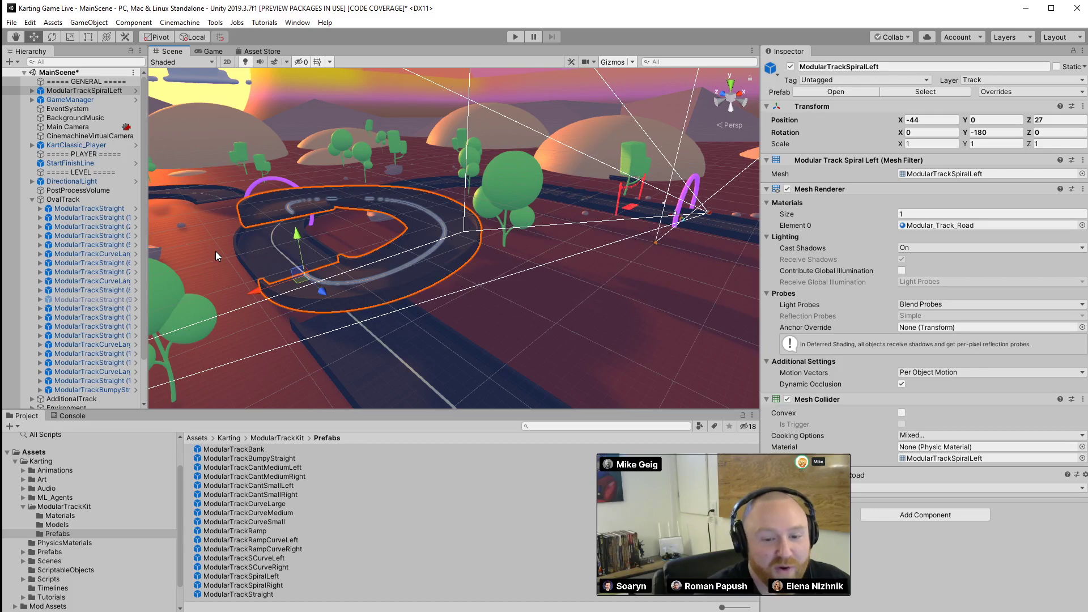
# Place a ModularTrackRamp prefab near the spiral's raised end, at about X -43.8, Y 8.2, Z 26.11
pyautogui.keyDown('alt'); pyautogui.moveTo(451, 270); pyautogui.dragTo(486, 250); pyautogui.keyUp('alt')
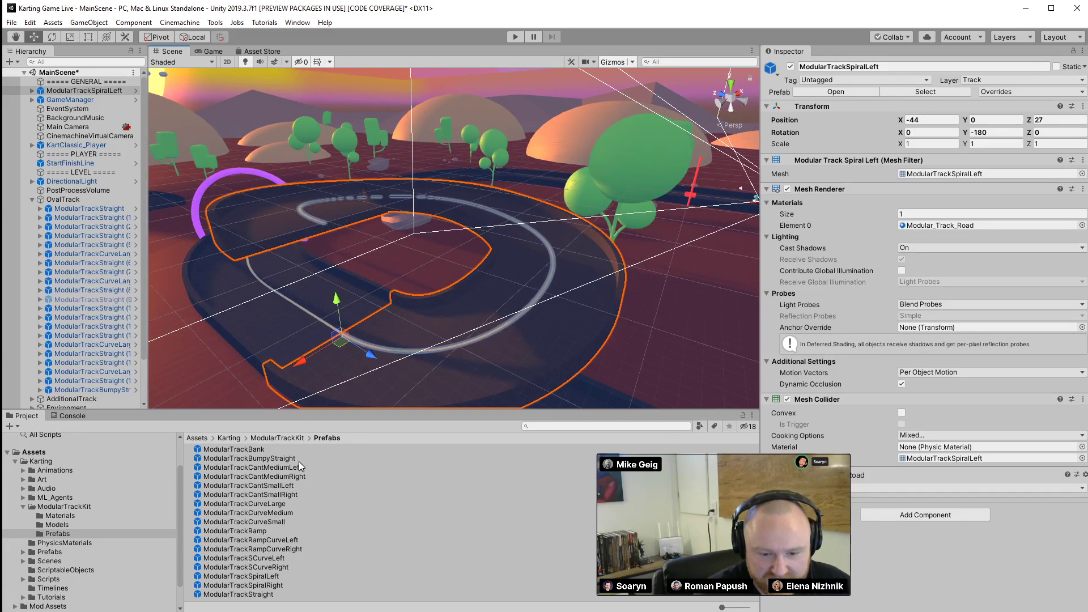
pyautogui.keyDown('alt'); pyautogui.moveTo(266, 368); pyautogui.dragTo(306, 357); pyautogui.keyUp('alt')
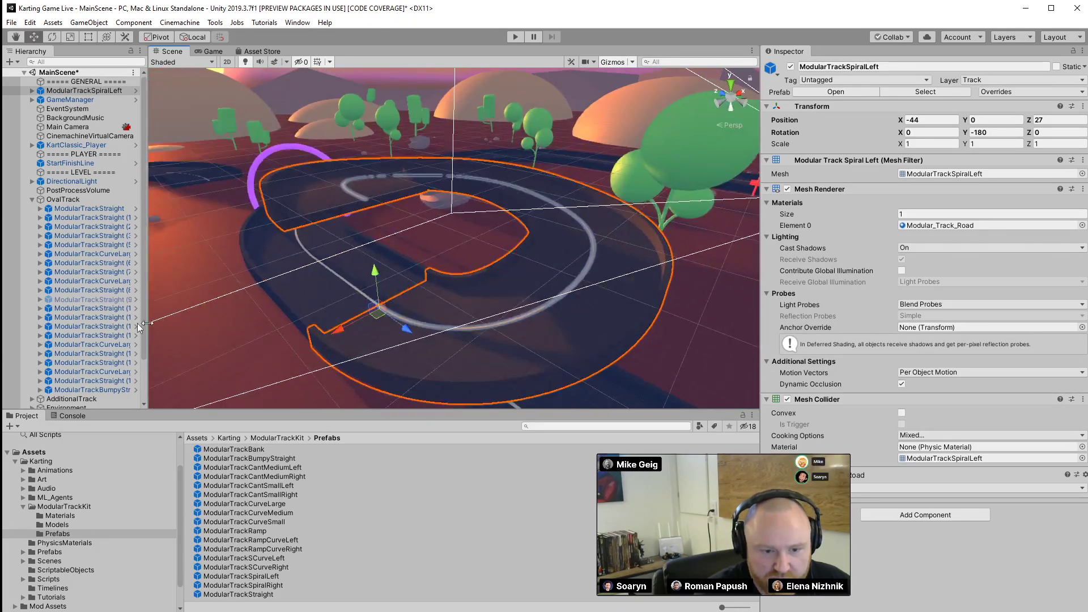
pyautogui.click(79, 300)
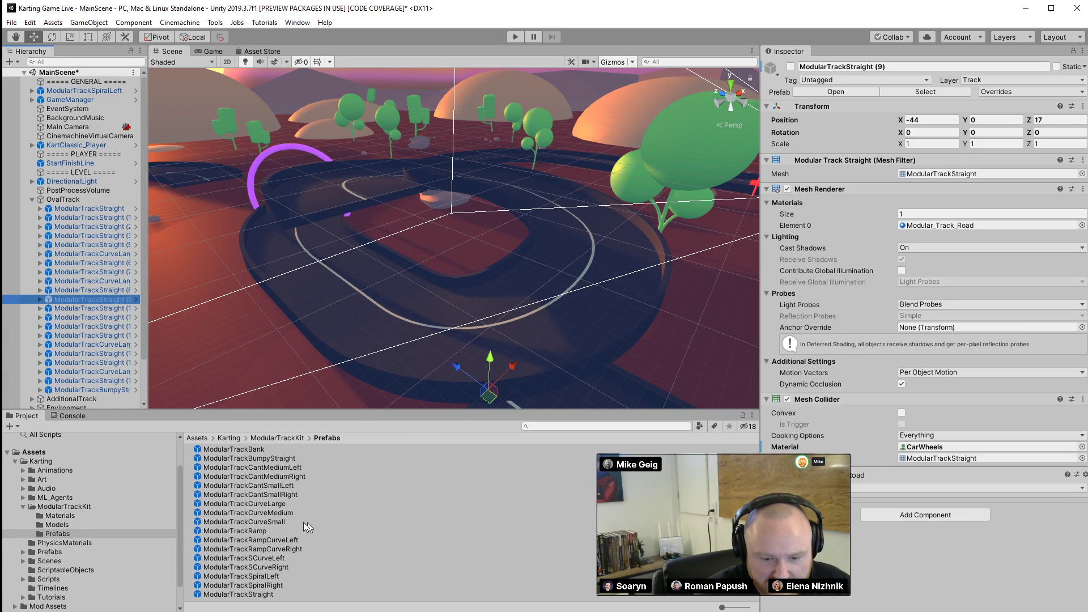
pyautogui.moveTo(250, 528); pyautogui.dragTo(347, 199)
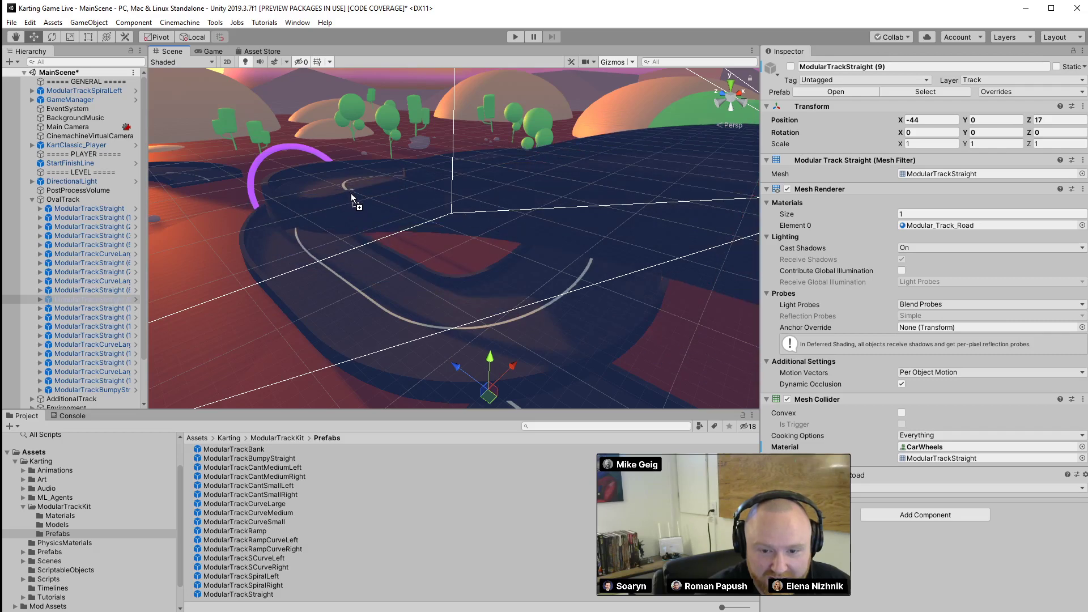
pyautogui.moveTo(352, 199); pyautogui.dragTo(351, 199)
pyautogui.moveTo(340, 153); pyautogui.dragTo(441, 160, button='right')
pyautogui.moveTo(375, 181); pyautogui.dragTo(478, 186)
pyautogui.moveTo(513, 243); pyautogui.dragTo(544, 220, button='right')
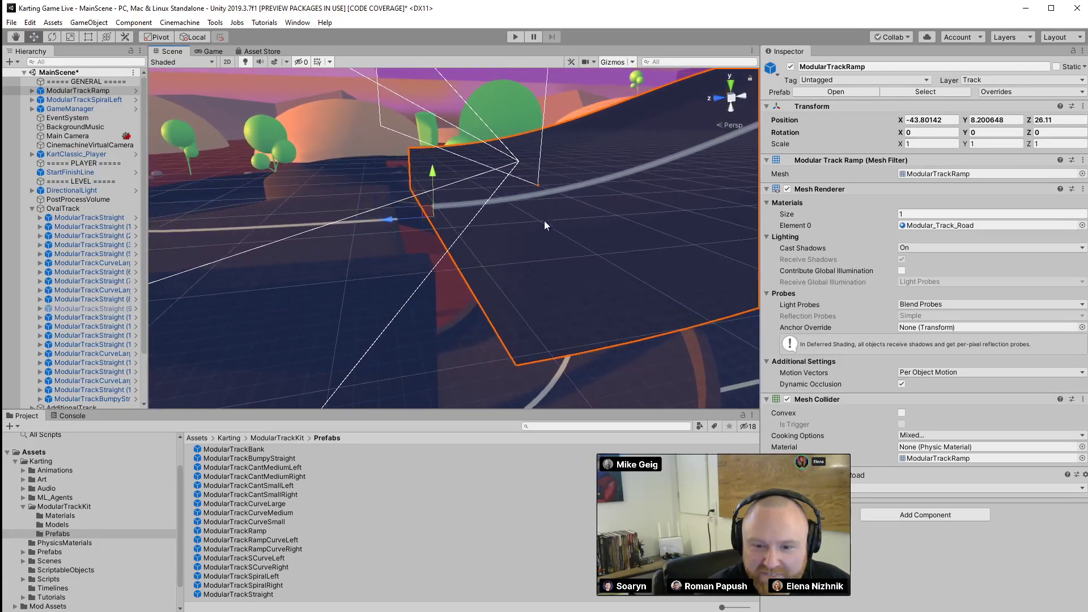
# Vertex-snap the ramp onto the spiral's raised end at X -44, Y 8, Z 27, and inspect the resulting track
pyautogui.press('v')
pyautogui.moveTo(528, 232); pyautogui.dragTo(431, 275)
pyautogui.moveTo(512, 250); pyautogui.dragTo(829, 247, button='right')
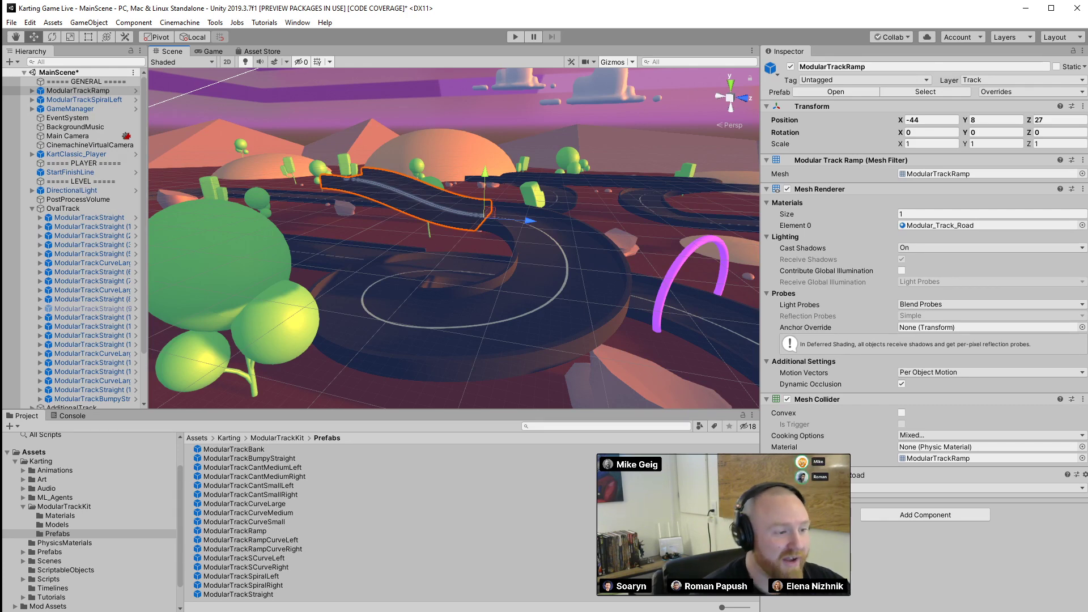
pyautogui.moveTo(470, 276); pyautogui.dragTo(851, 199, button='right')
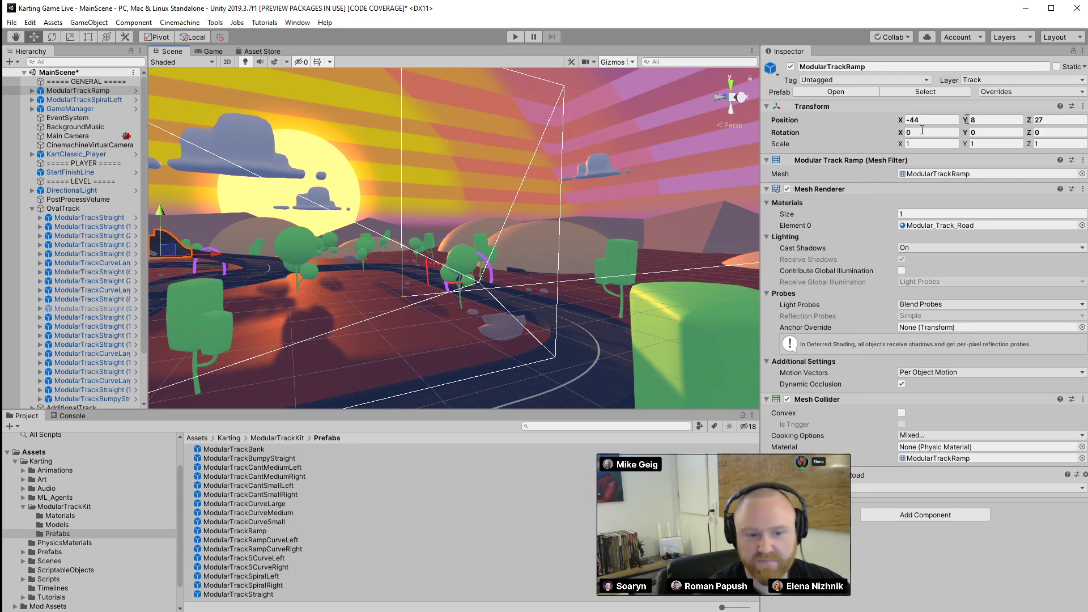
# Move ModularTrackRamp and ModularTrackSpiralLeft together into the OvalTrack group and collapse that group in the hierarchy
pyautogui.keyDown('ctrl'); pyautogui.click(84, 100); pyautogui.keyUp('ctrl')
pyautogui.moveTo(77, 103); pyautogui.dragTo(38, 209)
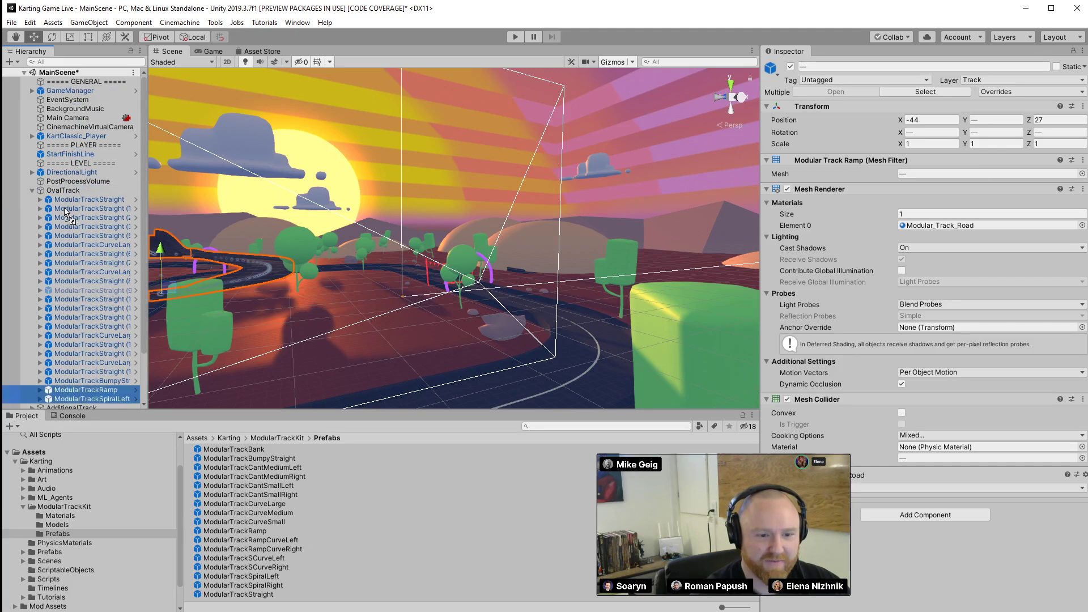
pyautogui.click(33, 190)
# Clear the selection, look over the new spiral and ramp section, and save MainScene
pyautogui.click(43, 321)
pyautogui.moveTo(419, 265); pyautogui.dragTo(242, 350, button='right')
pyautogui.press('w')
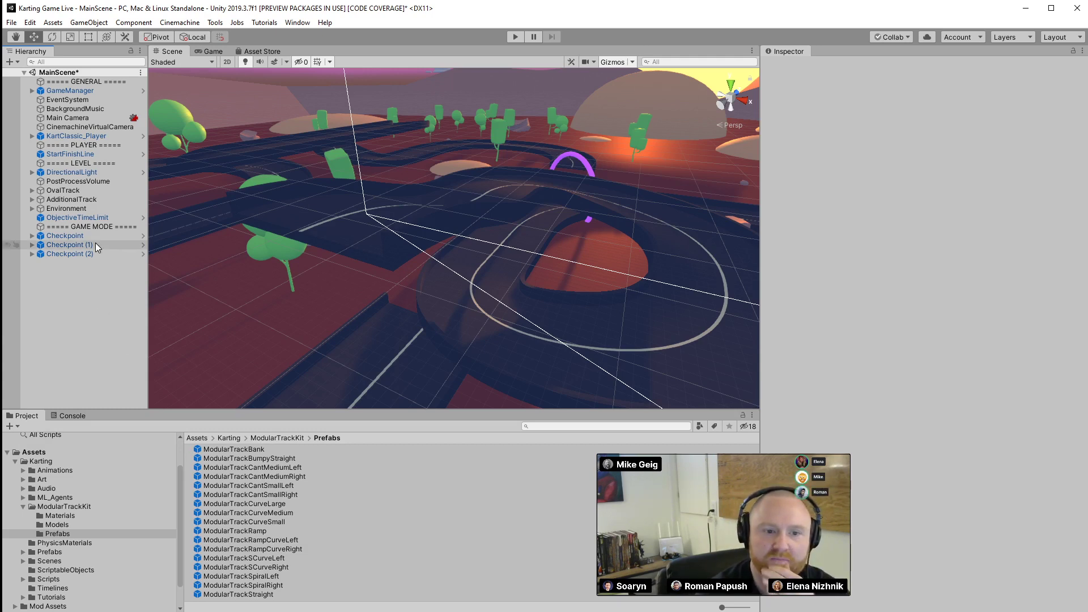
pyautogui.click(14, 24)
pyautogui.click(30, 64)
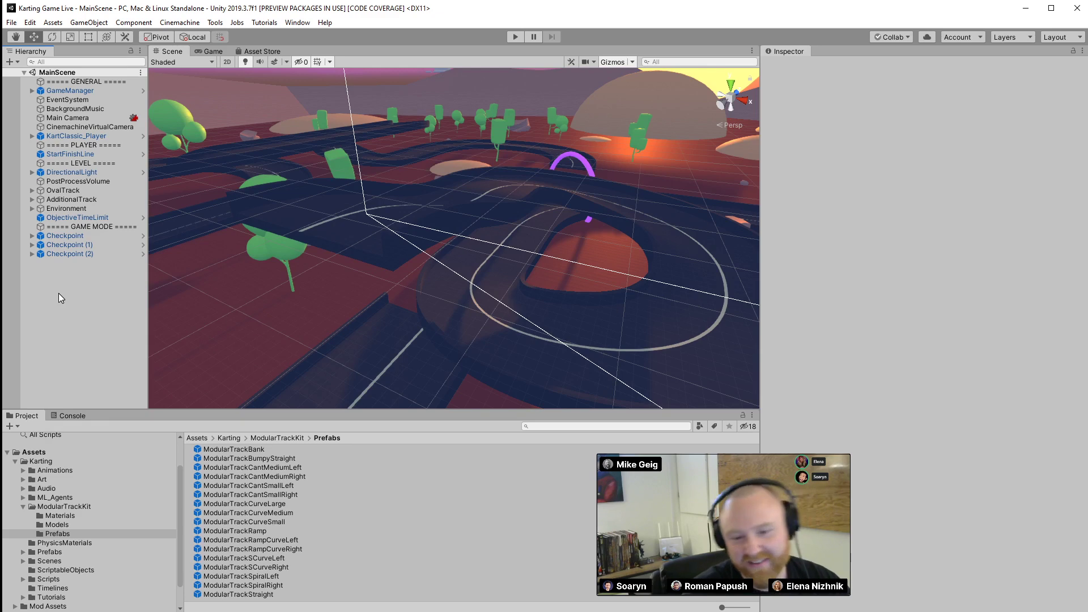
# Select the ModularTrackStraight (5) piece next to the bumpy section and bring its Modular_Track_Road material settings into view
pyautogui.moveTo(600, 191); pyautogui.dragTo(939, 206, button='right')
pyautogui.press('w')
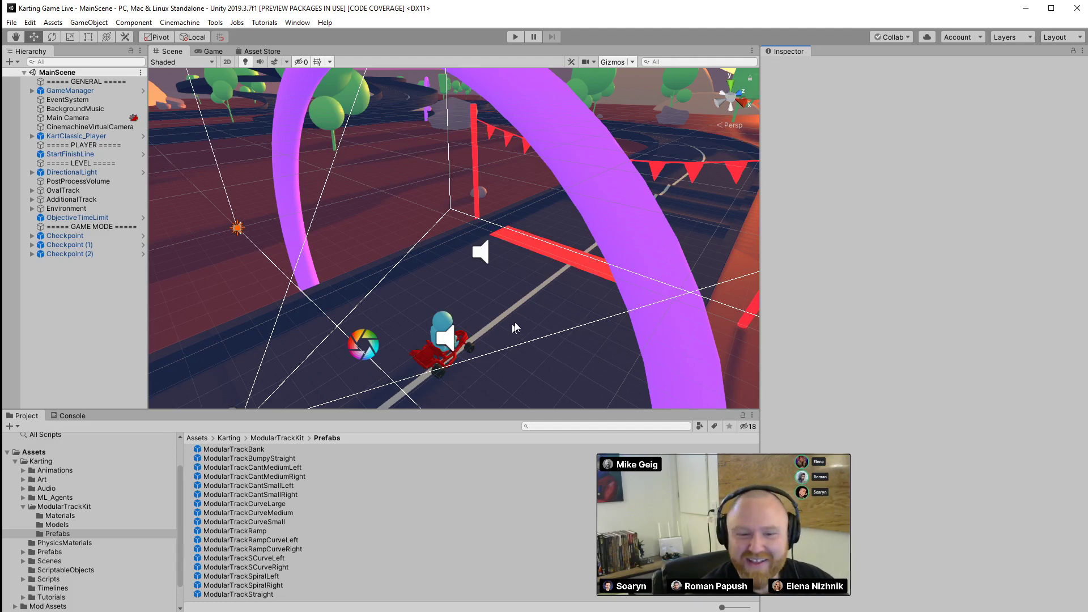
pyautogui.moveTo(515, 323); pyautogui.dragTo(503, 225, button='right')
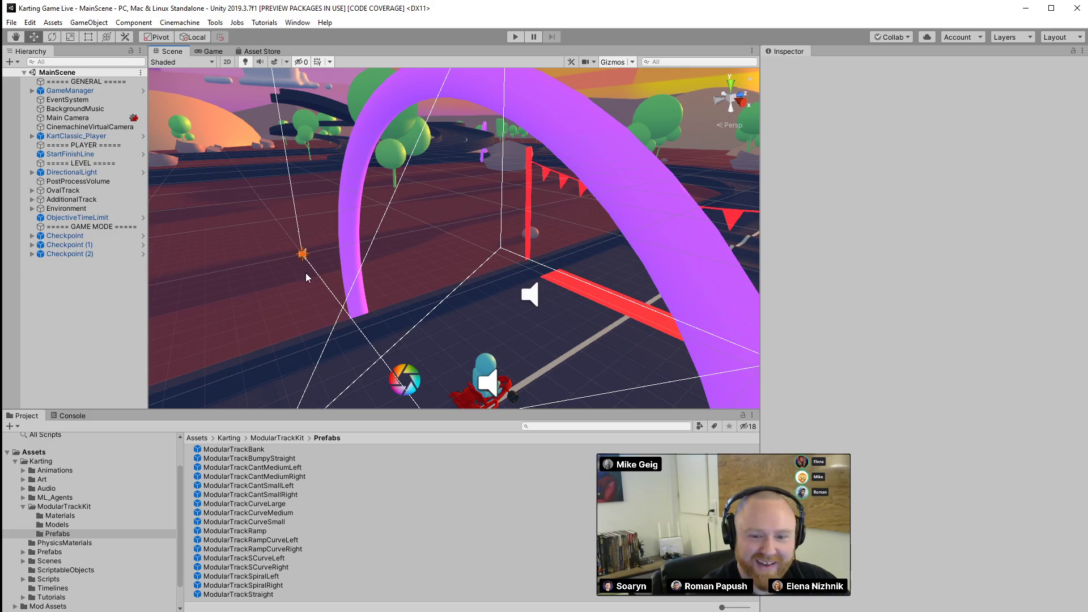
pyautogui.moveTo(409, 259); pyautogui.dragTo(566, 374, button='right')
pyautogui.moveTo(314, 451); pyautogui.dragTo(414, 460, button='right')
pyautogui.keyDown('alt'); pyautogui.moveTo(447, 458); pyautogui.dragTo(684, 278); pyautogui.keyUp('alt')
pyautogui.click(515, 272)
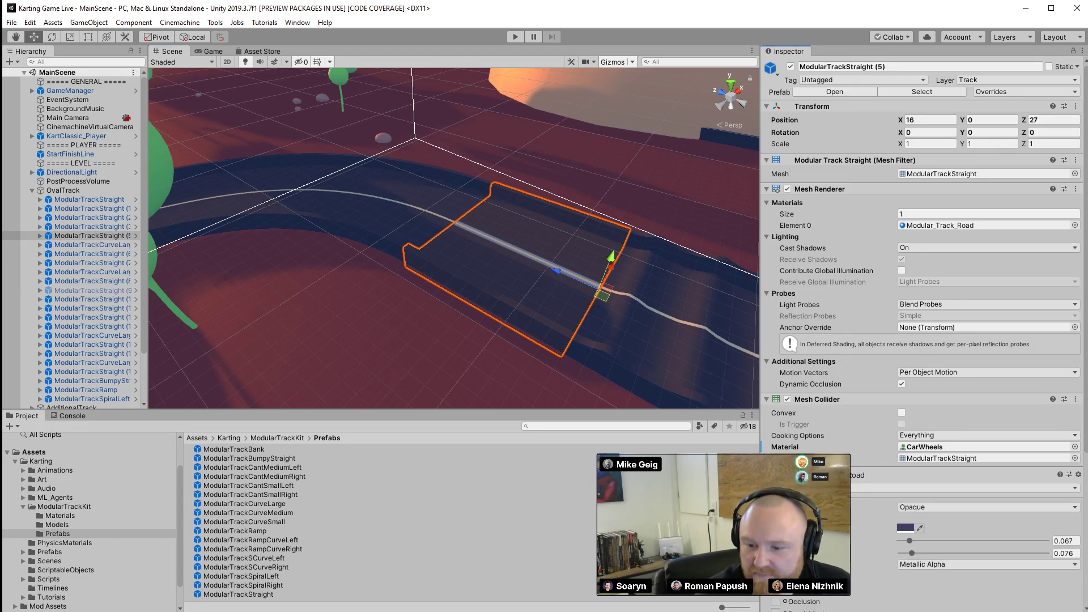
pyautogui.scroll(-6, 862, 450)
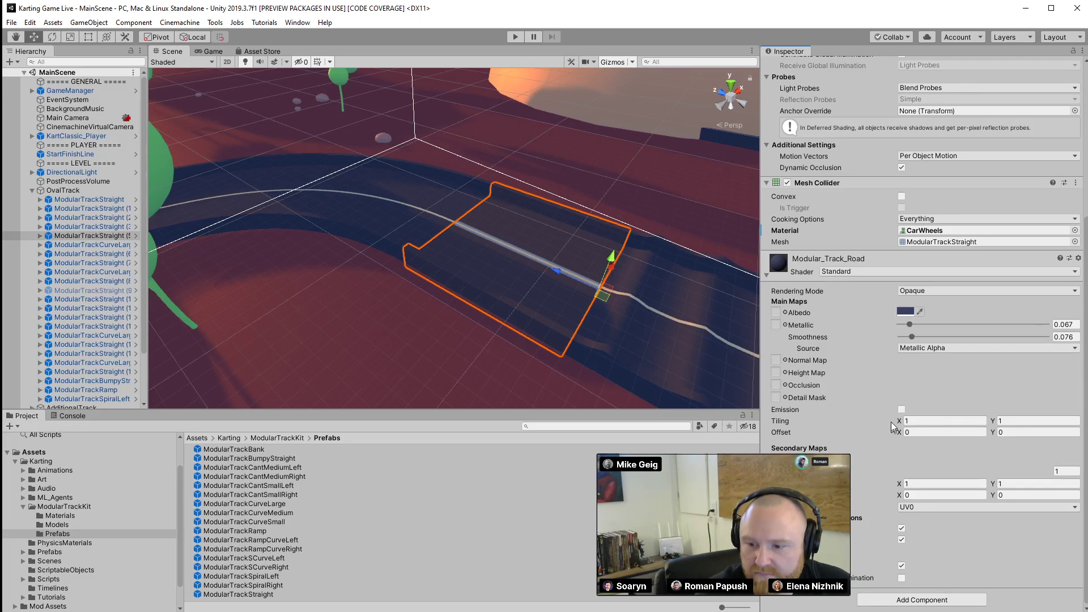
# Change the albedo color of the Modular_Track_Road material to orange, hex DE9F19
pyautogui.click(905, 312)
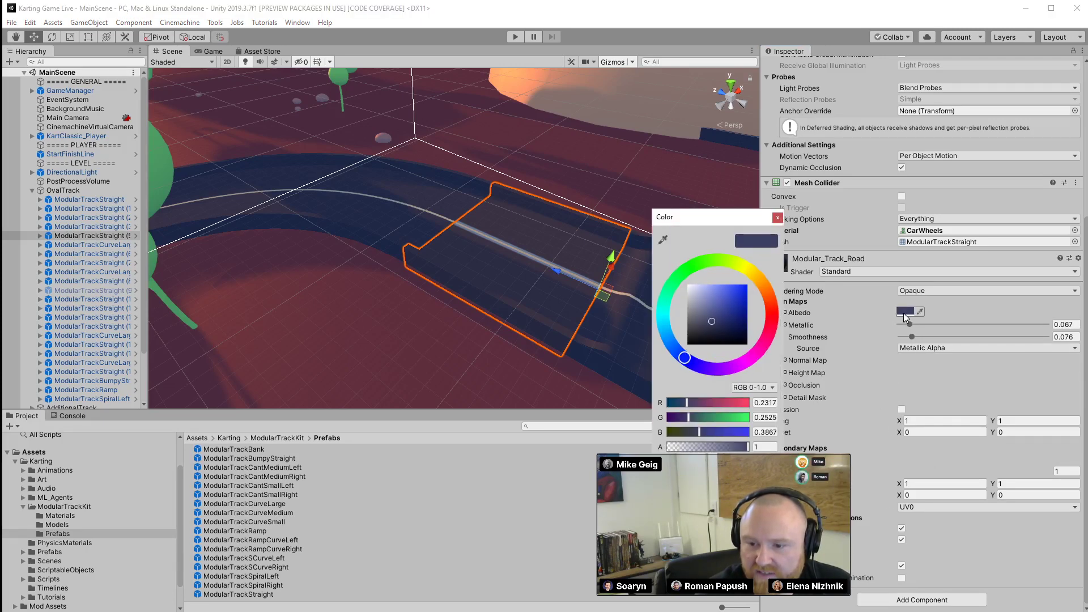
pyautogui.moveTo(740, 218); pyautogui.dragTo(260, 94)
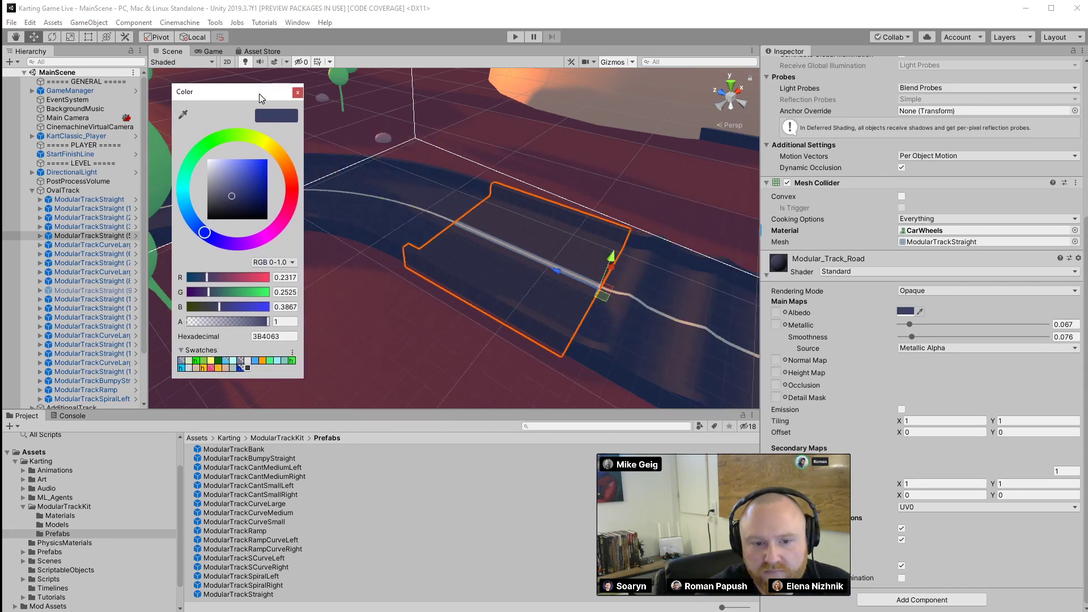
pyautogui.click(263, 141)
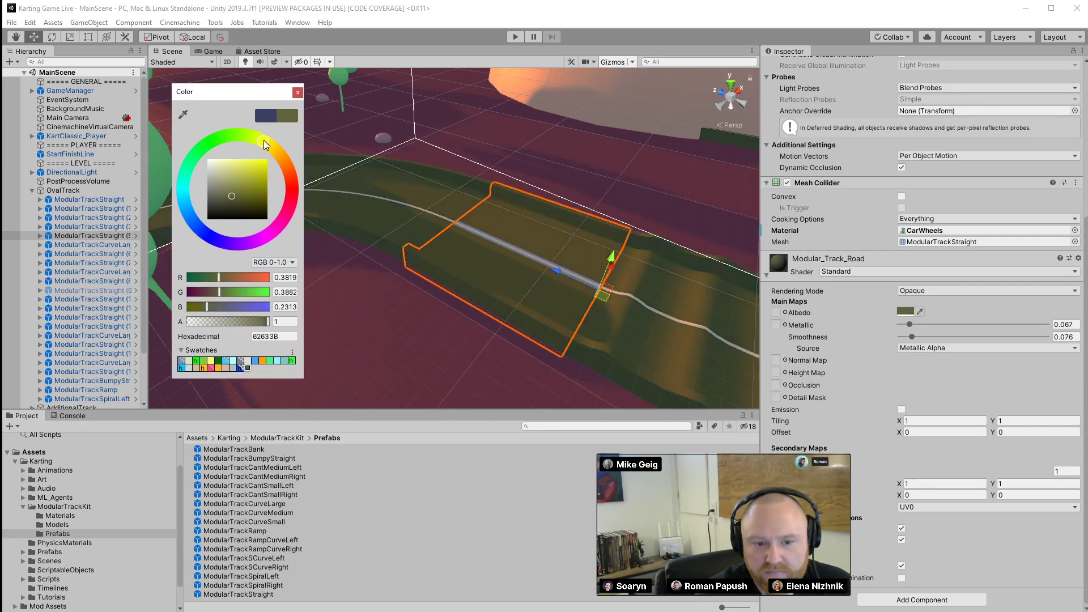
pyautogui.click(249, 181)
pyautogui.moveTo(250, 182)
pyautogui.mouseDown()
pyautogui.moveTo(273, 146)
pyautogui.moveTo(247, 182)
pyautogui.moveTo(261, 167)
pyautogui.mouseUp()
pyautogui.click(256, 167)
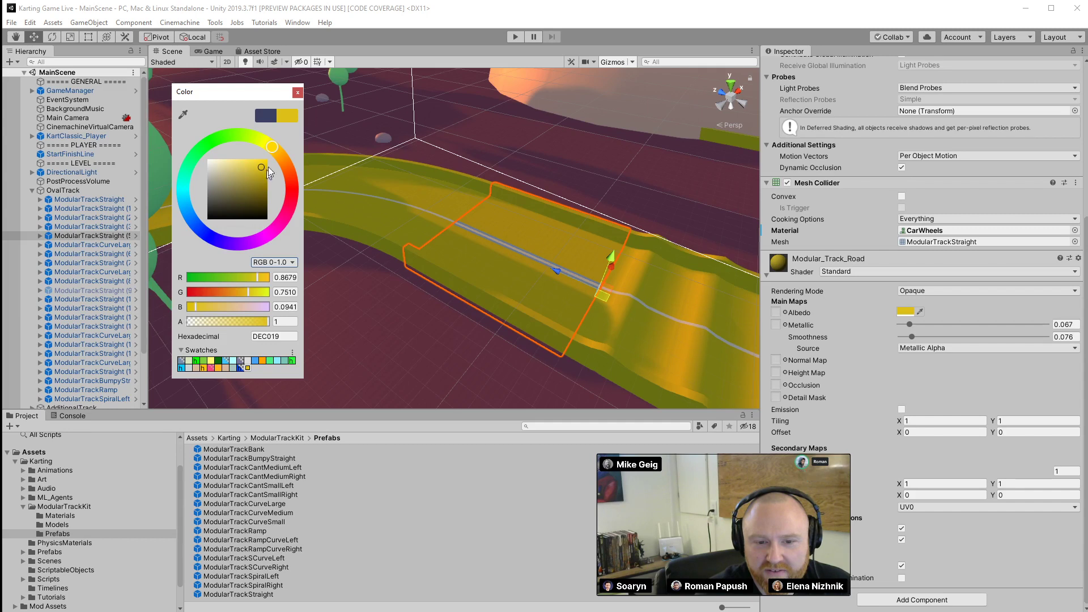
pyautogui.moveTo(274, 144); pyautogui.dragTo(283, 151)
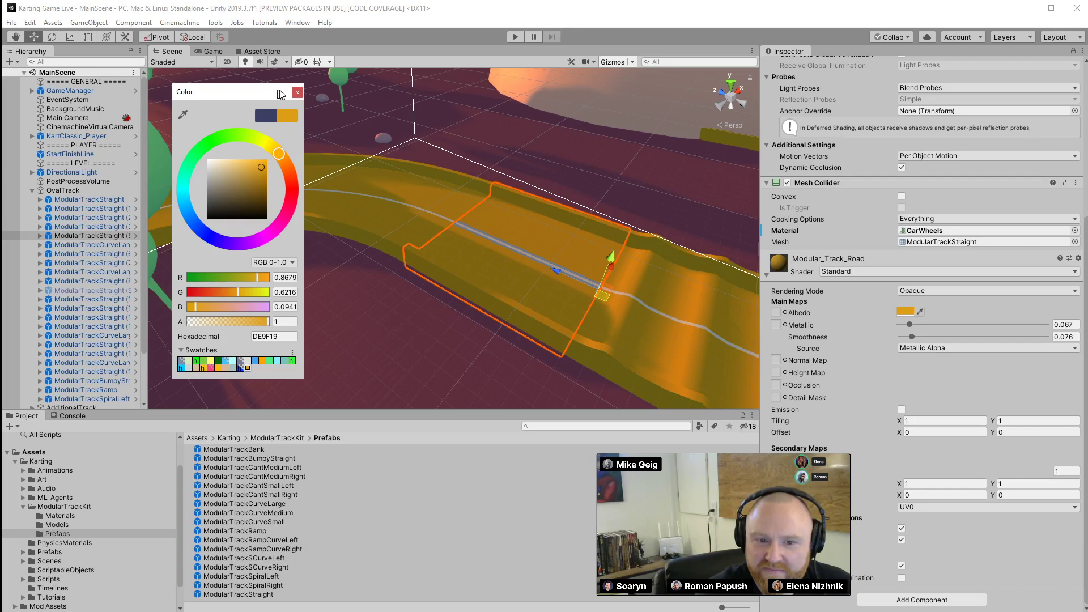
pyautogui.click(297, 92)
# Locate the Modular_Track_Road material asset from the piece's Mesh Renderer and select it in the project's Materials folder
pyautogui.keyDown('alt'); pyautogui.moveTo(608, 238); pyautogui.dragTo(570, 226); pyautogui.keyUp('alt')
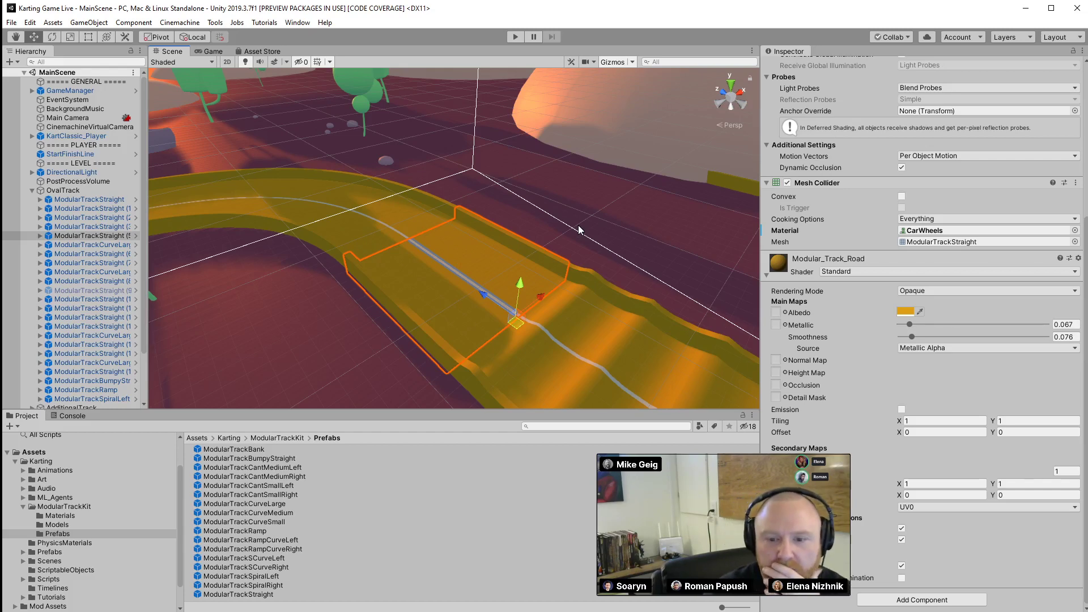
pyautogui.moveTo(595, 195)
pyautogui.mouseDown(button='right')
pyautogui.moveTo(390, 160)
pyautogui.moveTo(599, 191)
pyautogui.mouseUp(button='right')
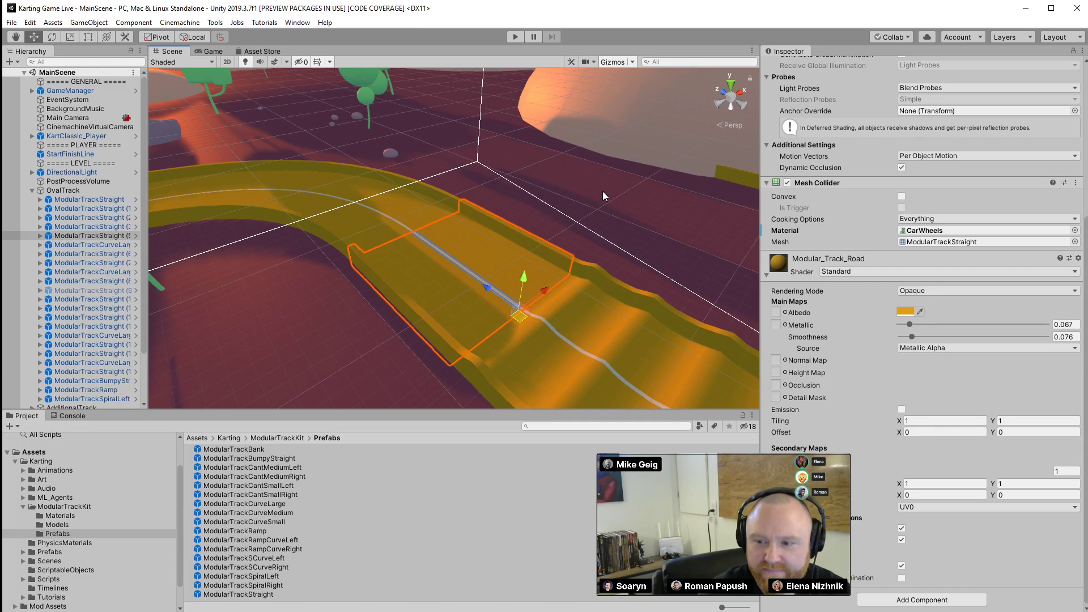
pyautogui.scroll(5, 837, 304)
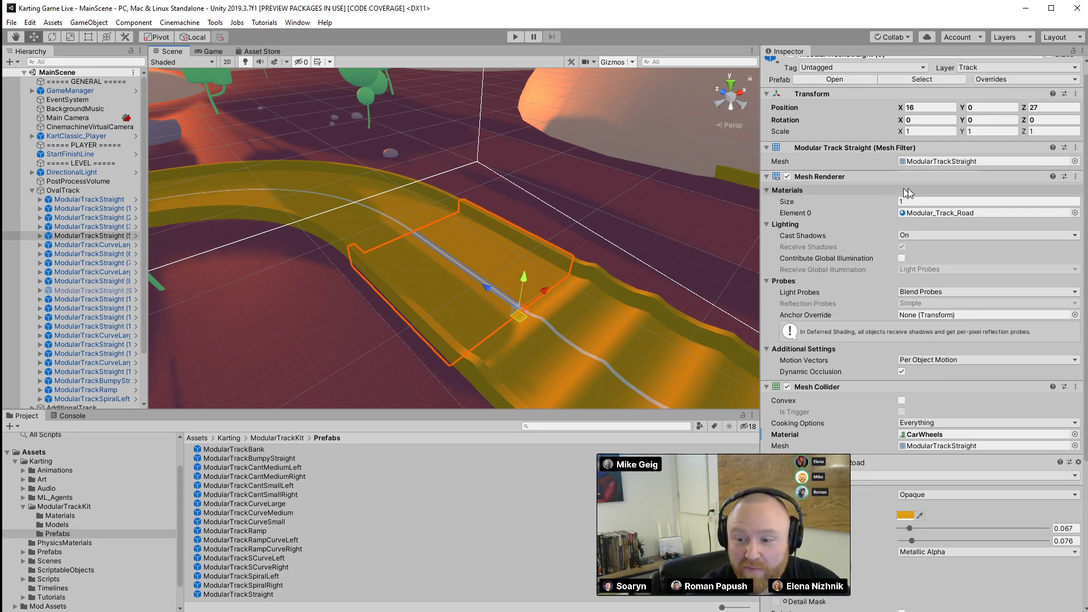
pyautogui.click(952, 214)
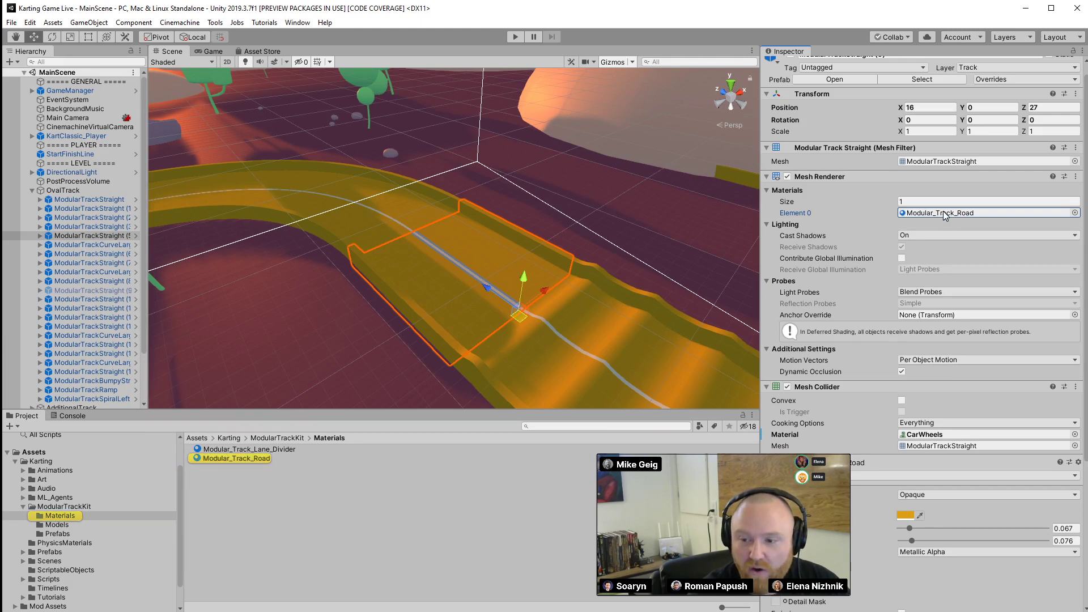
pyautogui.click(229, 459)
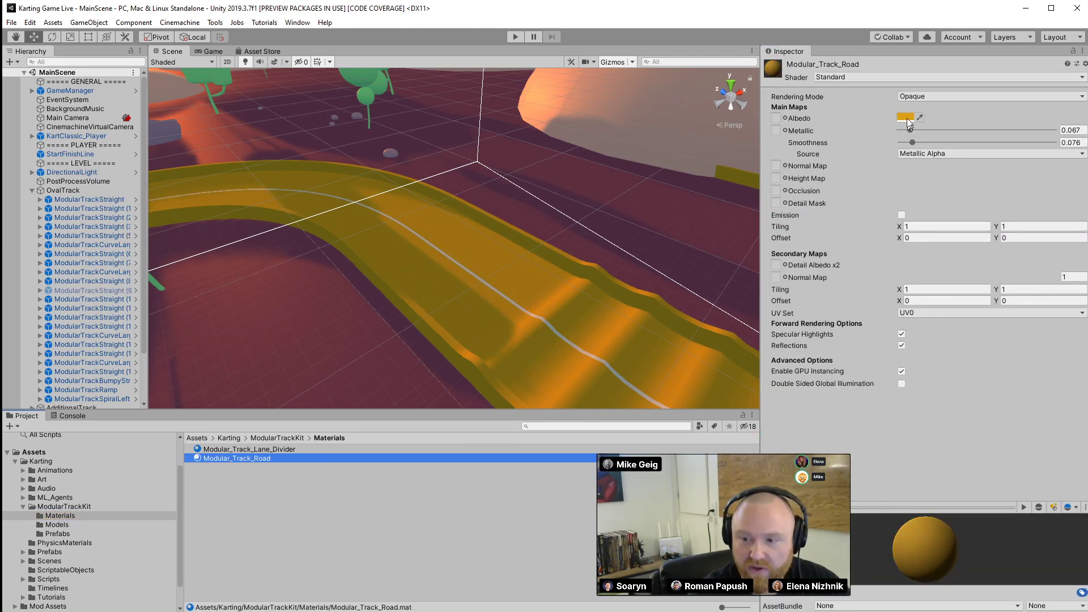
pyautogui.moveTo(569, 286); pyautogui.dragTo(461, 285, button='right')
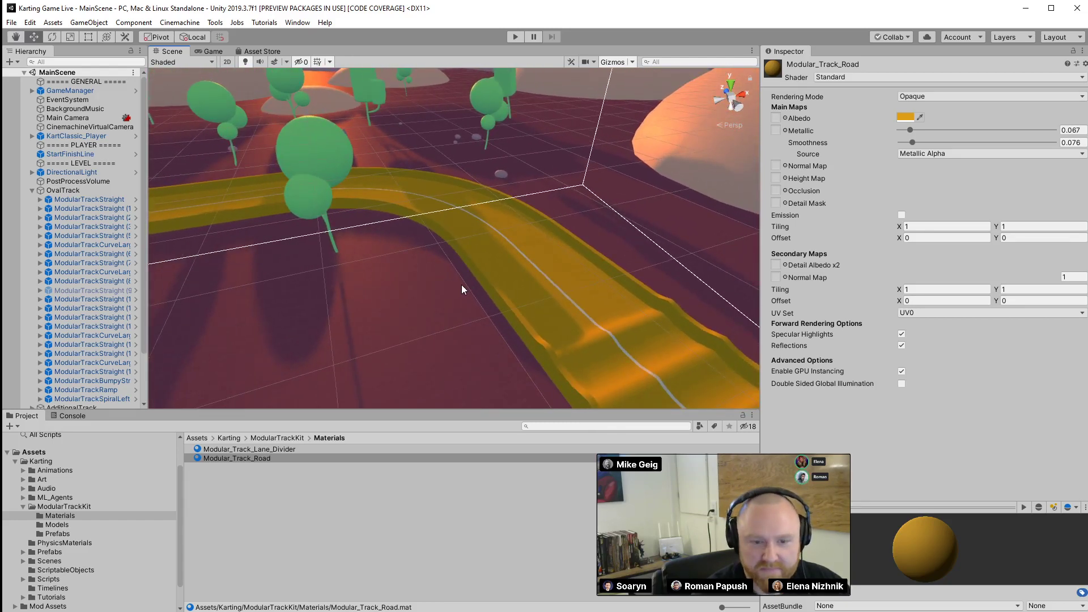
# Collapse the ModularTrackKit folder and create a folder named "Custom or something" directly under Assets
pyautogui.click(23, 509)
pyautogui.click(23, 508)
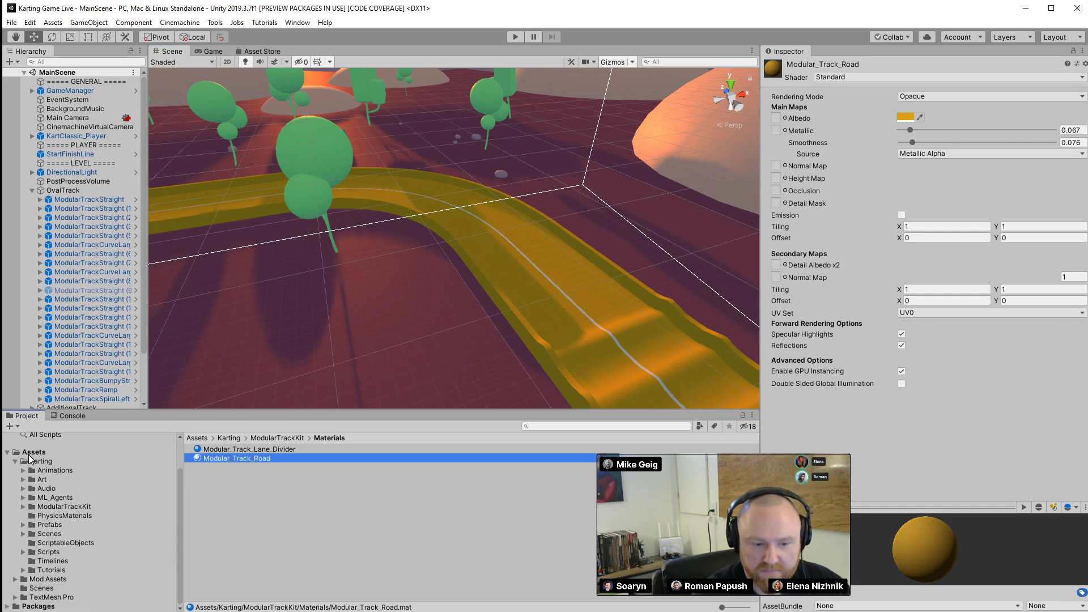
pyautogui.click(30, 453)
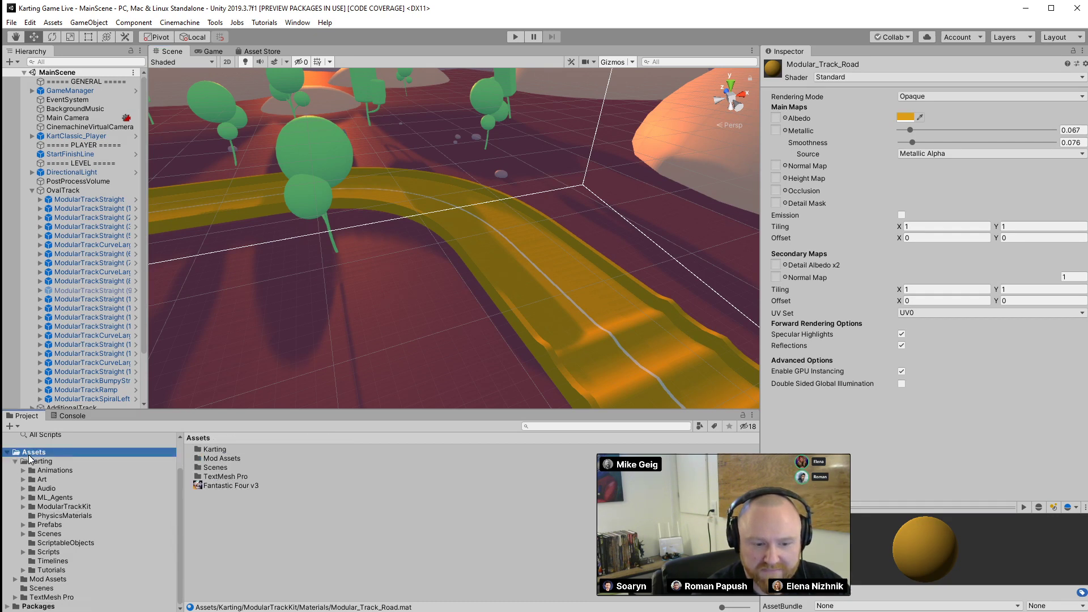
pyautogui.rightClick(230, 515)
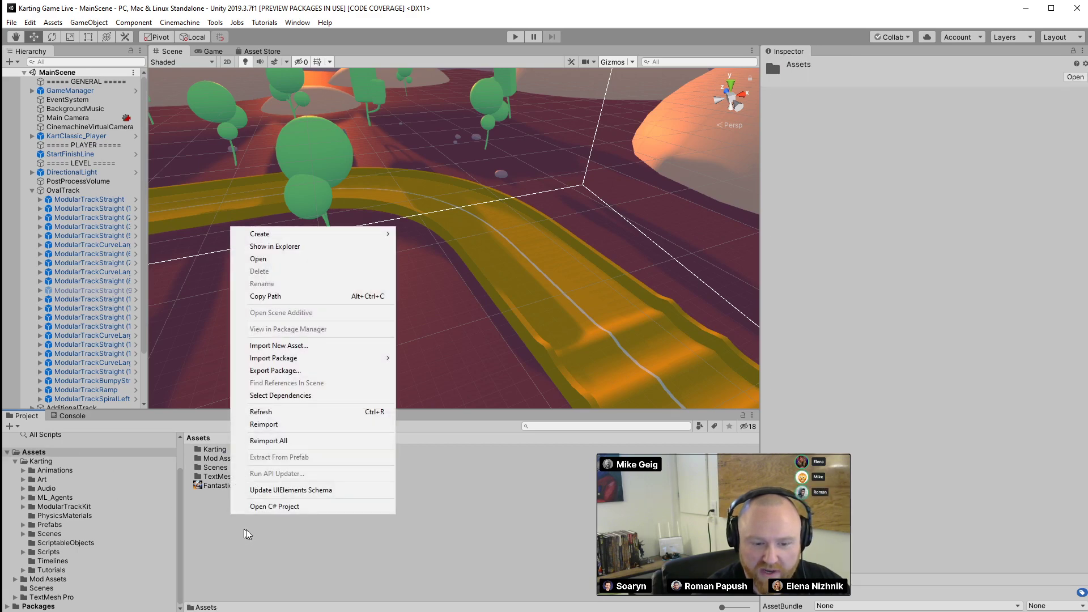
pyautogui.moveTo(283, 233)
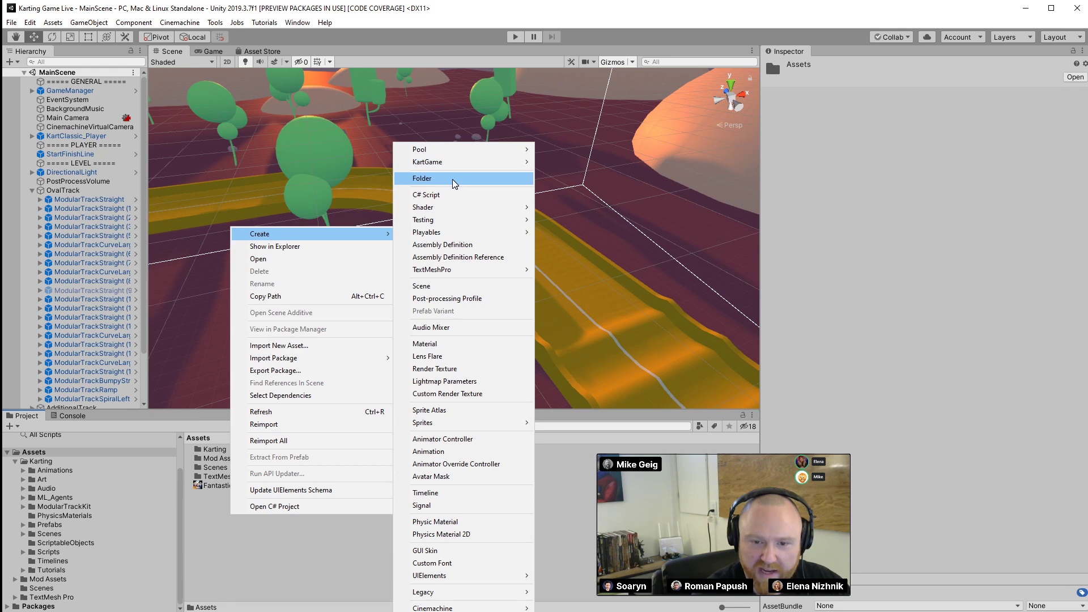
pyautogui.click(453, 180)
pyautogui.write('Custom')
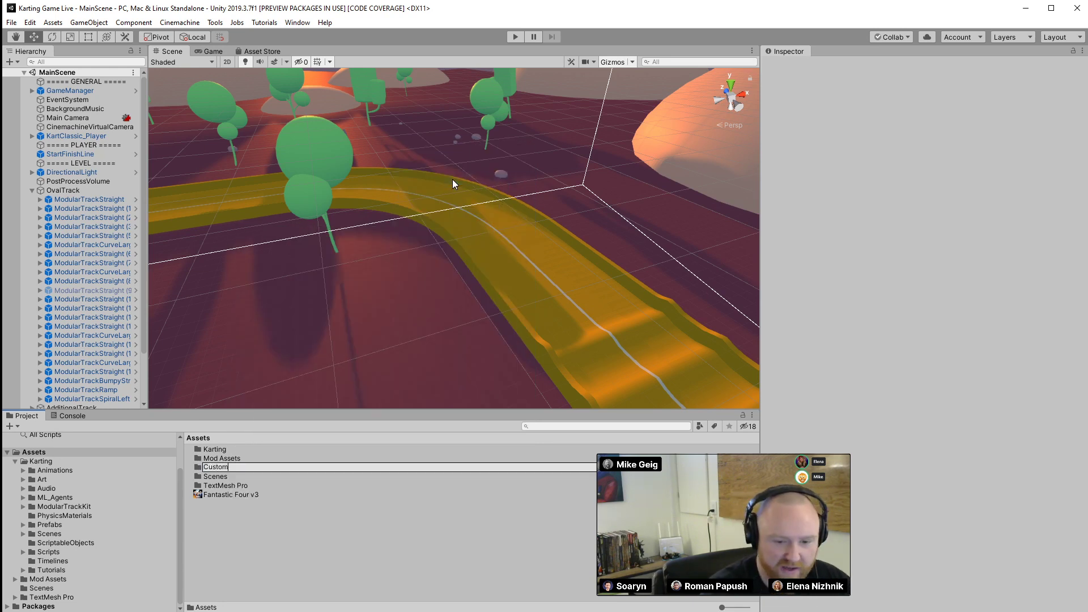
pyautogui.write(' or something')
pyautogui.press('Return')
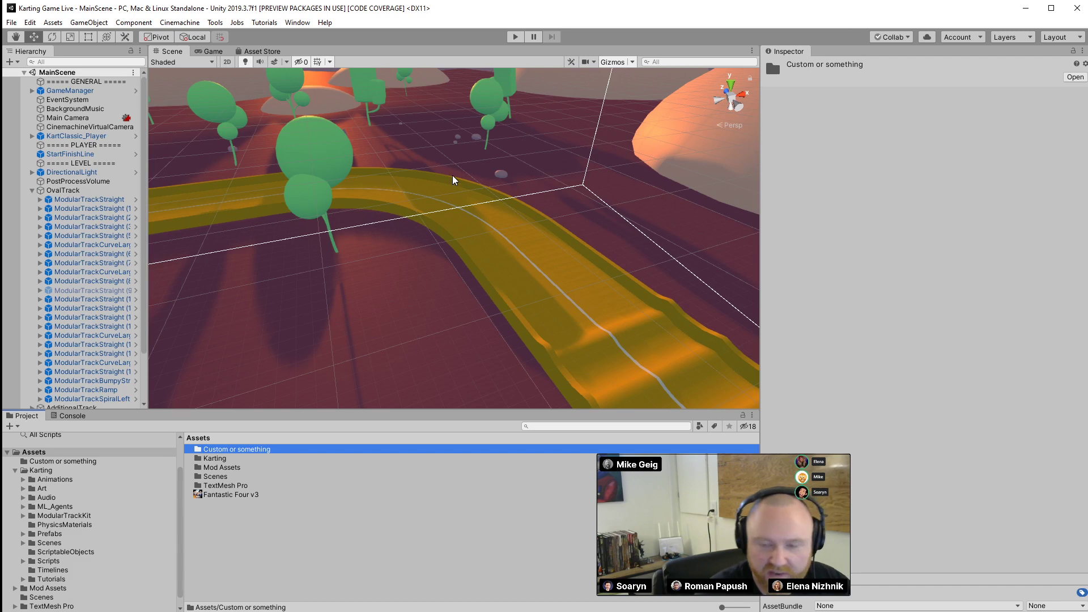
# Create a material named "uh ya us road futuristic" inside the "Custom or something" folder
pyautogui.doubleClick(265, 450)
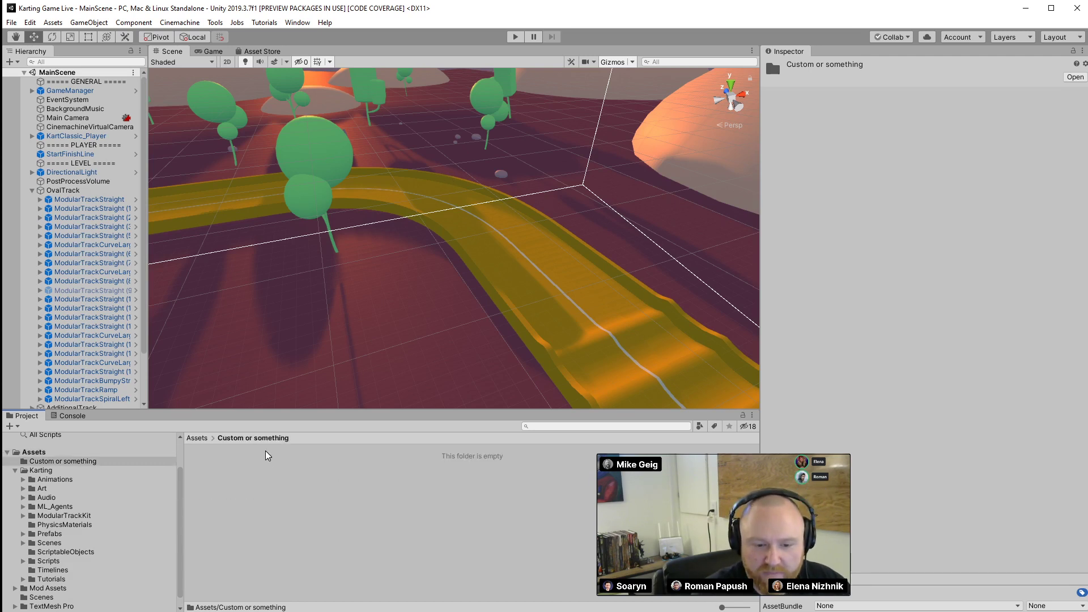
pyautogui.click(276, 490)
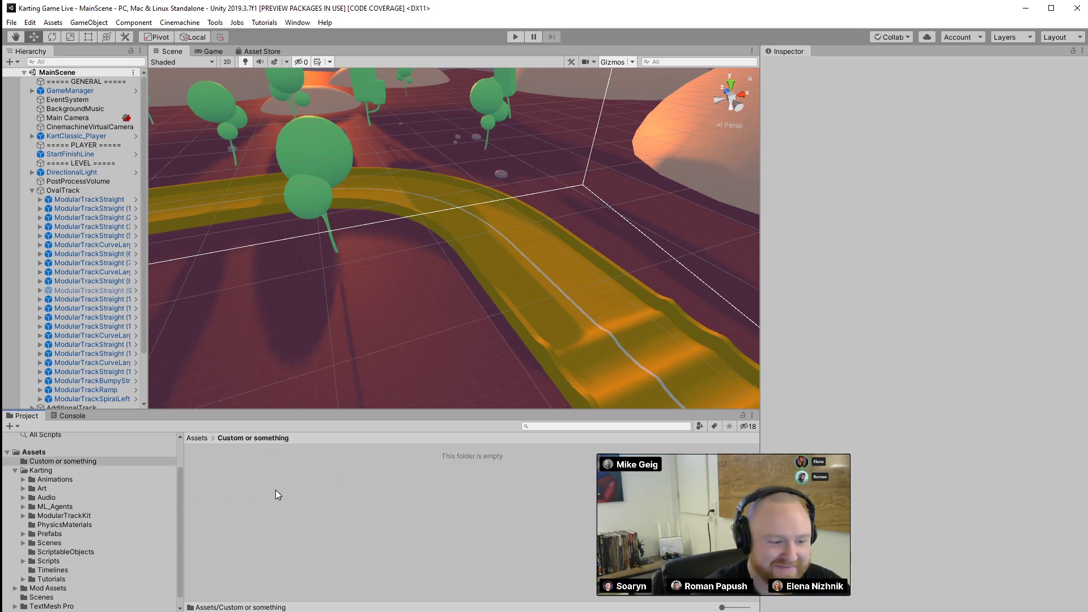
pyautogui.rightClick(276, 489)
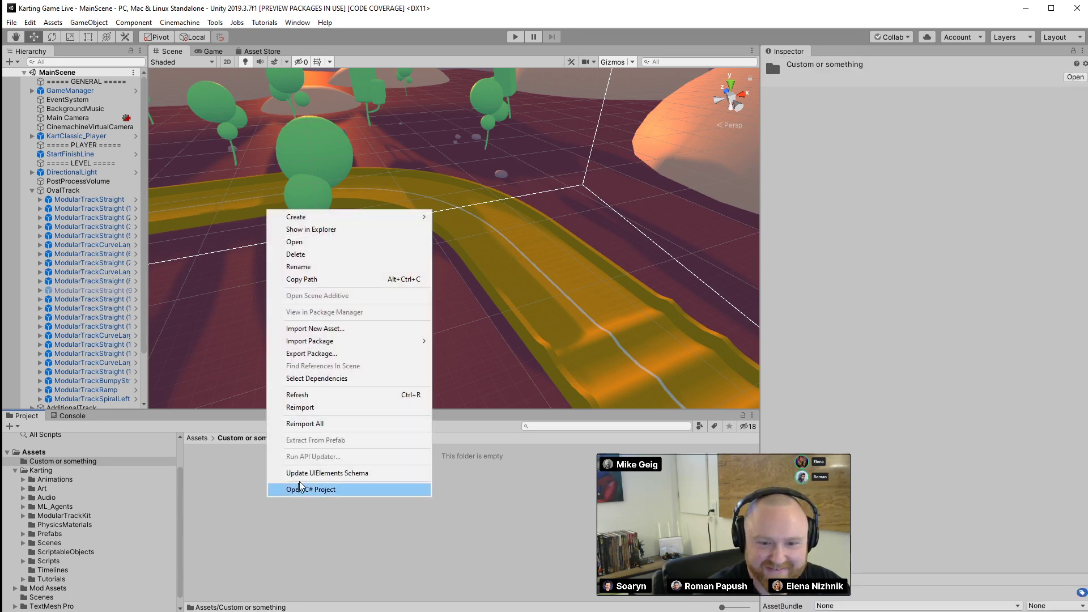
pyautogui.moveTo(356, 218)
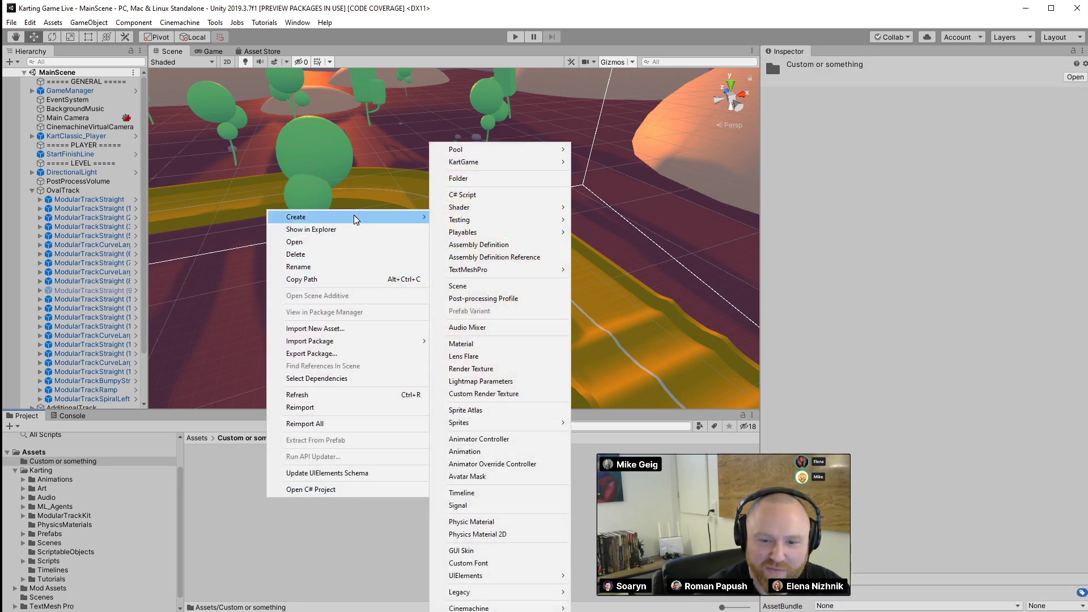
pyautogui.click(478, 344)
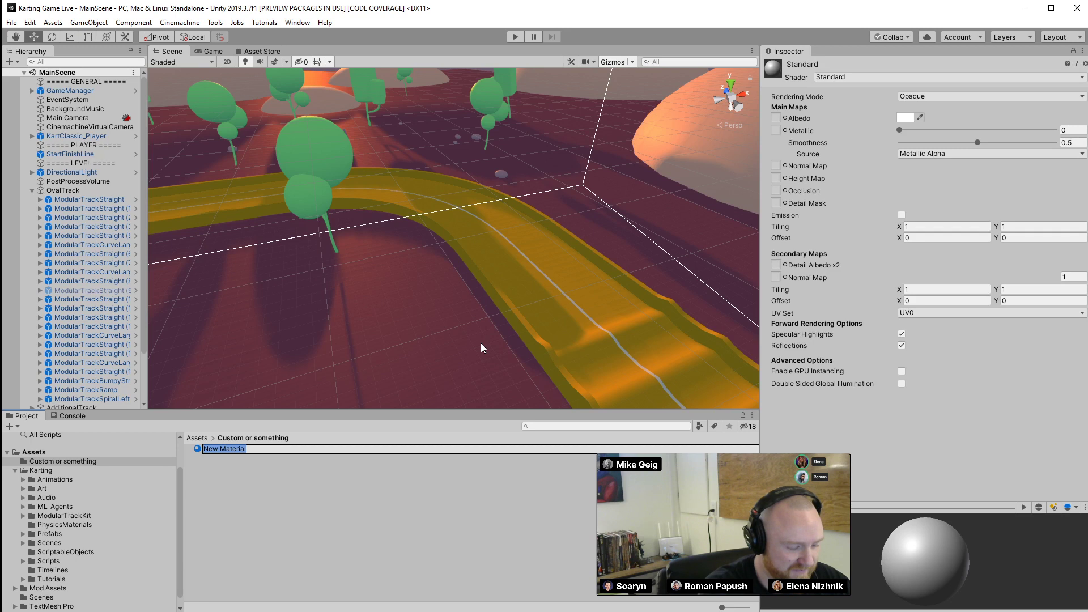
pyautogui.write('uh ya us')
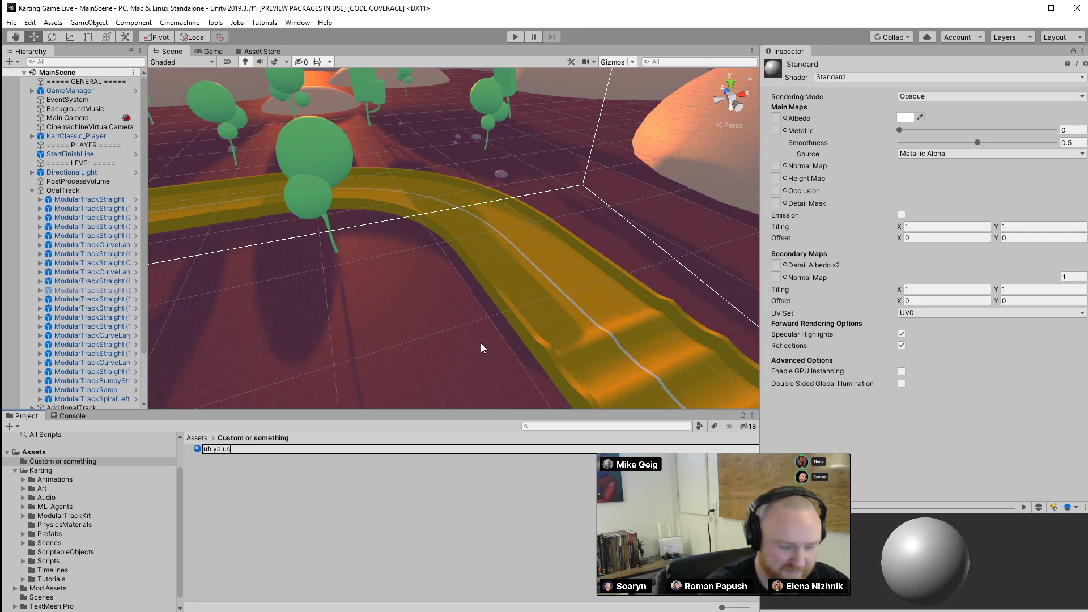
pyautogui.write(' road futurist')
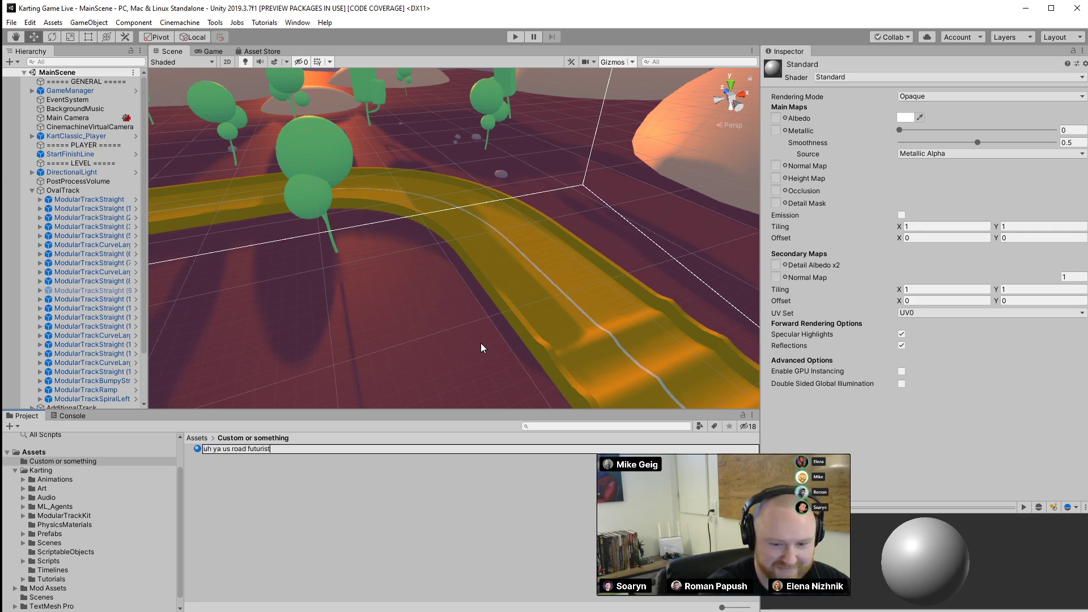
pyautogui.write('uic')
pyautogui.write('ic')
pyautogui.press('Return')
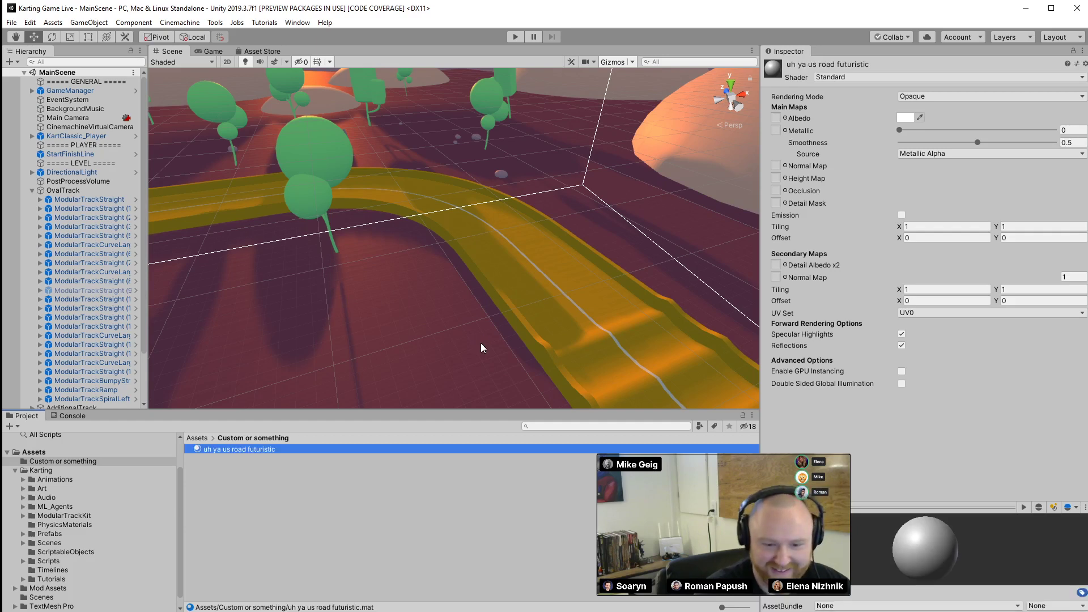
# Rename the material in the "Custom or something" folder as "uh ya uh road futuristic"
pyautogui.click(227, 451)
pyautogui.doubleClick(227, 449)
pyautogui.write('uh')
pyautogui.press('Return')
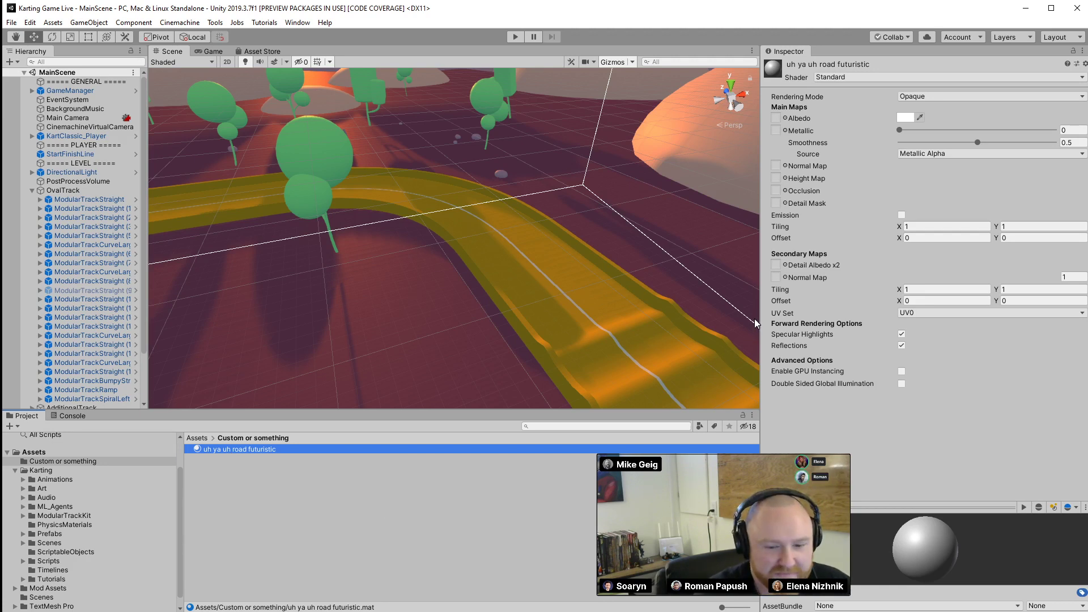
# Set the albedo colour of the "uh ya uh road futuristic" material to light blue, hex 6493E5
pyautogui.click(904, 117)
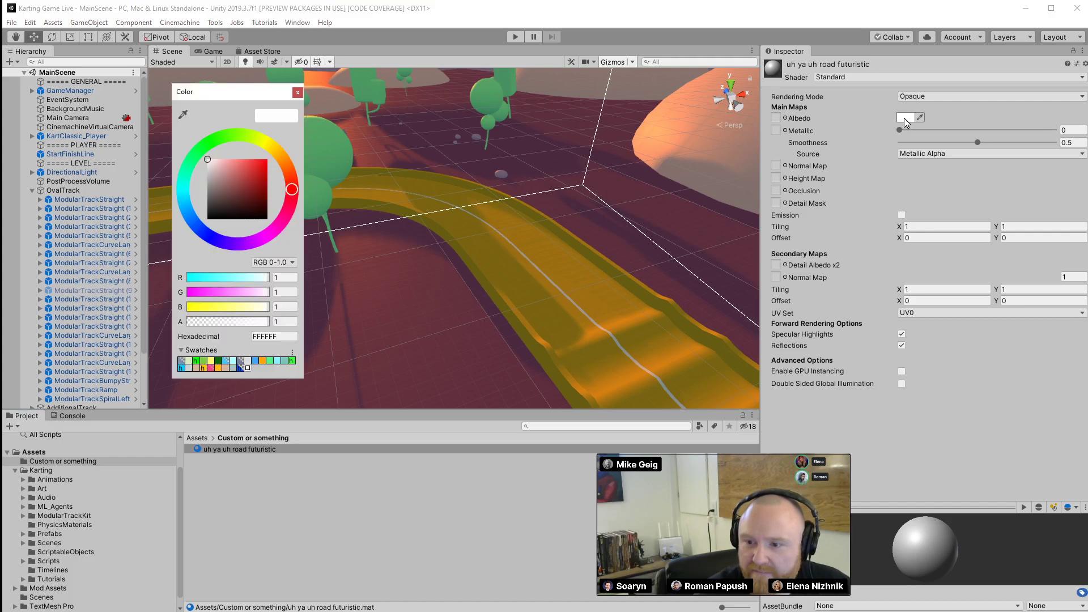
pyautogui.click(237, 196)
pyautogui.click(202, 229)
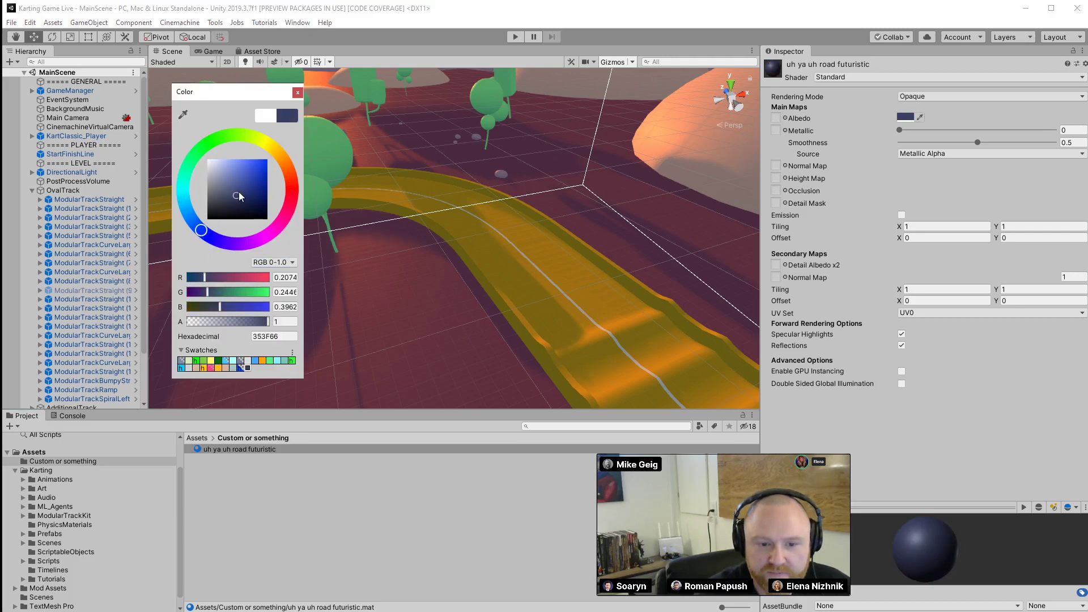
pyautogui.moveTo(238, 197)
pyautogui.mouseDown()
pyautogui.moveTo(258, 173)
pyautogui.moveTo(241, 165)
pyautogui.mouseUp()
pyautogui.click(197, 227)
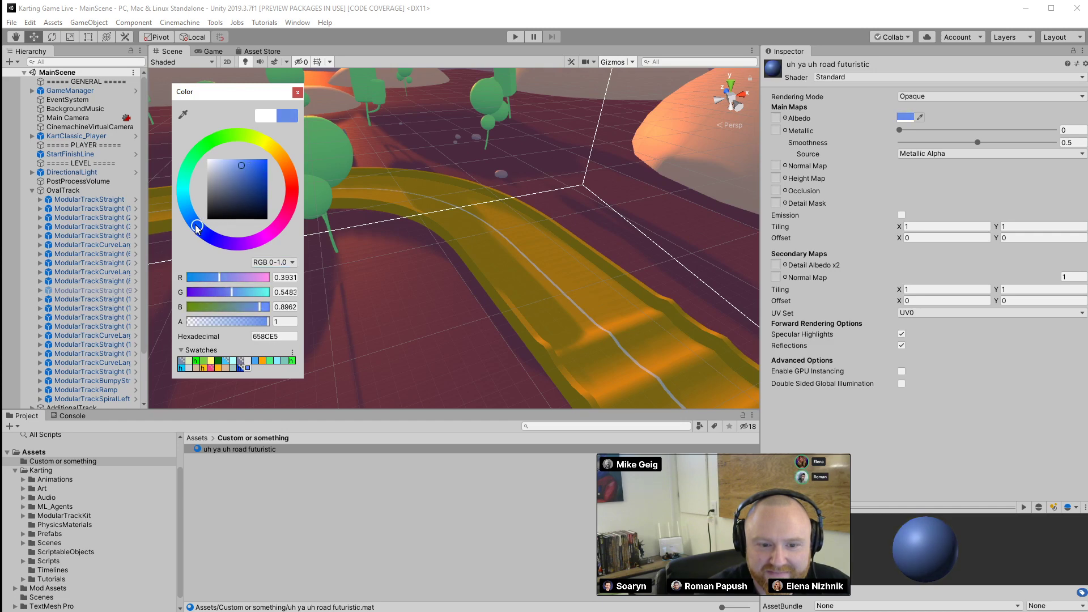
pyautogui.click(297, 92)
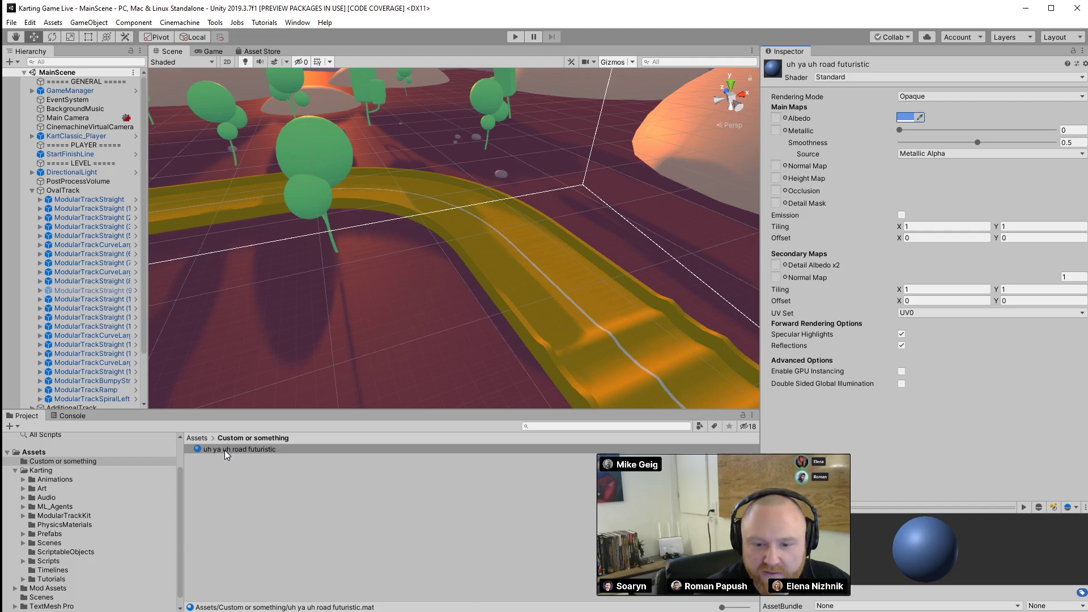
# Apply the "uh ya uh road futuristic" material individually to the straight, bumpy and curved track pieces near the start line
pyautogui.moveTo(224, 450); pyautogui.dragTo(572, 288)
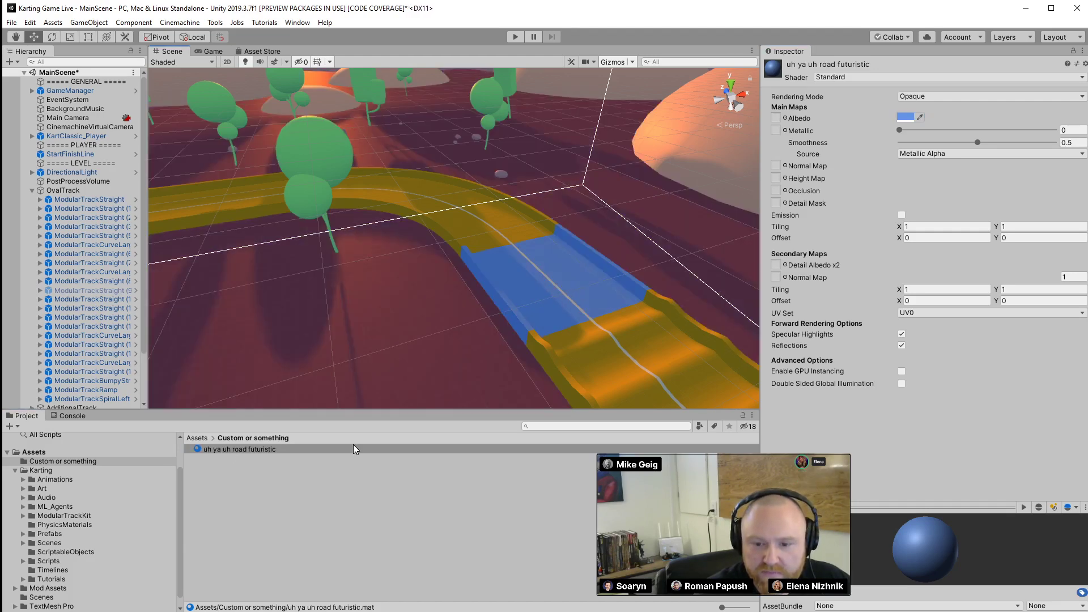
pyautogui.keyDown('alt'); pyautogui.moveTo(384, 342); pyautogui.dragTo(583, 368); pyautogui.keyUp('alt')
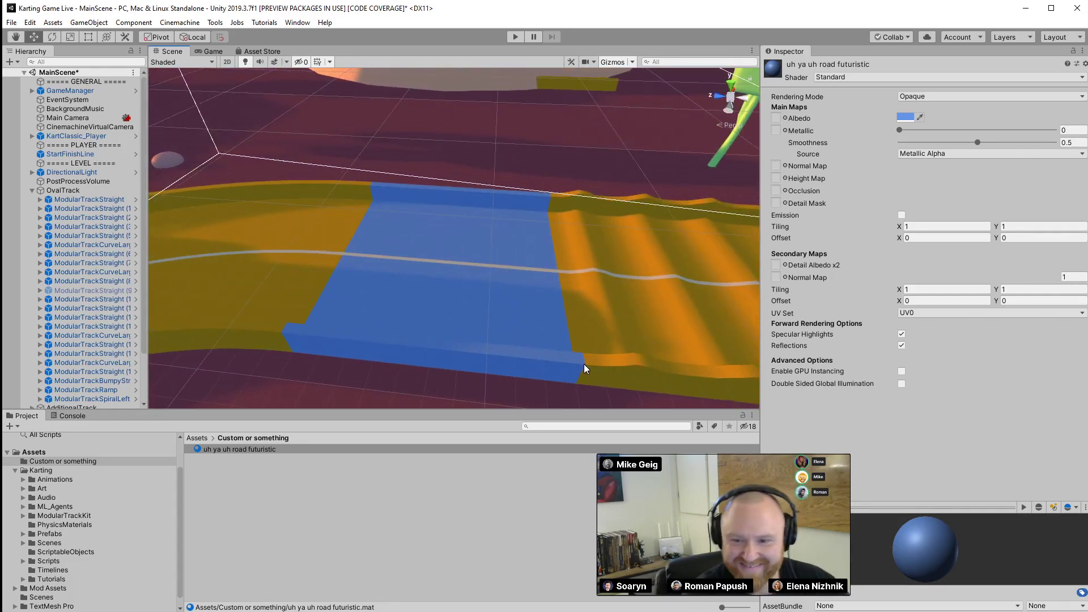
pyautogui.keyDown('alt'); pyautogui.moveTo(567, 357); pyautogui.dragTo(257, 410); pyautogui.keyUp('alt')
pyautogui.moveTo(249, 448); pyautogui.dragTo(492, 306)
pyautogui.moveTo(257, 450); pyautogui.dragTo(603, 274)
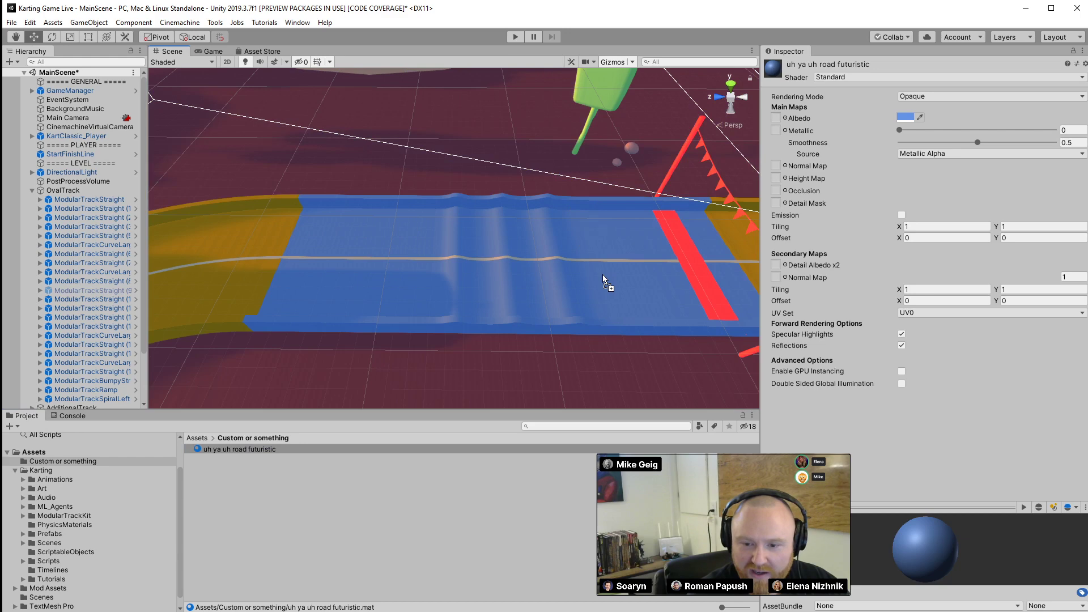
pyautogui.moveTo(257, 449); pyautogui.dragTo(199, 290)
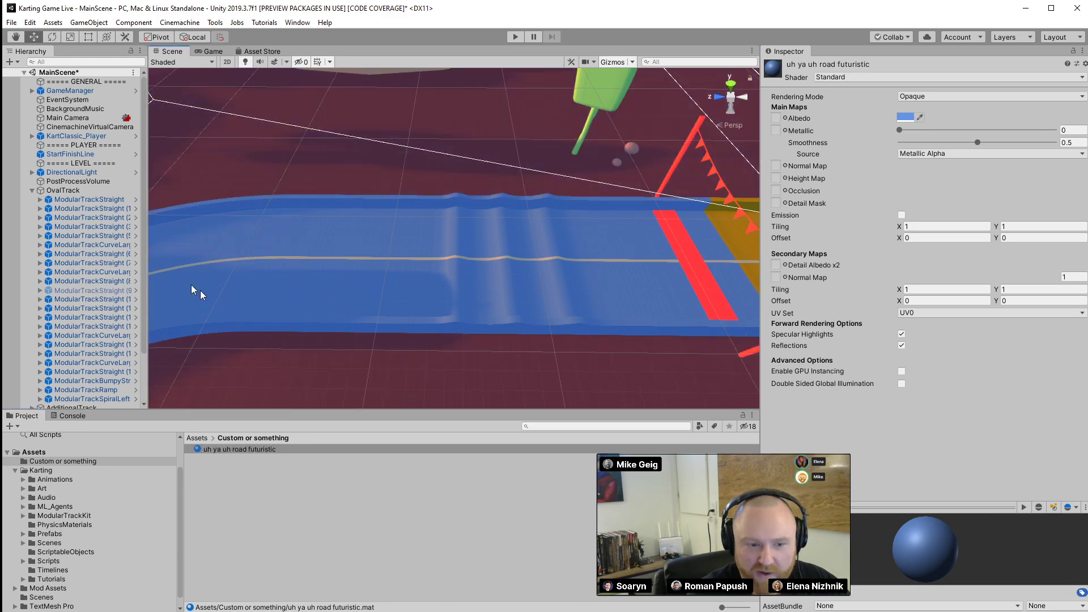
# Select all the modular track pieces under OvalTrack, assign "uh ya uh road futuristic" as their Element 0 material, and deselect them
pyautogui.click(101, 200)
pyautogui.scroll(-3, 102, 283)
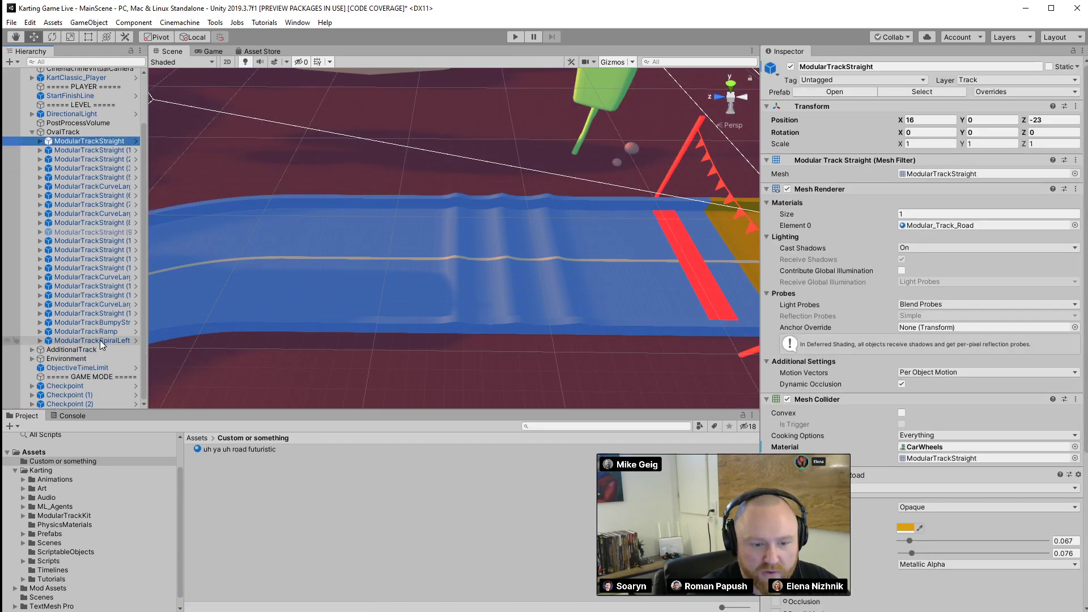
pyautogui.keyDown('shift'); pyautogui.click(100, 340); pyautogui.keyUp('shift')
pyautogui.moveTo(240, 452); pyautogui.dragTo(905, 230)
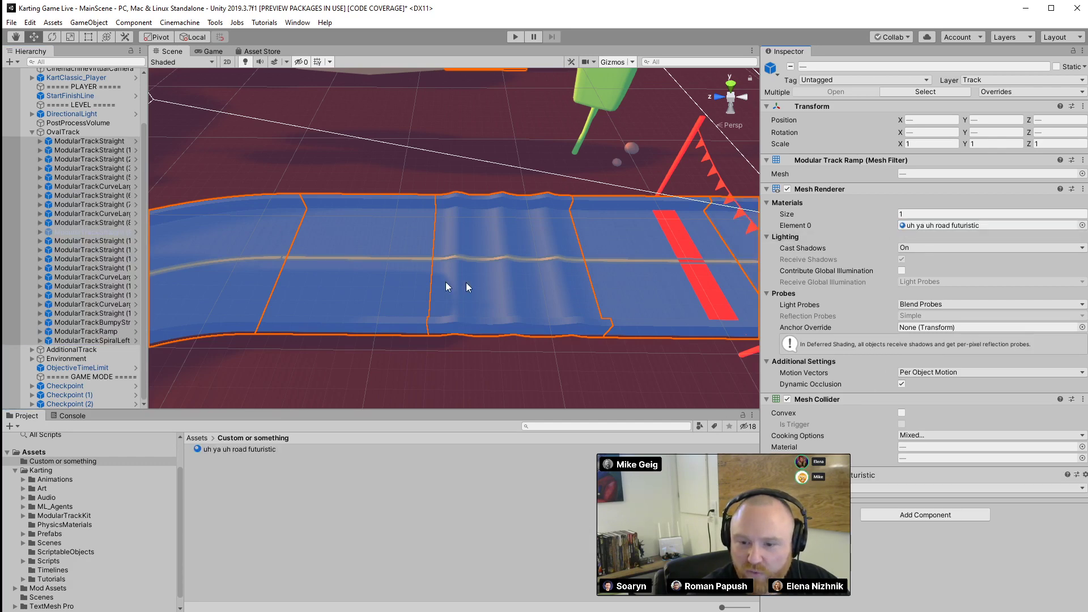
pyautogui.keyDown('alt'); pyautogui.moveTo(449, 287); pyautogui.dragTo(461, 233); pyautogui.keyUp('alt')
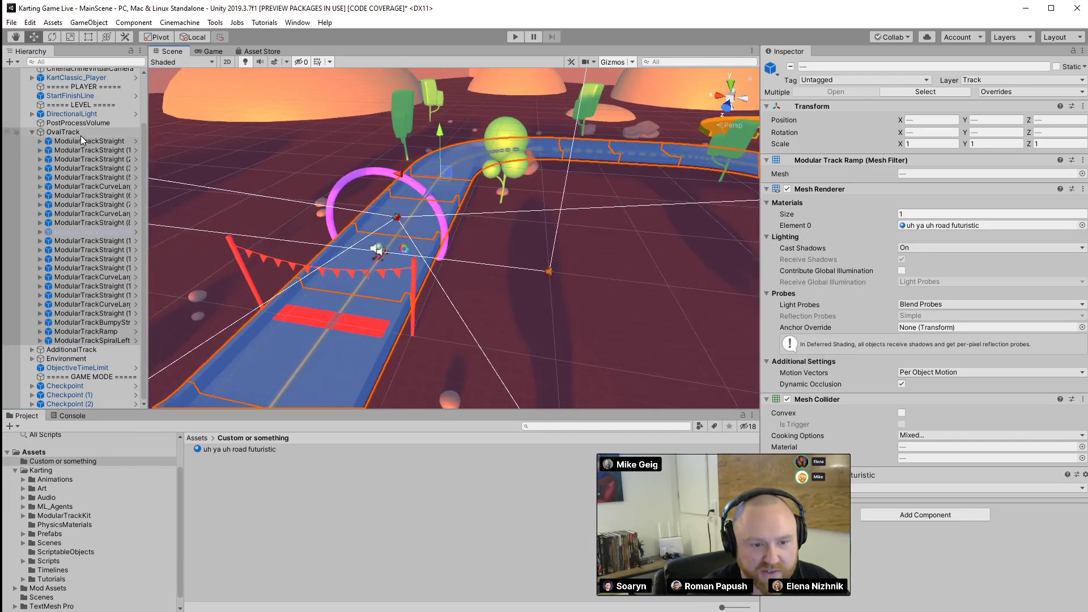
pyautogui.click(85, 340)
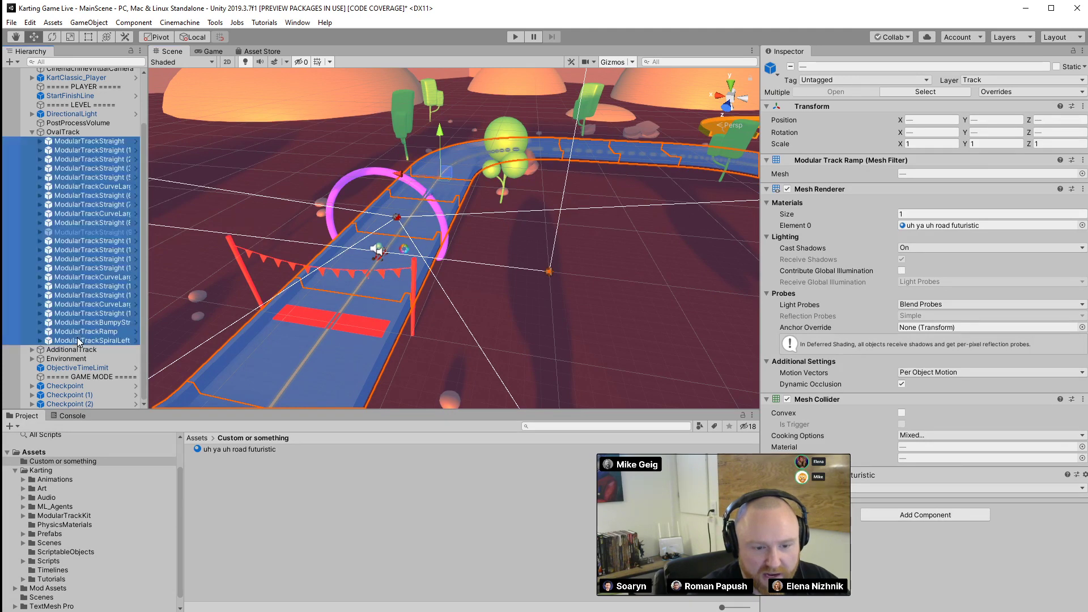
pyautogui.keyDown('shift'); pyautogui.click(83, 141); pyautogui.keyUp('shift')
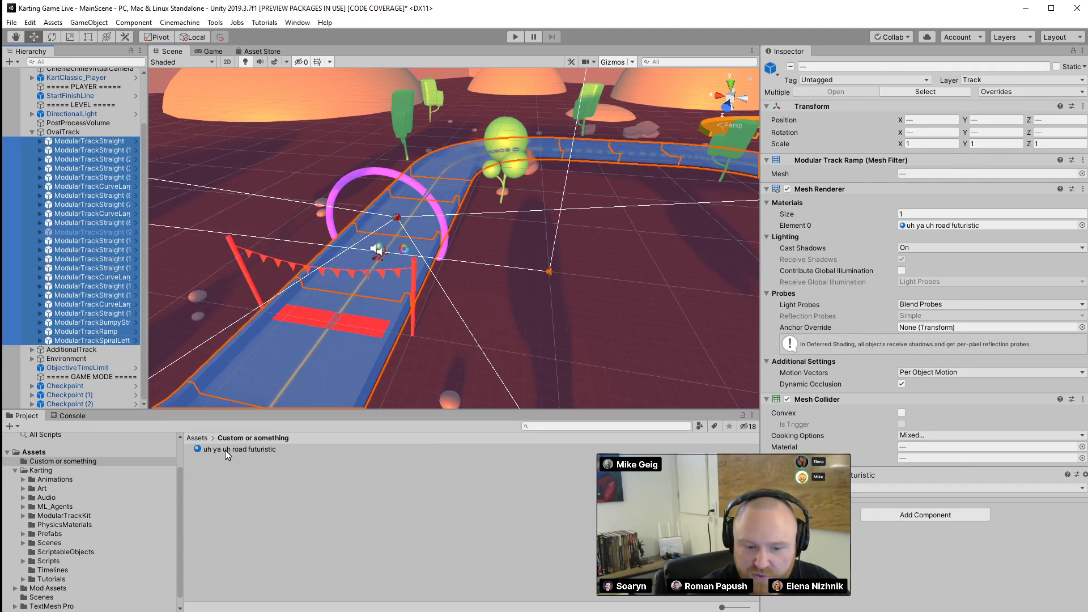
pyautogui.click(507, 485)
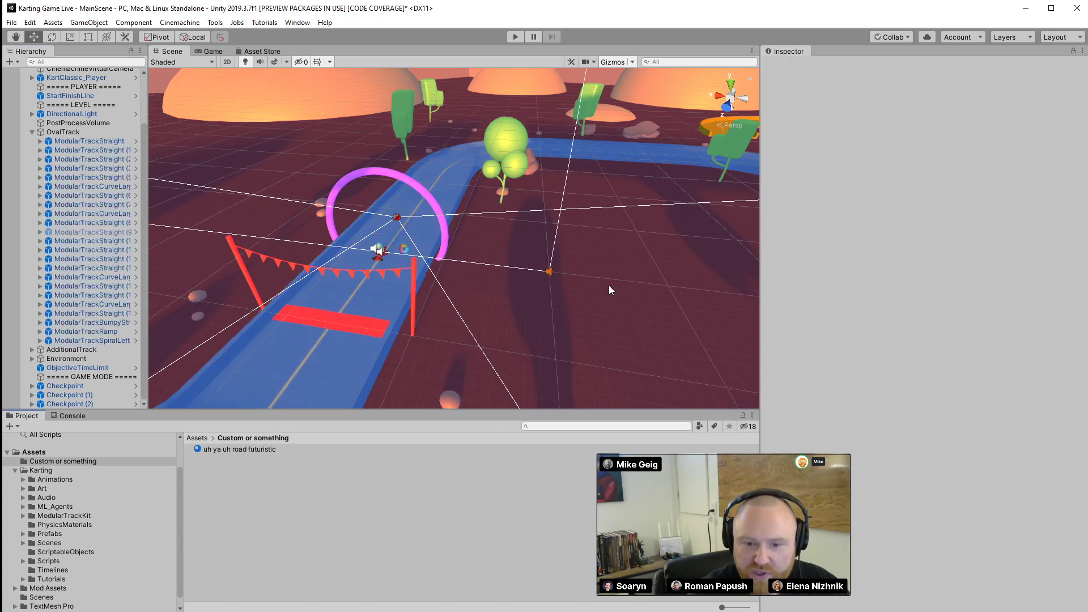
# Darken the albedo colour of the "uh ya uh road futuristic" material to navy blue, hex 23447E
pyautogui.keyDown('alt'); pyautogui.moveTo(609, 284); pyautogui.dragTo(1045, 238); pyautogui.keyUp('alt')
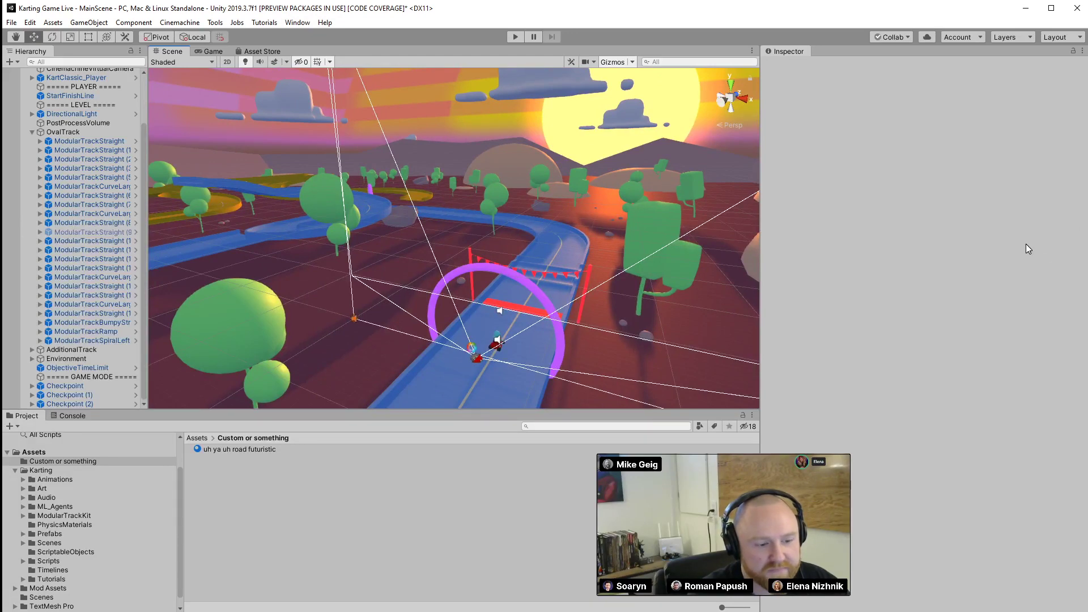
pyautogui.keyDown('alt'); pyautogui.moveTo(575, 176); pyautogui.dragTo(740, 238); pyautogui.keyUp('alt')
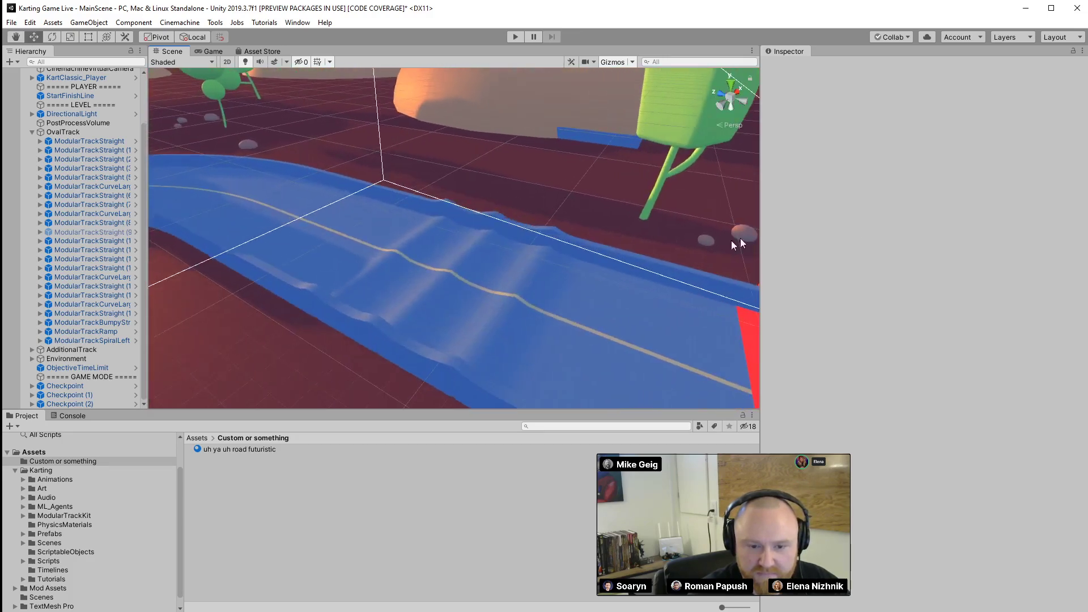
pyautogui.click(237, 448)
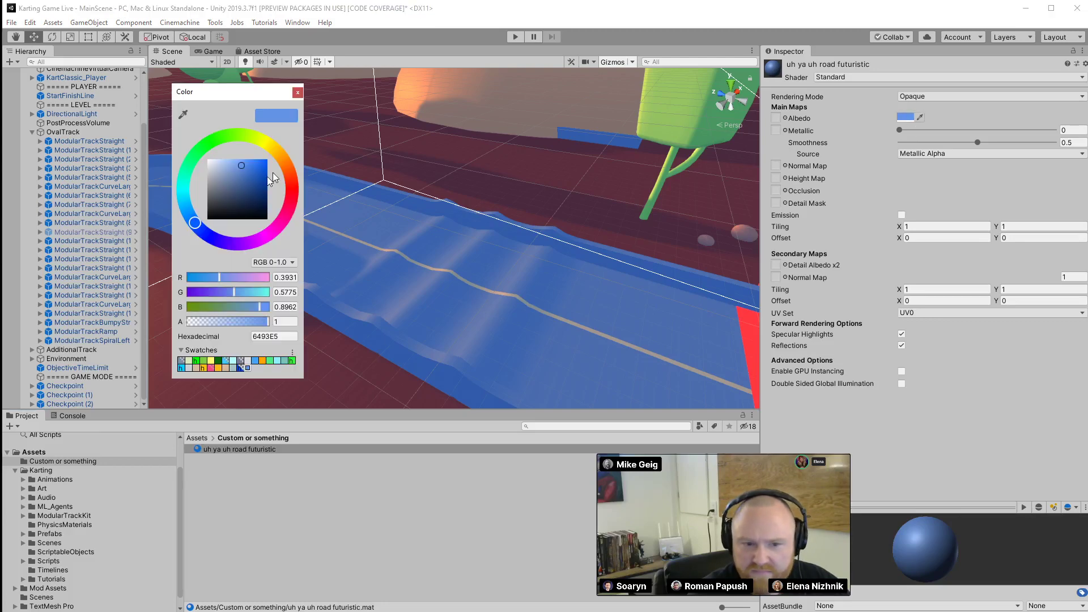
pyautogui.moveTo(273, 173)
pyautogui.mouseDown()
pyautogui.moveTo(245, 181)
pyautogui.moveTo(251, 190)
pyautogui.mouseUp()
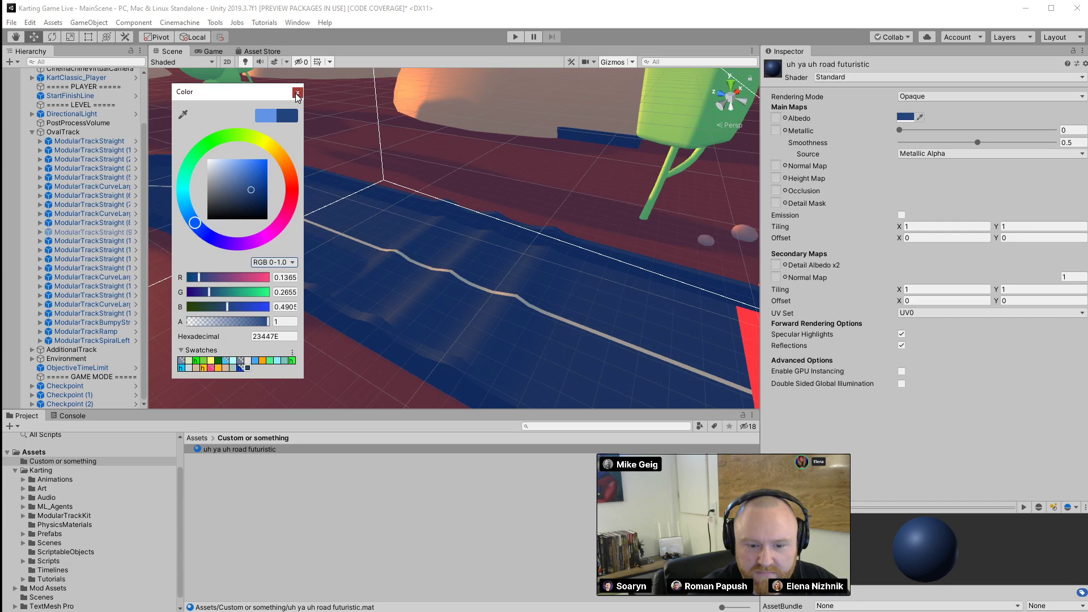
pyautogui.click(297, 93)
# Create a material named "Glowing Line" in the "Custom or something" folder
pyautogui.rightClick(249, 481)
pyautogui.moveTo(272, 205)
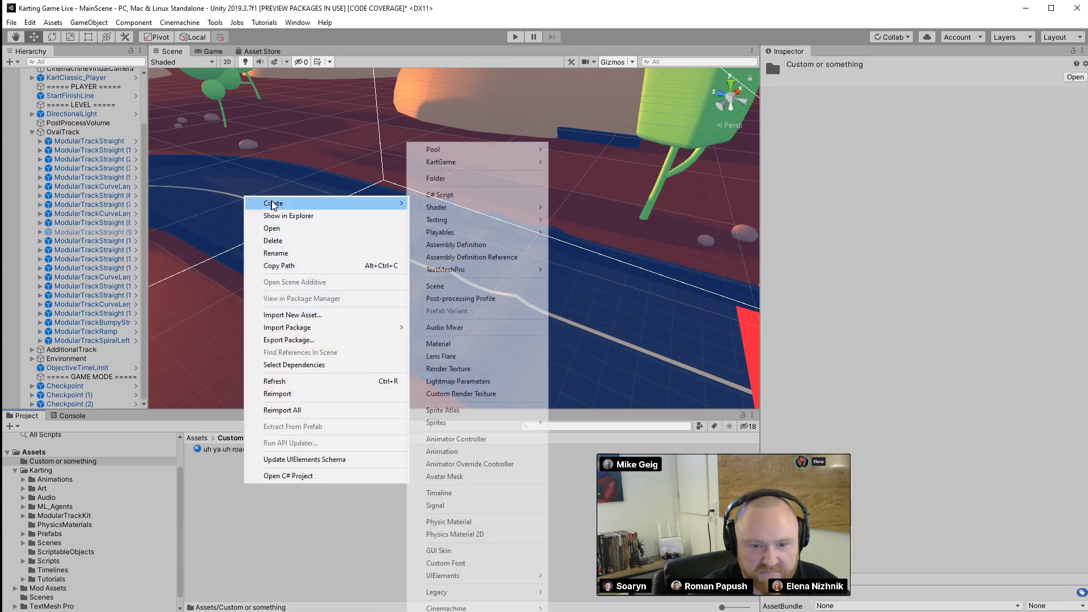
pyautogui.click(449, 344)
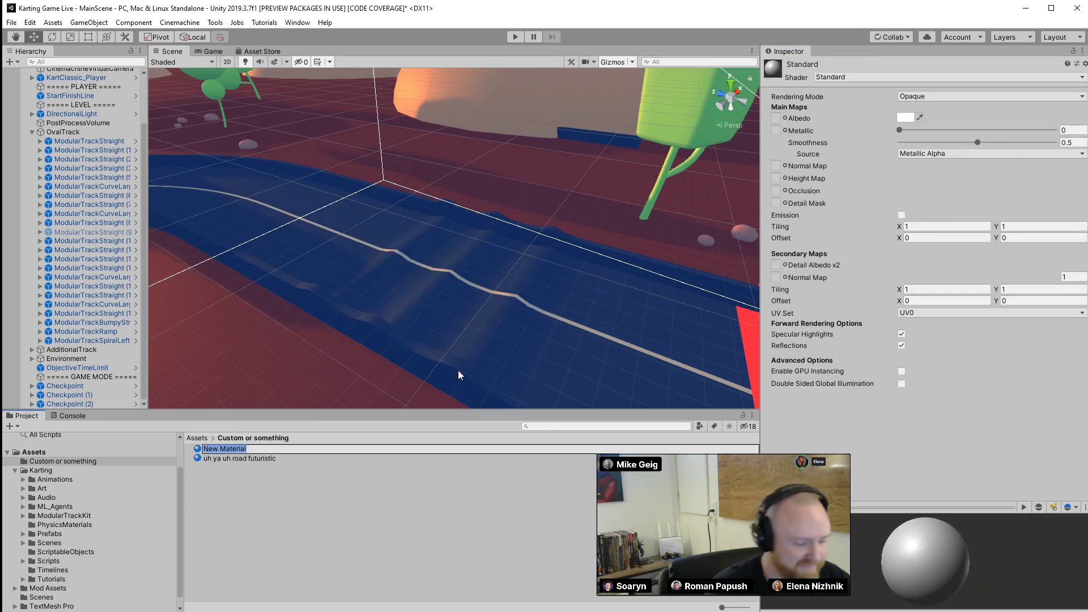
pyautogui.write('Glowing Line')
pyautogui.press('Return')
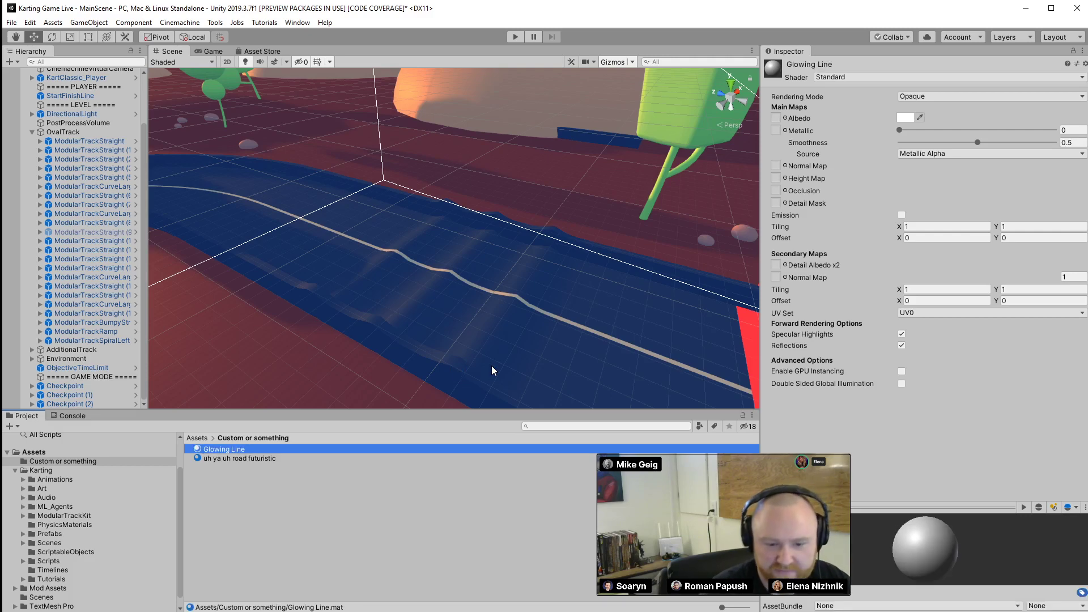
# Select the centre line of a straight track piece in the scene and filter the scene objects by "Lane"
pyautogui.click(354, 245)
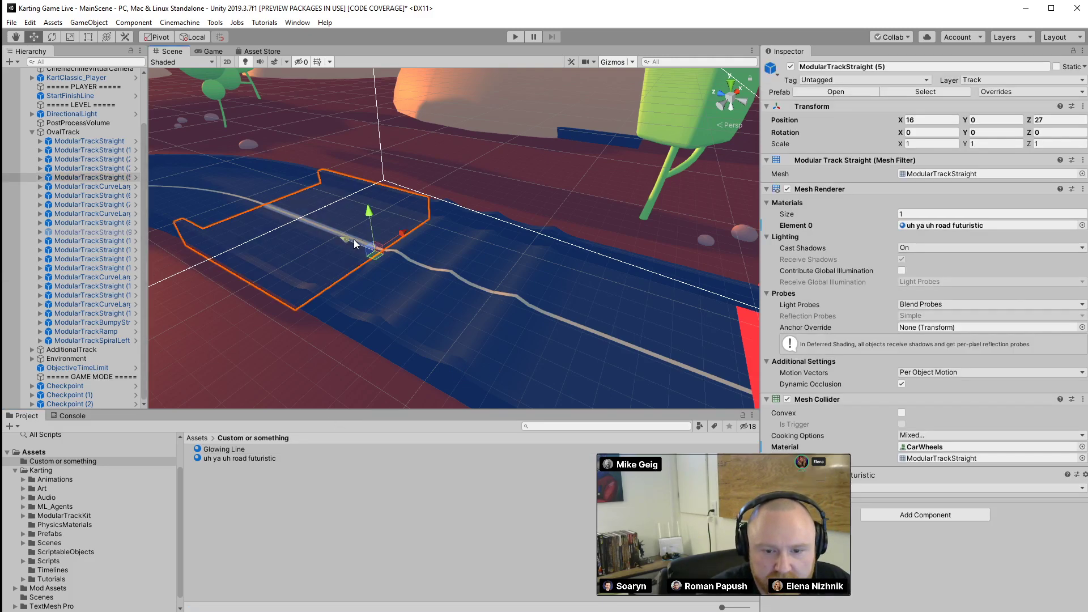
pyautogui.click(325, 226)
pyautogui.click(84, 61)
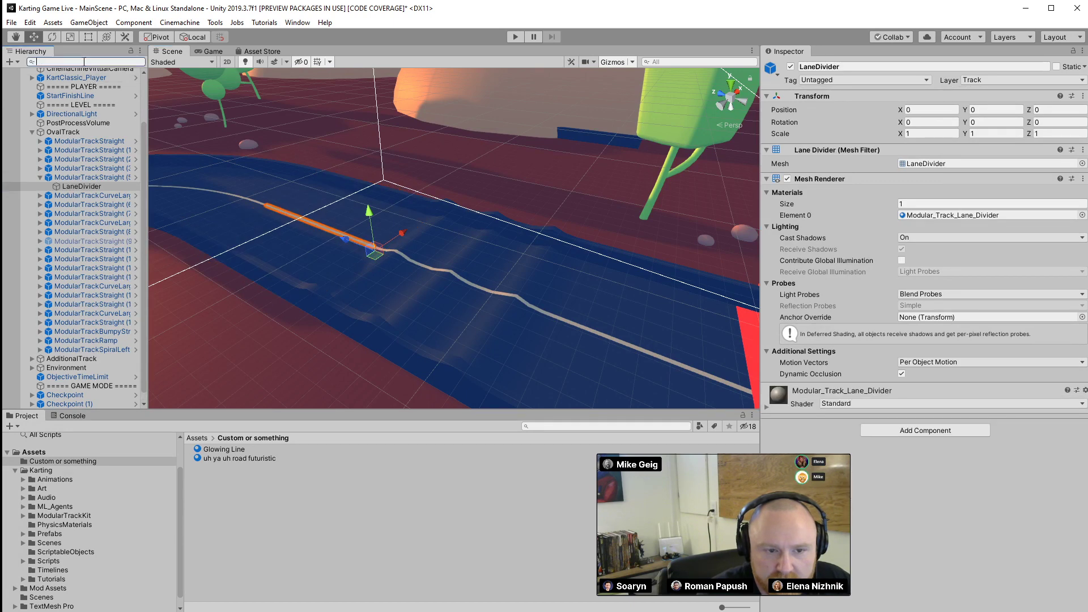
pyautogui.write('Lane')
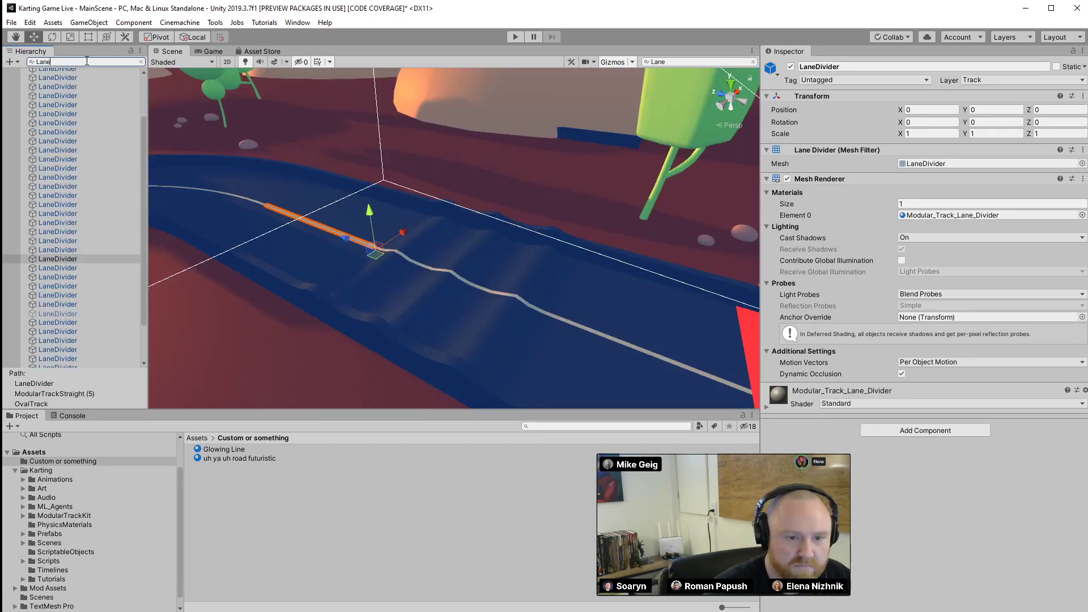
# Select every LaneDivider object in the filtered list and assign "Glowing Line" as their Element 0 material
pyautogui.scroll(3, 130, 116)
pyautogui.click(98, 91)
pyautogui.scroll(-4, 91, 245)
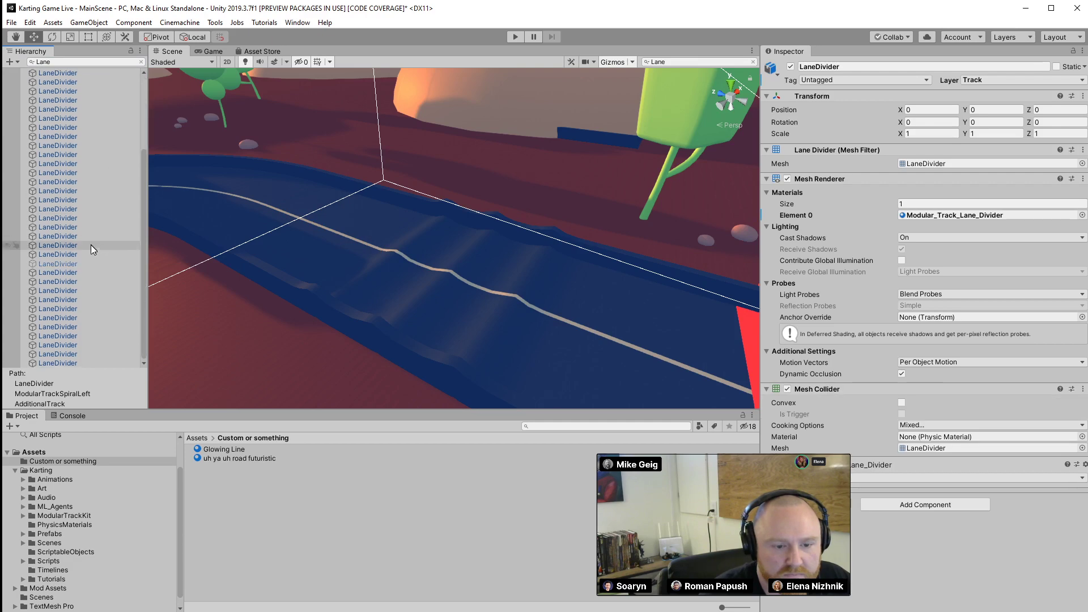
pyautogui.click(85, 363)
pyautogui.scroll(5, 85, 172)
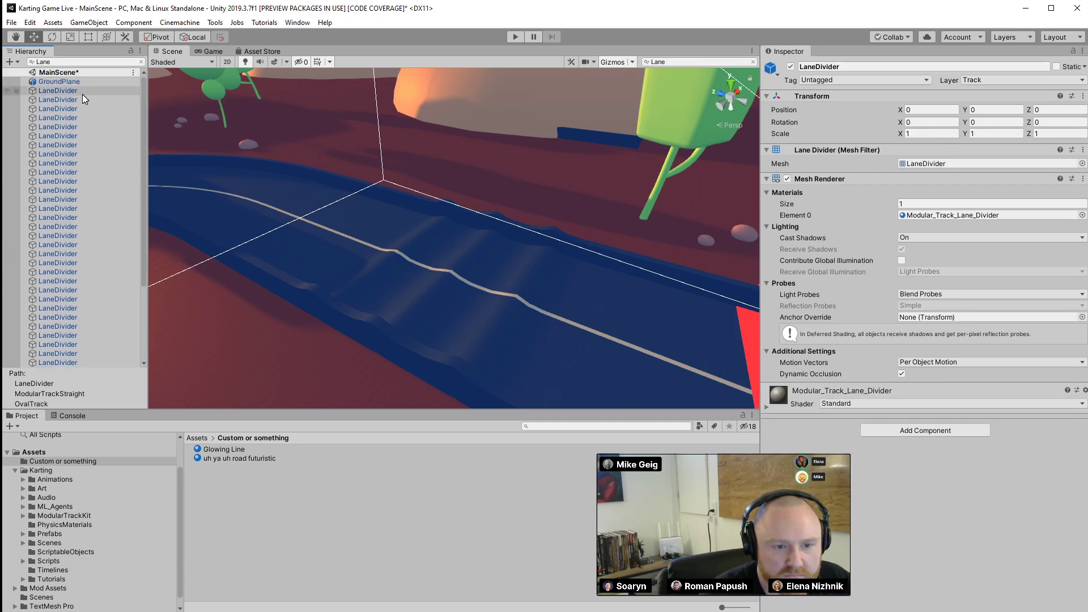
pyautogui.keyDown('shift'); pyautogui.click(83, 93); pyautogui.keyUp('shift')
pyautogui.moveTo(215, 452); pyautogui.dragTo(949, 216)
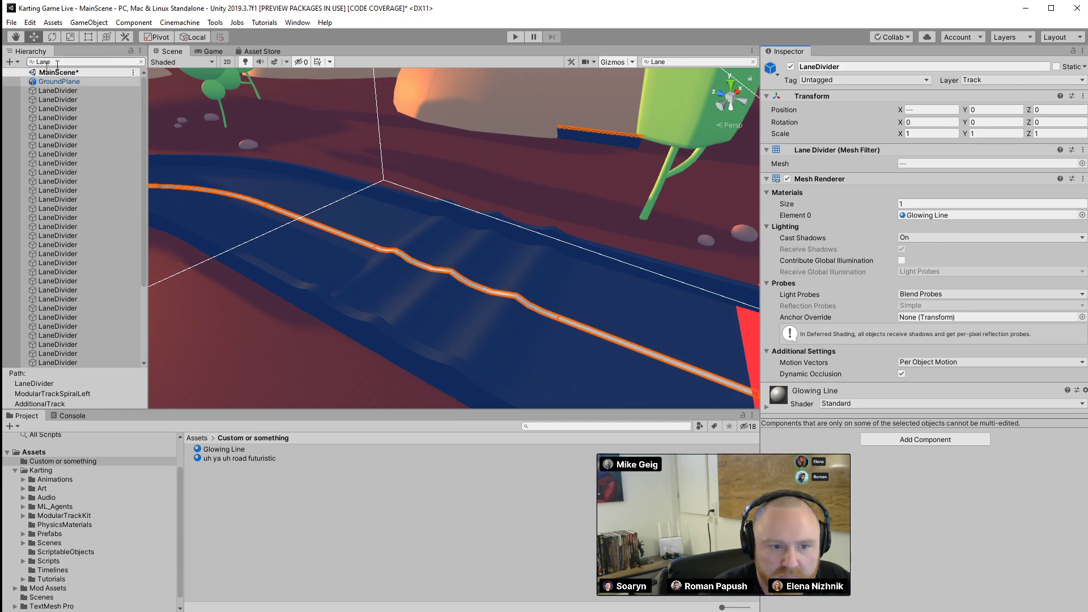
# Clear the object filter, collapse the OvalTrack group and select it
pyautogui.click(141, 62)
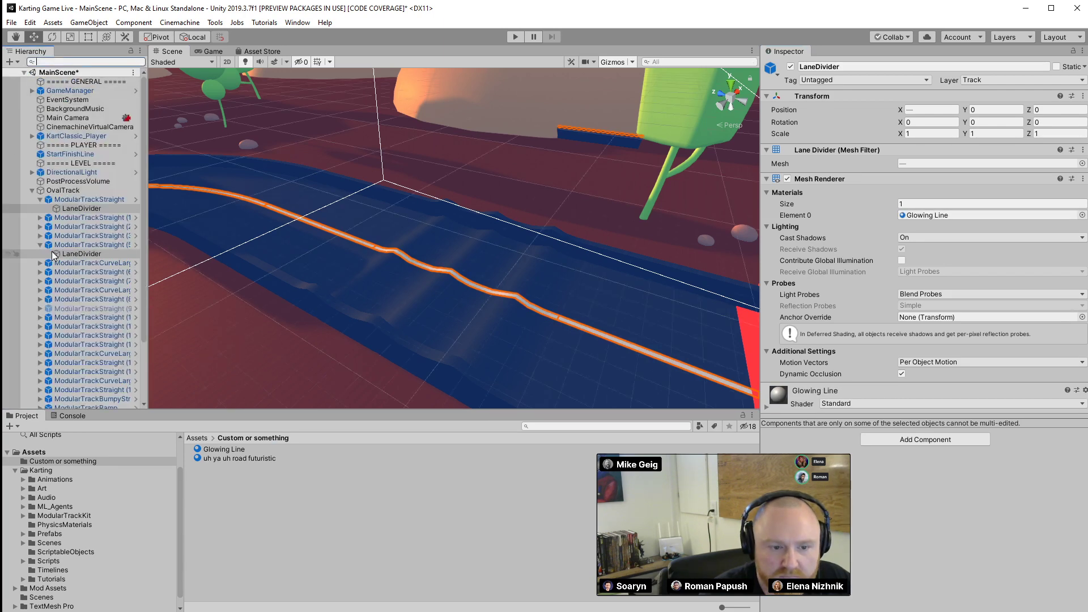
pyautogui.click(32, 191)
pyautogui.click(57, 190)
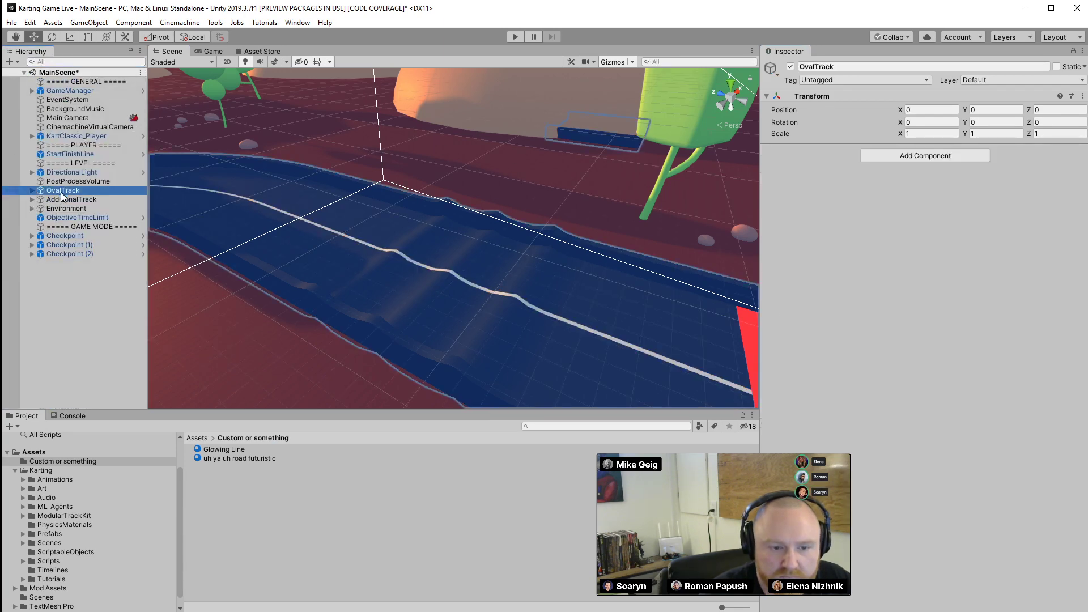
# Enable emission on the "Glowing Line" material with a green HDR colour of RGB 65, 255, 0 and an intensity of 6.5
pyautogui.click(230, 449)
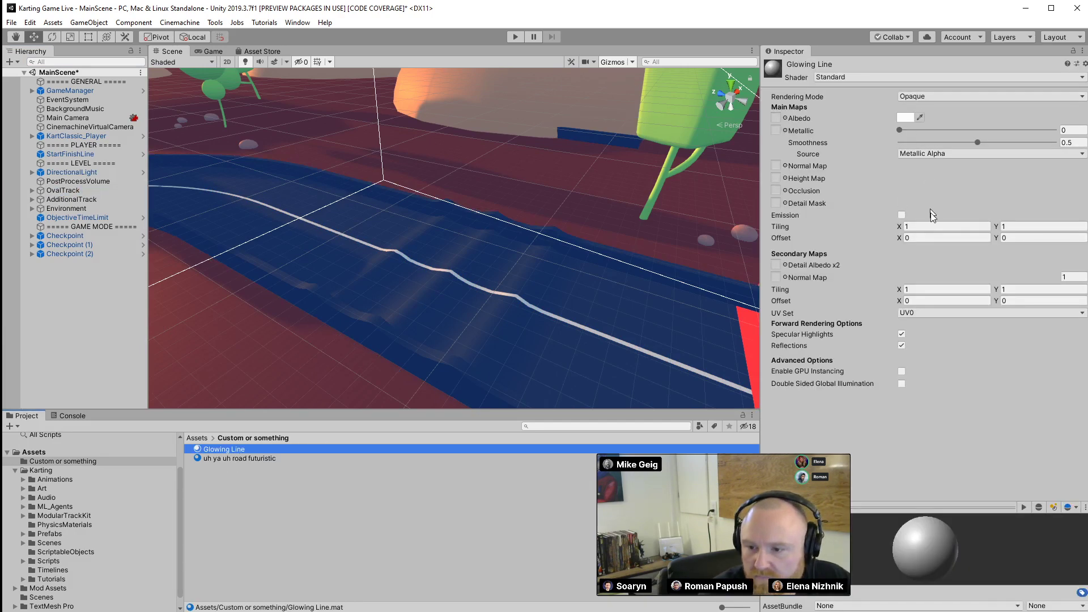
pyautogui.click(902, 215)
pyautogui.click(905, 226)
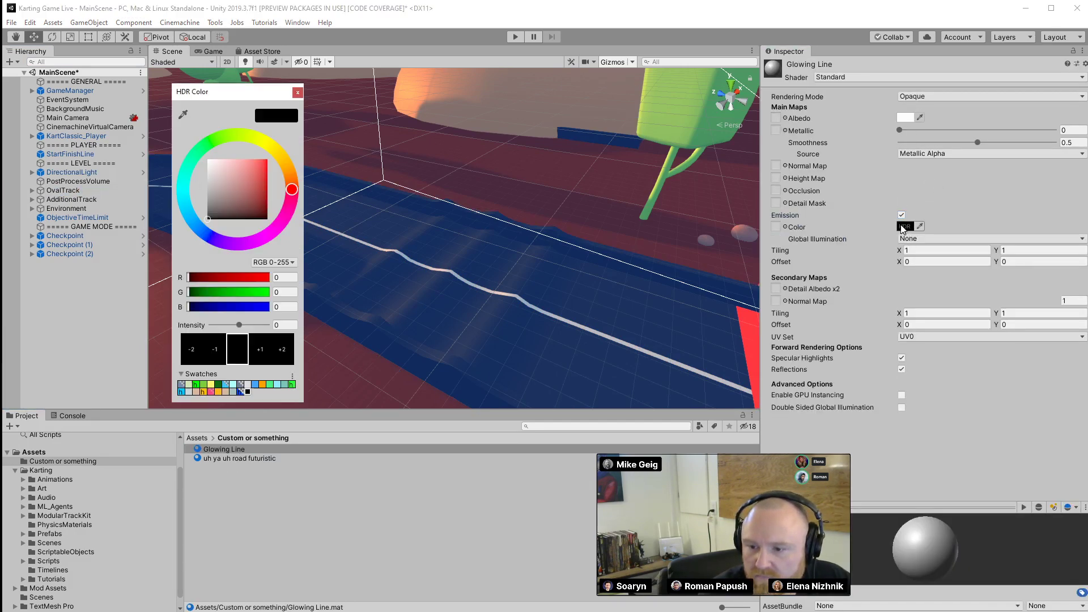
pyautogui.moveTo(193, 223)
pyautogui.mouseDown()
pyautogui.moveTo(199, 151)
pyautogui.moveTo(224, 135)
pyautogui.moveTo(282, 160)
pyautogui.mouseUp()
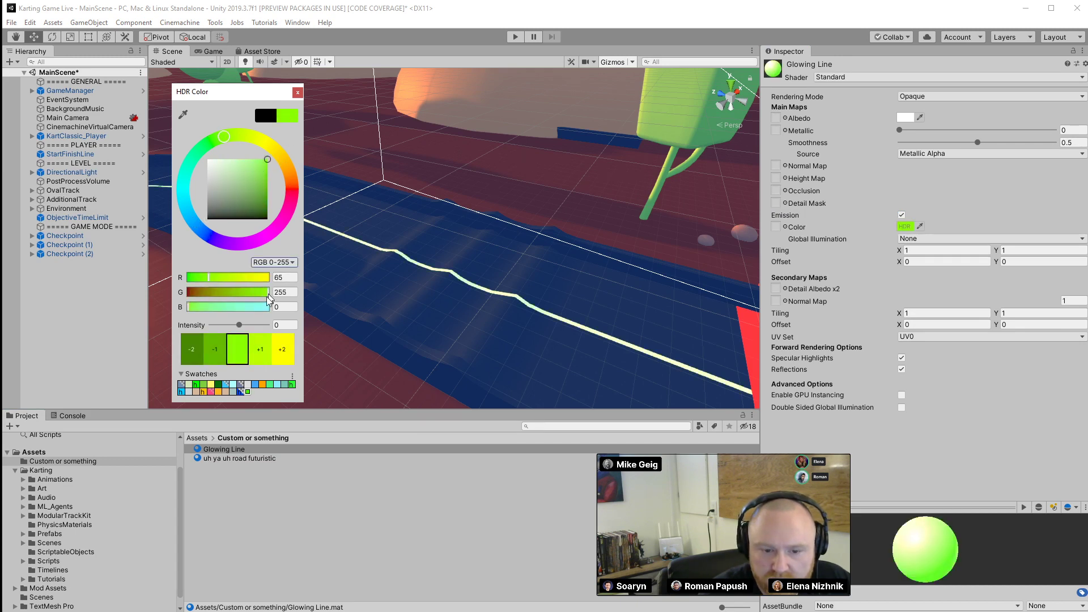
pyautogui.moveTo(239, 322); pyautogui.dragTo(251, 325)
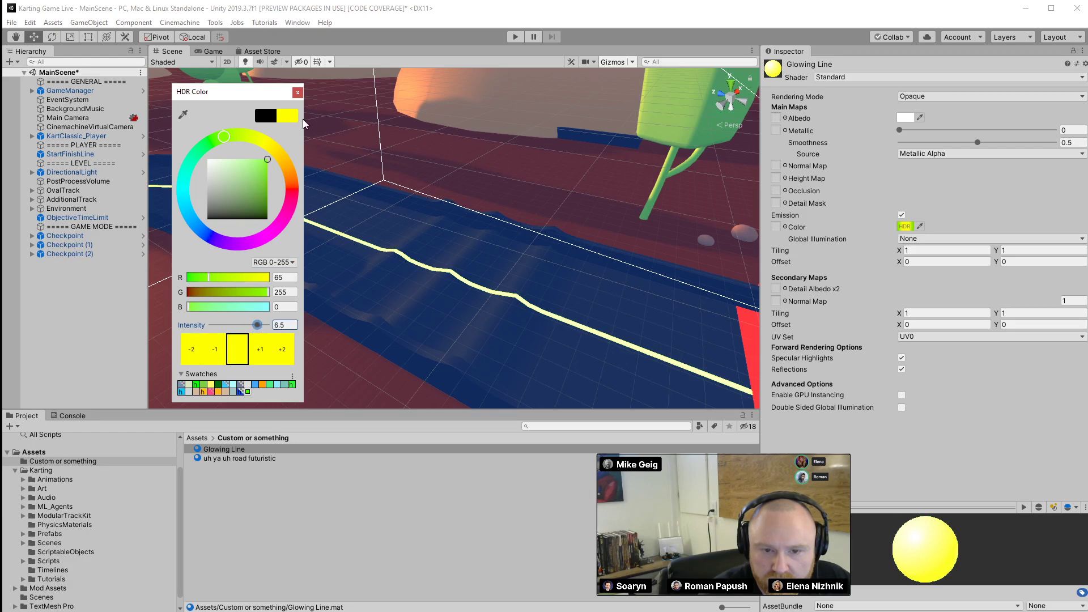
pyautogui.click(298, 93)
# Select a round tree's mesh in the scene and open its "Tree" material from the Level materials folder
pyautogui.moveTo(446, 191); pyautogui.dragTo(1073, 144, button='right')
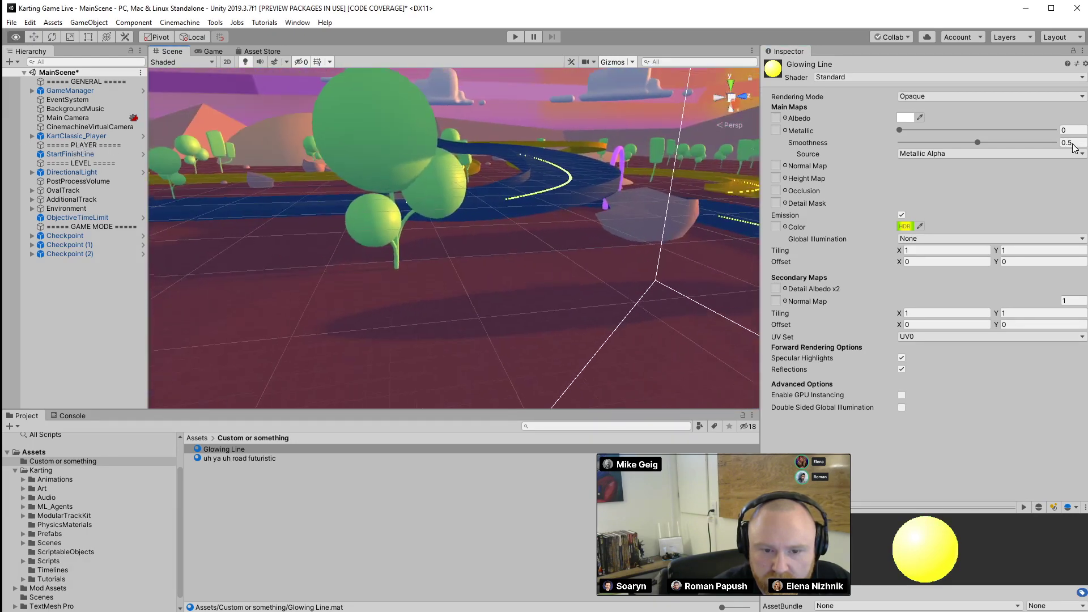
pyautogui.click(416, 128)
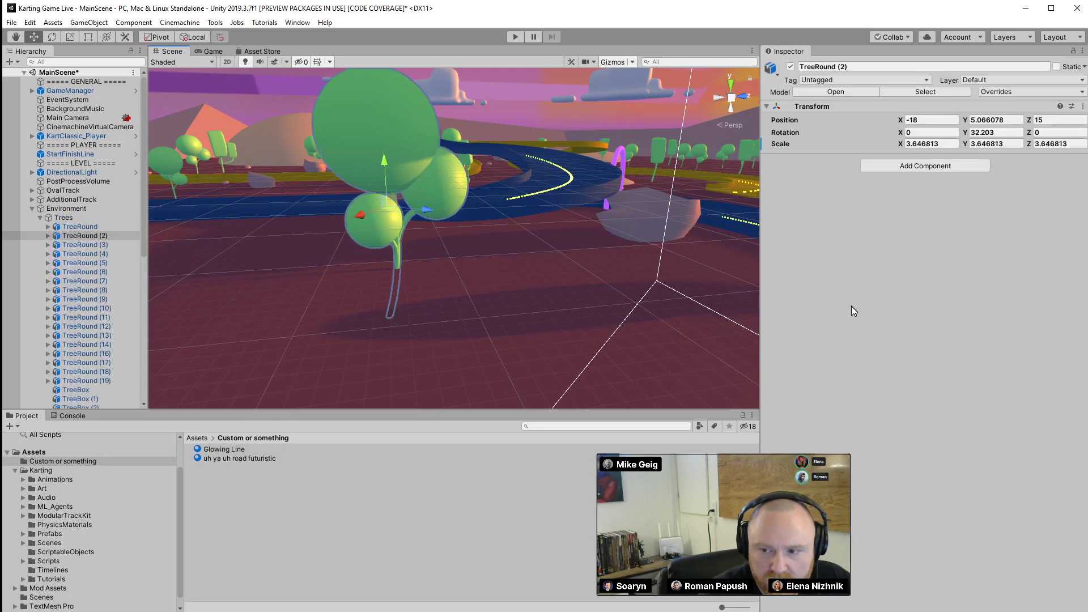
pyautogui.click(409, 122)
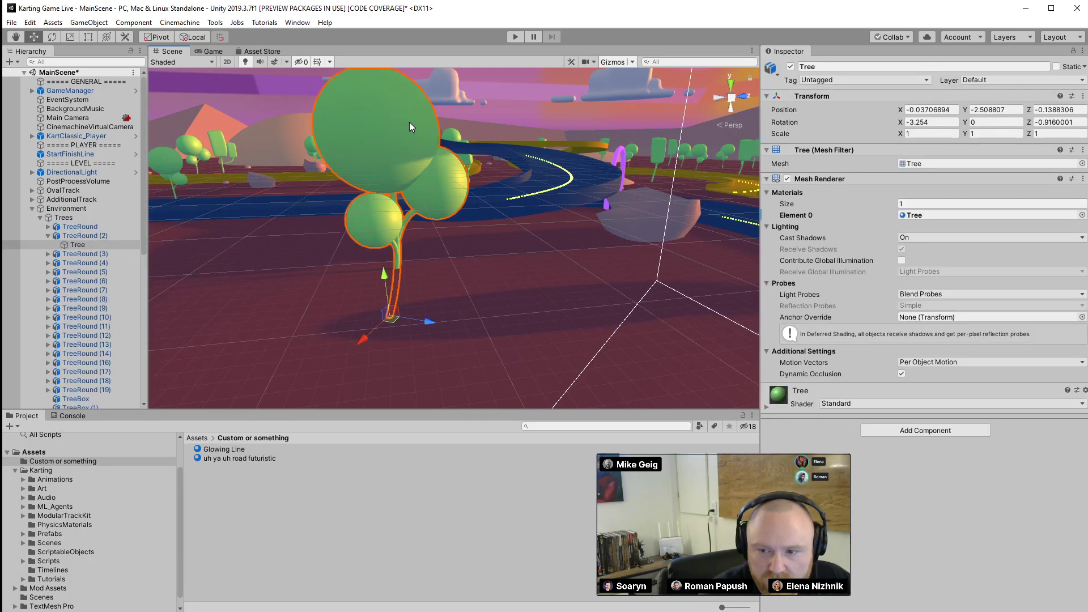
pyautogui.click(935, 215)
pyautogui.click(211, 548)
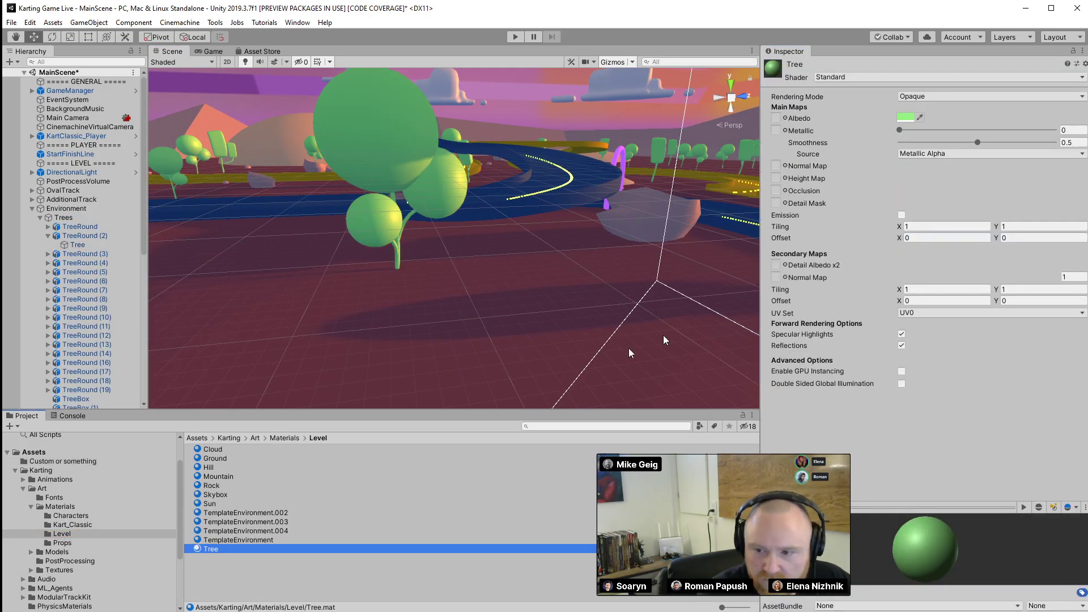
# Set the Tree material's albedo to the near-white colour FBFBFB
pyautogui.click(904, 118)
pyautogui.moveTo(225, 173); pyautogui.dragTo(202, 161)
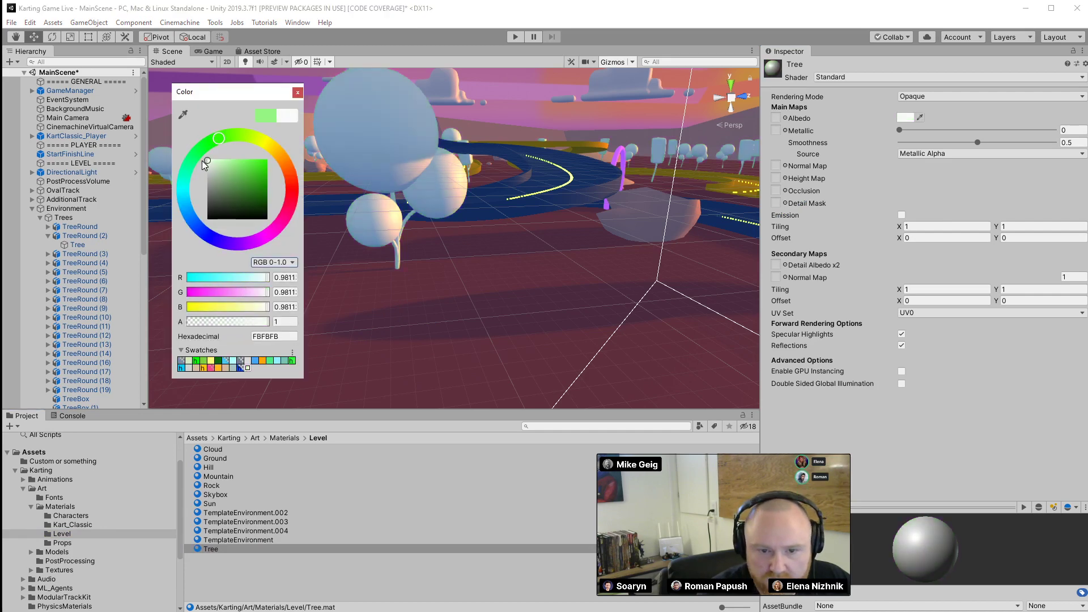
pyautogui.click(296, 92)
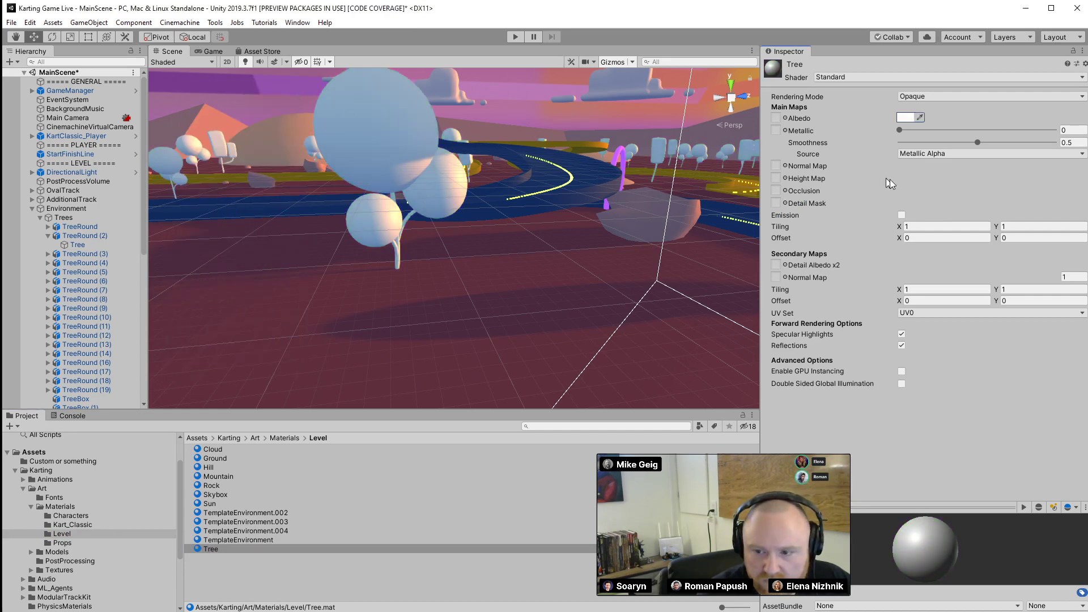
# Enable emission on the Tree material with a red HDR colour of RGB 255, 0, 0 and an intensity of 6.7
pyautogui.click(900, 215)
pyautogui.click(905, 226)
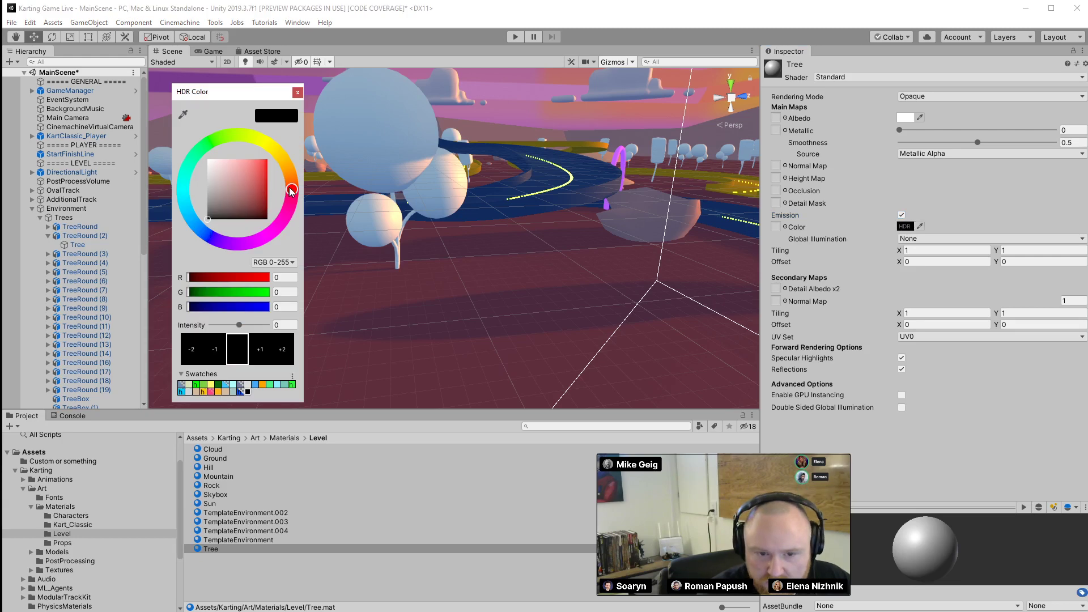
pyautogui.moveTo(265, 170)
pyautogui.mouseDown()
pyautogui.moveTo(265, 180)
pyautogui.moveTo(278, 164)
pyautogui.mouseUp()
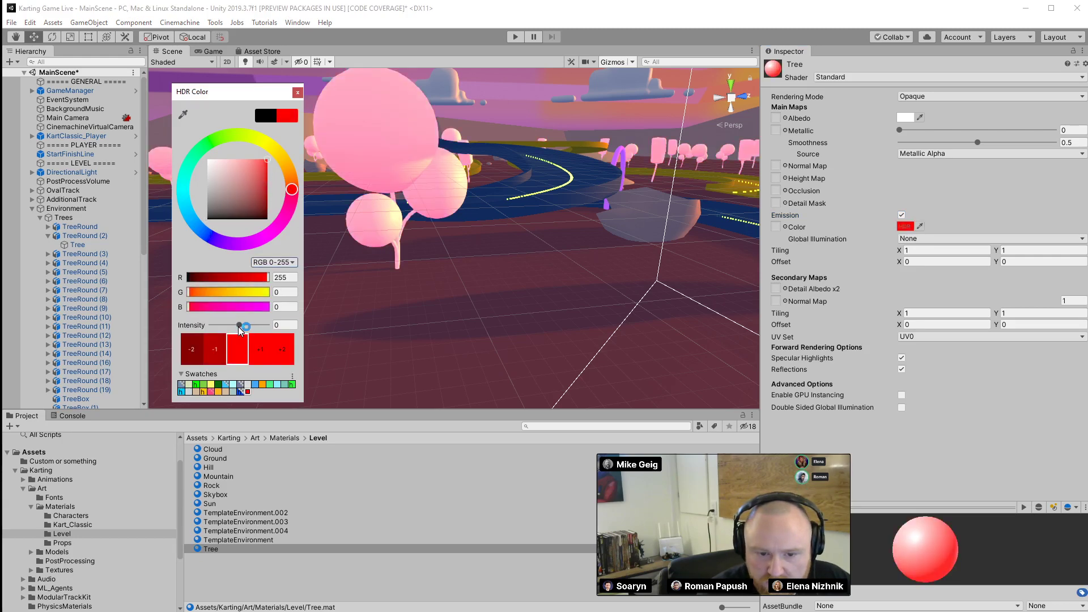
pyautogui.moveTo(239, 327); pyautogui.dragTo(249, 326)
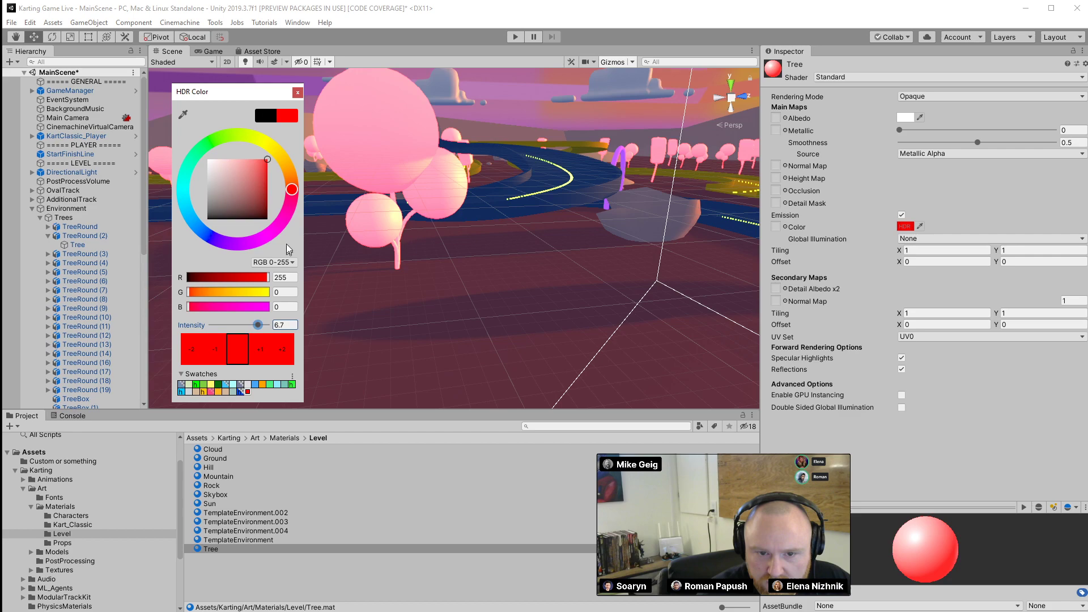
pyautogui.click(298, 92)
# Select the ground plane beside the track in the scene
pyautogui.keyDown('alt'); pyautogui.moveTo(546, 323); pyautogui.dragTo(179, 352); pyautogui.keyUp('alt')
pyautogui.click(397, 276)
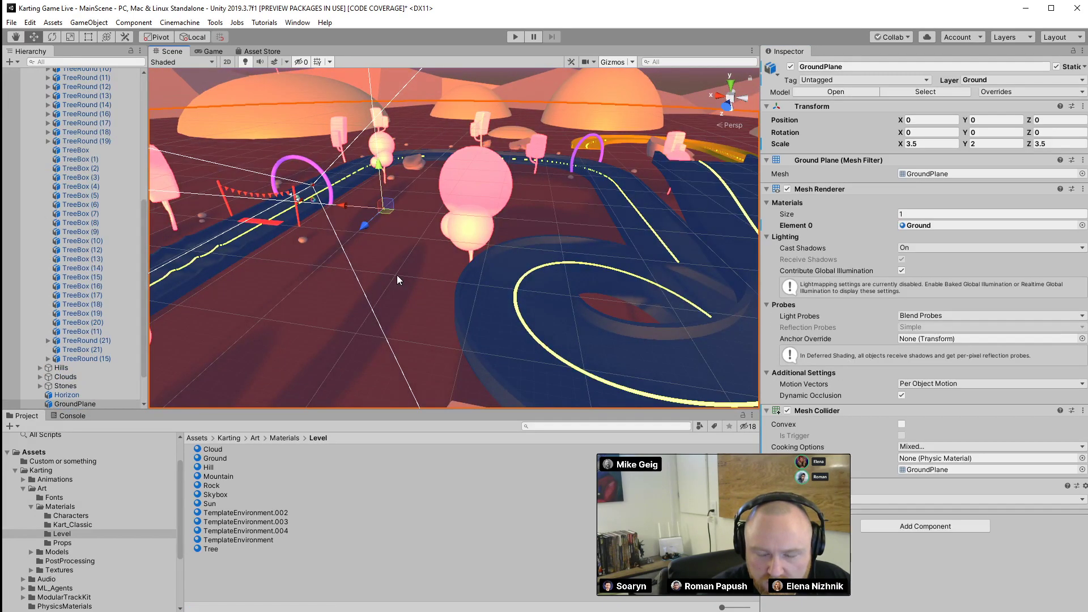
# Recolor the Ground material's albedo to dark green, hex 13460B
pyautogui.click(214, 458)
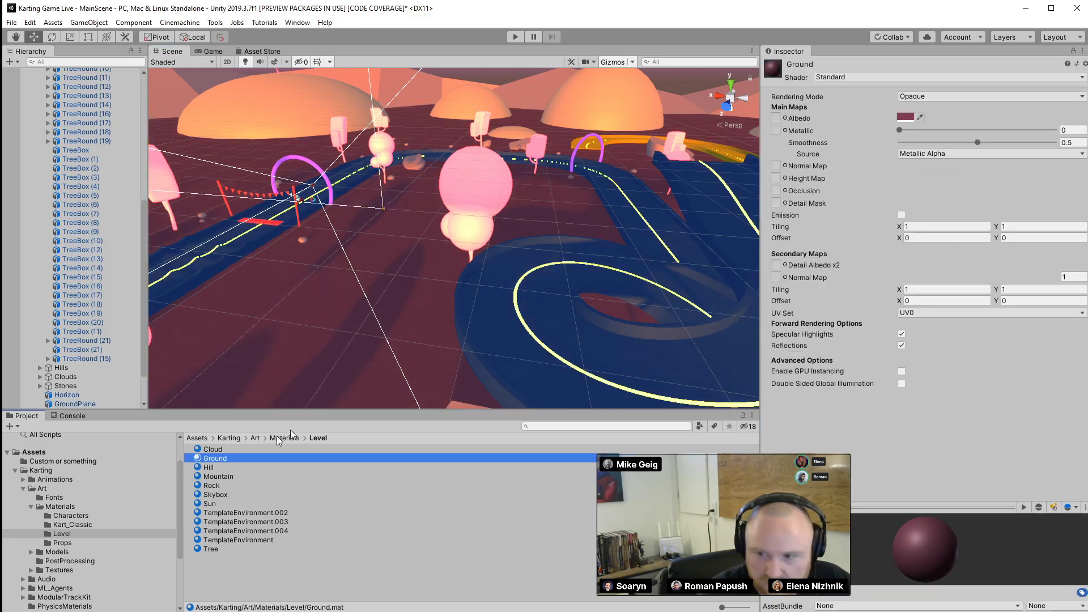
pyautogui.click(905, 116)
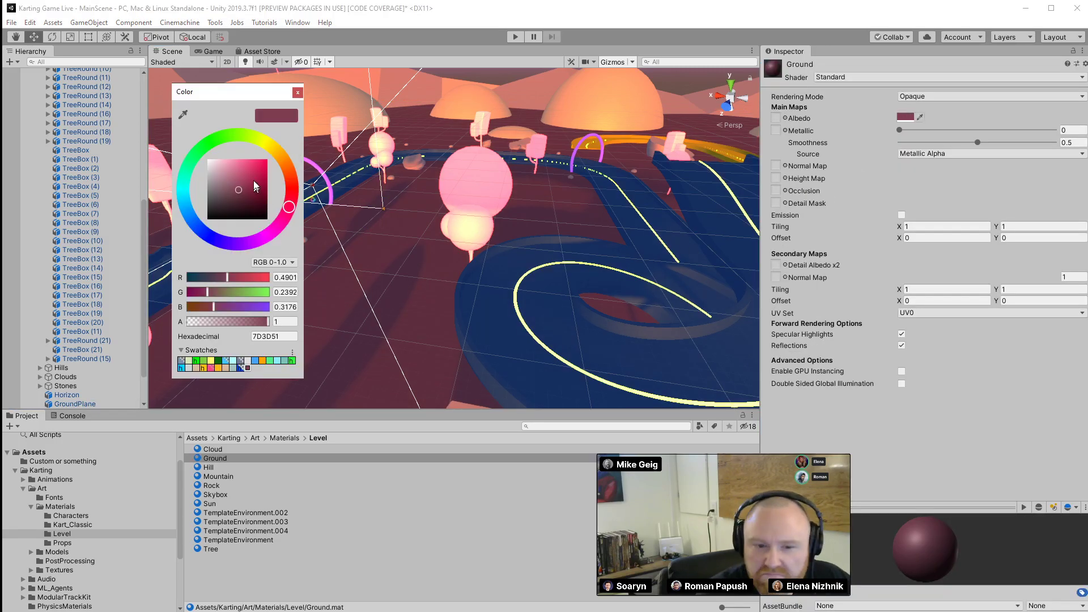
pyautogui.moveTo(256, 147); pyautogui.dragTo(217, 139)
pyautogui.moveTo(253, 190); pyautogui.dragTo(258, 206)
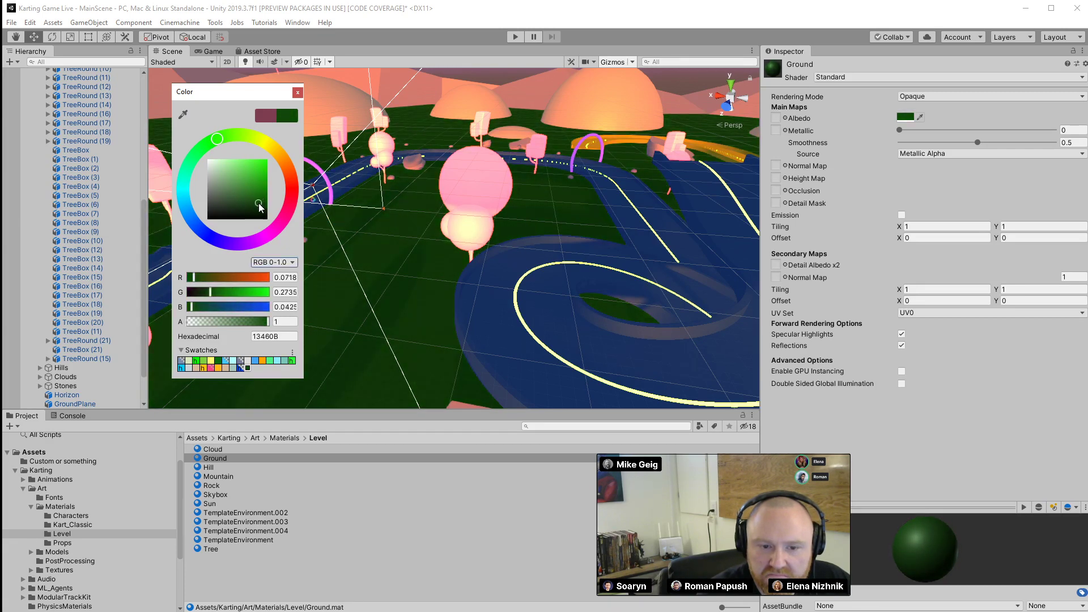
pyautogui.click(468, 256)
# Find the material used by the large hill and set its rendering mode to Transparent
pyautogui.moveTo(396, 211); pyautogui.dragTo(1086, 222, button='right')
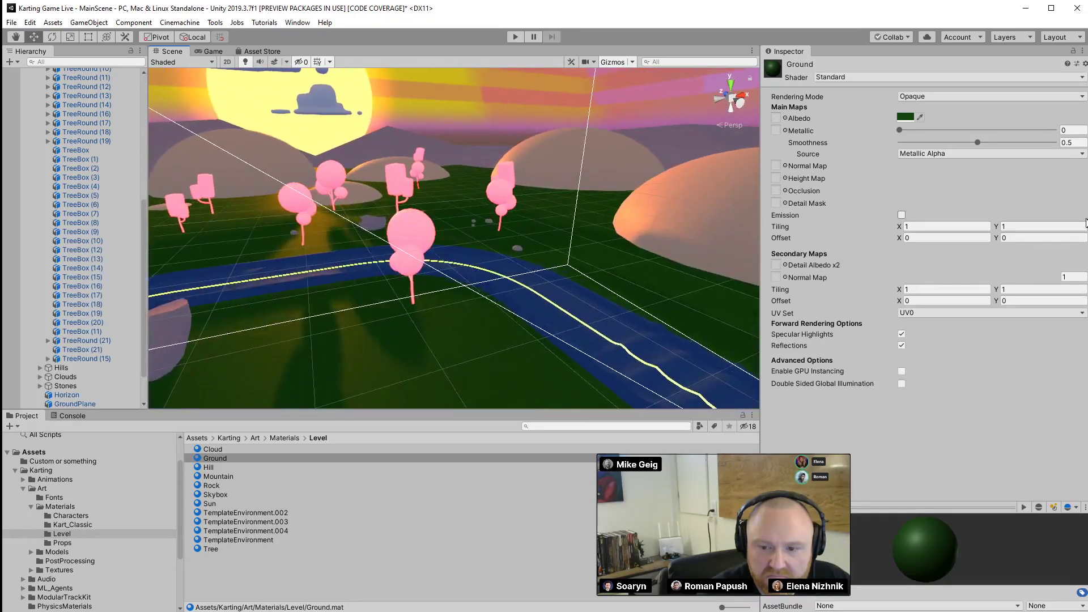
pyautogui.click(666, 228)
pyautogui.press('f')
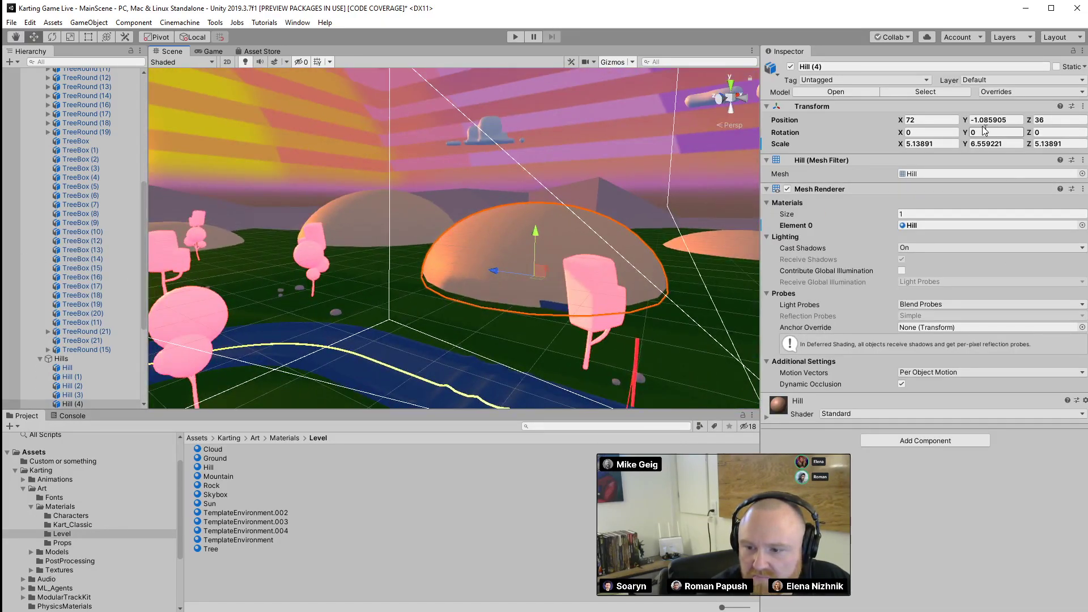
pyautogui.click(208, 467)
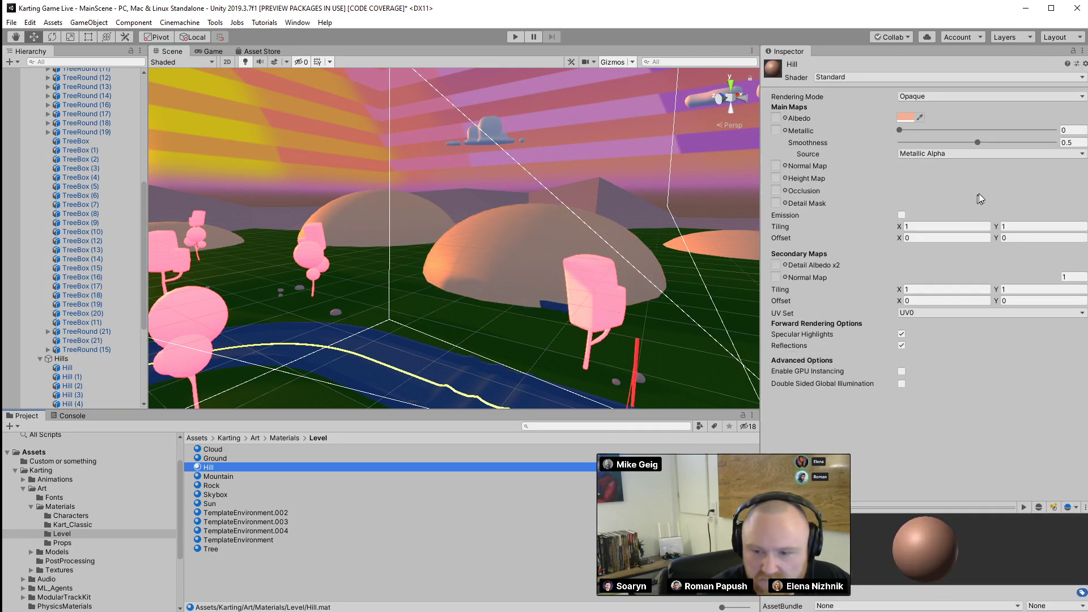
pyautogui.click(905, 118)
pyautogui.click(915, 96)
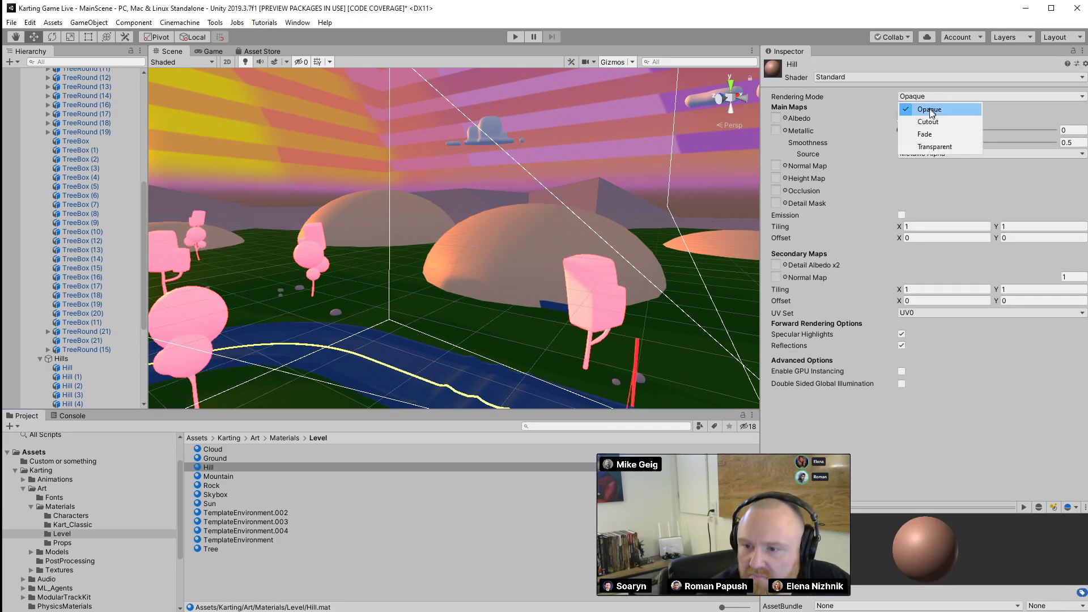
pyautogui.click(934, 146)
# Change the Hill material's albedo to a see-through light blue, hex 9FE0FD, with alpha about 0.69
pyautogui.click(905, 117)
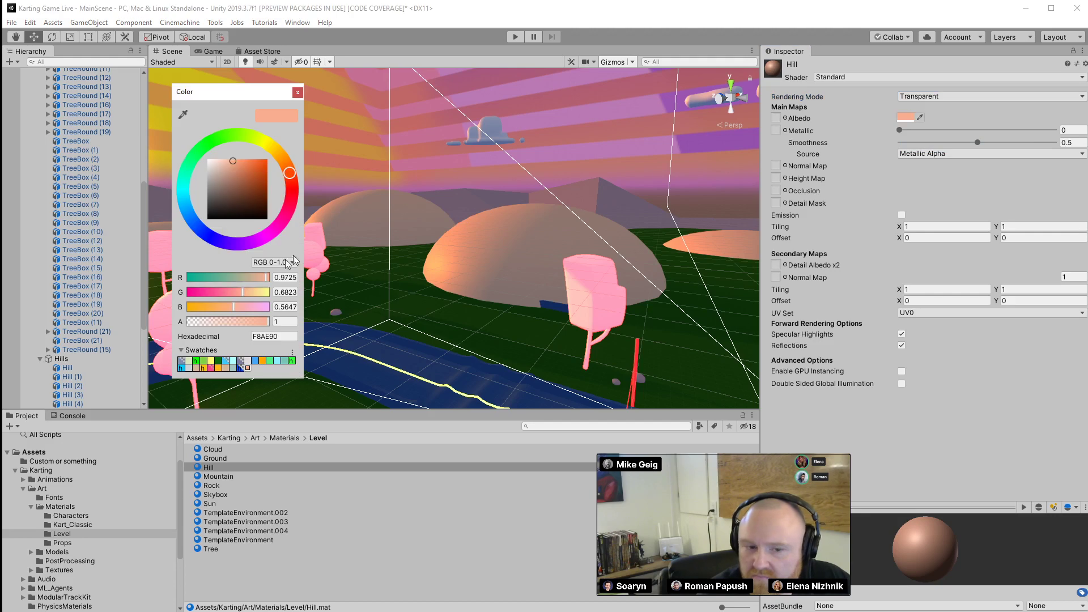
pyautogui.moveTo(262, 323); pyautogui.dragTo(239, 322)
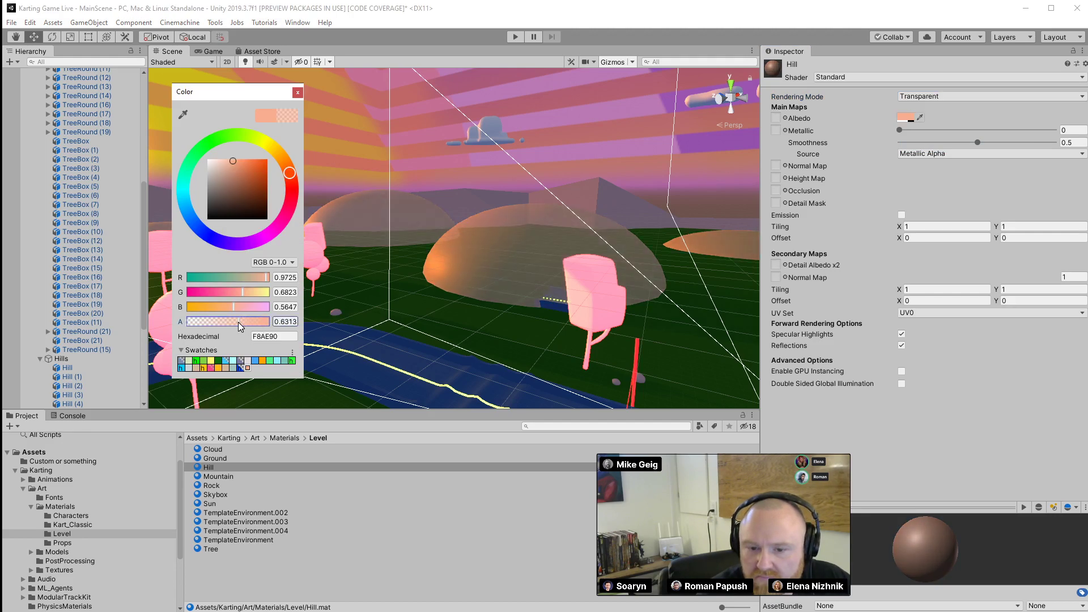
pyautogui.click(237, 168)
pyautogui.moveTo(236, 167); pyautogui.dragTo(246, 159)
pyautogui.moveTo(241, 318); pyautogui.dragTo(244, 317)
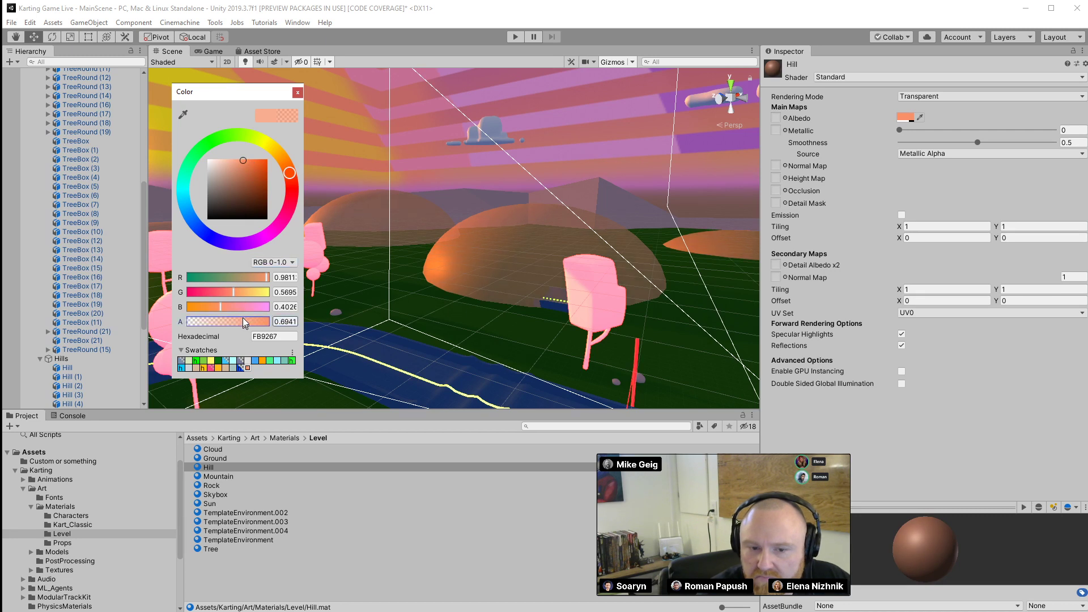
pyautogui.click(189, 212)
pyautogui.moveTo(187, 210); pyautogui.dragTo(187, 220)
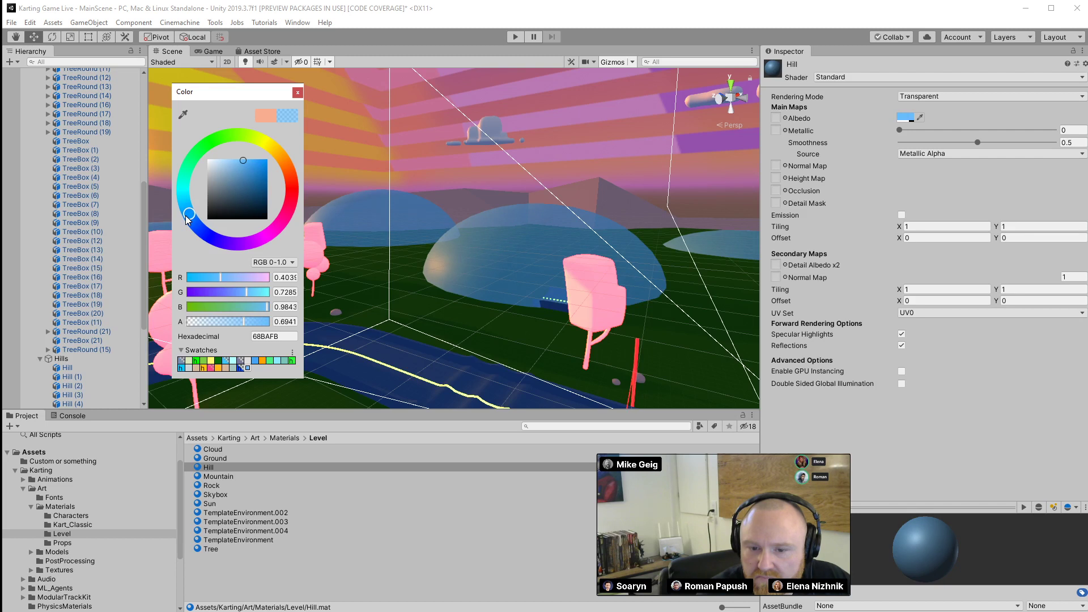
pyautogui.moveTo(243, 160); pyautogui.dragTo(230, 161)
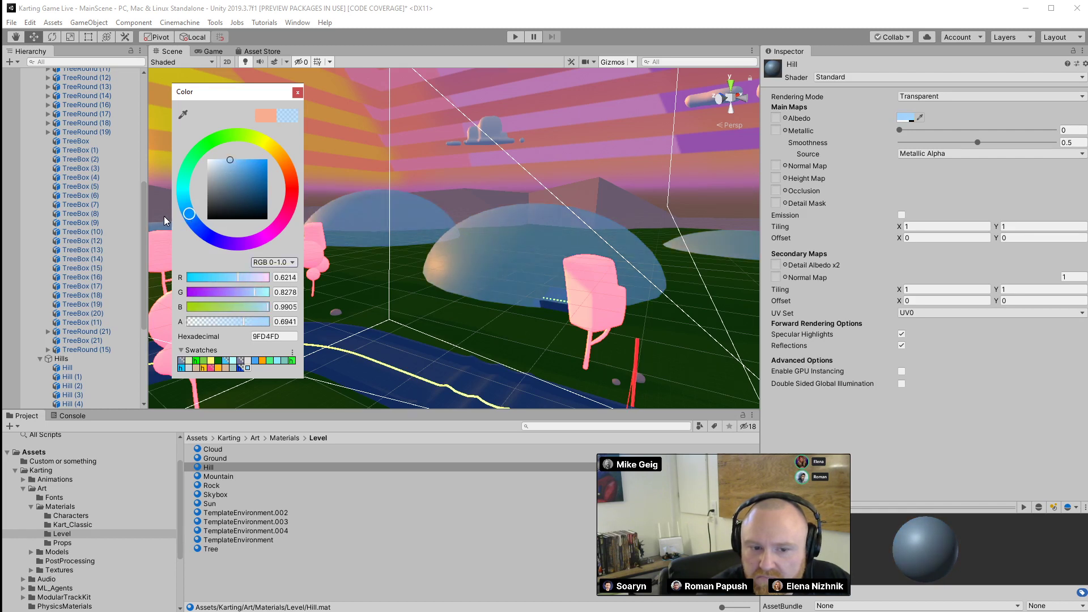
pyautogui.moveTo(189, 213); pyautogui.dragTo(186, 208)
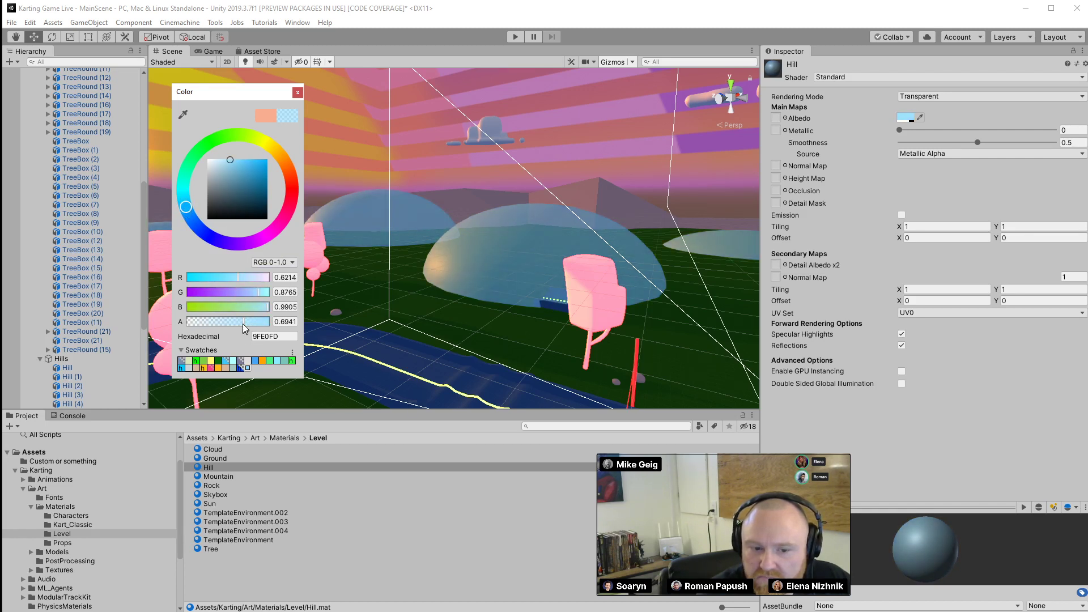
pyautogui.click(296, 94)
# Enable emission on the Cloud material with a pure white color at an intensity of about 4.3
pyautogui.moveTo(497, 211); pyautogui.dragTo(1030, 171, button='right')
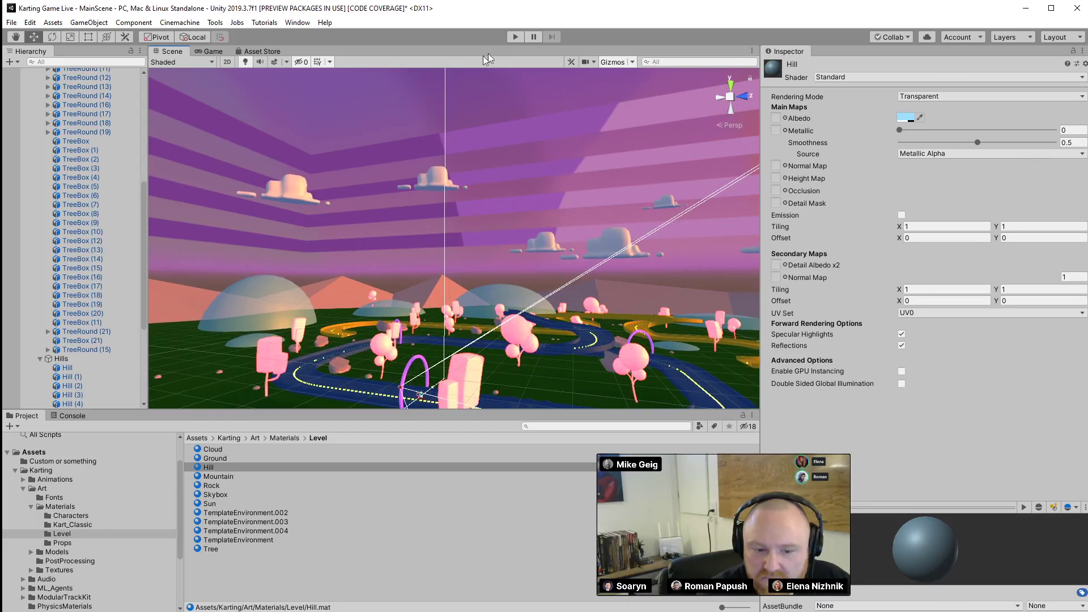
pyautogui.click(214, 450)
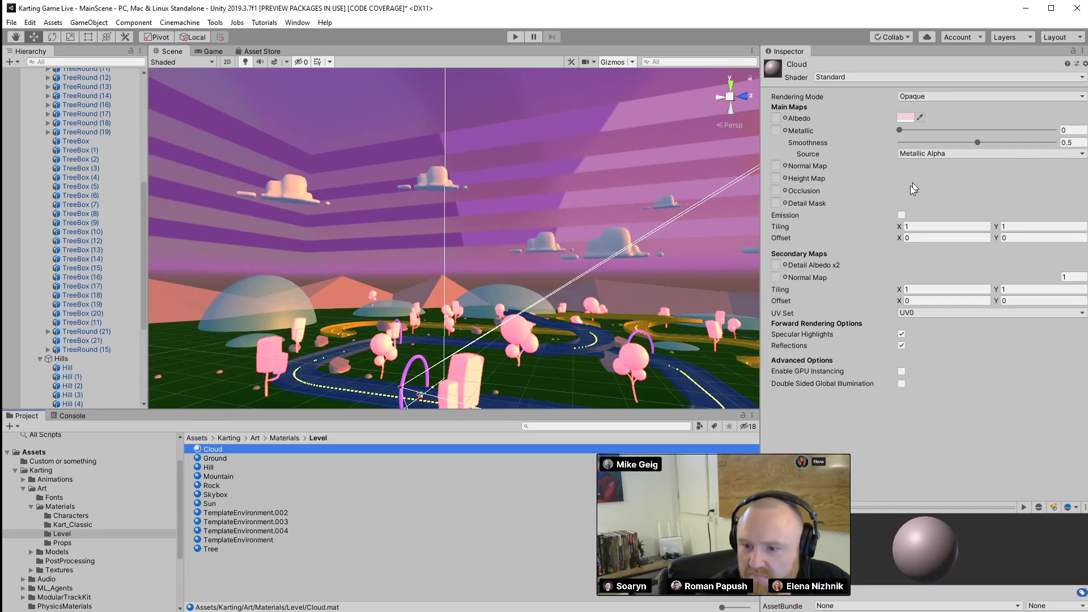
pyautogui.click(901, 215)
pyautogui.click(904, 227)
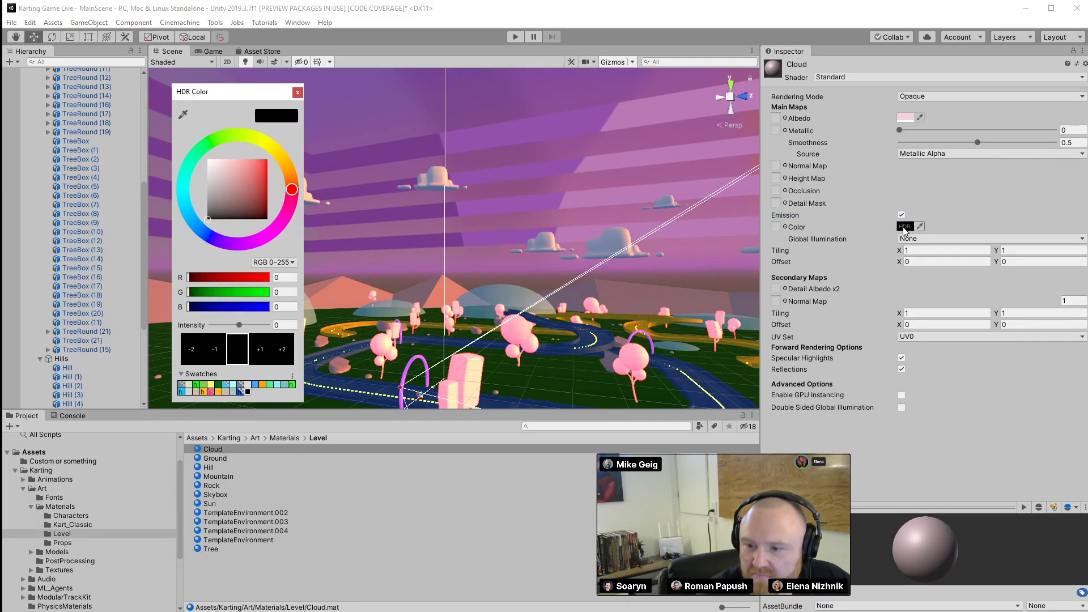
pyautogui.moveTo(217, 169); pyautogui.dragTo(187, 142)
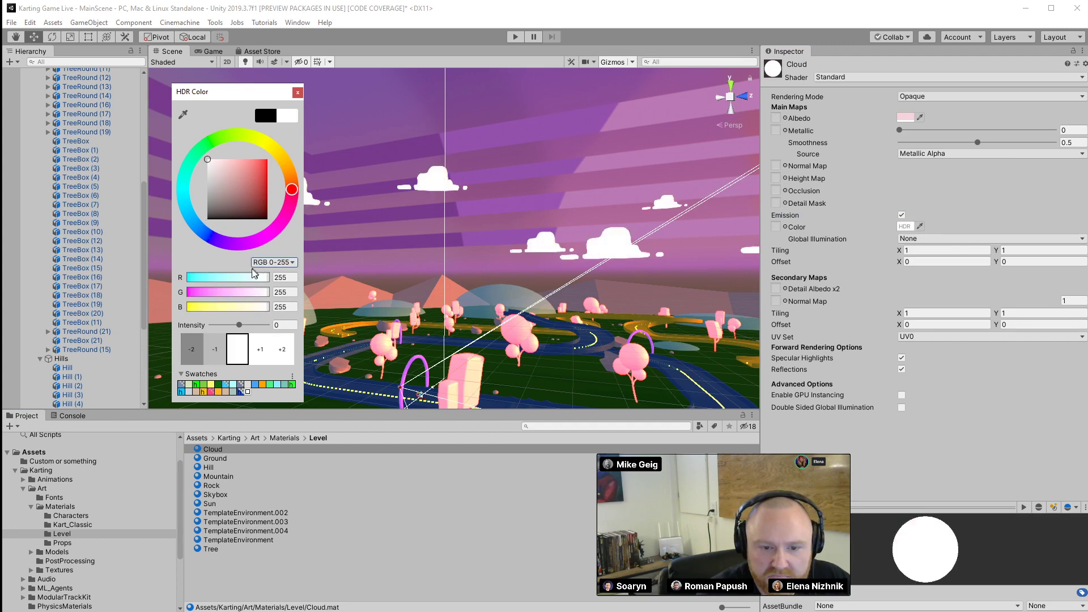
pyautogui.moveTo(236, 327); pyautogui.dragTo(249, 327)
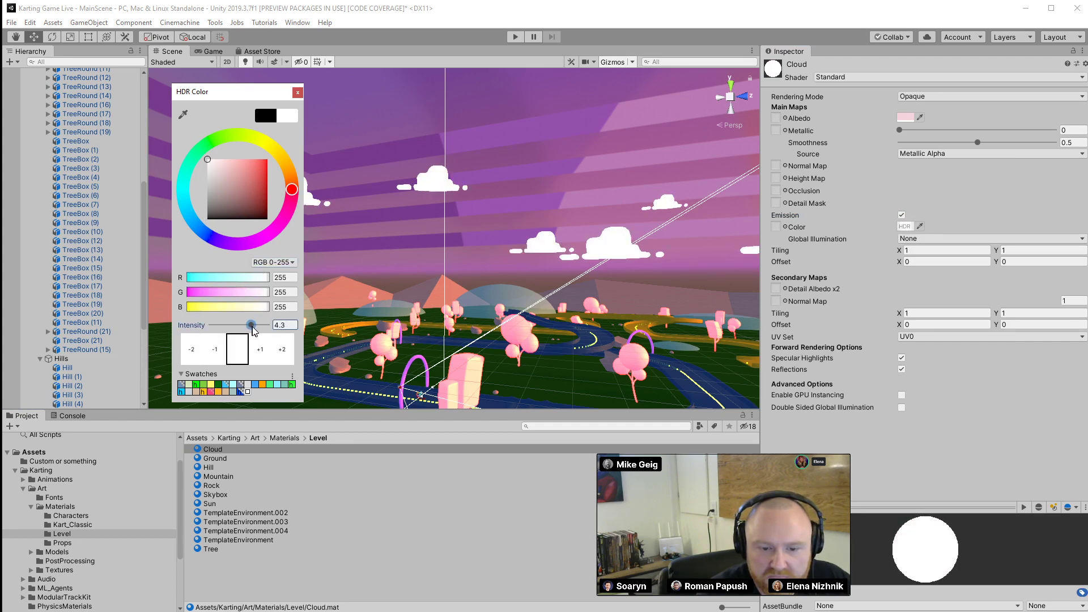
pyautogui.click(298, 92)
# Locate the material assigned to the start/finish line and set its albedo to bright green, hex 0DEF31
pyautogui.moveTo(475, 212); pyautogui.dragTo(948, 357, button='right')
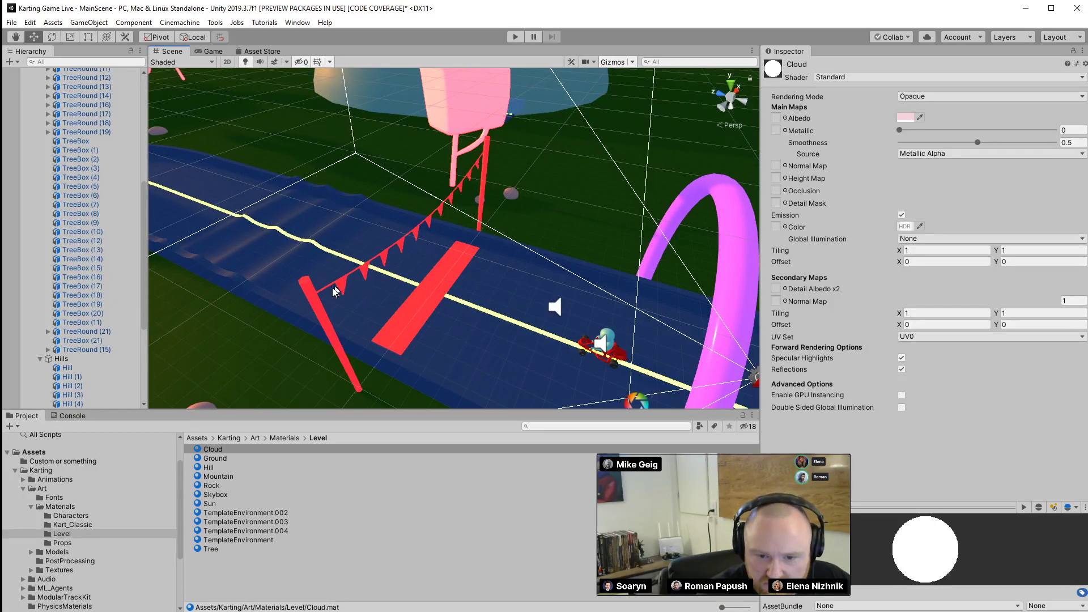
pyautogui.click(312, 292)
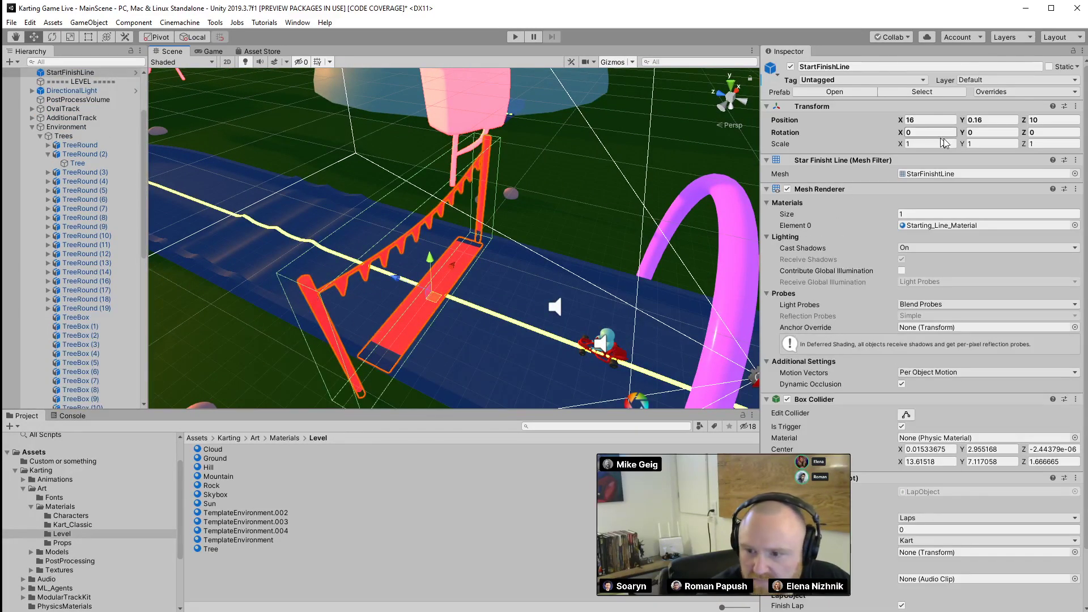
pyautogui.click(950, 227)
pyautogui.click(255, 468)
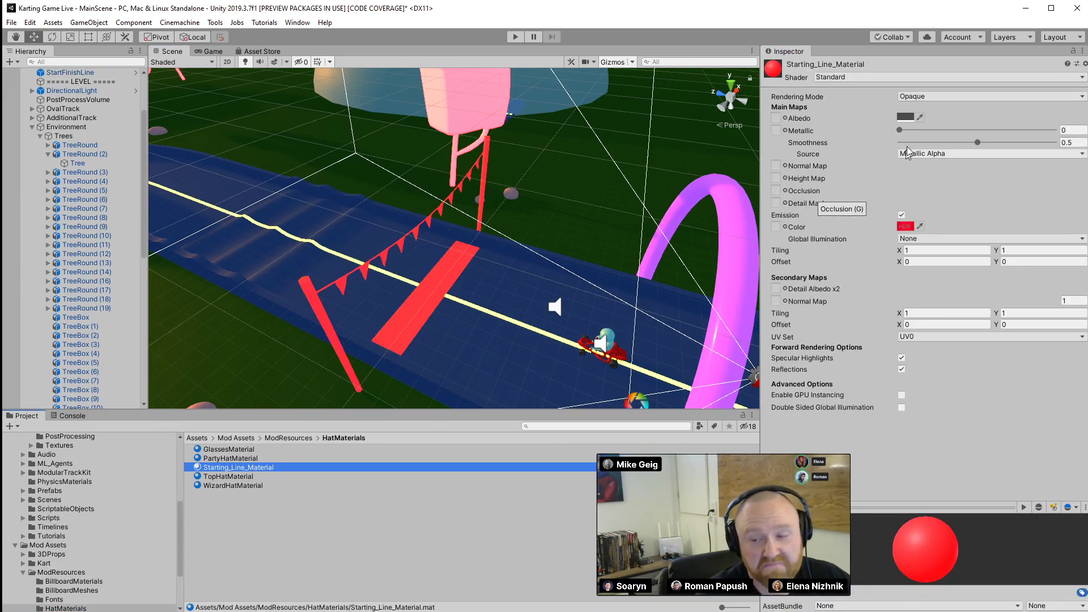
pyautogui.click(905, 116)
pyautogui.moveTo(235, 189)
pyautogui.mouseDown()
pyautogui.moveTo(206, 180)
pyautogui.moveTo(229, 172)
pyautogui.mouseUp()
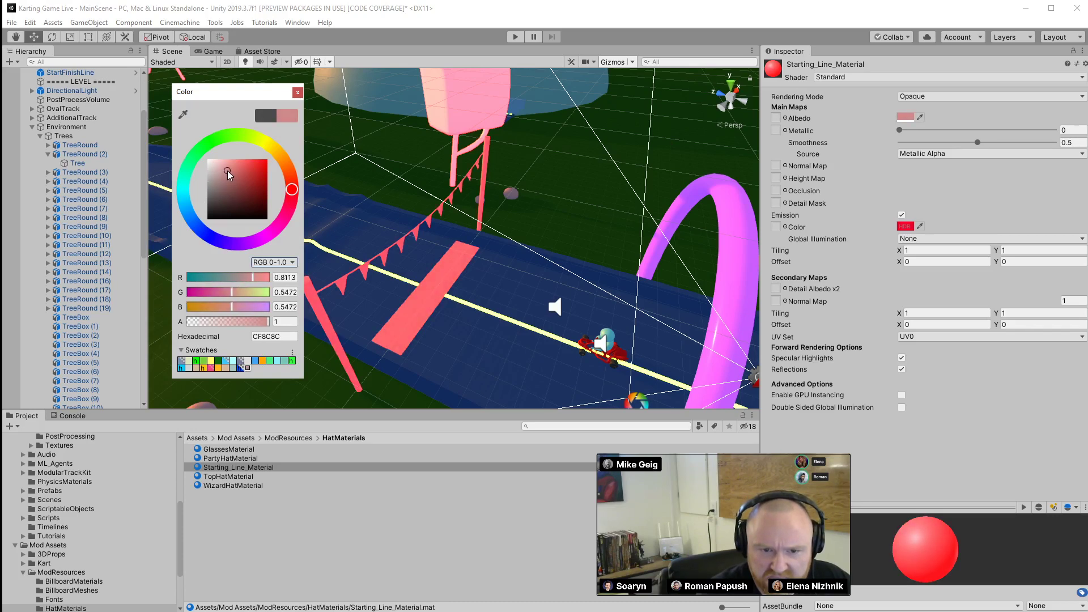
pyautogui.moveTo(226, 129); pyautogui.dragTo(264, 163)
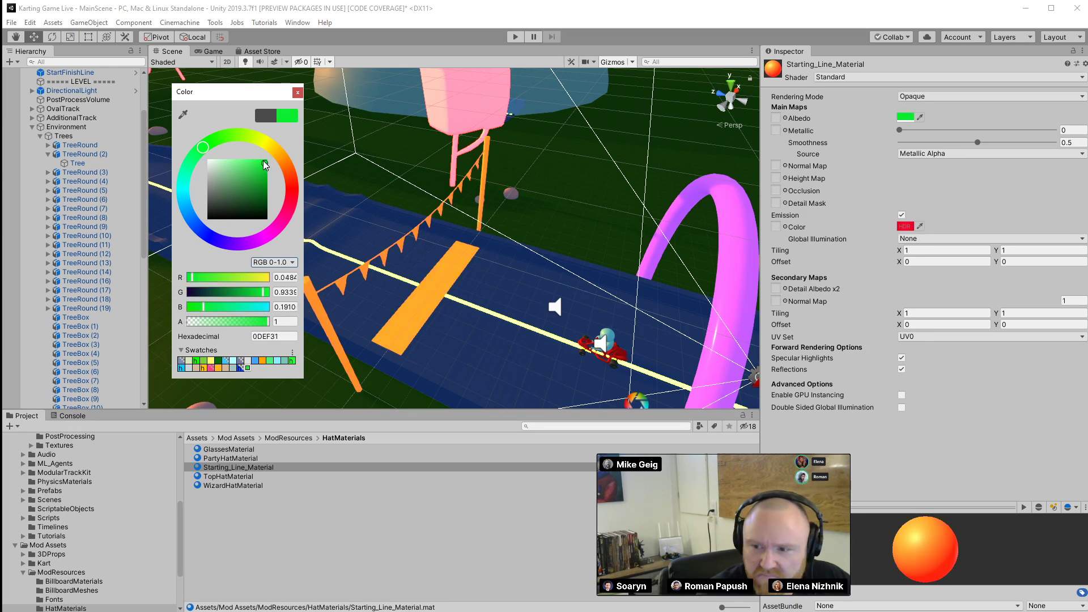
pyautogui.click(298, 92)
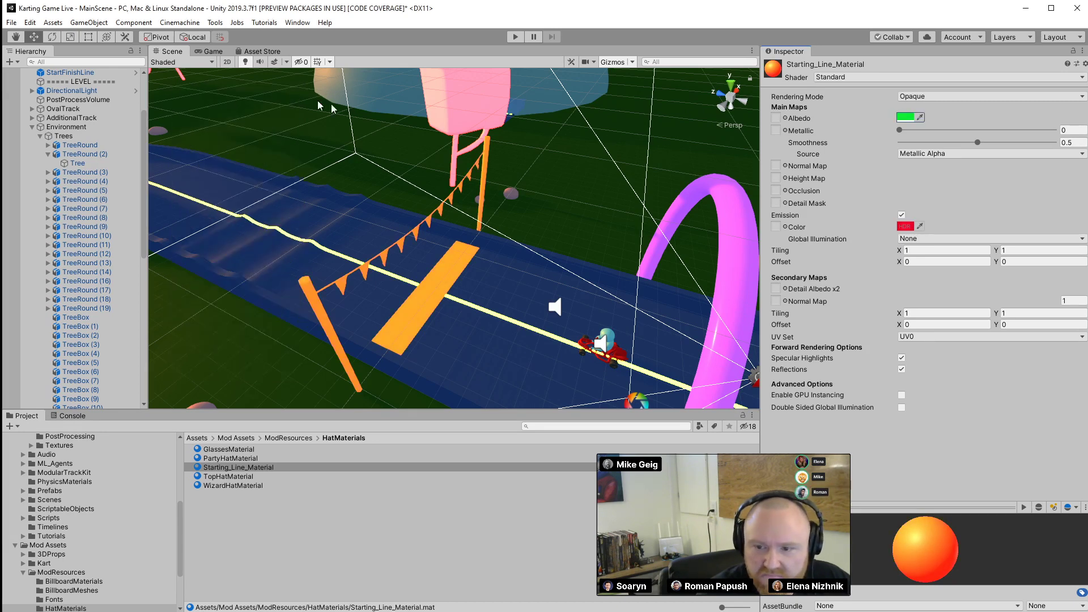
# Raise the emission intensity of Starting_Line_Material to about 2.4
pyautogui.click(904, 228)
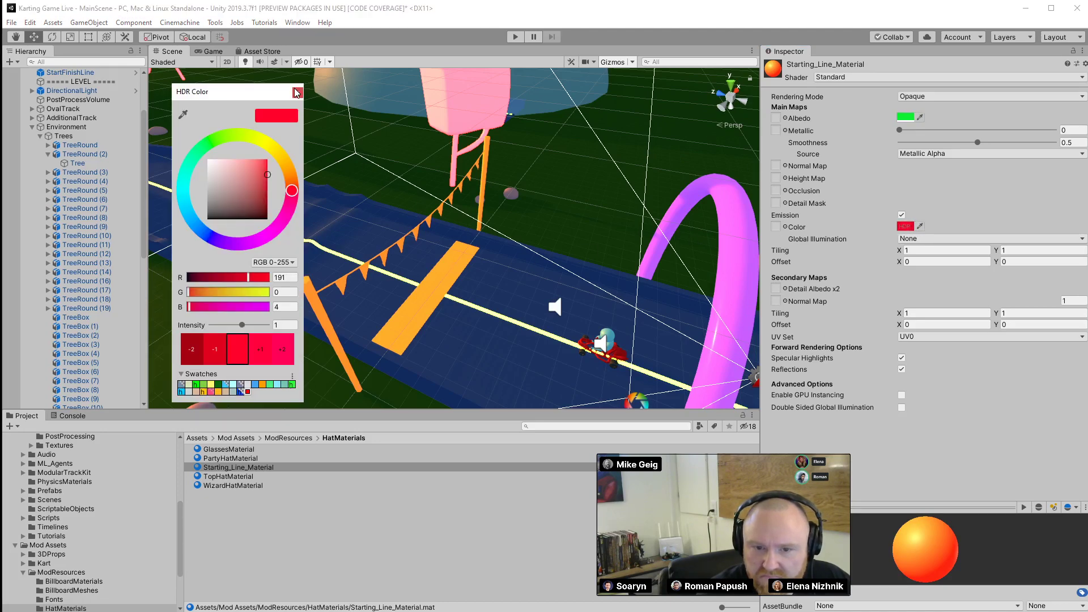
pyautogui.moveTo(242, 328); pyautogui.dragTo(247, 327)
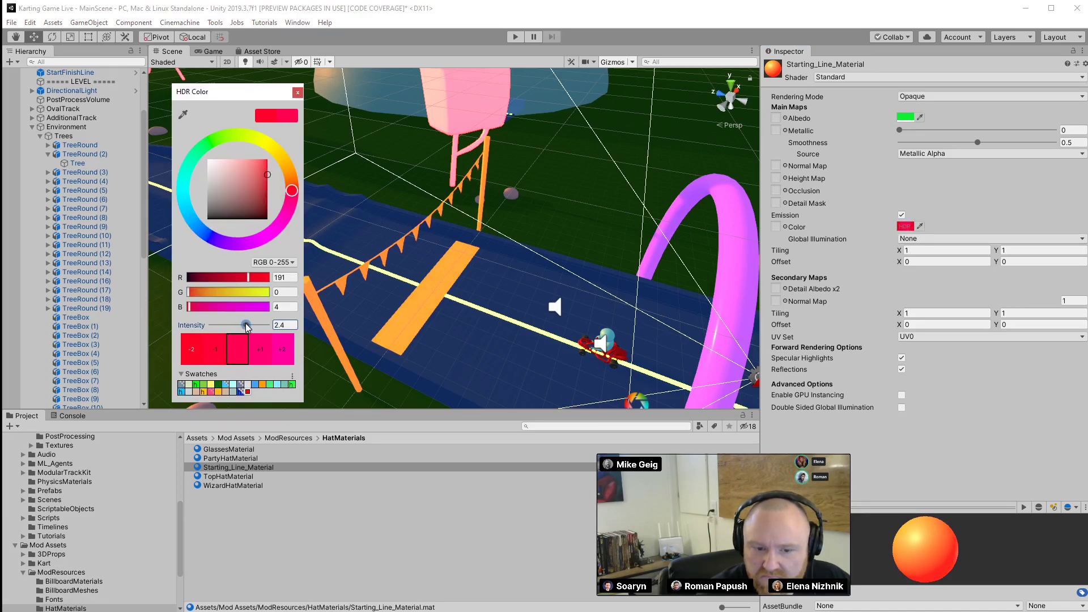
pyautogui.click(298, 92)
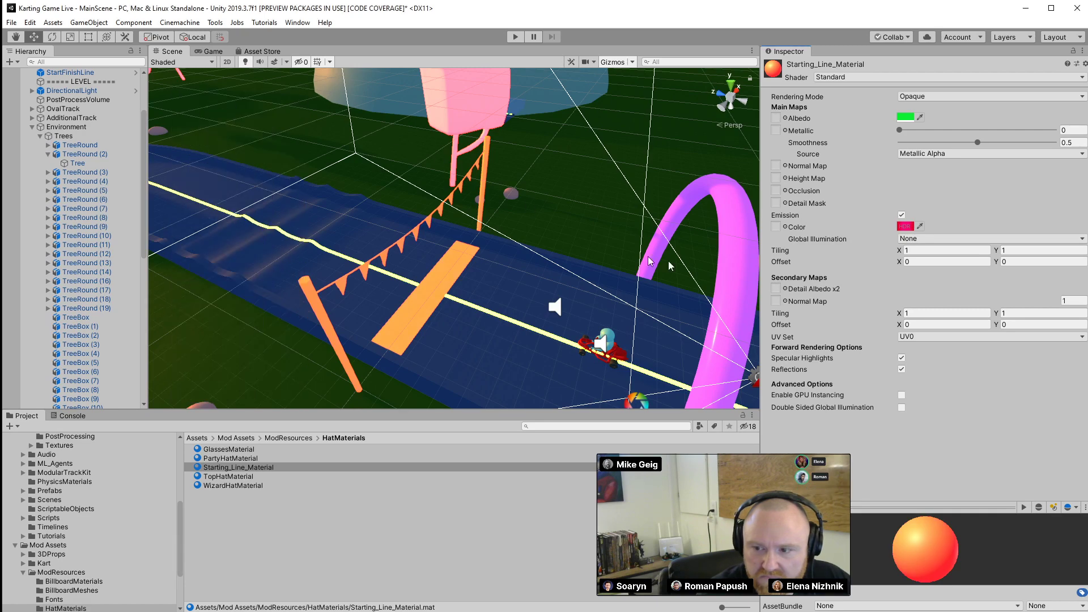
# Select a flat stone beside the track and set its Rock material's albedo to magenta, hex FF00FF
pyautogui.moveTo(540, 257); pyautogui.dragTo(317, 274, button='right')
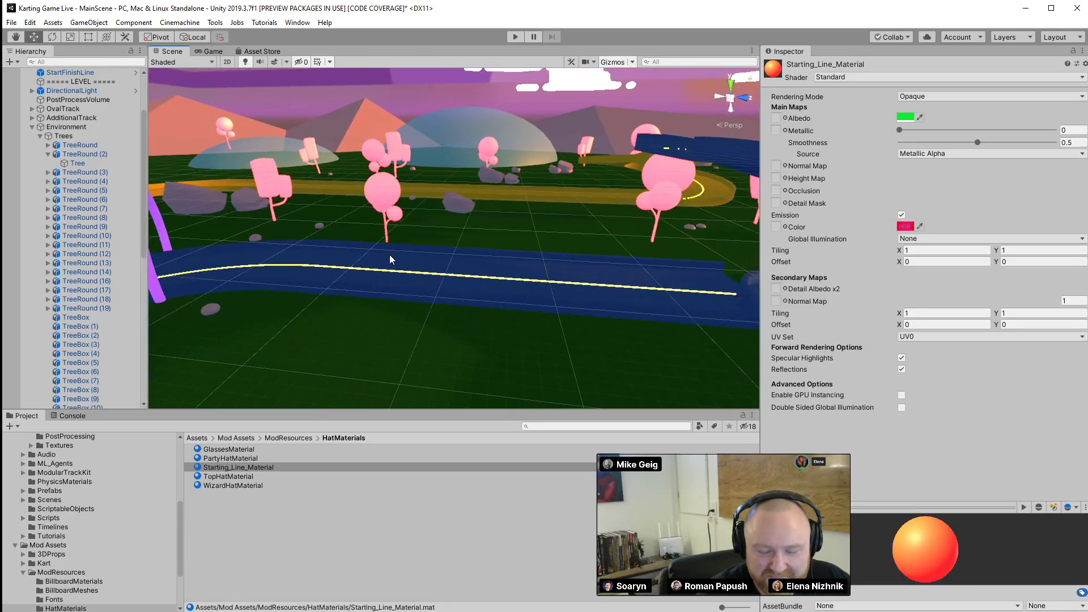
pyautogui.moveTo(436, 341); pyautogui.dragTo(293, 361, button='right')
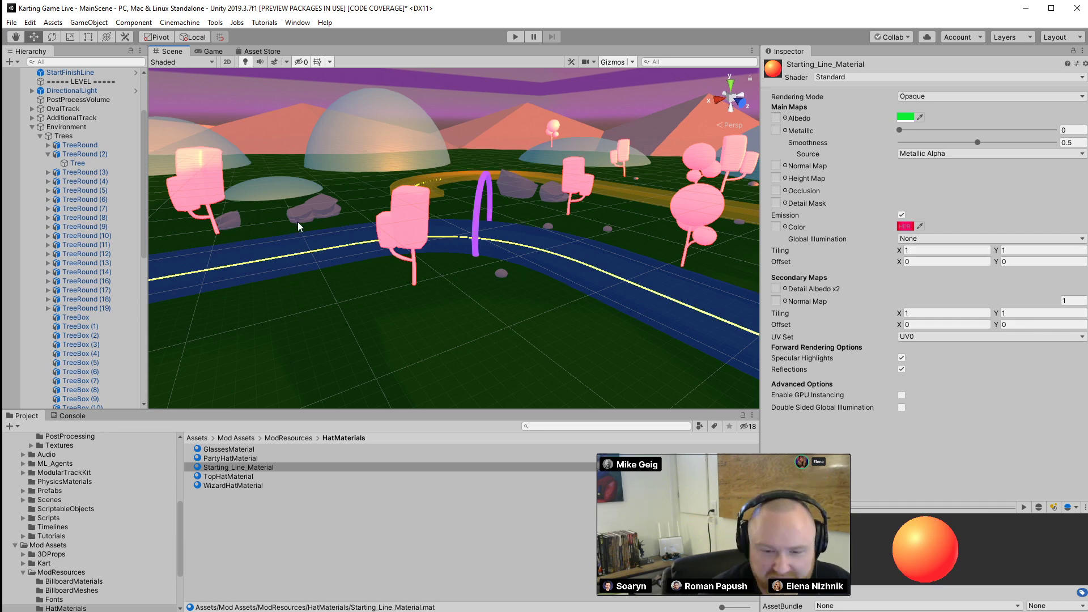
pyautogui.moveTo(297, 222); pyautogui.dragTo(369, 278, button='right')
pyautogui.click(374, 280)
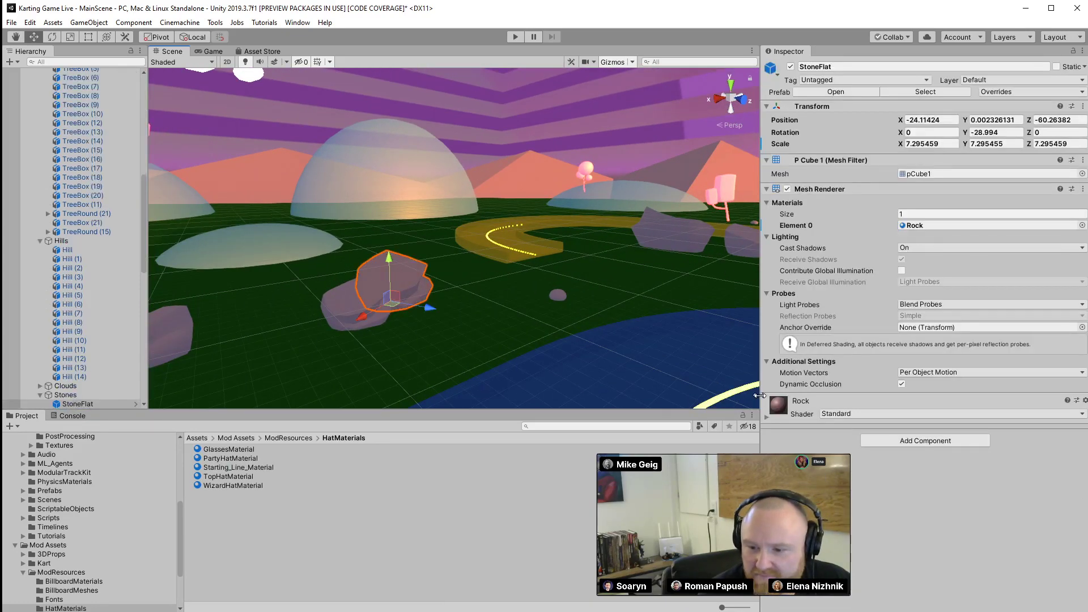
pyautogui.click(766, 417)
pyautogui.scroll(-5, 833, 425)
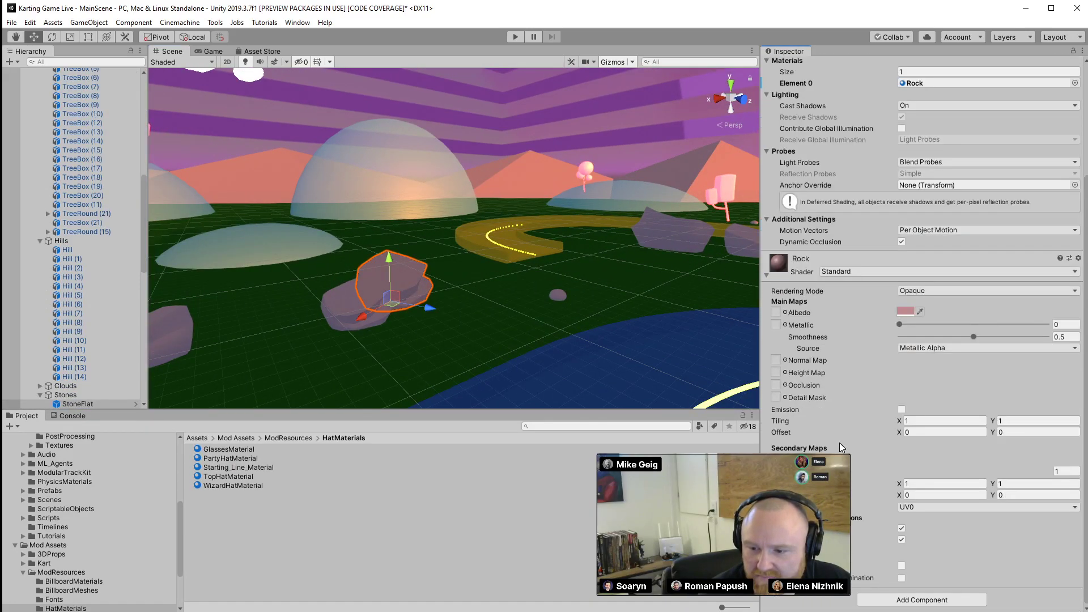
pyautogui.click(905, 311)
pyautogui.click(280, 226)
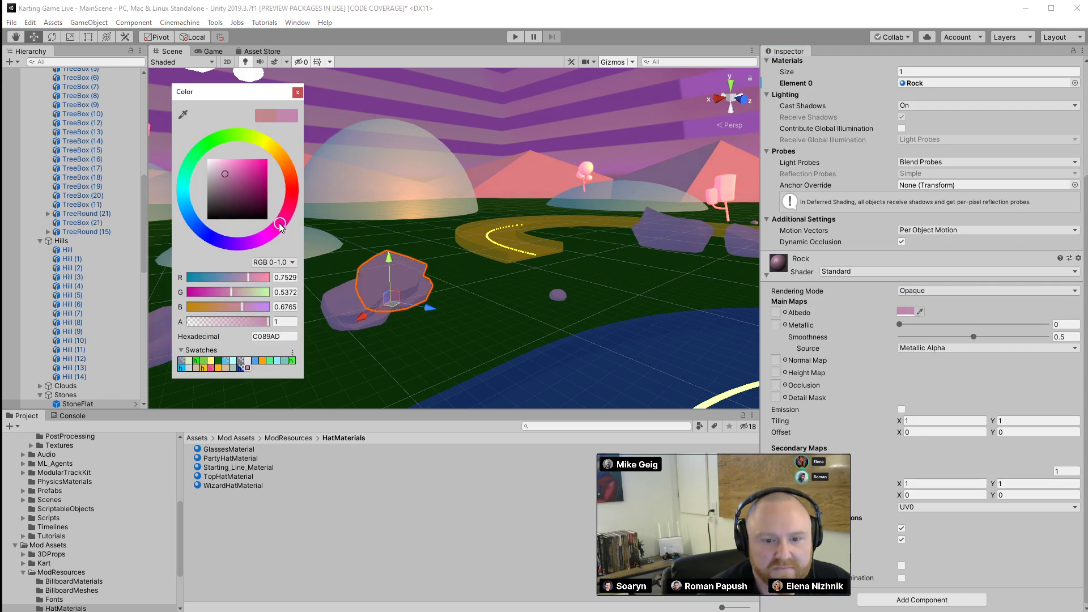
pyautogui.moveTo(254, 278); pyautogui.dragTo(186, 291)
pyautogui.moveTo(266, 309); pyautogui.dragTo(296, 309)
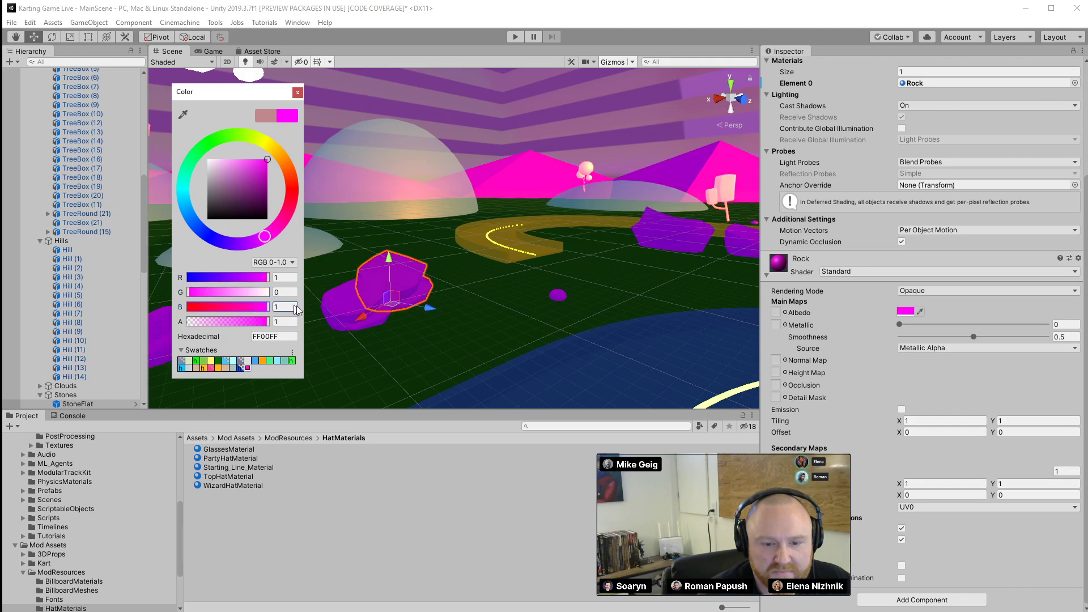
pyautogui.rightClick(510, 294)
pyautogui.moveTo(490, 256); pyautogui.dragTo(636, 272, button='right')
pyautogui.press('d')
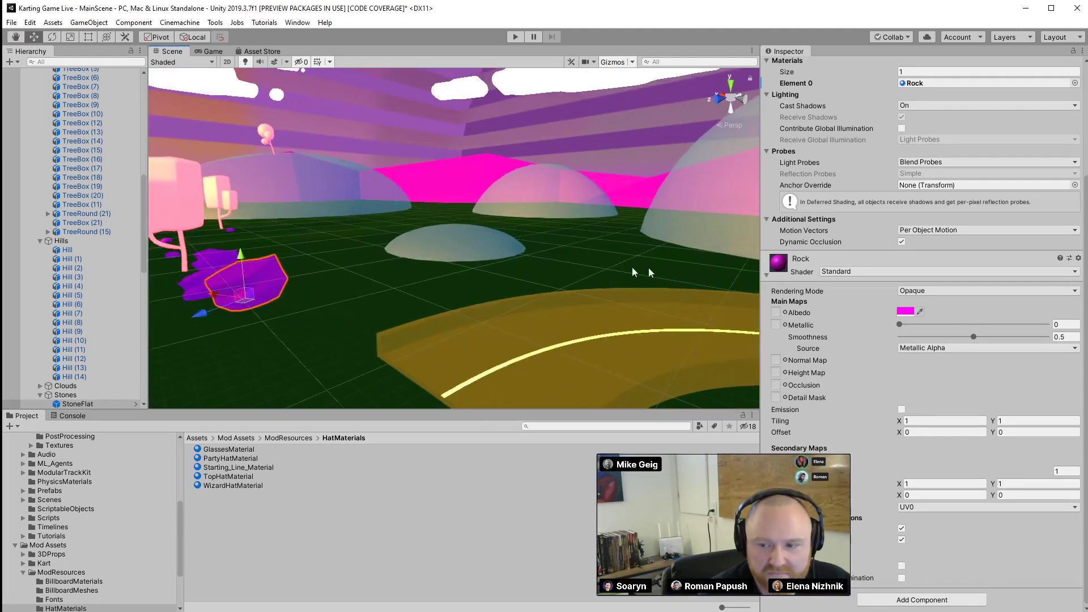
pyautogui.click(901, 409)
pyautogui.click(904, 421)
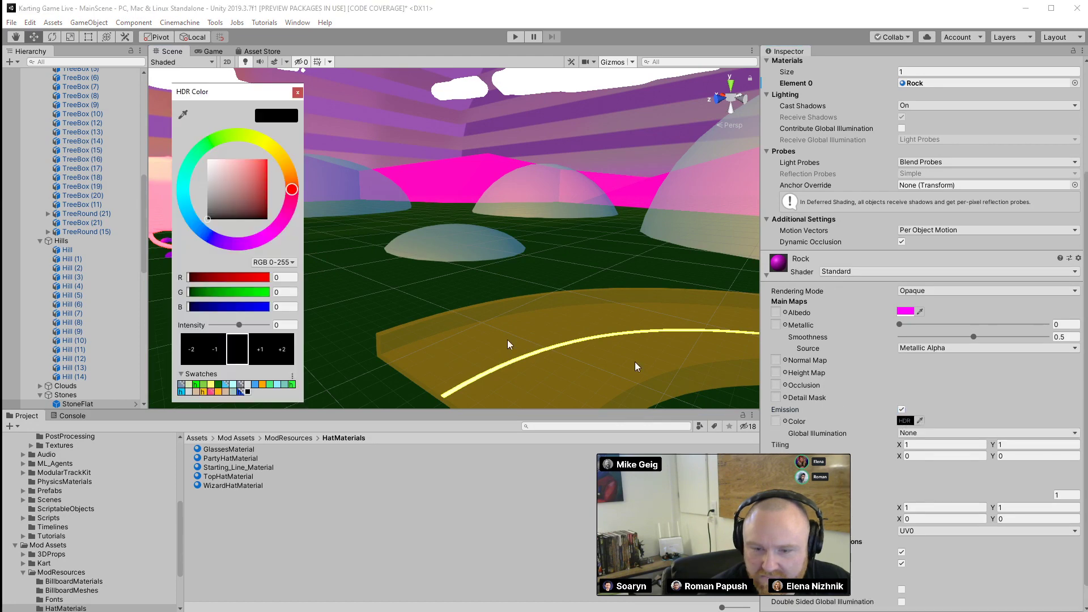
pyautogui.click(227, 178)
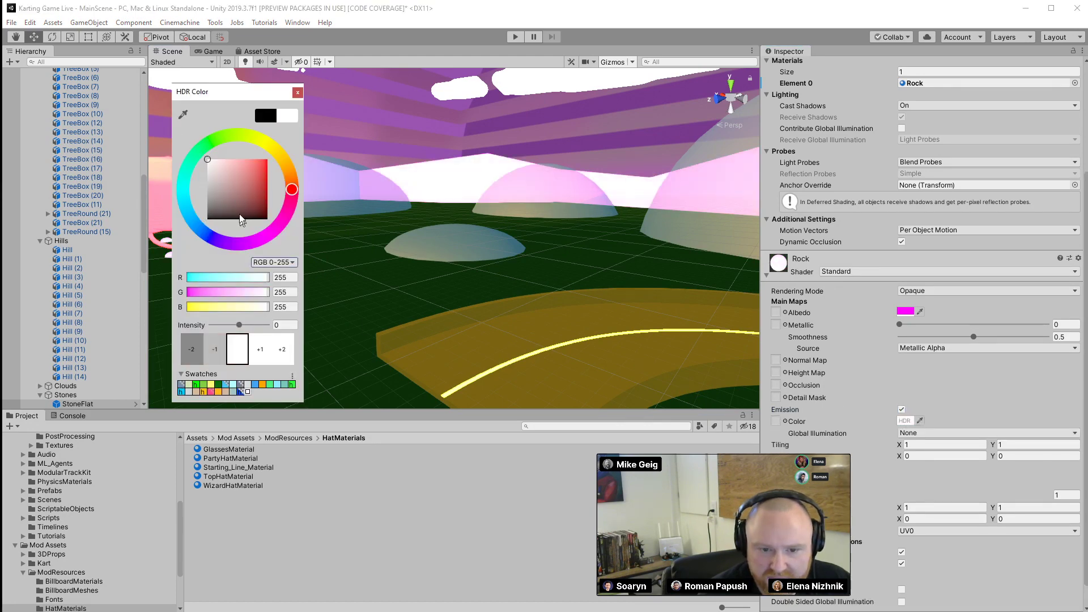
pyautogui.click(211, 199)
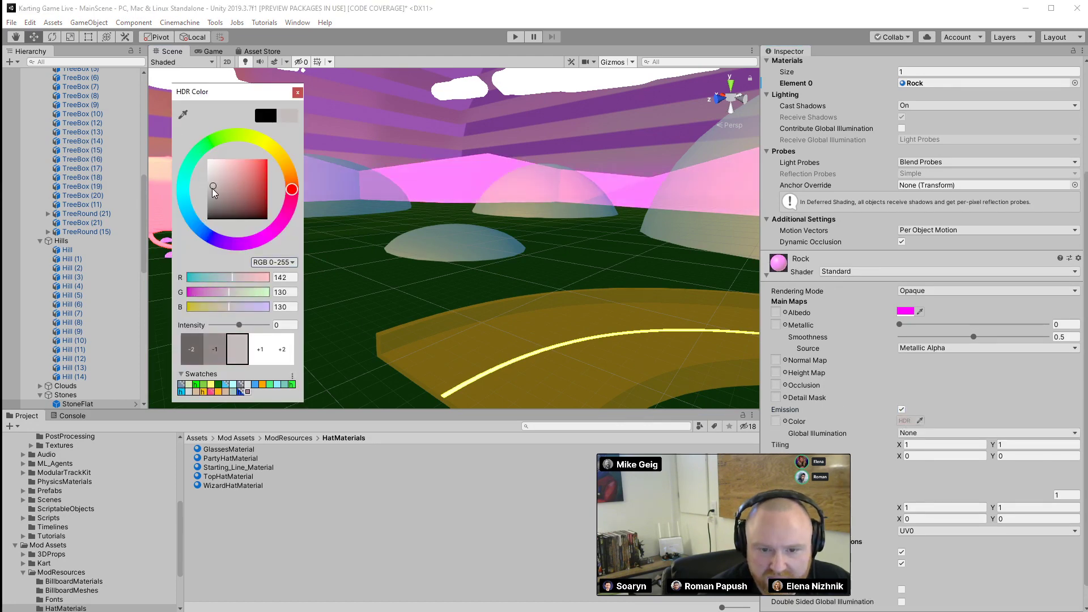
pyautogui.click(296, 93)
pyautogui.click(902, 409)
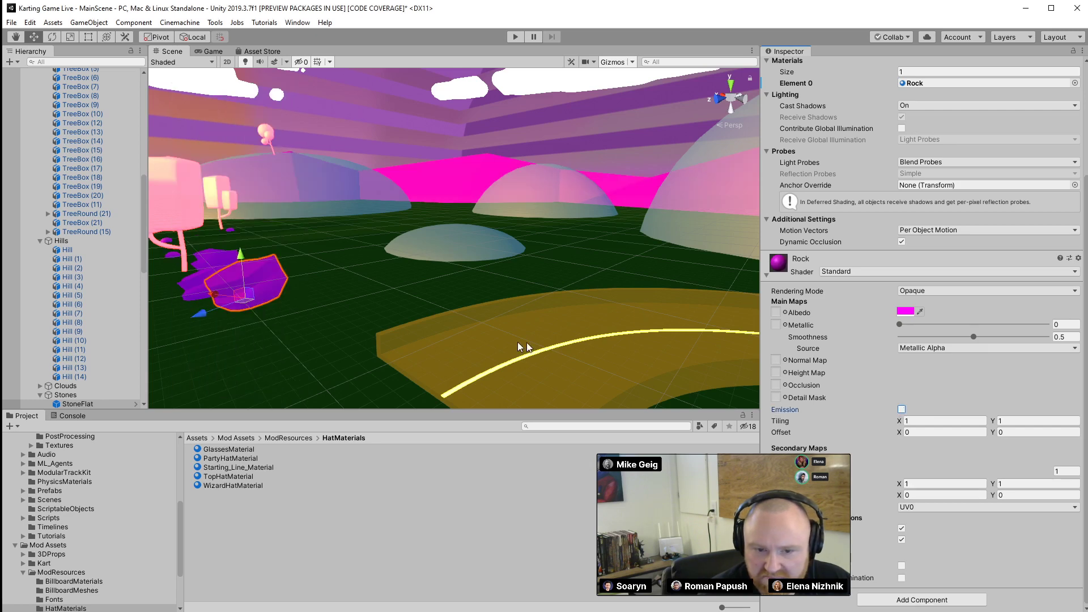
# Return to the start of the track and collapse the Hills and Environment groups in the hierarchy
pyautogui.moveTo(428, 335); pyautogui.dragTo(322, 306, button='right')
pyautogui.press('w')
pyautogui.moveTo(263, 314); pyautogui.dragTo(192, 327, button='right')
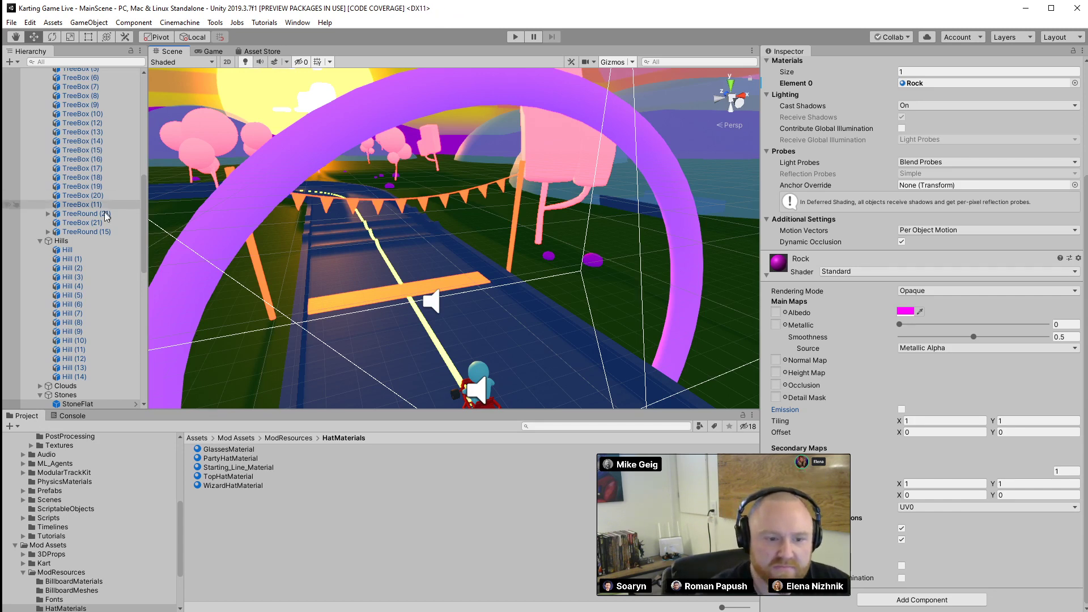
pyautogui.click(39, 241)
pyautogui.scroll(12, 69, 196)
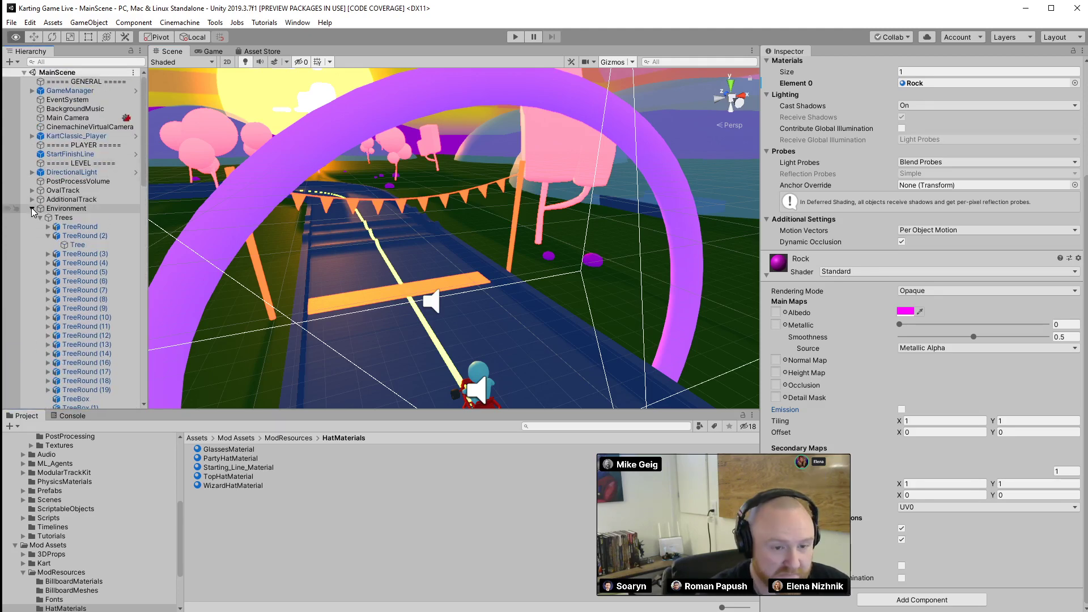
pyautogui.click(31, 208)
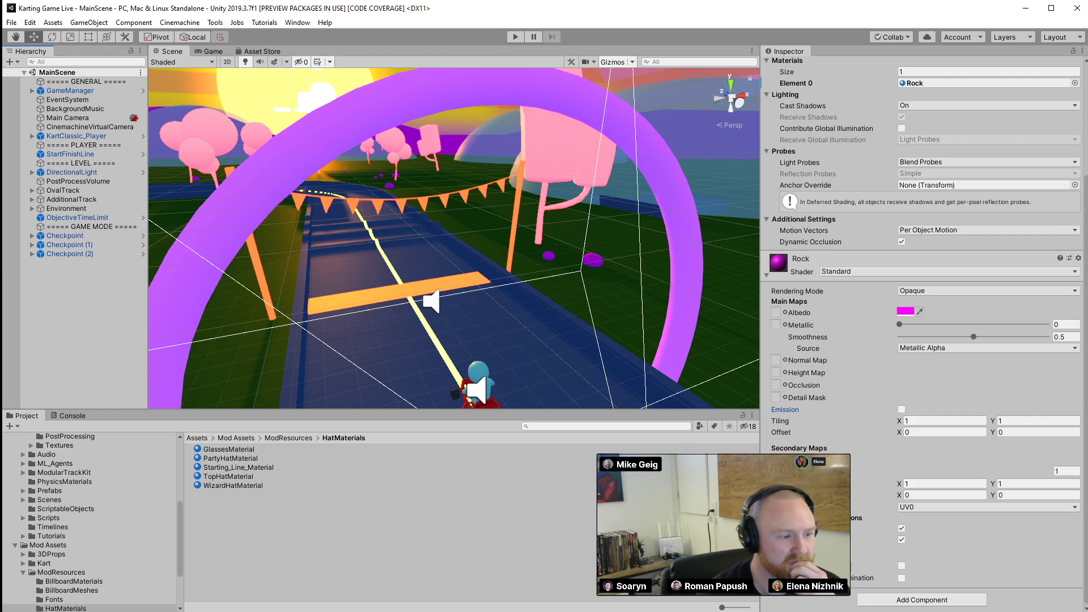
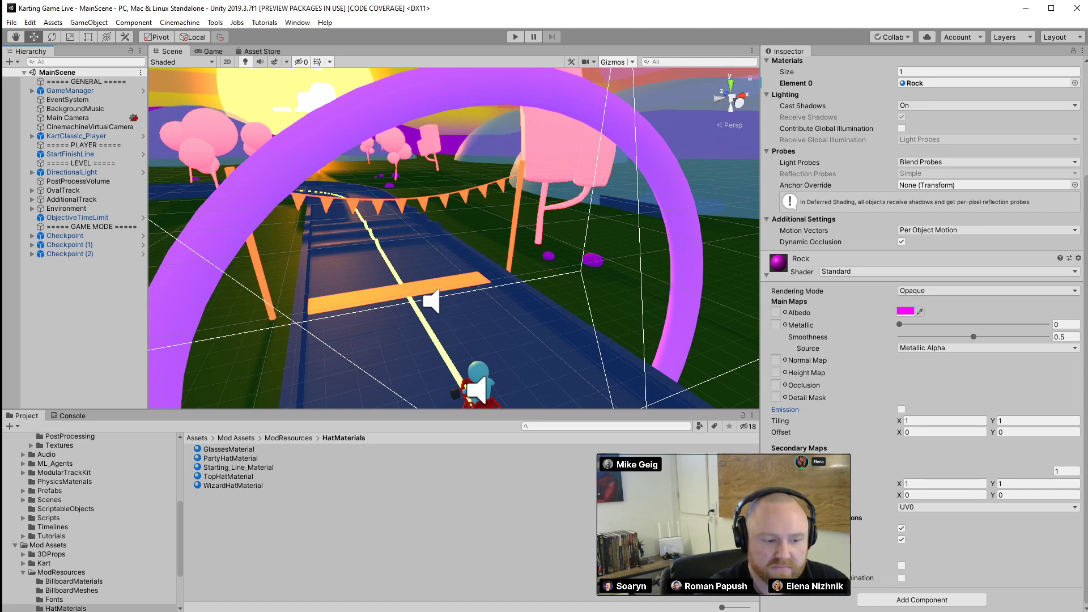
# Select the kart driver's character mesh and enable emission on its Material_Player
pyautogui.moveTo(514, 283); pyautogui.dragTo(395, 267, button='right')
pyautogui.click(395, 267)
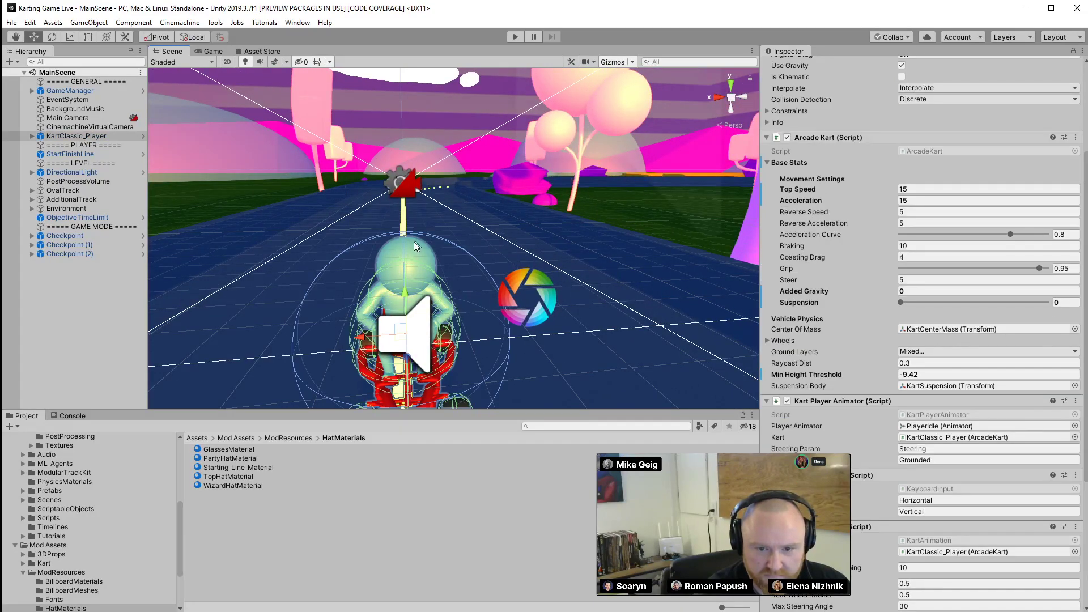
pyautogui.click(411, 252)
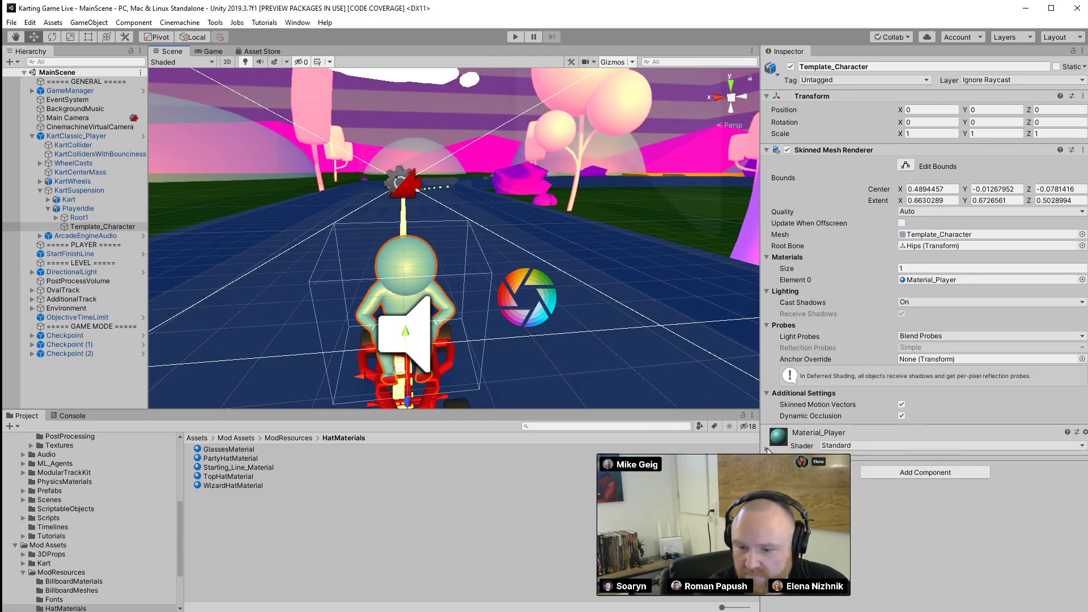
pyautogui.scroll(-5, 913, 496)
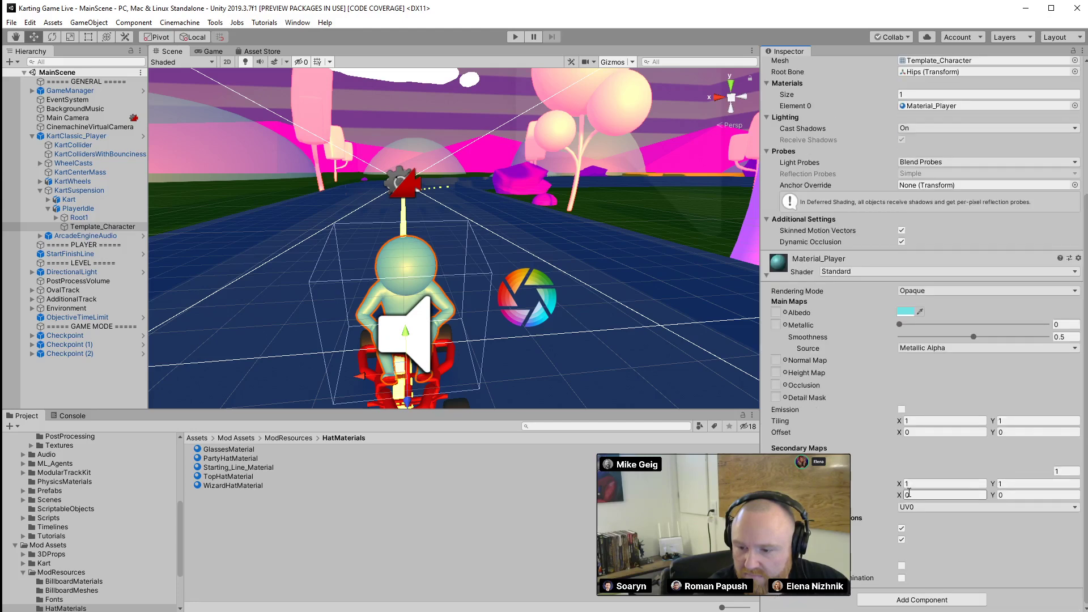
pyautogui.click(900, 409)
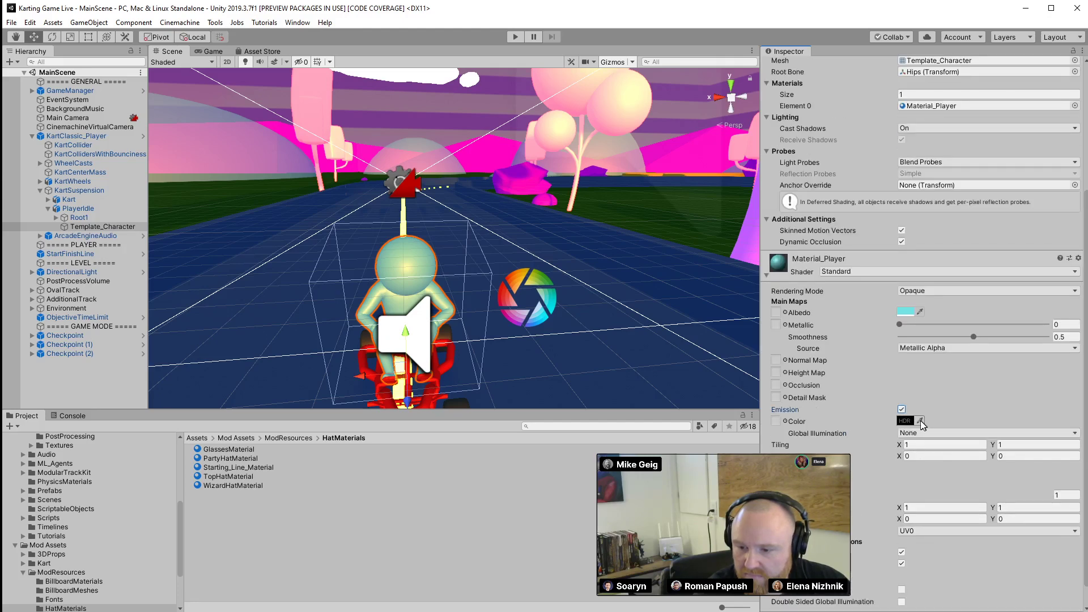
# Lighten Material_Player's albedo to pale cyan, hex C1F8F8, and give it a cyan emission with an intensity of about 0.8
pyautogui.click(905, 311)
pyautogui.moveTo(212, 183); pyautogui.dragTo(221, 161)
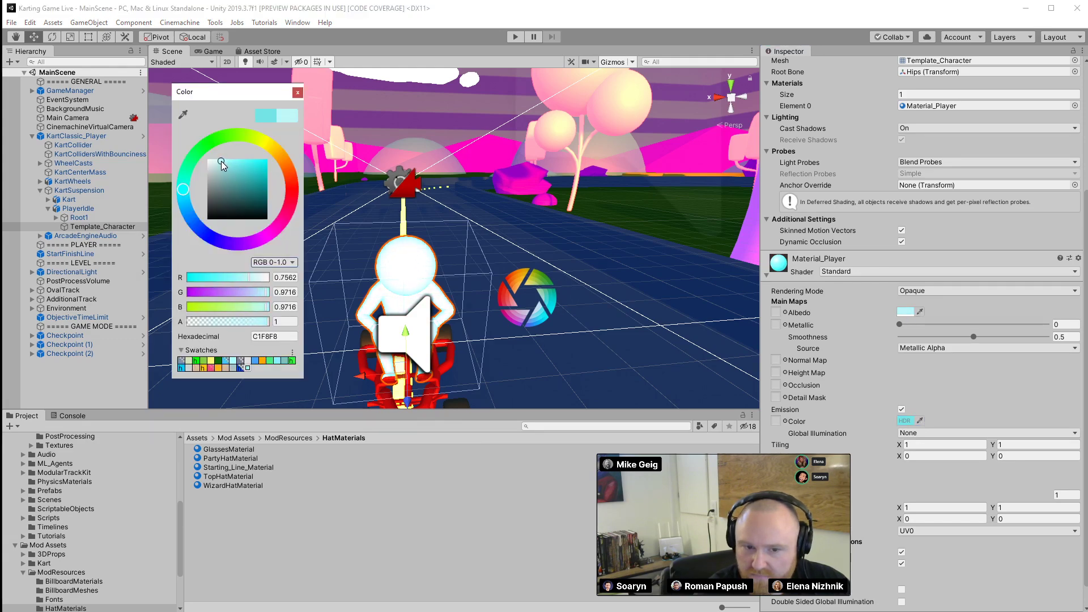
pyautogui.click(905, 420)
pyautogui.moveTo(239, 325); pyautogui.dragTo(244, 326)
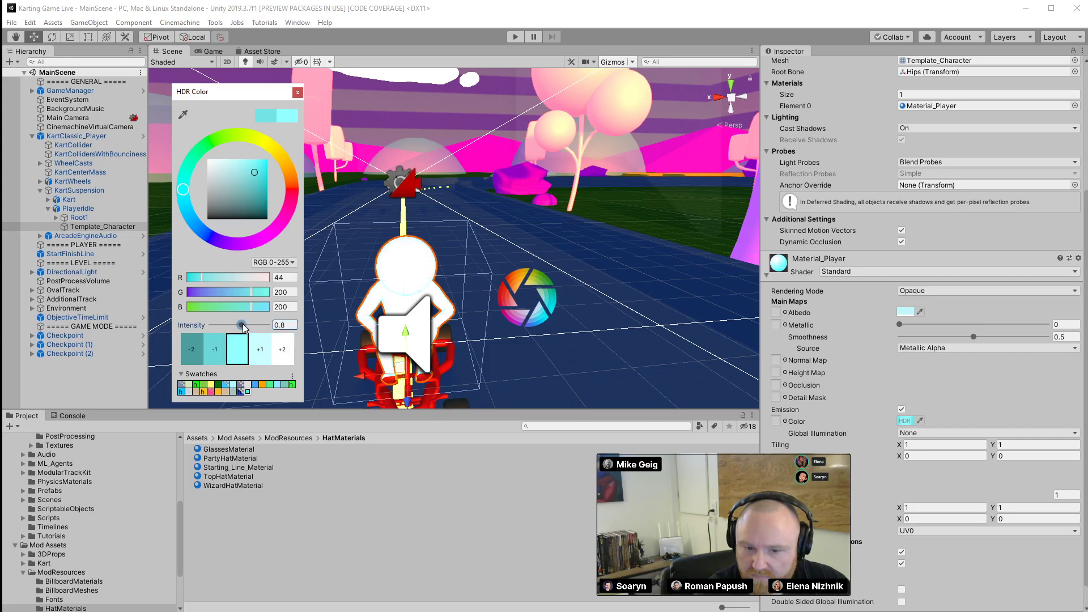
pyautogui.click(298, 95)
# Play-test the level in the Game view, driving the kart around the track through the first checkpoint
pyautogui.keyDown('alt'); pyautogui.moveTo(699, 286); pyautogui.dragTo(272, 272); pyautogui.keyUp('alt')
pyautogui.click(214, 51)
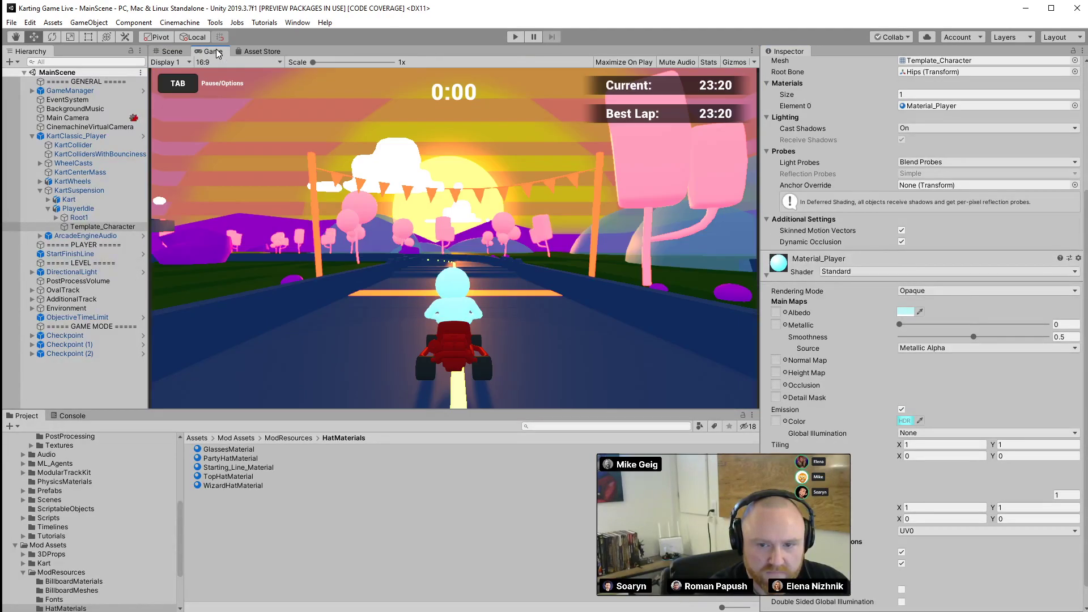
pyautogui.click(509, 35)
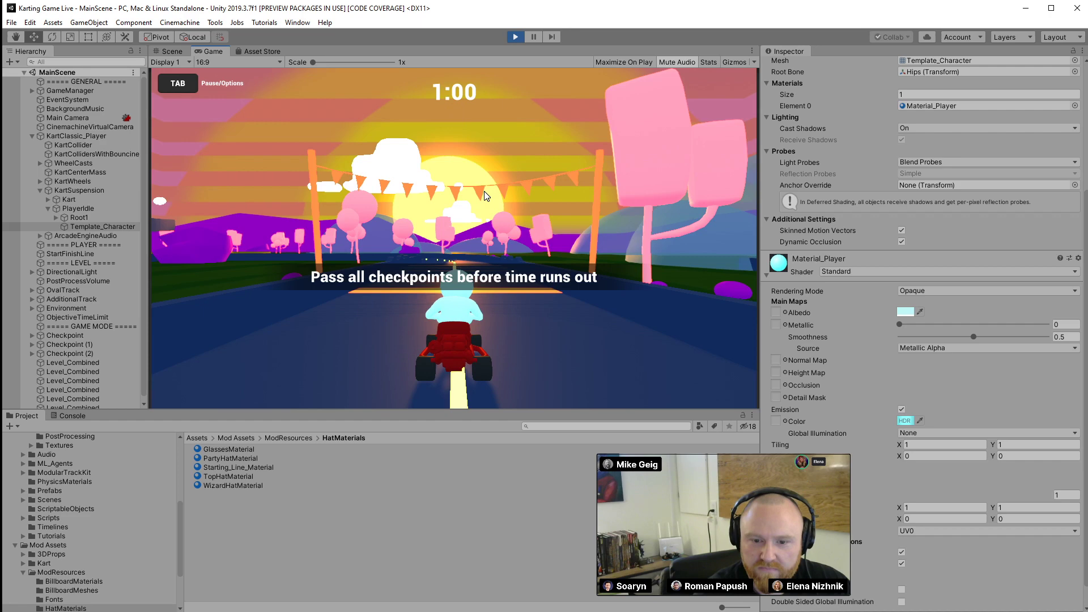
pyautogui.press('w')
pyautogui.press('a')
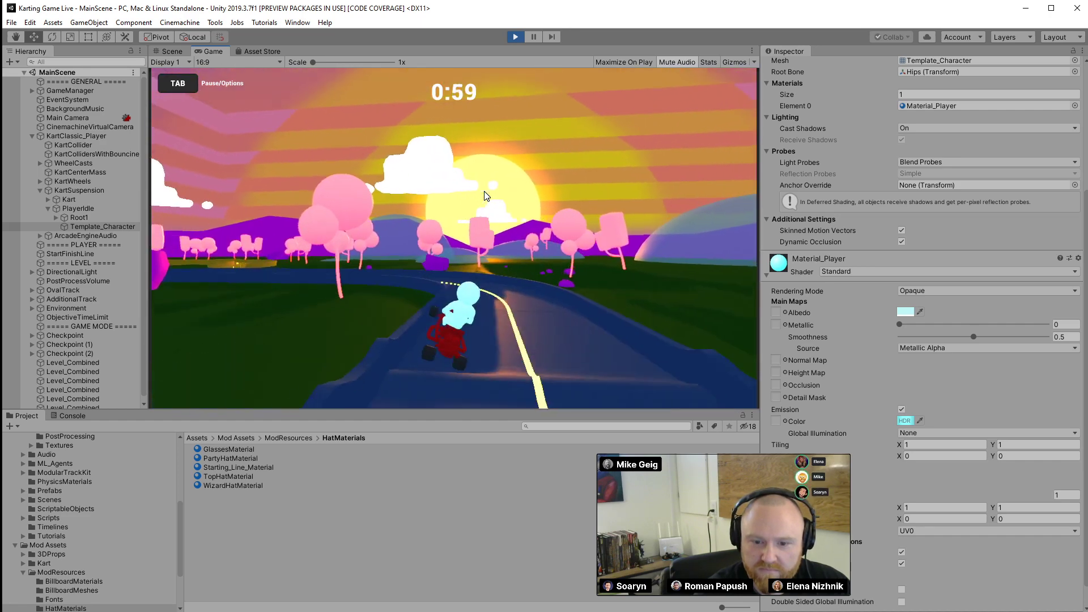
pyautogui.press('a')
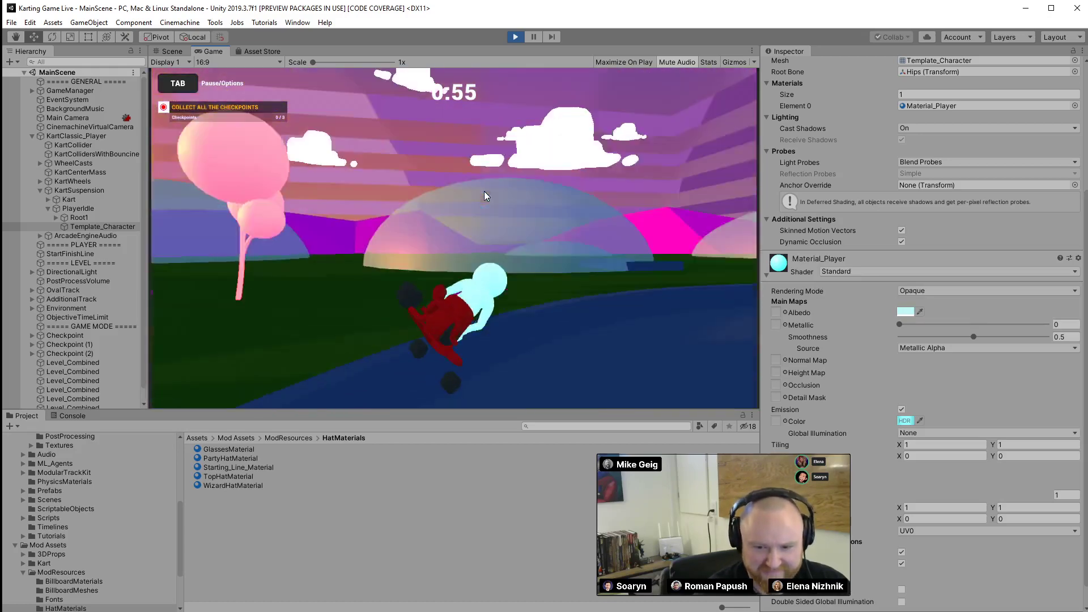
pyautogui.press('w')
pyautogui.press('d')
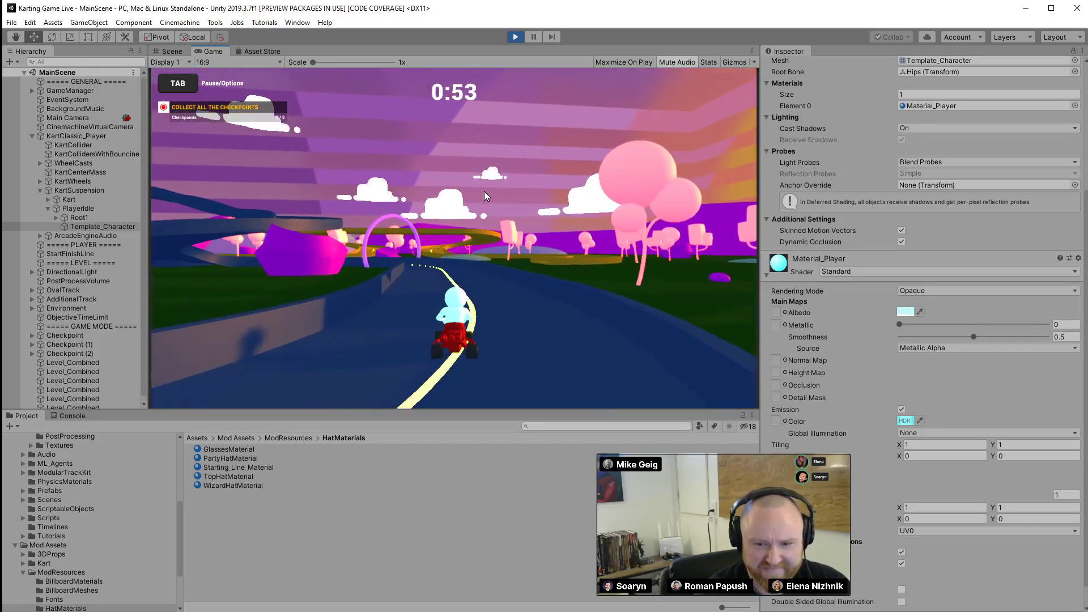
pyautogui.press('a')
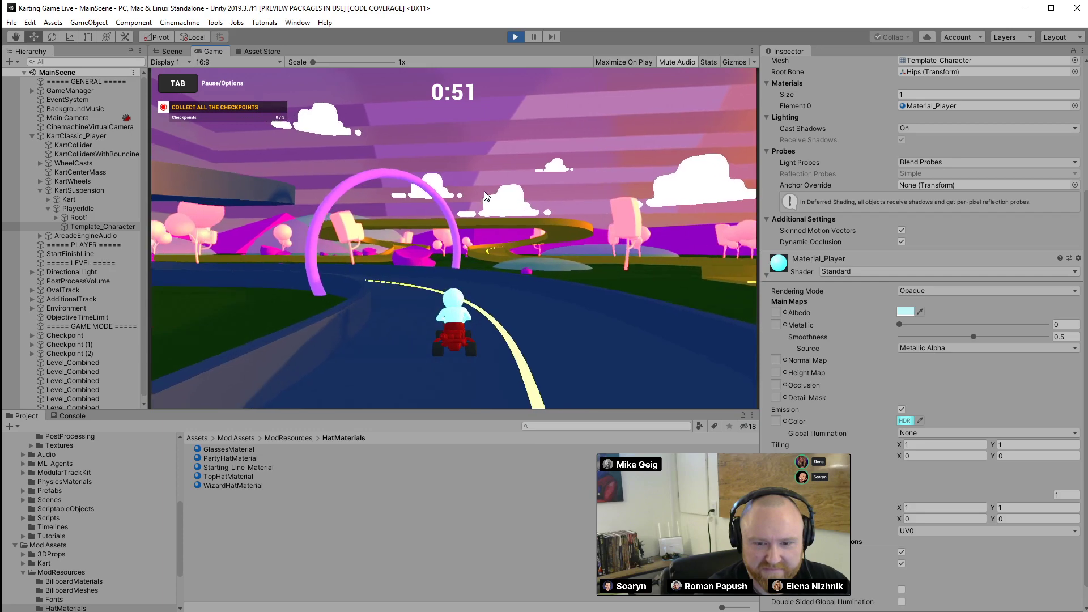
pyautogui.press('a')
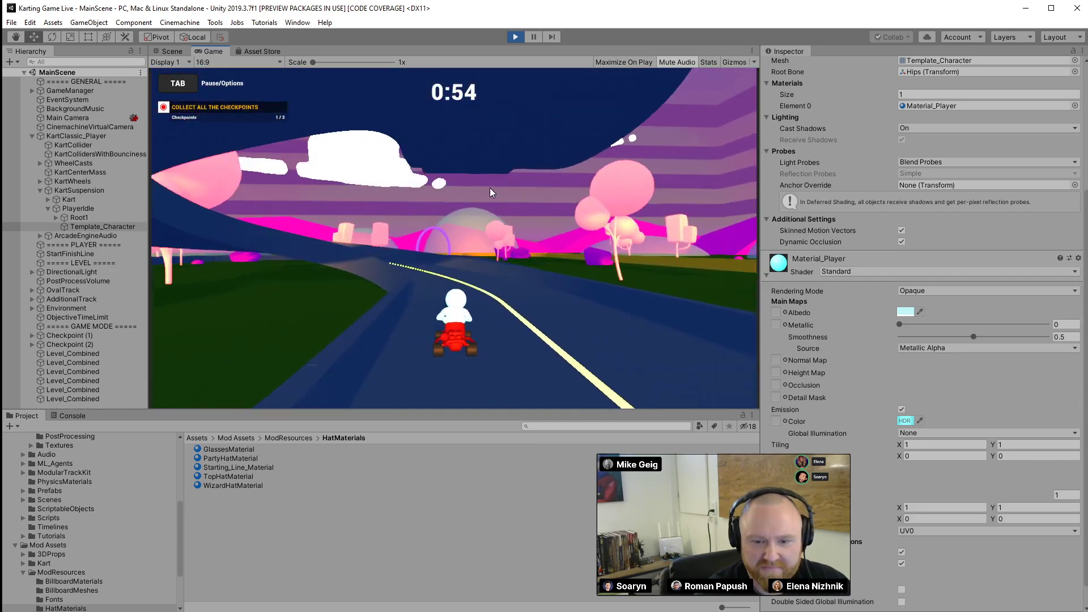
# Drive the kart over the raised track section and through the second checkpoint arch
pyautogui.press('a')
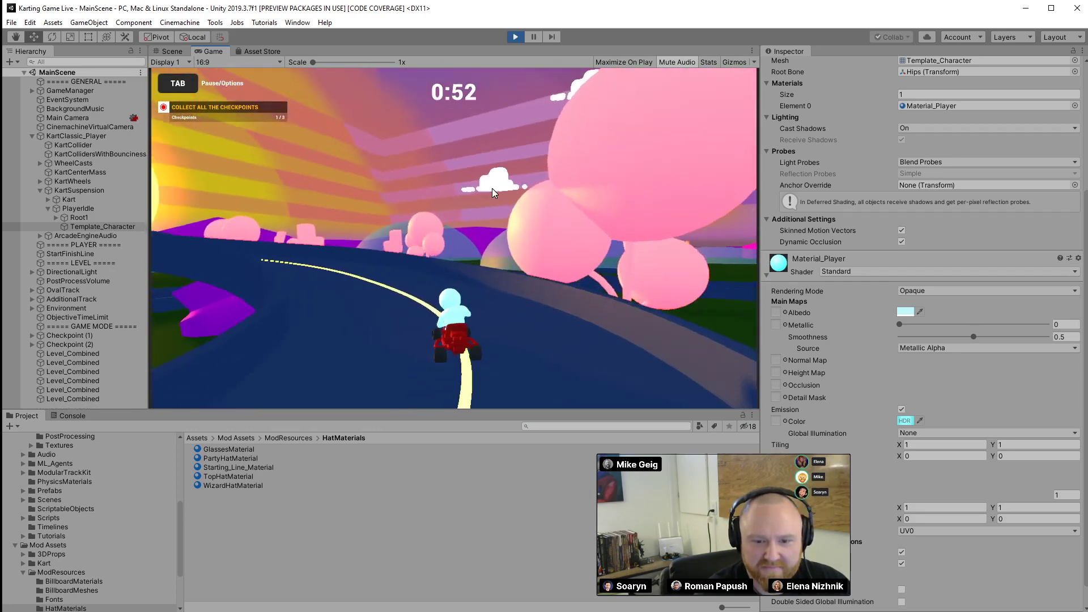
pyautogui.press('a')
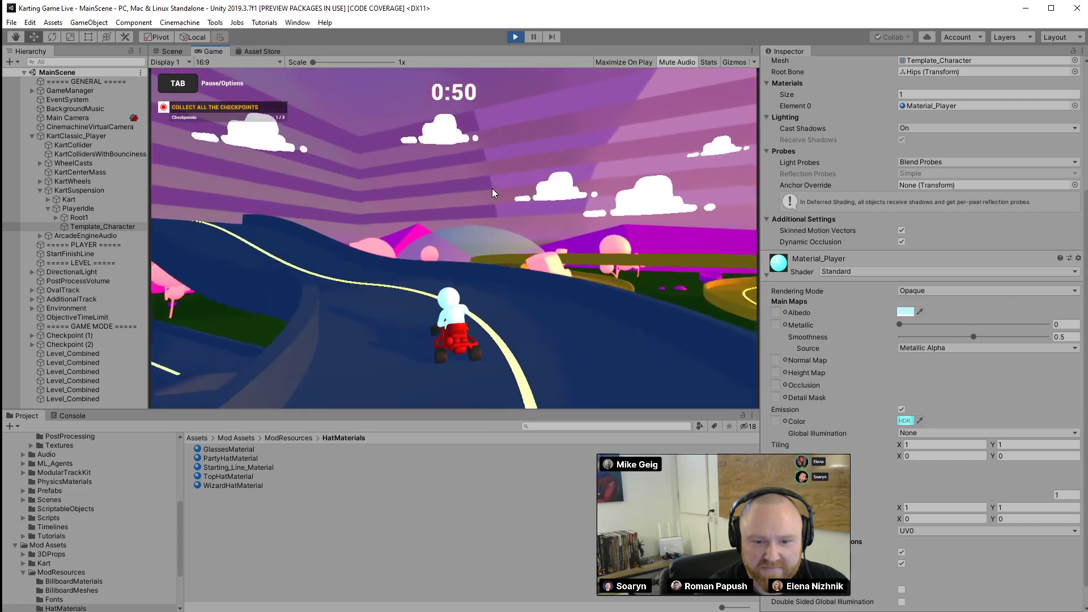
pyautogui.press('a')
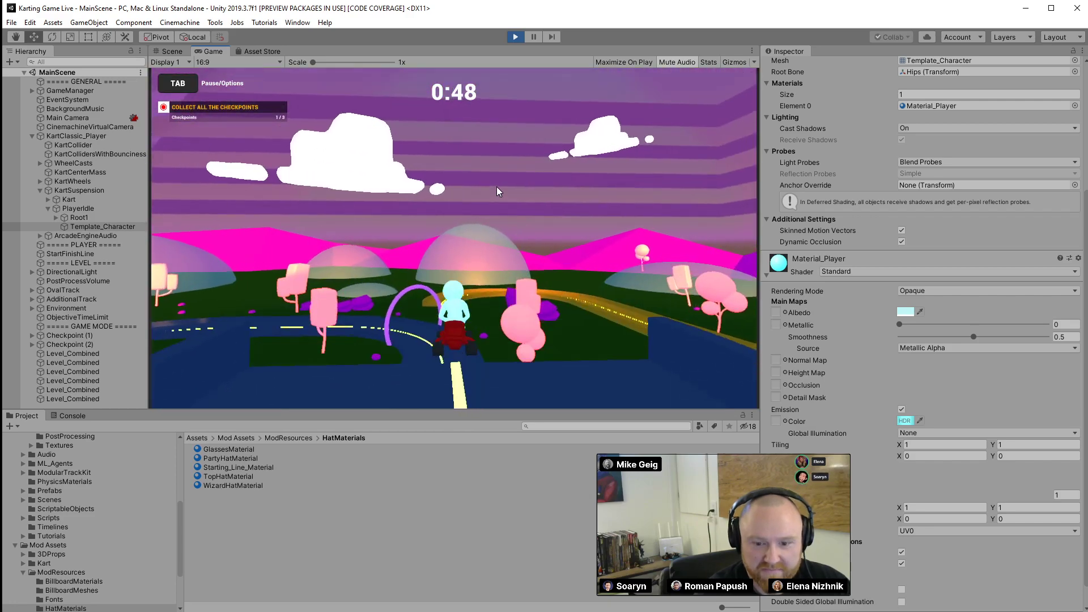
pyautogui.press('a')
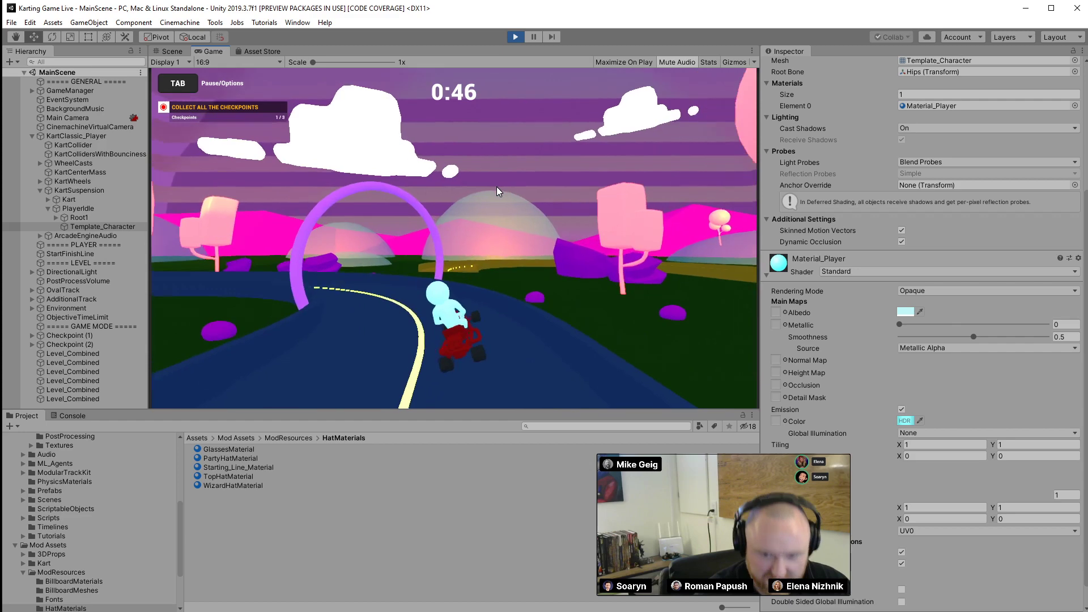
pyautogui.press('d')
pyautogui.press('a')
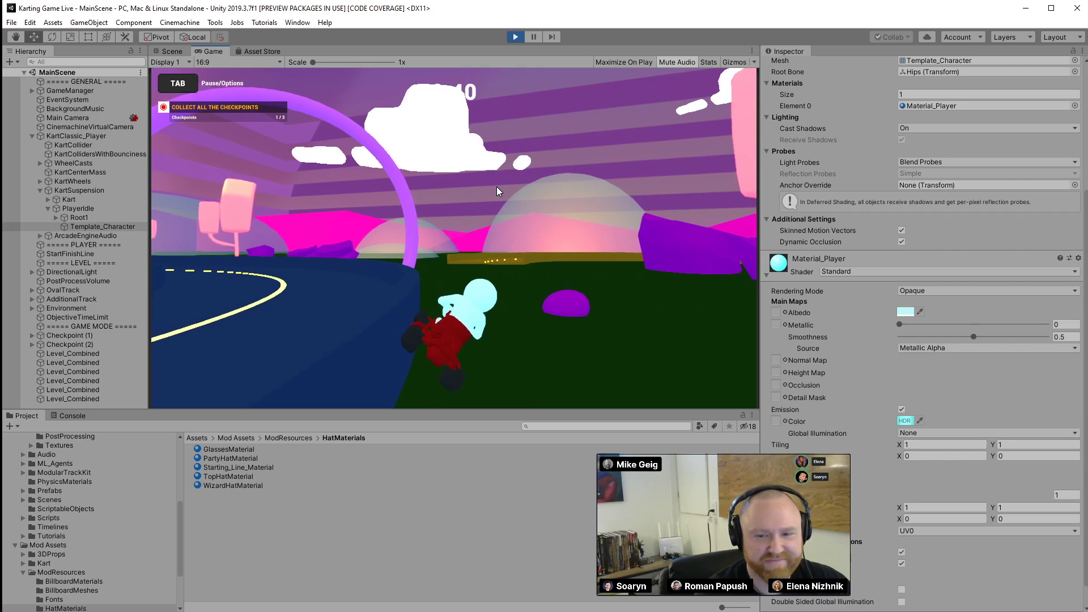
pyautogui.press('a')
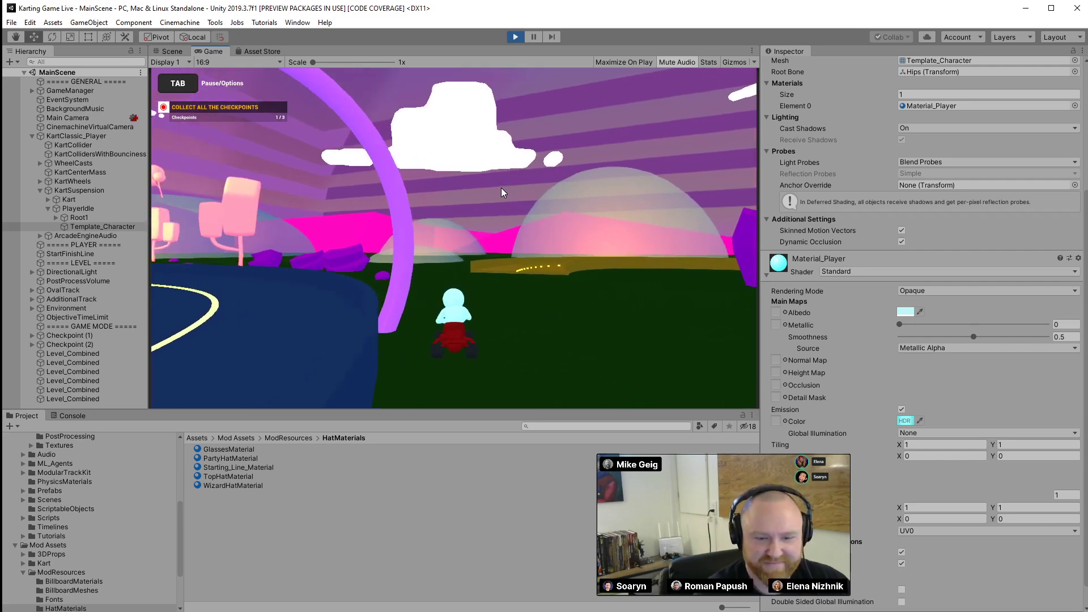
pyautogui.press('d')
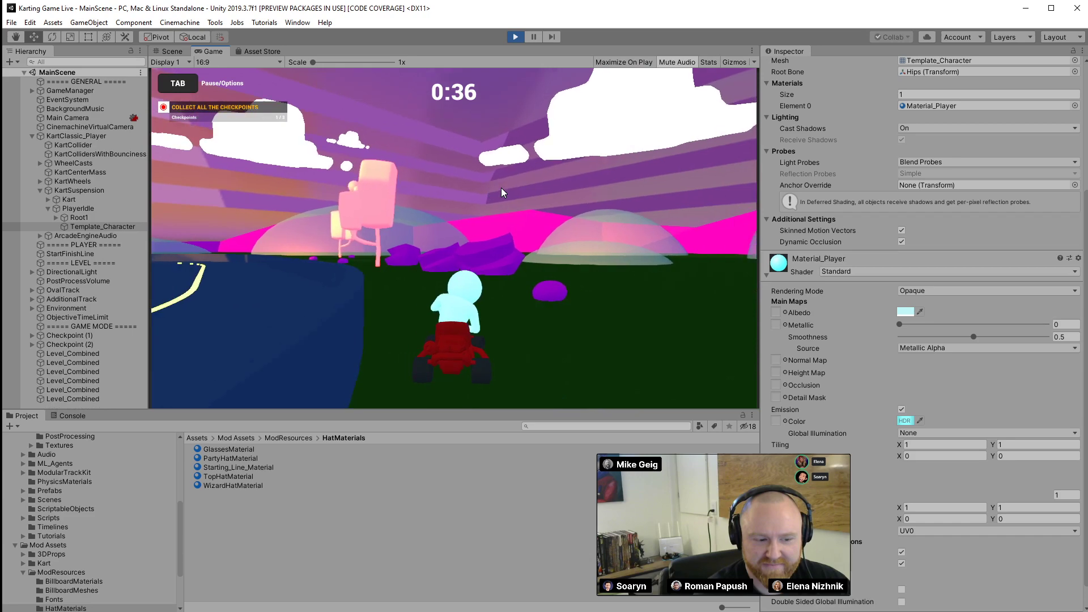
pyautogui.press('d')
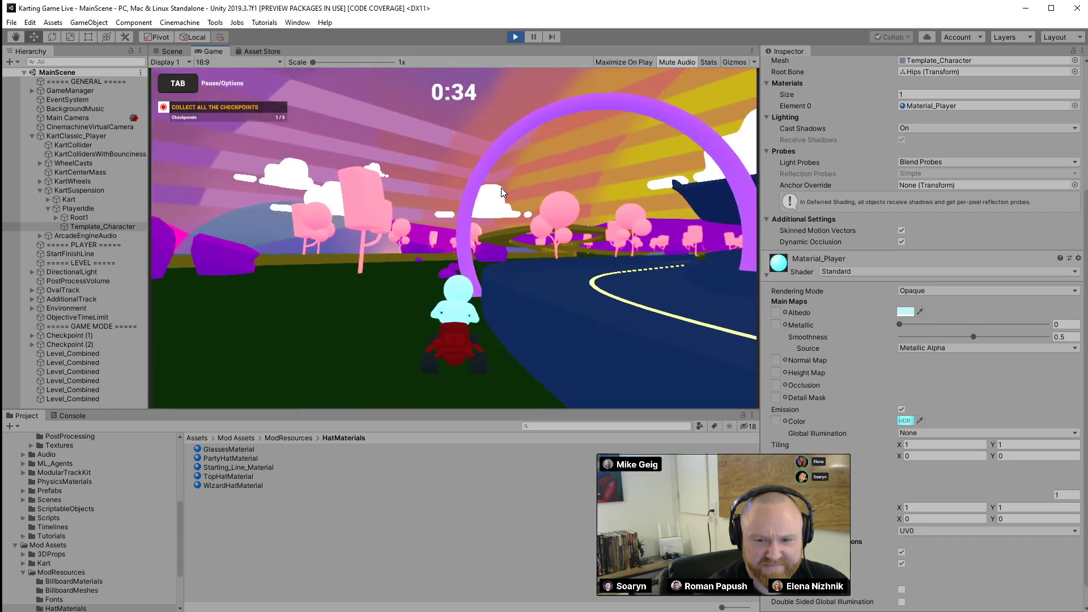
pyautogui.press('a')
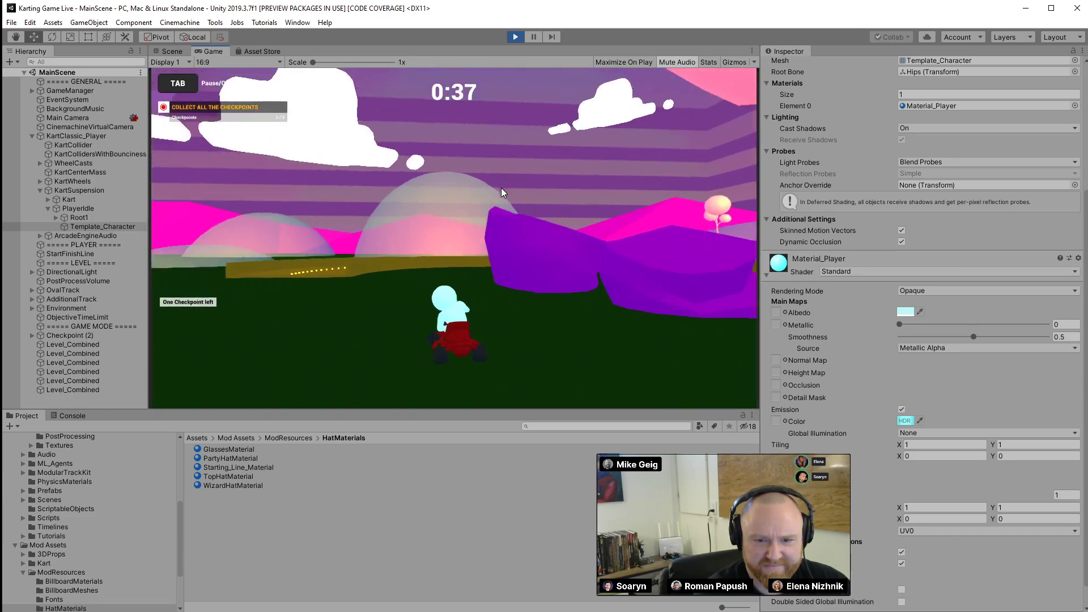
# Drive the kart across the grass beside the track and through the last remaining checkpoint to complete the objective
pyautogui.press('a')
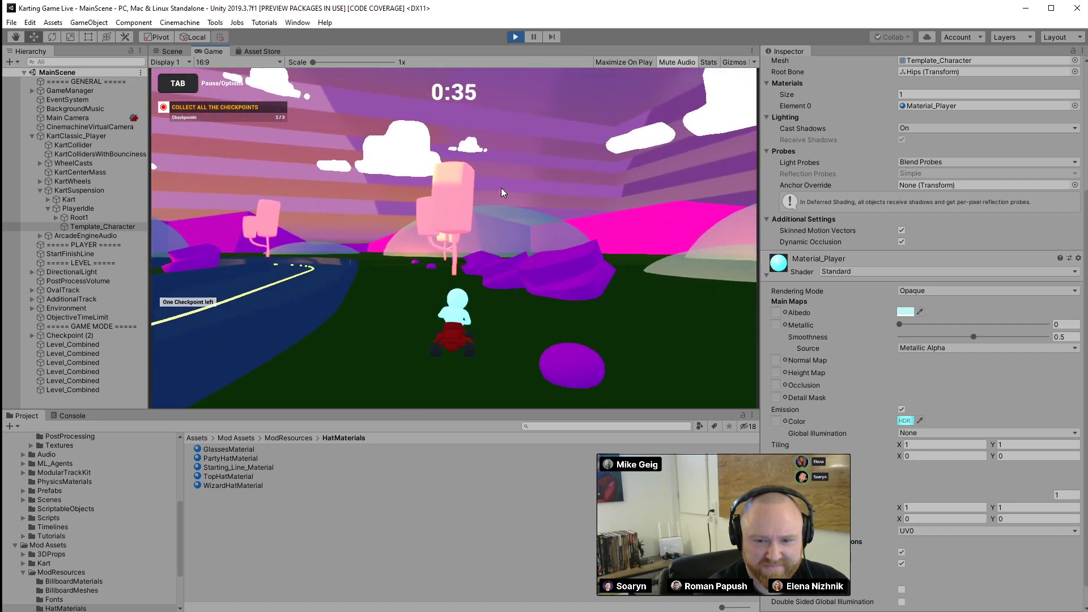
pyautogui.press('a')
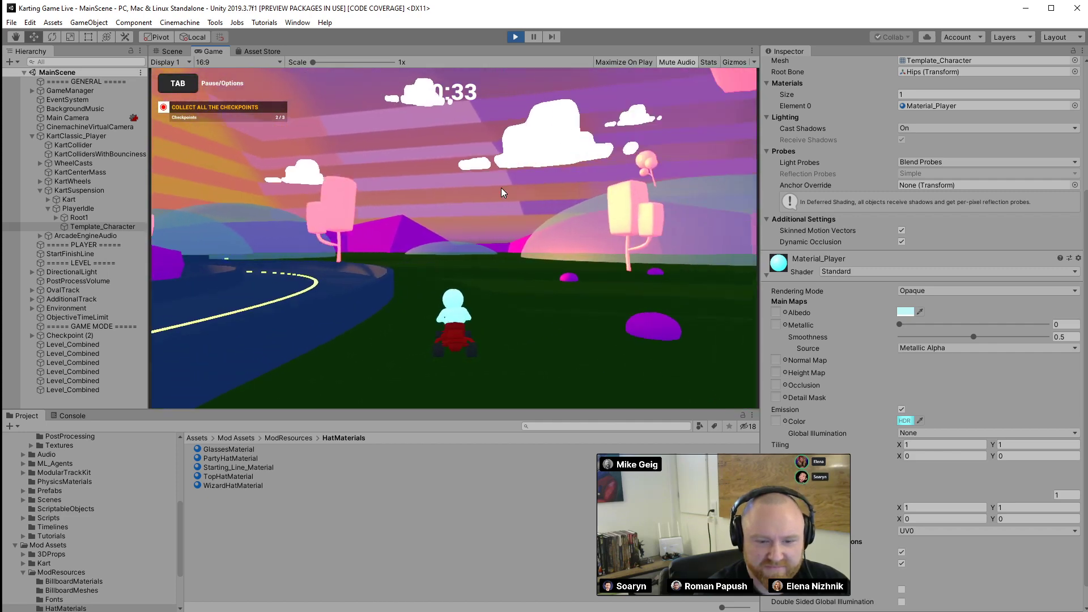
pyautogui.press('a')
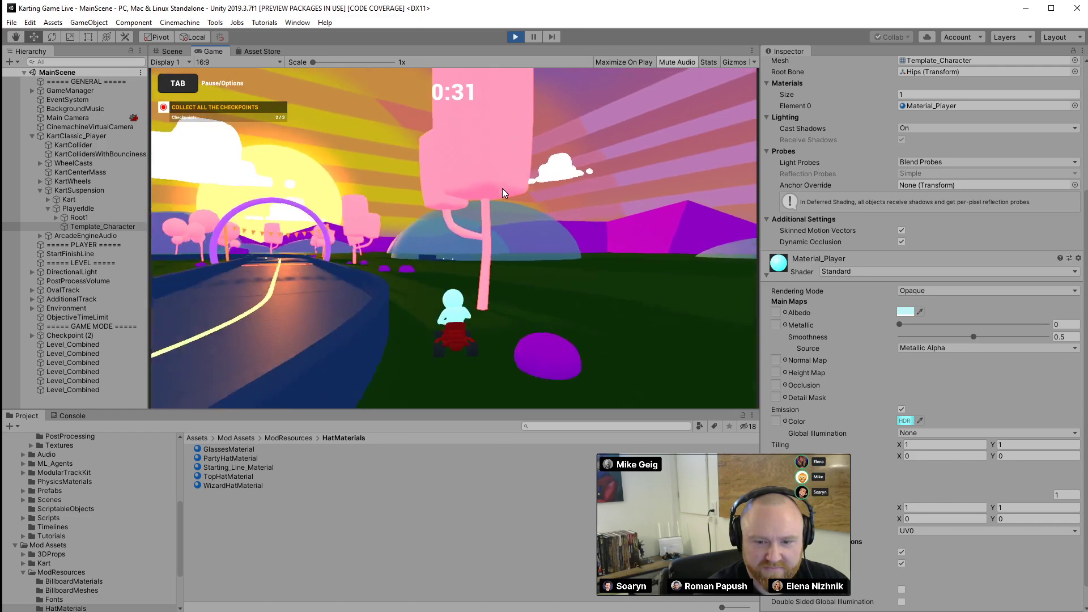
pyautogui.press('w')
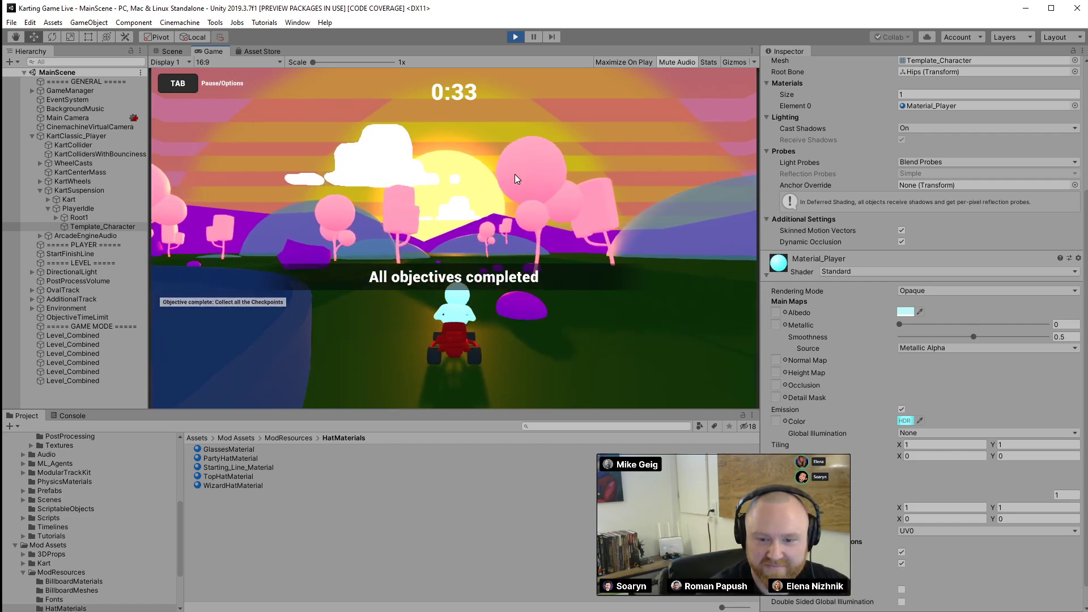
# Stop the play-test, return to the Scene view and save the scene
pyautogui.click(515, 36)
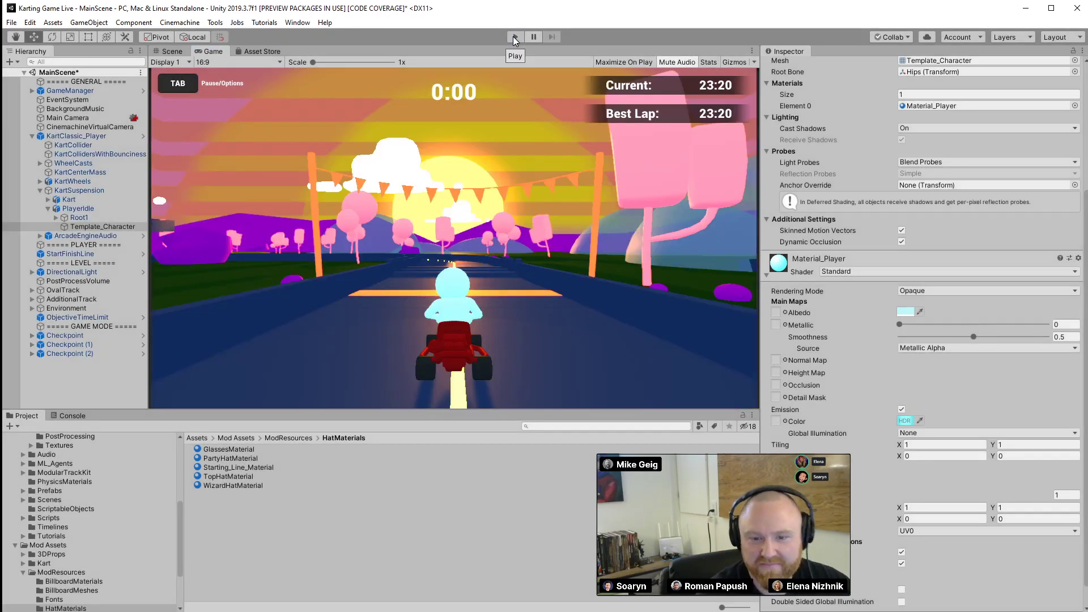
pyautogui.click(165, 51)
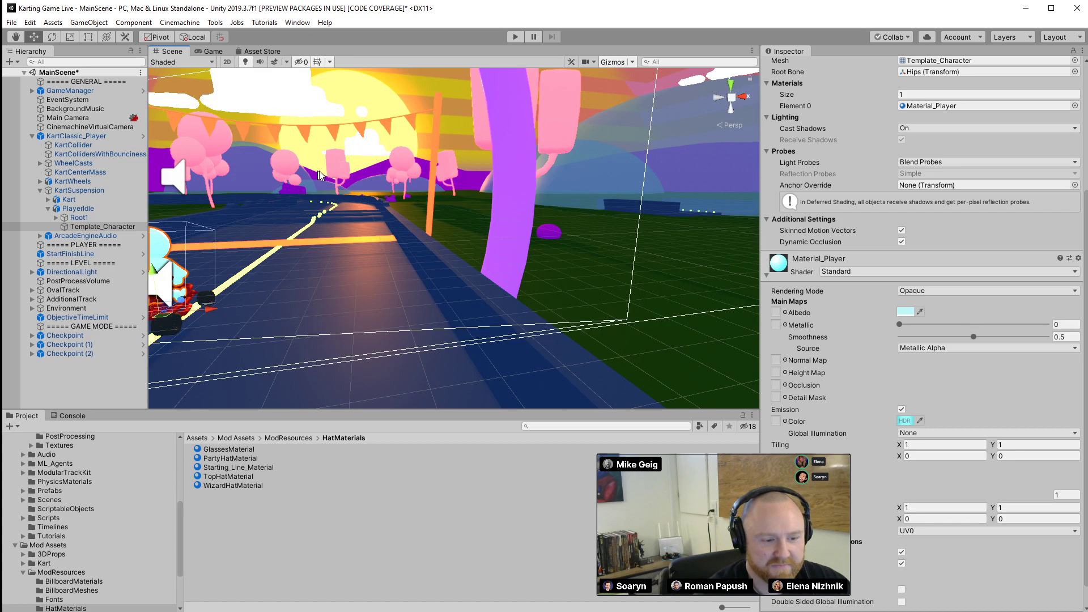
pyautogui.hotkey('ctrl', 's')
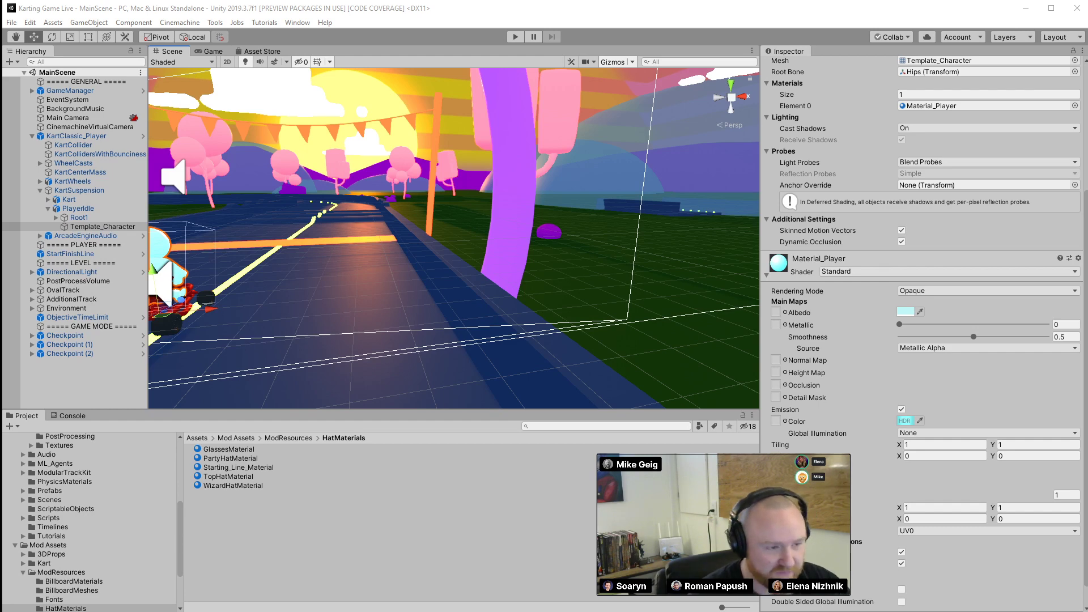
# Clear the current selection and collapse the KartClassic_Player object in the hierarchy
pyautogui.moveTo(421, 250); pyautogui.dragTo(487, 363, button='right')
pyautogui.click(56, 387)
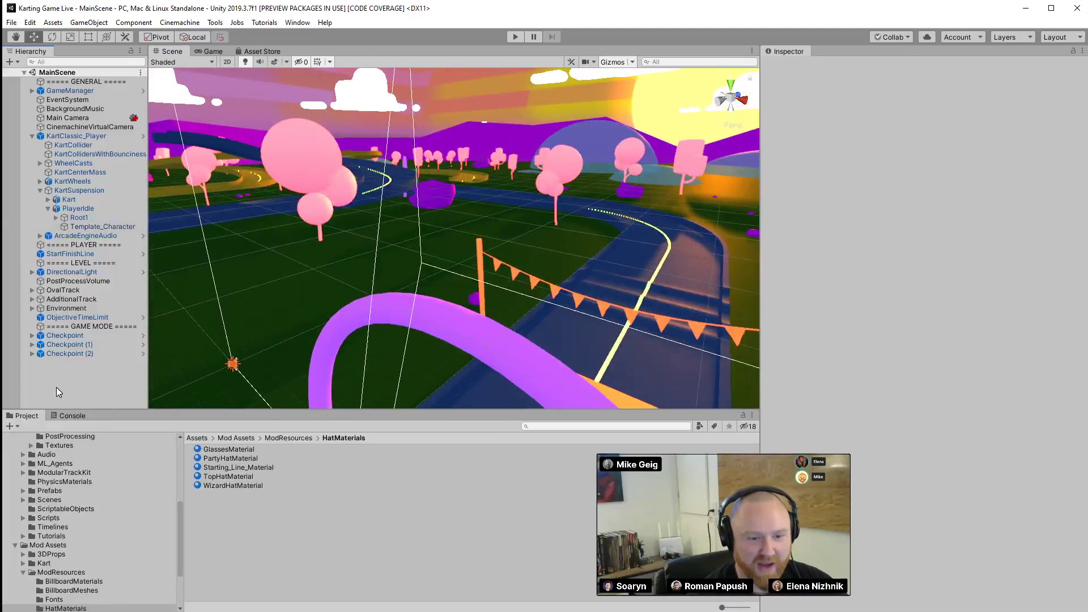
pyautogui.click(31, 136)
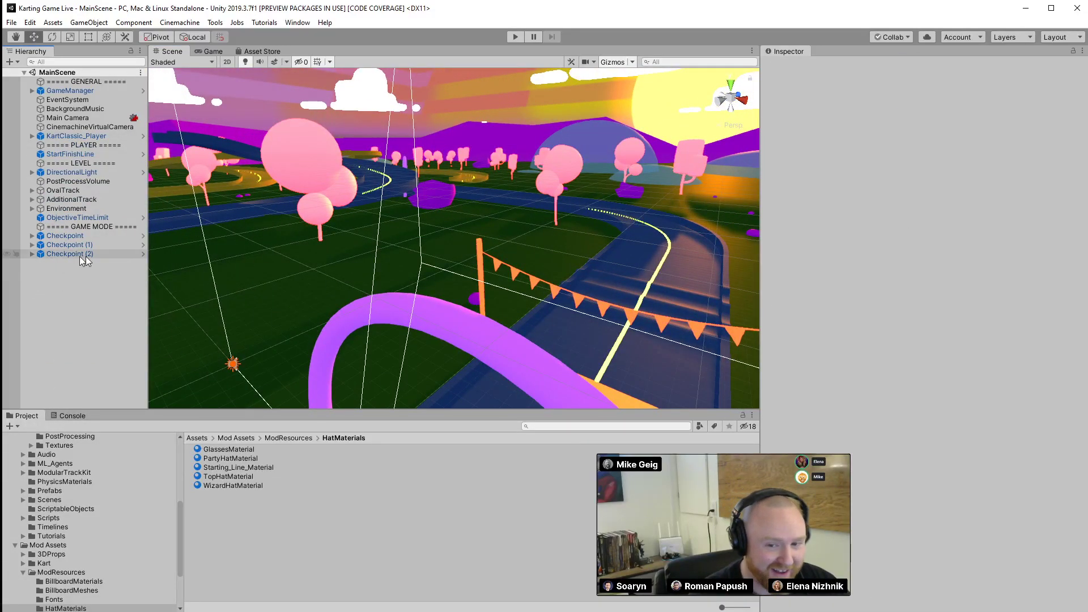
# Enable the Post-process Volume component on the PostProcessVolume object and view its effect along the track
pyautogui.moveTo(164, 215); pyautogui.dragTo(635, 155, button='right')
pyautogui.moveTo(599, 151); pyautogui.dragTo(508, 154, button='right')
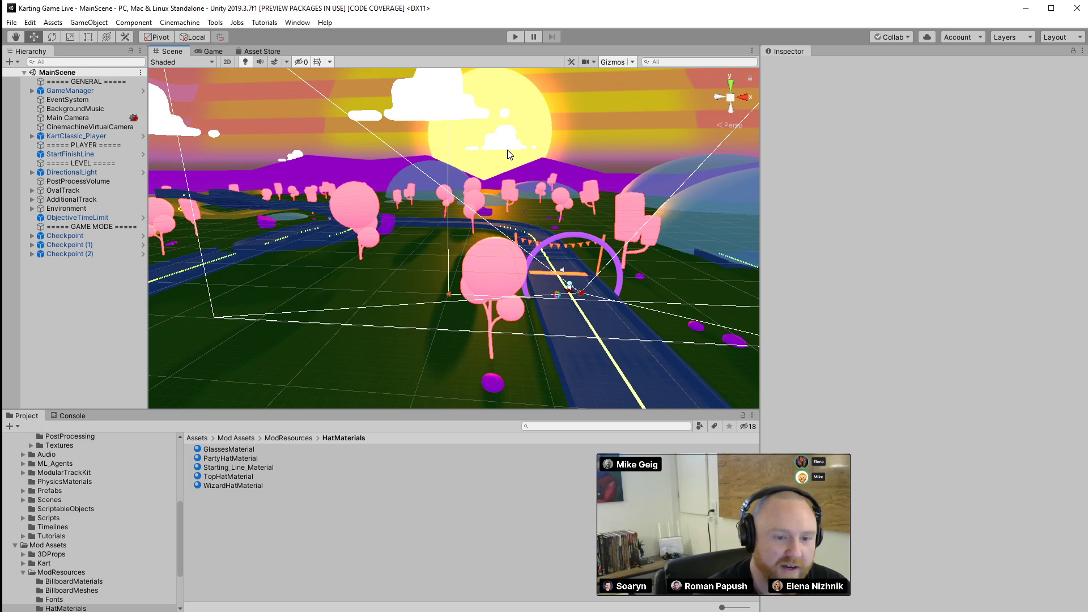
pyautogui.click(98, 181)
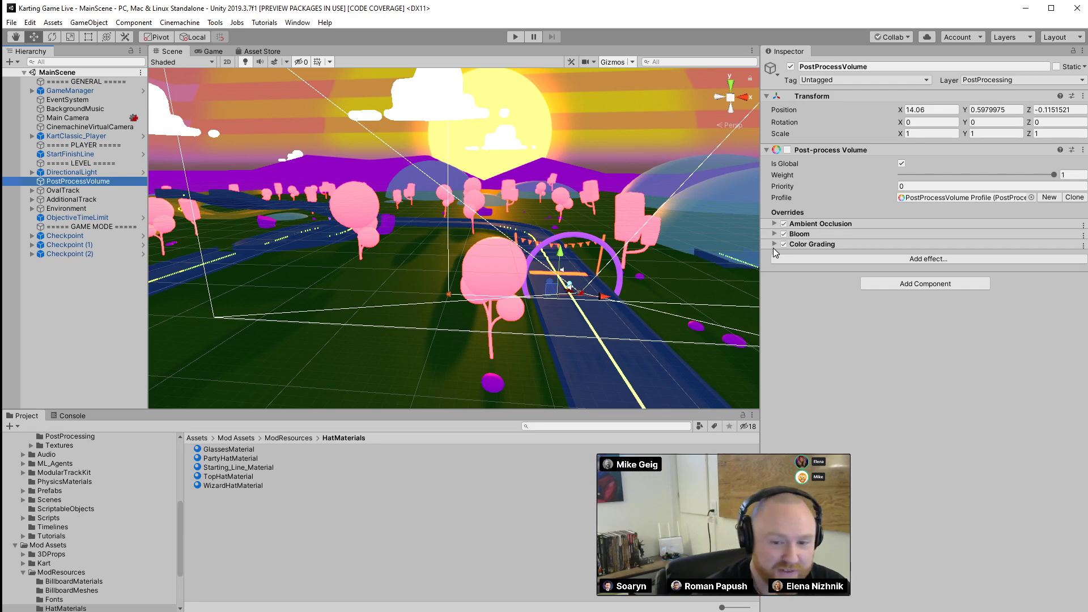
pyautogui.click(788, 151)
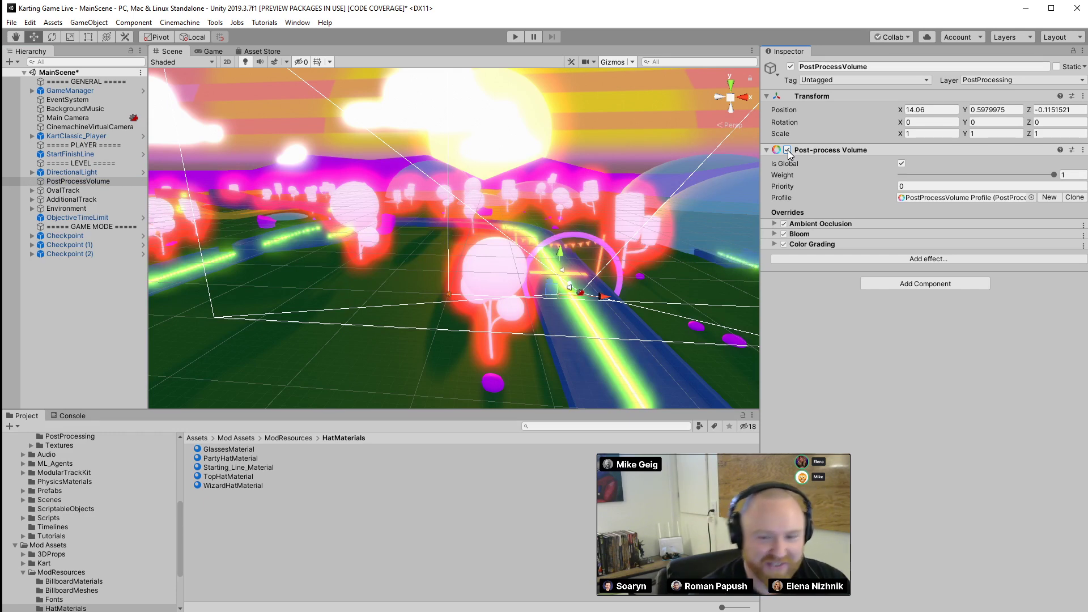
pyautogui.moveTo(409, 195); pyautogui.dragTo(601, 190, button='right')
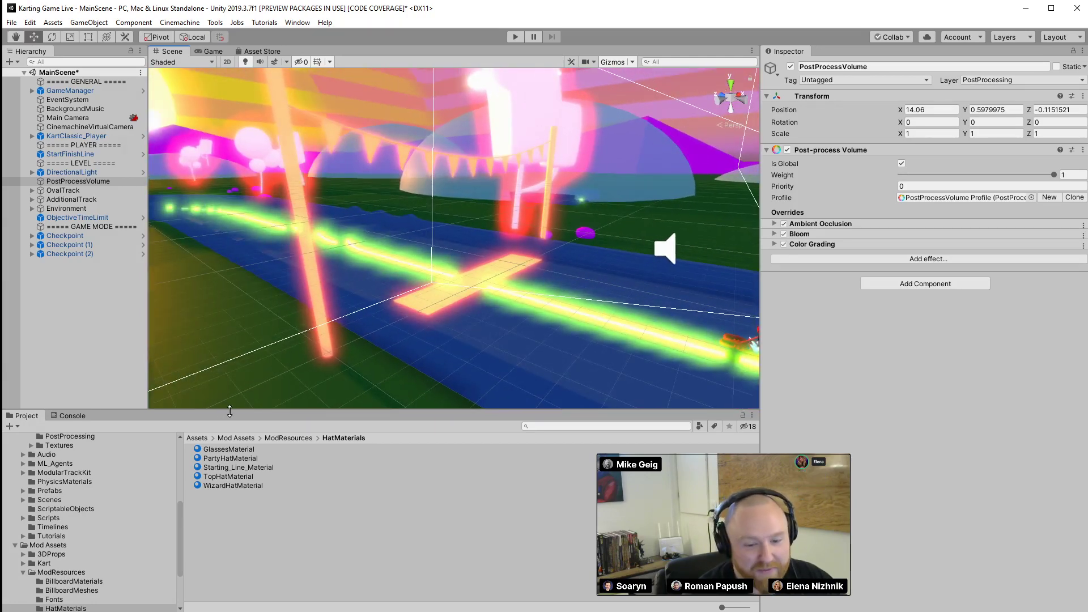
# Collapse the Karting and Mod Assets folders in the project and open the "Custom or something" folder
pyautogui.scroll(5, 52, 500)
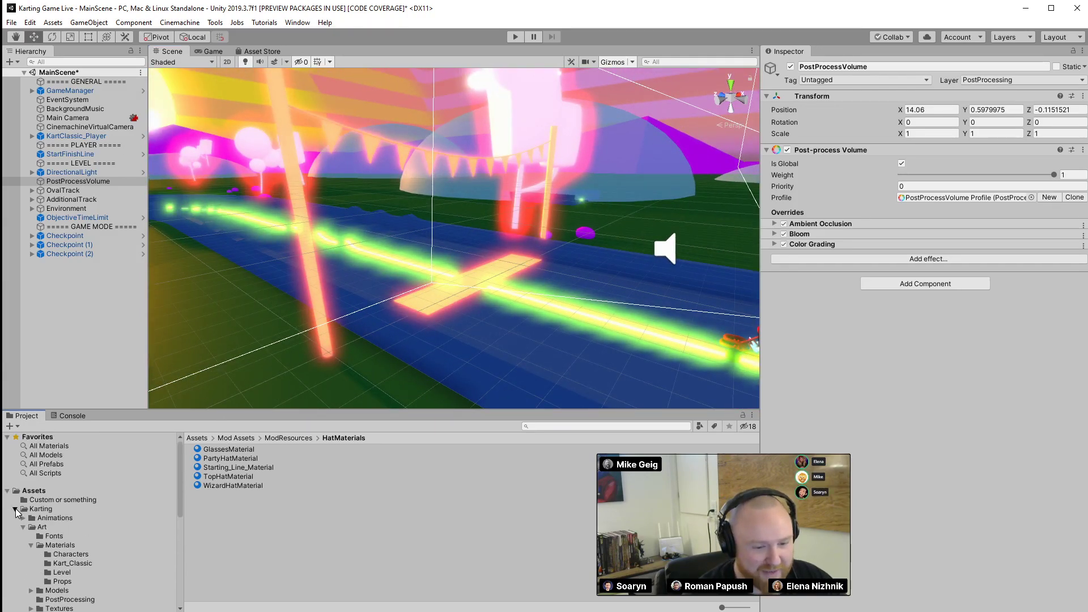
pyautogui.click(15, 508)
pyautogui.click(38, 500)
pyautogui.click(15, 518)
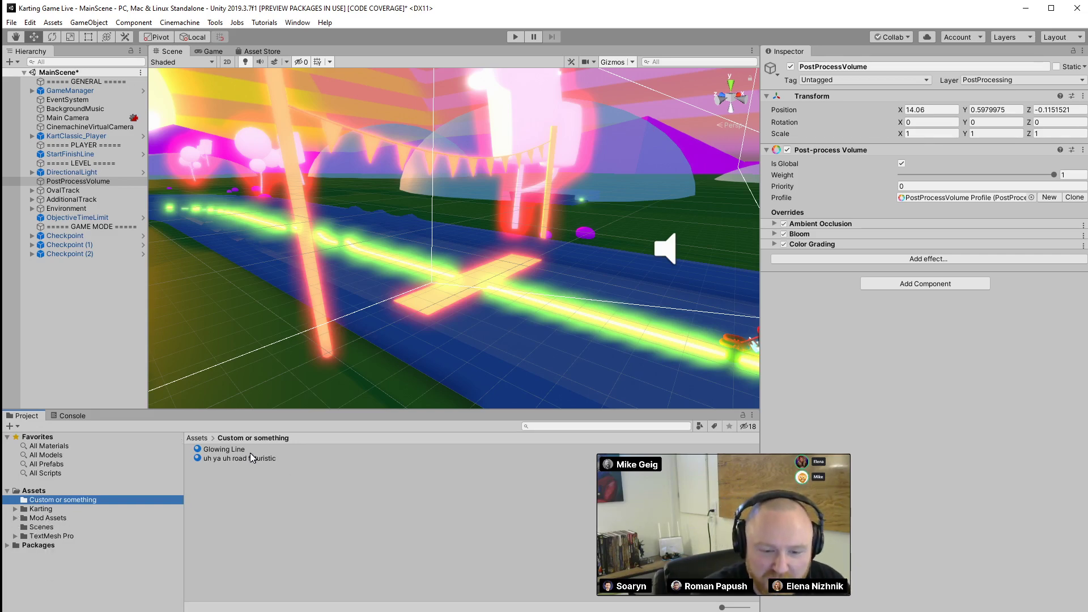
# Toggle the Glowing Line material's emission off and back on, and set its emission intensity to 3
pyautogui.click(224, 449)
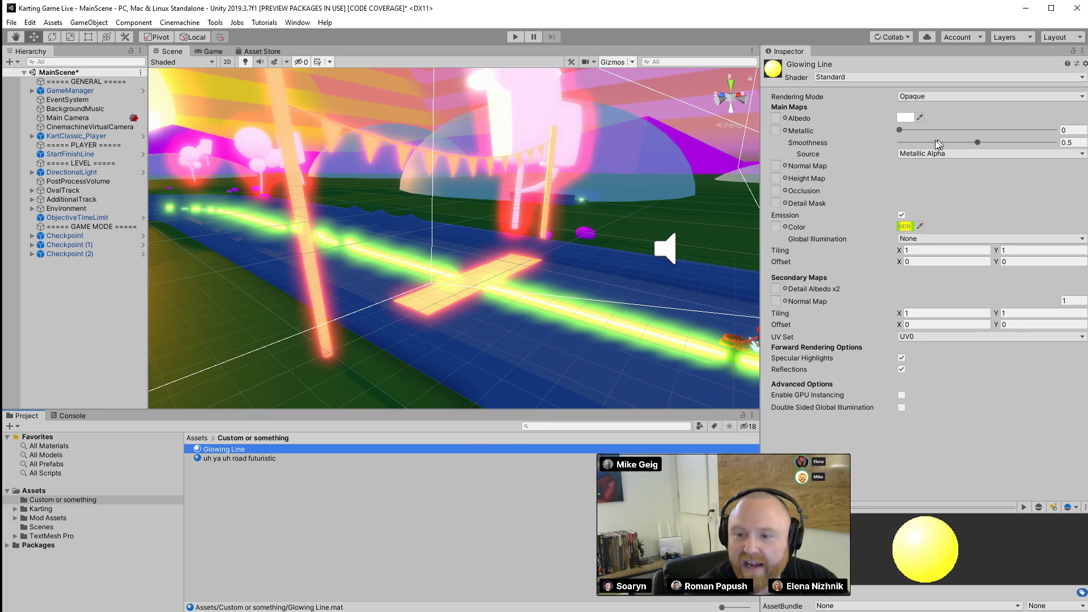
pyautogui.moveTo(578, 211); pyautogui.dragTo(626, 235, button='right')
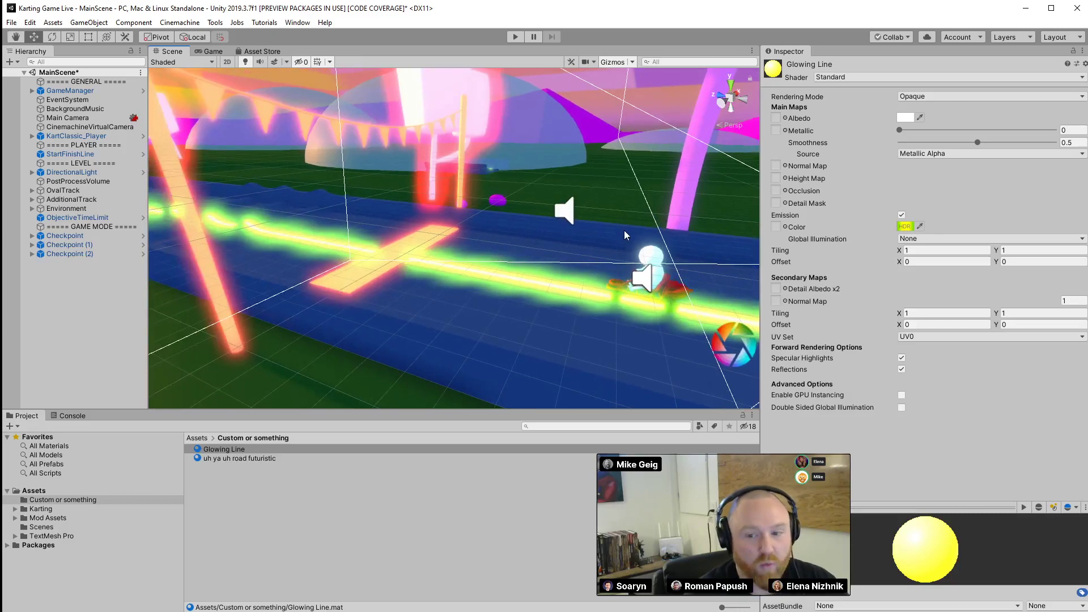
pyautogui.click(901, 214)
pyautogui.click(901, 215)
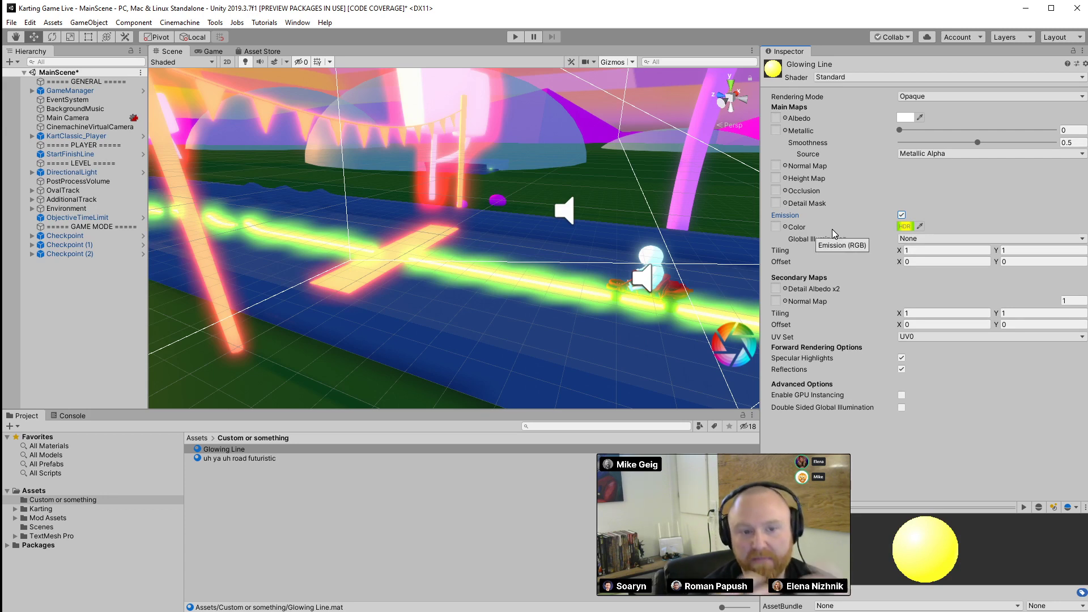
pyautogui.click(904, 227)
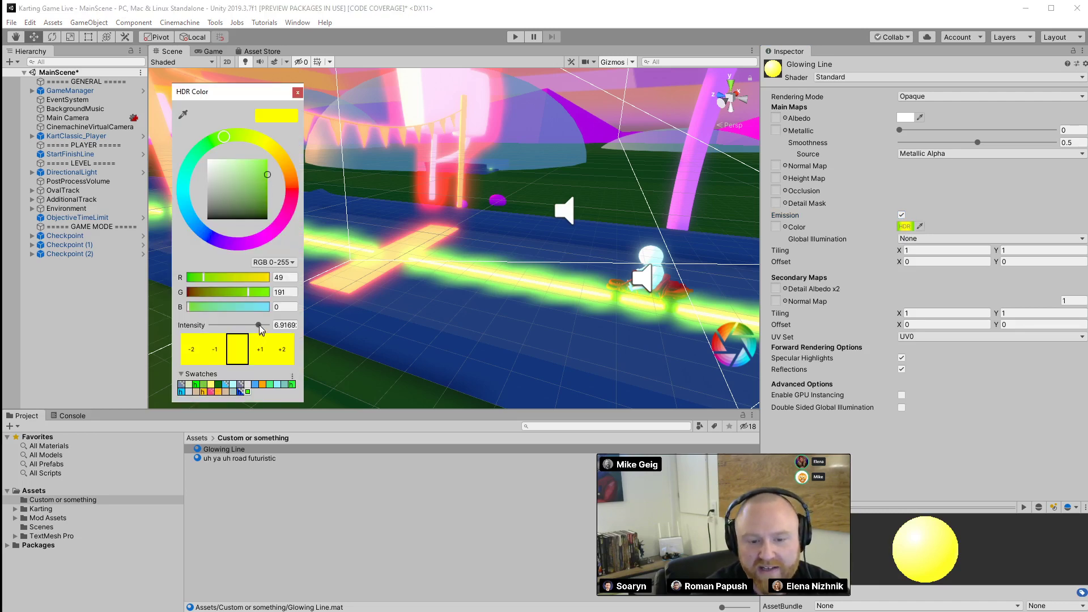
pyautogui.moveTo(258, 325); pyautogui.dragTo(249, 328)
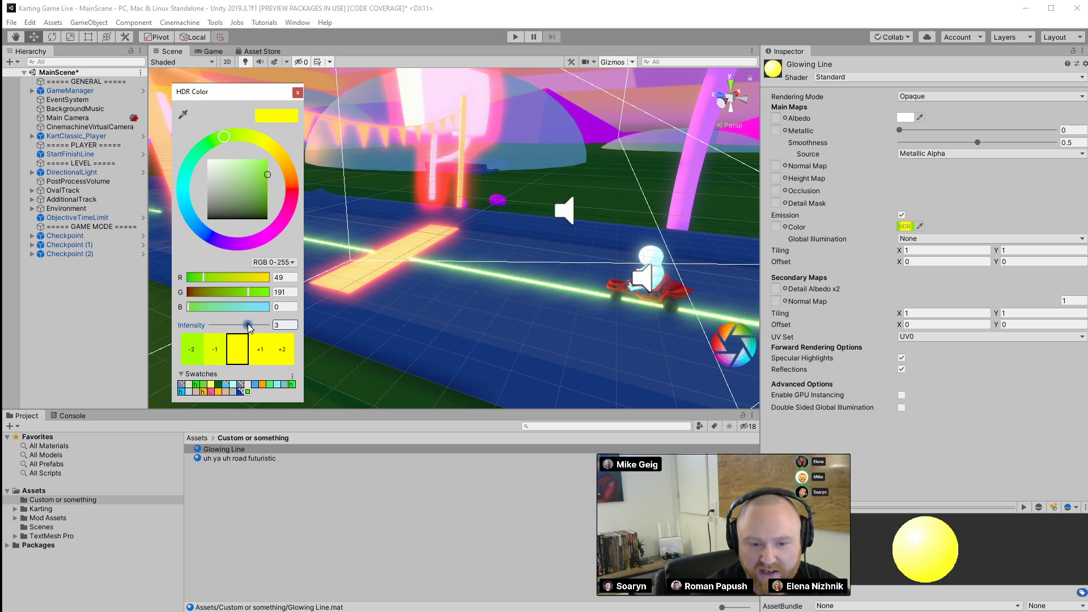
pyautogui.click(298, 92)
# Select a round tree's mesh and lower the Tree material's red emission intensity to 4.5
pyautogui.moveTo(362, 139); pyautogui.dragTo(331, 141, button='right')
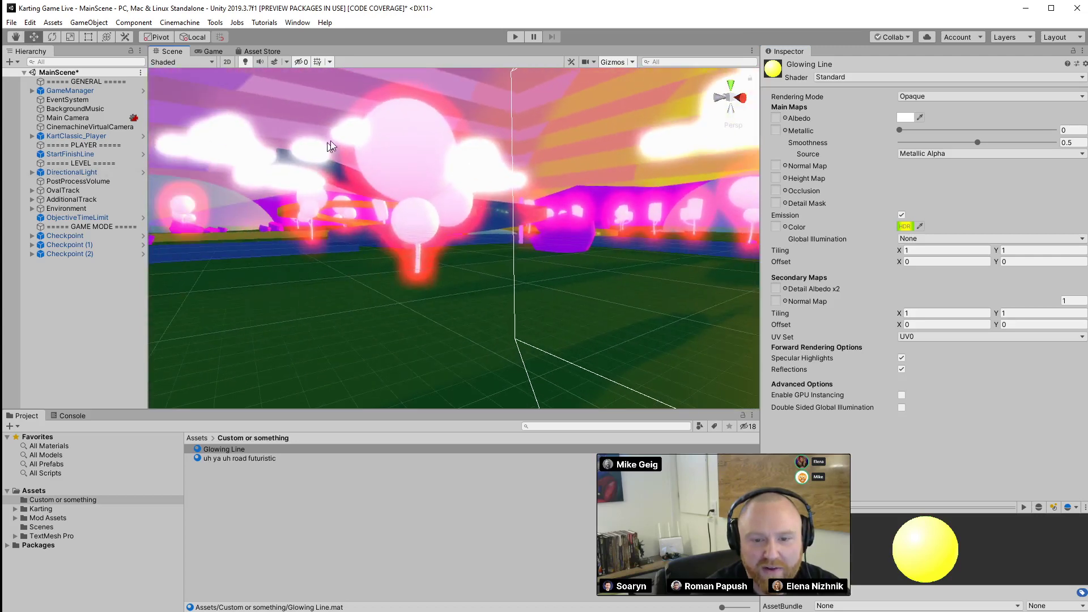
pyautogui.click(406, 129)
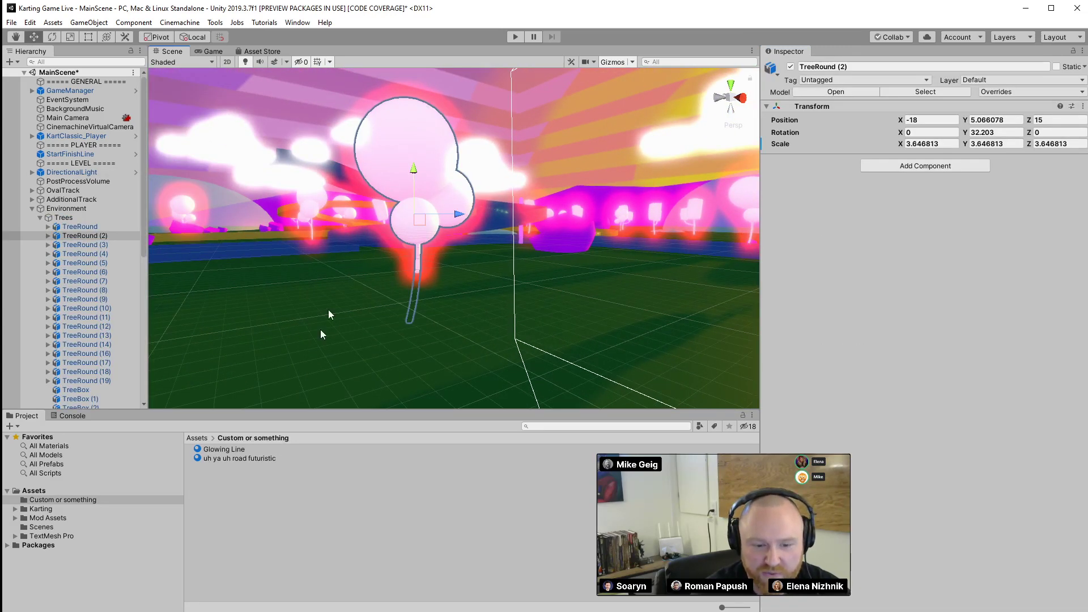
pyautogui.click(407, 131)
pyautogui.click(766, 406)
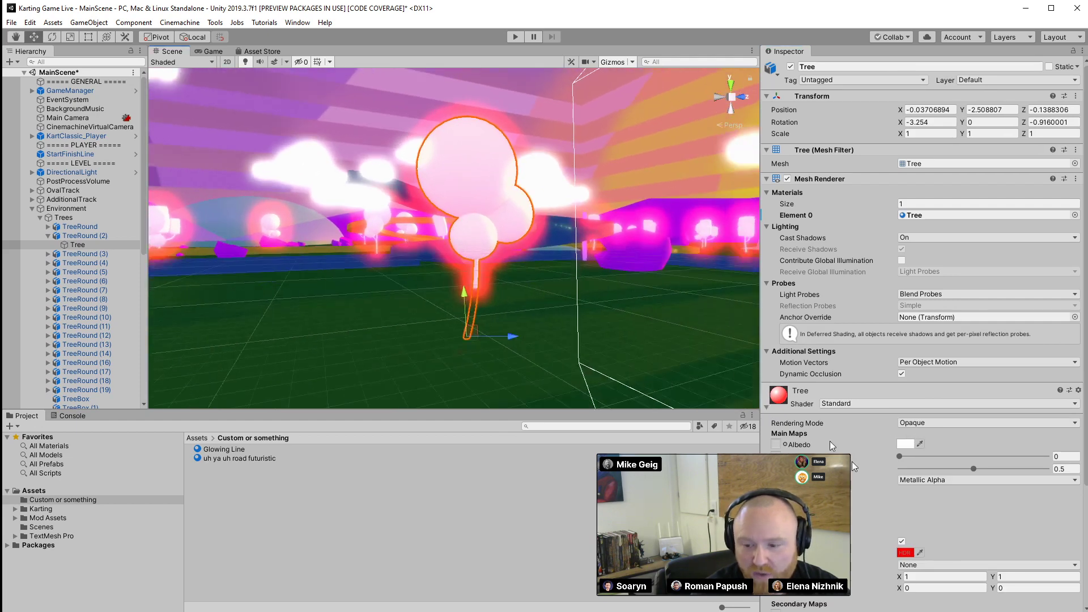
pyautogui.click(905, 552)
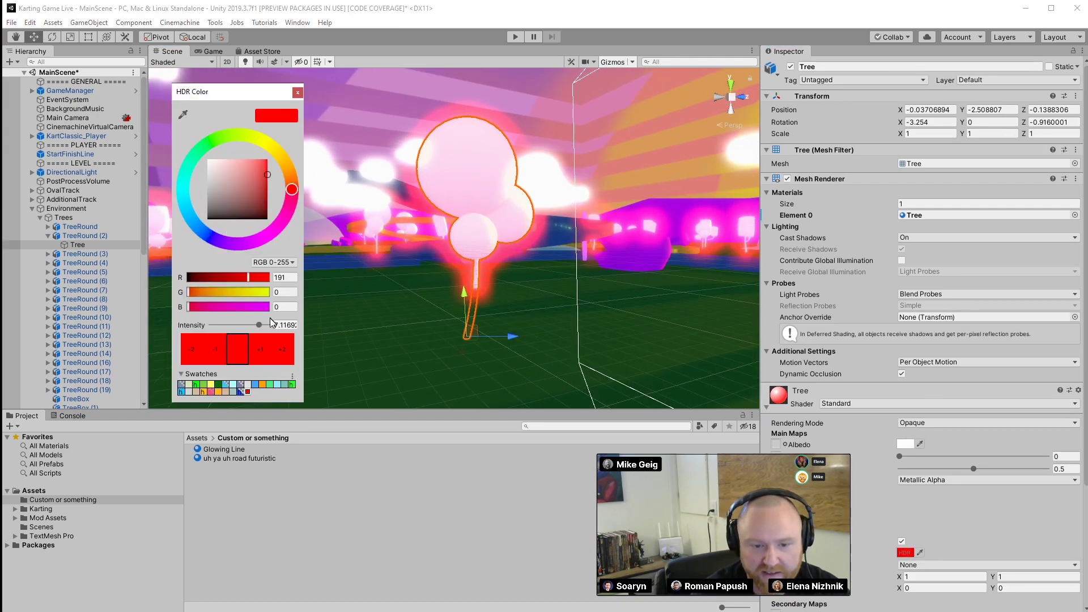
pyautogui.moveTo(259, 325); pyautogui.dragTo(254, 330)
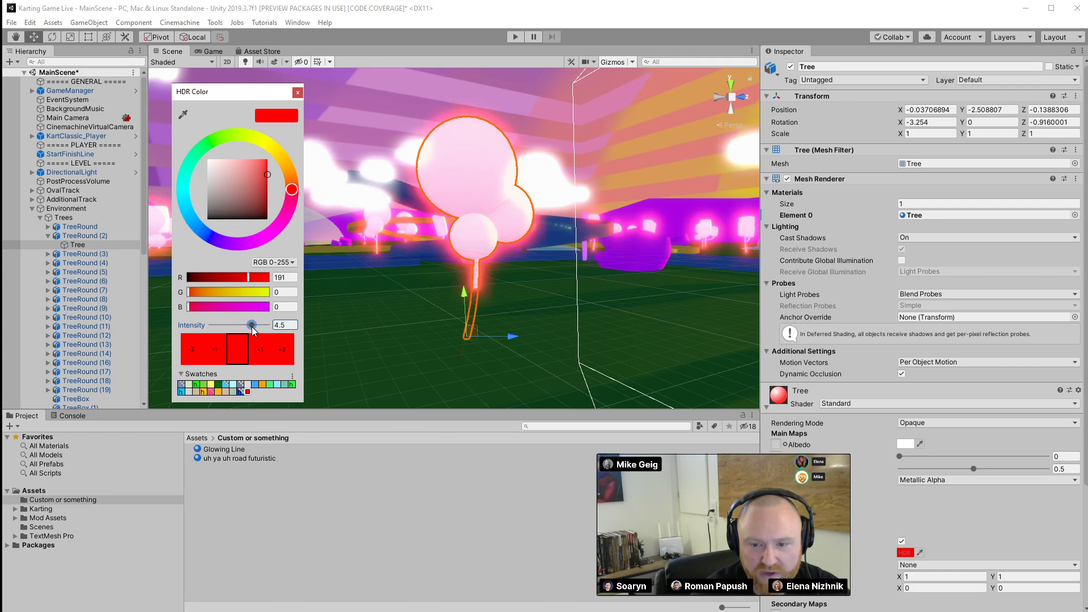
pyautogui.click(298, 93)
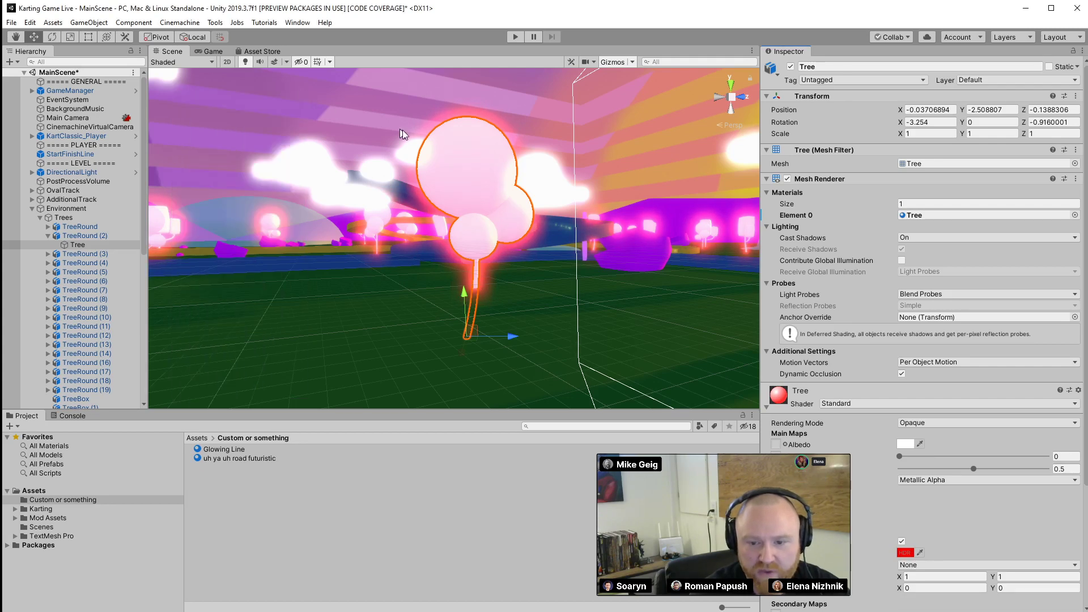
# Select the kart's Template_Character, raise Material_Player's emission intensity to 5.4 and check the glow in the Game view
pyautogui.moveTo(431, 218); pyautogui.dragTo(790, 256, button='right')
pyautogui.press('w')
pyautogui.press('d')
pyautogui.press('w')
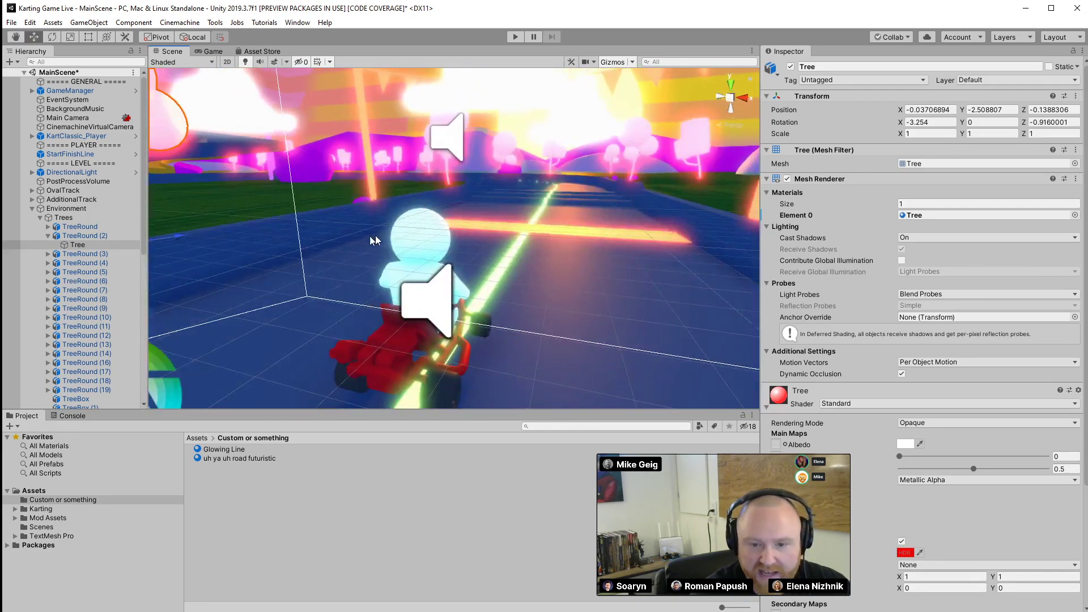
pyautogui.click(403, 237)
pyautogui.click(406, 238)
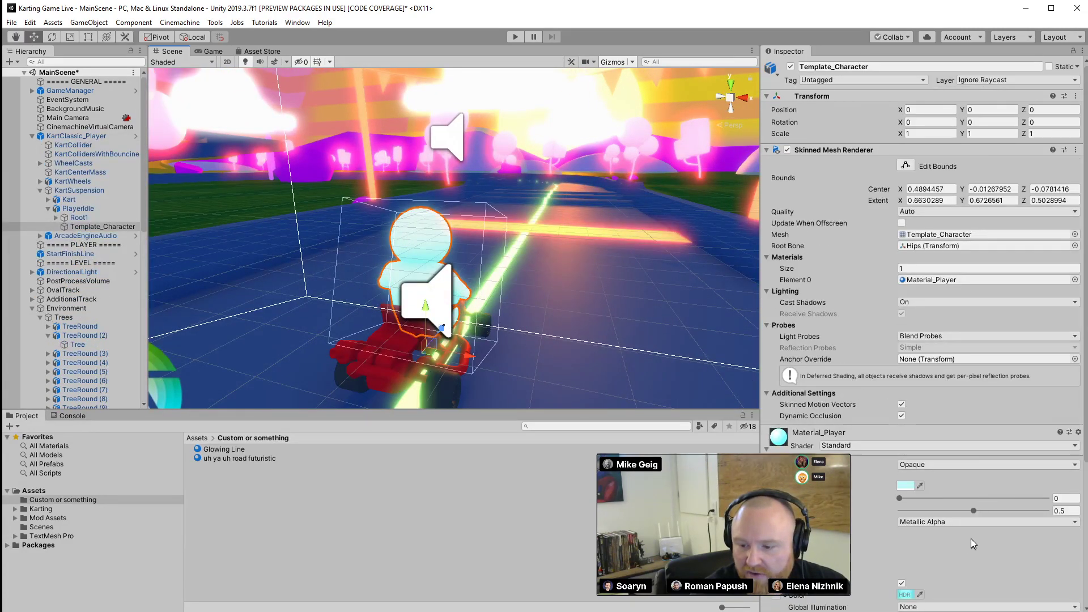
pyautogui.scroll(-3, 974, 541)
pyautogui.click(904, 493)
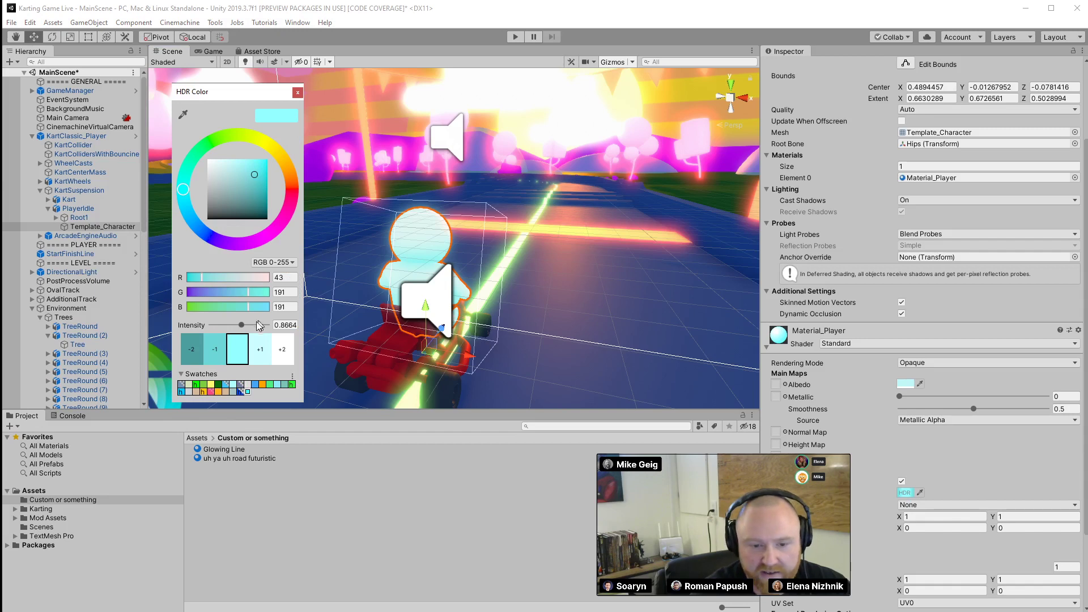
pyautogui.moveTo(242, 325); pyautogui.dragTo(257, 329)
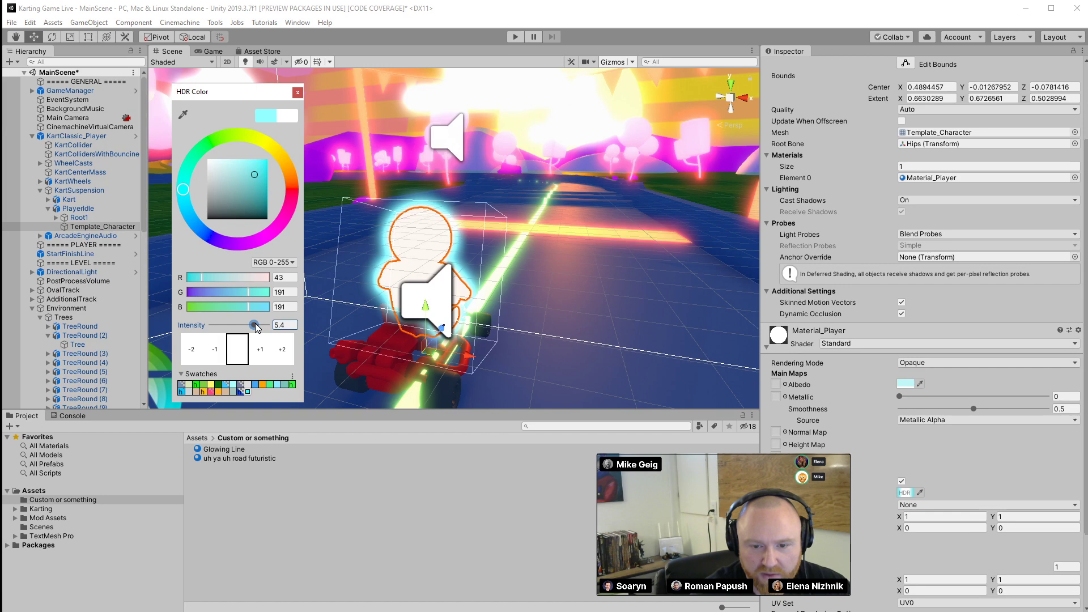
pyautogui.click(298, 92)
pyautogui.click(205, 51)
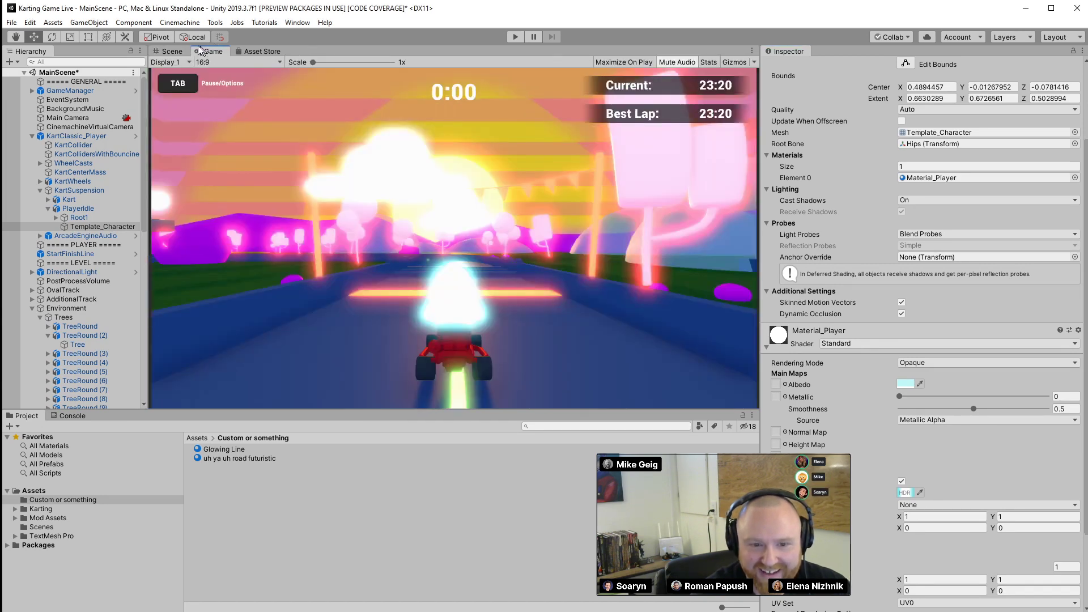
pyautogui.click(173, 51)
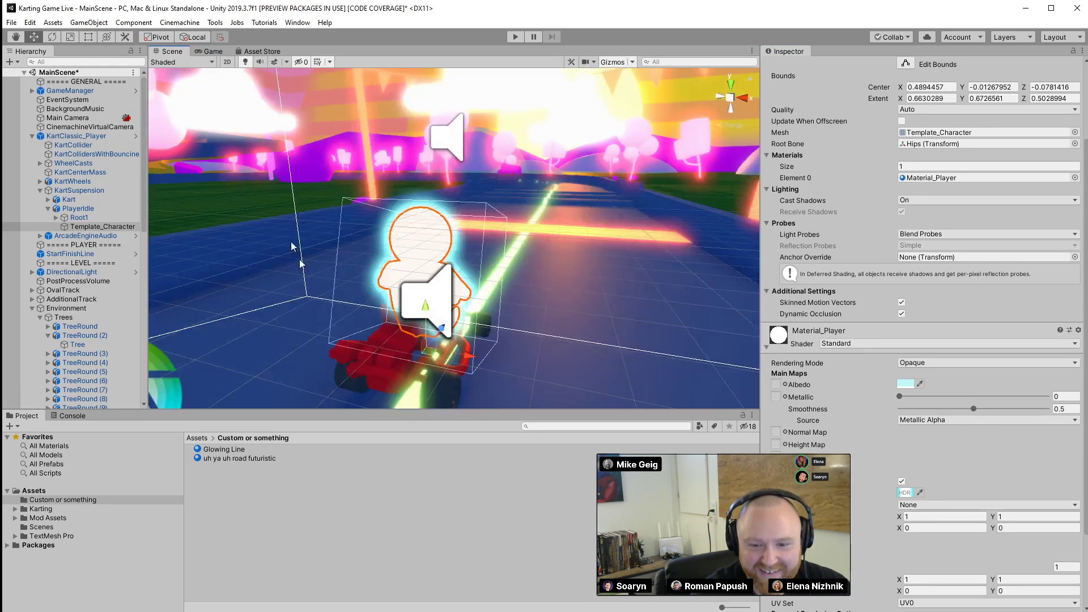
# Lower Material_Player's emission intensity slightly and check the character's glow in the Game view again
pyautogui.click(906, 493)
pyautogui.moveTo(254, 327); pyautogui.dragTo(251, 327)
pyautogui.click(298, 92)
pyautogui.click(211, 51)
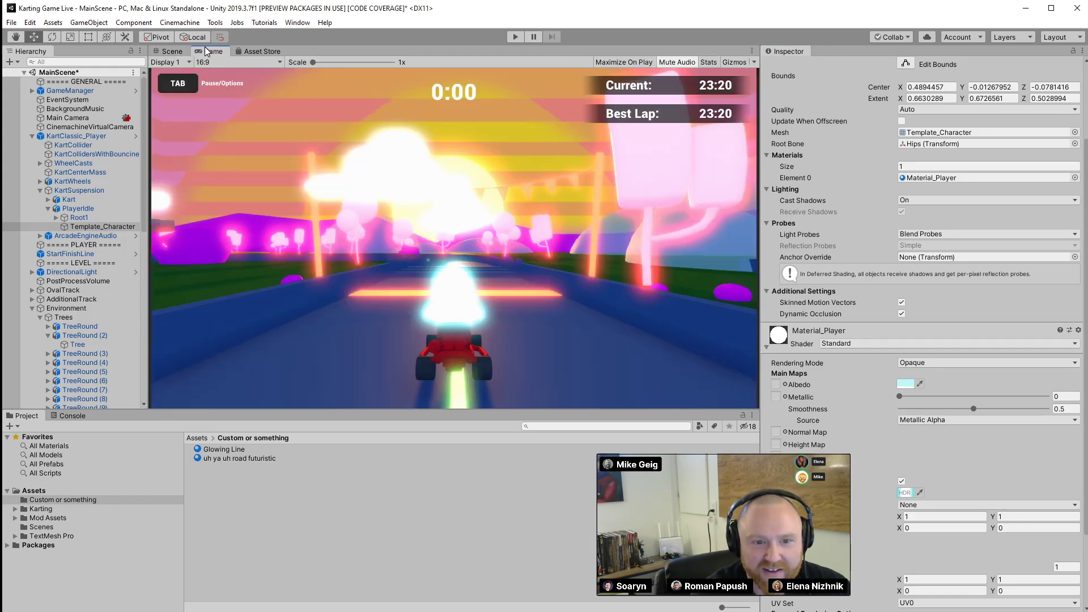
pyautogui.click(171, 52)
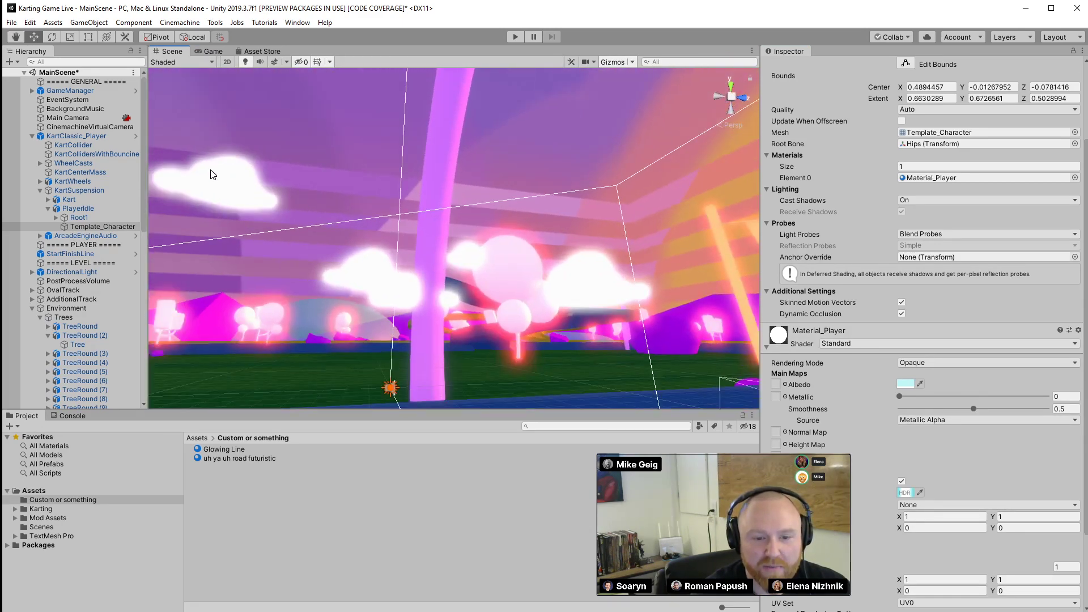
# Select a cloud in the scene and lower the Cloud material's emission intensity to 2
pyautogui.click(212, 174)
pyautogui.click(771, 415)
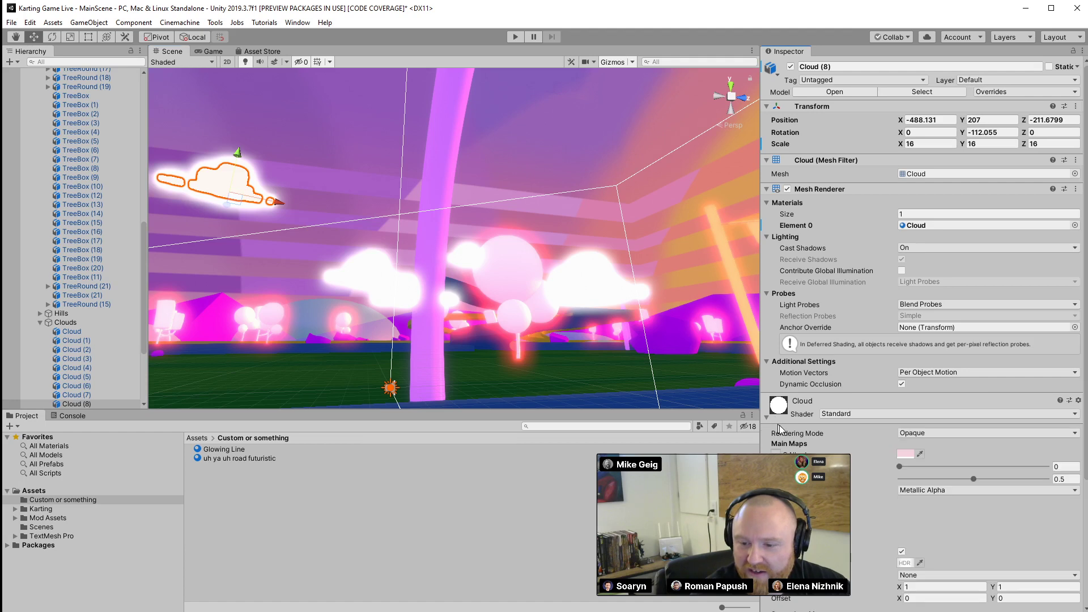
pyautogui.click(907, 563)
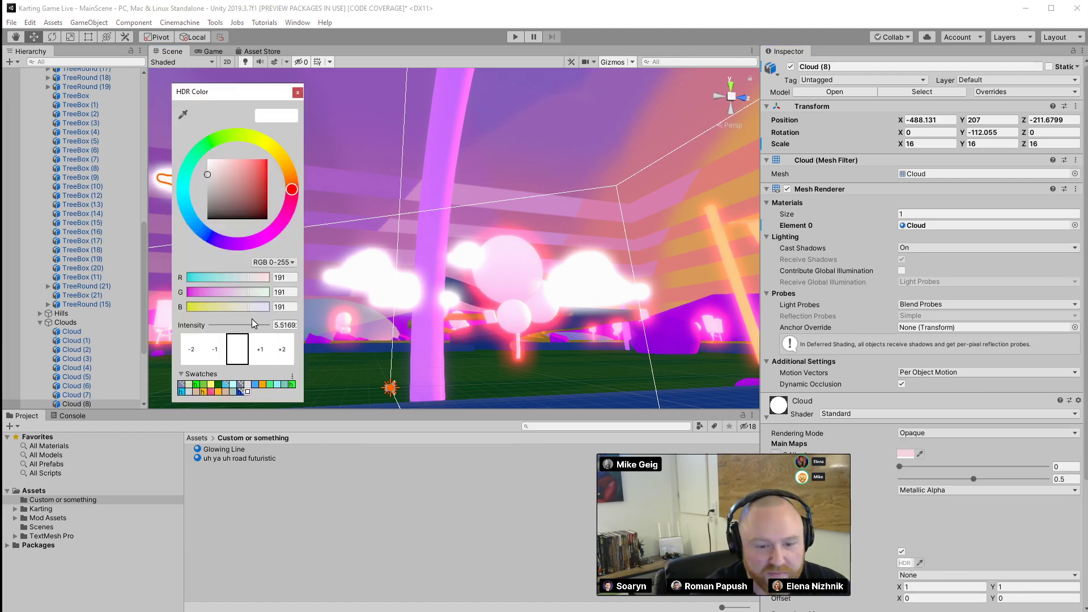
pyautogui.moveTo(253, 323); pyautogui.dragTo(246, 329)
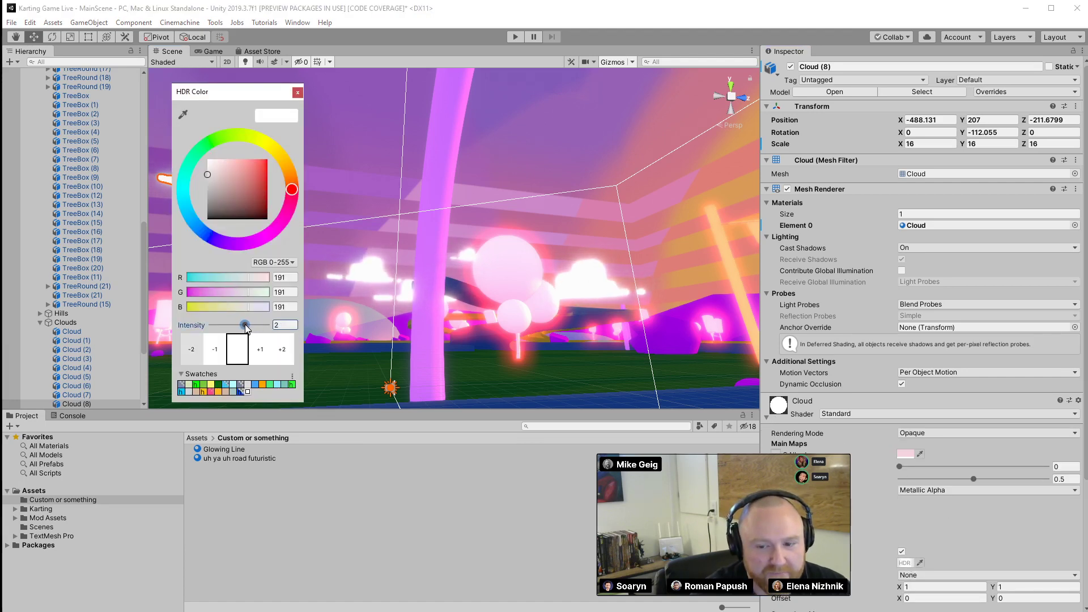
pyautogui.click(297, 92)
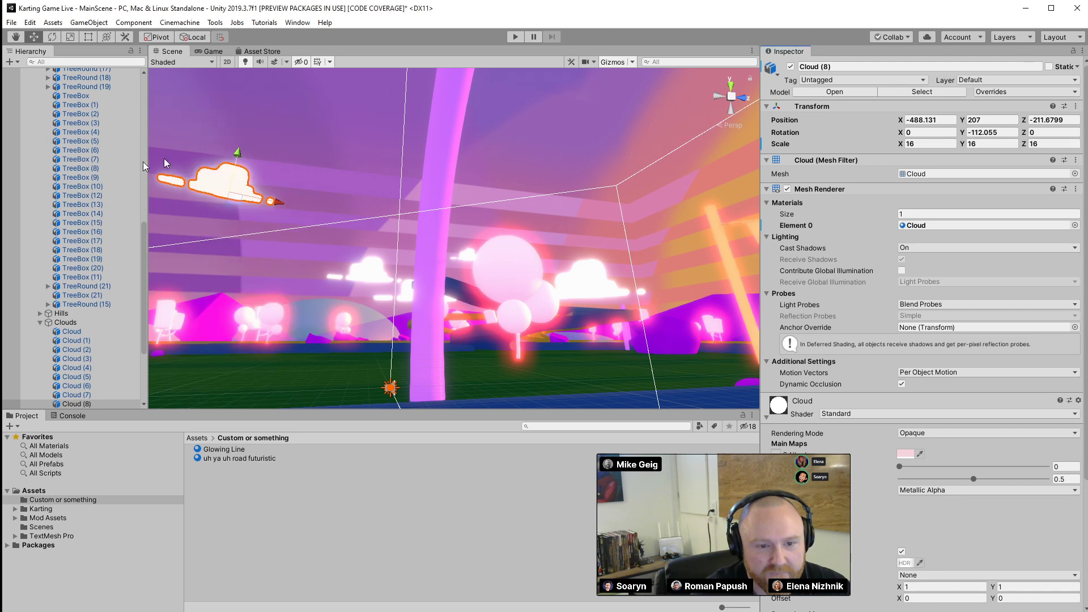
pyautogui.scroll(10, 106, 233)
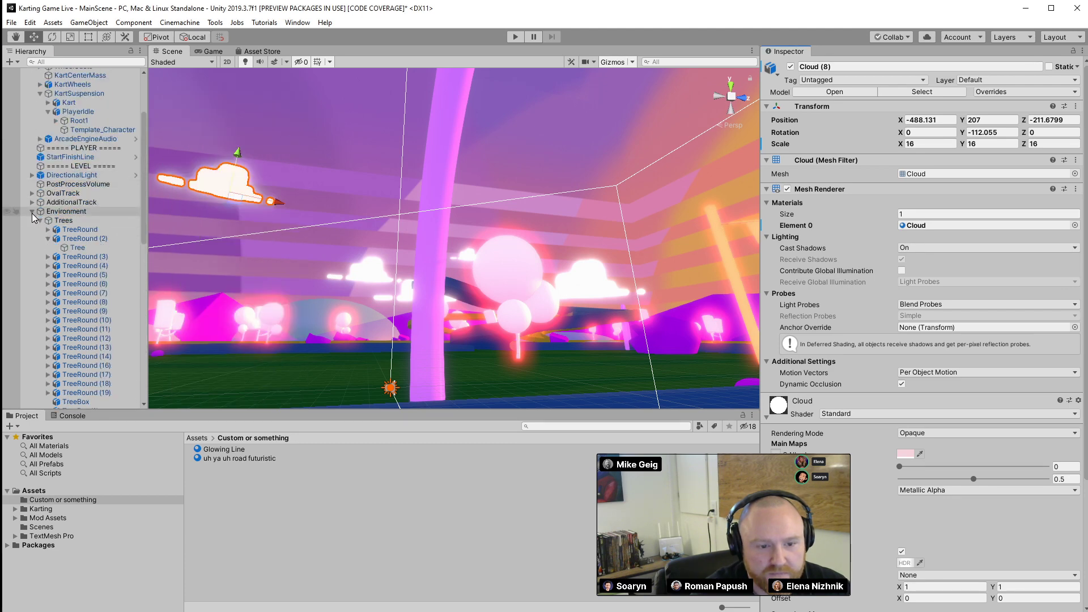
# Select PostProcessVolume, expand its Bloom override and toggle Bloom off and on to compare the scene's glow
pyautogui.click(32, 212)
pyautogui.click(33, 137)
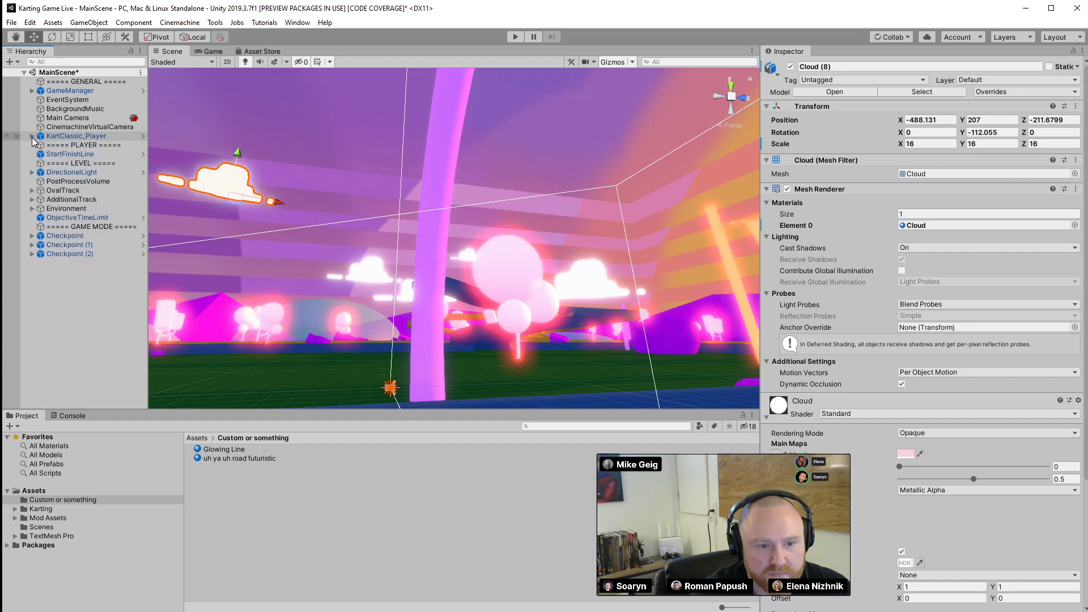
pyautogui.click(83, 180)
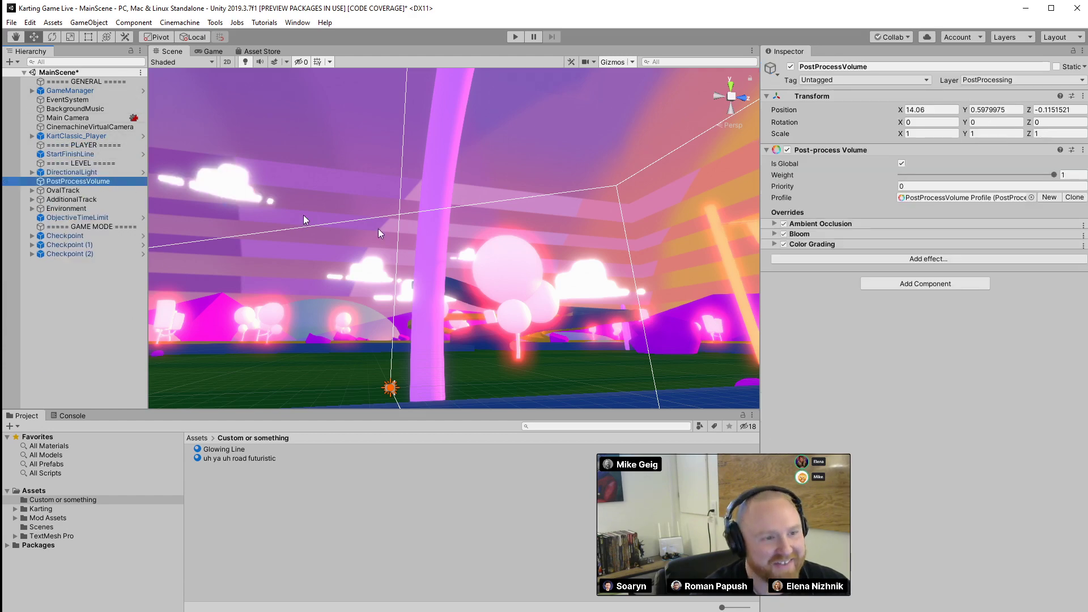
pyautogui.click(849, 233)
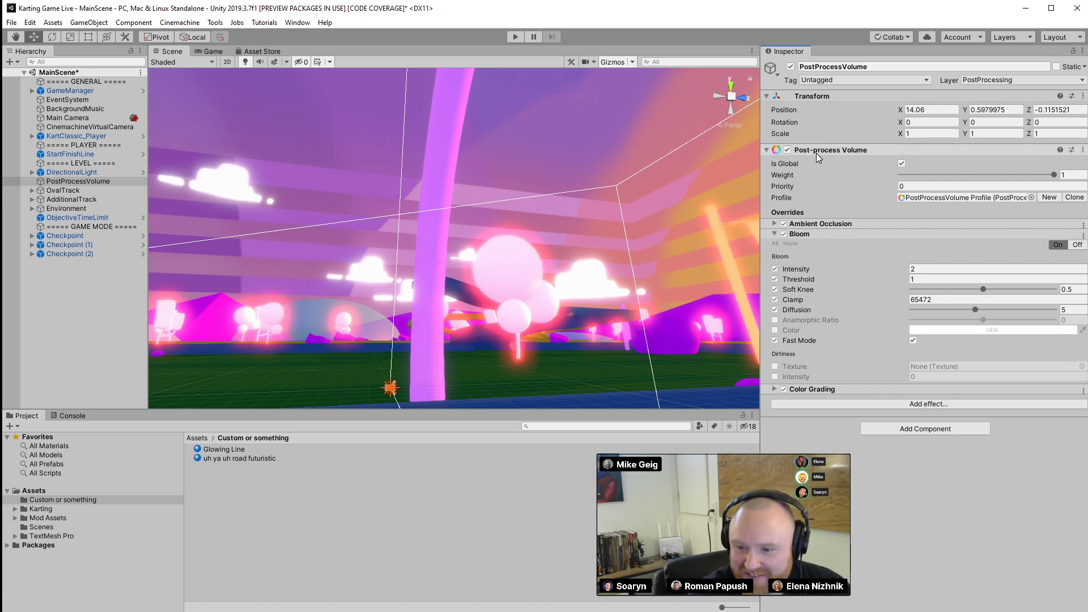
pyautogui.click(784, 234)
pyautogui.click(785, 234)
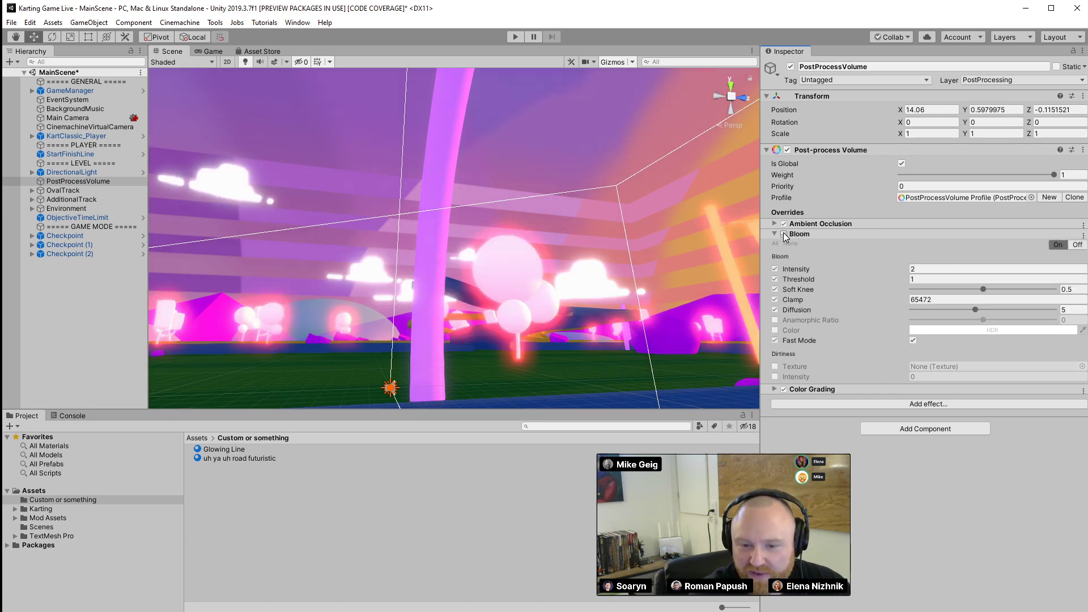
pyautogui.click(784, 234)
pyautogui.click(784, 234)
pyautogui.click(784, 234)
pyautogui.click(784, 234)
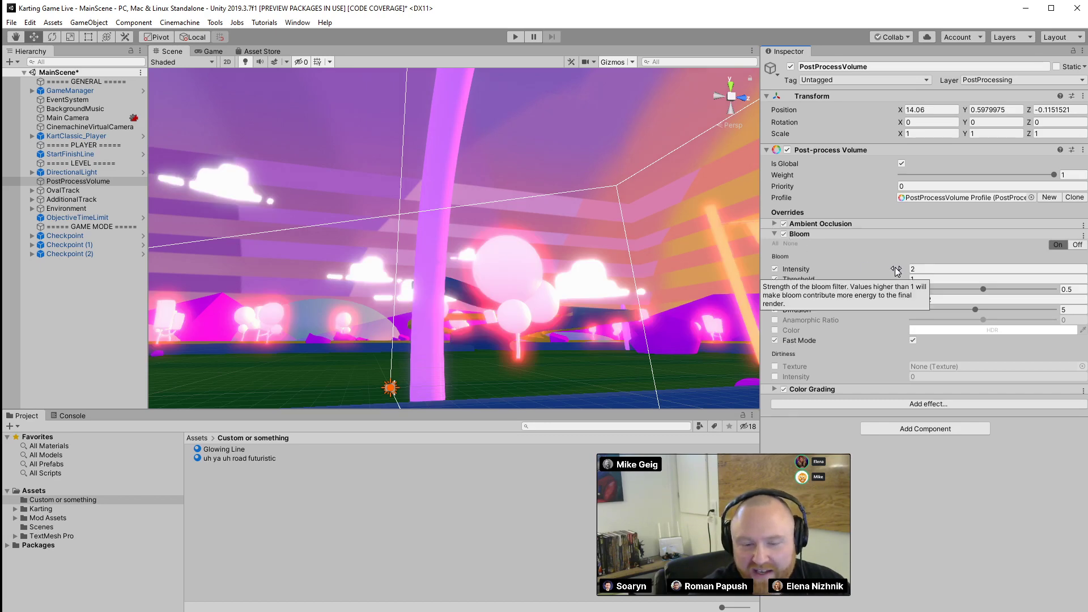
# Raise the Bloom intensity to 239.63, playtest the kart level with the extreme glow, and stop the game
pyautogui.moveTo(896, 270); pyautogui.dragTo(1058, 354)
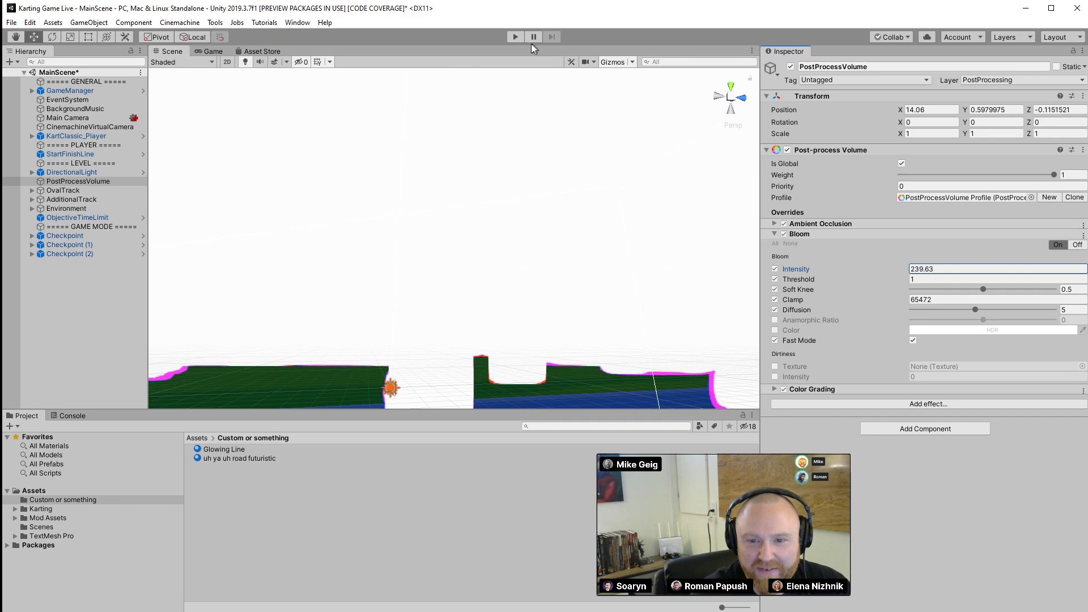
pyautogui.click(517, 36)
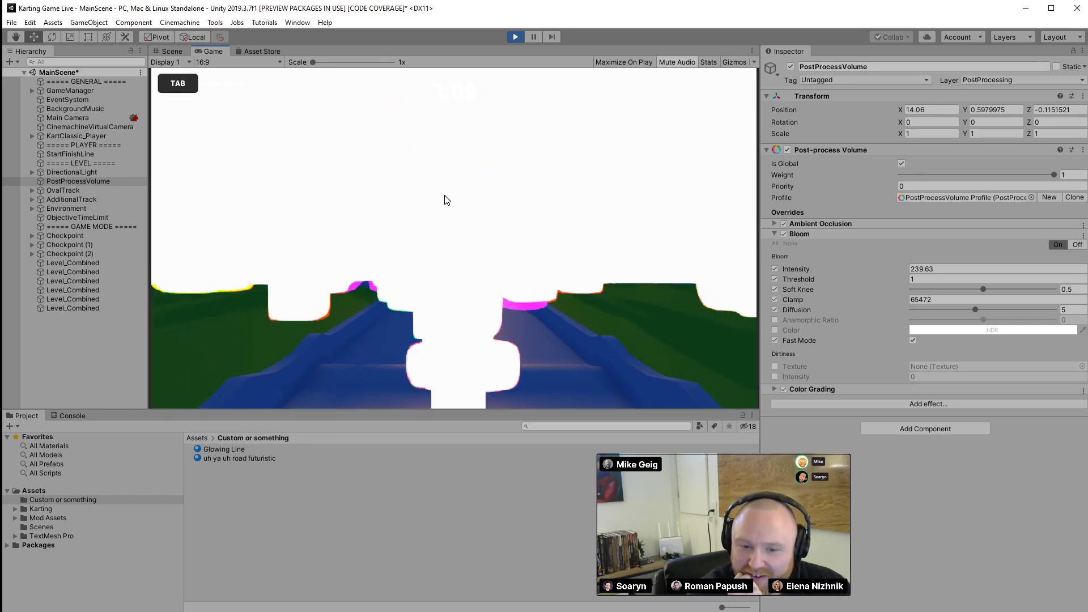
pyautogui.press('w')
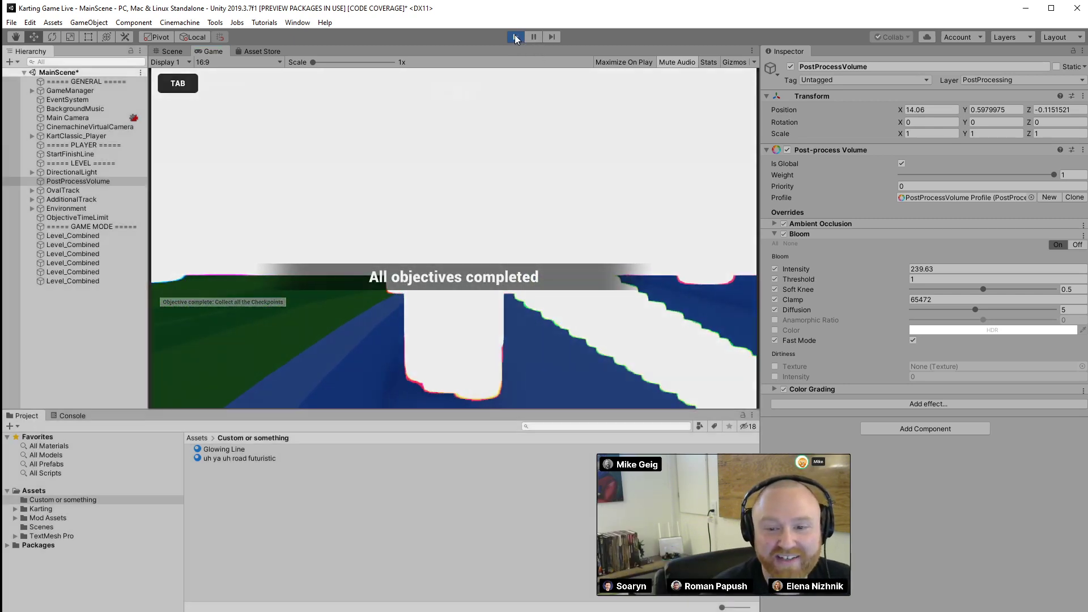
pyautogui.click(514, 36)
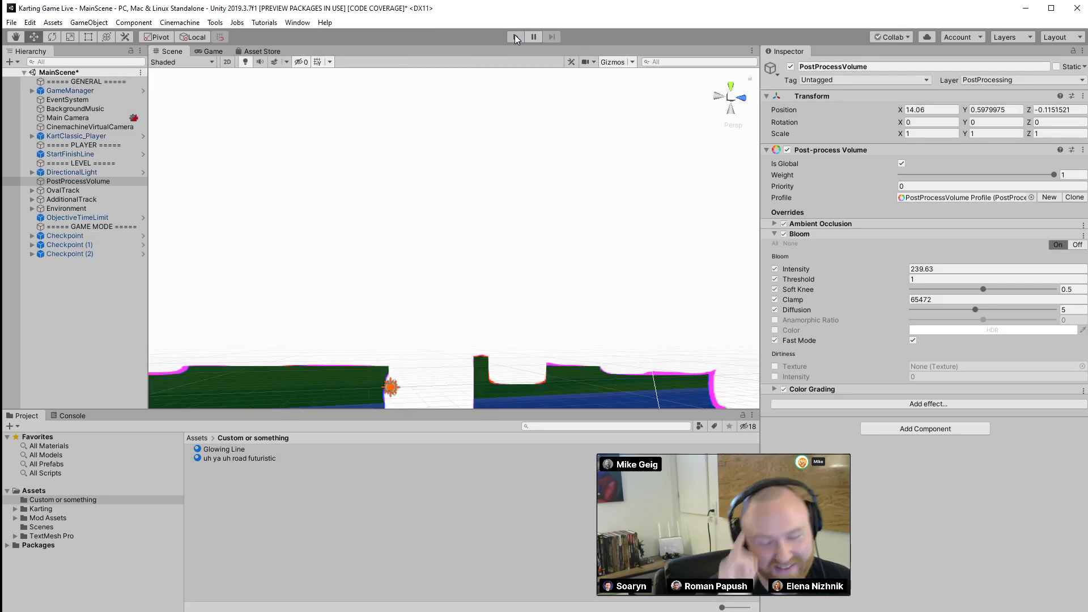
# Set the Bloom intensity to 2, collapse the Bloom override and deselect PostProcessVolume
pyautogui.click(950, 270)
pyautogui.write('2')
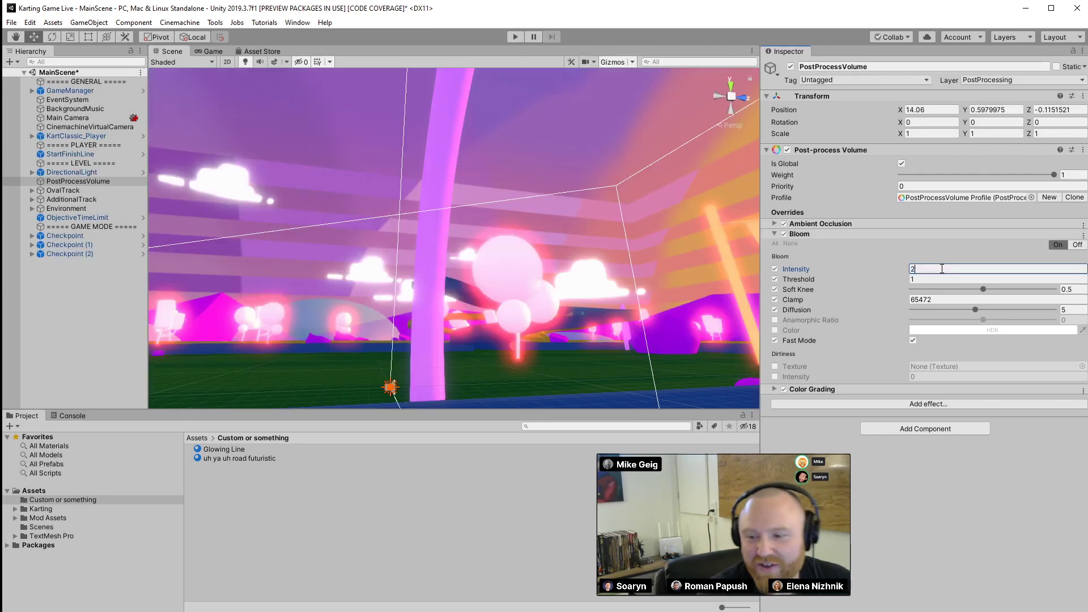
pyautogui.press('Return')
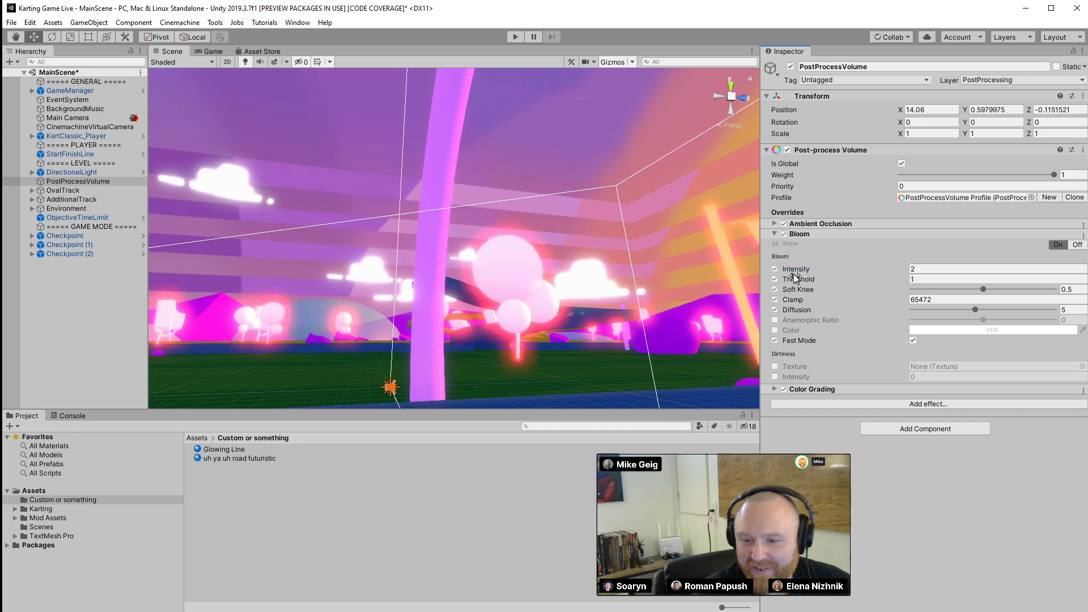
pyautogui.click(775, 234)
pyautogui.moveTo(365, 73); pyautogui.dragTo(760, 287, button='right')
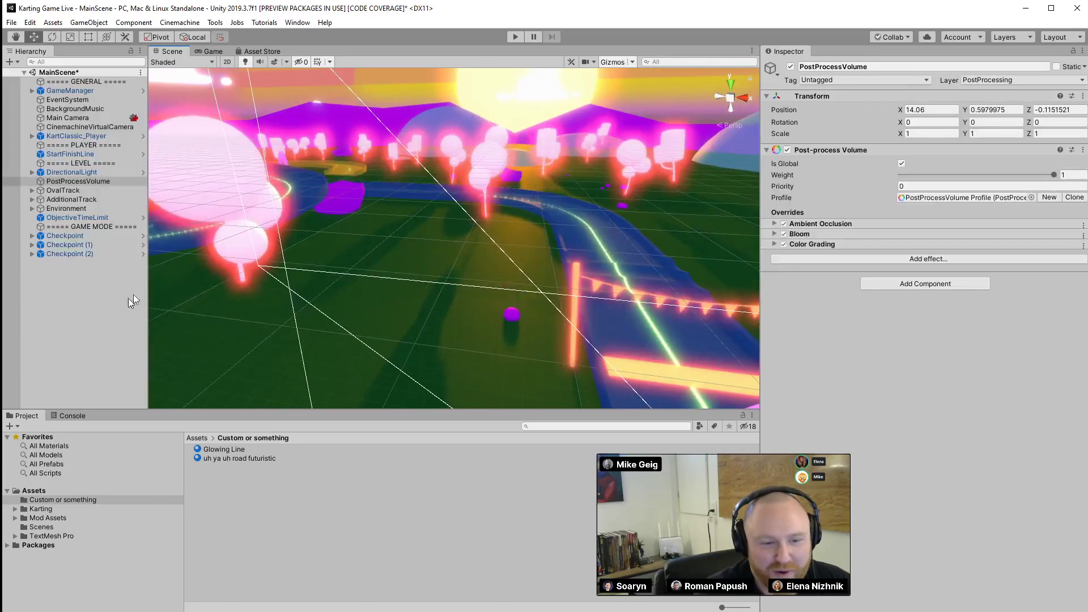
pyautogui.click(101, 318)
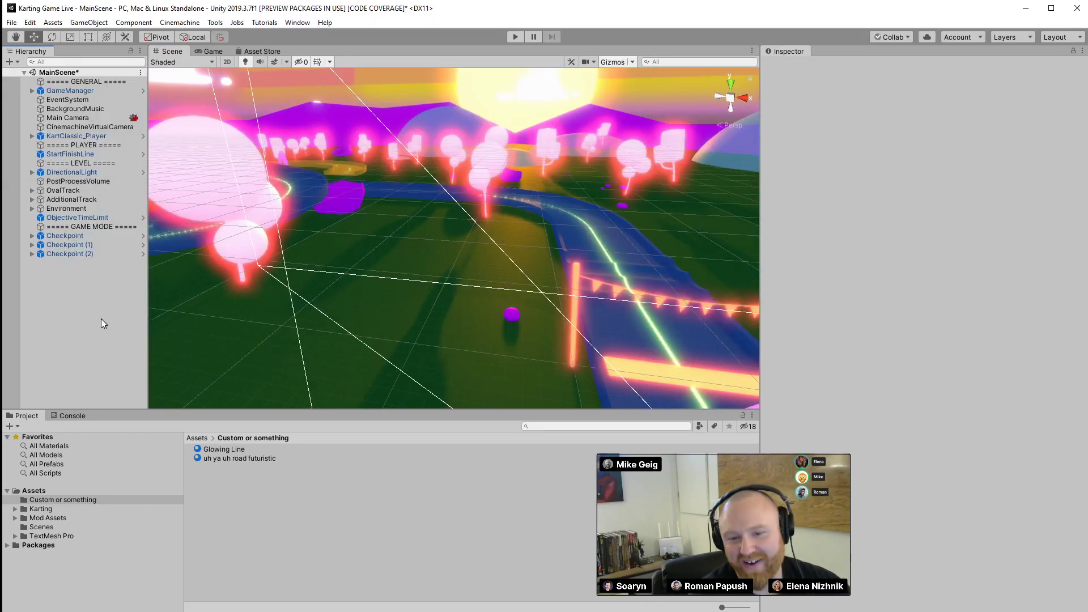
# Search the project assets for "speedpad" and place the SpeedPad prefab on the blue road beside the green line, at about X 15.1, Z 15.6
pyautogui.moveTo(563, 195); pyautogui.dragTo(500, 176, button='right')
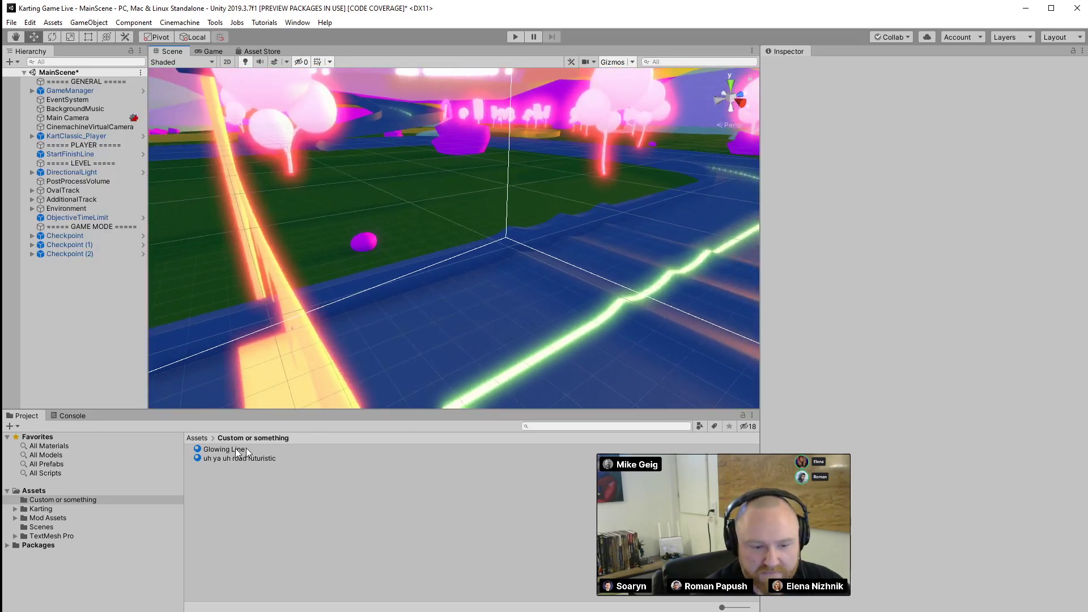
pyautogui.click(32, 492)
pyautogui.click(573, 426)
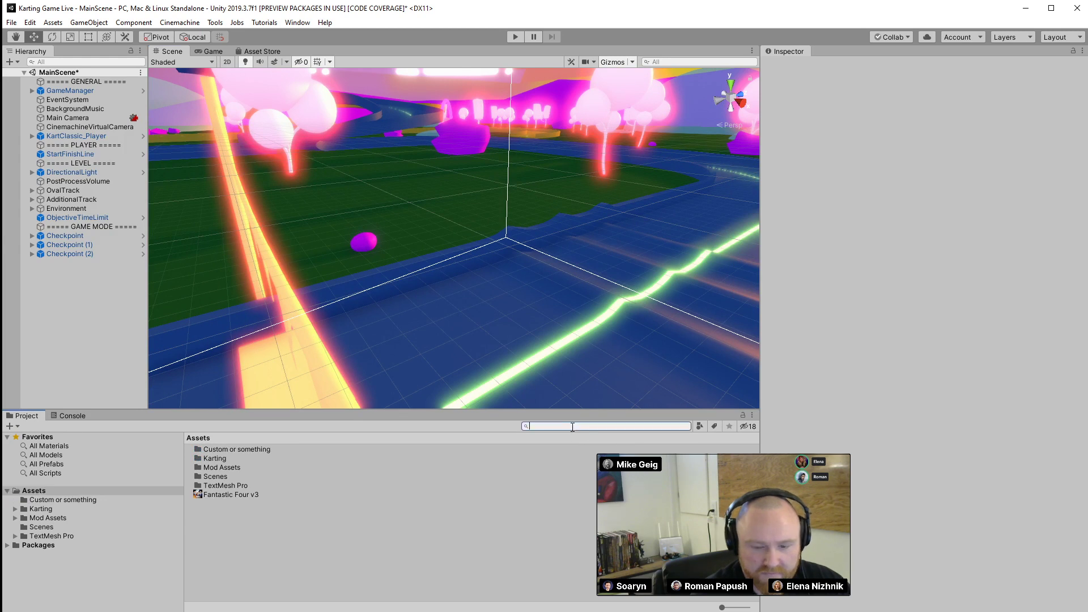
pyautogui.write('speed')
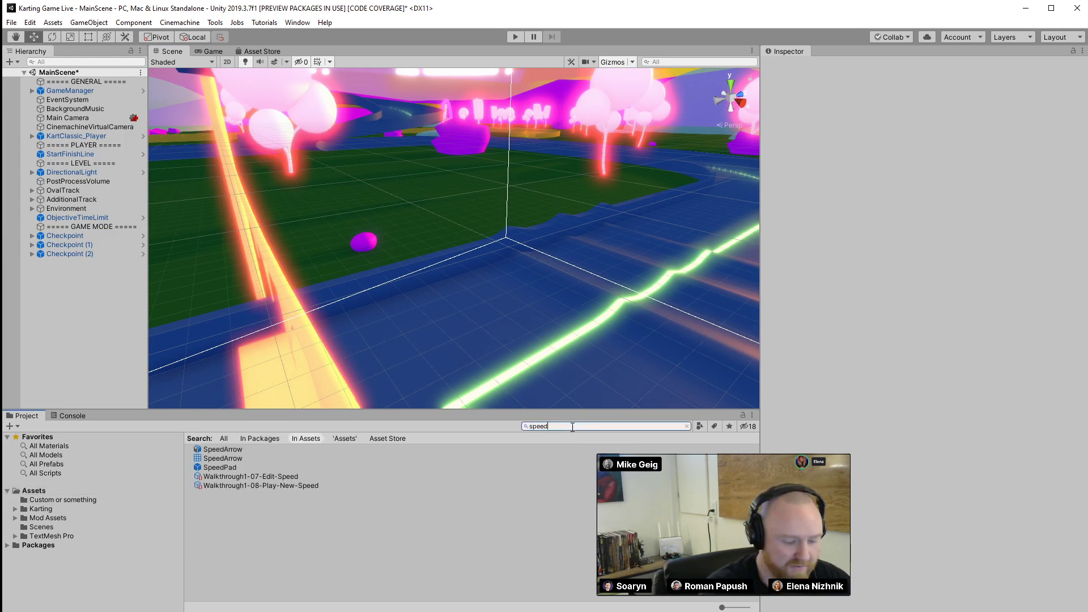
pyautogui.write('pad')
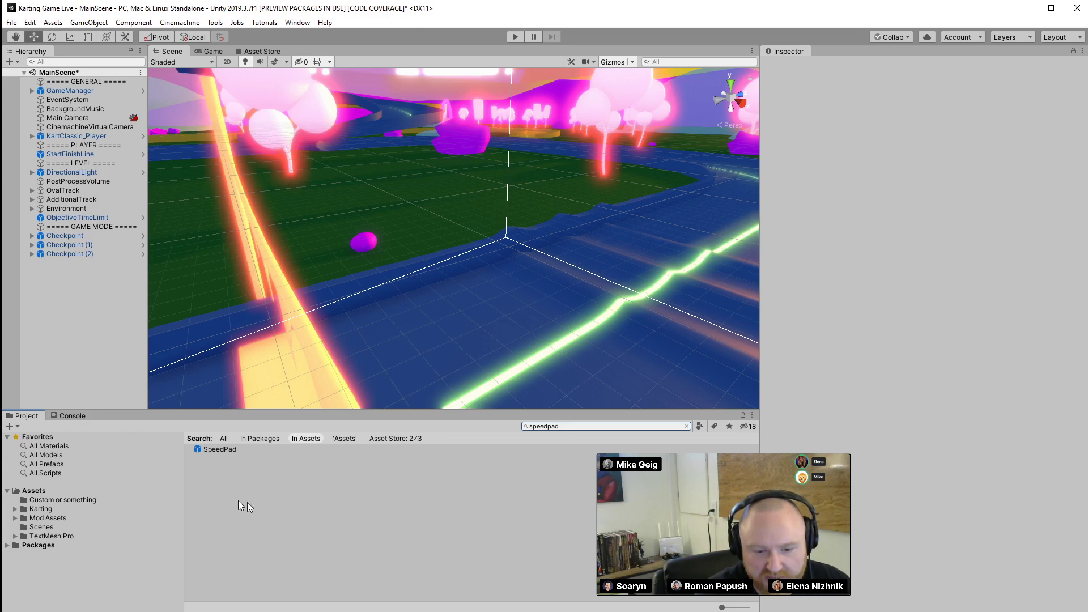
pyautogui.click(223, 450)
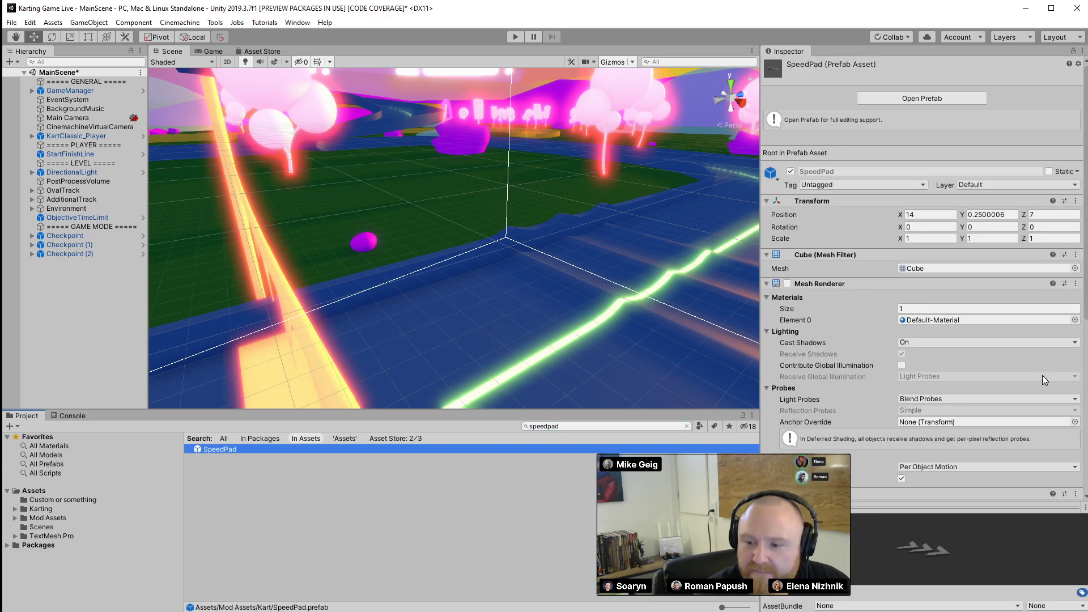
pyautogui.scroll(-8, 1020, 383)
pyautogui.scroll(8, 977, 394)
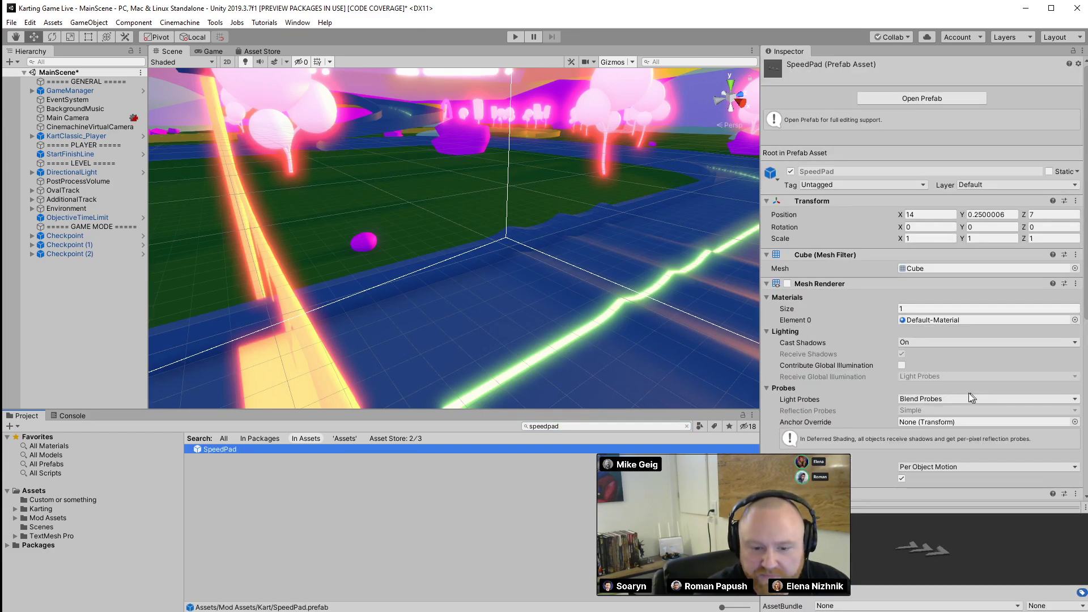
pyautogui.moveTo(218, 453); pyautogui.dragTo(521, 335)
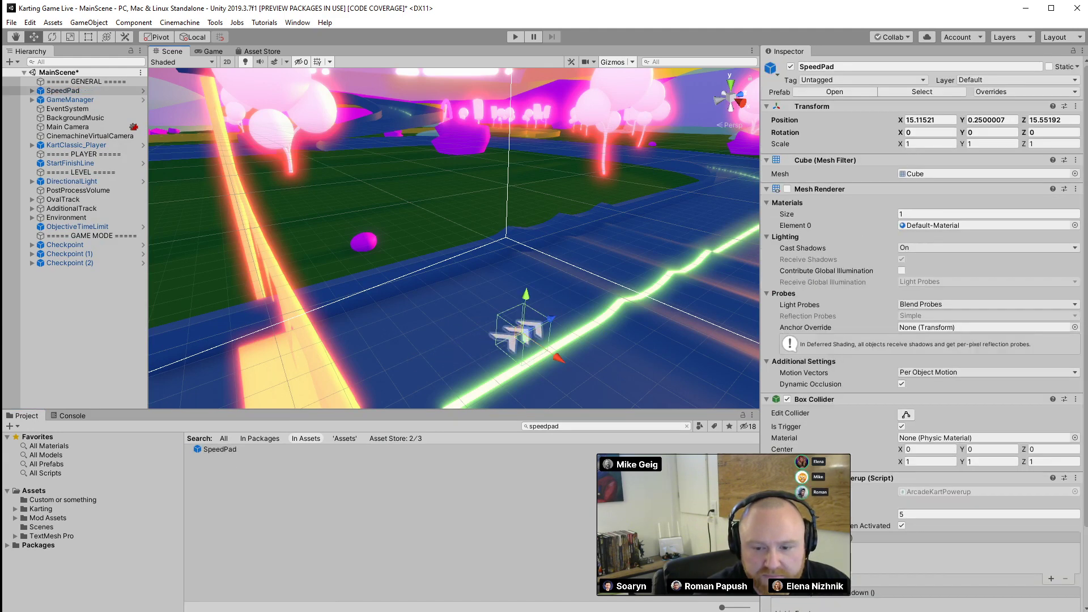
# Expand the Boost Stats and Modifiers of the placed SpeedPad's Arcade Kart Powerup script and widen the Inspector
pyautogui.keyDown('alt'); pyautogui.moveTo(601, 359); pyautogui.dragTo(740, 403); pyautogui.keyUp('alt')
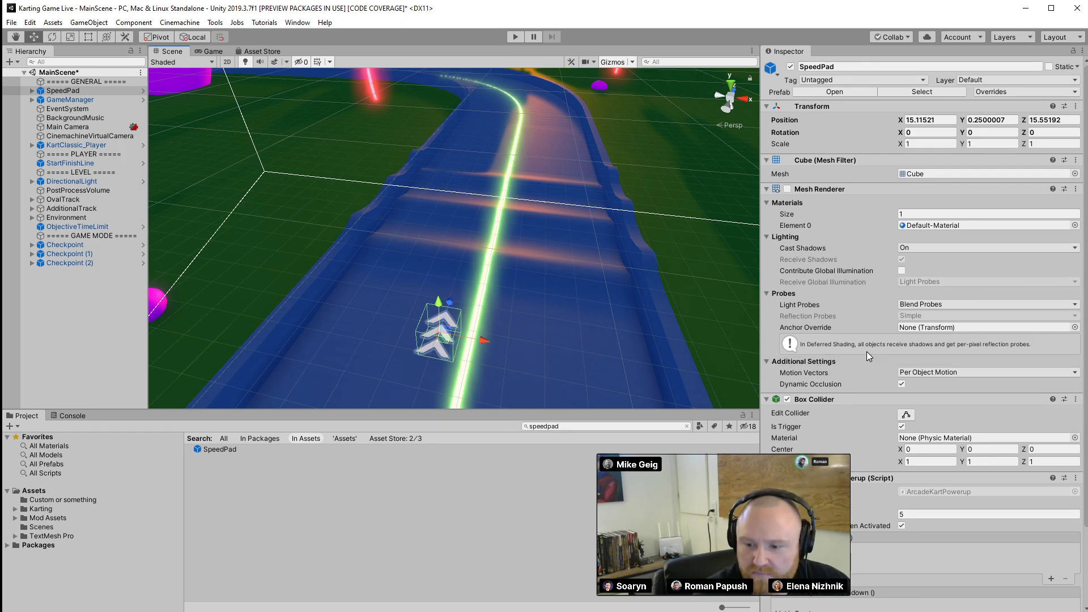
pyautogui.scroll(-4, 842, 340)
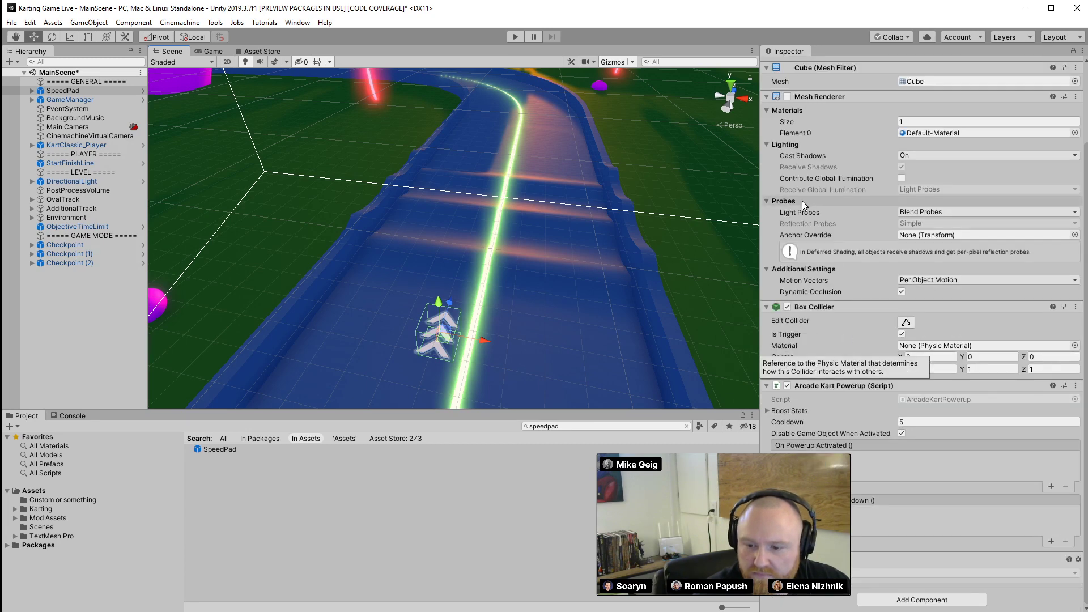
pyautogui.click(767, 410)
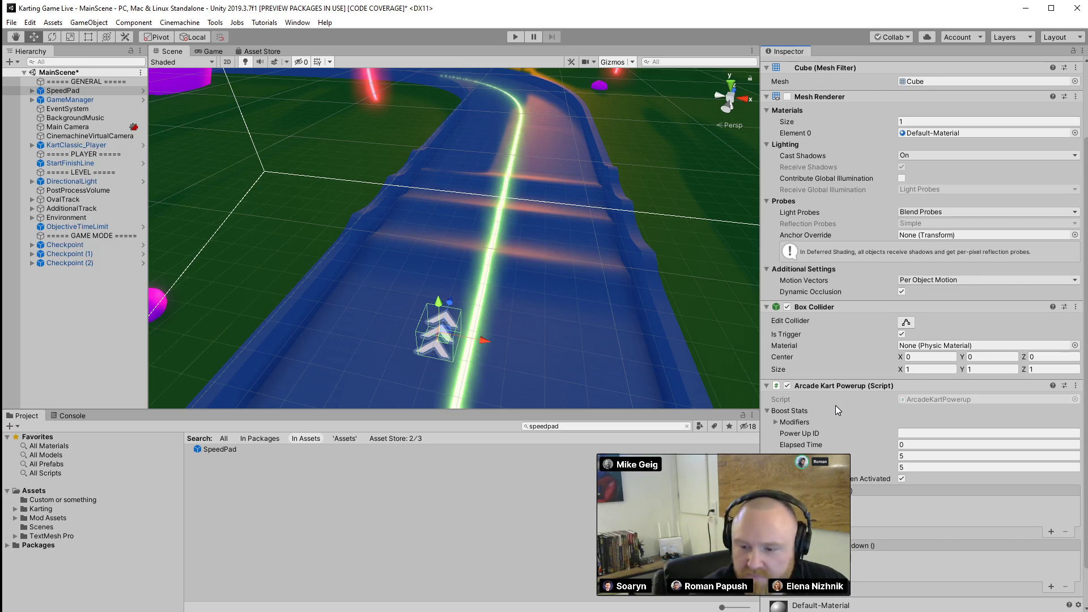
pyautogui.click(774, 423)
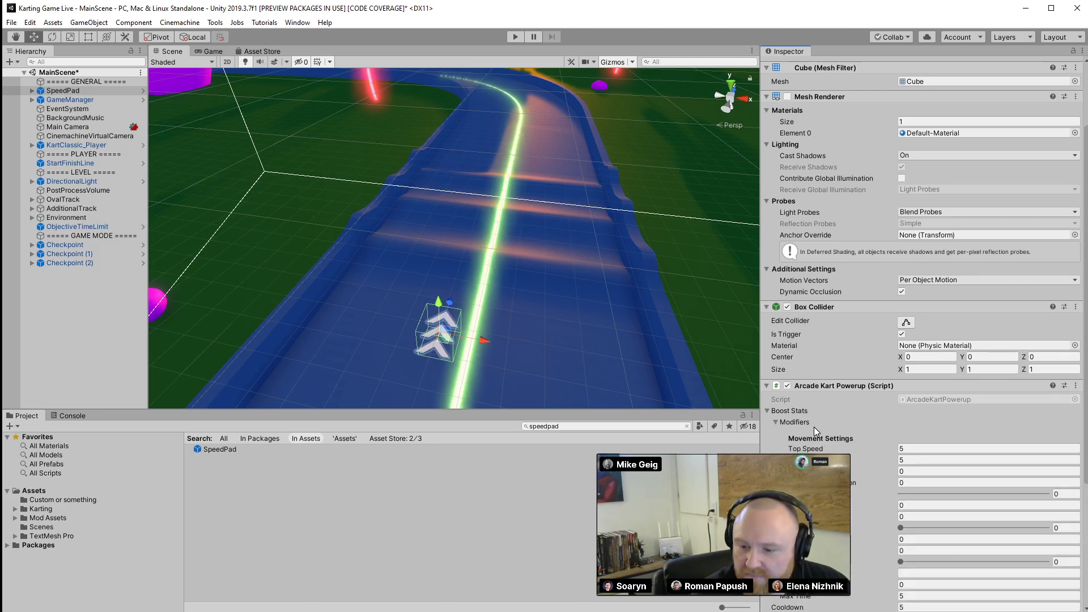
pyautogui.scroll(-3, 814, 427)
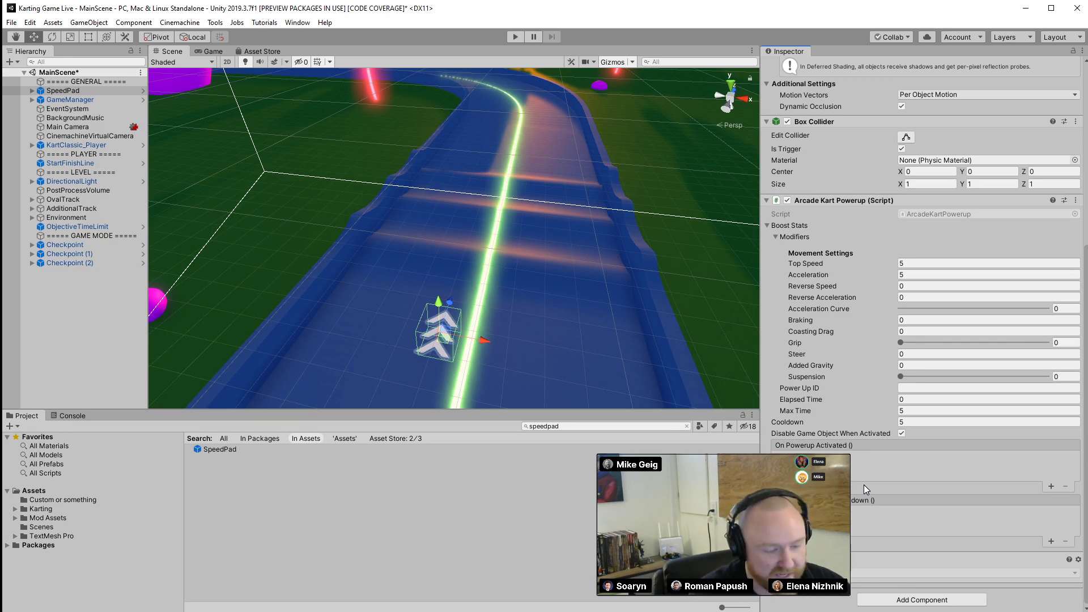
pyautogui.moveTo(761, 346); pyautogui.dragTo(852, 343)
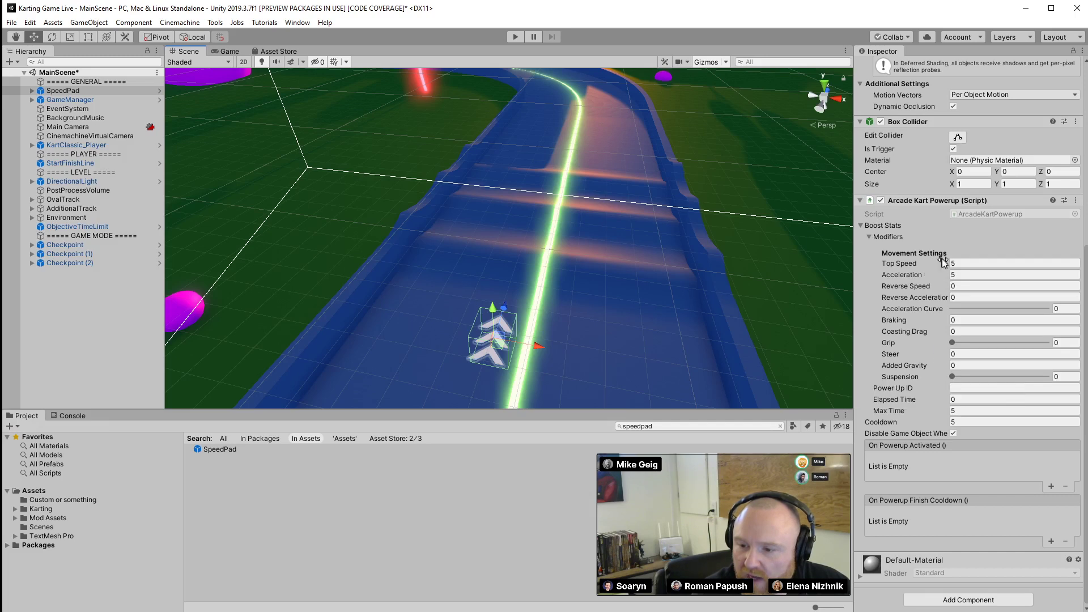
# Set the SpeedPad's Top Speed modifier to 50.08
pyautogui.click(961, 264)
pyautogui.write('5.49')
pyautogui.moveTo(959, 264); pyautogui.dragTo(15, 261)
pyautogui.moveTo(104, 262); pyautogui.dragTo(284, 262)
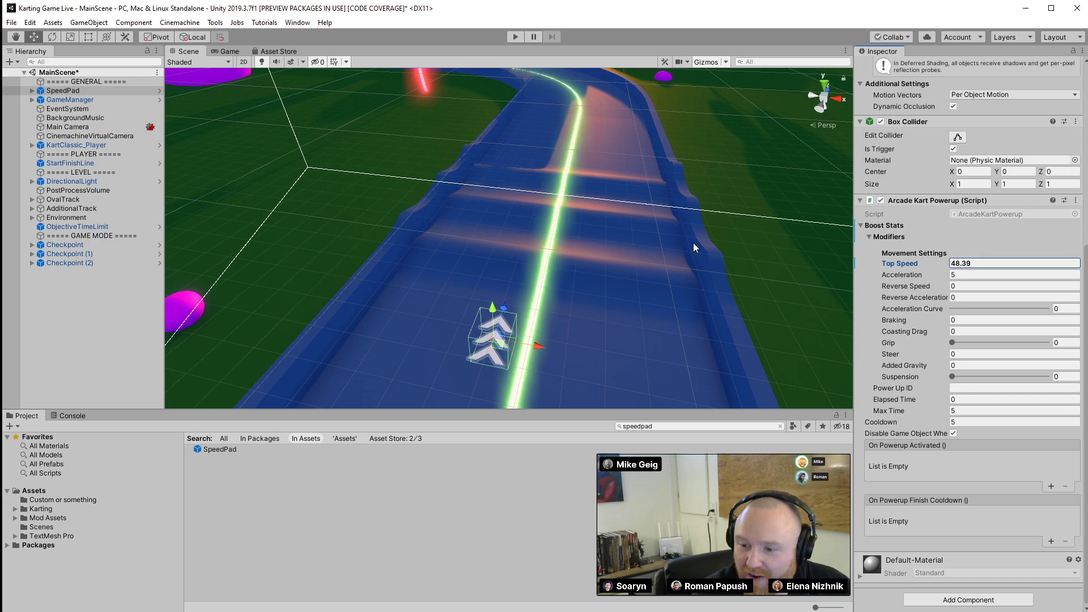
pyautogui.moveTo(720, 240); pyautogui.dragTo(681, 280)
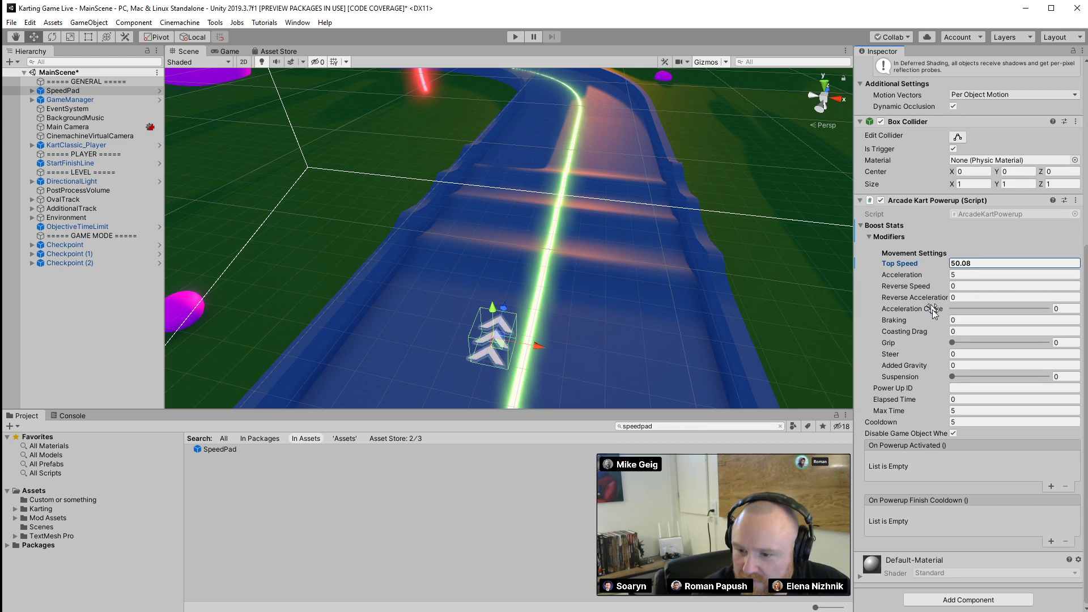
# Set the SpeedPad boost's Max Time to 2 and its Cooldown to 2
pyautogui.click(968, 410)
pyautogui.write('2')
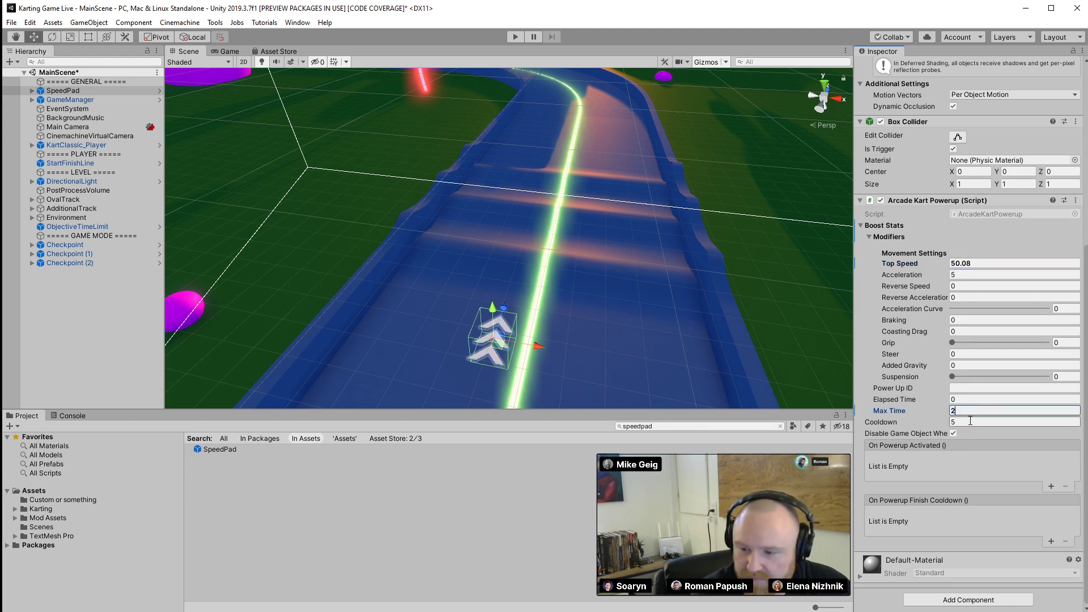
pyautogui.press('Tab')
pyautogui.write('2')
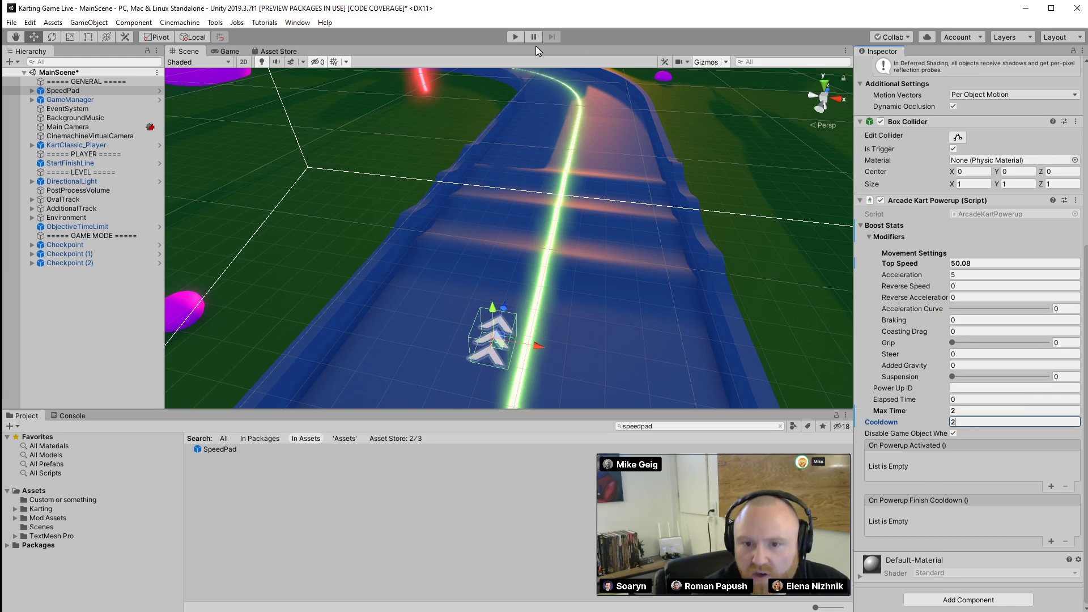
# Play-test the level by driving the kart over the speed pad and around the track, and stop the game
pyautogui.click(514, 37)
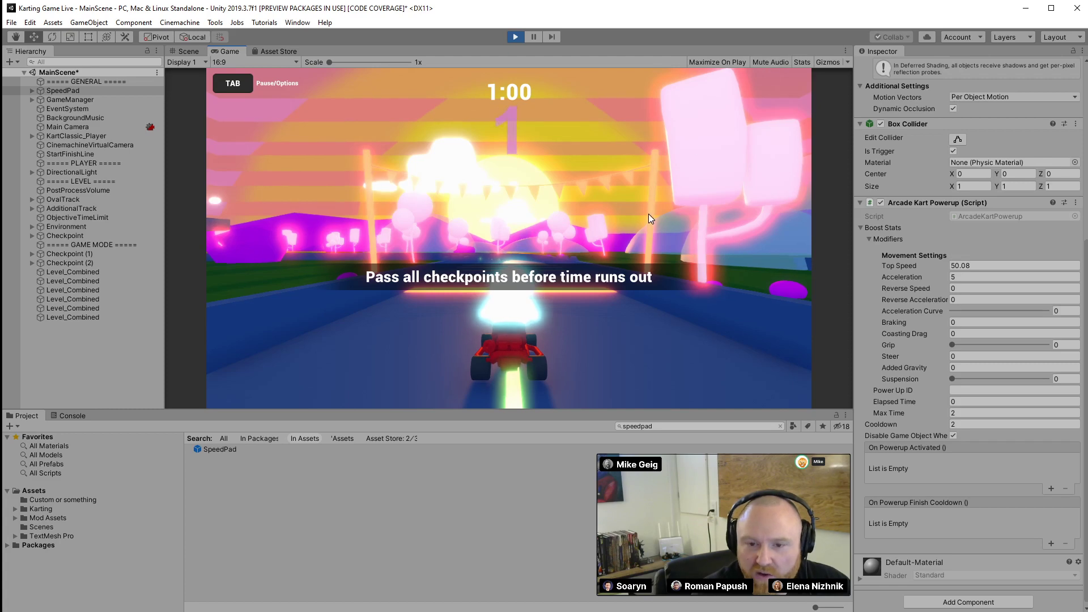
pyautogui.press('w')
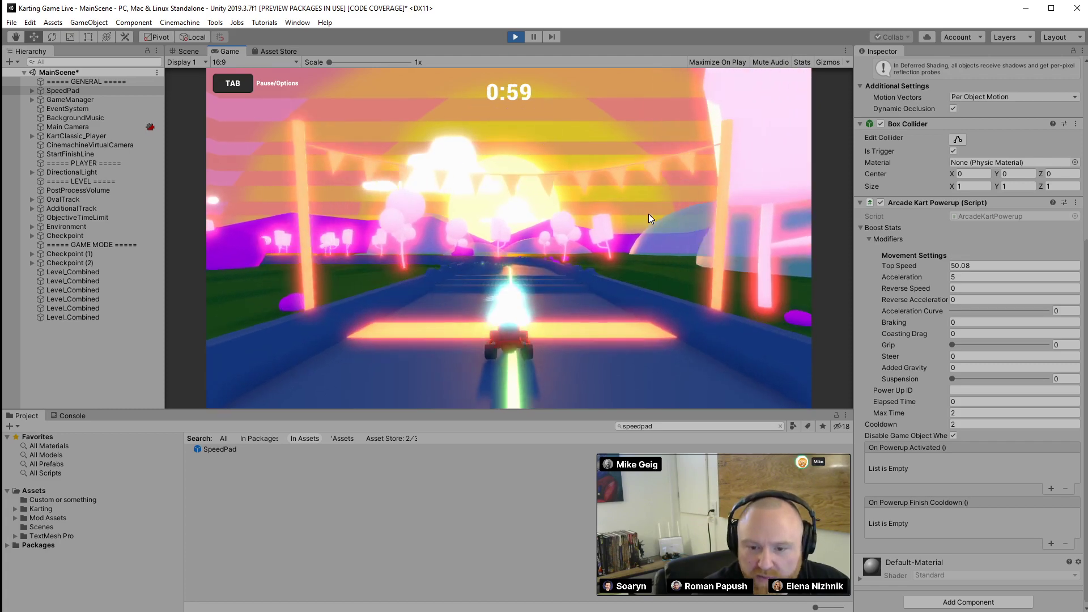
pyautogui.press('a')
pyautogui.press('a')
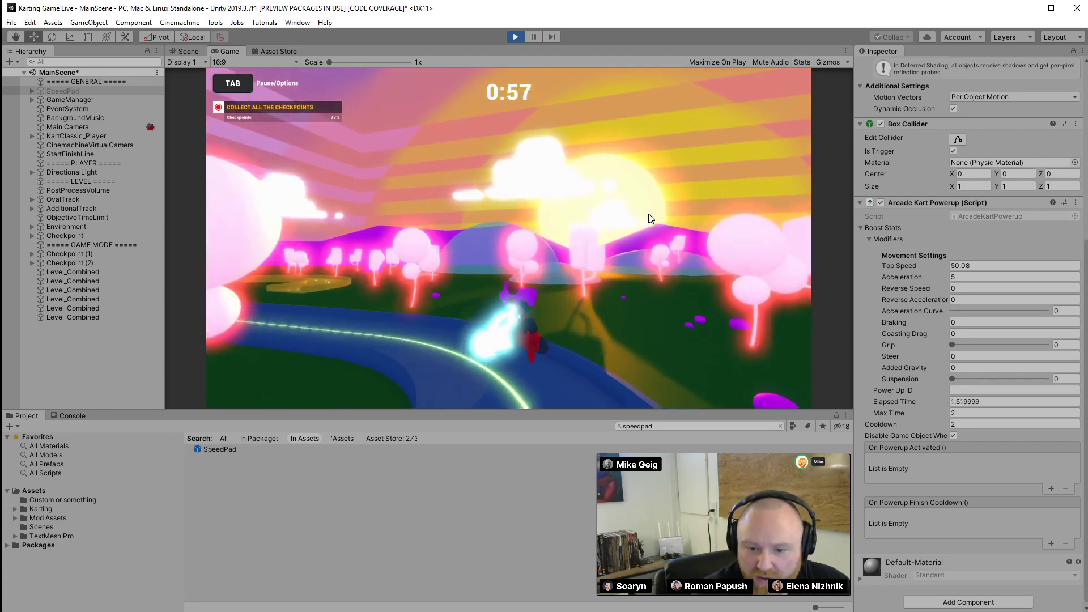
pyautogui.press('d')
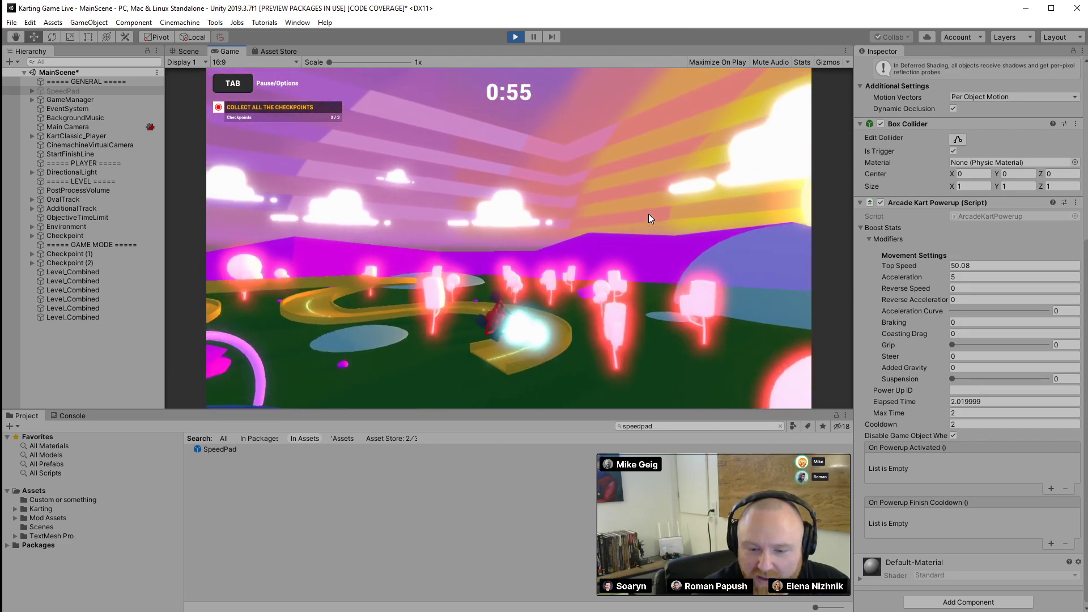
pyautogui.press('a')
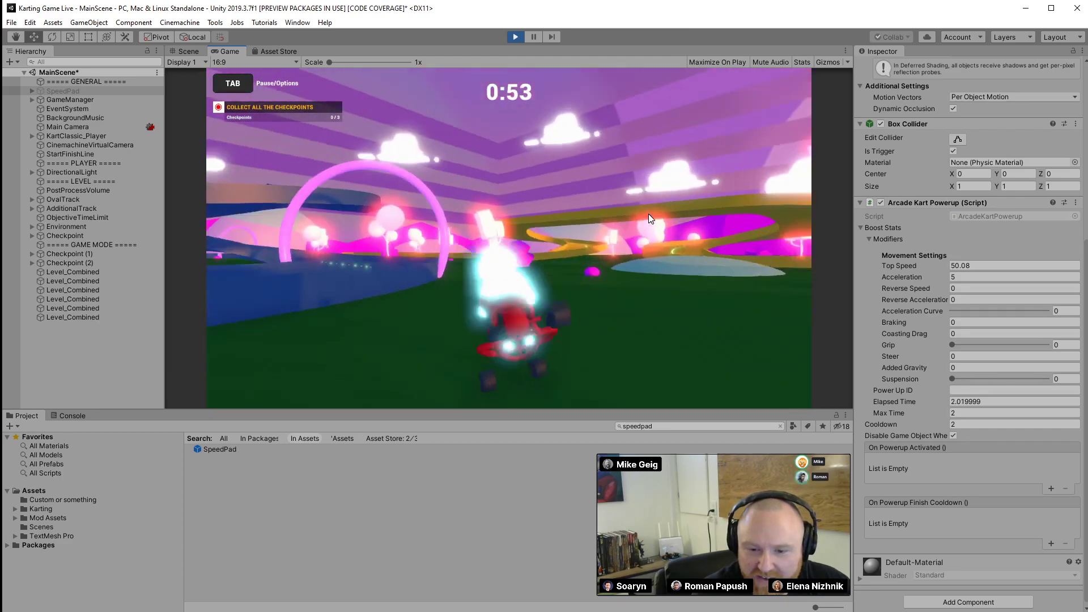
pyautogui.press('d')
pyautogui.press('d')
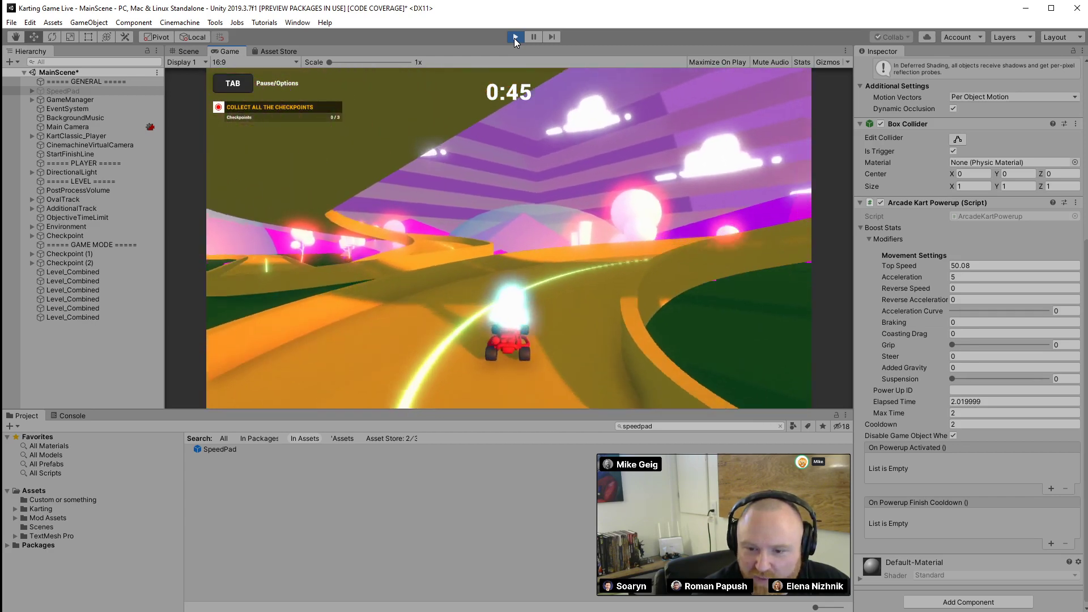
pyautogui.click(515, 37)
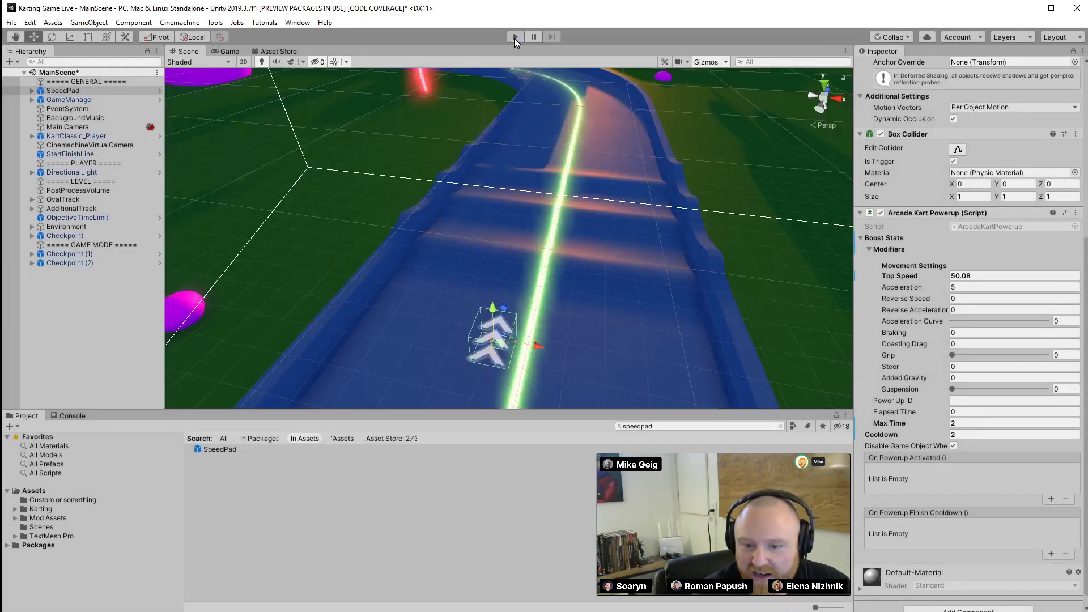
# Set the SpeedPad's Top Speed modifier to 30
pyautogui.click(996, 276)
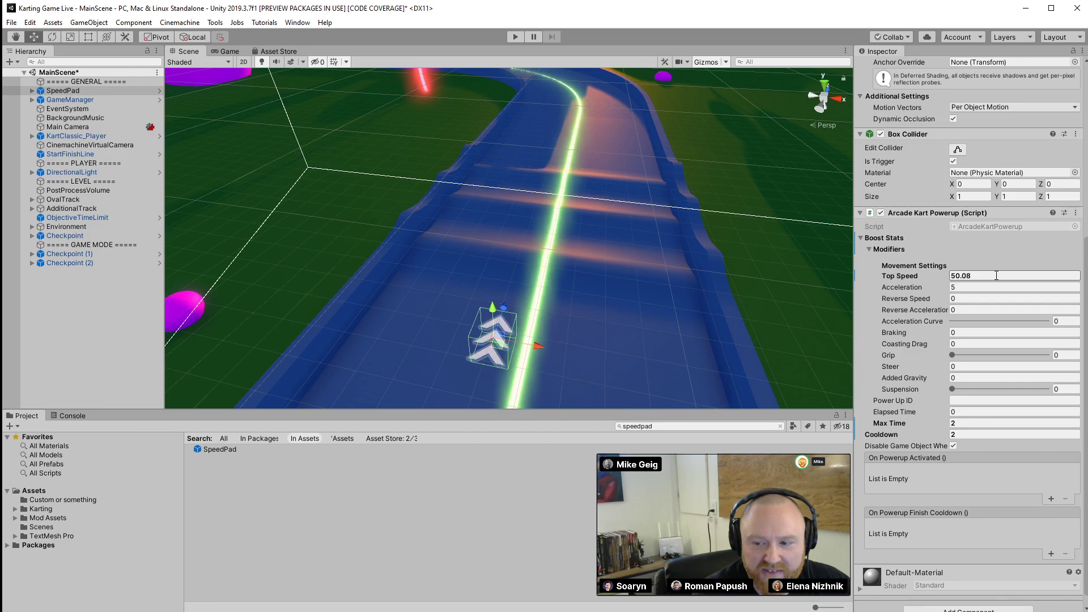
pyautogui.click(996, 275)
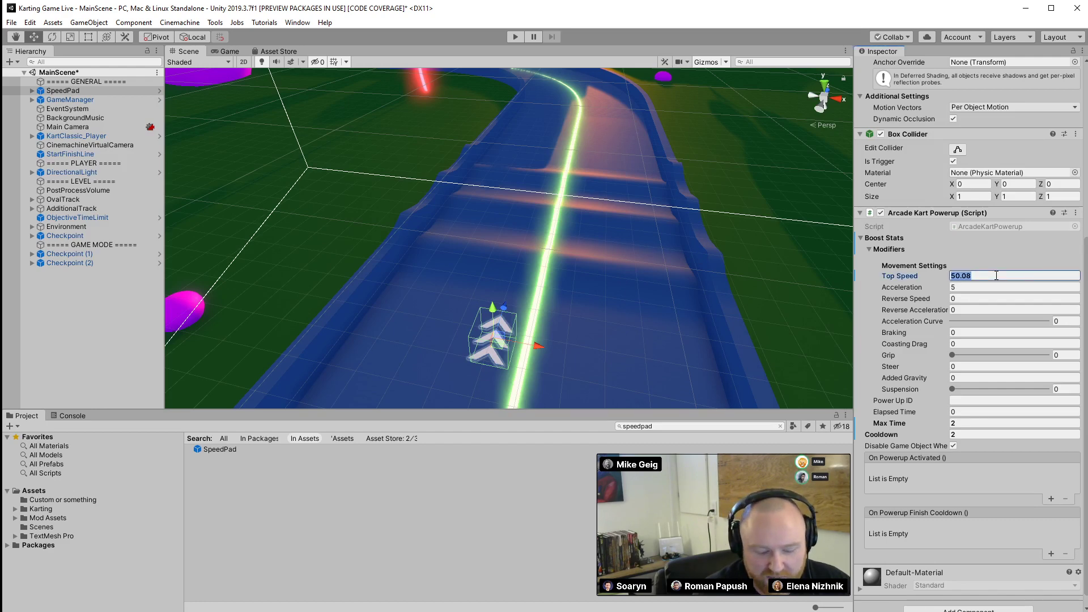
pyautogui.write('30')
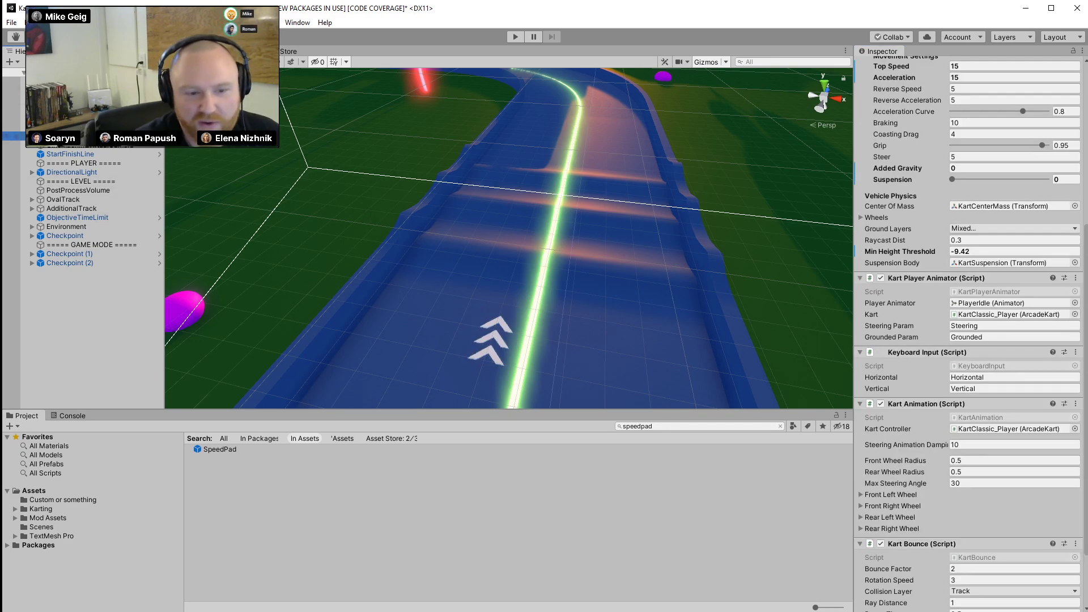
# Set the Bounce Factor of KartClassic_Player's Kart Bounce script to 1
pyautogui.scroll(-10, 924, 436)
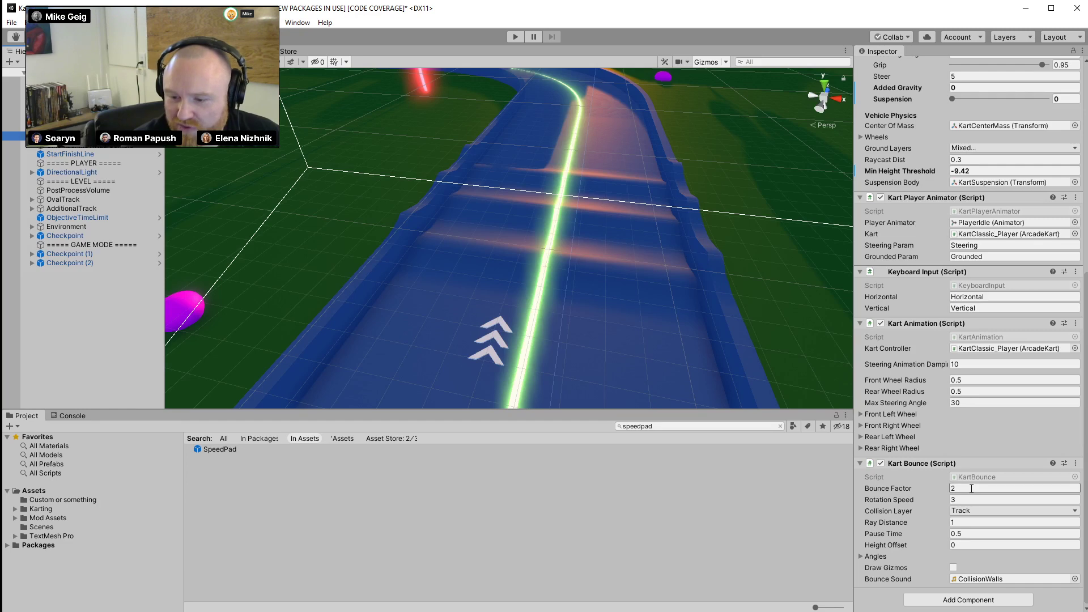
pyautogui.click(970, 488)
pyautogui.write('1')
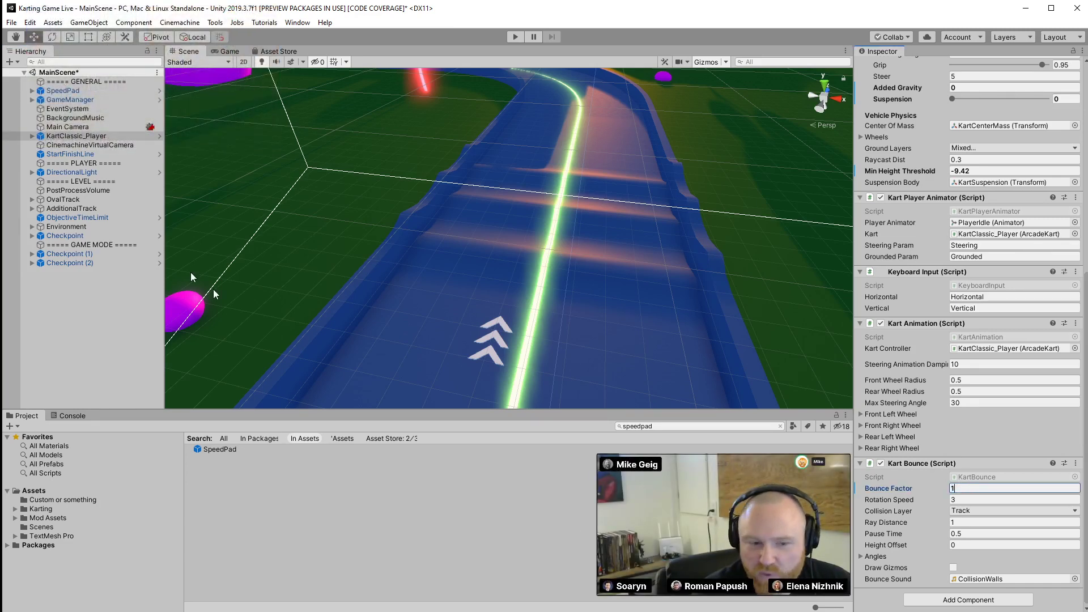
# Add an Audio Source component to the SpeedPad on the blue road
pyautogui.click(491, 331)
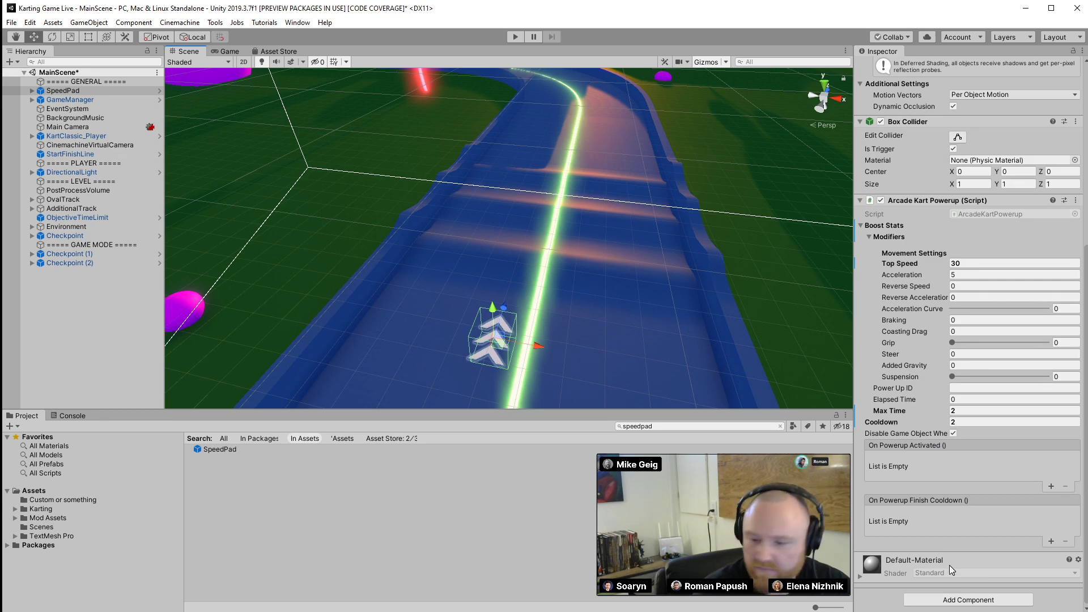
pyautogui.click(939, 599)
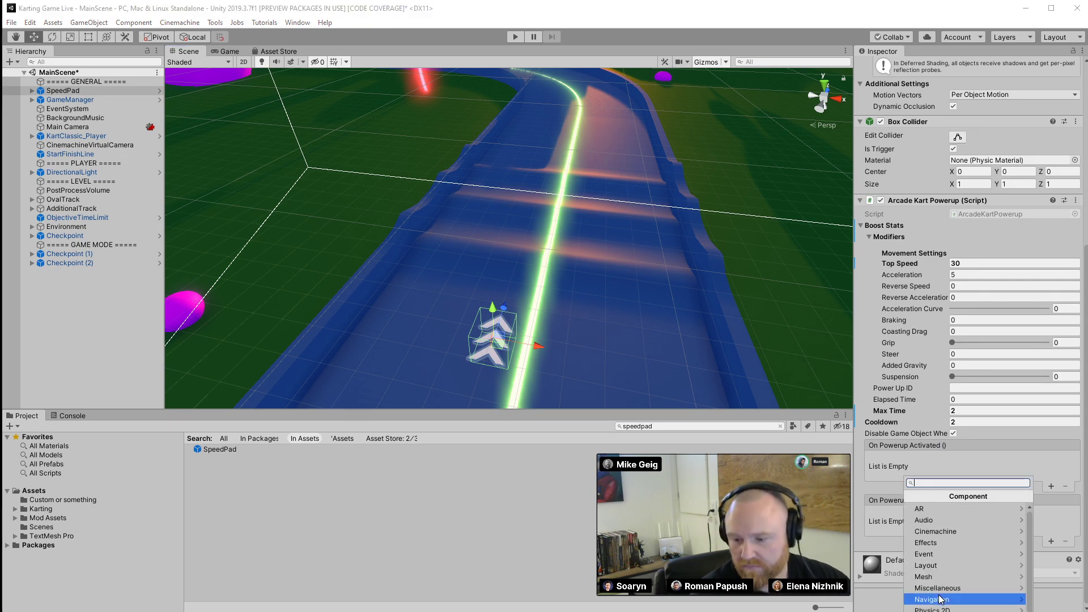
pyautogui.write('audio')
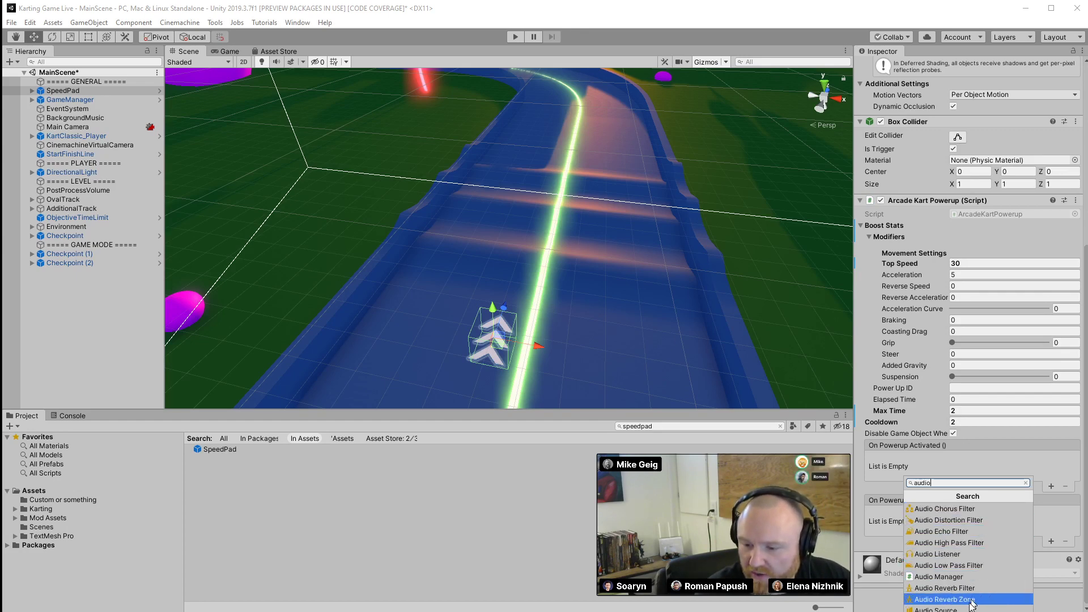
pyautogui.click(954, 609)
pyautogui.scroll(-5, 973, 460)
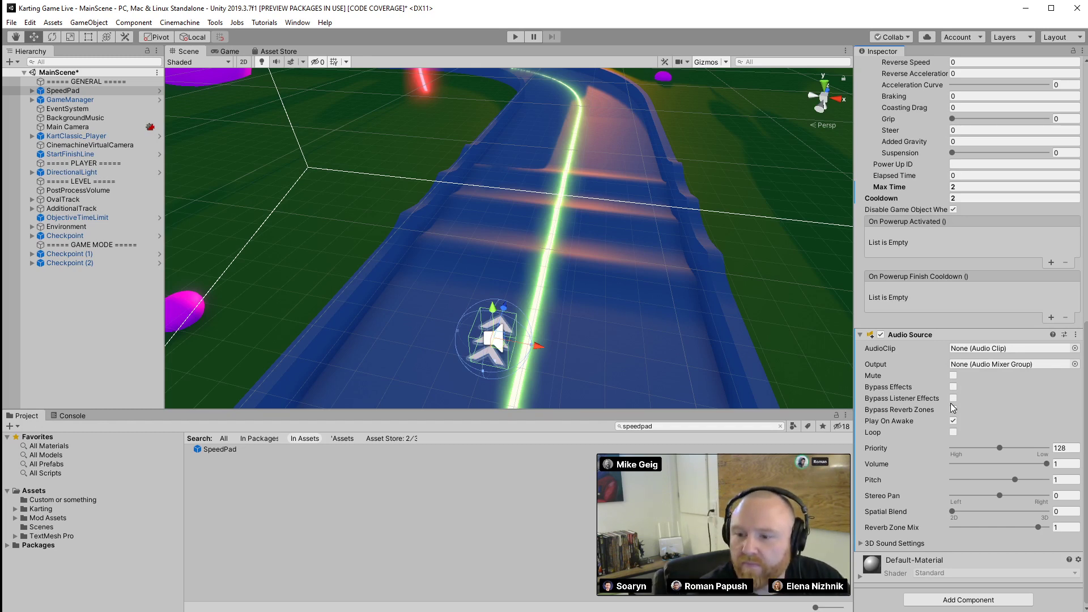
# Add an On Powerup Activated event that calls AudioSource.Play on the SpeedPad's own Audio Source
pyautogui.click(1050, 262)
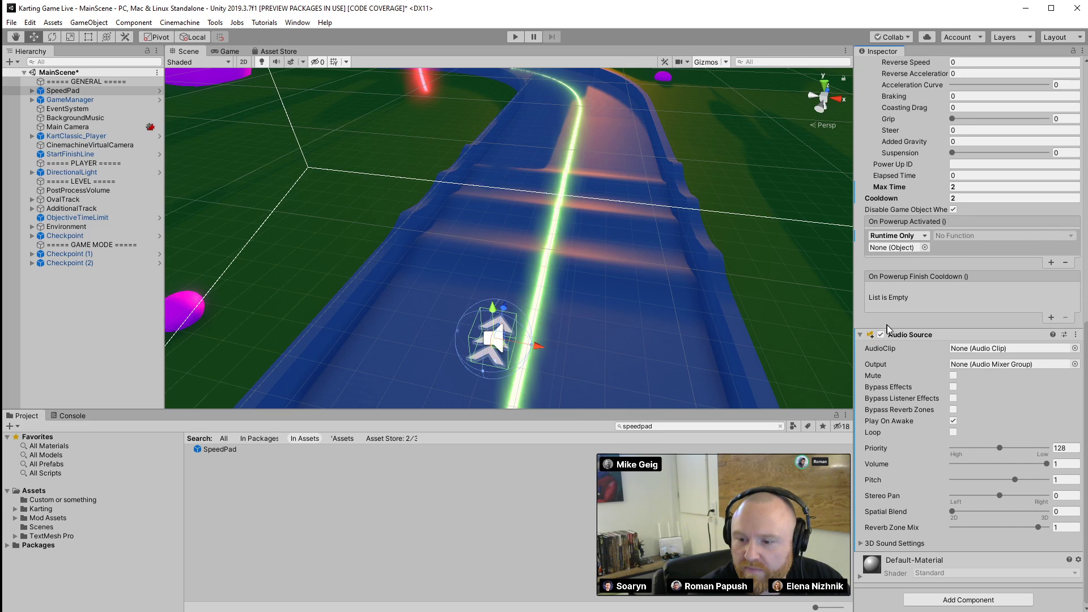
pyautogui.moveTo(888, 331); pyautogui.dragTo(895, 248)
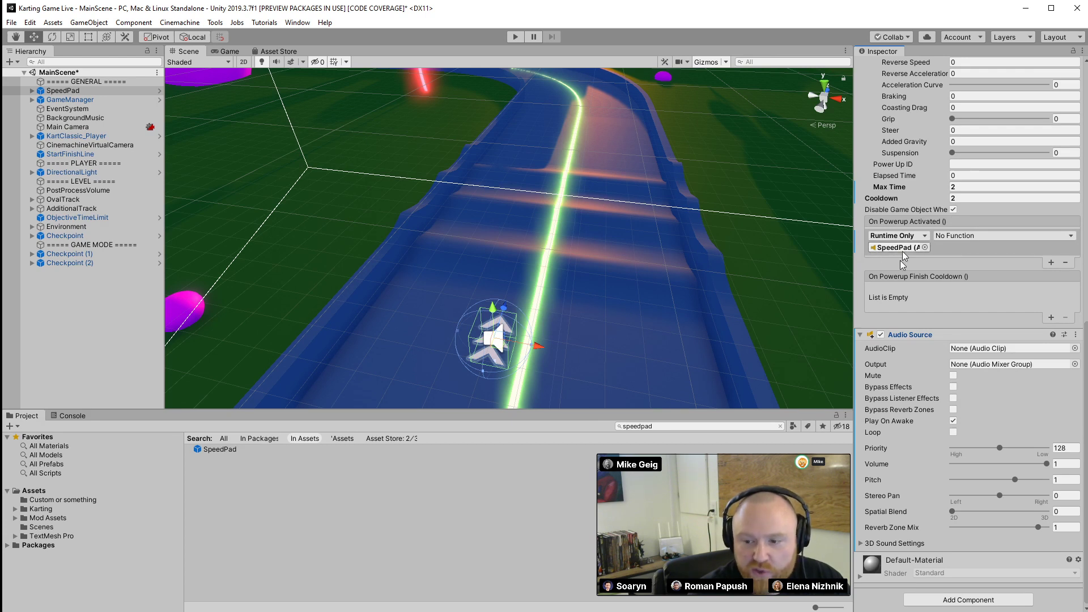
pyautogui.click(998, 236)
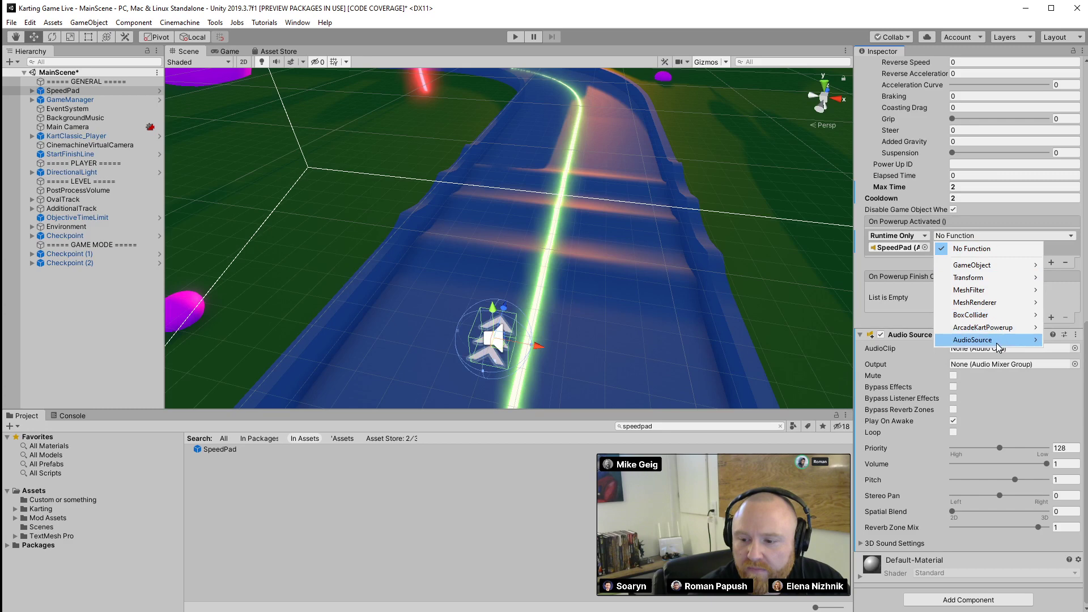
pyautogui.moveTo(998, 340)
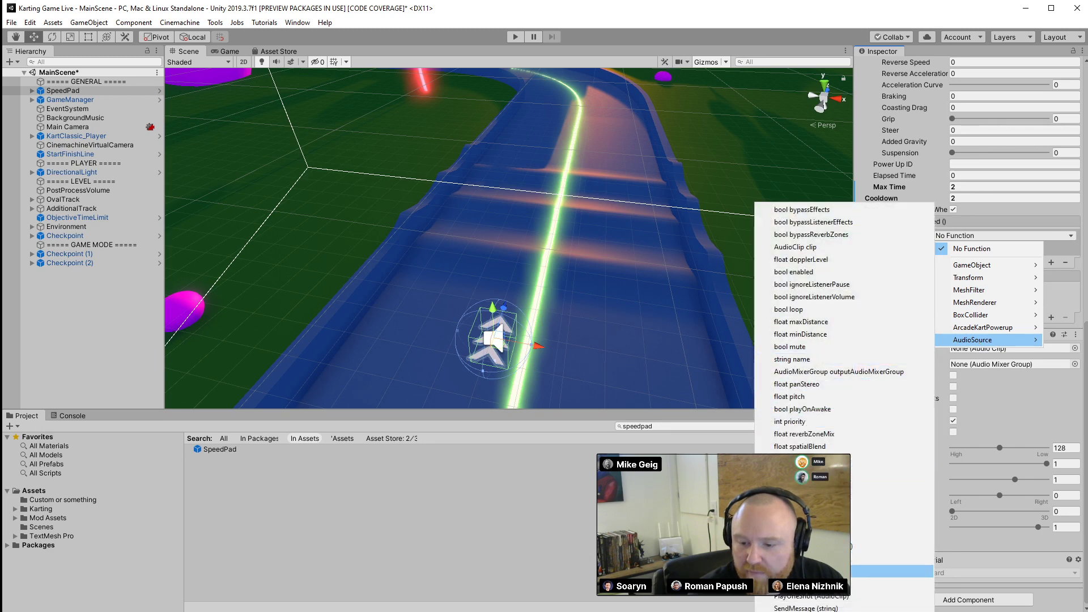
pyautogui.click(804, 571)
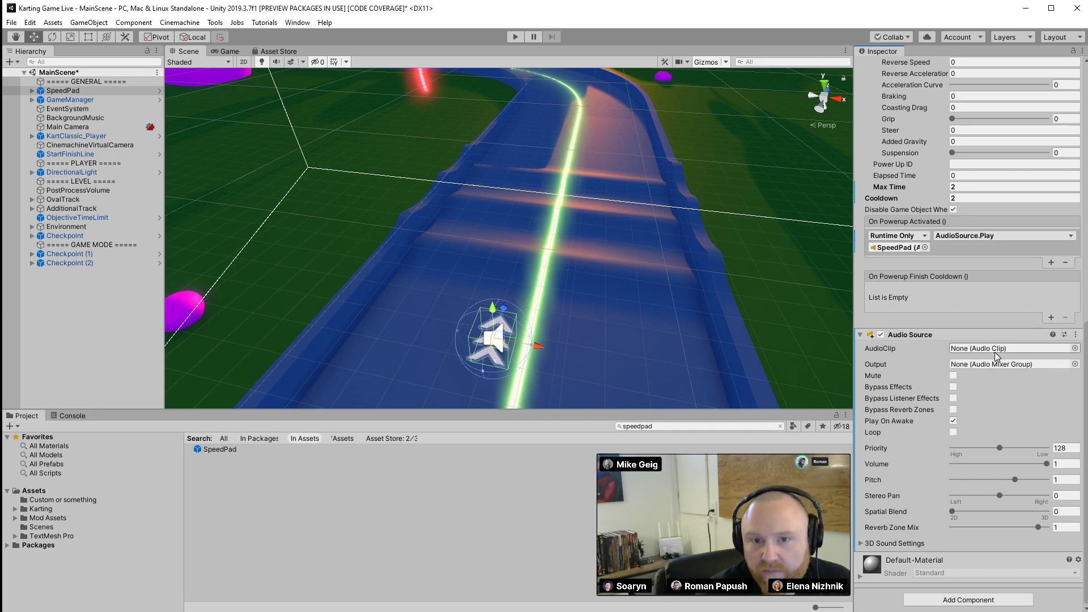
# Assign the Music clip to the SpeedPad's Audio Source and turn off Play On Awake
pyautogui.click(1074, 348)
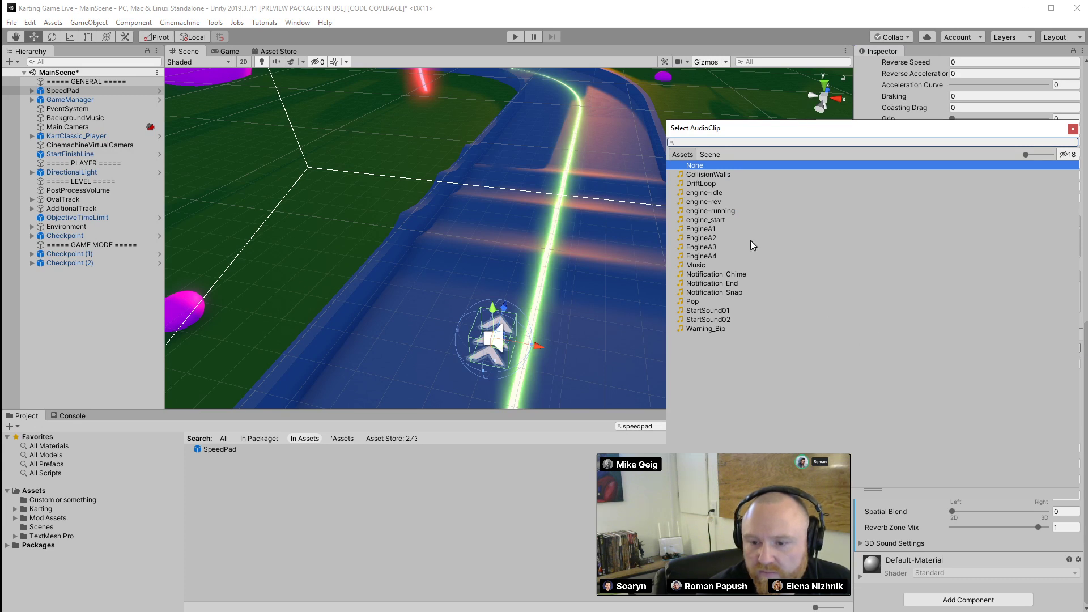
pyautogui.moveTo(752, 127); pyautogui.dragTo(466, 117)
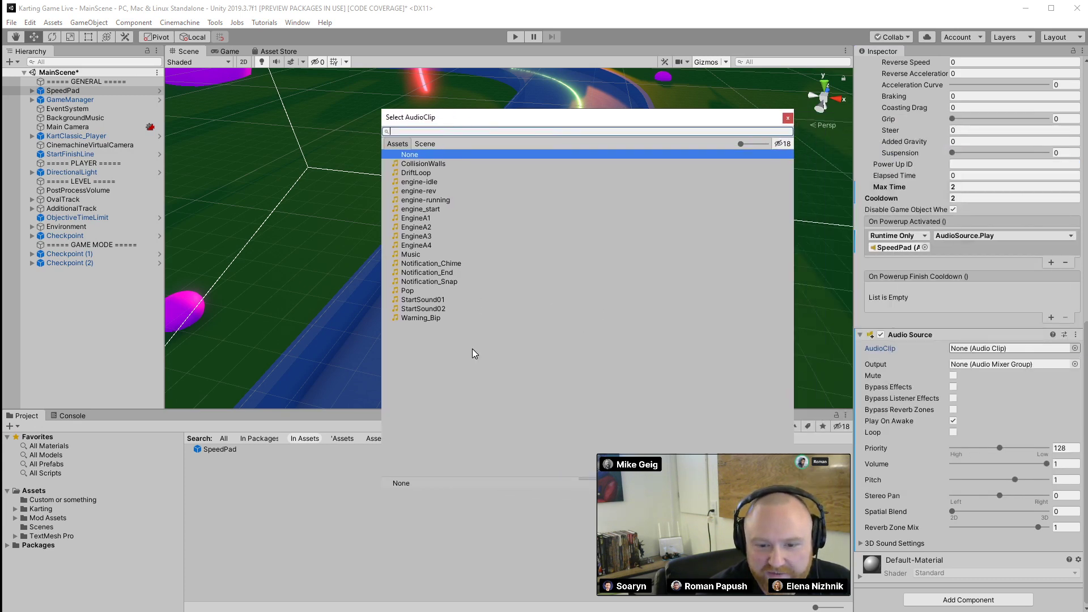
pyautogui.click(417, 255)
pyautogui.click(416, 255)
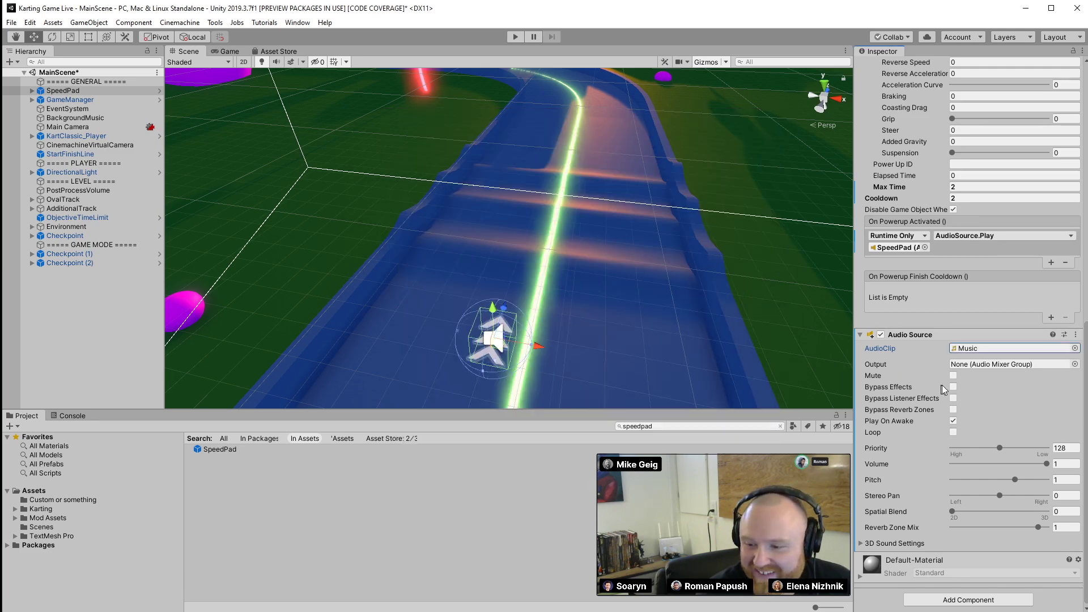
pyautogui.click(953, 421)
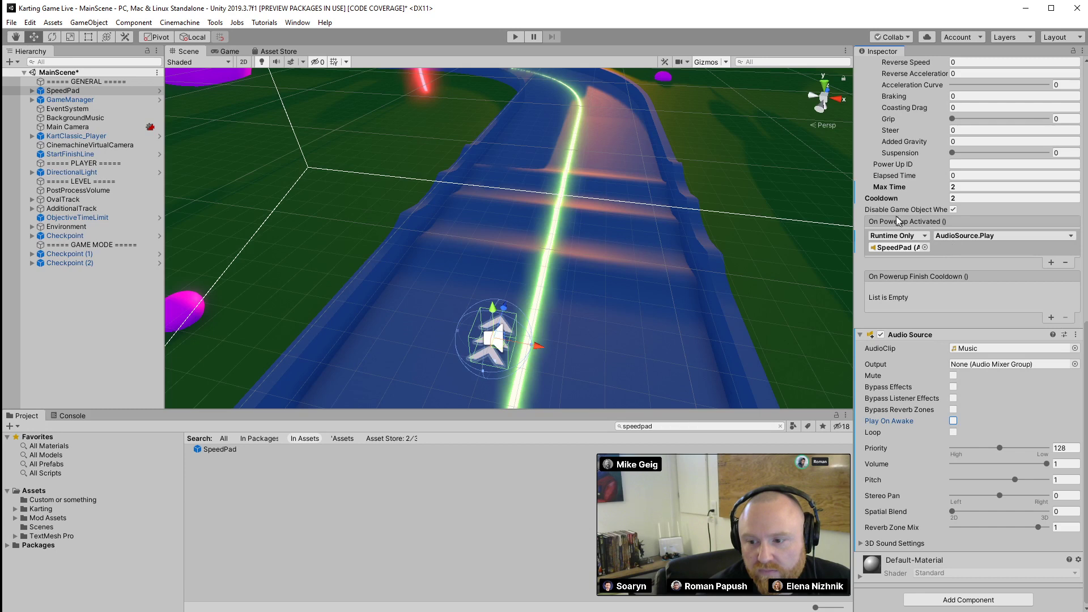
# Turn off the SpeedPad powerup's Disable Game Object option and save the scene with the Audio Source's Pitch set to 1.5
pyautogui.click(954, 209)
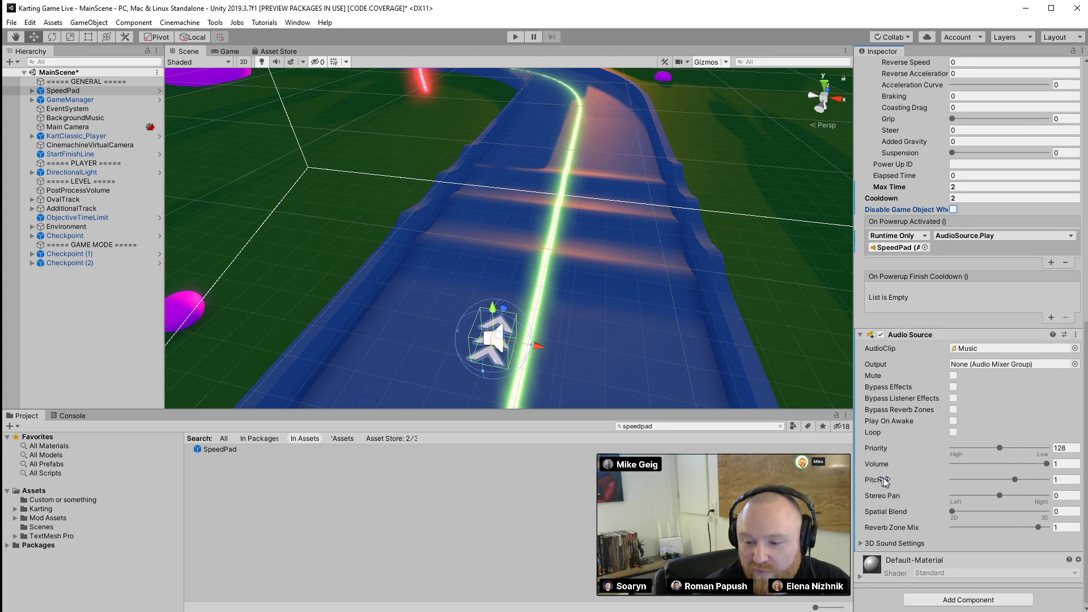
pyautogui.moveTo(1014, 478); pyautogui.dragTo(1022, 480)
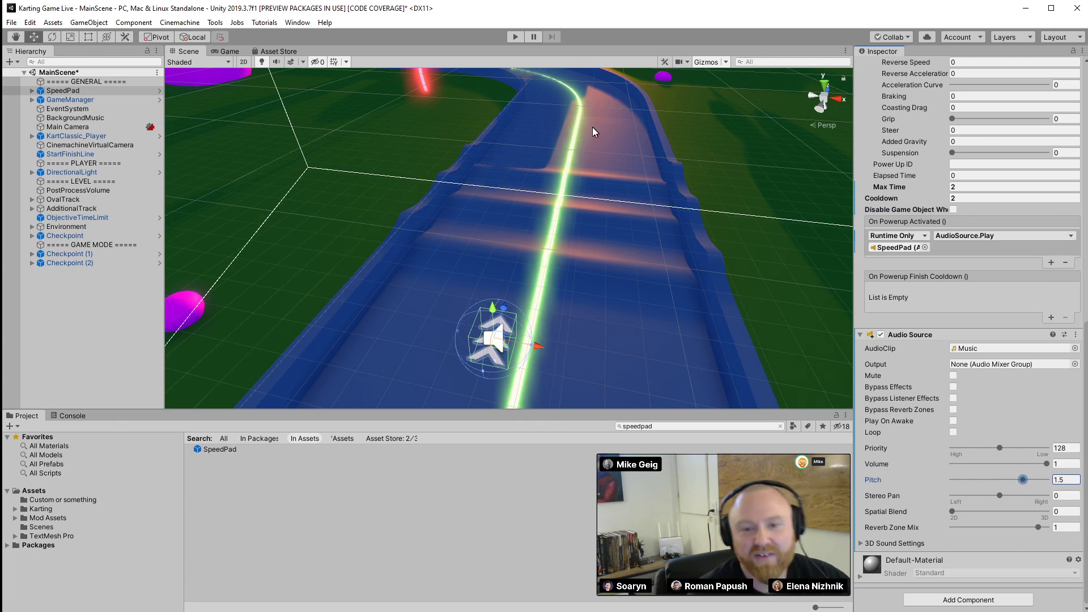
pyautogui.hotkey('ctrl', 's')
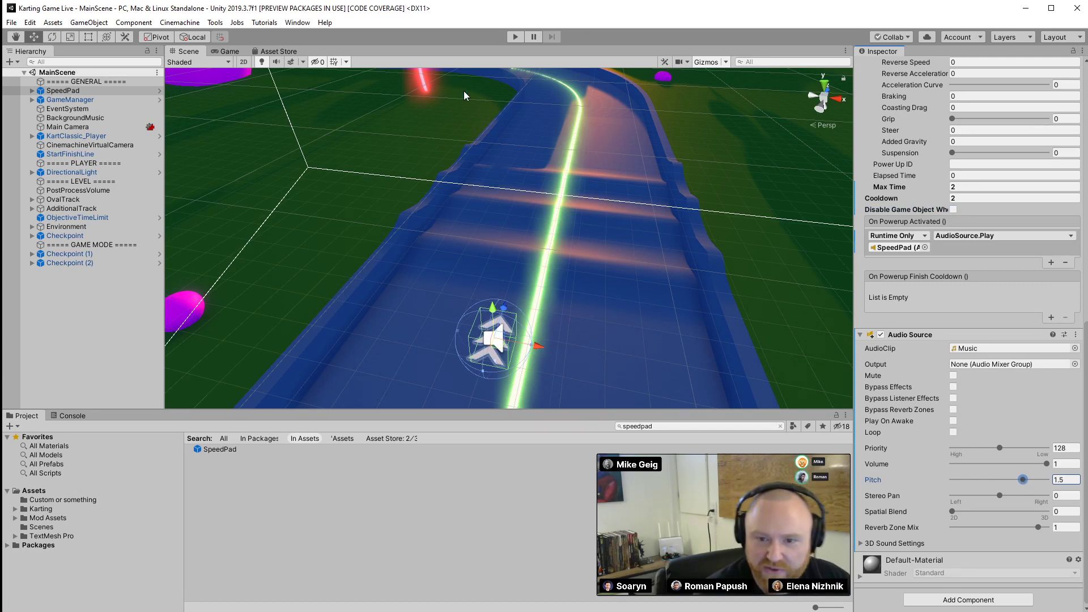
# Run the game and drive over the speed pad to test its boost and music, and stop playing
pyautogui.click(513, 38)
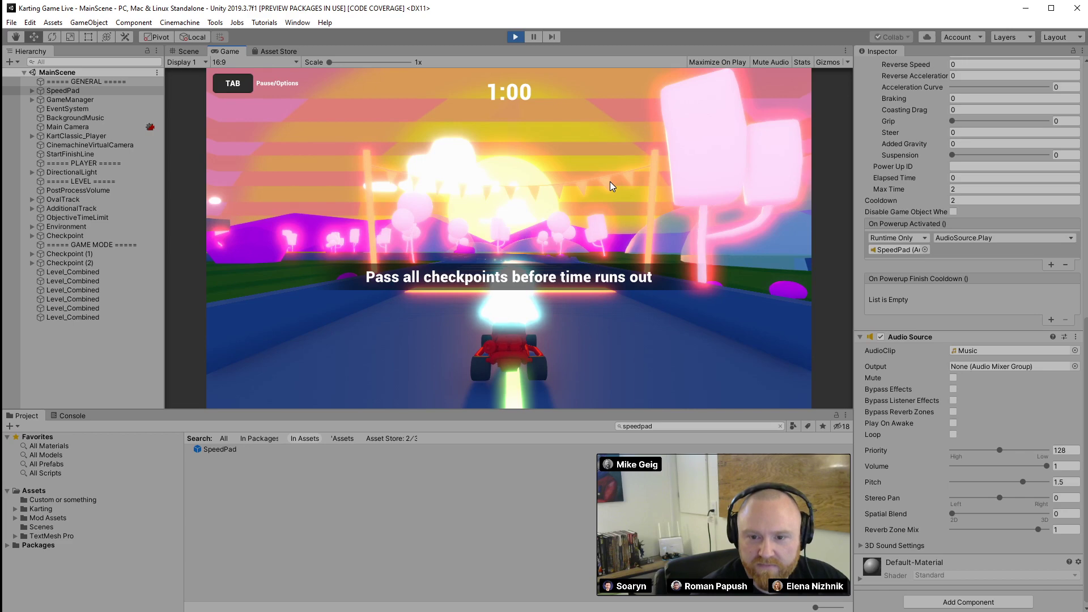
pyautogui.press('Up')
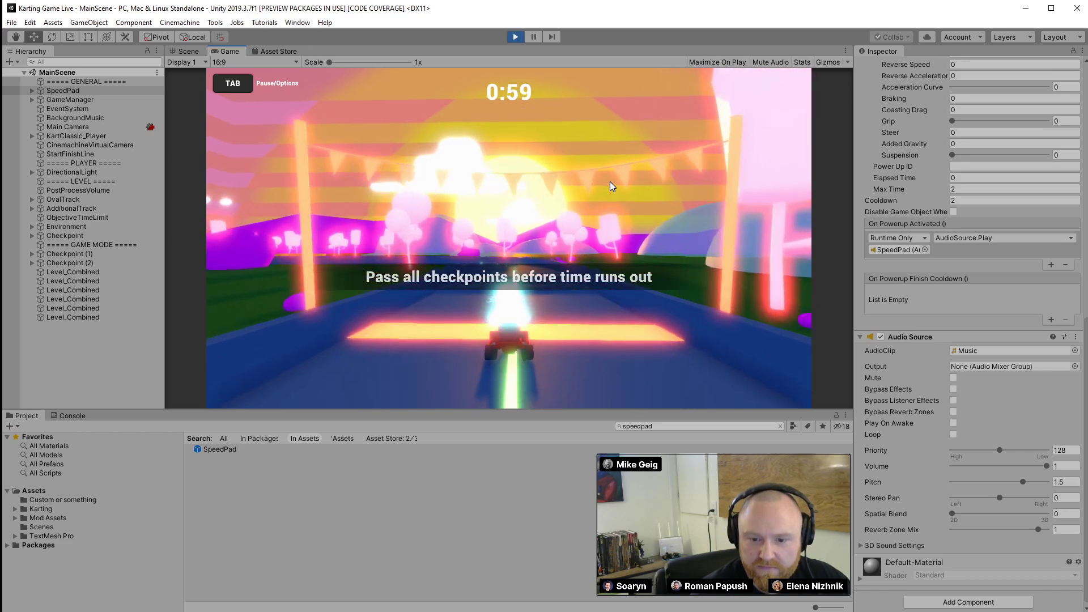
pyautogui.press('Left')
pyautogui.press('Left')
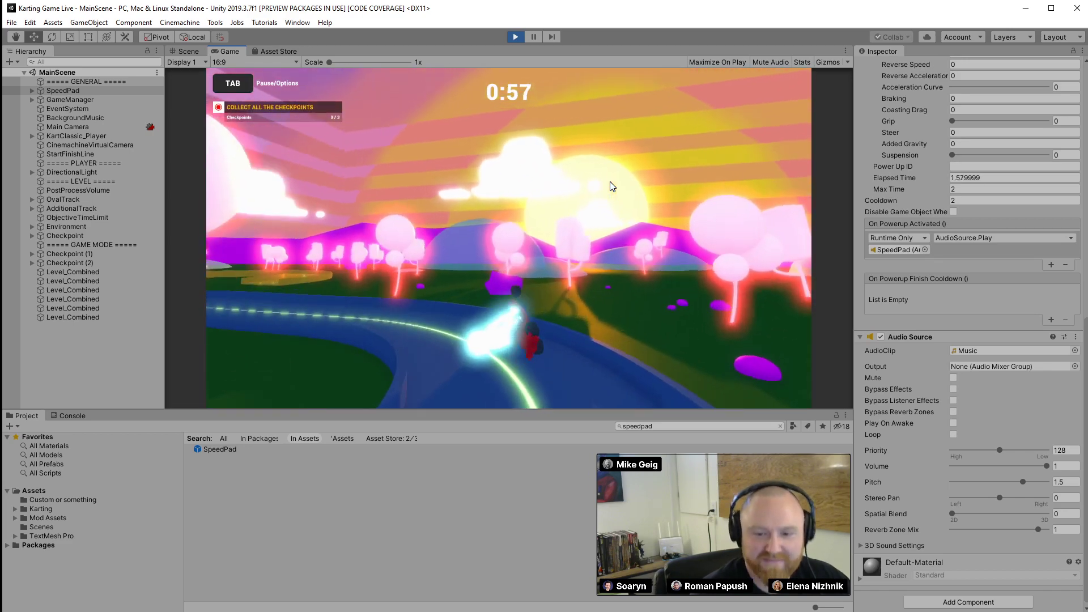
pyautogui.press('Right')
pyautogui.press('Right')
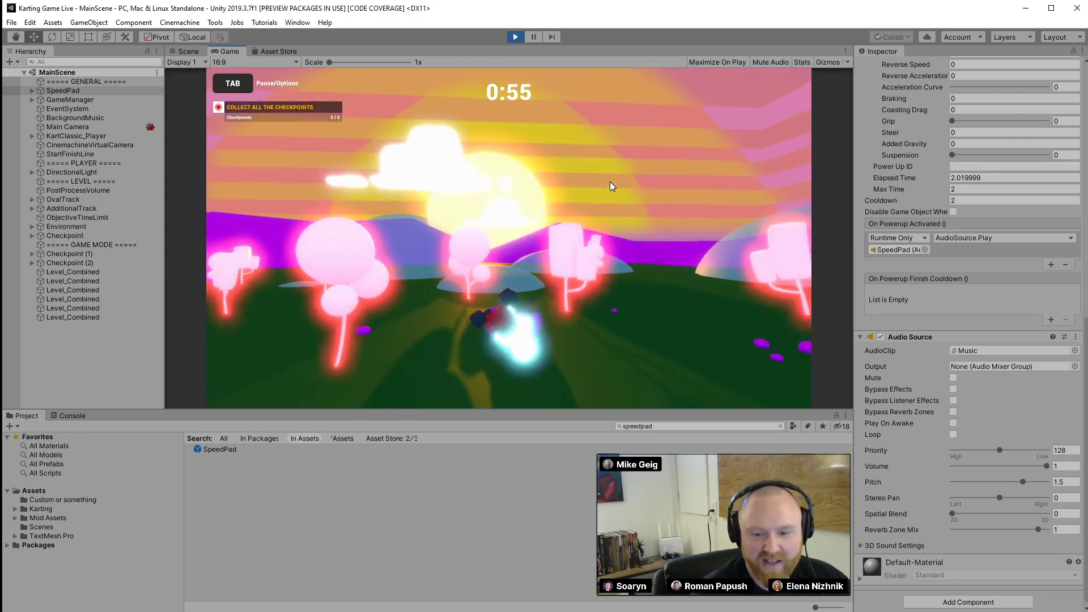
pyautogui.press('Left')
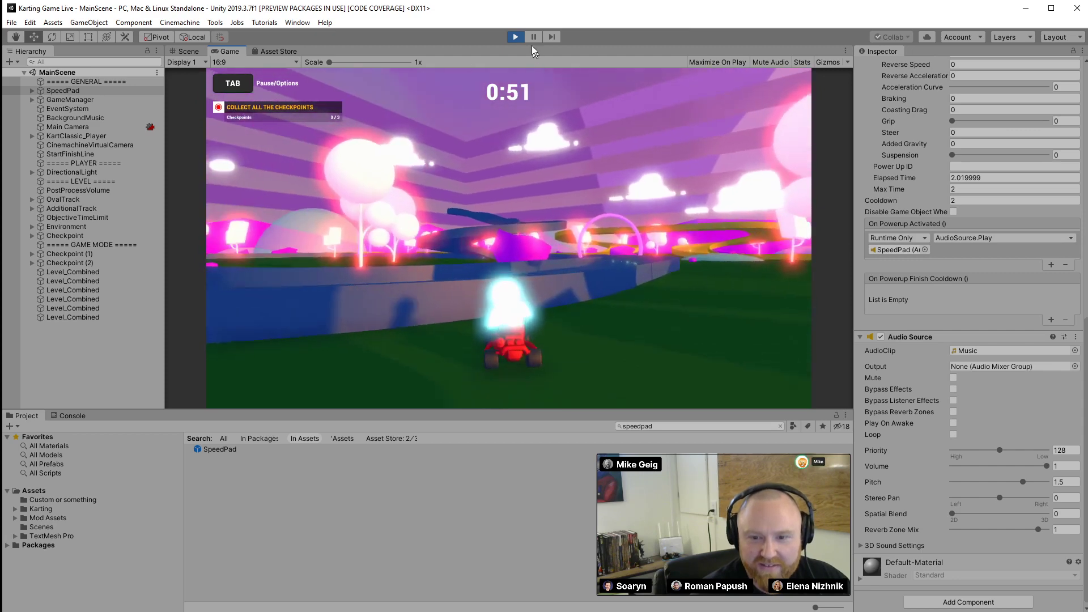
pyautogui.press('Left')
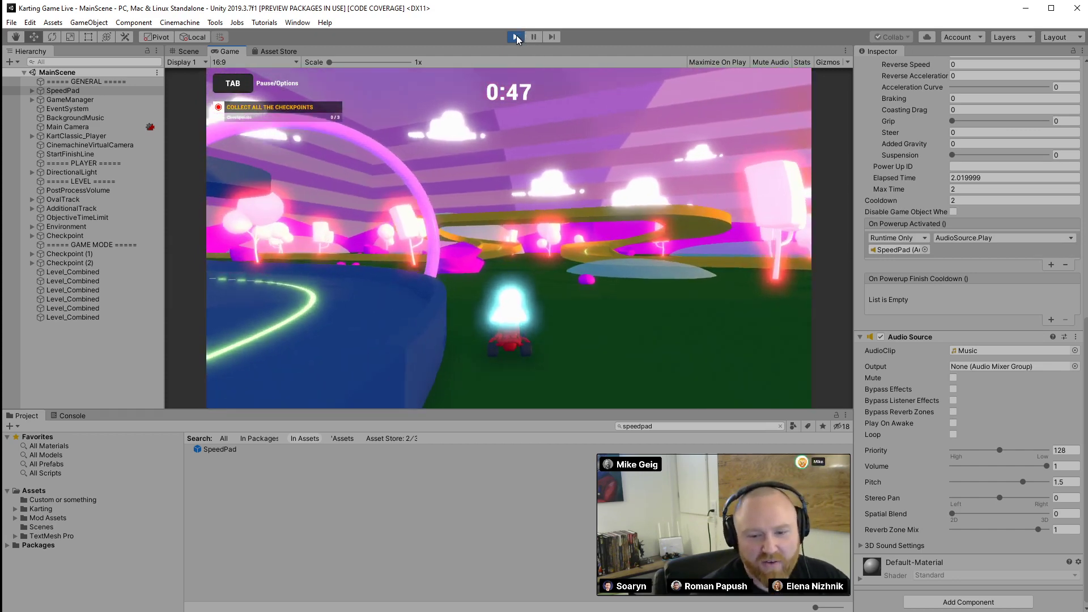
pyautogui.click(516, 37)
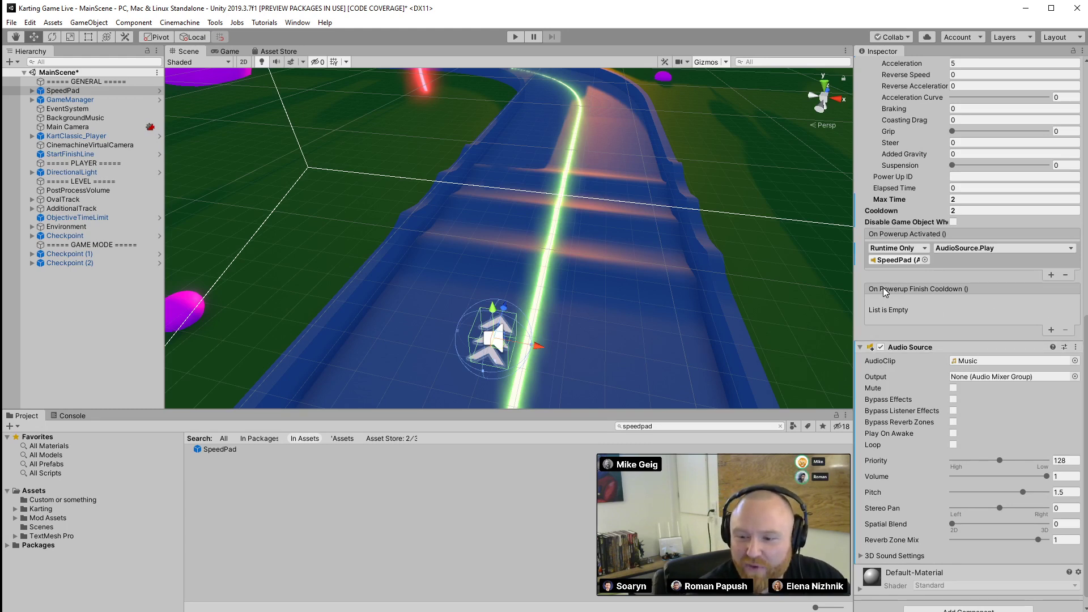
# Add an On Powerup Finish Cooldown event that calls AudioSource.Stop on the SpeedPad's own Audio Source, and save the scene
pyautogui.click(1052, 330)
pyautogui.moveTo(899, 346); pyautogui.dragTo(898, 315)
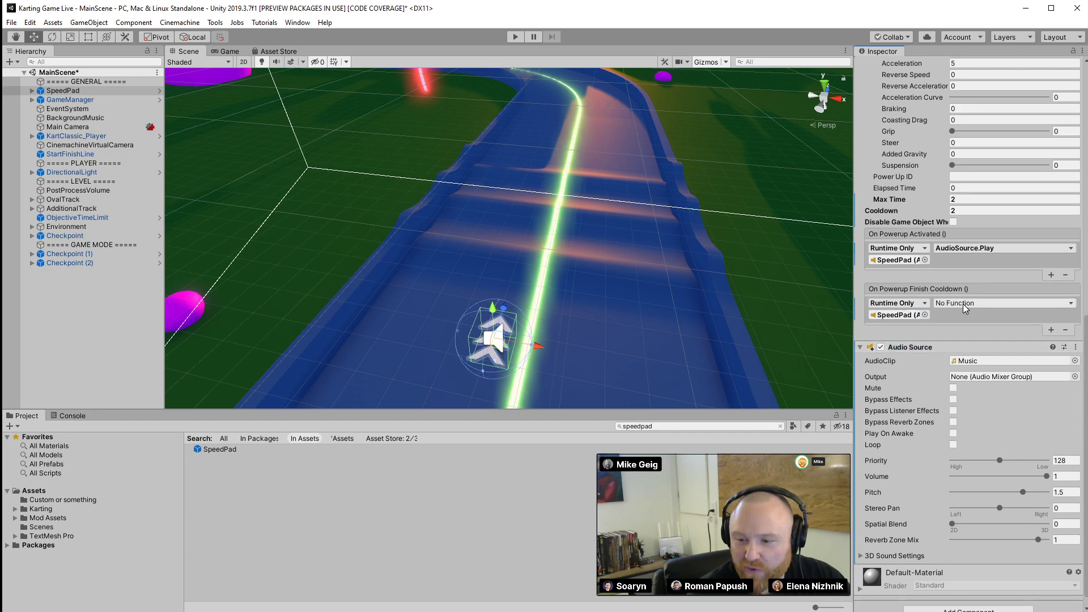
pyautogui.click(963, 303)
pyautogui.moveTo(980, 407)
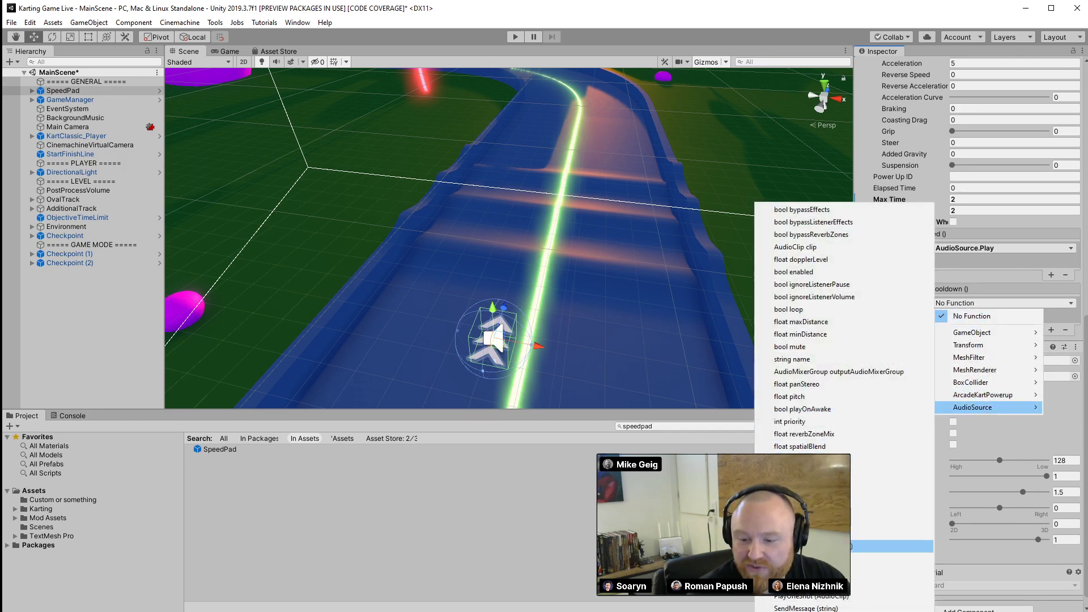
pyautogui.click(875, 611)
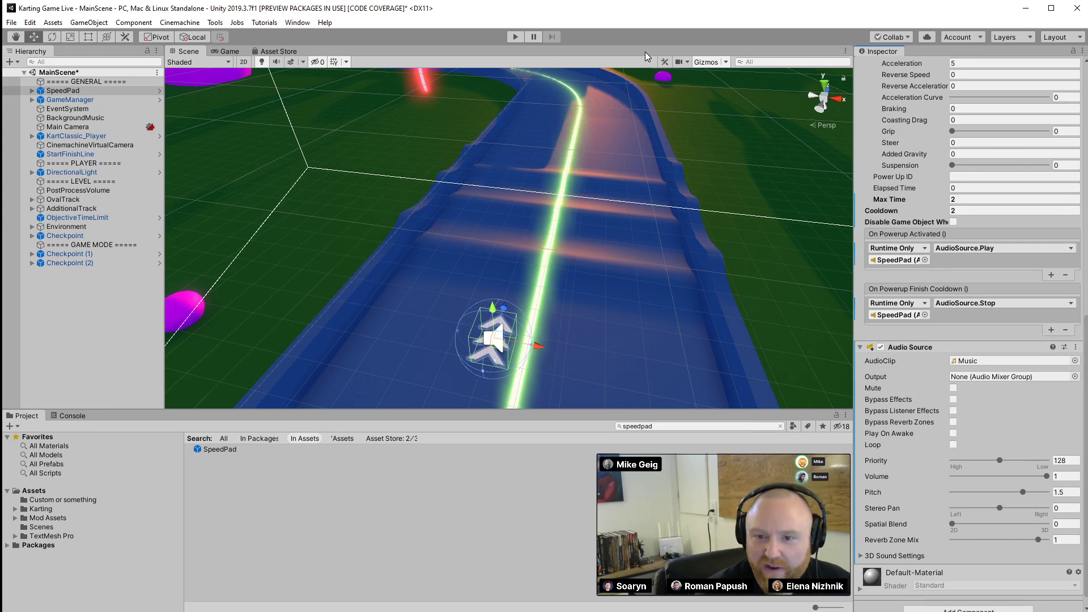
pyautogui.hotkey('ctrl', 's')
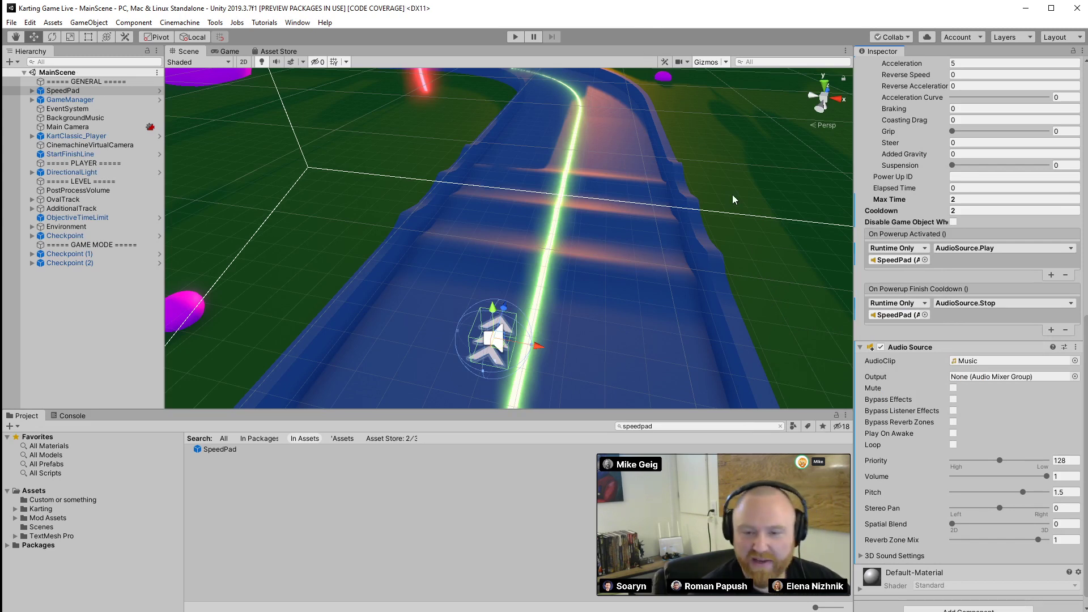
# Place a second SpeedPad prefab on the green guide line at the foot of the ramp, rotated about 179° around Y
pyautogui.scroll(8, 985, 284)
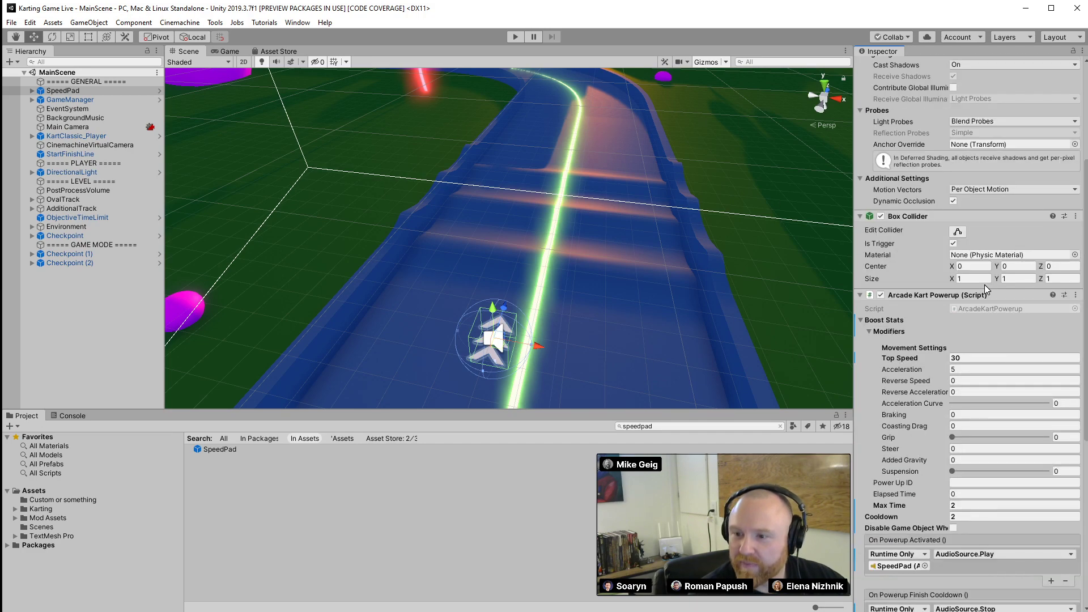
pyautogui.moveTo(584, 134); pyautogui.dragTo(669, 165, button='right')
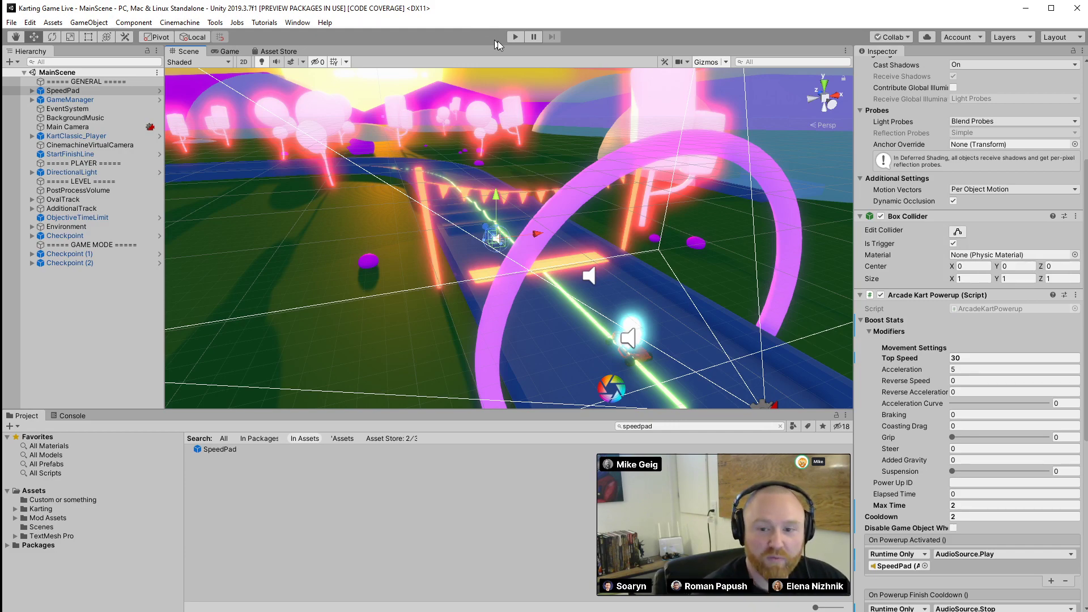
pyautogui.moveTo(538, 148); pyautogui.dragTo(101, 215, button='right')
pyautogui.press('d')
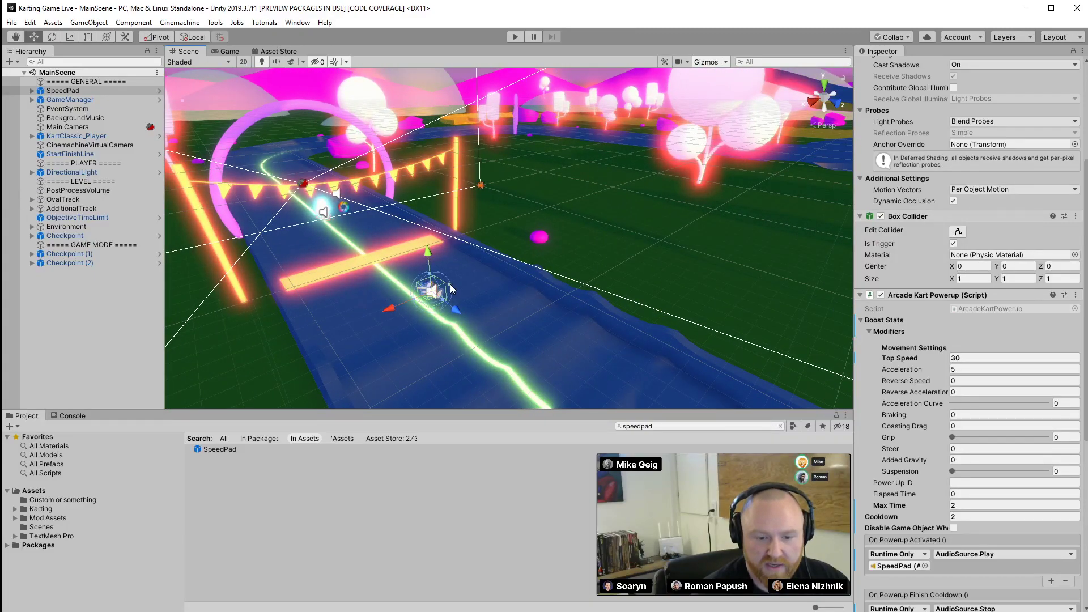
pyautogui.moveTo(450, 284)
pyautogui.mouseDown(button='right')
pyautogui.moveTo(442, 270)
pyautogui.moveTo(563, 184)
pyautogui.moveTo(432, 274)
pyautogui.moveTo(434, 292)
pyautogui.moveTo(512, 274)
pyautogui.moveTo(437, 299)
pyautogui.mouseUp(button='right')
pyautogui.press('w')
pyautogui.moveTo(220, 448); pyautogui.dragTo(240, 257)
pyautogui.press('e')
pyautogui.press('w')
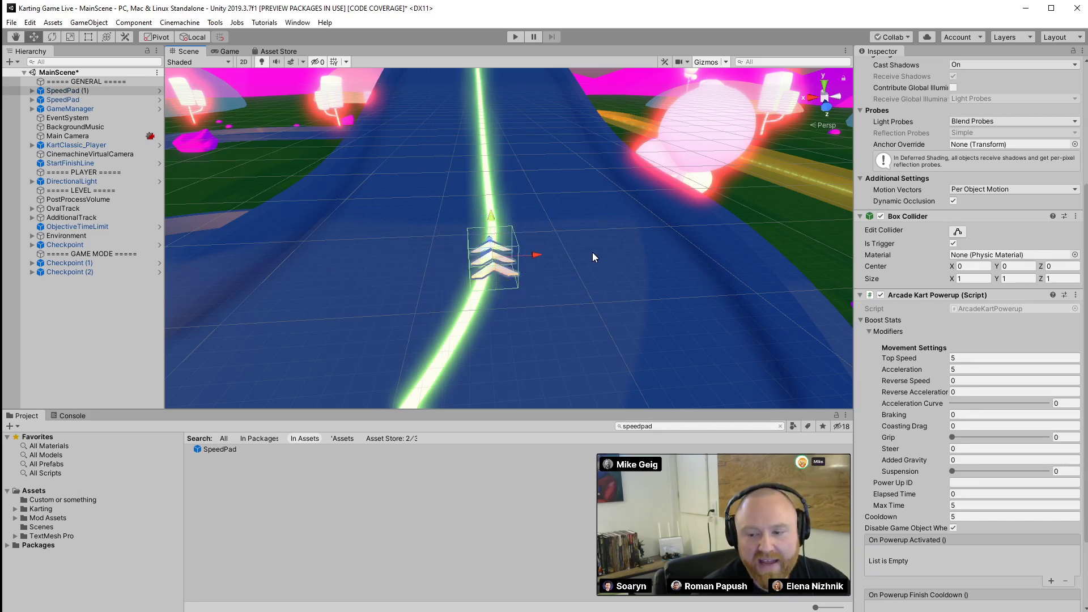
# Examine the Arcade Kart Powerup settings of the SpeedPad at the ramp
pyautogui.click(215, 450)
pyautogui.click(506, 258)
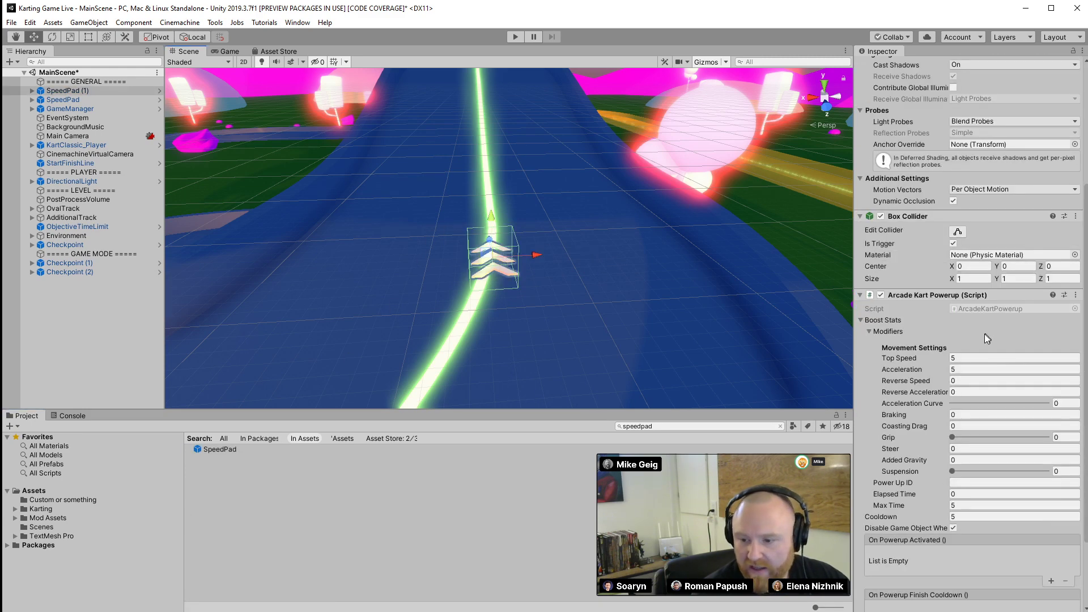
pyautogui.scroll(-3, 984, 334)
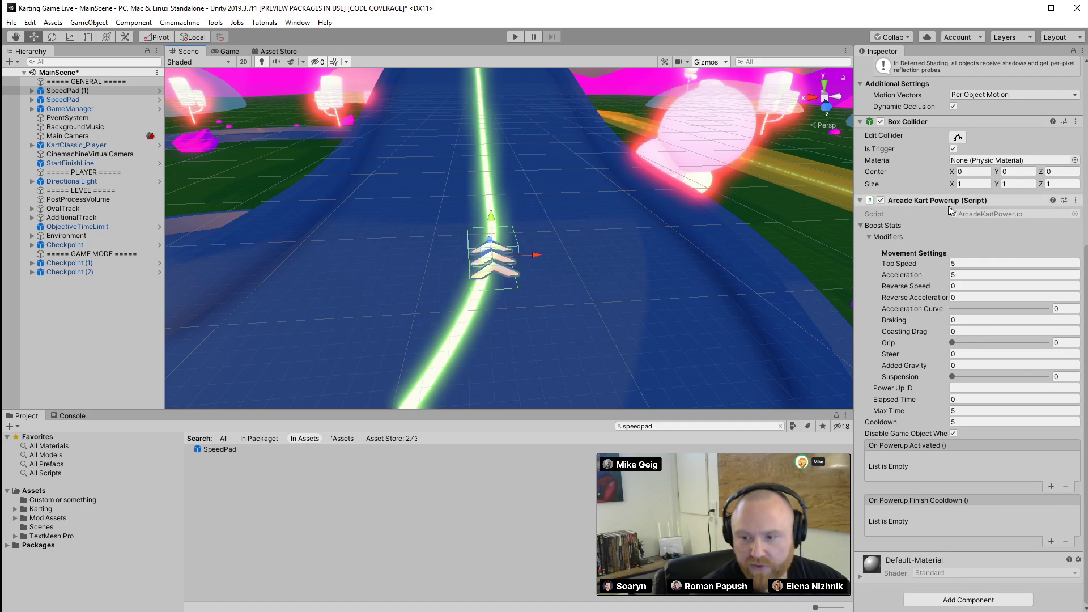
# Apply all overrides of the original SpeedPad near the start line to its prefab
pyautogui.moveTo(680, 315); pyautogui.dragTo(291, 218, button='right')
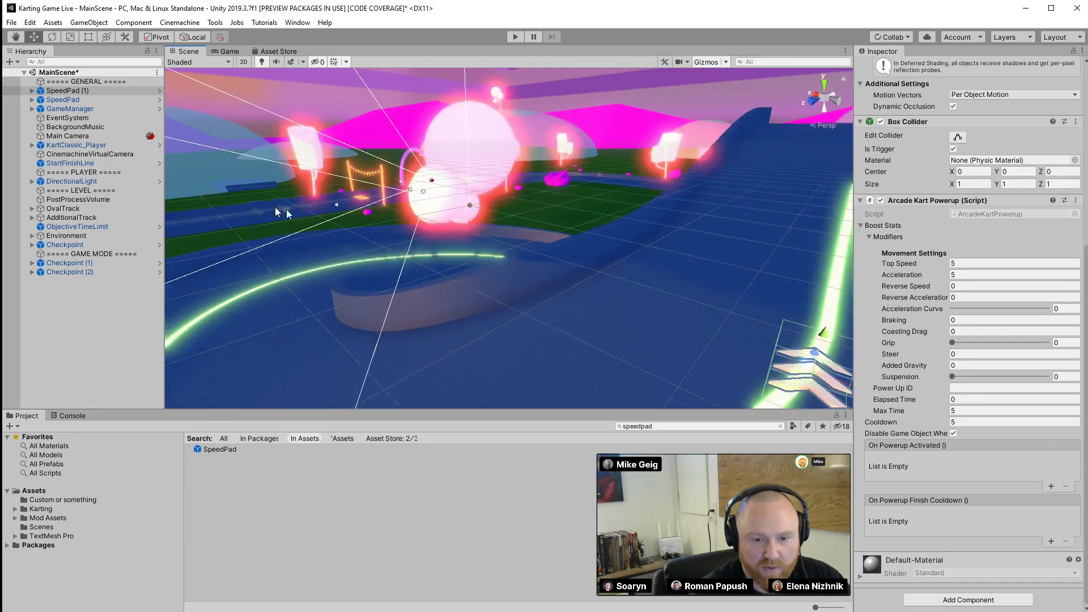
pyautogui.press('f')
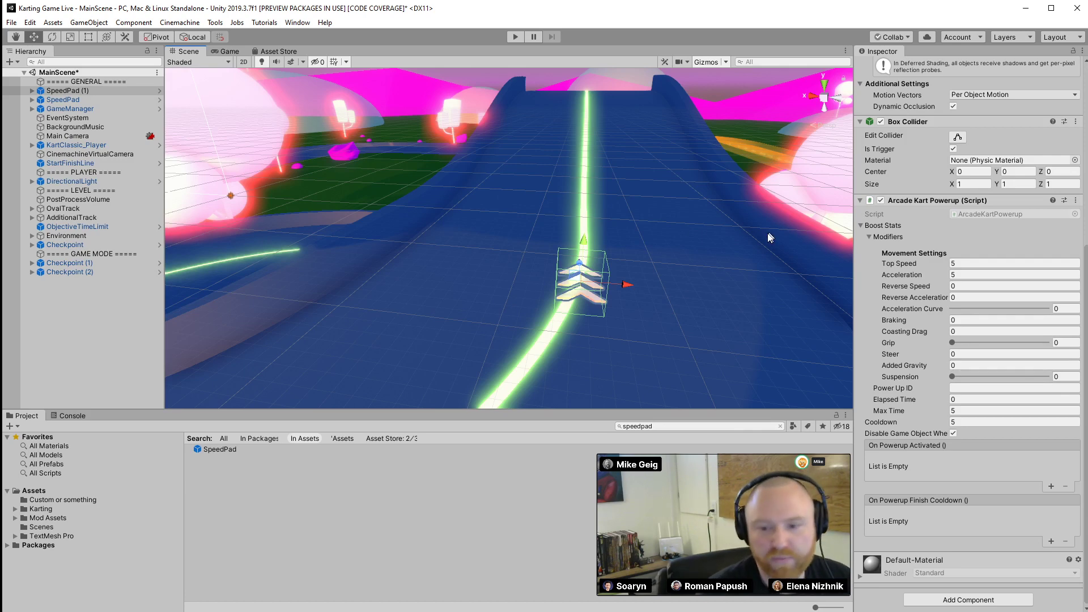
pyautogui.moveTo(719, 190); pyautogui.dragTo(516, 125, button='right')
pyautogui.press('f')
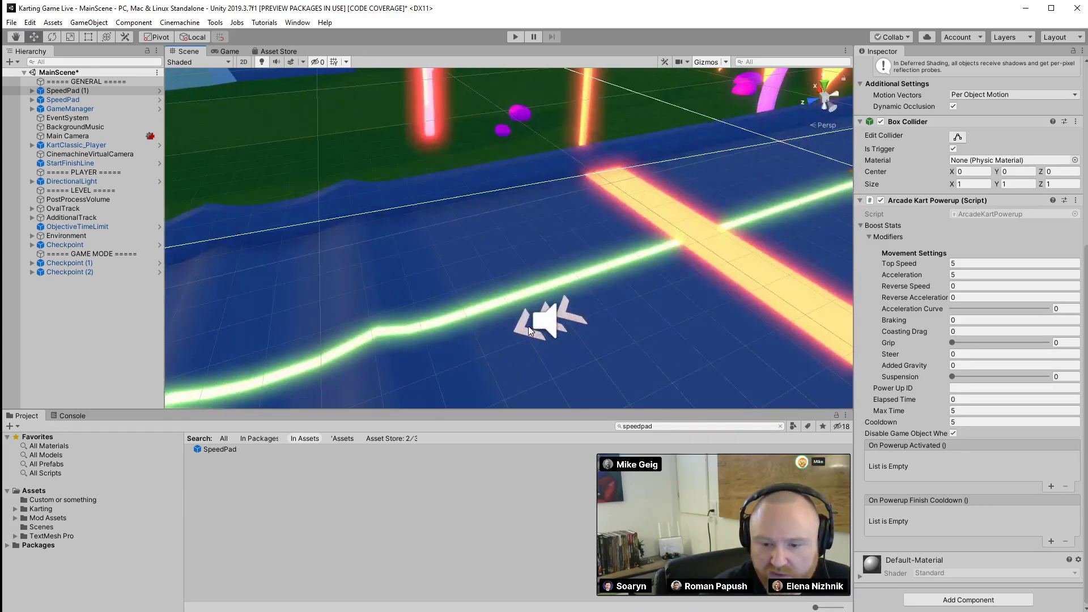
pyautogui.click(522, 326)
pyautogui.scroll(-5, 923, 363)
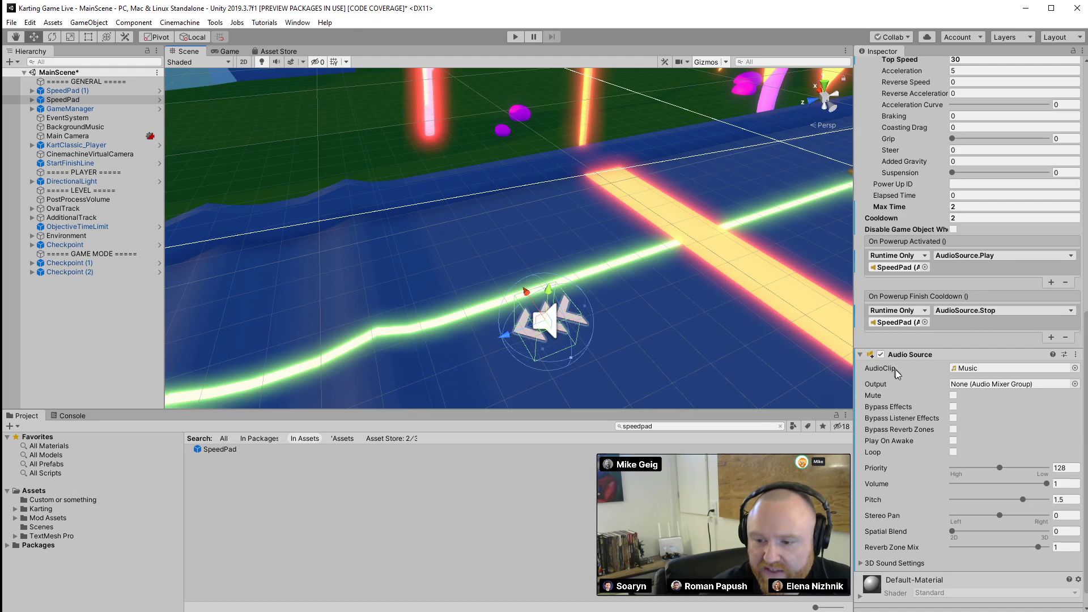
pyautogui.scroll(10, 905, 378)
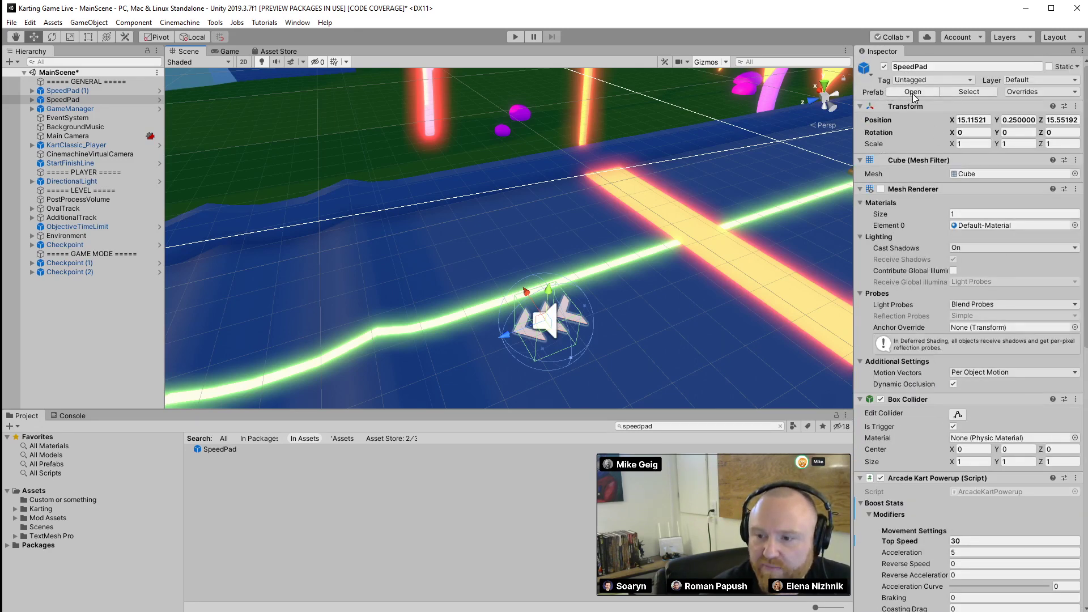
pyautogui.click(1046, 92)
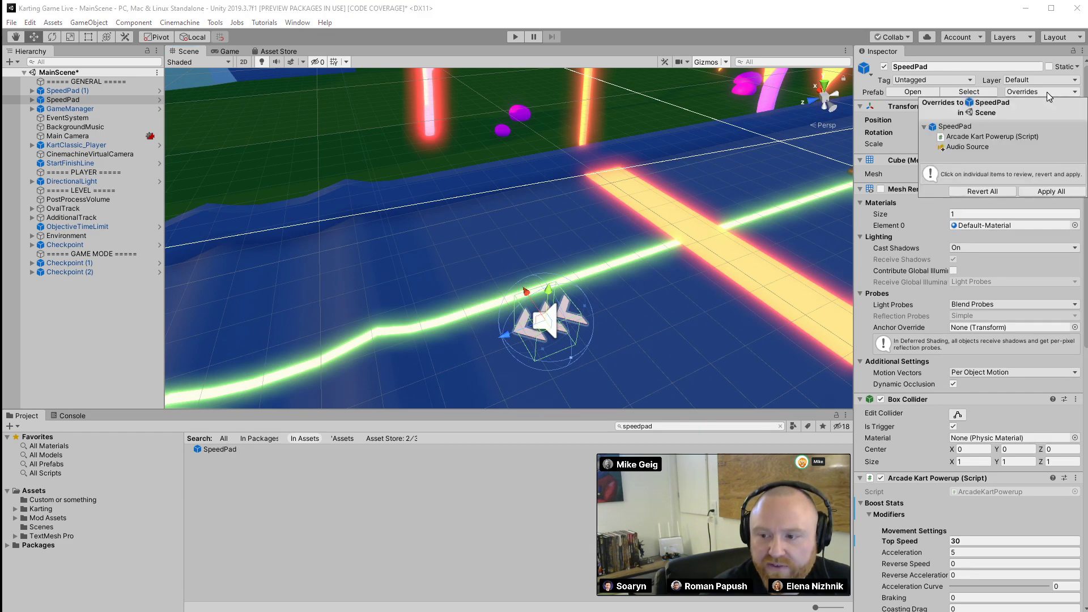
pyautogui.click(1051, 192)
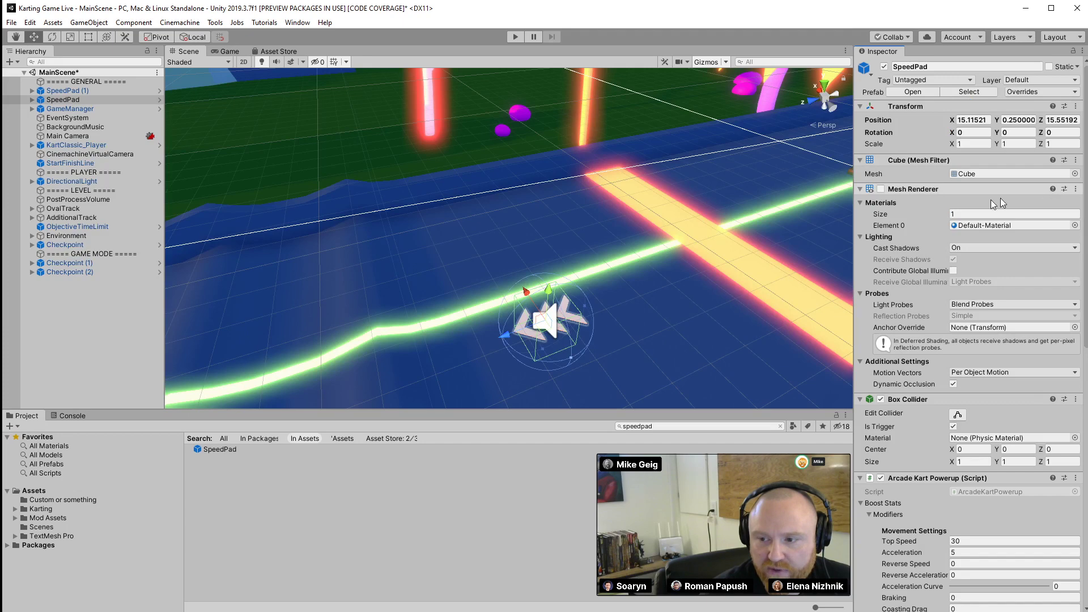
# Set the ramp SpeedPad's Top Speed to 20 and apply all its overrides to the prefab
pyautogui.moveTo(839, 187); pyautogui.dragTo(629, 358, button='right')
pyautogui.click(564, 360)
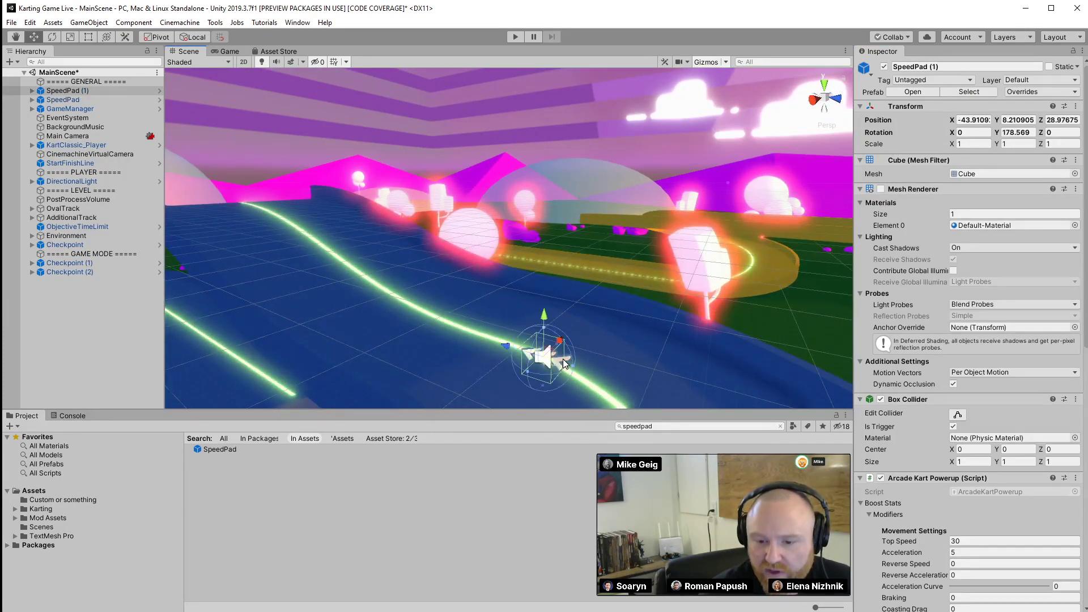
pyautogui.scroll(-10, 995, 329)
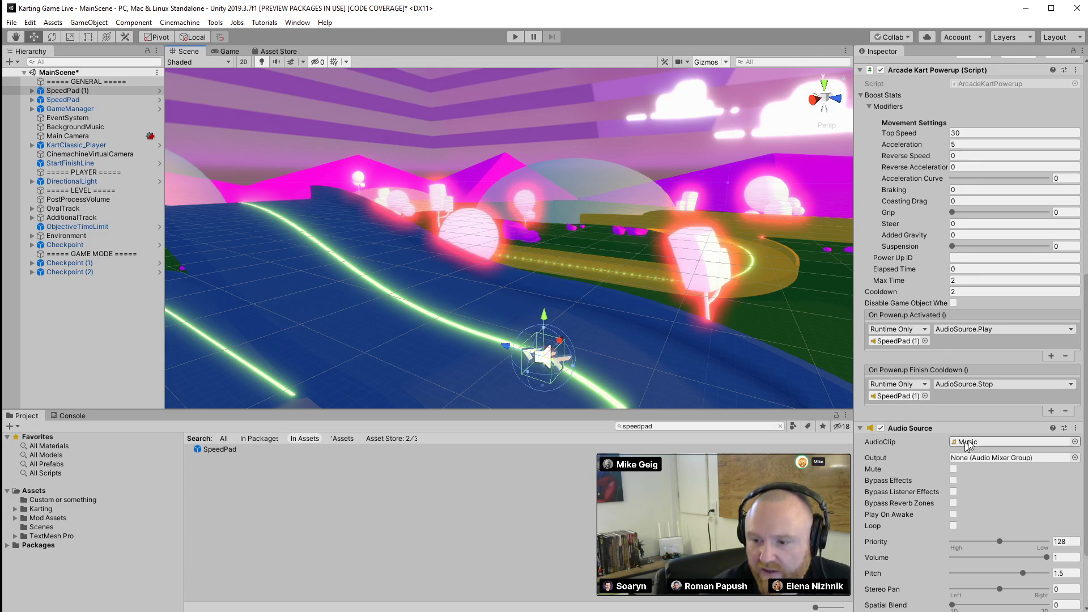
pyautogui.click(961, 132)
pyautogui.write('20')
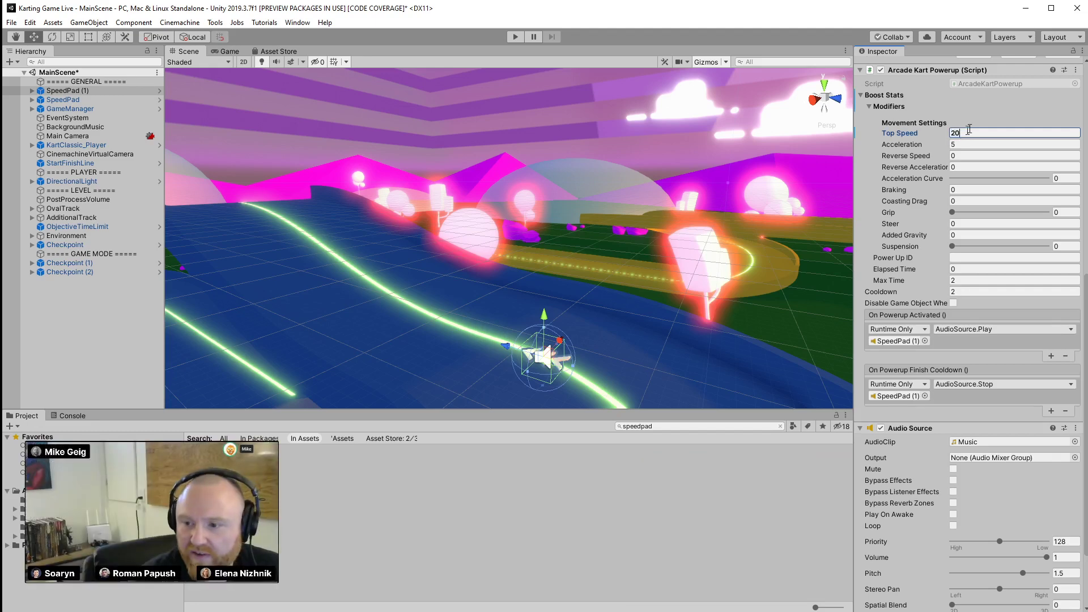
pyautogui.scroll(10, 969, 130)
pyautogui.click(1053, 92)
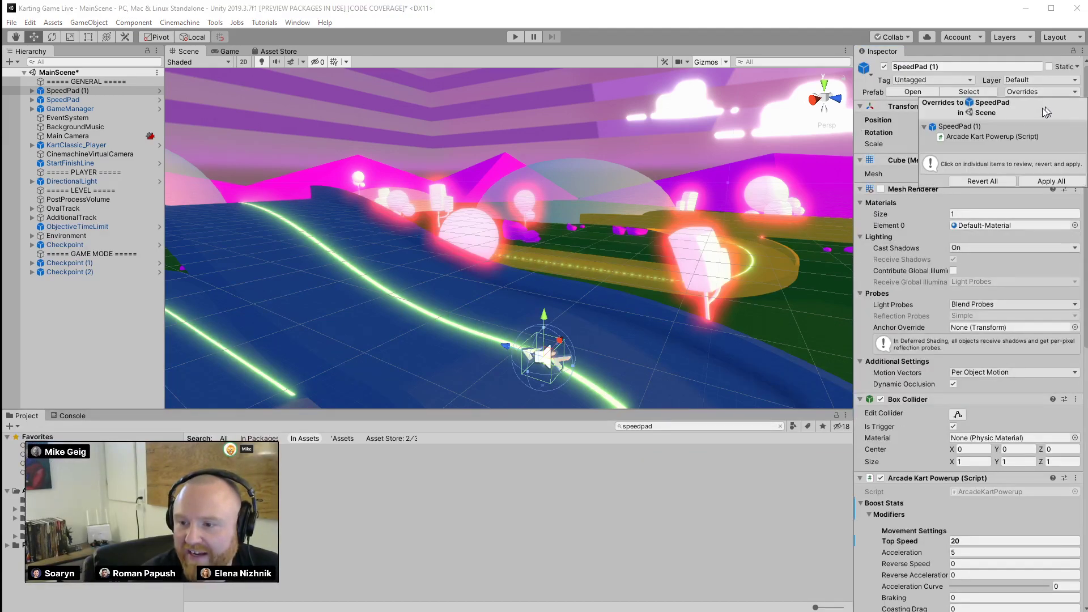
pyautogui.click(1041, 180)
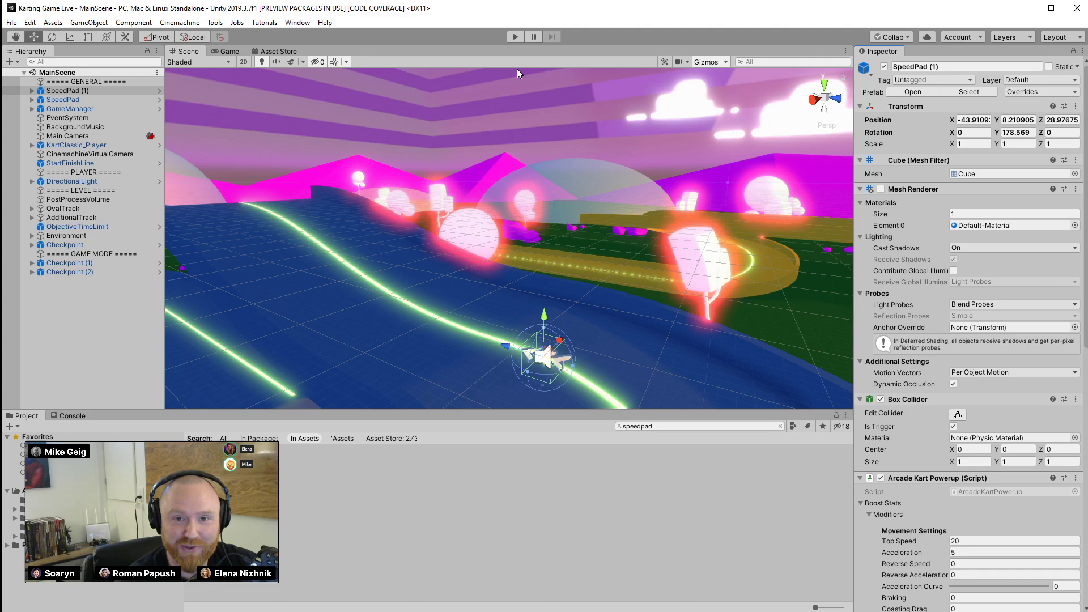
# Run the game to test the ramp SpeedPad's boost, and stop playing
pyautogui.click(512, 38)
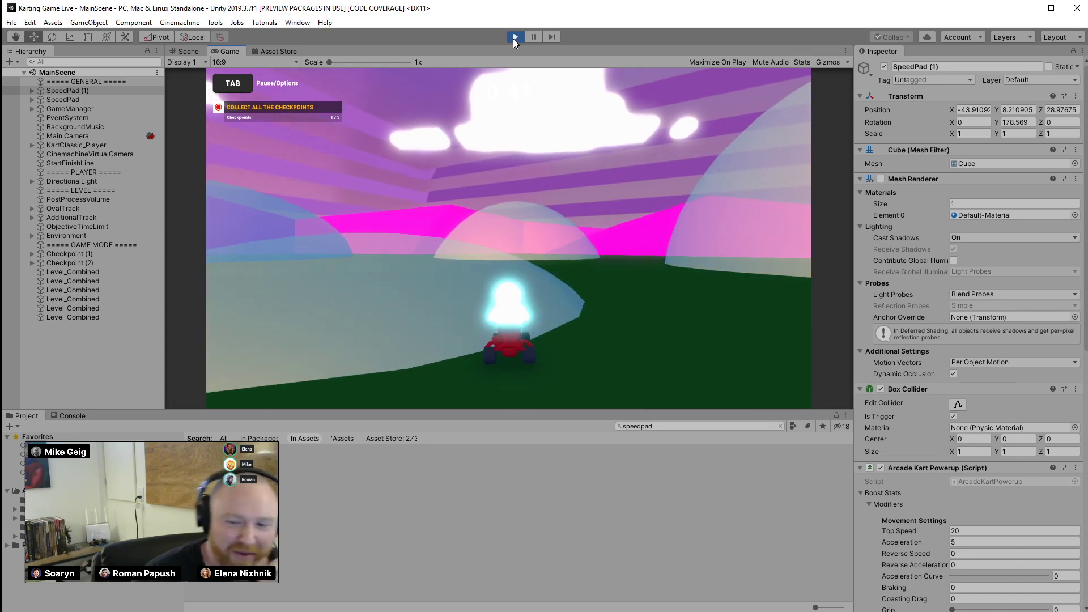
pyautogui.click(514, 38)
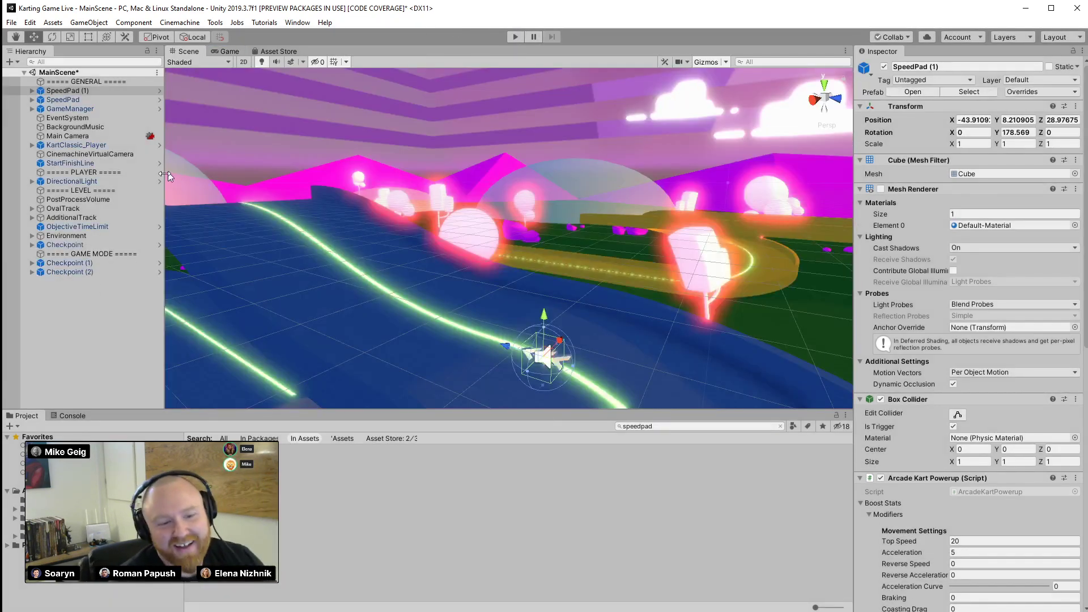
# Set the ramp SpeedPad's Top Speed to 18, save the scene, and raise its Added Gravity to 42.79
pyautogui.moveTo(567, 226); pyautogui.dragTo(498, 261, button='right')
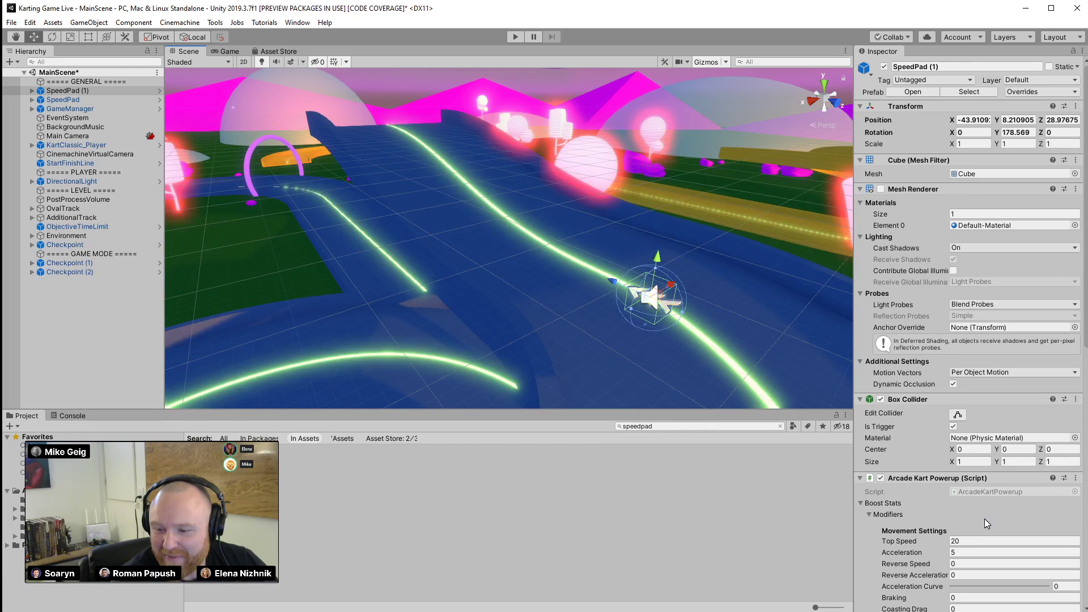
pyautogui.scroll(-3, 972, 498)
pyautogui.click(964, 439)
pyautogui.write('18')
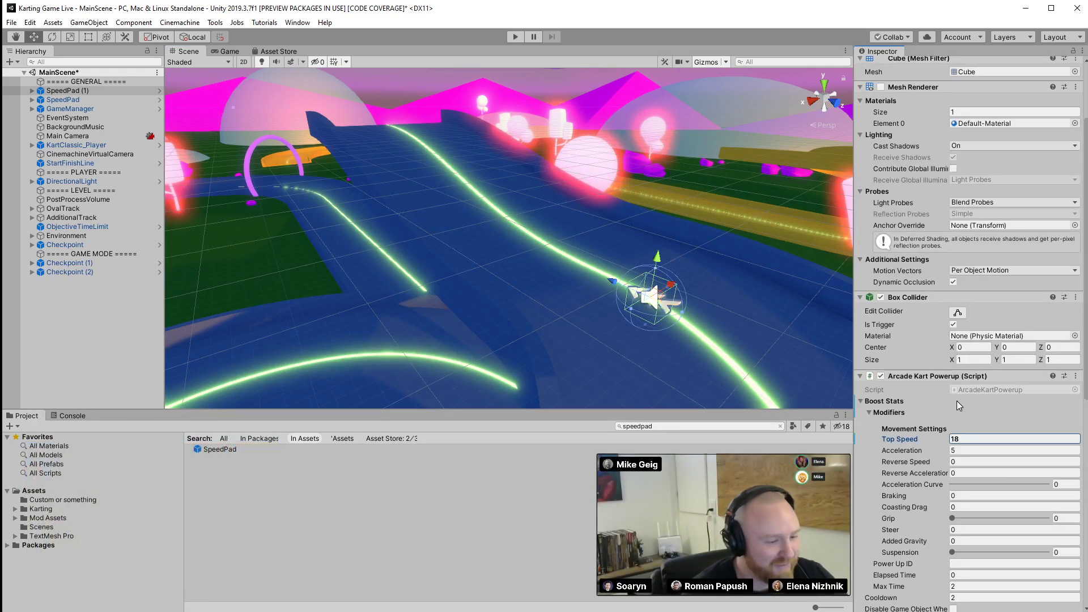
pyautogui.hotkey('ctrl', 's')
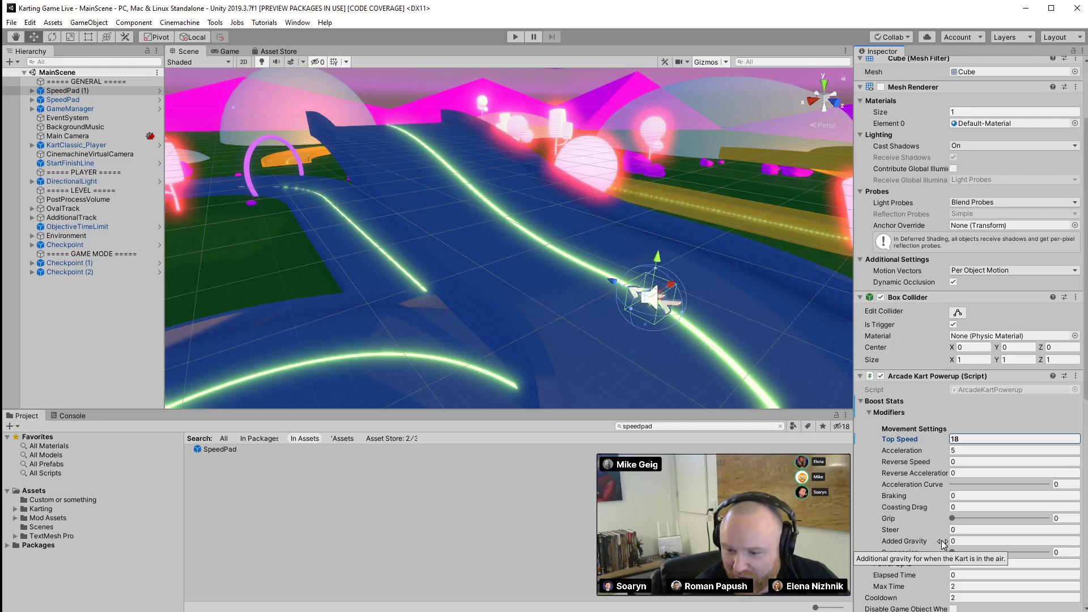
pyautogui.moveTo(943, 544); pyautogui.dragTo(958, 542)
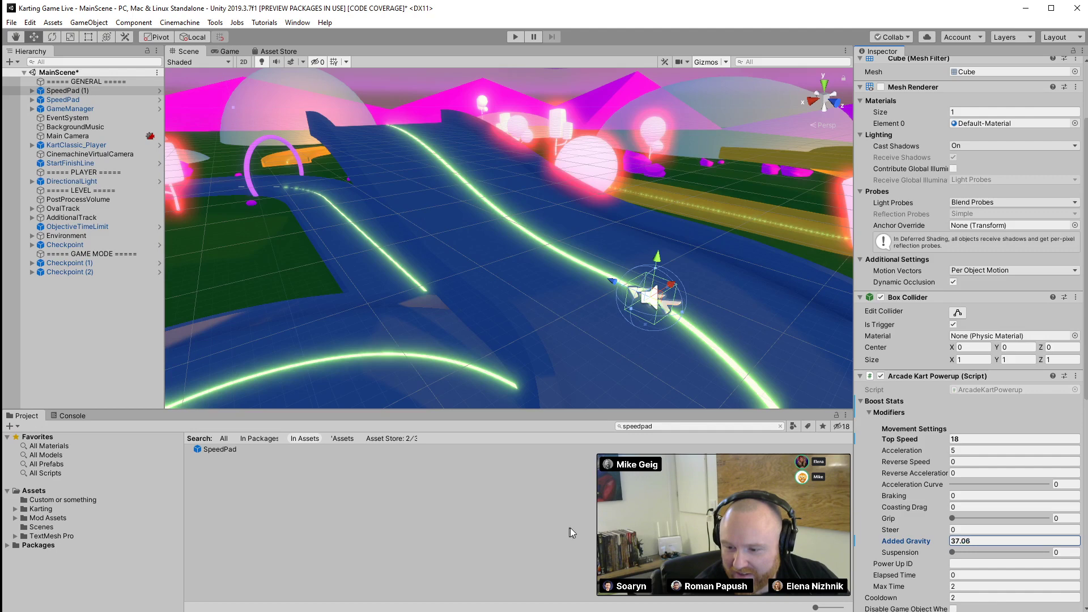
# Run the game to test the ramp SpeedPad's boost with the raised Added Gravity, and stop playing
pyautogui.click(515, 38)
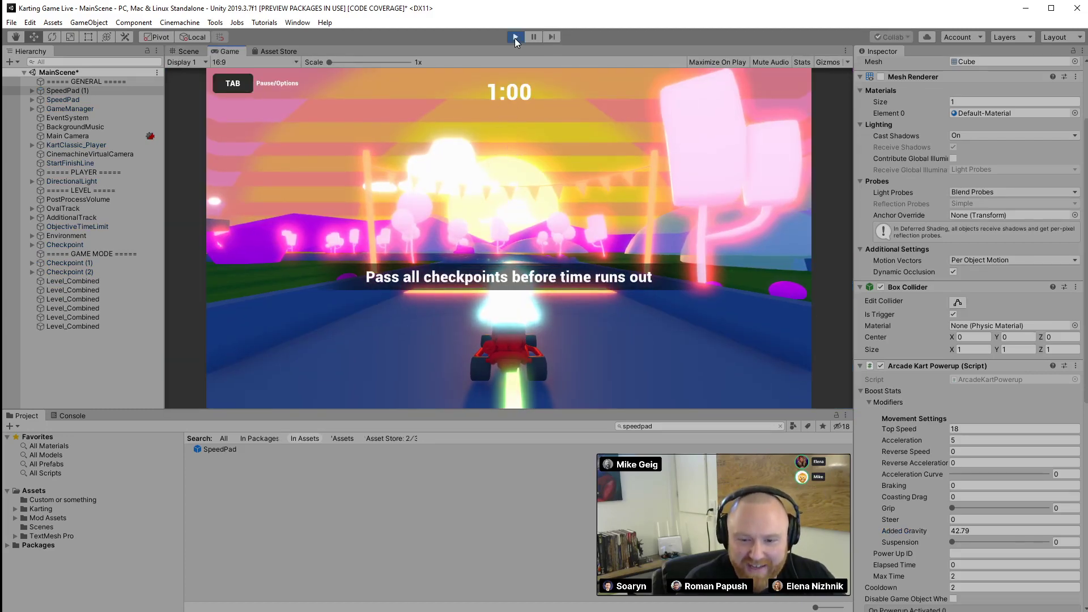
pyautogui.press('w')
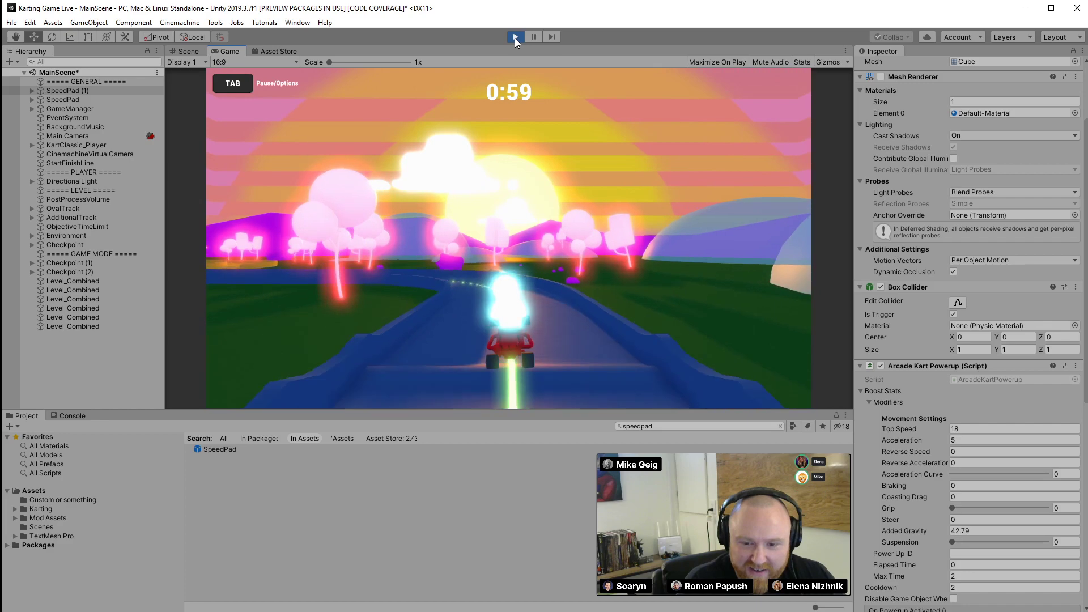
pyautogui.press('a')
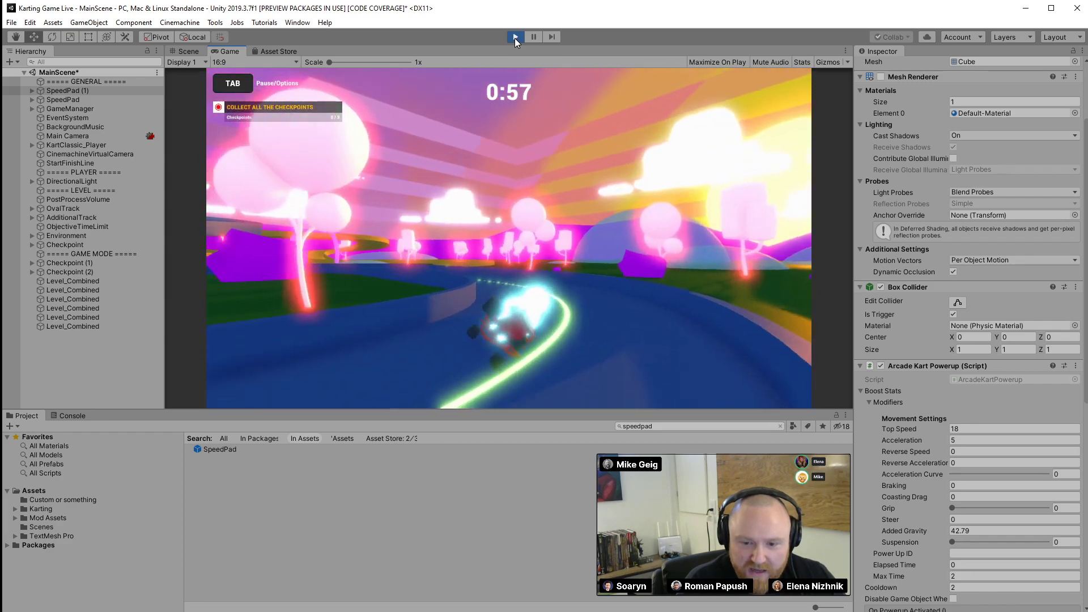
pyautogui.press('a')
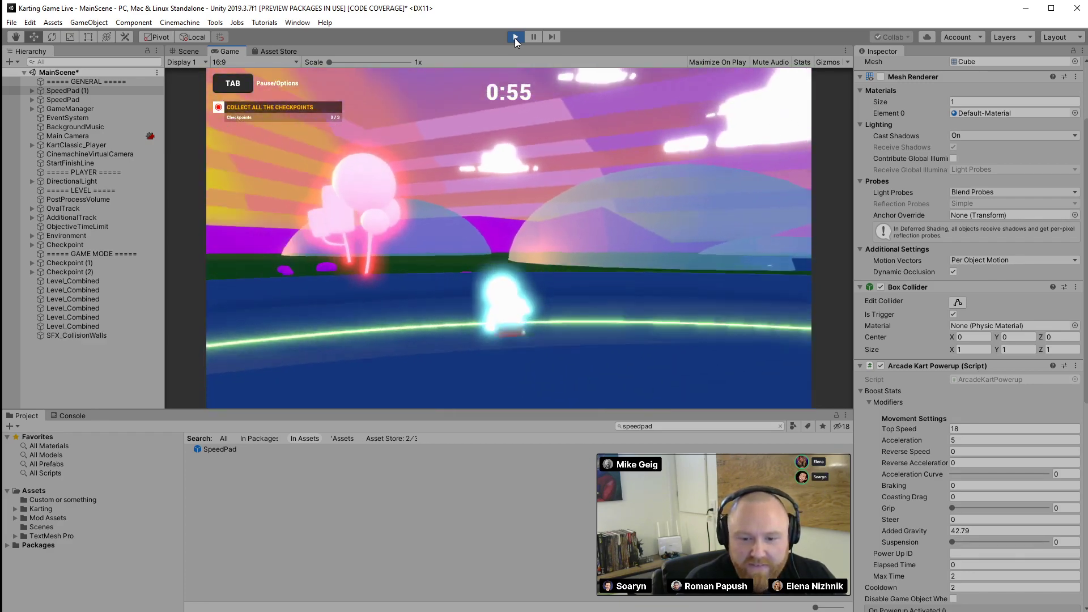
pyautogui.press('a')
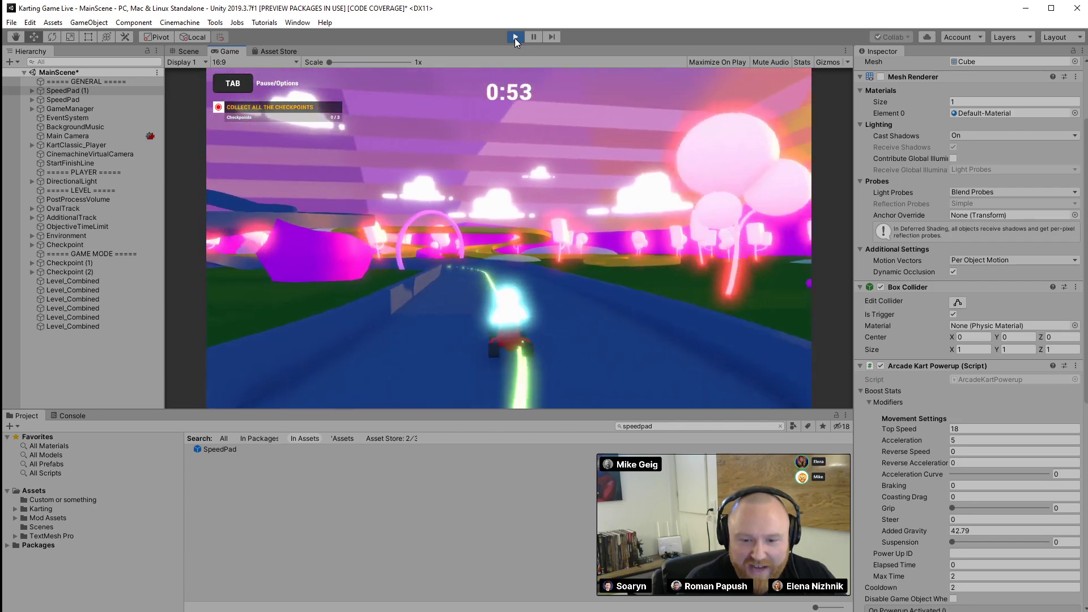
pyautogui.press('a')
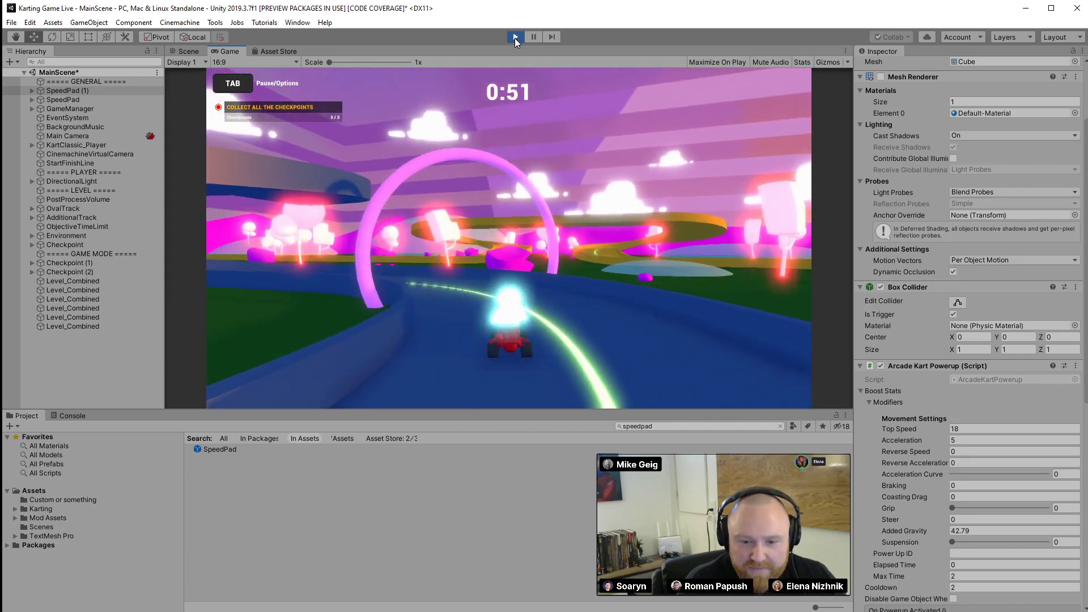
pyautogui.press('a')
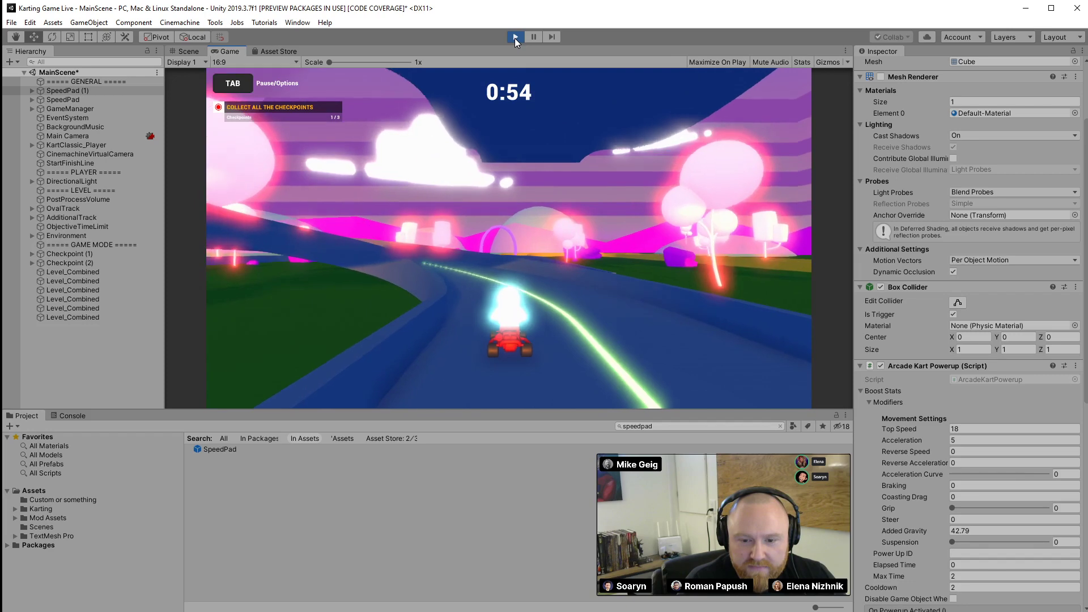
pyautogui.press('a')
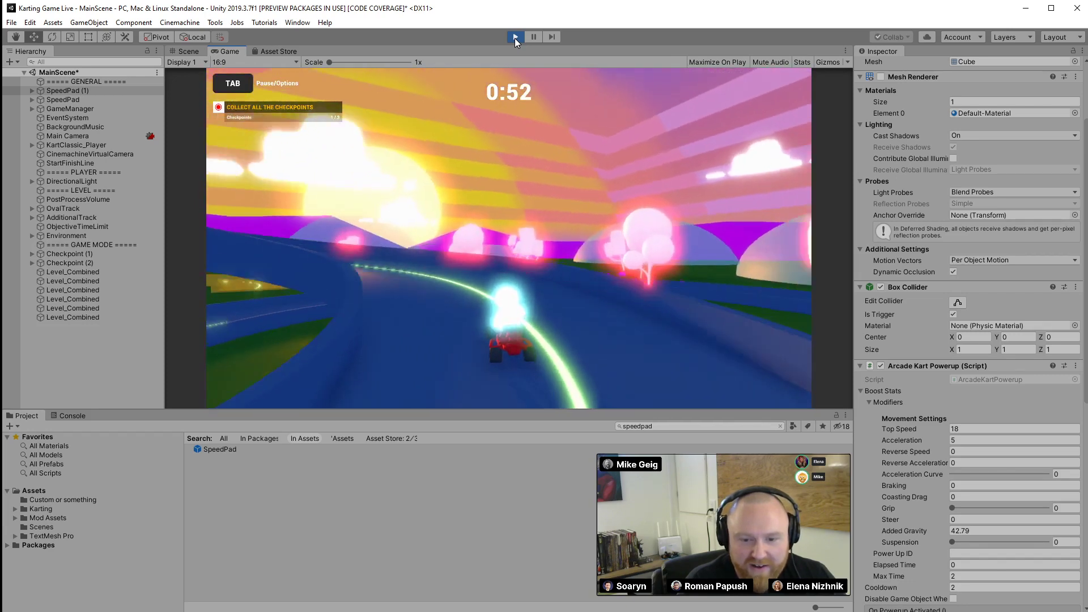
pyautogui.press('a')
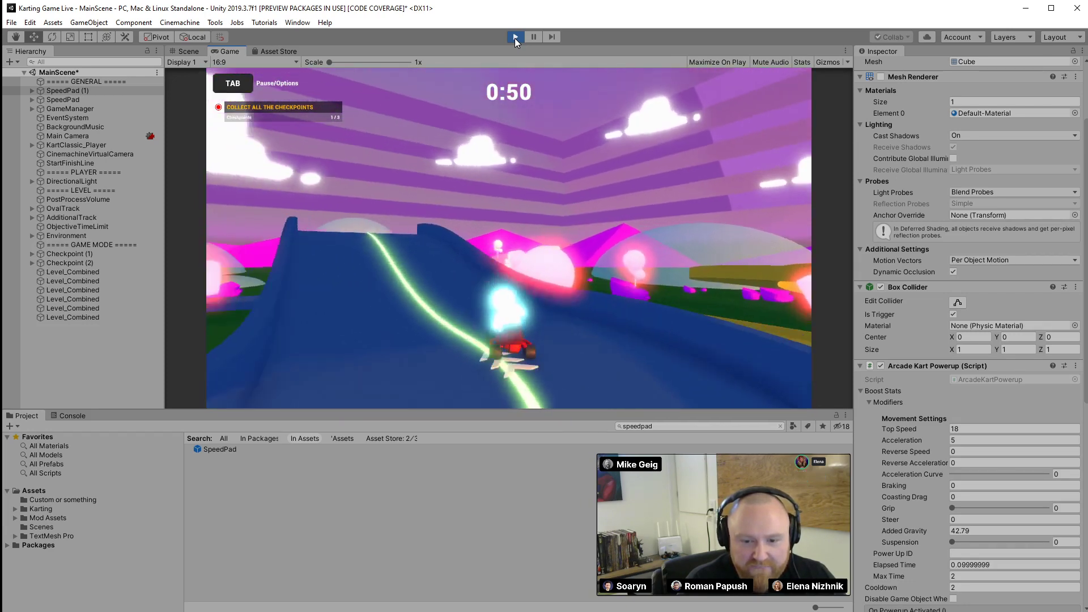
pyautogui.press('a')
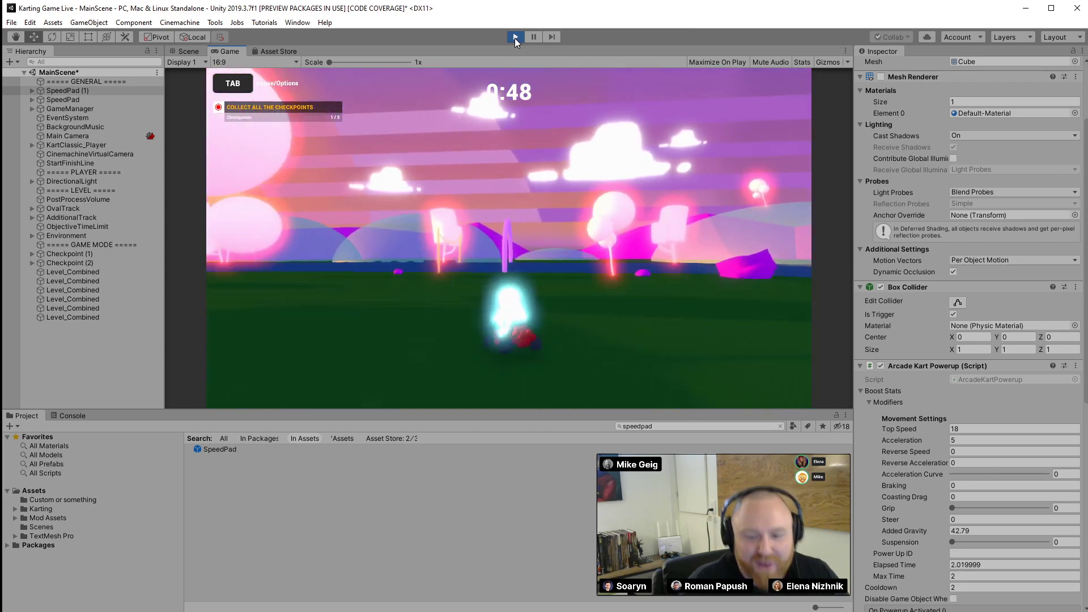
pyautogui.click(514, 38)
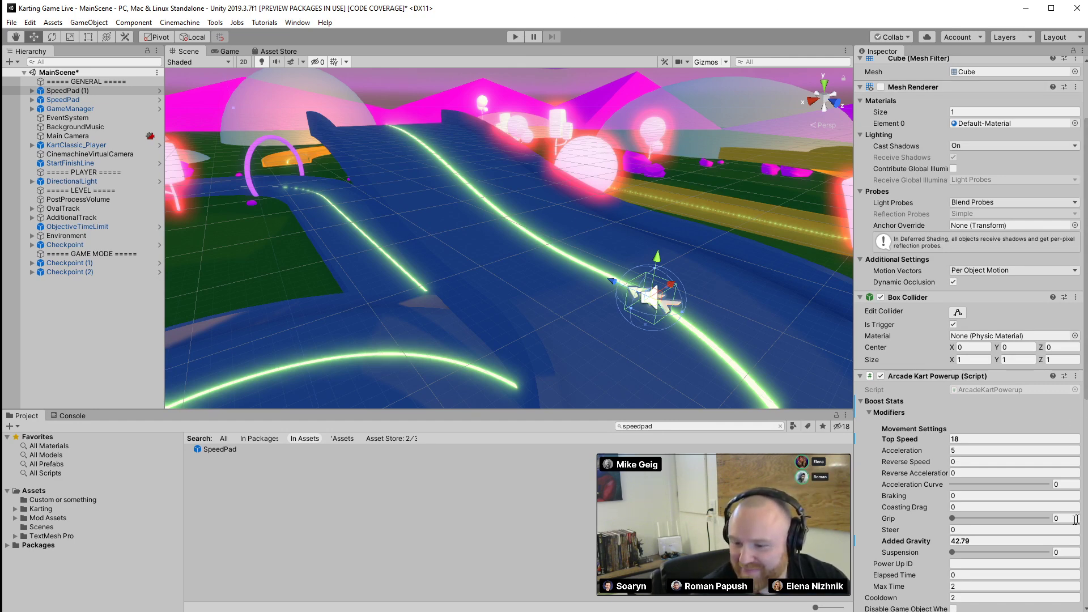
# Set the ramp SpeedPad's Added Gravity to 5 and save the scene
pyautogui.click(1010, 541)
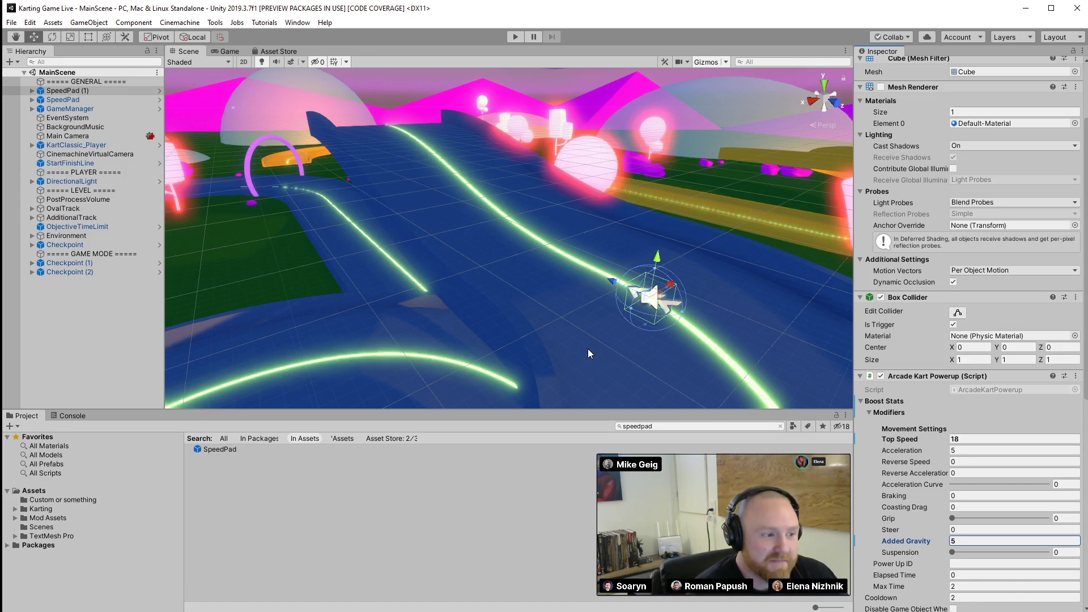
# Look through the WheelCasts and Kart branches of KartClassic_Player for the object where a hat can be attached
pyautogui.press('w')
pyautogui.moveTo(494, 243); pyautogui.dragTo(199, 221, button='right')
pyautogui.moveTo(610, 299); pyautogui.dragTo(8, 317, button='right')
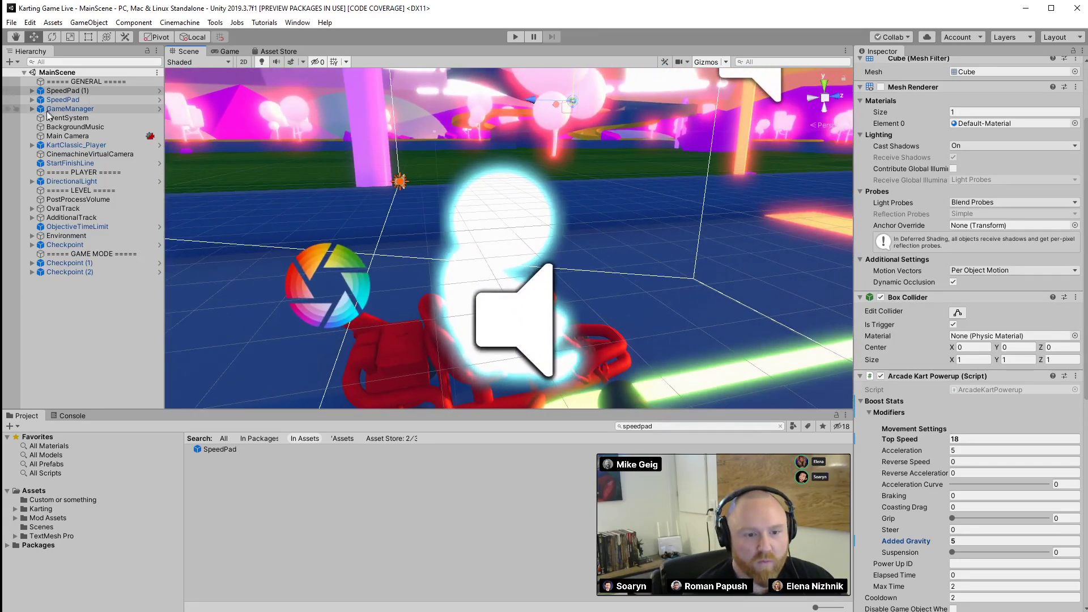
pyautogui.click(33, 145)
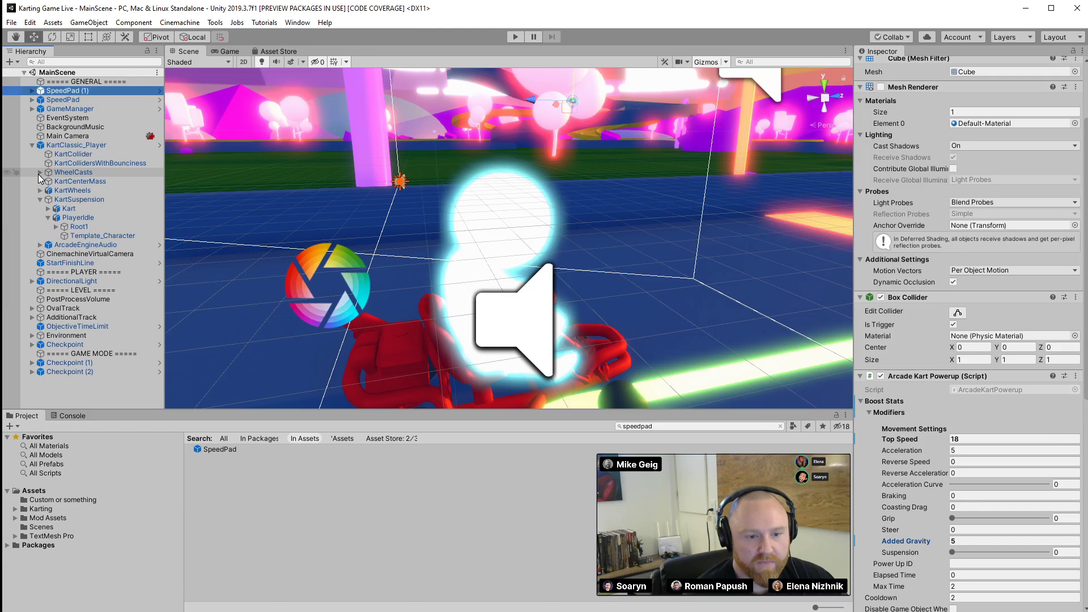
pyautogui.click(40, 172)
pyautogui.click(48, 199)
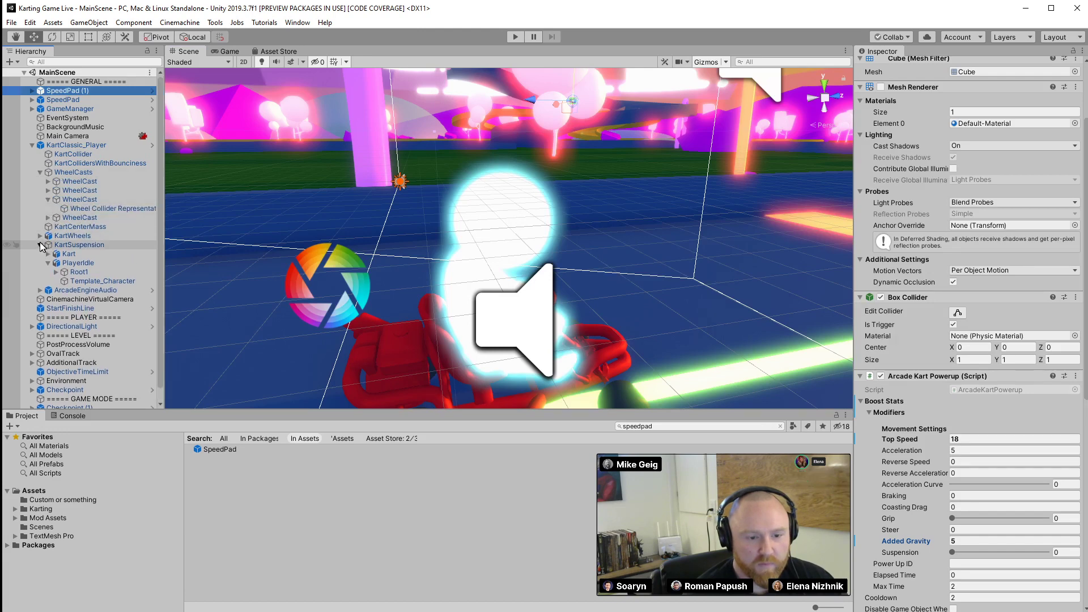
pyautogui.click(49, 254)
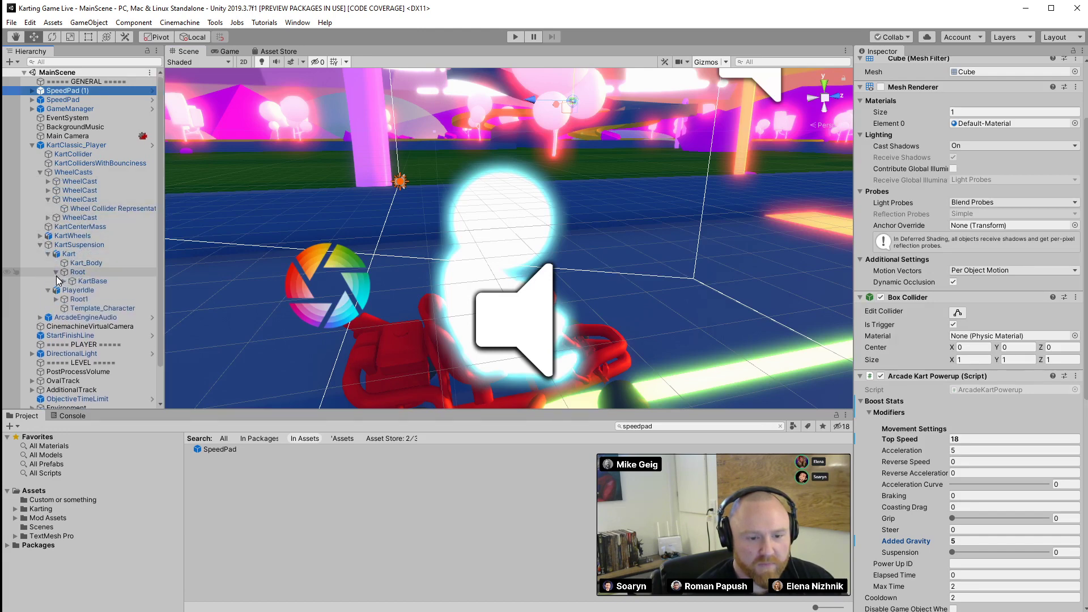
pyautogui.click(56, 272)
pyautogui.click(65, 281)
pyautogui.click(72, 308)
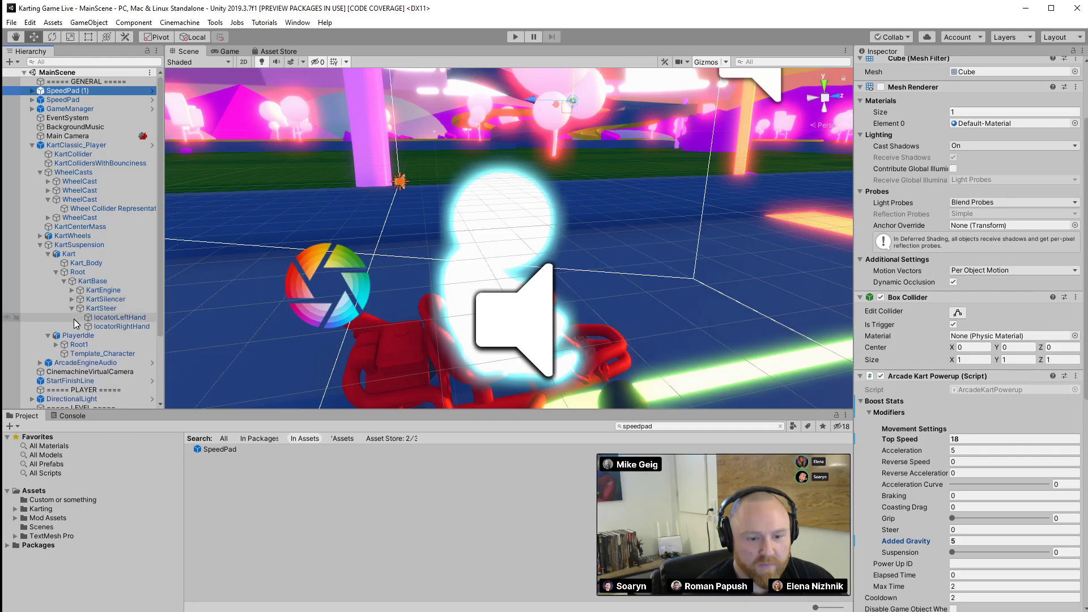
pyautogui.click(72, 299)
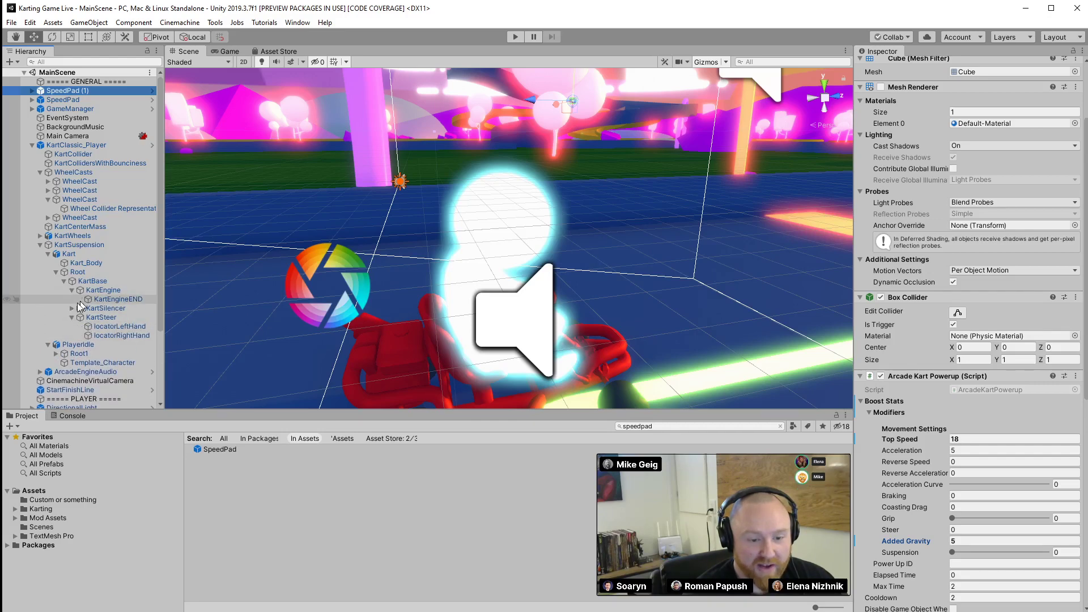
pyautogui.click(72, 290)
pyautogui.click(57, 272)
pyautogui.click(48, 254)
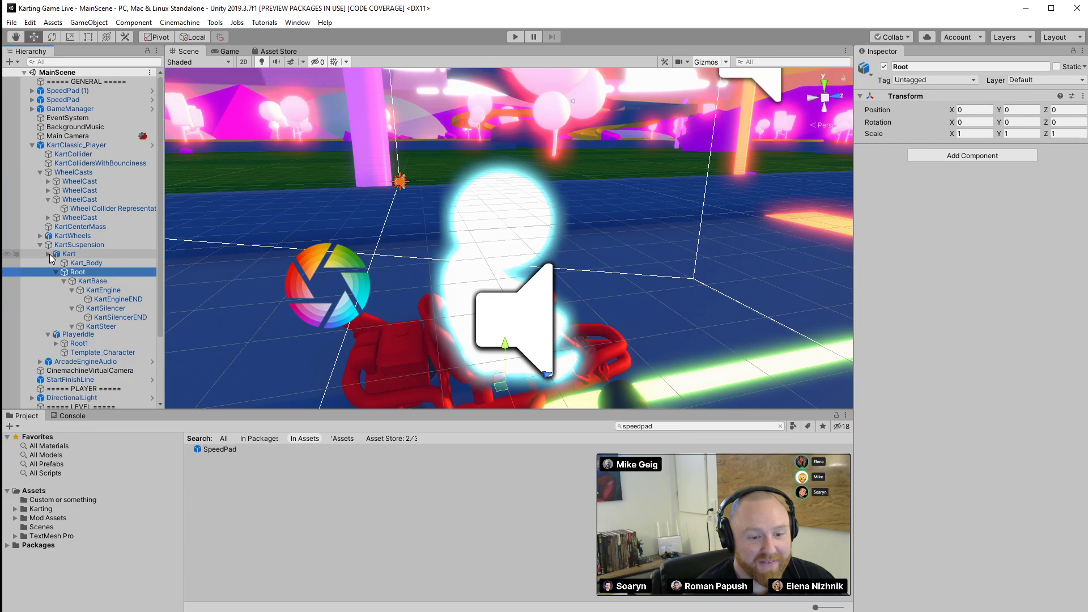
# Expand the PlayerIdle skeleton from Root1 through the spine and neck to the head, and select HeadEND
pyautogui.click(51, 270)
pyautogui.click(56, 273)
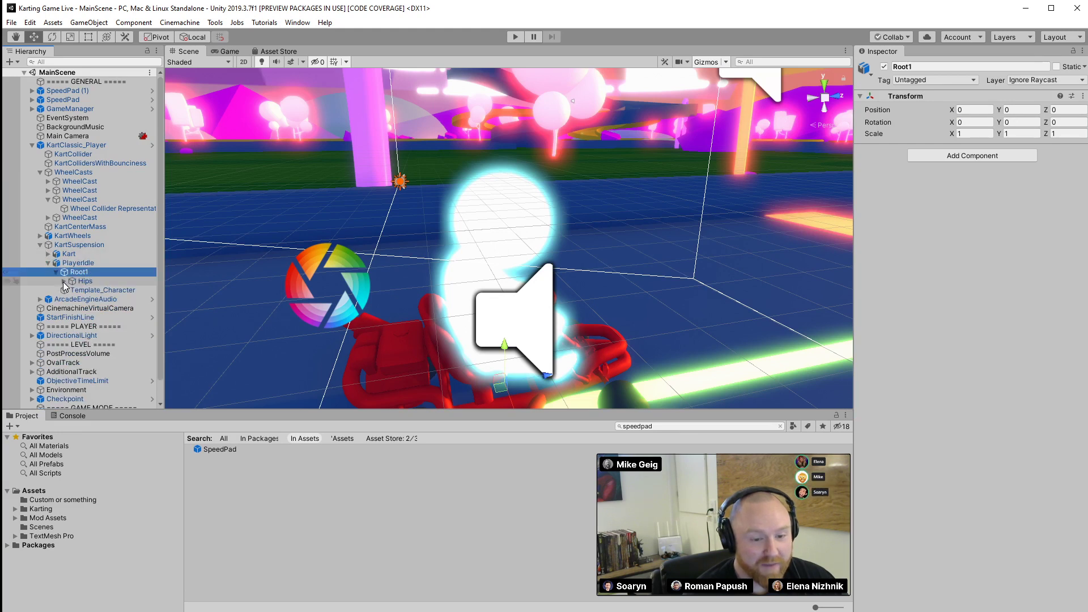
pyautogui.click(64, 281)
pyautogui.click(72, 308)
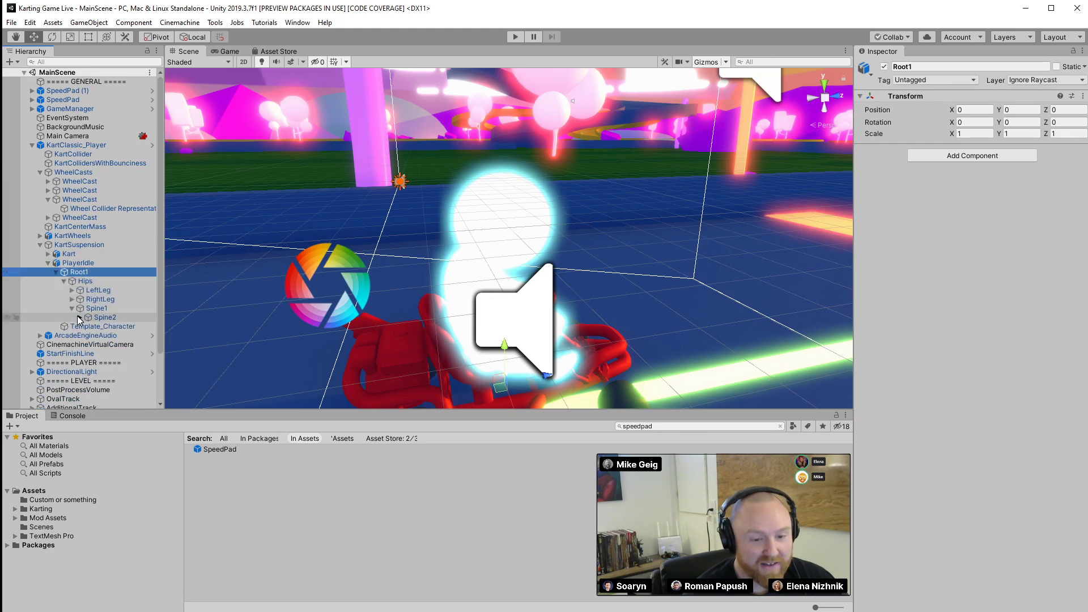
pyautogui.click(79, 316)
pyautogui.click(88, 336)
pyautogui.click(95, 345)
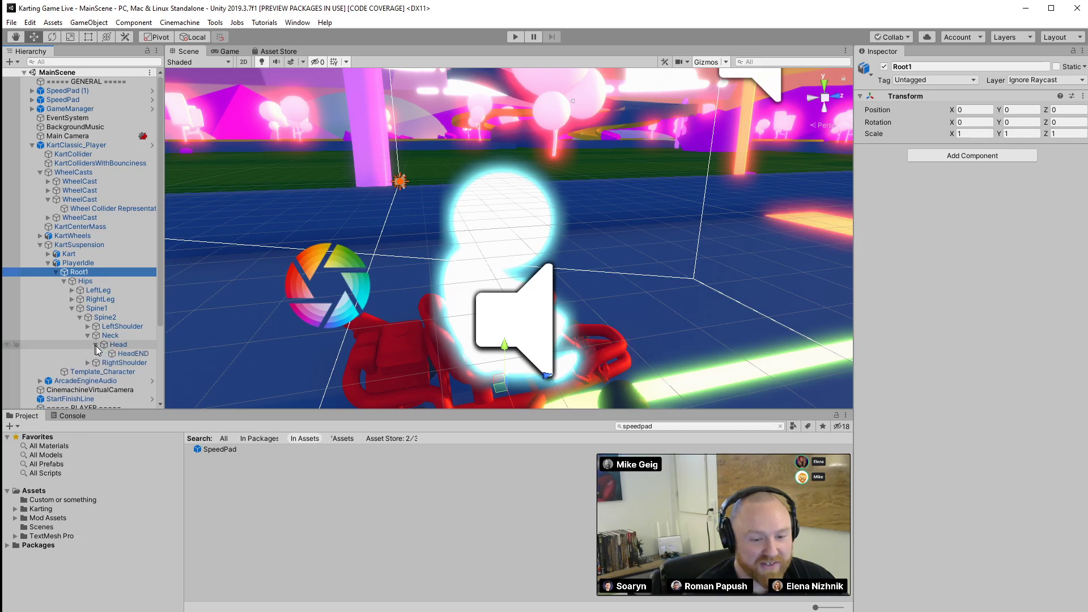
pyautogui.click(108, 354)
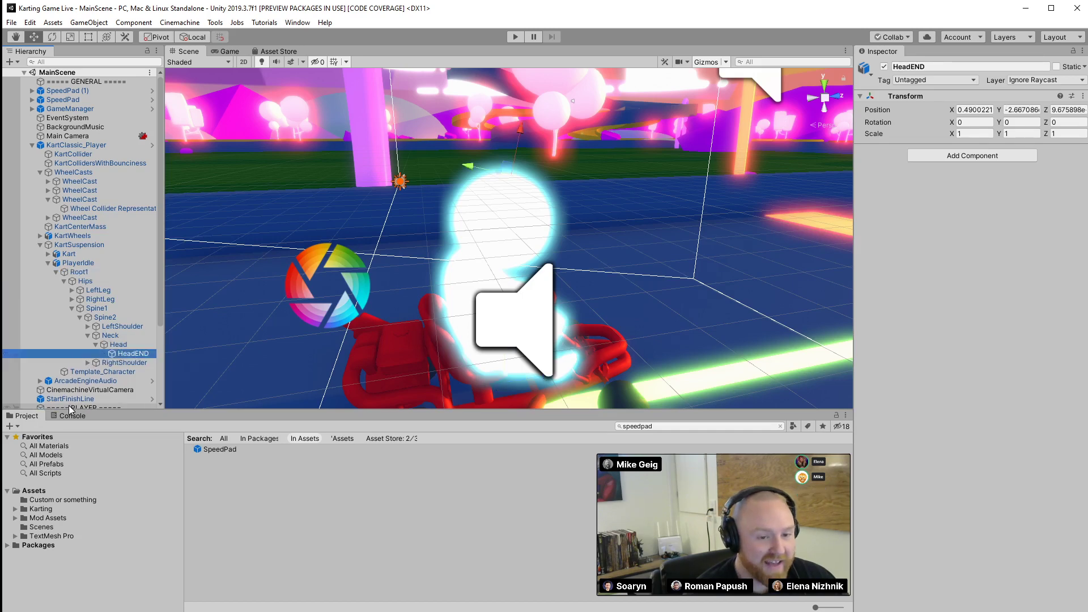
# Search the scene hierarchy for "Head", select HeadEND, and clear the search to reveal it in the full hierarchy
pyautogui.click(36, 145)
pyautogui.click(33, 146)
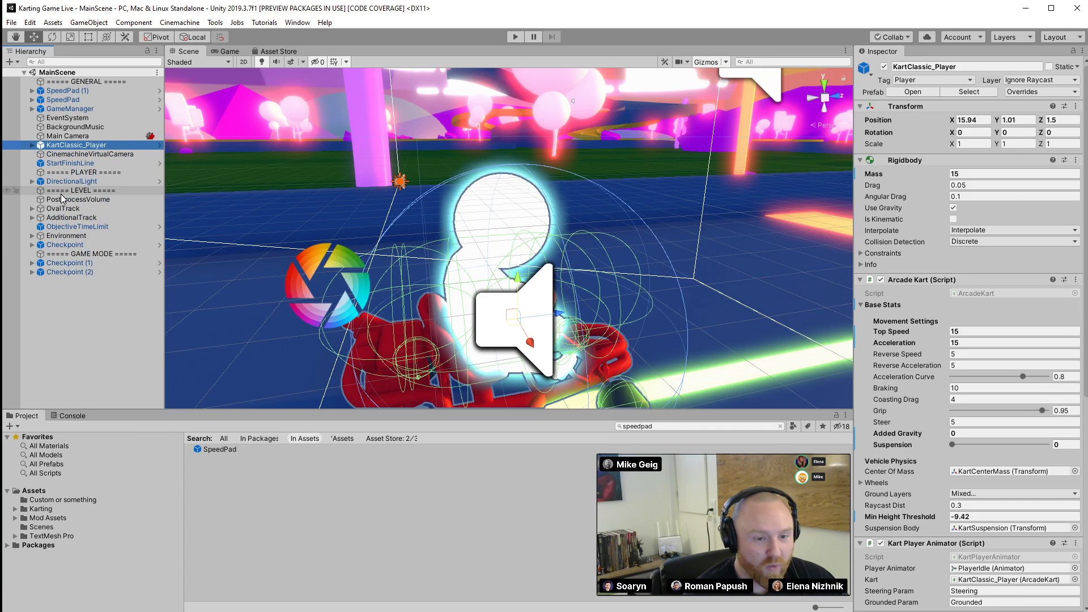
pyautogui.click(64, 62)
pyautogui.write('Head')
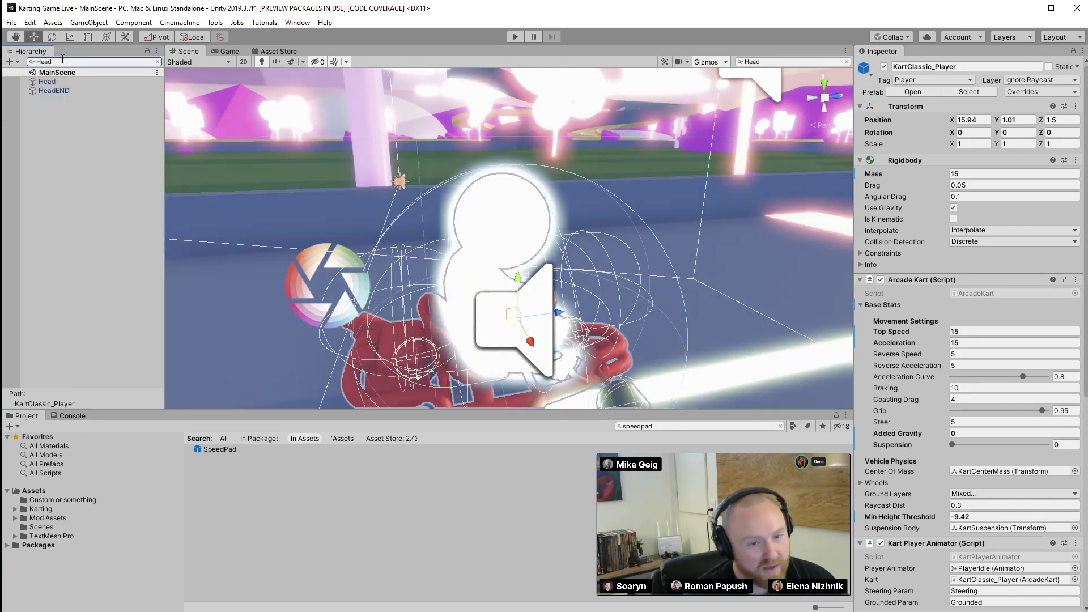
pyautogui.click(66, 90)
pyautogui.click(157, 62)
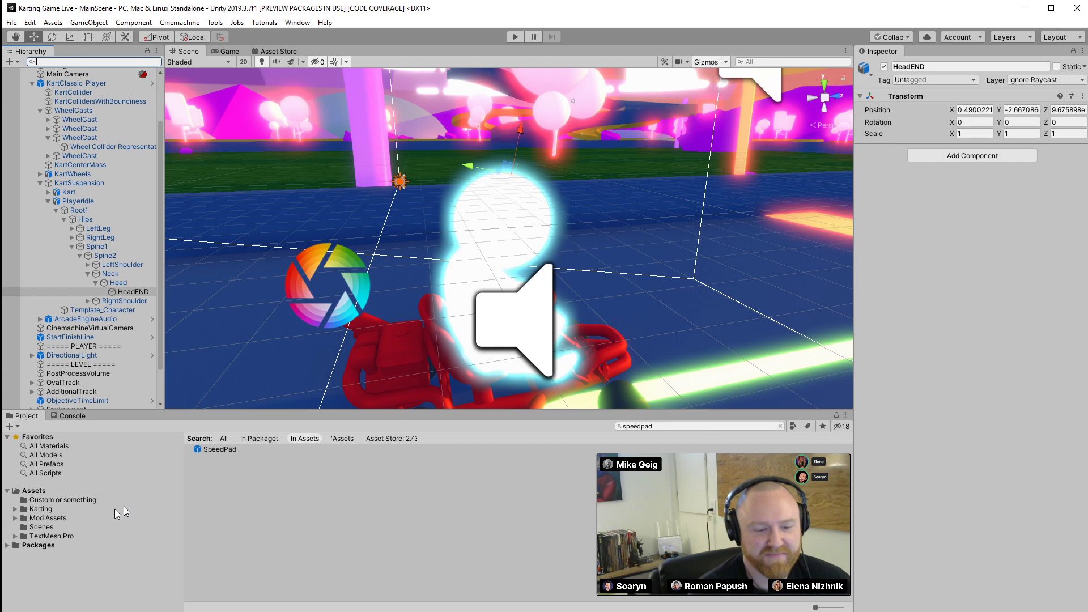
# Clear the asset search and open the Hat Prefabs folder in the Kart folder of Mod Assets
pyautogui.click(780, 426)
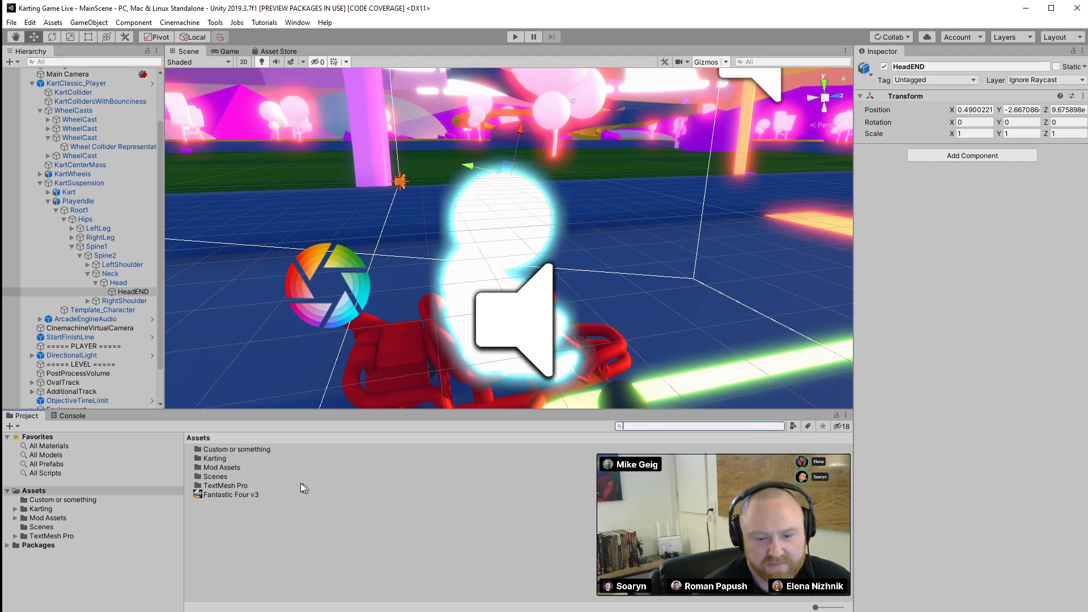
pyautogui.click(15, 509)
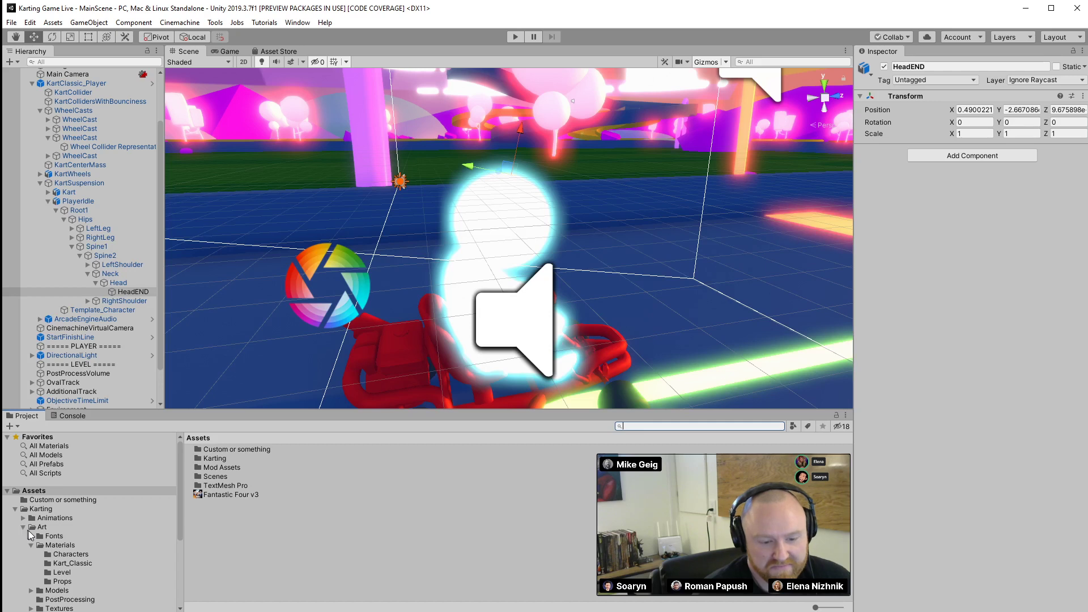
pyautogui.scroll(-3, 93, 557)
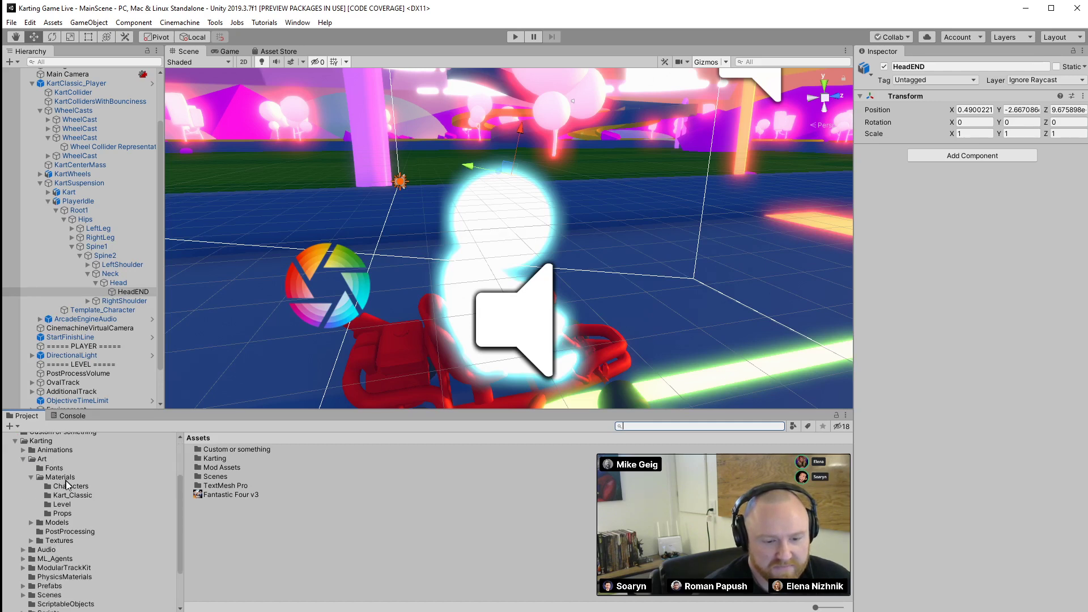
pyautogui.click(32, 478)
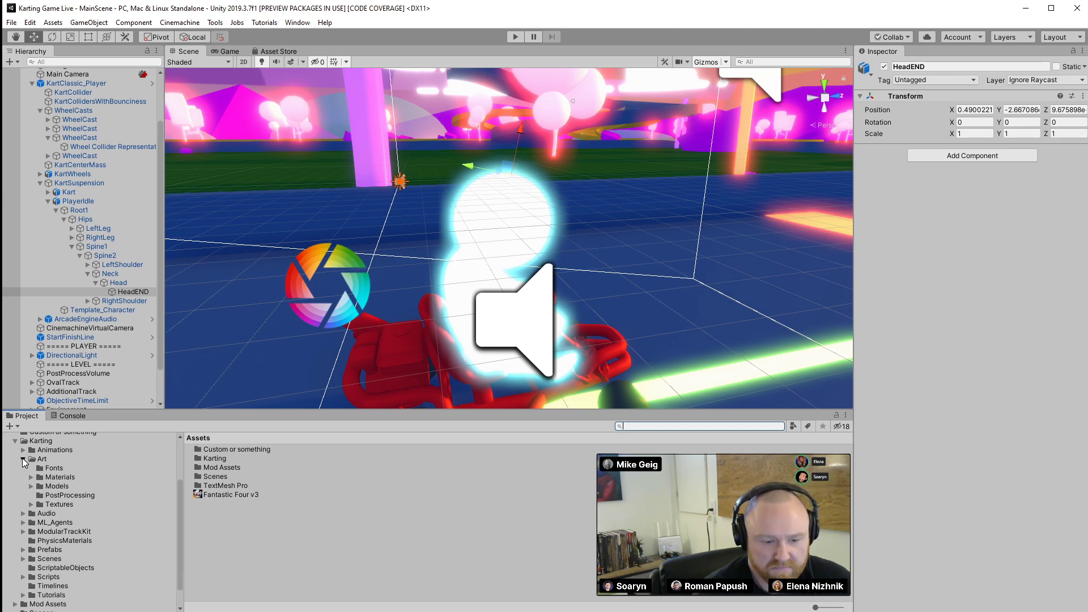
pyautogui.click(23, 459)
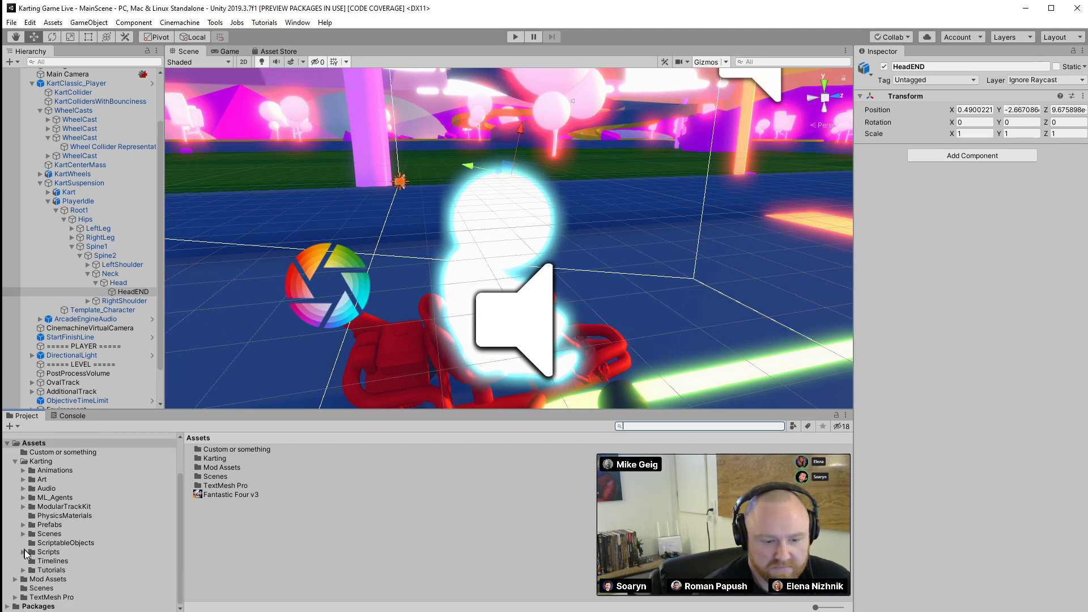
pyautogui.click(16, 579)
pyautogui.scroll(-3, 54, 569)
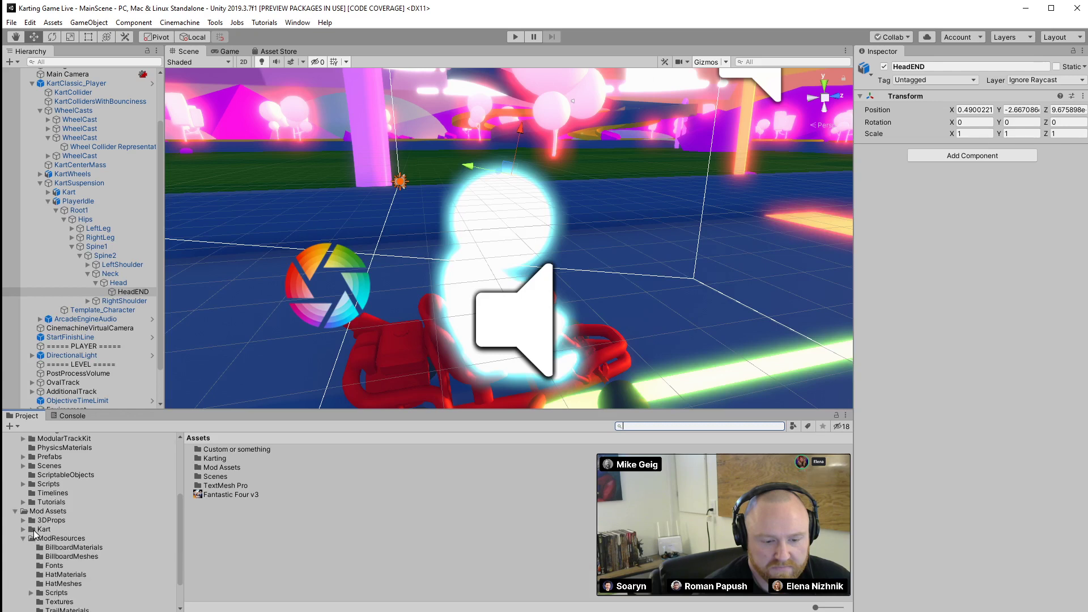
pyautogui.click(23, 521)
pyautogui.click(23, 522)
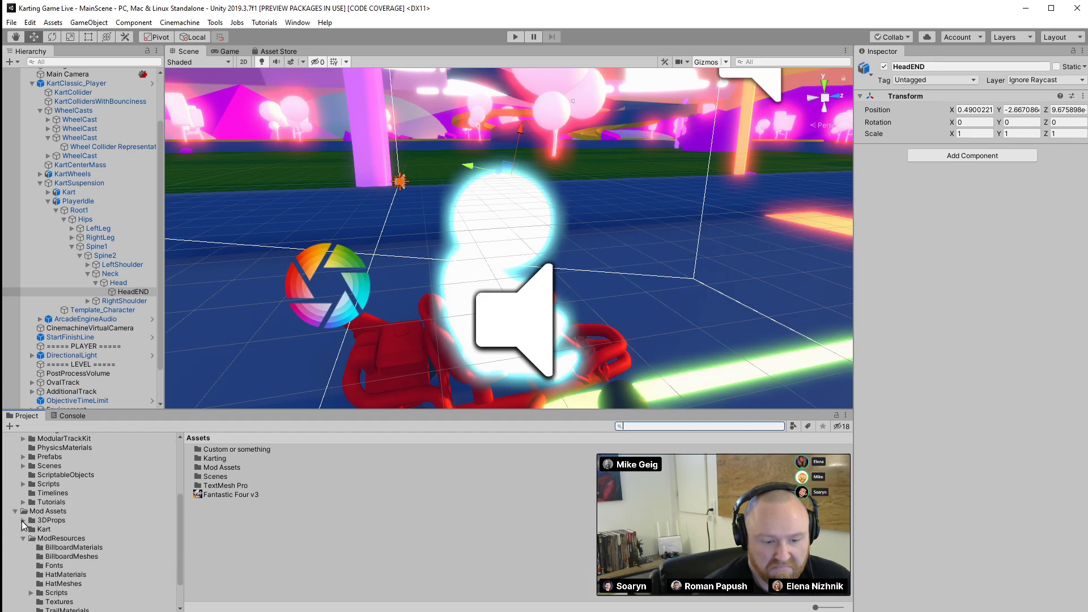
pyautogui.click(23, 529)
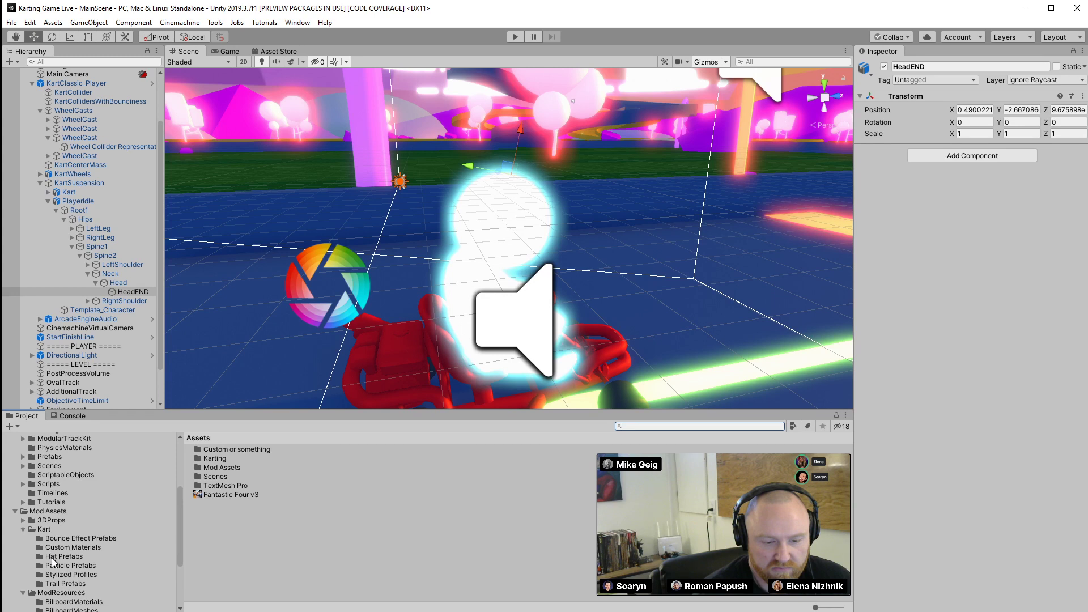
pyautogui.click(59, 558)
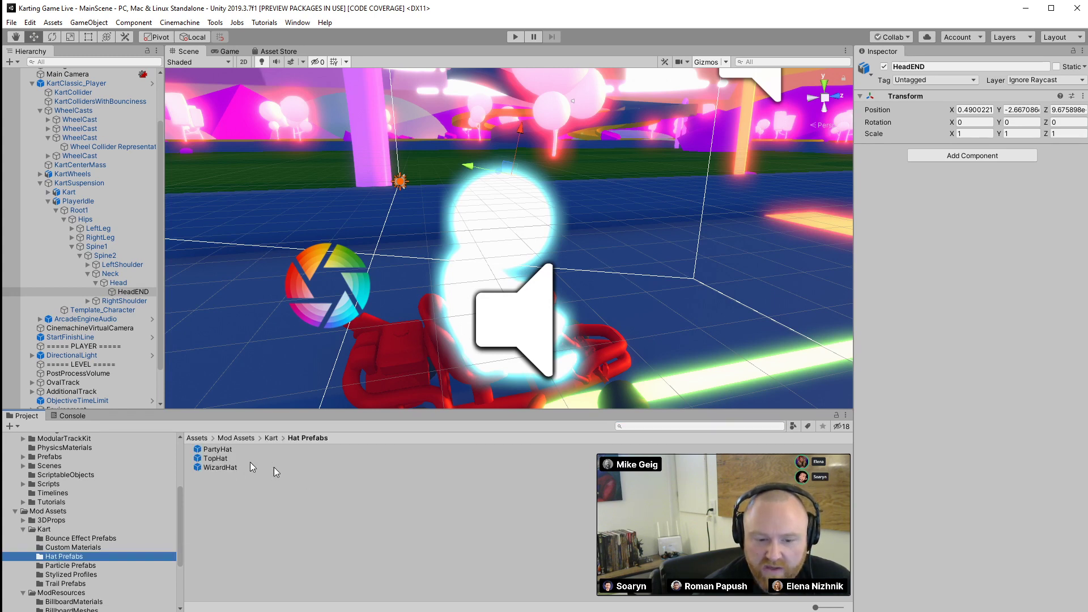
# Enlarge the hat prefab thumbnails and attach the TopHat prefab as a child of HeadEND on the kart driver
pyautogui.click(828, 608)
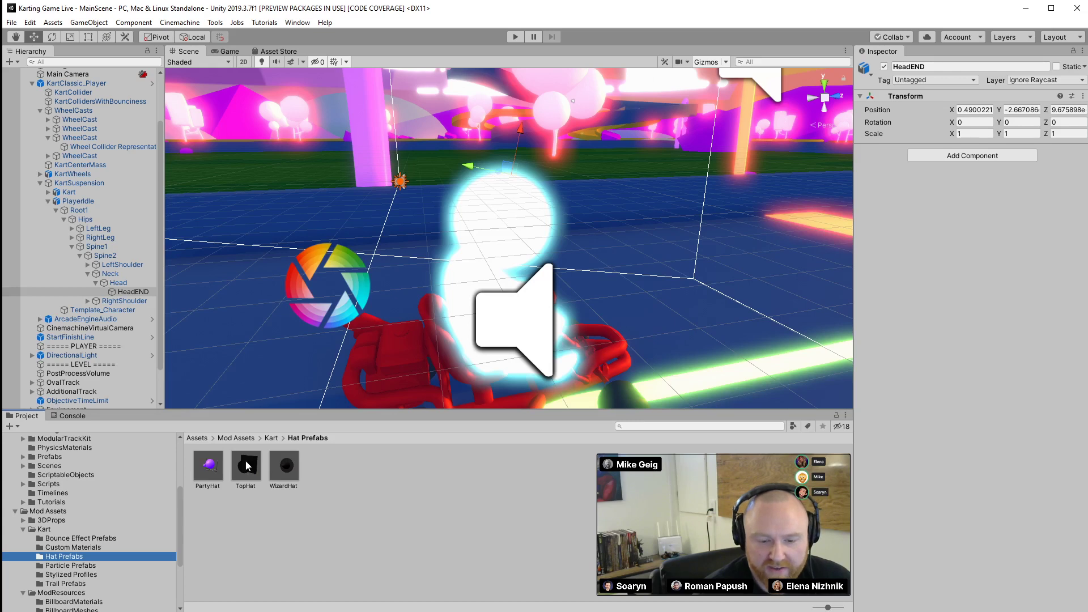
pyautogui.moveTo(249, 466); pyautogui.dragTo(131, 292)
pyautogui.keyDown('alt'); pyautogui.moveTo(387, 341); pyautogui.dragTo(510, 170); pyautogui.keyUp('alt')
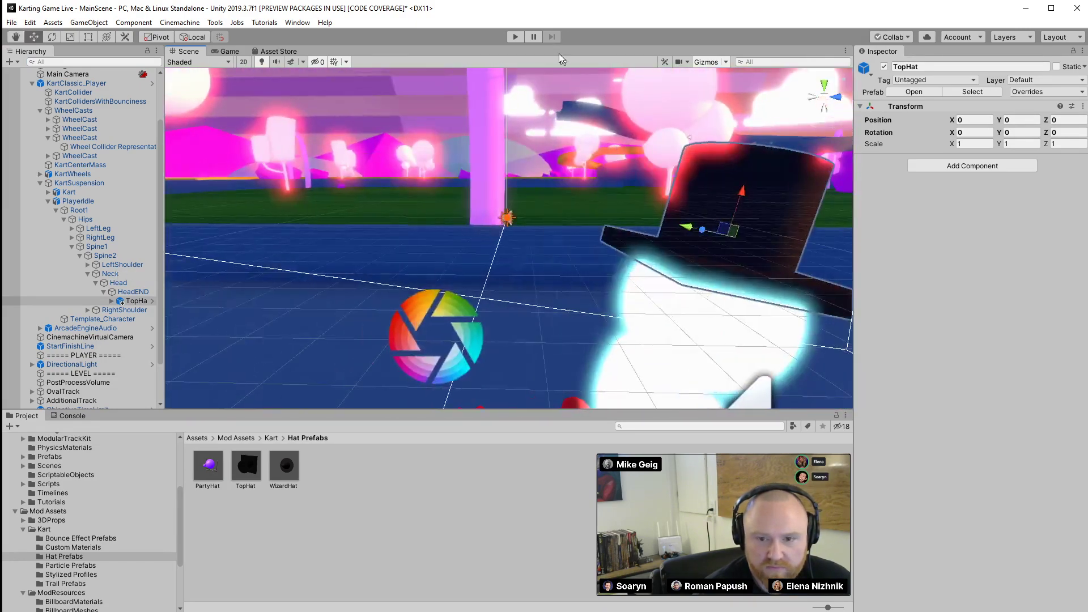
# Play-test the level by driving the kart with the top hat on, and return to the kart in the scene view
pyautogui.click(514, 36)
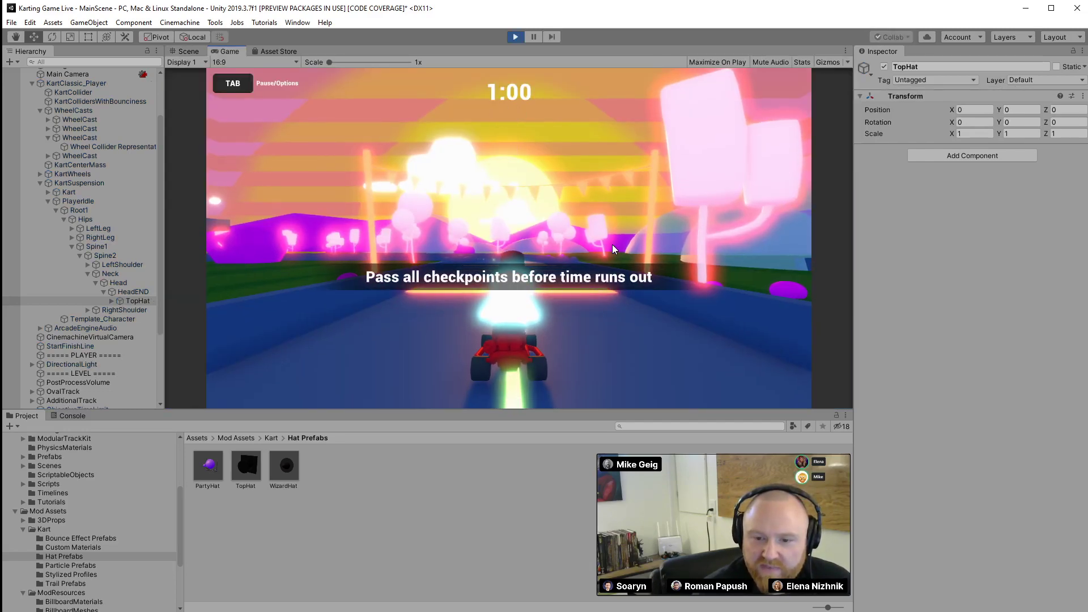
pyautogui.press('w')
pyautogui.press('a')
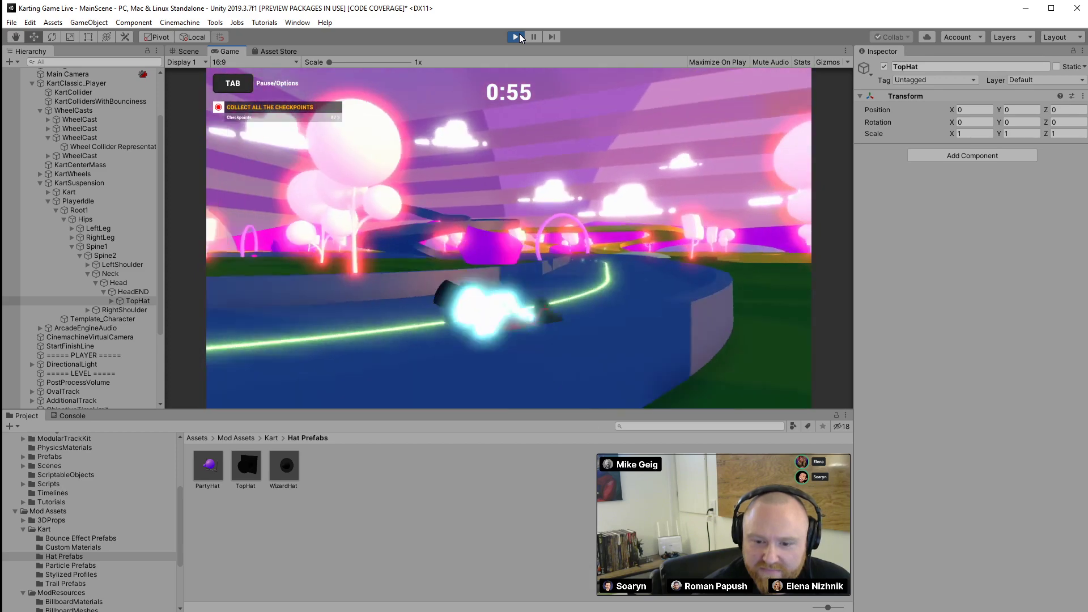
pyautogui.click(515, 37)
pyautogui.moveTo(406, 213); pyautogui.dragTo(227, 270, button='right')
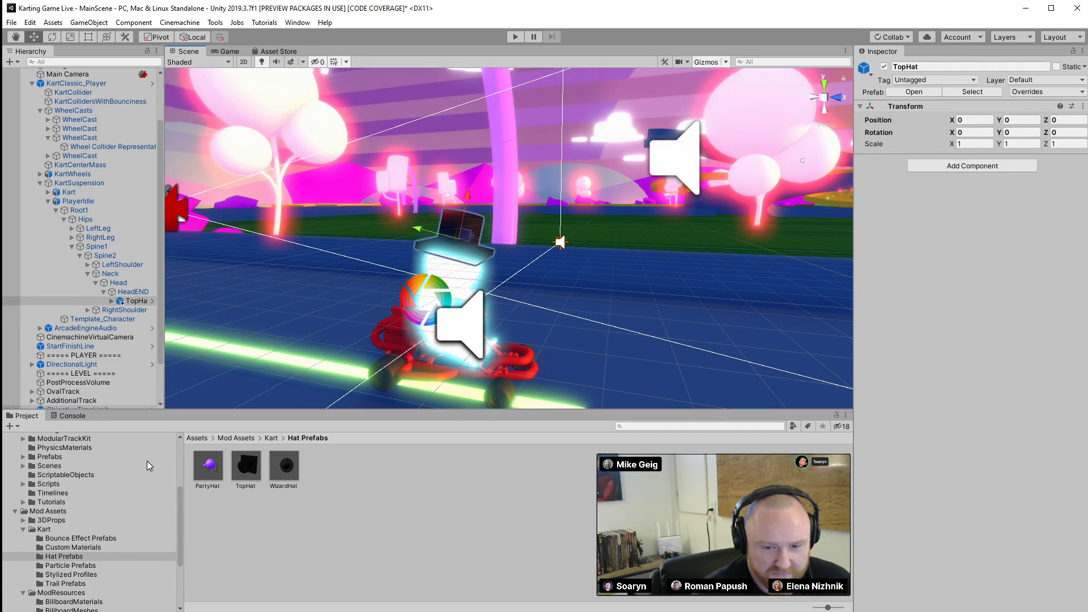
# Search the project assets for "kart" and select the KartClassic_Display prefab among the kart prefabs
pyautogui.click(44, 530)
pyautogui.click(650, 424)
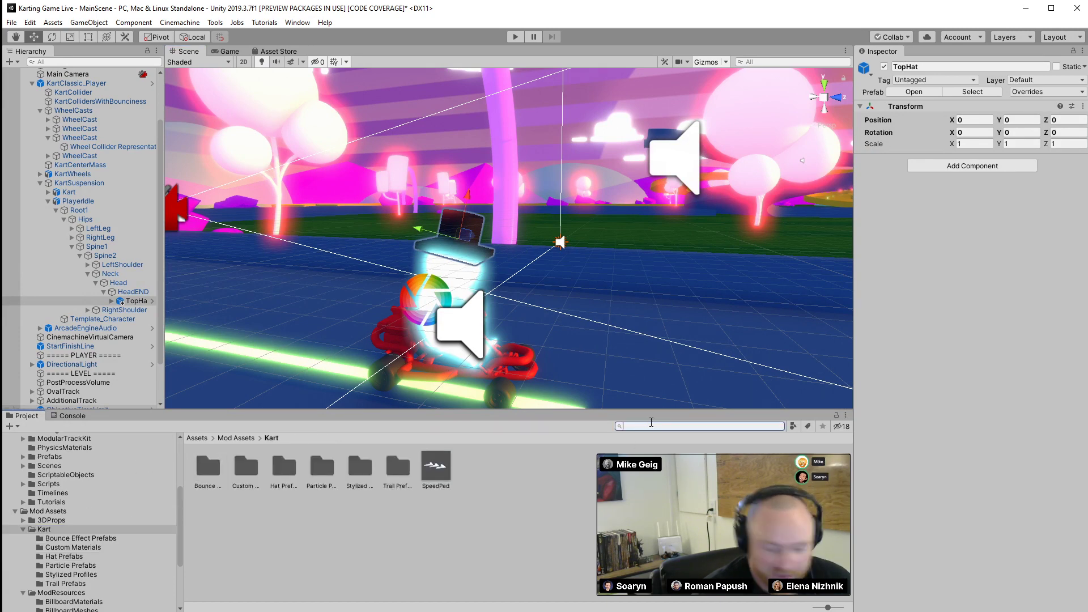
pyautogui.write('kart')
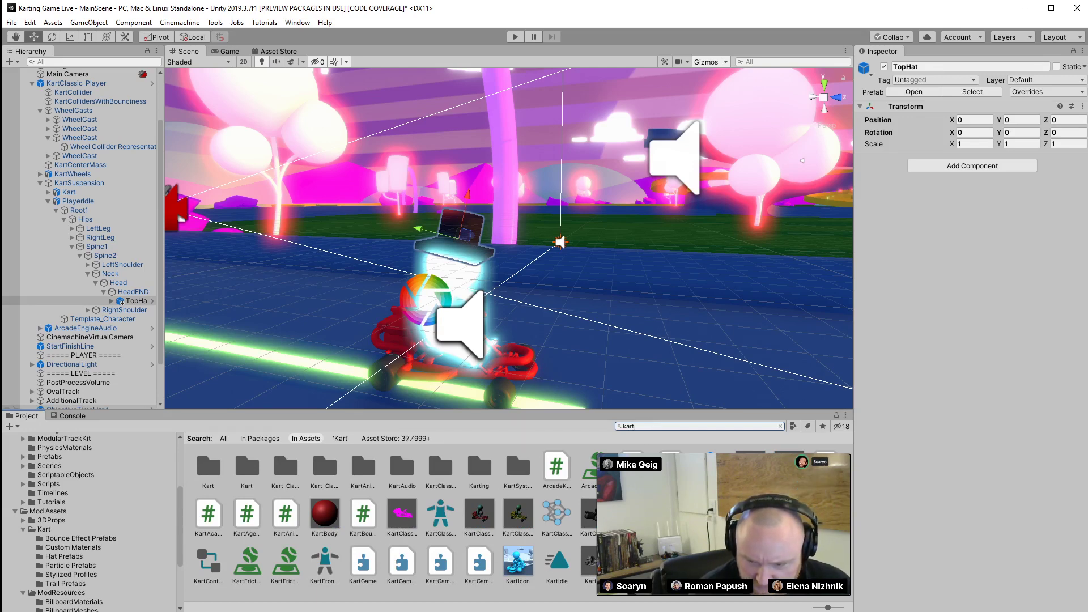
pyautogui.click(479, 515)
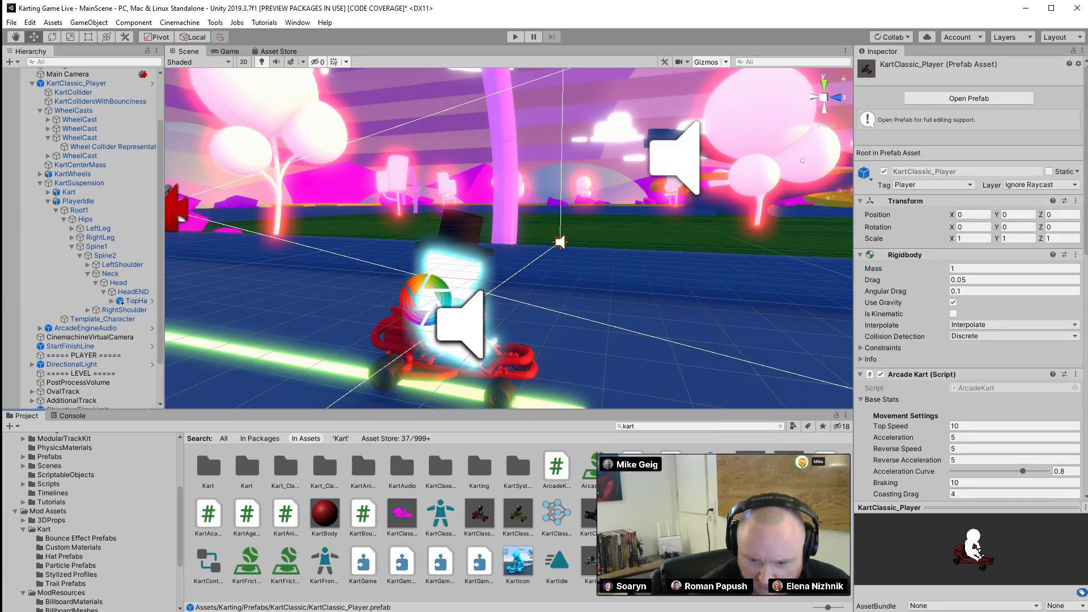
pyautogui.click(588, 516)
pyautogui.click(522, 516)
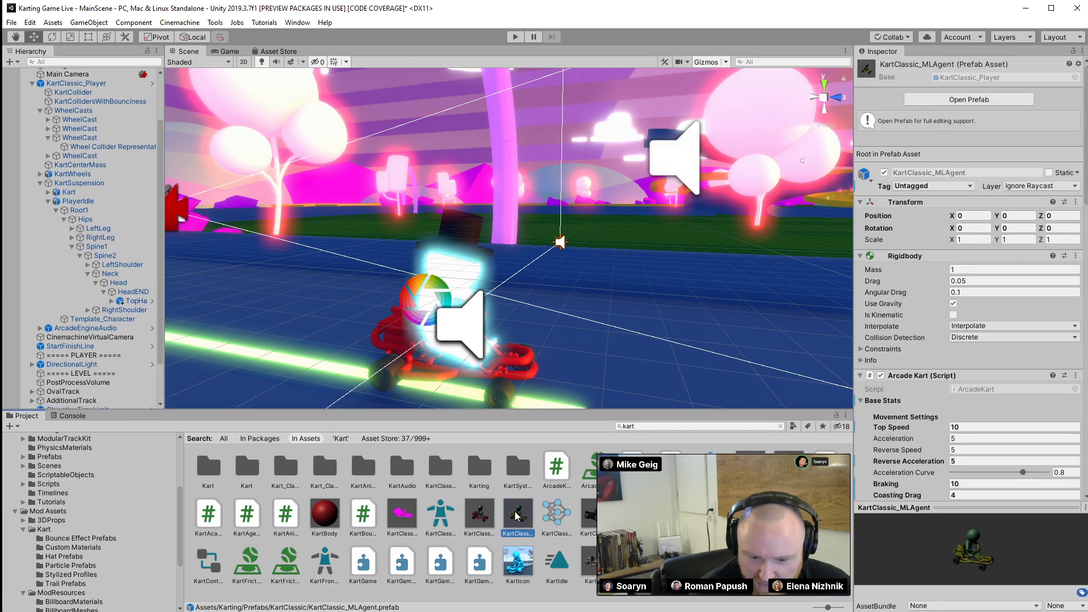
pyautogui.click(475, 514)
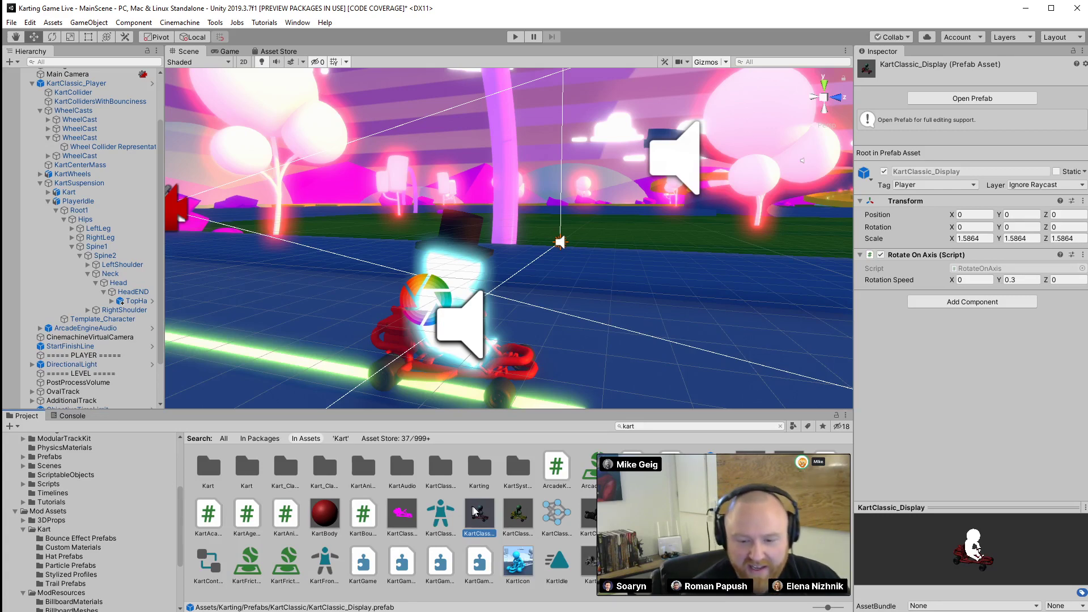
# Add the KartClassic_Display prefab to the driver's head as a child of HeadEND
pyautogui.moveTo(475, 513); pyautogui.dragTo(690, 316)
pyautogui.hotkey('ctrl', 'z')
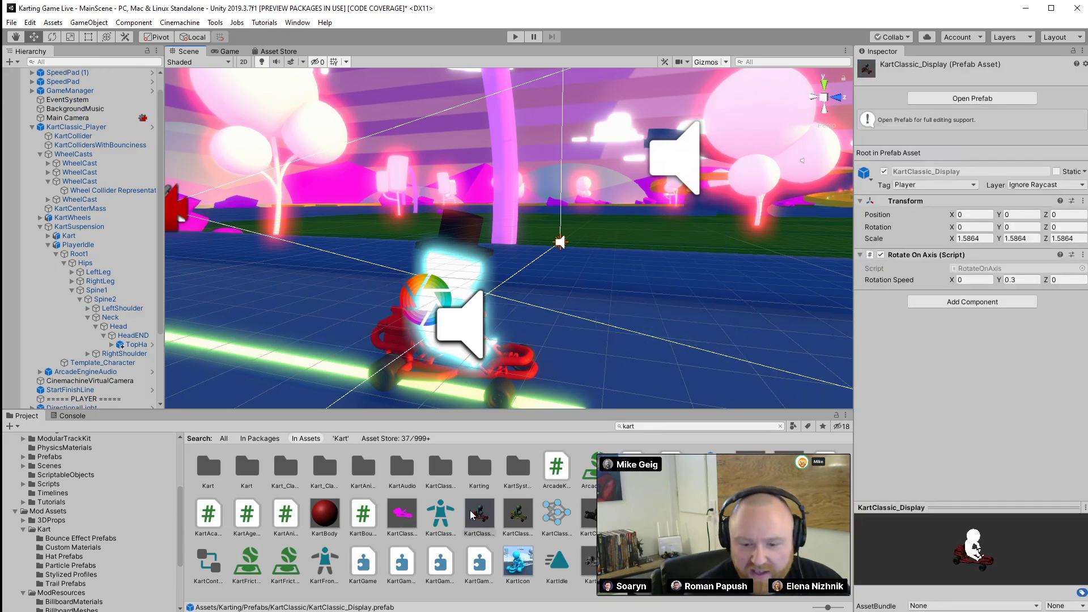
pyautogui.moveTo(473, 514); pyautogui.dragTo(125, 341)
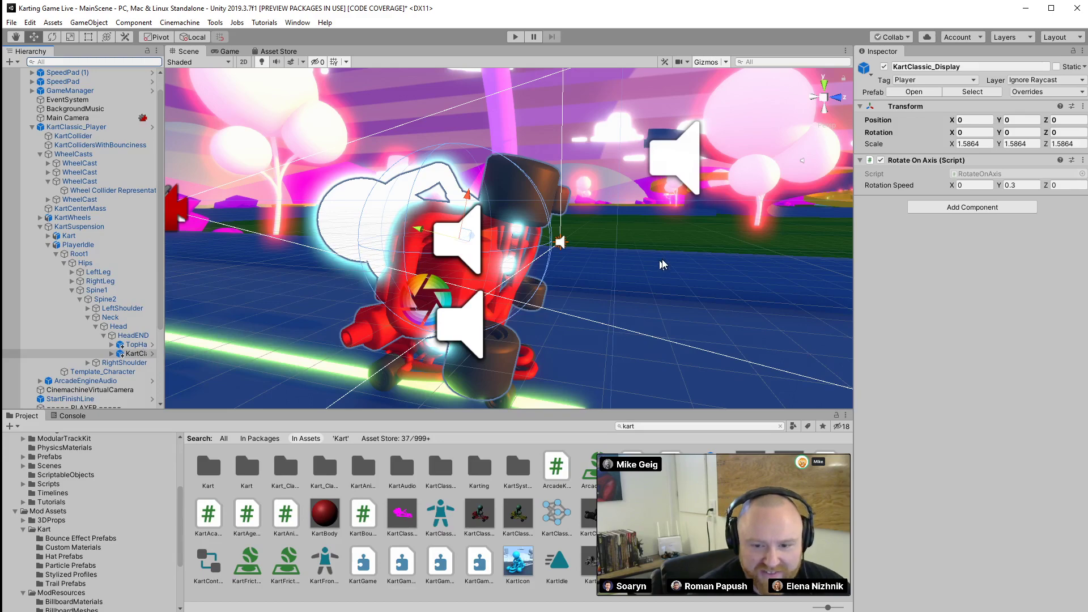
pyautogui.keyDown('alt'); pyautogui.moveTo(663, 265); pyautogui.dragTo(451, 254); pyautogui.keyUp('alt')
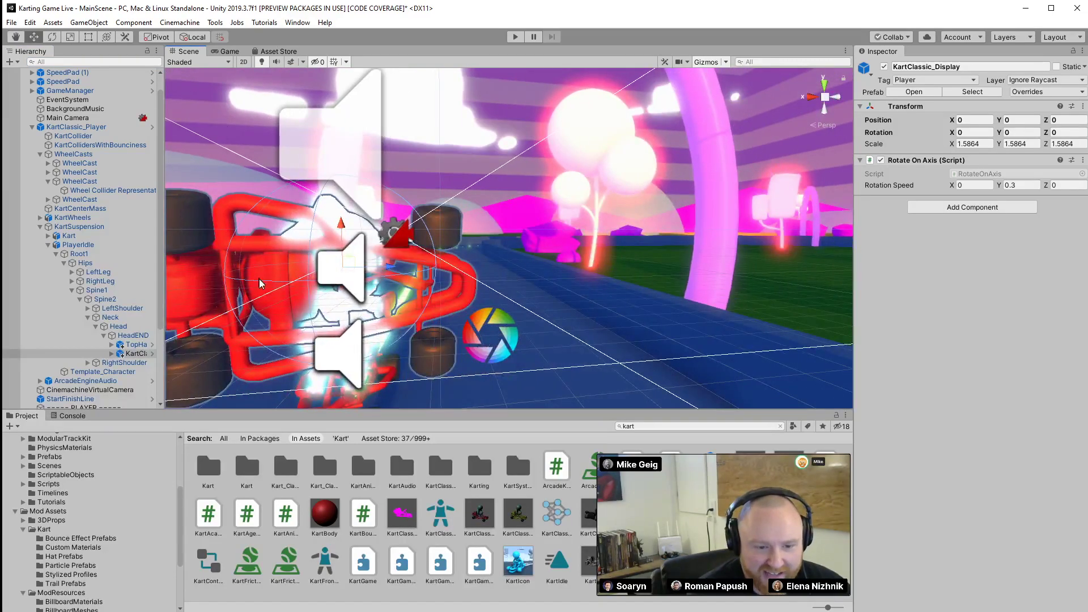
pyautogui.click(310, 285)
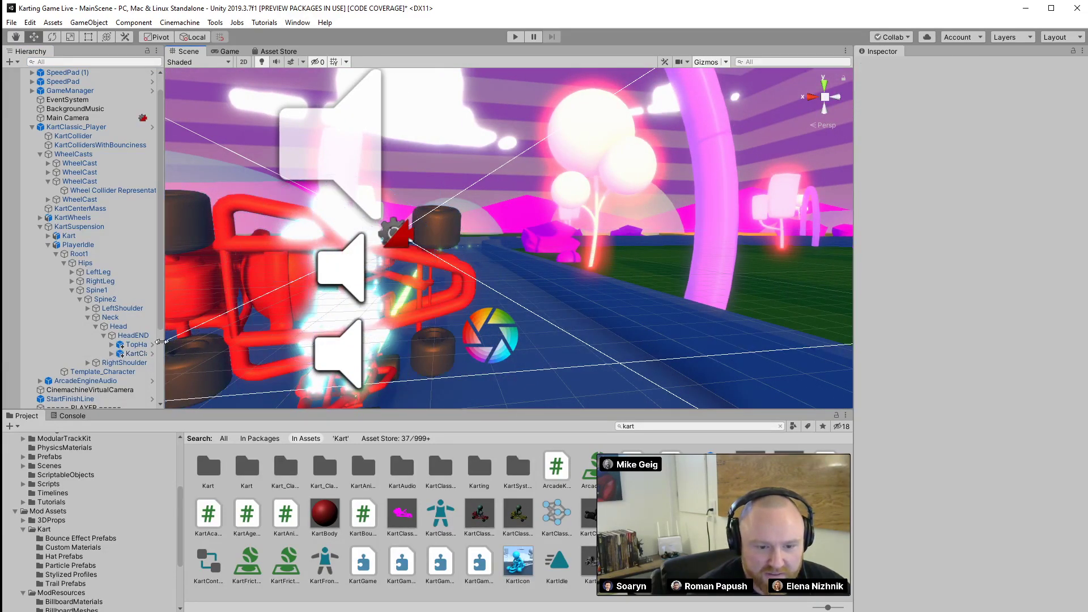
# Disable the Rotate On Axis script on the KartClassic_Display object under HeadEND
pyautogui.click(136, 353)
pyautogui.keyDown('alt'); pyautogui.moveTo(308, 252); pyautogui.dragTo(731, 178); pyautogui.keyUp('alt')
pyautogui.click(881, 161)
# Rotate the KartClassic_Display kart upside down above the driver, to about 74.4, 97.9, 187.6 degrees
pyautogui.keyDown('alt'); pyautogui.moveTo(539, 182); pyautogui.dragTo(429, 302); pyautogui.keyUp('alt')
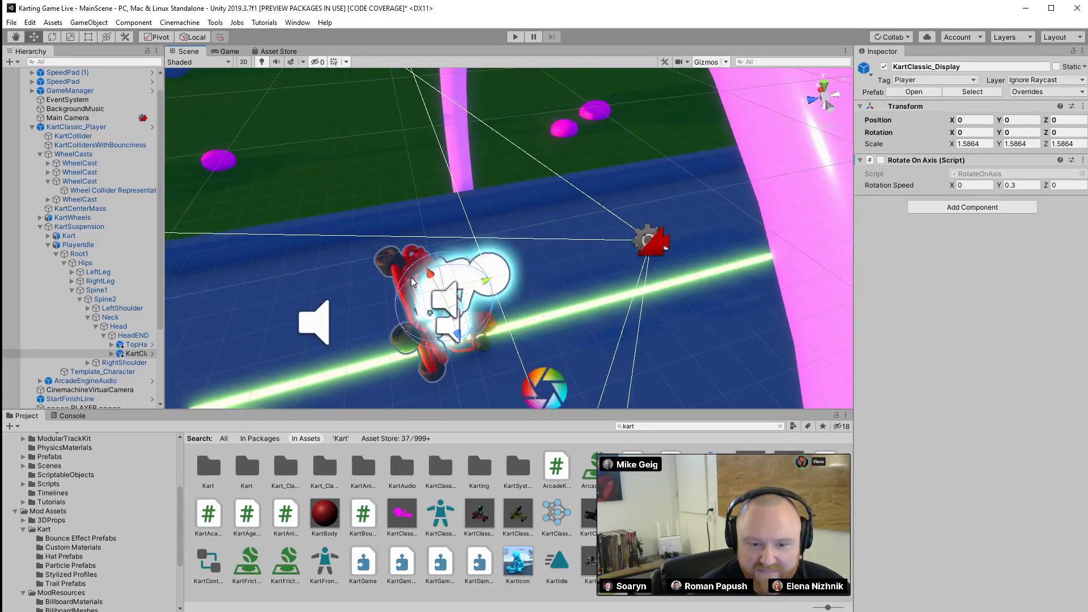
pyautogui.moveTo(417, 282); pyautogui.dragTo(475, 262)
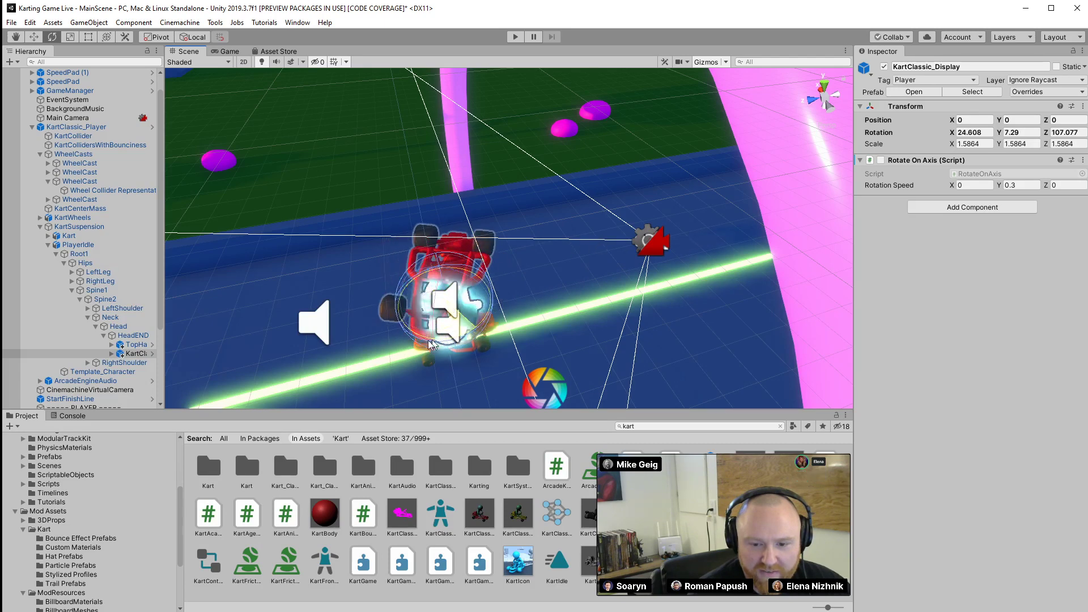
pyautogui.moveTo(433, 346); pyautogui.dragTo(315, 335)
pyautogui.keyDown('alt'); pyautogui.moveTo(403, 383); pyautogui.dragTo(457, 385); pyautogui.keyUp('alt')
# Move the upside-down kart so it balances head to head on the driver, at about X 0.825, Y 0.367, Z 0.15
pyautogui.press('w')
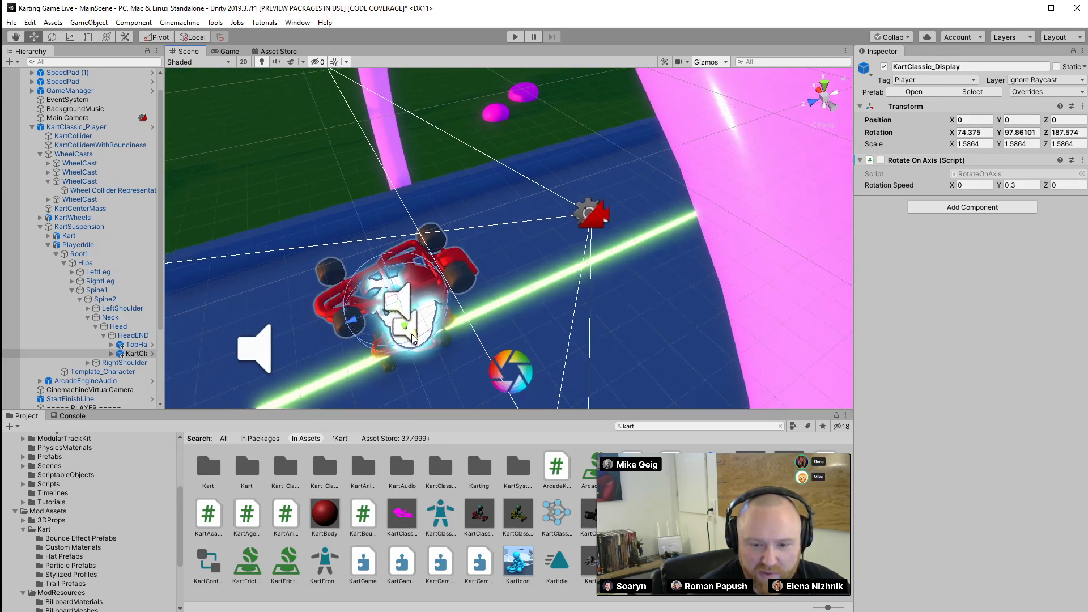
pyautogui.moveTo(414, 339); pyautogui.dragTo(376, 209)
pyautogui.moveTo(406, 243); pyautogui.dragTo(406, 195)
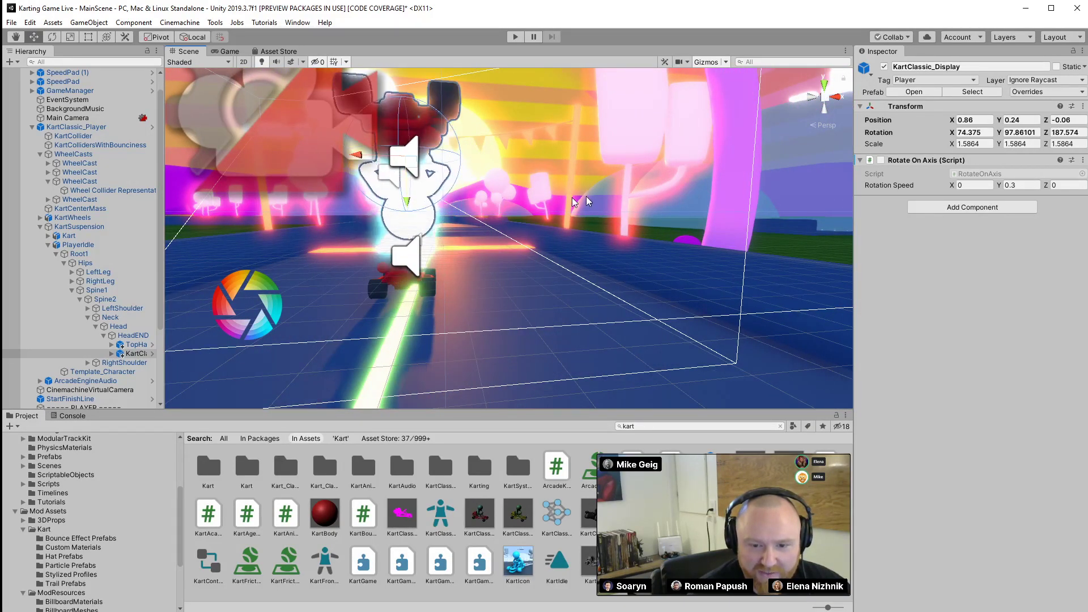
pyautogui.keyDown('alt'); pyautogui.moveTo(574, 202); pyautogui.dragTo(189, 172); pyautogui.keyUp('alt')
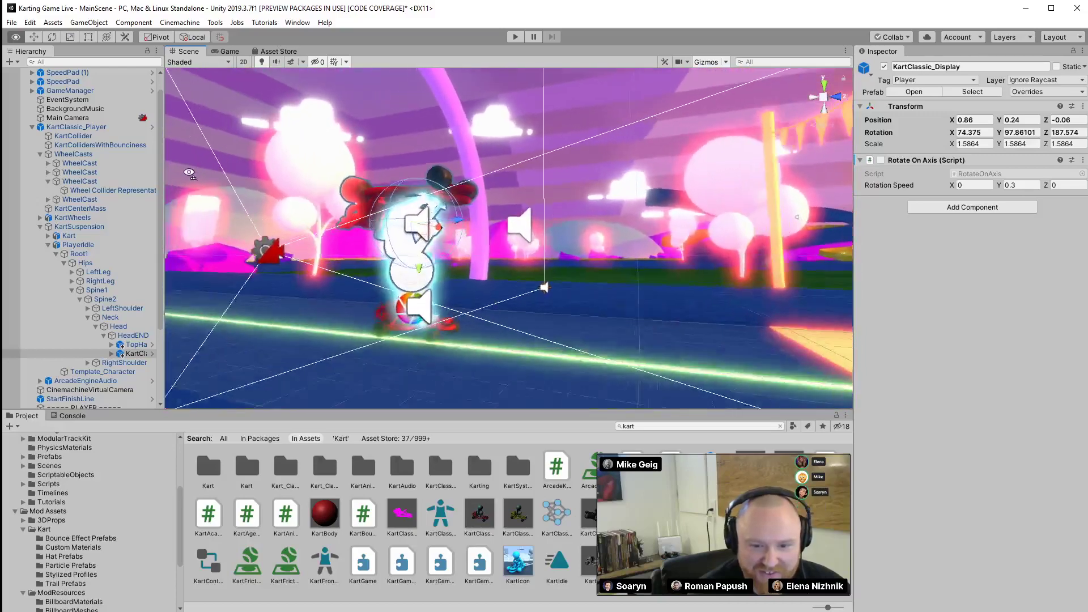
pyautogui.moveTo(189, 173); pyautogui.dragTo(116, 189, button='right')
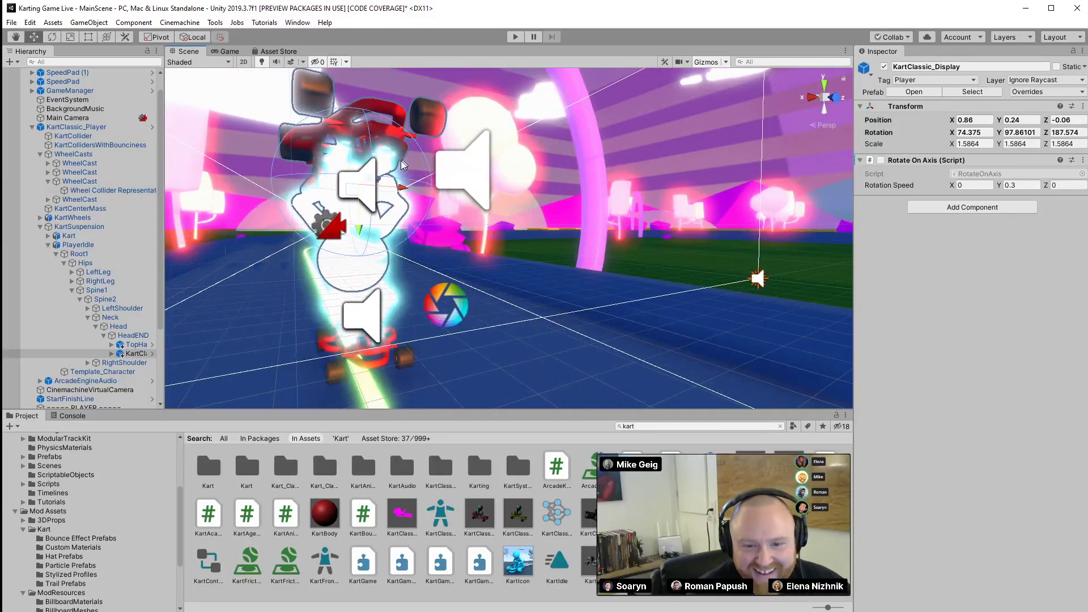
pyautogui.moveTo(401, 165); pyautogui.dragTo(391, 208)
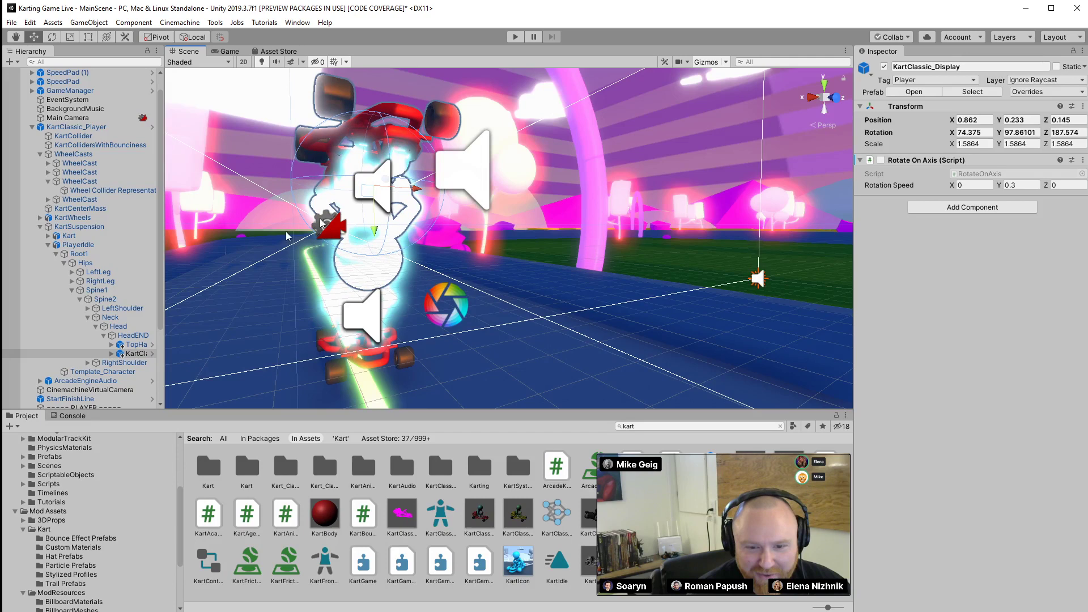
pyautogui.keyDown('alt'); pyautogui.moveTo(287, 236); pyautogui.dragTo(607, 178); pyautogui.keyUp('alt')
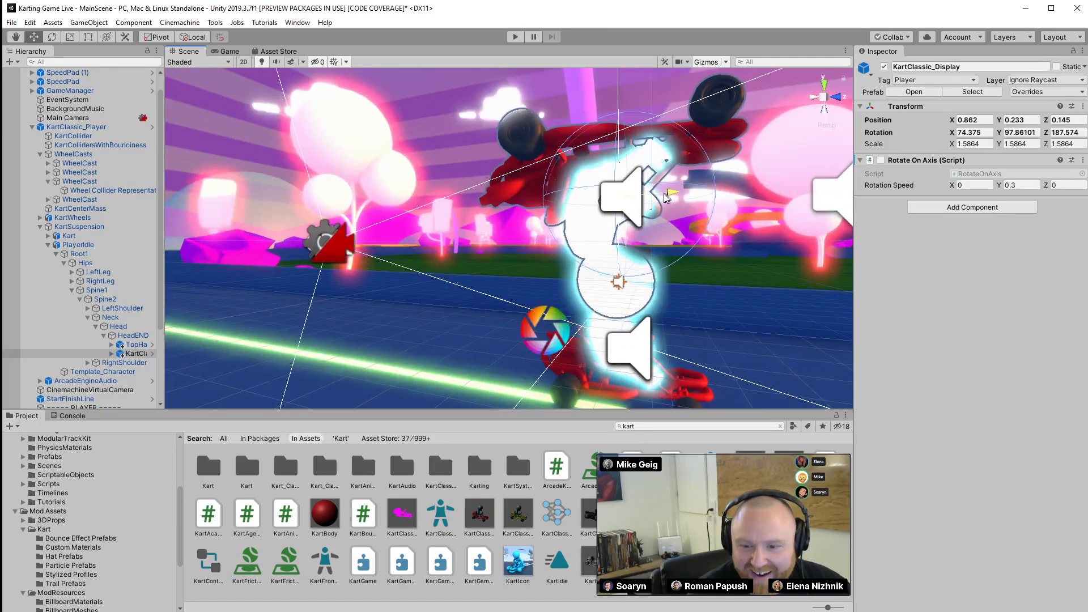
pyautogui.moveTo(666, 197); pyautogui.dragTo(657, 198)
# Play-test the level by driving with the second kart stacked on the driver's head, and stop the game
pyautogui.click(515, 37)
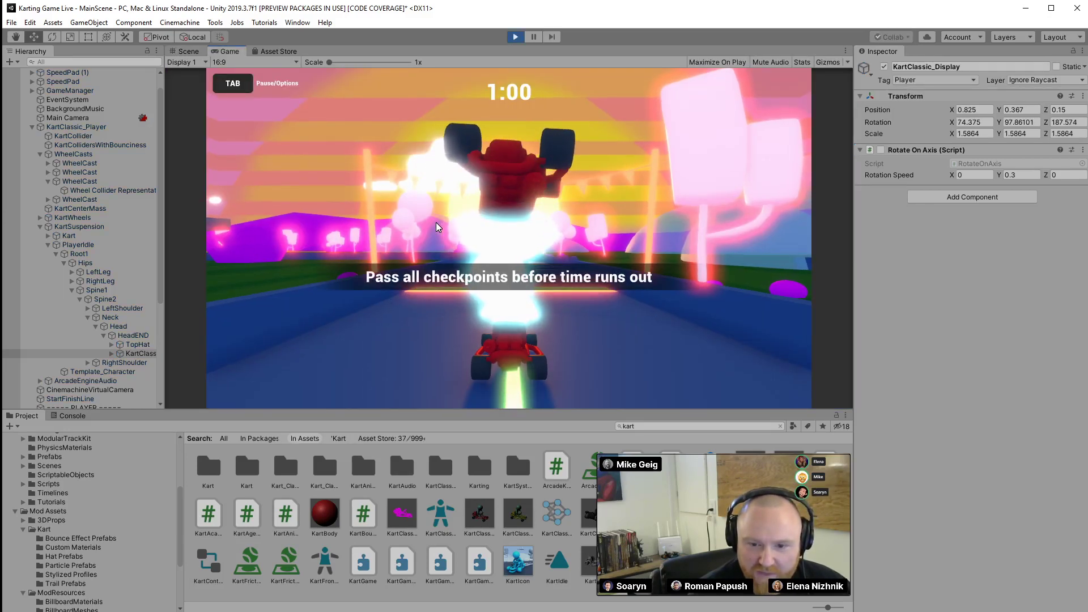
pyautogui.press('w')
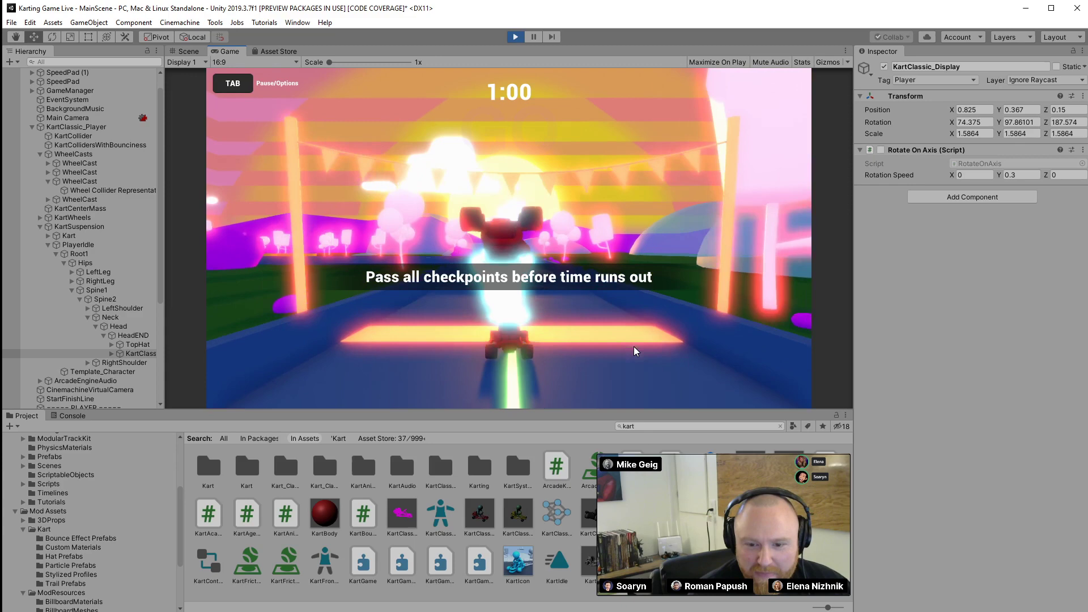
pyautogui.press('a')
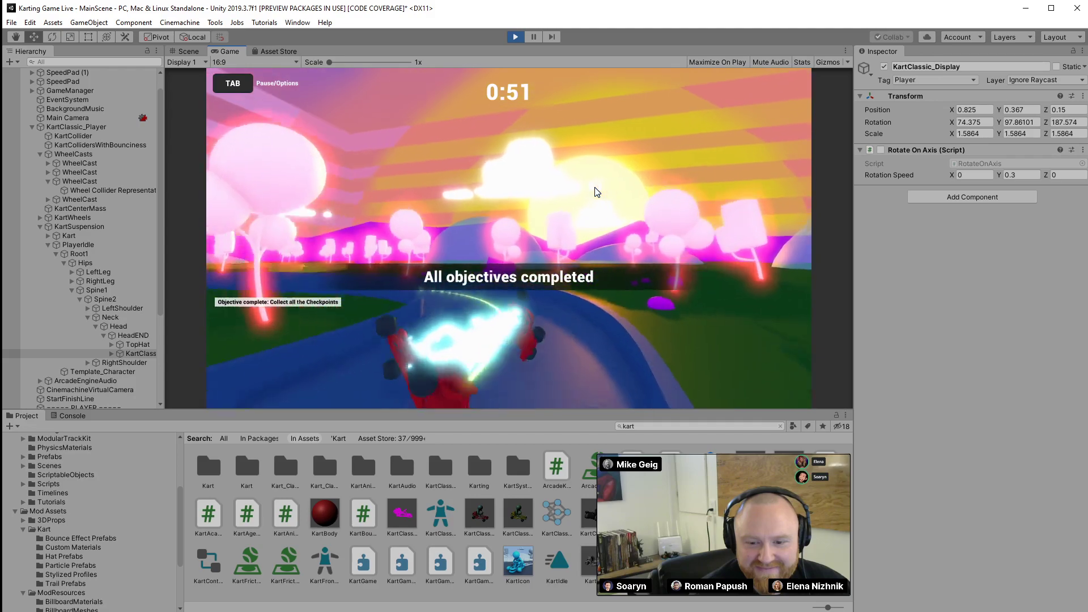
pyautogui.click(520, 37)
pyautogui.moveTo(462, 218); pyautogui.dragTo(367, 256, button='right')
pyautogui.moveTo(748, 213); pyautogui.dragTo(397, 272, button='right')
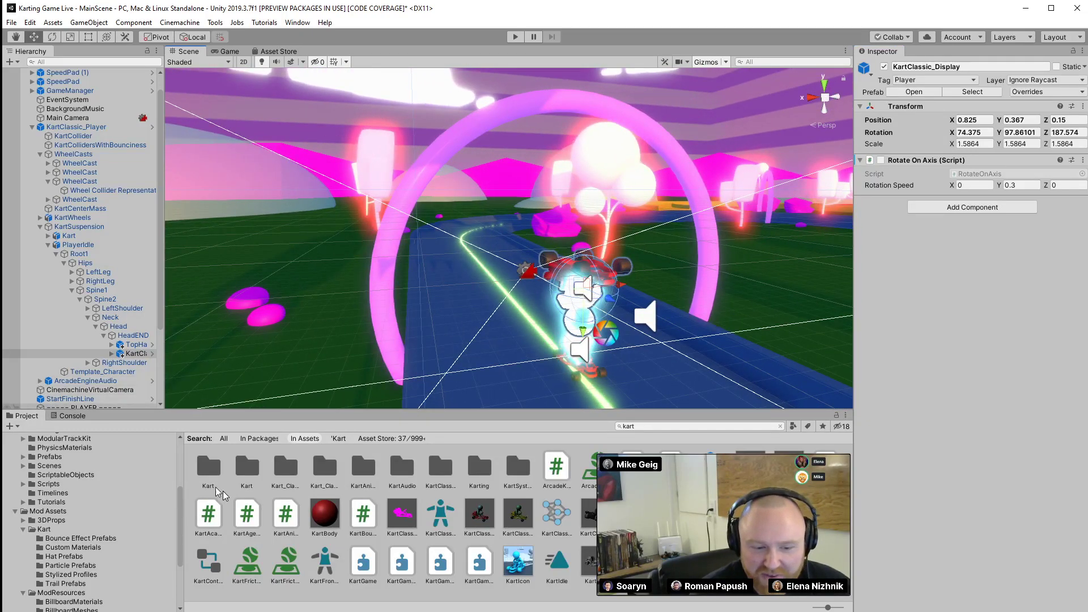
# Collapse the Kart folder and open the AncientProps folder in 3DProps of Mod Assets
pyautogui.click(23, 530)
pyautogui.click(45, 520)
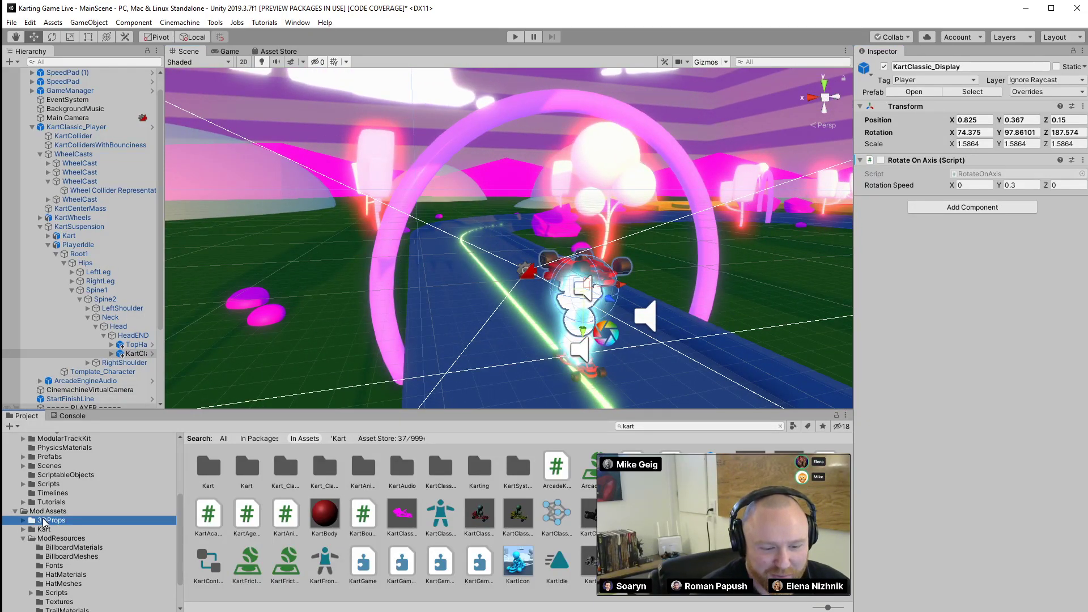
pyautogui.click(24, 520)
pyautogui.click(66, 529)
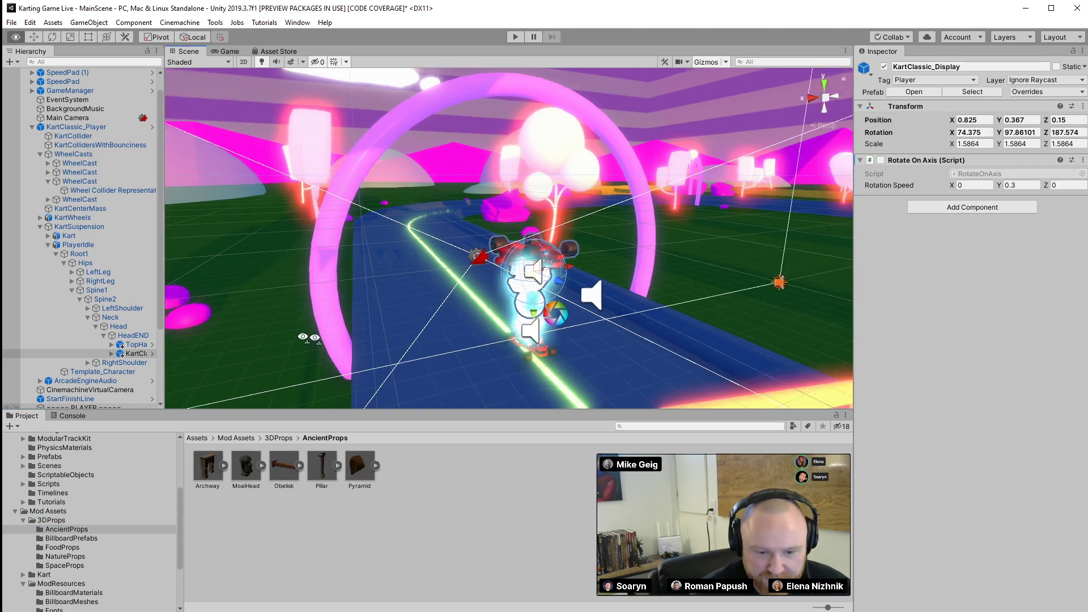
# Place the Archway prop on the track ahead of the kart and scale it up hugely to span the road
pyautogui.click(207, 466)
pyautogui.moveTo(204, 463); pyautogui.dragTo(316, 245)
pyautogui.moveTo(403, 357); pyautogui.dragTo(524, 245, button='right')
pyautogui.press('d')
pyautogui.press('r')
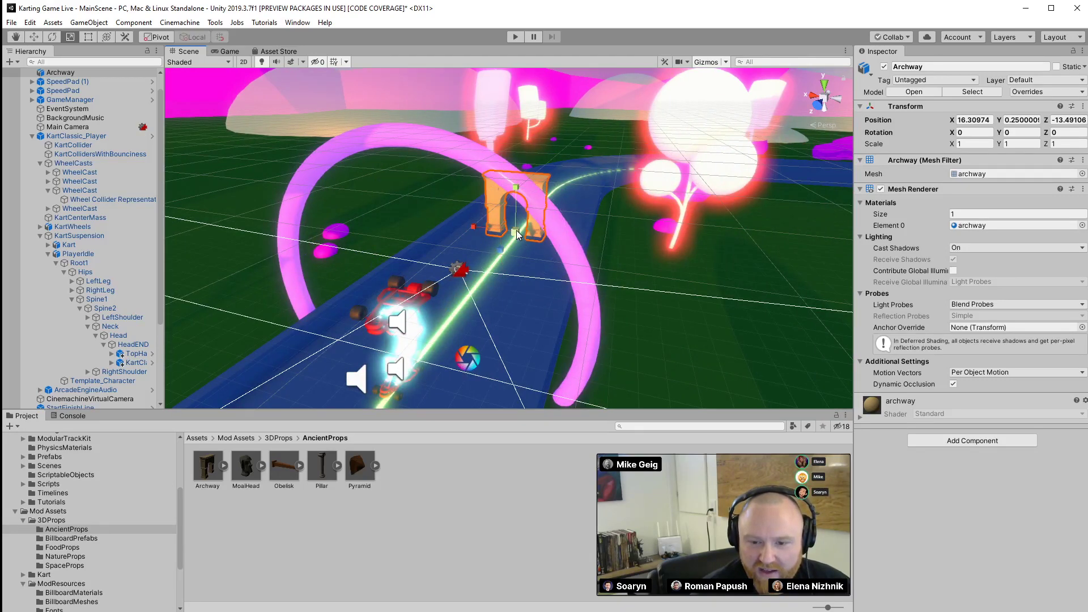
pyautogui.moveTo(516, 234); pyautogui.dragTo(856, 58)
# Place the MoaiHead prop at the giant archway and move it to the opening, at about X 17.01, Y 13.93, Z -14.2
pyautogui.moveTo(691, 233); pyautogui.dragTo(14, 113, button='right')
pyautogui.press('w')
pyautogui.press('d')
pyautogui.moveTo(245, 474); pyautogui.dragTo(504, 173)
pyautogui.press('d')
pyautogui.moveTo(504, 173); pyautogui.dragTo(360, 196, button='right')
pyautogui.press('e')
pyautogui.press('w')
pyautogui.moveTo(395, 206); pyautogui.dragTo(937, 184)
pyautogui.press('a')
pyautogui.moveTo(623, 218); pyautogui.dragTo(620, 366, button='right')
pyautogui.moveTo(621, 365); pyautogui.dragTo(525, 121)
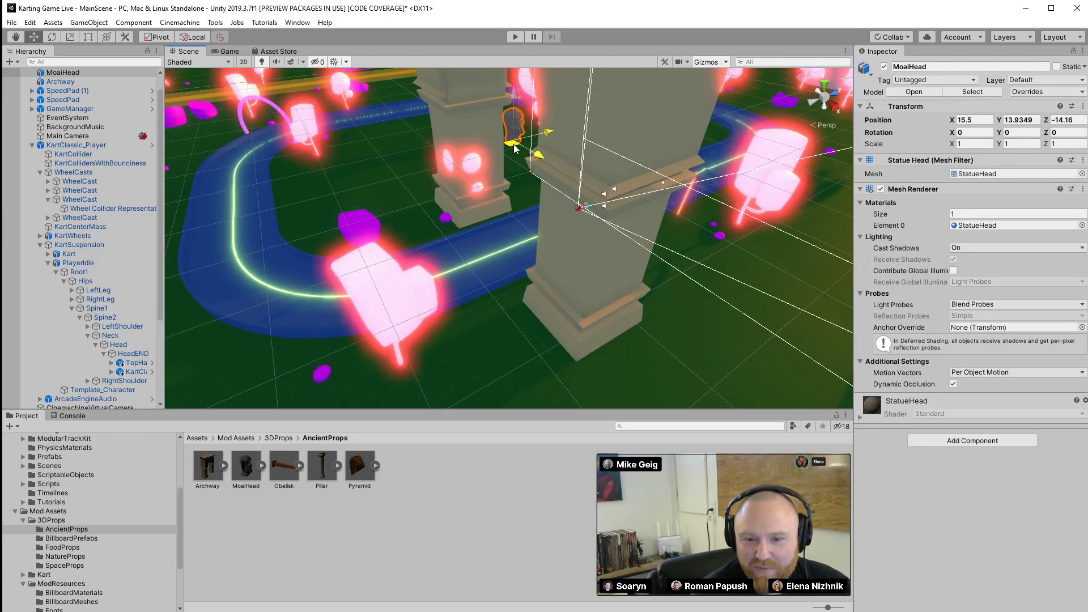
pyautogui.moveTo(524, 122); pyautogui.dragTo(726, 194, button='right')
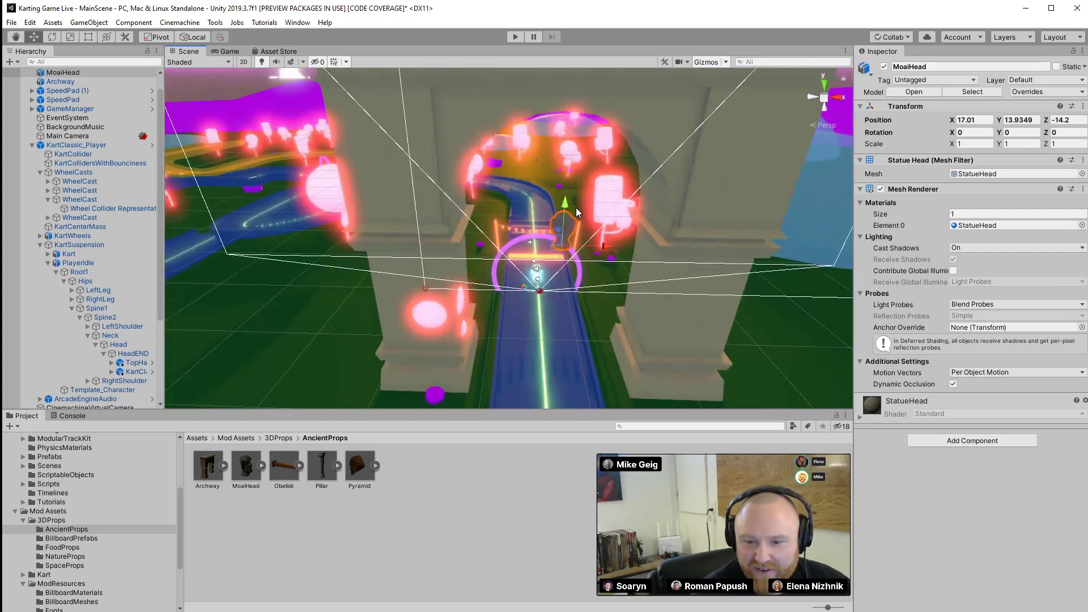
# Raise the MoaiHead to about Y 24.7 in the arch opening and flip it upside down with an X rotation of about -194.8
pyautogui.moveTo(554, 208); pyautogui.dragTo(585, 141)
pyautogui.press('e')
pyautogui.press('w')
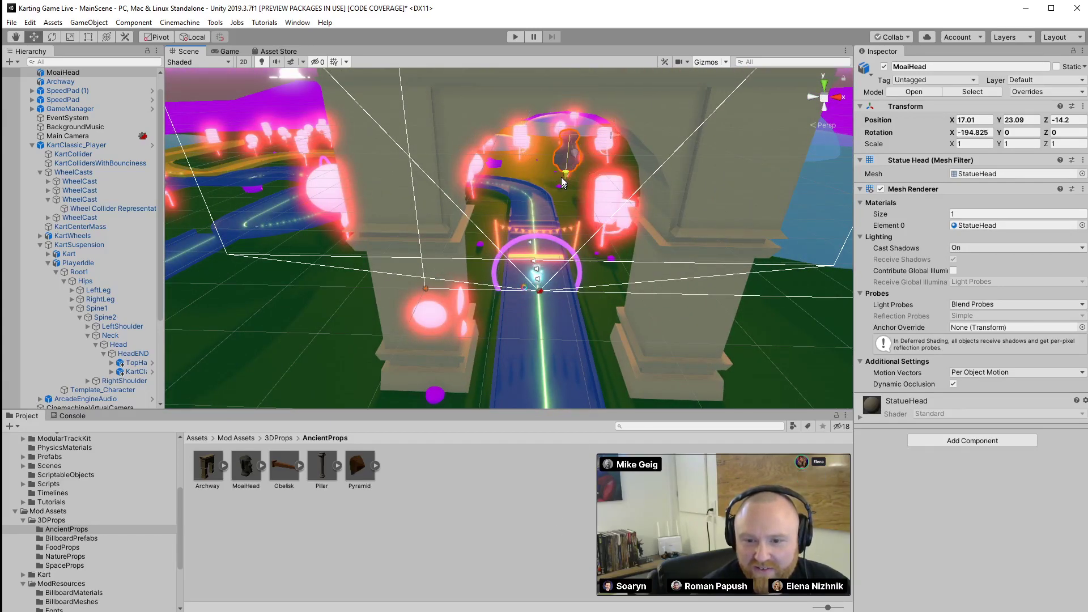
# Scale the MoaiHead uniformly to about 3.78 and nudge it up to Y 24.8 so it hangs from the arch
pyautogui.press('r')
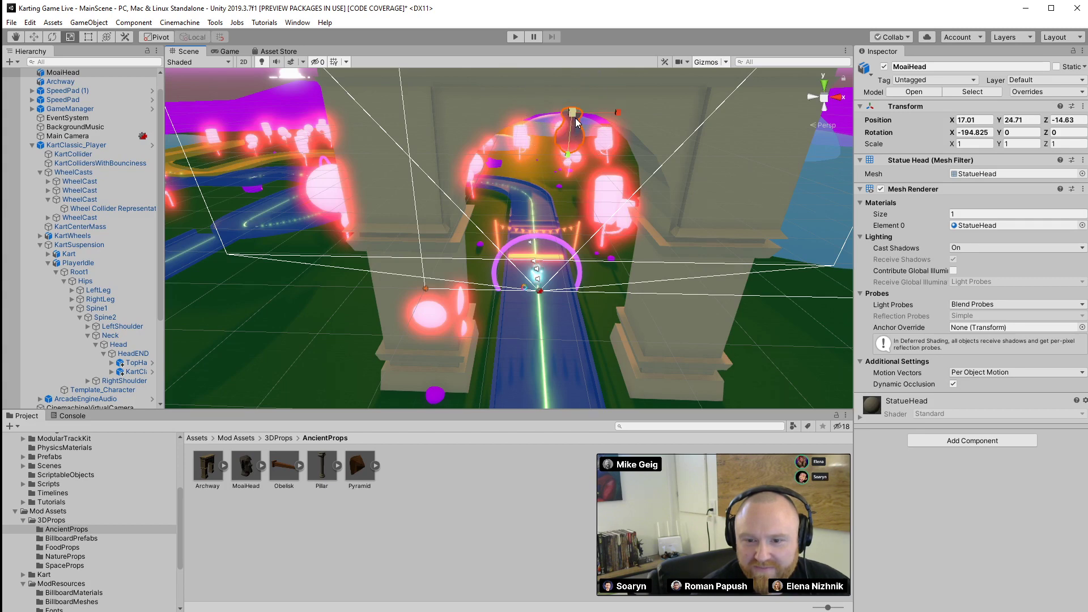
pyautogui.moveTo(573, 119); pyautogui.dragTo(35, 164)
pyautogui.scroll(3, 712, 192)
pyautogui.press('w')
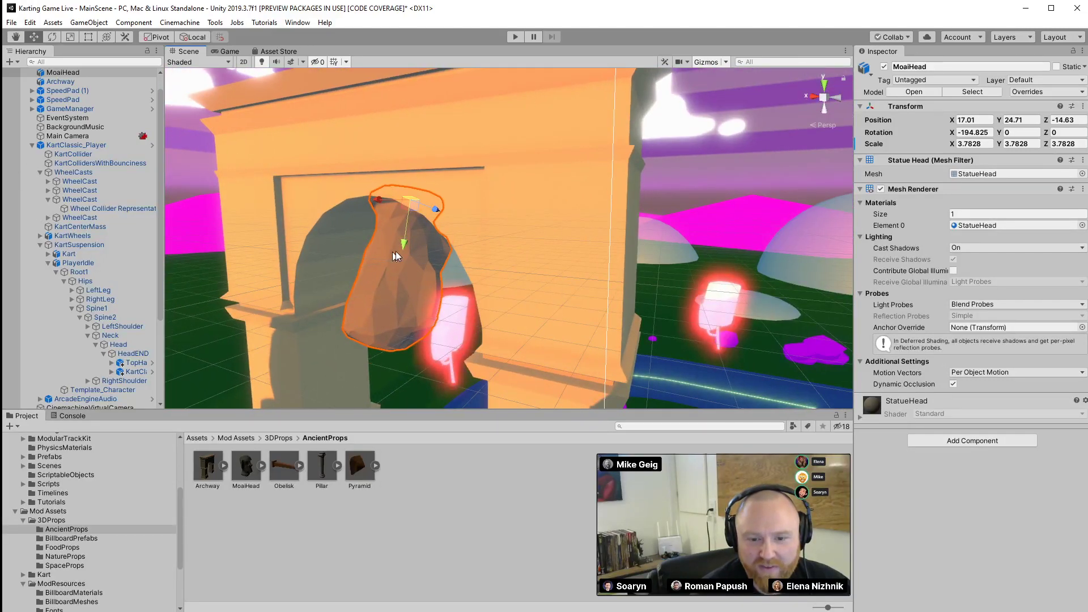
pyautogui.moveTo(397, 254); pyautogui.dragTo(17, 209)
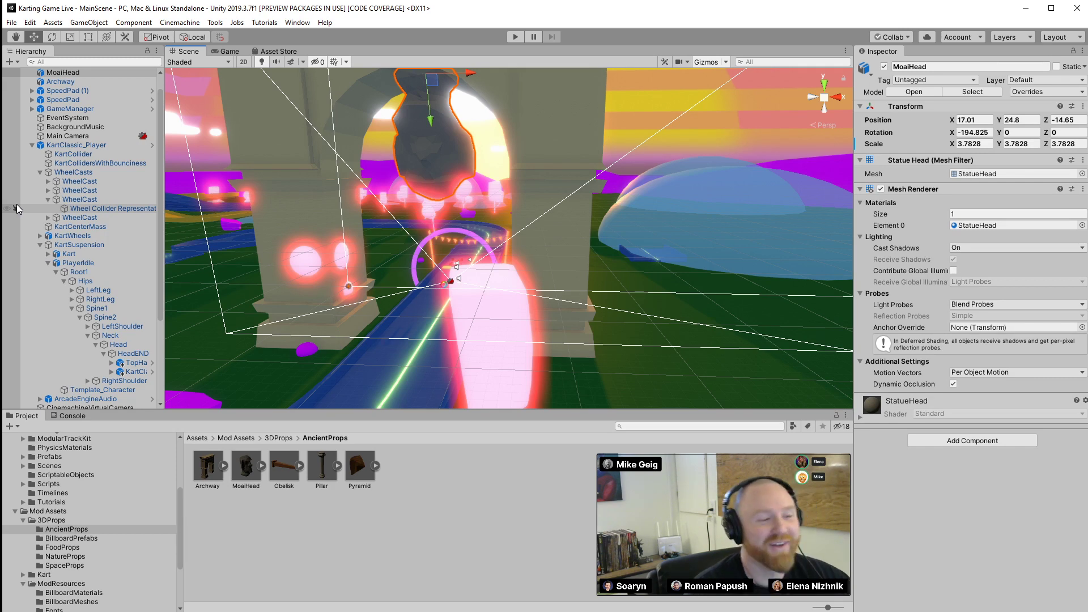
# Place a second MoaiHead on the track beyond the speed pad, scaled to about 3.45, and move it along the track to Z 25.83
pyautogui.moveTo(635, 252); pyautogui.dragTo(224, 404, button='right')
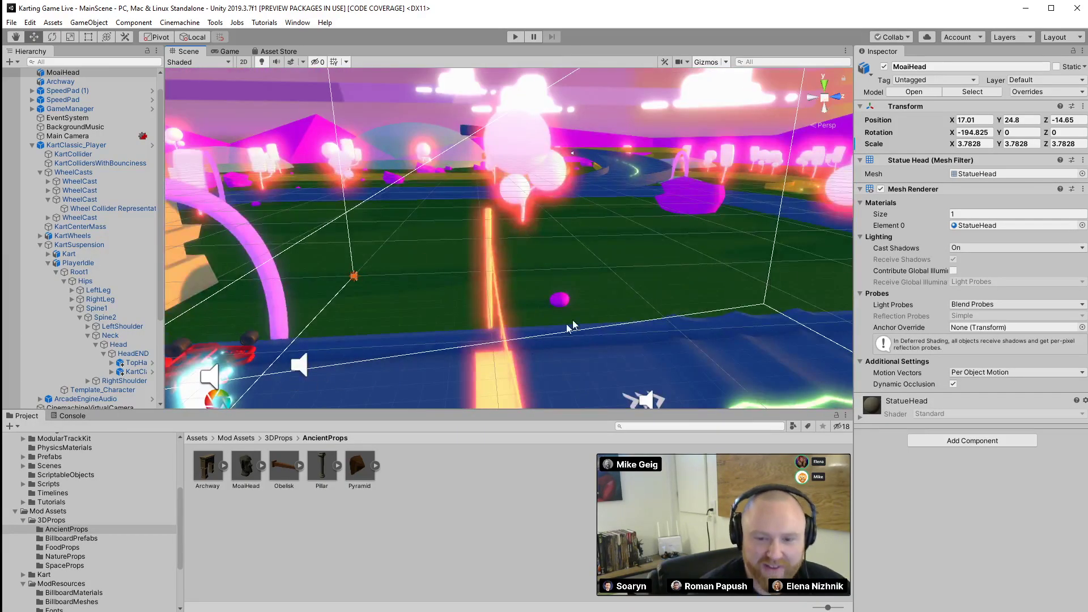
pyautogui.moveTo(648, 294); pyautogui.dragTo(680, 280, button='right')
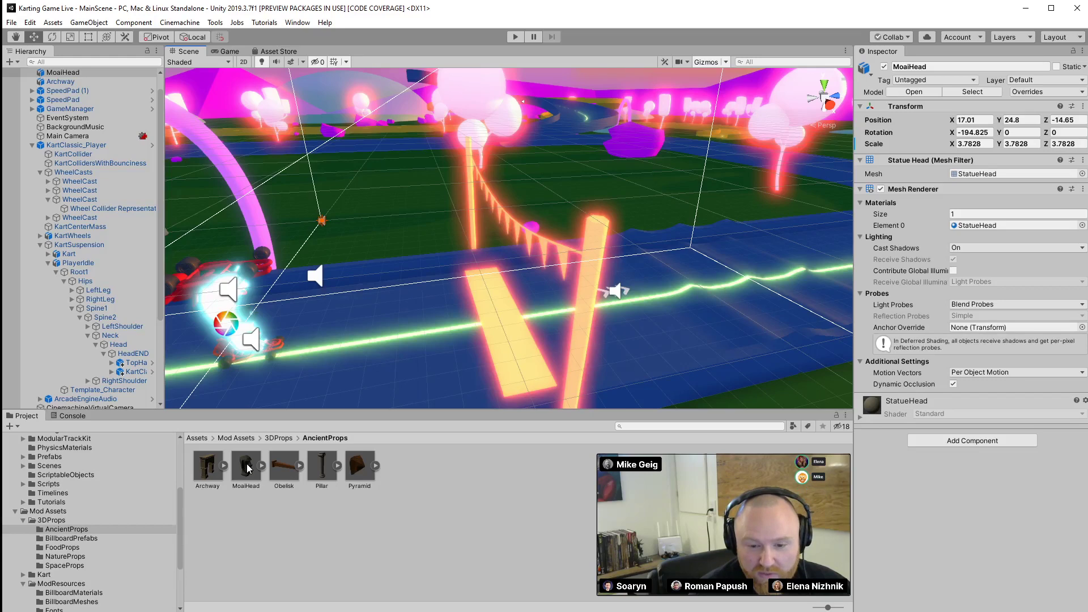
pyautogui.moveTo(538, 292); pyautogui.dragTo(542, 294, button='right')
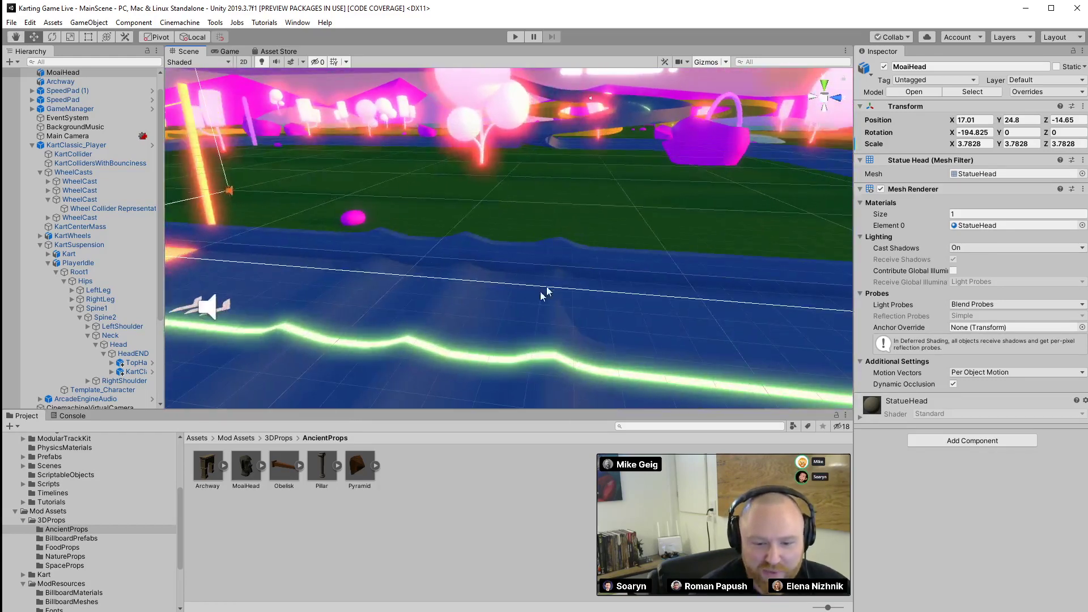
pyautogui.moveTo(248, 468); pyautogui.dragTo(488, 264)
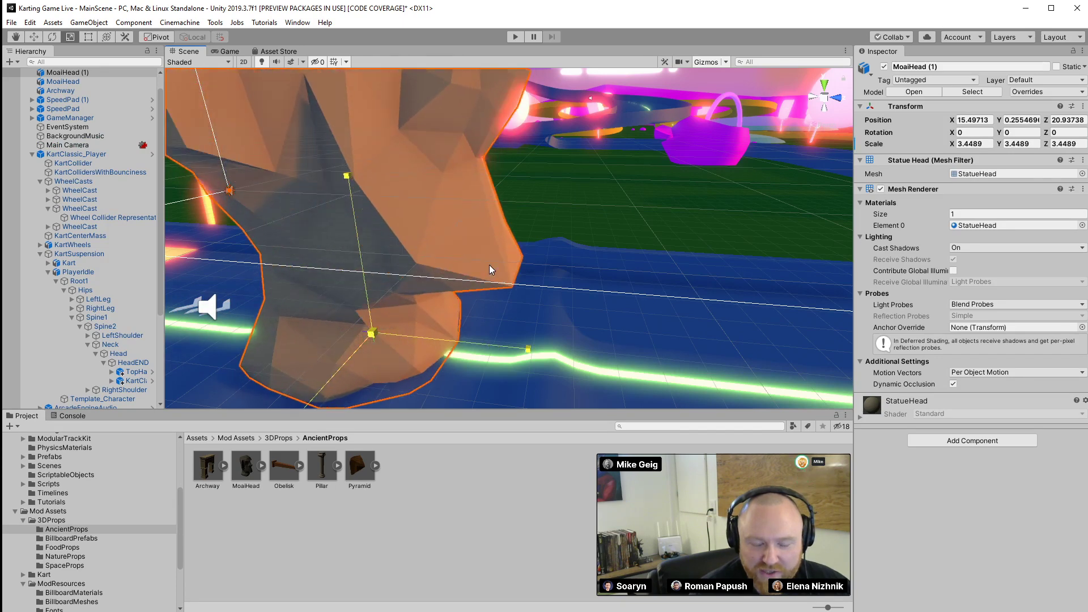
pyautogui.press('w')
pyautogui.moveTo(417, 336); pyautogui.dragTo(617, 357)
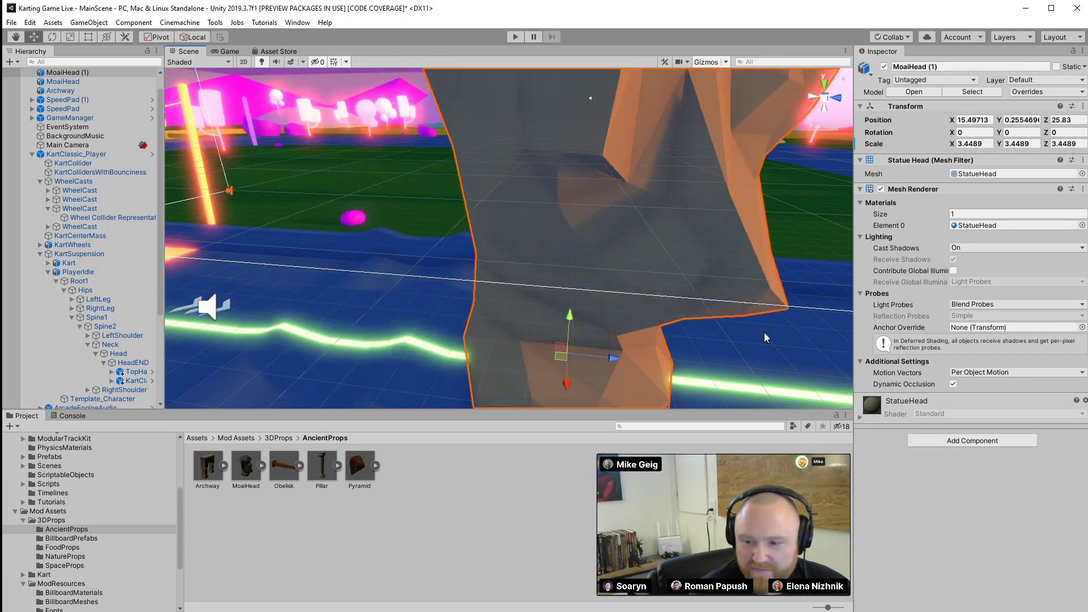
# Add a Box Collider to the second MoaiHead and deactivate the object
pyautogui.click(945, 441)
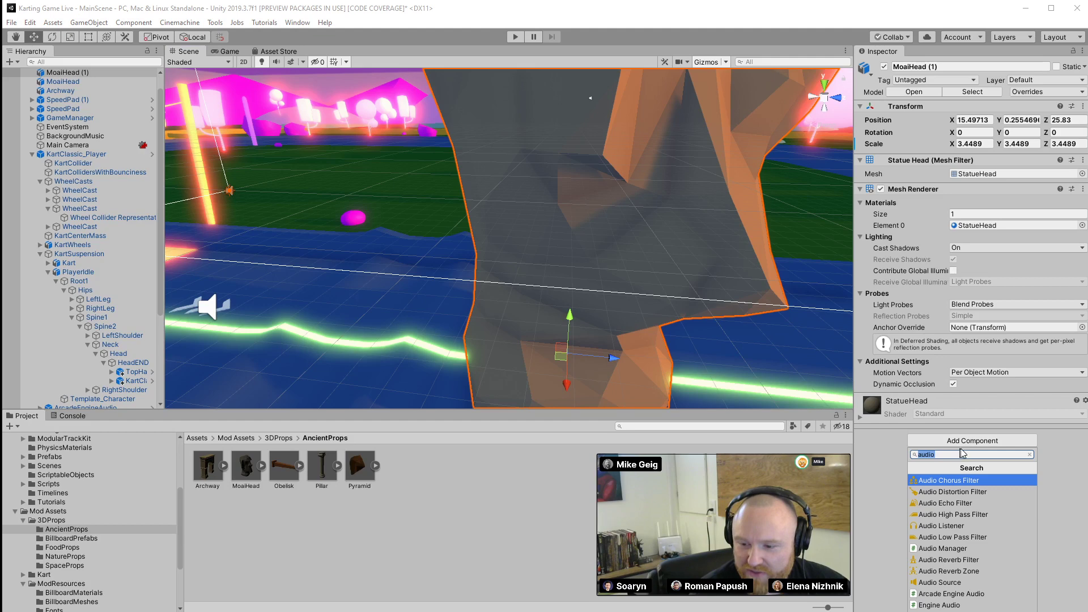
pyautogui.write('coll')
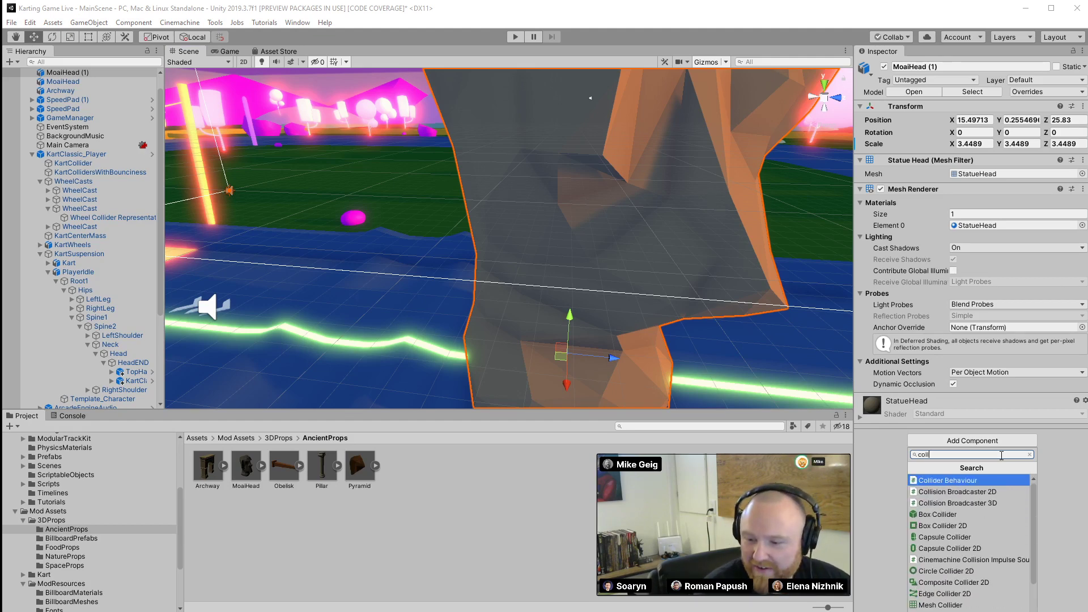
pyautogui.click(938, 514)
pyautogui.keyDown('alt'); pyautogui.moveTo(651, 226); pyautogui.dragTo(202, 177); pyautogui.keyUp('alt')
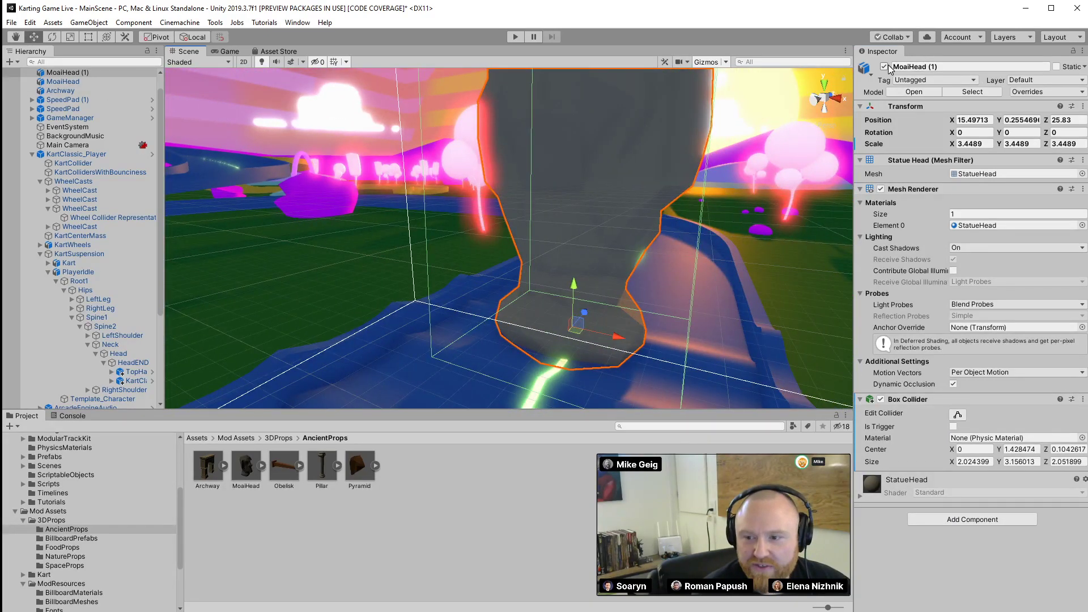
pyautogui.click(884, 66)
# Add an On Powerup Activated event to the first SpeedPad that calls GameObject.SetActive with true on MoaiHead (1)
pyautogui.keyDown('alt'); pyautogui.moveTo(742, 191); pyautogui.dragTo(793, 340); pyautogui.keyUp('alt')
pyautogui.click(342, 325)
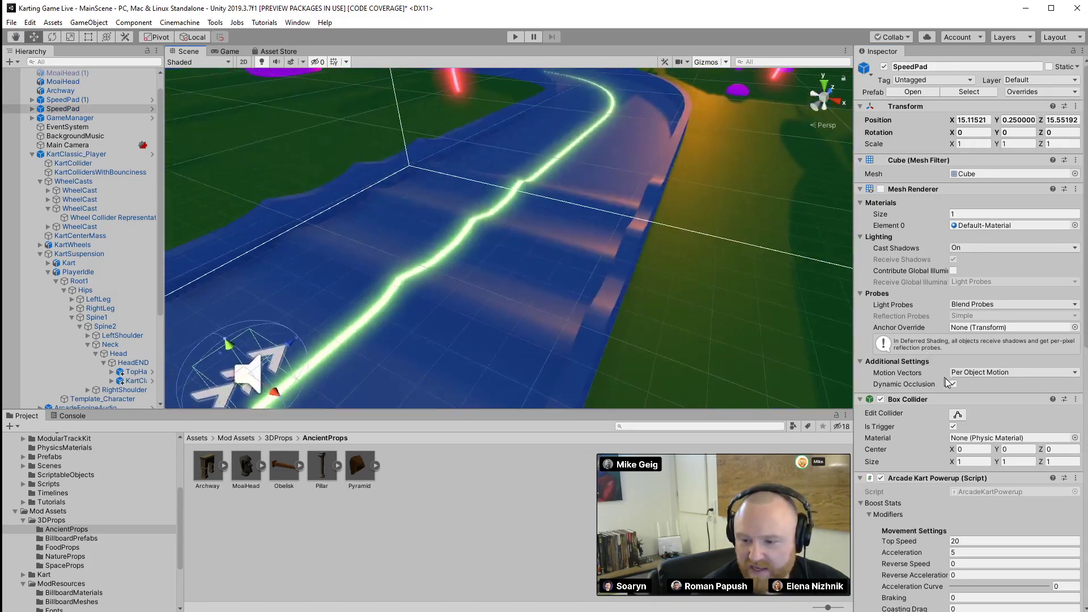
pyautogui.scroll(-10, 998, 431)
pyautogui.click(1051, 262)
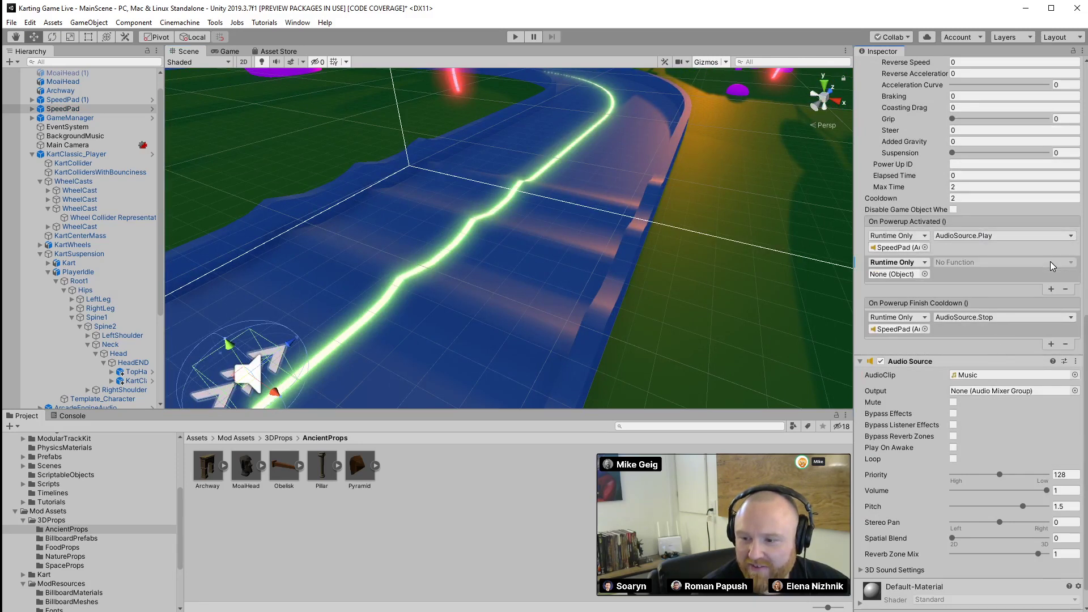
pyautogui.moveTo(781, 216); pyautogui.dragTo(896, 275)
pyautogui.click(956, 263)
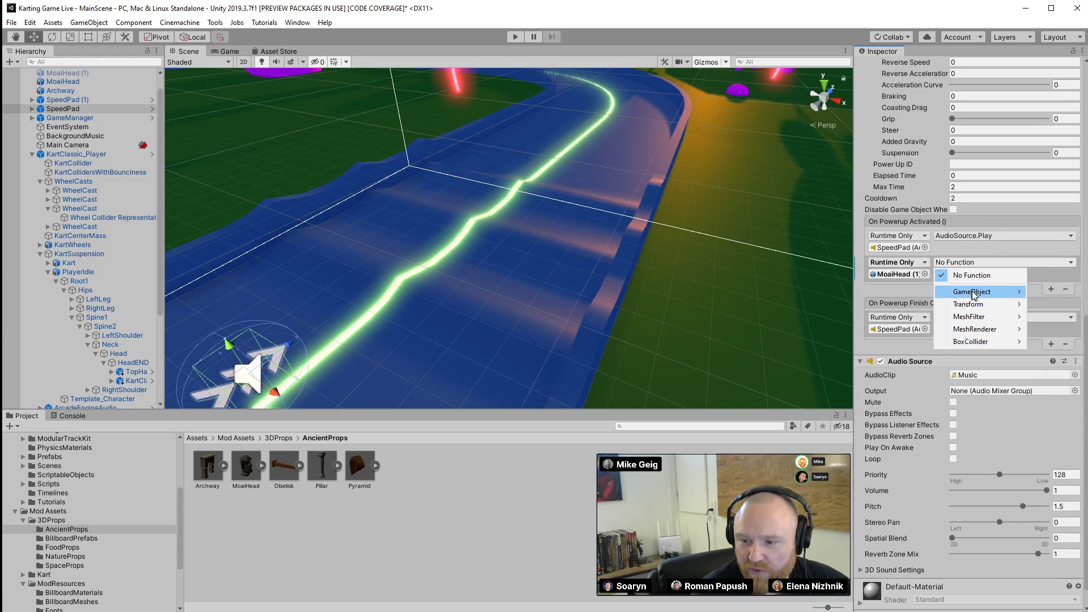
pyautogui.moveTo(973, 293)
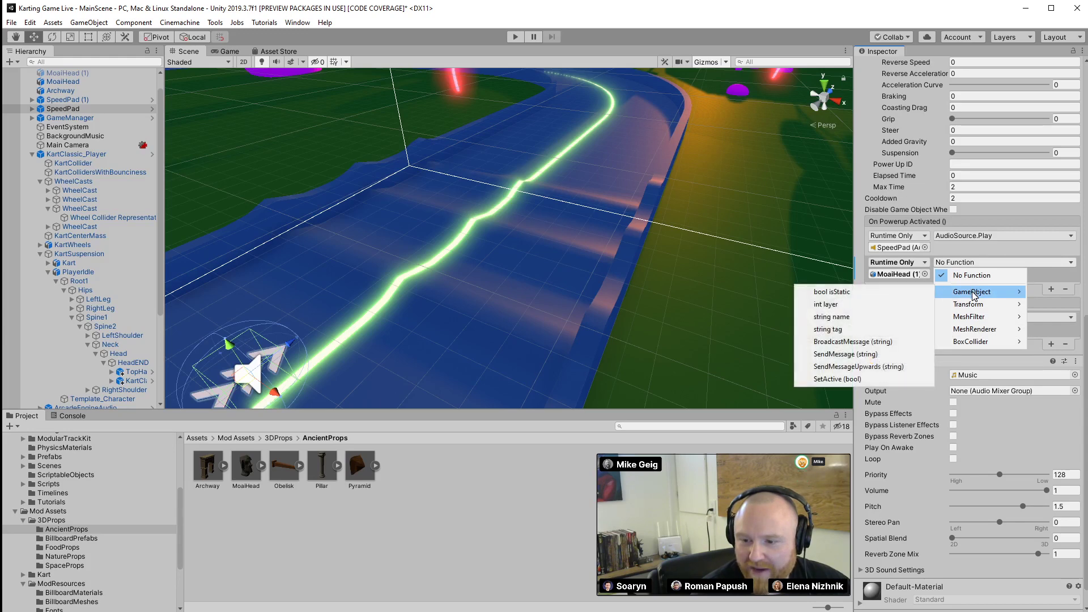
pyautogui.click(839, 378)
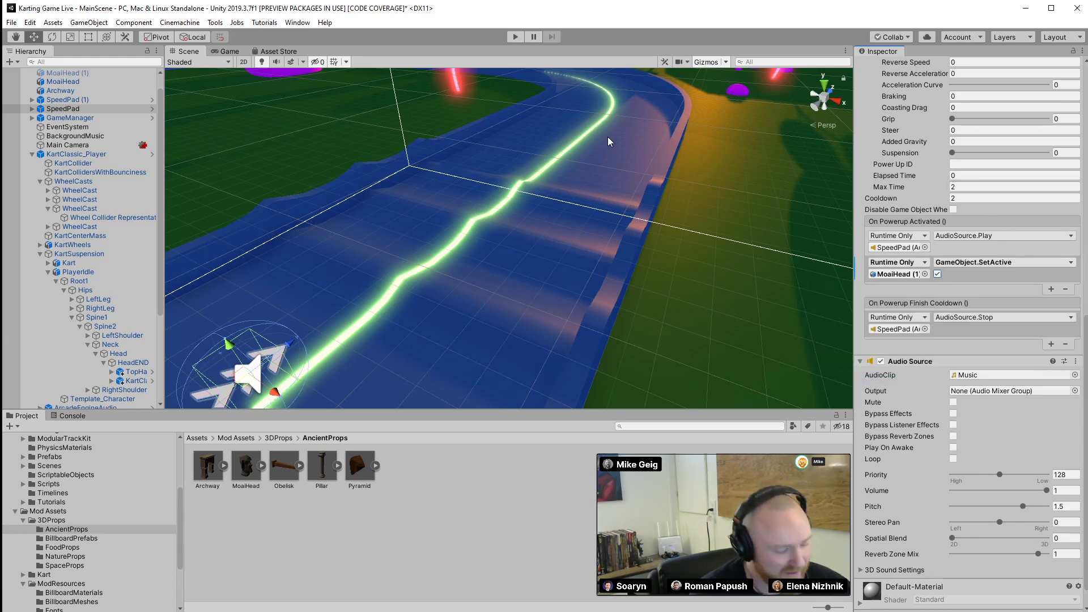
# Play-test the level by driving the kart over the speed pad to check the statue's activation, and stop the game
pyautogui.click(515, 37)
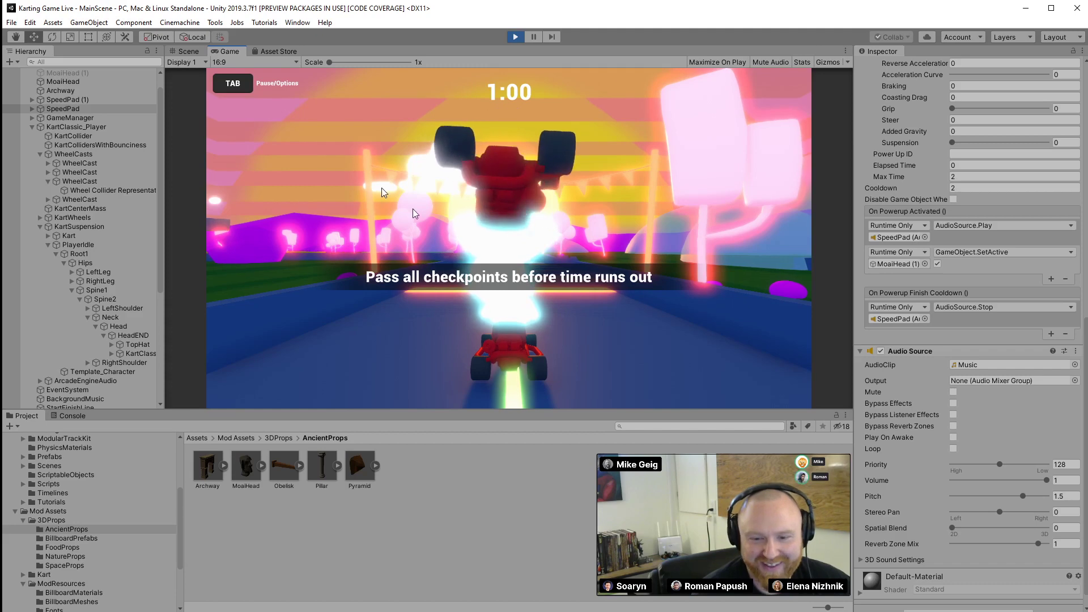
pyautogui.press('w')
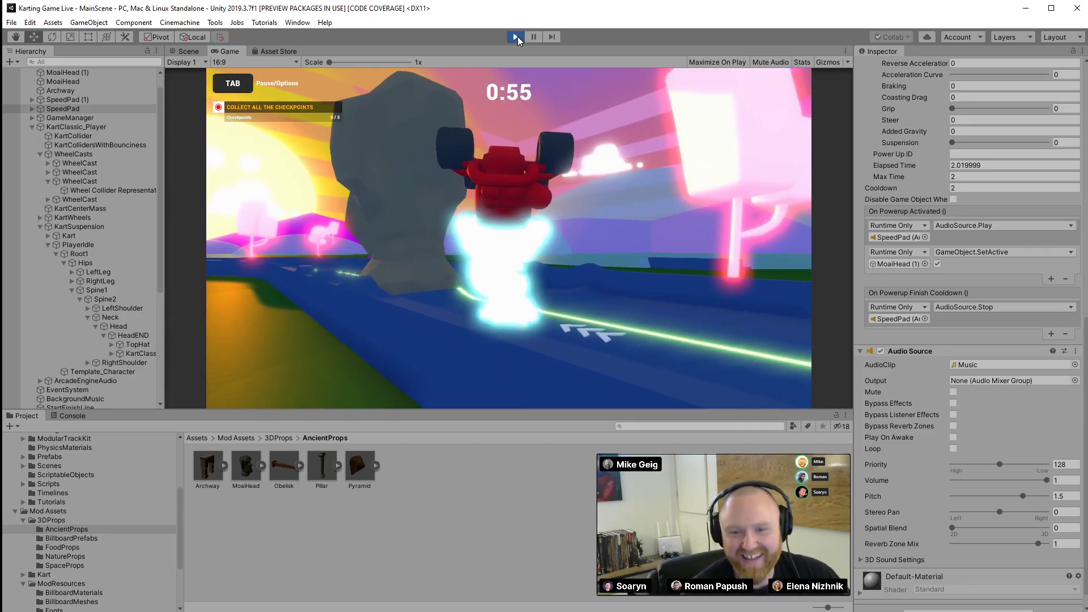
pyautogui.click(516, 36)
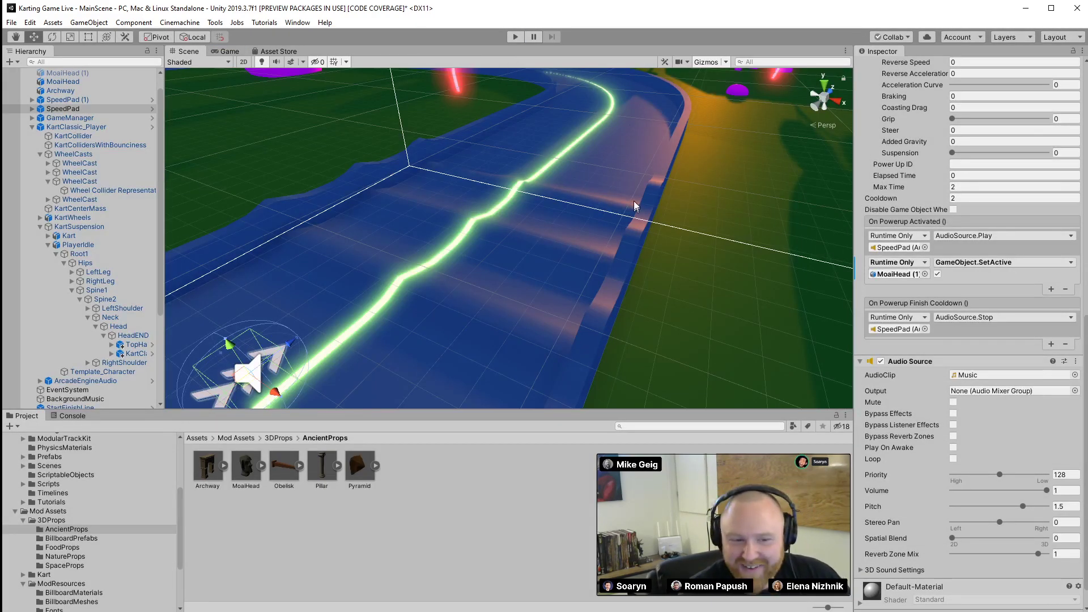
# Deactivate the KartClassic_Display kart attached to the driver's head
pyautogui.click(127, 353)
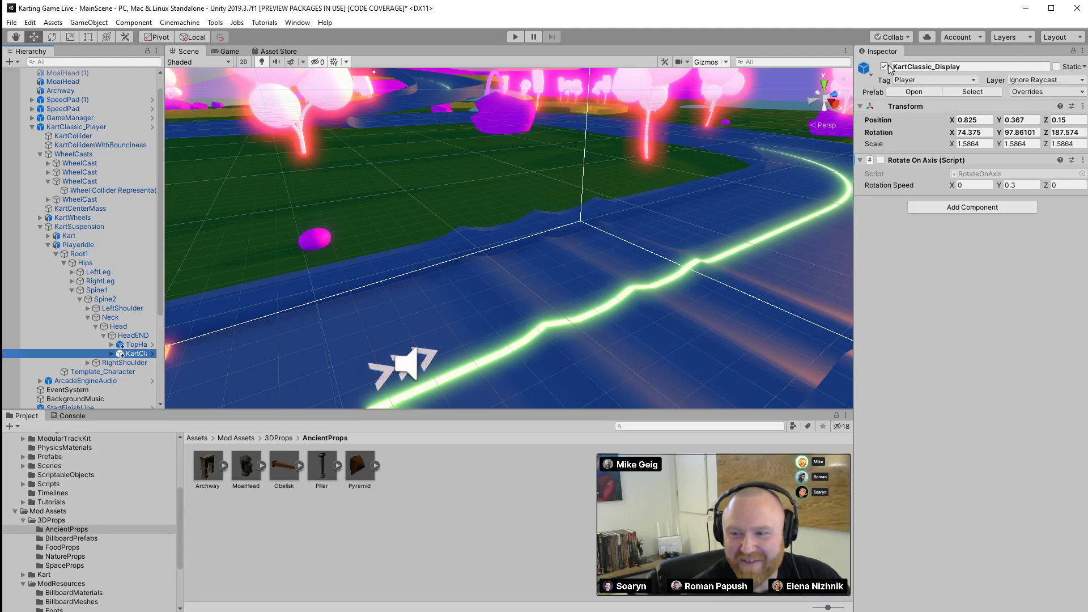
pyautogui.keyDown('alt'); pyautogui.moveTo(646, 195); pyautogui.dragTo(578, 177); pyautogui.keyUp('alt')
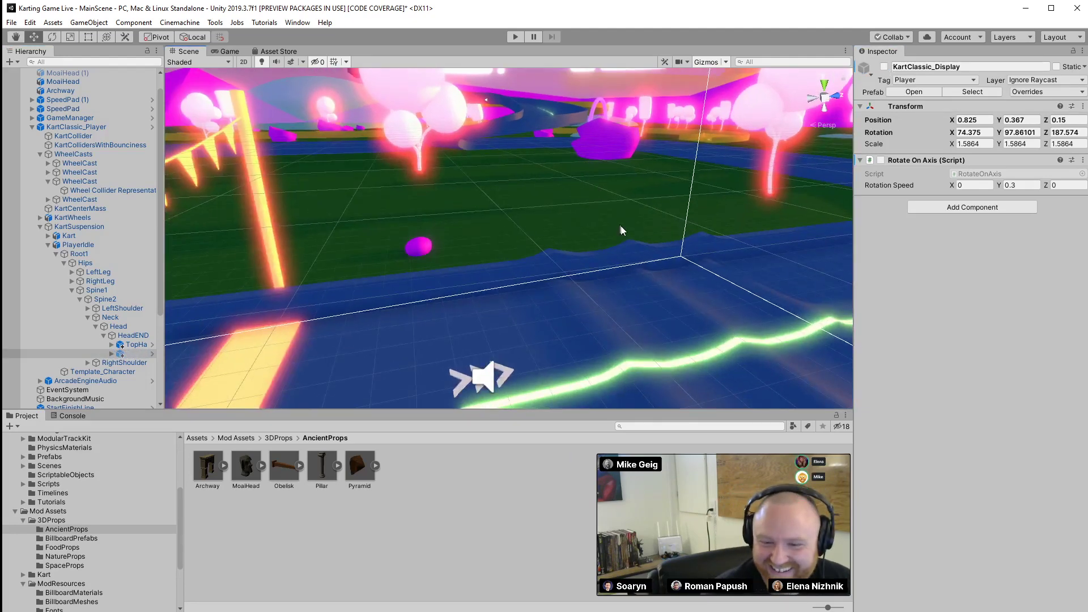
pyautogui.moveTo(662, 233); pyautogui.dragTo(427, 204, button='right')
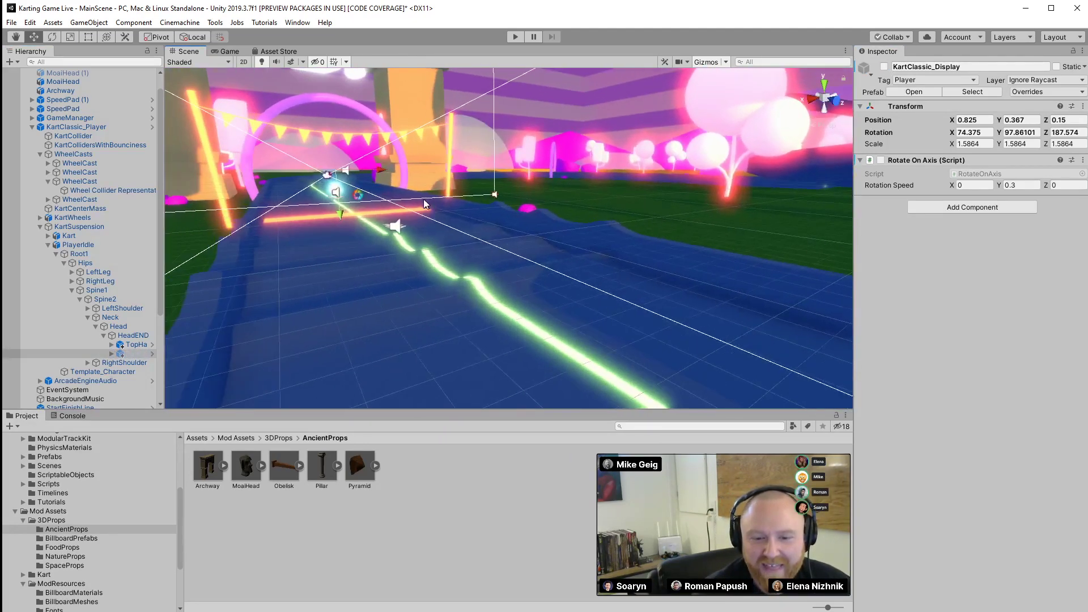
# Reactivate MoaiHead (1) and rotate it to 180 on Y so it faces the oncoming kart
pyautogui.click(71, 73)
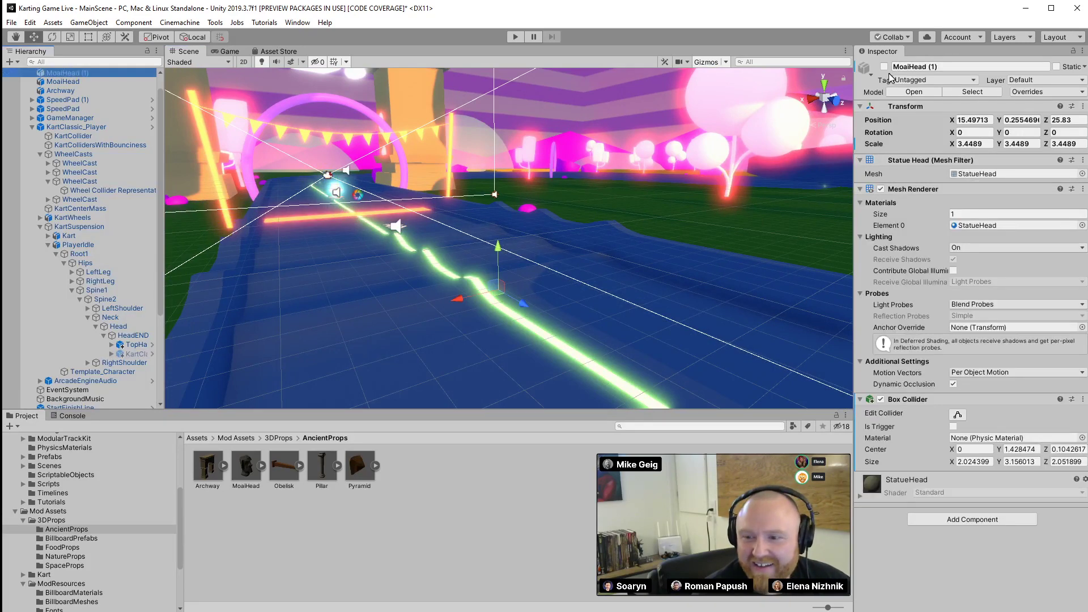
pyautogui.press('f')
pyautogui.press('e')
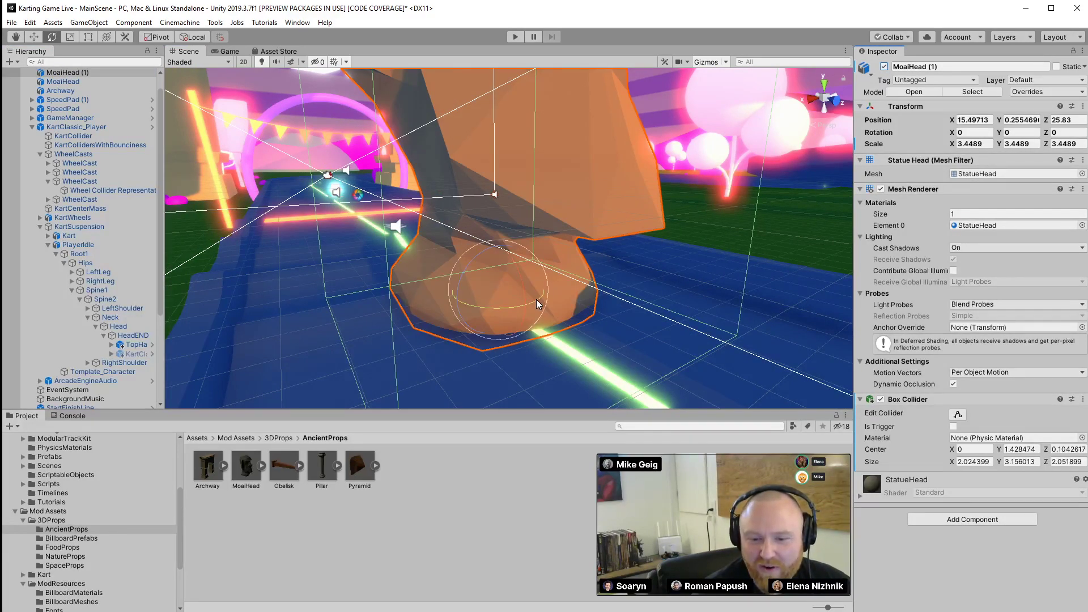
pyautogui.moveTo(536, 299); pyautogui.dragTo(341, 292)
# Move MoaiHead (1) farther down the track to X 15.5, Z 42.43 and scale it uniformly to about 9.32
pyautogui.press('w')
pyautogui.moveTo(472, 271); pyautogui.dragTo(522, 220)
pyautogui.press('f')
pyautogui.press('e')
pyautogui.press('r')
pyautogui.scroll(-5, 433, 250)
pyautogui.press('w')
# Play-test the start of the race with the enlarged statue on the track, and stop the game
pyautogui.click(515, 37)
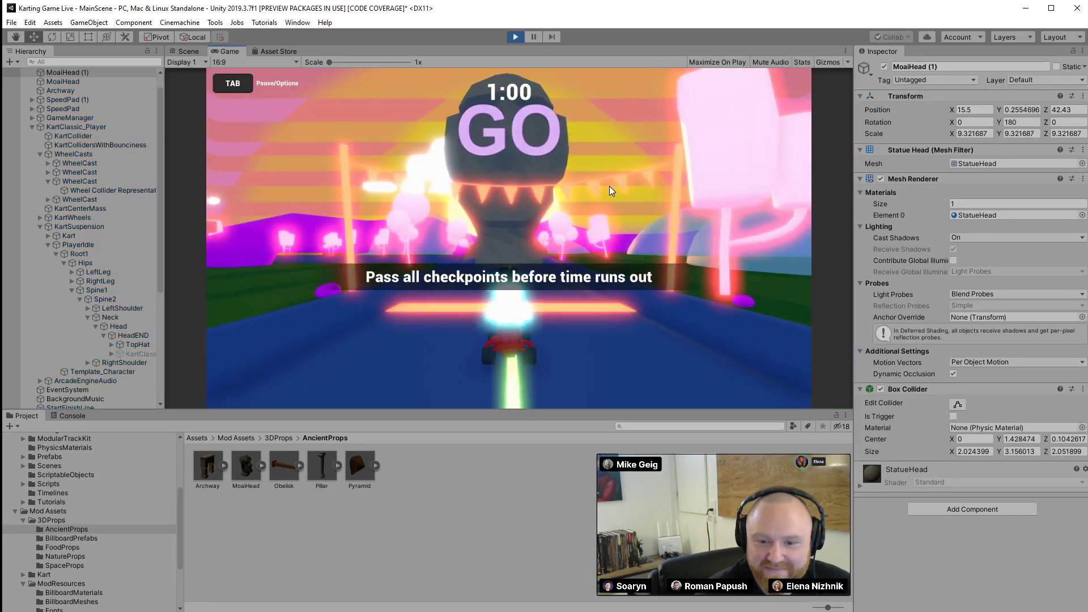
pyautogui.press('w')
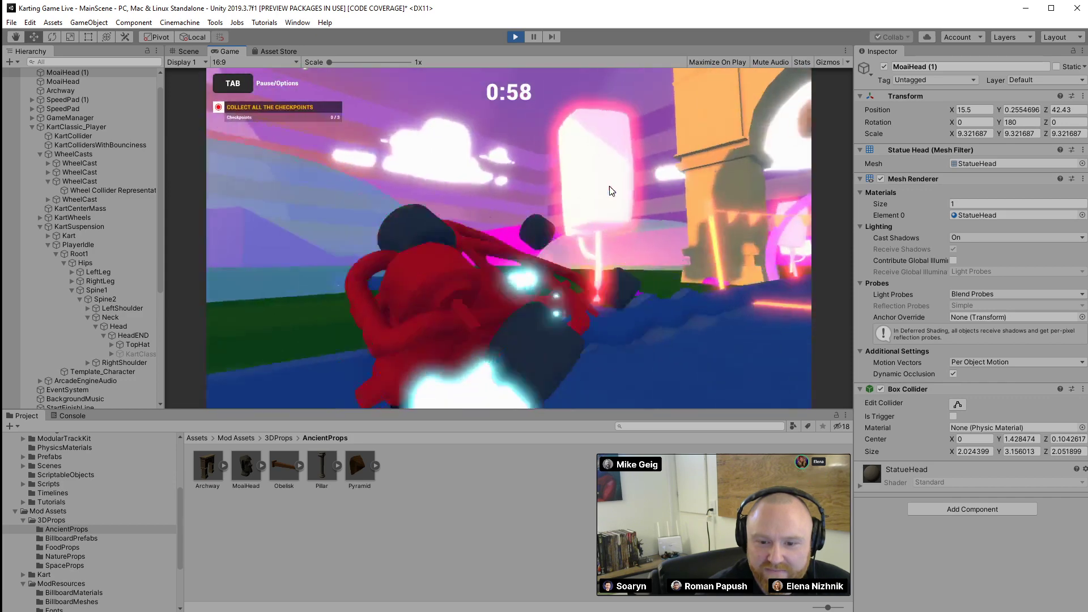
pyautogui.click(515, 36)
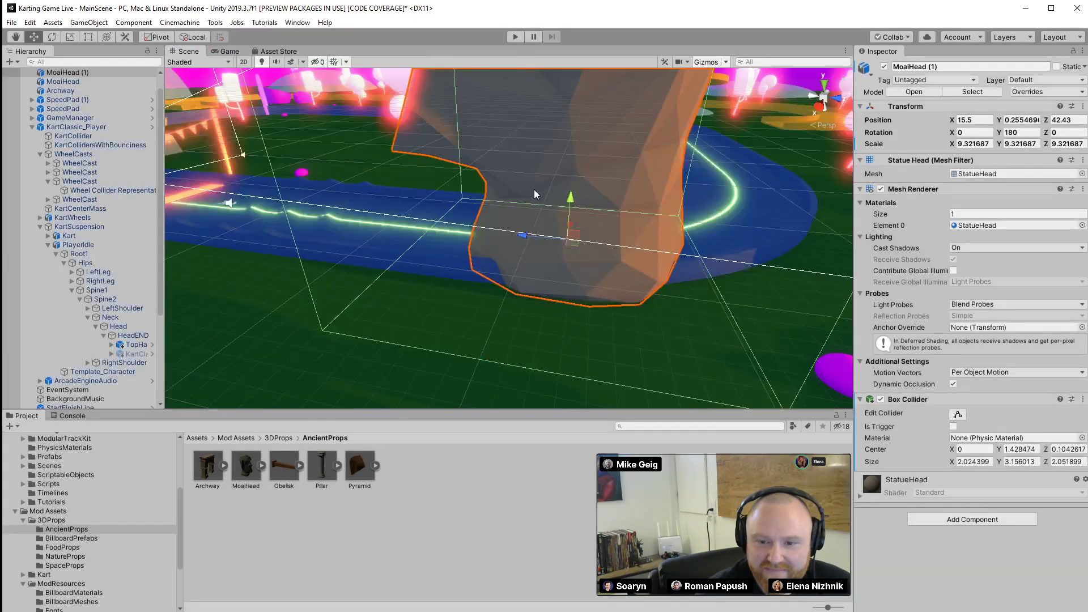
# Deactivate MoaiHead (1), collapse the KartClassic_Player hierarchy and save the scene
pyautogui.click(884, 67)
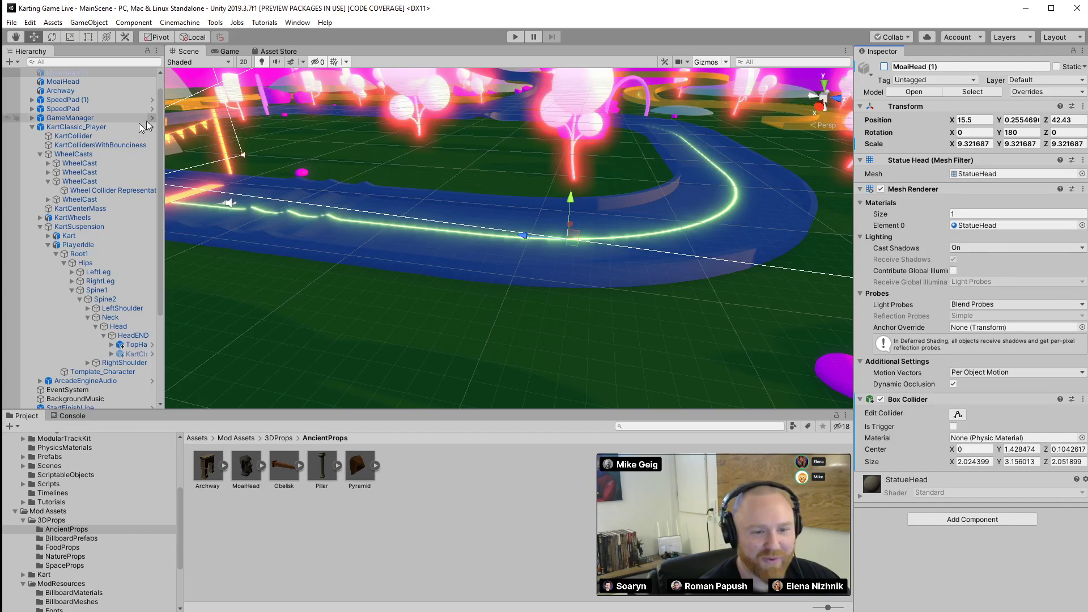
pyautogui.click(32, 127)
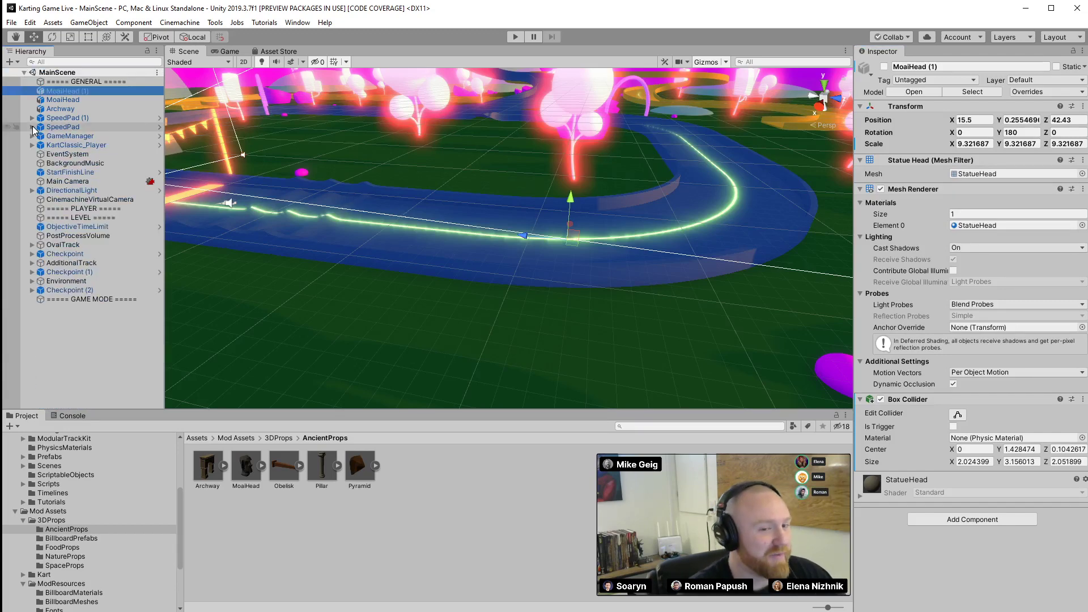
pyautogui.click(12, 22)
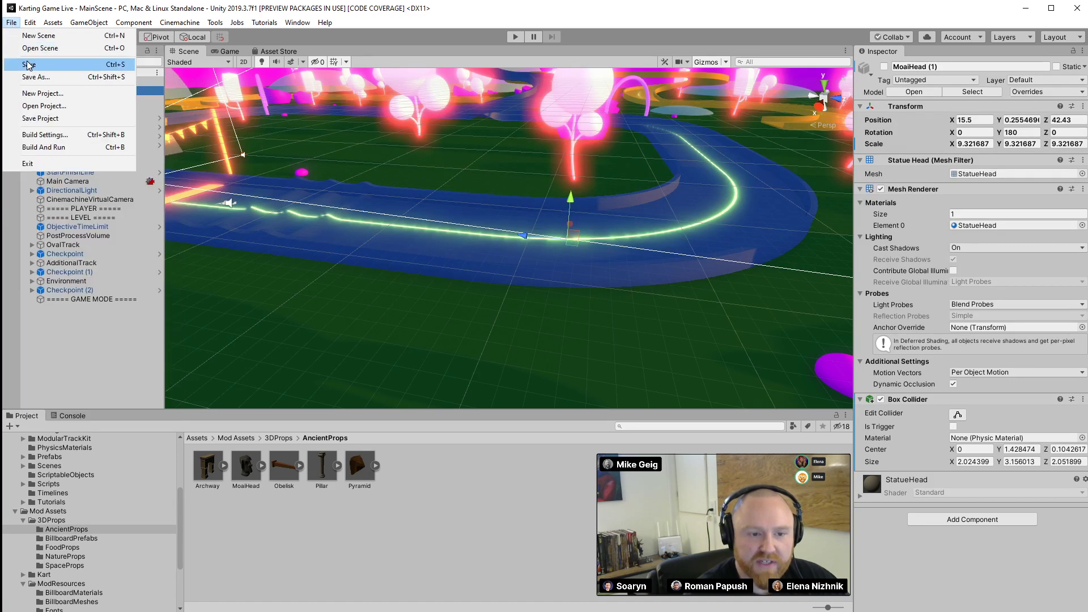
pyautogui.click(28, 64)
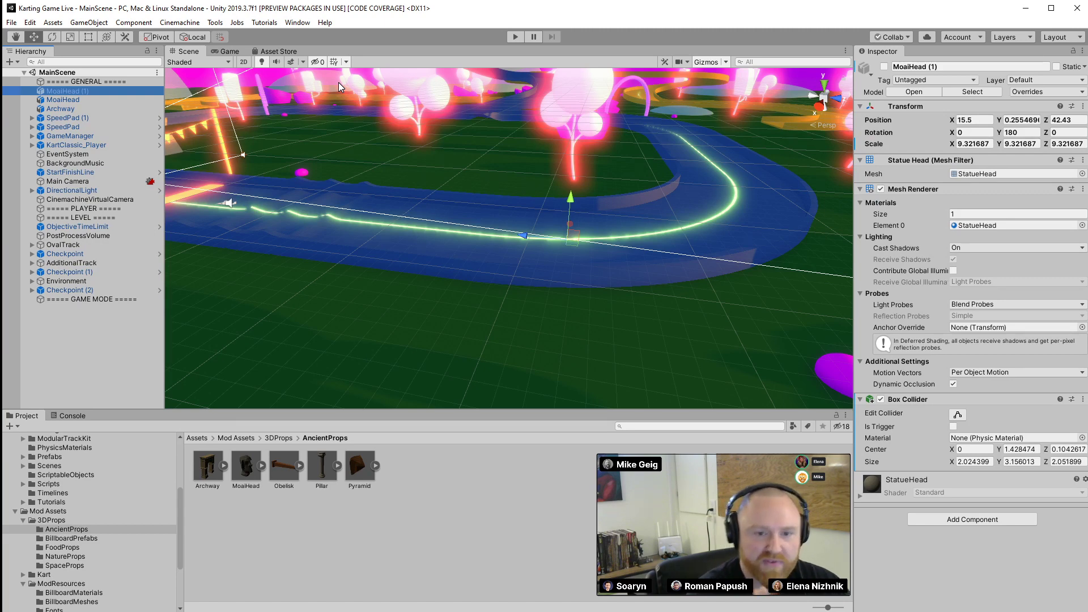
pyautogui.click(262, 22)
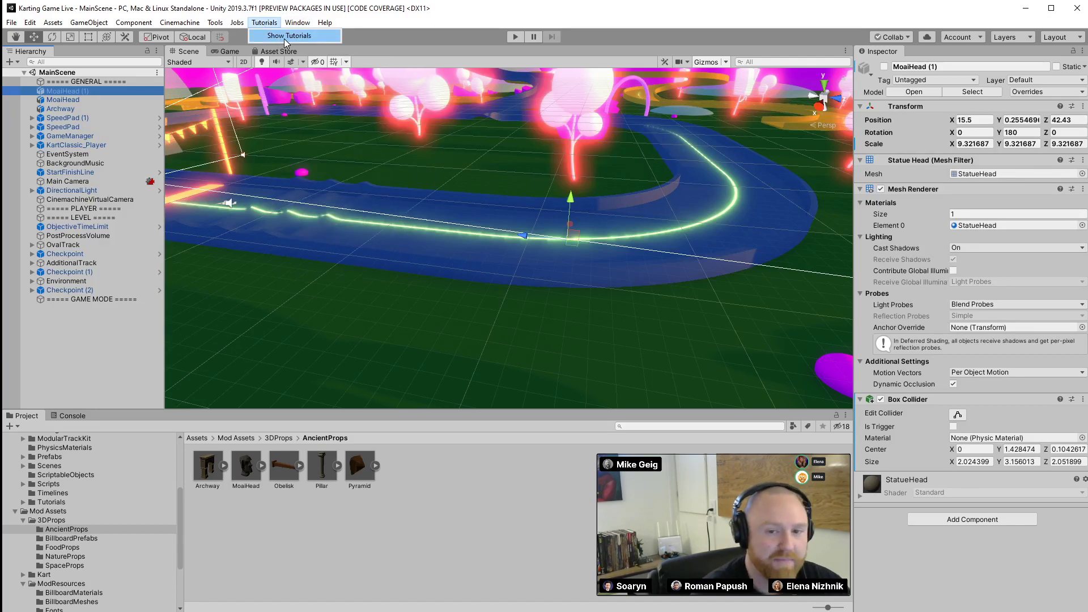
pyautogui.click(446, 23)
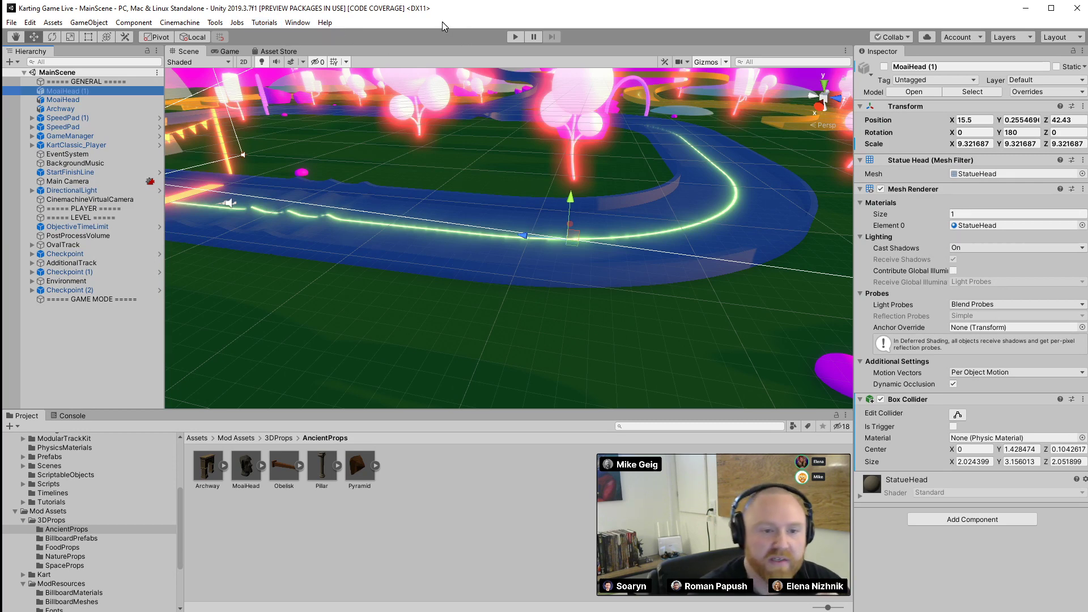
# Open the build settings, check the target platform choices for the standalone build and show the WebGL platform's options
pyautogui.click(11, 23)
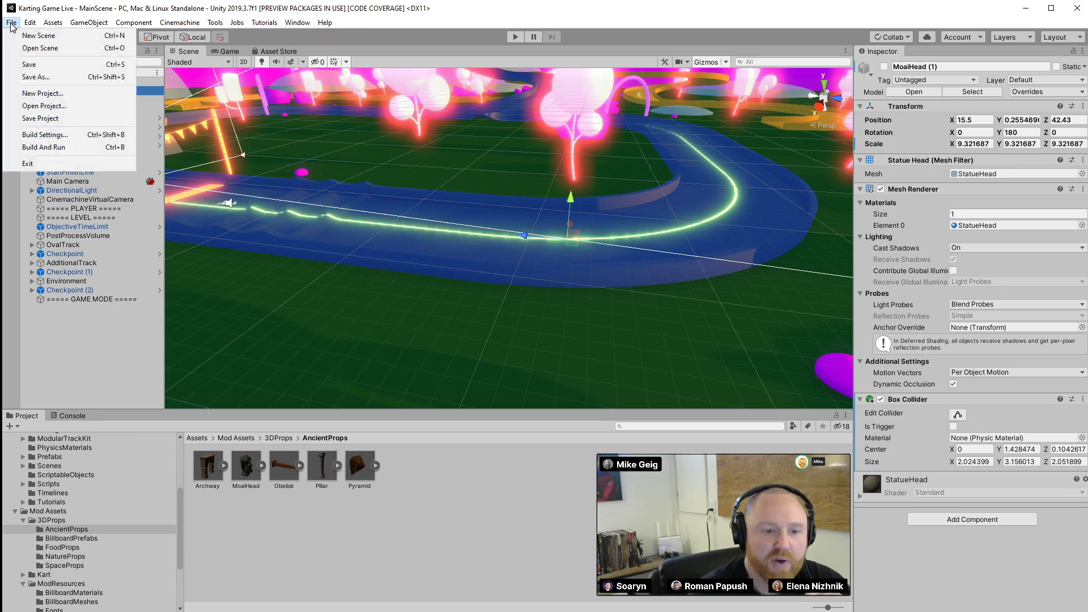
pyautogui.click(45, 136)
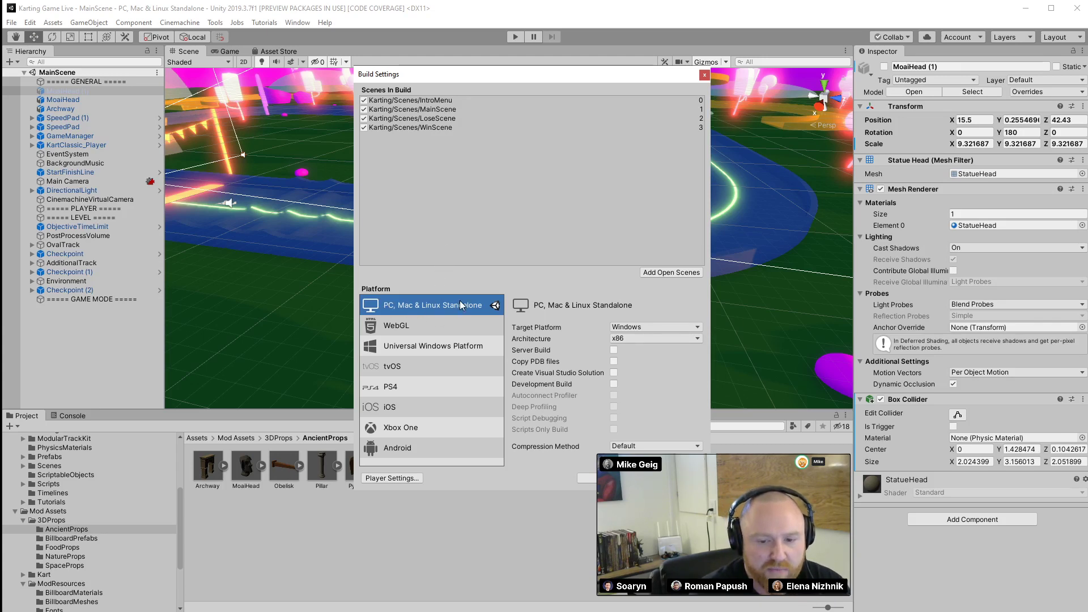
pyautogui.click(657, 327)
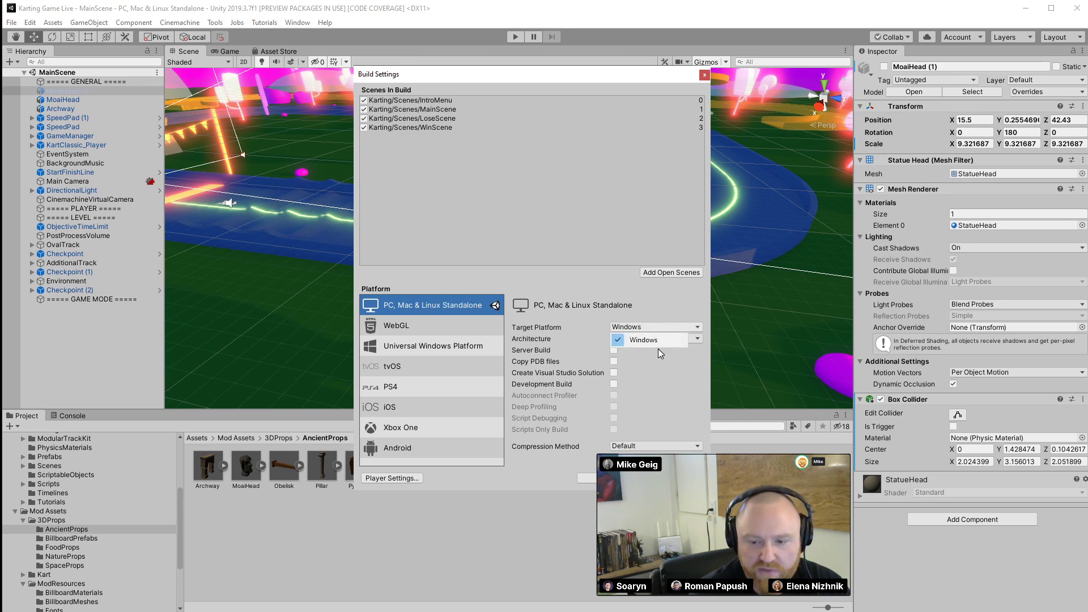
pyautogui.click(554, 274)
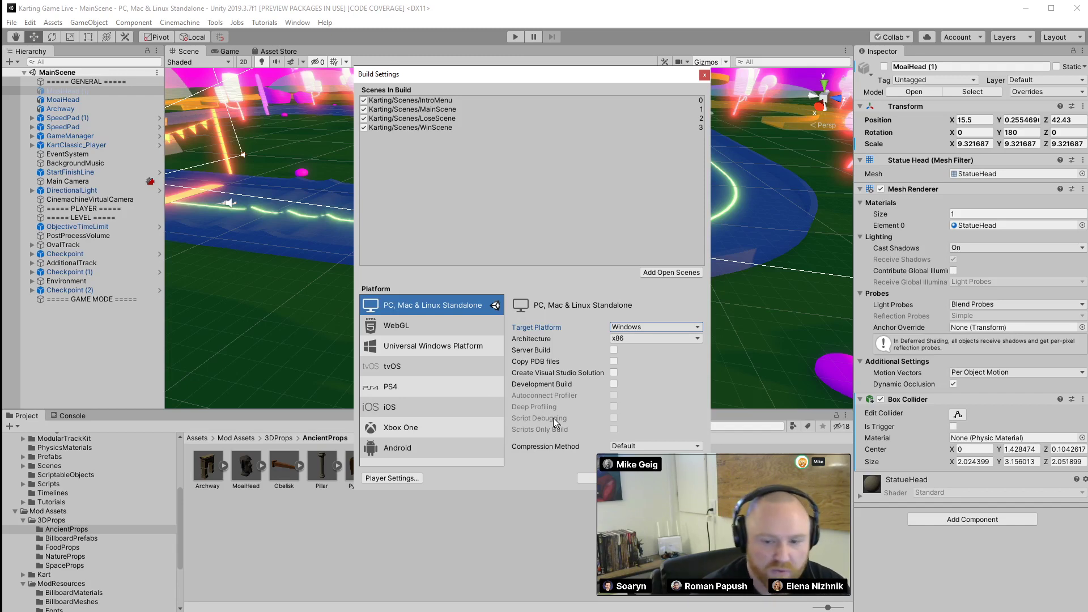
pyautogui.click(401, 321)
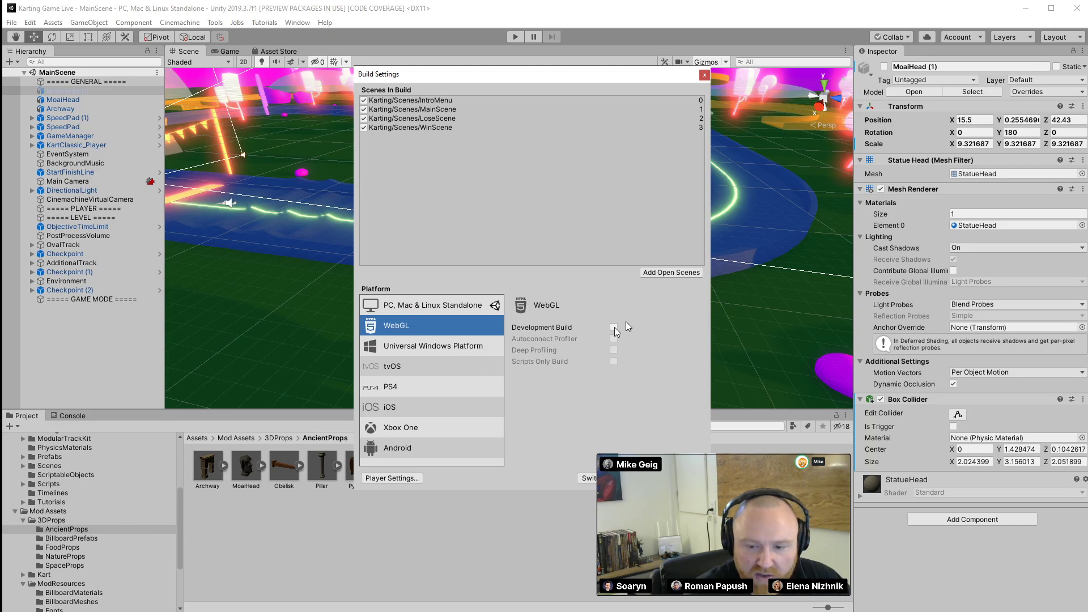
# Check the build options of the tvOS and Xbox One platforms, and return to the WebGL platform
pyautogui.click(397, 368)
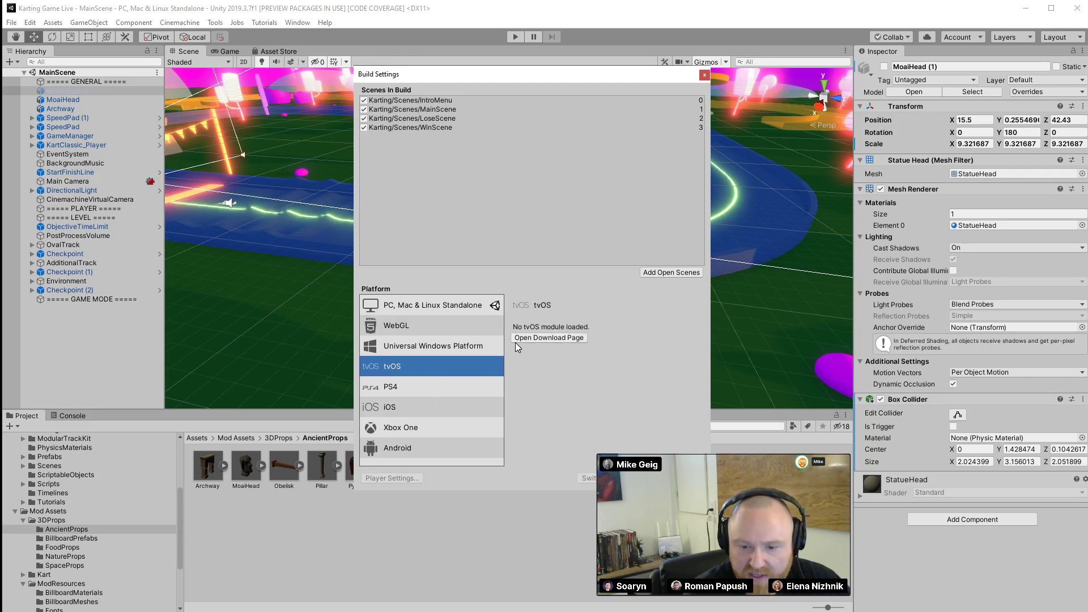
pyautogui.click(409, 429)
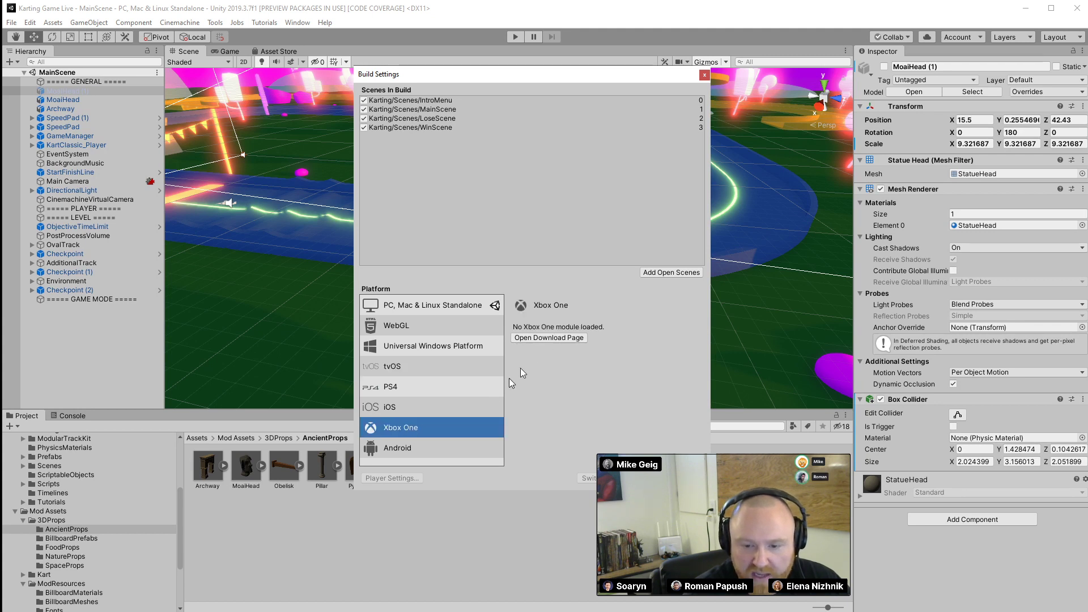
pyautogui.click(392, 328)
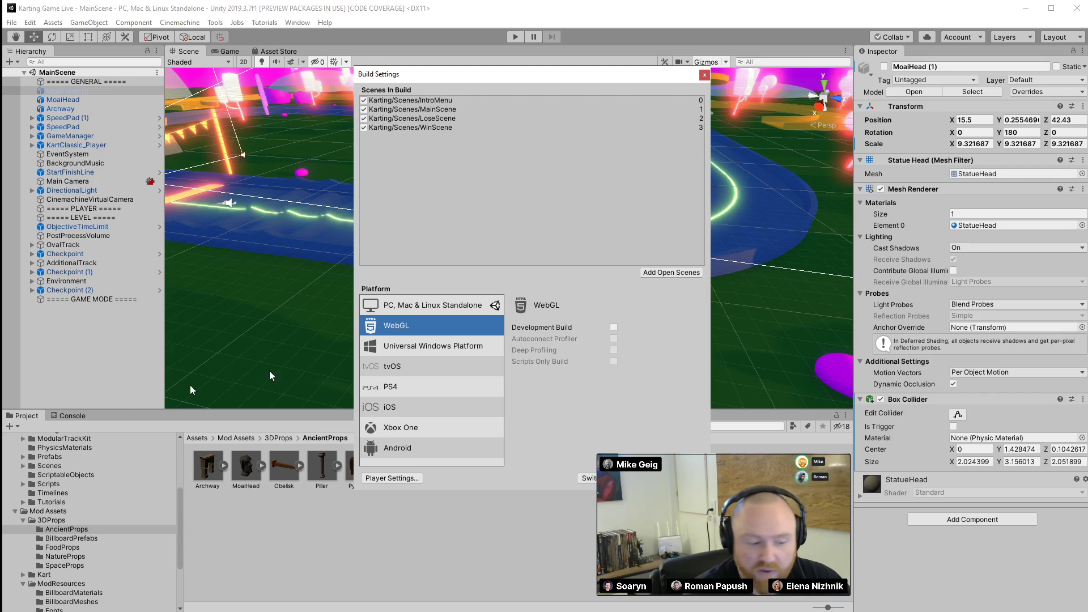
# Switch to Unity Hub, dismiss the Platformer Microgame details and look through the installed Unity versions
pyautogui.hotkey('alt', 'Tab')
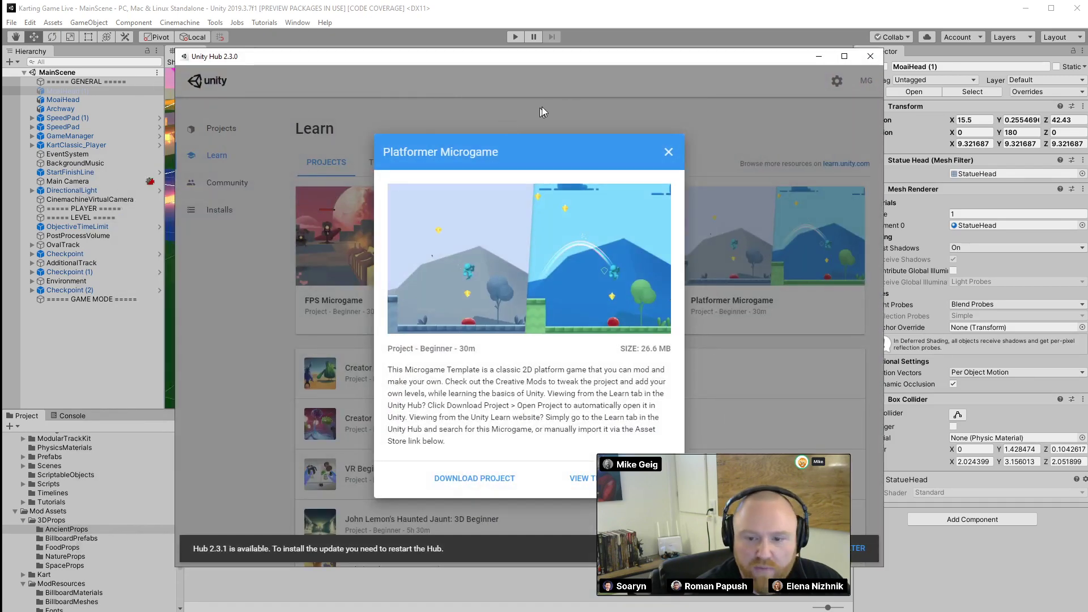
pyautogui.click(669, 152)
pyautogui.click(221, 129)
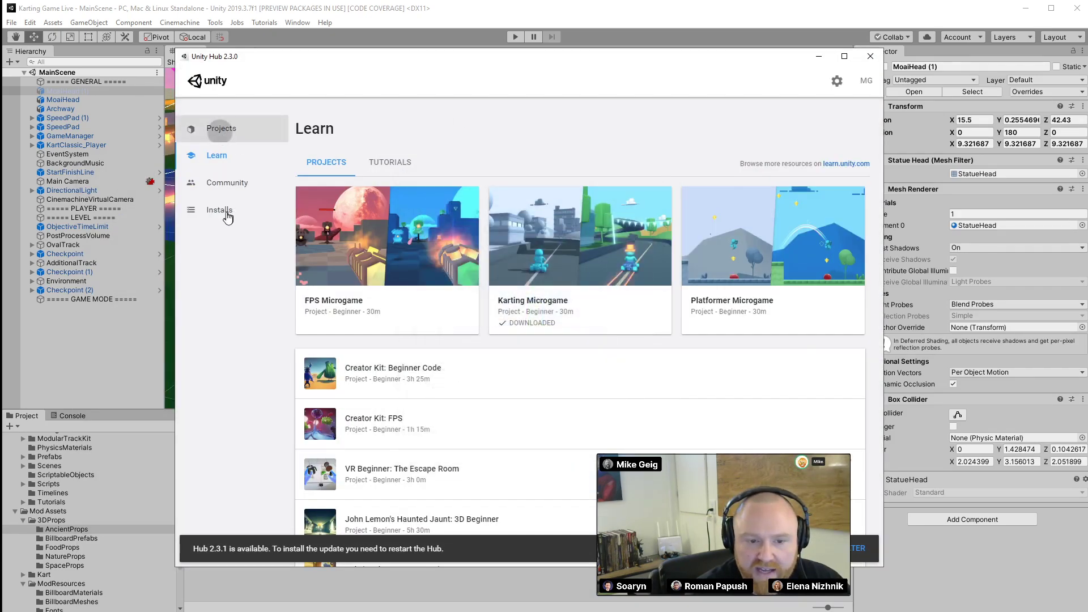
pyautogui.click(227, 211)
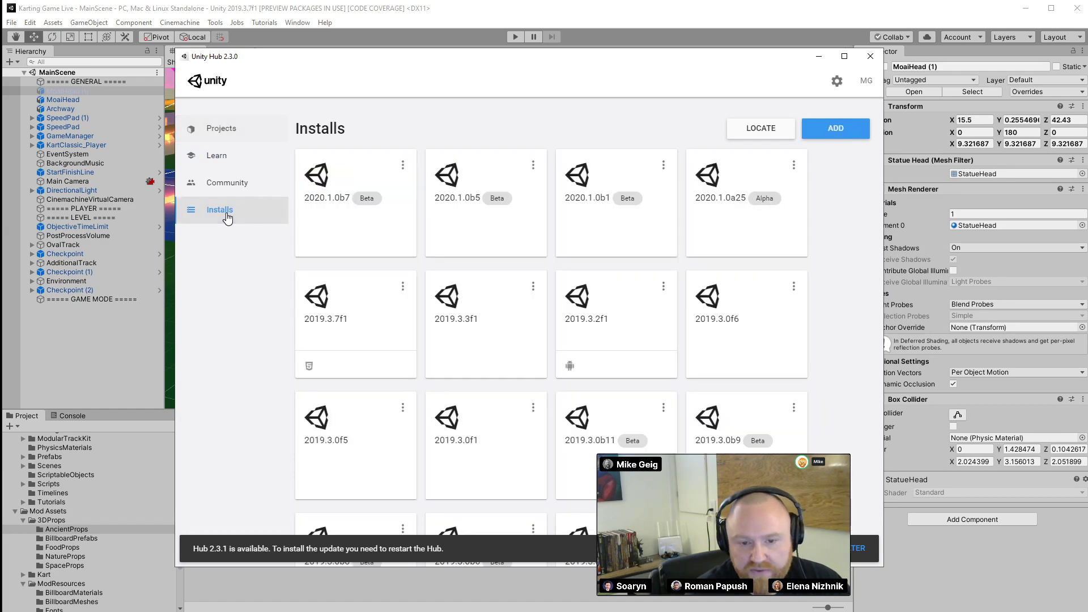
pyautogui.scroll(-10, 469, 292)
pyautogui.scroll(10, 479, 291)
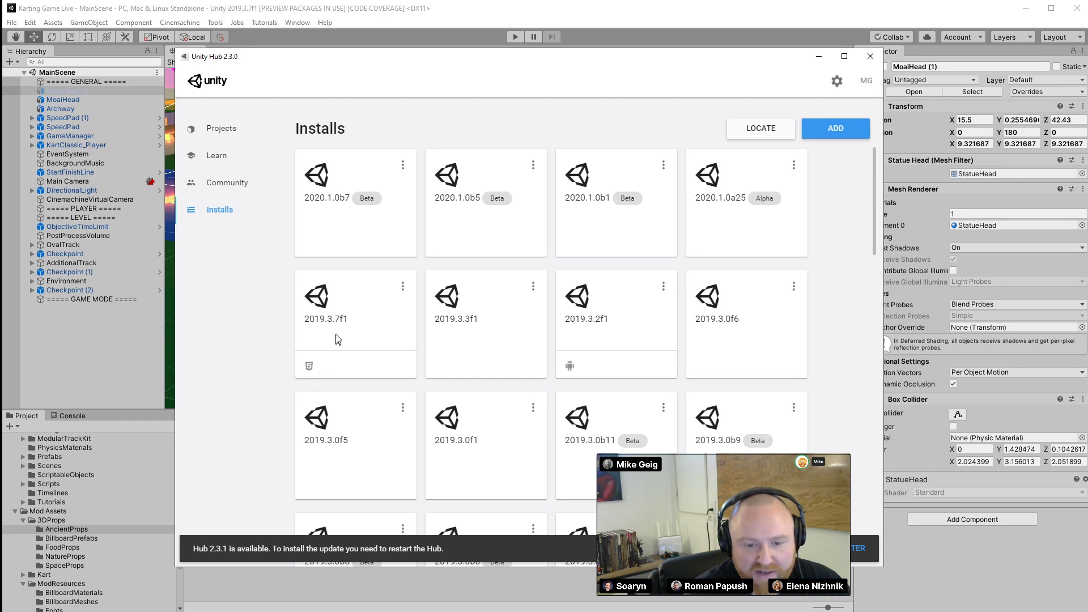
# Check the add-on modules available for Unity 2019.3.7f1, close the list unchanged and return to the Unity editor's build settings
pyautogui.click(402, 287)
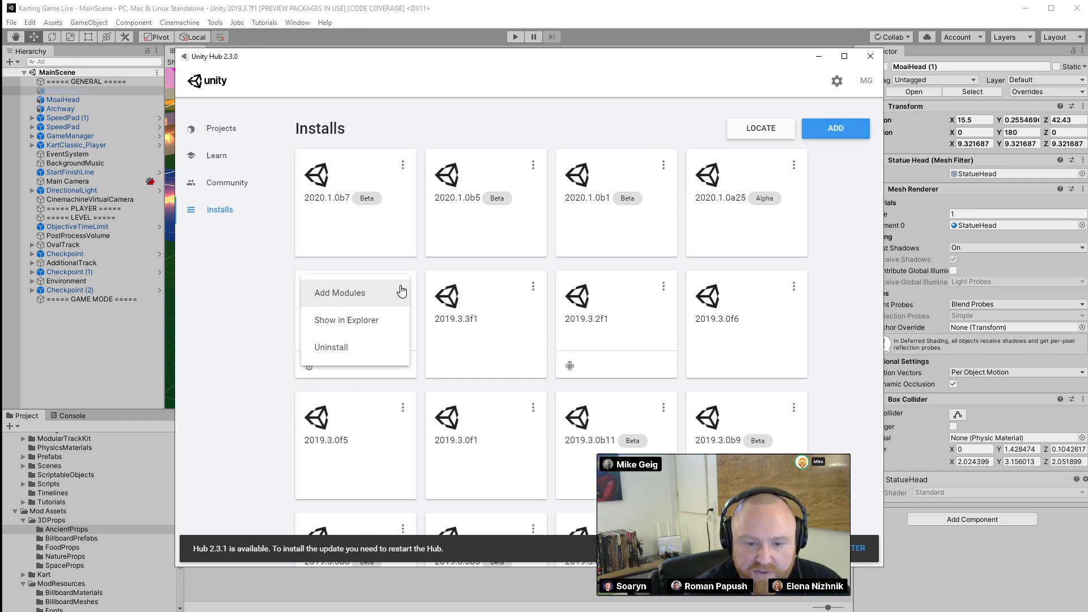
pyautogui.click(401, 292)
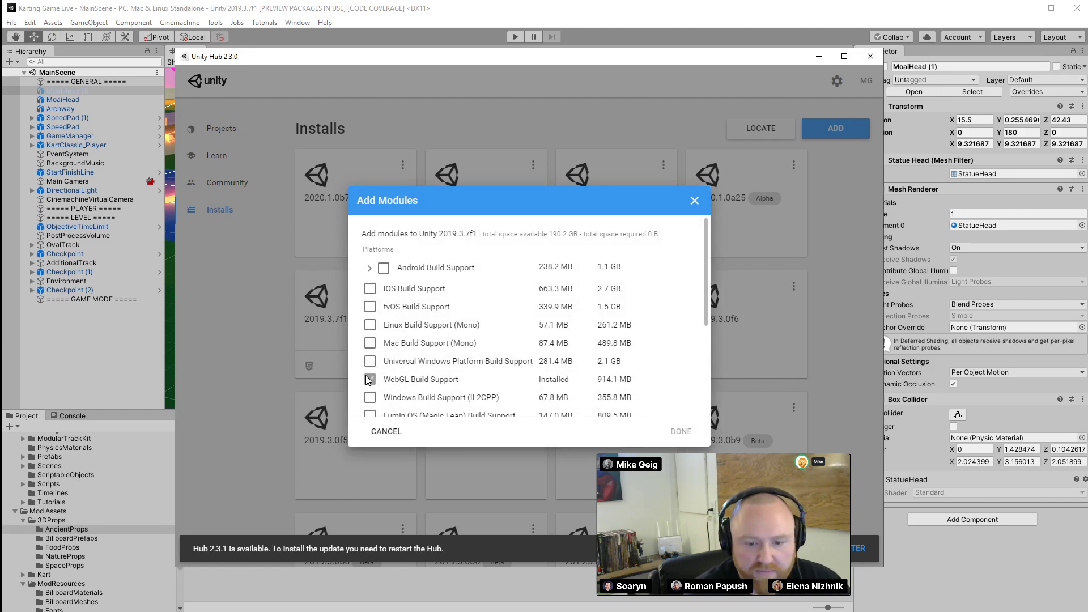
pyautogui.click(696, 201)
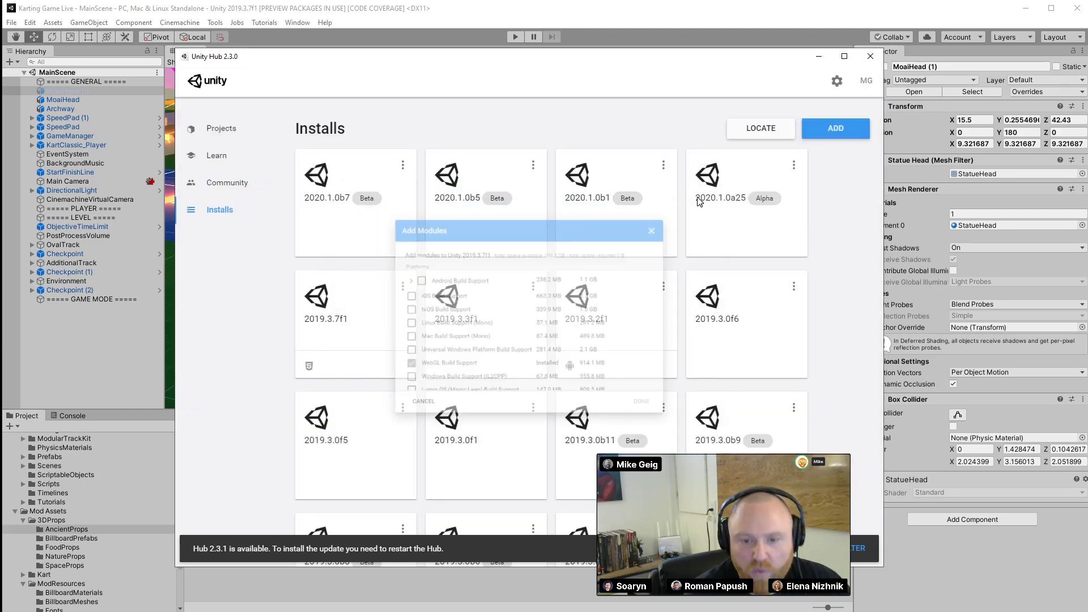
pyautogui.click(818, 56)
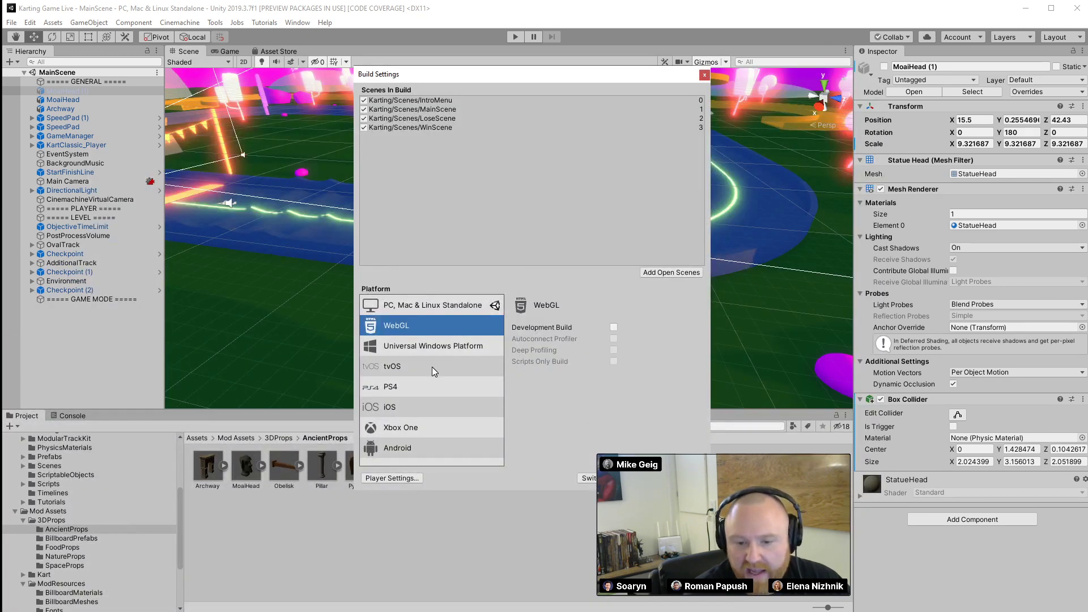
# Switch the project's platform to WebGL, and build and run it into a new Builds folder inside Karting Game Live
pyautogui.click(588, 478)
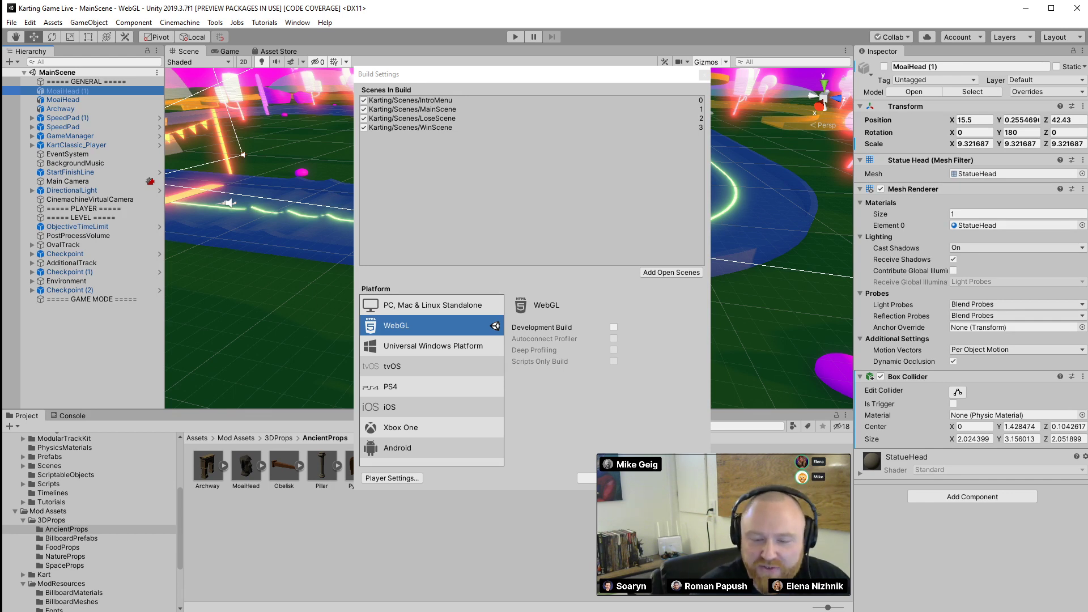
pyautogui.click(528, 414)
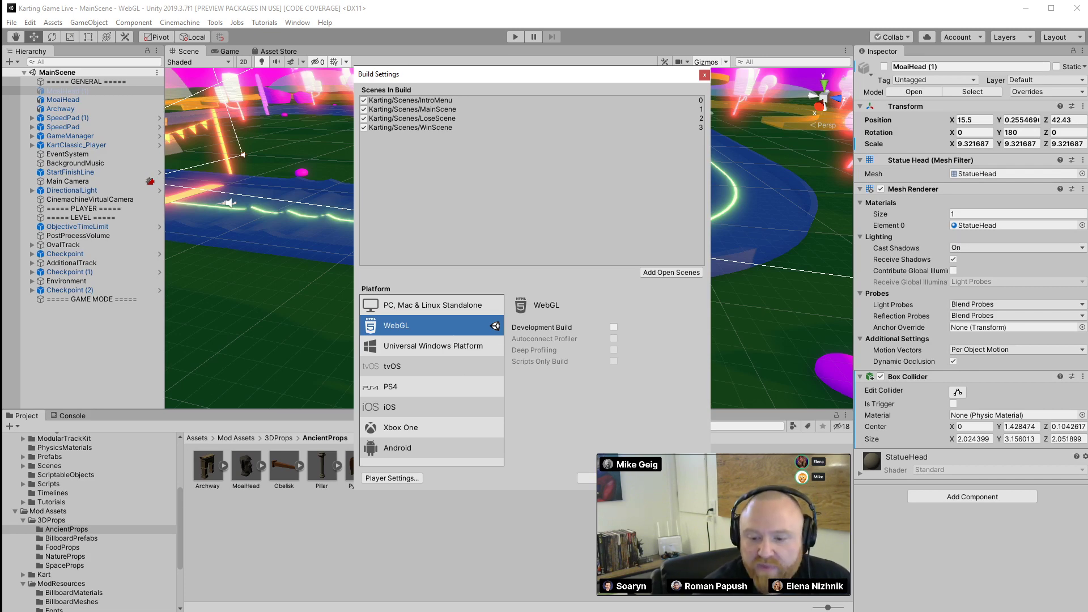
pyautogui.click(609, 478)
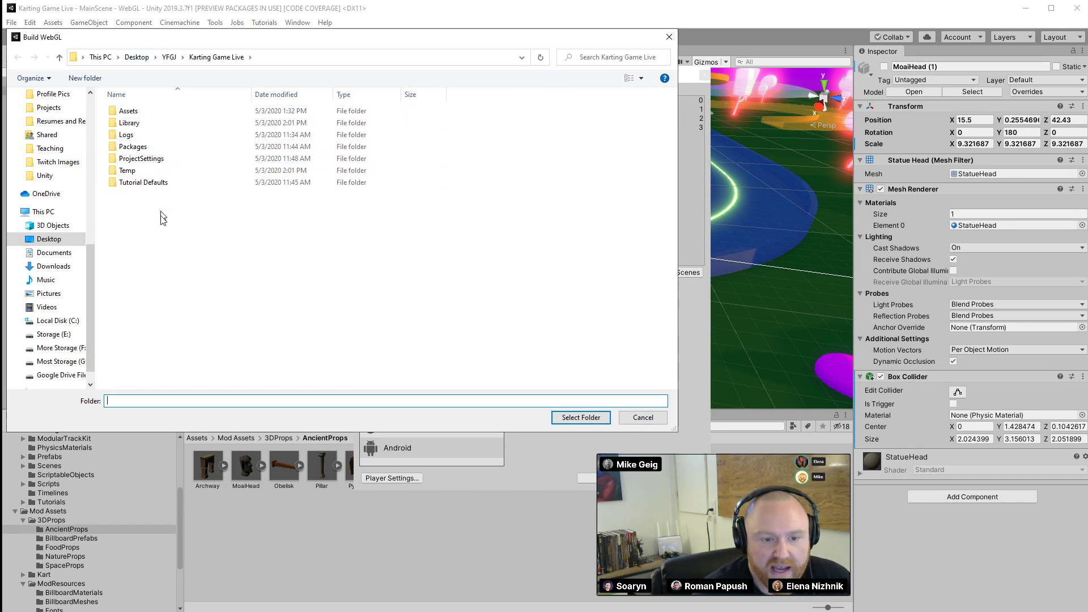
pyautogui.hotkey('ctrl', 'shift', 'n')
pyautogui.write('Builds')
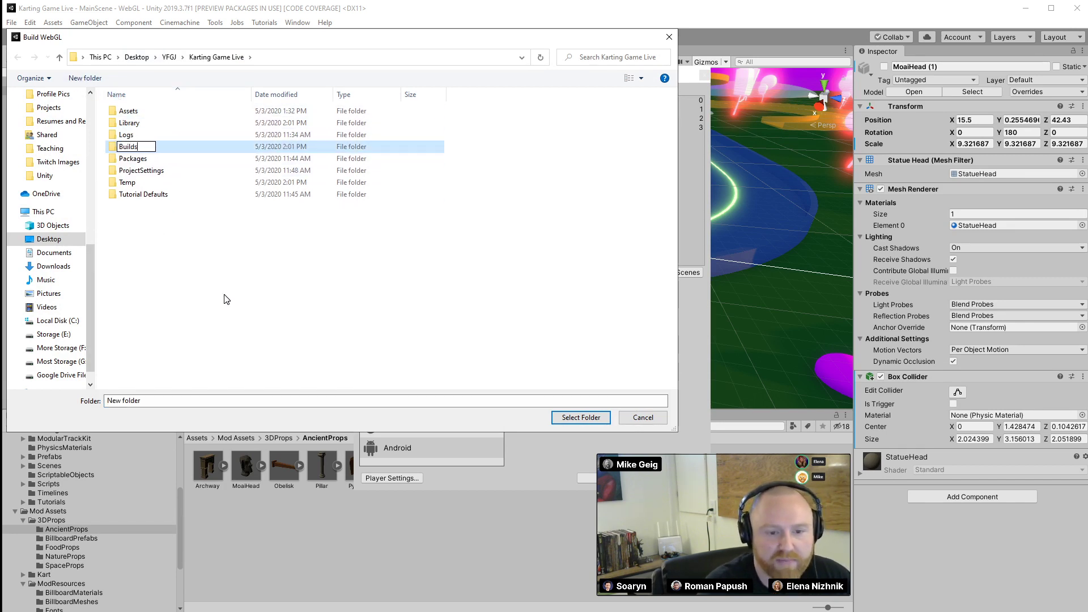
pyautogui.press('Return')
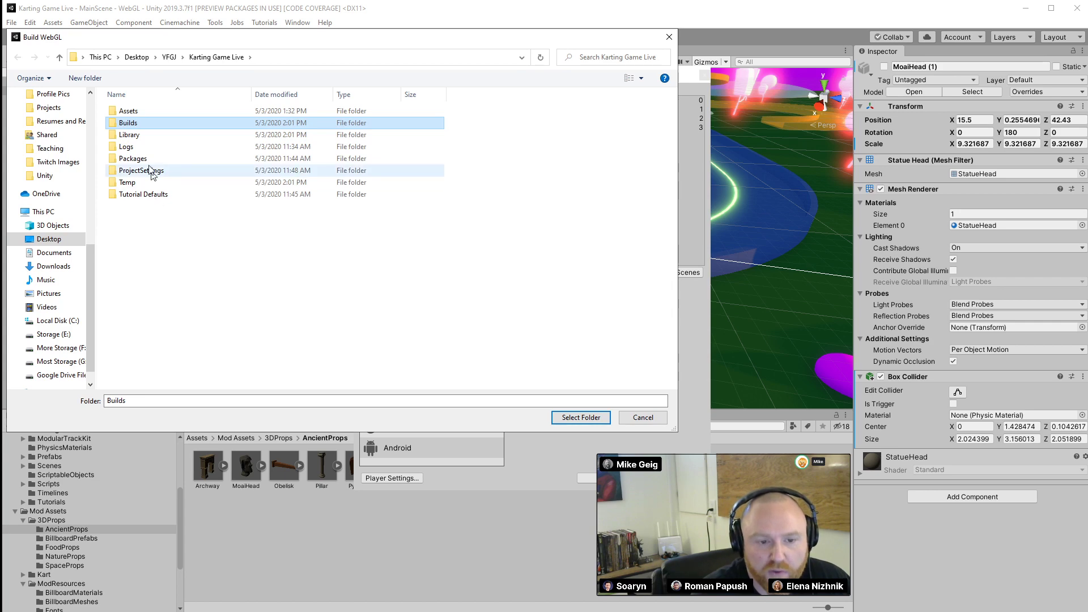
pyautogui.doubleClick(136, 125)
pyautogui.click(580, 417)
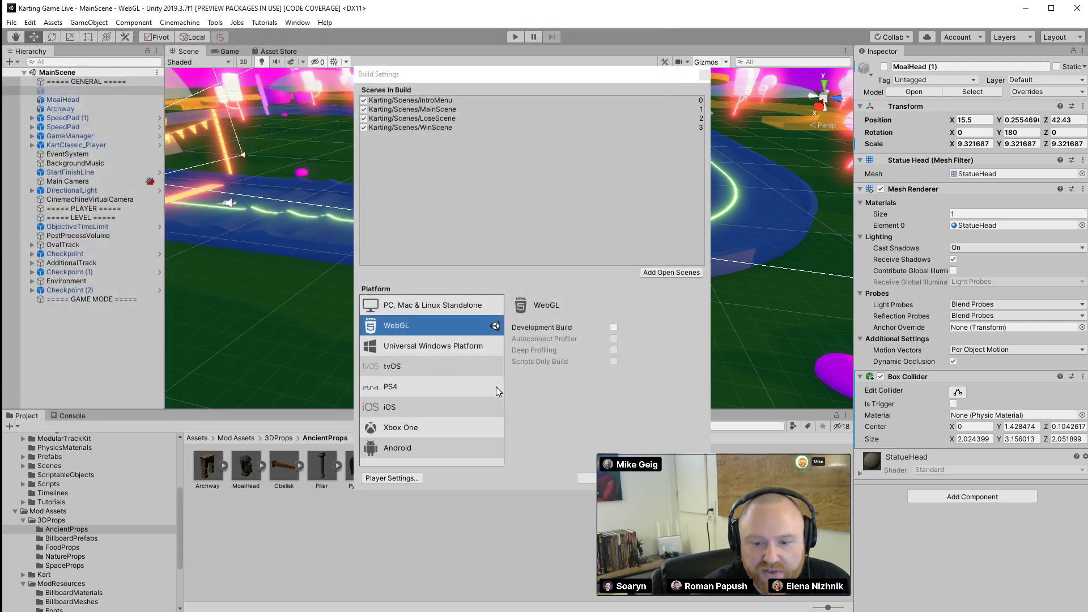
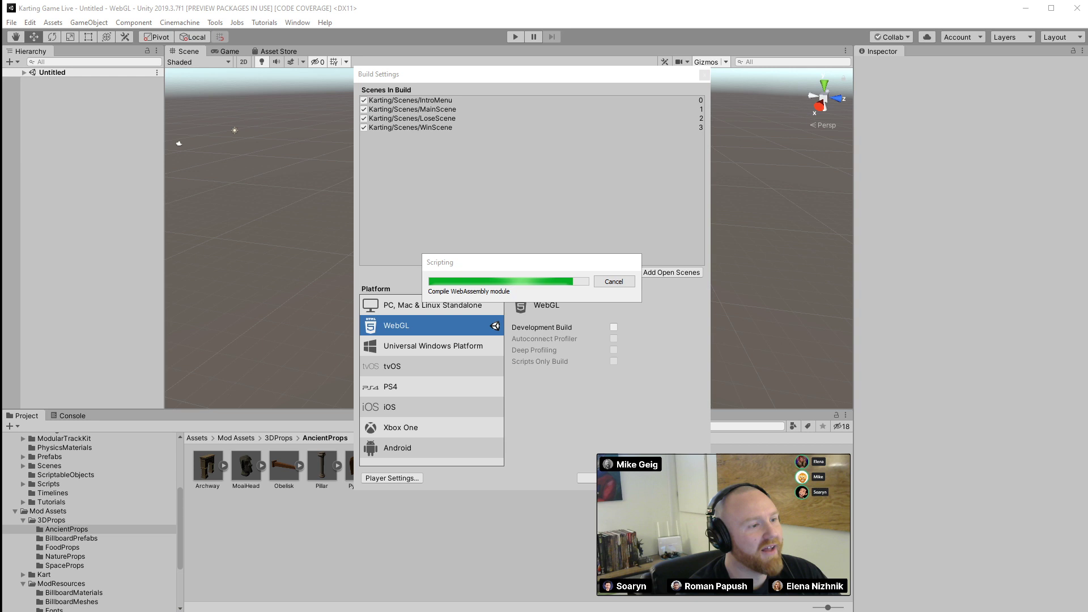
# Bring over the browser showing the published karting game on Unity Connect, widen the window and launch the game
pyautogui.moveTo(1, 105); pyautogui.dragTo(553, 43)
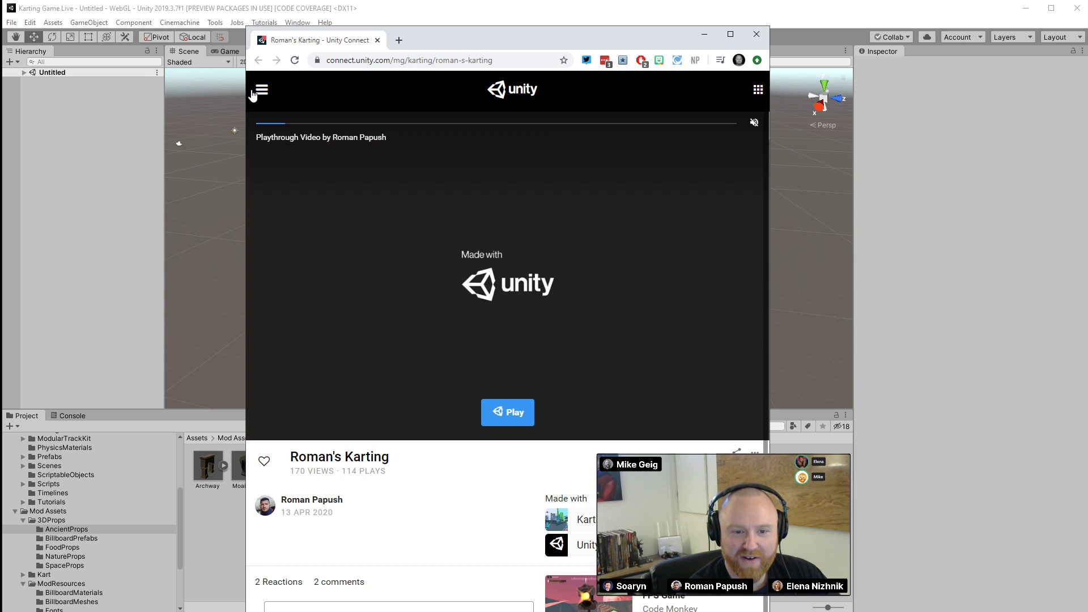
pyautogui.moveTo(246, 93); pyautogui.dragTo(109, 93)
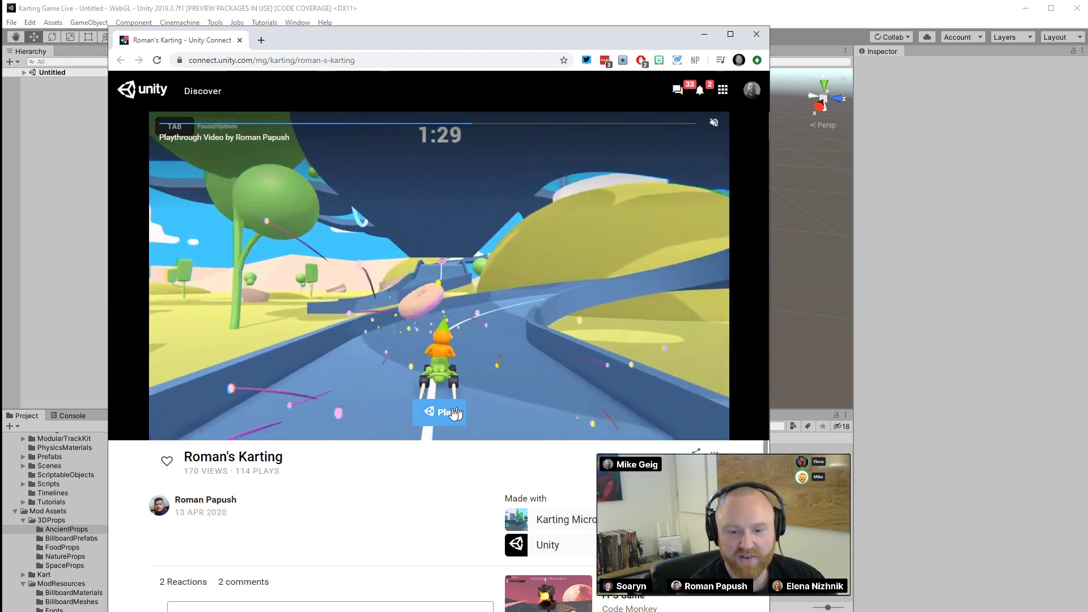
pyautogui.click(439, 411)
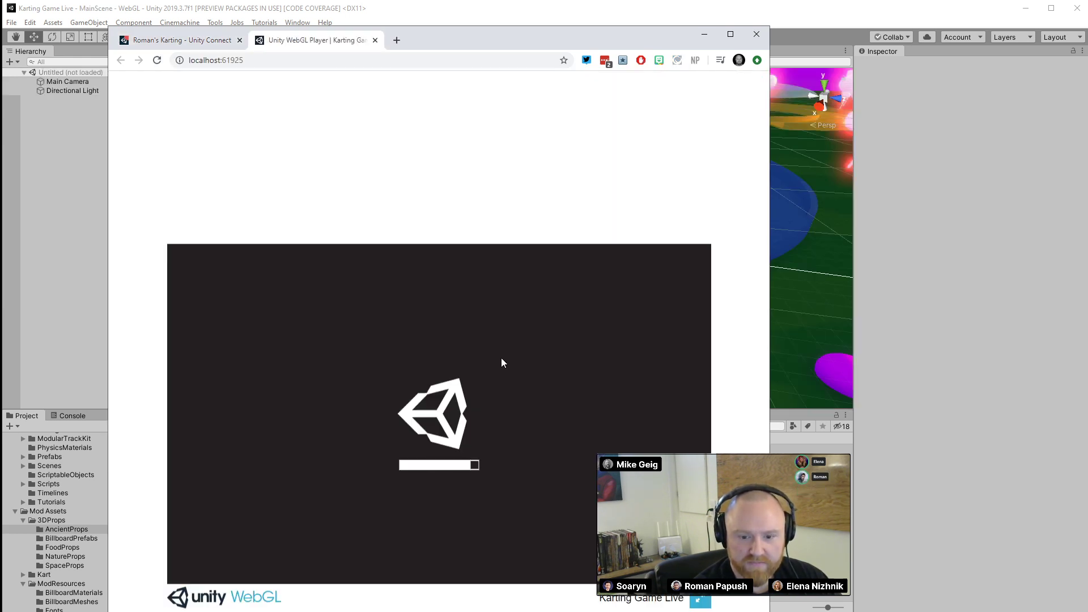
# Reposition the browser window and view the start screens of the local WebGL build and the published Karting 9000 game
pyautogui.moveTo(494, 41); pyautogui.dragTo(491, 13)
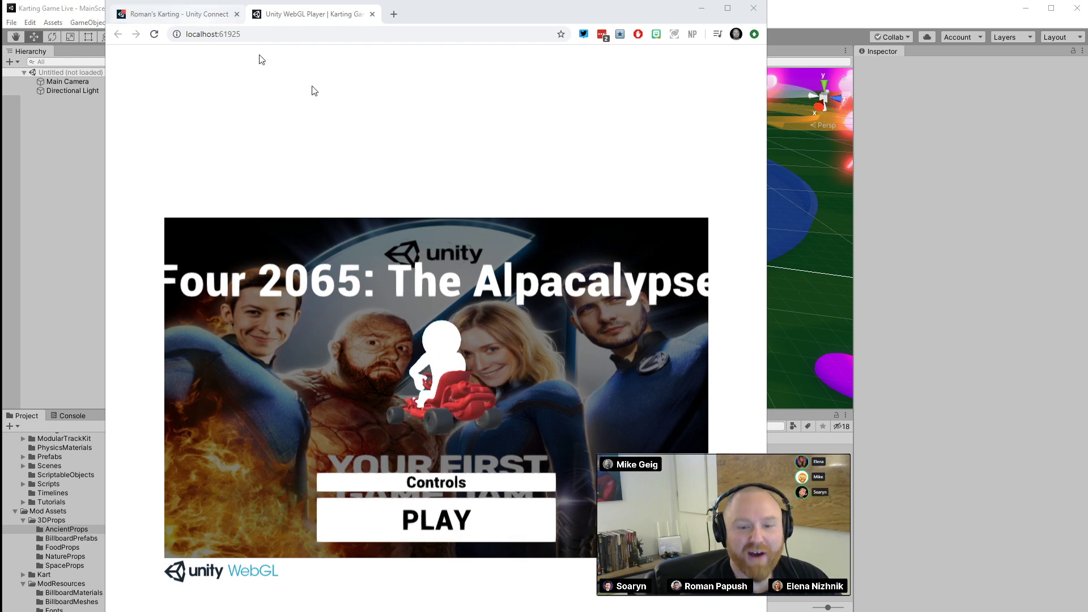
pyautogui.click(170, 15)
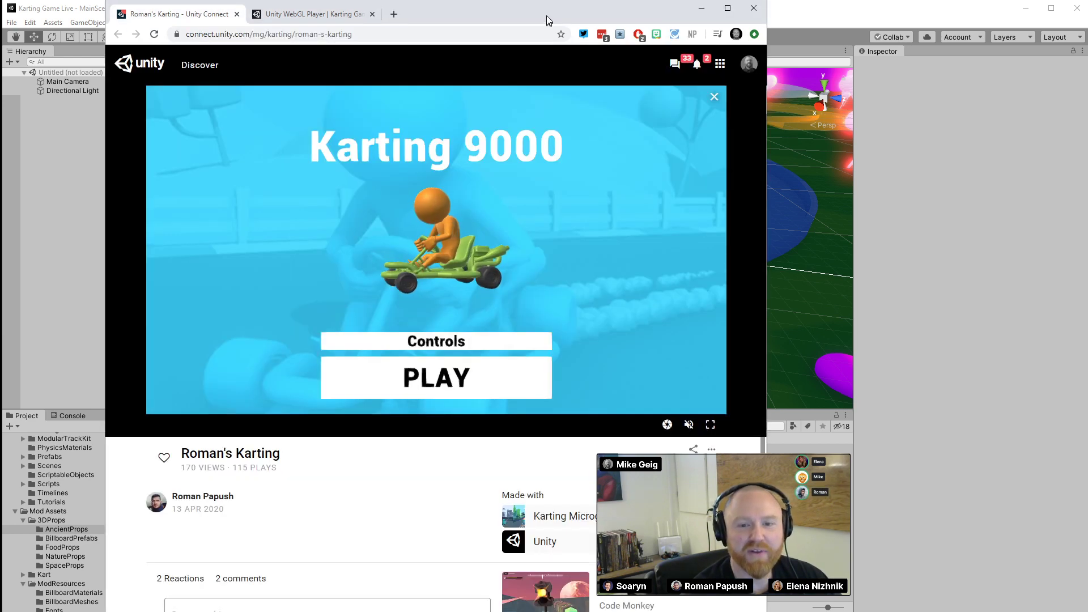
pyautogui.click(702, 8)
pyautogui.moveTo(0, 21); pyautogui.dragTo(646, 1)
pyautogui.click(355, 2)
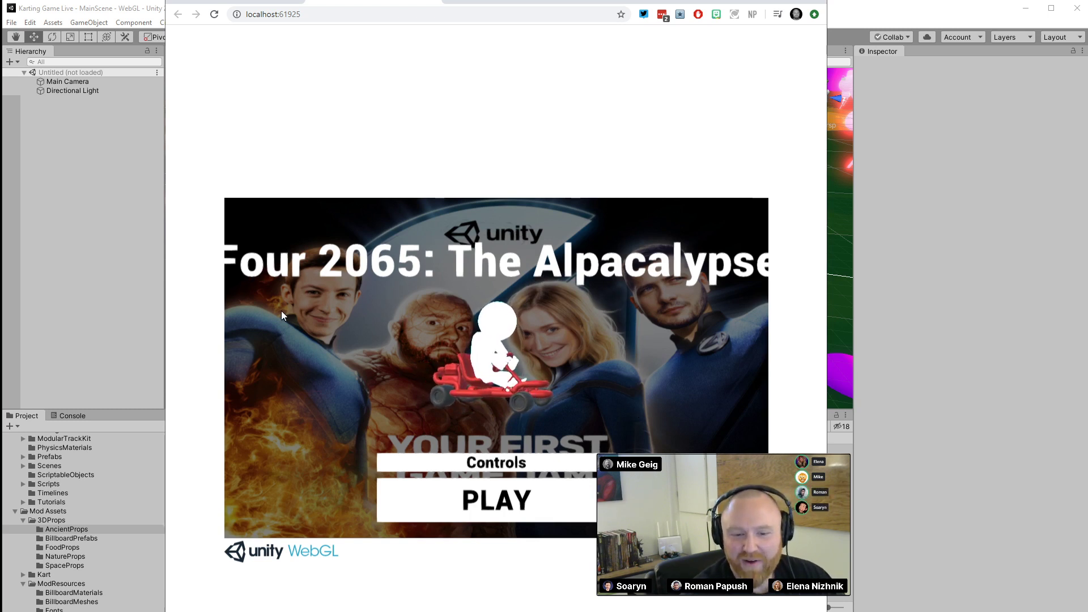
pyautogui.click(271, 1)
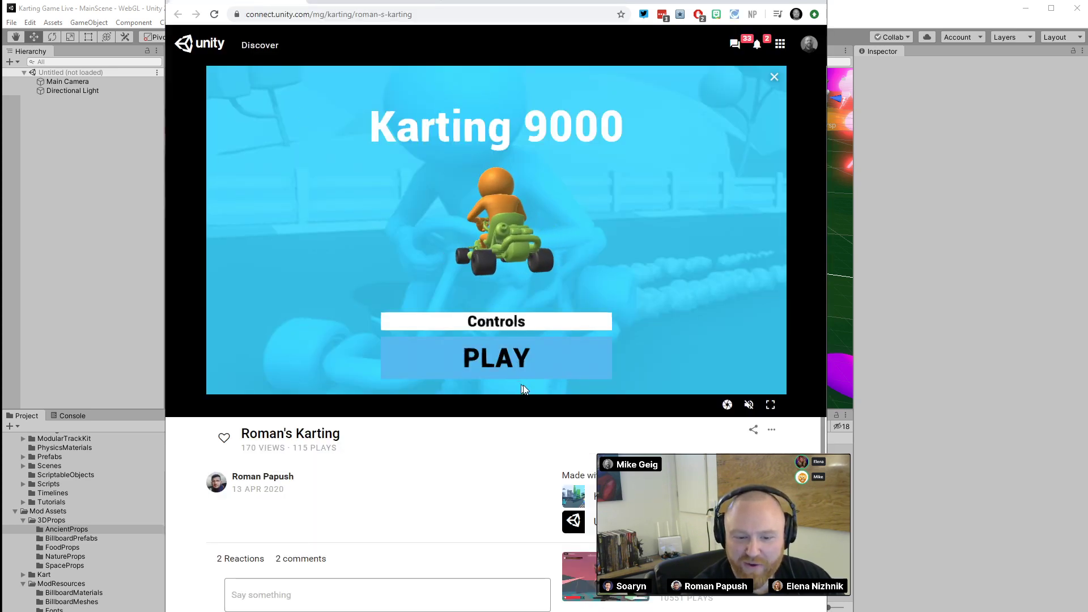
# Start a run of the published Karting 9000 game and drive through the first donuts to the yellow ramp
pyautogui.click(518, 365)
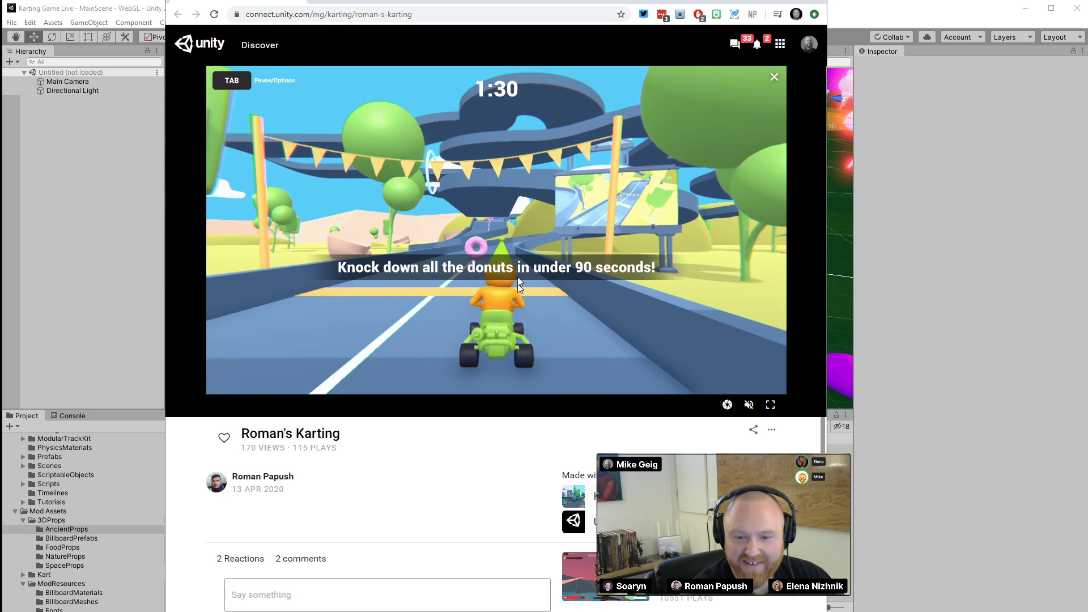
pyautogui.press('Up')
pyautogui.press('Left')
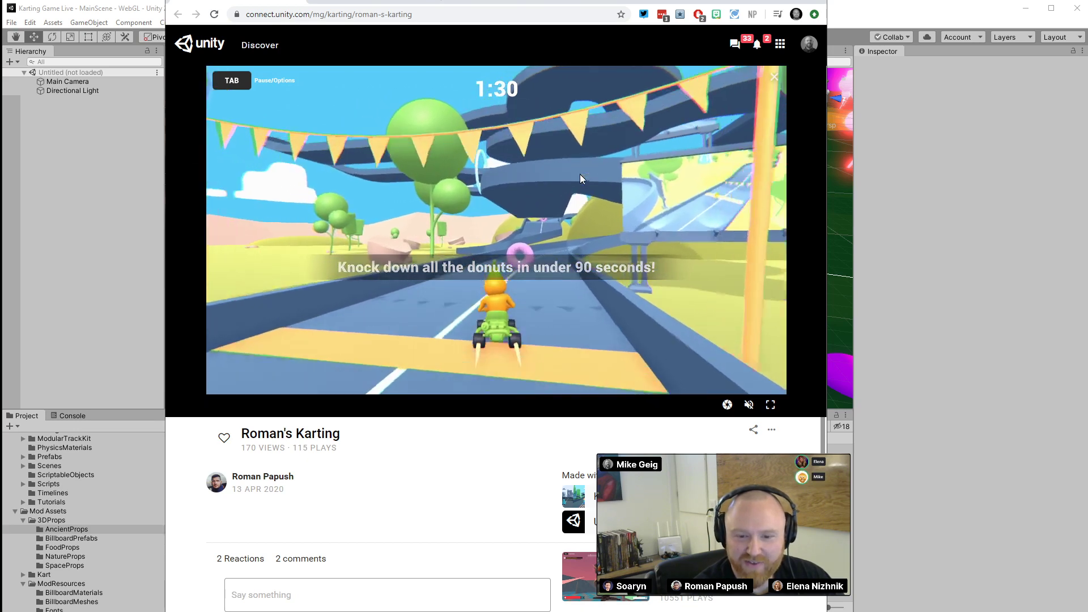
pyautogui.press('Right')
pyautogui.press('Right')
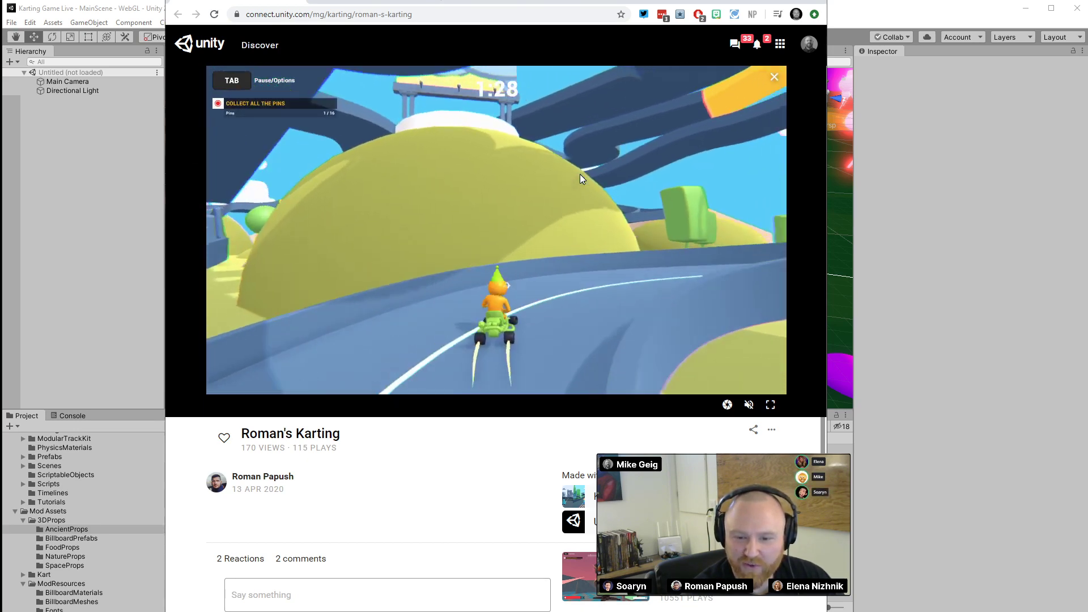
pyautogui.press('Right')
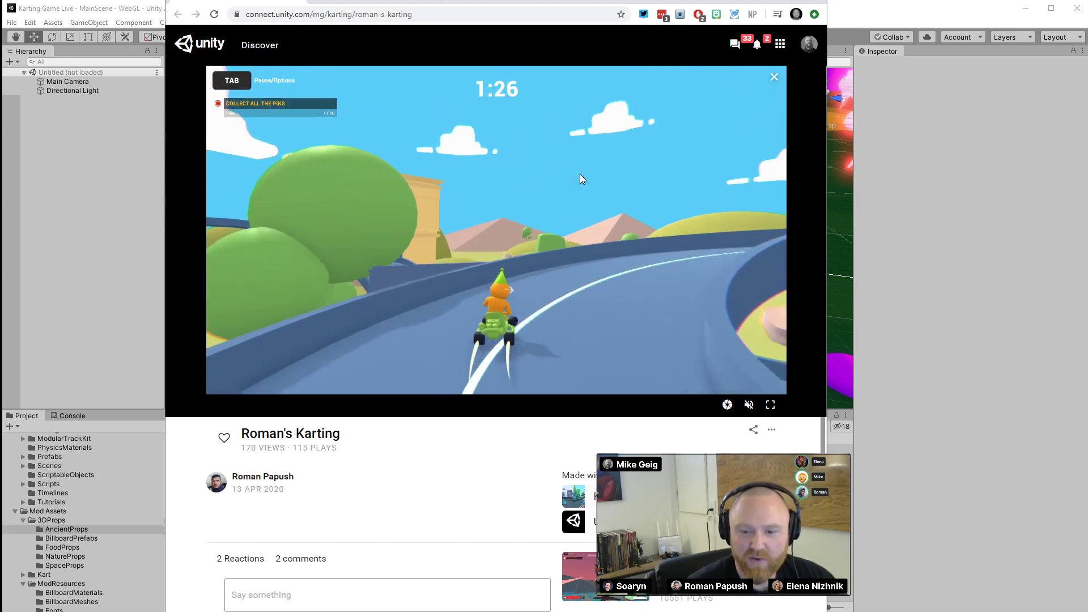
pyautogui.press('Right')
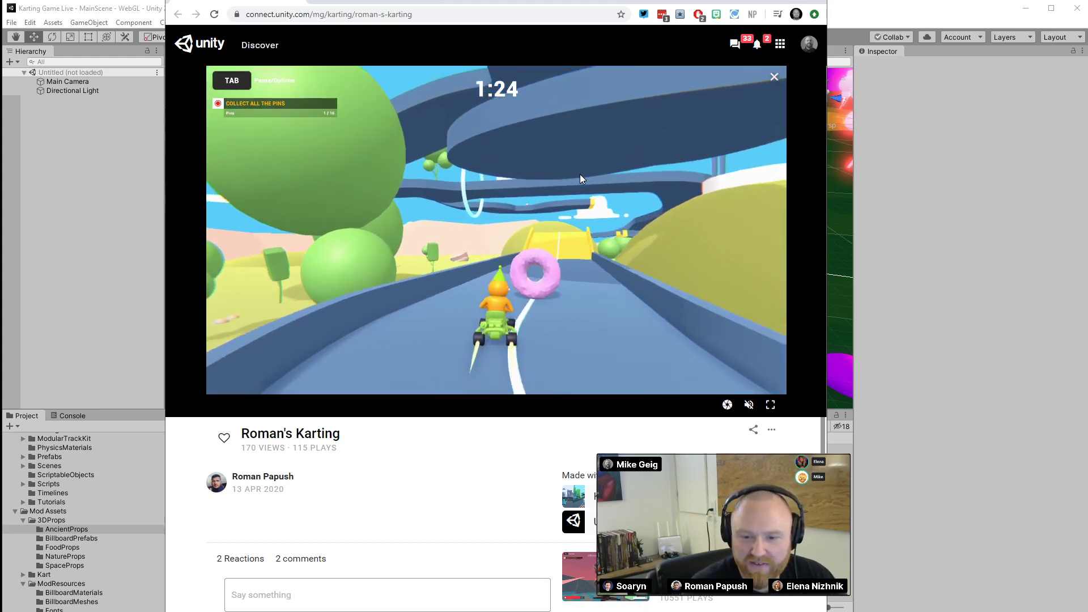
pyautogui.press('Up')
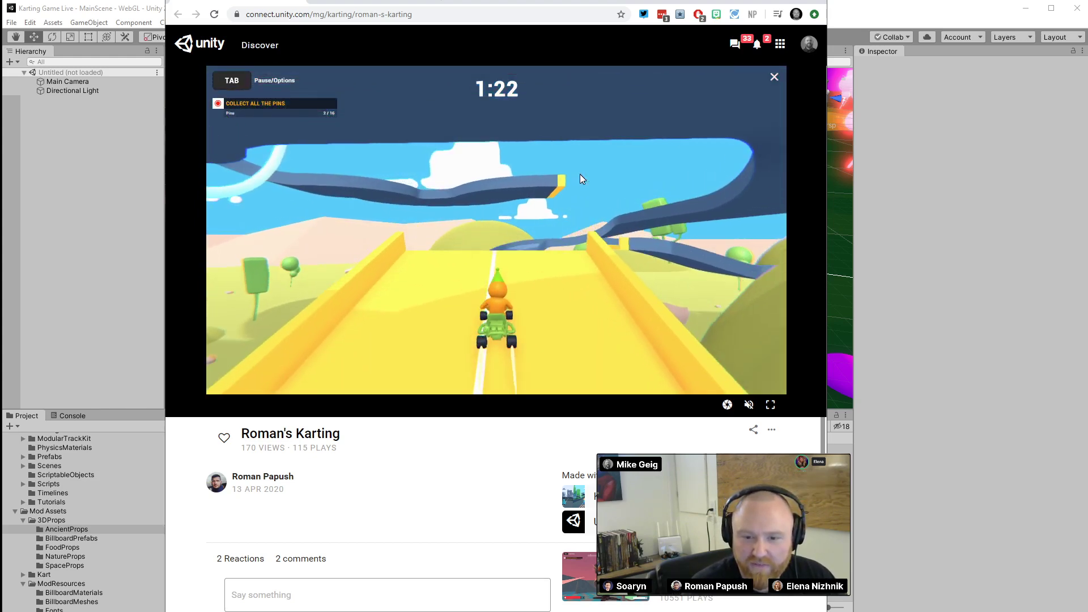
# Jump off the yellow ramp, straighten the kart and drive through the donuts past the billboard toward the light-blue ring
pyautogui.press('Right')
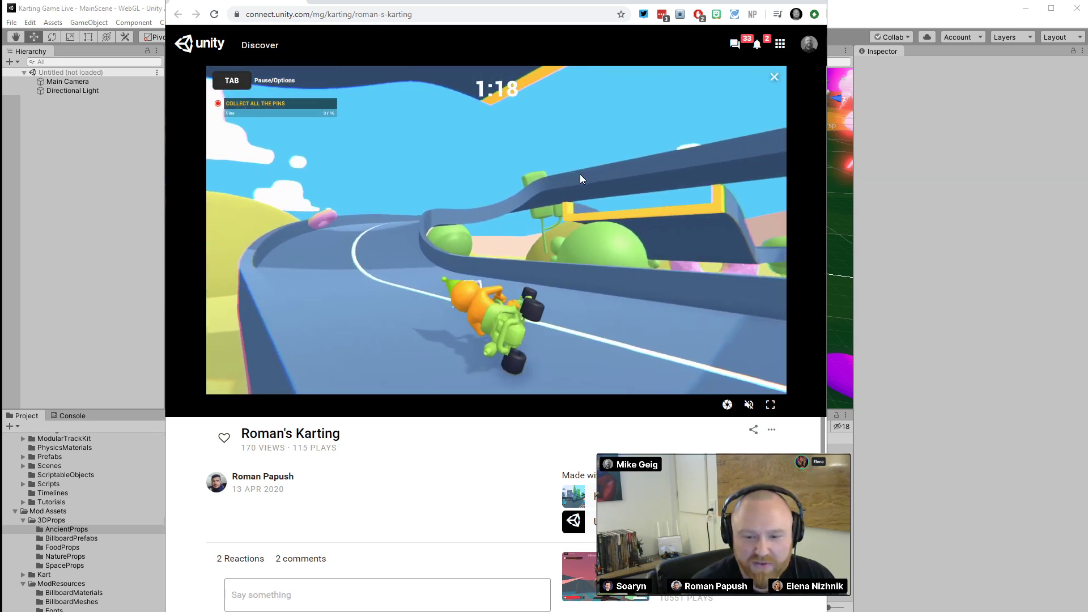
pyautogui.press('Left')
pyautogui.press('Up')
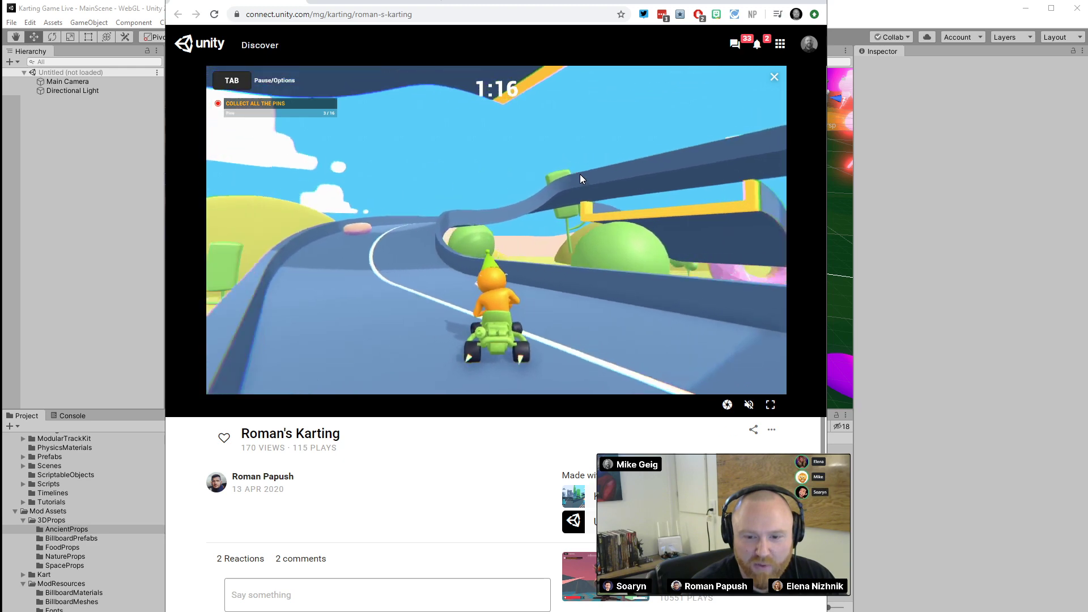
pyautogui.press('Right')
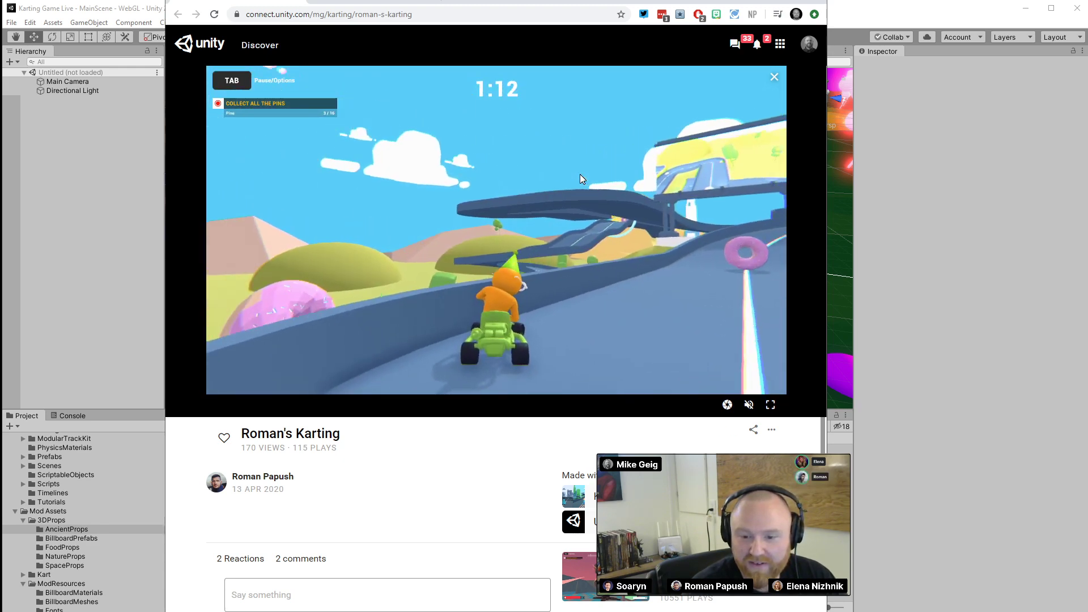
pyautogui.press('Left')
pyautogui.press('Up')
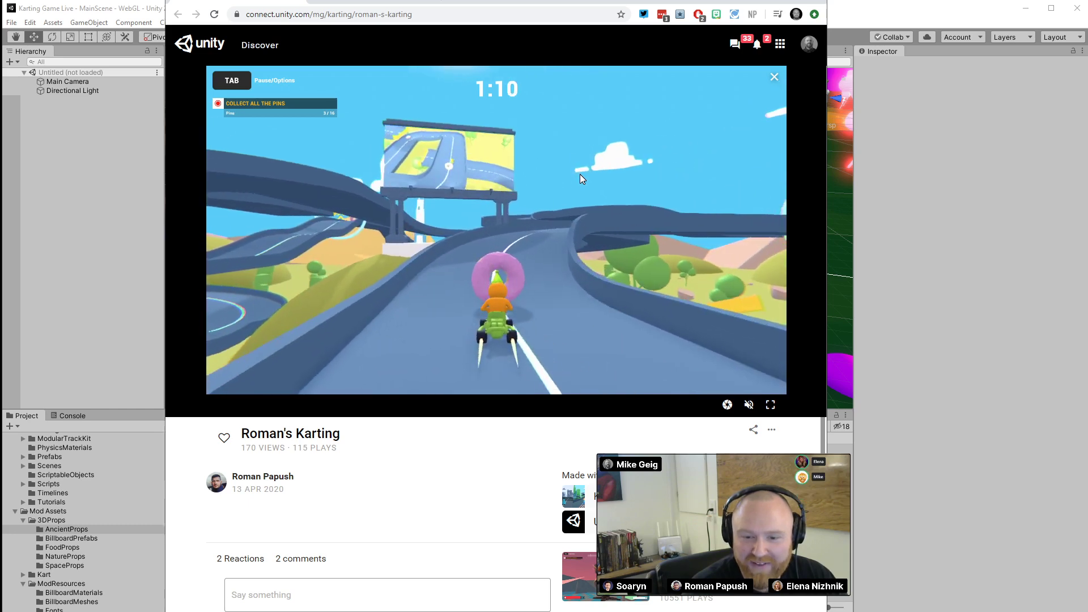
pyautogui.press('Up')
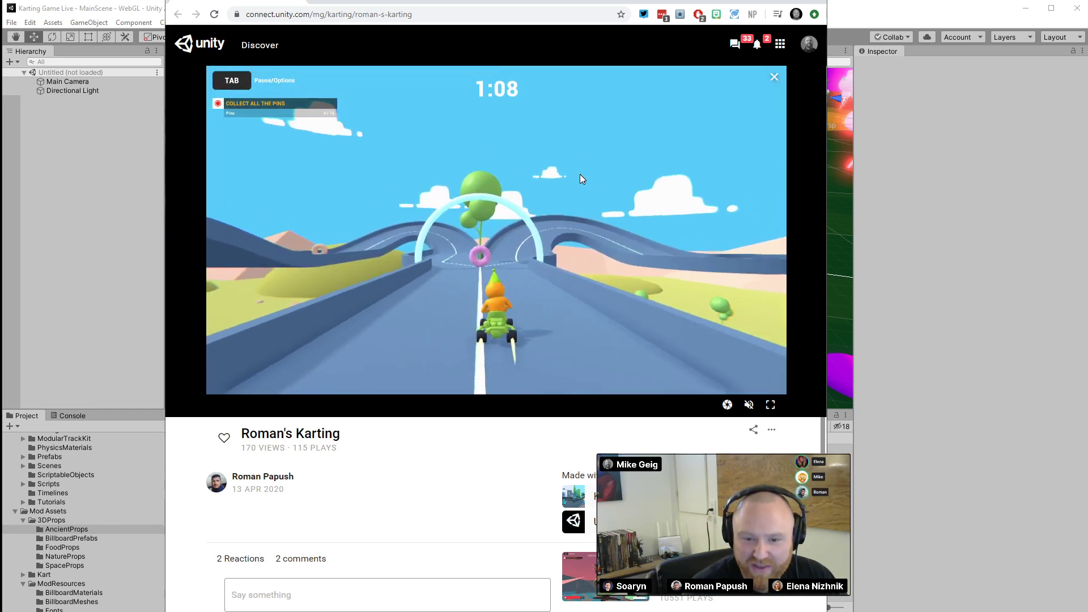
# Drive the kart through the track fork and around the winding bends, knocking down donuts up to the next yellow ramp
pyautogui.press('Right')
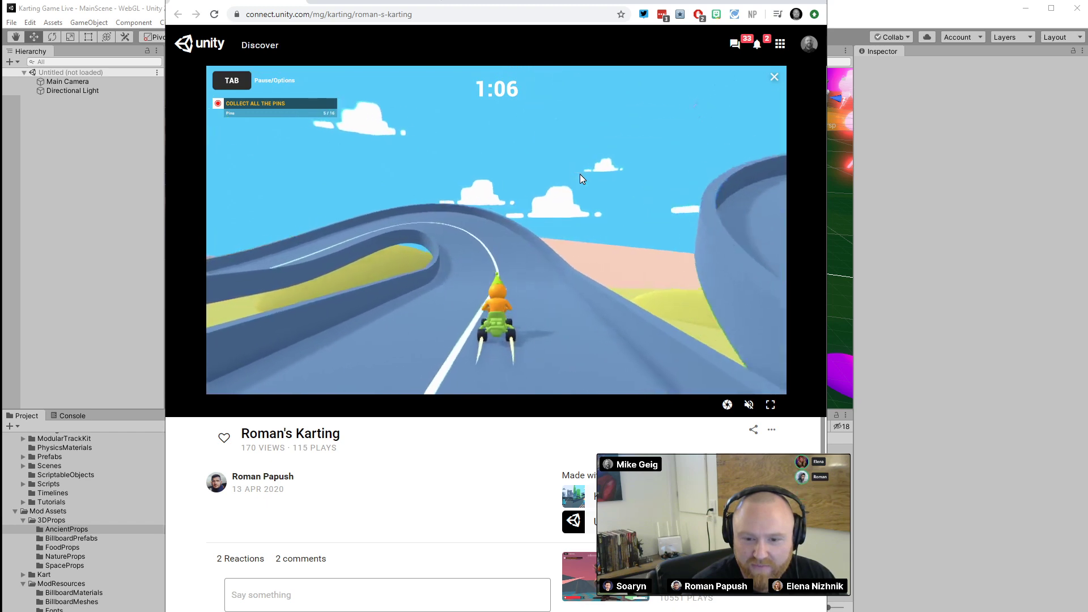
pyautogui.press('Up')
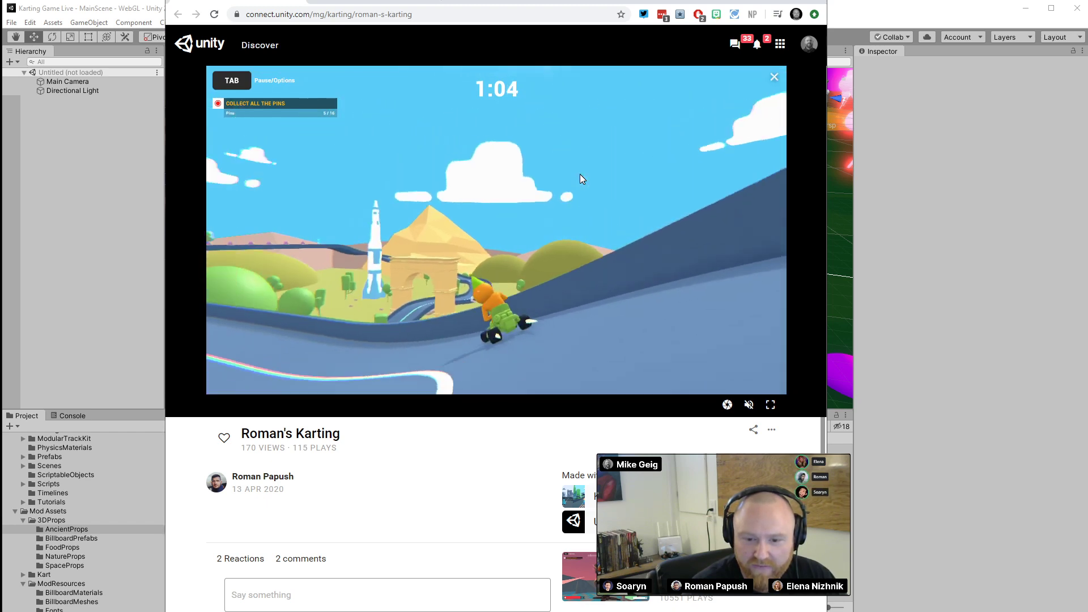
pyautogui.press('Up')
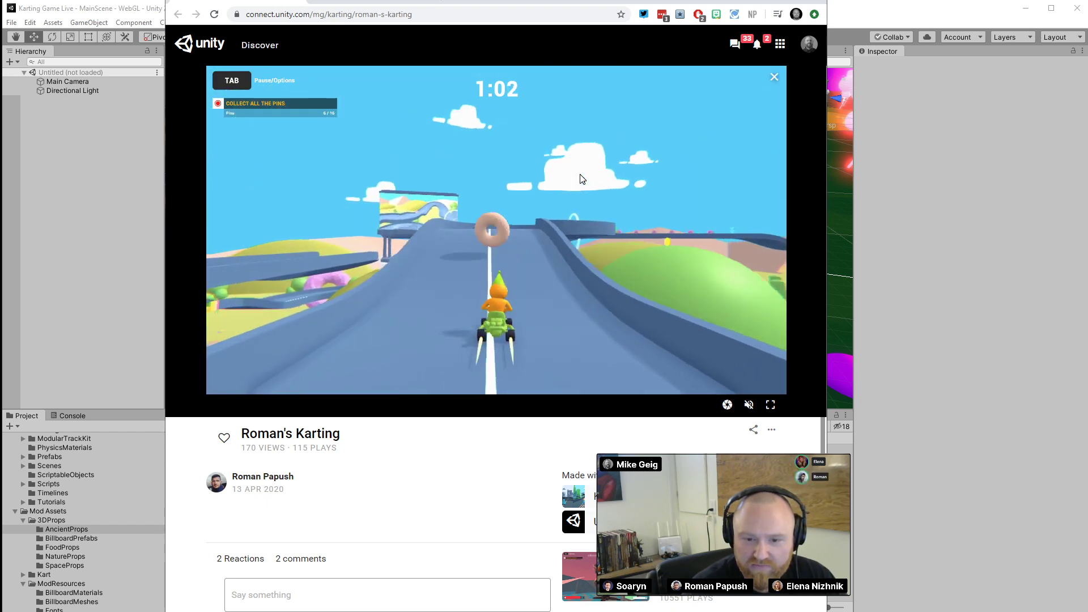
pyautogui.press('Up')
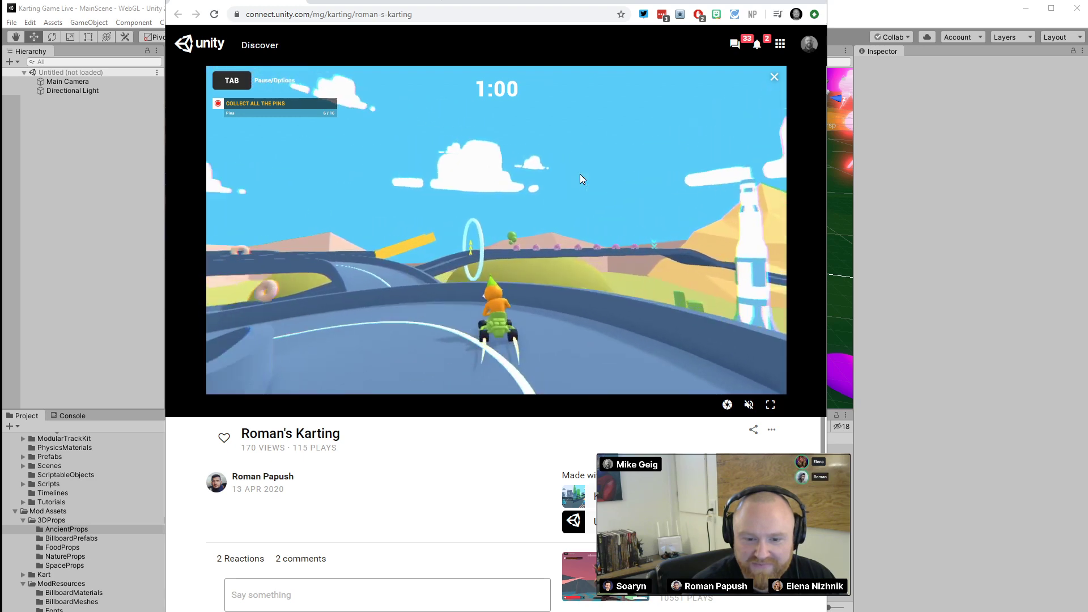
pyautogui.press('Left')
pyautogui.press('Up')
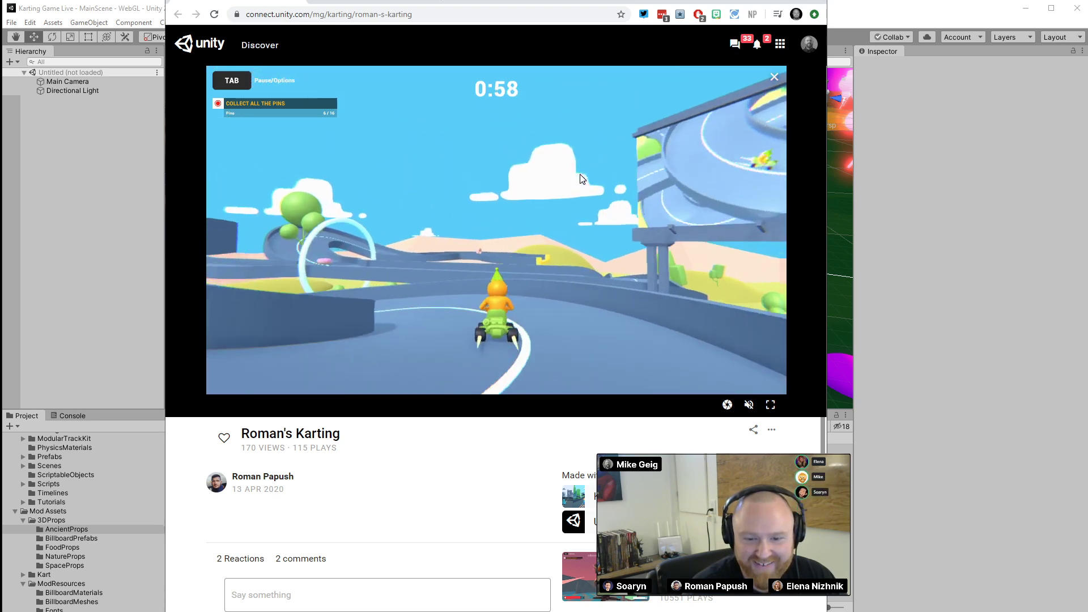
pyautogui.press('Up')
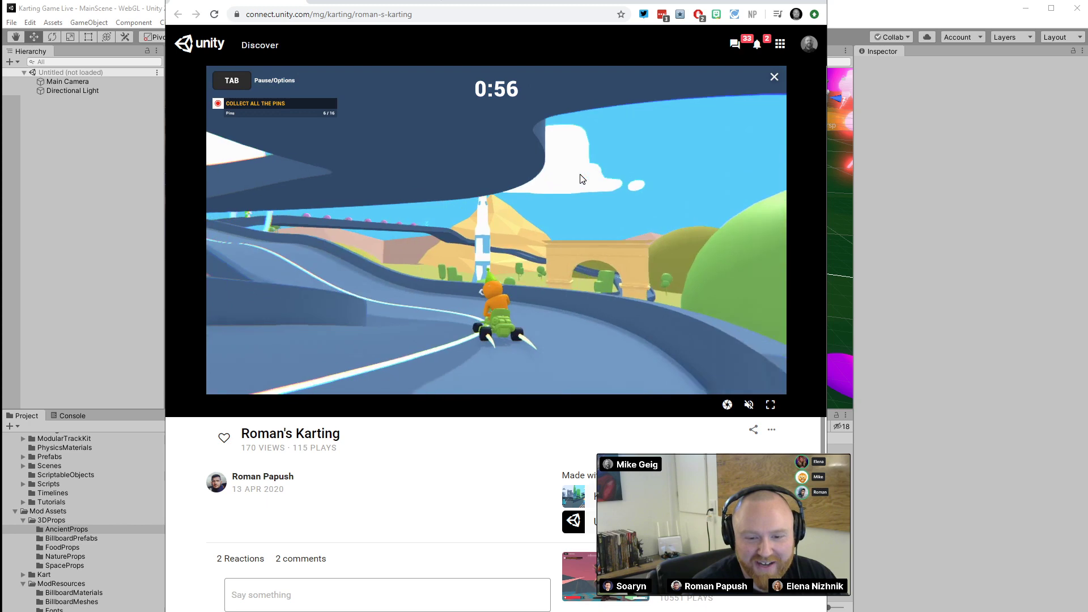
pyautogui.press('Up')
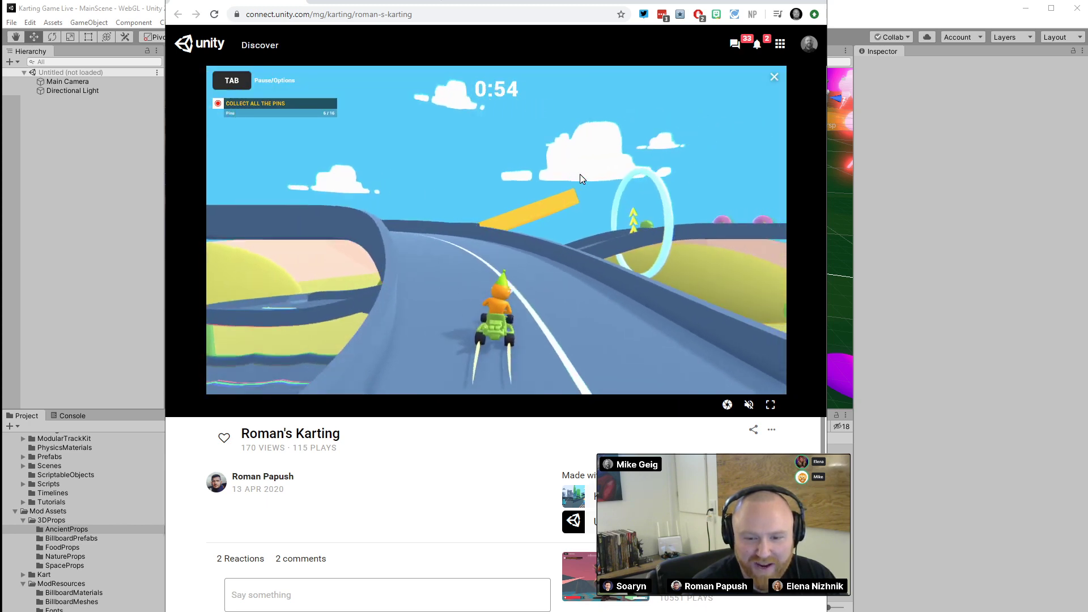
pyautogui.press('Up')
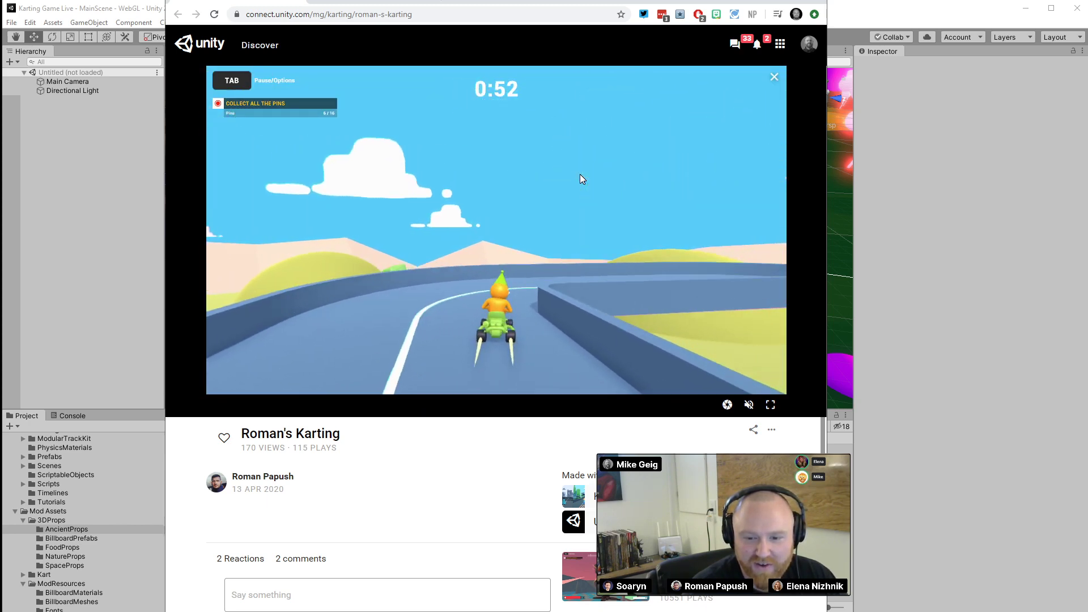
pyautogui.press('Up')
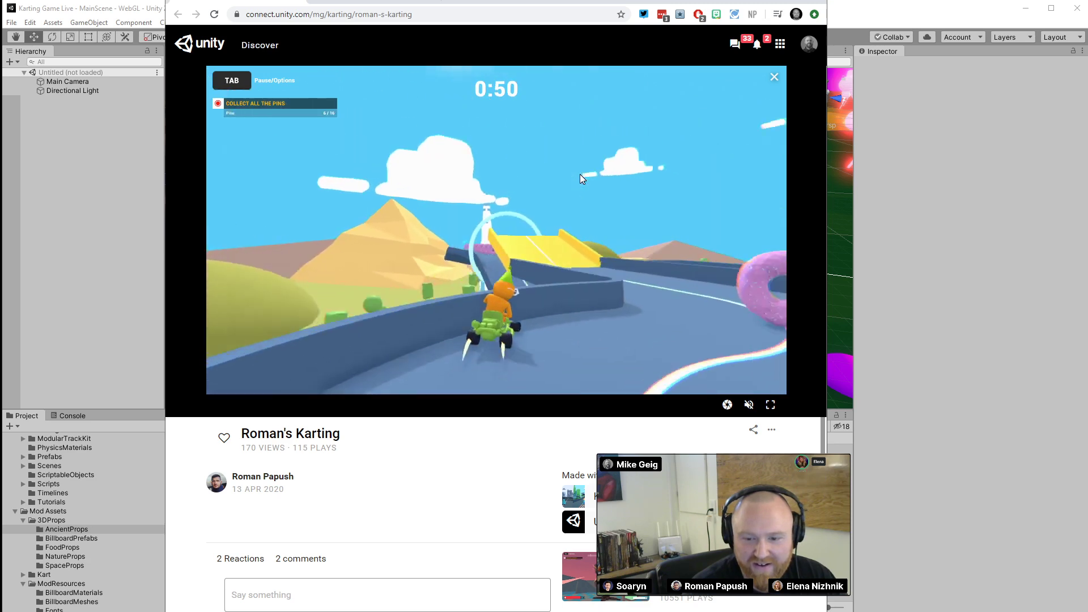
pyautogui.press('Up')
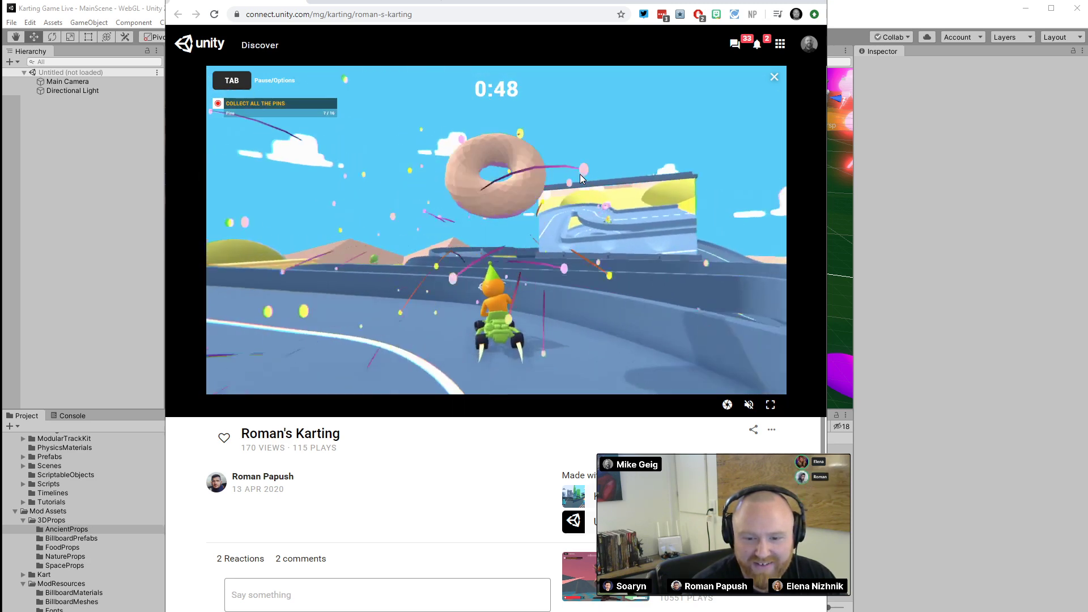
pyautogui.press('Up')
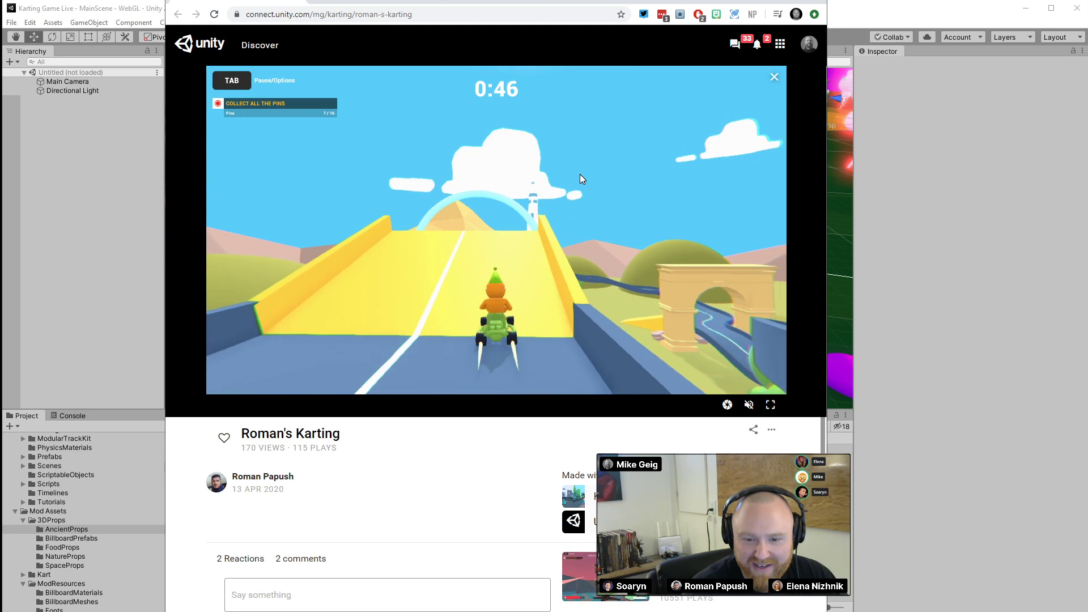
# Drive over the ramp, knock down the long row of donuts and continue toward the stone arch
pyautogui.press('Up')
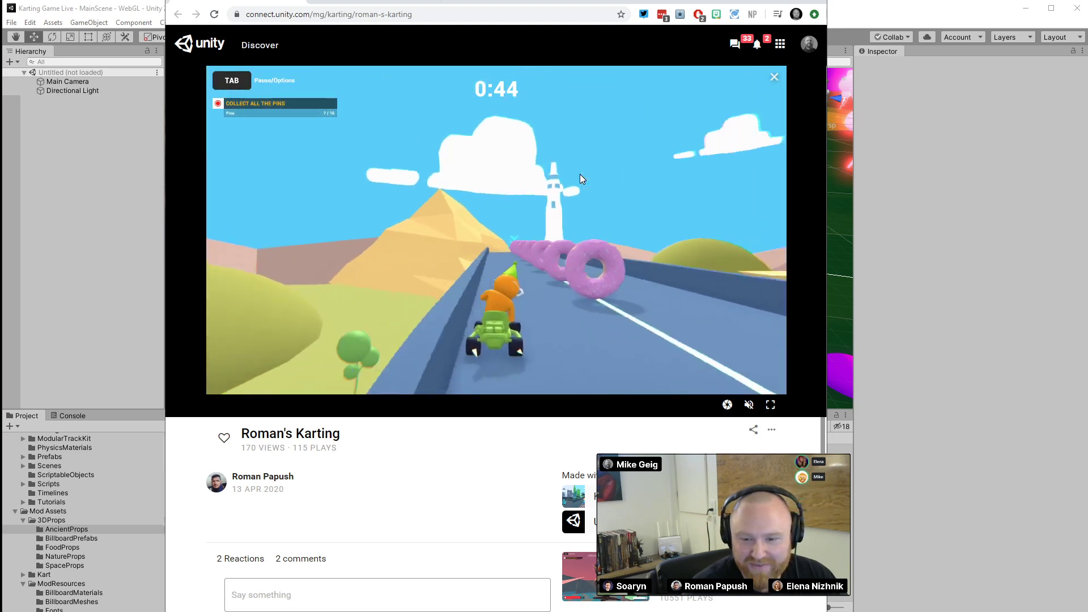
pyautogui.press('Up')
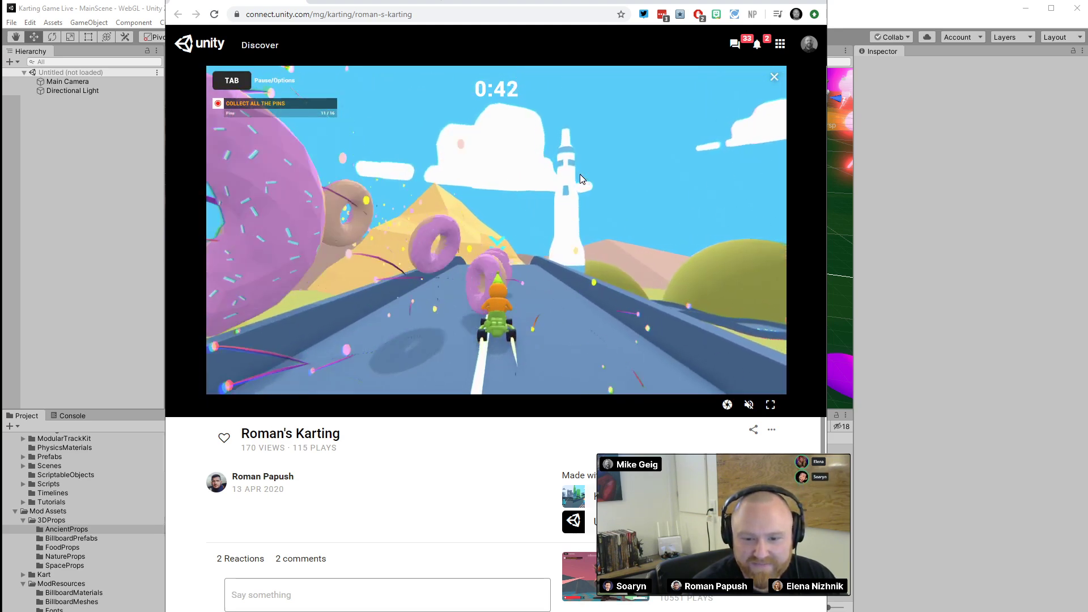
pyautogui.press('Up')
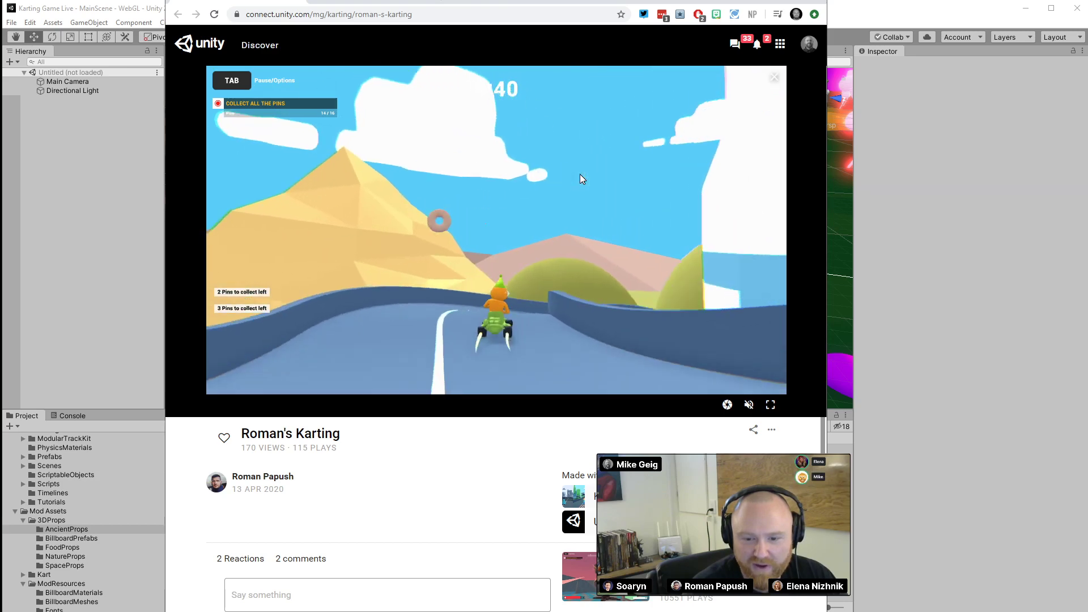
pyautogui.press('Up')
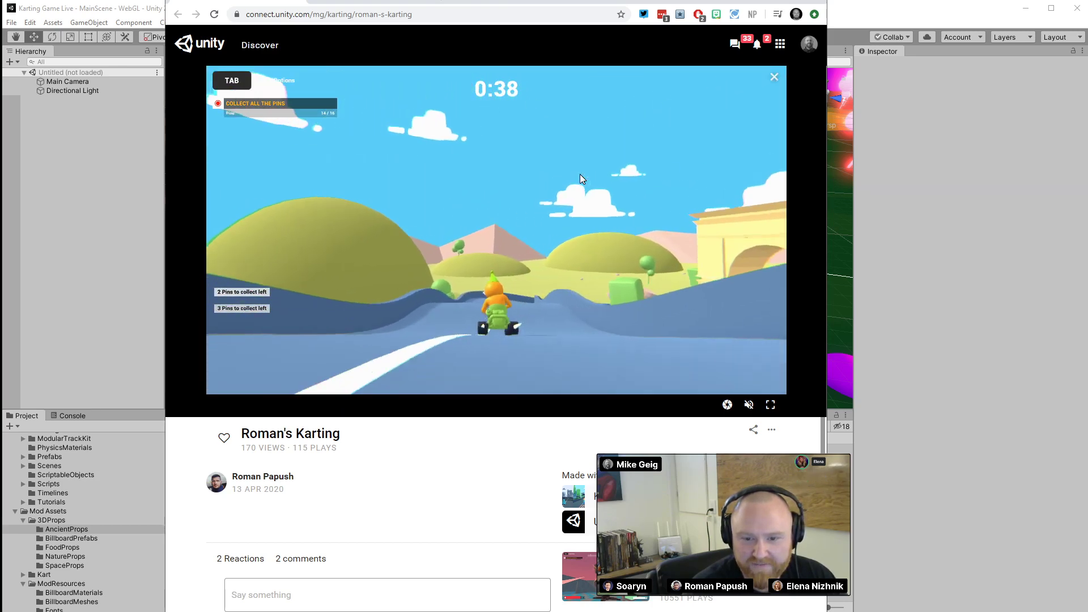
pyautogui.press('Up')
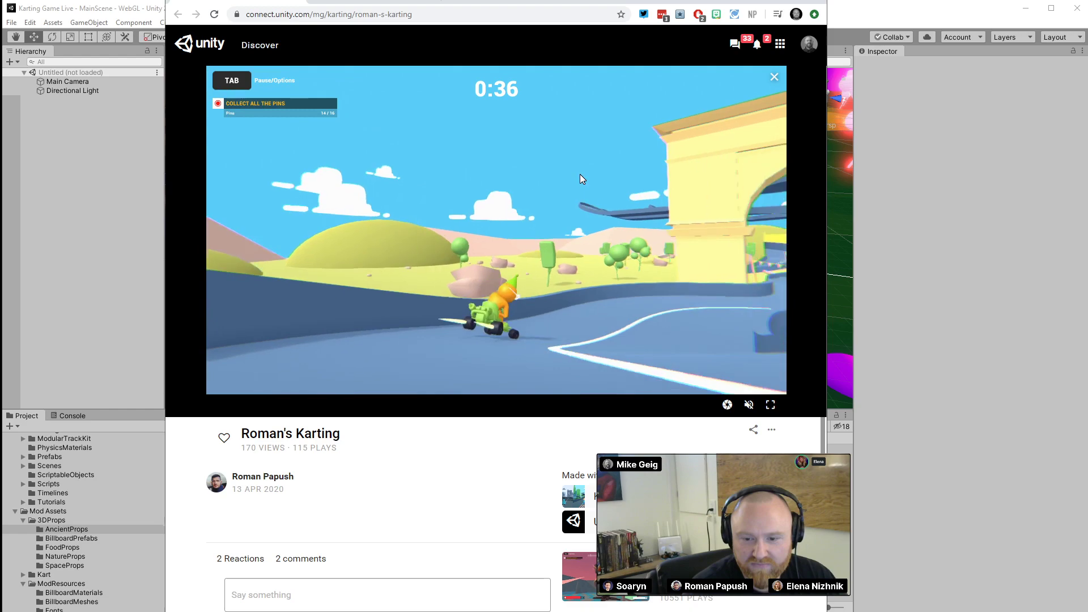
# Drive the kart forward around the track in the shared web karting game, going after the remaining pins
pyautogui.press('Up')
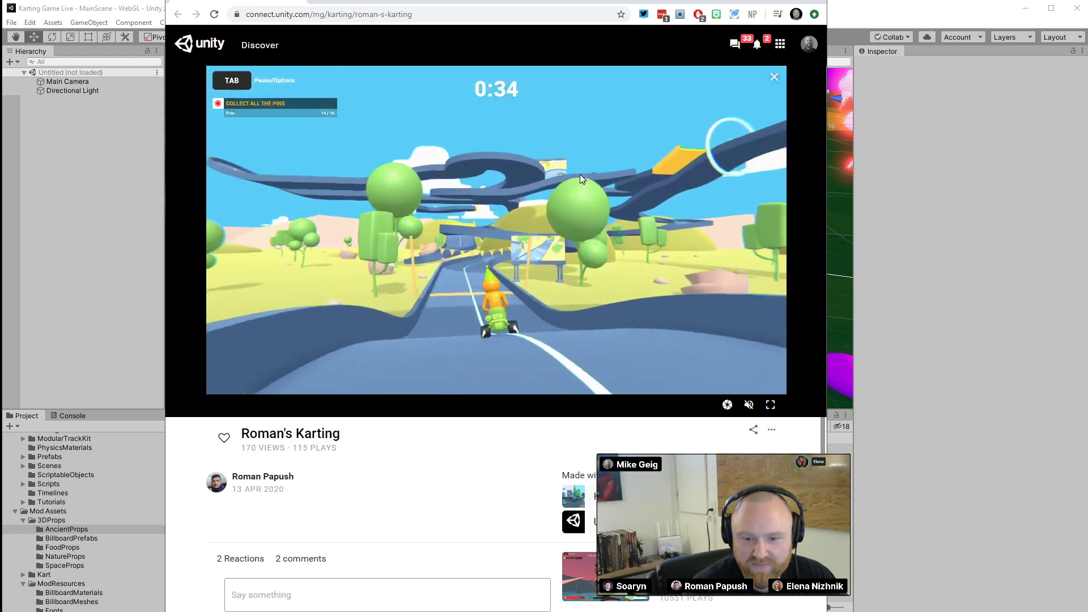
pyautogui.press('Up')
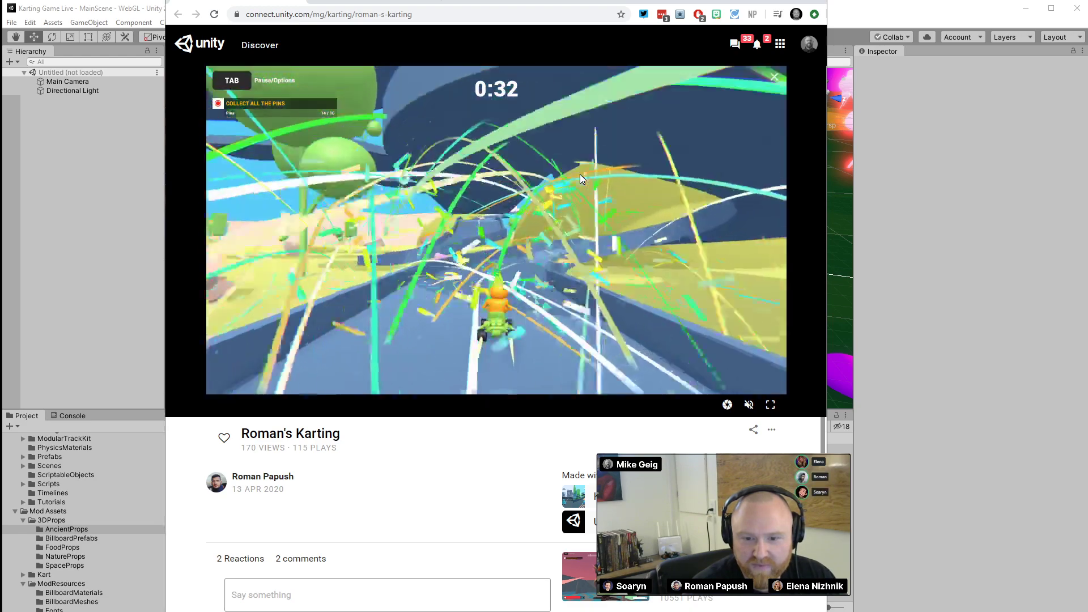
pyautogui.press('Up')
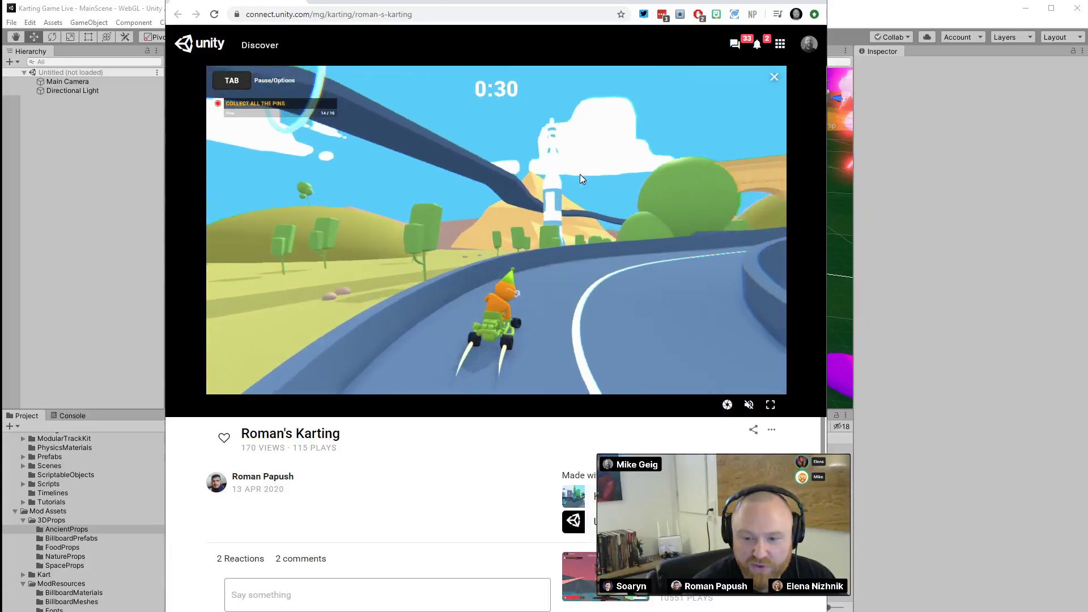
pyautogui.press('Up')
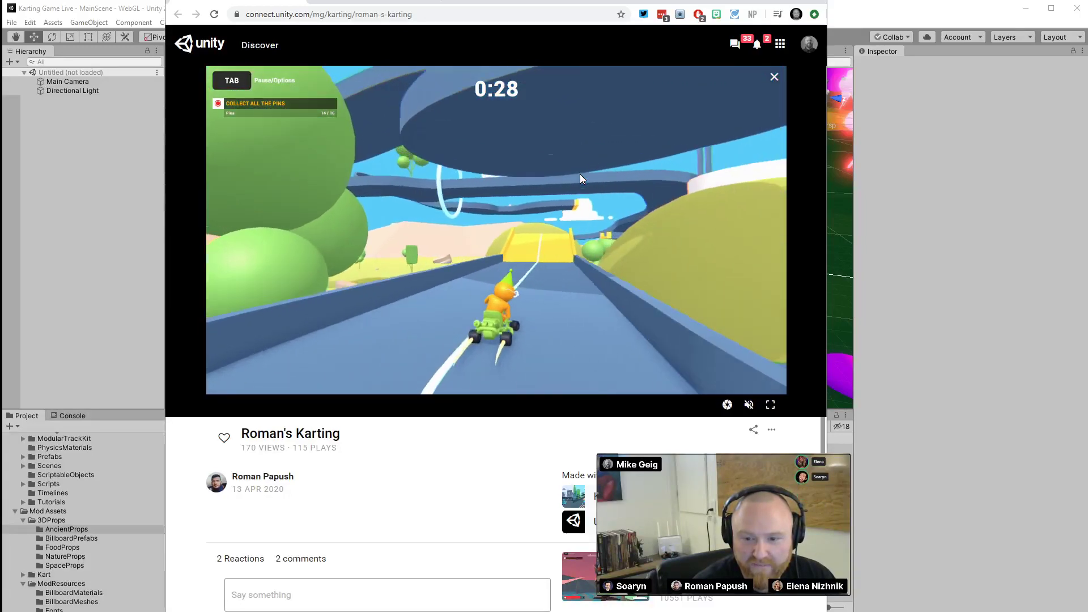
pyautogui.press('Up')
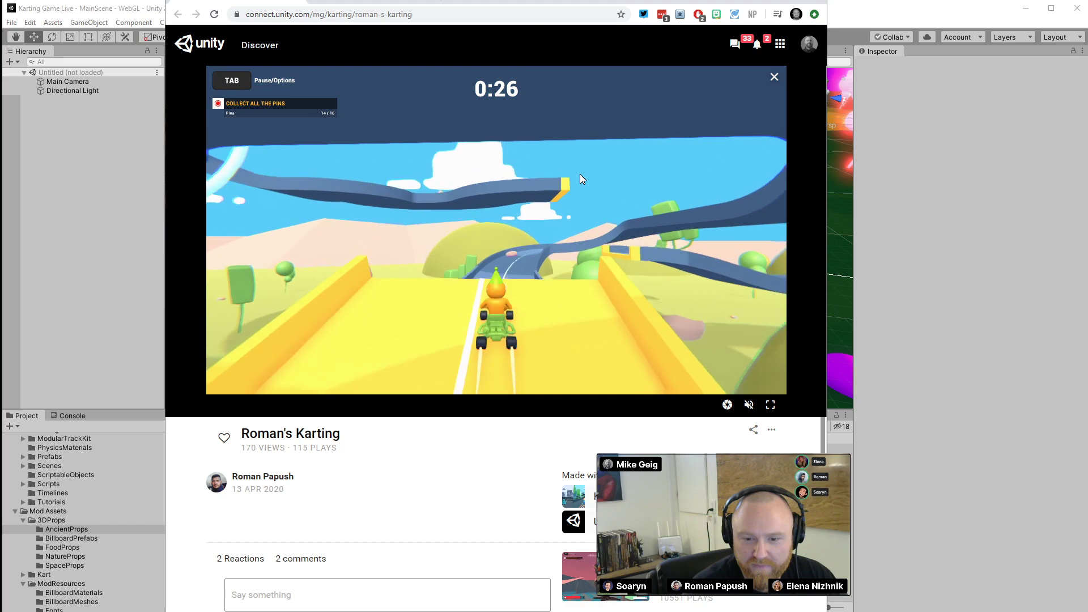
pyautogui.press('Up')
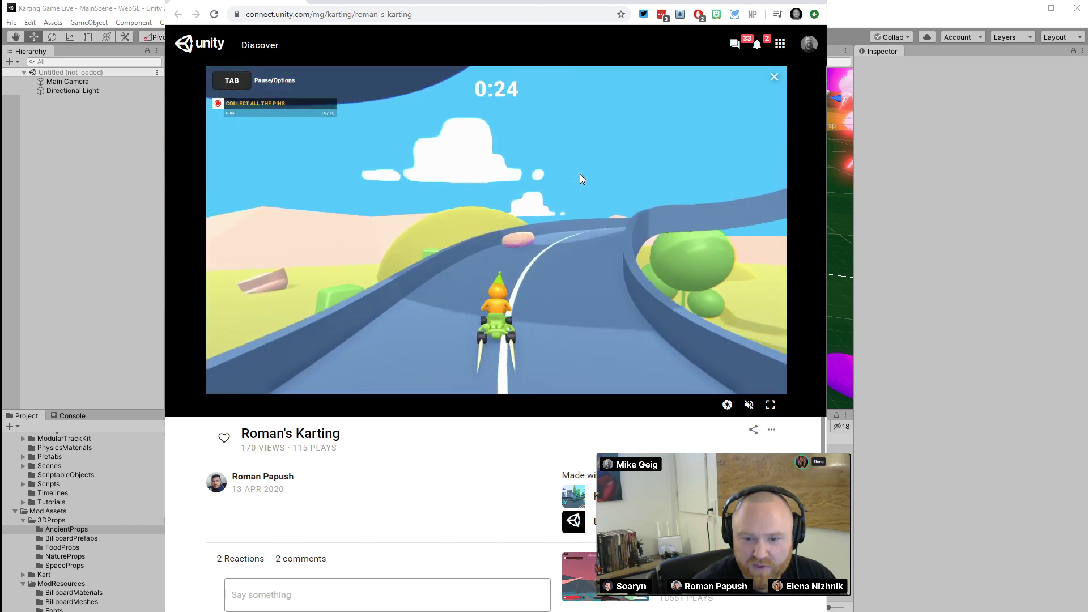
pyautogui.press('Up')
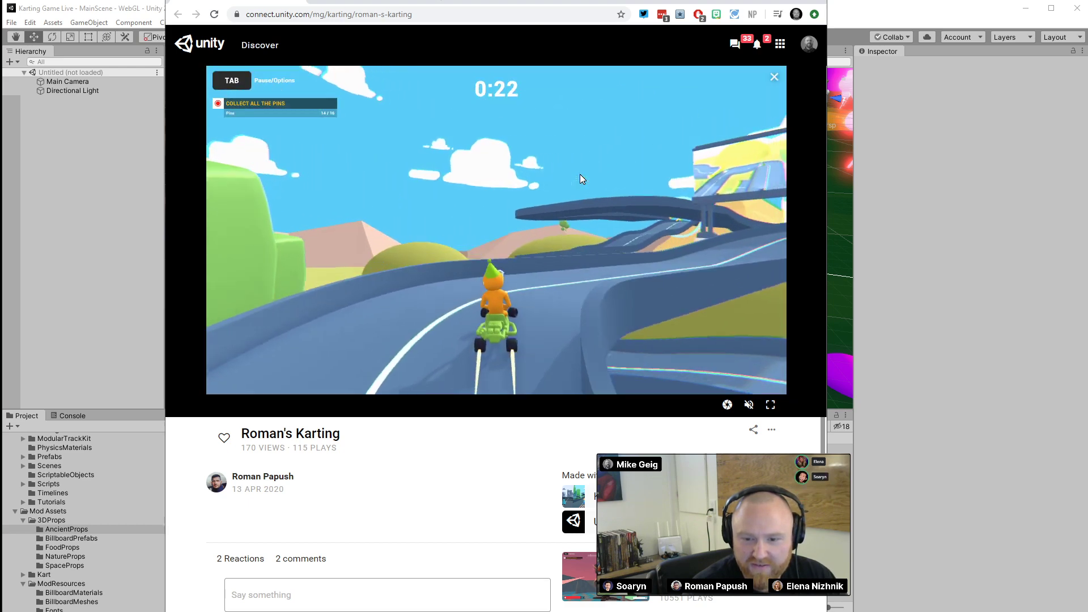
pyautogui.press('Up')
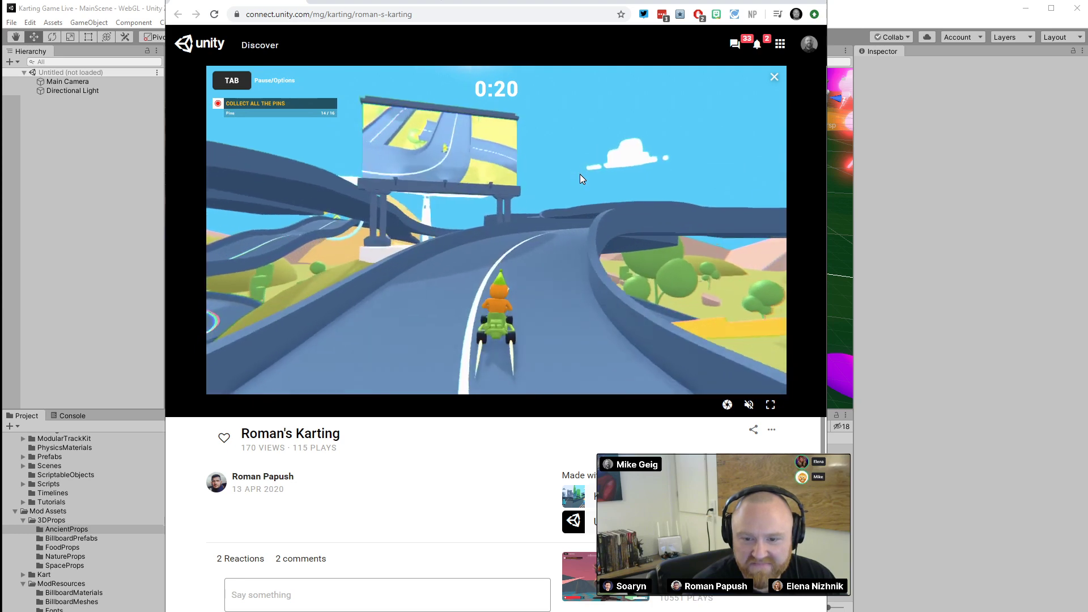
pyautogui.press('Up')
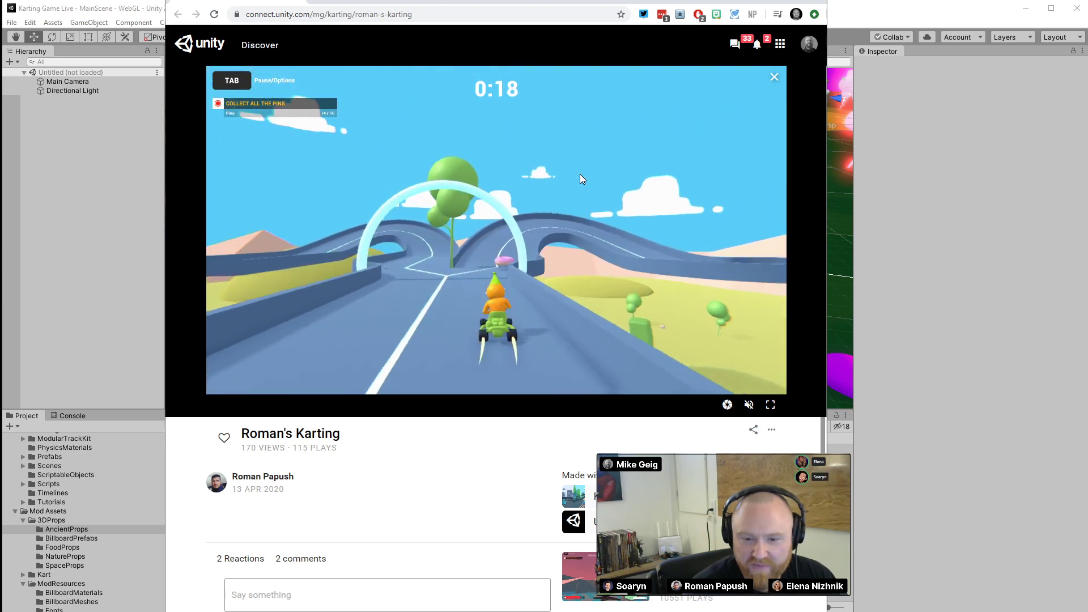
pyautogui.press('Up')
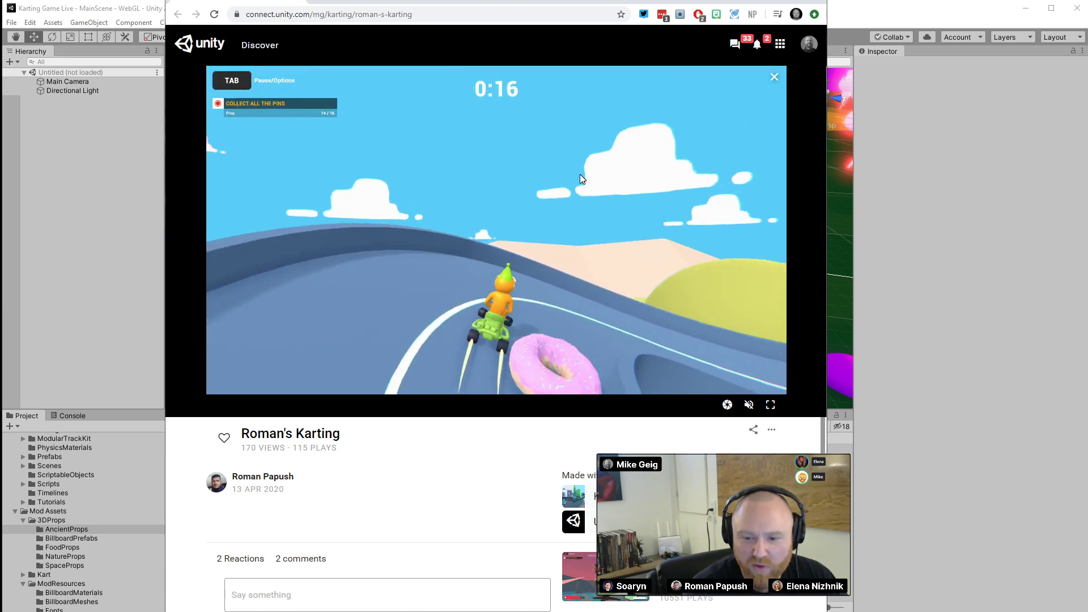
pyautogui.press('Up')
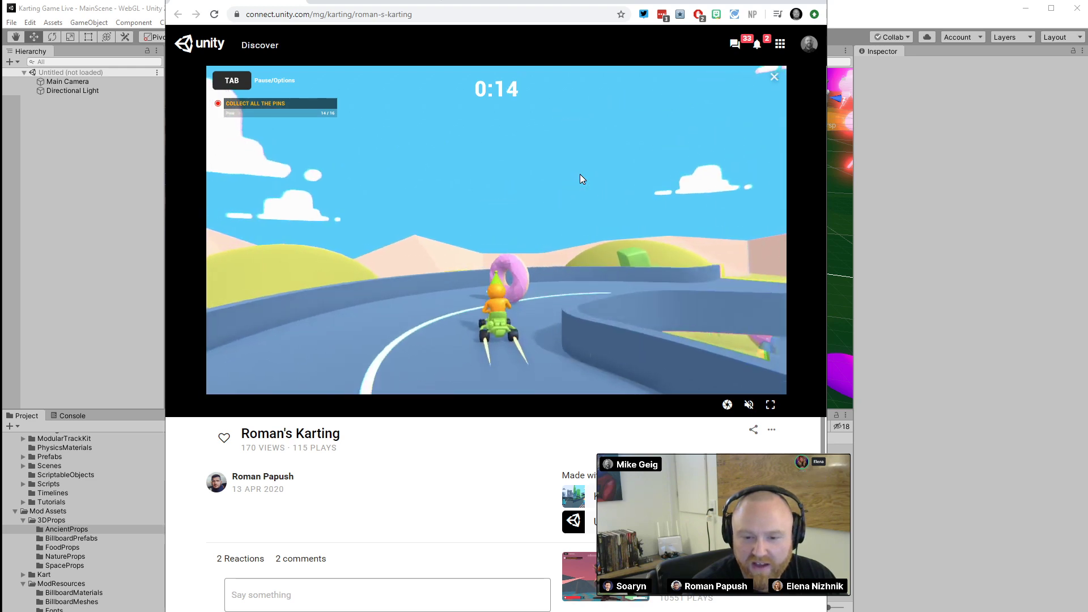
pyautogui.press('Up')
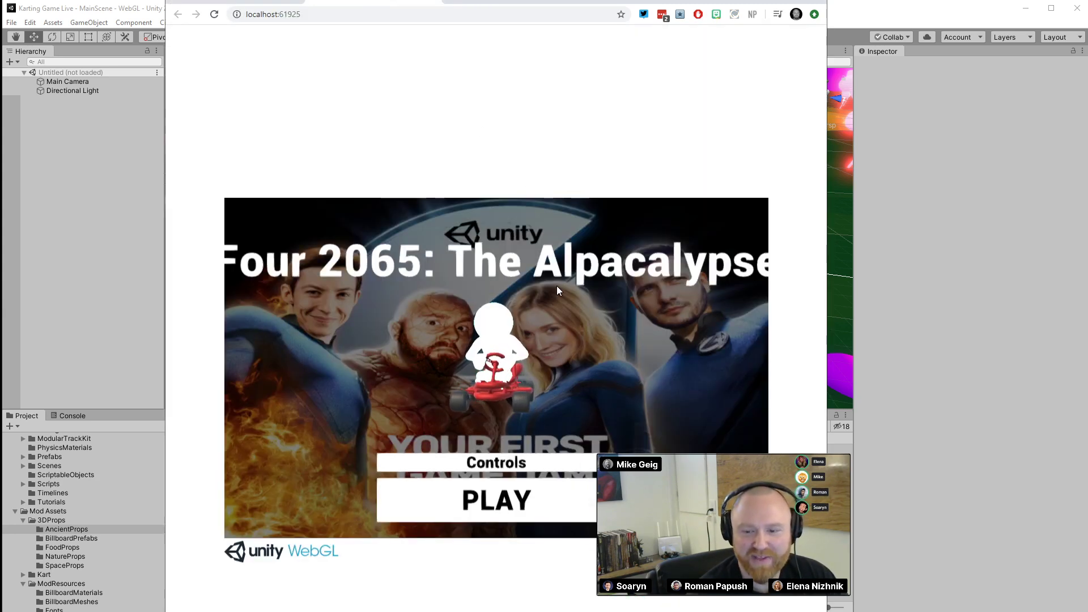
# Play-test the local WebGL build by driving the kart, and close the browser and the build settings to return to the Unity editor
pyautogui.click(512, 499)
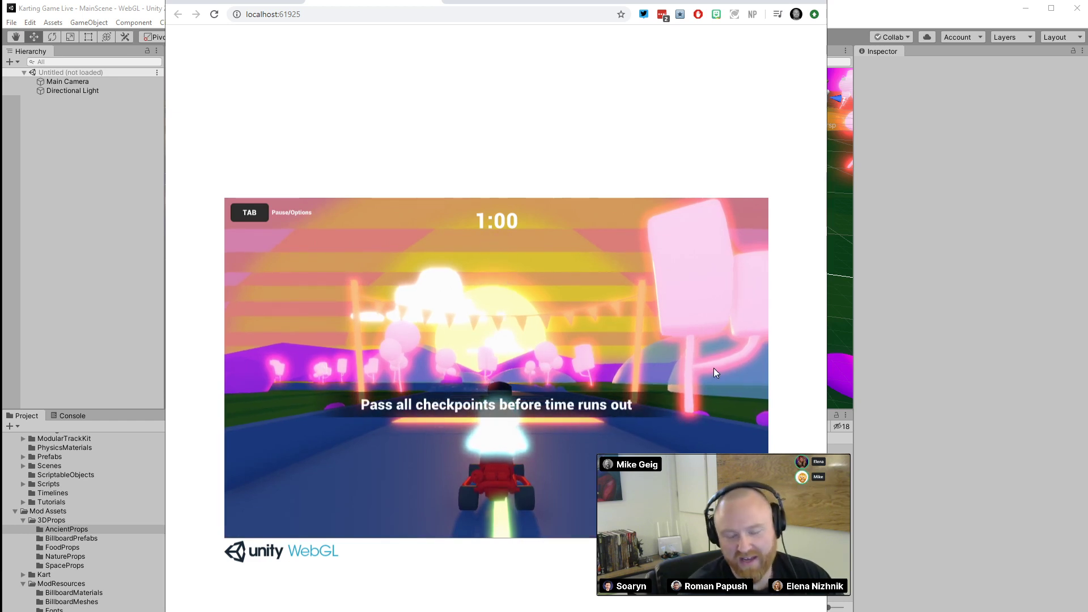
pyautogui.press('w')
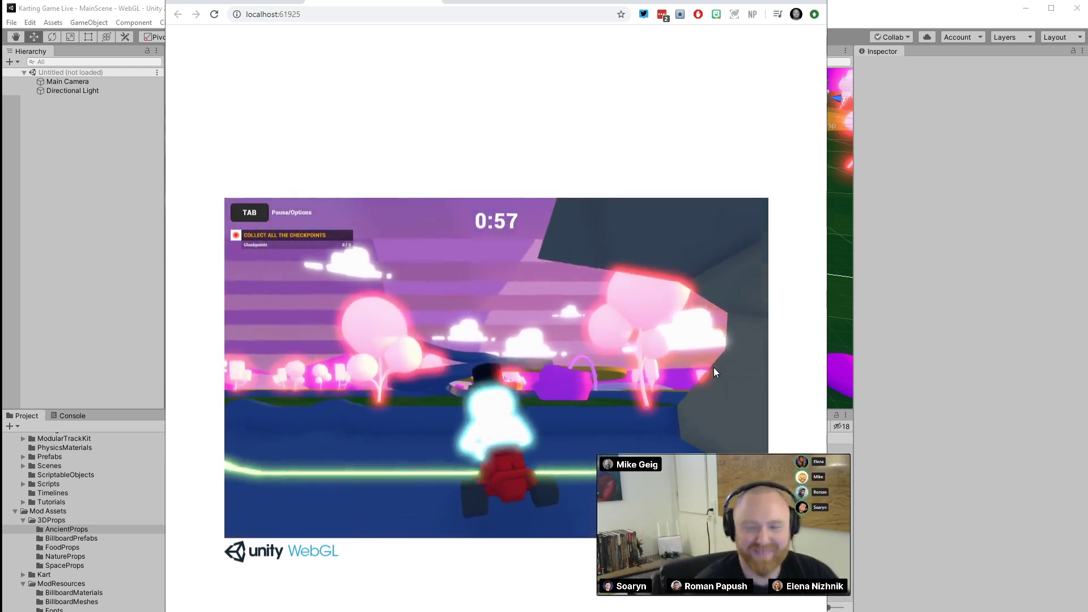
pyautogui.click(814, 2)
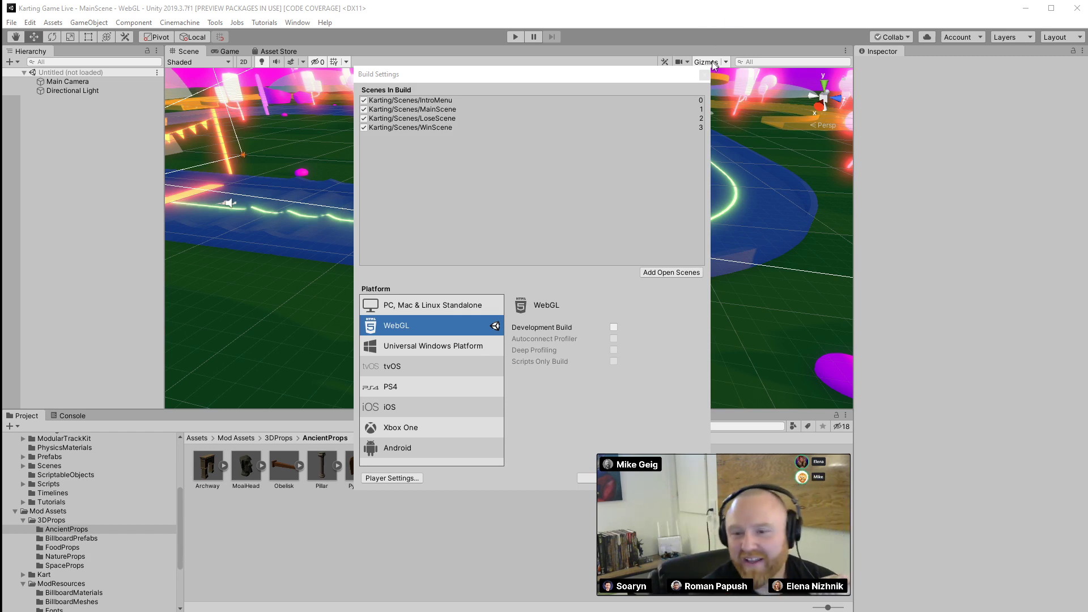
pyautogui.click(700, 76)
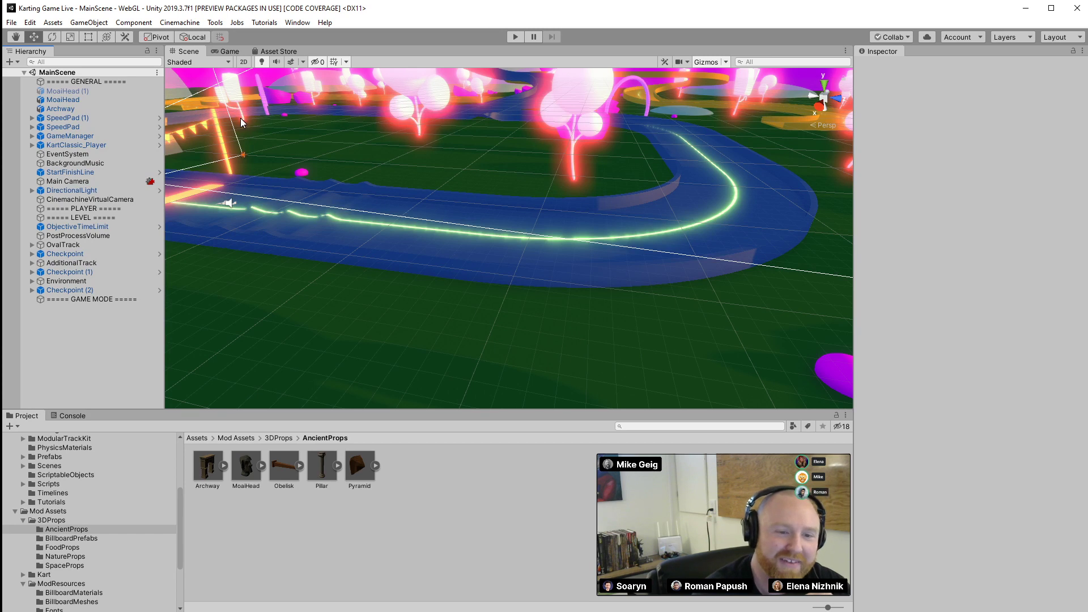
# Open the WebGL game sharing window and name the game "Four 2065: The Alpacalypse"
pyautogui.click(210, 23)
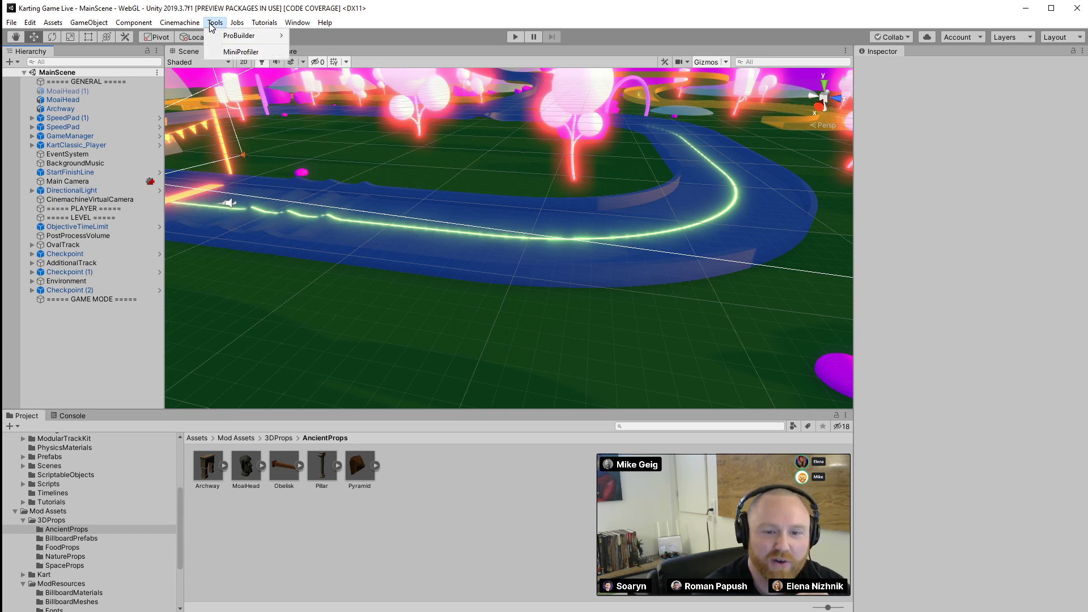
pyautogui.click(264, 23)
pyautogui.moveTo(307, 25)
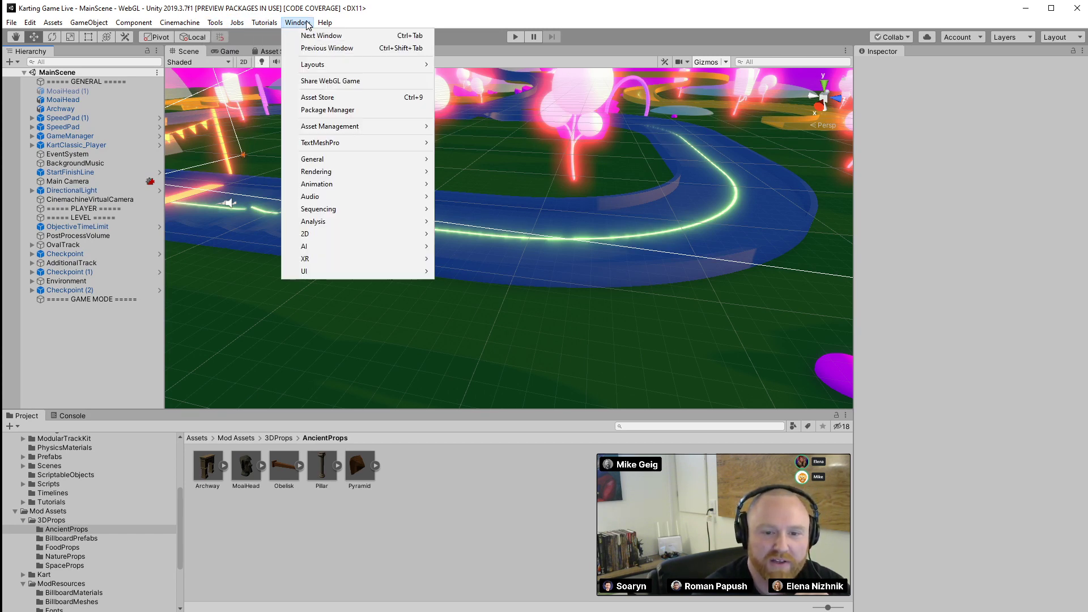
pyautogui.click(313, 81)
pyautogui.click(523, 162)
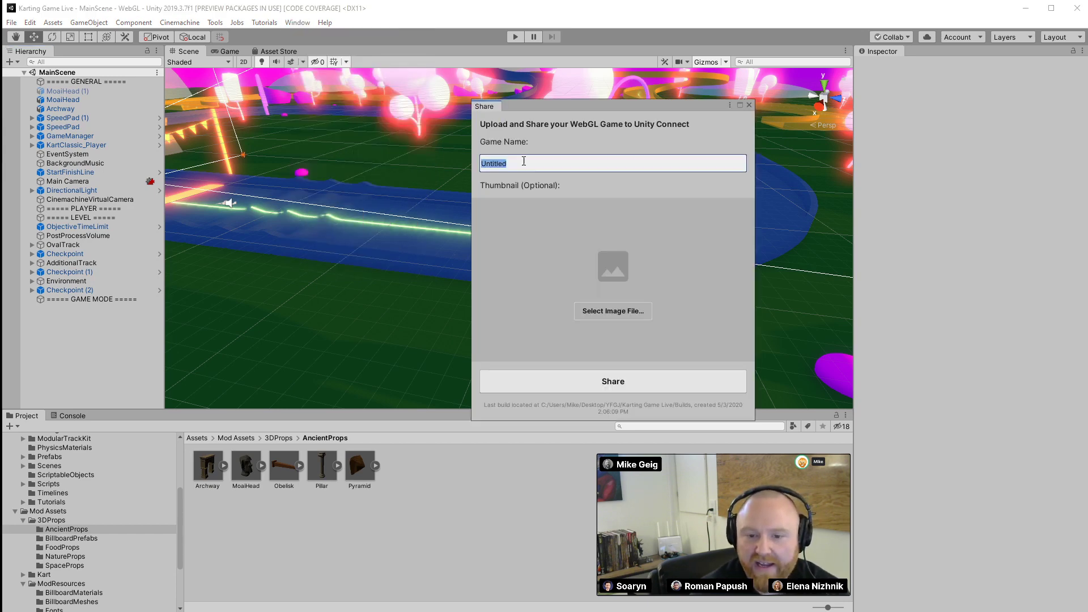
pyautogui.write('Four 2065: The Alpacalypse')
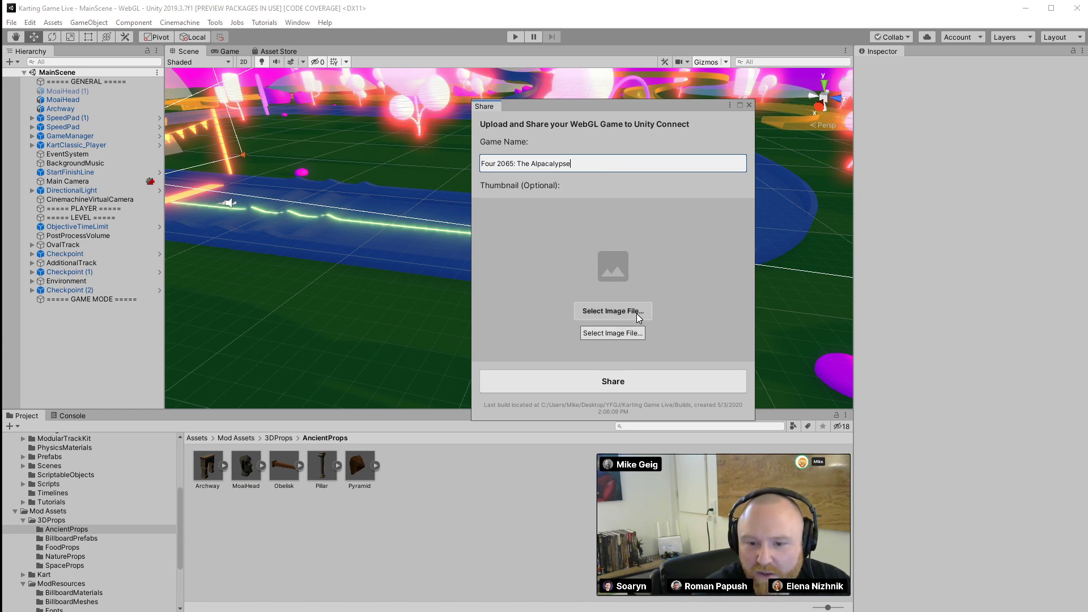
# Share the WebGL game to Unity Connect, going back to the sharing form to submit the upload again
pyautogui.click(610, 387)
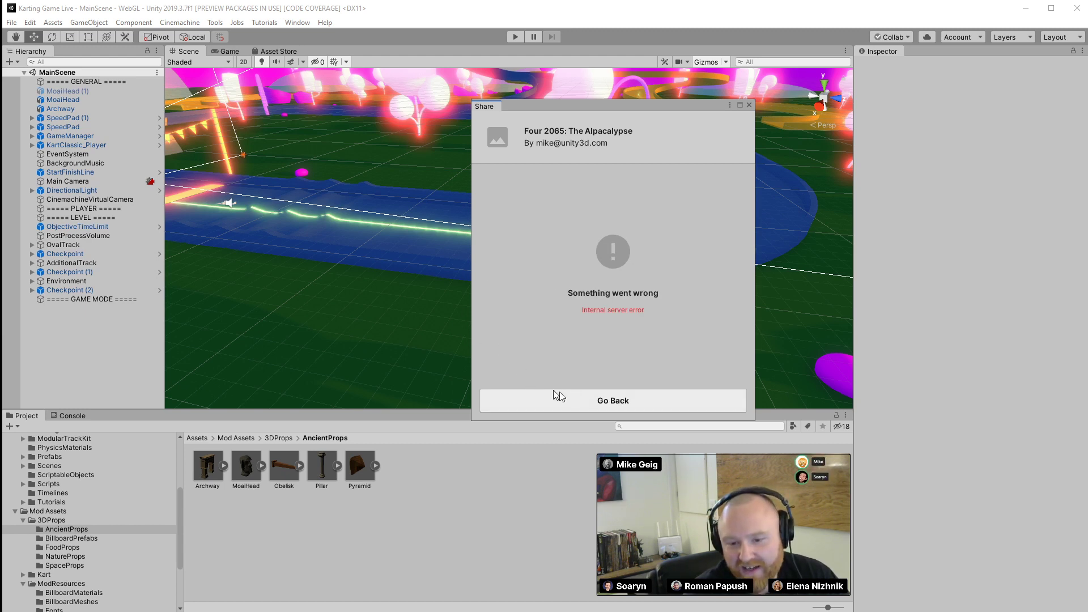
pyautogui.click(595, 404)
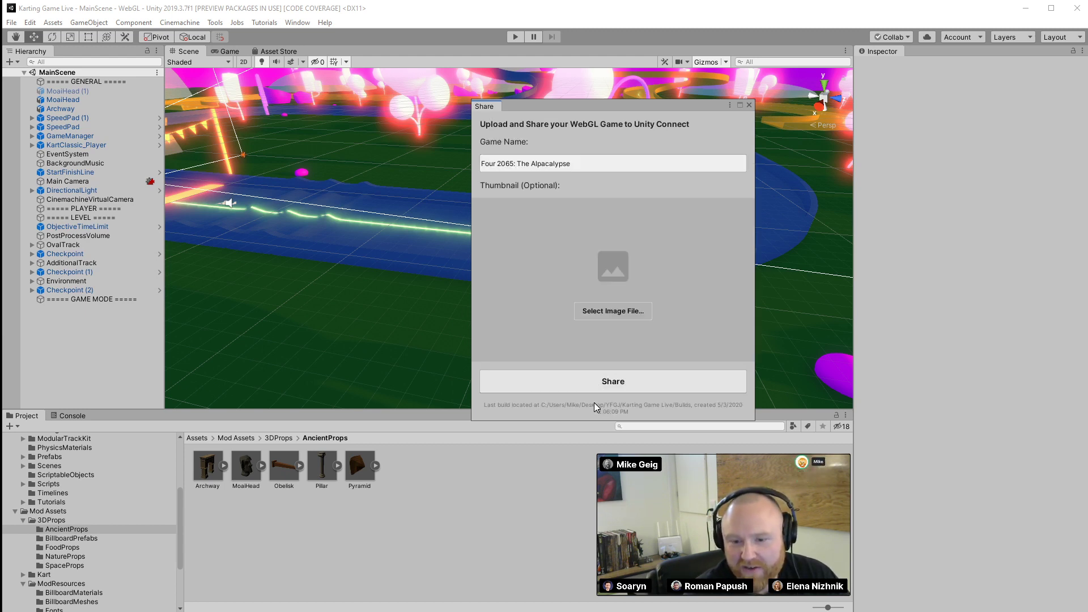
pyautogui.click(594, 383)
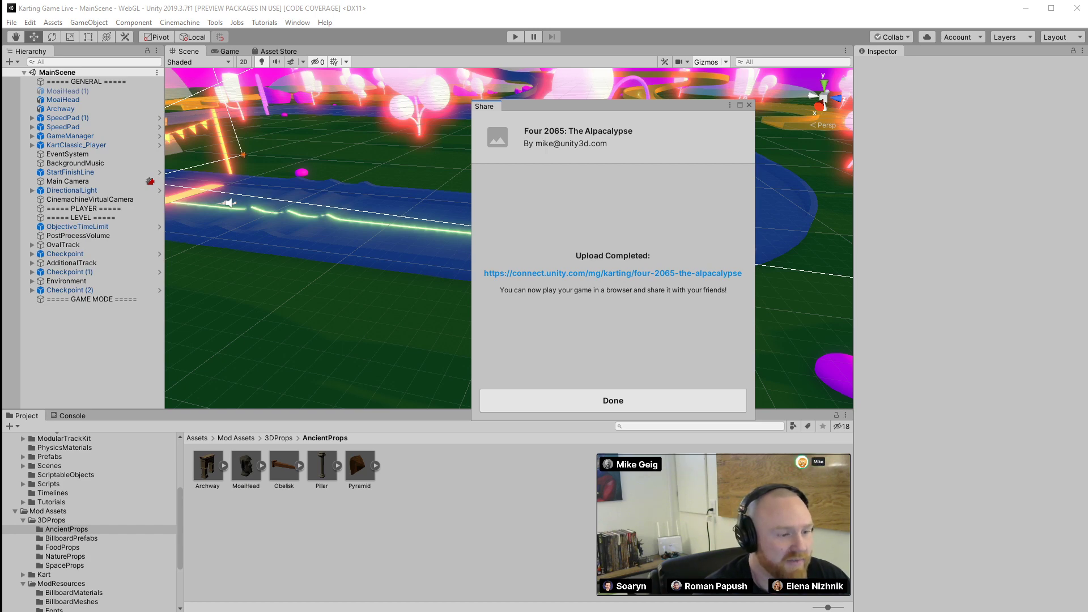
# Open the uploaded game's Unity Connect page in the browser, widen the window and launch the game
pyautogui.click(566, 273)
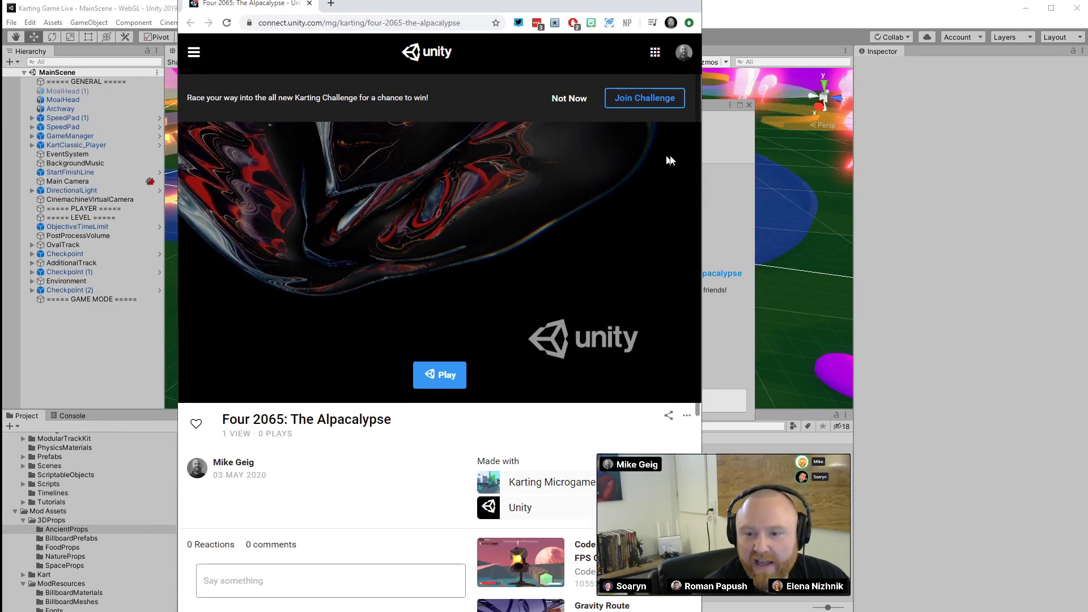
pyautogui.moveTo(701, 152); pyautogui.dragTo(923, 155)
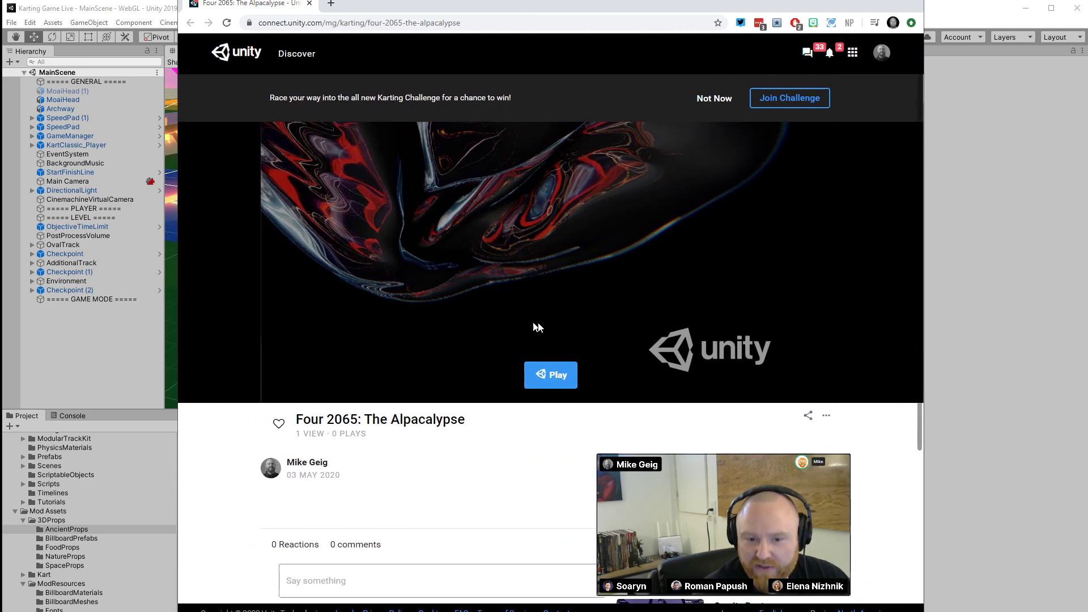
pyautogui.click(550, 374)
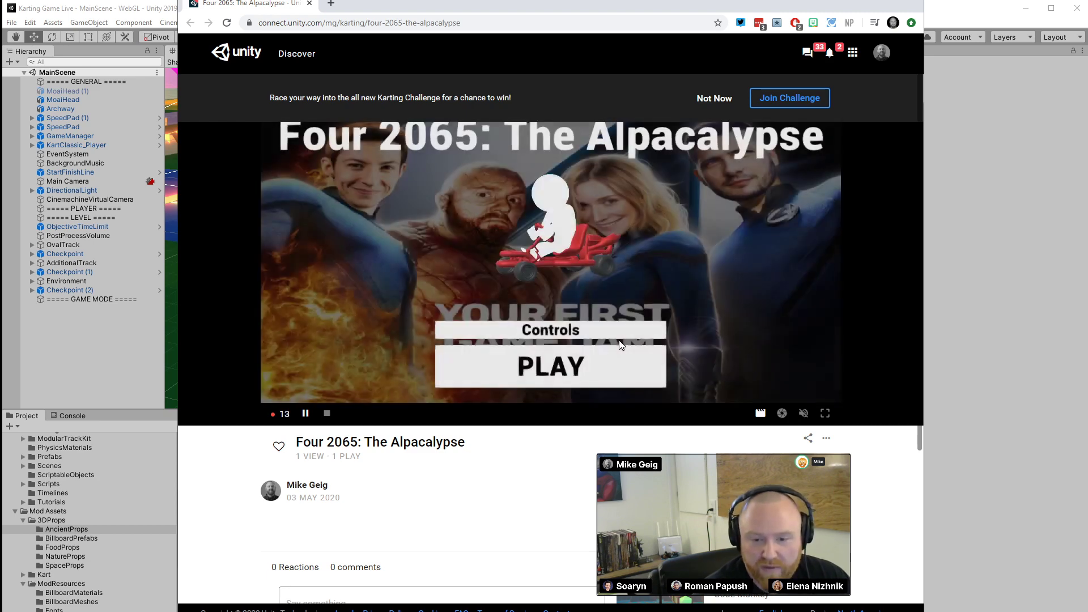
# View the game's keyboard controls, close that overlay and decline the Karting Challenge invitation
pyautogui.click(571, 334)
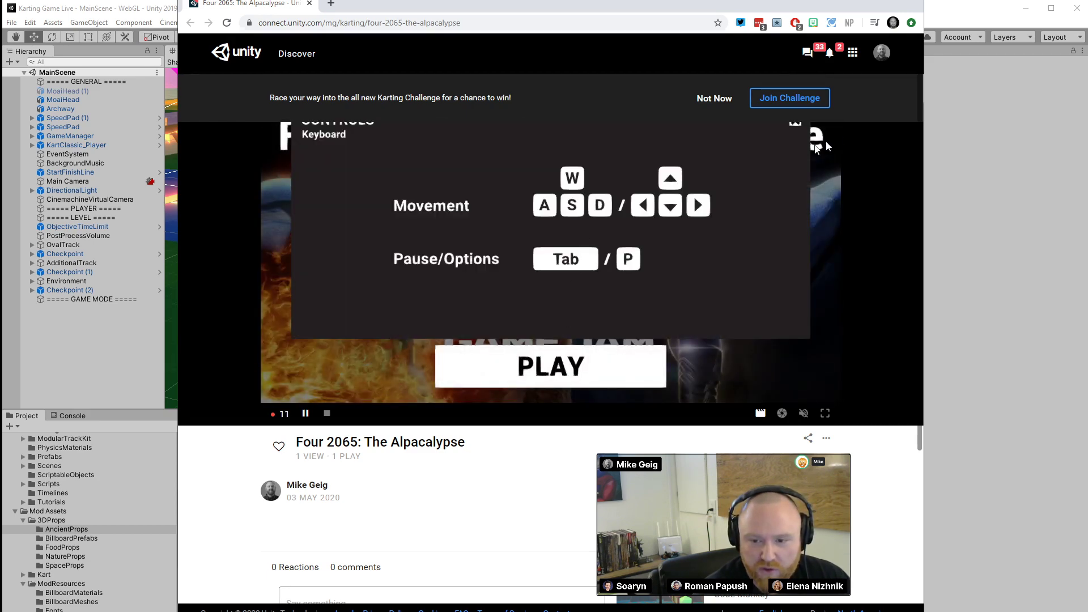
pyautogui.click(793, 129)
pyautogui.click(715, 98)
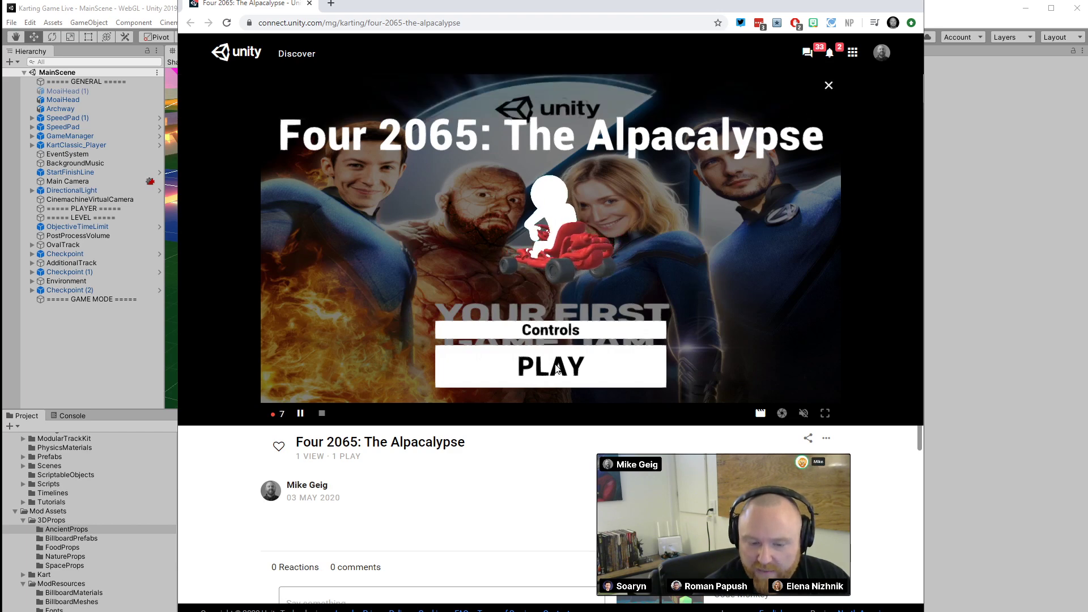
# Play the published game while the playthrough is recorded, and save the recording as its preview video
pyautogui.click(555, 366)
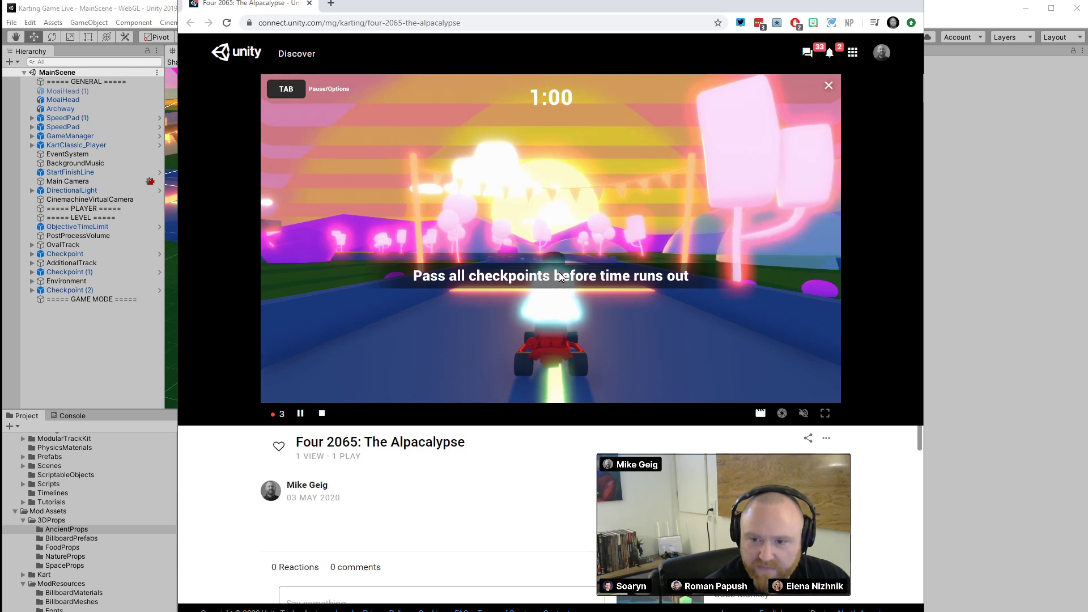
pyautogui.press('w')
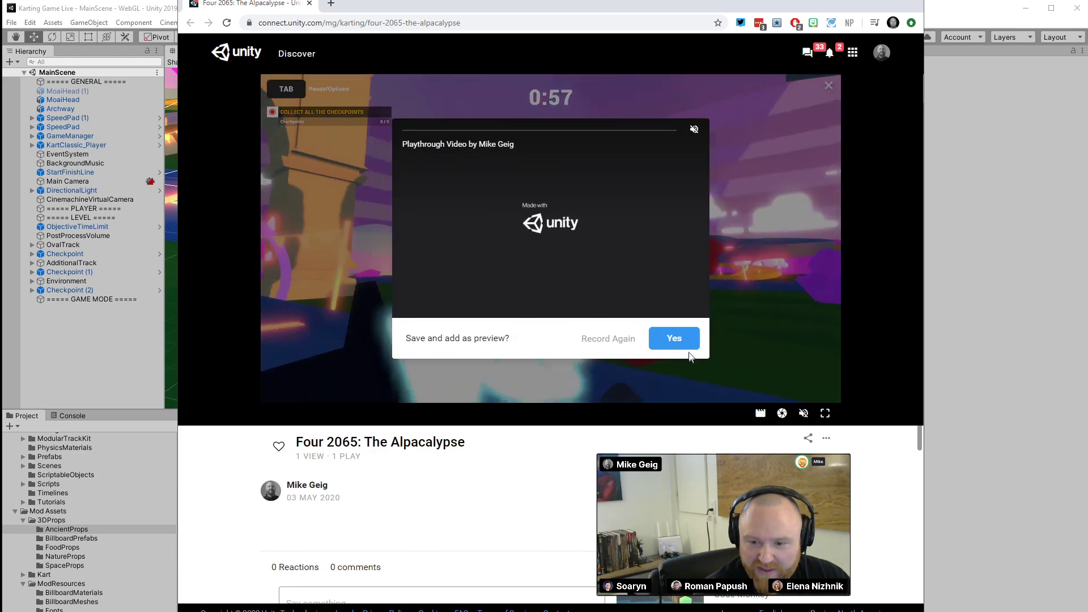
pyautogui.click(673, 339)
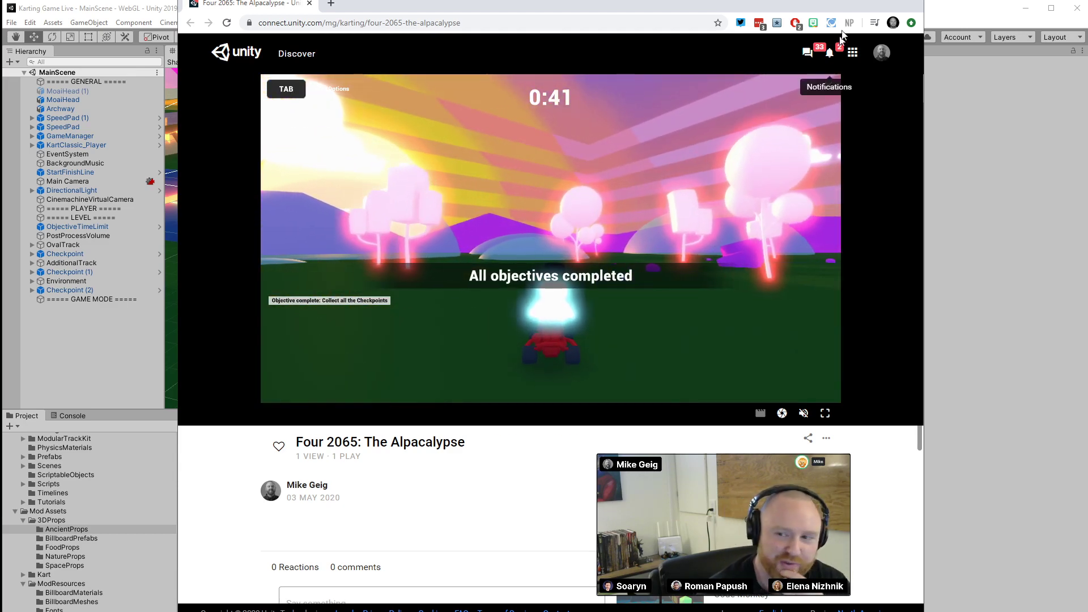
# Close the game's browser window and, back in the Unity editor, finish and close the sharing window
pyautogui.click(868, 4)
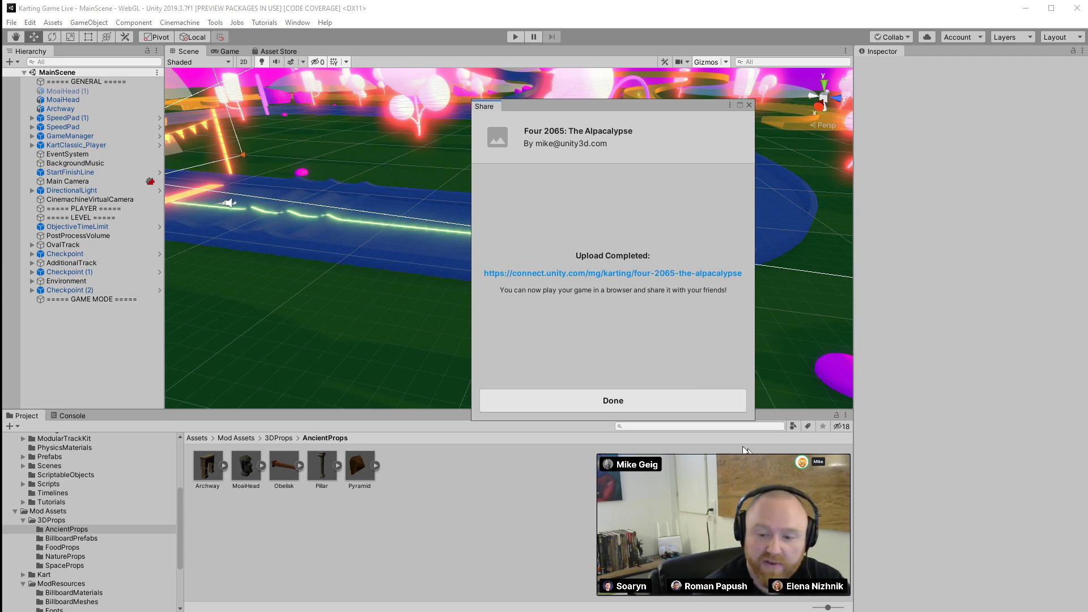
pyautogui.click(678, 400)
pyautogui.click(746, 107)
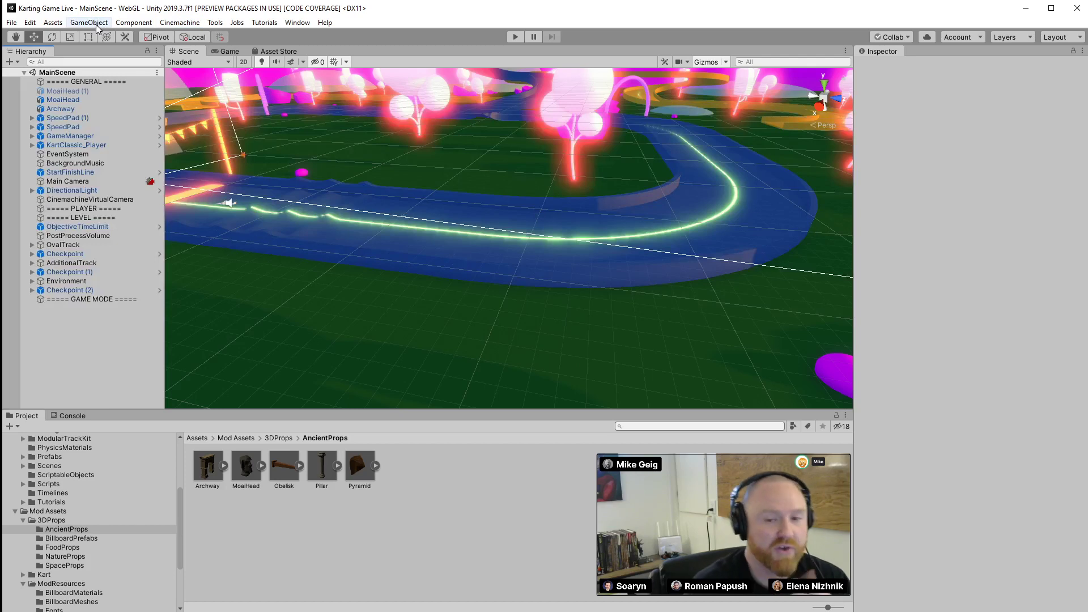
# Open the Package Manager and dock it as a tab beside the Asset Store view
pyautogui.click(296, 22)
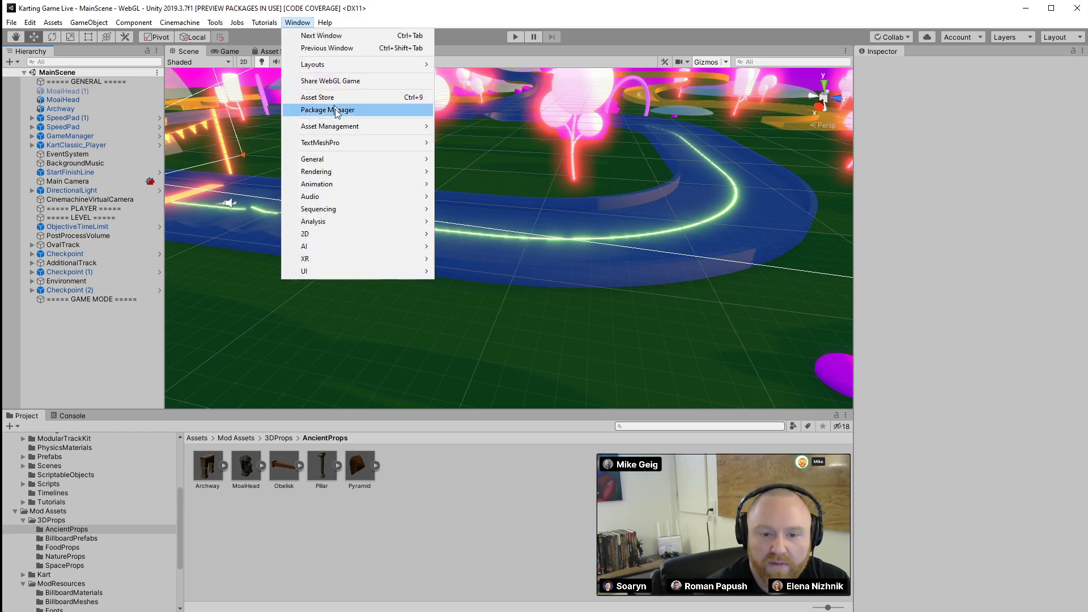
pyautogui.click(360, 112)
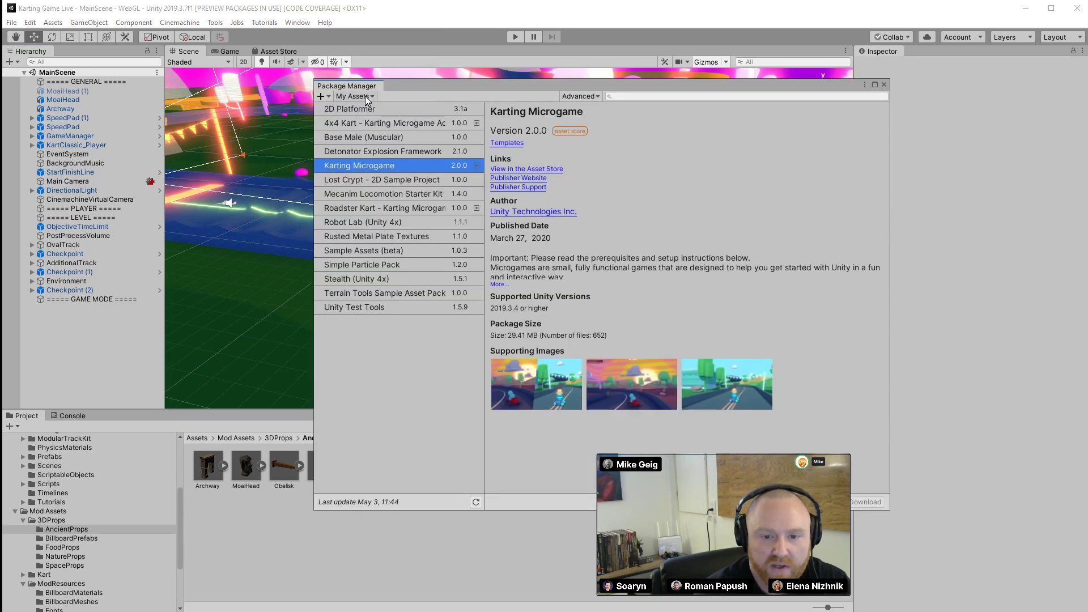
pyautogui.moveTo(413, 89); pyautogui.dragTo(346, 82)
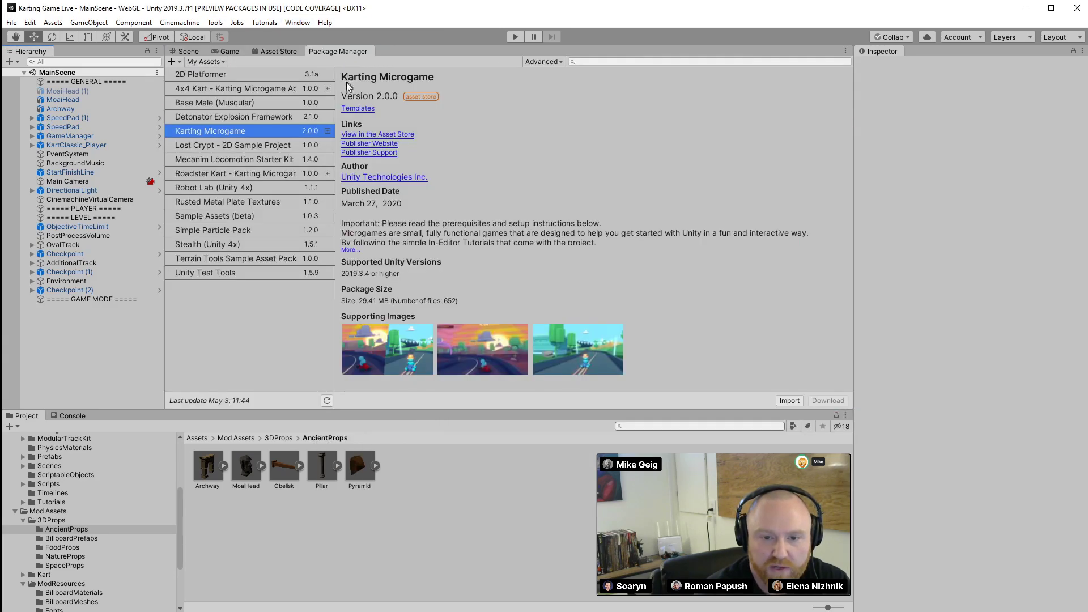
# Switch the Package Manager to All packages and look through the list
pyautogui.click(207, 61)
pyautogui.click(219, 71)
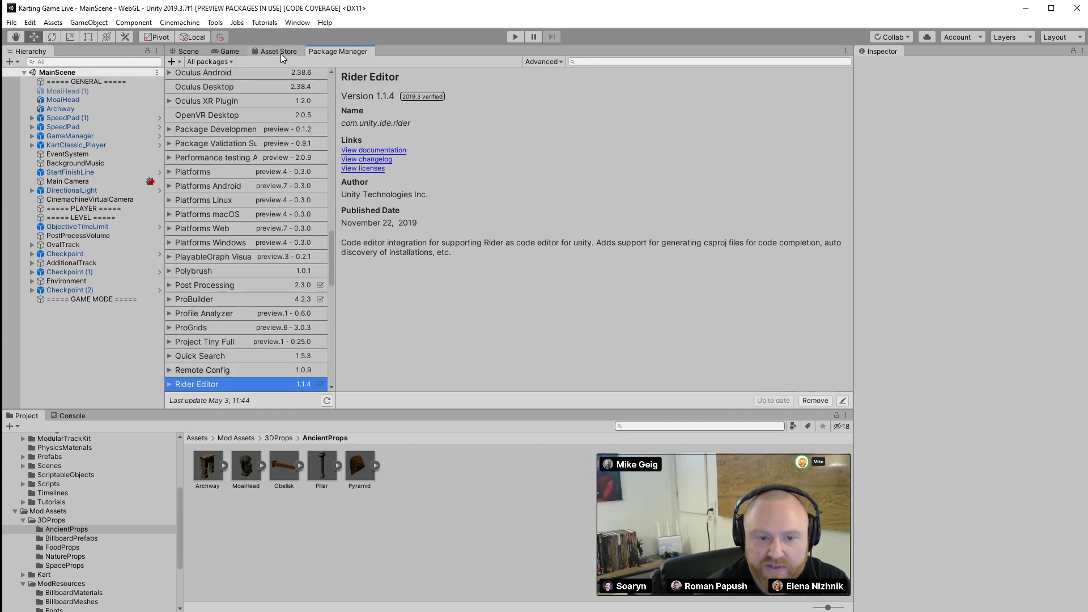
pyautogui.scroll(-3, 261, 281)
pyautogui.scroll(5, 262, 253)
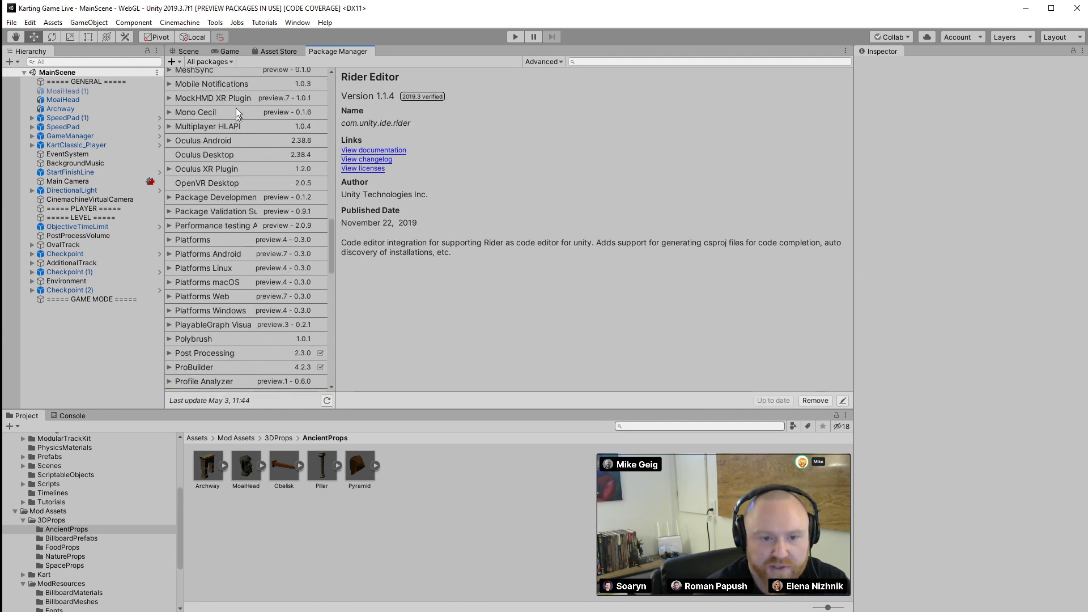
# Filter the Package Manager to My Assets and view the details of the 4x4 Kart and Roadster Kart add-ons
pyautogui.click(212, 62)
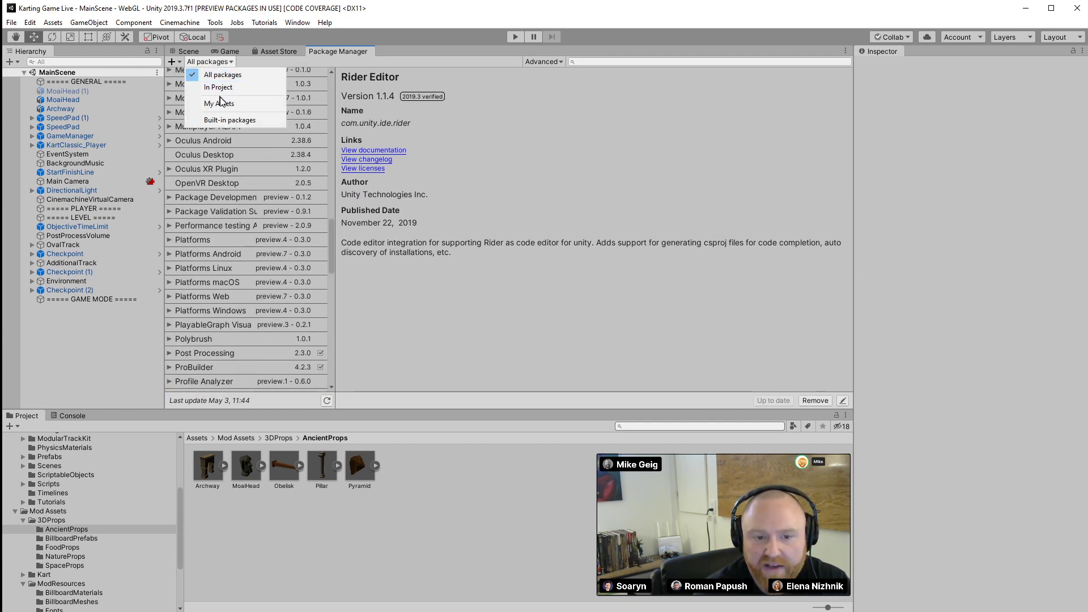
pyautogui.click(219, 105)
pyautogui.click(220, 89)
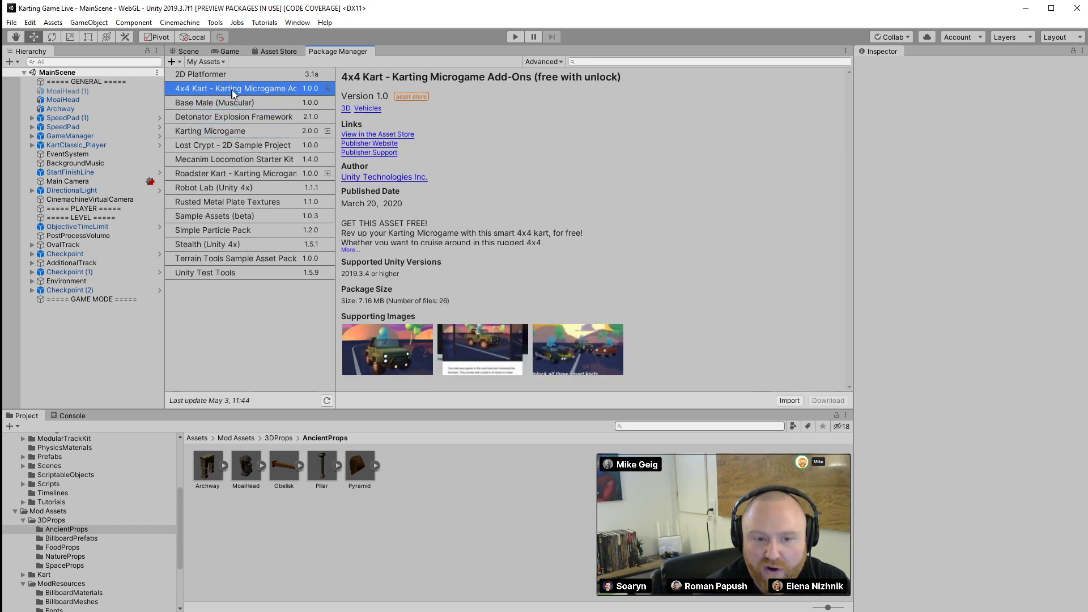
pyautogui.click(216, 174)
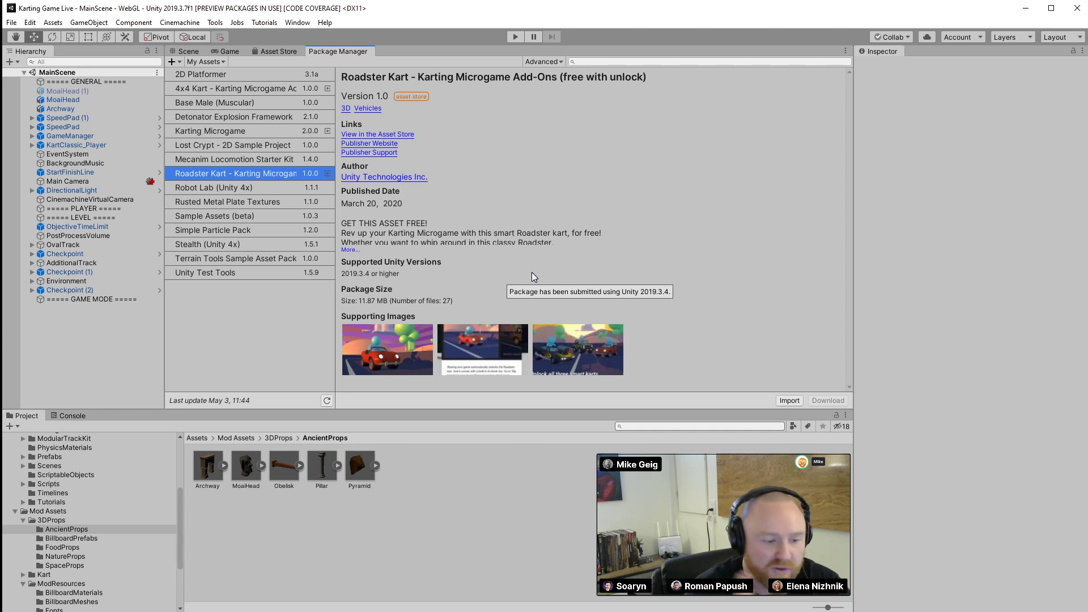
# Return to the Scene view and select the SpeedPad on the track beside the start line
pyautogui.click(187, 52)
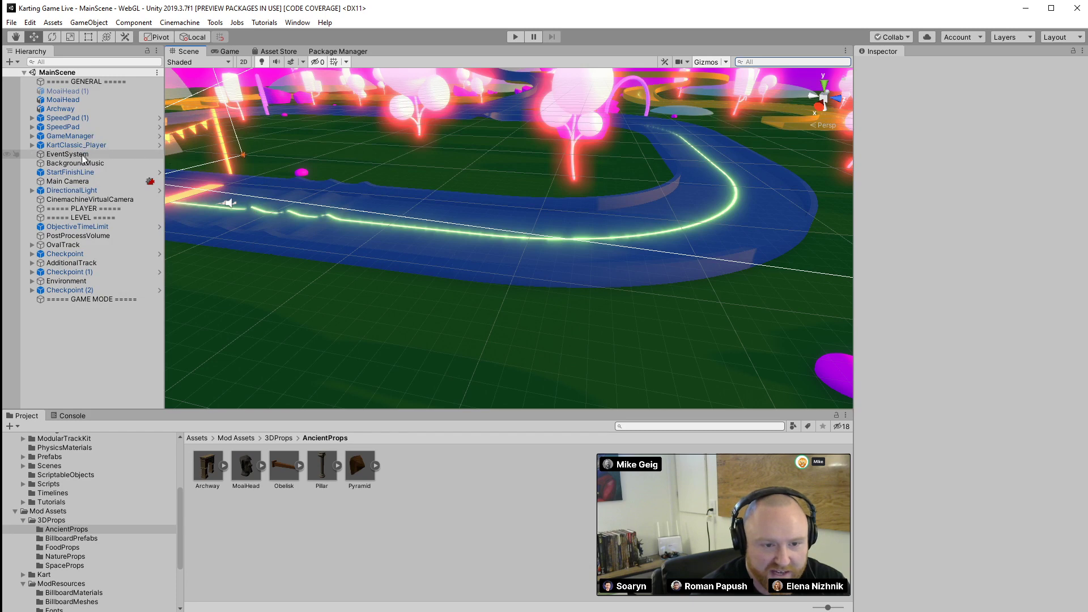
pyautogui.click(227, 204)
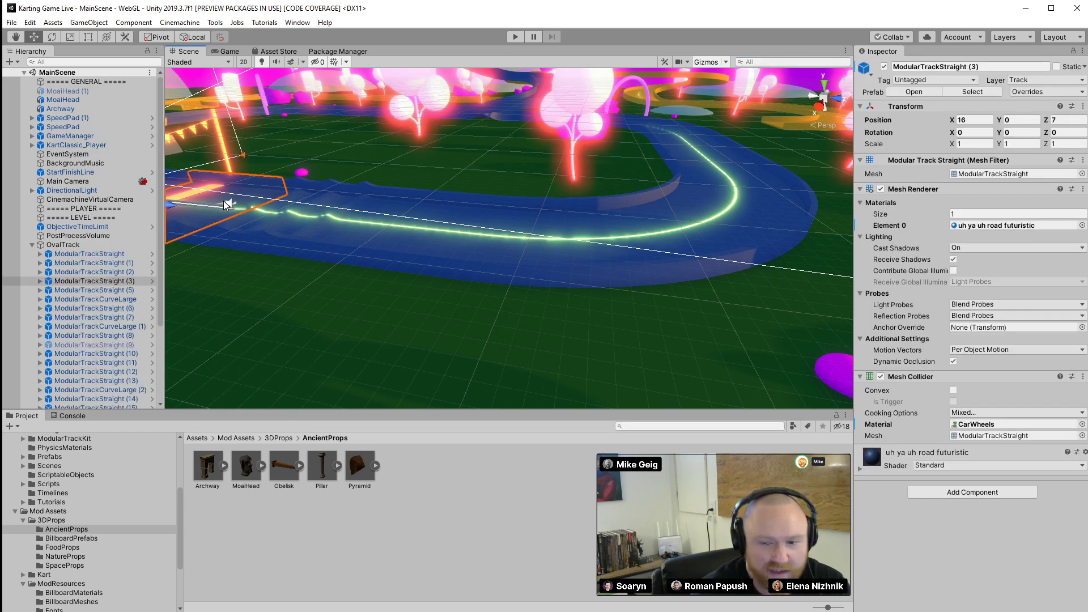
pyautogui.keyDown('alt'); pyautogui.moveTo(226, 204); pyautogui.dragTo(312, 170); pyautogui.keyUp('alt')
pyautogui.press('w')
pyautogui.moveTo(312, 170); pyautogui.dragTo(355, 266, button='right')
pyautogui.click(356, 272)
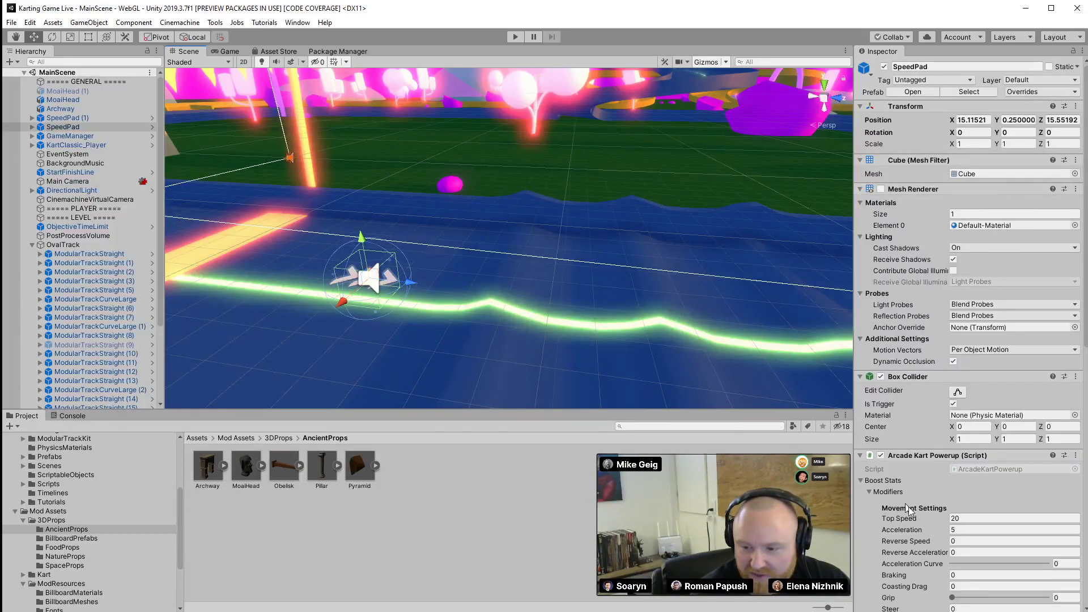
# Remove the MoaiHead (1) GameObject.SetActive action from the SpeedPad's On Powerup Activated event and save the scene
pyautogui.scroll(-10, 929, 504)
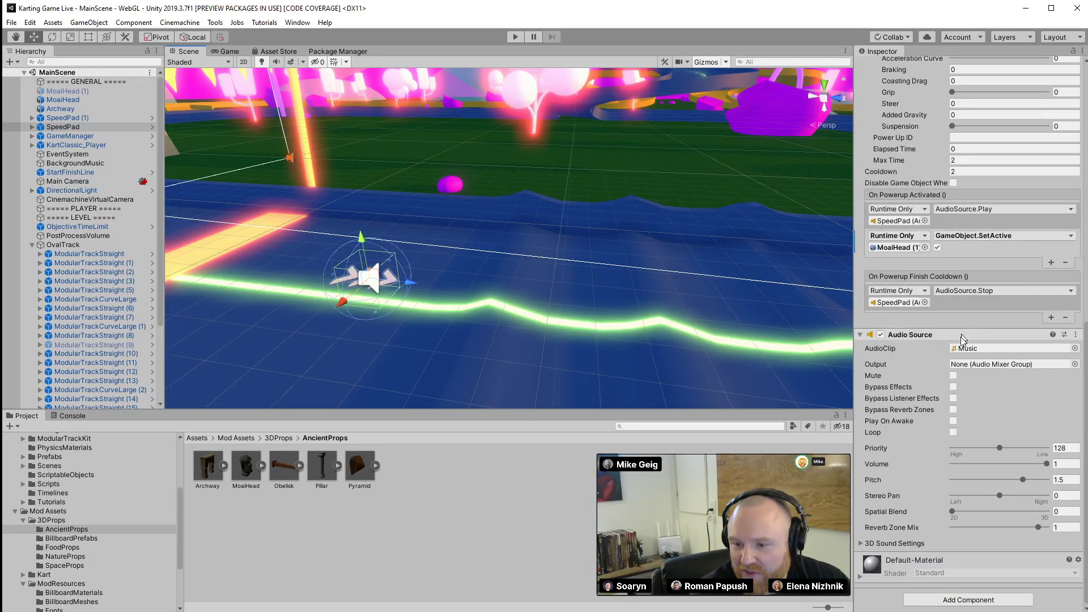
pyautogui.click(991, 249)
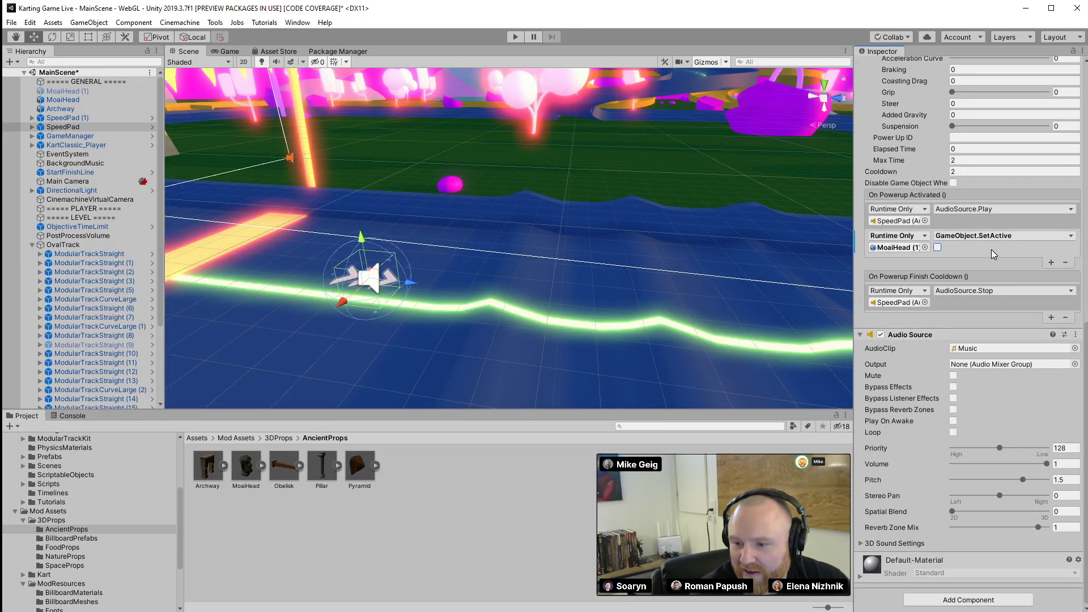
pyautogui.click(1062, 224)
pyautogui.click(1071, 245)
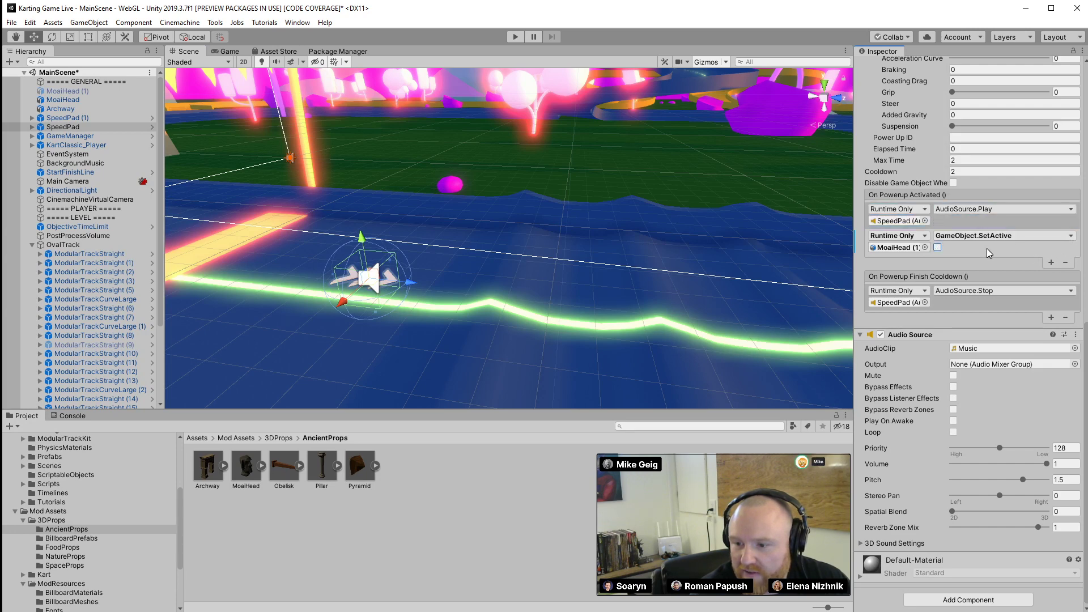
pyautogui.click(1080, 242)
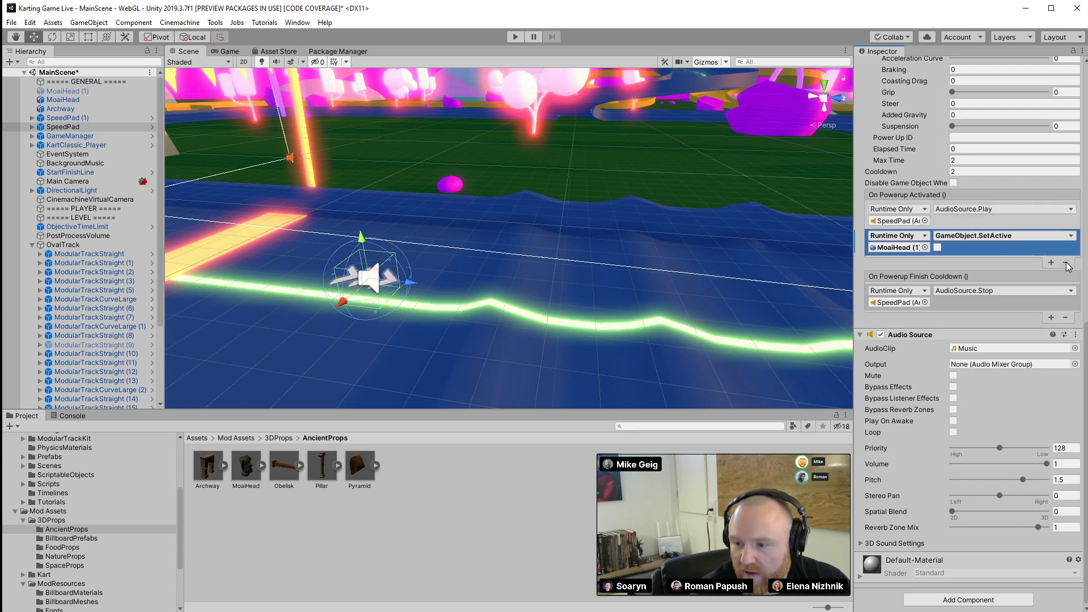
pyautogui.click(1065, 262)
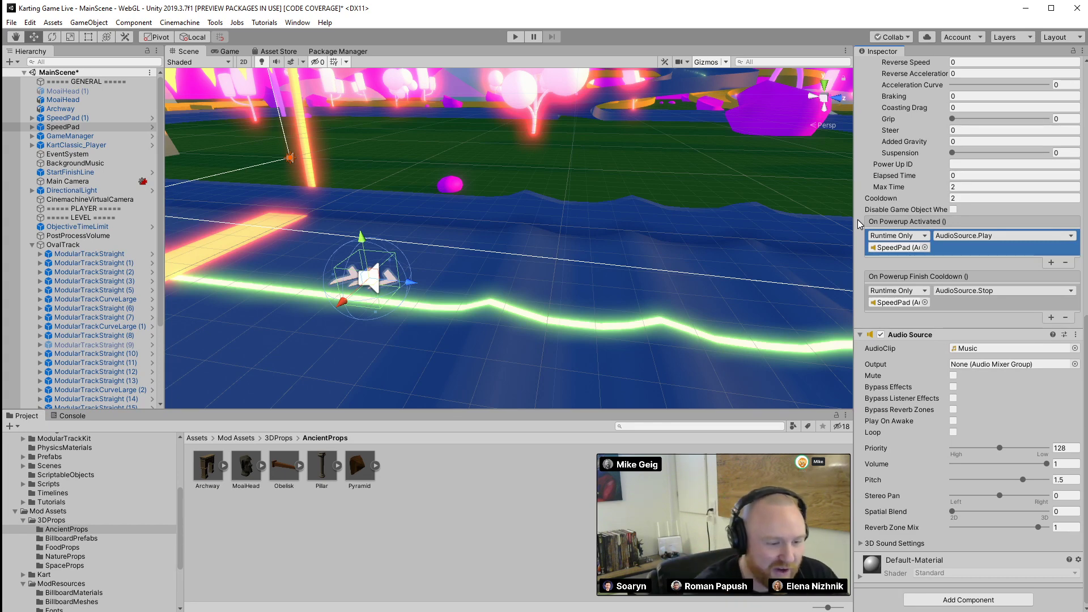
pyautogui.hotkey('ctrl', 's')
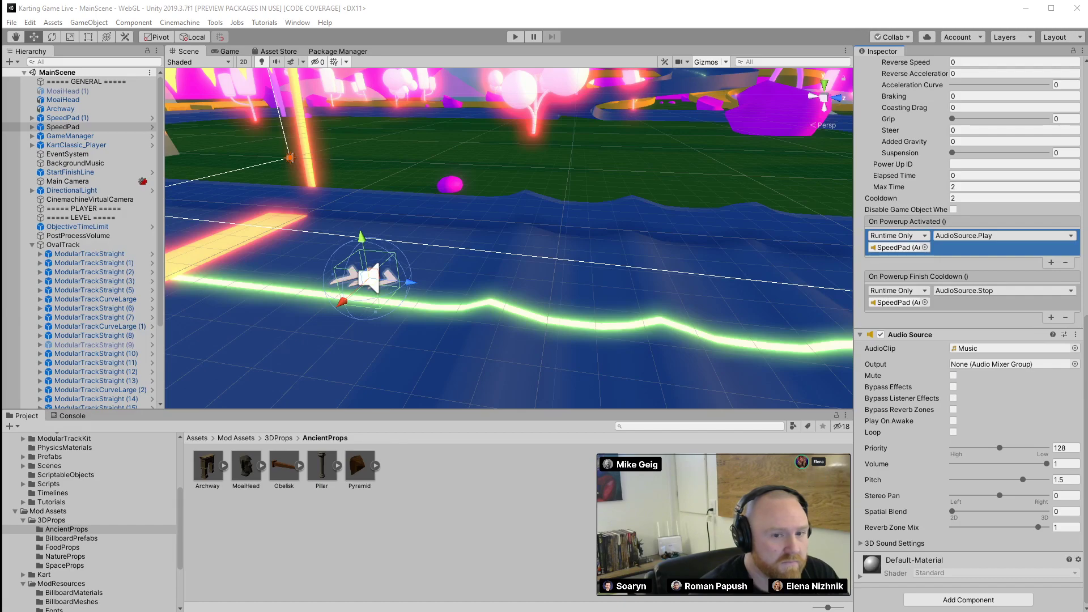
# Switch to the browser, look through the popular submissions of the need-4-kart challenge on Unity Connect, and return to the Unity editor
pyautogui.hotkey('alt', 'Tab')
pyautogui.scroll(-4, 410, 228)
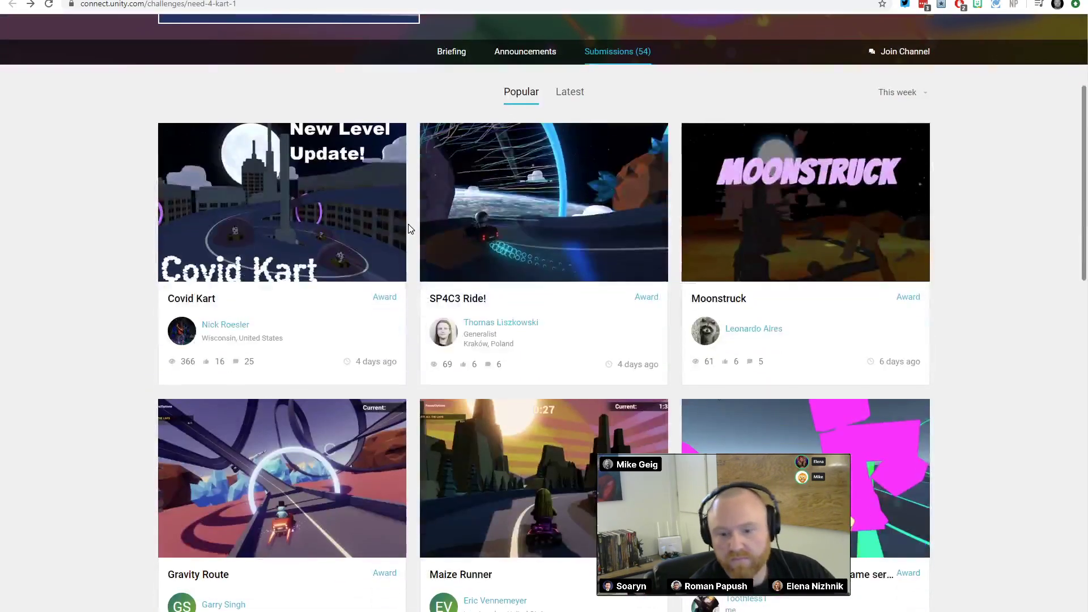
pyautogui.scroll(-10, 413, 227)
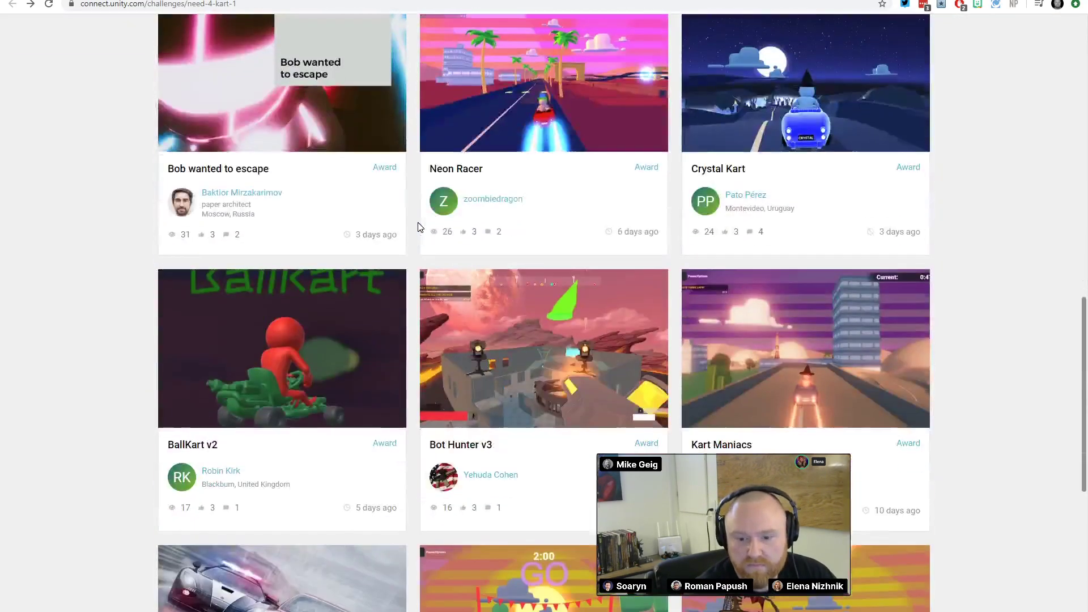
pyautogui.scroll(-9, 417, 222)
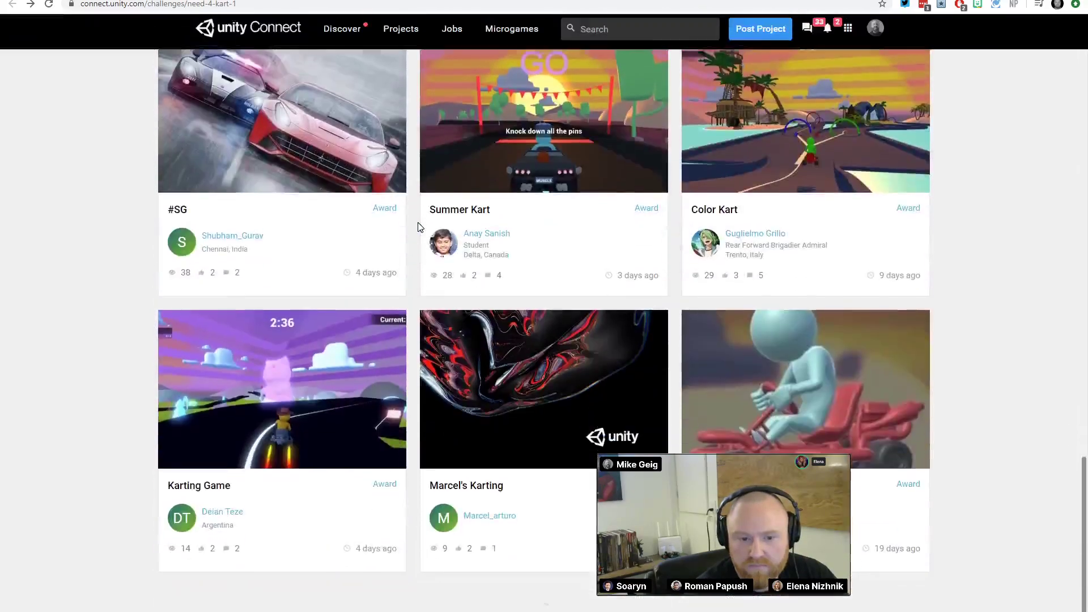
pyautogui.scroll(-9, 418, 224)
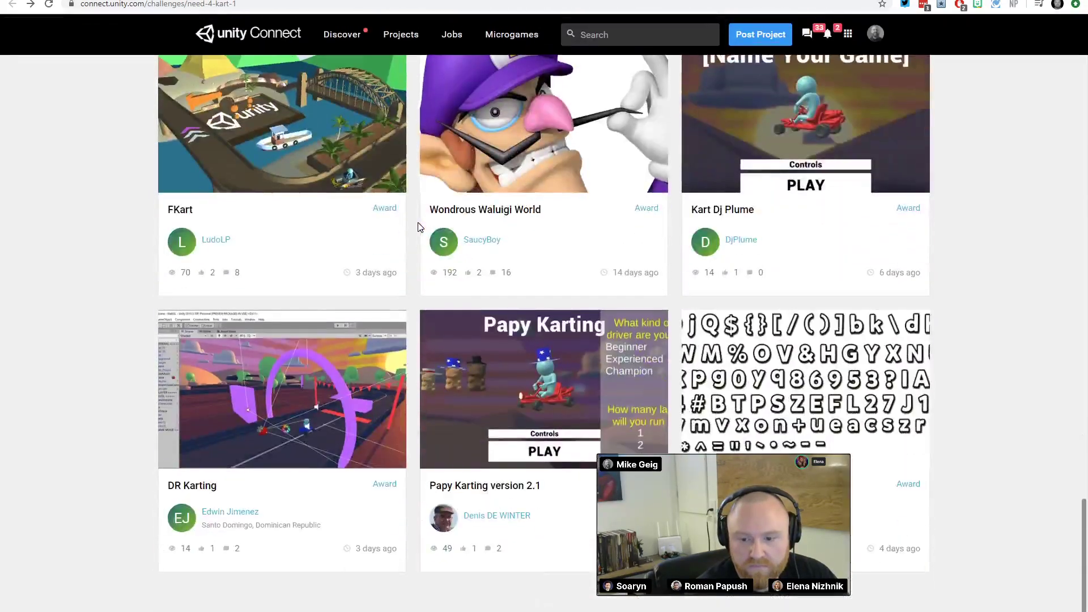
pyautogui.scroll(-6, 419, 226)
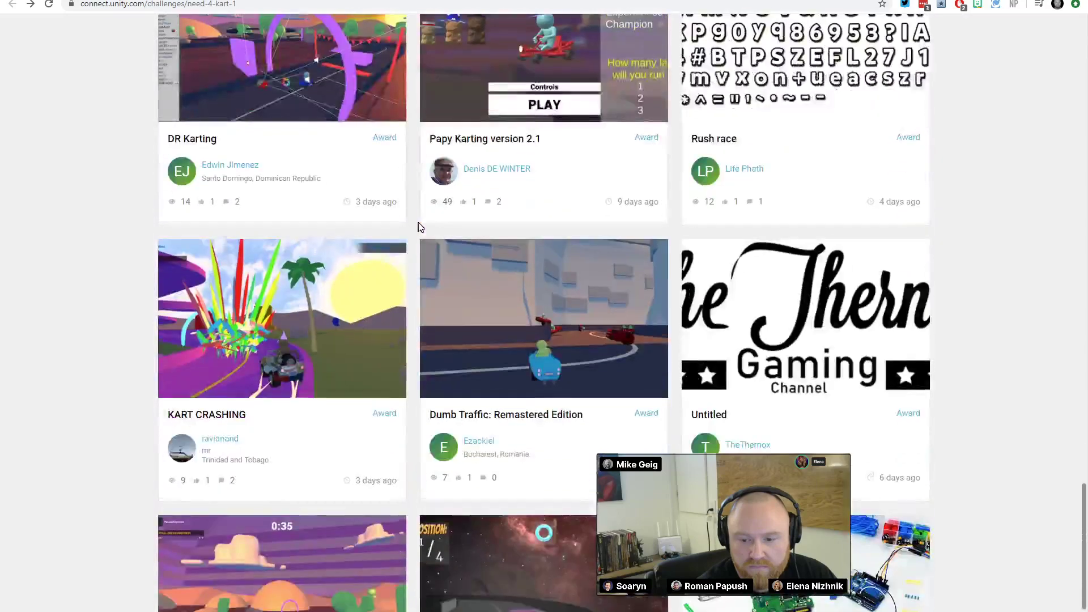
pyautogui.scroll(-9, 420, 227)
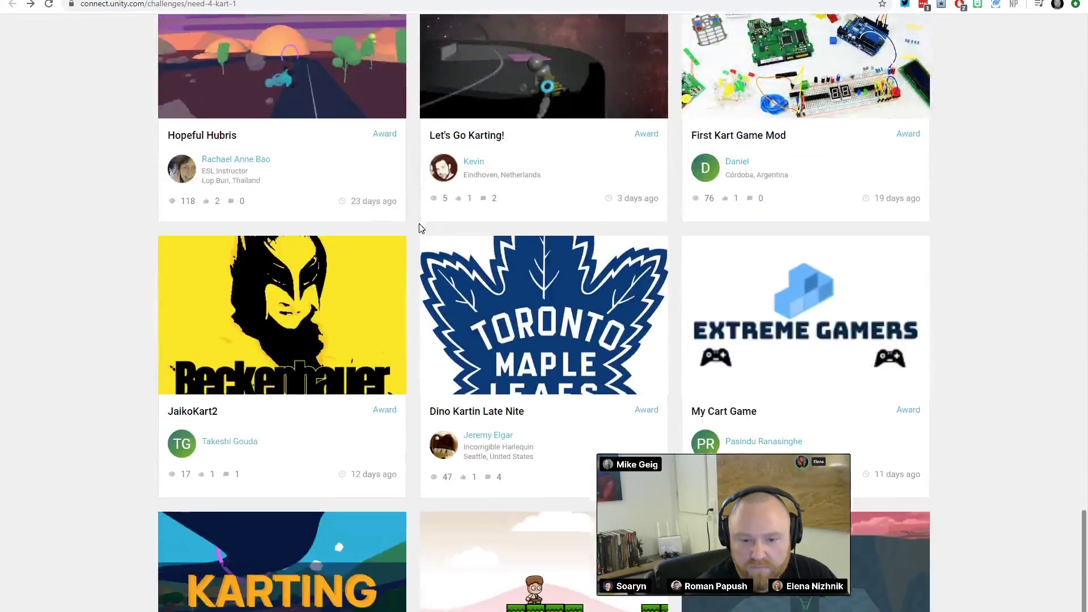
pyautogui.scroll(-12, 420, 228)
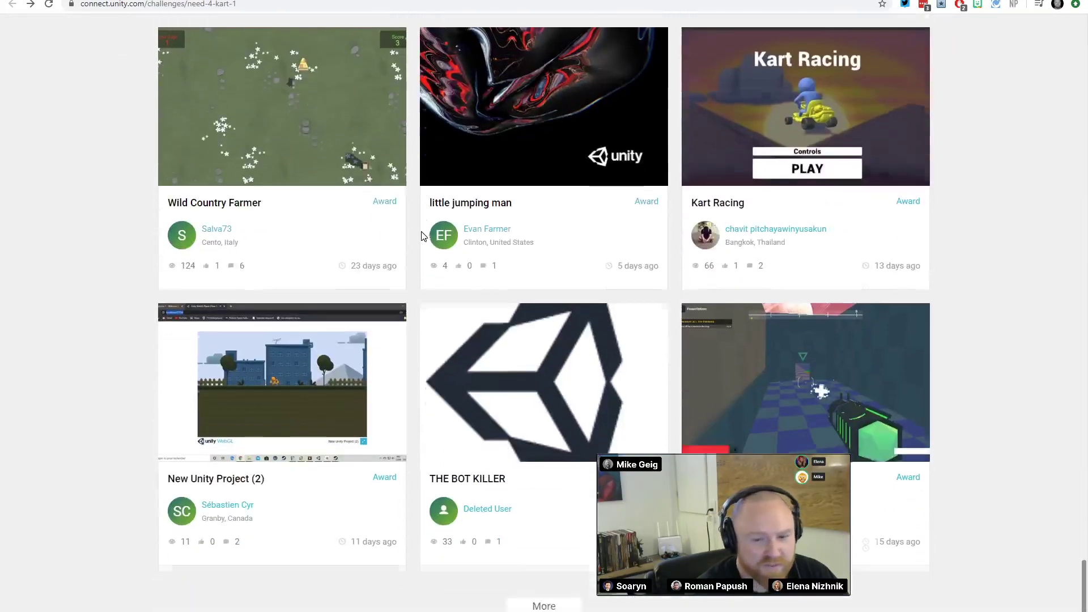
pyautogui.scroll(-12, 421, 235)
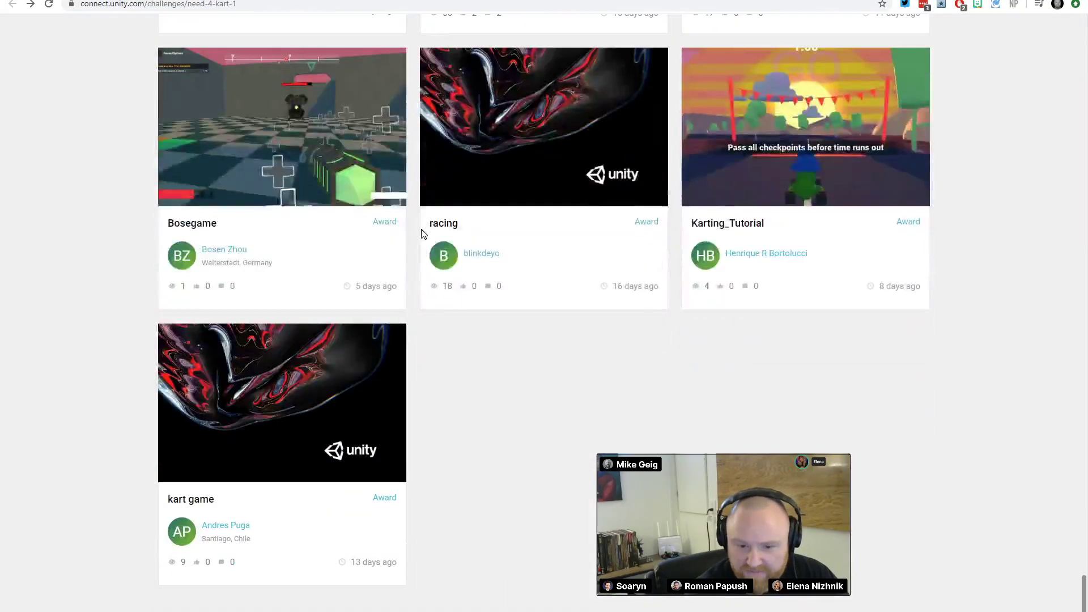
pyautogui.scroll(10, 422, 233)
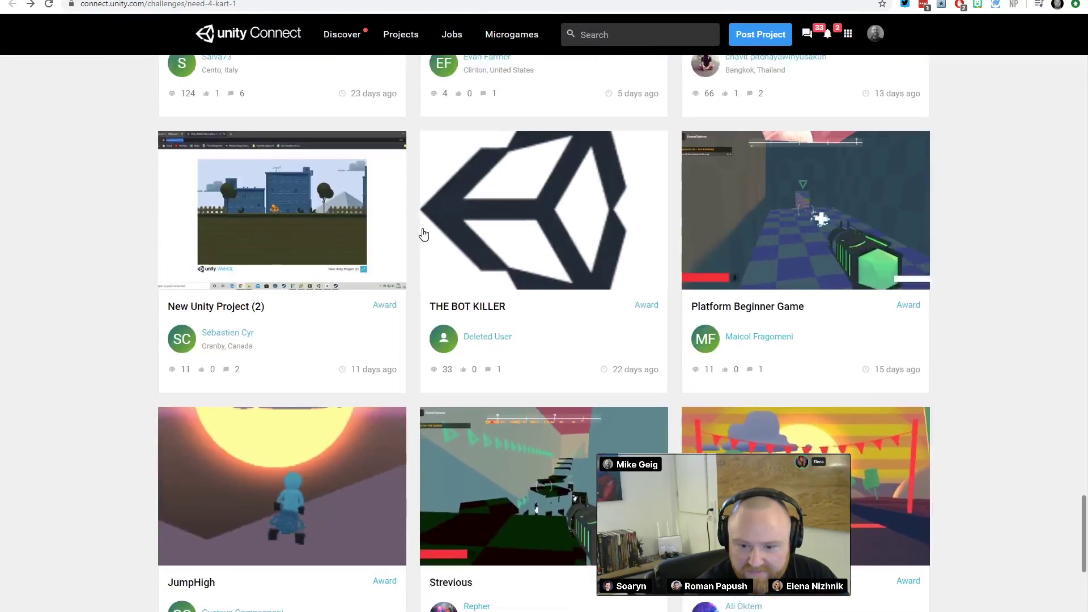
pyautogui.scroll(13, 422, 234)
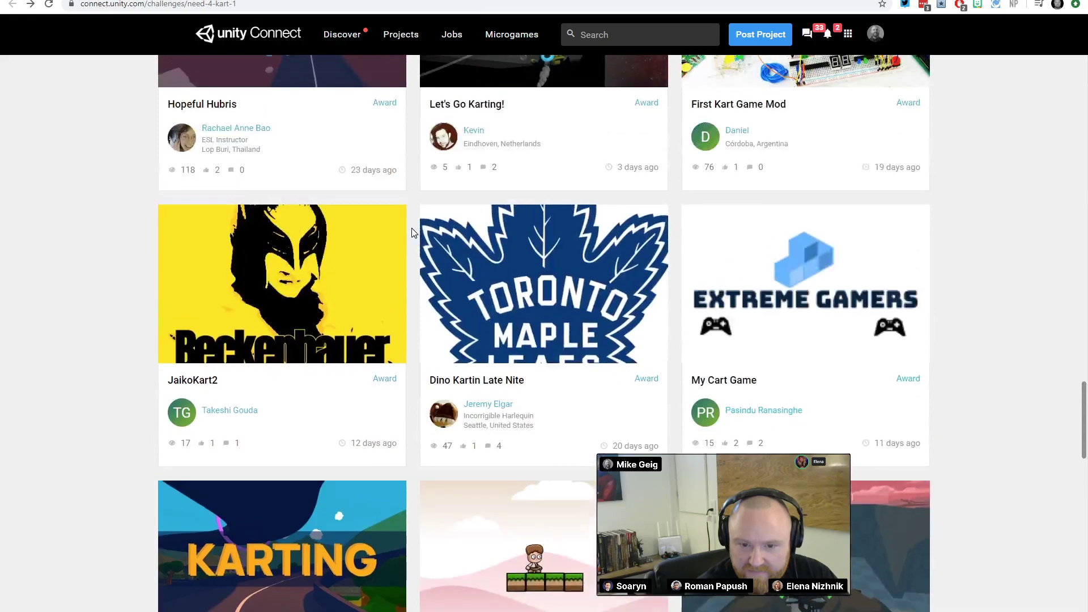
pyautogui.scroll(13, 411, 233)
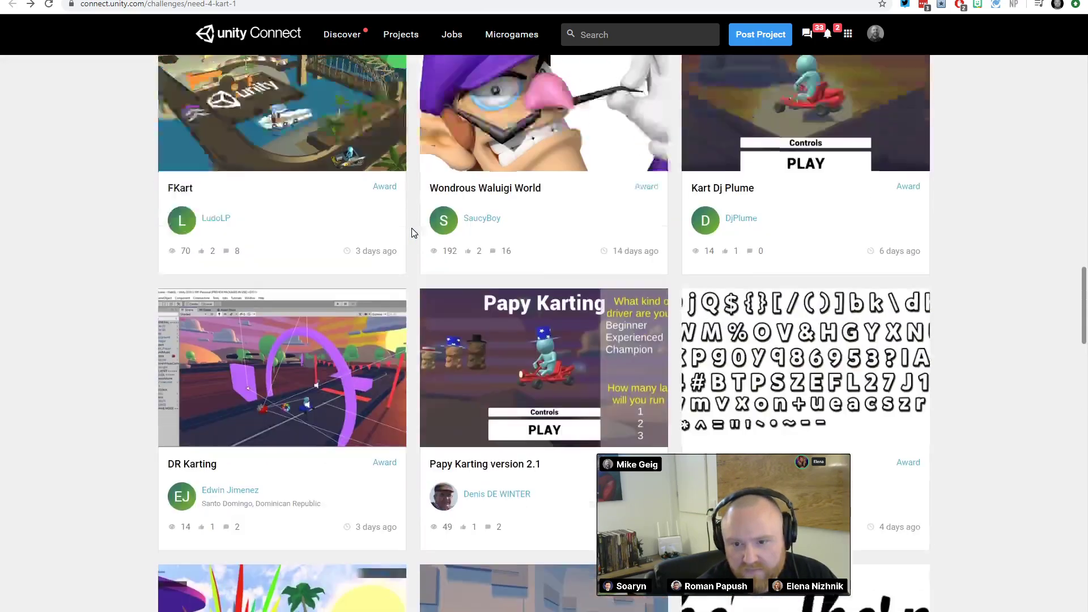
pyautogui.scroll(4, 412, 233)
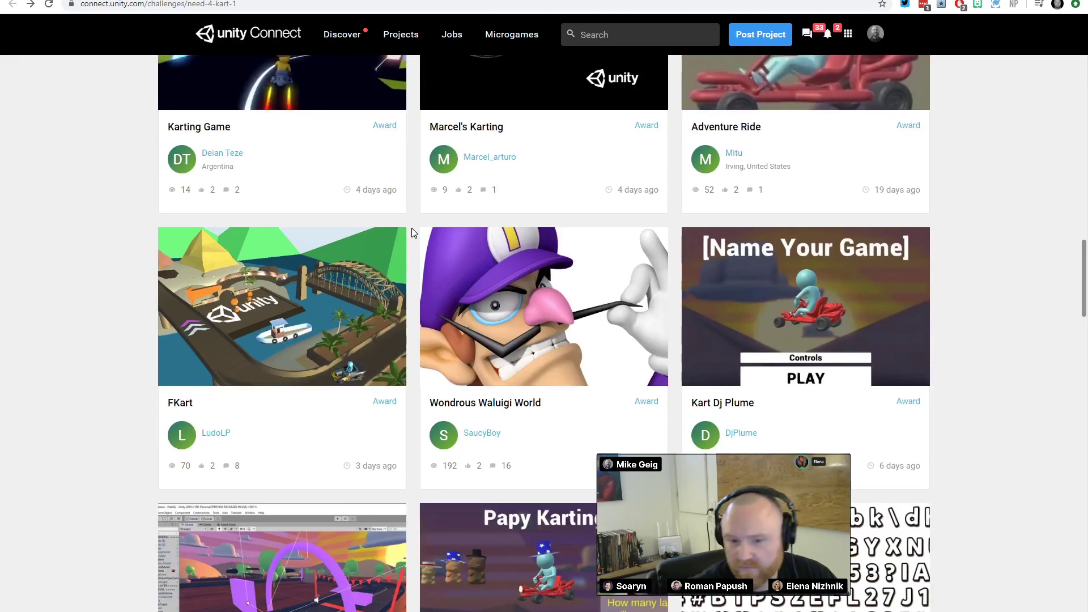
pyautogui.scroll(7, 412, 230)
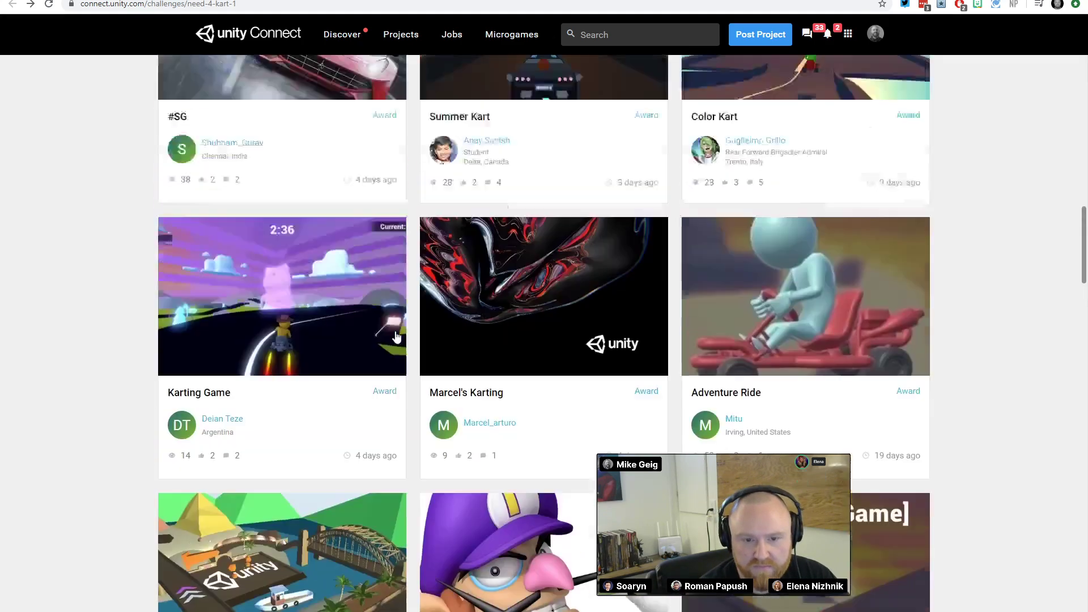
pyautogui.scroll(6, 396, 337)
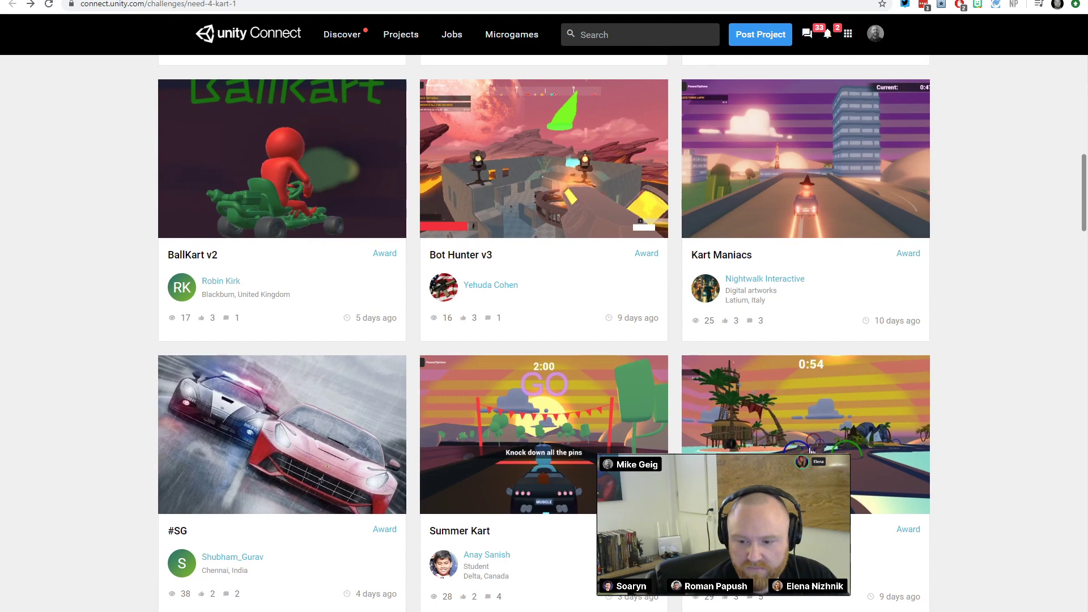
pyautogui.scroll(2, 806, 447)
pyautogui.scroll(7, 807, 447)
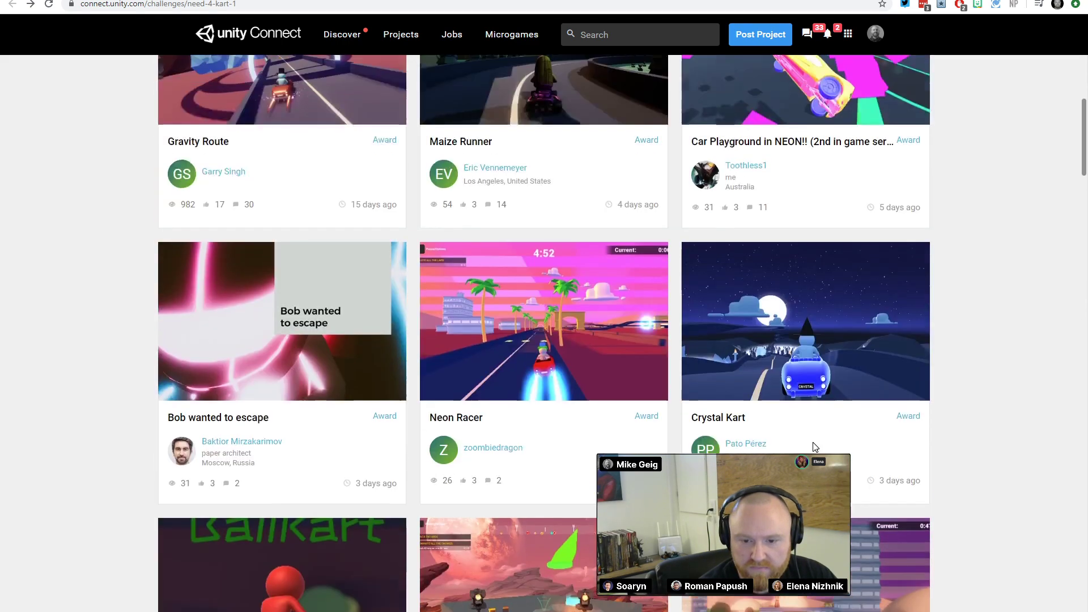
pyautogui.scroll(5, 814, 447)
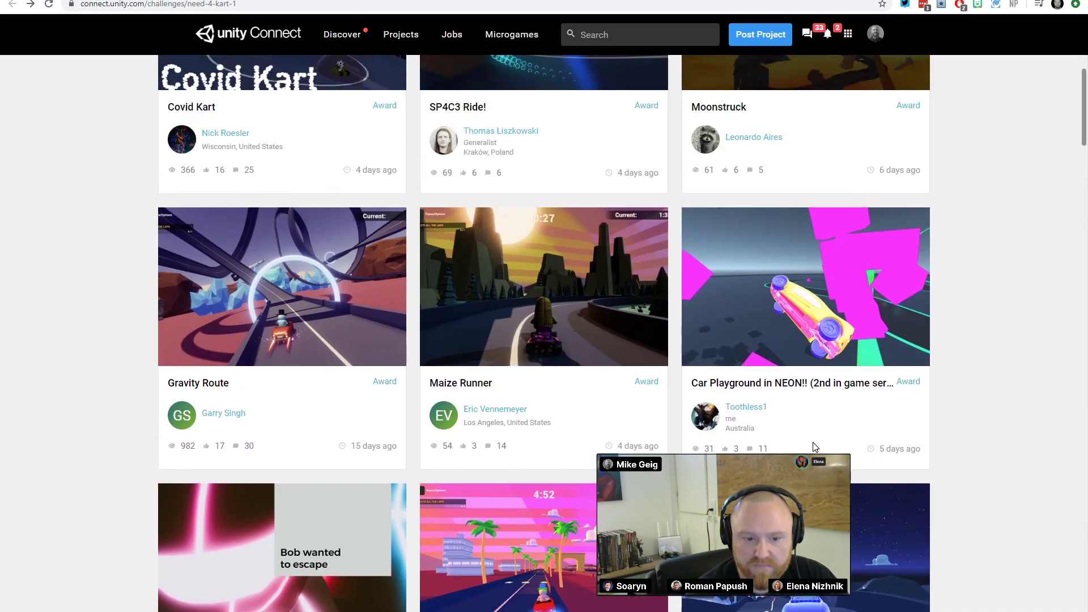
pyautogui.scroll(4, 813, 447)
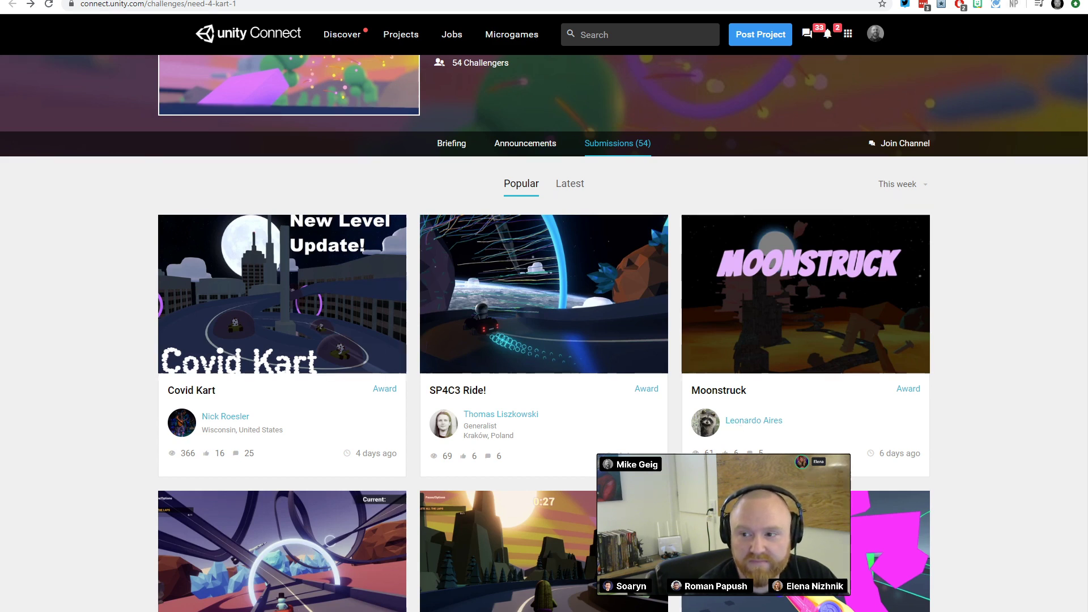
pyautogui.hotkey('alt', 'Tab')
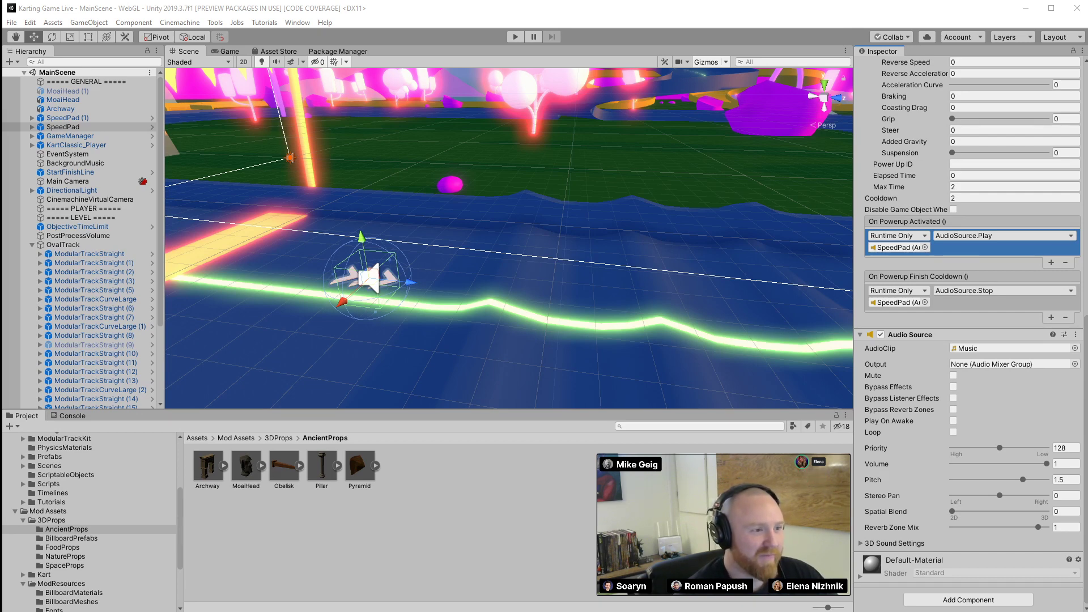
# Switch to the browser, launch the Covid Kart submission and start Level 1
pyautogui.hotkey('alt', 'Tab')
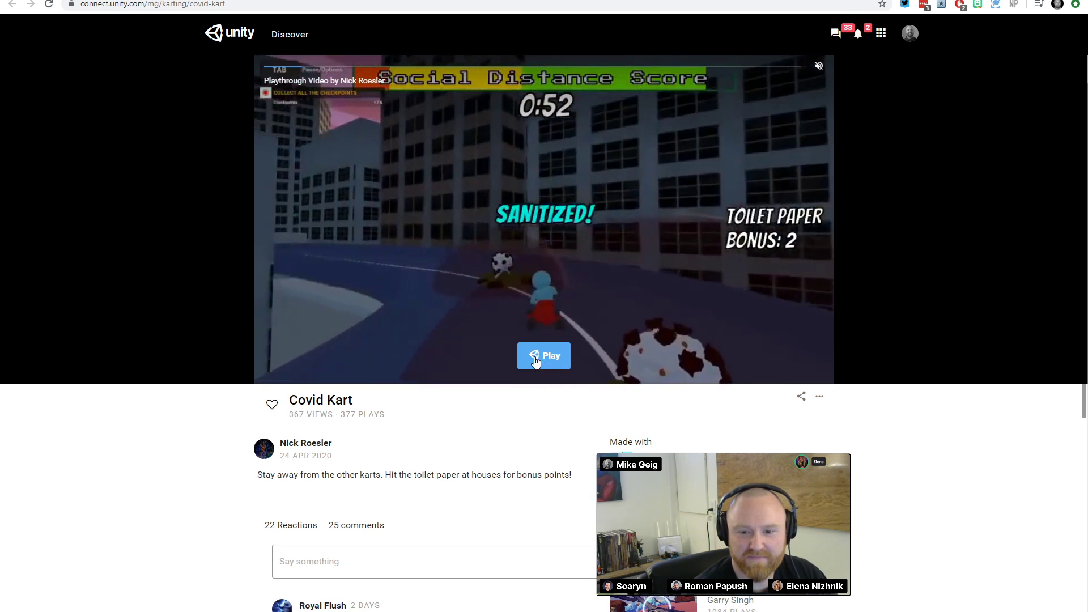
pyautogui.click(536, 360)
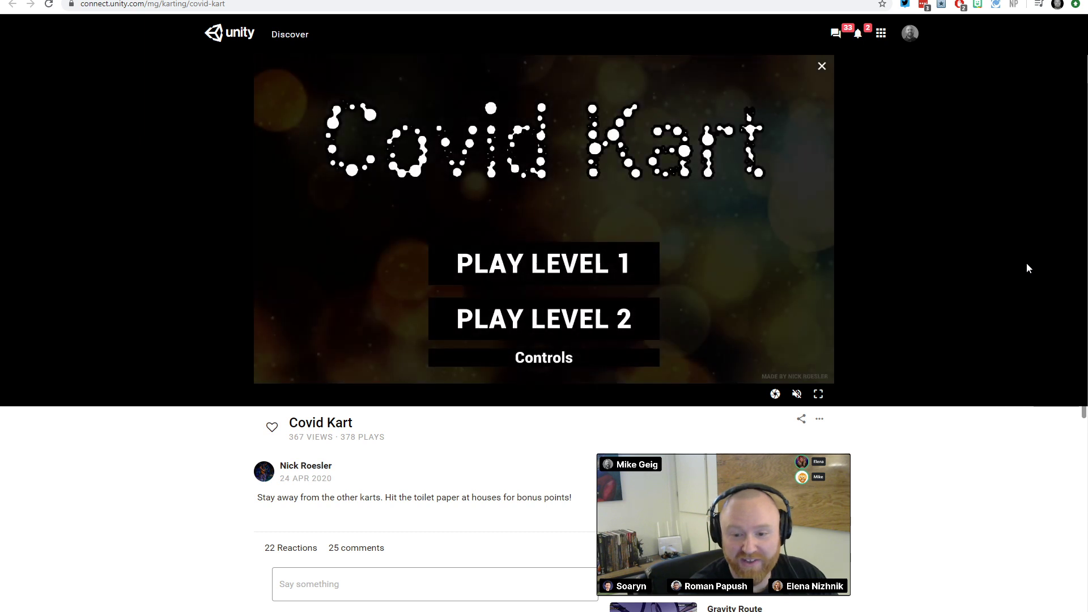
pyautogui.click(622, 260)
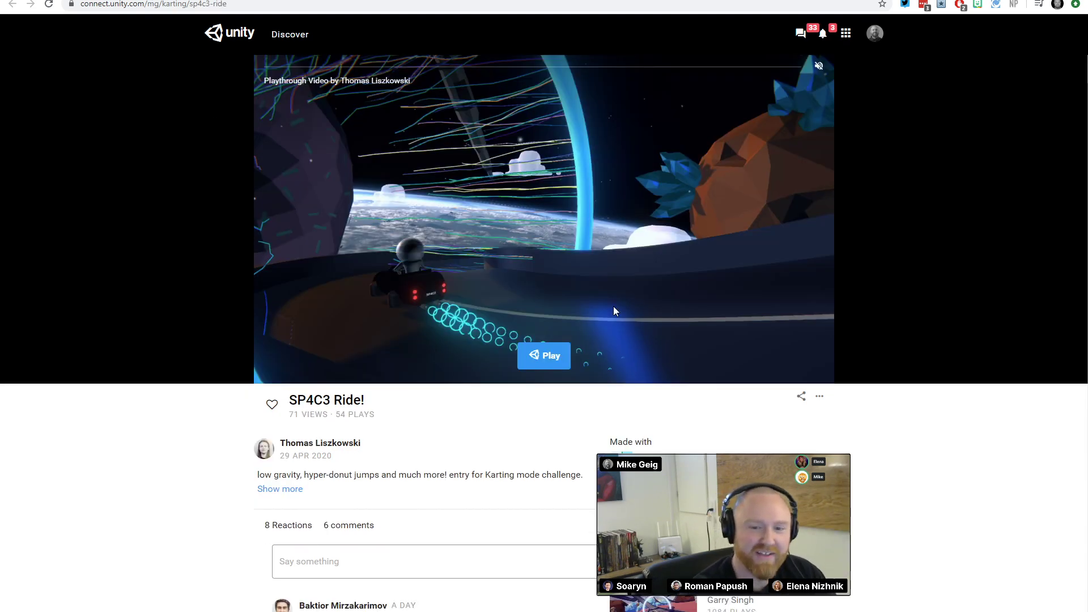
# Launch the SP4C3 Ride! submission and drive the kart around its space track
pyautogui.click(544, 355)
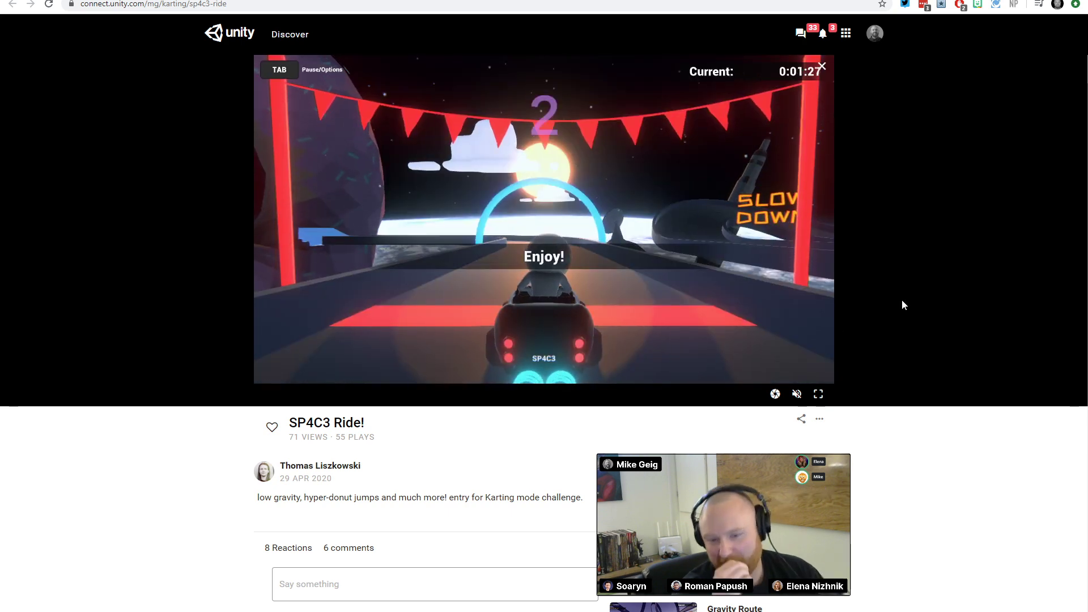
pyautogui.press('w')
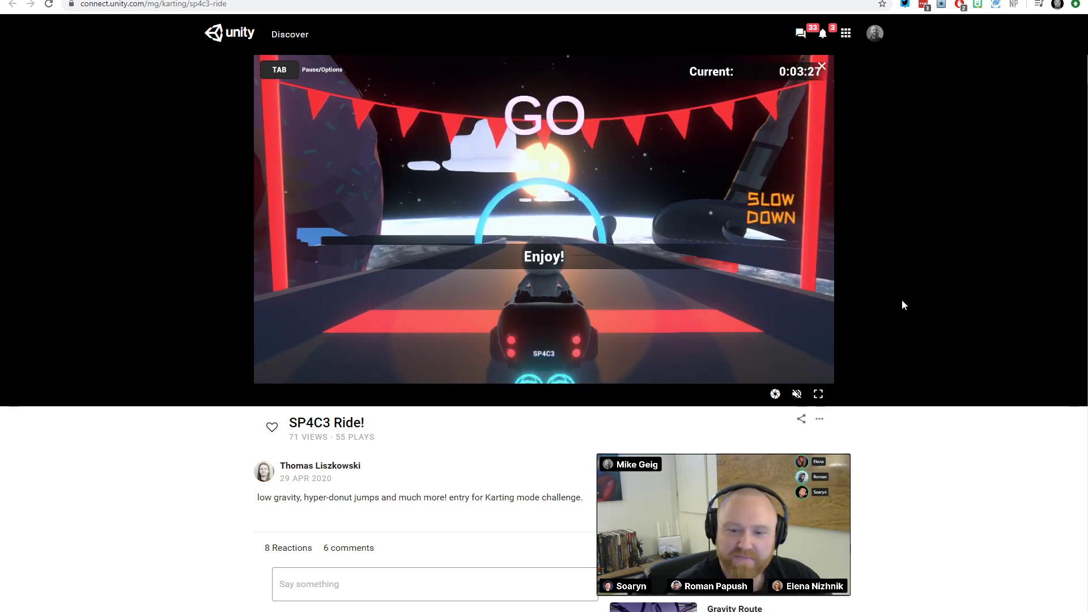
pyautogui.press('a')
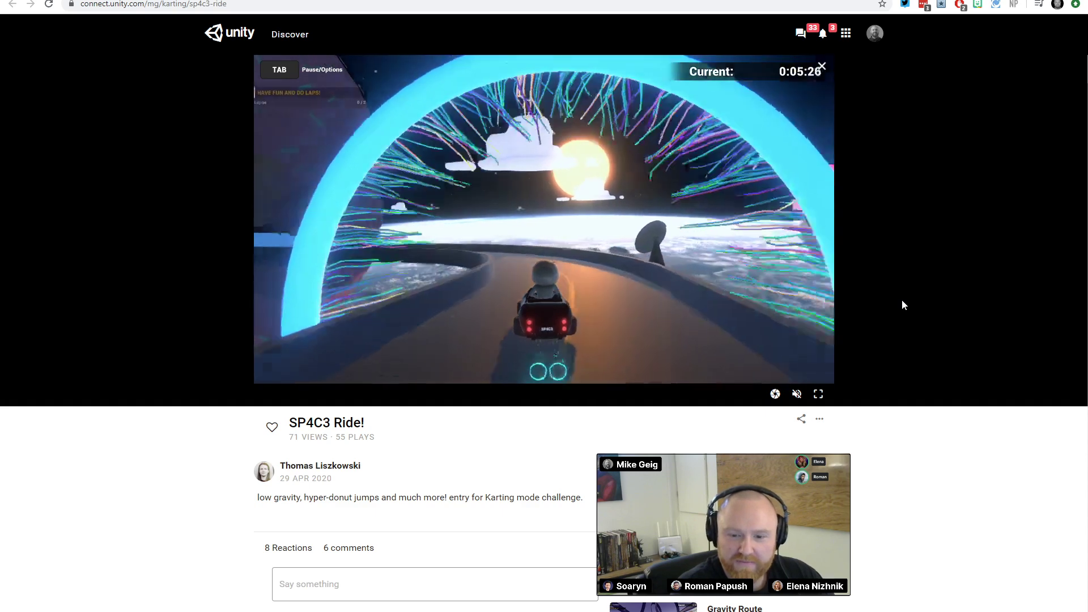
pyautogui.press('a')
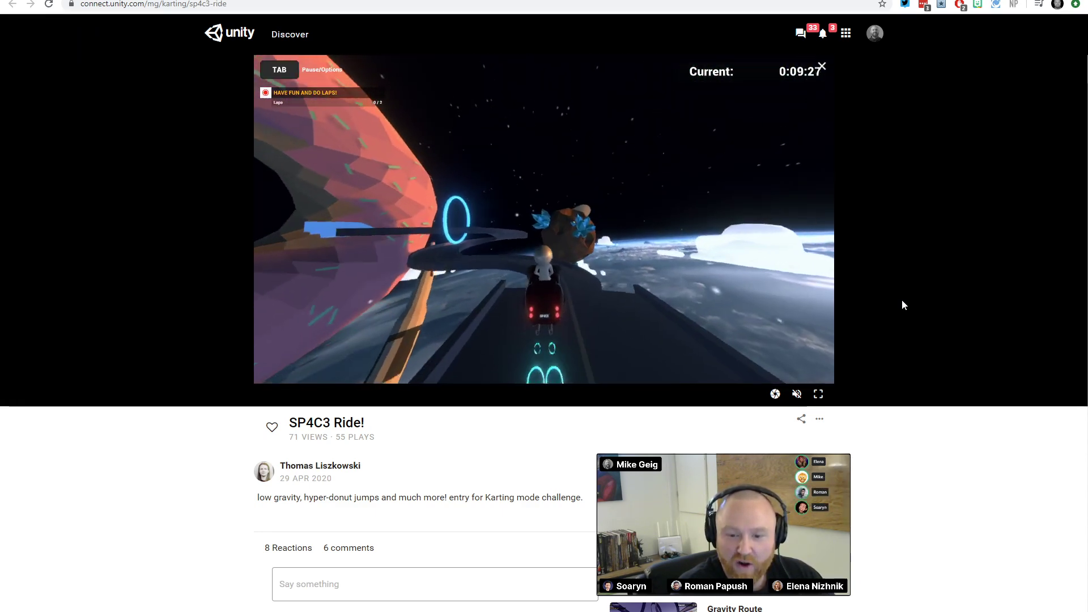
pyautogui.press('a')
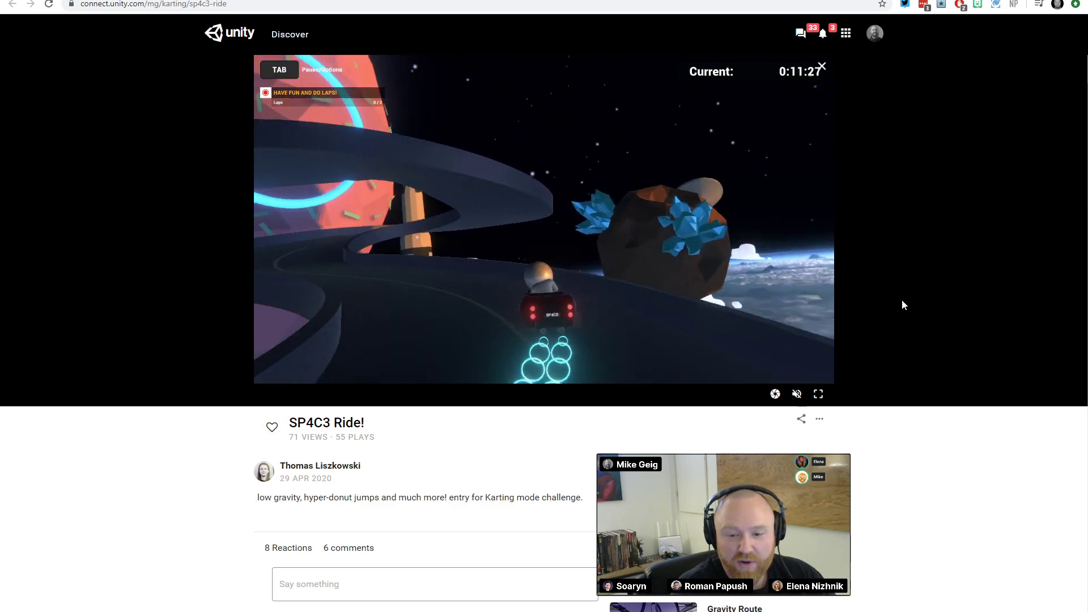
pyautogui.press('d')
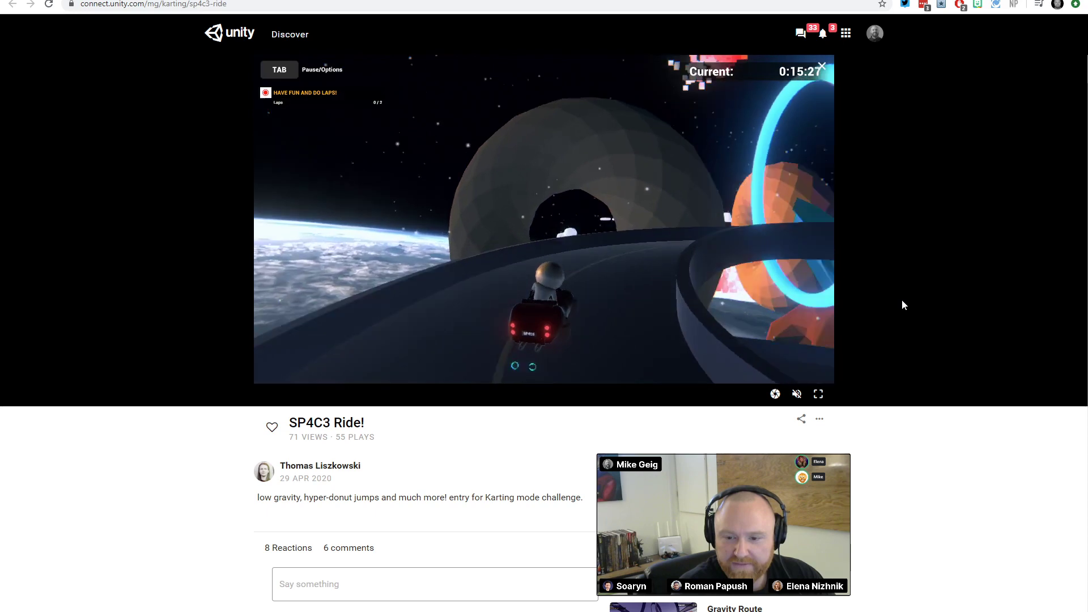
pyautogui.press('d')
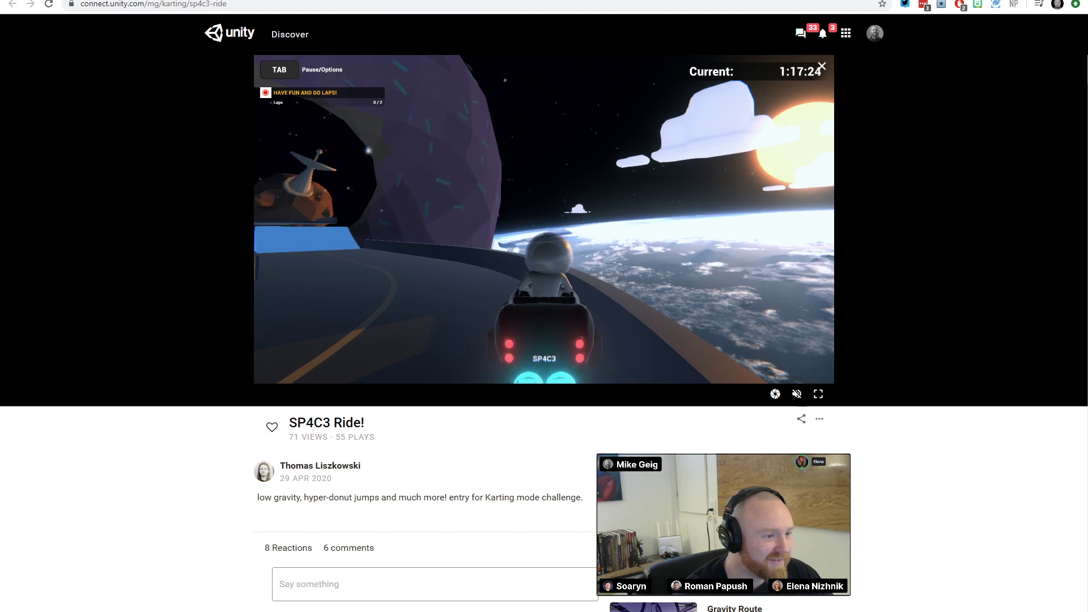
# Leave the SP4C3 Ride! page, launch the Color Kart submission and start its race
pyautogui.hotkey('alt', 'Left')
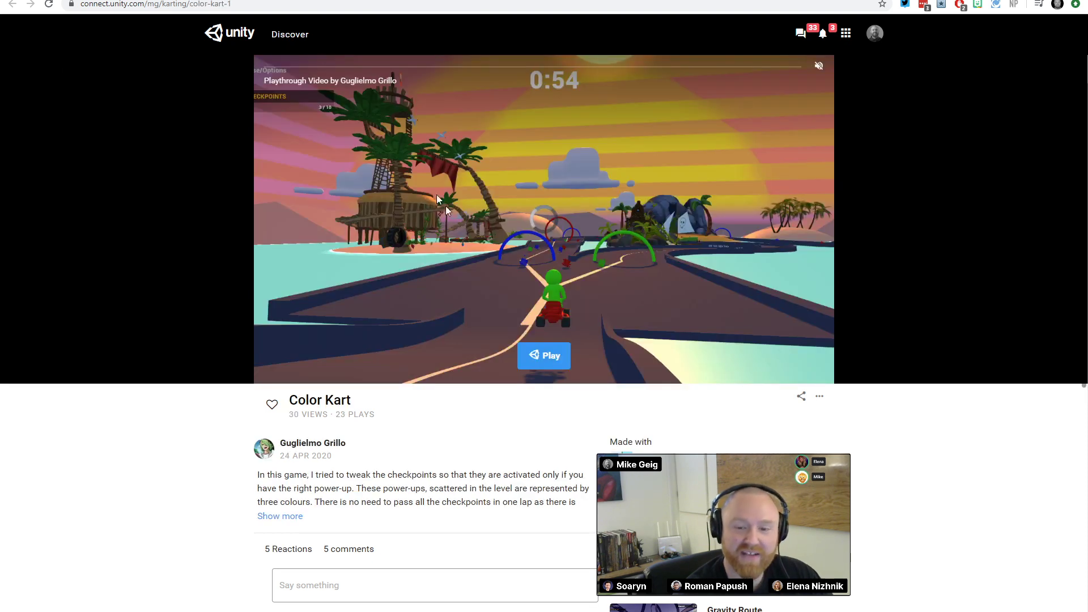
pyautogui.click(543, 355)
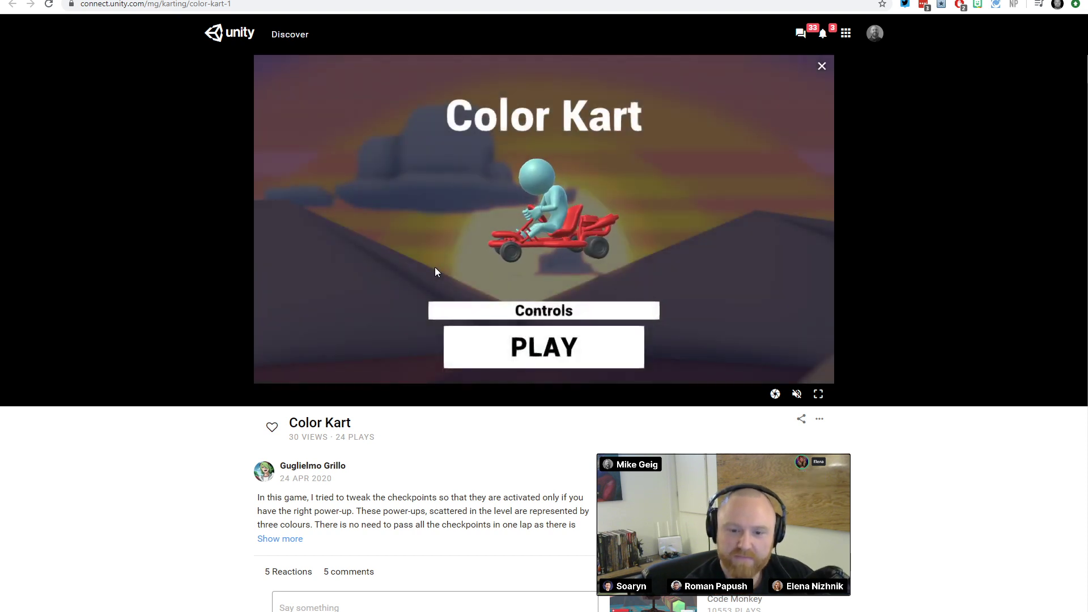
pyautogui.click(539, 362)
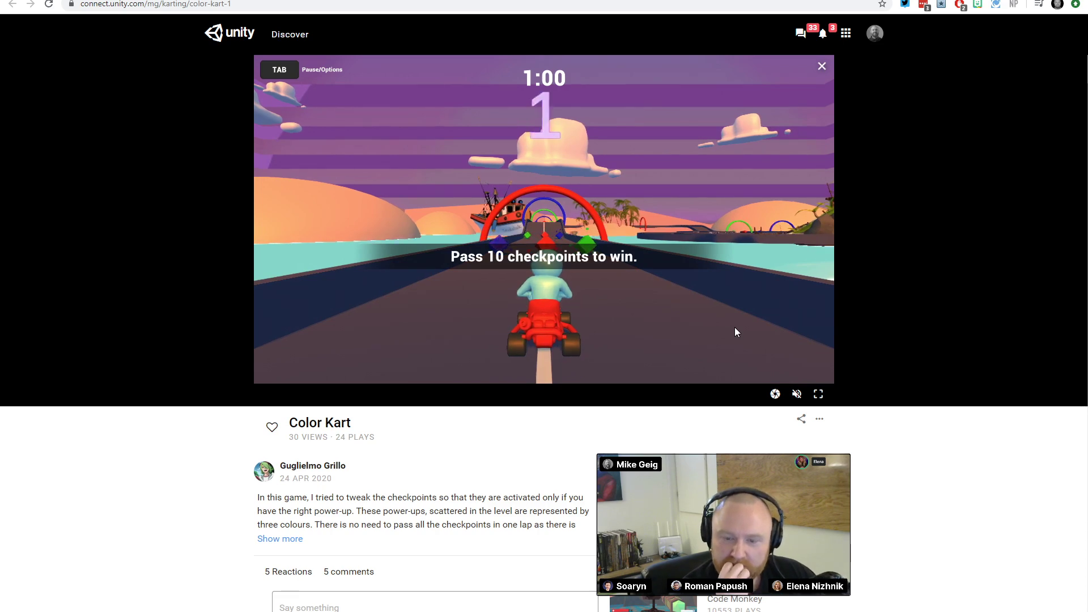
# Drive the Color Kart track, picking up coloured power-ups and passing through the checkpoint rings of the matching colour
pyautogui.press('Up')
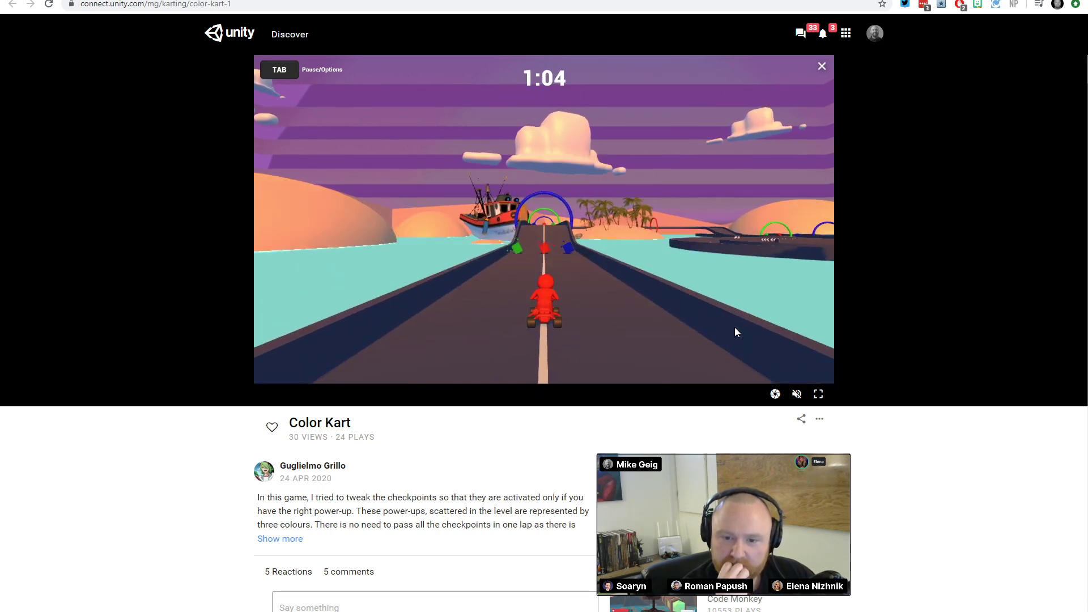
pyautogui.press('Left')
pyautogui.press('Right')
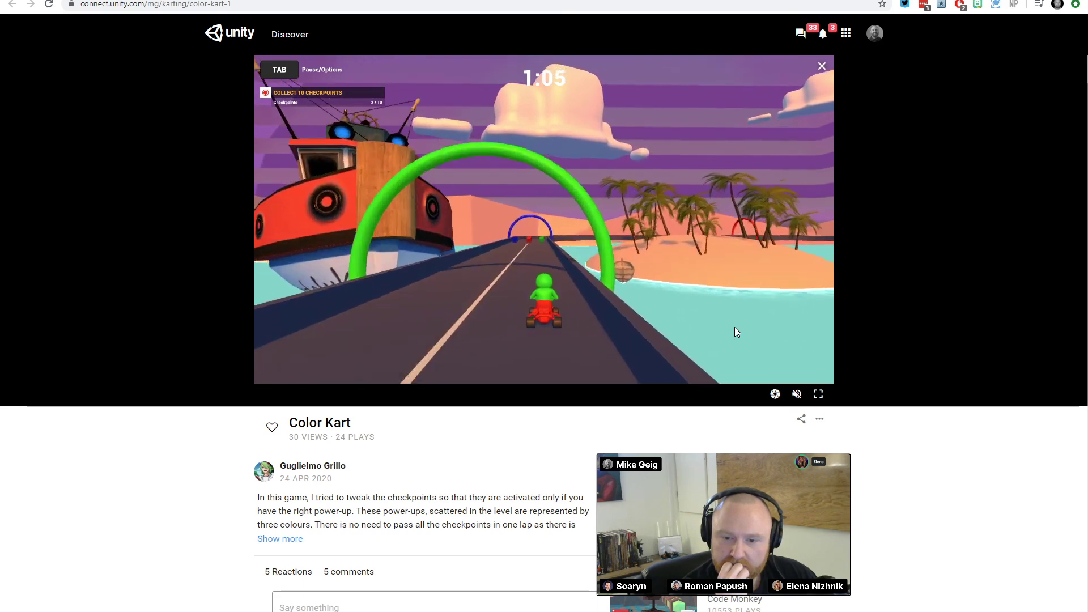
pyautogui.press('Left')
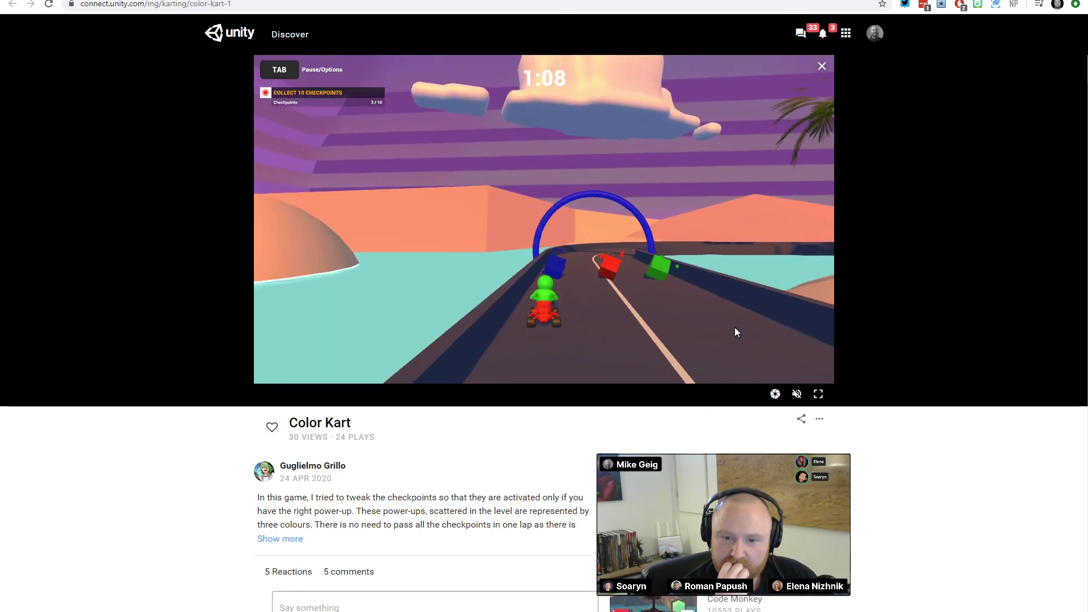
pyautogui.press('Left')
pyautogui.press('Right')
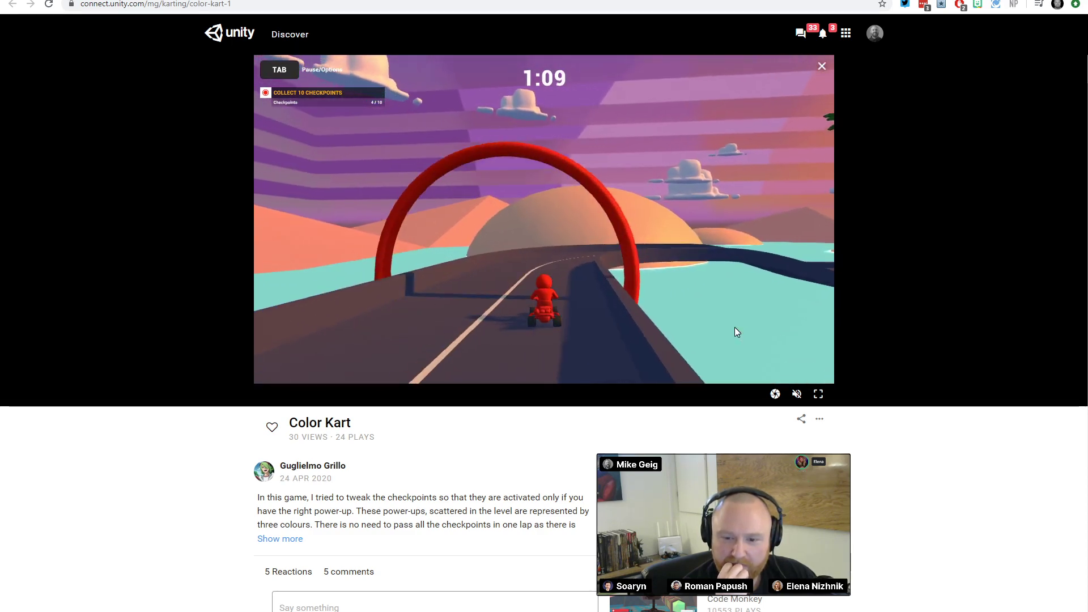
pyautogui.press('Right')
pyautogui.press('Right')
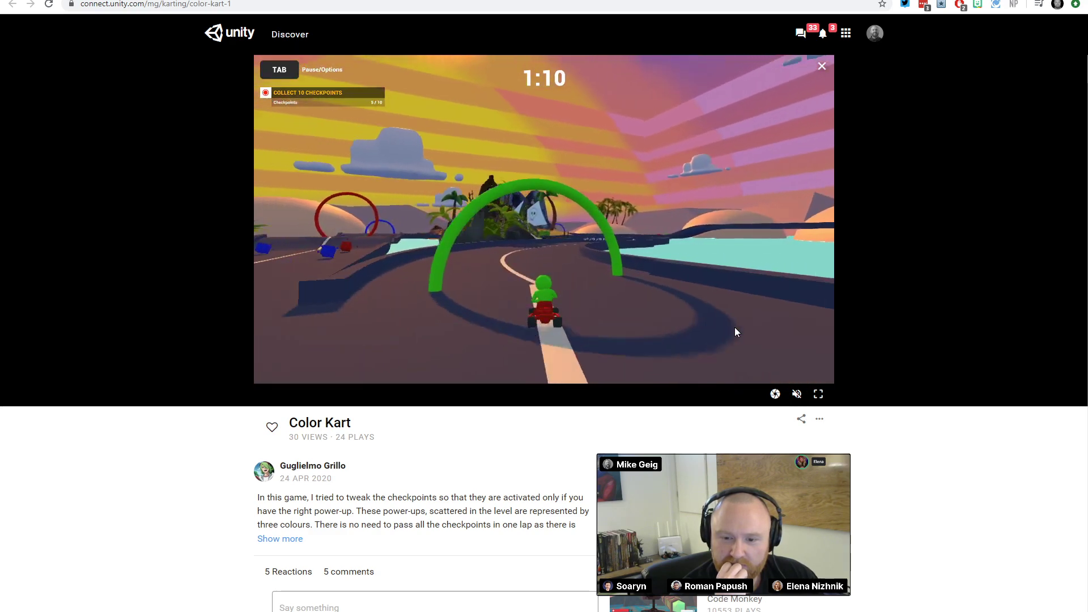
pyautogui.press('Right')
pyautogui.press('Right')
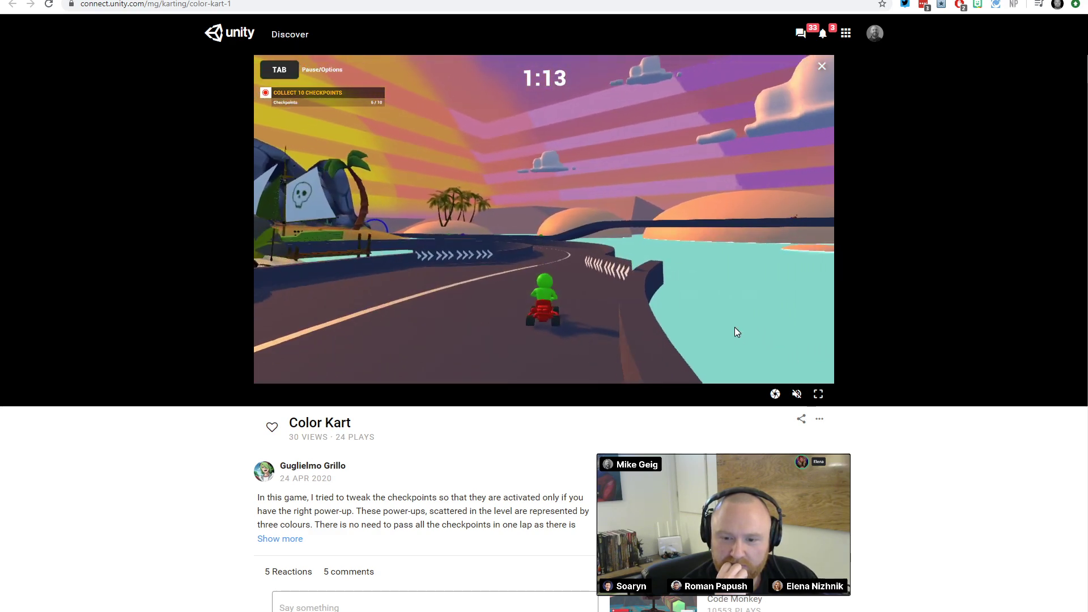
pyautogui.press('Left')
pyautogui.press('Left')
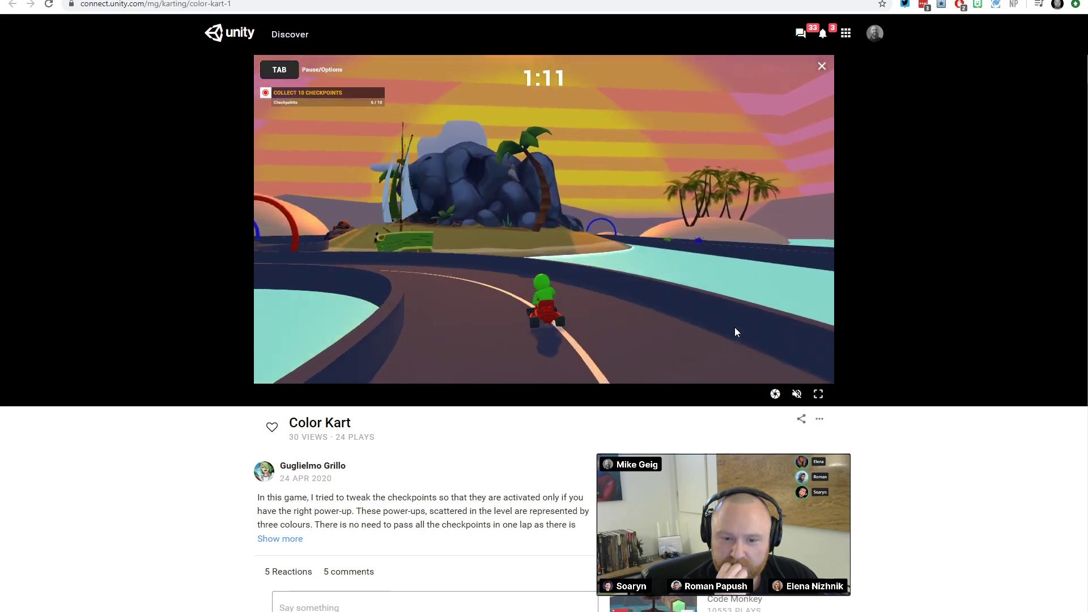
pyautogui.press('Right')
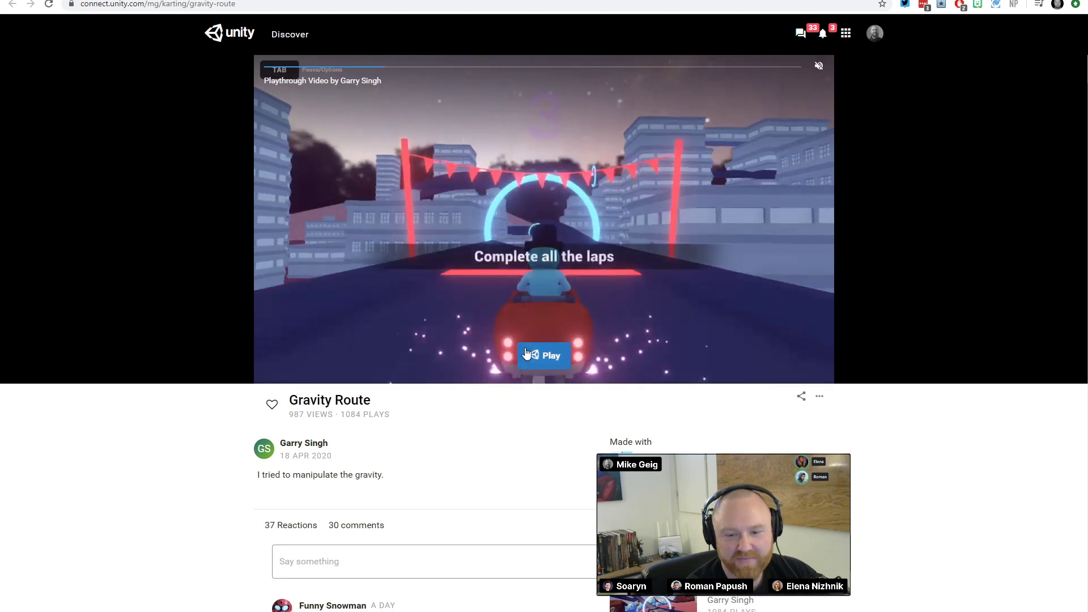
# Launch the Gravity Route submission and try driving its Stage1 track
pyautogui.click(530, 355)
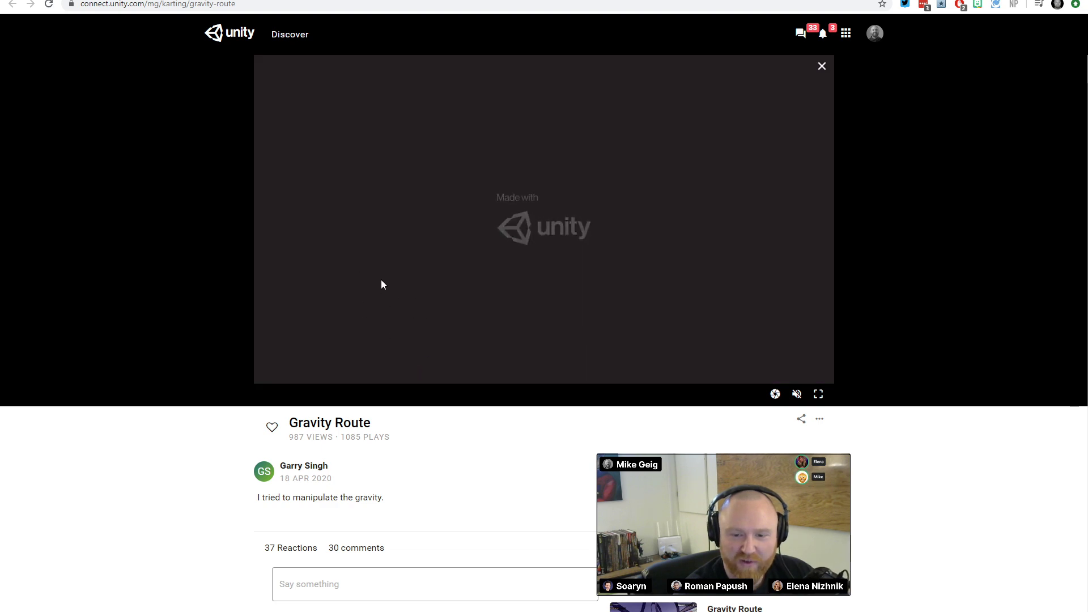
pyautogui.click(387, 349)
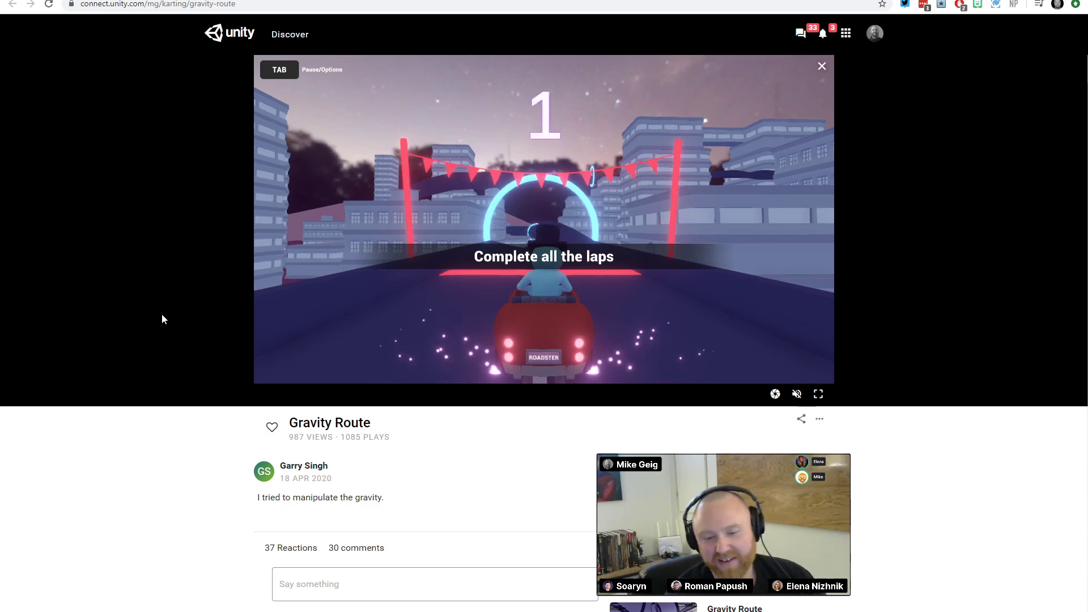
pyautogui.press('Up')
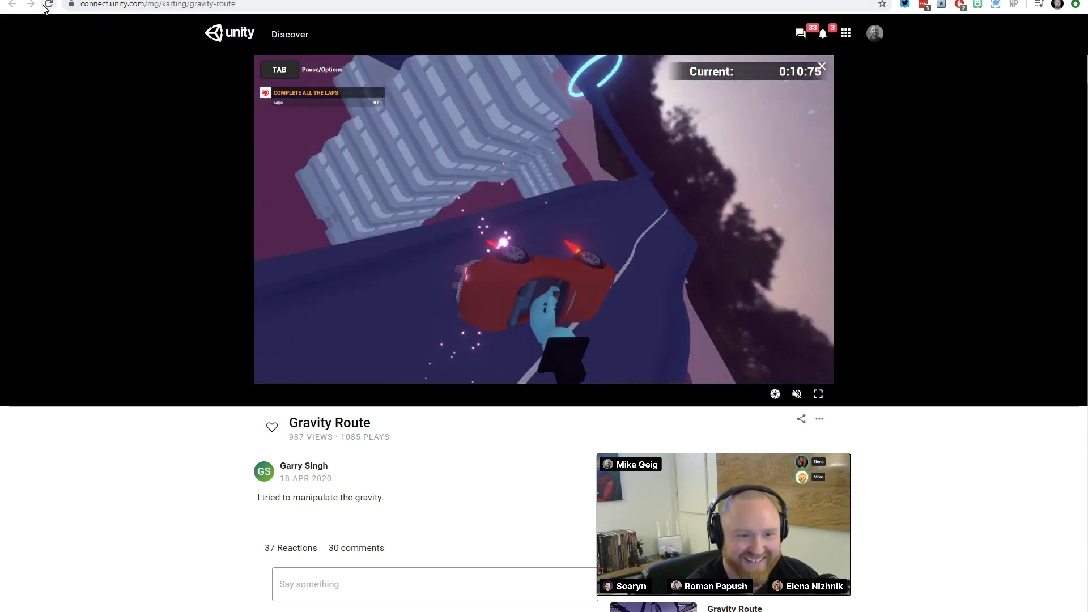
# Reload the Gravity Route page, restart Stage1 and drive the roadster through the rings and up the steep track
pyautogui.press('F5')
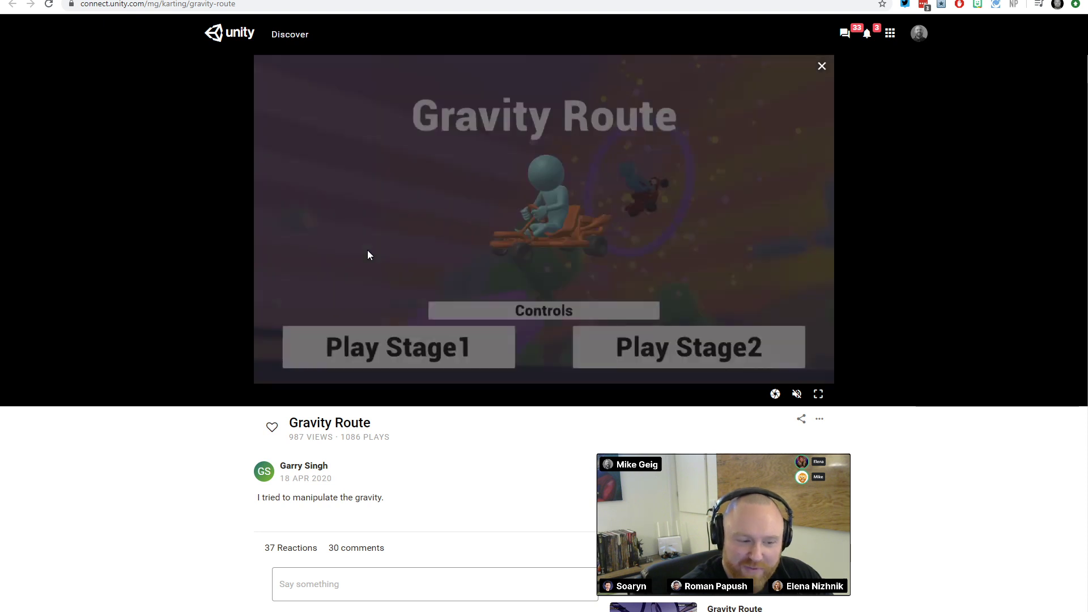
pyautogui.click(361, 337)
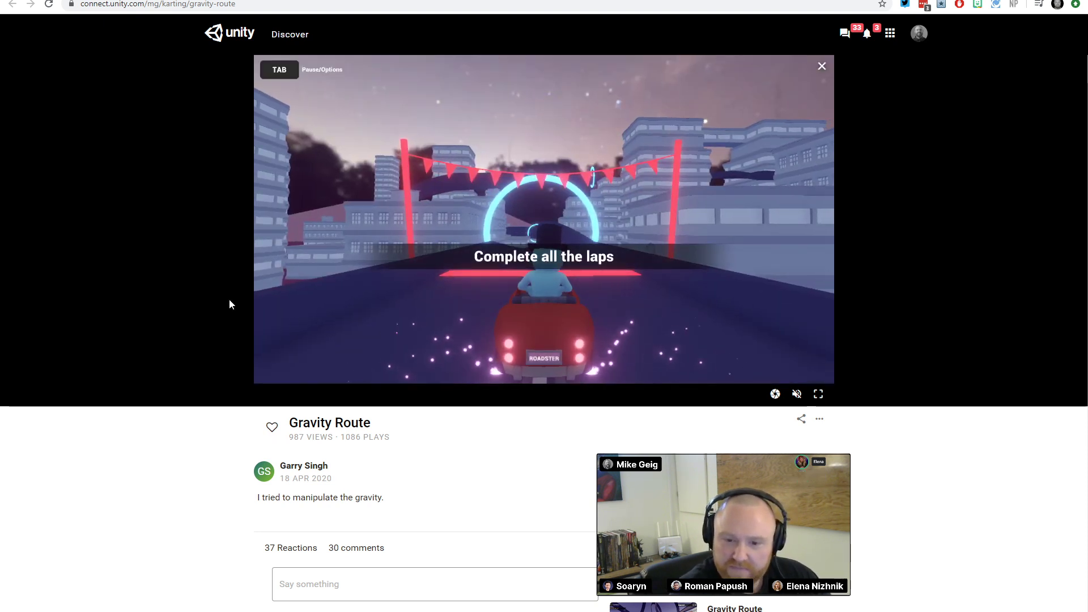
pyautogui.press('w')
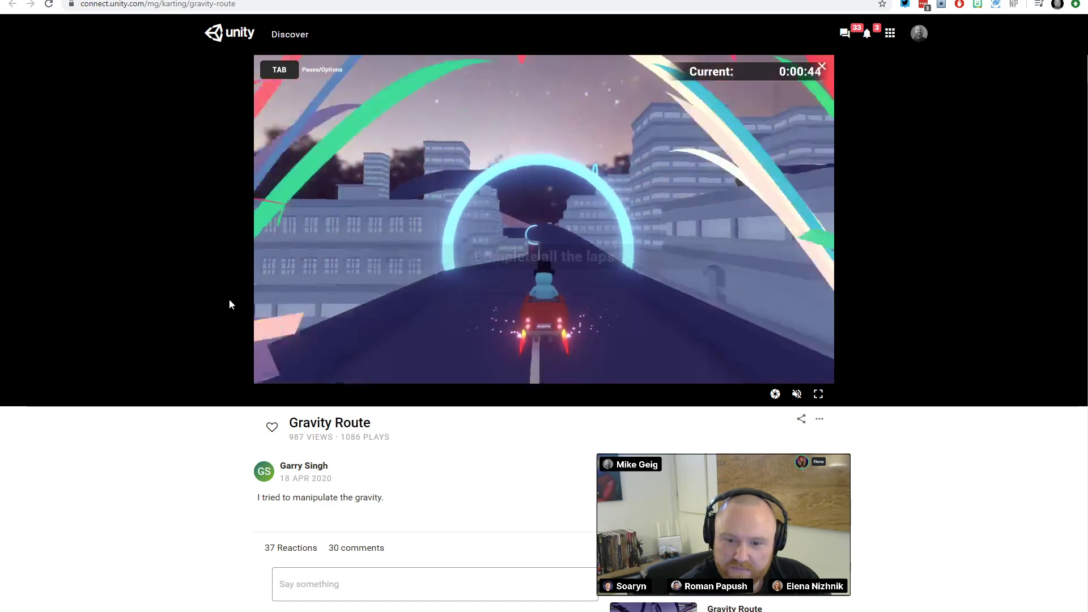
pyautogui.press('a')
pyautogui.press('a')
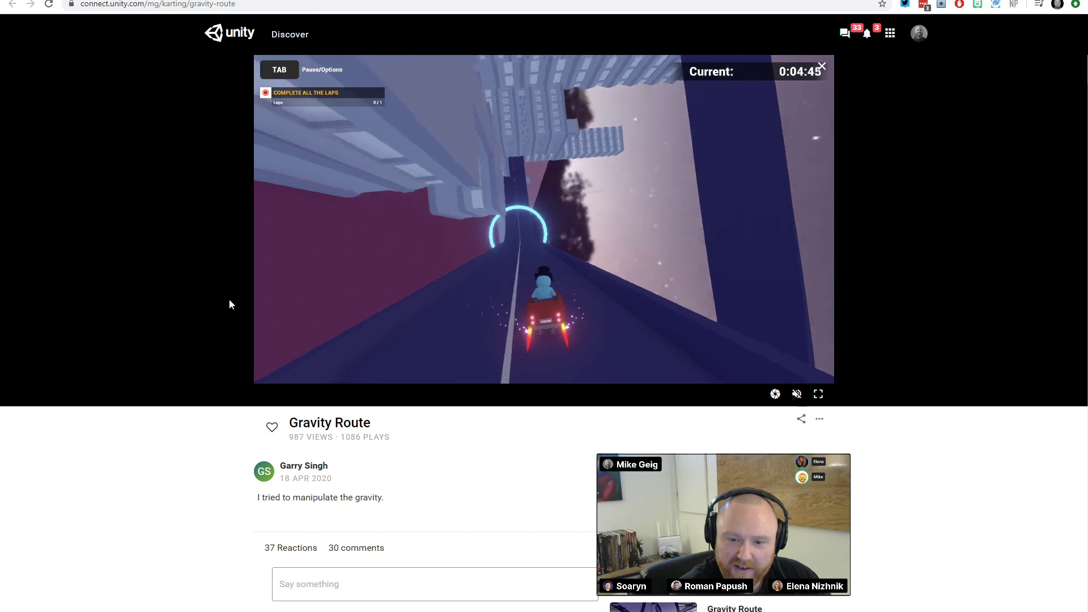
pyautogui.press('a')
pyautogui.press('w')
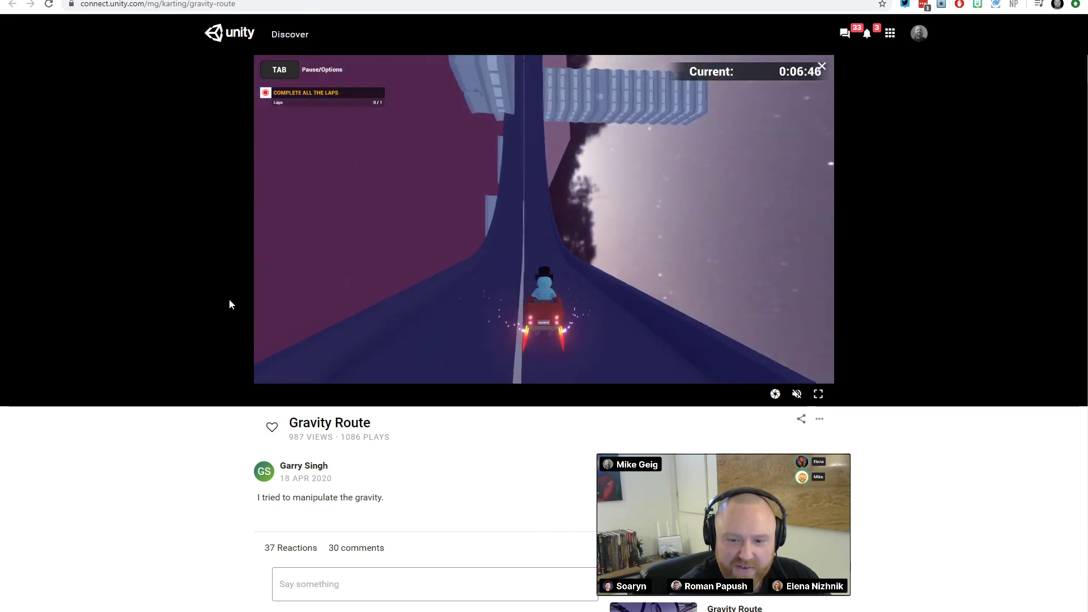
pyautogui.press('w')
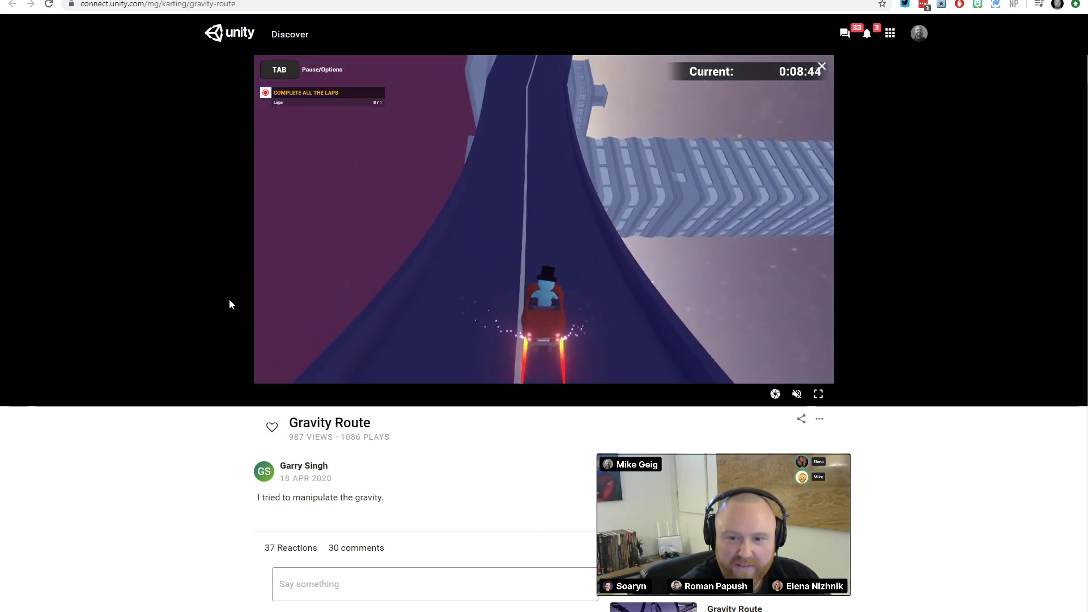
pyautogui.press('w')
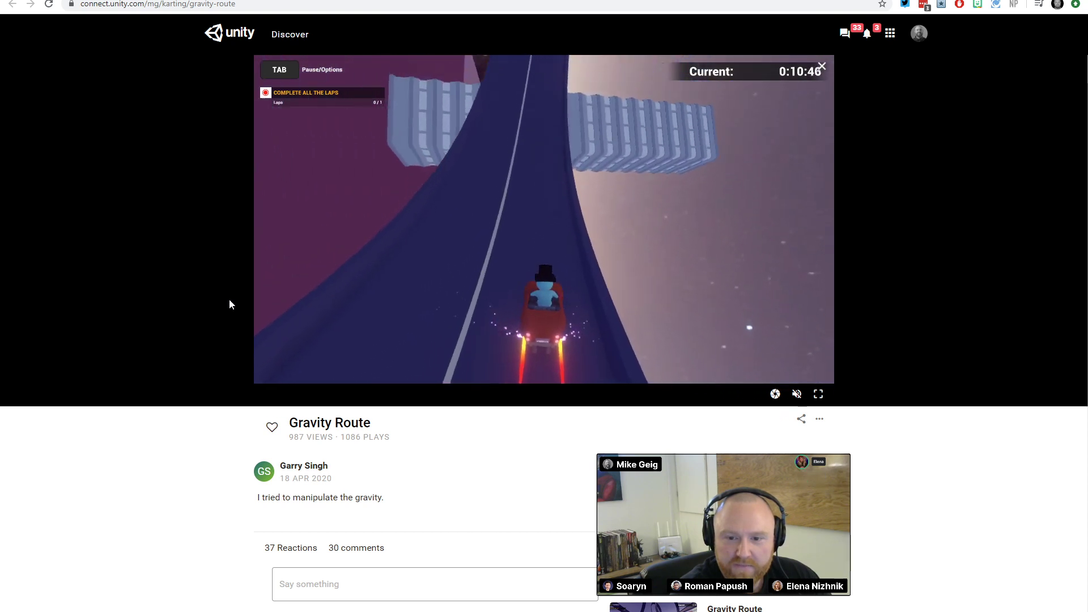
pyautogui.press('w')
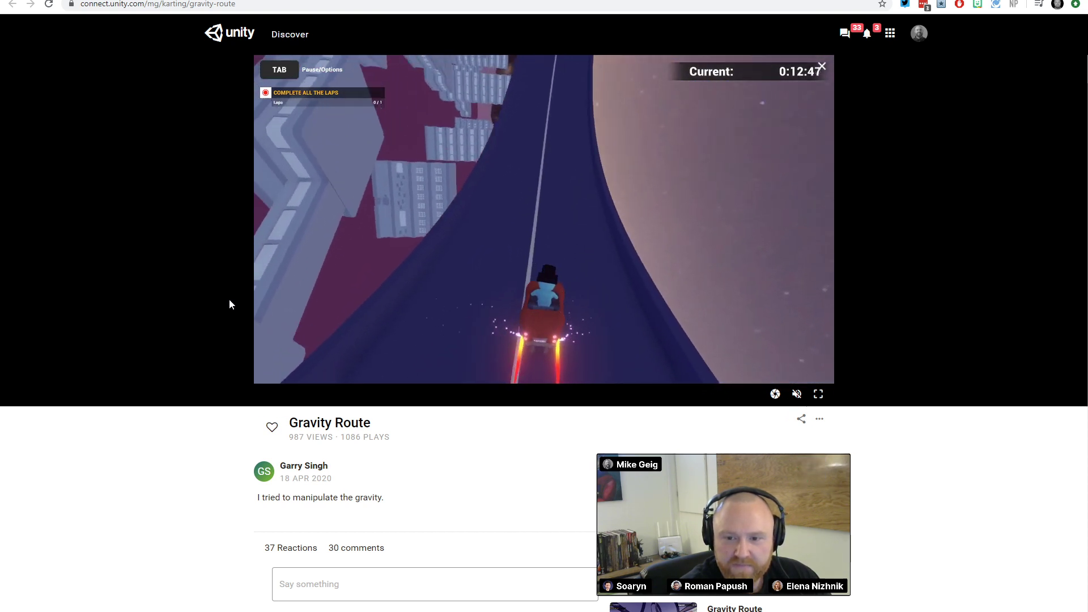
pyautogui.press('w')
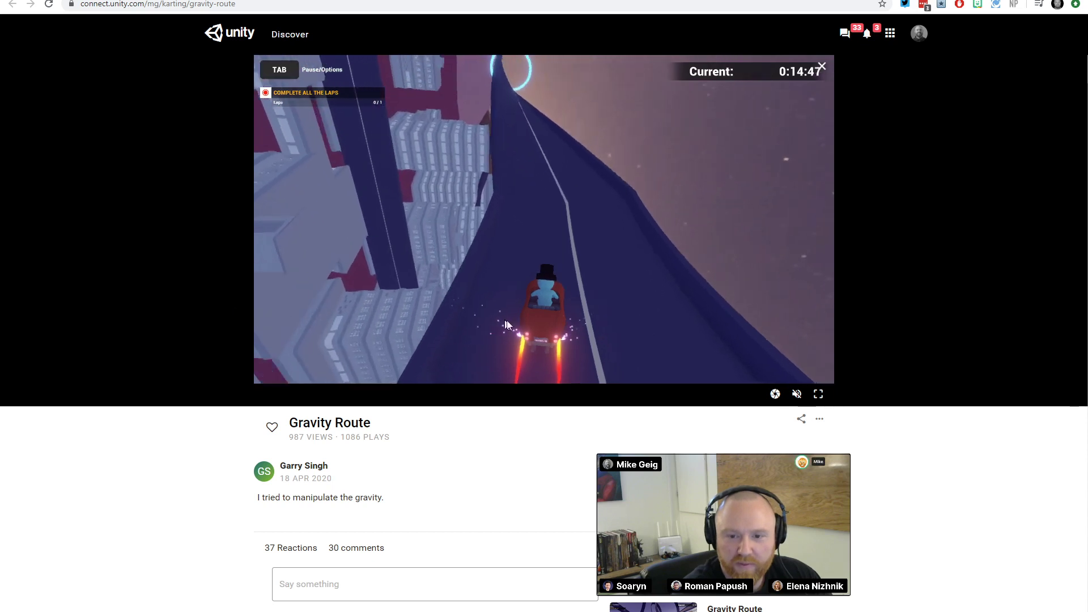
# Turn on the Gravity Route game's sound and drive the roadster along the twisting track past the buildings
pyautogui.click(797, 393)
pyautogui.press('w')
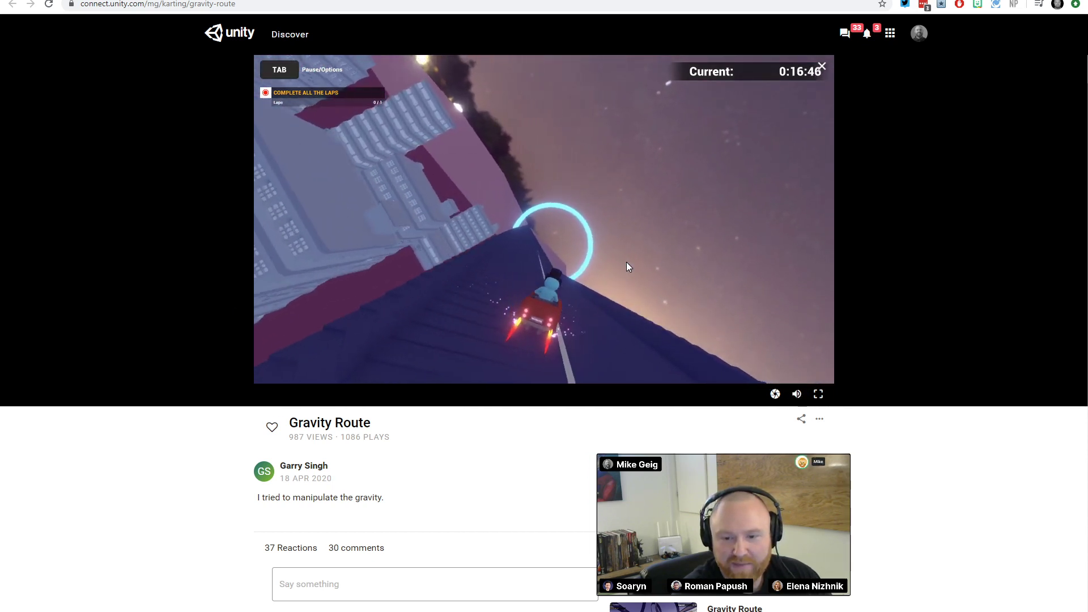
pyautogui.press('w')
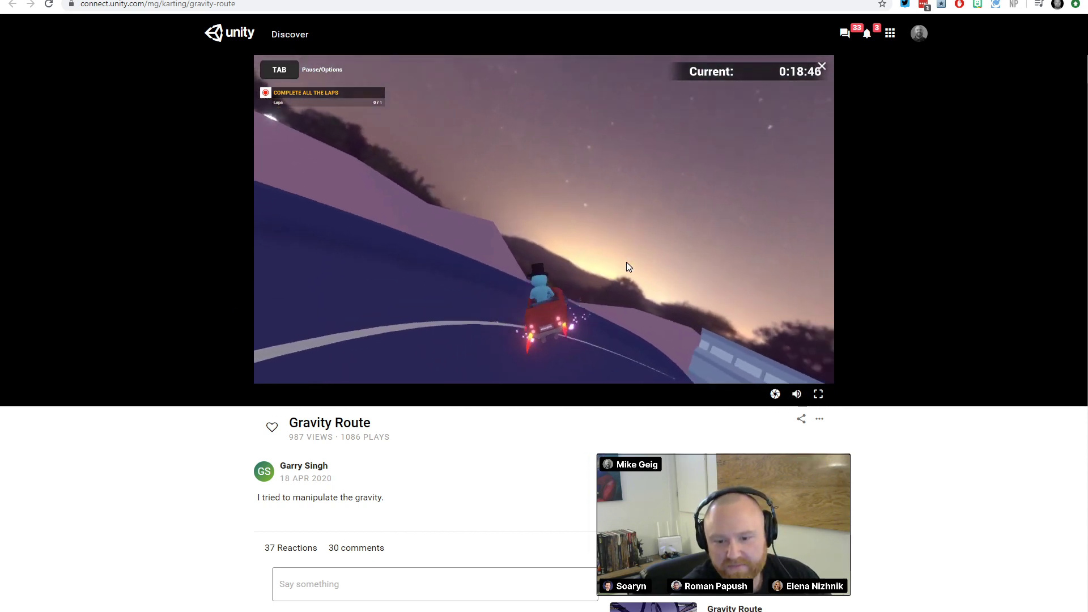
pyautogui.press('w')
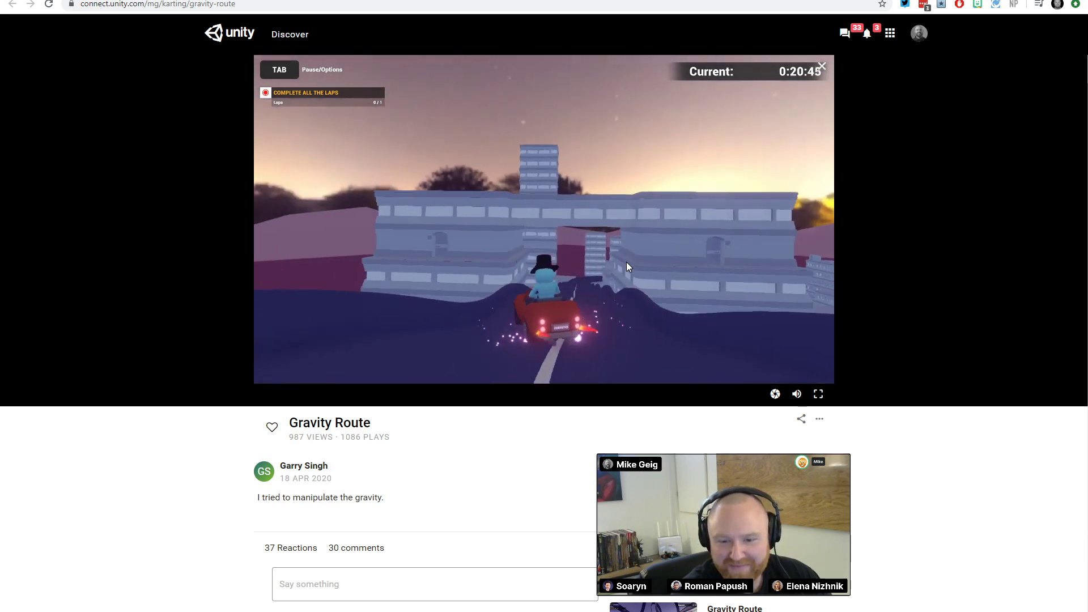
pyautogui.press('w')
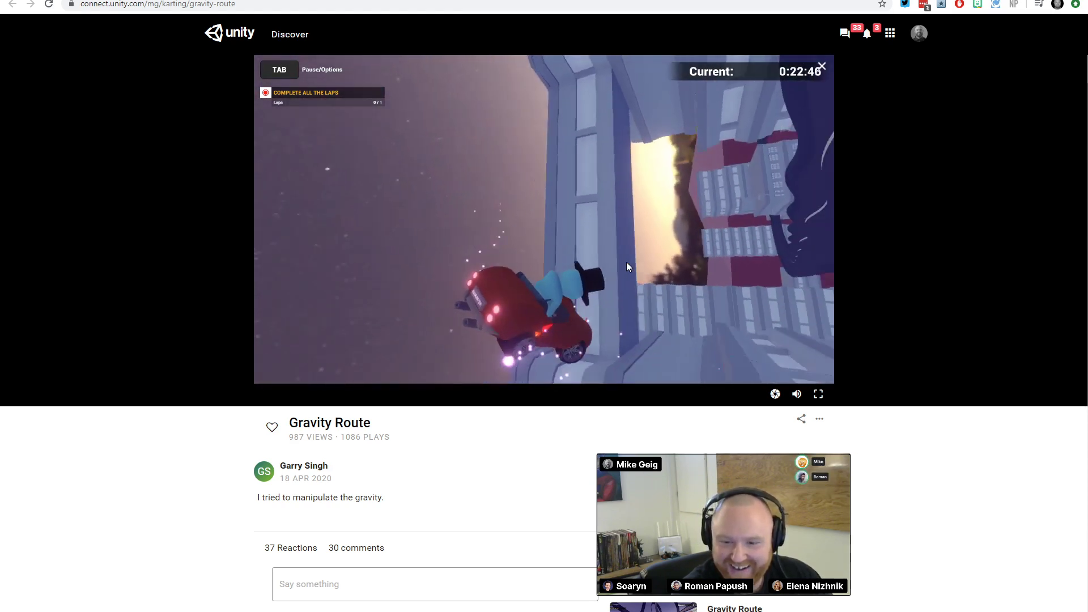
pyautogui.press('w')
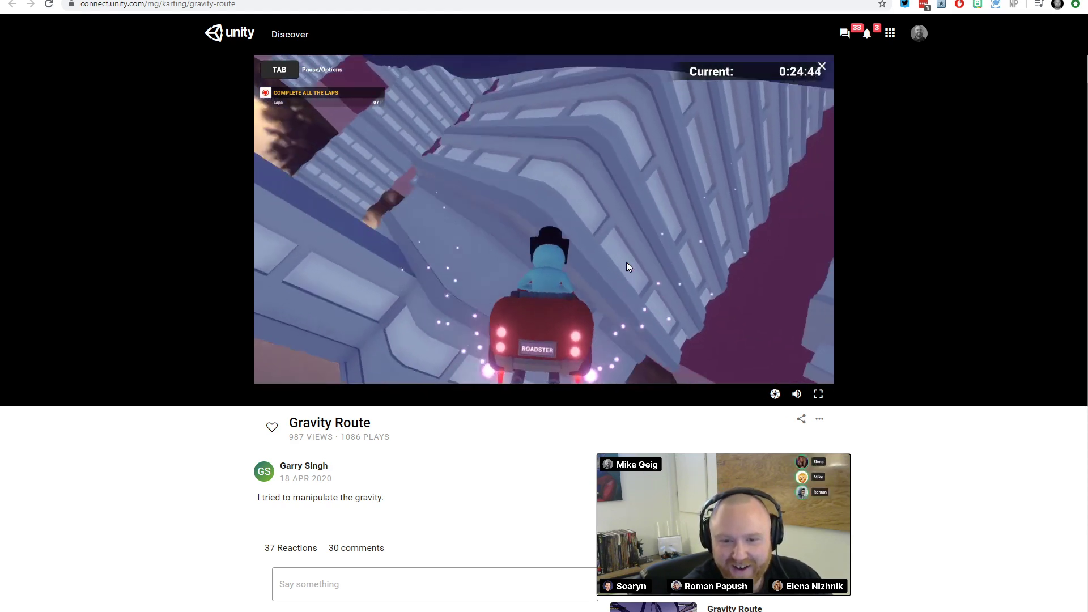
pyautogui.press('w')
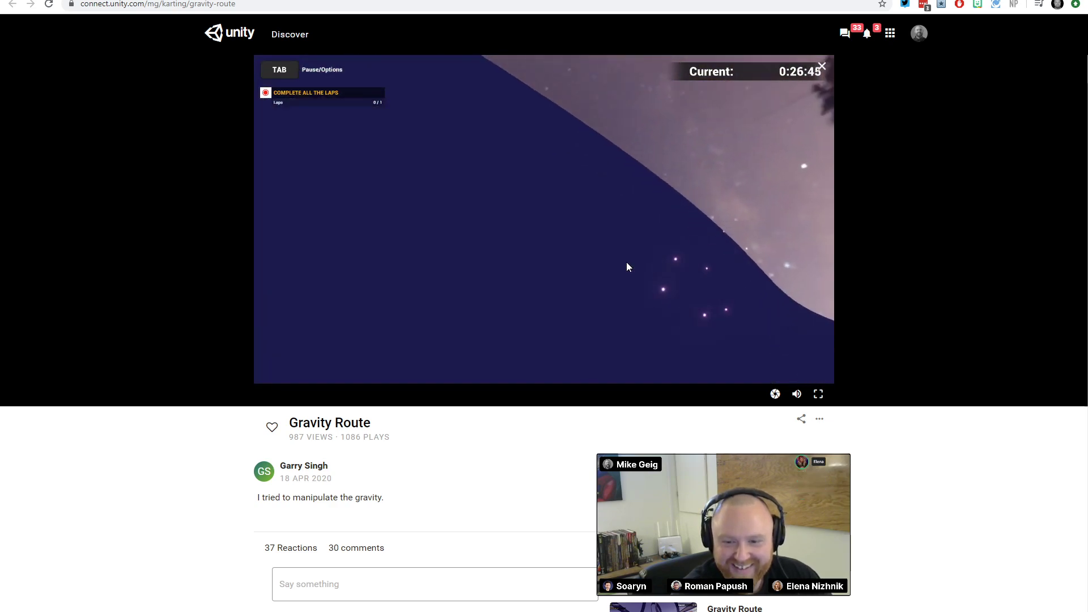
pyautogui.press('w')
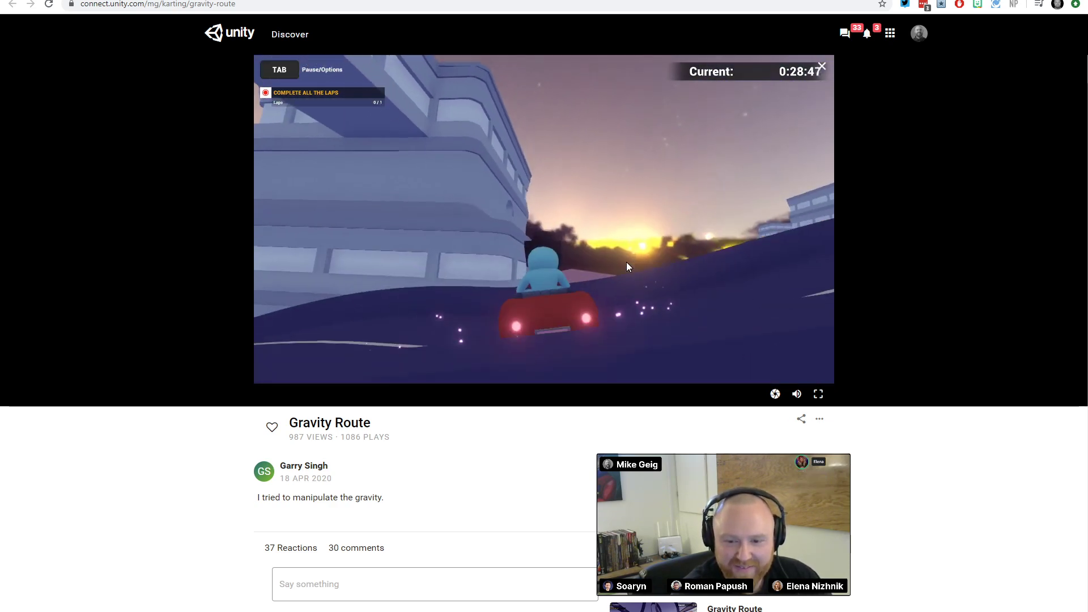
pyautogui.press('w')
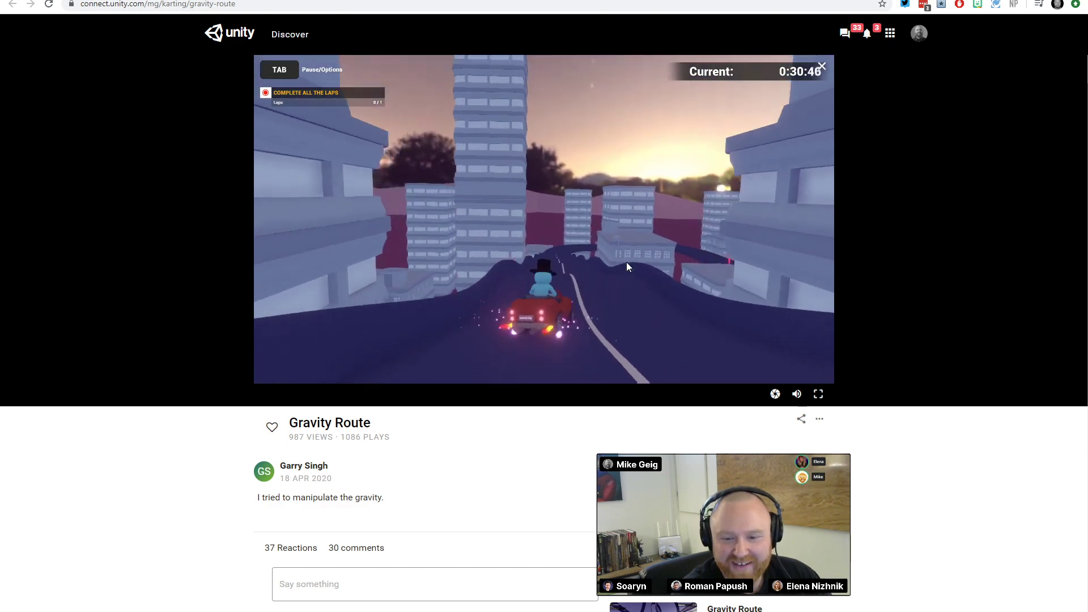
pyautogui.press('w')
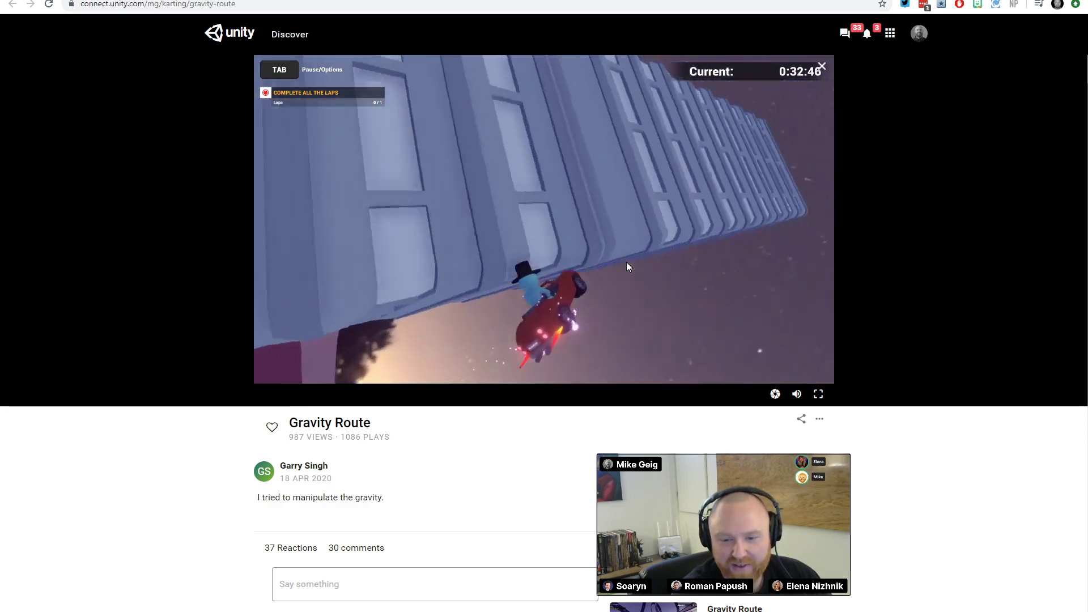
pyautogui.press('w')
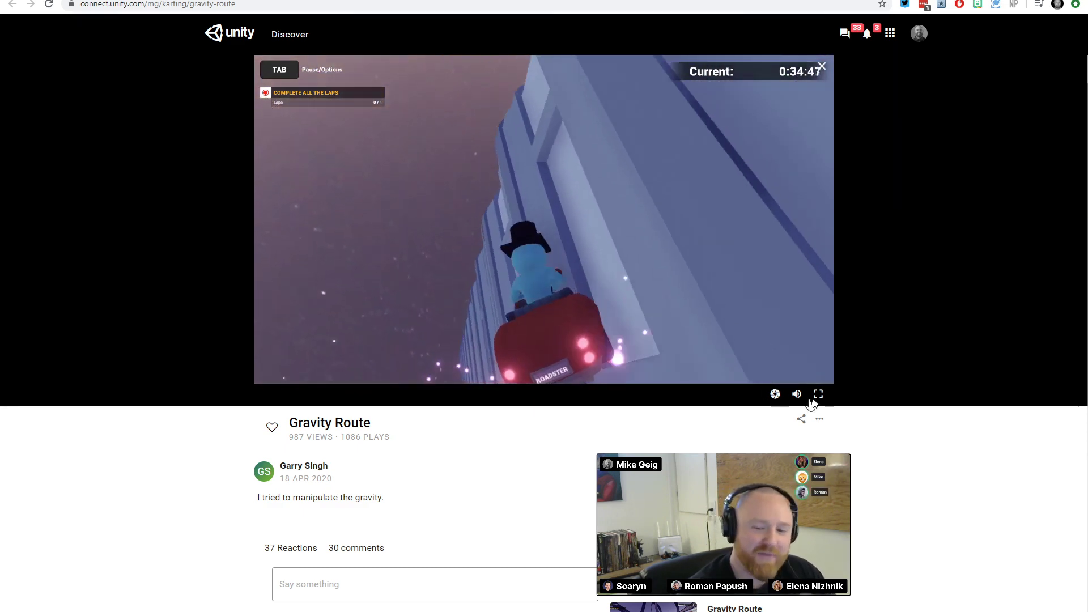
# Mute the Gravity Route game and drive the roadster through the remaining rings to complete the Stage1 lap
pyautogui.click(797, 394)
pyautogui.press('w')
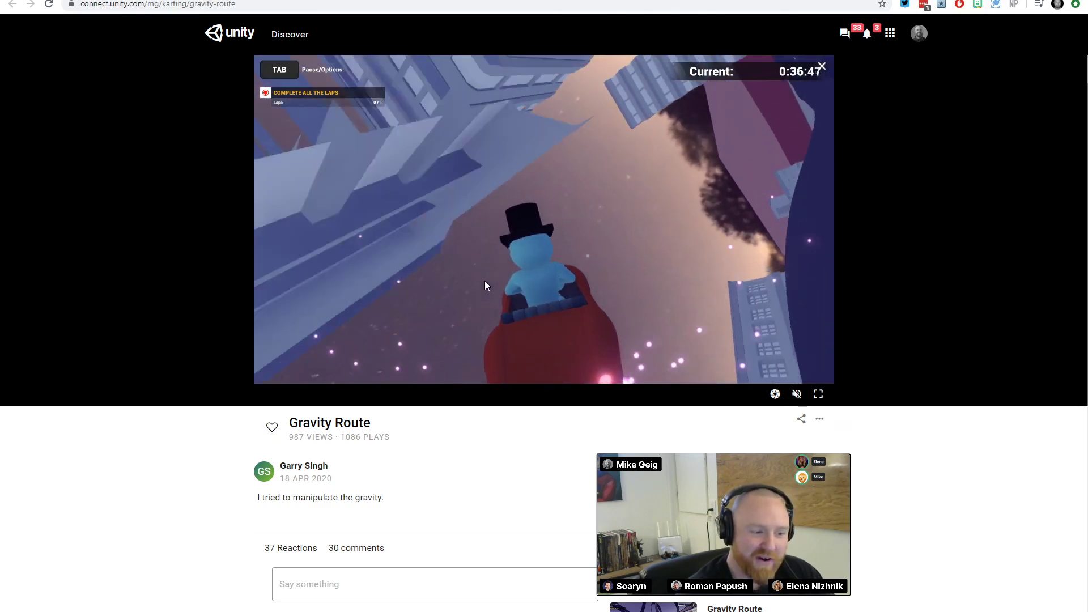
pyautogui.press('w')
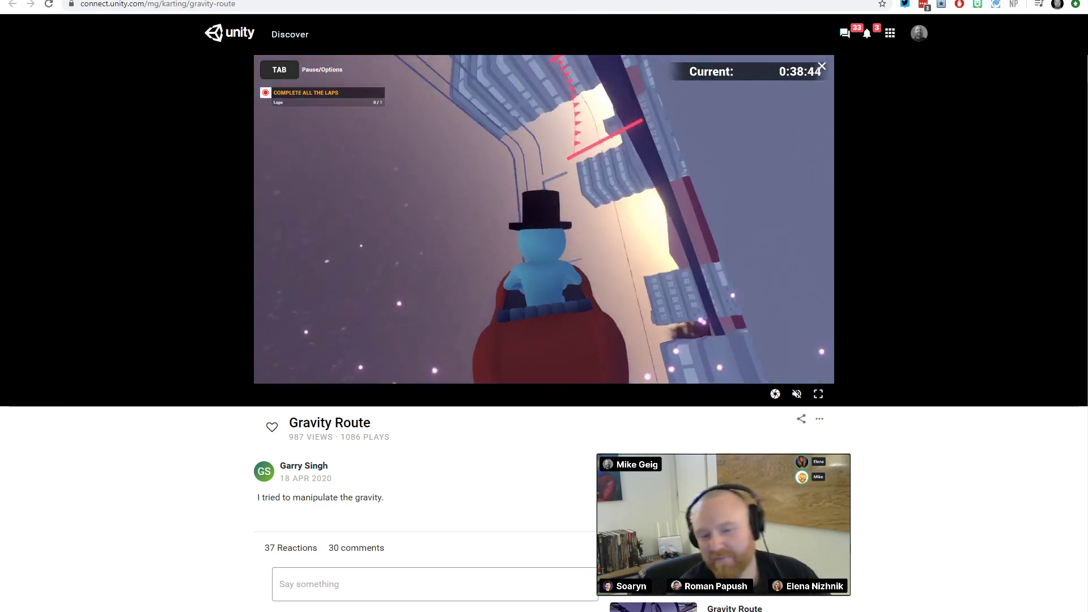
pyautogui.press('w')
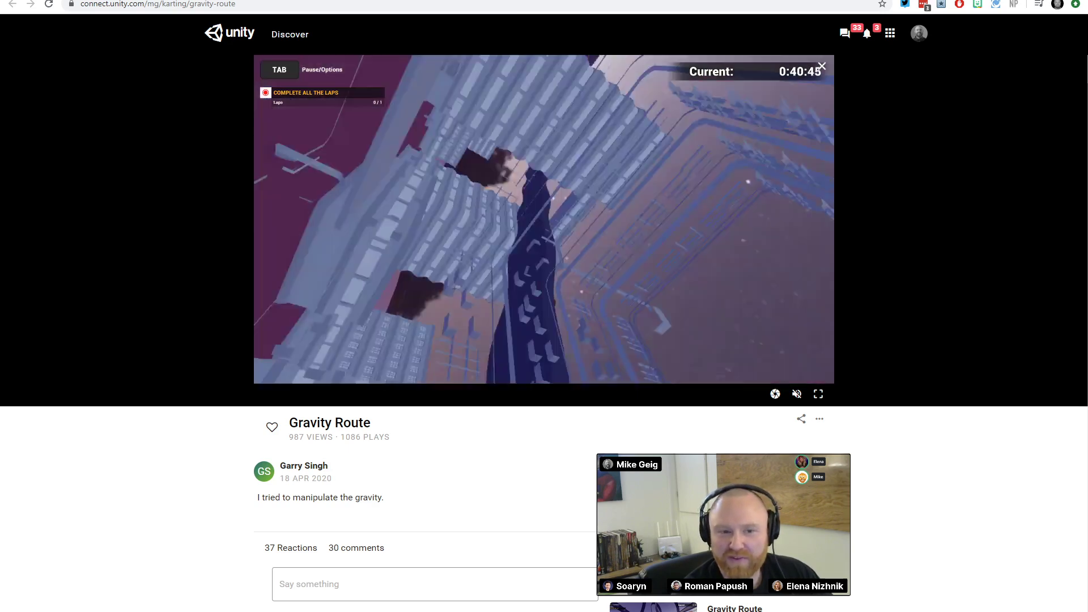
pyautogui.press('w')
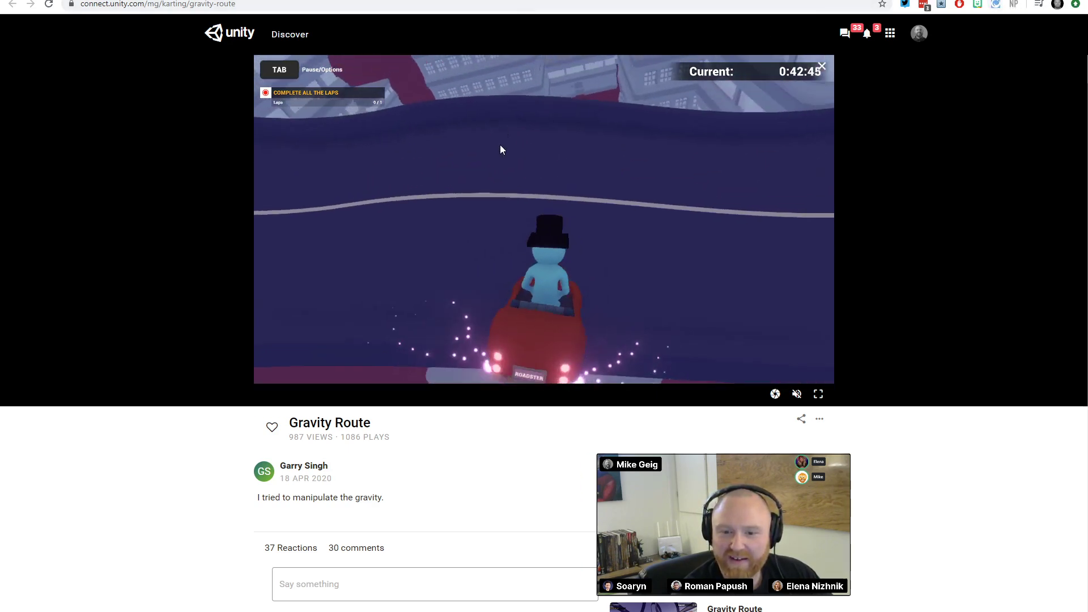
pyautogui.press('w')
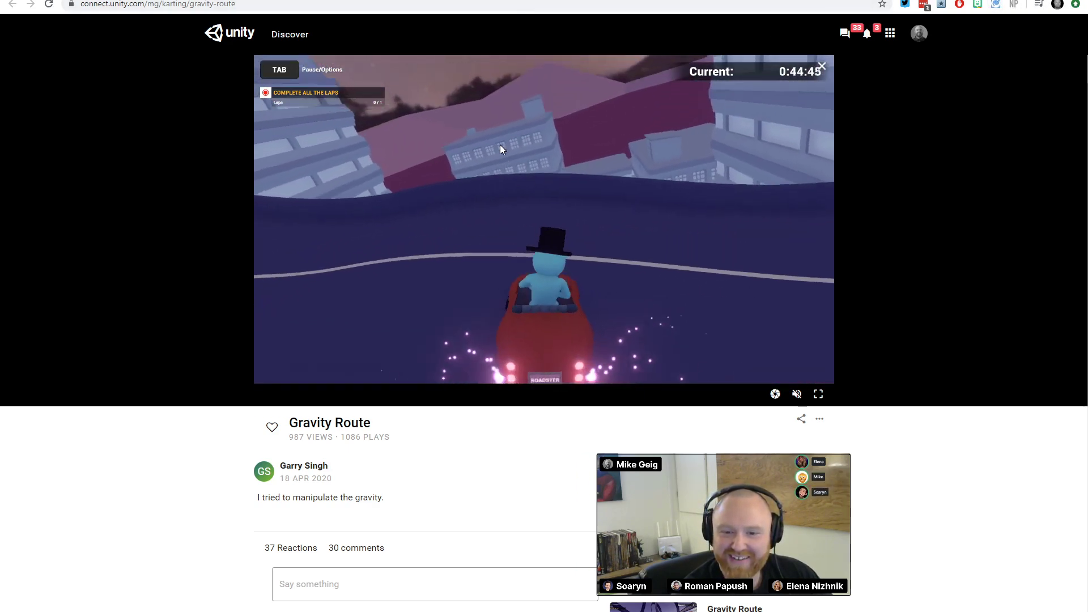
pyautogui.press('w')
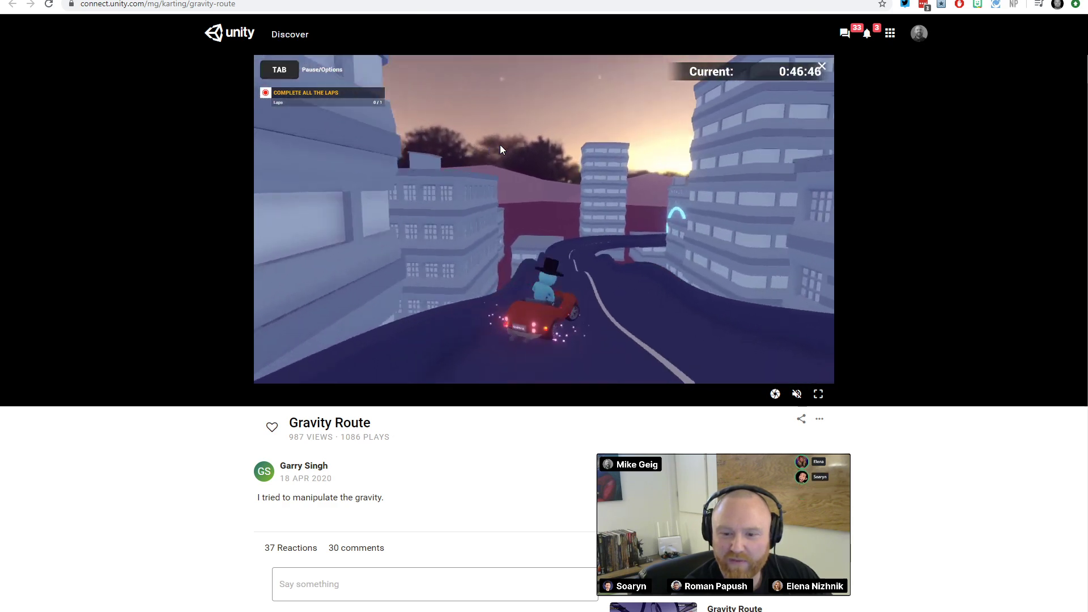
pyautogui.press('w')
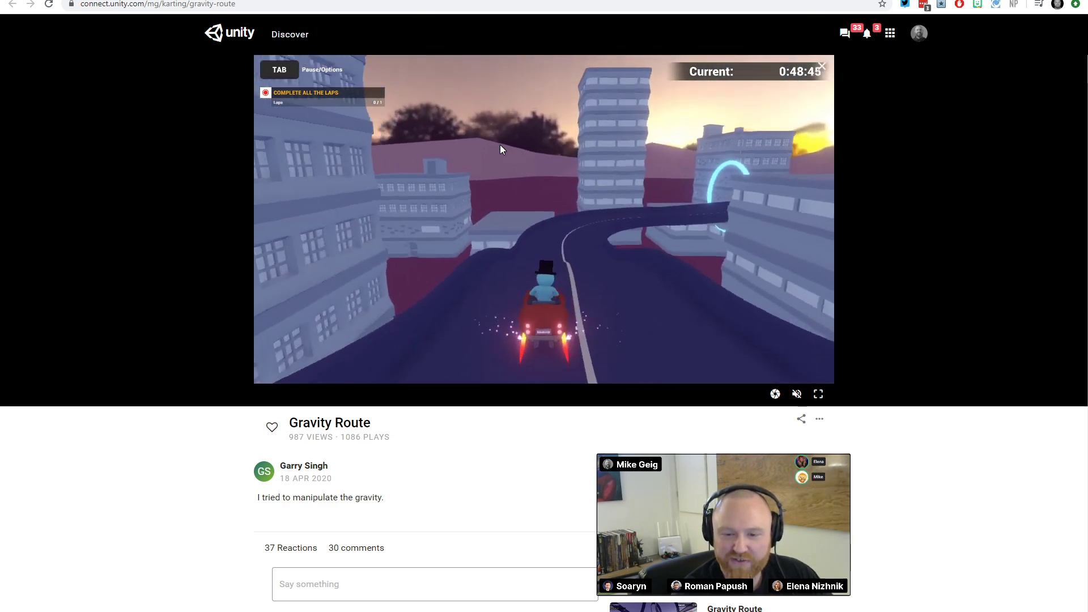
pyautogui.press('w')
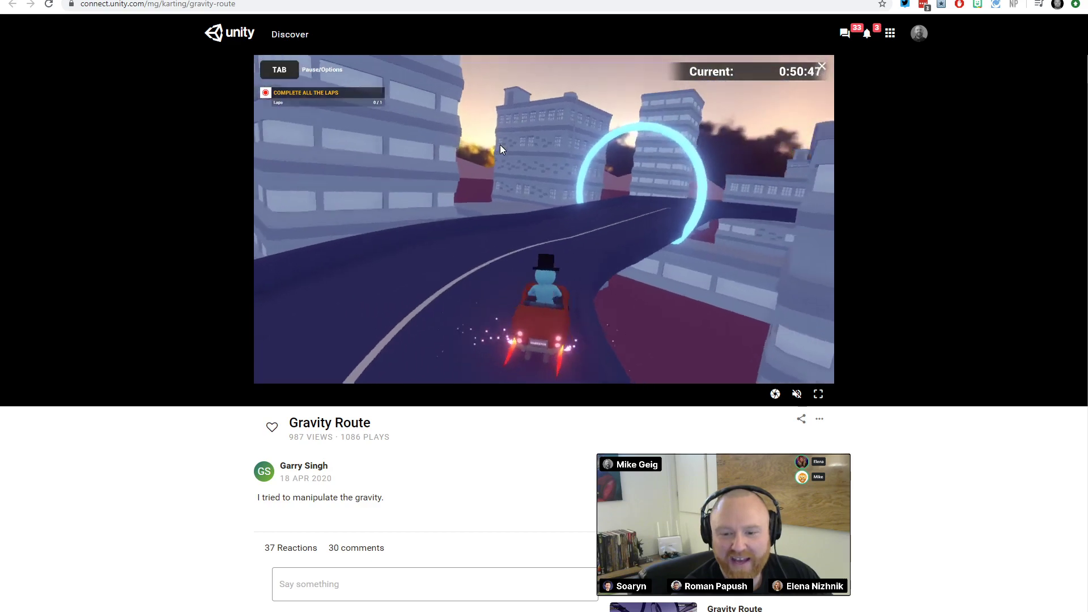
pyautogui.press('w')
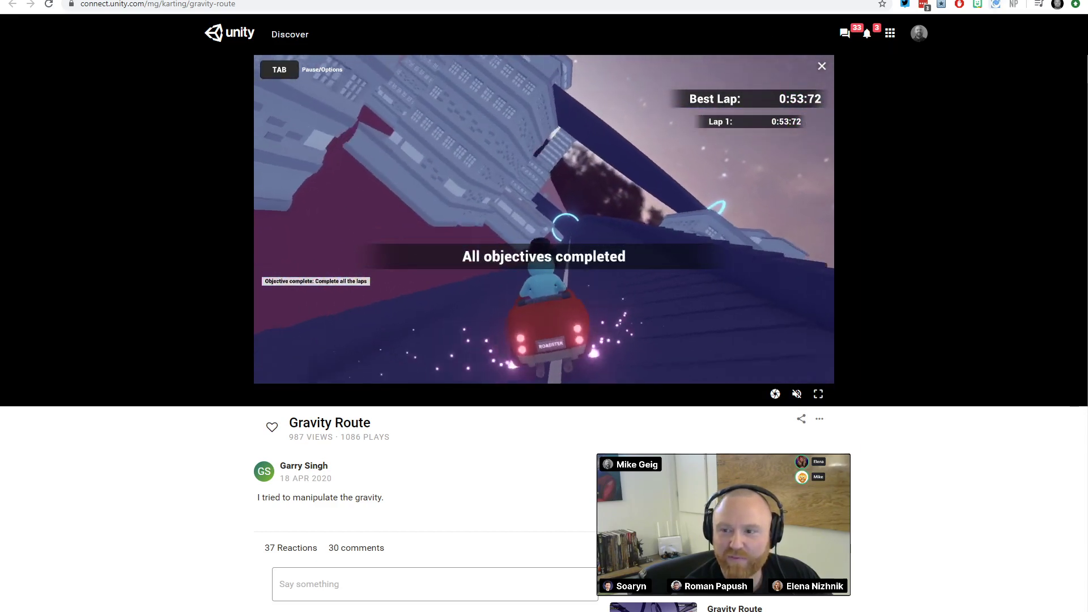
# Switch to the Unity editor, collapse the OvalTrack object in the scene tree and turn the scene view towards the finish line
pyautogui.hotkey('alt', 'Tab')
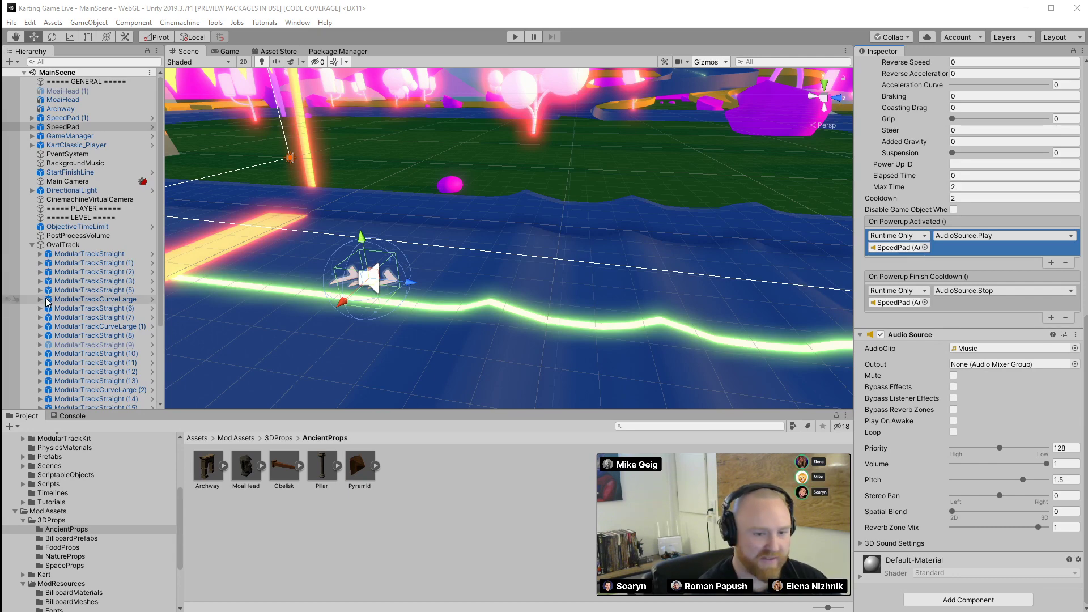
pyautogui.click(31, 244)
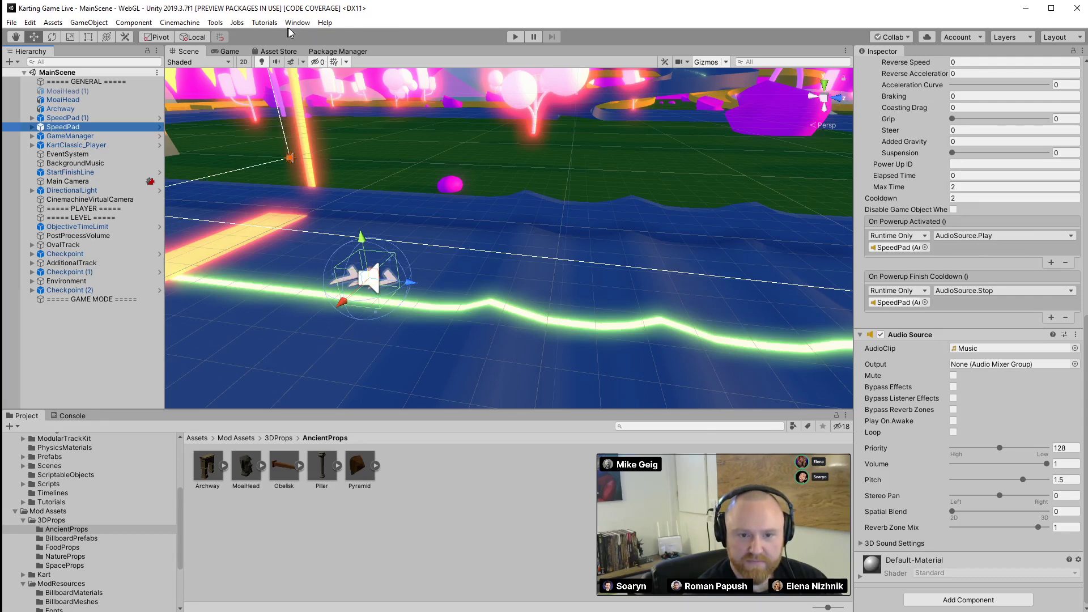
pyautogui.moveTo(295, 130); pyautogui.dragTo(347, 129, button='right')
# Open the Package Manager with My Assets listed and view the 4x4 Kart - Karting Microgame Add-Ons package
pyautogui.click(321, 51)
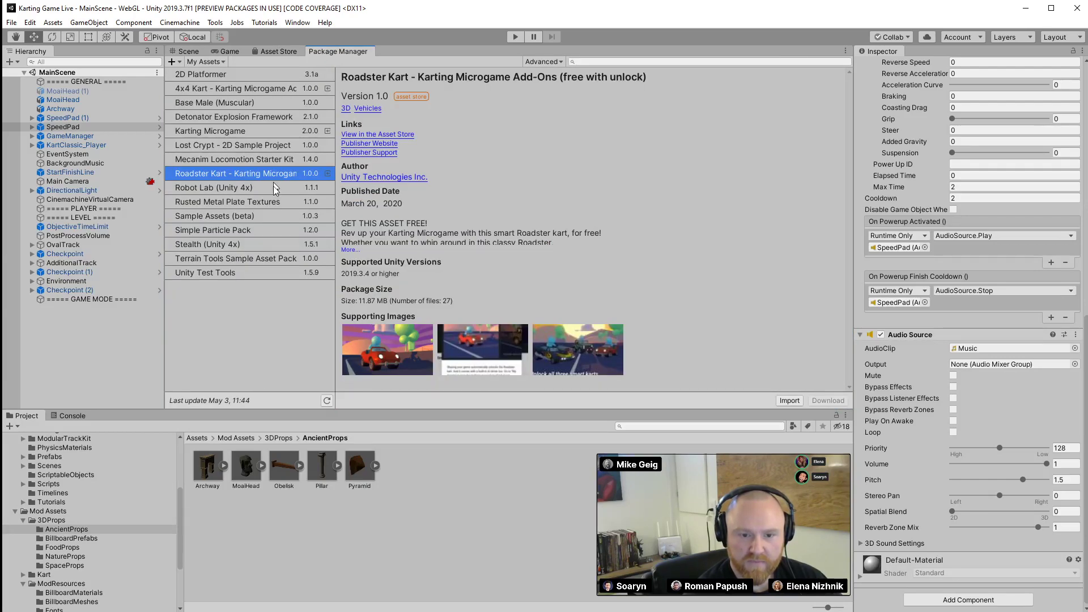
pyautogui.click(213, 91)
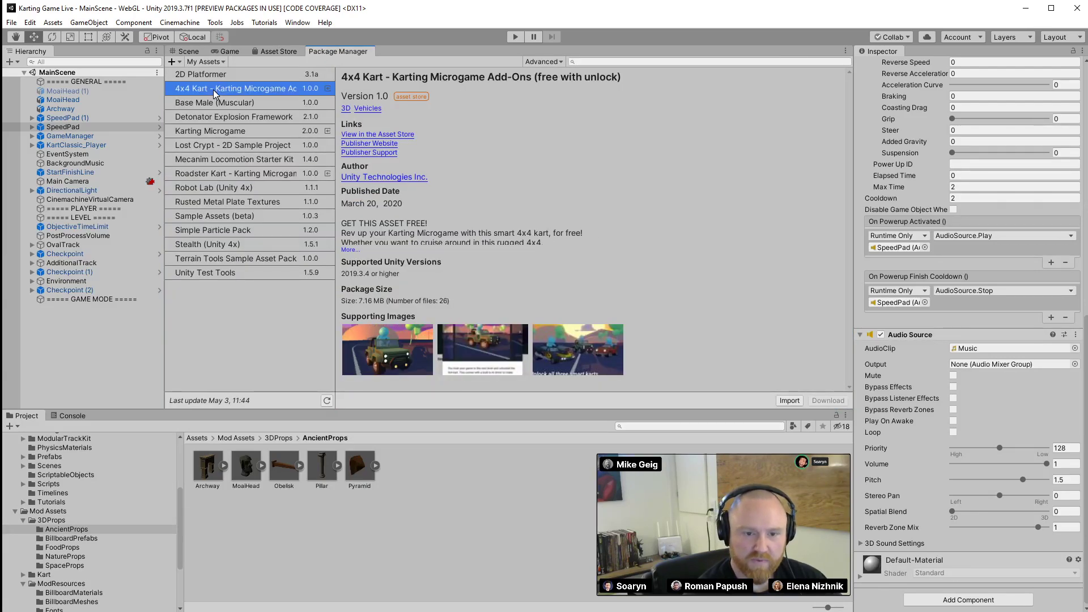
pyautogui.click(291, 24)
pyautogui.click(343, 113)
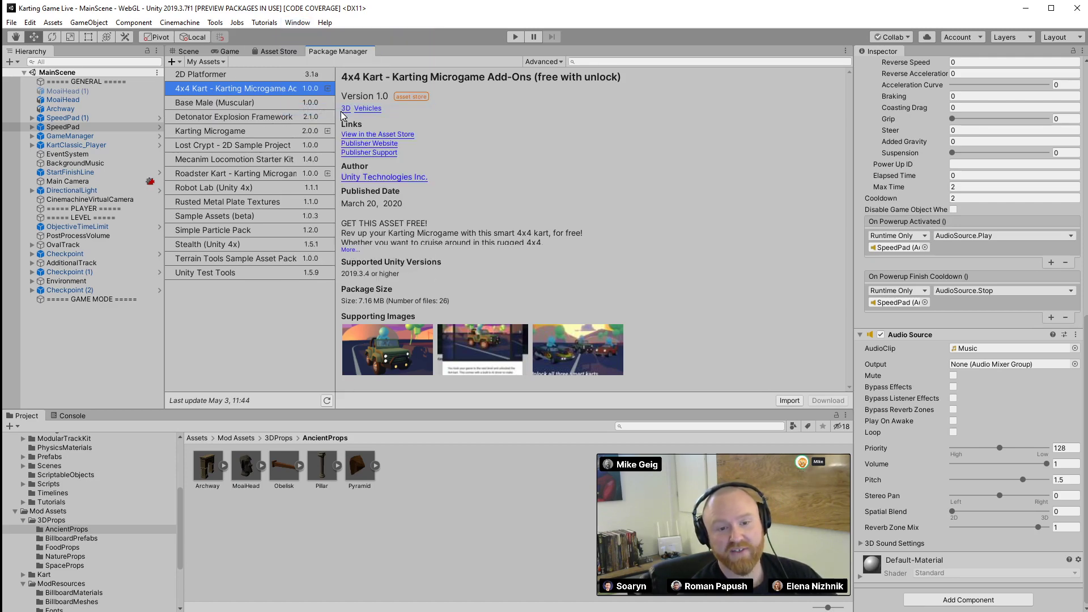
pyautogui.click(208, 62)
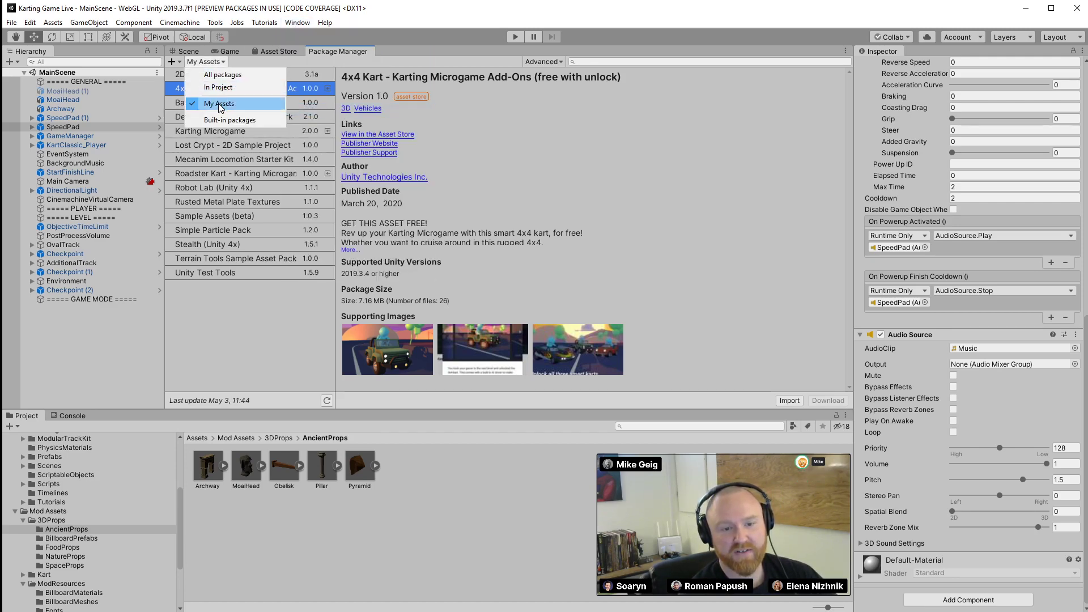
pyautogui.click(219, 103)
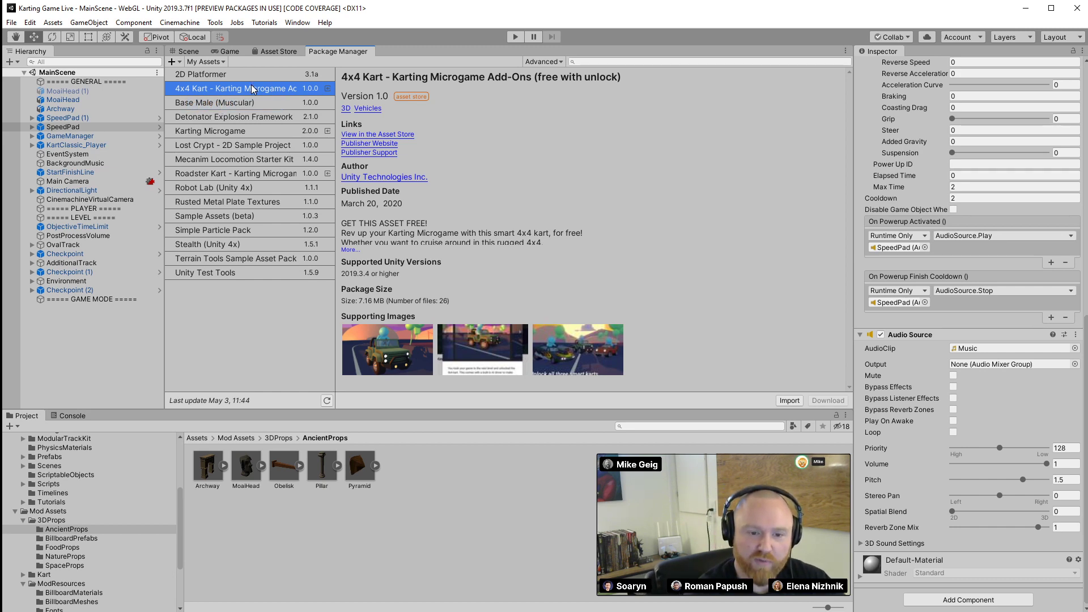
# Import all files of the Roadster Kart - Karting Microgame Add-Ons package into the project
pyautogui.click(226, 176)
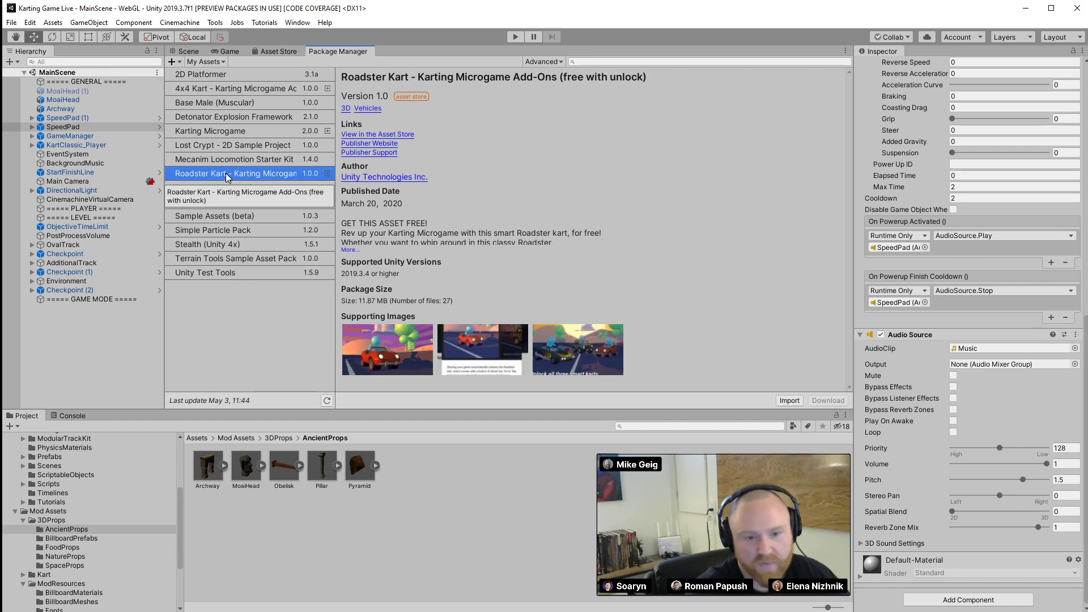
pyautogui.click(790, 401)
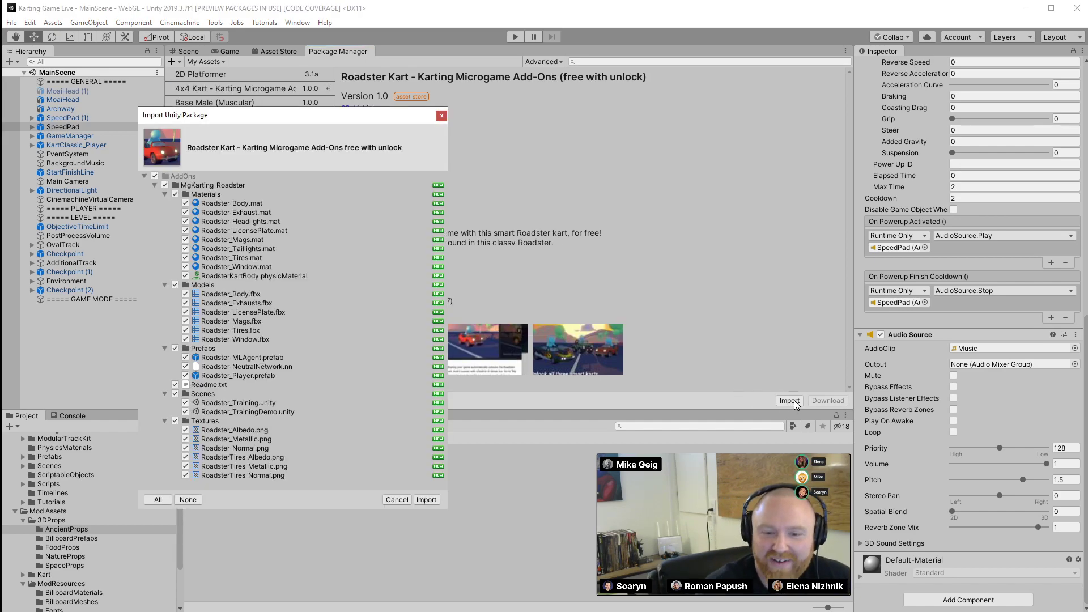
pyautogui.click(428, 496)
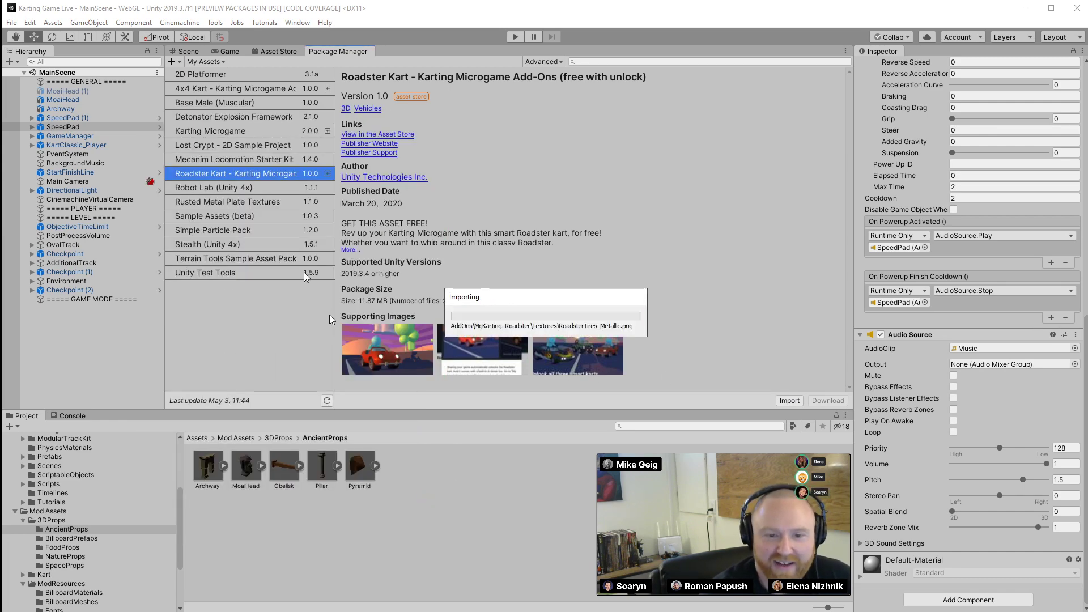
# Import all files of the 4x4 Kart - Karting Microgame Add-Ons package into the project
pyautogui.click(219, 87)
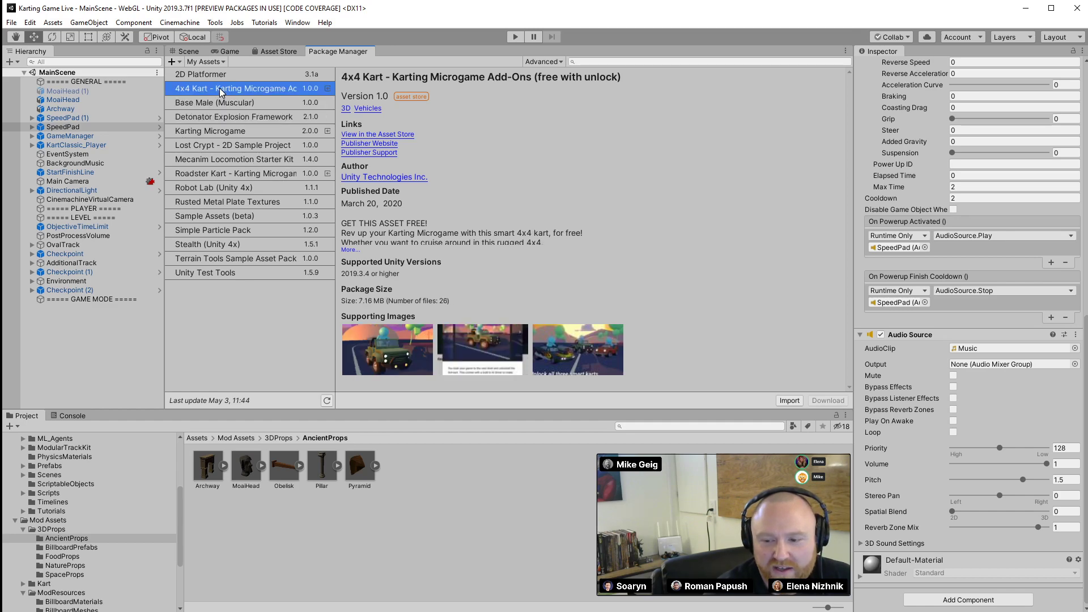
pyautogui.click(786, 401)
pyautogui.click(426, 499)
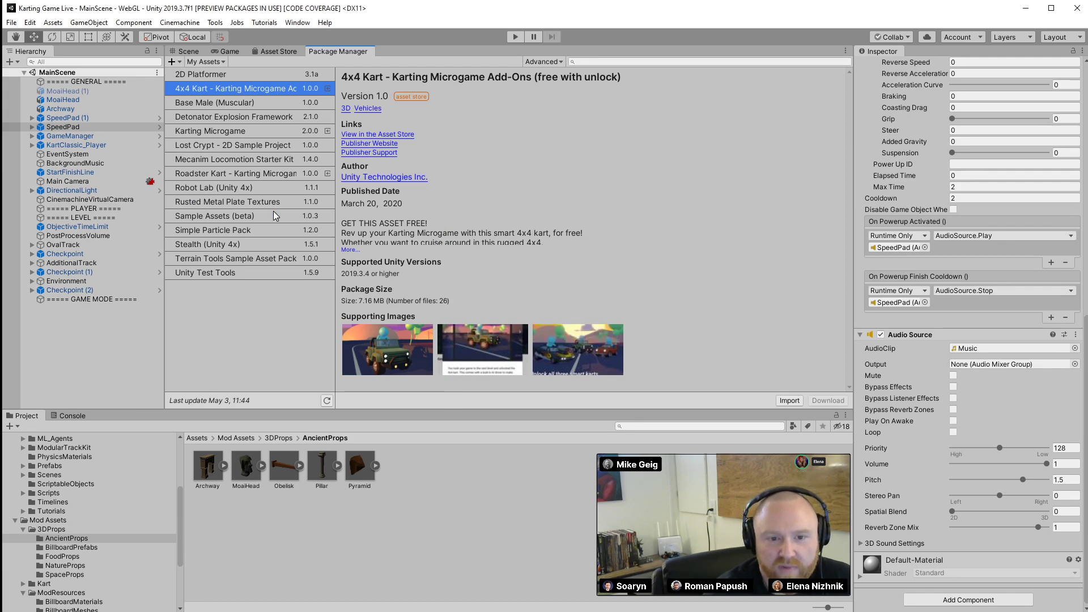
# Return to the scene view, inspect the MgKarting_4x4 and MgKarting_Roadster folders under AddOns, and collapse the Mod Assets folder
pyautogui.click(189, 51)
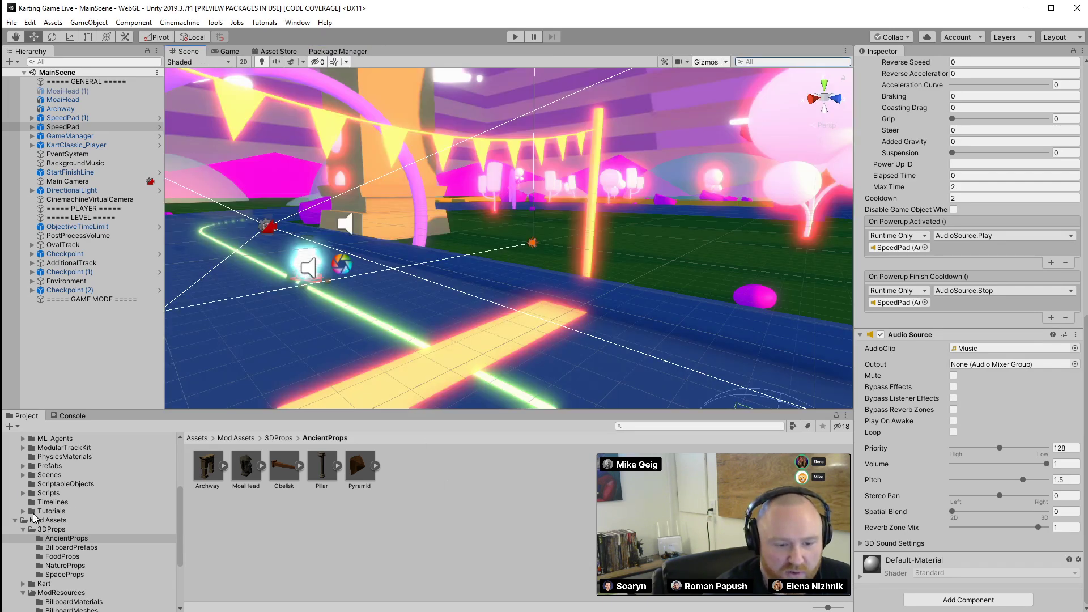
pyautogui.scroll(3, 34, 517)
pyautogui.click(16, 504)
pyautogui.click(16, 487)
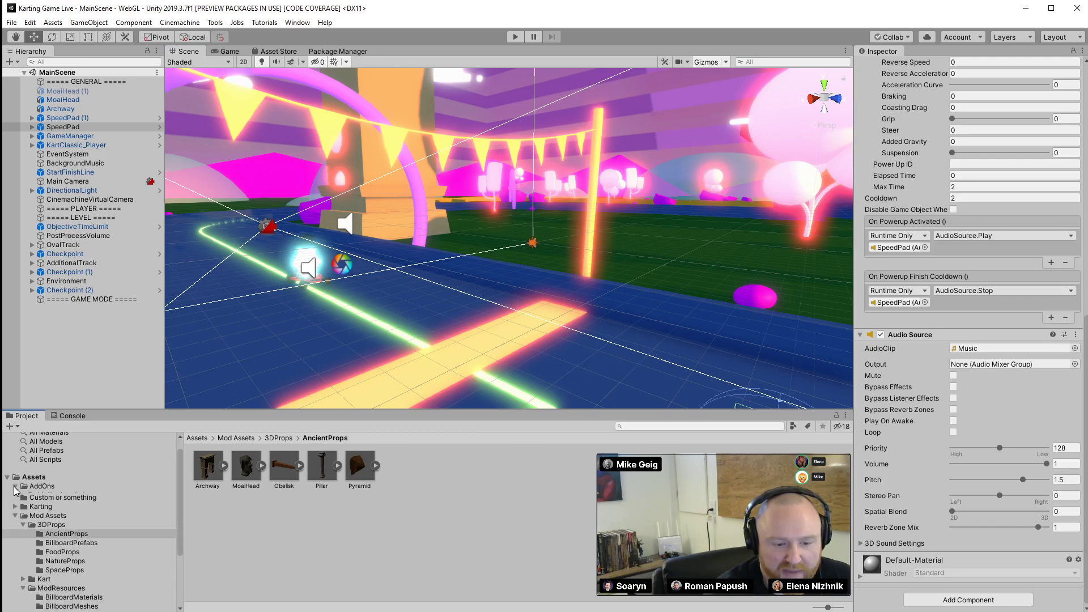
pyautogui.click(56, 496)
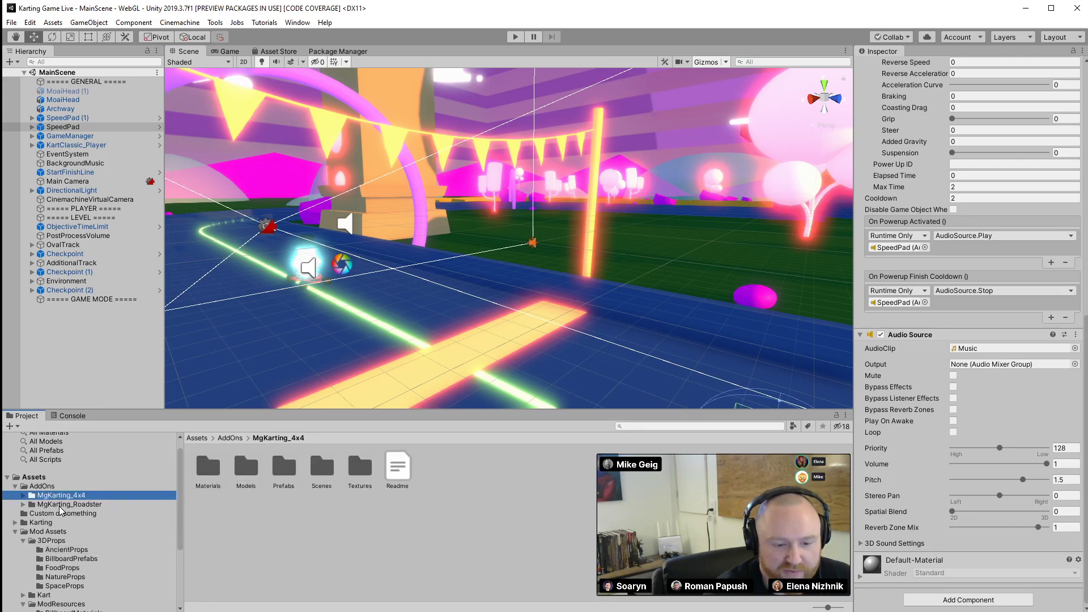
pyautogui.click(62, 505)
pyautogui.click(15, 532)
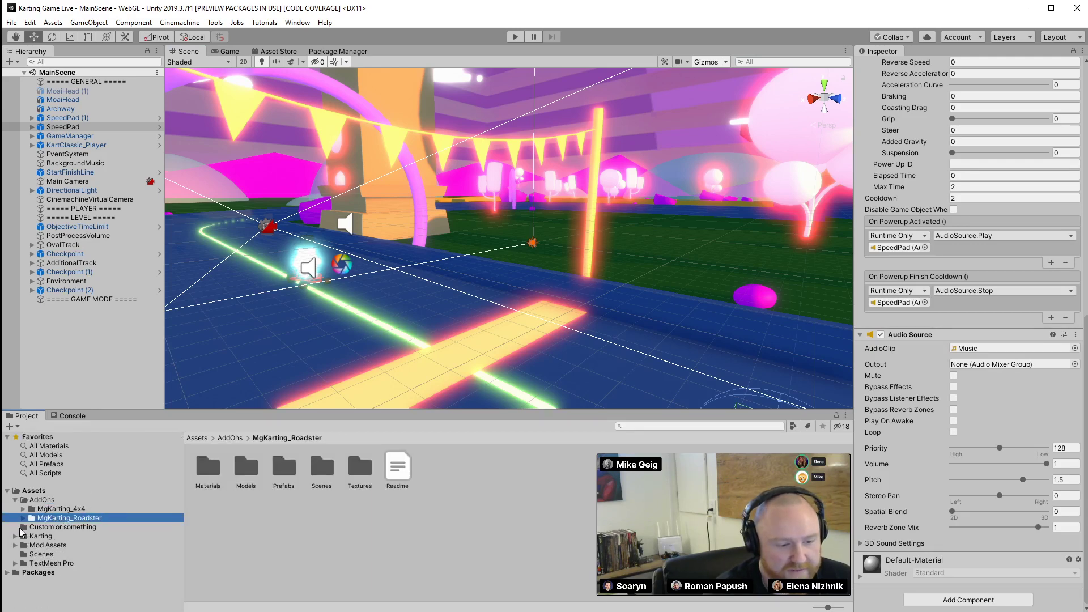
# Show the Prefabs folder of the MgKarting_Roadster add-on and display its assets as a compact list
pyautogui.keyDown('alt'); pyautogui.moveTo(475, 284); pyautogui.dragTo(85, 478); pyautogui.keyUp('alt')
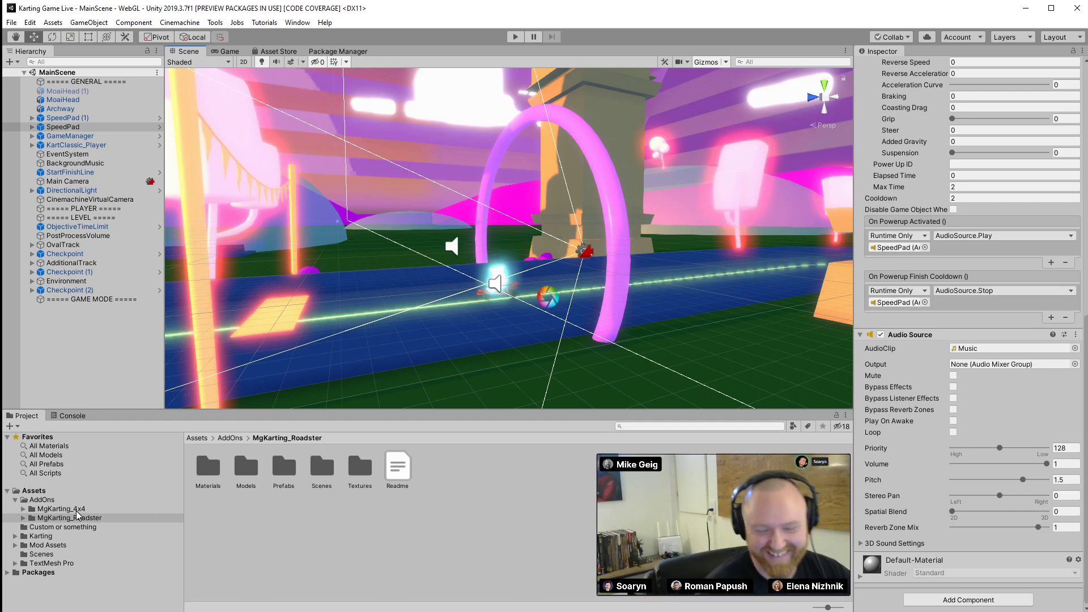
pyautogui.doubleClick(28, 517)
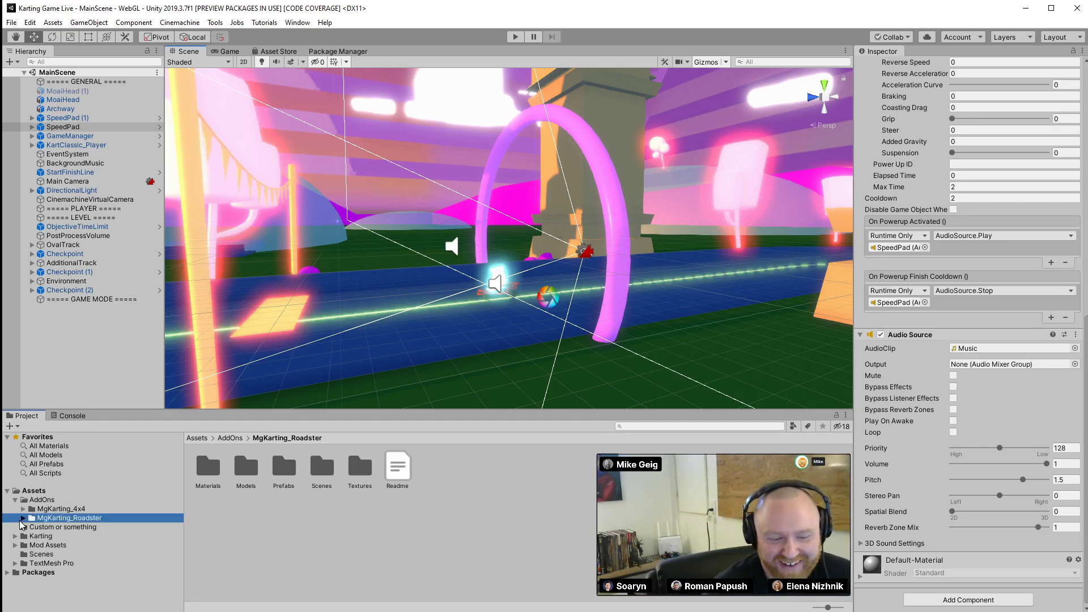
pyautogui.click(53, 546)
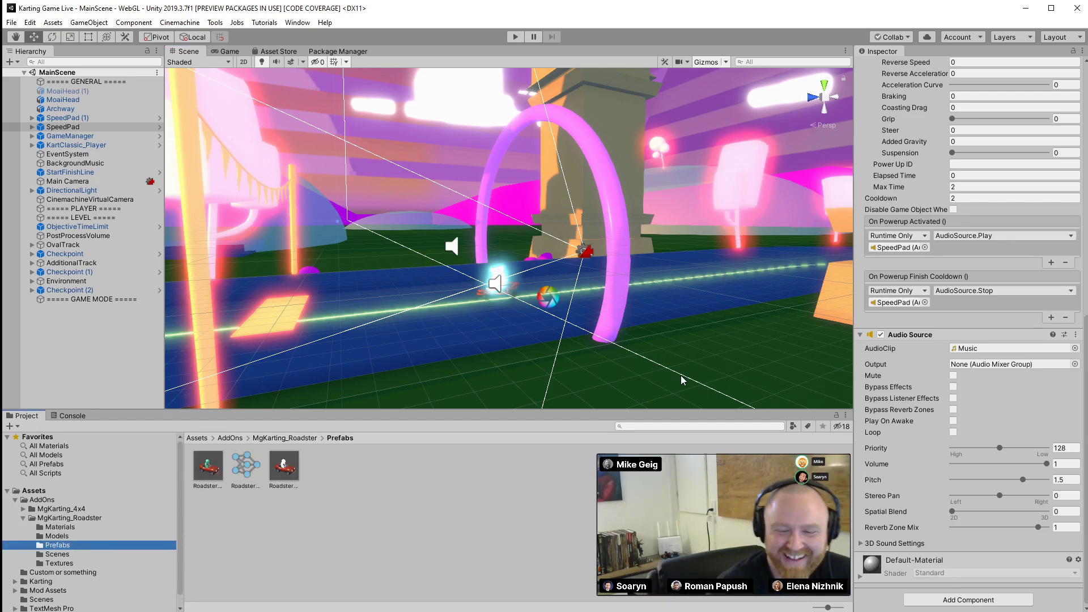
pyautogui.moveTo(681, 376); pyautogui.dragTo(442, 369, button='right')
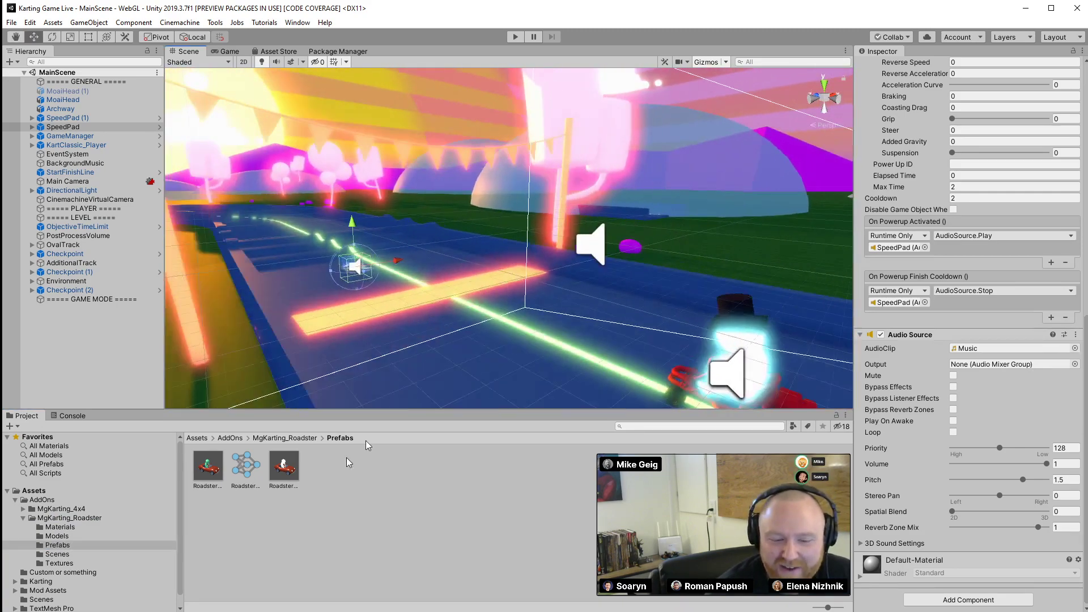
pyautogui.moveTo(827, 608); pyautogui.dragTo(814, 608)
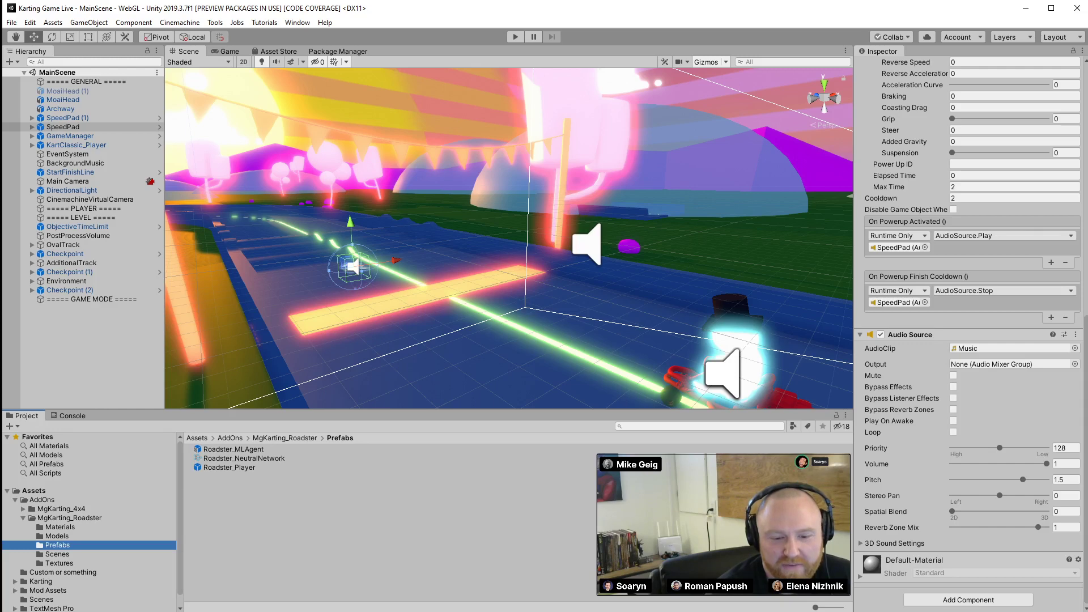
# Add the Roadster_Player prefab to the scene hierarchy and position it on the track beside the classic kart
pyautogui.click(230, 468)
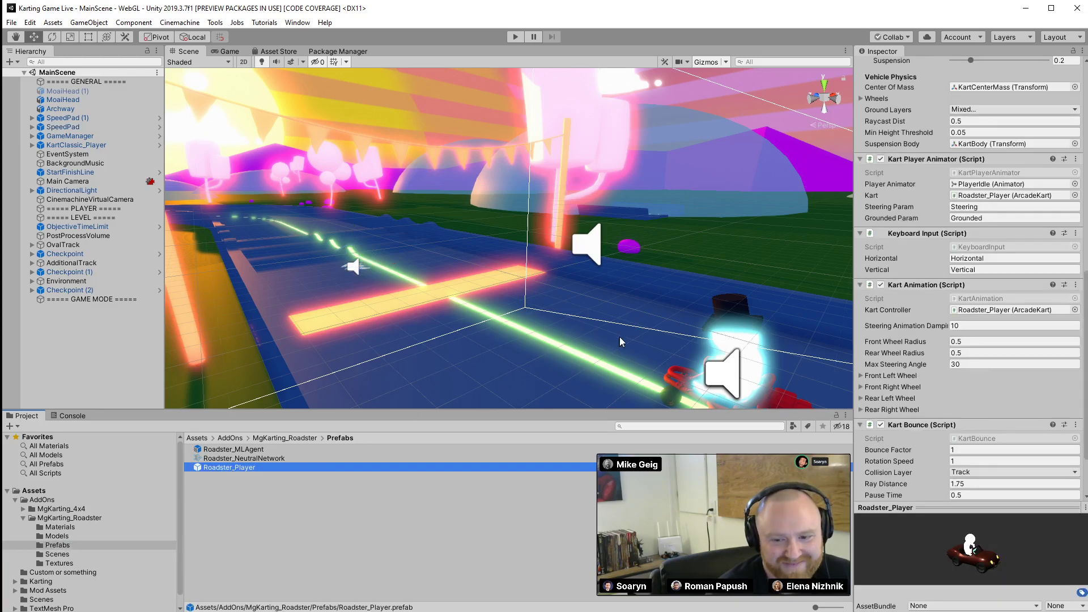
pyautogui.keyDown('alt'); pyautogui.moveTo(621, 342); pyautogui.dragTo(544, 362); pyautogui.keyUp('alt')
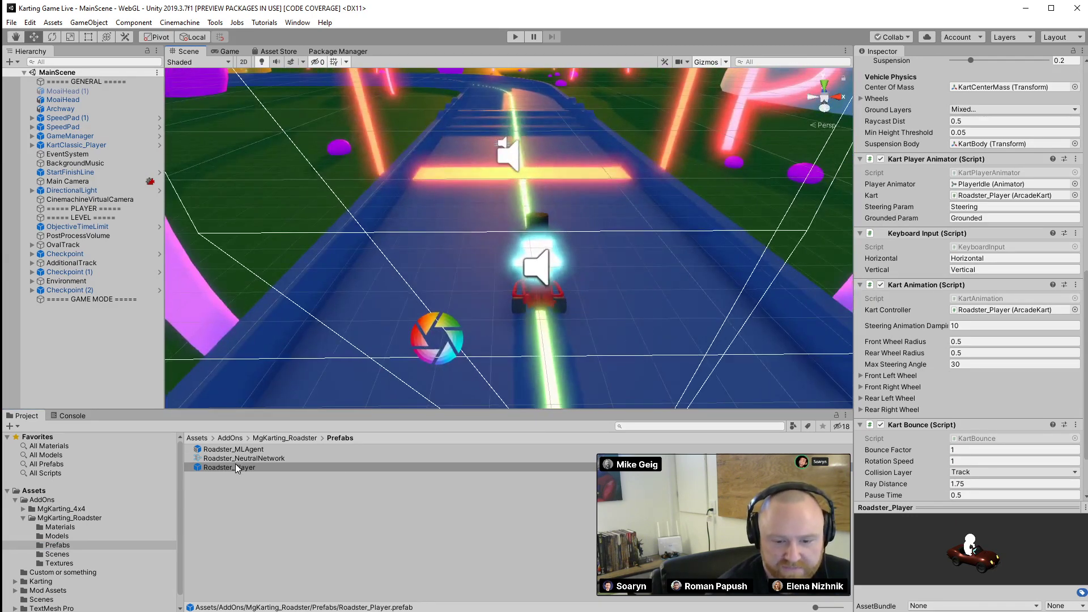
pyautogui.moveTo(229, 468); pyautogui.dragTo(114, 216)
pyautogui.moveTo(415, 171); pyautogui.dragTo(415, 137)
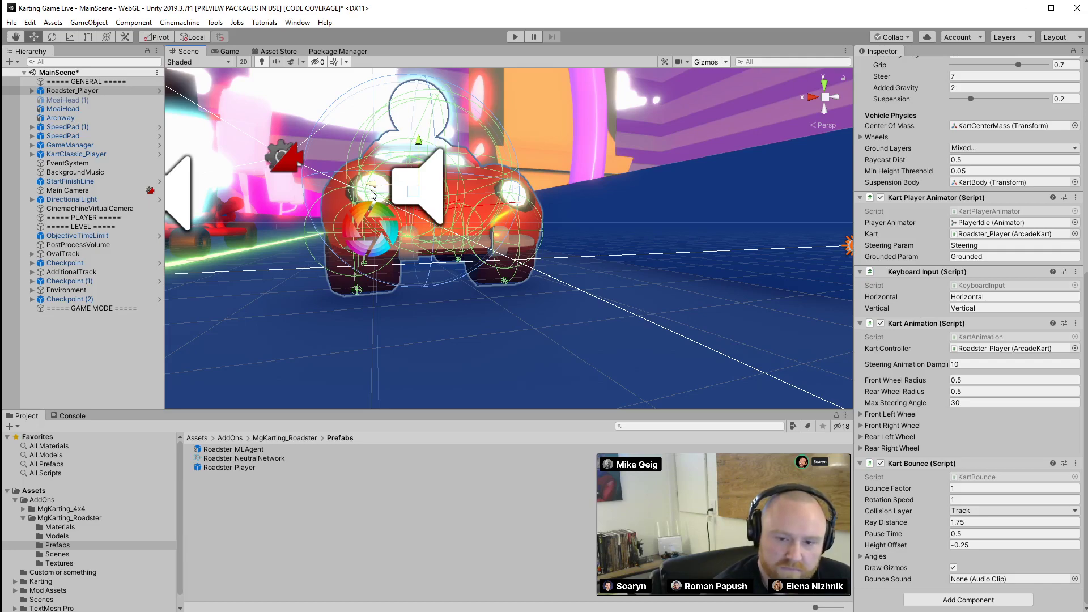
pyautogui.moveTo(367, 189); pyautogui.dragTo(332, 190)
pyautogui.moveTo(566, 263); pyautogui.dragTo(1050, 323, button='right')
pyautogui.press('s')
pyautogui.press('a')
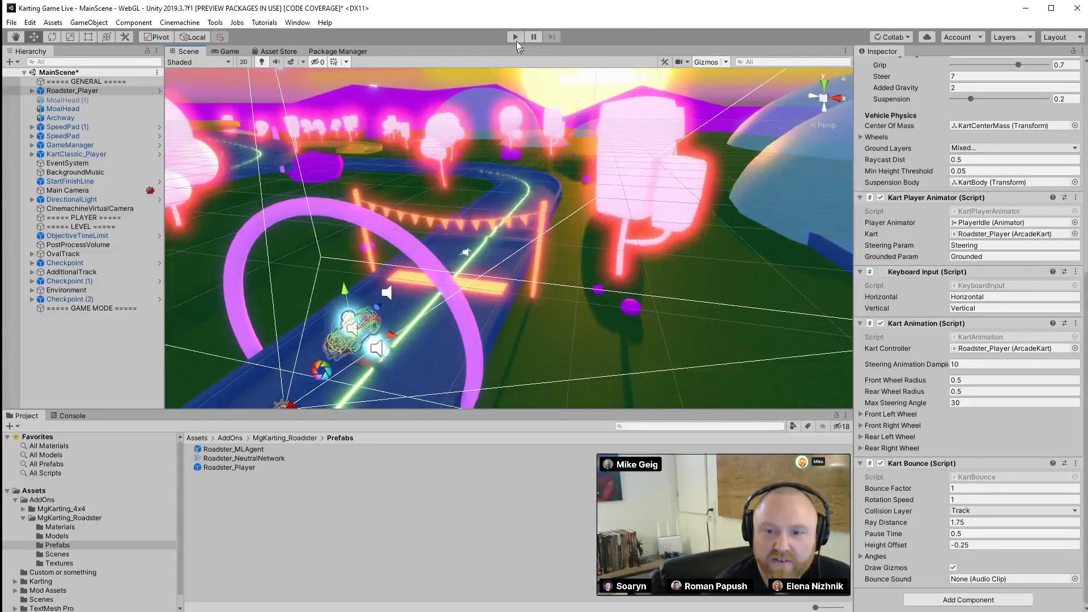
# Play-test the scene with both karts by driving along the track, and exit play mode
pyautogui.click(516, 41)
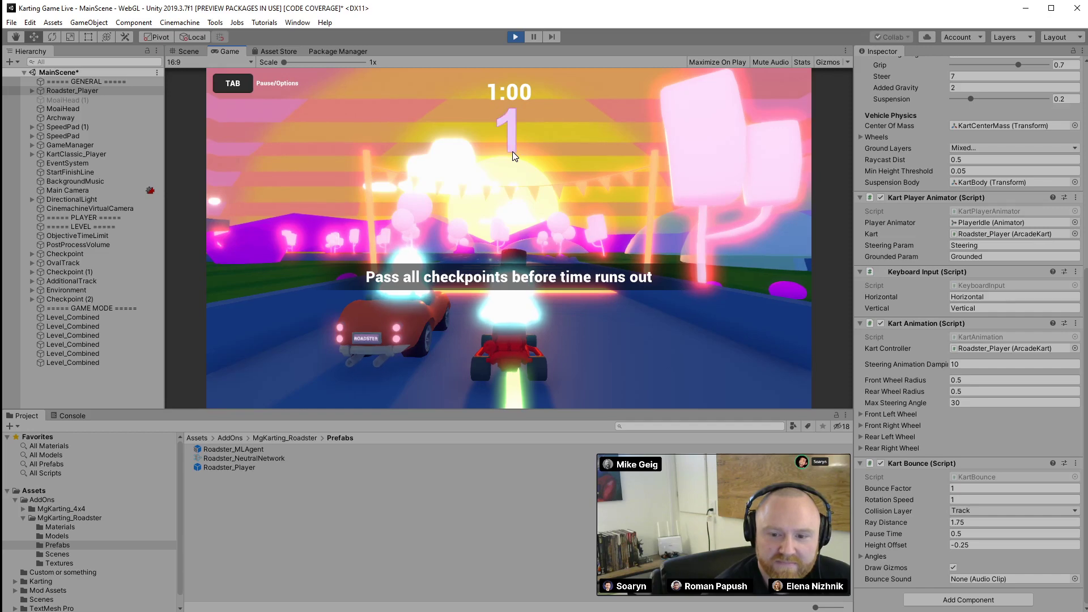
pyautogui.press('w')
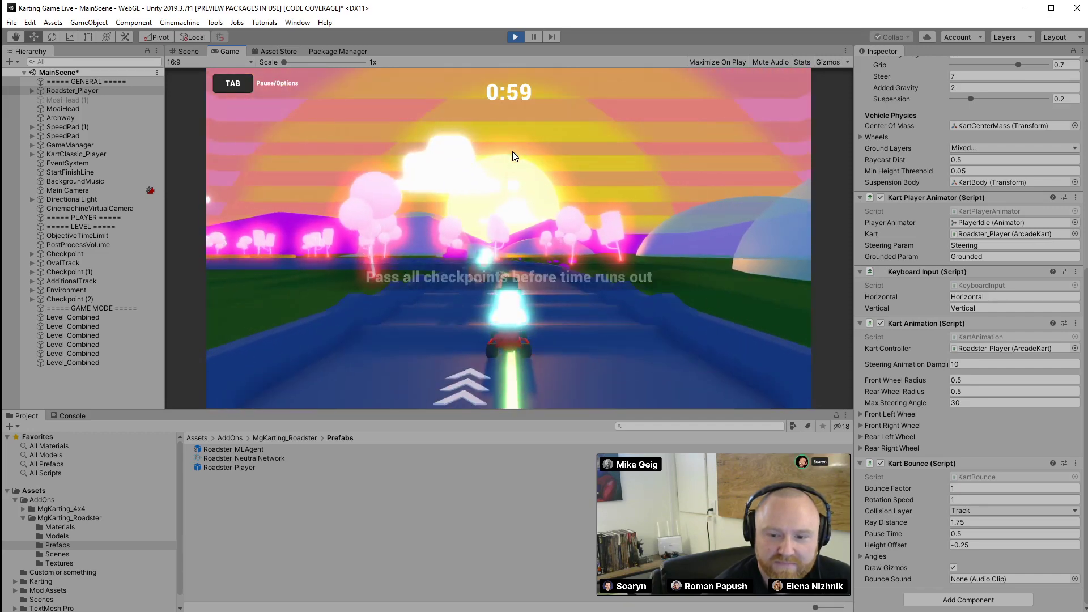
pyautogui.press('a')
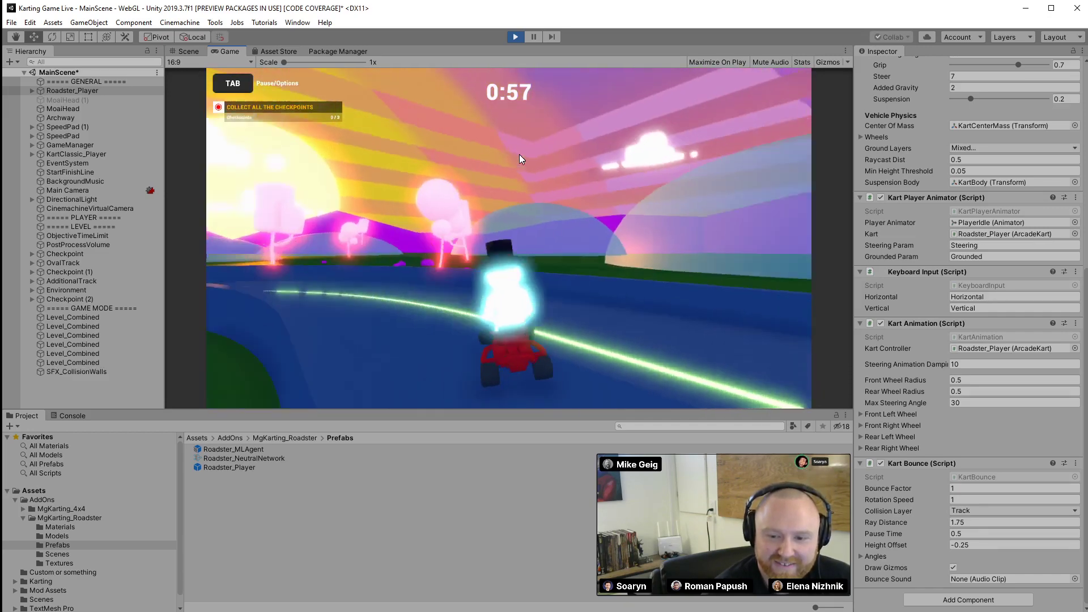
pyautogui.press('d')
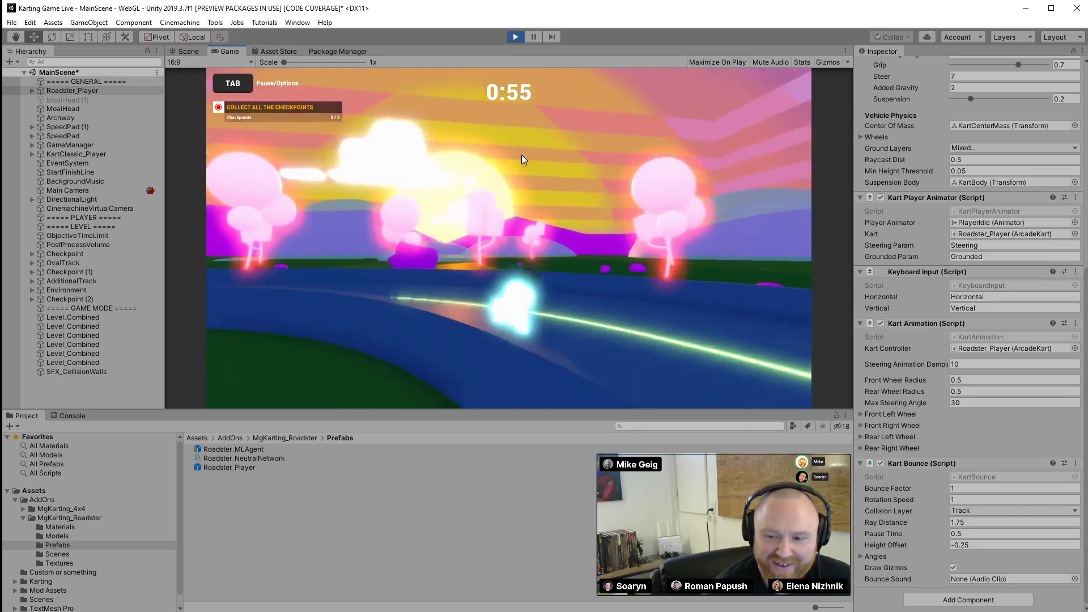
pyautogui.click(515, 36)
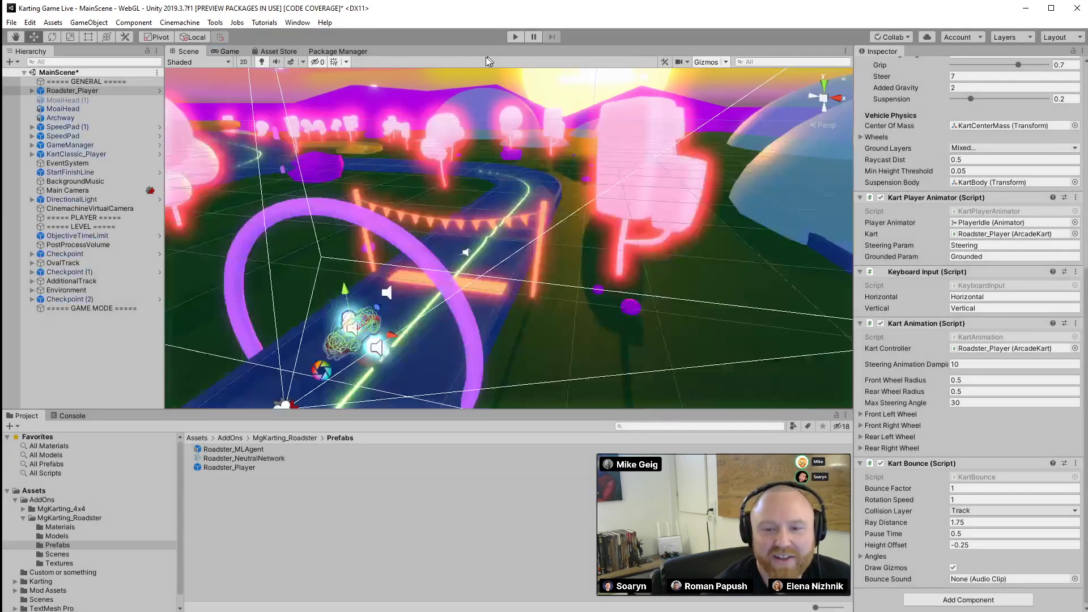
# Deactivate the KartClassic_Player object in the scene
pyautogui.click(76, 155)
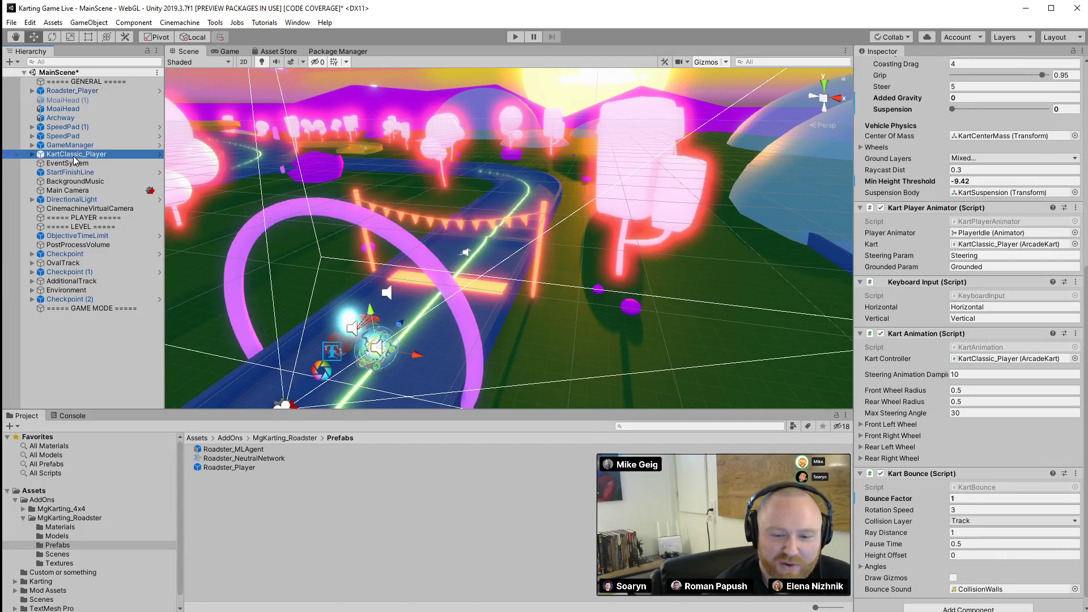
pyautogui.scroll(10, 883, 101)
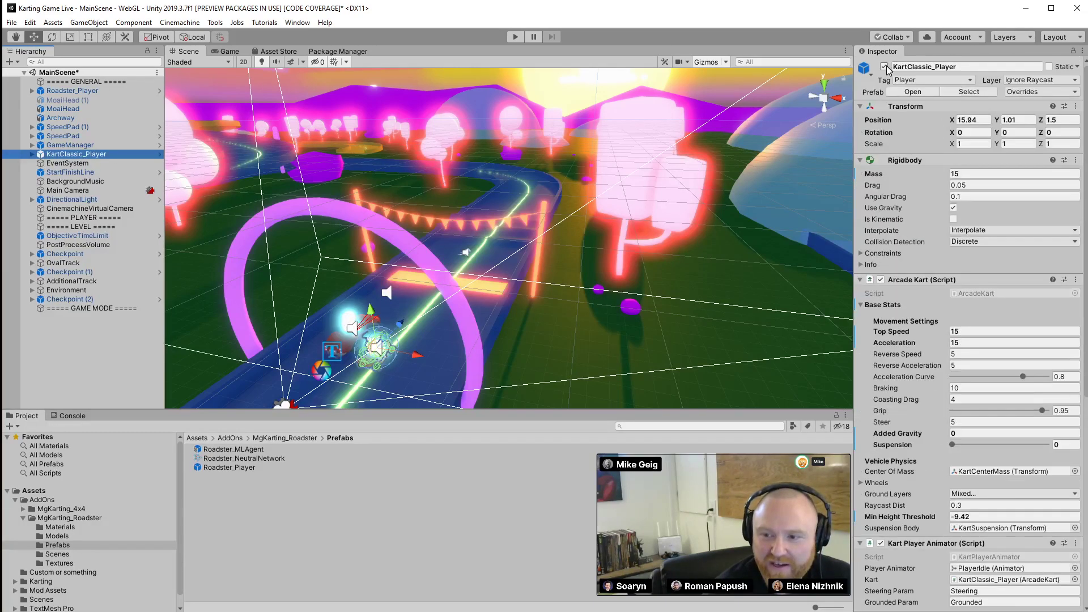
pyautogui.click(884, 67)
# Move Roadster_Player sideways to X 15.76, onto the track's centre line
pyautogui.press('f')
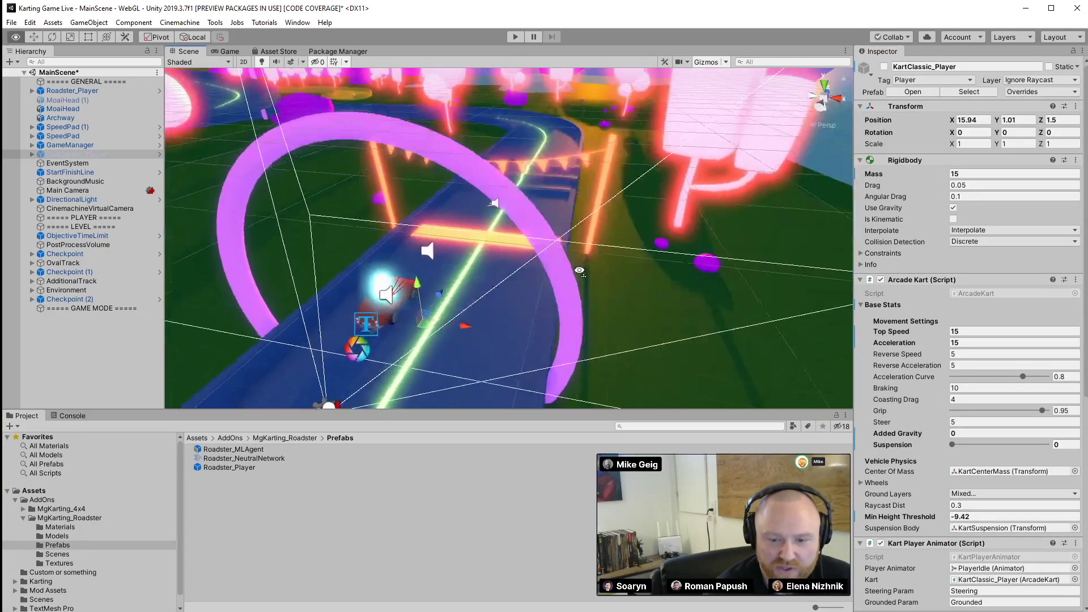
pyautogui.click(85, 92)
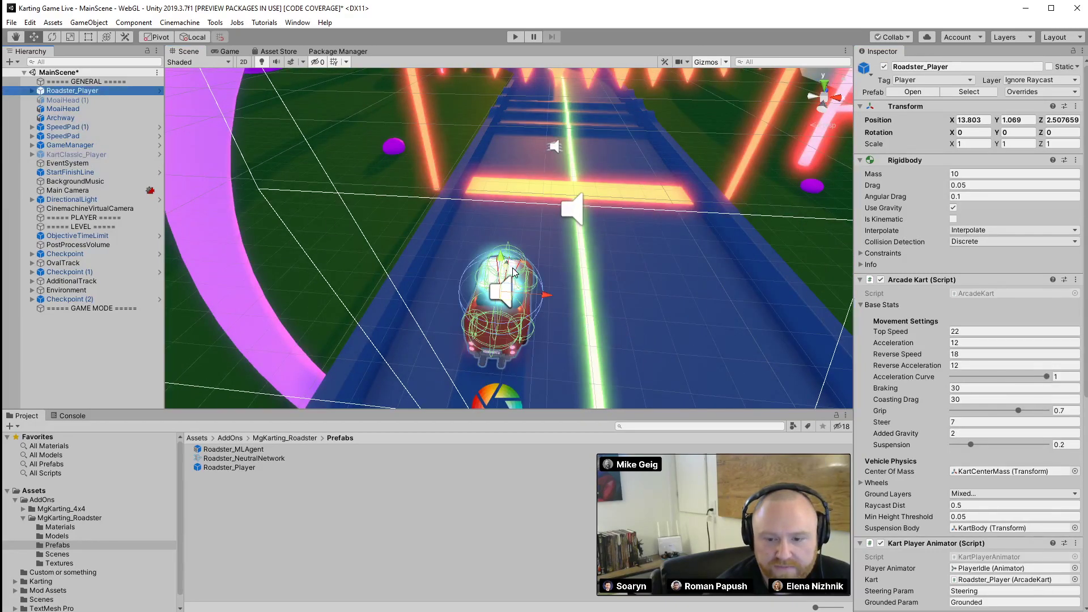
pyautogui.moveTo(514, 273); pyautogui.dragTo(573, 273)
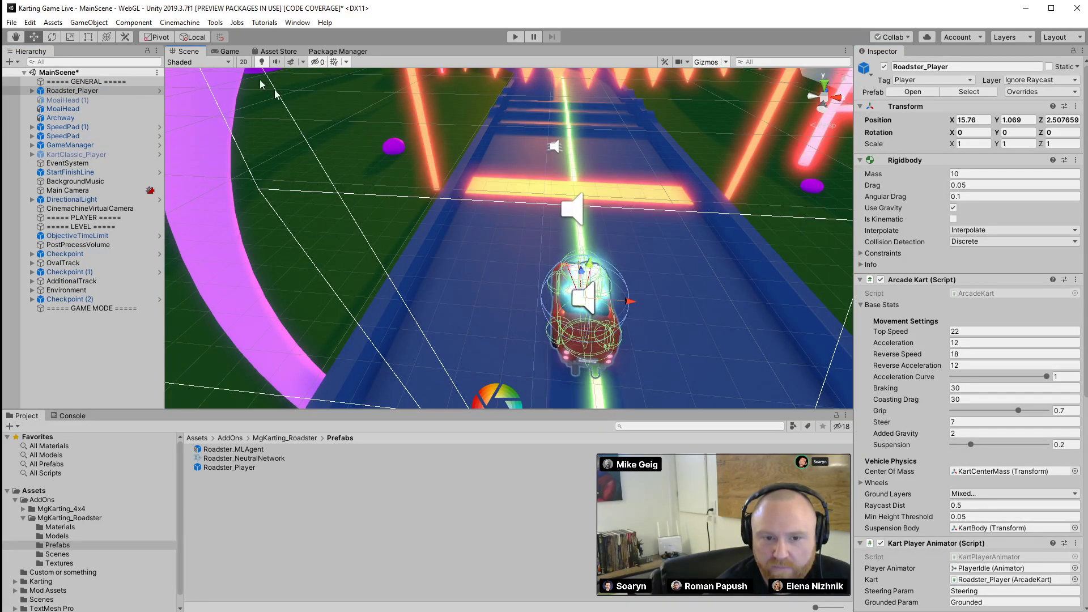
# Play-test driving the Roadster with the classic kart disabled, and exit play mode
pyautogui.click(515, 38)
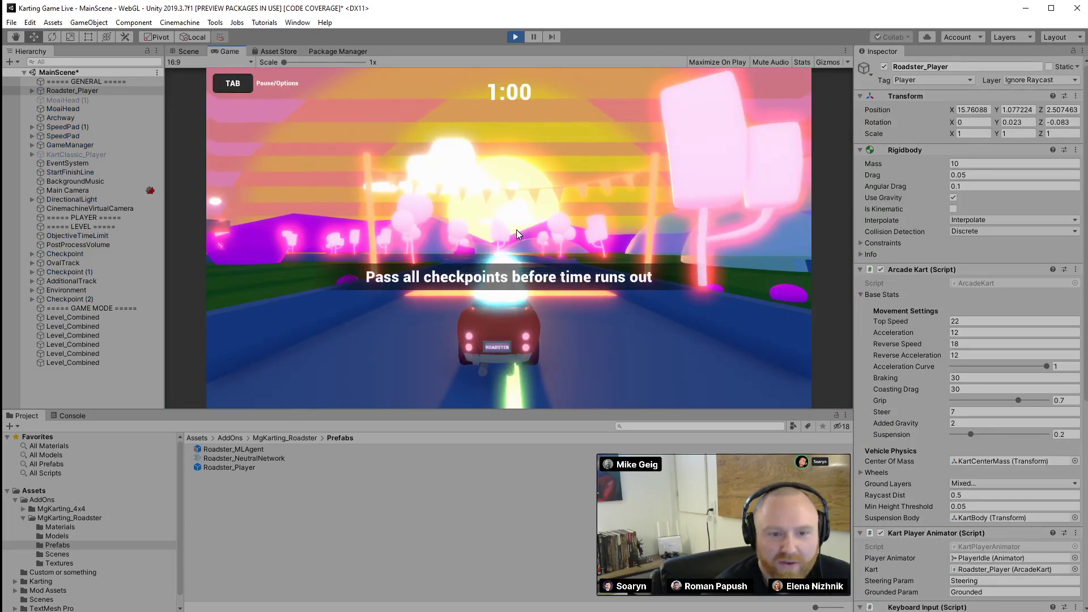
pyautogui.press('w')
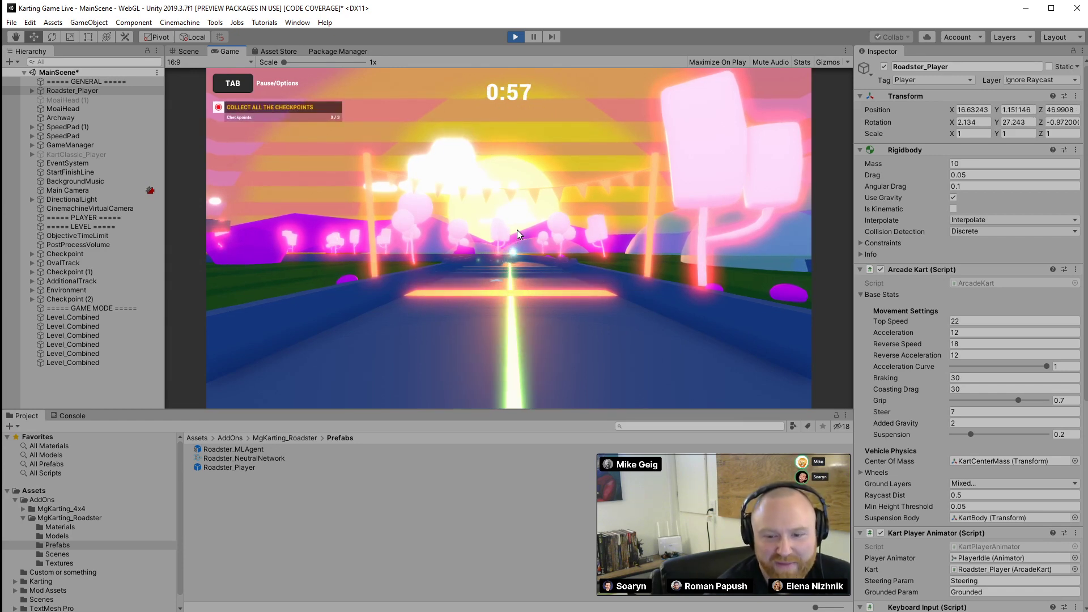
pyautogui.press('a')
pyautogui.press('w')
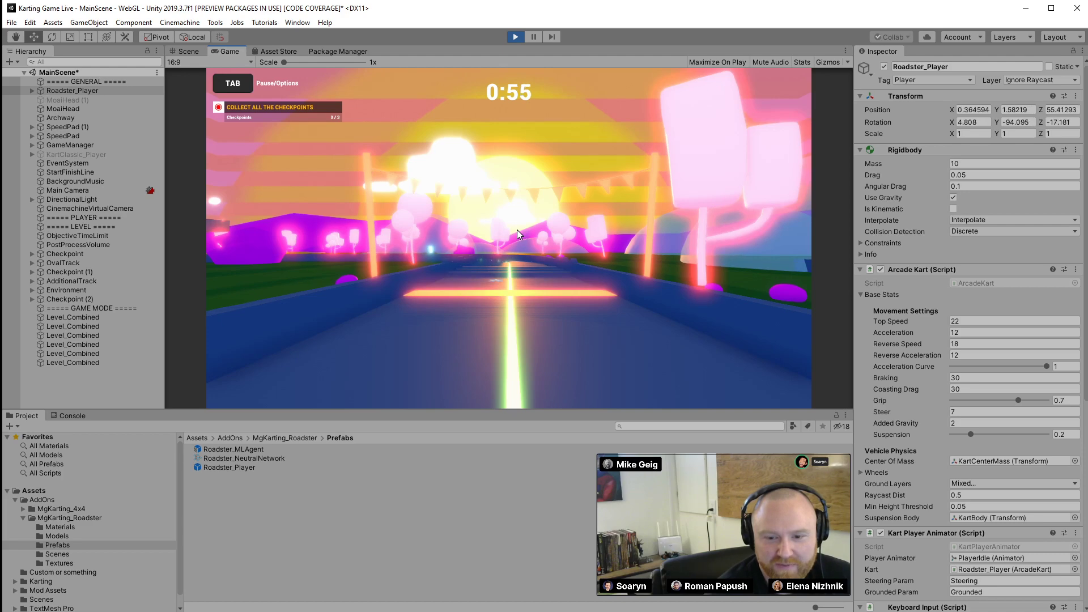
pyautogui.click(515, 37)
# Set both the Follow and Look At targets of CinemachineVirtualCamera to Roadster_Player, and save the scene
pyautogui.keyDown('alt'); pyautogui.moveTo(571, 237); pyautogui.dragTo(450, 274); pyautogui.keyUp('alt')
pyautogui.scroll(-10, 987, 423)
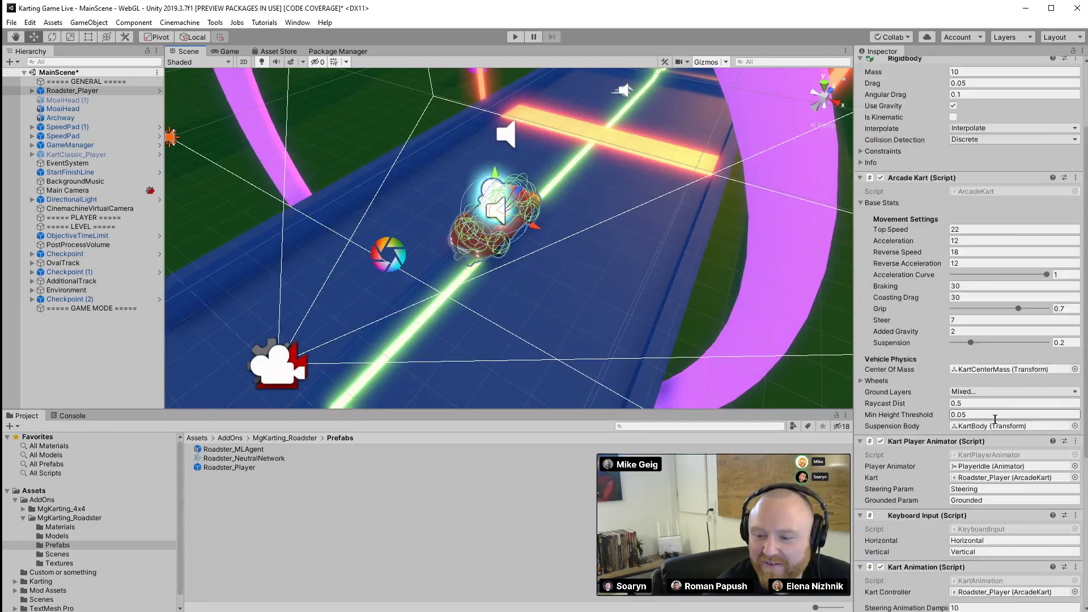
pyautogui.scroll(10, 987, 424)
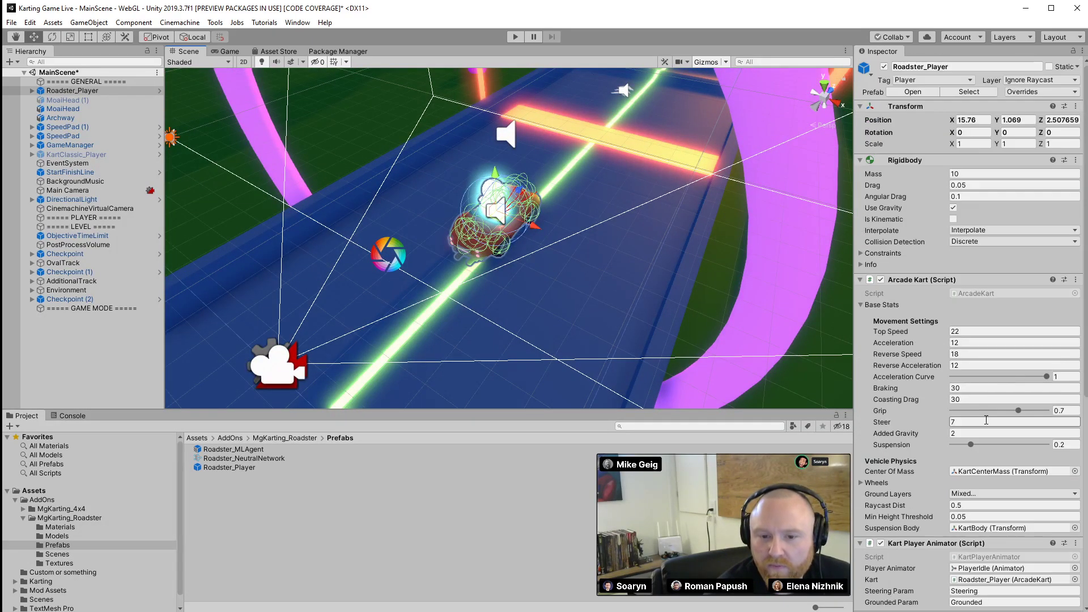
pyautogui.click(66, 209)
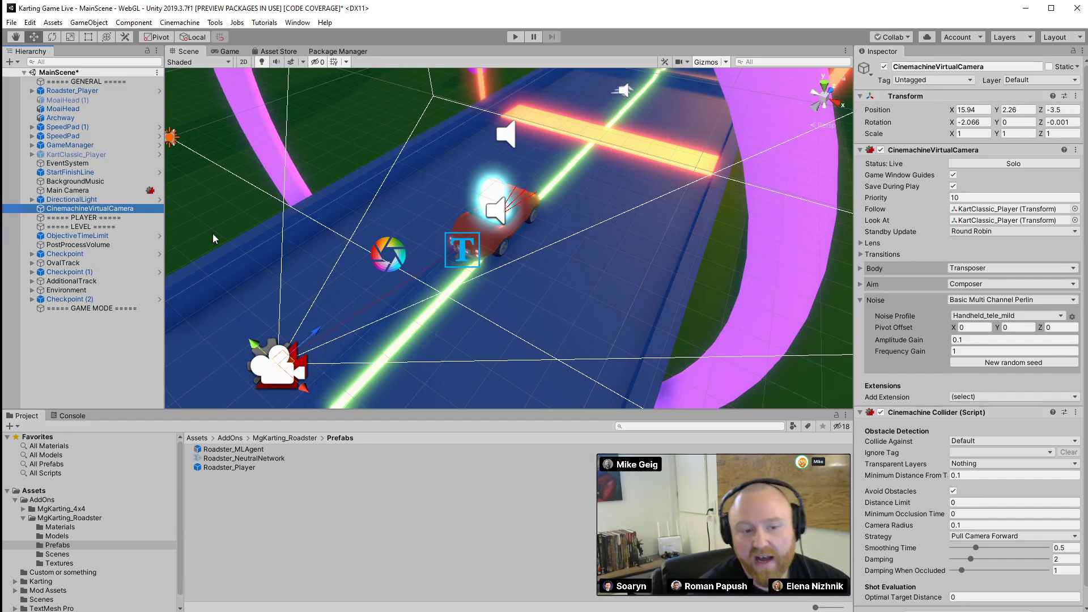
pyautogui.scroll(-1, 954, 179)
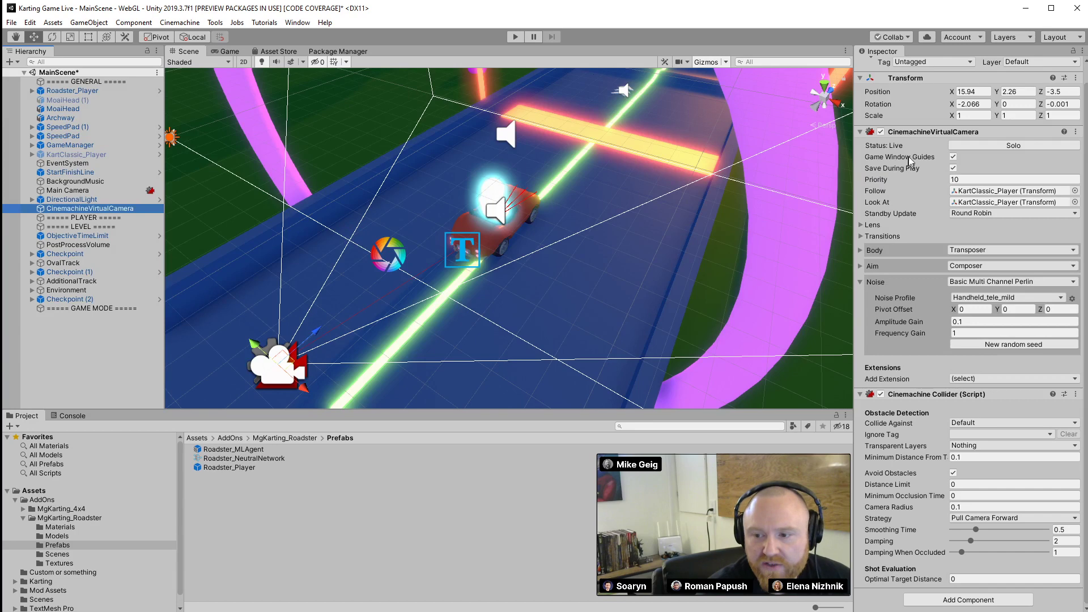
pyautogui.scroll(1, 907, 69)
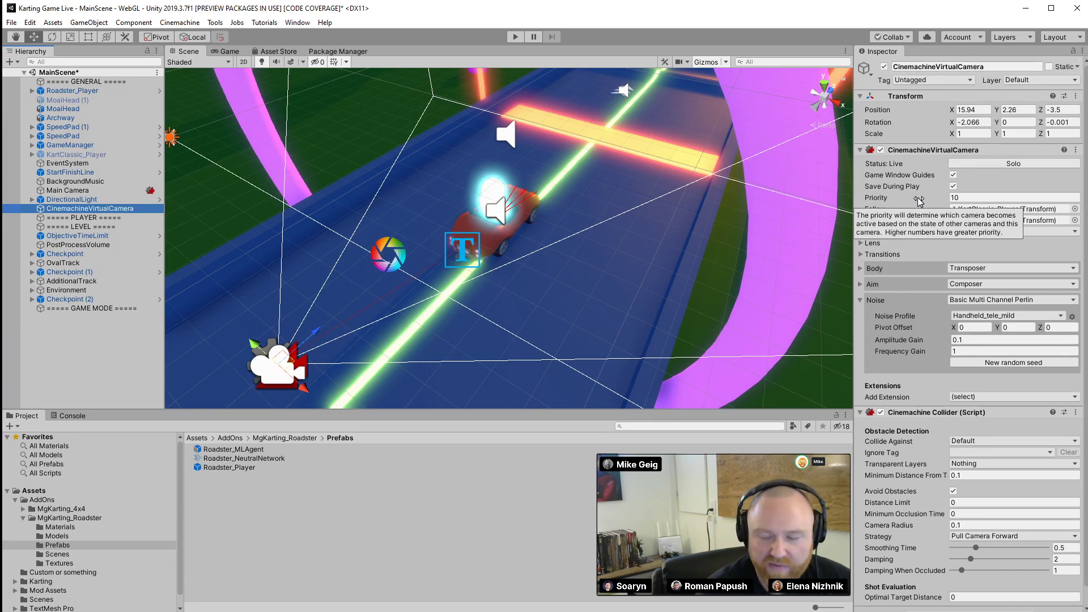
pyautogui.scroll(-1, 904, 305)
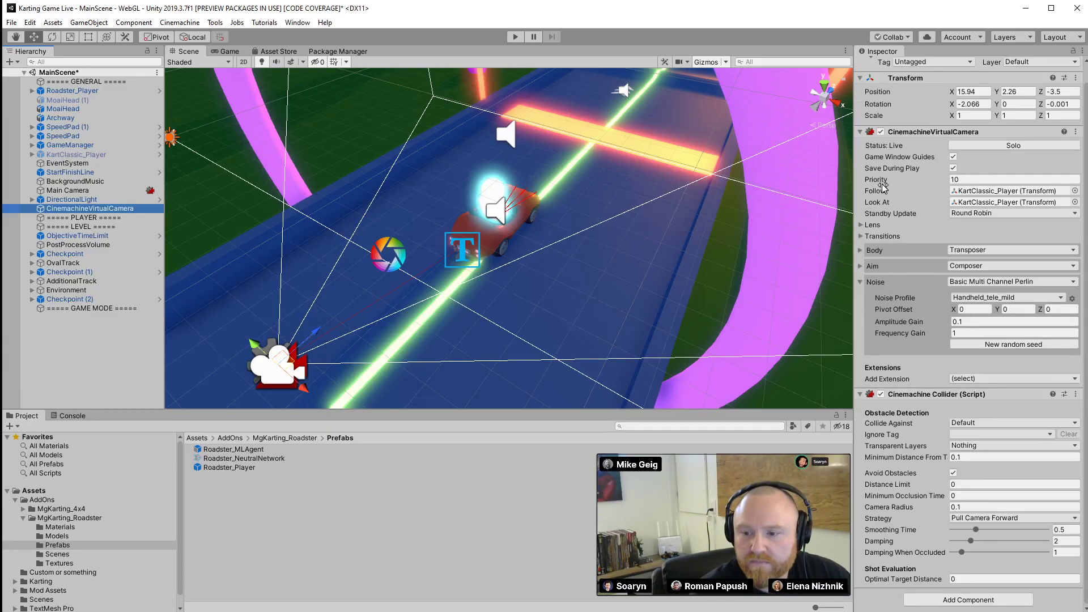
pyautogui.moveTo(881, 193); pyautogui.dragTo(976, 195)
pyautogui.click(70, 91)
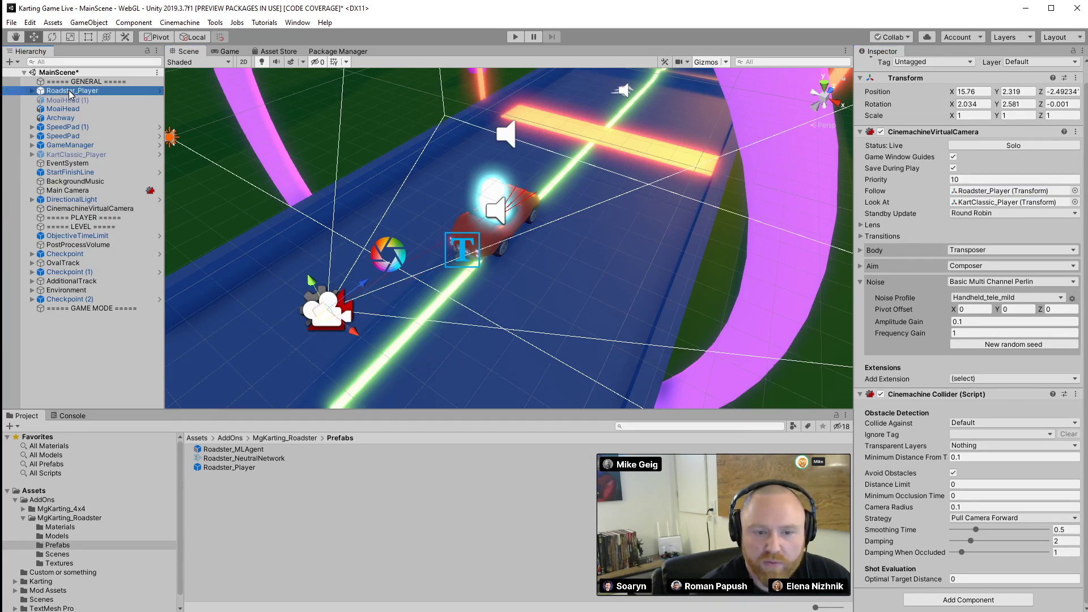
pyautogui.moveTo(70, 92); pyautogui.dragTo(989, 202)
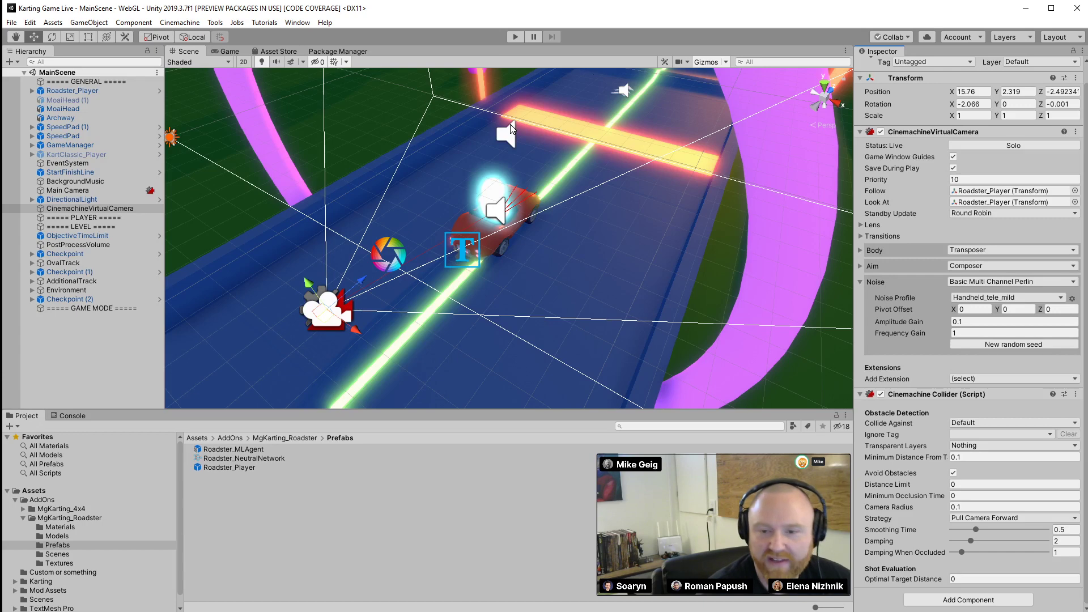
# Play-test the Roadster, shift CinemachineVirtualCamera's framing guides horizontally in the running game view, and exit play mode
pyautogui.click(516, 37)
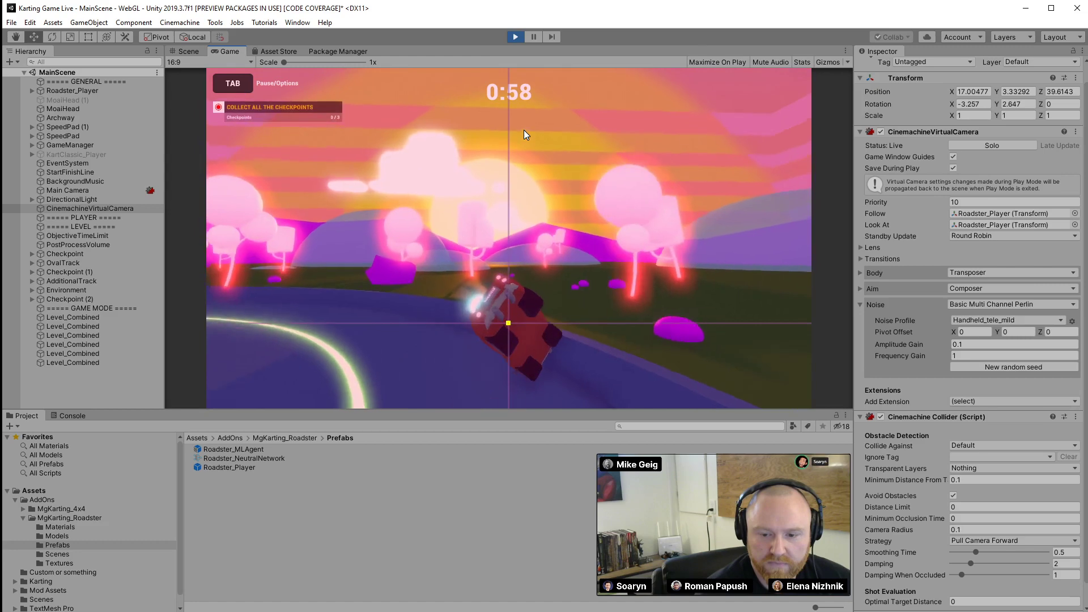
pyautogui.click(66, 386)
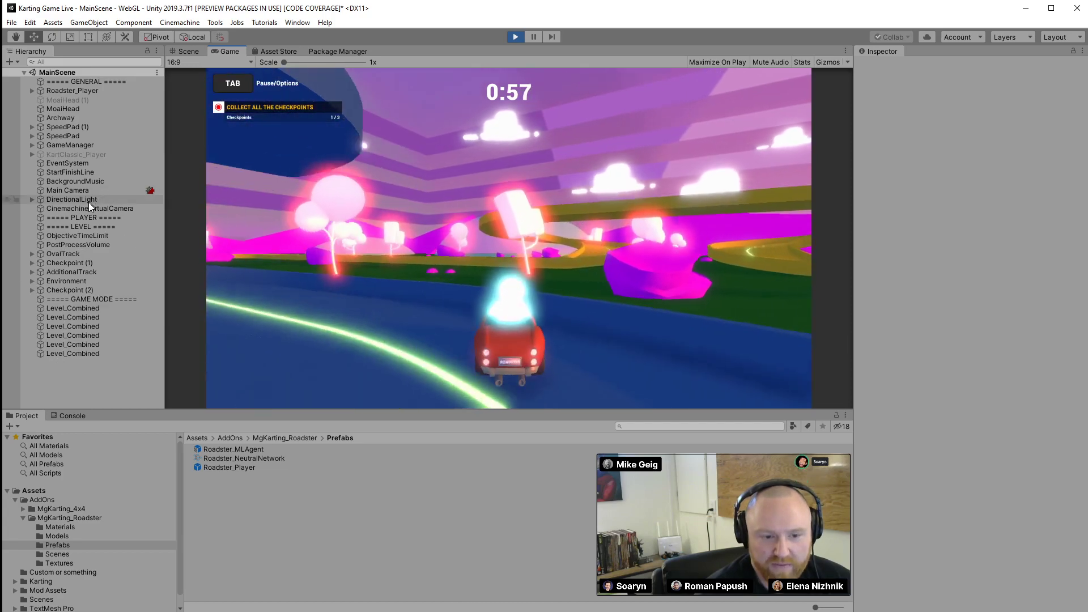
pyautogui.click(89, 207)
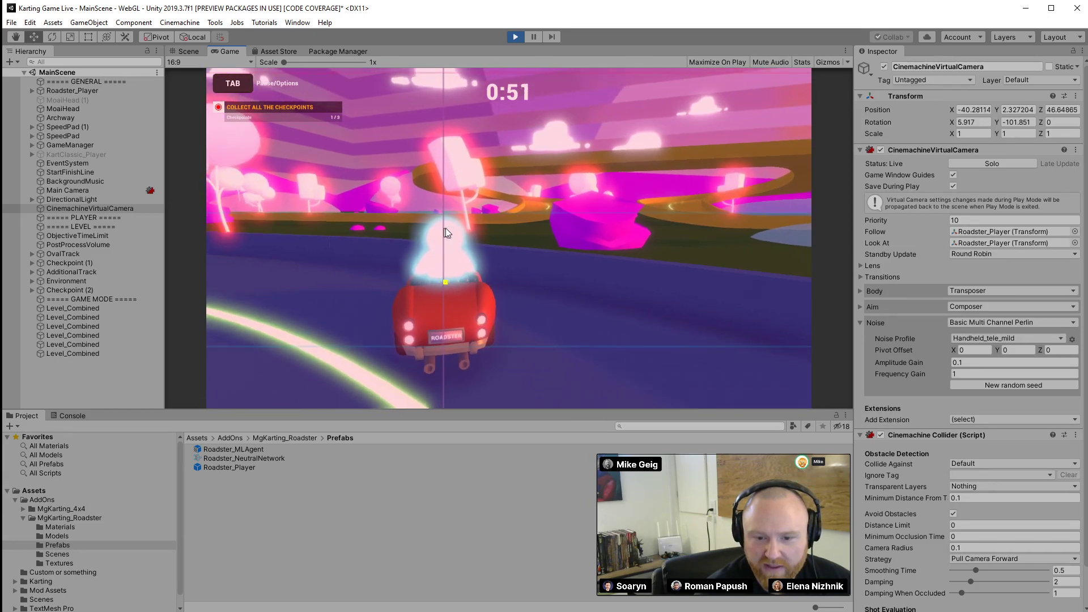
pyautogui.moveTo(446, 232); pyautogui.dragTo(646, 226)
pyautogui.moveTo(645, 179); pyautogui.dragTo(426, 166)
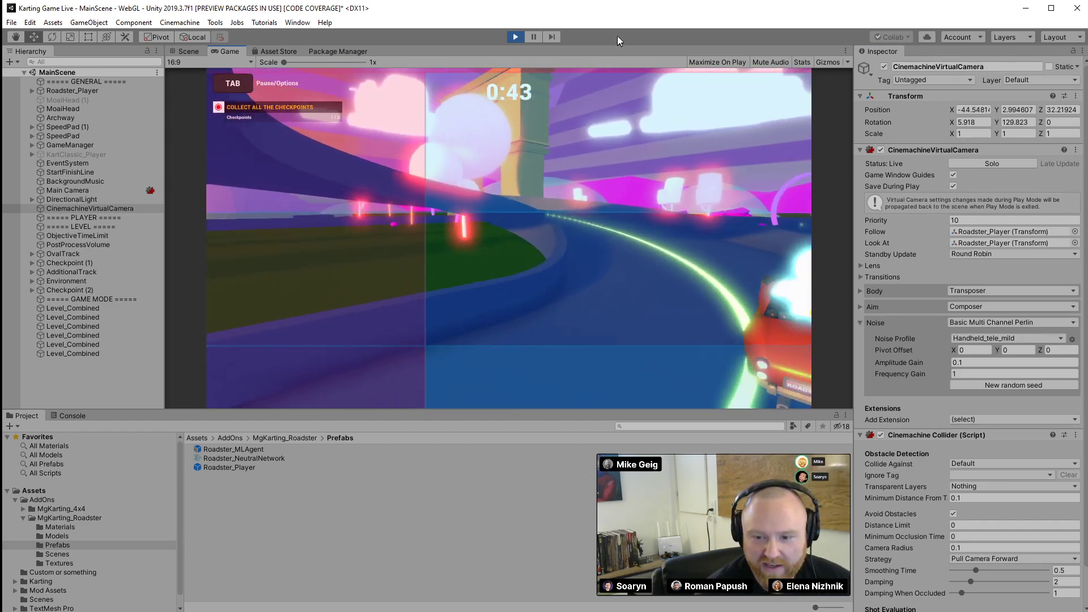
pyautogui.click(515, 37)
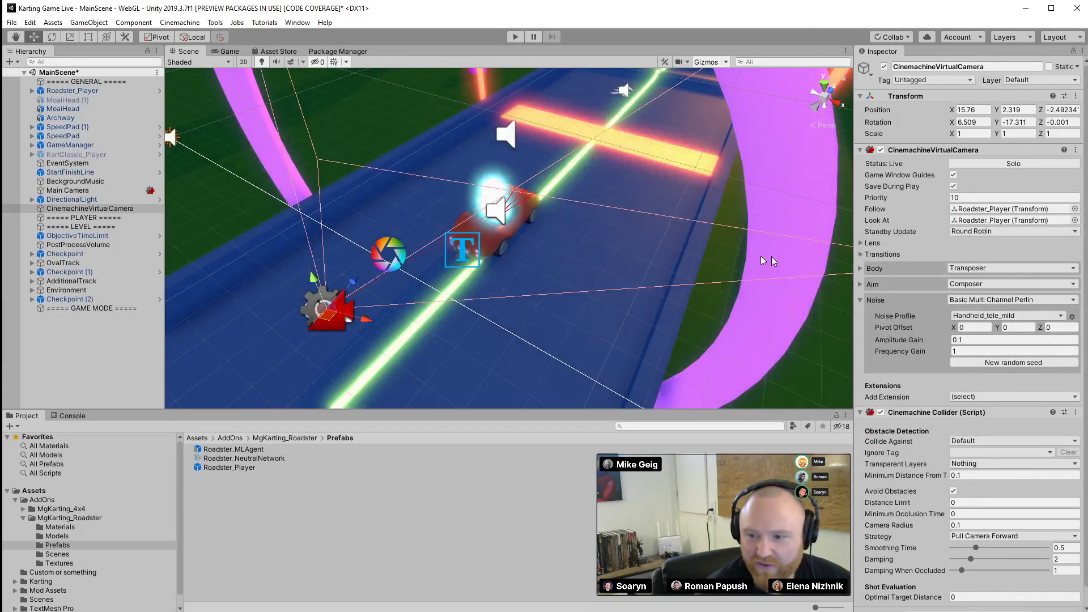
# Turn off Save During Play on CinemachineVirtualCamera and set its Composer aim's Screen X and Screen Y to 0.5
pyautogui.click(953, 186)
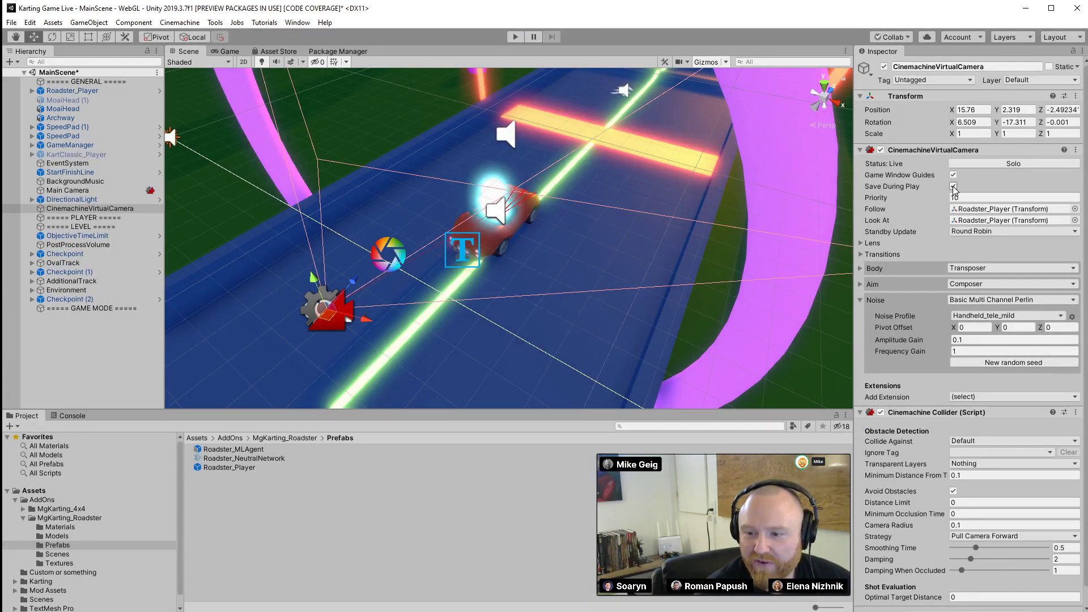
pyautogui.scroll(-1, 929, 388)
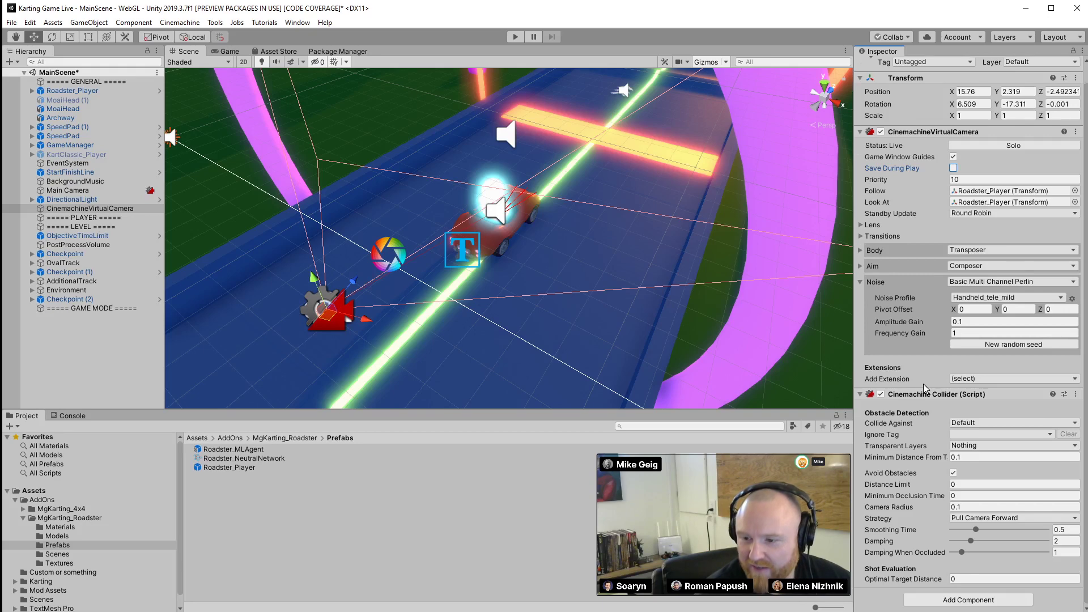
pyautogui.click(860, 266)
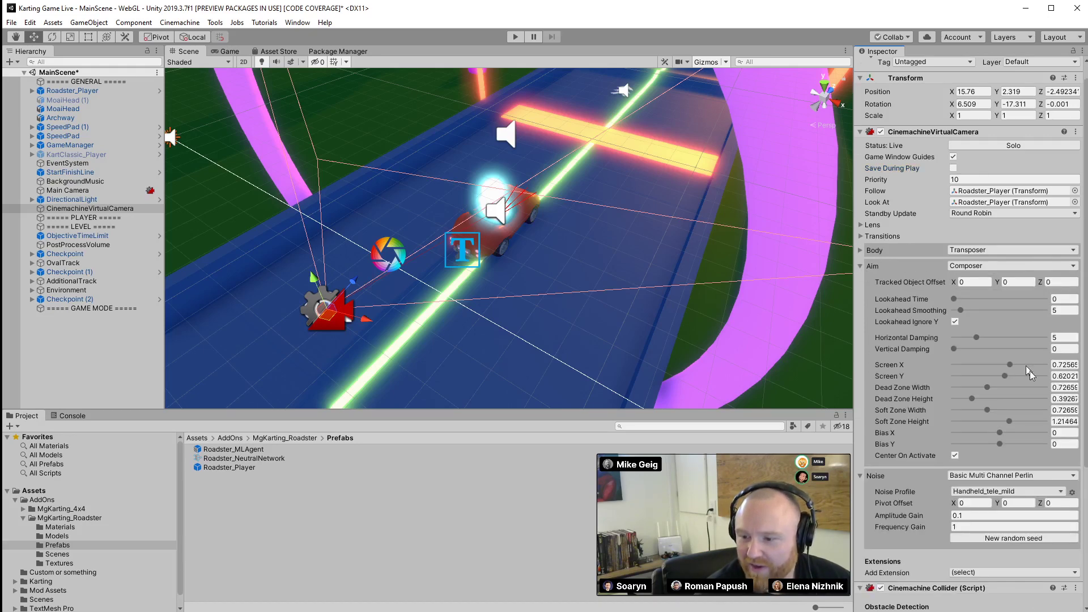
pyautogui.click(229, 51)
pyautogui.click(1065, 364)
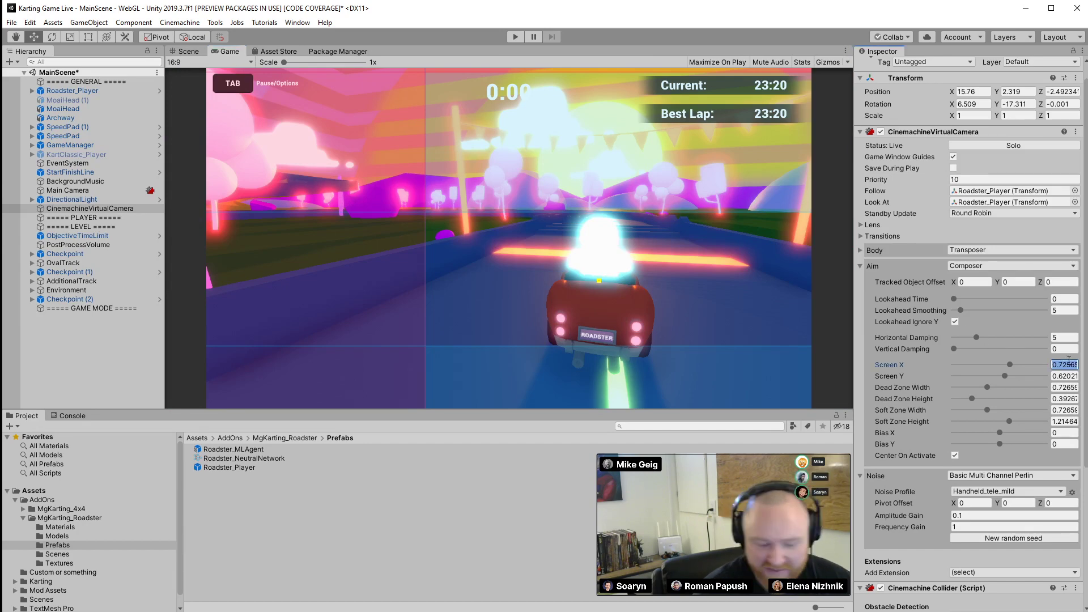
pyautogui.write('.5')
pyautogui.press('Tab')
pyautogui.write('.58')
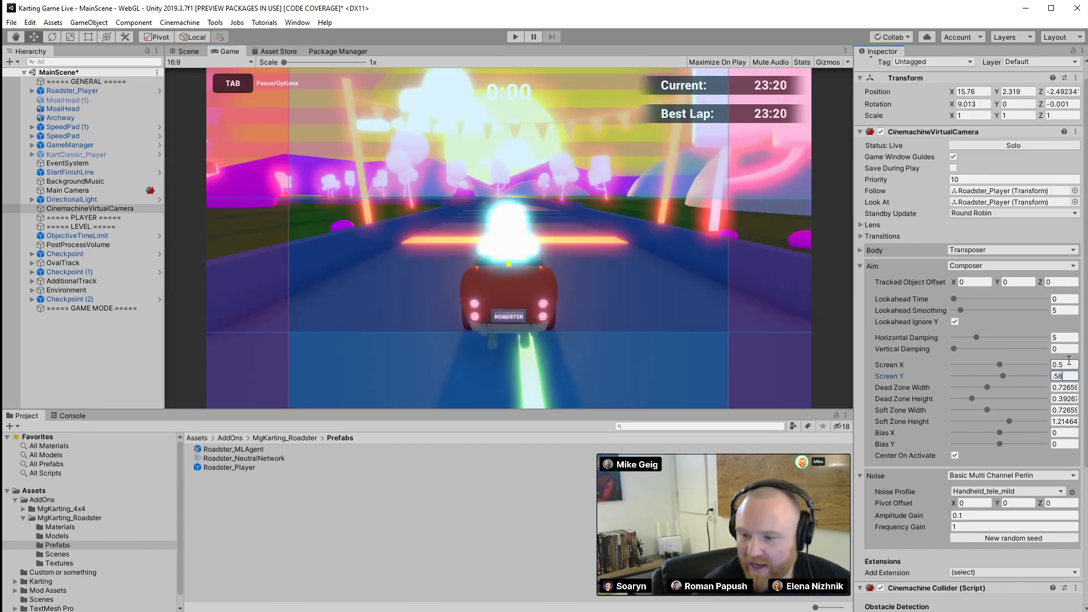
pyautogui.press('BackSpace')
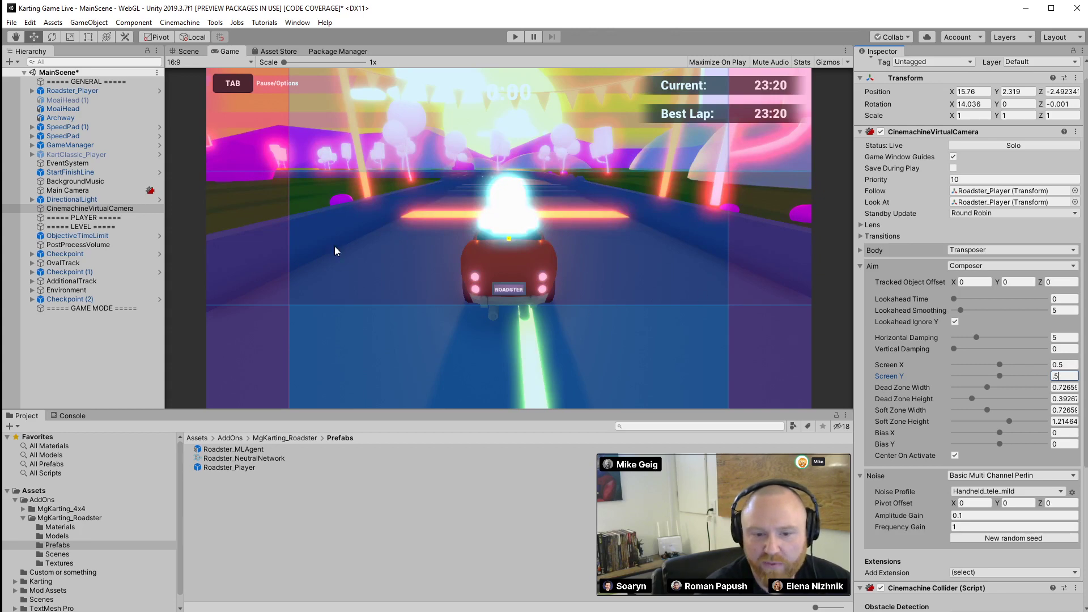
pyautogui.press('Return')
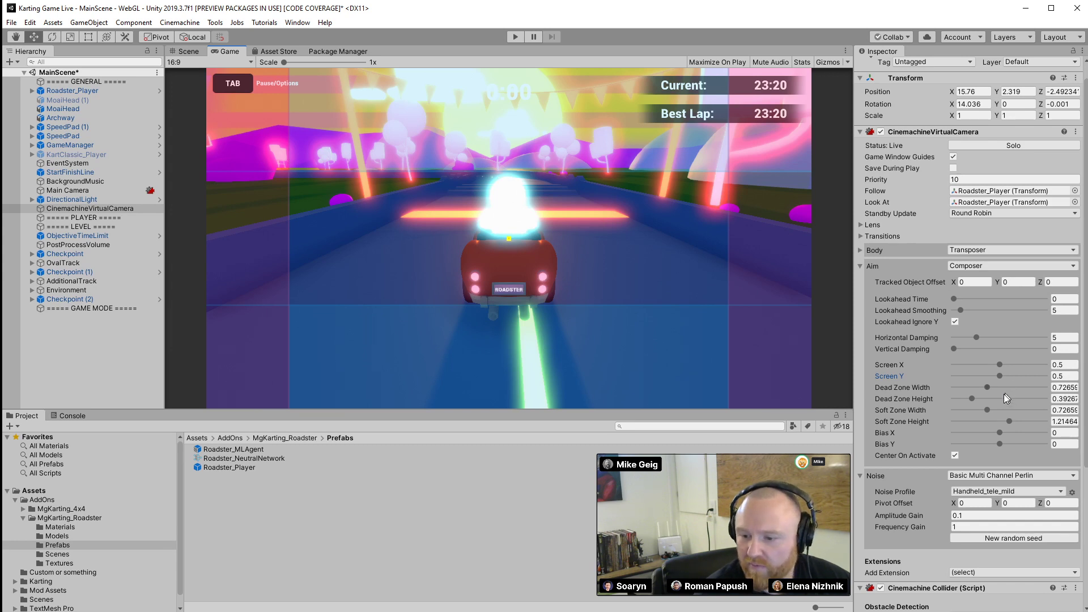
# Set the Composer aim's dead zone and soft zone widths and heights to 0, and play-test the camera
pyautogui.moveTo(988, 386); pyautogui.dragTo(954, 421)
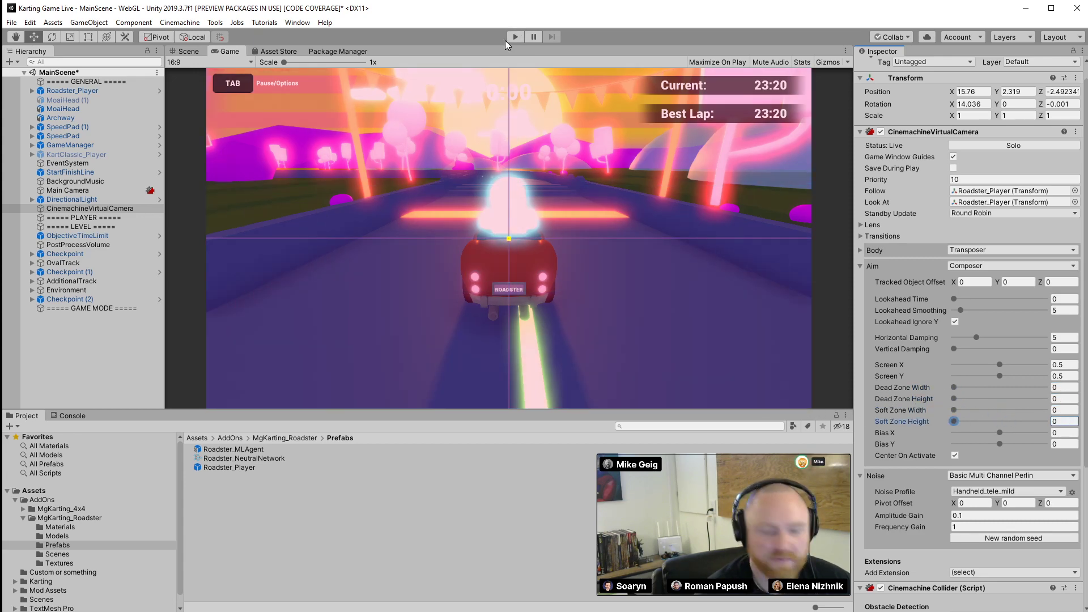
pyautogui.click(508, 38)
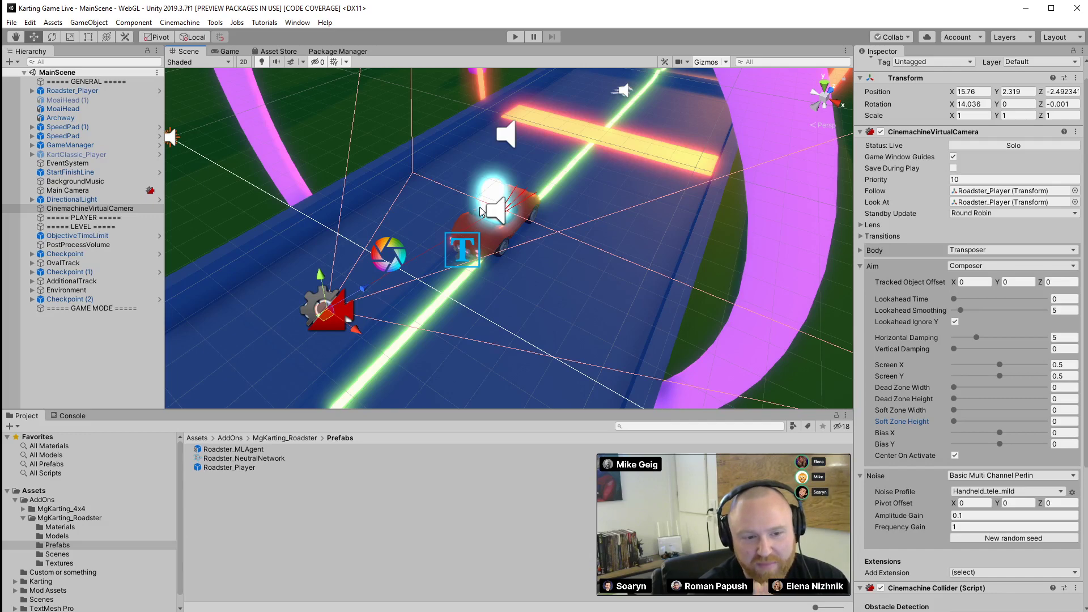
# Move Roadster_Player sideways to X 13.85, off the track's centre line
pyautogui.keyDown('alt'); pyautogui.moveTo(610, 152); pyautogui.dragTo(488, 186); pyautogui.keyUp('alt')
pyautogui.scroll(-8, 613, 133)
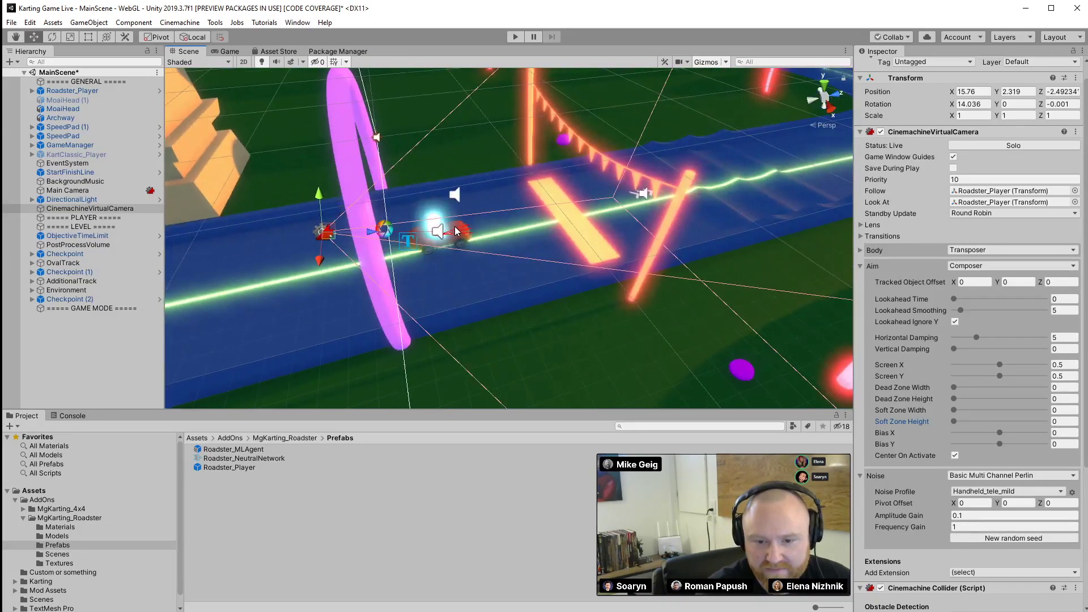
pyautogui.click(71, 90)
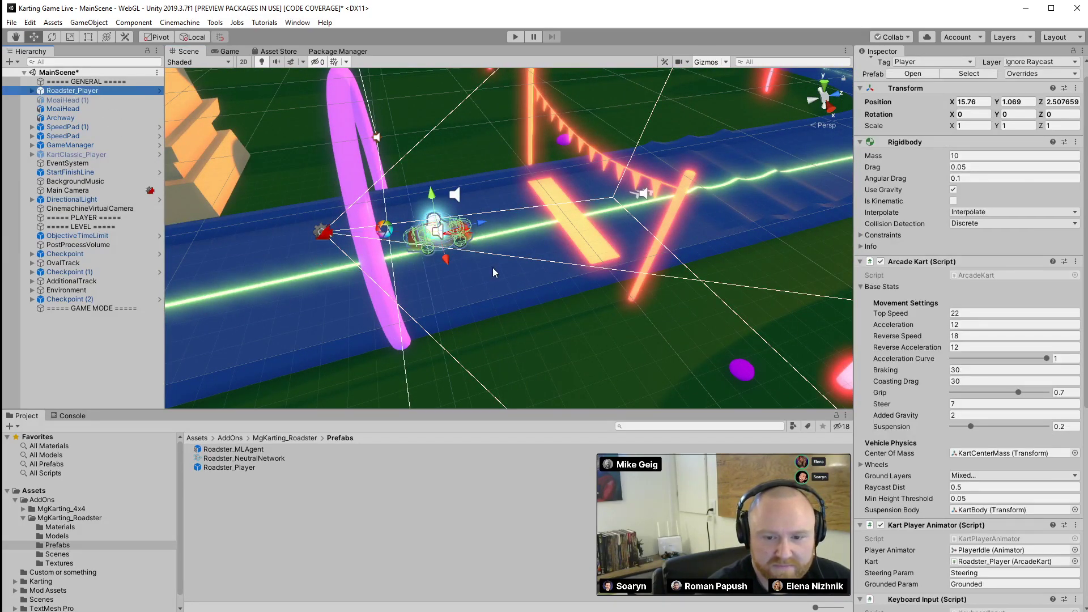
pyautogui.moveTo(445, 262); pyautogui.dragTo(439, 244)
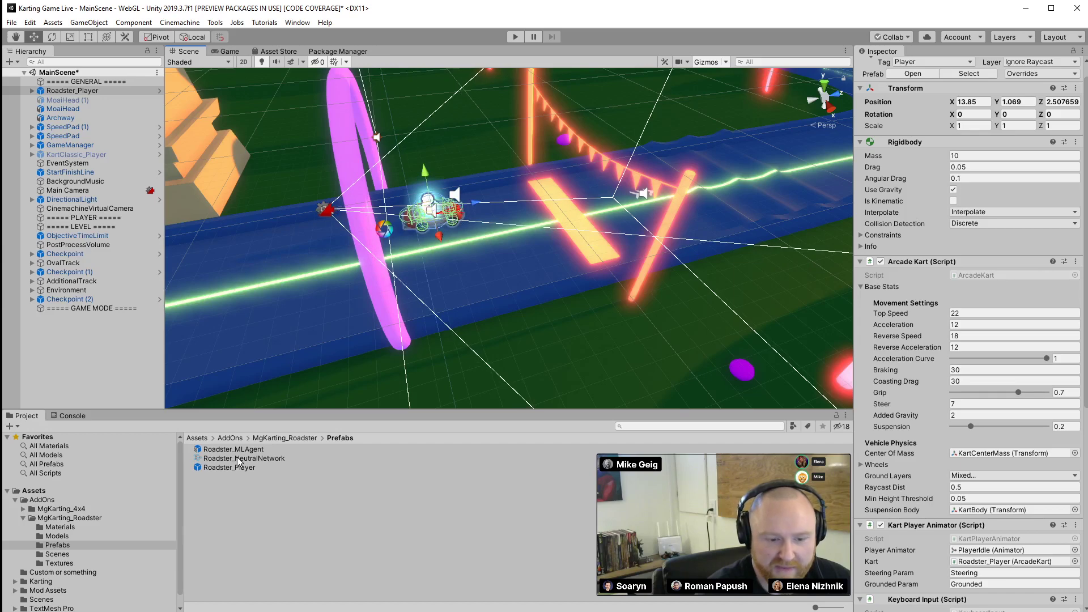
# Place the 4x4_MLAgent prefab from the MgKarting_4x4 add-on beside the Roadster, across the centre line at X about 17.5
pyautogui.click(61, 508)
pyautogui.click(23, 509)
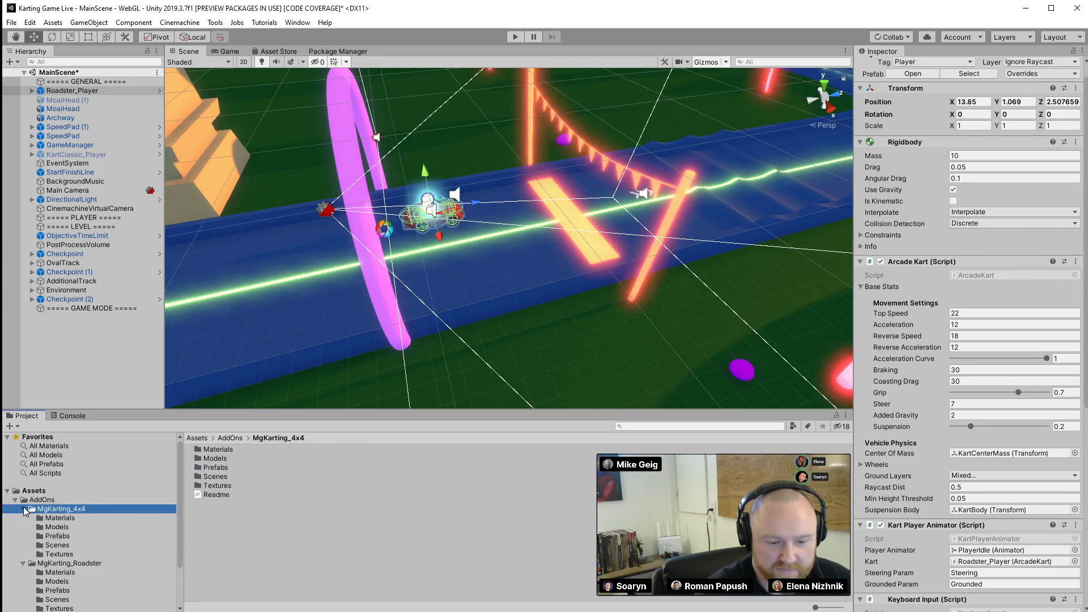
pyautogui.click(57, 536)
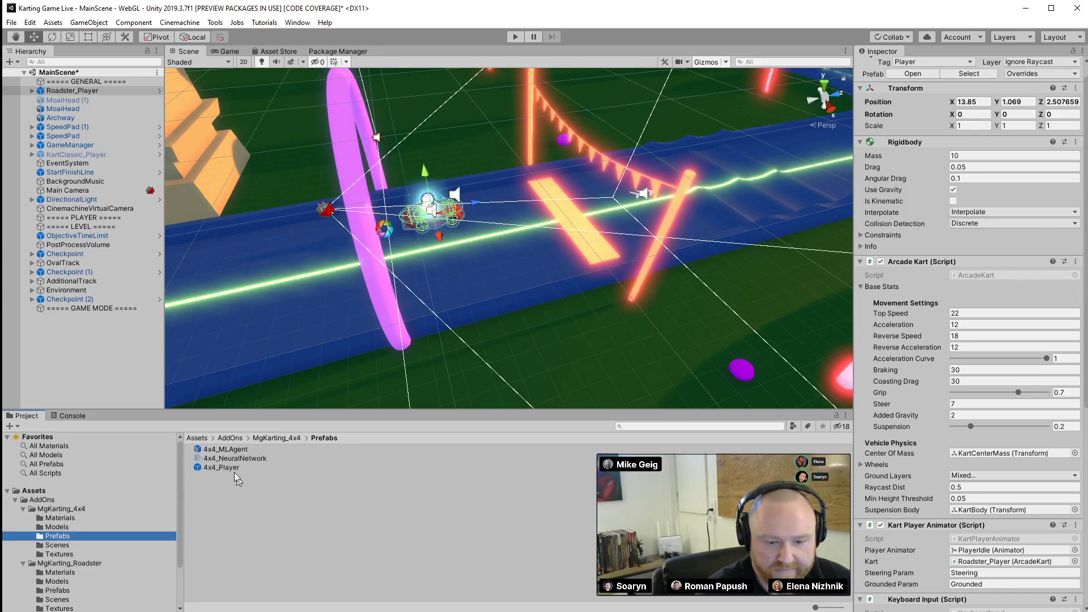
pyautogui.moveTo(218, 453); pyautogui.dragTo(443, 268)
pyautogui.press('w')
pyautogui.moveTo(532, 258); pyautogui.dragTo(454, 260, button='right')
pyautogui.moveTo(429, 255); pyautogui.dragTo(406, 182)
pyautogui.press('d')
pyautogui.moveTo(578, 301); pyautogui.dragTo(336, 240, button='right')
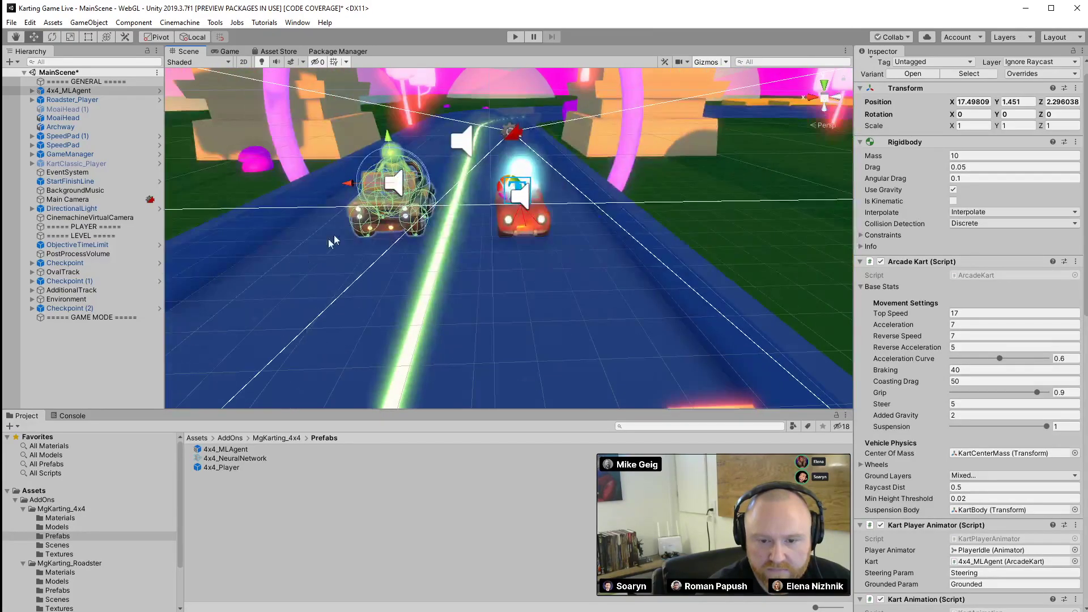
# Move 4x4_MLAgent back along the track to Z -4.46, behind the Roadster, and save the scene
pyautogui.moveTo(387, 201); pyautogui.dragTo(390, 193)
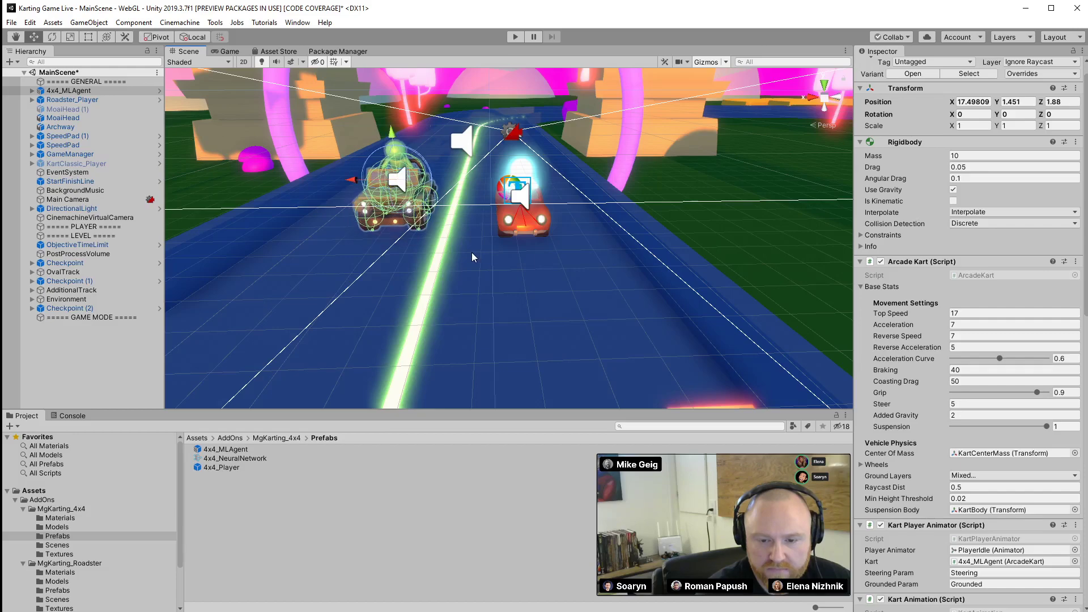
pyautogui.moveTo(504, 268); pyautogui.dragTo(182, 339, button='right')
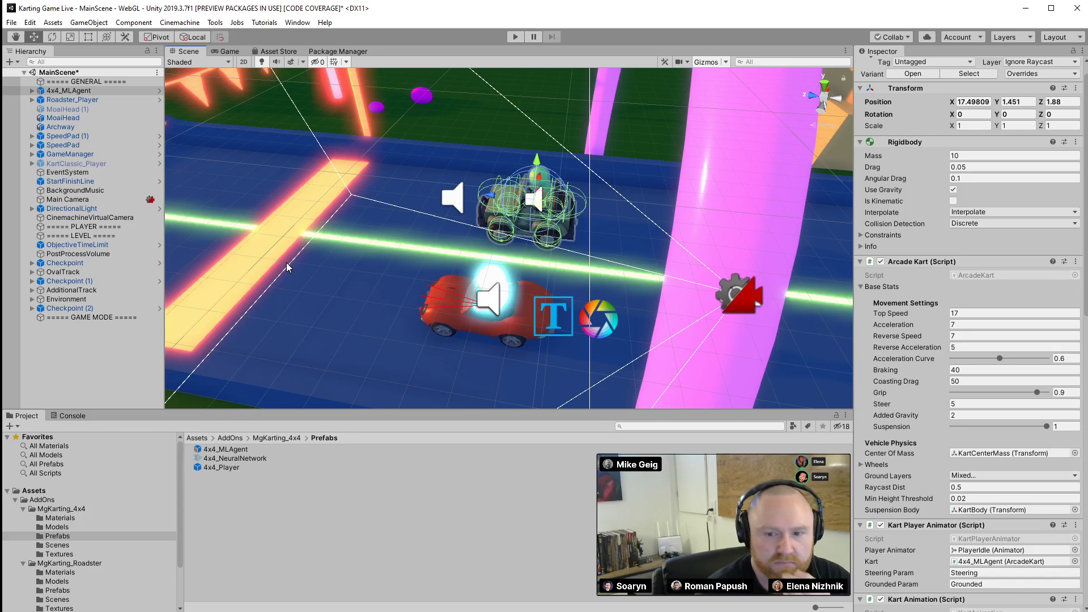
pyautogui.moveTo(493, 197); pyautogui.dragTo(697, 213)
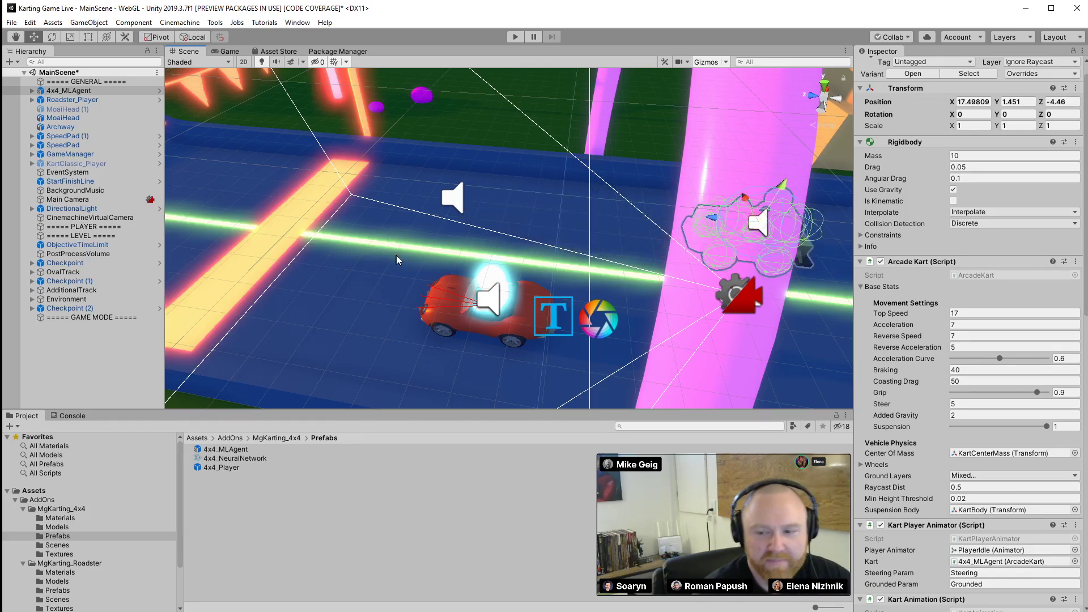
pyautogui.keyDown('alt'); pyautogui.moveTo(401, 265); pyautogui.dragTo(983, 222); pyautogui.keyUp('alt')
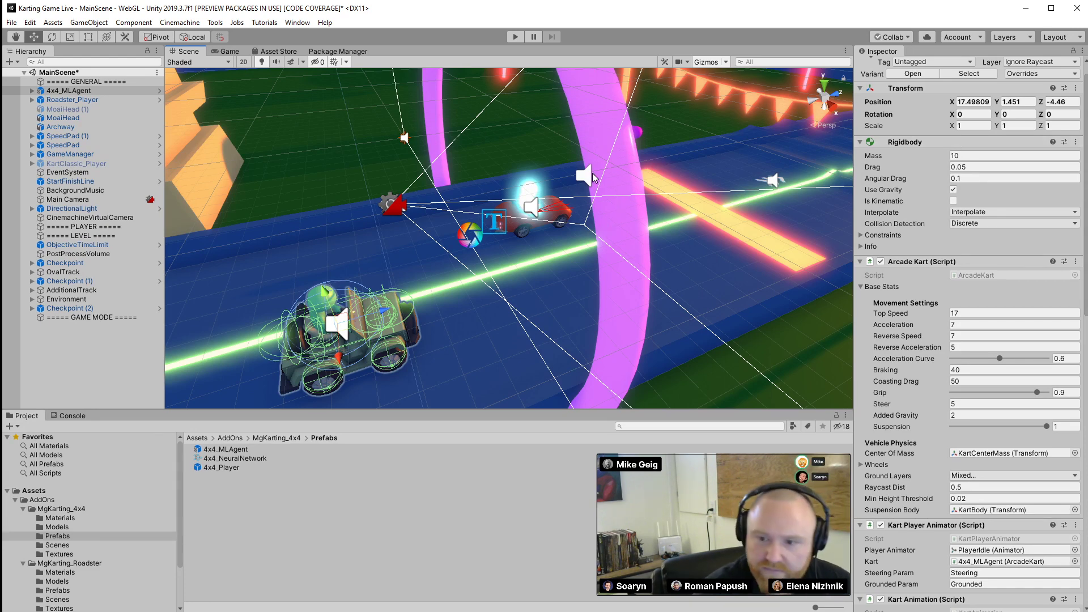
pyautogui.hotkey('ctrl', 's')
pyautogui.moveTo(627, 170); pyautogui.dragTo(413, 189, button='right')
pyautogui.press('d')
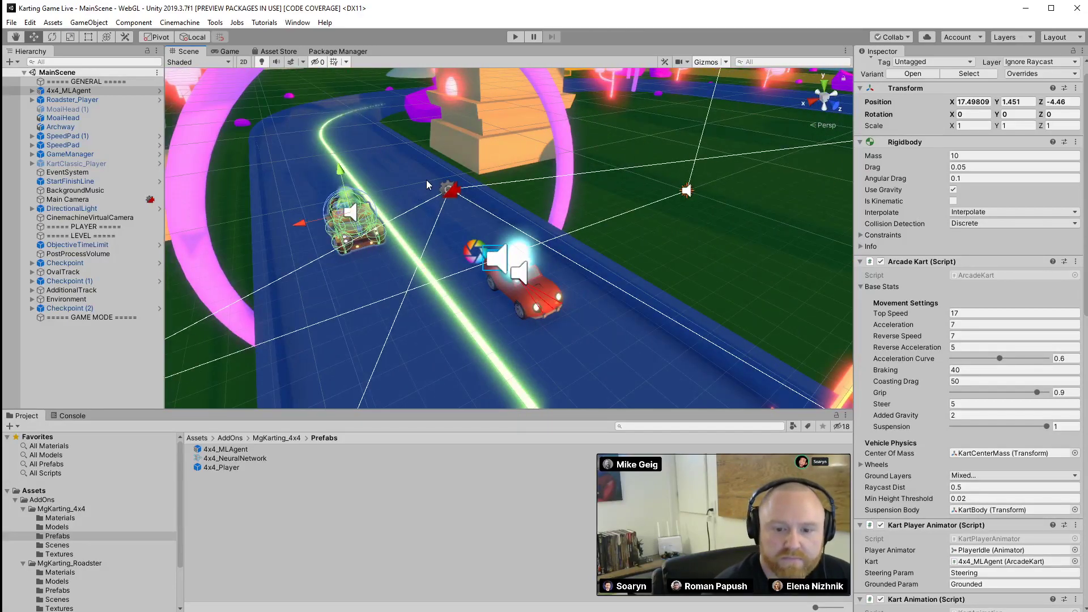
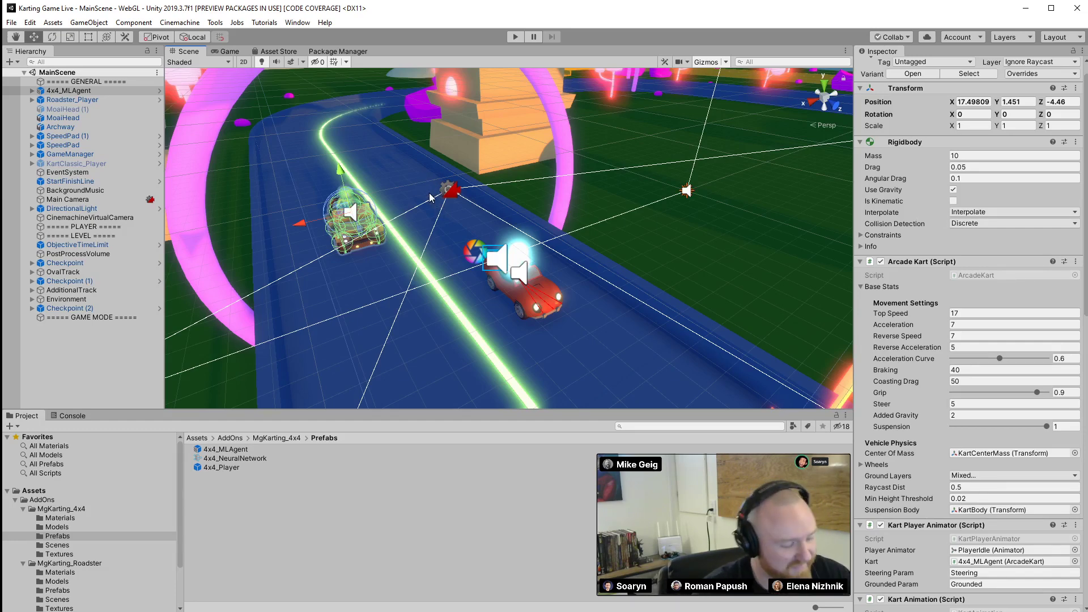
# Create an empty game object at the scene's root and name it Kart Academy
pyautogui.click(63, 363)
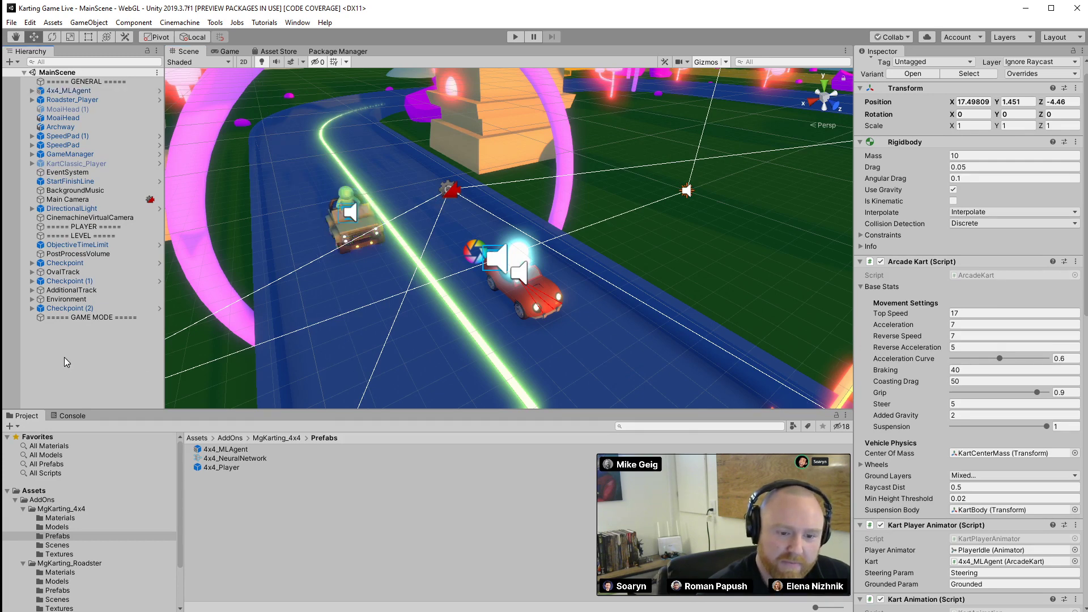
pyautogui.click(16, 63)
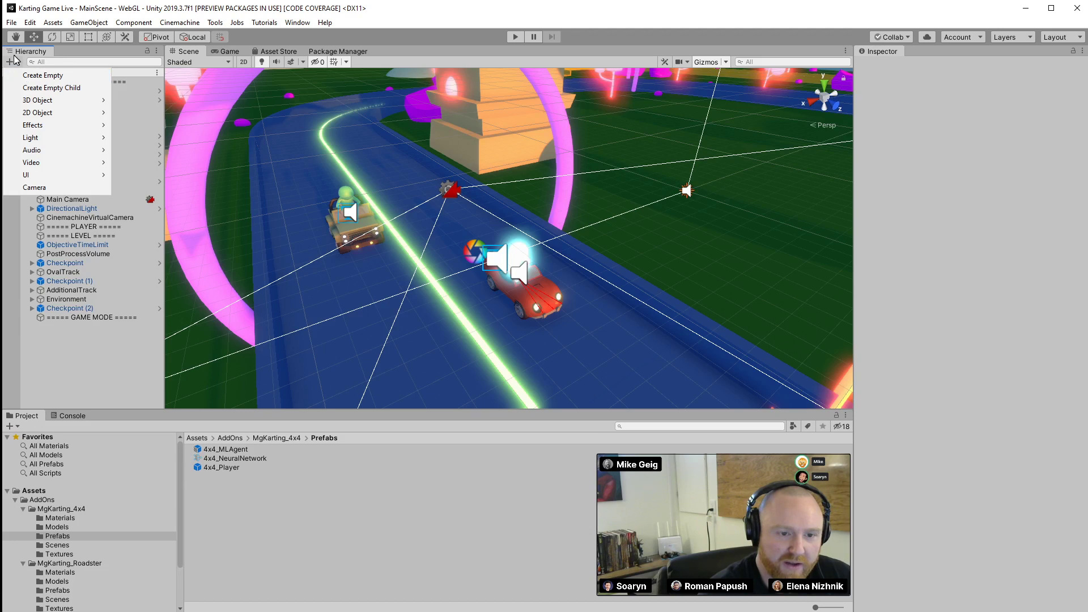
pyautogui.click(48, 77)
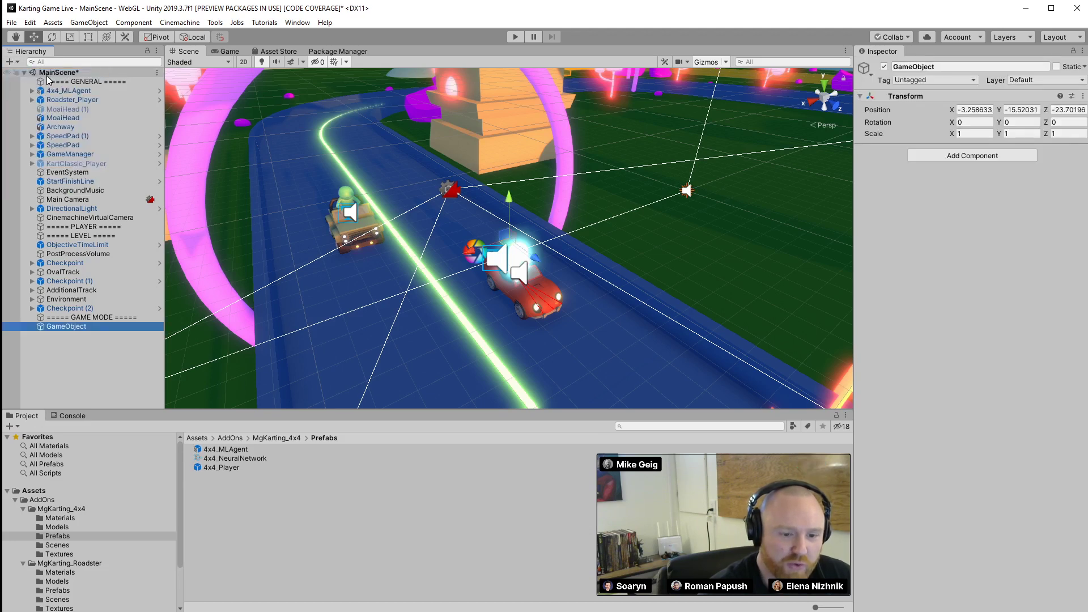
pyautogui.click(953, 67)
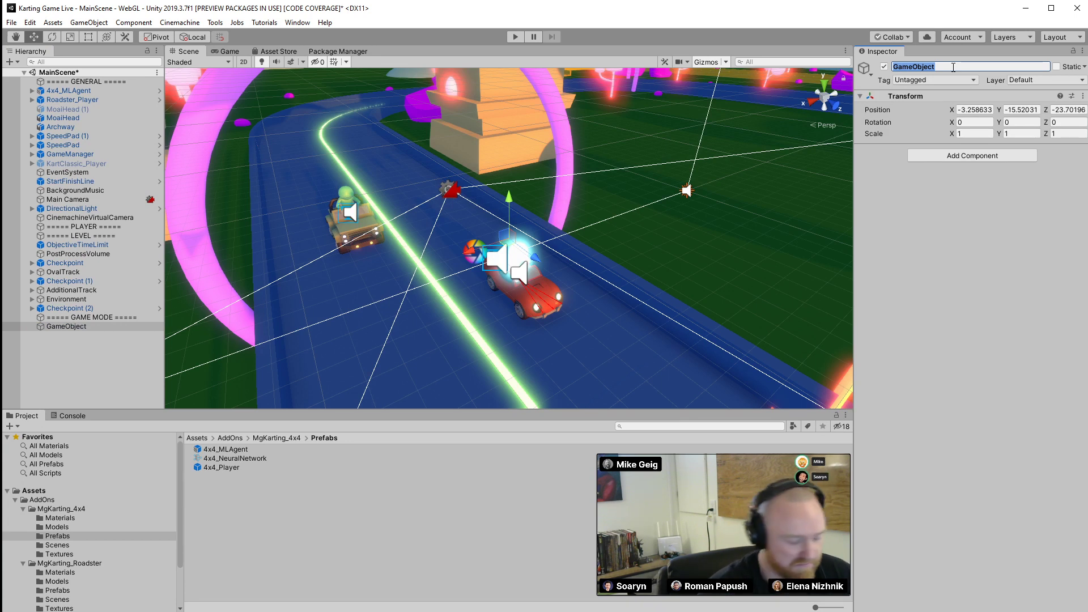
pyautogui.write('Kart Aca')
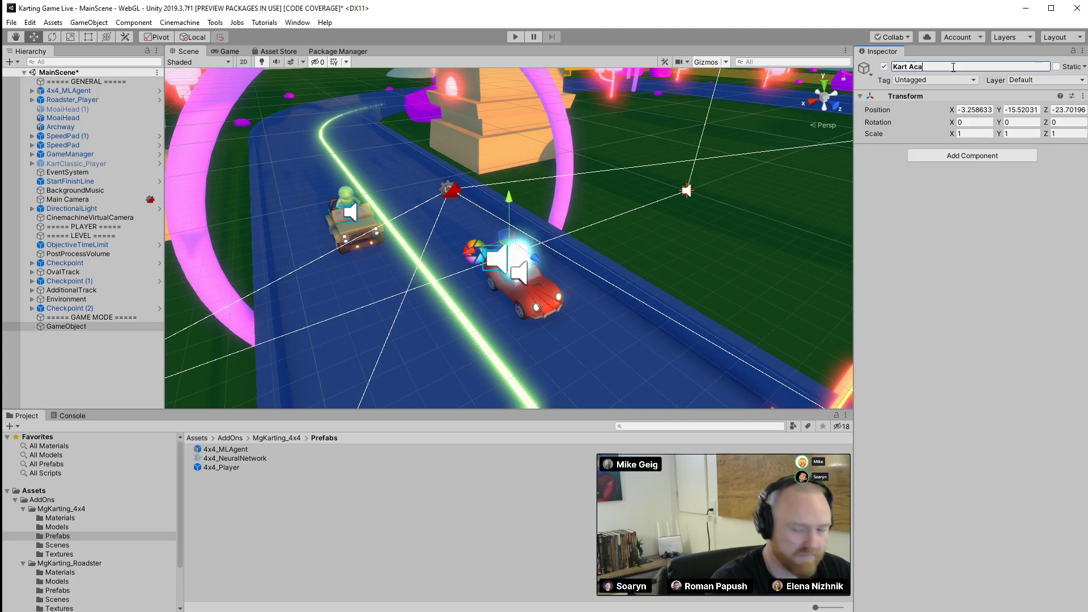
pyautogui.write('demy')
pyautogui.press('Return')
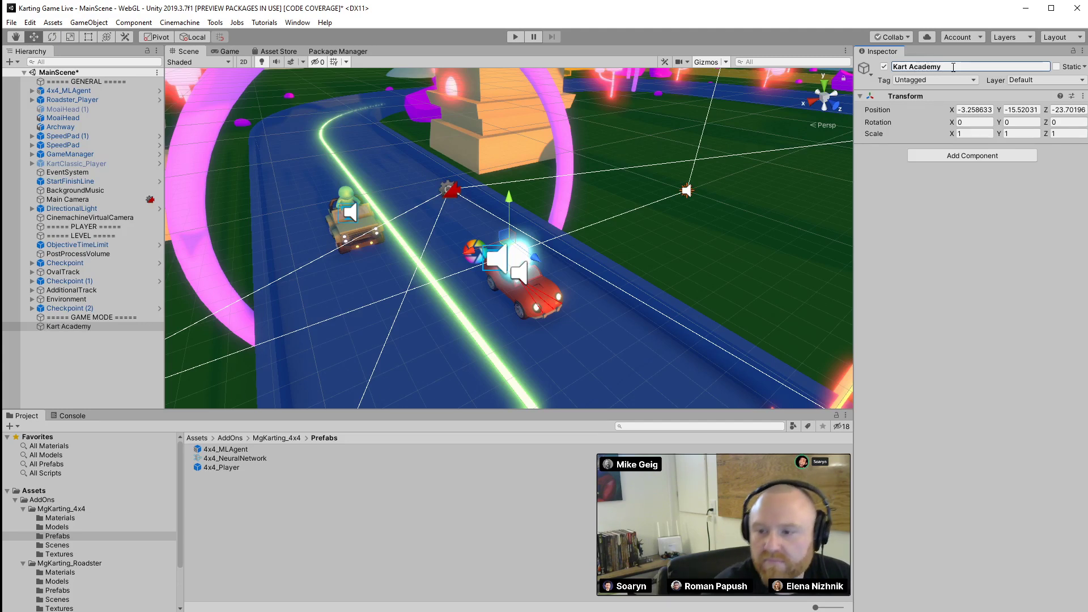
# Reset Kart Academy's transform to the origin and save the scene
pyautogui.rightClick(927, 97)
pyautogui.click(936, 102)
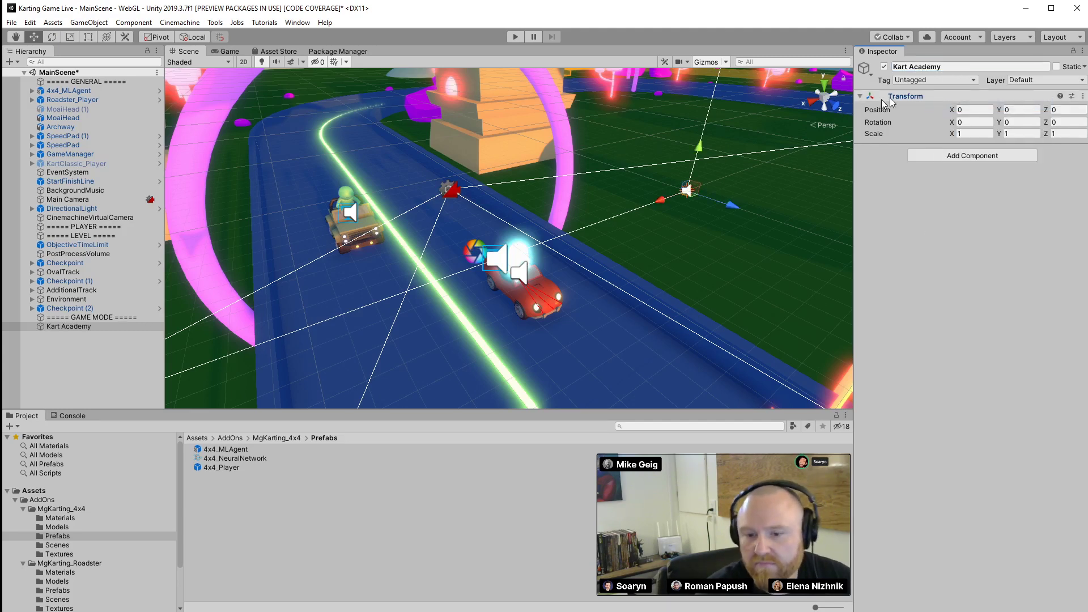
pyautogui.keyDown('alt'); pyautogui.moveTo(651, 249); pyautogui.dragTo(542, 253); pyautogui.keyUp('alt')
pyautogui.hotkey('ctrl', 's')
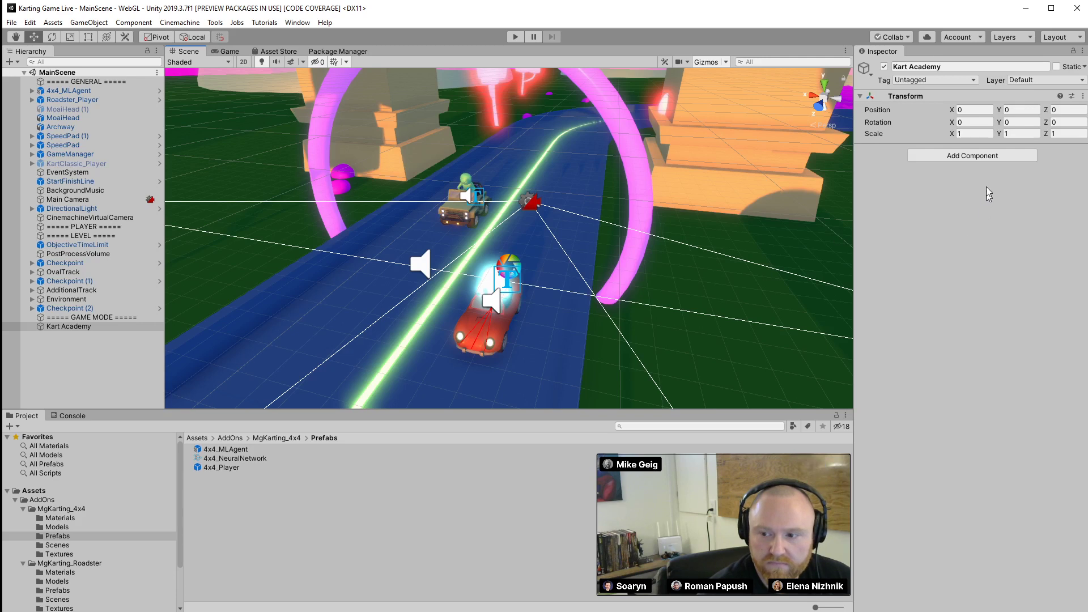
# Add the Kart Academy script component to the Kart Academy object
pyautogui.click(963, 157)
pyautogui.click(1030, 169)
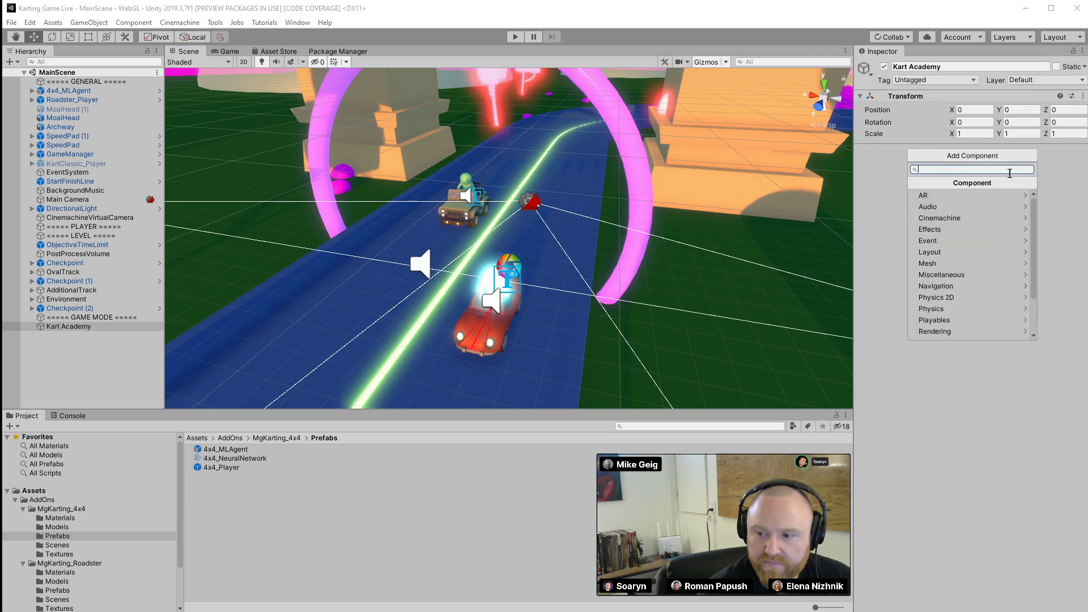
pyautogui.write('Kart')
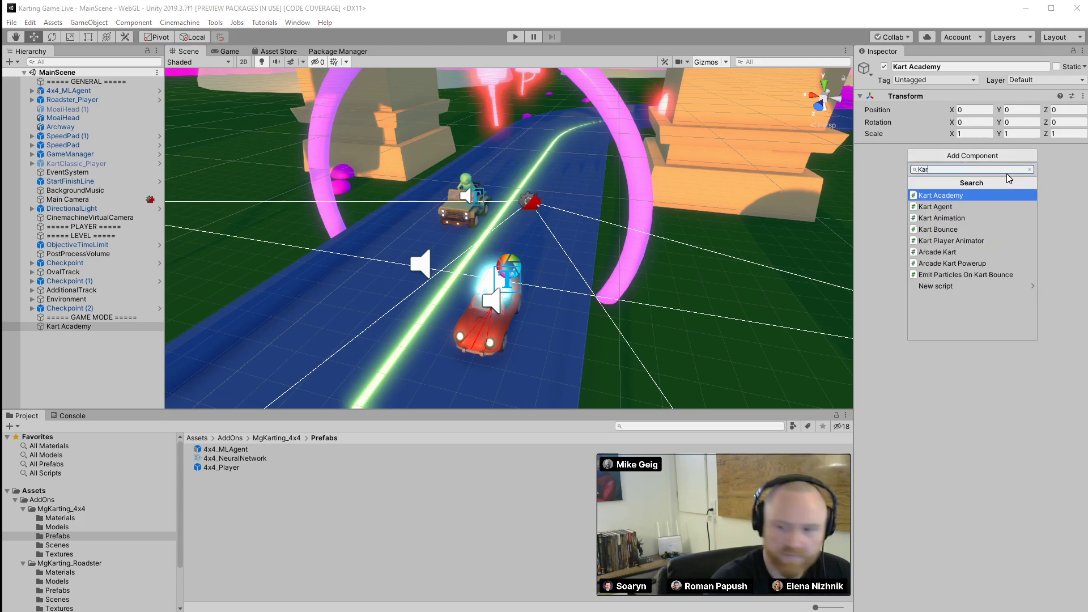
pyautogui.click(970, 196)
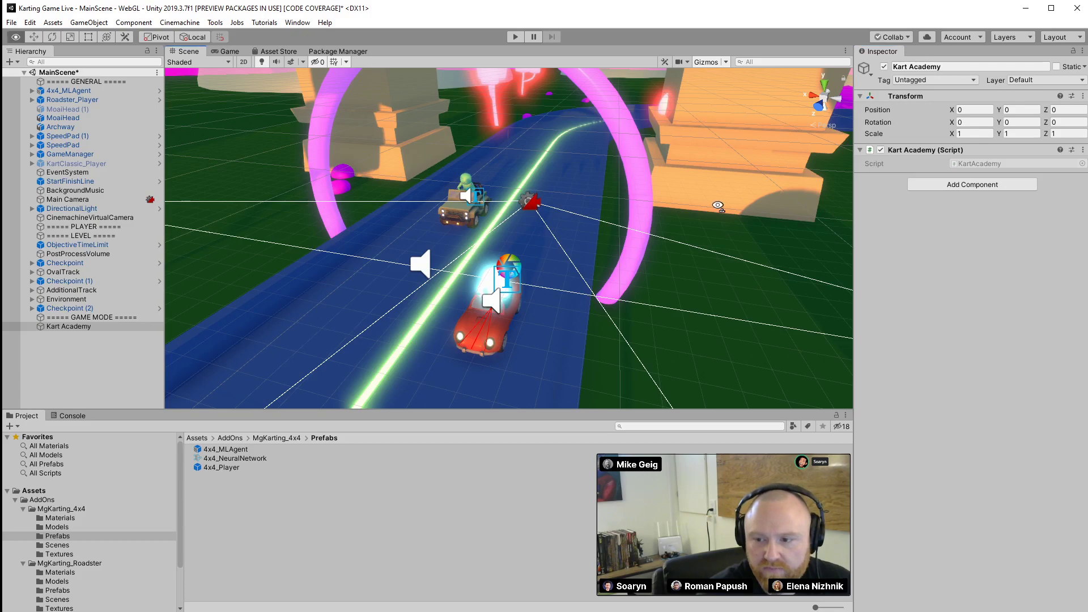
# Run the game with the AI kart and examine the KartAgent error's details in the console
pyautogui.keyDown('alt'); pyautogui.moveTo(723, 225); pyautogui.dragTo(512, 94); pyautogui.keyUp('alt')
pyautogui.click(515, 37)
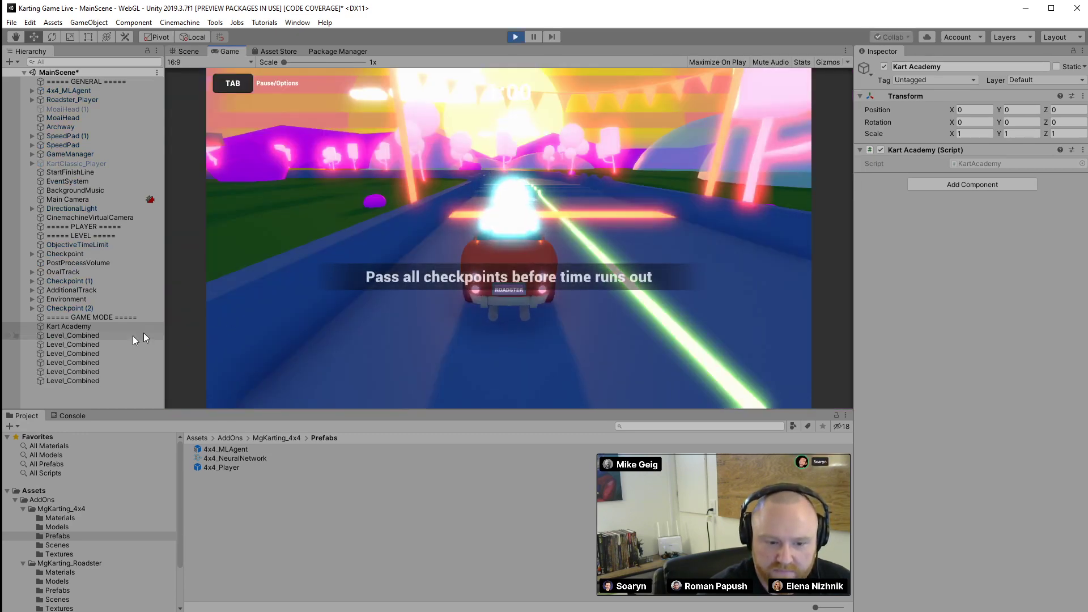
pyautogui.click(69, 417)
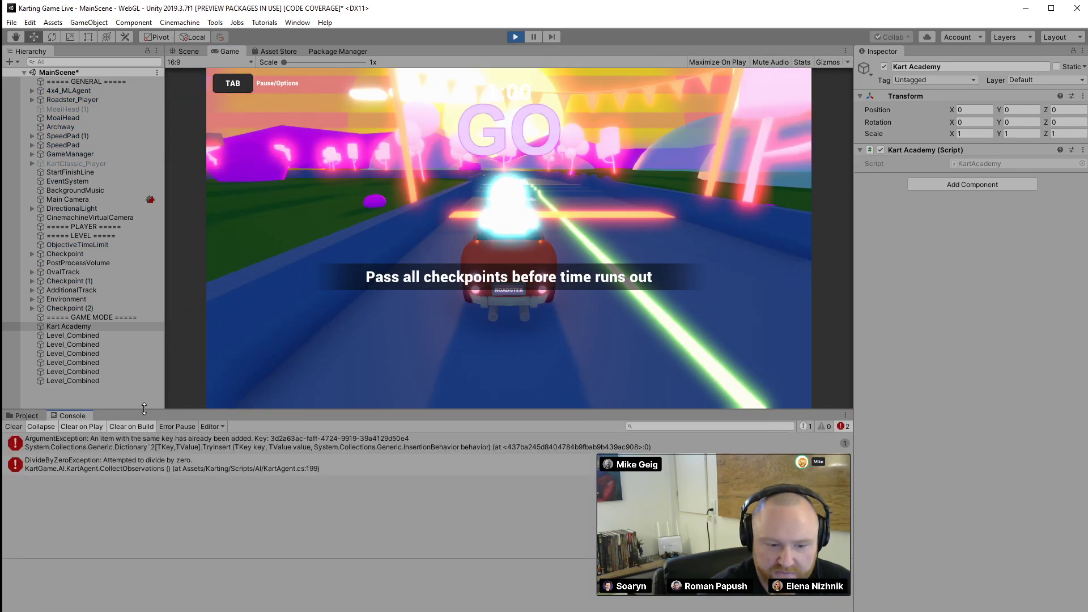
pyautogui.click(65, 460)
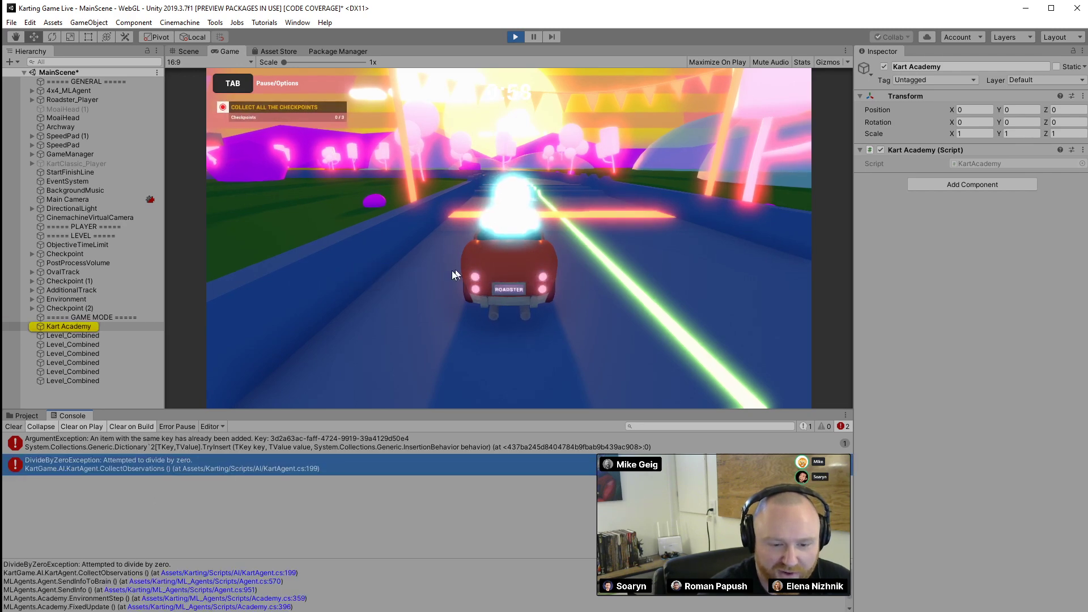
# Create an empty game object named Checkpoints at the scene's root and reset its transform to the origin
pyautogui.click(519, 37)
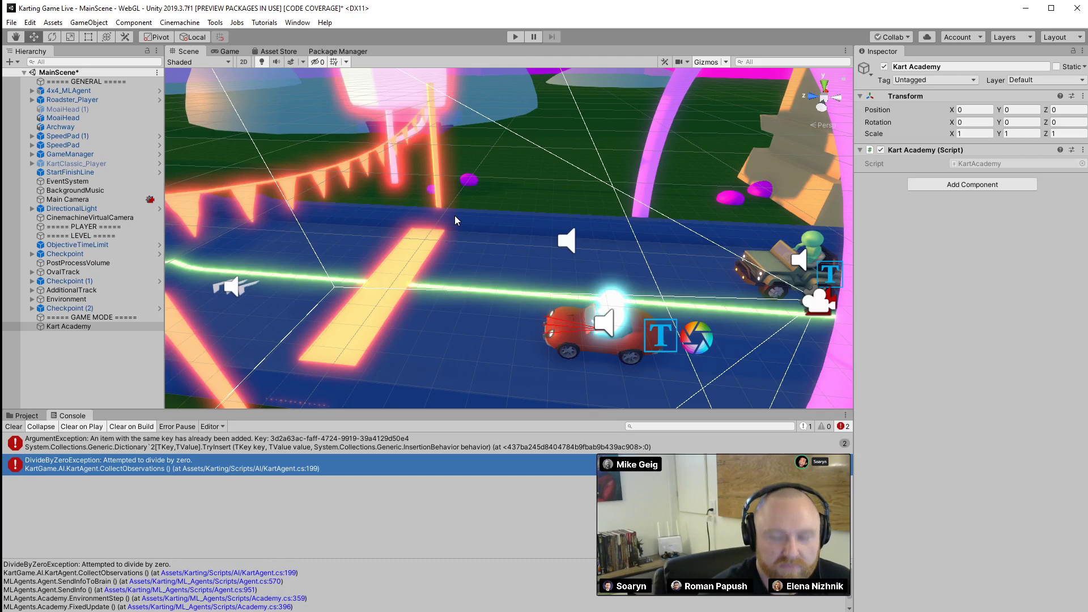
pyautogui.moveTo(459, 208); pyautogui.dragTo(46, 75, button='right')
pyautogui.click(10, 62)
pyautogui.click(40, 76)
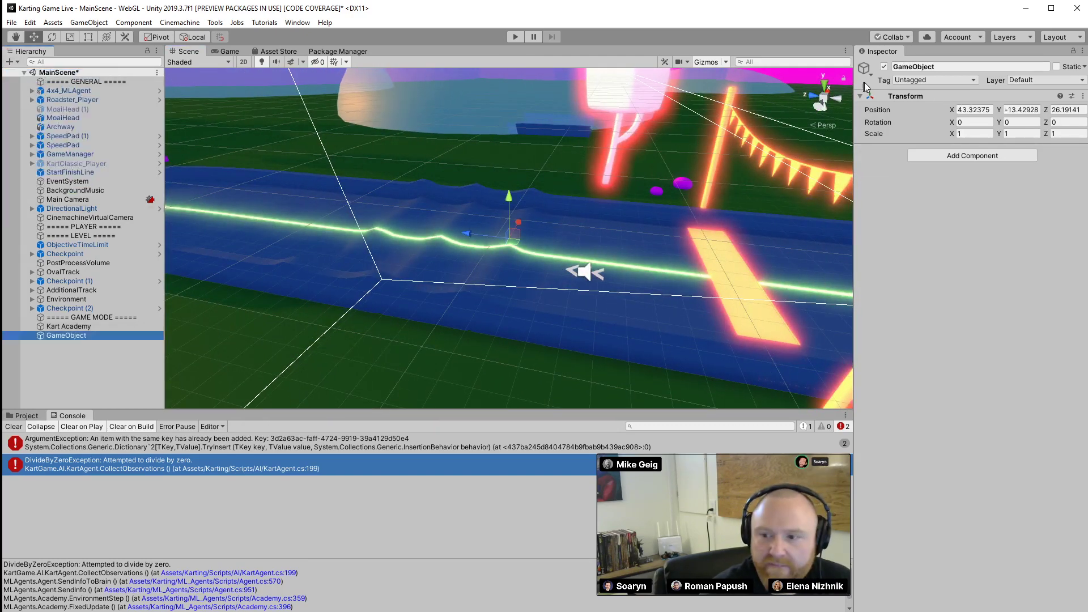
pyautogui.click(943, 67)
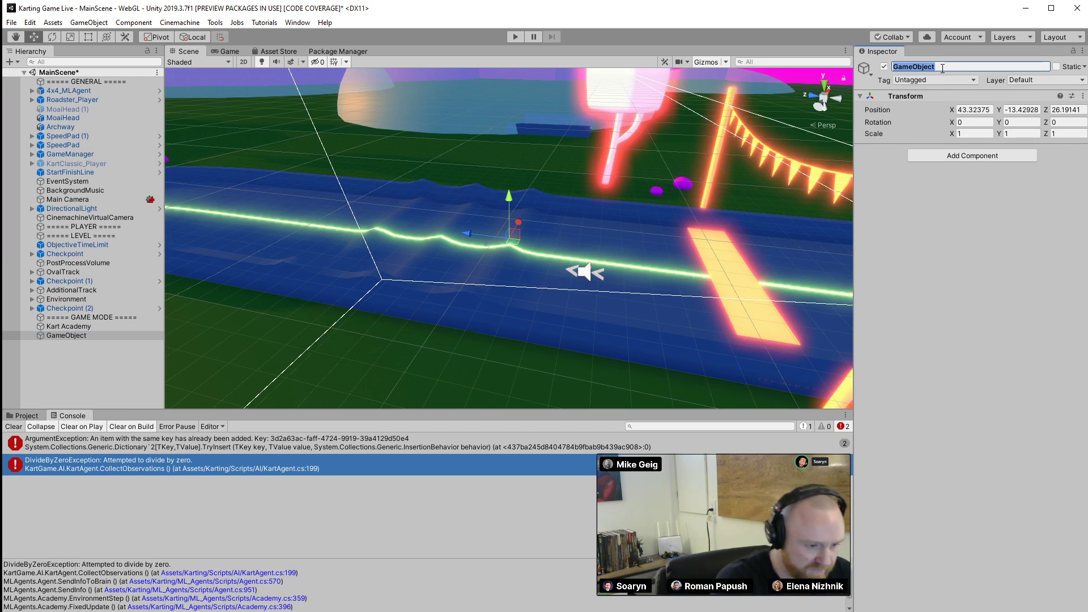
pyautogui.write('Checkpoints')
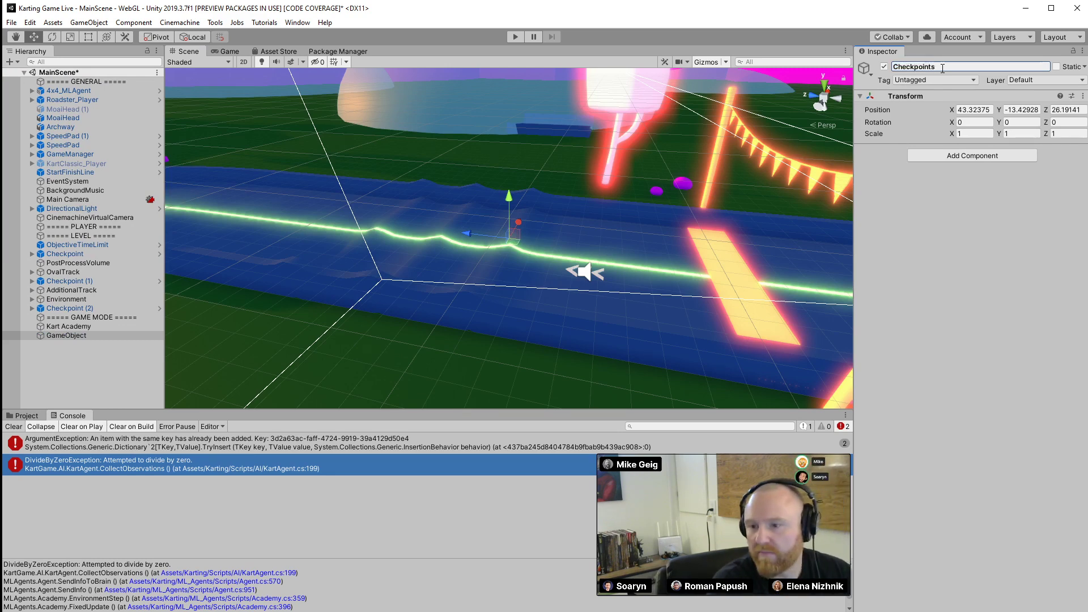
pyautogui.press('Return')
pyautogui.click(945, 99)
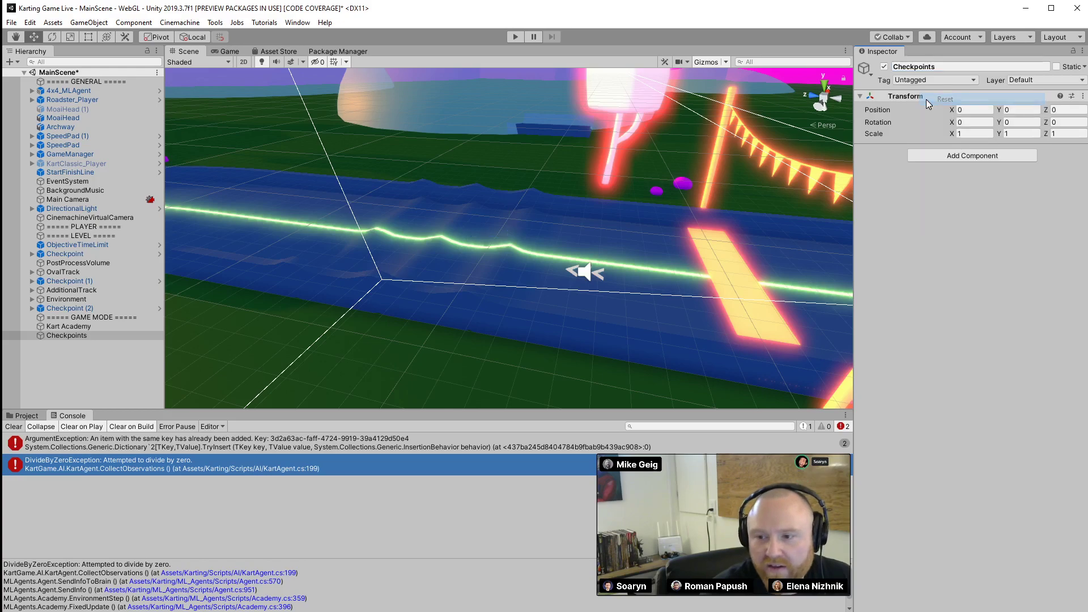
# Add a cube as a child of the Checkpoints object and name it Checkpoint Billy Bob
pyautogui.keyDown('alt'); pyautogui.moveTo(623, 182); pyautogui.dragTo(335, 196); pyautogui.keyUp('alt')
pyautogui.click(26, 415)
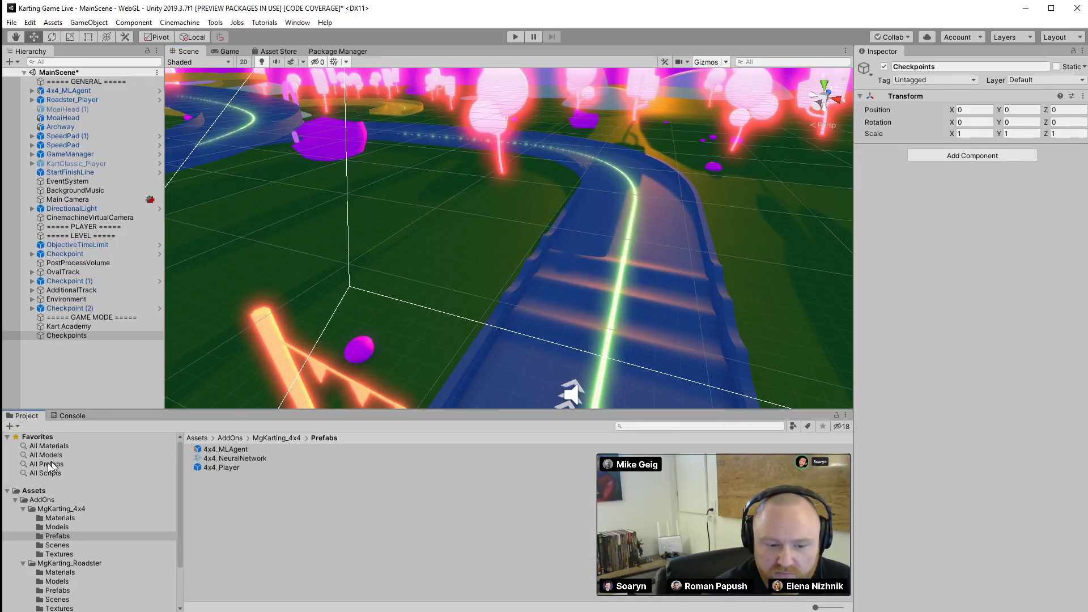
pyautogui.click(16, 500)
pyautogui.rightClick(67, 339)
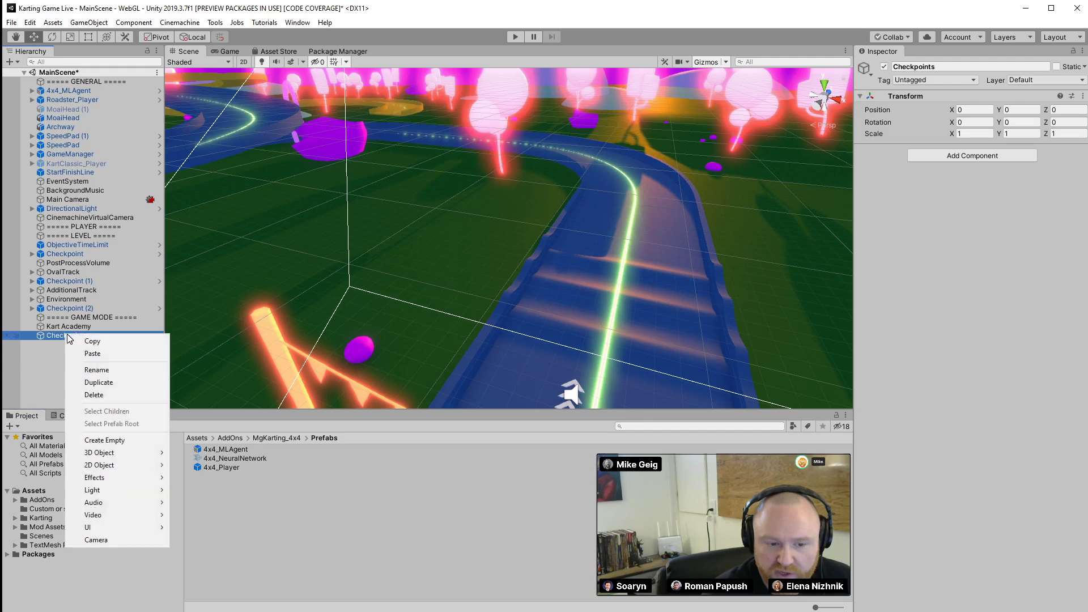
pyautogui.moveTo(119, 452)
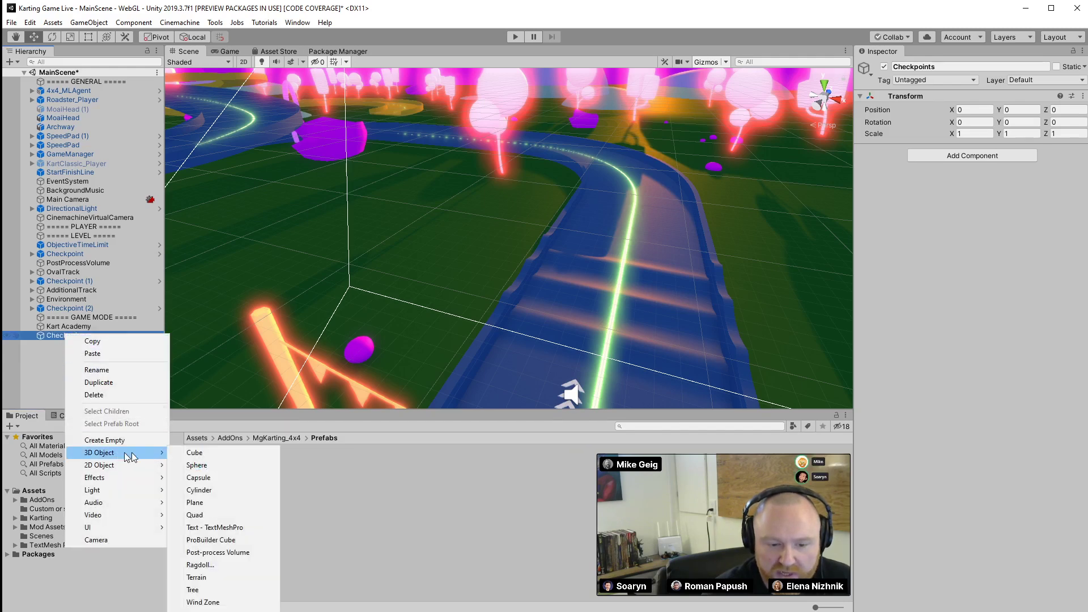
pyautogui.click(194, 452)
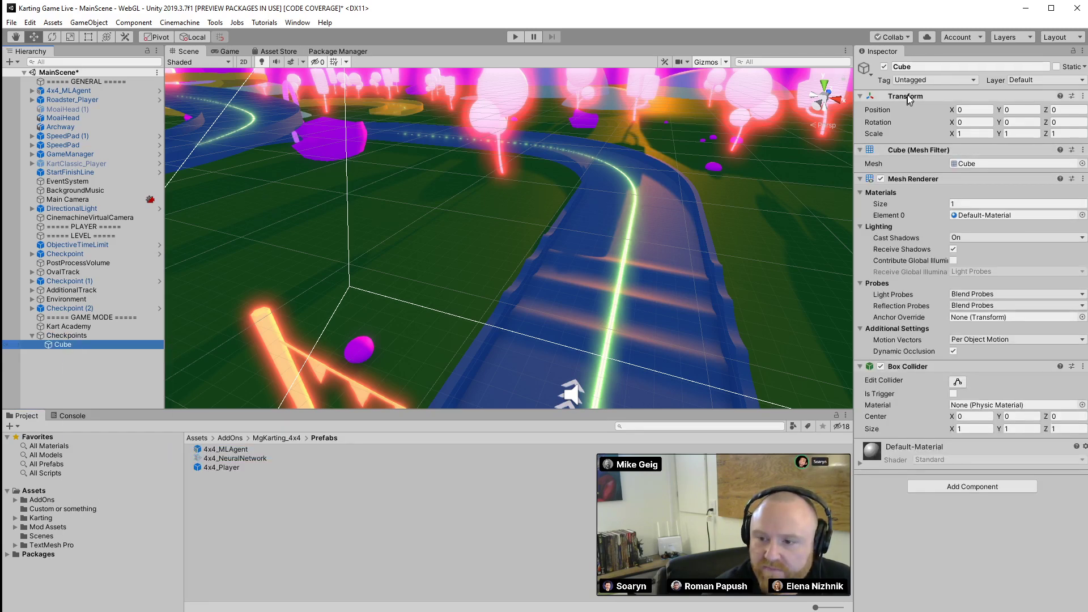
pyautogui.click(919, 65)
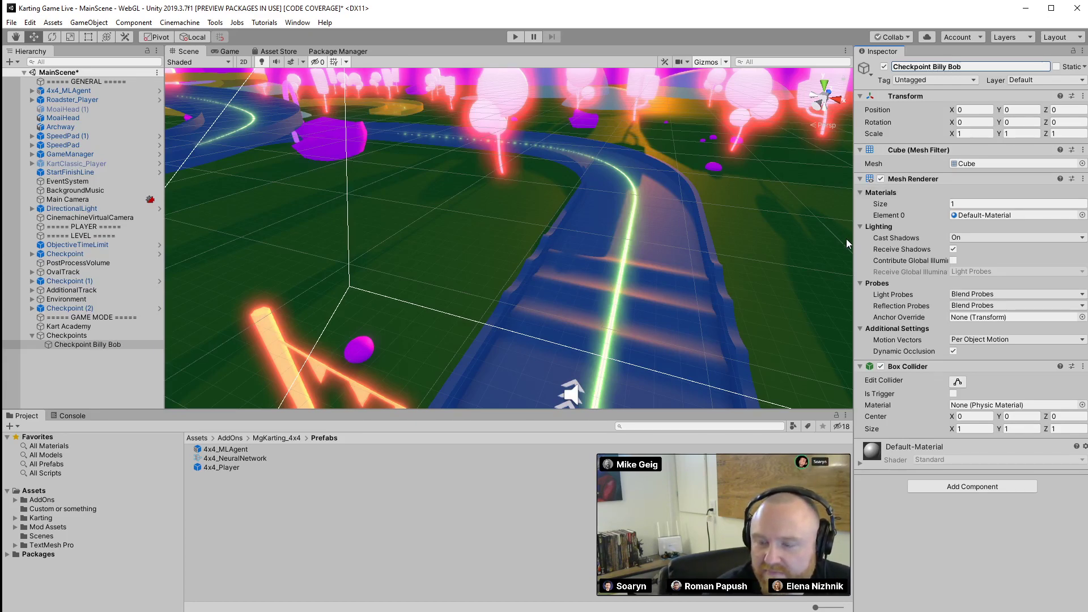
# Move the Checkpoint Billy Bob cube onto the track past the start line, at about X 15.46, Z 16.03
pyautogui.press('f')
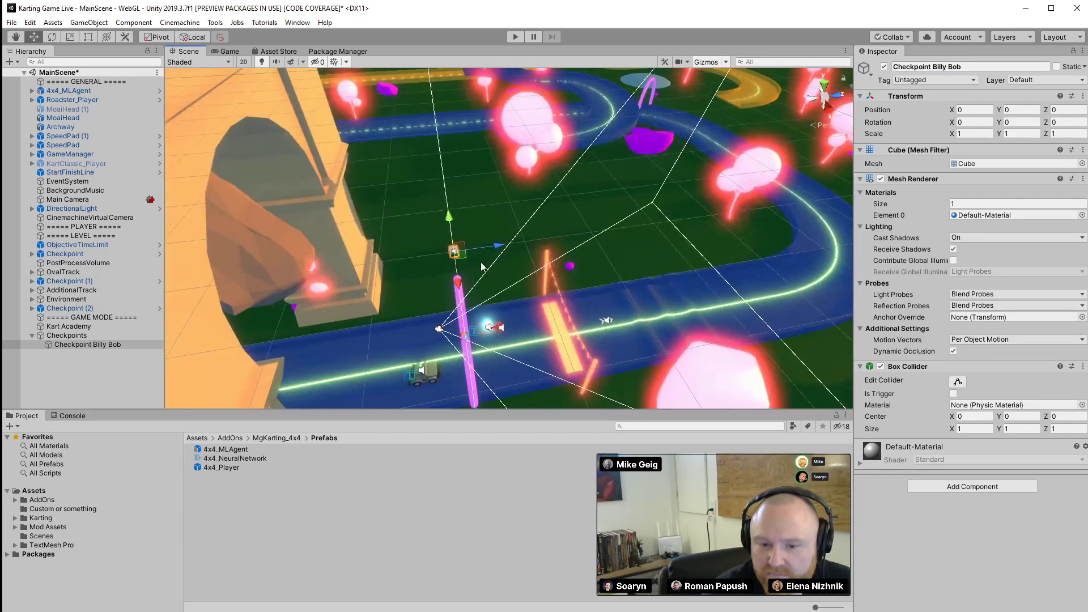
pyautogui.moveTo(458, 280); pyautogui.dragTo(663, 315)
pyautogui.moveTo(660, 269); pyautogui.dragTo(595, 295, button='right')
# Stretch the cube across the track to about 16.7 wide and 2.76 high, and raise it to about Y 1.36
pyautogui.press('e')
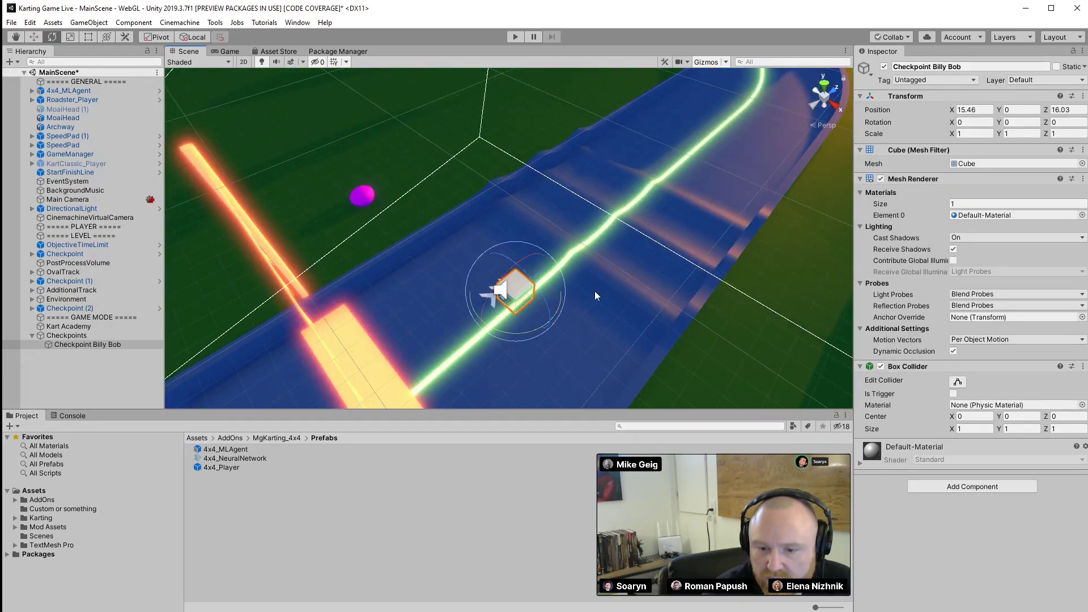
pyautogui.press('r')
pyautogui.moveTo(519, 249); pyautogui.dragTo(519, 222)
pyautogui.press('w')
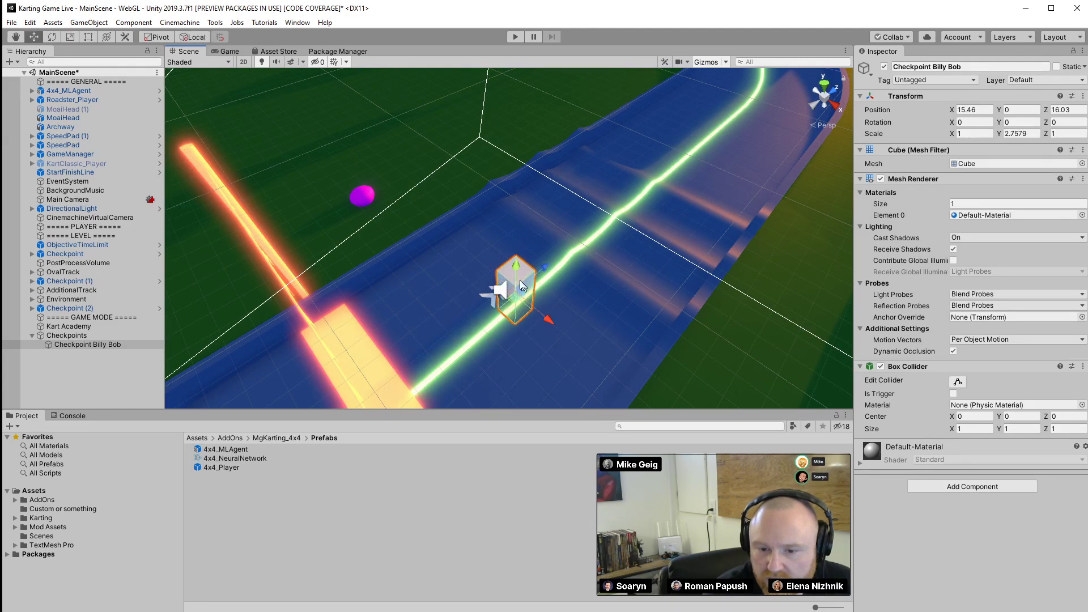
pyautogui.moveTo(515, 261); pyautogui.dragTo(518, 248)
pyautogui.press('e')
pyautogui.press('r')
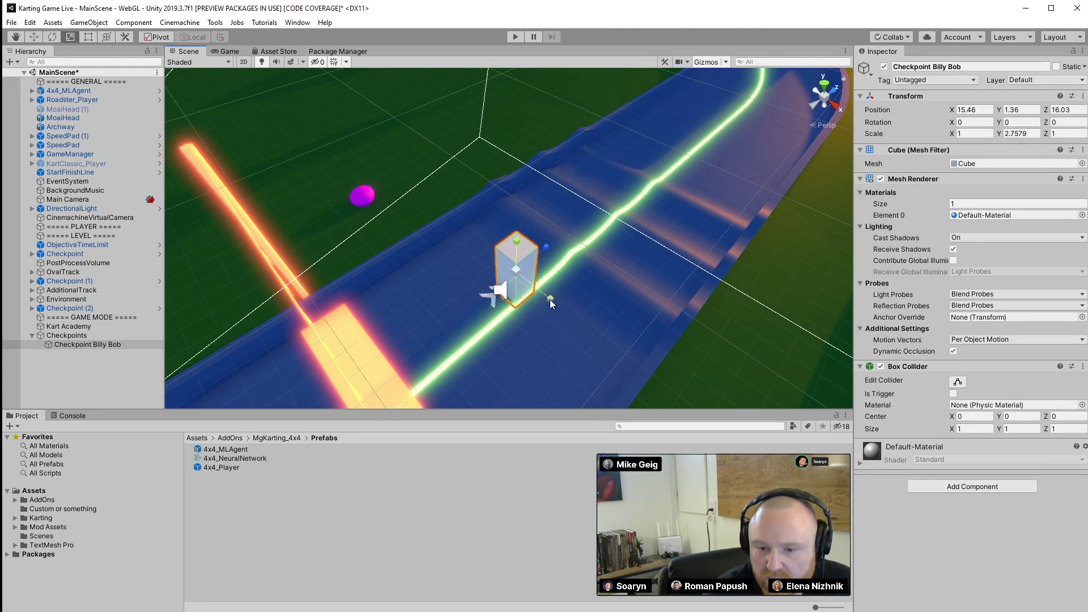
pyautogui.moveTo(550, 299); pyautogui.dragTo(113, 505)
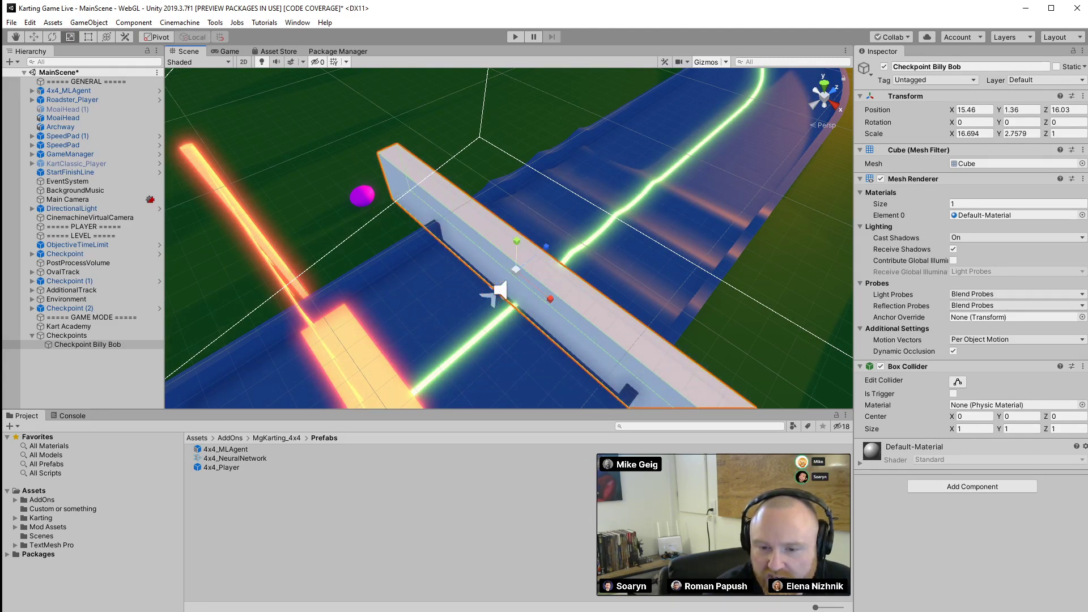
pyautogui.keyDown('alt'); pyautogui.moveTo(668, 182); pyautogui.dragTo(152, 95); pyautogui.keyUp('alt')
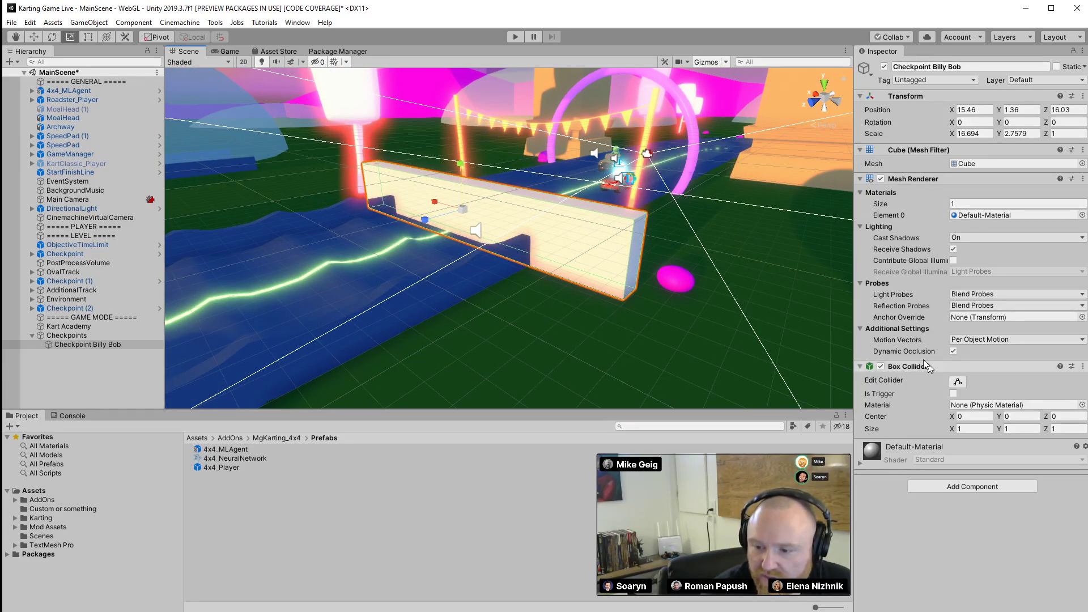
# Save the Checkpoint Billy Bob block as a prefab in the Custom or something folder
pyautogui.click(860, 179)
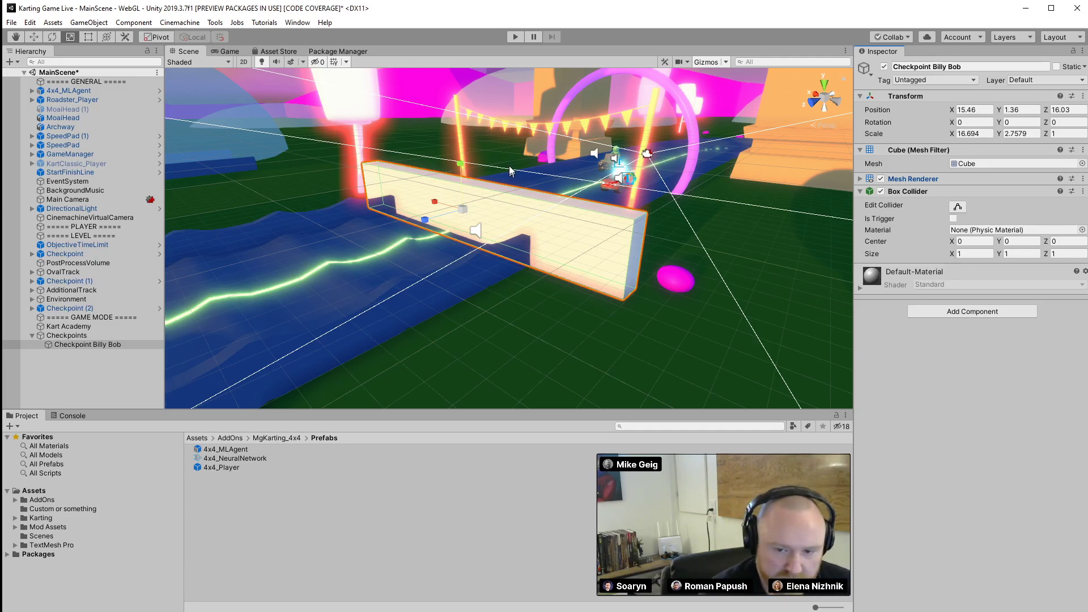
pyautogui.press('d')
pyautogui.moveTo(526, 153); pyautogui.dragTo(427, 215, button='right')
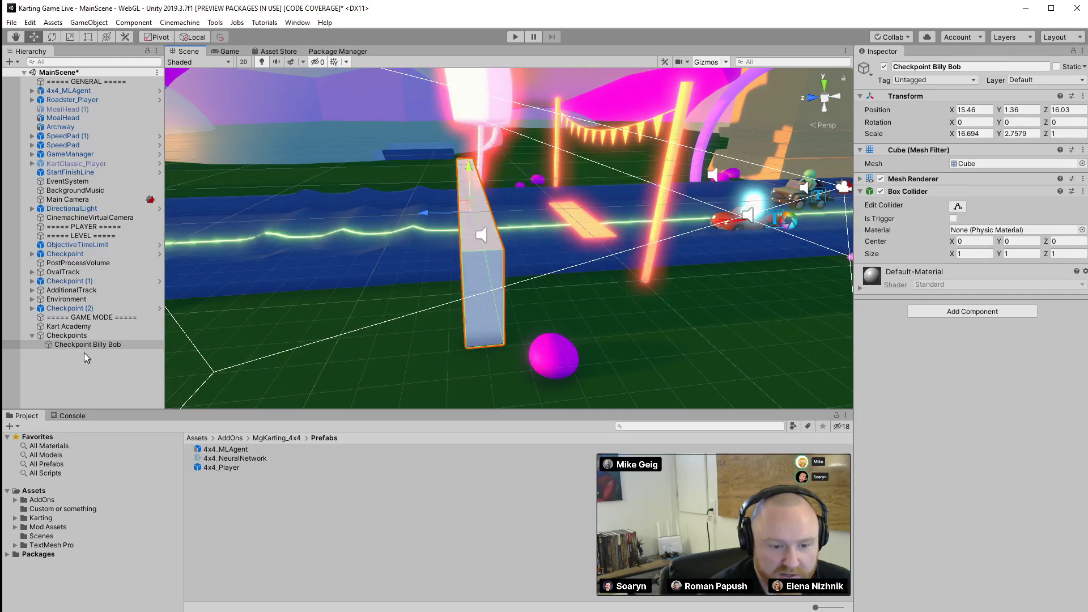
pyautogui.click(42, 509)
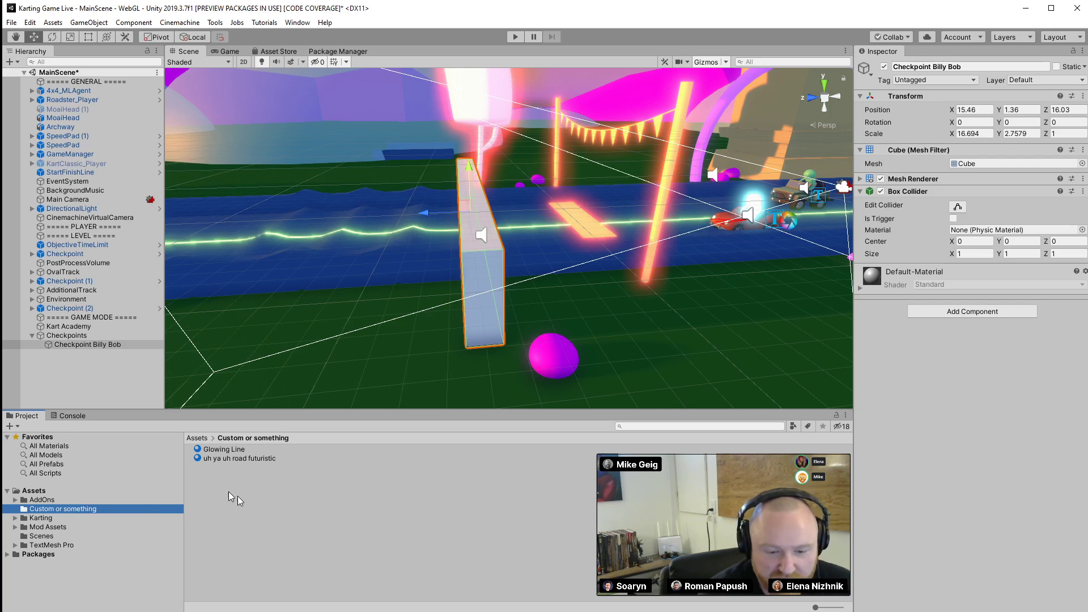
pyautogui.moveTo(72, 342); pyautogui.dragTo(289, 527)
pyautogui.click(67, 336)
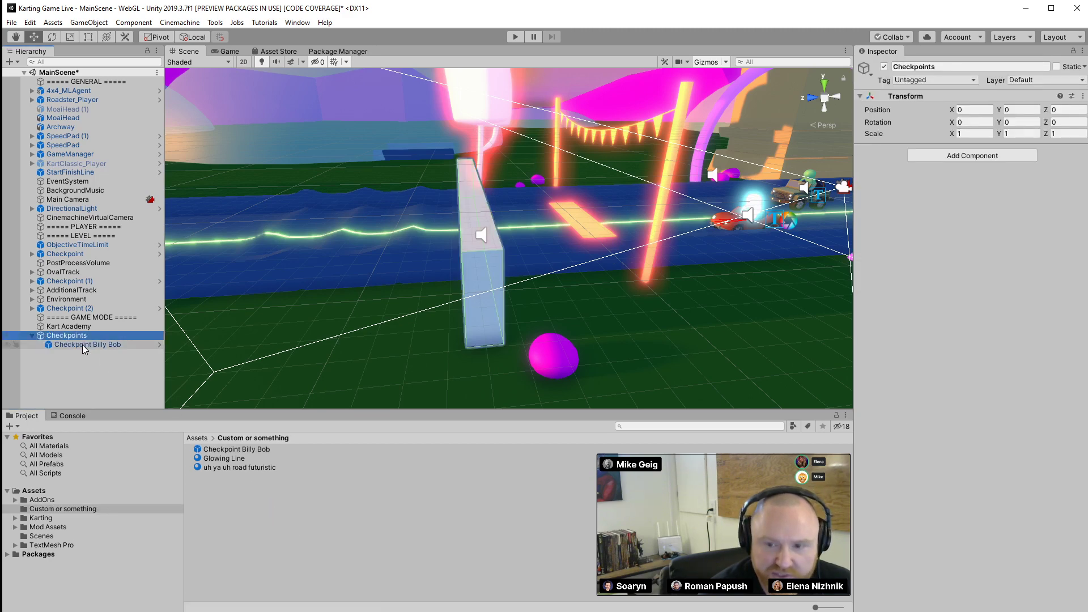
pyautogui.click(83, 344)
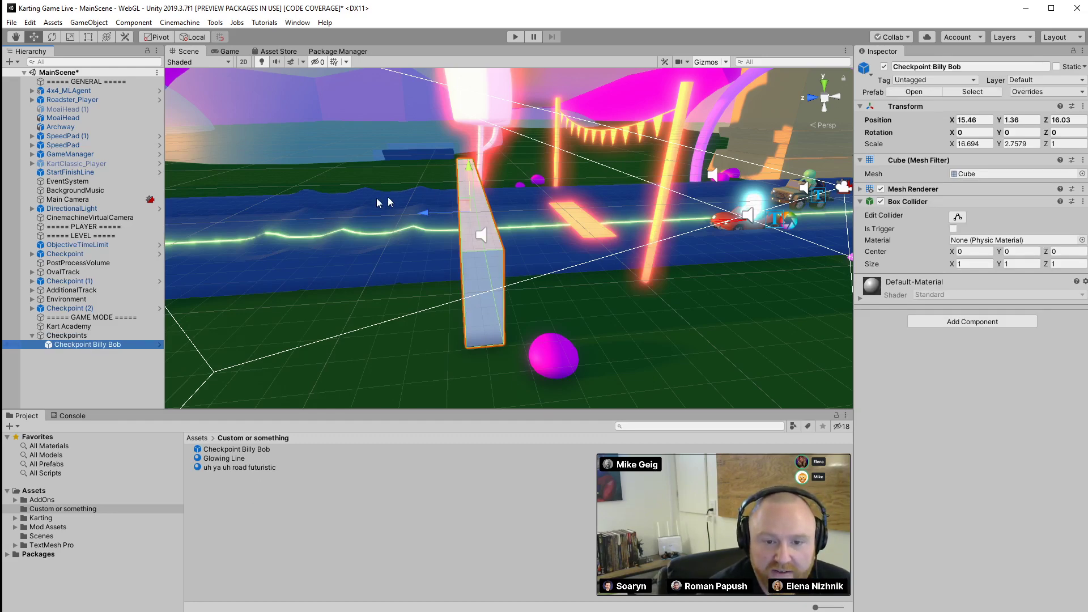
# Place two instances of the Checkpoint Billy Bob prefab across the track leading into the first bend, adjusting the second one's height
pyautogui.keyDown('alt'); pyautogui.moveTo(388, 217); pyautogui.dragTo(182, 168); pyautogui.keyUp('alt')
pyautogui.press('s')
pyautogui.moveTo(181, 168); pyautogui.dragTo(110, 267, button='right')
pyautogui.press('e')
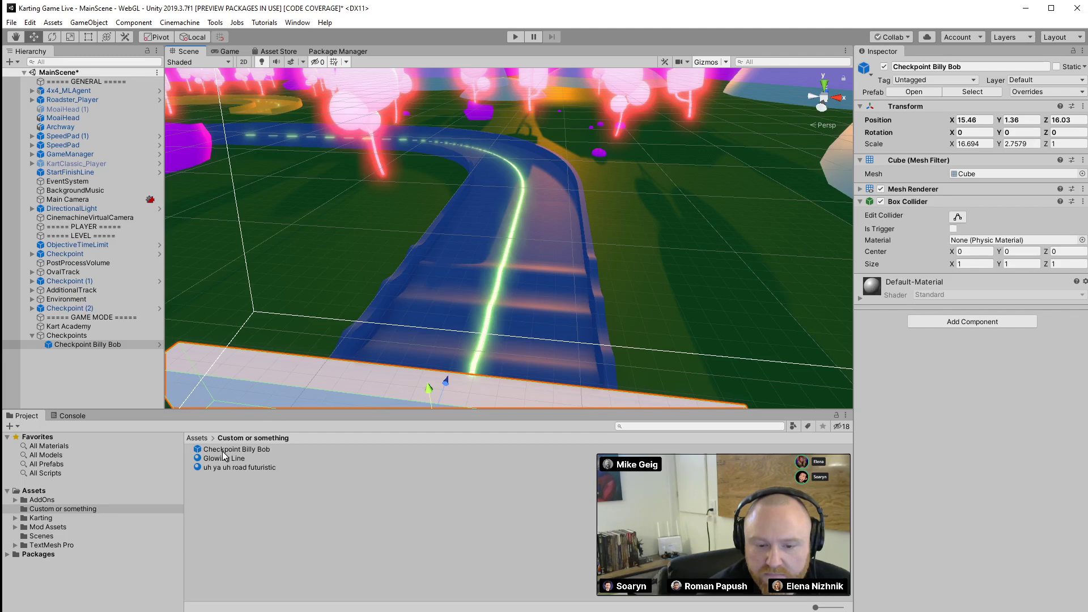
pyautogui.moveTo(223, 450); pyautogui.dragTo(502, 195)
pyautogui.moveTo(502, 195); pyautogui.dragTo(479, 114, button='right')
pyautogui.moveTo(230, 449); pyautogui.dragTo(466, 222)
pyautogui.moveTo(464, 181); pyautogui.dragTo(464, 157)
# Place a third prefab instance in the first bend near X 11, Z 52, then rotate and shift it across the track
pyautogui.moveTo(681, 153); pyautogui.dragTo(532, 208, button='right')
pyautogui.moveTo(259, 450); pyautogui.dragTo(459, 331)
pyautogui.press('e')
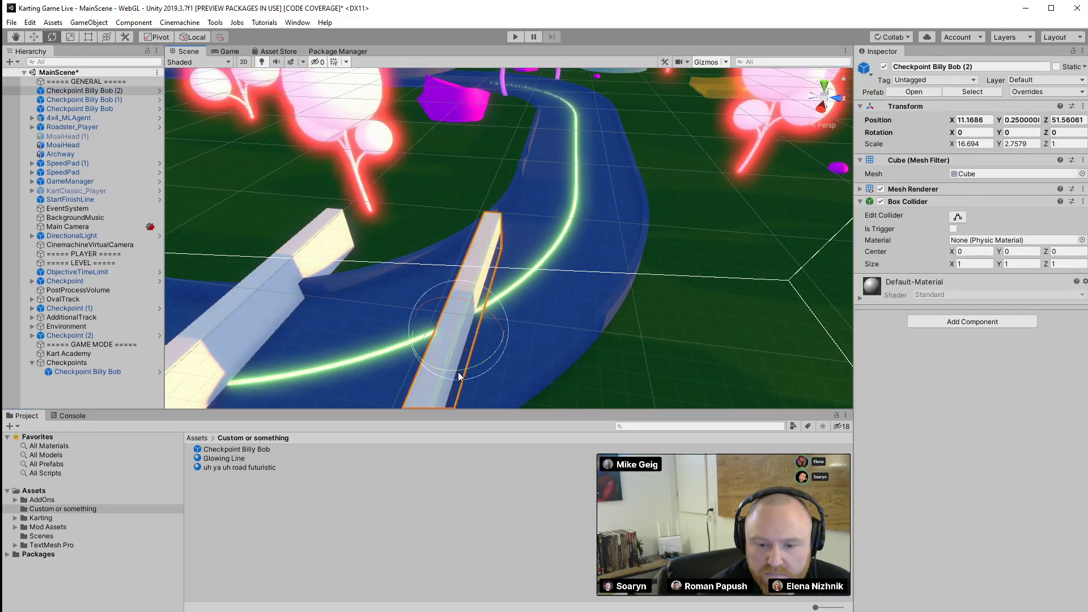
pyautogui.moveTo(460, 376); pyautogui.dragTo(521, 356)
pyautogui.press('w')
pyautogui.moveTo(457, 326)
pyautogui.mouseDown()
pyautogui.moveTo(456, 290)
pyautogui.moveTo(478, 336)
pyautogui.moveTo(464, 339)
pyautogui.mouseUp()
# Place another checkpoint instance after the bend at about X -6.2, Z 56.3, rotated to about -84 degrees around Y, and raise it
pyautogui.moveTo(463, 339); pyautogui.dragTo(468, 272, button='right')
pyautogui.moveTo(270, 446); pyautogui.dragTo(552, 284)
pyautogui.press('e')
pyautogui.press('w')
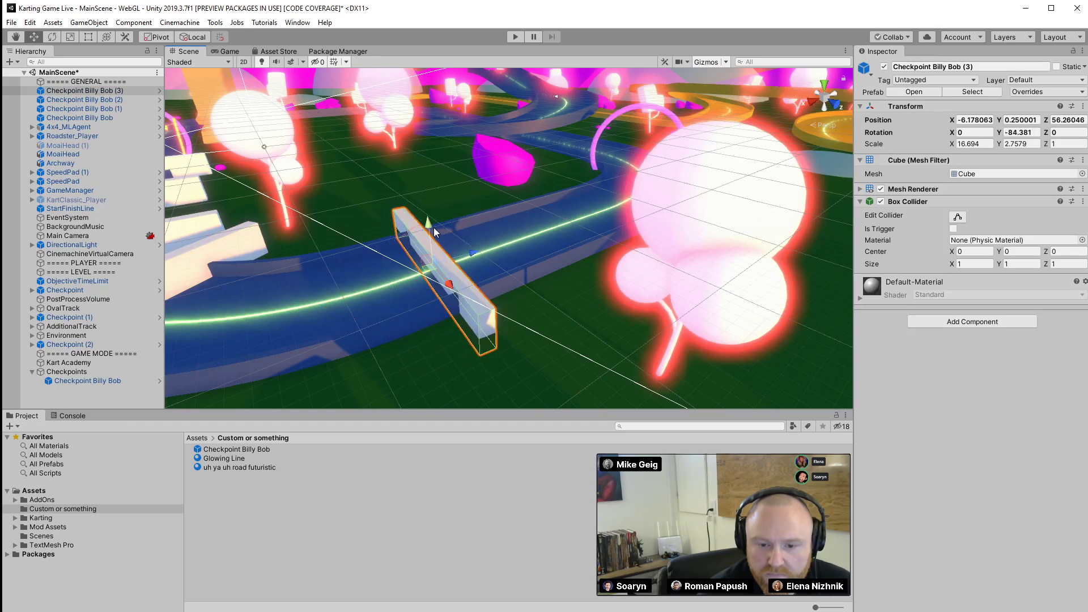
pyautogui.moveTo(433, 226); pyautogui.dragTo(427, 213)
# Place a checkpoint instance before the pink arch at about X -27.6, Y 2.17, Z 56.1, rotated to about -100 degrees around Y
pyautogui.moveTo(429, 212); pyautogui.dragTo(489, 165, button='right')
pyautogui.moveTo(235, 449); pyautogui.dragTo(414, 226)
pyautogui.press('e')
pyautogui.press('w')
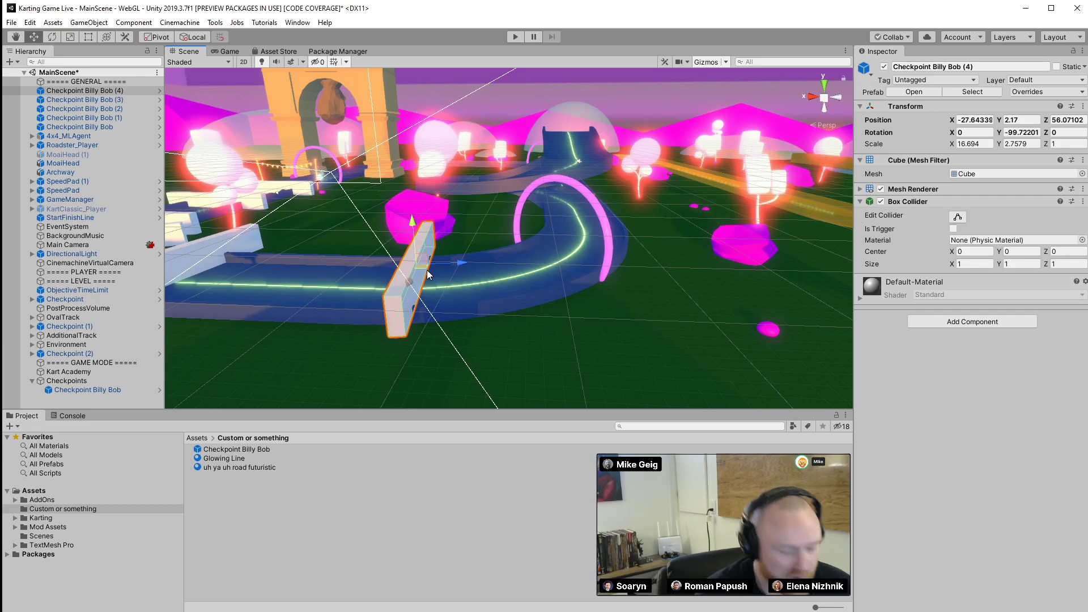
# Duplicate the checkpoint and place the copy at the pink arch, about X -39.2, Z 51.4, rotated to about -138 degrees around Y
pyautogui.hotkey('ctrl', 'd')
pyautogui.moveTo(437, 269); pyautogui.dragTo(587, 266)
pyautogui.press('e')
pyautogui.press('w')
# Duplicate the arch checkpoint and place the copy just past the arch, about X -44, Z 41.9, rotated to about -170 degrees around Y
pyautogui.moveTo(646, 250); pyautogui.dragTo(466, 252, button='right')
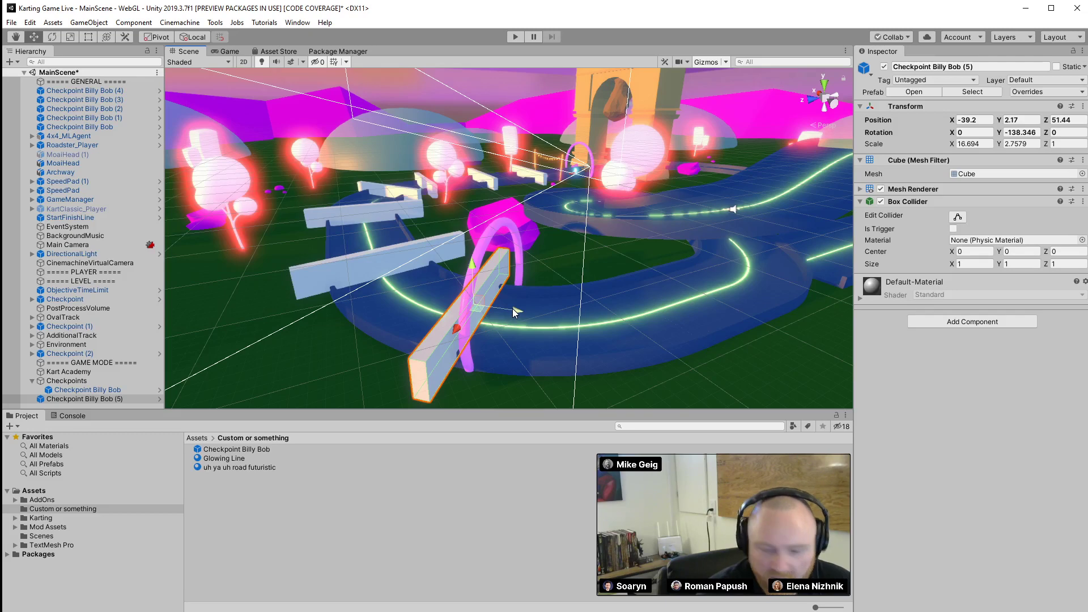
pyautogui.hotkey('ctrl', 'd')
pyautogui.moveTo(512, 309); pyautogui.dragTo(649, 331)
pyautogui.press('e')
pyautogui.press('w')
# Duplicate the last checkpoint and place the copy further along the curve, about X -46, Z 25.4, rotated to about -192 degrees around Y
pyautogui.moveTo(649, 331); pyautogui.dragTo(510, 343, button='right')
pyautogui.hotkey('ctrl', 'd')
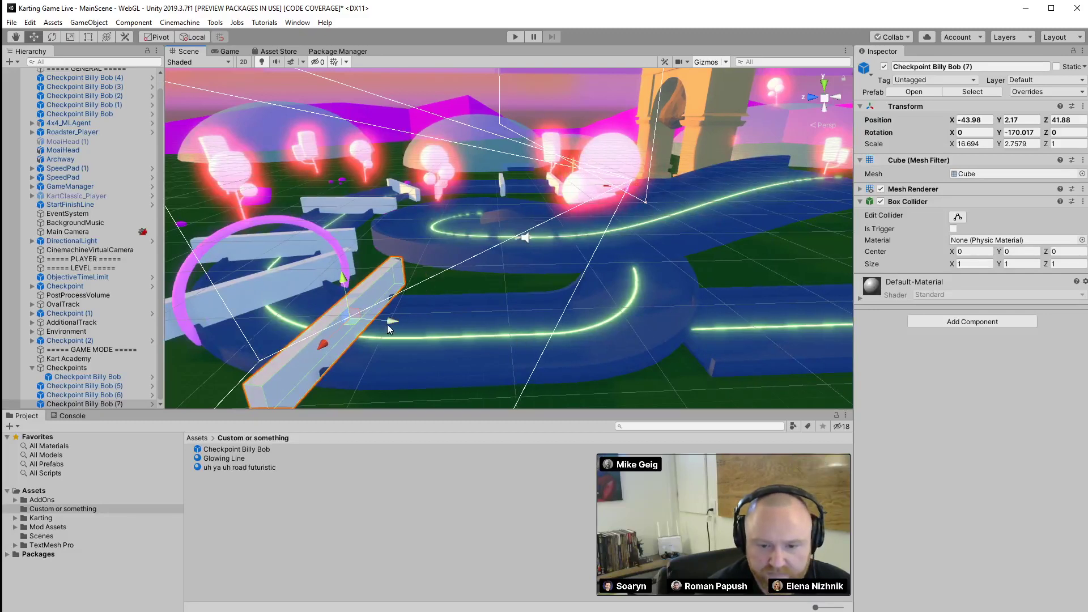
pyautogui.moveTo(393, 324); pyautogui.dragTo(598, 353)
pyautogui.press('e')
pyautogui.press('w')
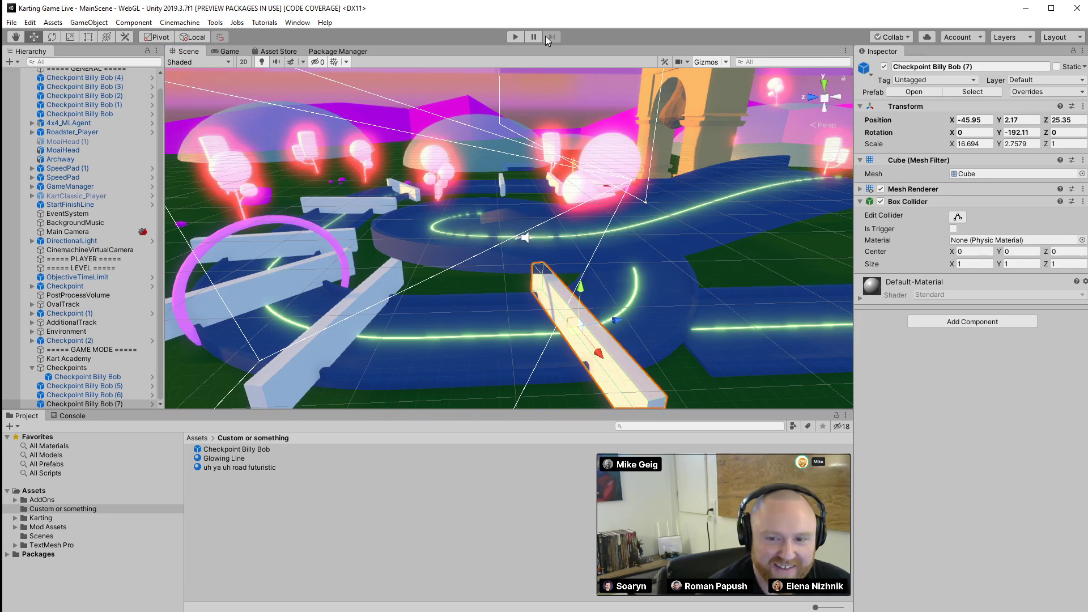
# Run the game and drive the Roadster up to the first checkpoint block, then stop the game
pyautogui.click(517, 37)
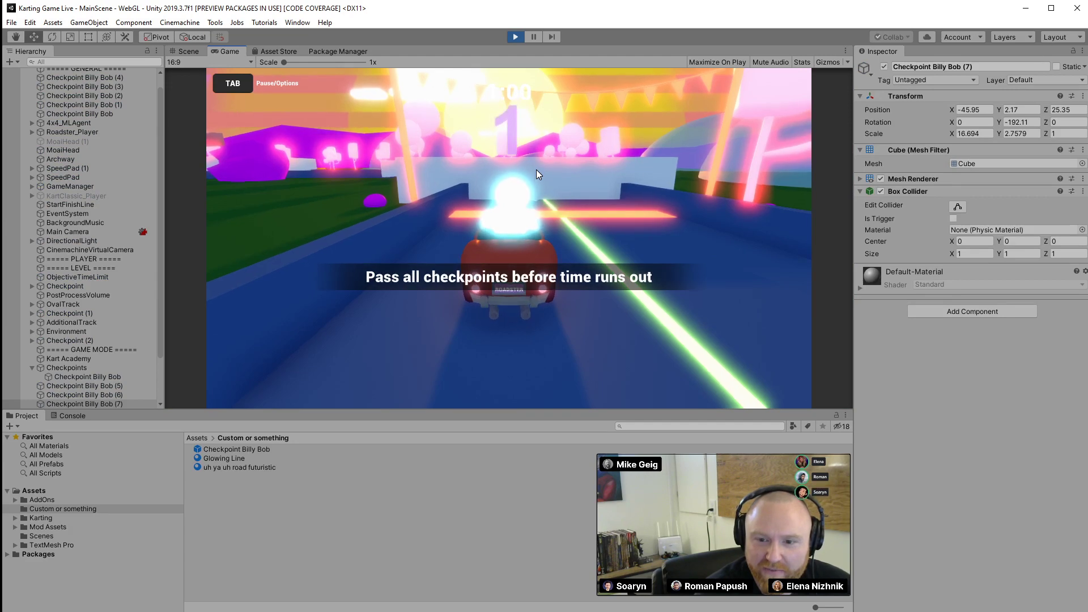
pyautogui.press('Up')
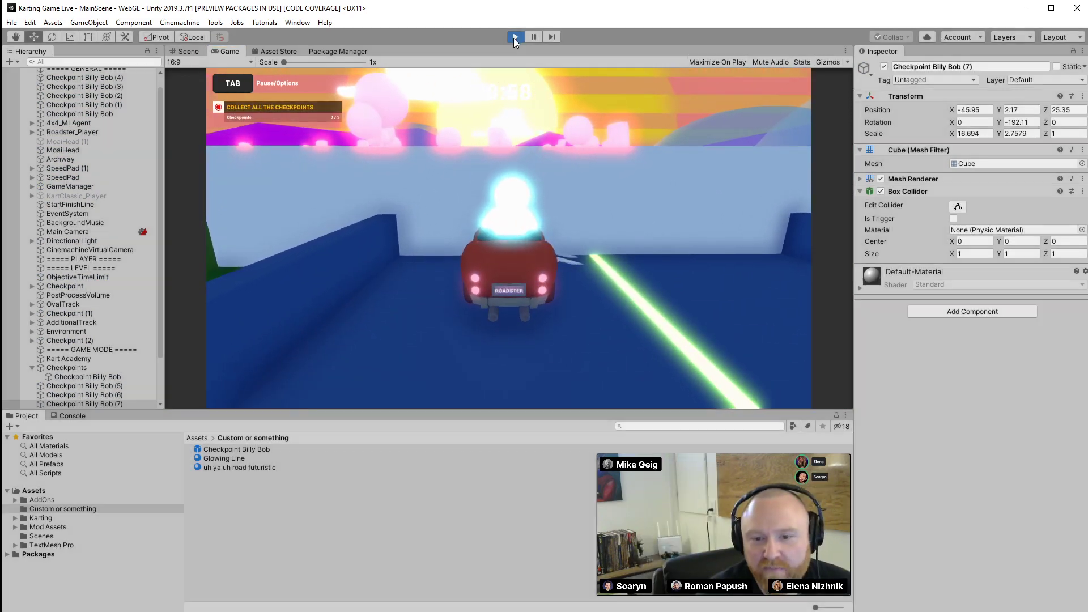
pyautogui.click(515, 37)
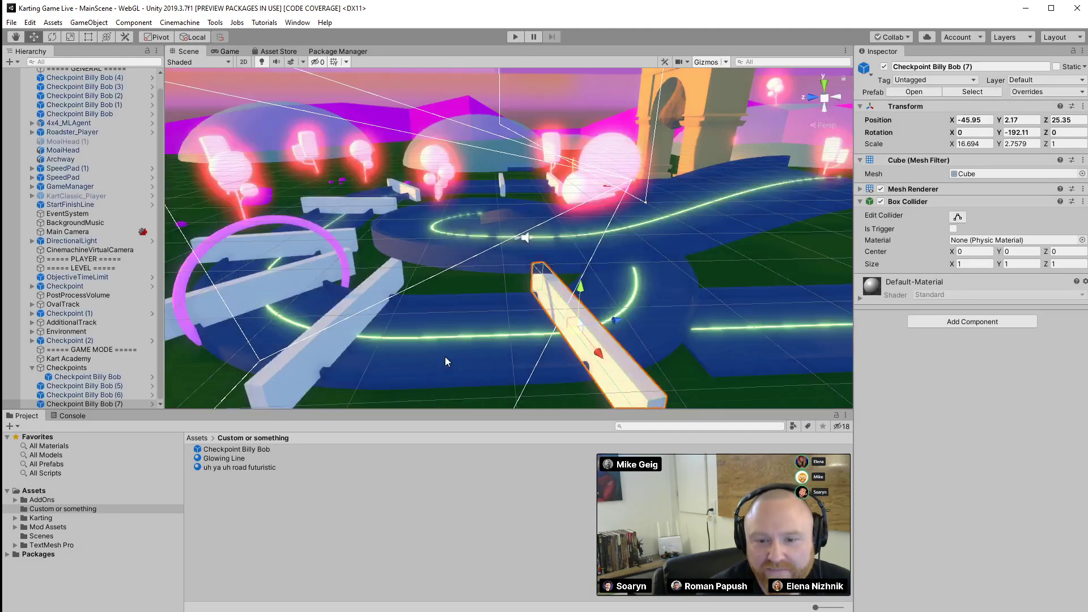
# Duplicate the newest checkpoint and place the copy around the loop, about X -36.8, Z 17.8, rotated to about -240 degrees around Y
pyautogui.keyDown('alt'); pyautogui.moveTo(510, 284); pyautogui.dragTo(325, 241); pyautogui.keyUp('alt')
pyautogui.hotkey('ctrl', 'd')
pyautogui.moveTo(437, 348); pyautogui.dragTo(538, 355)
pyautogui.press('e')
pyautogui.moveTo(527, 406); pyautogui.dragTo(501, 347)
pyautogui.press('w')
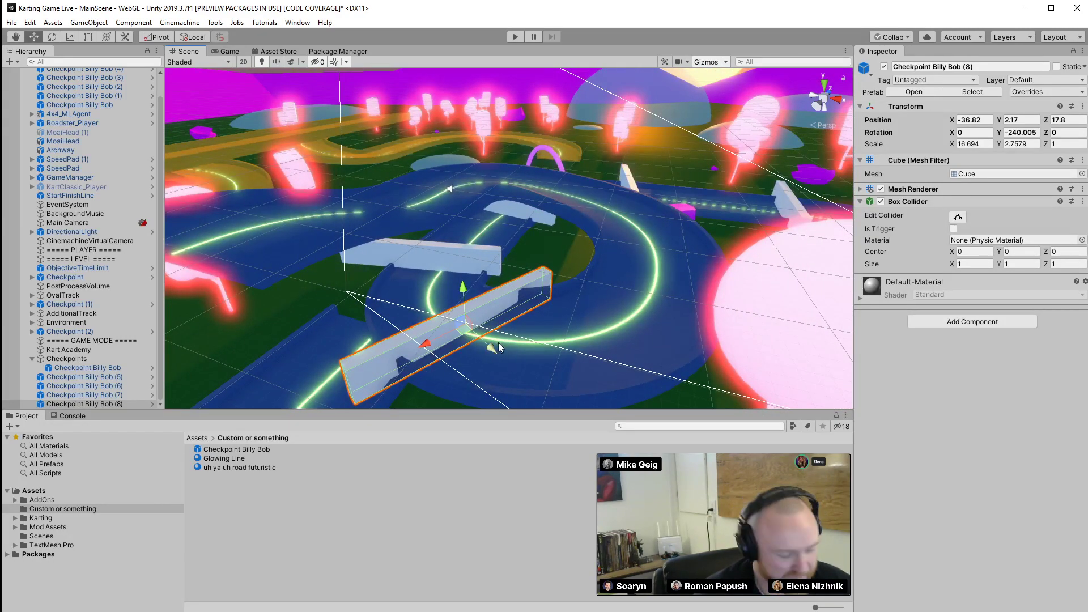
# Duplicate the newest checkpoint and place the copy around the climbing loop, about X -25.7, Y 4.8, Z 23.8, rotated to about -327 degrees around Y
pyautogui.hotkey('ctrl', 'd')
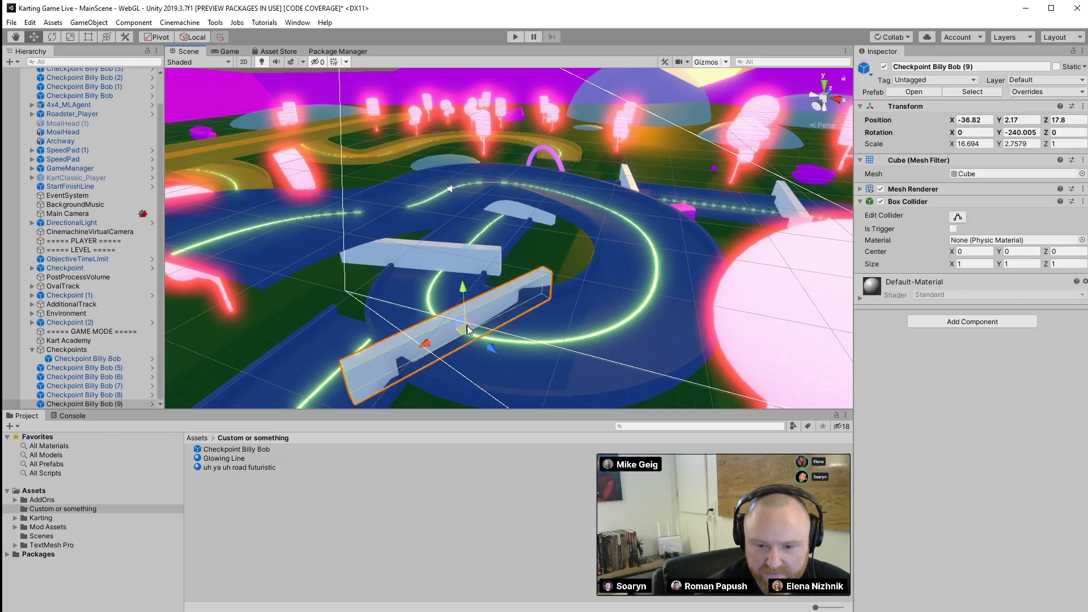
pyautogui.moveTo(468, 329); pyautogui.dragTo(586, 324)
pyautogui.press('e')
pyautogui.press('w')
pyautogui.moveTo(556, 374); pyautogui.dragTo(617, 327)
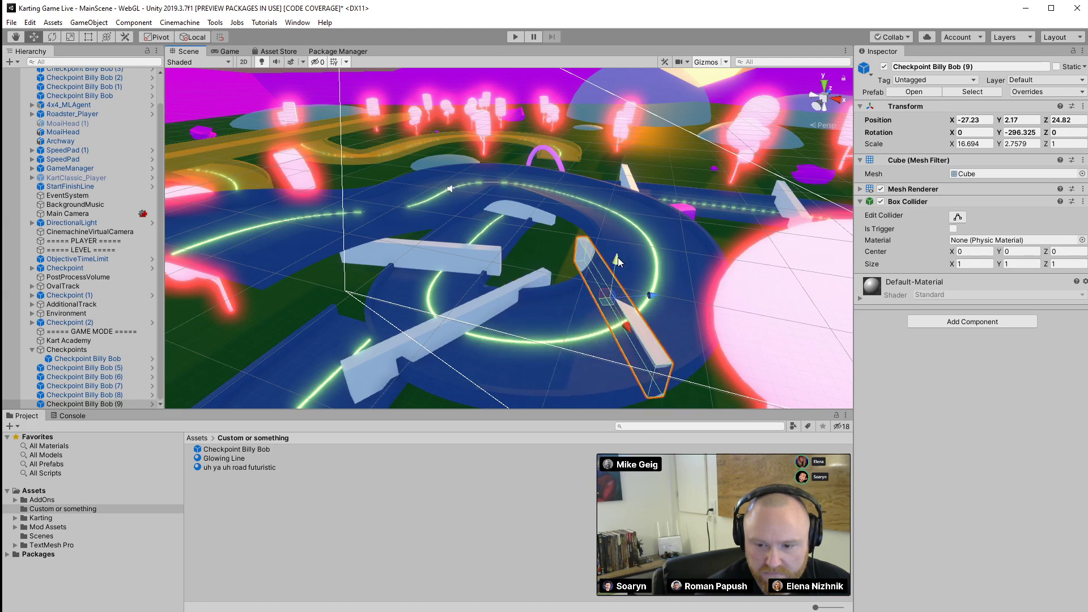
pyautogui.moveTo(619, 262); pyautogui.dragTo(620, 238)
pyautogui.press('e')
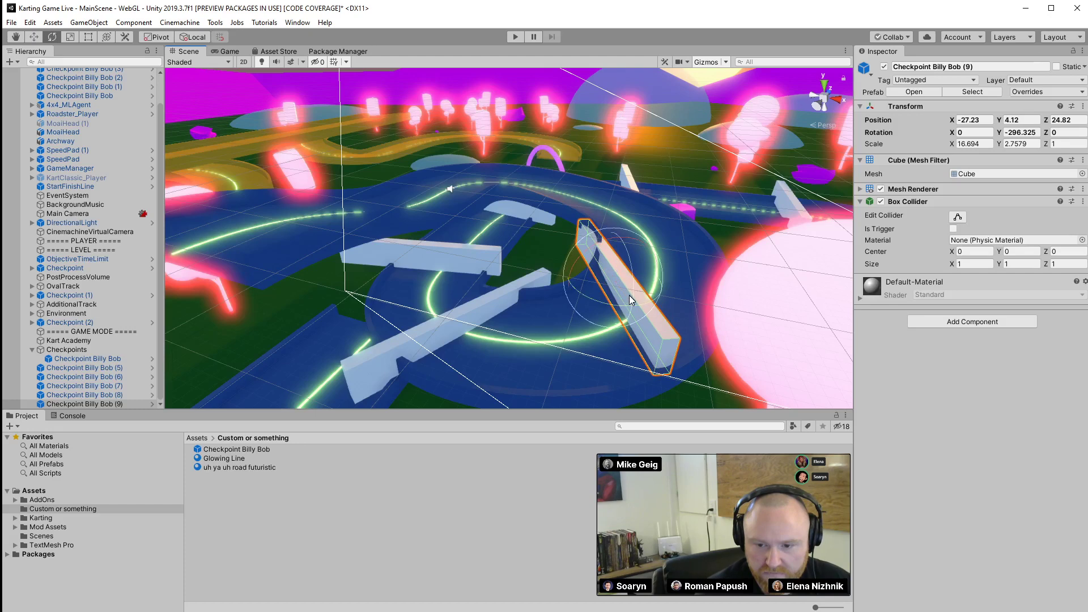
pyautogui.moveTo(612, 309); pyautogui.dragTo(678, 307)
pyautogui.press('w')
pyautogui.moveTo(640, 251); pyautogui.dragTo(377, 235)
# Duplicate the last checkpoint and place the copy across the next stretch of the rising loop, turned to span the track
pyautogui.hotkey('ctrl', 'd')
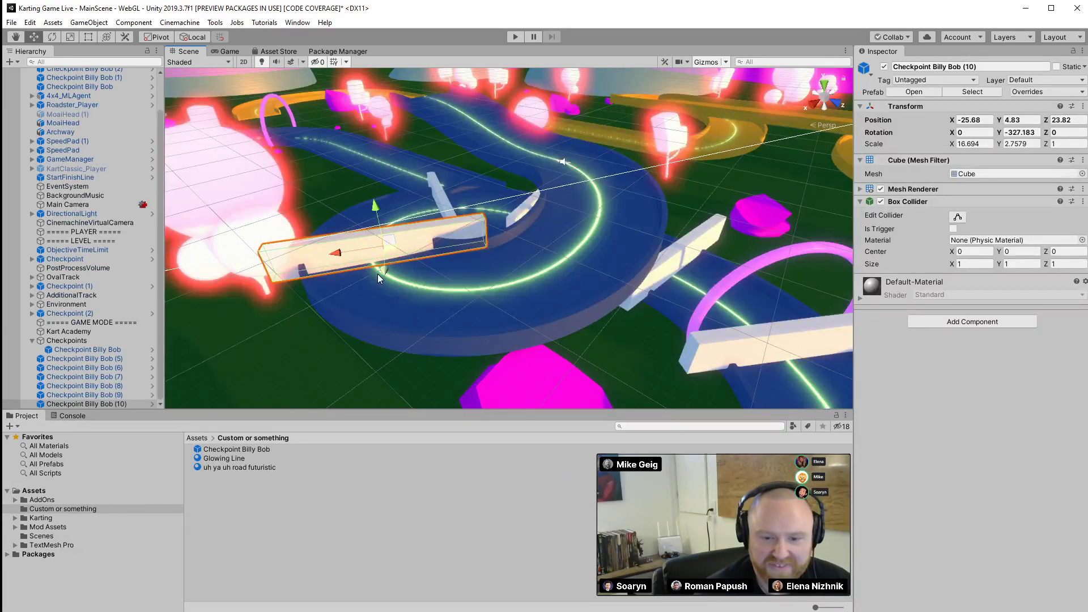
pyautogui.moveTo(377, 274); pyautogui.dragTo(468, 211)
pyautogui.press('e')
pyautogui.press('w')
pyautogui.moveTo(409, 305); pyautogui.dragTo(427, 195)
pyautogui.press('e')
pyautogui.press('w')
# Duplicate the checkpoint again and place the copy higher up the loop, about X -38, Y 8.4, Z 34.4, rotated to about -484 degrees around Y
pyautogui.hotkey('ctrl', 'd')
pyautogui.moveTo(285, 264); pyautogui.dragTo(400, 340)
pyautogui.press('e')
pyautogui.moveTo(433, 346); pyautogui.dragTo(464, 339)
pyautogui.press('w')
pyautogui.moveTo(356, 363); pyautogui.dragTo(348, 278)
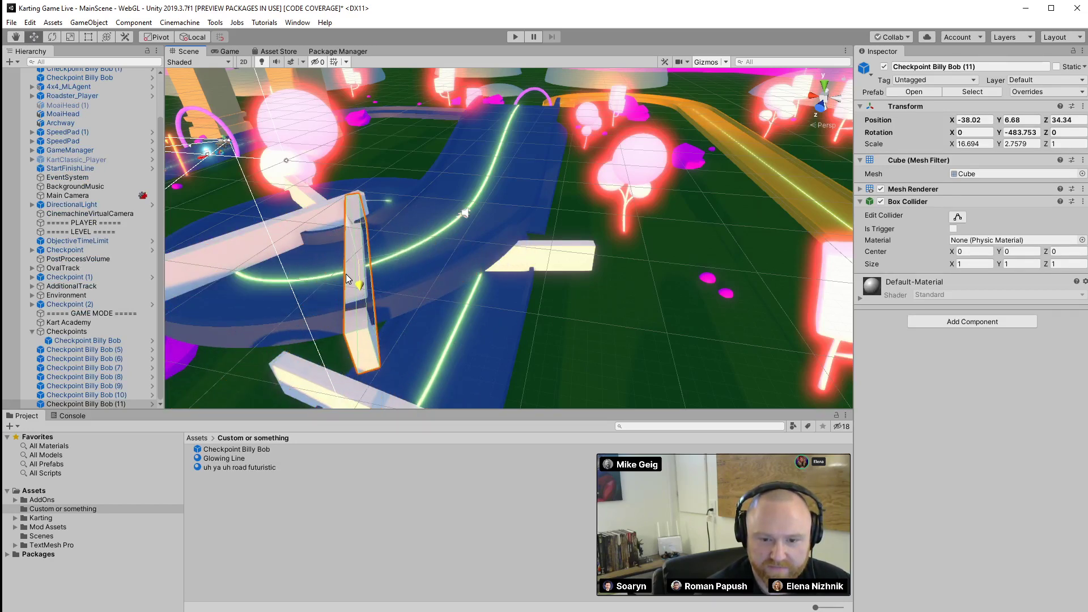
pyautogui.moveTo(349, 219); pyautogui.dragTo(352, 134)
# Duplicate the newest checkpoint and place the copy further along the ramp, around X -50.8, Z 25.9, rotated to about -536 degrees around Y
pyautogui.hotkey('ctrl', 'd')
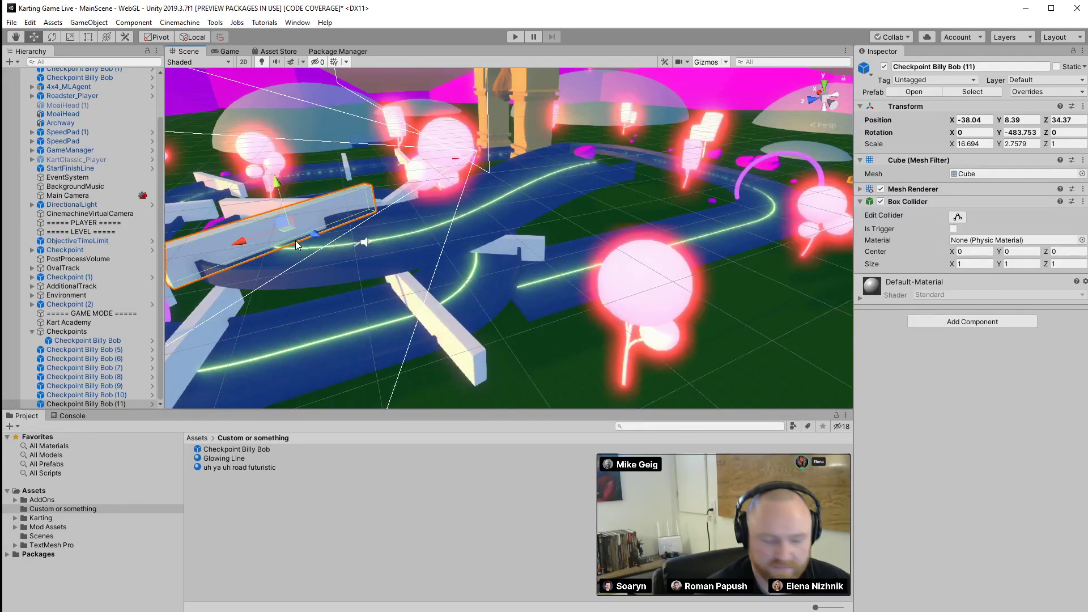
pyautogui.moveTo(299, 238); pyautogui.dragTo(521, 282)
pyautogui.press('e')
pyautogui.press('w')
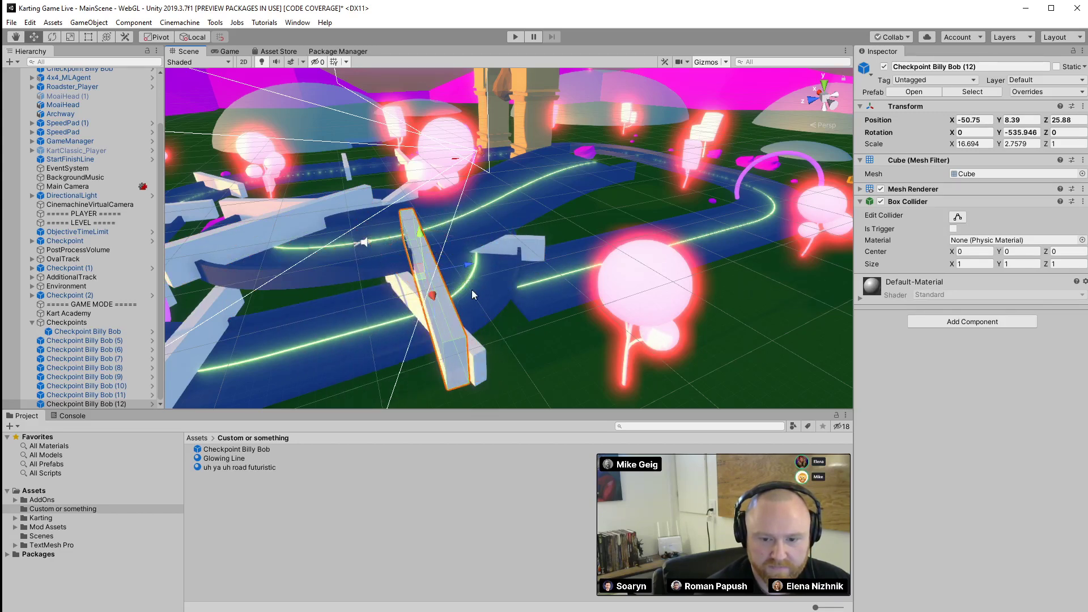
pyautogui.moveTo(431, 289); pyautogui.dragTo(398, 229)
pyautogui.moveTo(410, 185); pyautogui.dragTo(478, 214)
# Duplicate the last checkpoint and raise the copy over the end of the loop, around X -42, Z 14.2, rotated to about -551 degrees around Y
pyautogui.hotkey('ctrl', 'd')
pyautogui.press('e')
pyautogui.press('w')
pyautogui.moveTo(444, 167); pyautogui.dragTo(436, 147)
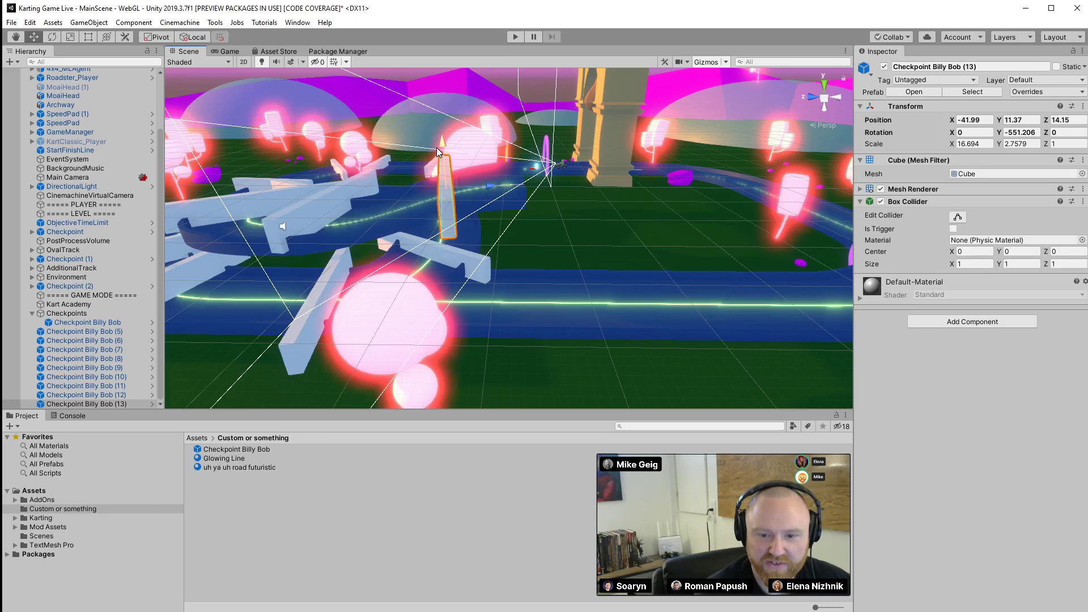
pyautogui.press('f')
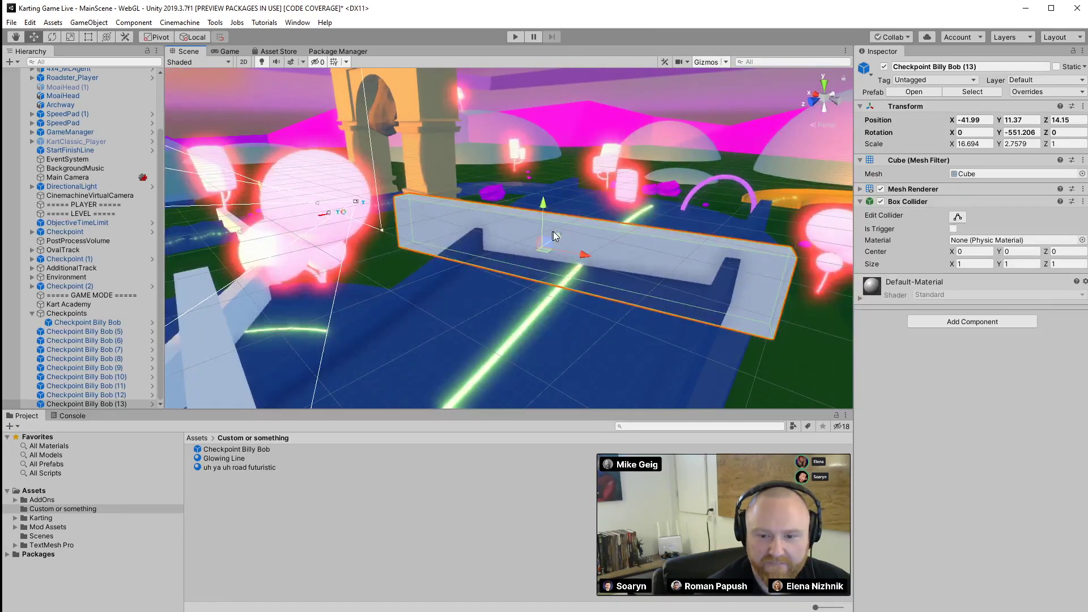
pyautogui.moveTo(553, 233); pyautogui.dragTo(585, 131)
pyautogui.moveTo(630, 181); pyautogui.dragTo(657, 187)
# Duplicate the checkpoint and place the copy on the lower track before the pink arch, at Y 2.02, rotated to about -546 degrees around Y
pyautogui.moveTo(761, 124); pyautogui.dragTo(436, 162, button='right')
pyautogui.press('e')
pyautogui.moveTo(388, 166); pyautogui.dragTo(595, 352)
pyautogui.press('w')
pyautogui.hotkey('ctrl', 'd')
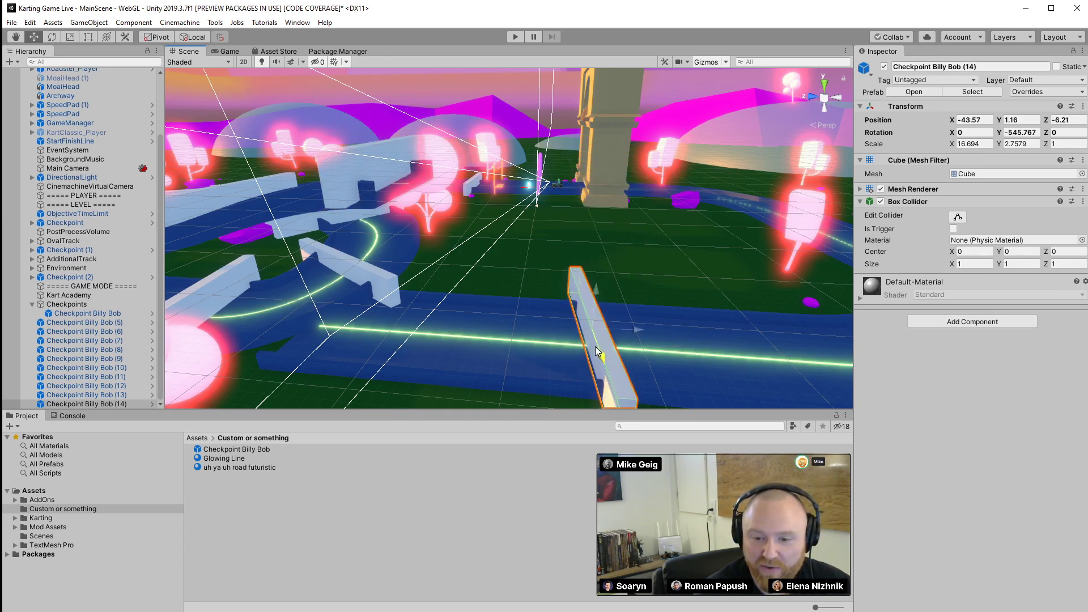
pyautogui.moveTo(594, 300); pyautogui.dragTo(595, 288)
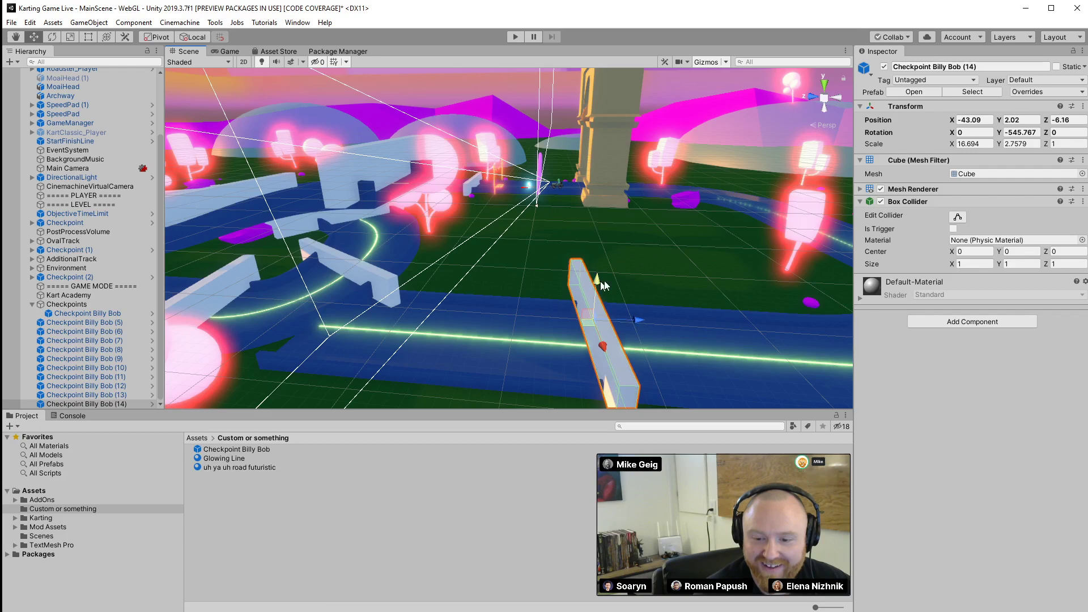
pyautogui.moveTo(715, 261); pyautogui.dragTo(722, 260, button='right')
pyautogui.press('d')
pyautogui.moveTo(410, 318); pyautogui.dragTo(604, 318)
pyautogui.press('f')
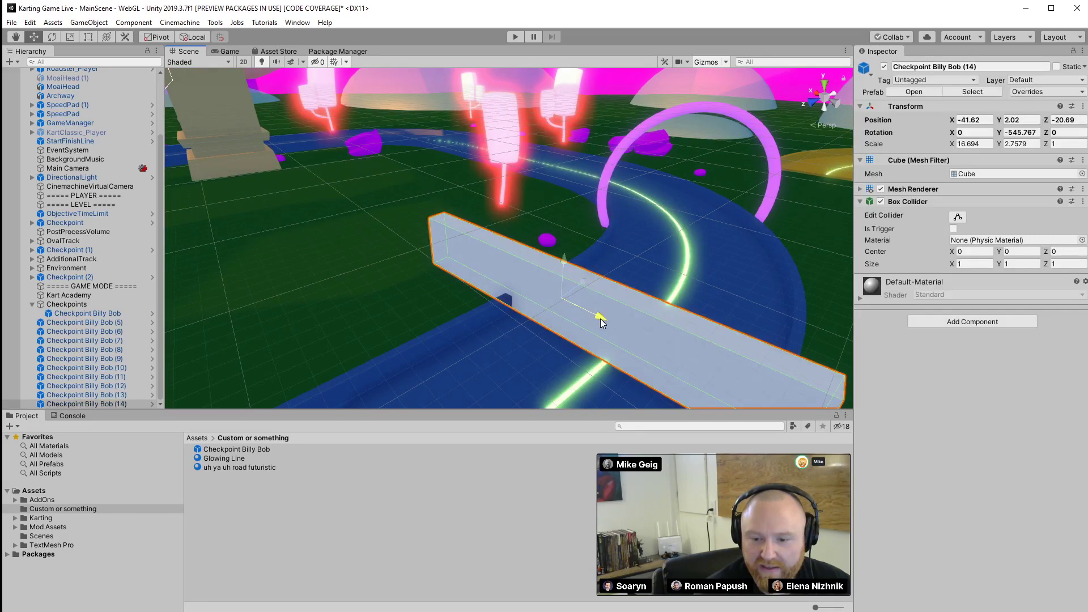
pyautogui.moveTo(600, 318); pyautogui.dragTo(645, 336)
pyautogui.press('d')
pyautogui.moveTo(674, 311); pyautogui.dragTo(436, 269, button='right')
# Duplicate the newest checkpoint and place the copy just before the pink arch, about X -42.2, Z -33.2, rotated to about -583 degrees around Y
pyautogui.hotkey('ctrl', 'd')
pyautogui.moveTo(321, 257); pyautogui.dragTo(538, 336)
pyautogui.press('e')
pyautogui.press('w')
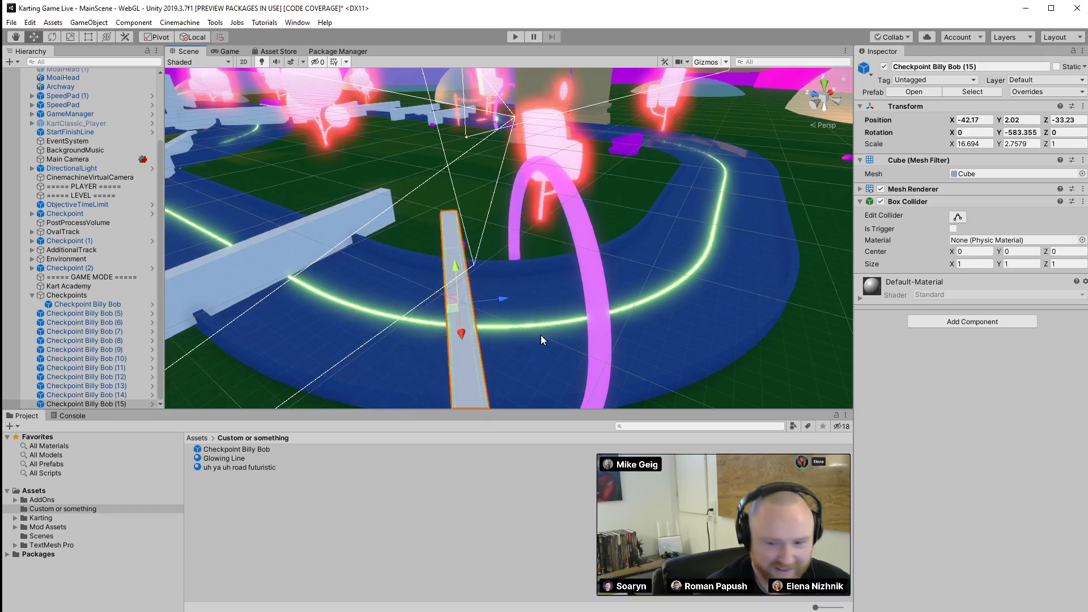
# Duplicate the checkpoint and place the copy beyond the pink arch, about X -34.6, Z -41.2, rotated to about -602 degrees around Y
pyautogui.hotkey('ctrl', 'd')
pyautogui.moveTo(506, 317); pyautogui.dragTo(730, 289)
pyautogui.press('e')
pyautogui.moveTo(752, 233); pyautogui.dragTo(623, 250, button='right')
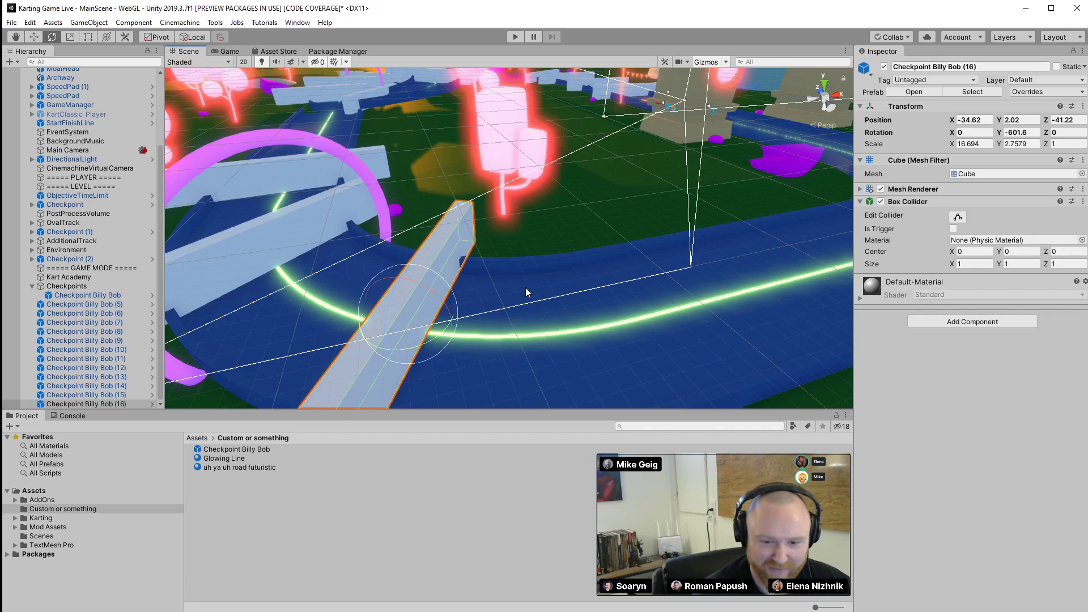
# Duplicate the newest checkpoint and place the copy where the curve straightens, about X -22, Z -45.2, rotated to about -627 degrees around Y
pyautogui.hotkey('ctrl', 'd')
pyautogui.press('w')
pyautogui.moveTo(448, 316); pyautogui.dragTo(693, 318)
pyautogui.press('e')
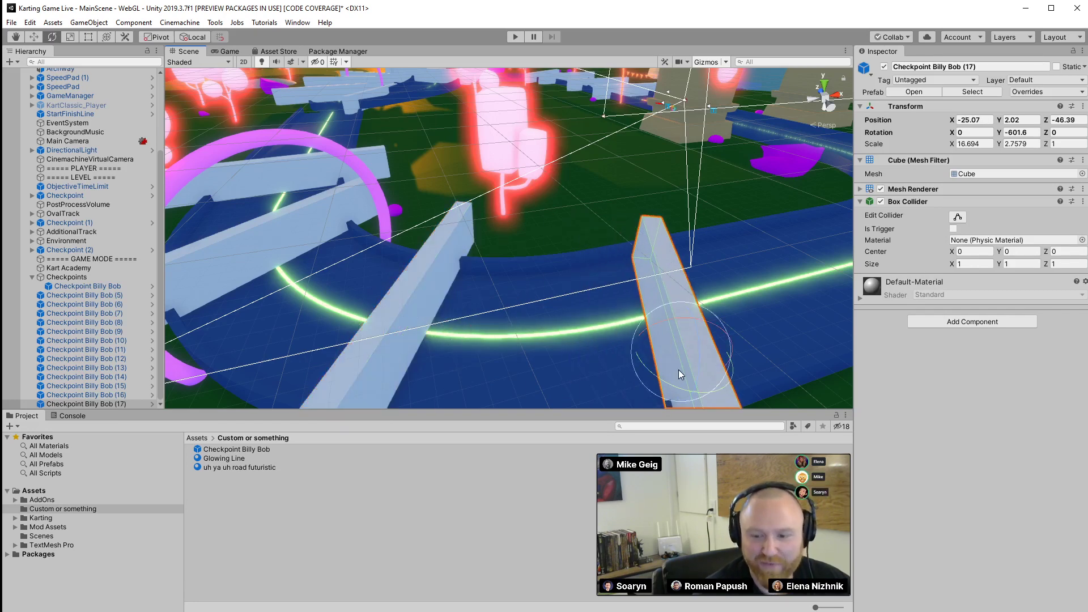
pyautogui.moveTo(670, 381); pyautogui.dragTo(695, 365)
pyautogui.press('w')
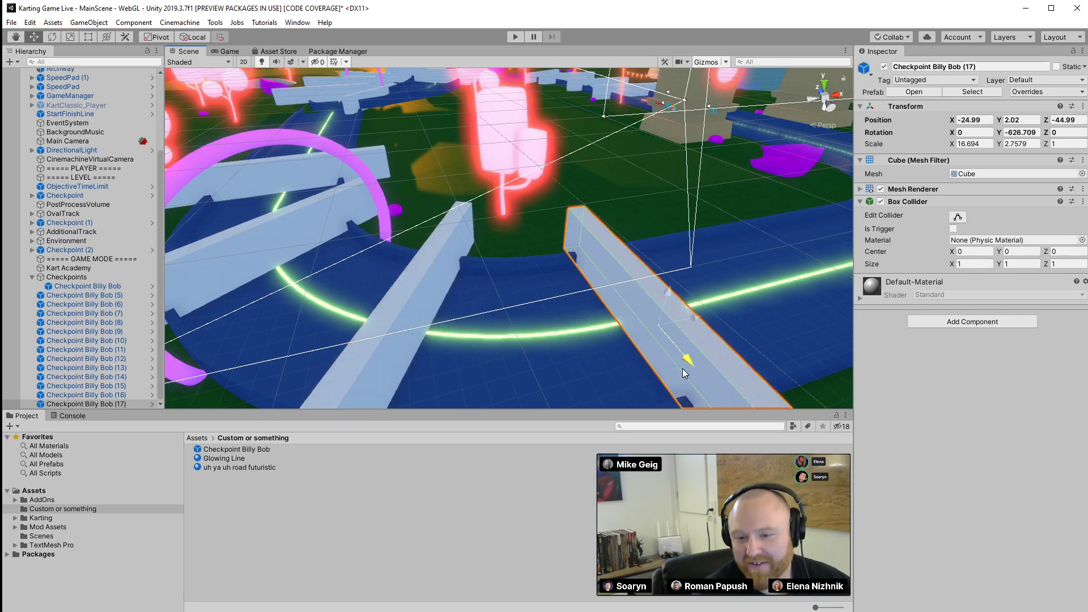
pyautogui.moveTo(698, 318); pyautogui.dragTo(751, 309)
pyautogui.moveTo(644, 365); pyautogui.dragTo(524, 348, button='right')
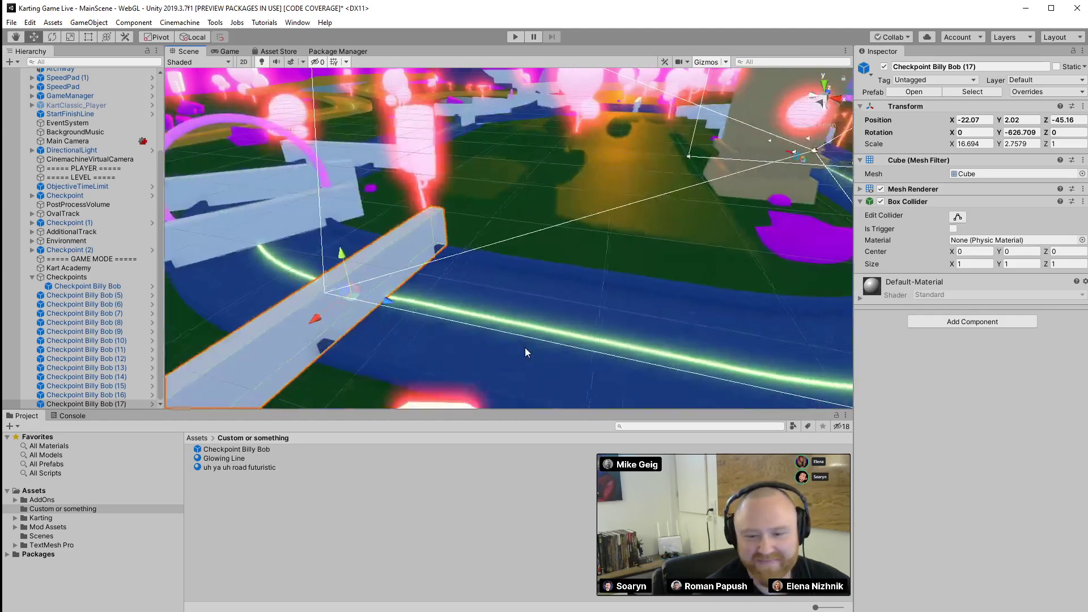
# Duplicate the last checkpoint and place the copy at the end of the straight, about X -0.2, Z -43.7
pyautogui.hotkey('ctrl', 'd')
pyautogui.moveTo(383, 302); pyautogui.dragTo(707, 329)
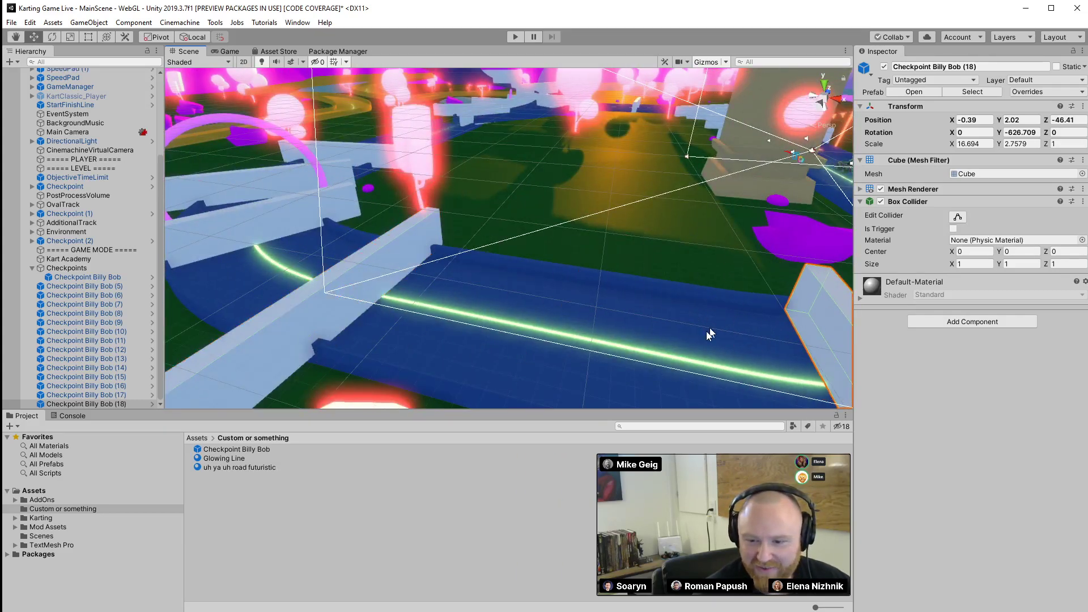
pyautogui.moveTo(633, 338); pyautogui.dragTo(764, 342, button='right')
pyautogui.moveTo(601, 293); pyautogui.dragTo(579, 269)
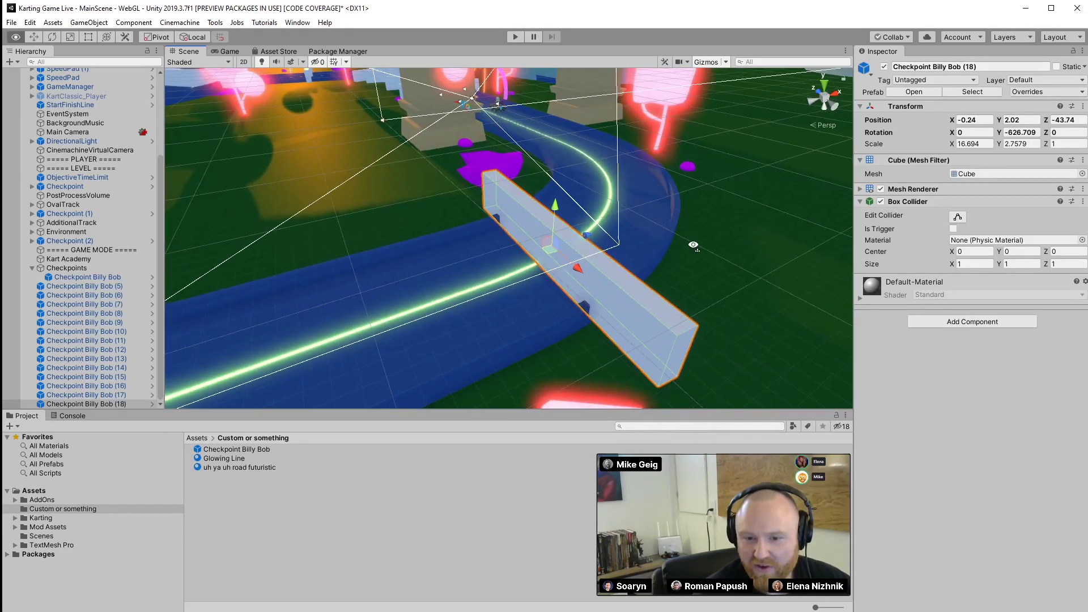
pyautogui.moveTo(660, 246); pyautogui.dragTo(534, 256, button='right')
# Duplicate the checkpoint and place the copy in the middle of the final bend, rotated to span the track
pyautogui.hotkey('ctrl', 'd')
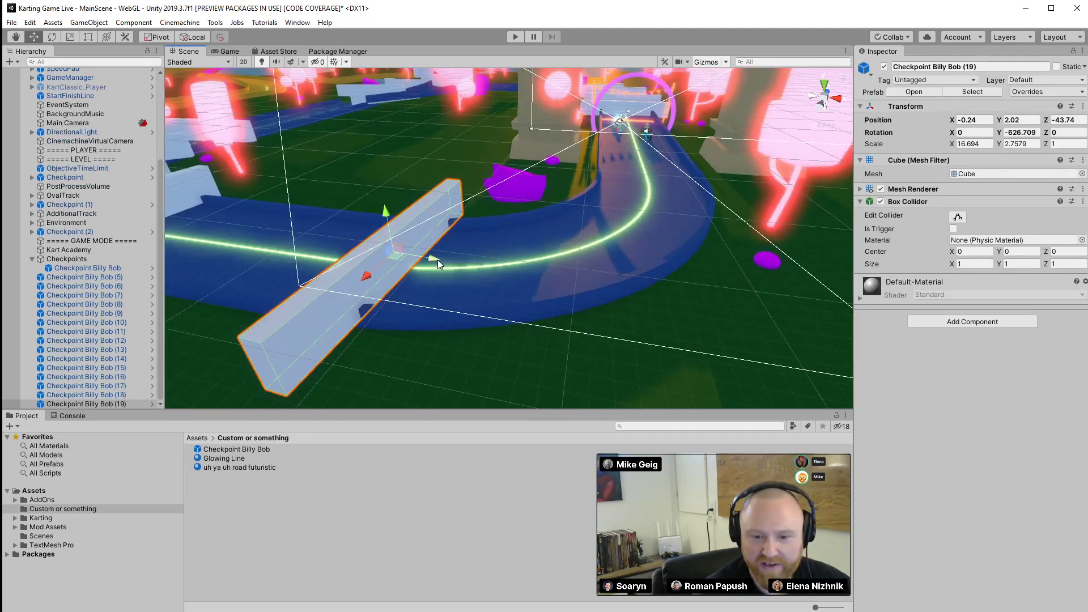
pyautogui.moveTo(437, 259); pyautogui.dragTo(656, 235)
pyautogui.press('e')
pyautogui.moveTo(695, 309); pyautogui.dragTo(600, 253)
pyautogui.press('w')
pyautogui.moveTo(742, 230); pyautogui.dragTo(652, 238, button='right')
# Duplicate the newest checkpoint and place the copy at the final bend's exit, about X 16.9, Z -28.7, rotated to about -706 degrees around Y
pyautogui.hotkey('ctrl', 'd')
pyautogui.moveTo(295, 281); pyautogui.dragTo(544, 266)
pyautogui.press('e')
pyautogui.moveTo(549, 328); pyautogui.dragTo(502, 271)
pyautogui.press('w')
pyautogui.moveTo(730, 236); pyautogui.dragTo(363, 239, button='right')
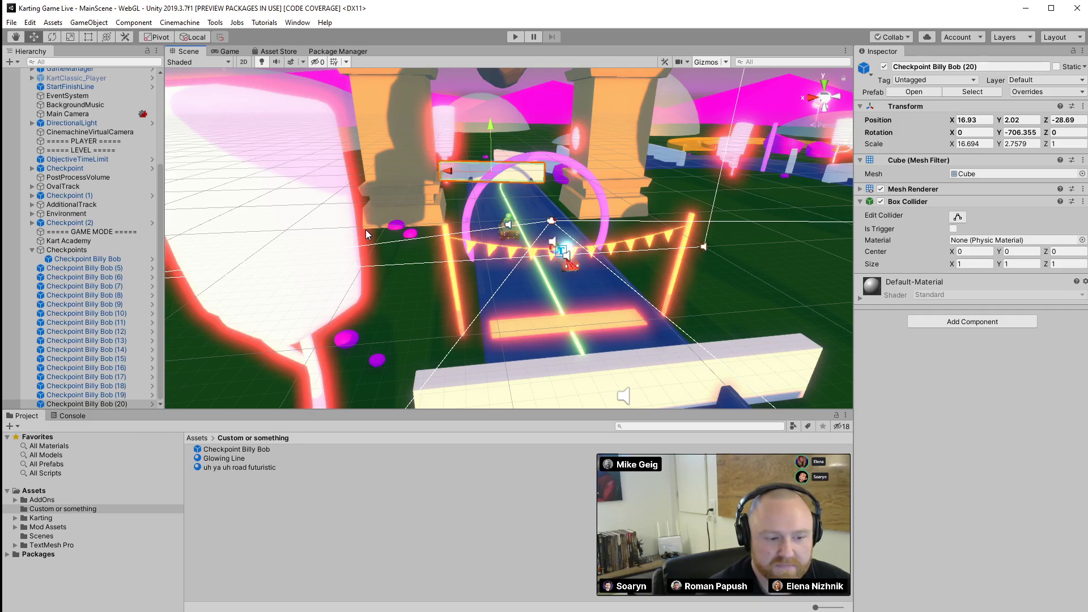
# Enable Is Trigger on the Box Collider of the Checkpoint Billy Bob prefab asset
pyautogui.click(526, 366)
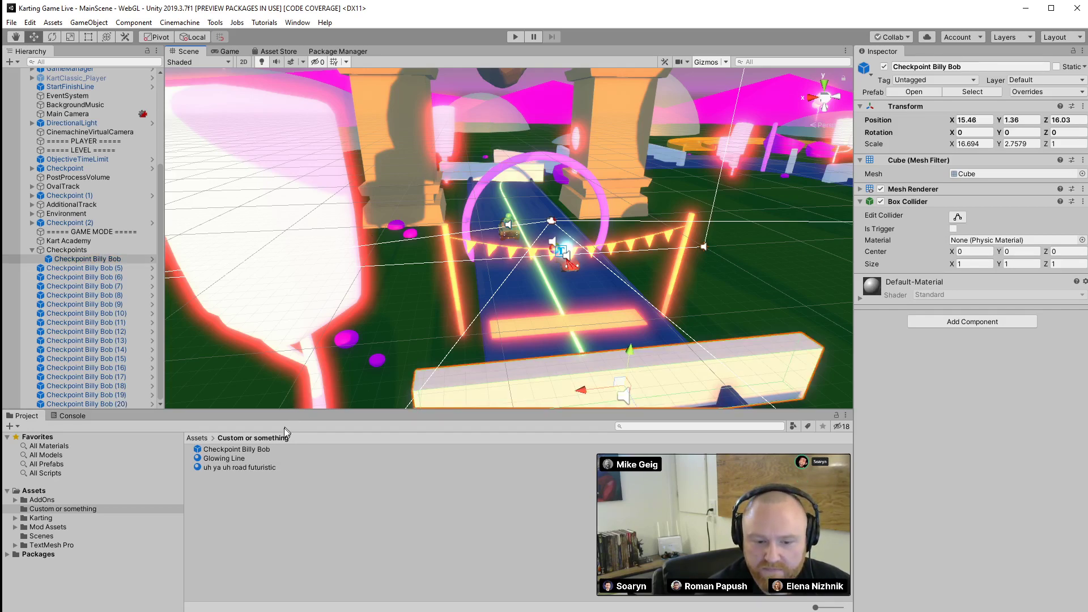
pyautogui.click(237, 450)
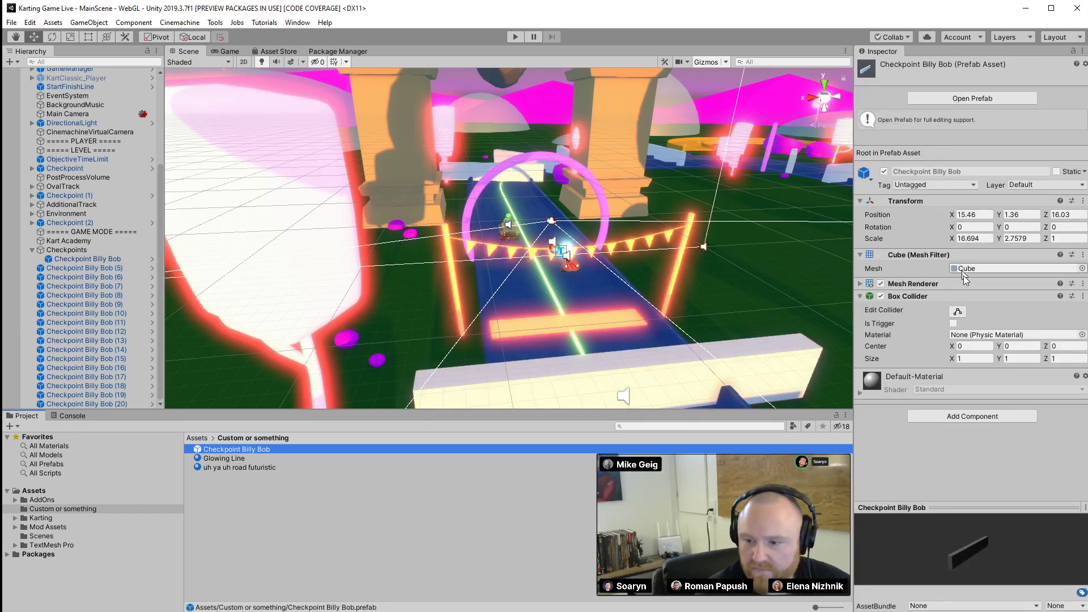
pyautogui.click(953, 325)
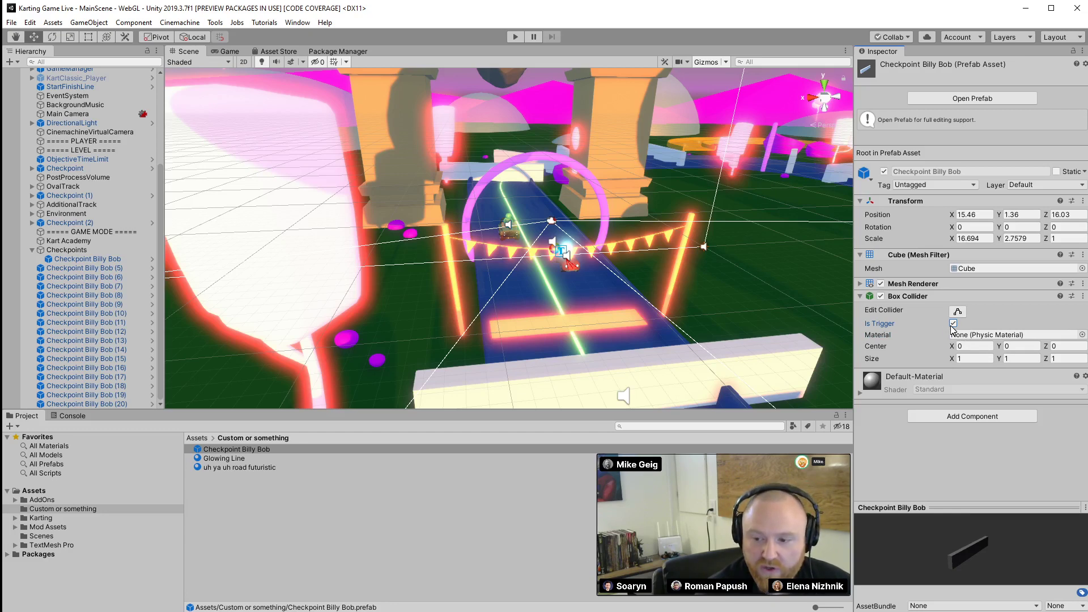
# Set Is Trigger on the first Checkpoint Billy Bob block in the scene and apply all its overrides to the prefab
pyautogui.click(715, 377)
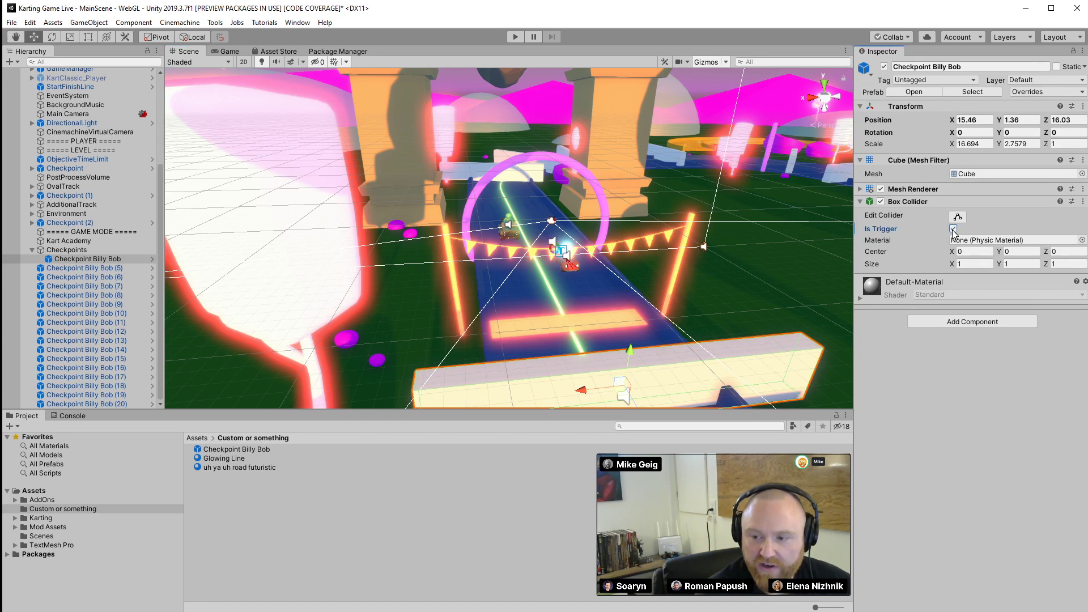
pyautogui.click(1027, 91)
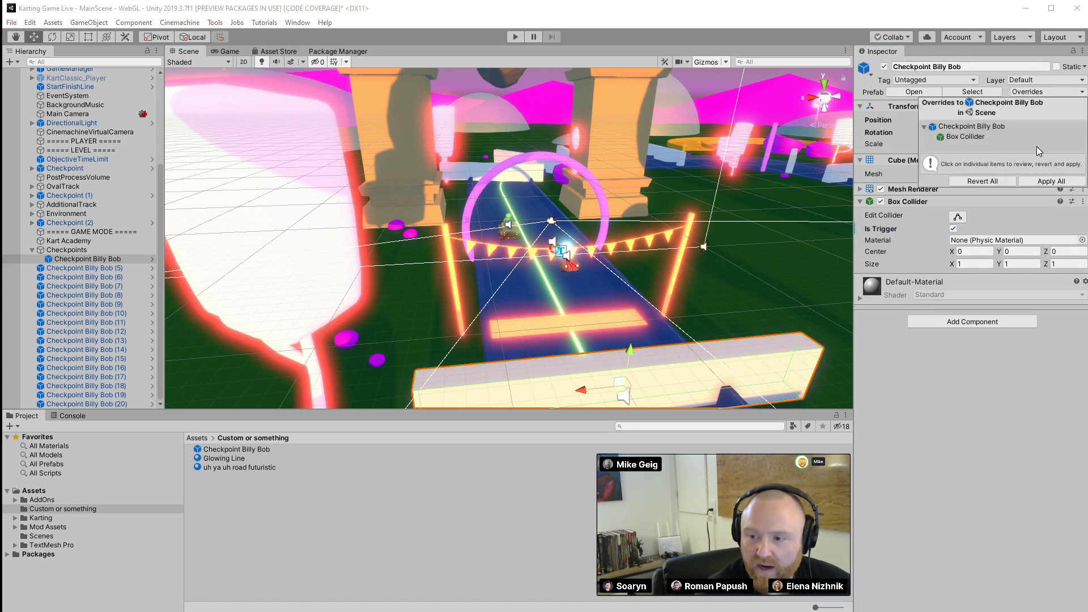
pyautogui.click(1050, 182)
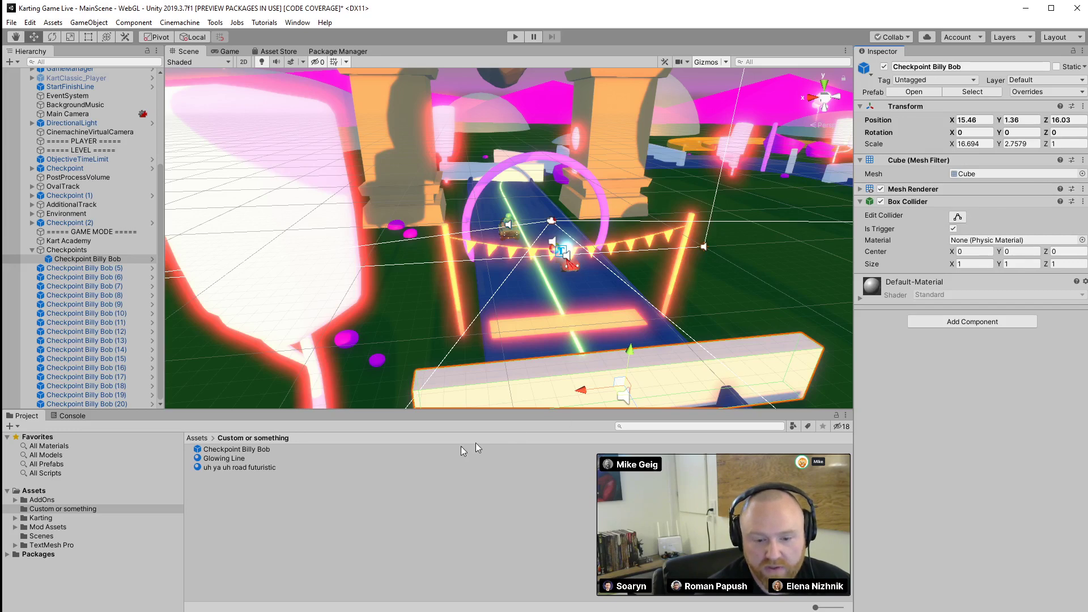
# Leave Is Trigger enabled on the Checkpoint Billy Bob prefab asset and disable its Mesh Renderer
pyautogui.click(285, 478)
pyautogui.click(221, 449)
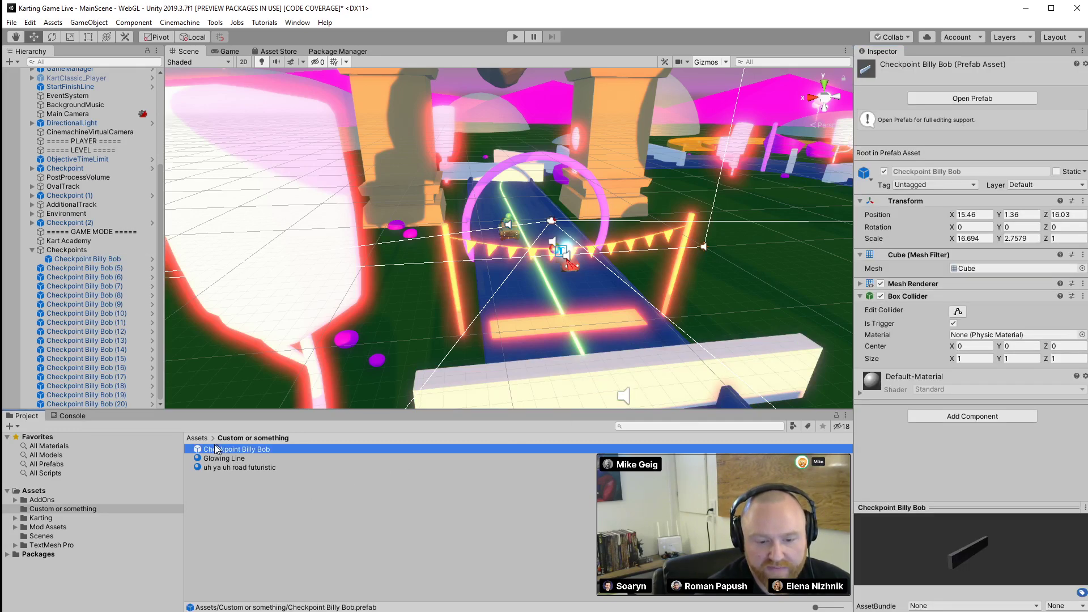
pyautogui.click(953, 323)
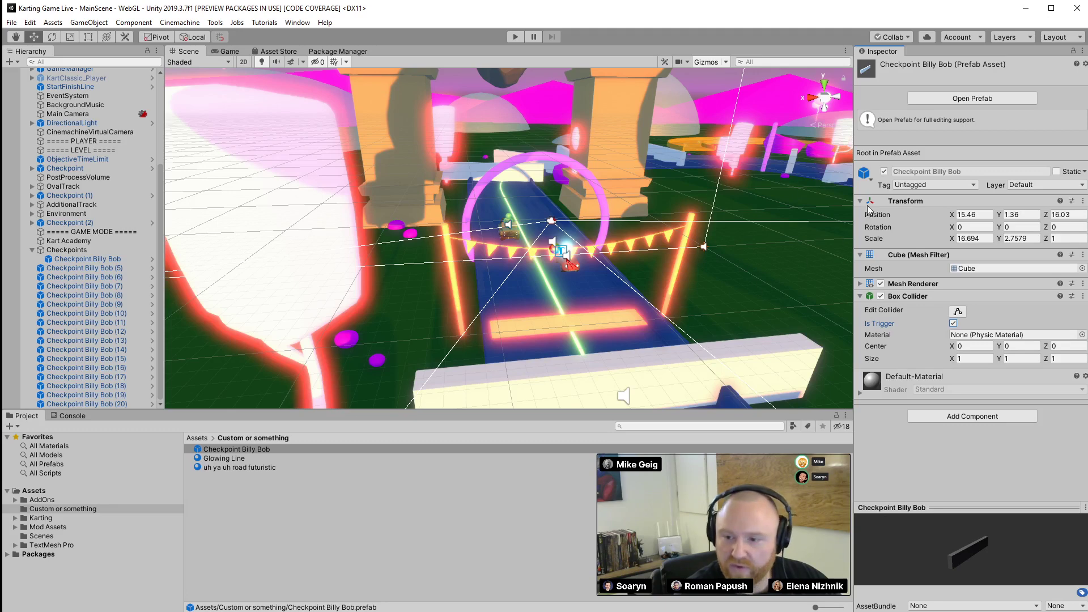
pyautogui.click(881, 284)
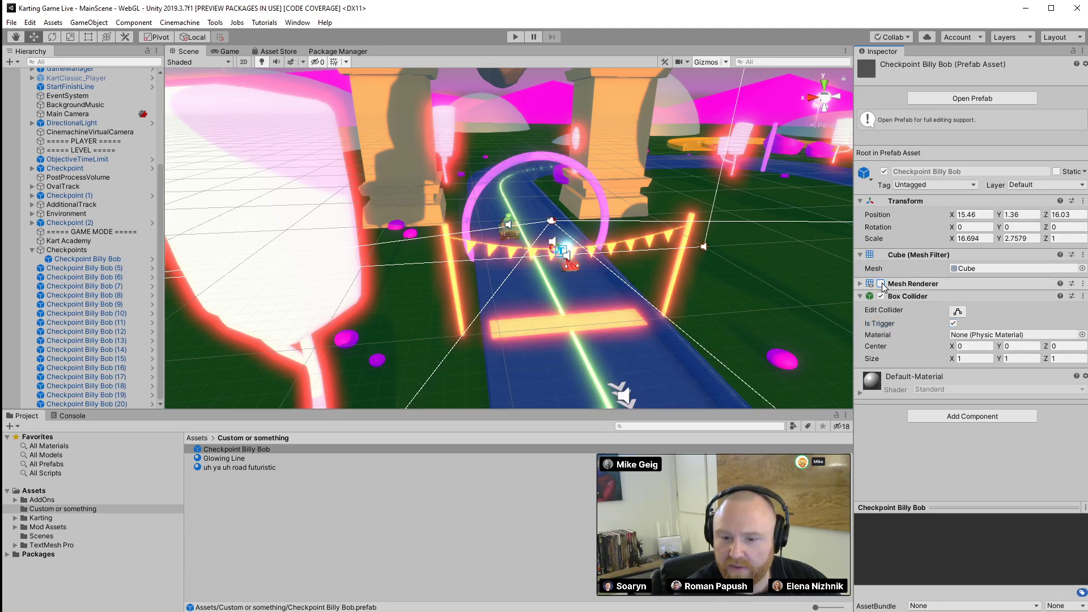
# Run the game to test driving through the hidden trigger checkpoints, then stop it
pyautogui.click(519, 37)
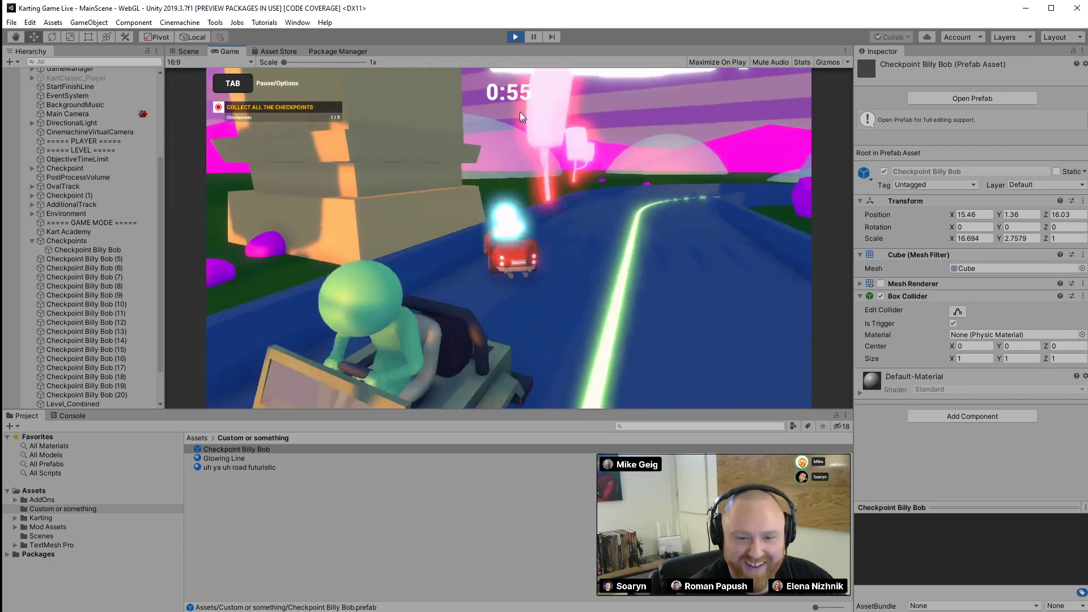
pyautogui.click(516, 36)
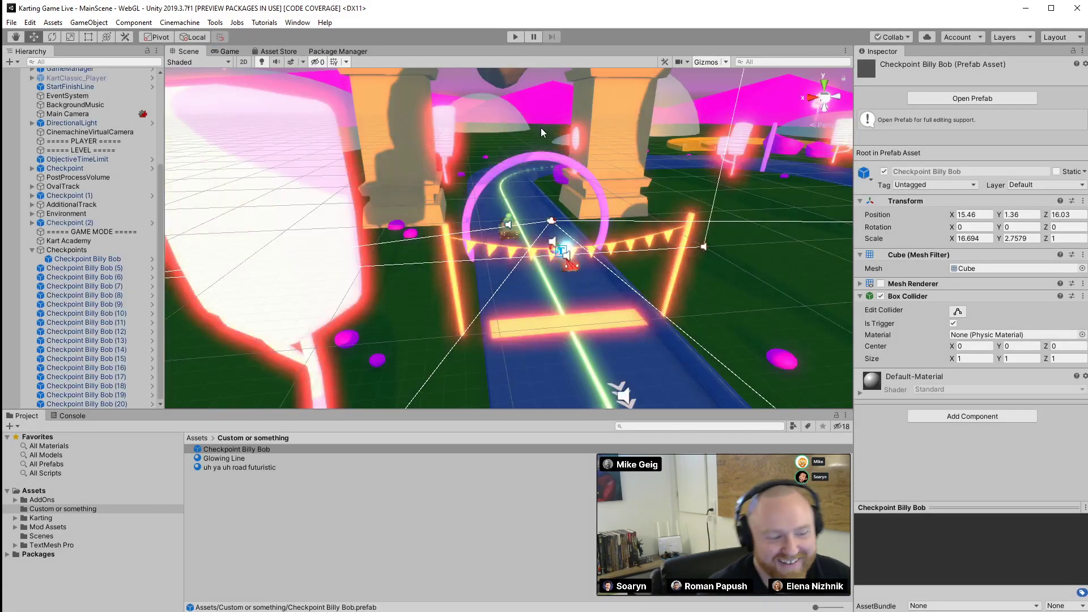
# Select the 4x4_MLAgent kart, examine its Kart Agent settings and expand the checkpoint Colliders list
pyautogui.keyDown('alt'); pyautogui.moveTo(621, 123); pyautogui.dragTo(653, 327); pyautogui.keyUp('alt')
pyautogui.click(754, 327)
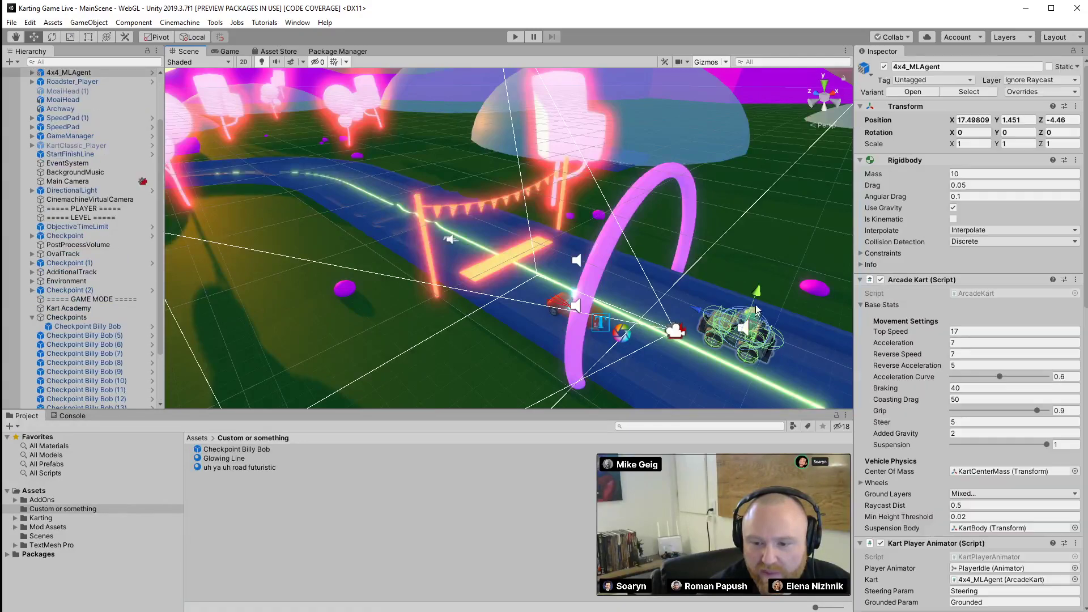
pyautogui.press('f')
pyautogui.scroll(-10, 1009, 371)
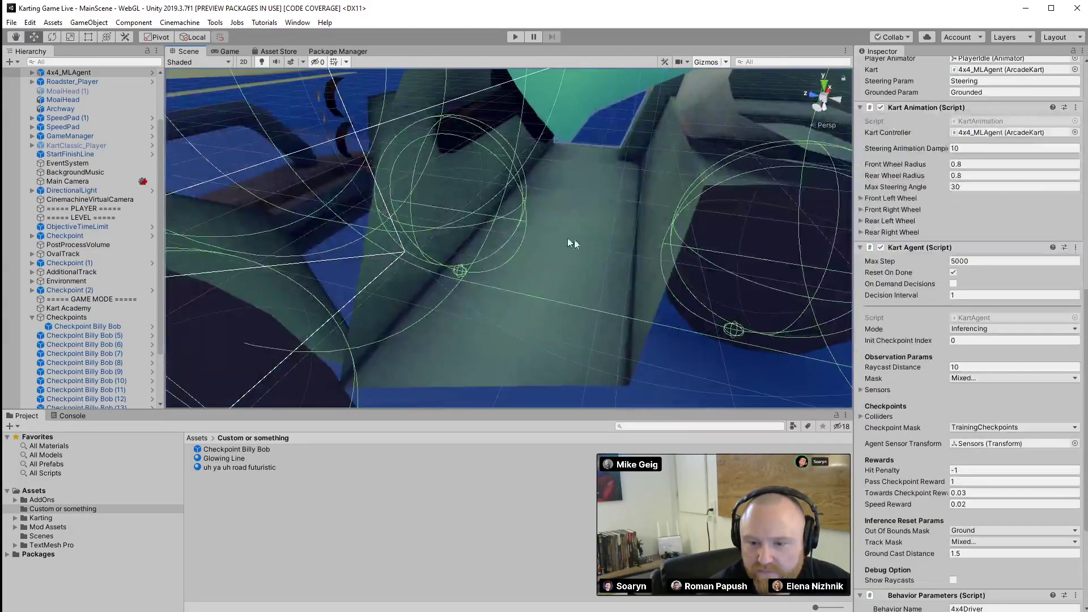
pyautogui.scroll(-5, 566, 238)
pyautogui.scroll(-3, 999, 406)
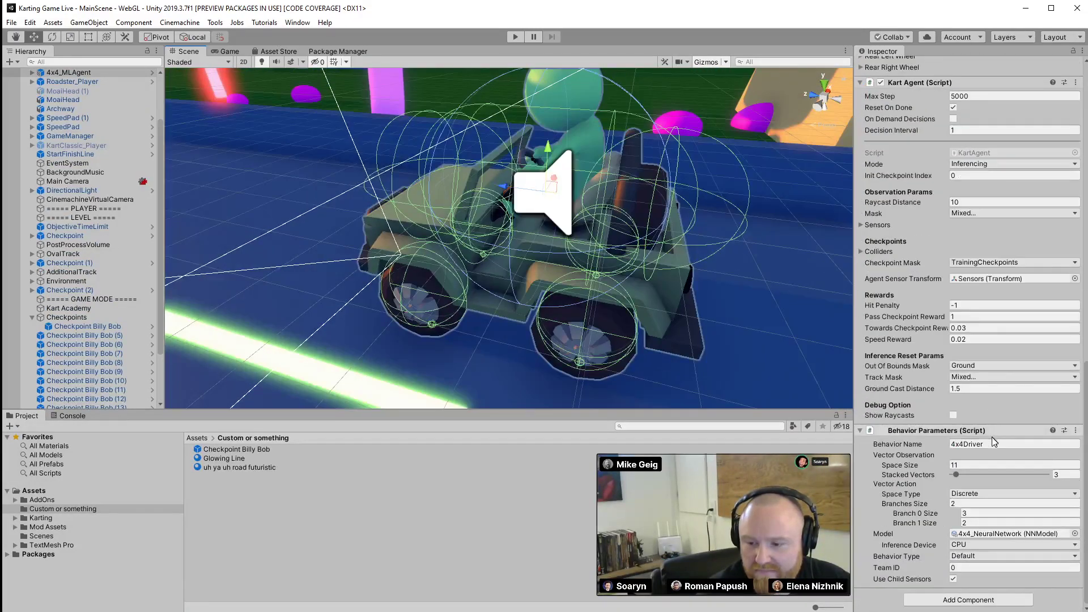
pyautogui.click(992, 440)
pyautogui.press('Return')
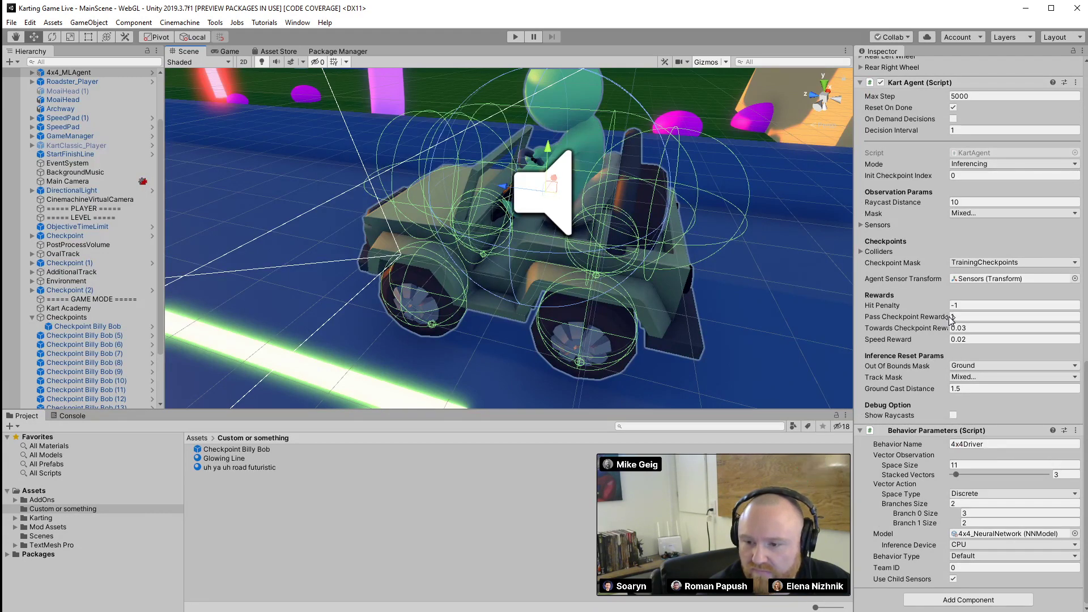
pyautogui.click(957, 340)
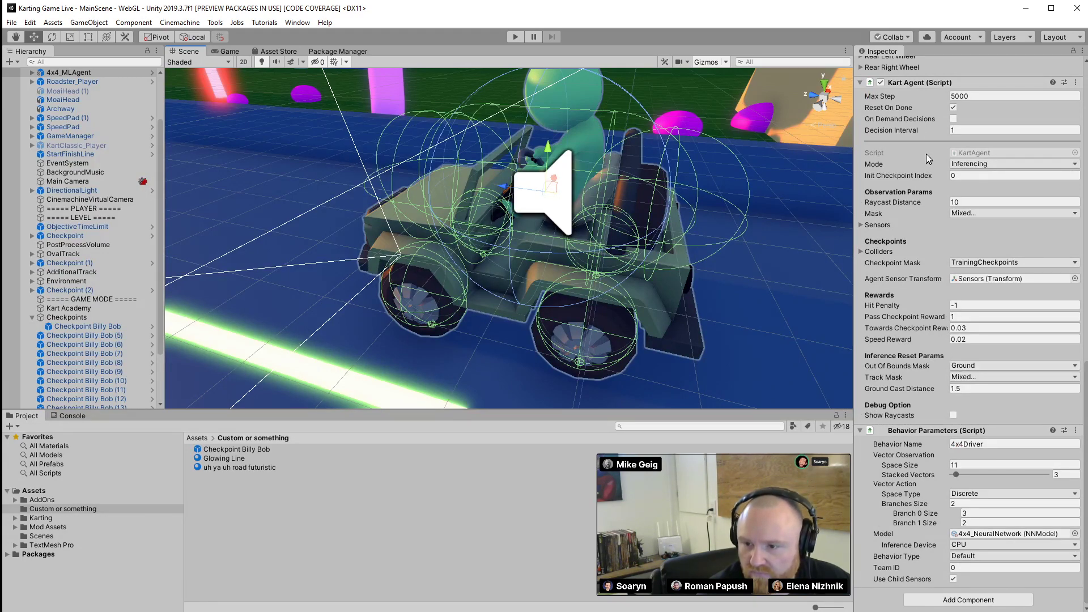
pyautogui.click(860, 252)
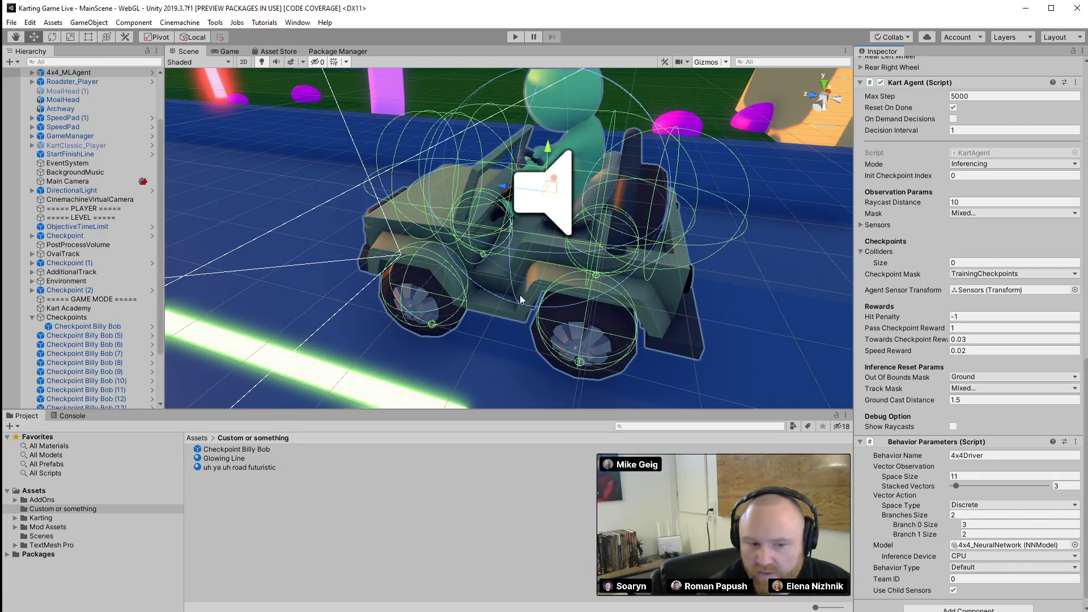
# Move Checkpoint Billy Bob (5) through (20) under the Checkpoints parent object
pyautogui.scroll(-2, 145, 387)
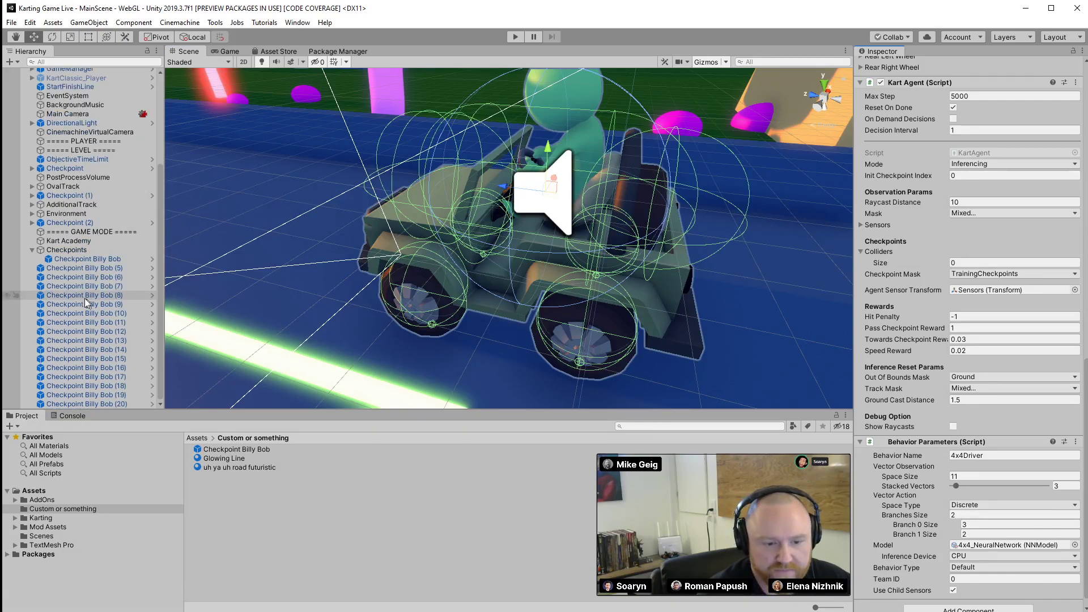
pyautogui.click(79, 268)
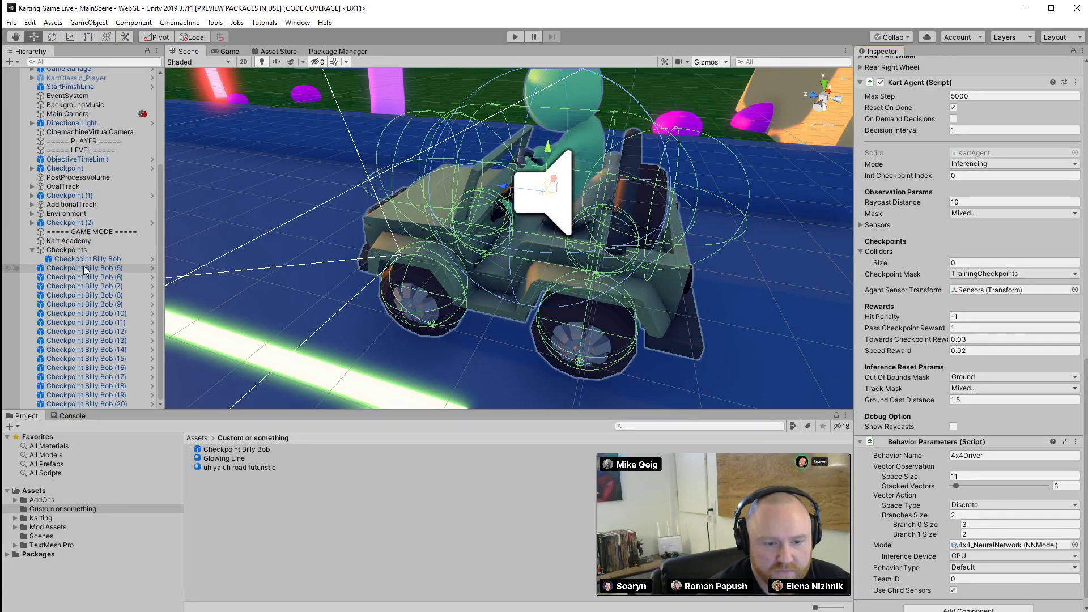
pyautogui.keyDown('shift'); pyautogui.click(138, 404); pyautogui.keyUp('shift')
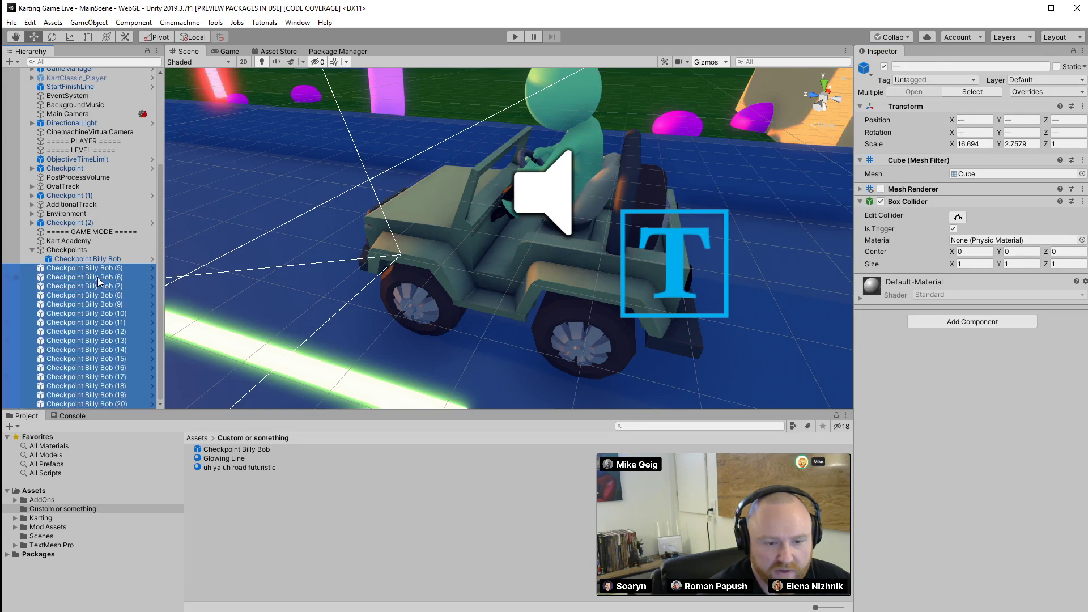
pyautogui.moveTo(99, 273); pyautogui.dragTo(82, 259)
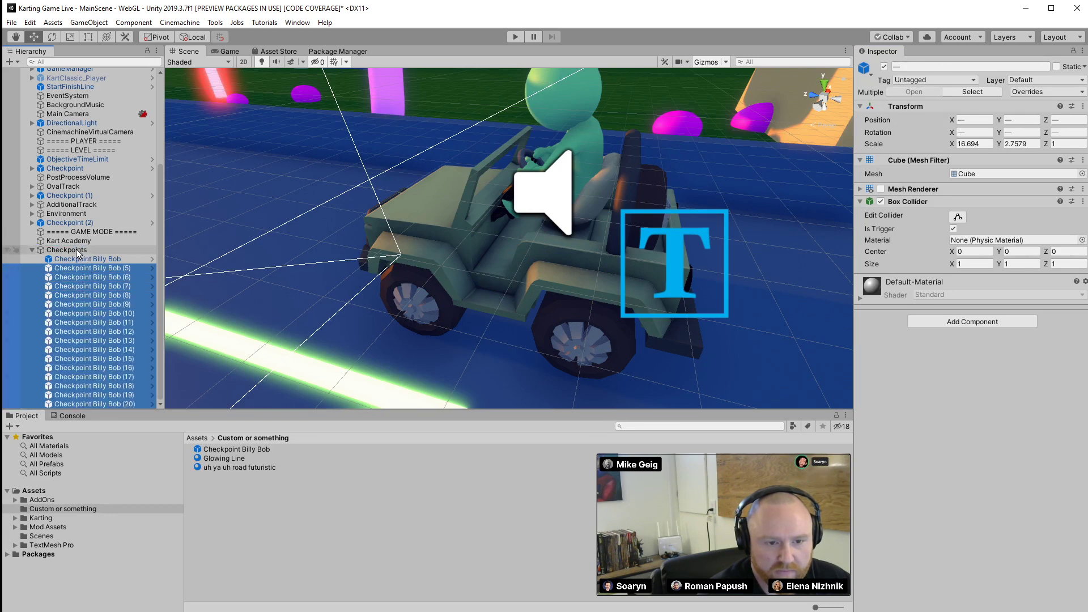
# Move the remaining Checkpoint Billy Bob objects, unnumbered through (4), from the scene root into the Checkpoints parent
pyautogui.scroll(5, 96, 302)
pyautogui.click(110, 91)
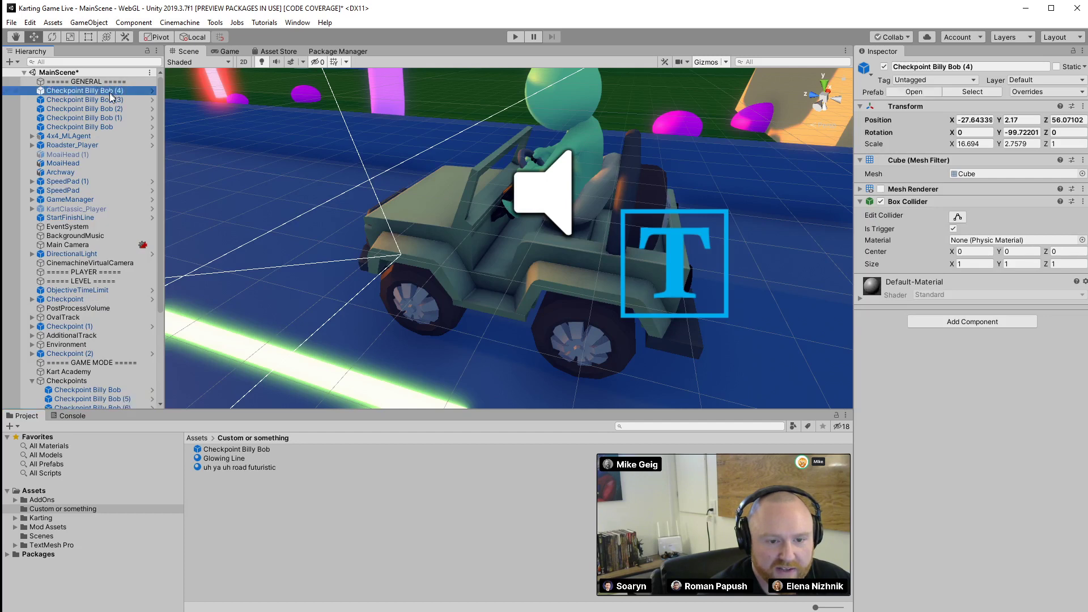
pyautogui.keyDown('shift'); pyautogui.click(97, 127); pyautogui.keyUp('shift')
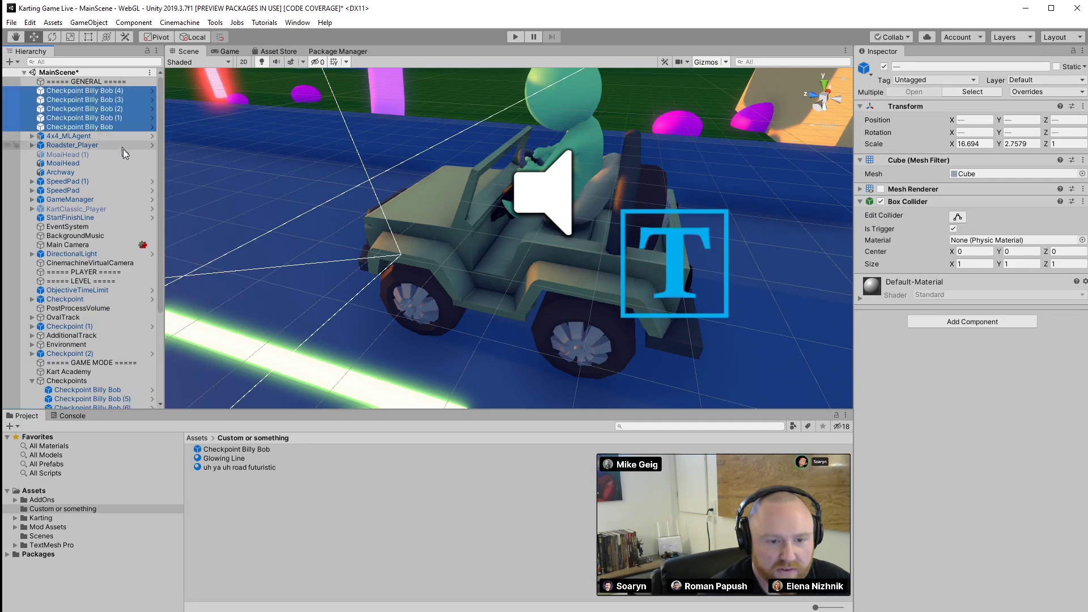
pyautogui.scroll(-2, 104, 101)
pyautogui.scroll(2, 104, 101)
pyautogui.moveTo(90, 93); pyautogui.dragTo(89, 351)
# Reorder the Checkpoints children so the second unnumbered Checkpoint Billy Bob and (1) through (4) follow the first one, ahead of (5)
pyautogui.click(87, 213)
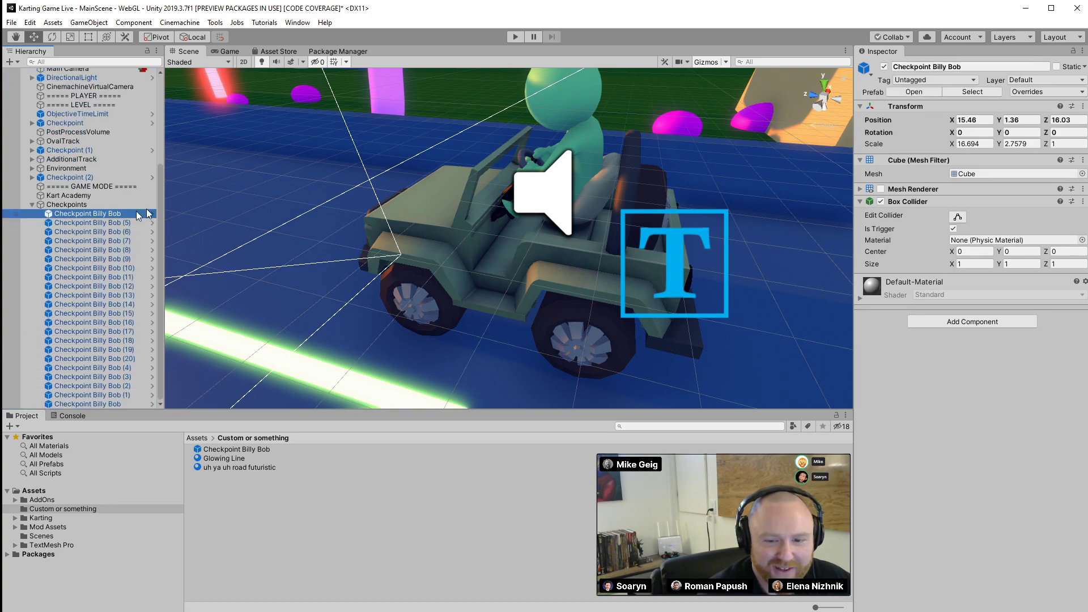
pyautogui.moveTo(241, 200); pyautogui.dragTo(241, 167, button='right')
pyautogui.press('s')
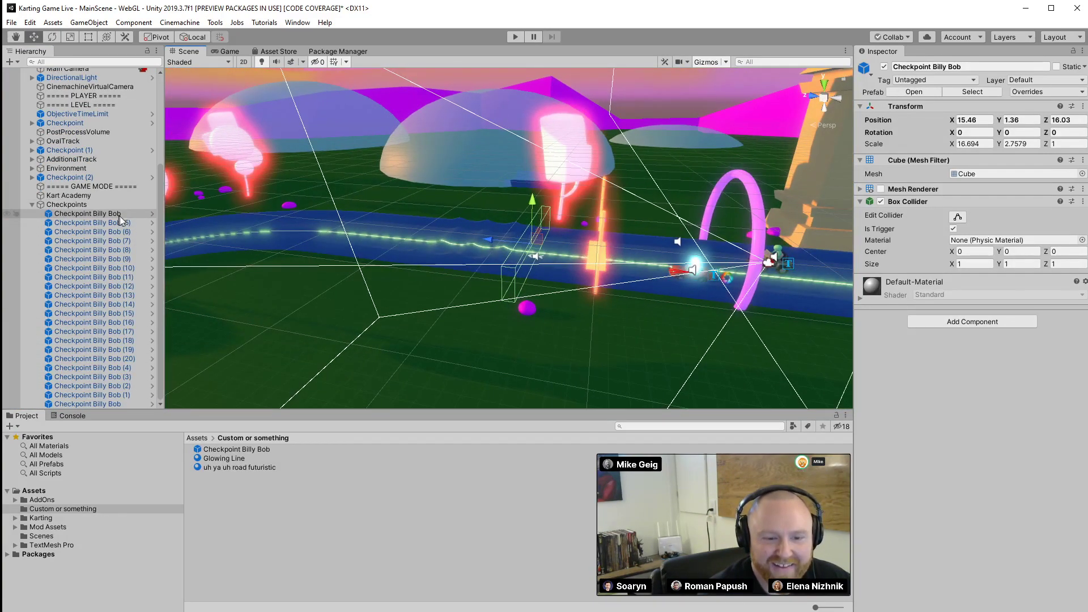
pyautogui.moveTo(110, 403); pyautogui.dragTo(127, 224)
pyautogui.click(113, 404)
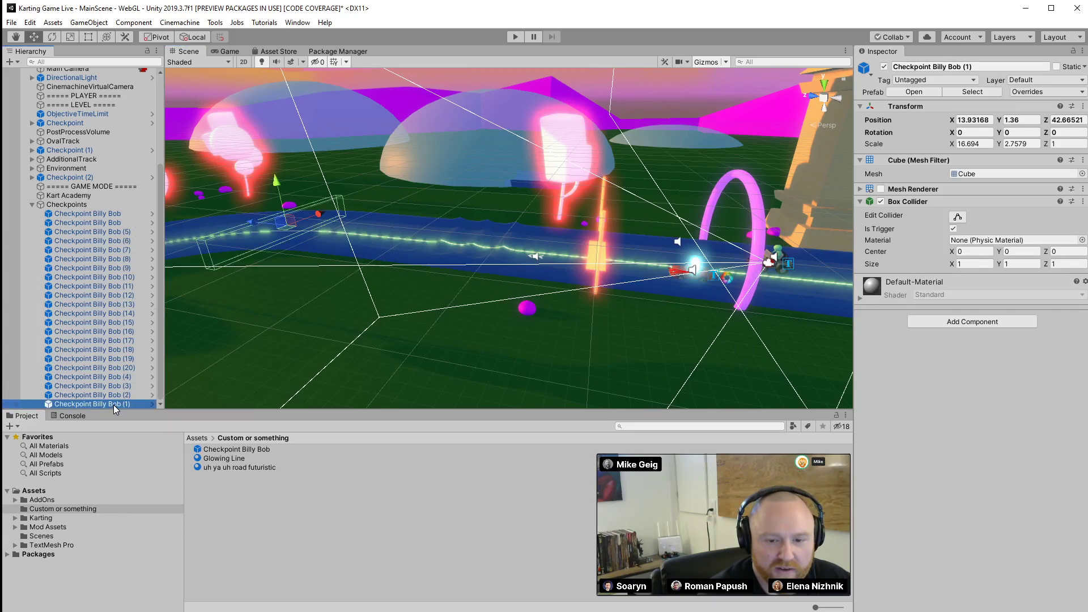
pyautogui.moveTo(112, 405); pyautogui.dragTo(120, 228)
pyautogui.moveTo(128, 404); pyautogui.dragTo(122, 238)
pyautogui.moveTo(114, 404); pyautogui.dragTo(118, 249)
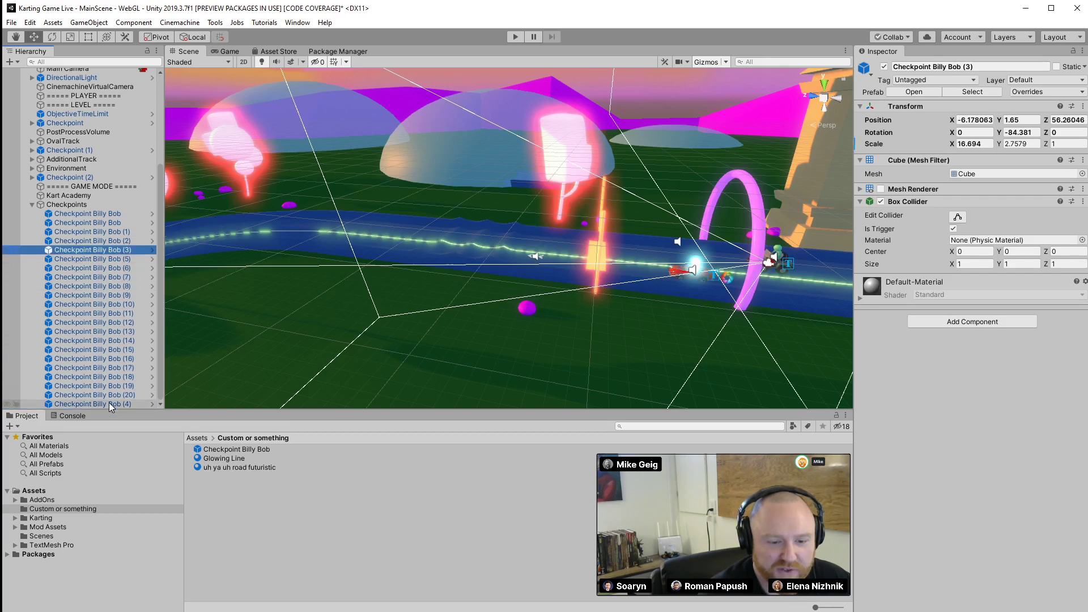
pyautogui.moveTo(110, 404); pyautogui.dragTo(118, 259)
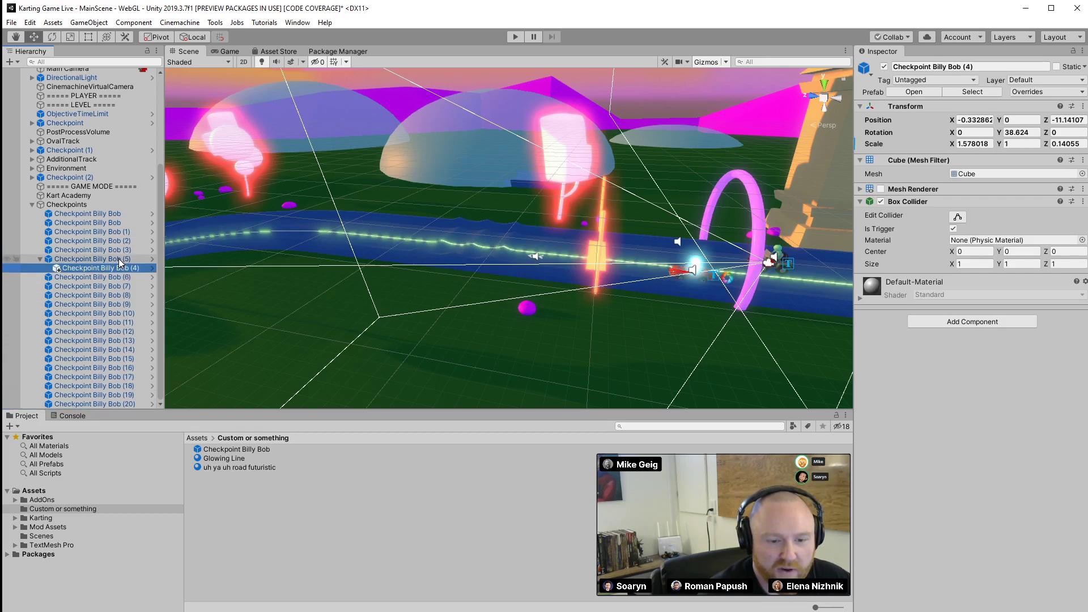
# Check the checkpoint order around the track by selecting the Checkpoints children one by one from the first down to (6)
pyautogui.click(108, 215)
pyautogui.keyDown('alt'); pyautogui.moveTo(283, 244); pyautogui.dragTo(206, 242); pyautogui.keyUp('alt')
pyautogui.keyDown('alt'); pyautogui.moveTo(188, 242); pyautogui.dragTo(157, 250); pyautogui.keyUp('alt')
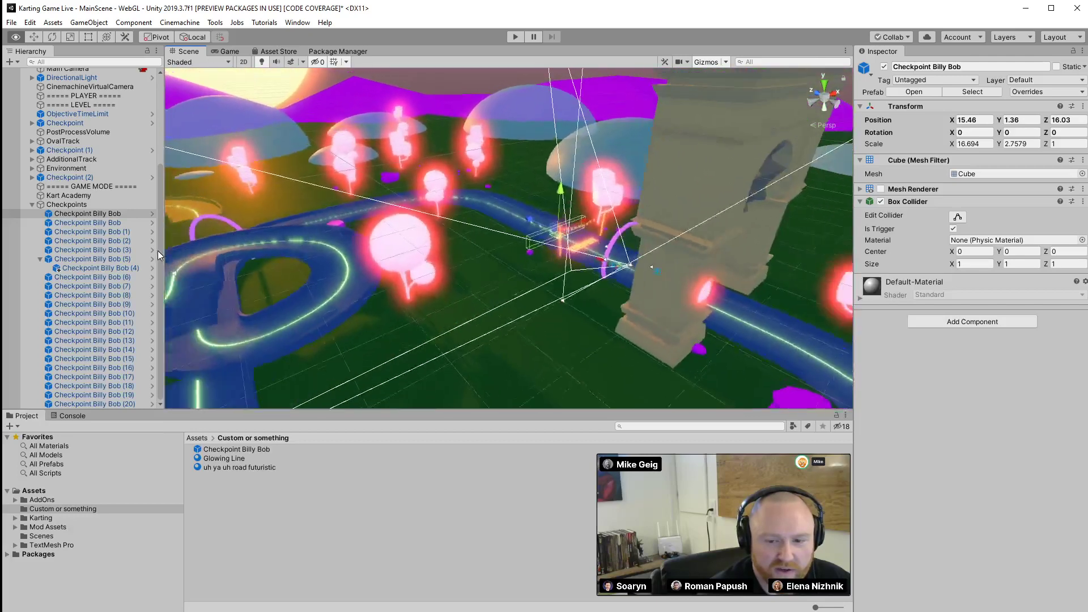
pyautogui.click(104, 223)
pyautogui.click(105, 232)
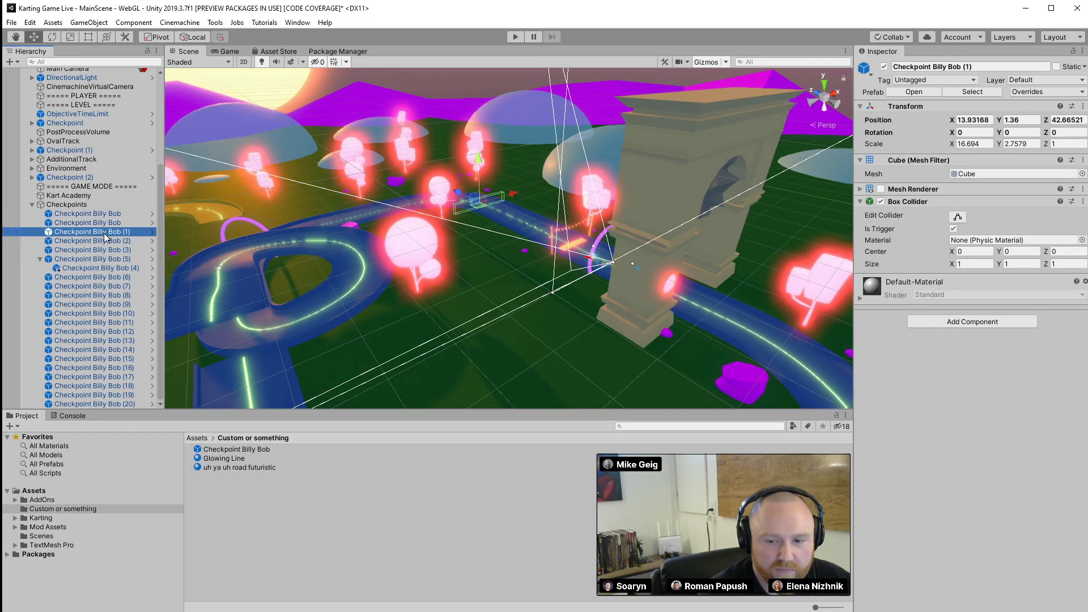
pyautogui.click(106, 241)
pyautogui.click(108, 250)
pyautogui.click(111, 262)
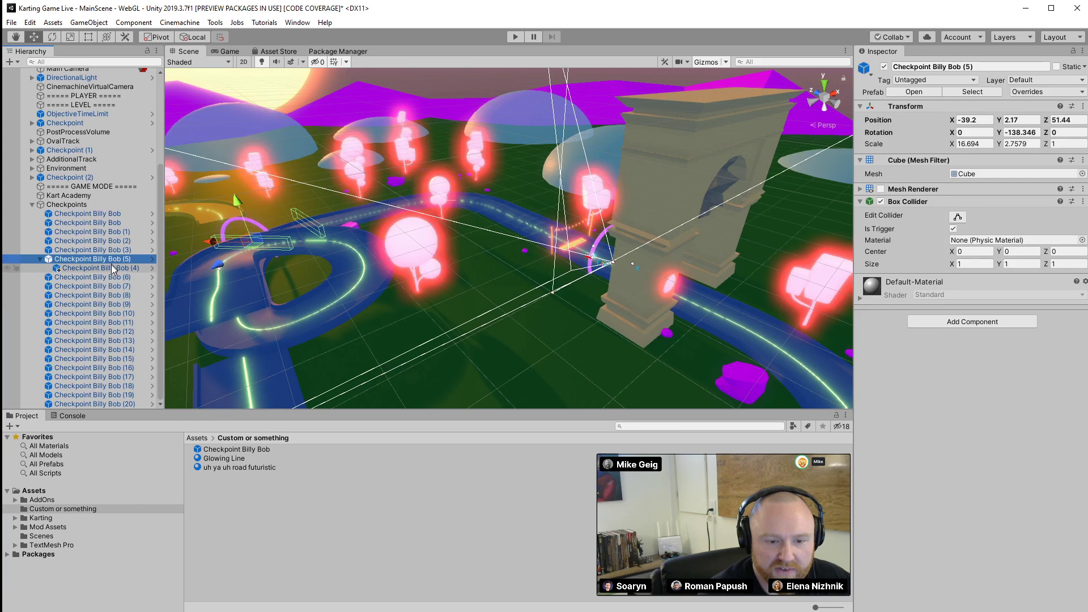
pyautogui.click(113, 276)
# Undo the nesting of Checkpoint Billy Bob (4) under (5) and check the track positions of (5) through (7)
pyautogui.click(70, 262)
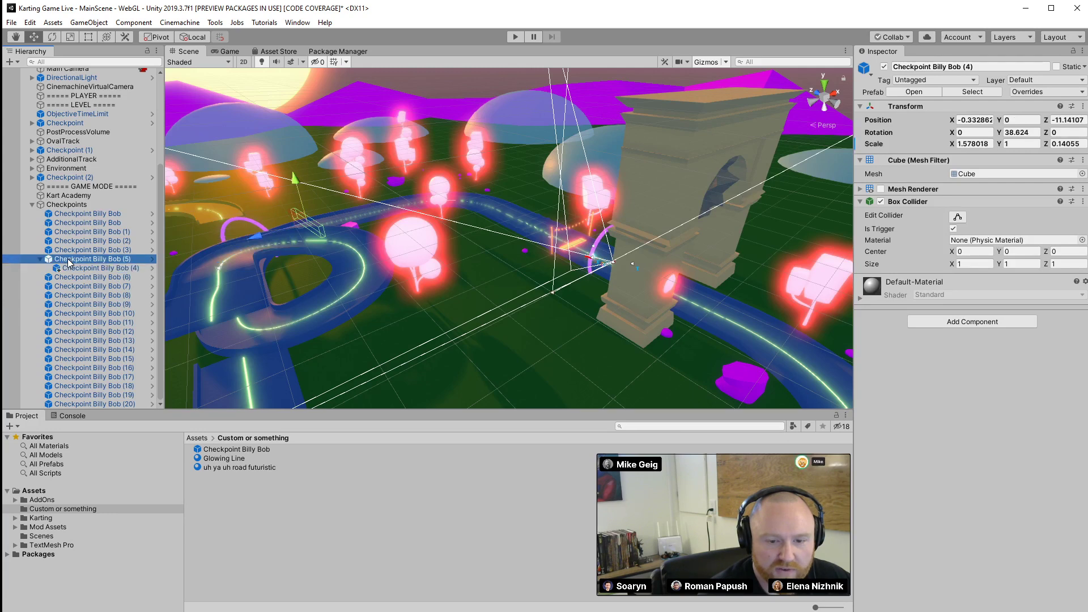
pyautogui.click(73, 269)
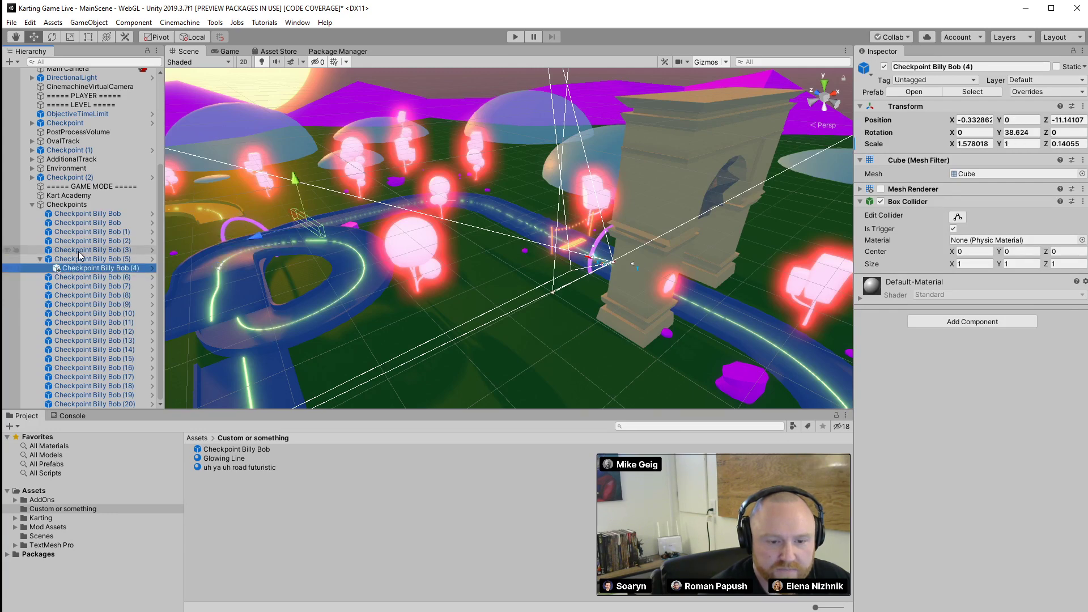
pyautogui.hotkey('ctrl', 'z')
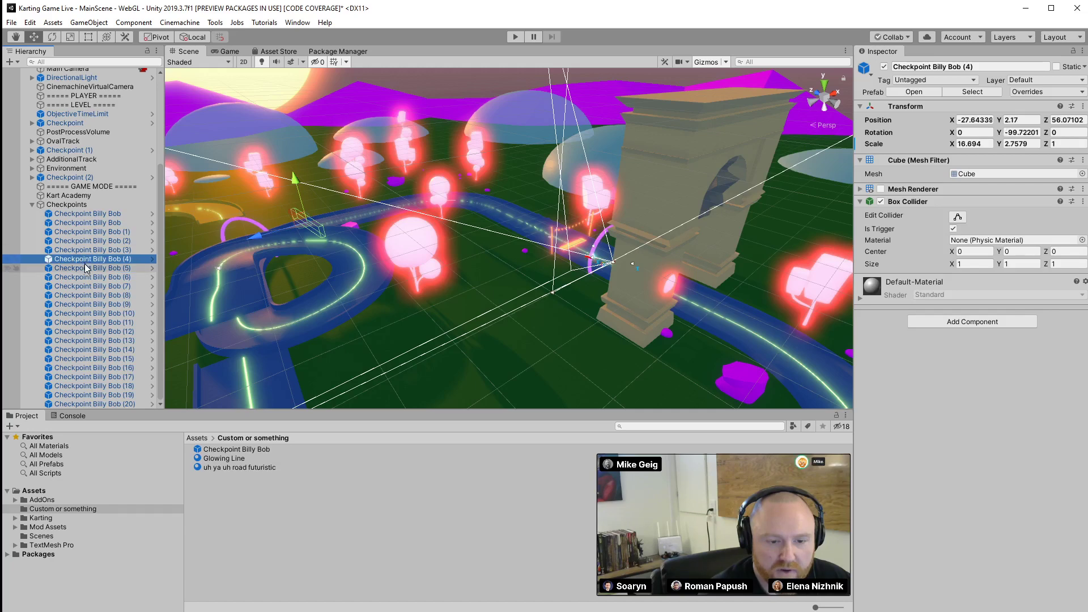
pyautogui.click(86, 268)
pyautogui.click(99, 278)
pyautogui.click(122, 286)
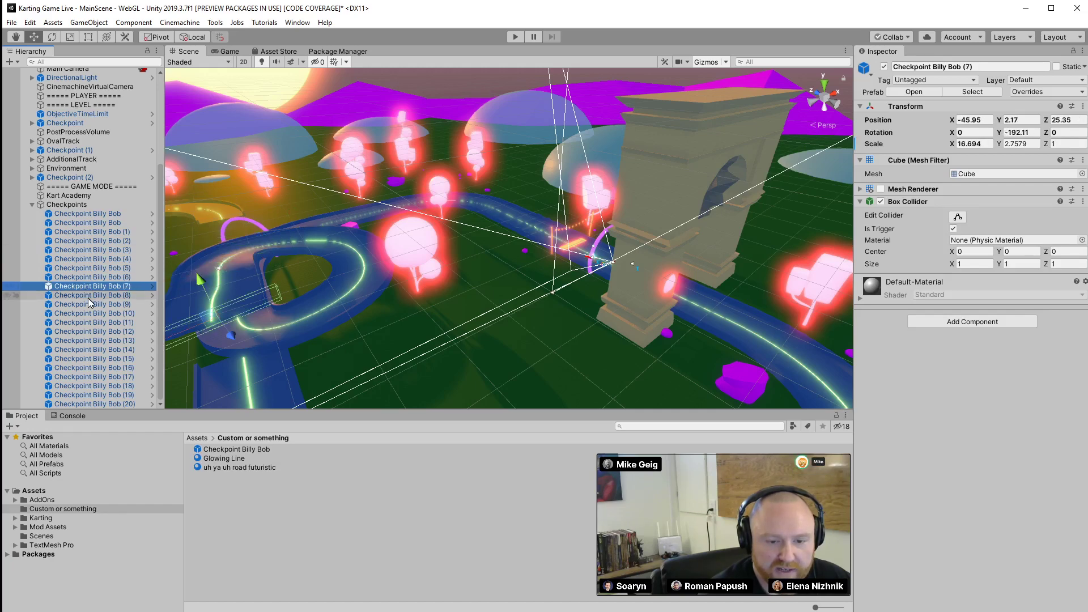
# Try to select the Checkpoint Billy Bob objects for the 4x4_MLAgent's Kart Agent Colliders list without locking the Inspector
pyautogui.moveTo(528, 245); pyautogui.dragTo(624, 288, button='right')
pyautogui.press('w')
pyautogui.click(623, 287)
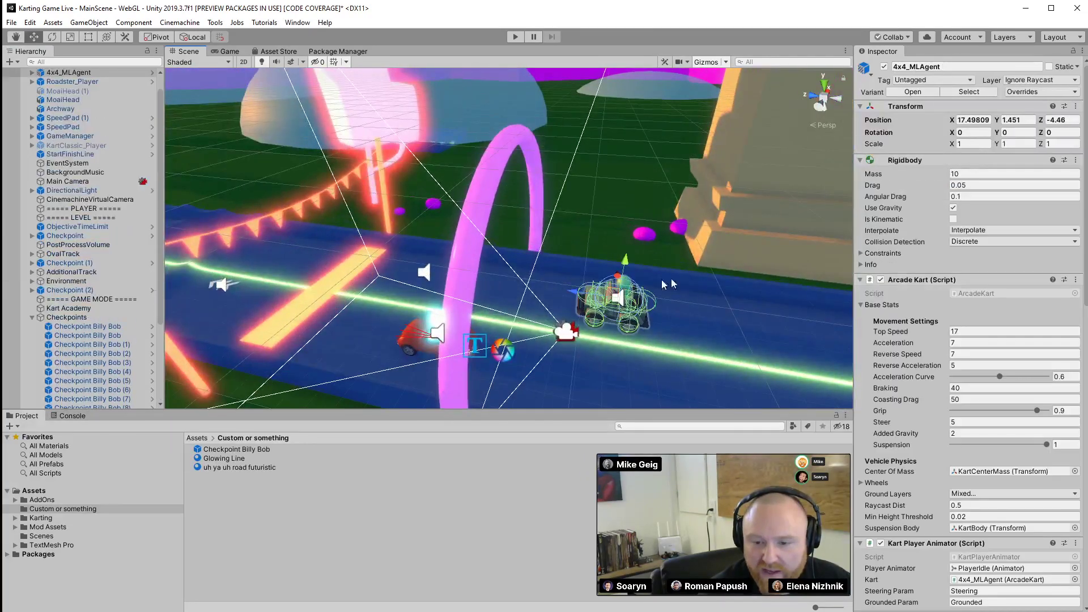
pyautogui.scroll(-15, 916, 226)
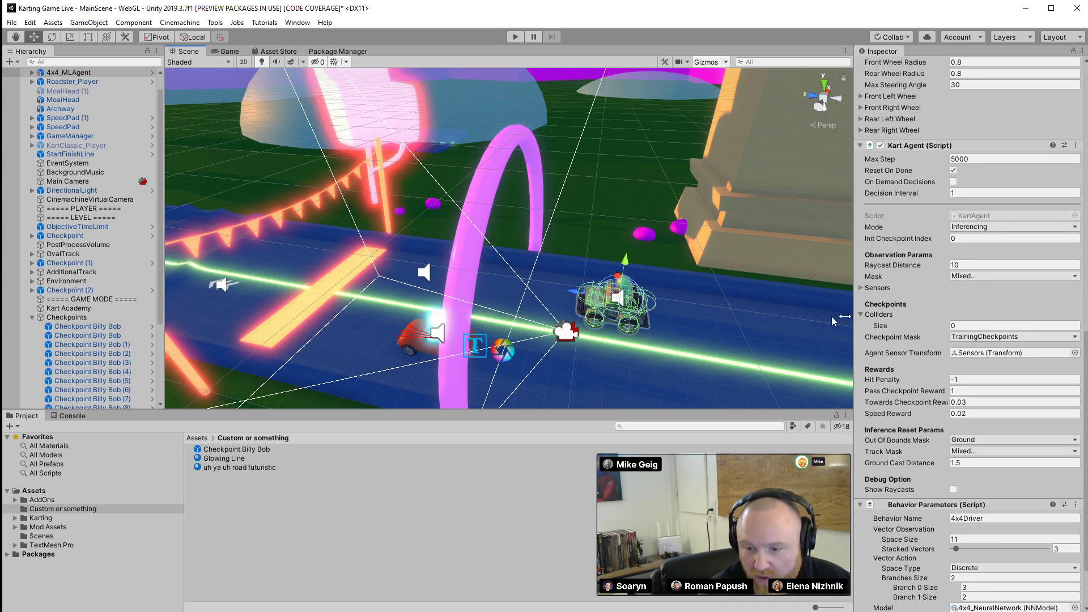
pyautogui.click(97, 328)
pyautogui.scroll(-3, 100, 340)
pyautogui.keyDown('shift'); pyautogui.click(103, 347); pyautogui.keyUp('shift')
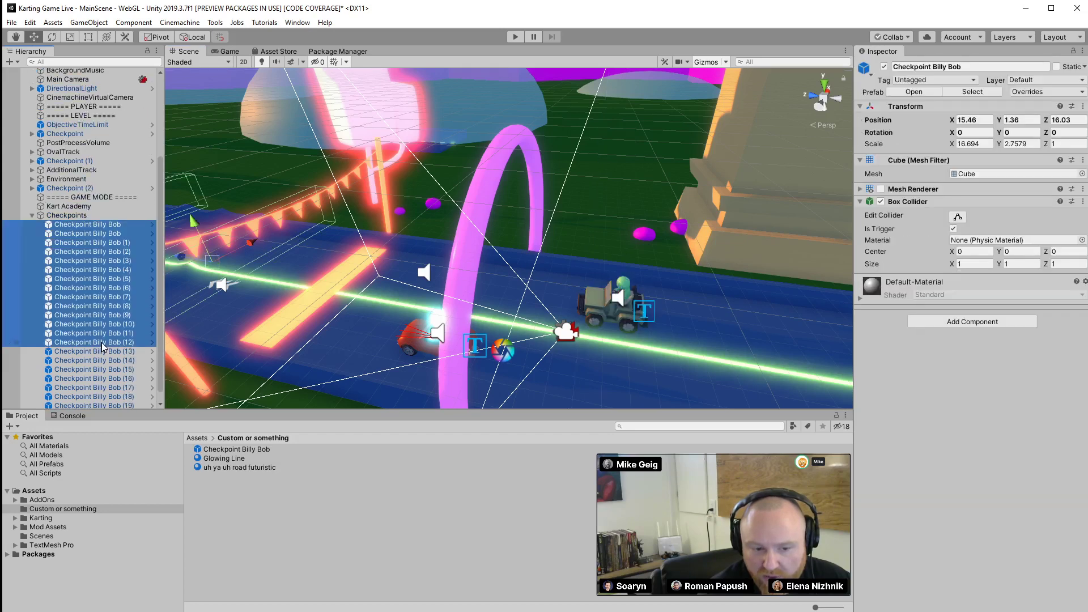
pyautogui.click(96, 227)
# Lock the Inspector on the 4x4_MLAgent kart and test the lock by selecting the Archway and the GroundPlane
pyautogui.click(625, 287)
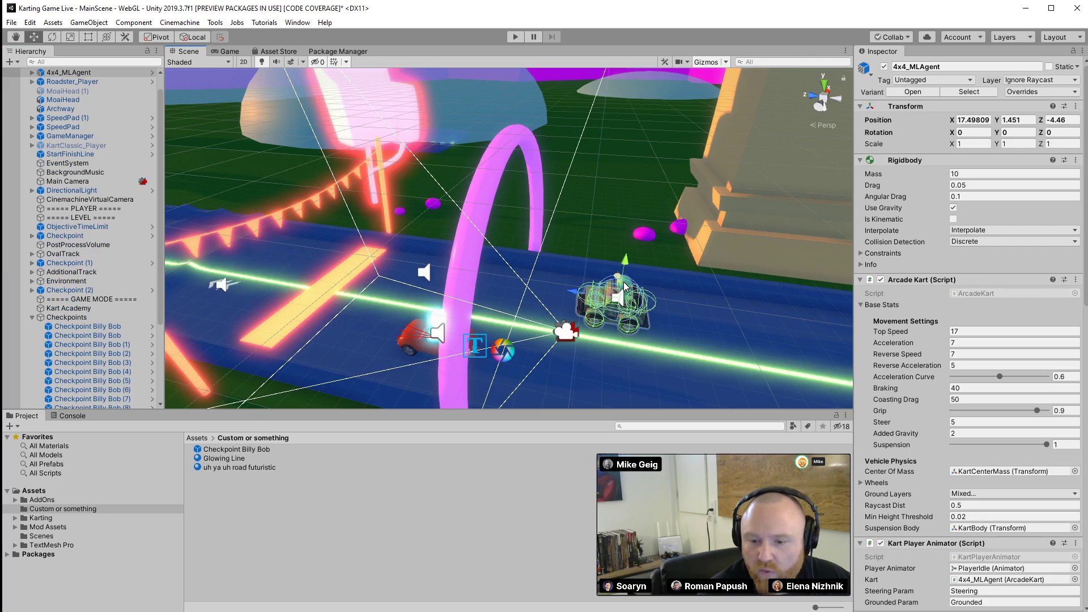
pyautogui.scroll(-9, 976, 296)
pyautogui.scroll(9, 976, 296)
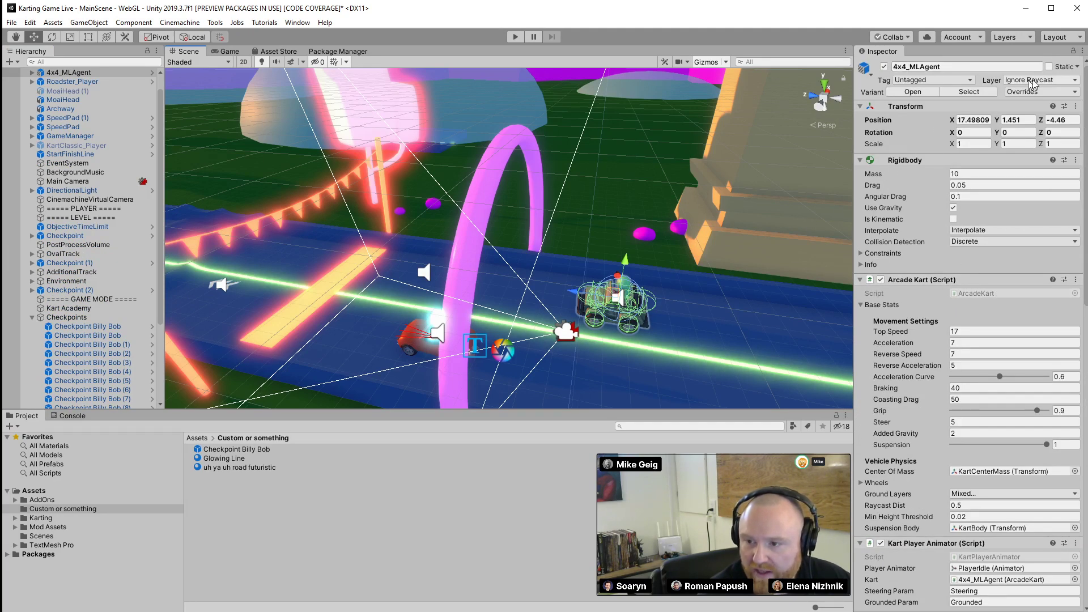
pyautogui.click(1073, 51)
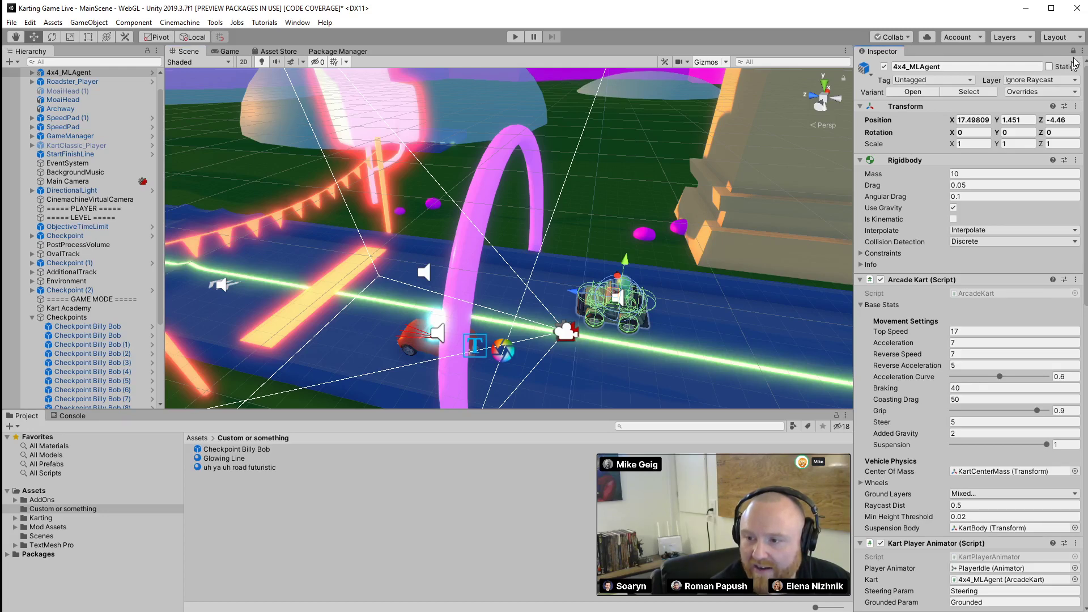
pyautogui.scroll(-5, 999, 218)
pyautogui.click(769, 324)
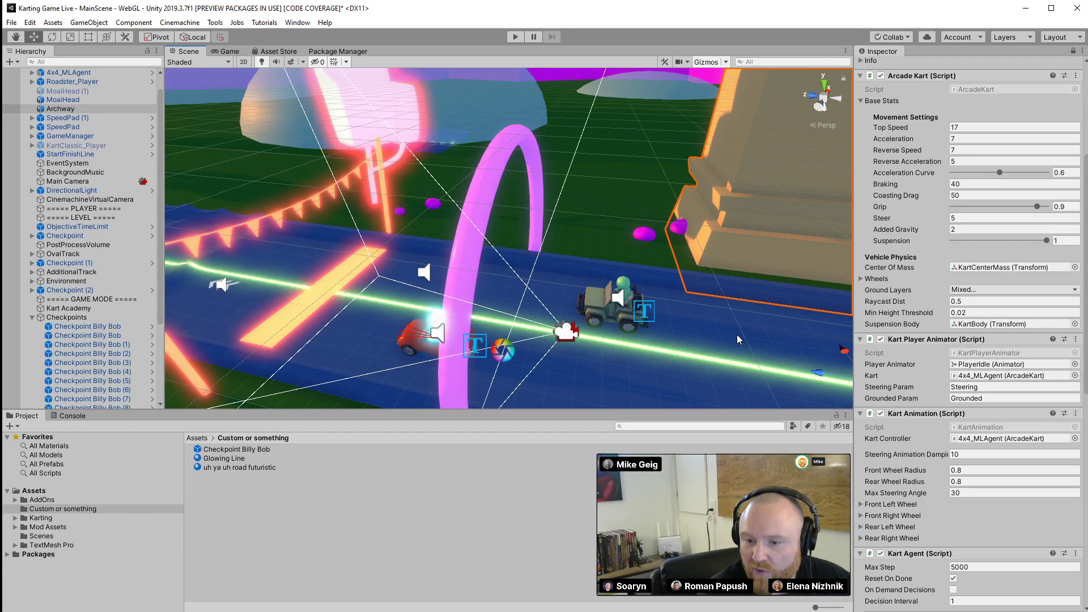
pyautogui.click(578, 159)
pyautogui.scroll(5, 971, 198)
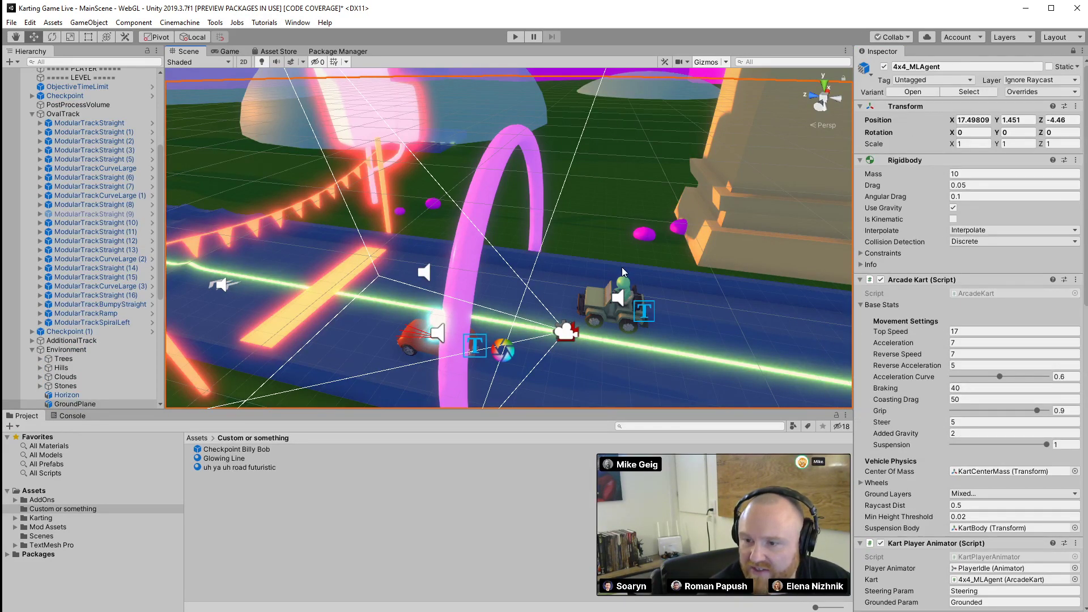
# Assign all the Checkpoint Billy Bob objects, from the first through (20), to the 4x4_MLAgent's Kart Agent Colliders list
pyautogui.scroll(-6, 935, 293)
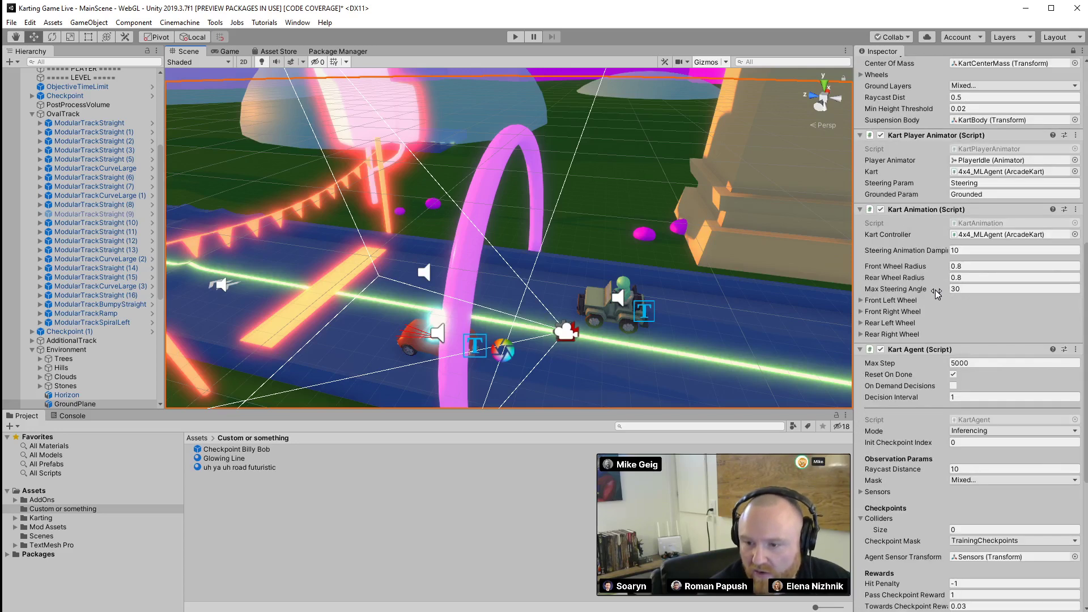
pyautogui.scroll(-3, 936, 293)
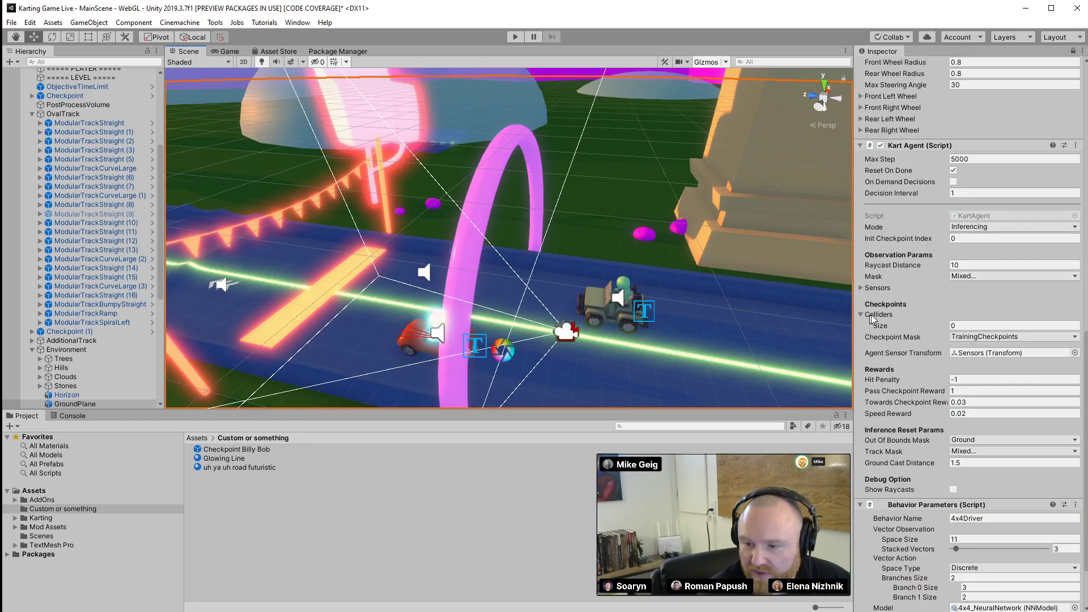
pyautogui.scroll(-7, 88, 226)
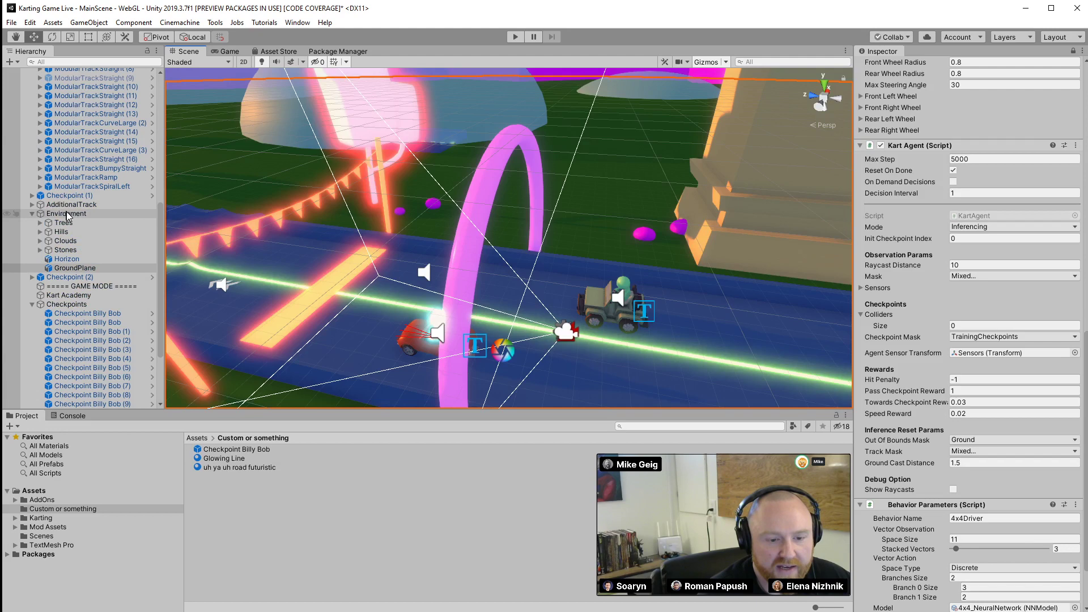
pyautogui.click(87, 213)
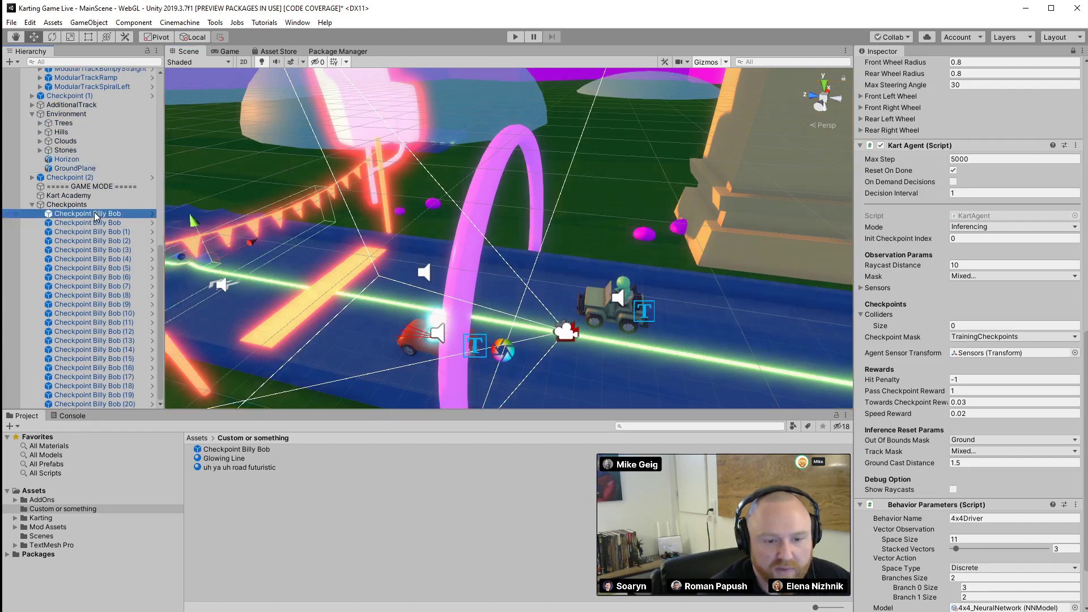
pyautogui.keyDown('shift'); pyautogui.click(134, 403); pyautogui.keyUp('shift')
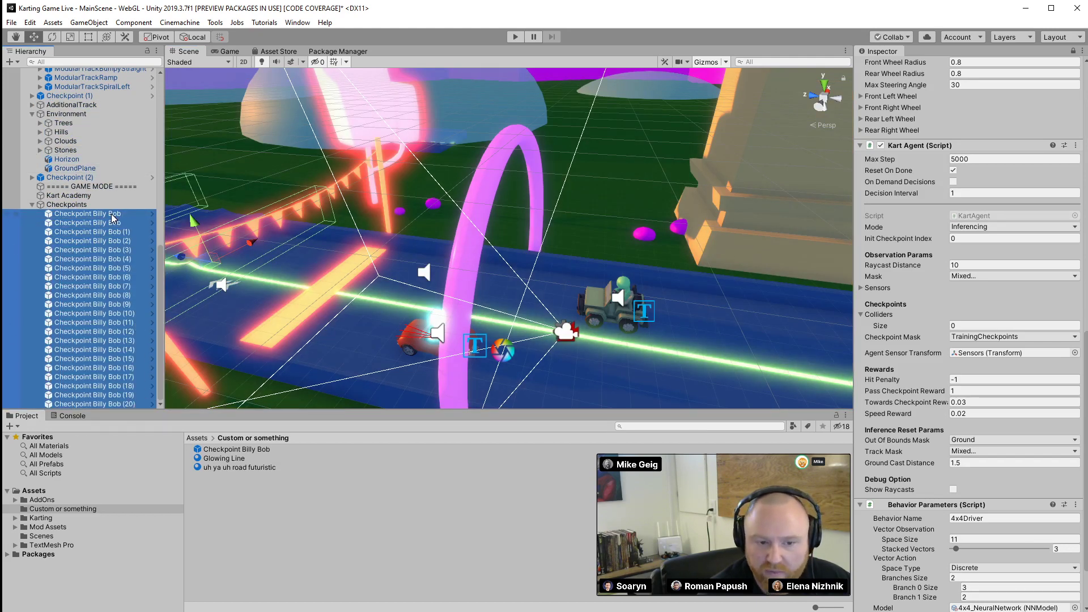
pyautogui.moveTo(111, 217); pyautogui.dragTo(906, 281)
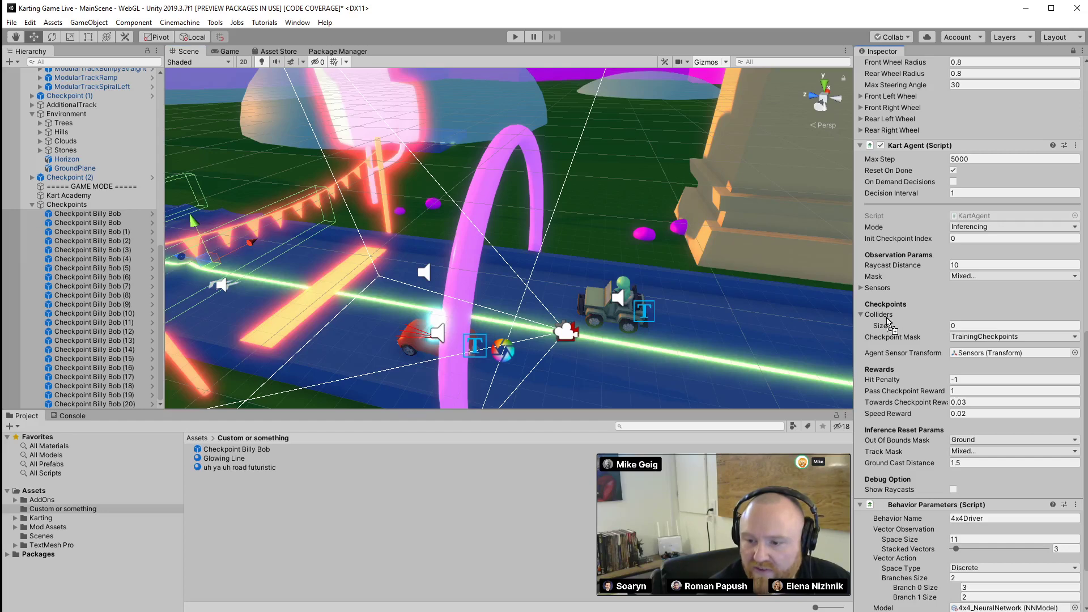
pyautogui.moveTo(883, 321); pyautogui.dragTo(884, 321)
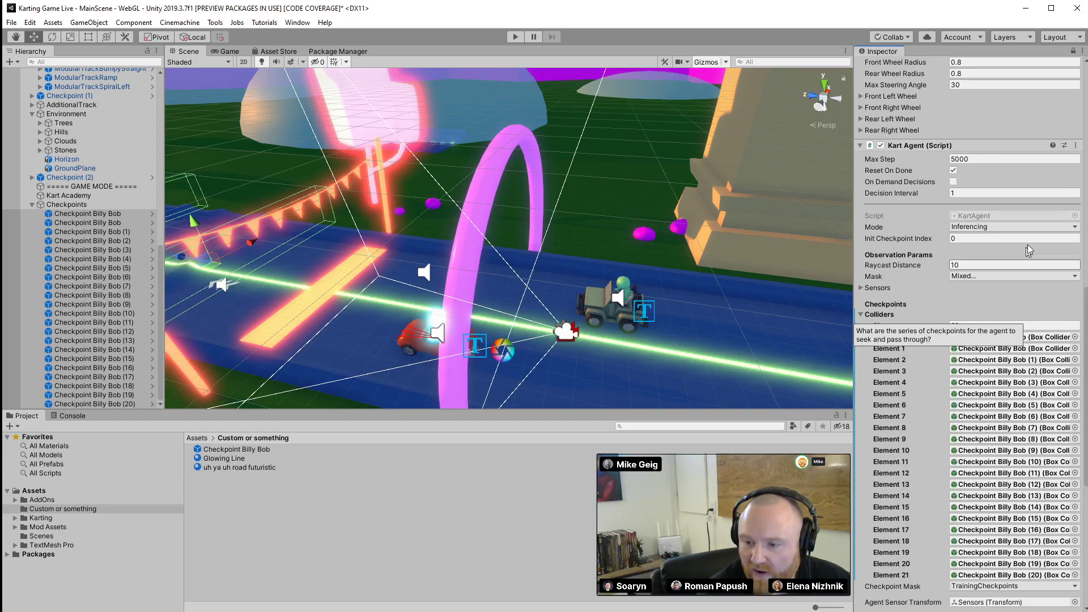
# Review the filled Kart Agent Colliders list on the 4x4_MLAgent and unlock the Inspector
pyautogui.scroll(-10, 1025, 346)
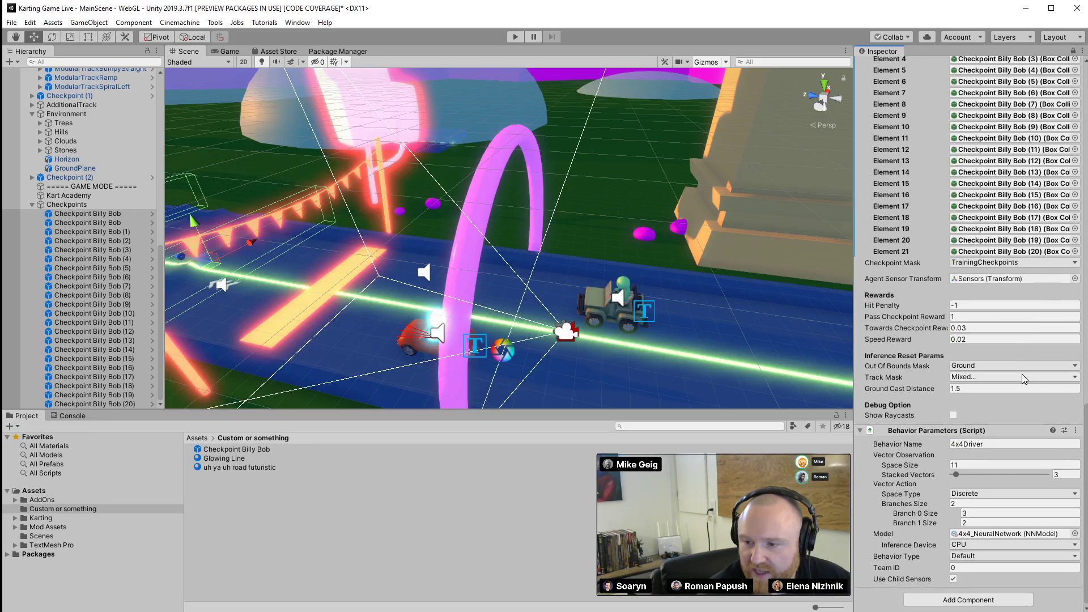
pyautogui.scroll(9, 1042, 170)
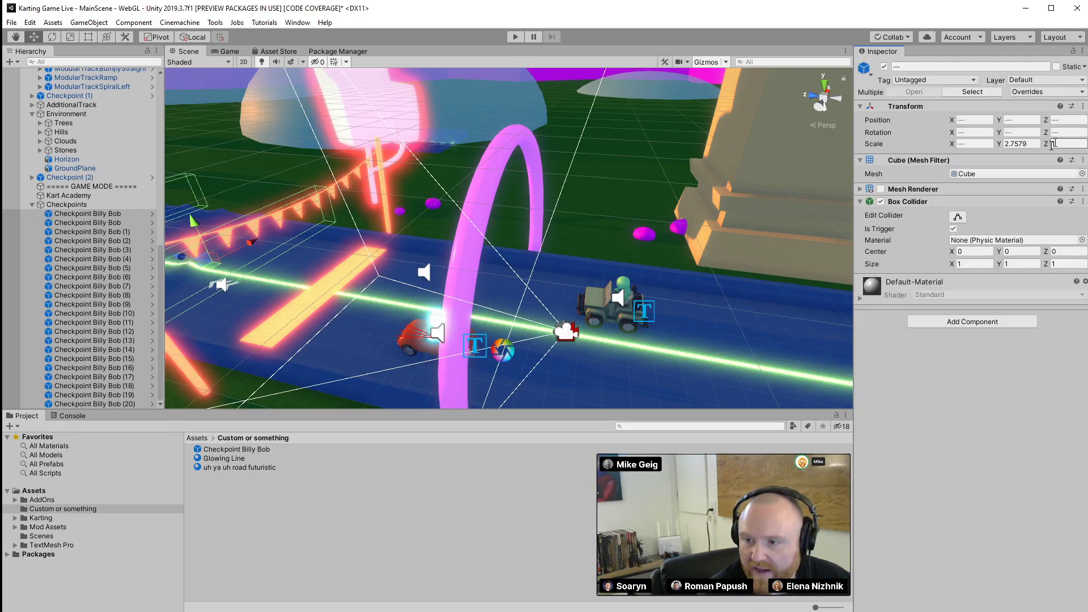
pyautogui.click(1073, 50)
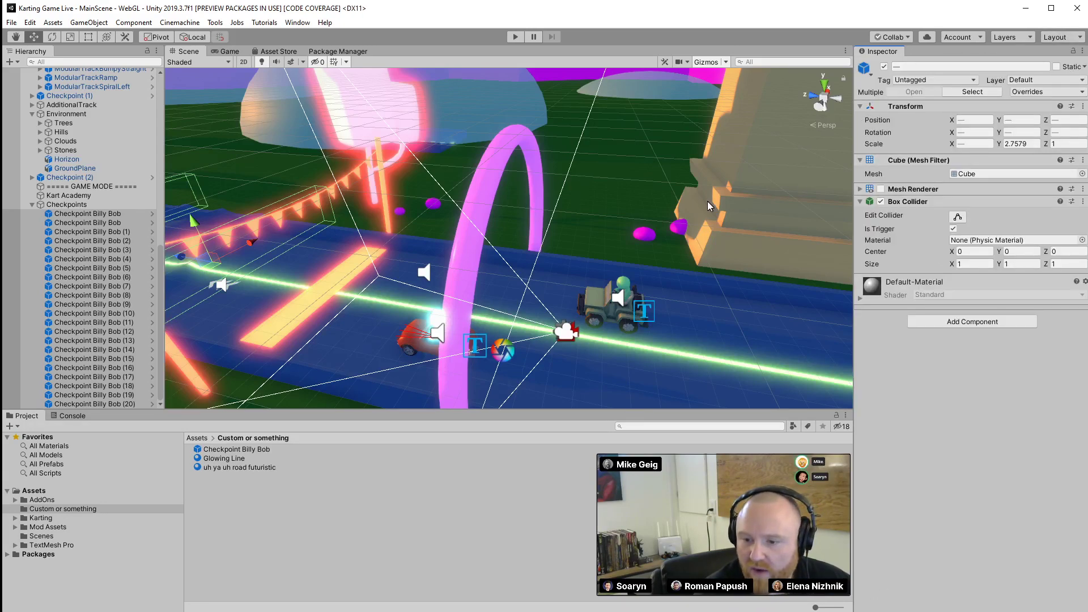
# Check where the first checkpoint sits relative to the 4x4, and examine the Kart Agent's observation Mask layers and Checkpoint Mask
pyautogui.keyDown('alt'); pyautogui.moveTo(730, 203); pyautogui.dragTo(285, 174); pyautogui.keyUp('alt')
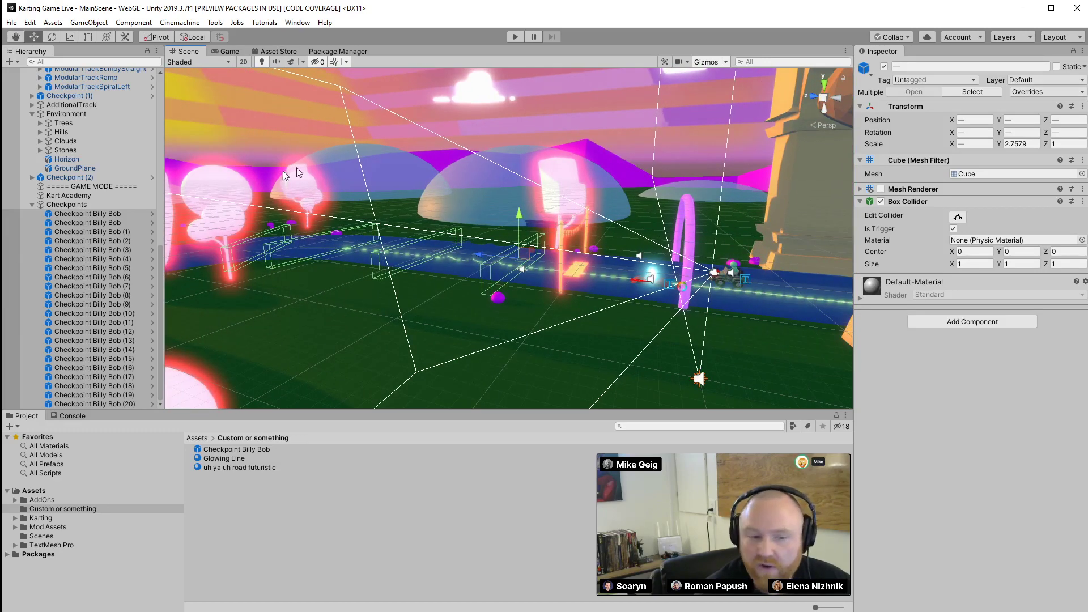
pyautogui.click(88, 214)
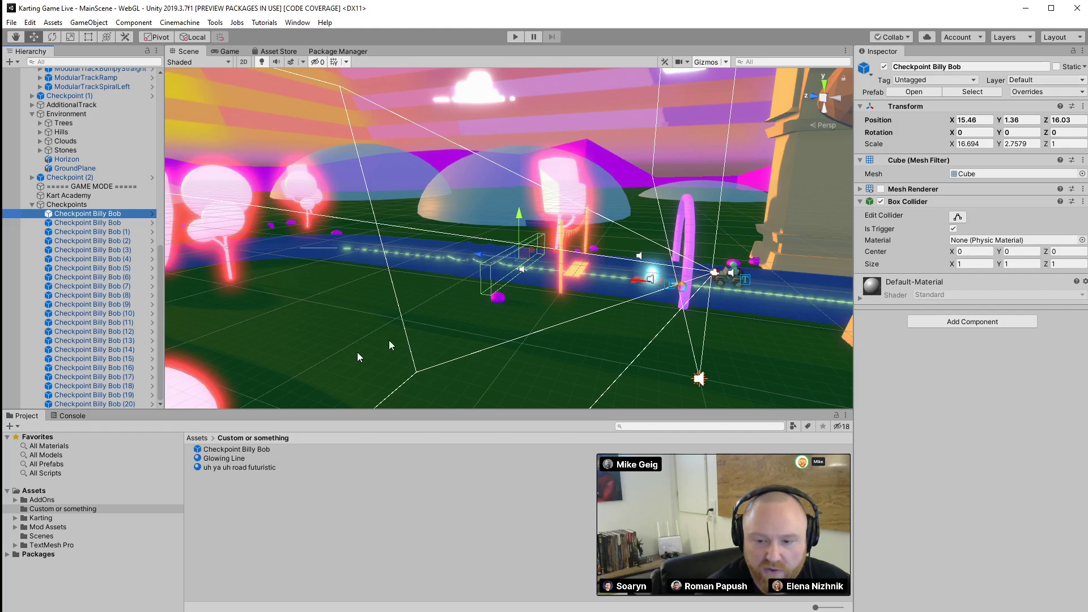
pyautogui.click(733, 268)
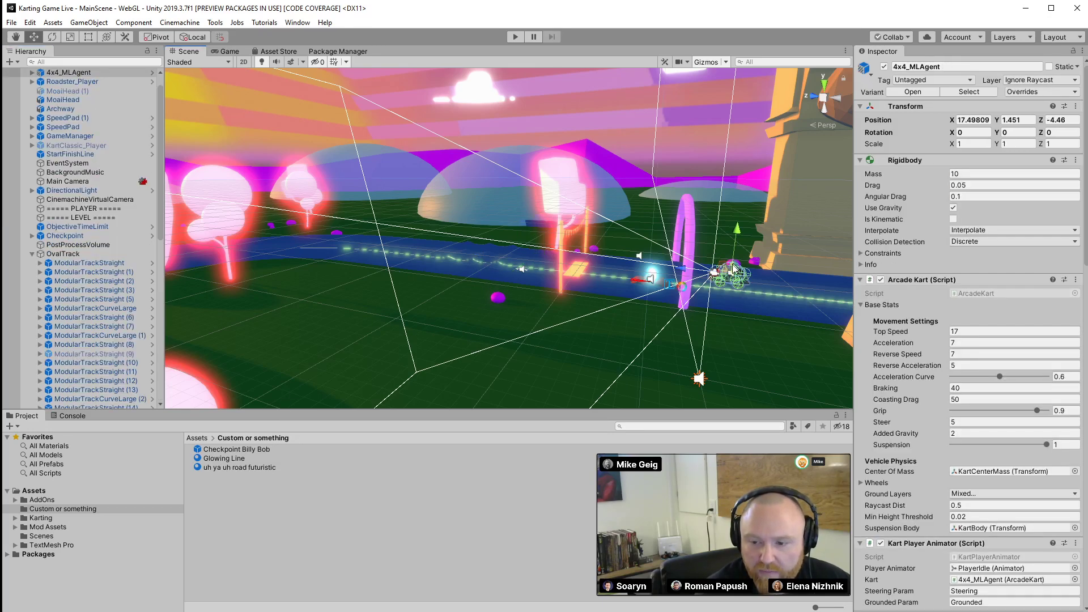
pyautogui.scroll(-5, 935, 385)
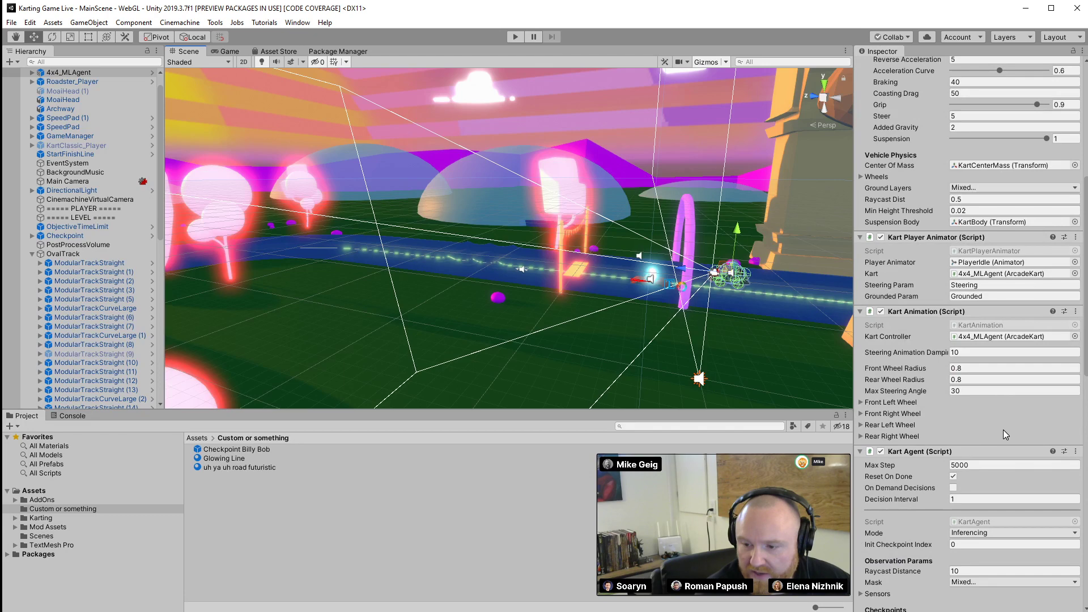
pyautogui.scroll(-5, 1004, 434)
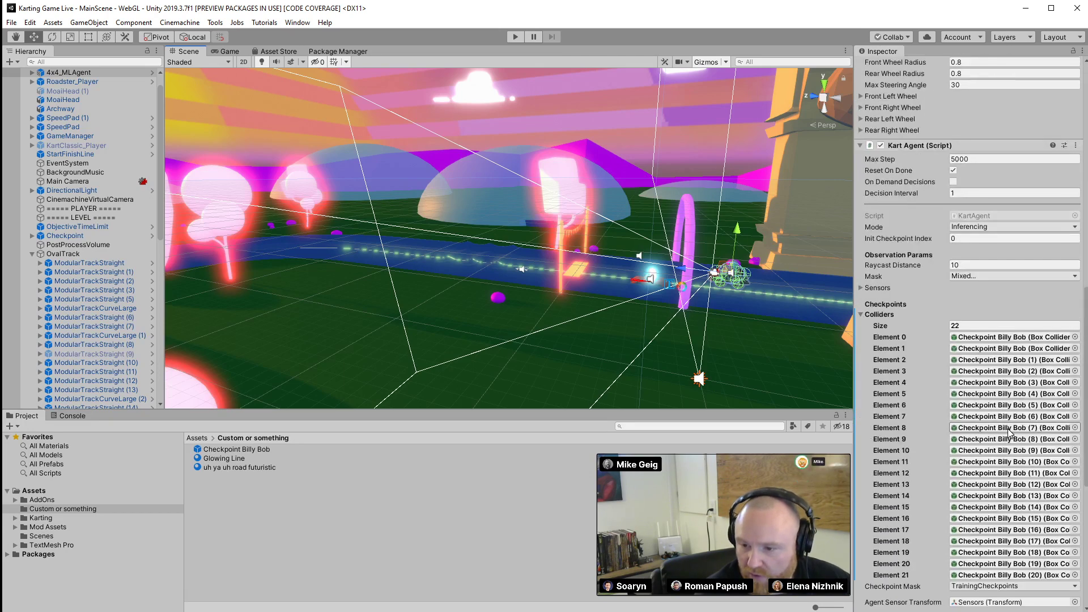
pyautogui.click(976, 276)
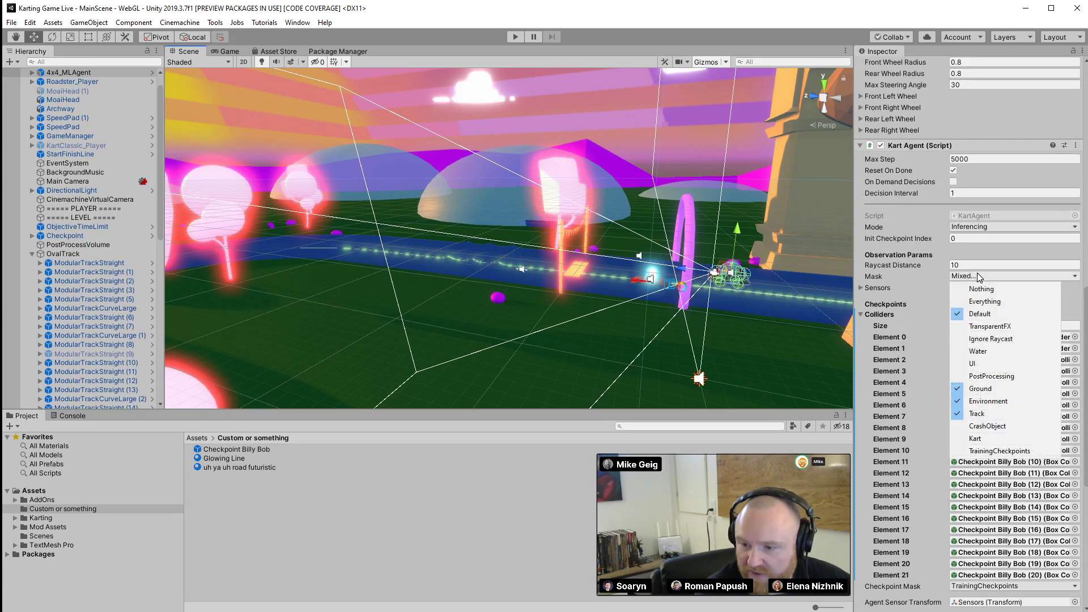
pyautogui.click(1065, 253)
pyautogui.scroll(-10, 995, 376)
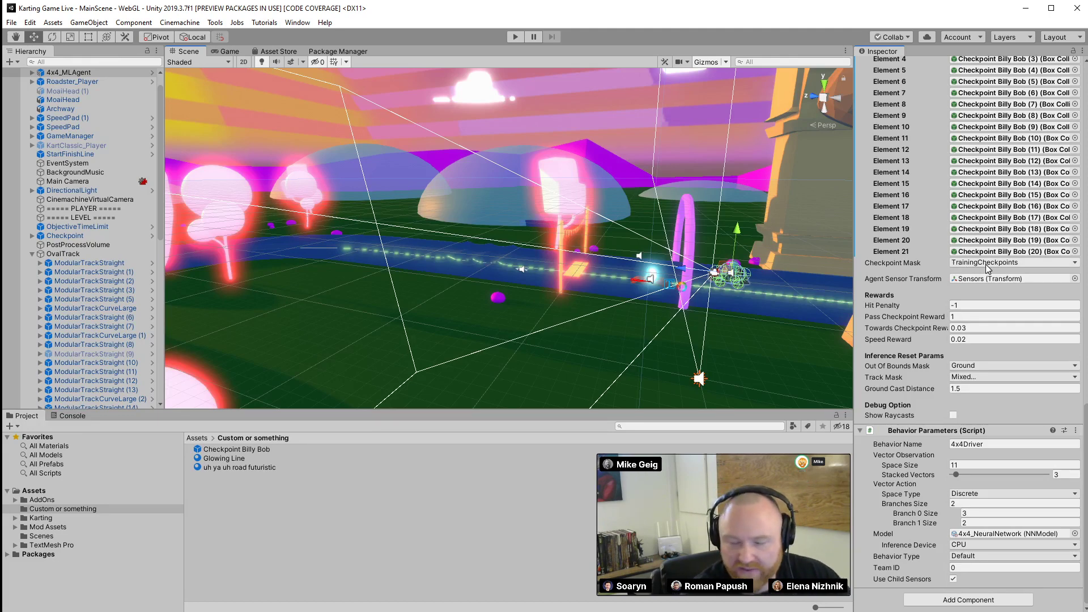
# Set the layer of the Checkpoint Billy Bob prefab asset to TrainingCheckpoints
pyautogui.click(248, 449)
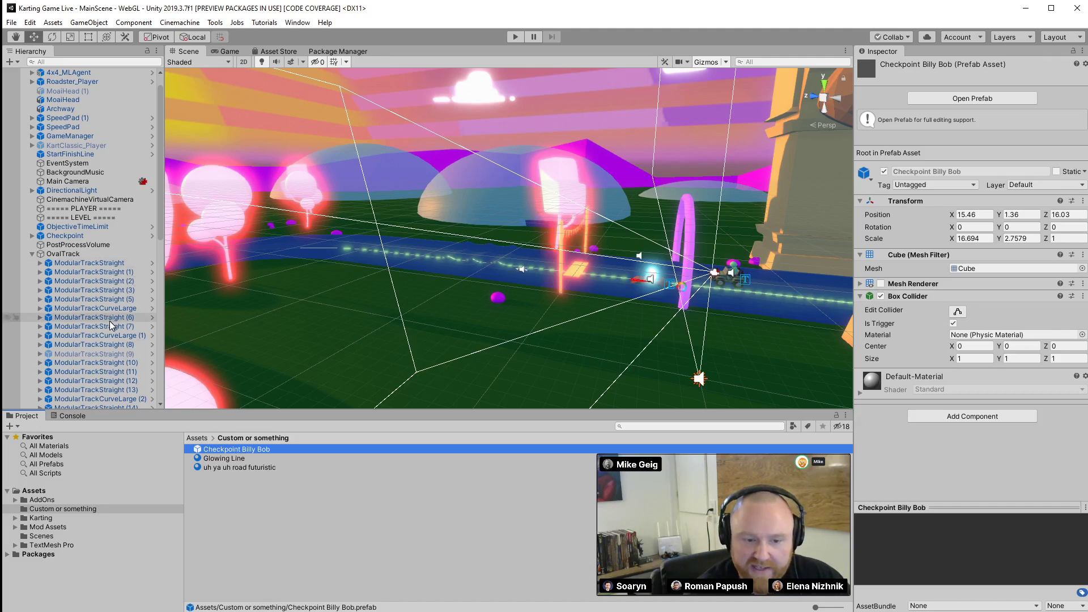
pyautogui.scroll(-9, 106, 305)
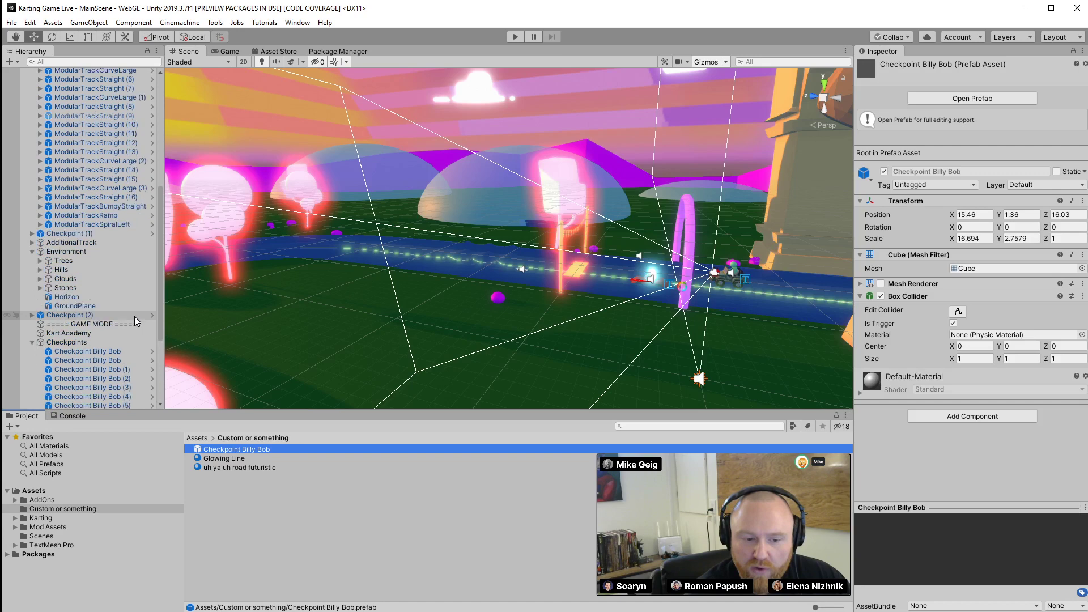
pyautogui.scroll(-1, 134, 316)
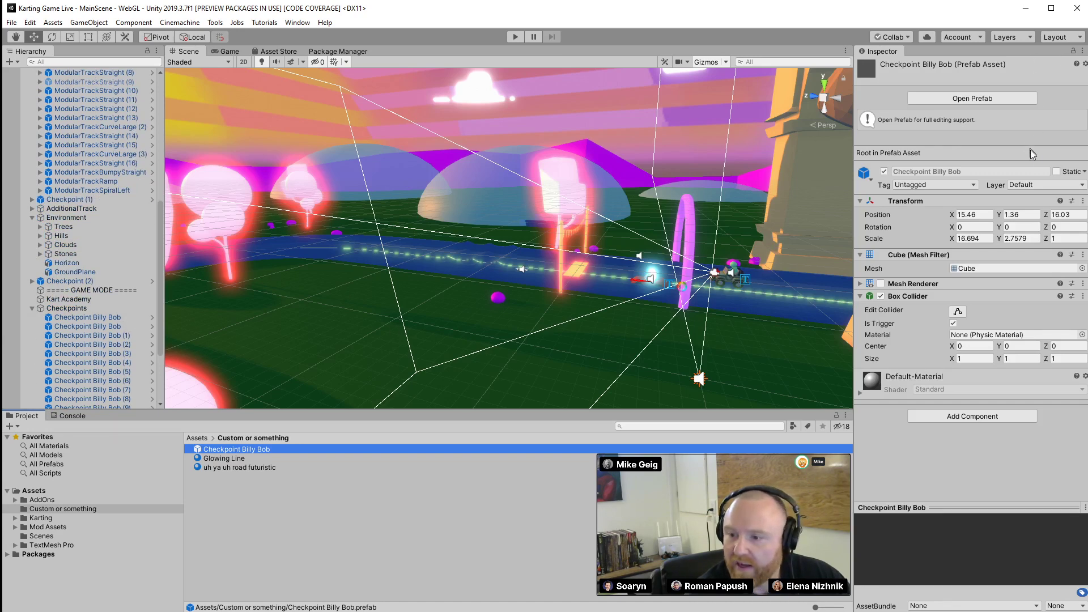
pyautogui.click(1044, 184)
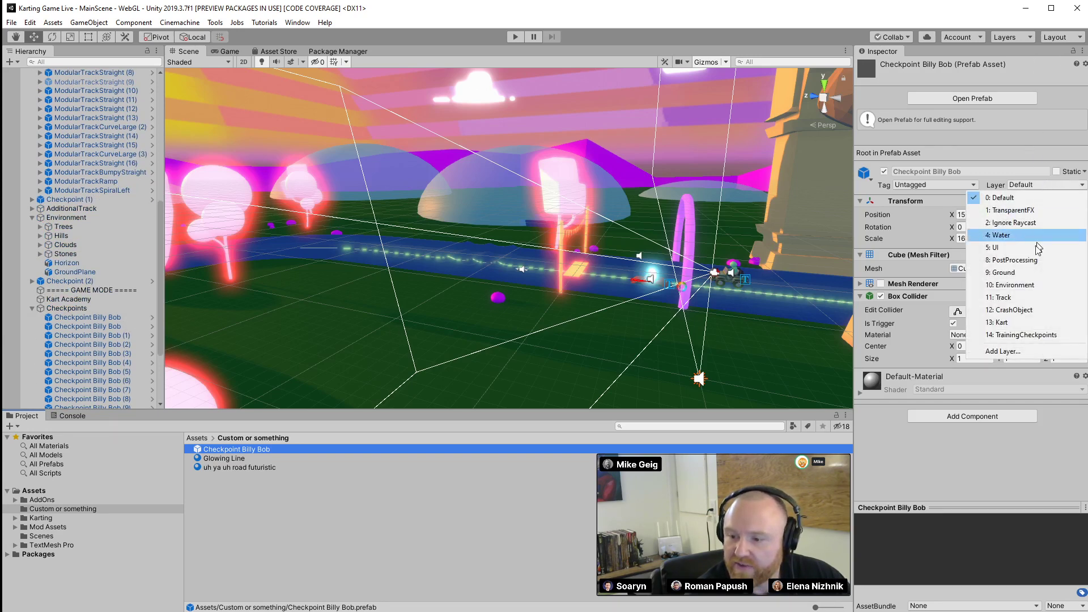
pyautogui.click(1014, 335)
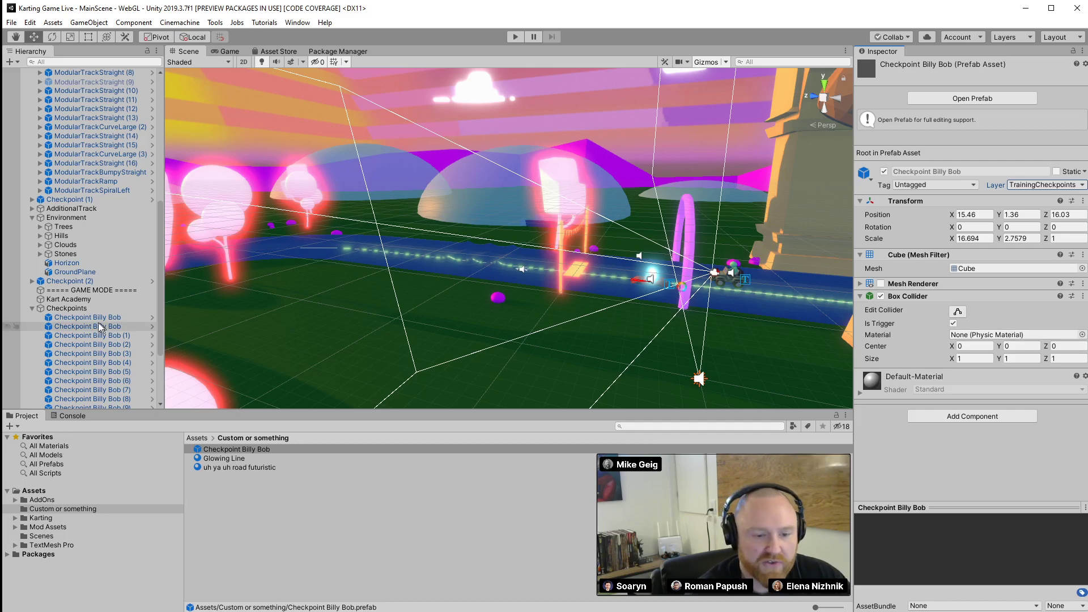
# Select the Checkpoints parent to view its colliders, and play-test the race by driving the Roadster around the track against the 4x4
pyautogui.click(78, 307)
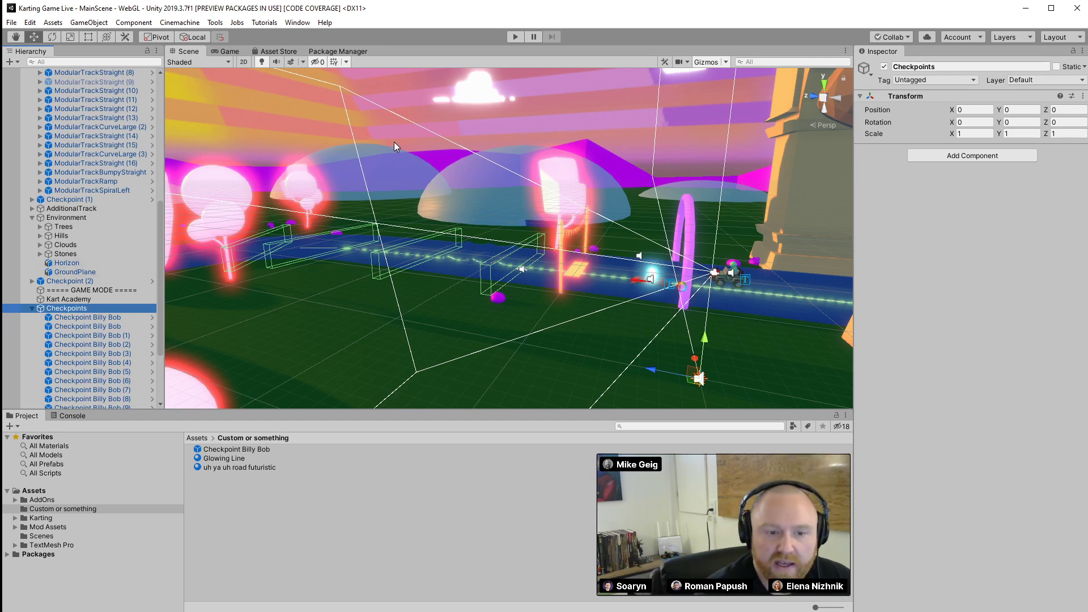
pyautogui.click(514, 37)
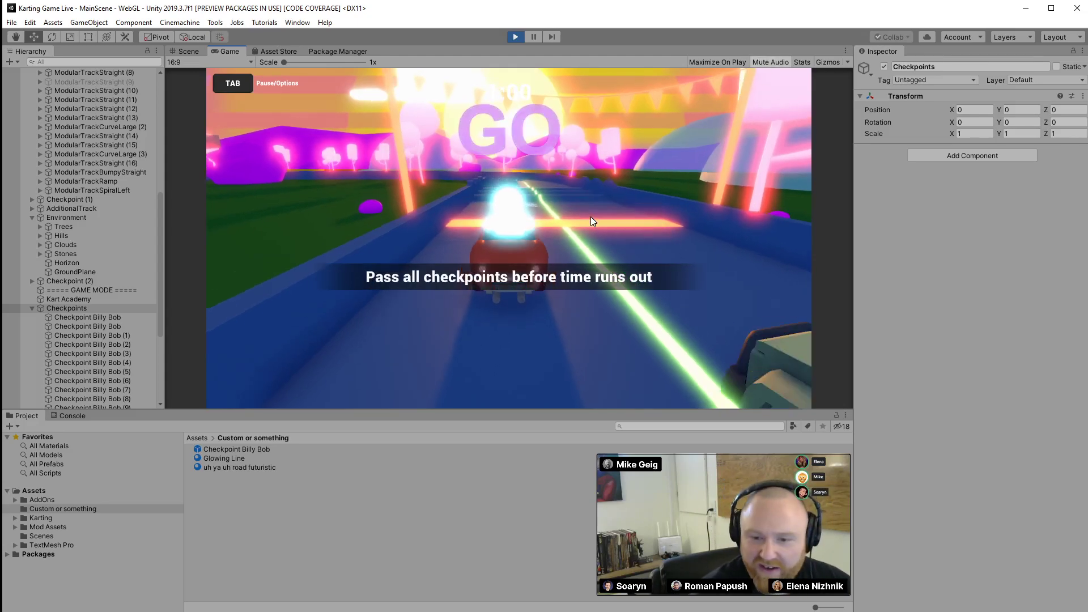
pyautogui.press('w')
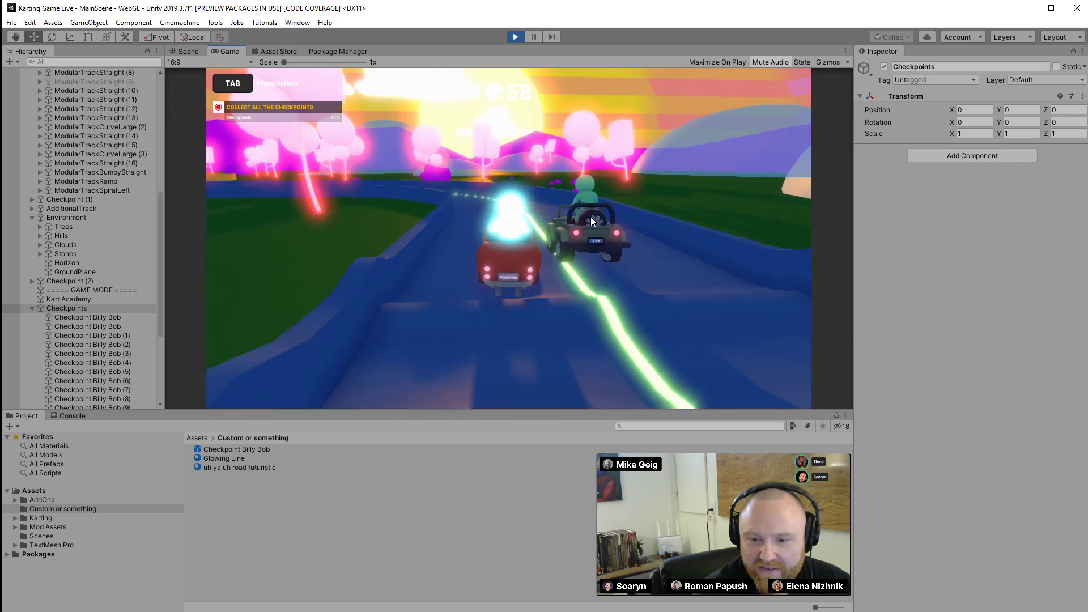
pyautogui.press('a')
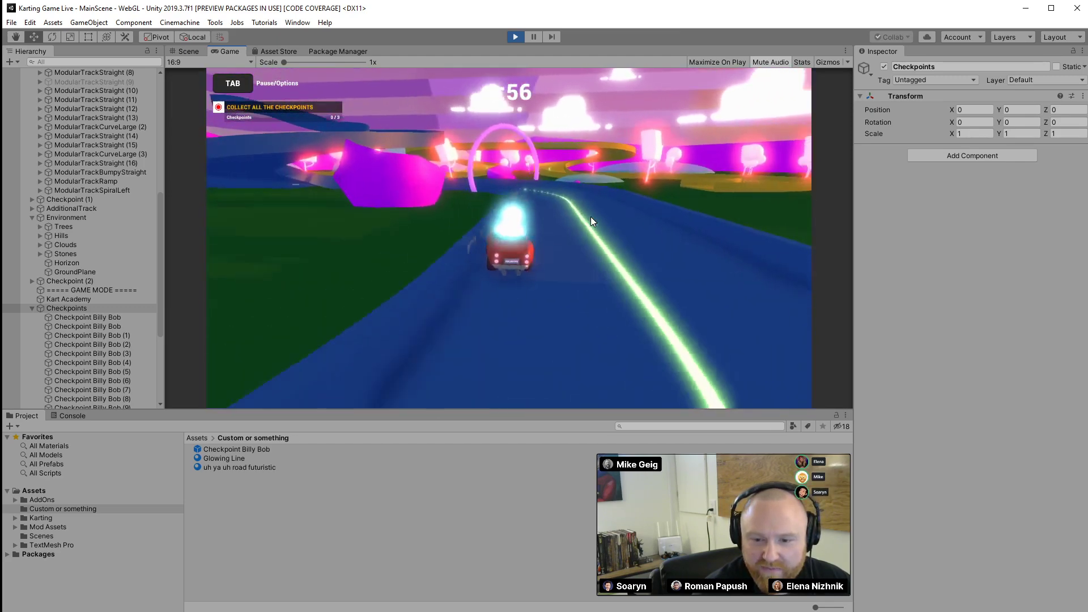
pyautogui.press('d')
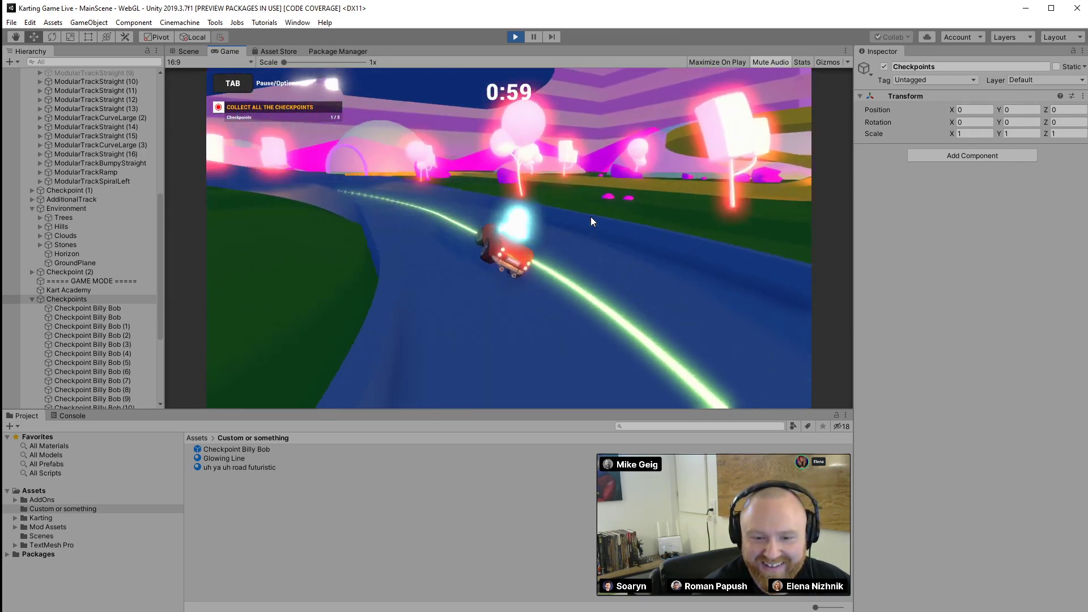
pyautogui.press('a')
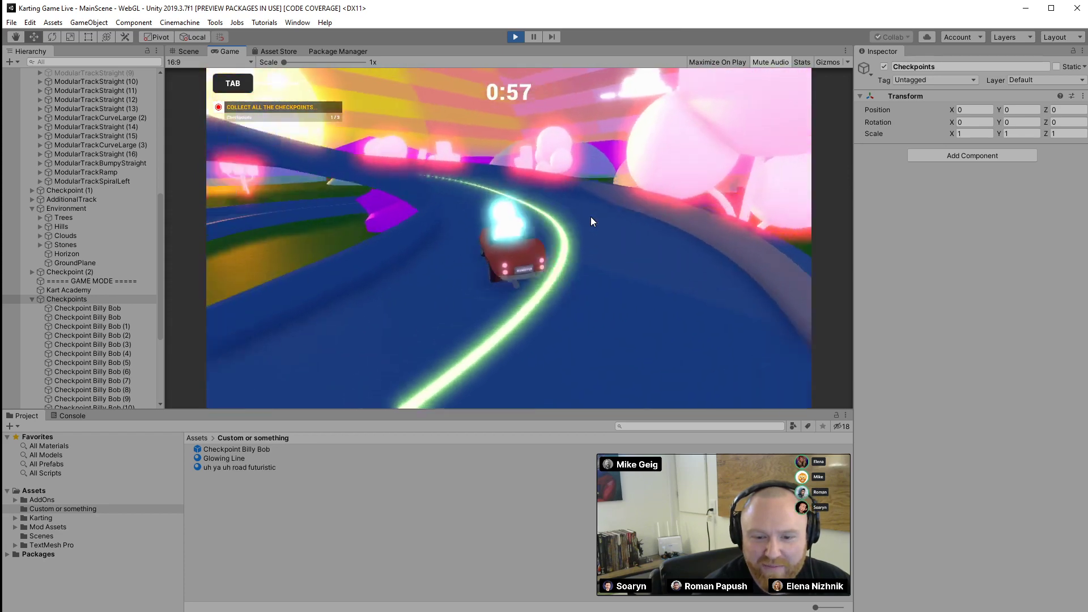
pyautogui.press('d')
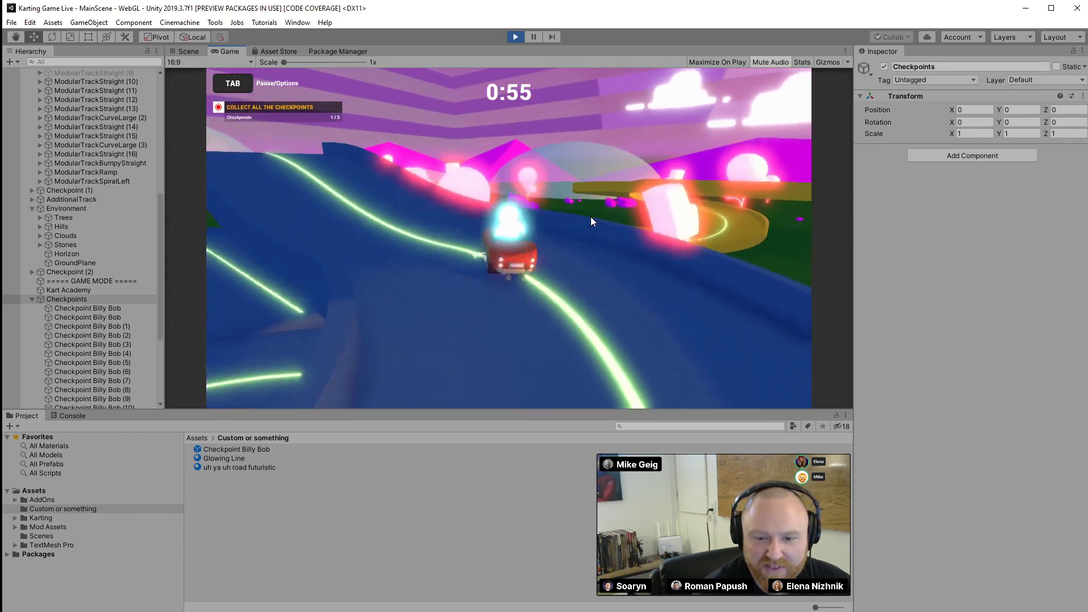
pyautogui.press('a')
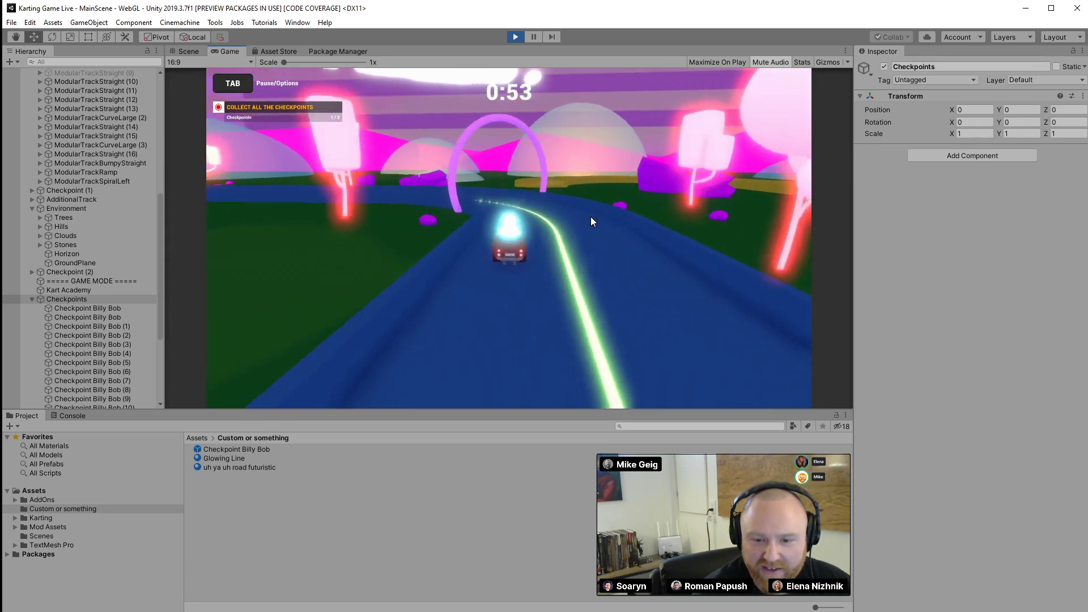
pyautogui.press('d')
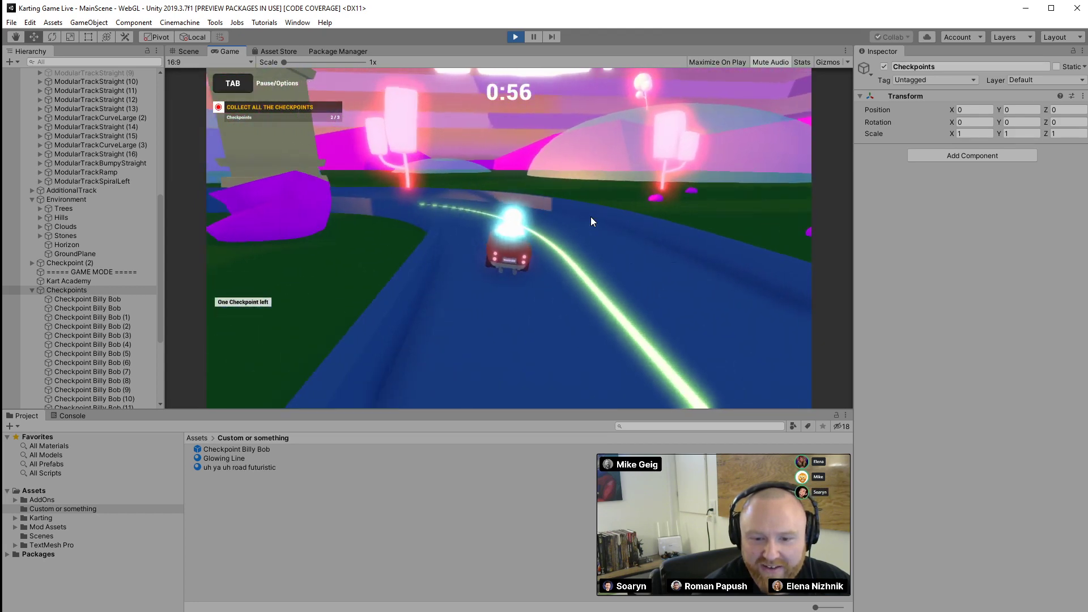
pyautogui.press('a')
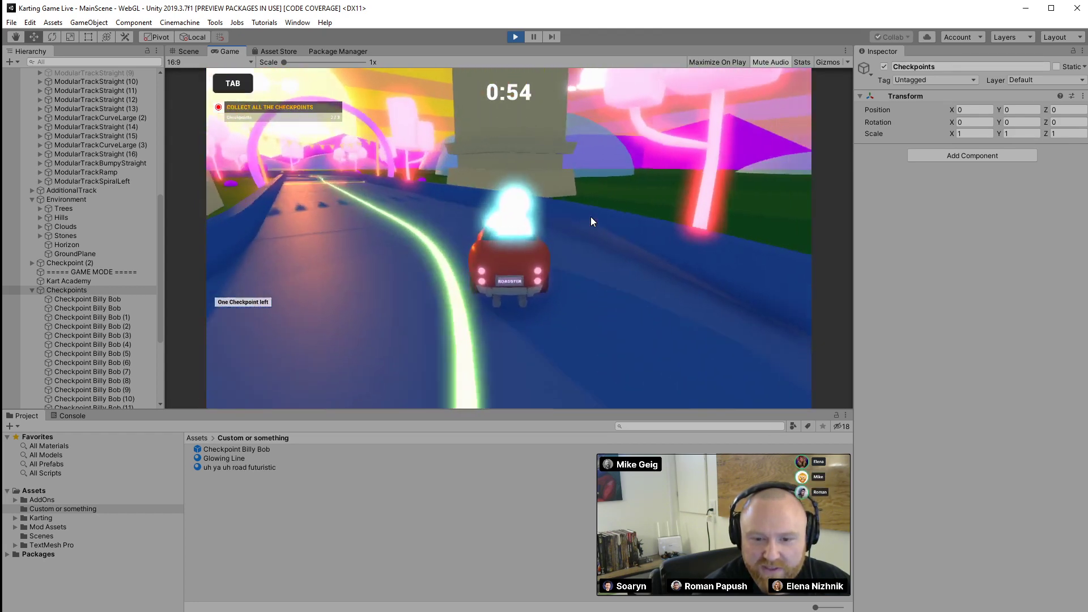
pyautogui.press('d')
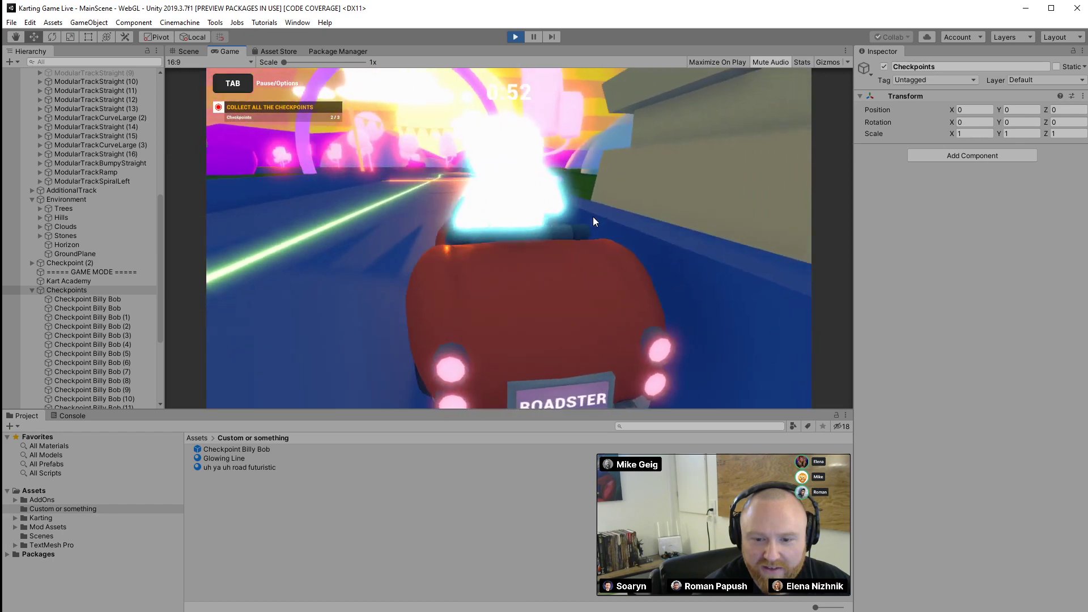
pyautogui.press('a')
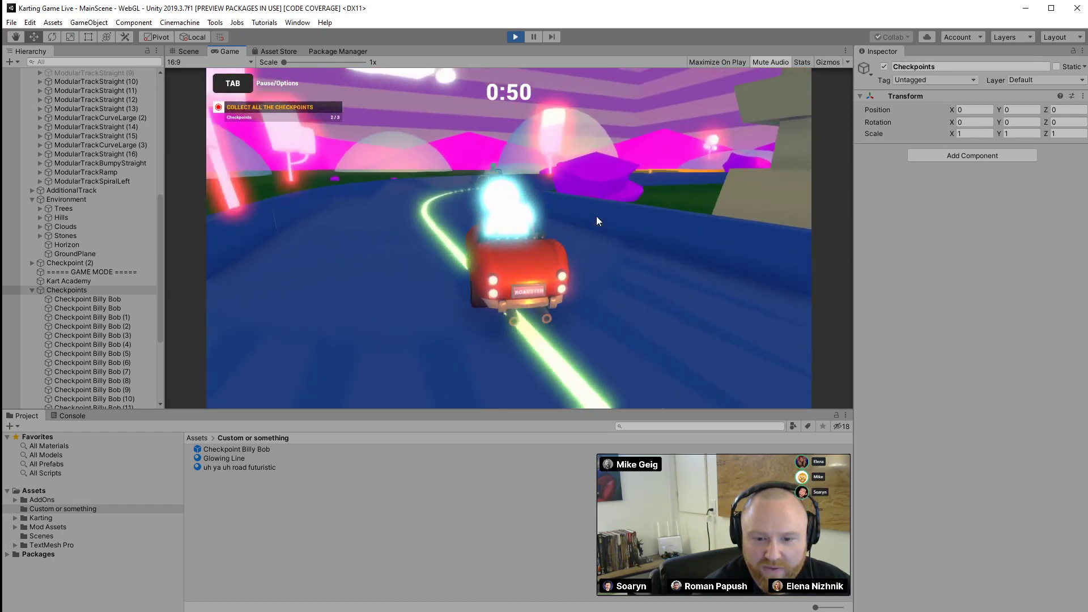
pyautogui.press('w')
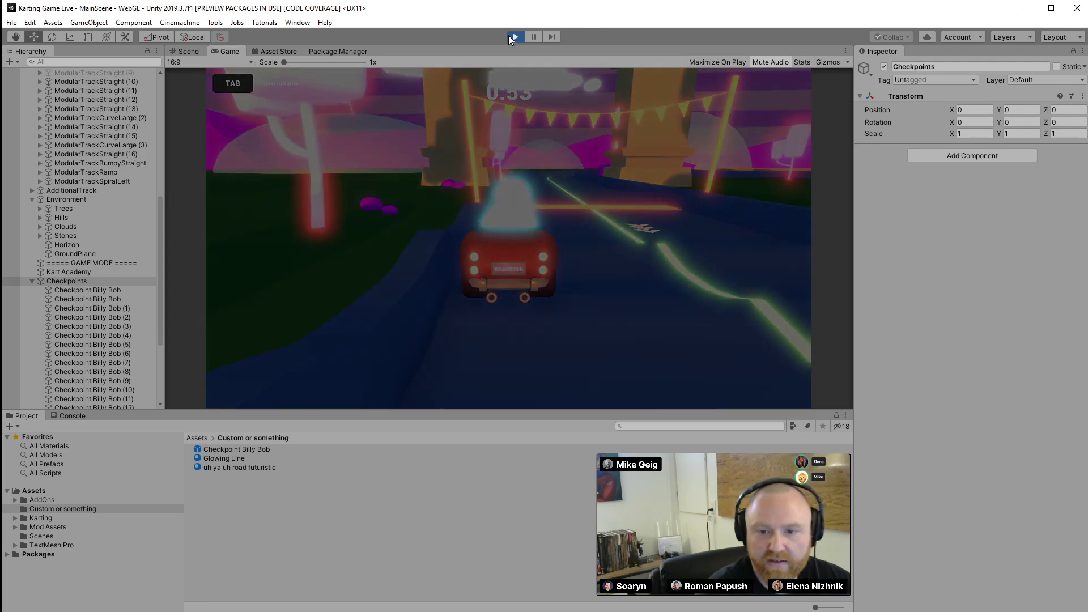
# Stop the current play test, dock the Game view beside the Scene view, and restart the race
pyautogui.click(509, 37)
pyautogui.moveTo(232, 52); pyautogui.dragTo(674, 65)
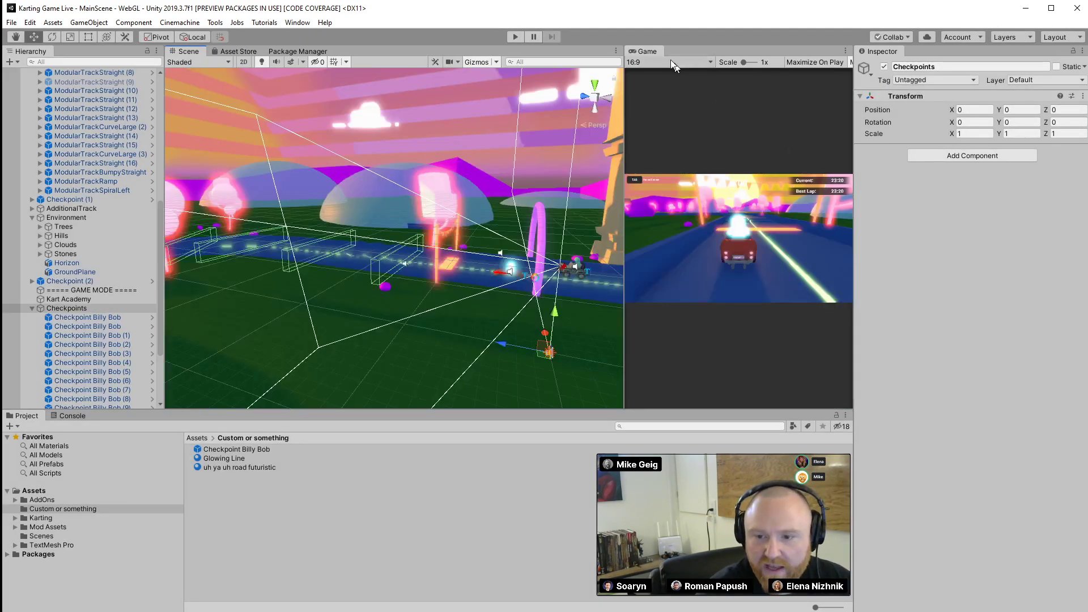
pyautogui.click(515, 38)
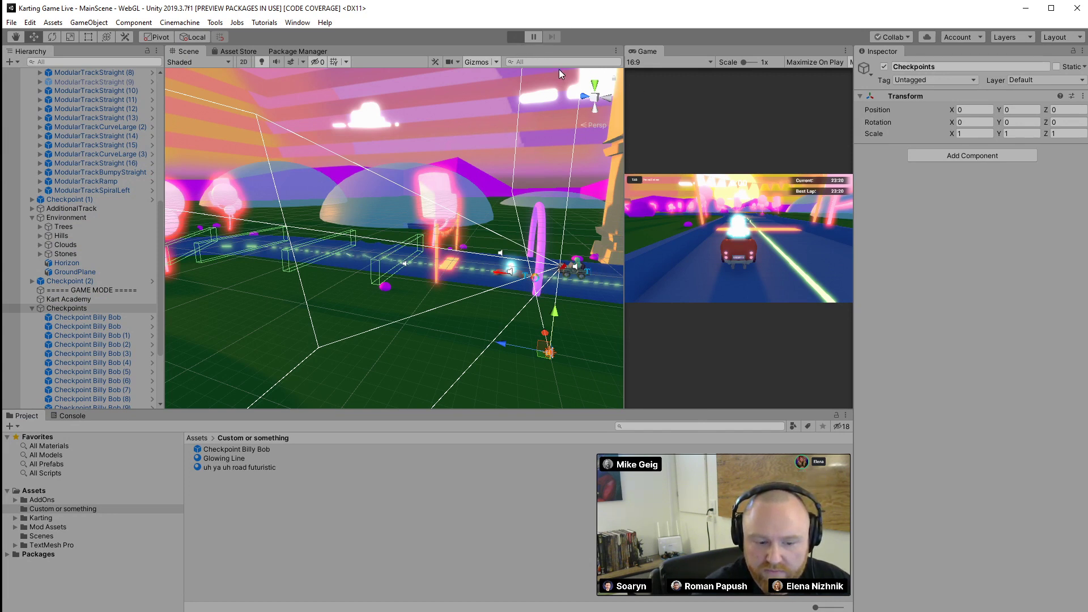
# Watch the 4x4 drive through the large curve of the track in the Scene view
pyautogui.moveTo(540, 148); pyautogui.dragTo(485, 249, button='right')
pyautogui.click(514, 250)
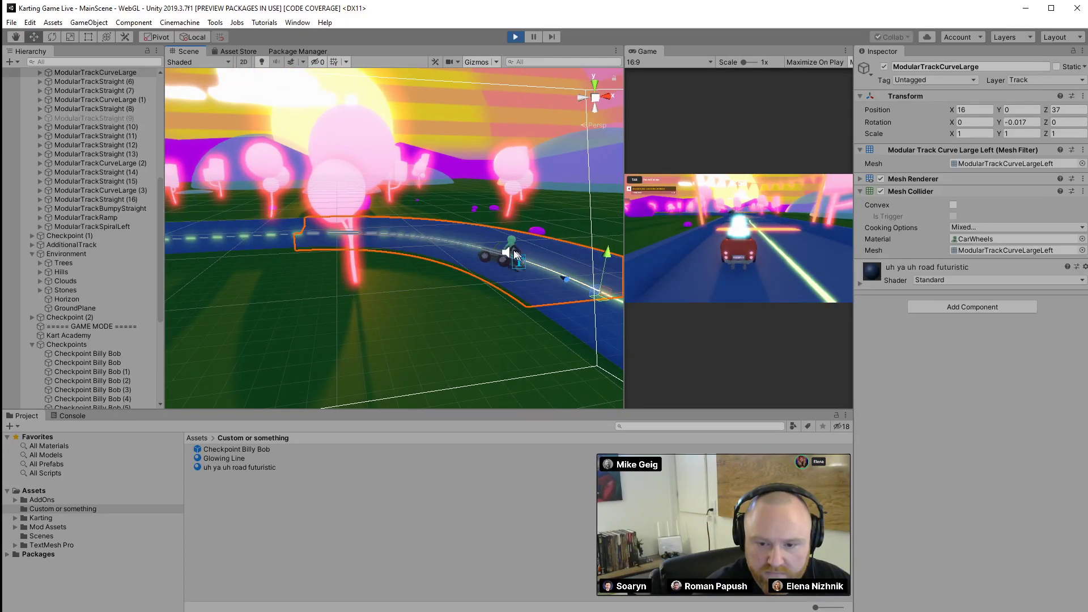
pyautogui.click(488, 240)
pyautogui.click(493, 239)
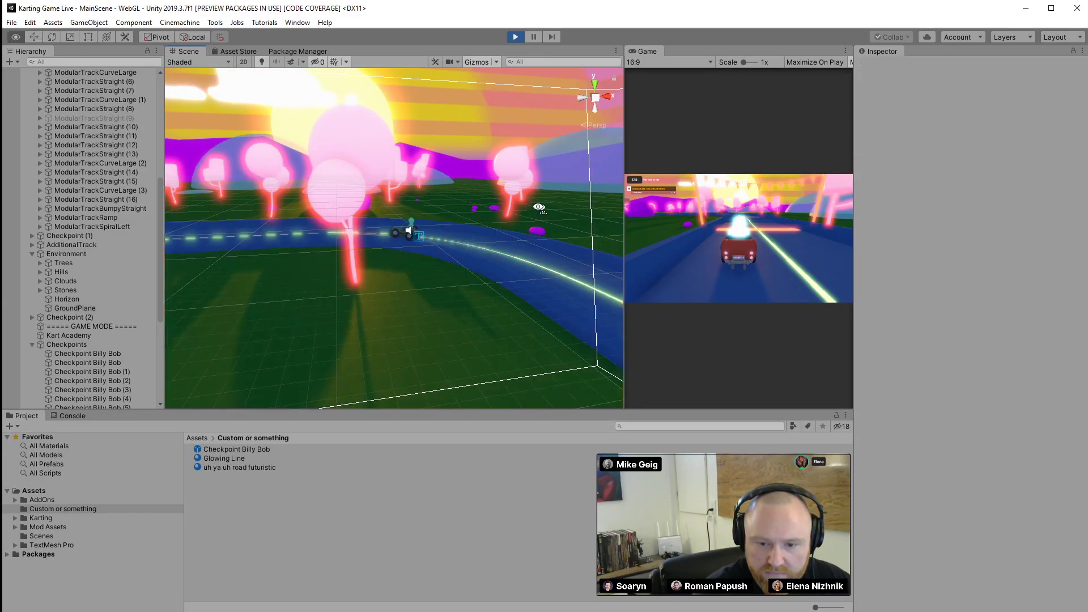
pyautogui.moveTo(535, 211); pyautogui.dragTo(439, 184, button='right')
# Frame the 4x4_MLAgent in the Scene view and follow it along the track to examine how it drives
pyautogui.scroll(8, 85, 146)
pyautogui.doubleClick(67, 90)
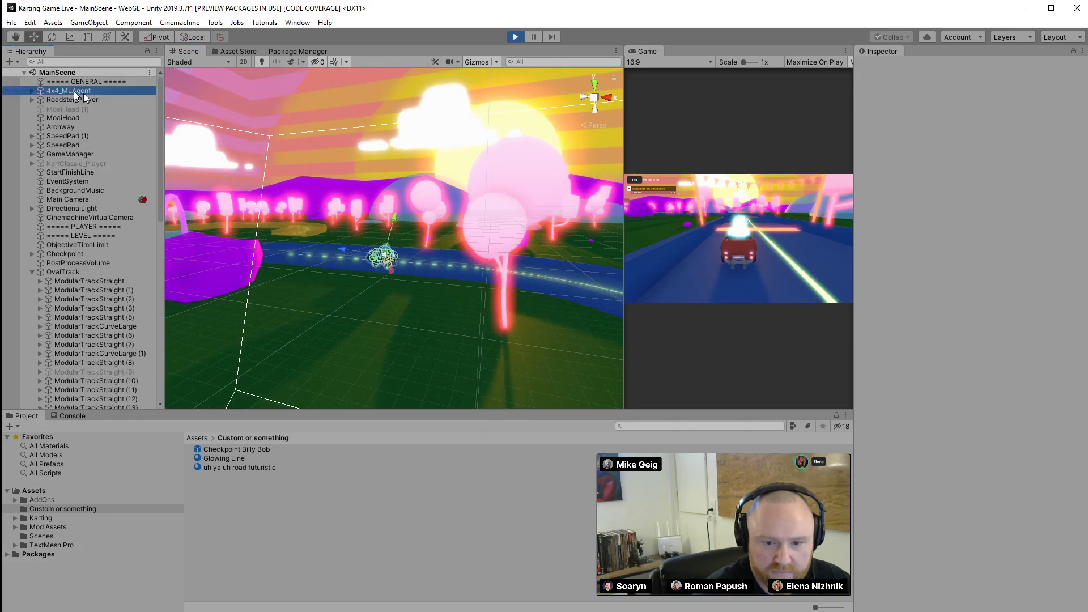
pyautogui.moveTo(379, 190); pyautogui.dragTo(21, 124, button='right')
pyautogui.press('w')
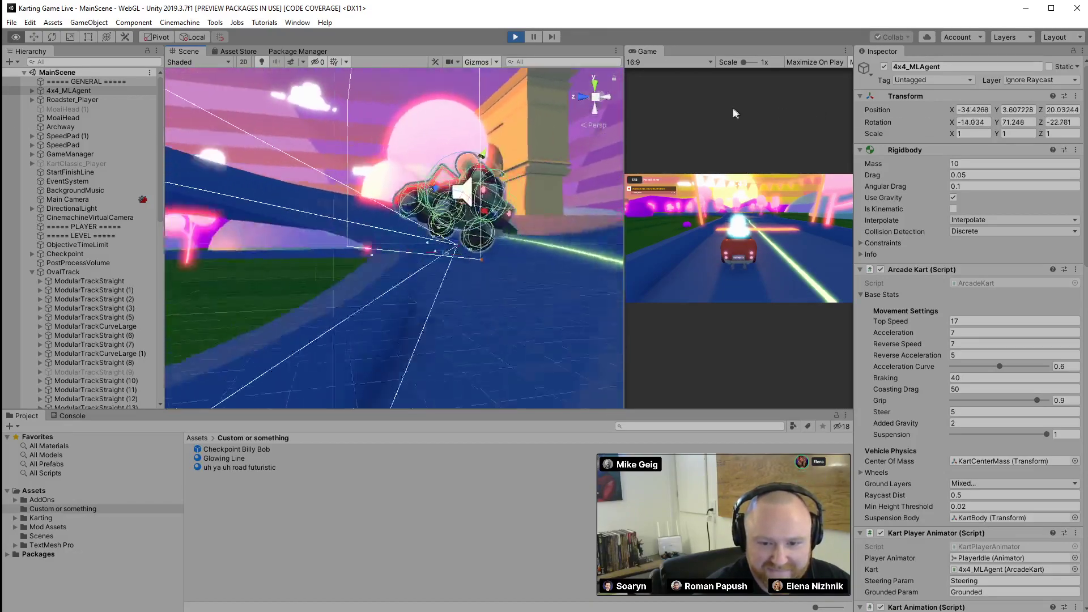
pyautogui.moveTo(360, 85); pyautogui.dragTo(182, 240, button='right')
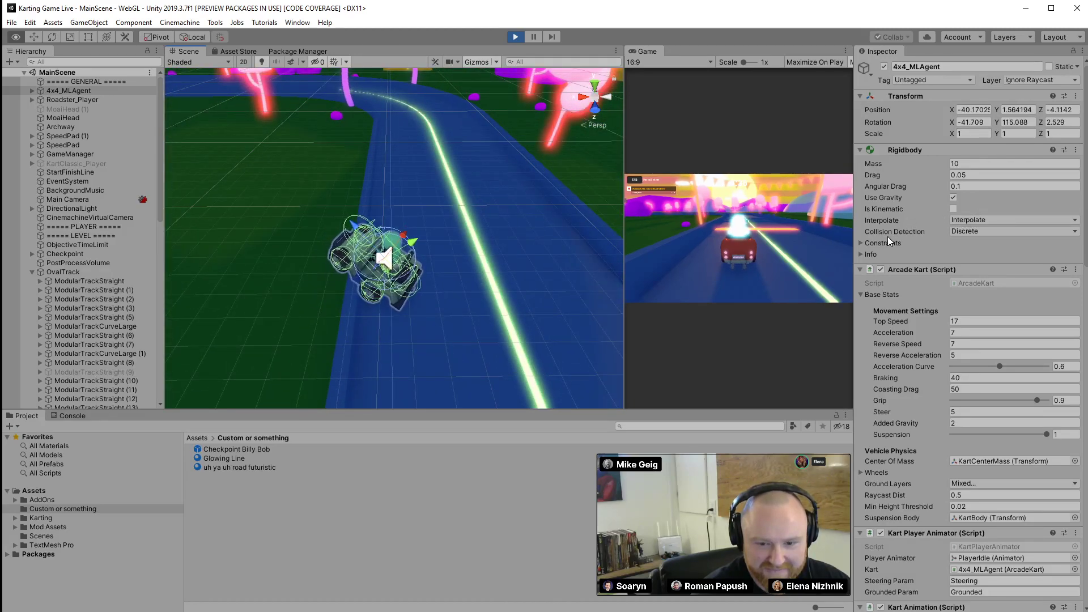
pyautogui.press('a')
pyautogui.moveTo(888, 235); pyautogui.dragTo(415, 236, button='right')
# Check several OvalTrack pieces, from ModularTrackStraight (5) to ModularTrackStraight (9), against the 4x4's location
pyautogui.click(104, 316)
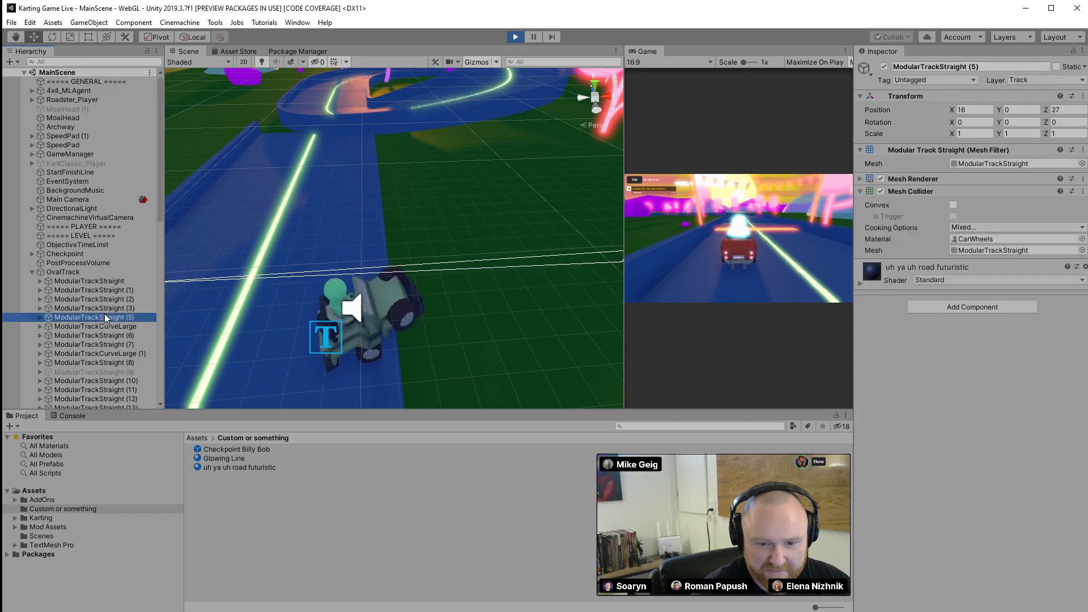
pyautogui.click(106, 327)
pyautogui.click(106, 345)
pyautogui.click(107, 372)
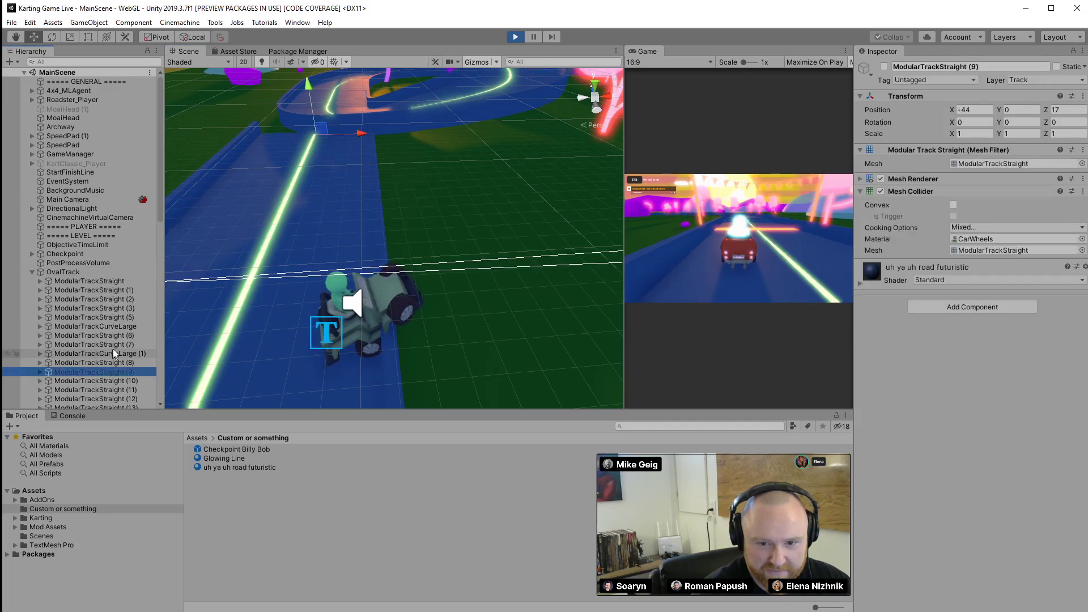
# Look through the checkpoints from Checkpoint Billy Bob (12) to (20) for the one nearest the 4x4
pyautogui.scroll(-15, 109, 342)
pyautogui.click(102, 293)
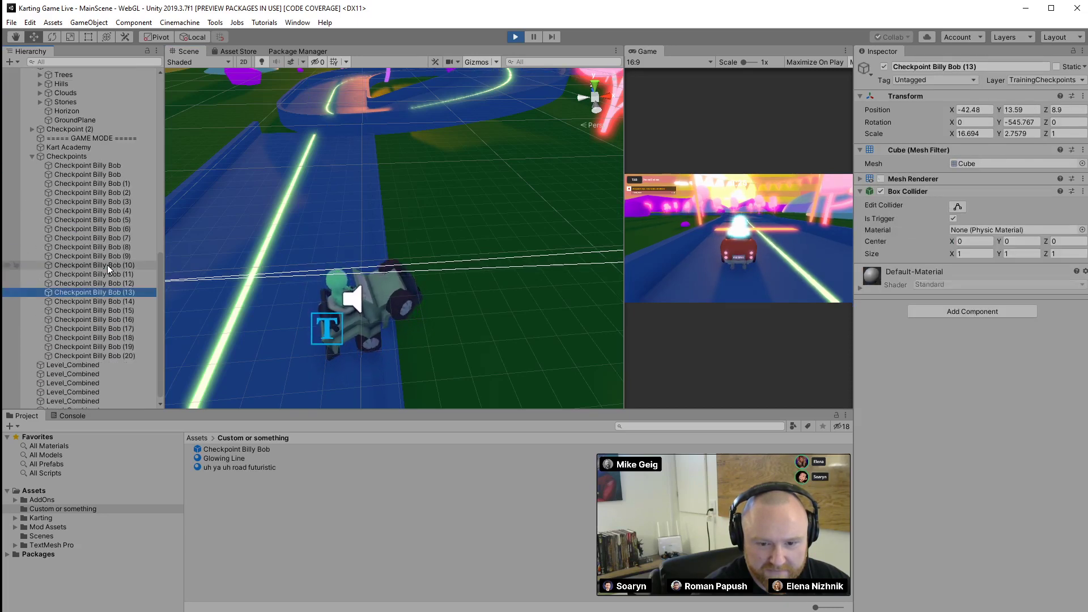
pyautogui.click(99, 284)
pyautogui.click(113, 302)
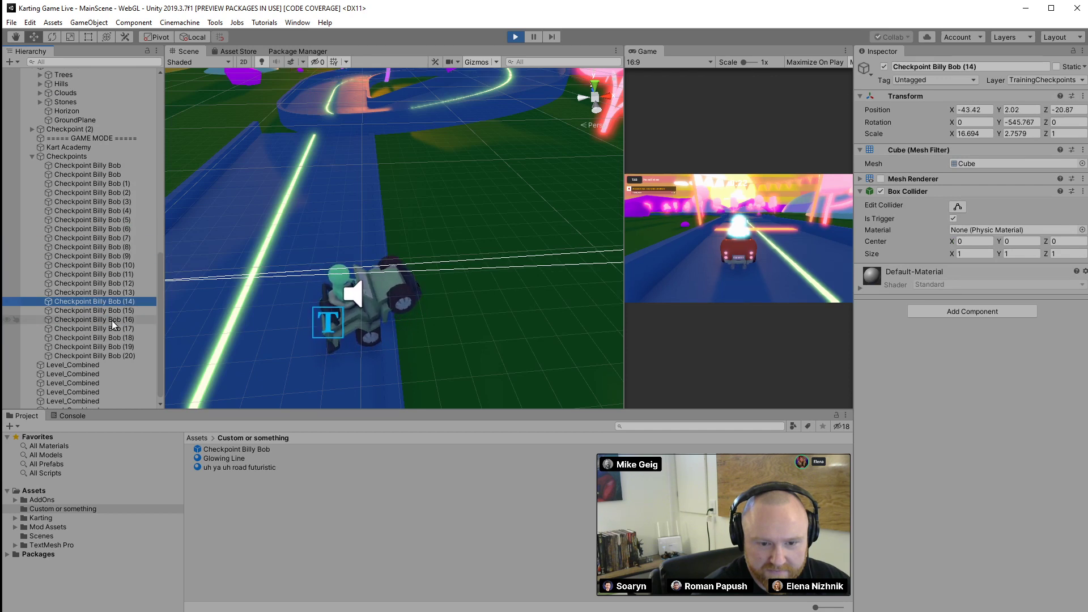
pyautogui.click(112, 320)
pyautogui.click(112, 337)
pyautogui.click(112, 346)
pyautogui.click(110, 356)
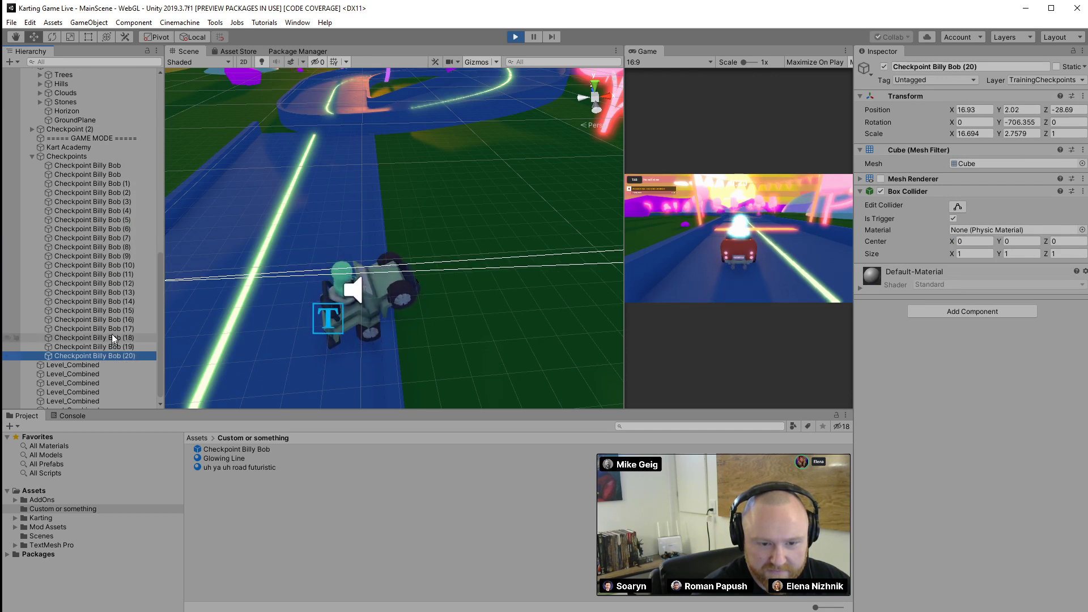
# Check the positions of the earlier checkpoints, going back from Checkpoint Billy Bob (14) to (5), relative to the 4x4
pyautogui.click(114, 303)
pyautogui.click(115, 293)
pyautogui.click(118, 284)
pyautogui.click(120, 274)
pyautogui.click(122, 265)
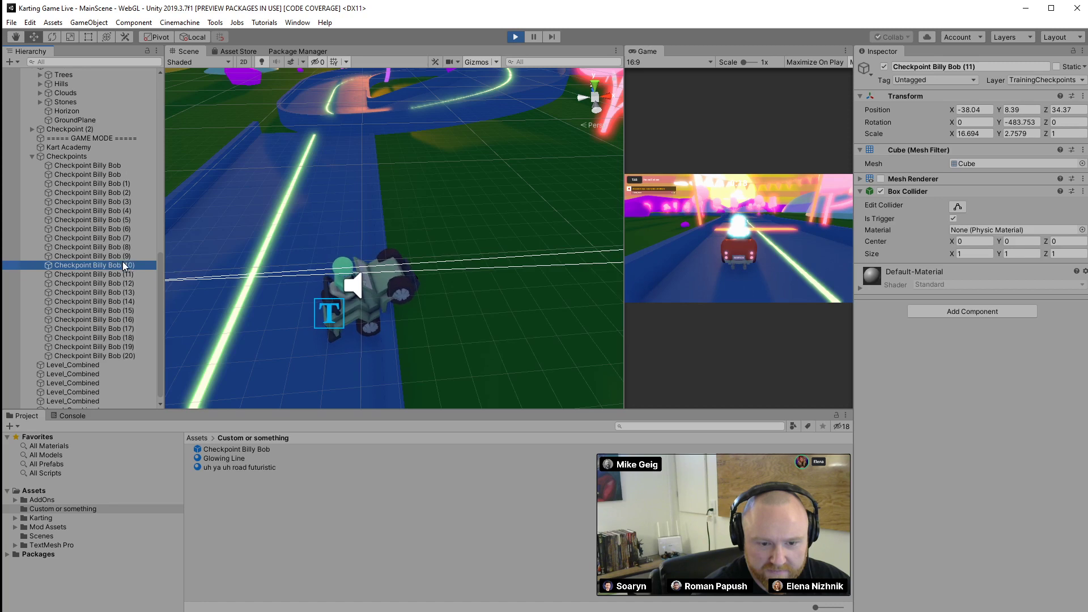
pyautogui.click(123, 256)
pyautogui.click(125, 247)
pyautogui.click(124, 238)
pyautogui.click(123, 229)
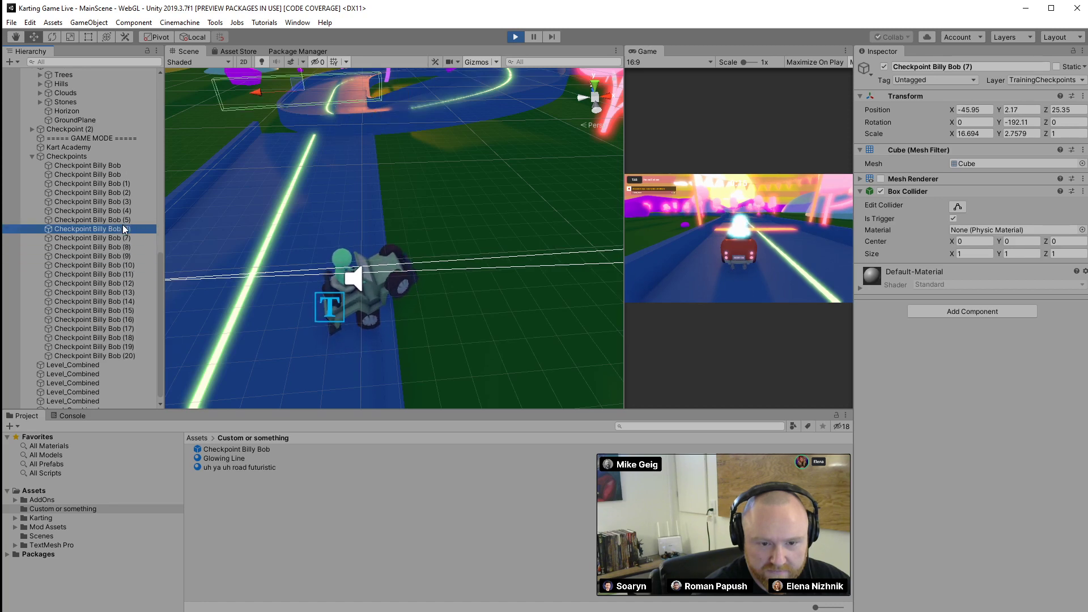
pyautogui.click(121, 220)
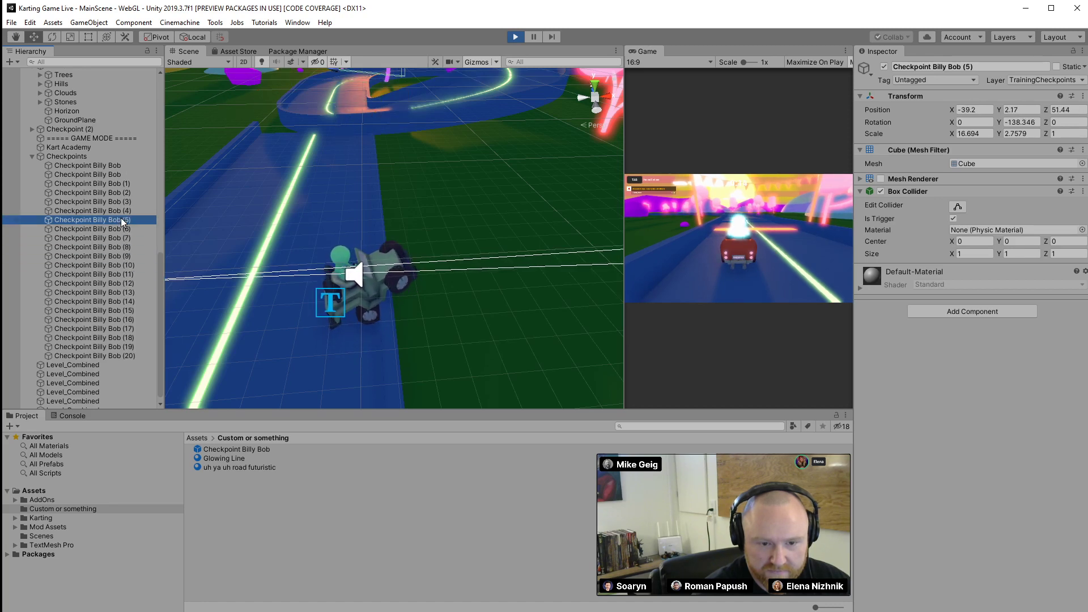
# Examine where the Checkpoint Billy Bob objects from (3) to (14) sit along the track while the game is running
pyautogui.click(118, 211)
pyautogui.click(113, 202)
pyautogui.keyDown('alt'); pyautogui.moveTo(221, 161); pyautogui.dragTo(241, 150); pyautogui.keyUp('alt')
pyautogui.moveTo(241, 149); pyautogui.dragTo(351, 156, button='right')
pyautogui.click(121, 257)
pyautogui.moveTo(238, 232); pyautogui.dragTo(292, 150, button='right')
pyautogui.click(136, 284)
pyautogui.click(117, 294)
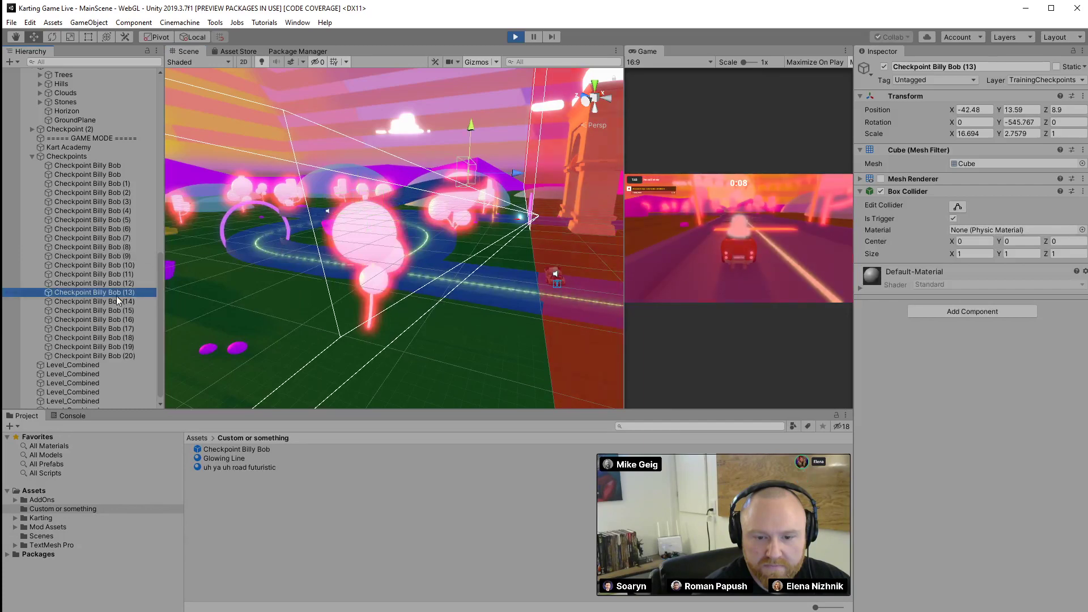
pyautogui.click(114, 303)
pyautogui.moveTo(255, 283); pyautogui.dragTo(409, 270, button='right')
pyautogui.click(116, 292)
pyautogui.click(118, 301)
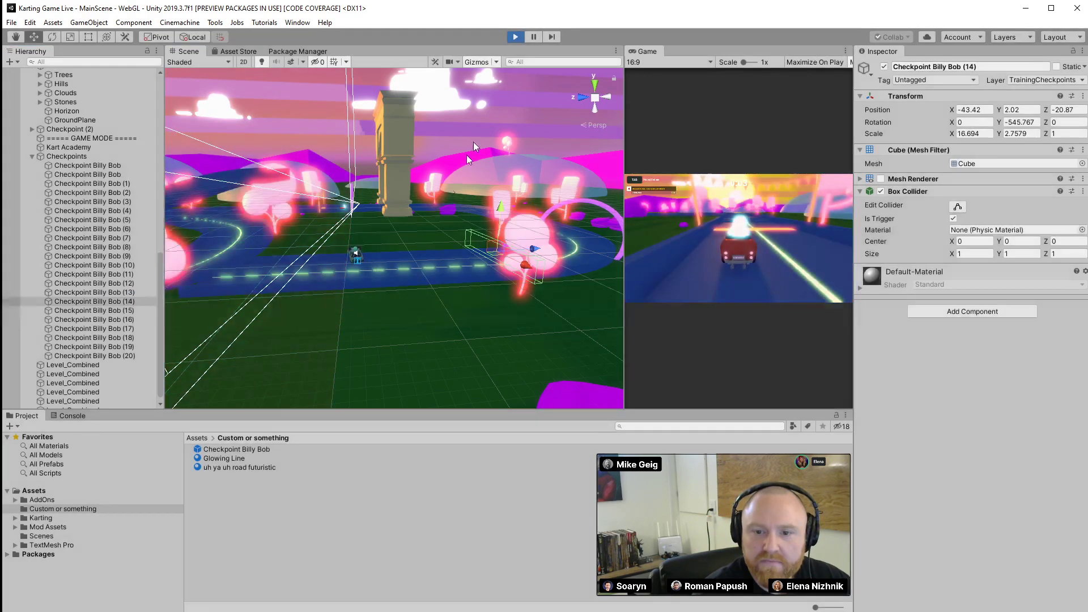
# Stop play mode and move Checkpoint Billy Bob (14) along the track to X -44.52, Z -10
pyautogui.click(515, 37)
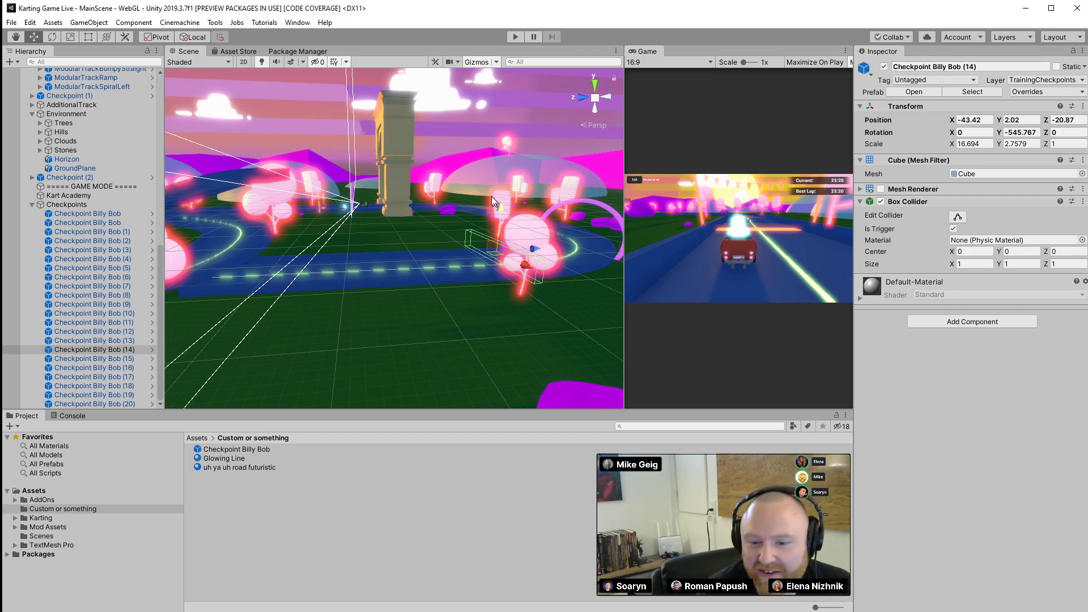
pyautogui.moveTo(492, 196); pyautogui.dragTo(509, 217, button='right')
pyautogui.press('w')
pyautogui.press('d')
pyautogui.press('a')
pyautogui.moveTo(509, 217); pyautogui.dragTo(368, 235)
pyautogui.moveTo(368, 235); pyautogui.dragTo(291, 182, button='right')
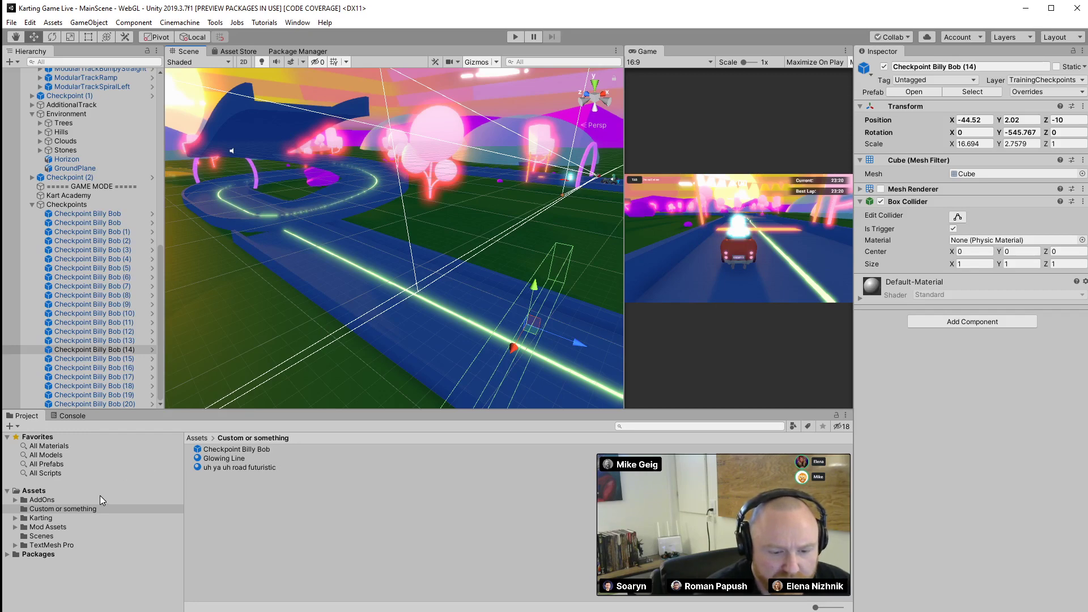
# Open the KartClassic_TrainingDemo scene from Karting/Scenes/MLTraining and look over its tracks
pyautogui.click(16, 518)
pyautogui.scroll(-3, 58, 548)
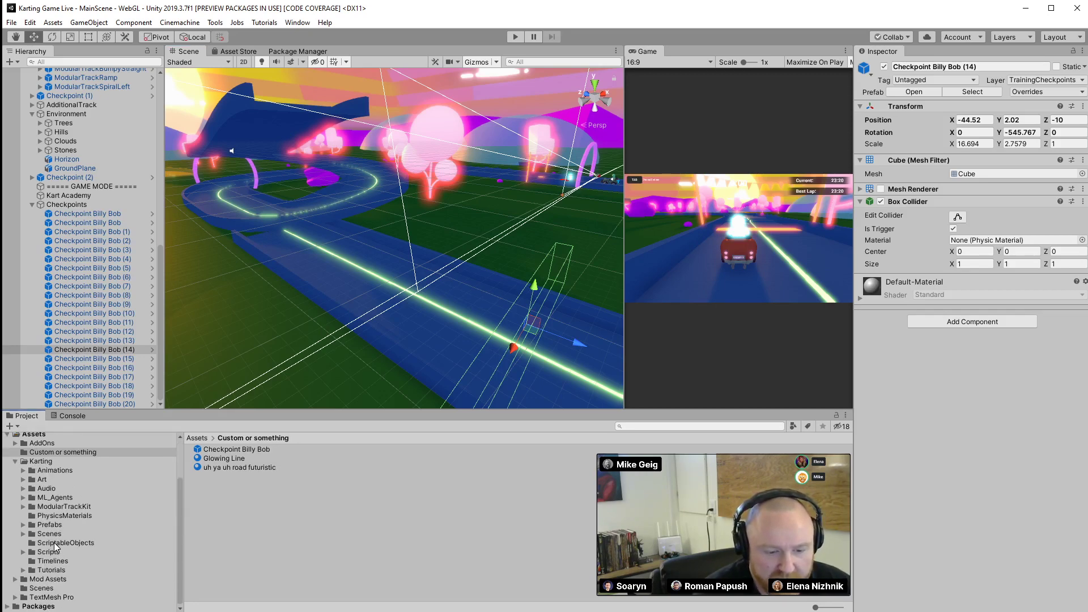
pyautogui.click(53, 535)
pyautogui.doubleClick(218, 458)
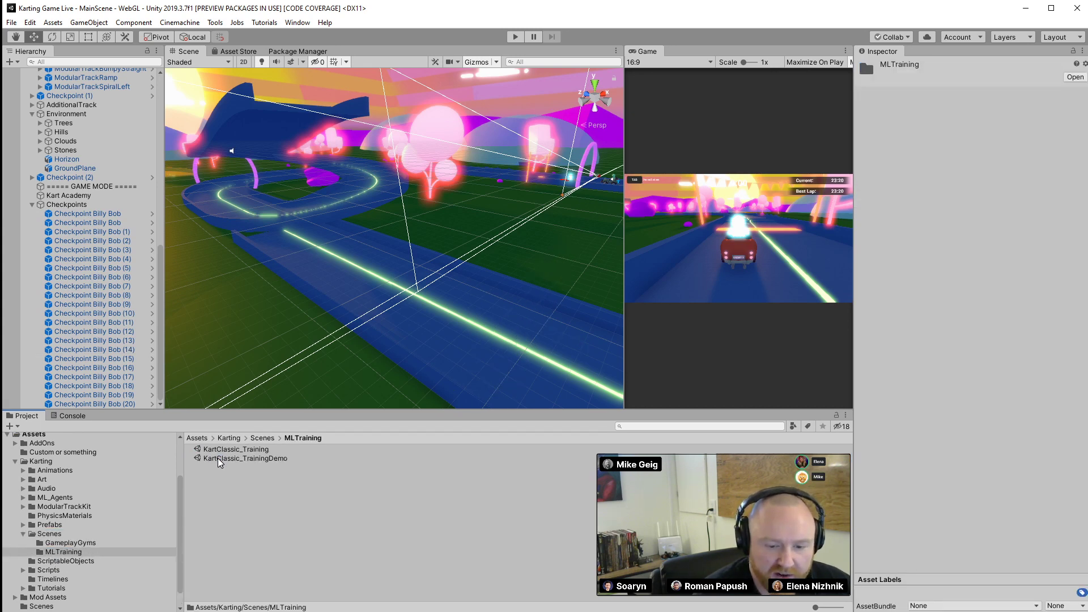
pyautogui.doubleClick(217, 457)
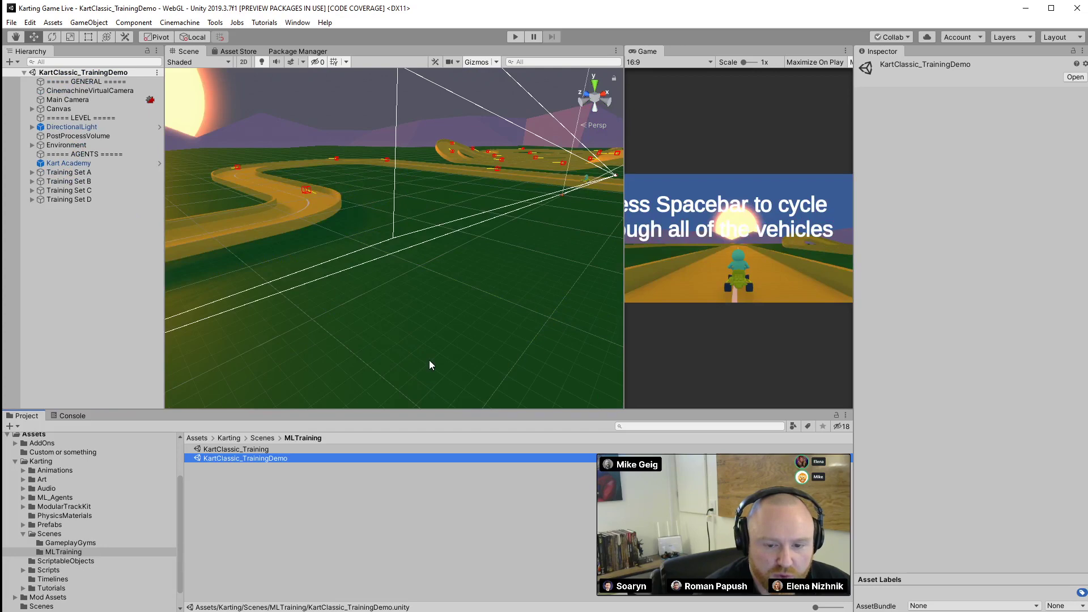
pyautogui.moveTo(430, 364); pyautogui.dragTo(228, 398, button='right')
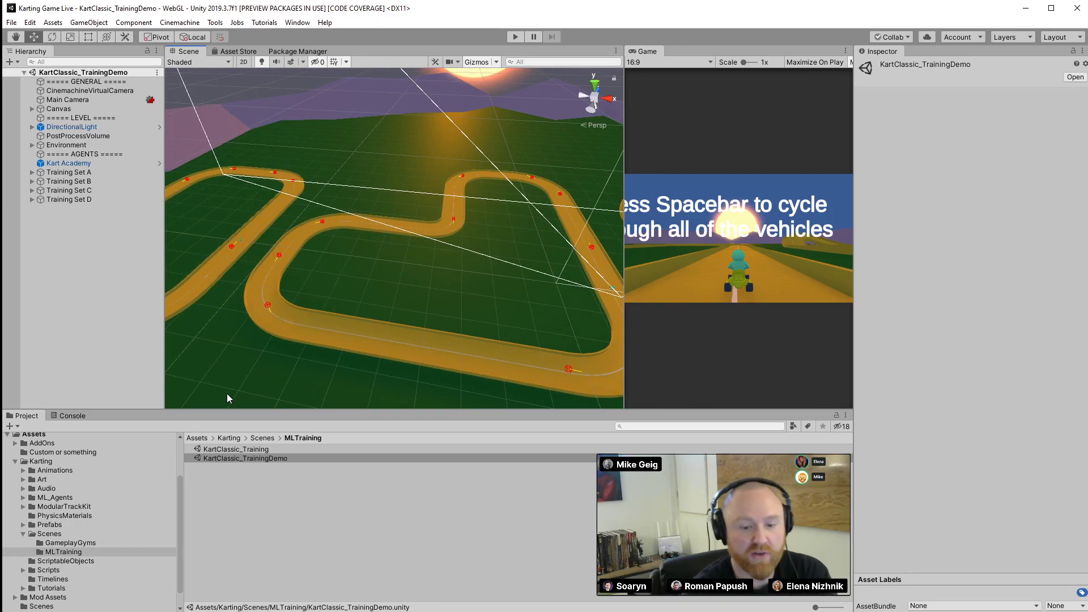
# Open the KartClassic_Training scene for a look, and return to KartClassic_TrainingDemo
pyautogui.doubleClick(231, 451)
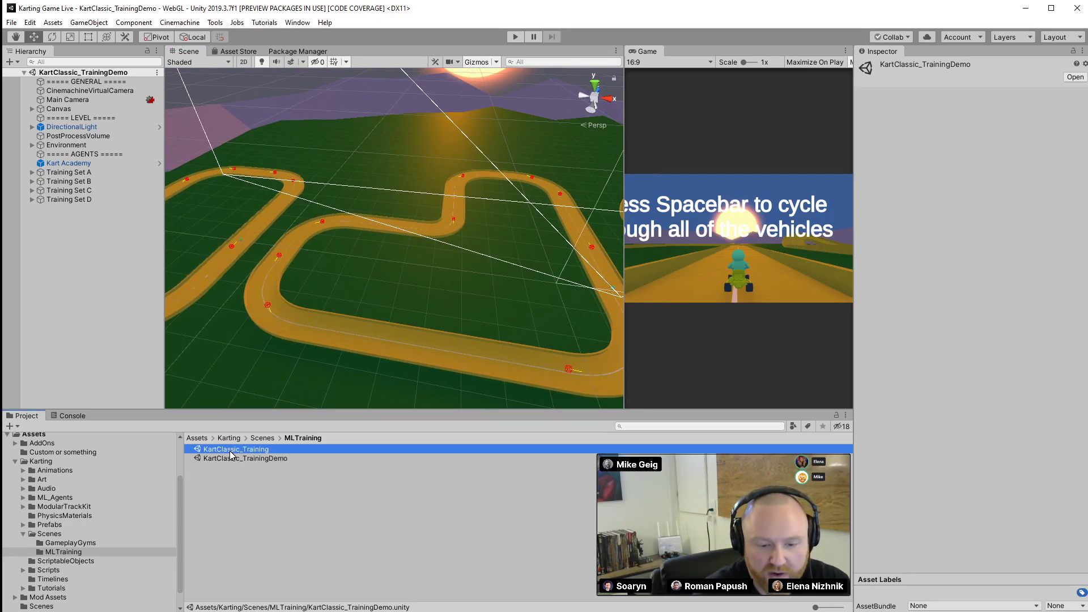
pyautogui.moveTo(397, 386); pyautogui.dragTo(277, 463, button='right')
pyautogui.doubleClick(264, 457)
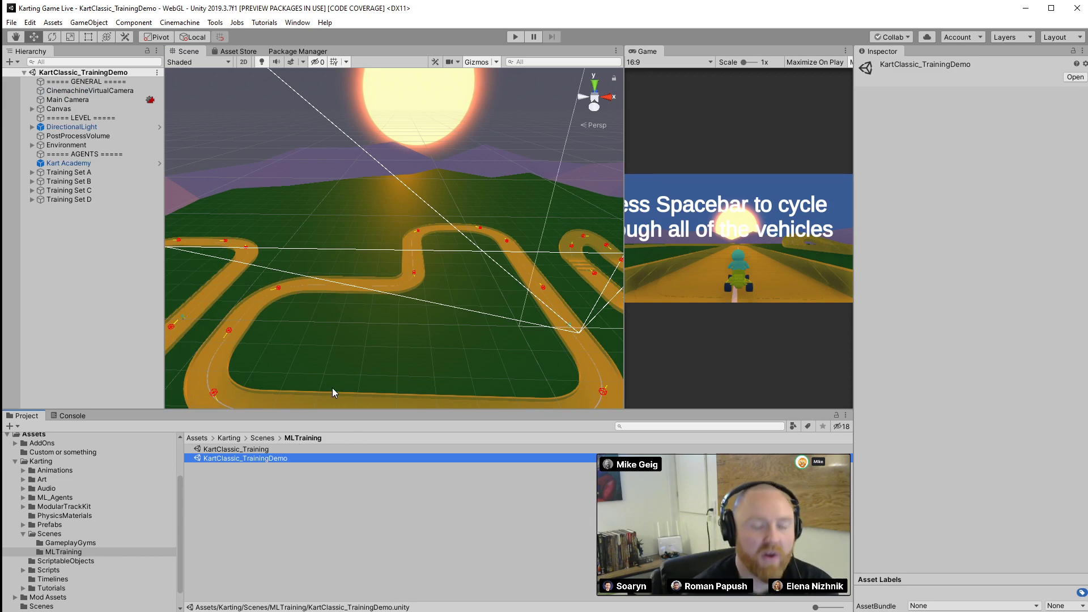
# Run the training demo scene and cycle the game camera through the karts of all the training sets
pyautogui.click(514, 37)
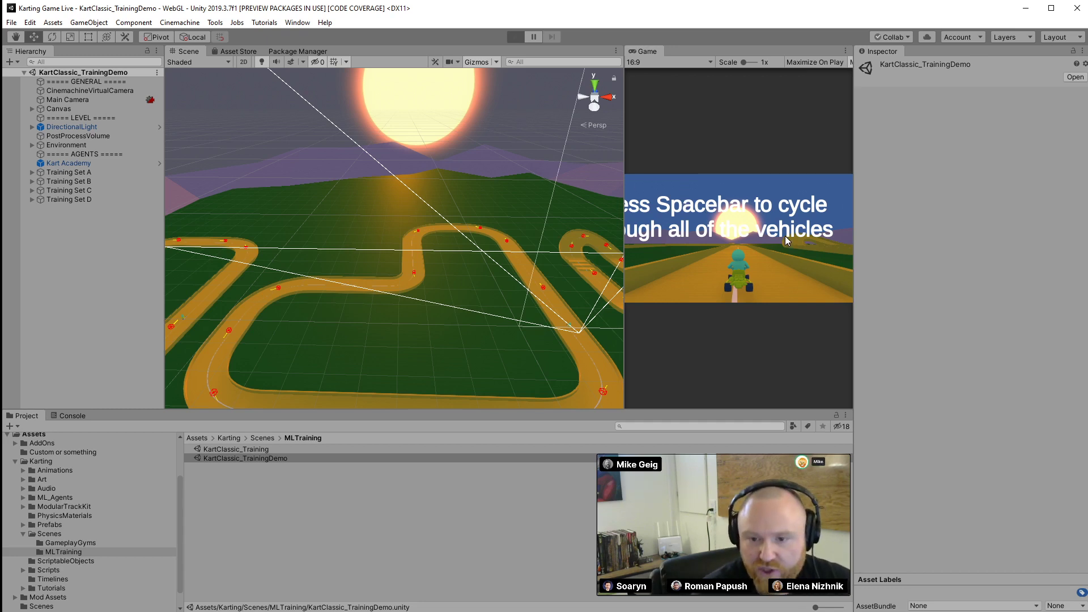
pyautogui.moveTo(555, 218); pyautogui.dragTo(464, 304, button='right')
pyautogui.press('space')
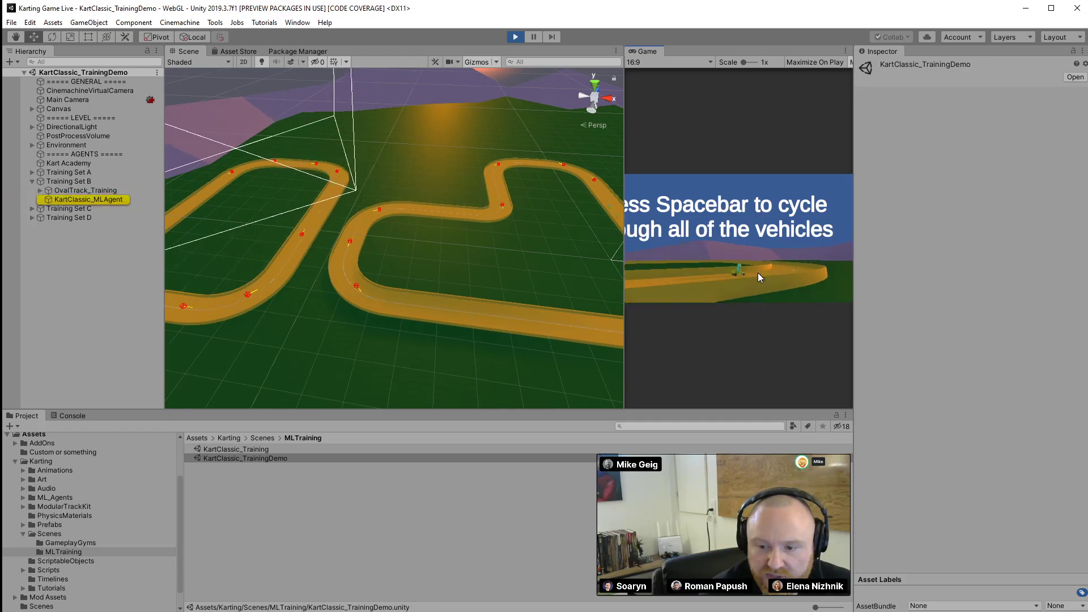
pyautogui.press('space')
pyautogui.press('space')
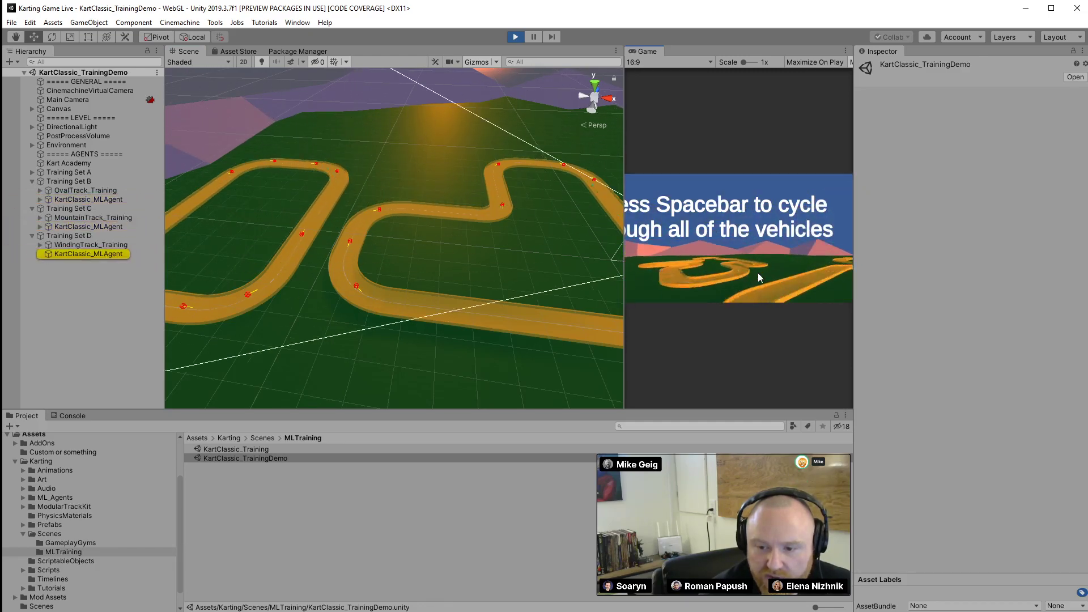
pyautogui.press('space')
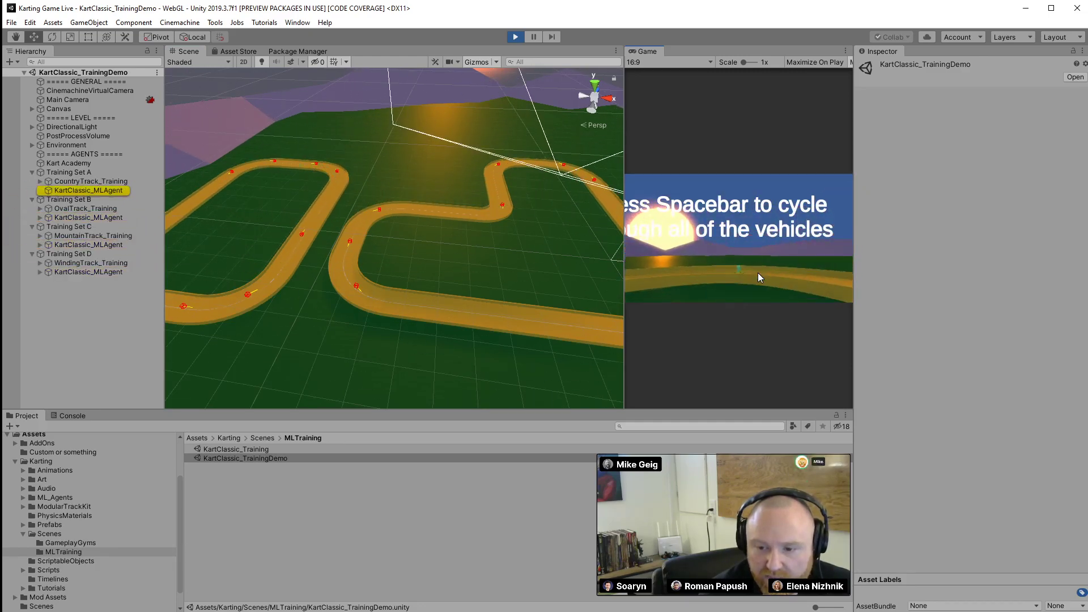
pyautogui.press('space')
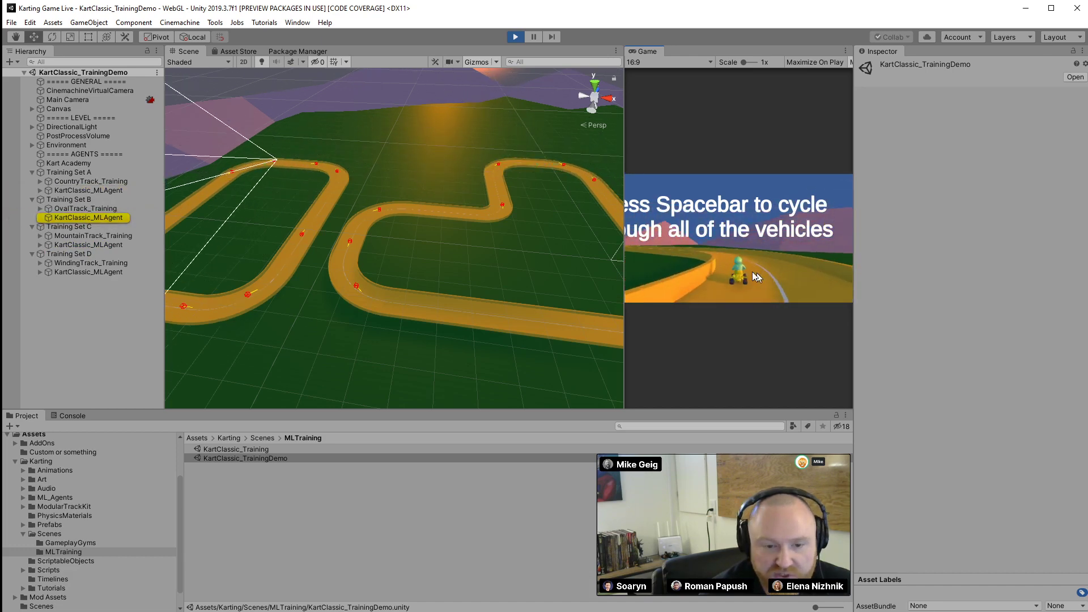
# Watch the ML agent karts drive past the checkpoints in the Scene view, and stop play mode
pyautogui.keyDown('alt'); pyautogui.moveTo(340, 192); pyautogui.dragTo(91, 161); pyautogui.keyUp('alt')
pyautogui.keyDown('alt'); pyautogui.moveTo(433, 267); pyautogui.dragTo(558, 272); pyautogui.keyUp('alt')
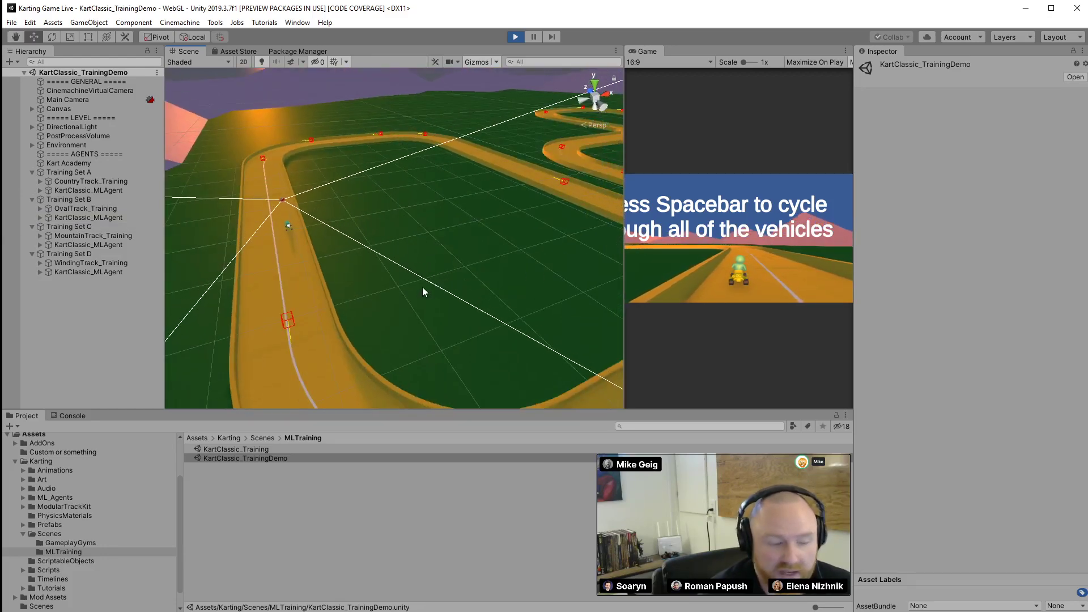
pyautogui.keyDown('alt'); pyautogui.moveTo(422, 287); pyautogui.dragTo(509, 280); pyautogui.keyUp('alt')
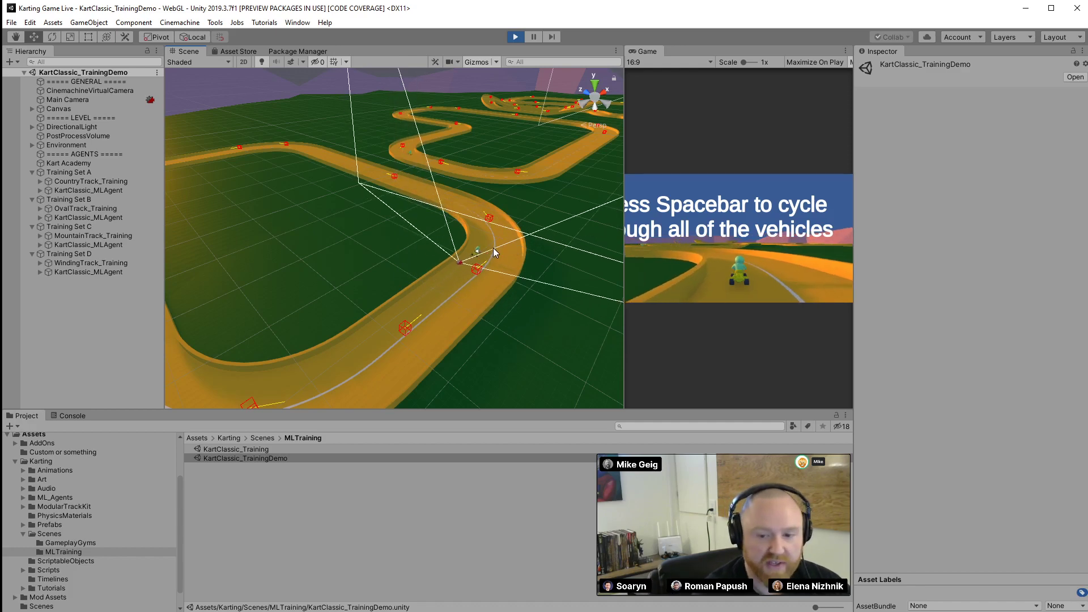
pyautogui.keyDown('alt'); pyautogui.moveTo(508, 280); pyautogui.dragTo(315, 125); pyautogui.keyUp('alt')
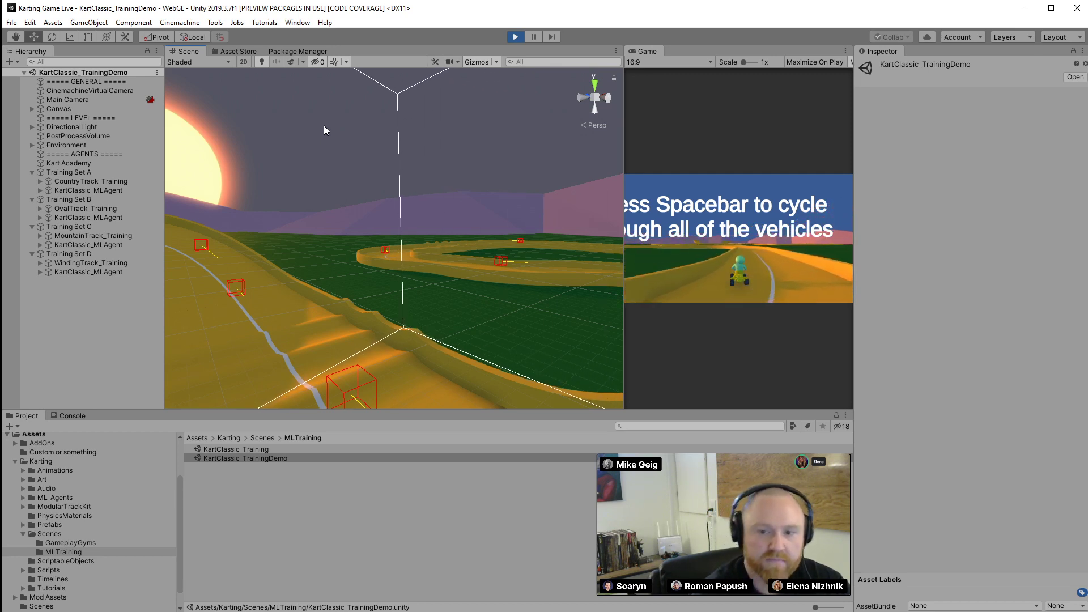
pyautogui.click(513, 39)
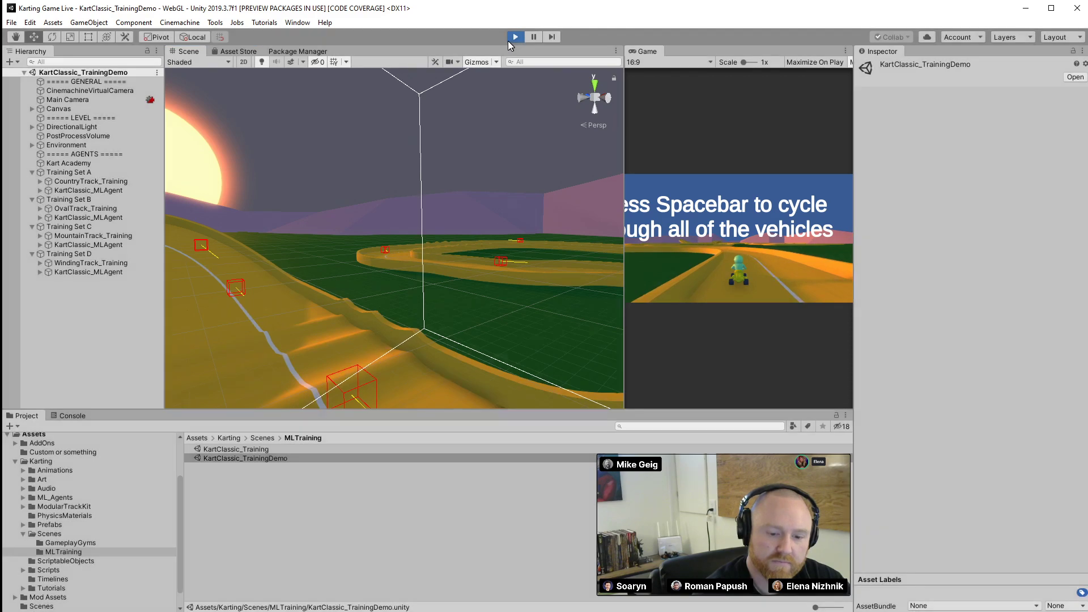
# Open MainScene from Karting/Scenes and dock the Game view as a tab beside the Scene view, keeping the Scene view in front
pyautogui.click(48, 534)
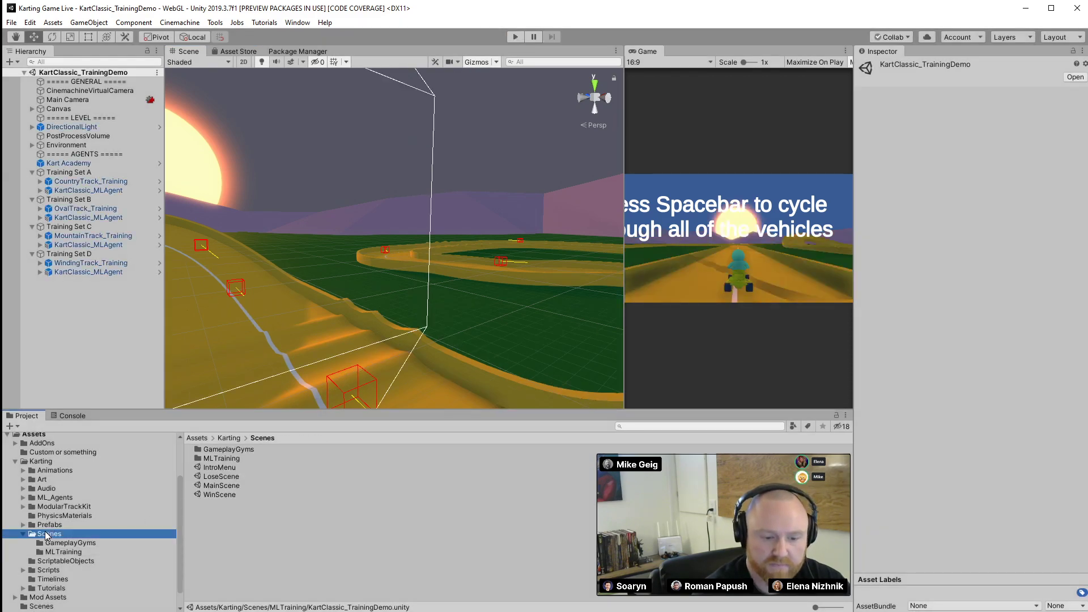
pyautogui.doubleClick(220, 486)
pyautogui.moveTo(643, 51); pyautogui.dragTo(229, 53)
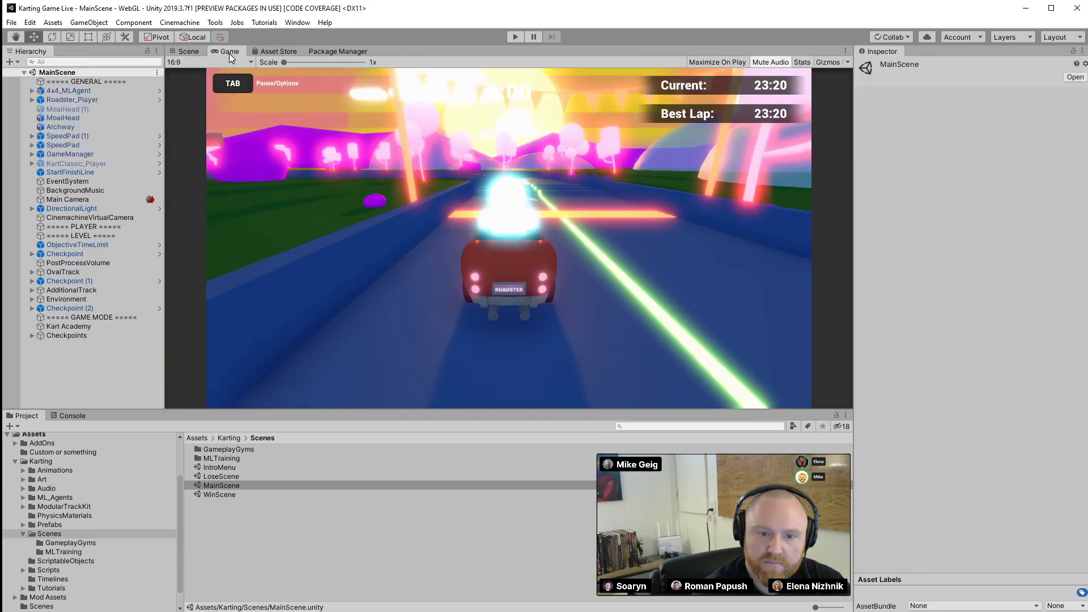
pyautogui.click(186, 52)
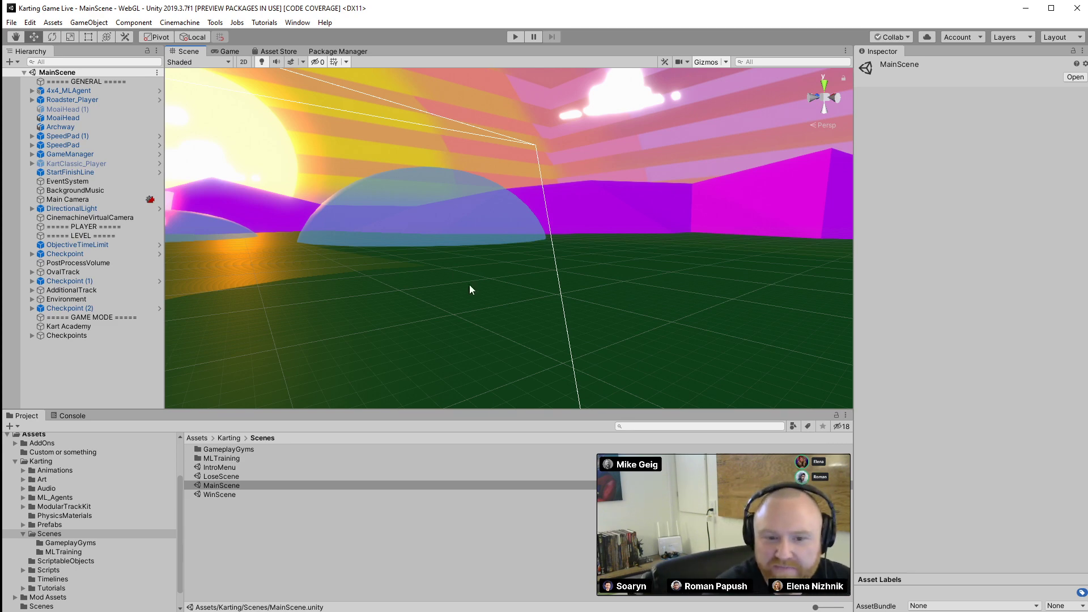
pyautogui.moveTo(469, 286); pyautogui.dragTo(1031, 382, button='right')
pyautogui.press('w')
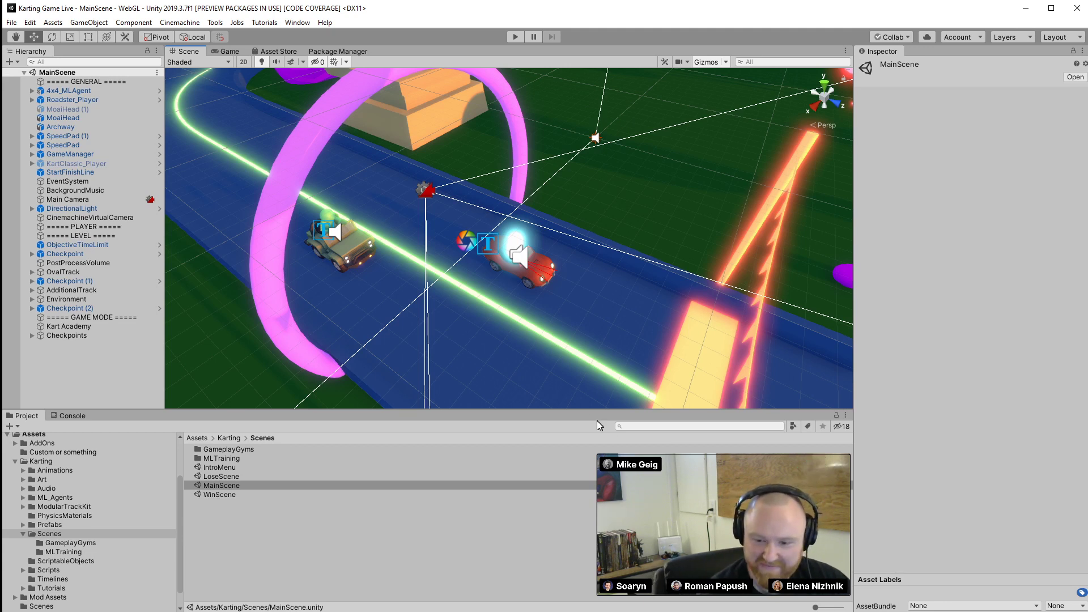
# Search the project assets for "billboard" and select the BillboardBasic prefab in the results
pyautogui.click(655, 428)
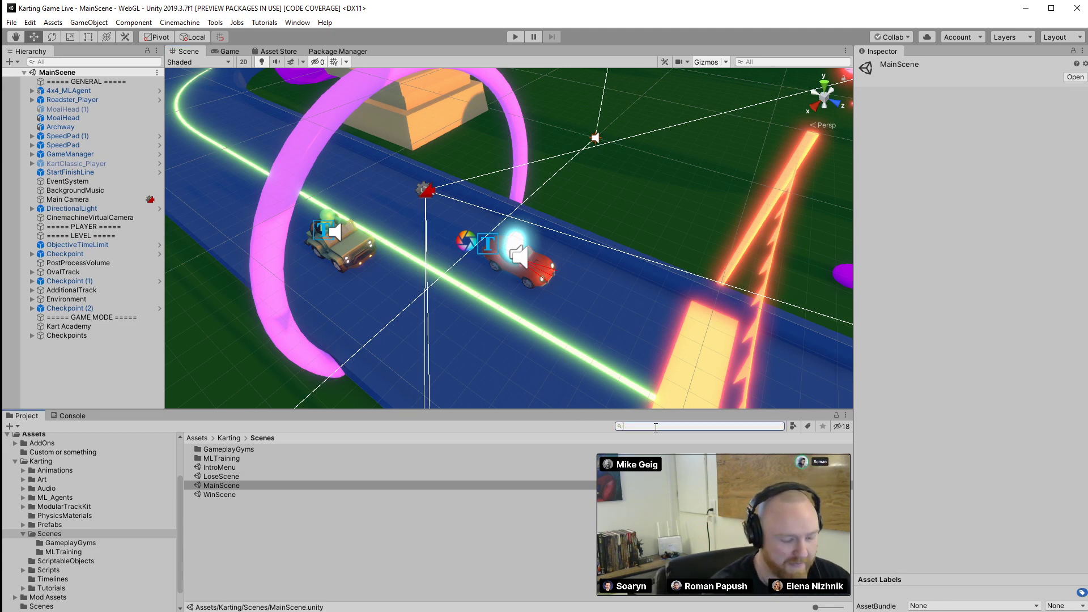
pyautogui.write('billboard')
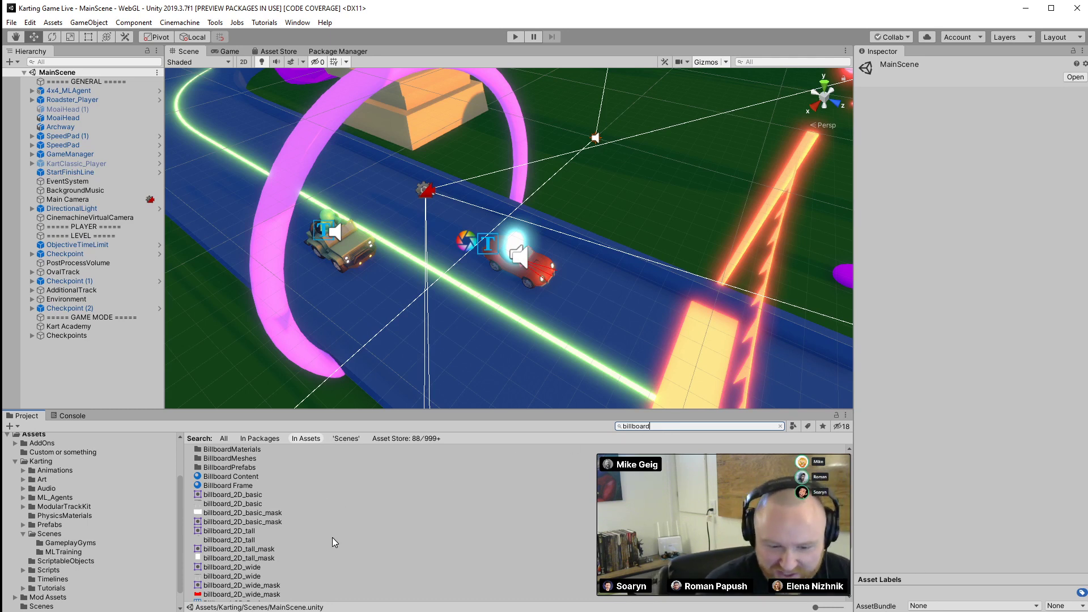
pyautogui.scroll(-3, 227, 507)
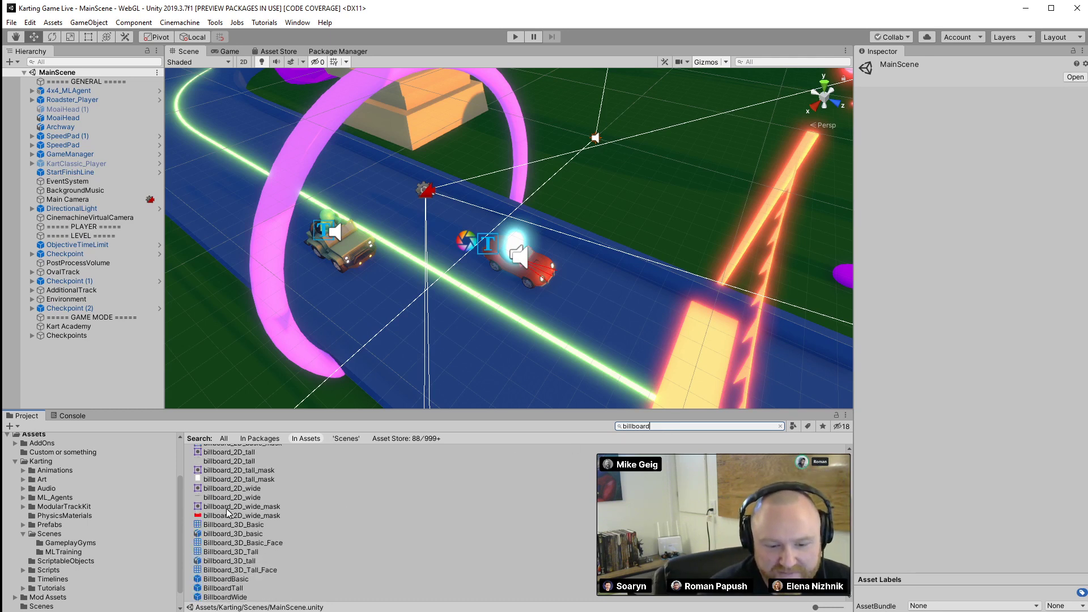
pyautogui.click(248, 579)
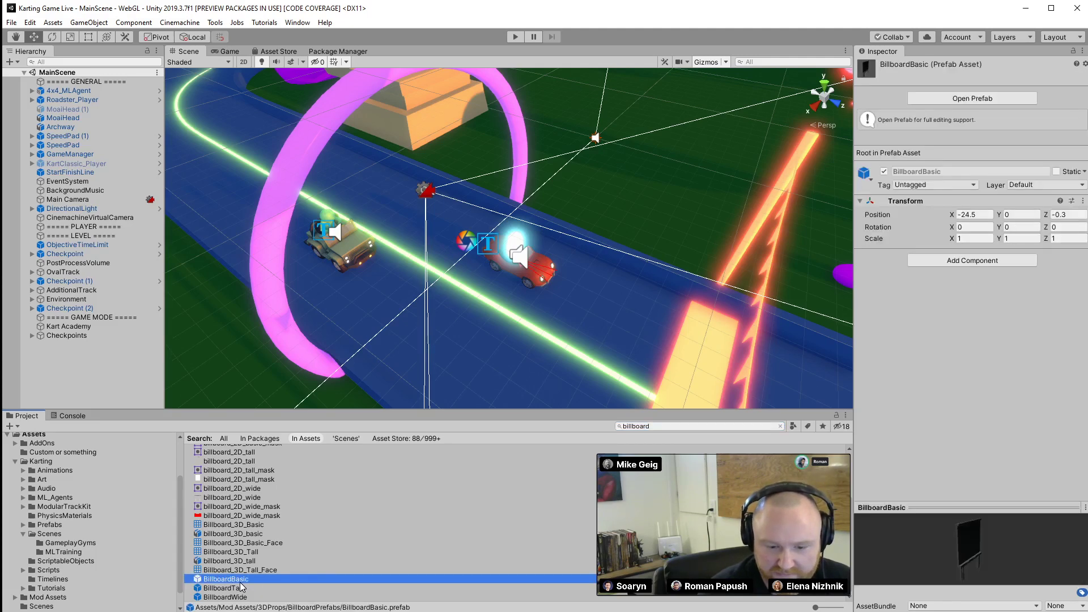
# Limit the billboard search to assets of type Prefab and clear the selection
pyautogui.click(794, 426)
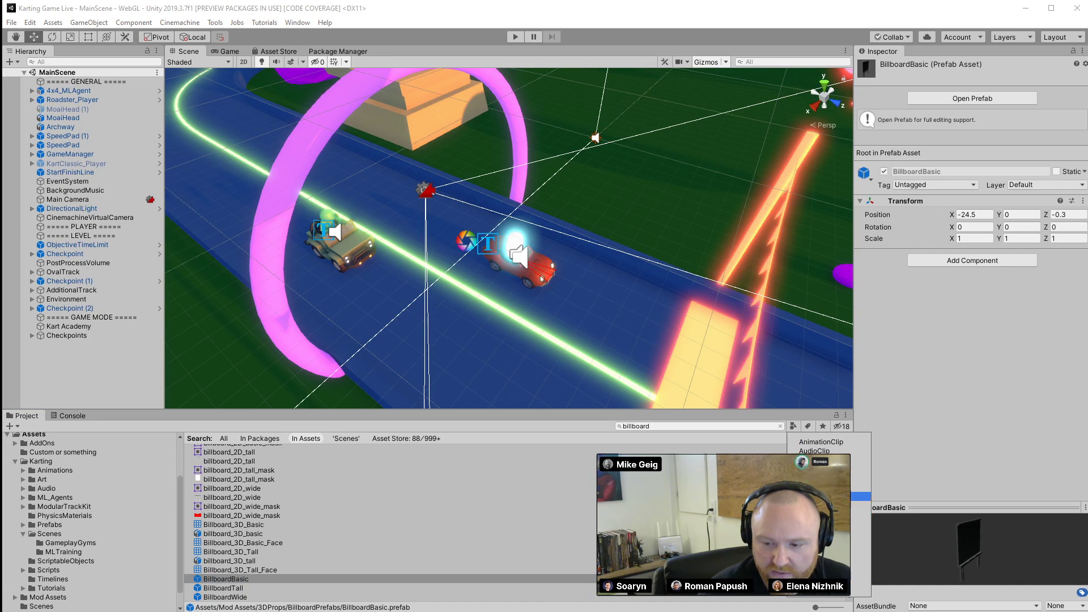
pyautogui.click(788, 422)
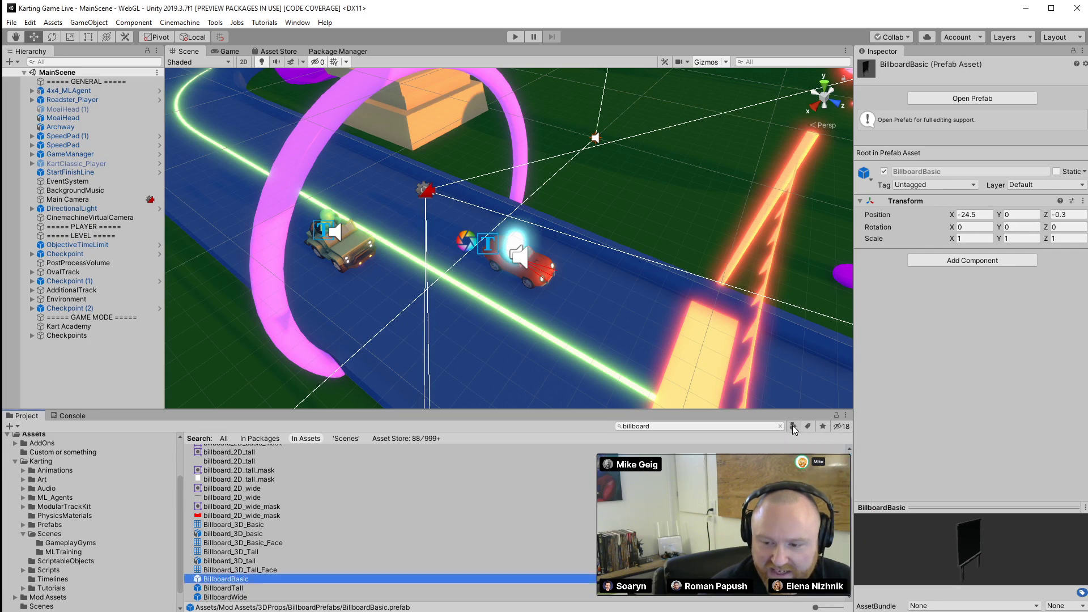
pyautogui.click(792, 426)
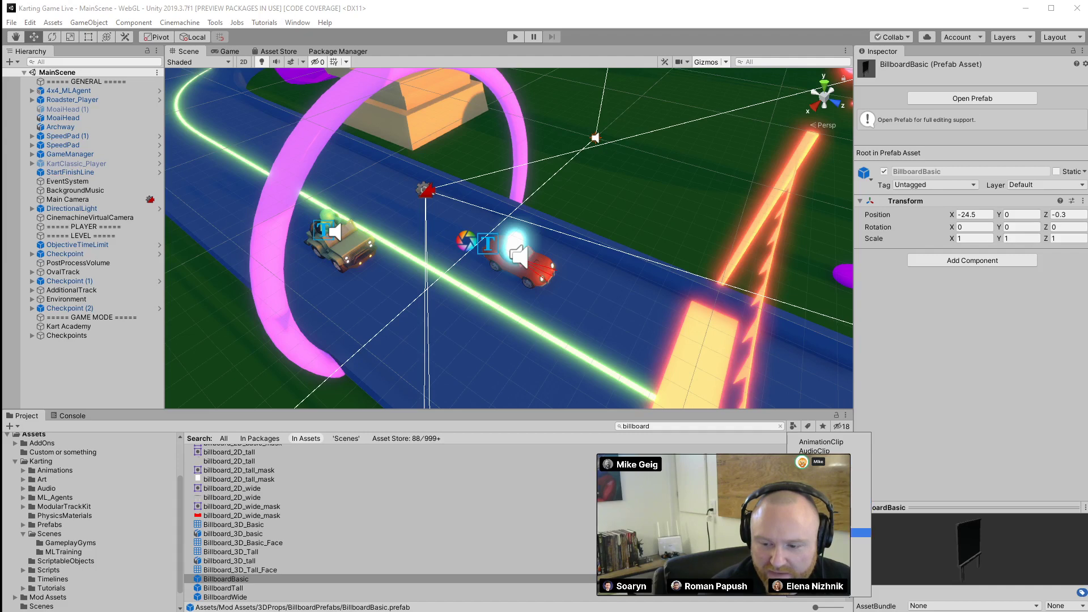
pyautogui.click(827, 533)
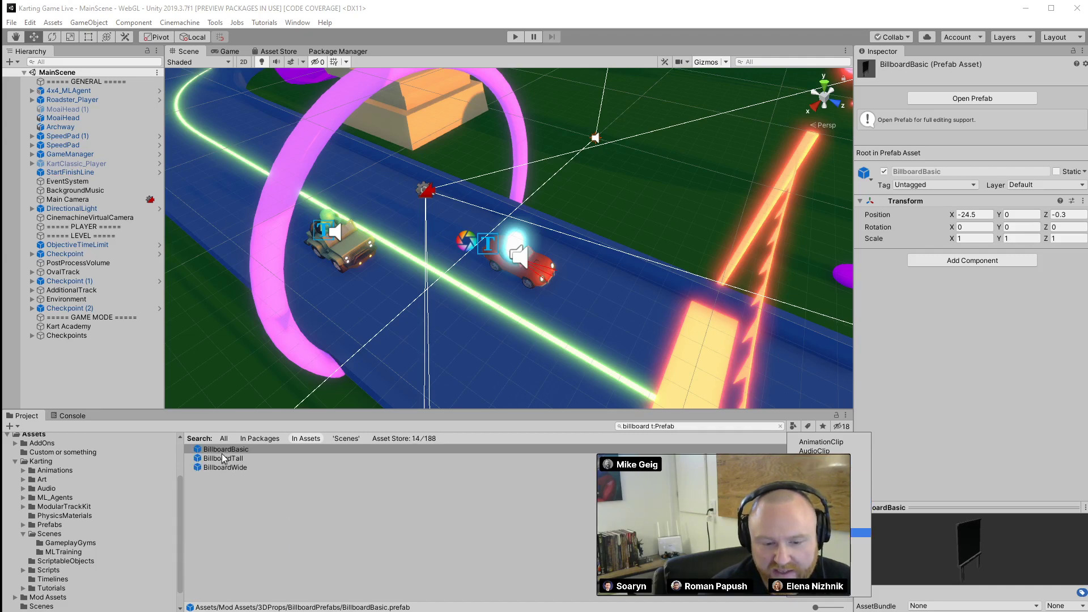
pyautogui.click(284, 528)
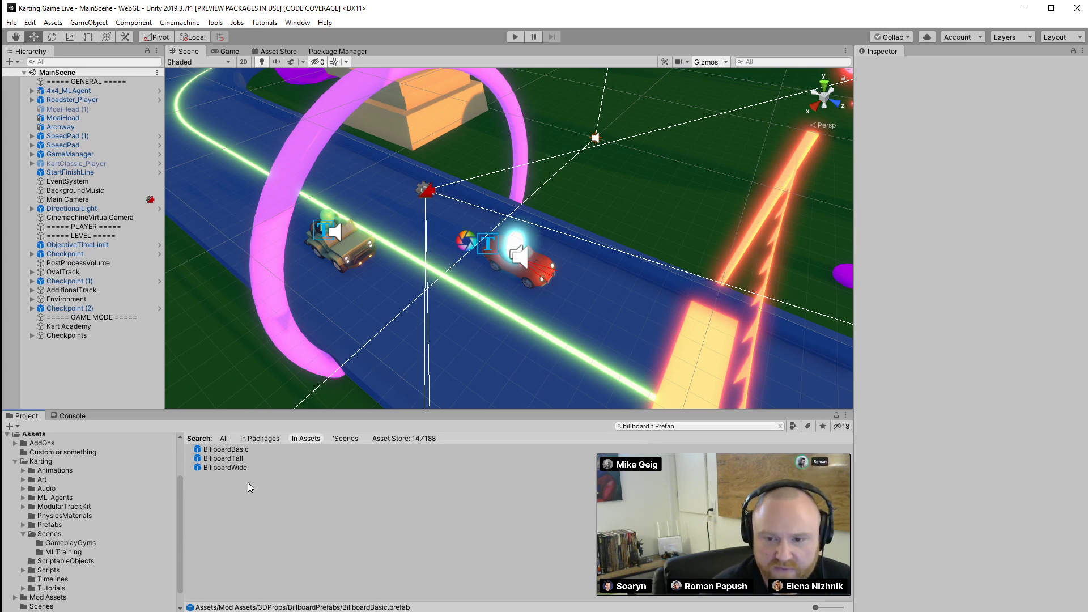
# Compare the previews of the BillboardBasic, BillboardTall and BillboardWide prefabs
pyautogui.click(226, 468)
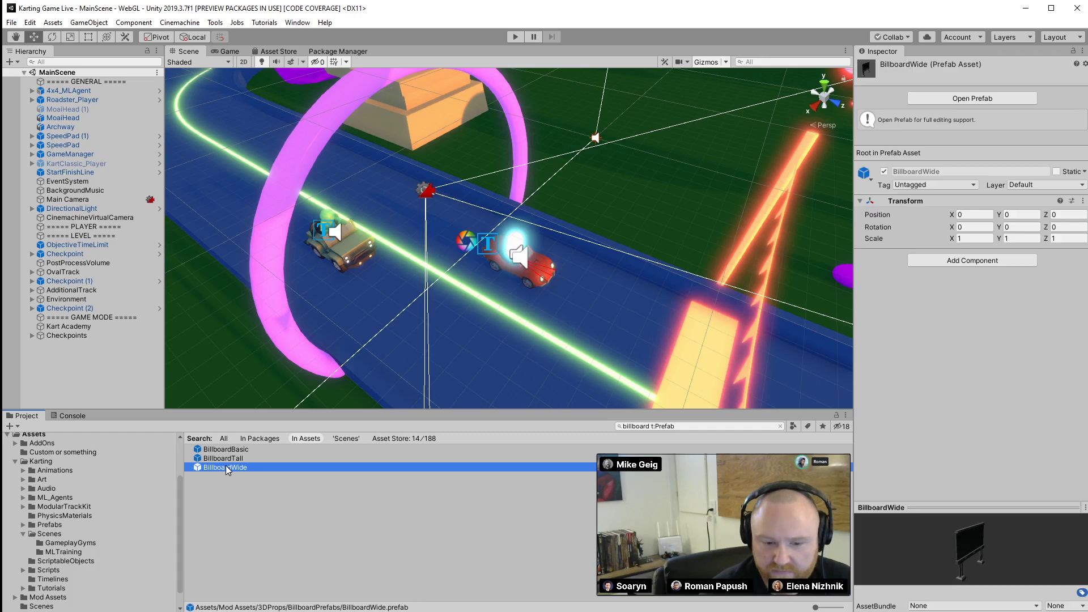
pyautogui.click(226, 459)
pyautogui.click(225, 451)
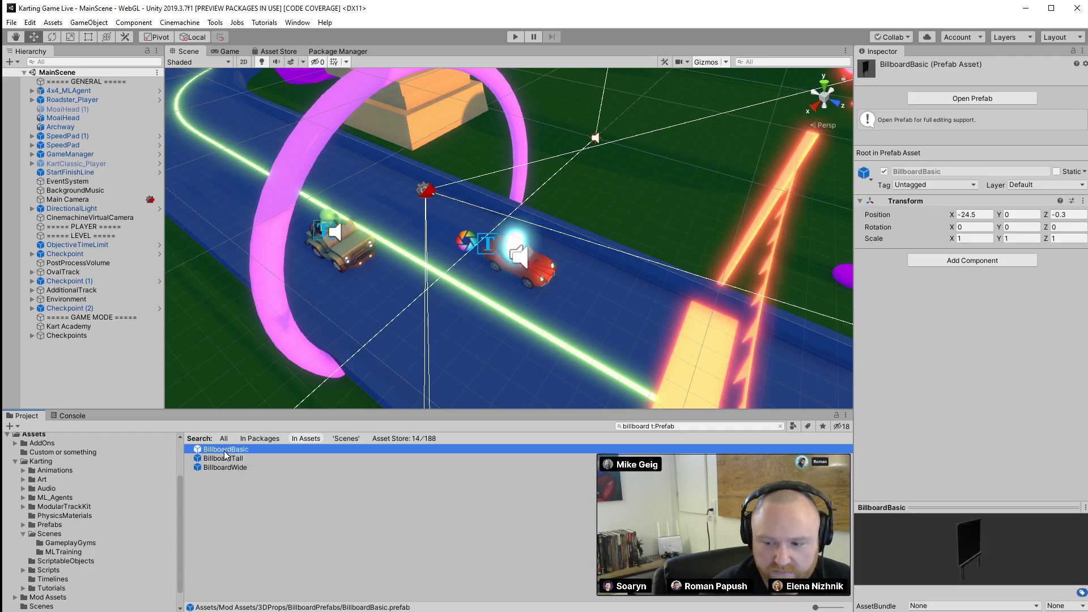
pyautogui.click(225, 467)
pyautogui.click(226, 450)
pyautogui.click(226, 459)
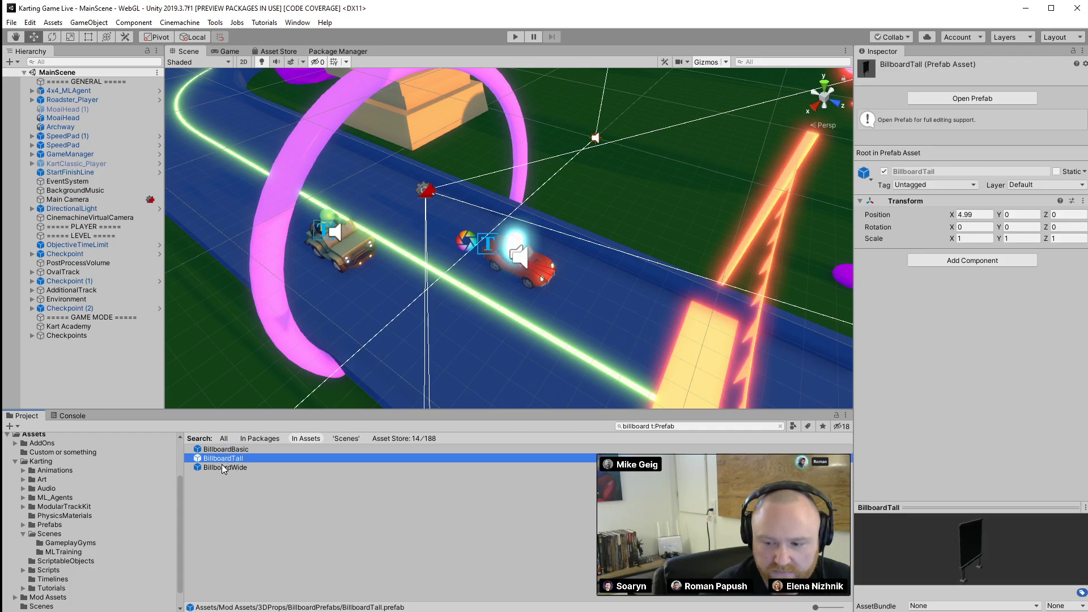
# Place a BillboardBasic prefab in MainScene on the grass beside the track near the karts
pyautogui.moveTo(223, 468); pyautogui.dragTo(666, 196)
pyautogui.press('f')
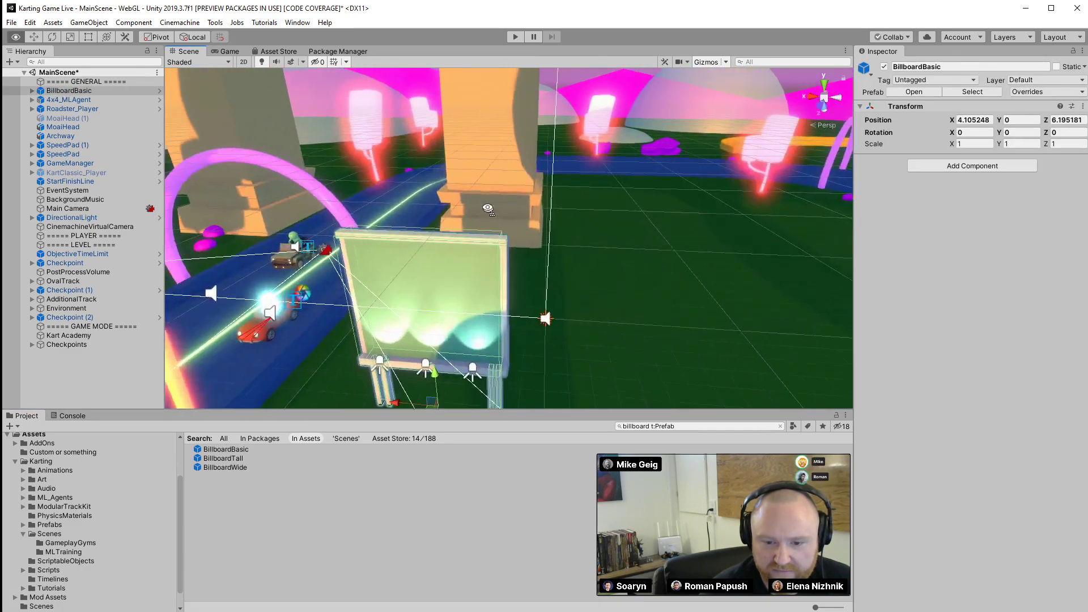
pyautogui.keyDown('alt'); pyautogui.moveTo(487, 209); pyautogui.dragTo(491, 238); pyautogui.keyUp('alt')
# Rotate the BillboardBasic about its vertical axis to about -177 degrees
pyautogui.press('e')
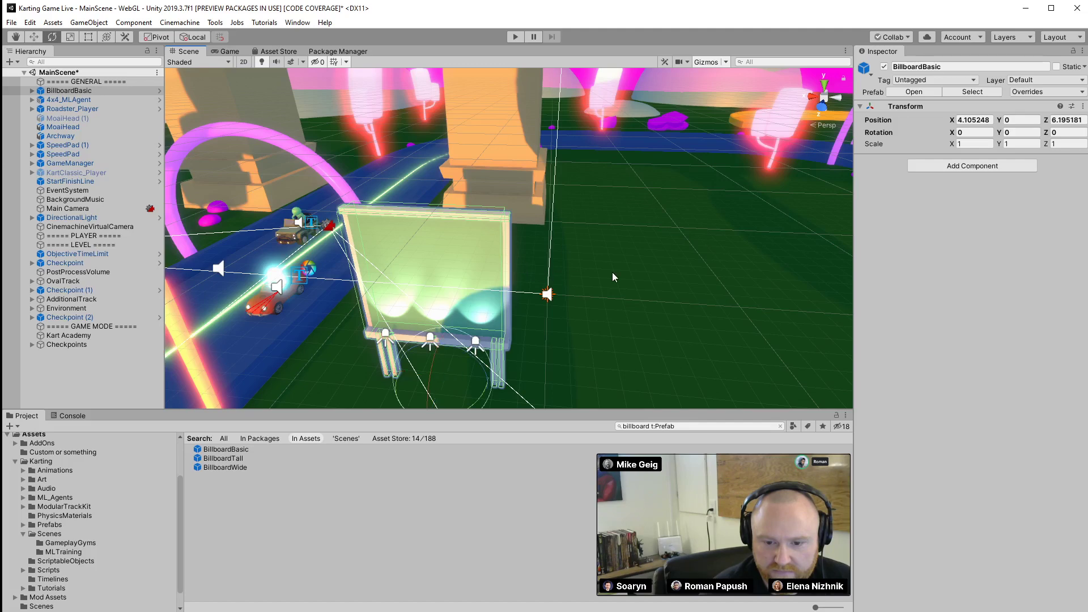
pyautogui.moveTo(478, 386); pyautogui.dragTo(211, 271)
pyautogui.moveTo(210, 271); pyautogui.dragTo(161, 277, button='right')
pyautogui.press('w')
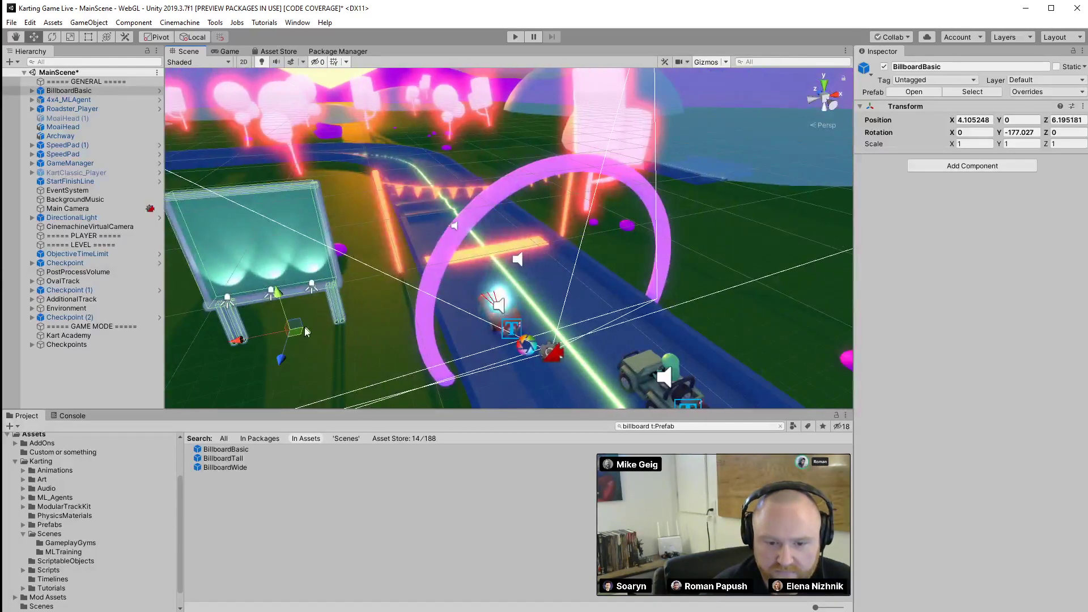
# Move the billboard along the track to about X 18.06, Z 46.39 and scale it uniformly to about 2.65
pyautogui.moveTo(282, 360); pyautogui.dragTo(378, 153)
pyautogui.press('e')
pyautogui.press('r')
pyautogui.press('w')
pyautogui.moveTo(324, 209); pyautogui.dragTo(431, 164)
pyautogui.press('e')
pyautogui.moveTo(586, 148); pyautogui.dragTo(569, 252, button='right')
pyautogui.press('w')
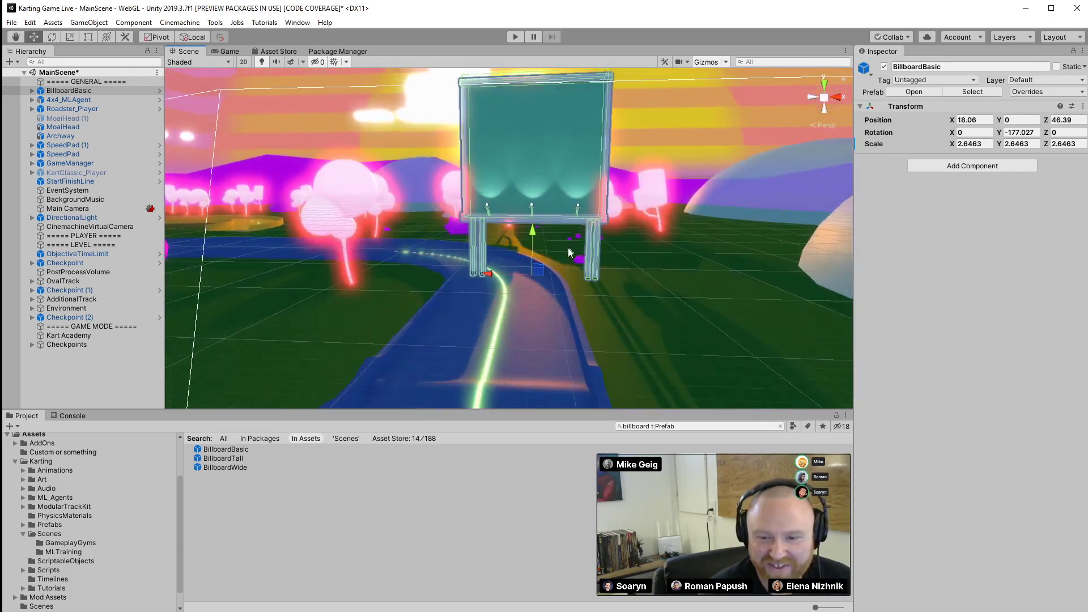
# Shift the billboard over the track to about X 14.65, Z 46.88 and turn it to about -191 degrees around Y
pyautogui.moveTo(491, 279); pyautogui.dragTo(460, 285)
pyautogui.press('e')
pyautogui.press('w')
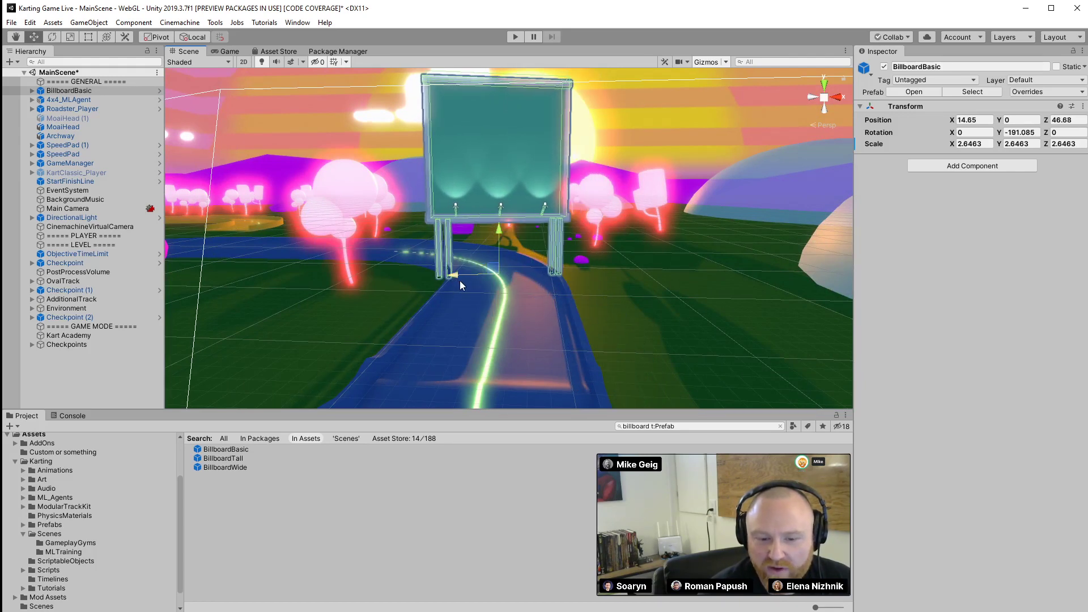
# Assign the Fantastic Four v3 texture as the Albedo map of the Billboard Content material
pyautogui.click(470, 130)
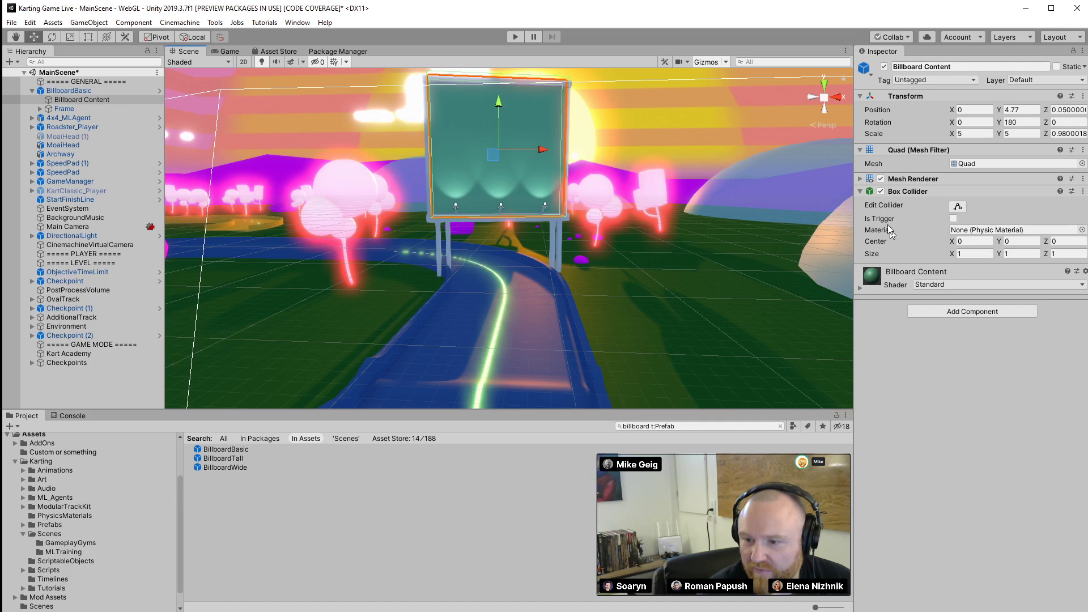
pyautogui.click(862, 288)
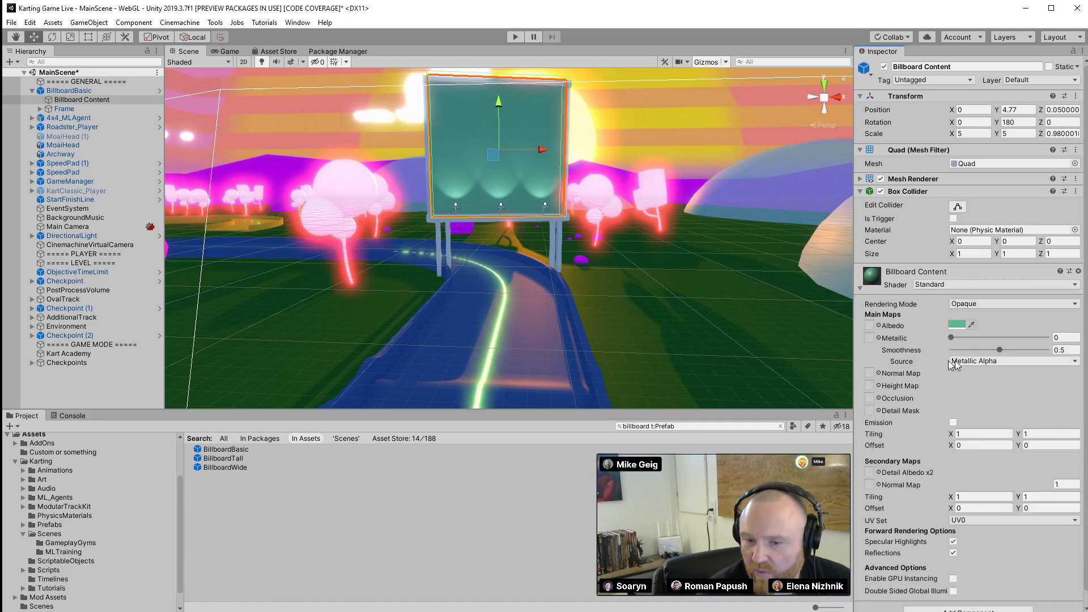
pyautogui.click(879, 326)
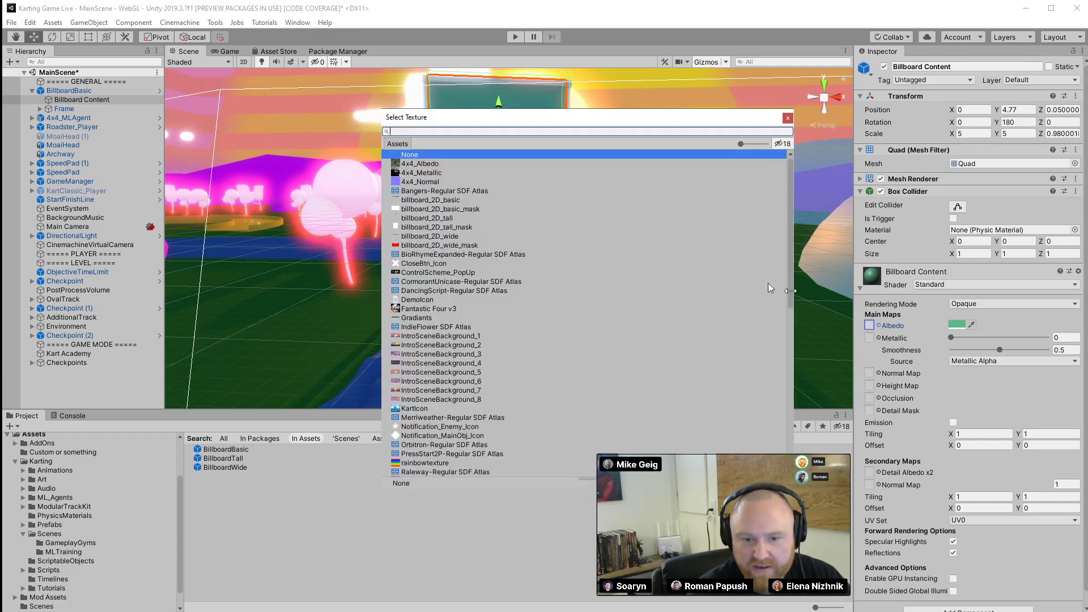
pyautogui.scroll(-6, 514, 278)
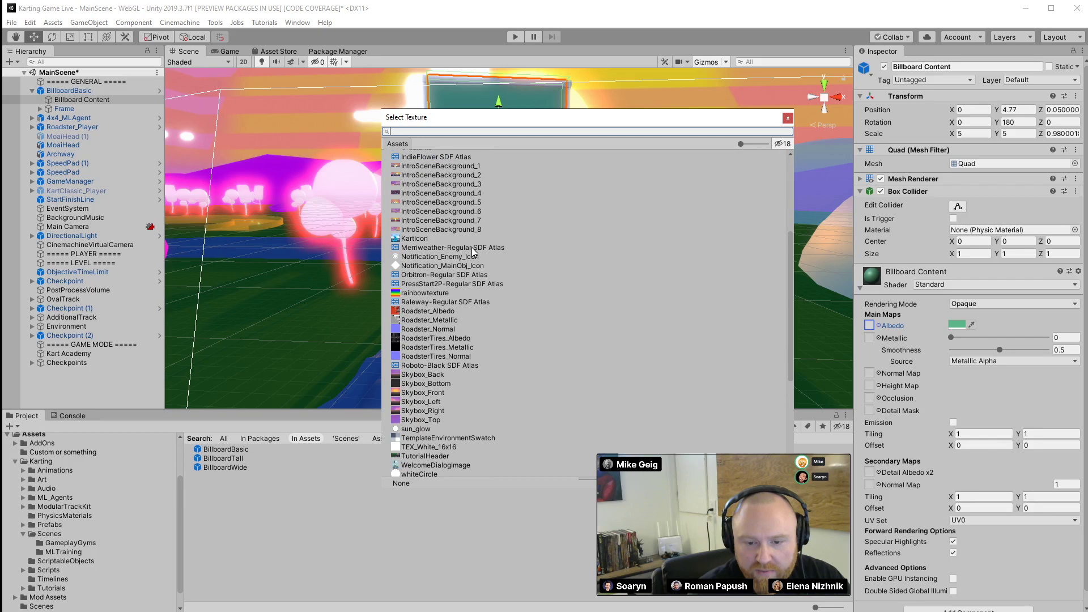
pyautogui.scroll(-6, 473, 251)
pyautogui.scroll(-1, 477, 253)
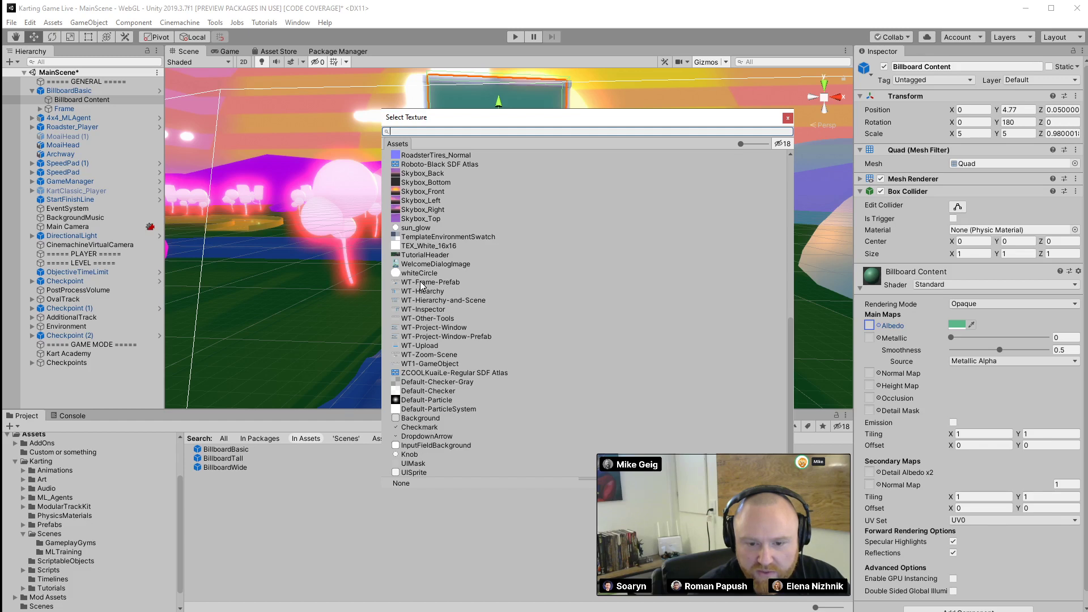
pyautogui.scroll(8, 478, 291)
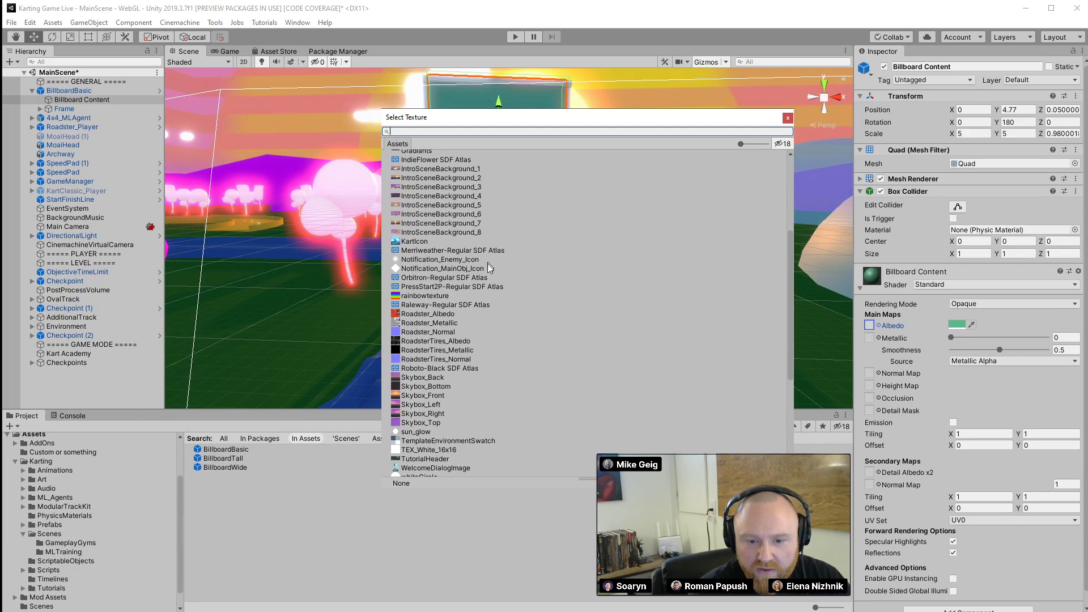
pyautogui.scroll(6, 488, 277)
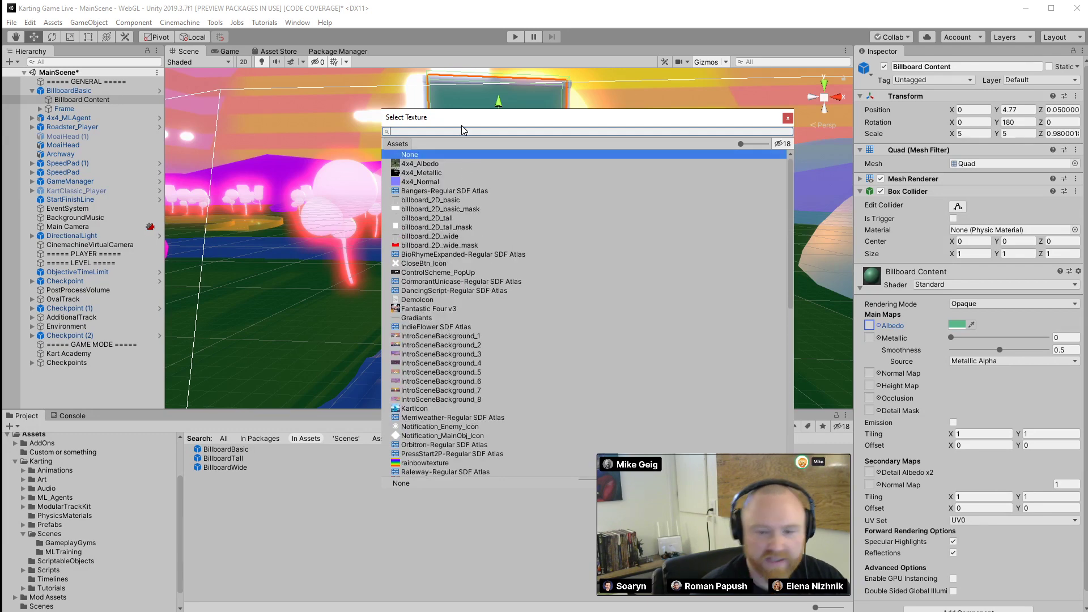
pyautogui.write('four')
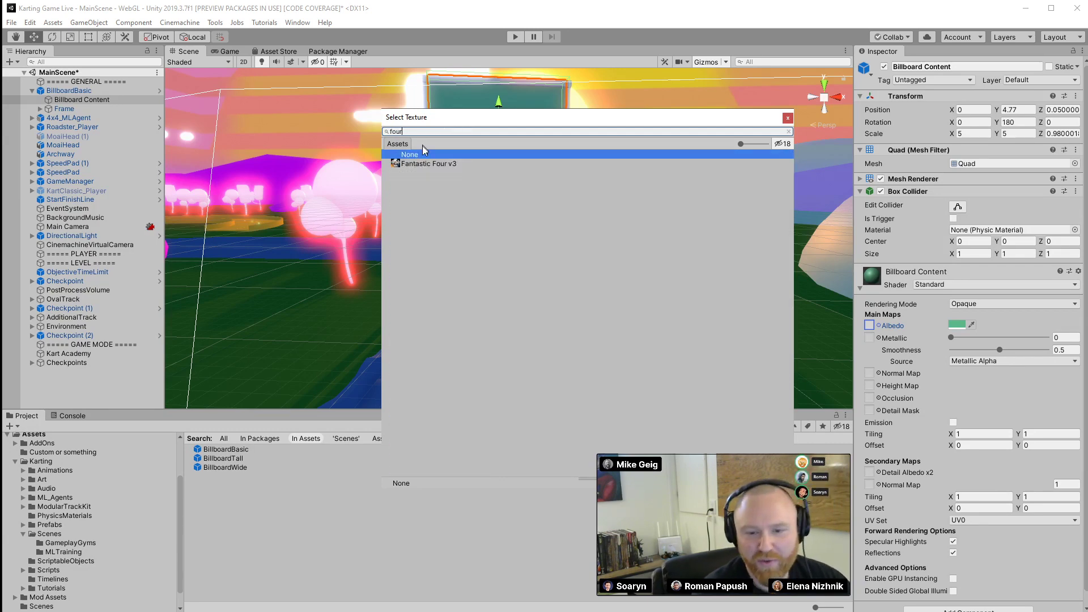
pyautogui.doubleClick(429, 164)
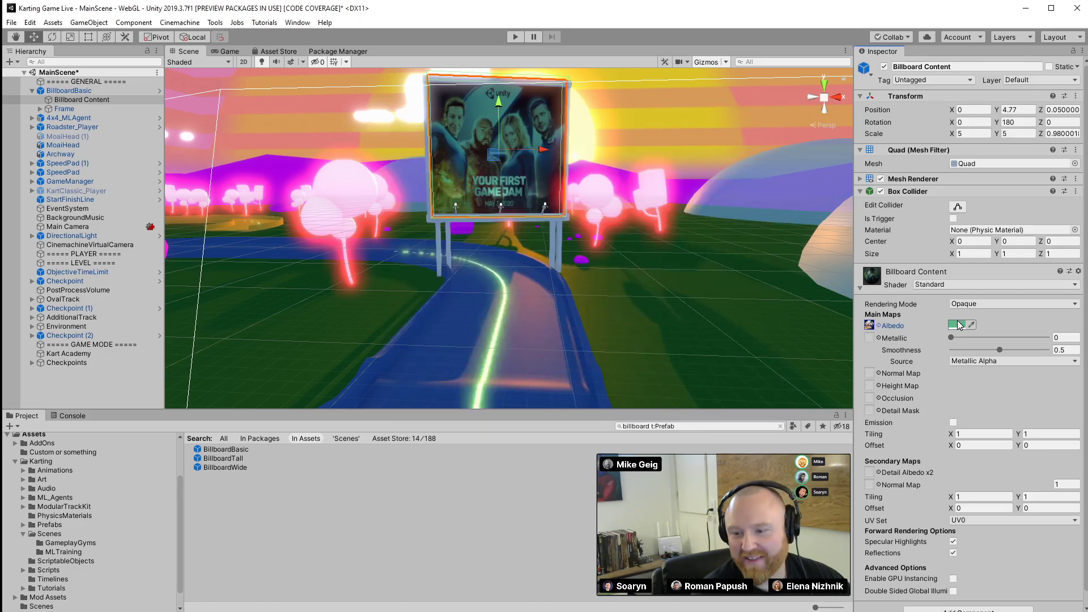
# Set the Albedo color of the Billboard Content material to white (FFFFFF)
pyautogui.click(957, 324)
pyautogui.moveTo(240, 187); pyautogui.dragTo(157, 118)
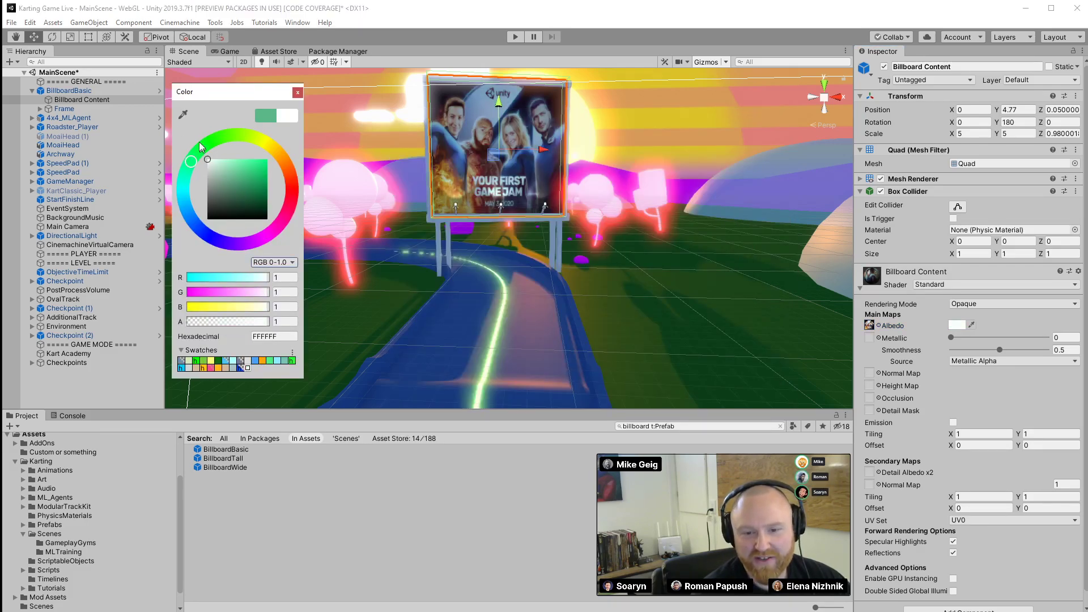
pyautogui.click(298, 93)
# Enable Emission on the Billboard Content material and assign Fantastic Four v3 as its emission texture
pyautogui.moveTo(712, 274); pyautogui.dragTo(623, 216, button='right')
pyautogui.click(953, 422)
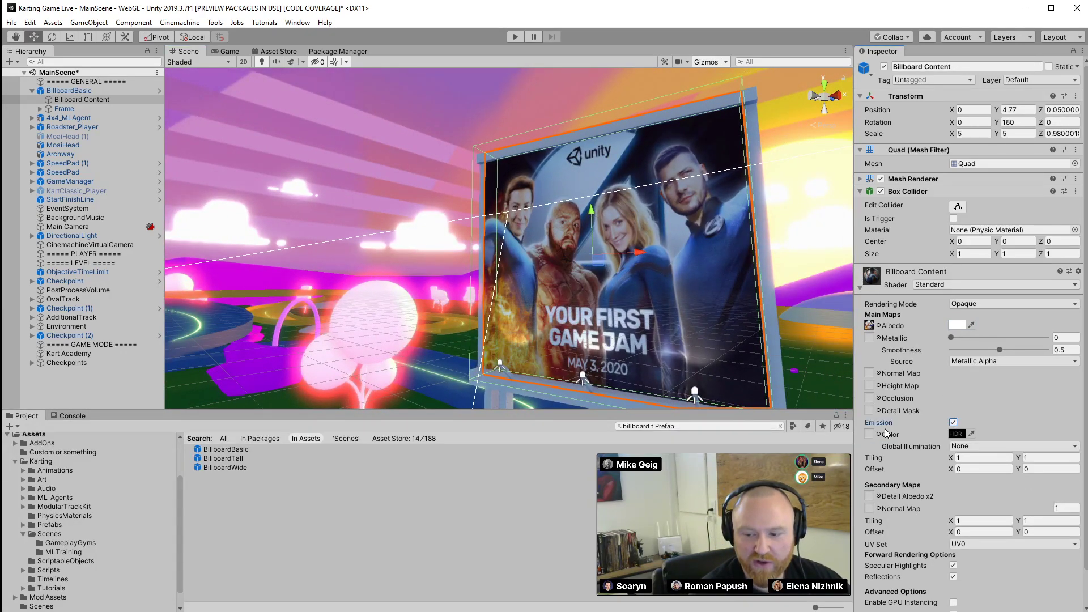
pyautogui.click(878, 434)
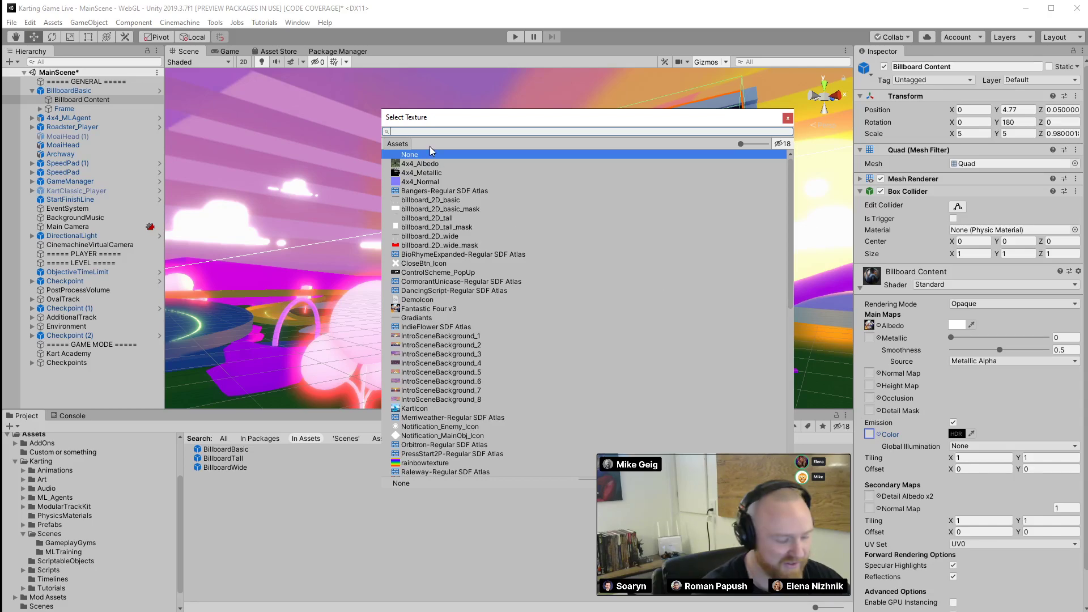
pyautogui.write('four')
pyautogui.doubleClick(417, 165)
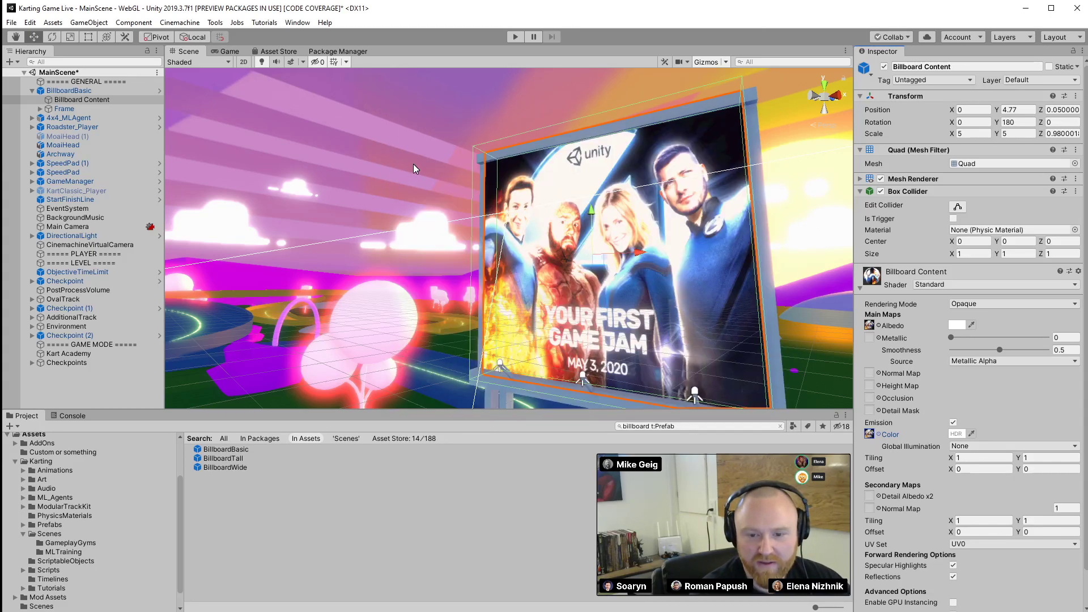
# Lower the emission color's HDR intensity to -2
pyautogui.click(956, 434)
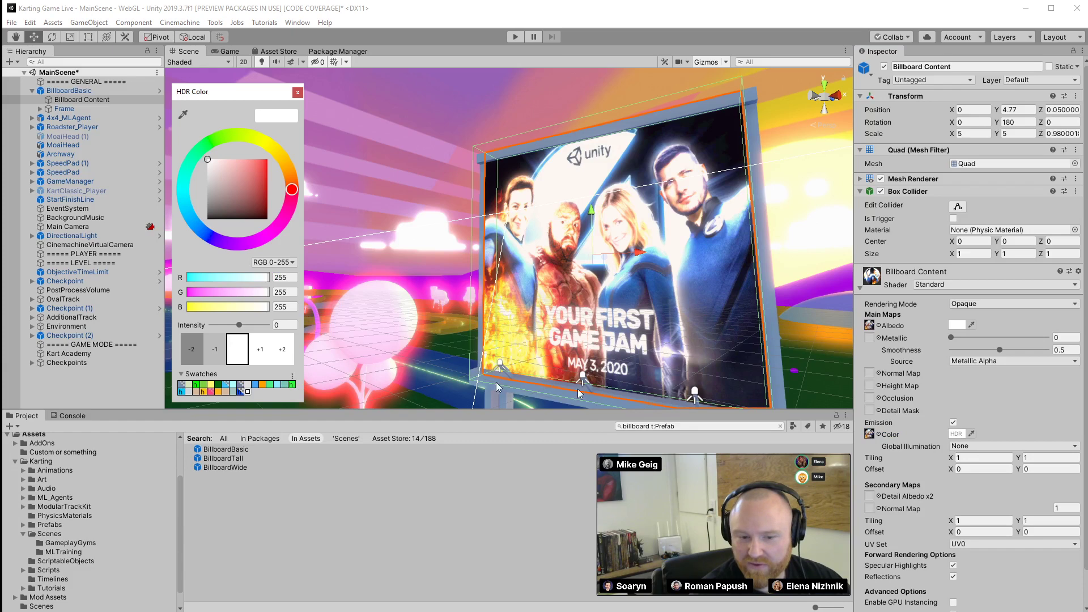
pyautogui.click(239, 326)
pyautogui.moveTo(239, 326); pyautogui.dragTo(234, 330)
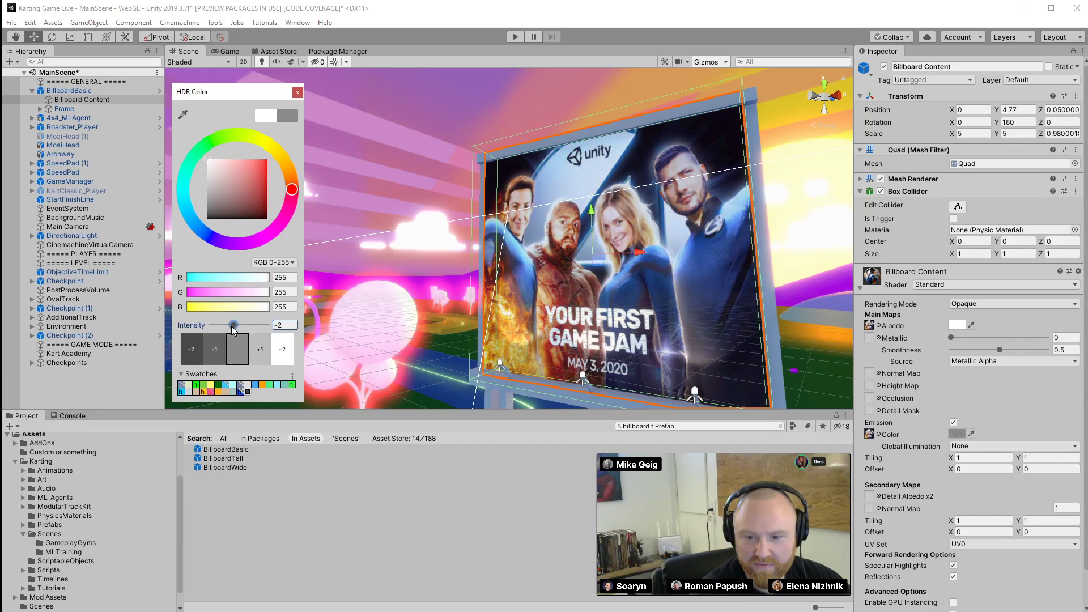
pyautogui.click(298, 93)
# Rotate the whole BillboardBasic to about -205 degrees around Y, adjust its position over the track, and clear the selection
pyautogui.moveTo(306, 170); pyautogui.dragTo(566, 252, button='right')
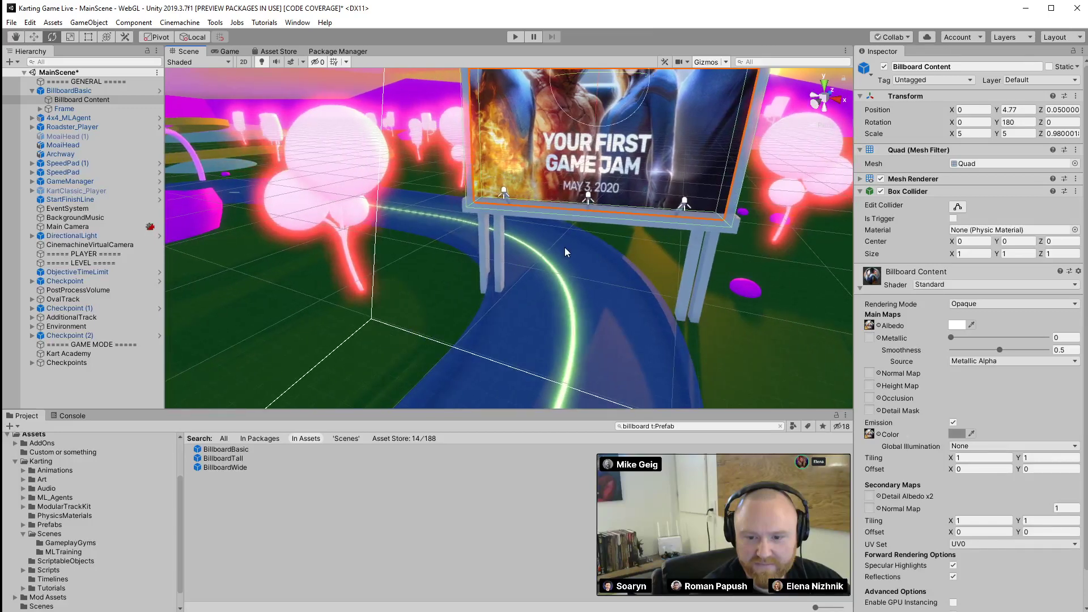
pyautogui.click(565, 250)
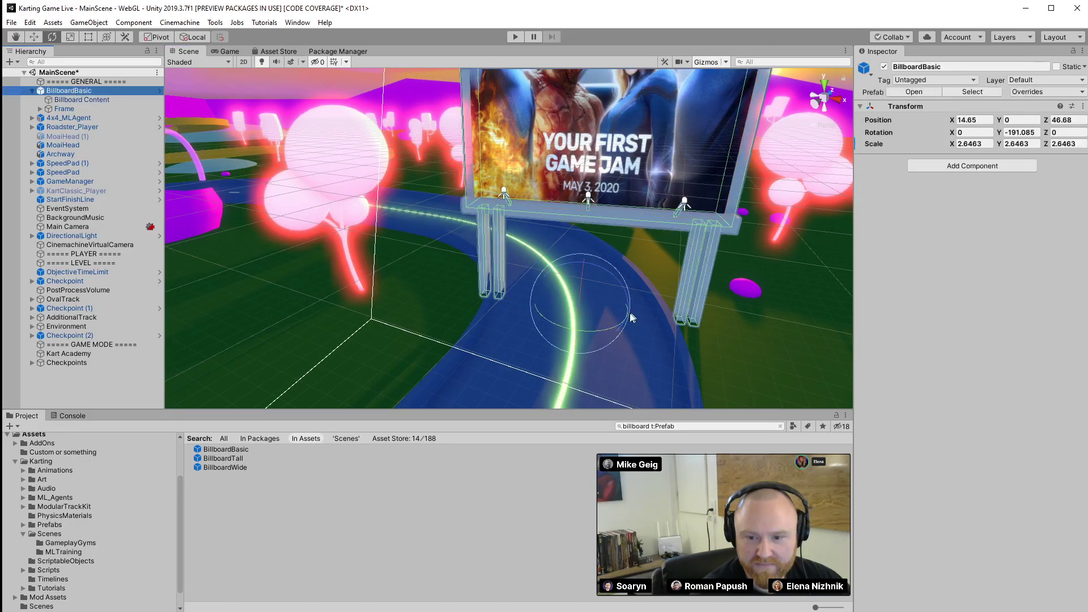
pyautogui.moveTo(605, 331); pyautogui.dragTo(624, 321)
pyautogui.press('w')
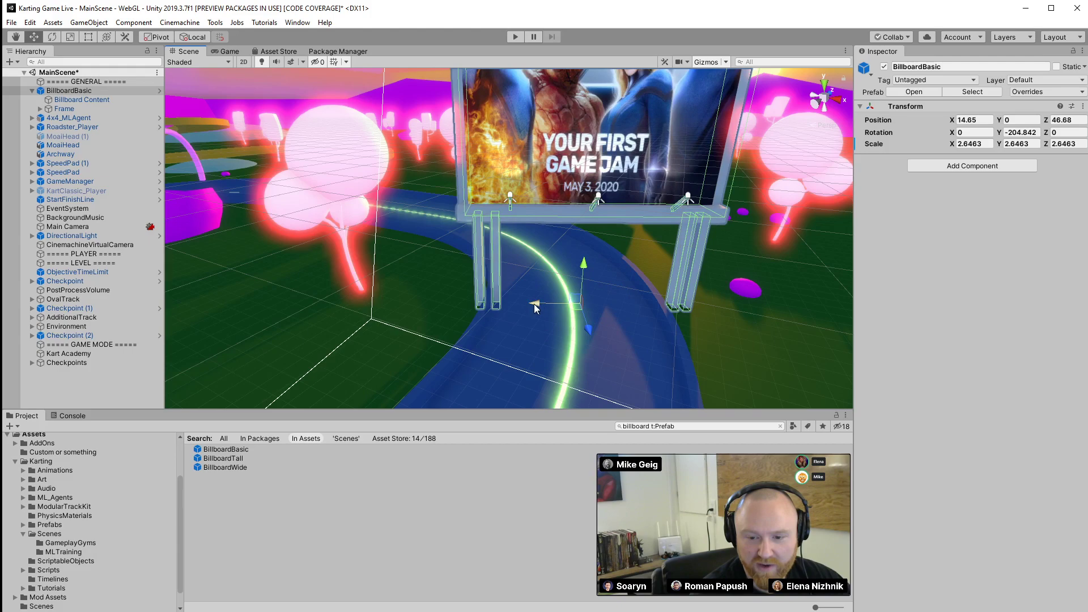
pyautogui.moveTo(525, 303); pyautogui.dragTo(622, 230)
pyautogui.click(83, 379)
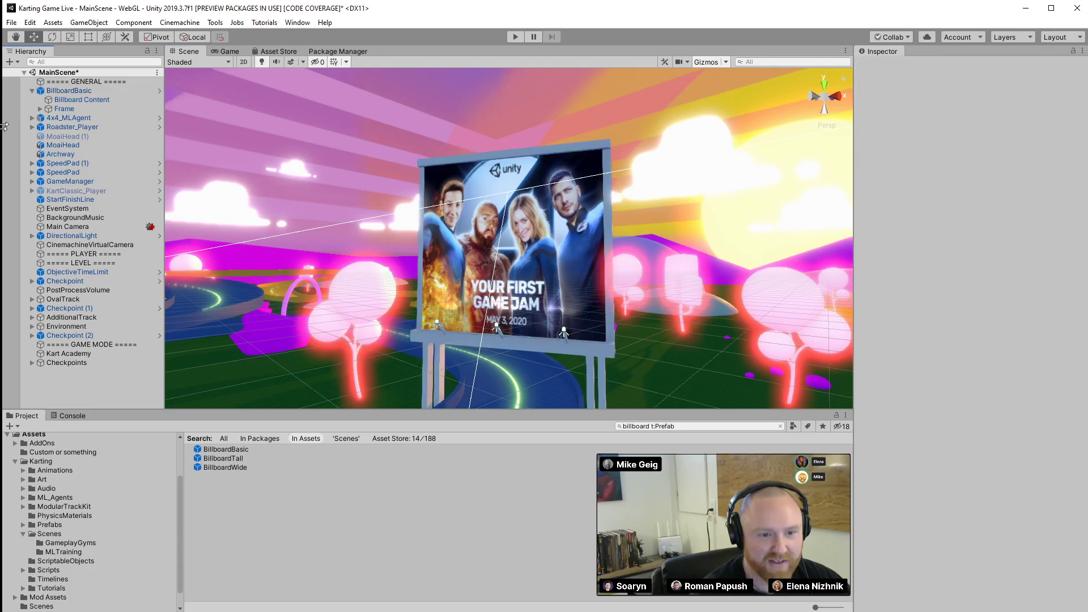
# Collapse BillboardBasic in the hierarchy and check the billboard's appearance over the track from several angles
pyautogui.click(32, 90)
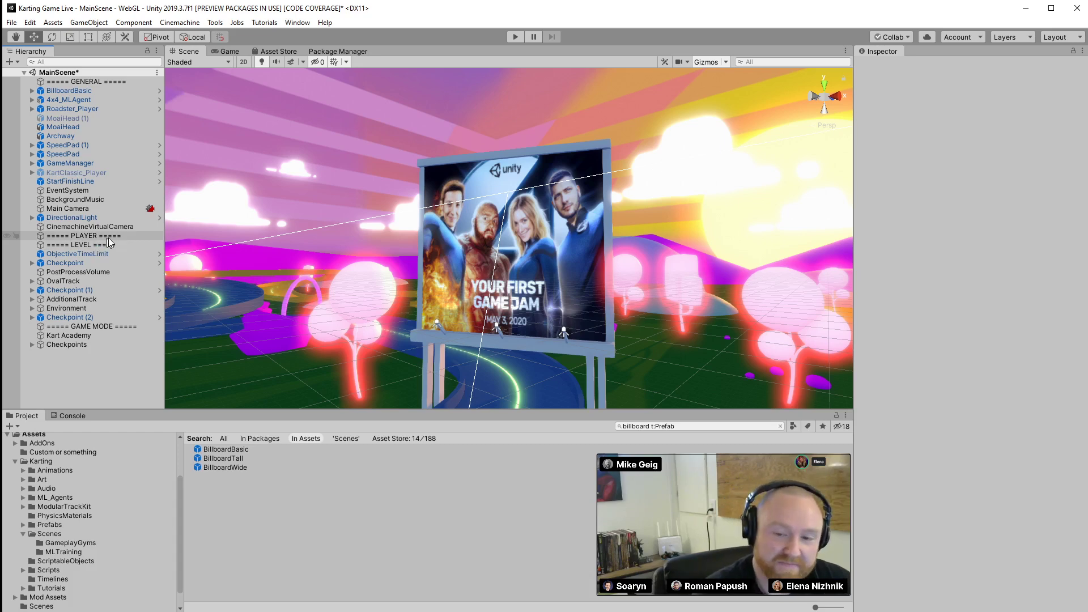
pyautogui.moveTo(691, 209); pyautogui.dragTo(638, 236, button='right')
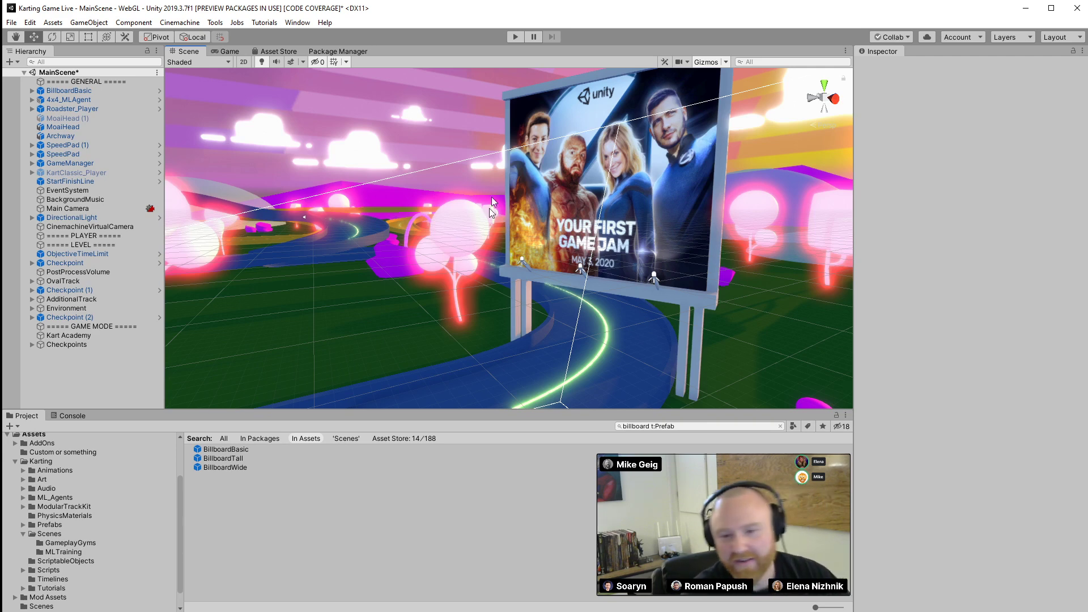
pyautogui.moveTo(499, 137); pyautogui.dragTo(494, 207, button='right')
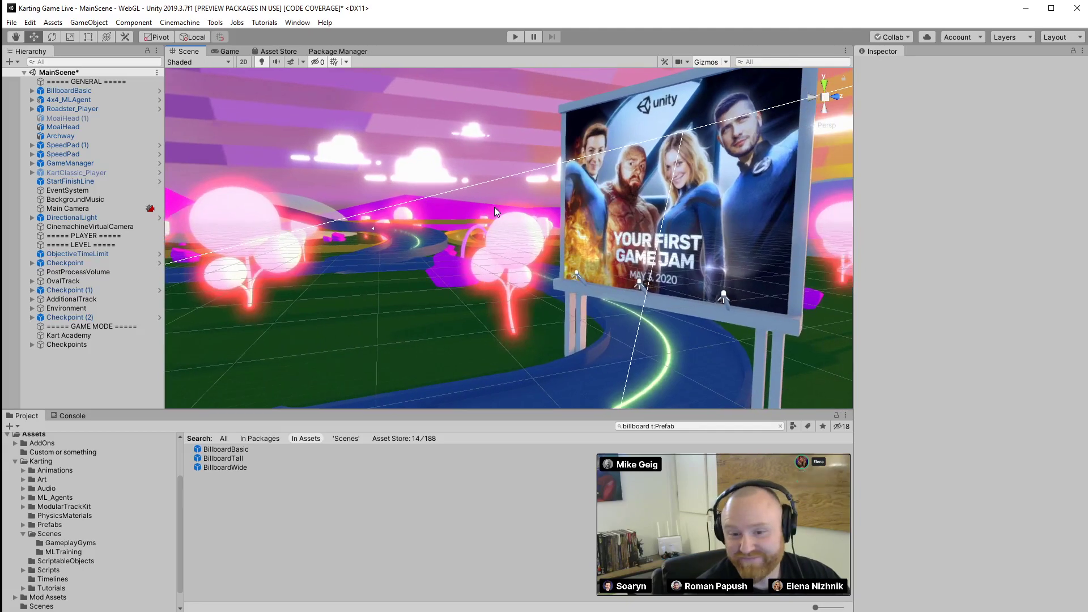
pyautogui.moveTo(658, 226); pyautogui.dragTo(721, 240, button='right')
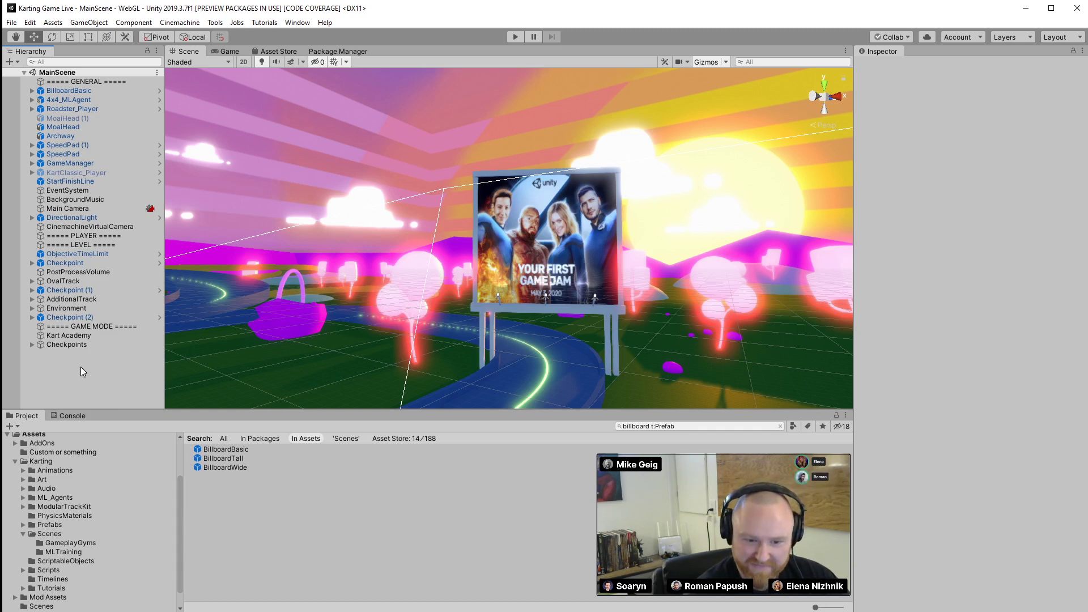
# Collapse the project's Karting folder and show the contents of the Custom or something folder
pyautogui.click(15, 461)
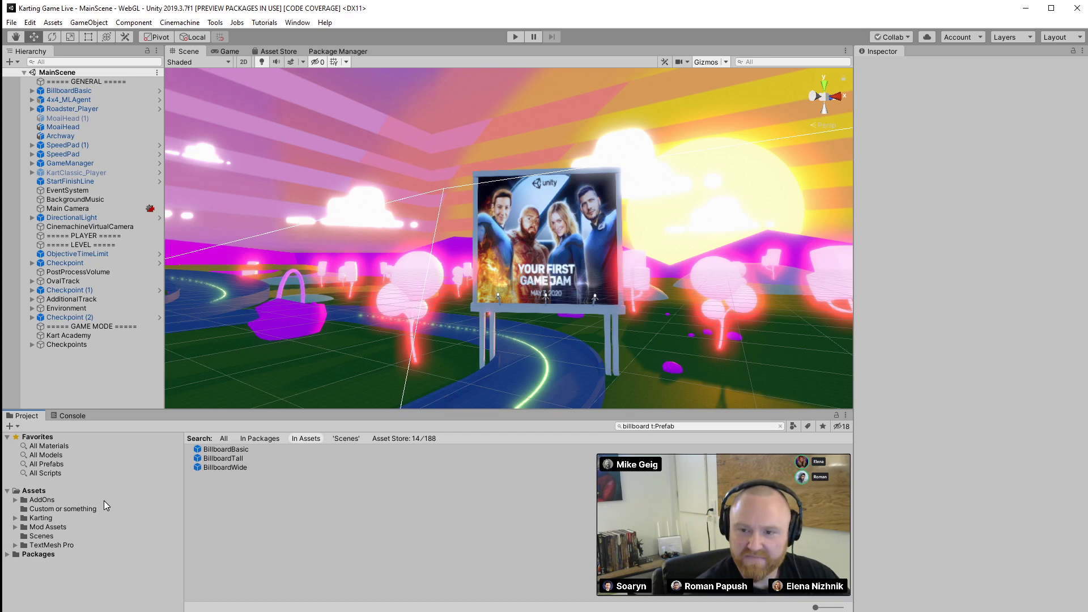
pyautogui.click(59, 509)
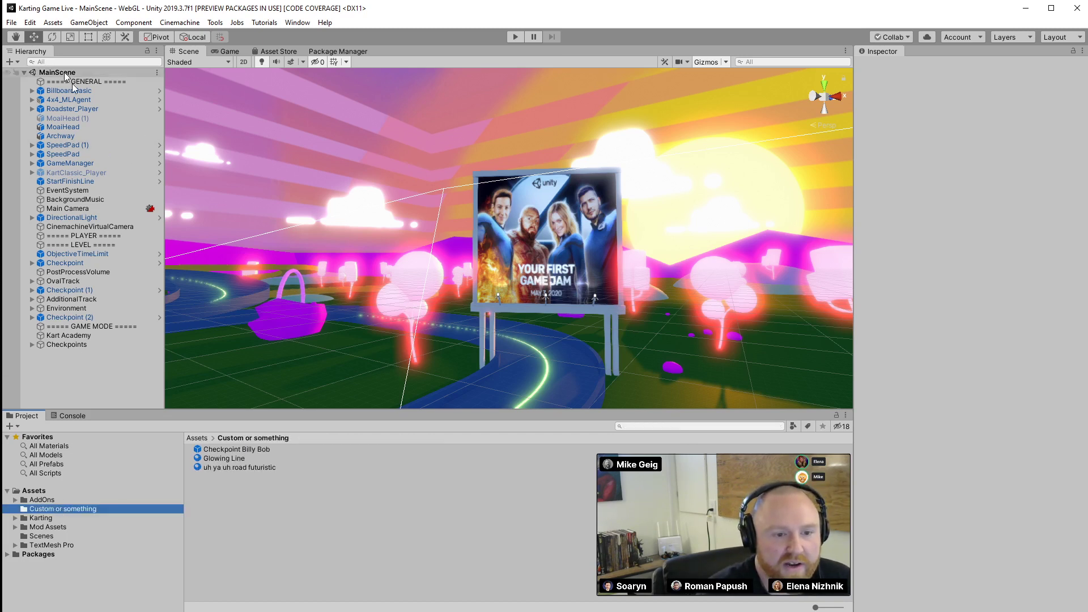
pyautogui.click(69, 374)
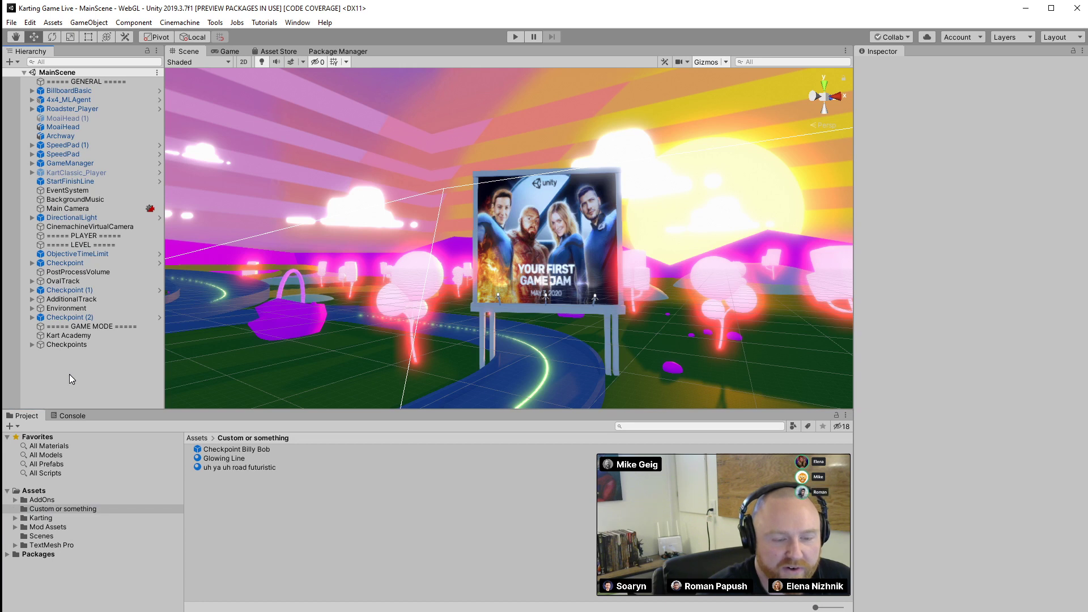
# Add a new Camera object to MainScene
pyautogui.click(18, 62)
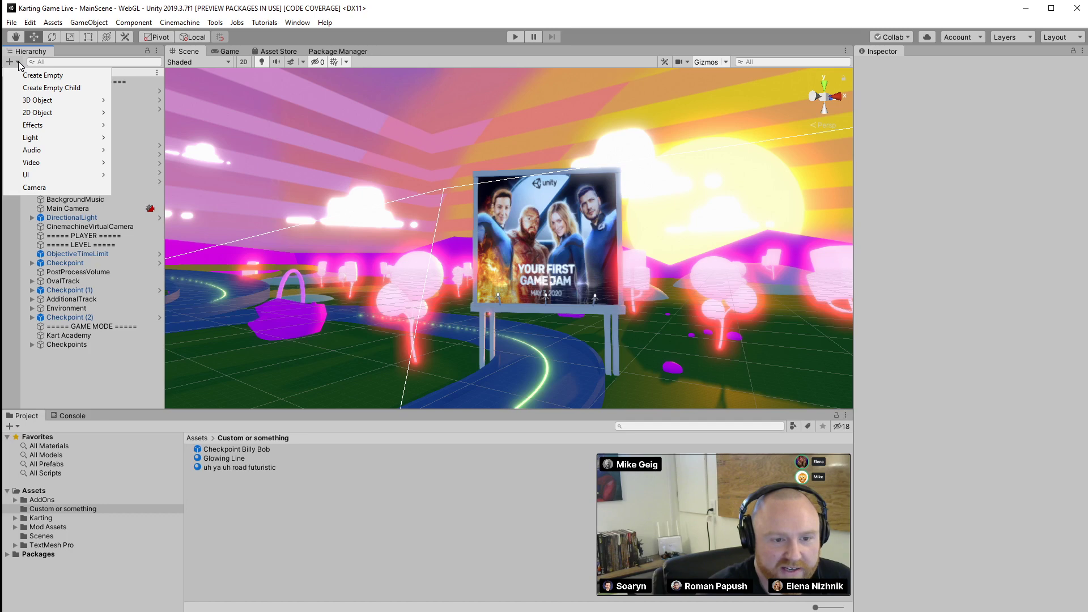
pyautogui.click(77, 188)
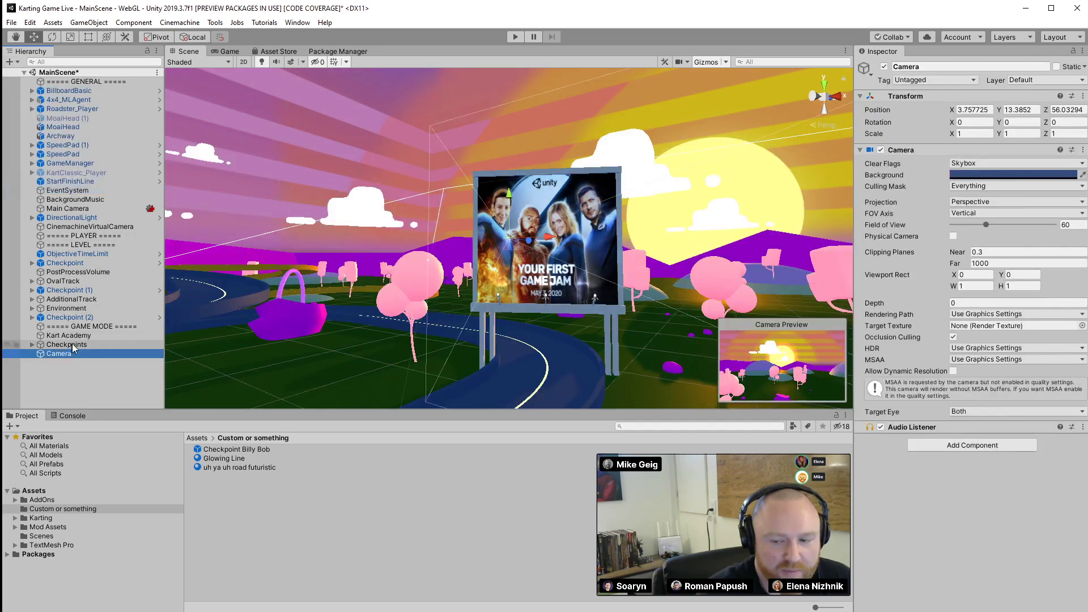
pyautogui.moveTo(275, 277); pyautogui.dragTo(1085, 443, button='right')
pyautogui.press('s')
pyautogui.press('d')
pyautogui.press('w')
pyautogui.press('d')
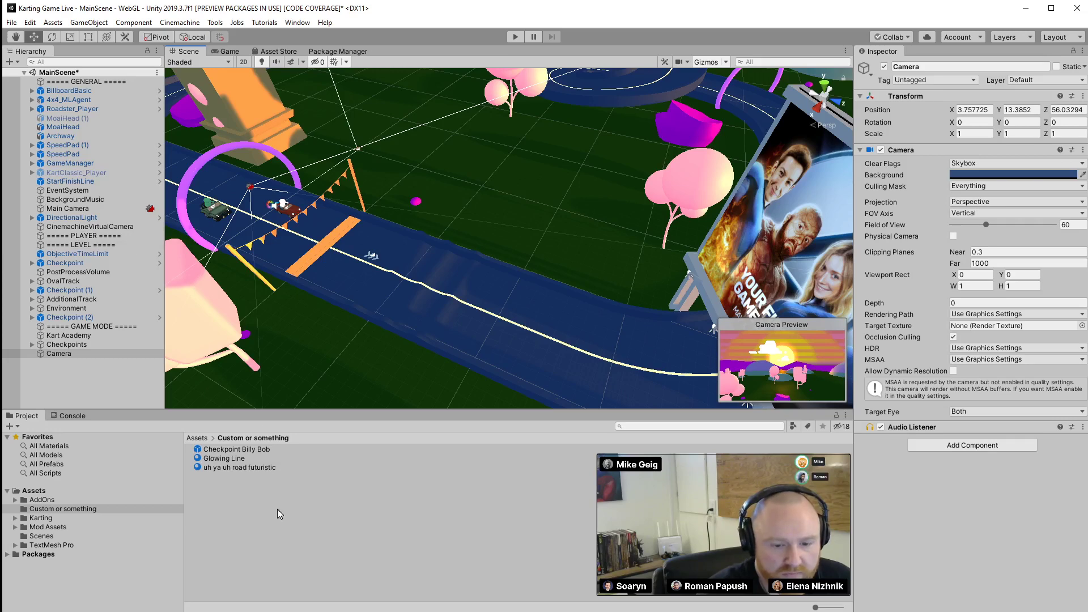
# Create a render texture named Exactly in the Custom or something folder and assign it as the Camera object's target texture
pyautogui.click(45, 509)
pyautogui.rightClick(234, 510)
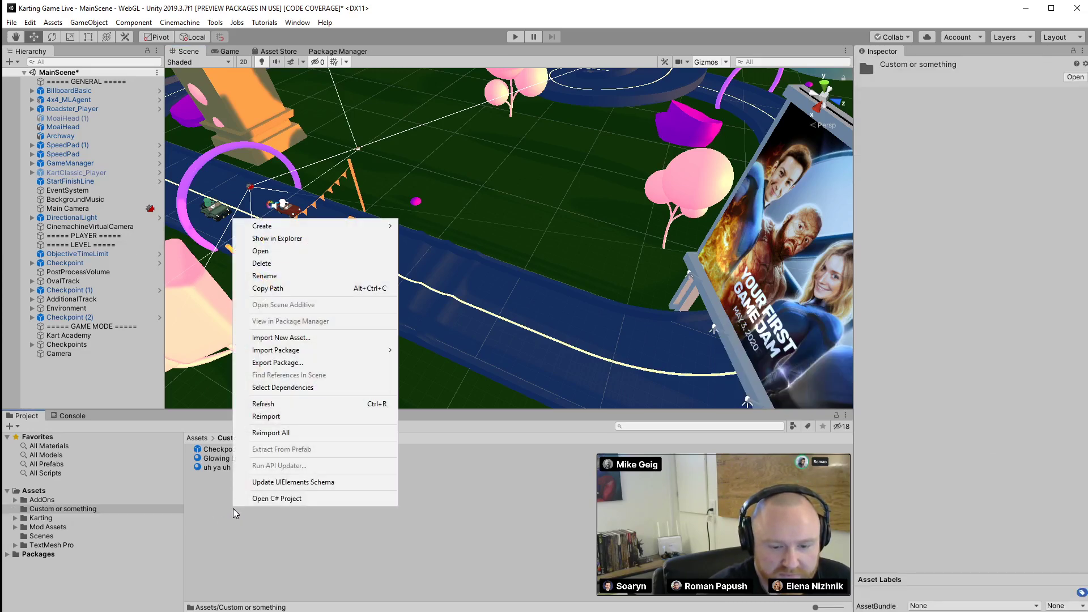
pyautogui.moveTo(295, 227)
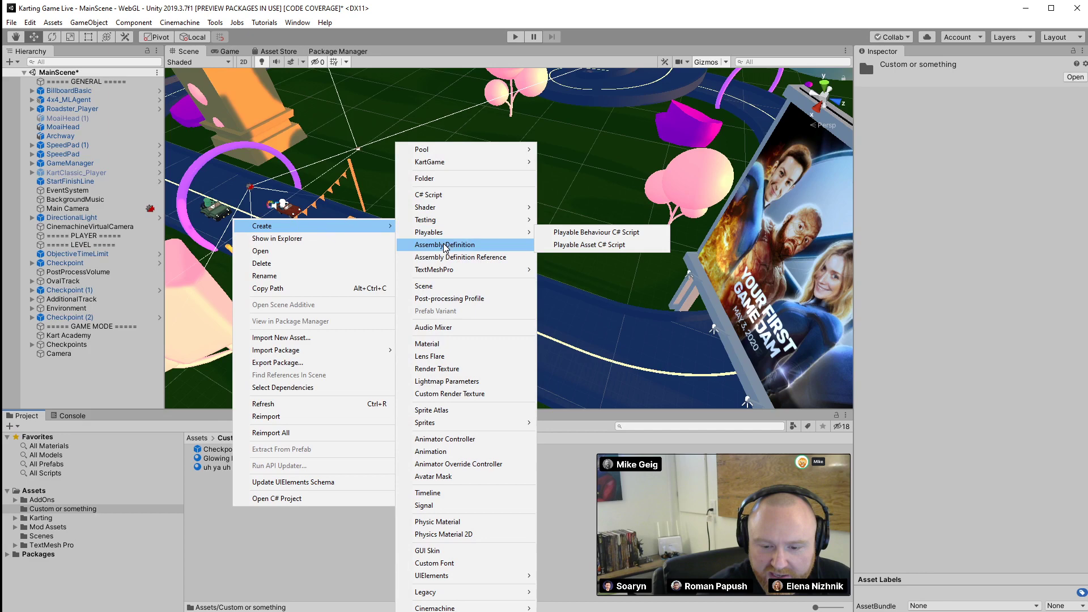
pyautogui.click(419, 370)
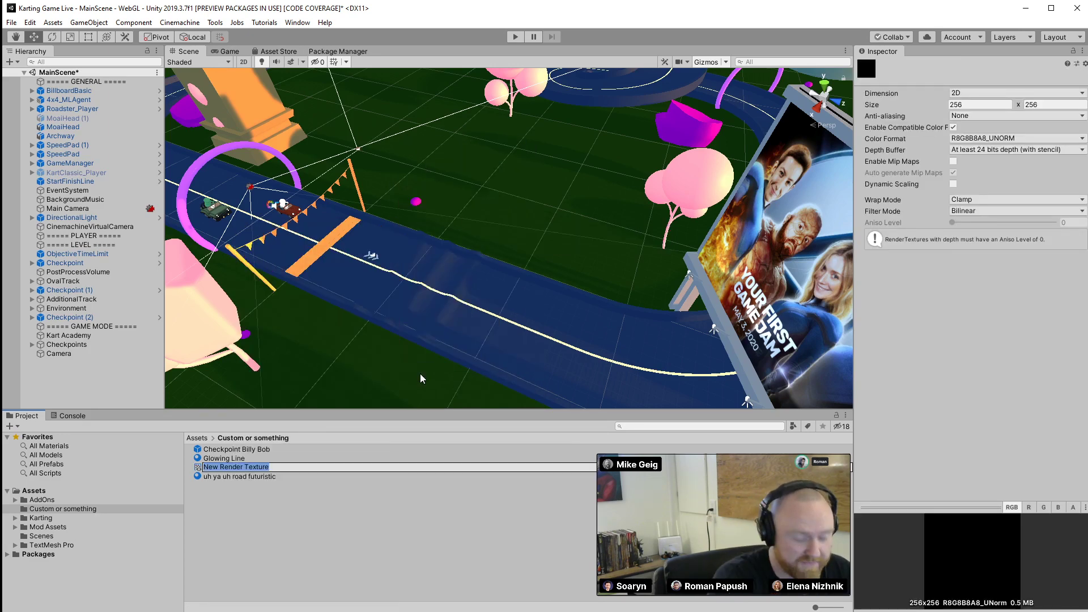
pyautogui.write('Exactly')
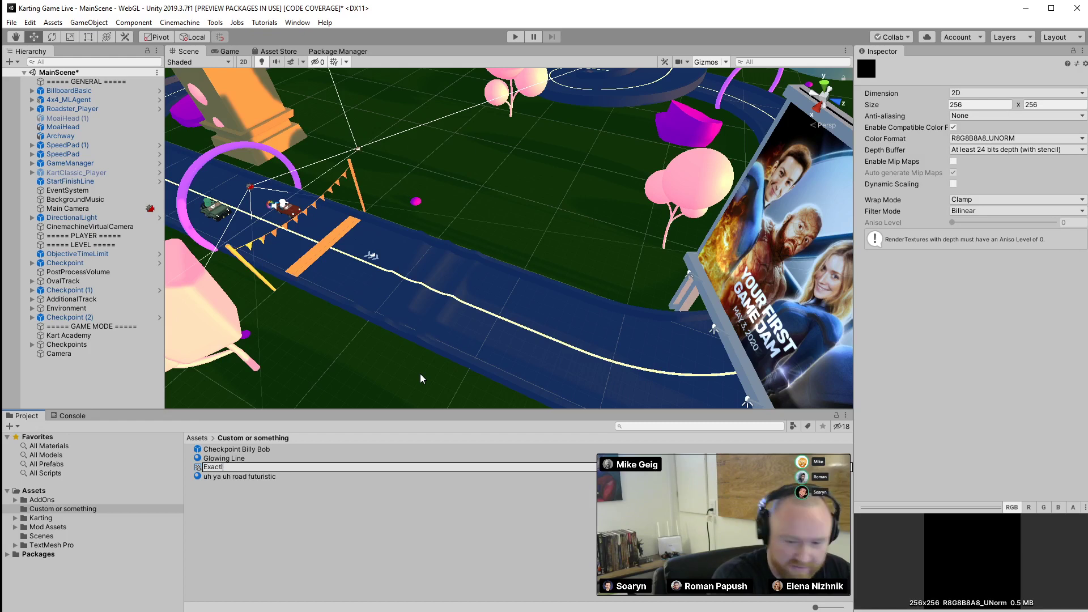
pyautogui.press('Return')
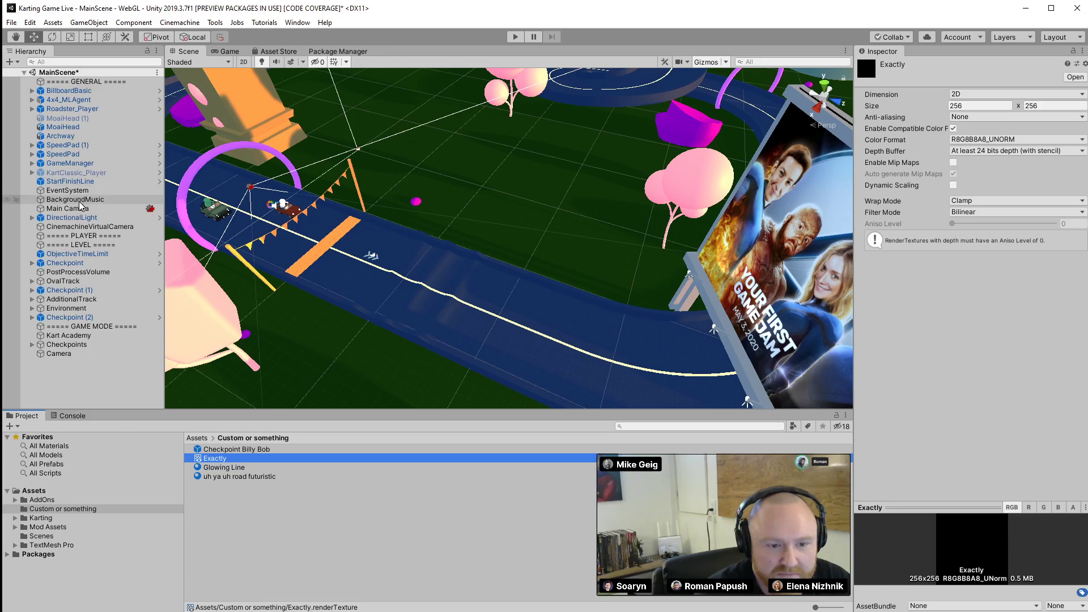
pyautogui.click(78, 355)
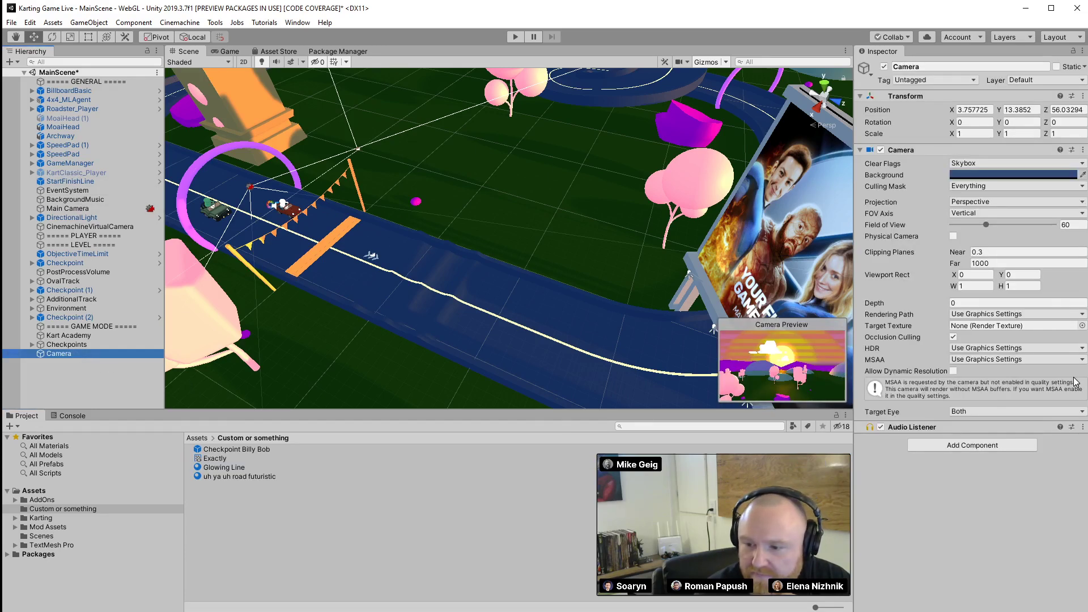
pyautogui.moveTo(212, 463); pyautogui.dragTo(976, 332)
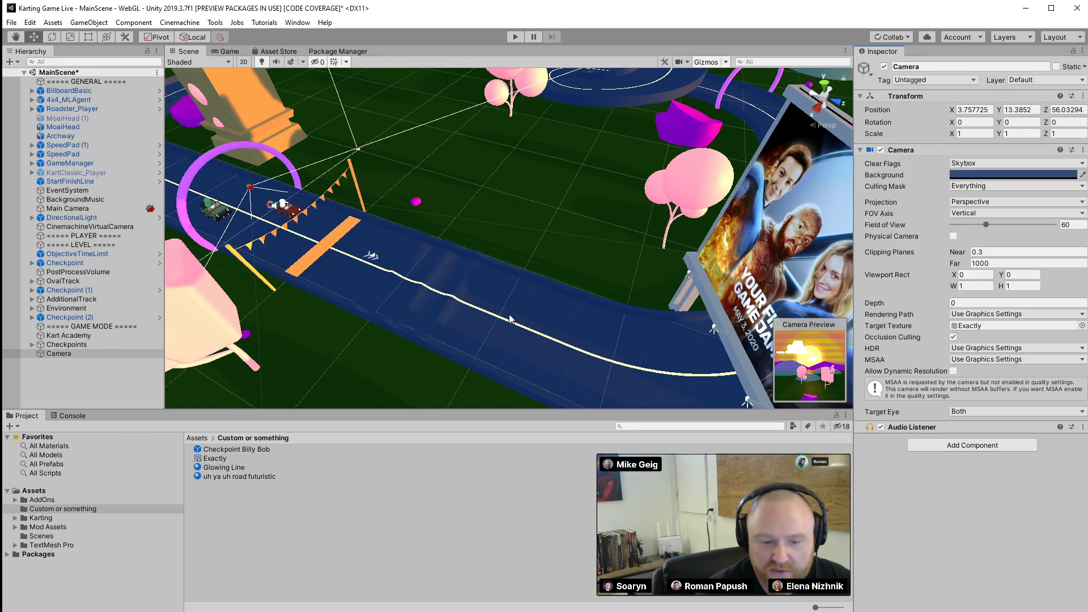
# Replace the poster on Billboard Content with the Exactly render texture in both the Albedo and Emission Color maps
pyautogui.moveTo(474, 278); pyautogui.dragTo(606, 273, button='right')
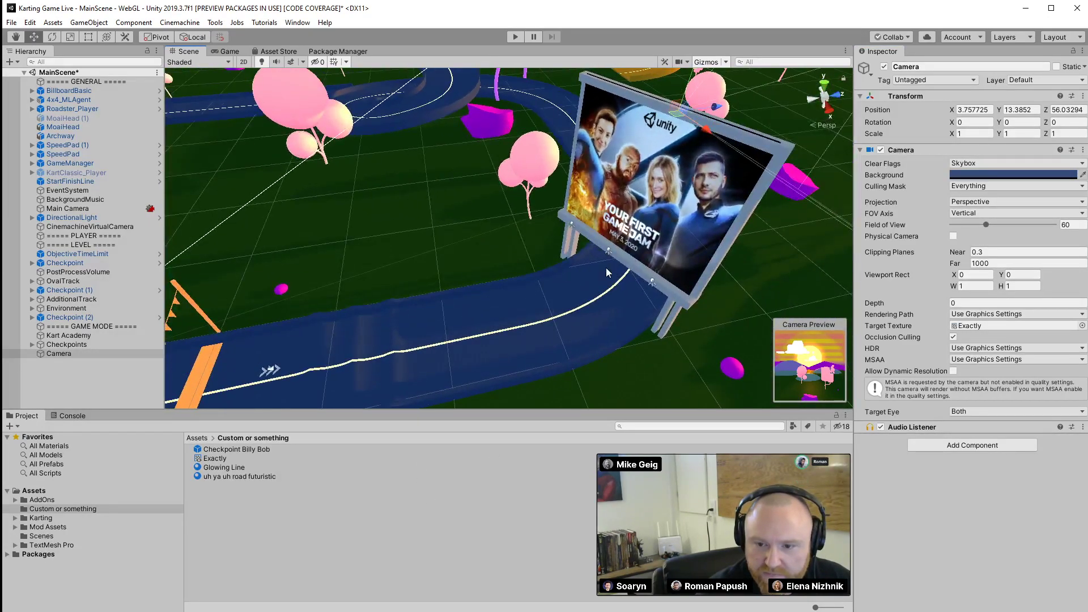
pyautogui.click(637, 188)
pyautogui.click(637, 188)
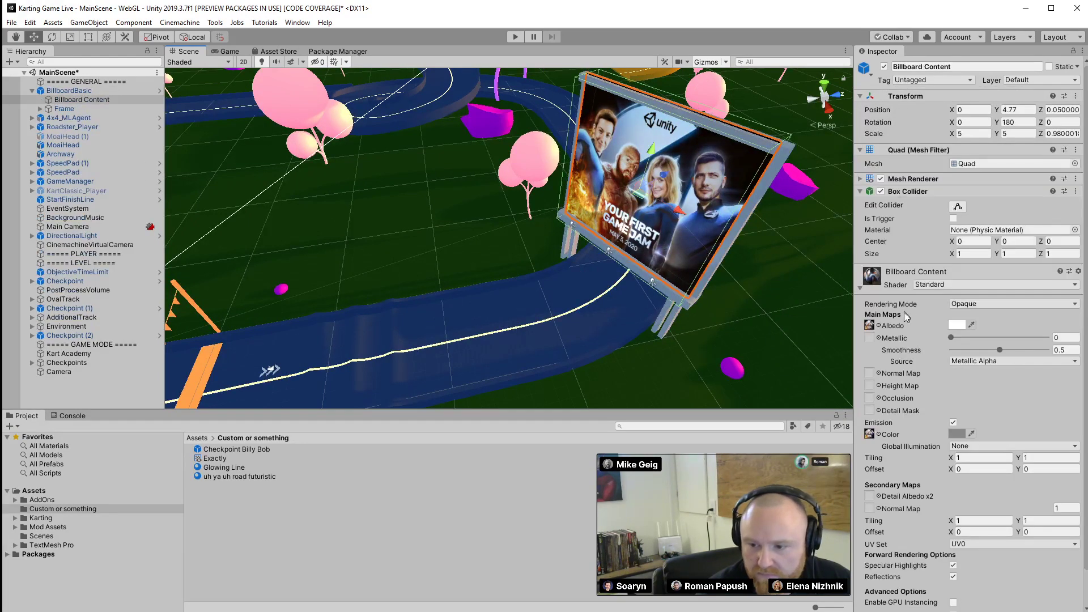
pyautogui.moveTo(215, 458); pyautogui.dragTo(869, 325)
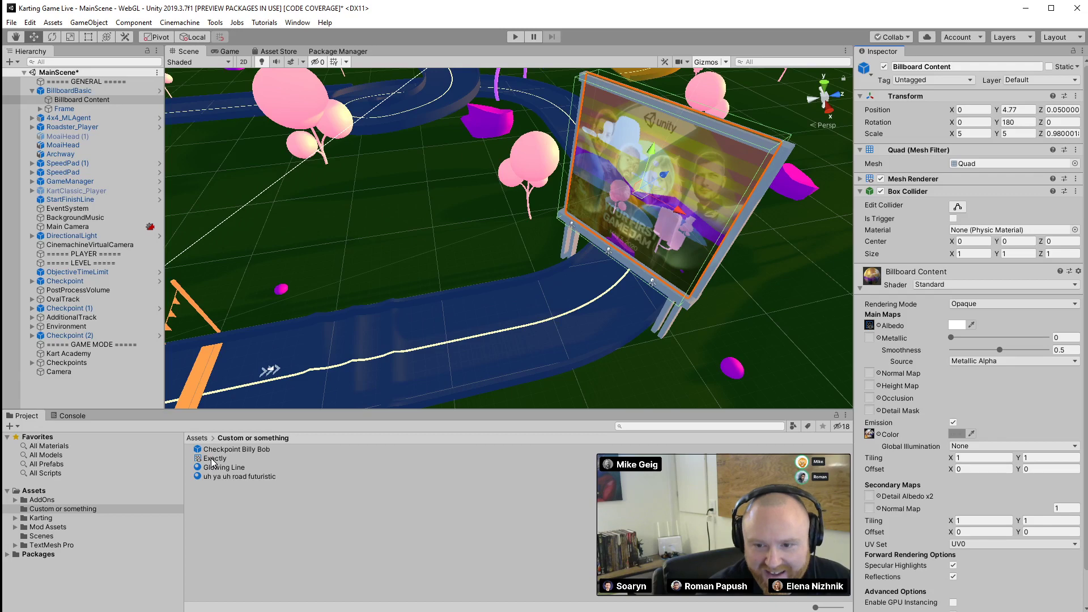
pyautogui.moveTo(521, 342); pyautogui.dragTo(630, 302, button='right')
pyautogui.press('w')
pyautogui.moveTo(214, 458); pyautogui.dragTo(869, 434)
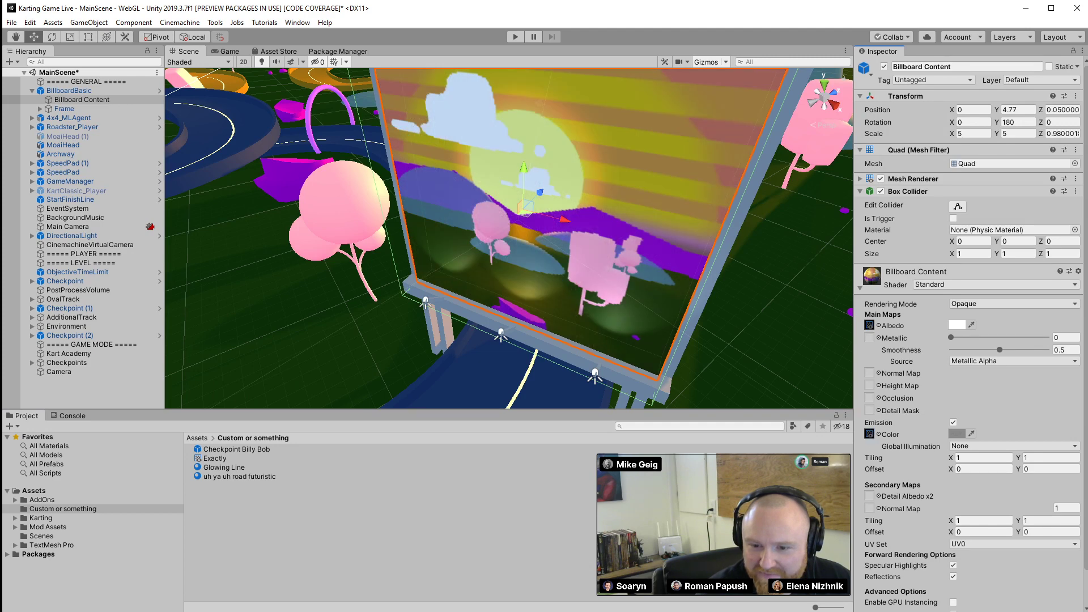
# Set the size of the Exactly render texture to 1024 x 1024
pyautogui.click(217, 460)
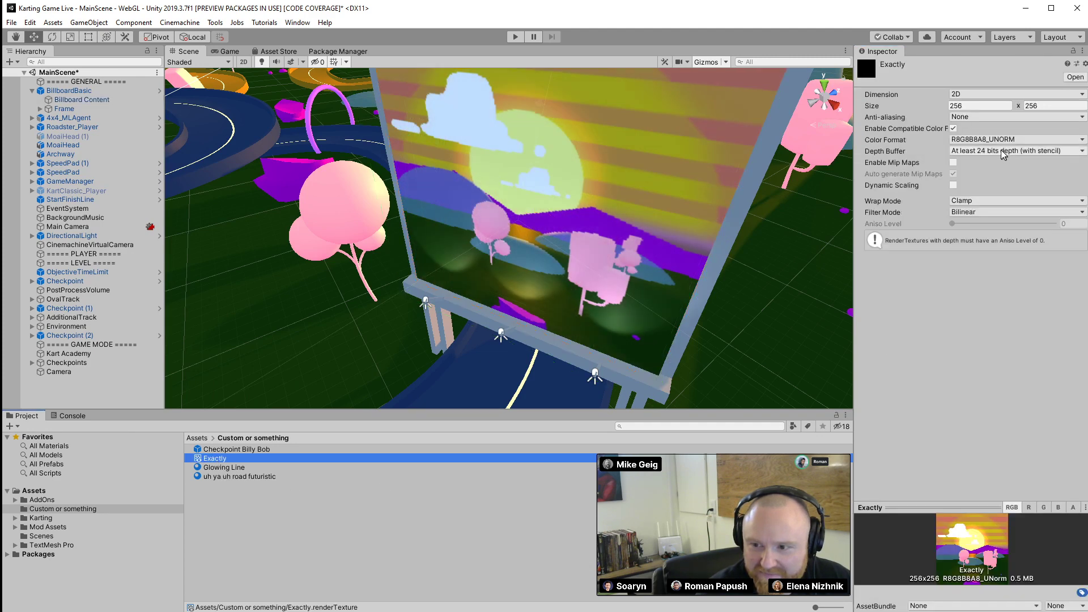
pyautogui.moveTo(767, 242); pyautogui.dragTo(753, 195, button='right')
pyautogui.click(971, 106)
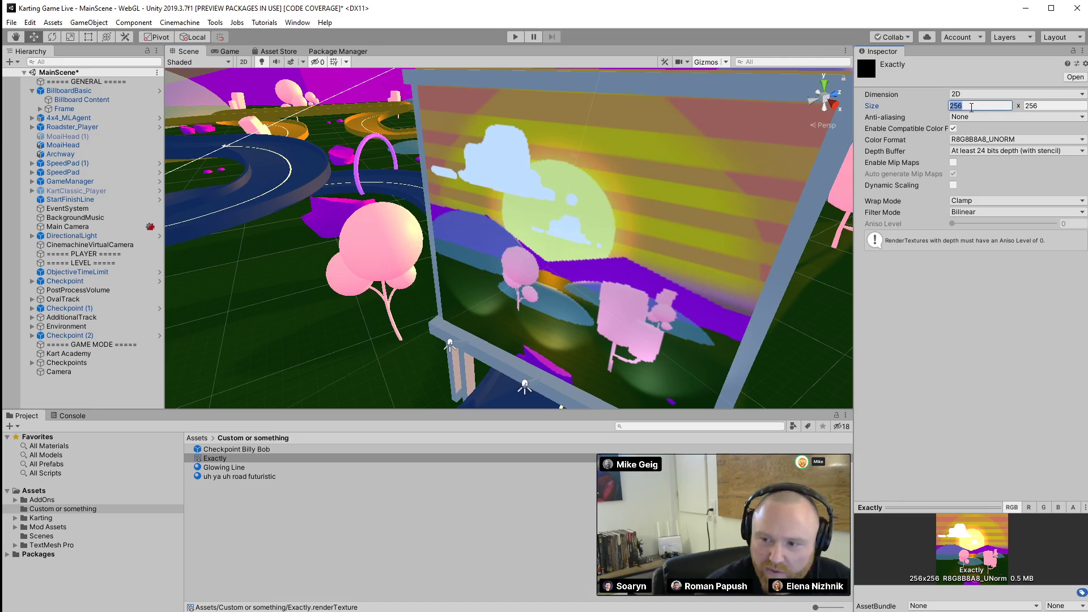
pyautogui.write('1024')
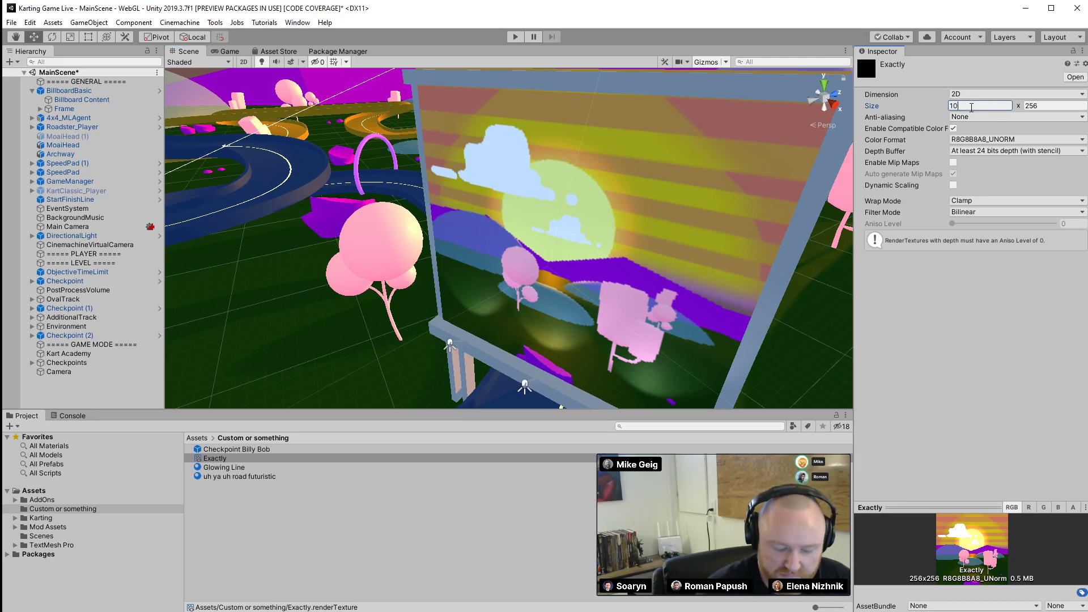
pyautogui.press('Tab')
pyautogui.write('1024')
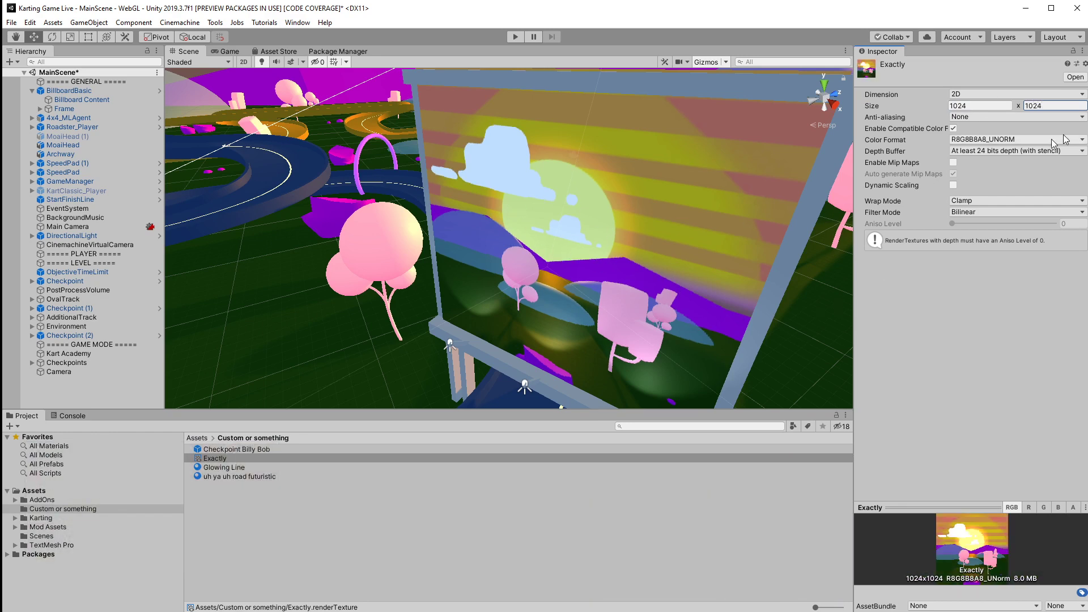
# Align the Camera object with a scene view looking down on the track near the start line
pyautogui.moveTo(415, 277); pyautogui.dragTo(359, 134, button='right')
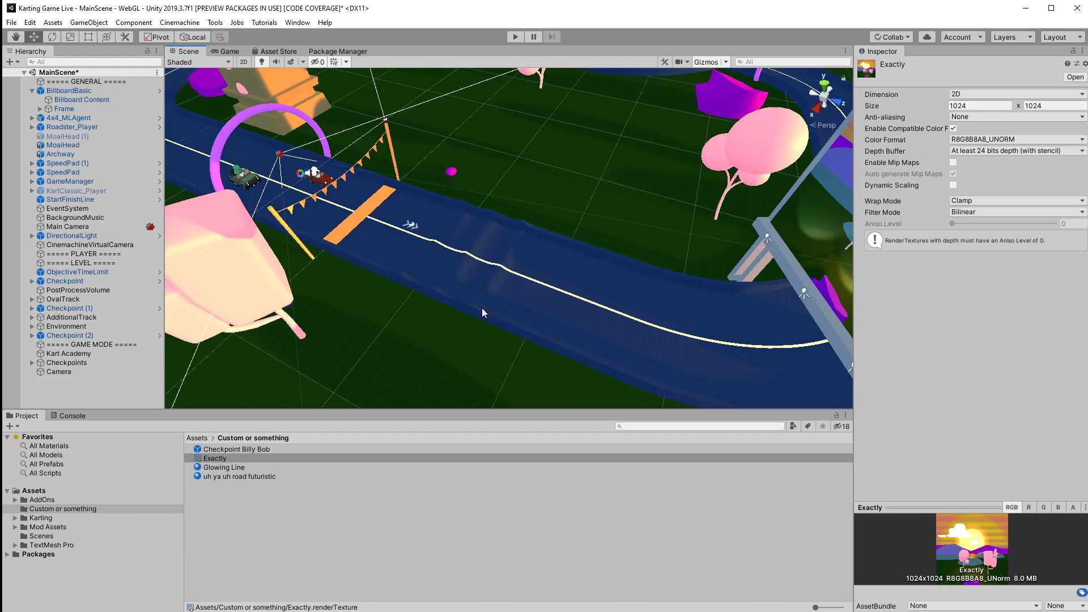
pyautogui.click(74, 371)
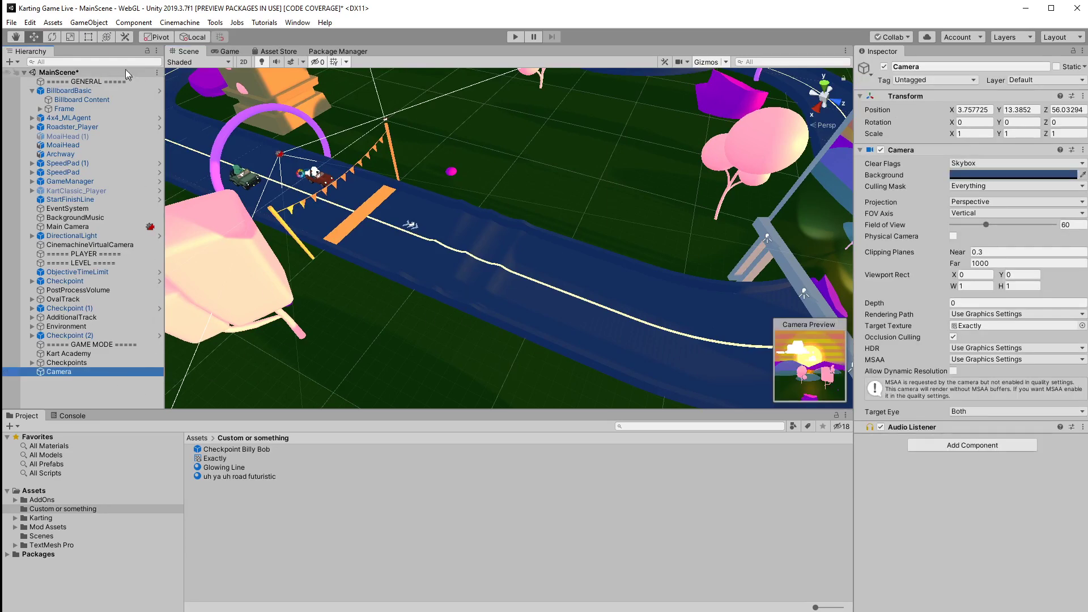
pyautogui.click(105, 23)
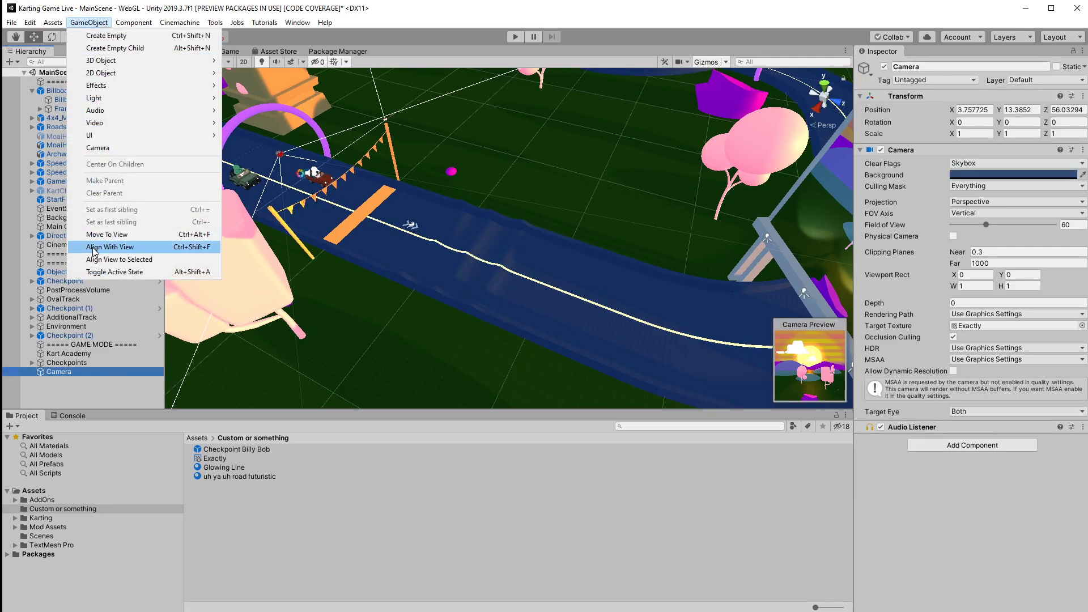
pyautogui.click(116, 248)
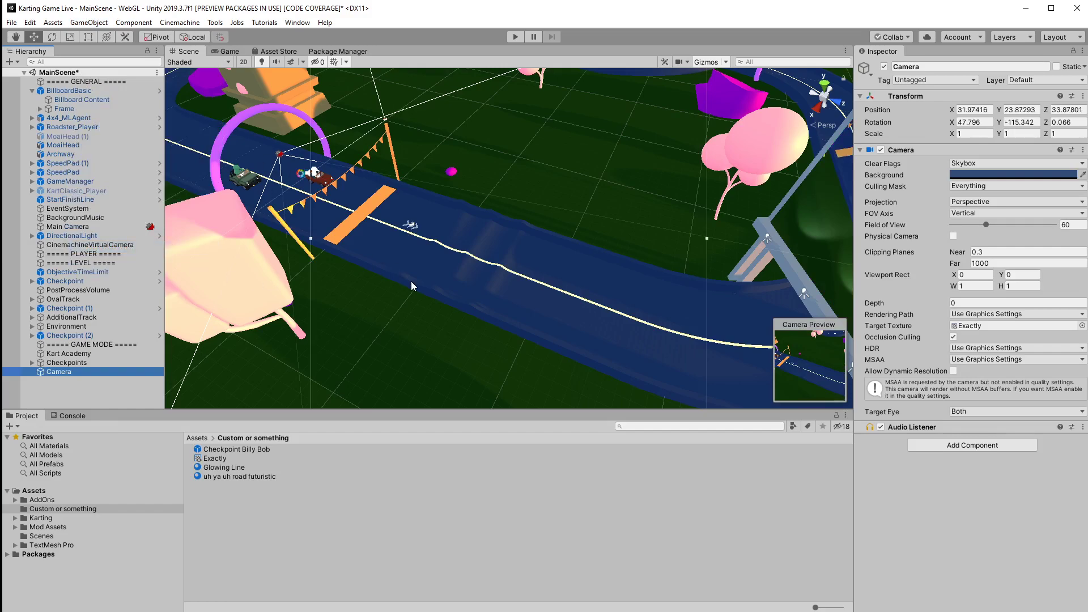
# Check the billboard's live camera image in the scene and game views, and play-test the game briefly
pyautogui.keyDown('alt'); pyautogui.moveTo(478, 221); pyautogui.dragTo(283, 230); pyautogui.keyUp('alt')
pyautogui.keyDown('alt'); pyautogui.moveTo(617, 173); pyautogui.dragTo(306, 245); pyautogui.keyUp('alt')
pyautogui.click(229, 52)
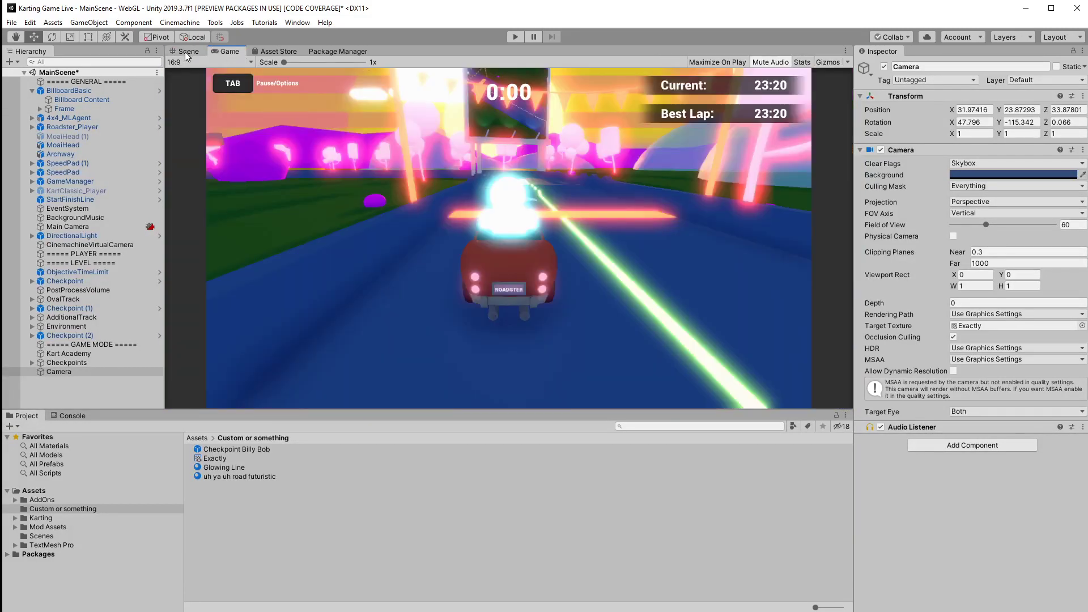
pyautogui.click(186, 52)
pyautogui.click(515, 37)
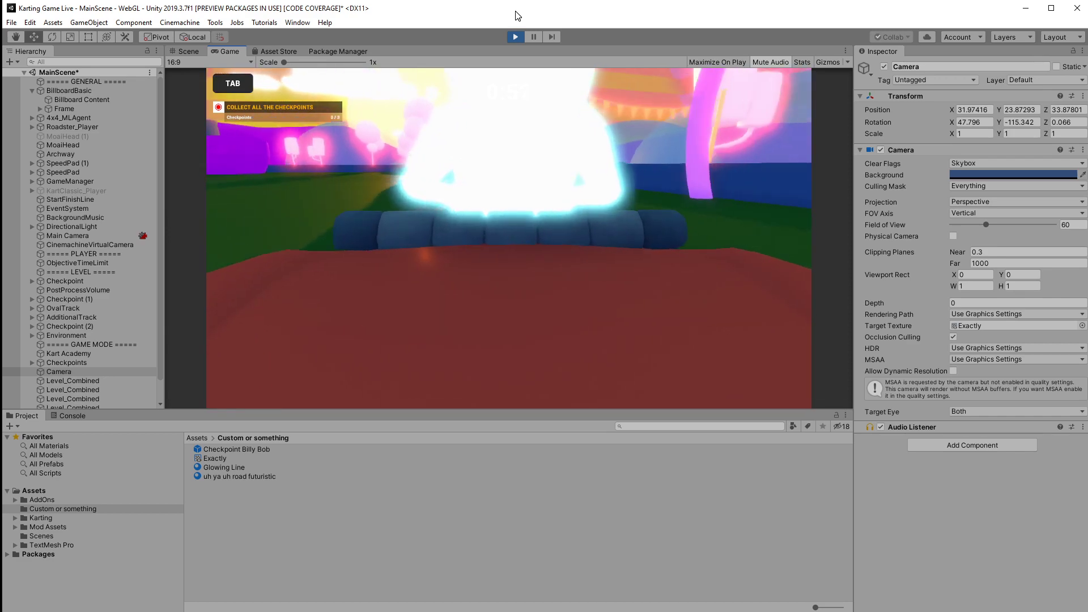
pyautogui.click(515, 37)
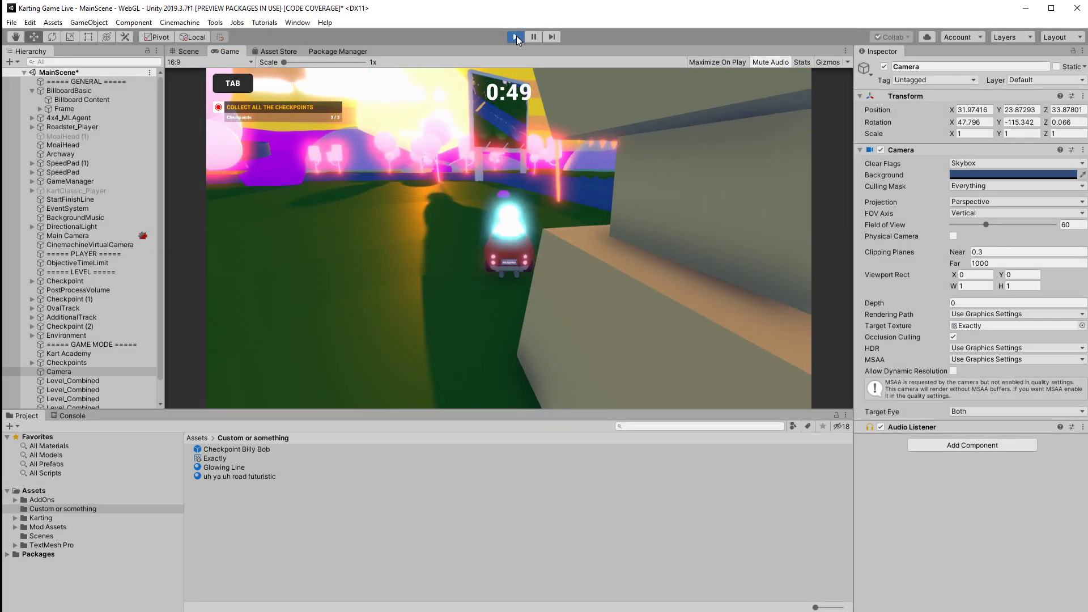
# Make Camera a child of Main Camera and reset its transform
pyautogui.press('f')
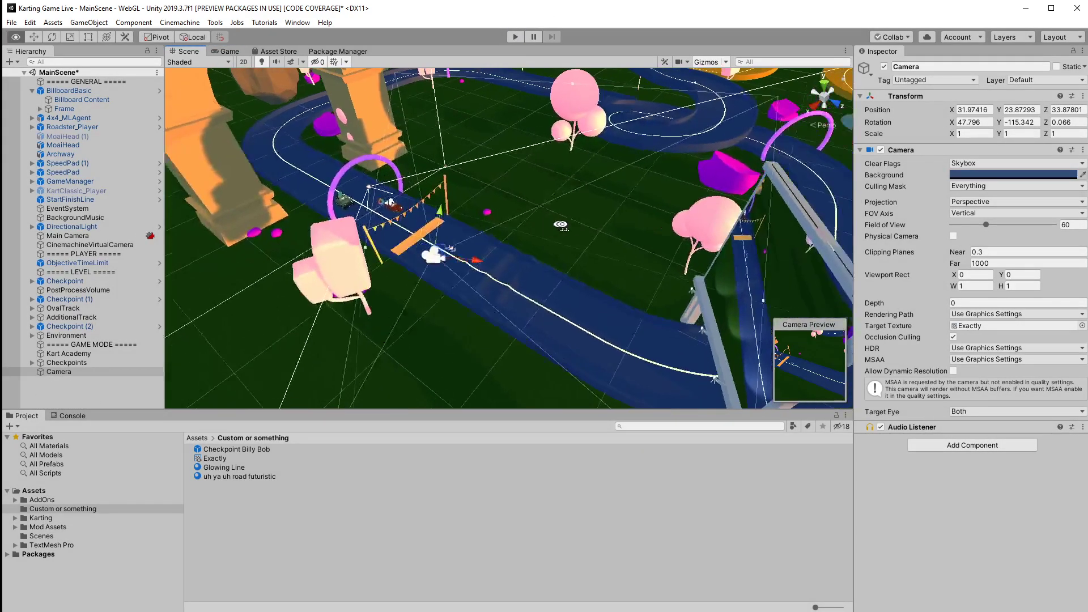
pyautogui.click(79, 235)
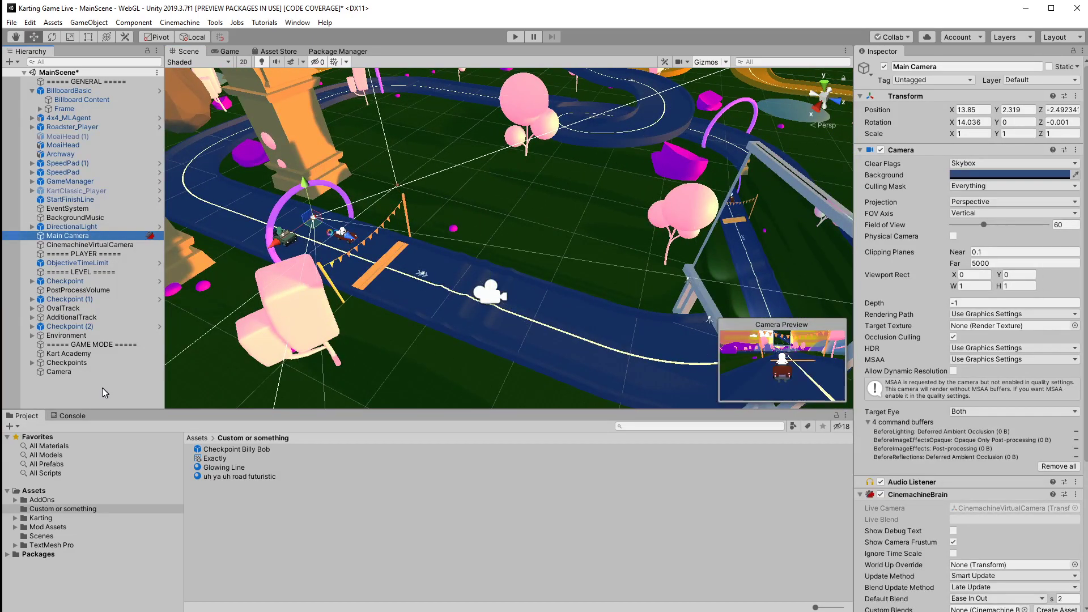
pyautogui.click(59, 372)
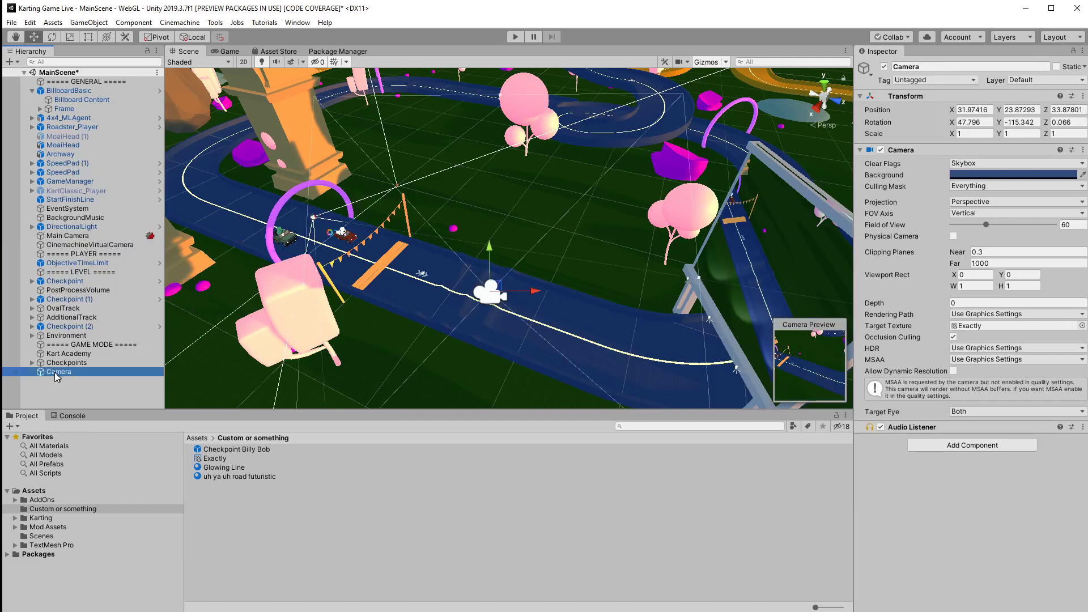
pyautogui.moveTo(56, 376); pyautogui.dragTo(67, 241)
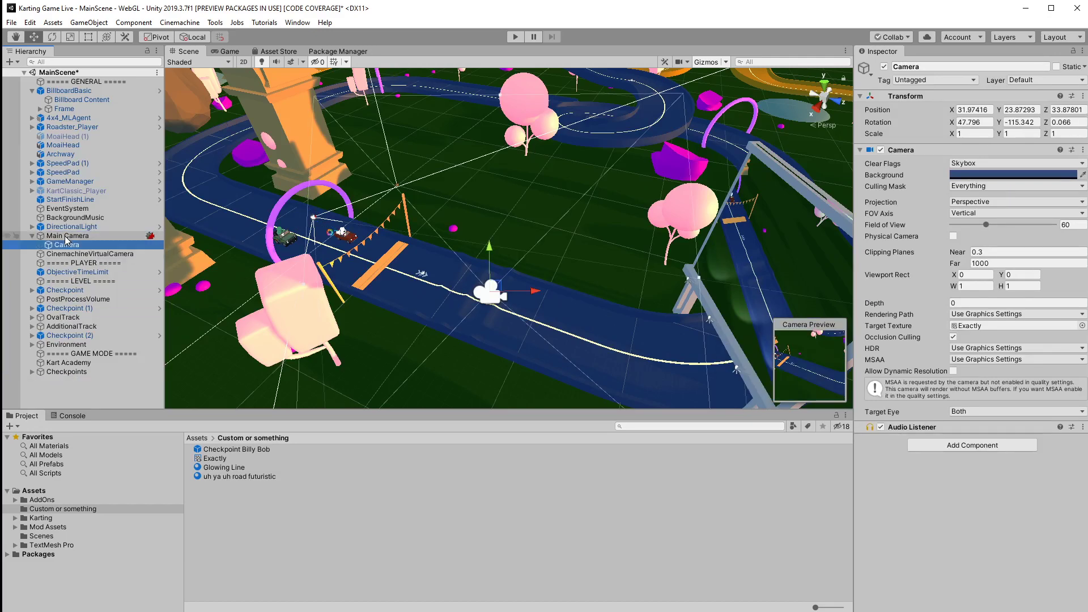
pyautogui.rightClick(922, 91)
pyautogui.click(924, 100)
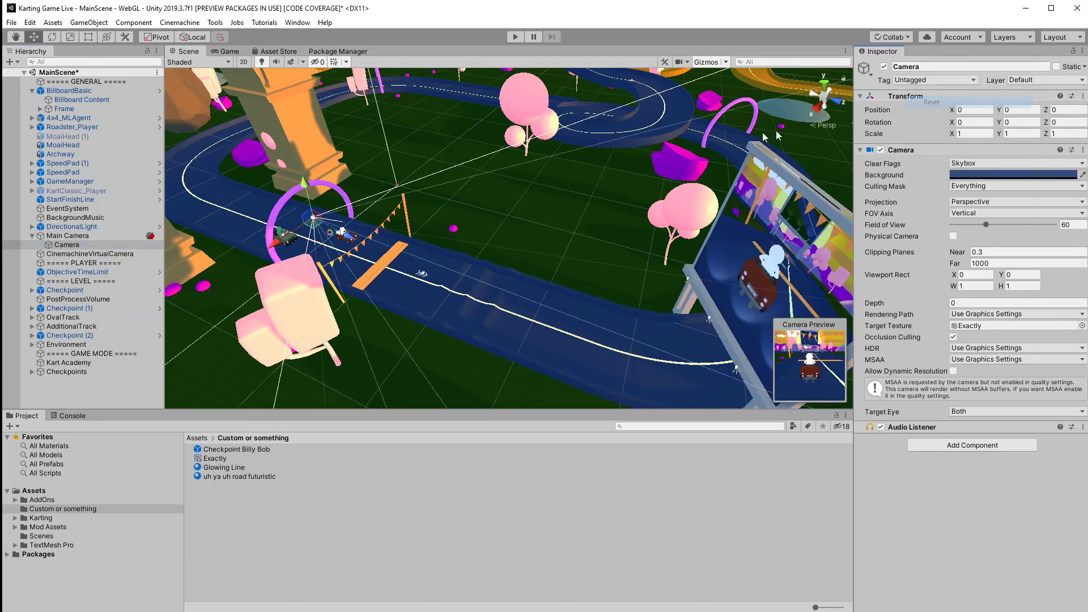
# Raise the child Camera to about Y 17.89 and tilt it down to about 68.7 degrees around X
pyautogui.keyDown('alt'); pyautogui.moveTo(452, 175); pyautogui.dragTo(465, 186); pyautogui.keyUp('alt')
pyautogui.scroll(5, 336, 213)
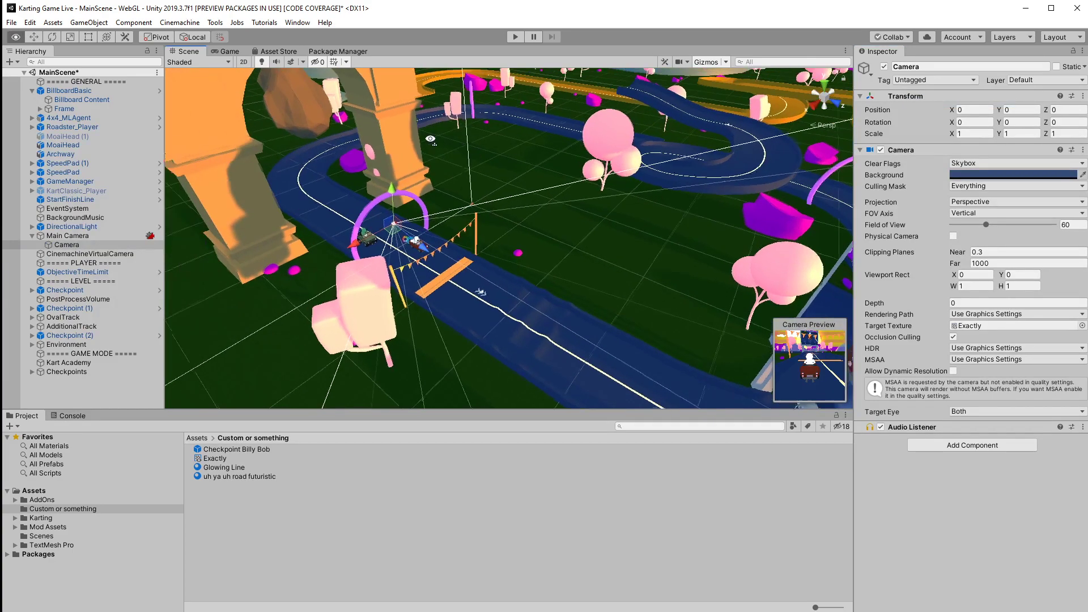
pyautogui.moveTo(336, 213); pyautogui.dragTo(336, 165)
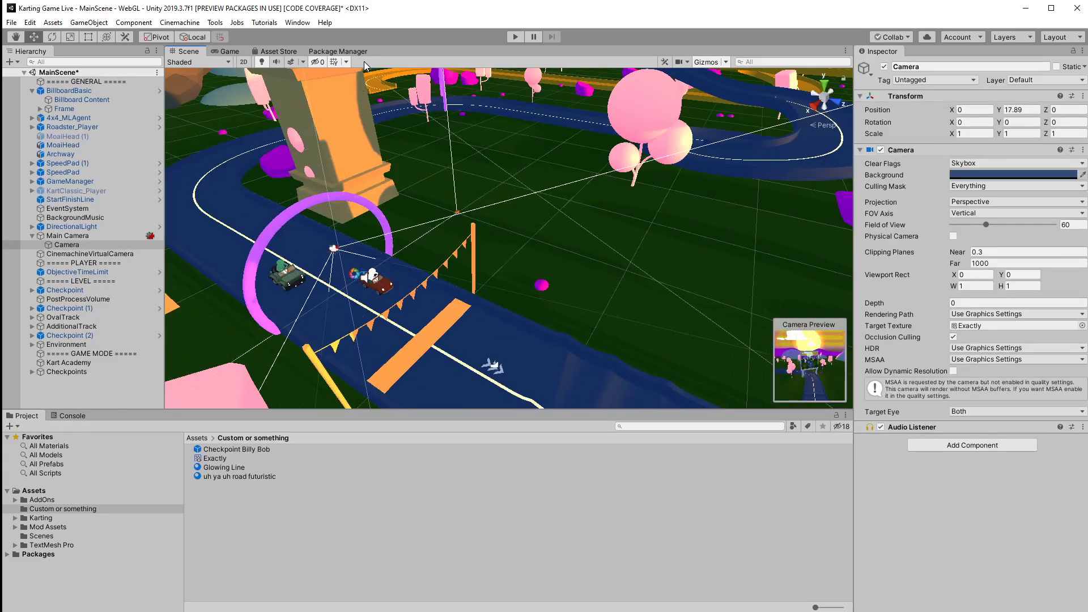
pyautogui.press('f')
pyautogui.press('e')
pyautogui.moveTo(424, 217); pyautogui.dragTo(608, 363)
pyautogui.moveTo(608, 362); pyautogui.dragTo(971, 383, button='right')
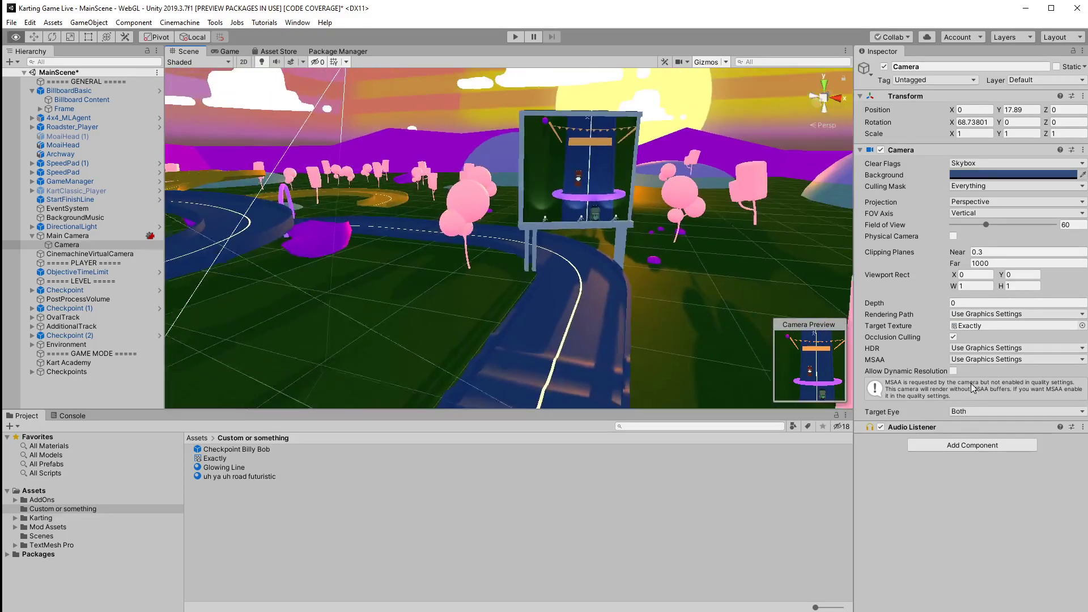
# Collapse BillboardBasic in the hierarchy and make it a child of Roadster_Player
pyautogui.click(599, 155)
pyautogui.press('e')
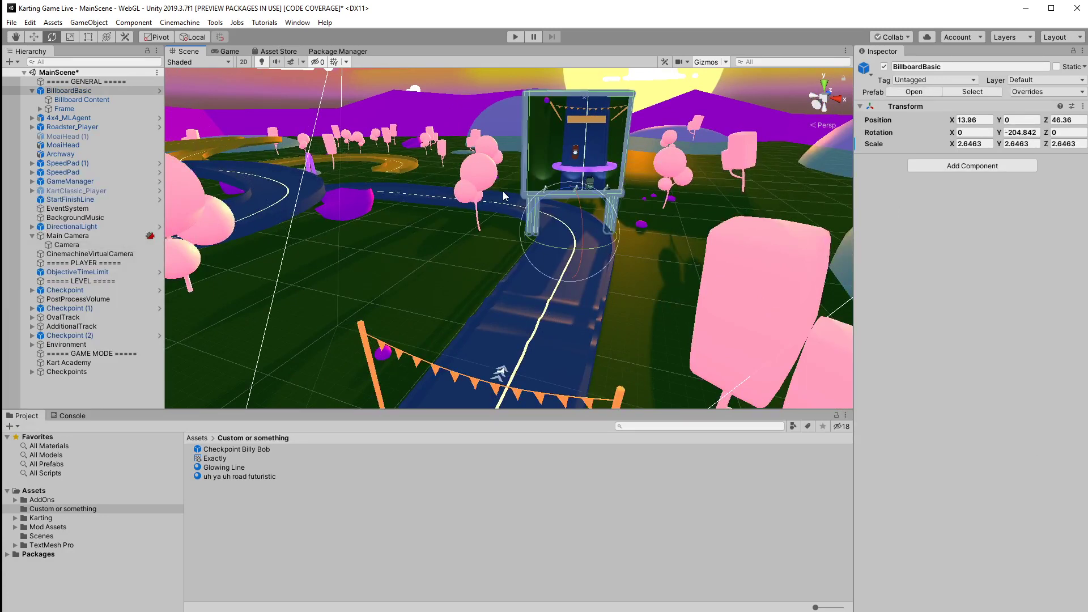
pyautogui.click(33, 91)
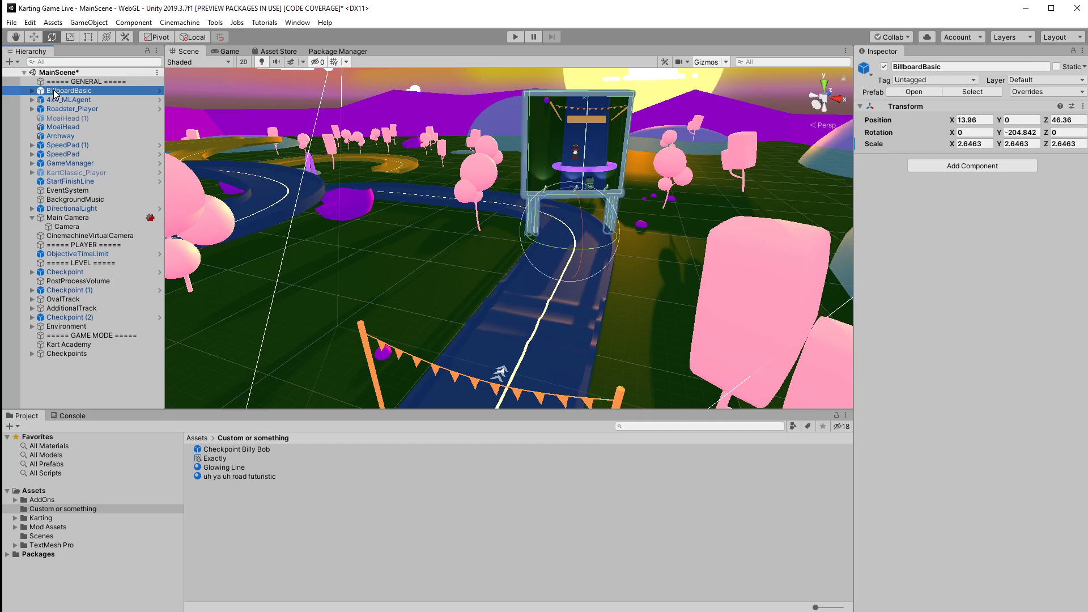
pyautogui.moveTo(55, 93); pyautogui.dragTo(76, 109)
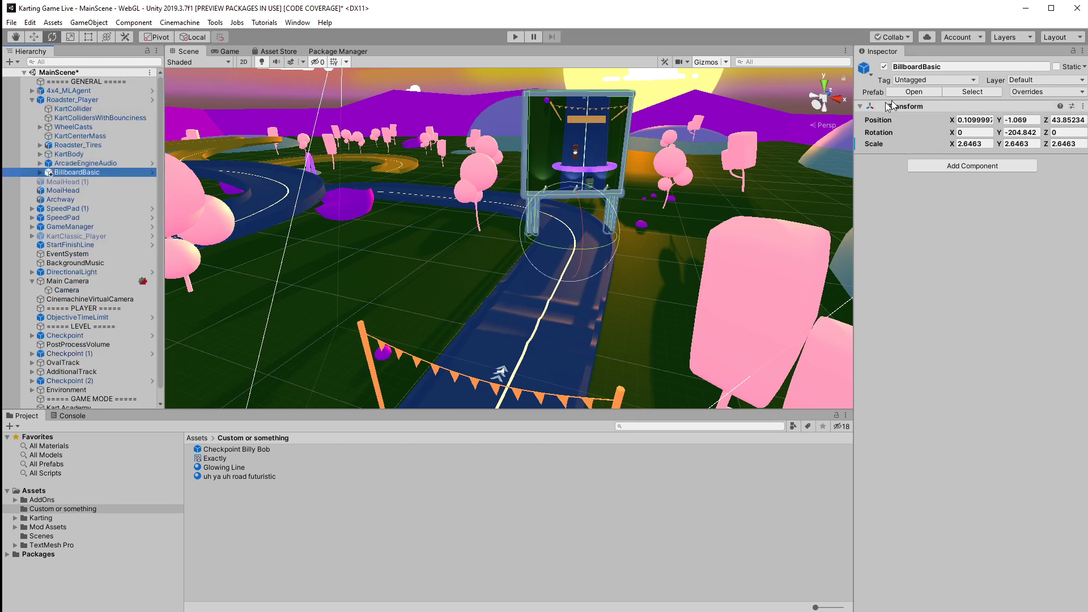
# Set BillboardBasic's local position to 0, 0, 0
pyautogui.click(985, 120)
pyautogui.write('0')
pyautogui.press('Tab')
pyautogui.write('0')
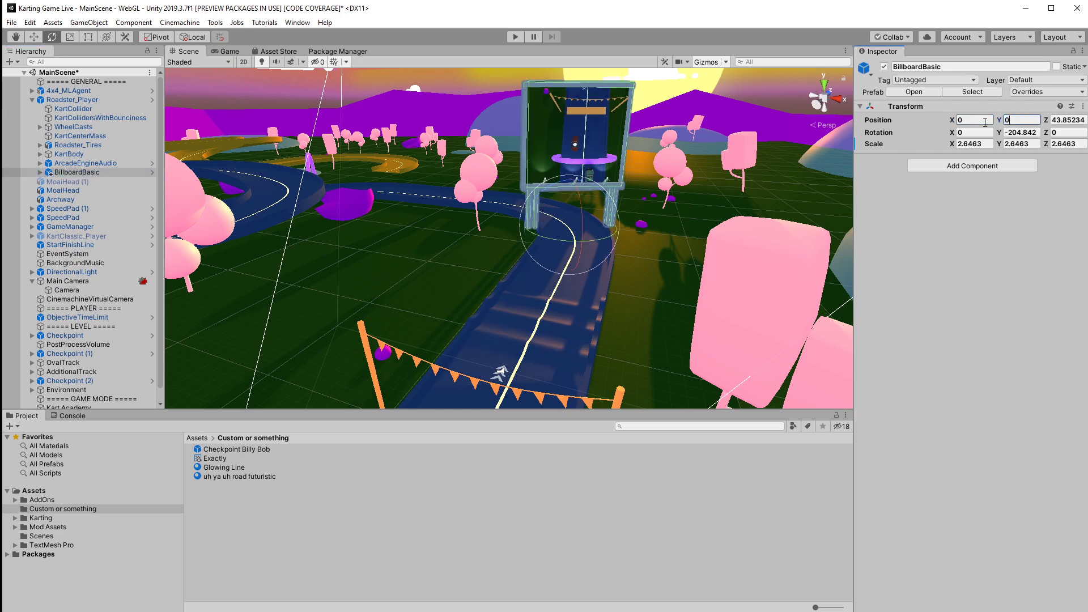
pyautogui.press('Tab')
pyautogui.write('0')
# Set BillboardBasic's Y rotation to 180 so that its screen faces back along the kart
pyautogui.press('s')
pyautogui.moveTo(601, 248); pyautogui.dragTo(680, 261, button='right')
pyautogui.click(1025, 131)
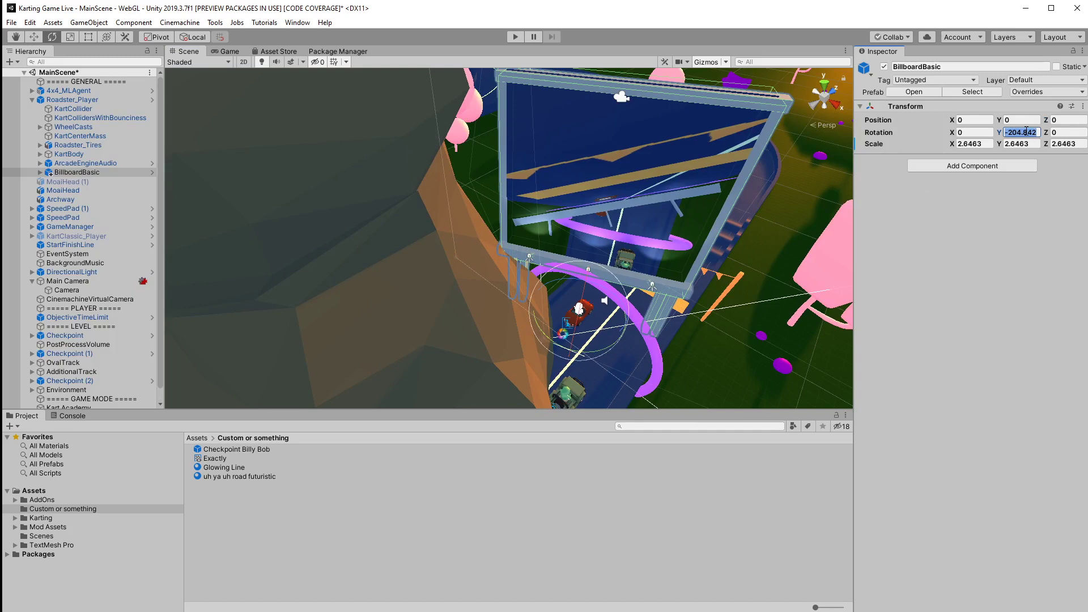
pyautogui.write('0')
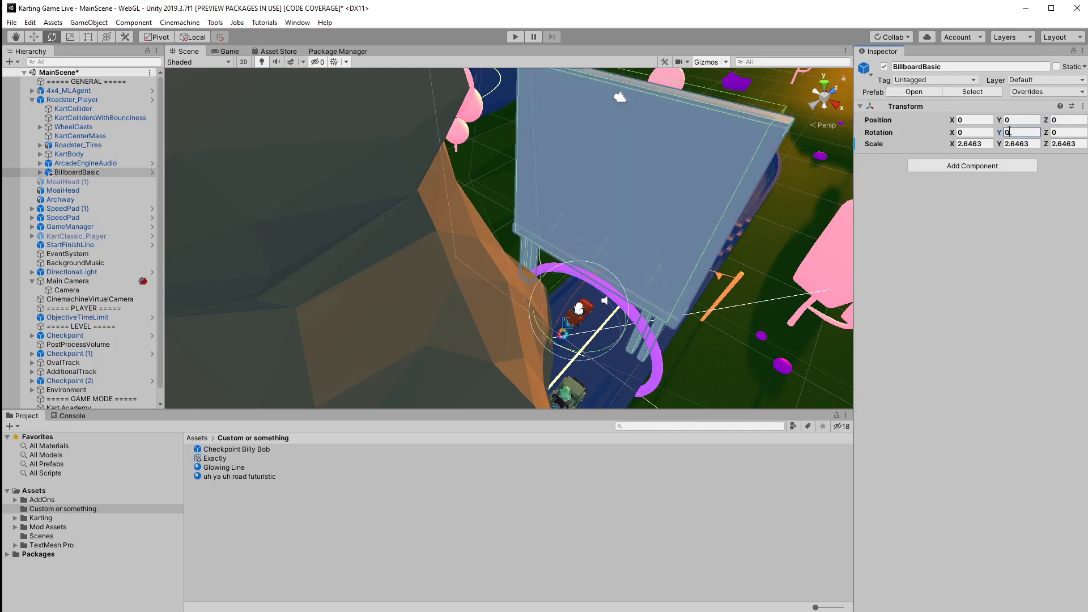
pyautogui.press('BackSpace')
pyautogui.write('180')
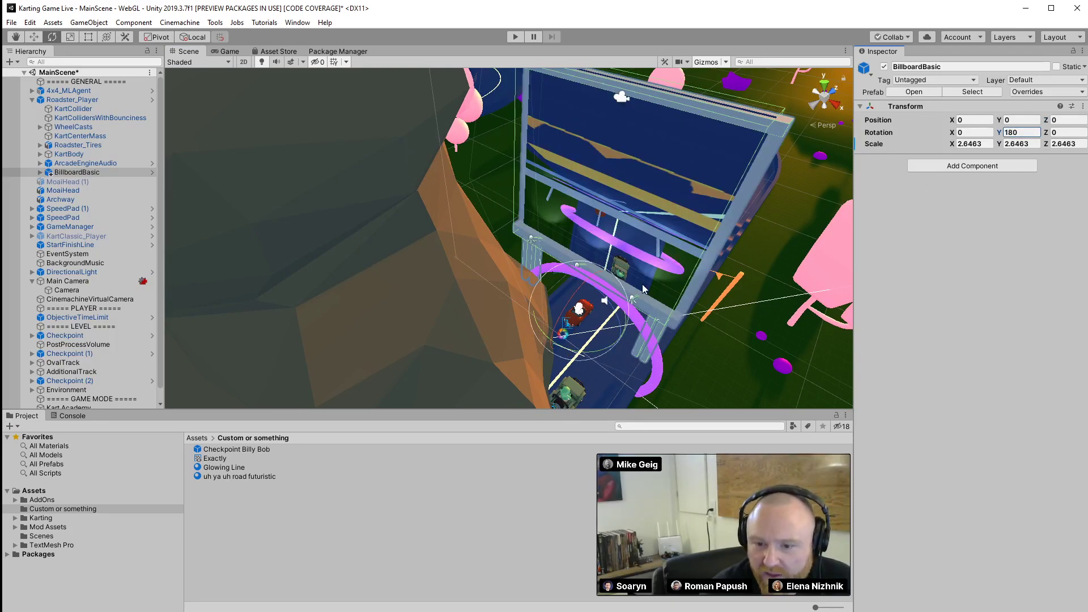
pyautogui.click(938, 286)
# Scale BillboardBasic down uniformly to about 0.495 and check its size behind the kart in the game view
pyautogui.press('r')
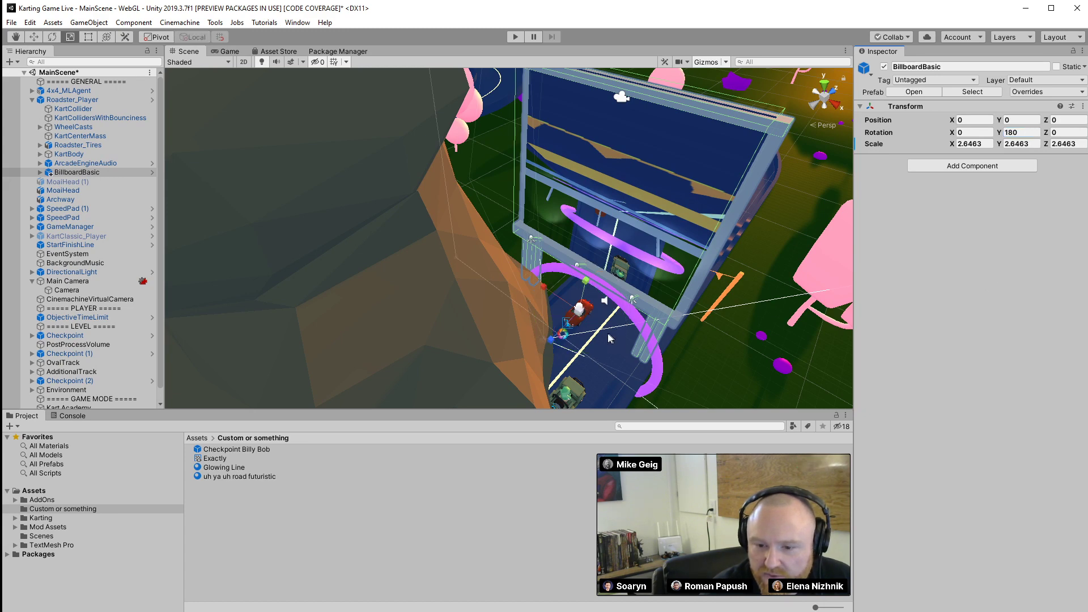
pyautogui.moveTo(585, 315); pyautogui.dragTo(259, 67)
pyautogui.click(222, 53)
pyautogui.click(187, 53)
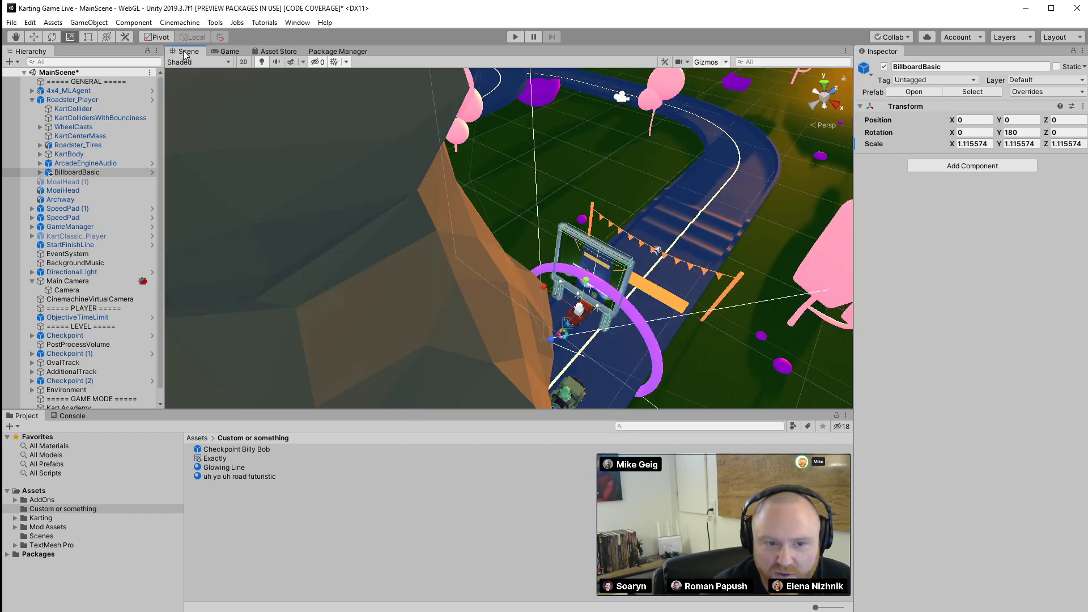
pyautogui.press('e')
pyautogui.press('r')
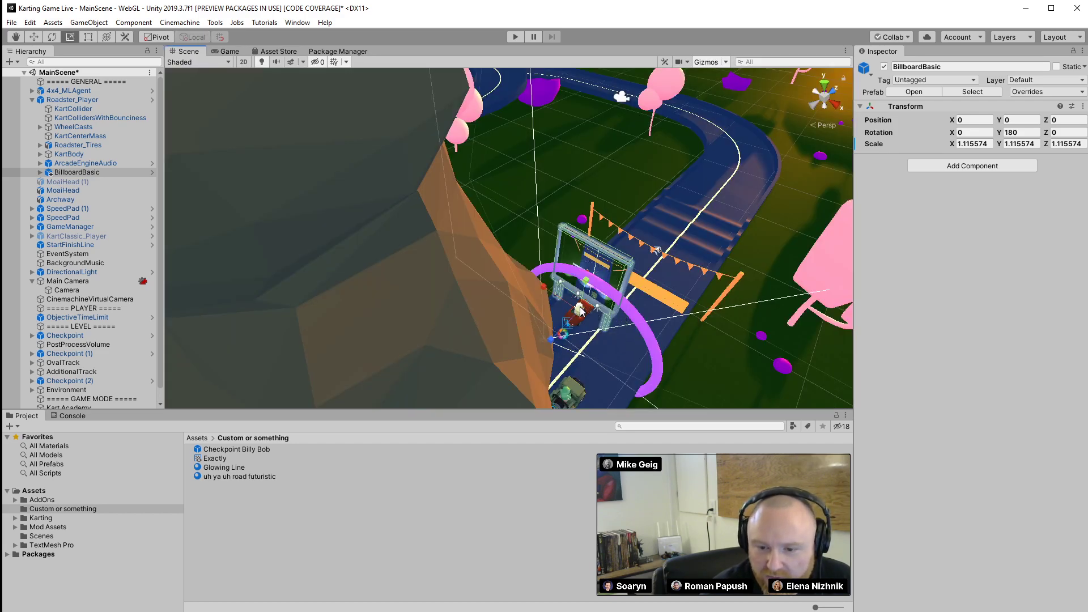
pyautogui.moveTo(578, 308); pyautogui.dragTo(561, 327)
pyautogui.click(226, 52)
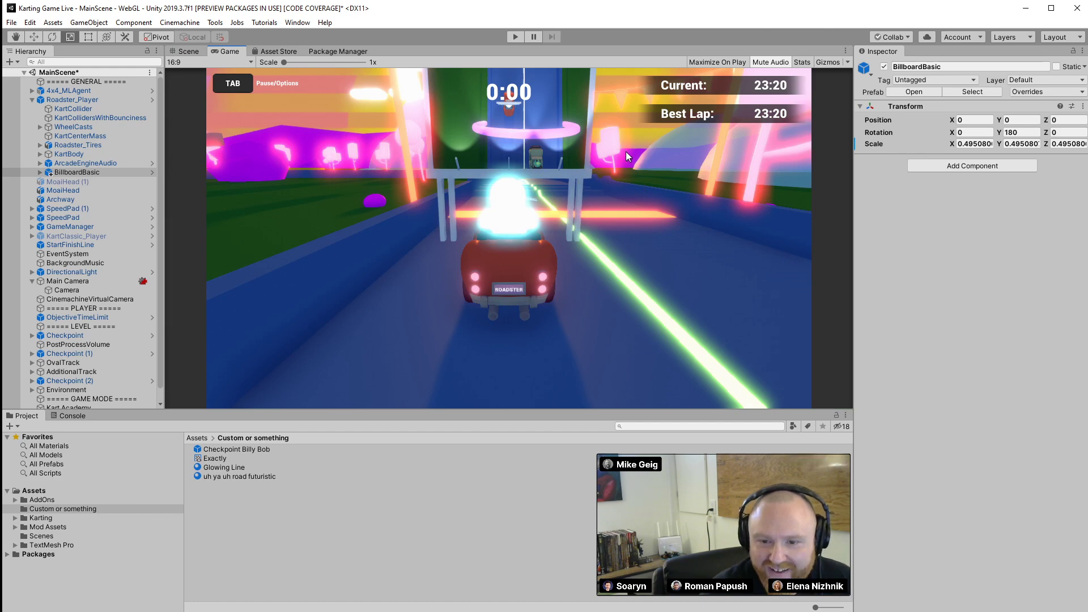
# Play-test the scene by driving the kart around the track with the attached billboard, and stop play mode
pyautogui.click(515, 37)
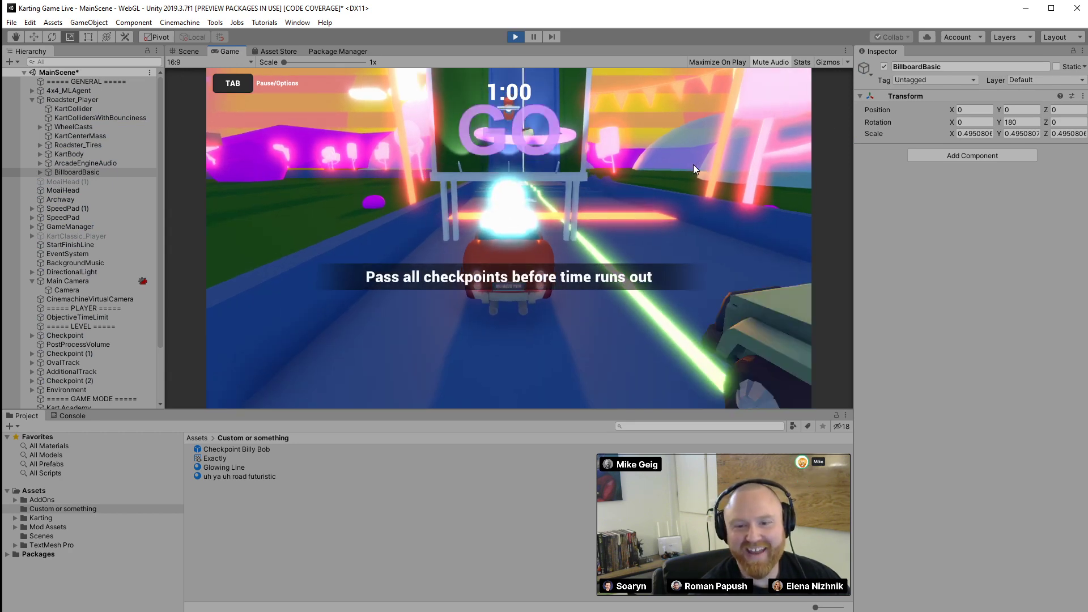
pyautogui.press('w')
pyautogui.press('a')
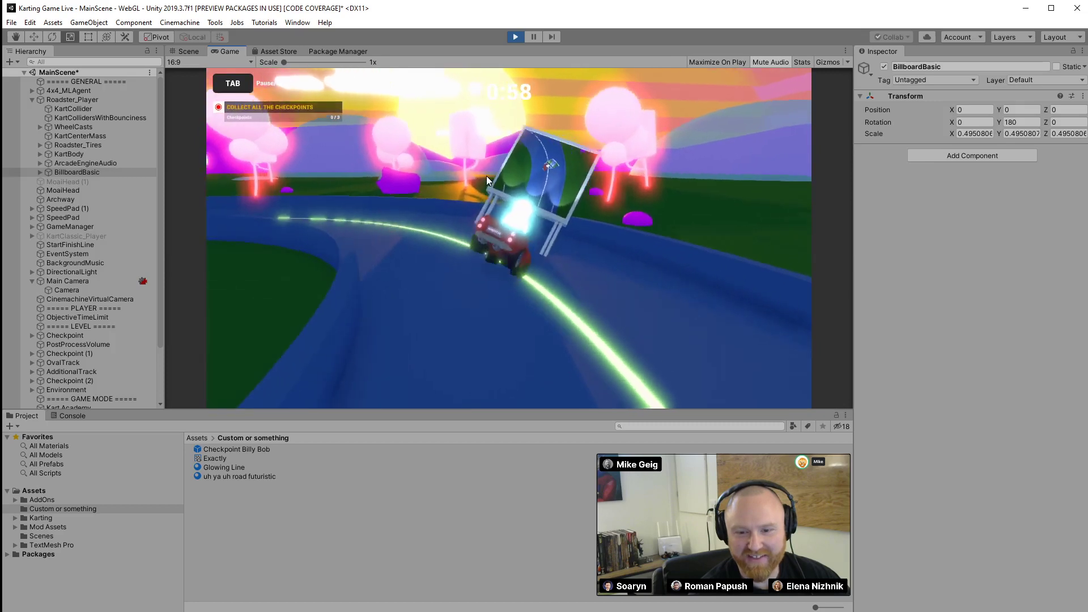
pyautogui.press('w')
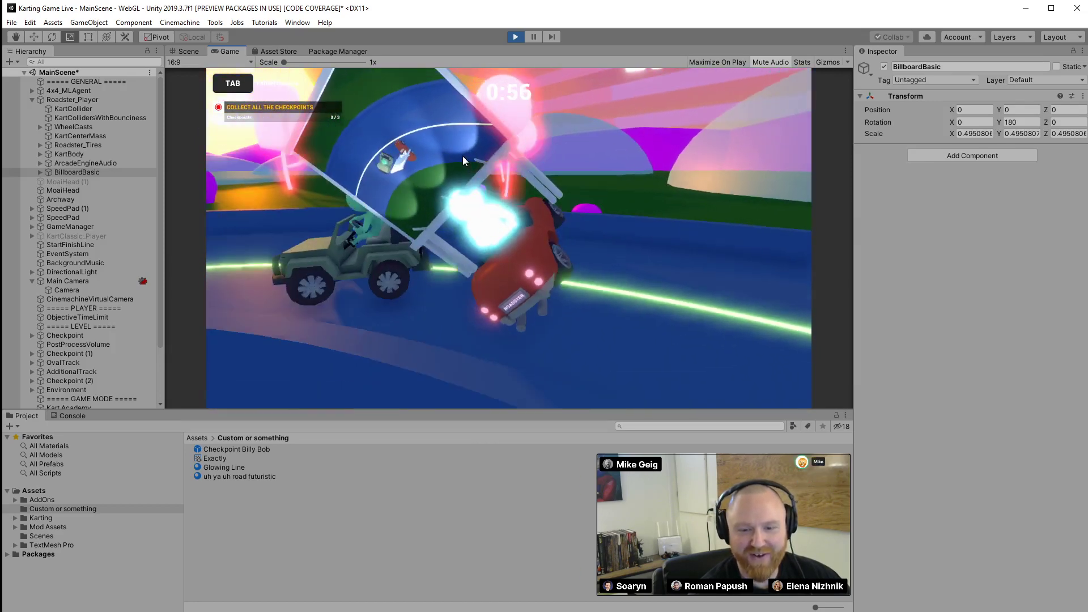
pyautogui.press('w')
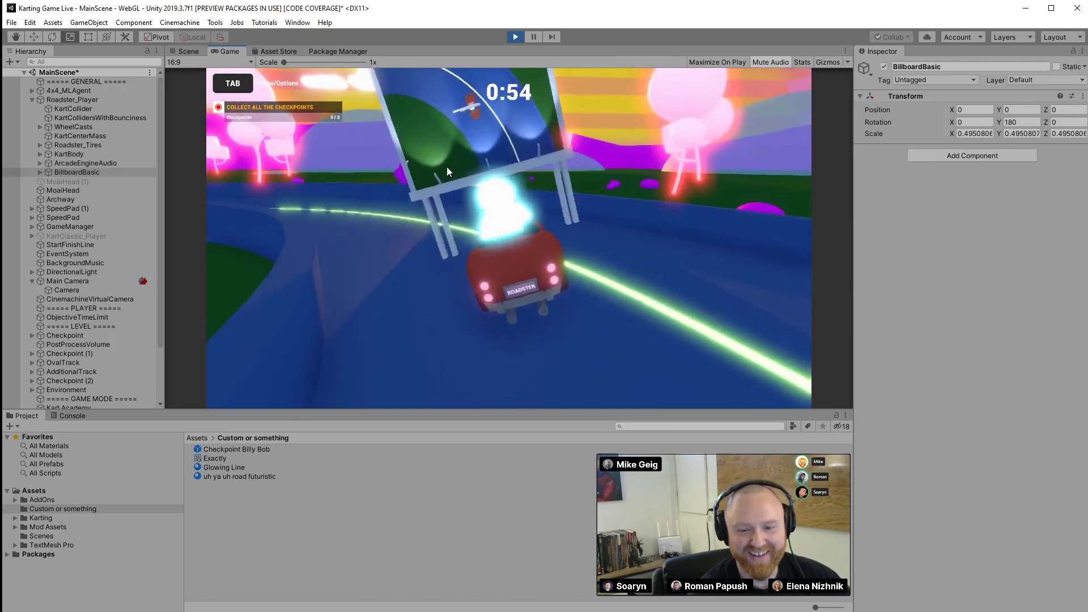
pyautogui.press('w')
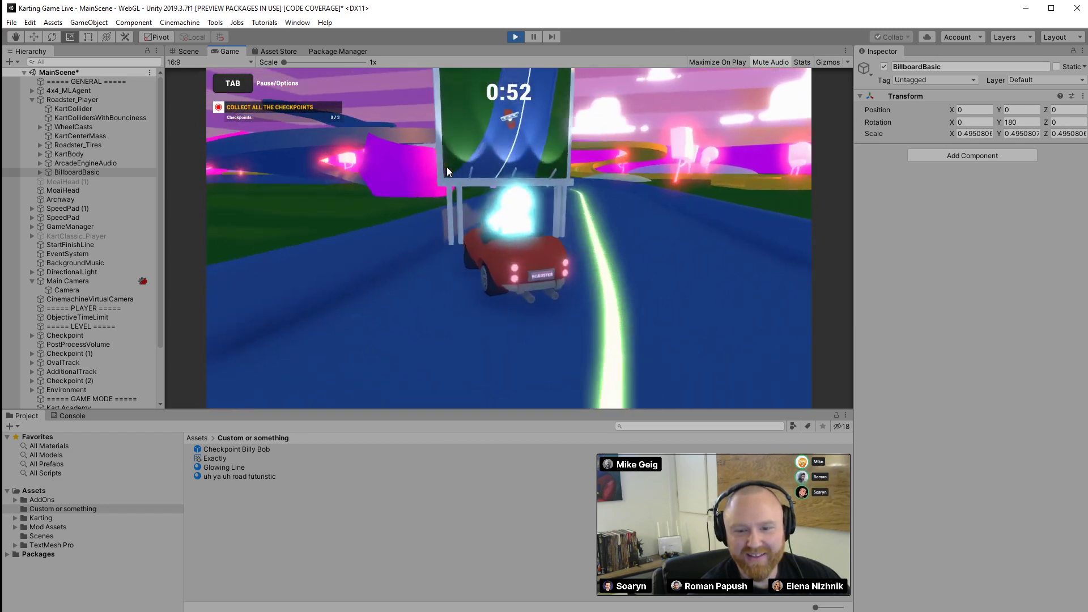
pyautogui.press('w')
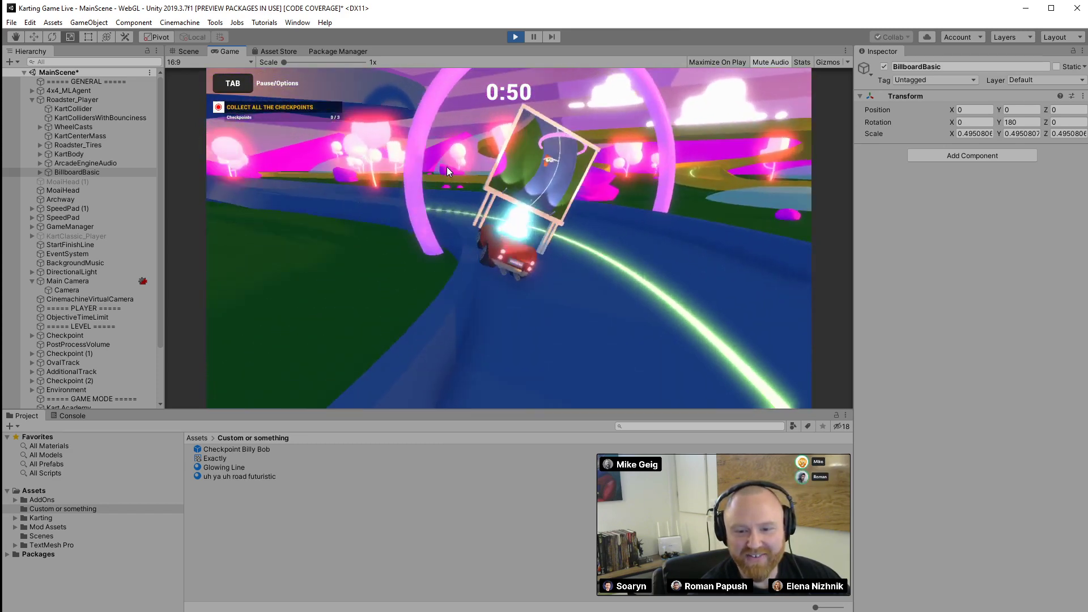
pyautogui.press('w')
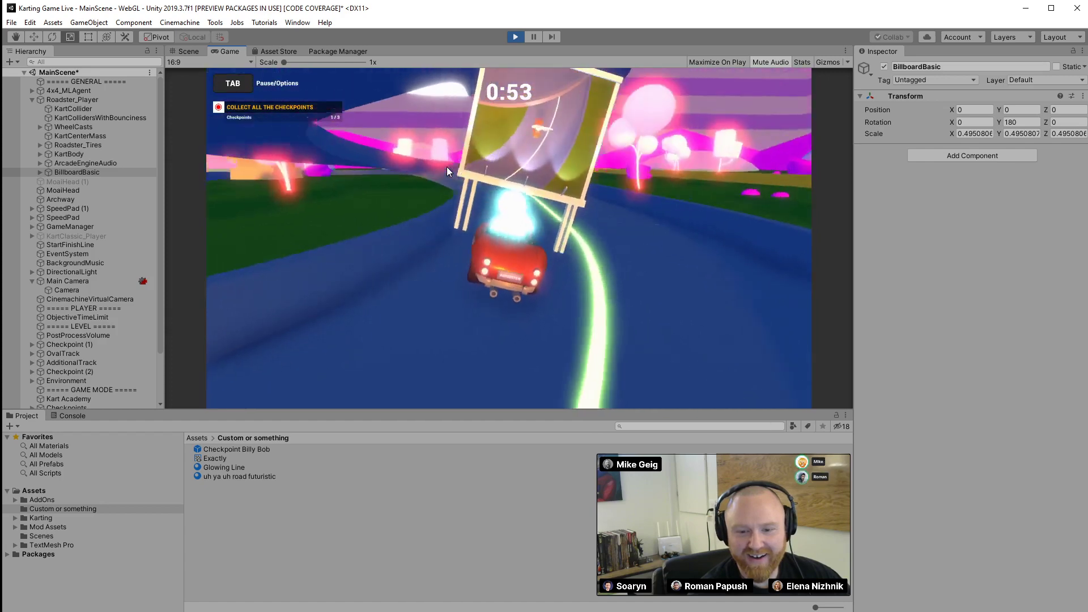
pyautogui.press('w')
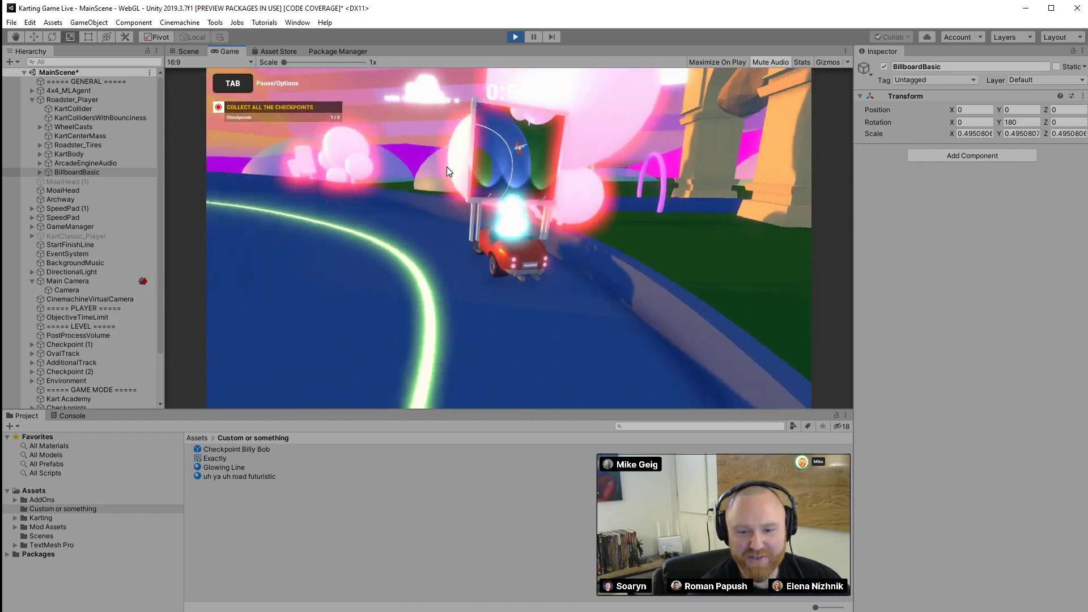
pyautogui.press('w')
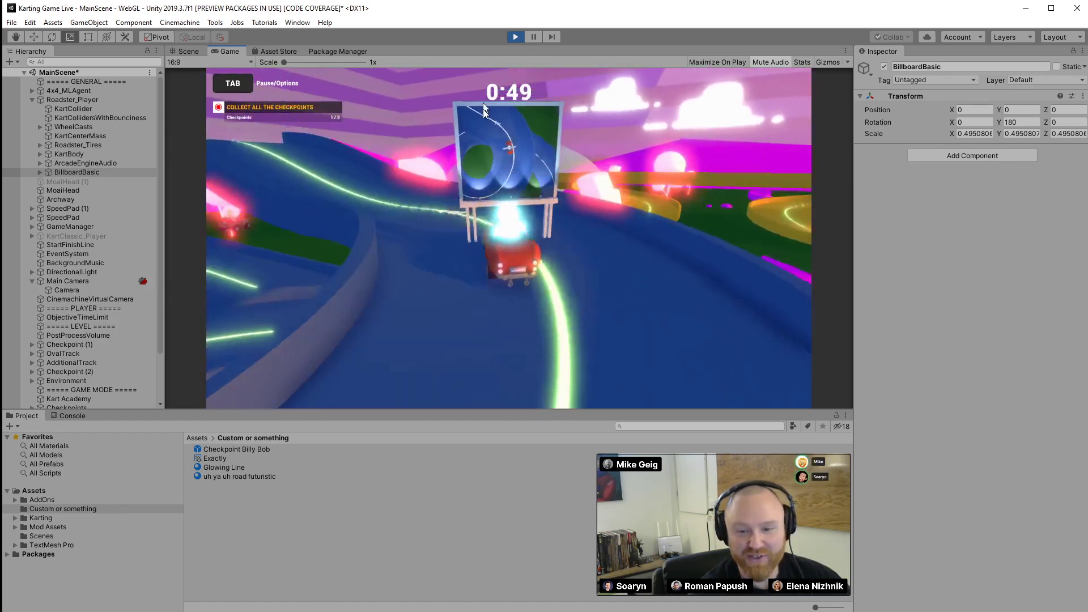
pyautogui.press('w')
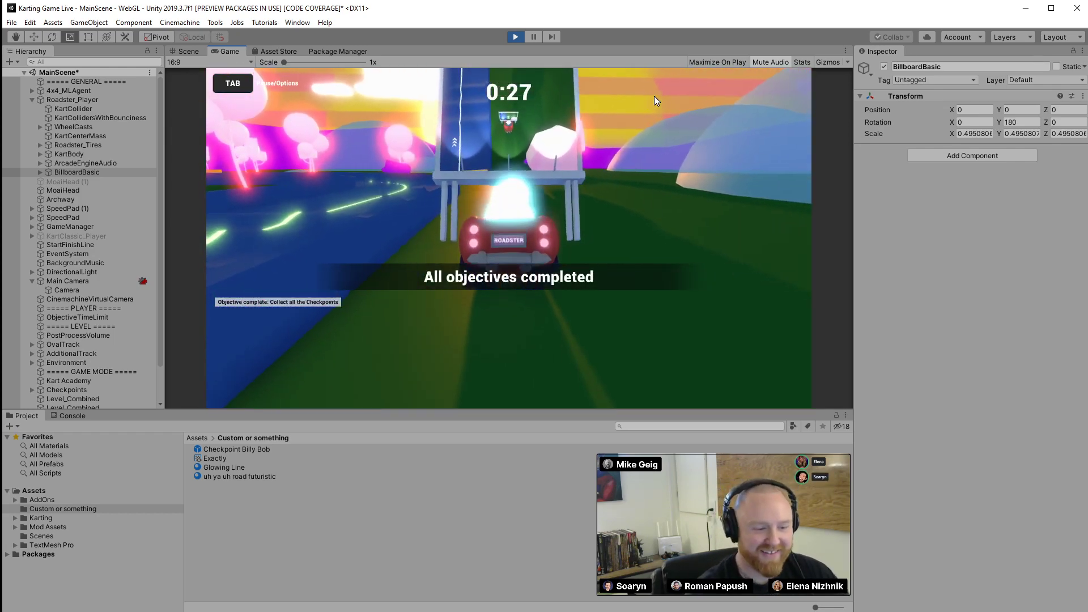
pyautogui.click(516, 37)
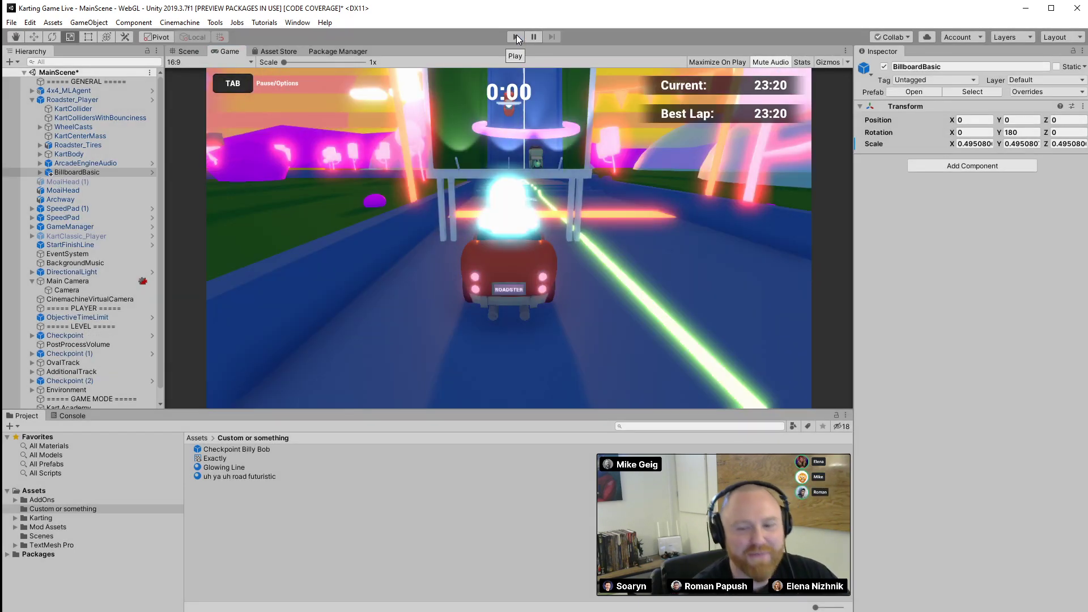
# Move BillboardBasic out of Roadster_Player to the scene's root level and shift it along the track to about Z 25.87
pyautogui.click(184, 51)
pyautogui.scroll(-3, 524, 139)
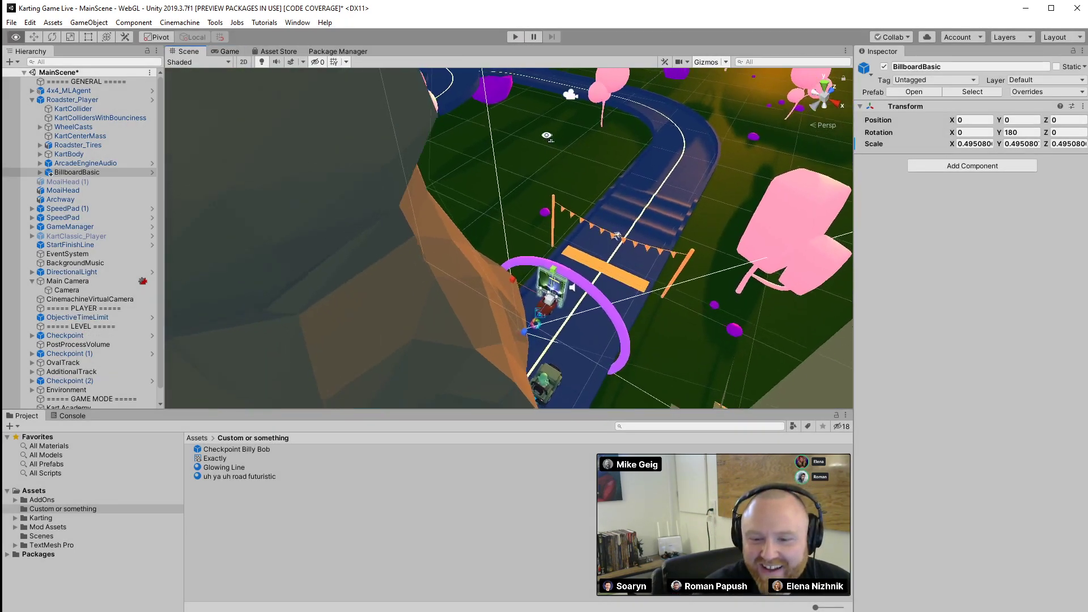
pyautogui.moveTo(77, 171); pyautogui.dragTo(64, 87)
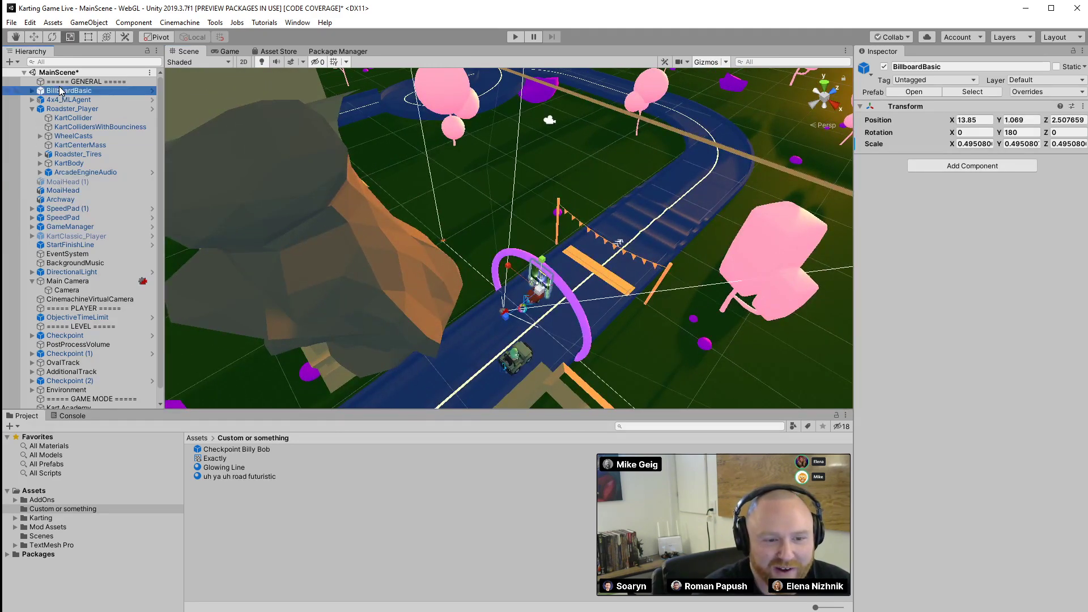
pyautogui.press('w')
pyautogui.moveTo(538, 298); pyautogui.dragTo(717, 211)
# Enlarge BillboardBasic uniformly to a scale of about 3.97 and save MainScene
pyautogui.press('e')
pyautogui.press('r')
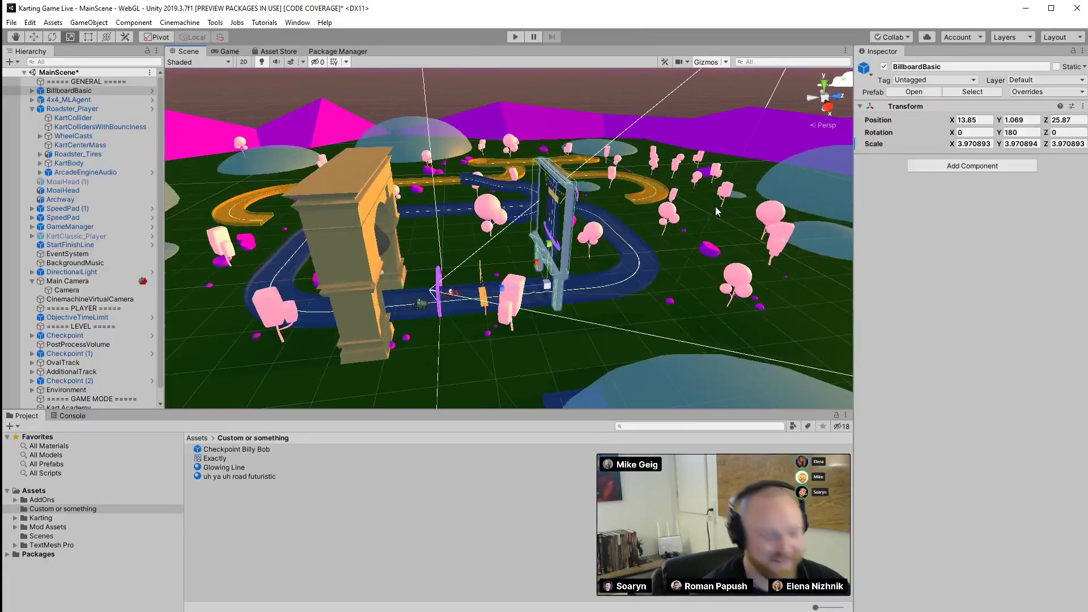
pyautogui.hotkey('ctrl', 's')
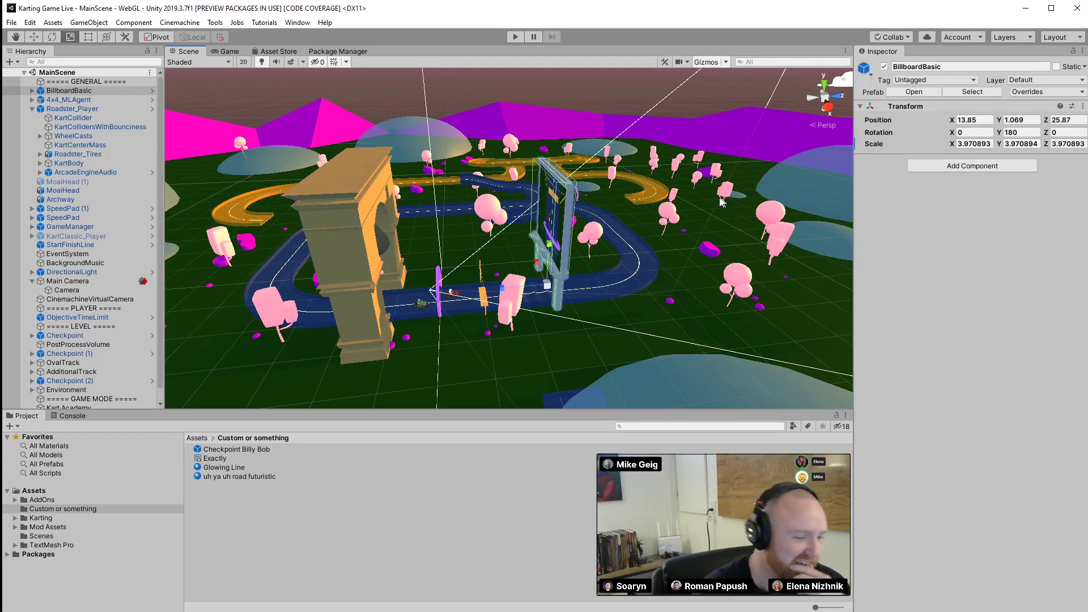
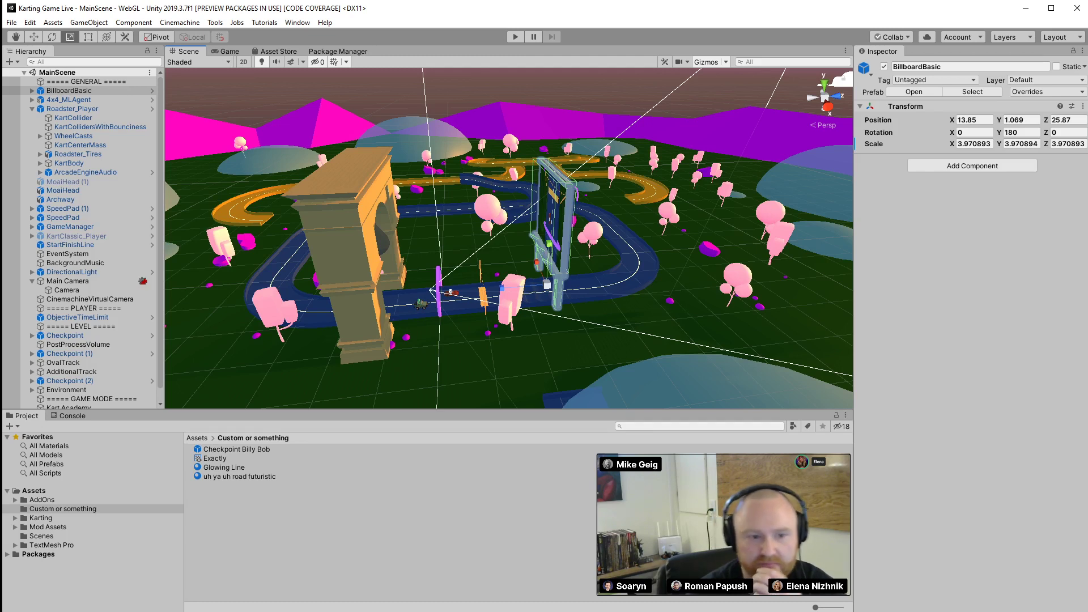
# Select the SpeedPad on the track ahead of the kart and examine its Arcade Kart Powerup settings
pyautogui.scroll(-1, 76, 307)
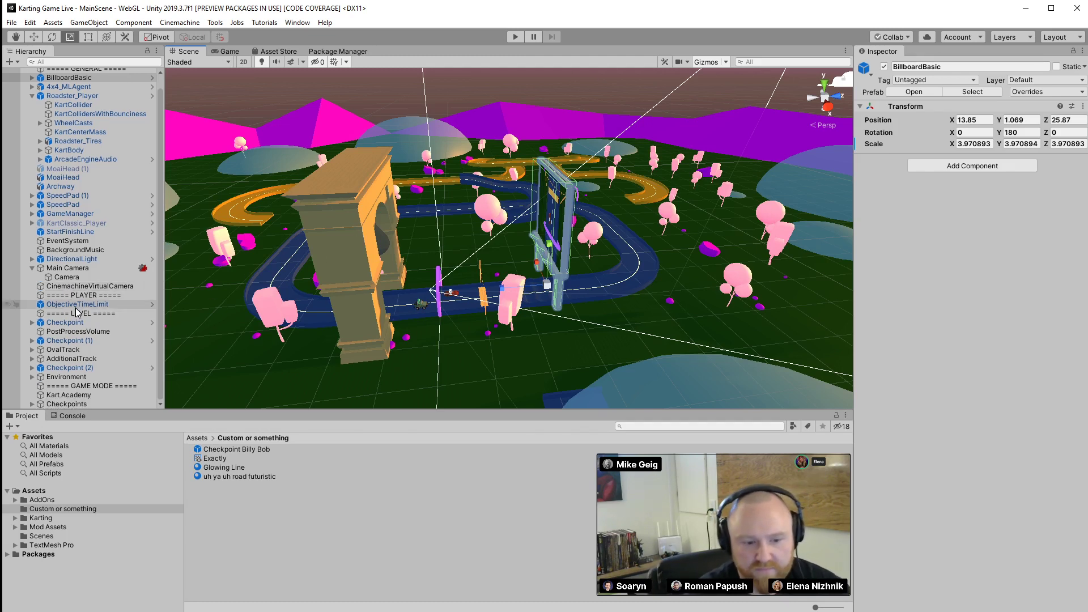
pyautogui.moveTo(340, 269); pyautogui.dragTo(479, 258, button='right')
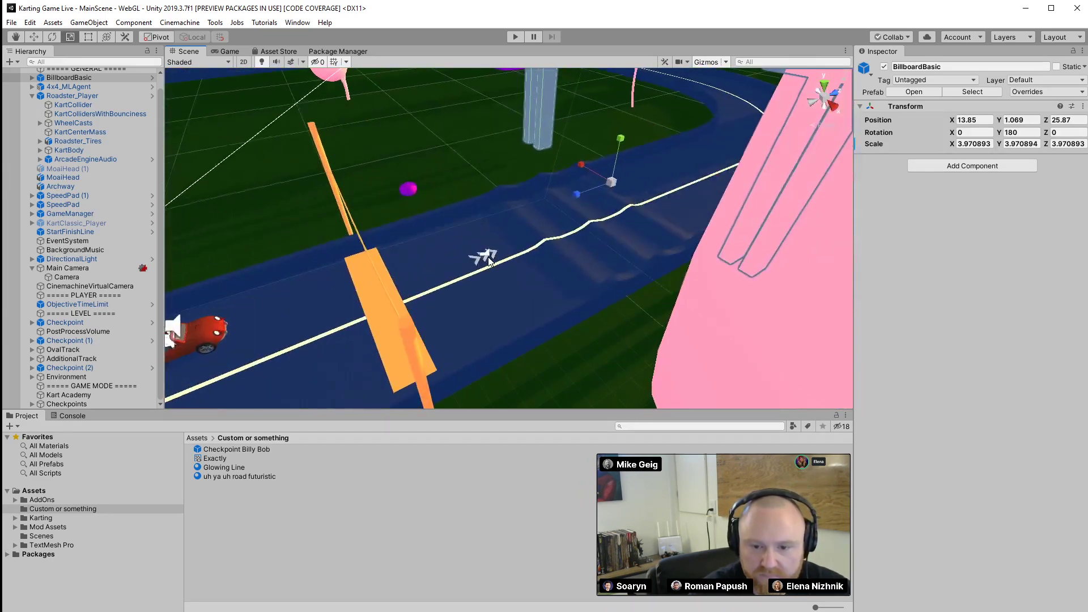
pyautogui.click(488, 261)
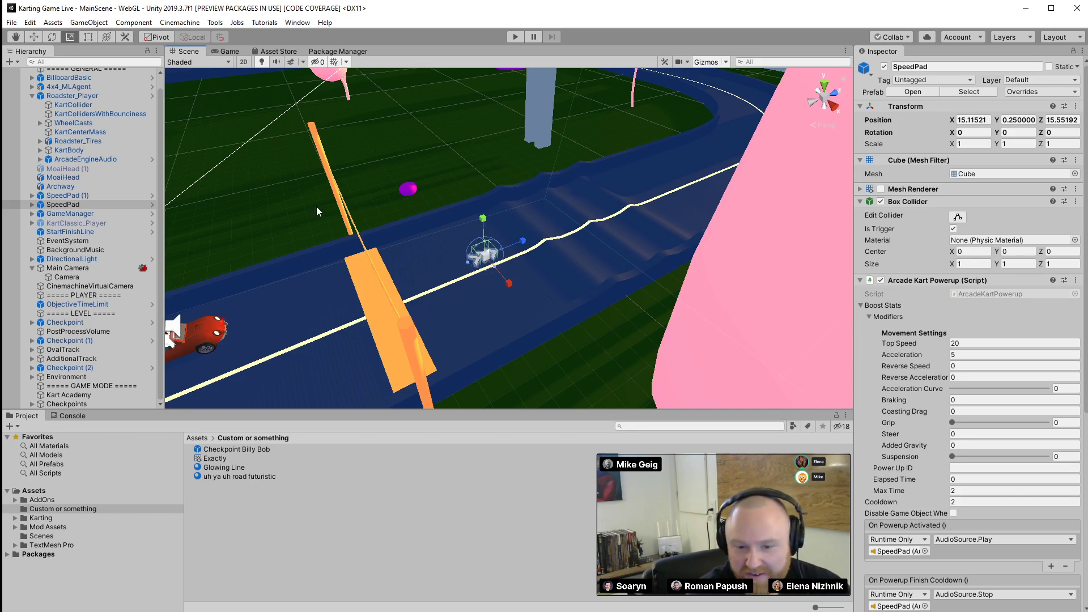
pyautogui.moveTo(316, 206); pyautogui.dragTo(260, 162, button='right')
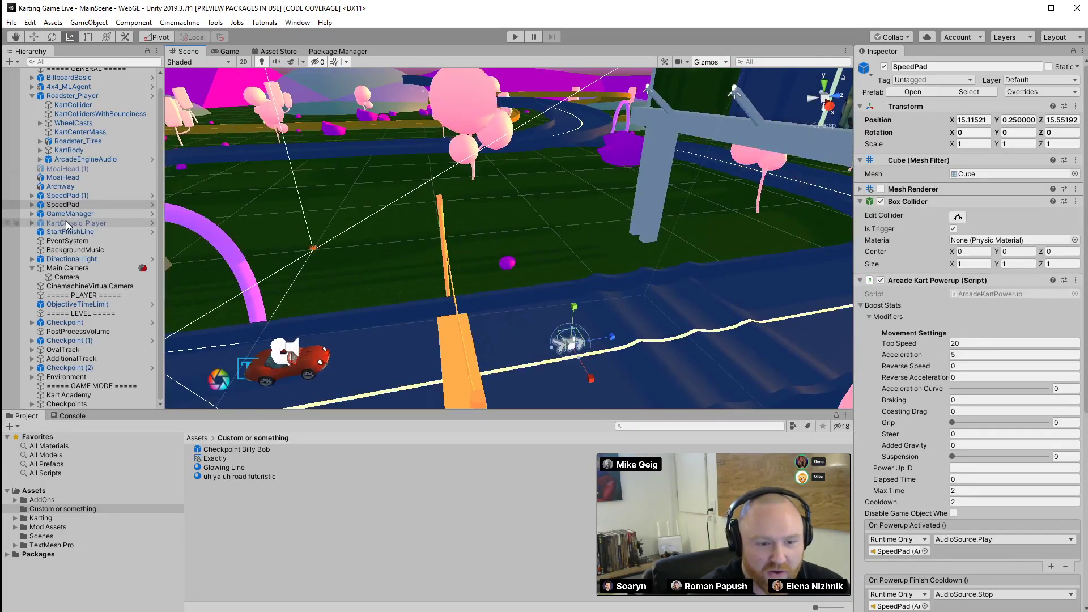
# Collapse Roadster_Player, search the hierarchy for "head", select the HeadEND bone of the Roadster driver and clear the search
pyautogui.click(32, 96)
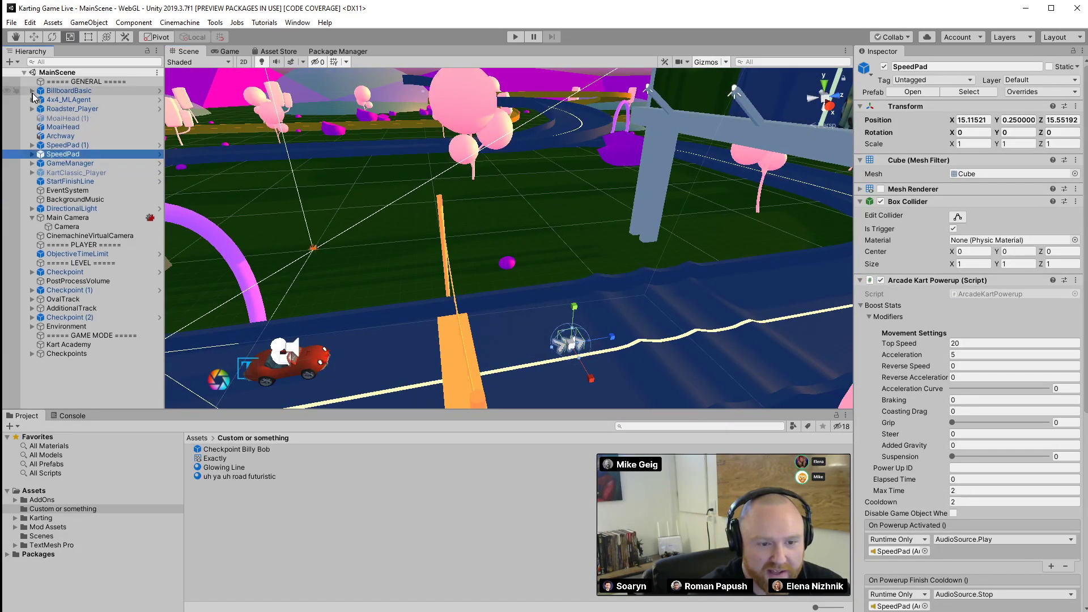
pyautogui.click(125, 62)
pyautogui.write('head')
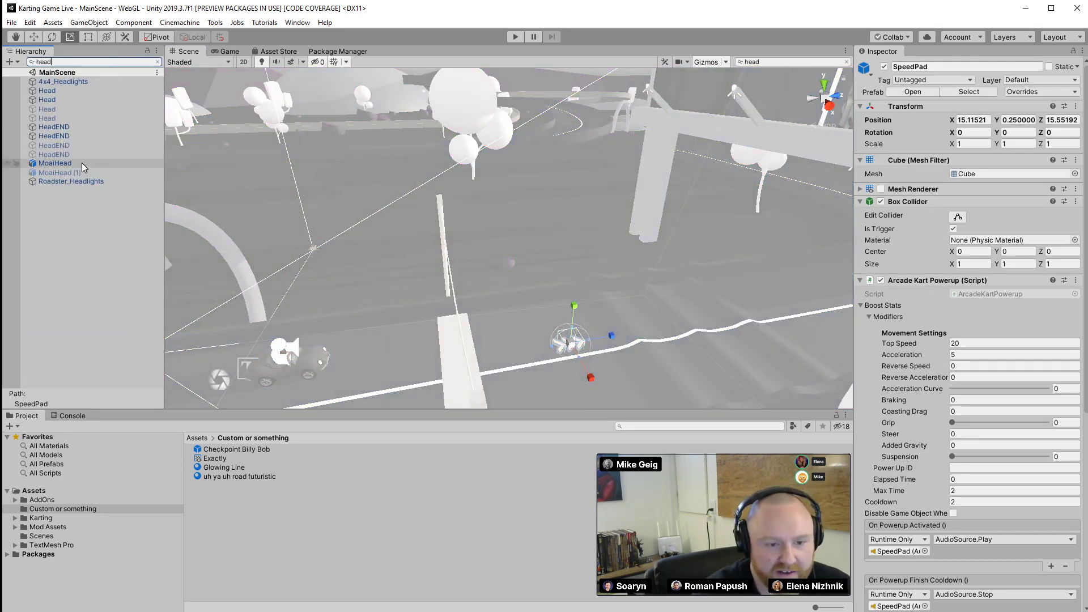
pyautogui.click(70, 128)
pyautogui.click(66, 136)
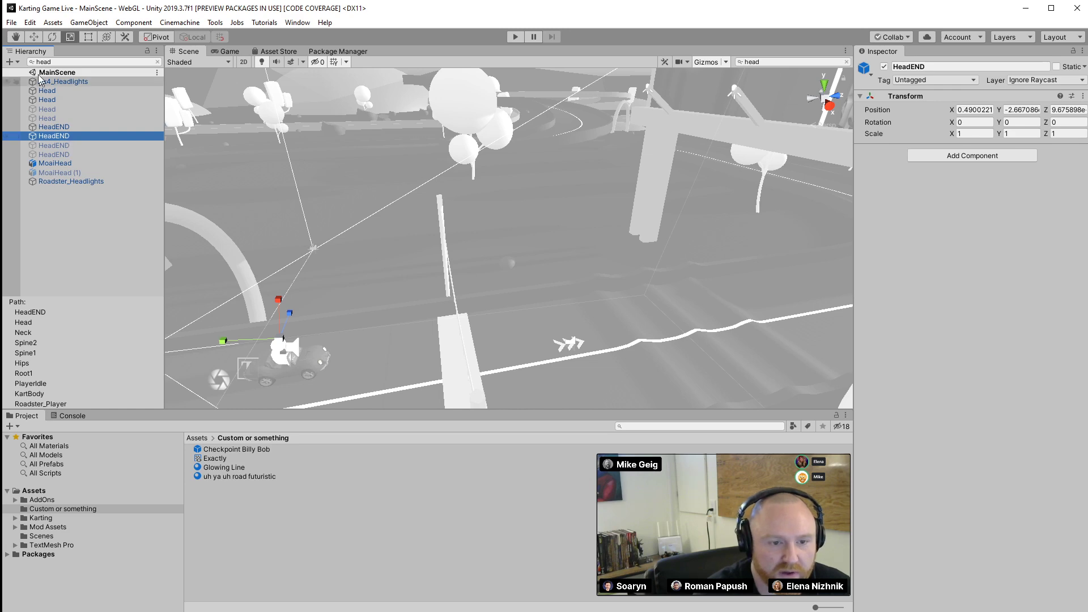
pyautogui.click(157, 62)
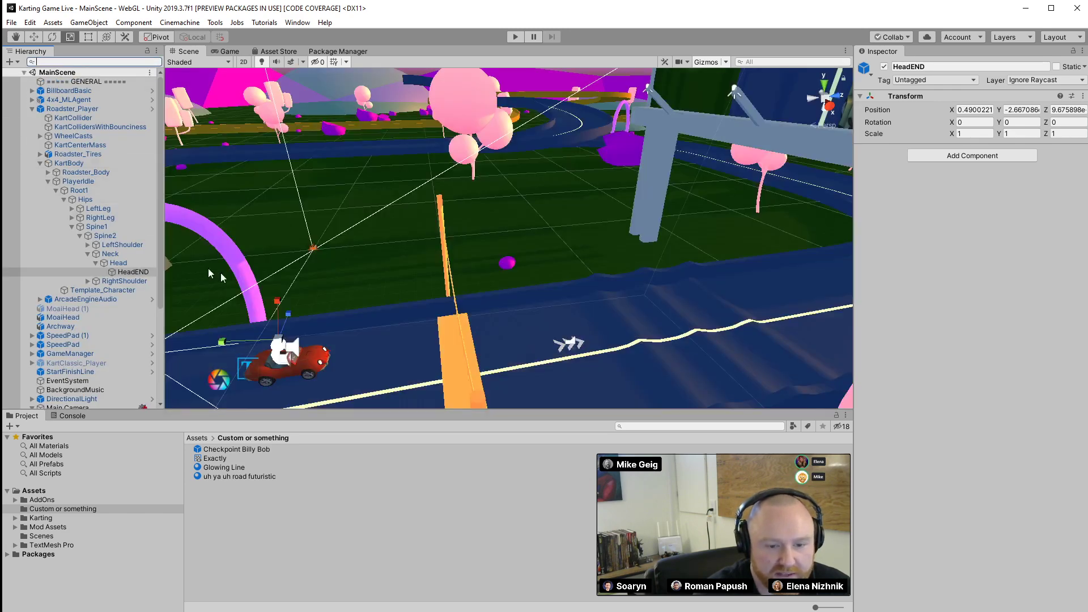
# Add a new Camera as a child of the driver's HeadEND bone
pyautogui.moveTo(216, 273); pyautogui.dragTo(176, 300, button='right')
pyautogui.scroll(4, 176, 301)
pyautogui.rightClick(124, 274)
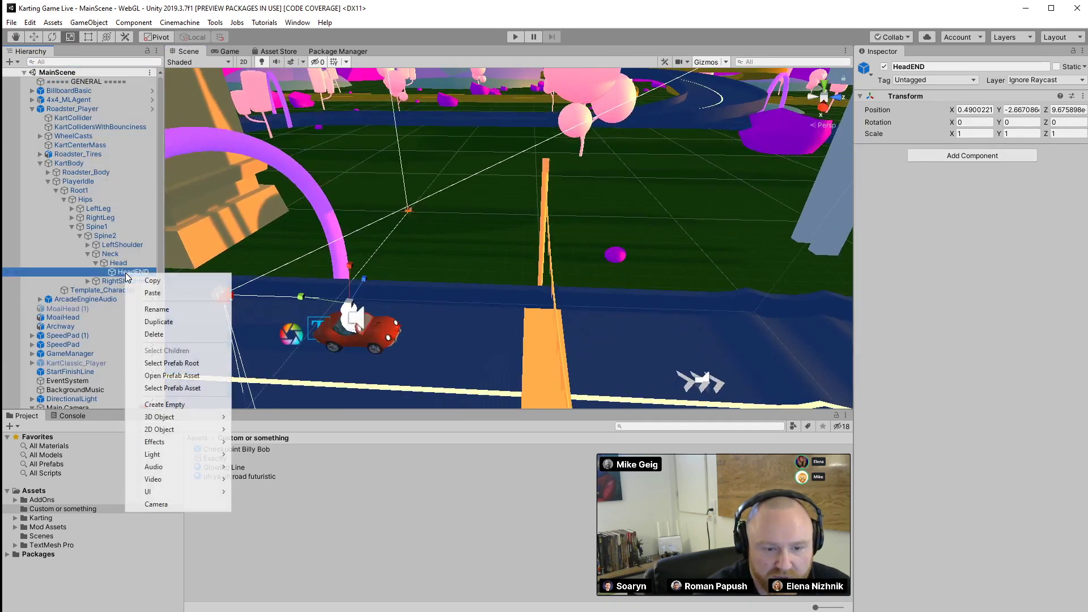
pyautogui.click(156, 504)
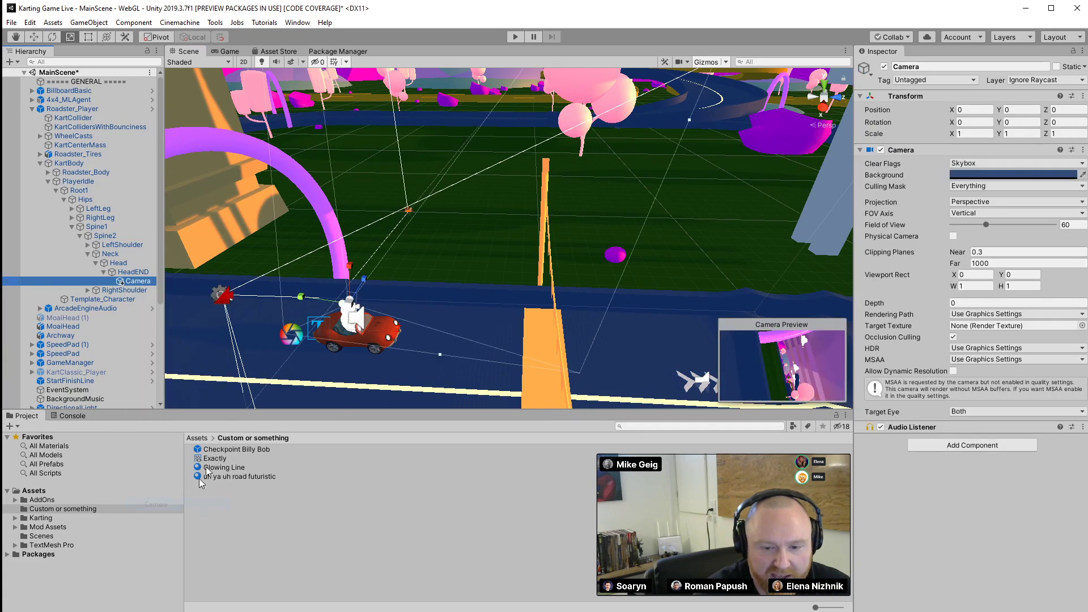
# Aim the head camera forward along the track at rotation about 104.3, -65.7, -160.2 and place it at about 0.08, -0.33, -0.03
pyautogui.moveTo(487, 243); pyautogui.dragTo(437, 271, button='right')
pyautogui.press('e')
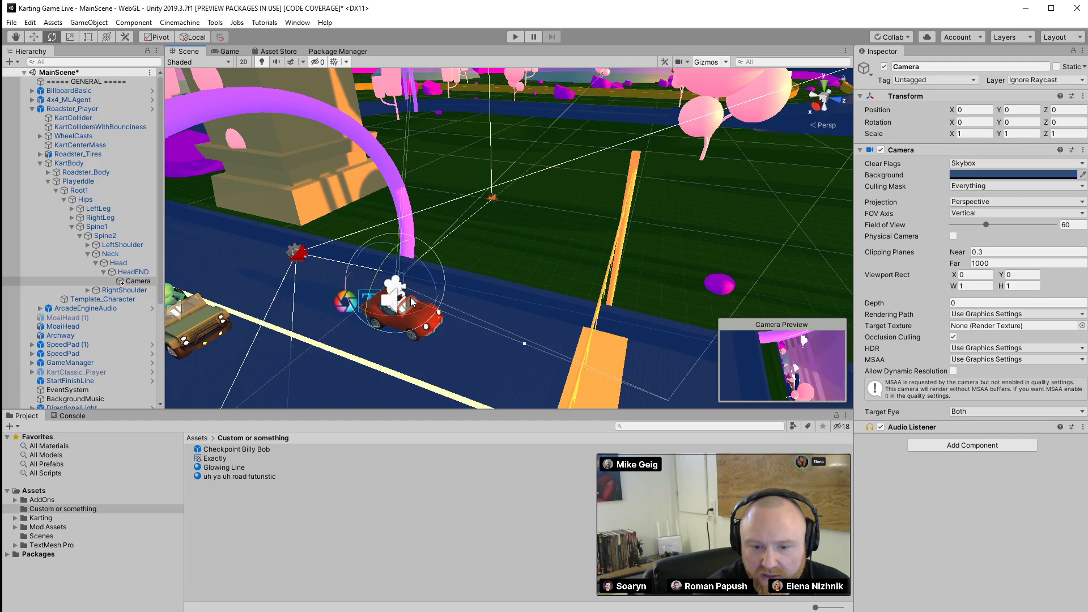
pyautogui.moveTo(426, 309)
pyautogui.mouseDown()
pyautogui.moveTo(378, 257)
pyautogui.moveTo(323, 300)
pyautogui.moveTo(196, 347)
pyautogui.moveTo(443, 307)
pyautogui.moveTo(413, 306)
pyautogui.mouseUp()
pyautogui.moveTo(488, 267); pyautogui.dragTo(392, 272, button='right')
pyautogui.moveTo(344, 247); pyautogui.dragTo(371, 282)
pyautogui.press('w')
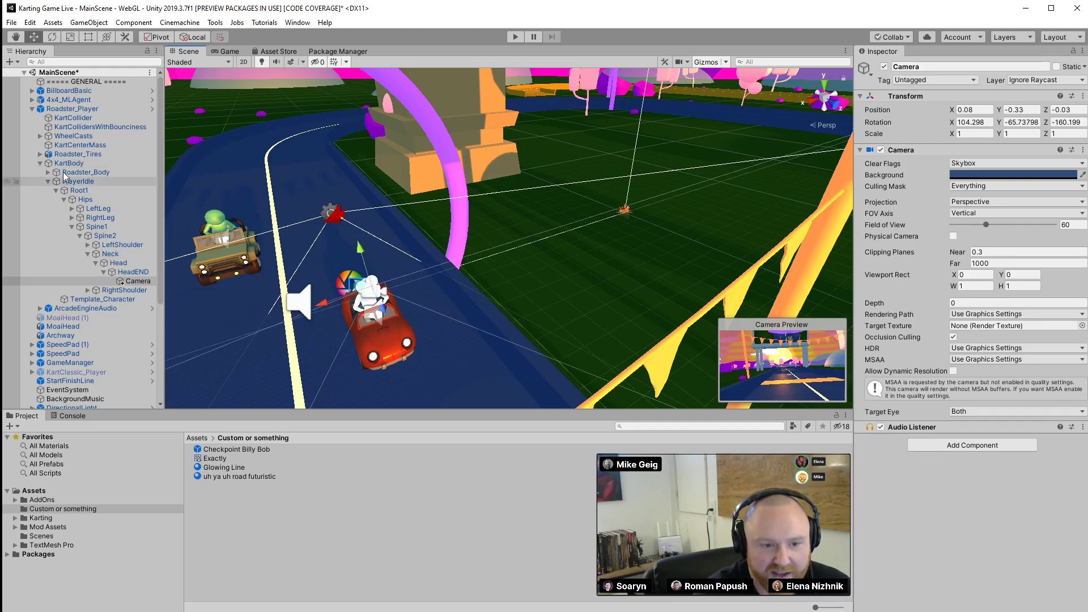
# Disable the Main Camera object in MainScene so the game renders through the driver's head camera
pyautogui.scroll(-5, 108, 320)
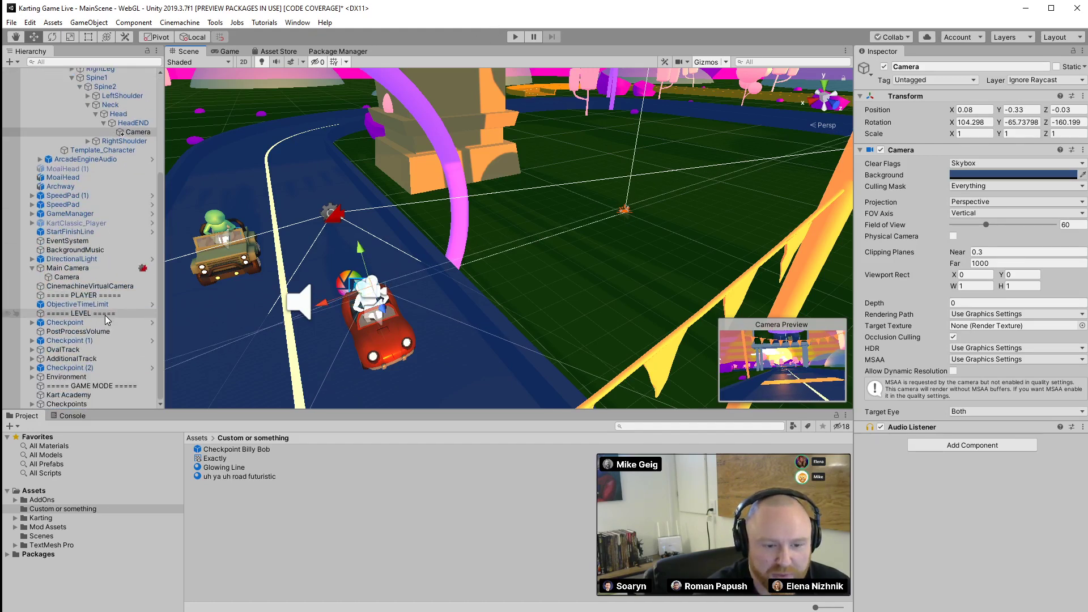
pyautogui.click(67, 268)
pyautogui.click(67, 277)
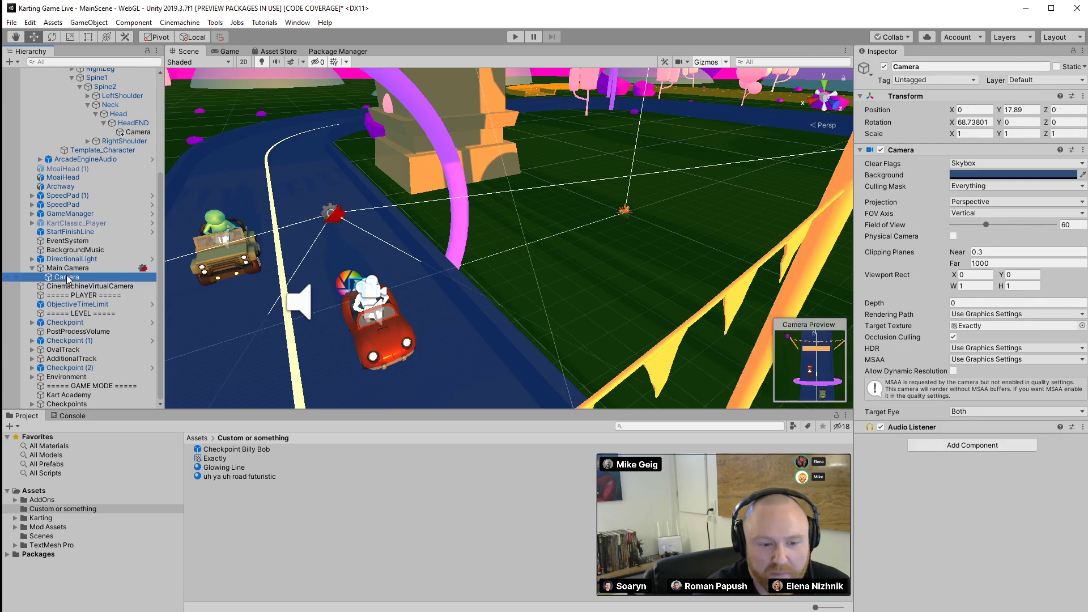
pyautogui.click(67, 268)
pyautogui.click(870, 90)
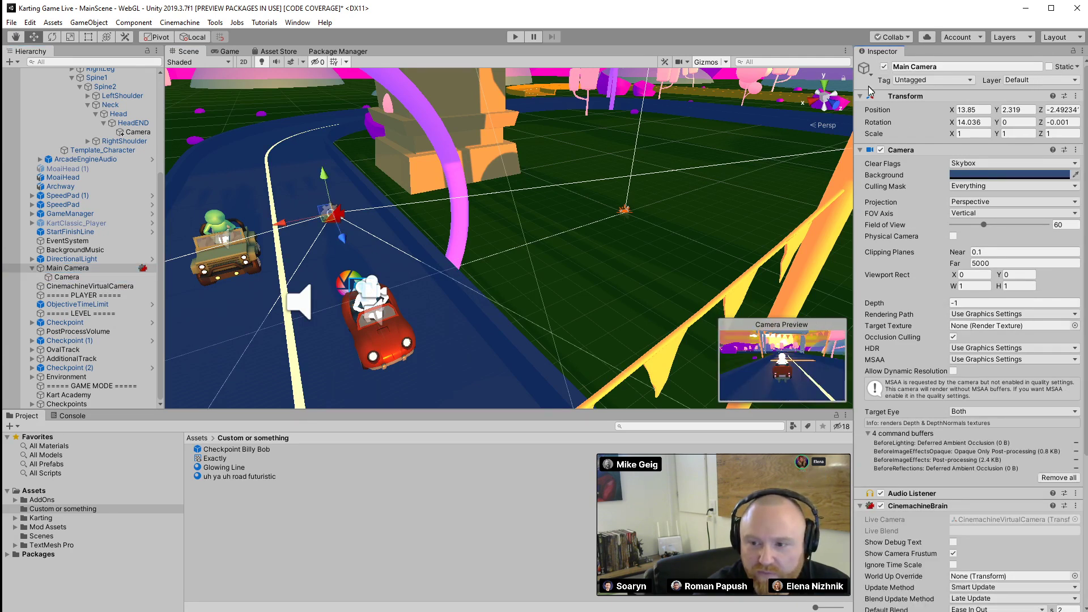
pyautogui.click(884, 67)
# Playtest the kart from the driver's head camera, driving along the track, and stop the game
pyautogui.click(513, 37)
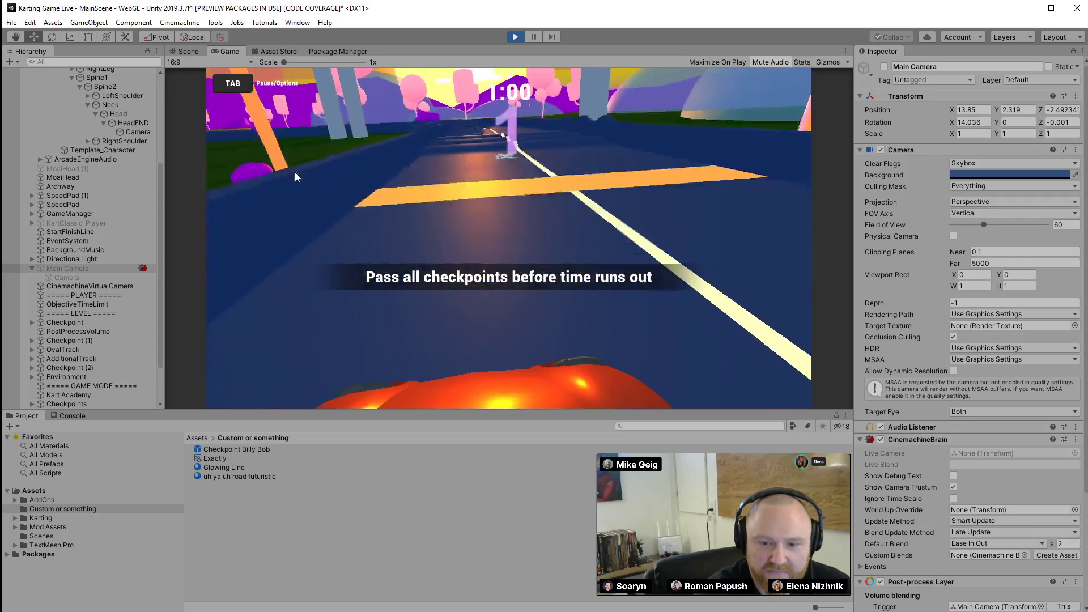
pyautogui.press('w')
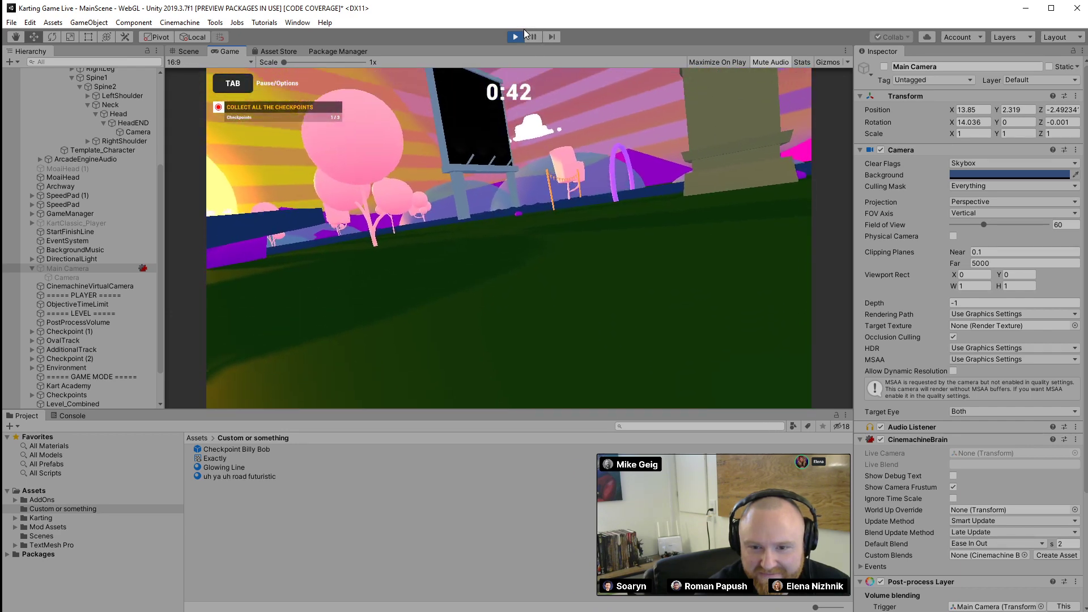
pyautogui.click(515, 36)
# Reparent the driver's camera from the HeadEND bone to the Roadster's KartBody
pyautogui.scroll(5, 122, 227)
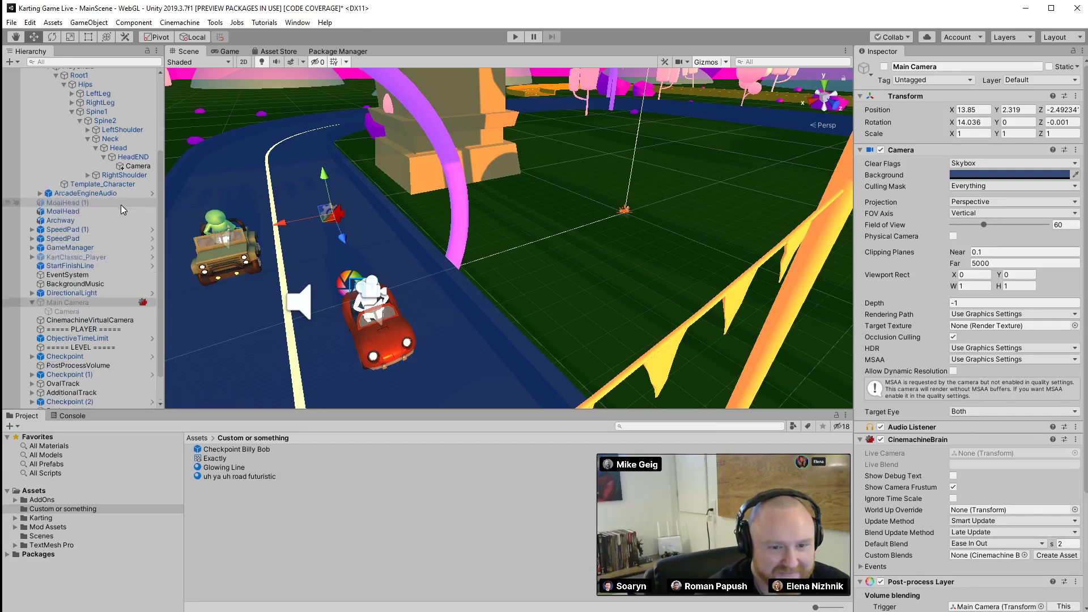
pyautogui.moveTo(134, 282); pyautogui.dragTo(91, 171)
pyautogui.click(623, 348)
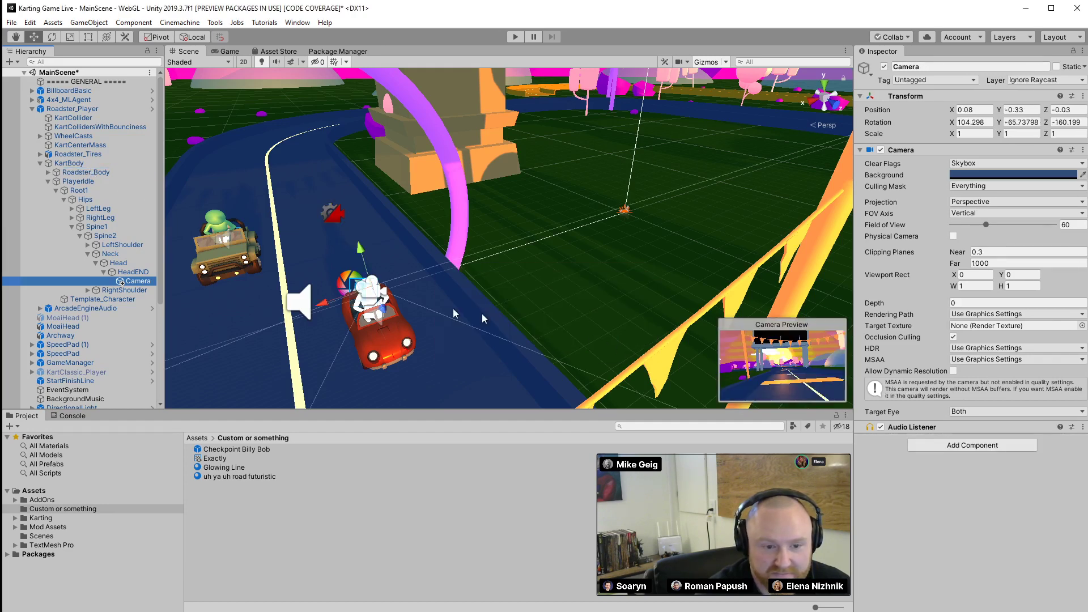
pyautogui.moveTo(137, 284); pyautogui.dragTo(69, 164)
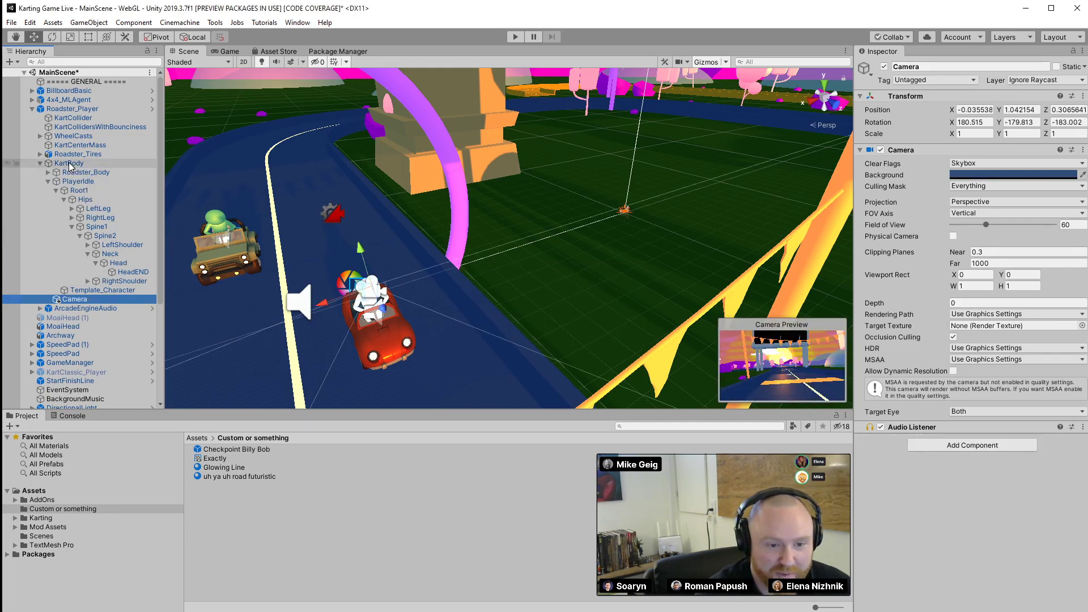
# Aim the KartBody camera straight down the track at rotation about 180.51, -182.07, -179.86 and raise it to position -0.04, 1.28, 0.3
pyautogui.press('e')
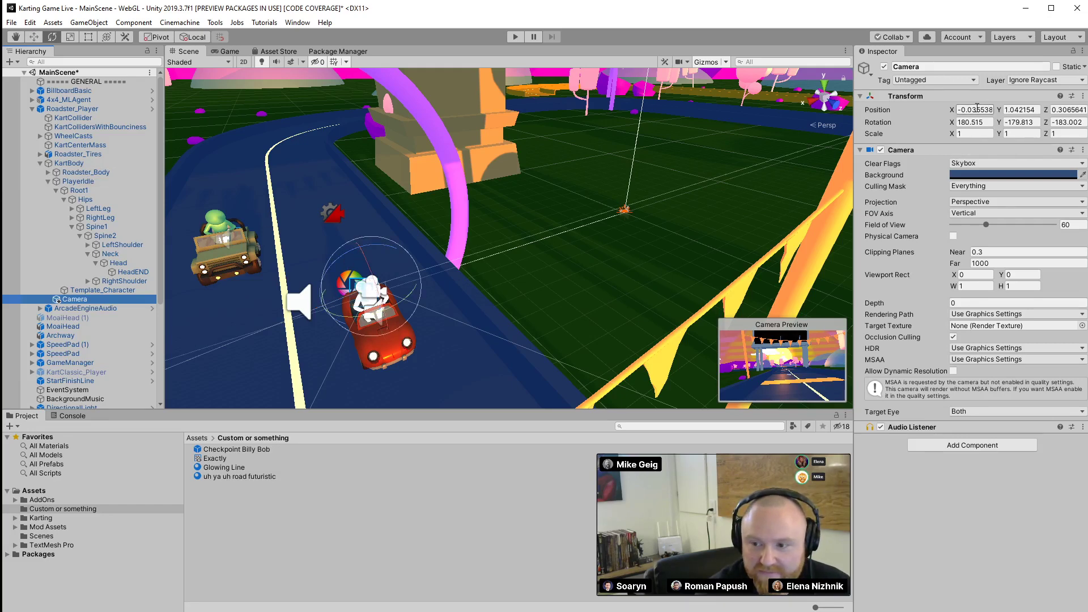
pyautogui.moveTo(344, 255); pyautogui.dragTo(369, 321)
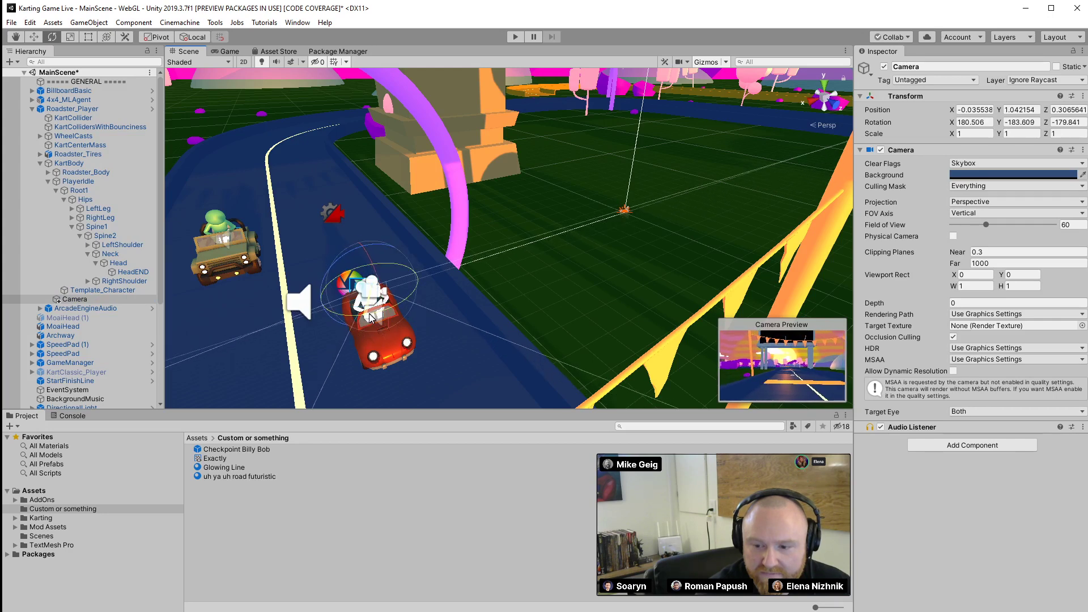
pyautogui.press('w')
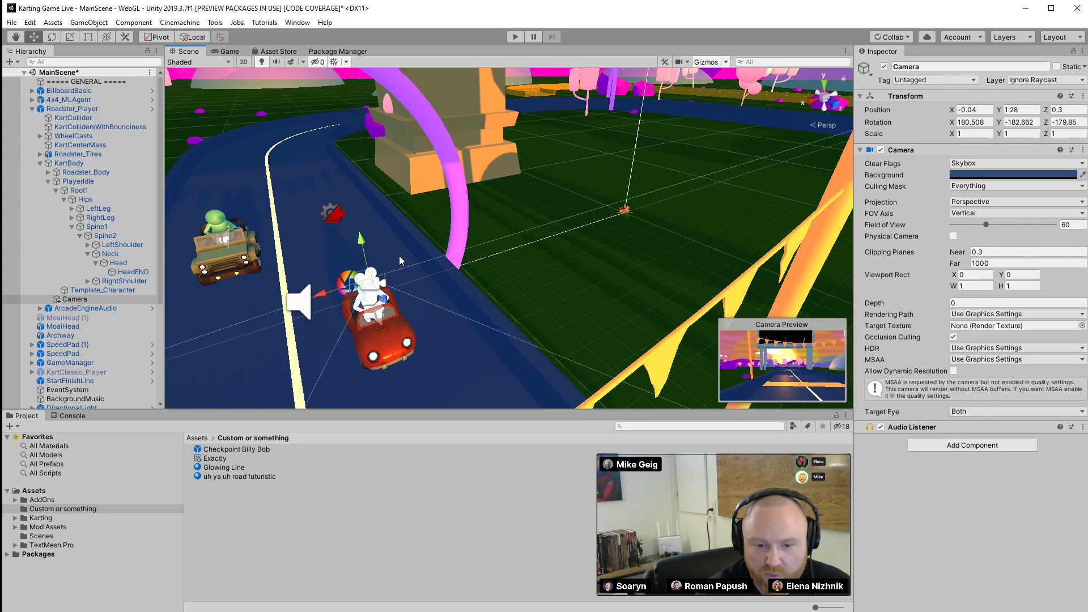
pyautogui.press('e')
pyautogui.moveTo(401, 292); pyautogui.dragTo(406, 296)
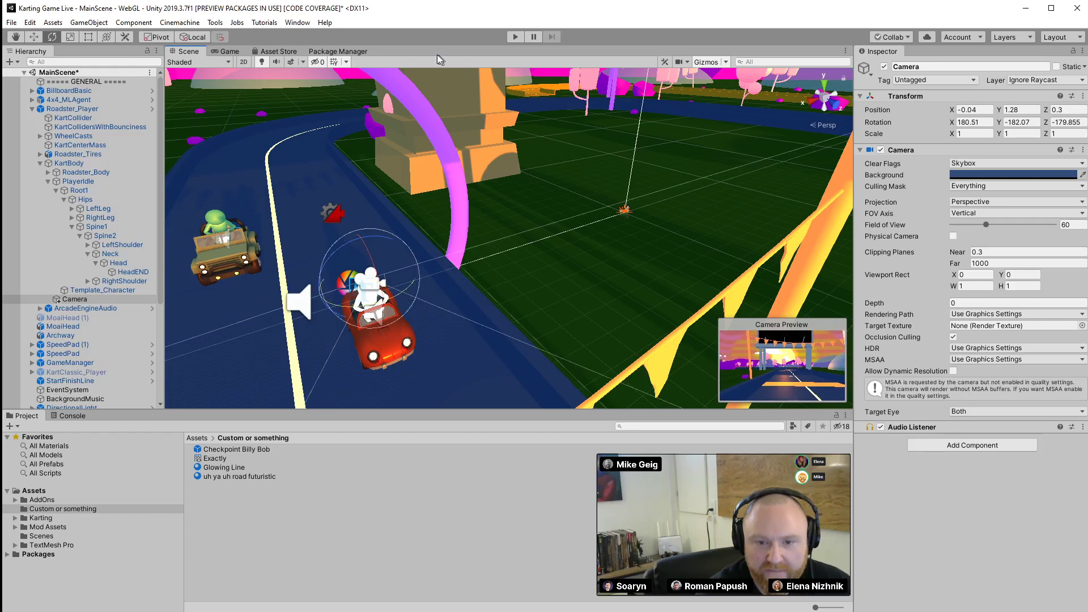
# Playtest the first-person view from the KartBody camera by driving around the track, and stop the game
pyautogui.click(518, 37)
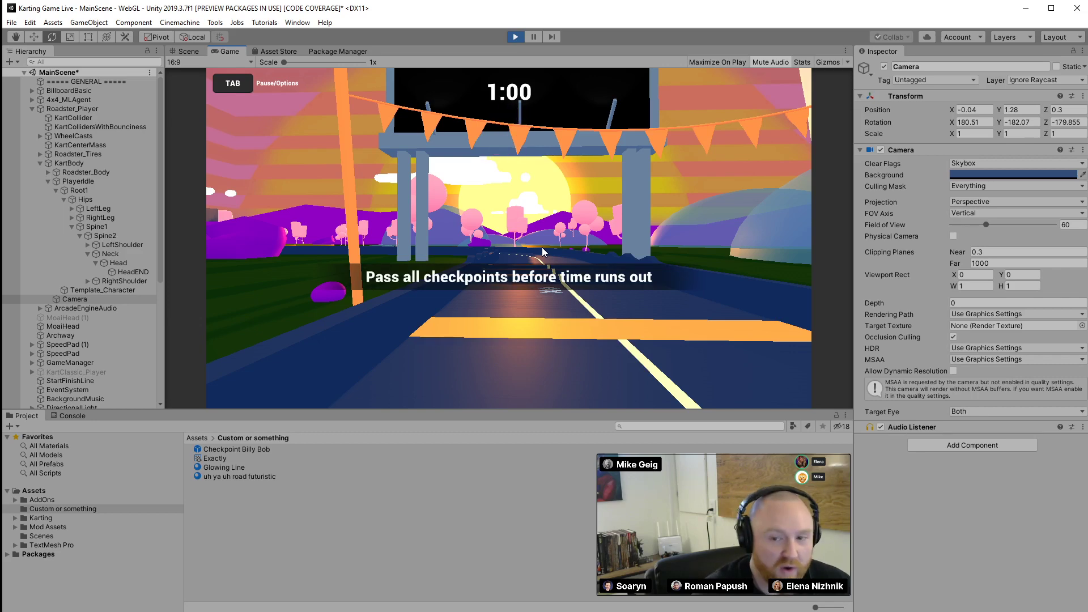
pyautogui.press('w')
pyautogui.press('a')
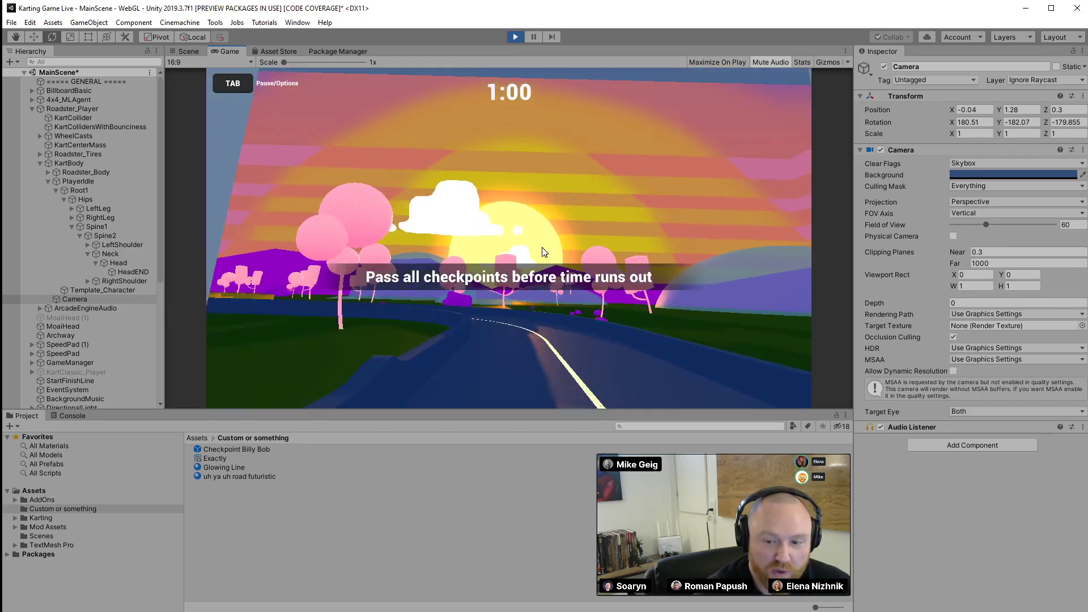
pyautogui.press('w')
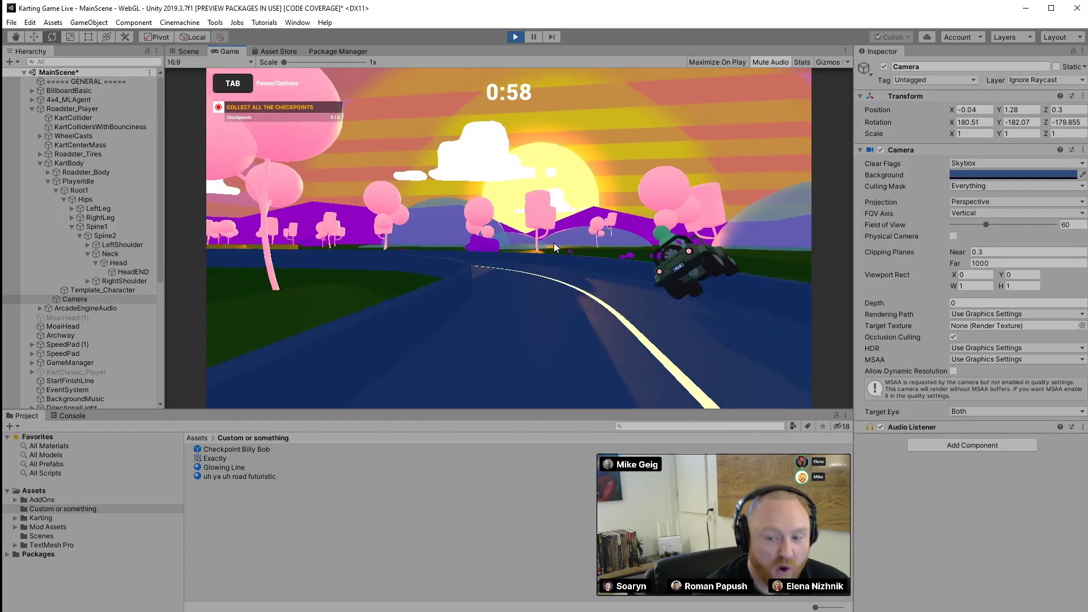
pyautogui.press('w')
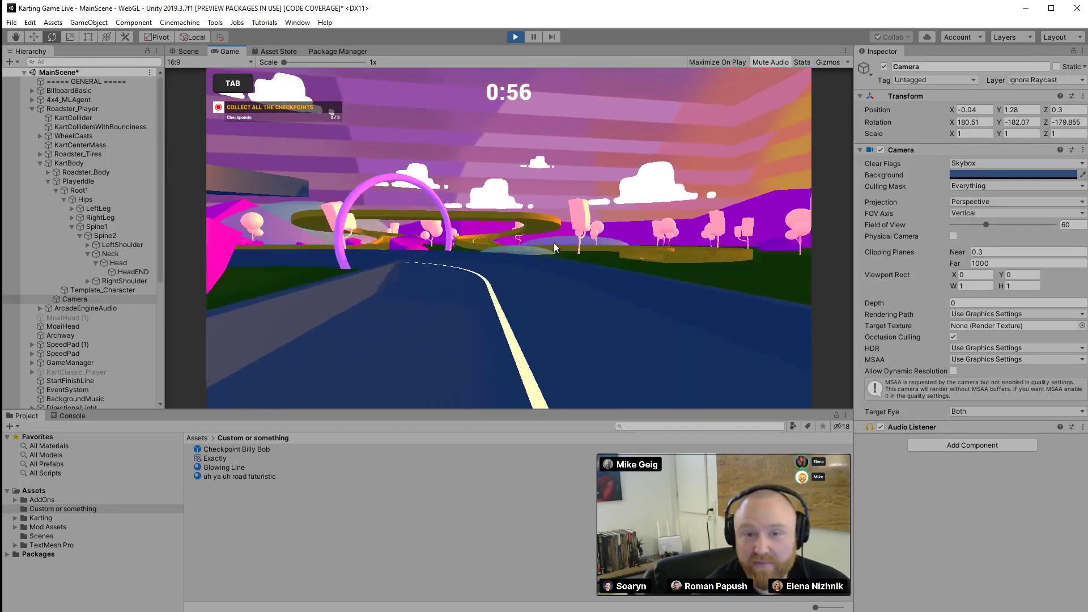
pyautogui.press('w')
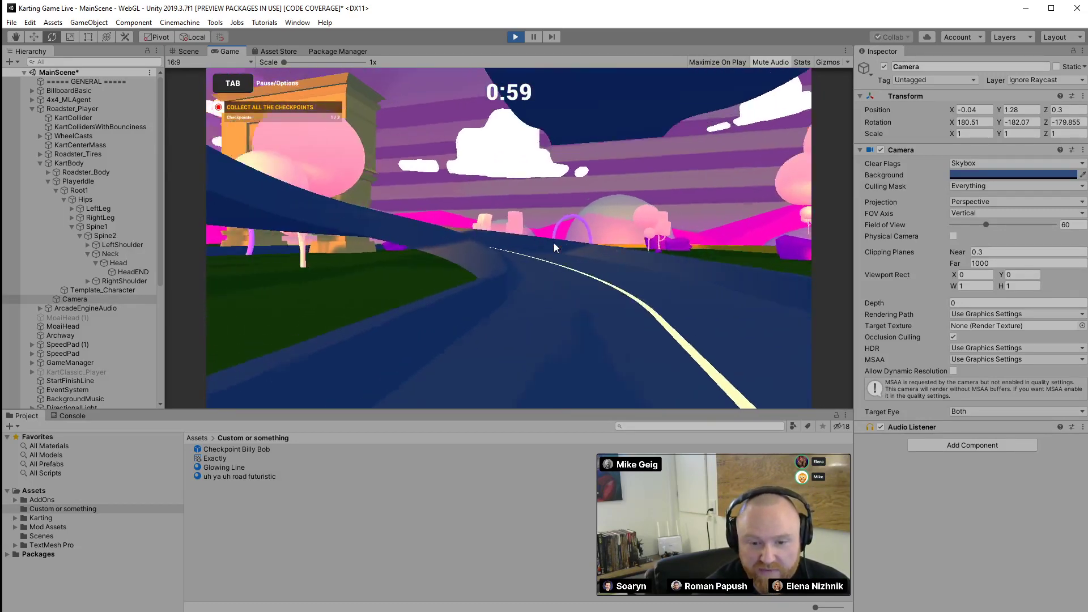
pyautogui.press('w')
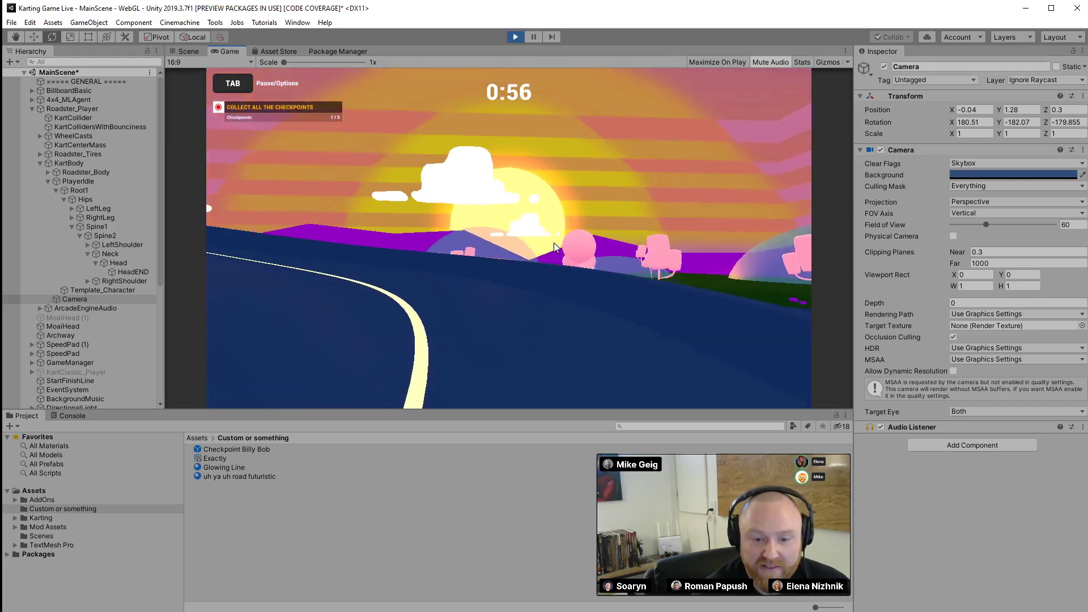
pyautogui.press('w')
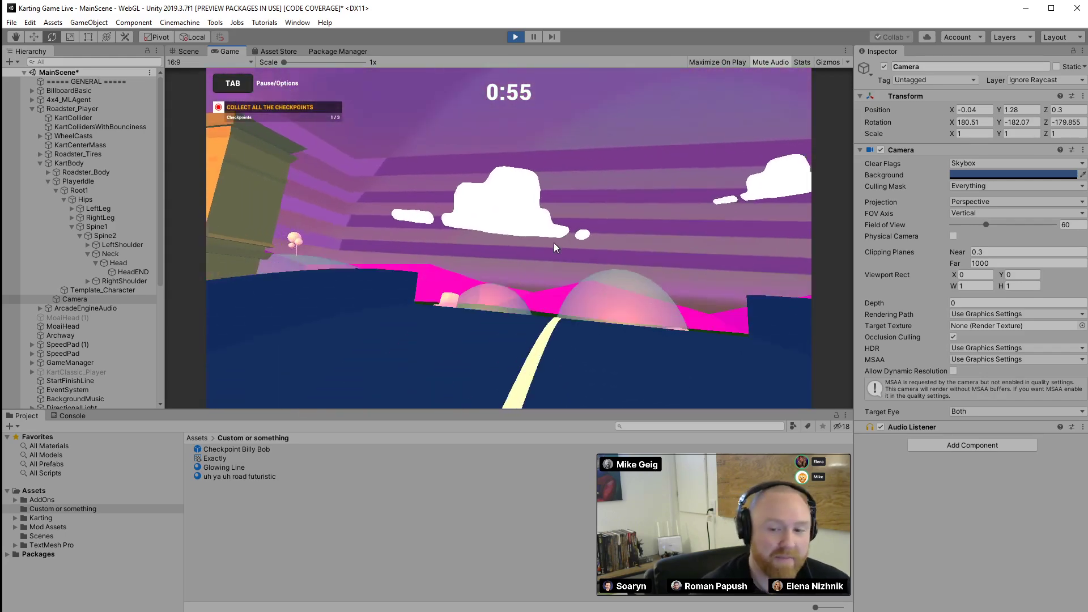
pyautogui.click(515, 37)
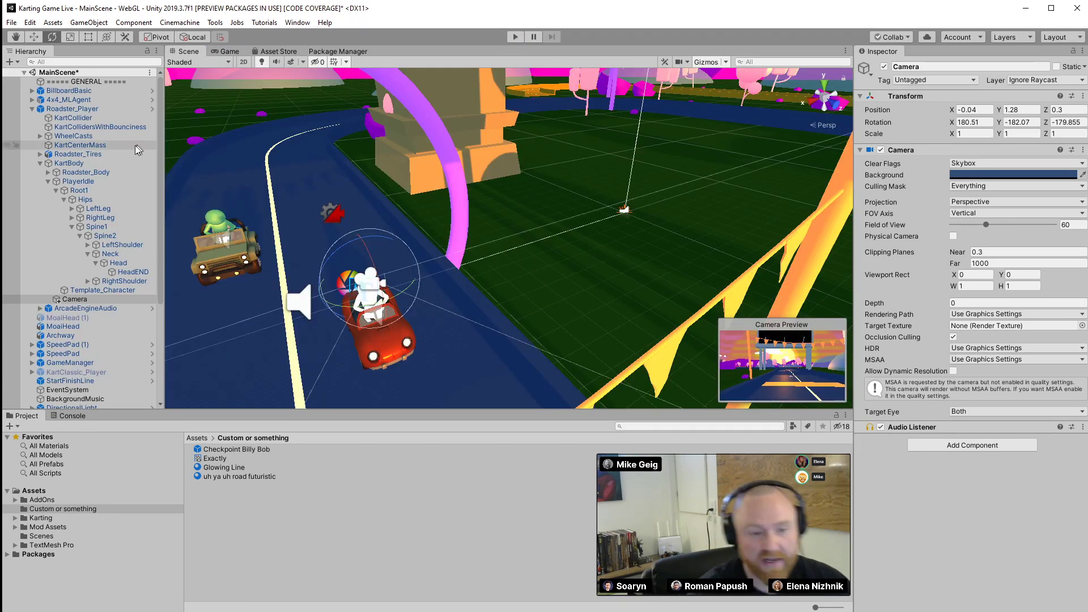
# Collapse KartBody and Roadster_Player in the hierarchy and clear the object selection
pyautogui.click(41, 163)
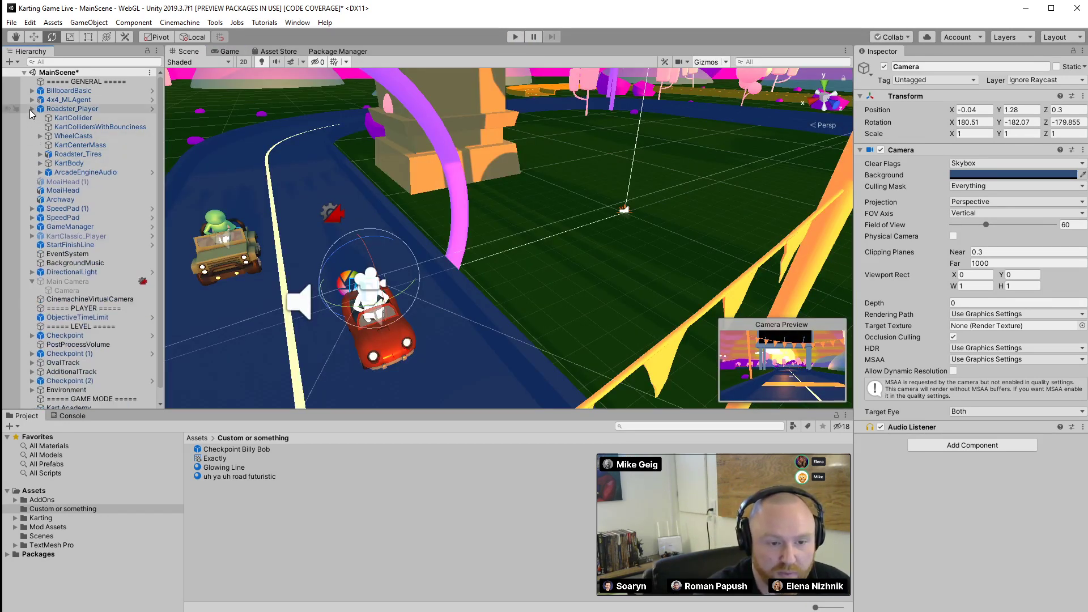
pyautogui.click(32, 109)
pyautogui.click(98, 376)
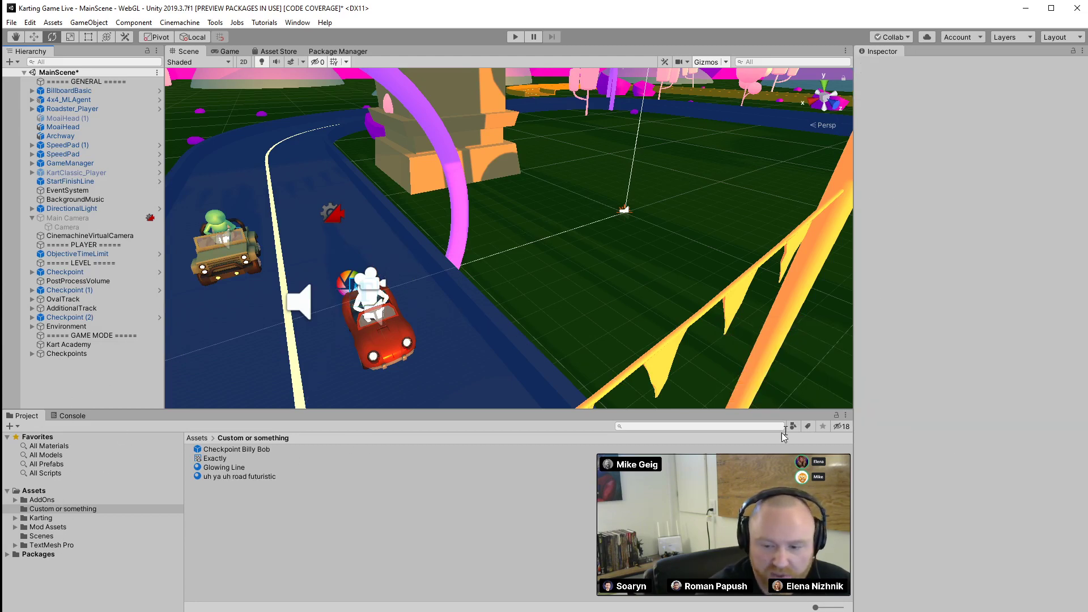
# Search the project assets for "bowl" and place a BowlingPin on the track beside the speed pad
pyautogui.click(747, 427)
pyautogui.write('now')
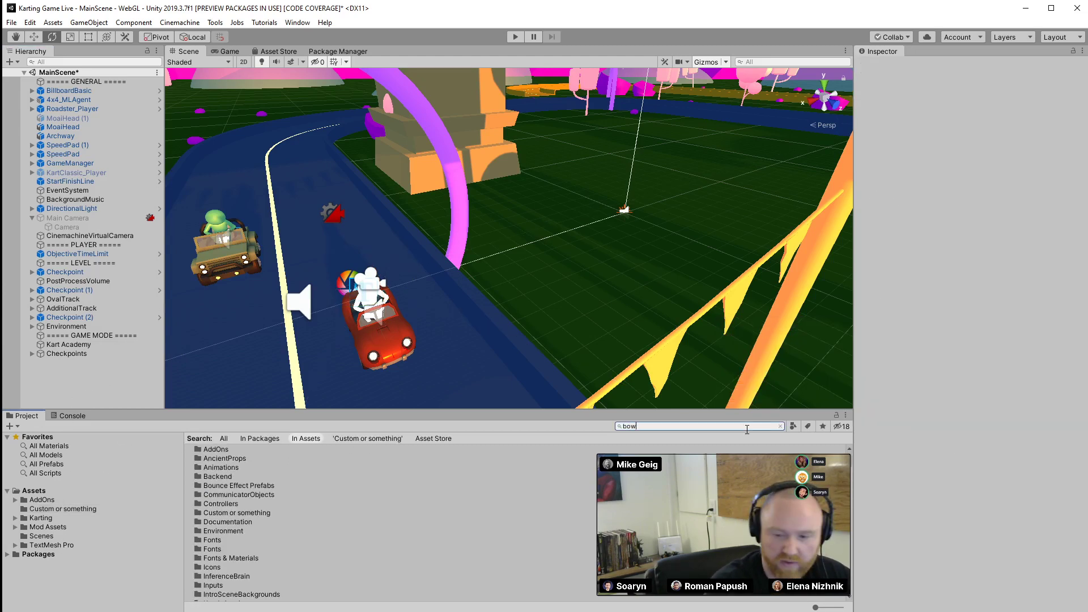
pyautogui.write('l')
pyautogui.moveTo(453, 317); pyautogui.dragTo(397, 422, button='right')
pyautogui.moveTo(221, 449); pyautogui.dragTo(572, 286)
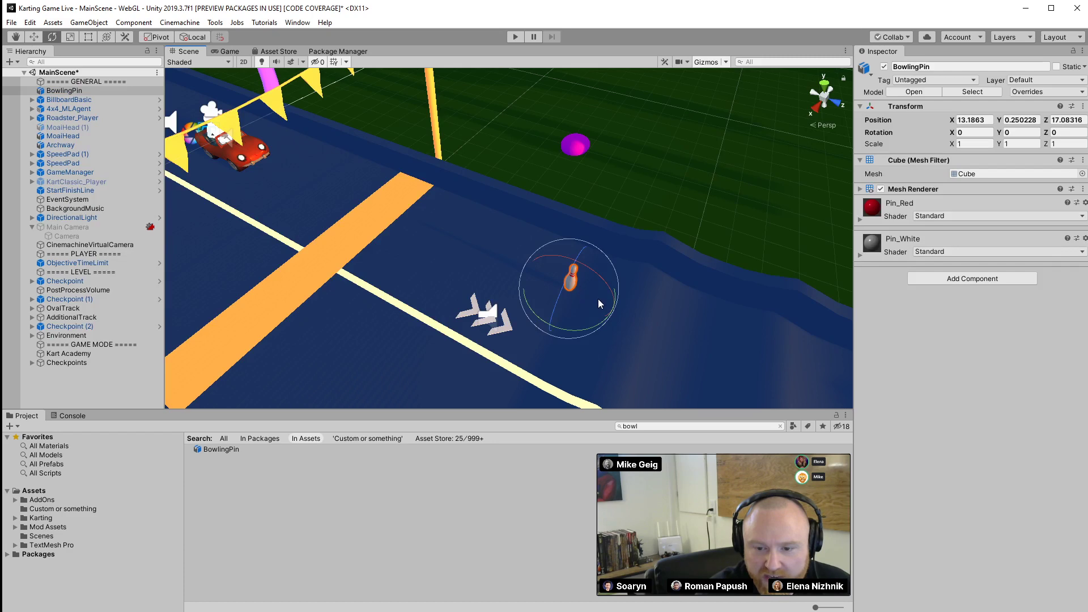
# Move the bowling pin toward the orange start strip to Z 13.33 and scale it uniformly to about 1.86
pyautogui.press('w')
pyautogui.moveTo(709, 369); pyautogui.dragTo(483, 226, button='right')
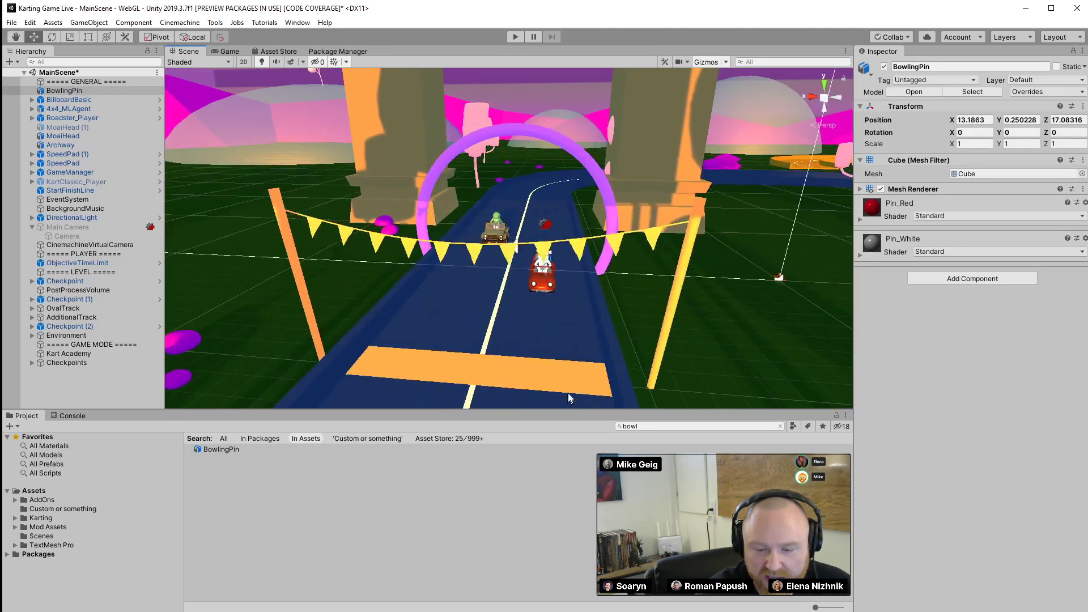
pyautogui.press('f')
pyautogui.moveTo(517, 383); pyautogui.dragTo(480, 247)
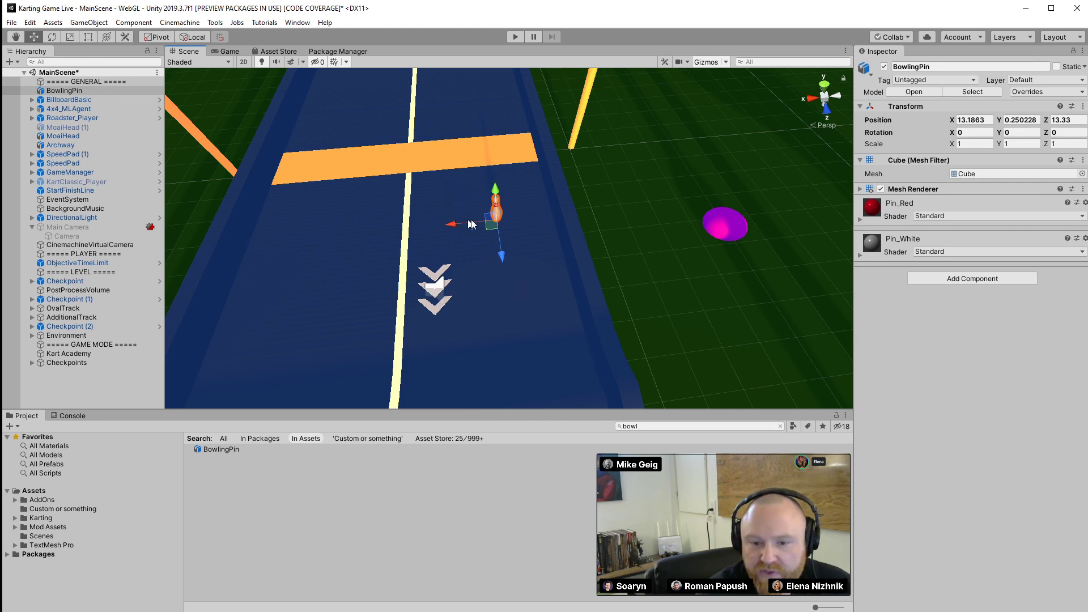
pyautogui.press('e')
pyautogui.press('r')
pyautogui.moveTo(492, 221); pyautogui.dragTo(533, 192)
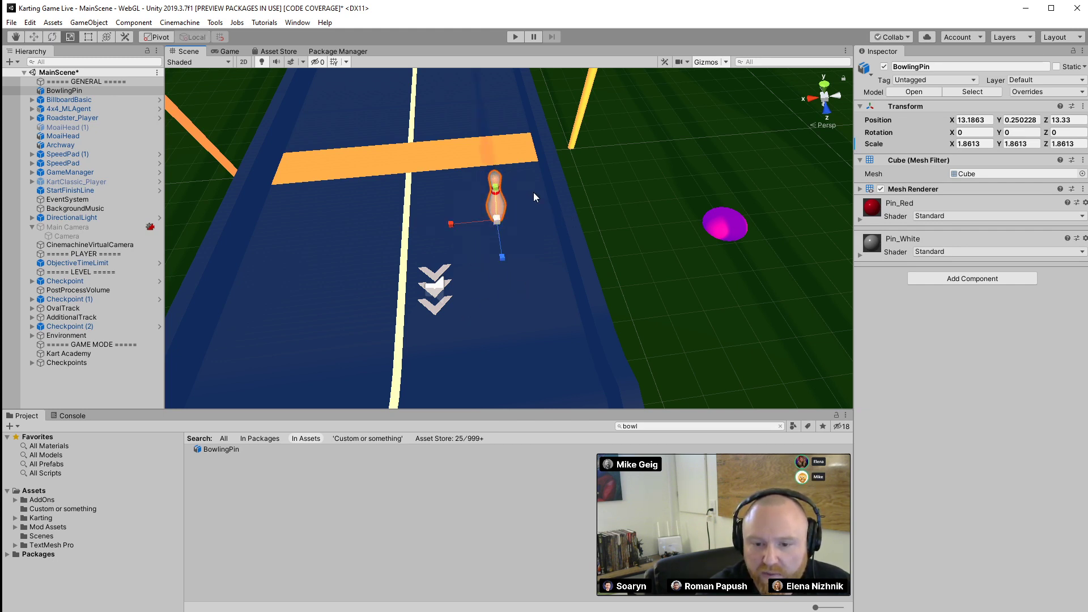
# Add a Capsule Collider component to the bowling pin
pyautogui.click(974, 278)
pyautogui.write('coll')
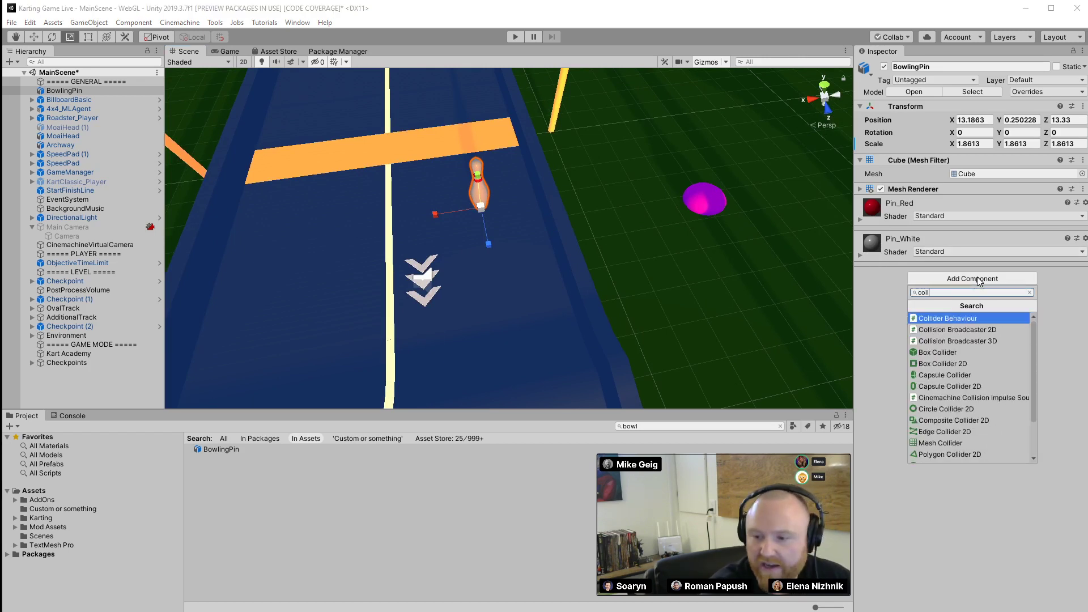
pyautogui.click(947, 372)
pyautogui.keyDown('alt'); pyautogui.moveTo(623, 238); pyautogui.dragTo(442, 152); pyautogui.keyUp('alt')
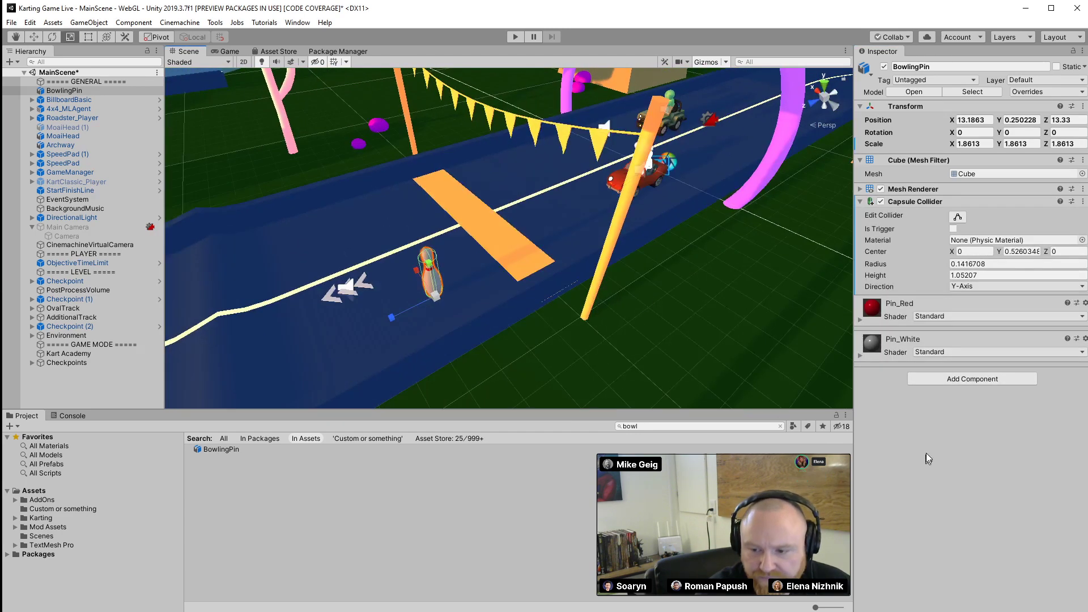
# Create a new script named ExplodeOtherRacer and add it to the bowling pin as a component
pyautogui.click(926, 379)
pyautogui.scroll(-3, 967, 479)
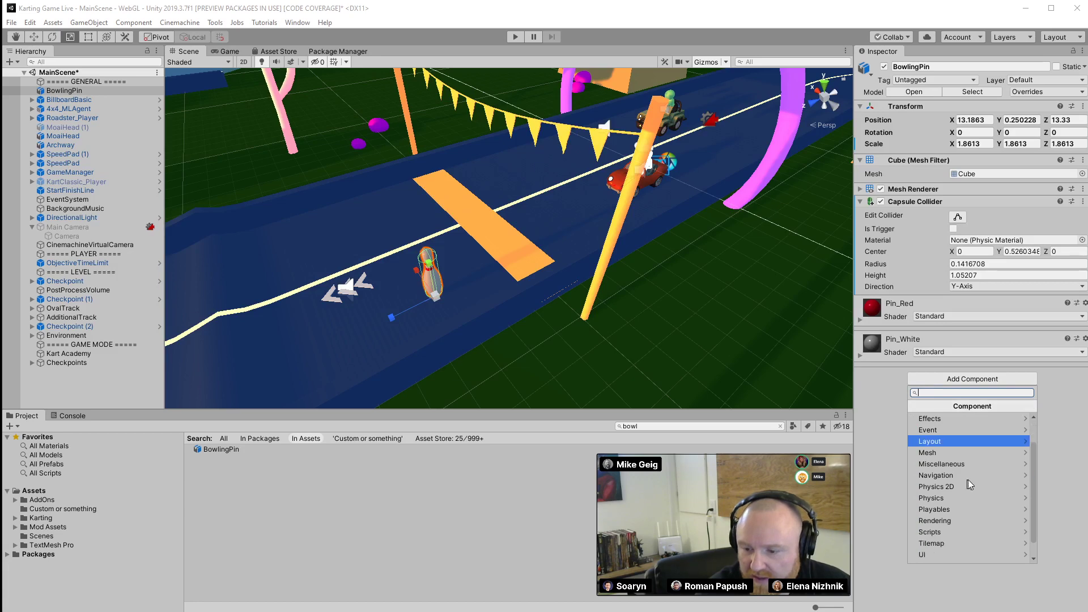
pyautogui.click(953, 508)
pyautogui.scroll(-15, 944, 464)
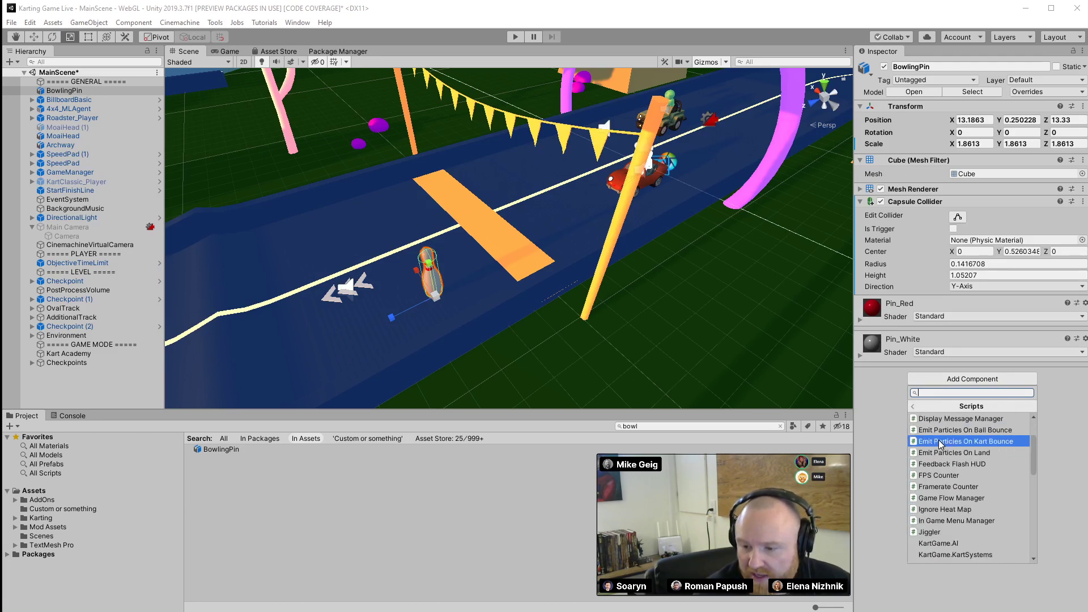
pyautogui.click(913, 406)
pyautogui.click(950, 558)
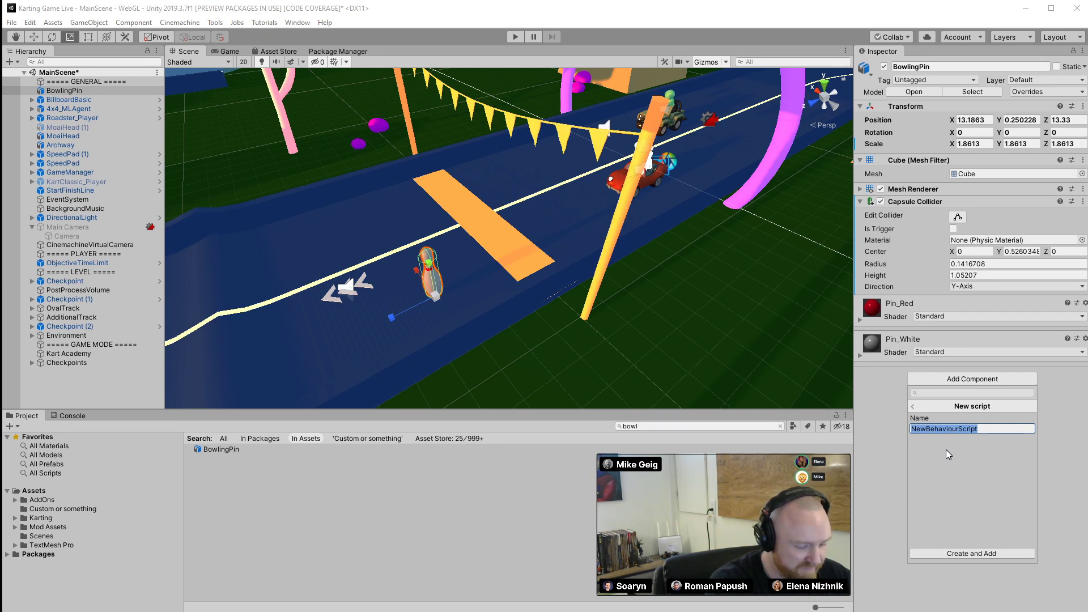
pyautogui.write('ExplodeO')
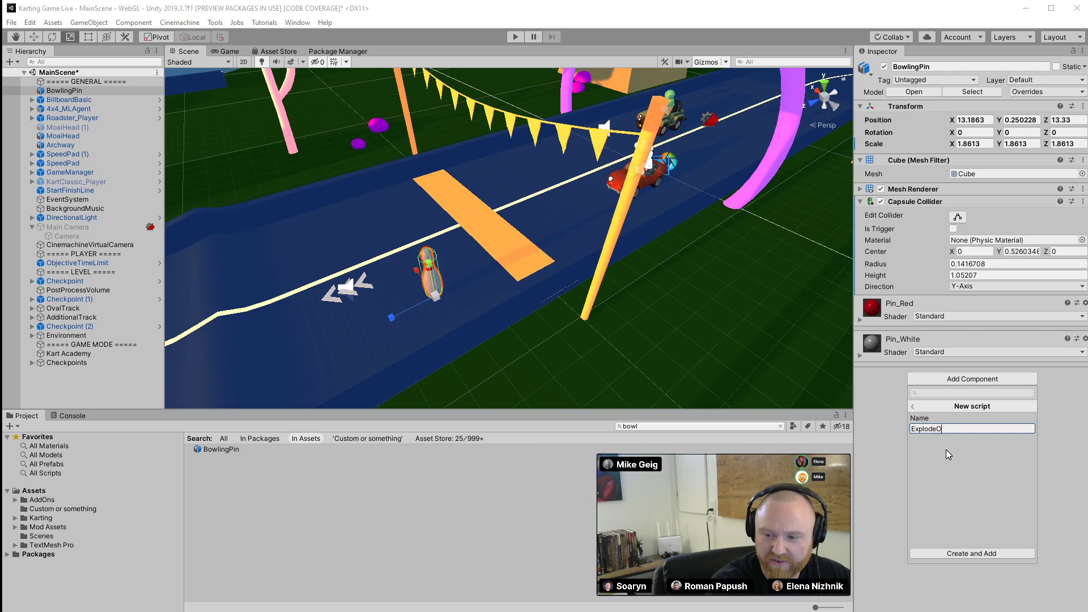
pyautogui.write('therRacer')
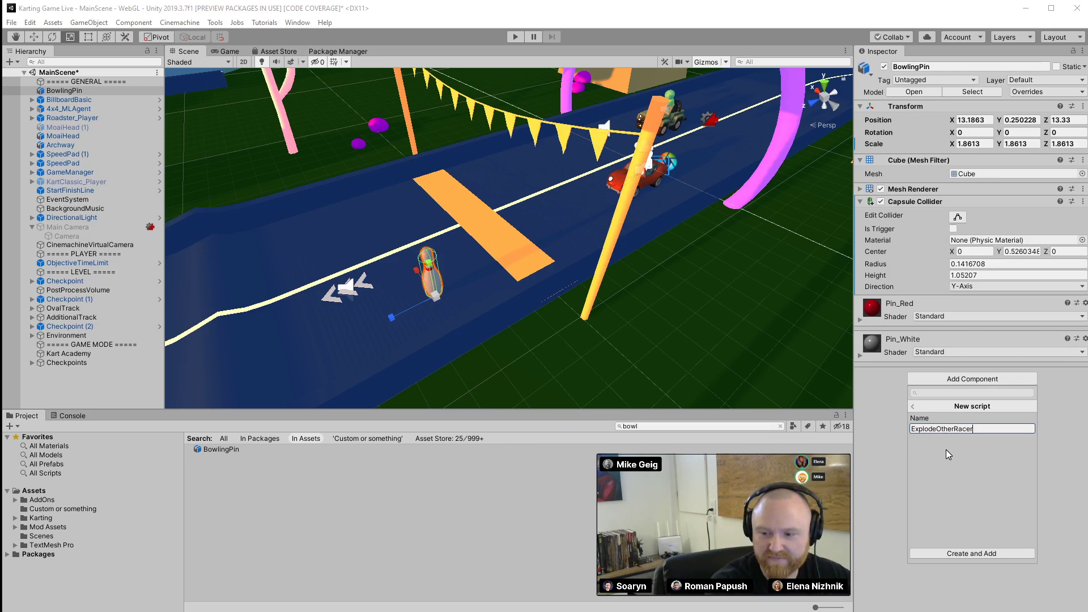
pyautogui.press('Return')
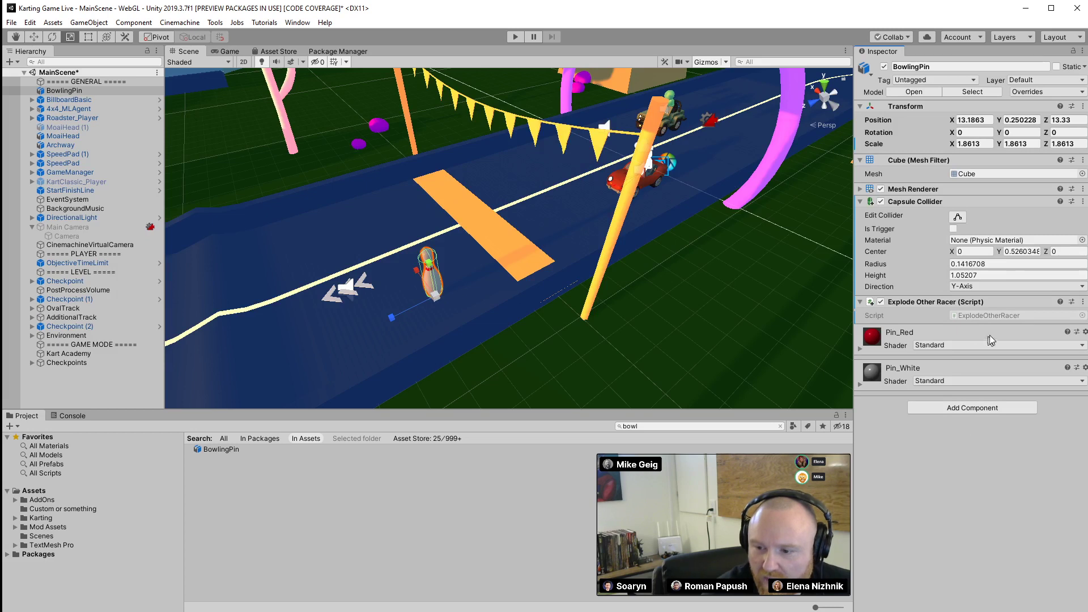
# Open the ExplodeOtherRacer script in Visual Studio and declare a public Rigidbody field named otherPlayerRB at the start of the class
pyautogui.doubleClick(992, 317)
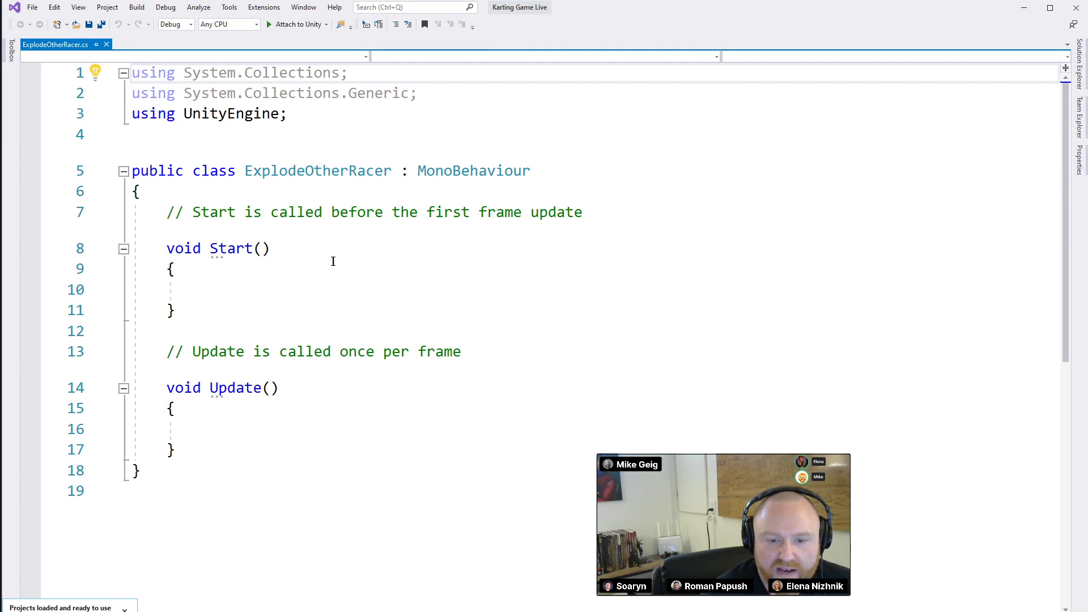
pyautogui.doubleClick(282, 172)
pyautogui.click(344, 253)
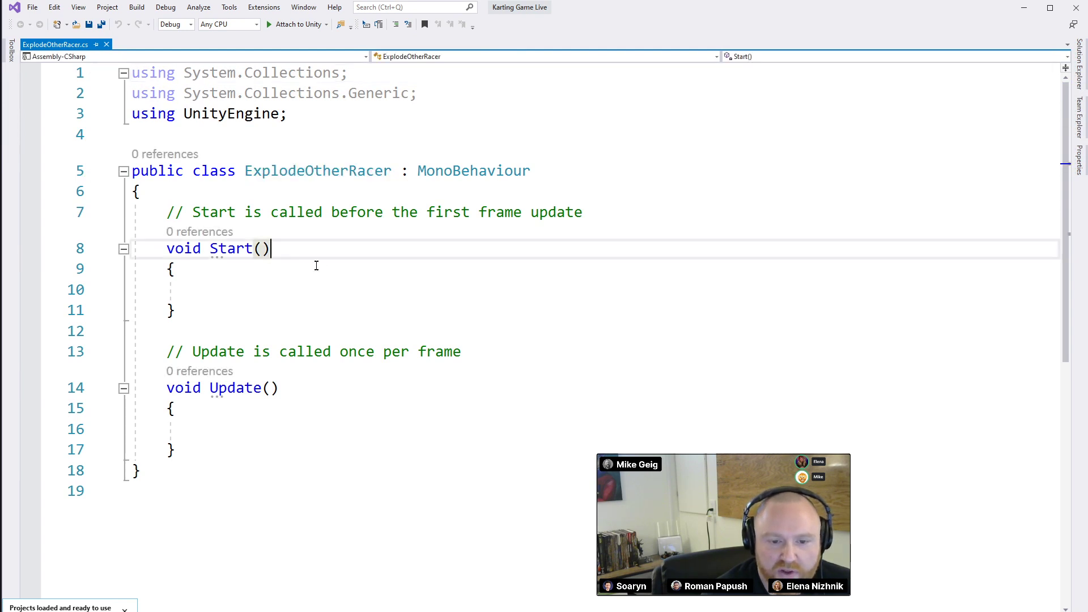
pyautogui.click(186, 190)
pyautogui.press('Return')
pyautogui.press('Return')
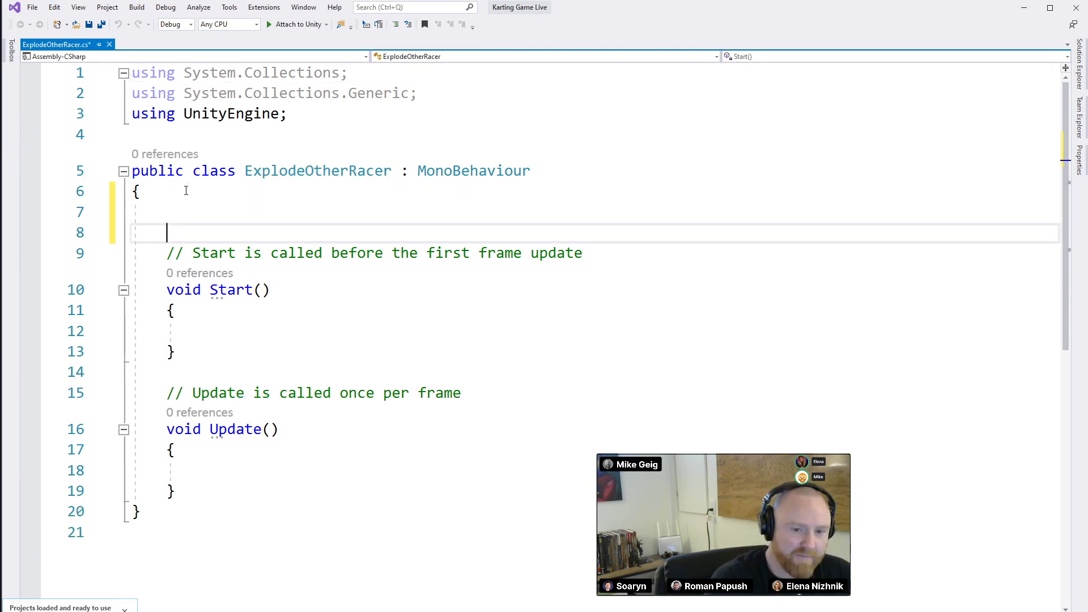
pyautogui.press('Up')
pyautogui.write('public')
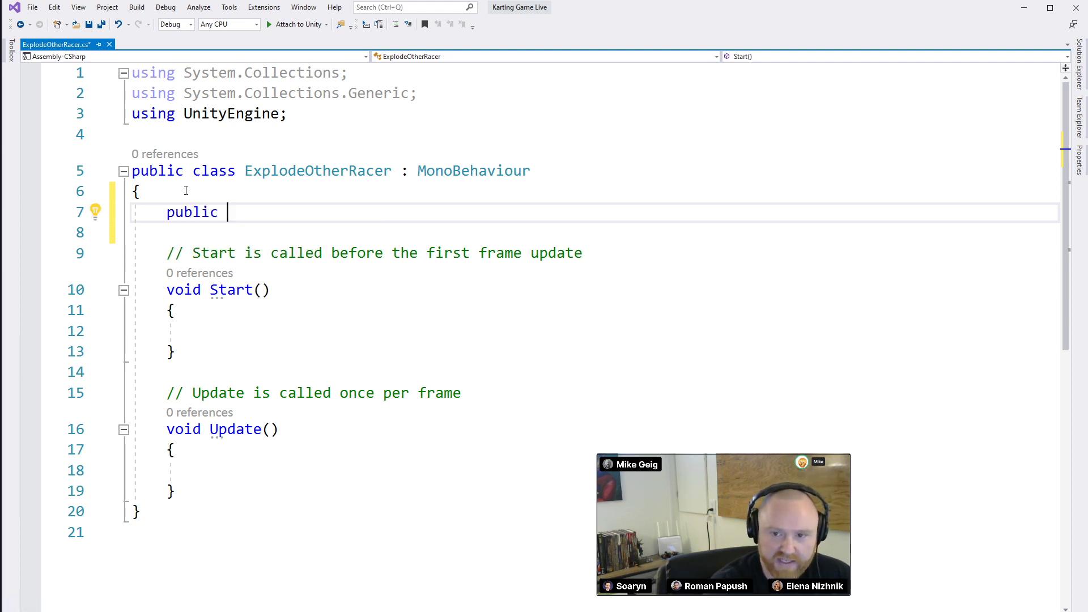
pyautogui.write(' R')
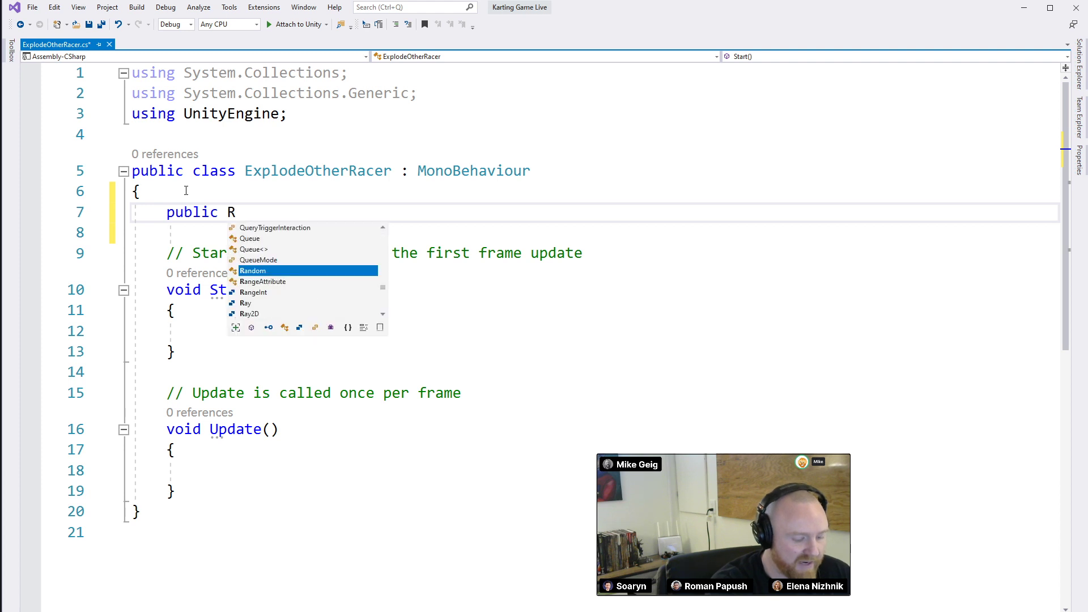
pyautogui.write('igidbody ')
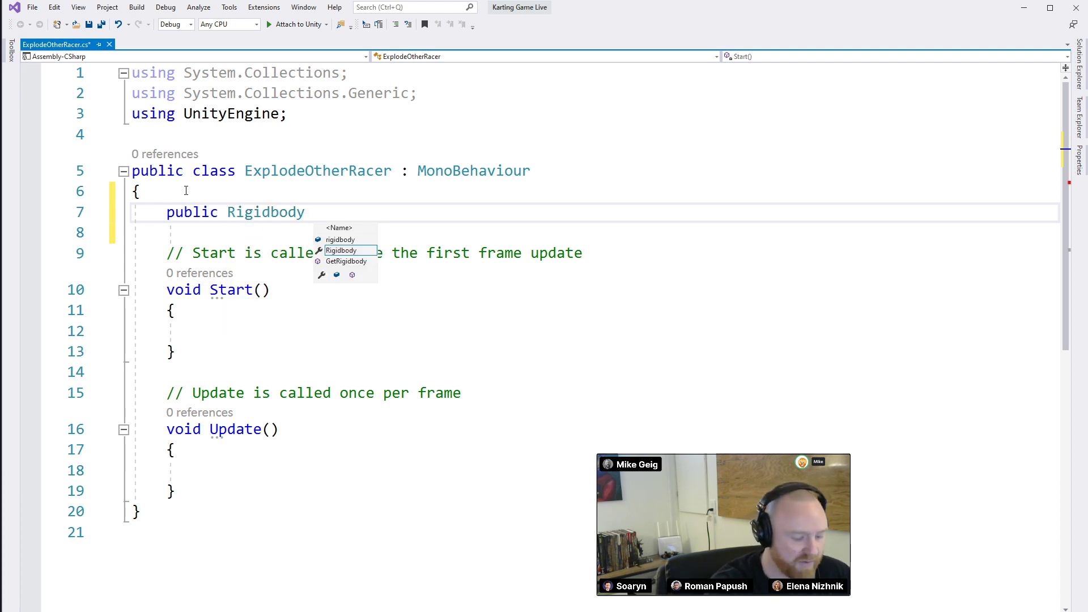
pyautogui.write('otherPlayerRB;')
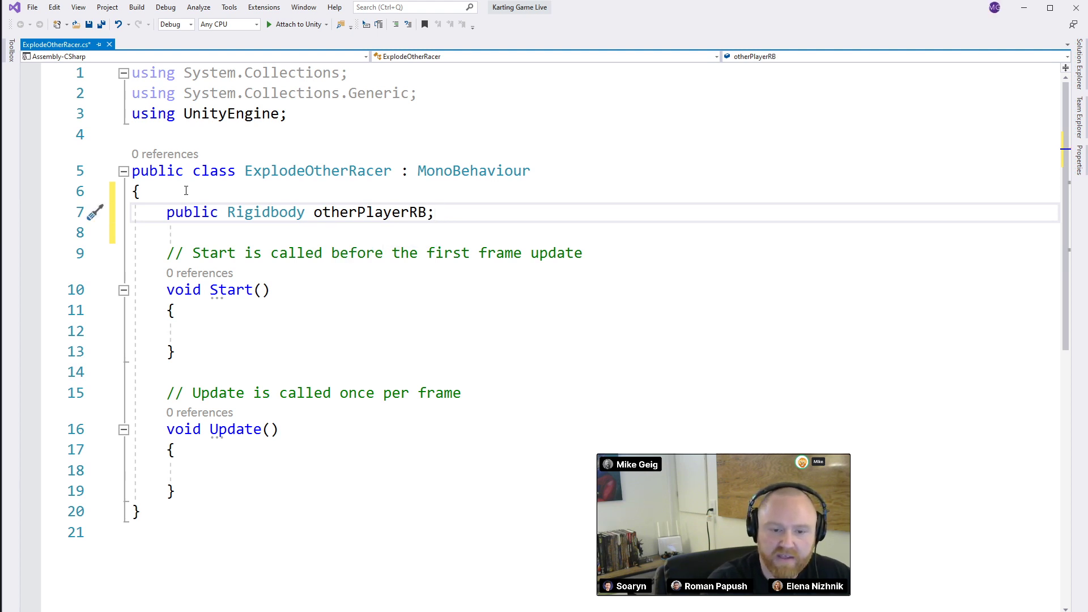
# Delete the Start and Update methods with their comments and declare a public float explosionForce = 20f below otherPlayerRB
pyautogui.moveTo(177, 491); pyautogui.dragTo(168, 245)
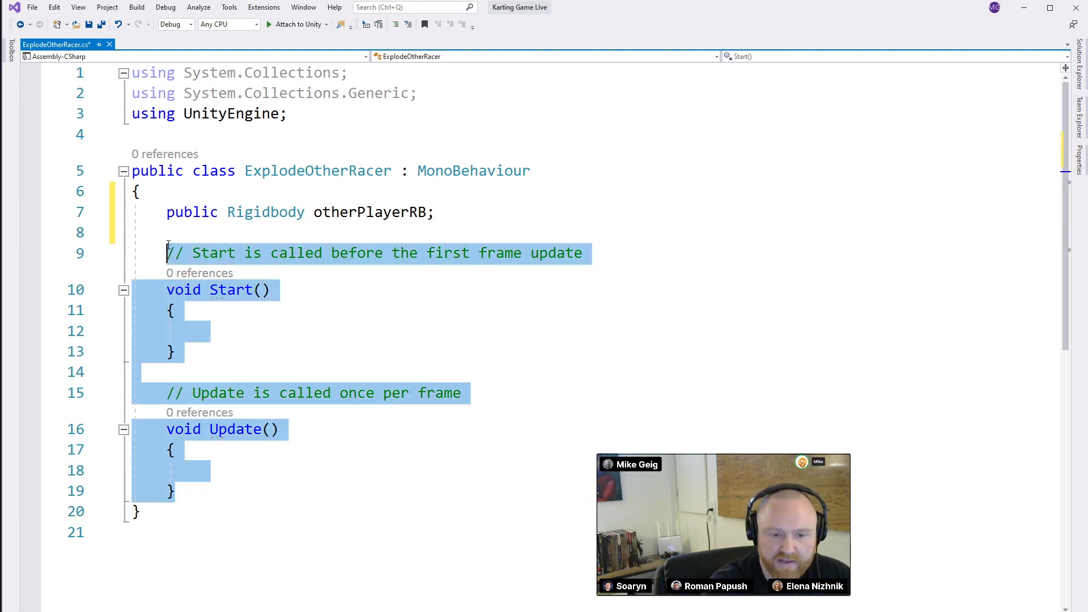
pyautogui.press('Delete')
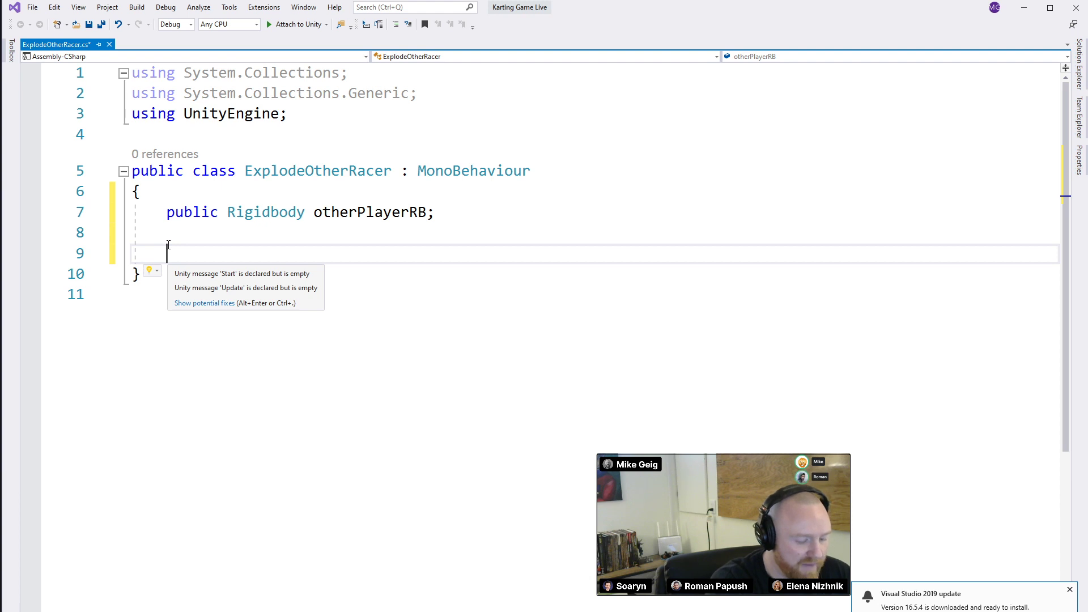
pyautogui.press('Up')
pyautogui.write('publ')
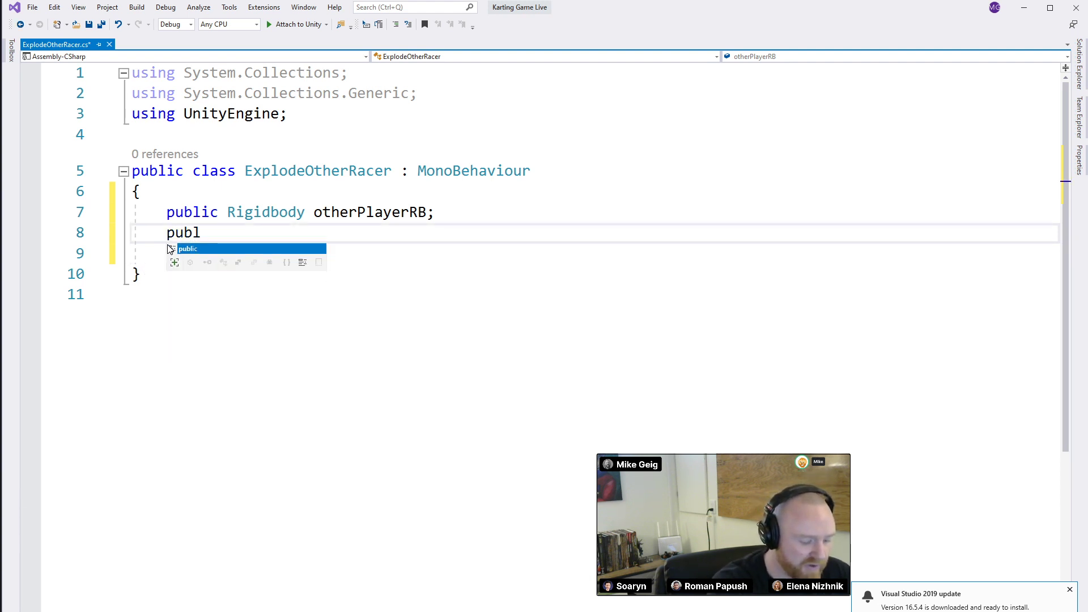
pyautogui.write('ic float ')
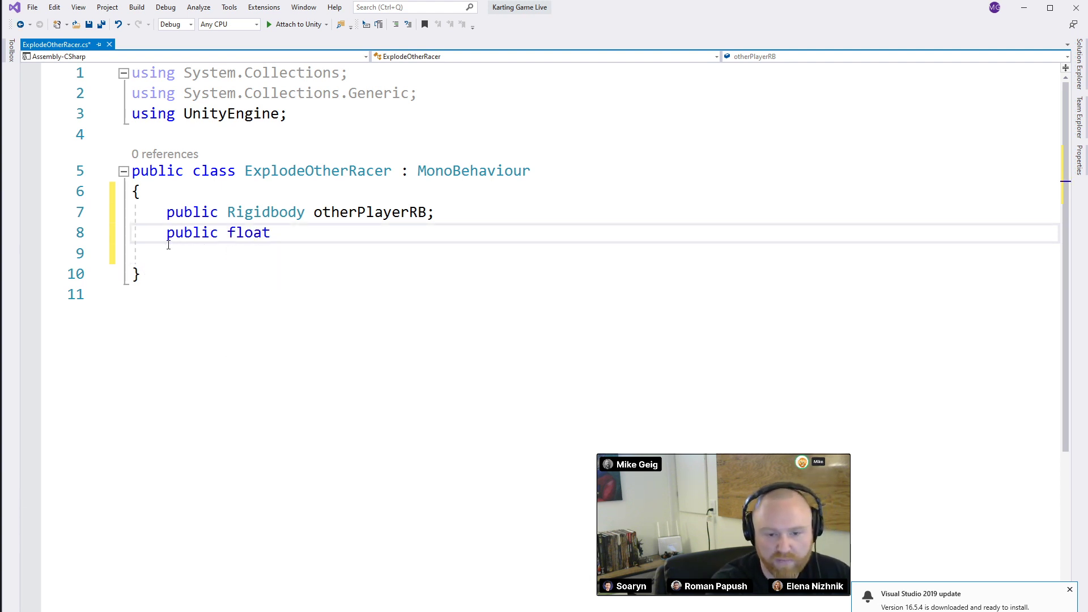
pyautogui.write('explosio')
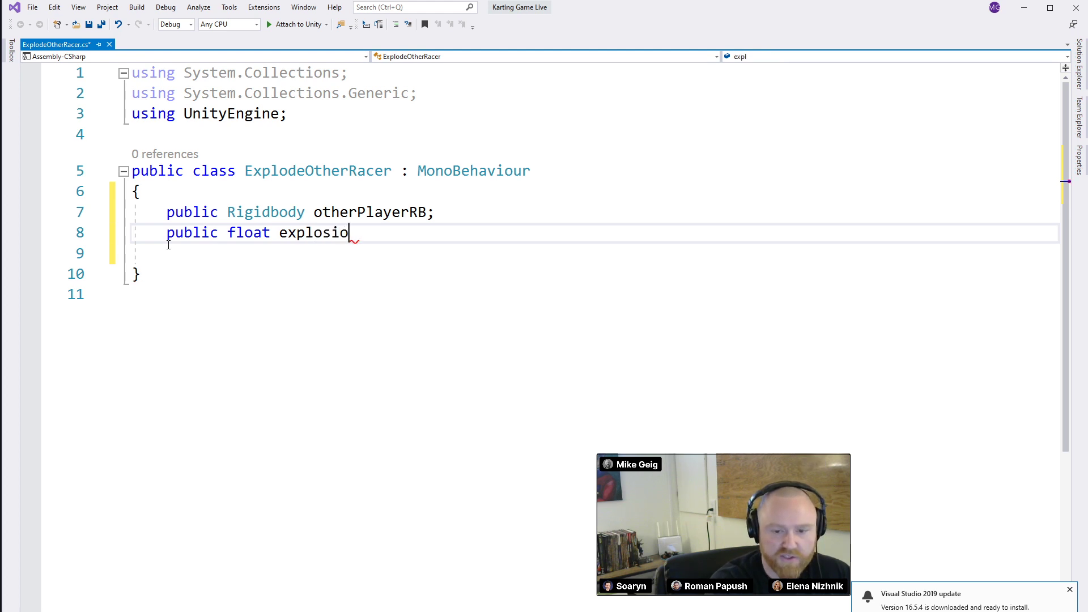
pyautogui.write('nForce = ')
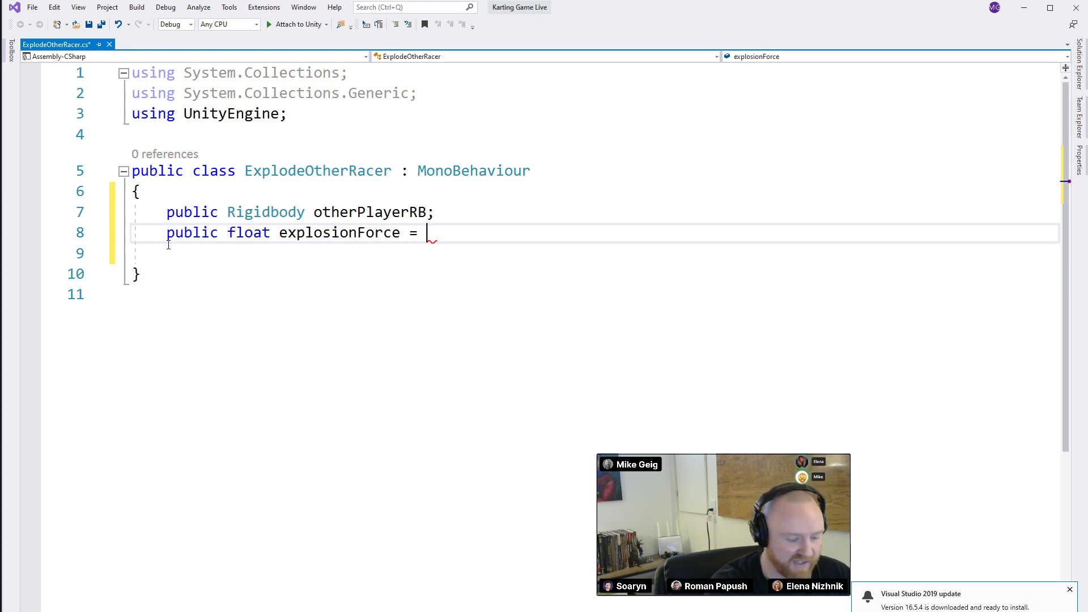
pyautogui.write('20f;l')
pyautogui.press('Return')
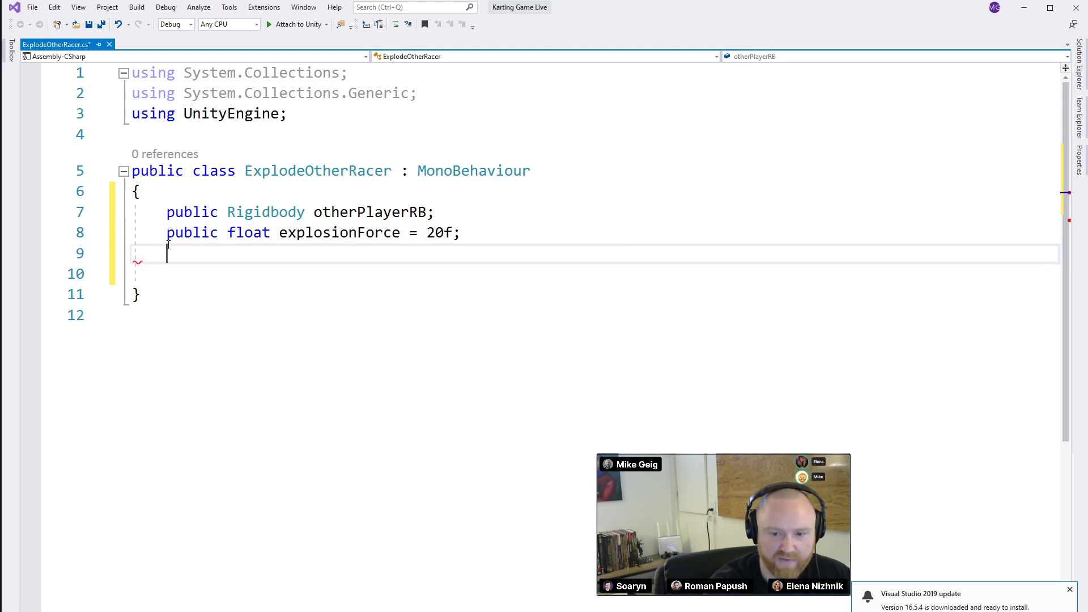
# Add a private OnTriggerEnter(Collider other) method below the class fields
pyautogui.press('Return')
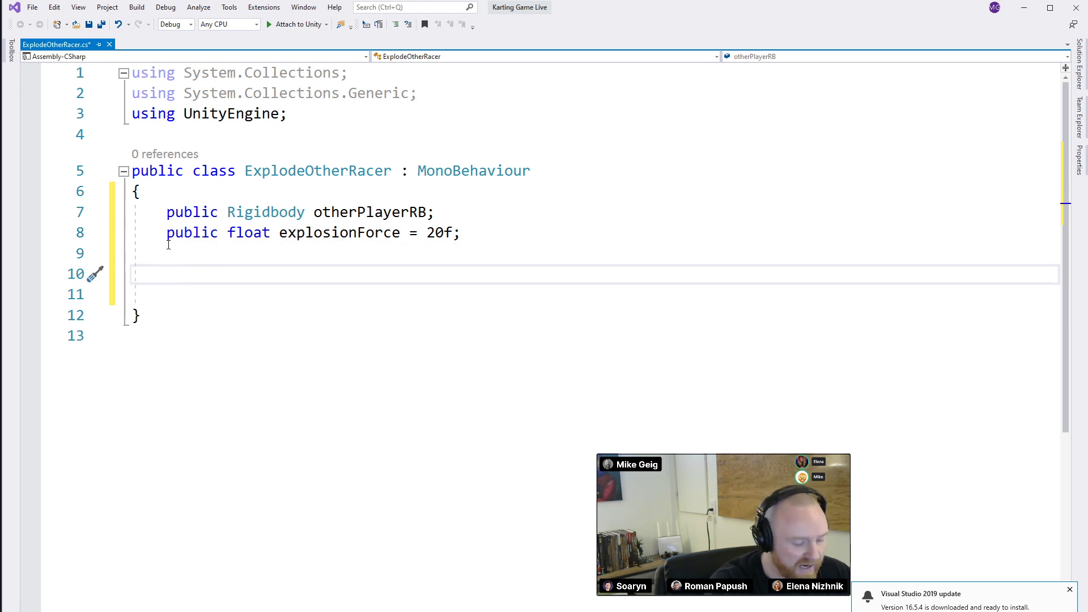
pyautogui.write('void On')
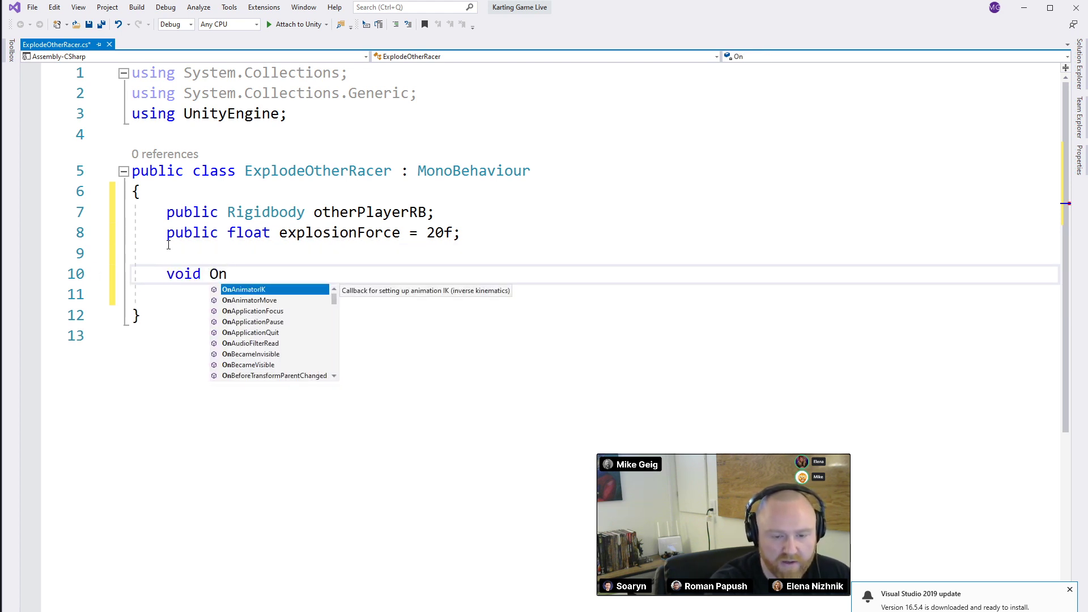
pyautogui.write('Trigh')
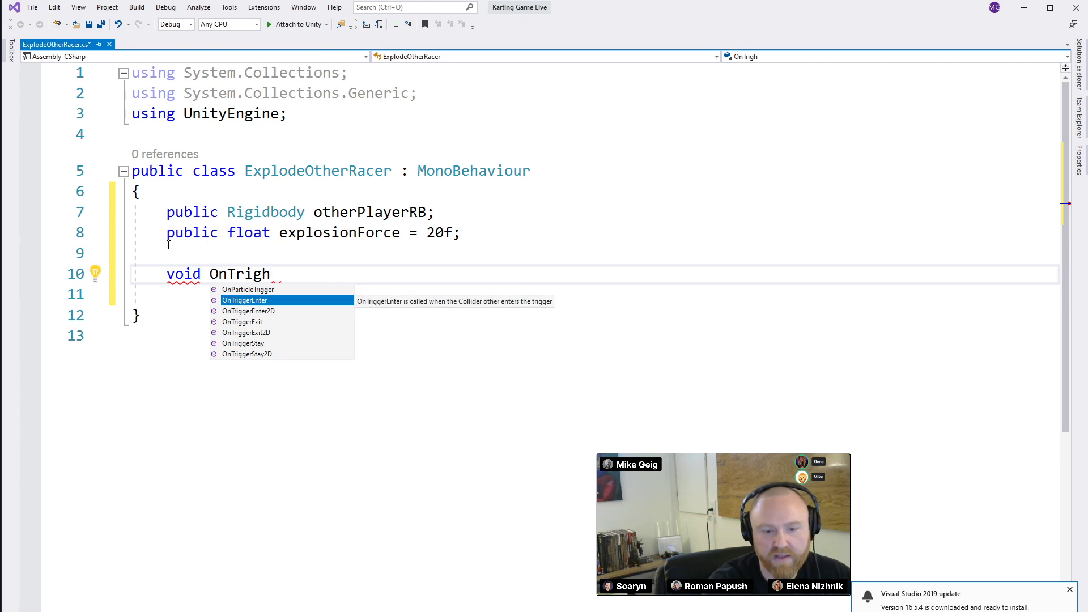
pyautogui.press('Tab')
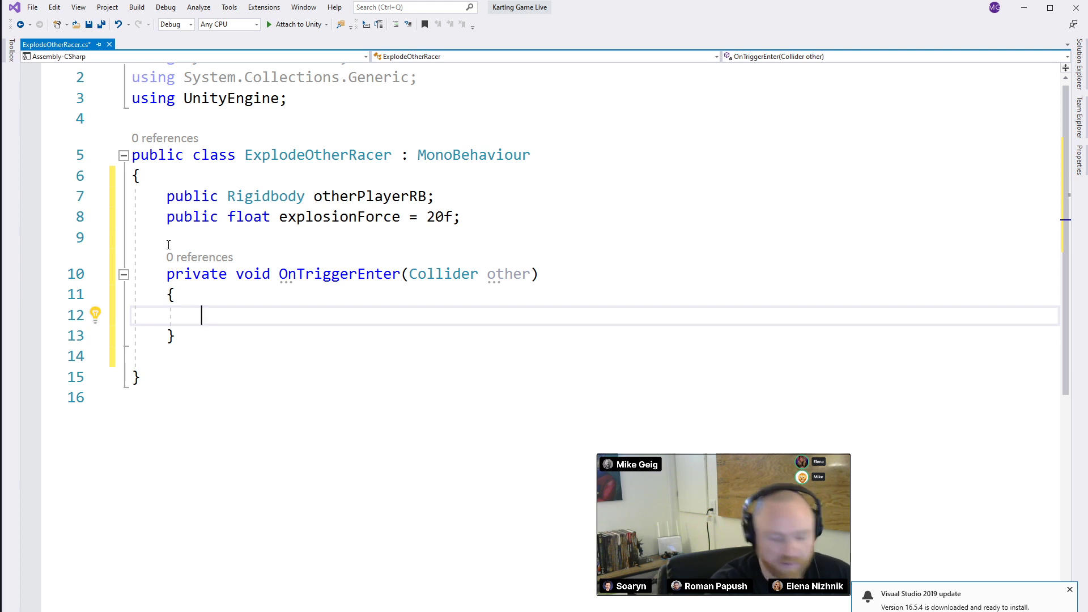
# Call otherPlayerRB.AddExplosionForce inside OnTriggerEnter with explosionForce as its first argument
pyautogui.write('other')
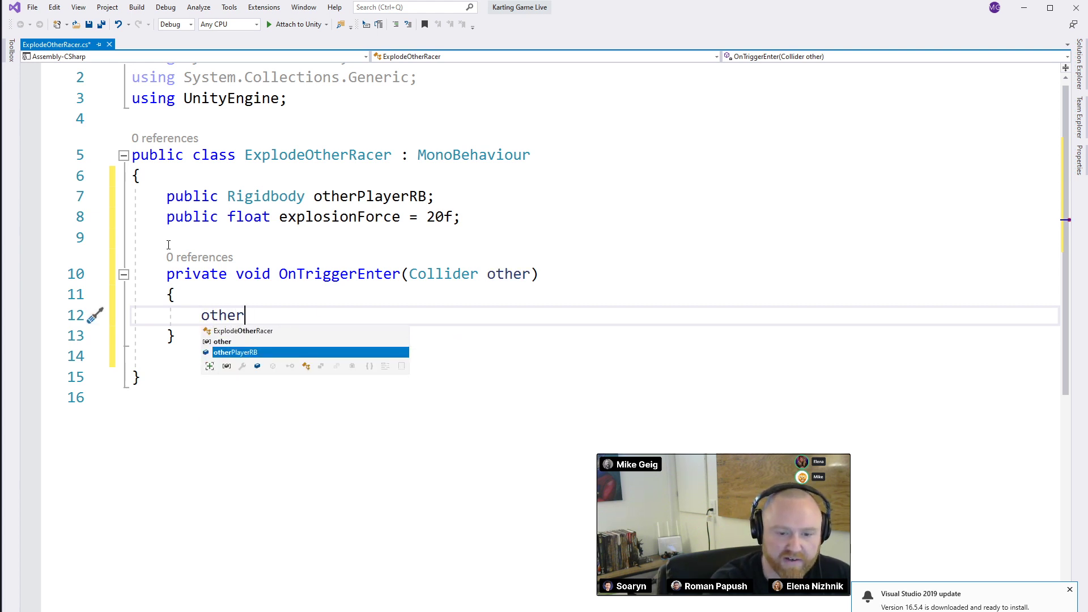
pyautogui.press('Tab')
pyautogui.write('.E')
pyautogui.press('BackSpace')
pyautogui.write('Add')
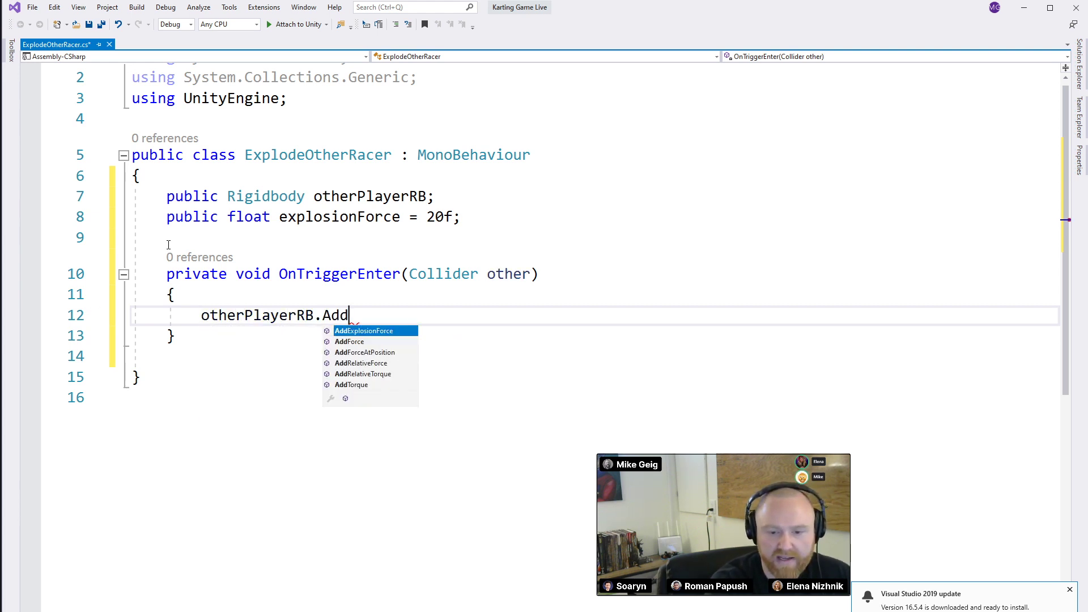
pyautogui.press('Tab')
pyautogui.write('(')
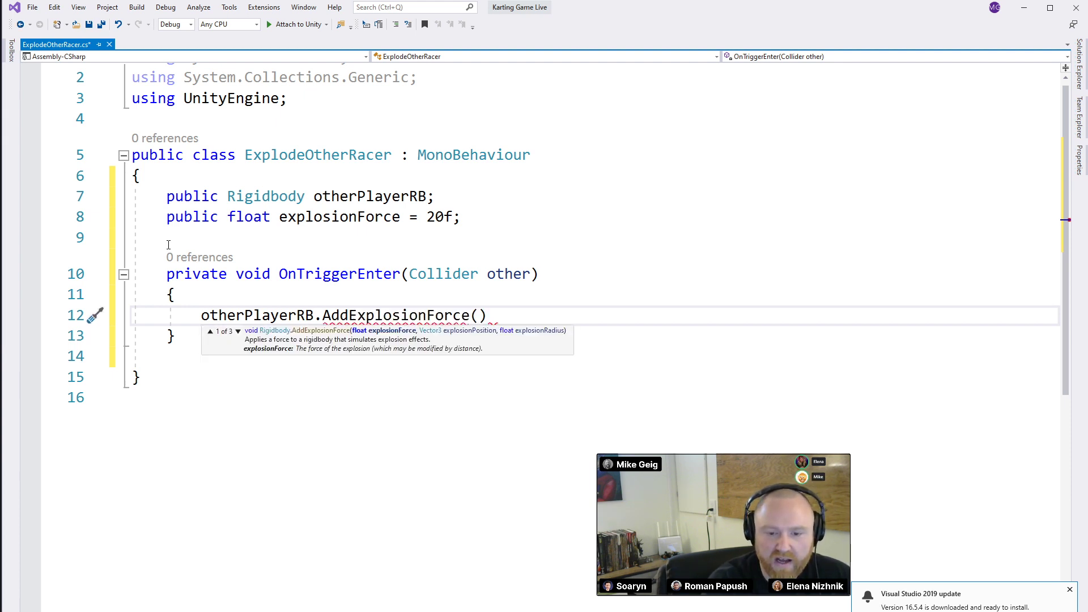
pyautogui.write('e')
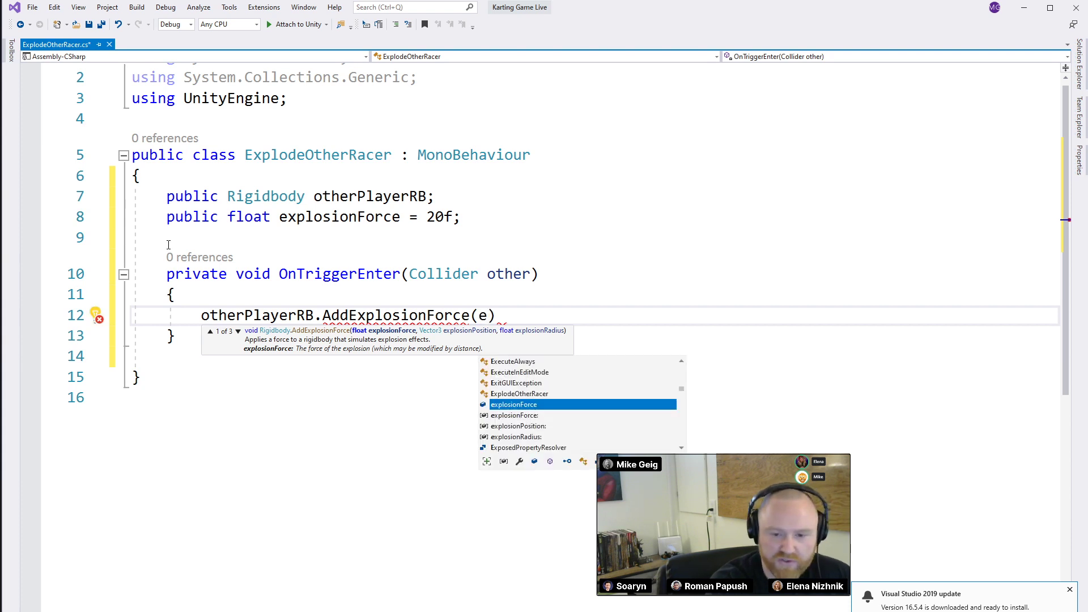
pyautogui.press('Tab')
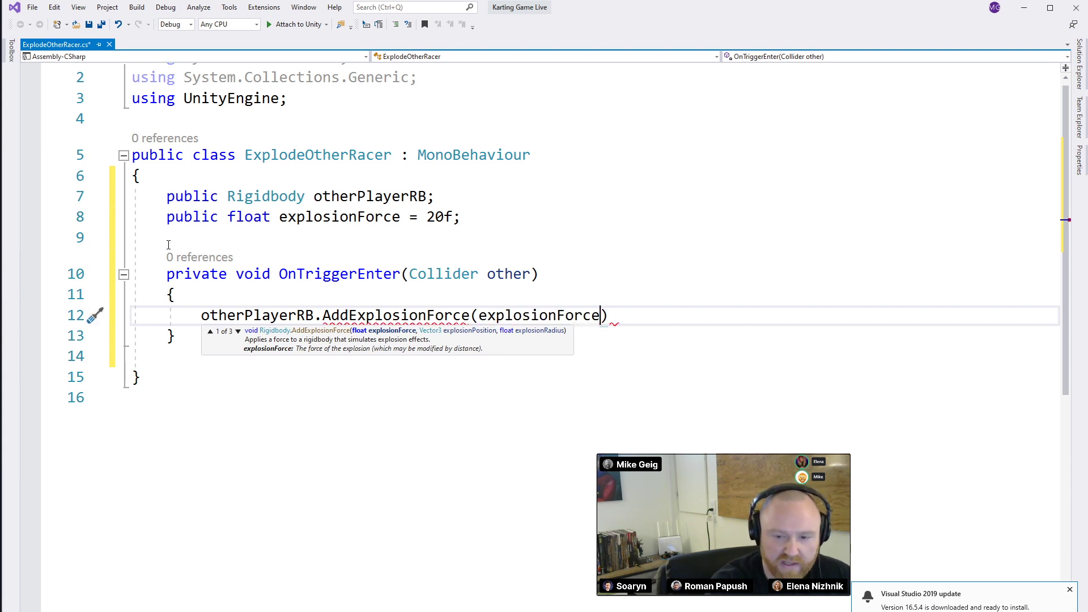
pyautogui.write(', ')
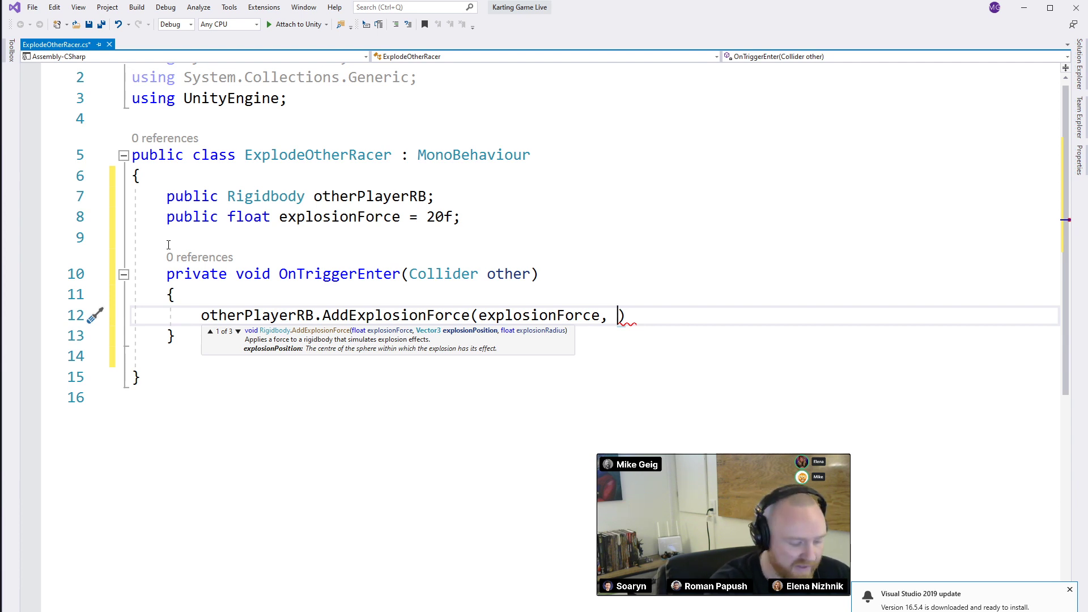
# Enter otherPlayerRB.gameObject.transform.position as the explosion position argument of the AddExplosionForce call
pyautogui.write('other')
pyautogui.press('Tab')
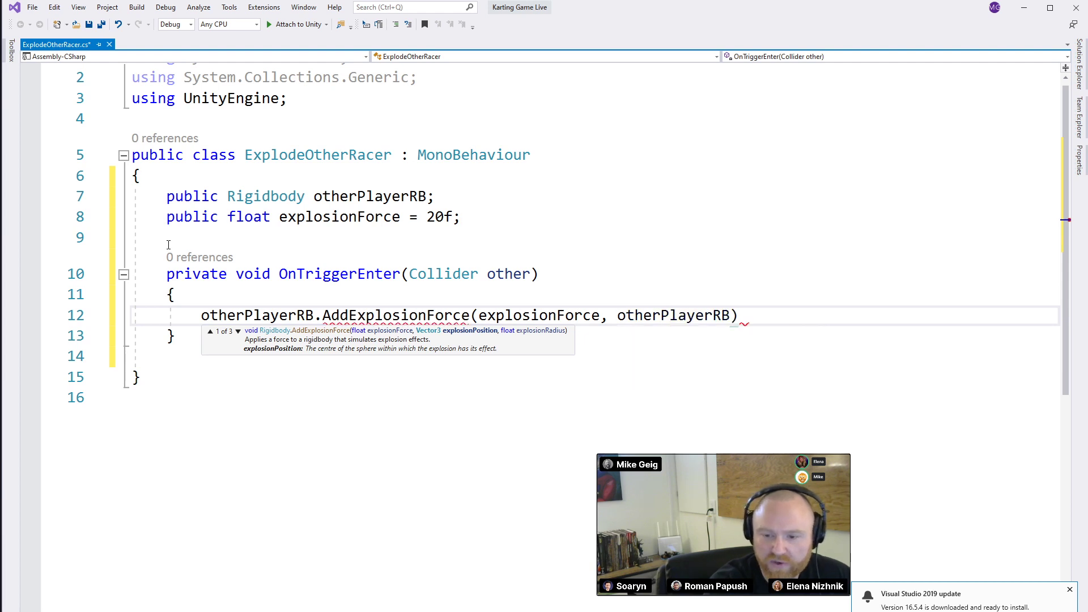
pyautogui.write('.gameObject.')
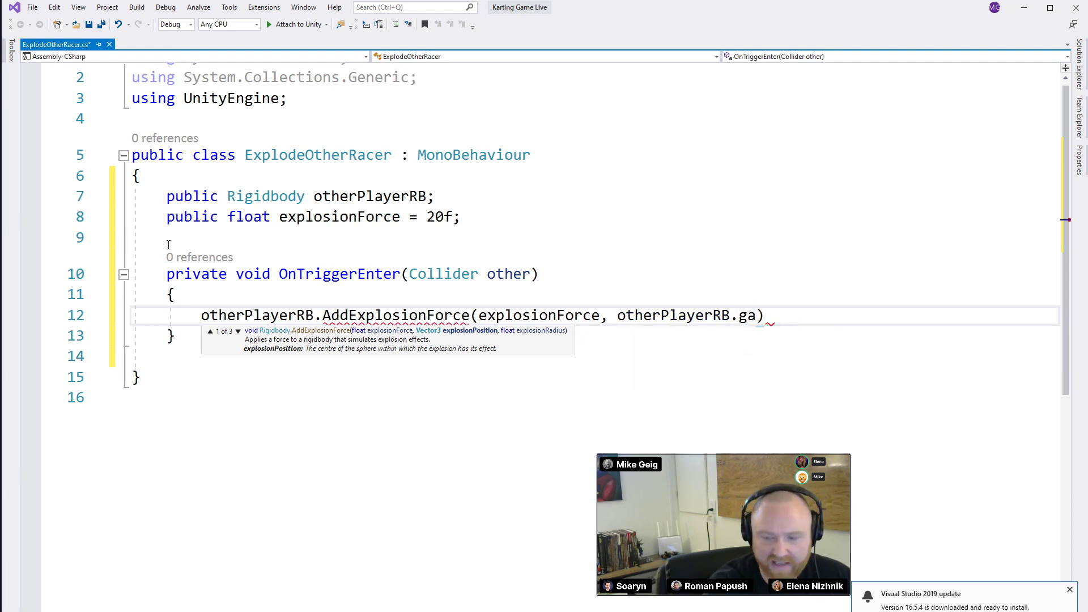
pyautogui.write('tyr')
pyautogui.press('BackSpace')
pyautogui.press('BackSpace')
pyautogui.write('tr')
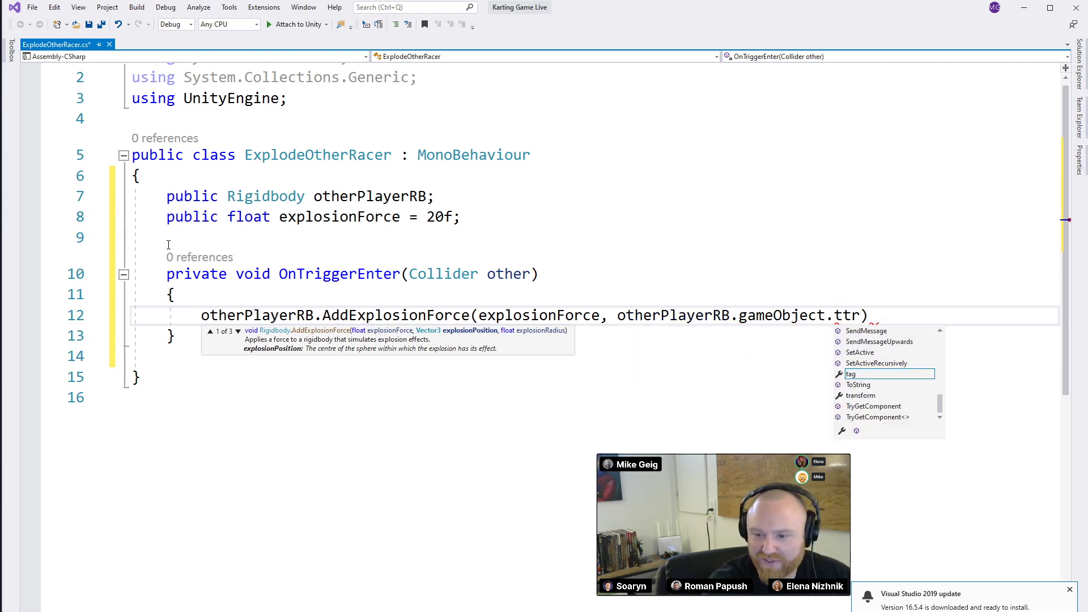
pyautogui.press('BackSpace')
pyautogui.press('BackSpace')
pyautogui.write('r')
pyautogui.press('Tab')
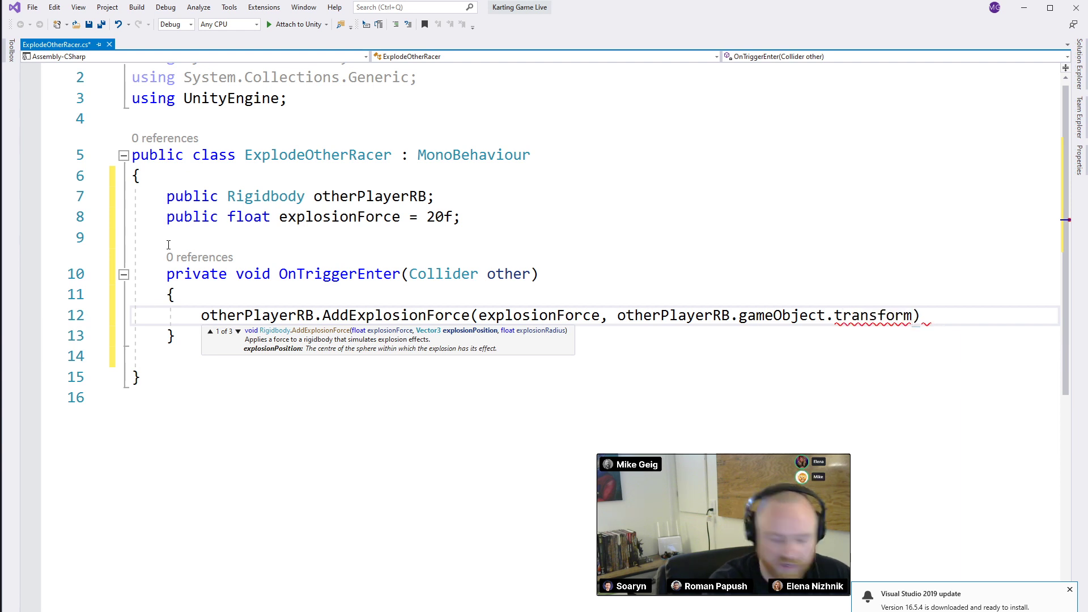
pyautogui.write('.pos')
pyautogui.press('Tab')
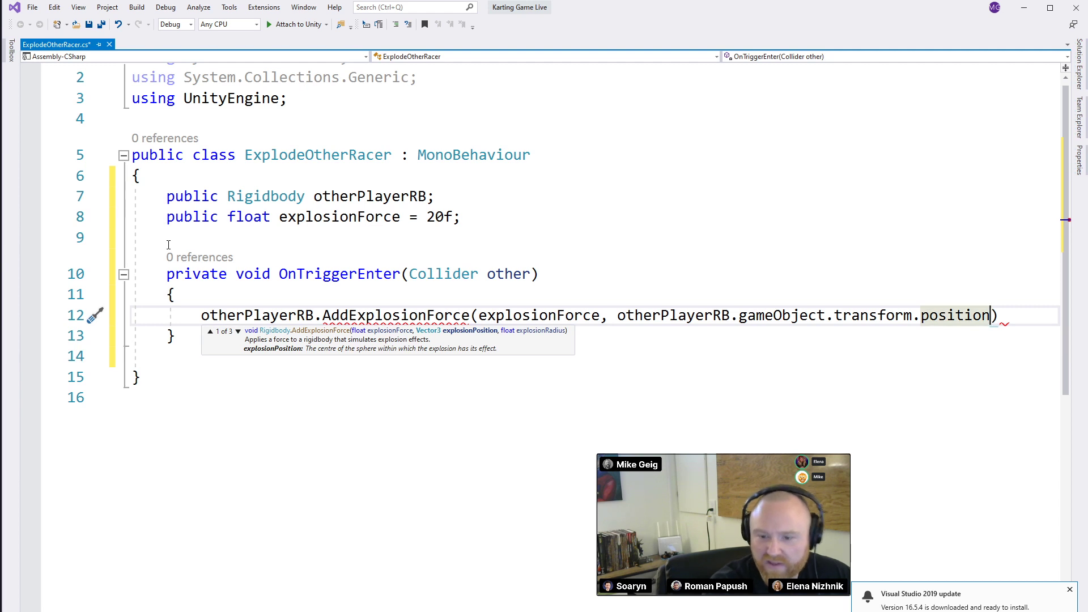
# Make room for new lines at the start of OnTriggerEnter and cut otherPlayerRB.gameObject.transform.position out of the AddExplosionForce call
pyautogui.click(224, 292)
pyautogui.press('Return')
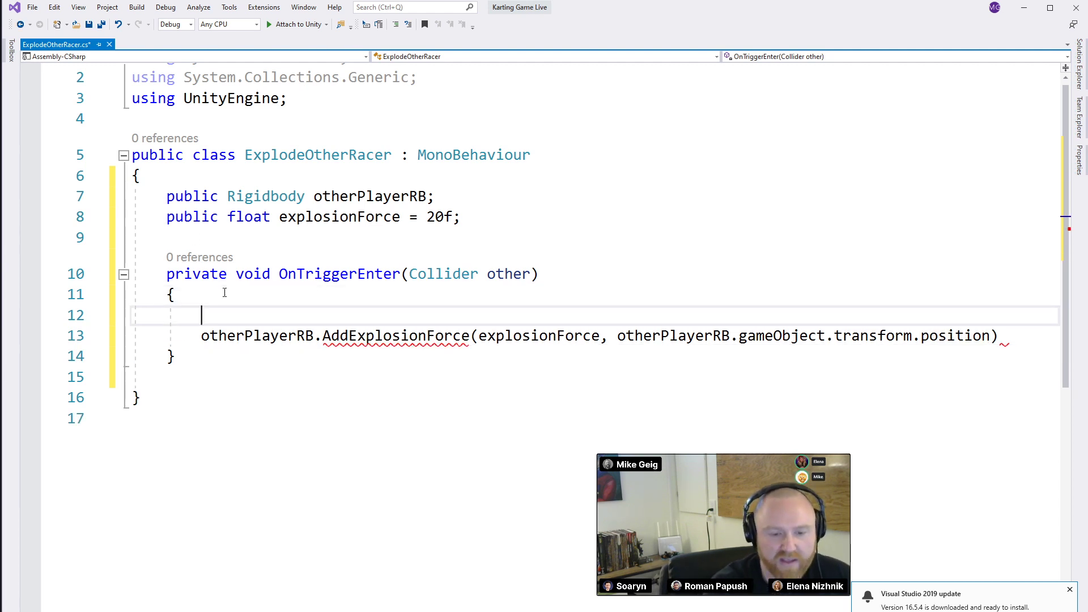
pyautogui.press('Return')
pyautogui.press('Up')
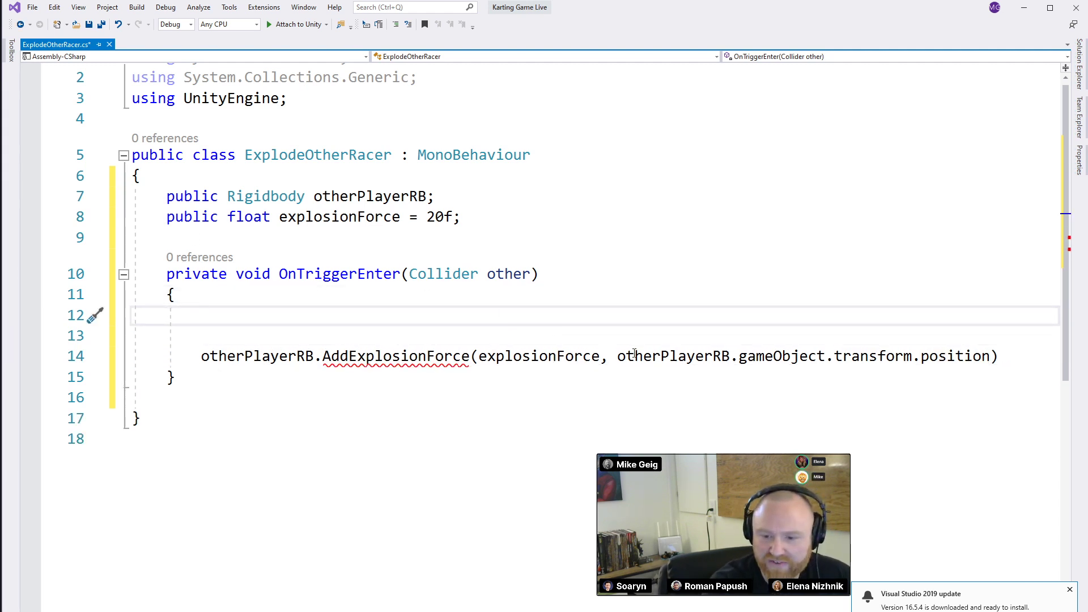
pyautogui.moveTo(617, 356); pyautogui.dragTo(989, 359)
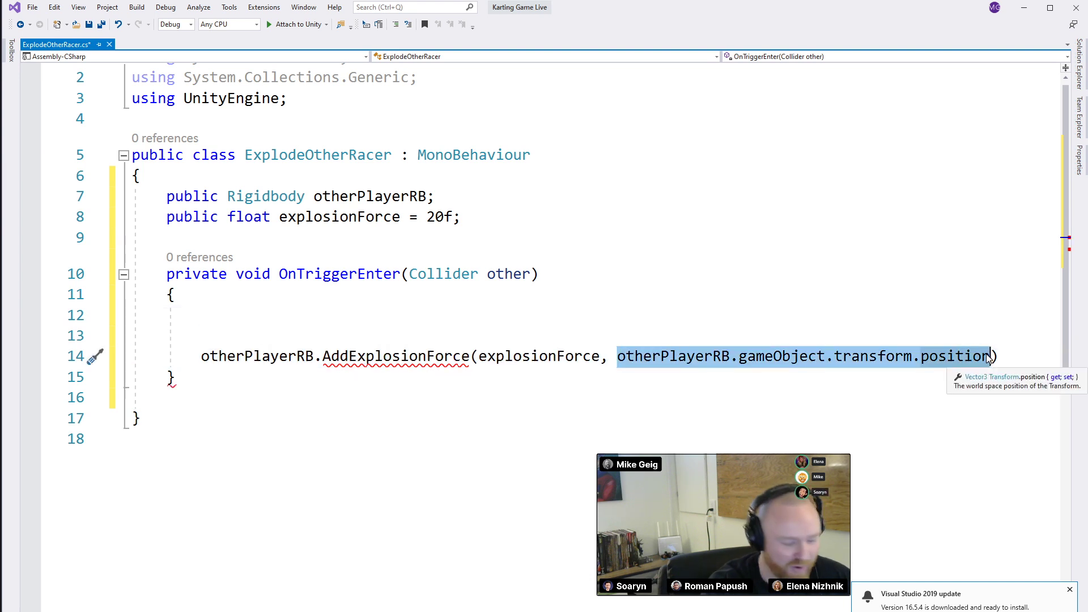
pyautogui.hotkey('ctrl', 'x')
# Declare Vector3 offset = new Vector3(0, -.5f, 0); as the first statement in OnTriggerEnter
pyautogui.click(204, 316)
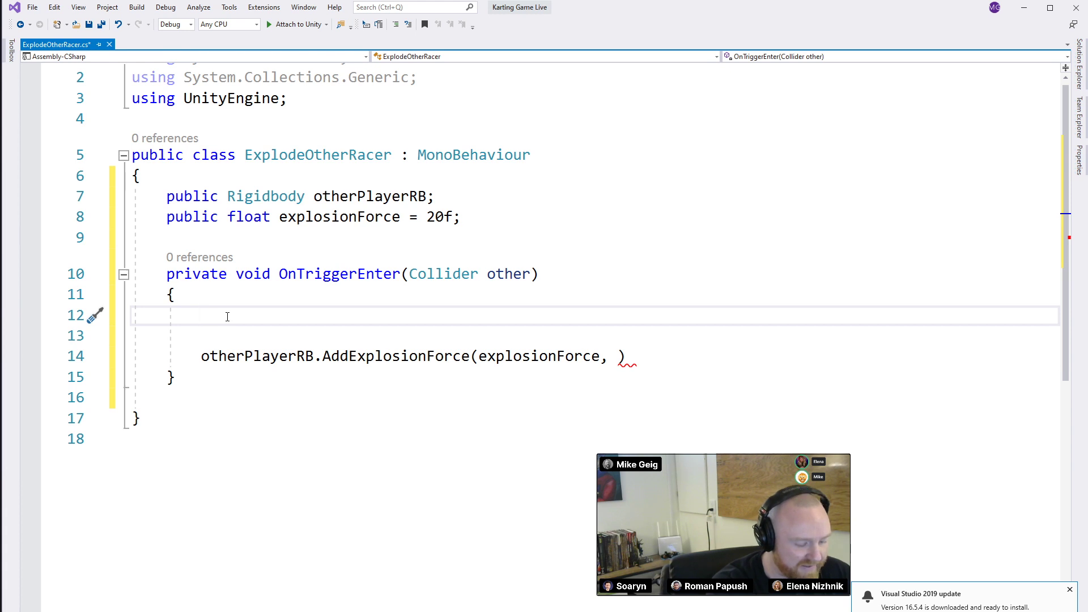
pyautogui.write('vector3')
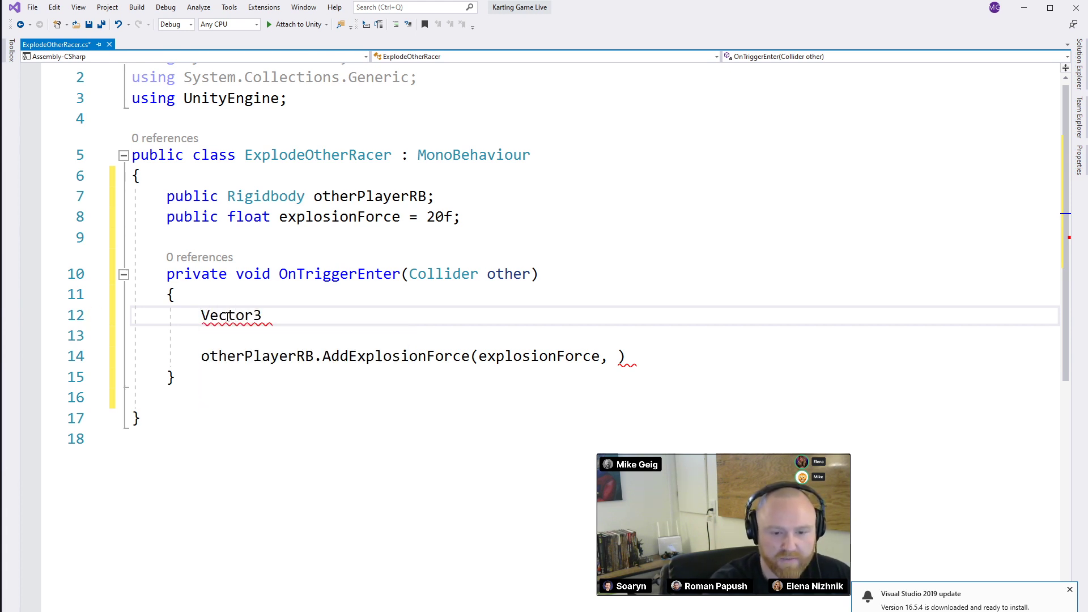
pyautogui.write(' offset')
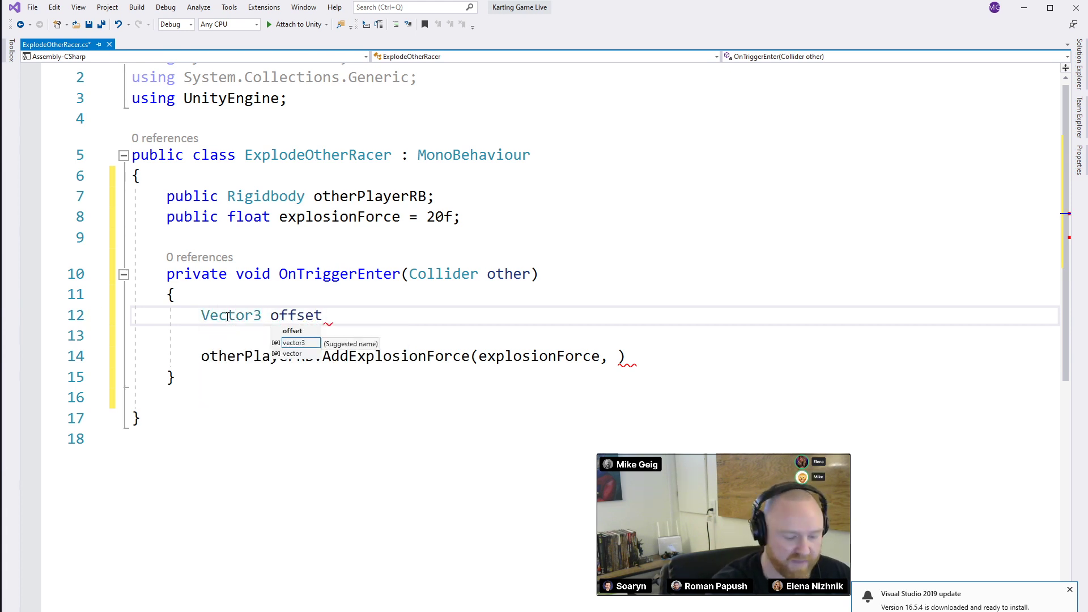
pyautogui.write(' =')
pyautogui.press('BackSpace')
pyautogui.press('BackSpace')
pyautogui.write('= new')
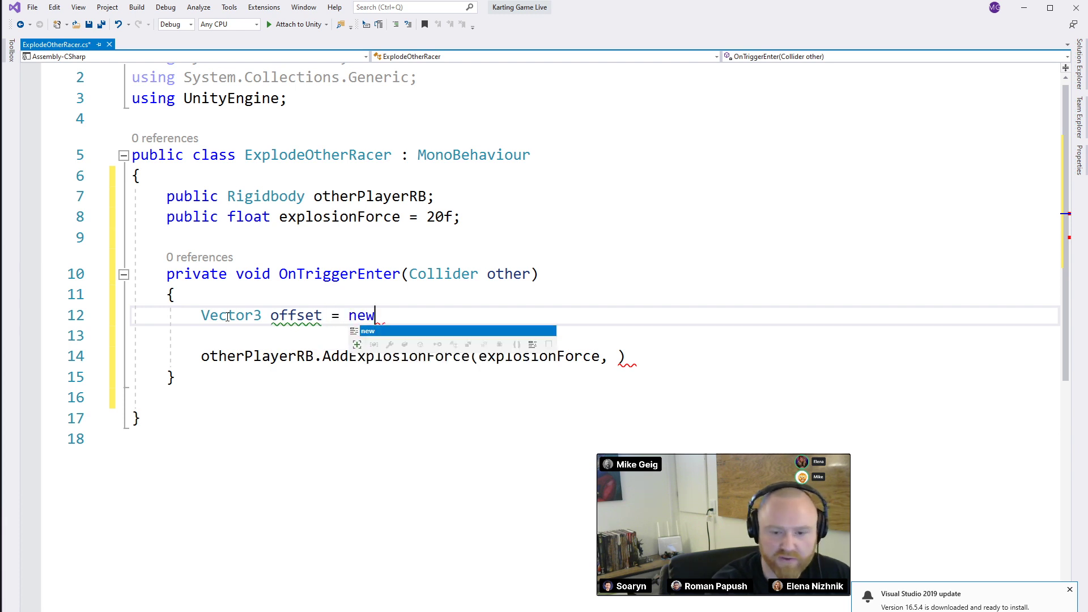
pyautogui.press('Tab')
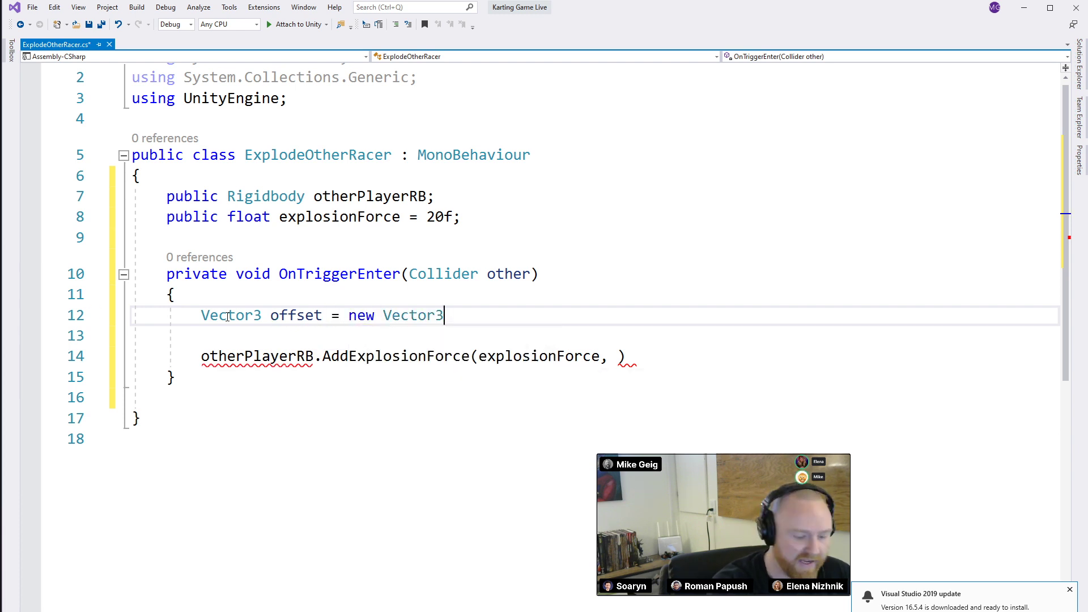
pyautogui.write('(0')
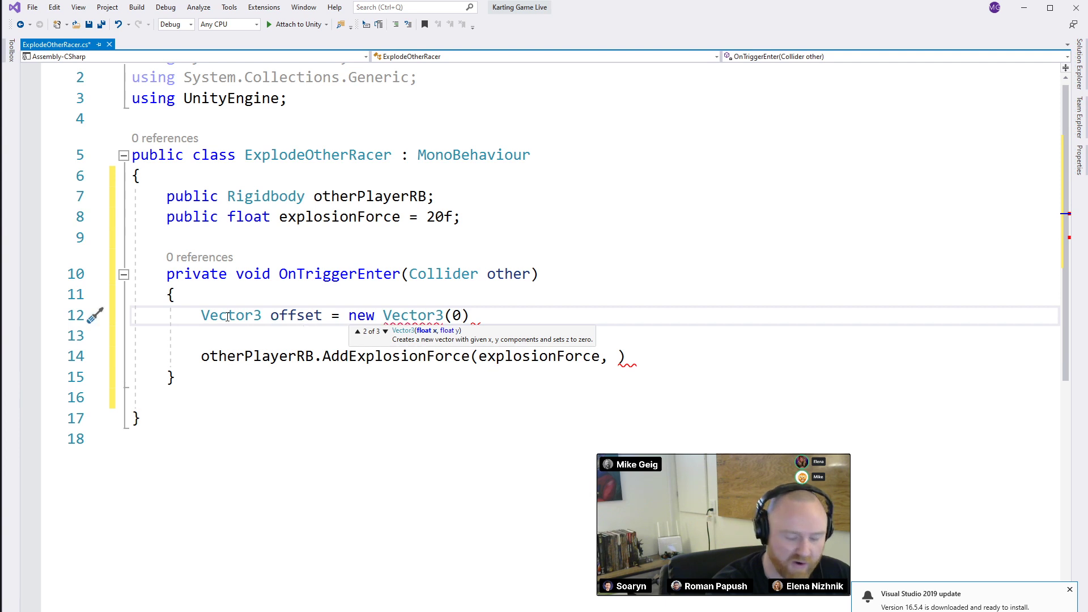
pyautogui.write(', -')
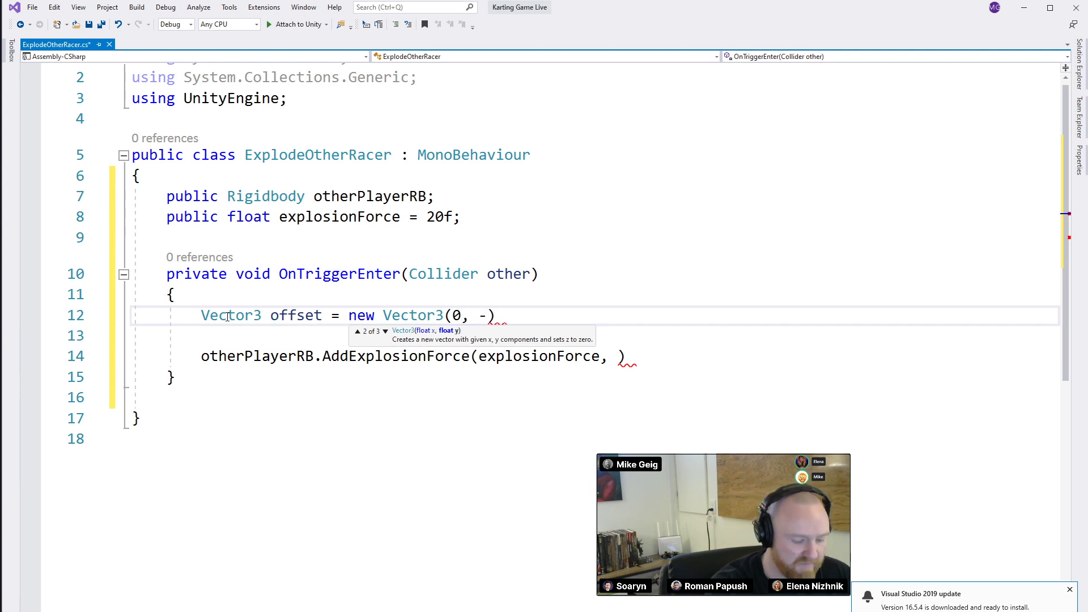
pyautogui.write('.5f, -0')
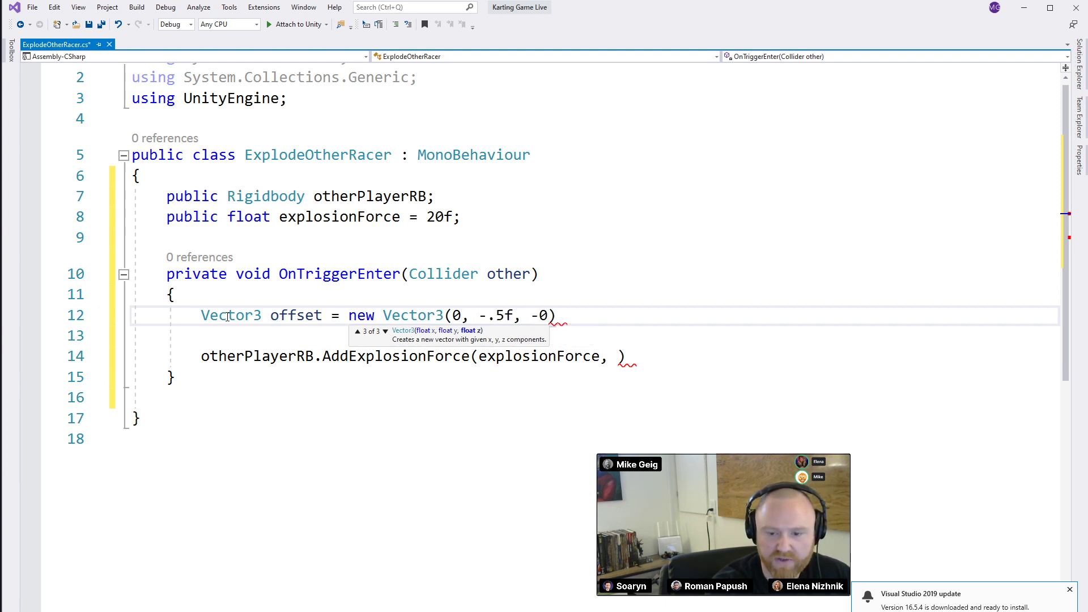
pyautogui.press('BackSpace')
pyautogui.press('BackSpace')
pyautogui.write('0);')
pyautogui.press('Return')
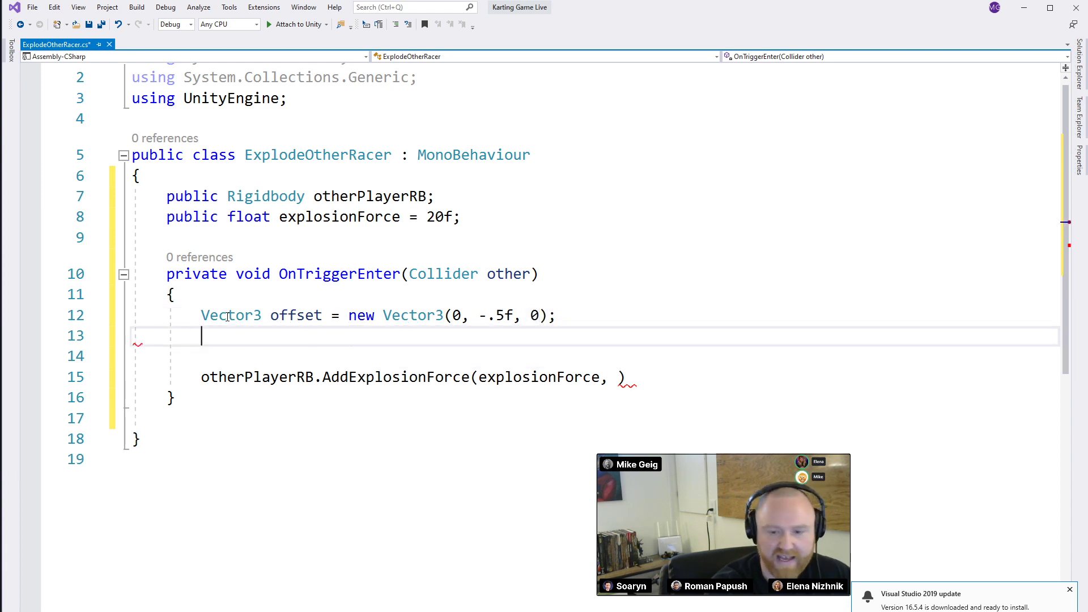
# Declare Vector3 expPos = otherPlayerRB.gameObject.transform.position + offset; on the line below the offset, reusing the cut expression
pyautogui.write('Vectyor')
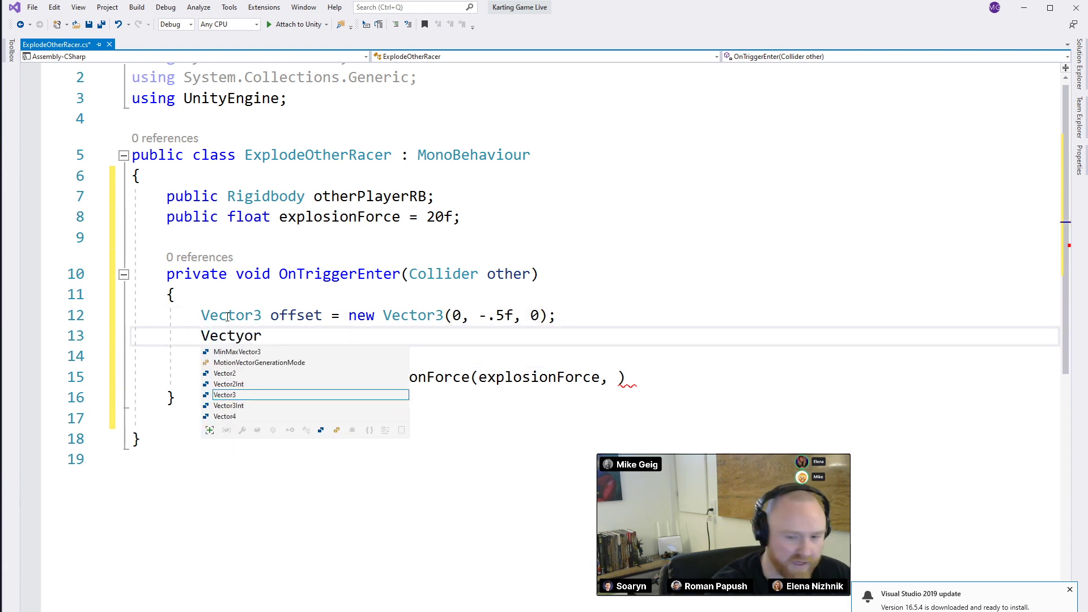
pyautogui.press('BackSpace')
pyautogui.press('BackSpace')
pyautogui.press('BackSpace')
pyautogui.write('or3 ')
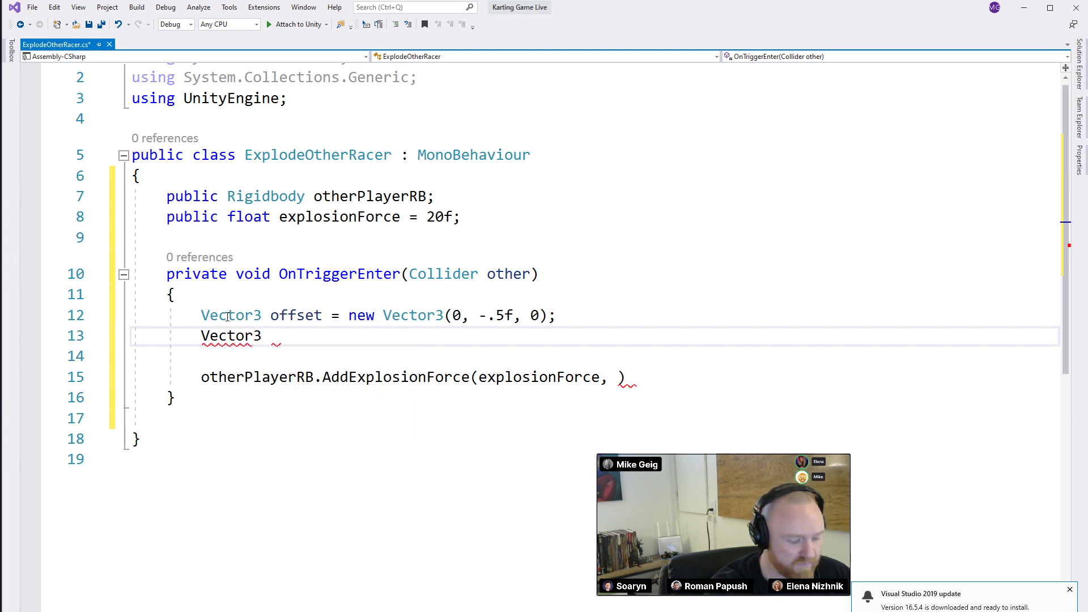
pyautogui.write('expPos ')
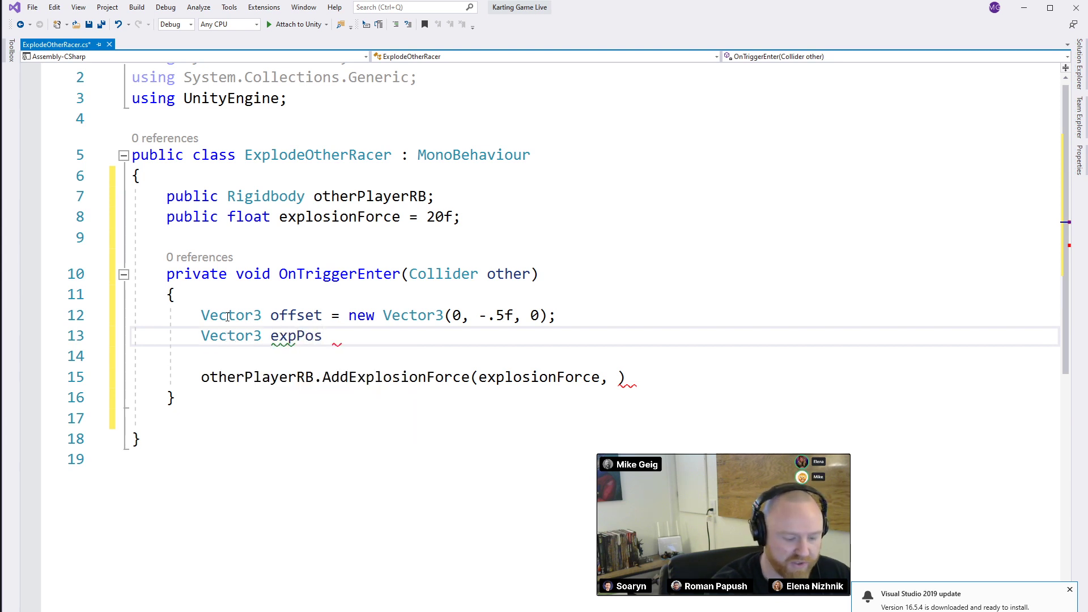
pyautogui.write('=')
pyautogui.write('otherPlayerRB.gameObject.transform.position')
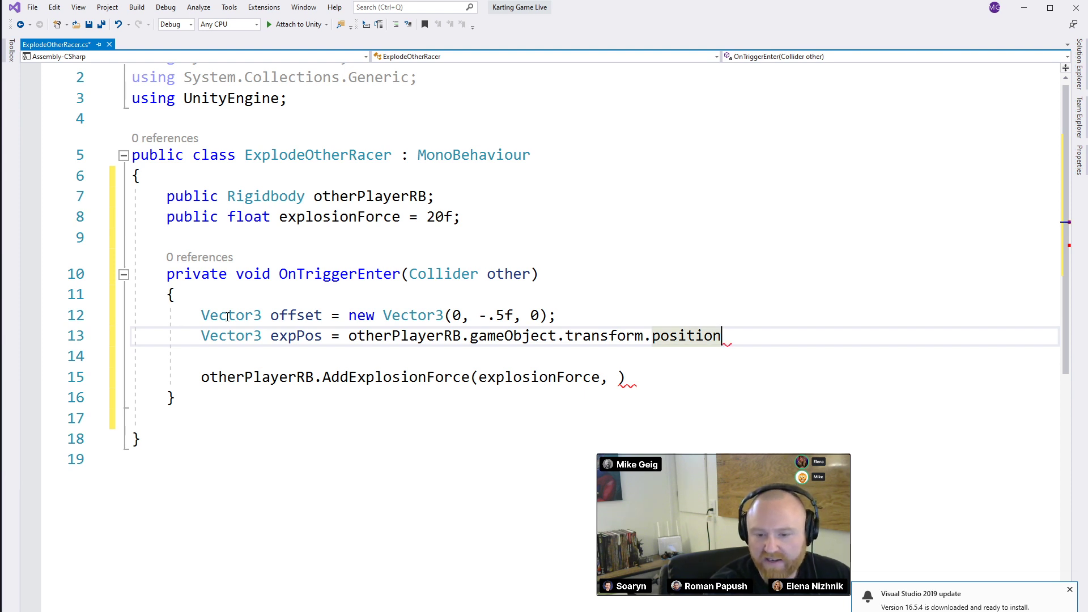
pyautogui.write('+ ')
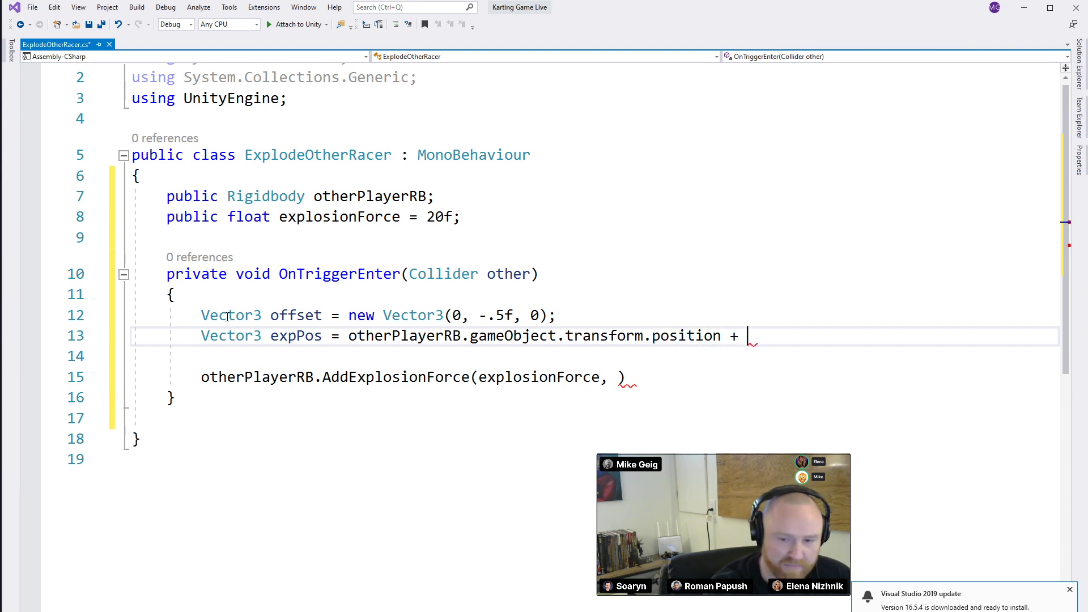
pyautogui.write('of')
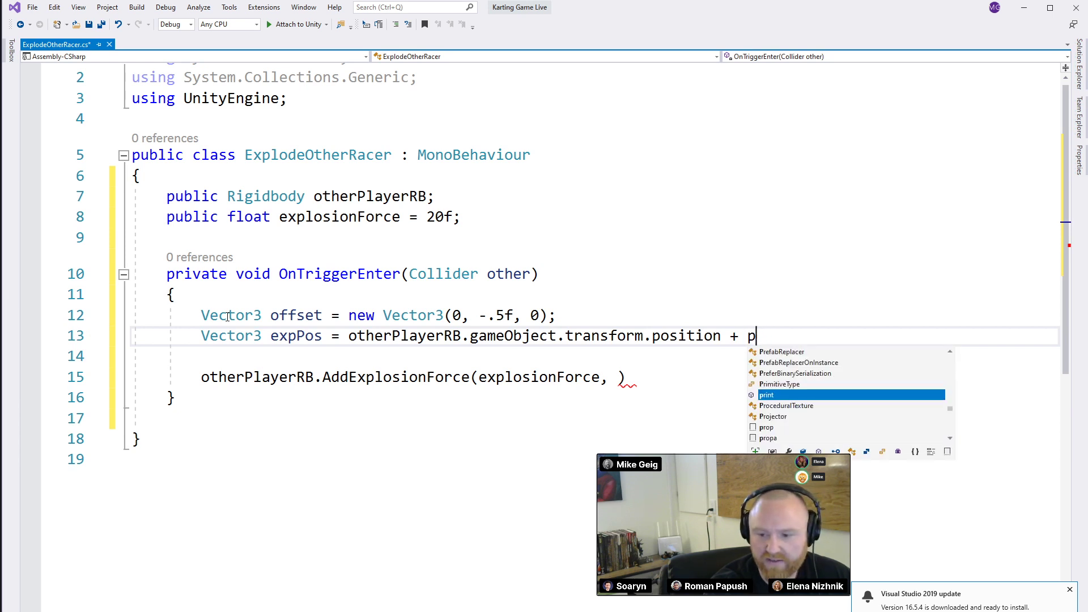
pyautogui.write('f')
pyautogui.press('Tab')
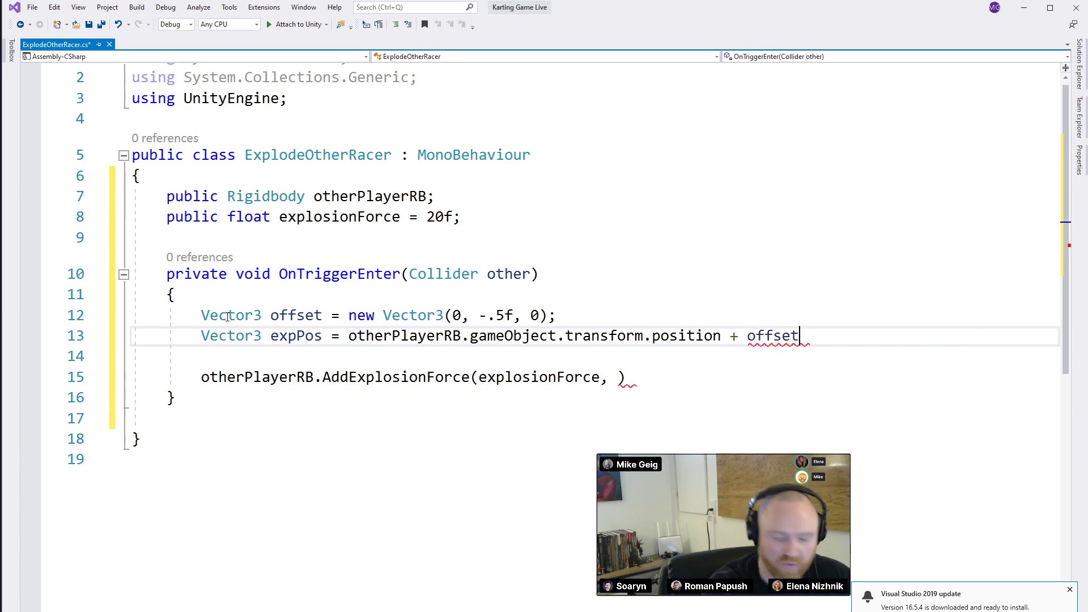
pyautogui.write(';')
# Complete the AddExplosionForce call with expPos as the explosion position, 5f as the radius, and a closing semicolon
pyautogui.press('Down')
pyautogui.press('Down')
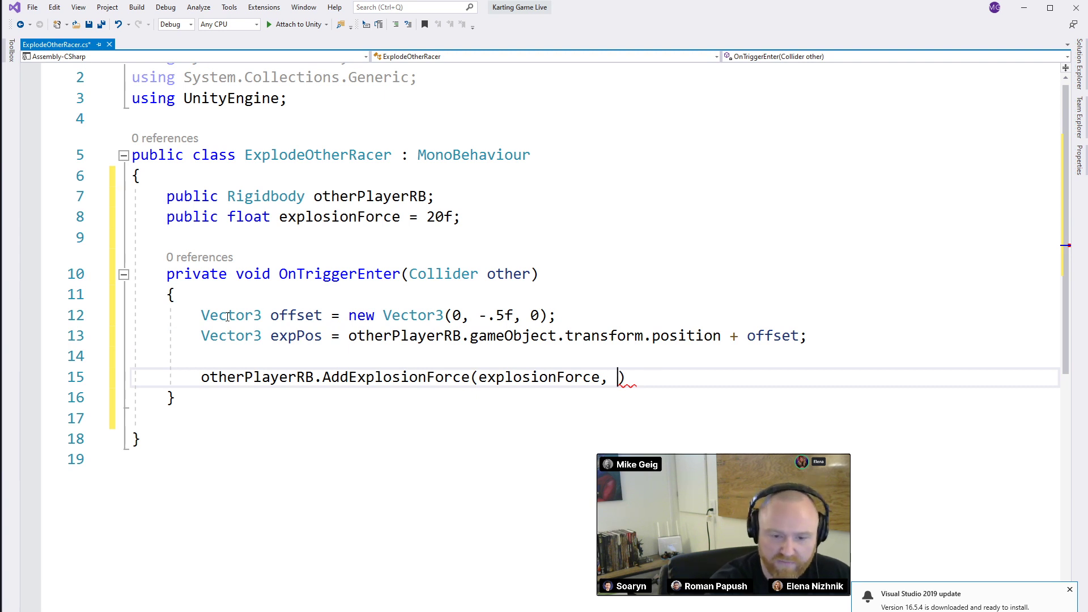
pyautogui.write('expo')
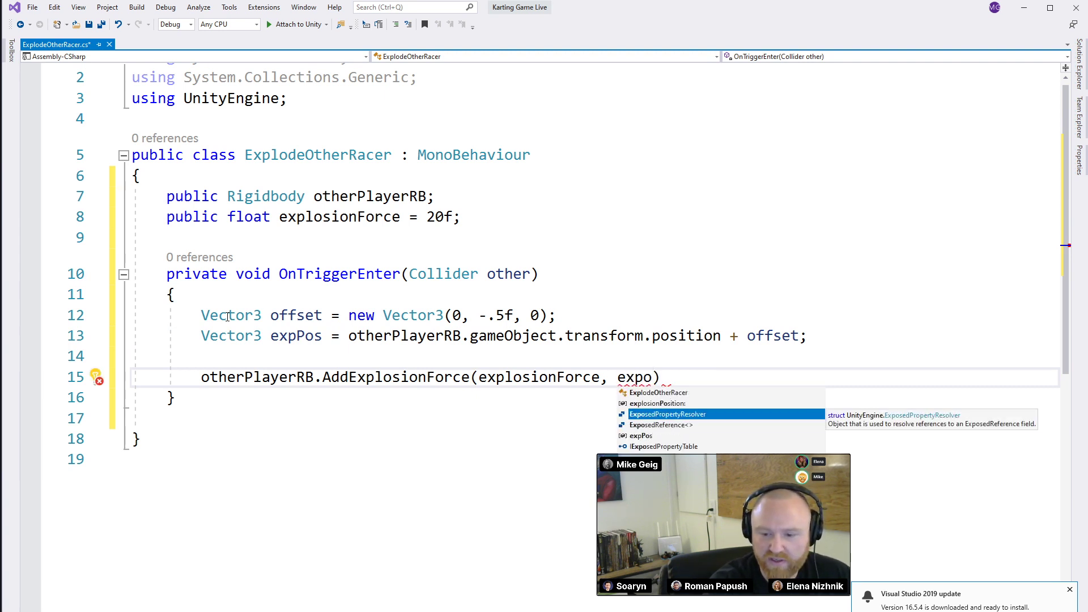
pyautogui.press('Down')
pyautogui.press('Down')
pyautogui.press('Tab')
pyautogui.write(', ')
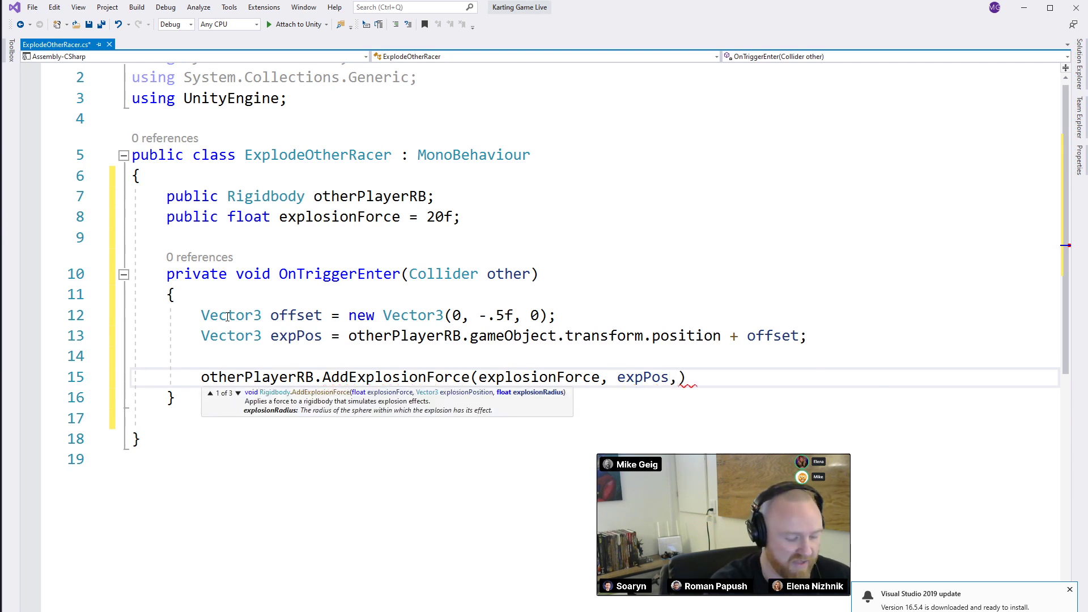
pyautogui.write('5')
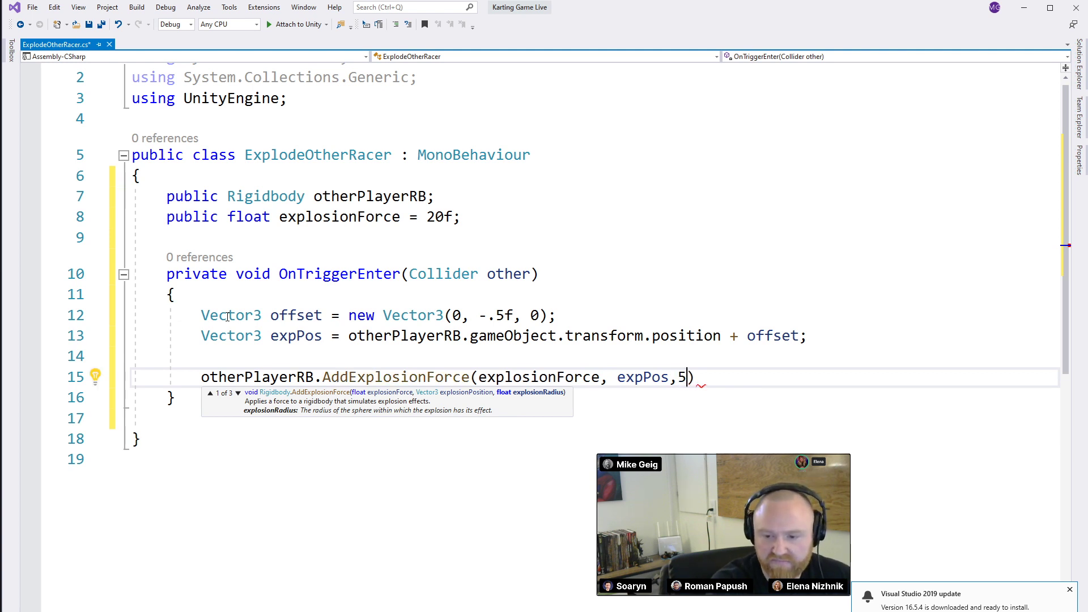
pyautogui.write('f')
pyautogui.press('End')
pyautogui.write(';')
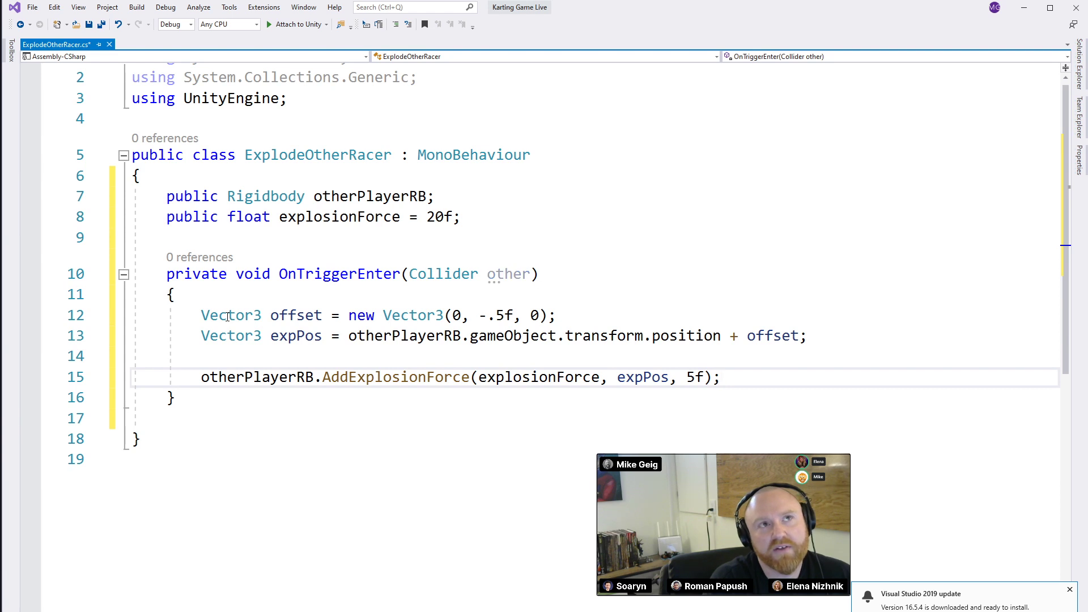
# Change the explosion radius argument to 10f, save the script, and dismiss the update notification
pyautogui.press('Left')
pyautogui.press('Left')
pyautogui.press('Left')
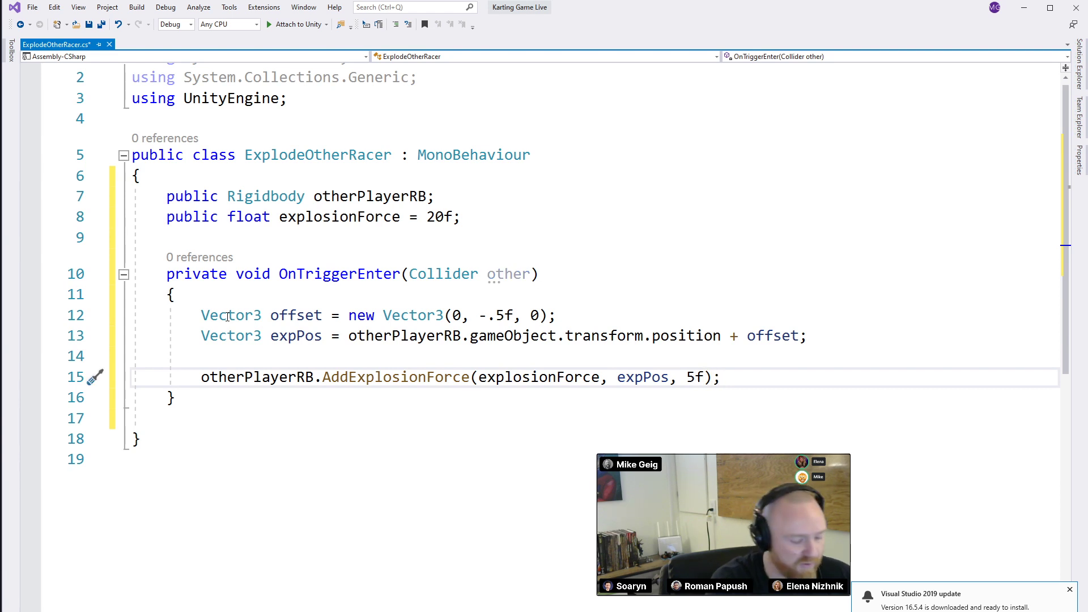
pyautogui.press('BackSpace')
pyautogui.write('10')
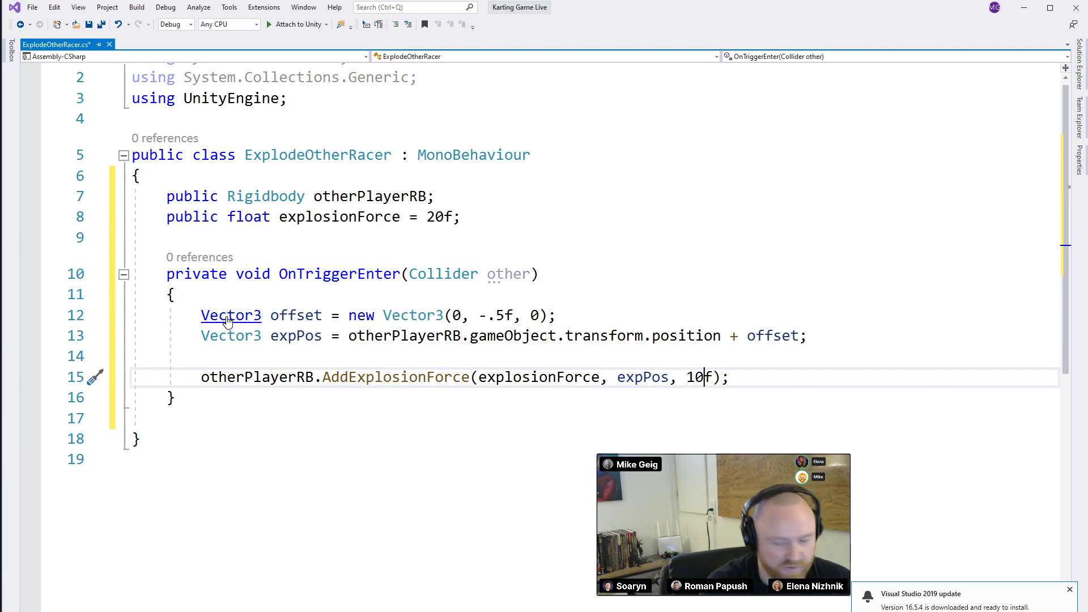
pyautogui.hotkey('ctrl', 's')
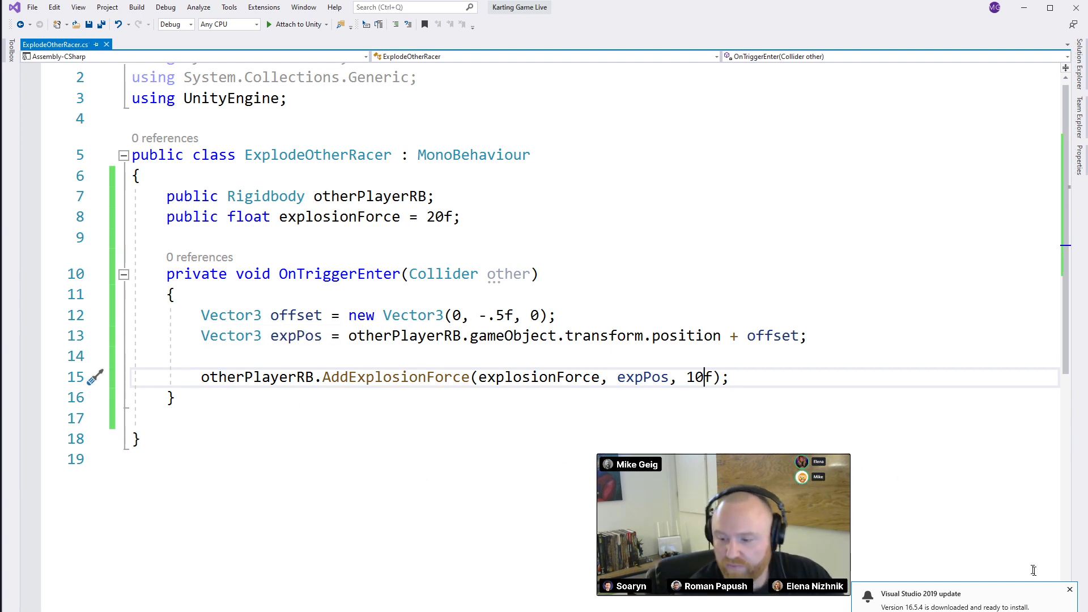
pyautogui.click(1070, 590)
pyautogui.scroll(1, 535, 381)
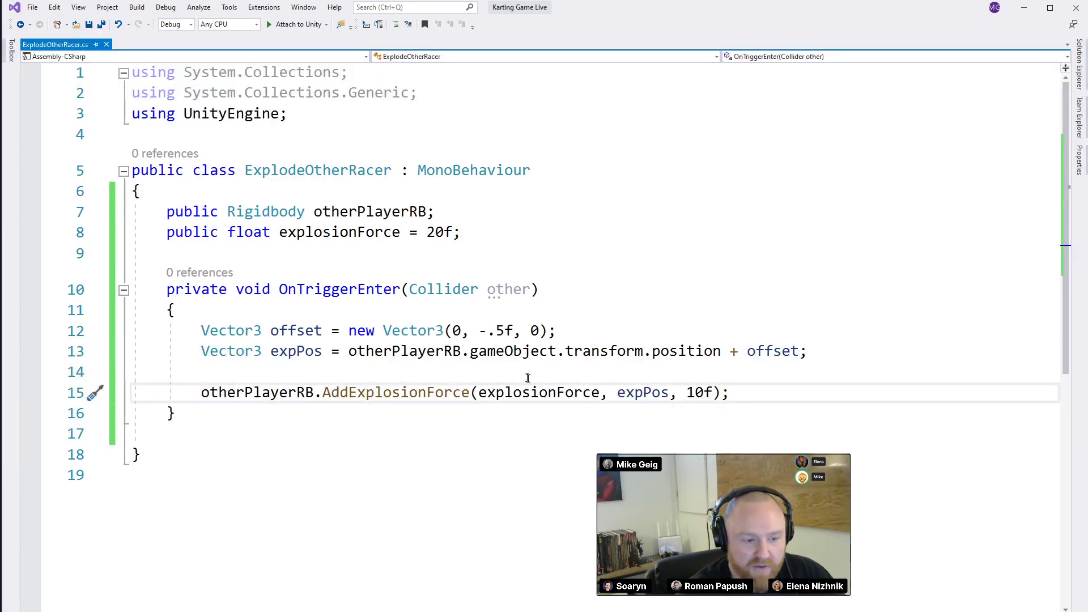
# Switch to Unity, assign 4x4_MLAgent to the BowlingPin script's Other Player RB, replace it with Roadster_Player, and save the scene
pyautogui.hotkey('alt', 'Tab')
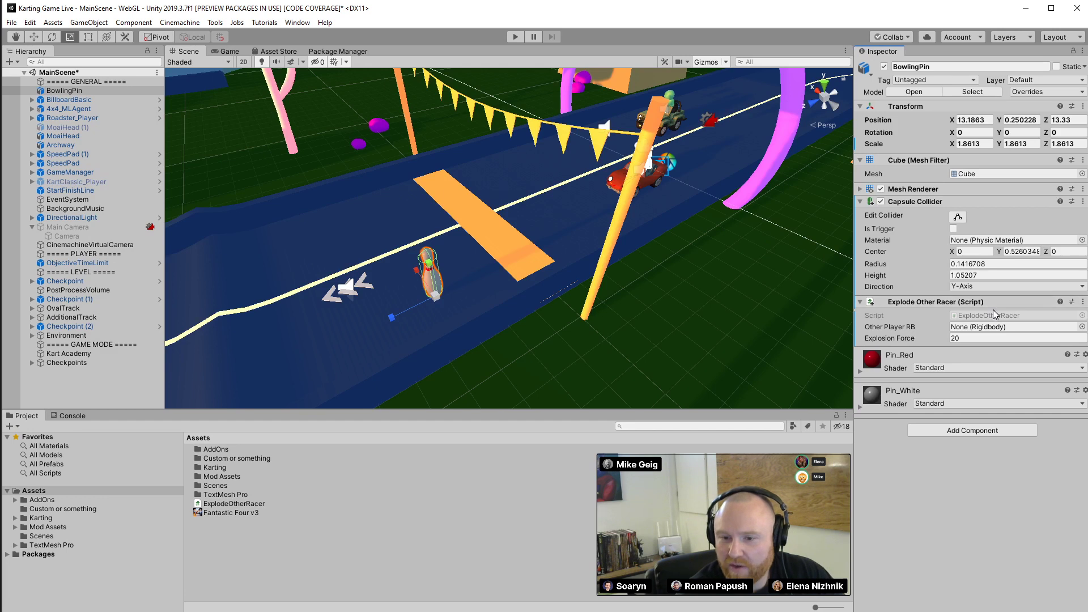
pyautogui.click(69, 107)
pyautogui.moveTo(69, 107); pyautogui.dragTo(968, 334)
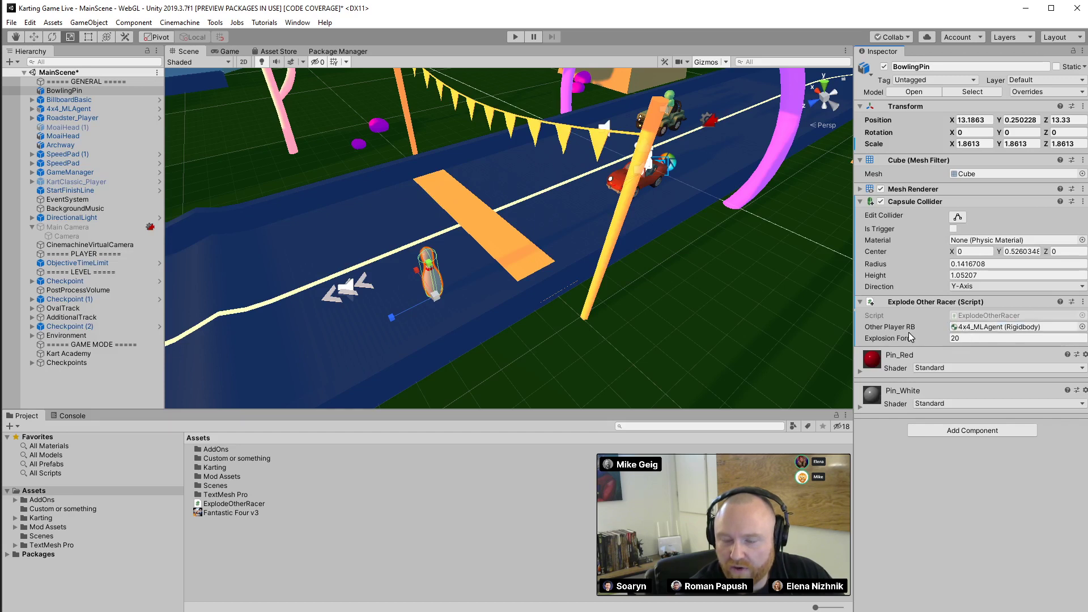
pyautogui.click(63, 118)
pyautogui.moveTo(64, 117); pyautogui.dragTo(969, 327)
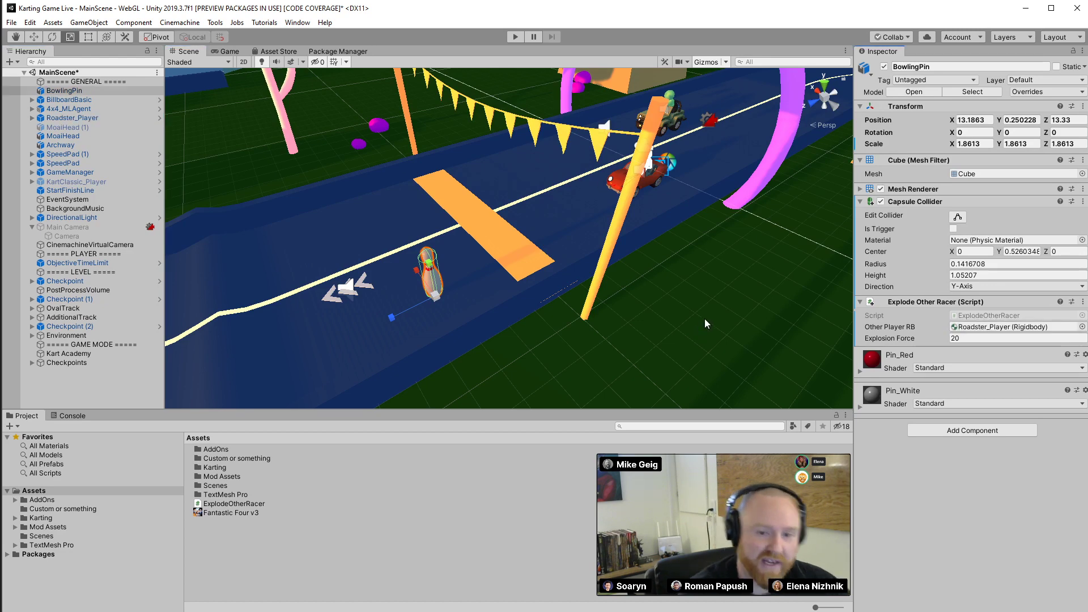
pyautogui.hotkey('ctrl', 's')
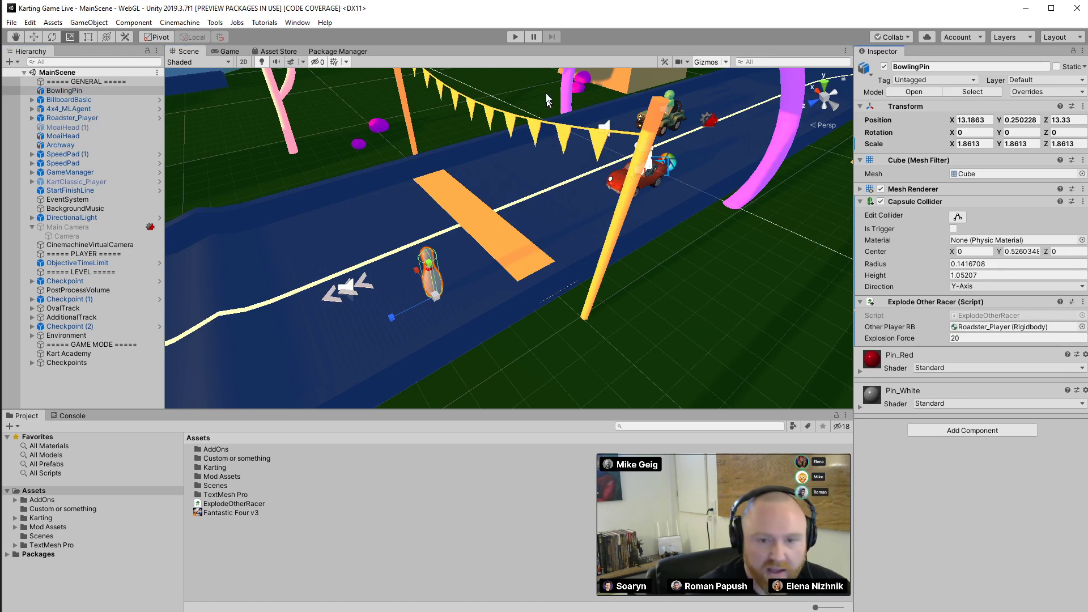
# Play-test the scene by driving the kart forward along the track toward the bowling pin, and stop the game
pyautogui.click(515, 39)
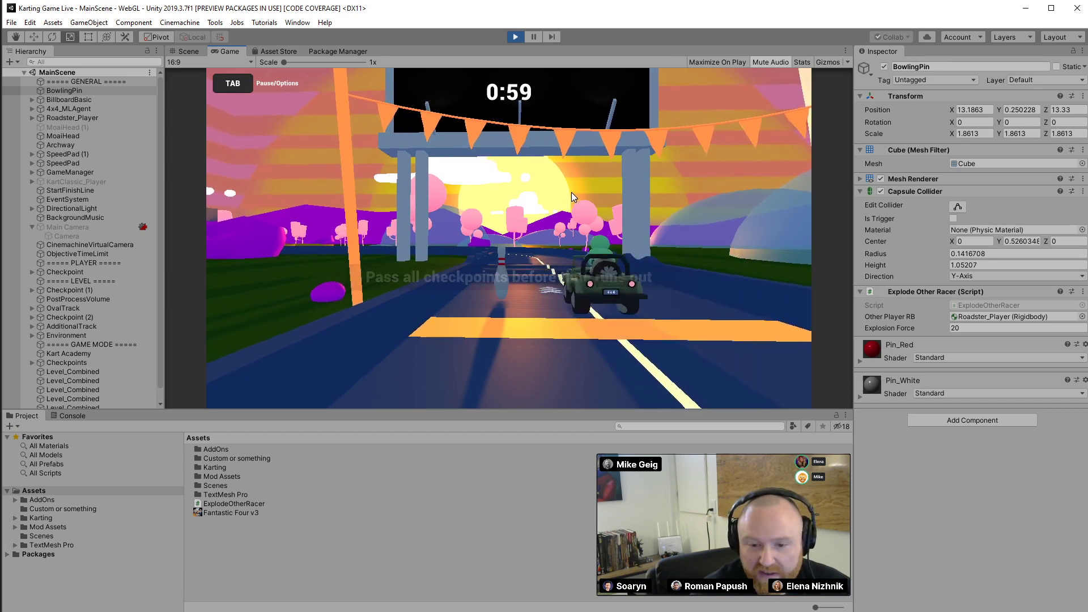
pyautogui.press('w')
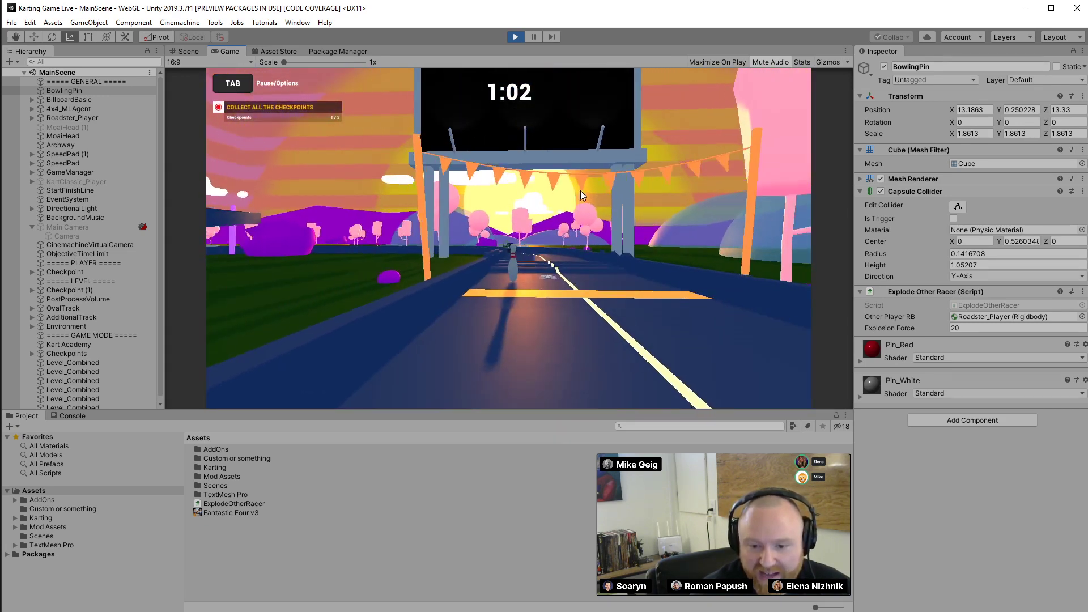
pyautogui.click(515, 37)
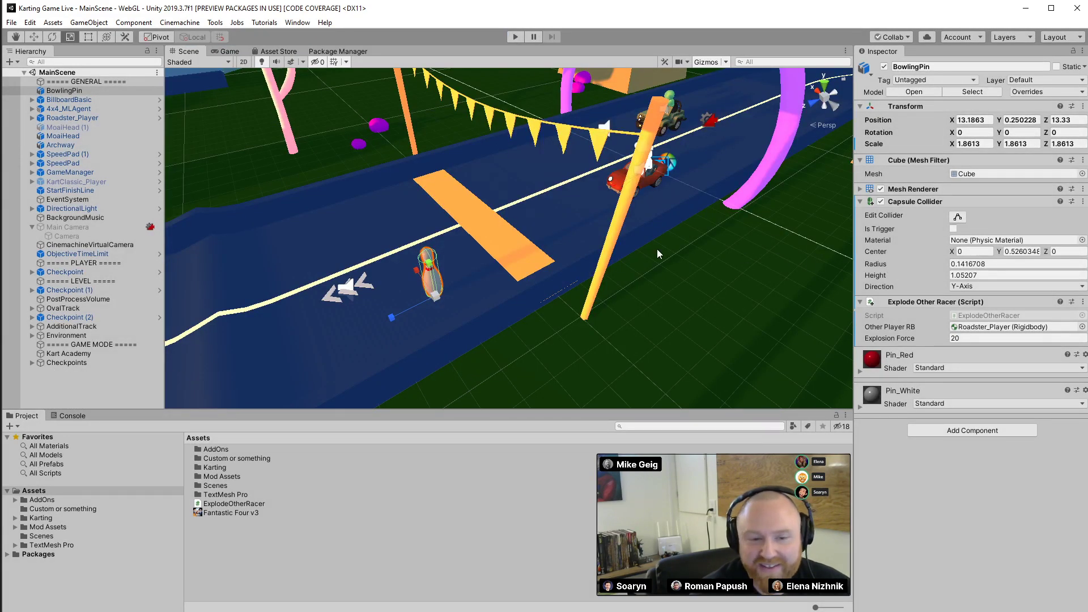
# Review the OnTriggerEnter code in Visual Studio, return to Unity, and enable Is Trigger on the BowlingPin's Capsule Collider
pyautogui.hotkey('alt', 'Tab')
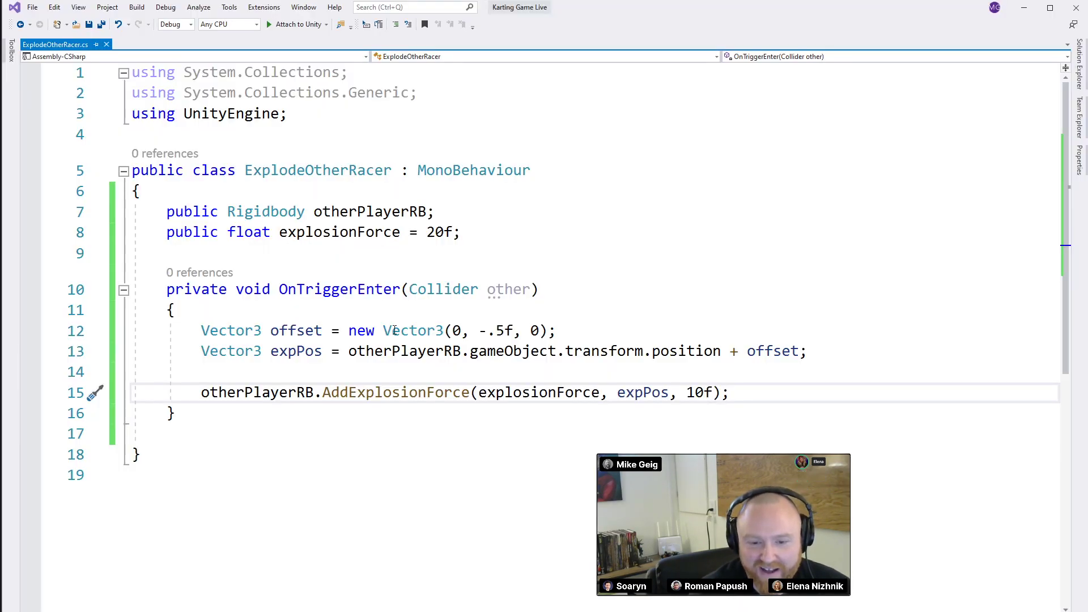
pyautogui.click(350, 290)
pyautogui.hotkey('alt', 'Tab')
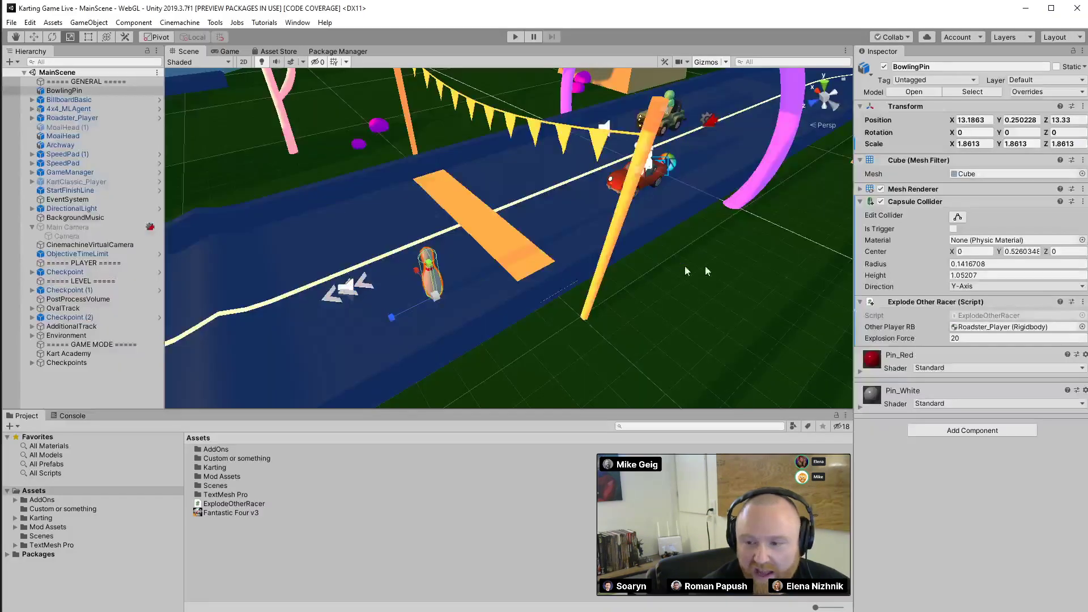
pyautogui.click(953, 229)
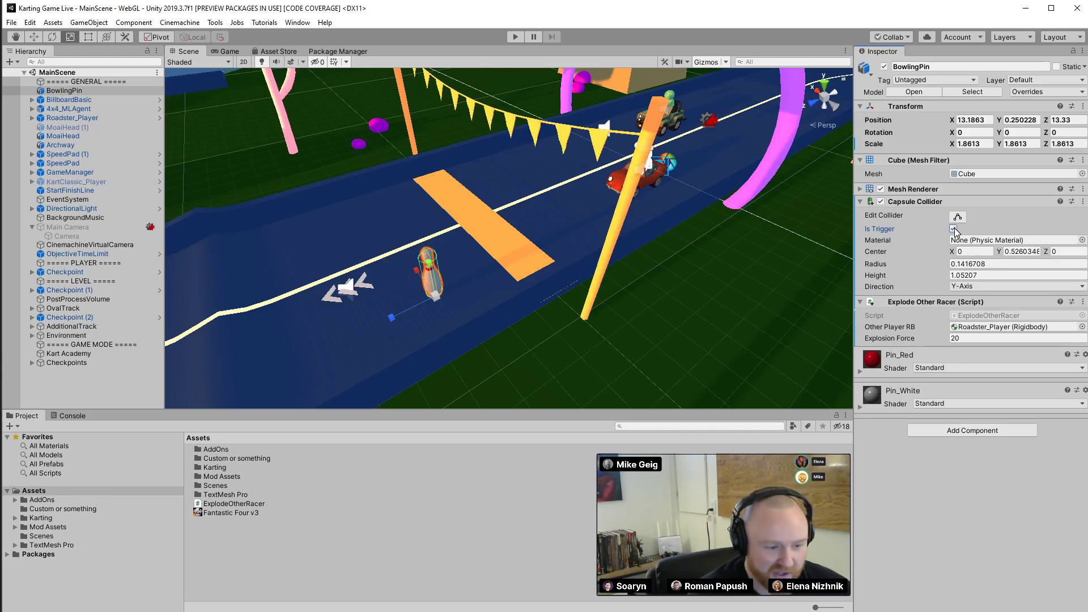
# Play-test the scene by driving the kart into the bowling pin, and check the Console for errors
pyautogui.click(515, 36)
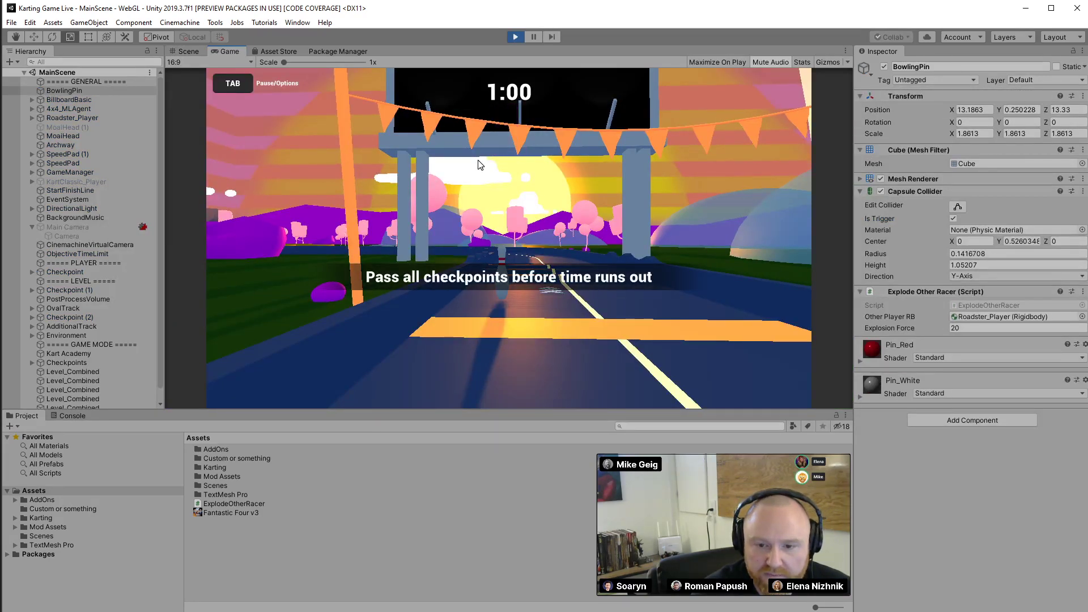
pyautogui.press('w')
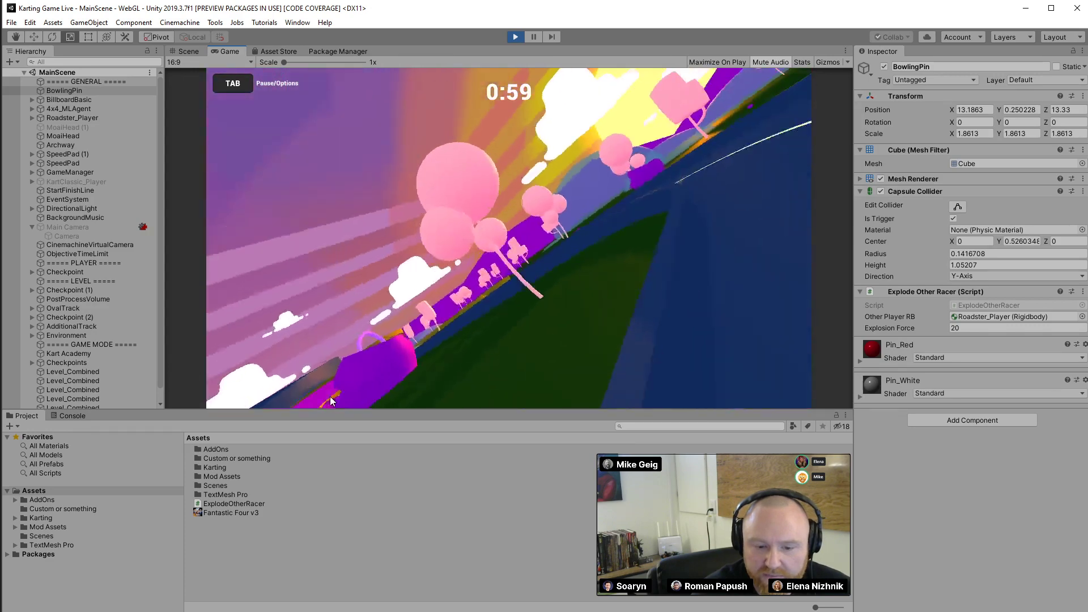
pyautogui.click(72, 415)
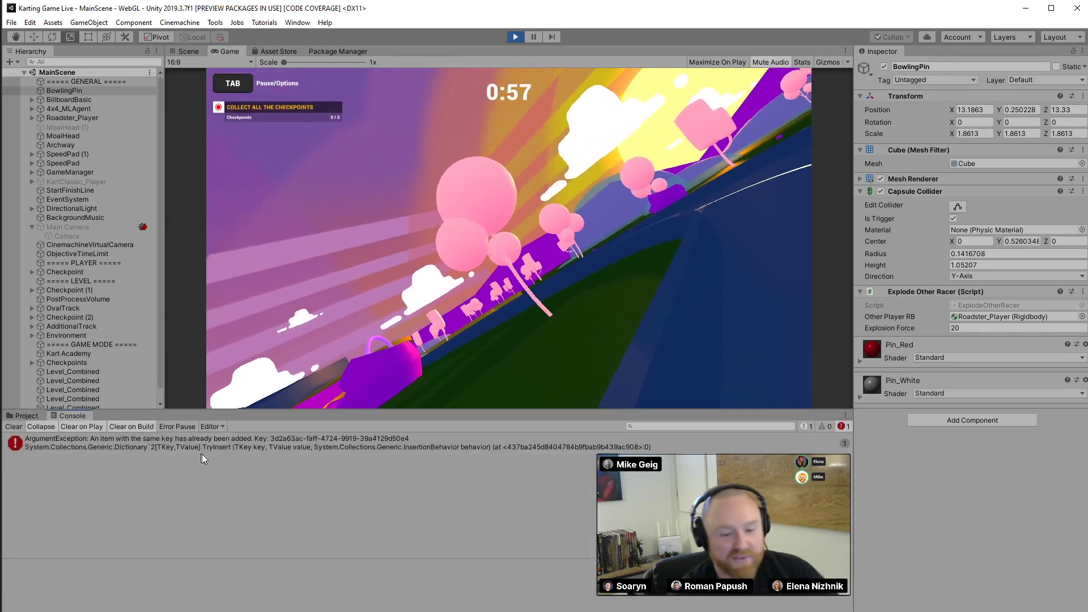
pyautogui.click(27, 416)
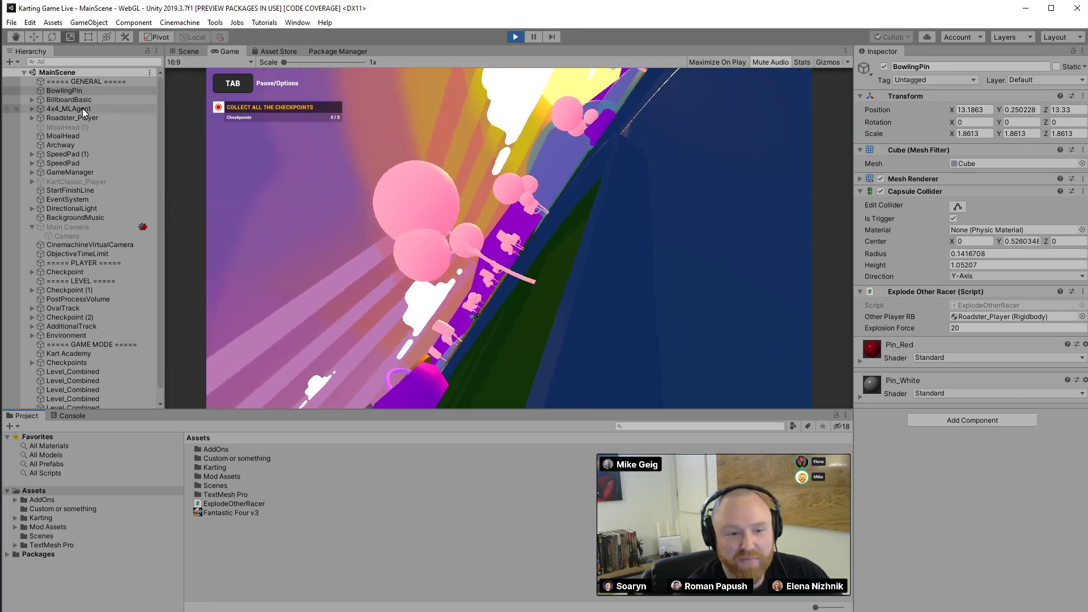
# Inspect Roadster_Player's Rigidbody and Arcade Kart settings in the running game, and stop the game
pyautogui.click(83, 118)
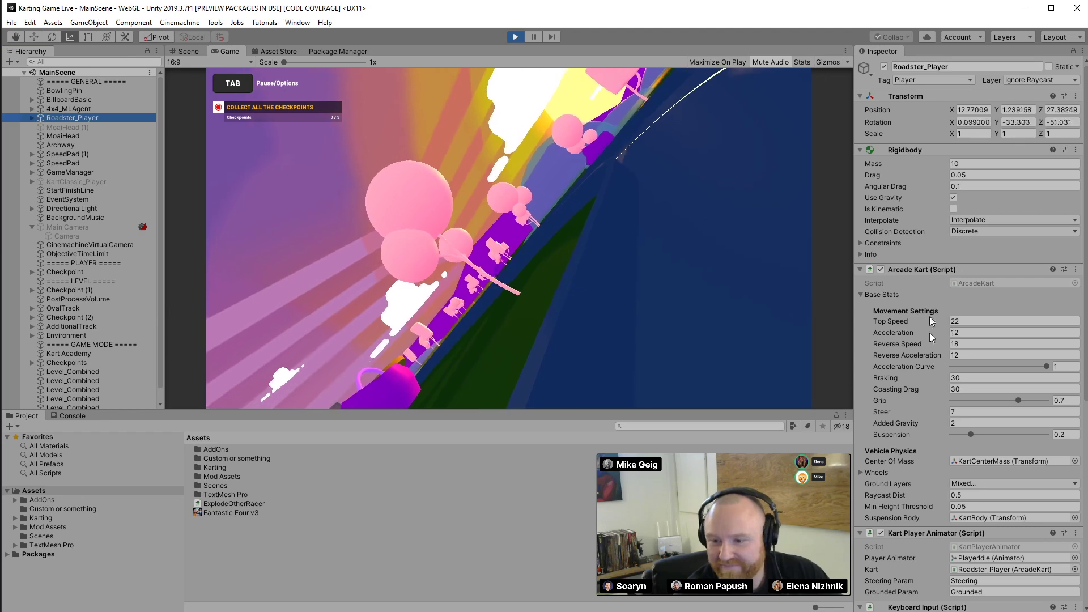
pyautogui.click(955, 333)
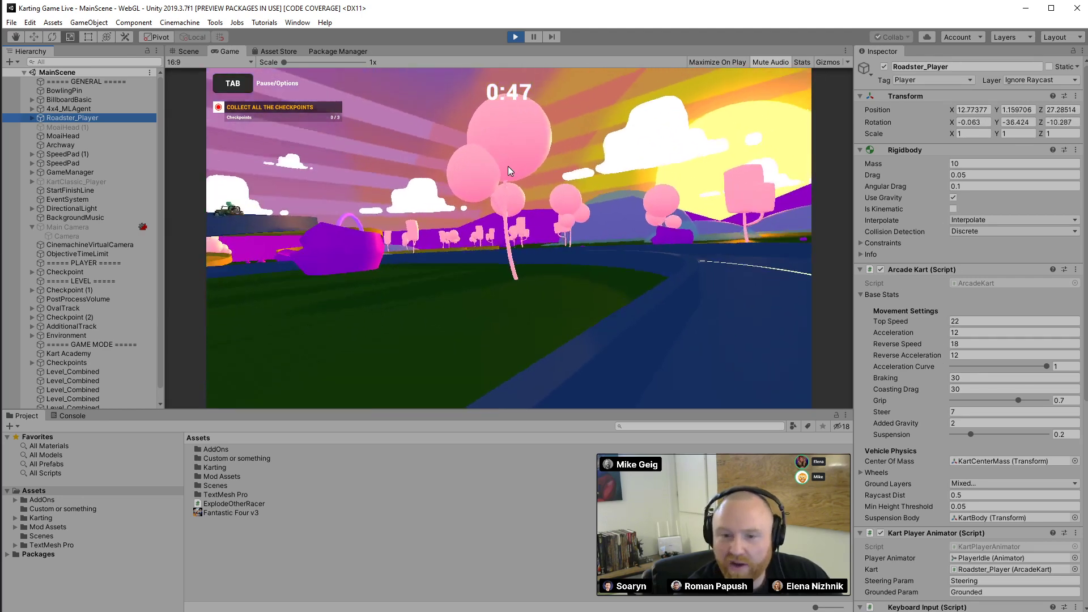
pyautogui.hotkey('ctrl', 'p')
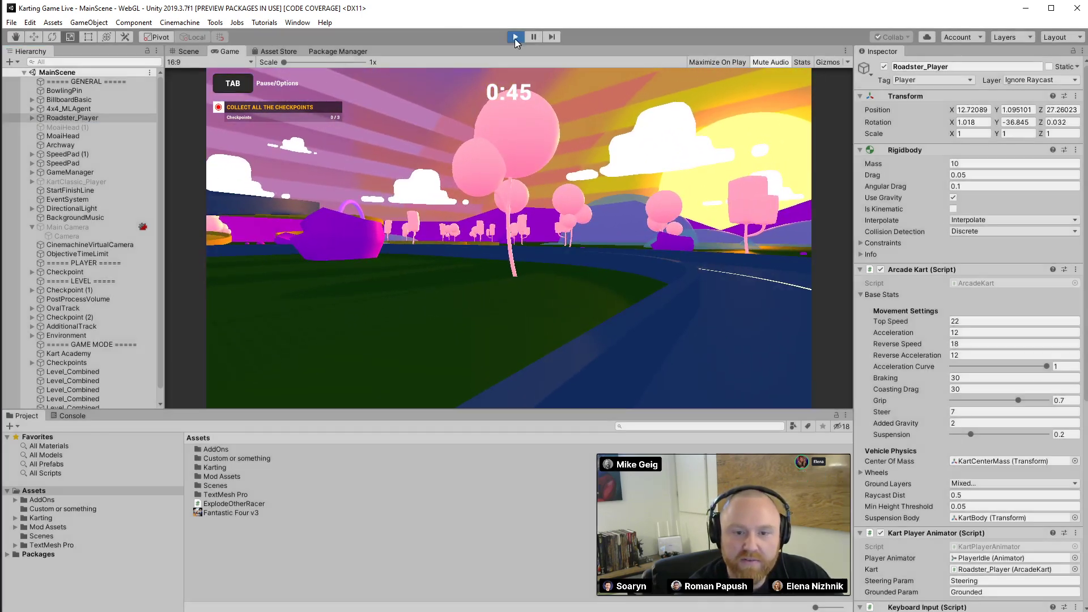
# Set the Explosion Force of the BowlingPin's Explode Other Racer script to 2000000
pyautogui.click(64, 91)
pyautogui.click(974, 338)
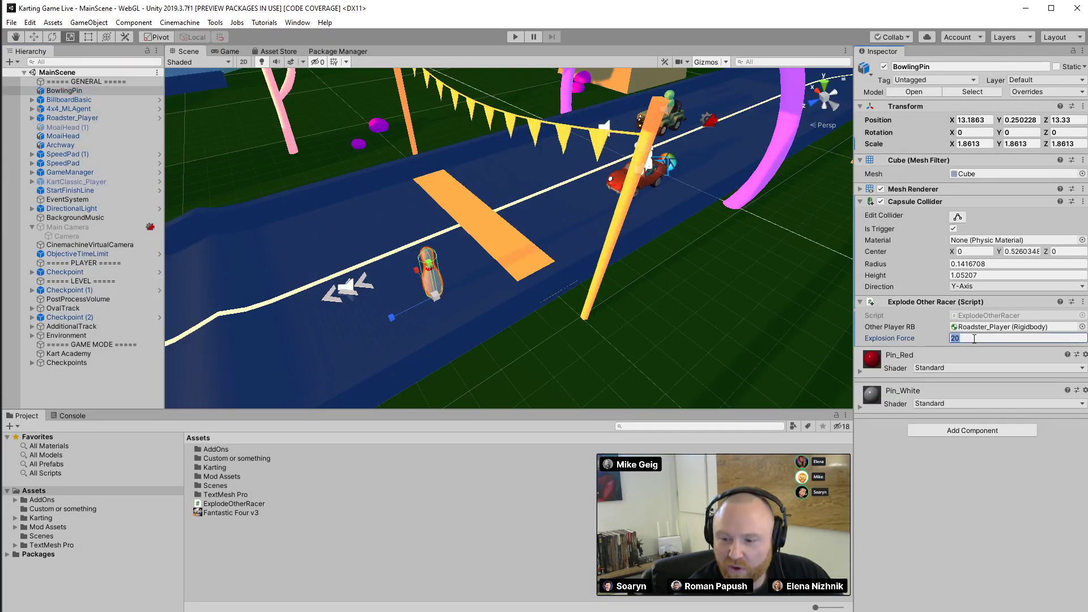
pyautogui.write('2000000')
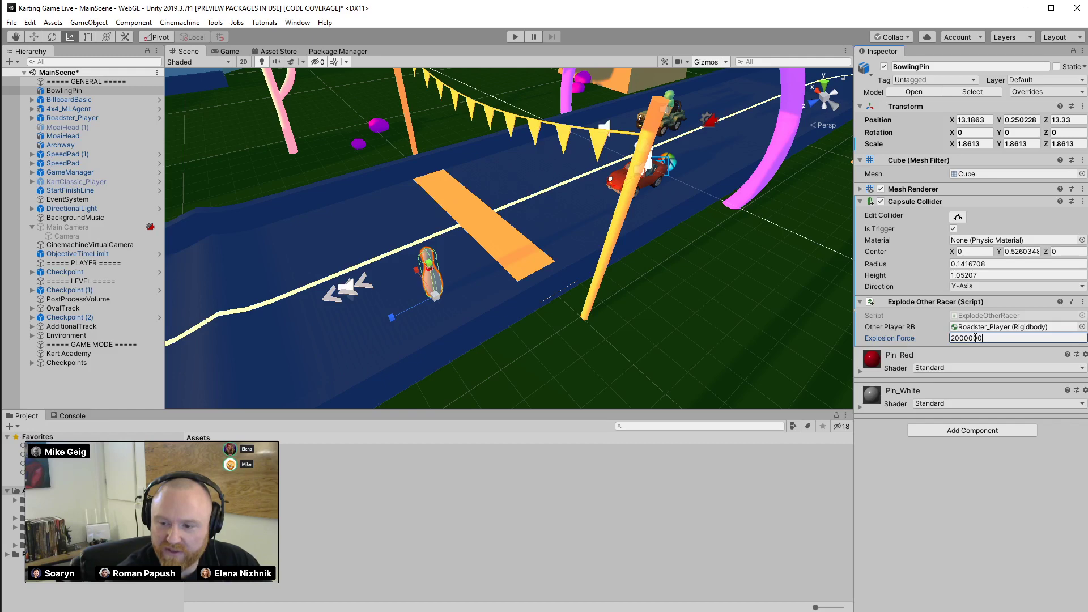
# Play-test driving into the bowling pin, look around the running scene in the Scene view, and stop the game
pyautogui.click(515, 37)
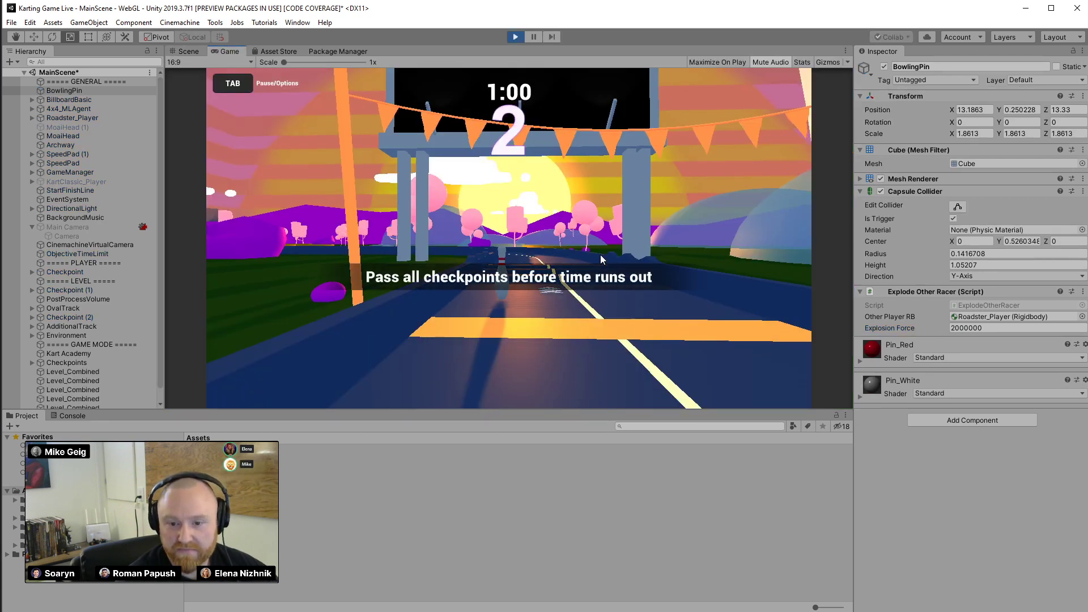
pyautogui.press('w')
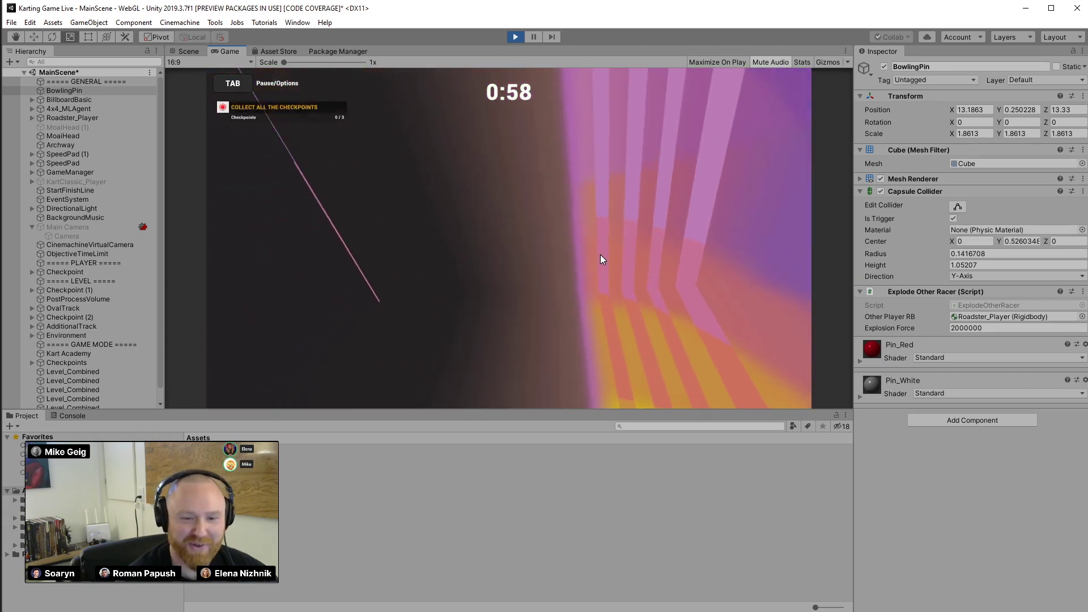
pyautogui.click(189, 51)
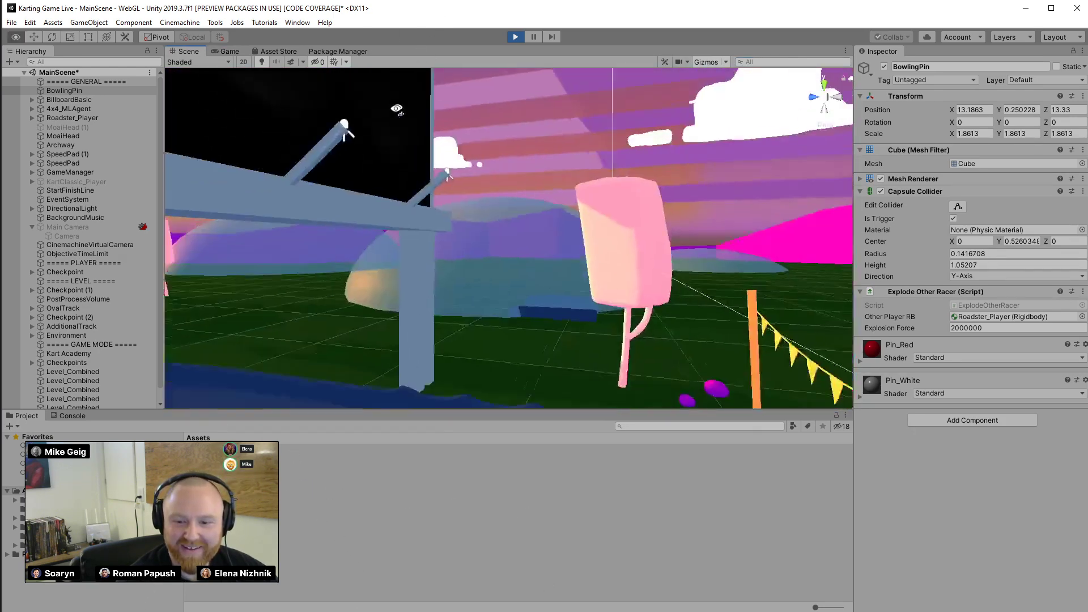
pyautogui.moveTo(351, 78); pyautogui.dragTo(308, 82, button='right')
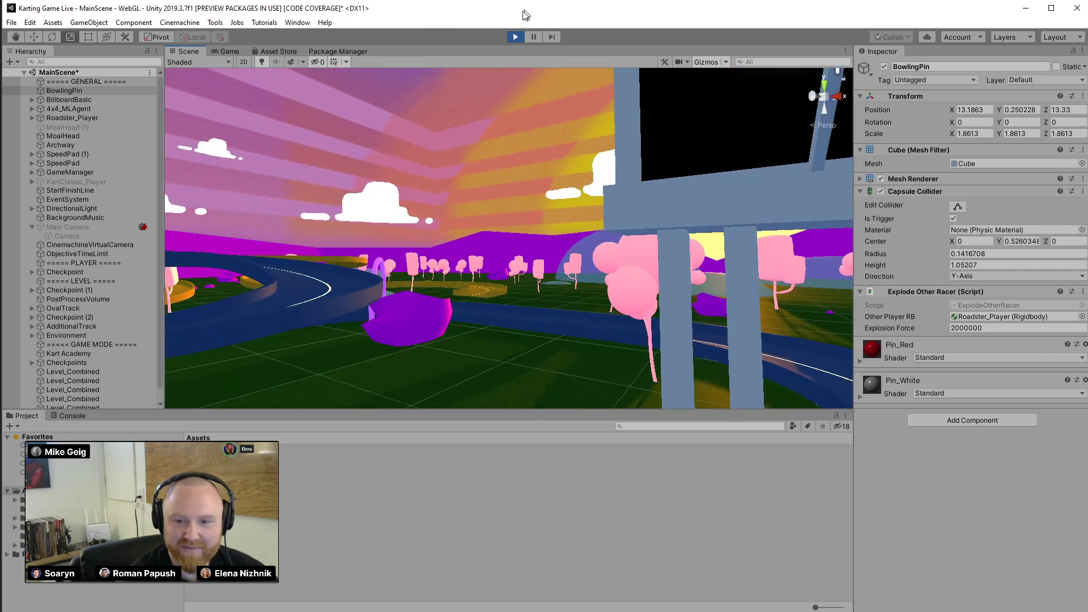
pyautogui.click(515, 37)
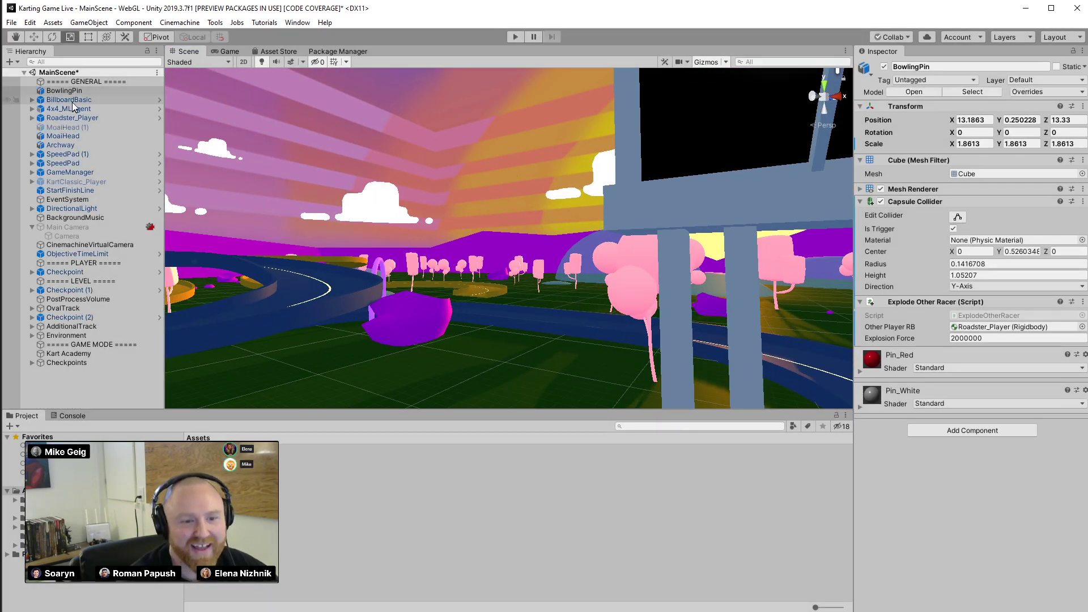
# Assign 4x4_MLAgent as the bowling pin script's Other Player RB, and play-test the explosion by driving the kart forward
pyautogui.moveTo(131, 112); pyautogui.dragTo(986, 327)
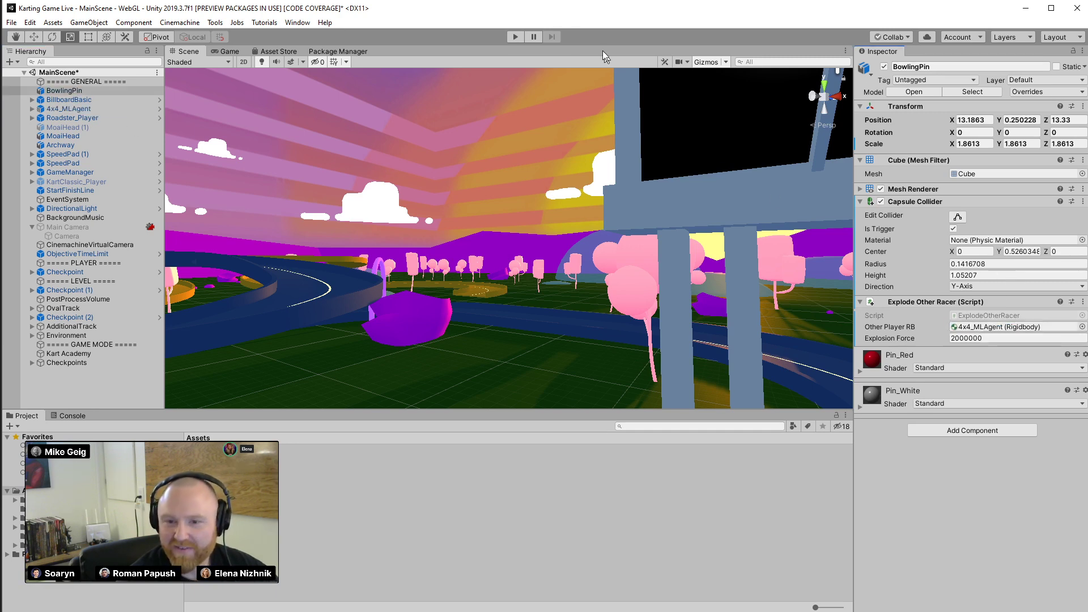
pyautogui.click(515, 36)
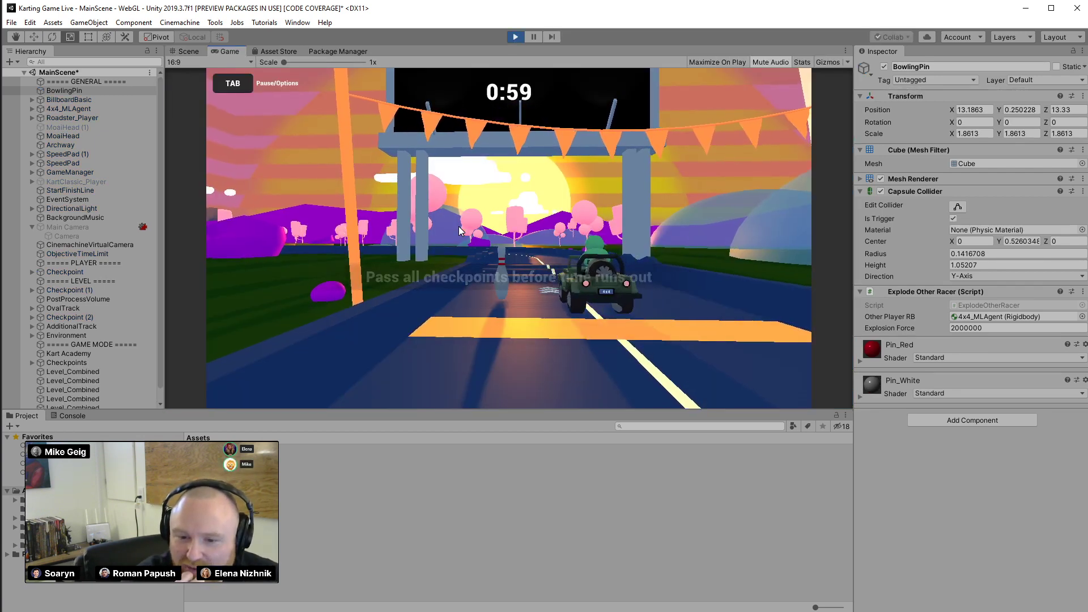
pyautogui.press('Up')
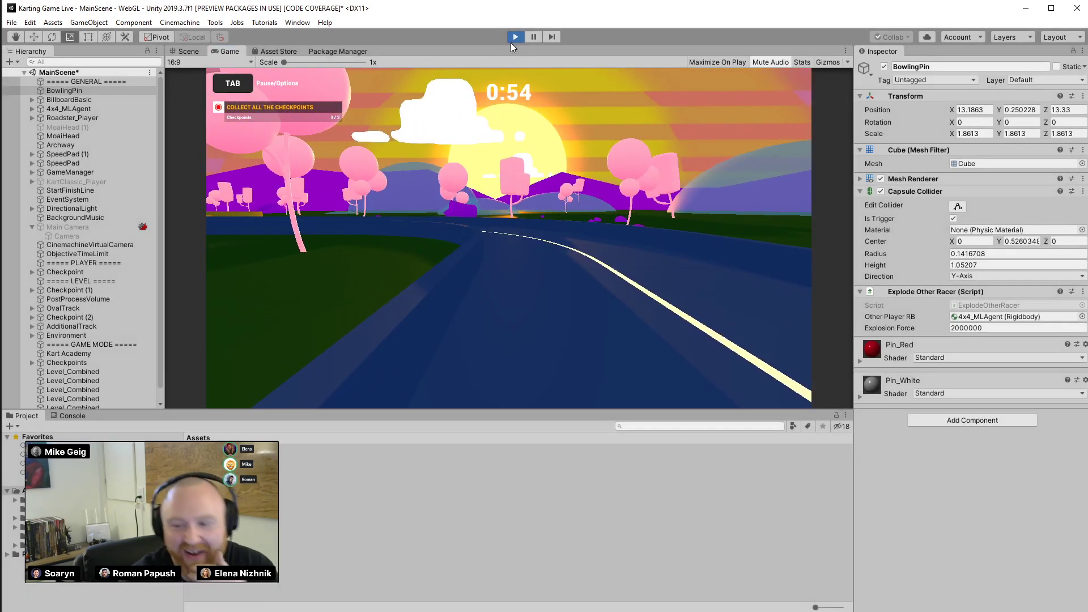
pyautogui.click(512, 38)
# Set the bowling pin script's Explosion Force to 2000 and save the scene
pyautogui.click(989, 338)
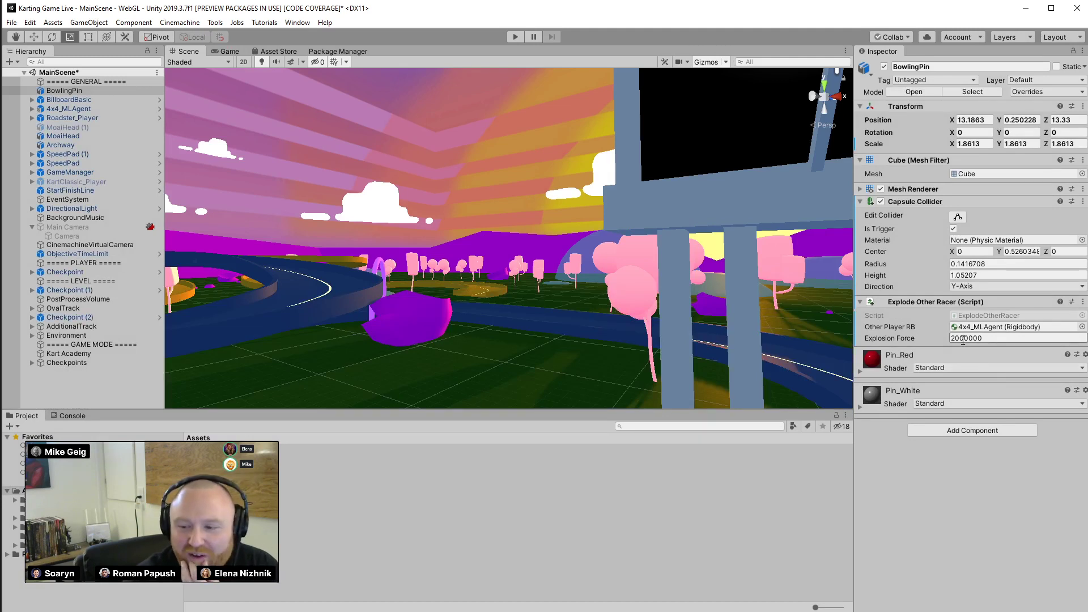
pyautogui.click(987, 337)
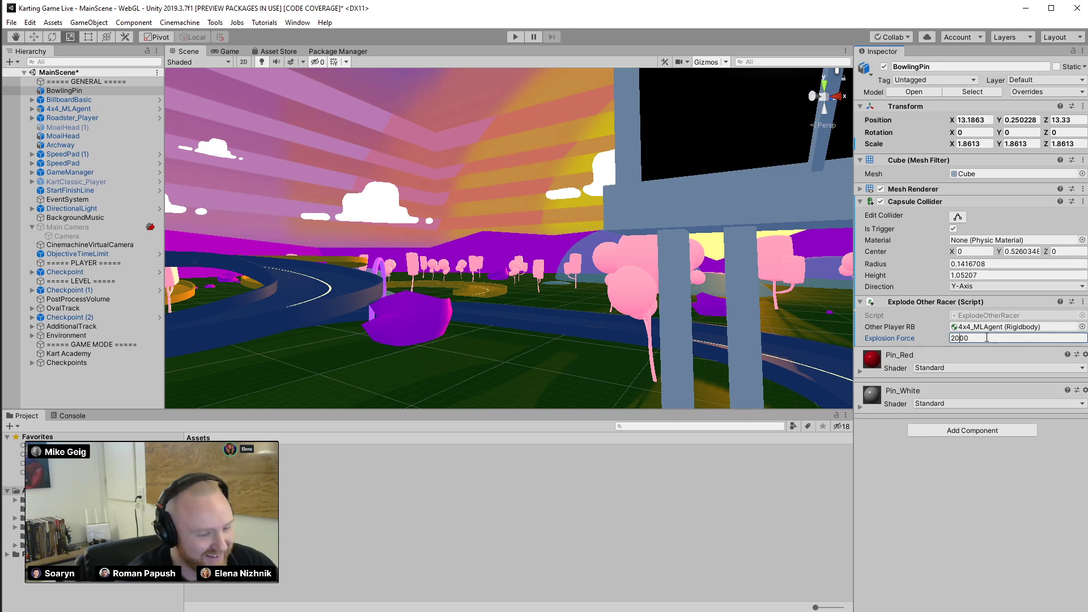
pyautogui.hotkey('ctrl', 's')
# Play-test the scene by driving forward past the bowling pin and reversing back to it, and stop the game
pyautogui.click(516, 37)
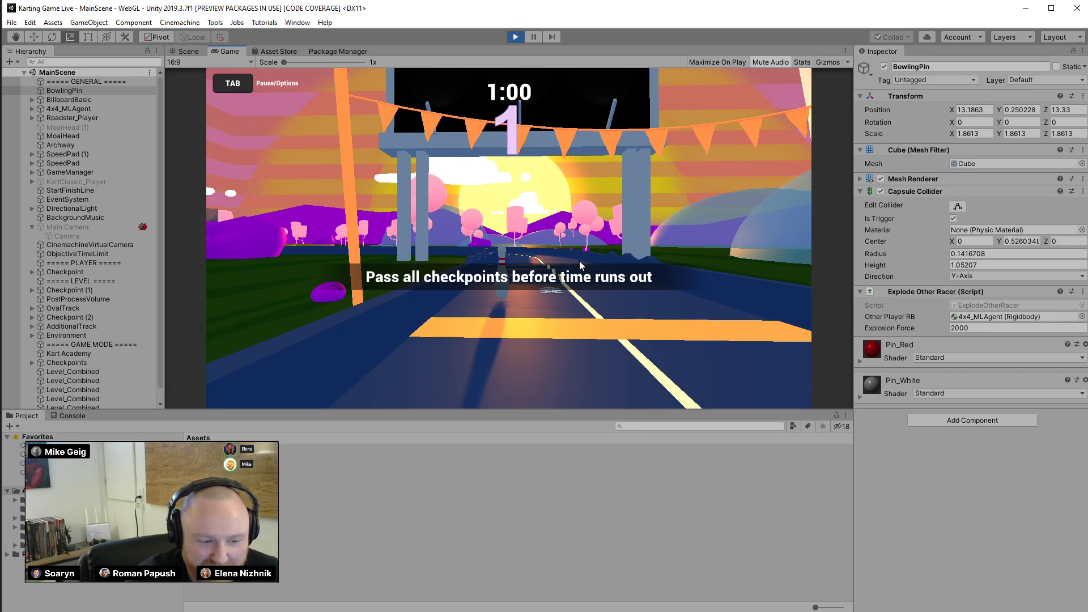
pyautogui.press('w')
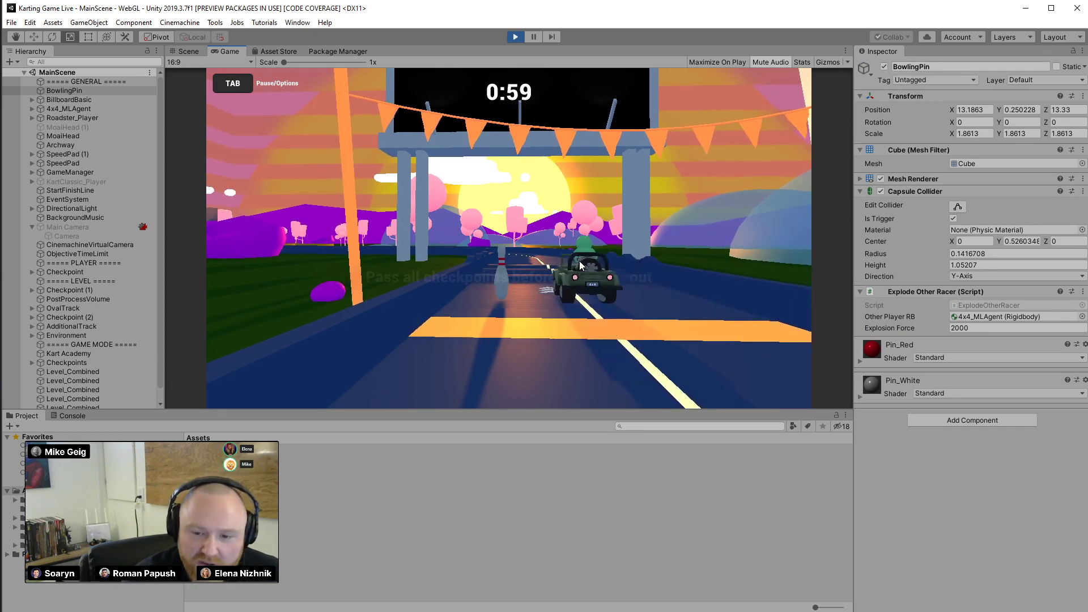
pyautogui.press('s')
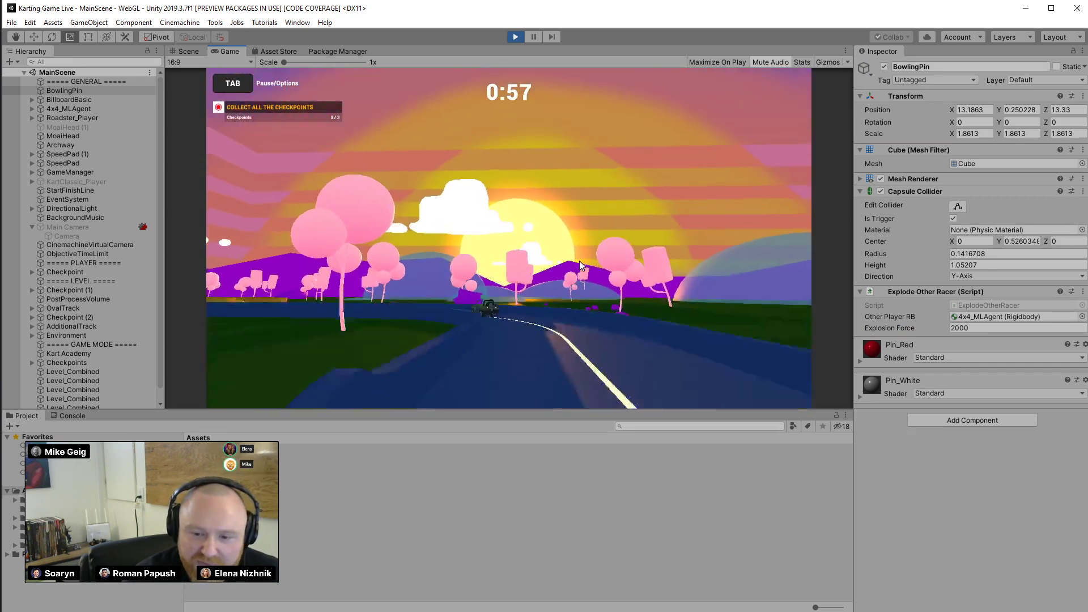
pyautogui.press('w')
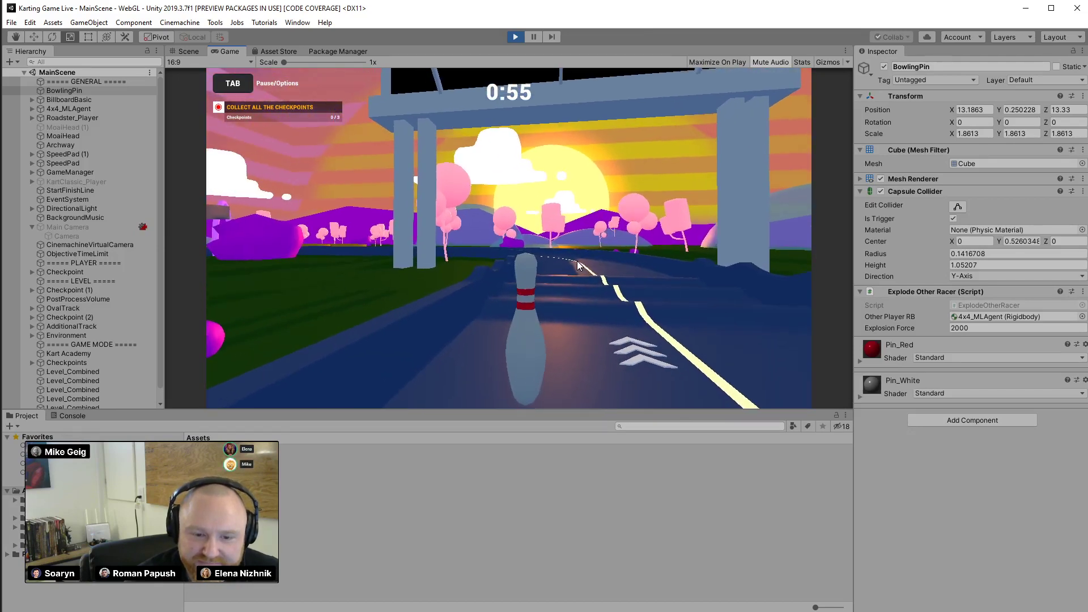
pyautogui.click(515, 37)
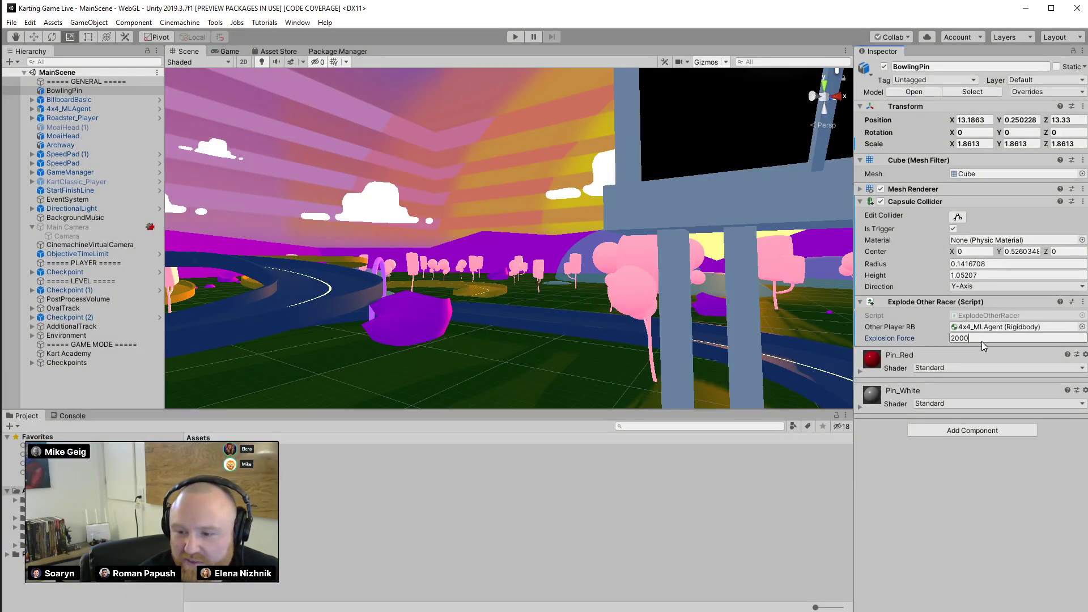
# Set the bowling pin script's Explosion Force to 200000 and save the scene
pyautogui.click(983, 338)
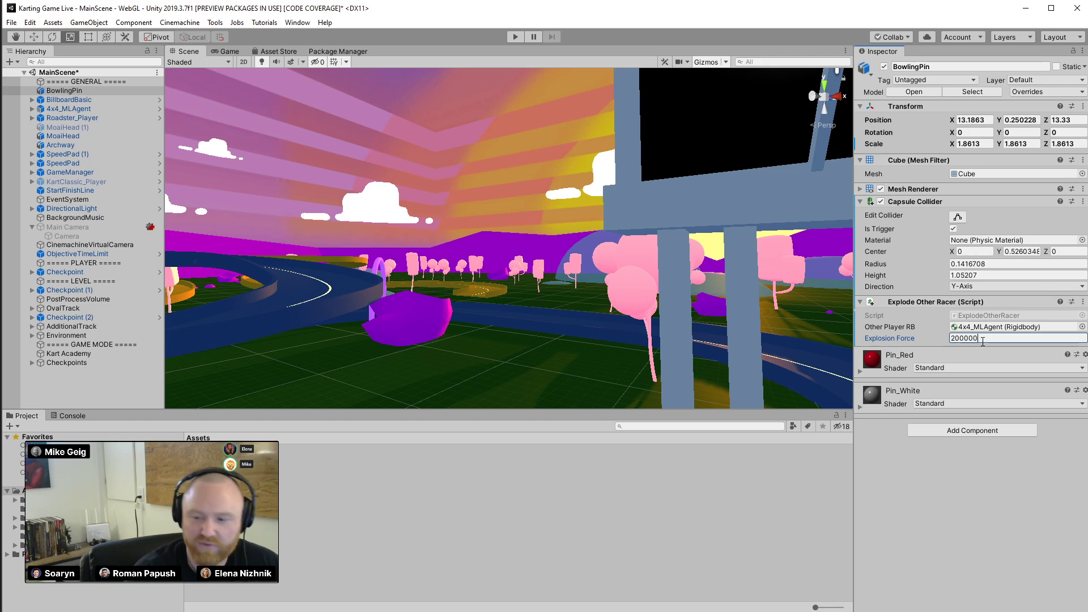
pyautogui.hotkey('ctrl', 's')
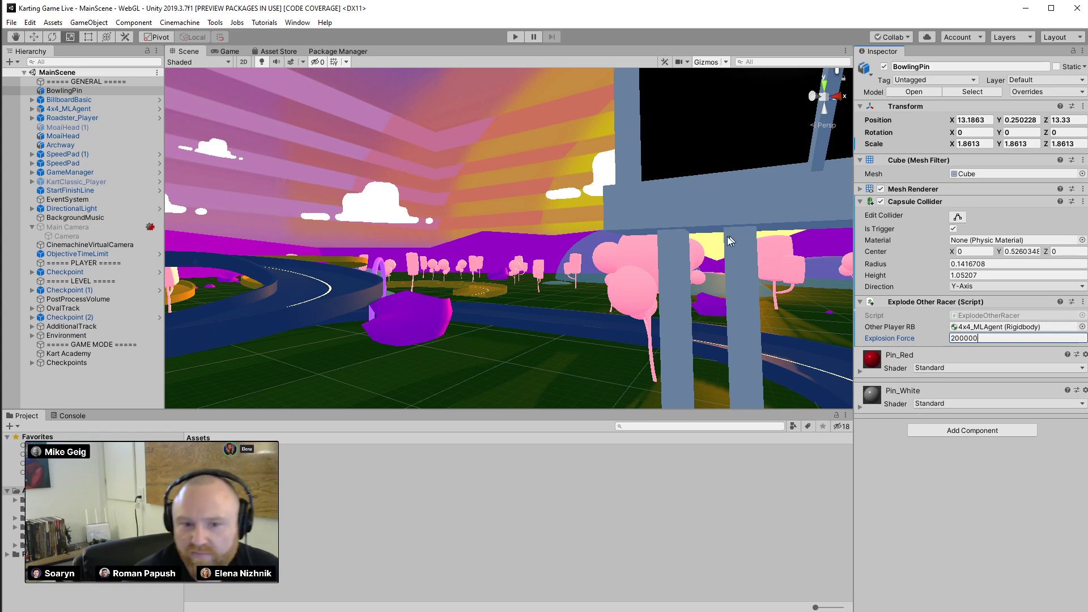
# Select the round pink tree TreeRound (2) beside the track and add a Particle System component to it
pyautogui.moveTo(569, 237); pyautogui.dragTo(561, 335, button='right')
pyautogui.moveTo(560, 329); pyautogui.dragTo(525, 349, button='right')
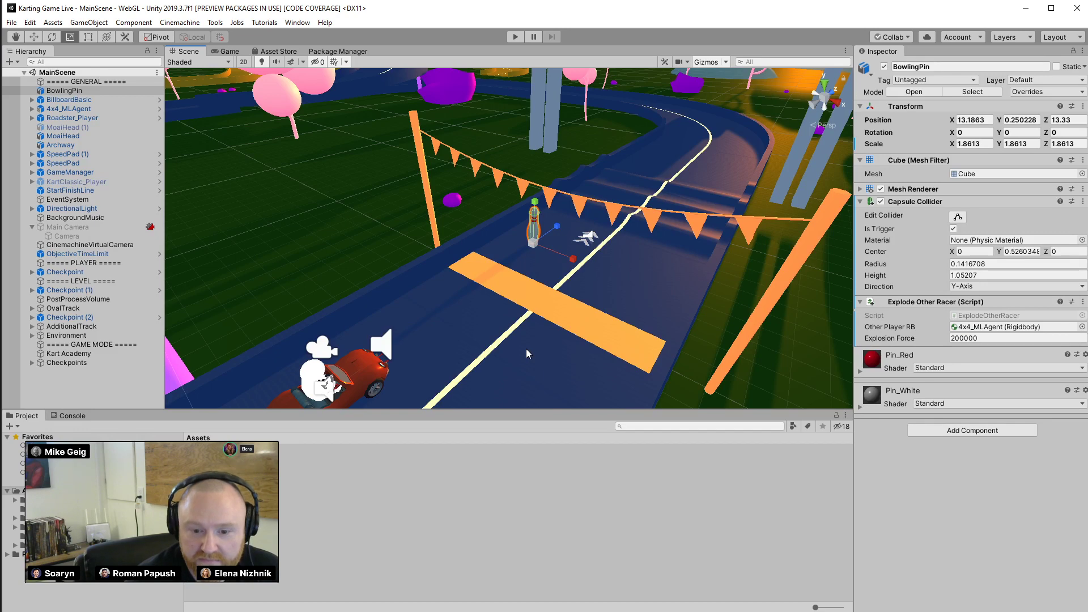
pyautogui.press('w')
pyautogui.moveTo(525, 349); pyautogui.dragTo(490, 265, button='right')
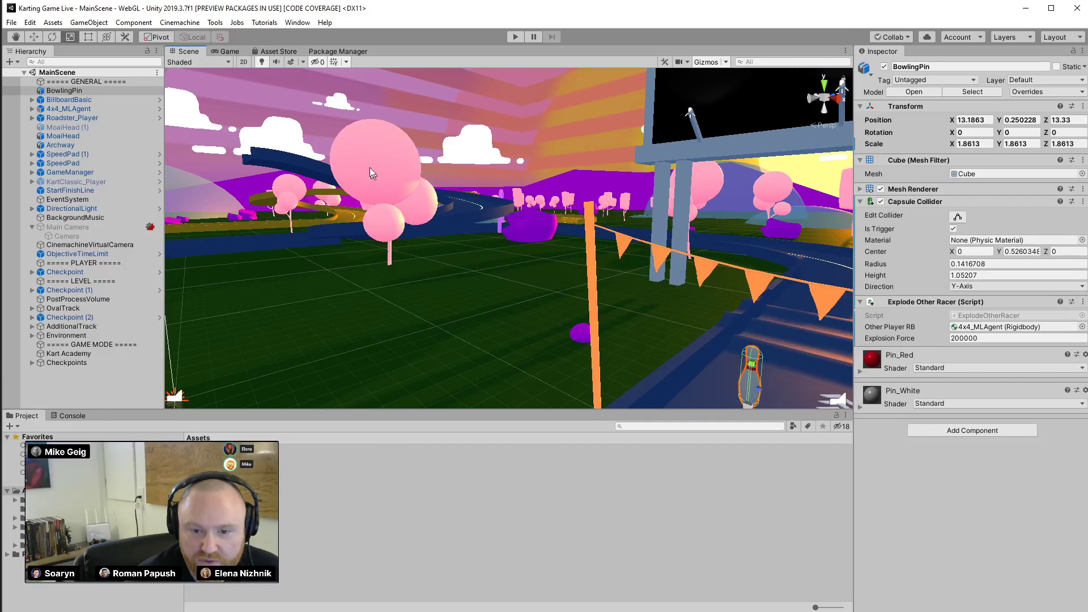
pyautogui.click(369, 168)
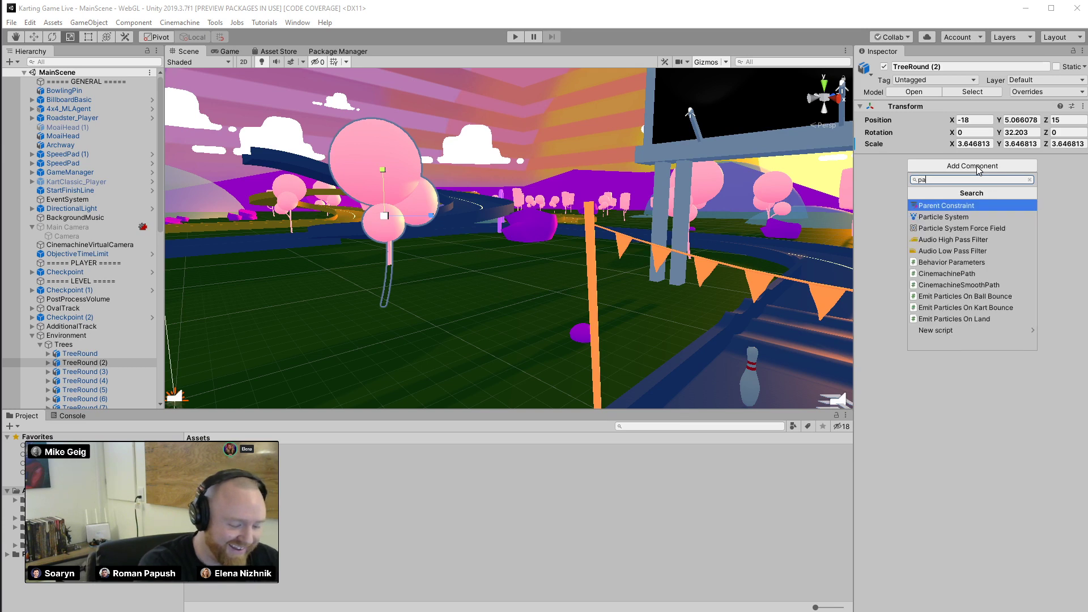
pyautogui.press('Return')
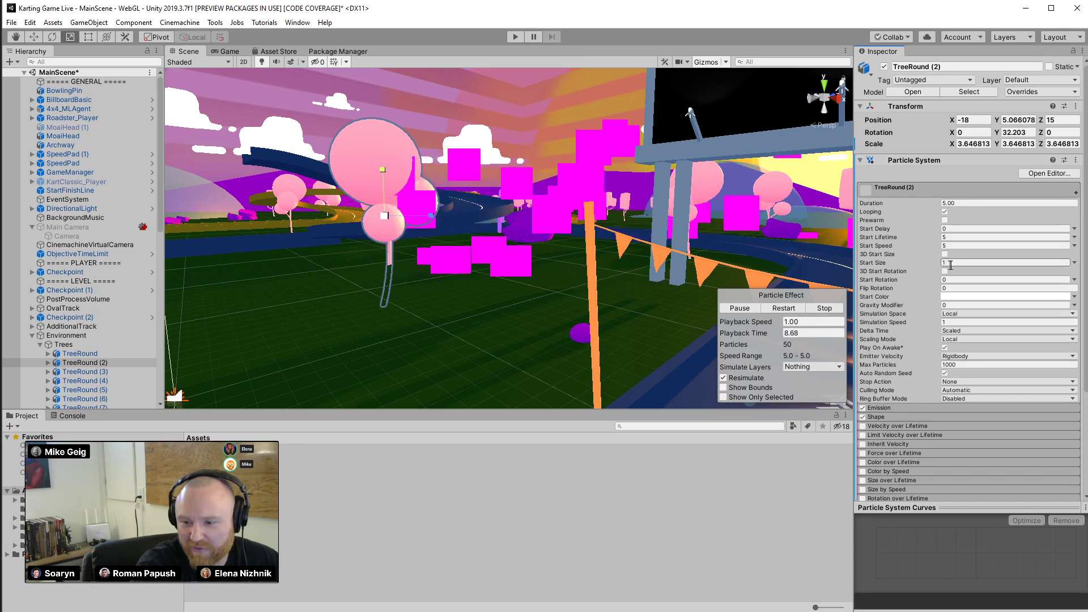
# In the Particle System's Renderer module, try out materials such as 4x4_LicensePlate, 4x4_Tires and CookieChip on the tree's particles
pyautogui.scroll(-3, 918, 433)
pyautogui.click(890, 465)
pyautogui.scroll(-4, 964, 407)
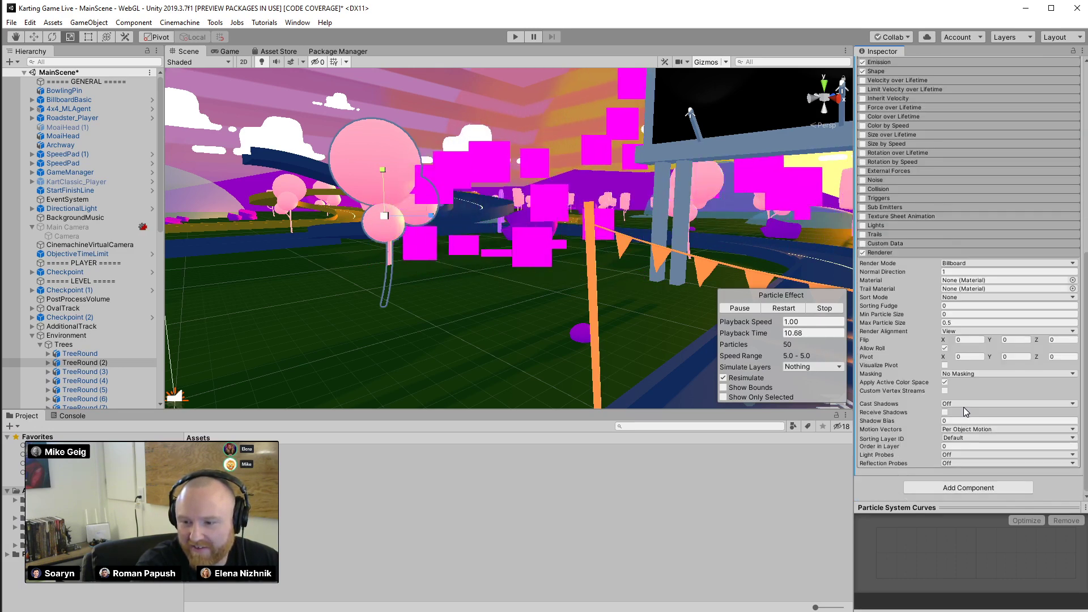
pyautogui.click(1073, 280)
pyautogui.click(413, 200)
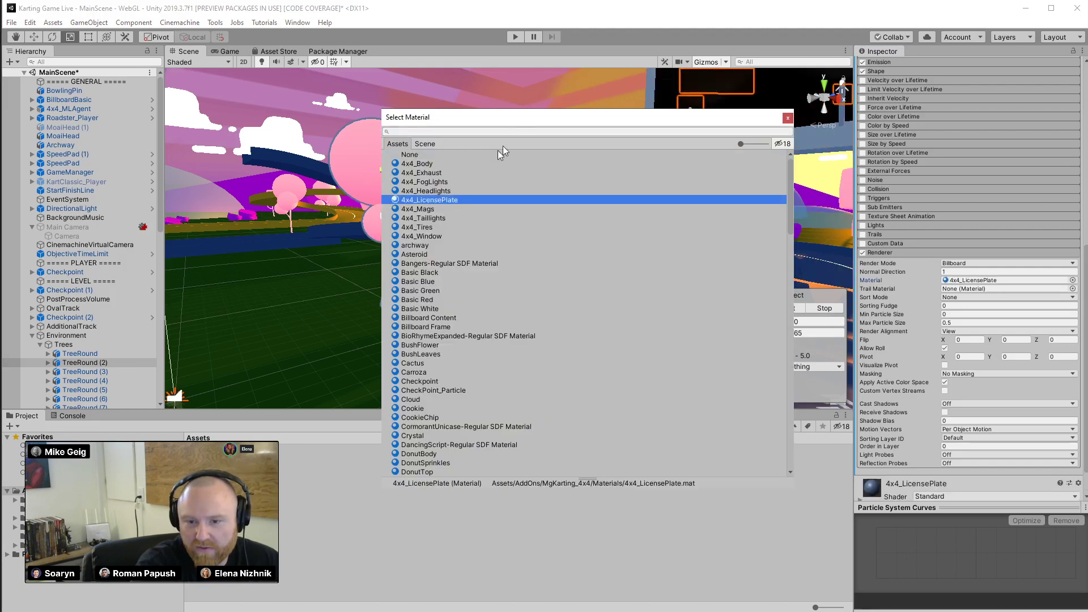
pyautogui.moveTo(531, 119); pyautogui.dragTo(320, 243)
pyautogui.click(231, 351)
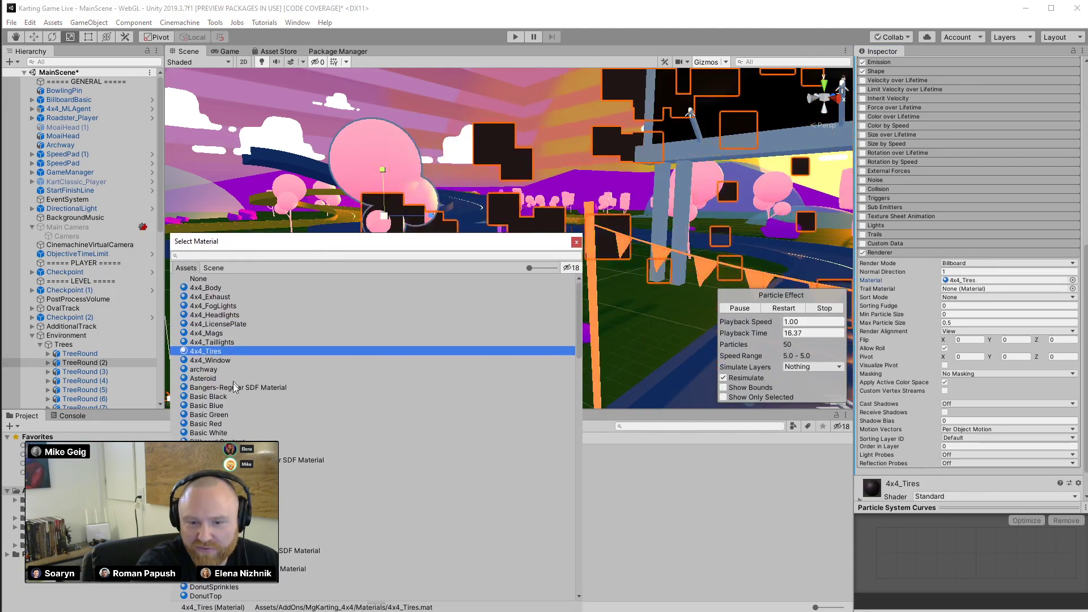
pyautogui.click(234, 396)
pyautogui.click(243, 451)
pyautogui.click(261, 496)
pyautogui.click(290, 540)
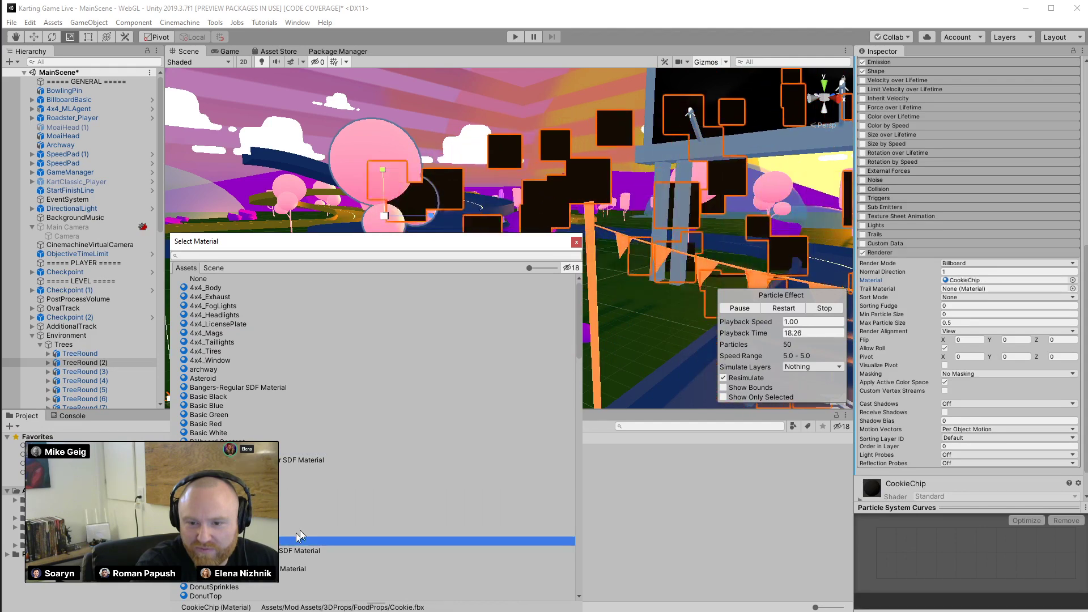
# Preview the remaining materials one by one on the particles until Neon Glow is assigned
pyautogui.scroll(-6, 275, 527)
pyautogui.press('Down')
pyautogui.press('Down')
pyautogui.press('Down')
pyautogui.press('Down')
pyautogui.press('Down')
pyautogui.press('Down')
pyautogui.press('Down')
pyautogui.press('Down')
pyautogui.press('Down')
pyautogui.press('Down')
pyautogui.press('Down')
pyautogui.press('Down')
pyautogui.press('Down')
pyautogui.press('Down')
pyautogui.press('Down')
pyautogui.press('Down')
pyautogui.press('Down')
pyautogui.press('Down')
pyautogui.press('Down')
pyautogui.press('Down')
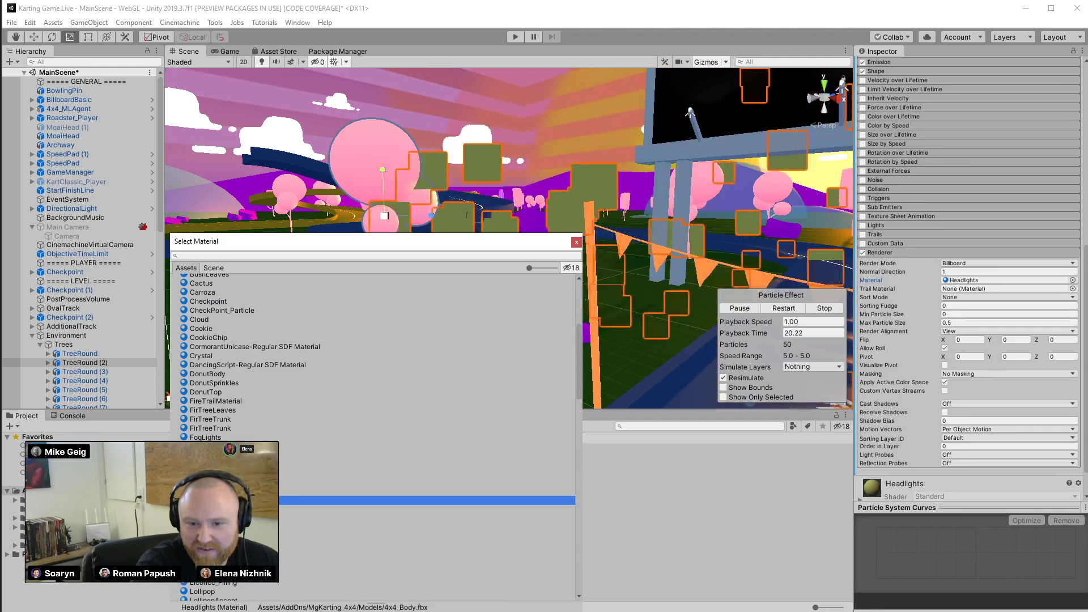
pyautogui.press('Down')
pyautogui.press('Down')
pyautogui.press('Down')
pyautogui.press('Down')
pyautogui.press('Down')
pyautogui.press('Down')
pyautogui.press('Down')
pyautogui.press('Down')
pyautogui.press('Down')
pyautogui.press('Down')
pyautogui.press('Down')
pyautogui.press('Down')
pyautogui.press('Down')
pyautogui.press('Down')
pyautogui.press('Down')
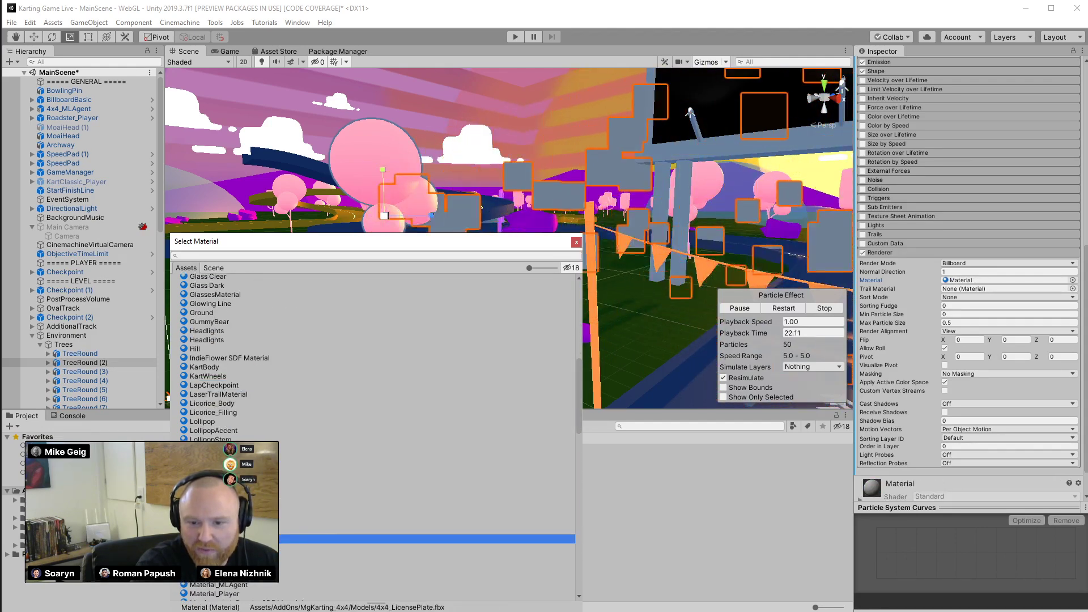
pyautogui.press('Down')
pyautogui.press('Down')
pyautogui.press('Down')
pyautogui.press('Down')
pyautogui.press('Down')
pyautogui.press('Down')
pyautogui.press('Down')
pyautogui.press('Down')
pyautogui.press('Down')
pyautogui.press('Down')
pyautogui.press('Down')
pyautogui.press('Down')
pyautogui.press('Down')
pyautogui.press('Down')
pyautogui.press('Down')
pyautogui.press('Down')
pyautogui.press('Down')
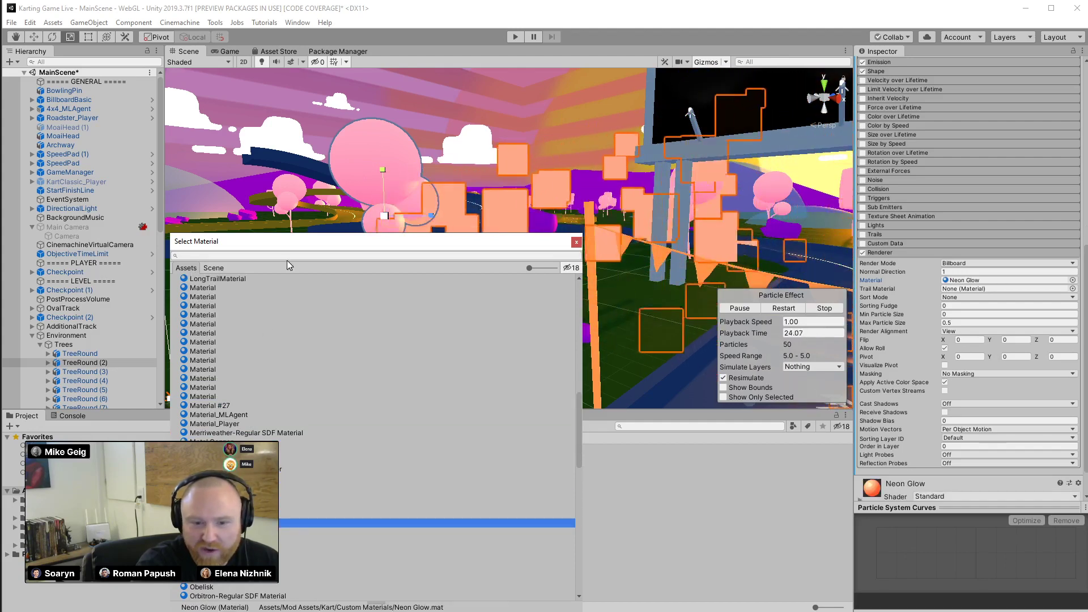
# Search the available materials for "conf", clear the search, and close the material selection
pyautogui.write('conf')
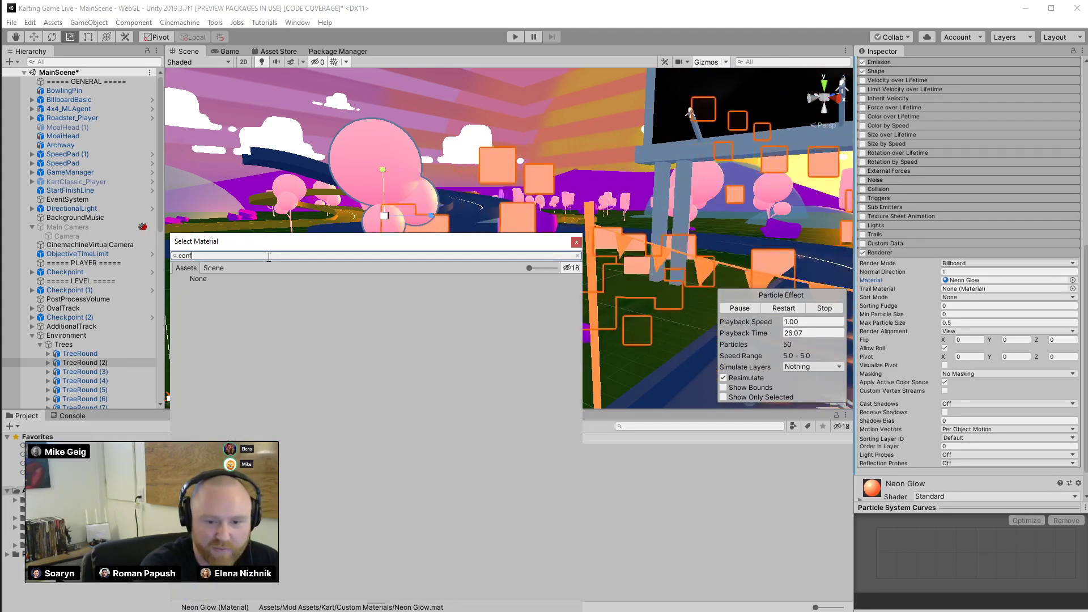
pyautogui.press('BackSpace')
pyautogui.press('BackSpace')
pyautogui.press('BackSpace')
pyautogui.press('BackSpace')
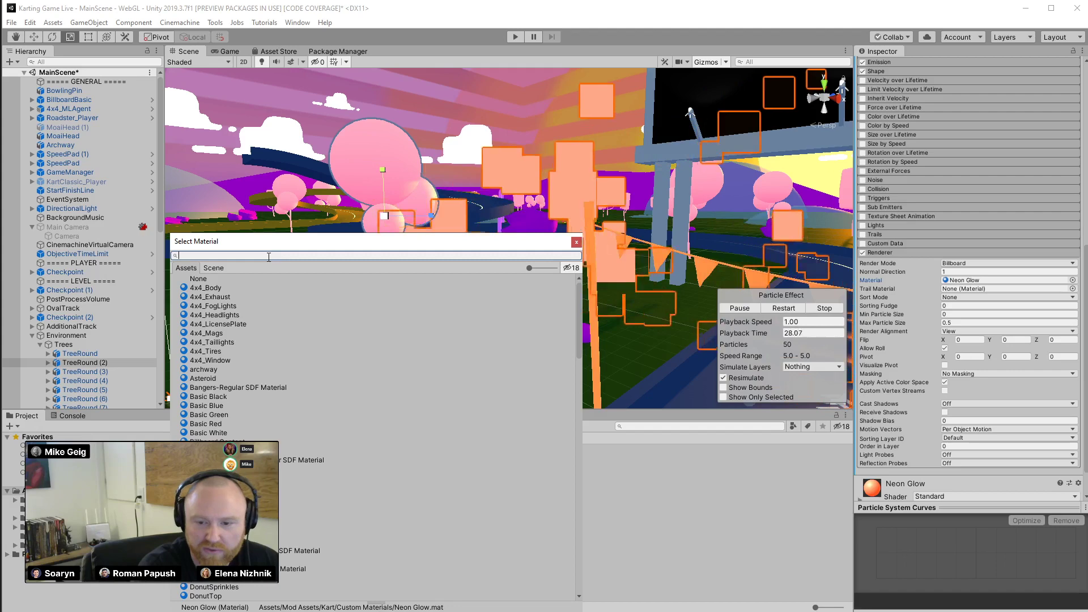
pyautogui.click(576, 242)
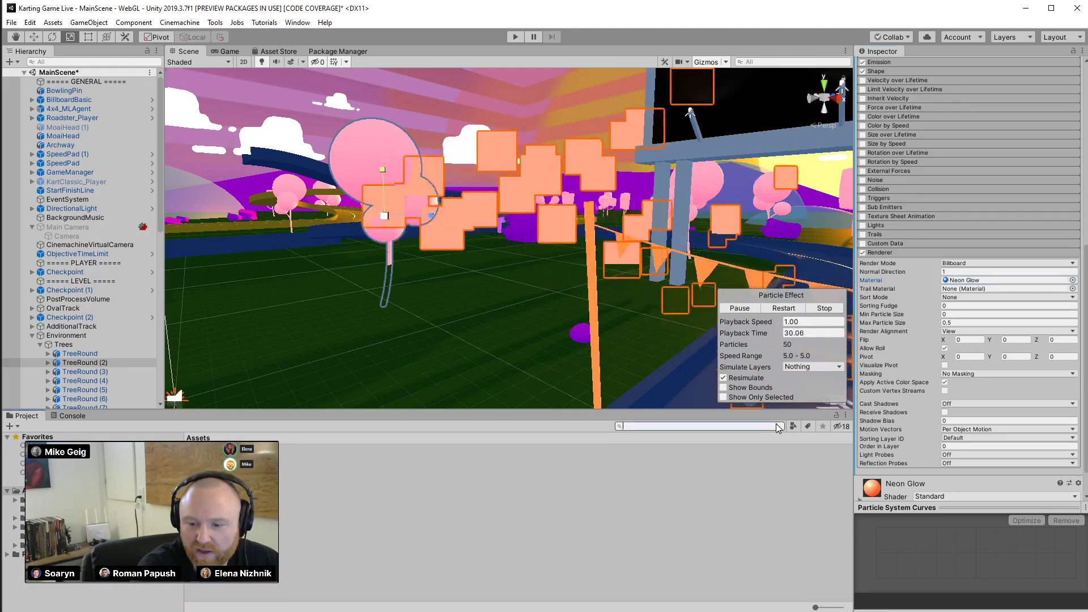
# Search the project assets for "confe" and examine the Renderer settings of the ConfettiCelebration prefab
pyautogui.click(776, 425)
pyautogui.write('confe')
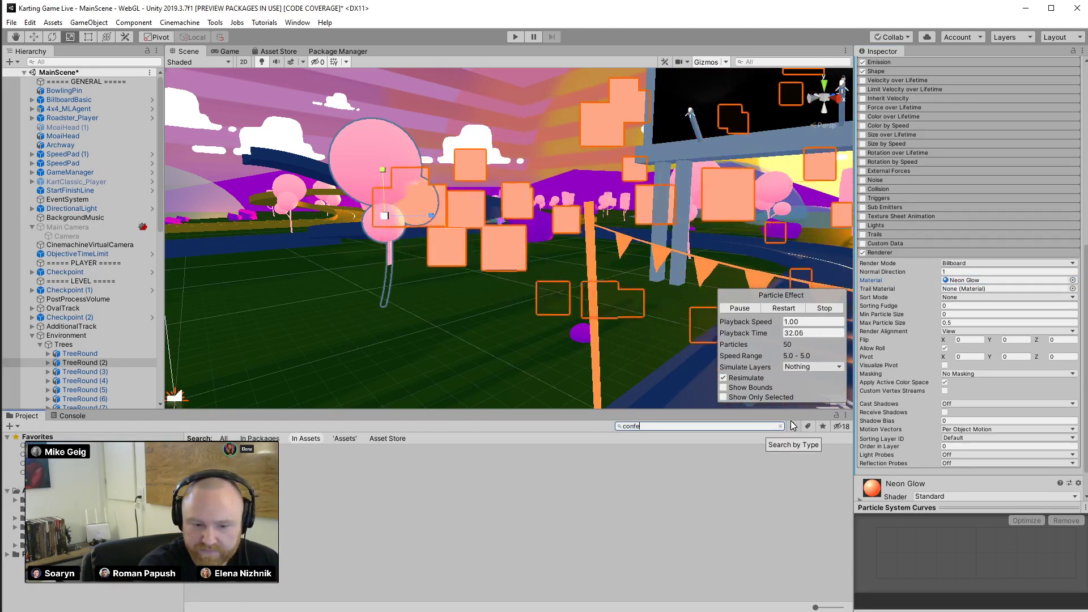
pyautogui.click(232, 458)
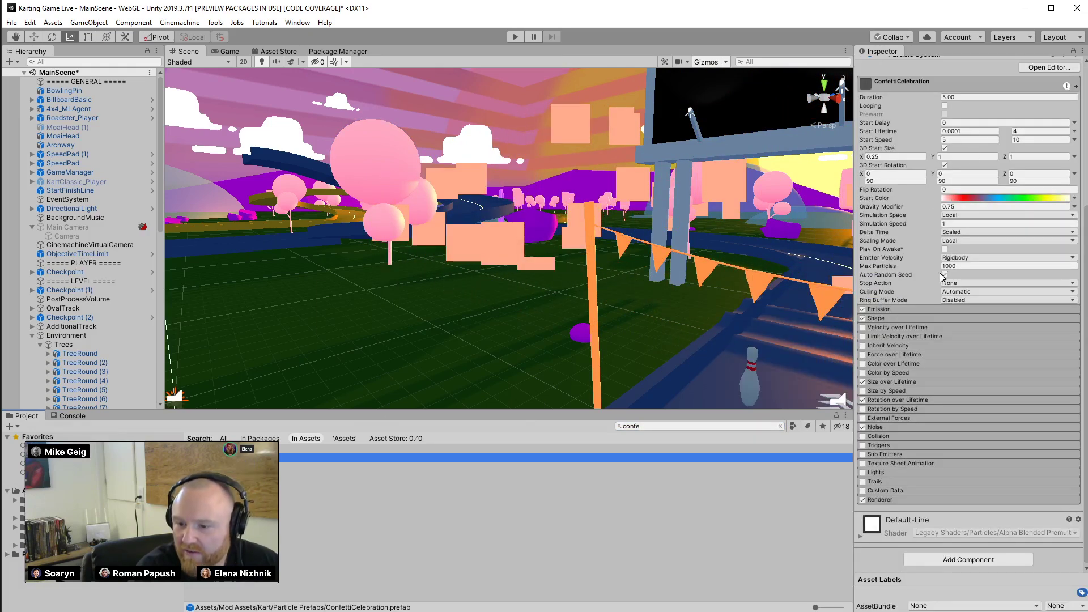
pyautogui.click(905, 499)
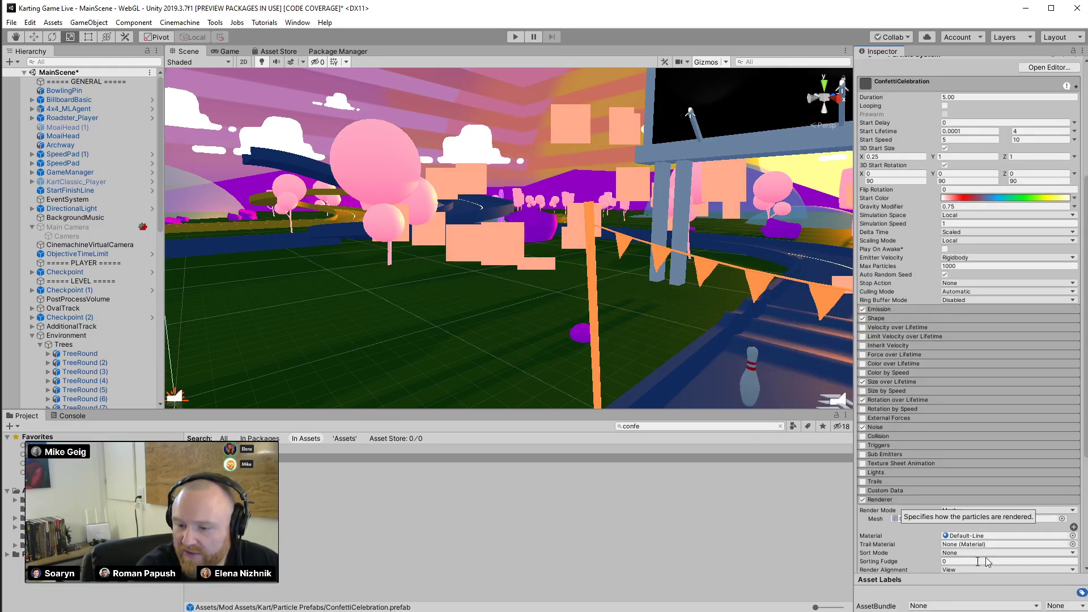
pyautogui.scroll(-3, 920, 534)
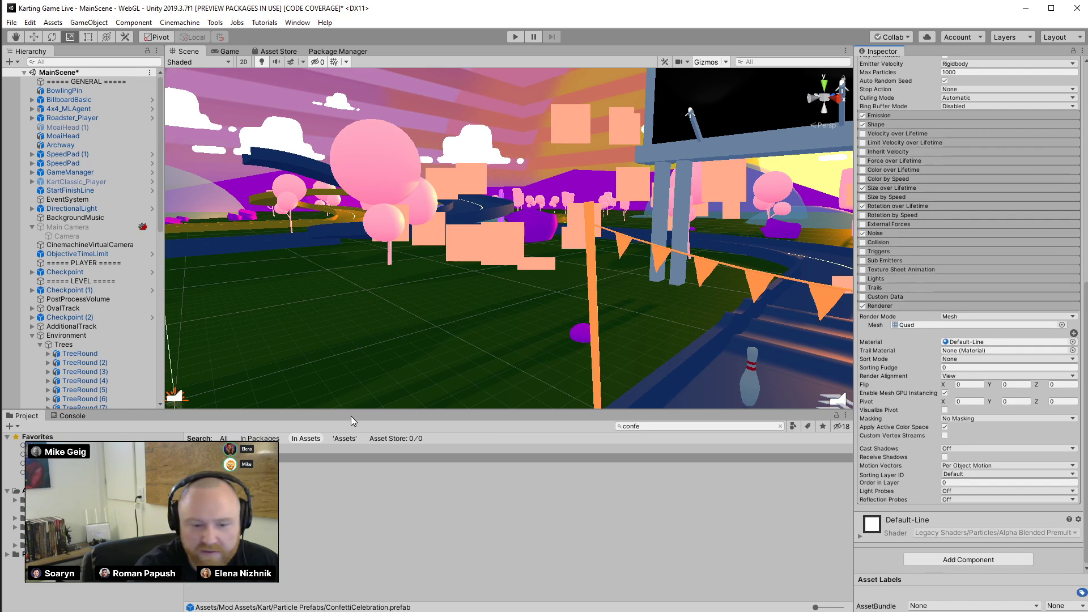
# Reselect TreeRound (2) and replace its particle material with the green one listed directly after Neon Glow
pyautogui.click(86, 361)
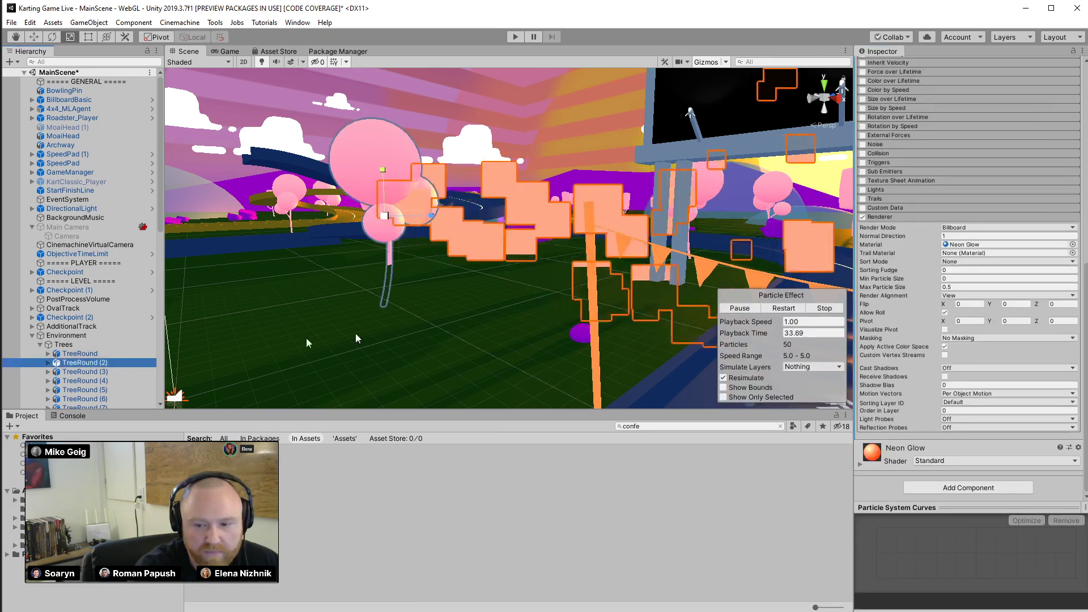
pyautogui.click(959, 245)
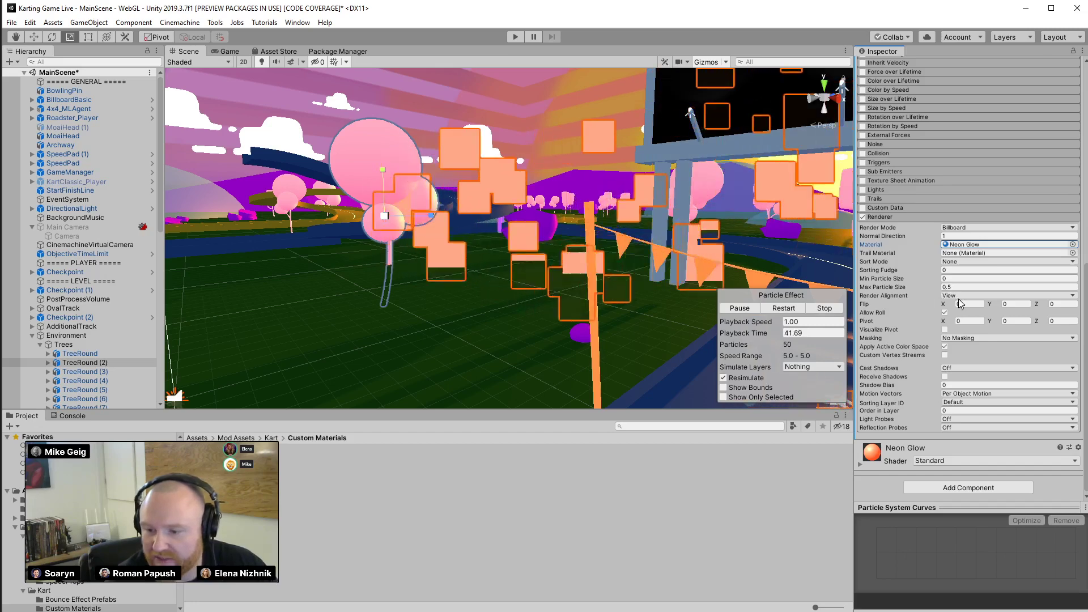
pyautogui.moveTo(706, 185); pyautogui.dragTo(688, 178, button='right')
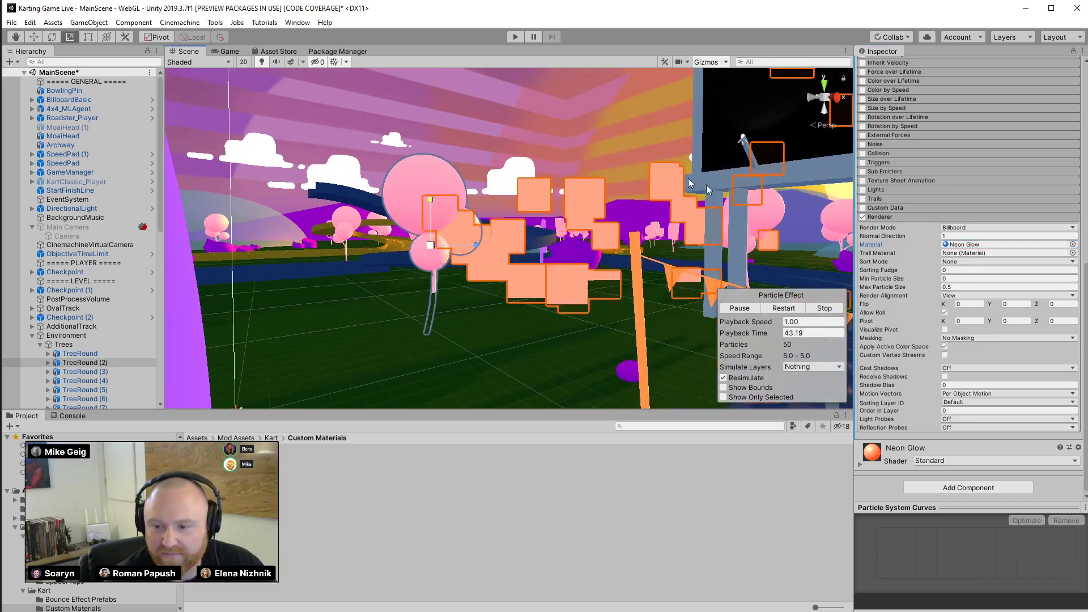
pyautogui.click(1073, 245)
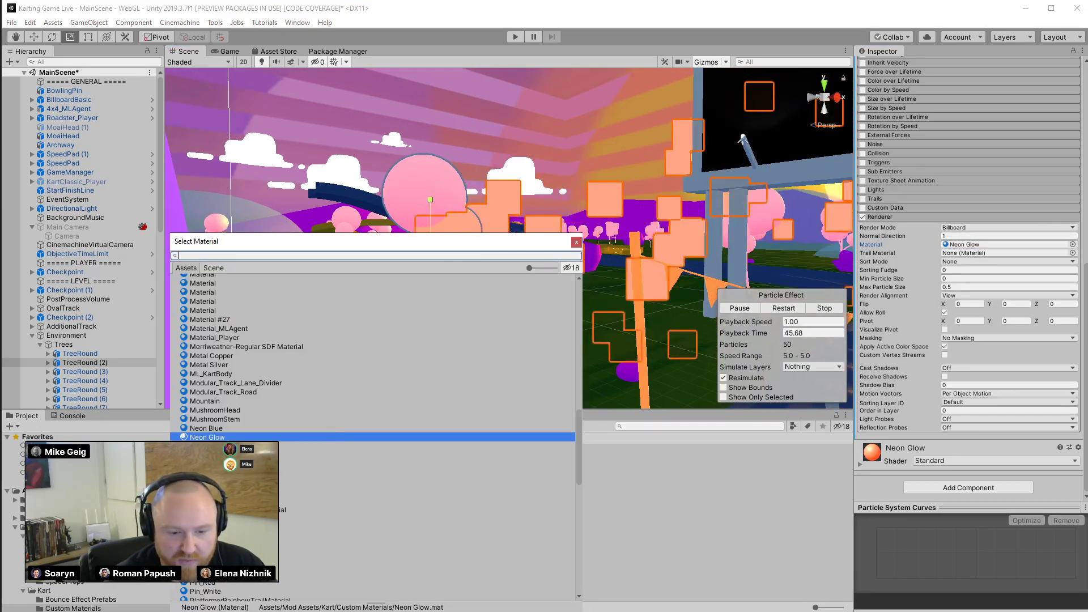
pyautogui.press('Down')
pyautogui.press('Down')
pyautogui.press('Down')
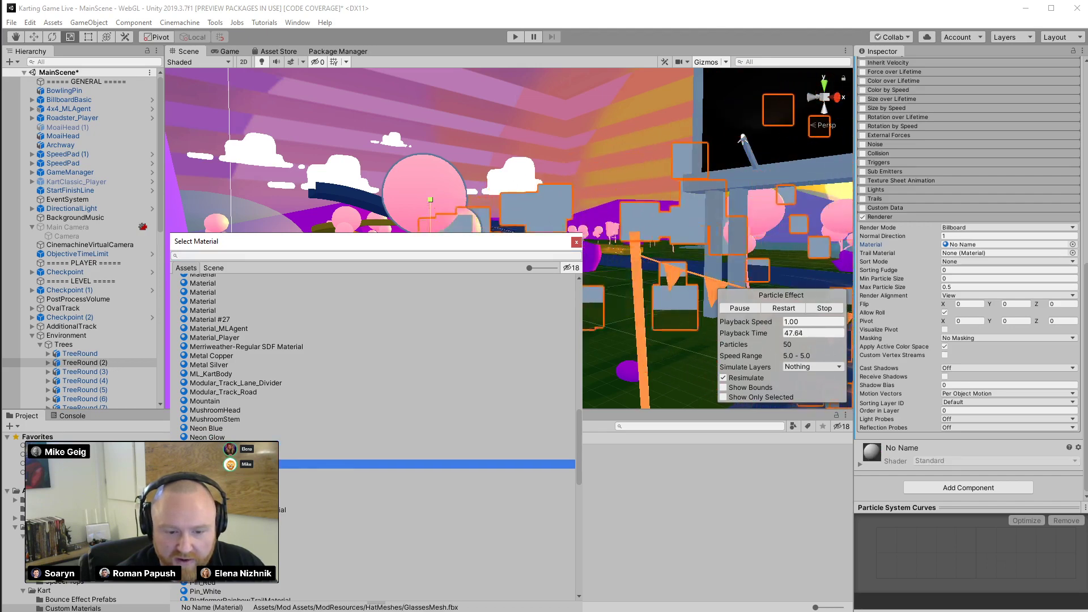
pyautogui.press('Up')
pyautogui.press('Up')
pyautogui.press('Return')
pyautogui.scroll(10, 938, 181)
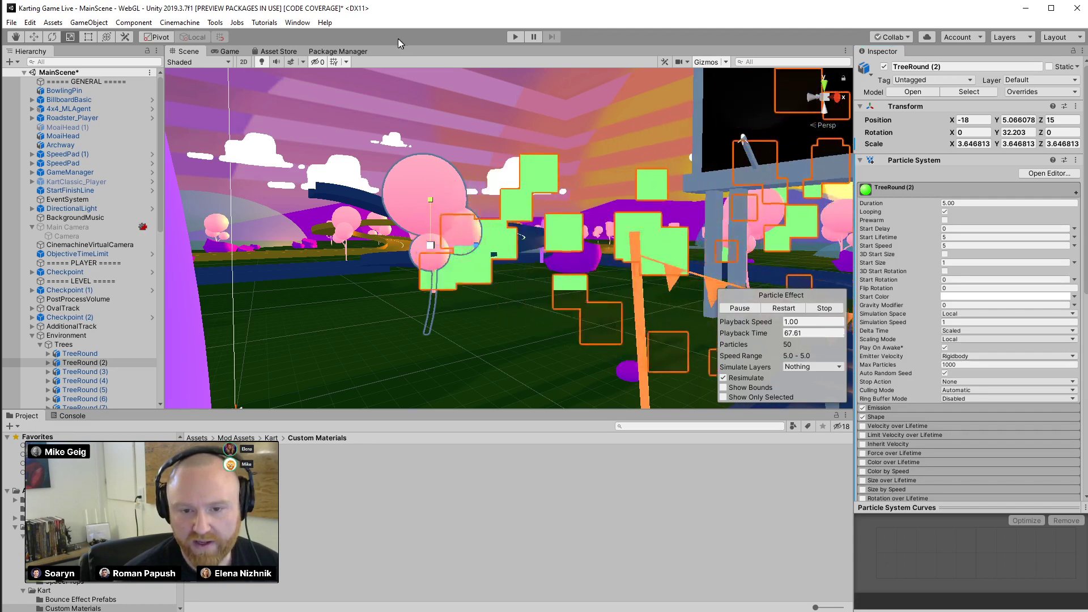
# Try to rotate TreeRound (2) to redirect its particles, and undo the rotation
pyautogui.press('e')
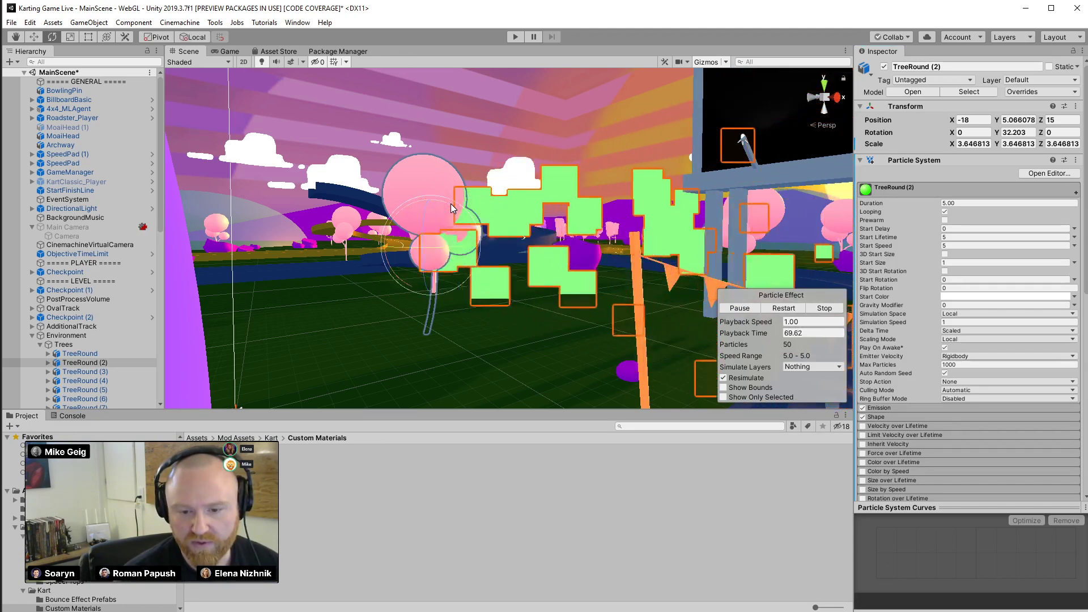
pyautogui.moveTo(450, 203); pyautogui.dragTo(377, 182)
pyautogui.hotkey('ctrl', 'z')
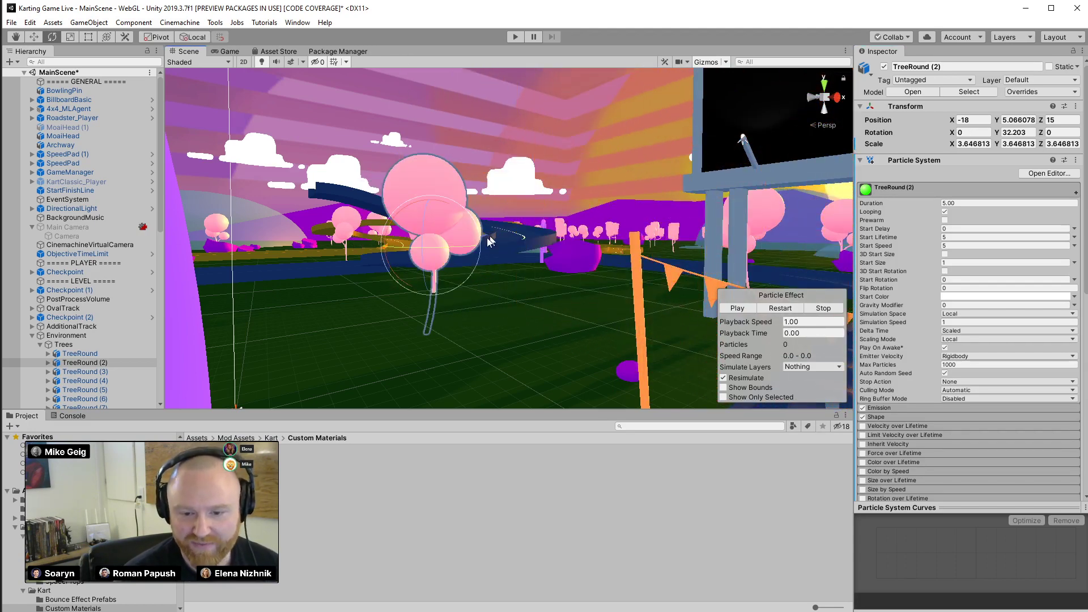
pyautogui.hotkey('ctrl', 'z')
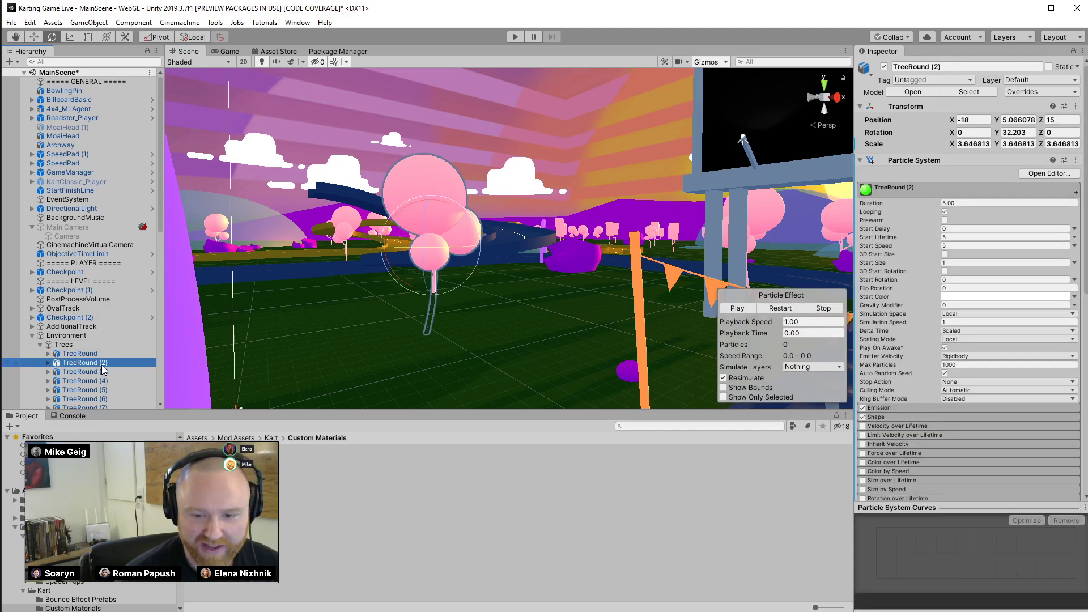
# Remove the Particle System component from TreeRound (2)
pyautogui.click(84, 363)
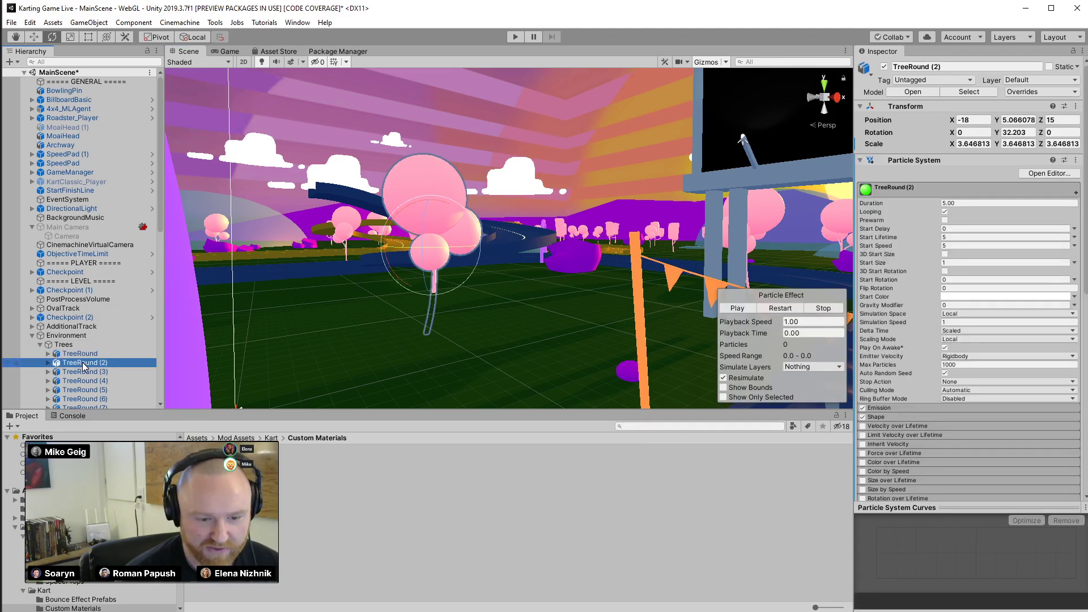
pyautogui.rightClick(921, 164)
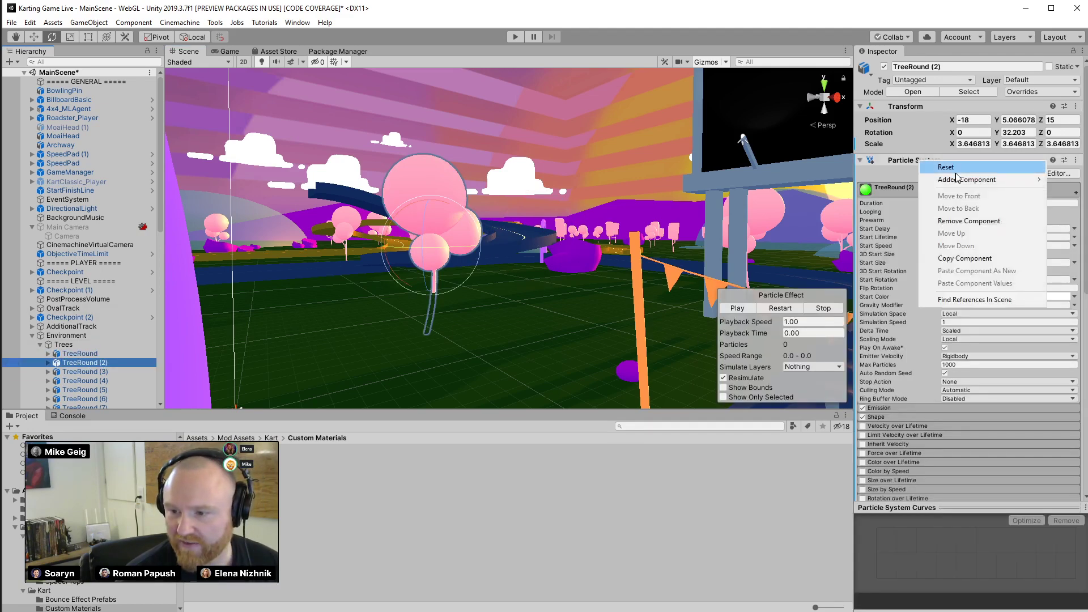
pyautogui.click(982, 220)
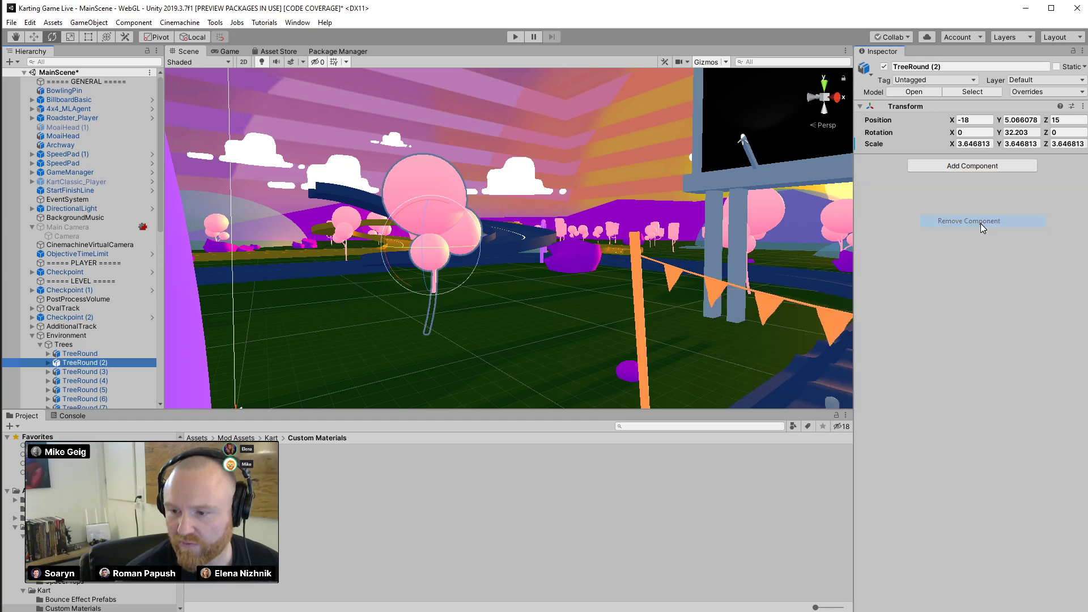
# Add a child Particle System object to TreeRound (2) and rotate it to about -87.3 degrees on X so it emits upward
pyautogui.rightClick(71, 365)
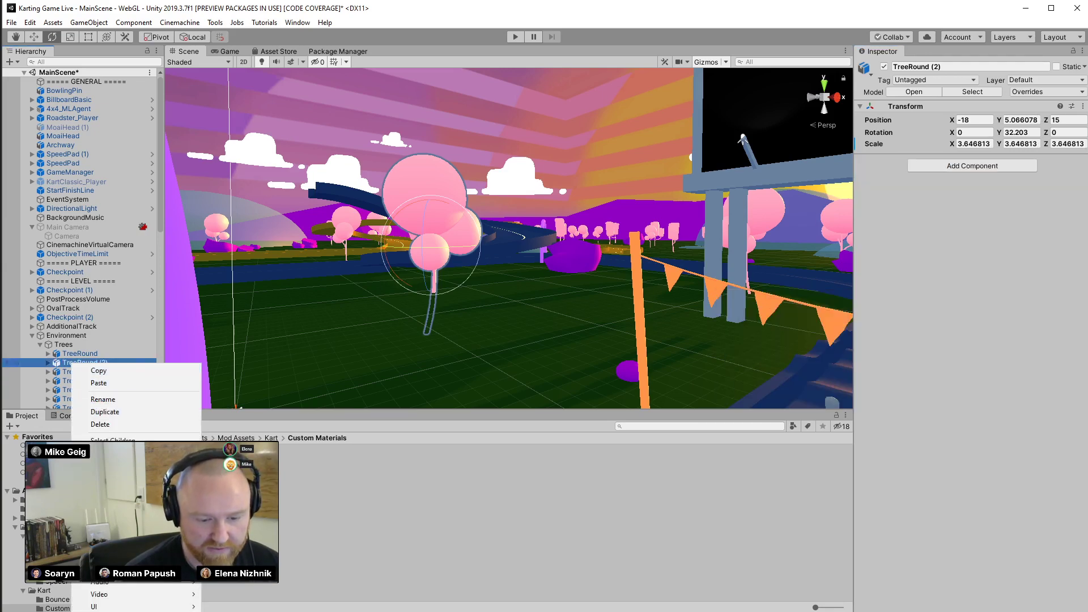
pyautogui.moveTo(113, 557)
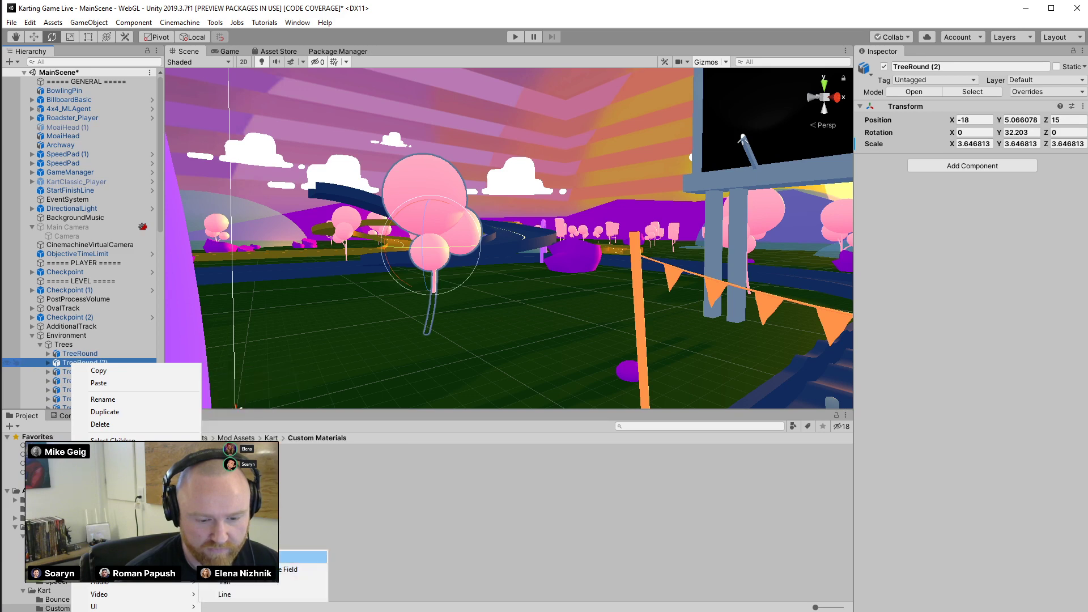
pyautogui.click(304, 556)
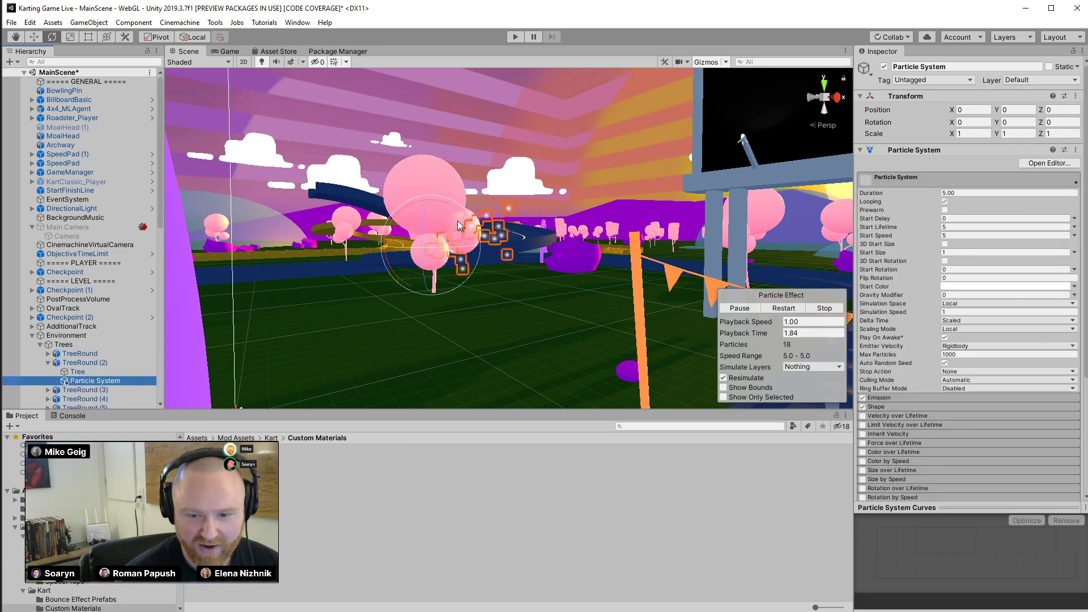
pyautogui.keyDown('alt'); pyautogui.moveTo(459, 226); pyautogui.dragTo(403, 103); pyautogui.keyUp('alt')
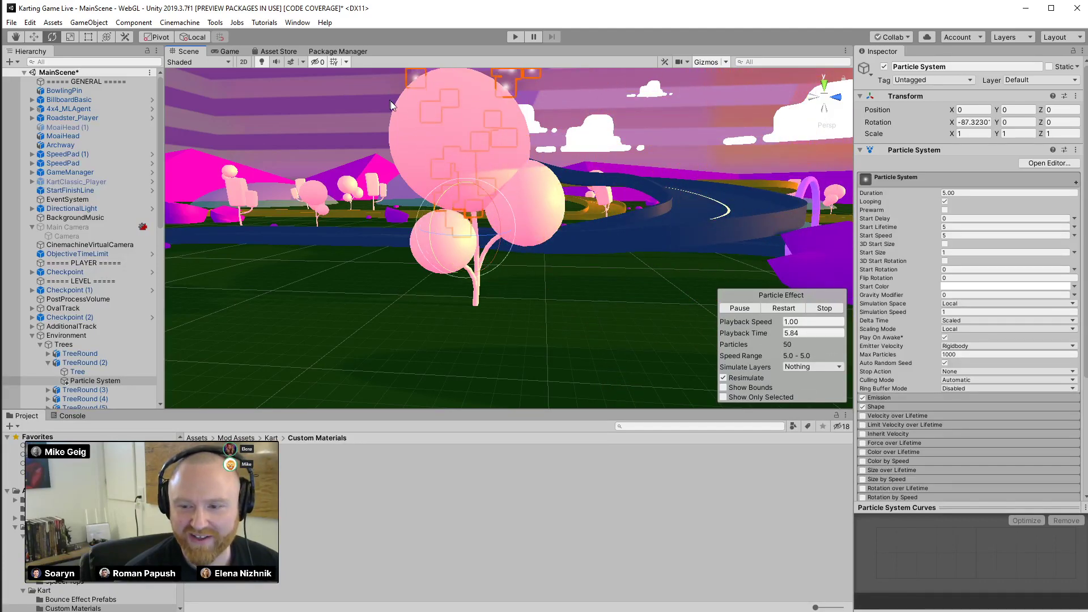
# Move the child Particle System up to the tree's crown, at about Y 1.85 and Z 0.09
pyautogui.press('w')
pyautogui.click(455, 216)
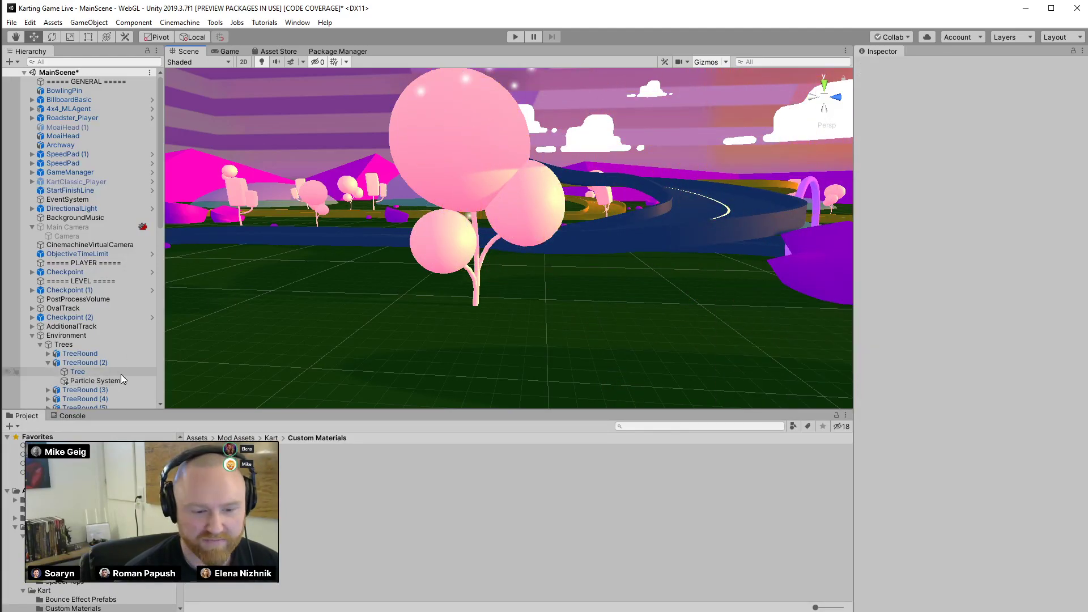
pyautogui.click(97, 380)
pyautogui.moveTo(462, 184); pyautogui.dragTo(481, 67)
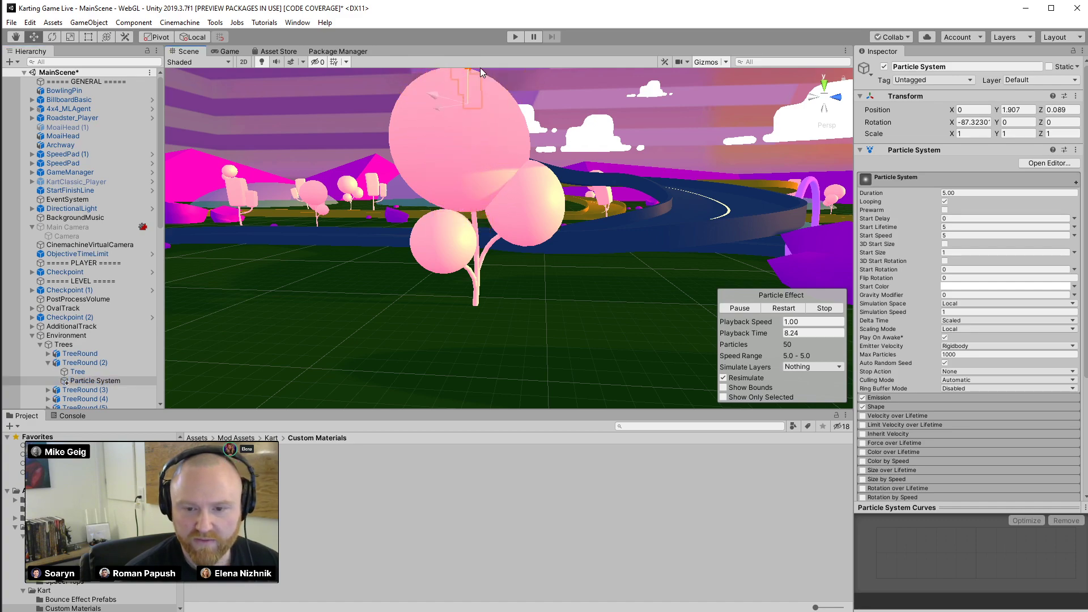
pyautogui.keyDown('alt'); pyautogui.moveTo(686, 177); pyautogui.dragTo(389, 183); pyautogui.keyUp('alt')
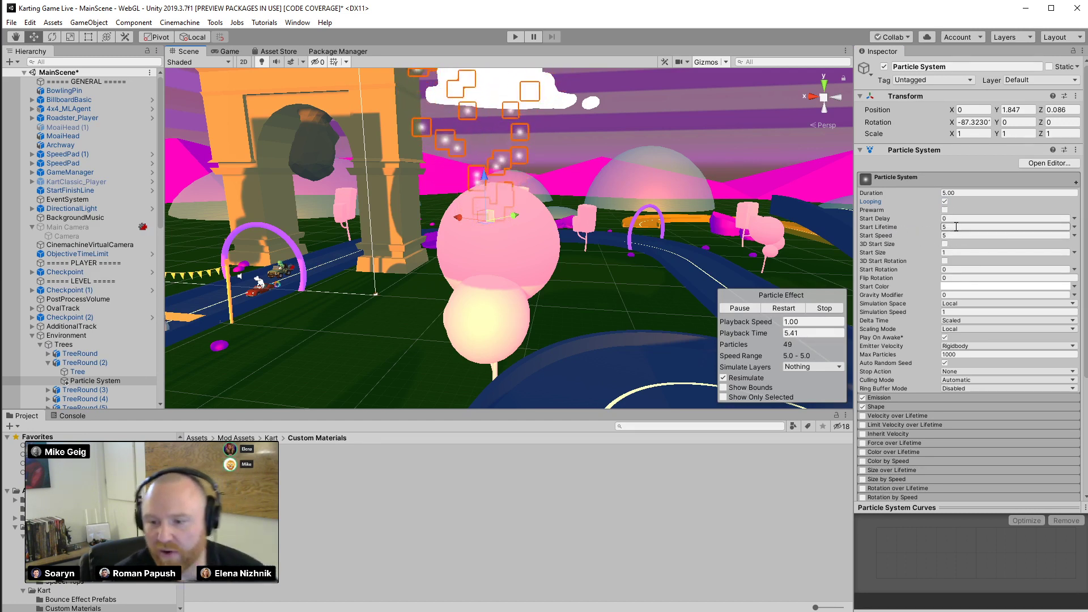
# Check the value modes offered for Start Lifetime and set the particles' Start Speed to 6.79
pyautogui.click(1075, 227)
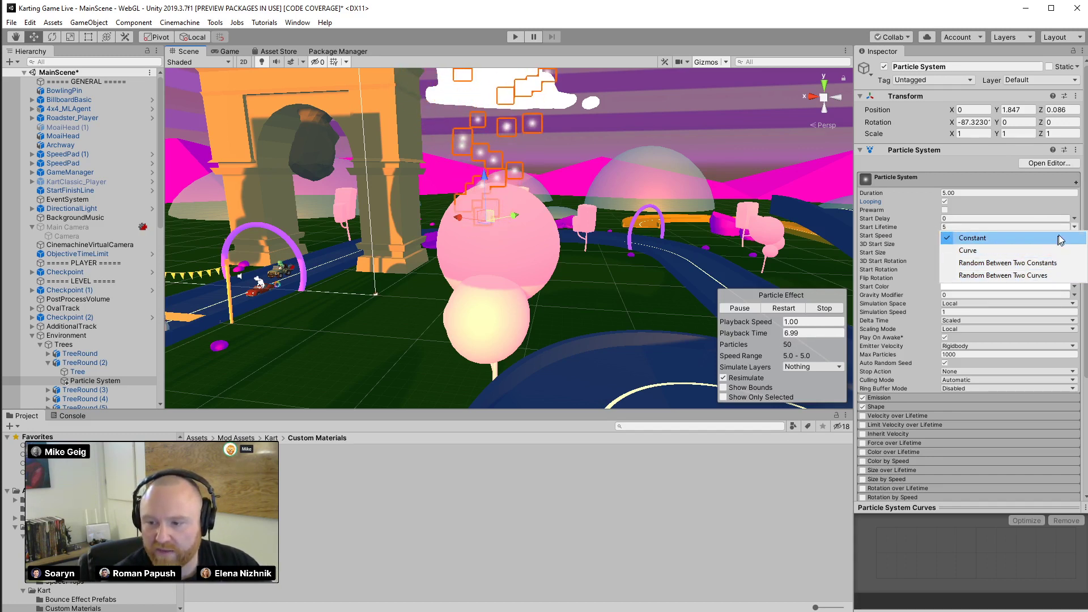
pyautogui.click(1082, 228)
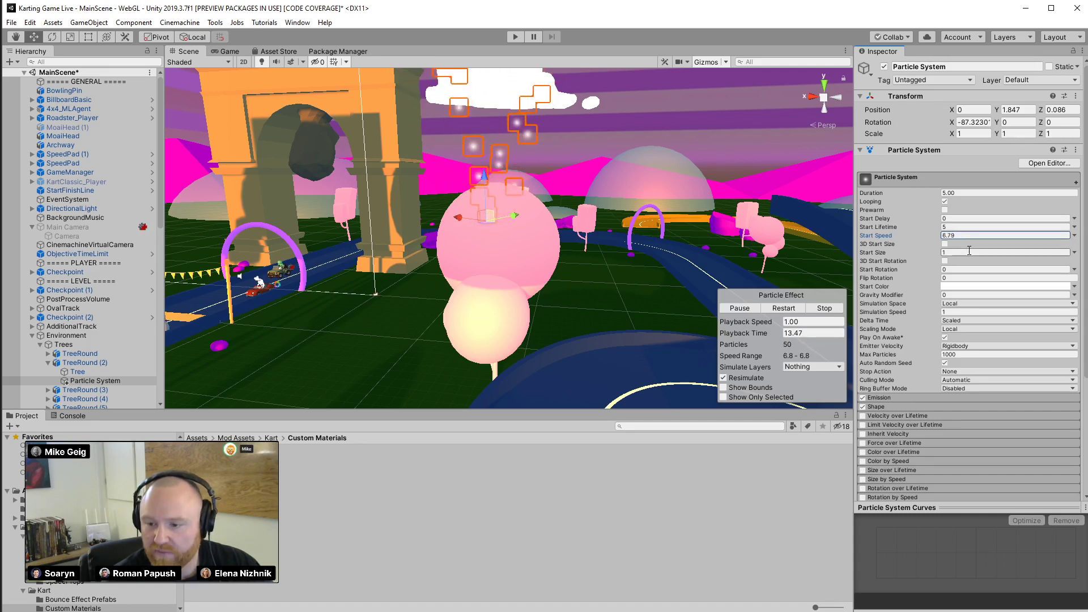
# Set the particle emission cone's Angle to 47.03, Radius to 1.7 and Radius Thickness to 0.13
pyautogui.moveTo(936, 238); pyautogui.dragTo(932, 239)
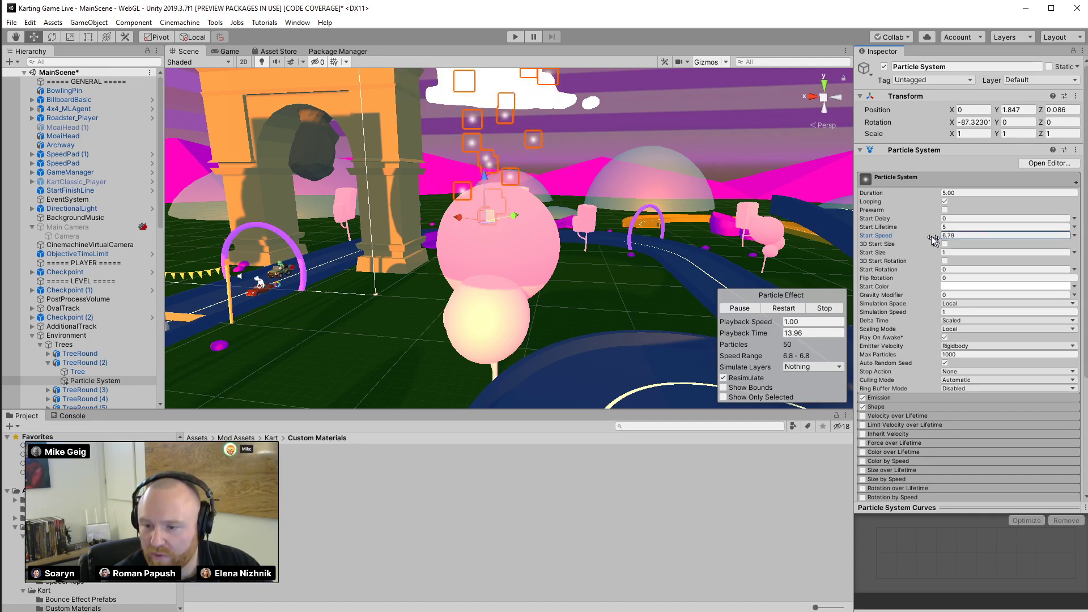
pyautogui.click(897, 407)
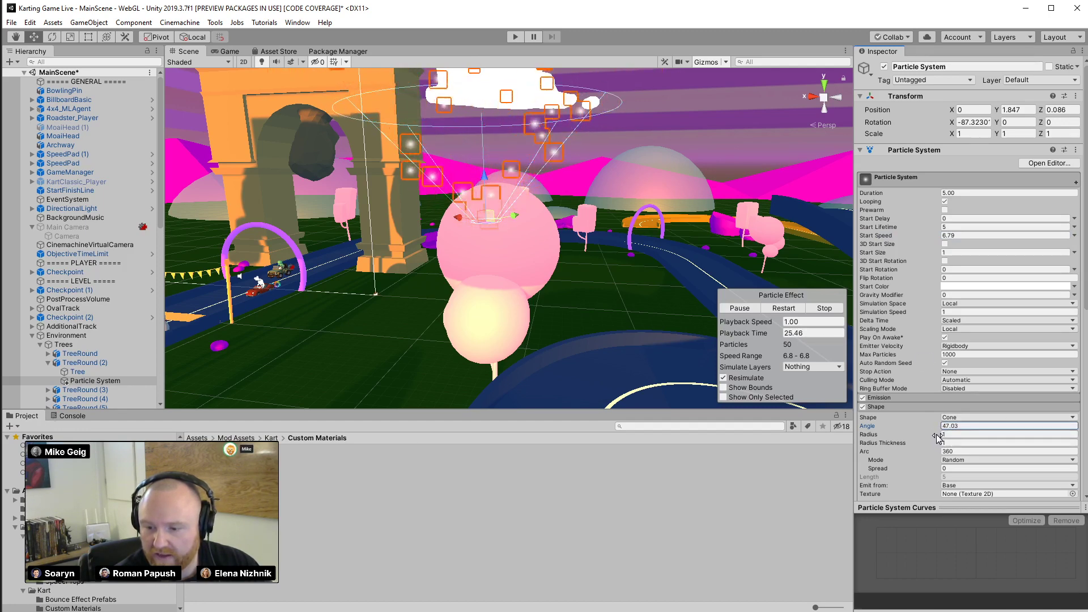
pyautogui.moveTo(938, 436); pyautogui.dragTo(949, 437)
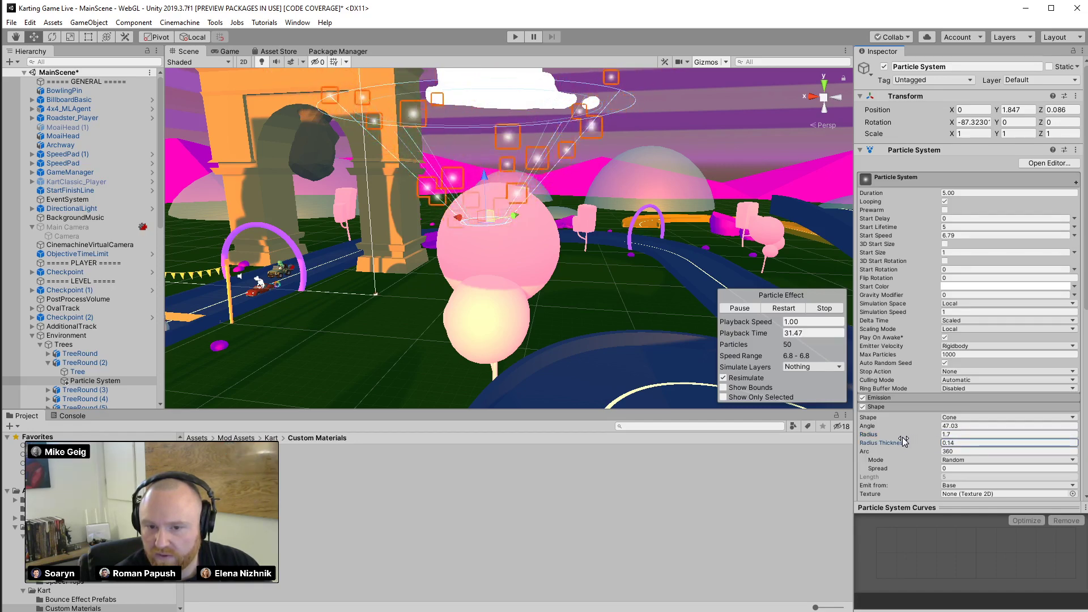
pyautogui.moveTo(900, 436); pyautogui.dragTo(906, 436)
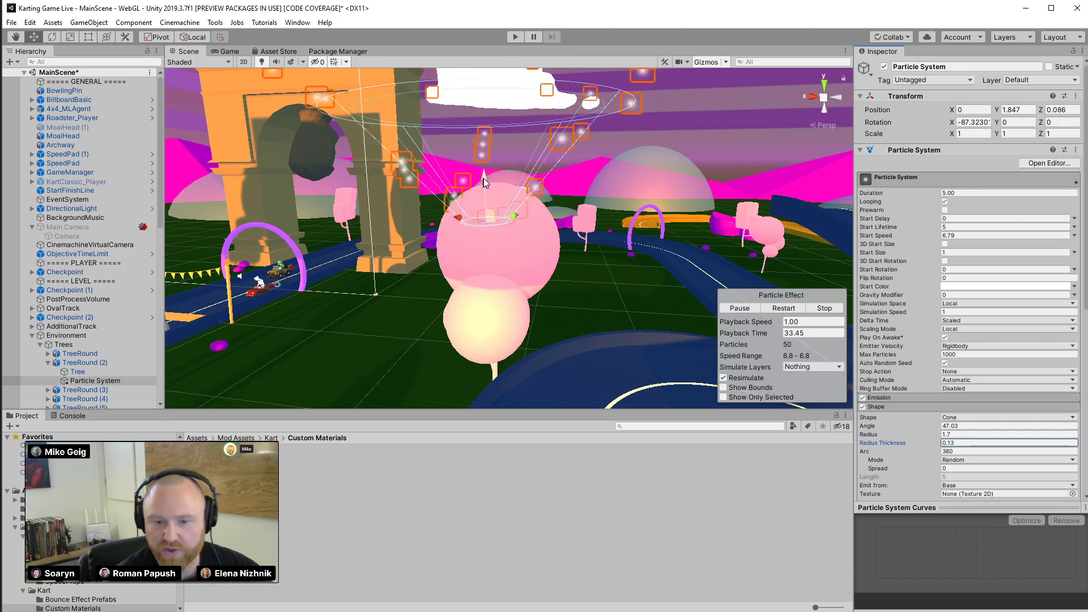
# Move the Particle System down to the tree's base, at about Y -0.59 and Z -0.03
pyautogui.moveTo(485, 181); pyautogui.dragTo(488, 303)
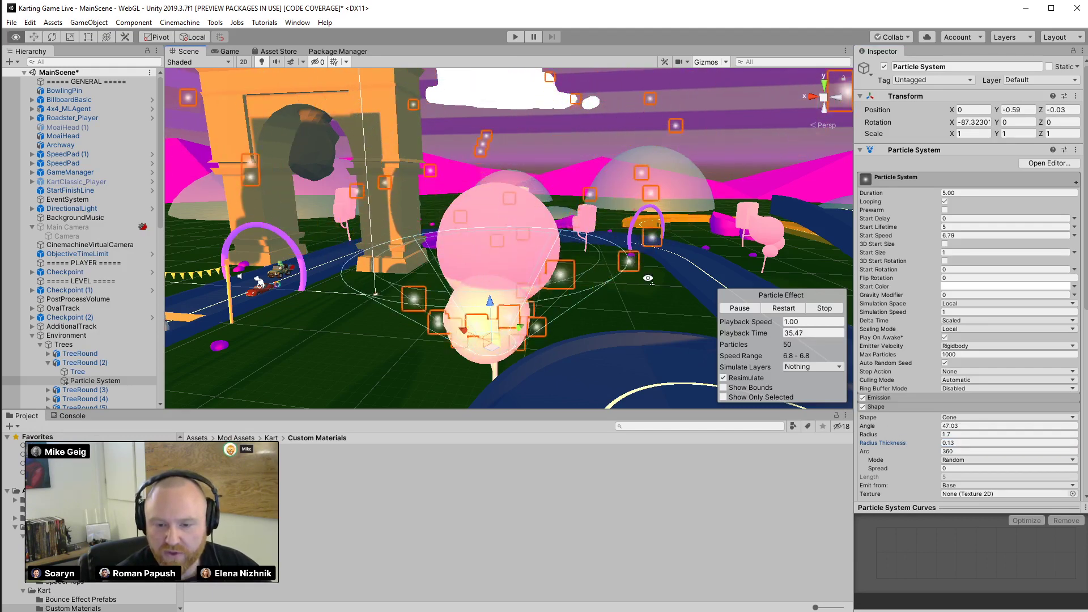
pyautogui.scroll(-10, 648, 278)
pyautogui.keyDown('alt'); pyautogui.moveTo(648, 278); pyautogui.dragTo(671, 226); pyautogui.keyUp('alt')
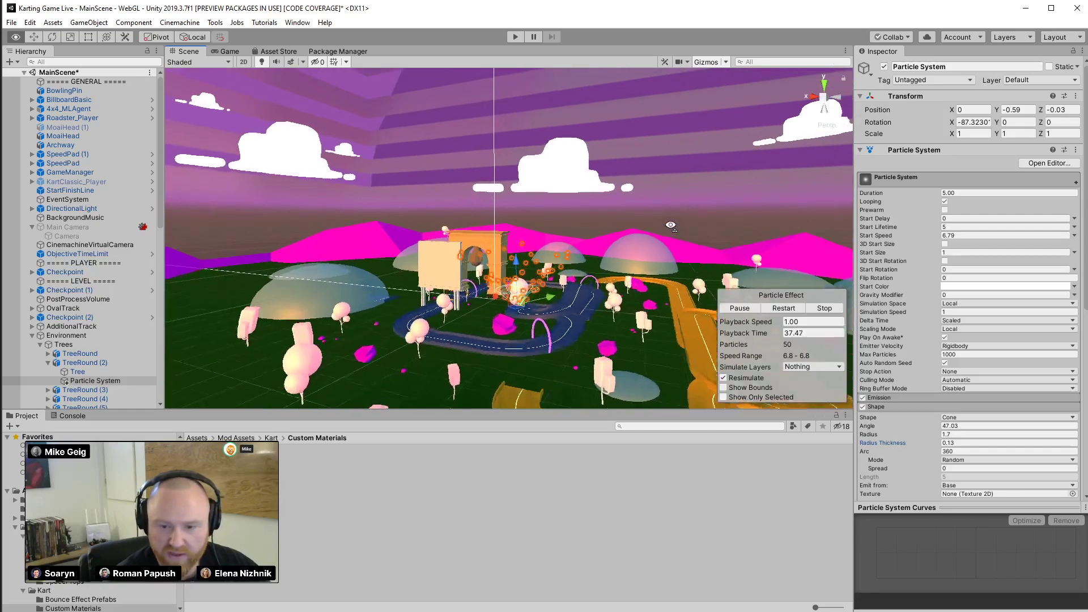
pyautogui.scroll(10, 671, 225)
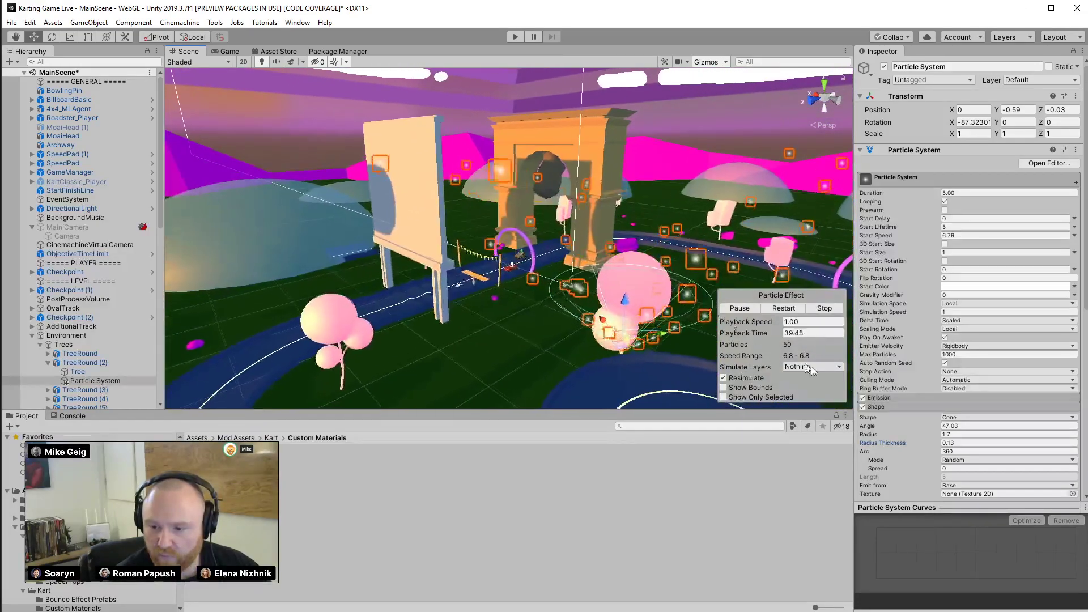
# Raise the Emission module's Rate over Time to 54.01 and check the denser particles around the tree
pyautogui.click(901, 397)
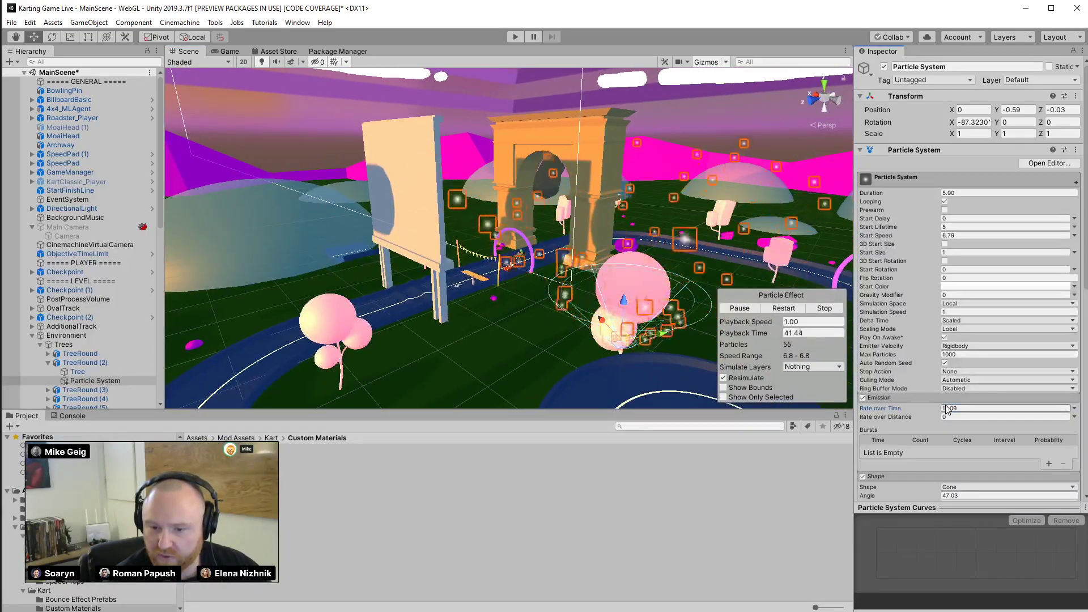
pyautogui.moveTo(947, 409); pyautogui.dragTo(627, 442)
pyautogui.keyDown('alt'); pyautogui.moveTo(567, 396); pyautogui.dragTo(527, 318); pyautogui.keyUp('alt')
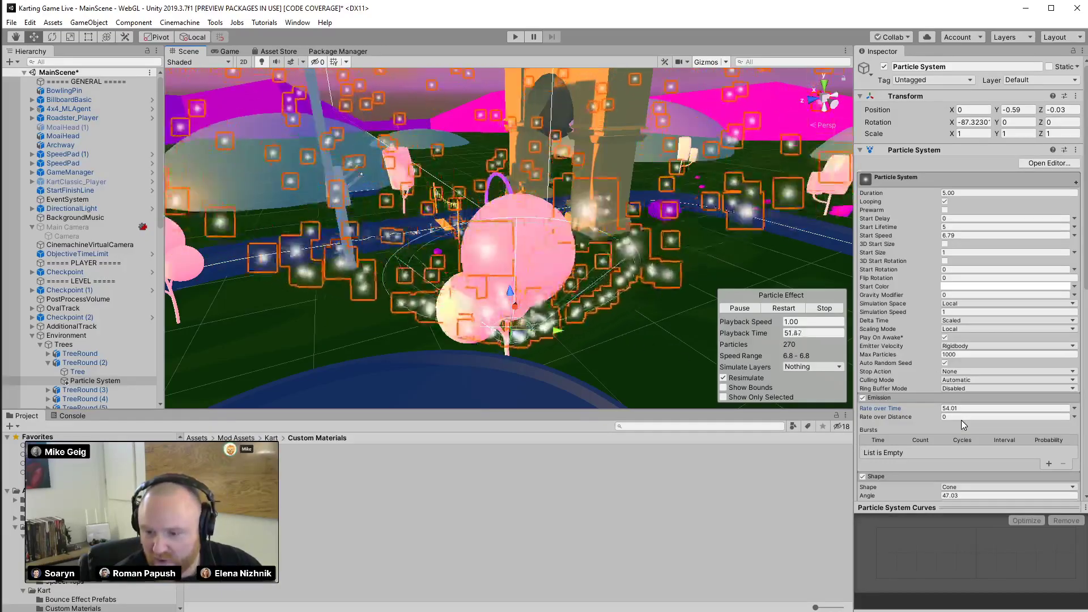
pyautogui.scroll(-3, 961, 419)
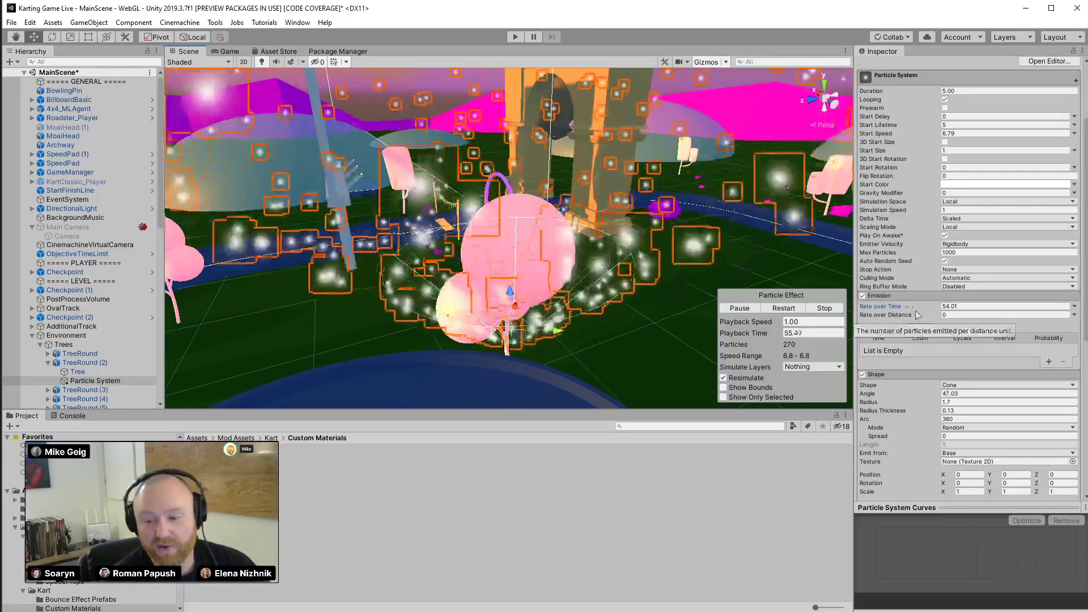
# Set Rate over Time to 0 and Rate over Distance to 1000, and test by moving the emitter sideways
pyautogui.click(1006, 306)
pyautogui.write('0')
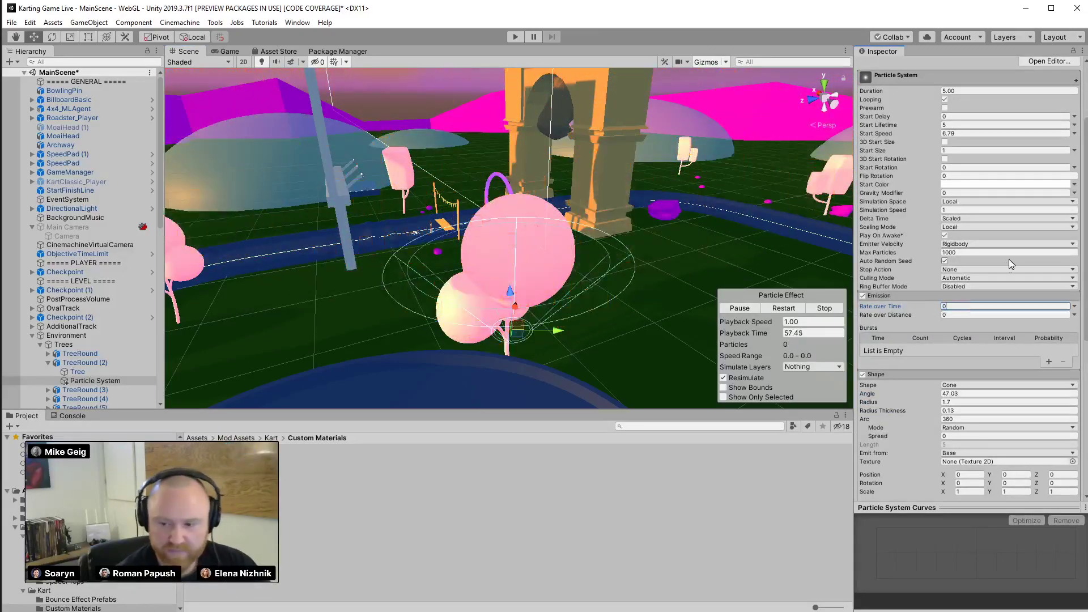
pyautogui.write('1000')
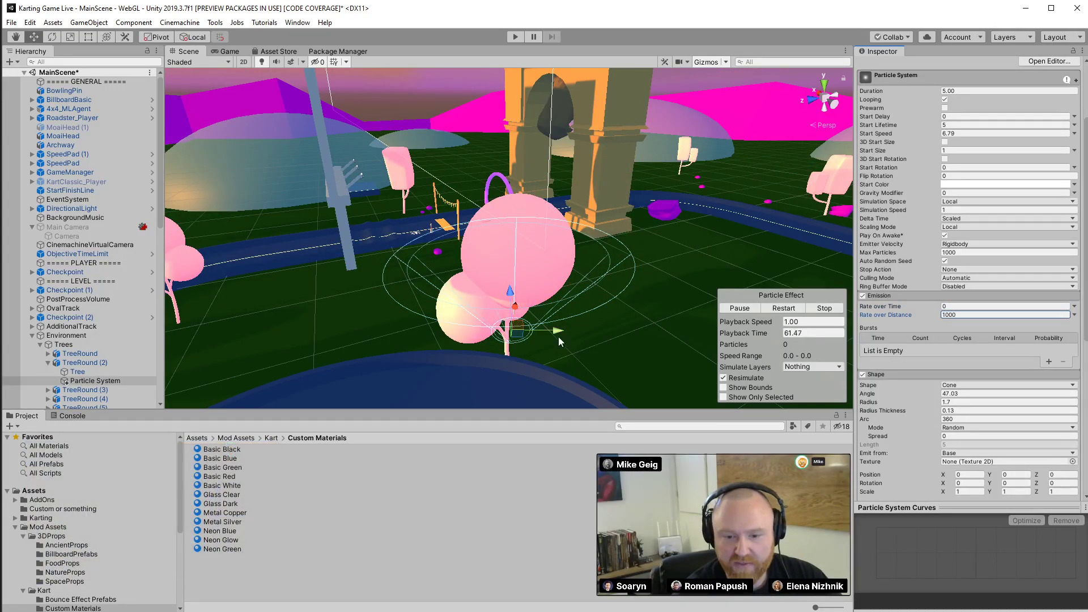
pyautogui.moveTo(558, 336)
pyautogui.mouseDown()
pyautogui.moveTo(584, 323)
pyautogui.moveTo(550, 323)
pyautogui.moveTo(600, 320)
pyautogui.moveTo(418, 312)
pyautogui.mouseUp()
pyautogui.moveTo(418, 311); pyautogui.dragTo(532, 315)
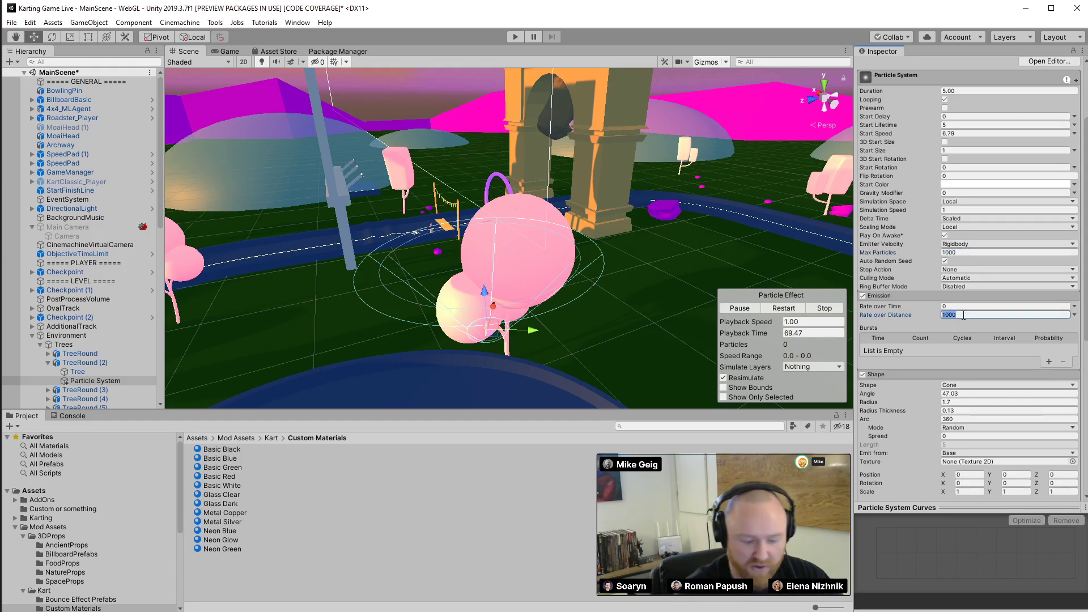
# Try Rate over Distance values of 200 and 3, moving the emitter back and forth to test each
pyautogui.write('20')
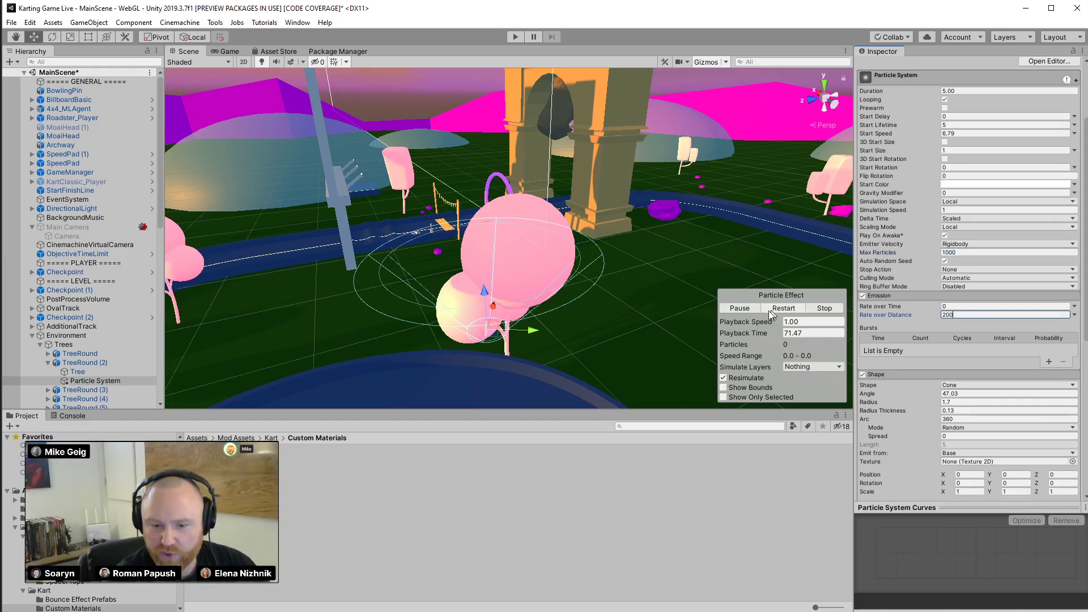
pyautogui.moveTo(656, 334); pyautogui.dragTo(557, 318)
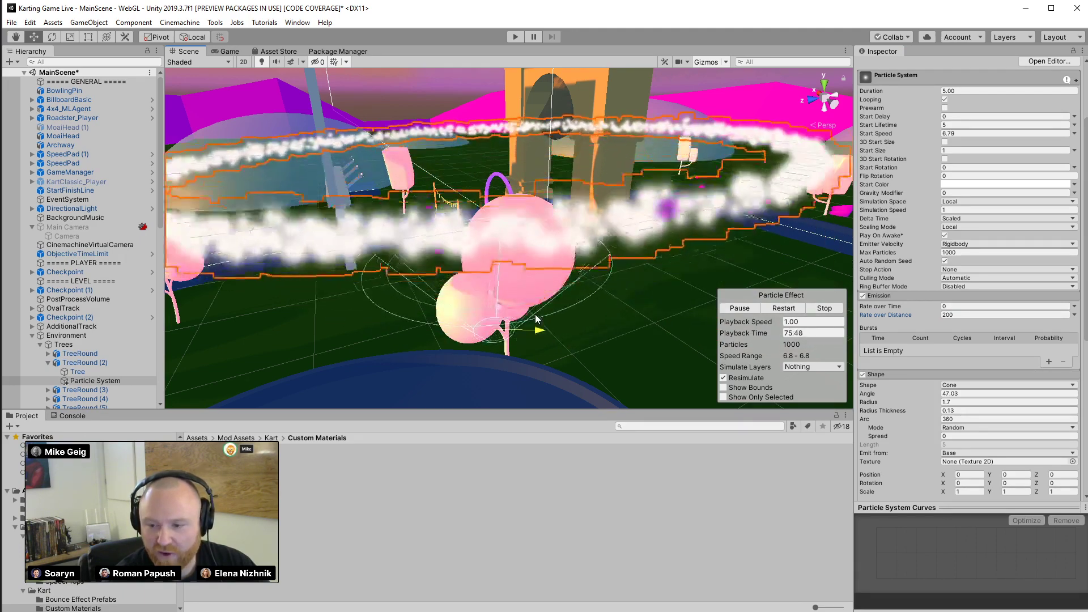
pyautogui.click(968, 316)
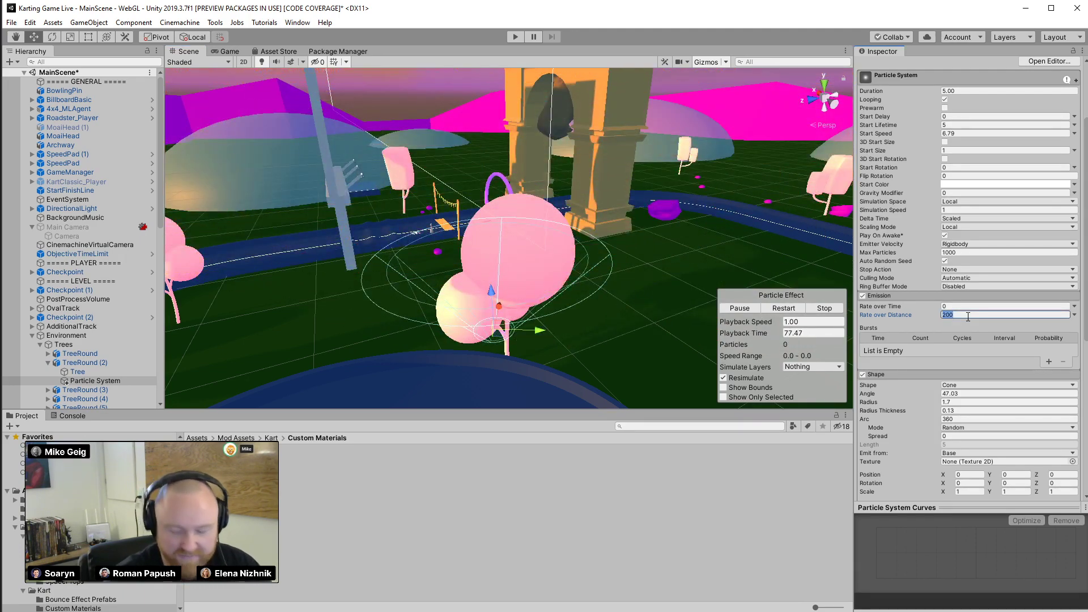
pyautogui.write('3')
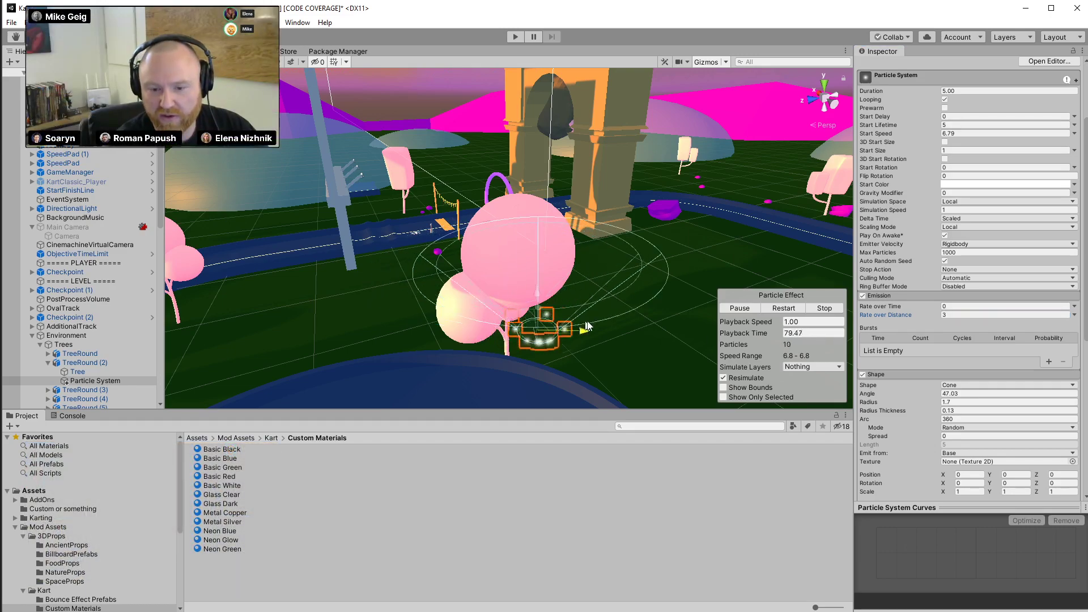
pyautogui.moveTo(685, 321); pyautogui.dragTo(554, 330)
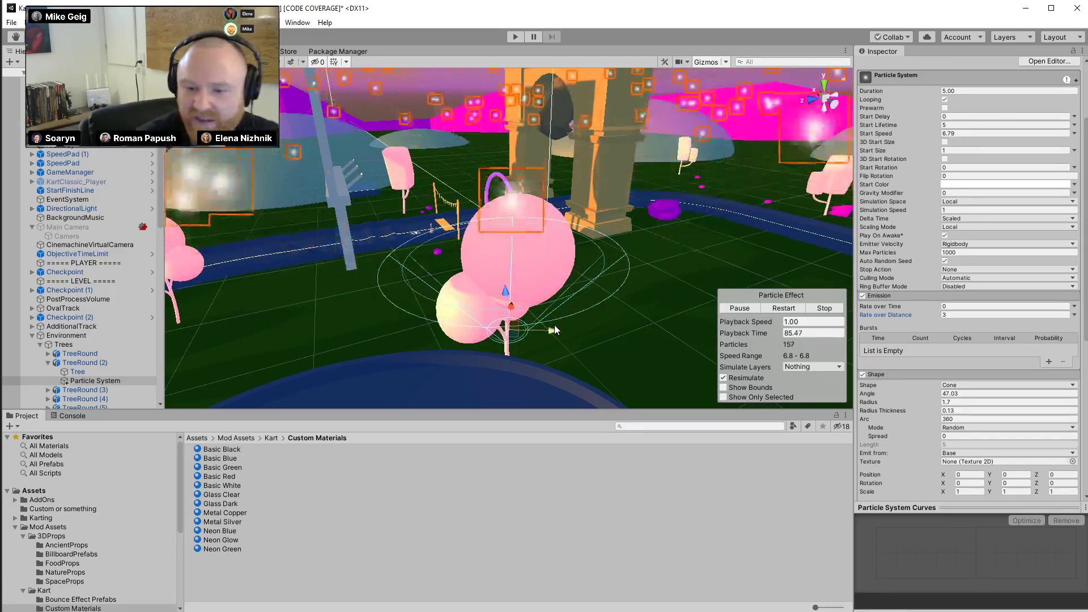
pyautogui.moveTo(554, 330); pyautogui.dragTo(528, 328)
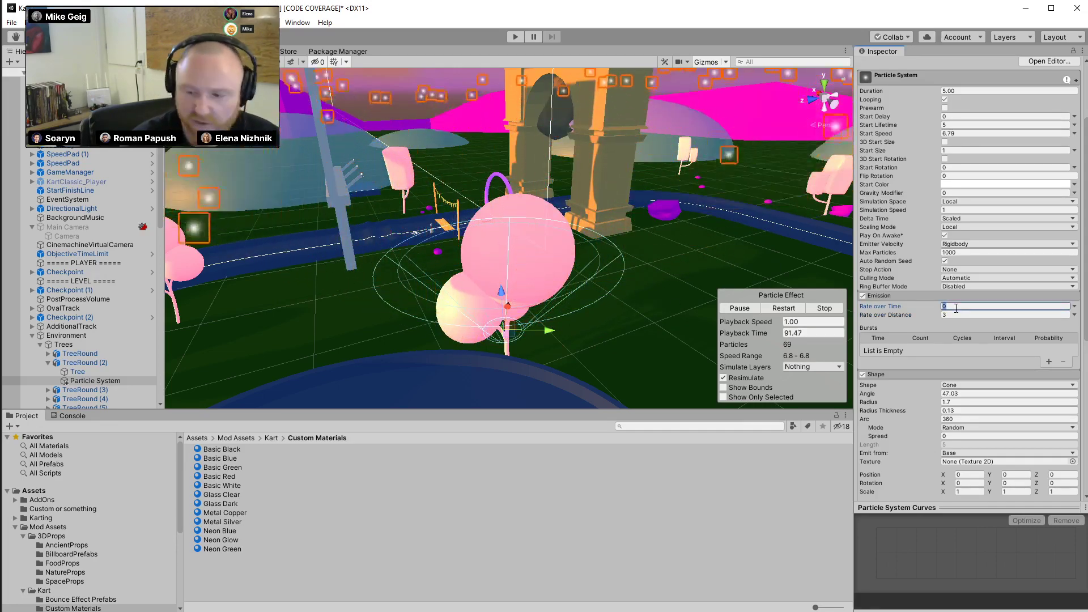
# Set Rate over Time to 100 and Rate over Distance to 0, and change the emission shape to Hemisphere
pyautogui.write('100')
pyautogui.press('Tab')
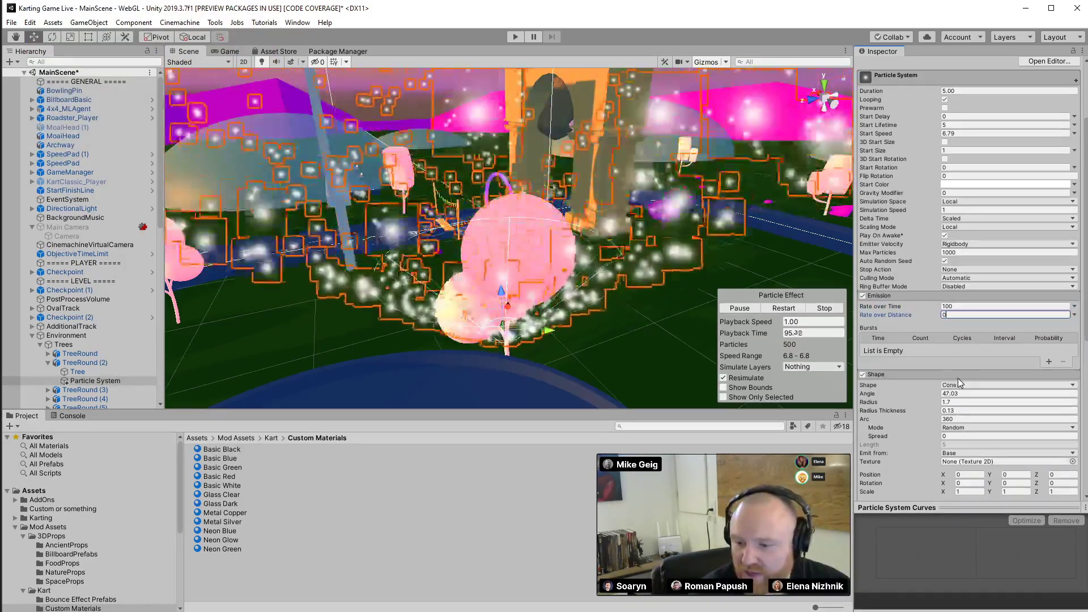
pyautogui.click(963, 385)
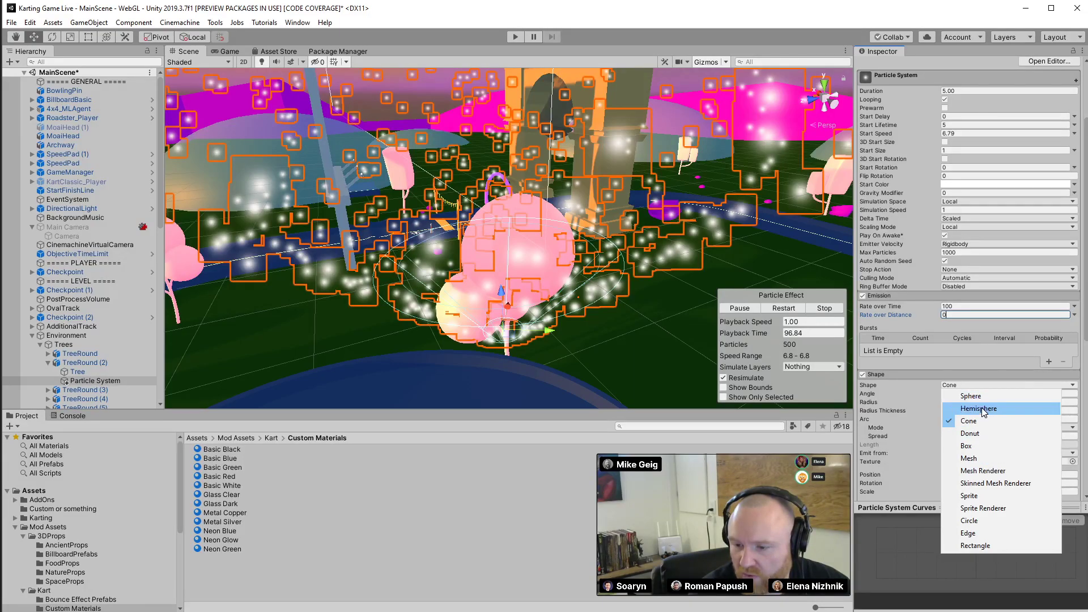
pyautogui.click(979, 408)
pyautogui.moveTo(696, 314); pyautogui.dragTo(669, 317, button='right')
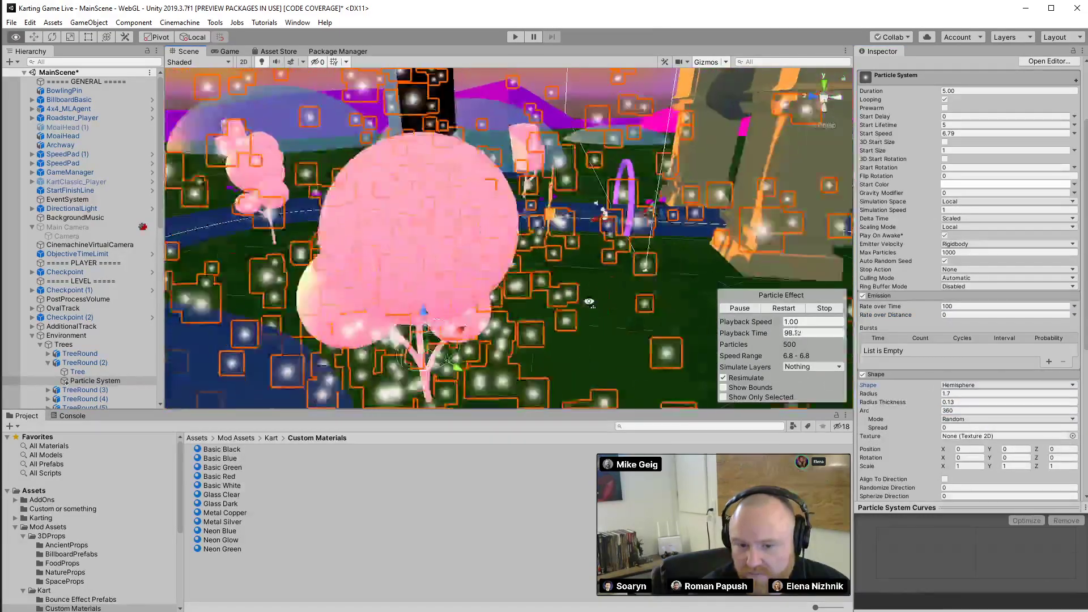
# Change the emission shape to Sphere and position the emitter inside the tree's large round crown
pyautogui.click(1008, 385)
pyautogui.click(1008, 395)
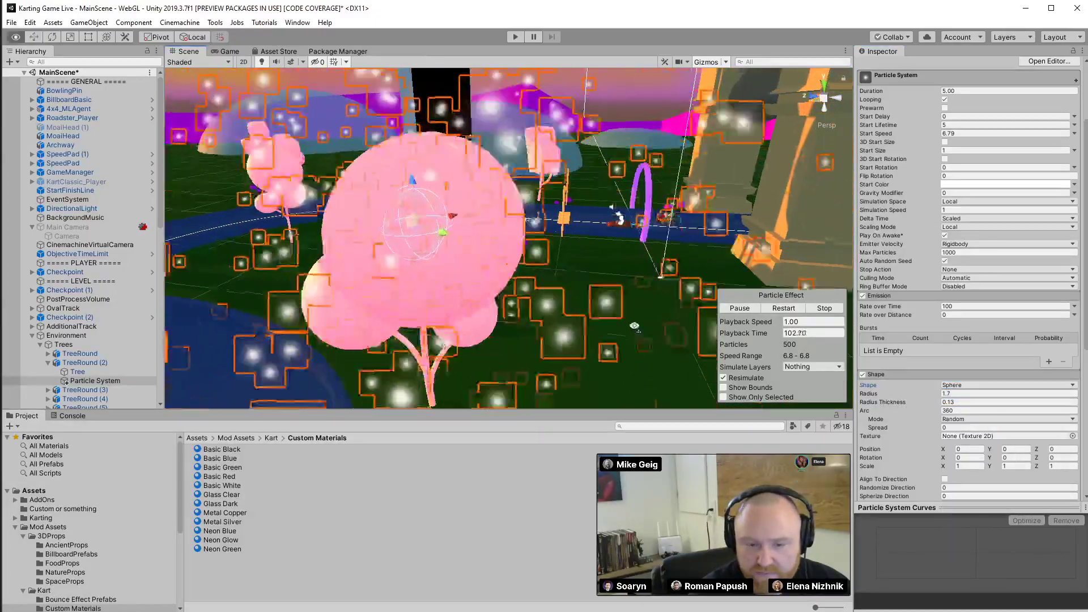
pyautogui.moveTo(418, 207); pyautogui.dragTo(812, 334, button='right')
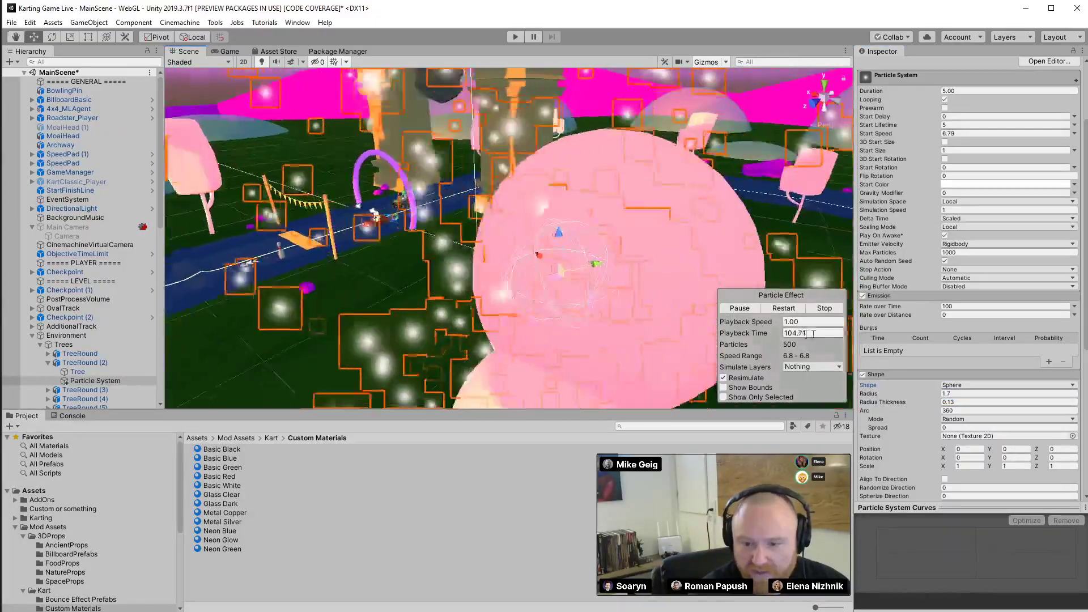
pyautogui.moveTo(549, 279); pyautogui.dragTo(608, 298)
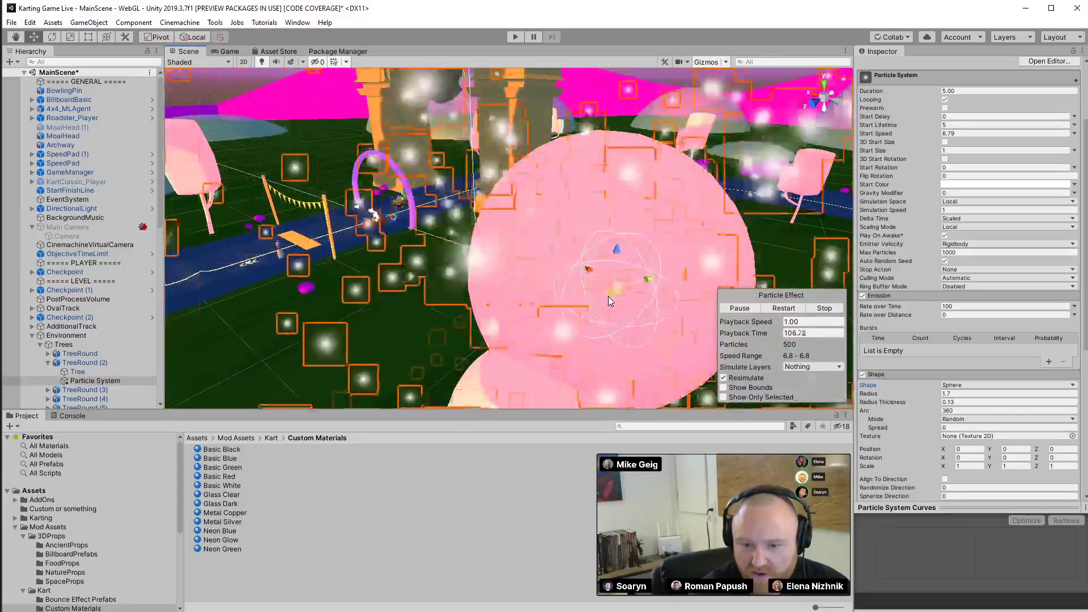
pyautogui.moveTo(520, 354); pyautogui.dragTo(984, 283, button='right')
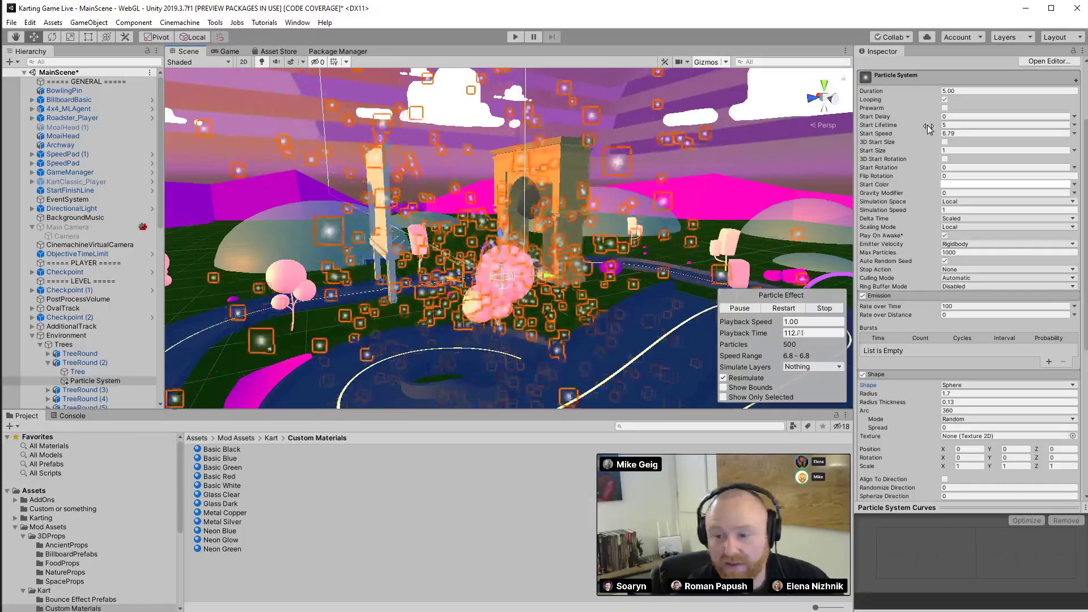
# Set the particles' Start Lifetime to 5.44 and collapse the Emission and Shape modules
pyautogui.moveTo(922, 125); pyautogui.dragTo(954, 132)
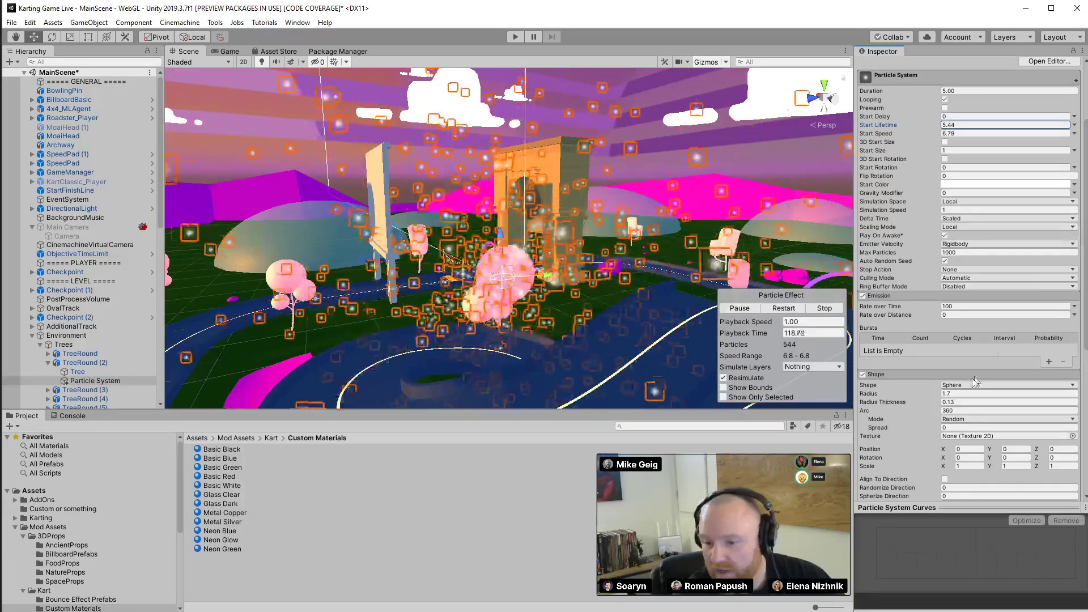
pyautogui.click(912, 295)
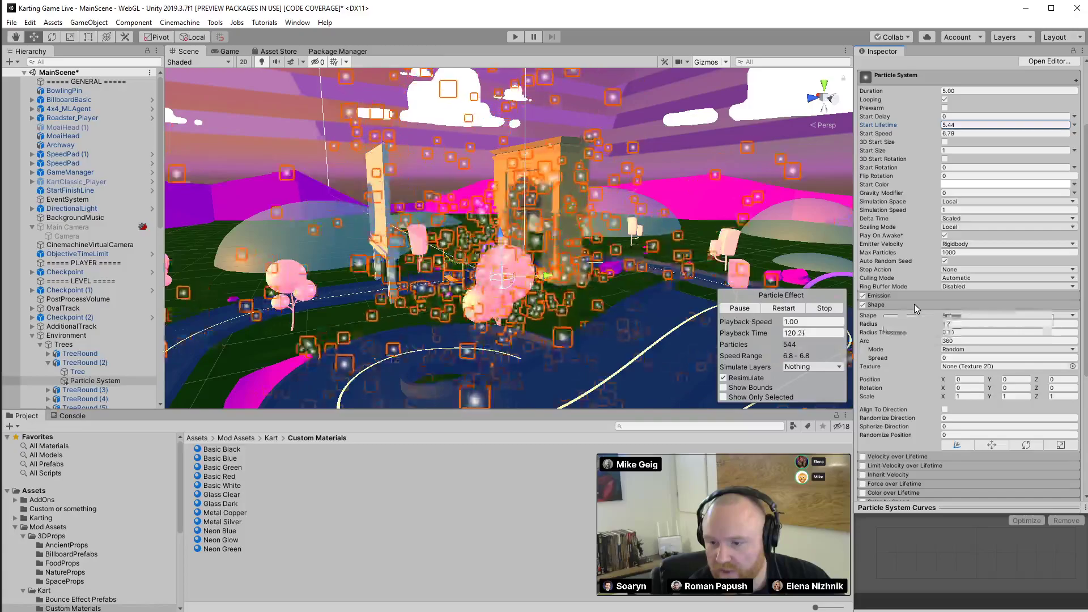
pyautogui.click(913, 304)
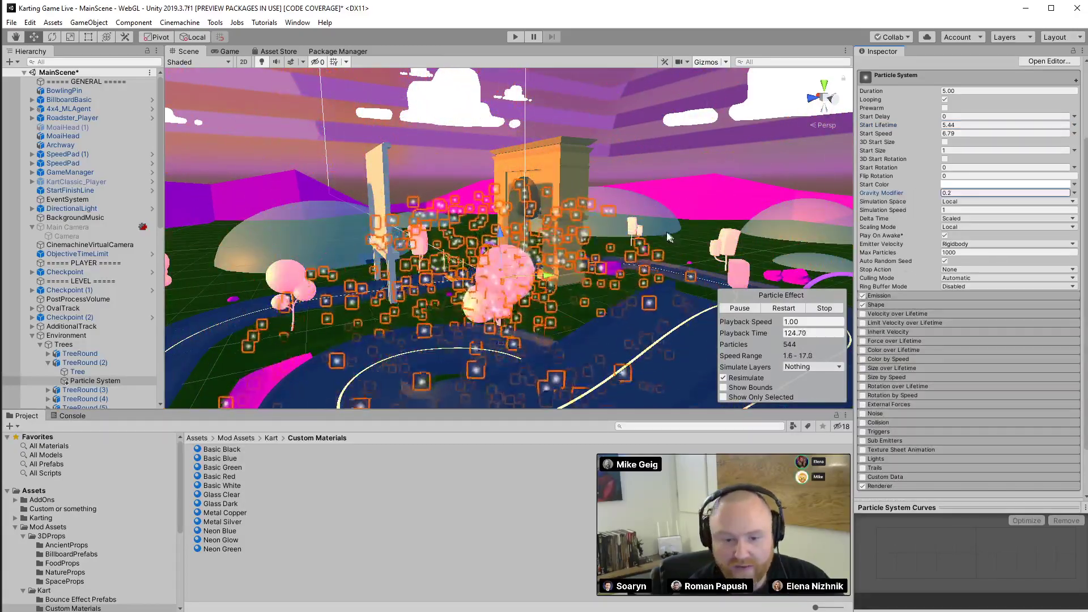
# Test the particles with a Gravity Modifier of 0.2 and a stronger value, and reset it to 0
pyautogui.moveTo(645, 193); pyautogui.dragTo(295, 239, button='right')
pyautogui.click(964, 192)
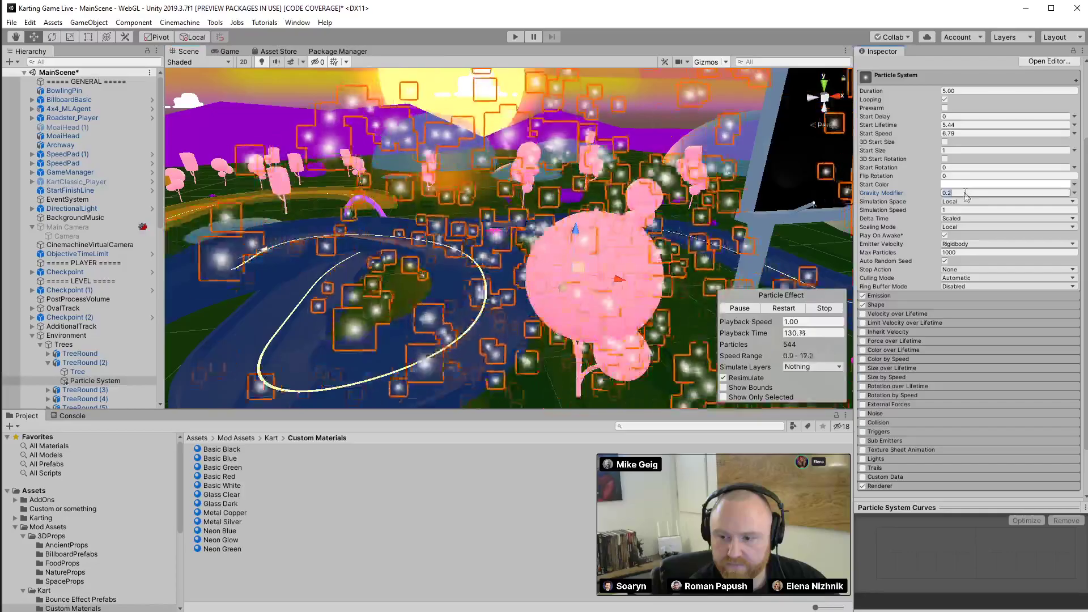
pyautogui.write('0')
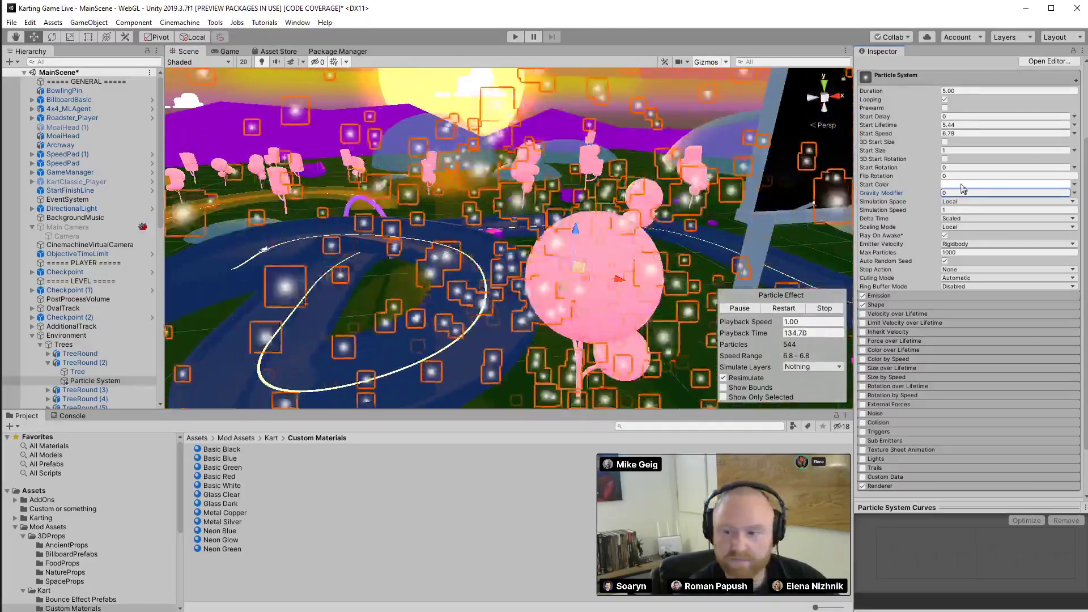
pyautogui.moveTo(926, 193); pyautogui.dragTo(940, 196)
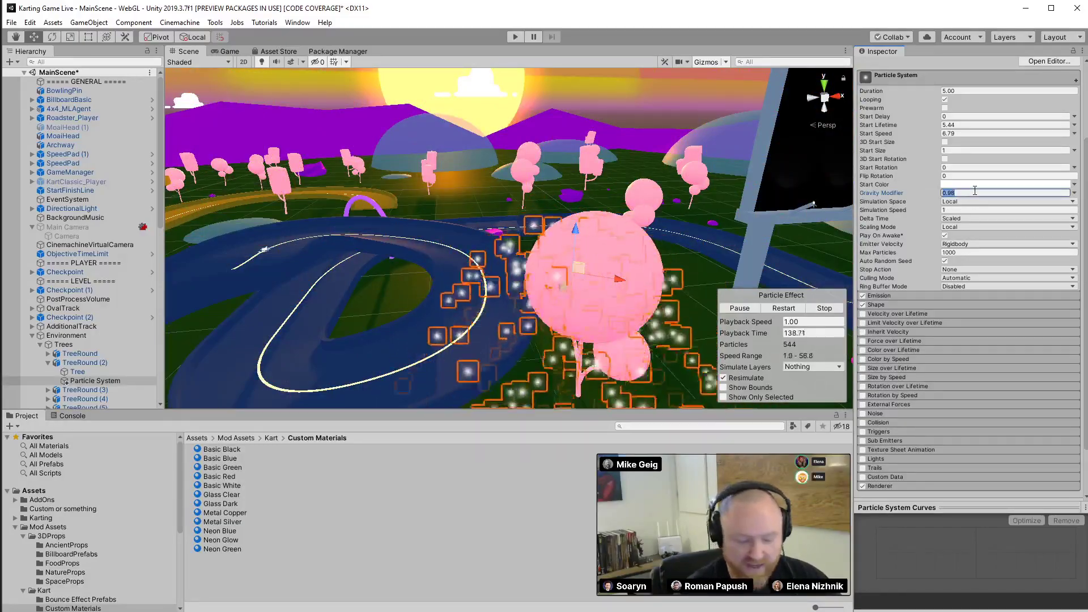
pyautogui.write('0')
pyautogui.scroll(-5, 745, 209)
pyautogui.keyDown('alt'); pyautogui.moveTo(745, 209); pyautogui.dragTo(672, 209); pyautogui.keyUp('alt')
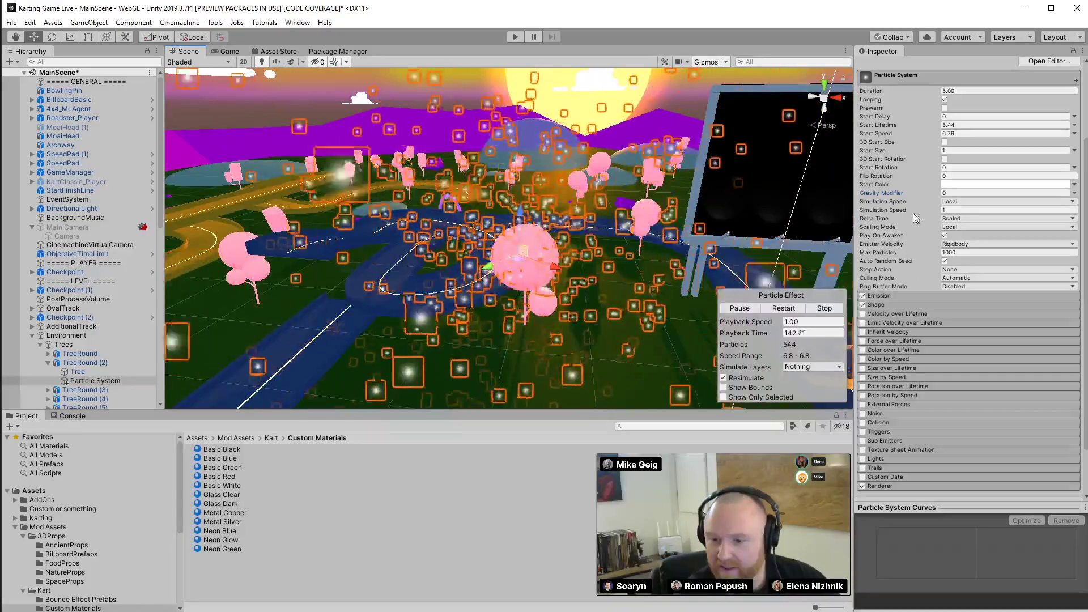
# Set the particles' Start Color to pure red (FF0000)
pyautogui.click(955, 185)
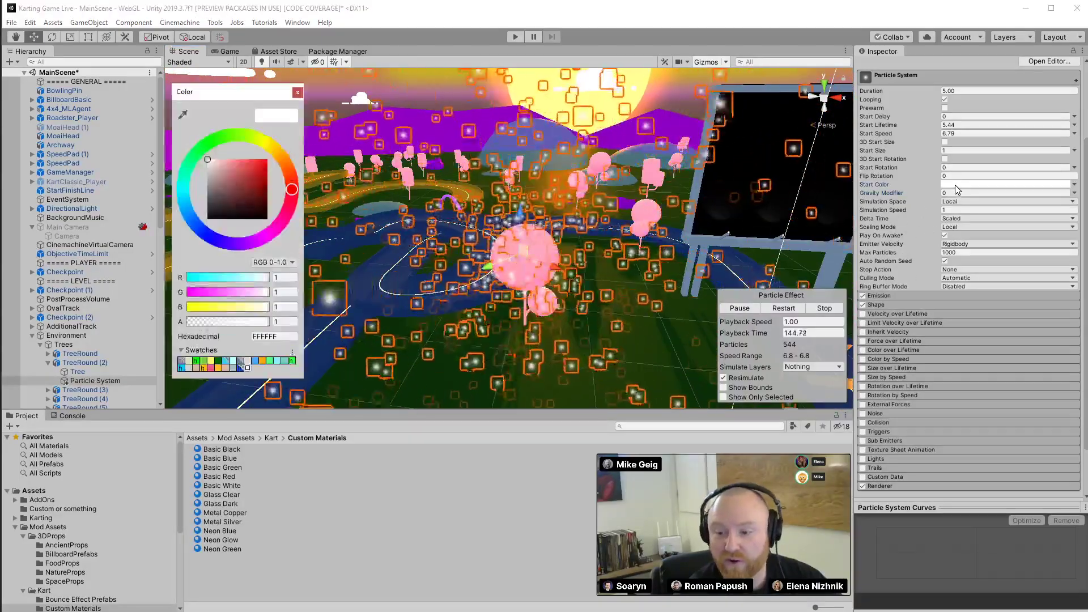
pyautogui.click(267, 160)
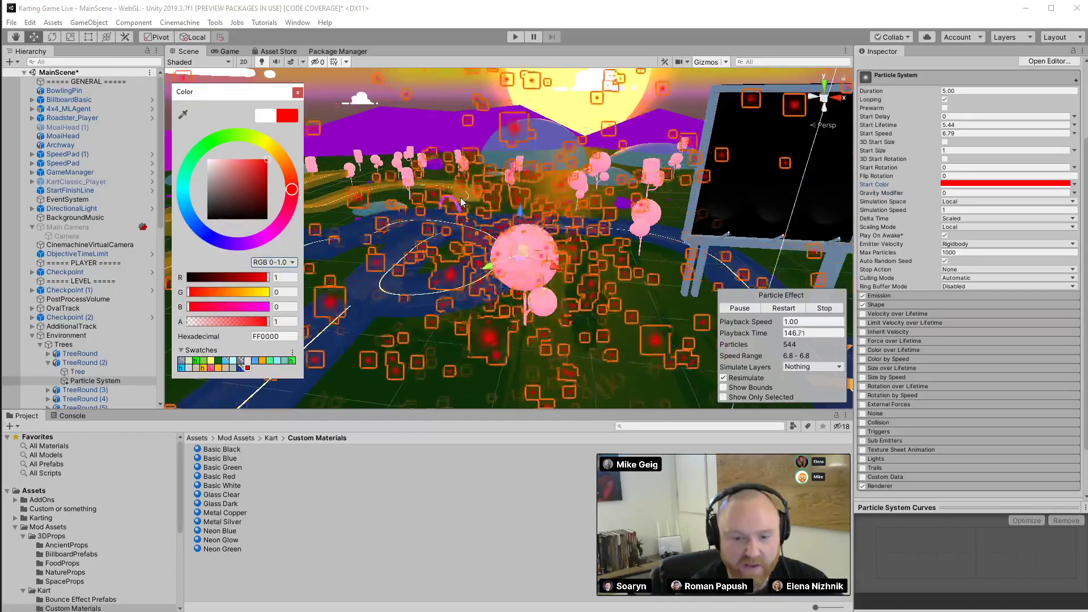
# Change the particles' Start Color to white and switch its color mode to Gradient
pyautogui.moveTo(244, 198)
pyautogui.mouseDown()
pyautogui.moveTo(225, 200)
pyautogui.moveTo(206, 158)
pyautogui.mouseUp()
pyautogui.click(297, 93)
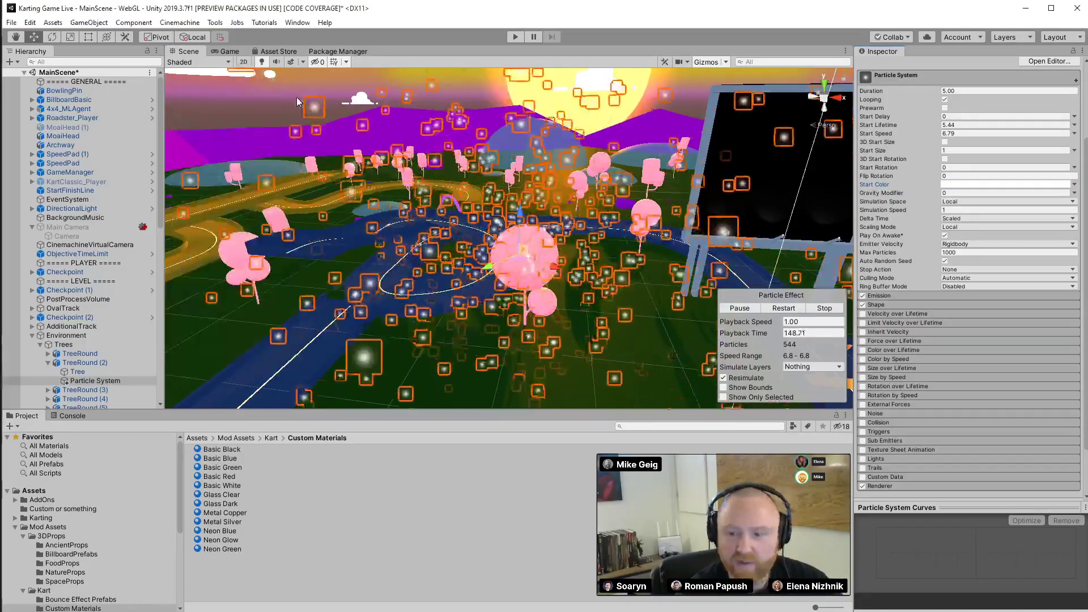
pyautogui.click(1074, 184)
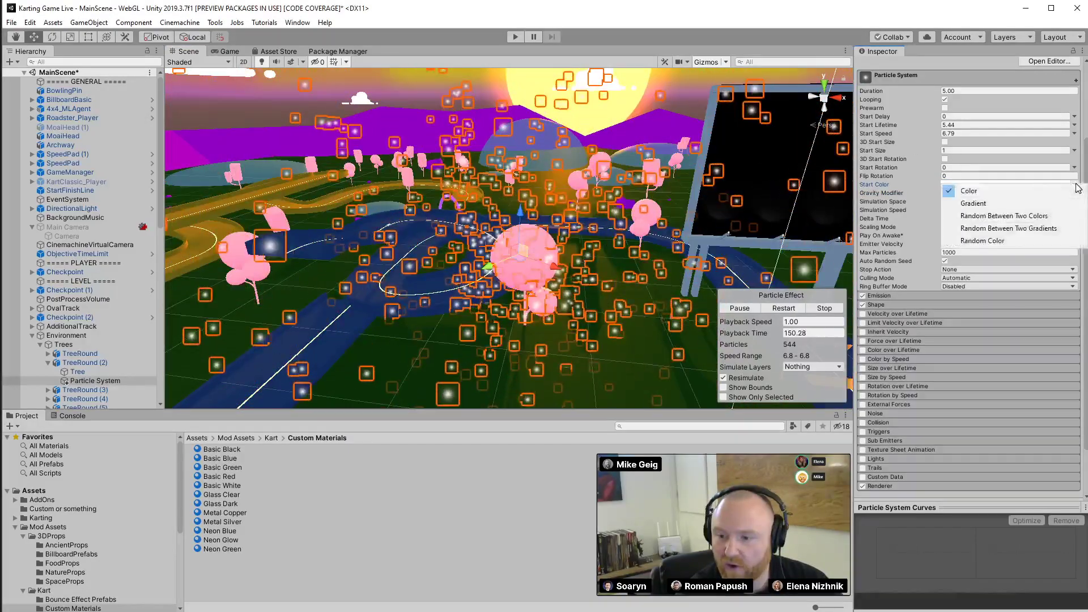
pyautogui.click(1020, 204)
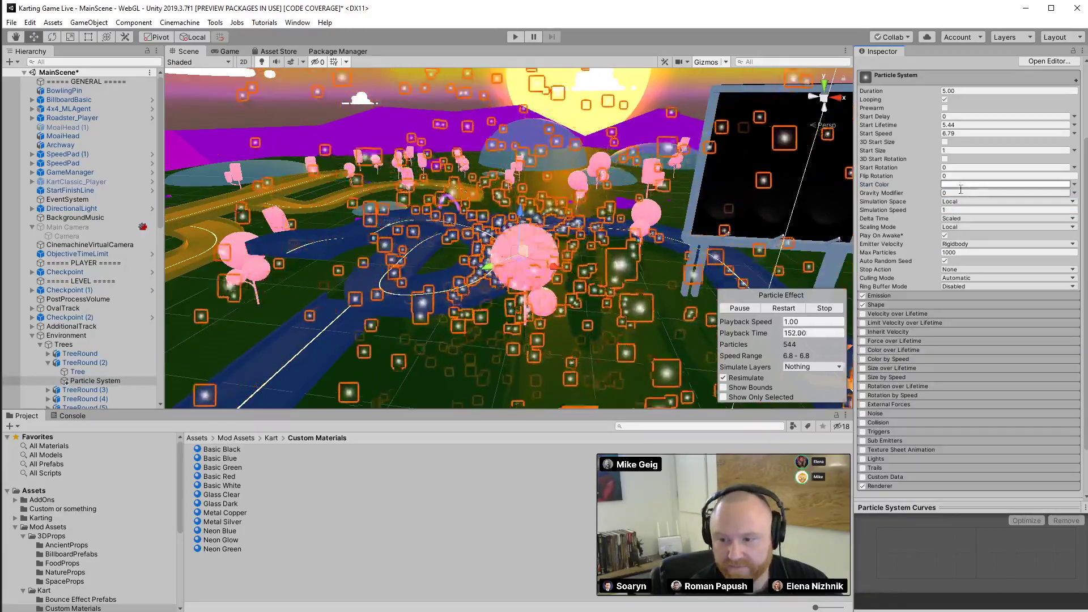
# Apply the white fade-in, fade-out preset to the Start Color gradient and make its color key at 10.9% yellow-green (CCFF00)
pyautogui.click(960, 186)
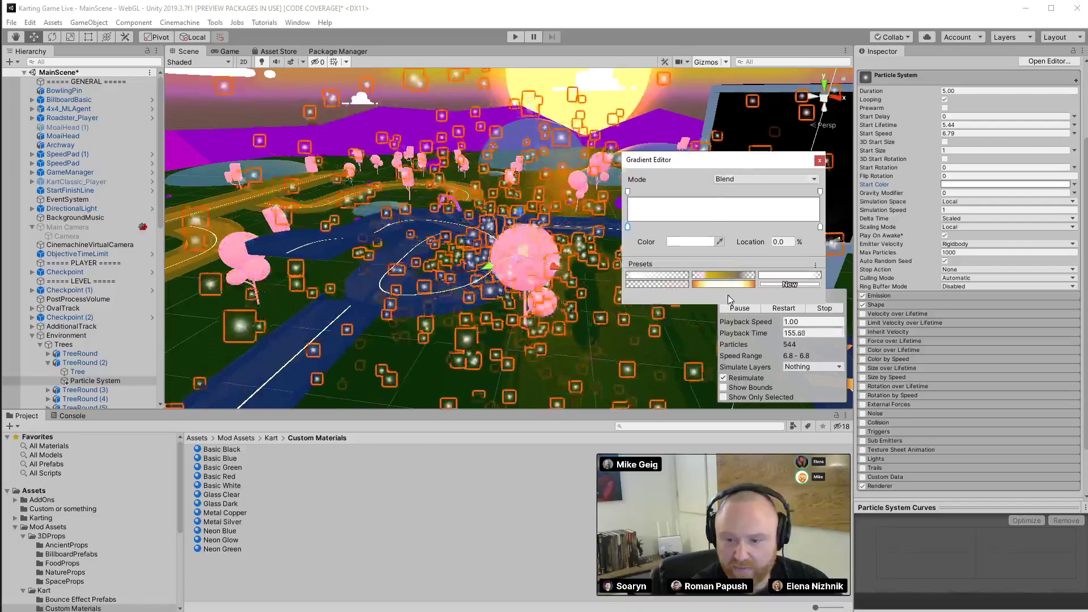
pyautogui.click(737, 285)
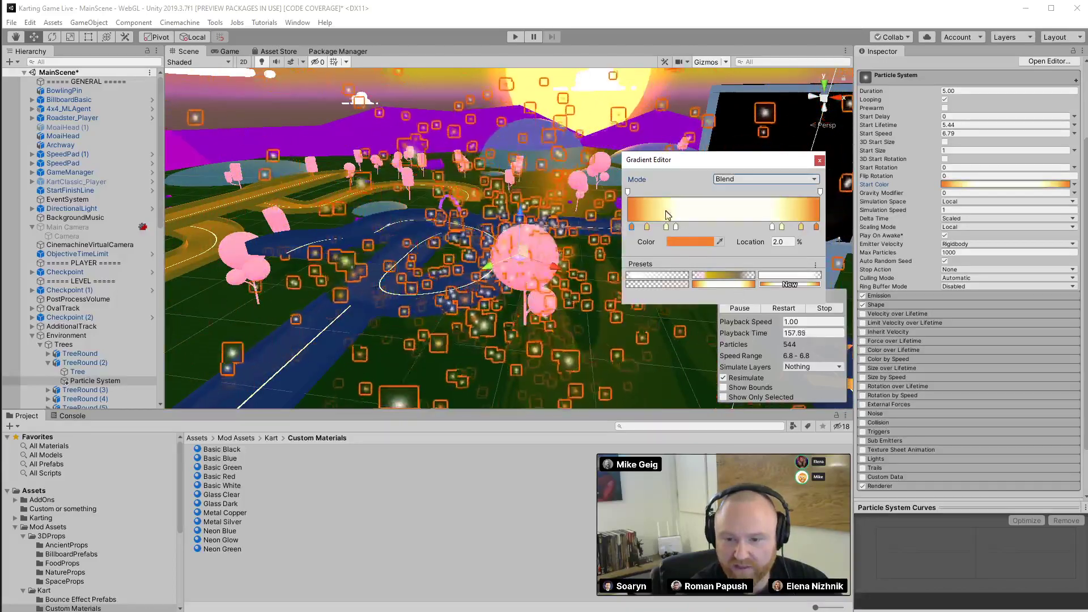
pyautogui.click(671, 276)
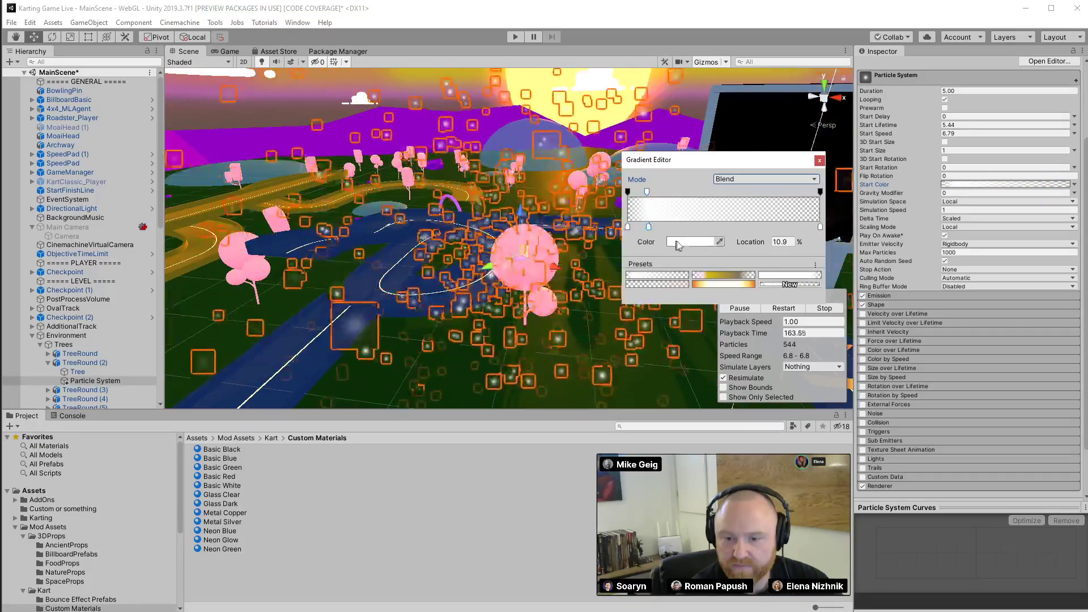
pyautogui.click(686, 242)
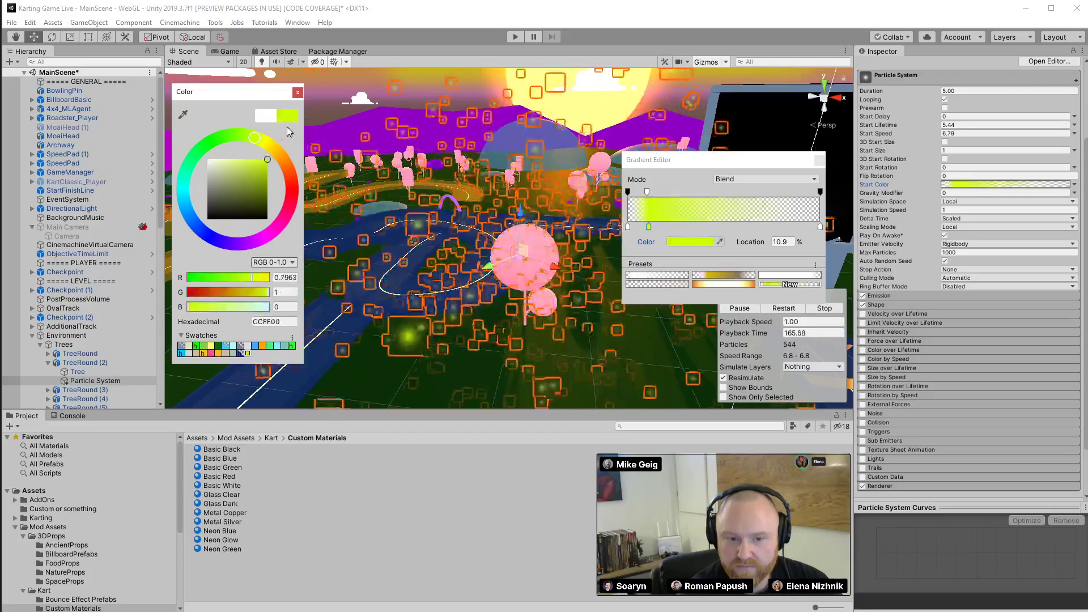
# Add a color key at 42.1% of the Start Color gradient and make it light red (FF5A62)
pyautogui.click(708, 227)
pyautogui.click(698, 242)
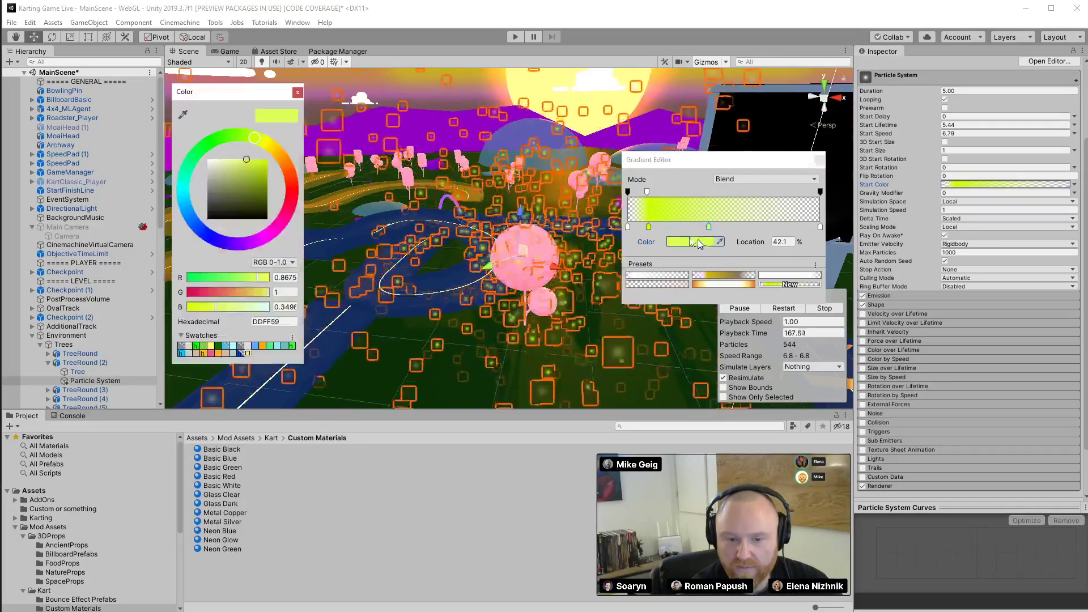
pyautogui.click(295, 191)
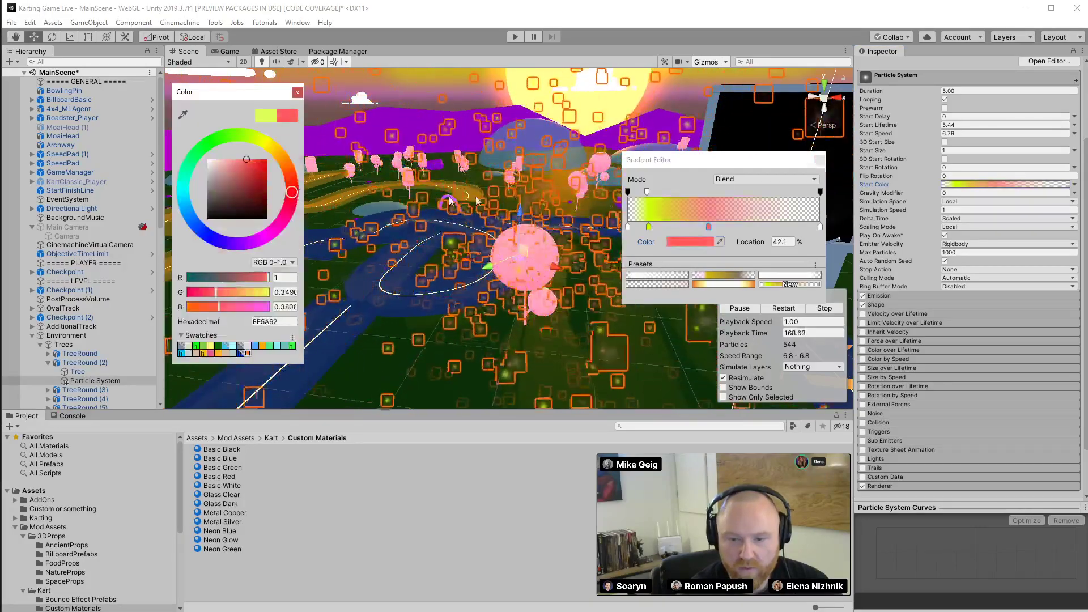
pyautogui.click(295, 93)
# Add a color key at 74.7% of the Start Color gradient and make it light blue
pyautogui.click(771, 227)
pyautogui.click(698, 242)
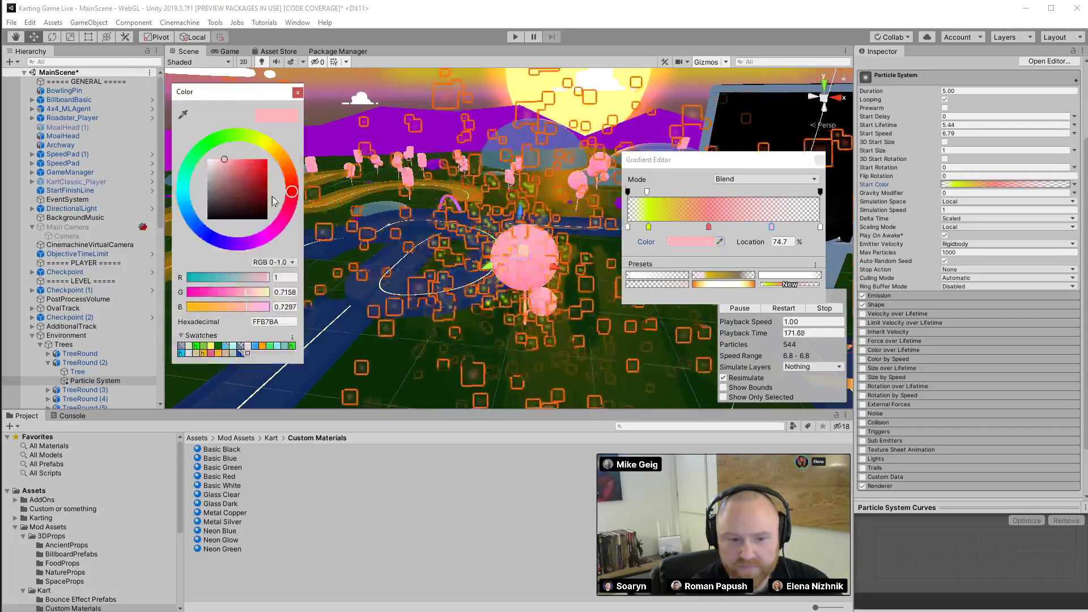
pyautogui.moveTo(247, 145); pyautogui.dragTo(182, 203)
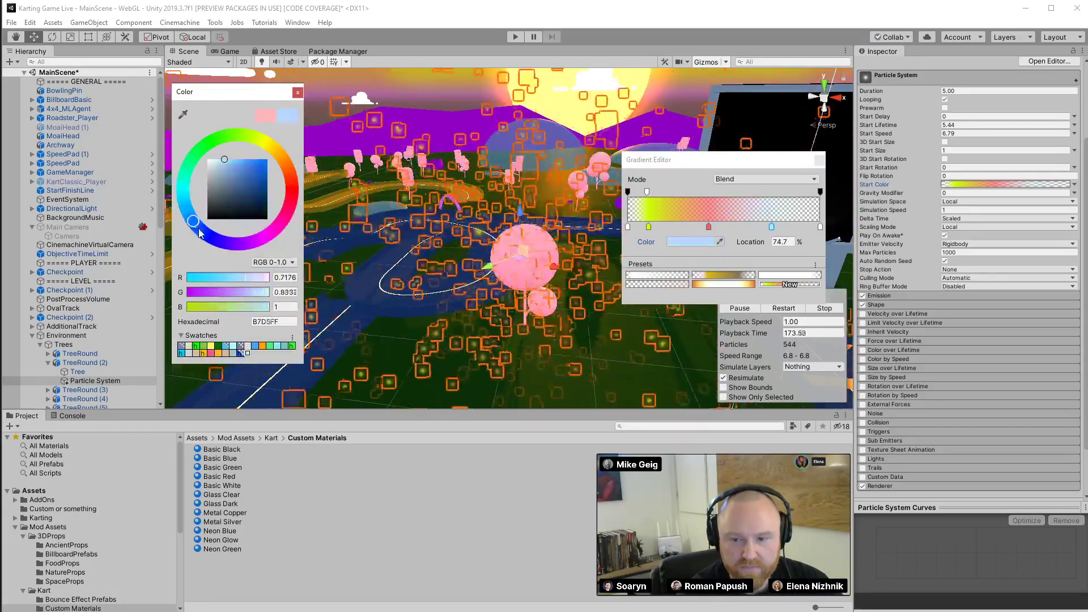
pyautogui.click(297, 92)
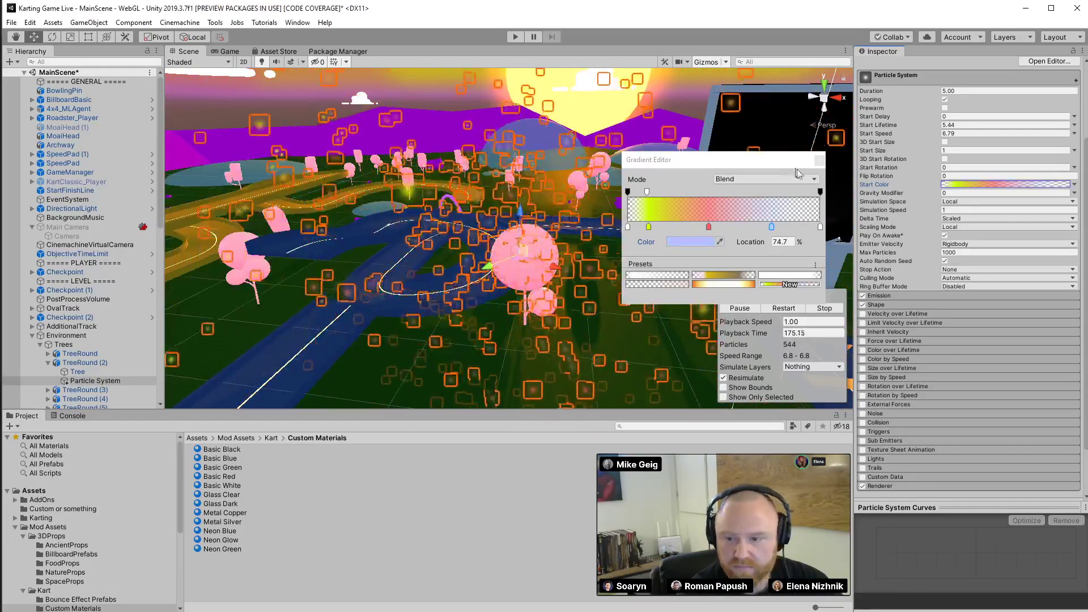
# Set the Start Color gradient's opacity to stay full until about 88% and fade to alpha 0 at the 100% end
pyautogui.click(820, 191)
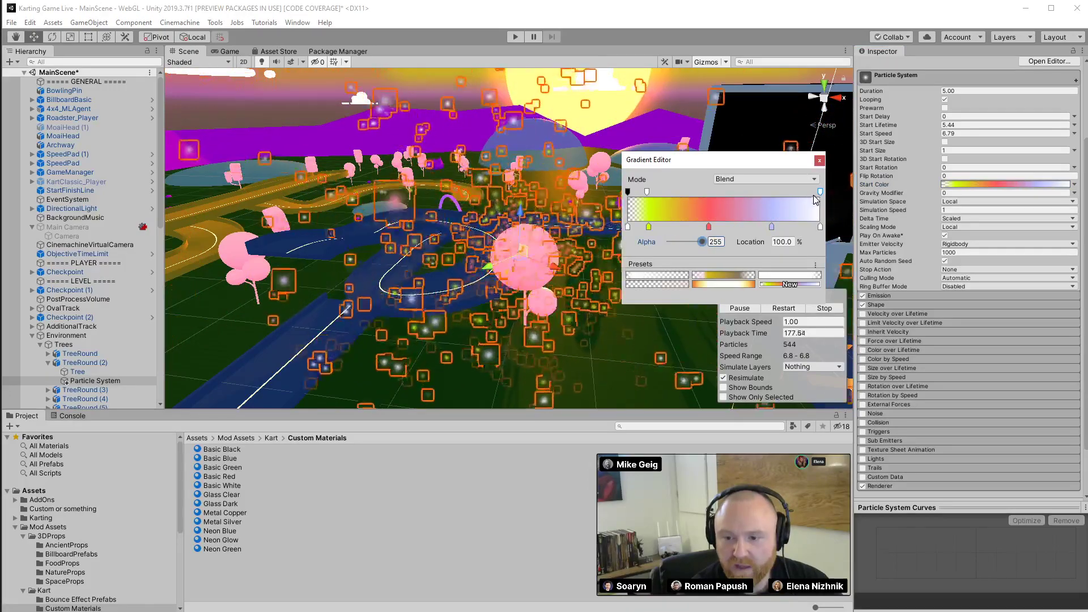
pyautogui.moveTo(819, 192); pyautogui.dragTo(755, 192)
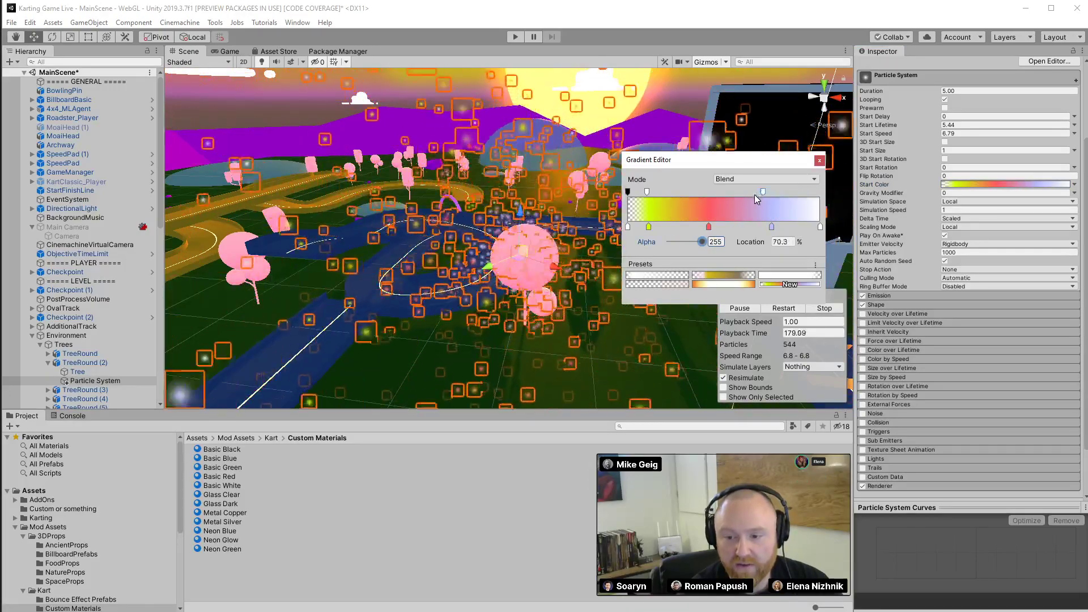
pyautogui.click(820, 191)
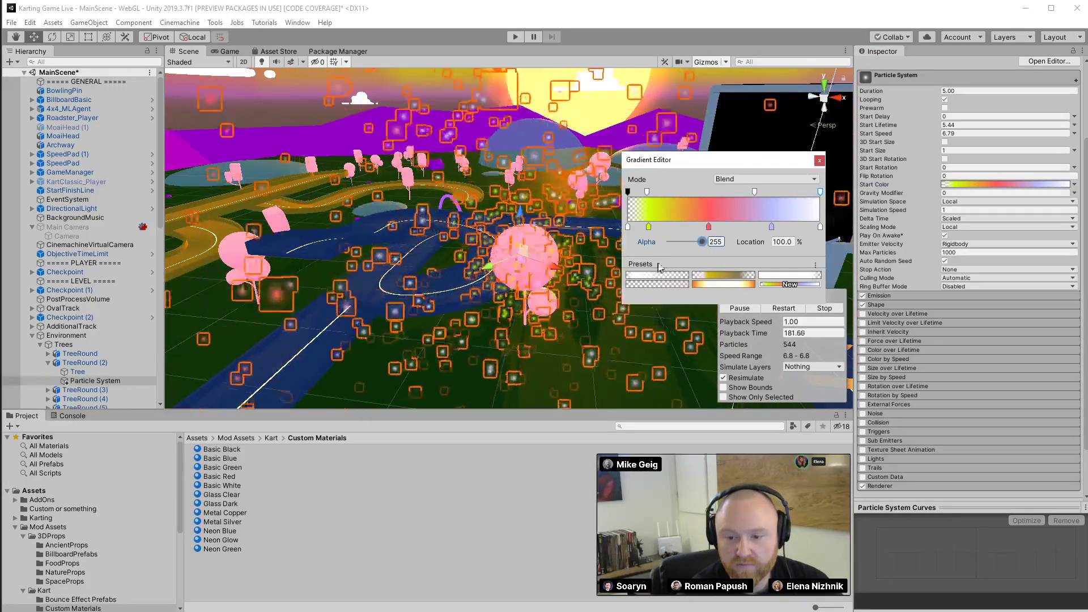
pyautogui.moveTo(702, 241); pyautogui.dragTo(667, 242)
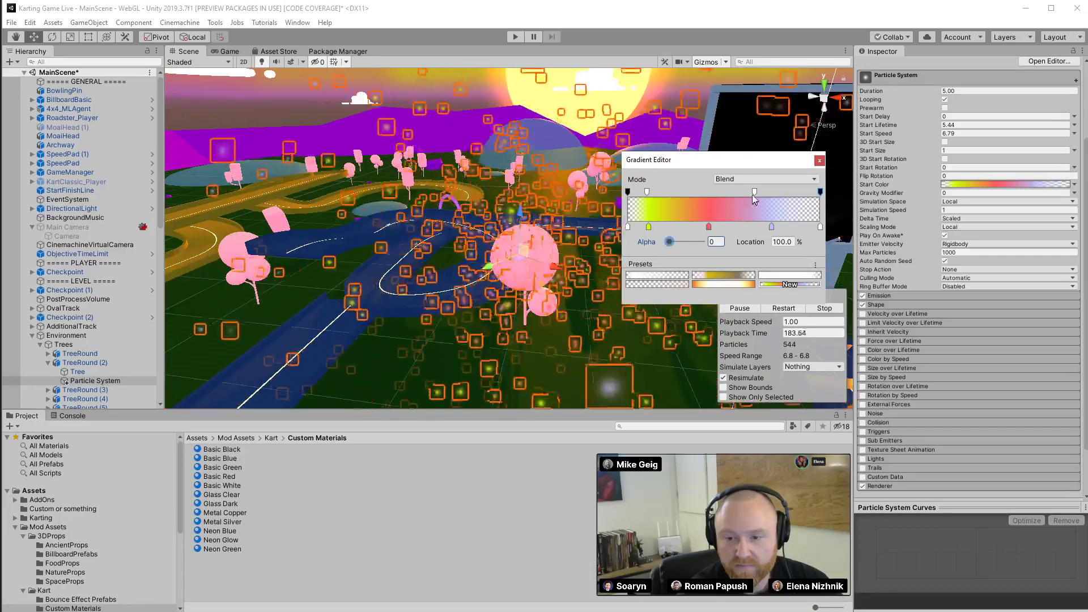
pyautogui.moveTo(755, 192); pyautogui.dragTo(797, 192)
# Recolor the gradient's pale blue color key to saturated blue 0019FF, place it at 73.8%, and close the gradient editor
pyautogui.click(772, 227)
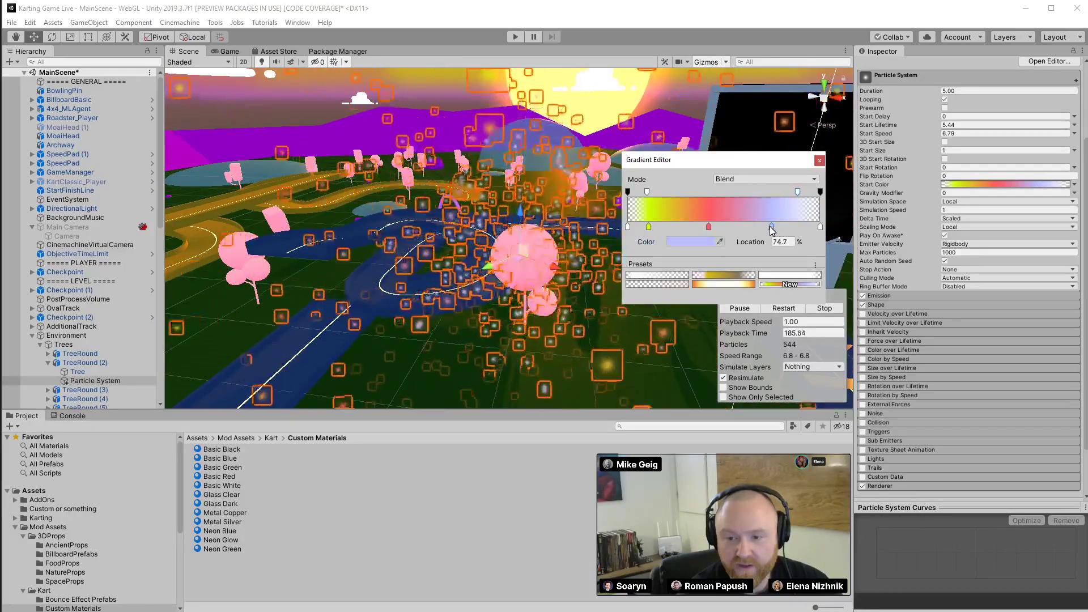
pyautogui.moveTo(772, 226); pyautogui.dragTo(758, 227)
pyautogui.click(693, 242)
pyautogui.moveTo(250, 181); pyautogui.dragTo(280, 136)
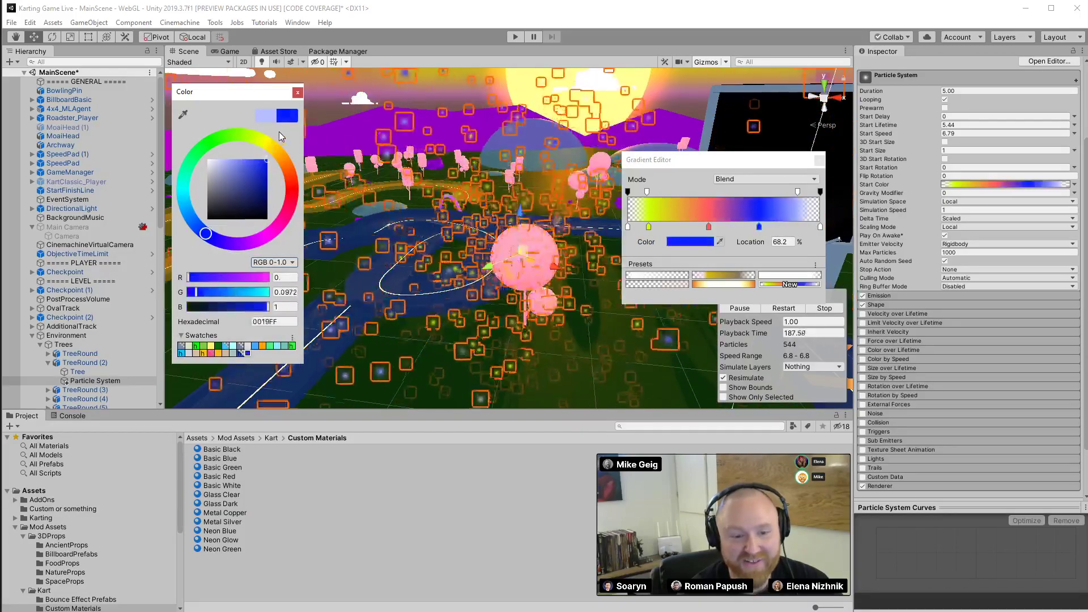
pyautogui.moveTo(758, 227); pyautogui.dragTo(769, 225)
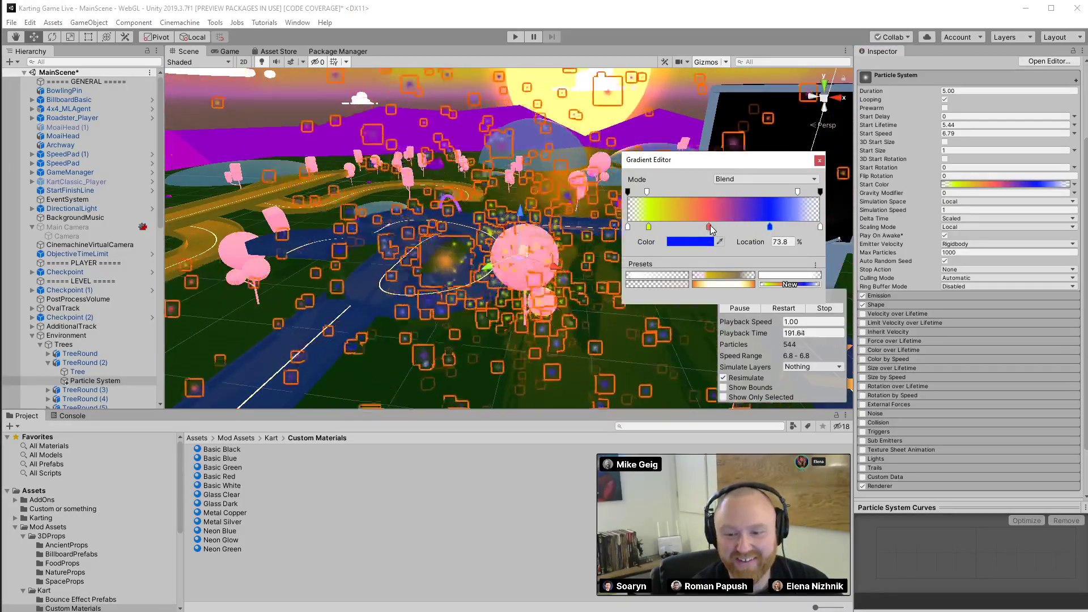
pyautogui.click(820, 161)
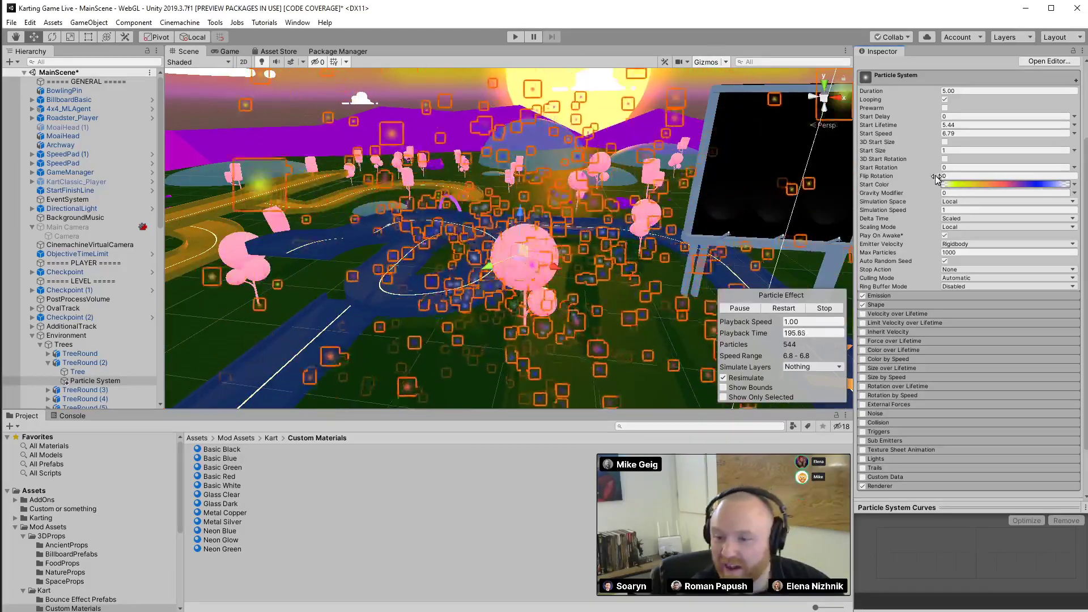
# Set the particle system's Start Size to 1.79
pyautogui.click(948, 150)
pyautogui.write('1.2')
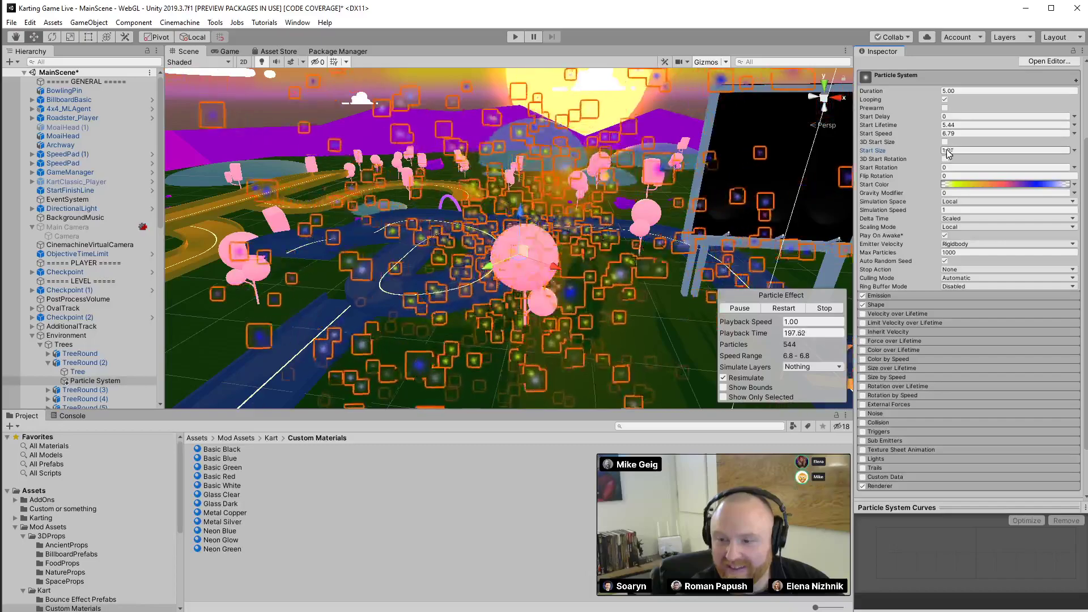
pyautogui.moveTo(948, 152)
pyautogui.mouseDown()
pyautogui.moveTo(974, 152)
pyautogui.moveTo(940, 156)
pyautogui.mouseUp()
pyautogui.keyDown('alt'); pyautogui.moveTo(782, 187); pyautogui.dragTo(811, 171); pyautogui.keyUp('alt')
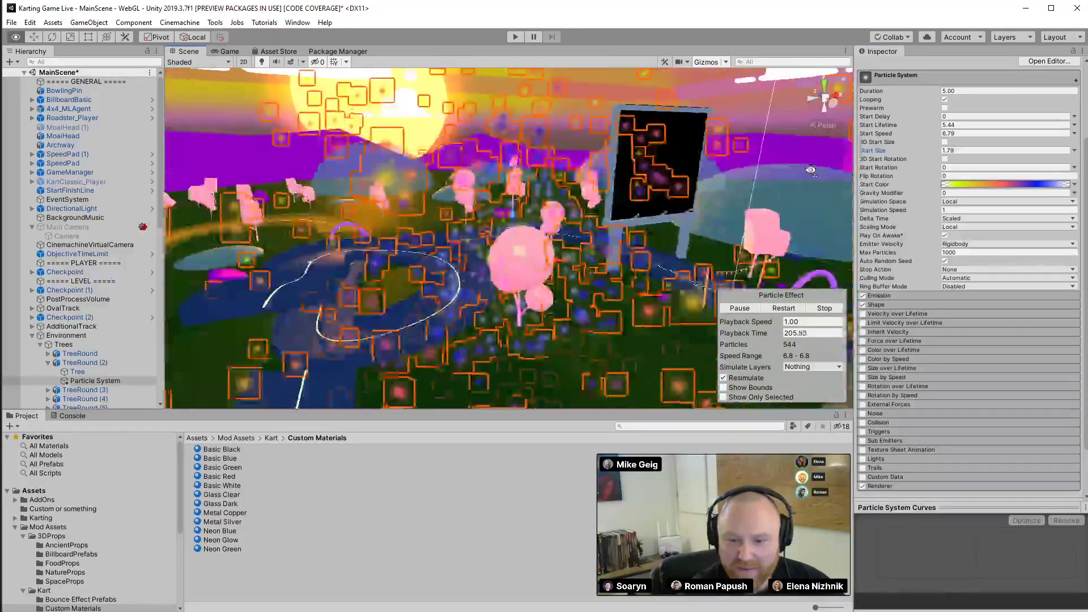
# Reduce the Emission module's Rate over Time to about 53 particles
pyautogui.click(916, 295)
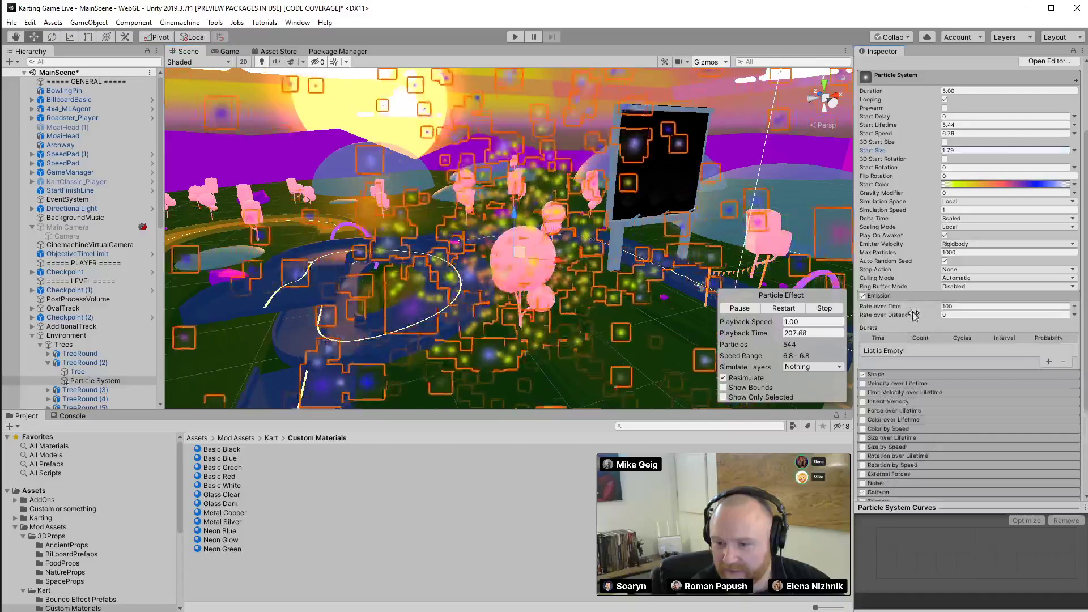
pyautogui.moveTo(912, 306); pyautogui.dragTo(910, 306)
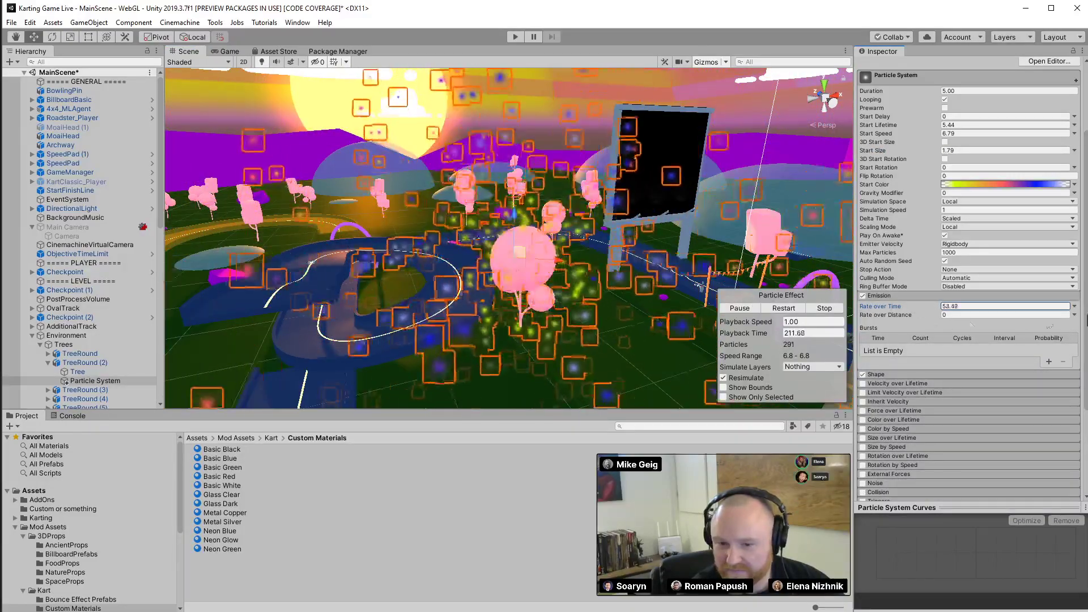
pyautogui.click(914, 296)
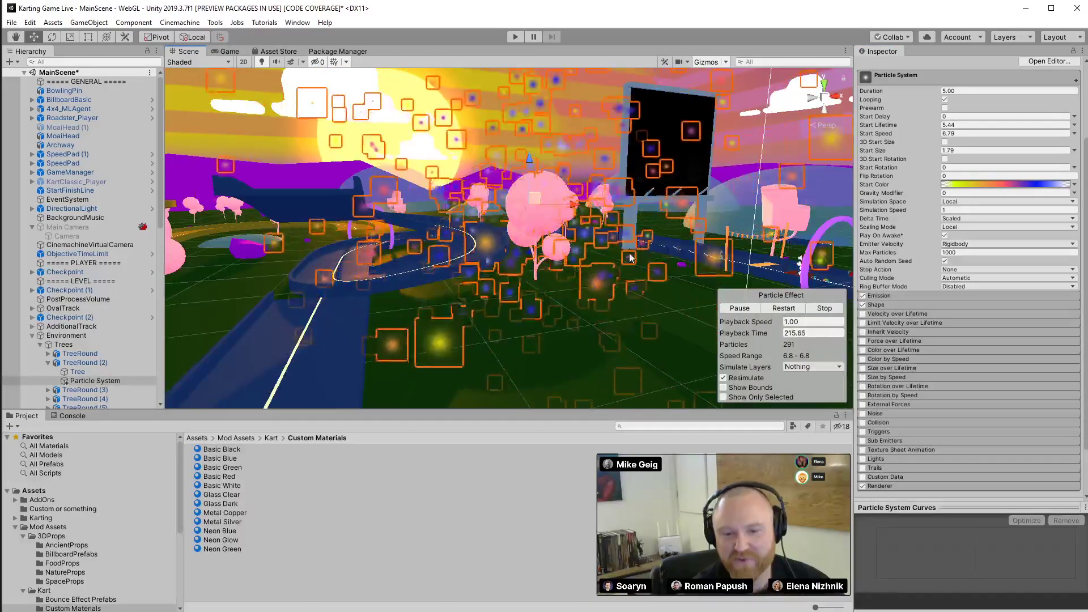
pyautogui.keyDown('alt'); pyautogui.moveTo(622, 250); pyautogui.dragTo(646, 244); pyautogui.keyUp('alt')
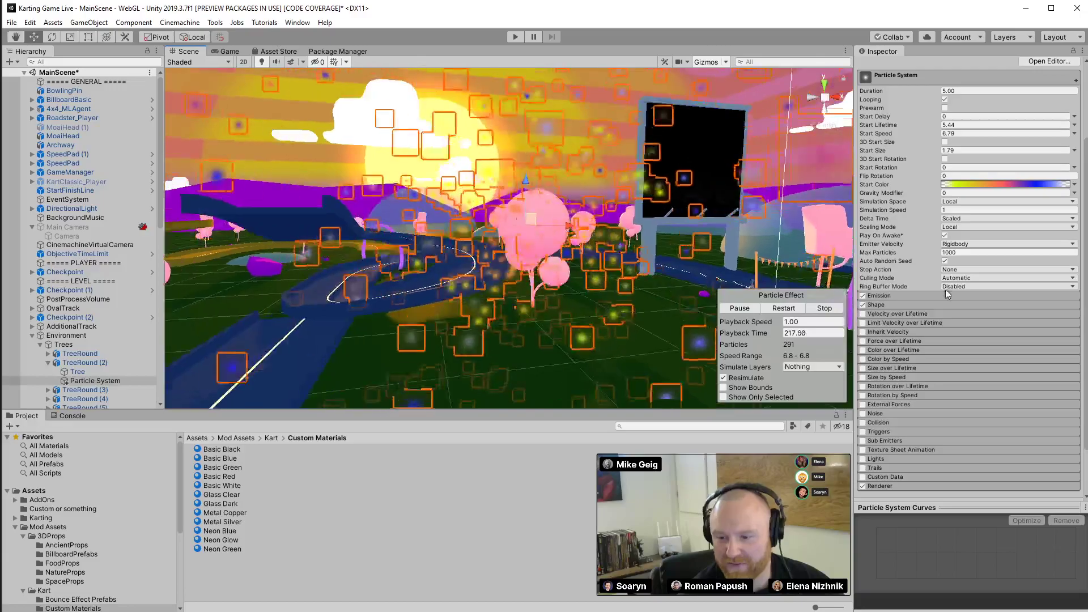
# Set the spherical emitter Shape's Radius to 4.5 and its Radius Thickness to 0 to surround the tree's crown
pyautogui.click(927, 304)
pyautogui.moveTo(544, 226)
pyautogui.keyDown('alt'); pyautogui.mouseDown()
pyautogui.moveTo(568, 214)
pyautogui.moveTo(558, 215)
pyautogui.mouseUp(); pyautogui.keyUp('alt')
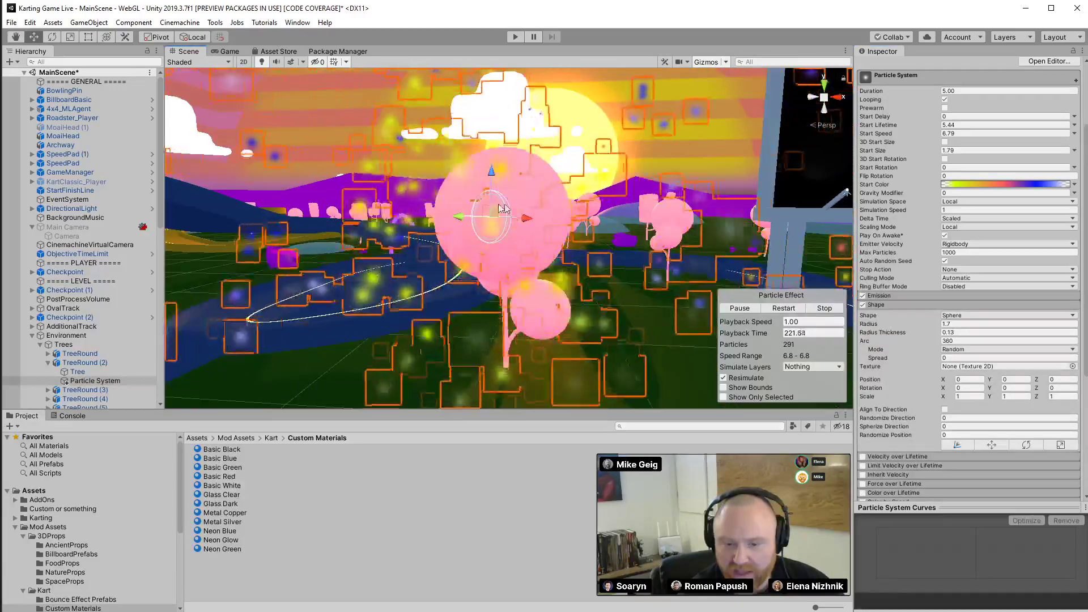
pyautogui.scroll(3, 503, 208)
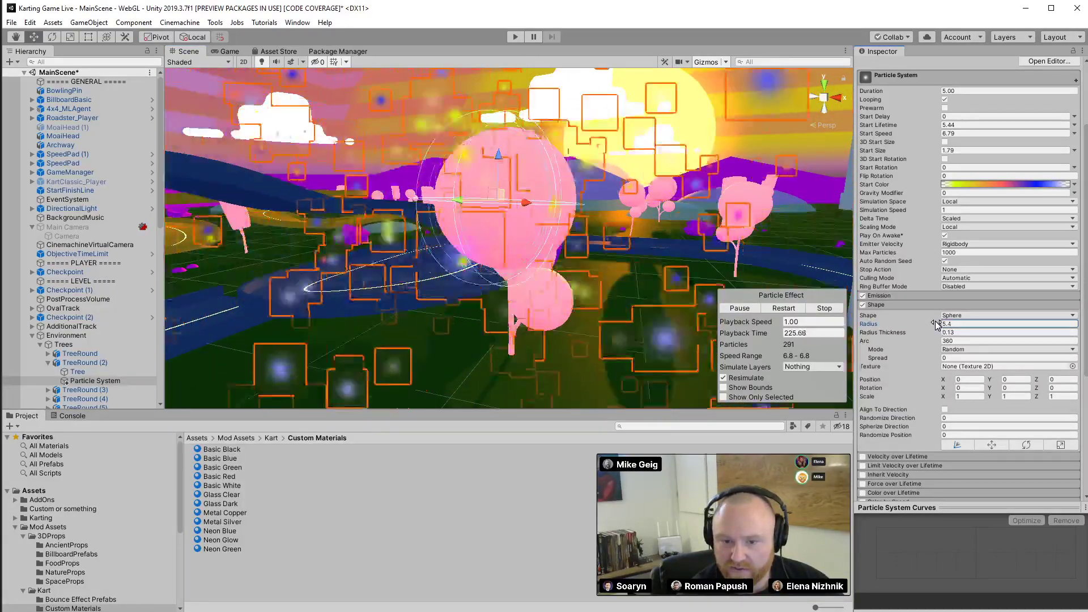
pyautogui.moveTo(933, 338); pyautogui.dragTo(938, 335)
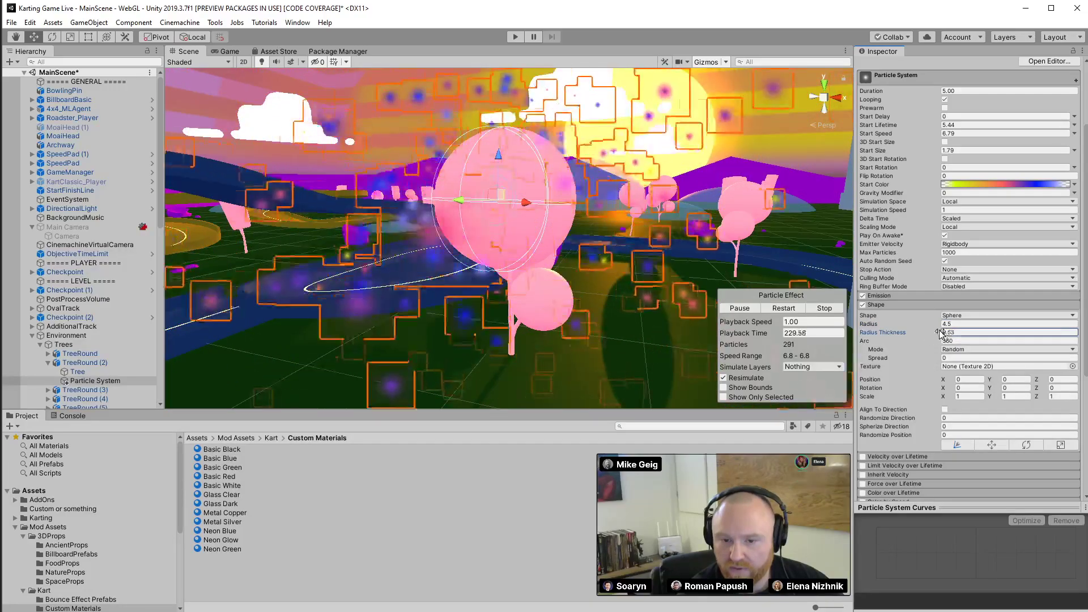
pyautogui.scroll(3, 657, 223)
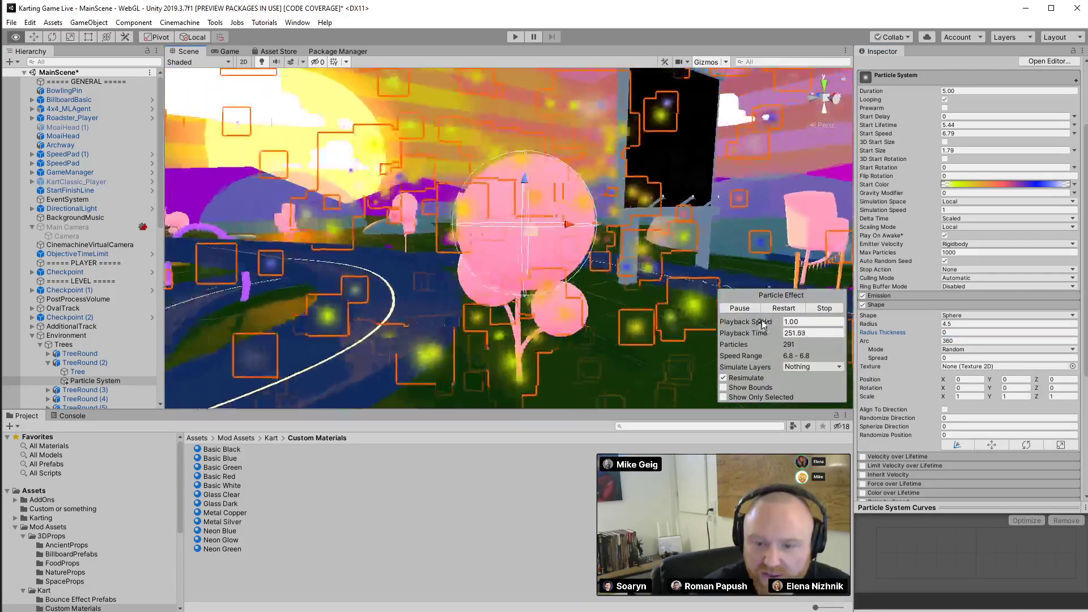
pyautogui.click(921, 306)
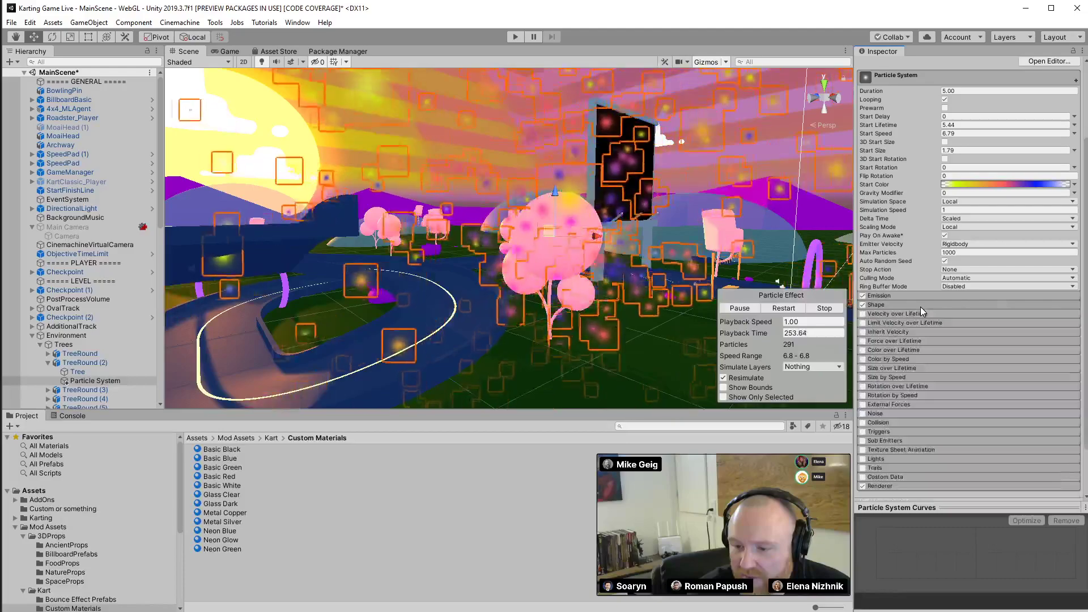
# Enable Force over Lifetime on the particle system and set its Y force to 5.7
pyautogui.click(863, 341)
pyautogui.click(881, 341)
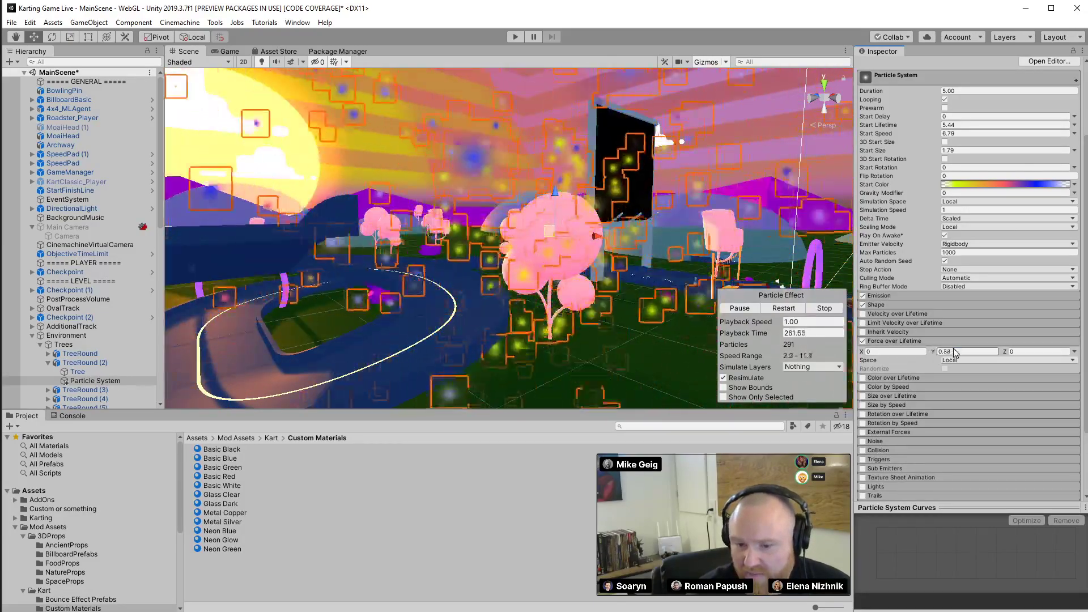
pyautogui.moveTo(1004, 354); pyautogui.dragTo(1038, 356)
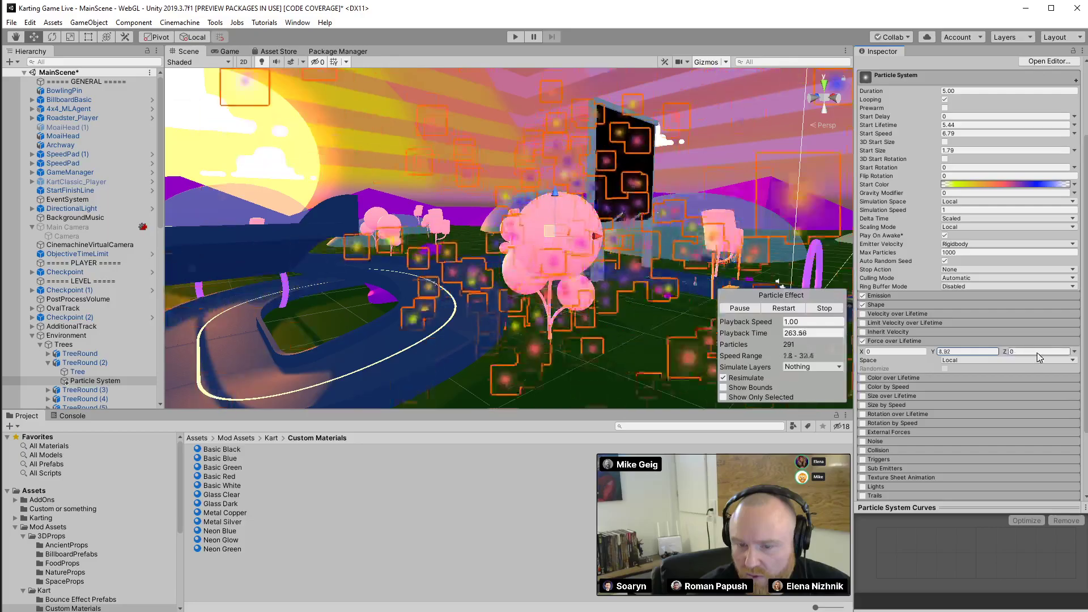
pyautogui.moveTo(657, 306); pyautogui.dragTo(889, 328, button='right')
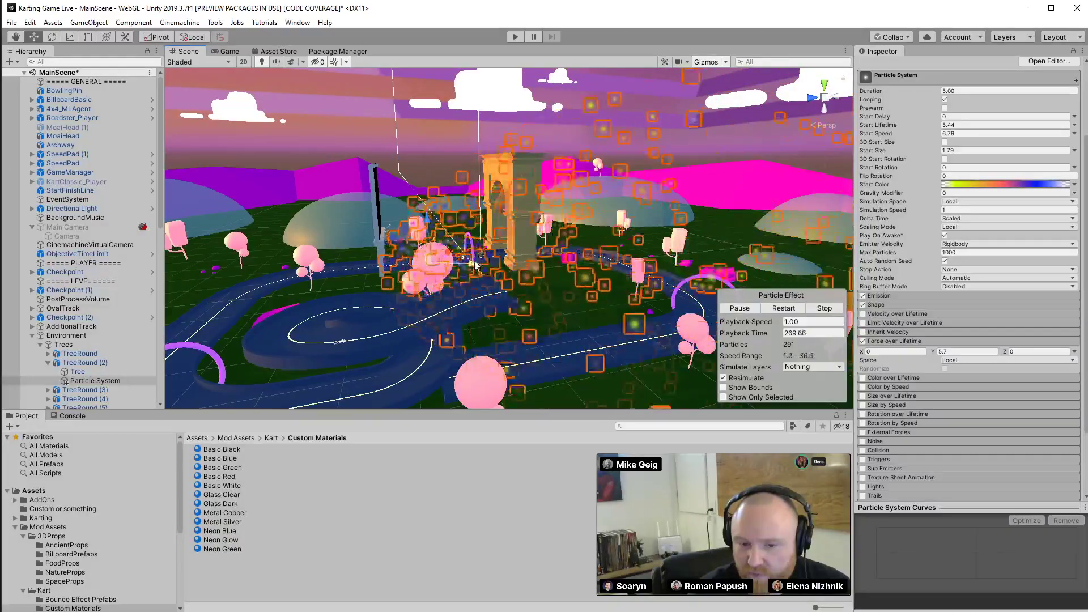
pyautogui.moveTo(804, 267); pyautogui.dragTo(691, 299, button='right')
# Review the prefab overrides of TreeRound (2)
pyautogui.click(92, 364)
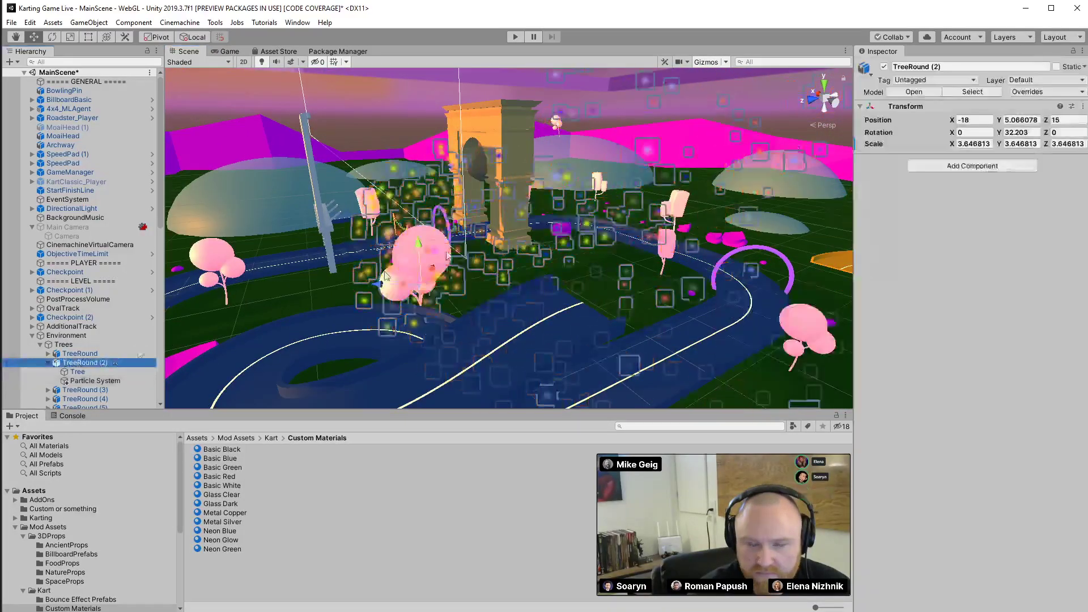
pyautogui.click(1038, 92)
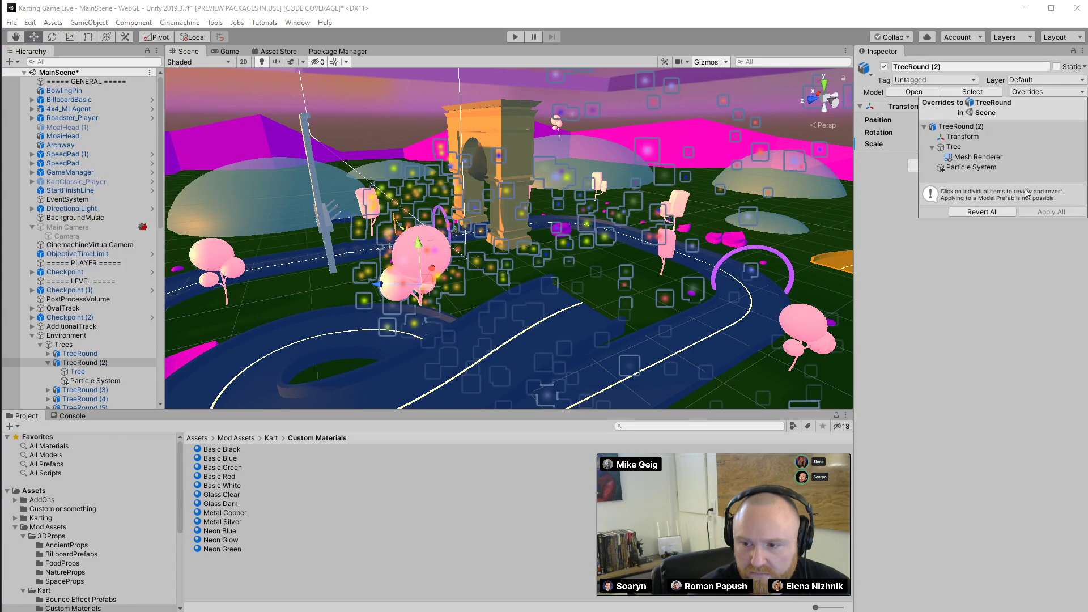
pyautogui.click(950, 287)
# Enable Noise on the Particle System with separate axes, strength X 1, Y 2.38, Z 1.09, and Frequency 1.74
pyautogui.click(95, 380)
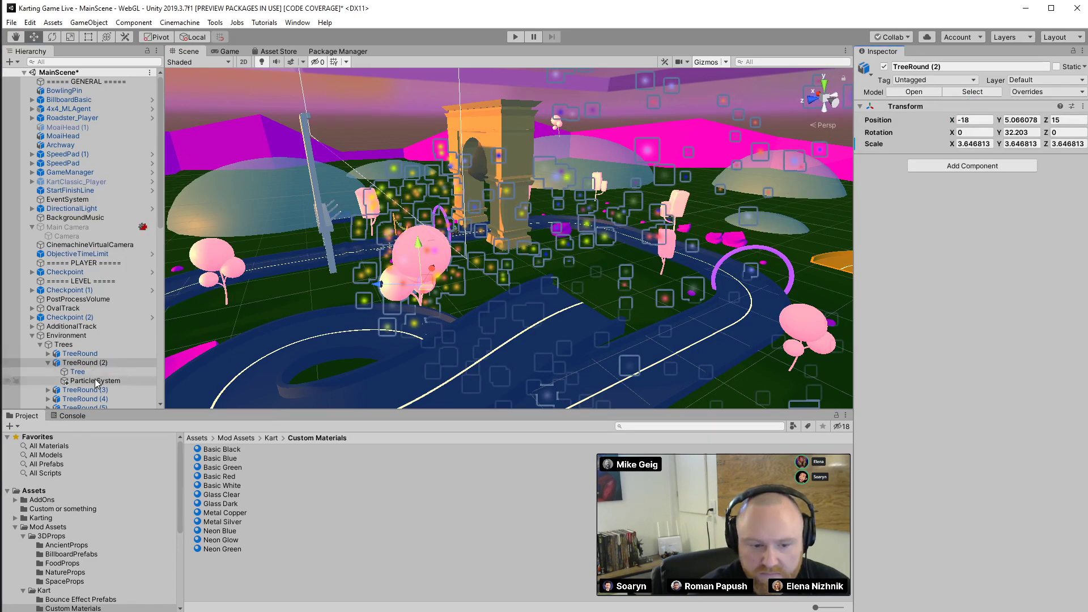
pyautogui.scroll(-5, 923, 300)
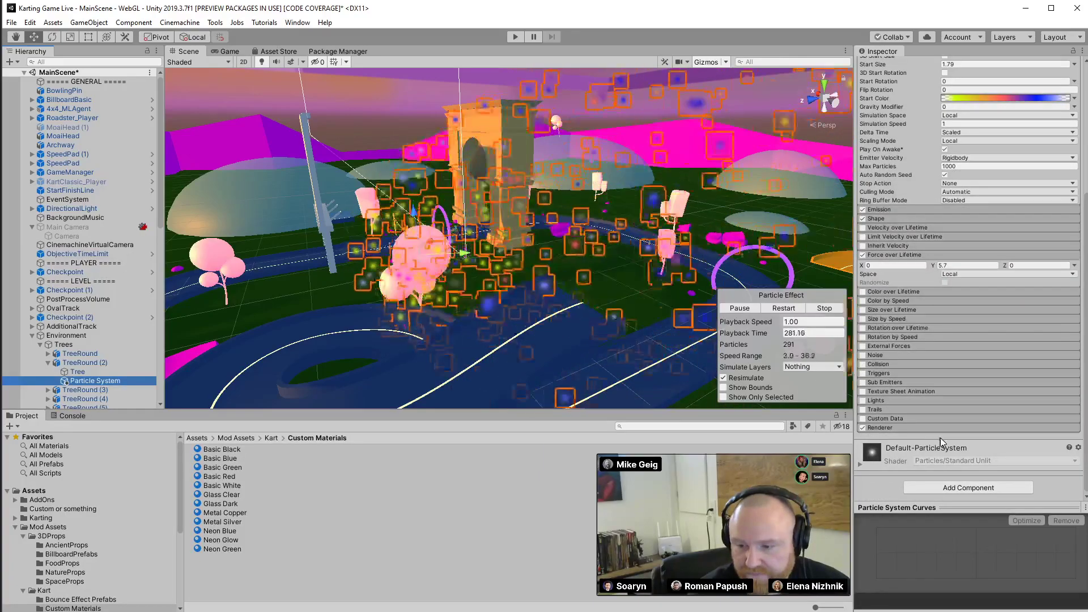
pyautogui.click(862, 356)
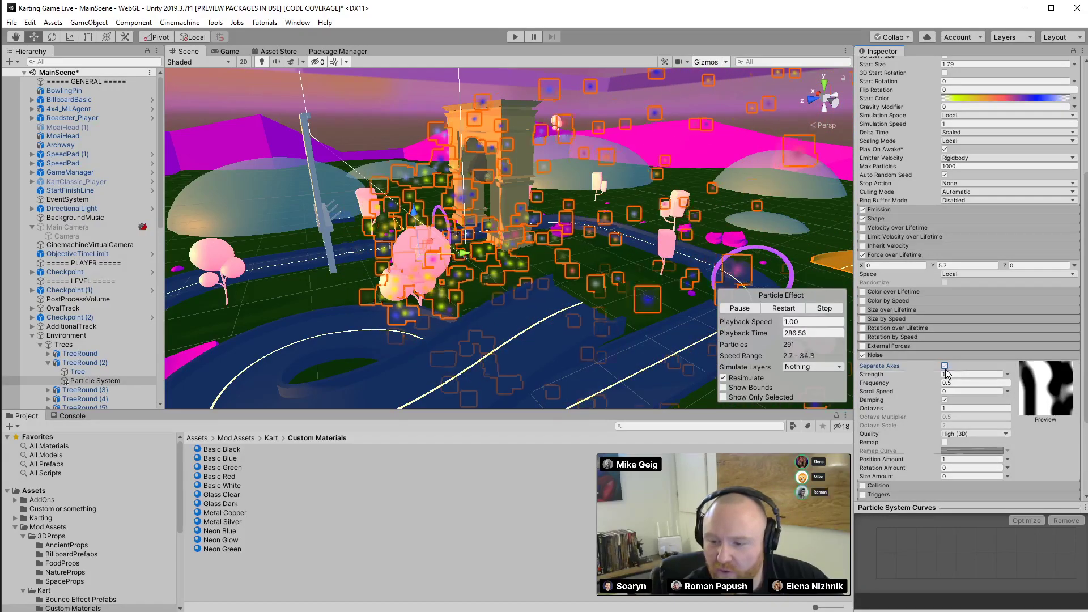
pyautogui.click(945, 366)
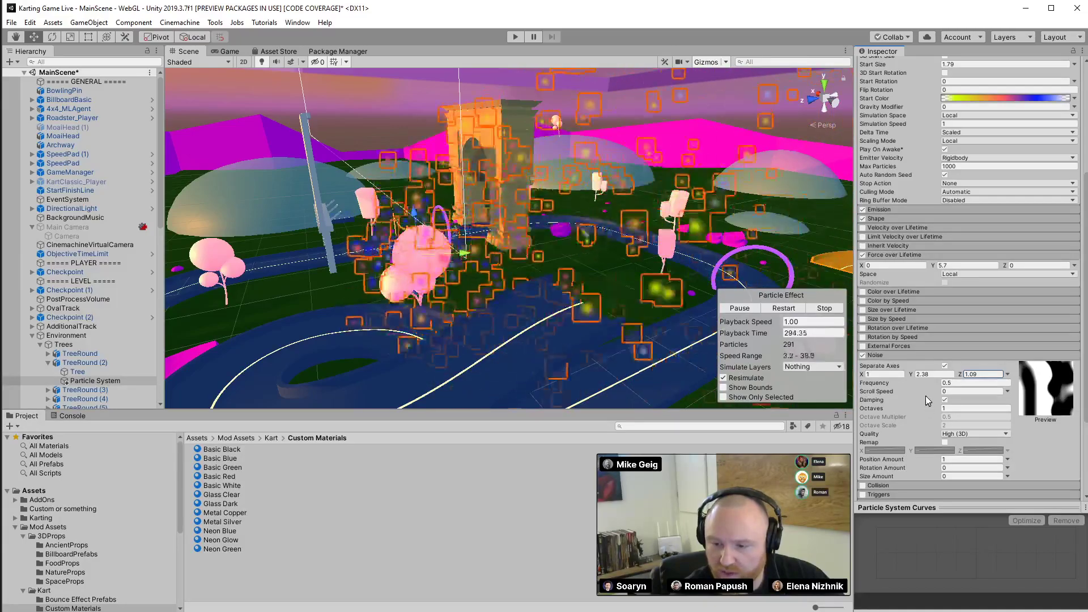
pyautogui.moveTo(924, 387)
pyautogui.mouseDown()
pyautogui.moveTo(947, 389)
pyautogui.moveTo(933, 405)
pyautogui.mouseUp()
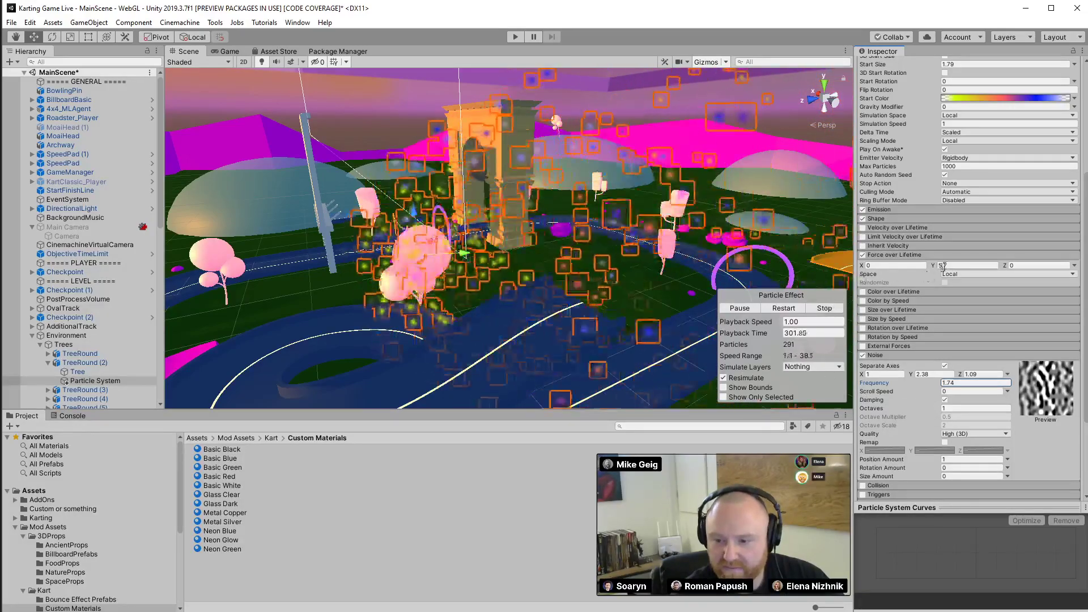
# Set the Force over Lifetime to 2 on the Z axis and 0 on the Y axis
pyautogui.click(1020, 266)
pyautogui.write('2')
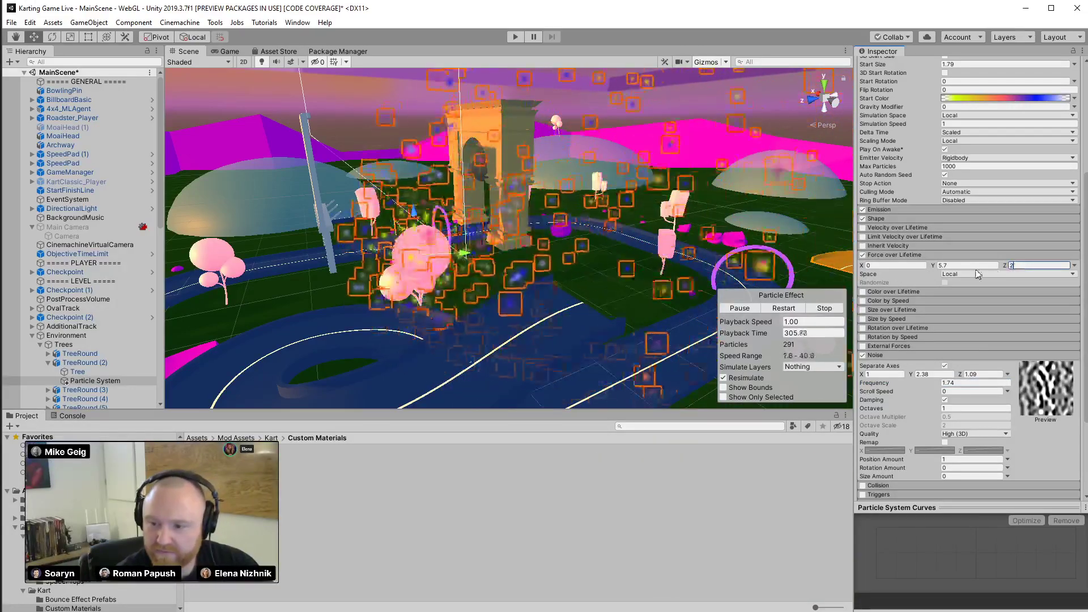
pyautogui.click(970, 264)
pyautogui.write('0')
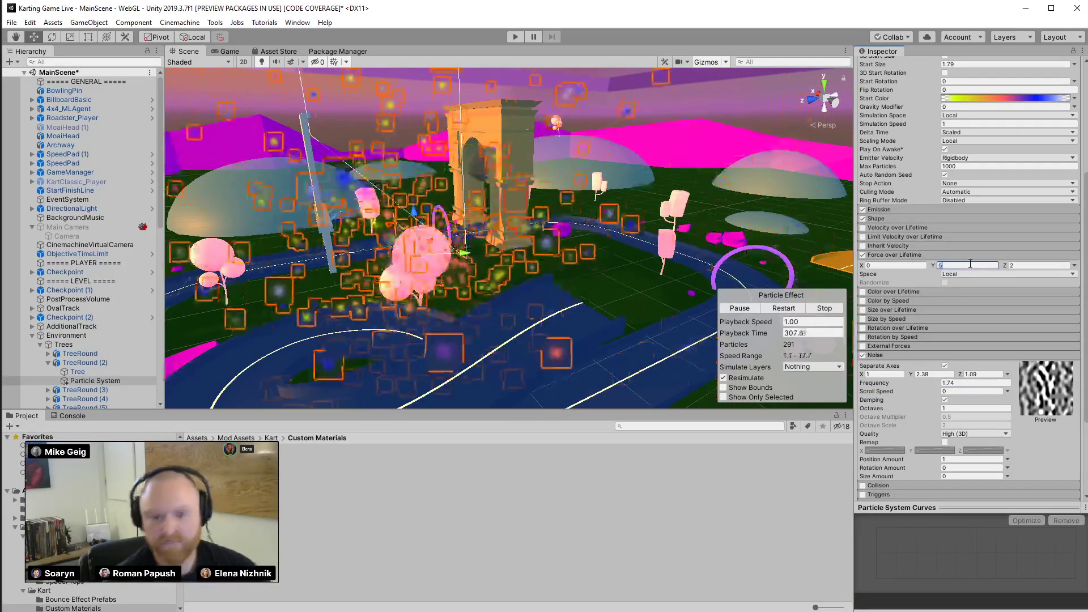
# Check the particles around the tree from the track side and save the scene
pyautogui.moveTo(634, 302); pyautogui.dragTo(303, 261, button='right')
pyautogui.press('w')
pyautogui.press('s')
pyautogui.hotkey('ctrl', 's')
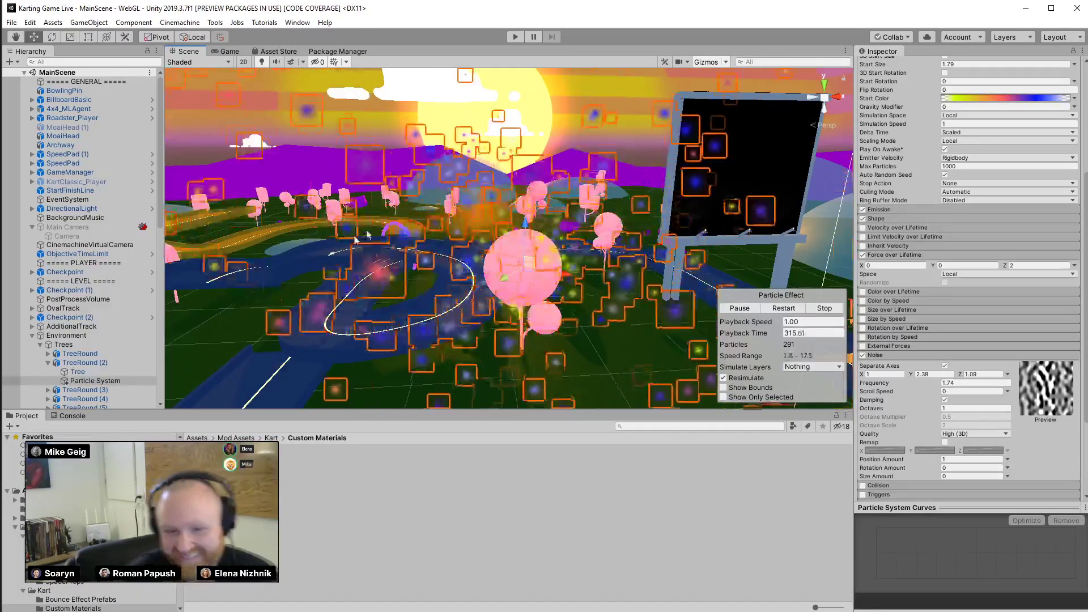
# Deselect the particle system and inspect the effect without selection outlines
pyautogui.click(700, 568)
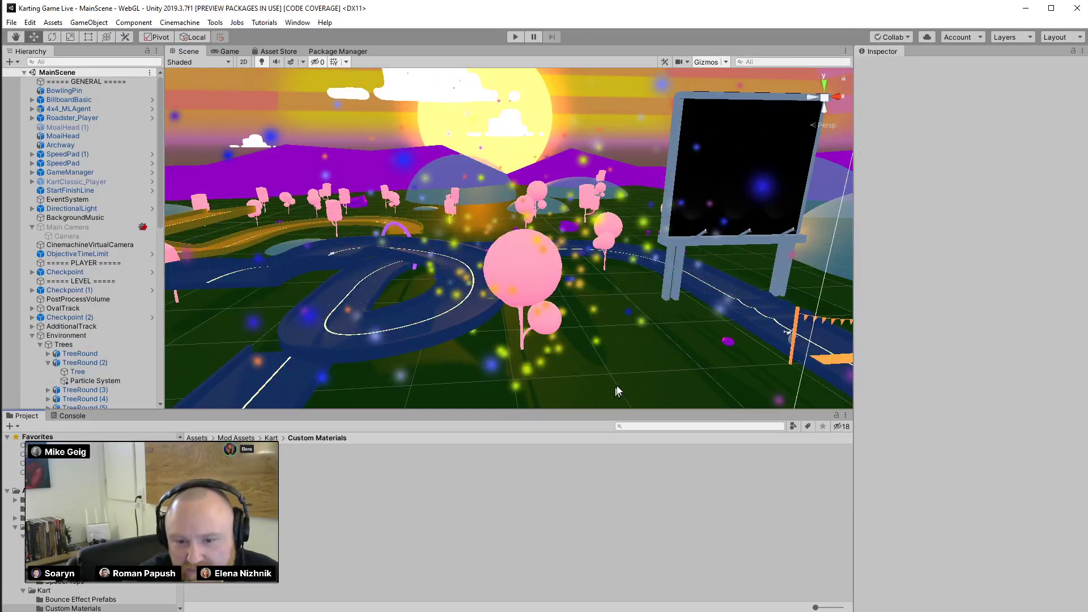
pyautogui.moveTo(644, 393); pyautogui.dragTo(659, 346, button='right')
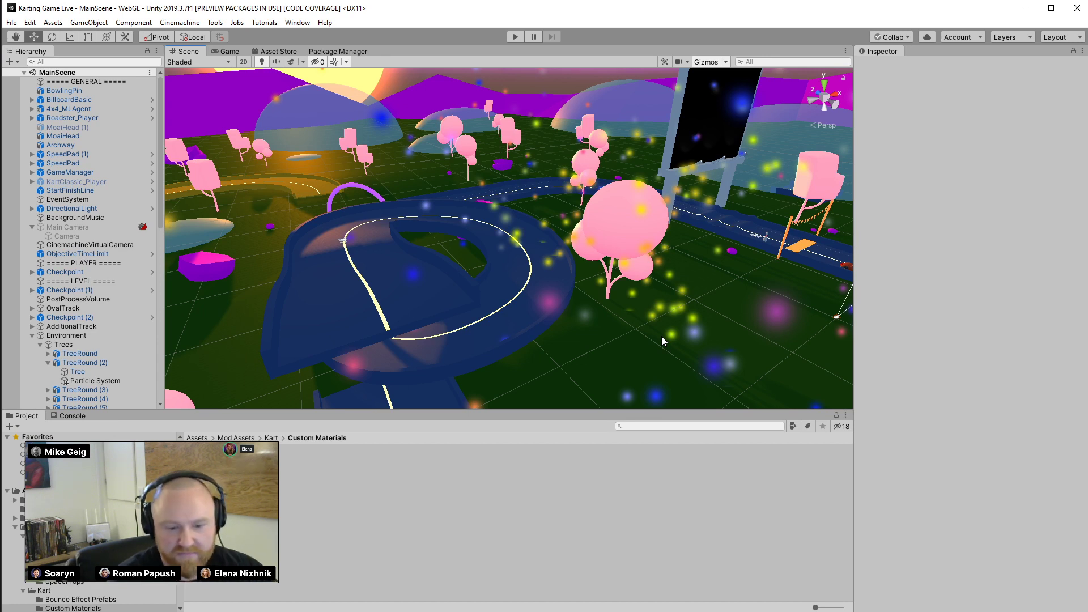
# Find the StuntJump prefab with the asset search "stunt", add it to the scene and move it onto the track before the archway
pyautogui.click(646, 426)
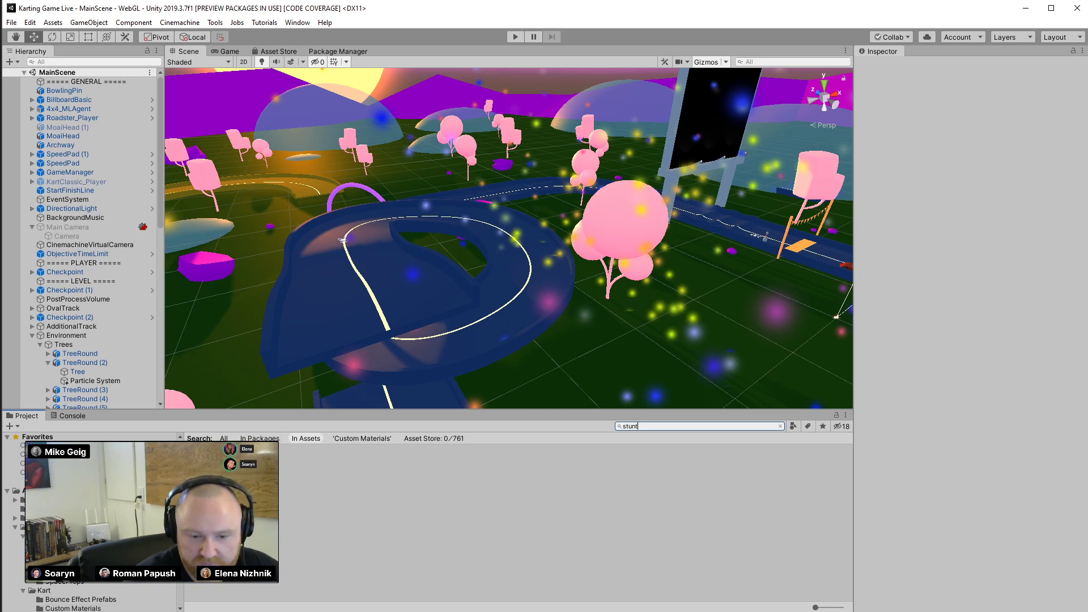
pyautogui.moveTo(226, 447); pyautogui.dragTo(672, 352)
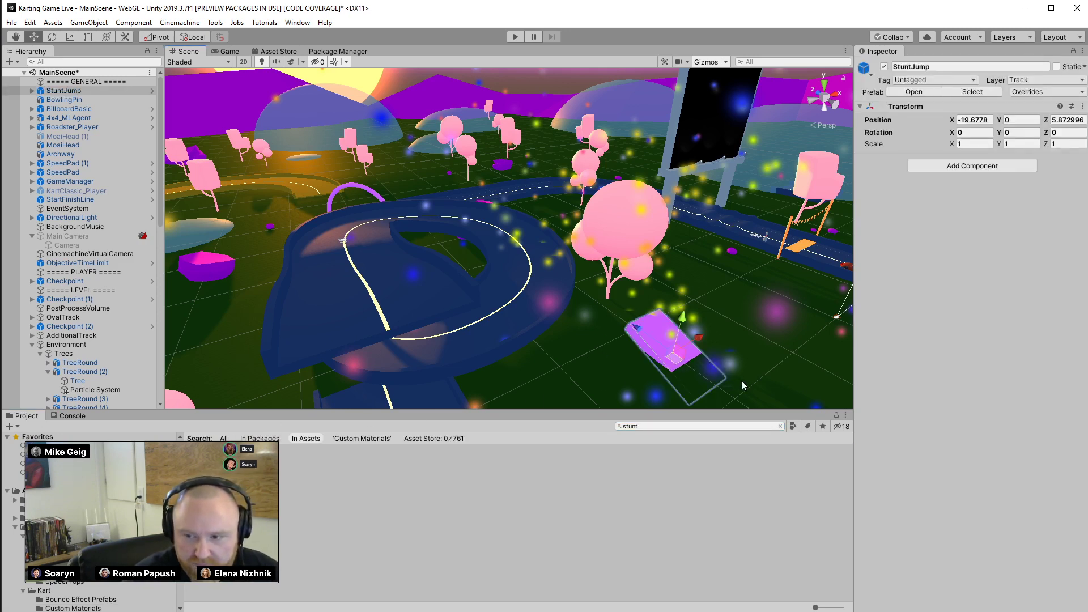
pyautogui.keyDown('alt'); pyautogui.moveTo(753, 375); pyautogui.dragTo(699, 342); pyautogui.keyUp('alt')
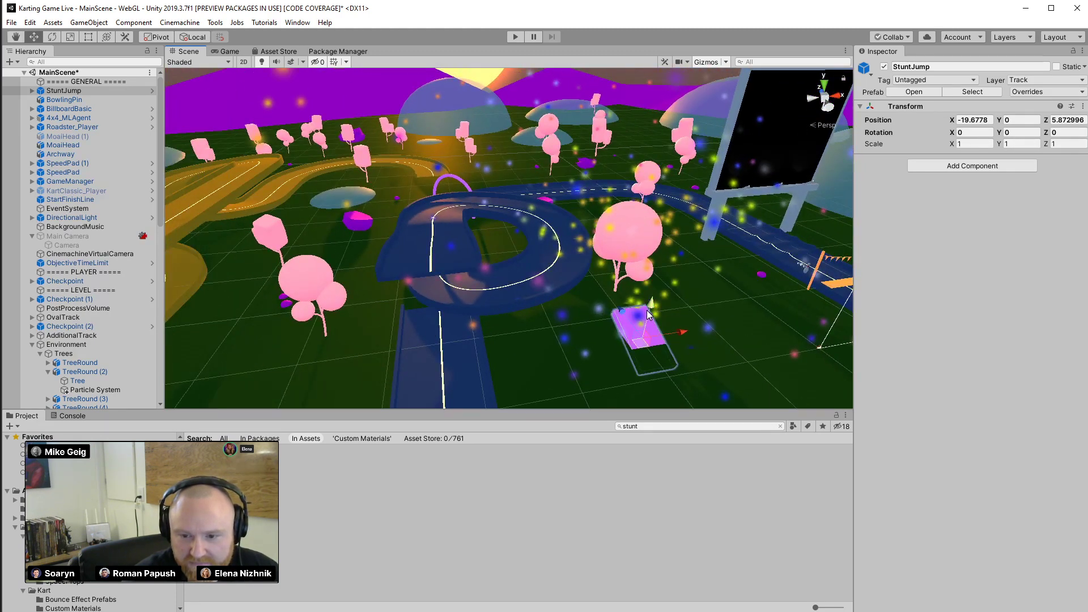
pyautogui.moveTo(656, 312); pyautogui.dragTo(625, 412)
pyautogui.keyDown('alt'); pyautogui.moveTo(771, 337); pyautogui.dragTo(453, 341); pyautogui.keyUp('alt')
# Reposition the Checkpoint (2) ring out on the ramp side of the archway, at Y 18.83 and Z -15.7
pyautogui.click(476, 322)
pyautogui.moveTo(407, 298); pyautogui.dragTo(375, 195)
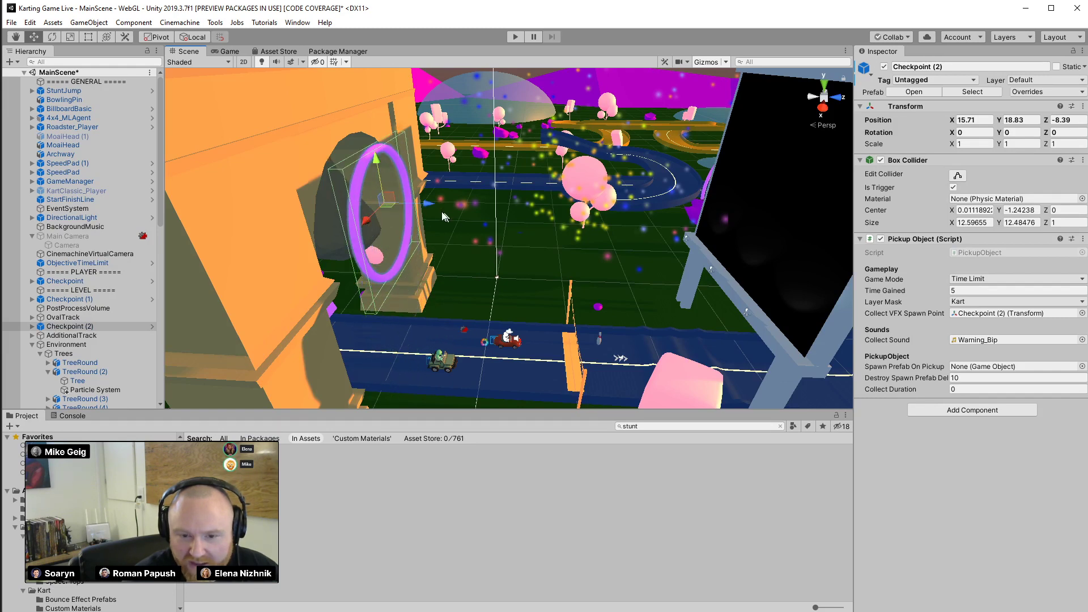
pyautogui.moveTo(442, 212); pyautogui.dragTo(428, 201, button='right')
pyautogui.click(407, 221)
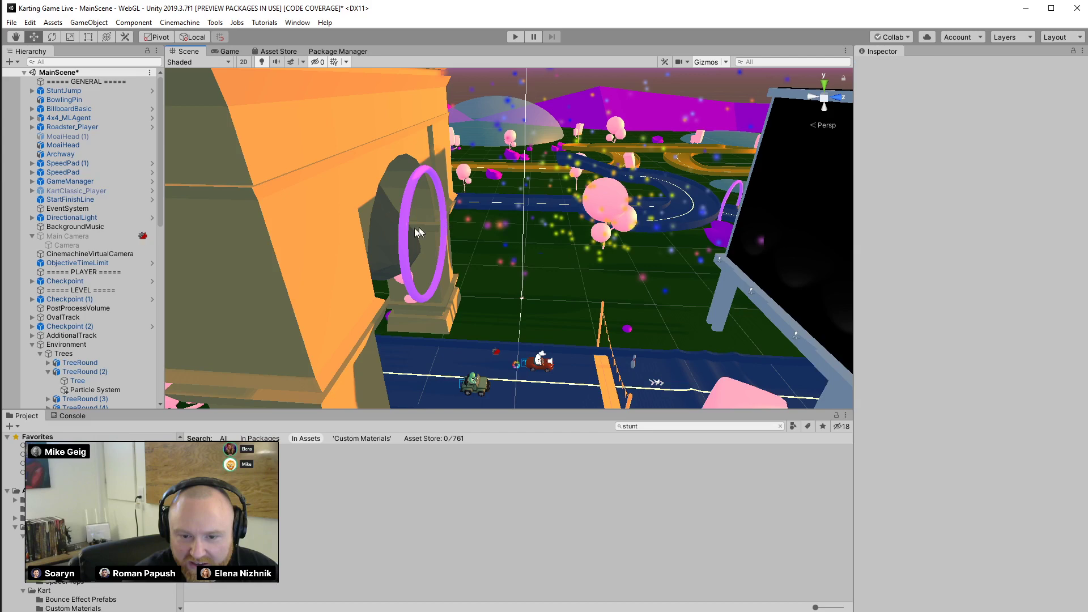
pyautogui.click(408, 231)
pyautogui.moveTo(467, 225); pyautogui.dragTo(382, 224)
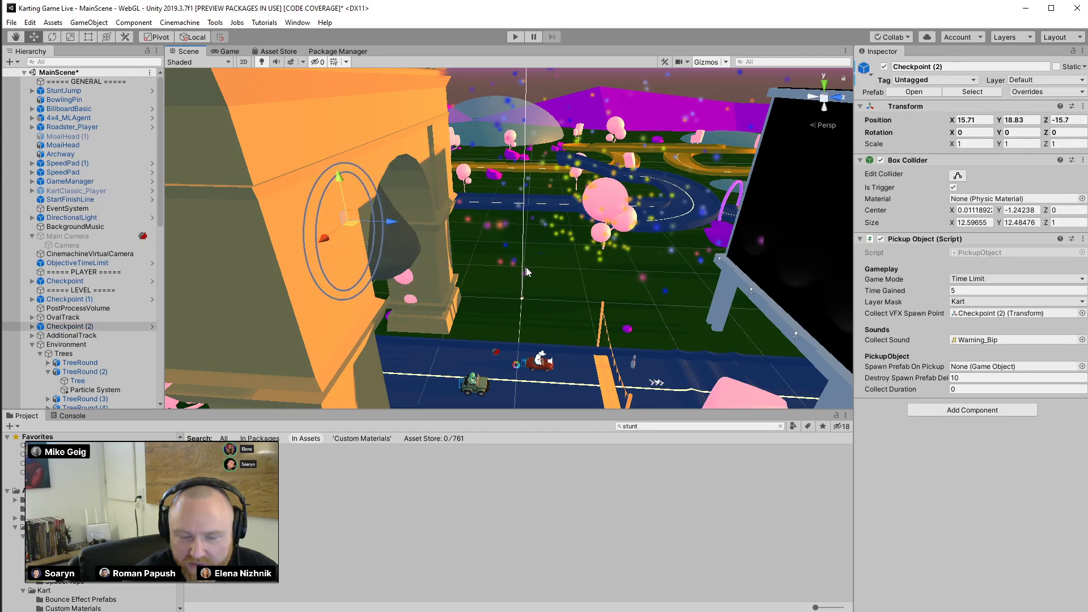
# Check how the ring lines up with the MoaiHead and StuntJump, and lower the Checkpoint (2) ring toward the ramp
pyautogui.moveTo(388, 226); pyautogui.dragTo(640, 249, button='right')
pyautogui.click(610, 228)
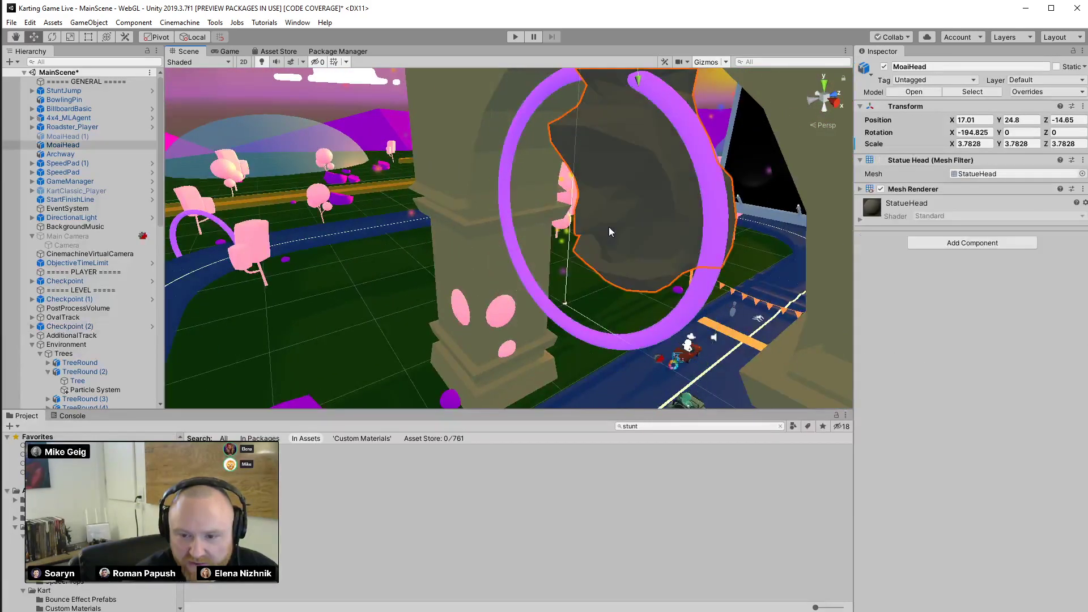
pyautogui.click(603, 340)
pyautogui.moveTo(604, 340); pyautogui.dragTo(546, 317, button='right')
pyautogui.click(556, 311)
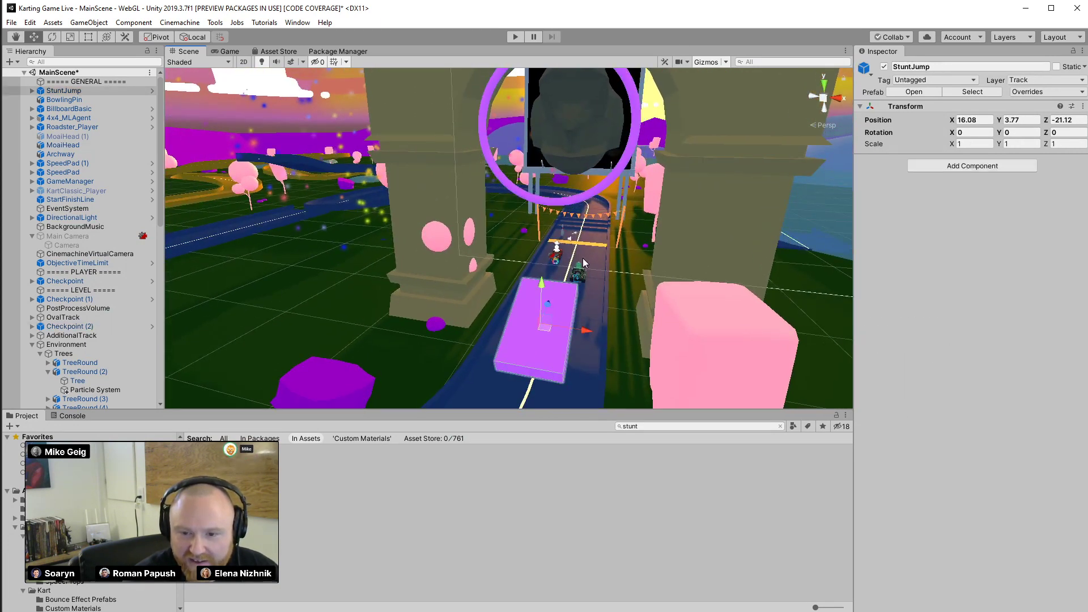
pyautogui.click(570, 165)
pyautogui.moveTo(557, 91); pyautogui.dragTo(544, 187)
# Lower the StuntJump onto the track surface, to Y 0.99
pyautogui.click(541, 335)
pyautogui.moveTo(541, 335); pyautogui.dragTo(454, 295, button='right')
pyautogui.moveTo(435, 287); pyautogui.dragTo(432, 323)
# Adjust the height of the Checkpoint (2) ring to Y 7.64 so it sits just above the ramp's end
pyautogui.click(568, 181)
pyautogui.moveTo(539, 171); pyautogui.dragTo(519, 221)
pyautogui.moveTo(519, 219); pyautogui.dragTo(599, 172, button='right')
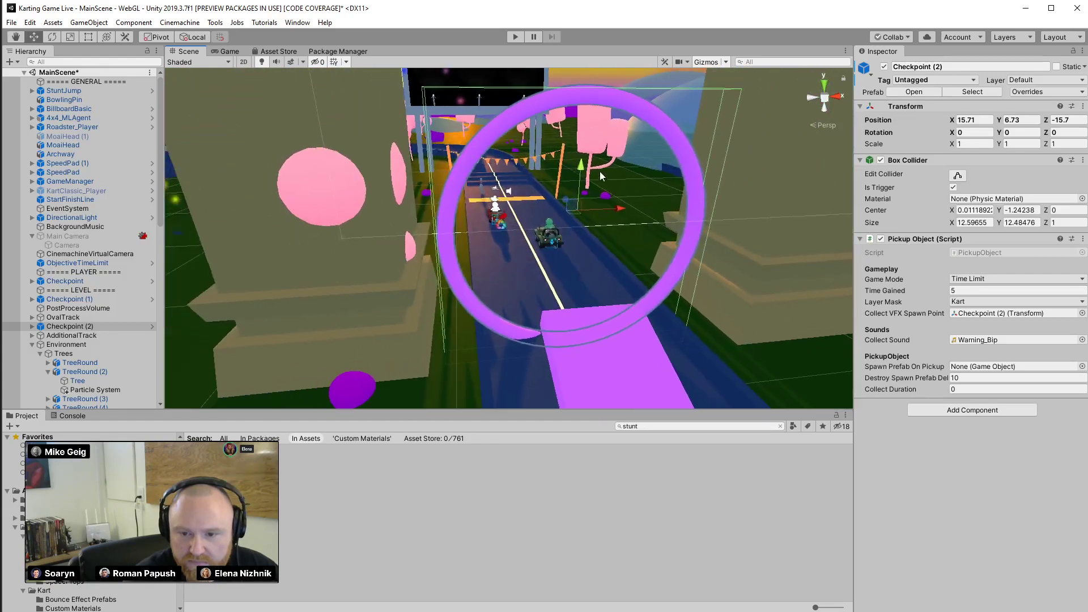
pyautogui.moveTo(584, 171); pyautogui.dragTo(581, 155)
# Tilt the StuntJump steeper to an X rotation of -6.499 and raise it to Y 1.46, Z -21.17
pyautogui.moveTo(584, 175); pyautogui.dragTo(651, 278, button='right')
pyautogui.click(650, 277)
pyautogui.press('e')
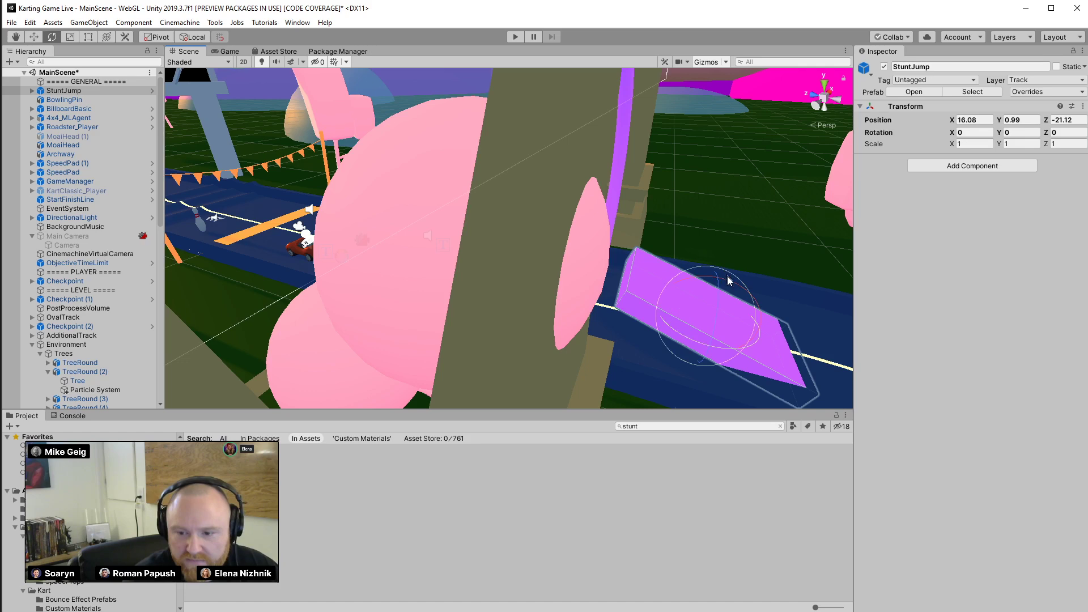
pyautogui.moveTo(694, 275); pyautogui.dragTo(727, 276)
pyautogui.press('w')
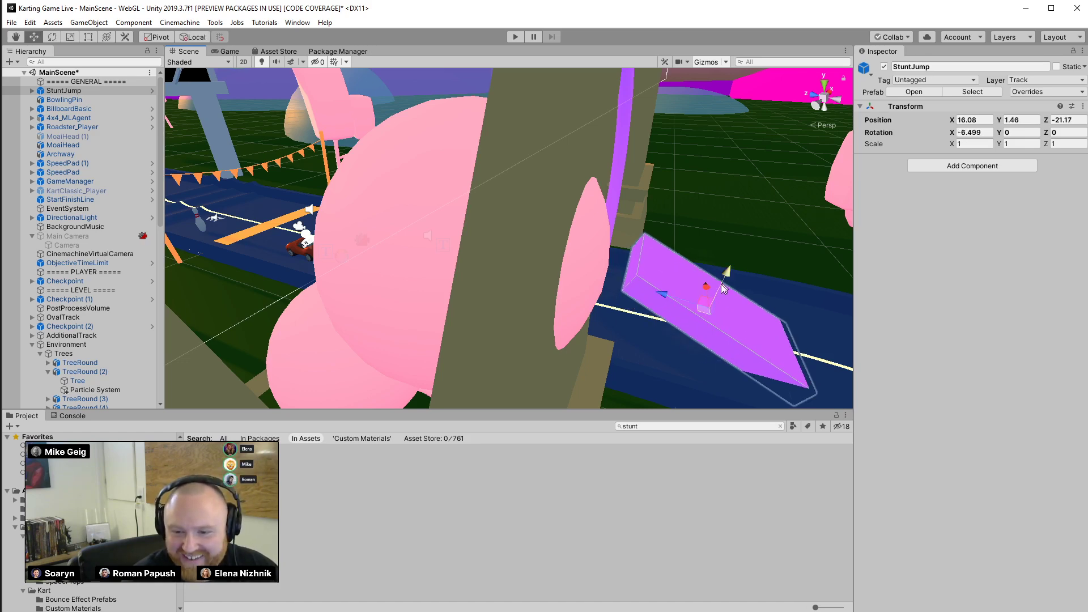
pyautogui.moveTo(665, 298); pyautogui.dragTo(539, 245, button='right')
pyautogui.moveTo(528, 288); pyautogui.dragTo(412, 273, button='right')
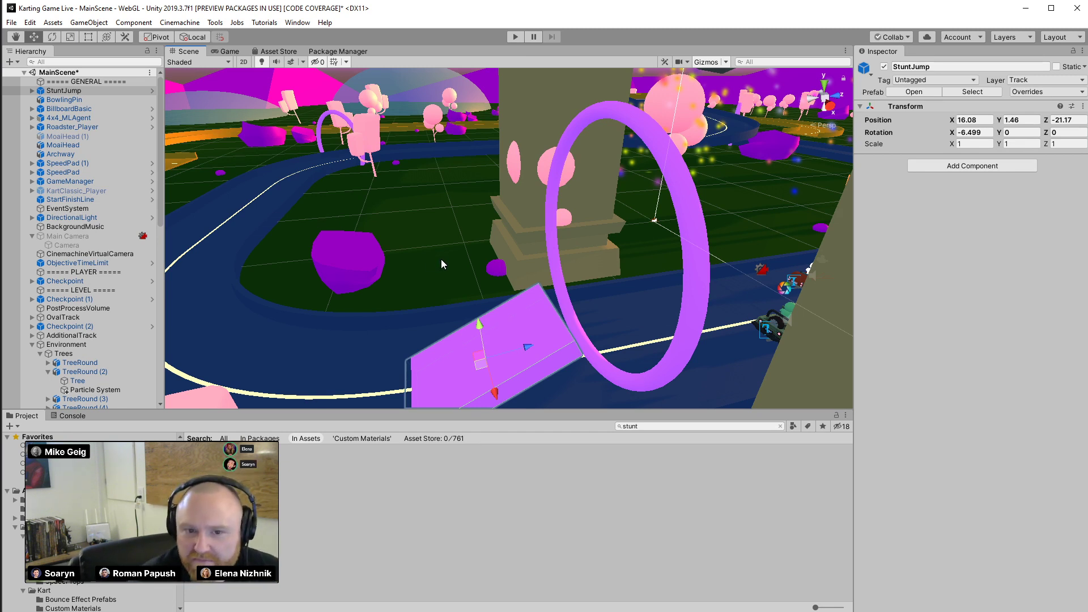
# Move the Checkpoint (2) ring closer to the ramp at Y 9.78, Z -17.36 and save the scene
pyautogui.click(681, 227)
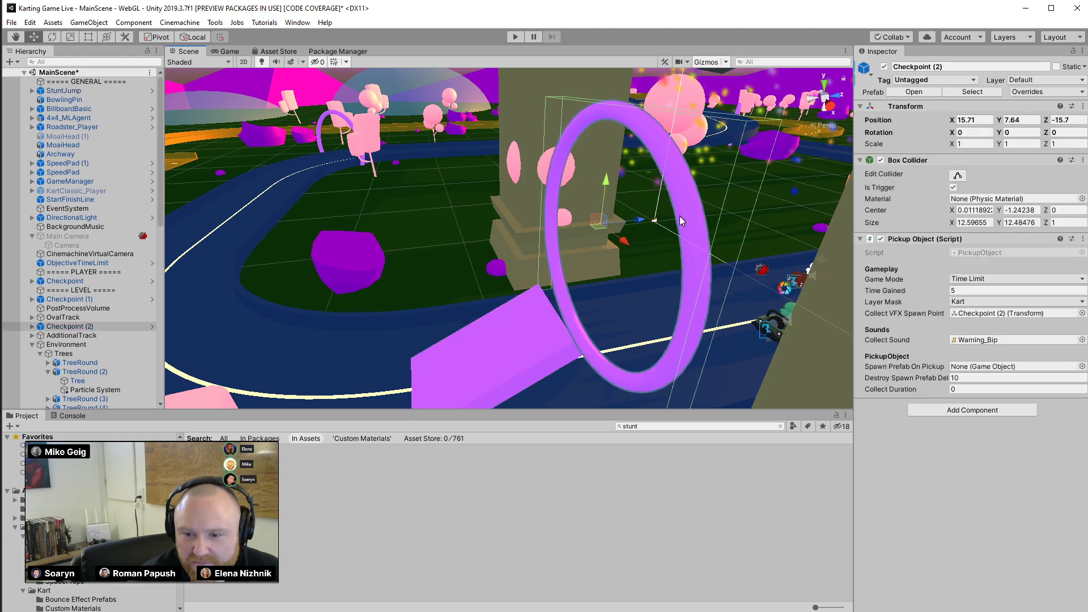
pyautogui.moveTo(647, 221); pyautogui.dragTo(611, 225)
pyautogui.moveTo(562, 193); pyautogui.dragTo(562, 149)
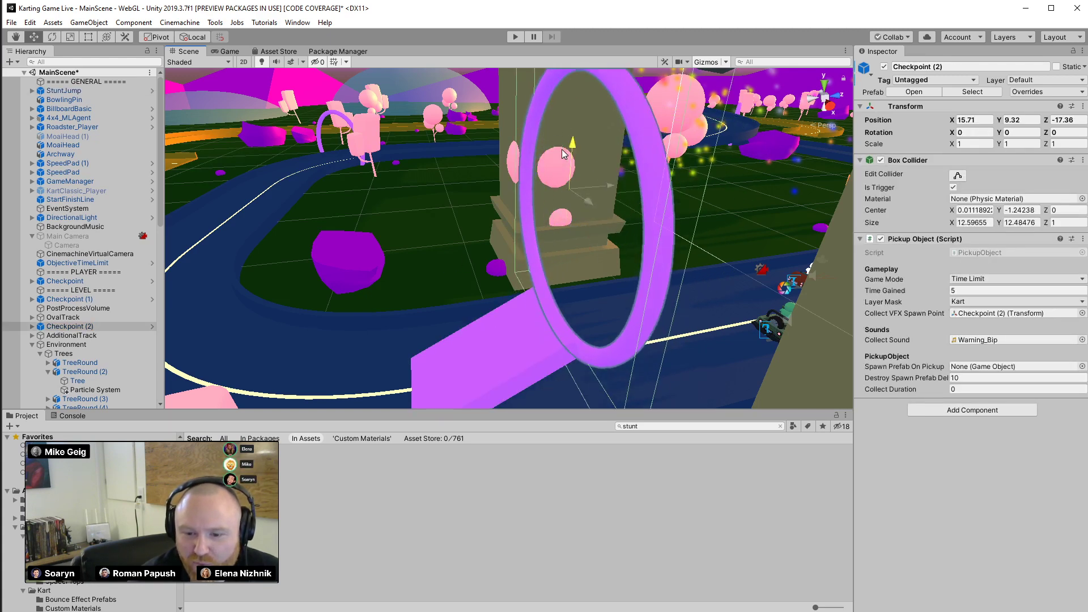
pyautogui.keyDown('alt'); pyautogui.moveTo(665, 261); pyautogui.dragTo(760, 234); pyautogui.keyUp('alt')
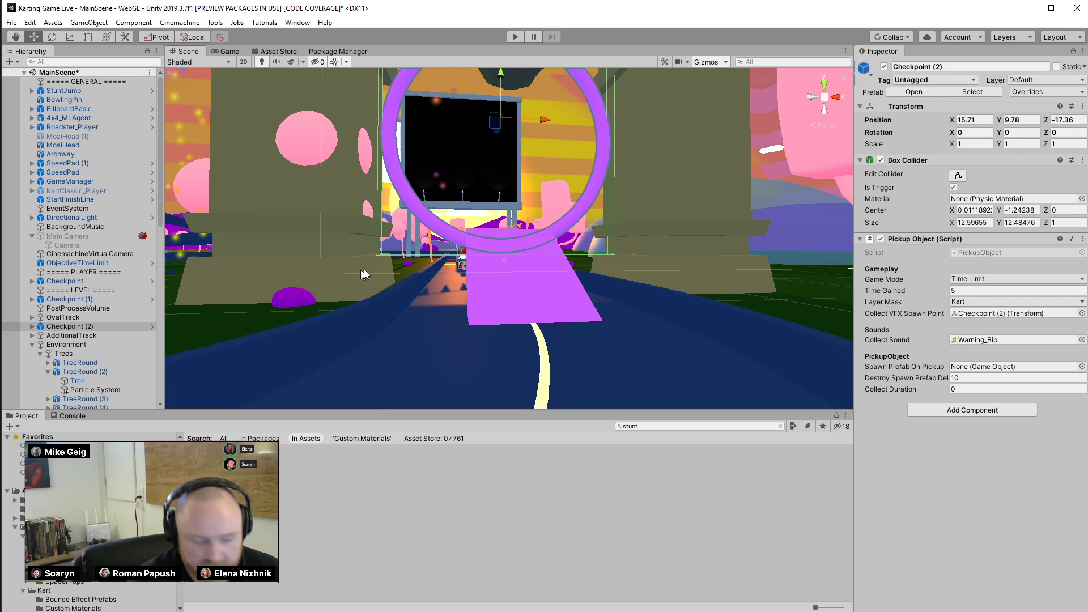
pyautogui.moveTo(379, 271); pyautogui.dragTo(392, 259, button='right')
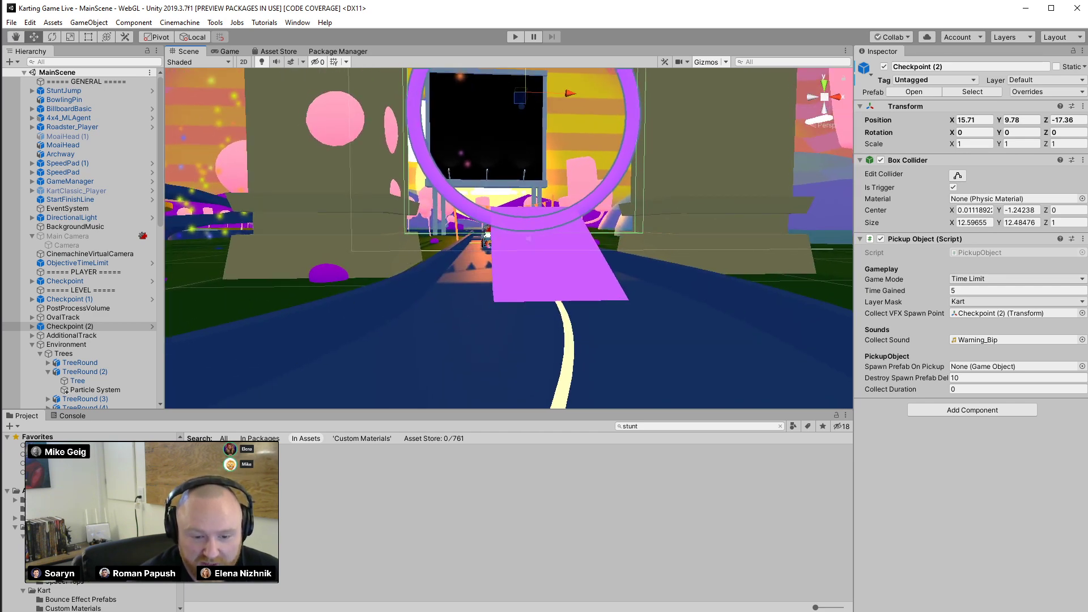
# Search the project assets for "speed" and place a SpeedPad on the StuntJump ramp
pyautogui.click(674, 427)
pyautogui.write('speed')
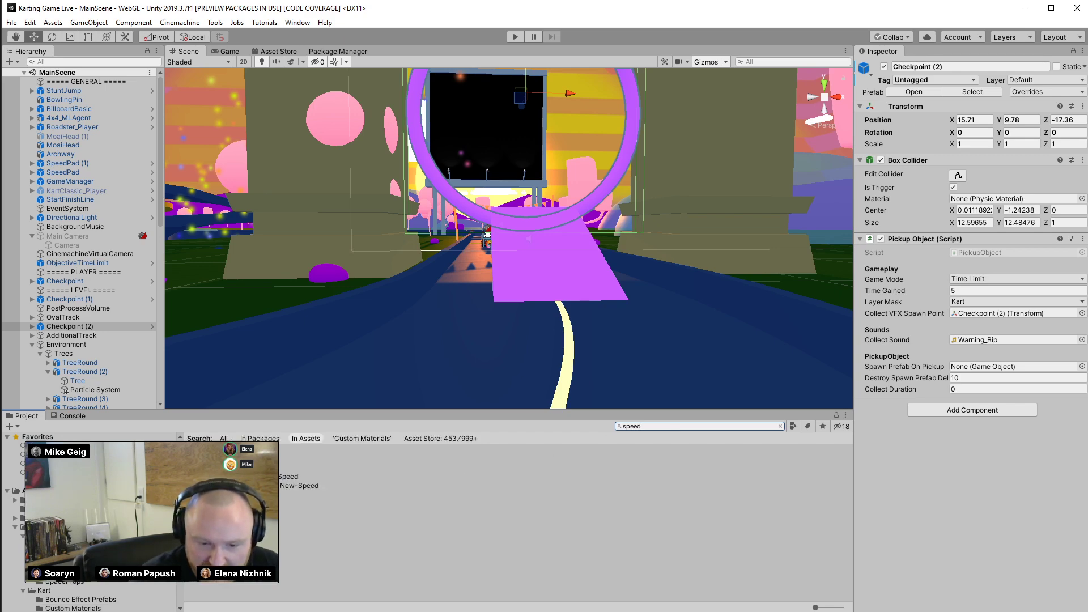
pyautogui.moveTo(286, 476); pyautogui.dragTo(548, 293)
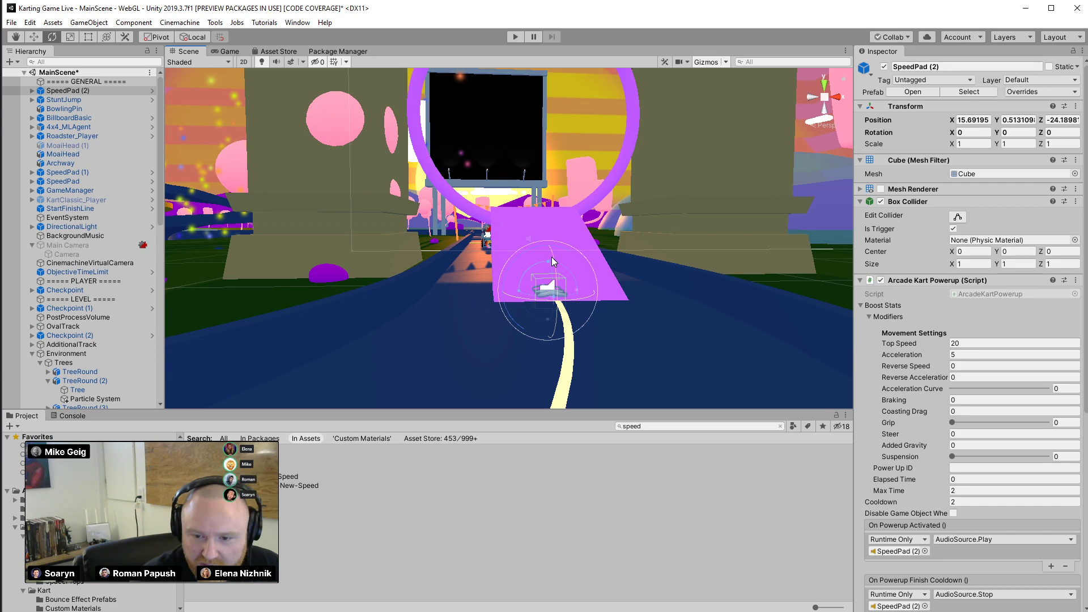
# Rotate the new SpeedPad to match the ramp's slope, deselect it and save the scene
pyautogui.moveTo(552, 255); pyautogui.dragTo(533, 236)
pyautogui.press('w')
pyautogui.moveTo(659, 300); pyautogui.dragTo(725, 305, button='right')
pyautogui.click(567, 522)
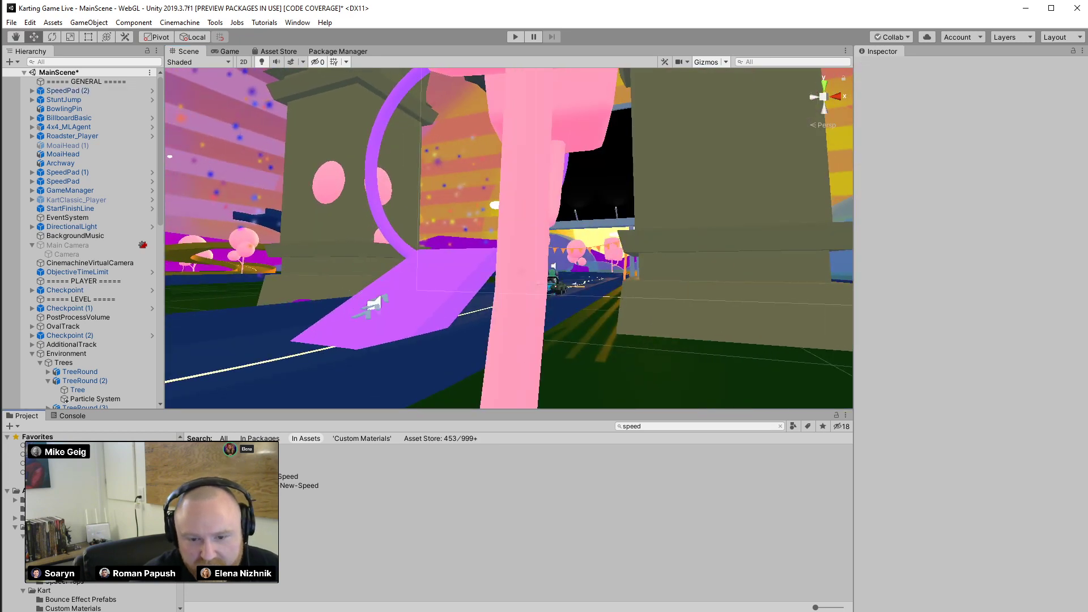
pyautogui.hotkey('ctrl', 's')
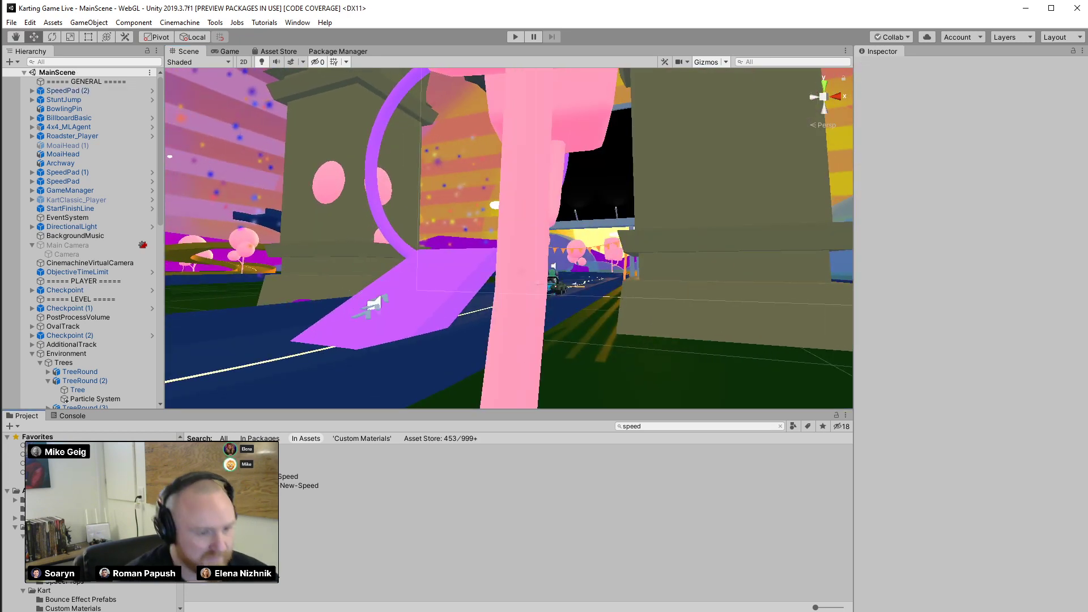
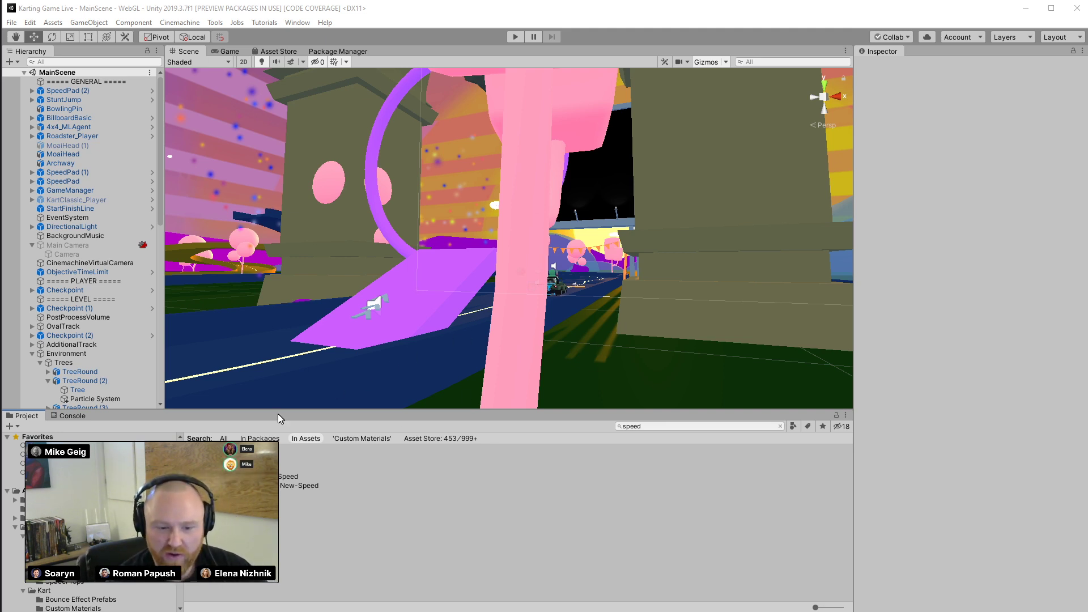
# Play-test a full lap through every checkpoint, taking the boosted stunt jump through the last ring, and stop play mode
pyautogui.moveTo(454, 272); pyautogui.dragTo(476, 261, button='right')
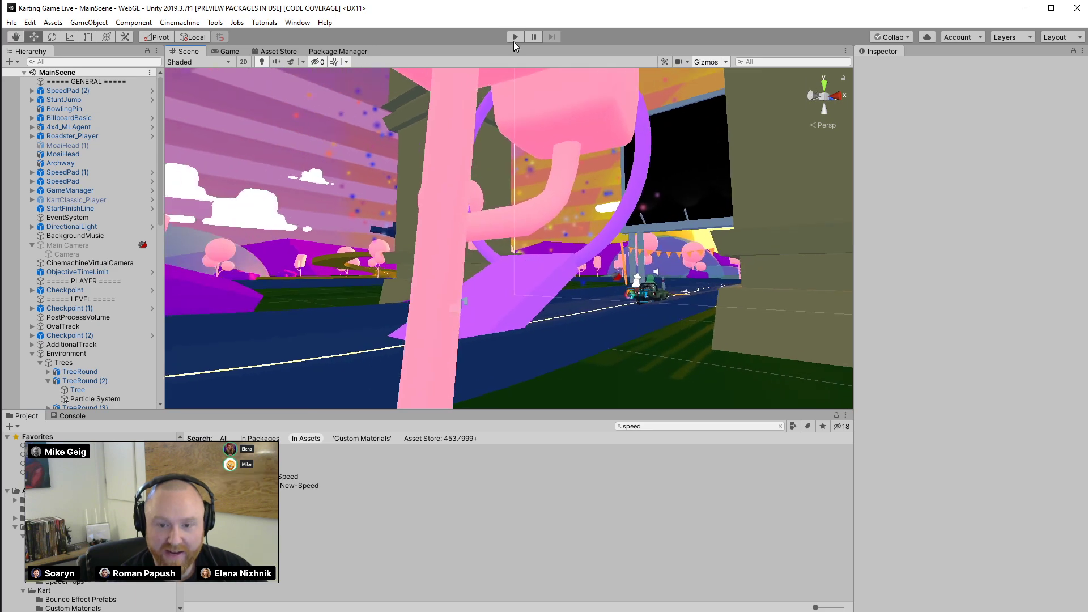
pyautogui.click(514, 37)
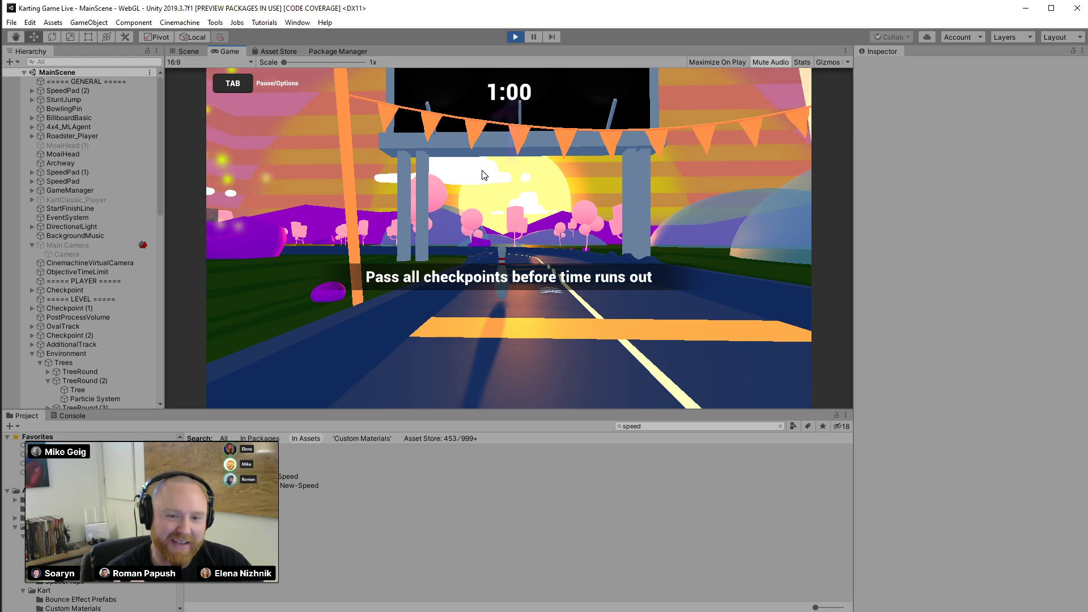
pyautogui.press('w')
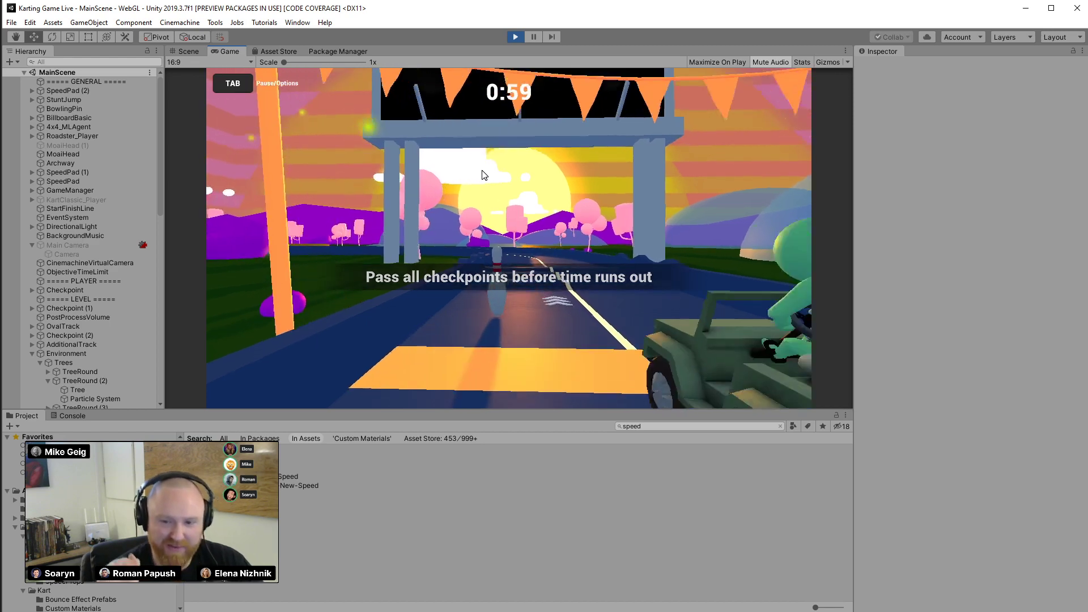
pyautogui.press('d')
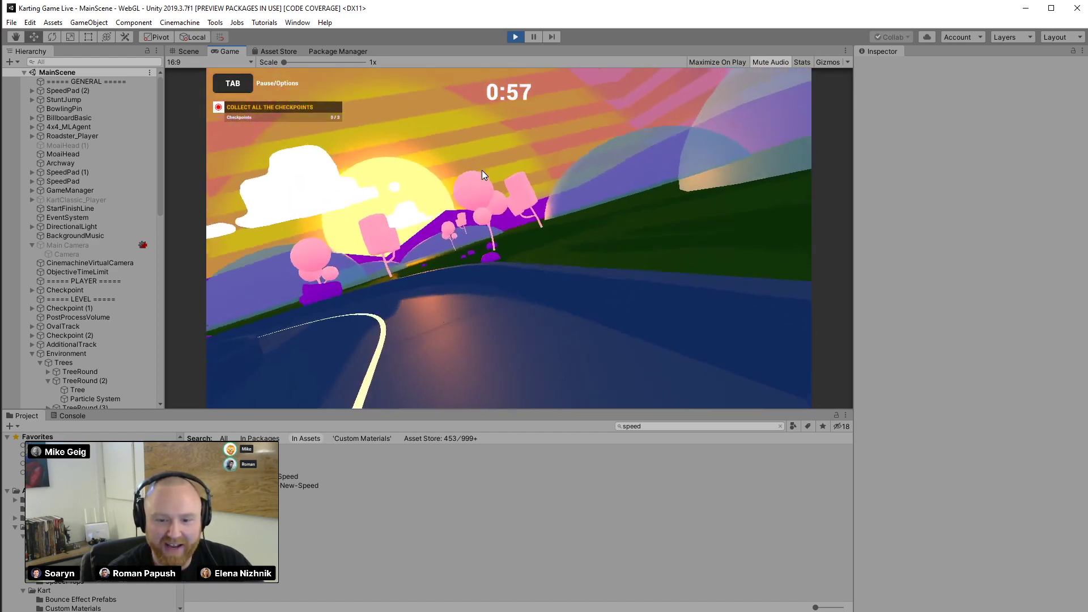
pyautogui.press('a')
pyautogui.press('a')
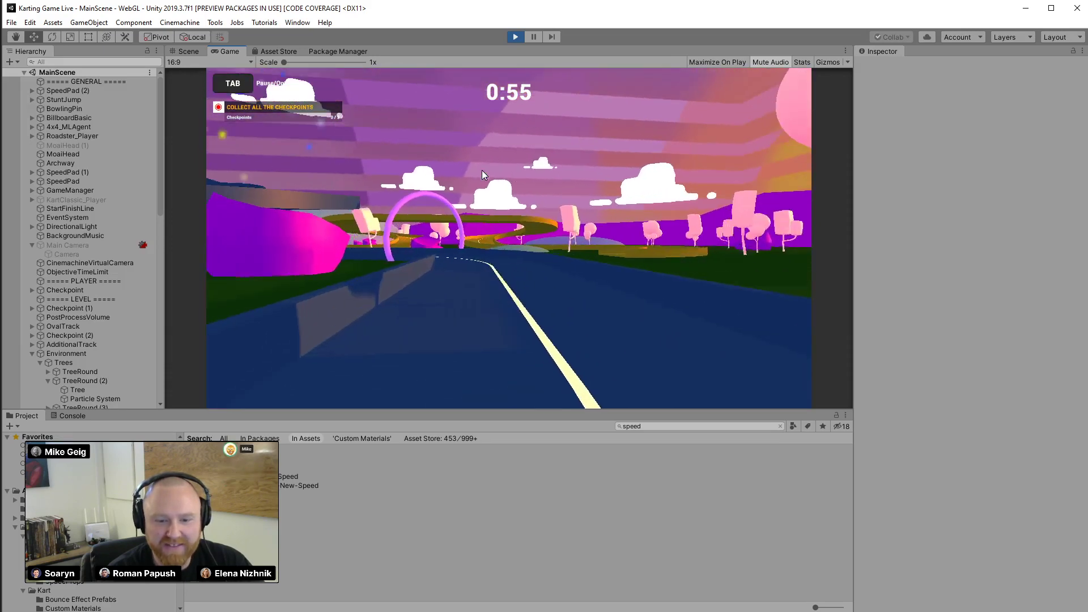
pyautogui.press('a')
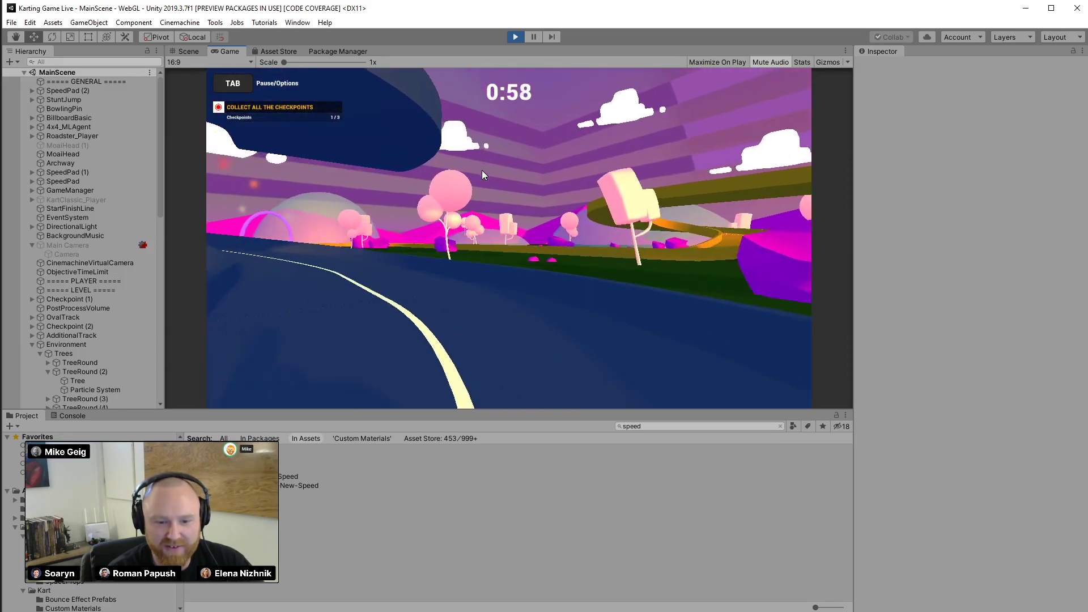
pyautogui.press('a')
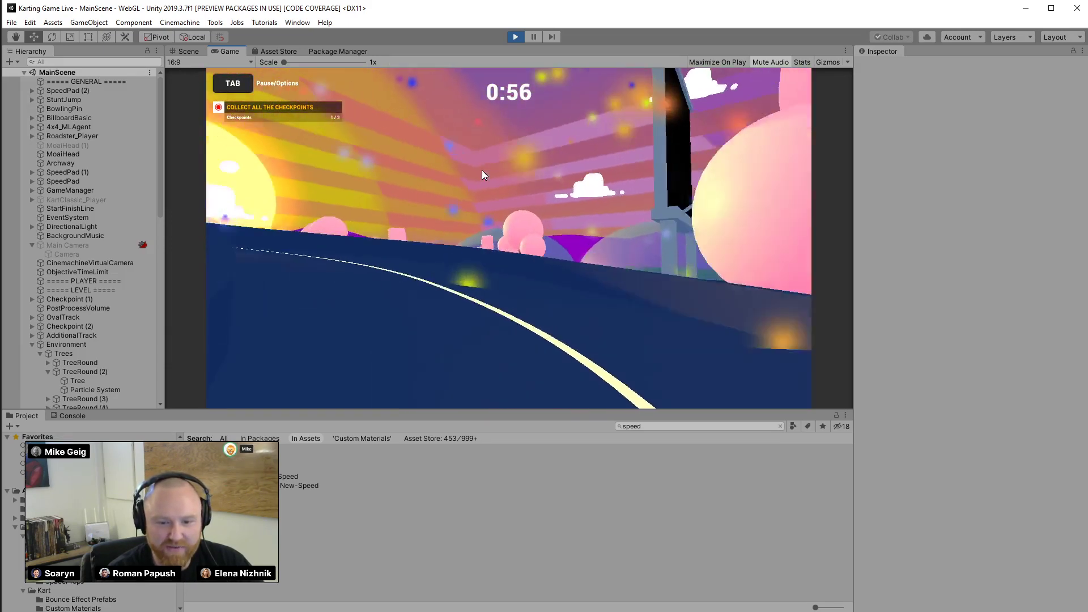
pyautogui.press('a')
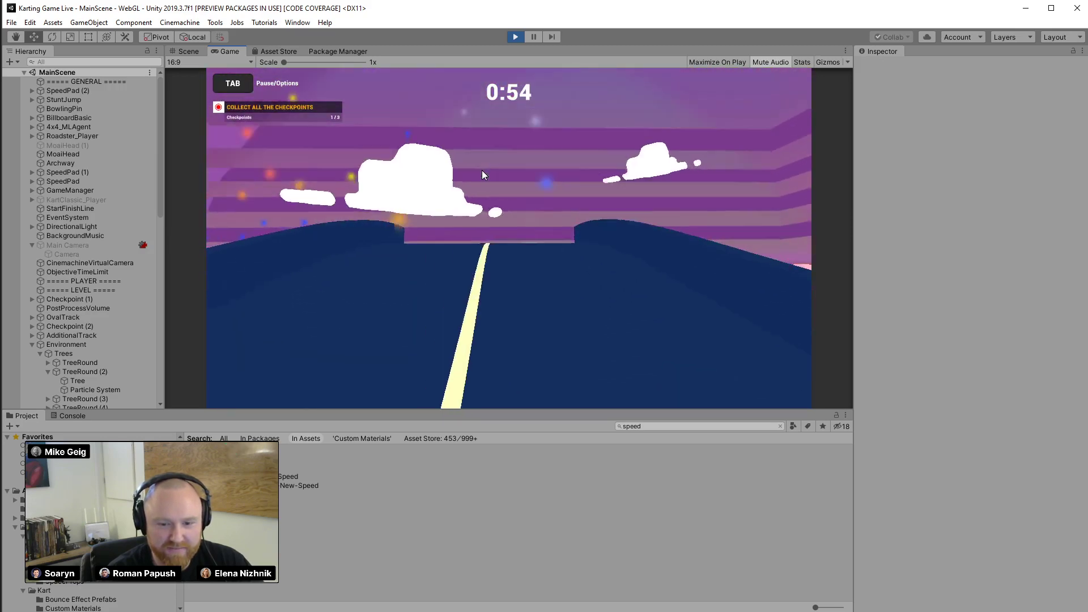
pyautogui.press('a')
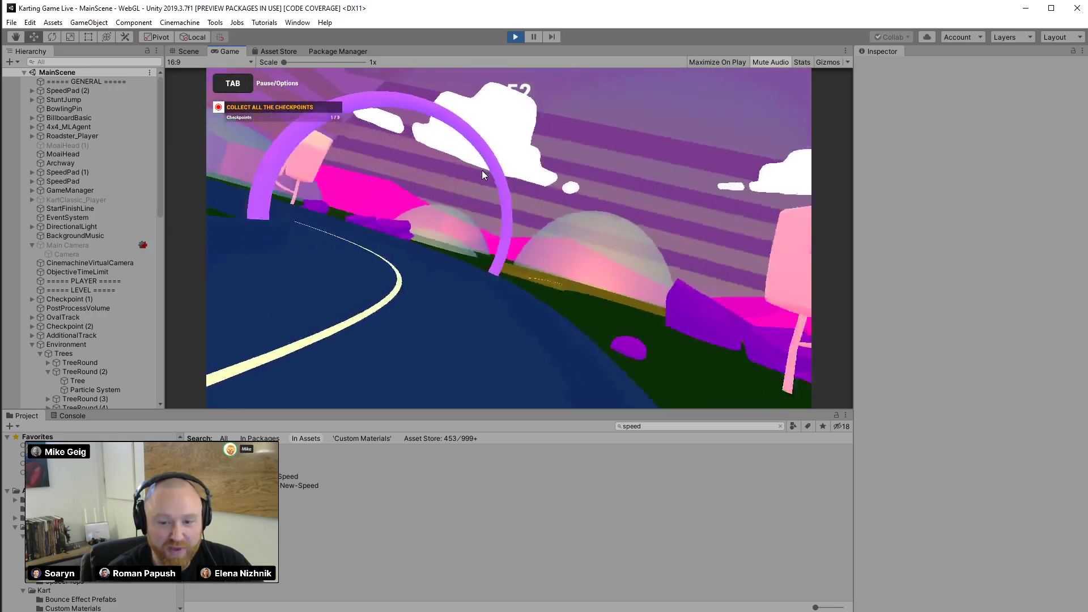
pyautogui.press('a')
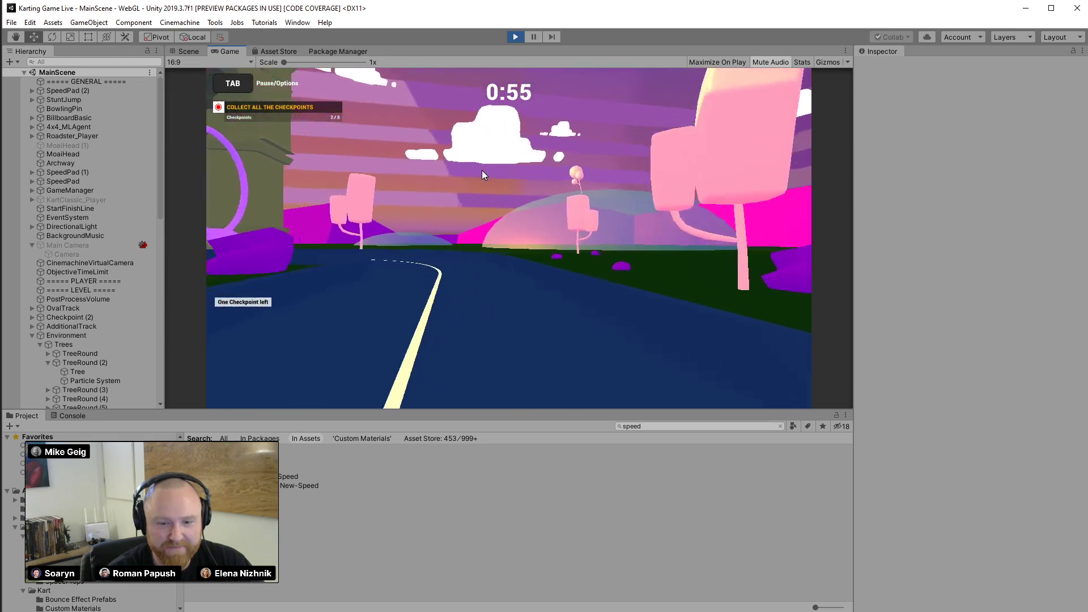
pyautogui.press('a')
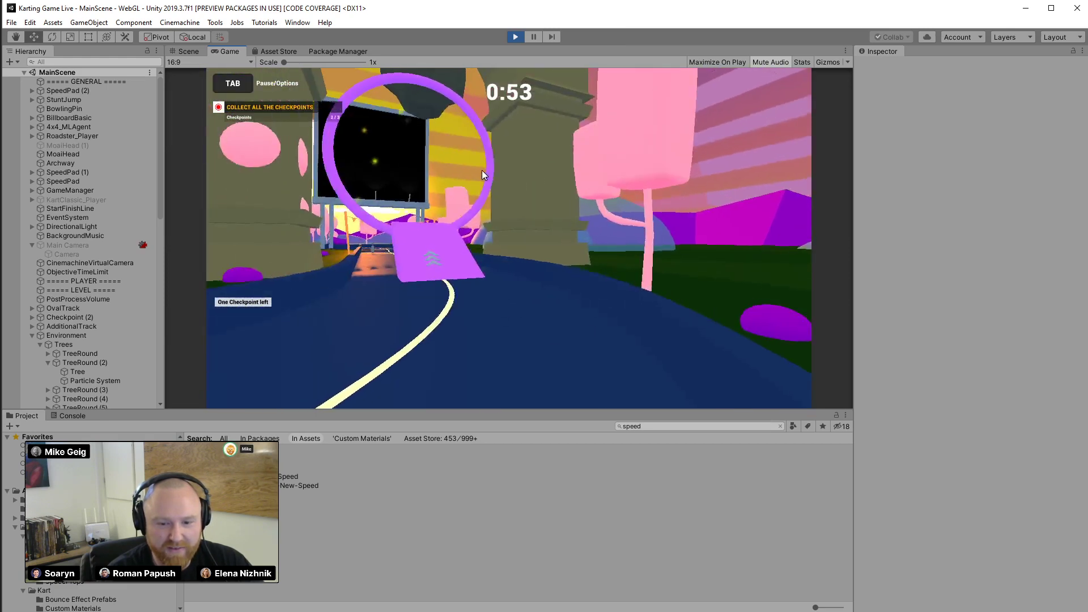
pyautogui.press('a')
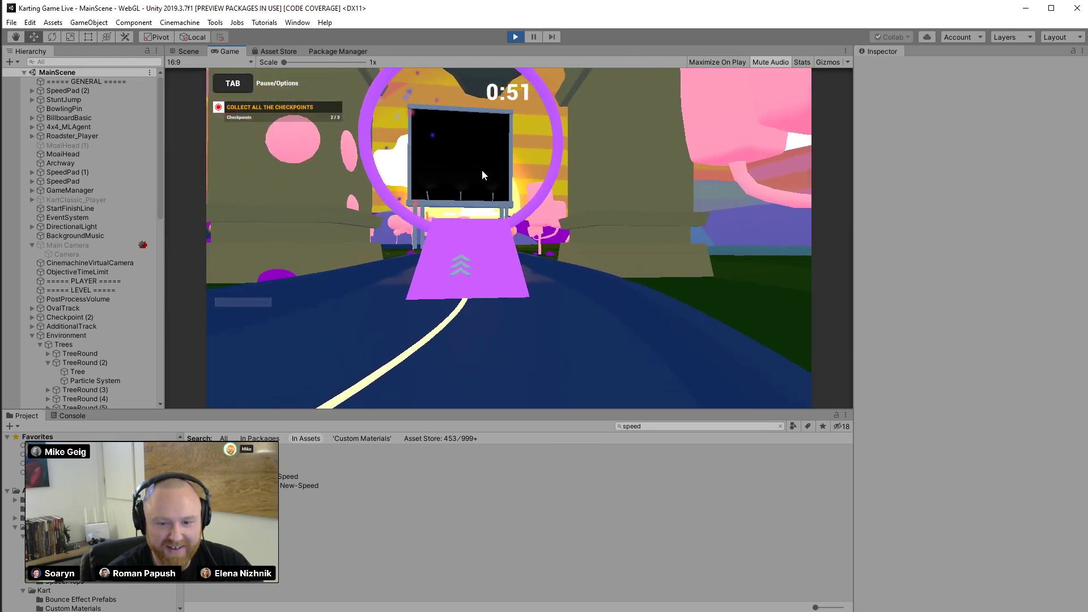
pyautogui.press('w')
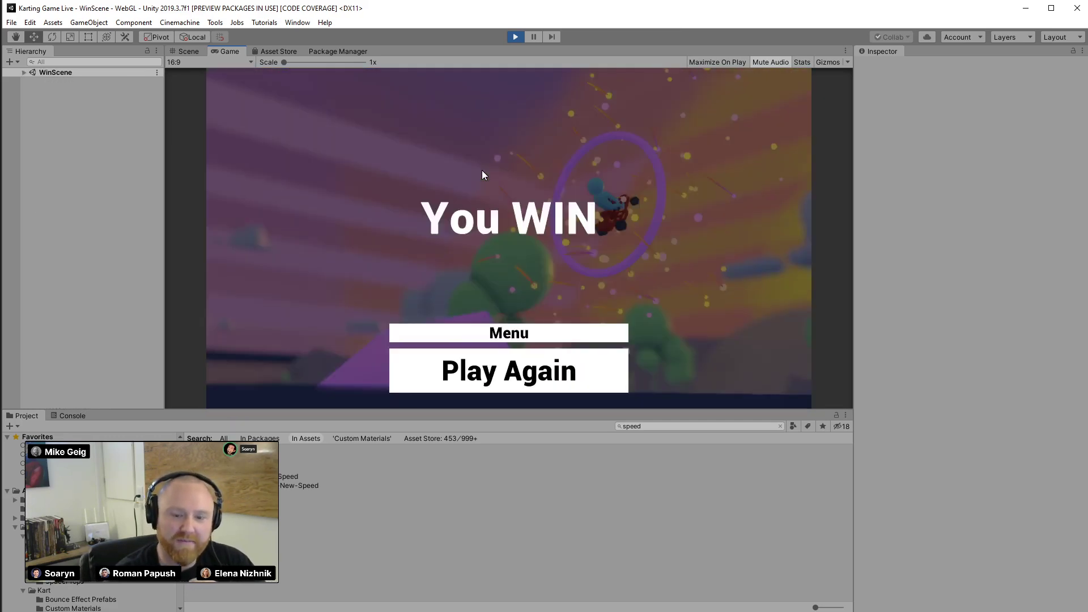
pyautogui.click(514, 36)
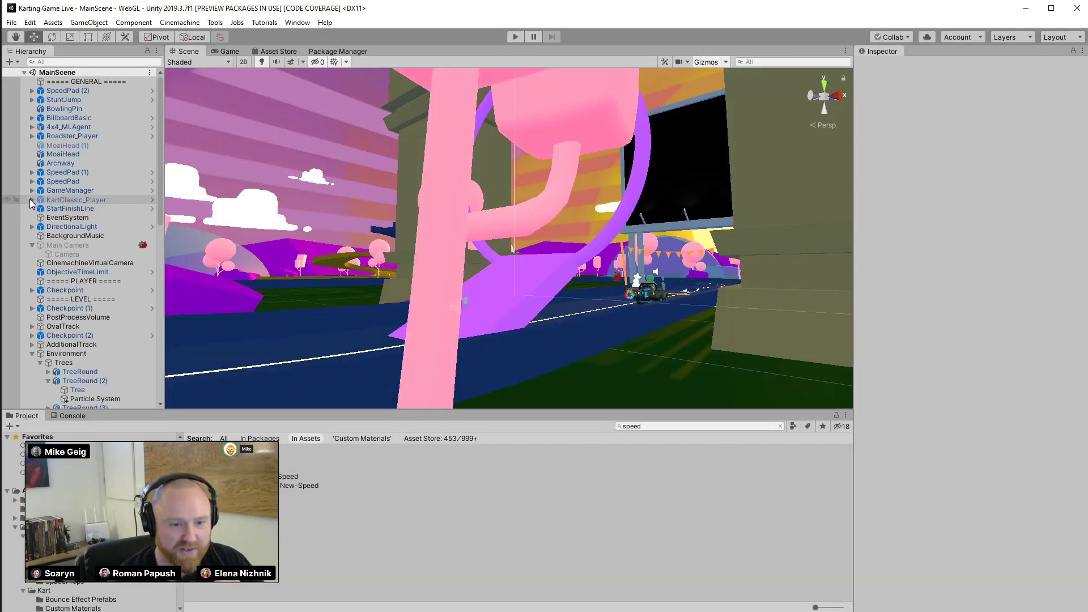
# Reactivate the Main Camera, deactivate the Camera mounted under the Roadster_Player's KartBody, and save the scene
pyautogui.click(76, 245)
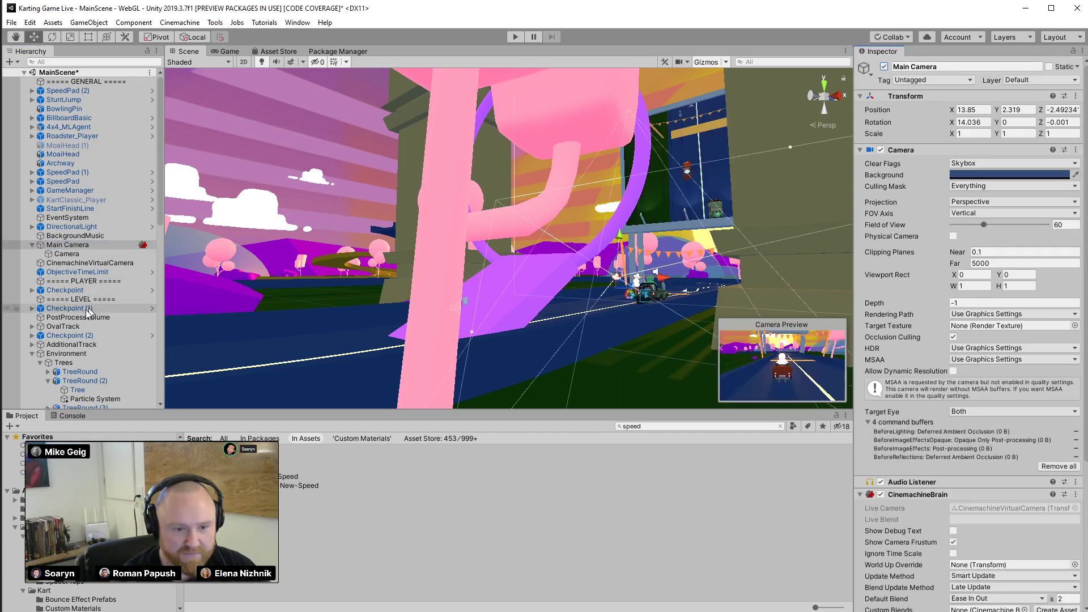
pyautogui.moveTo(510, 243); pyautogui.dragTo(616, 188, button='right')
pyautogui.click(616, 188)
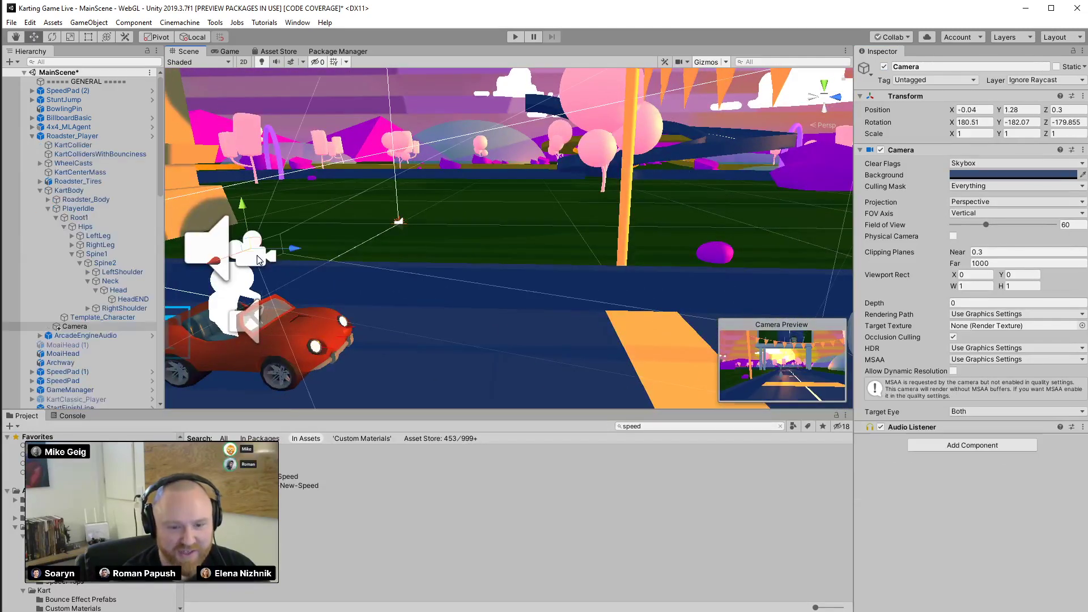
pyautogui.click(883, 66)
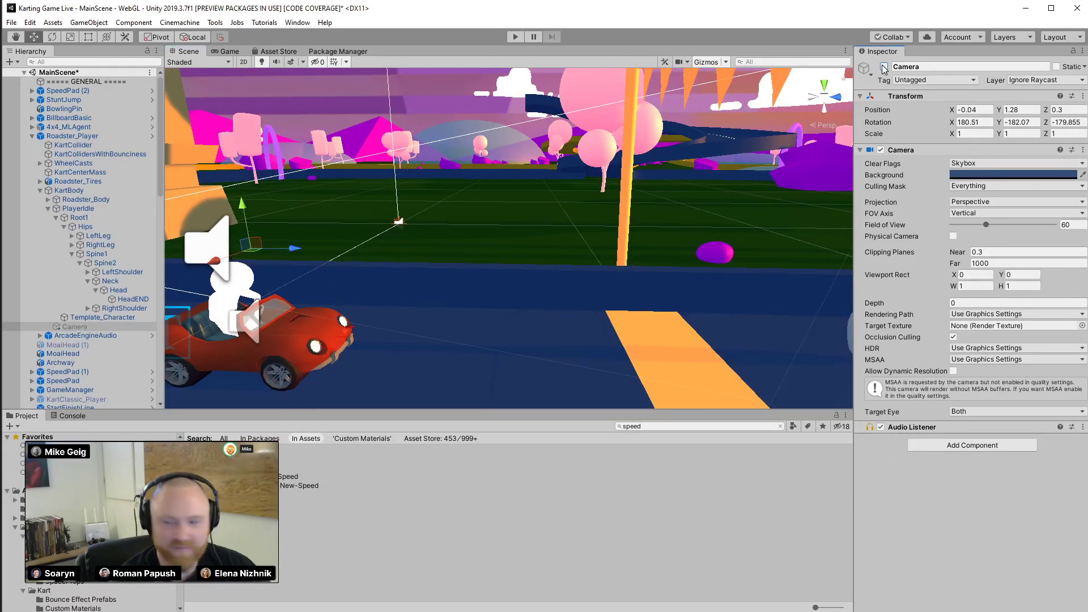
pyautogui.hotkey('ctrl', 's')
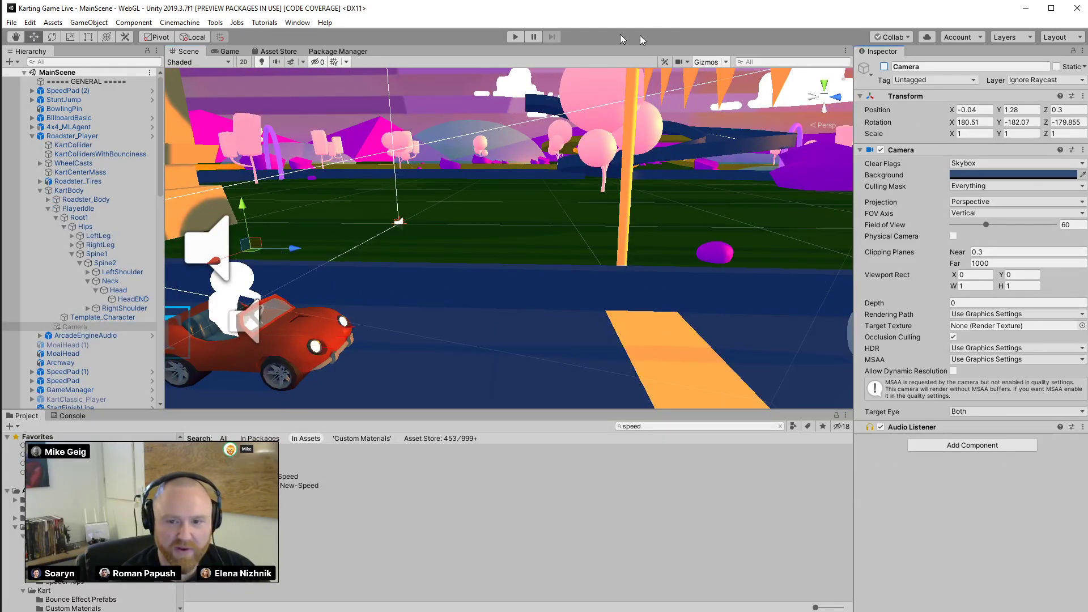
# Play-test the start of the race with the chase camera behind the roadster and stop play mode
pyautogui.click(513, 38)
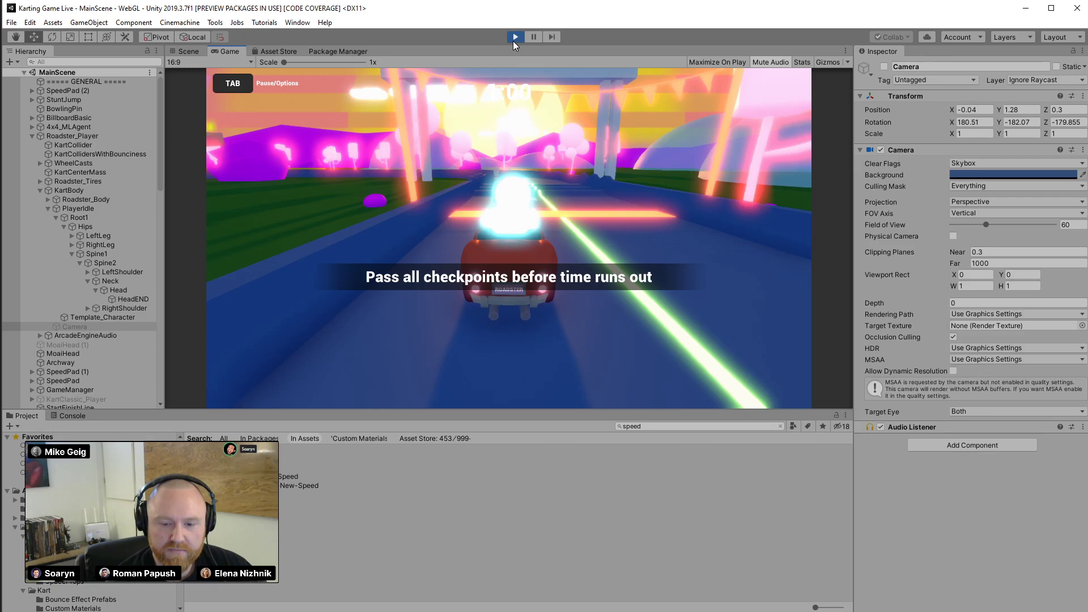
pyautogui.press('w')
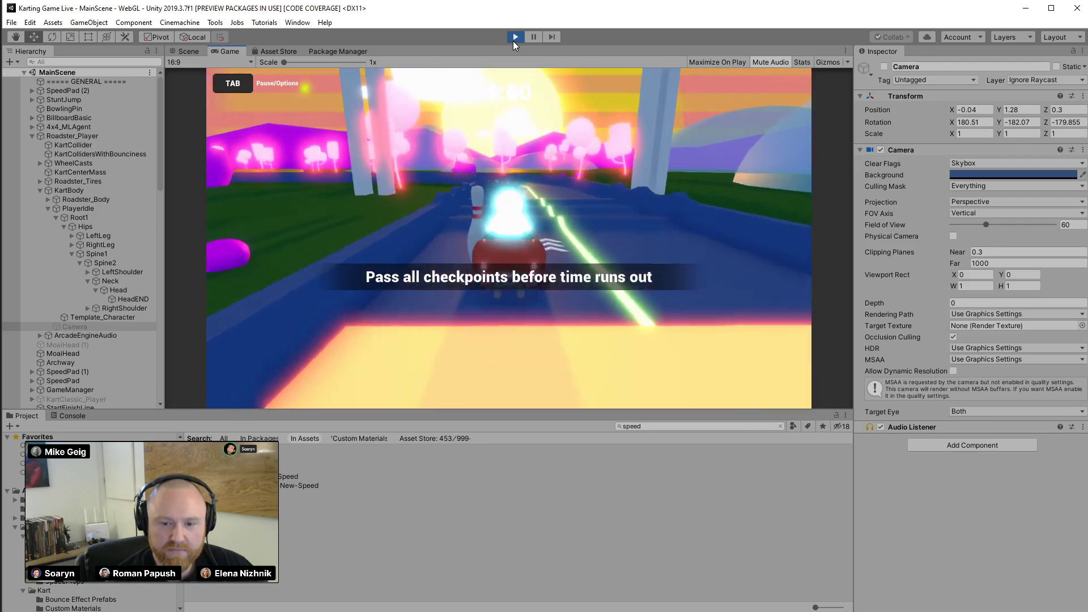
pyautogui.press('a')
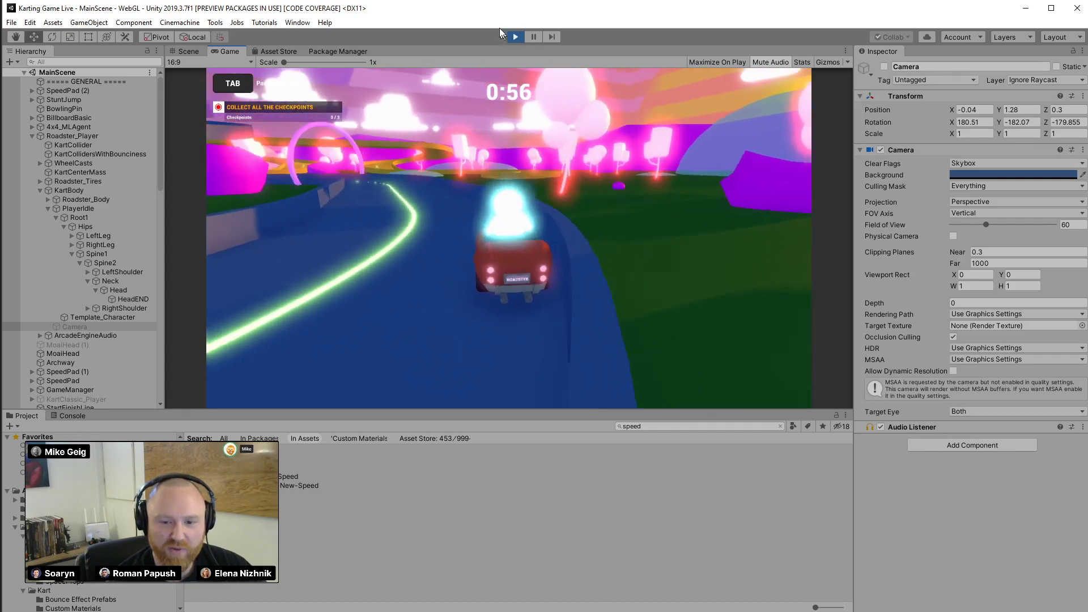
pyautogui.click(516, 36)
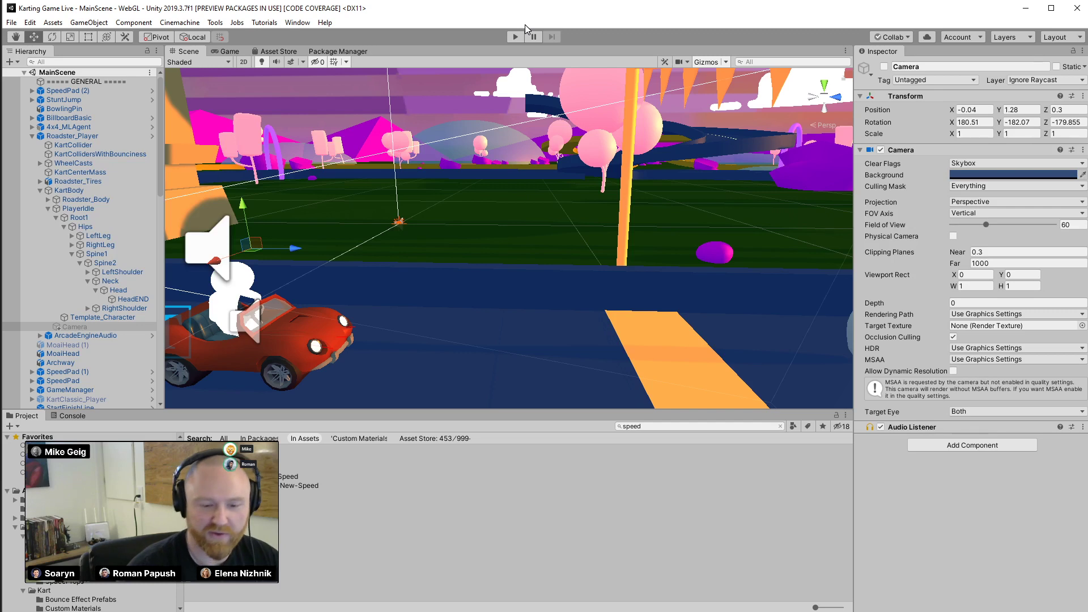
# Replace the project asset search with "donut" and look over the bumpy track section near the bowling pin
pyautogui.click(780, 426)
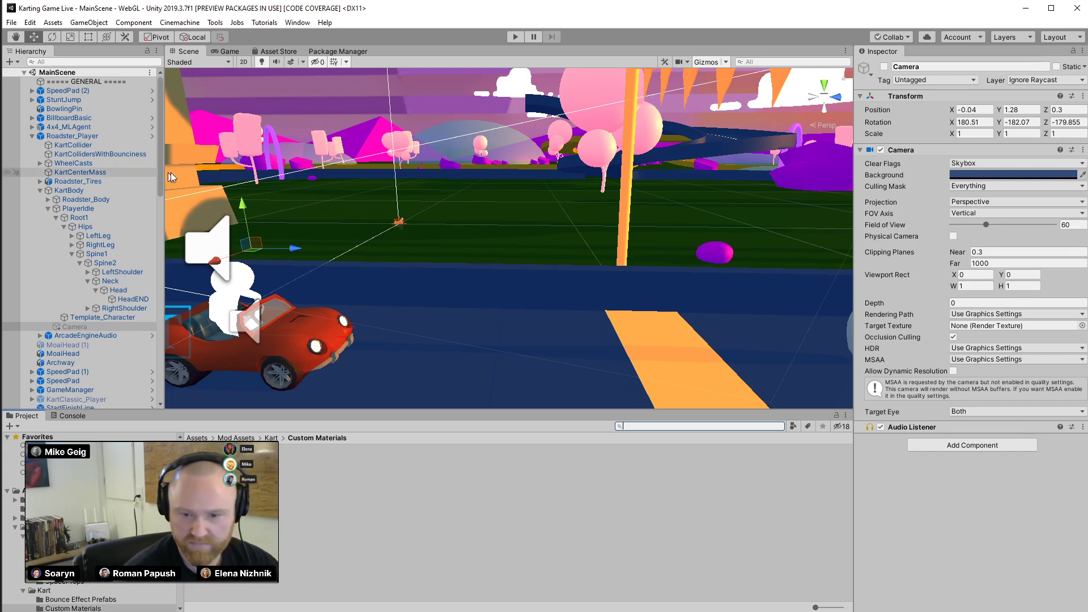
pyautogui.moveTo(594, 212); pyautogui.dragTo(748, 164, button='right')
pyautogui.press('w')
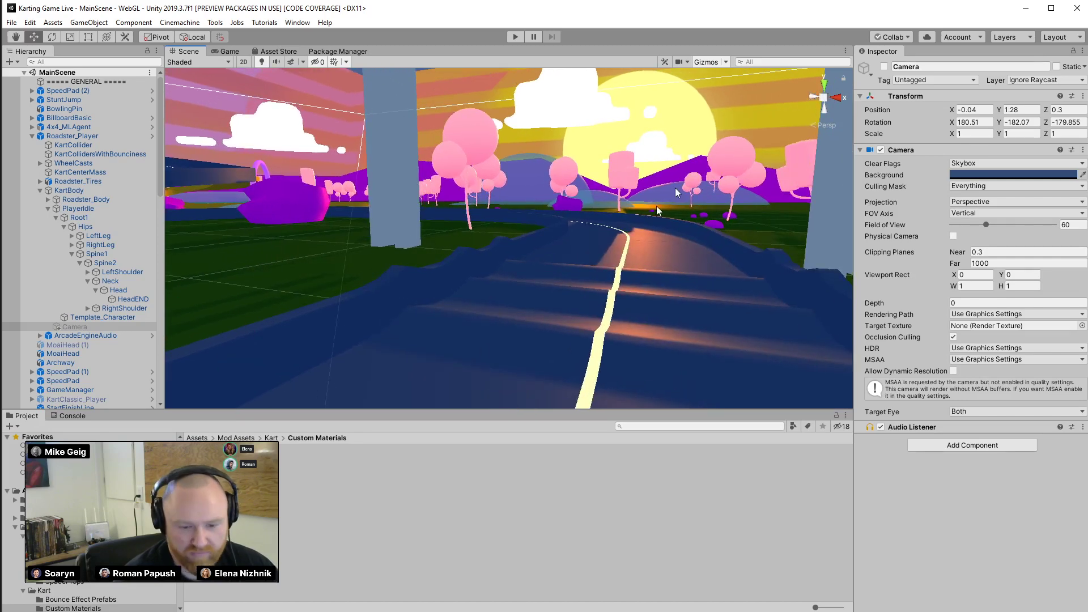
pyautogui.click(666, 426)
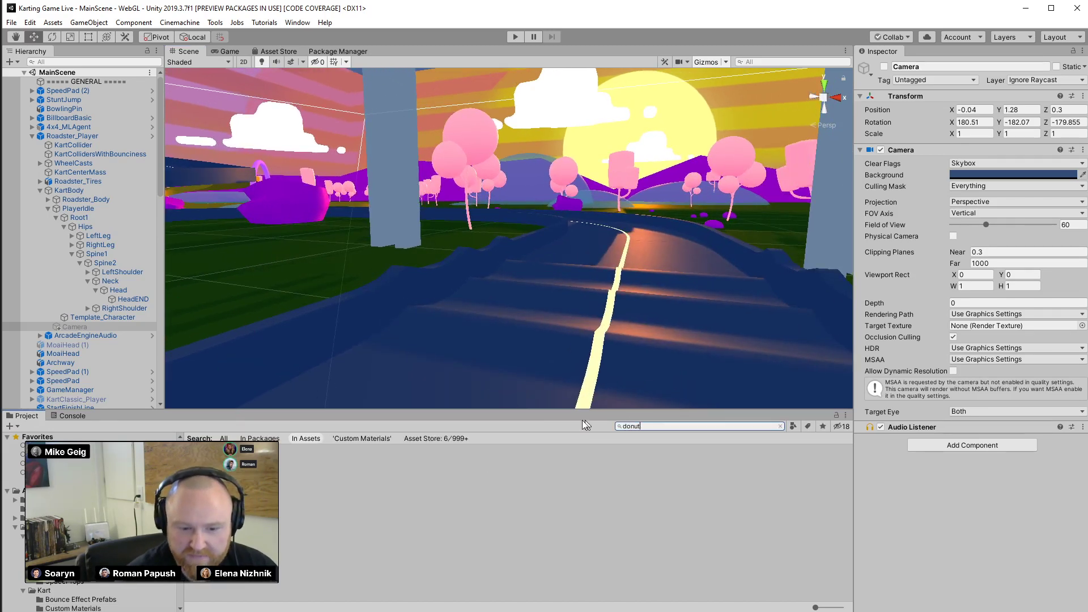
pyautogui.moveTo(412, 304); pyautogui.dragTo(354, 311, button='right')
# Collapse the Roadster_Player and Environment groups, then deactivate the ObjectiveTimeLimit object and deselect it
pyautogui.click(33, 136)
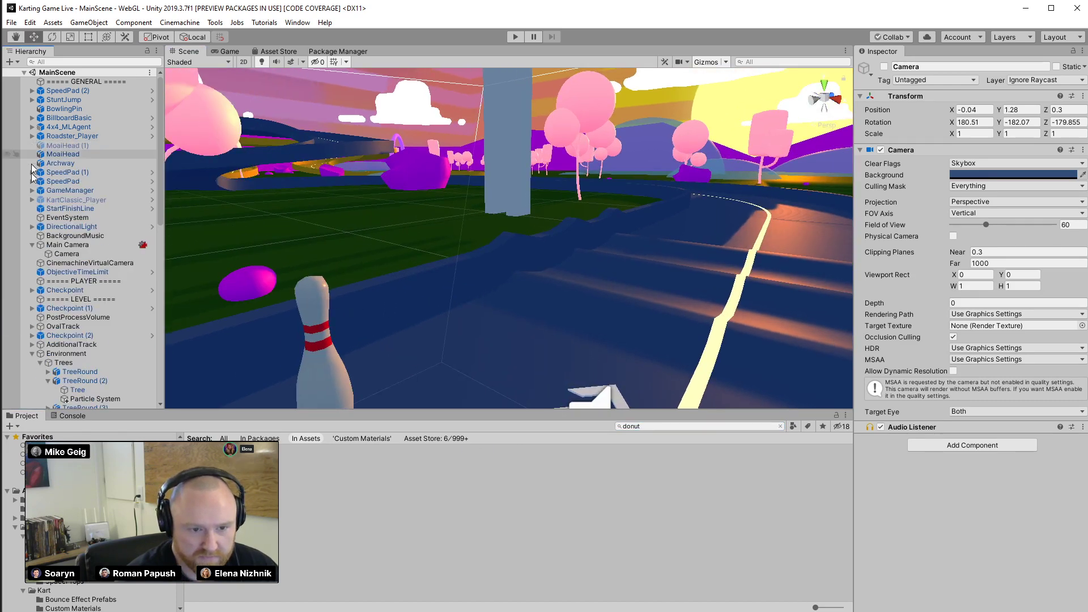
pyautogui.click(32, 354)
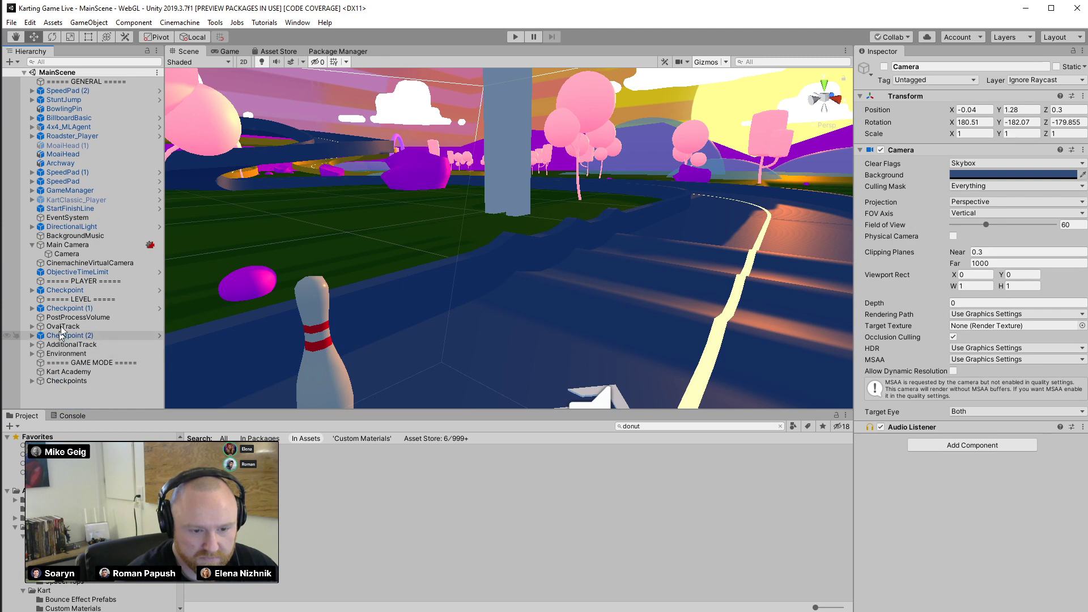
pyautogui.click(71, 274)
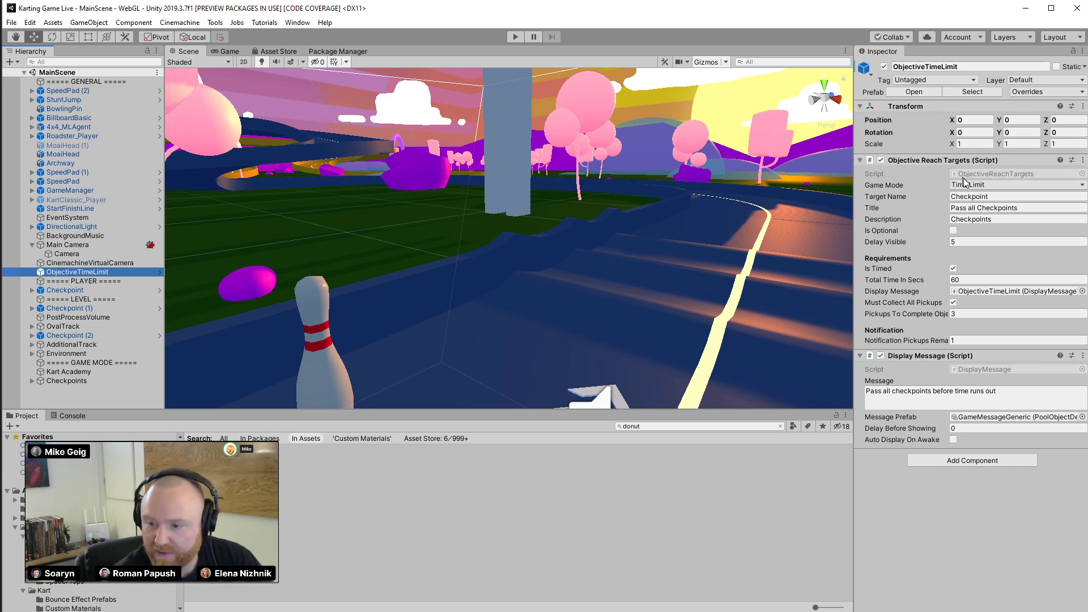
pyautogui.click(953, 302)
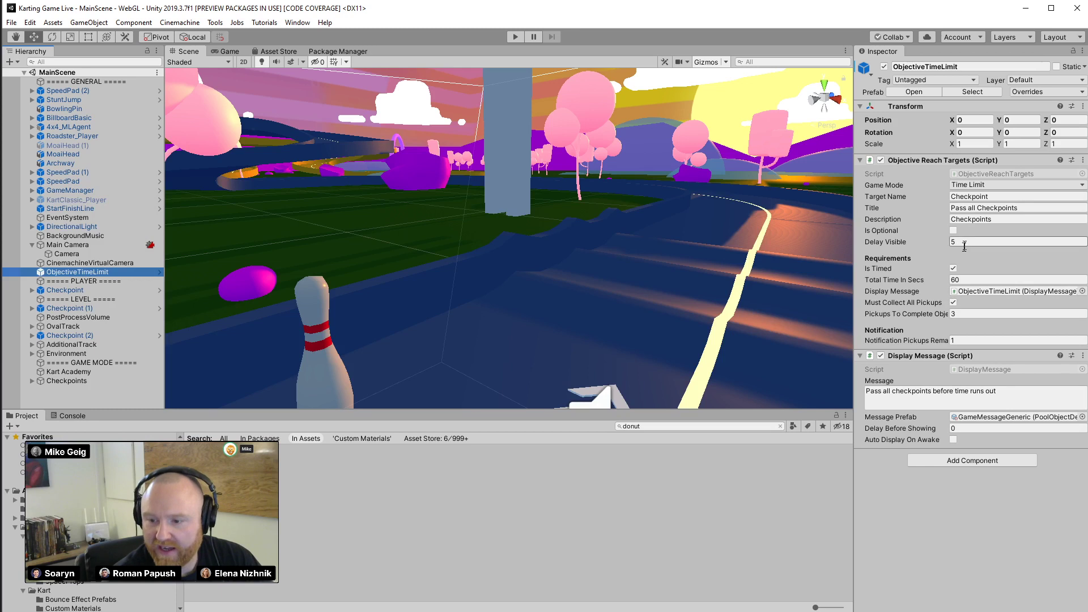
pyautogui.click(884, 66)
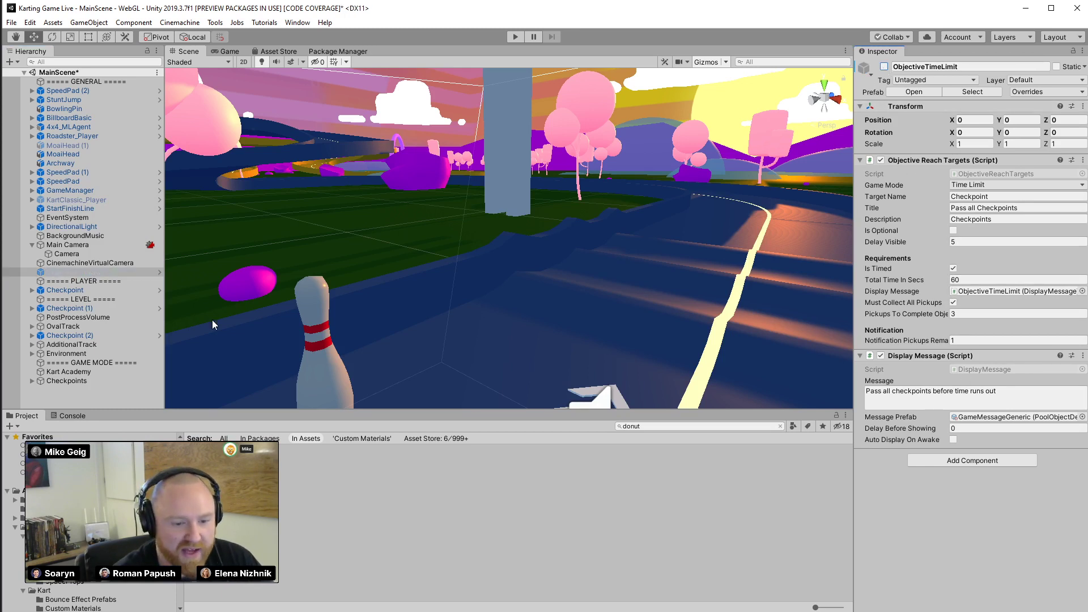
pyautogui.click(103, 394)
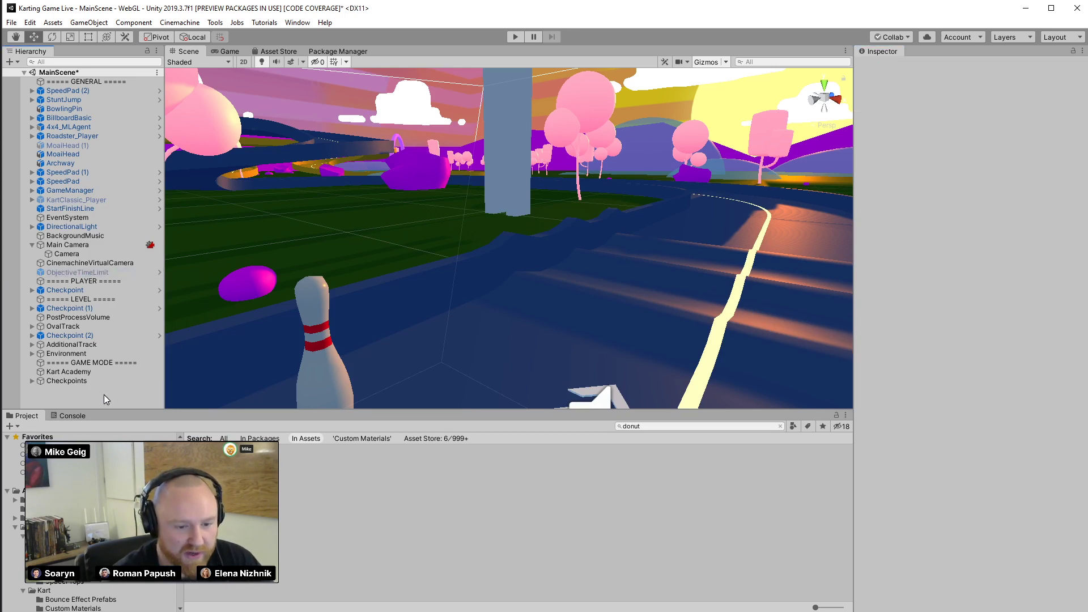
# Search the project assets for "Objecti" and add the ObjectiveCrashMode prefab at the end of the scene hierarchy
pyautogui.click(780, 426)
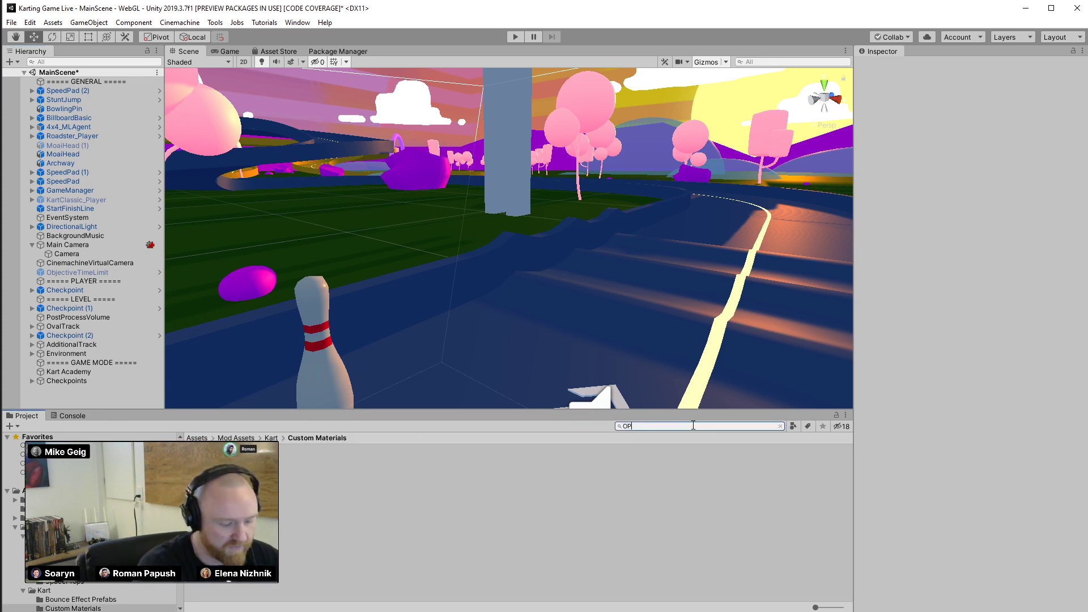
pyautogui.write('OPbjec')
pyautogui.press('BackSpace')
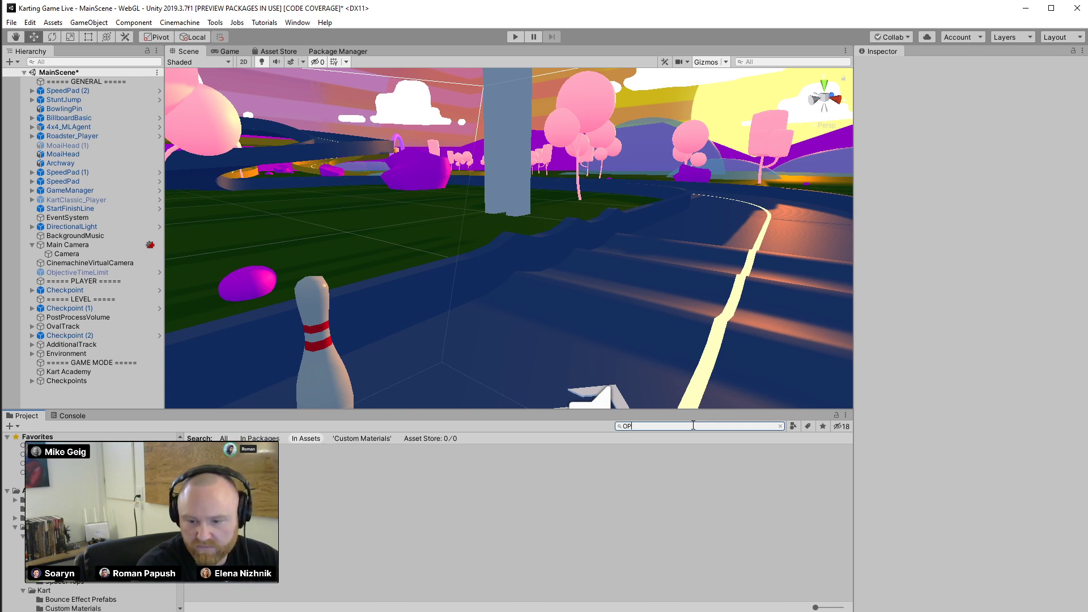
pyautogui.press('BackSpace')
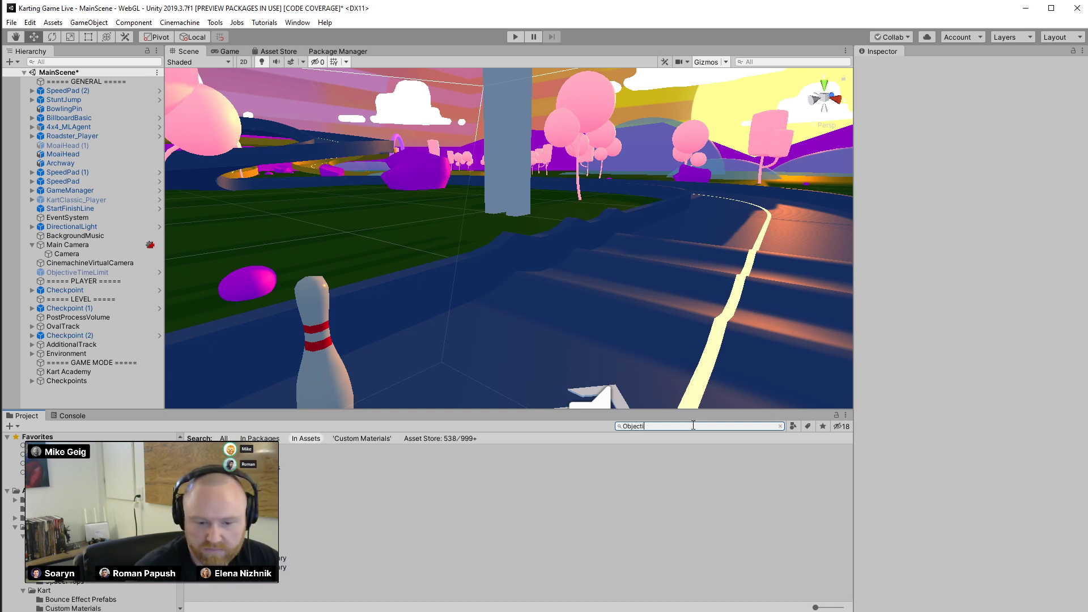
pyautogui.moveTo(238, 476); pyautogui.dragTo(71, 395)
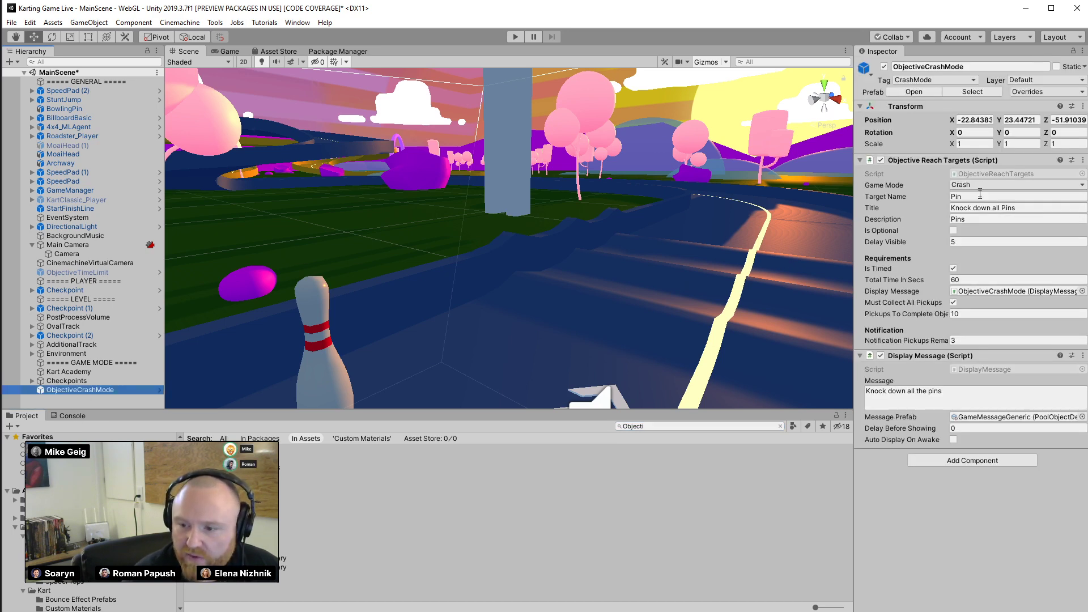
# Search the project assets for "crash" and place seven CrashObject pins on the track leading into the curve
pyautogui.moveTo(681, 236); pyautogui.dragTo(696, 211, button='right')
pyautogui.click(779, 426)
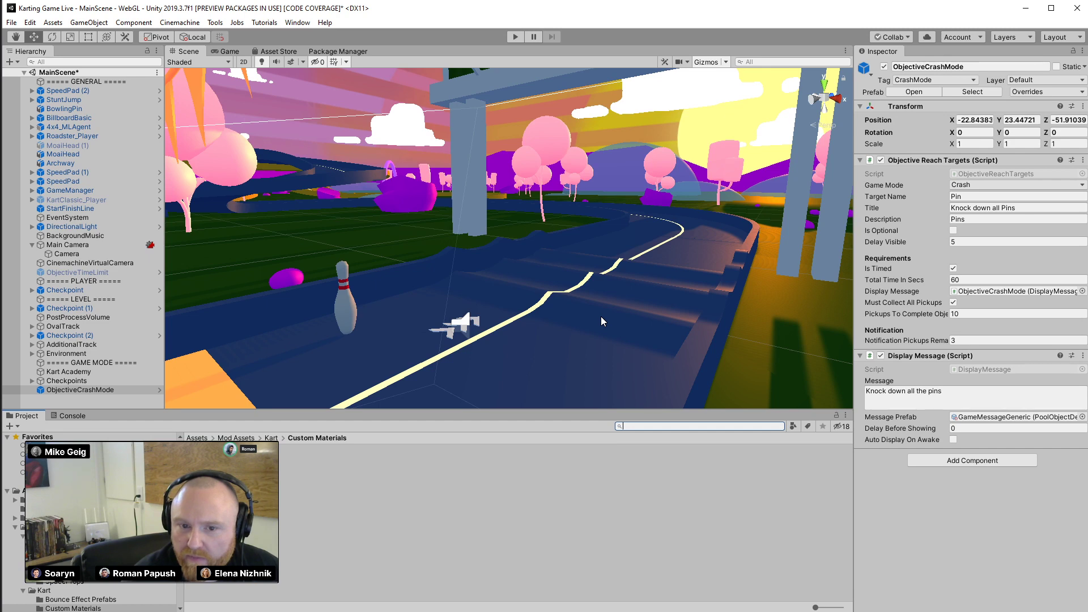
pyautogui.moveTo(601, 320); pyautogui.dragTo(564, 301, button='right')
pyautogui.click(666, 426)
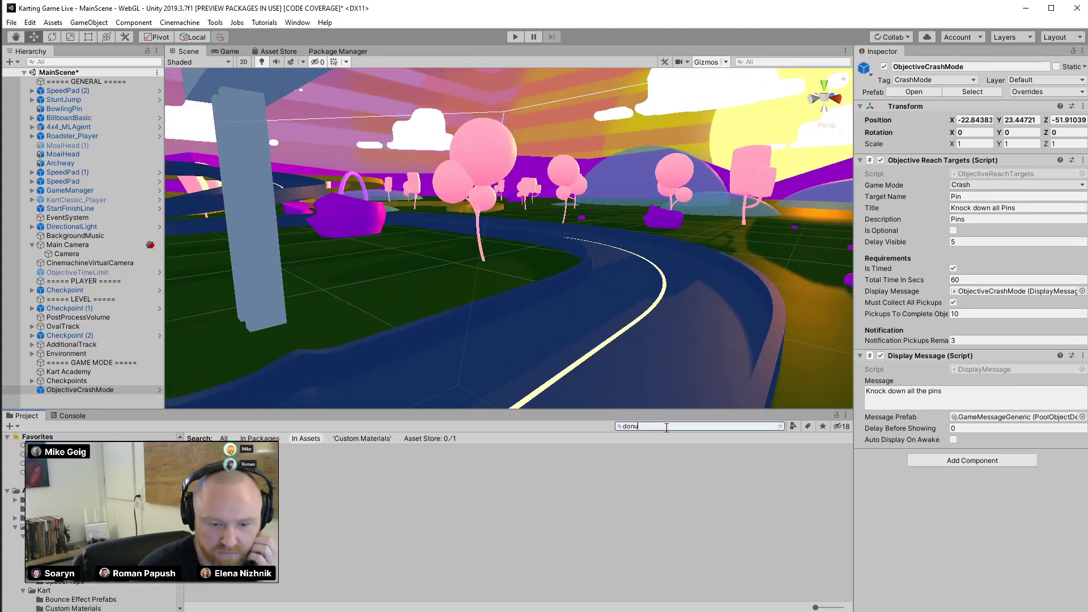
pyautogui.press('BackSpace')
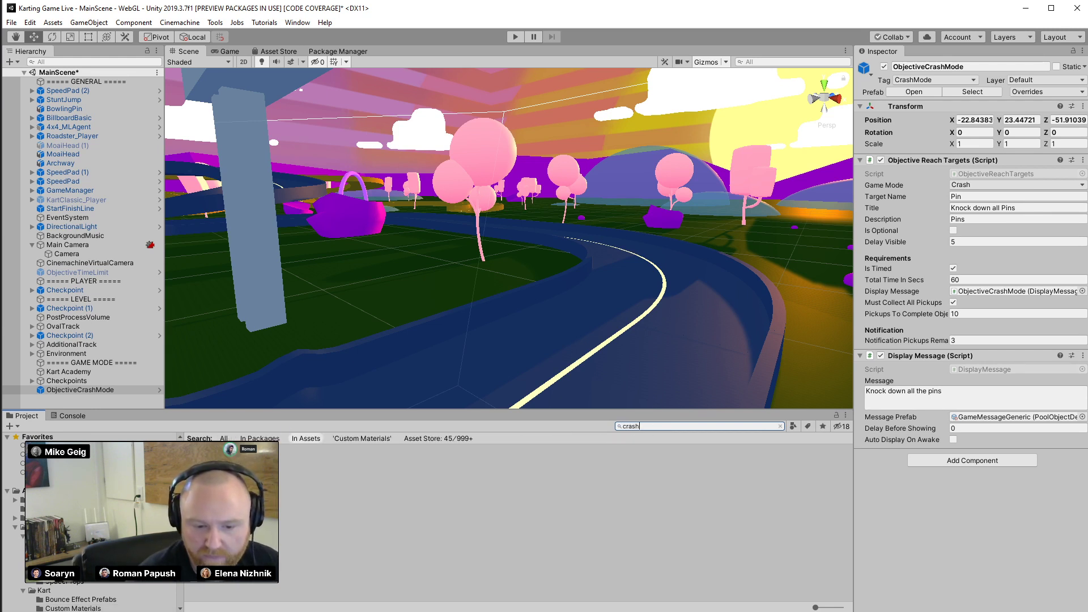
pyautogui.moveTo(215, 470); pyautogui.dragTo(495, 359)
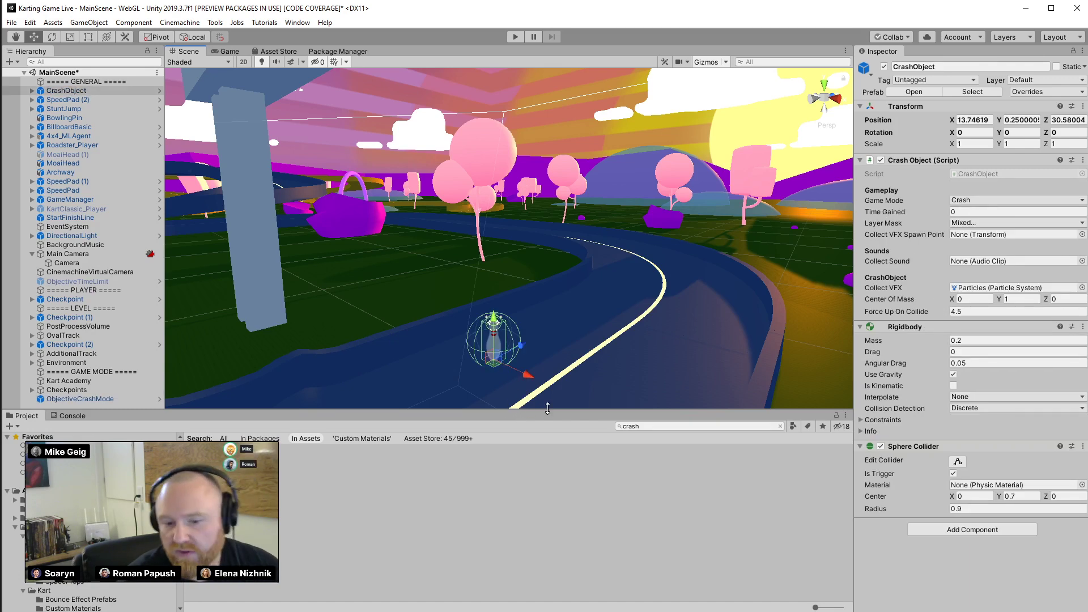
pyautogui.moveTo(226, 449); pyautogui.dragTo(571, 354)
pyautogui.moveTo(226, 449); pyautogui.dragTo(547, 378)
pyautogui.moveTo(654, 374); pyautogui.dragTo(618, 344)
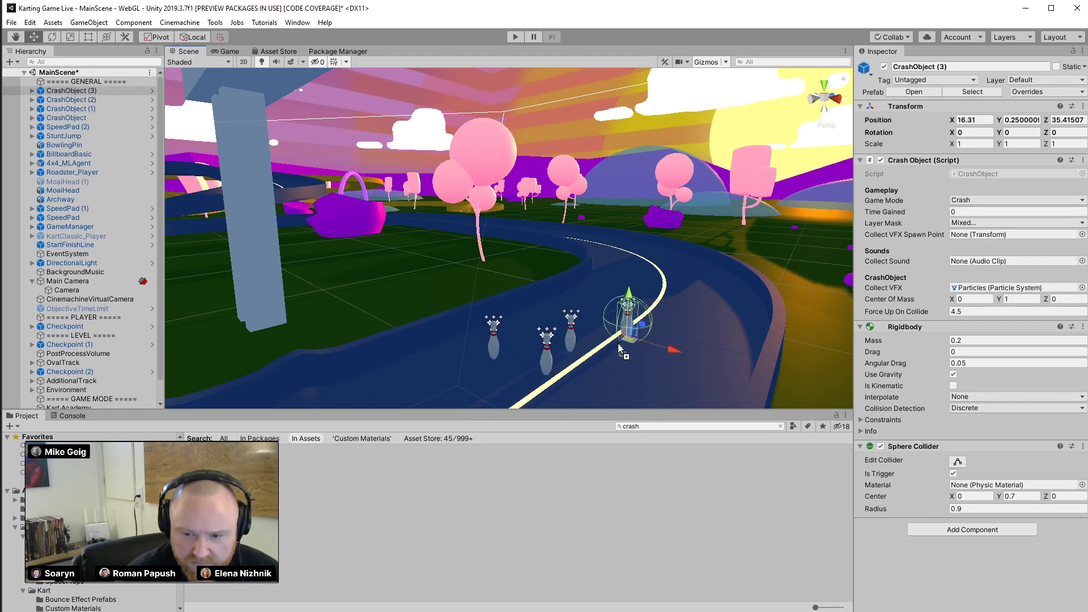
pyautogui.moveTo(227, 449); pyautogui.dragTo(607, 269)
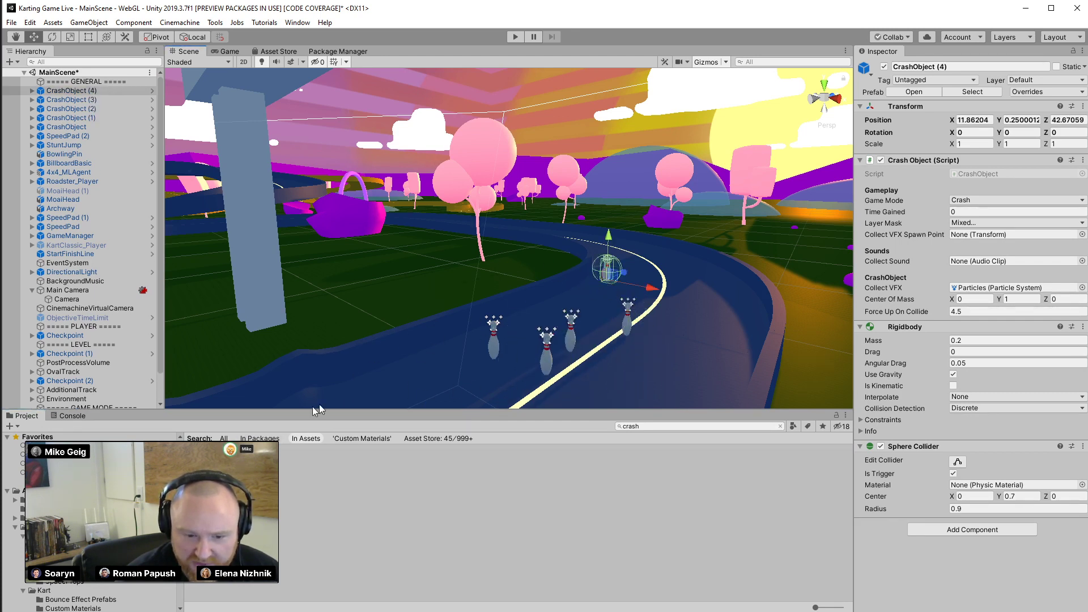
pyautogui.moveTo(227, 449); pyautogui.dragTo(649, 265)
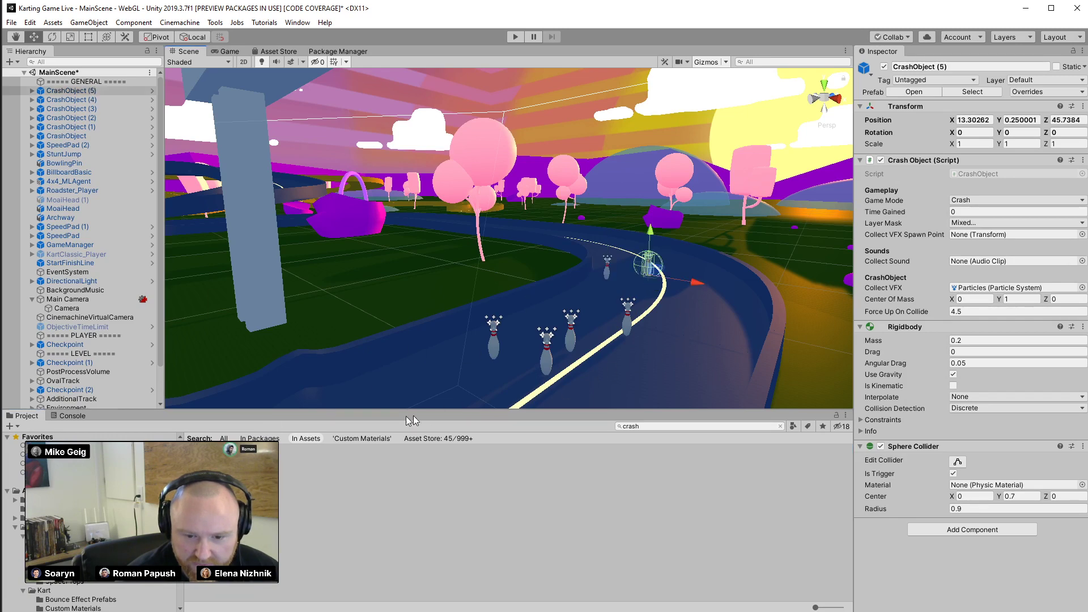
pyautogui.moveTo(226, 449); pyautogui.dragTo(492, 398)
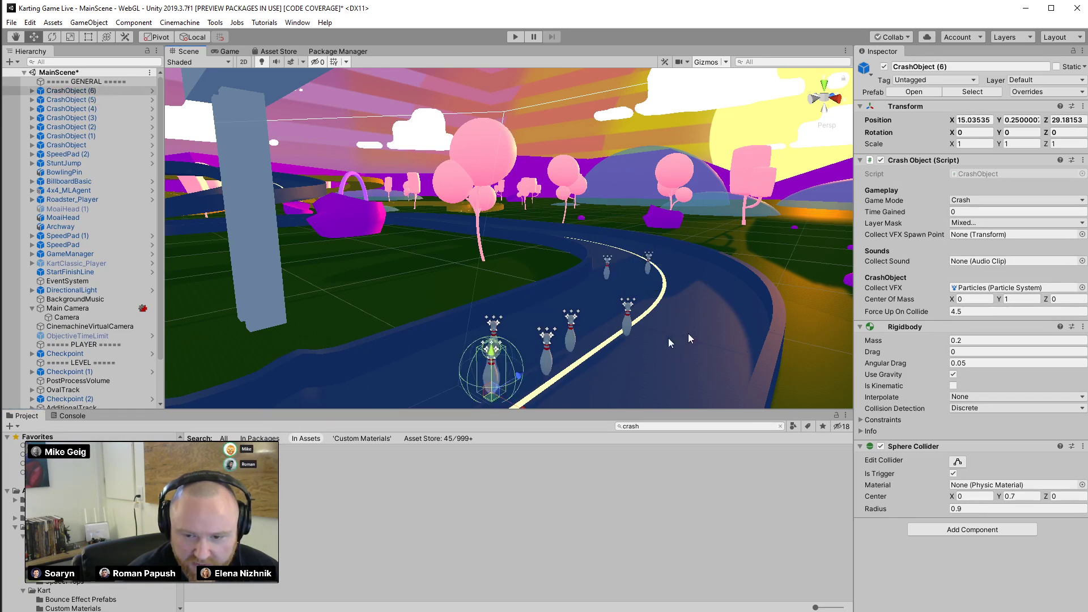
# Line the pins up along the track by moving CrashObject (3) to X 15.22, CrashObject to X 14.96 and CrashObject (4) to X 15.16
pyautogui.moveTo(676, 342); pyautogui.dragTo(754, 332, button='right')
pyautogui.press('s')
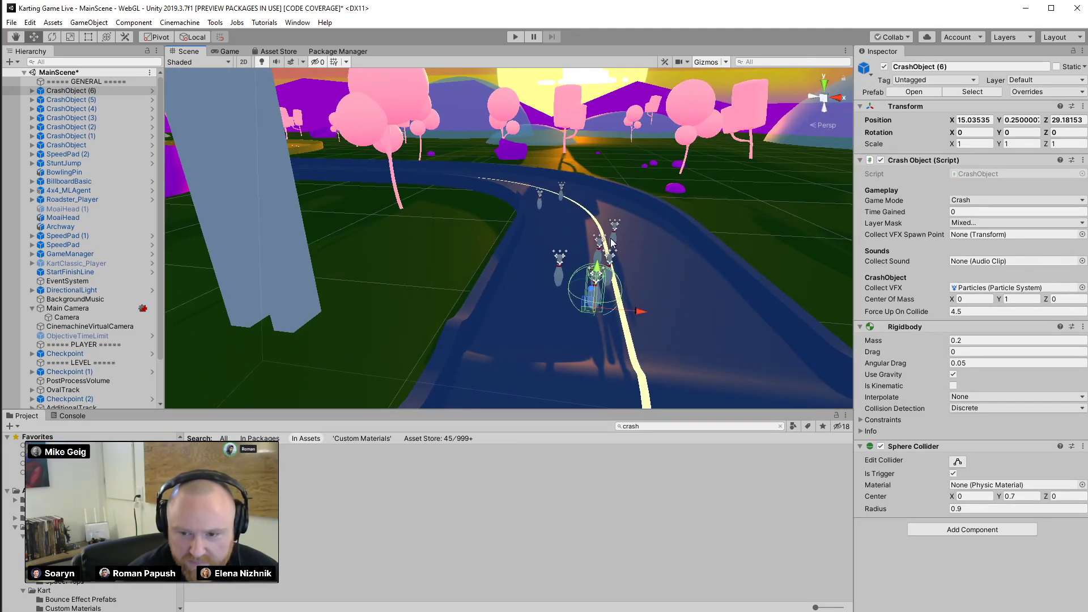
pyautogui.click(625, 246)
pyautogui.moveTo(658, 251); pyautogui.dragTo(636, 251)
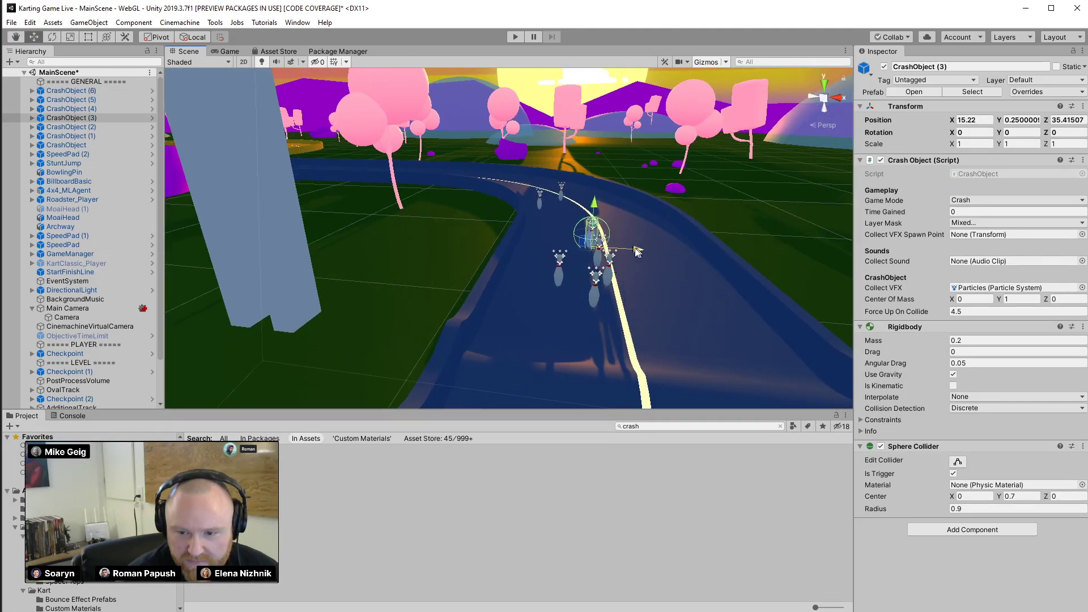
pyautogui.click(557, 269)
pyautogui.moveTo(603, 293); pyautogui.dragTo(636, 294)
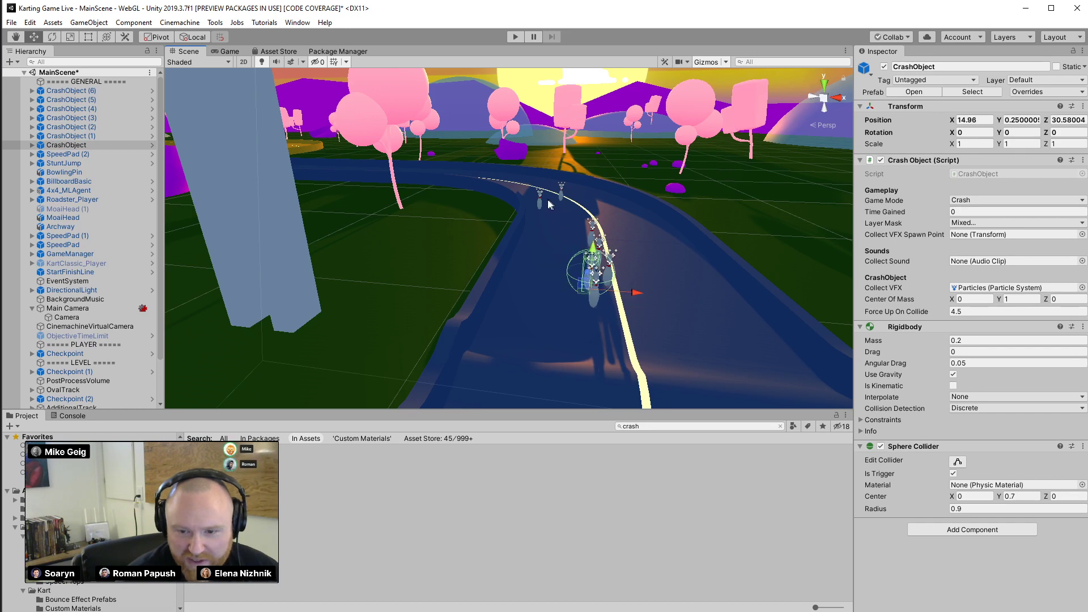
pyautogui.click(543, 200)
pyautogui.click(540, 199)
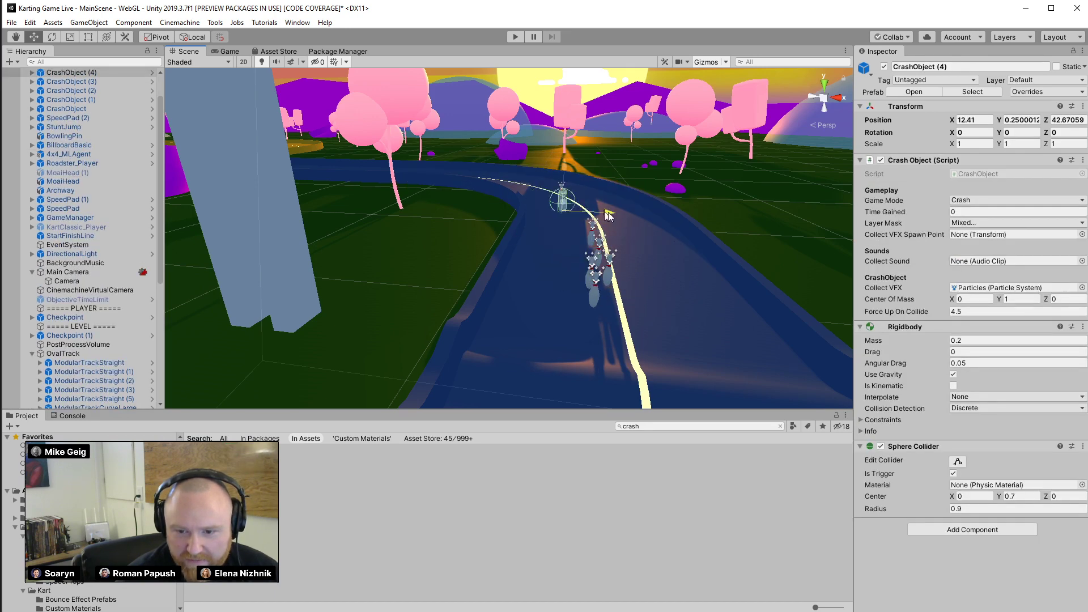
pyautogui.moveTo(607, 216); pyautogui.dragTo(631, 216)
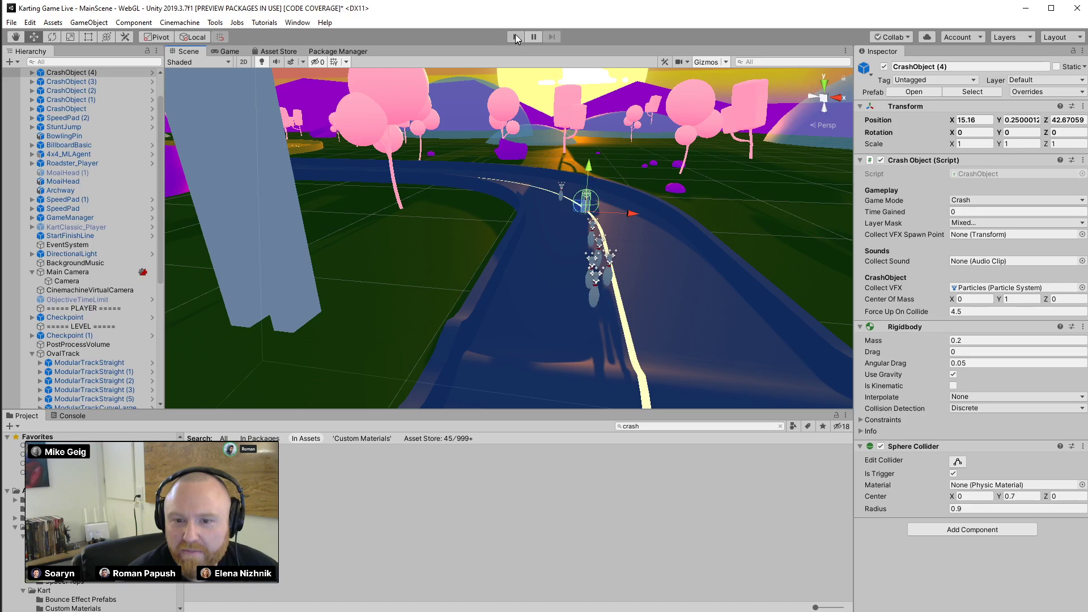
# Play-test the crash mode by driving the roadster through the pins and around the track, and stop the game
pyautogui.click(516, 37)
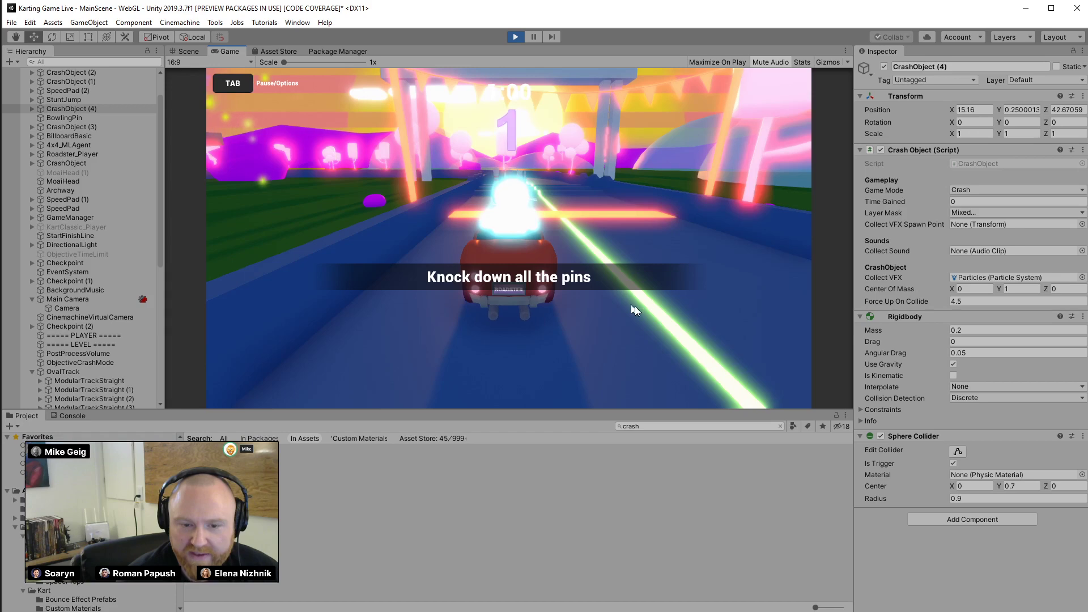
pyautogui.press('w')
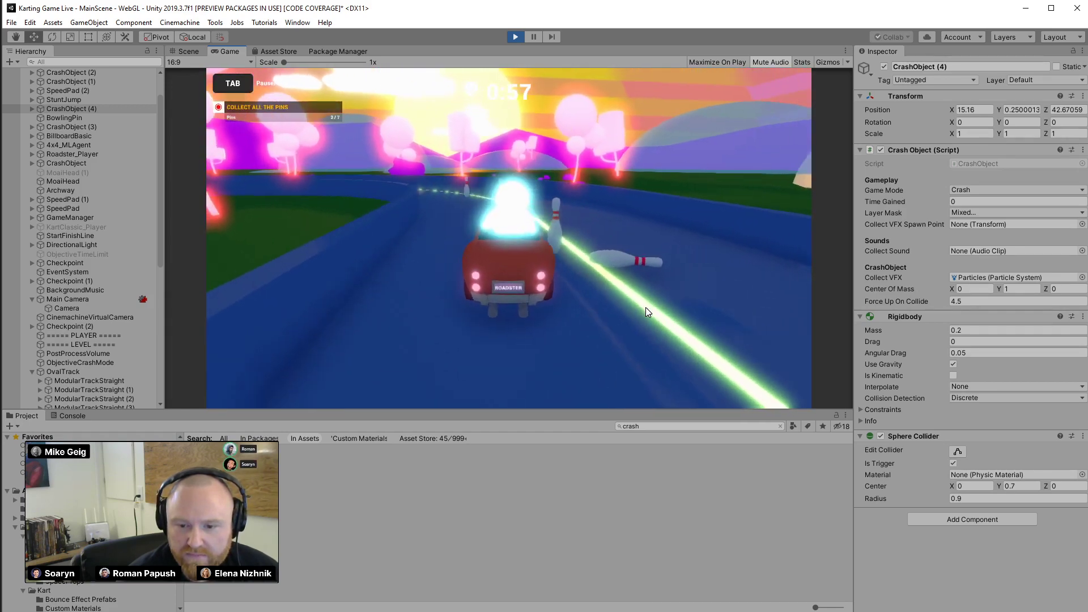
pyautogui.press('a')
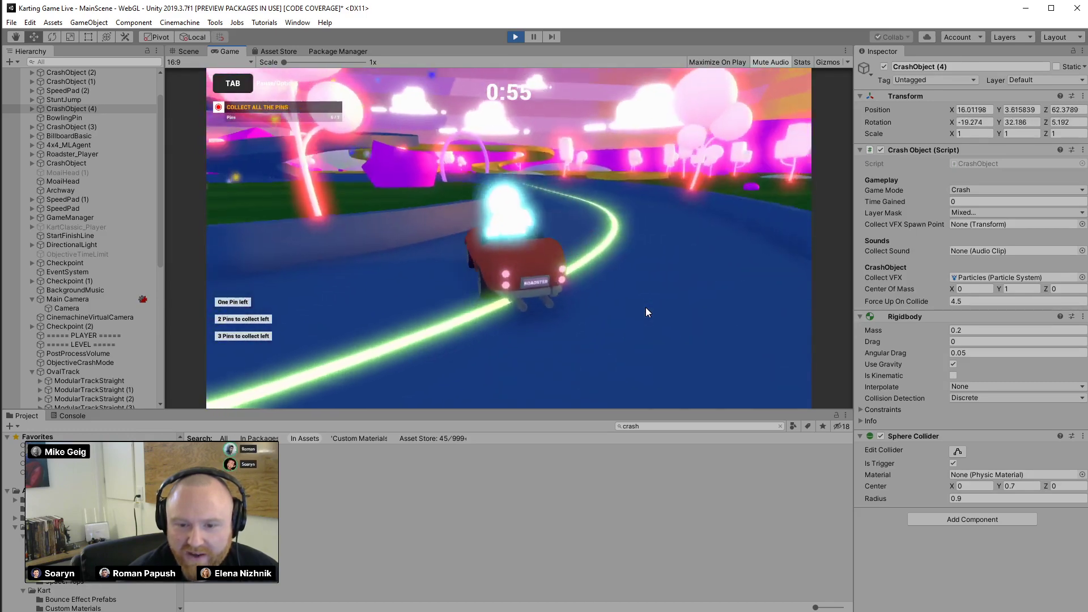
pyautogui.press('a')
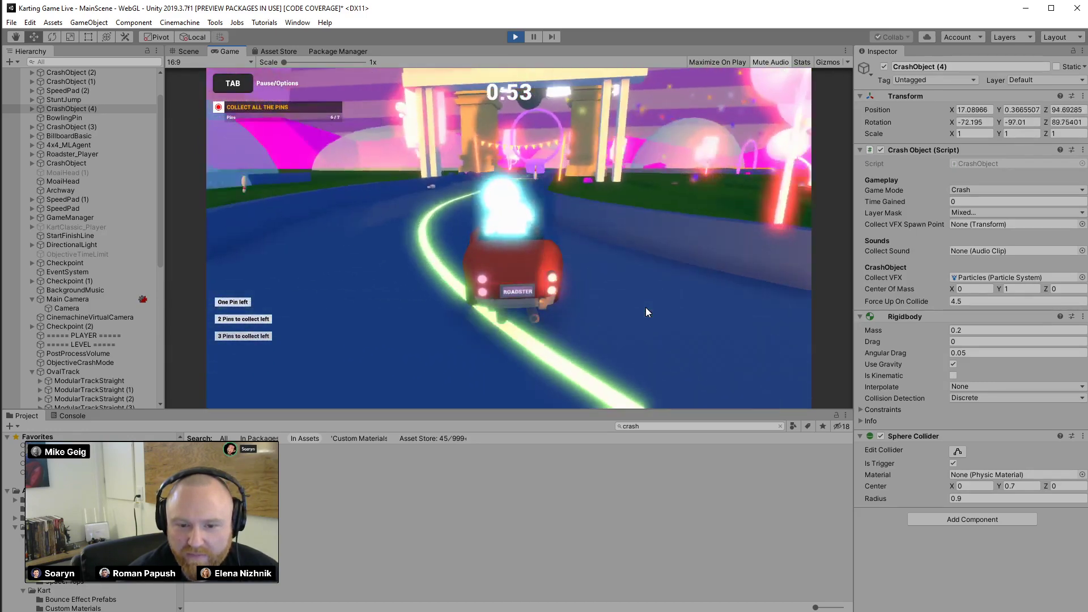
pyautogui.press('d')
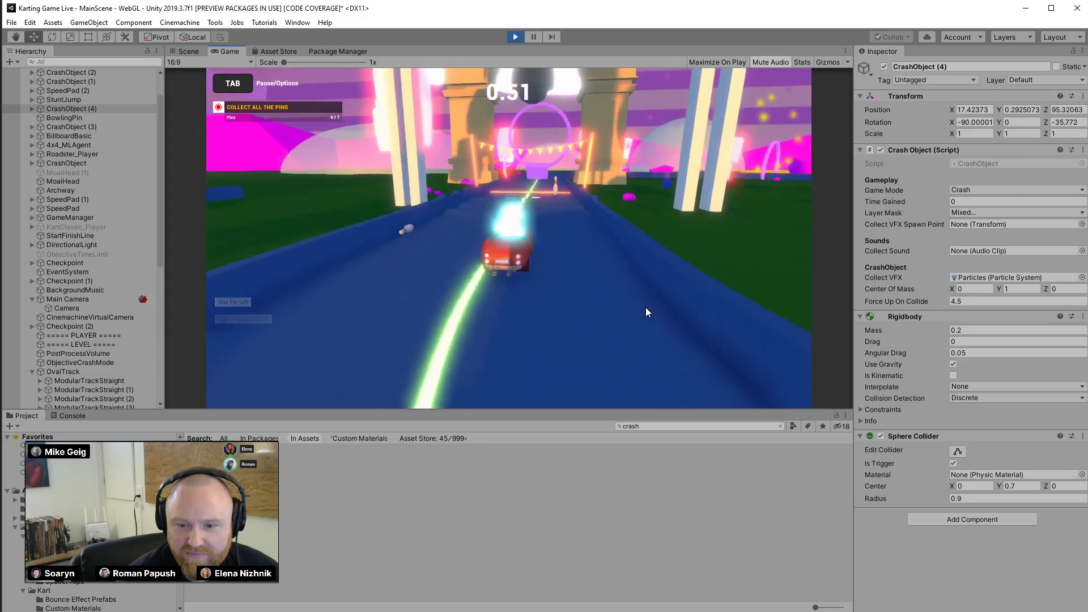
pyautogui.press('a')
pyautogui.press('d')
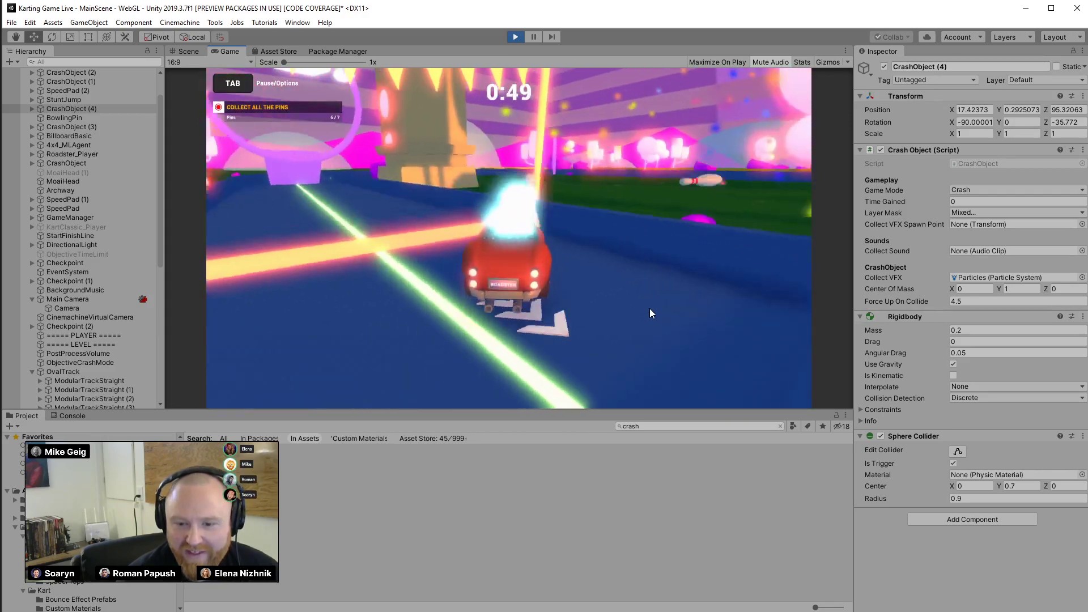
pyautogui.press('a')
pyautogui.press('a')
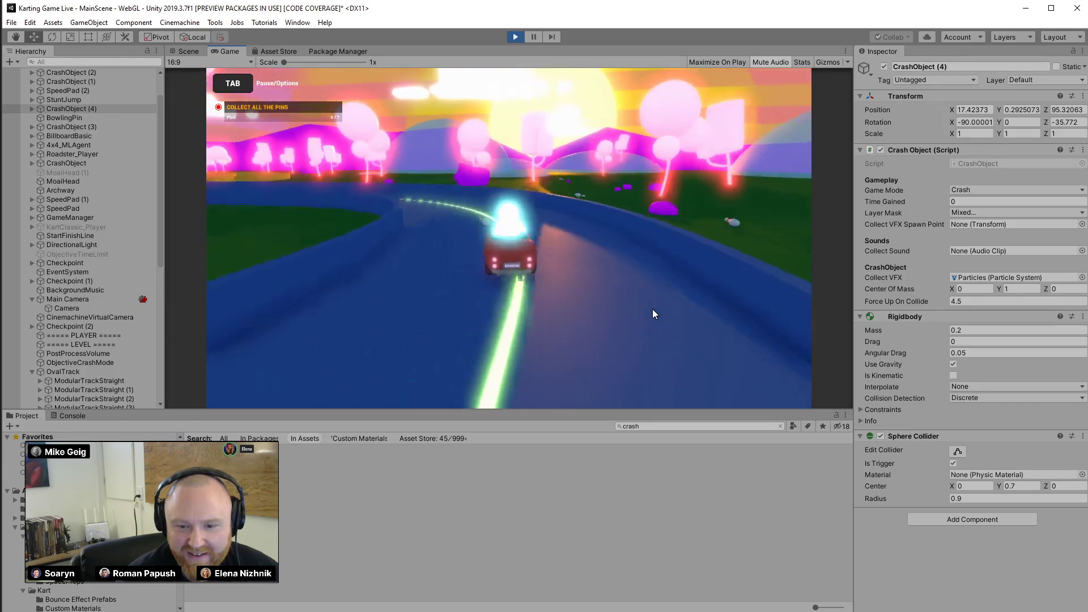
pyautogui.press('a')
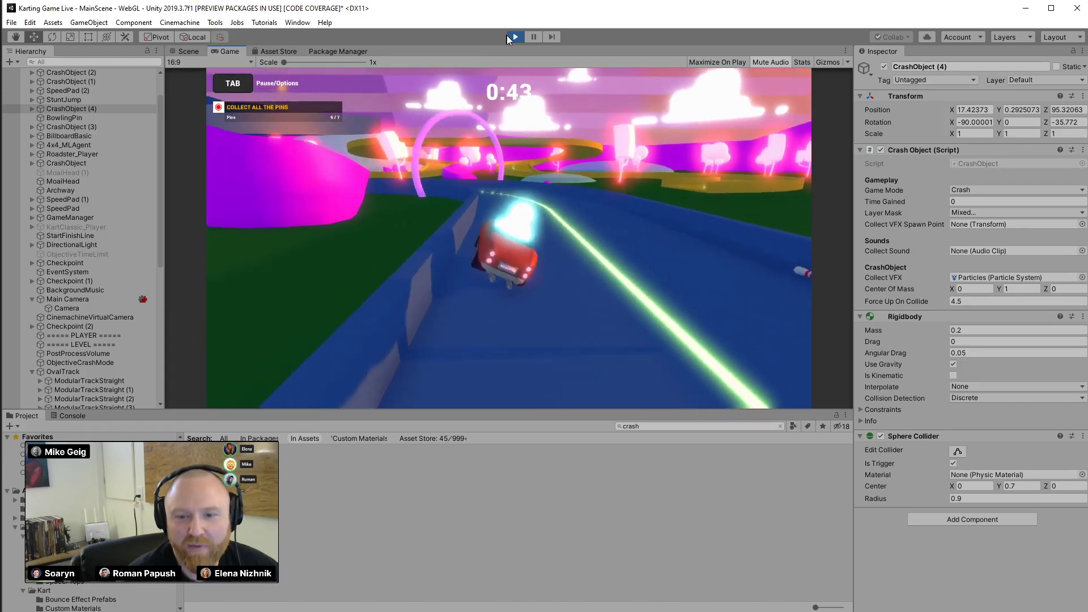
pyautogui.click(513, 36)
# Move CrashObject (5) around the curve to X 1.06, Z 55.8 and place the nearest pin behind it on the racing line
pyautogui.press('s')
pyautogui.moveTo(615, 264); pyautogui.dragTo(405, 270, button='right')
pyautogui.press('d')
pyautogui.hotkey('ctrl', 'd')
pyautogui.moveTo(422, 267); pyautogui.dragTo(634, 217)
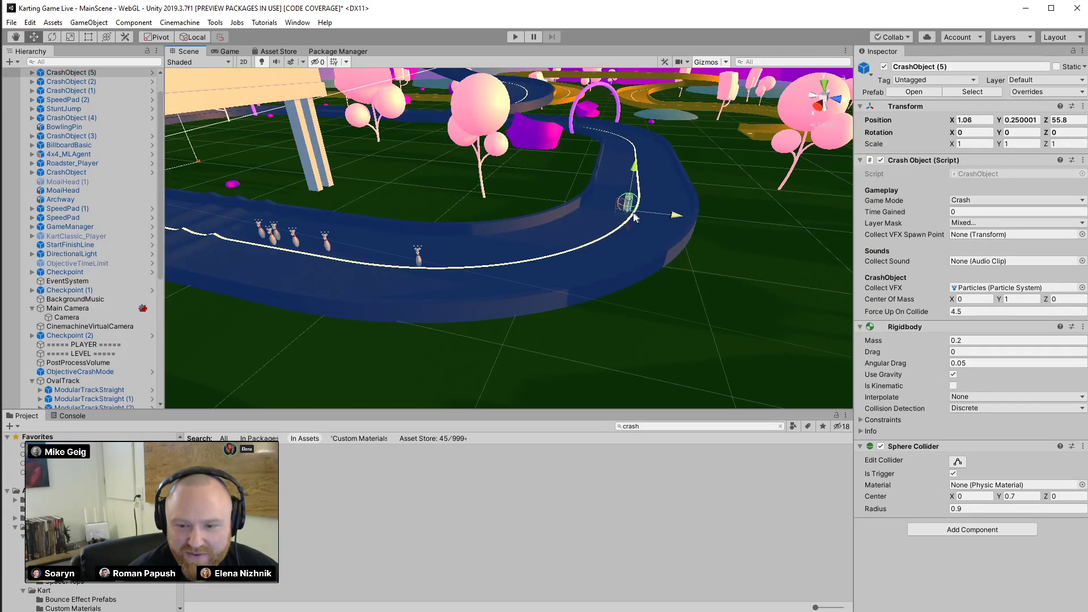
pyautogui.click(419, 258)
pyautogui.moveTo(419, 258); pyautogui.dragTo(581, 234)
# Space out the remaining pins evenly along the racing line, with CrashObject (1) at X 14.93, Z 43.44 and CrashObject (6) nearest the start
pyautogui.click(321, 255)
pyautogui.click(327, 248)
pyautogui.moveTo(328, 252); pyautogui.dragTo(518, 269)
pyautogui.click(295, 241)
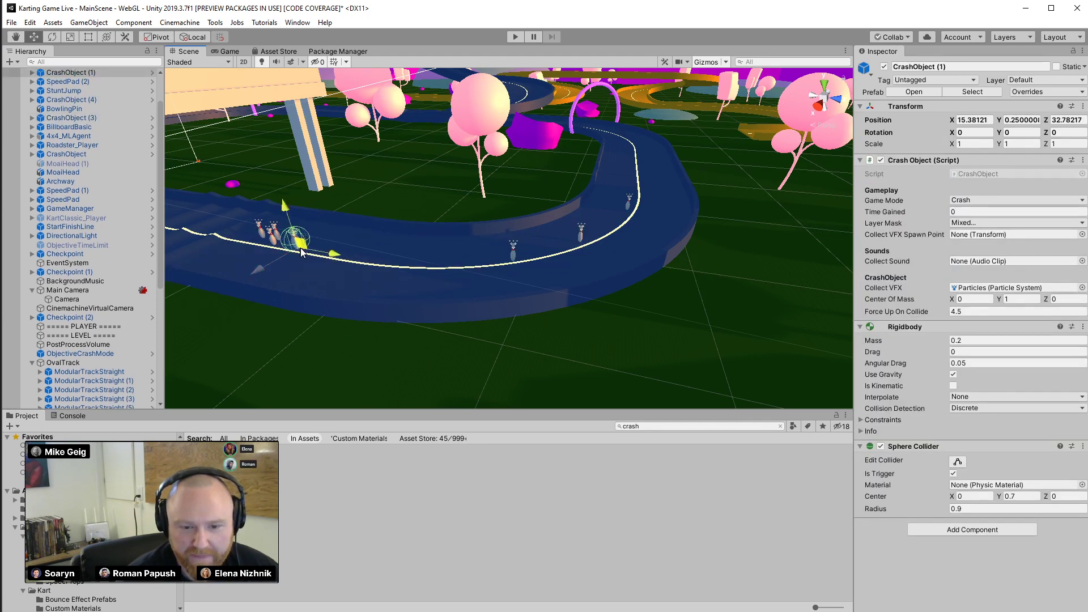
pyautogui.moveTo(301, 250); pyautogui.dragTo(381, 259)
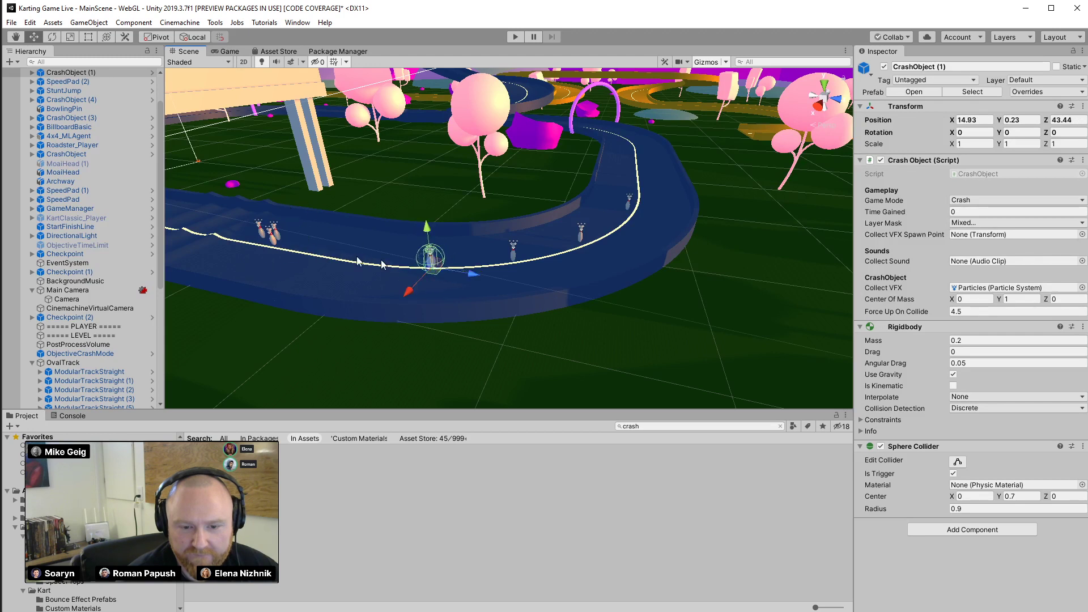
pyautogui.click(274, 233)
pyautogui.moveTo(271, 245)
pyautogui.mouseDown()
pyautogui.moveTo(322, 256)
pyautogui.moveTo(250, 241)
pyautogui.mouseUp()
pyautogui.click(265, 238)
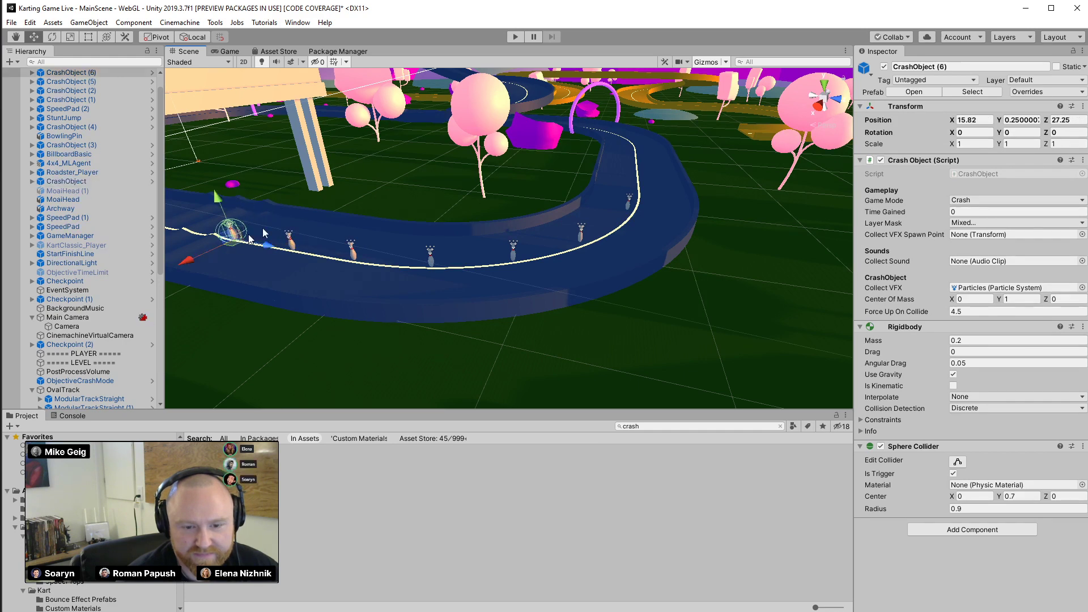
# Play-test the respaced pins by driving the roadster into the curve, and stop the game
pyautogui.click(517, 36)
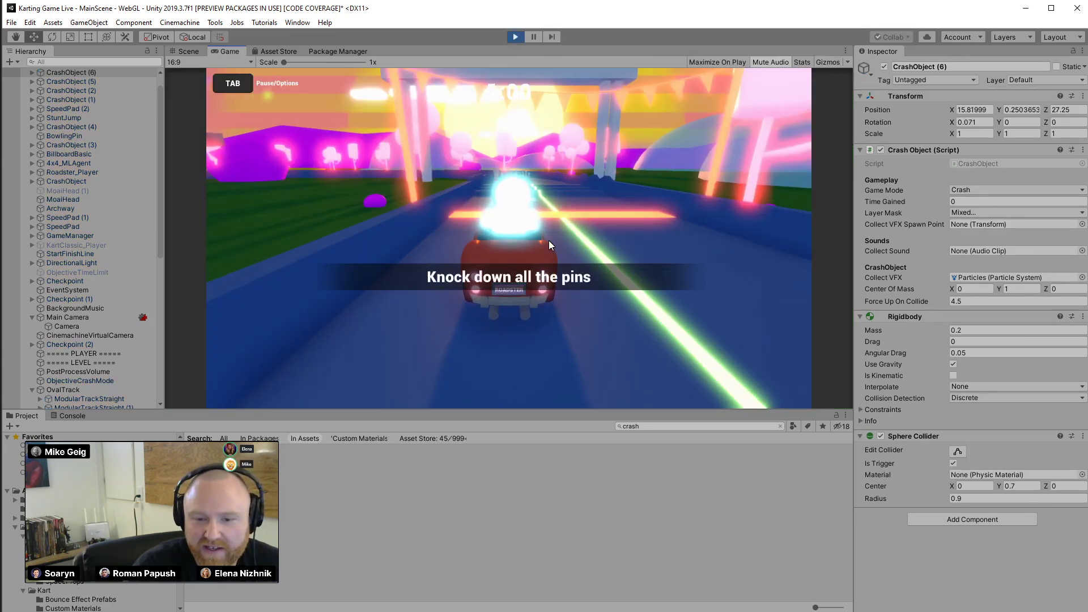
pyautogui.press('w')
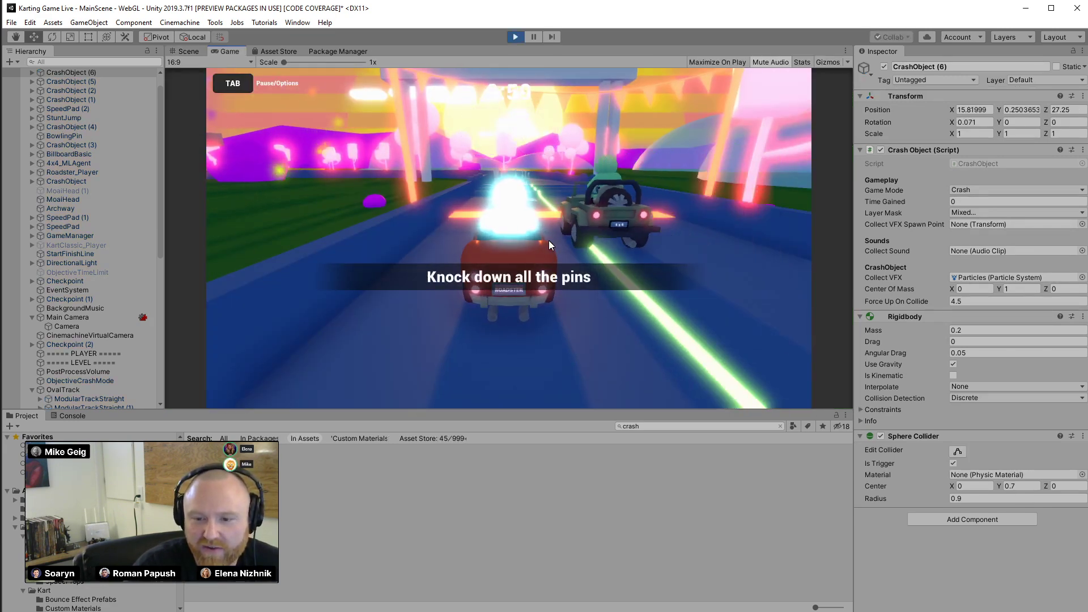
pyautogui.press('a')
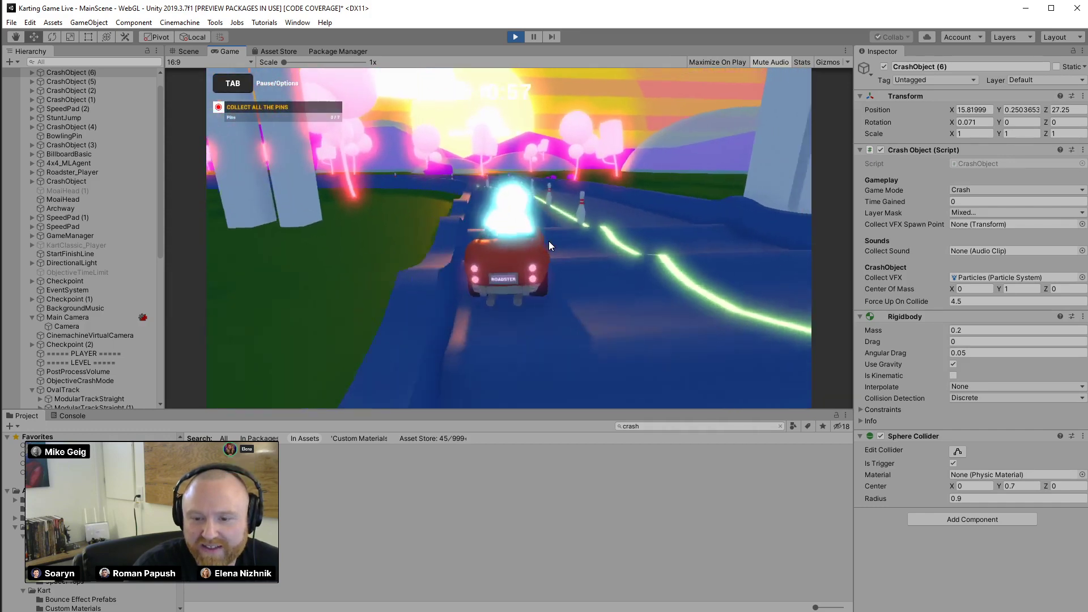
pyautogui.press('w')
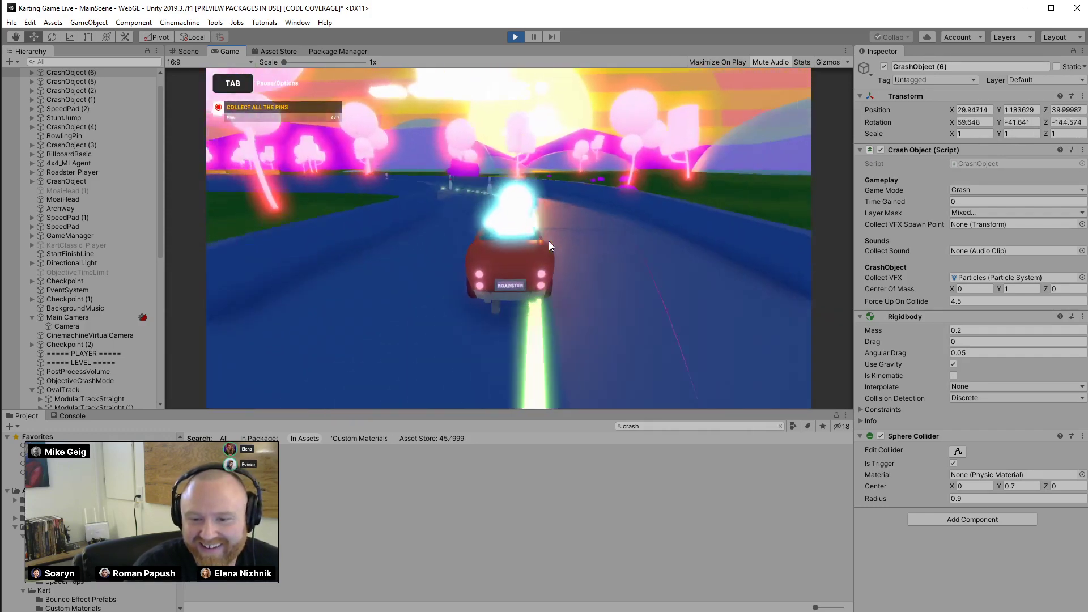
pyautogui.press('w')
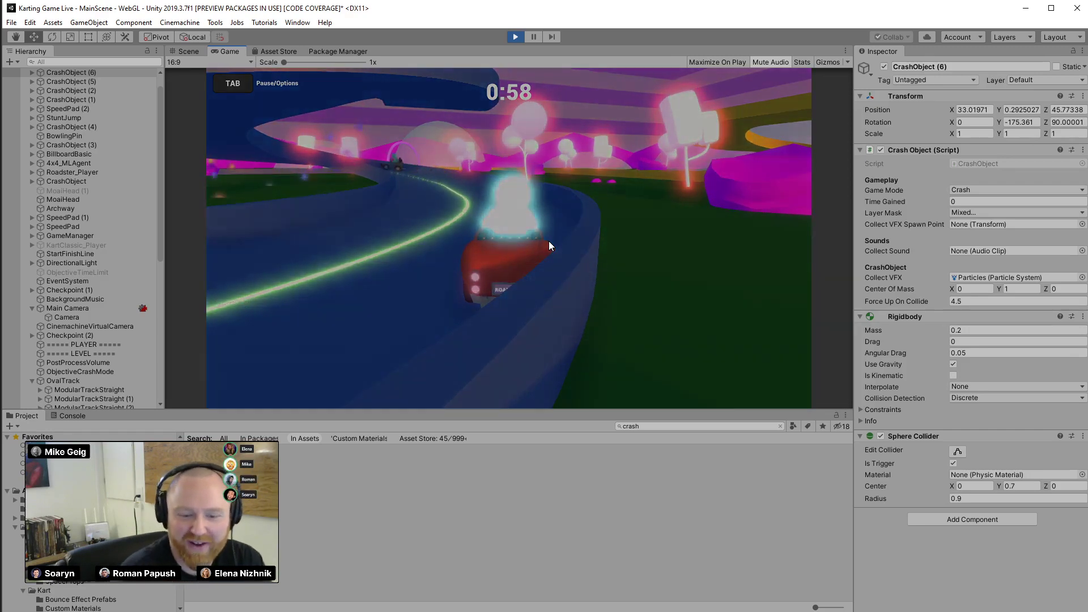
pyautogui.click(514, 39)
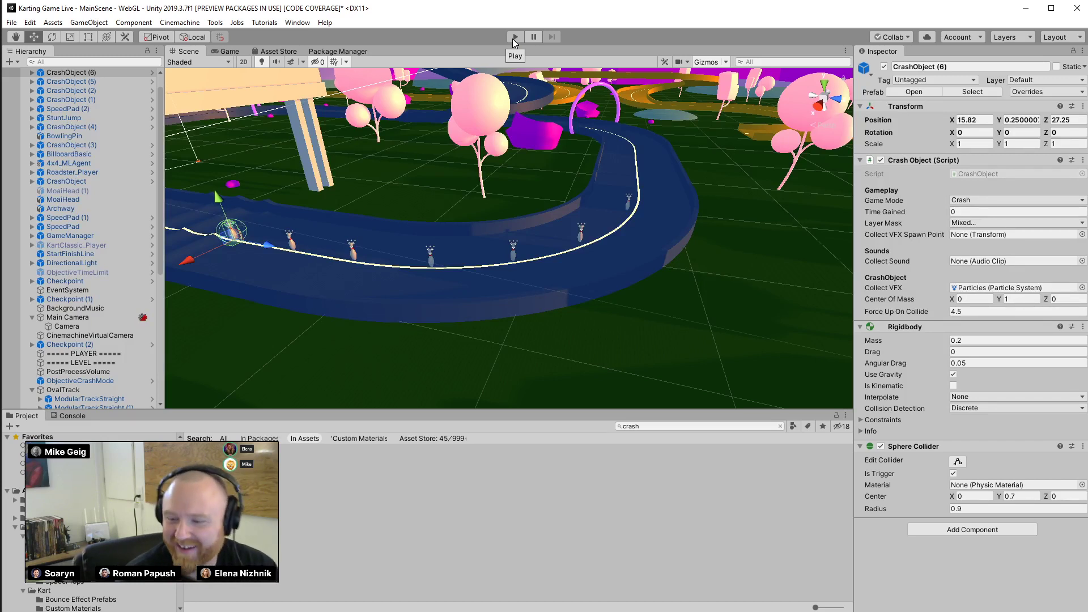
# Set the Explosion Force of the BowlingPin near the start line to 2000000
pyautogui.moveTo(329, 200)
pyautogui.keyDown('alt'); pyautogui.mouseDown()
pyautogui.moveTo(306, 186)
pyautogui.moveTo(320, 217)
pyautogui.mouseUp(); pyautogui.keyUp('alt')
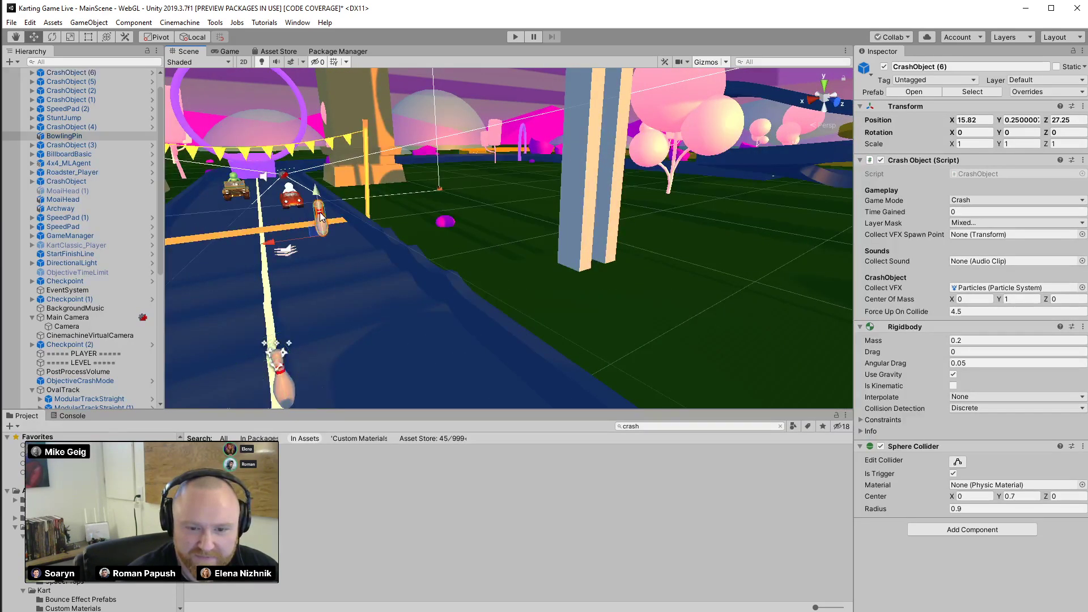
pyautogui.click(320, 217)
pyautogui.click(989, 336)
pyautogui.write('2000000')
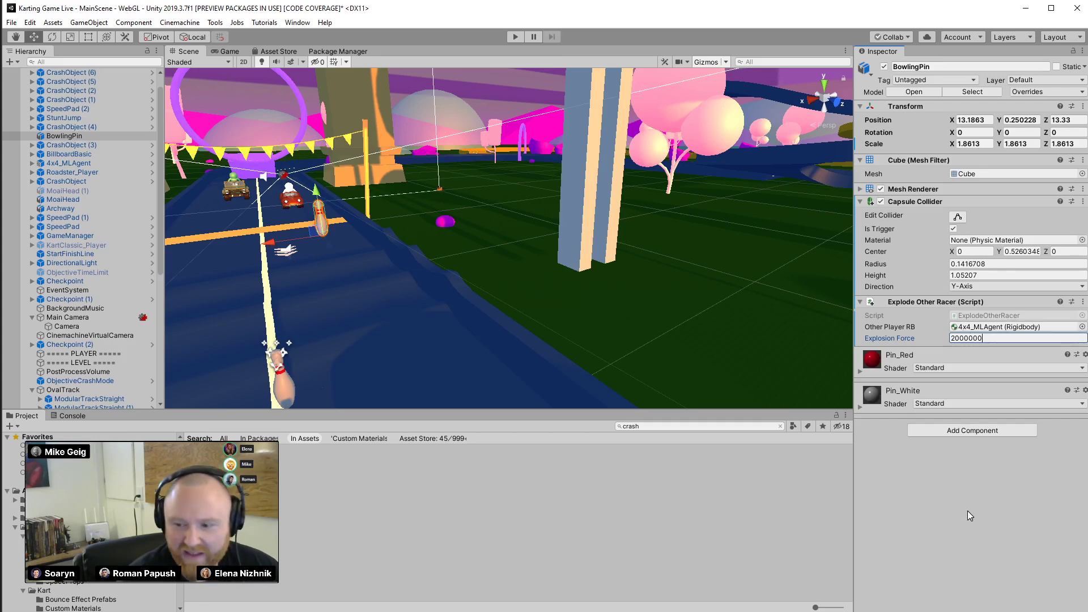
pyautogui.press('Return')
# Select the CrashObject (6) pin, expand its children in the hierarchy, and search the project assets for "donut"
pyautogui.keyDown('alt'); pyautogui.moveTo(369, 164); pyautogui.dragTo(369, 263); pyautogui.keyUp('alt')
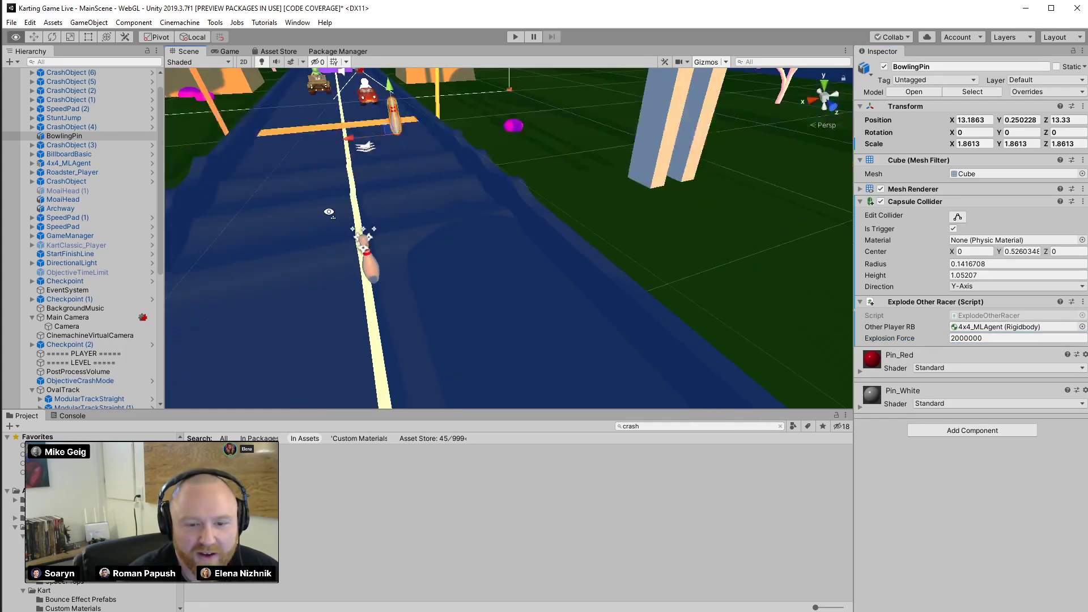
pyautogui.click(369, 263)
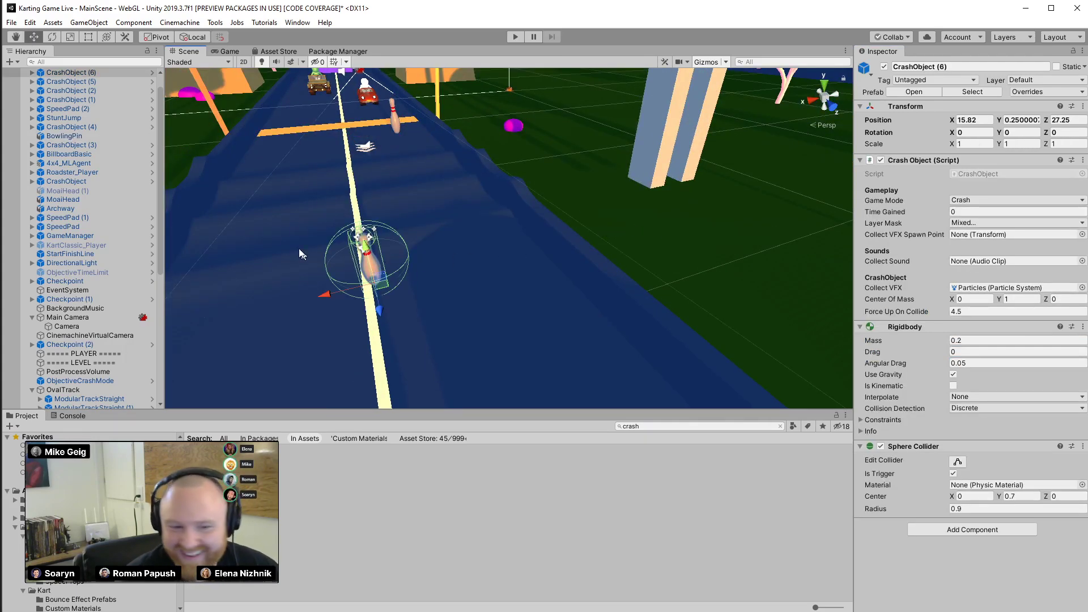
pyautogui.click(29, 73)
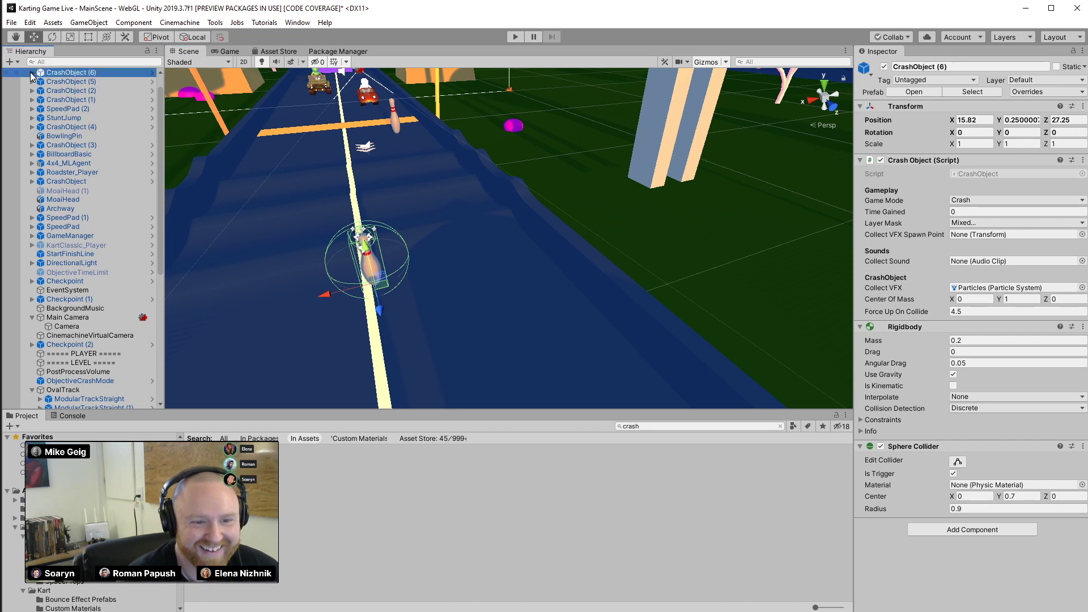
pyautogui.click(31, 72)
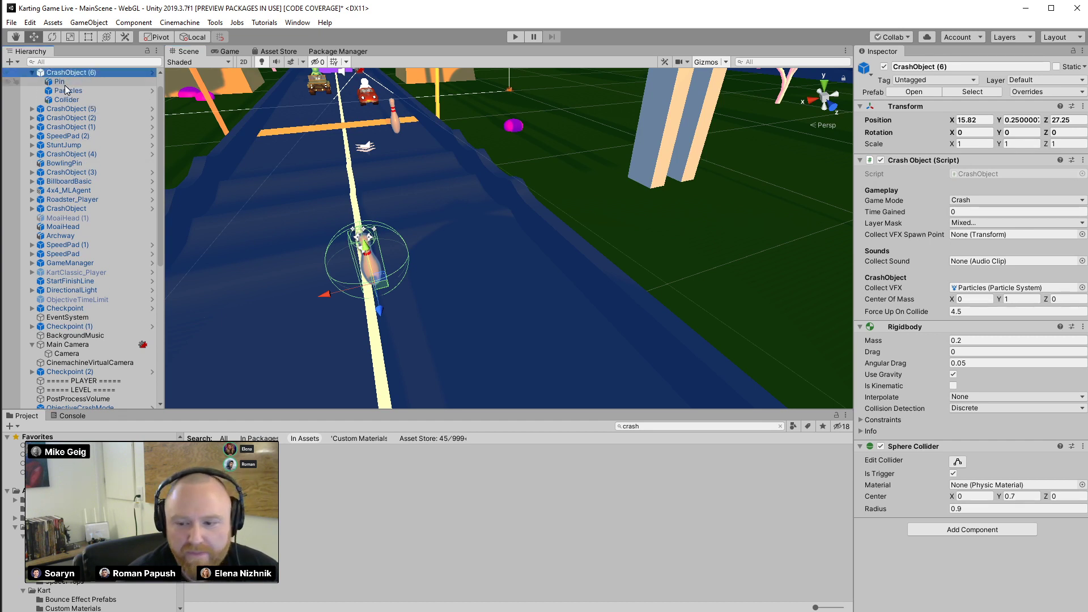
pyautogui.click(641, 426)
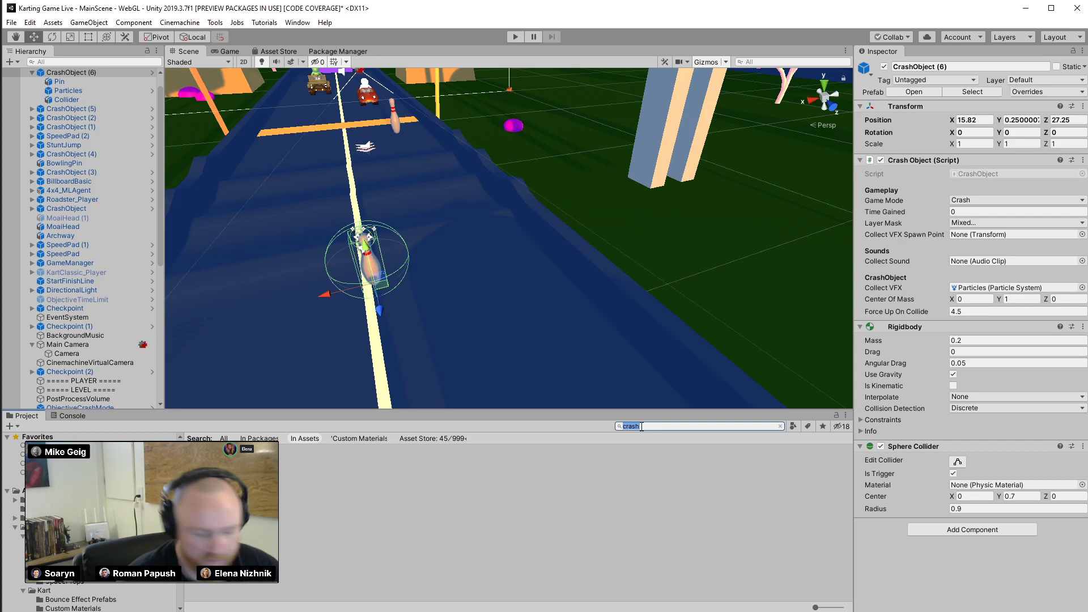
pyautogui.write('donut')
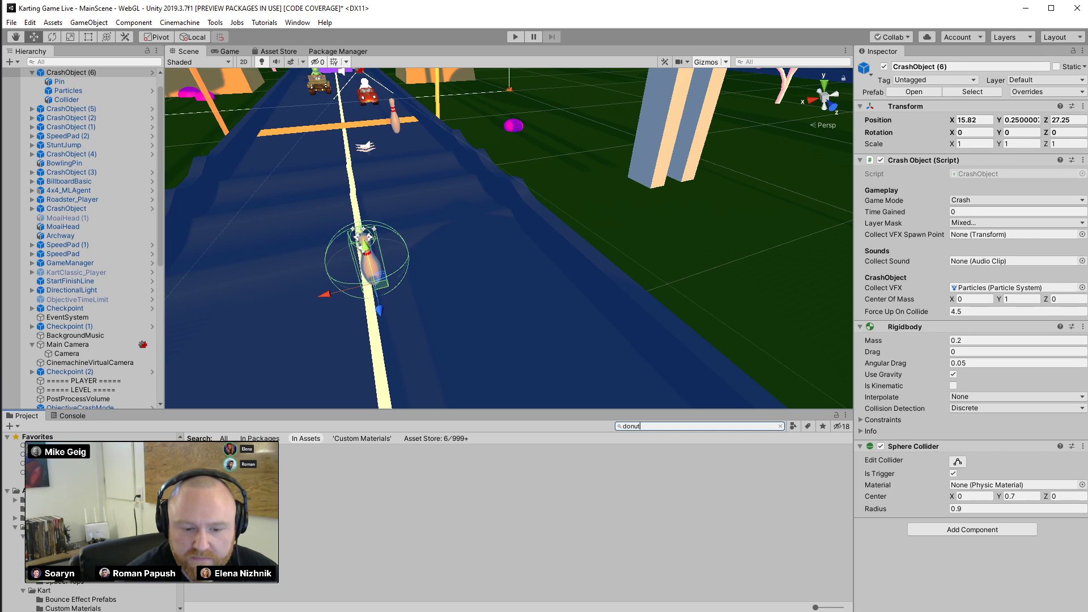
# Try nesting the Donut model under CrashObject (6) with a reset transform raised to Y 1.17, and undo it all
pyautogui.scroll(2, 77, 93)
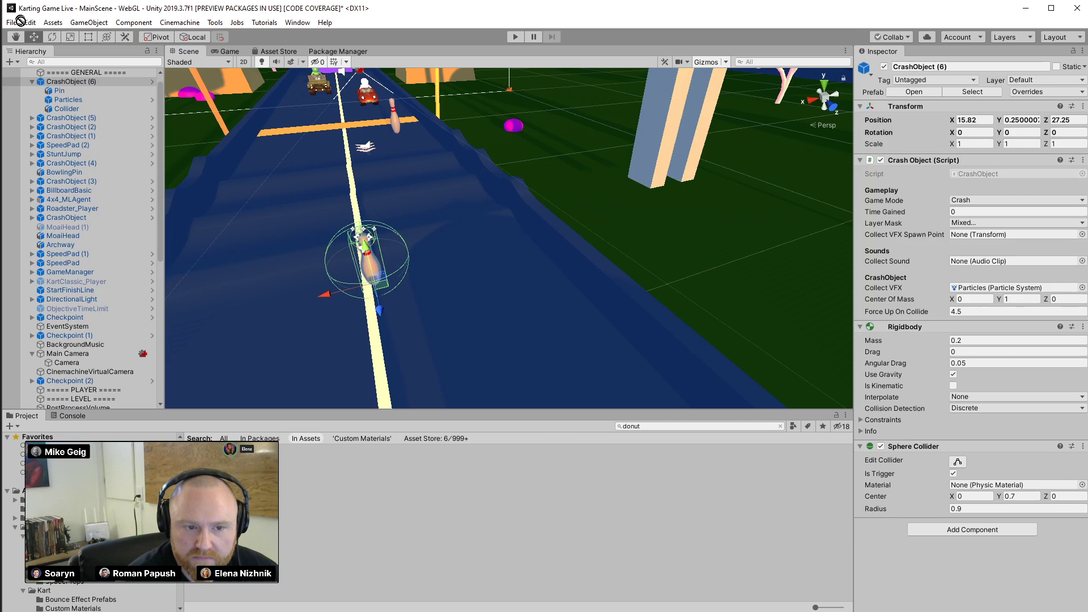
pyautogui.click(77, 91)
pyautogui.moveTo(74, 94); pyautogui.dragTo(61, 105)
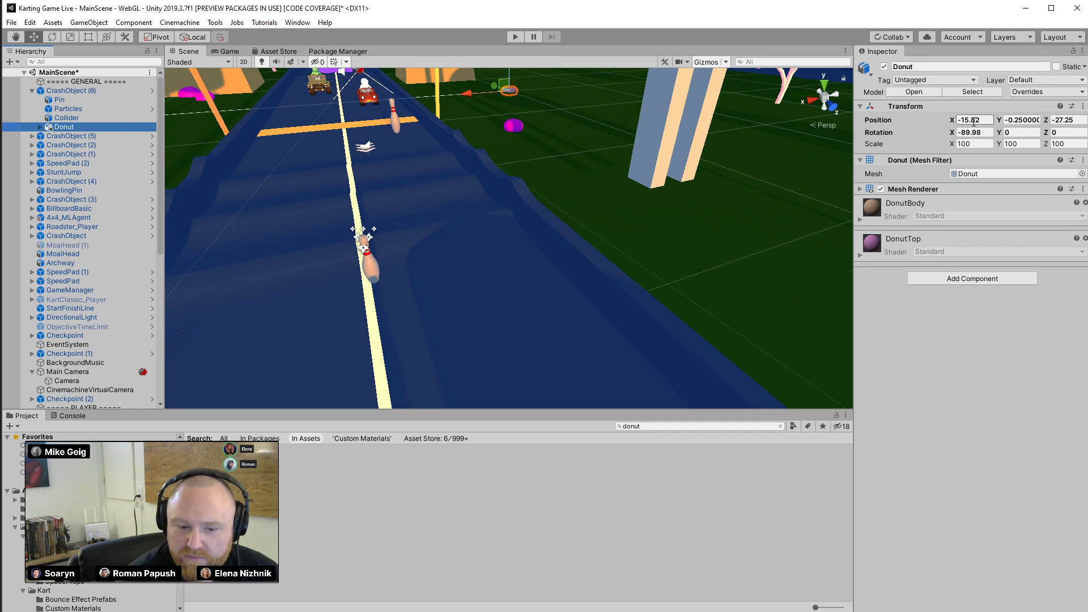
pyautogui.click(974, 121)
pyautogui.rightClick(892, 106)
pyautogui.click(907, 112)
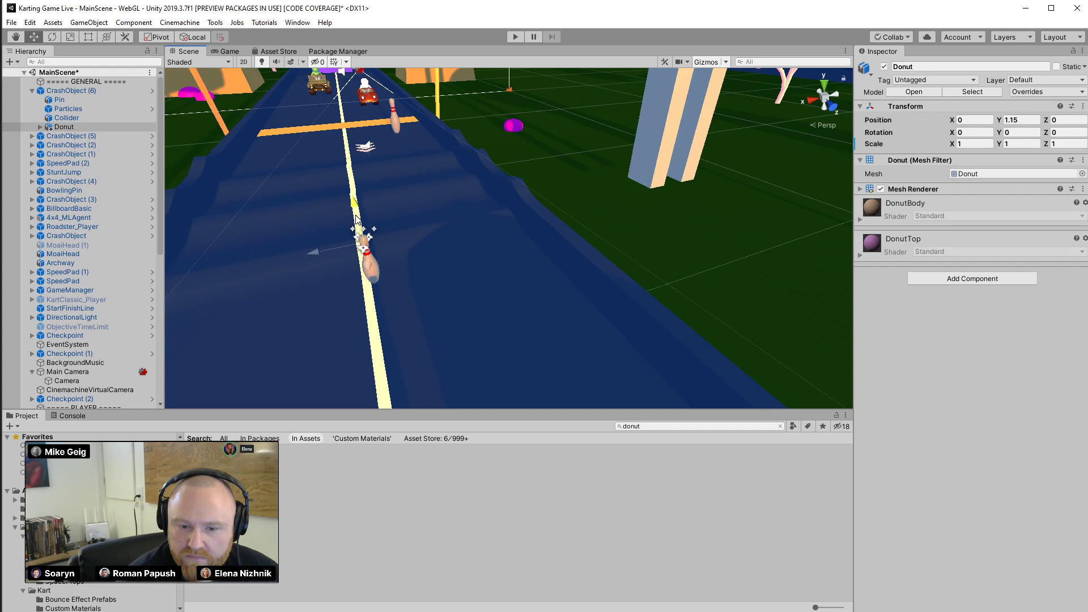
pyautogui.keyDown('alt'); pyautogui.moveTo(356, 220); pyautogui.dragTo(590, 241); pyautogui.keyUp('alt')
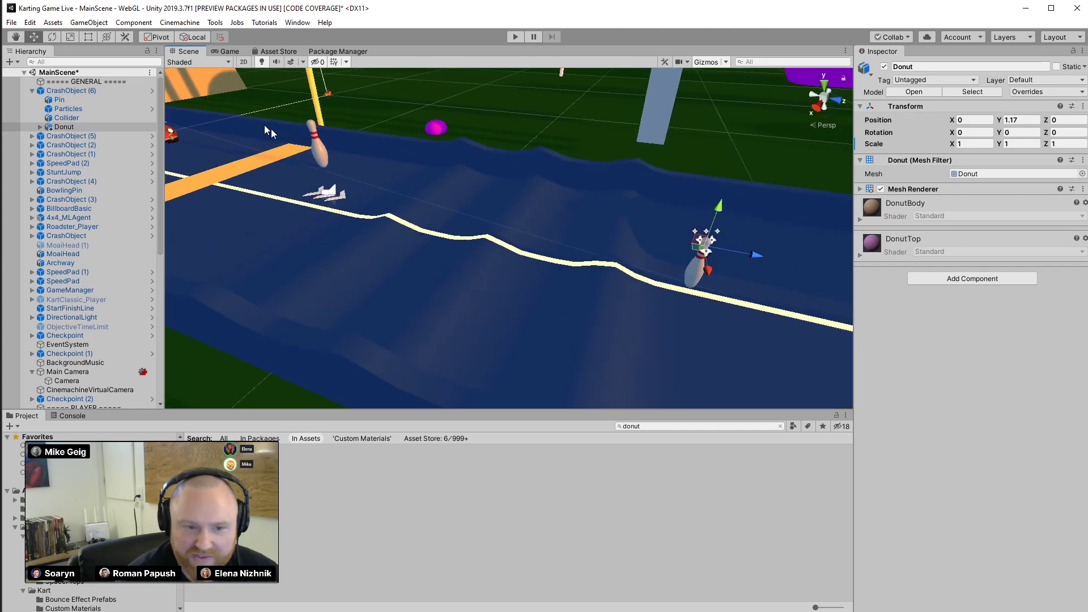
pyautogui.hotkey('ctrl', 'z')
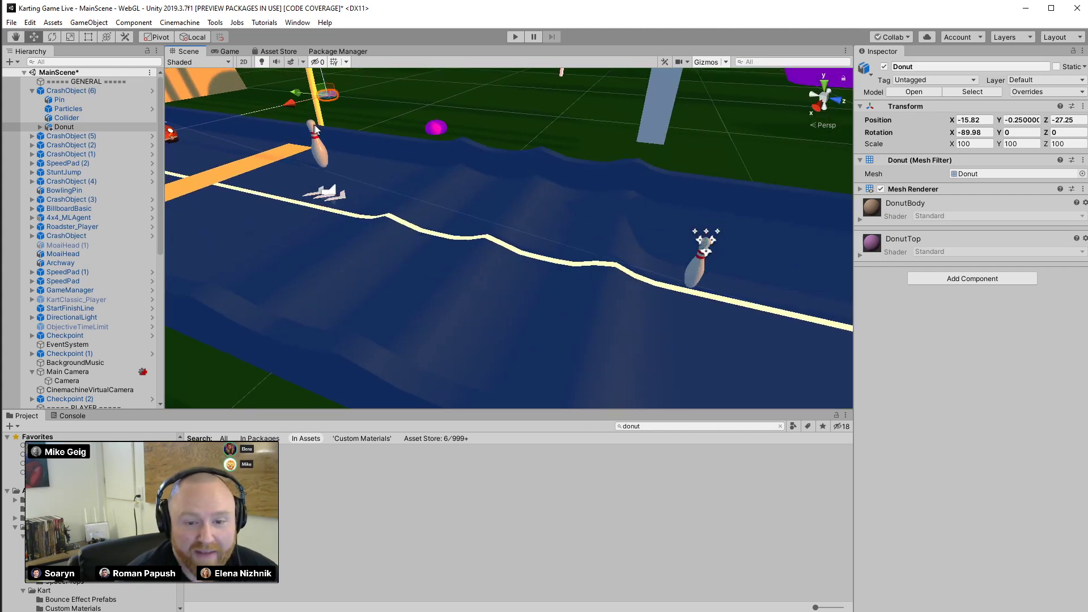
pyautogui.hotkey('ctrl', 'z')
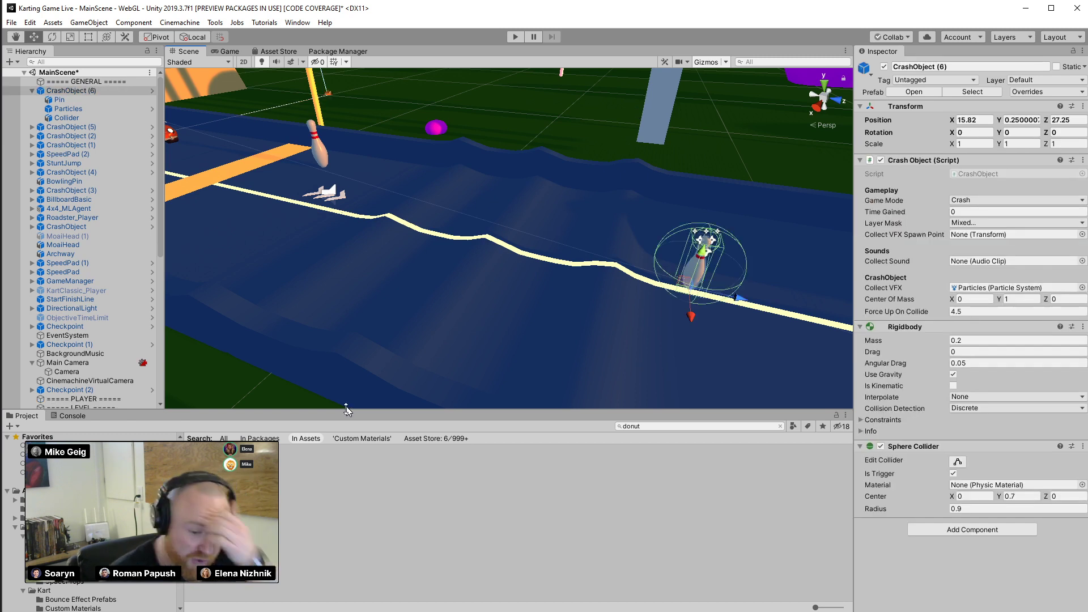
# Add the Donut model to the scene and nest it as a child of CrashObject (6)
pyautogui.moveTo(255, 449); pyautogui.dragTo(552, 123)
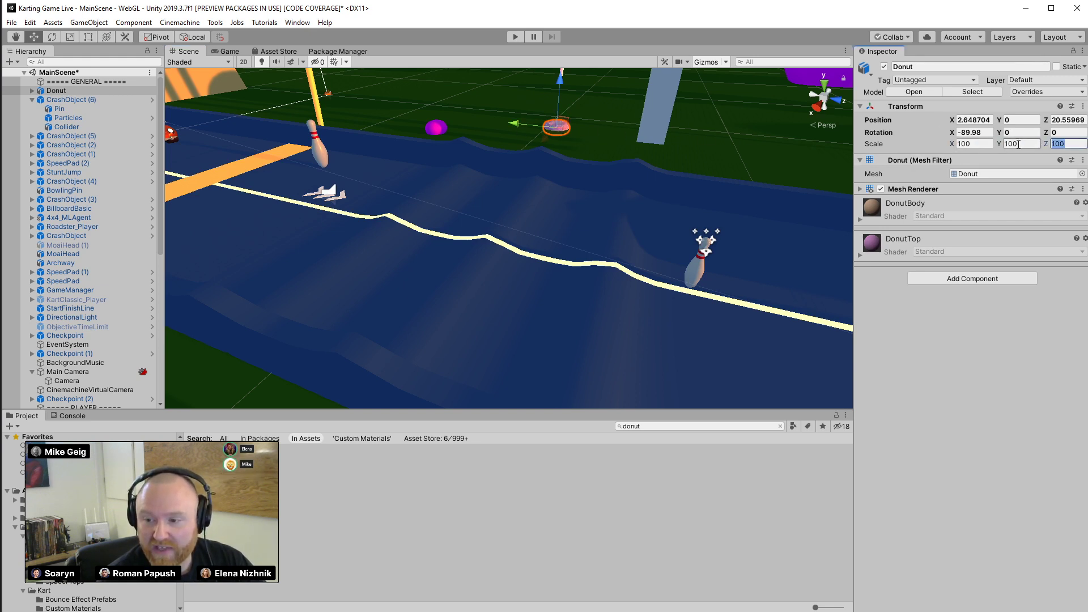
pyautogui.click(60, 91)
pyautogui.moveTo(60, 102); pyautogui.dragTo(61, 100)
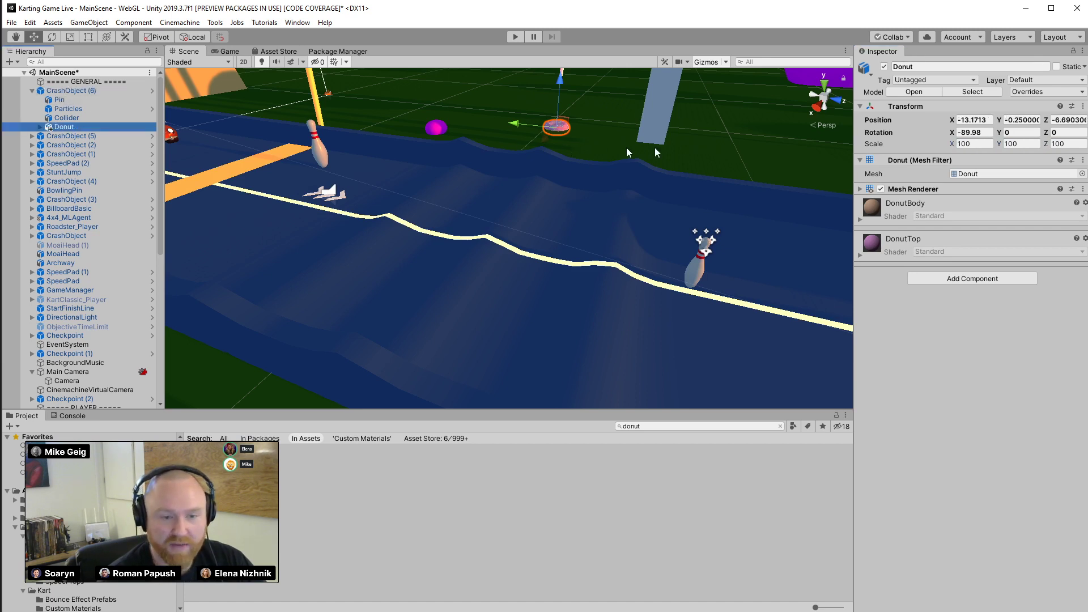
# Set the Donut's position to 0, 0, 0 and its X rotation to 0
pyautogui.click(965, 145)
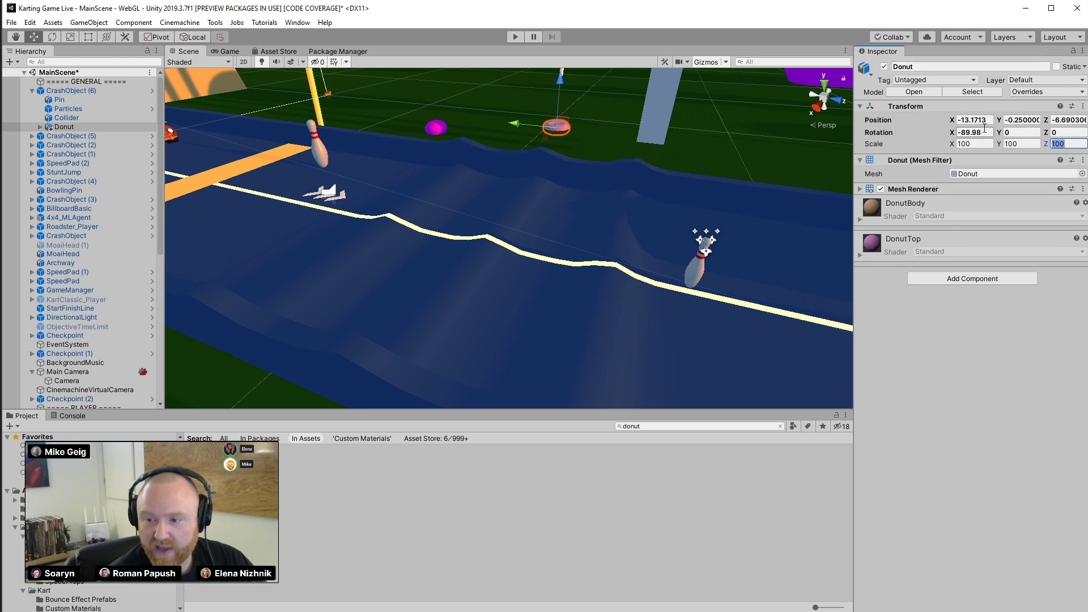
pyautogui.write('0')
pyautogui.press('Tab')
pyautogui.write('0')
pyautogui.press('Tab')
pyautogui.write('0')
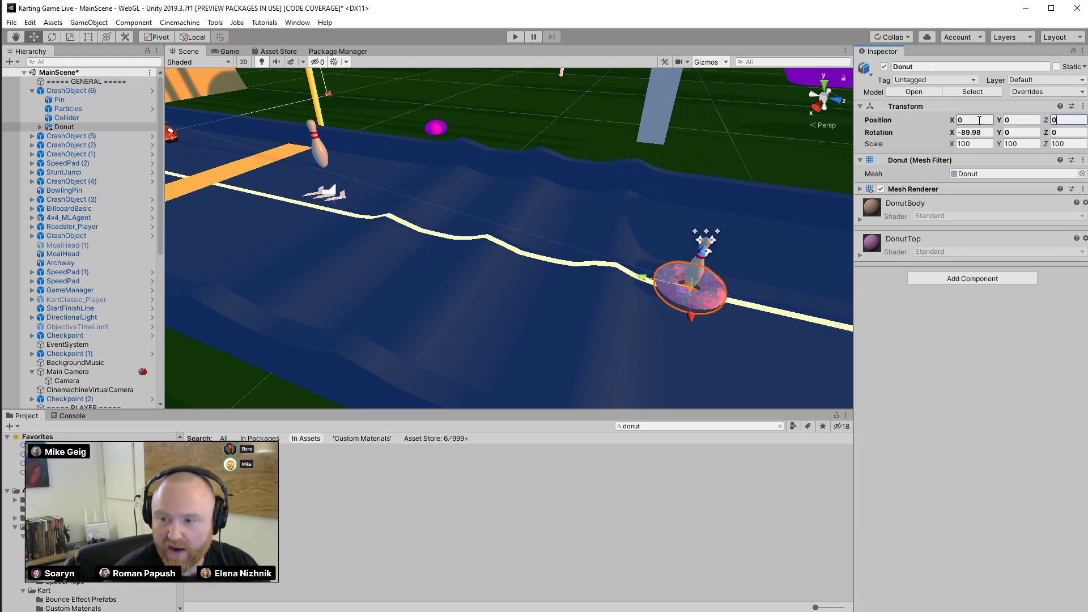
pyautogui.write('0')
pyautogui.press('Tab')
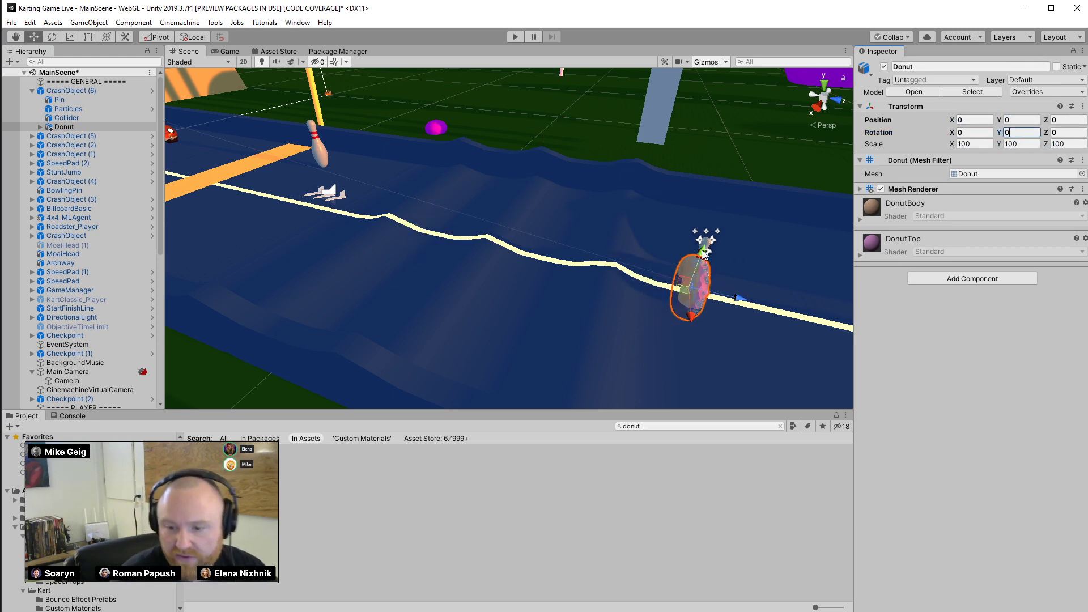
# Raise the Donut to Y 1.23 and rotate it so its frosted side faces the start line
pyautogui.moveTo(696, 268); pyautogui.dragTo(709, 214)
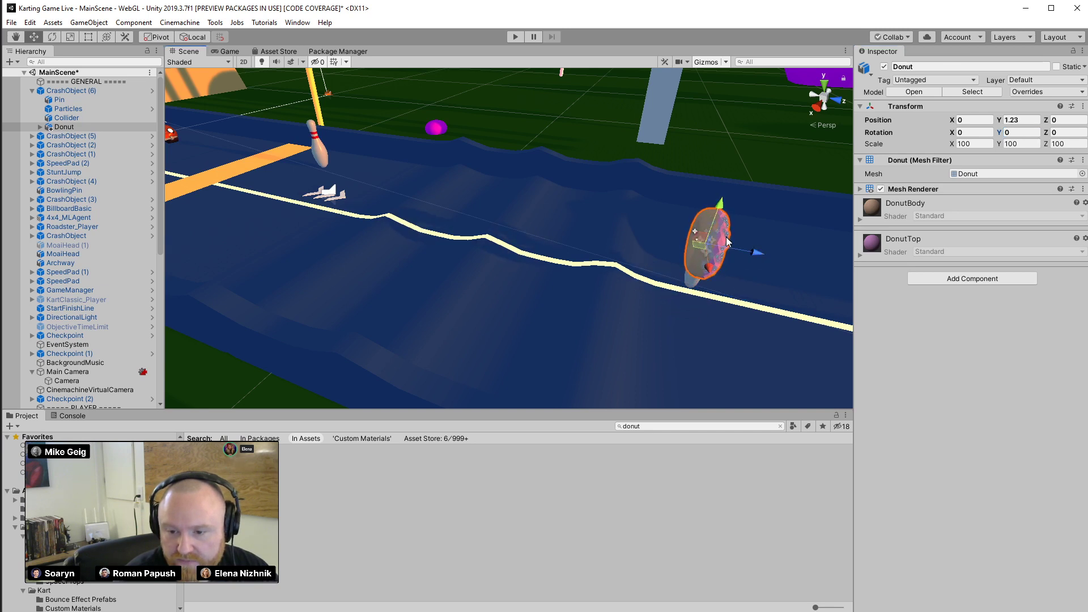
pyautogui.press('e')
pyautogui.moveTo(725, 264); pyautogui.dragTo(373, 185)
# Deactivate the Pin child of CrashObject (6) and frame it in the scene
pyautogui.click(102, 100)
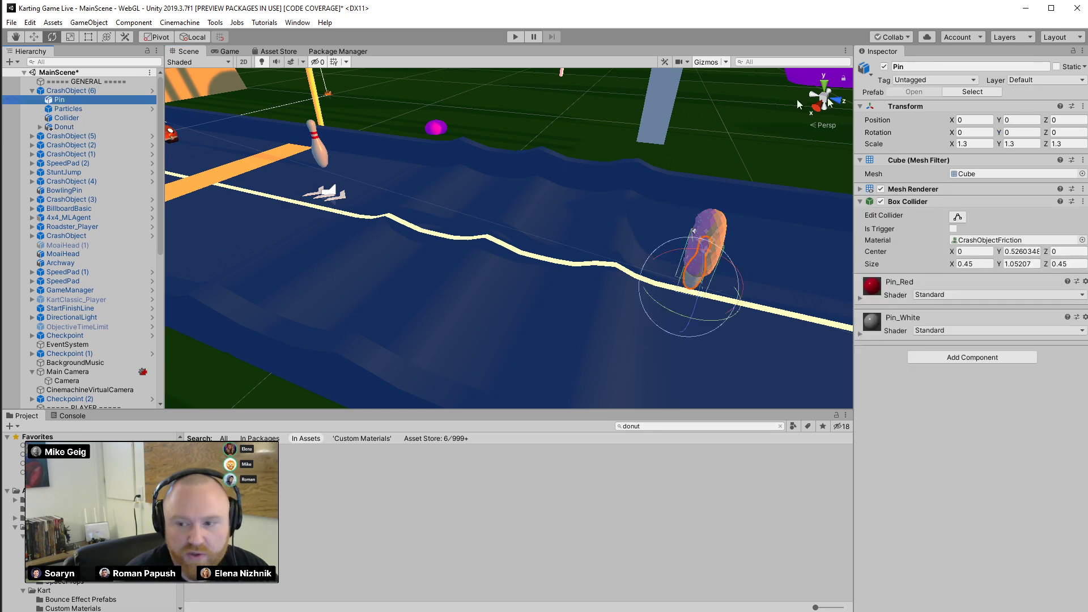
pyautogui.click(884, 67)
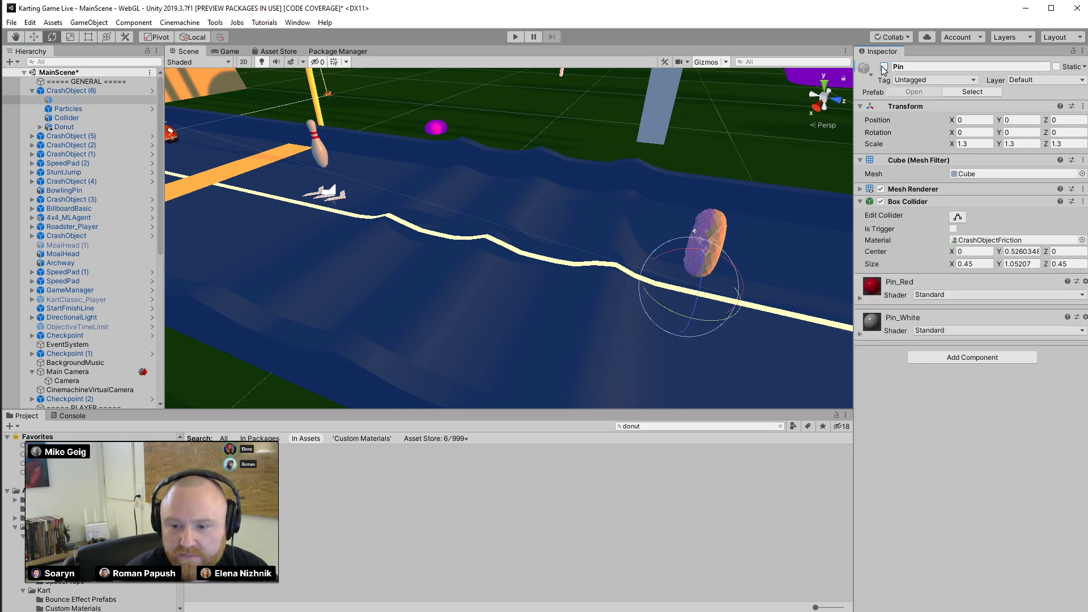
pyautogui.doubleClick(68, 99)
# Apply all overrides of CrashObject (6) to the CrashObject prefab
pyautogui.click(71, 90)
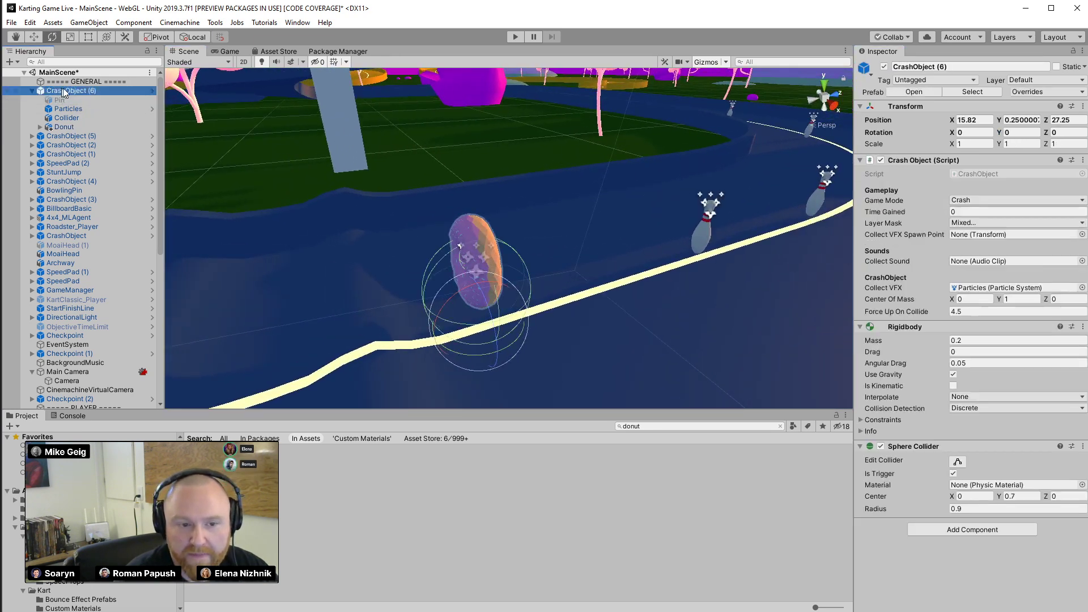
pyautogui.click(1041, 93)
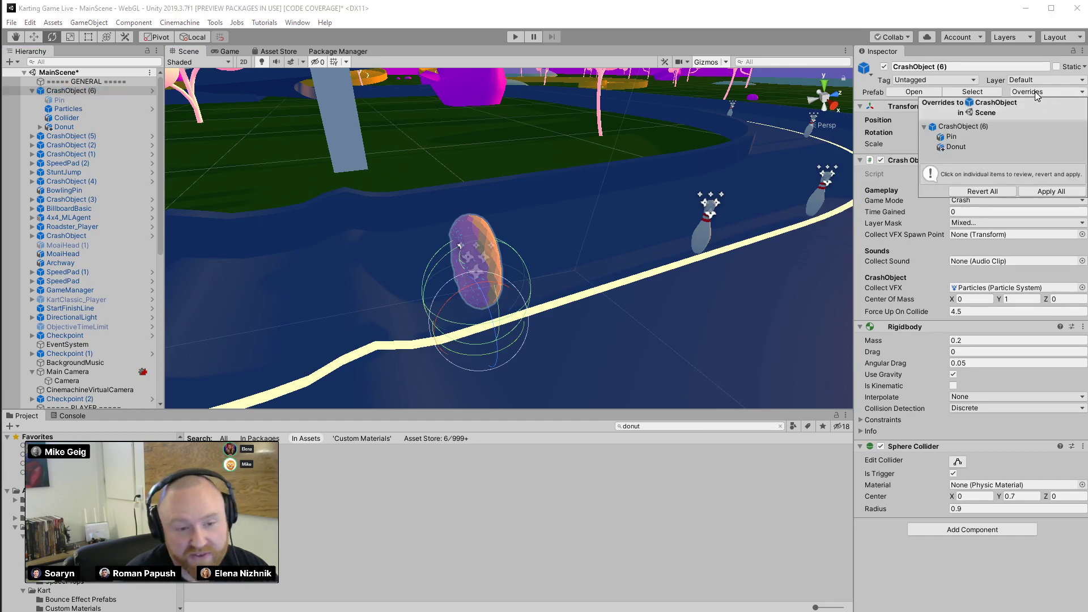
pyautogui.click(1045, 190)
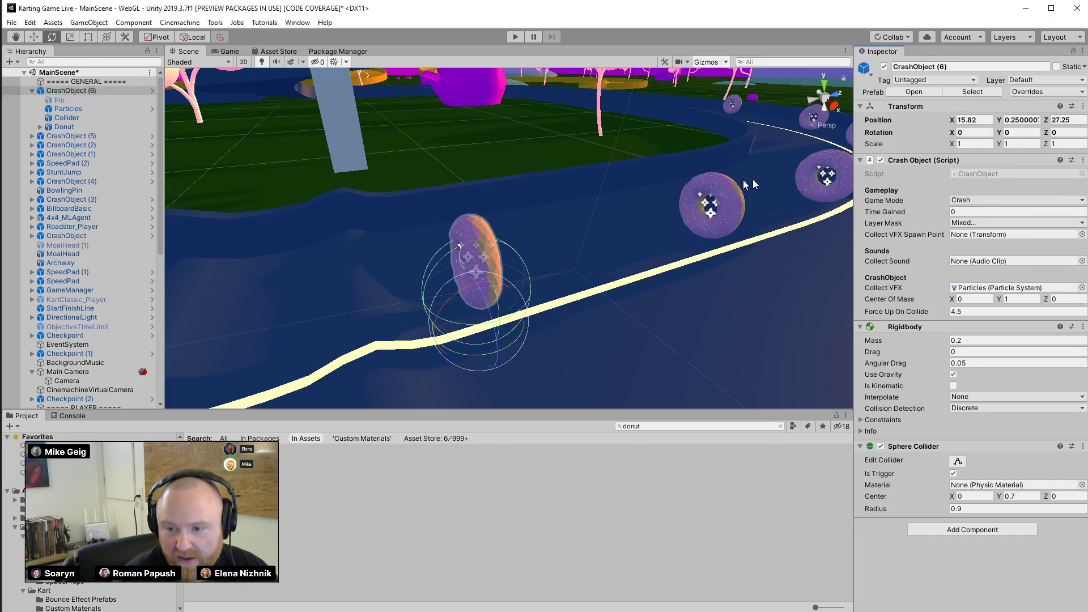
# Play-test the donut crash objects by driving the roadster around the track and knocking them all down, and stop the game
pyautogui.moveTo(752, 179); pyautogui.dragTo(657, 100, button='right')
pyautogui.click(511, 37)
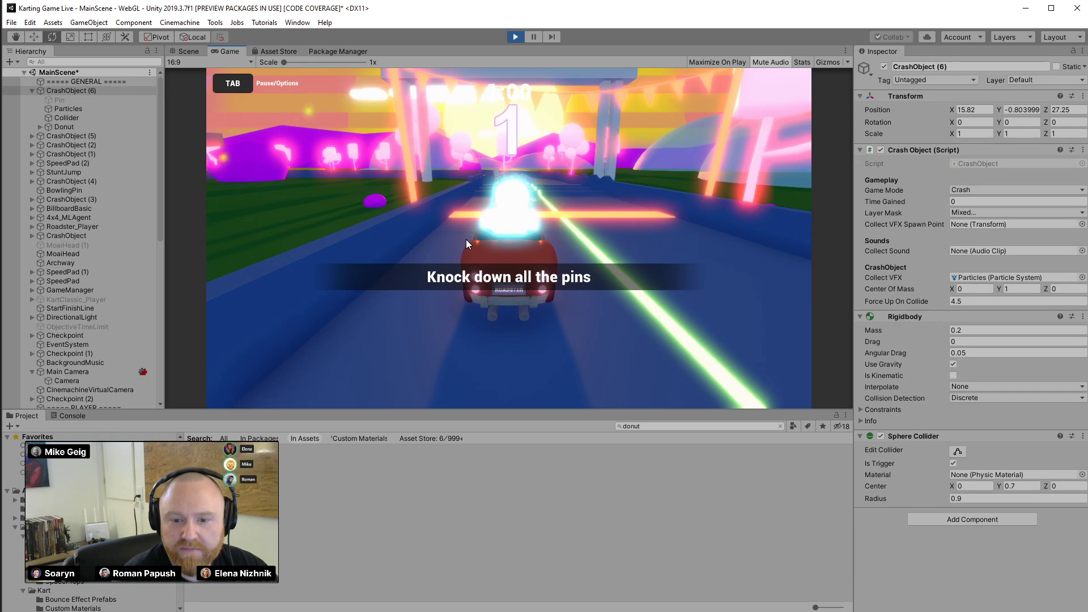
pyautogui.press('w')
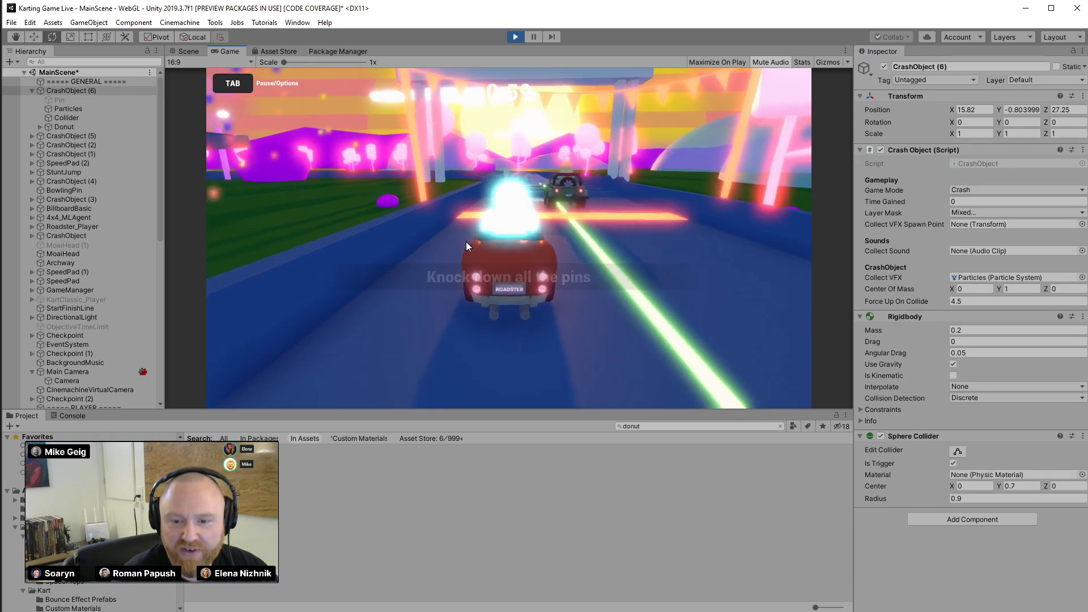
pyautogui.press('d')
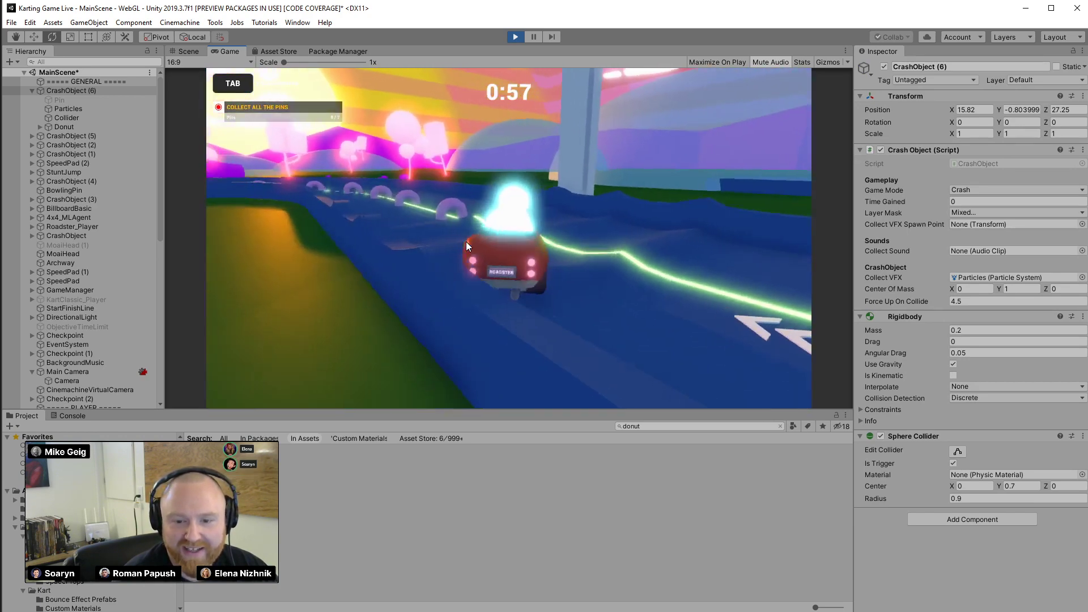
pyautogui.press('a')
pyautogui.press('a')
pyautogui.press('d')
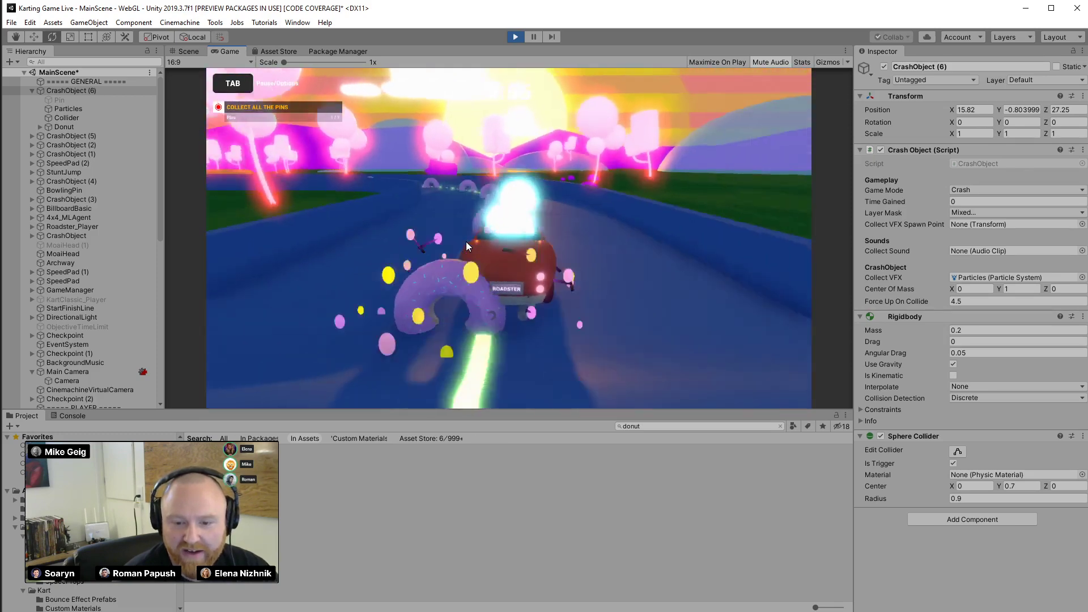
pyautogui.press('a')
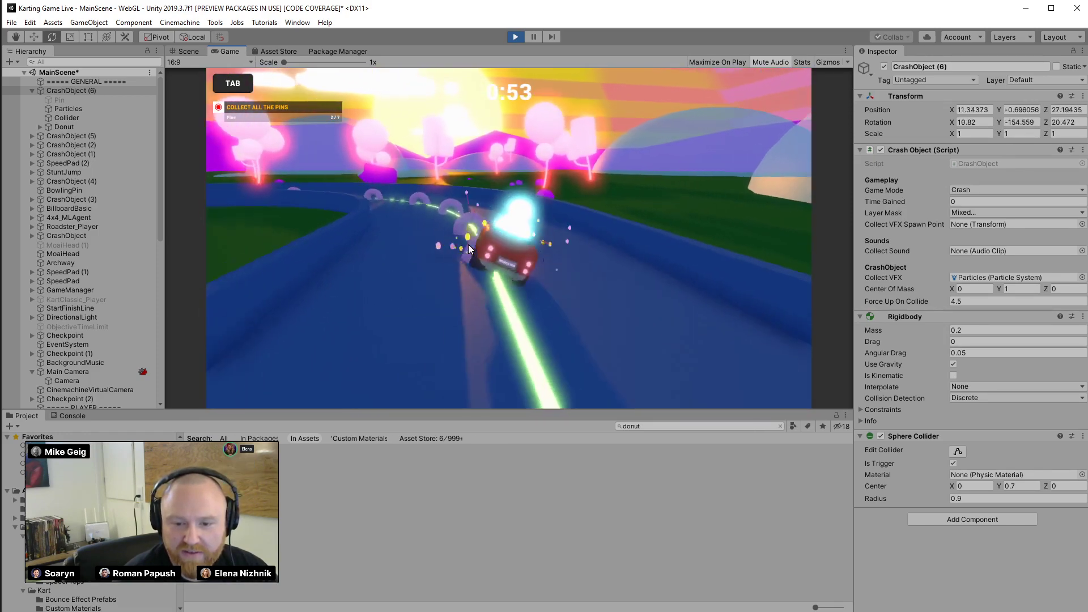
pyautogui.press('d')
pyautogui.press('a')
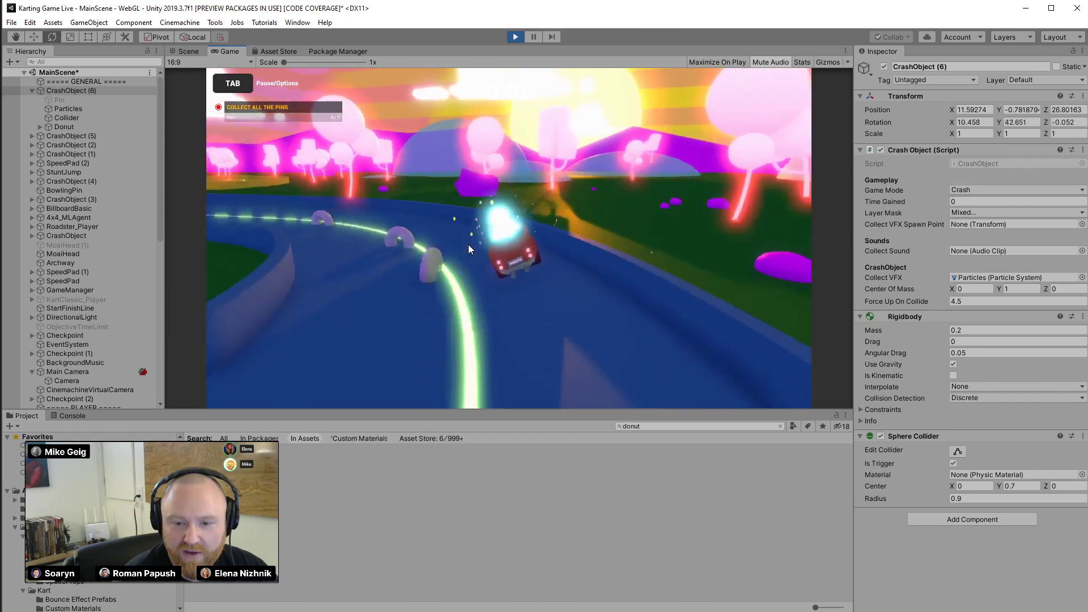
pyautogui.press('a')
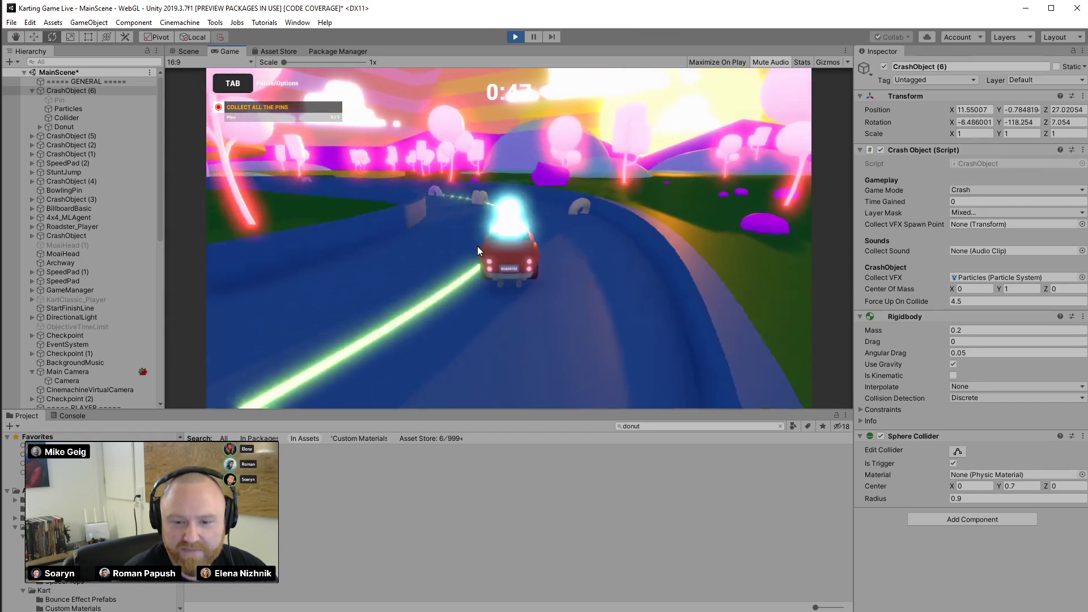
pyautogui.press('a')
pyautogui.press('d')
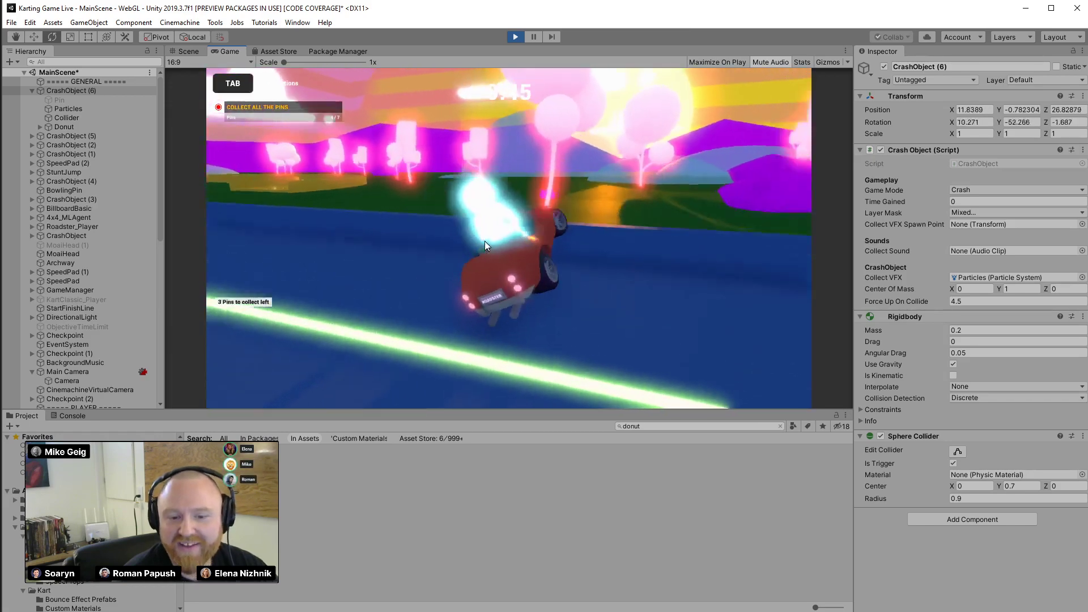
pyautogui.press('a')
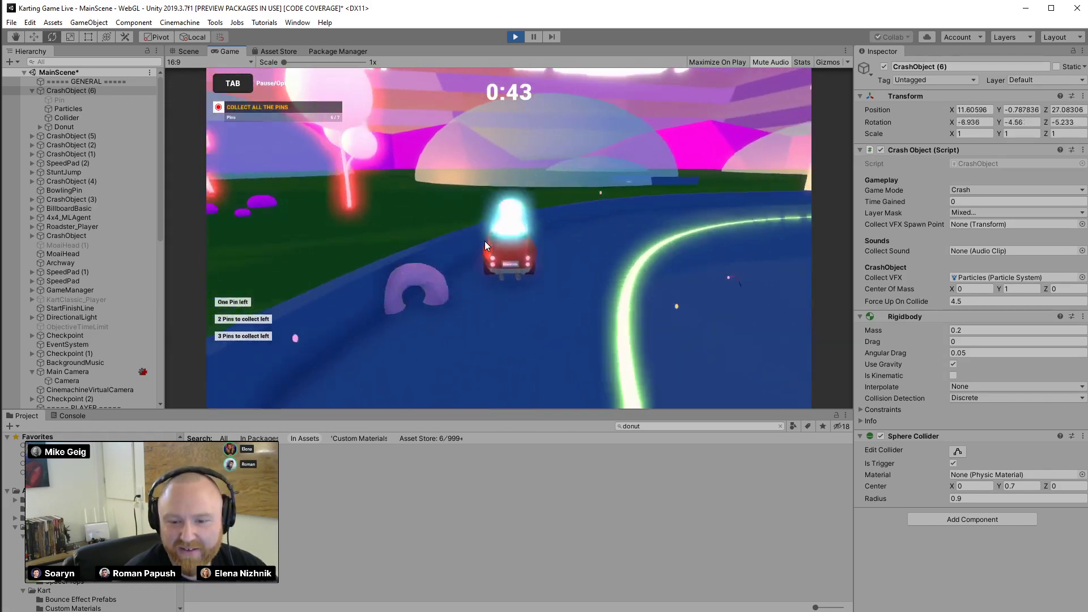
pyautogui.press('d')
pyautogui.press('a')
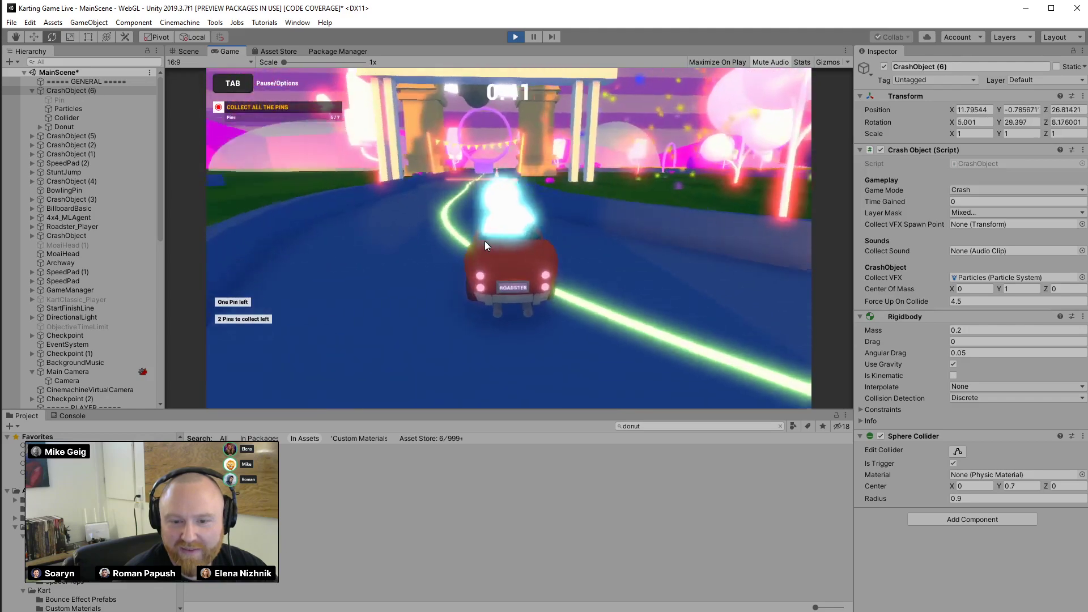
pyautogui.press('d')
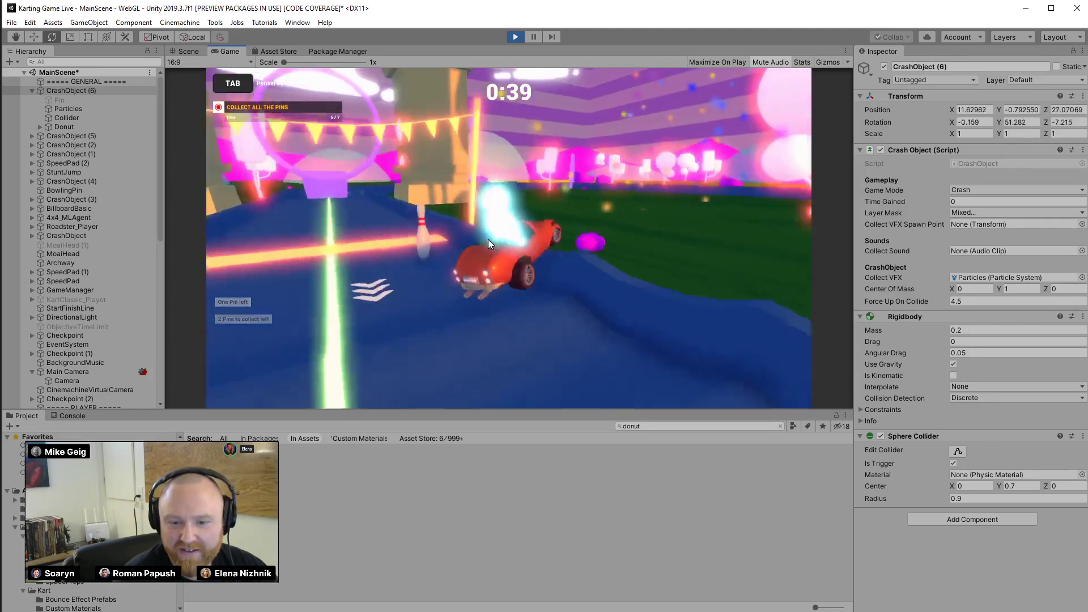
pyautogui.press('d')
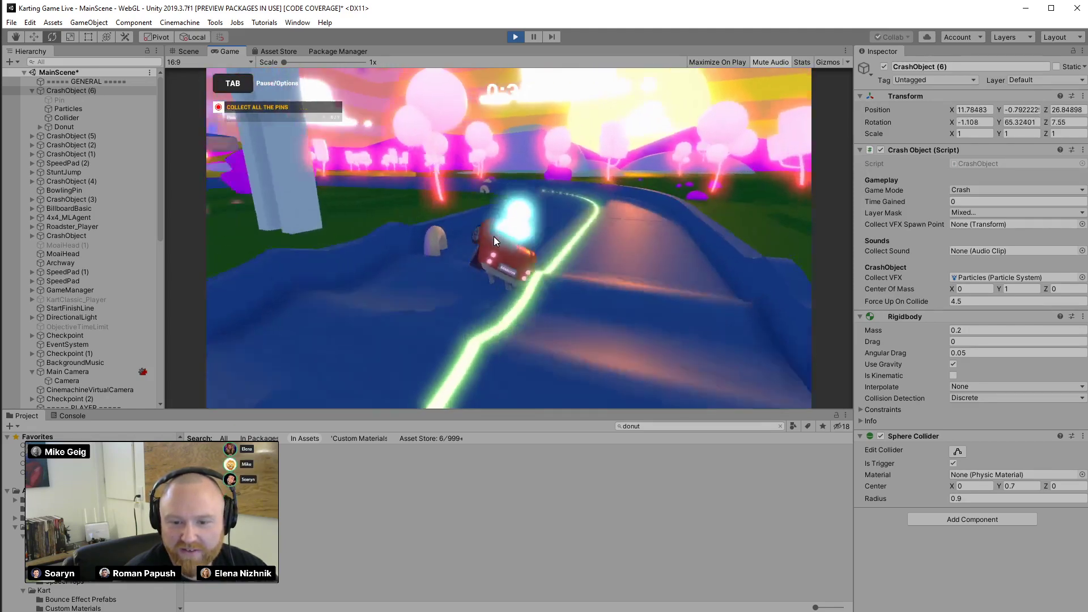
pyautogui.press('d')
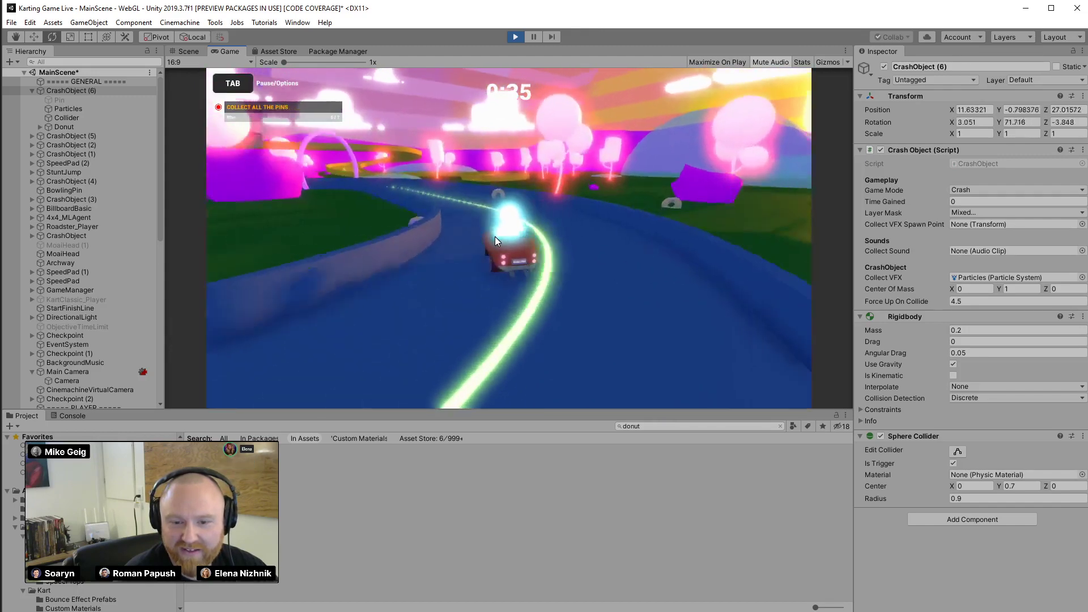
pyautogui.press('a')
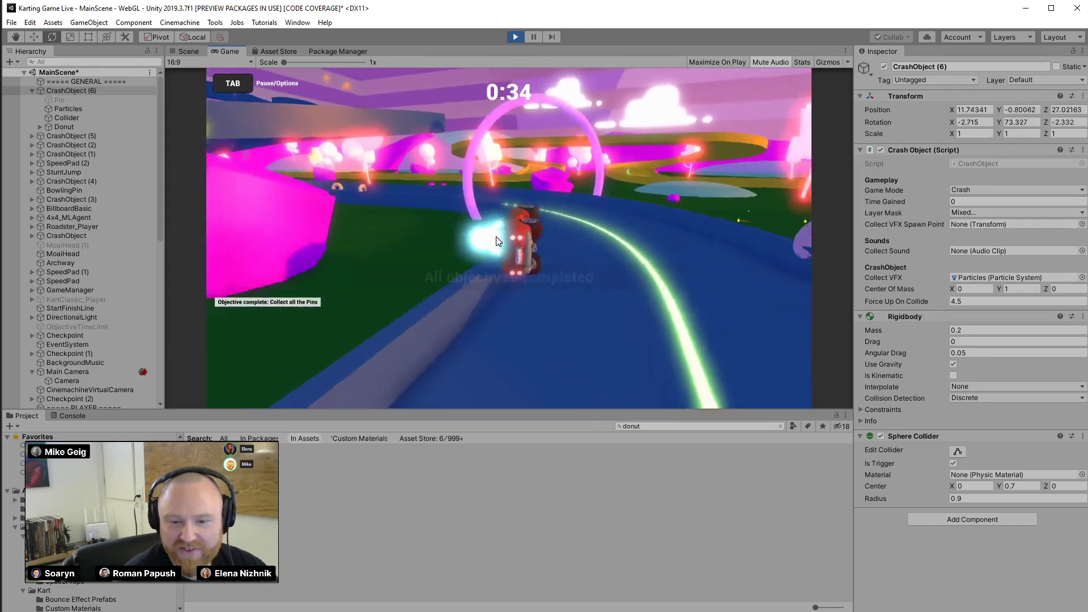
pyautogui.click(514, 36)
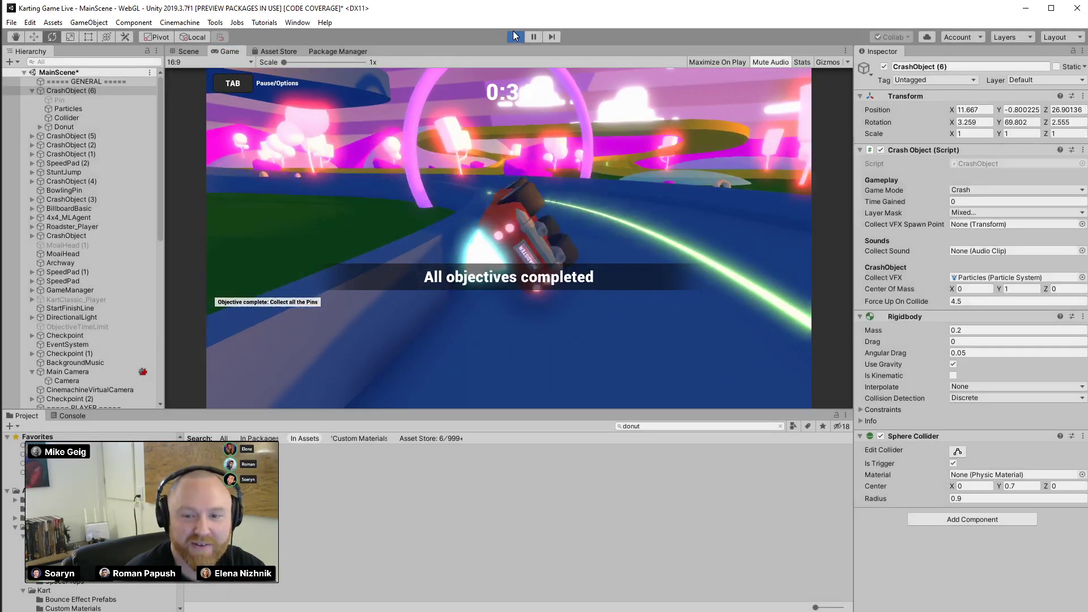
# Examine the sphere collider of CrashObject (6), its disabled Pin child and the preview of its Particles effect
pyautogui.press('f')
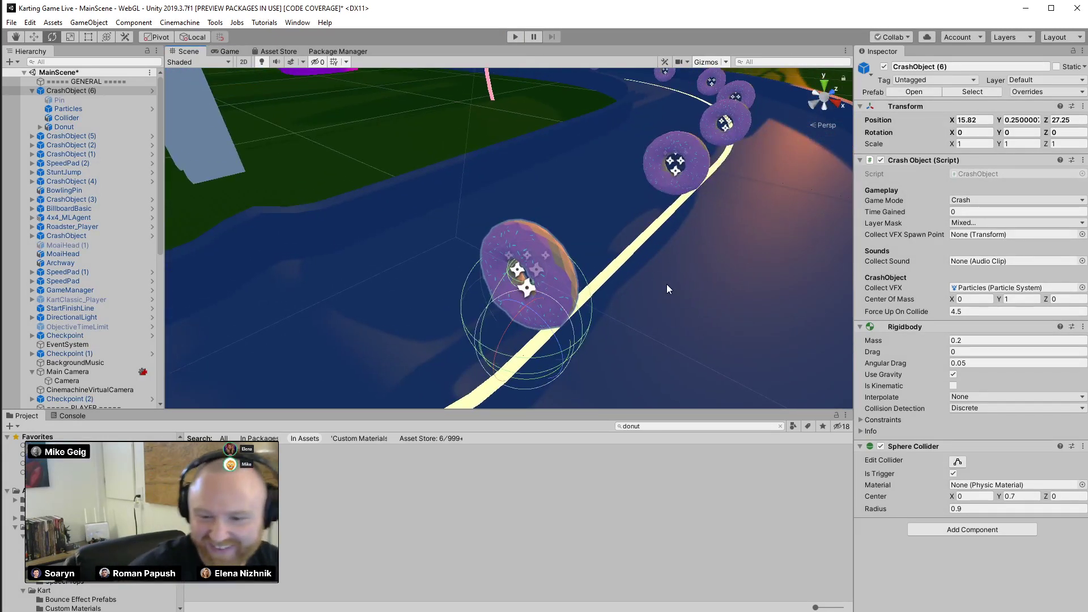
pyautogui.keyDown('alt'); pyautogui.moveTo(667, 284); pyautogui.dragTo(610, 281); pyautogui.keyUp('alt')
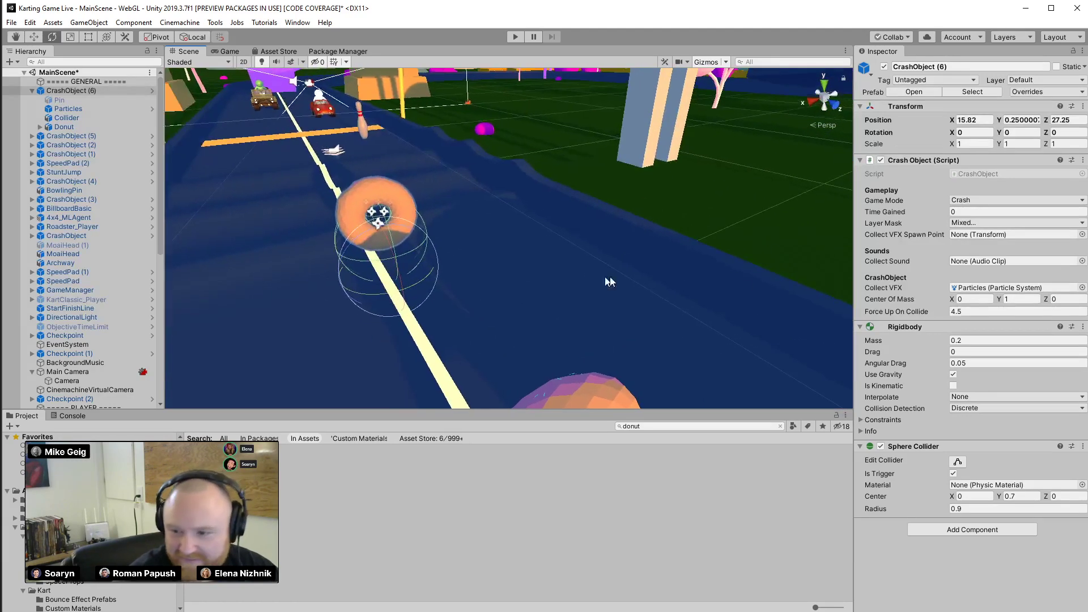
pyautogui.click(880, 446)
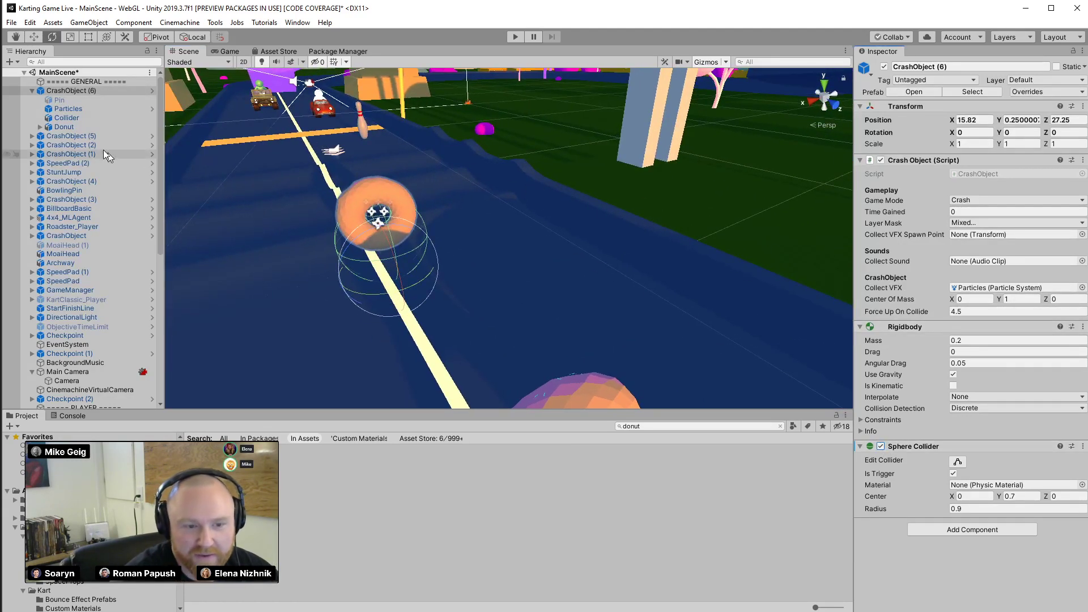
pyautogui.click(59, 100)
pyautogui.click(68, 109)
pyautogui.click(73, 91)
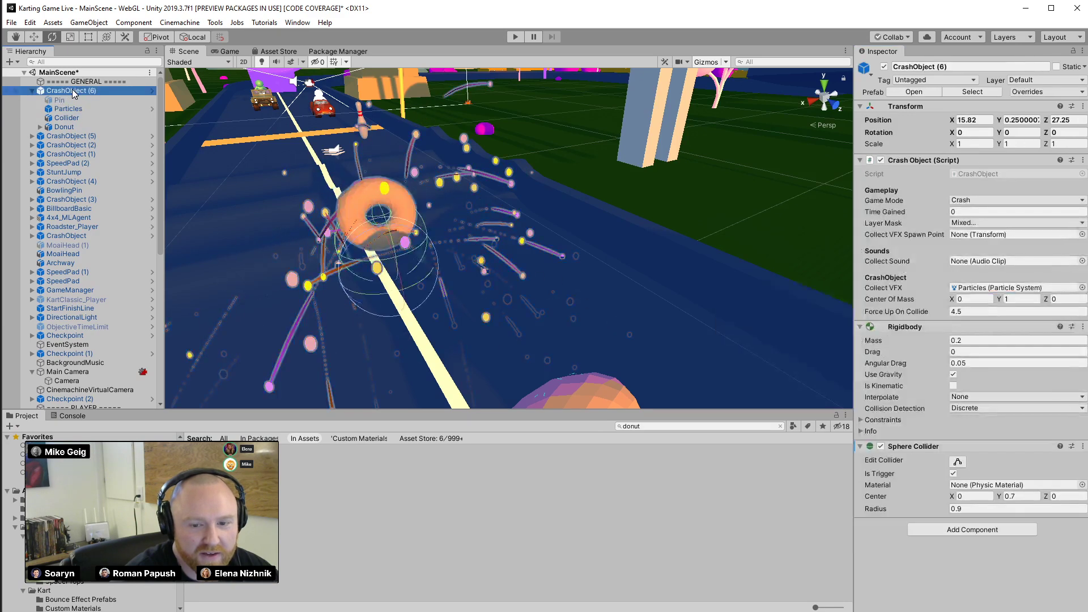
pyautogui.click(68, 109)
pyautogui.click(68, 91)
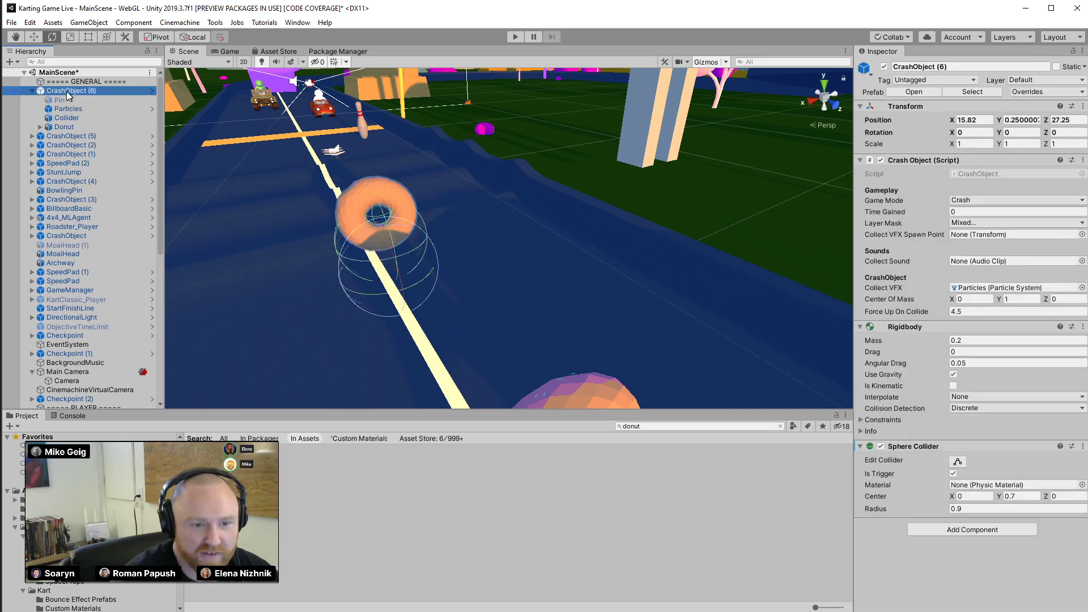
# Collapse CrashObject (6) in the hierarchy and open the Animation window
pyautogui.click(32, 91)
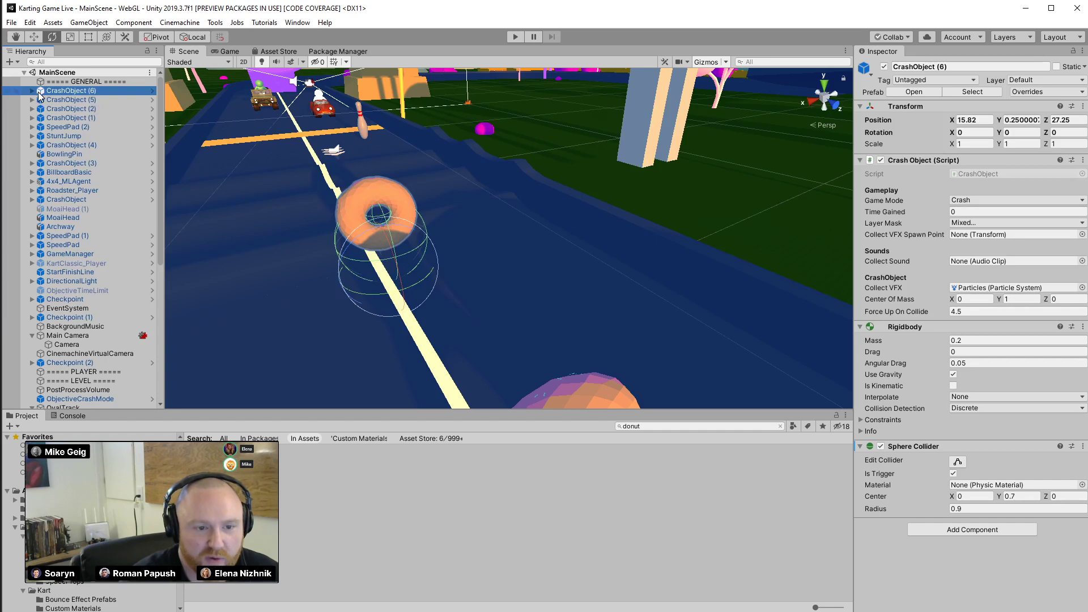
pyautogui.click(298, 23)
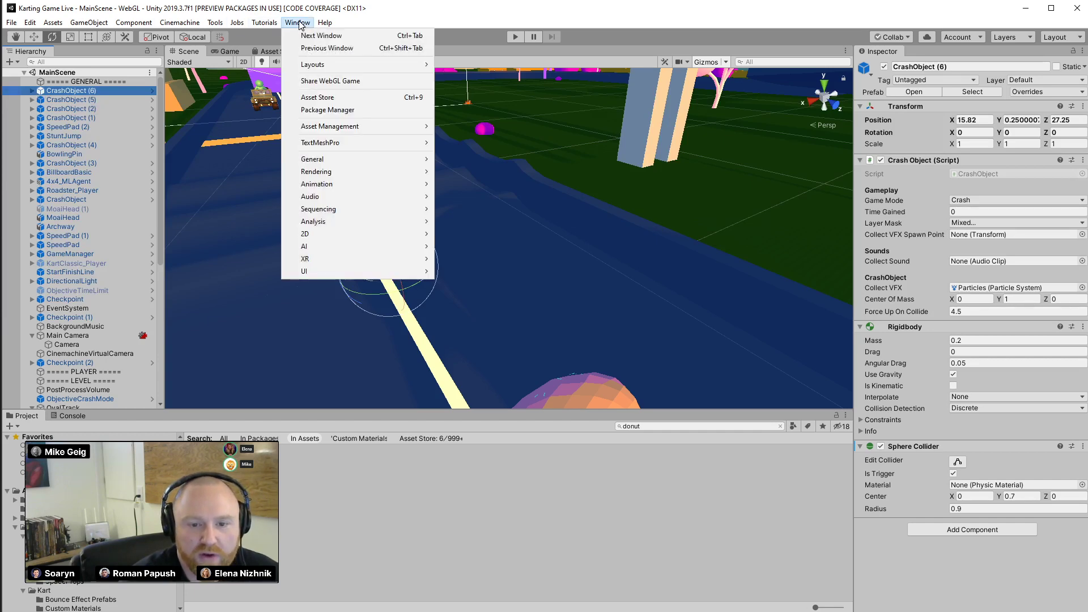
pyautogui.moveTo(340, 183)
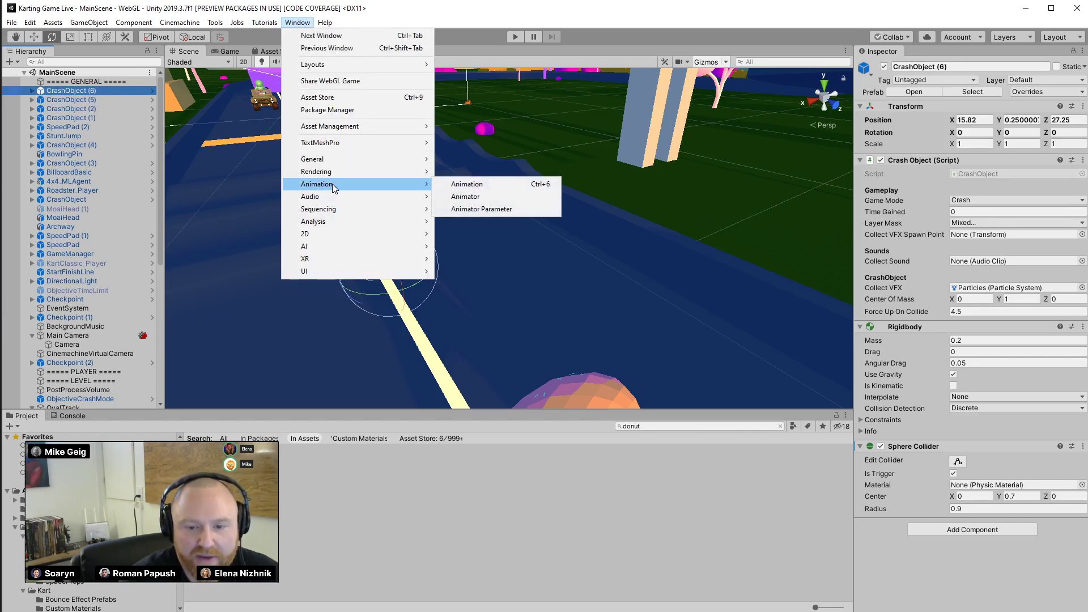
pyautogui.click(484, 183)
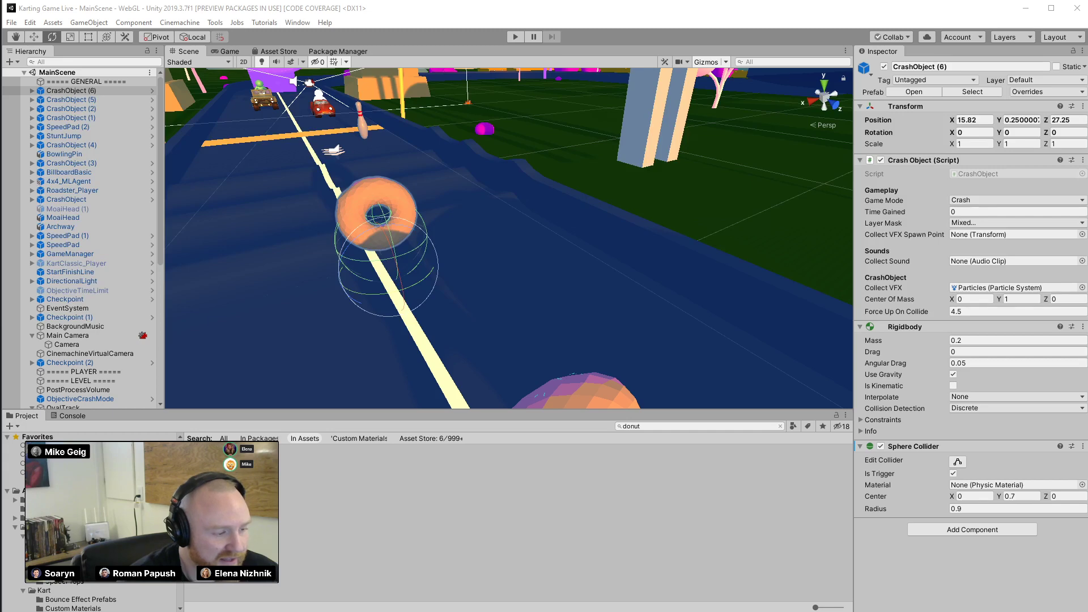
# Dock the Animation window beside the Console and select the Donut child of CrashObject (6)
pyautogui.moveTo(397, 158); pyautogui.dragTo(113, 421)
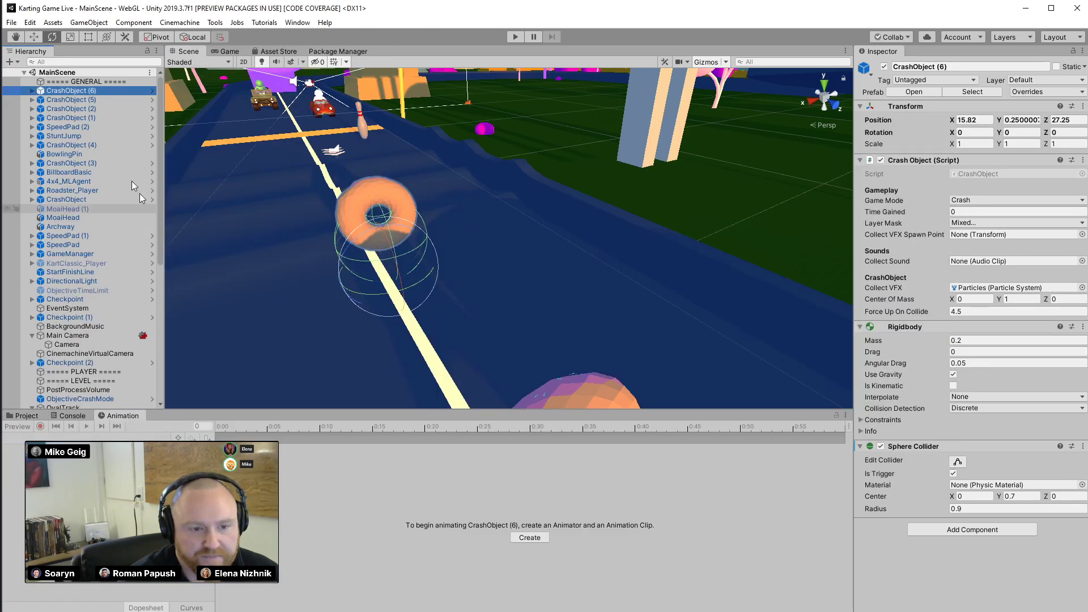
pyautogui.click(32, 91)
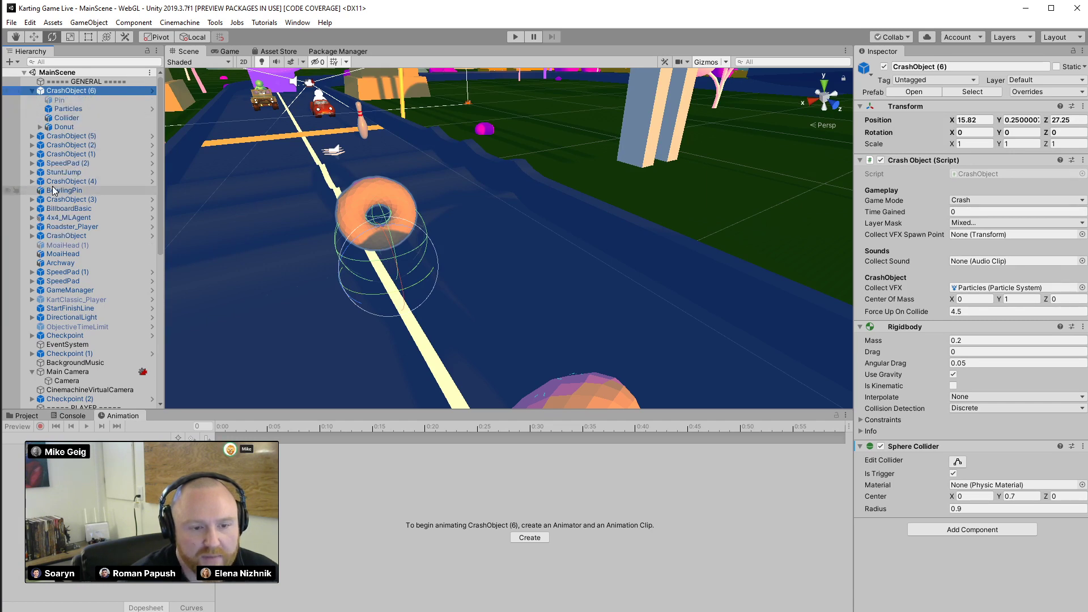
pyautogui.click(64, 127)
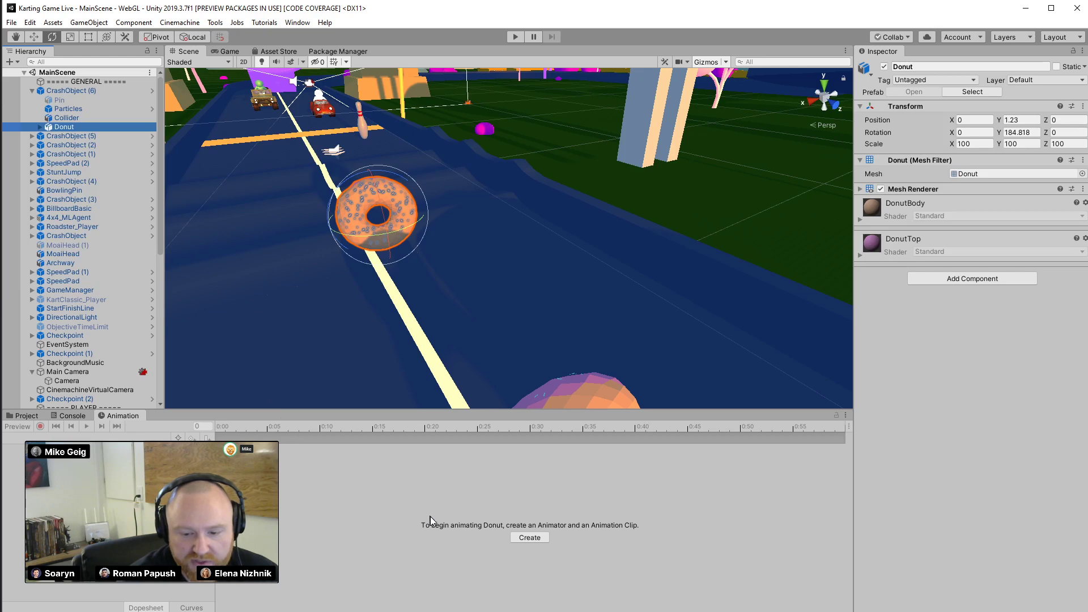
# Create an animation clip for Donut named DonutRotate, saved in a new Animations folder inside Assets
pyautogui.click(529, 537)
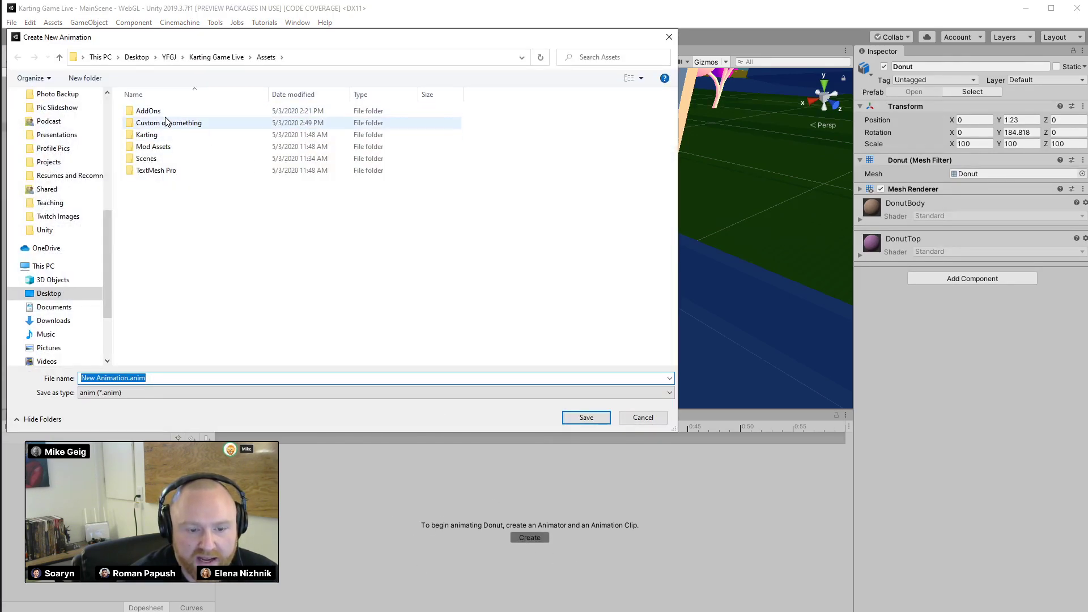
pyautogui.click(88, 79)
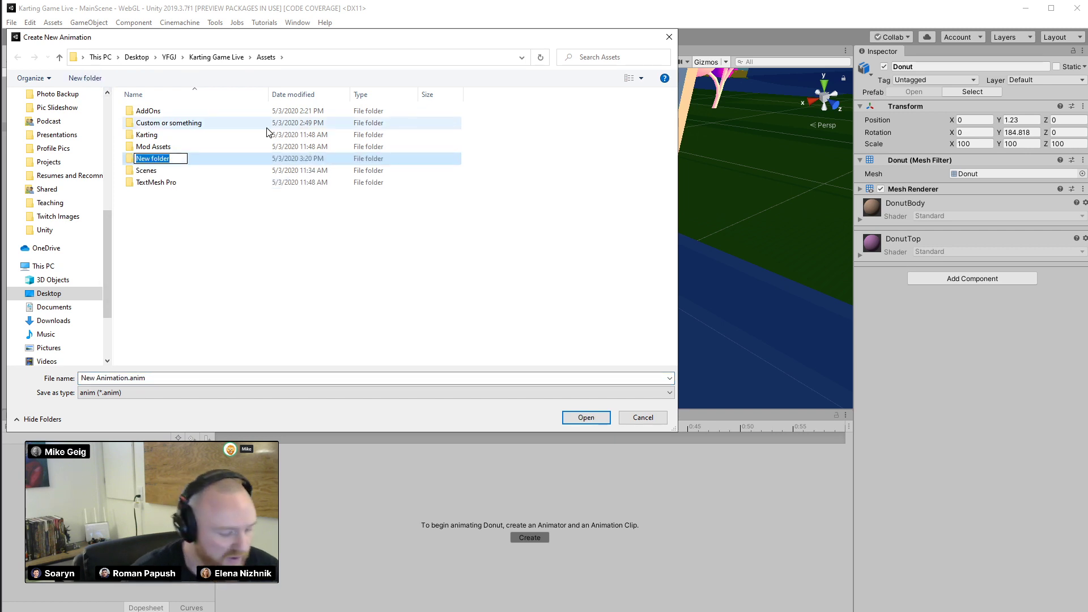
pyautogui.write('Animations')
pyautogui.press('Return')
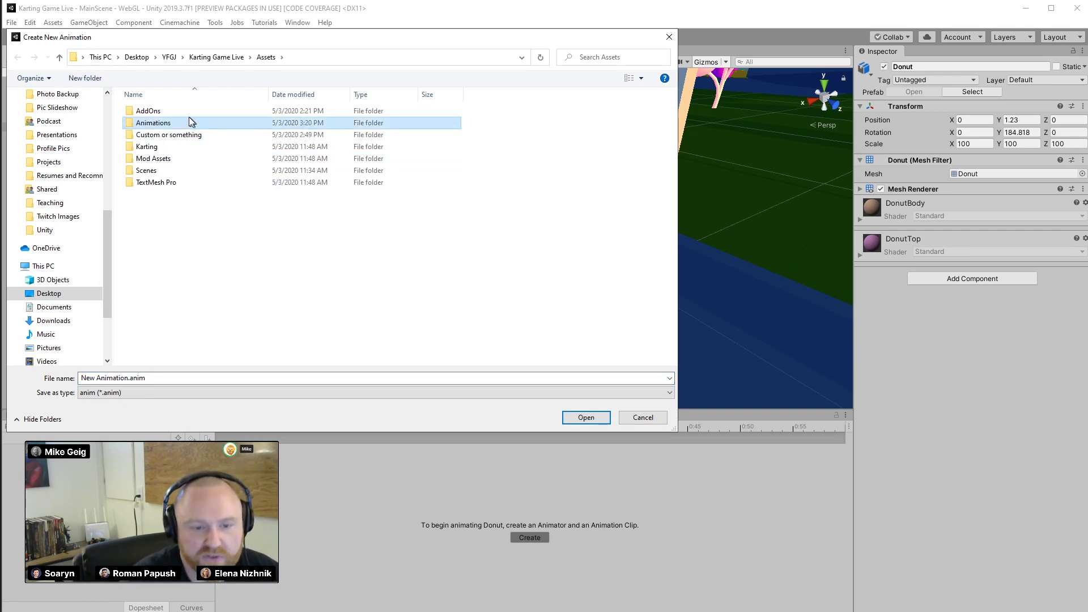
pyautogui.doubleClick(182, 123)
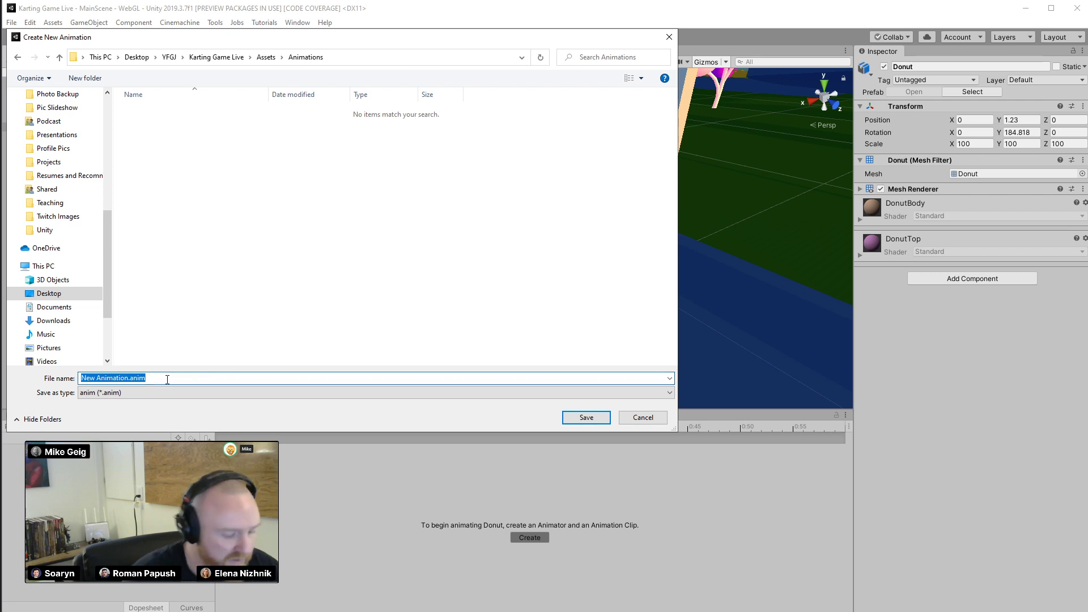
pyautogui.write('Donut')
pyautogui.write('To')
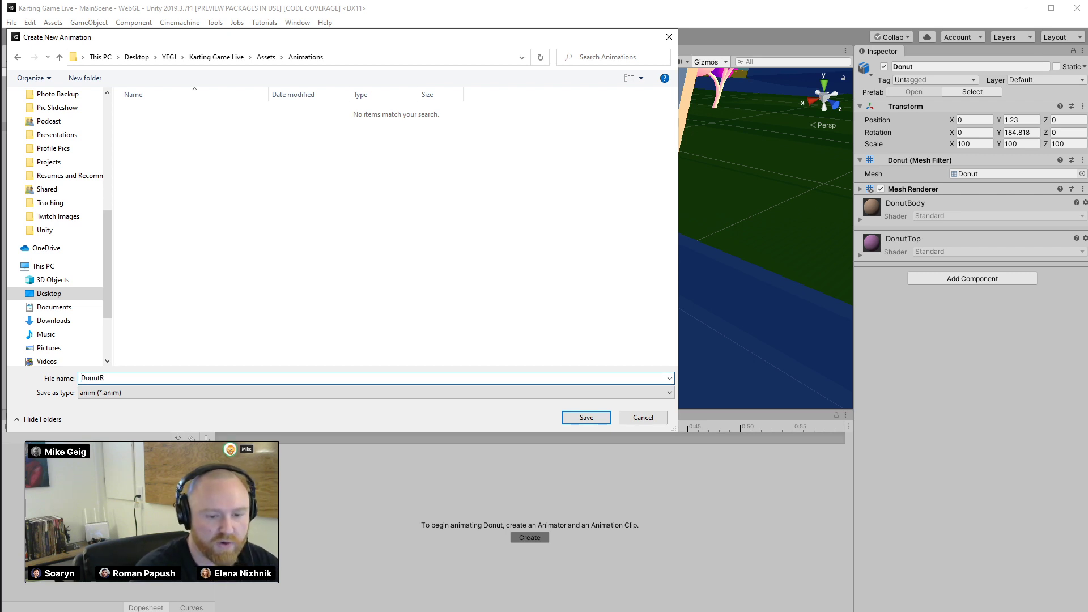
pyautogui.write('otate')
pyautogui.press('Return')
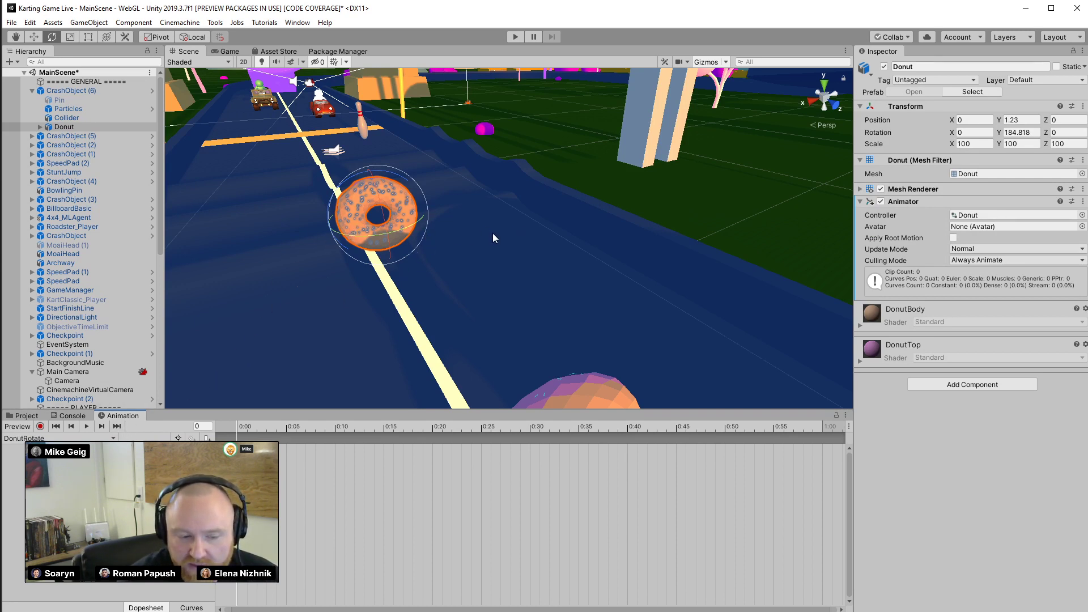
# Start recording the DonutRotate clip and key the donut's Y rotation at 0 on the first frame
pyautogui.click(41, 427)
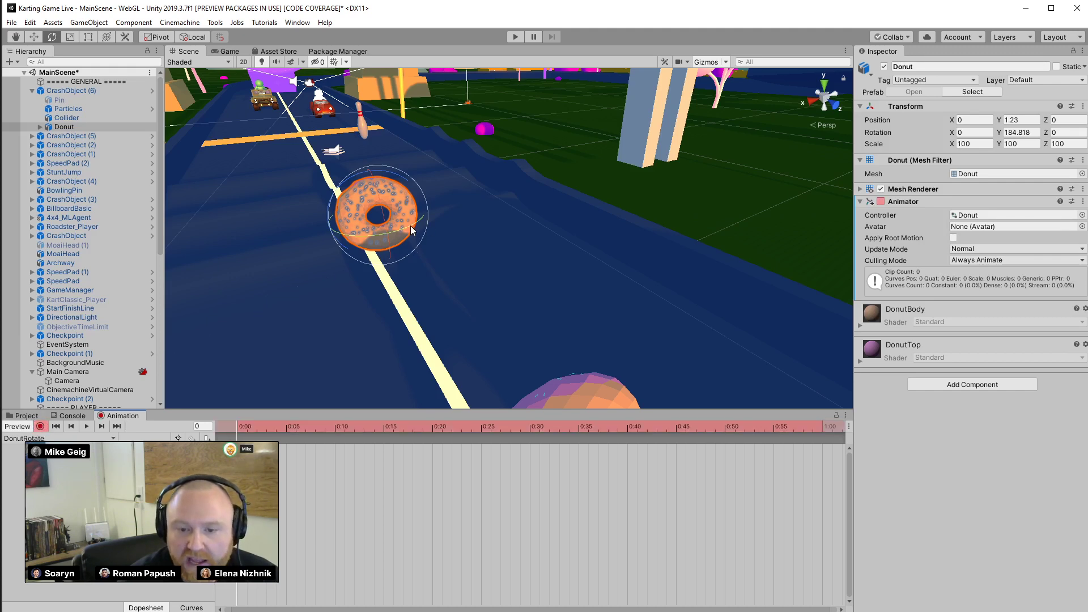
pyautogui.moveTo(410, 225)
pyautogui.mouseDown()
pyautogui.moveTo(370, 233)
pyautogui.moveTo(404, 226)
pyautogui.mouseUp()
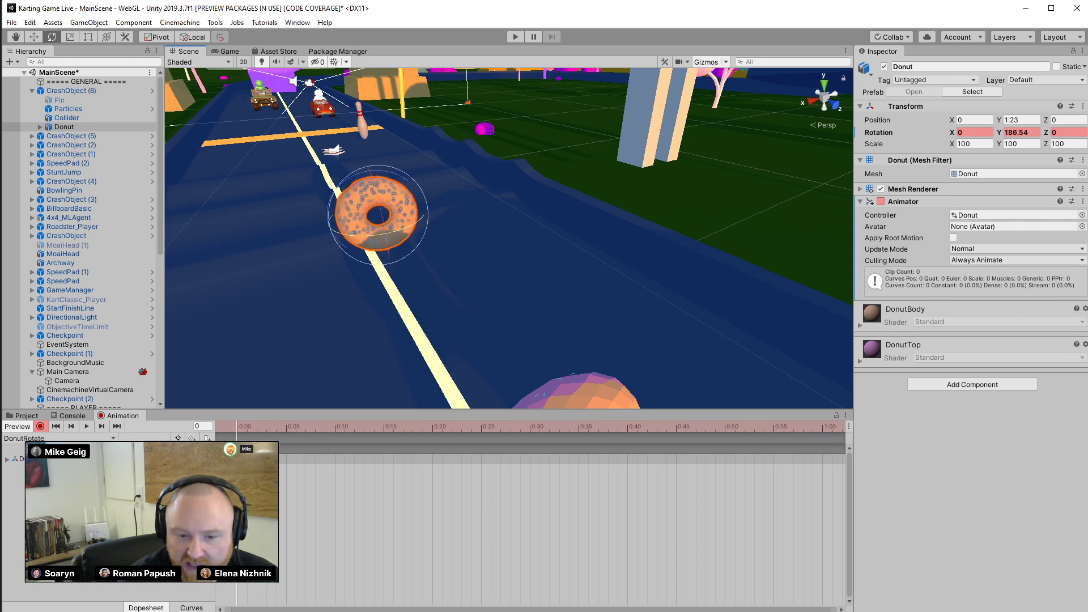
pyautogui.moveTo(409, 226); pyautogui.dragTo(396, 229)
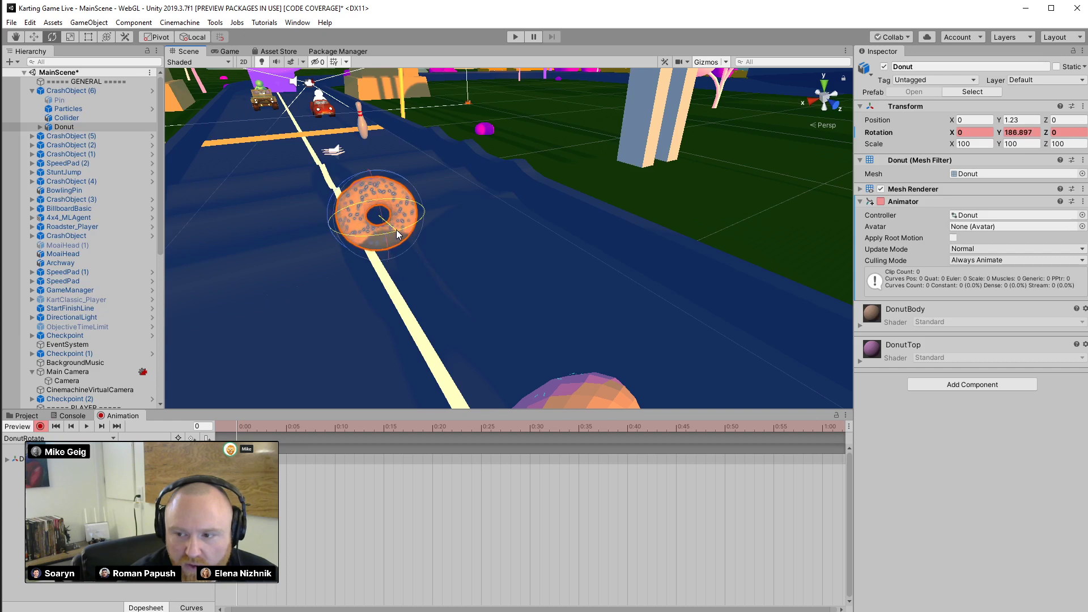
pyautogui.write('0')
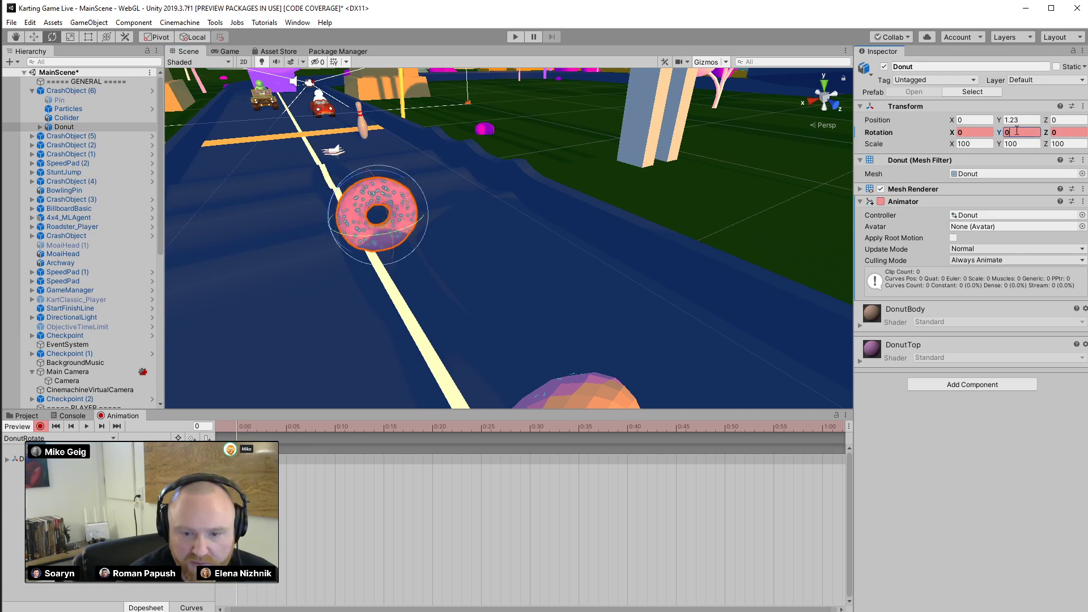
# Key the donut's Y rotation at 359 on frame 90 of the DonutRotate clip
pyautogui.moveTo(249, 423); pyautogui.dragTo(485, 416)
pyautogui.moveTo(558, 413); pyautogui.dragTo(707, 470)
pyautogui.scroll(-4, 705, 467)
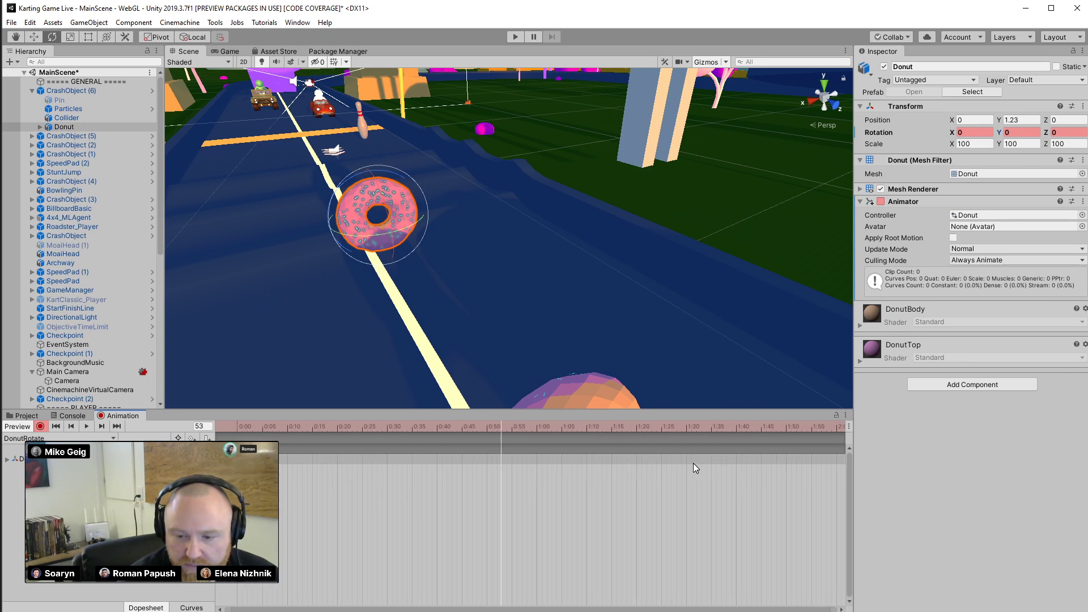
pyautogui.click(537, 427)
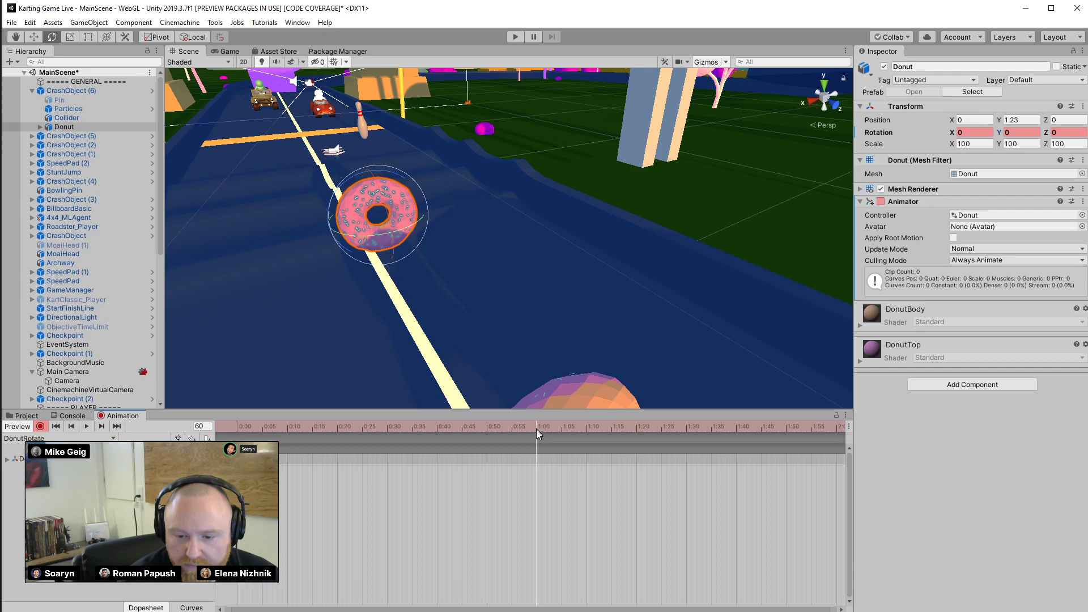
pyautogui.scroll(-4, 536, 465)
pyautogui.scroll(-2, 540, 461)
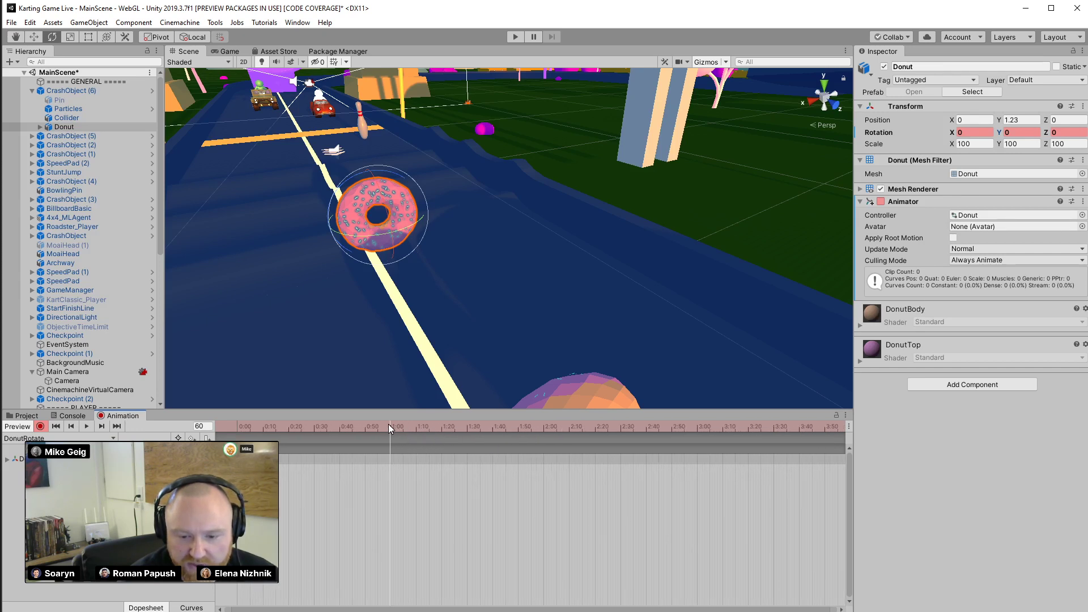
pyautogui.moveTo(389, 426); pyautogui.dragTo(467, 429)
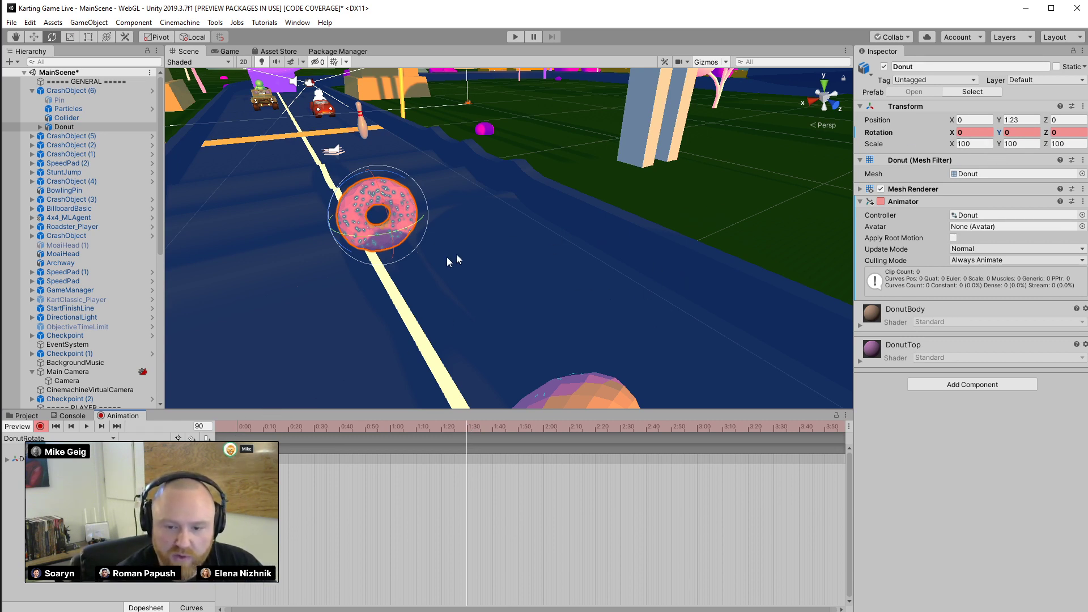
pyautogui.click(1029, 132)
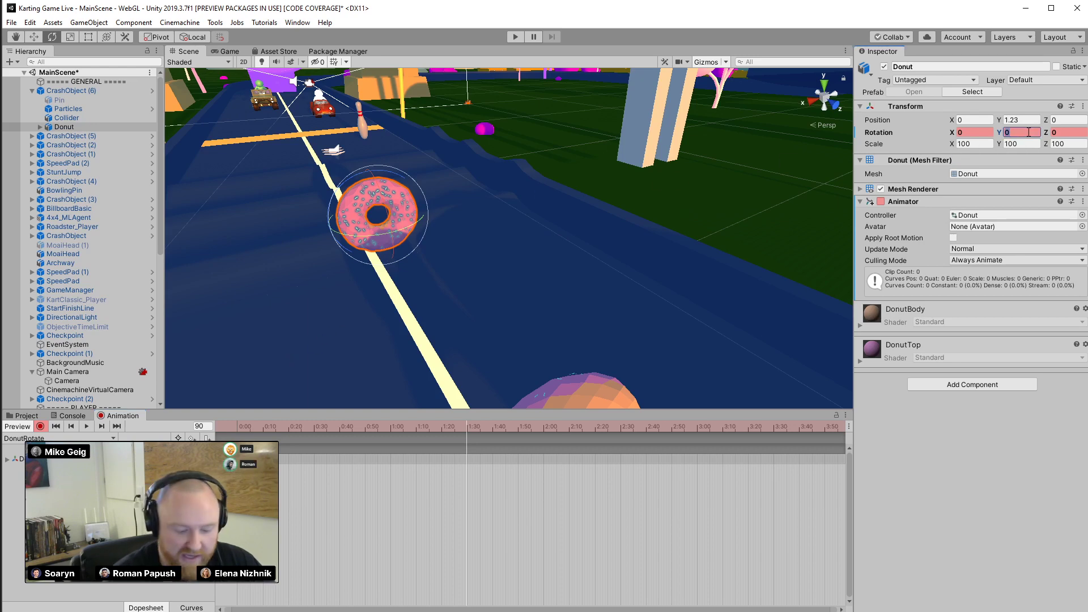
pyautogui.write('359')
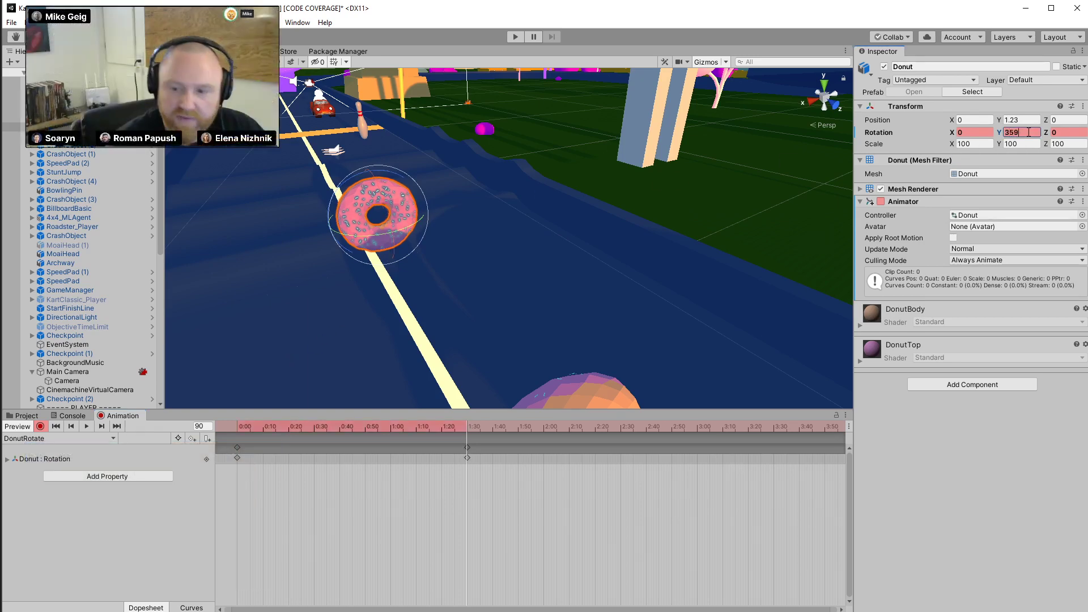
pyautogui.press('Return')
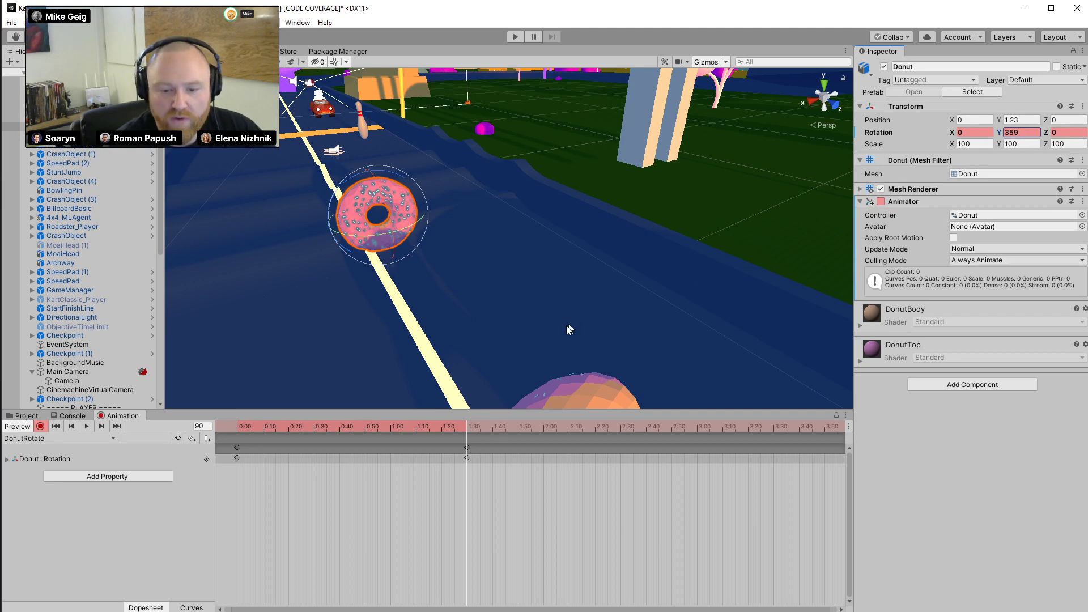
# Scrub and play the DonutRotate clip to preview the spin, and turn off keyframe recording
pyautogui.moveTo(468, 432); pyautogui.dragTo(209, 413)
pyautogui.click(86, 427)
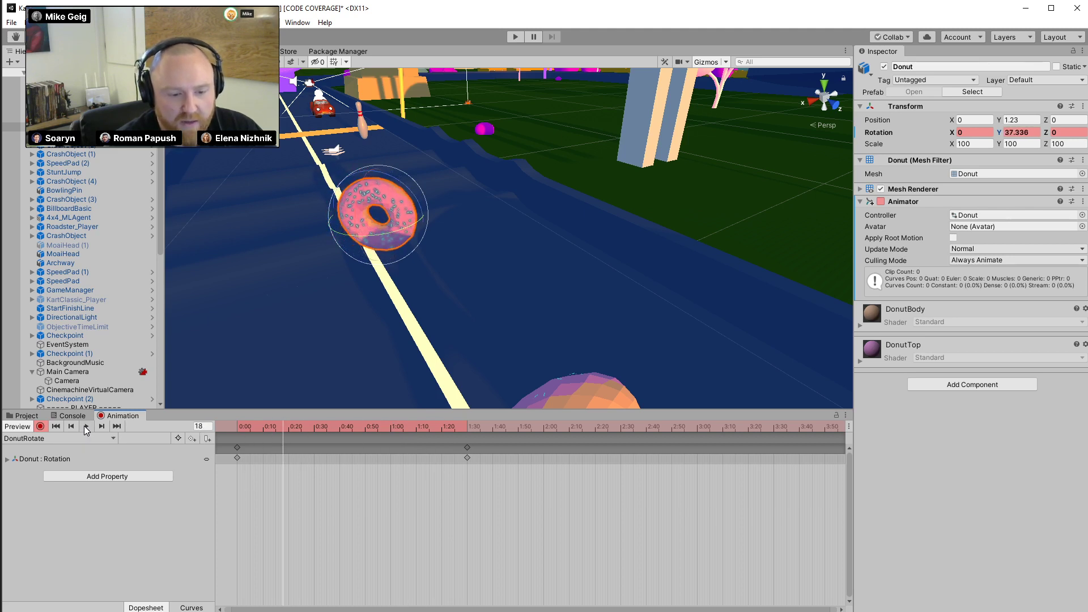
pyautogui.click(40, 426)
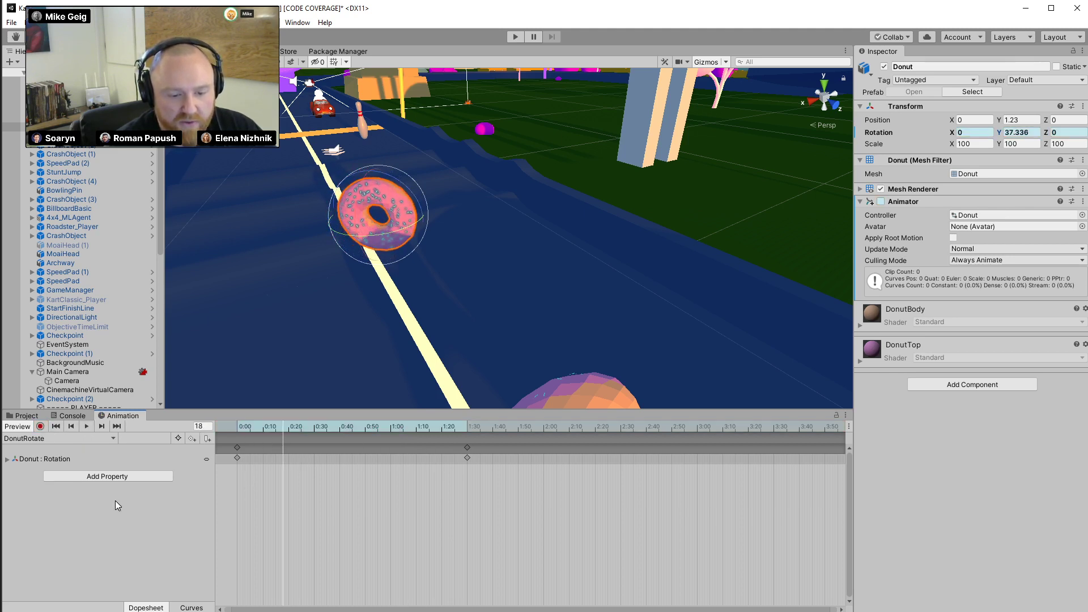
# Show the Rotation.y curve and adjust the tangents of its first and last keys to make it nearly a straight line
pyautogui.click(174, 609)
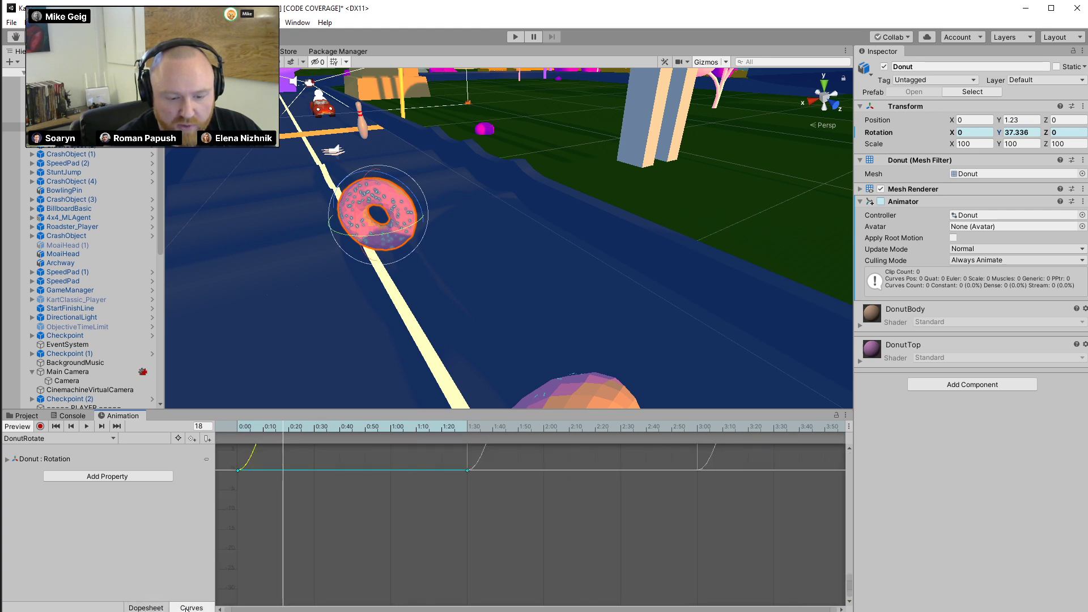
pyautogui.scroll(-2, 316, 543)
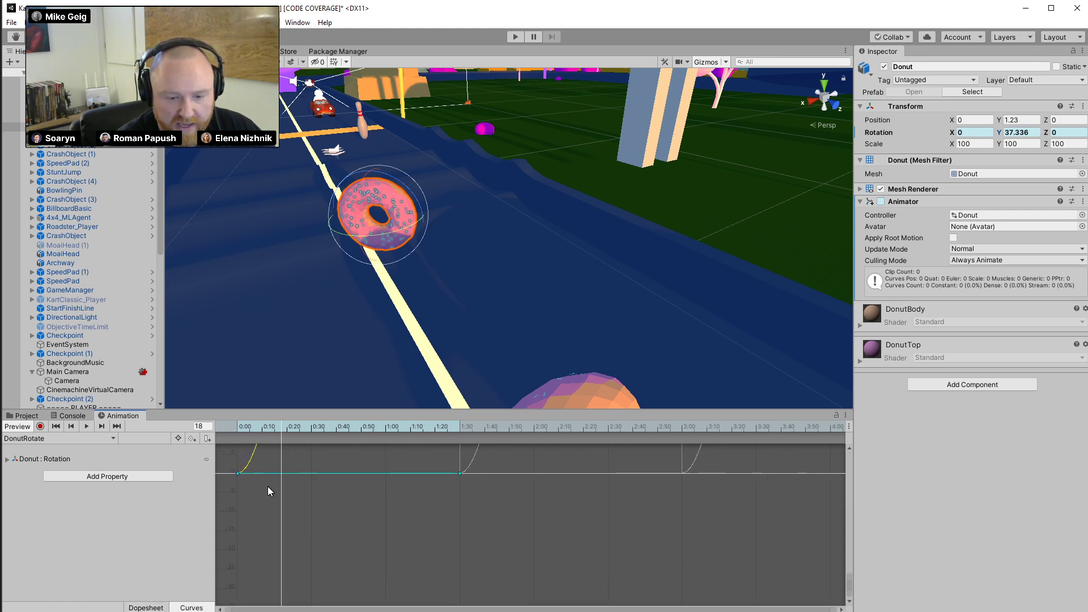
pyautogui.press('f')
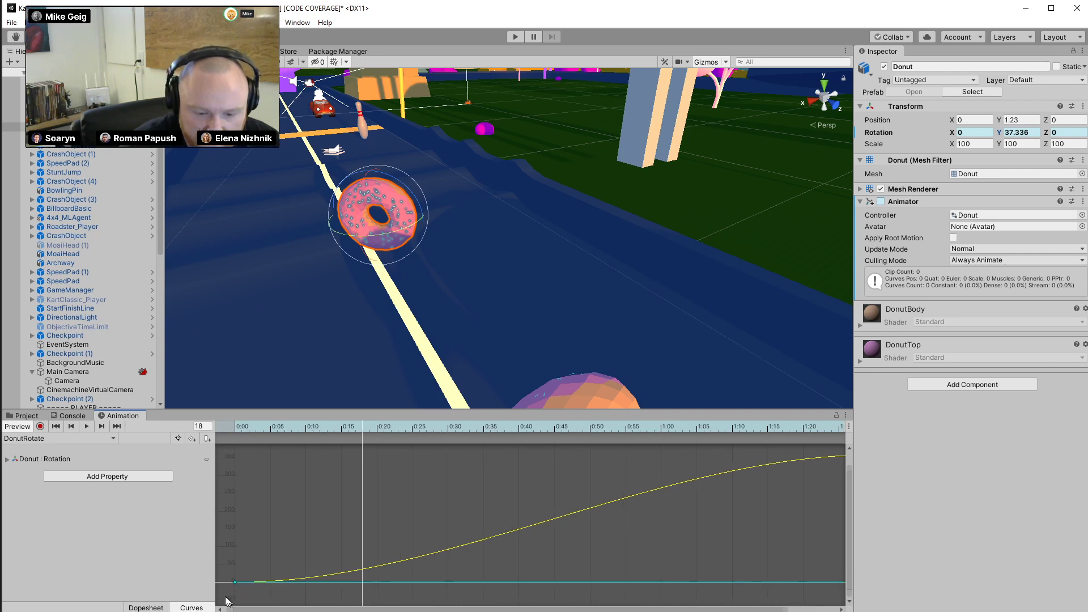
pyautogui.click(7, 459)
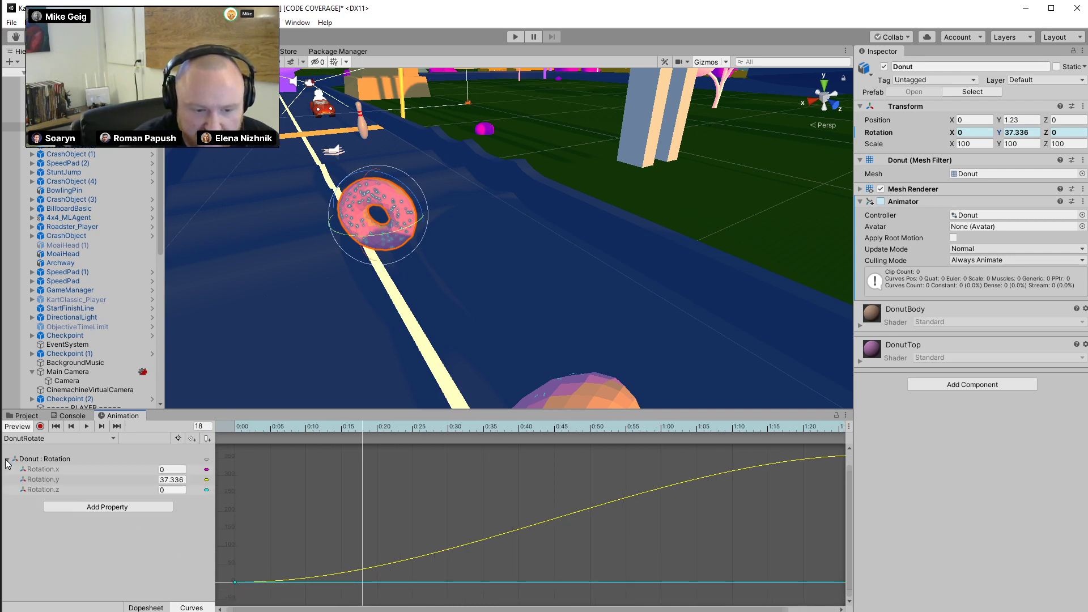
pyautogui.click(37, 480)
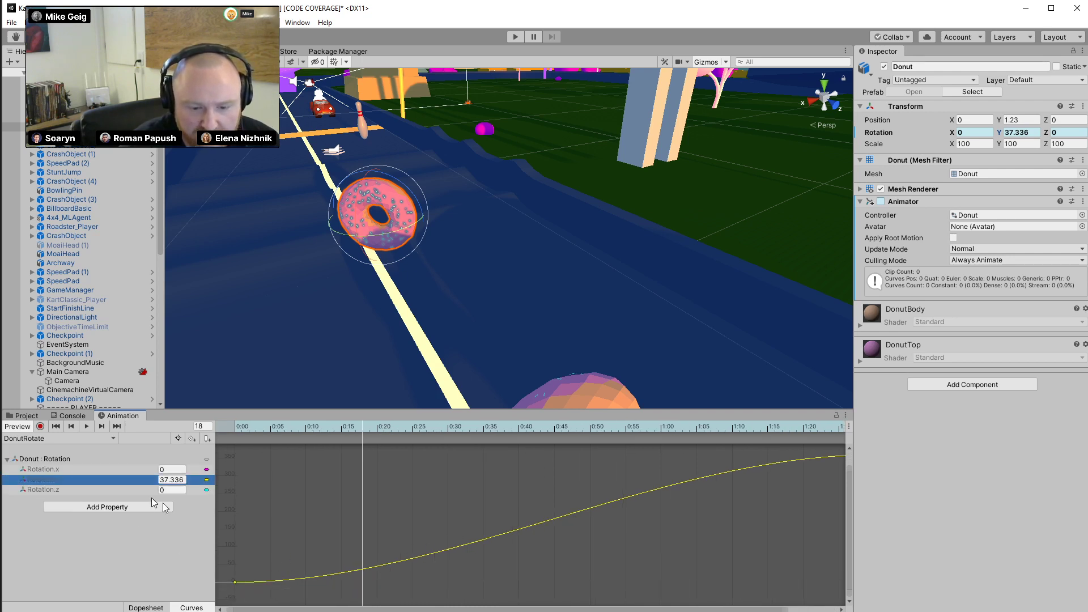
pyautogui.click(235, 582)
pyautogui.moveTo(264, 583); pyautogui.dragTo(262, 576)
pyautogui.moveTo(574, 529); pyautogui.dragTo(329, 546, button='middle')
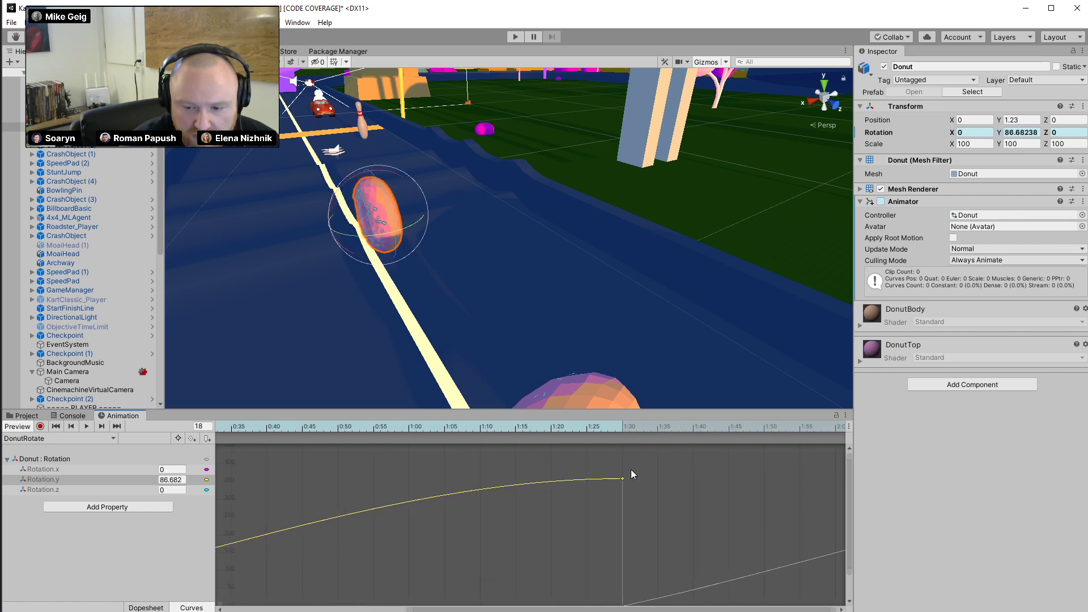
pyautogui.moveTo(631, 469); pyautogui.dragTo(622, 477, button='middle')
pyautogui.moveTo(593, 482); pyautogui.dragTo(593, 486)
pyautogui.scroll(-3, 457, 538)
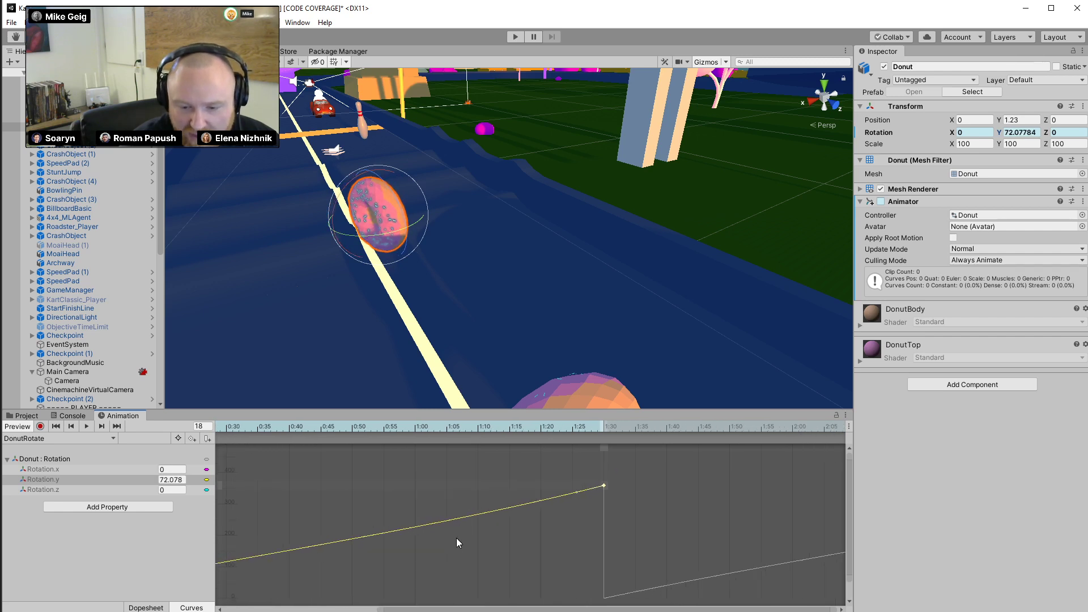
pyautogui.press('a')
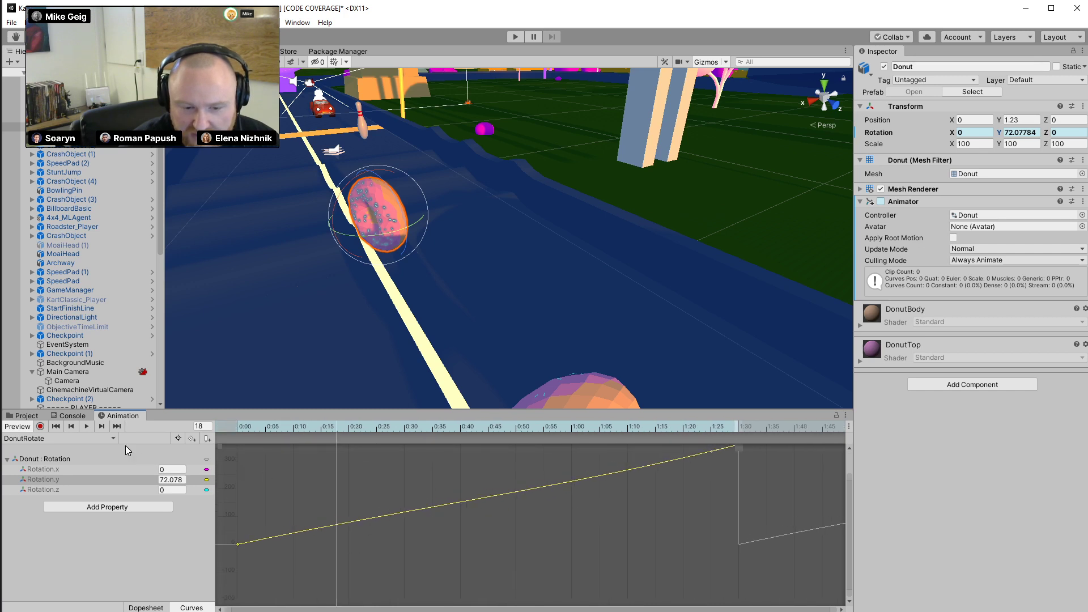
# Add a key near the middle of the Rotation.y curve, tilt its tangent steeply downward and preview the clip
pyautogui.doubleClick(488, 497)
pyautogui.moveTo(514, 493); pyautogui.dragTo(500, 516)
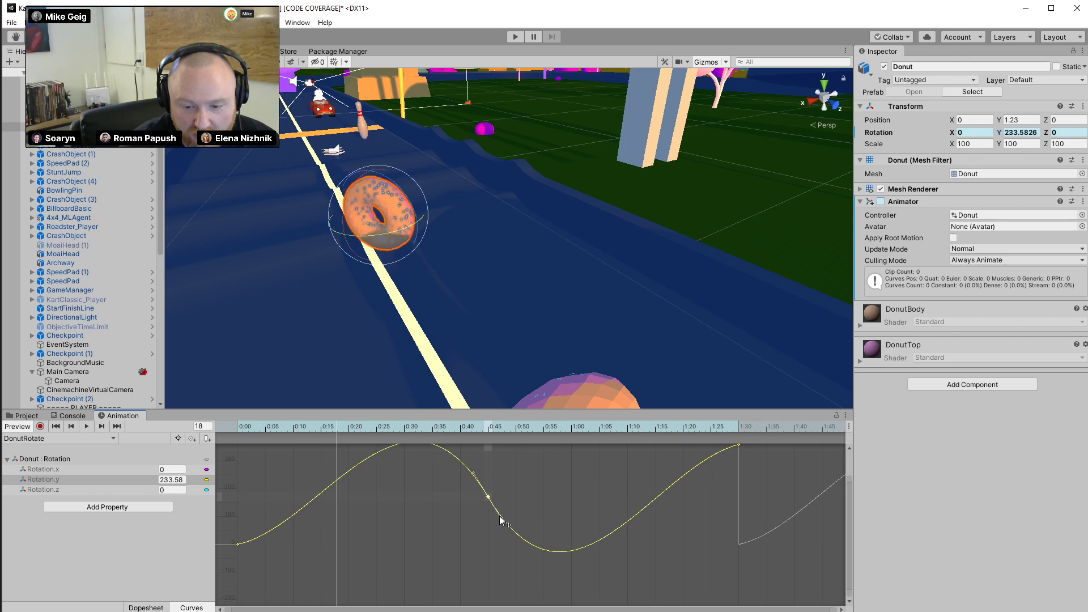
pyautogui.click(87, 426)
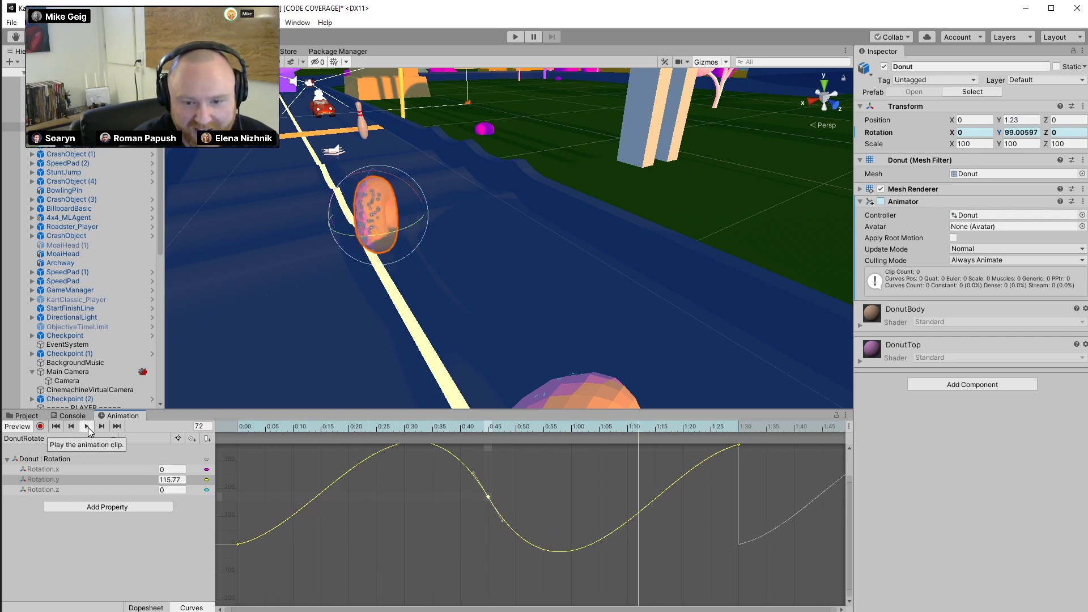
pyautogui.click(86, 426)
# Undo the middle key's tangent change and play the DonutRotate clip again to check the spin
pyautogui.hotkey('ctrl', 'z')
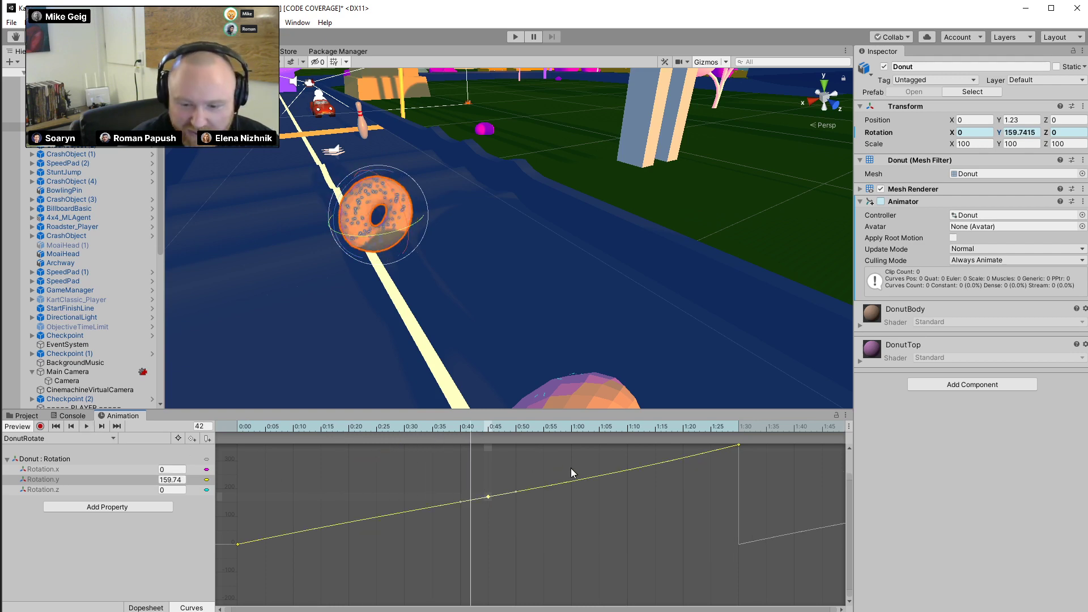
pyautogui.click(89, 426)
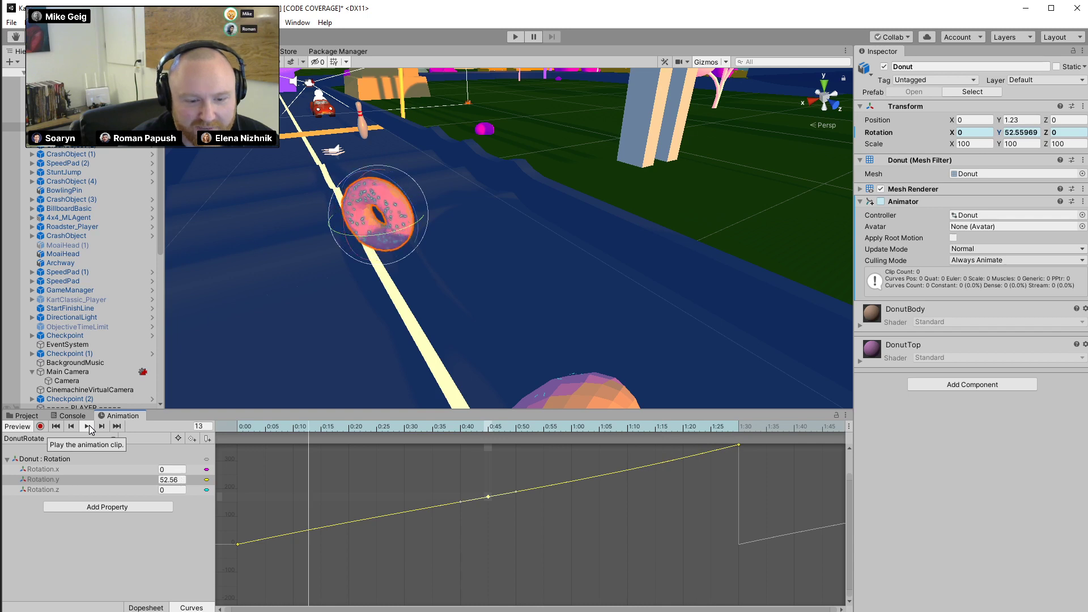
pyautogui.click(87, 426)
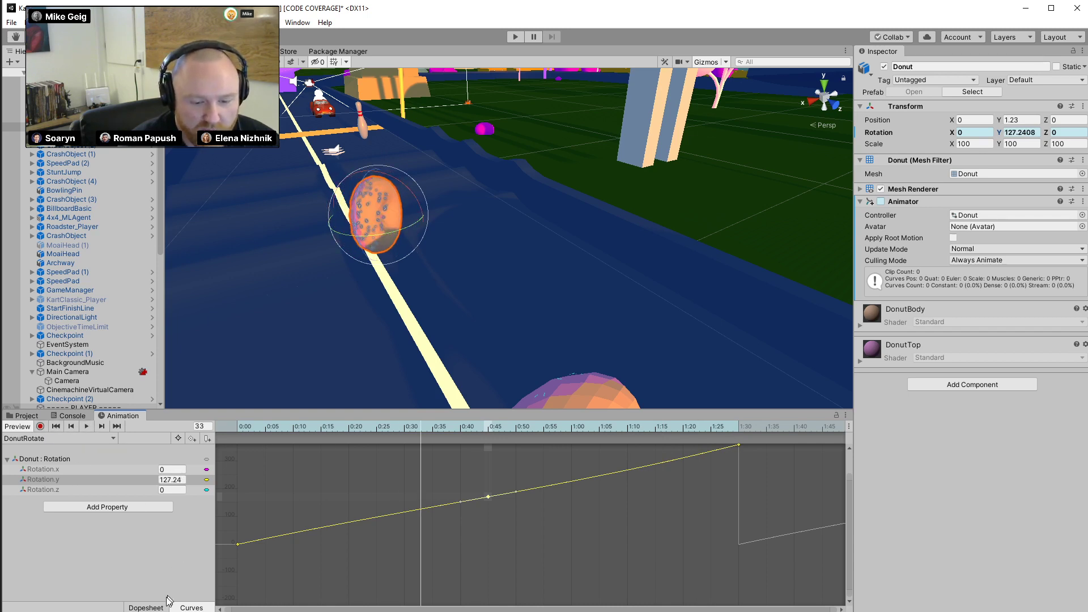
# Enable keyframe recording for the DonutRotate clip and key the Donut raised to about Y 1.87 at frame 0
pyautogui.click(148, 607)
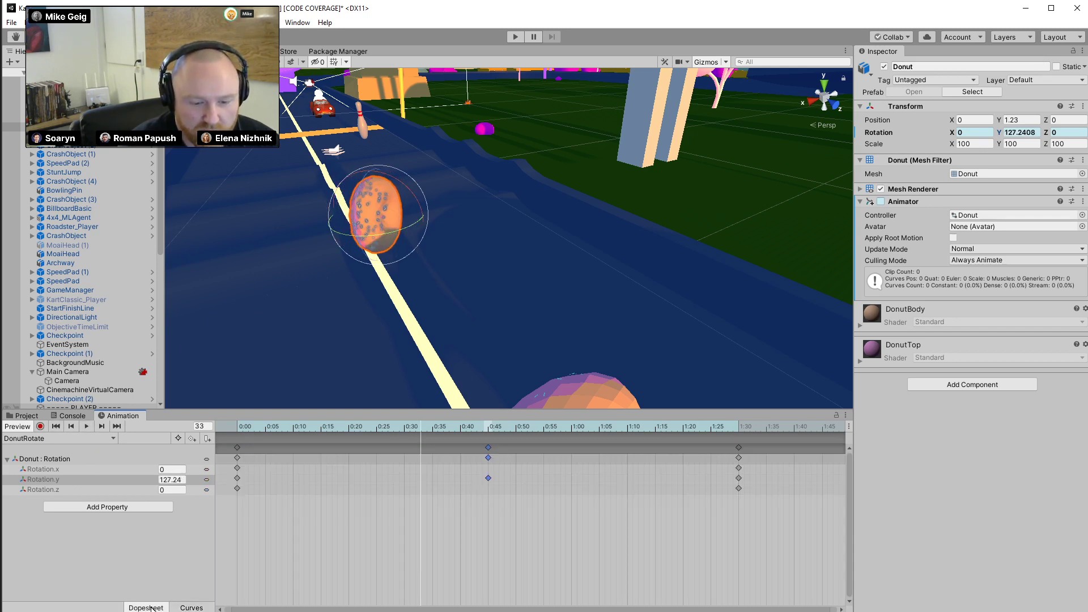
pyautogui.click(39, 426)
pyautogui.moveTo(294, 427); pyautogui.dragTo(227, 422)
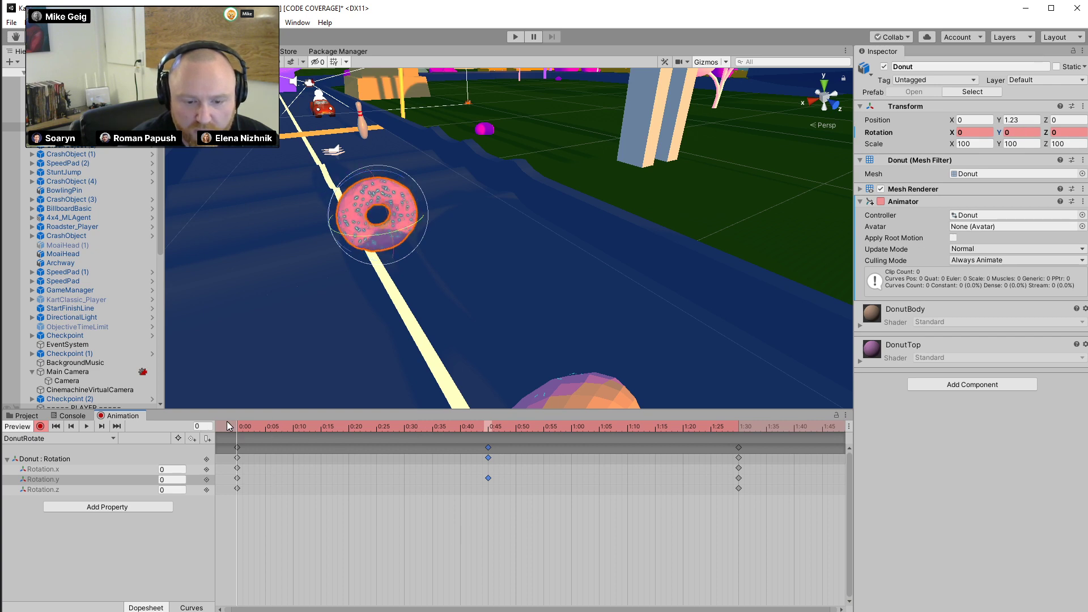
pyautogui.press('w')
pyautogui.moveTo(370, 172); pyautogui.dragTo(367, 140)
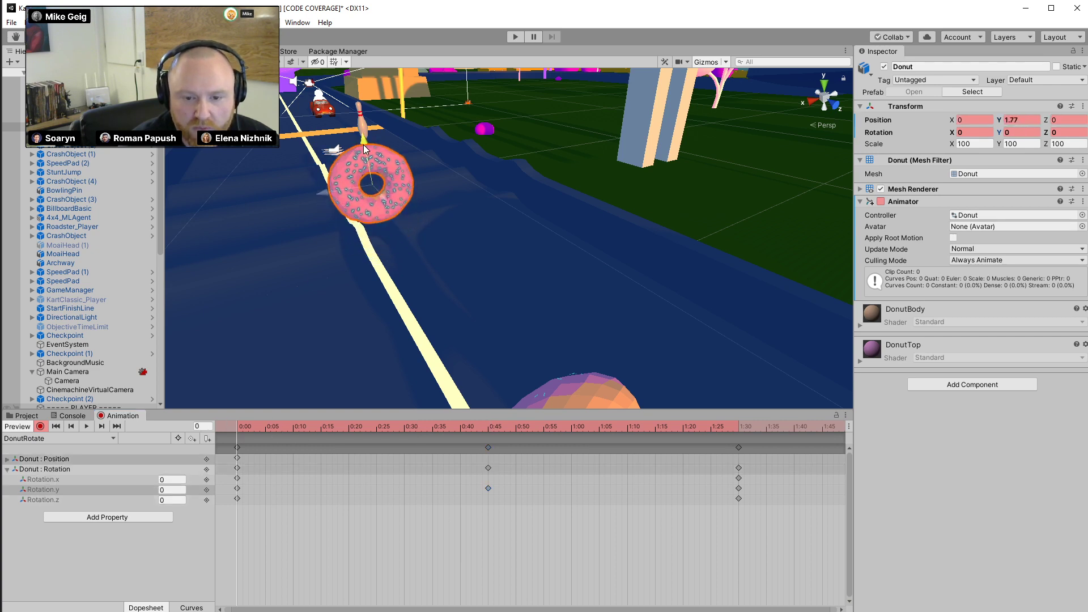
# Key the Donut lowered to about Y 0.62 at frame 45 and raised to about Y 1.92 at frame 90
pyautogui.moveTo(358, 427); pyautogui.dragTo(487, 426)
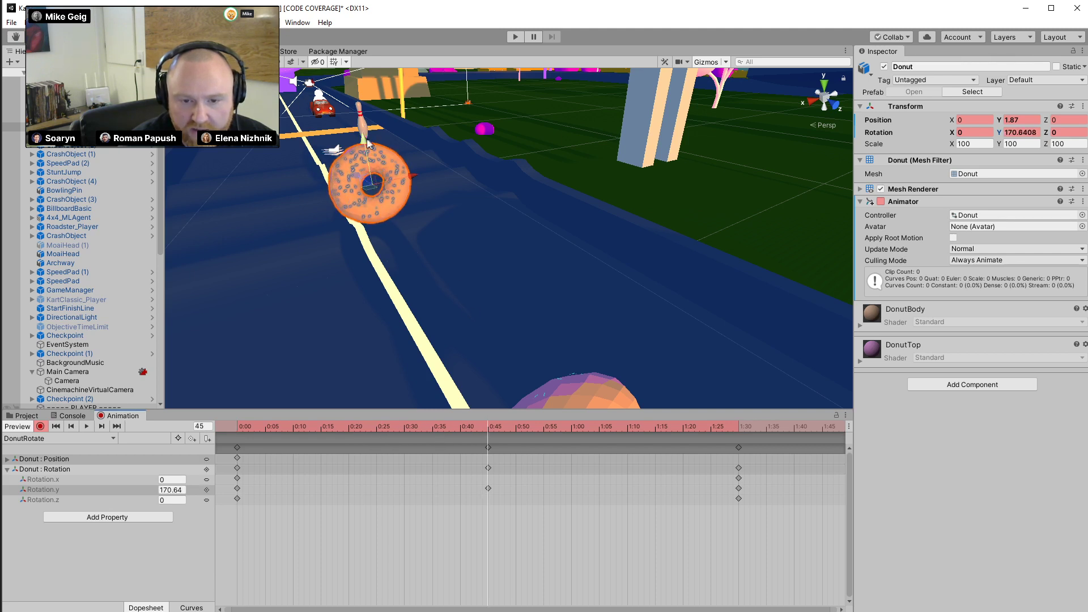
pyautogui.moveTo(363, 136); pyautogui.dragTo(360, 204)
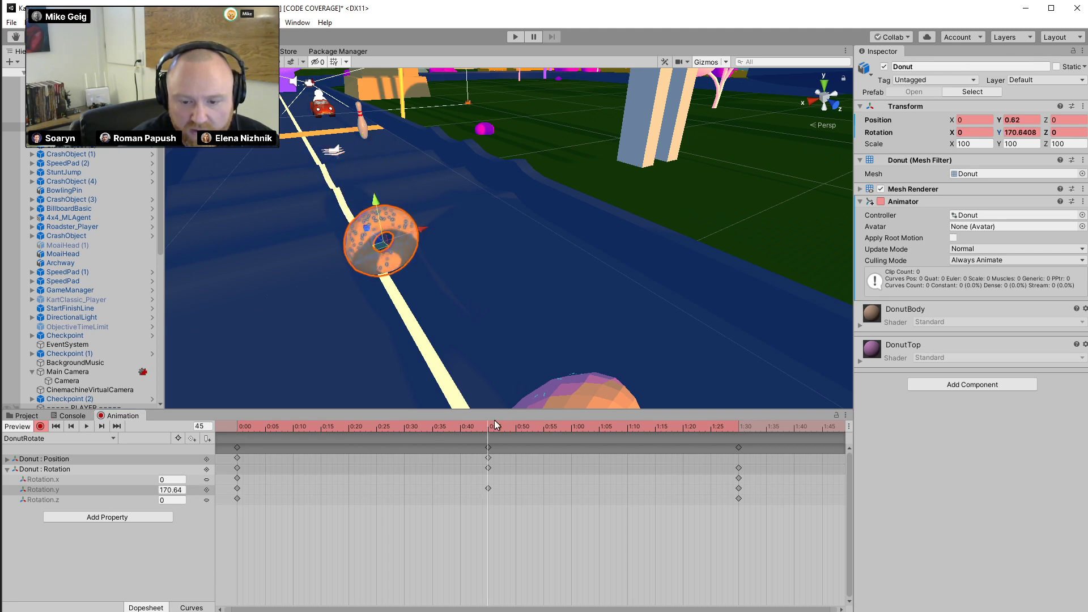
pyautogui.moveTo(494, 422); pyautogui.dragTo(739, 423)
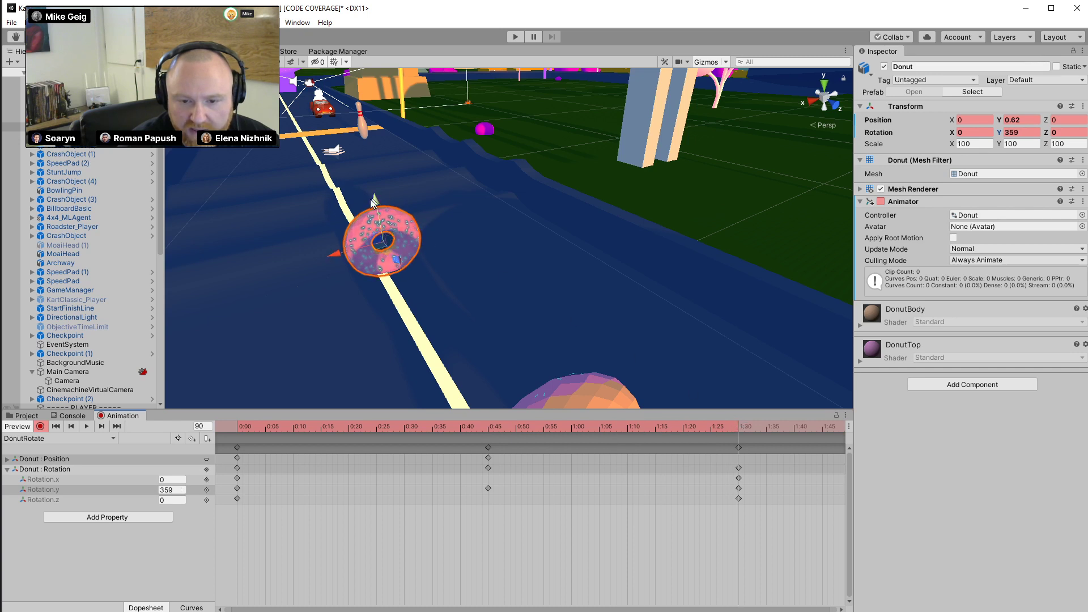
pyautogui.moveTo(371, 201); pyautogui.dragTo(372, 152)
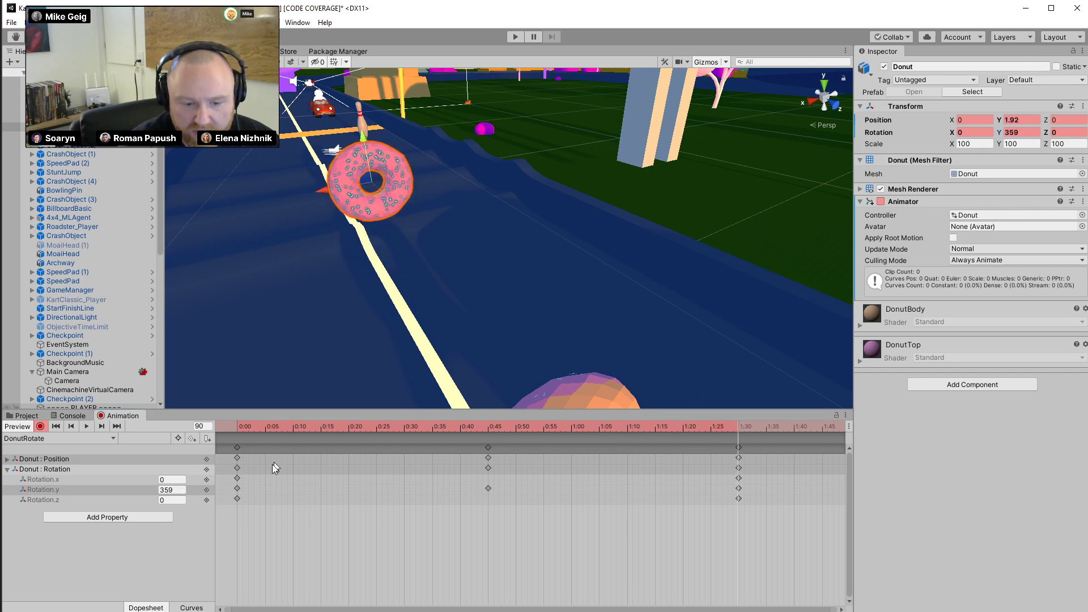
# Set the Donut's Position.y key at frame 90 to 1.87 and play the clip to preview the bobbing
pyautogui.click(8, 459)
pyautogui.click(242, 428)
pyautogui.moveTo(240, 427); pyautogui.dragTo(739, 433)
pyautogui.click(173, 479)
pyautogui.write('1')
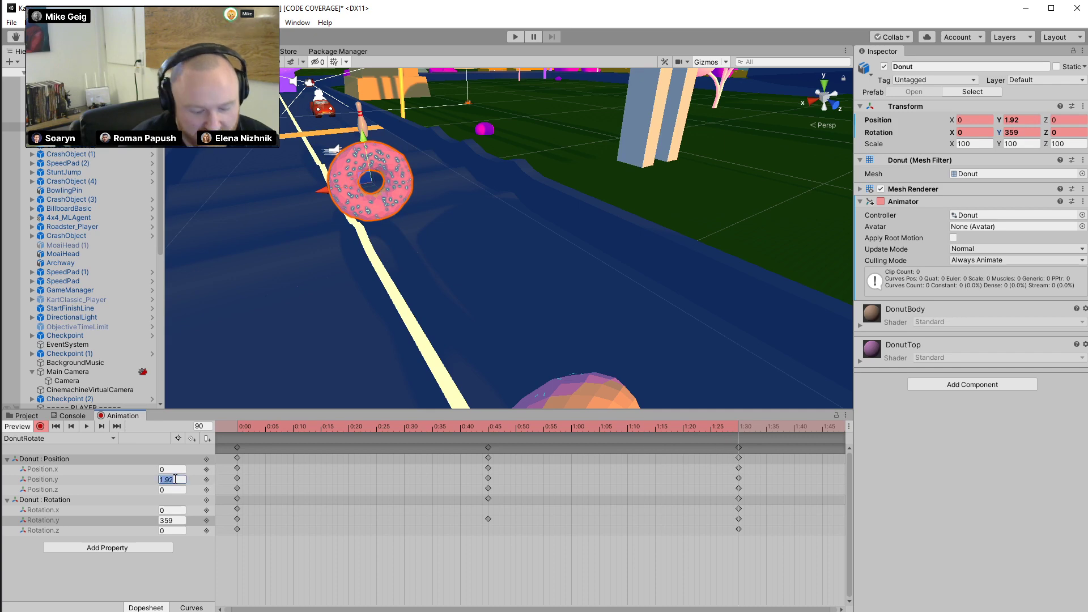
pyautogui.write('.87')
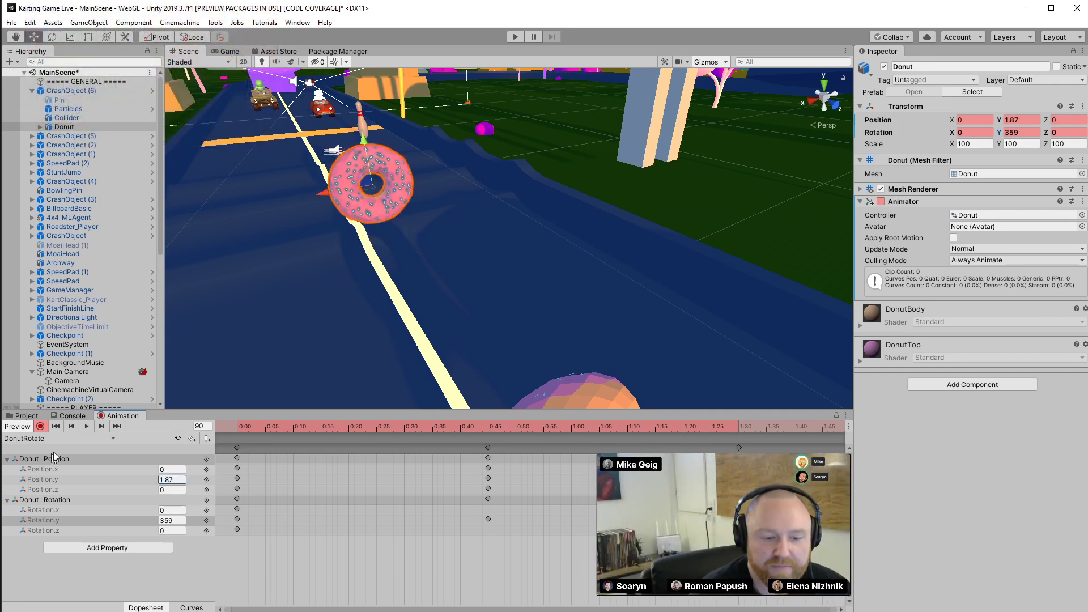
pyautogui.click(87, 426)
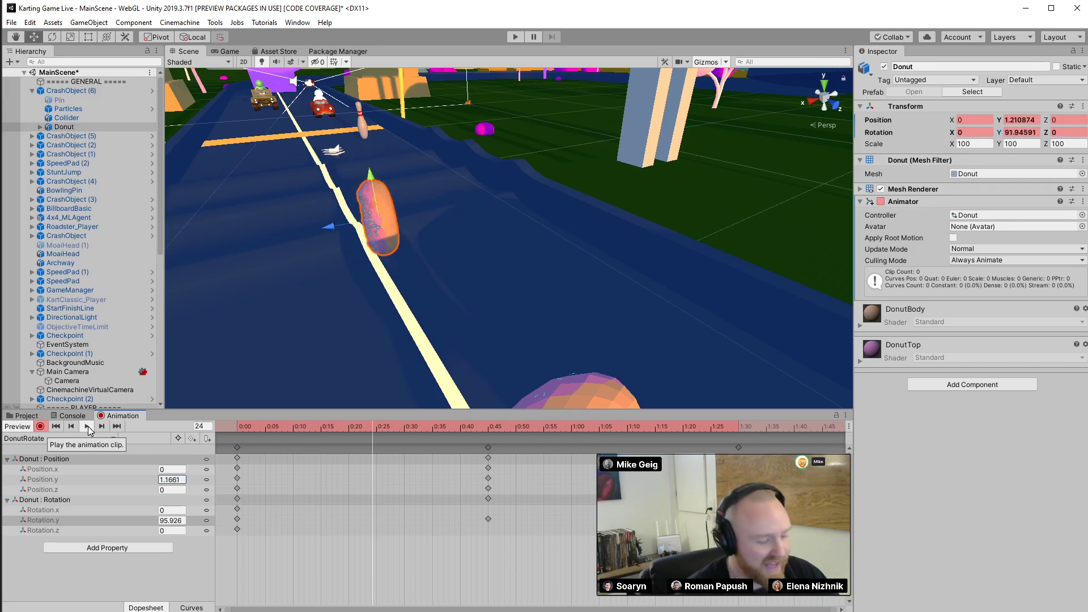
# Run the game, drive the kart up to the donuts to check their animation, and stop play mode
pyautogui.click(515, 37)
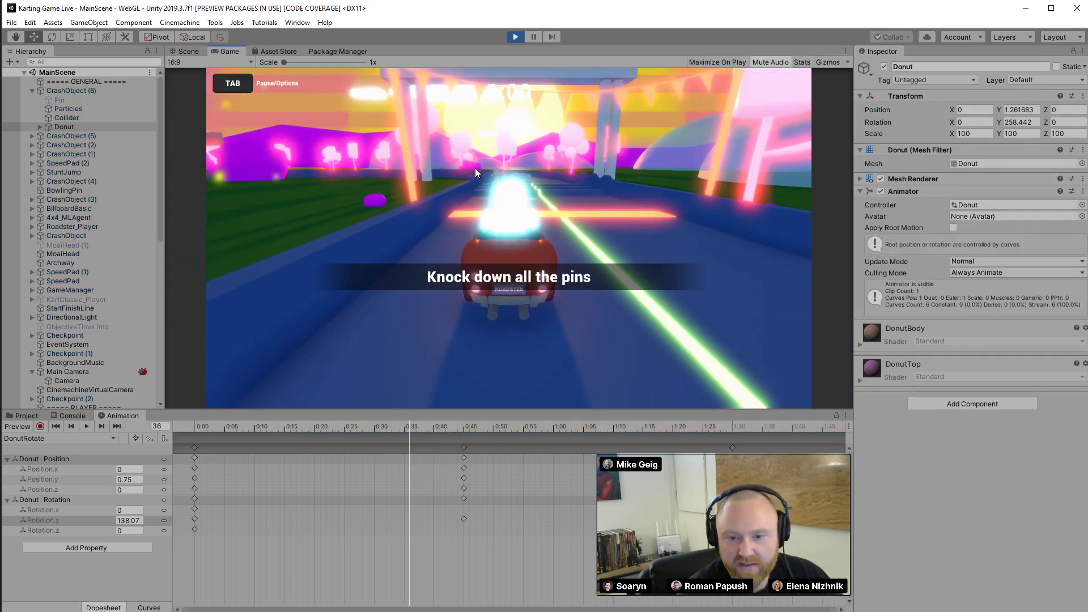
pyautogui.press('Up')
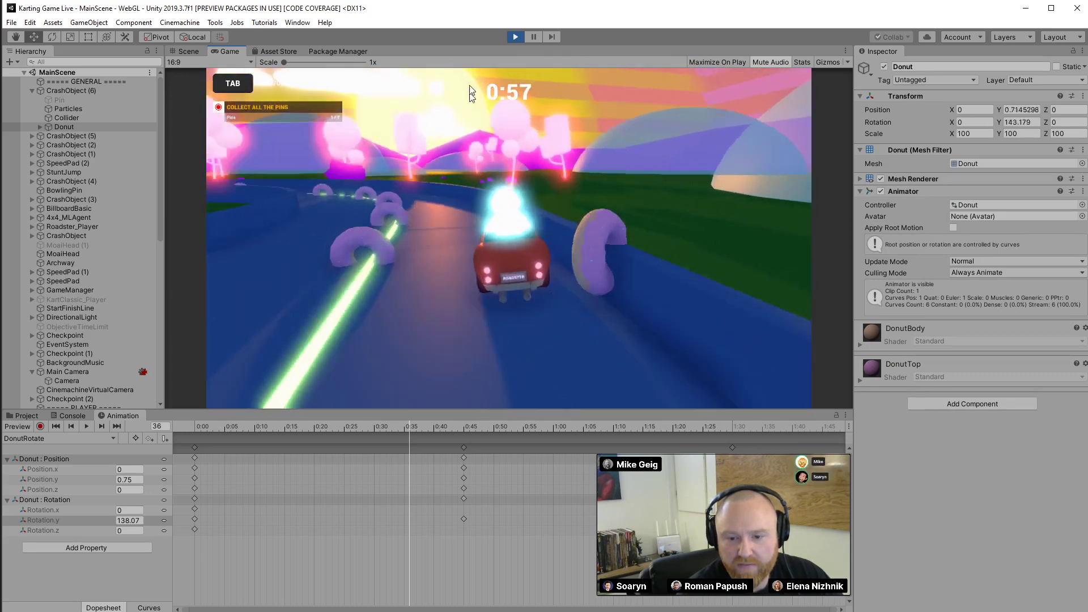
pyautogui.click(515, 37)
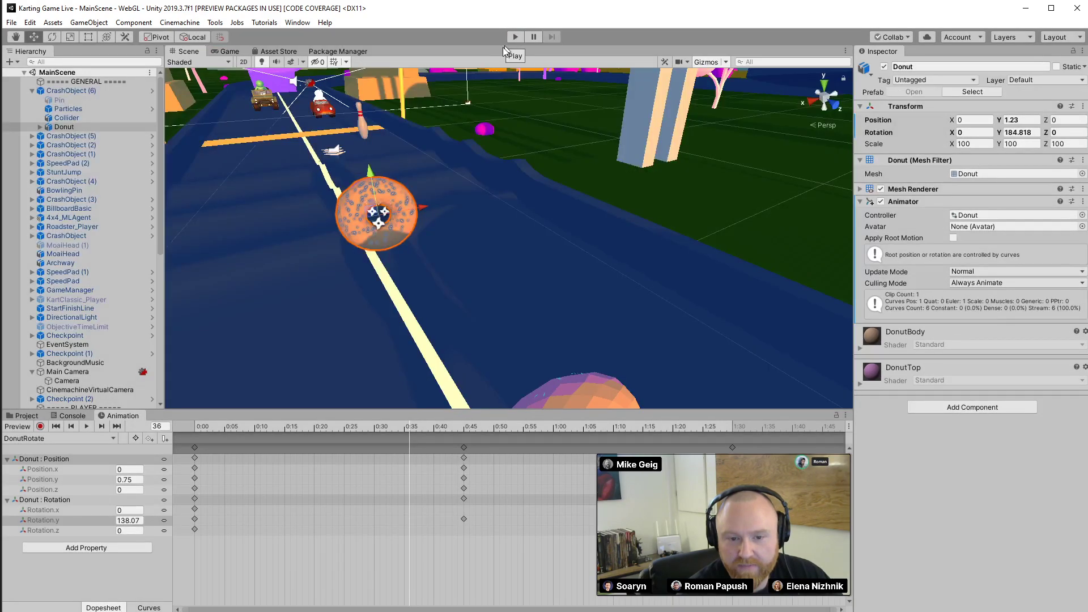
# Raise the Collider child of CrashObject (6) above the donut, to about Y 2.09
pyautogui.click(85, 91)
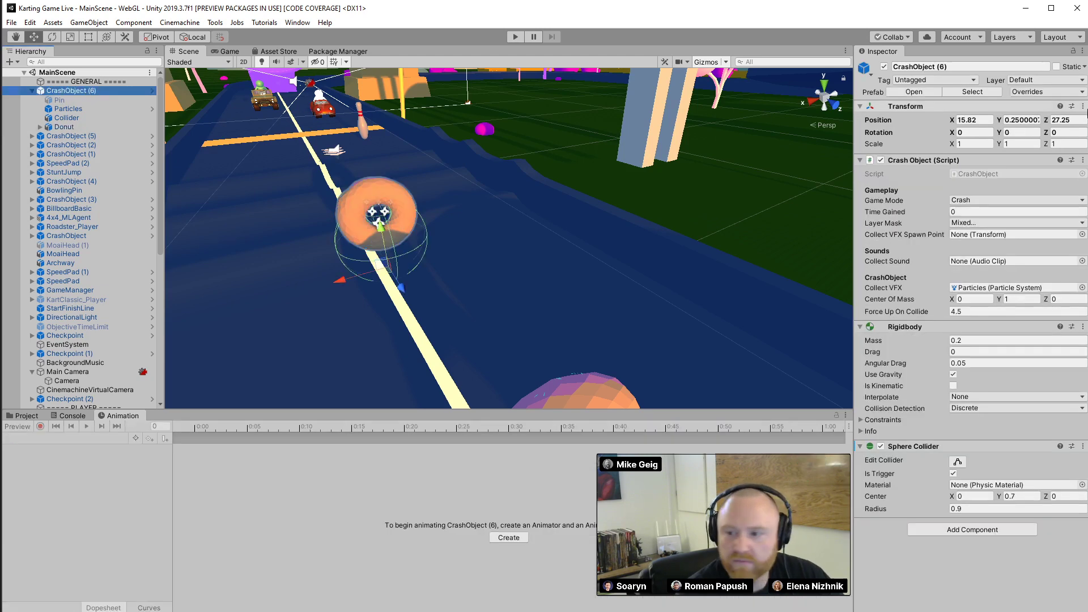
pyautogui.click(77, 125)
pyautogui.click(74, 119)
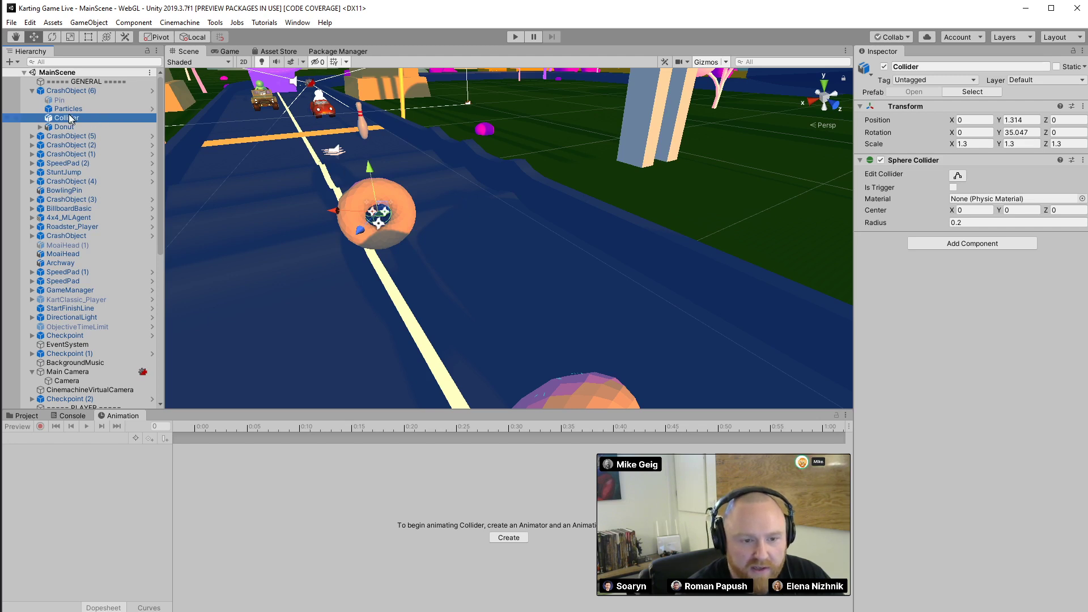
pyautogui.click(90, 91)
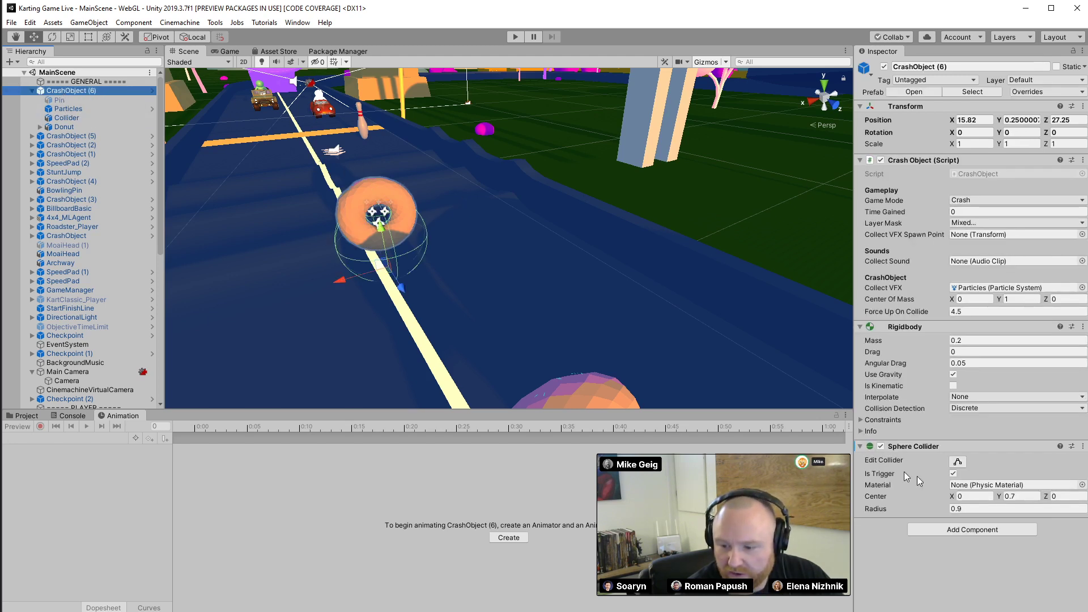
pyautogui.click(63, 127)
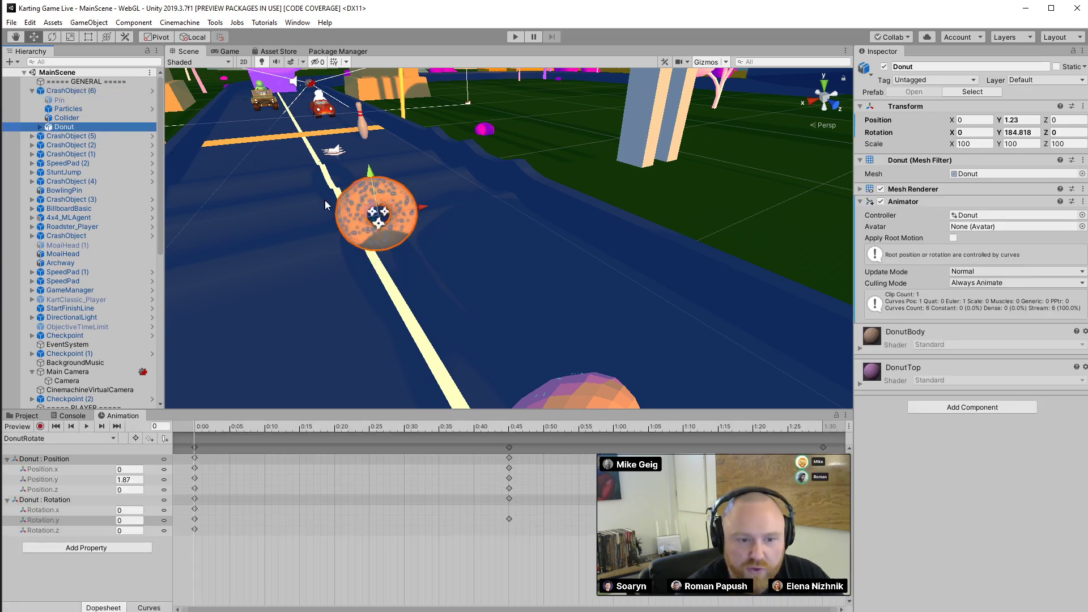
pyautogui.click(83, 118)
pyautogui.moveTo(366, 164); pyautogui.dragTo(360, 132)
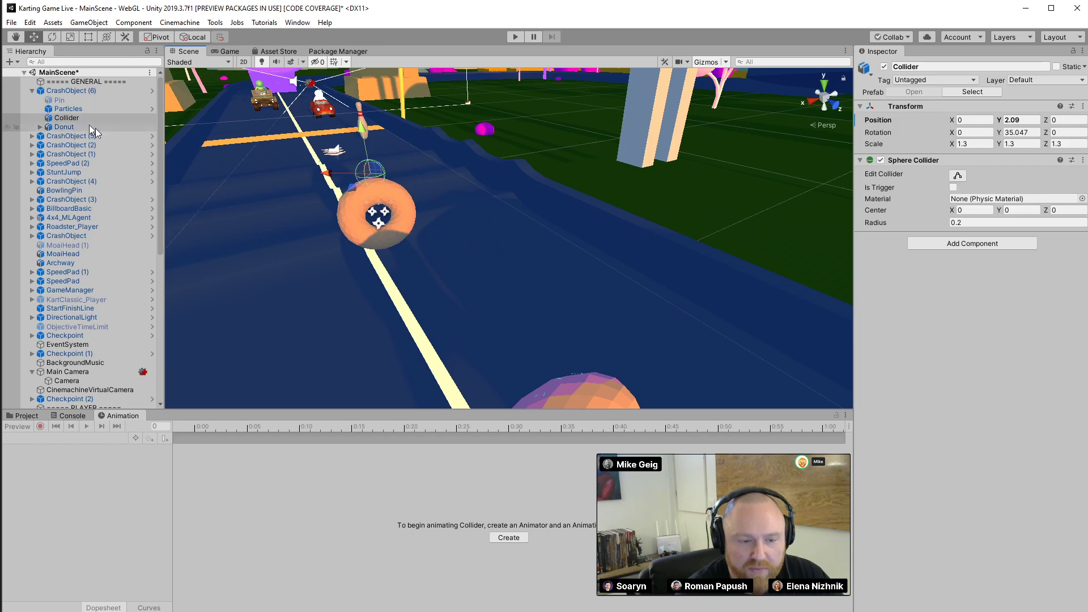
# Apply all overrides of CrashObject (6) to its prefab and briefly test the donuts in play mode
pyautogui.click(87, 89)
pyautogui.click(1082, 92)
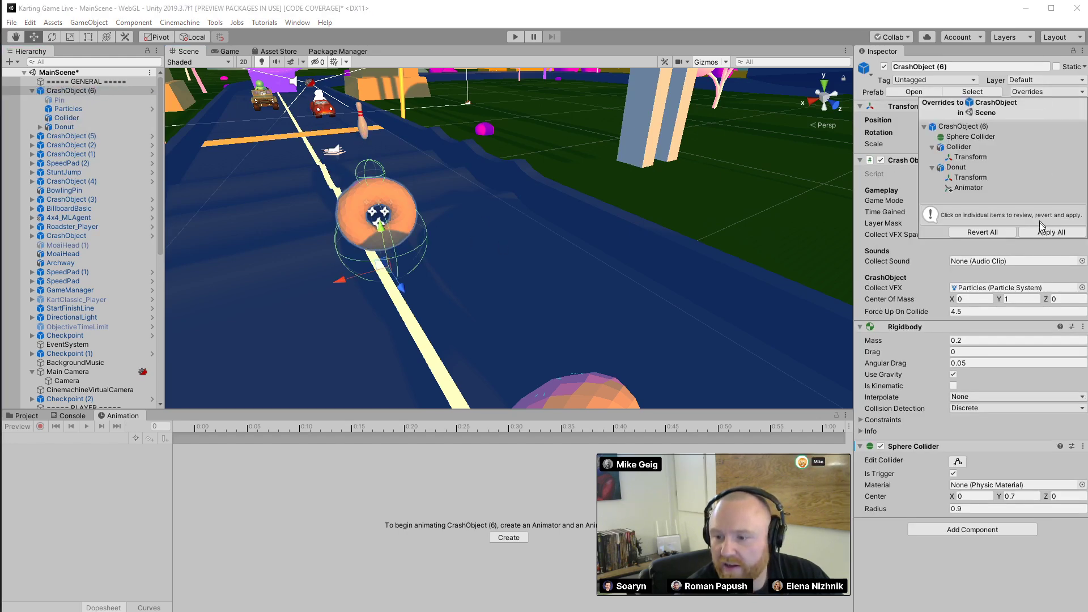
pyautogui.click(889, 146)
pyautogui.click(517, 37)
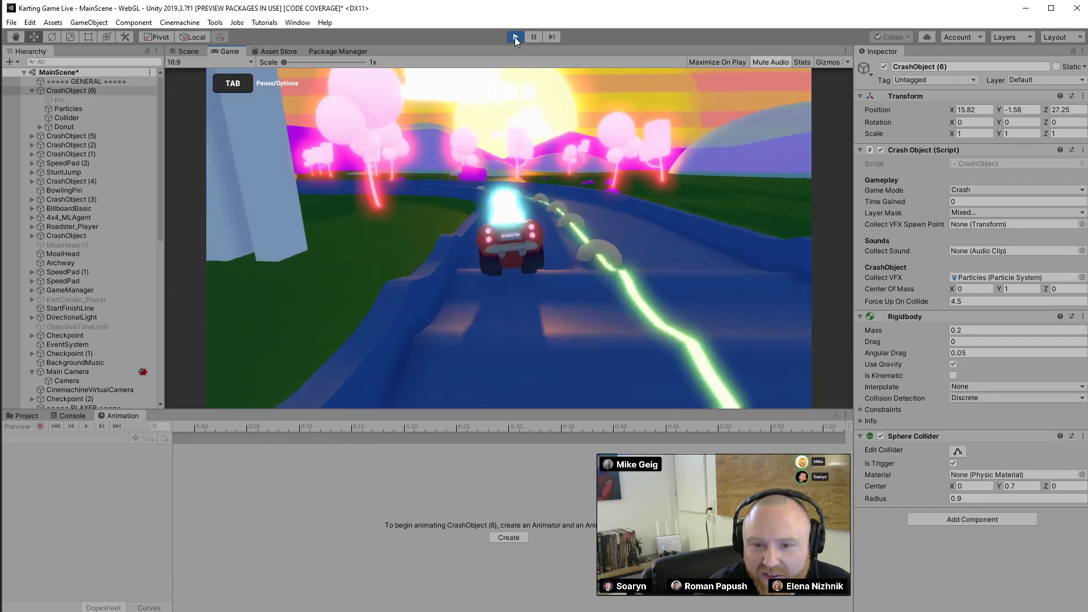
pyautogui.click(514, 36)
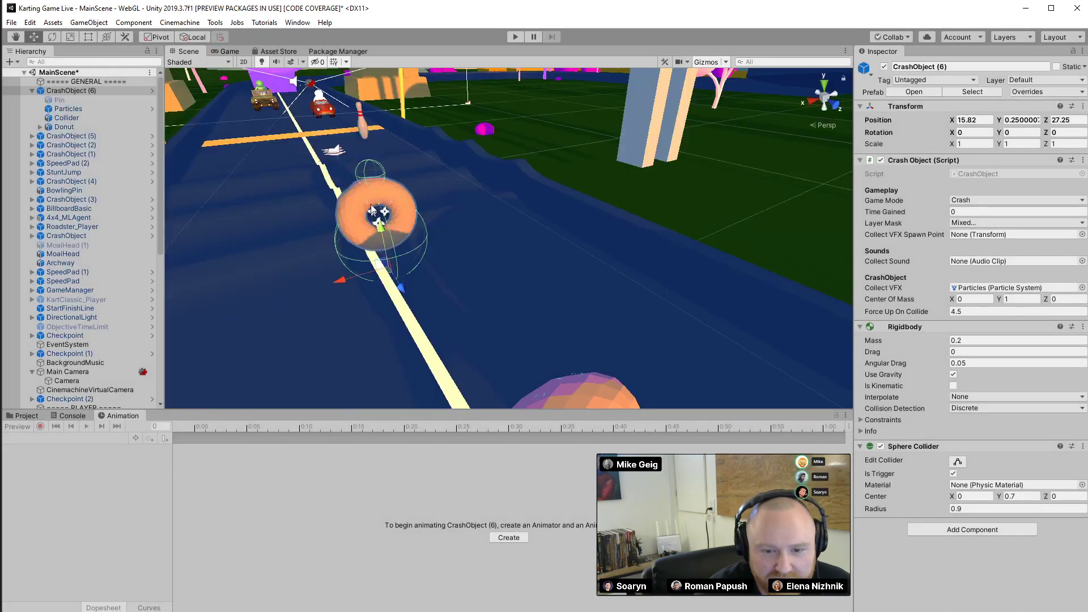
# Lower the Collider of CrashObject (6) to about Y 0.18 and apply the override to the prefab
pyautogui.click(80, 117)
pyautogui.moveTo(361, 142); pyautogui.dragTo(362, 224)
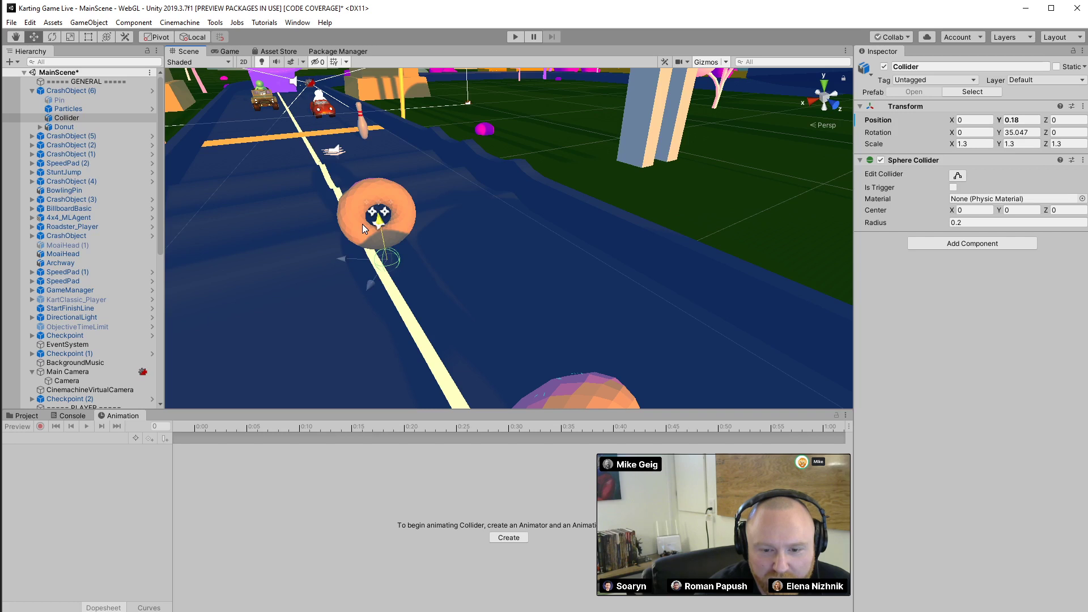
pyautogui.click(91, 90)
pyautogui.click(1045, 92)
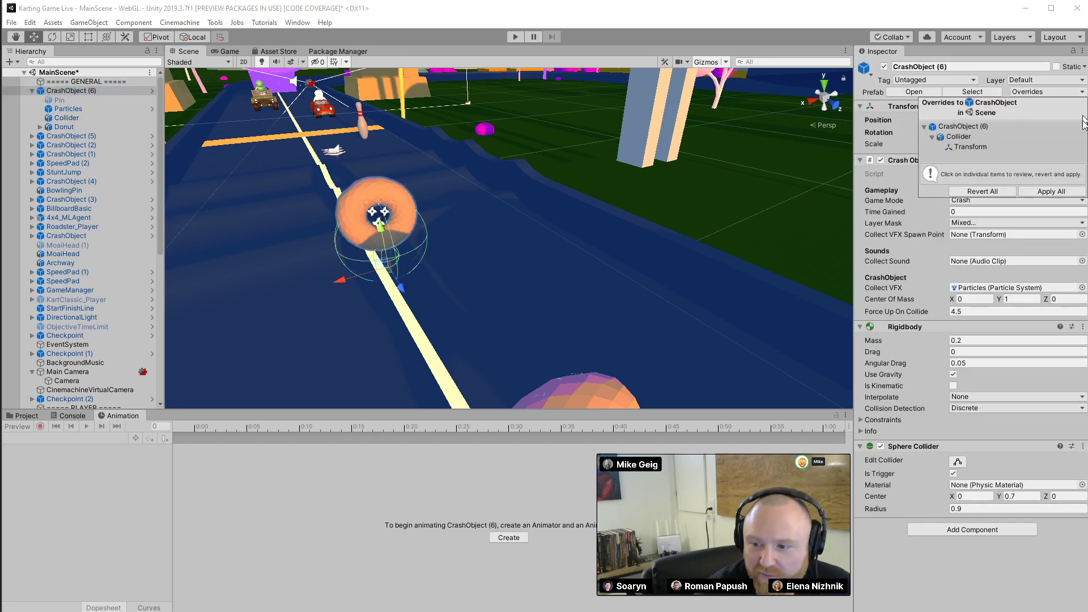
# Run the game again, drive the kart through the donuts along the track to test the crashes, and stop play mode
pyautogui.click(515, 37)
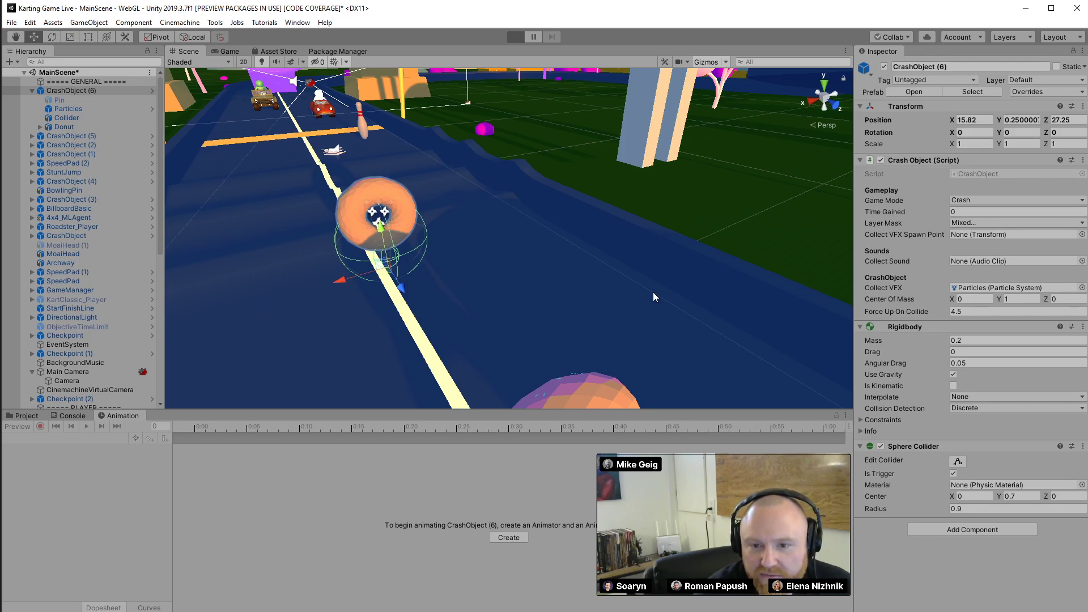
pyautogui.hotkey('ctrl', 'p')
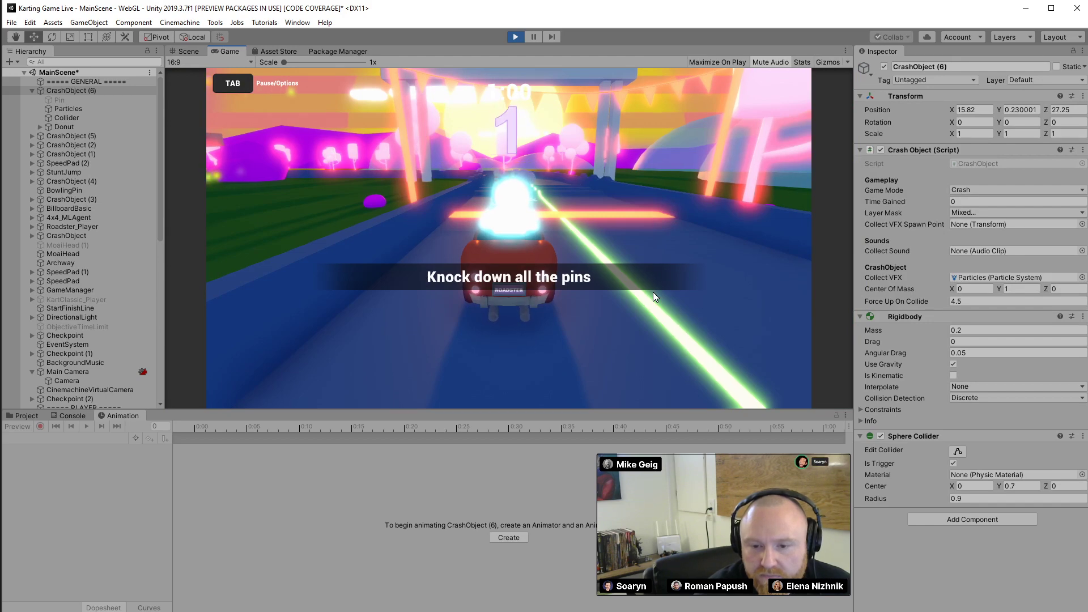
pyautogui.press('Up')
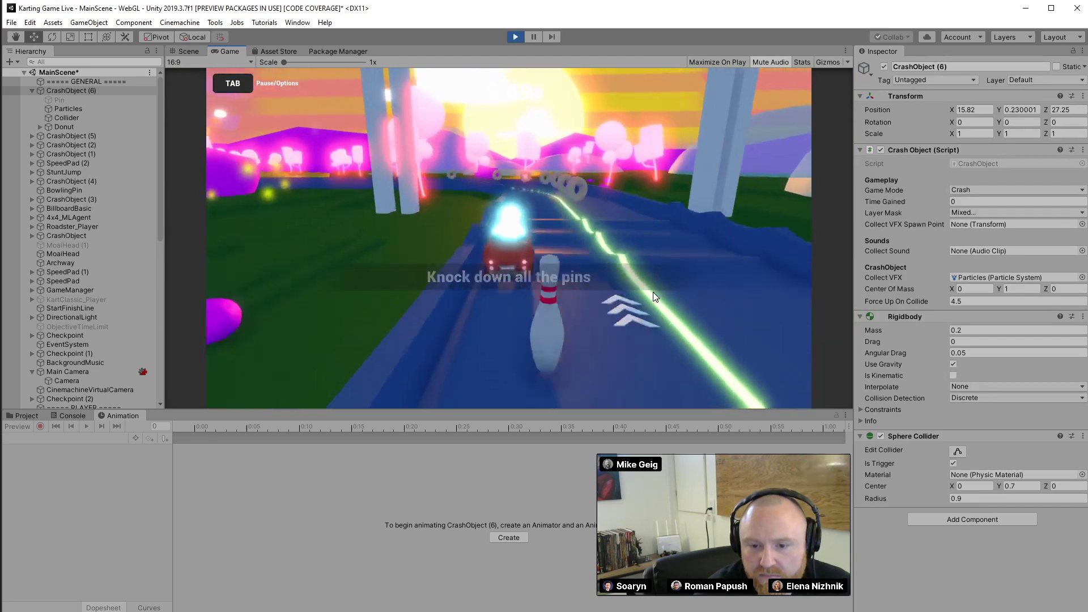
pyautogui.press('Left')
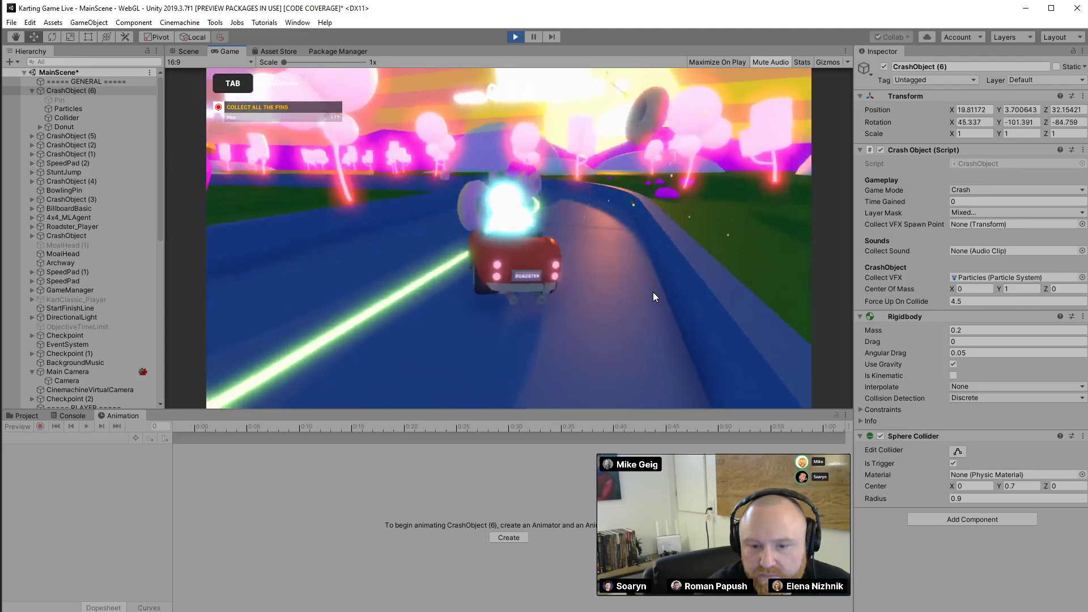
pyautogui.press('Up')
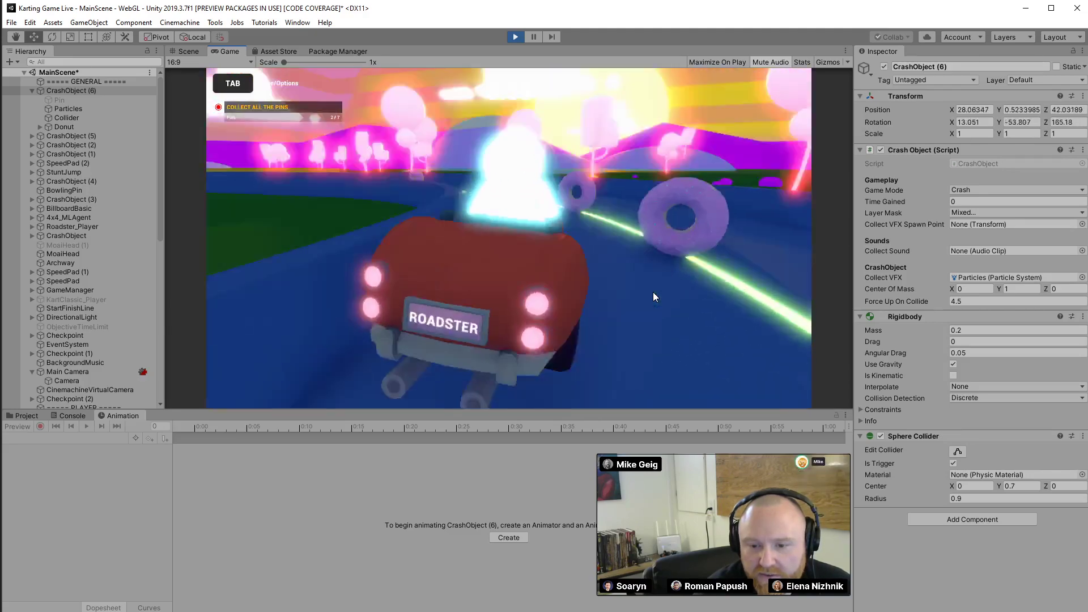
pyautogui.press('Up')
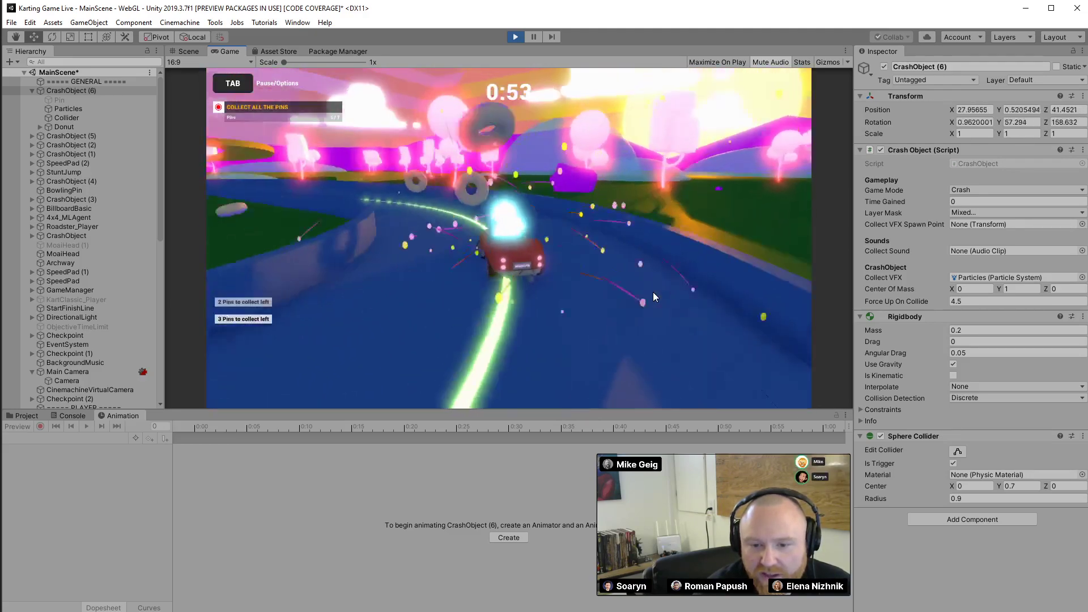
pyautogui.press('Up')
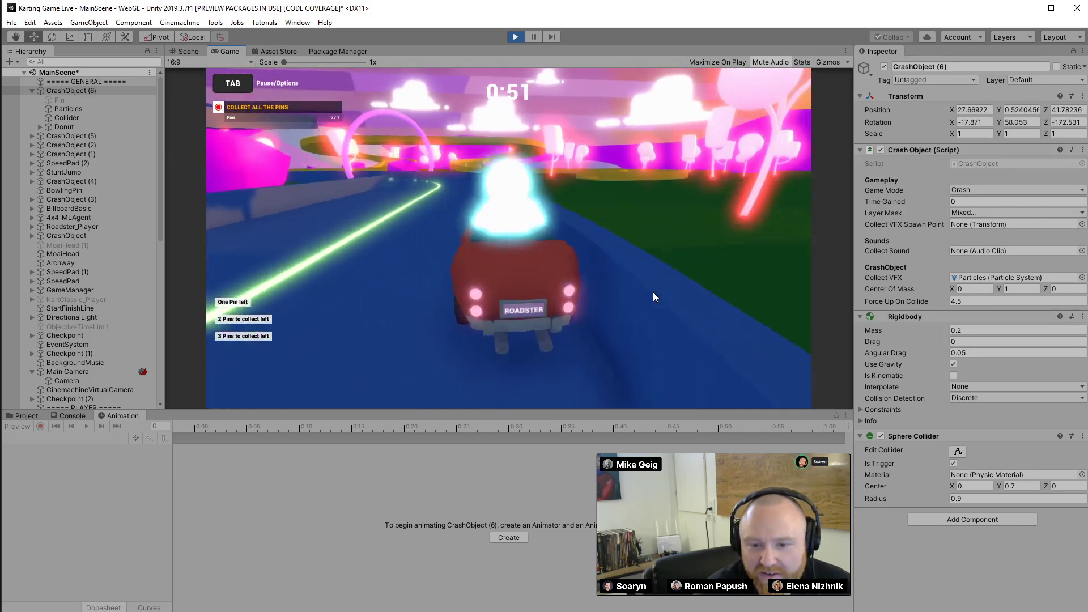
pyautogui.press('Up')
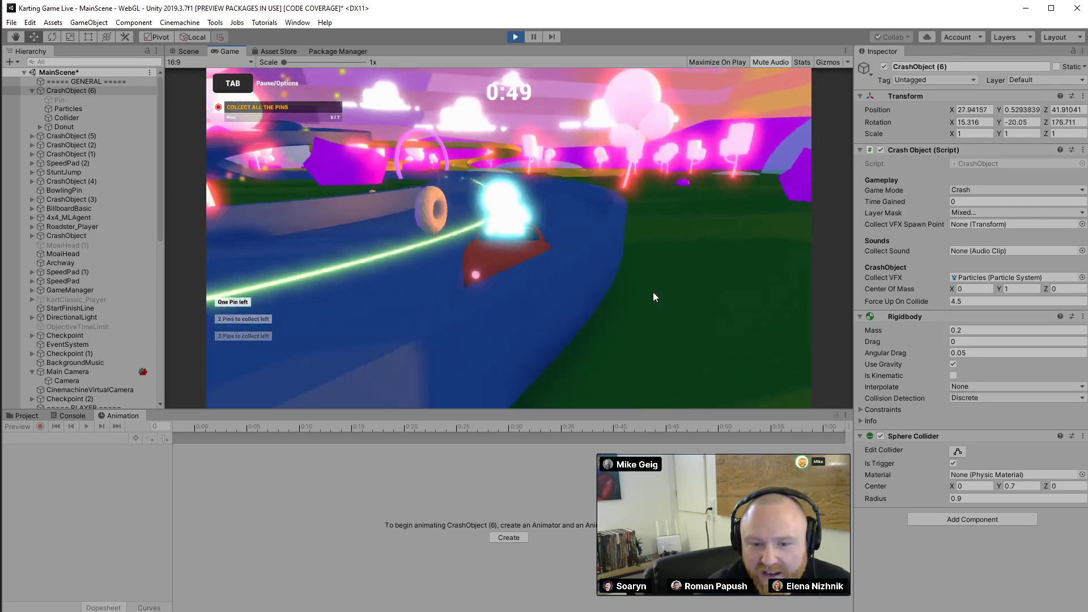
pyautogui.press('Up')
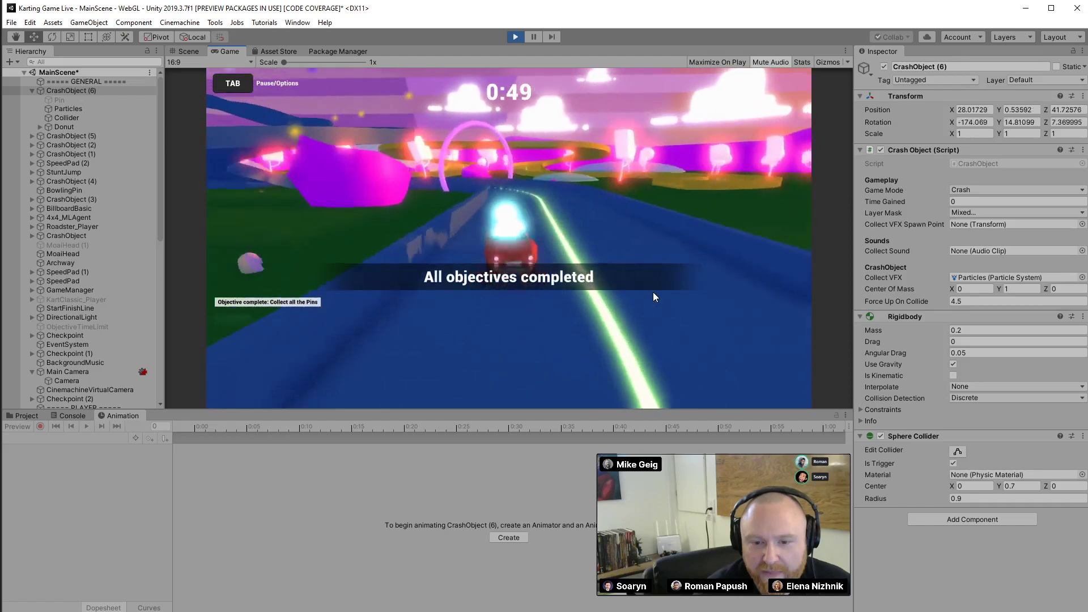
pyautogui.click(515, 37)
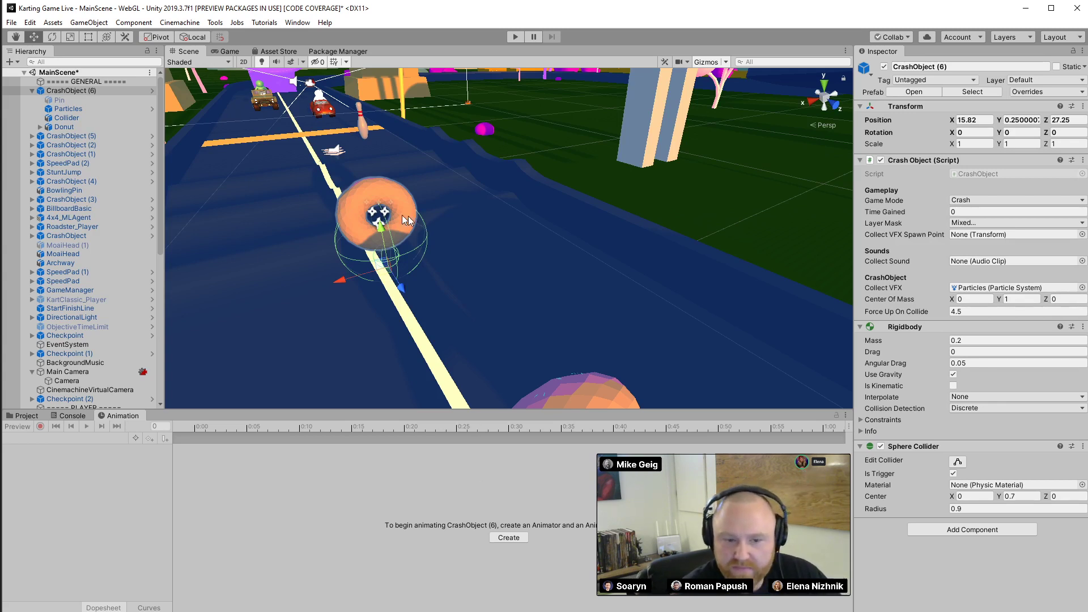
# Collapse Main Camera and OvalTrack in the scene hierarchy and review the components of 4x4_MLAgent and Roadster_Player
pyautogui.scroll(-3, 80, 261)
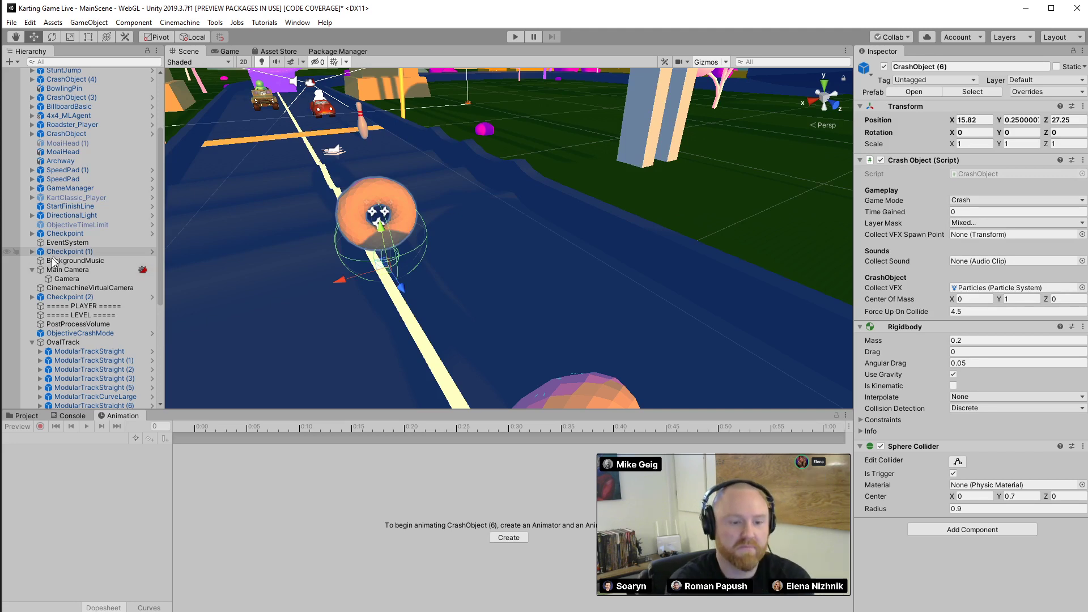
pyautogui.click(32, 269)
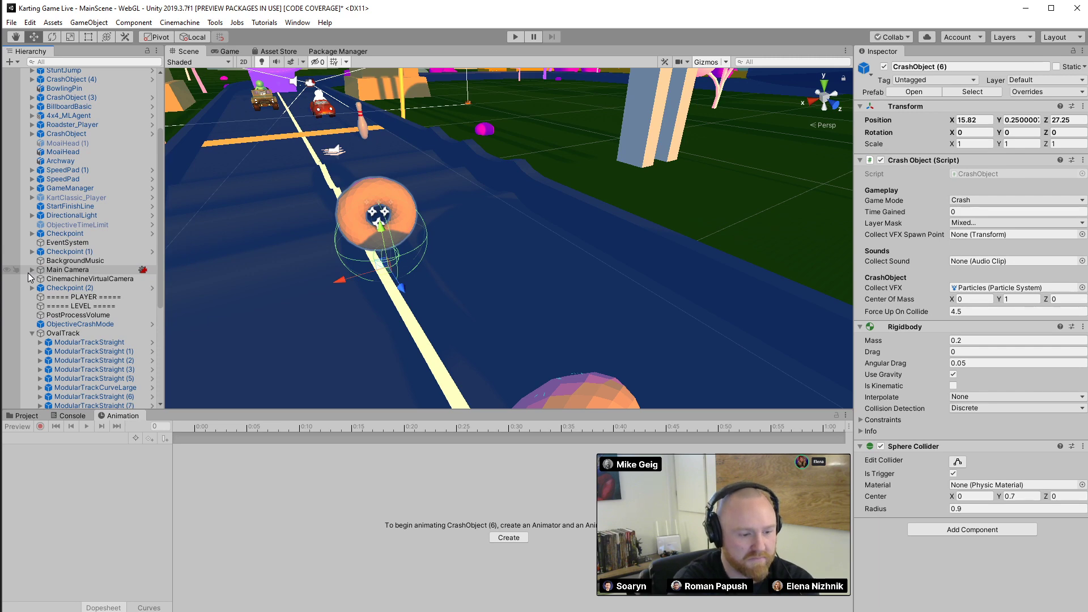
pyautogui.click(32, 333)
pyautogui.click(72, 141)
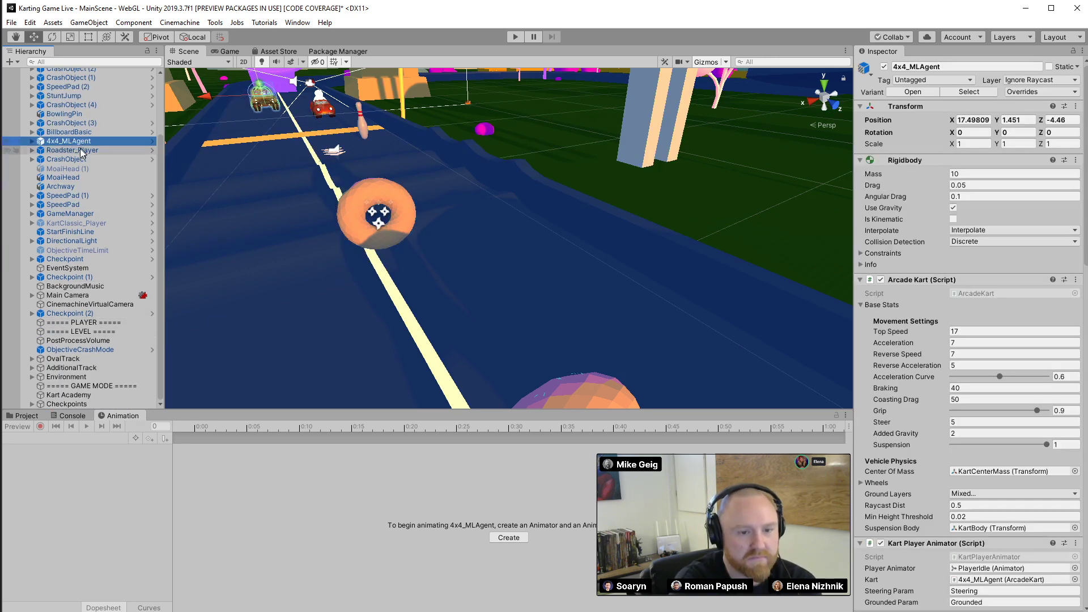
pyautogui.click(70, 150)
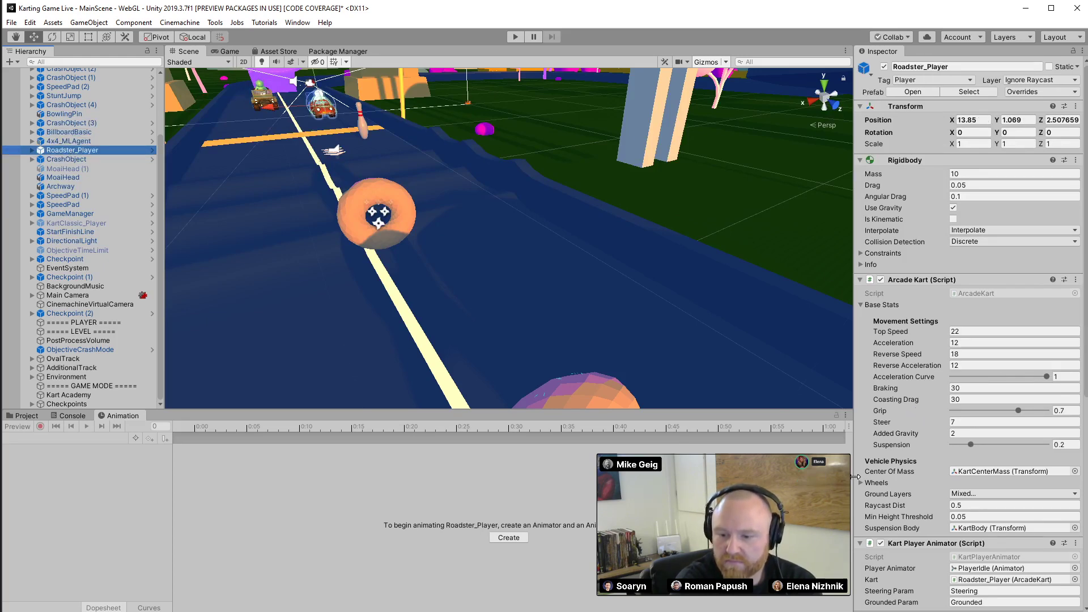
pyautogui.scroll(-6, 915, 457)
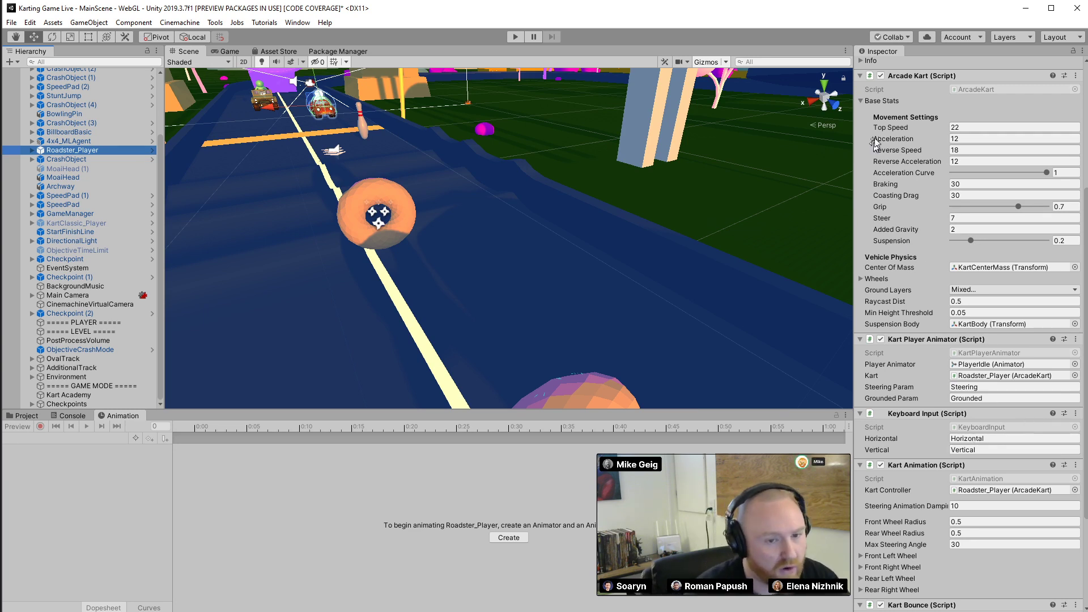
# Open the Project Settings, dock them beside the Animation window, and show the Input Manager axes in an enlarged panel
pyautogui.click(30, 22)
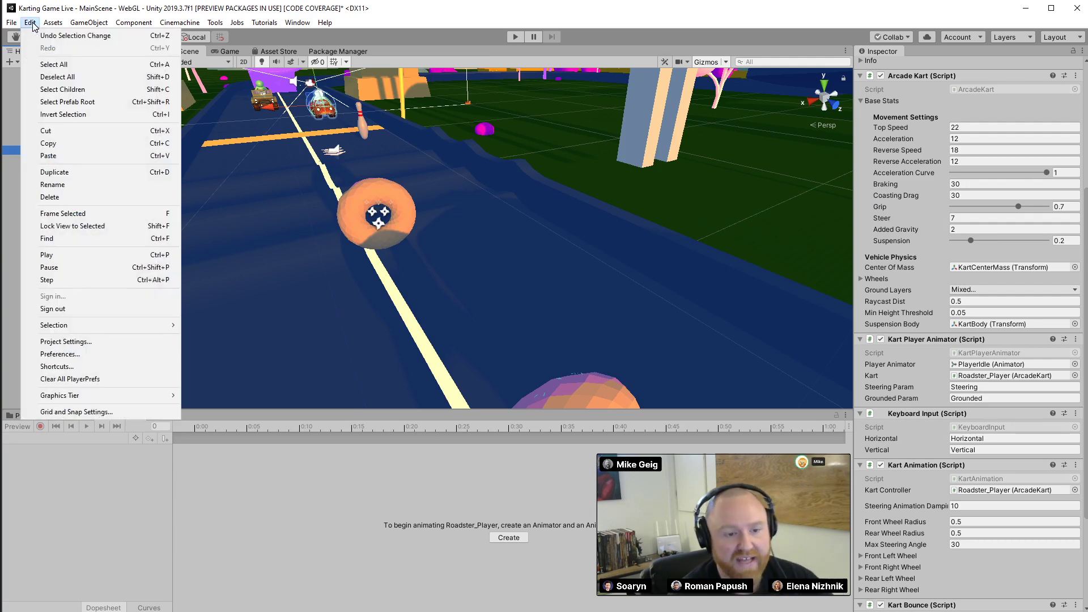
pyautogui.click(114, 341)
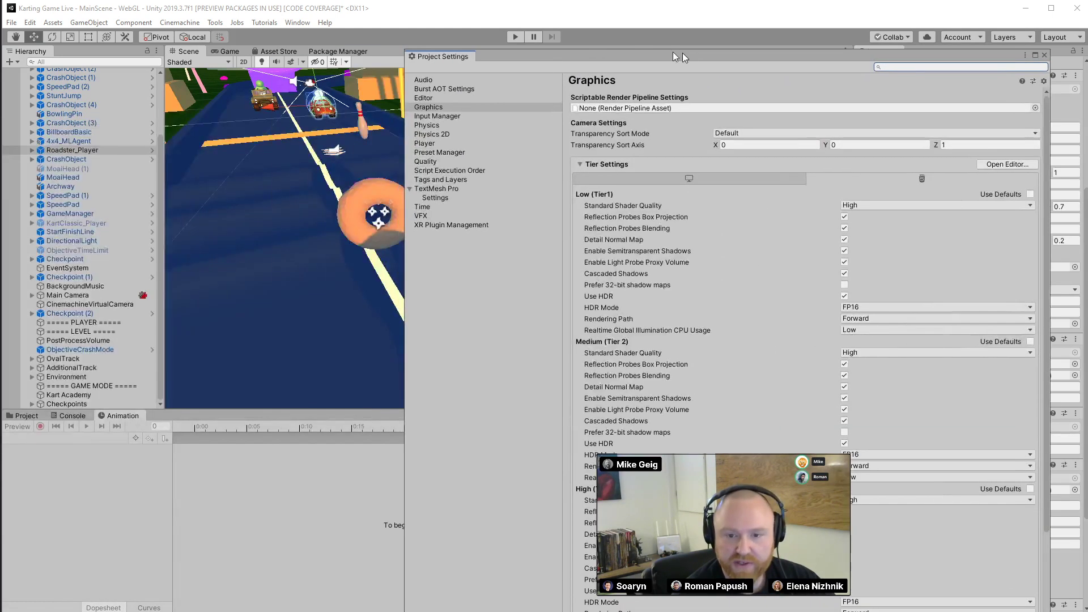
pyautogui.moveTo(404, 117); pyautogui.dragTo(238, 418)
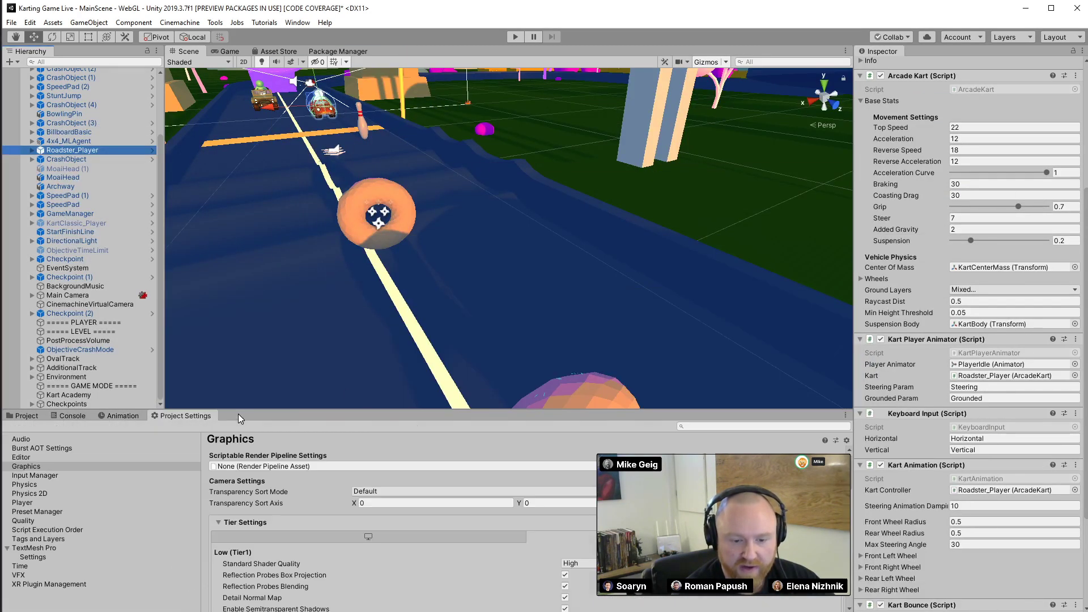
pyautogui.click(35, 476)
pyautogui.click(211, 481)
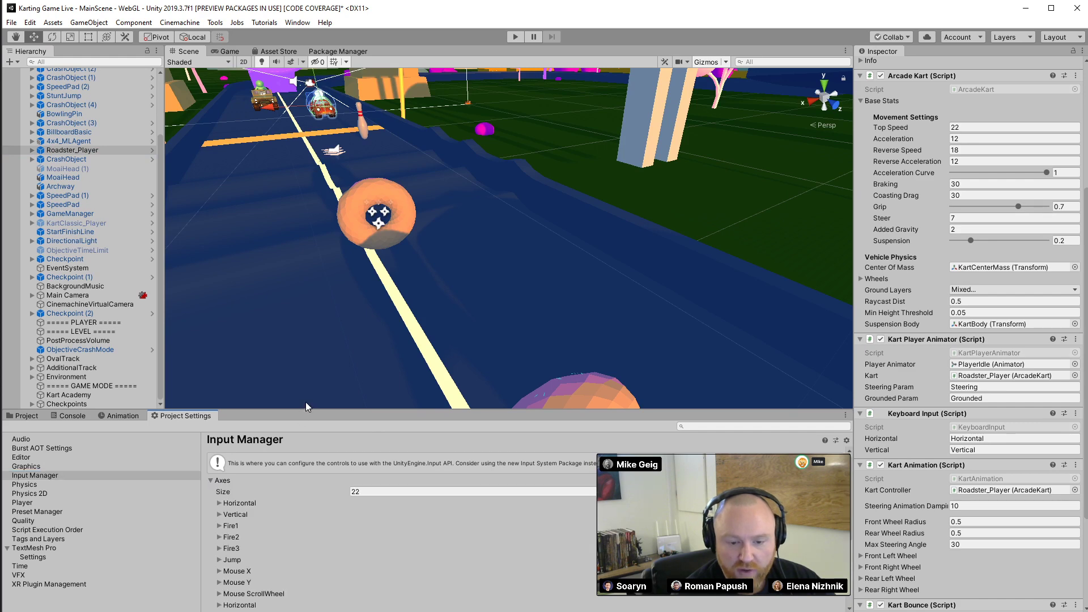
pyautogui.moveTo(306, 410); pyautogui.dragTo(284, 300)
# Examine the positive, negative and alternate button assignments of the first Vertical input axis
pyautogui.click(219, 365)
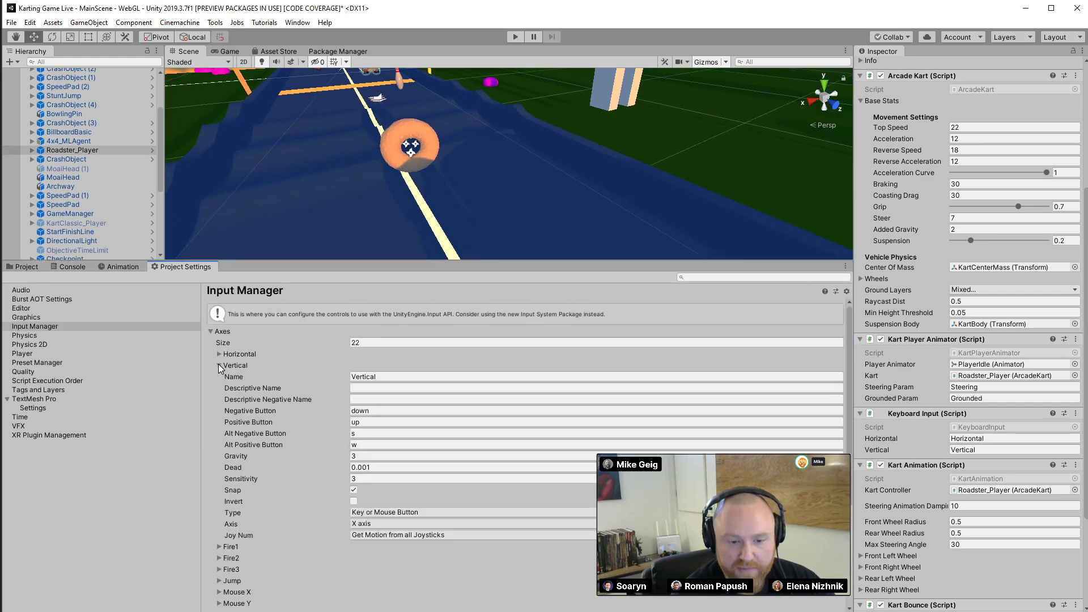
pyautogui.click(376, 422)
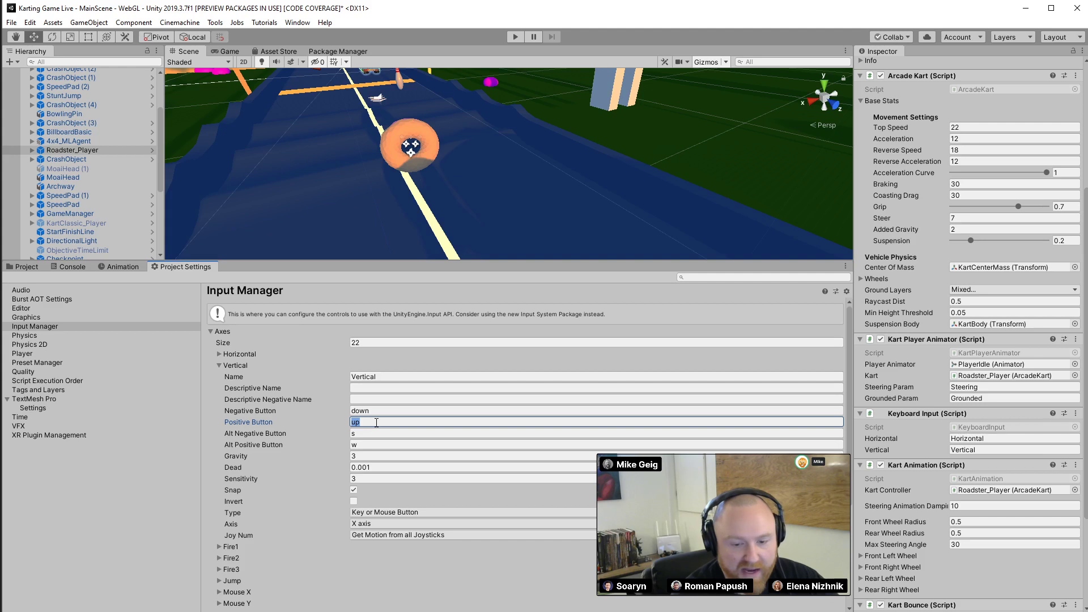
pyautogui.click(360, 412)
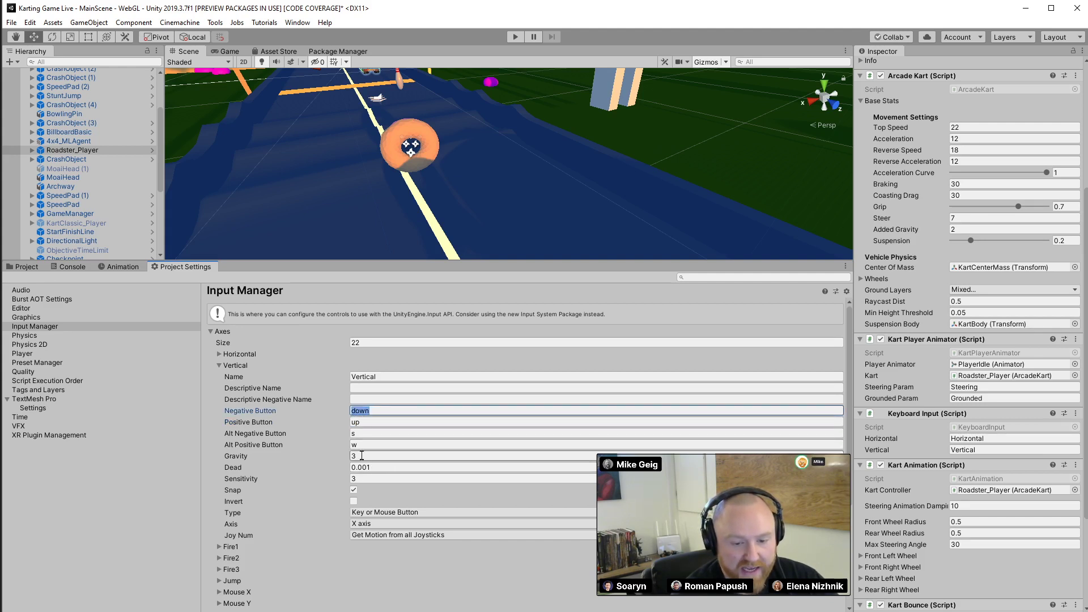
pyautogui.click(359, 434)
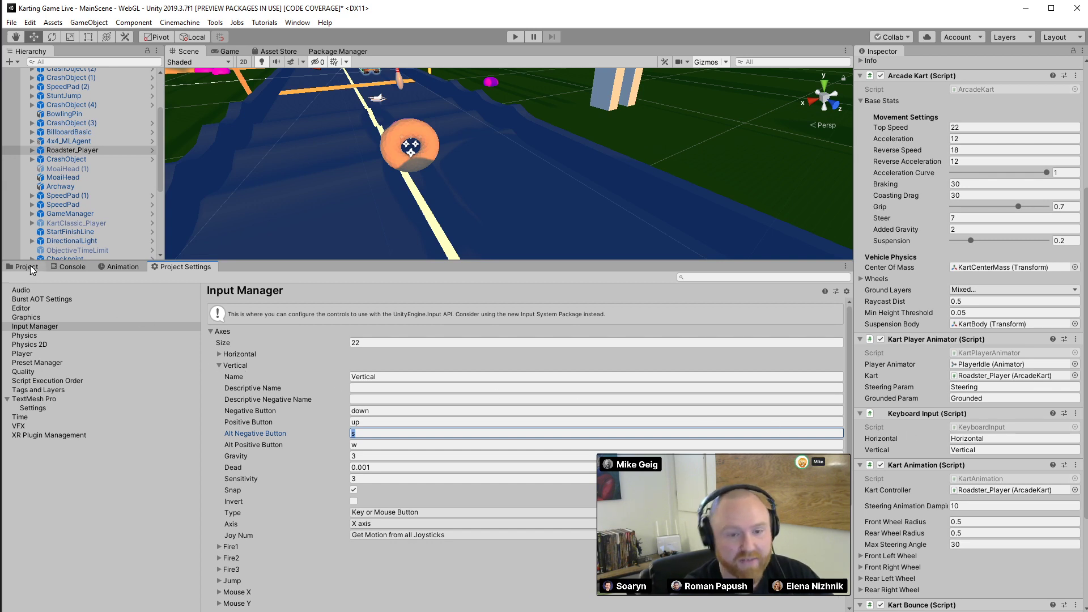
pyautogui.click(405, 412)
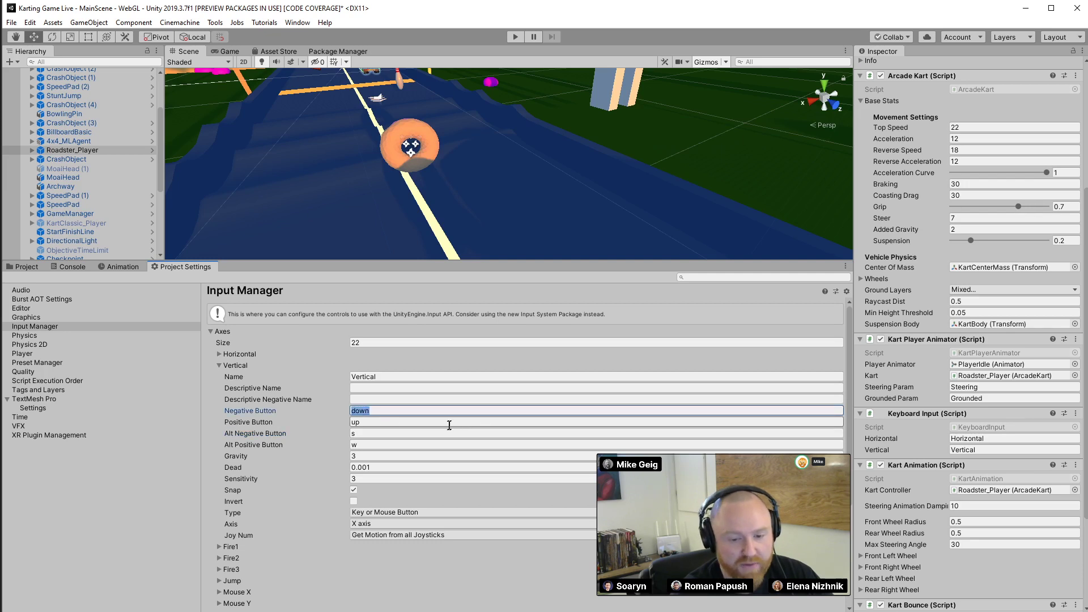
pyautogui.click(371, 433)
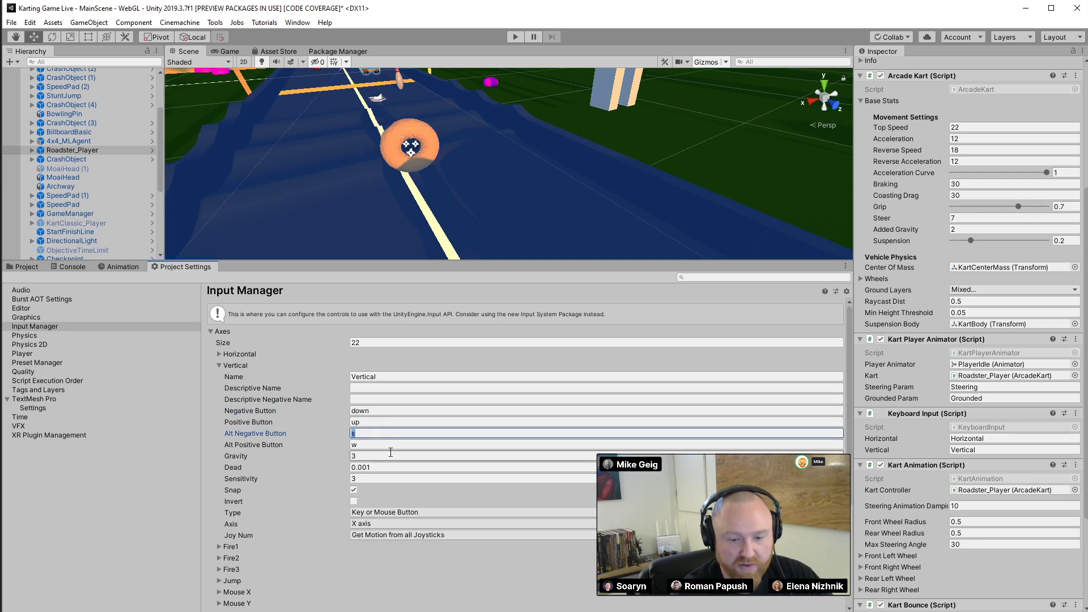
# Collapse the first Vertical axis and examine the joystick settings of the second Vertical axis
pyautogui.click(219, 365)
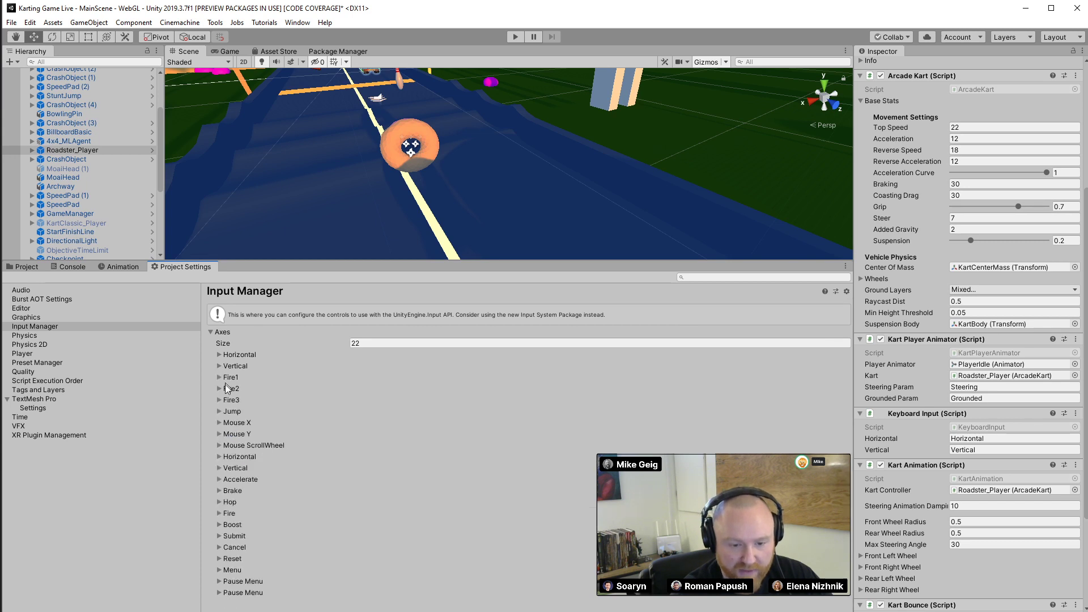
pyautogui.click(219, 467)
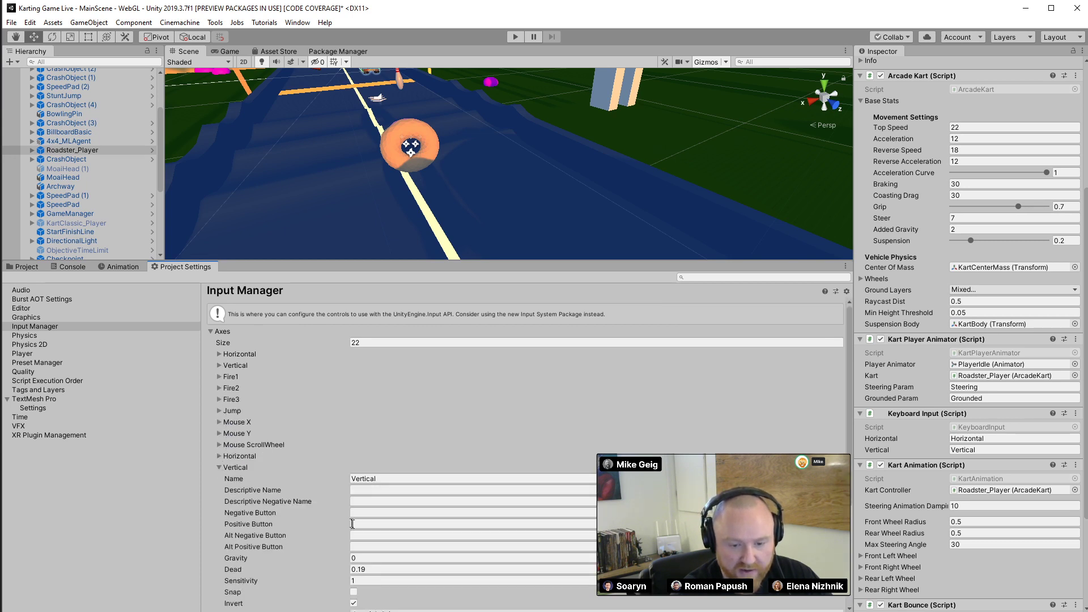
pyautogui.scroll(-1, 393, 573)
pyautogui.scroll(-1, 393, 572)
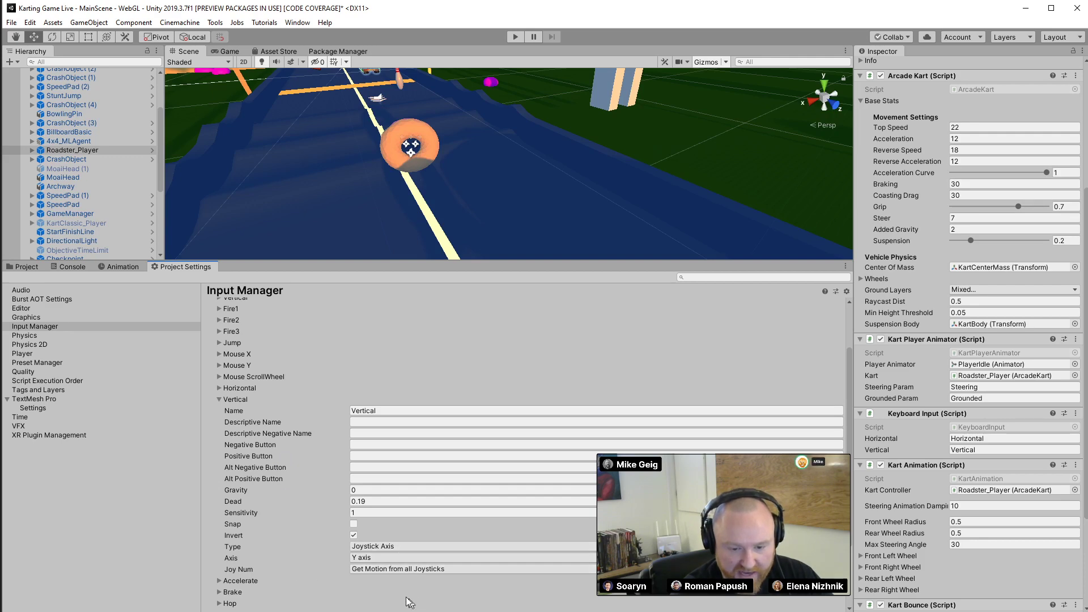
pyautogui.scroll(-3, 371, 577)
pyautogui.scroll(5, 371, 576)
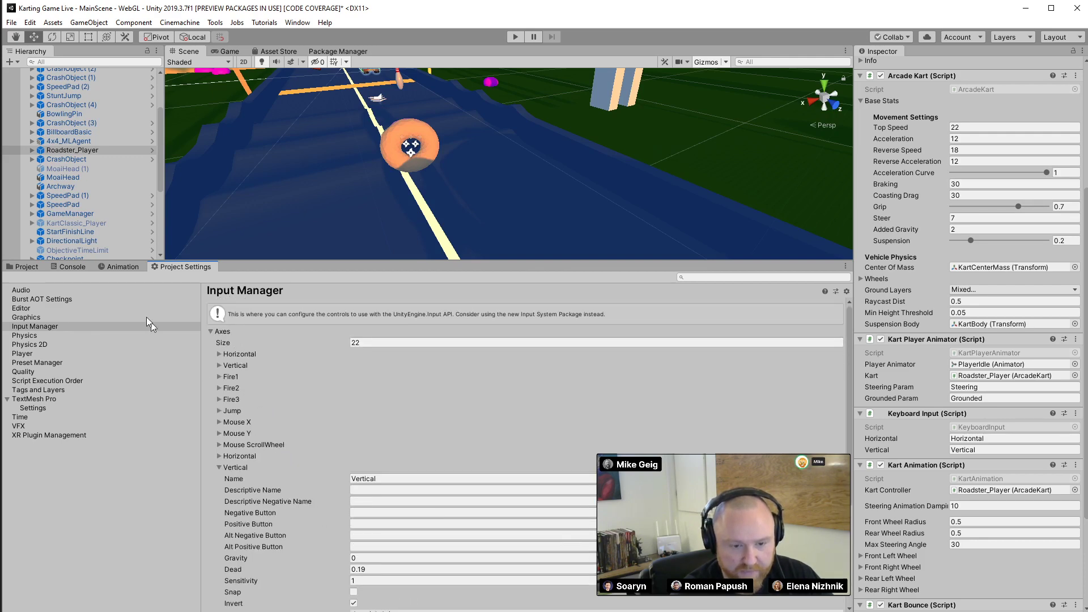
# Return to the project assets, enlarge the scene view, and review the SpeedPad's Arcade Kart Powerup and Audio Source components
pyautogui.click(22, 267)
pyautogui.moveTo(313, 261); pyautogui.dragTo(360, 421)
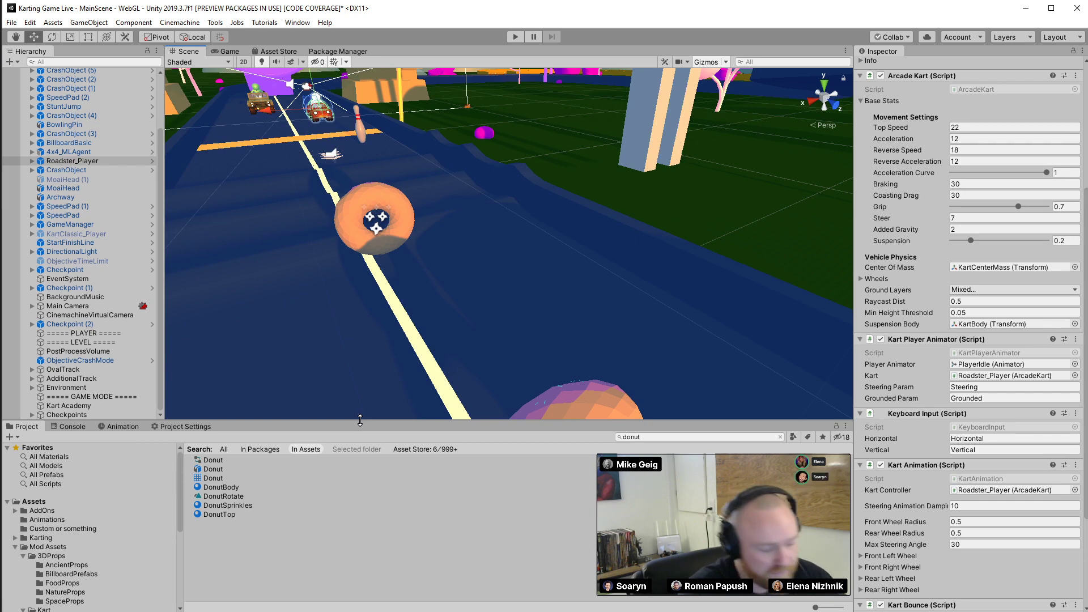
pyautogui.moveTo(488, 201); pyautogui.dragTo(459, 199, button='right')
pyautogui.click(389, 180)
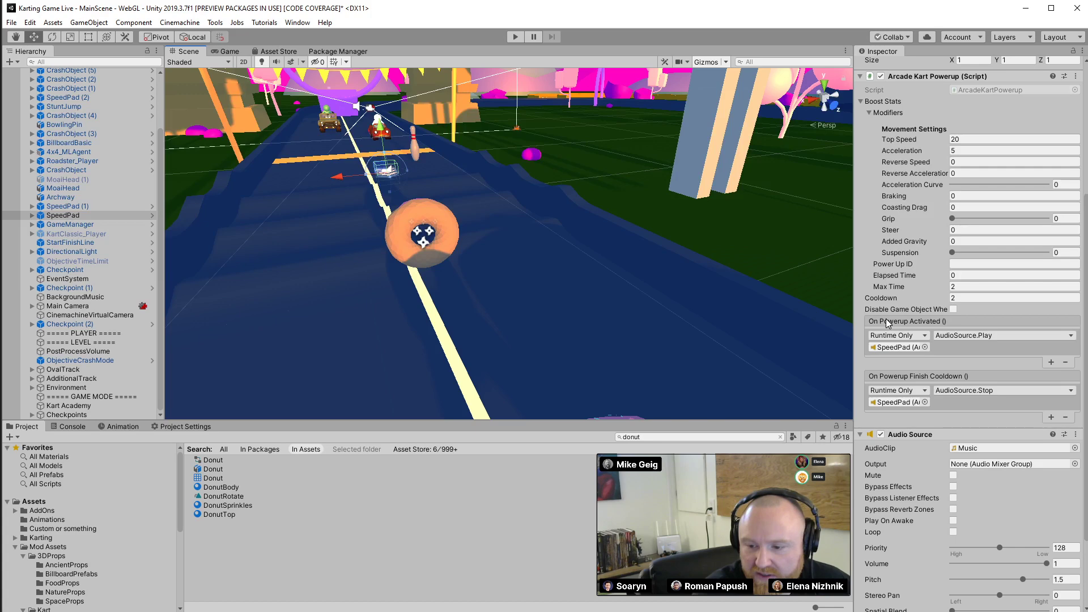
pyautogui.scroll(4, 897, 282)
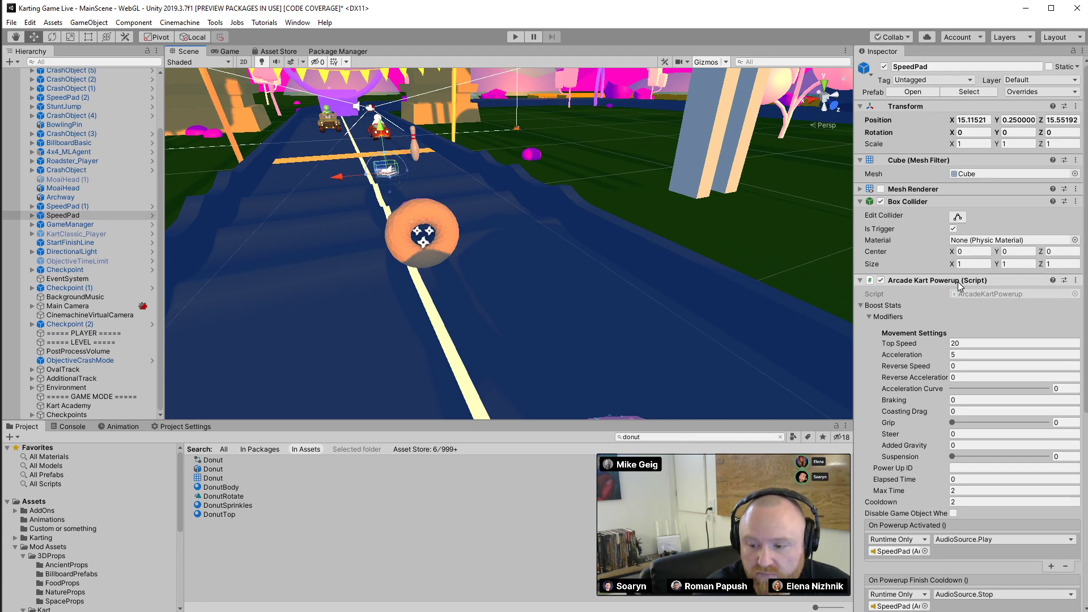
pyautogui.scroll(-5, 896, 346)
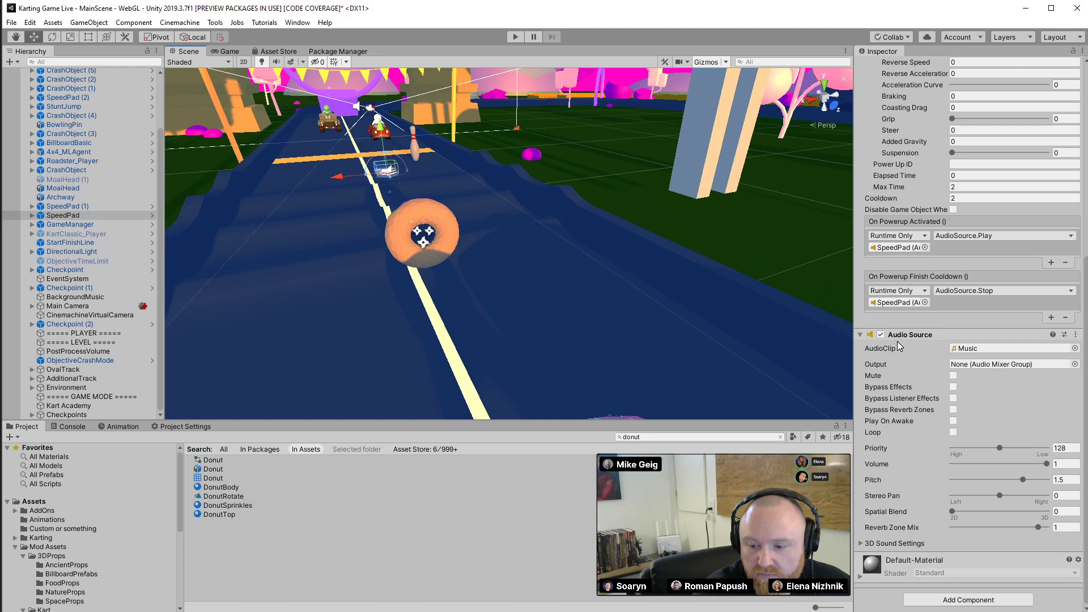
pyautogui.scroll(5, 896, 346)
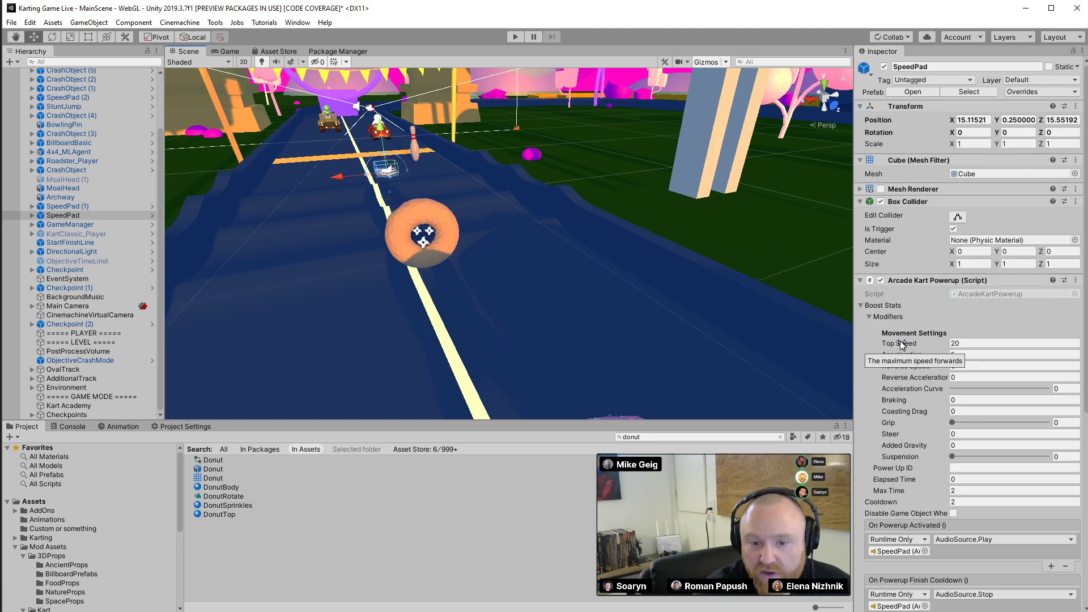
pyautogui.keyDown('alt'); pyautogui.moveTo(604, 313); pyautogui.dragTo(612, 285); pyautogui.keyUp('alt')
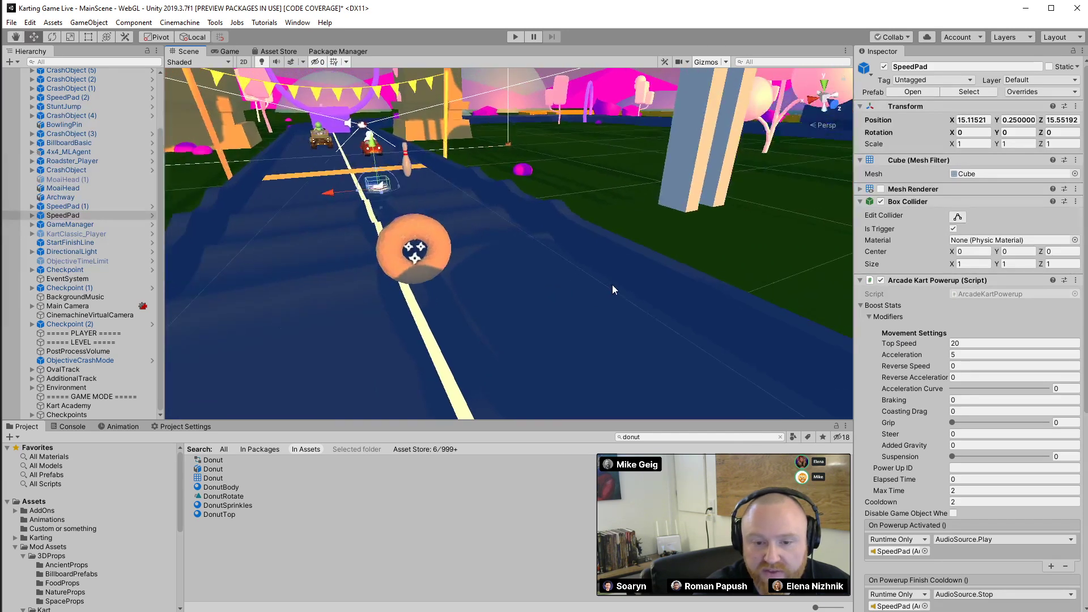
# Create a C# script named Health in the Custom or something folder
pyautogui.click(62, 528)
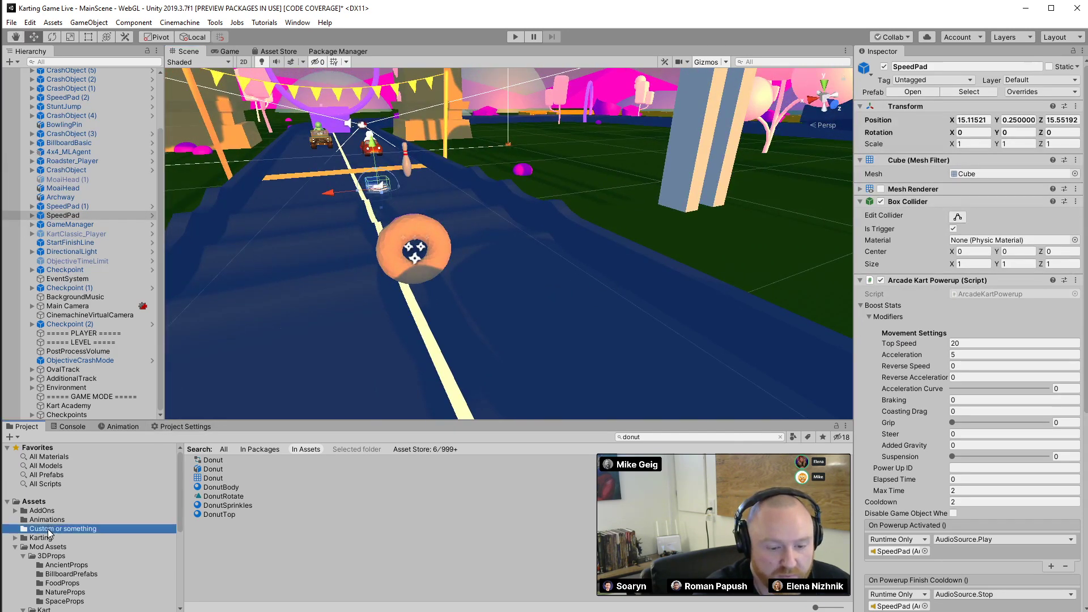
pyautogui.click(306, 526)
pyautogui.rightClick(307, 524)
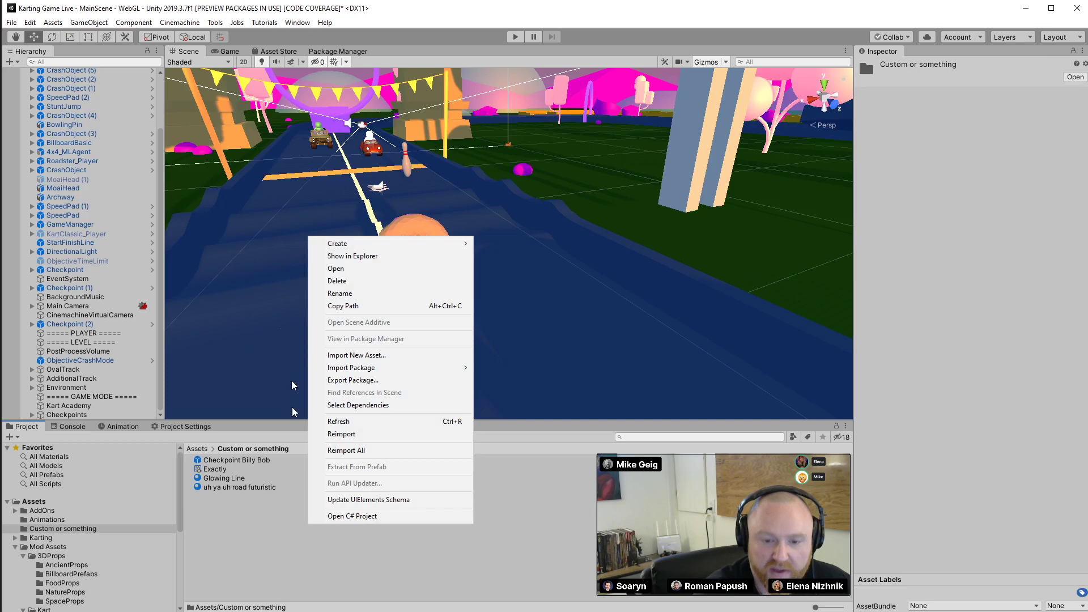
pyautogui.moveTo(343, 245)
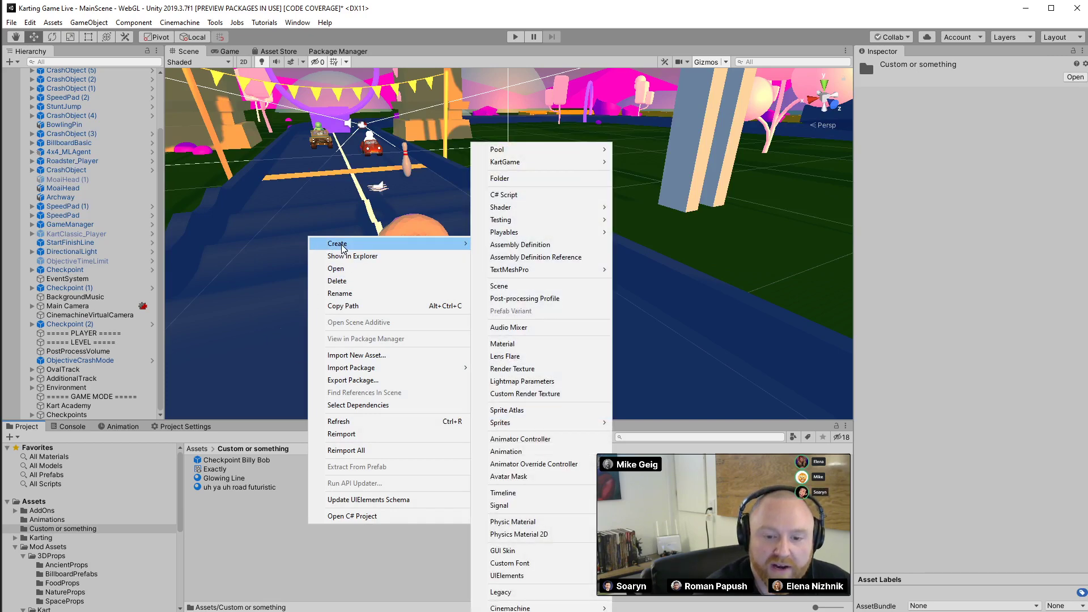
pyautogui.click(543, 196)
pyautogui.write('Health')
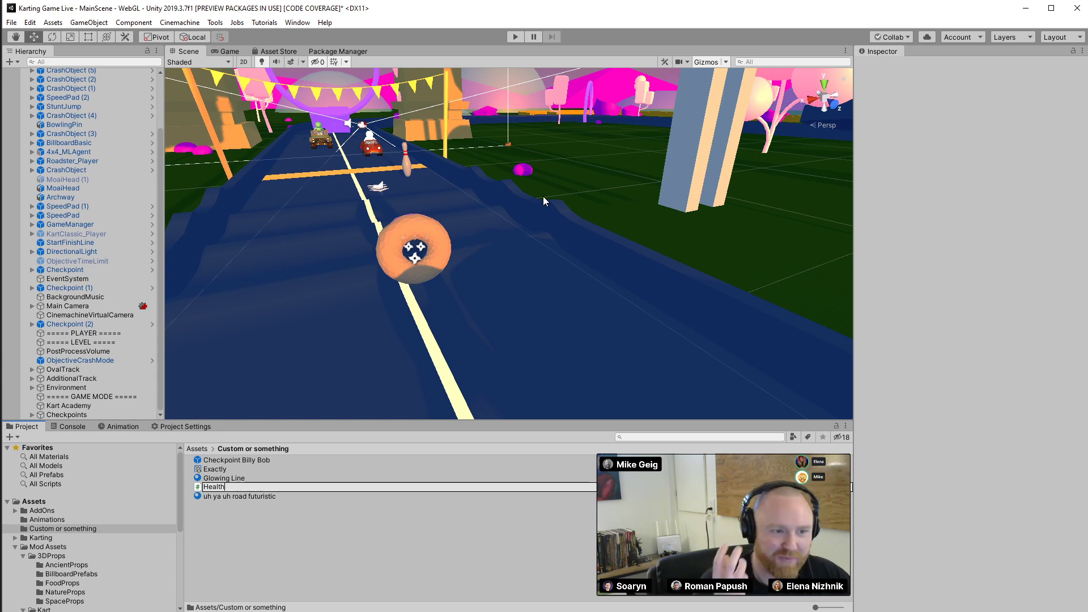
pyautogui.press('Return')
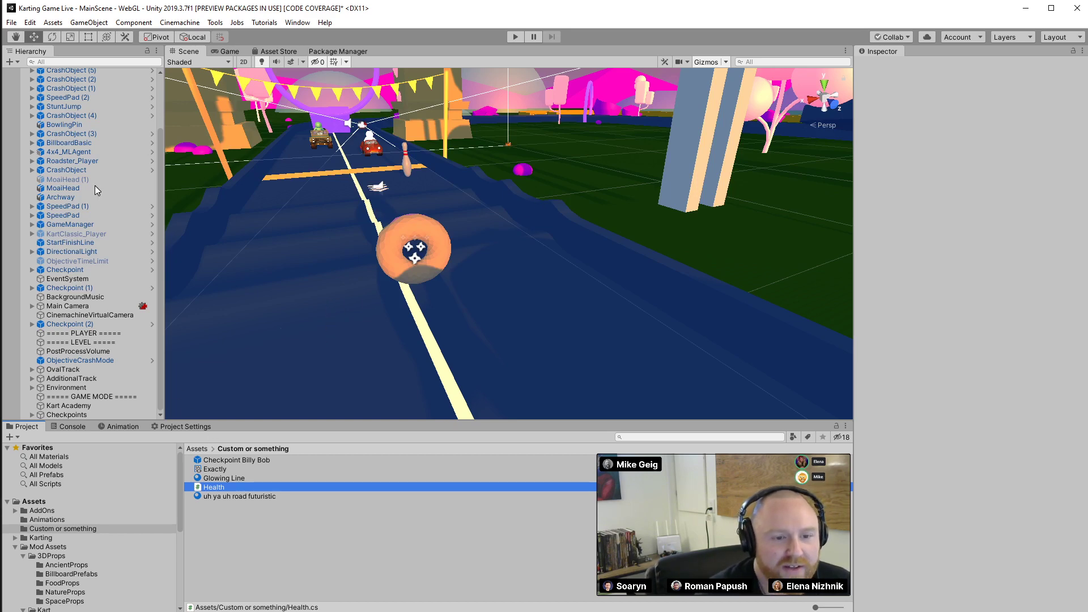
# Collapse CrashObject (6) in the hierarchy and attach the Health script to Roadster_Player
pyautogui.click(159, 90)
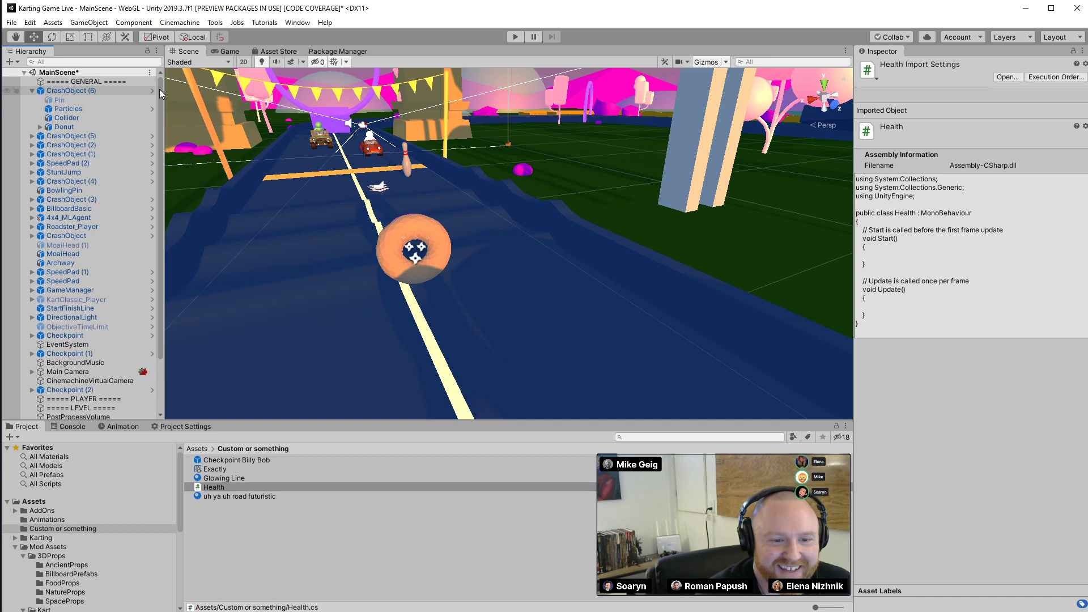
pyautogui.click(33, 90)
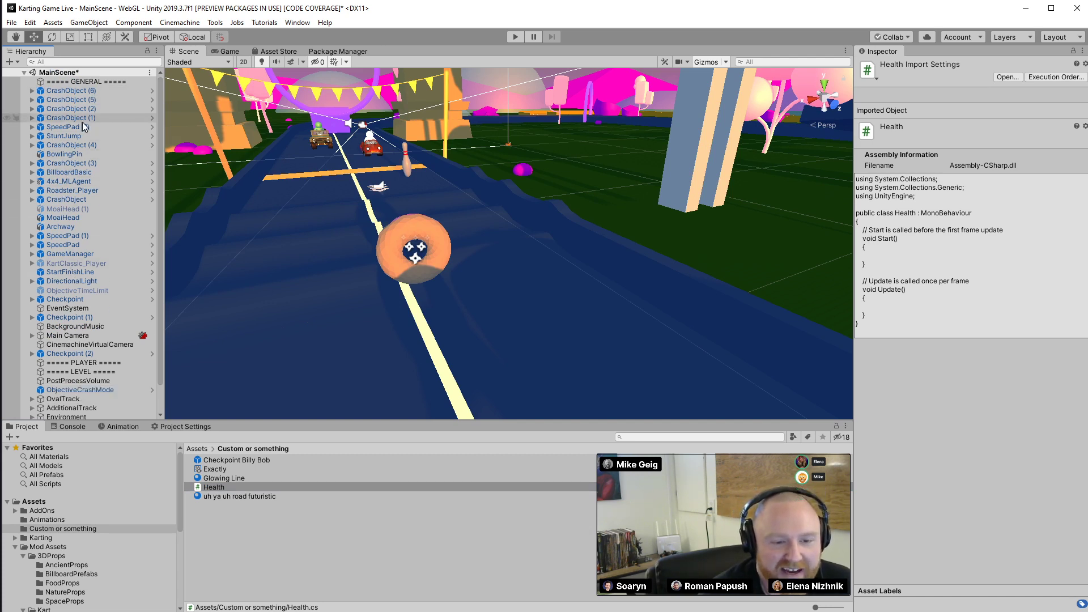
pyautogui.click(72, 184)
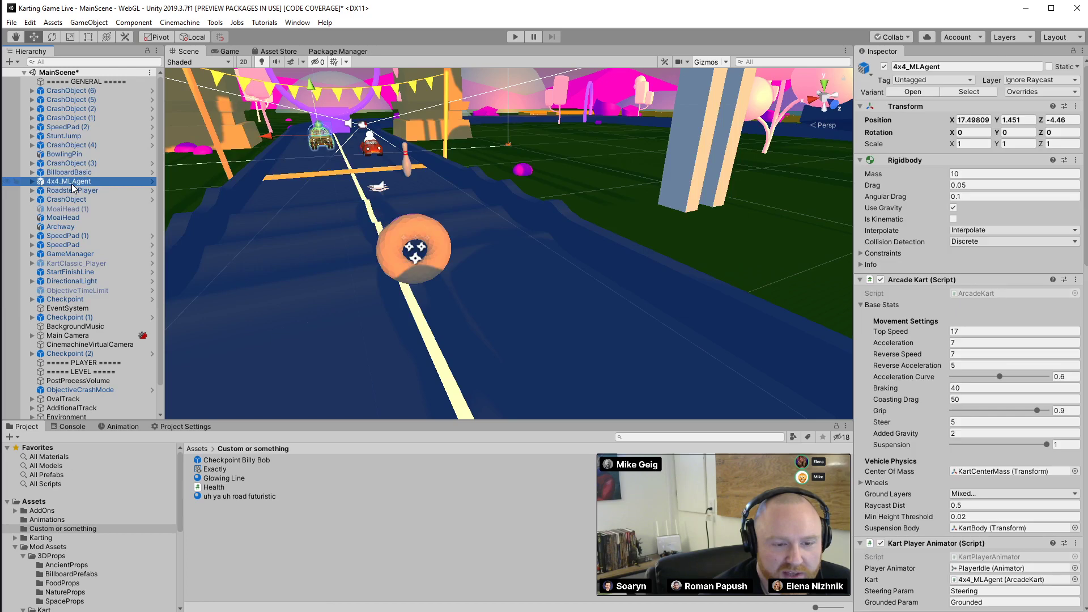
pyautogui.click(73, 191)
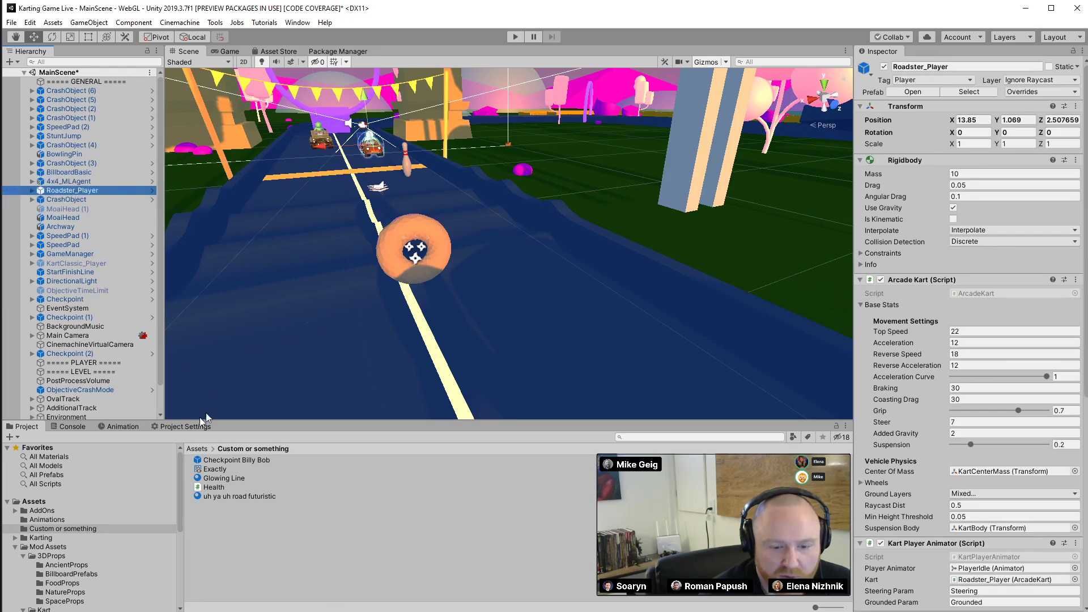
pyautogui.moveTo(219, 488)
pyautogui.mouseDown()
pyautogui.moveTo(137, 364)
pyautogui.moveTo(78, 193)
pyautogui.mouseUp()
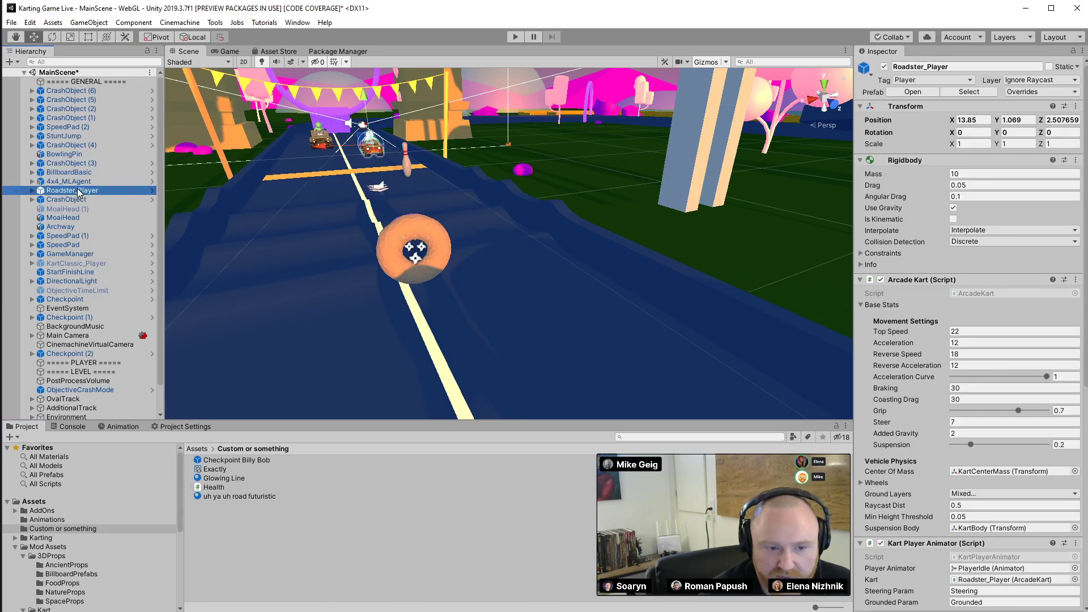
# Open the Health script attached to Roadster_Player in Visual Studio and add blank lines at the start of its class
pyautogui.scroll(-10, 1053, 563)
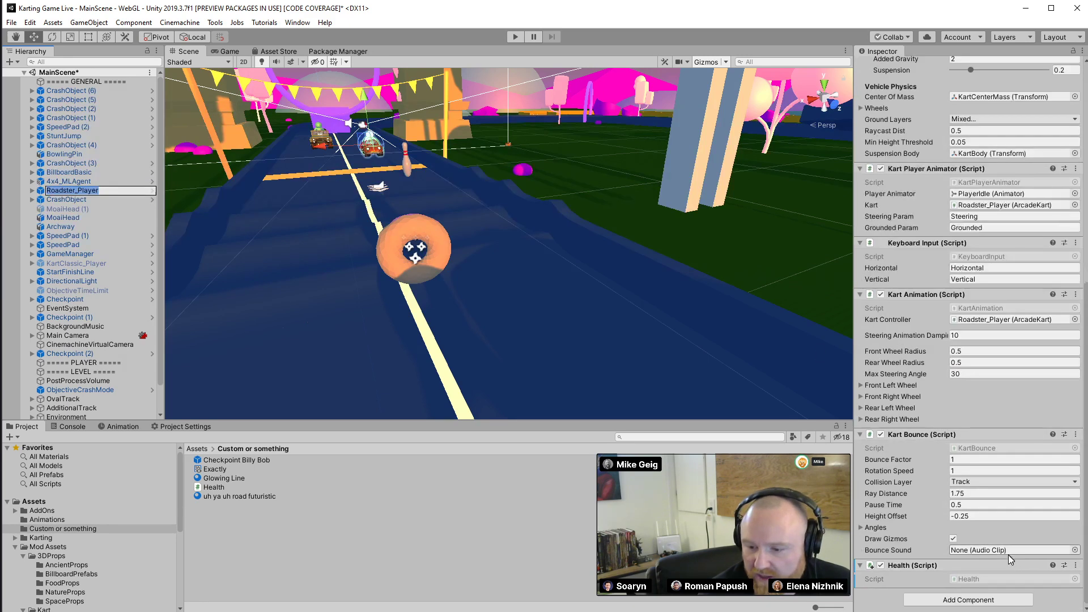
pyautogui.doubleClick(990, 578)
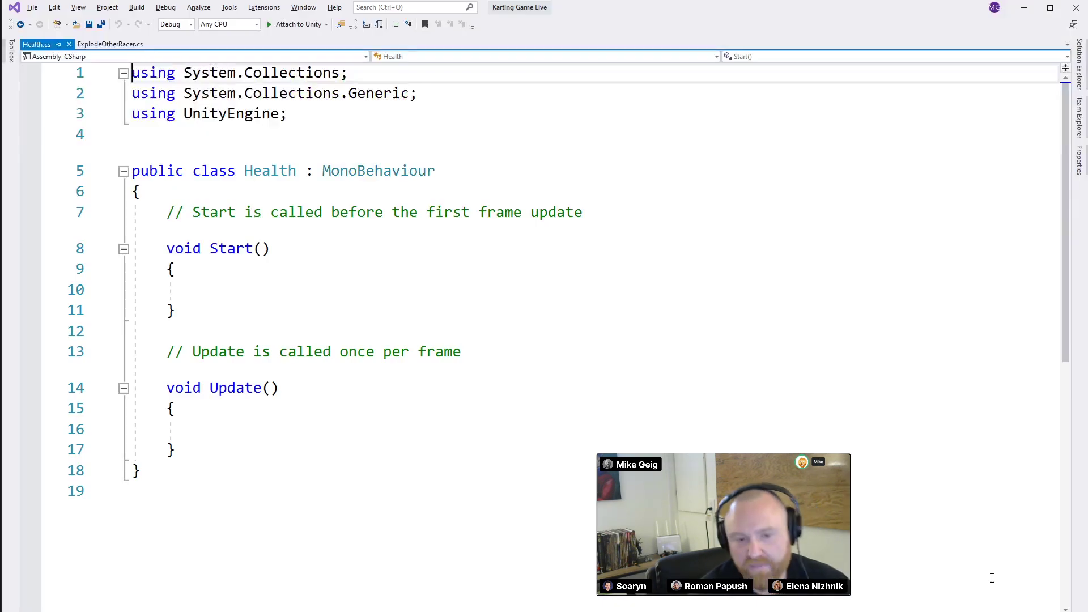
pyautogui.click(268, 187)
pyautogui.press('Return')
pyautogui.press('Return')
pyautogui.press('Return')
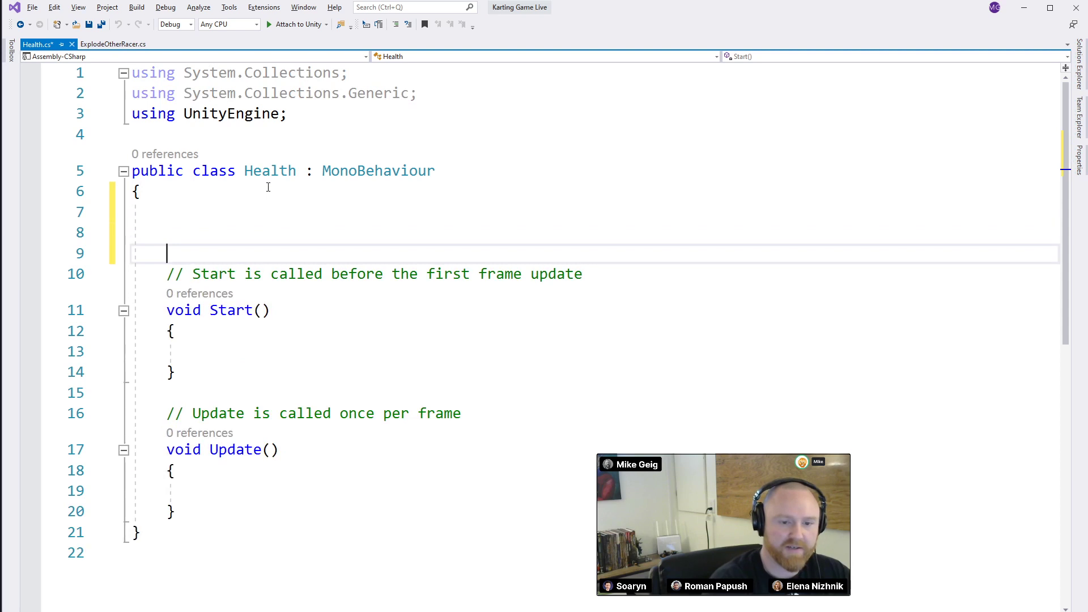
# Declare a public float field startingHealth with the value 100f at the start of the Health class
pyautogui.press('Up')
pyautogui.press('Up')
pyautogui.write('pu')
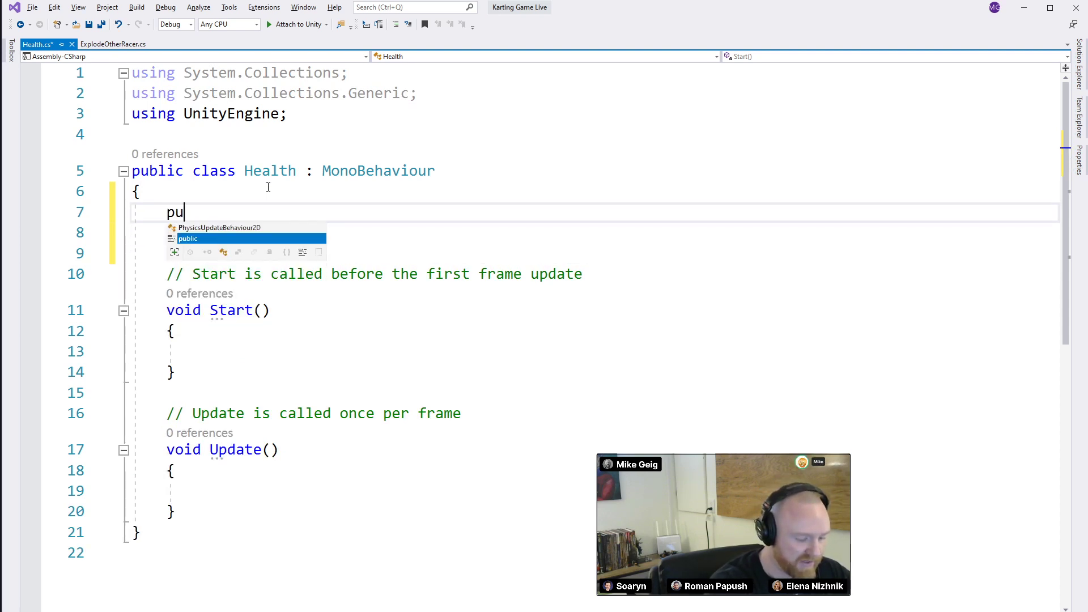
pyautogui.write('blic floa')
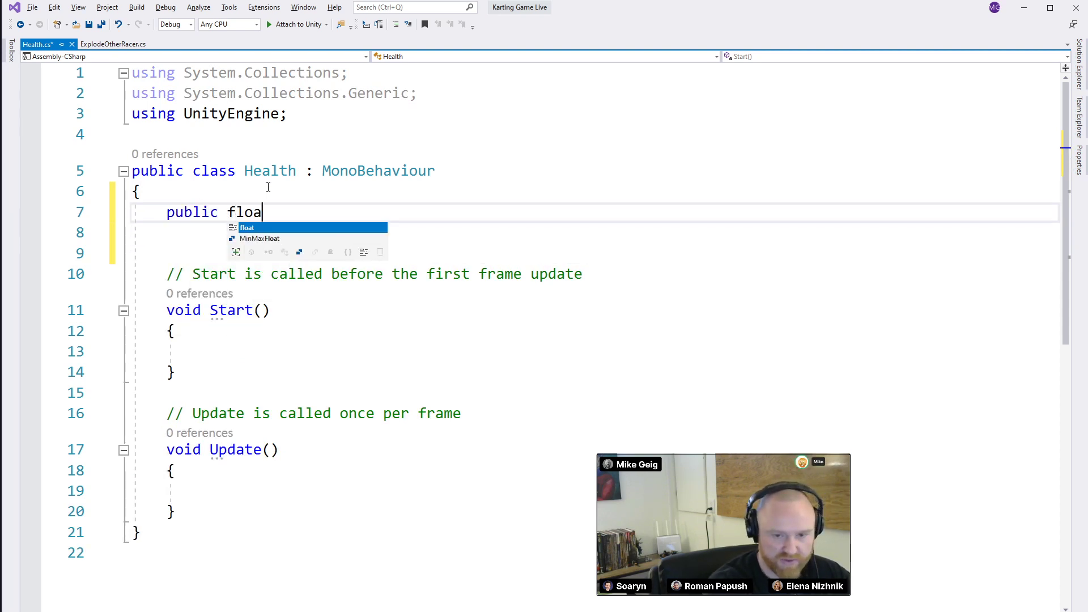
pyautogui.write('t startingHeltyh')
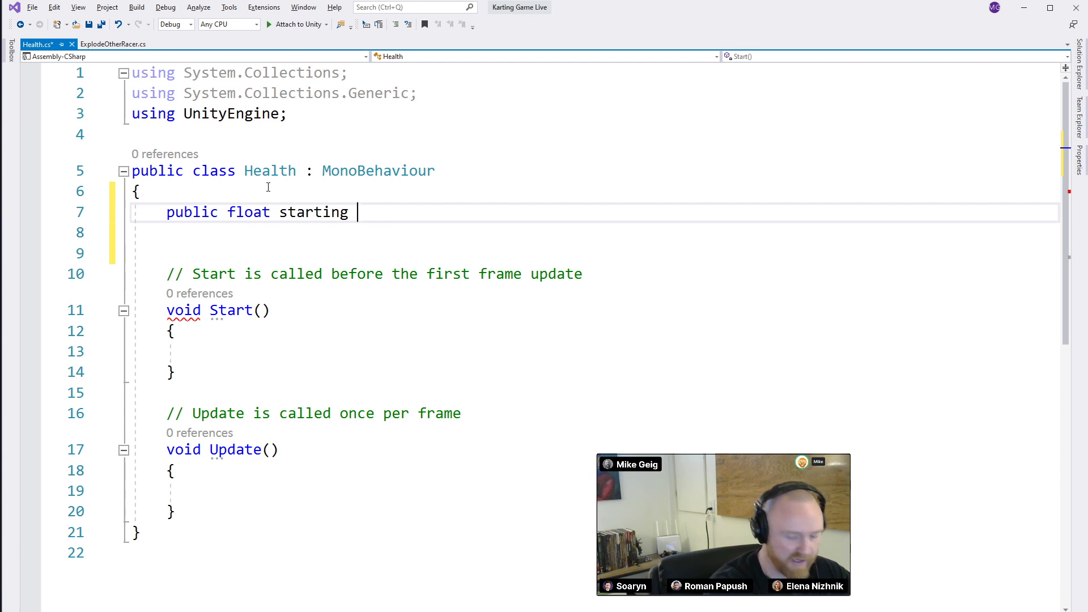
pyautogui.press('BackSpace')
pyautogui.press('BackSpace')
pyautogui.press('BackSpace')
pyautogui.press('BackSpace')
pyautogui.write('el')
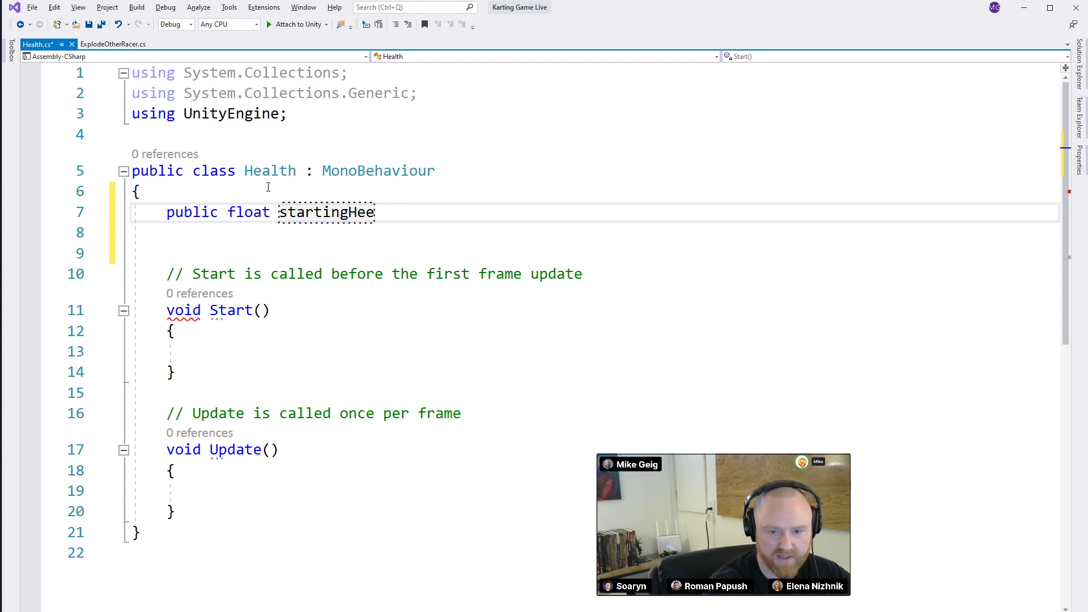
pyautogui.press('BackSpace')
pyautogui.press('BackSpace')
pyautogui.write('alth = 10')
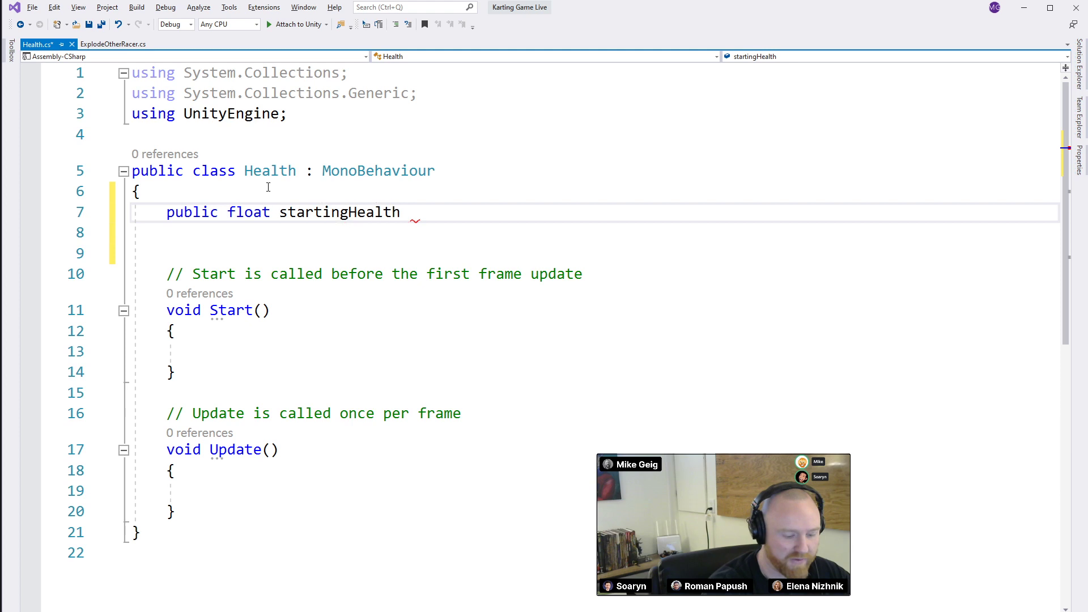
pyautogui.press('BackSpace')
pyautogui.press('BackSpace')
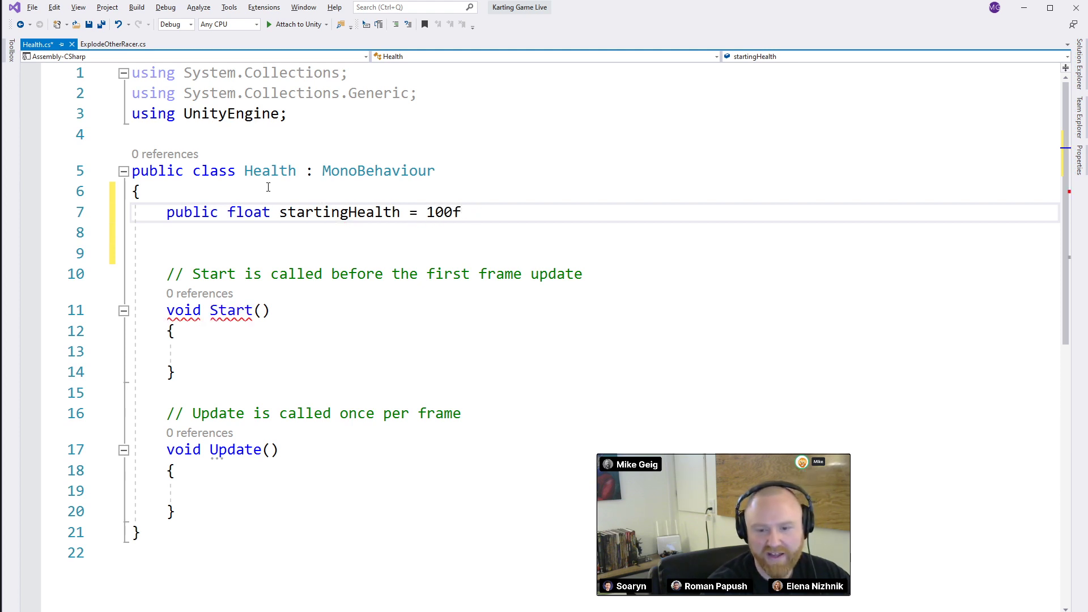
pyautogui.write(';')
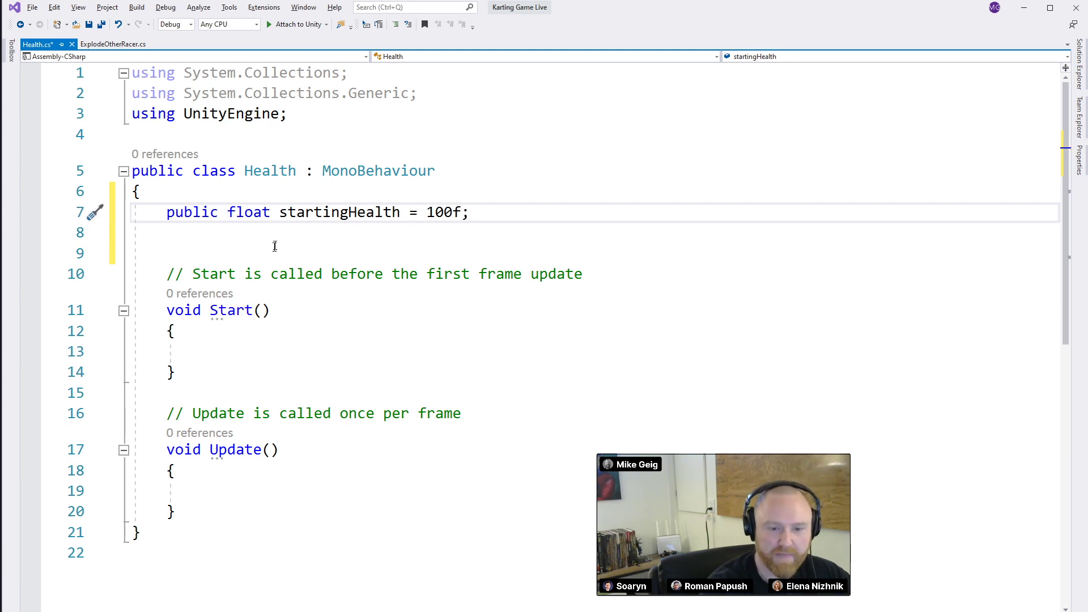
# Delete the Start method together with its comment and the surplus blank lines below the startingHealth field
pyautogui.moveTo(175, 371); pyautogui.dragTo(174, 275)
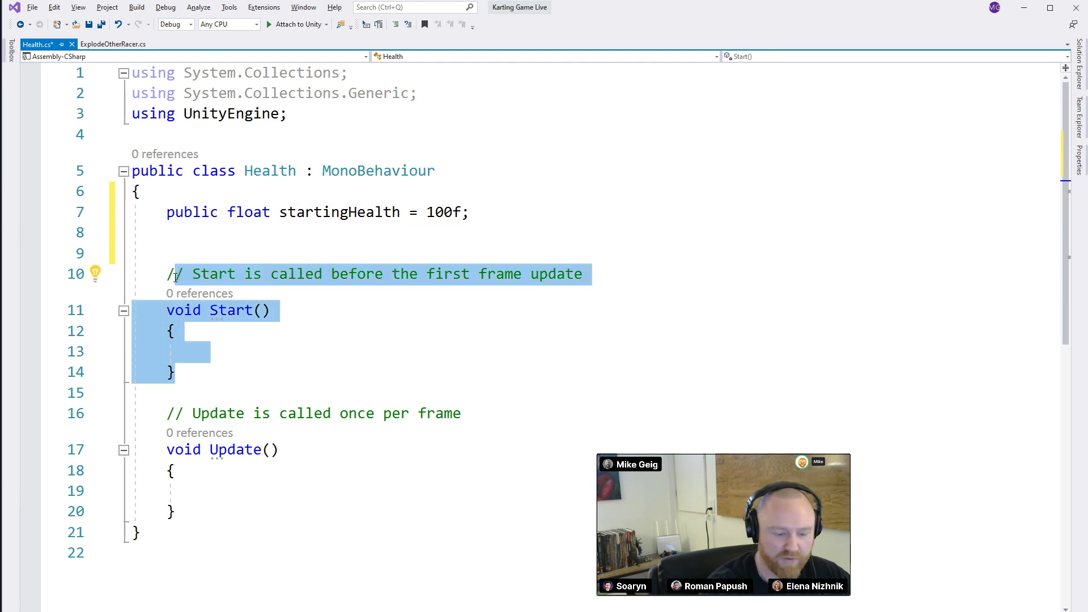
pyautogui.press('BackSpace')
pyautogui.press('BackSpace')
pyautogui.press('BackSpace')
pyautogui.press('BackSpace')
pyautogui.press('BackSpace')
pyautogui.press('BackSpace')
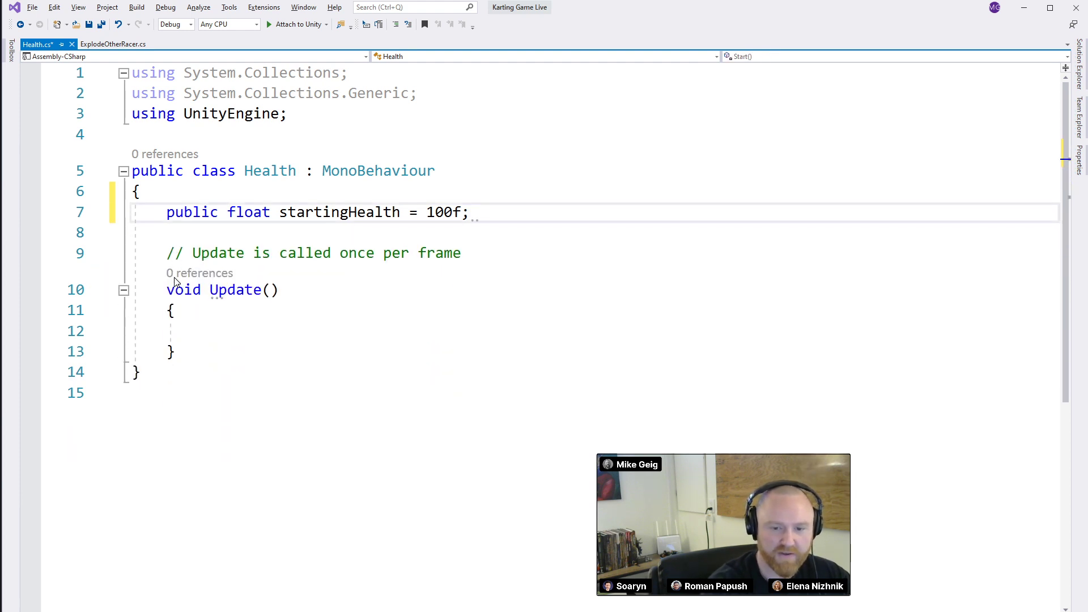
# Add a blank line below the startingHealth field and remove the comment above the Update method
pyautogui.press('Return')
pyautogui.press('Down')
pyautogui.press('Down')
pyautogui.hotkey('shift', 'End')
pyautogui.press('Delete')
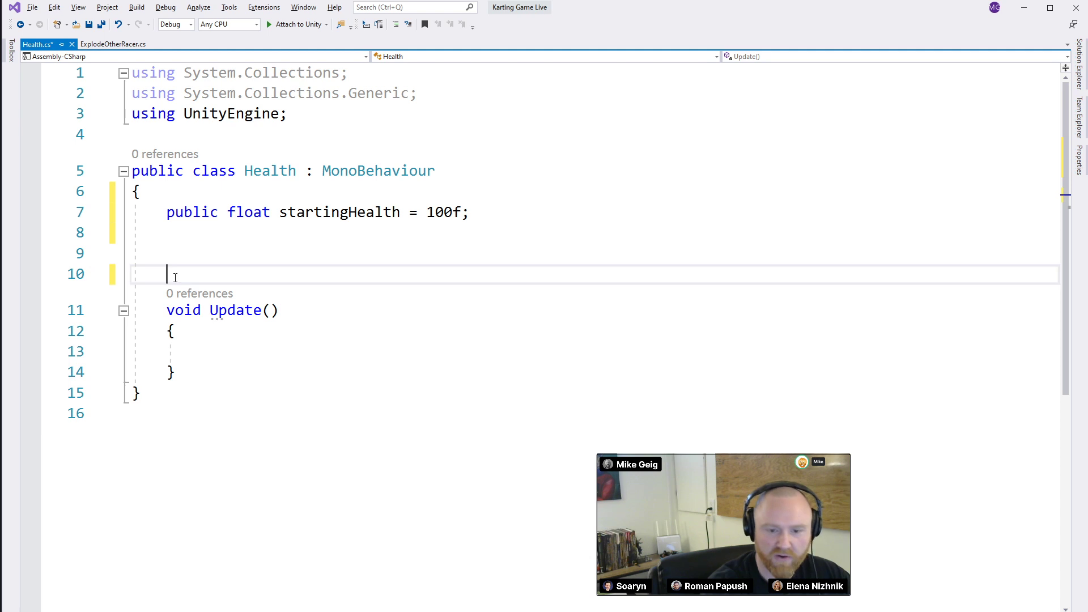
pyautogui.press('BackSpace')
# Write the statement "Health -= Time.deltaTime;" inside the Update method
pyautogui.press('Down')
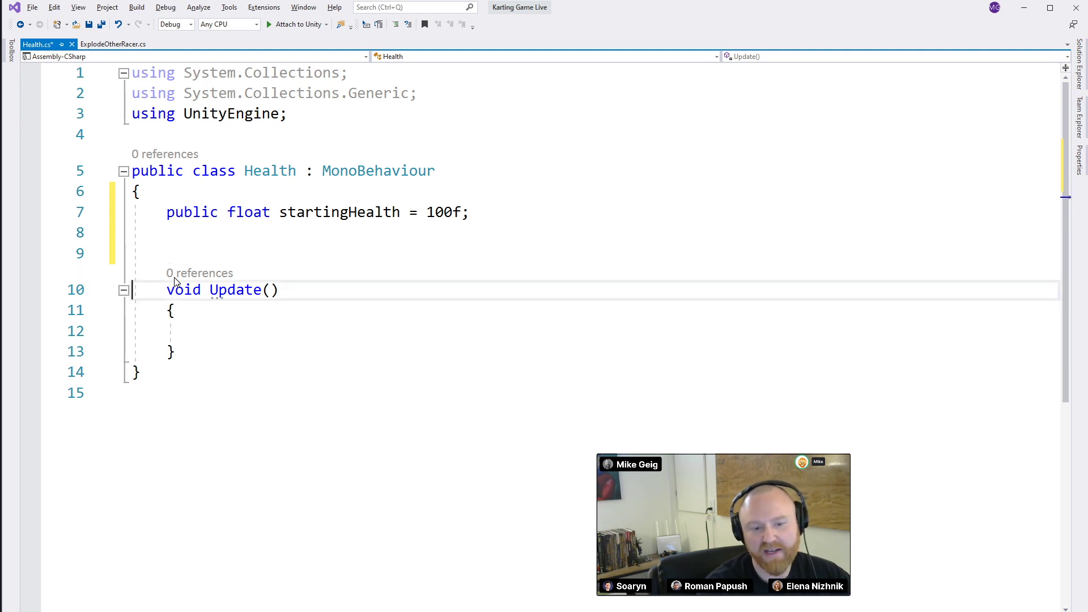
pyautogui.press('Down')
pyautogui.press('Down')
pyautogui.press('Tab')
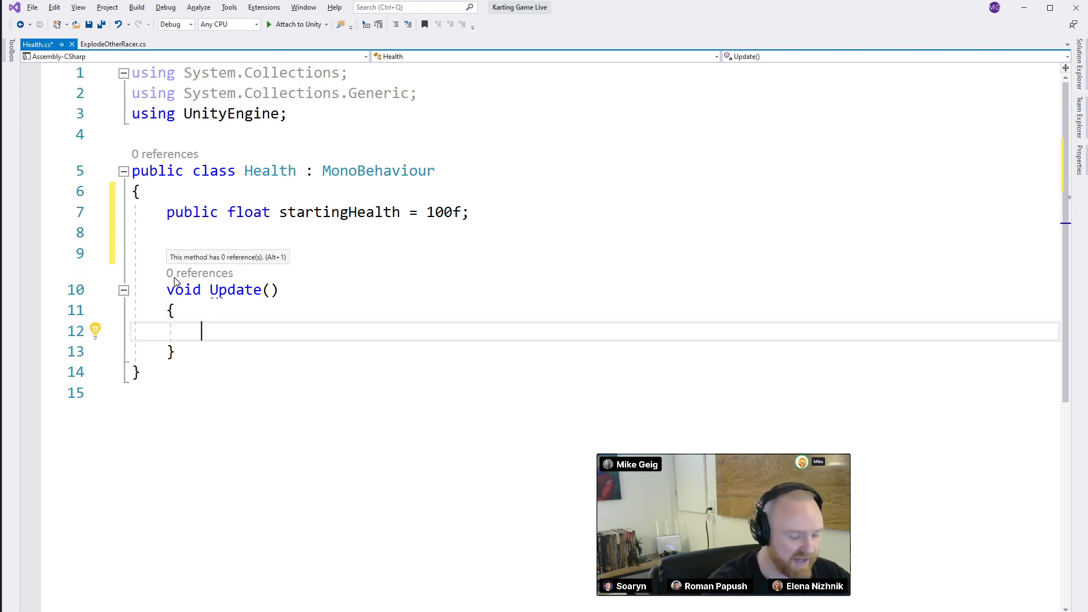
pyautogui.write('Health -= ')
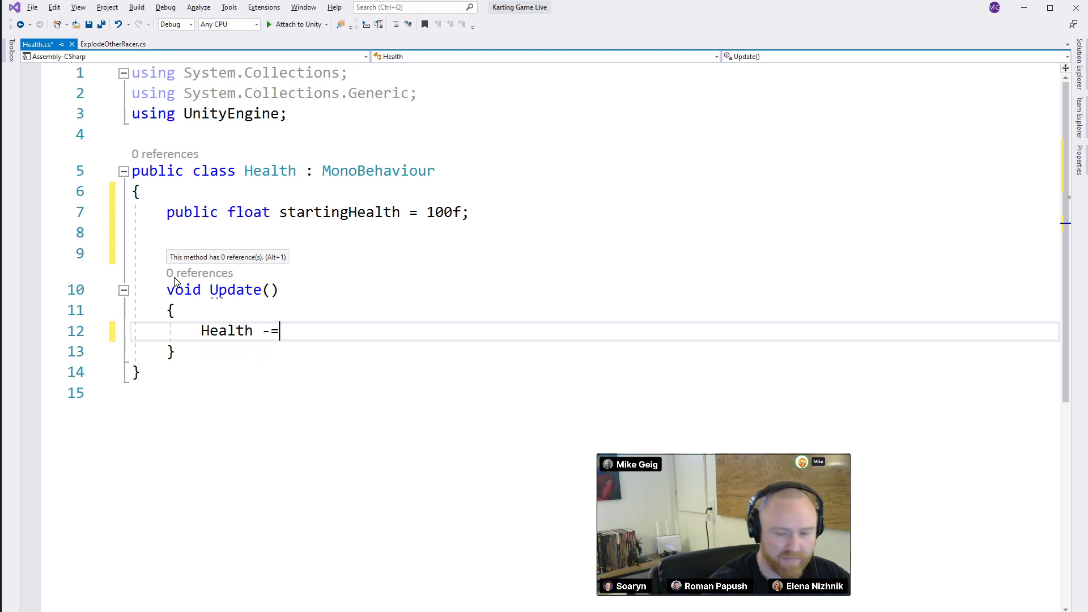
pyautogui.write('Time.del')
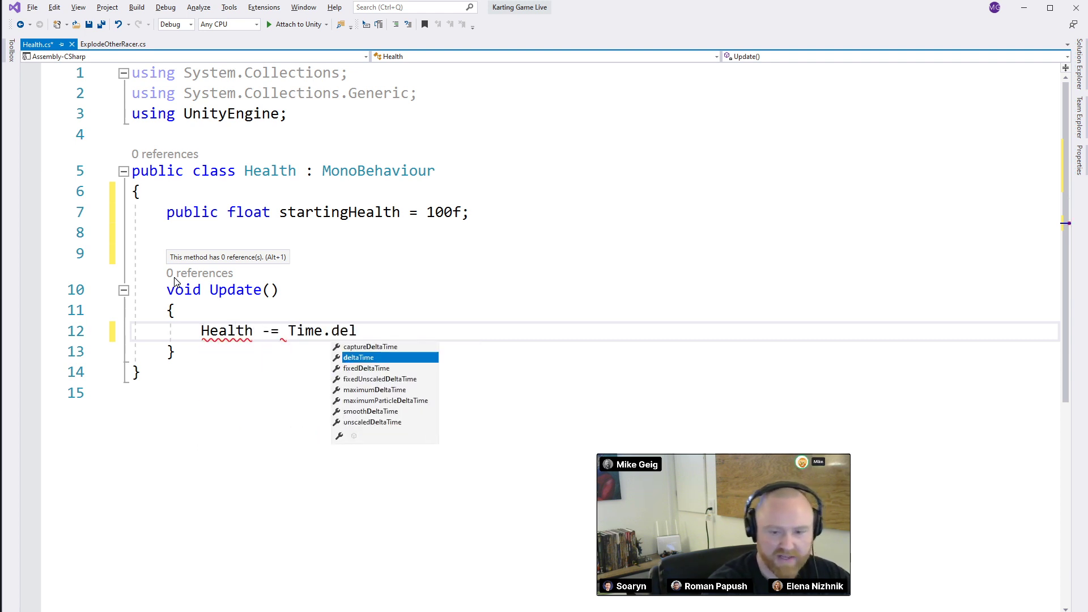
pyautogui.write('taTime;')
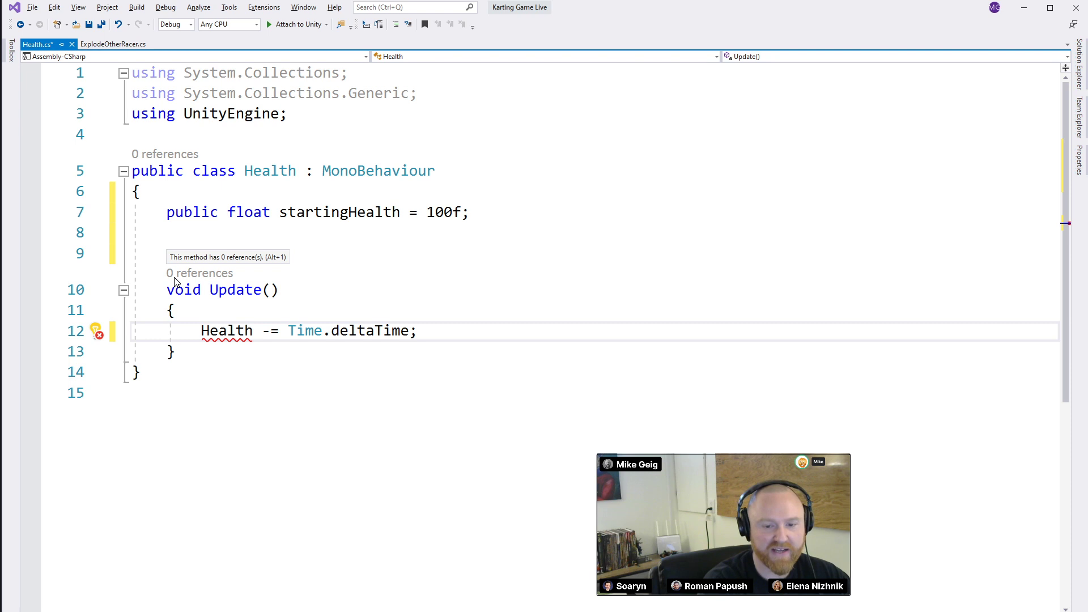
# Replace Health with startingHealth in the Time.deltaTime subtraction in Update
pyautogui.press('Home')
pyautogui.press('Delete')
pyautogui.press('Delete')
pyautogui.press('Delete')
pyautogui.press('Delete')
pyautogui.press('Delete')
pyautogui.press('Delete')
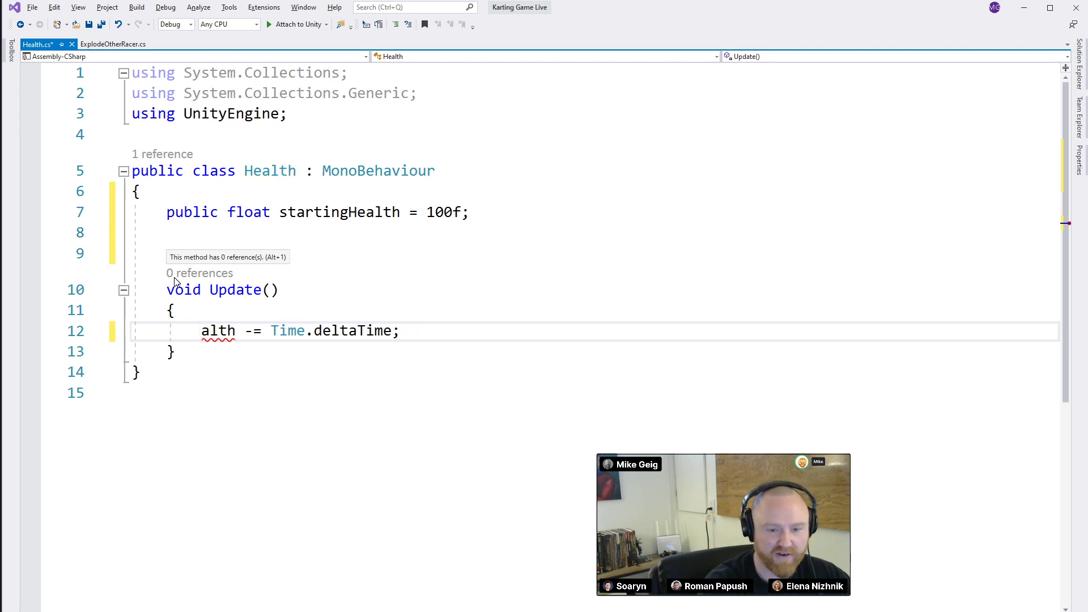
pyautogui.write('startingHealth')
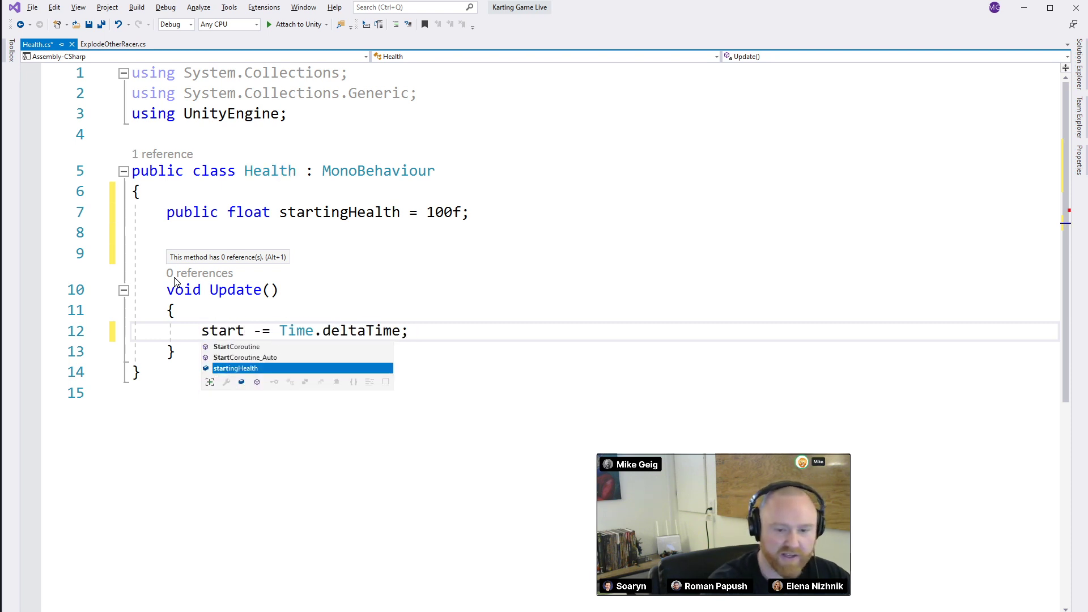
pyautogui.press('End')
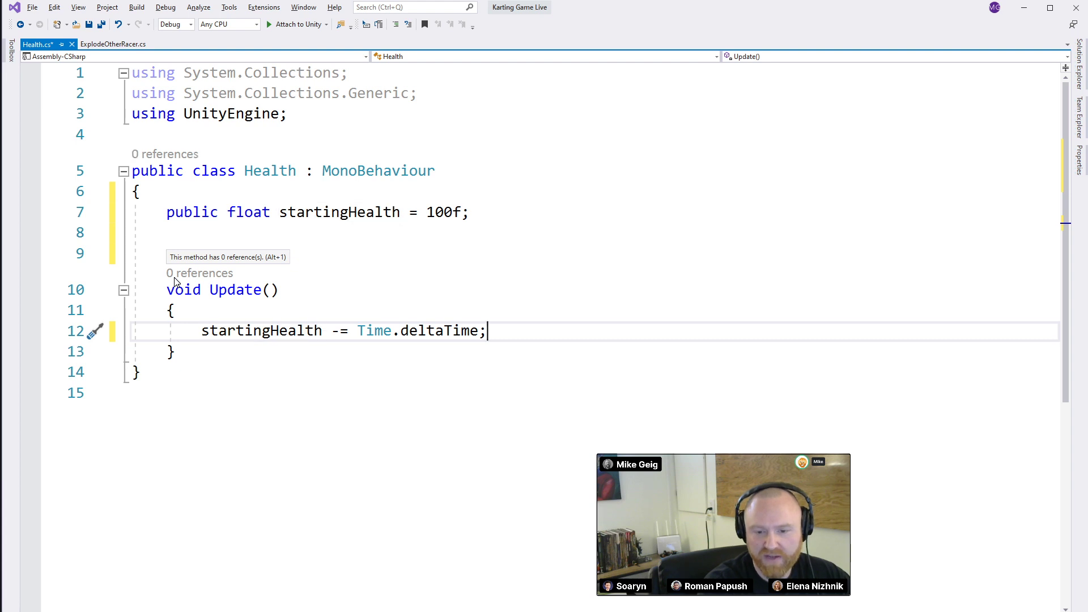
# Add an if condition below the subtraction that compares startingHealth with <= 0f, followed by a new line
pyautogui.press('Return')
pyautogui.write('if(startingHealth')
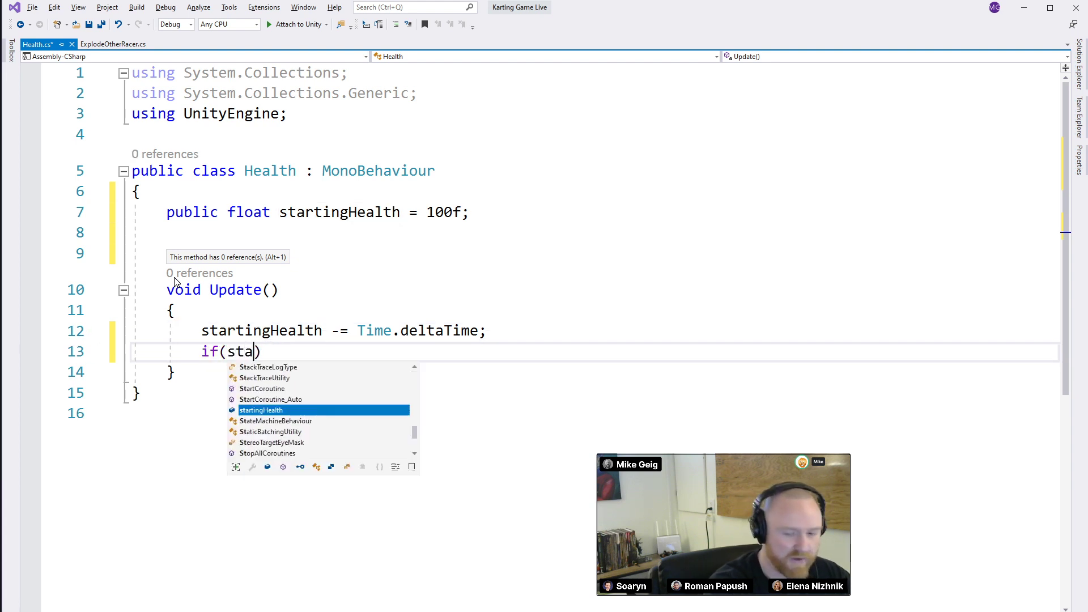
pyautogui.write('(')
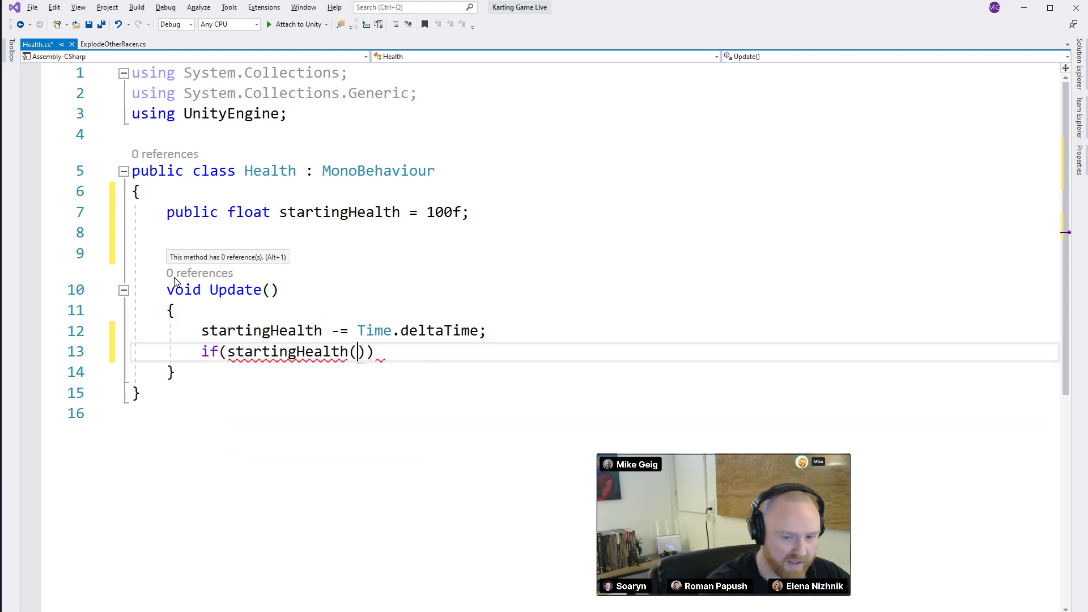
pyautogui.write('<= 0')
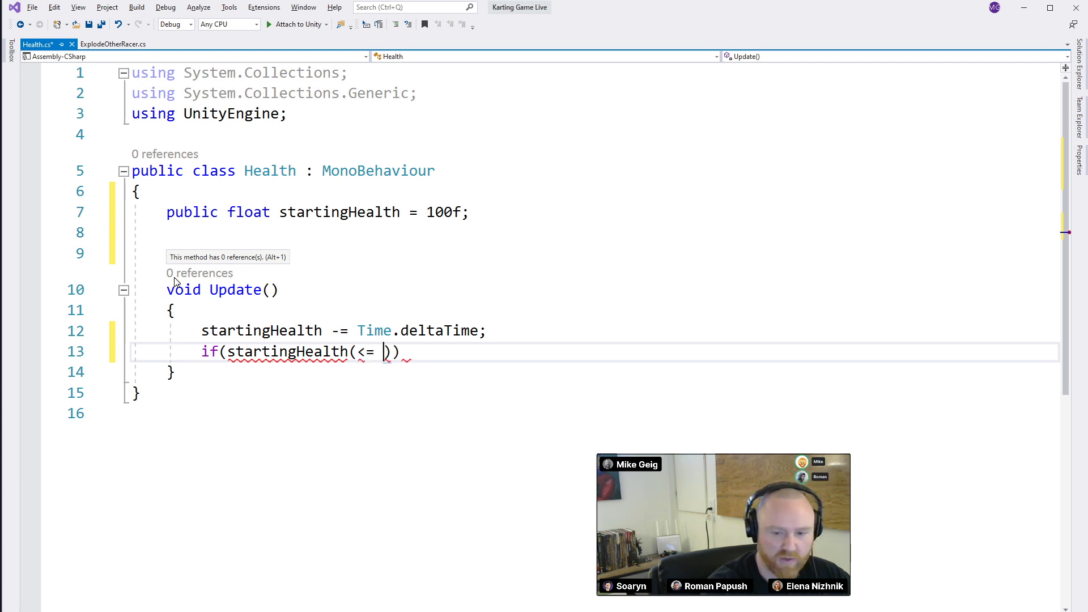
pyautogui.write('f))')
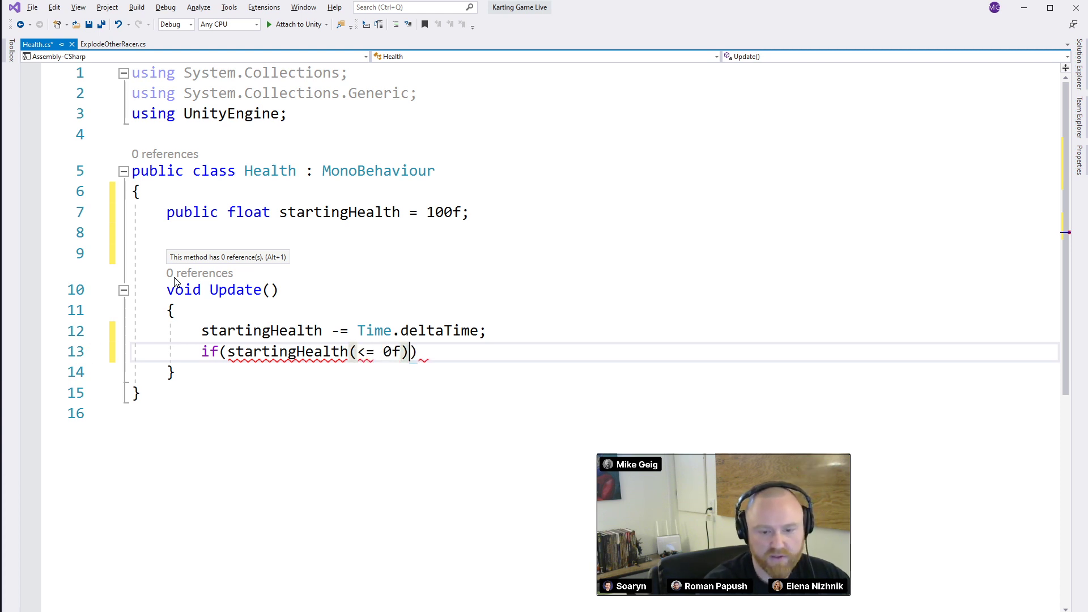
pyautogui.press('Return')
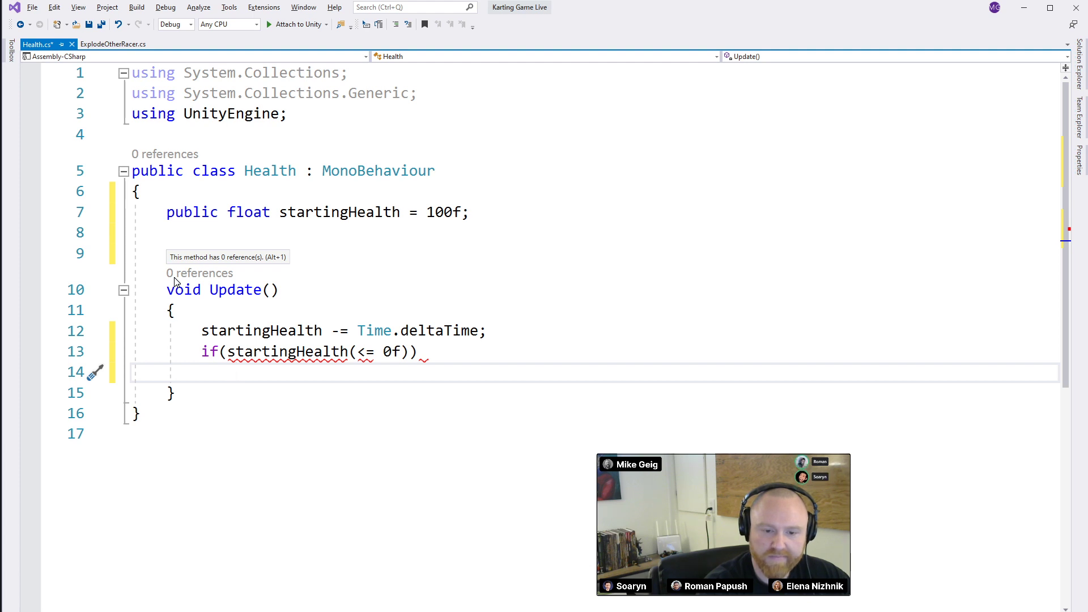
# Remove the extra pair of parentheses around the <= 0f comparison in the if condition
pyautogui.press('Up')
pyautogui.press('Right')
pyautogui.press('Right')
pyautogui.press('Right')
pyautogui.press('Right')
pyautogui.press('Right')
pyautogui.press('Right')
pyautogui.press('Right')
pyautogui.press('Right')
pyautogui.press('Right')
pyautogui.press('Right')
pyautogui.press('Right')
pyautogui.press('Right')
pyautogui.press('Right')
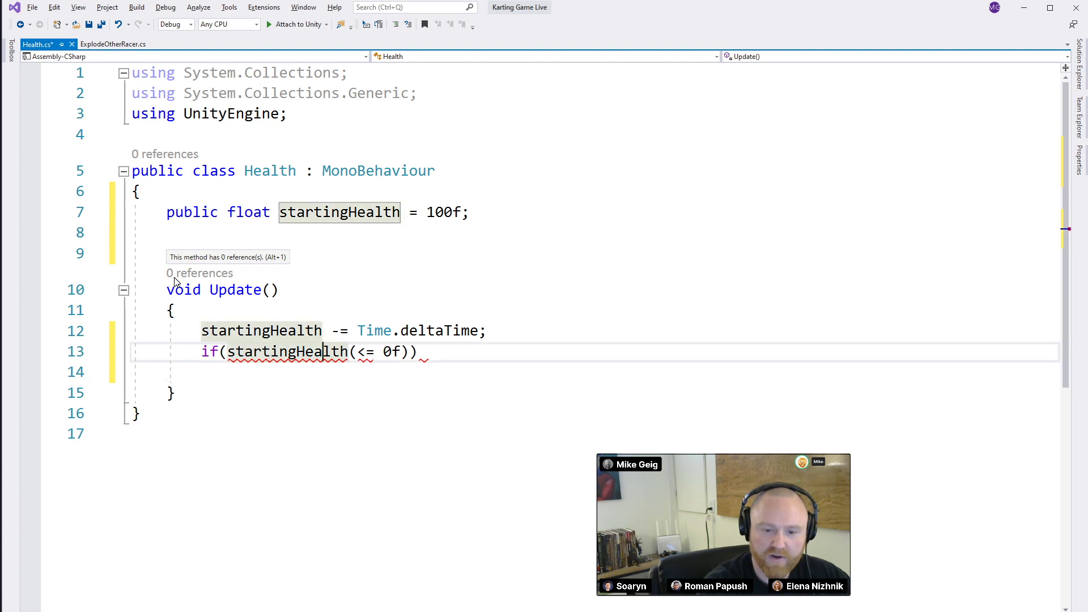
pyautogui.press('Delete')
pyautogui.press('Right')
pyautogui.press('Right')
pyautogui.press('Right')
pyautogui.press('Right')
pyautogui.press('Right')
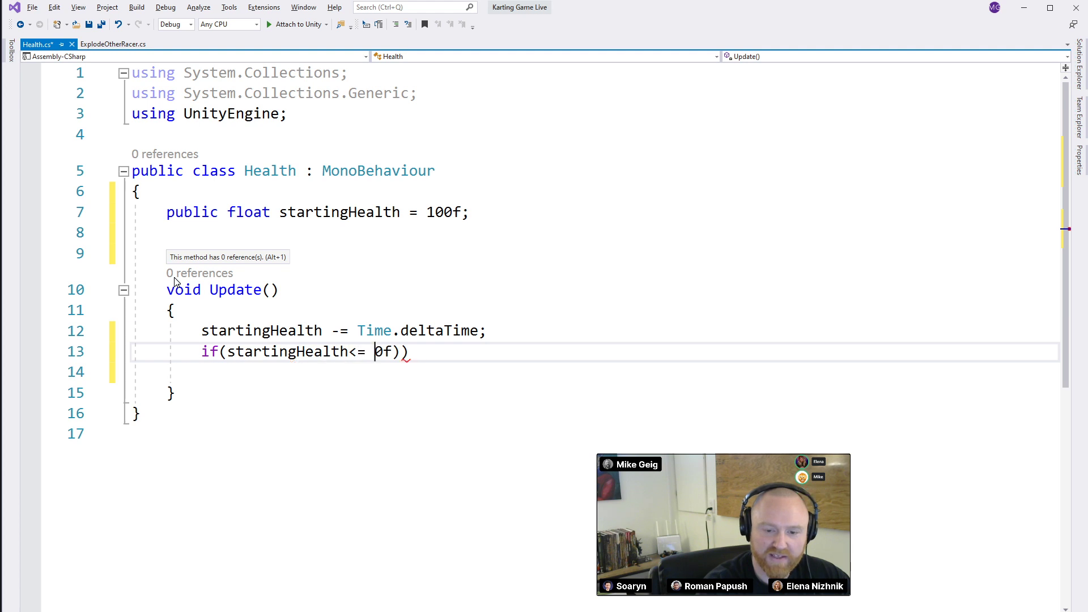
pyautogui.press('Delete')
pyautogui.press('Down')
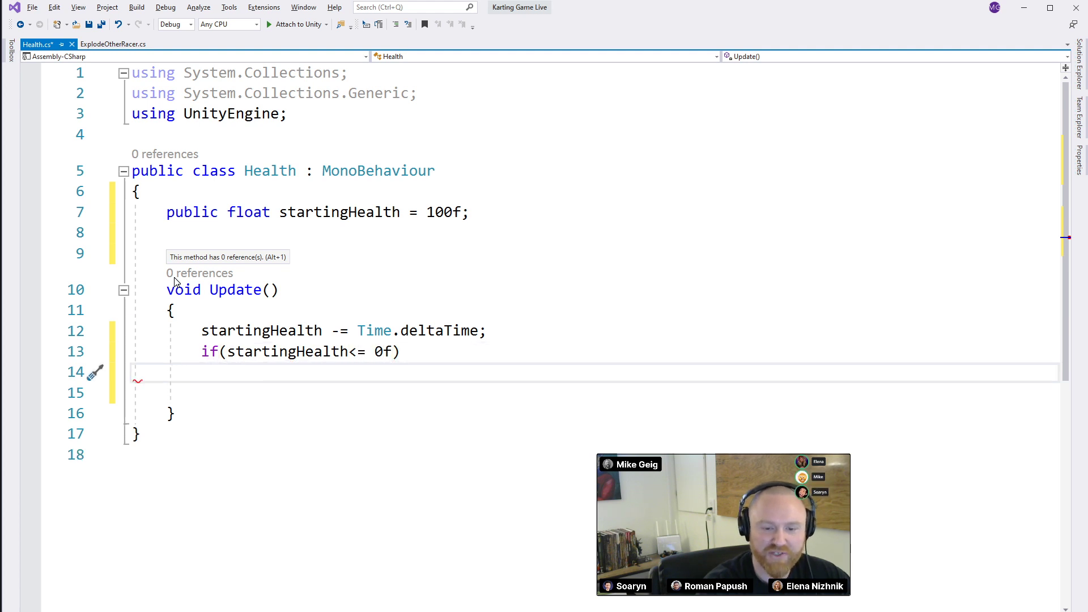
# Insert a space between startingHealth and <= in the if condition and save the Health script
pyautogui.press('Up')
pyautogui.press('Right')
pyautogui.press('Right')
pyautogui.press('Right')
pyautogui.press('Right')
pyautogui.press('Right')
pyautogui.press('Right')
pyautogui.press('Right')
pyautogui.press('Right')
pyautogui.press('Right')
pyautogui.press('Right')
pyautogui.press('Right')
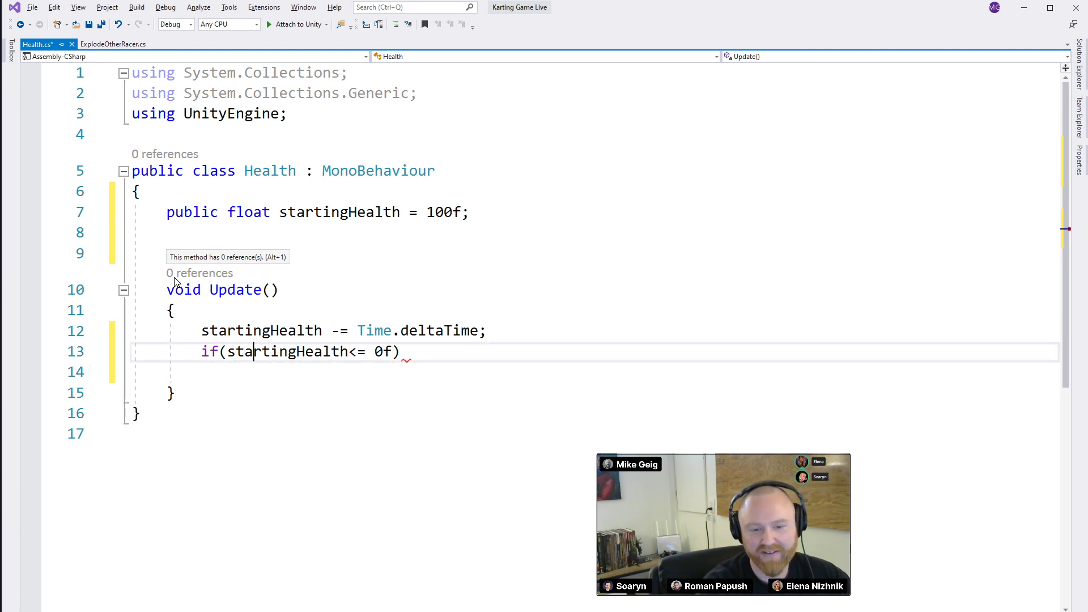
pyautogui.press('Right')
pyautogui.press('Right')
pyautogui.press('Down')
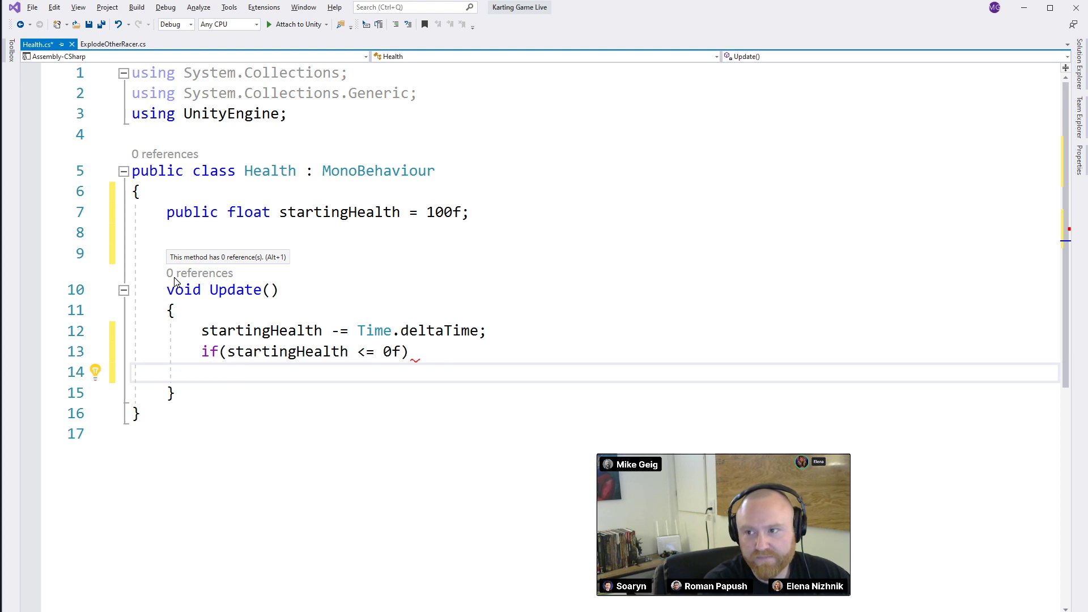
pyautogui.hotkey('ctrl', 's')
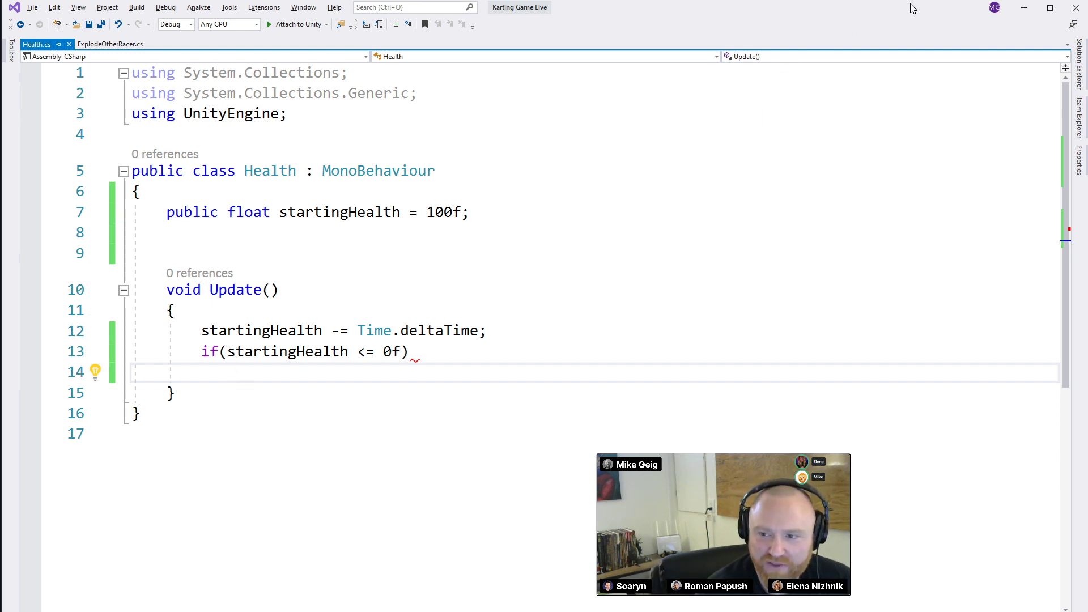
# Switch to Unity, select ObjectiveCrashMode, and locate its ObjectiveReachTargets script in the project assets
pyautogui.moveTo(909, 2); pyautogui.dragTo(0, 187)
pyautogui.scroll(-2, 67, 353)
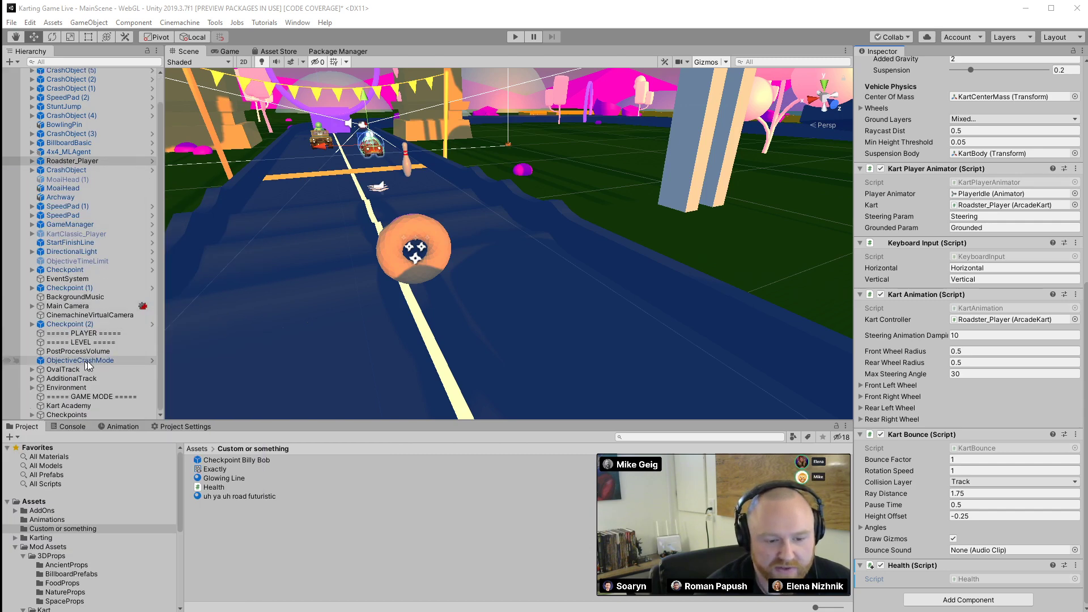
pyautogui.click(81, 361)
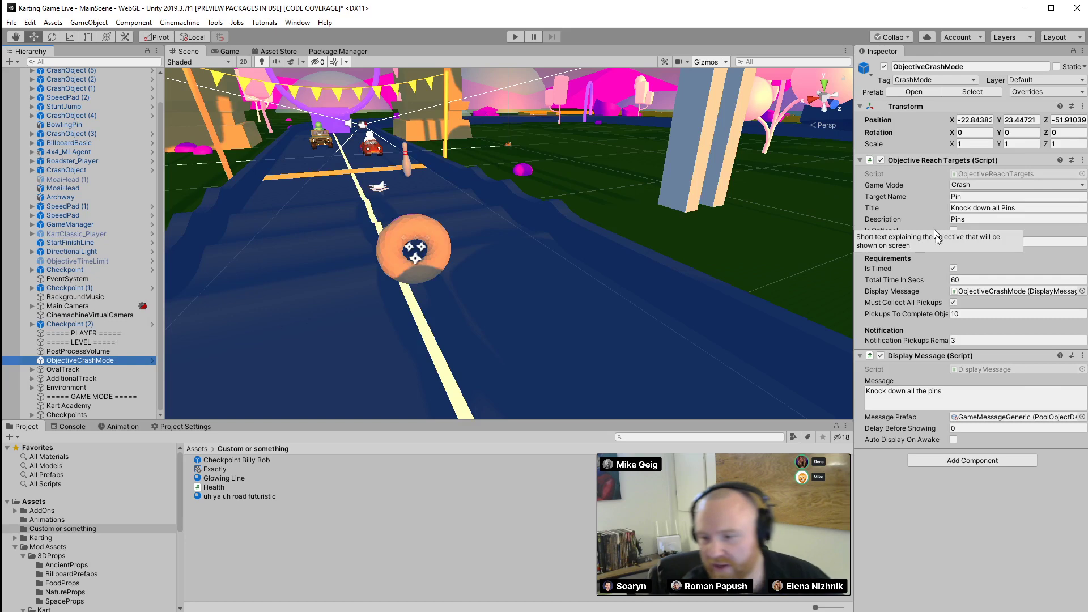
pyautogui.click(989, 174)
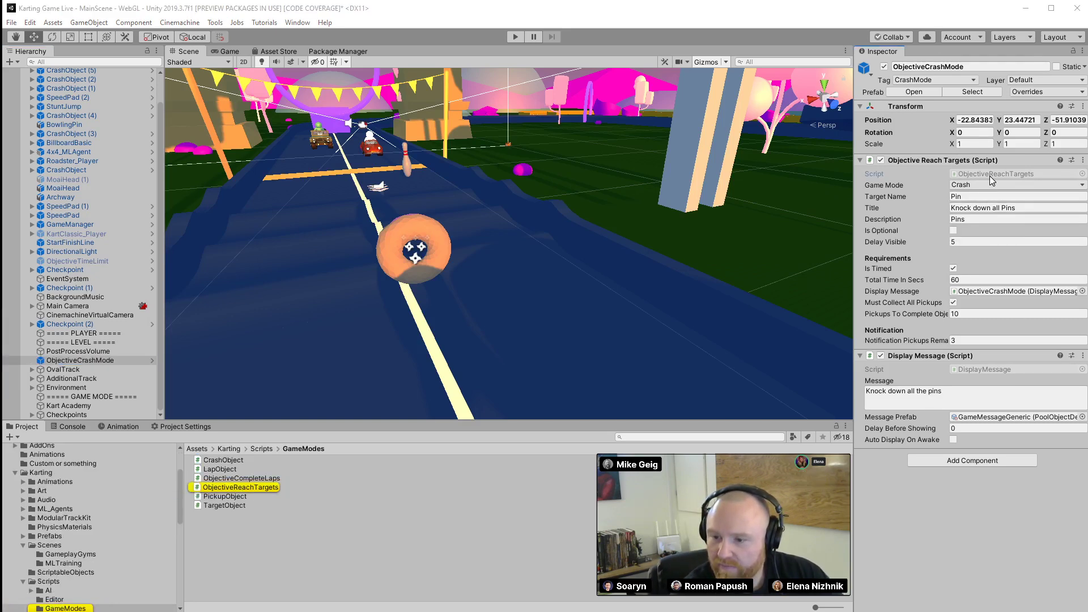
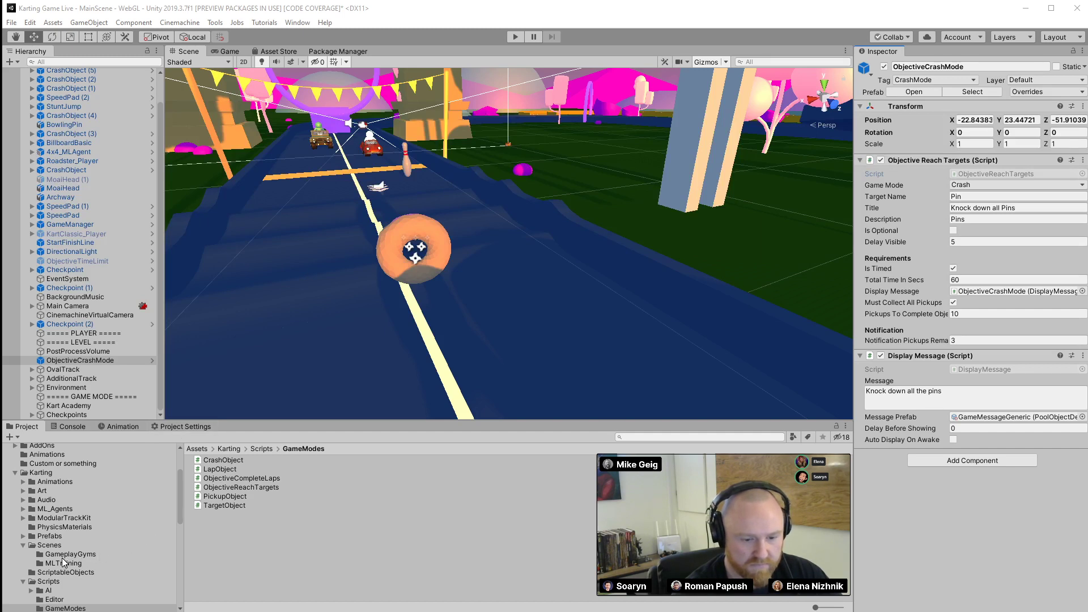
# Search the project assets for "obje", examine the ObjectiveTimeLimit prefab and locate its script, return to the scene, and view the ObjectiveCompleteLaps script
pyautogui.click(650, 437)
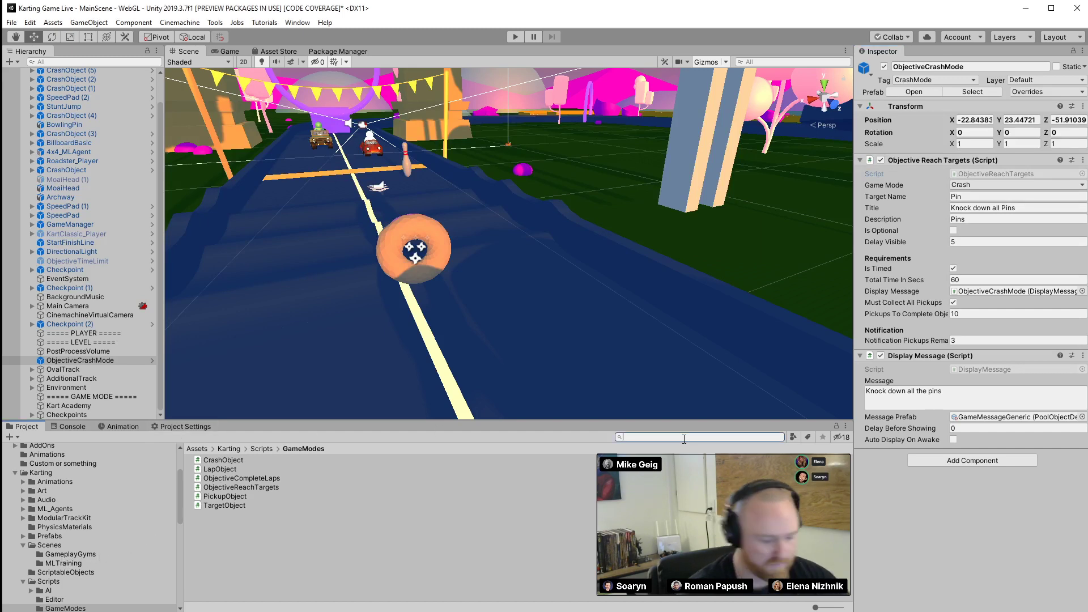
pyautogui.write('onje')
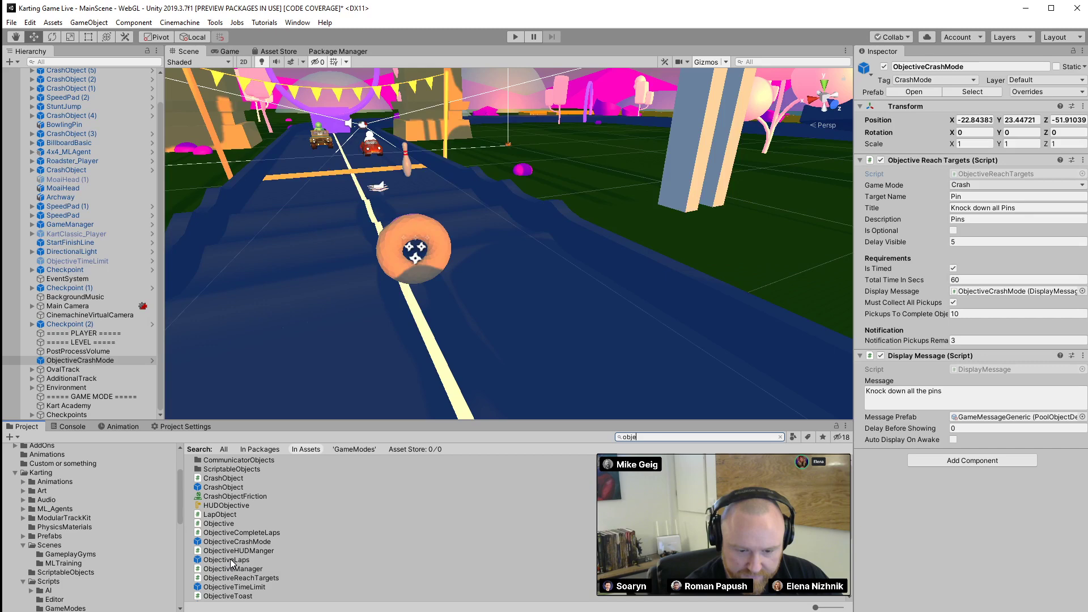
pyautogui.doubleClick(233, 587)
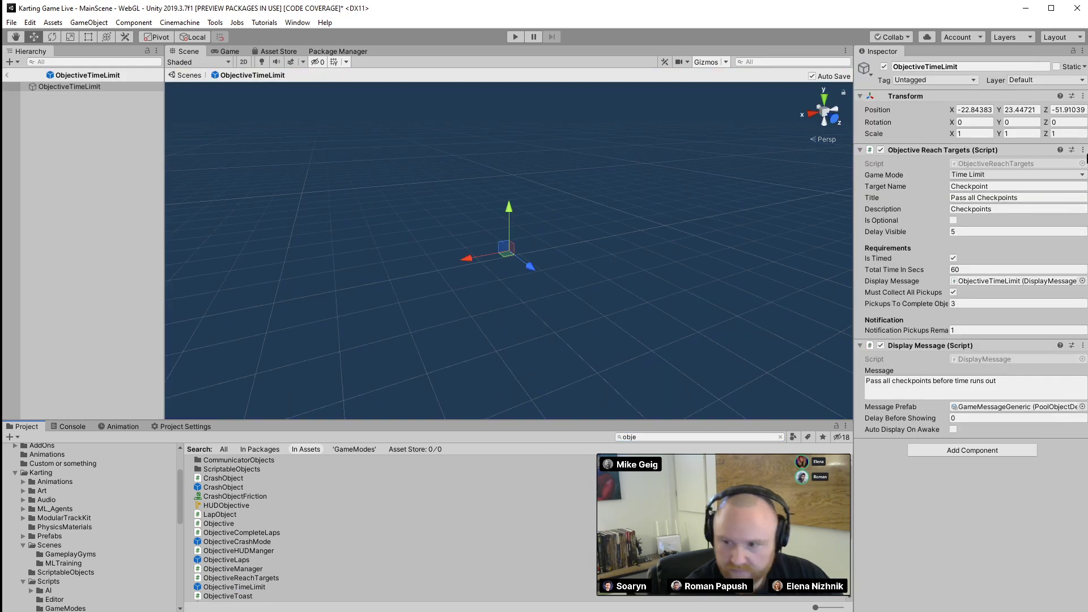
pyautogui.click(1011, 163)
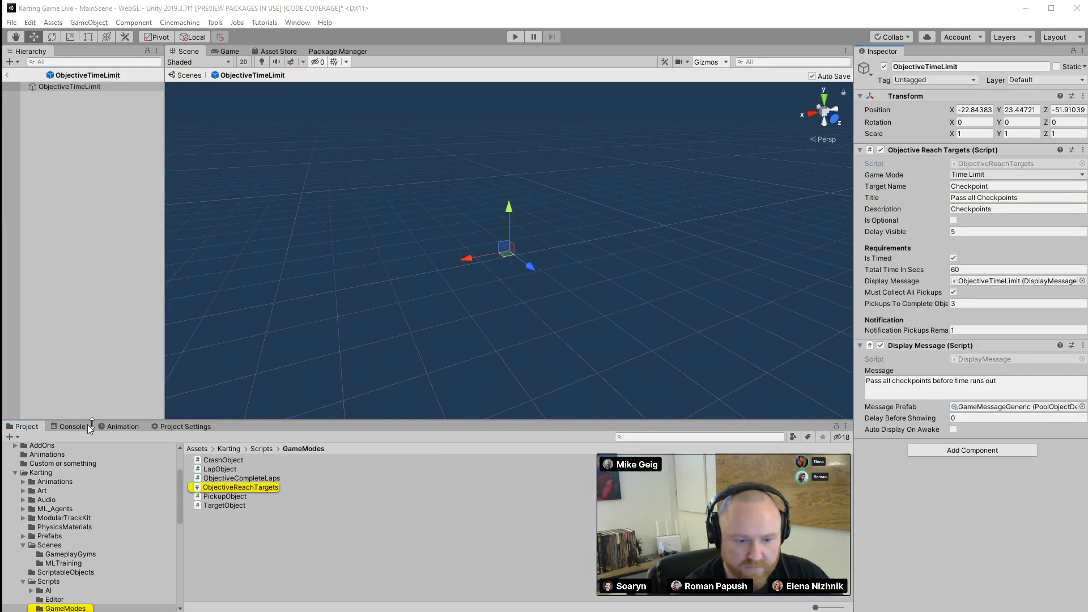
pyautogui.click(10, 76)
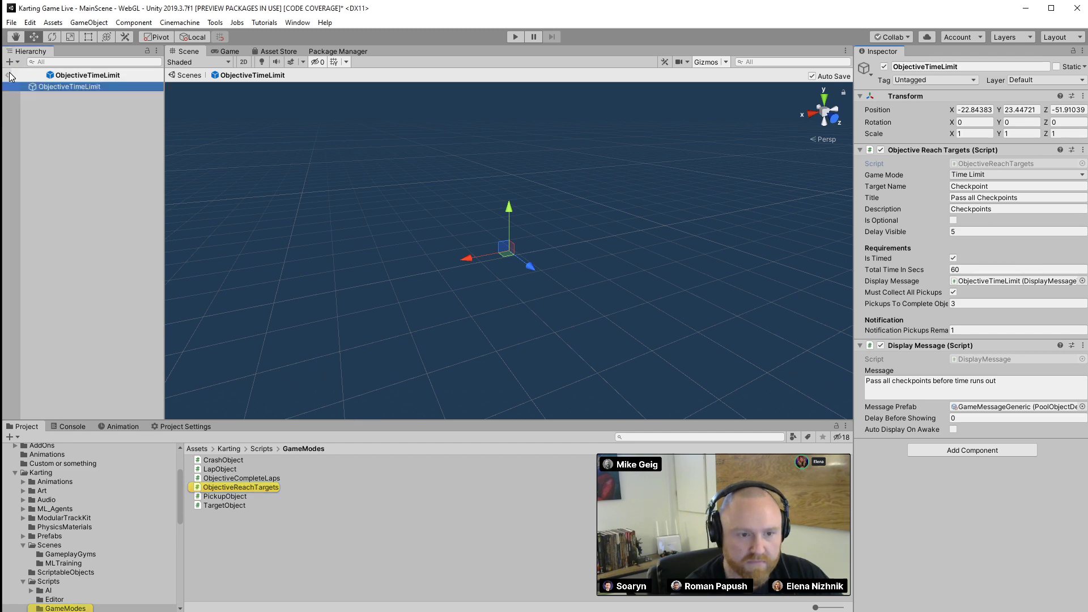
pyautogui.click(10, 77)
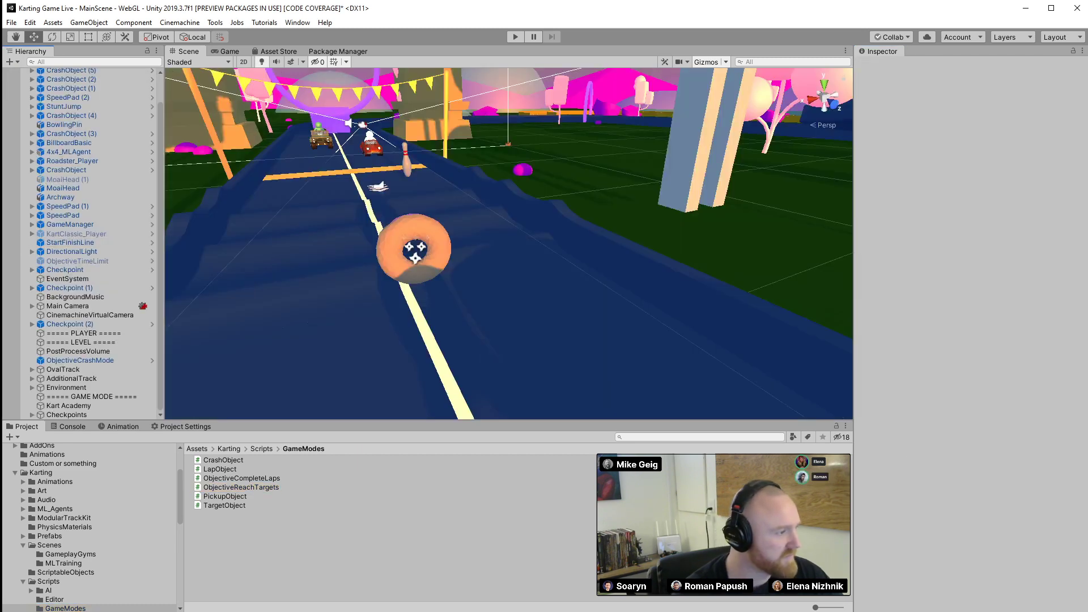
pyautogui.click(259, 477)
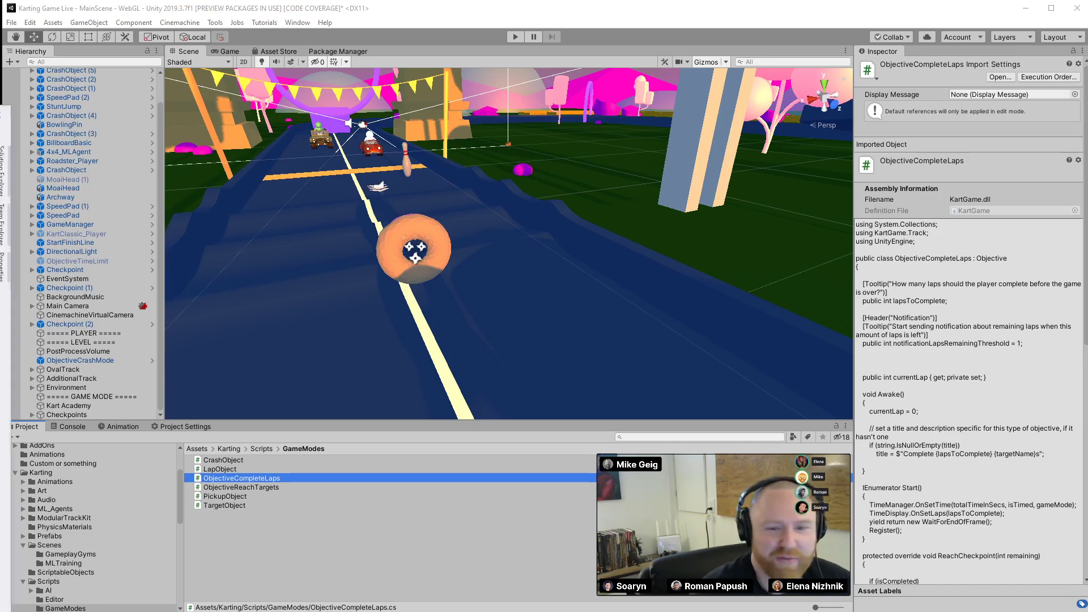
# Switch to Visual Studio, add Debug.Break(); as the body of the if condition in the Health script, and save it
pyautogui.hotkey('alt', 'Tab')
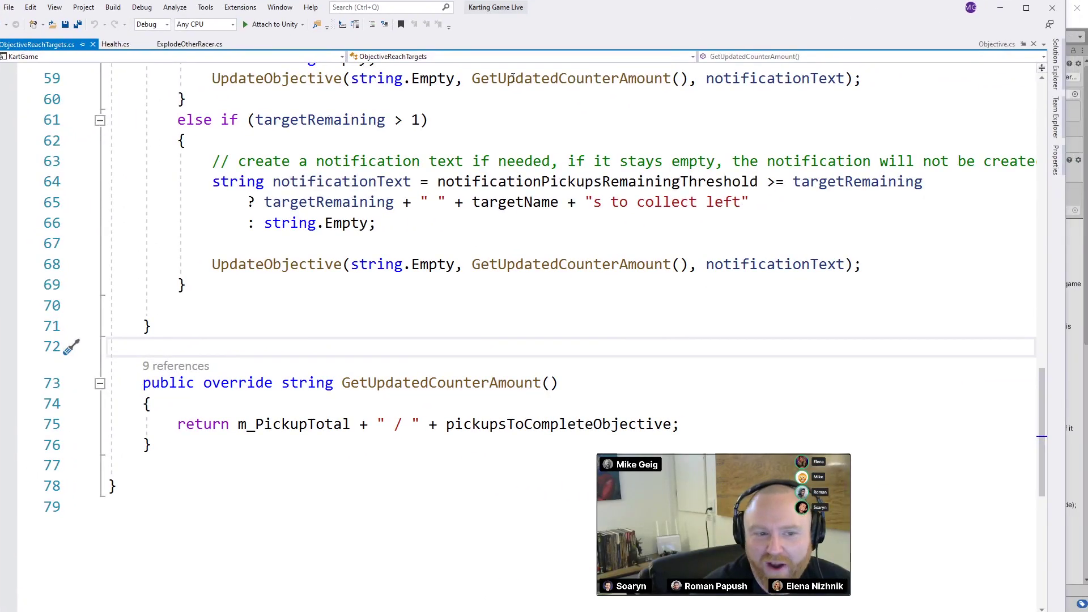
pyautogui.click(115, 43)
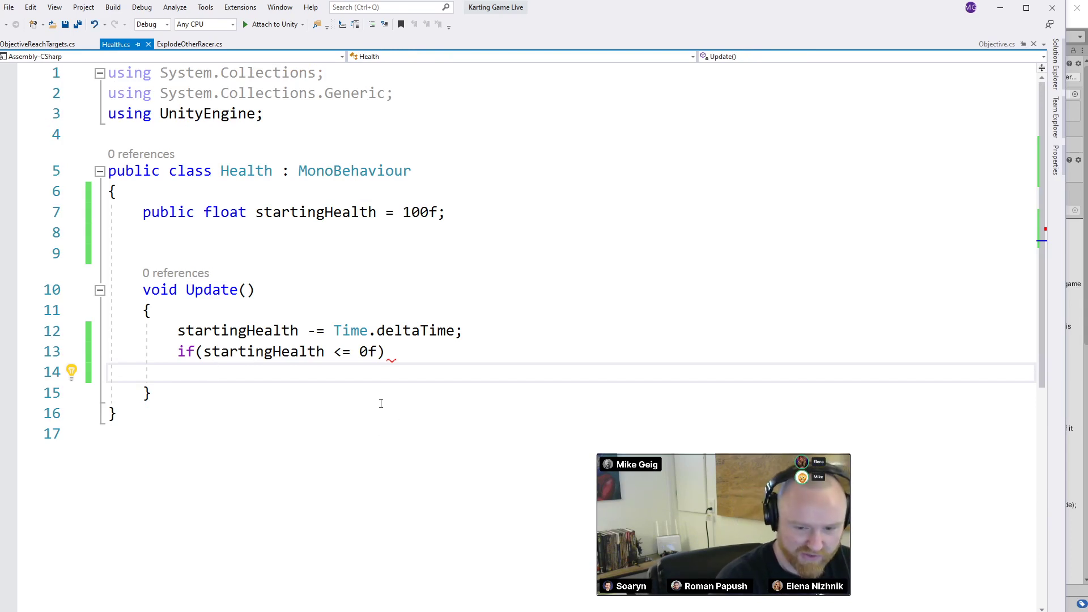
pyautogui.write('Debug.B')
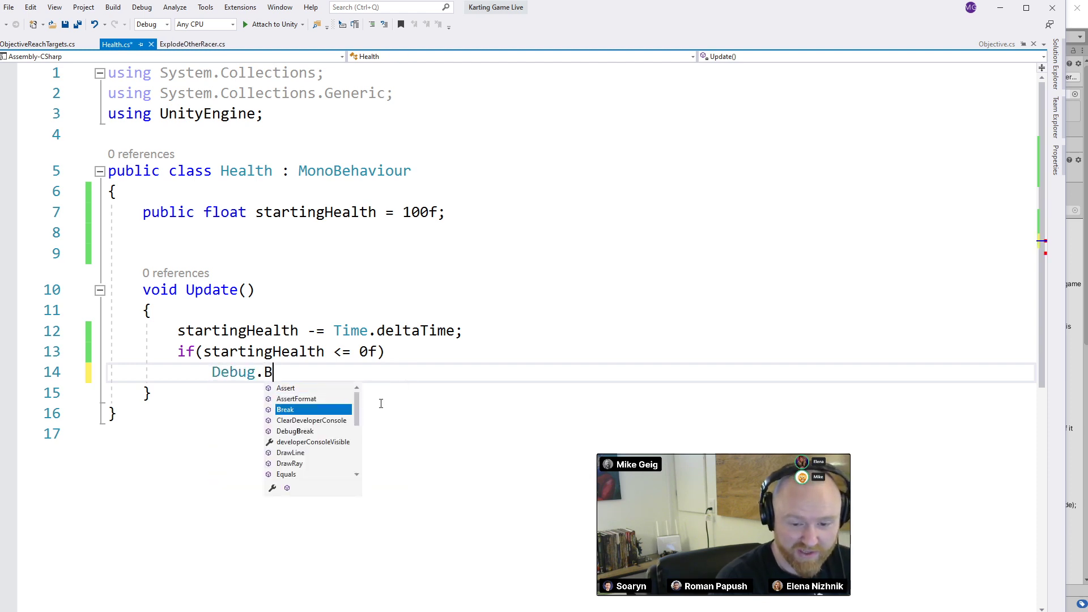
pyautogui.press('Tab')
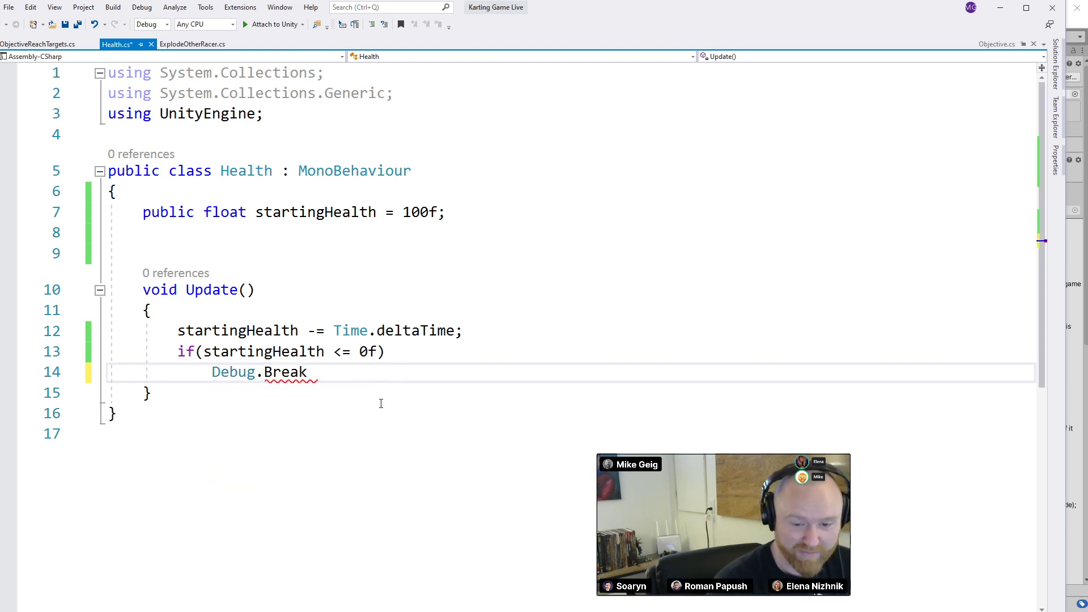
pyautogui.write(';')
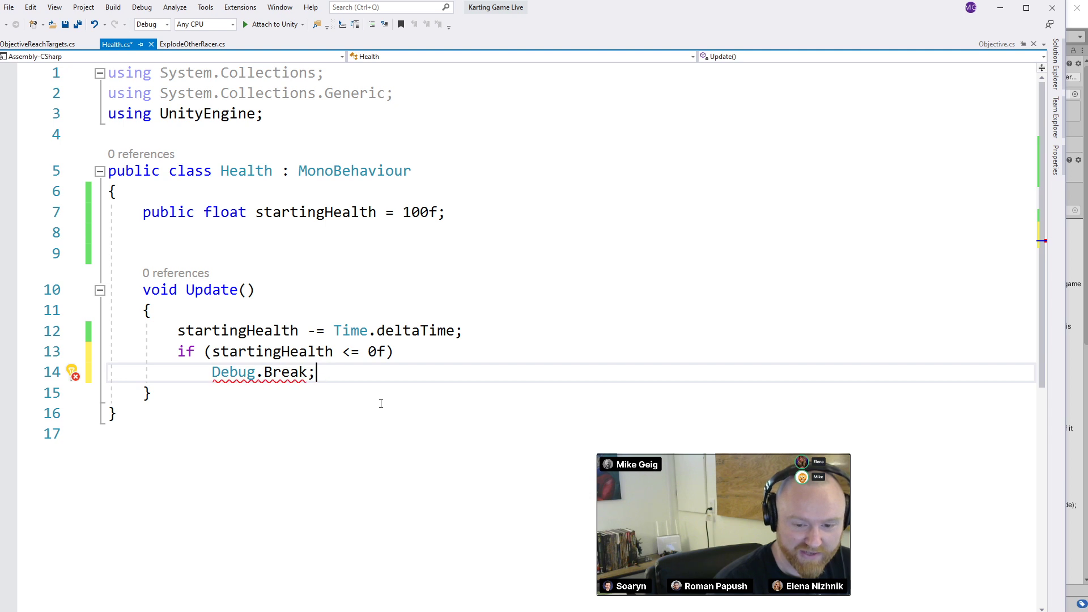
pyautogui.press('Left')
pyautogui.write('()')
pyautogui.hotkey('ctrl', 's')
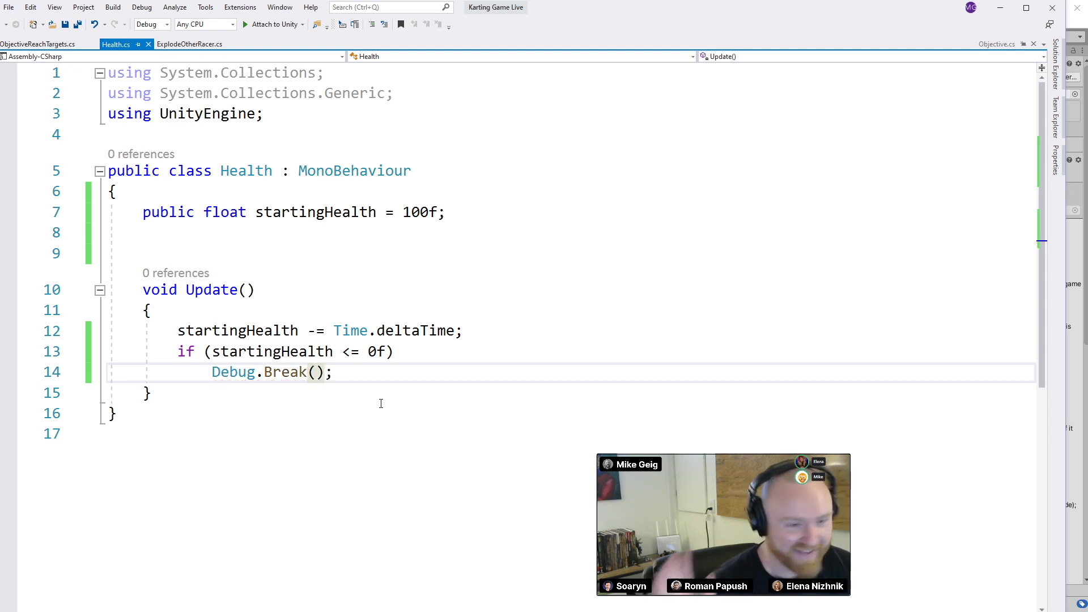
# Review the startingHealth declaration, the deltaTime subtraction and the zero-health check in the Health script
pyautogui.moveTo(672, 8); pyautogui.dragTo(695, 11)
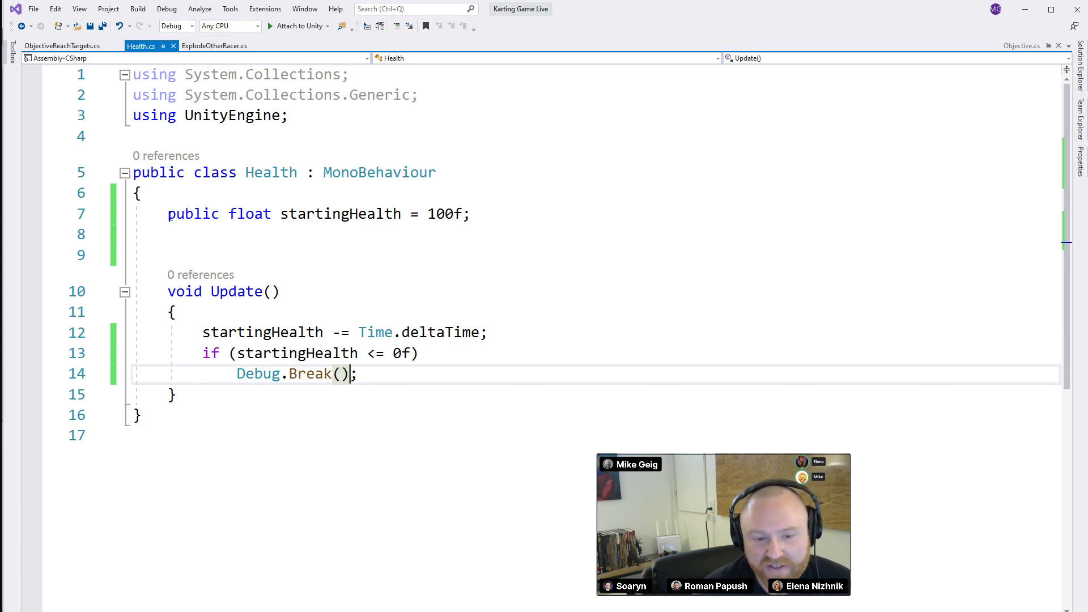
pyautogui.moveTo(166, 214); pyautogui.dragTo(525, 216)
pyautogui.moveTo(202, 328); pyautogui.dragTo(565, 335)
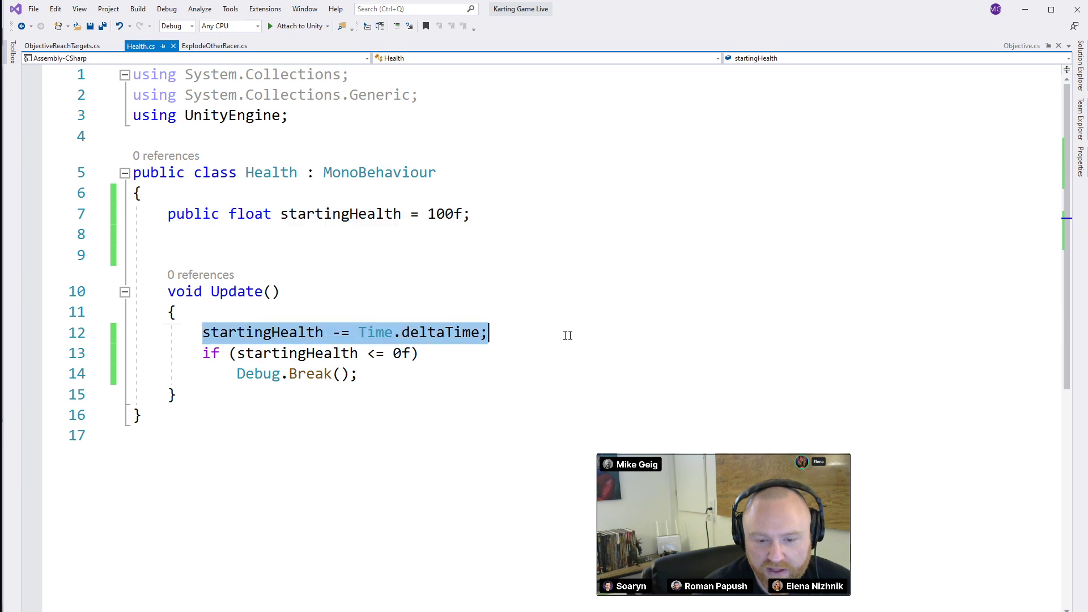
pyautogui.moveTo(205, 351); pyautogui.dragTo(555, 388)
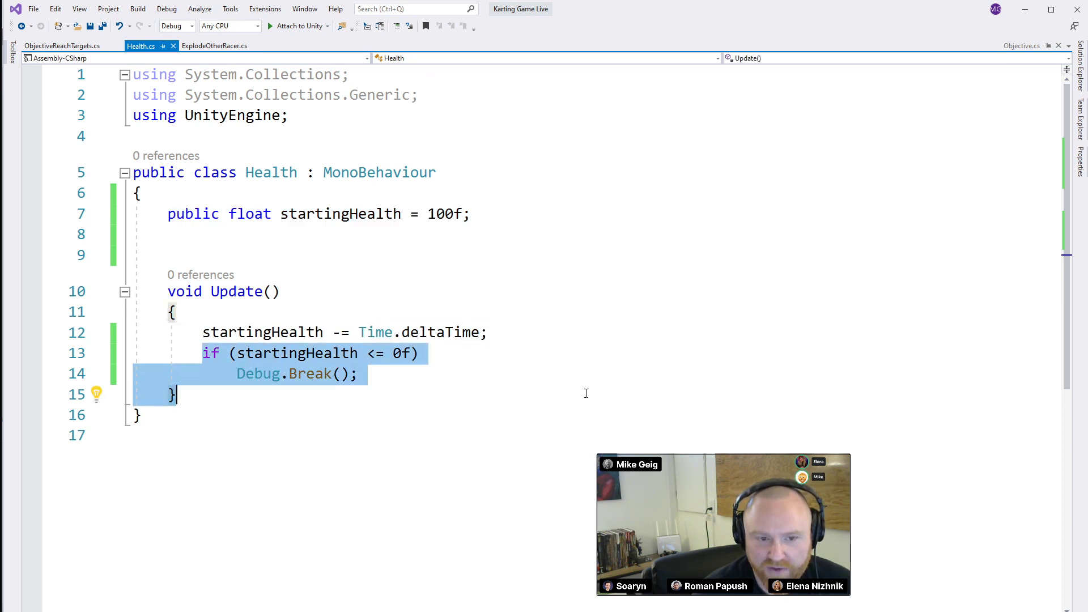
# Switch to Unity and create a C# script named DonutPower in the Custom or something folder
pyautogui.click(1023, 13)
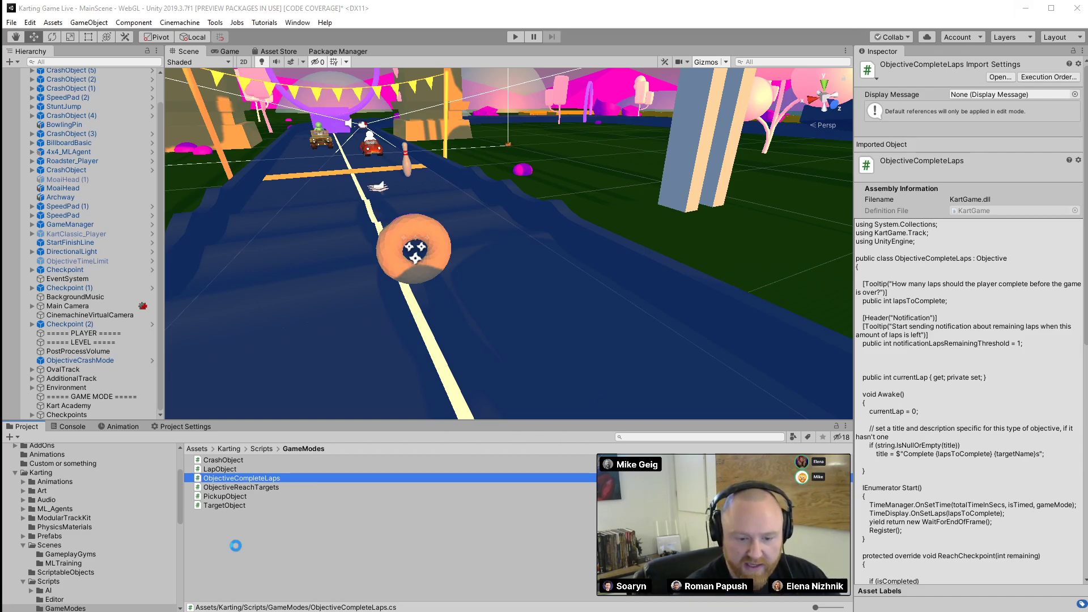
pyautogui.click(50, 463)
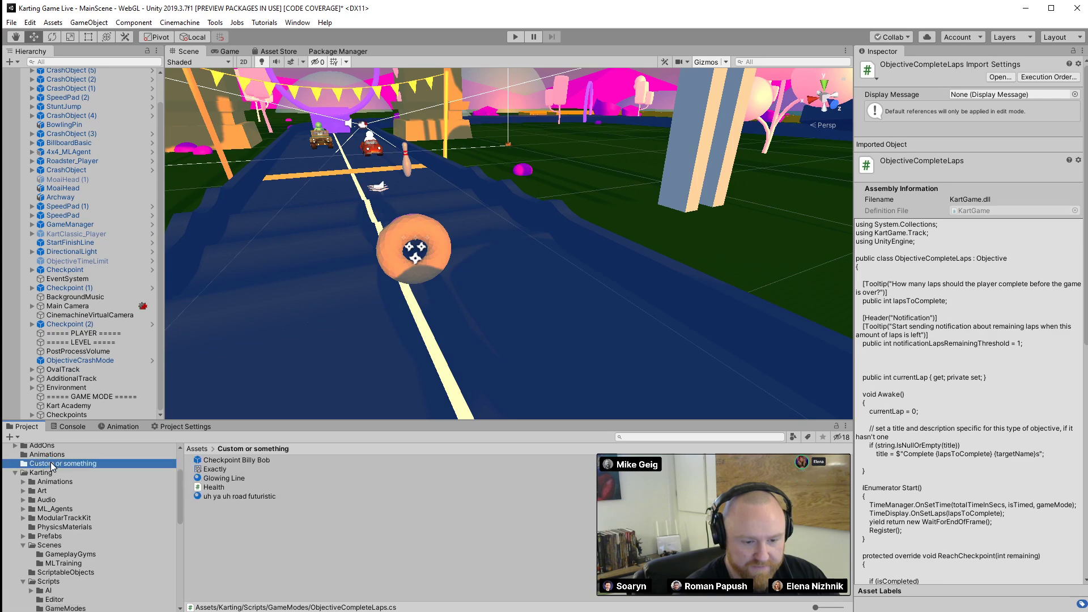
pyautogui.rightClick(242, 545)
pyautogui.moveTo(330, 266)
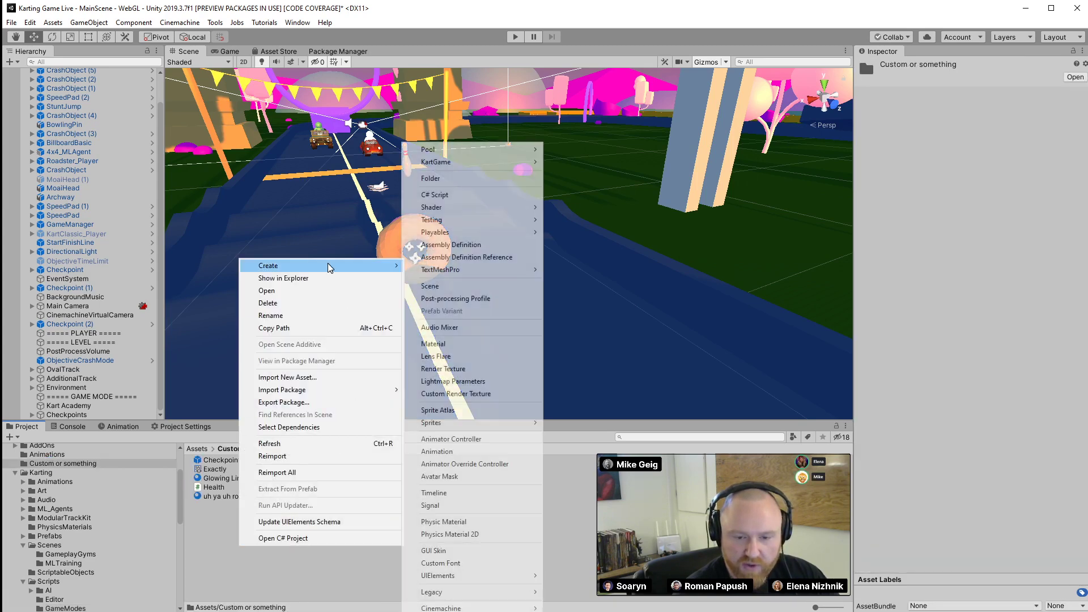
pyautogui.click(460, 199)
pyautogui.write('Donut')
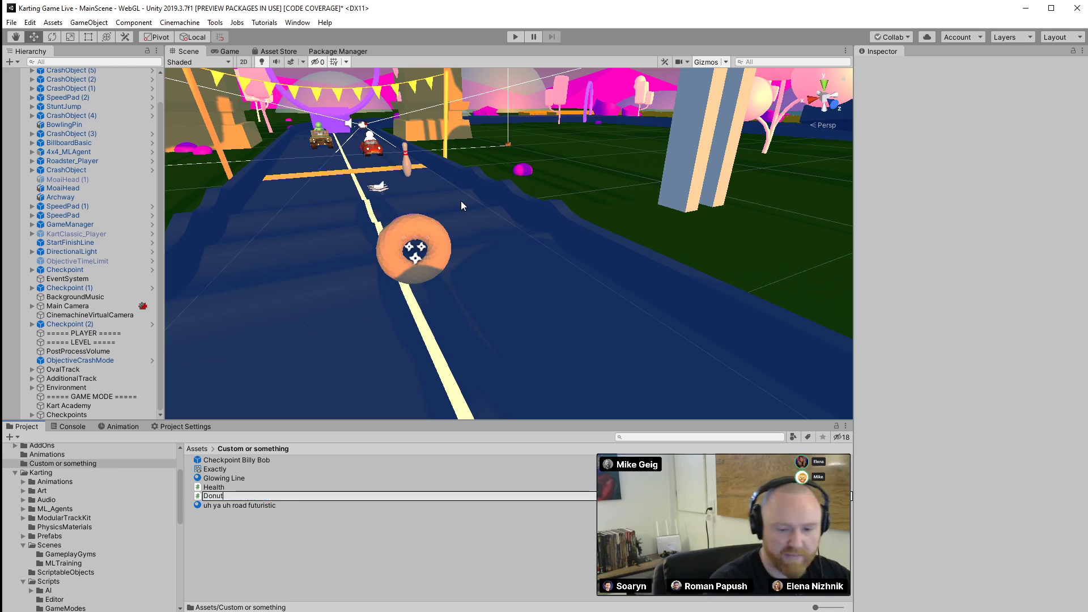
pyautogui.write('Points')
pyautogui.press('Return')
# Open the new DonutPower script in Visual Studio
pyautogui.hotkey('alt', 'Tab')
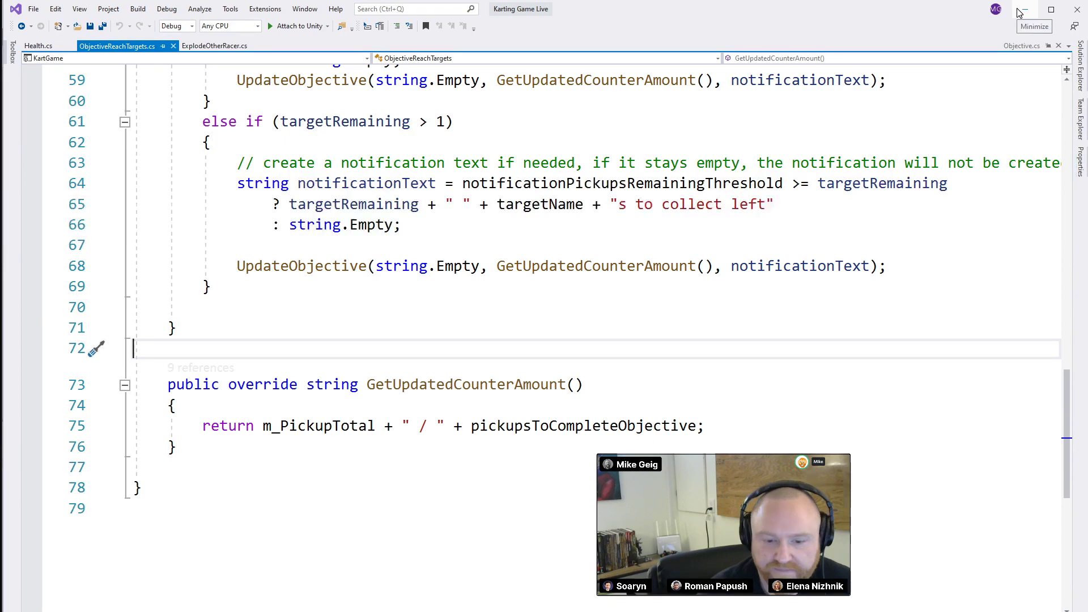
pyautogui.hotkey('alt', 'Tab')
pyautogui.doubleClick(240, 469)
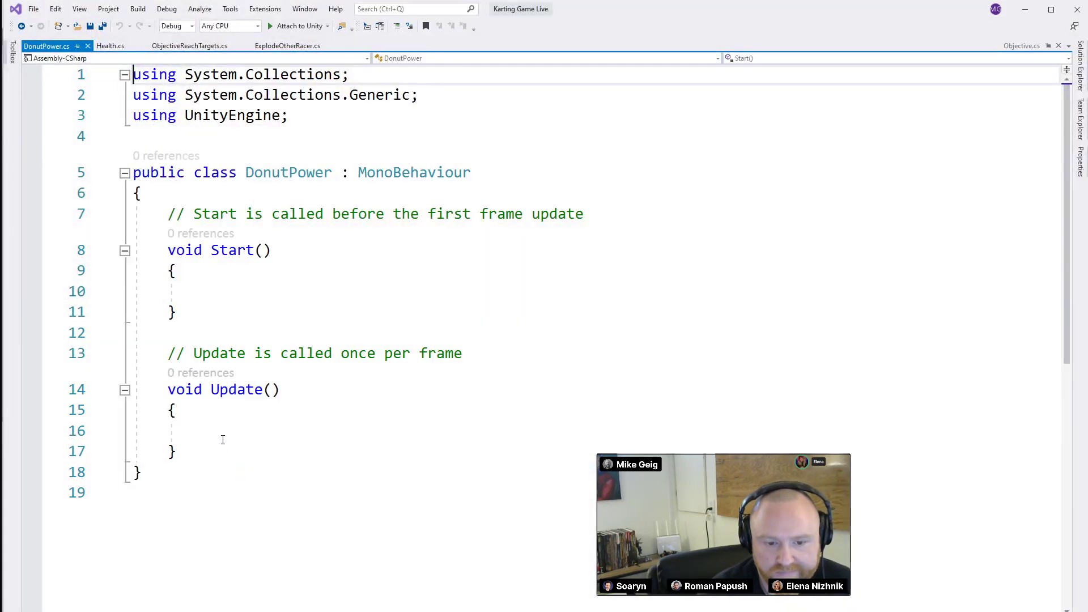
# Replace the default Start and Update methods in DonutPower with an OnTriggerEnter(Collider other) method
pyautogui.moveTo(192, 449); pyautogui.dragTo(169, 233)
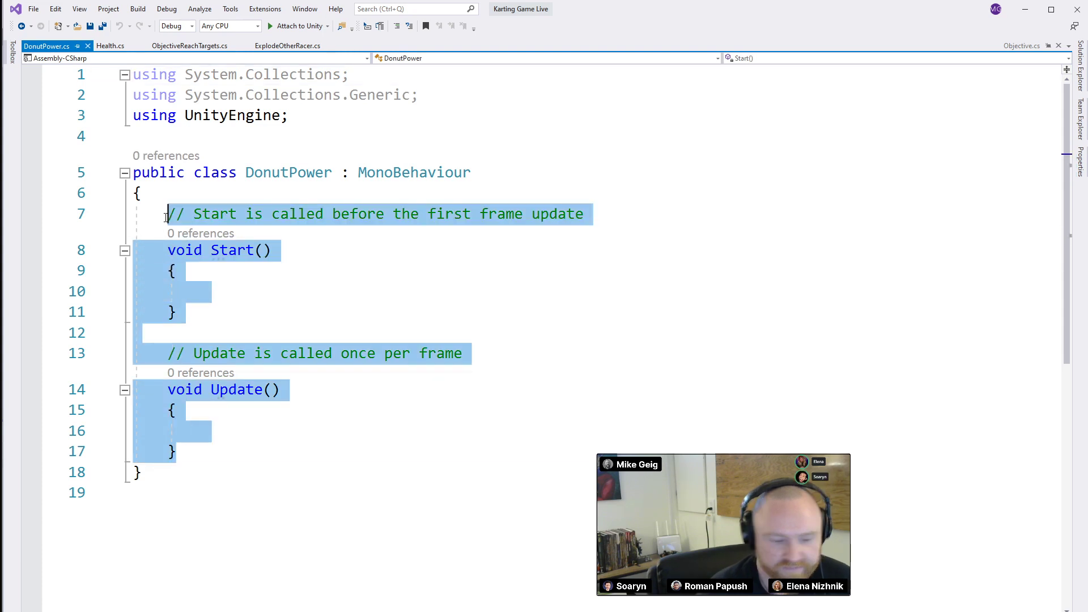
pyautogui.write('void ')
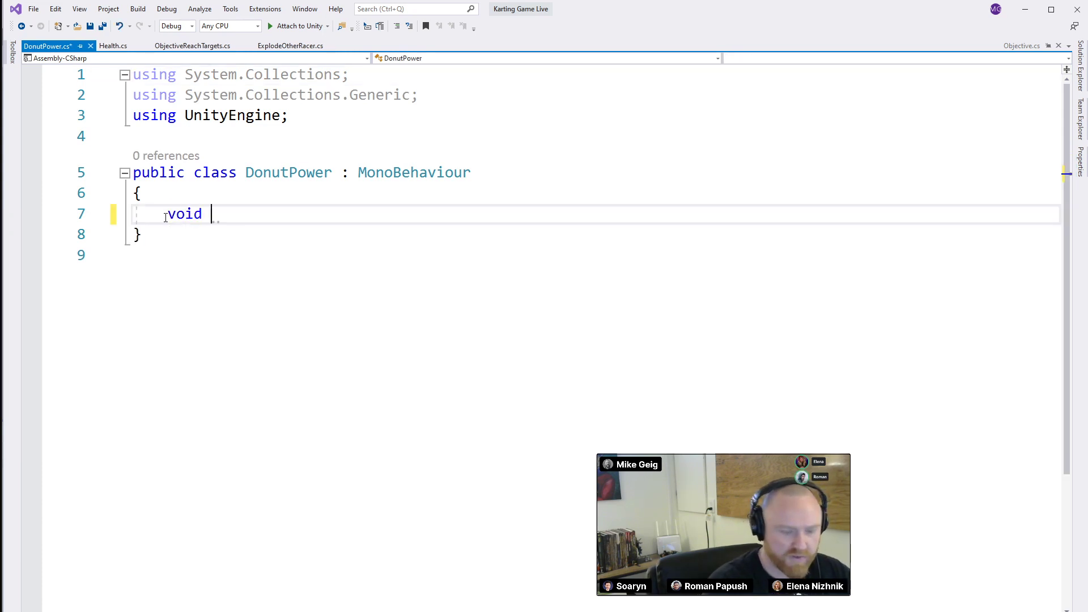
pyautogui.write('OnTri')
pyautogui.press('Tab')
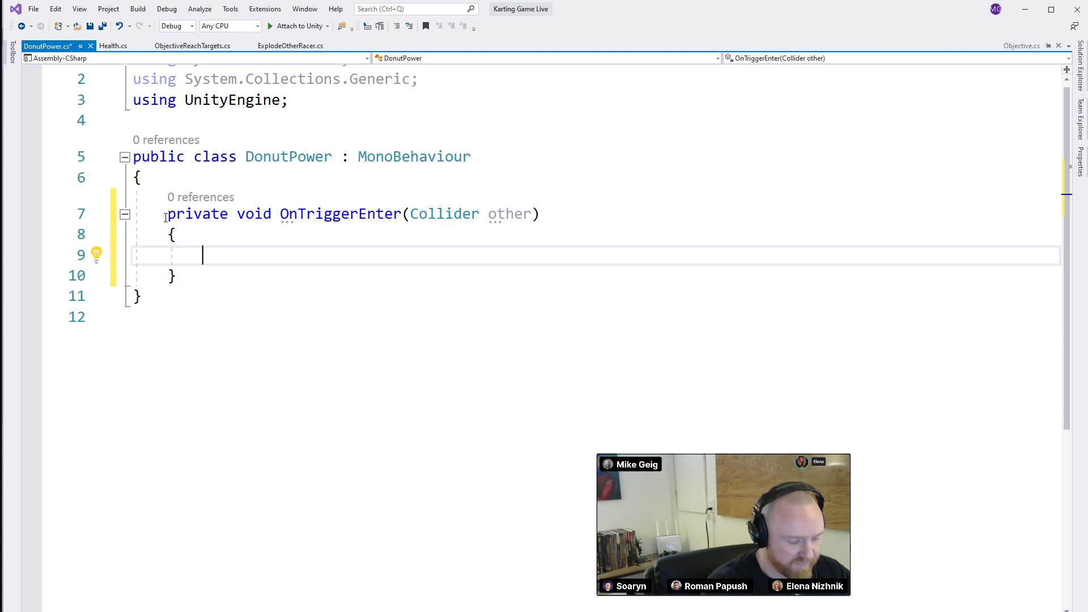
# Begin a GameObject.FindObjectOfType<> call inside the OnTriggerEnter method, leaving the type empty
pyautogui.write('GameObject.')
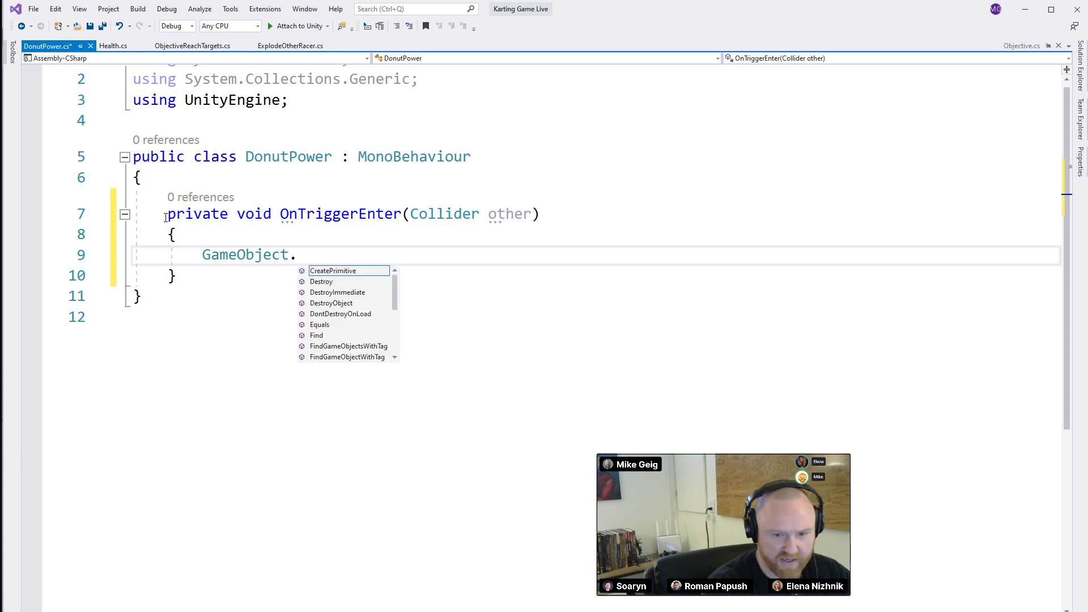
pyautogui.write('Find')
pyautogui.press('Down')
pyautogui.press('Down')
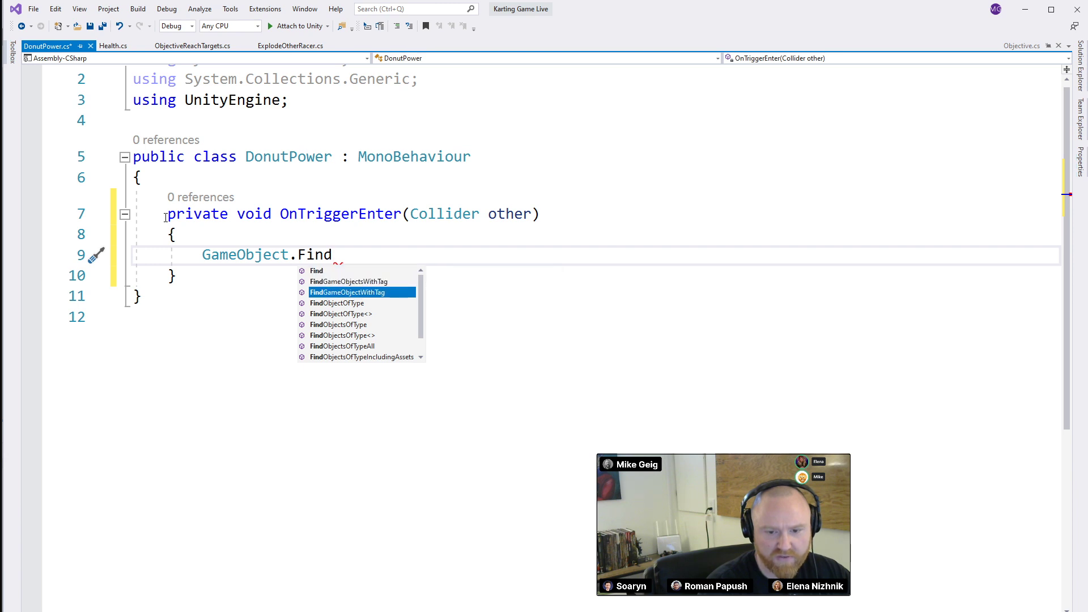
pyautogui.press('Down')
pyautogui.press('Tab')
pyautogui.write('<')
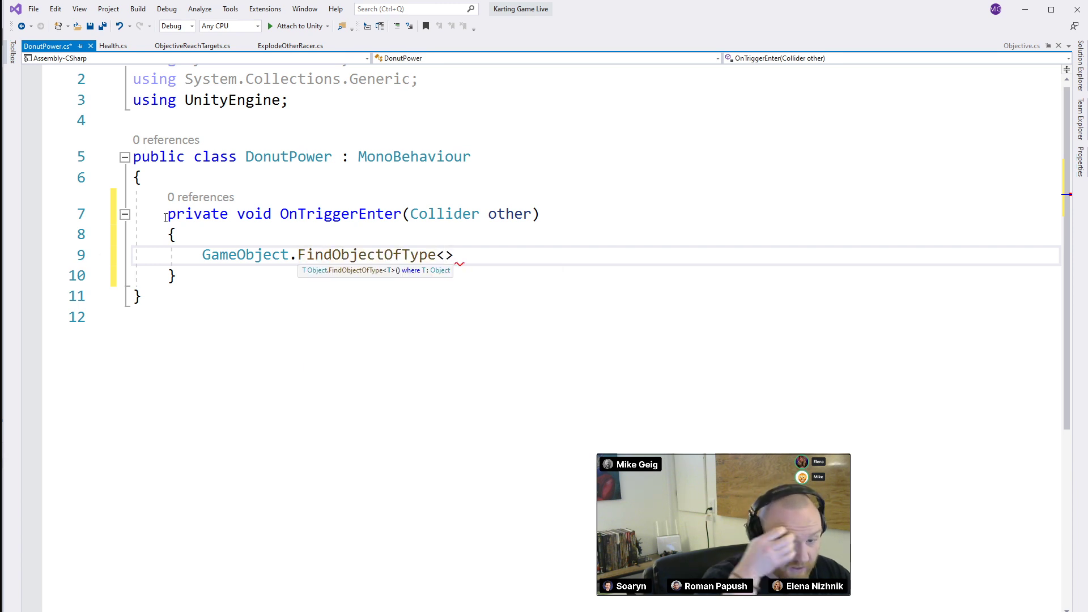
# Add an empty private void Start() method above OnTriggerEnter in the DonutPower class
pyautogui.click(223, 176)
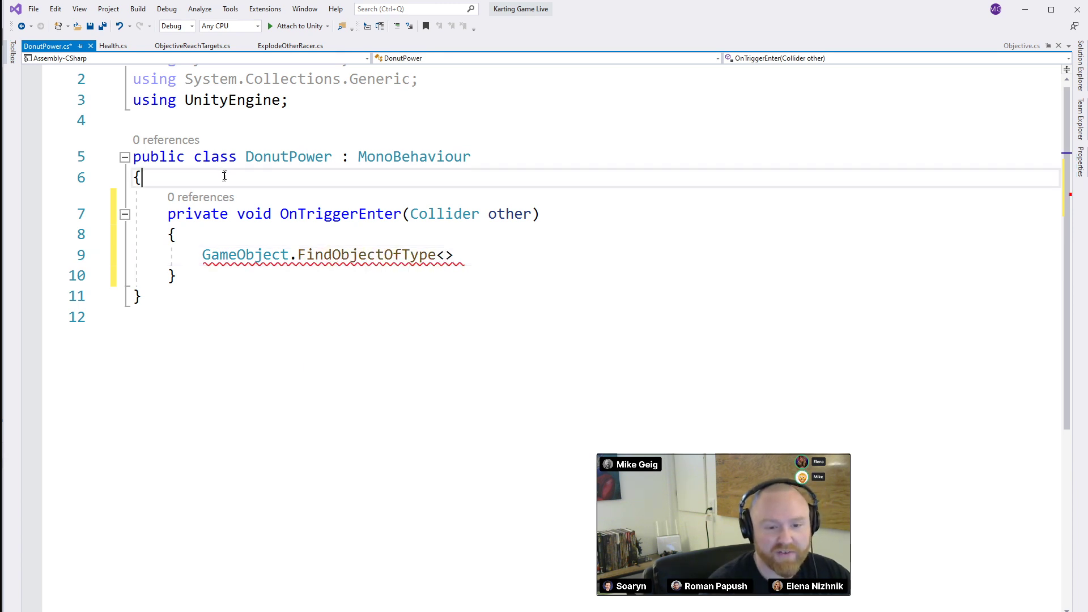
pyautogui.press('Return')
pyautogui.press('Return')
pyautogui.press('Up')
pyautogui.write('void ')
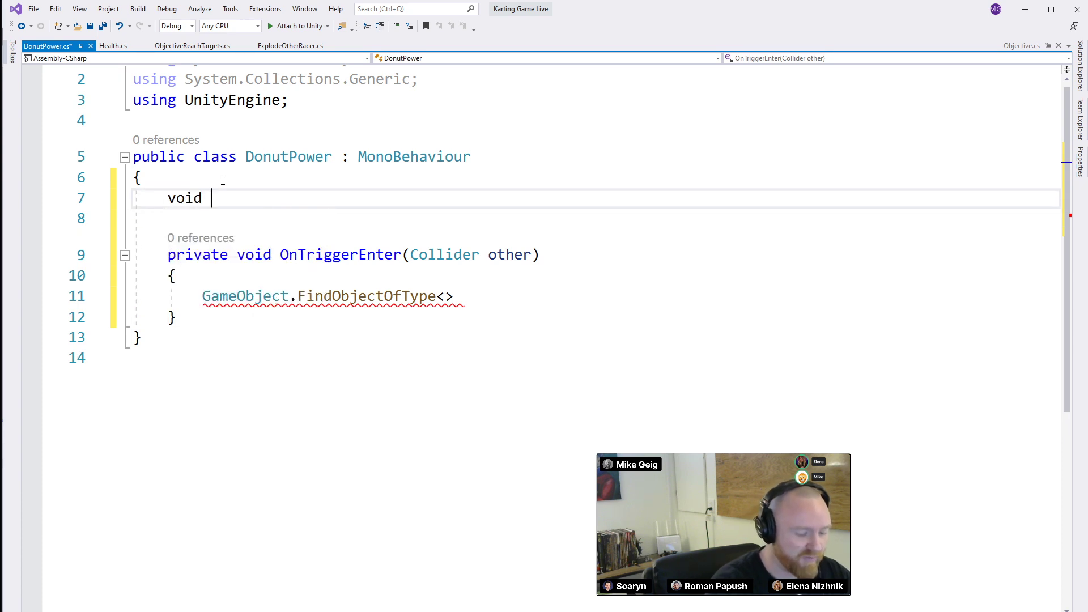
pyautogui.write('Start')
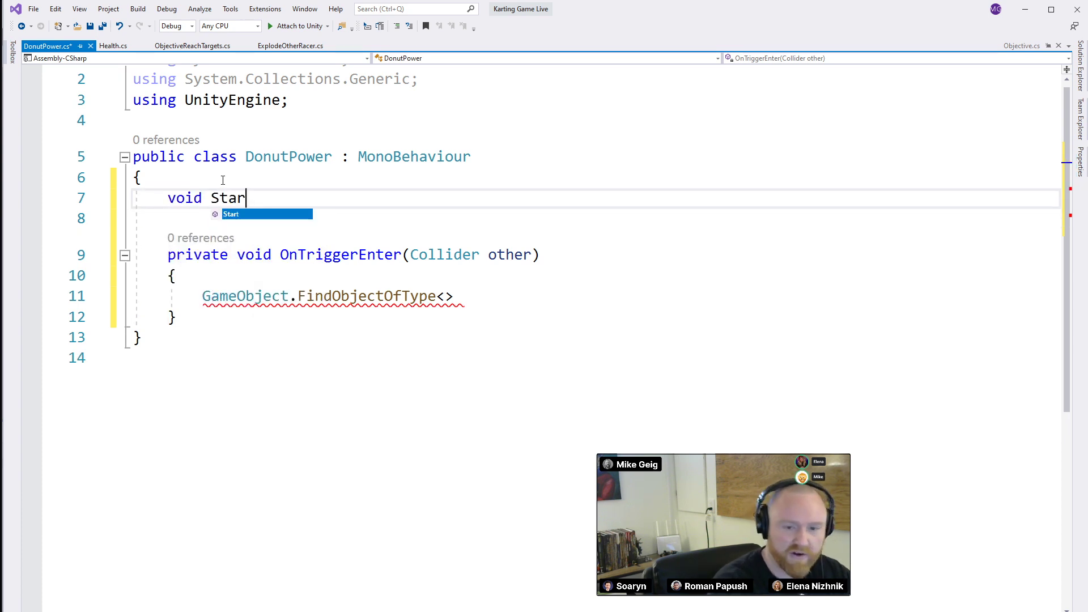
pyautogui.press('Tab')
# Declare a Health field named playersHealth at the top of the DonutPower class, above the Start method
pyautogui.press('Up')
pyautogui.press('Up')
pyautogui.press('Up')
pyautogui.press('Return')
pyautogui.press('Return')
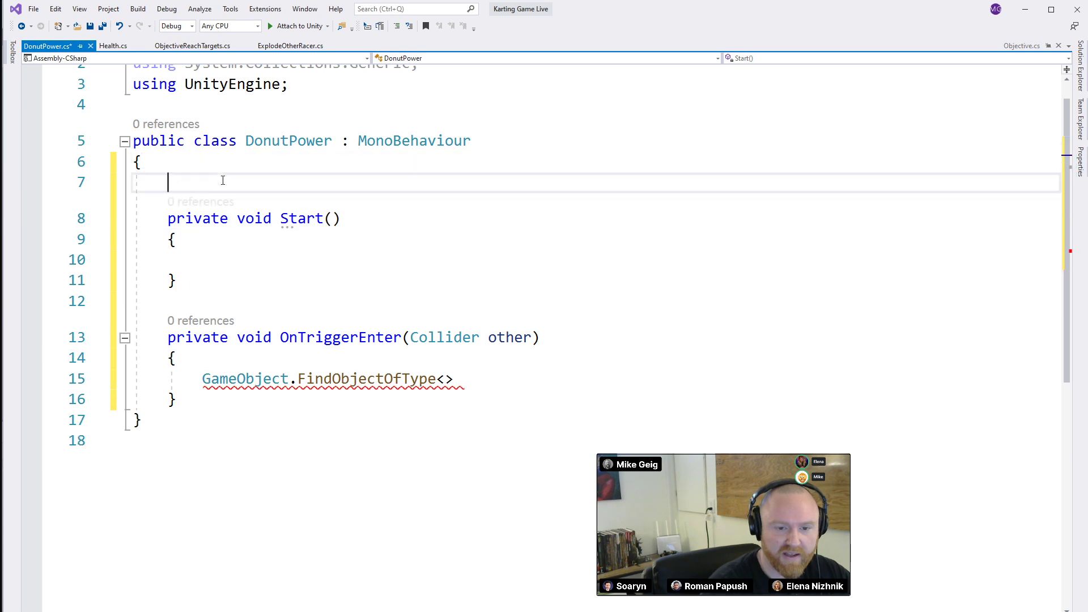
pyautogui.press('Up')
pyautogui.write('H')
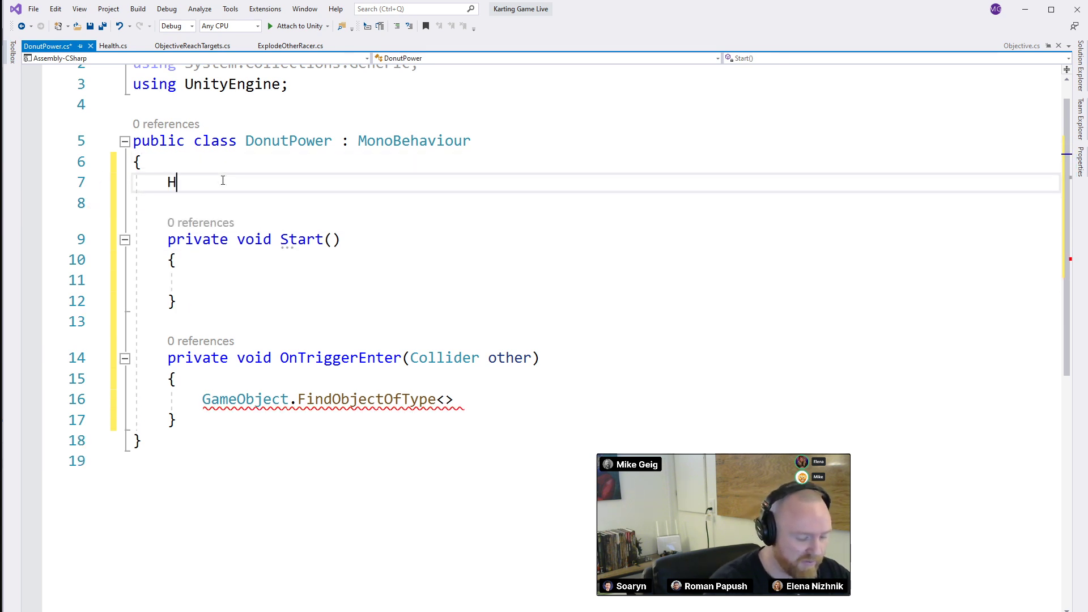
pyautogui.write('ealth player')
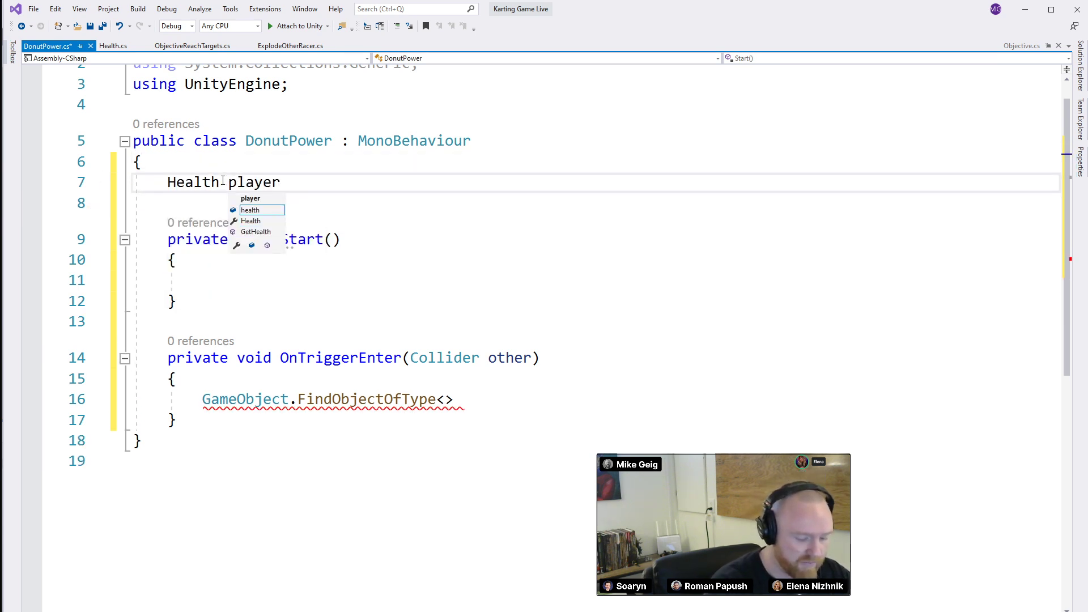
pyautogui.write('sHealyth')
pyautogui.press('BackSpace')
pyautogui.press('BackSpace')
pyautogui.press('BackSpace')
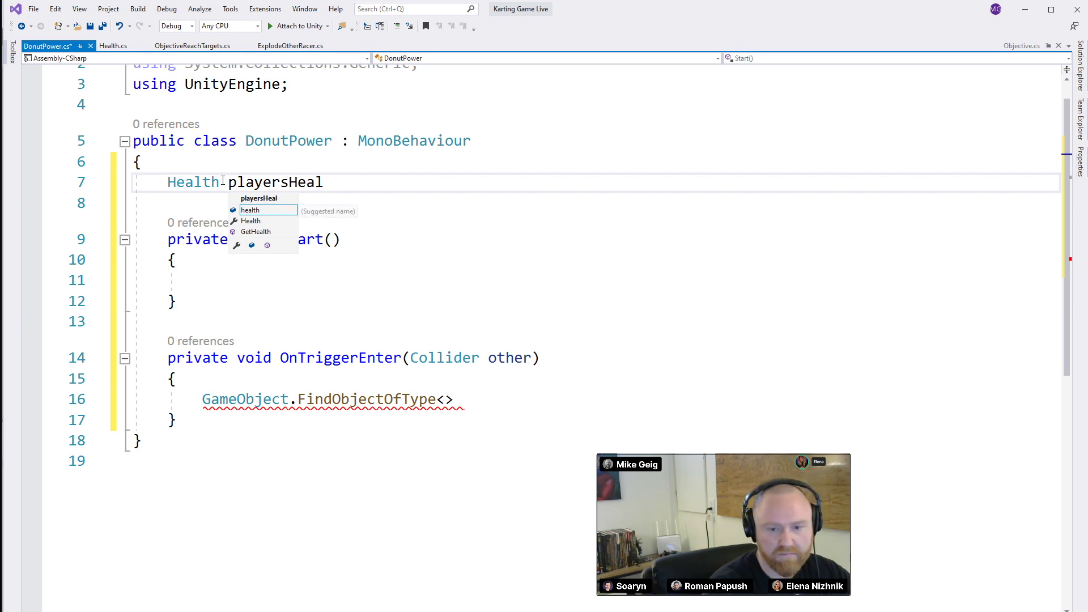
pyautogui.write('y')
pyautogui.write('th;')
# Move the unfinished GameObject.FindObjectOfType<> call from OnTriggerEnter into the Start method, assigning it to playersHealth
pyautogui.press('Down')
pyautogui.press('Down')
pyautogui.press('Down')
pyautogui.press('Down')
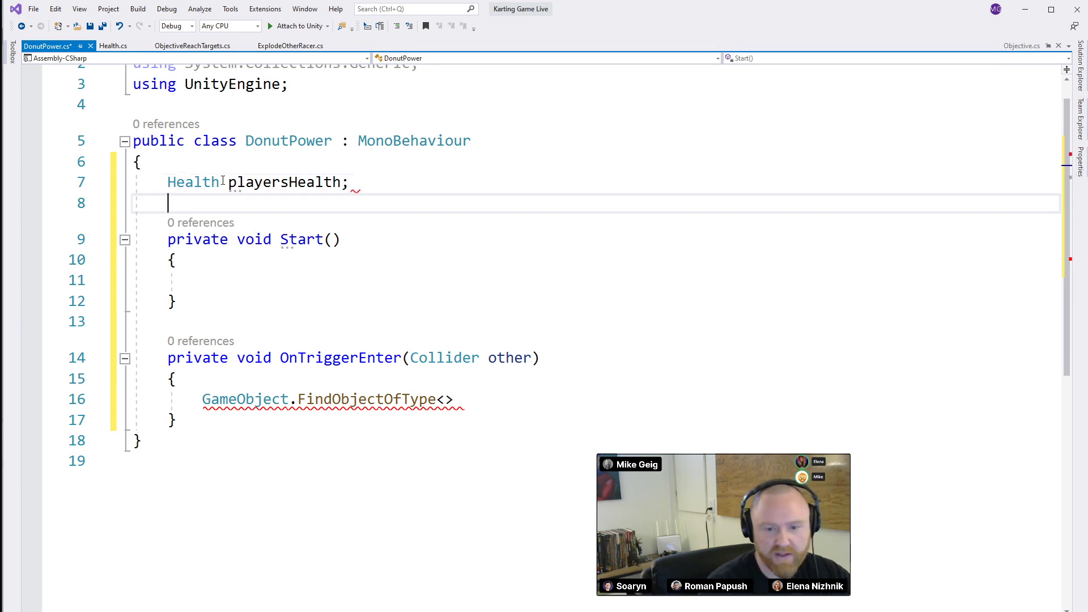
pyautogui.moveTo(203, 399); pyautogui.dragTo(467, 400)
pyautogui.hotkey('ctrl', 'x')
pyautogui.click(225, 282)
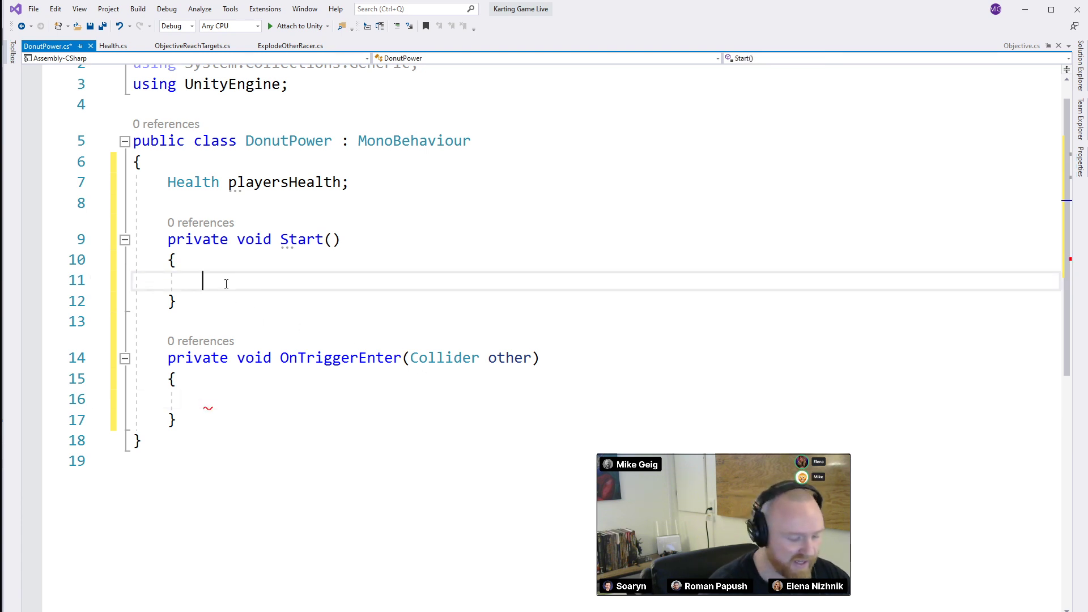
pyautogui.write('player')
pyautogui.press('Tab')
pyautogui.write('=')
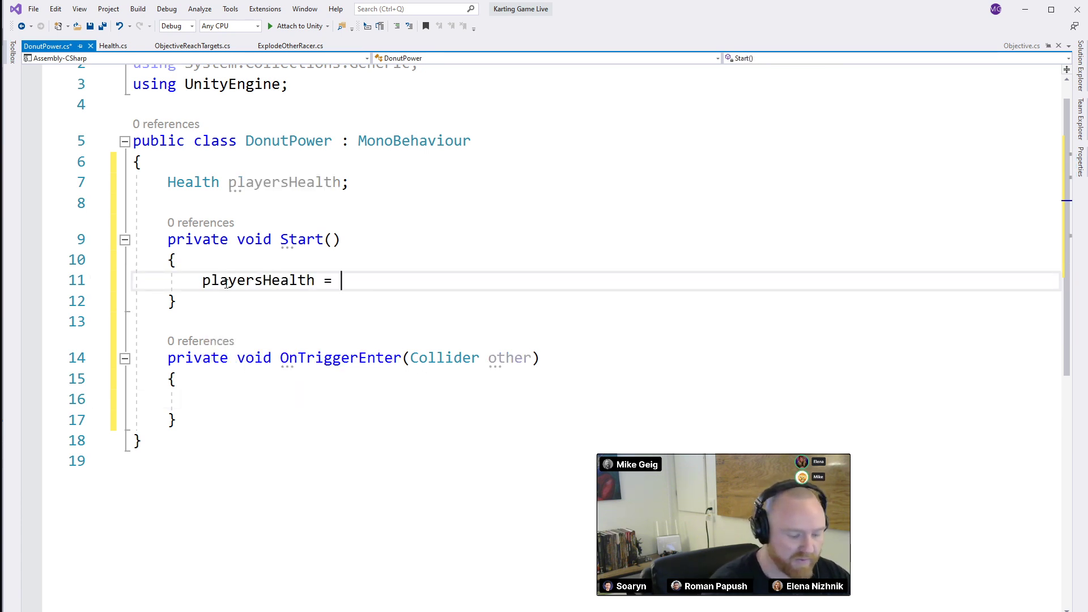
pyautogui.hotkey('ctrl', 'v')
pyautogui.press('Left')
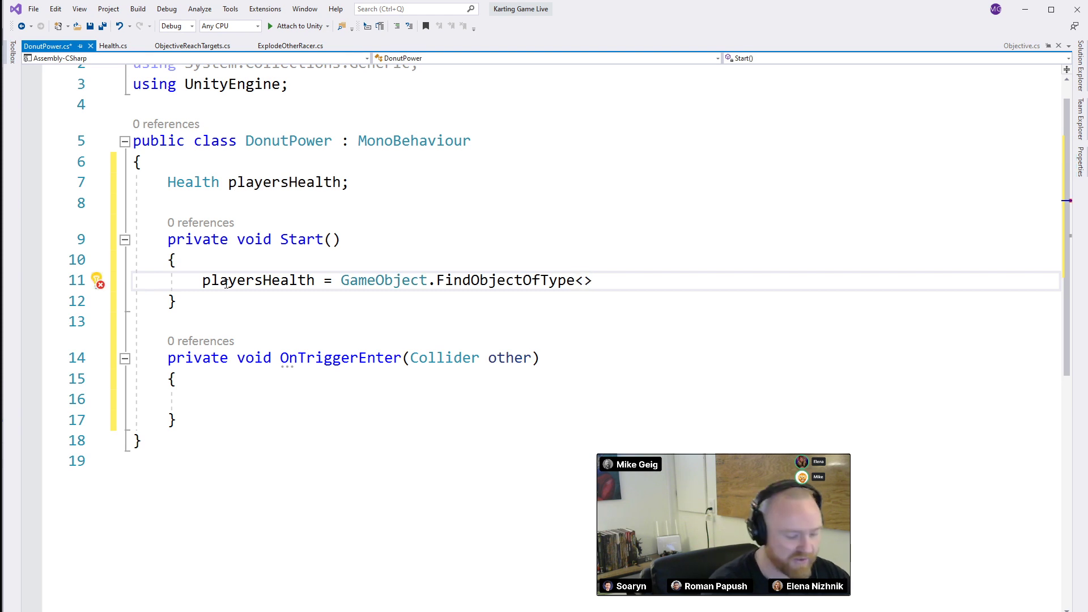
# Complete the FindObjectOfType call in Start with the type Health and a closing ();
pyautogui.write('Health')
pyautogui.press('Right')
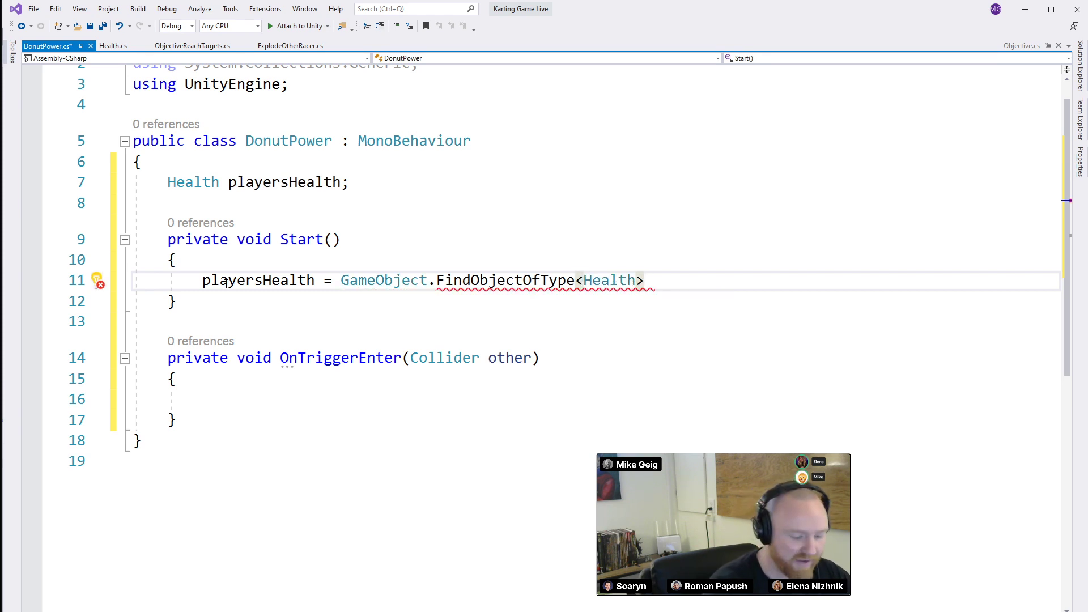
pyautogui.write('();')
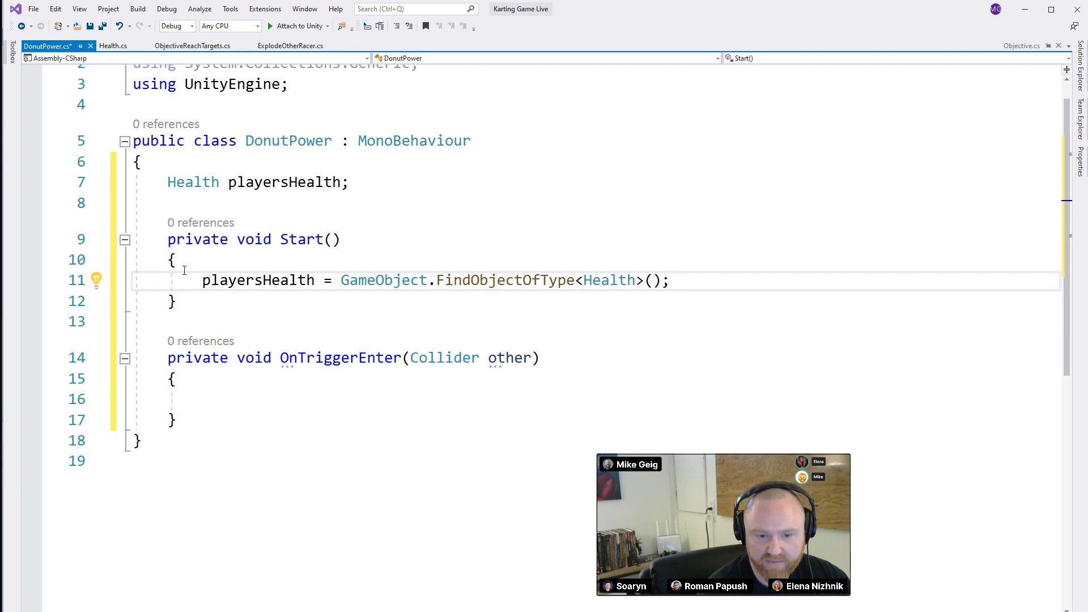
pyautogui.doubleClick(226, 281)
pyautogui.moveTo(340, 281)
pyautogui.mouseDown()
pyautogui.moveTo(753, 304)
pyautogui.moveTo(716, 281)
pyautogui.mouseUp()
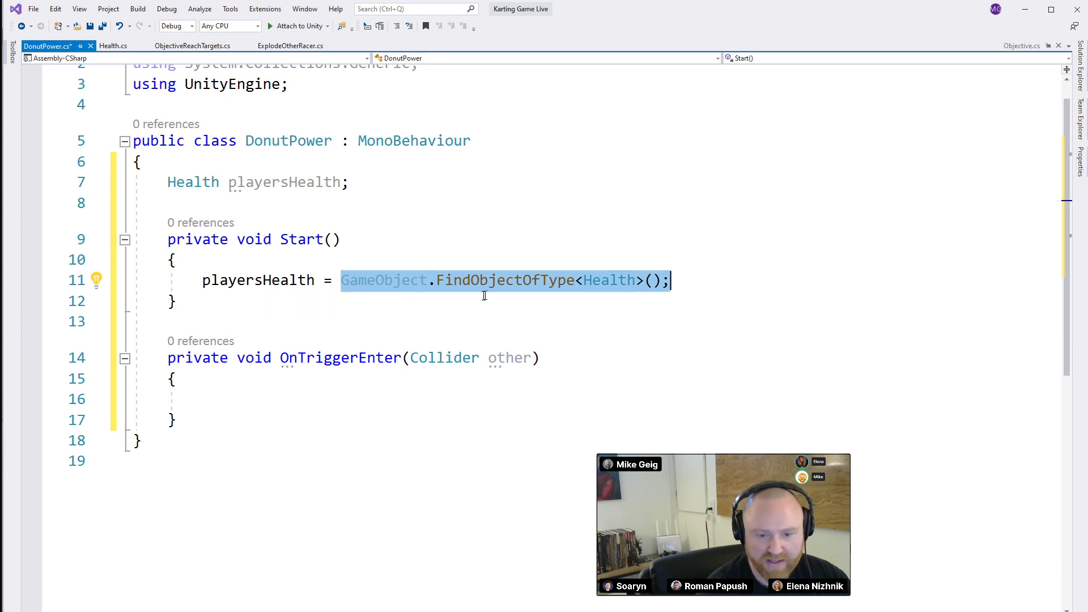
# Begin a statement on playersHealth inside the empty OnTriggerEnter method body
pyautogui.click(251, 401)
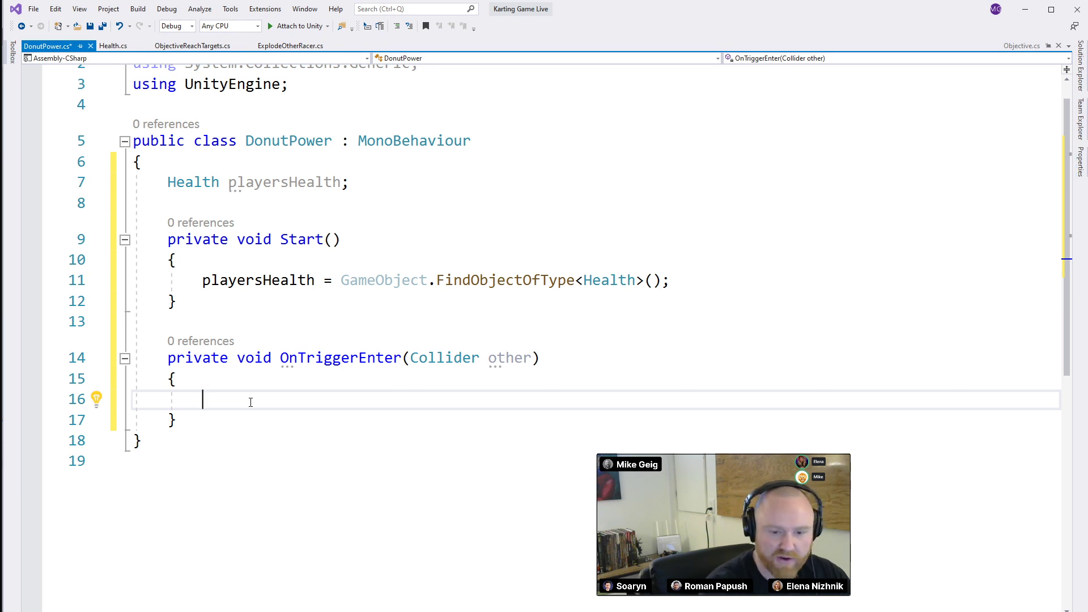
pyautogui.write('pl')
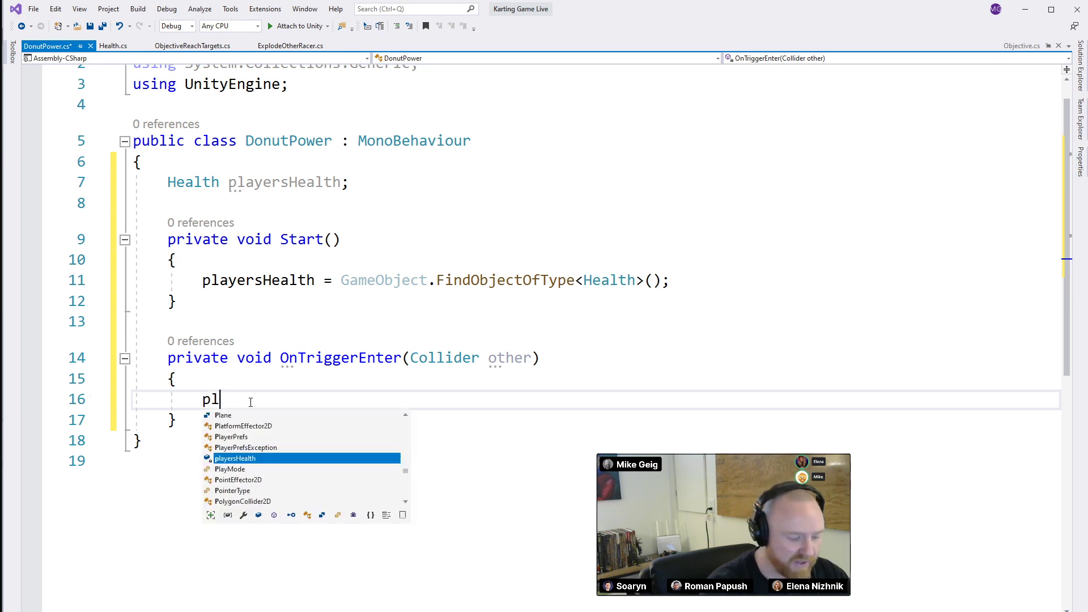
# Complete the OnTriggerEnter body with playersHealth.startingHealth += 11f; and save the DonutPower script
pyautogui.write('ayersHealth.s')
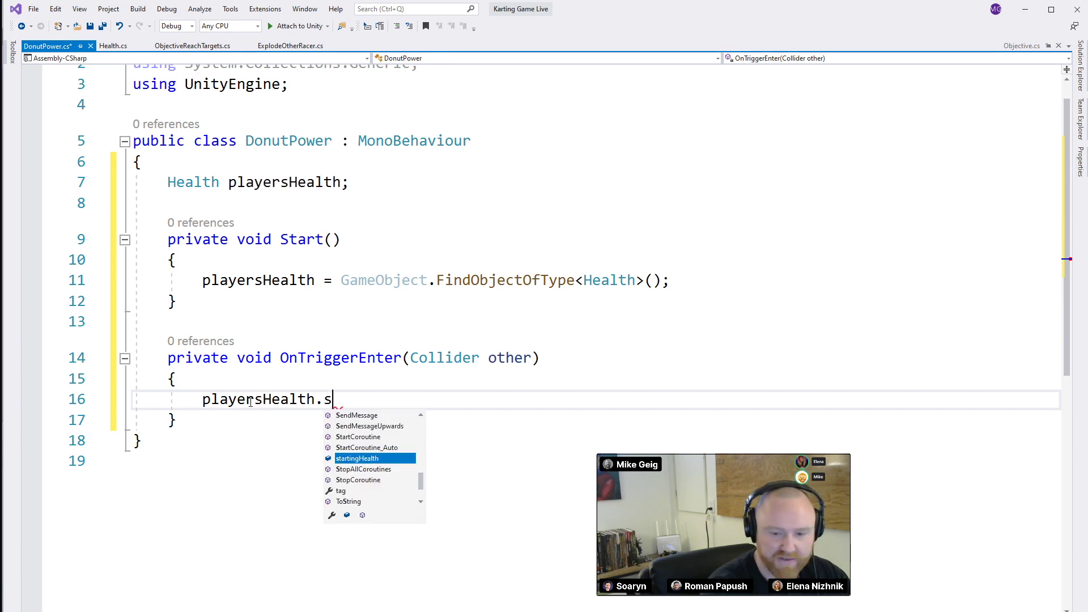
pyautogui.write('tartingHealth +=')
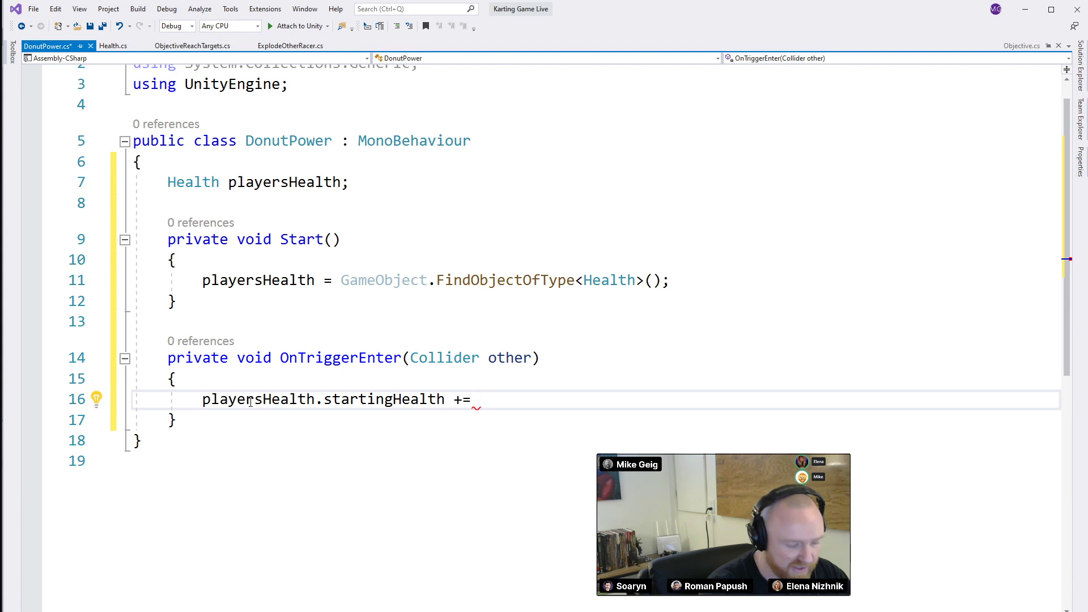
pyautogui.write(' 10')
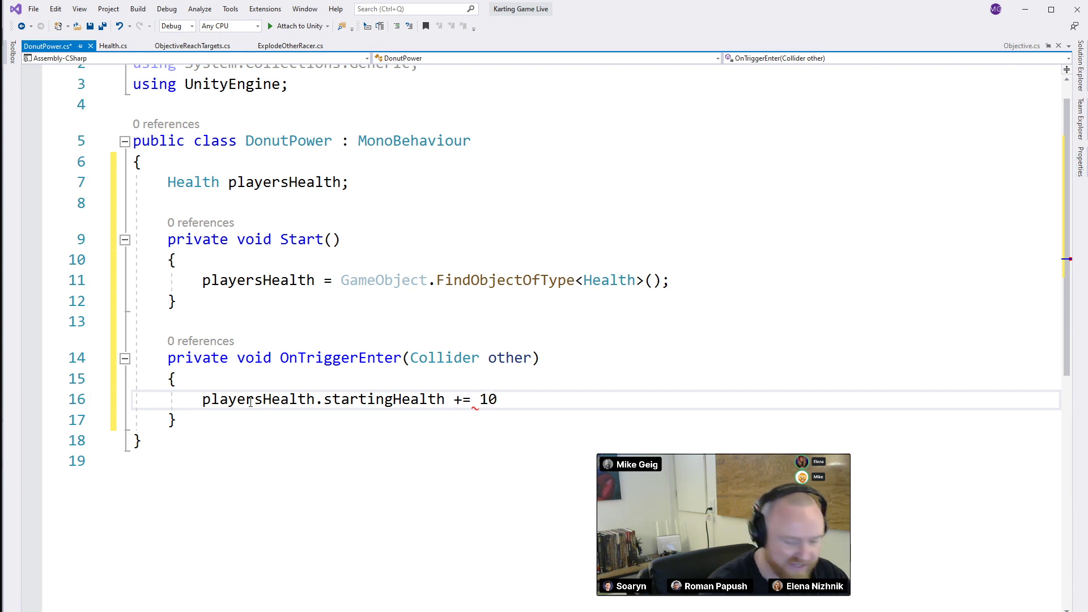
pyautogui.write('f;')
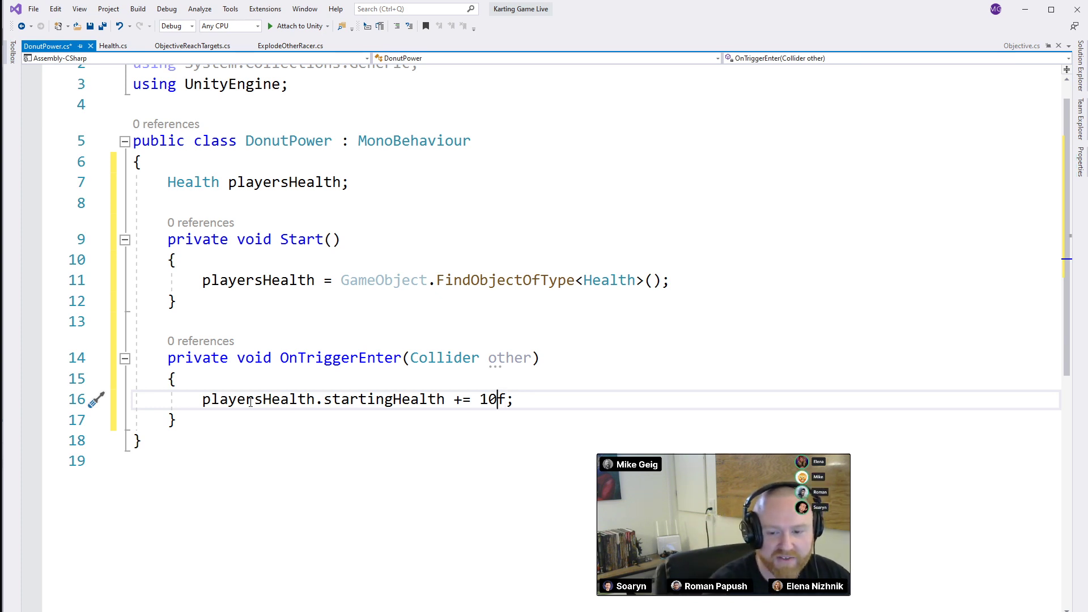
pyautogui.hotkey('ctrl', 's')
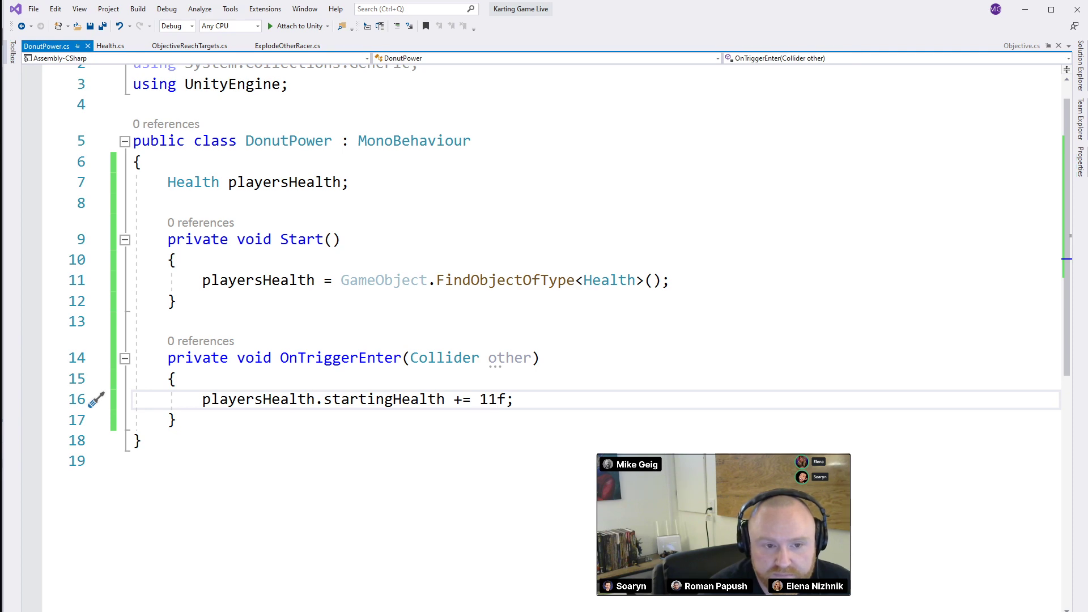
# Check the startingHealth field in Health.cs, switch to Unity and attach the DonutPower script to the donut, CrashObject (6)
pyautogui.click(110, 46)
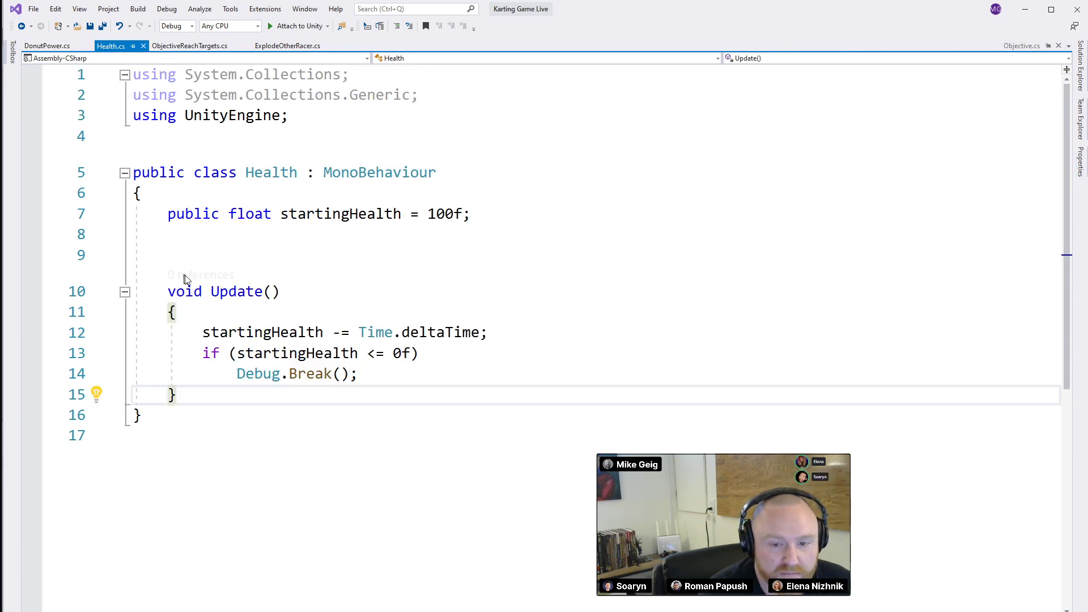
pyautogui.click(1024, 9)
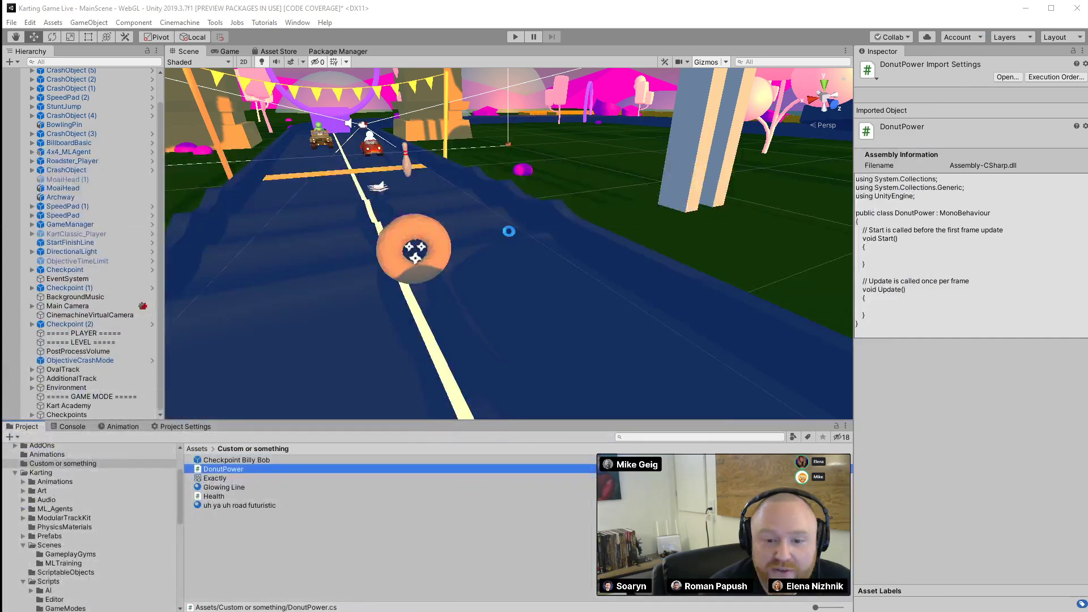
pyautogui.click(399, 229)
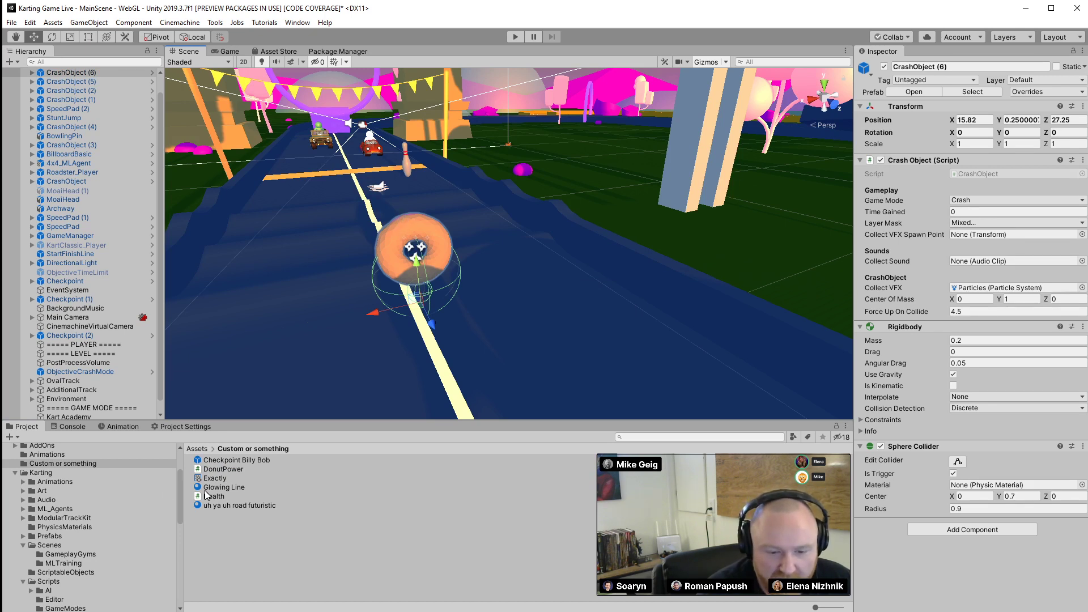
pyautogui.click(218, 470)
pyautogui.moveTo(217, 473); pyautogui.dragTo(963, 544)
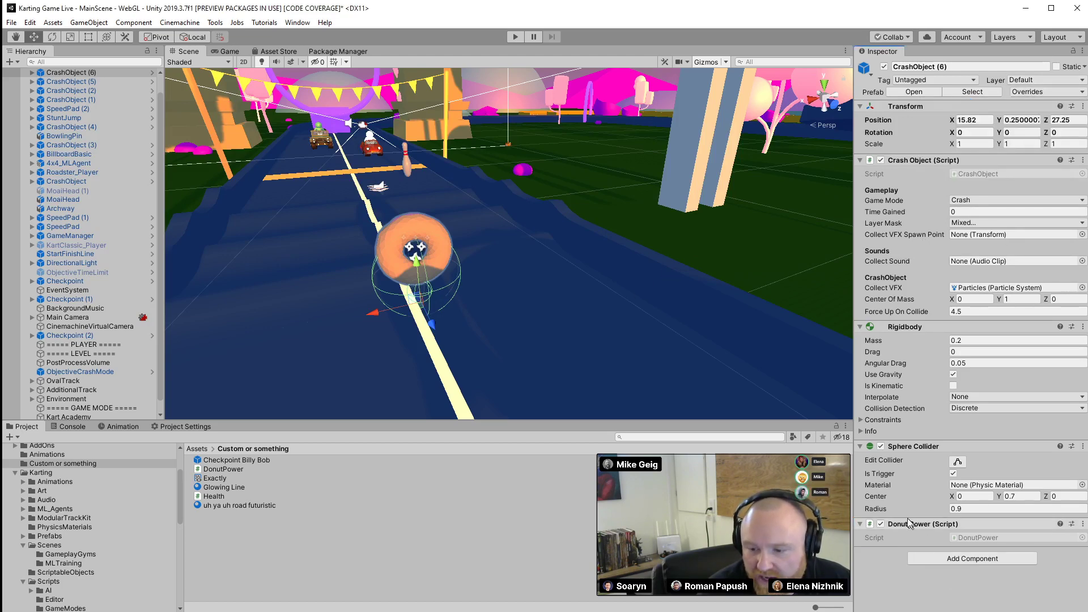
# Display the Health component of Roadster_Player, run the game and drive the kart while watching its Starting Health
pyautogui.scroll(1, 94, 189)
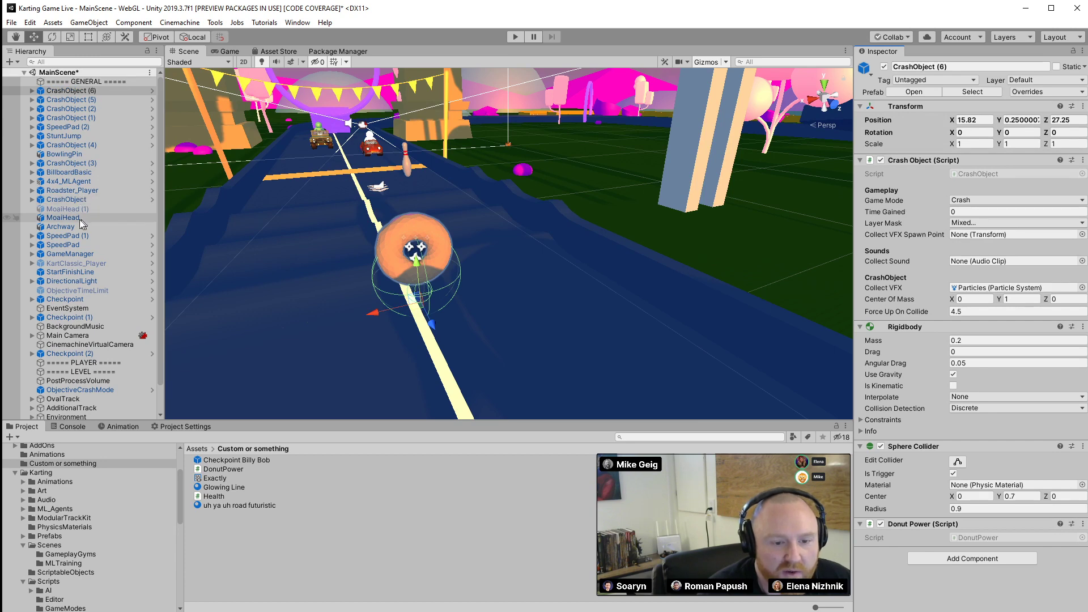
pyautogui.click(72, 190)
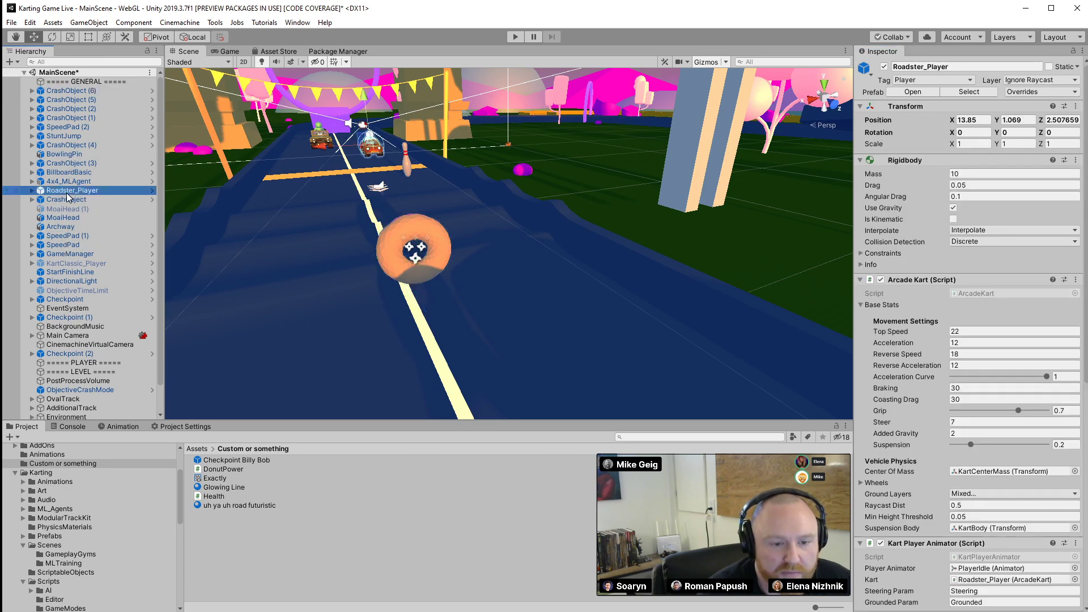
pyautogui.scroll(-10, 977, 447)
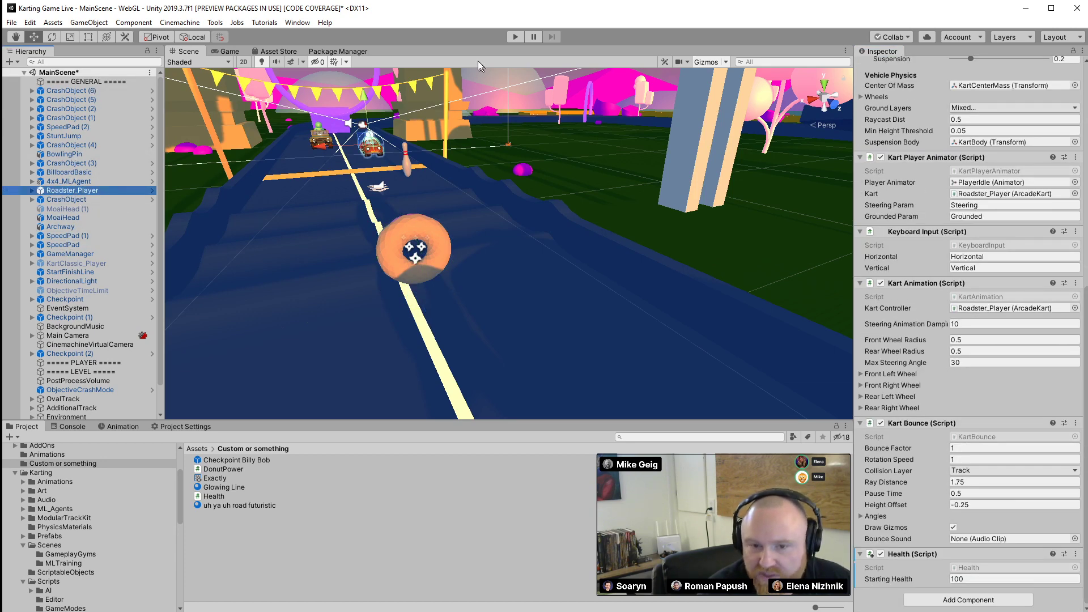
pyautogui.hotkey('ctrl', 'p')
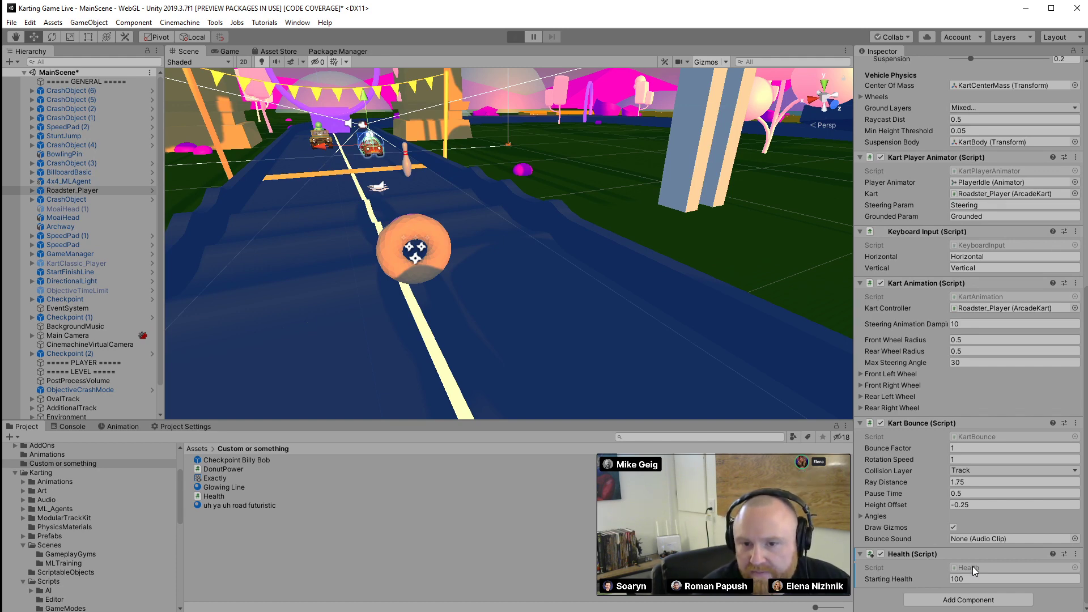
pyautogui.hotkey('ctrl', 'p')
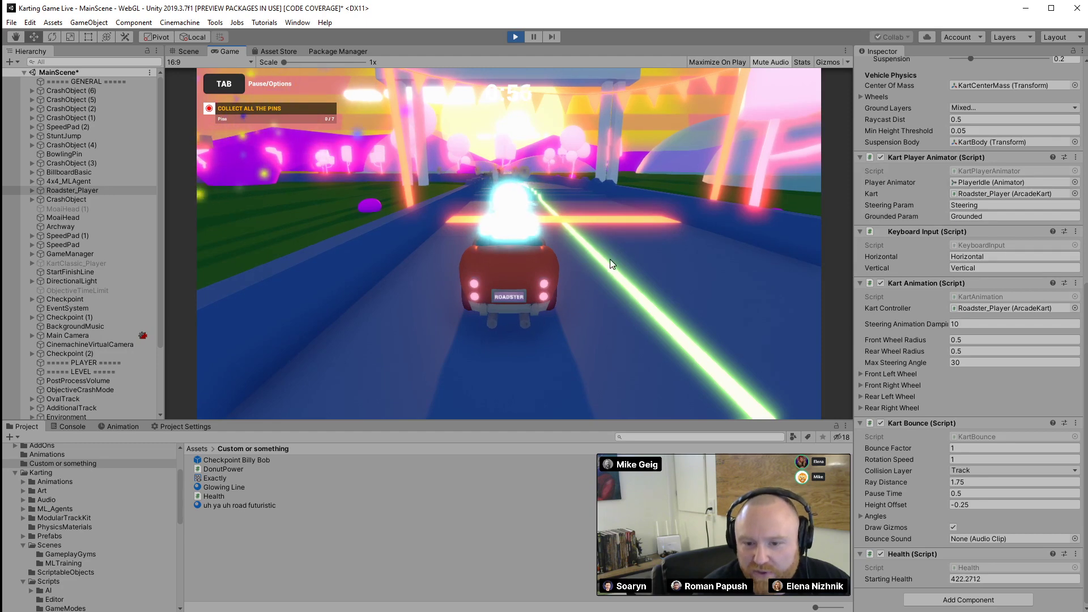
pyautogui.press('w')
pyautogui.press('a')
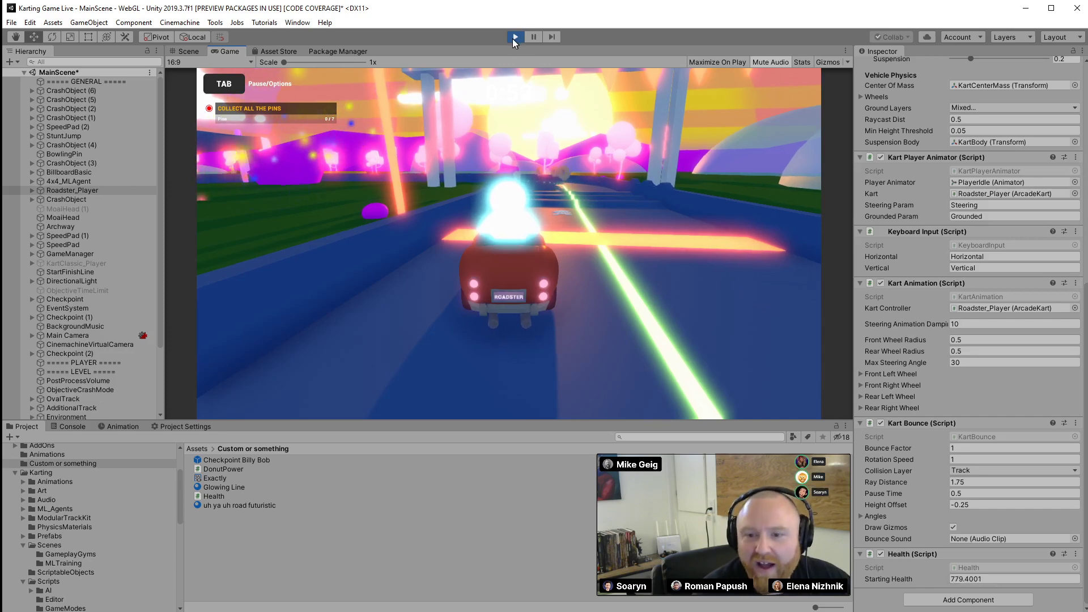
# Look at the layer options of Roadster_Player and stop the running game
pyautogui.scroll(10, 961, 202)
pyautogui.click(1039, 81)
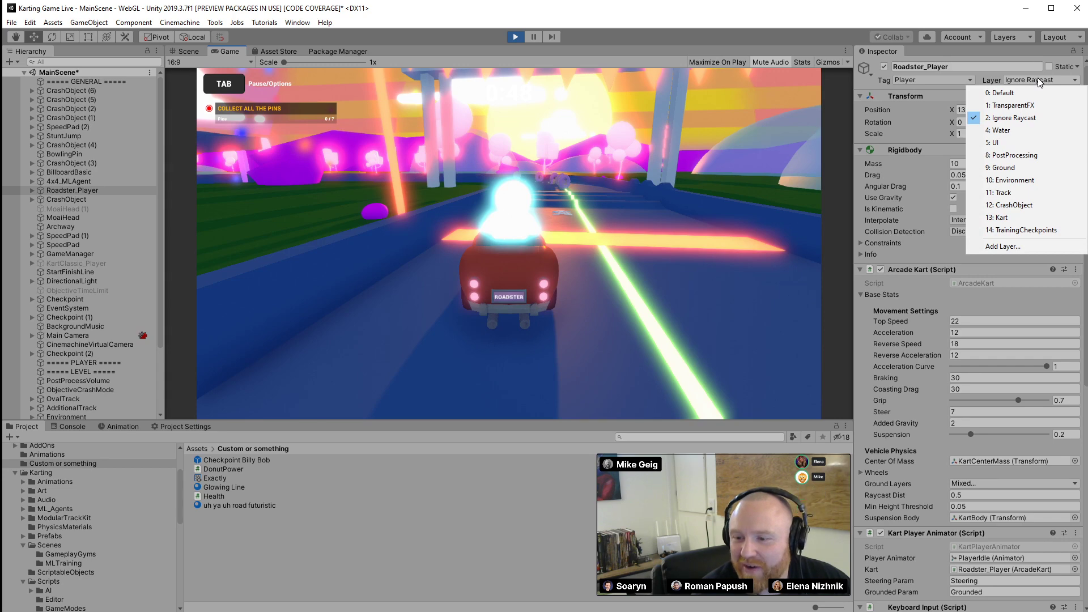
pyautogui.click(516, 37)
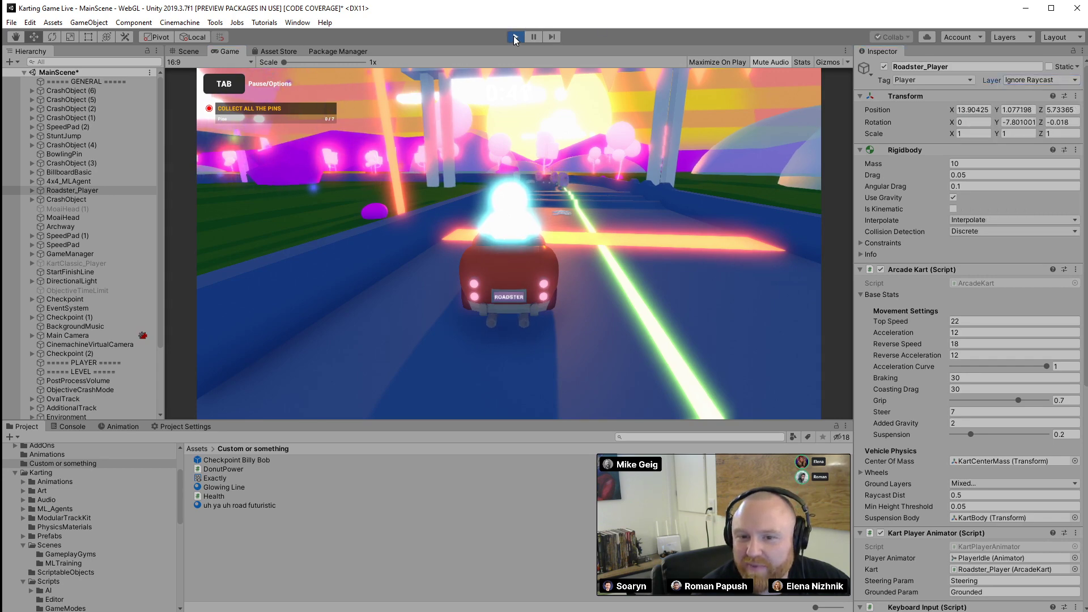
pyautogui.click(516, 38)
# Compare the components on the donut with those on BowlingPin, and review the DonutPower script in Visual Studio
pyautogui.click(423, 233)
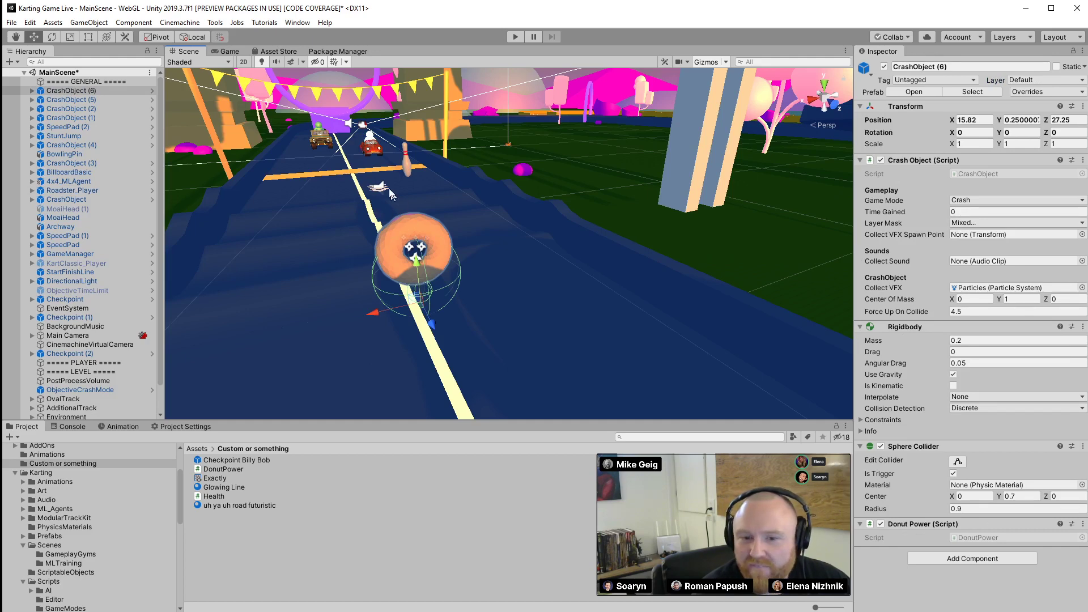
pyautogui.click(406, 159)
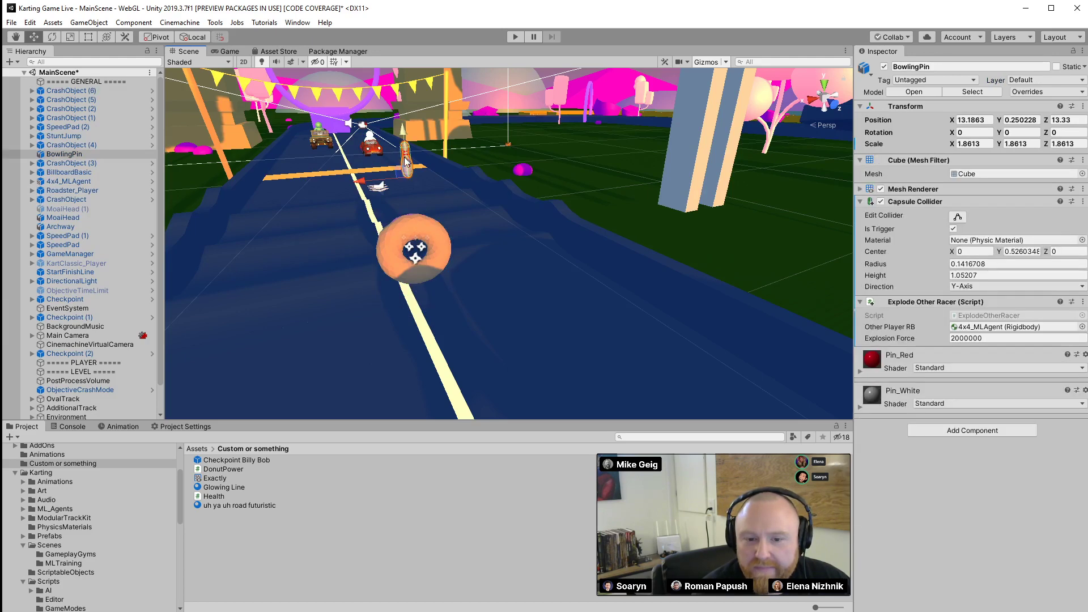
pyautogui.click(411, 232)
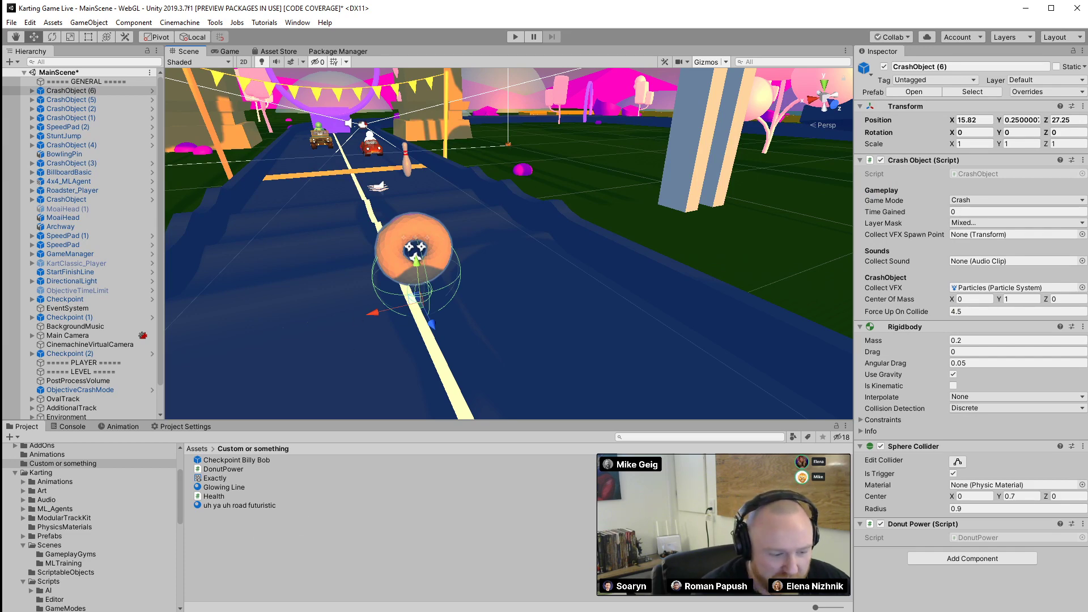
pyautogui.hotkey('alt', 'Tab')
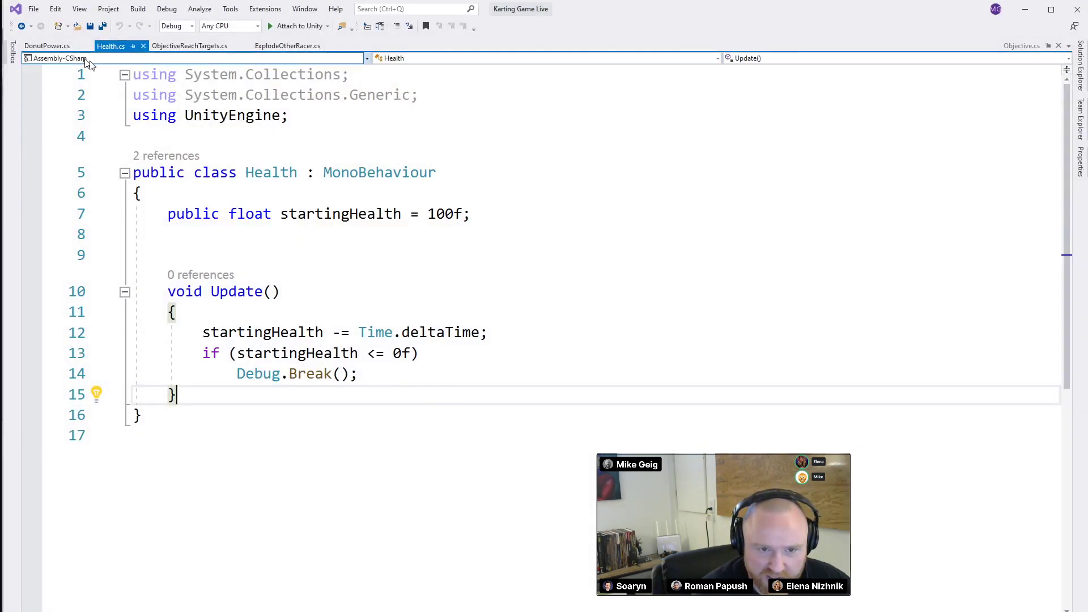
pyautogui.click(55, 47)
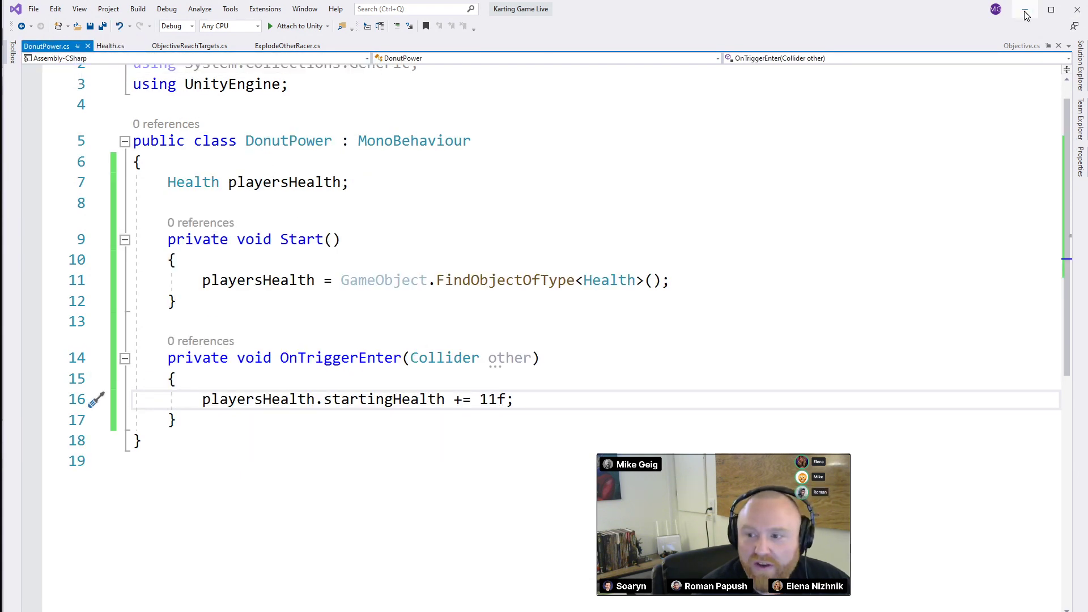
# Using the kart's object name from Unity, add if(other.gameObject.name == "Roadster_Player") above the health increment in OnTriggerEnter of DonutPower
pyautogui.hotkey('alt', 'Tab')
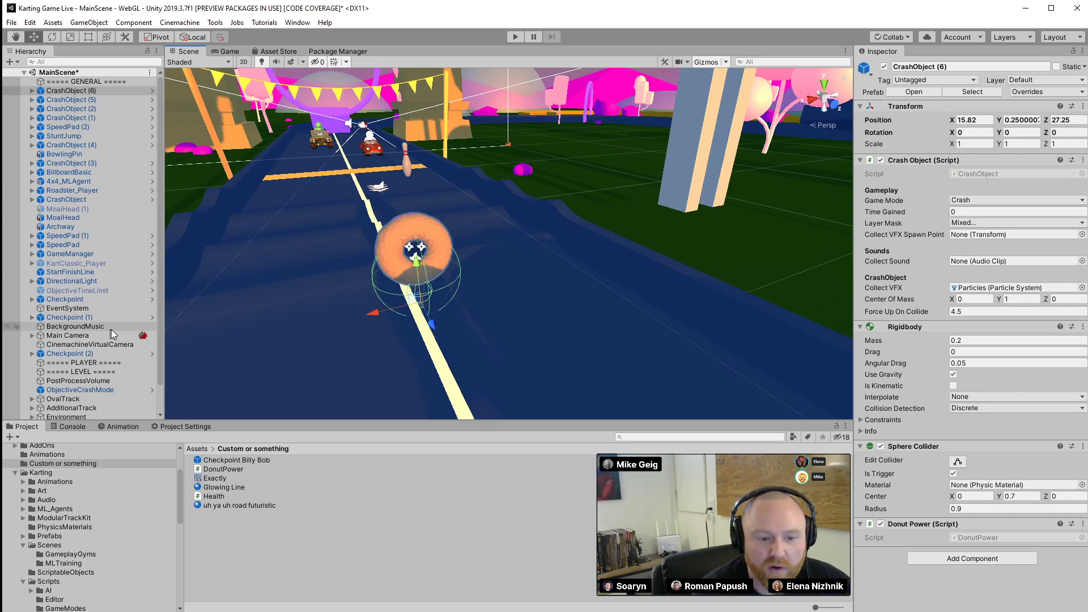
pyautogui.click(67, 190)
pyautogui.click(981, 67)
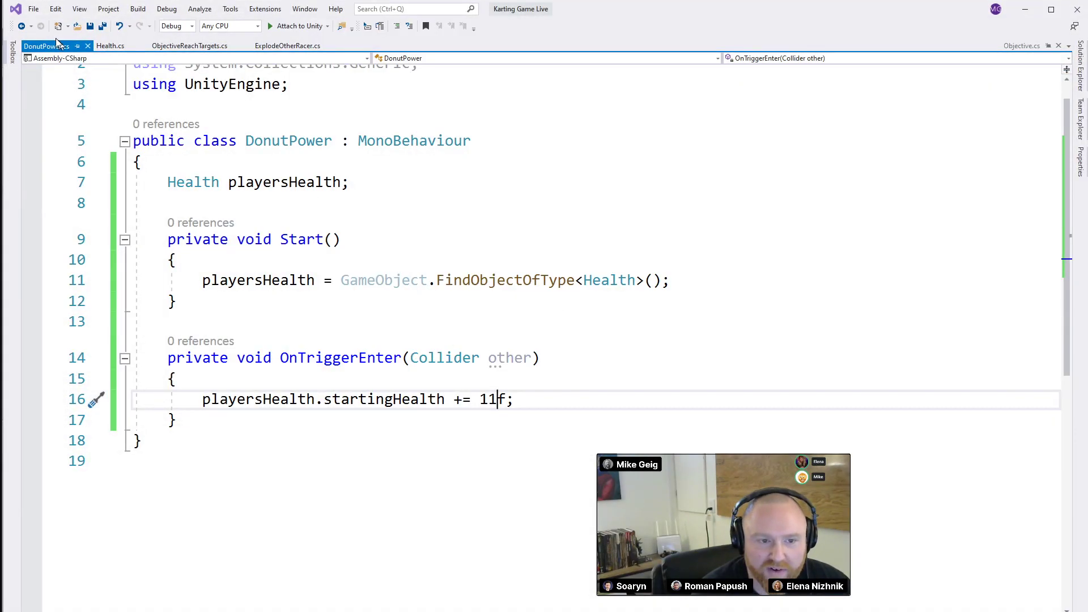
pyautogui.click(340, 383)
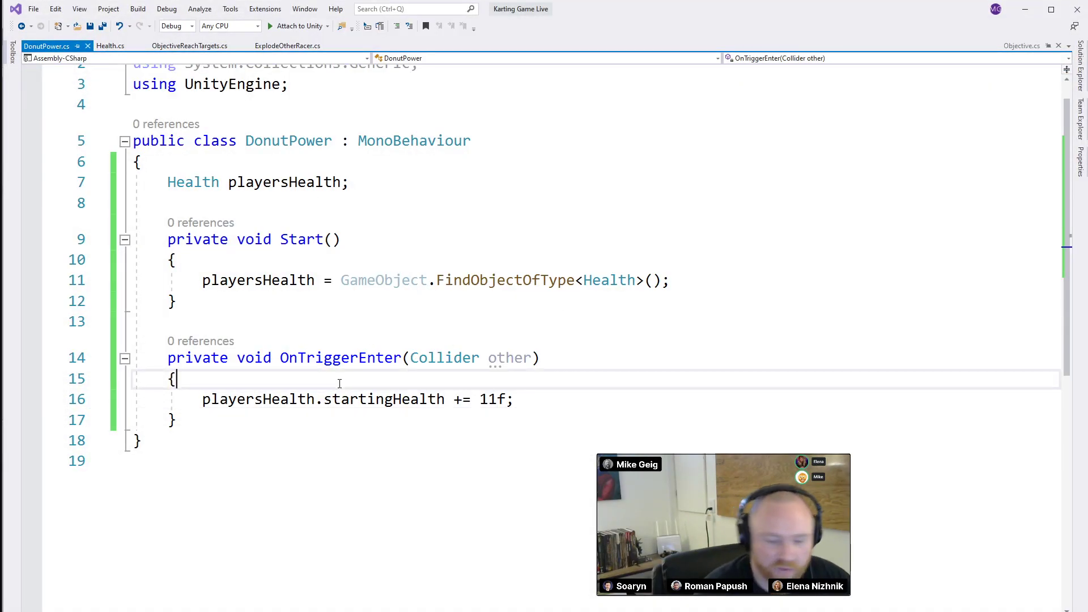
pyautogui.press('Return')
pyautogui.press('Up')
pyautogui.press('Down')
pyautogui.write('if(otyh')
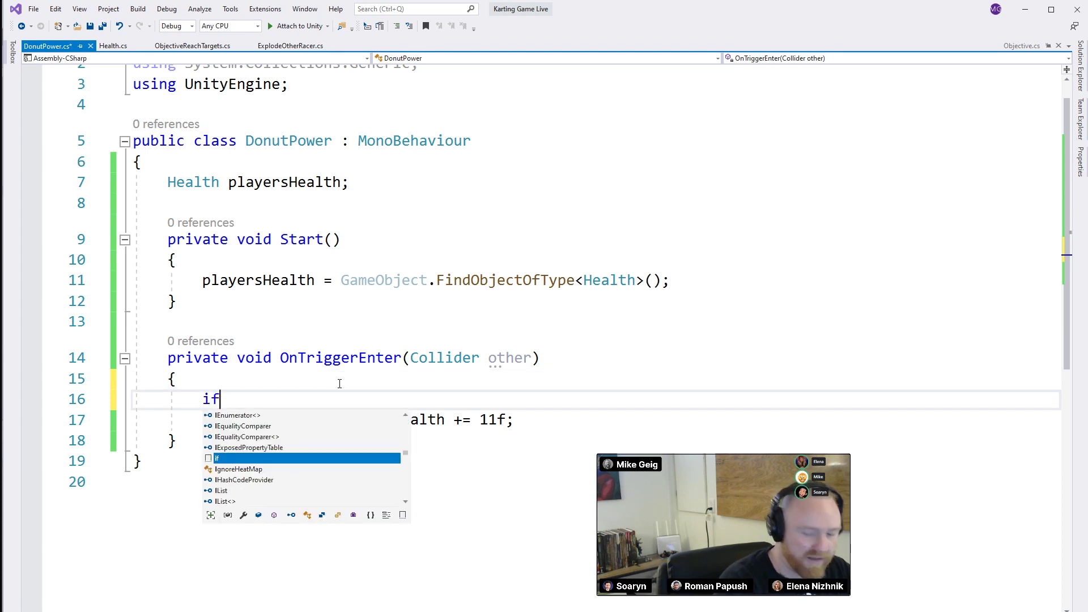
pyautogui.press('BackSpace')
pyautogui.press('BackSpace')
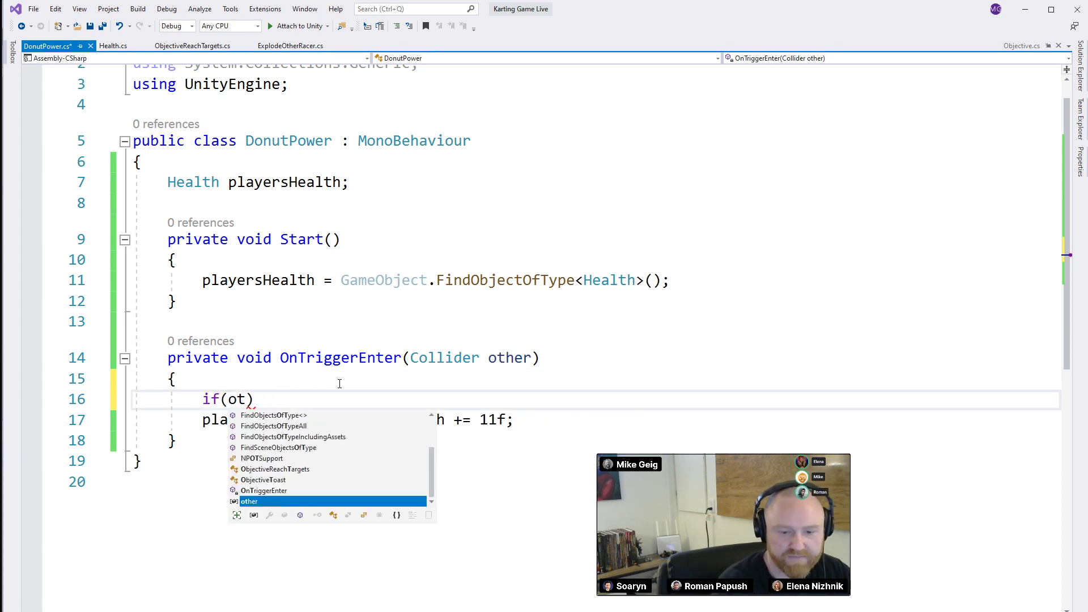
pyautogui.write('her.gameObject')
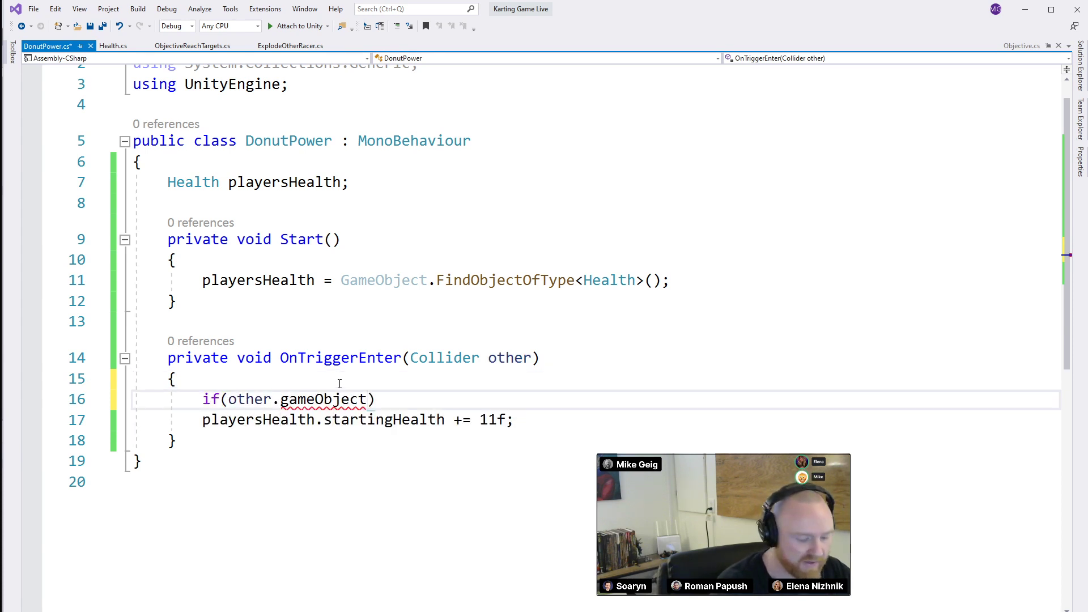
pyautogui.write('.name == "Roadster_Player")')
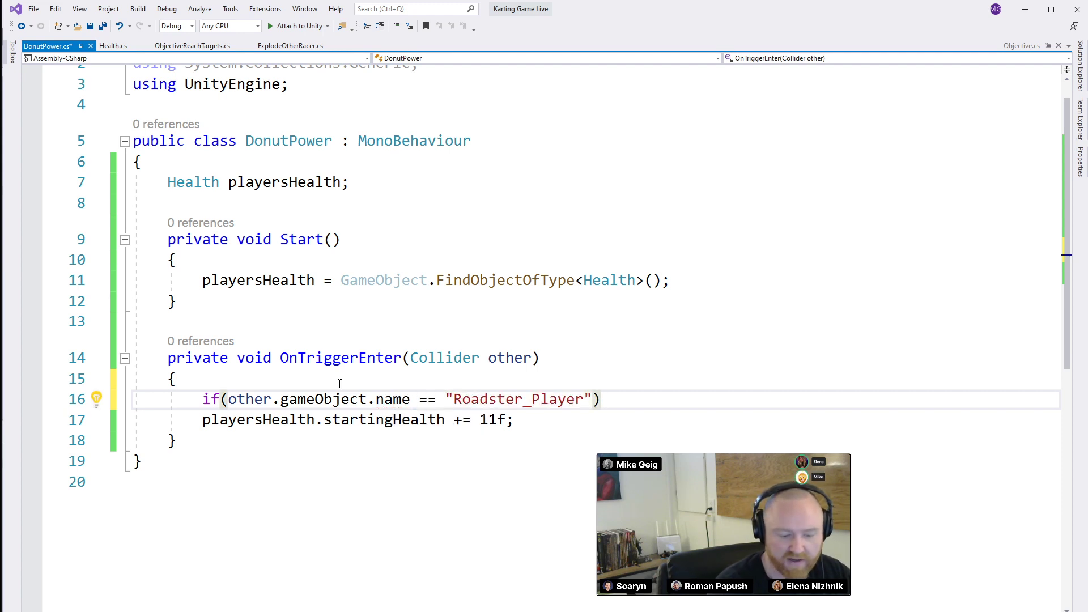
# Indent the health increment line under the if condition and save the script
pyautogui.press('Down')
pyautogui.press('Home')
pyautogui.press('Tab')
pyautogui.hotkey('ctrl', 's')
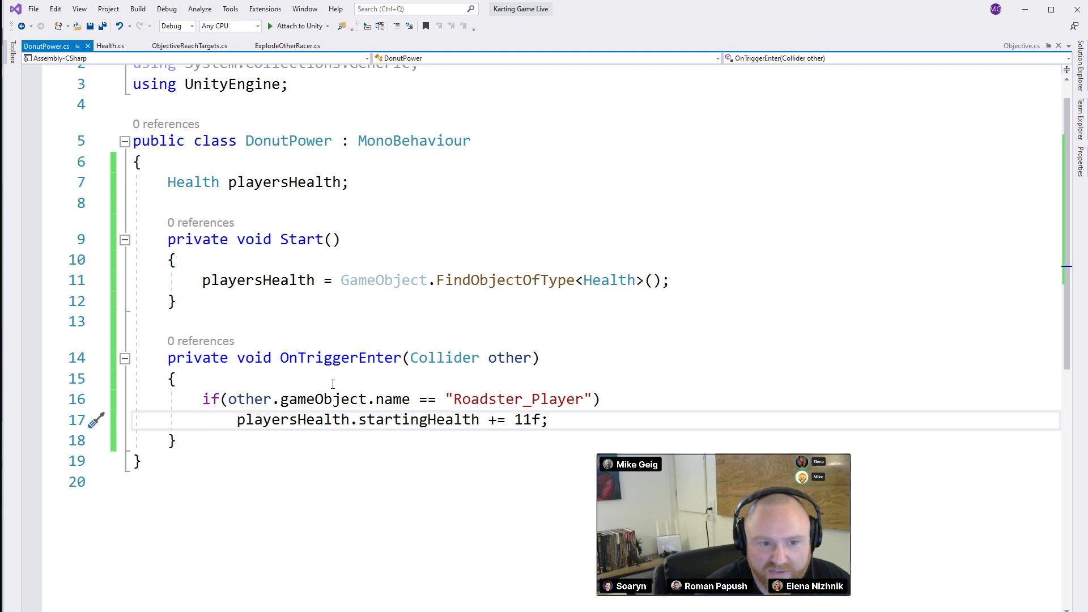
# Return to Unity, display the Health component of Roadster_Player and run the game to test the donut
pyautogui.click(1030, 13)
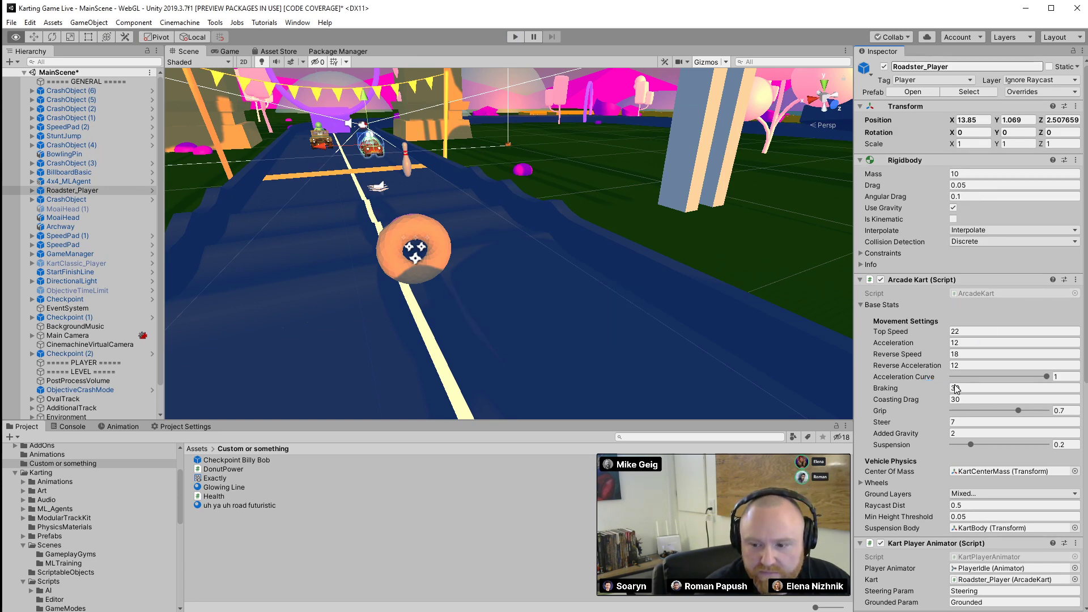
pyautogui.scroll(-10, 956, 388)
pyautogui.click(515, 37)
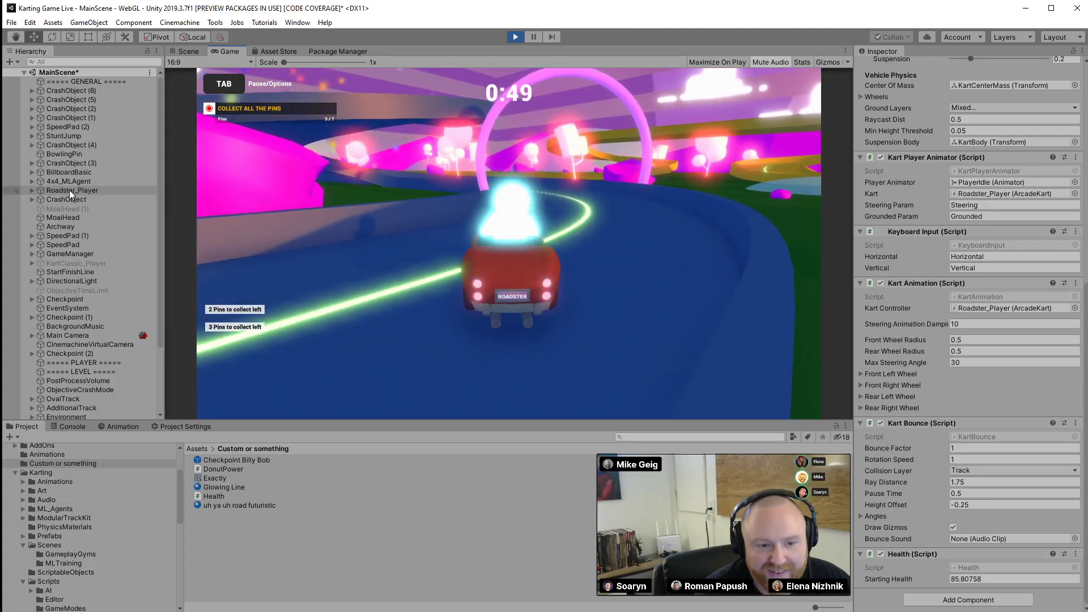
# Expand Roadster_Player in the scene hierarchy and examine its KartCollider child object's name, tag and collider
pyautogui.click(69, 190)
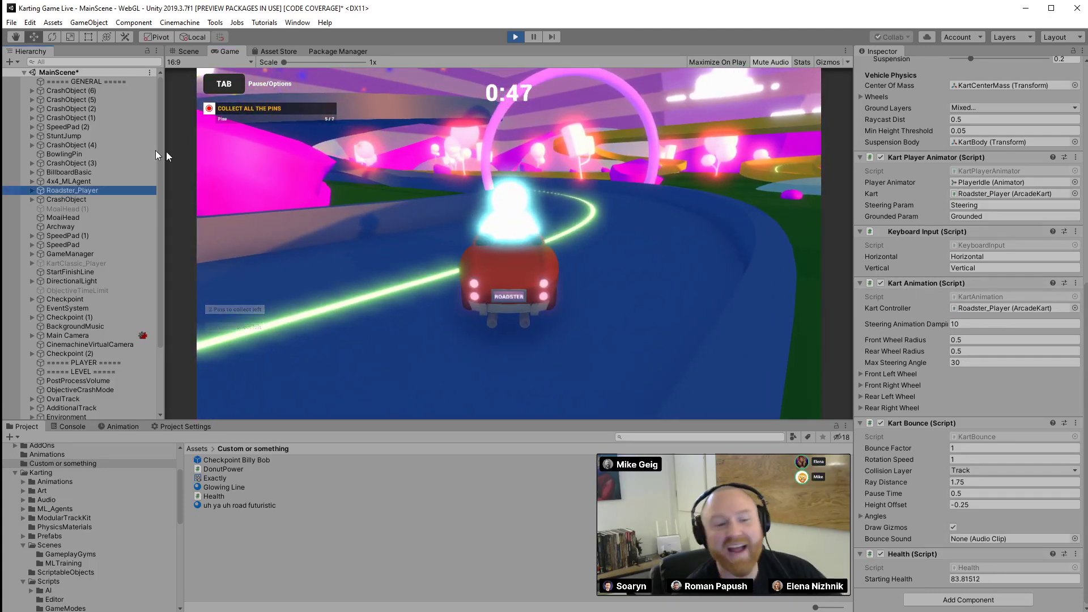
pyautogui.click(32, 190)
pyautogui.click(71, 199)
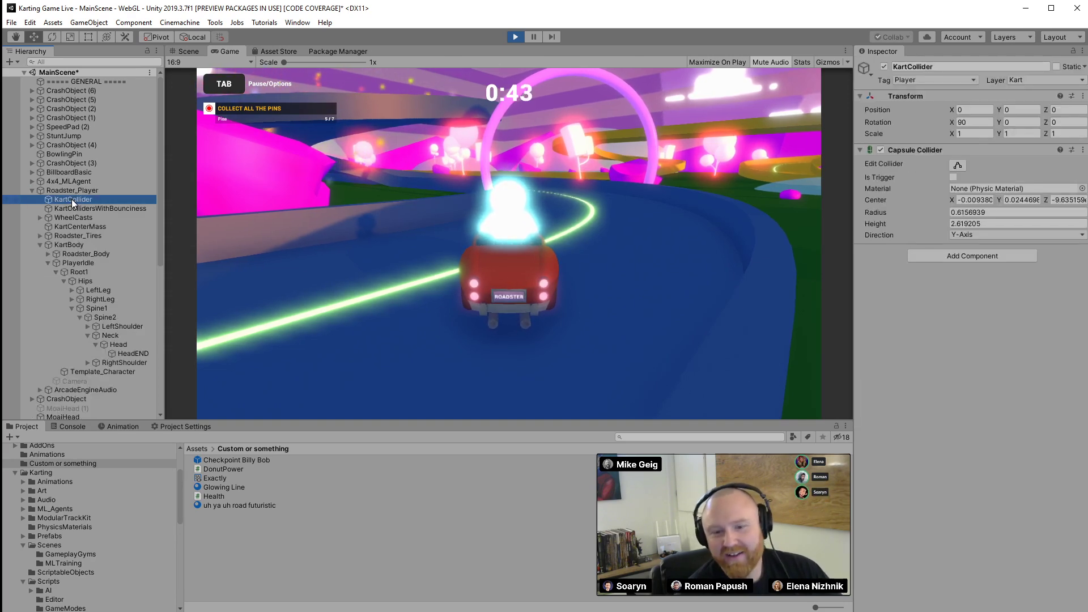
pyautogui.click(74, 217)
pyautogui.click(73, 199)
pyautogui.click(63, 190)
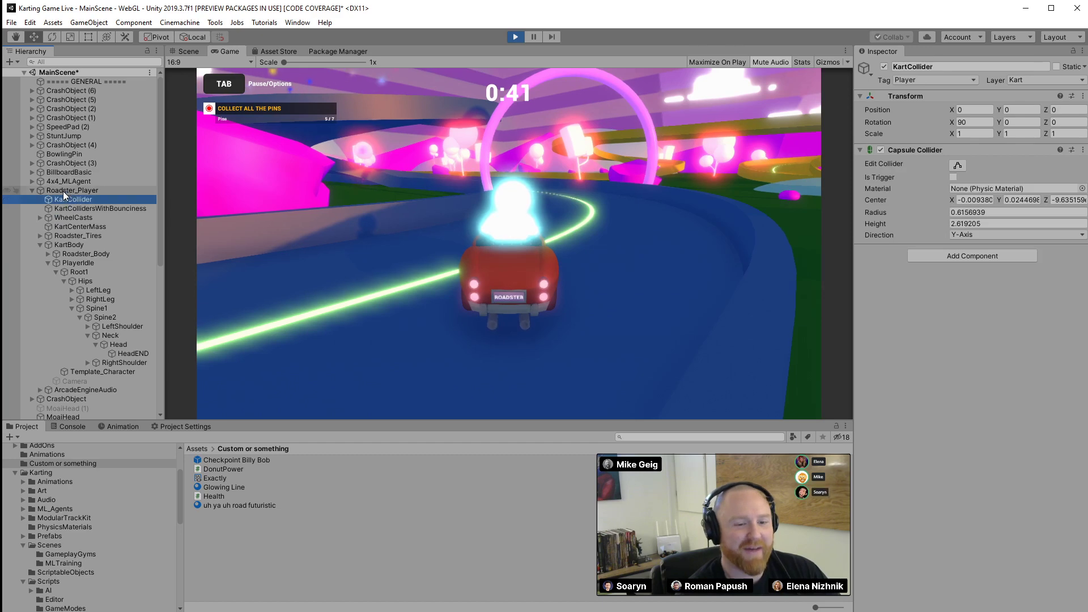
# Stop the running game and collapse Roadster_Player in the scene hierarchy
pyautogui.click(515, 38)
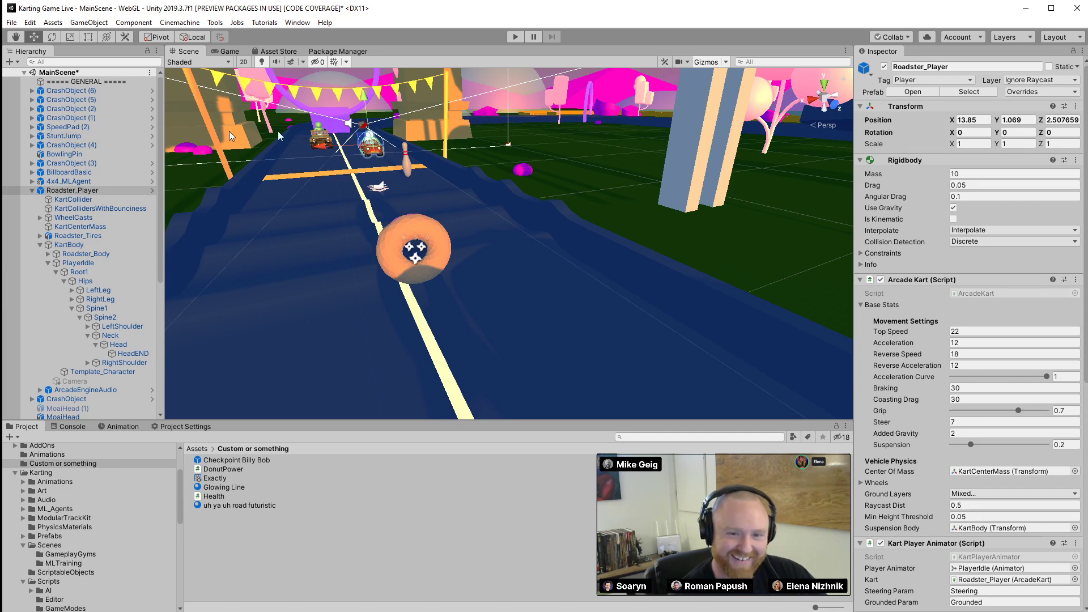
pyautogui.moveTo(599, 164); pyautogui.dragTo(609, 214, button='right')
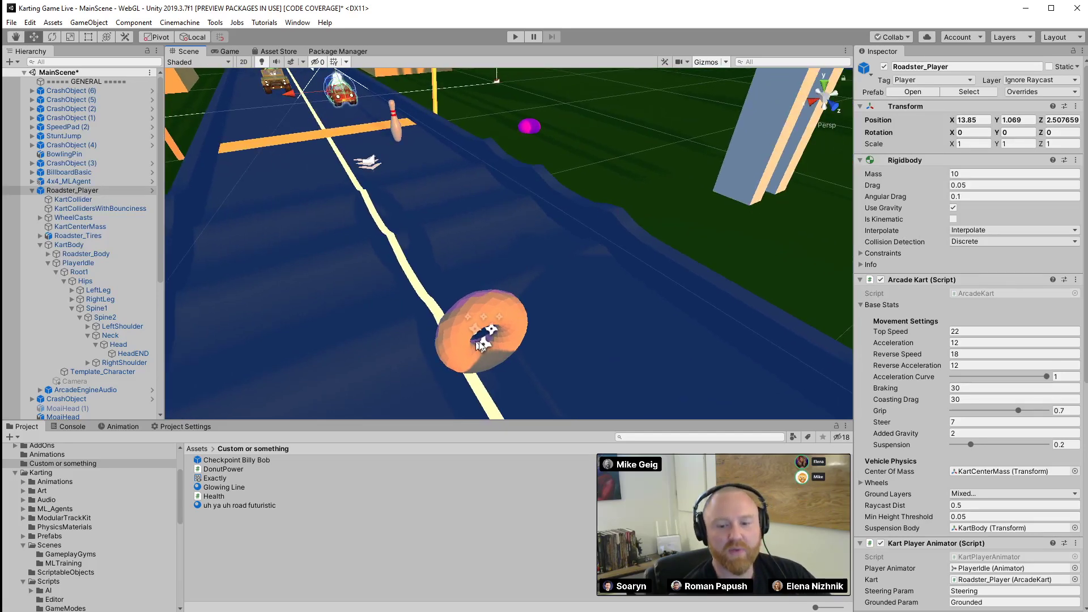
pyautogui.moveTo(617, 259); pyautogui.dragTo(583, 251, button='right')
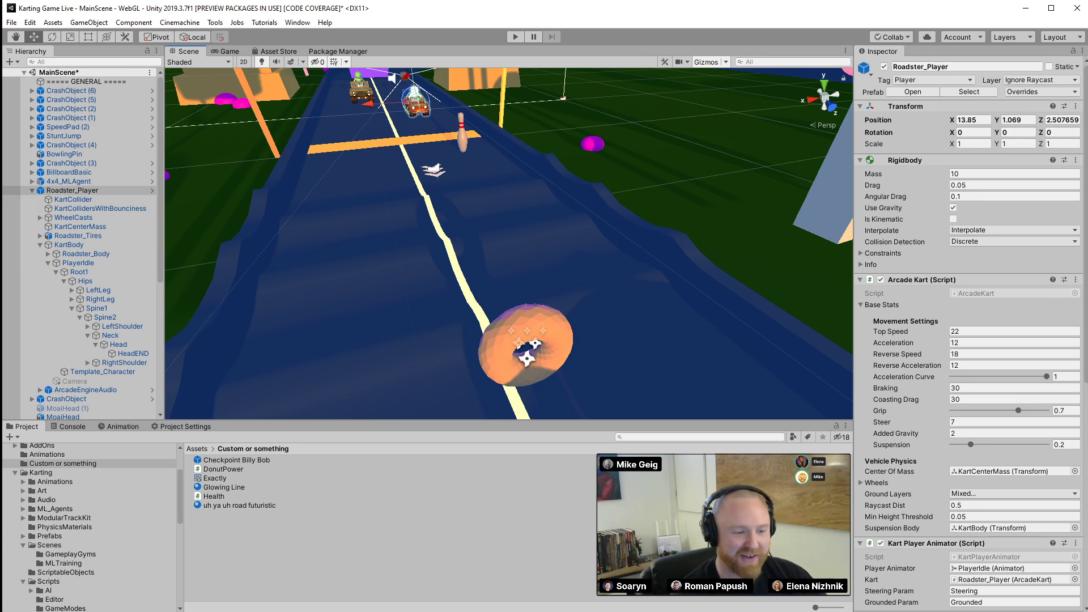
pyautogui.moveTo(573, 186); pyautogui.dragTo(634, 186, button='right')
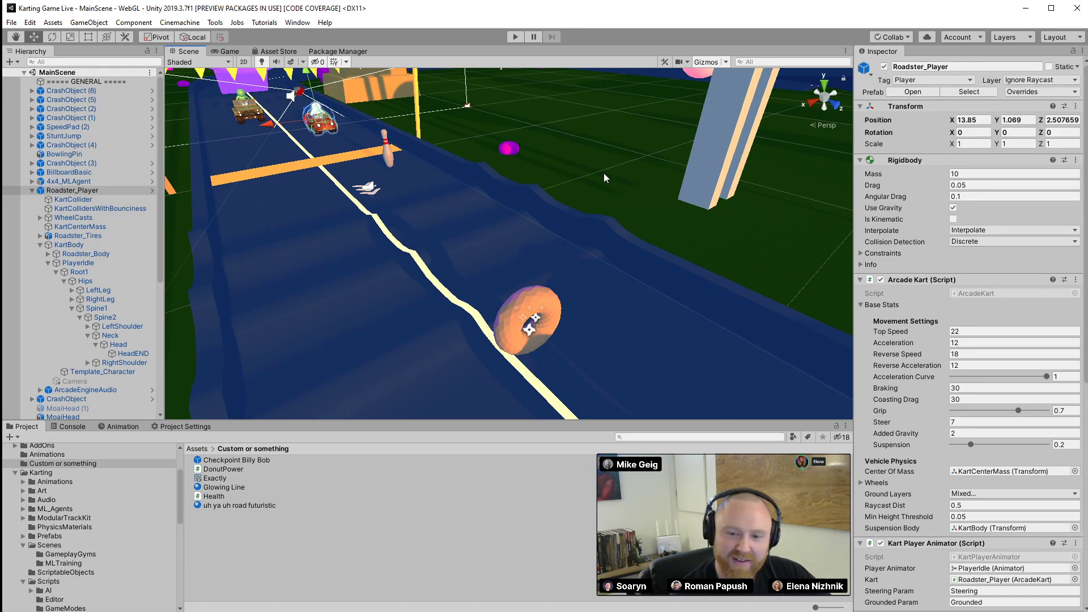
pyautogui.moveTo(603, 177); pyautogui.dragTo(539, 169, button='right')
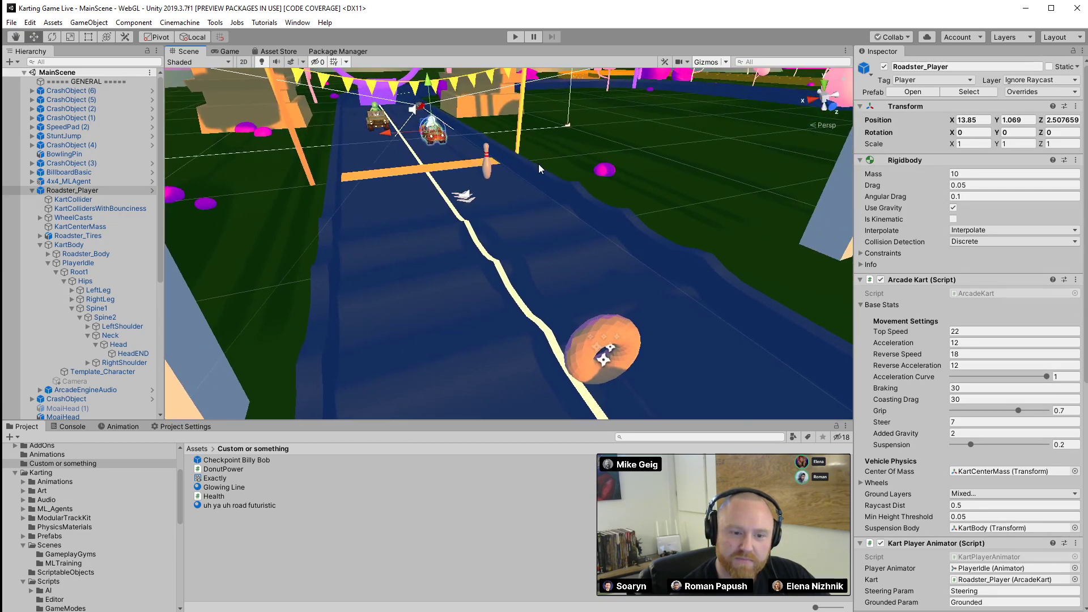
pyautogui.click(34, 191)
pyautogui.click(32, 191)
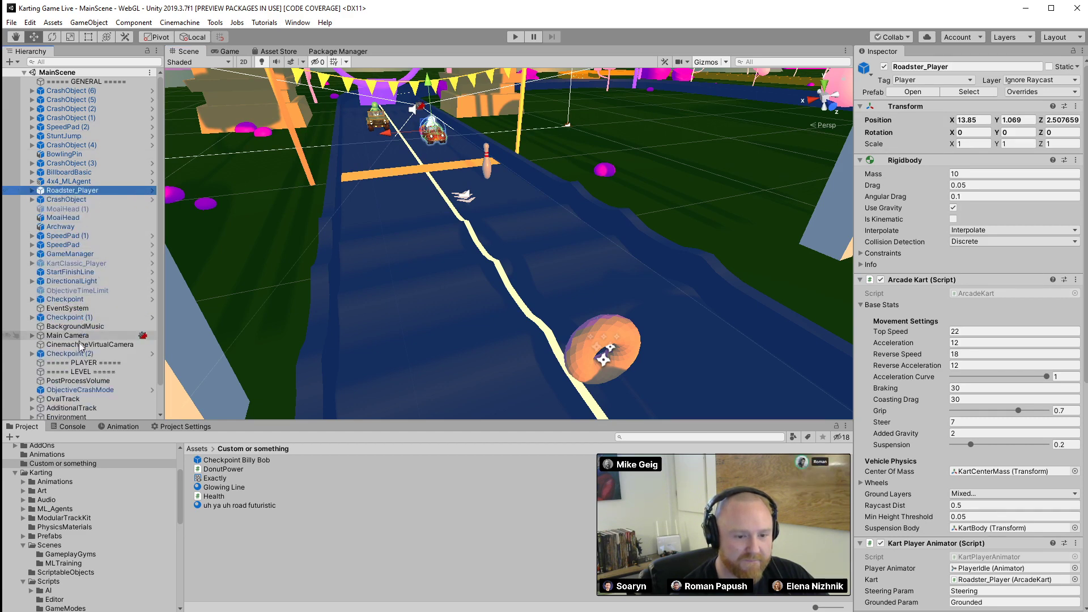
# Turn off the Ambient Occlusion, Bloom and Color Grading overrides of PostProcessVolume and display the Game view
pyautogui.click(81, 382)
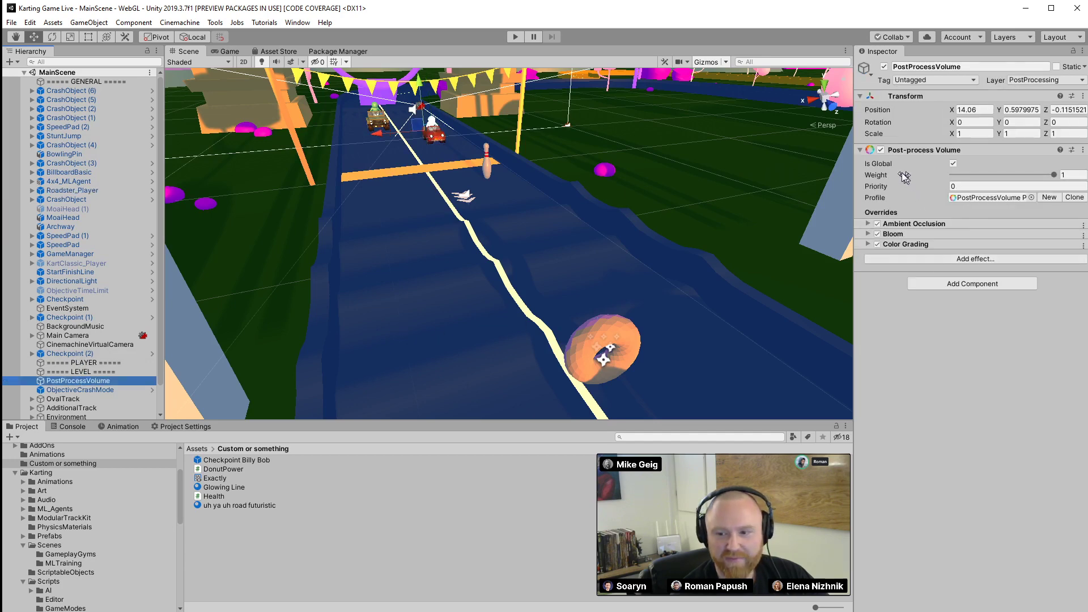
pyautogui.click(877, 224)
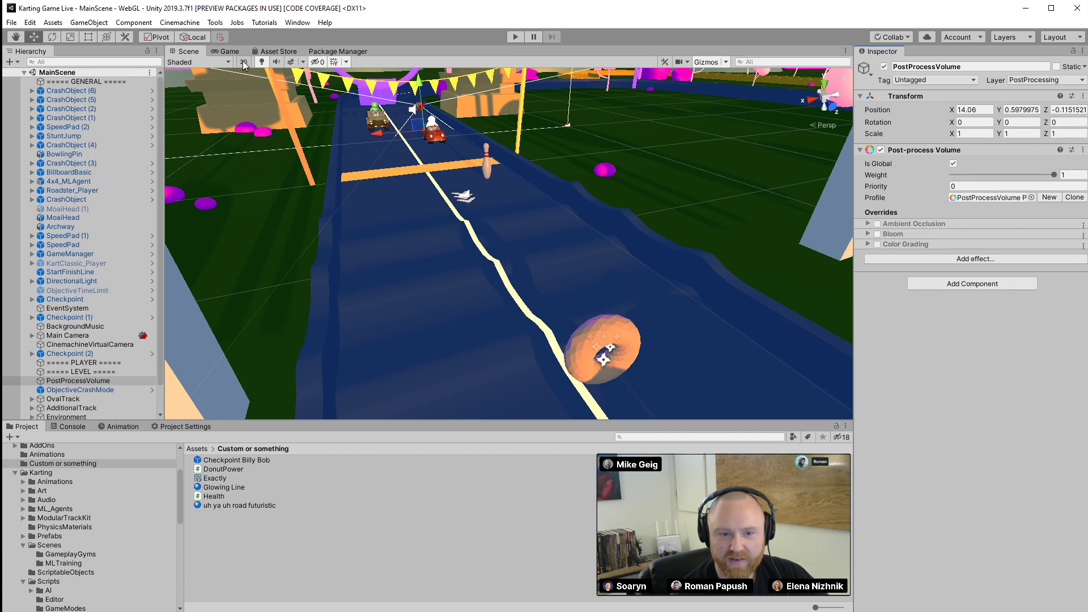
pyautogui.click(227, 51)
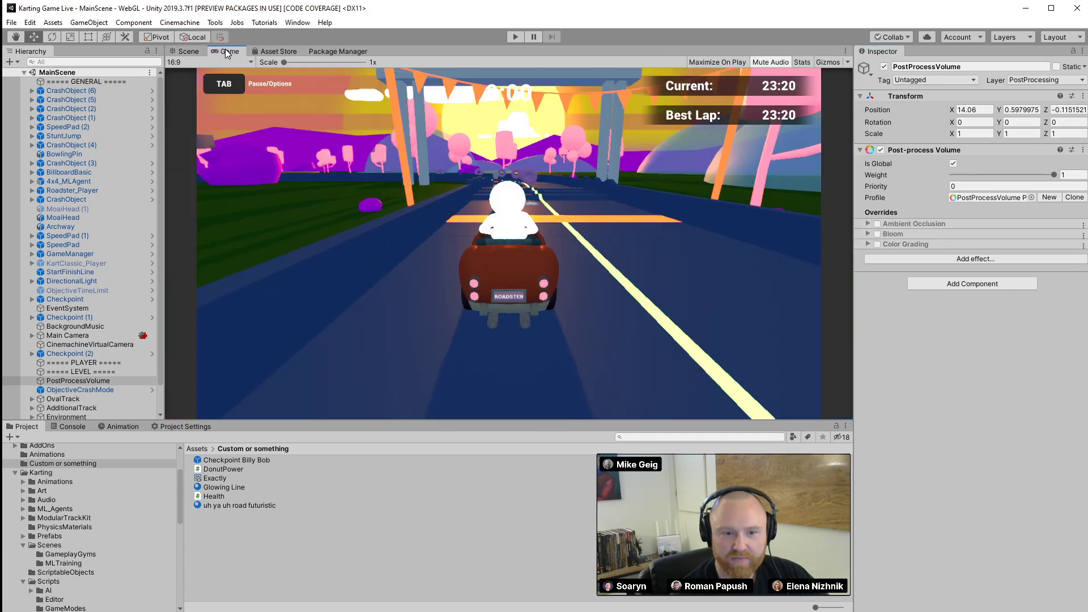
# Toggle PostProcessVolume's overrides on and off to compare their effect on the game image, leaving all of them off
pyautogui.click(878, 225)
pyautogui.click(879, 232)
pyautogui.click(877, 226)
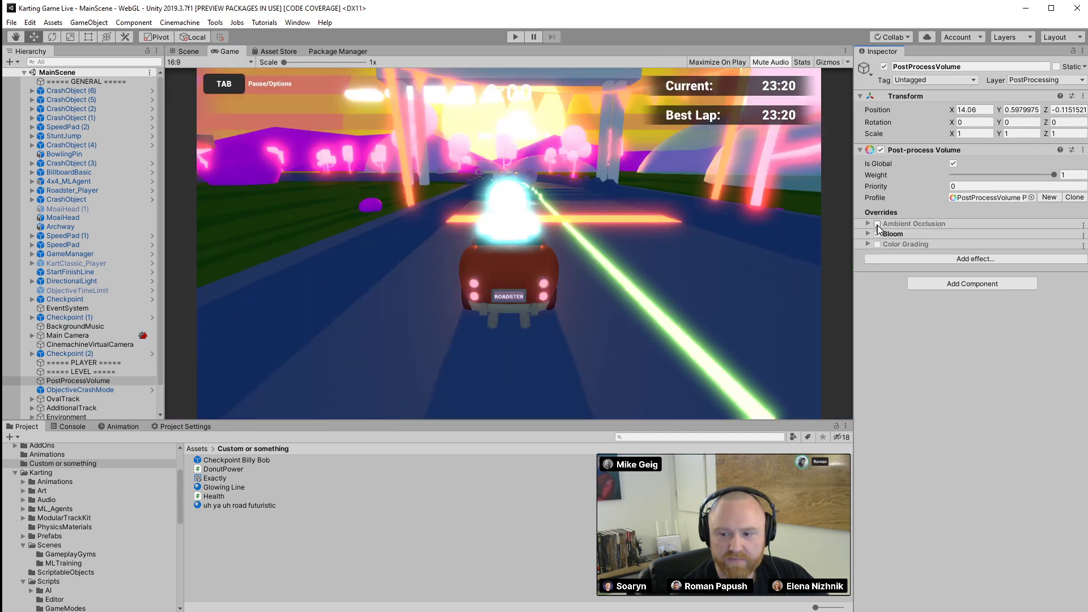
pyautogui.click(878, 235)
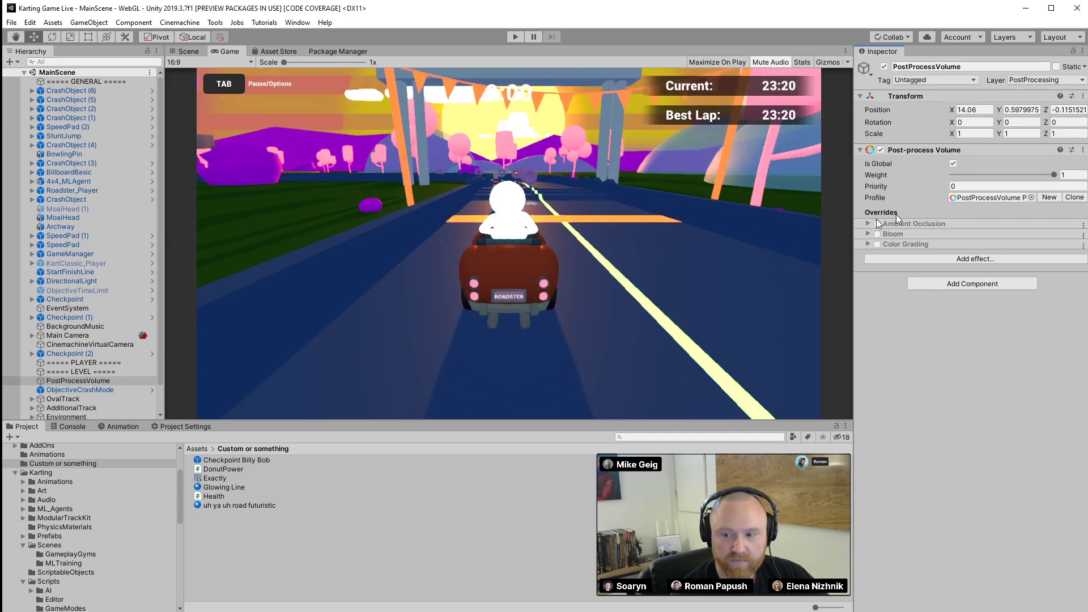
# Try OldTimey Profile as the post-processing profile of PostProcessVolume, moving the profile picker clear of the game image and overrides
pyautogui.click(1031, 197)
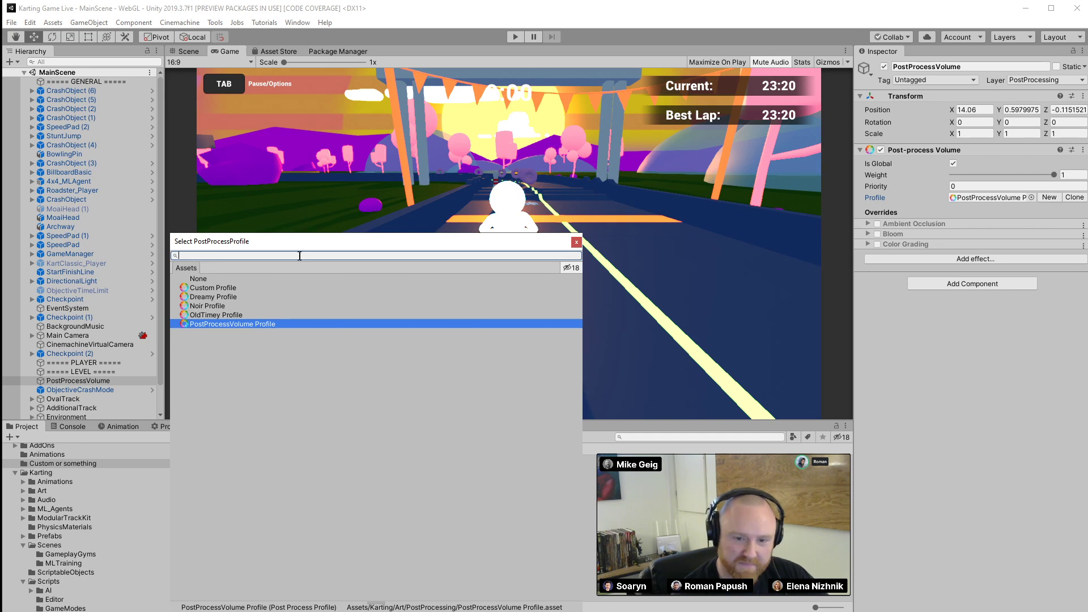
pyautogui.moveTo(303, 246); pyautogui.dragTo(809, 245)
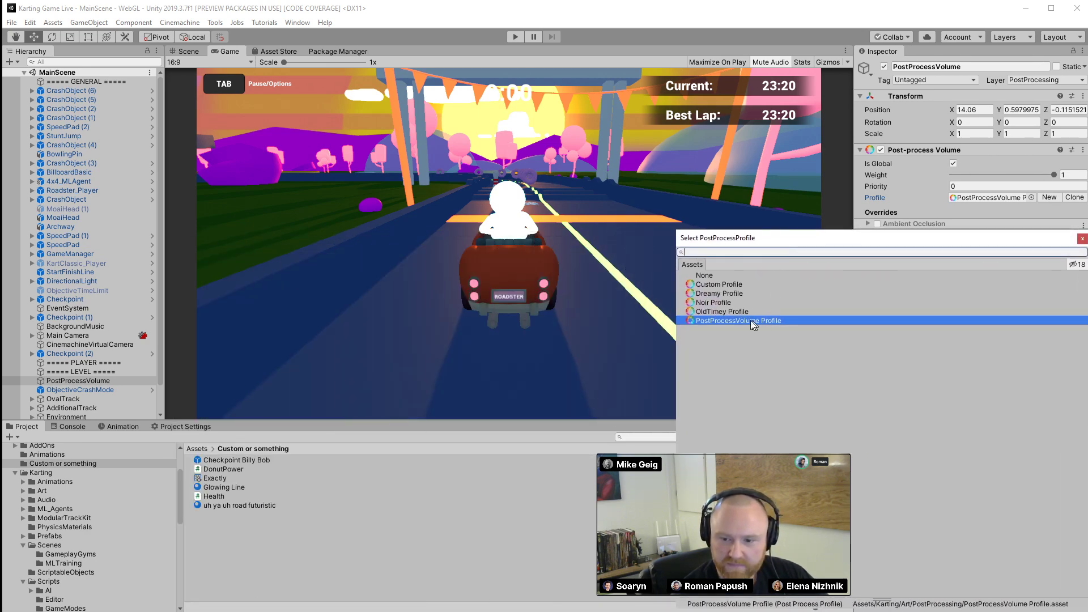
pyautogui.click(719, 311)
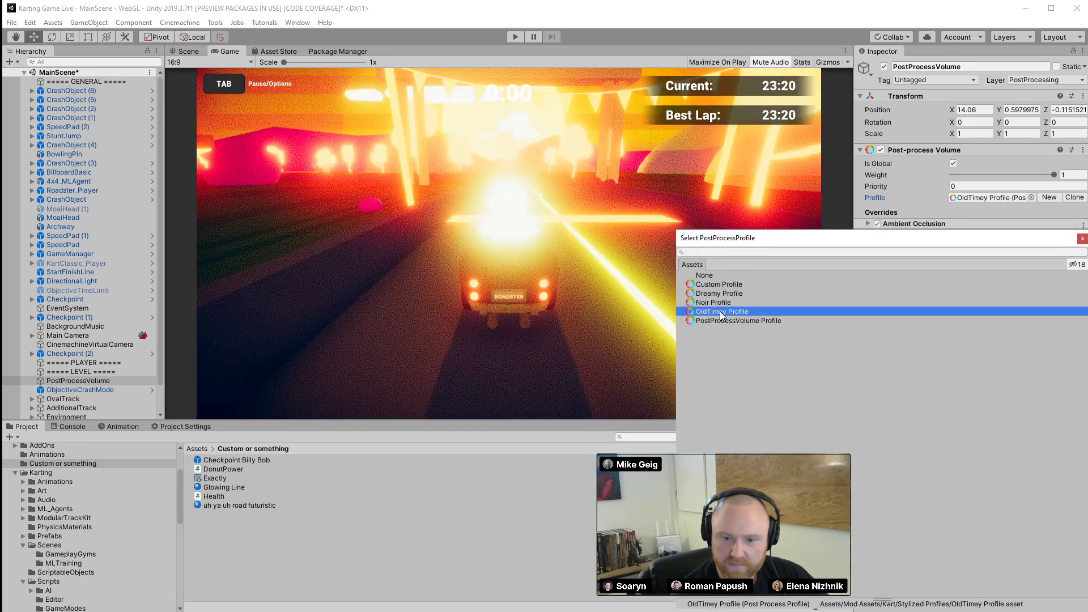
pyautogui.moveTo(678, 237); pyautogui.dragTo(856, 336)
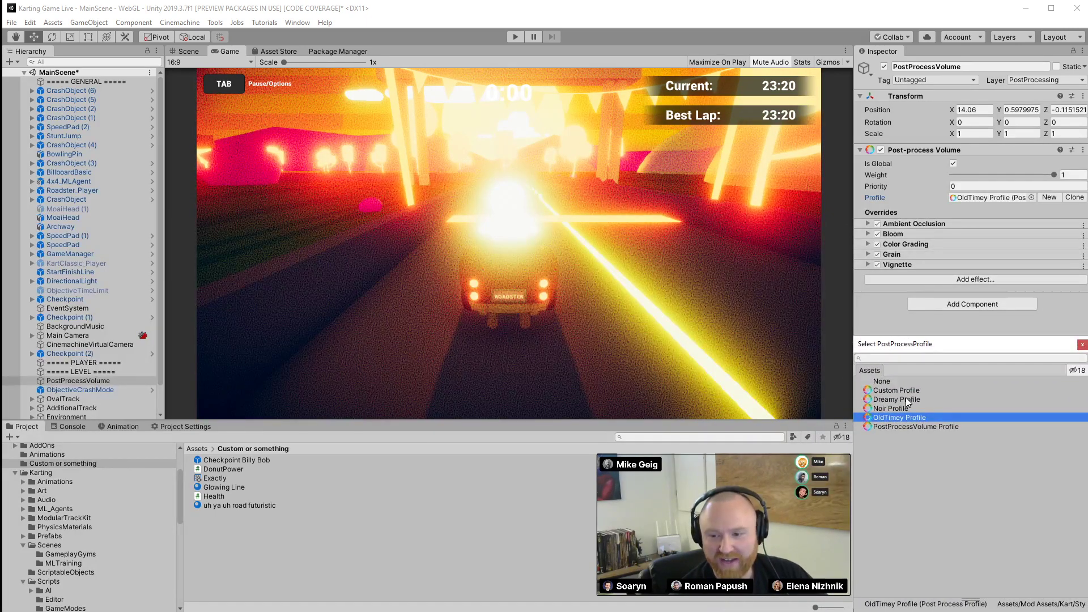
# Examine the Vignette, Grain, Color Grading, Bloom and Ambient Occlusion settings of OldTimey Profile, toggling Ambient Occlusion to compare its effect
pyautogui.click(867, 264)
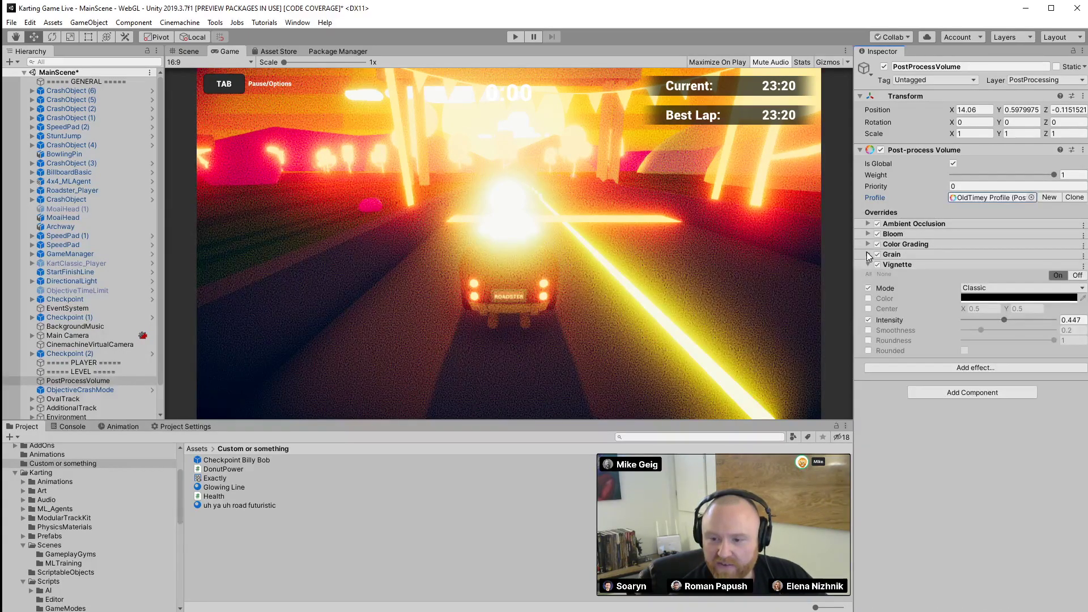
pyautogui.click(867, 253)
pyautogui.click(869, 245)
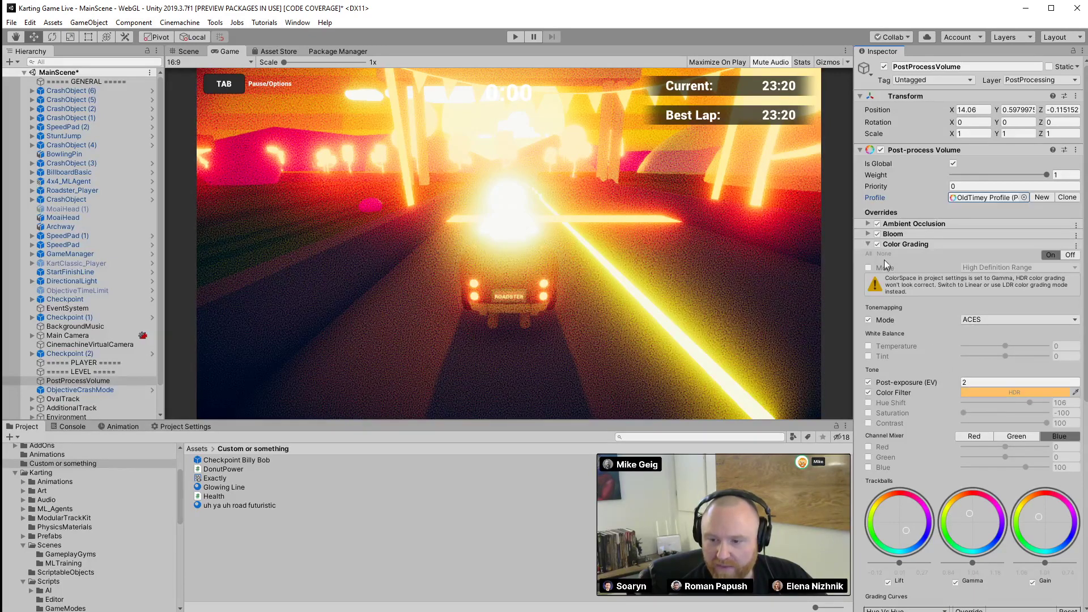
pyautogui.click(867, 233)
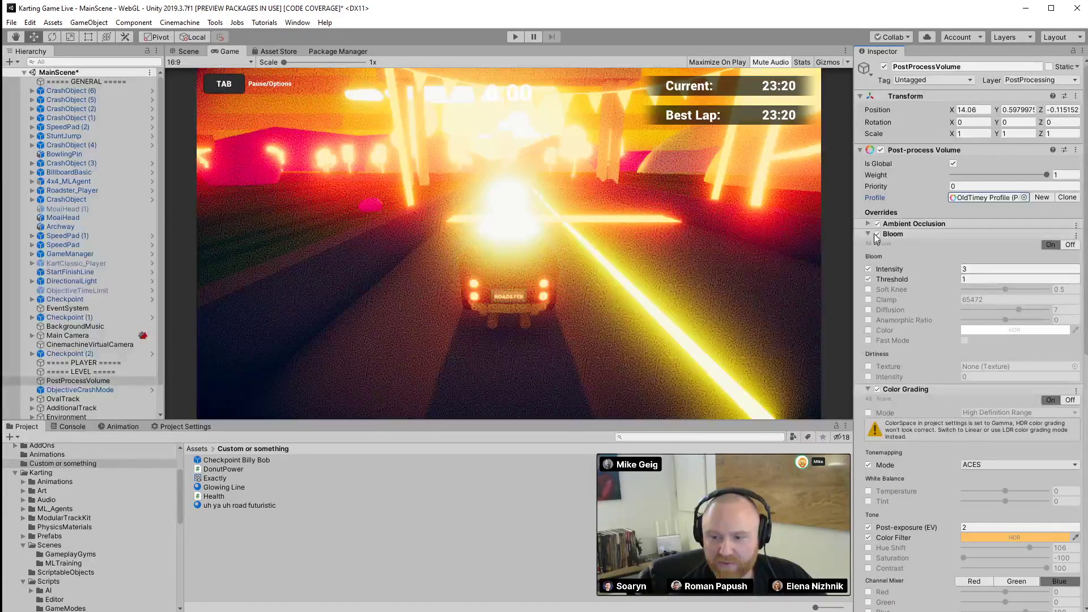
pyautogui.click(868, 223)
pyautogui.click(877, 224)
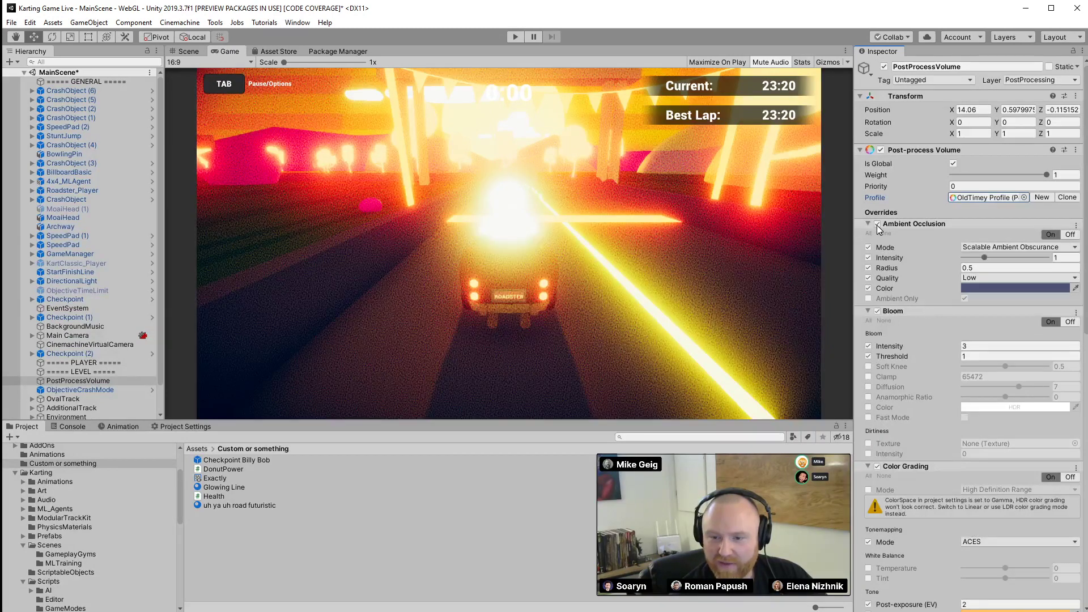
pyautogui.click(877, 224)
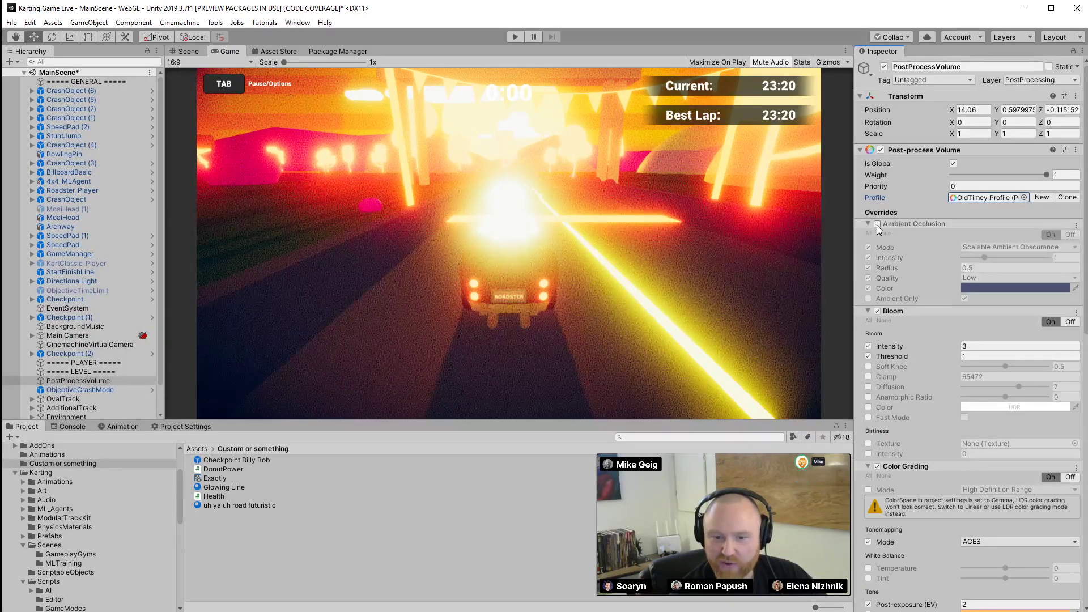
pyautogui.click(877, 225)
pyautogui.click(868, 223)
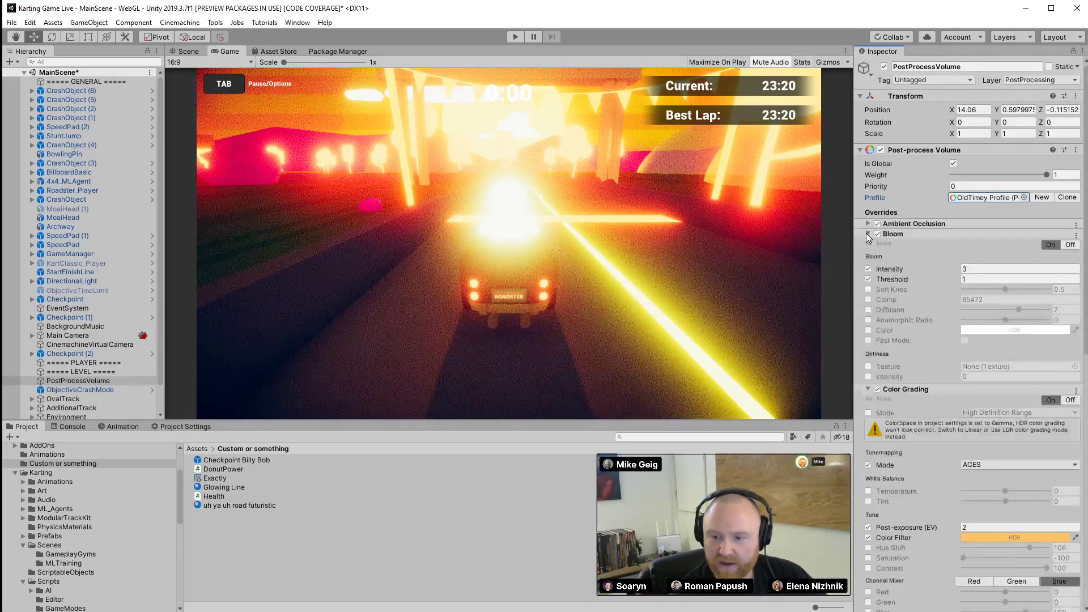
pyautogui.click(867, 233)
pyautogui.click(868, 244)
# Assign Noir Profile to PostProcessVolume and lower its Bloom intensity to 0.79
pyautogui.click(1031, 197)
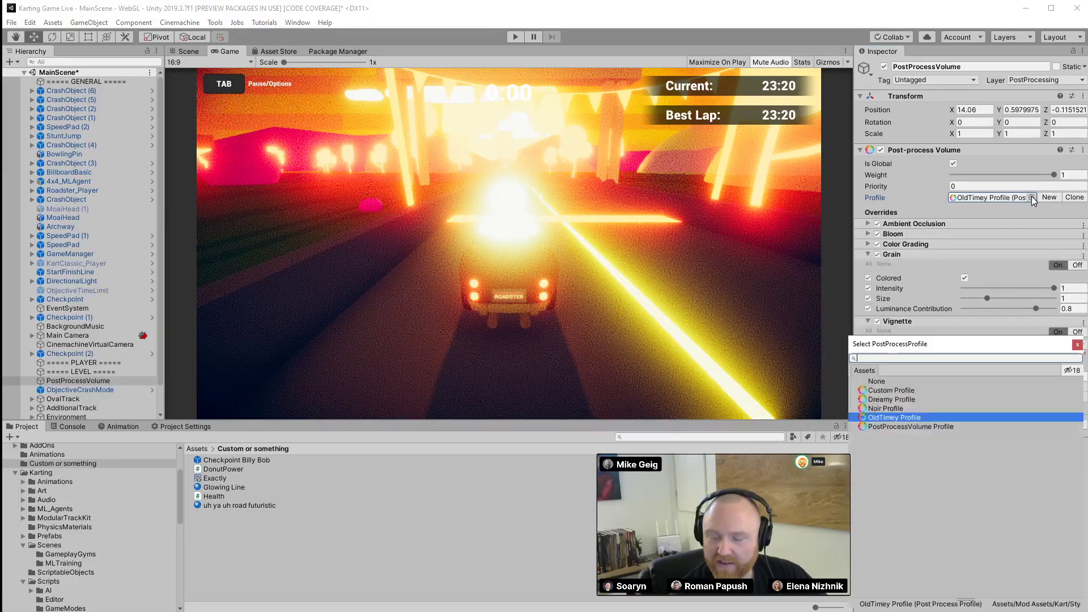
pyautogui.click(891, 408)
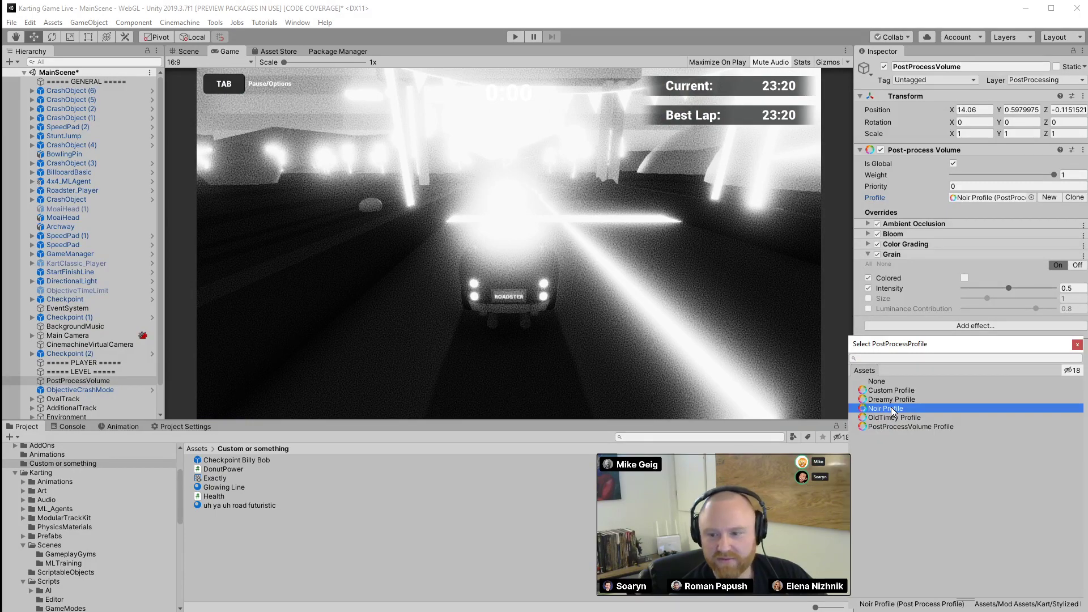
pyautogui.click(867, 234)
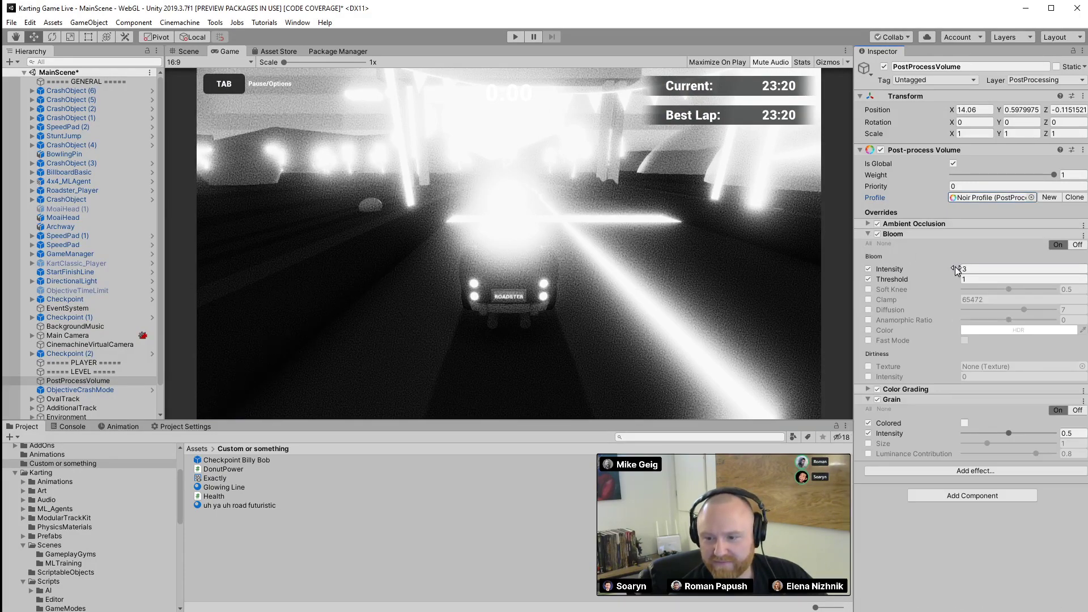
pyautogui.moveTo(954, 268); pyautogui.dragTo(916, 274)
# Run the game and drive the kart around the track to check the Noir look
pyautogui.click(514, 36)
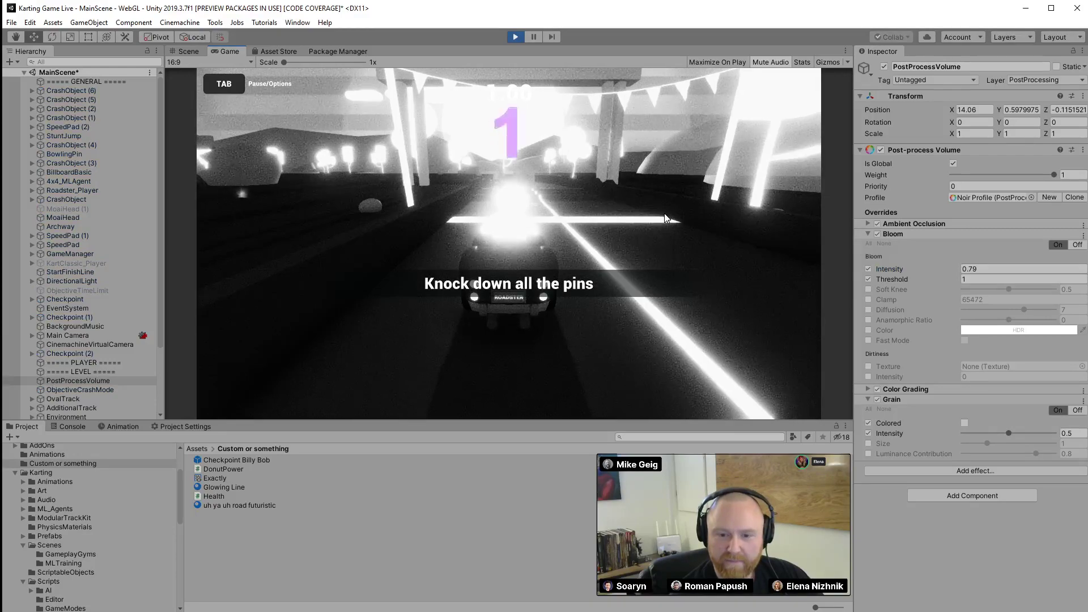
pyautogui.press('w')
pyautogui.press('d')
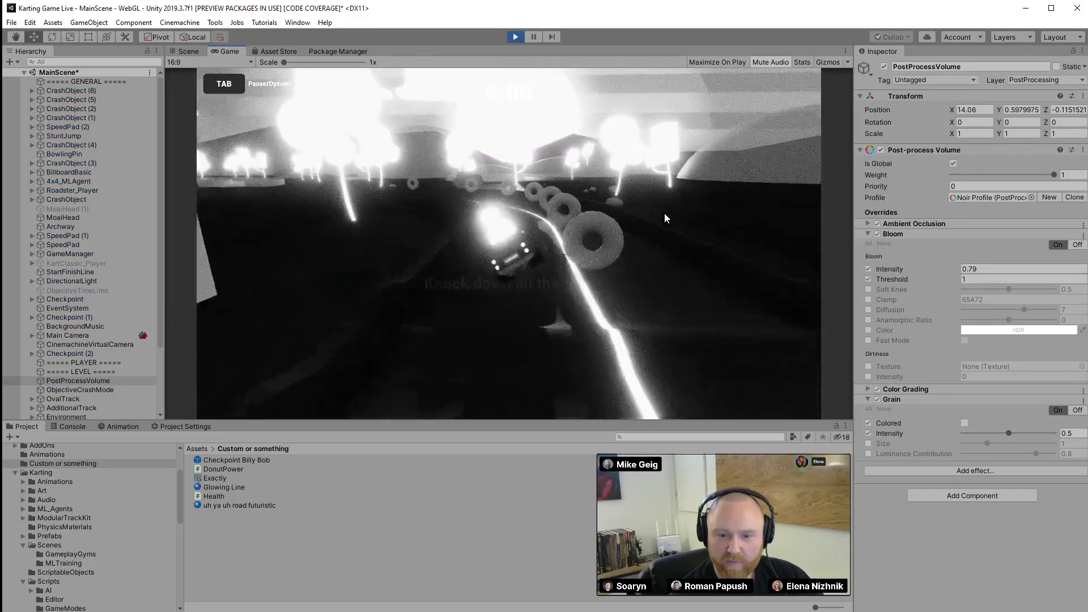
pyautogui.press('a')
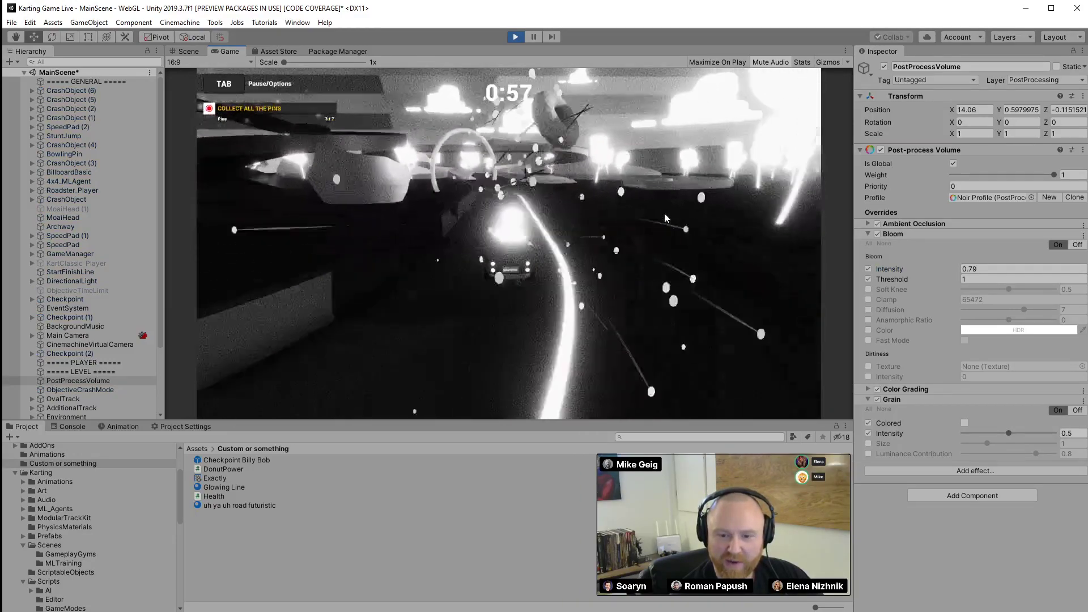
pyautogui.press('w')
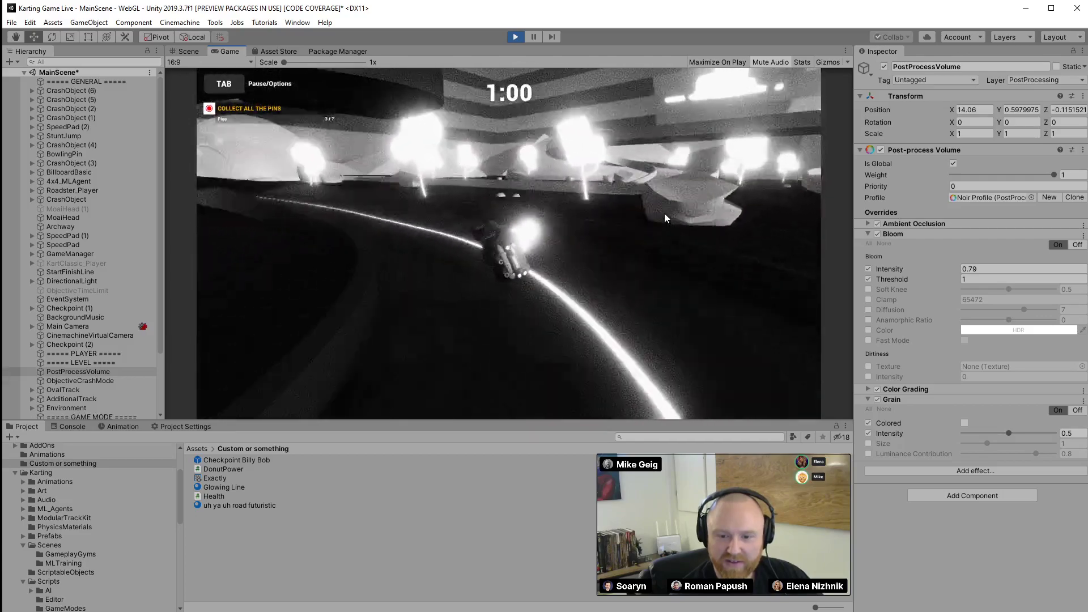
pyautogui.press('w')
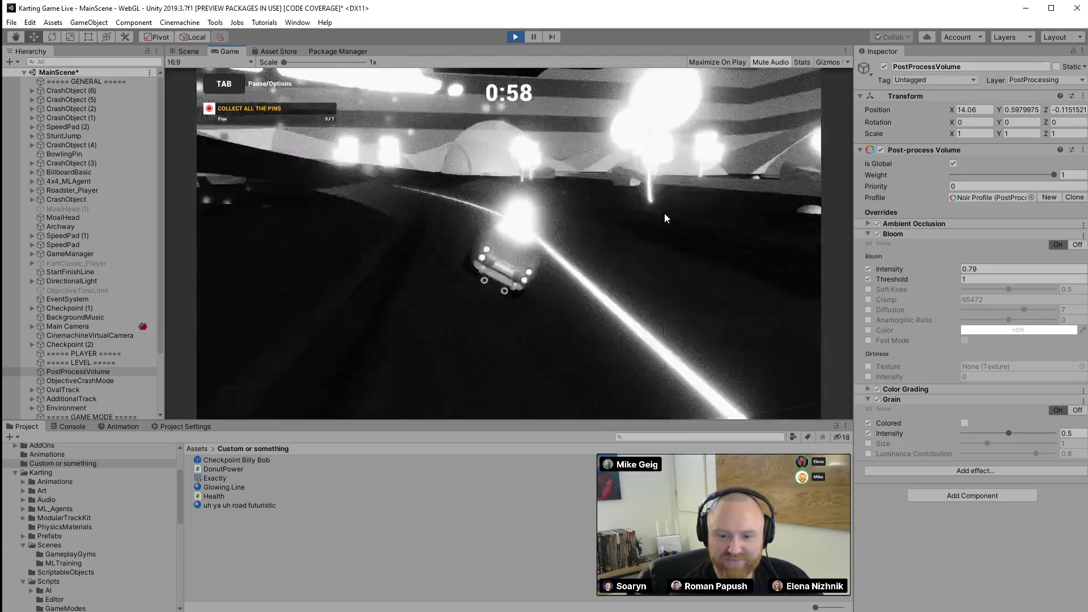
pyautogui.press('w')
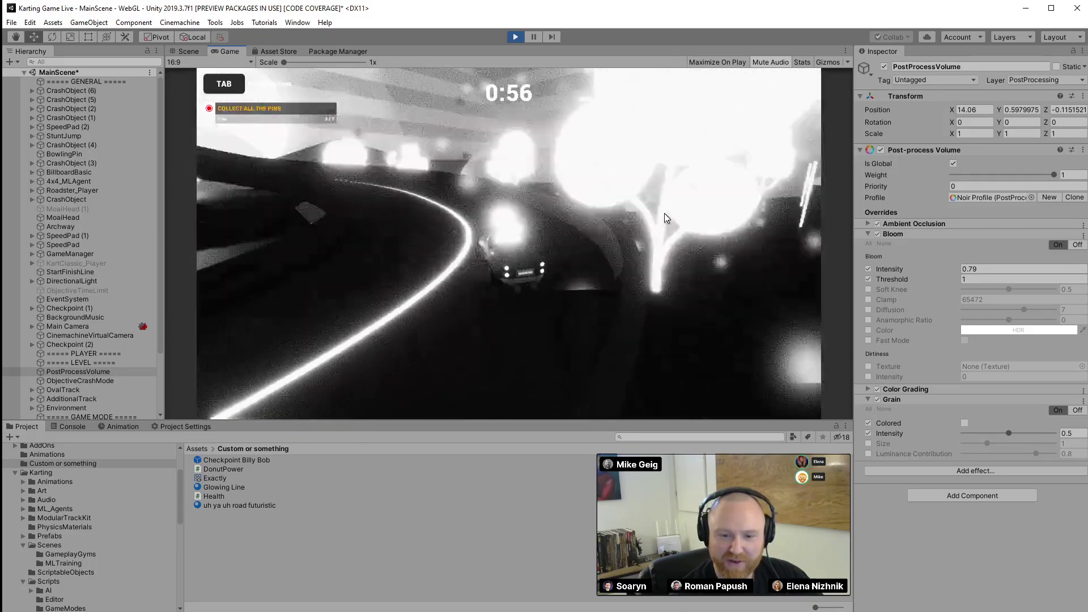
pyautogui.press('w')
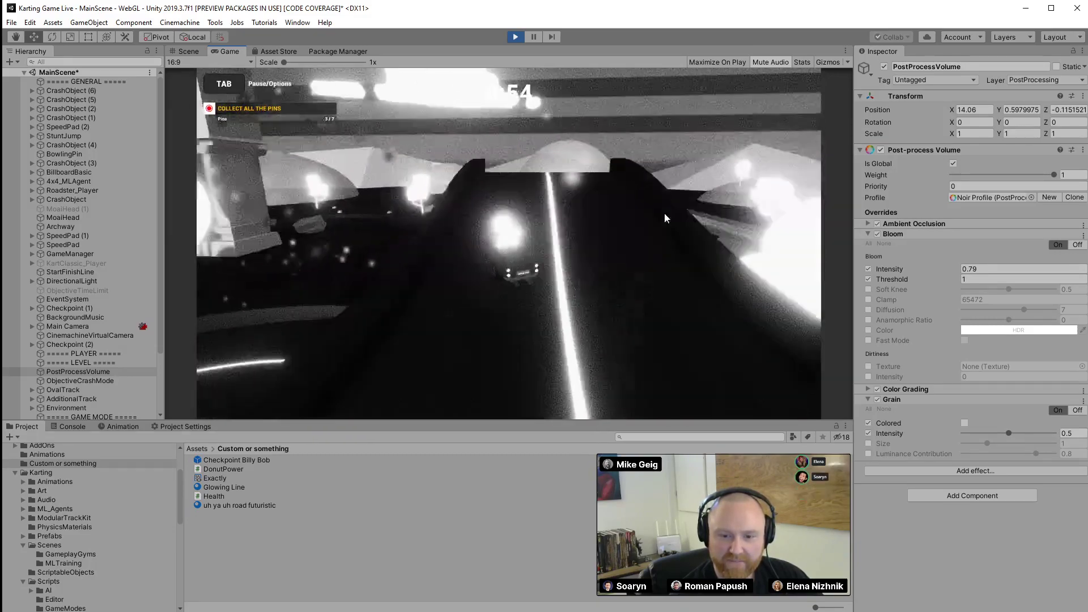
pyautogui.press('w')
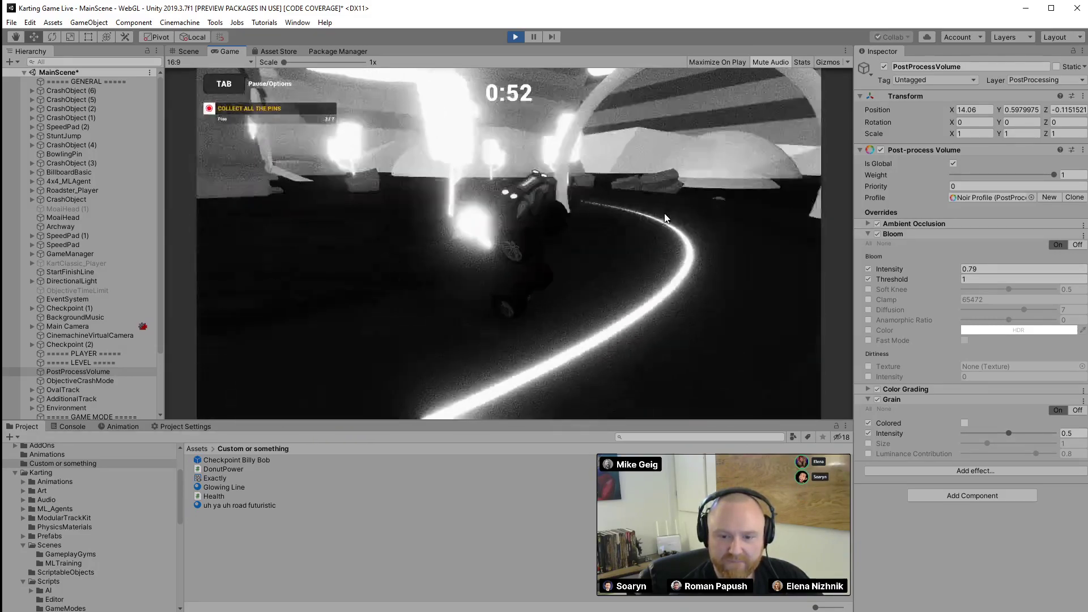
pyautogui.press('w')
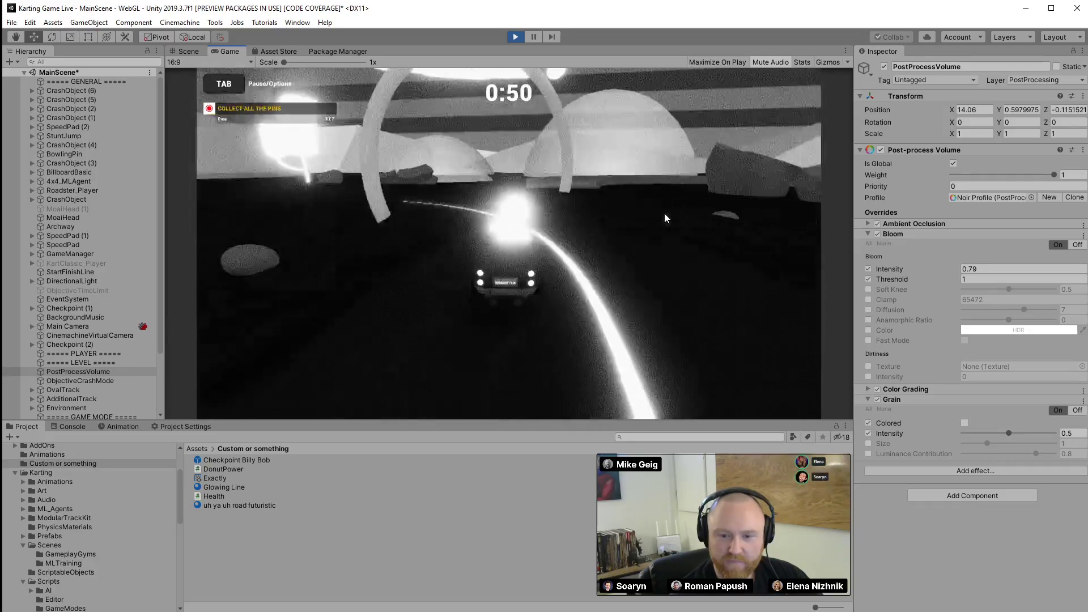
pyautogui.press('w')
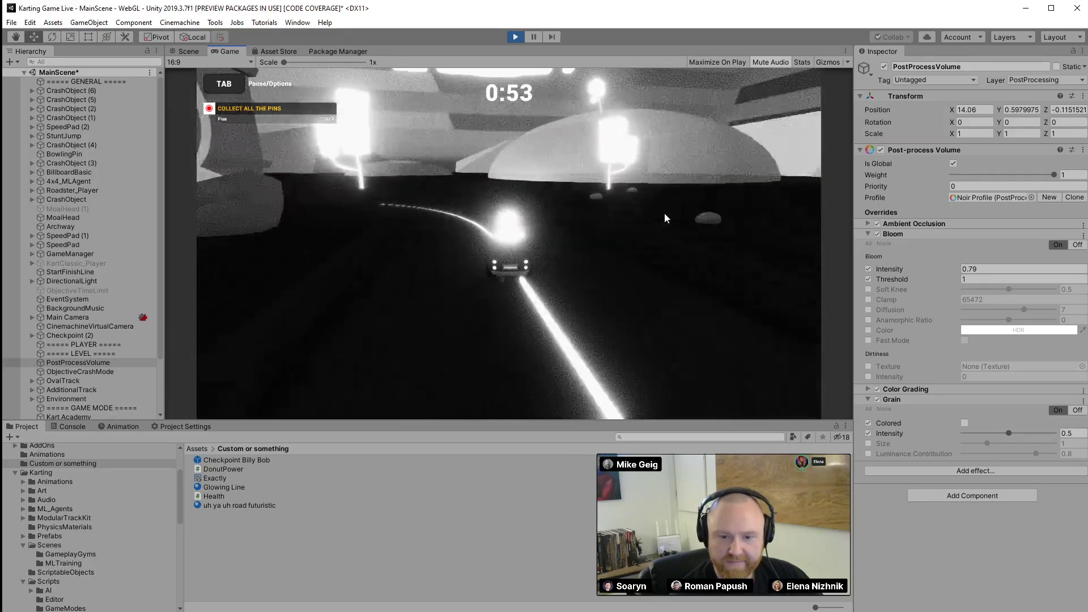
pyautogui.press('w')
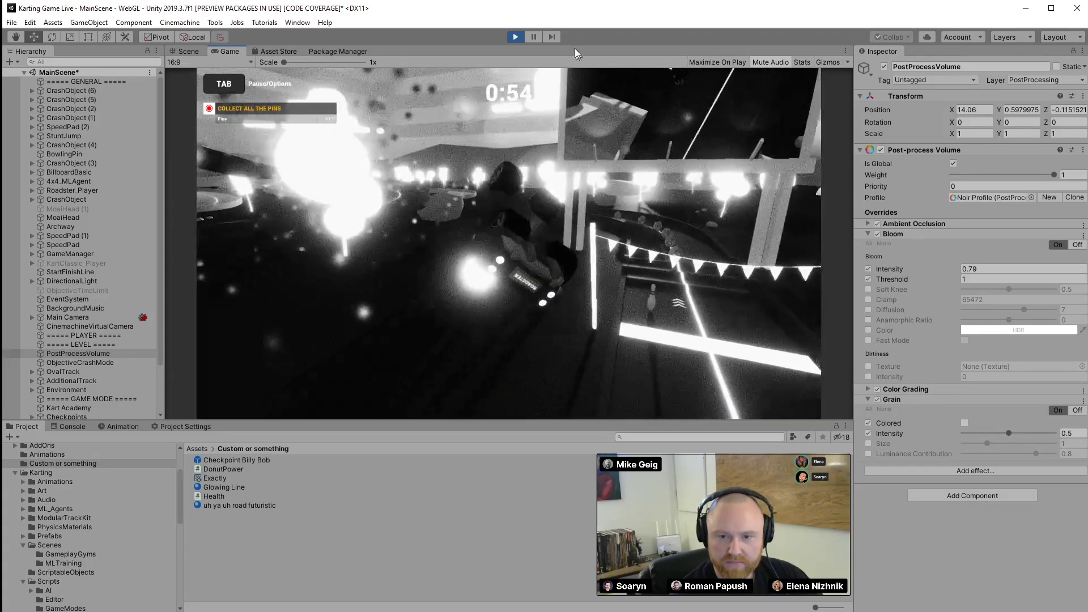
# Stop the game, enable Enter Play Mode Options (Experimental) in the project's Editor settings, and briefly run the game to test it
pyautogui.hotkey('ctrl', 'p')
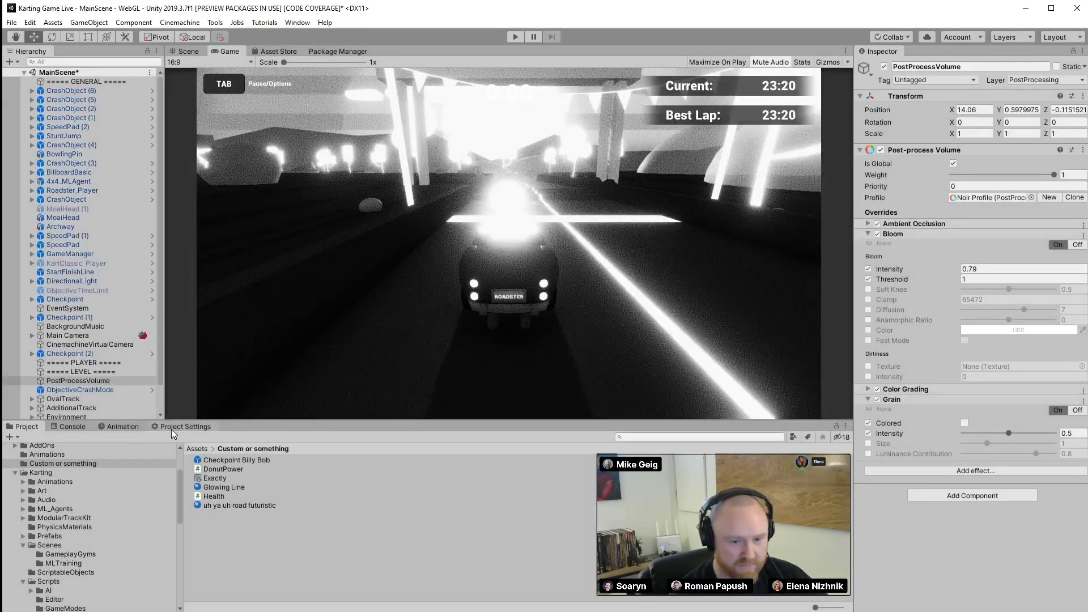
pyautogui.click(187, 427)
pyautogui.moveTo(294, 421); pyautogui.dragTo(296, 262)
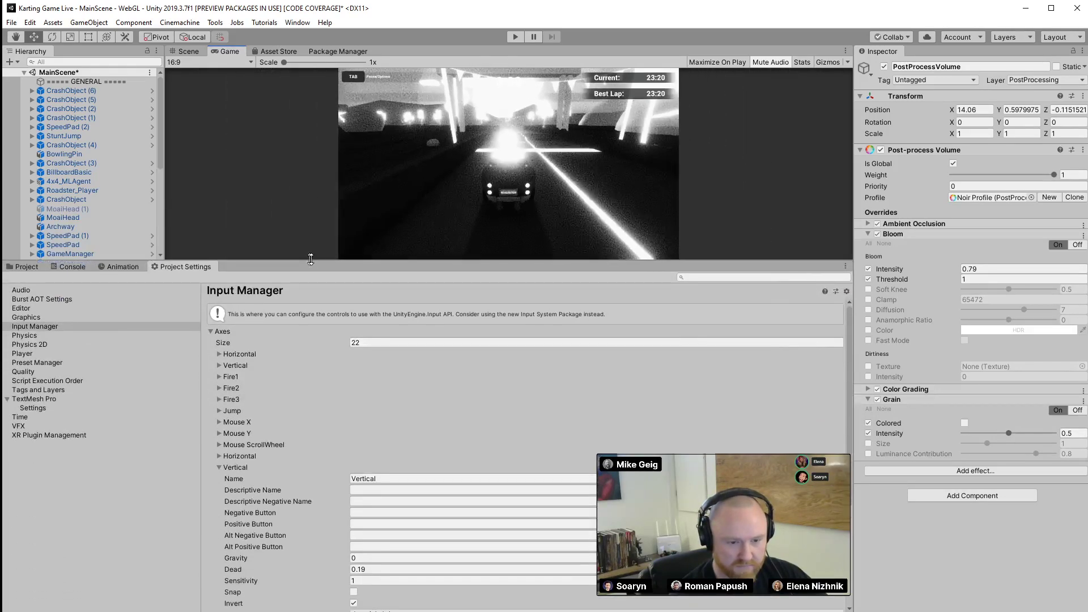
pyautogui.click(22, 308)
pyautogui.scroll(-7, 521, 399)
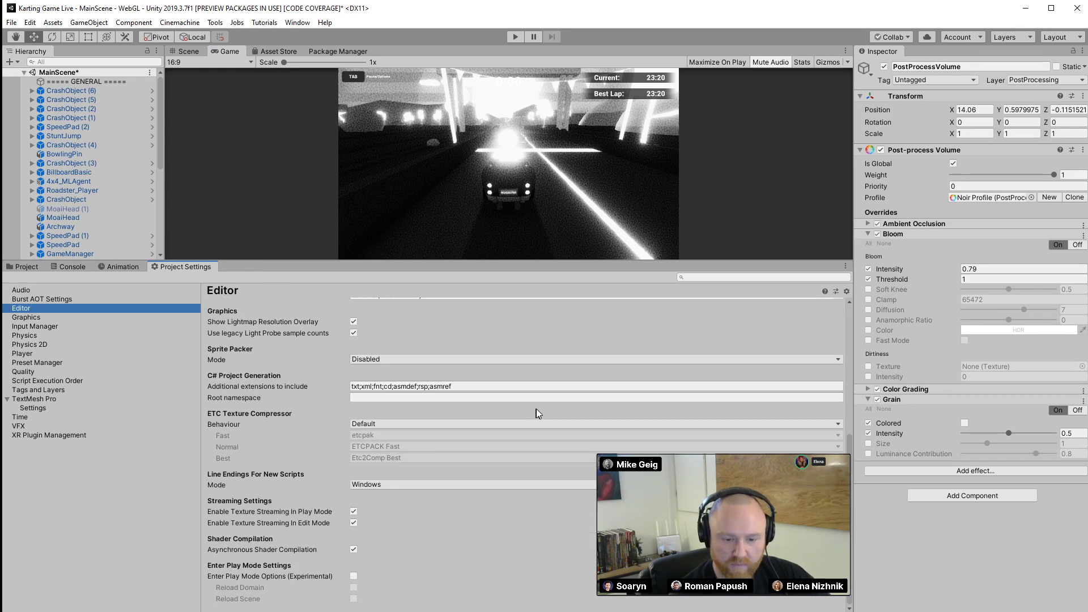
pyautogui.click(354, 575)
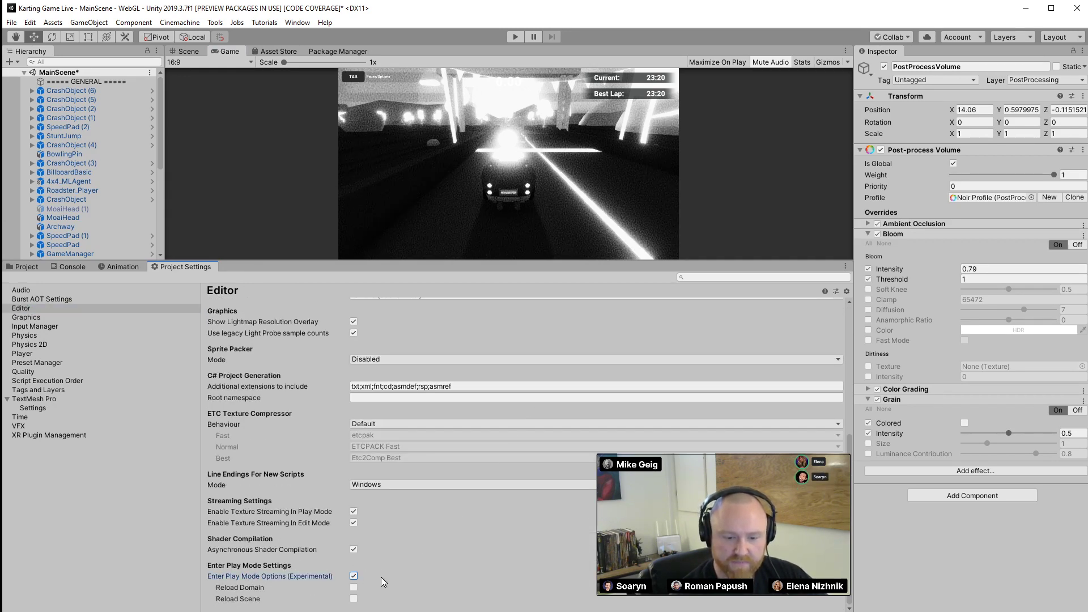
pyautogui.click(515, 37)
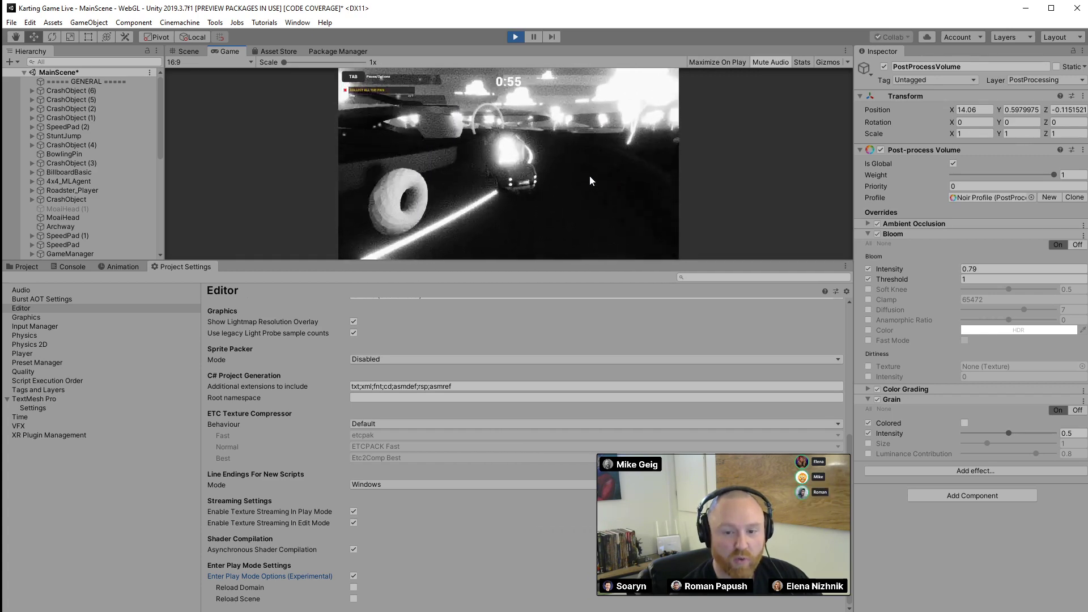
pyautogui.click(515, 36)
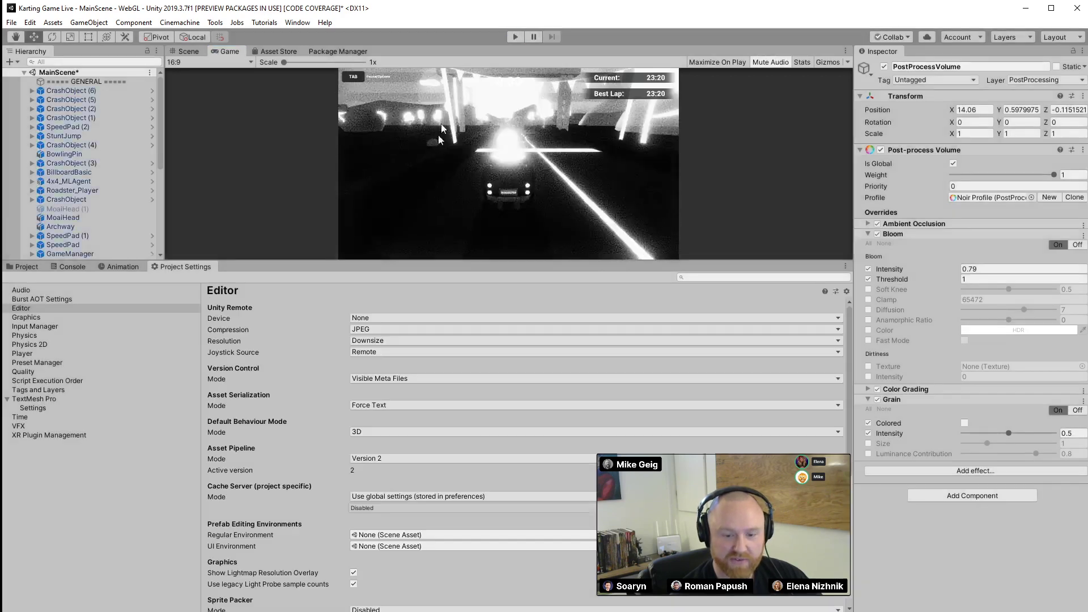
# Review the Enter Play Mode Settings, toggling Enter Play Mode Options off and on and trying Reload Domain
pyautogui.scroll(-10, 397, 536)
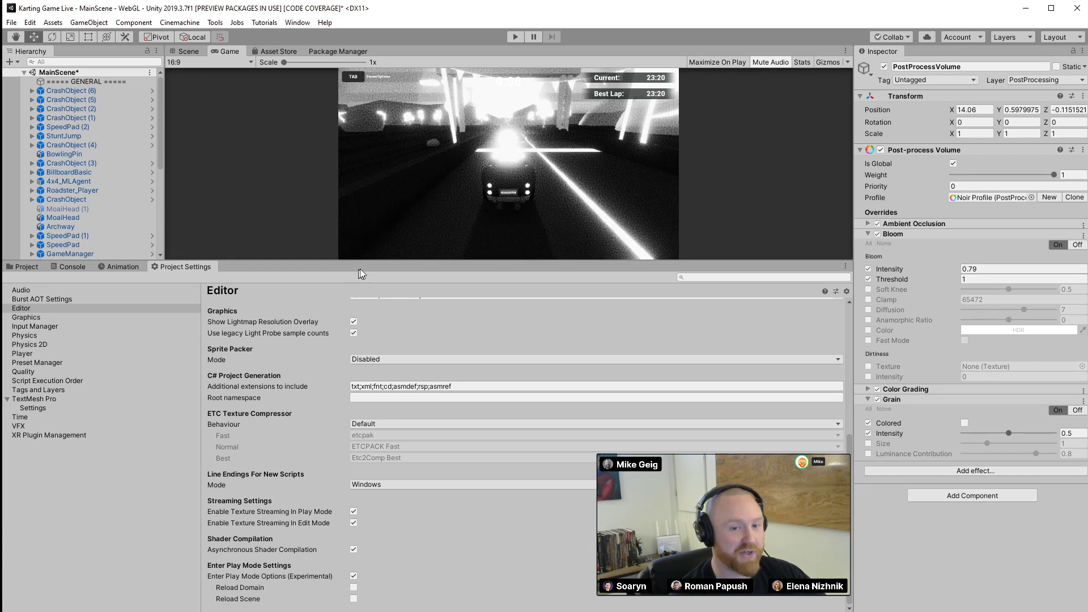
pyautogui.click(354, 577)
pyautogui.click(353, 576)
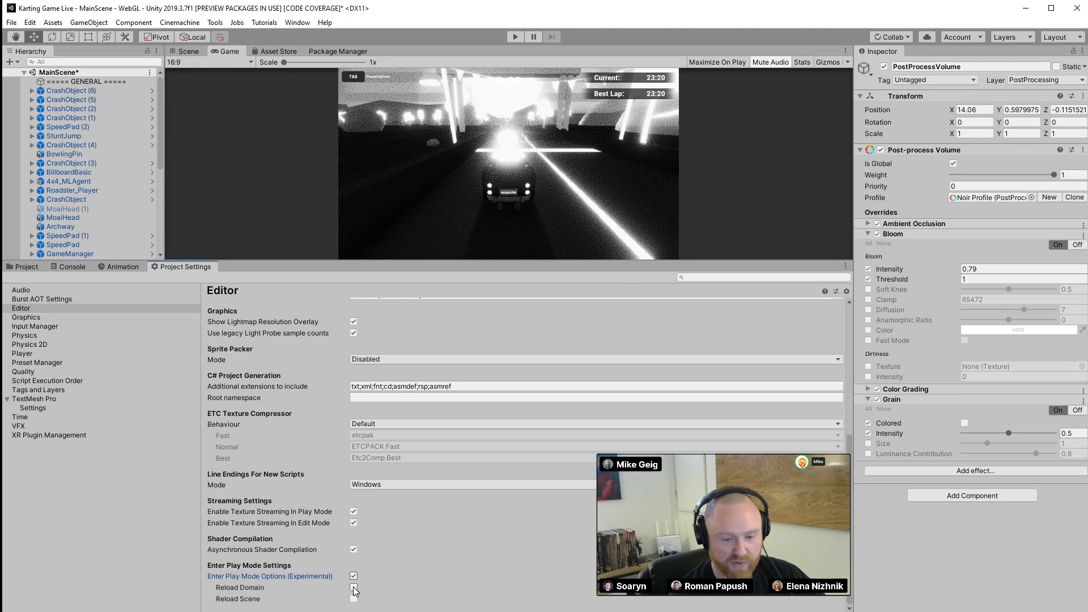
pyautogui.click(354, 588)
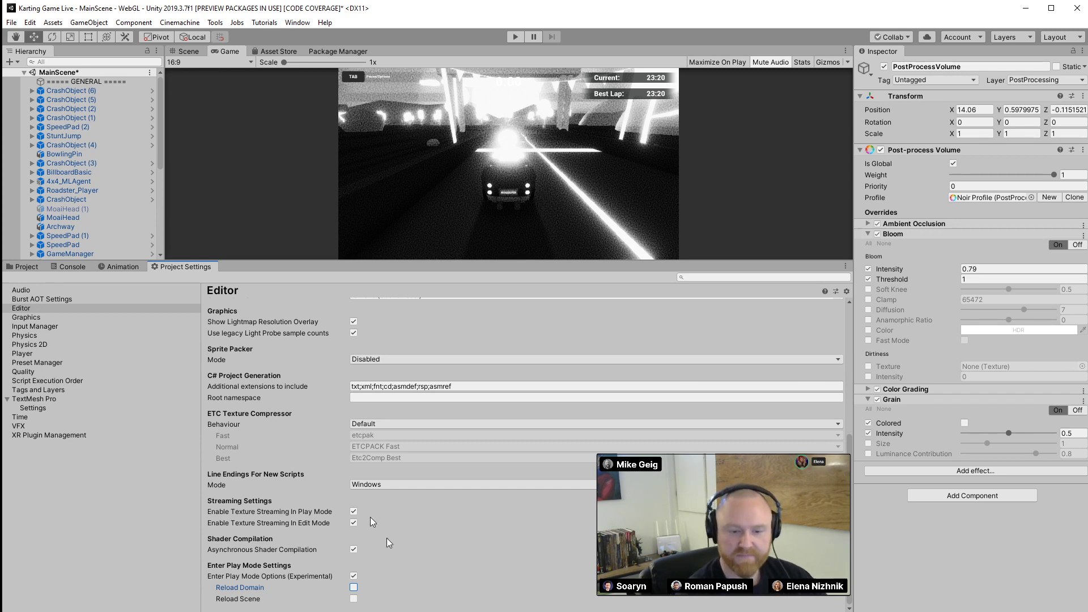
# Return to the project assets, assign Dreamy Profile to PostProcessVolume and lower its Bloom intensity to 1.1
pyautogui.moveTo(277, 259); pyautogui.dragTo(47, 385)
pyautogui.click(26, 390)
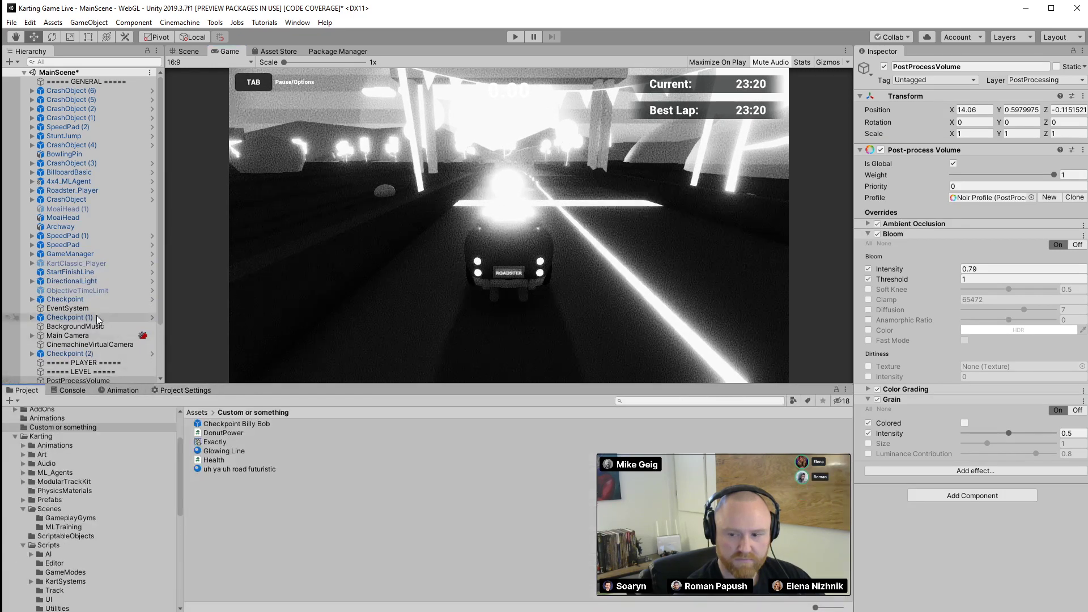
pyautogui.click(1030, 197)
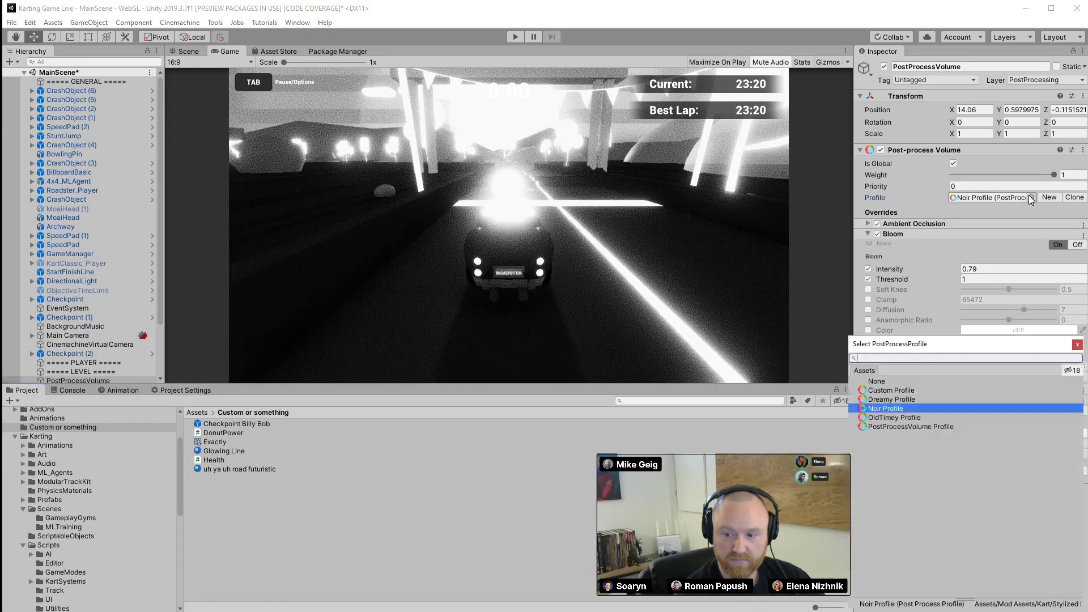
pyautogui.click(891, 399)
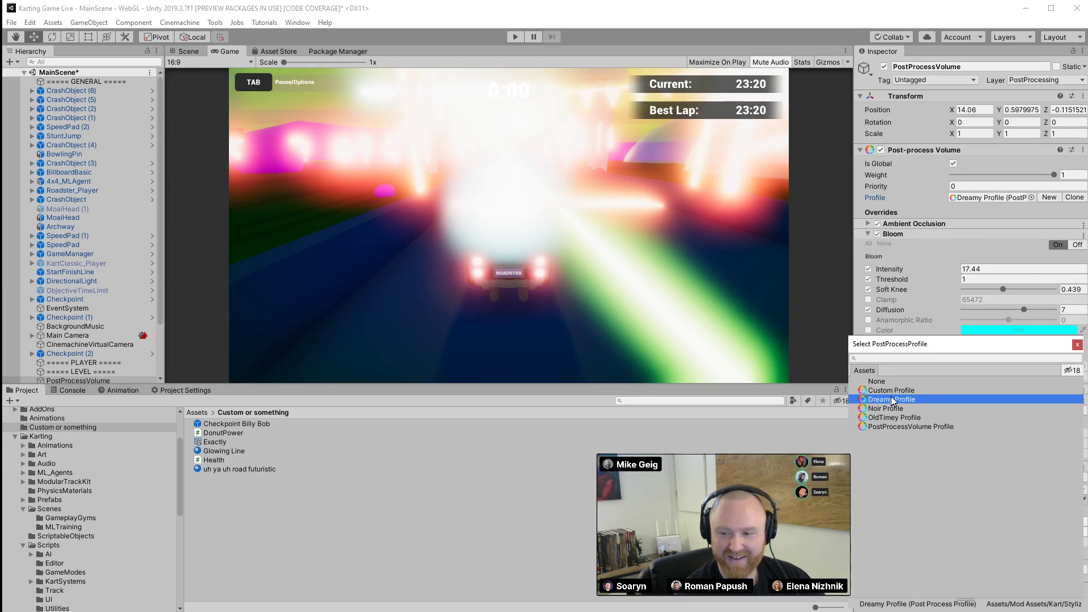
pyautogui.click(891, 392)
pyautogui.click(889, 399)
pyautogui.click(638, 238)
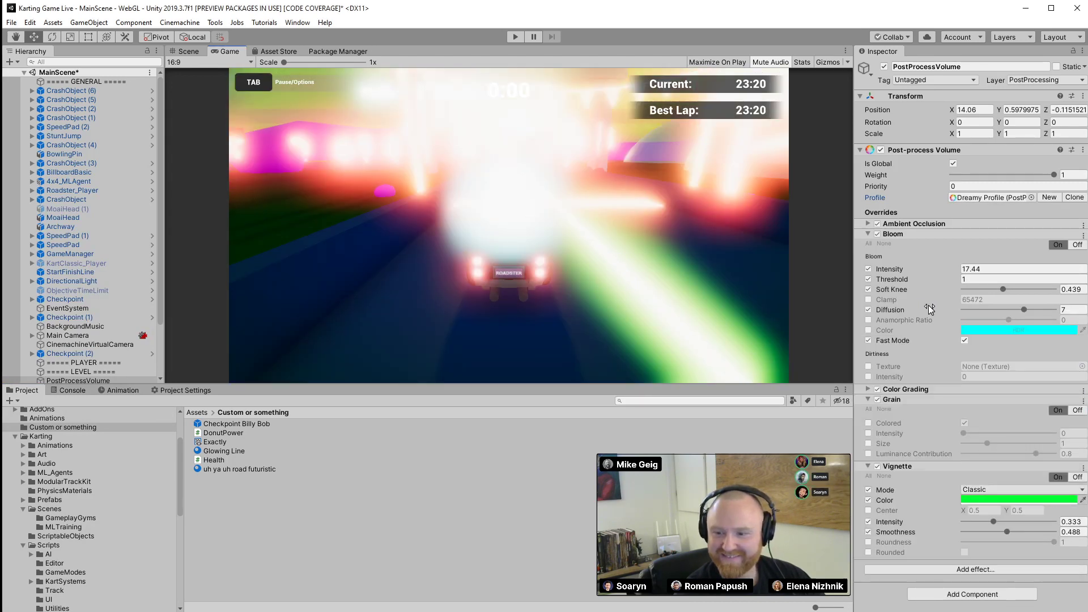
pyautogui.click(954, 268)
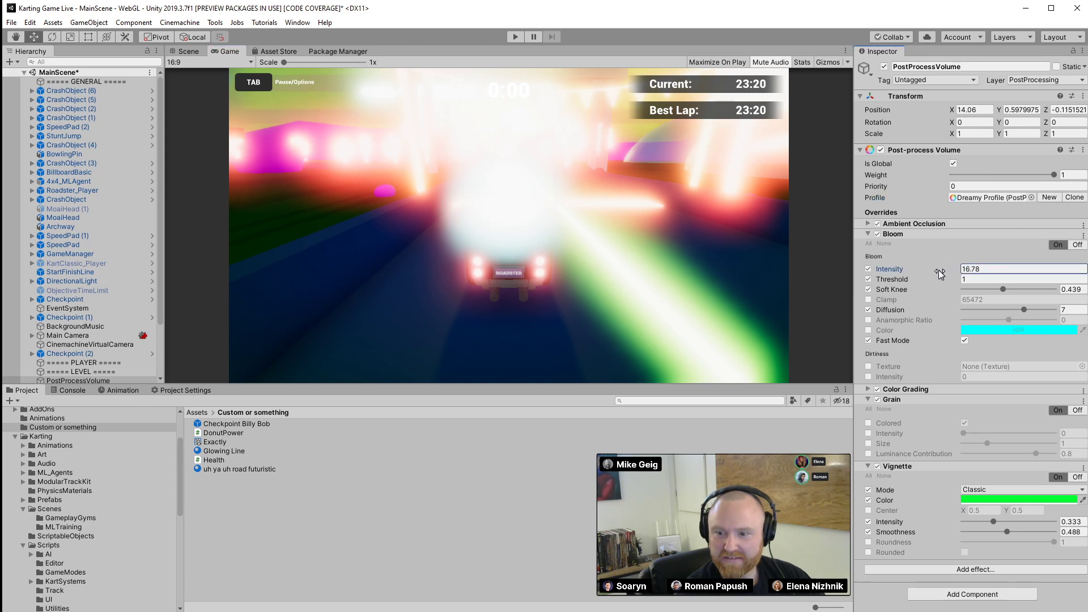
pyautogui.moveTo(948, 274); pyautogui.dragTo(876, 271)
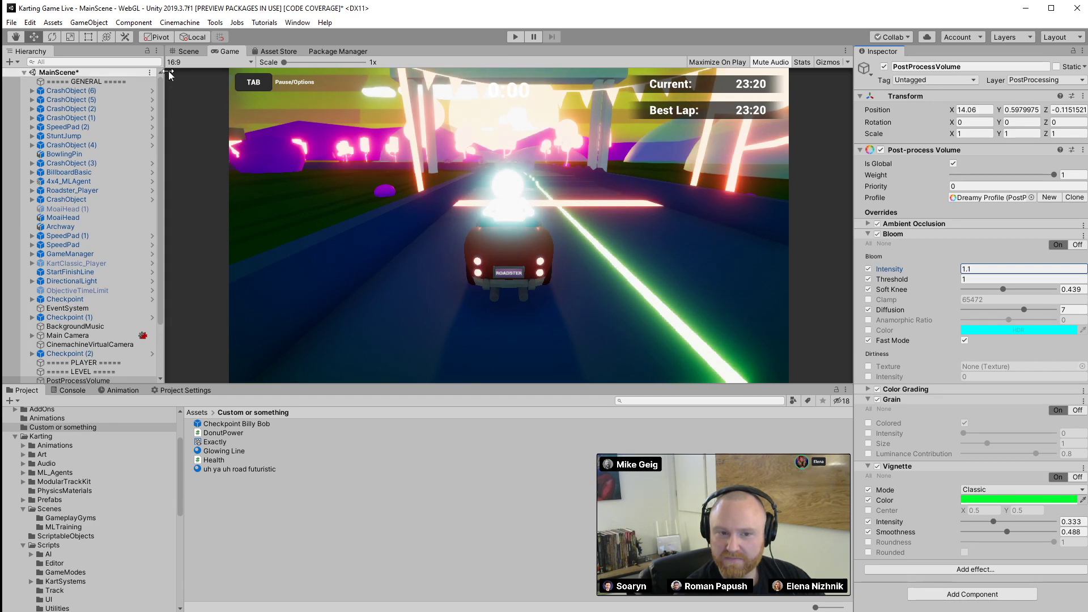
# Look around the track in the Scene view and inspect the Main Camera's settings and preview
pyautogui.click(189, 51)
pyautogui.moveTo(509, 198); pyautogui.dragTo(544, 136, button='right')
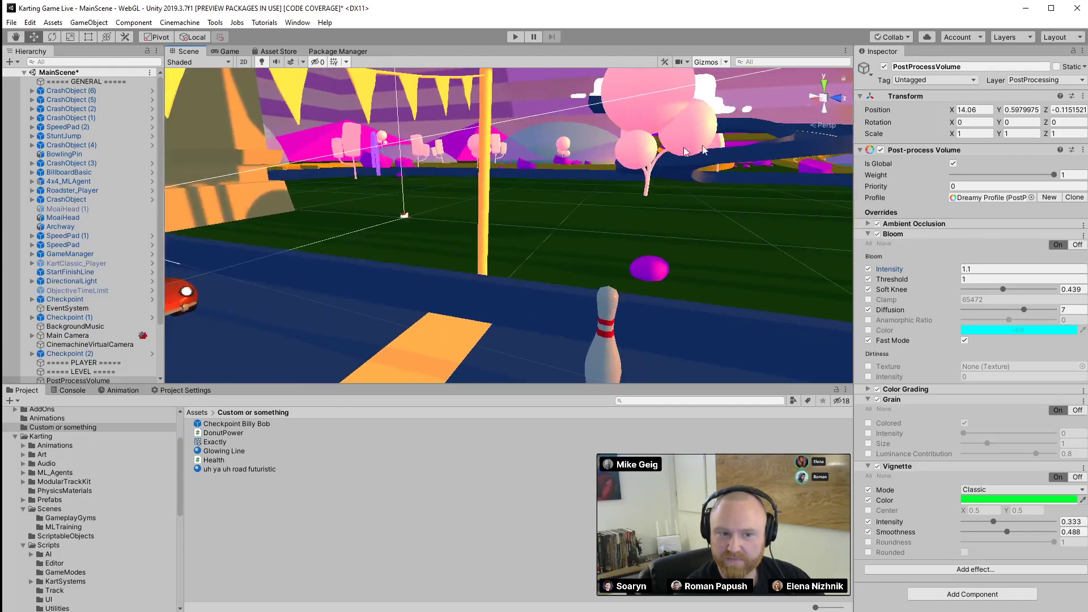
pyautogui.click(99, 336)
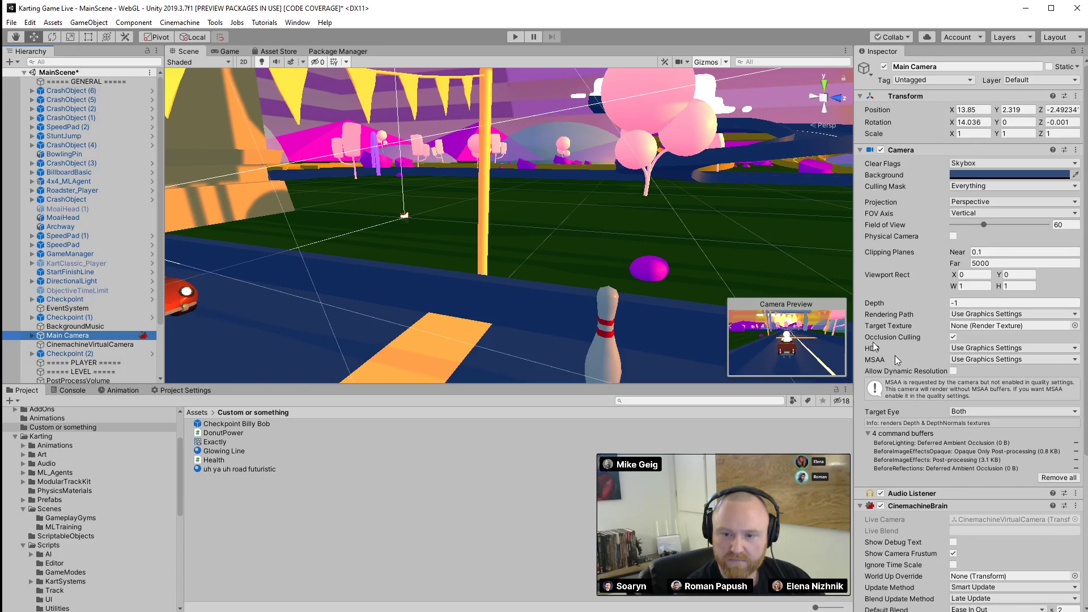
pyautogui.moveTo(683, 244); pyautogui.dragTo(904, 258, button='right')
pyautogui.press('s')
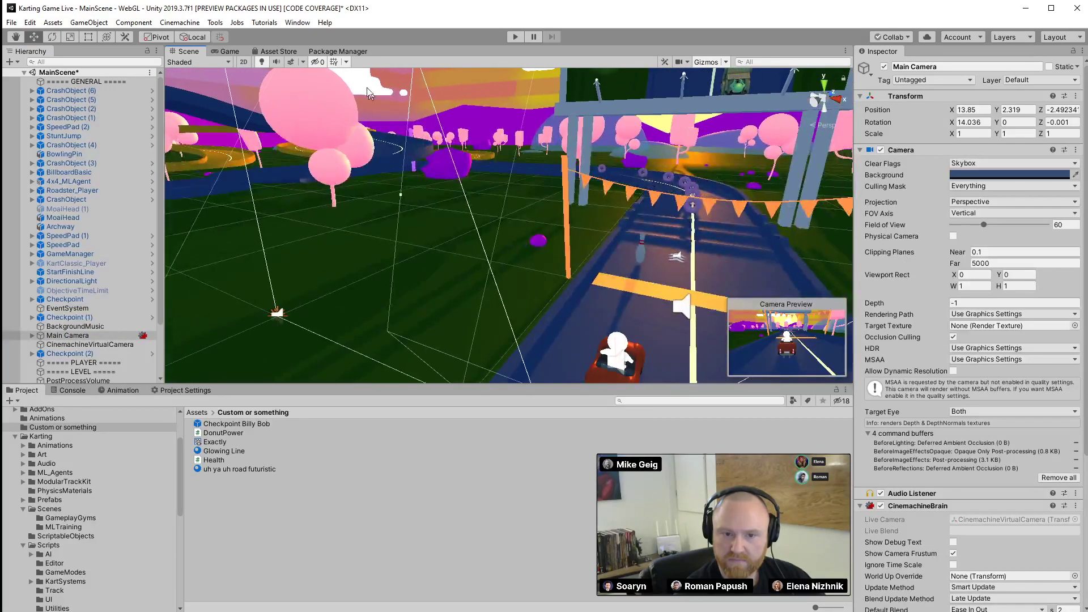
# Toggle the Scene view effects and leave them all enabled, including Animated Materials and Post Processings
pyautogui.click(304, 63)
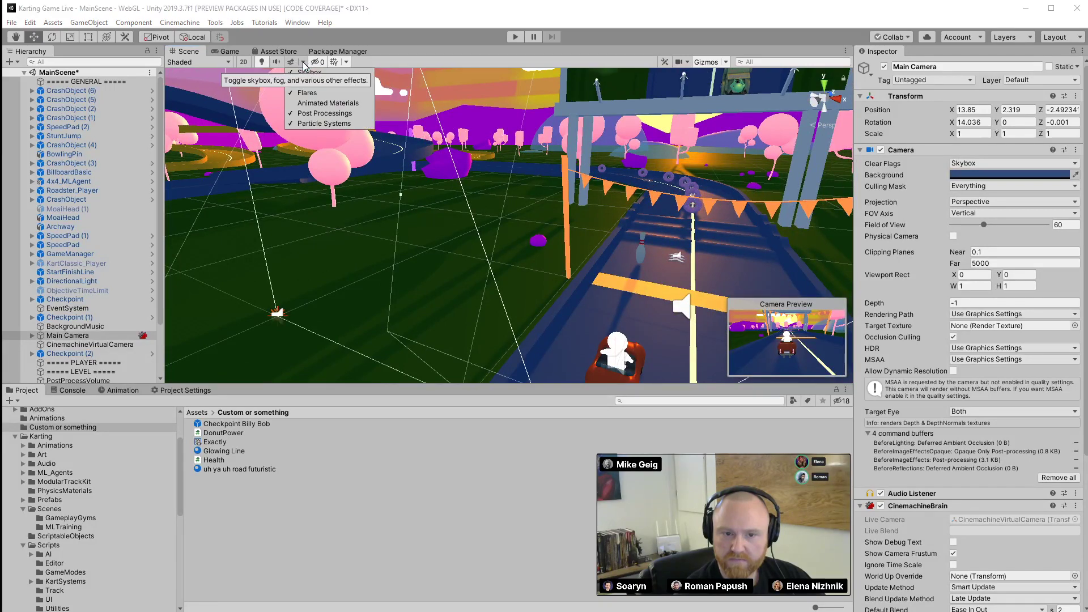
pyautogui.click(290, 60)
pyautogui.click(290, 60)
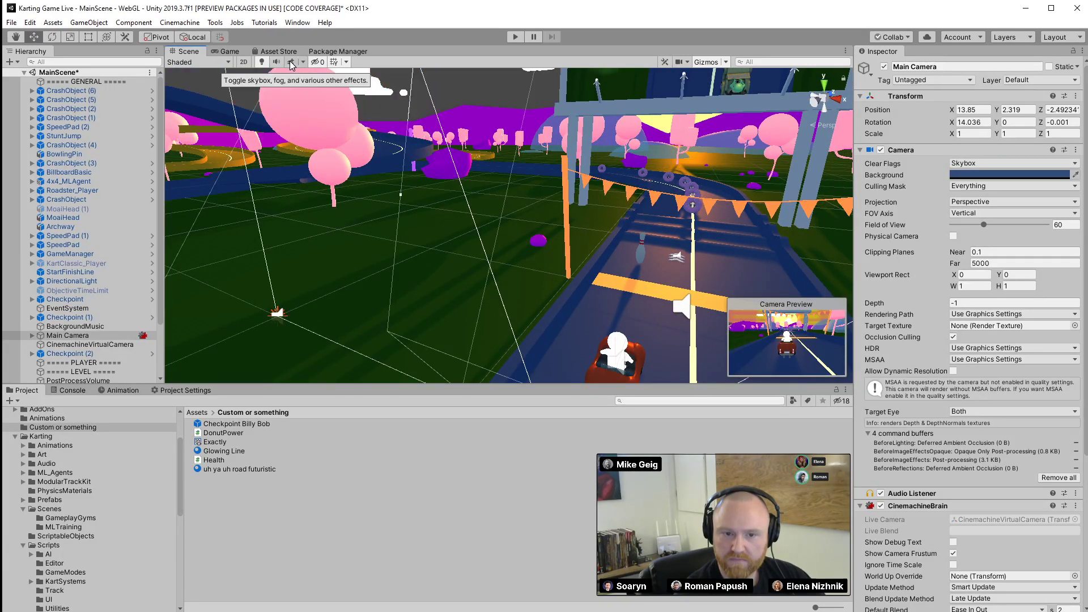
pyautogui.click(293, 62)
pyautogui.moveTo(437, 236); pyautogui.dragTo(461, 151, button='right')
pyautogui.click(304, 62)
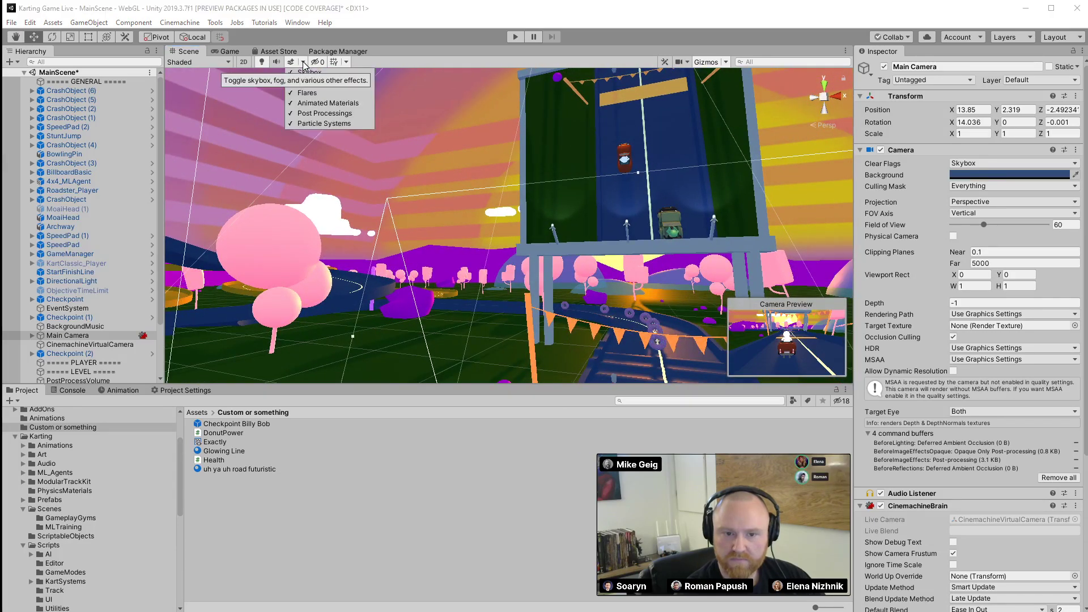
pyautogui.click(505, 59)
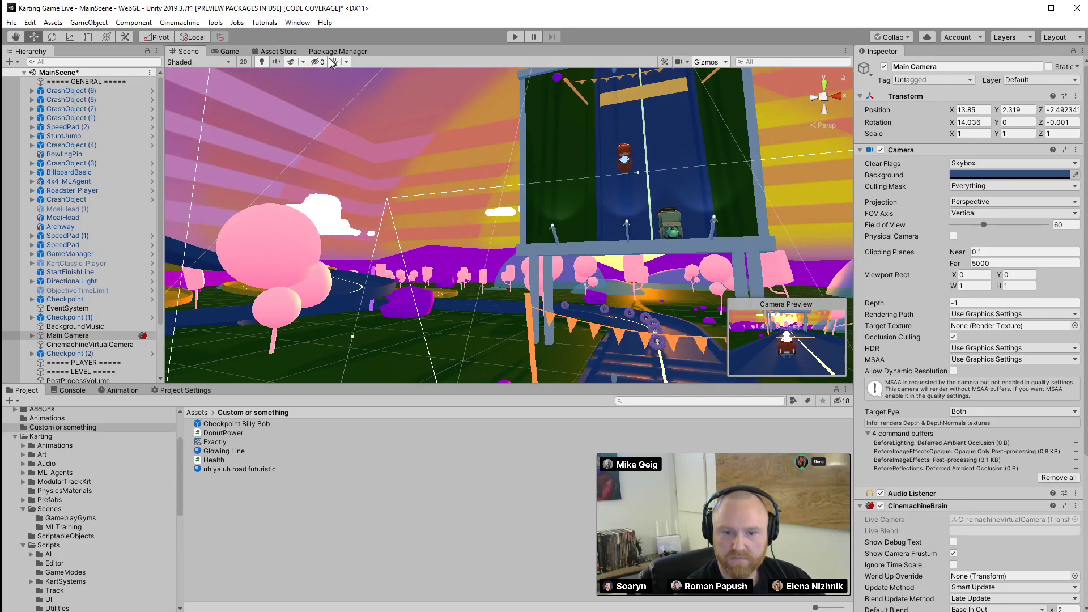
# Go back to the Game view and assign PostProcessVolume Profile to PostProcessVolume, collapsing the Bloom and Grain overrides first
pyautogui.click(225, 52)
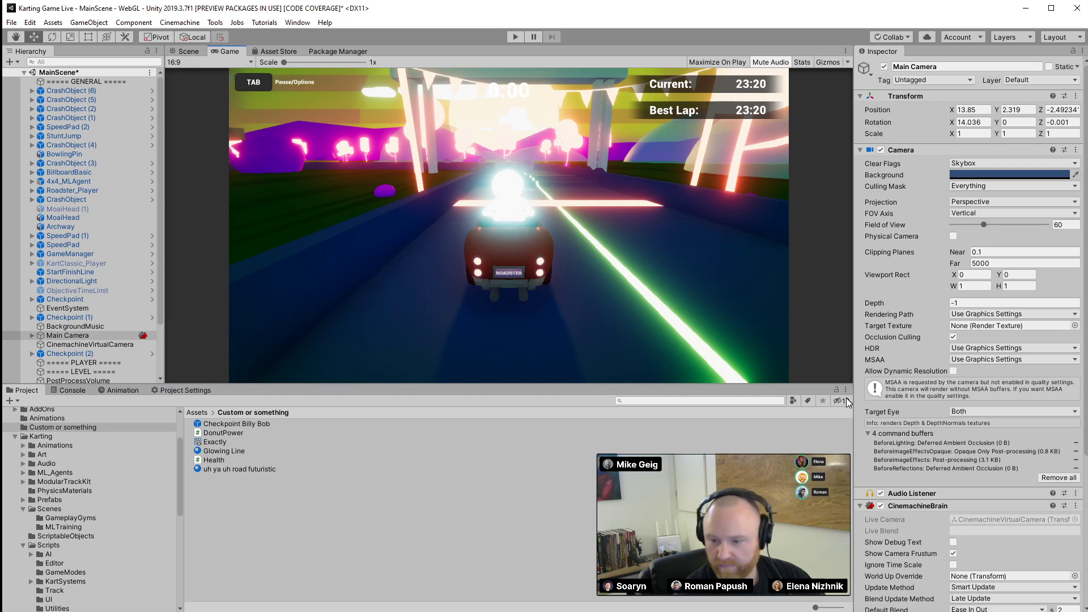
pyautogui.scroll(-3, 81, 194)
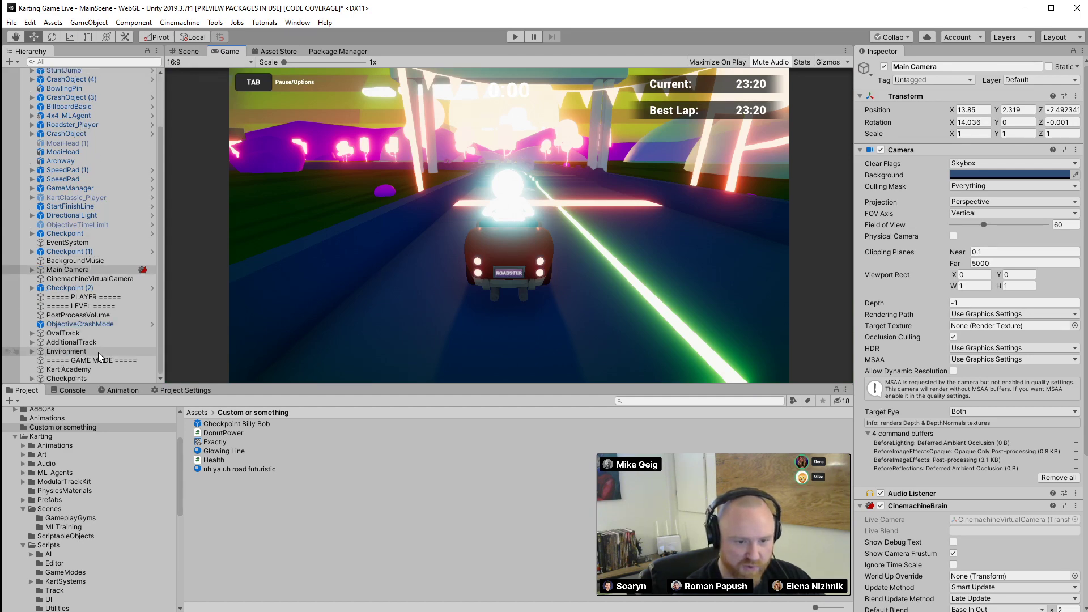
pyautogui.click(78, 316)
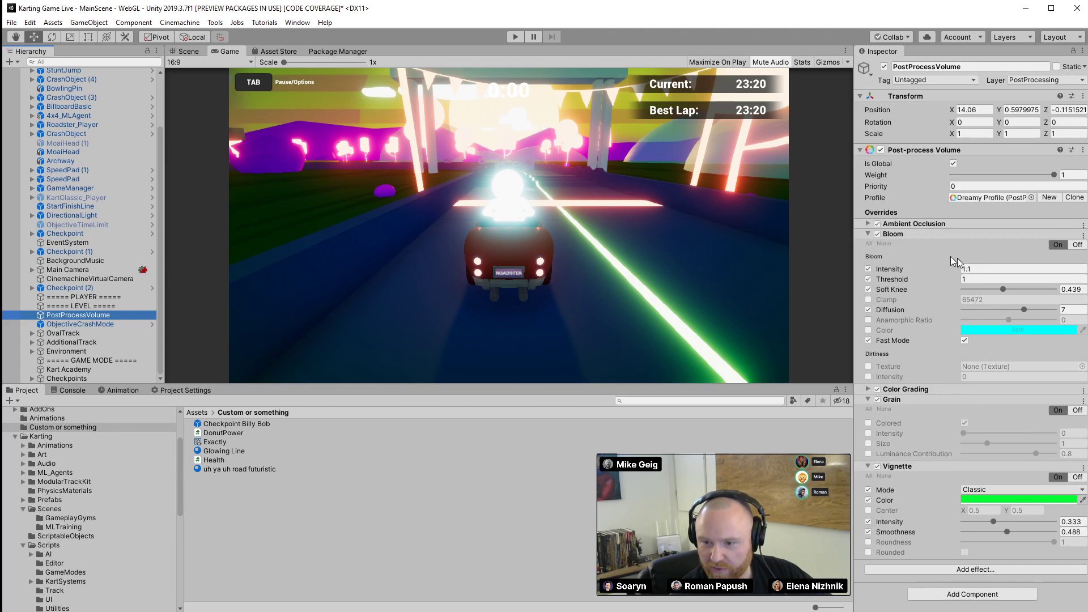
pyautogui.click(868, 234)
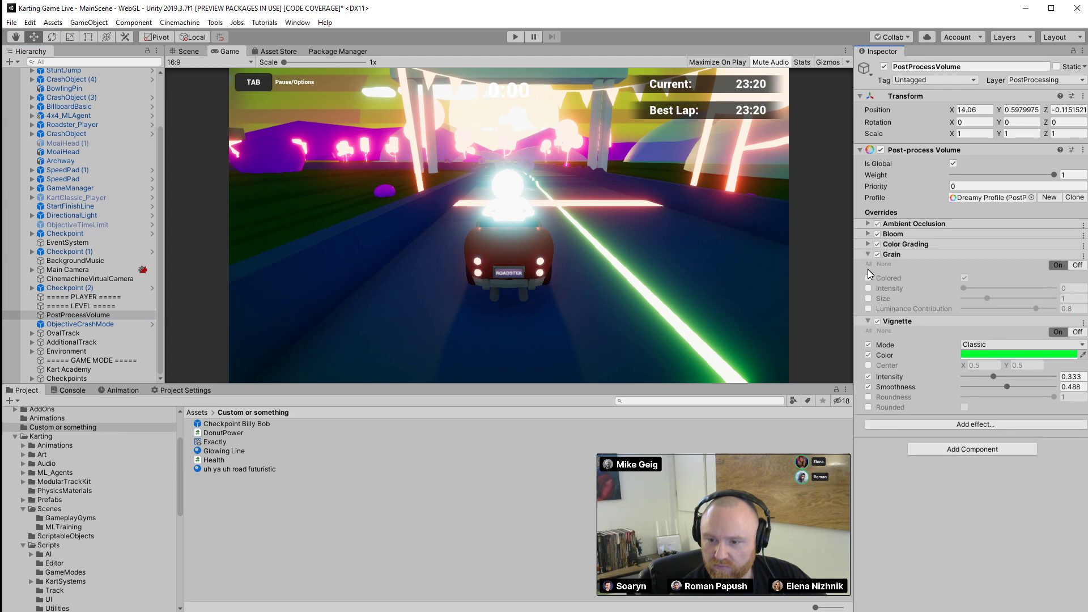
pyautogui.click(868, 255)
pyautogui.click(1030, 198)
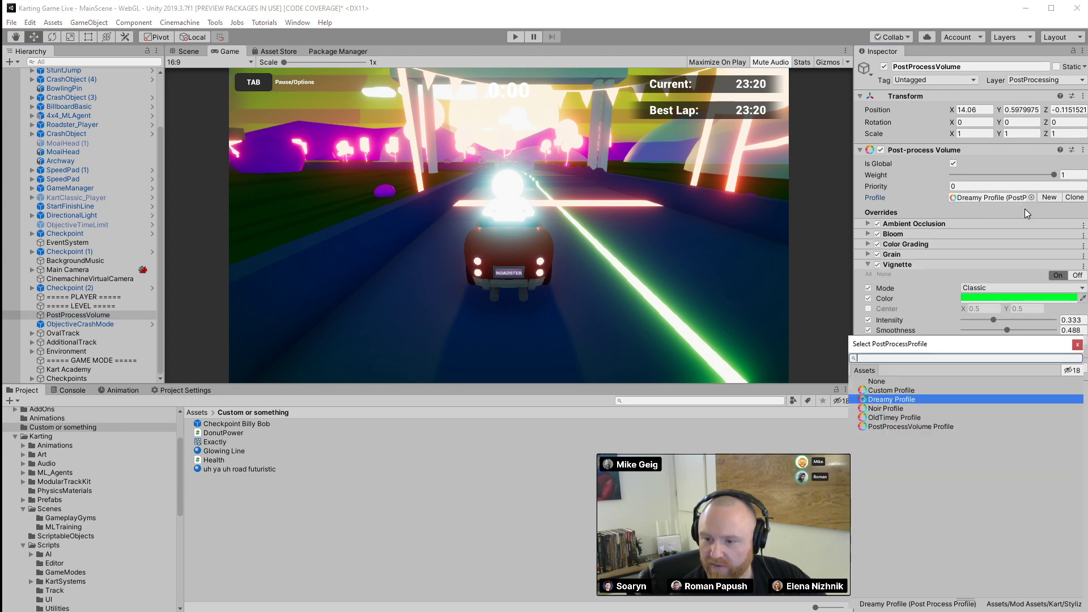
pyautogui.click(901, 426)
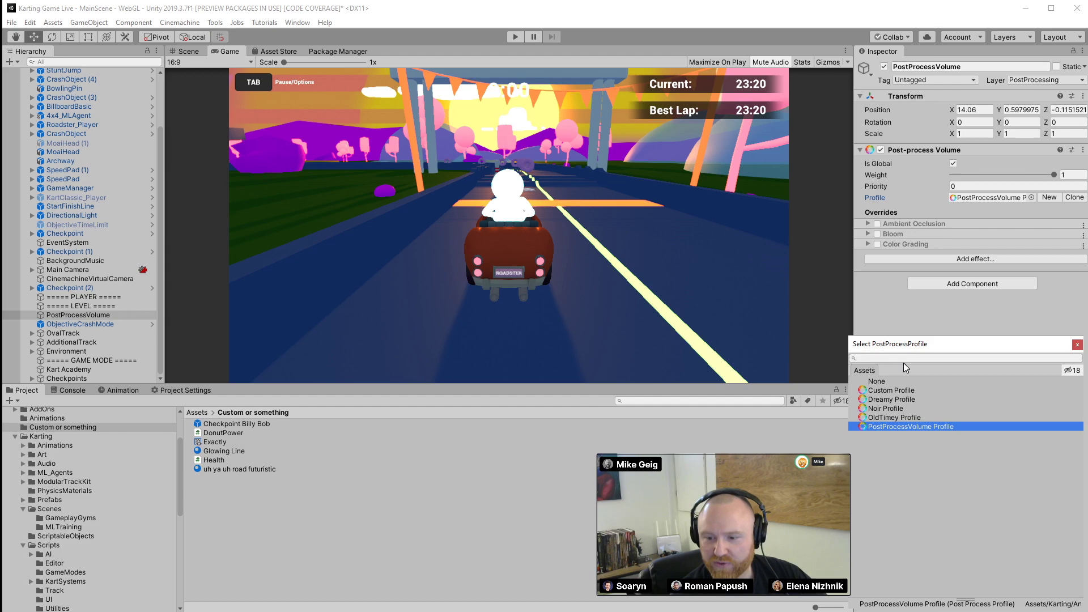
# Enable the Ambient Occlusion, Bloom and Color Grading overrides of PostProcessVolume Profile
pyautogui.click(876, 225)
pyautogui.click(877, 224)
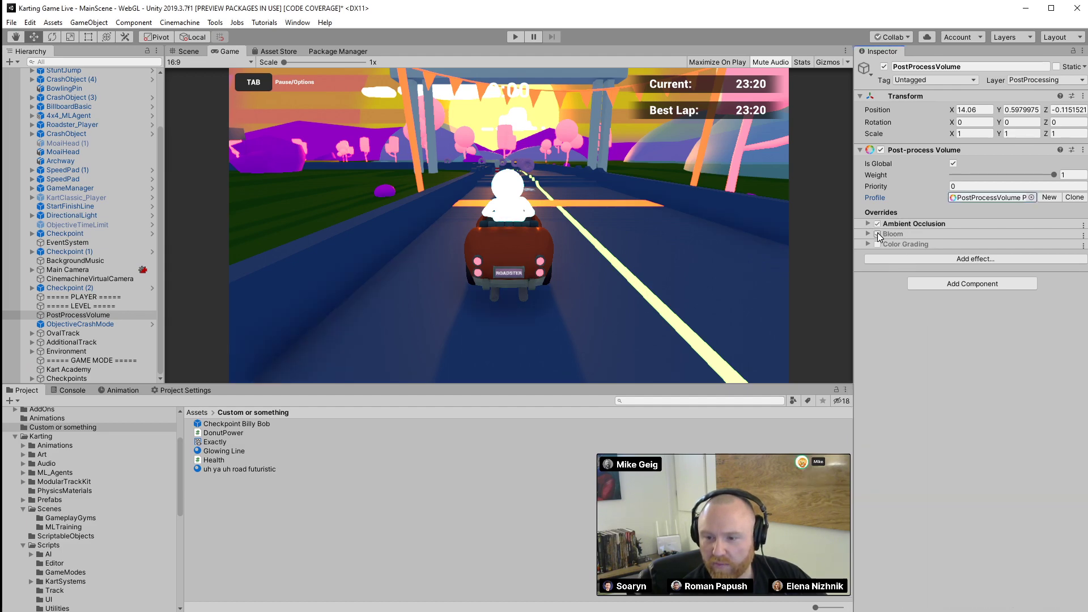
pyautogui.click(877, 233)
pyautogui.click(877, 244)
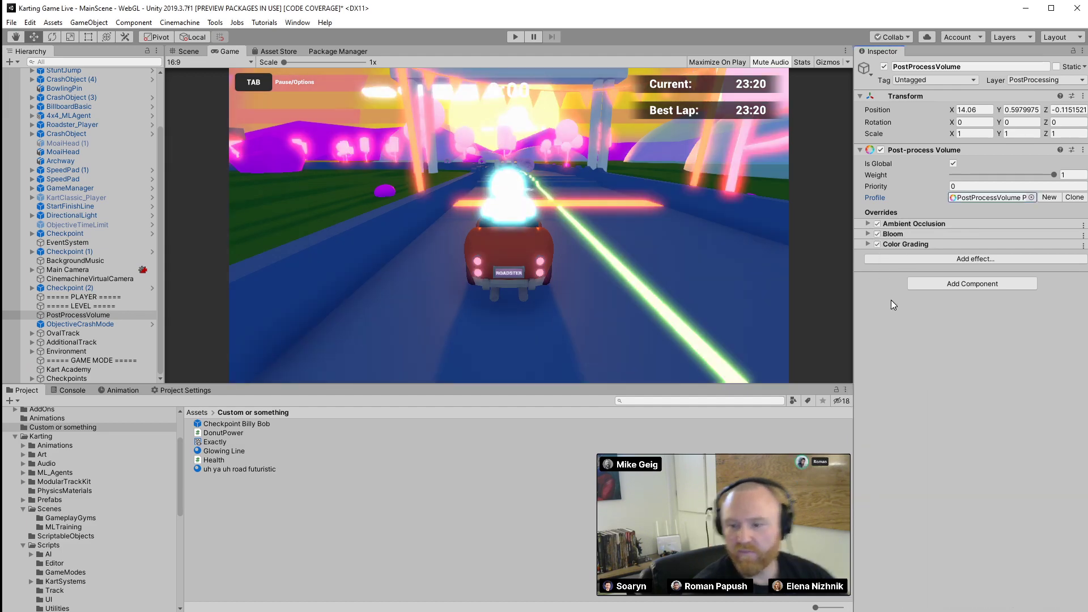
# Add a Motion Blur effect to PostProcessVolume Profile with Shutter Angle 360 and Sample Count 6, and run the game
pyautogui.click(913, 260)
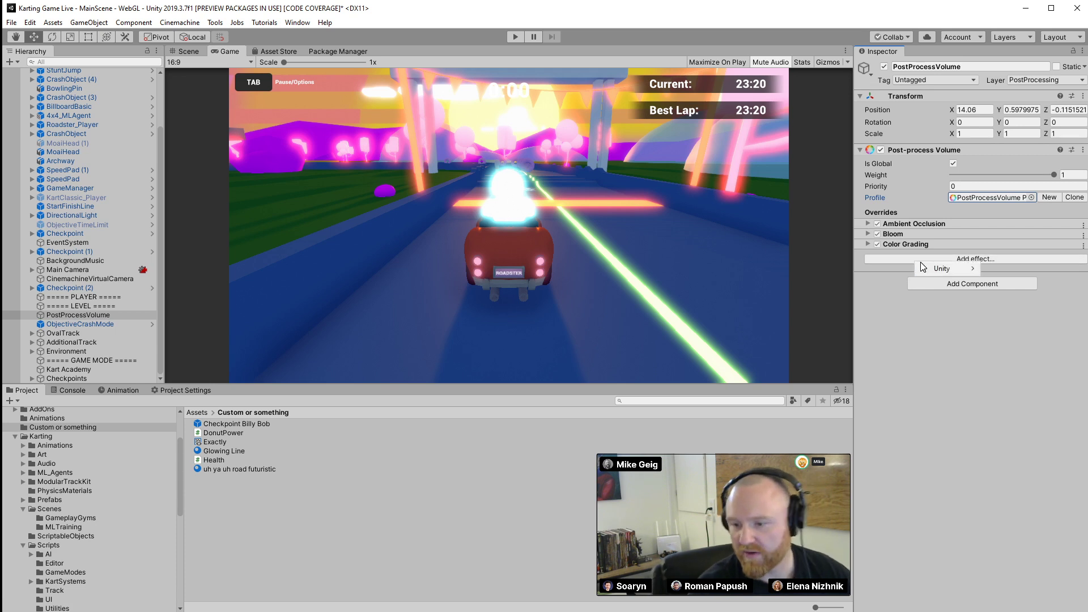
pyautogui.moveTo(929, 268)
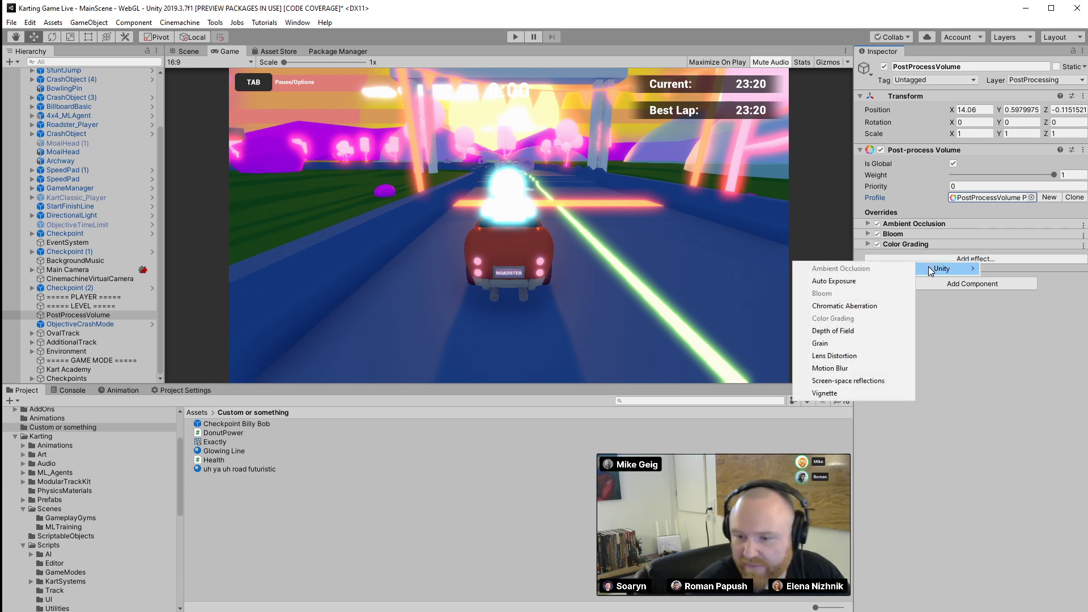
pyautogui.click(847, 368)
pyautogui.click(867, 254)
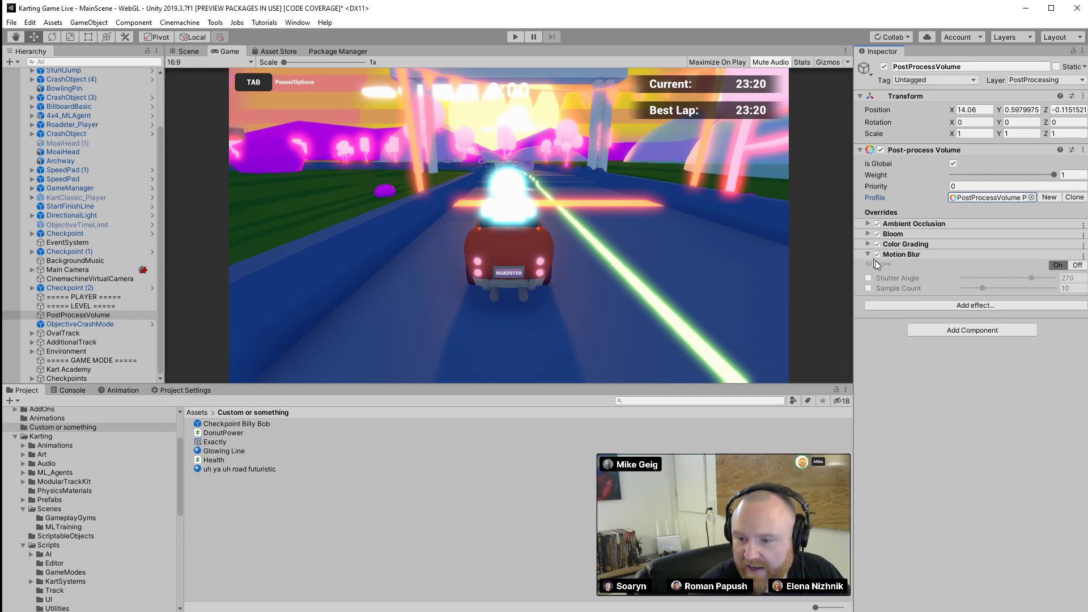
pyautogui.click(868, 278)
pyautogui.click(868, 288)
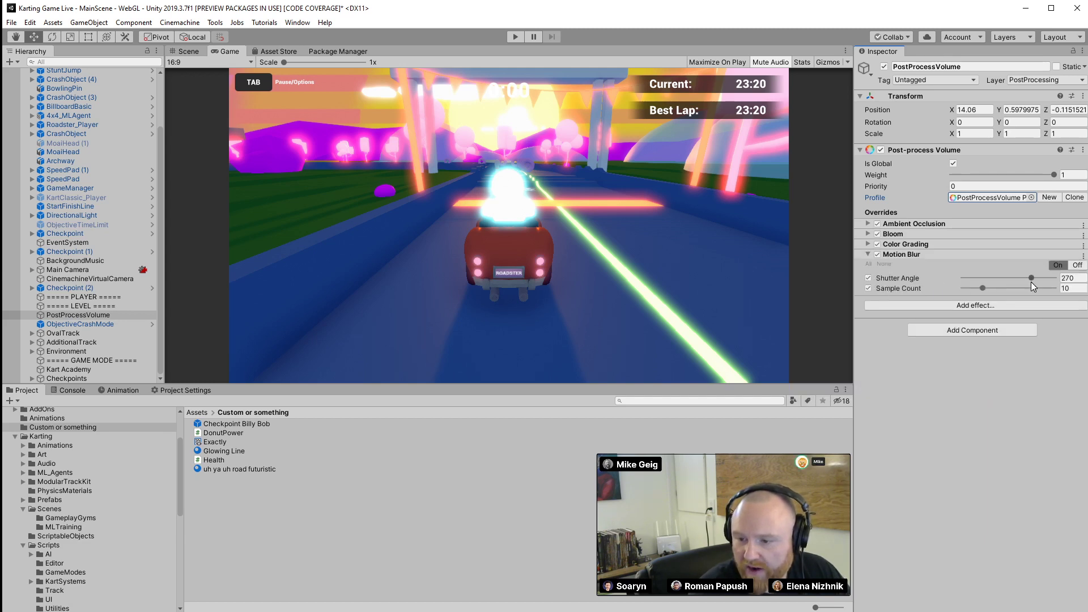
pyautogui.moveTo(1030, 277); pyautogui.dragTo(1055, 278)
pyautogui.click(516, 36)
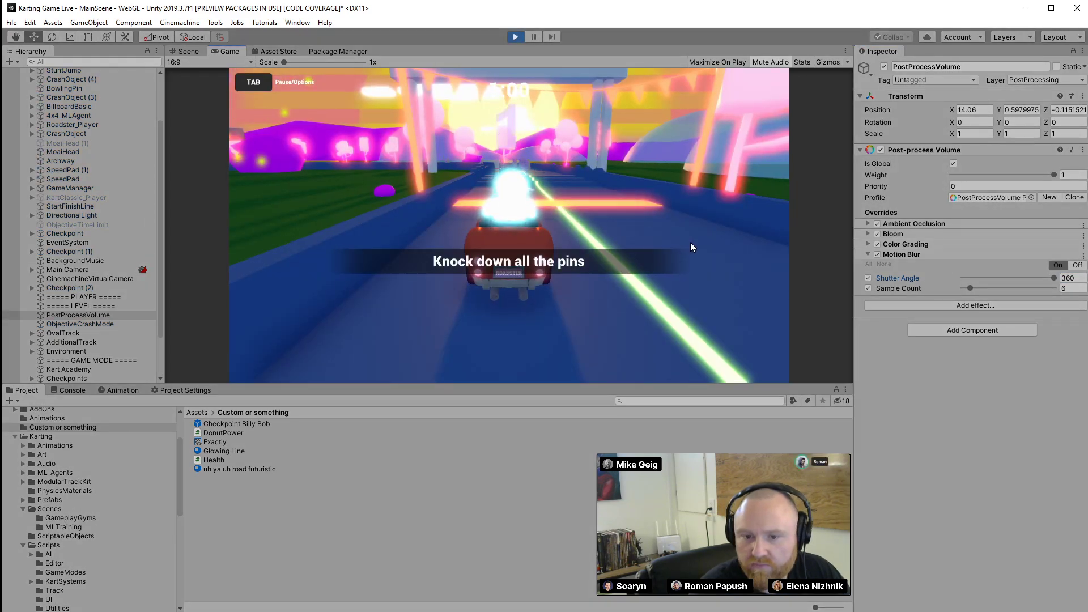
# Drive the kart along the track to check the motion blur in play
pyautogui.press('a')
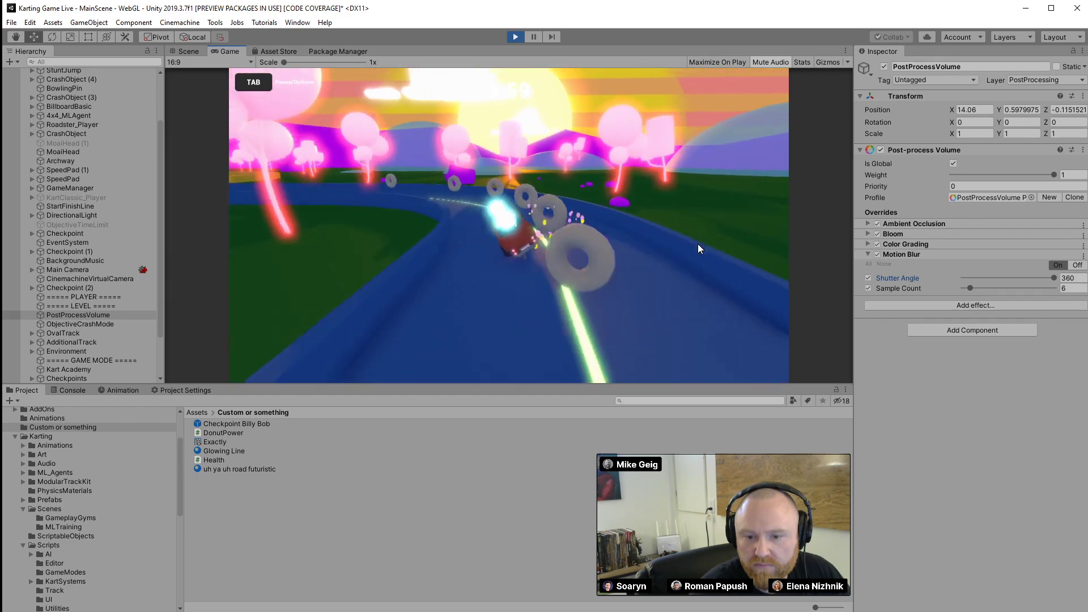
pyautogui.press('a')
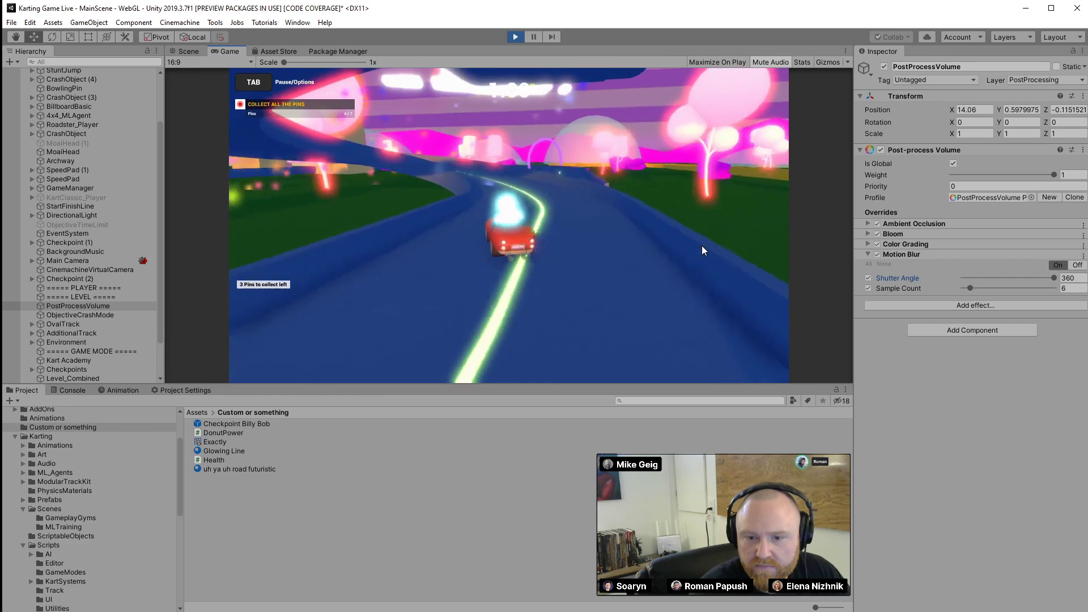
pyautogui.press('a')
pyautogui.press('a')
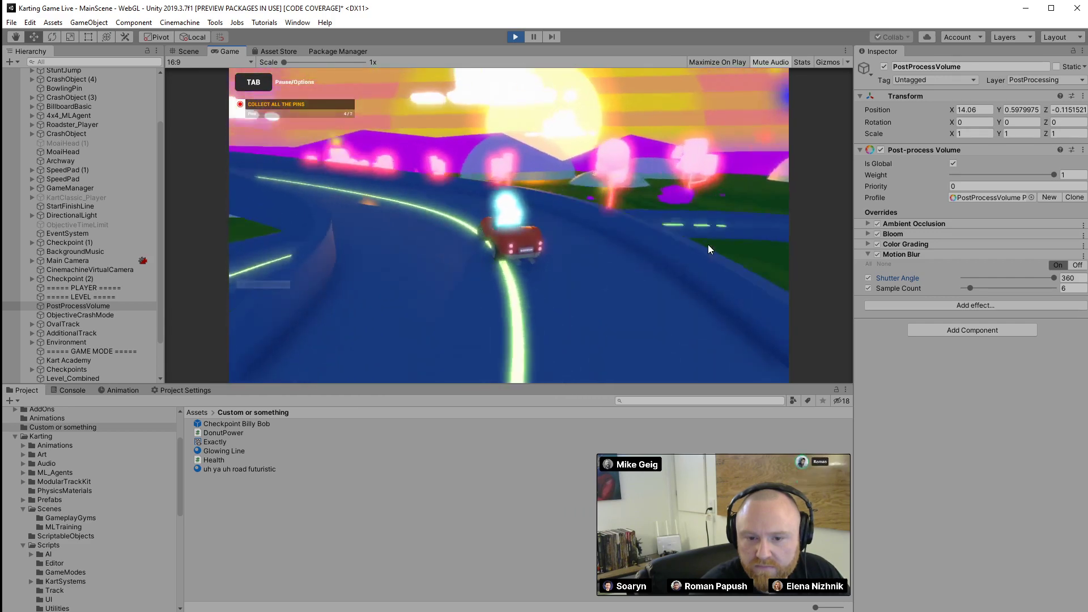
pyautogui.press('a')
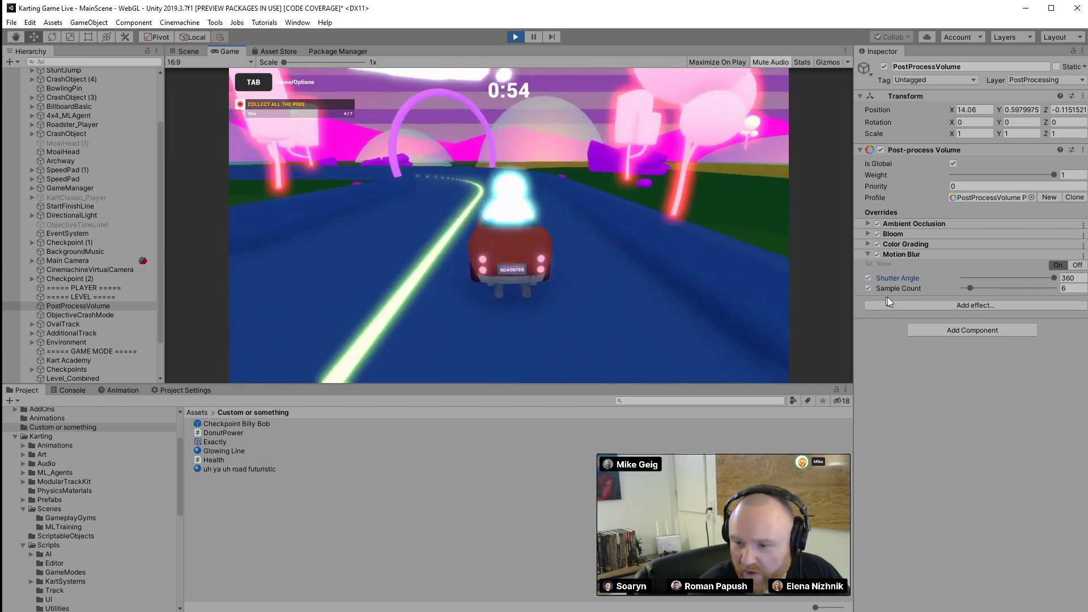
# Raise the Motion Blur Sample Count to 32, test it by driving the kart, and stop the game
pyautogui.moveTo(969, 288); pyautogui.dragTo(1055, 289)
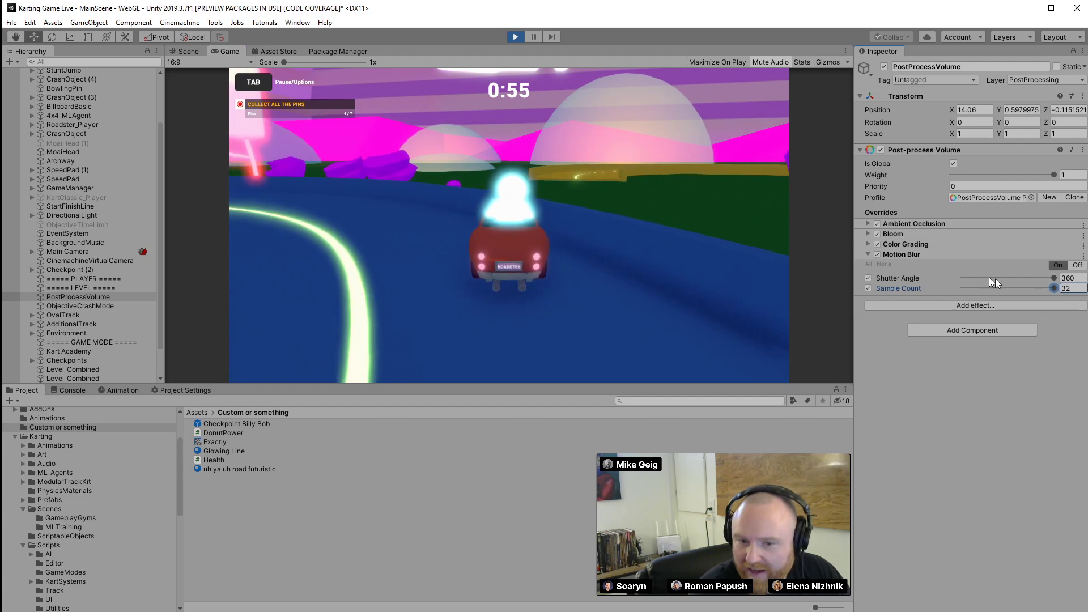
pyautogui.click(483, 192)
pyautogui.press('w')
pyautogui.press('a')
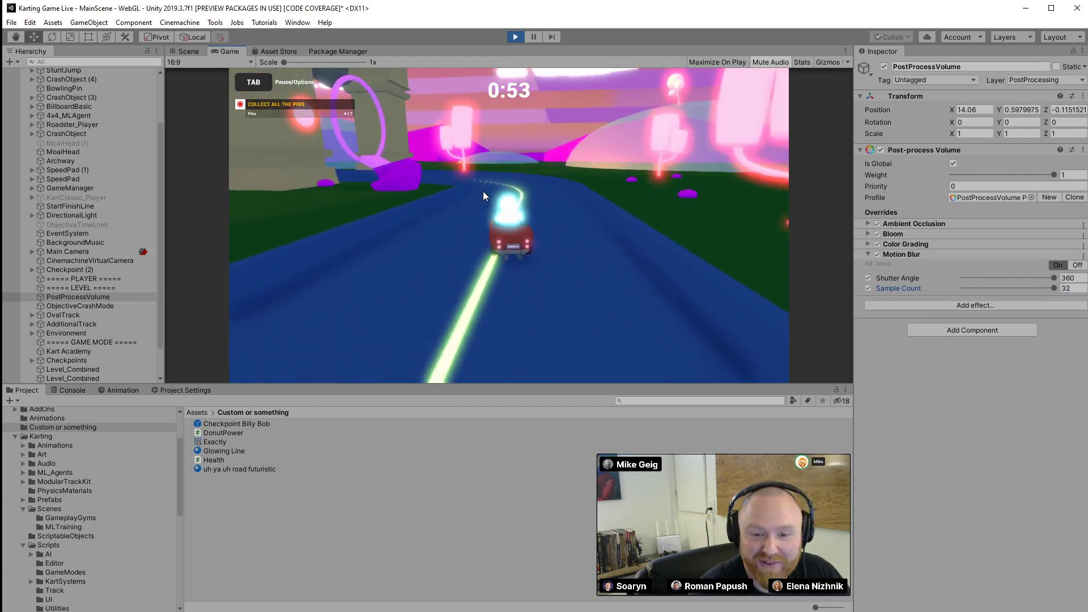
pyautogui.press('a')
pyautogui.press('w')
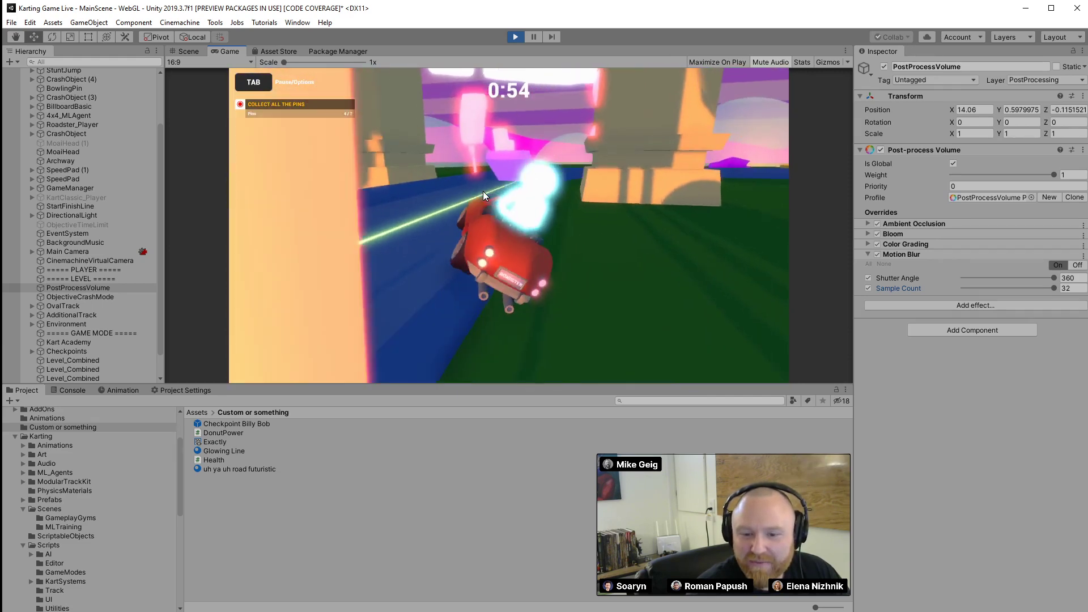
pyautogui.click(515, 36)
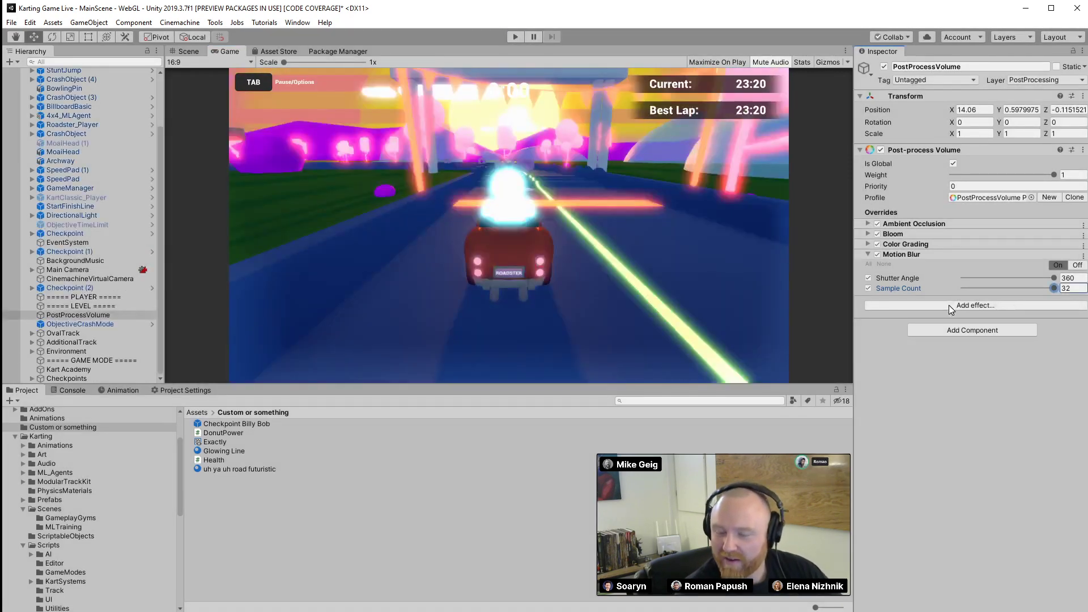
# Add a Vignette effect to the profile with Intensity raised and Smoothness at 0.584, and collapse it
pyautogui.click(953, 306)
pyautogui.moveTo(968, 312)
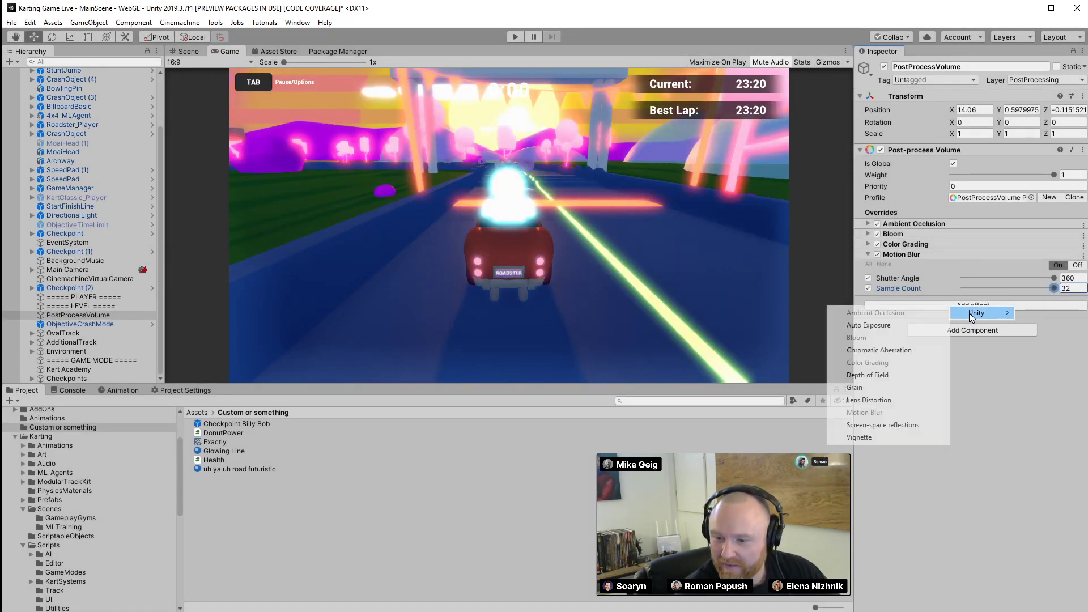
pyautogui.click(886, 437)
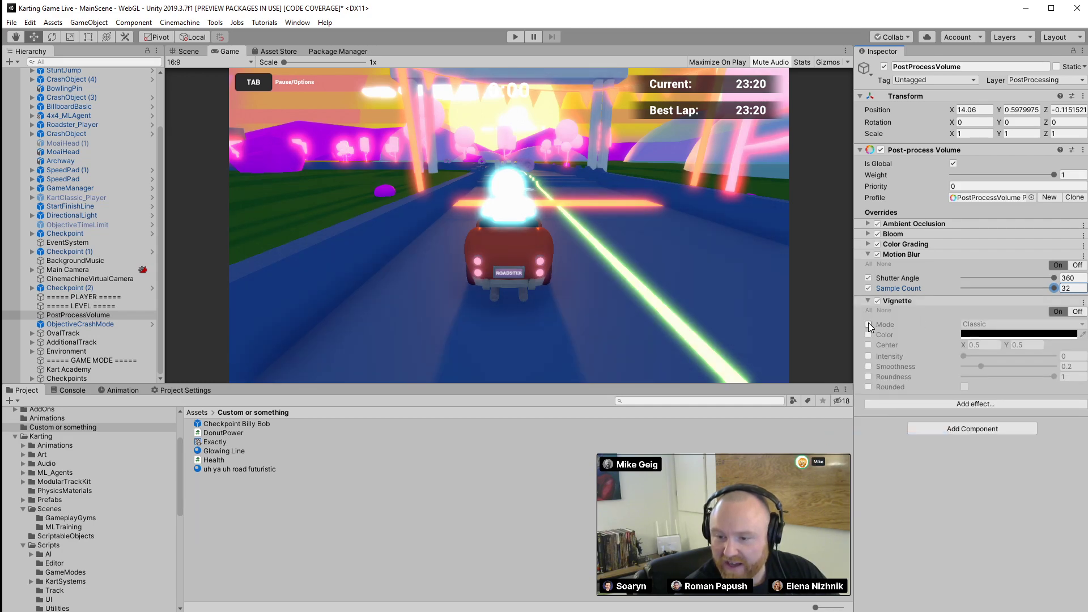
pyautogui.moveTo(962, 357); pyautogui.dragTo(1003, 357)
pyautogui.click(868, 300)
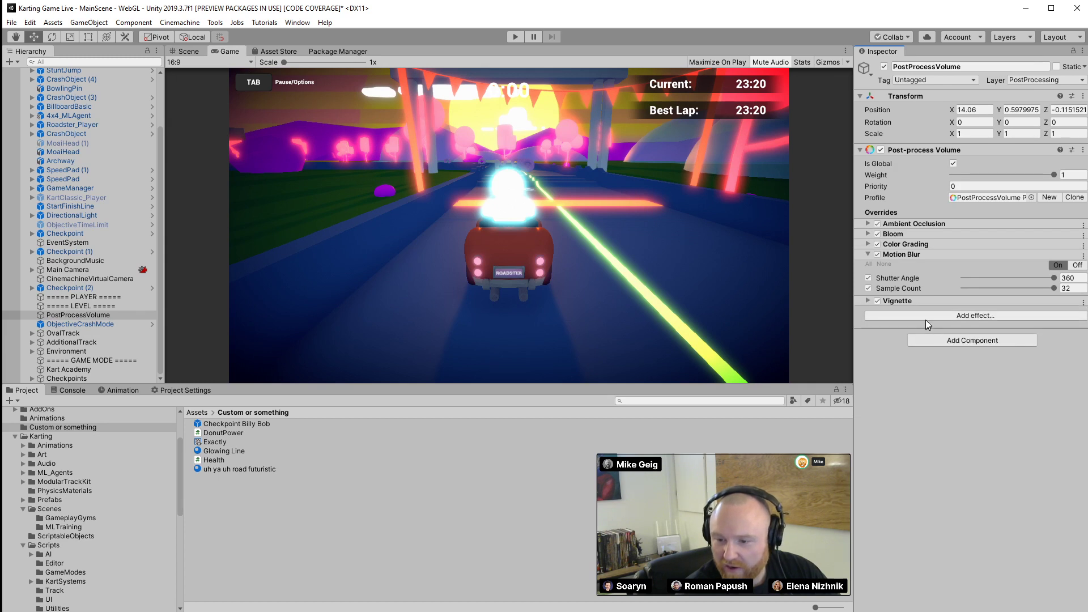
# Add a Chromatic Aberration effect with Intensity 1 to the profile and collapse it
pyautogui.click(926, 318)
pyautogui.moveTo(960, 325)
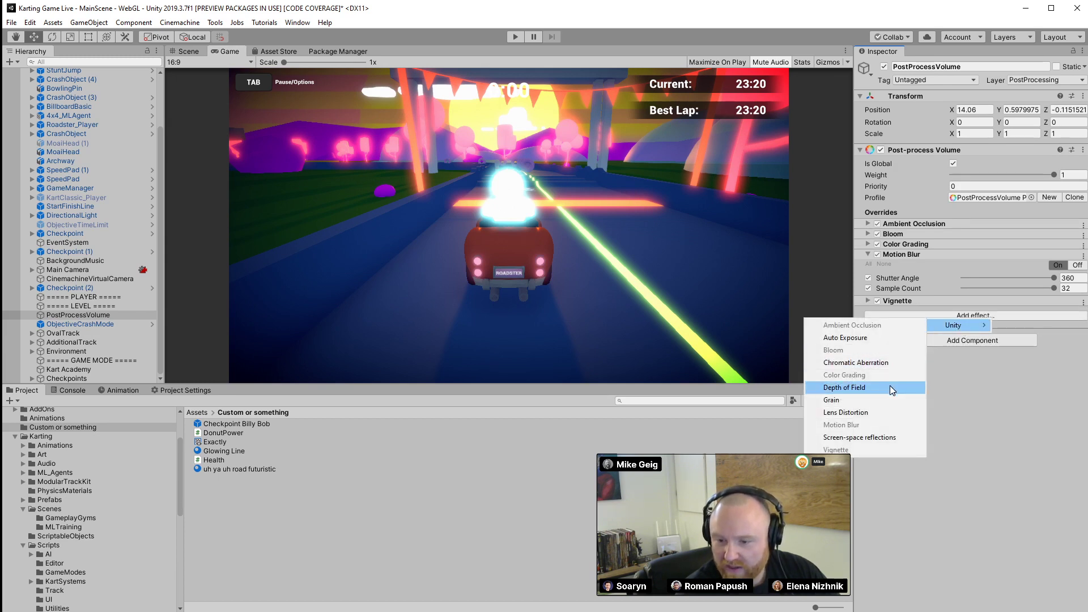
pyautogui.click(887, 362)
pyautogui.click(900, 315)
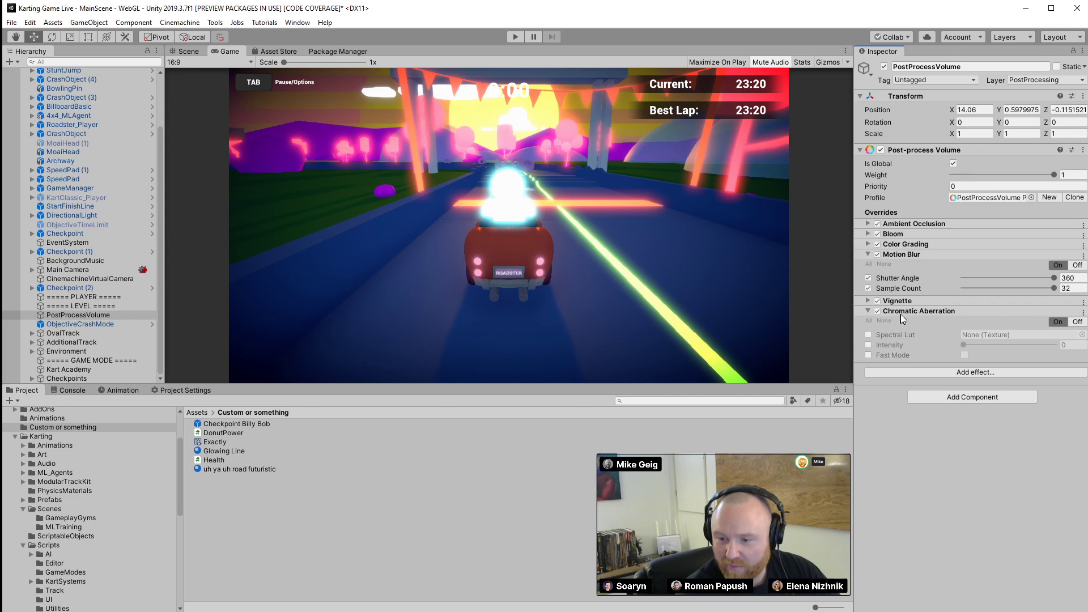
pyautogui.click(869, 345)
pyautogui.moveTo(964, 344); pyautogui.dragTo(1070, 350)
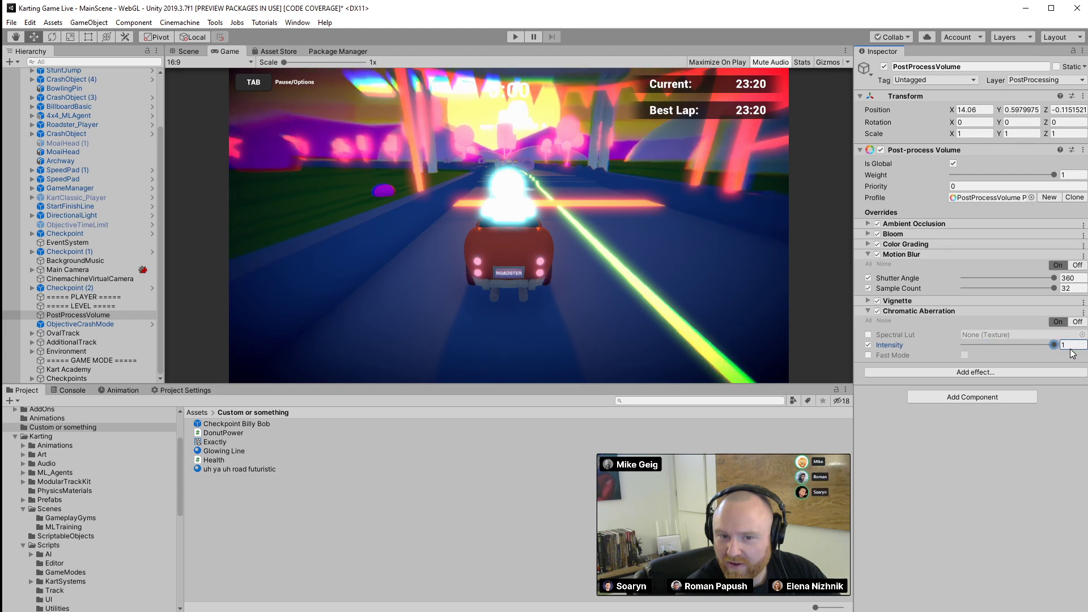
pyautogui.click(868, 311)
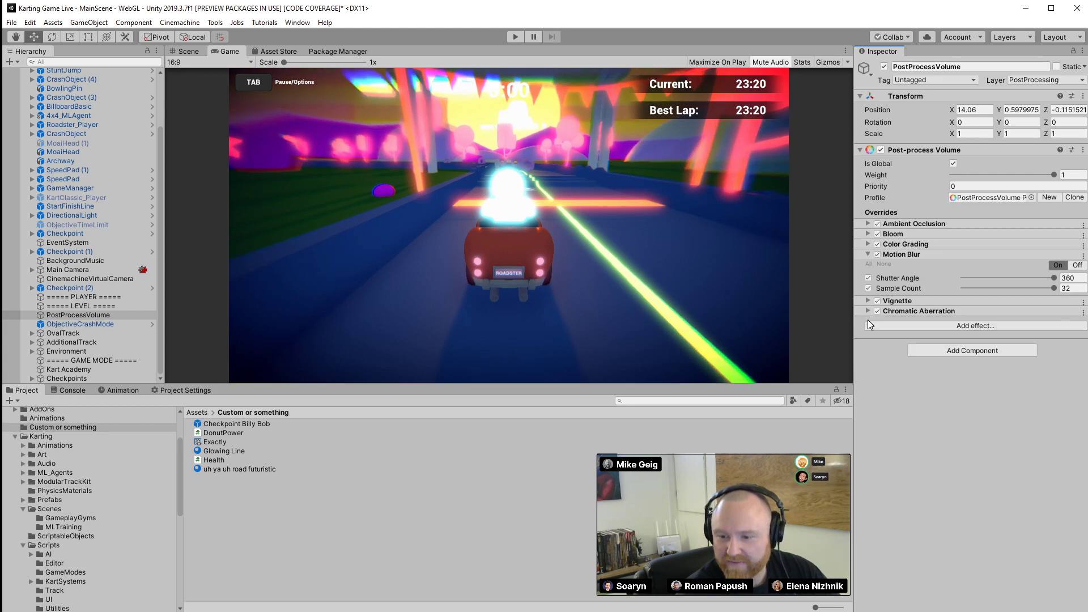
# Add a Lens Distortion effect with Intensity -80 to the profile and run the game
pyautogui.click(908, 328)
pyautogui.moveTo(930, 339)
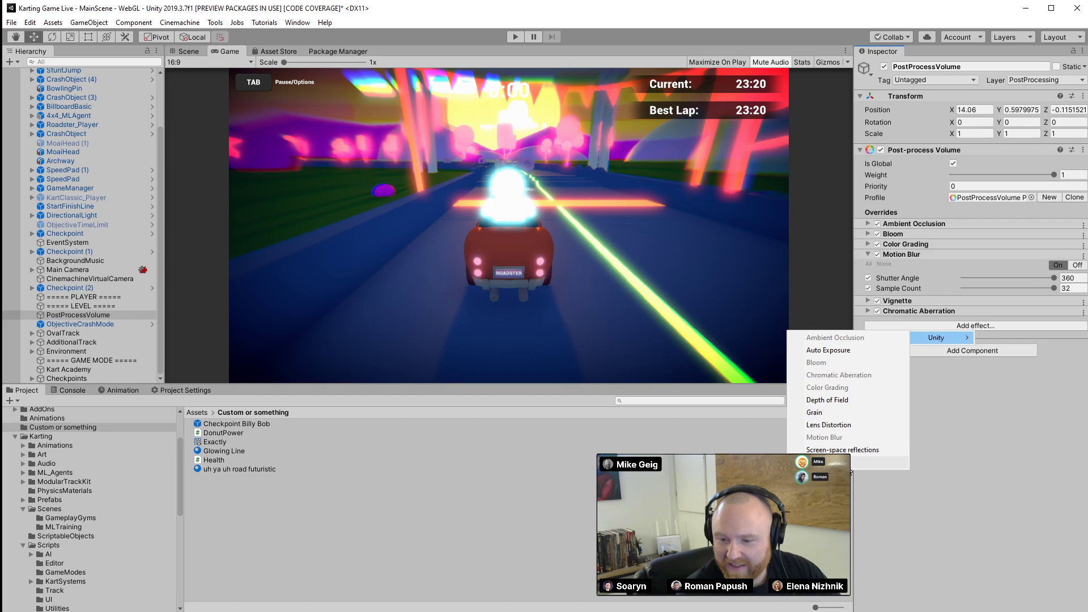
pyautogui.click(828, 425)
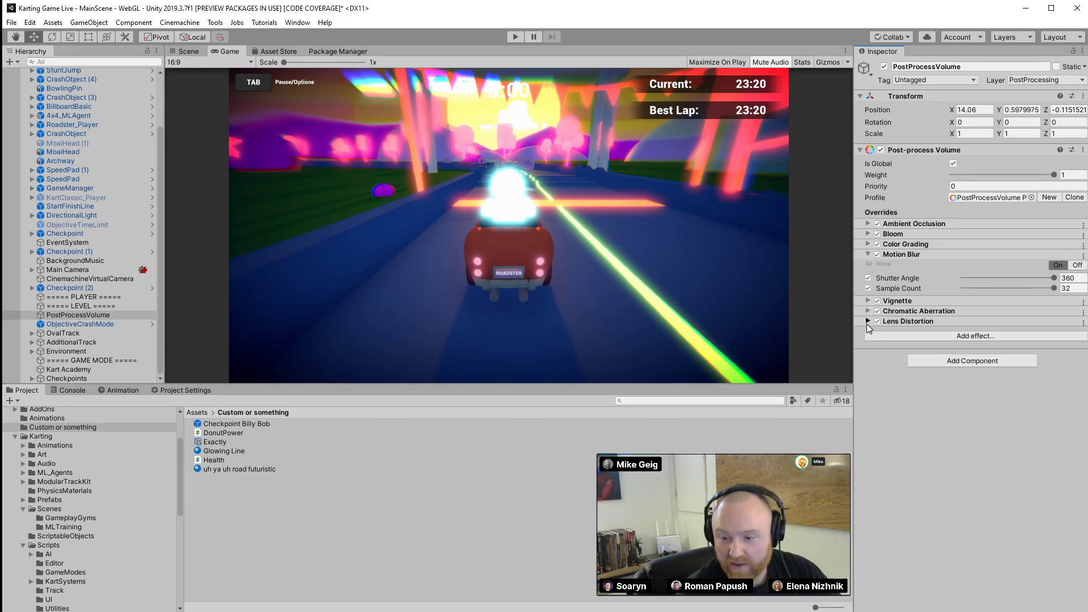
pyautogui.click(868, 322)
pyautogui.click(868, 345)
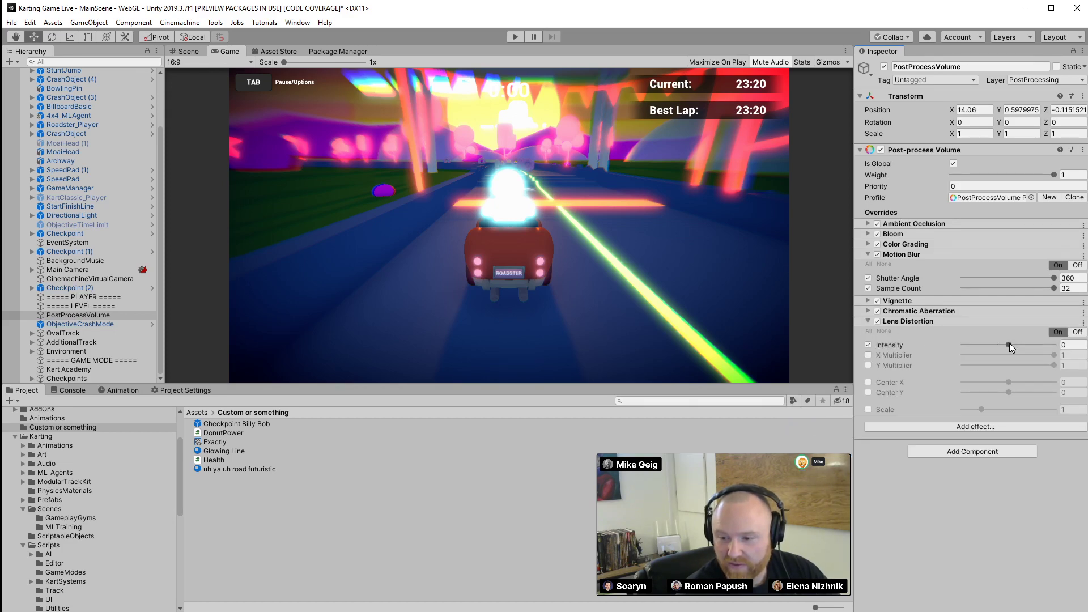
pyautogui.moveTo(1012, 343); pyautogui.dragTo(973, 344)
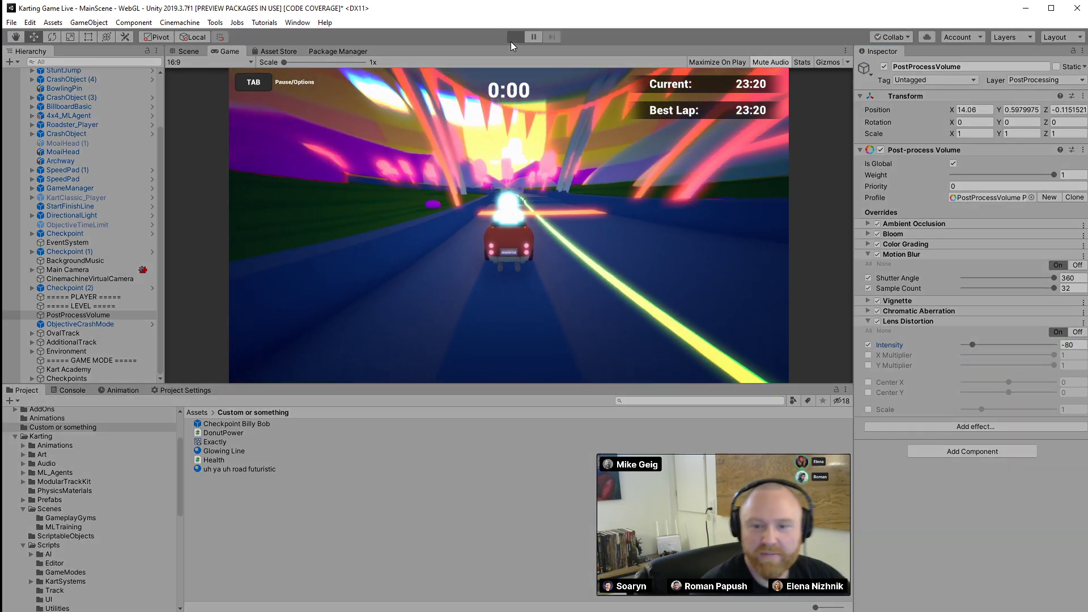
pyautogui.click(511, 39)
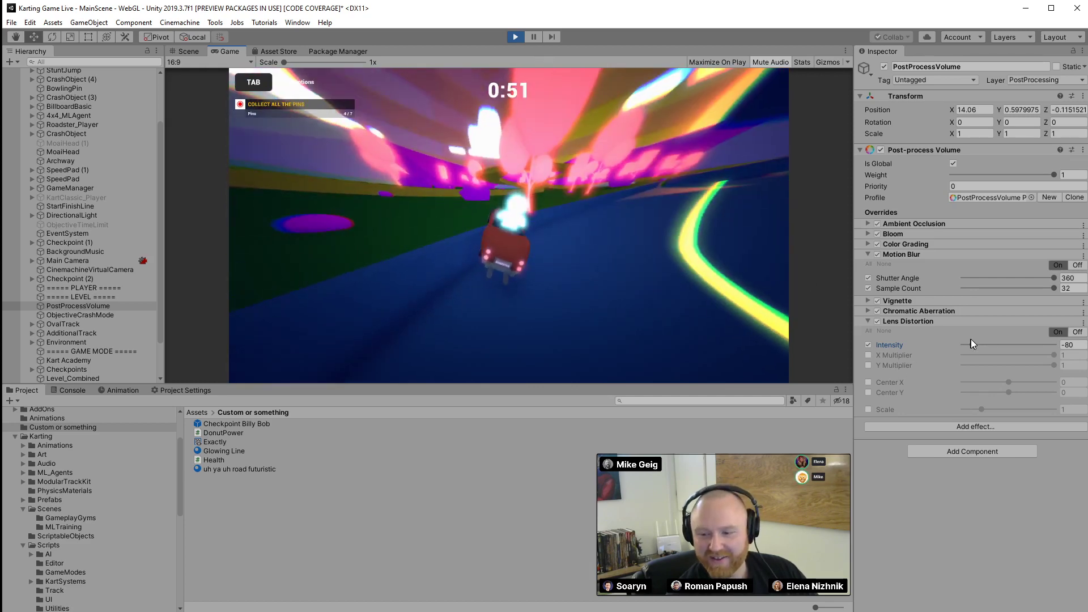
# Set the Lens Distortion Intensity to -52, stop the game, and turn off that Intensity override before collapsing the effect
pyautogui.moveTo(973, 343); pyautogui.dragTo(984, 345)
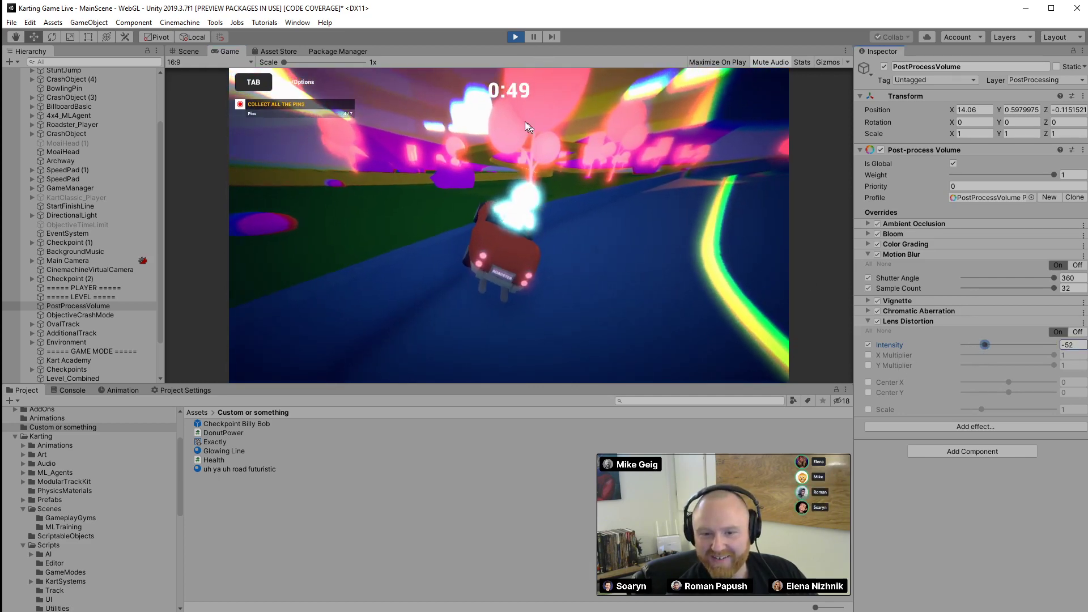
pyautogui.click(515, 36)
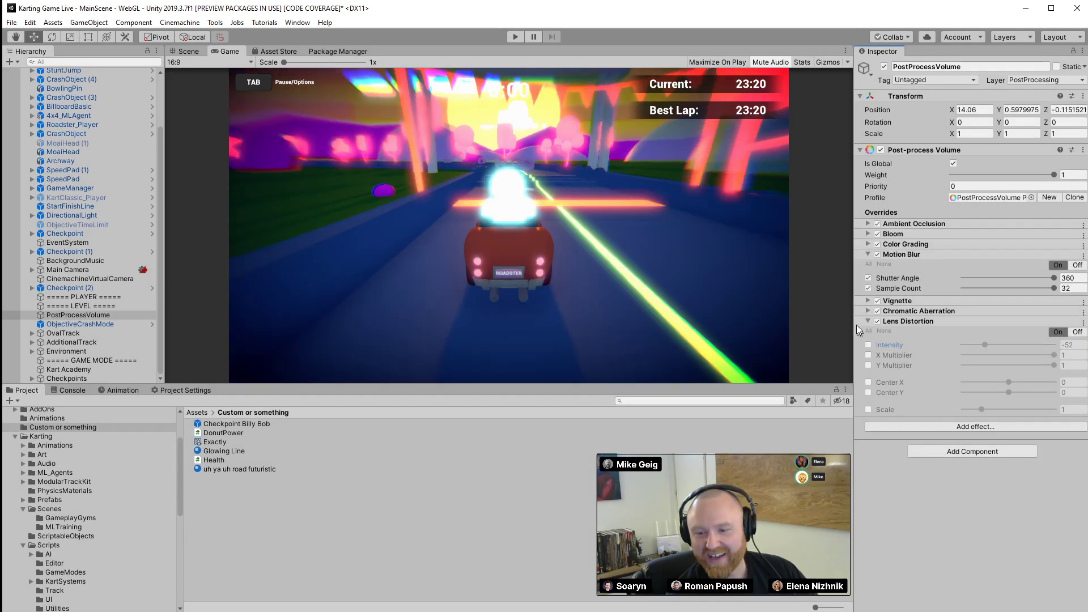
pyautogui.click(867, 322)
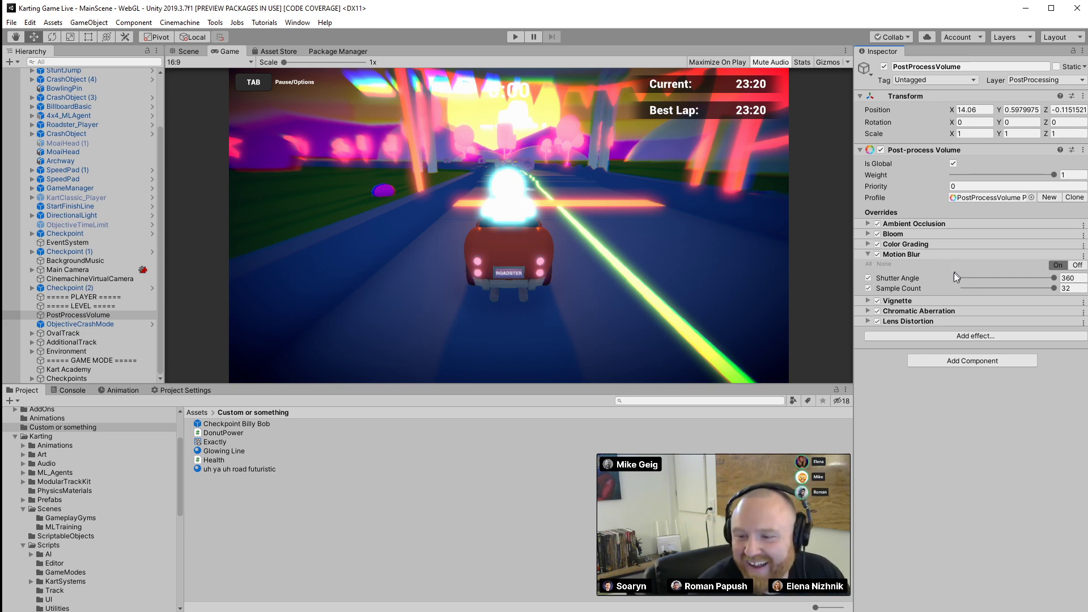
# Set the Chromatic Aberration Intensity to 0.694 and the Vignette Intensity to 0.238, and collapse both effects
pyautogui.click(919, 310)
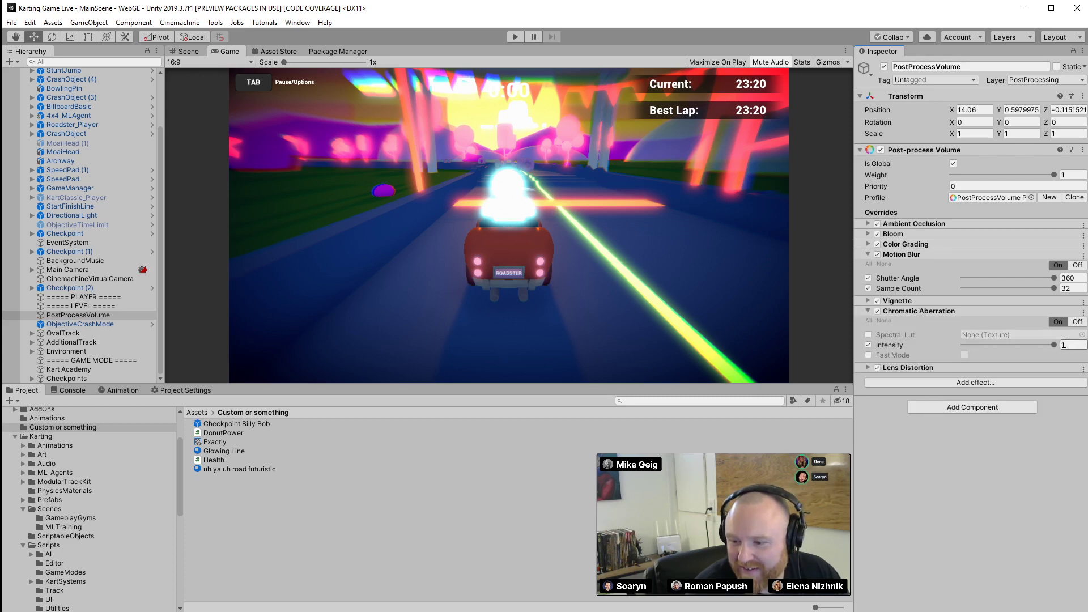
pyautogui.moveTo(1052, 345); pyautogui.dragTo(1026, 349)
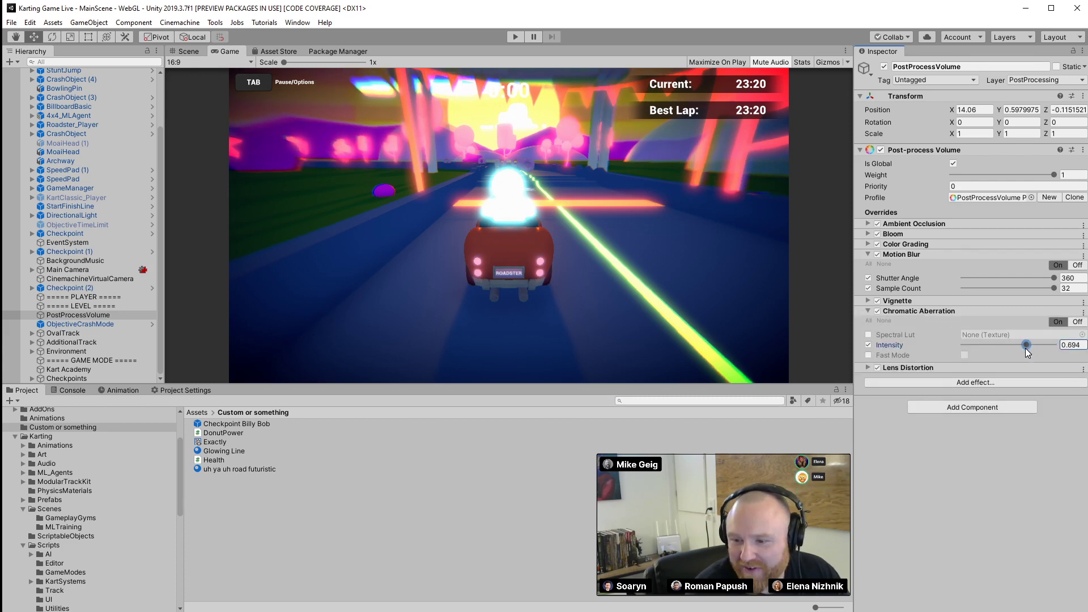
pyautogui.click(948, 302)
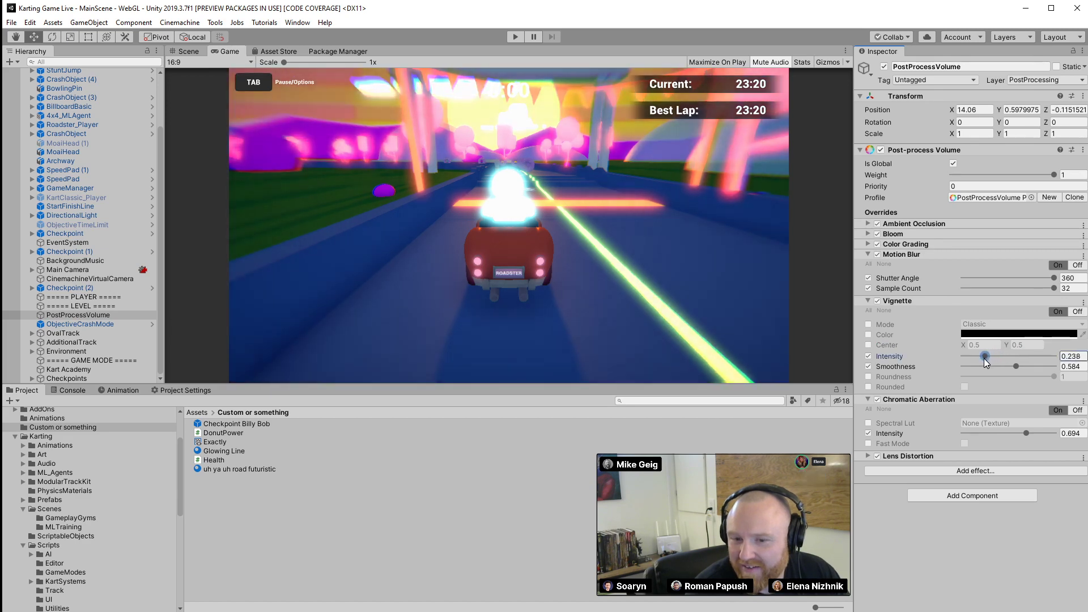
pyautogui.click(902, 302)
pyautogui.click(902, 311)
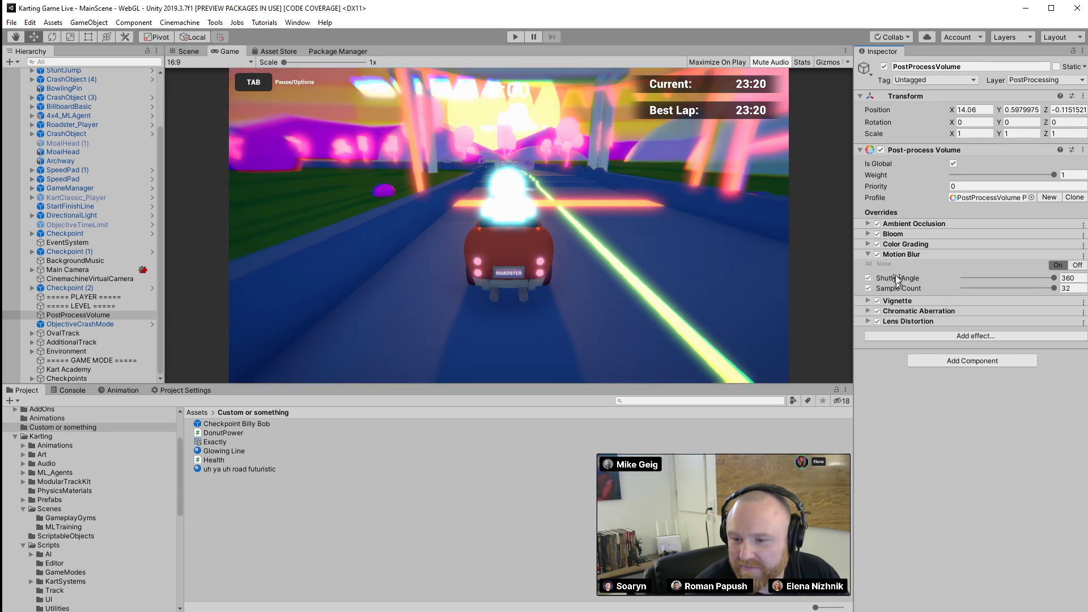
# Collapse Motion Blur and shift the Gamma and Gain trackballs of Color Grading to change the color tint
pyautogui.click(898, 254)
pyautogui.click(897, 244)
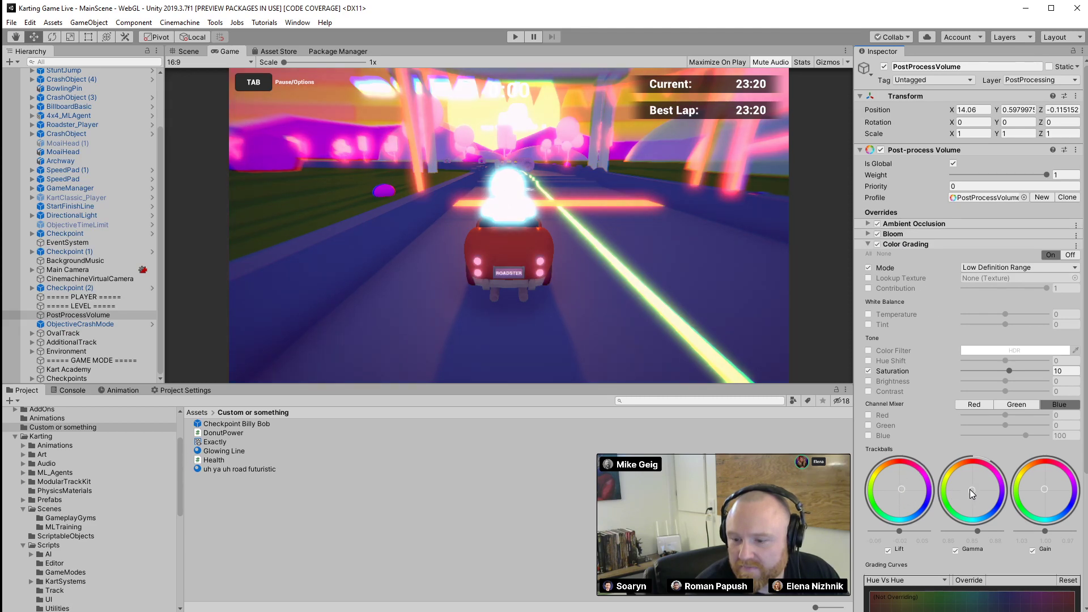
pyautogui.moveTo(963, 484); pyautogui.dragTo(962, 479)
pyautogui.moveTo(1050, 492); pyautogui.dragTo(1059, 501)
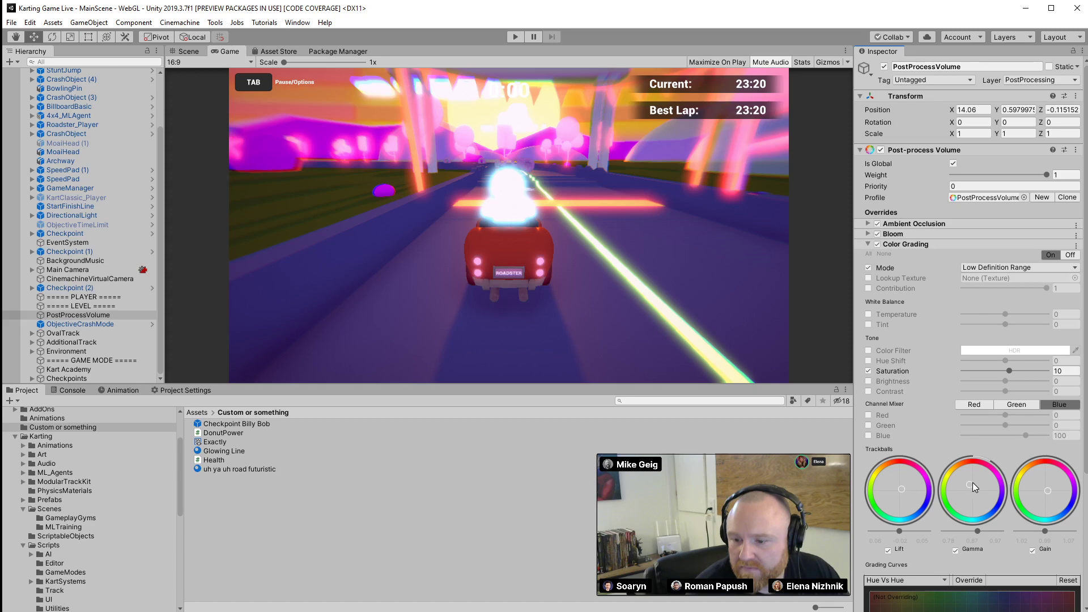
# Set the Bloom Intensity to 2.2
pyautogui.click(868, 234)
pyautogui.moveTo(939, 269); pyautogui.dragTo(948, 273)
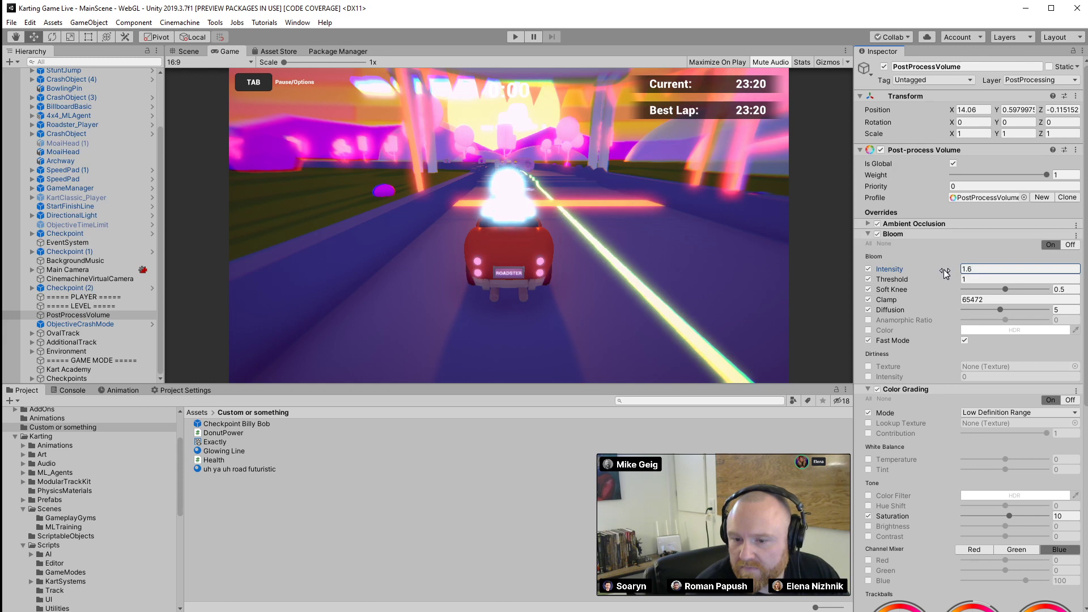
pyautogui.click(662, 246)
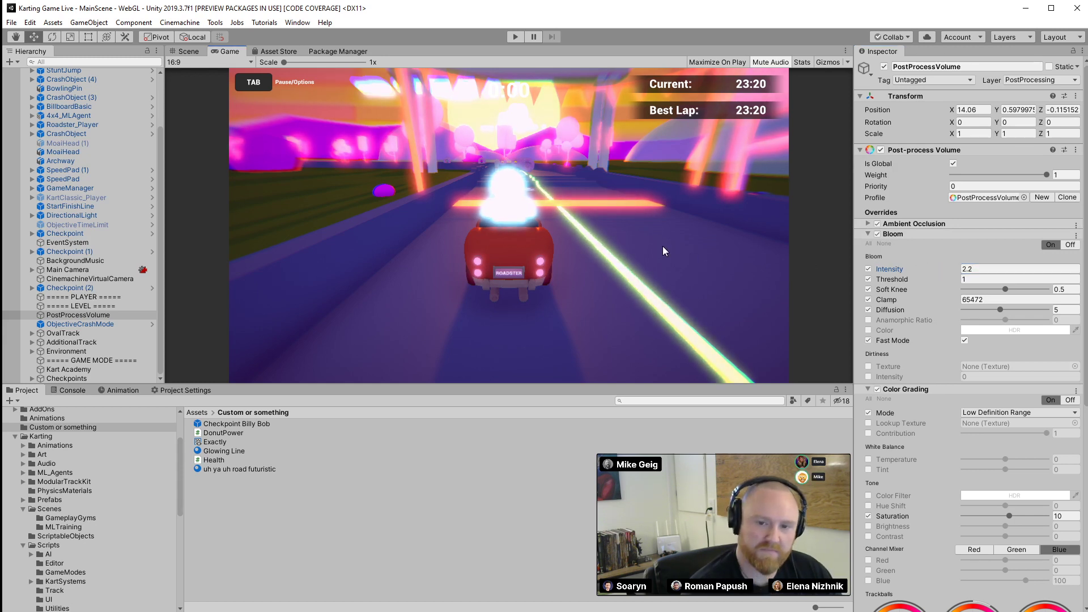
# Enlarge the viewport, switch to the Scene view around the player kart, and look at the Scene camera settings
pyautogui.moveTo(612, 385); pyautogui.dragTo(617, 452)
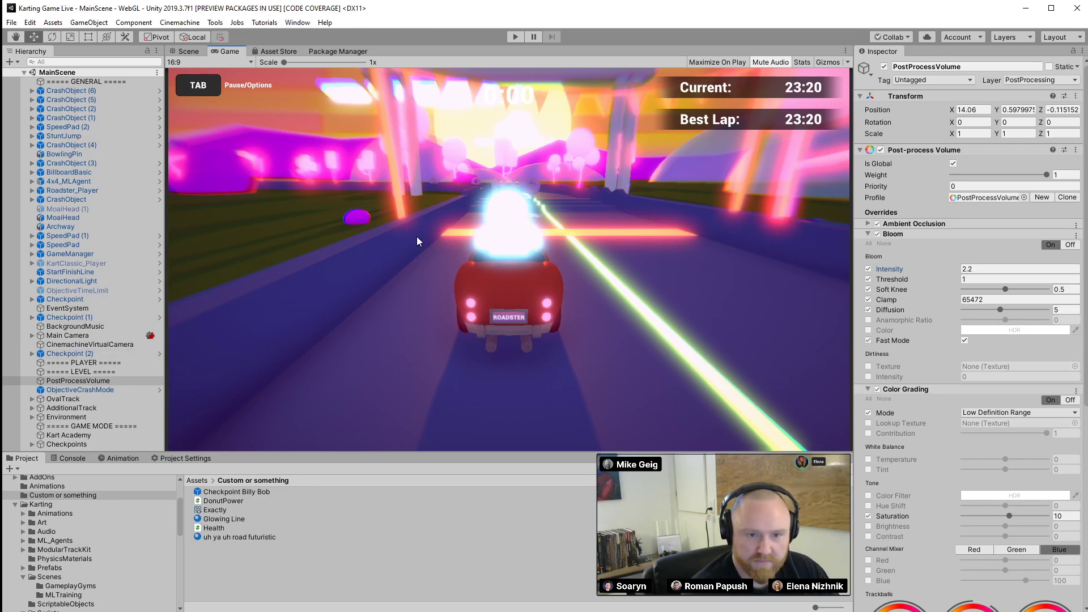
pyautogui.click(201, 52)
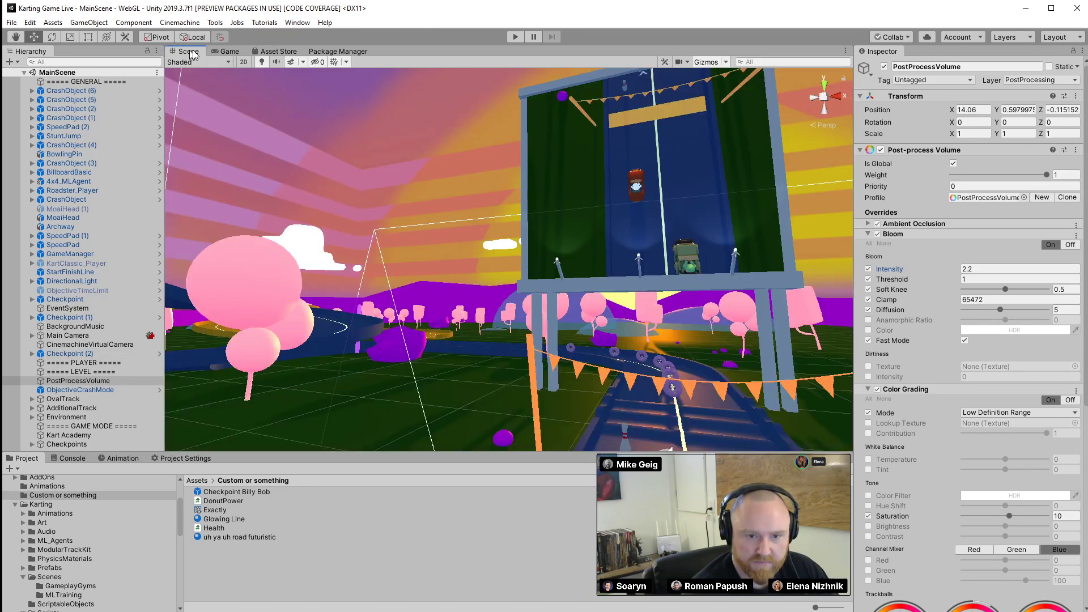
pyautogui.moveTo(441, 181); pyautogui.dragTo(287, 281, button='right')
pyautogui.click(687, 62)
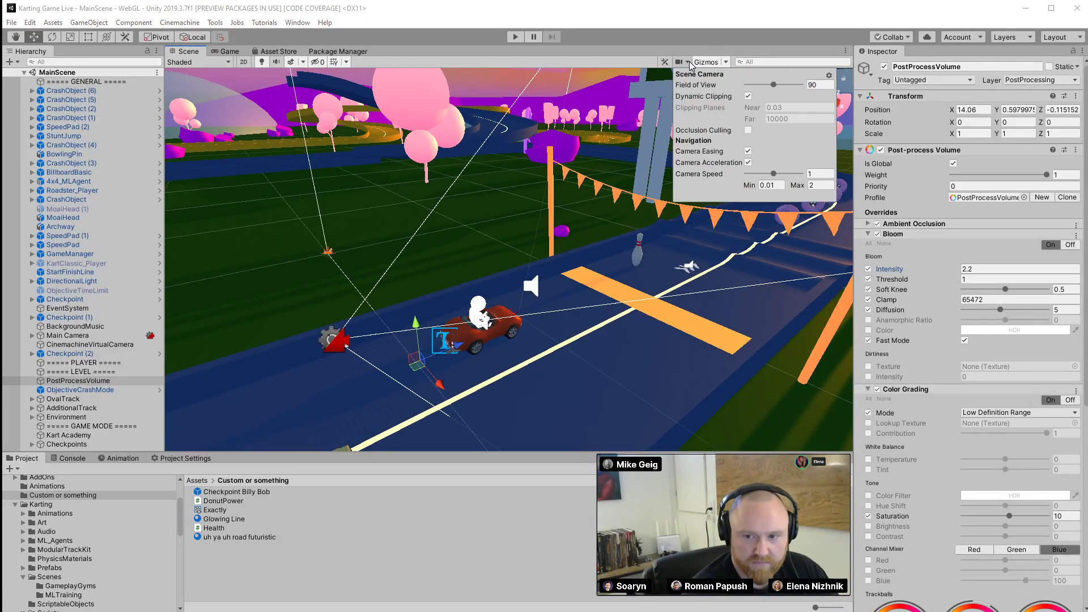
pyautogui.click(597, 63)
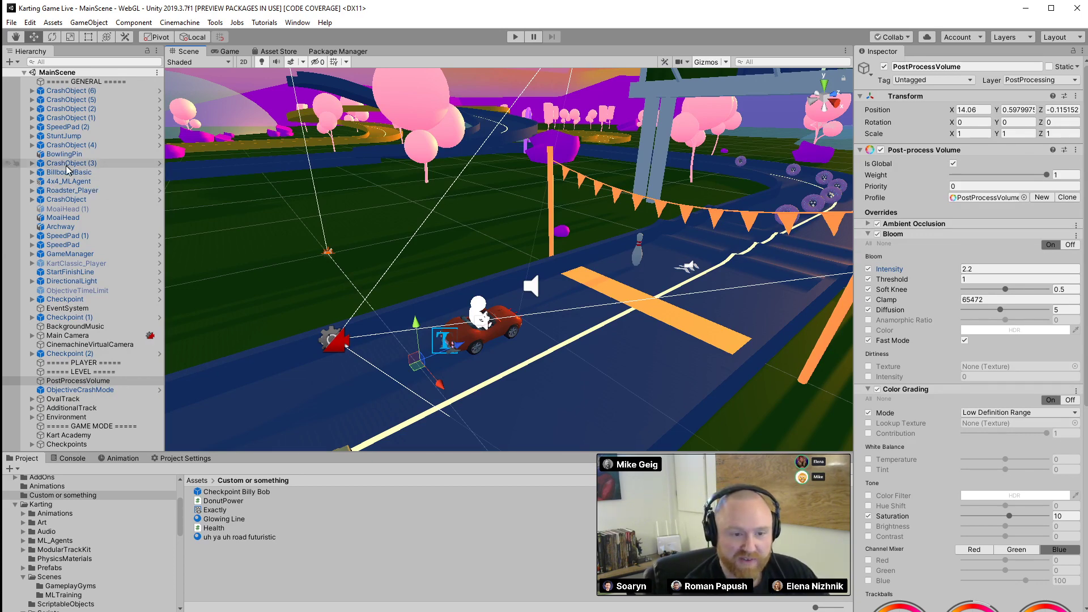
# Remove the Health script component from Roadster_Player and save the scene
pyautogui.click(67, 190)
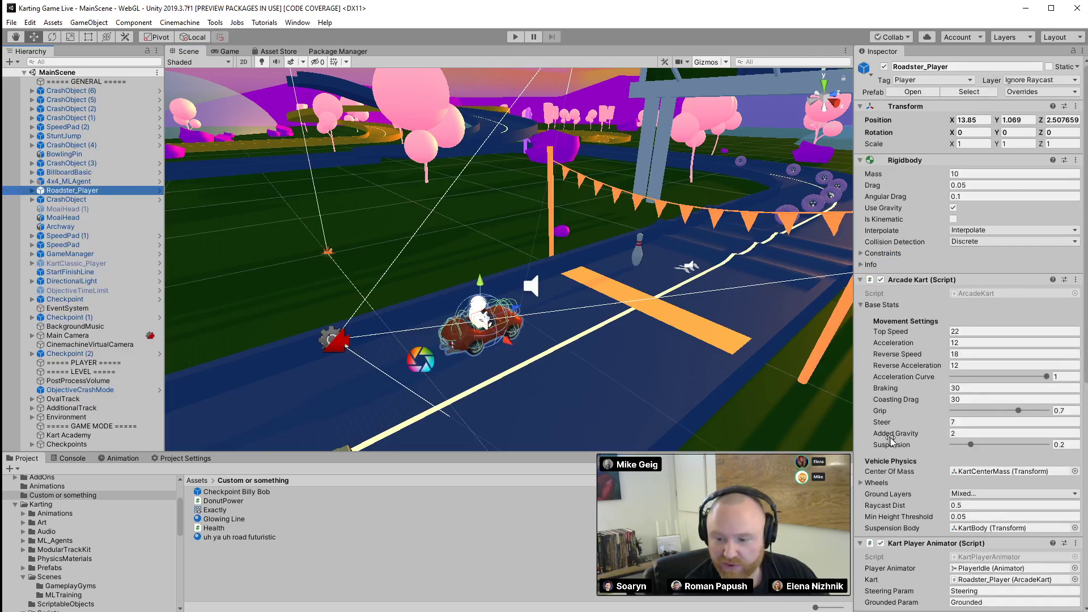
pyautogui.scroll(-10, 892, 440)
pyautogui.click(881, 554)
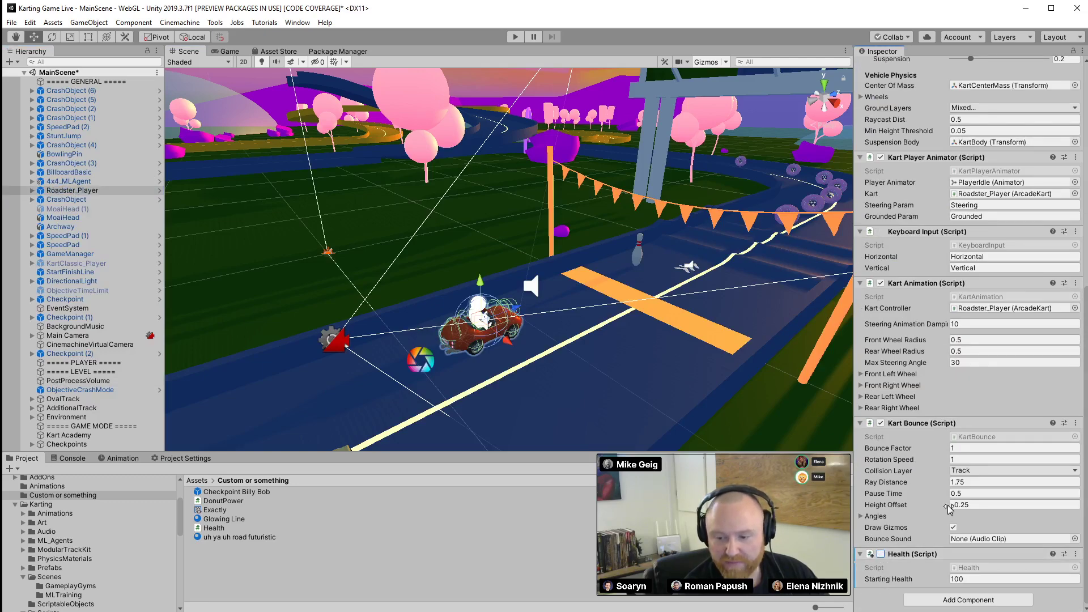
pyautogui.rightClick(941, 555)
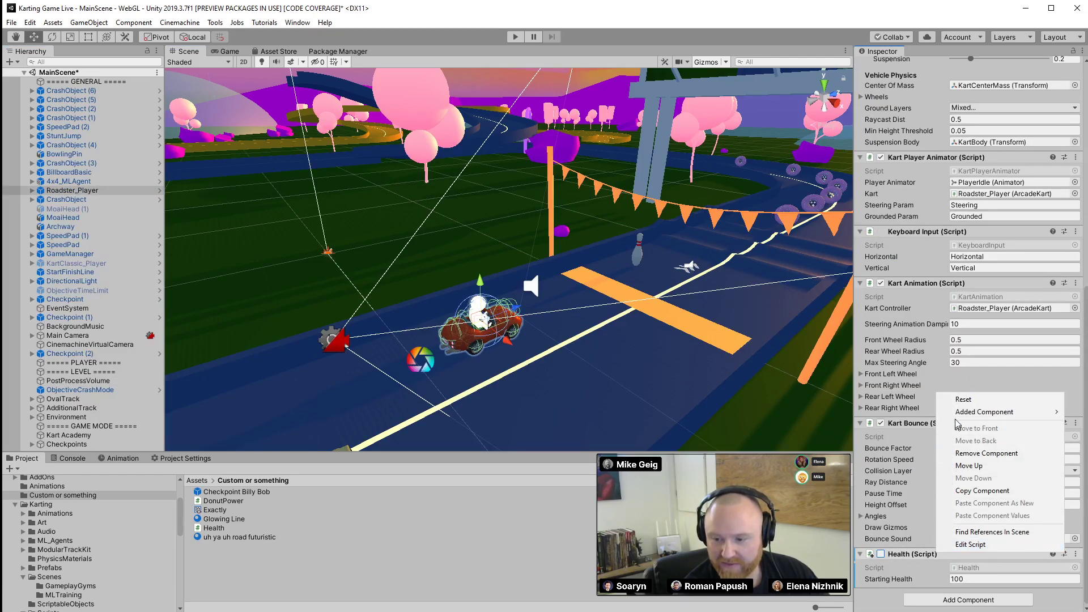
pyautogui.click(984, 453)
pyautogui.hotkey('ctrl', 's')
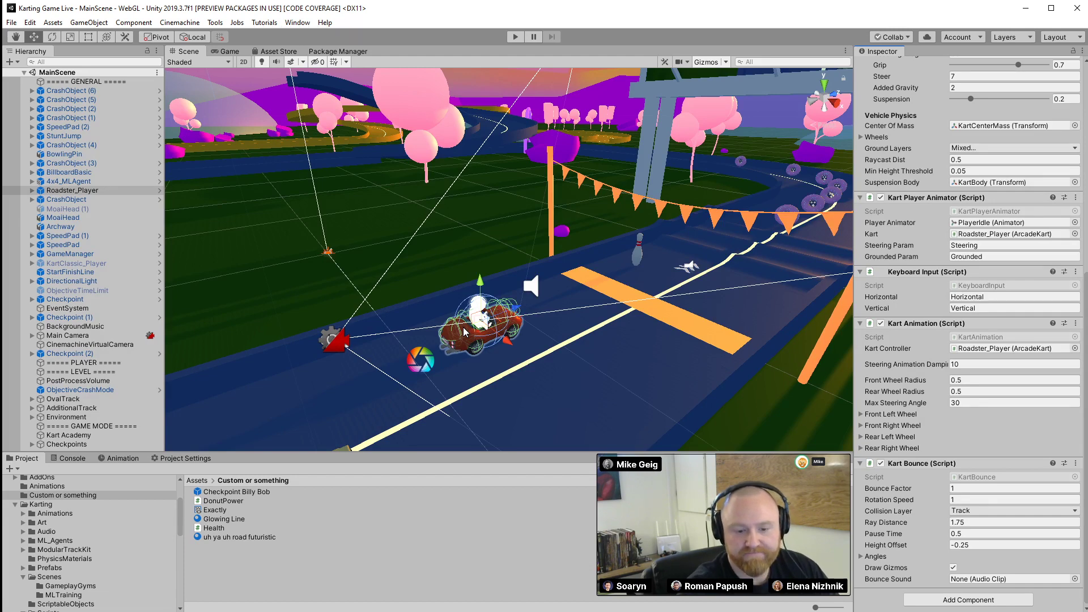
# Build and run the WebGL game and open the Console to check the build
pyautogui.hotkey('ctrl', 'b')
pyautogui.click(325, 22)
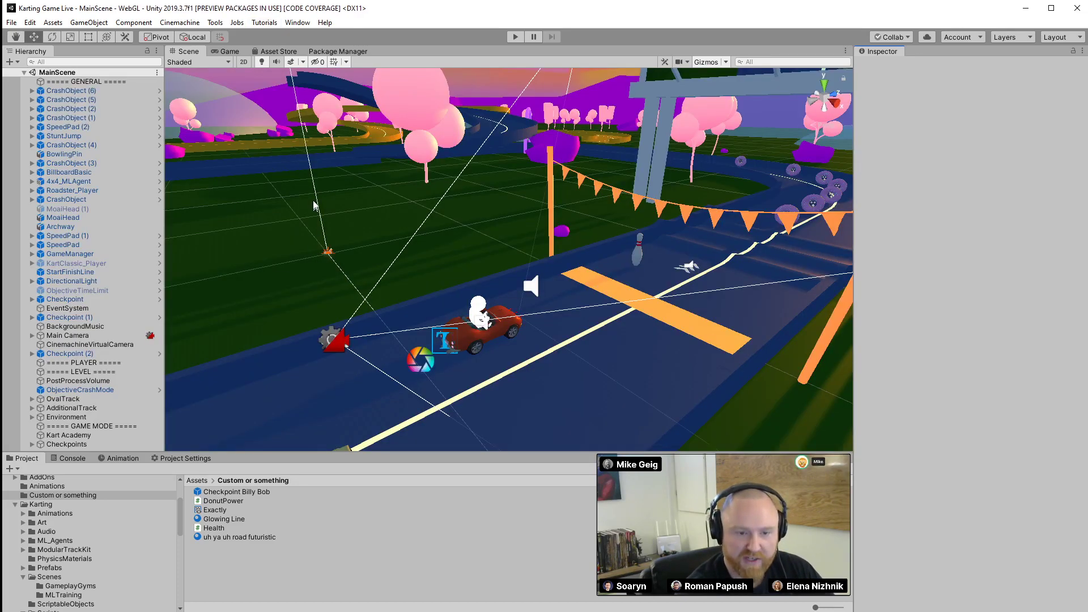
pyautogui.click(71, 457)
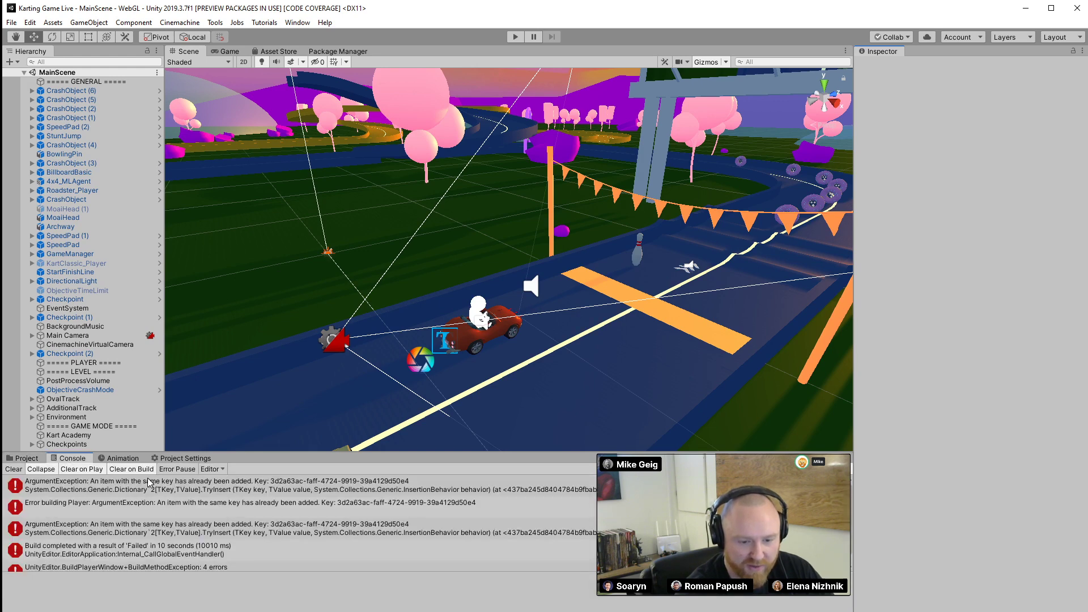
# Examine the logged build errors, clear the Console, and return to the project assets
pyautogui.click(218, 510)
pyautogui.click(219, 530)
pyautogui.click(221, 548)
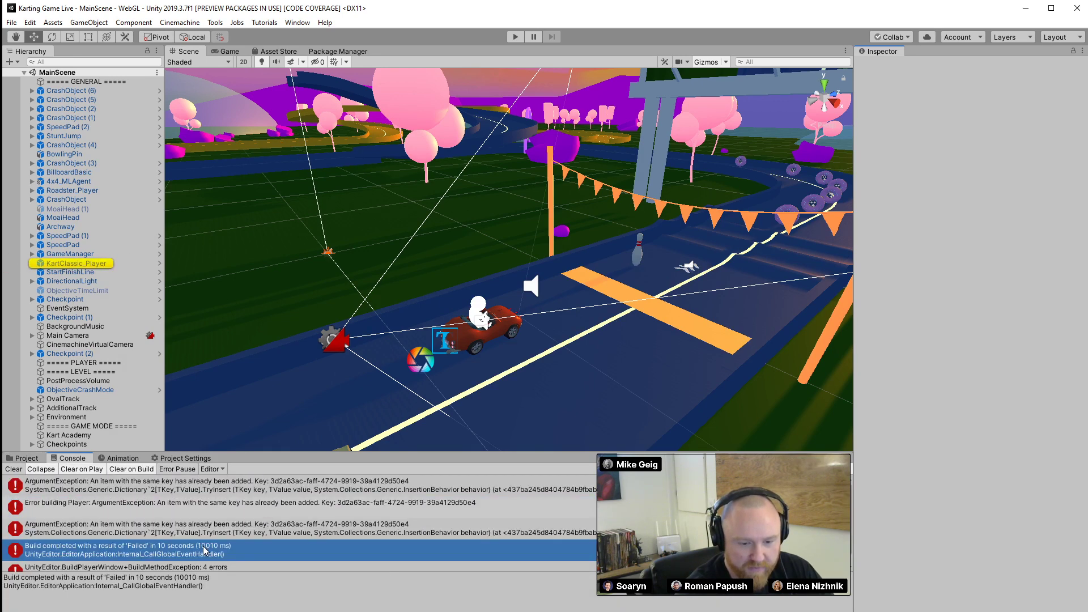
pyautogui.scroll(-1, 235, 549)
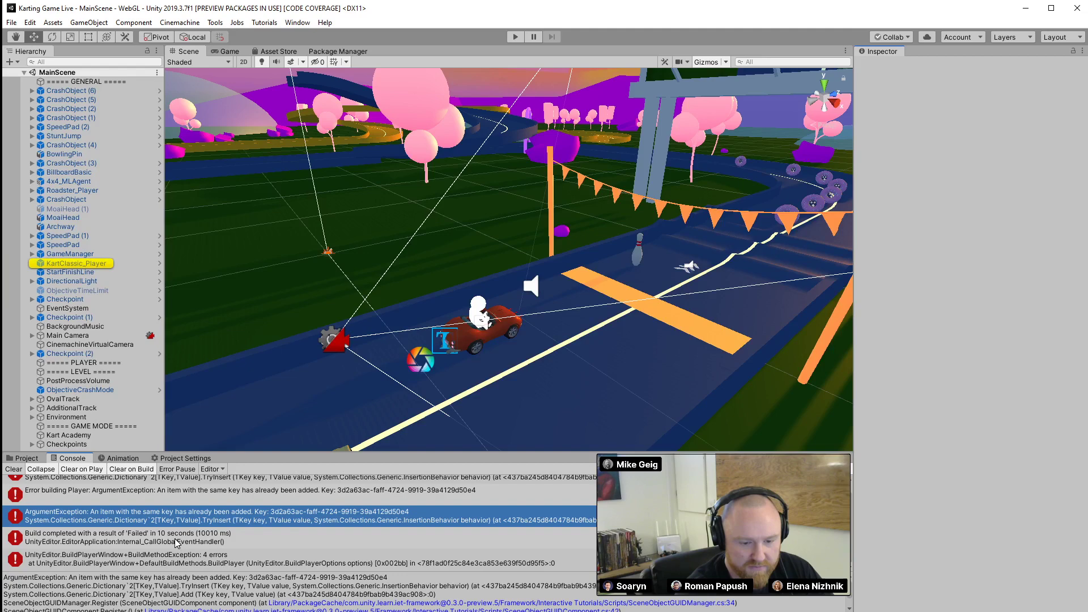
pyautogui.click(222, 562)
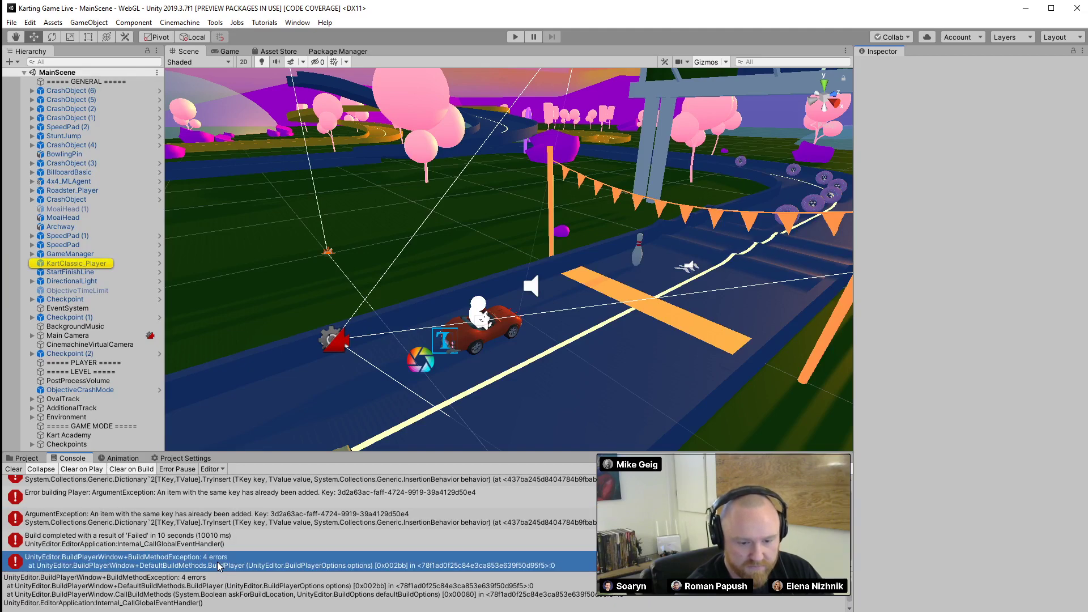
pyautogui.click(216, 531)
pyautogui.click(219, 521)
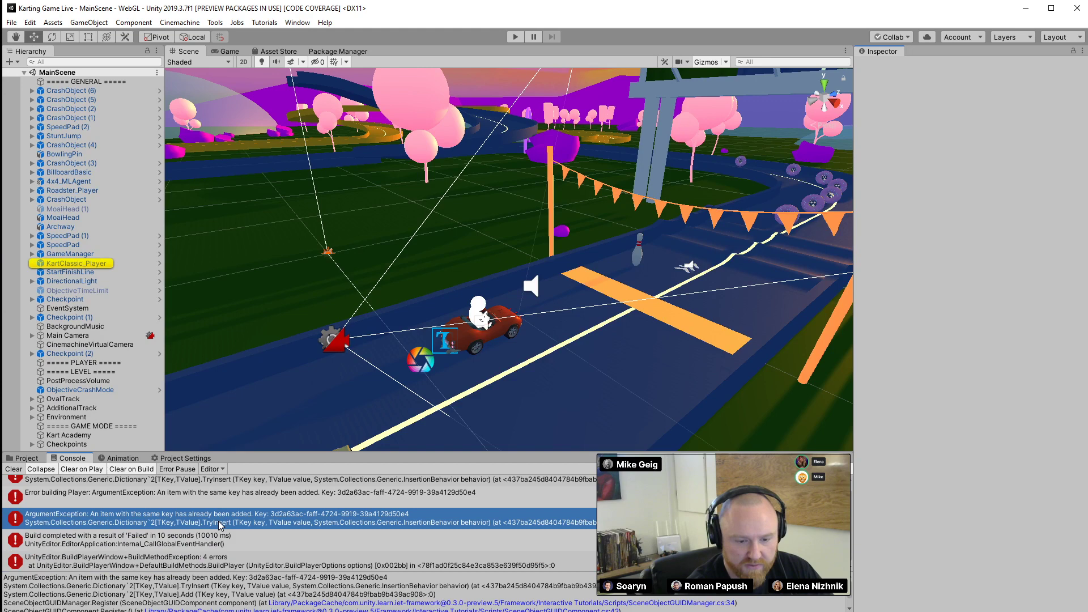
pyautogui.click(15, 469)
pyautogui.click(26, 460)
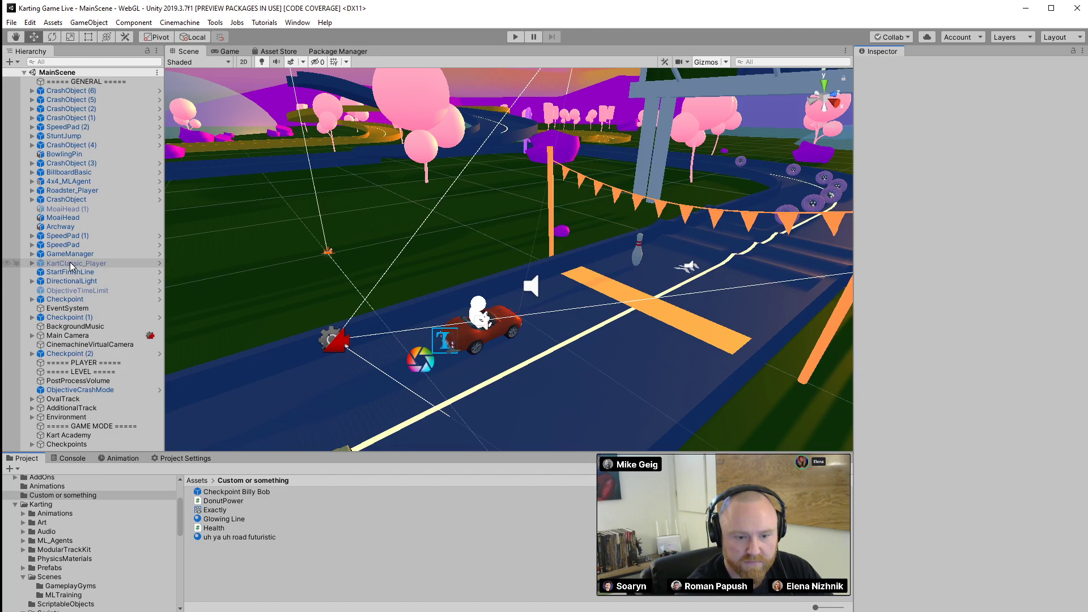
# Disable Enter Play Mode Options (Experimental) in the Editor project settings and enlarge the settings area
pyautogui.click(187, 458)
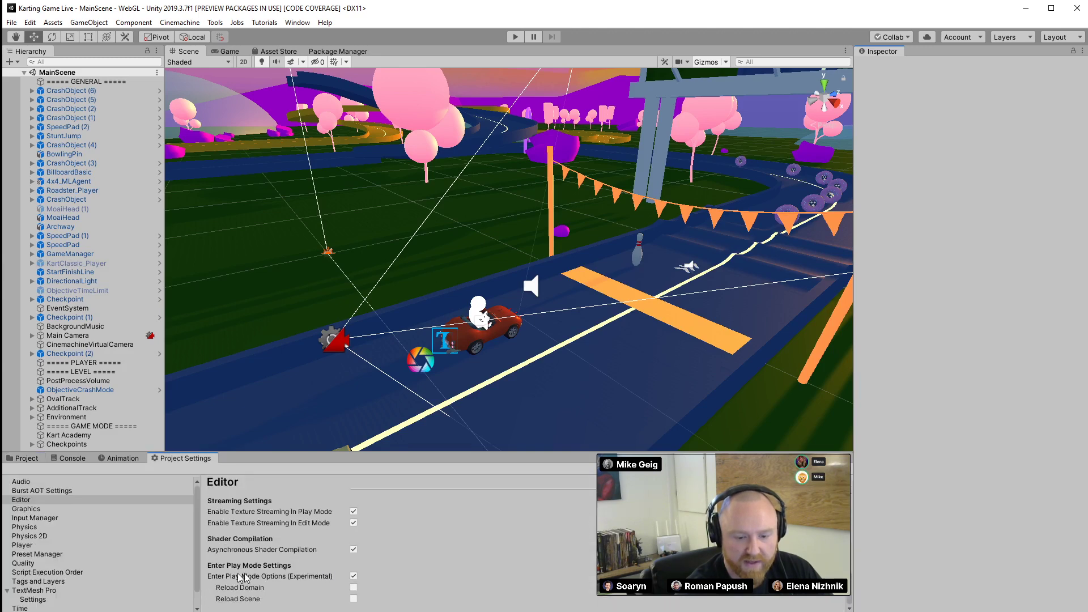
pyautogui.click(354, 576)
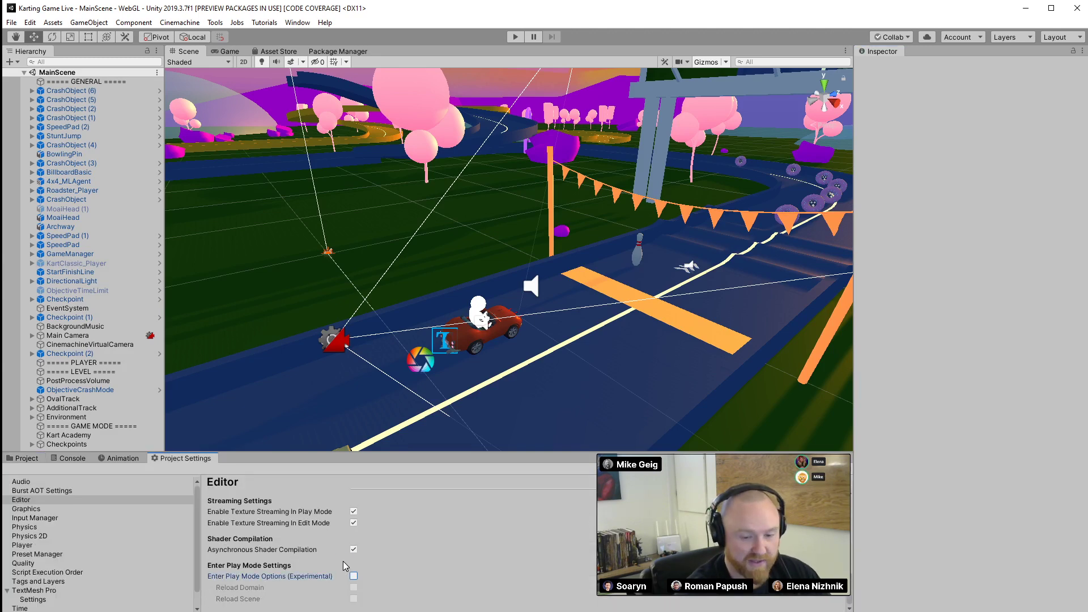
pyautogui.click(12, 23)
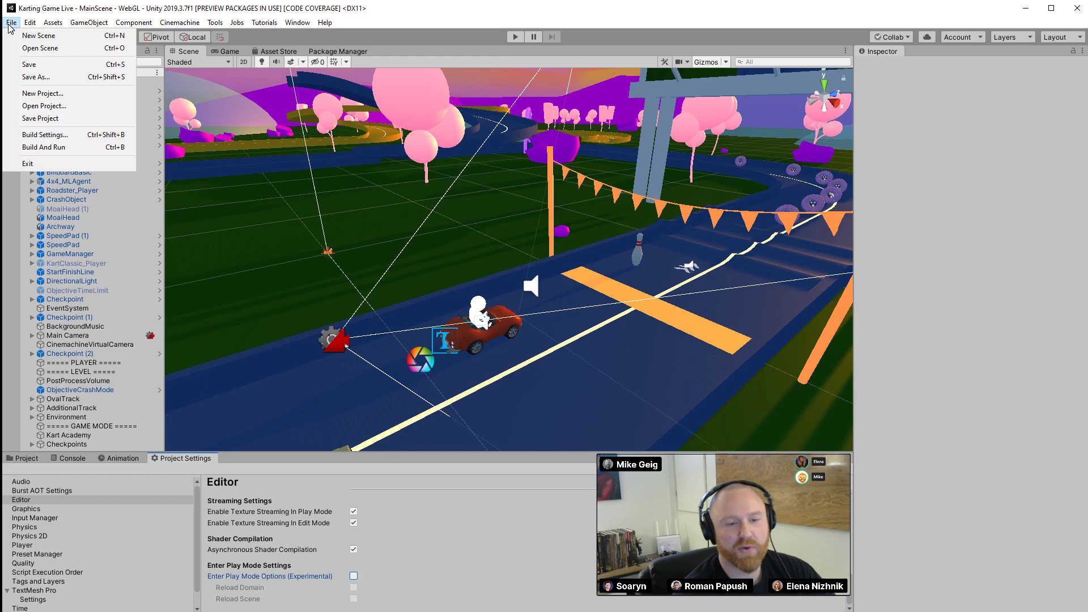
pyautogui.click(396, 17)
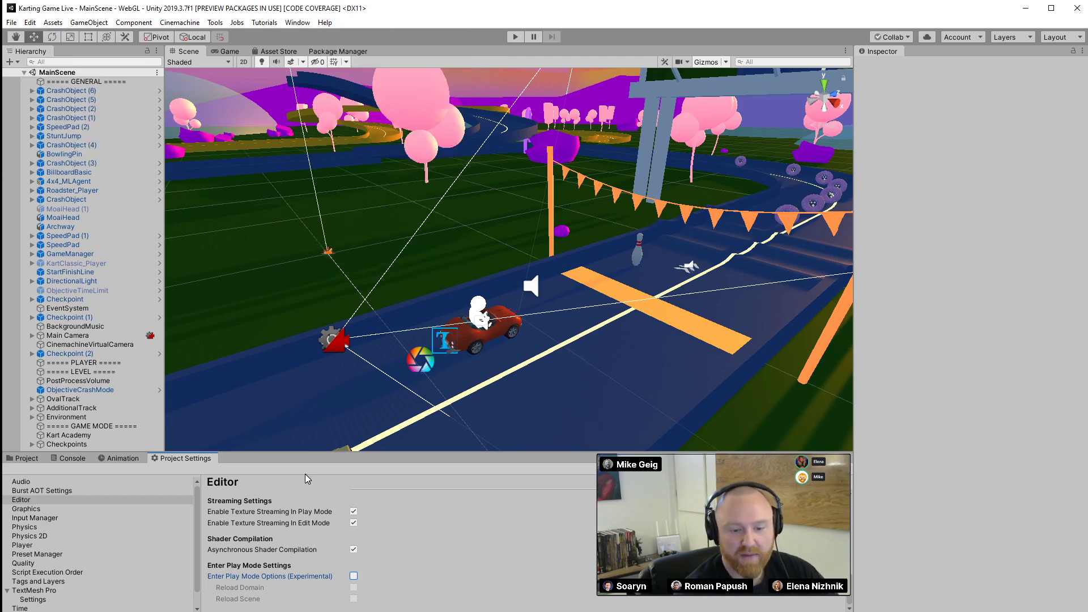
pyautogui.moveTo(299, 453); pyautogui.dragTo(298, 406)
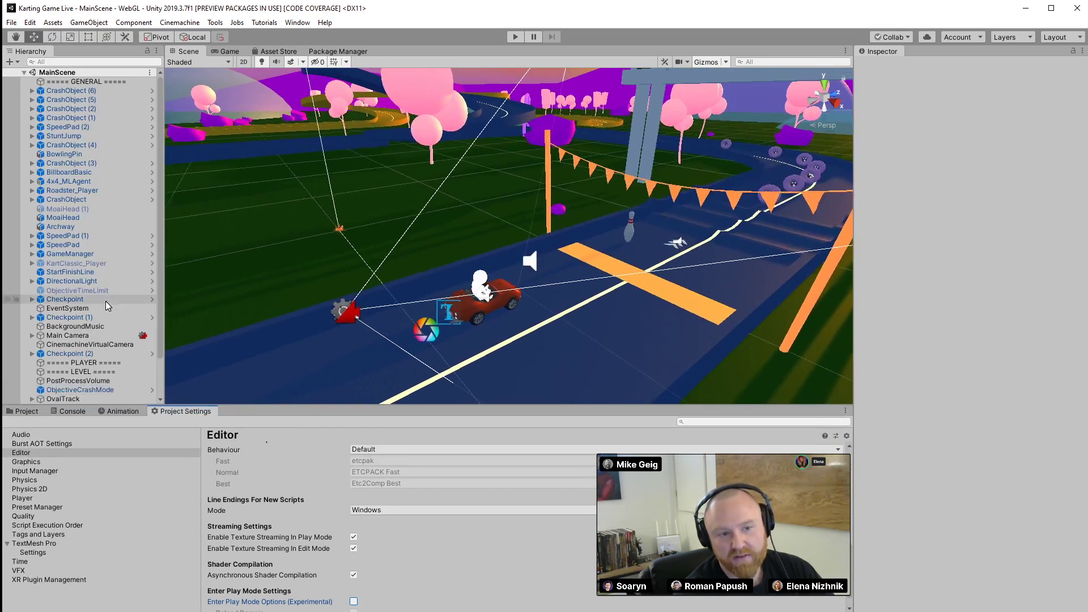
pyautogui.scroll(-3, 90, 318)
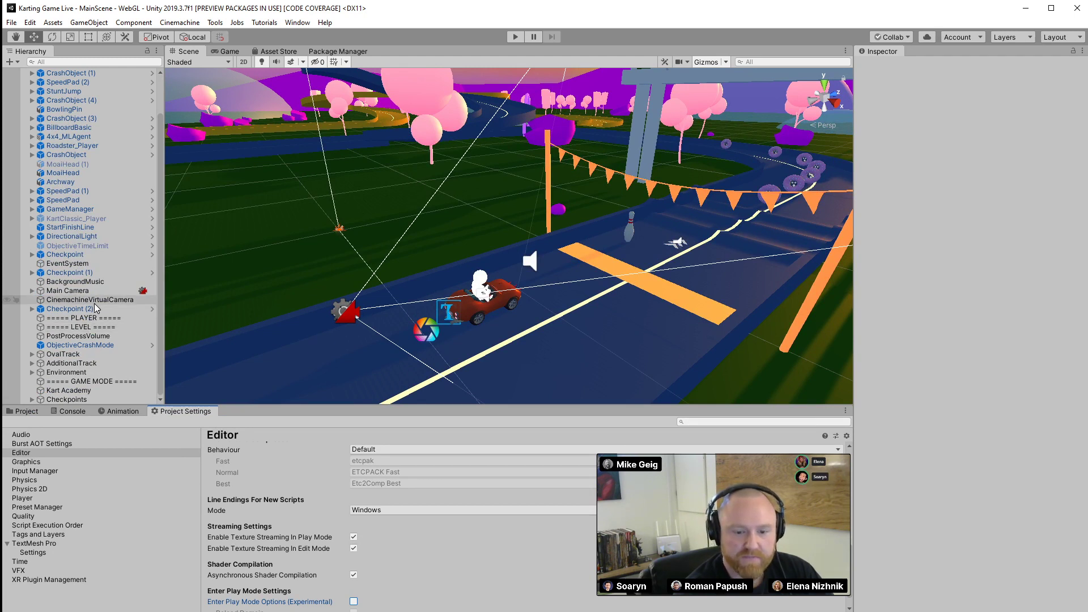
pyautogui.scroll(-1, 325, 519)
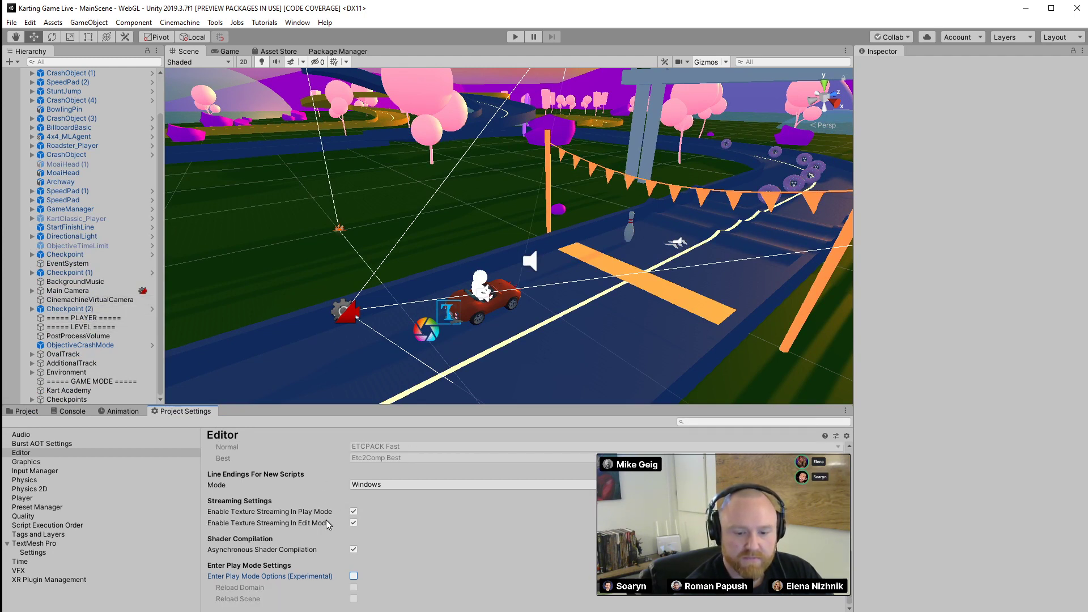
pyautogui.scroll(3, 331, 519)
# Search the project assets for "bar" and for "ml"
pyautogui.click(21, 412)
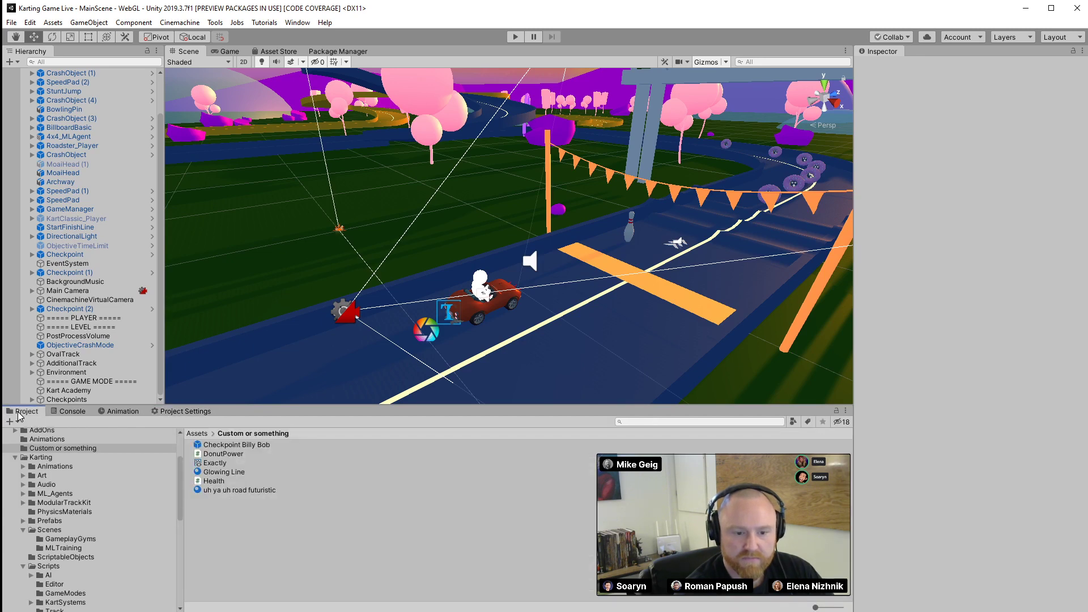
pyautogui.click(657, 422)
pyautogui.write('b')
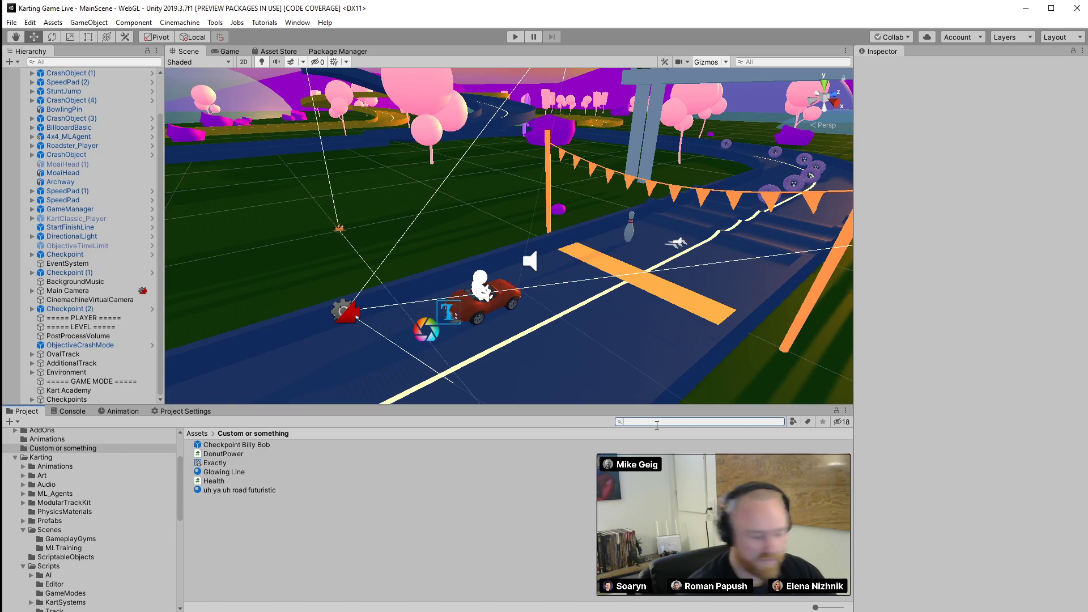
pyautogui.write('ar')
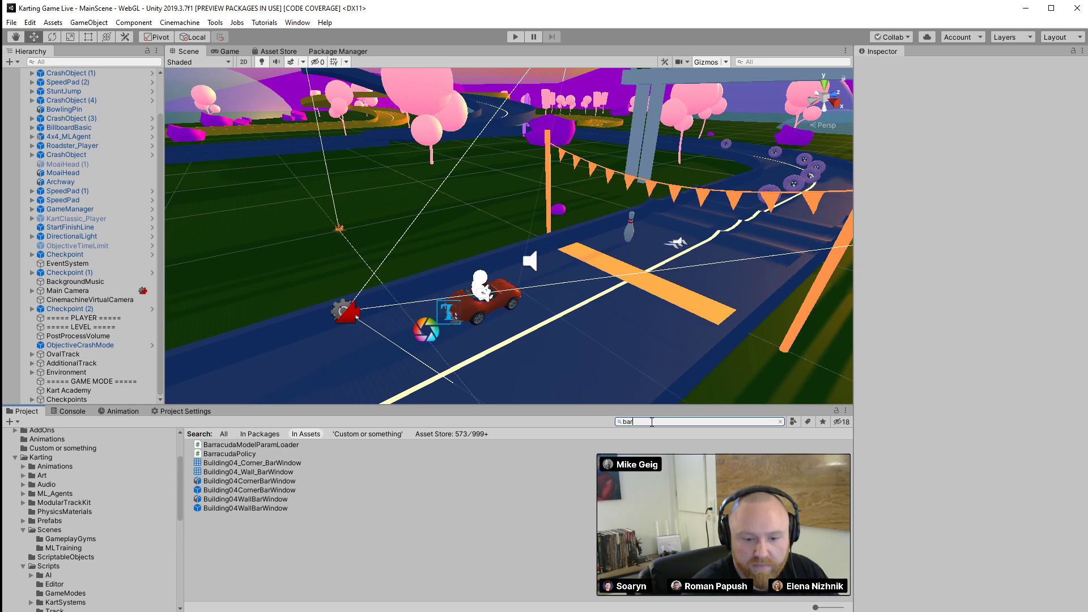
pyautogui.hotkey('ctrl', 'a')
pyautogui.write('ml')
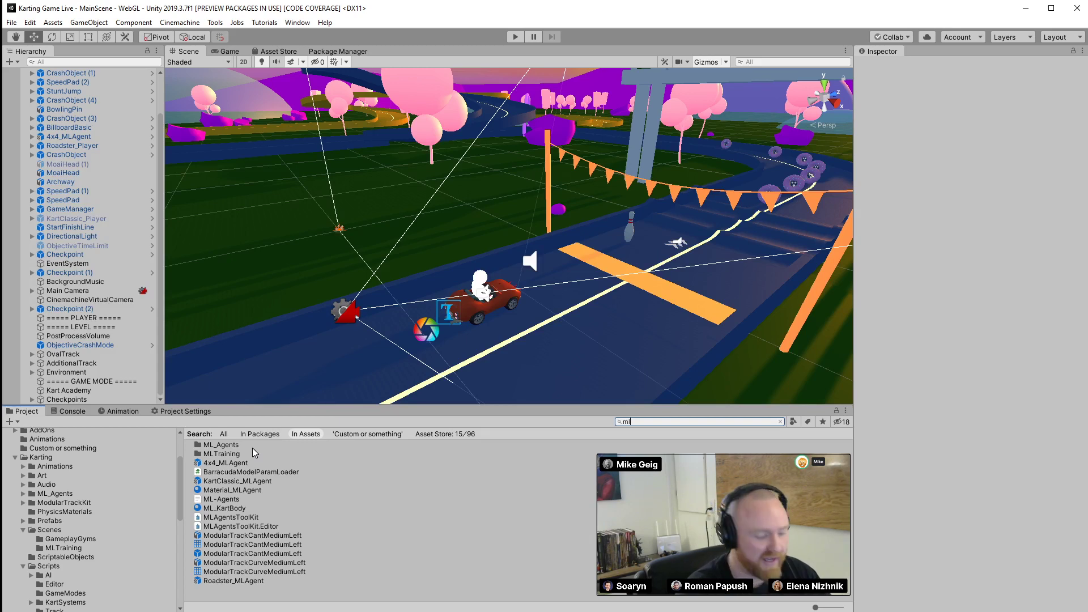
# Open the Package Manager, list all packages instead of My Assets, and browse the list
pyautogui.click(299, 23)
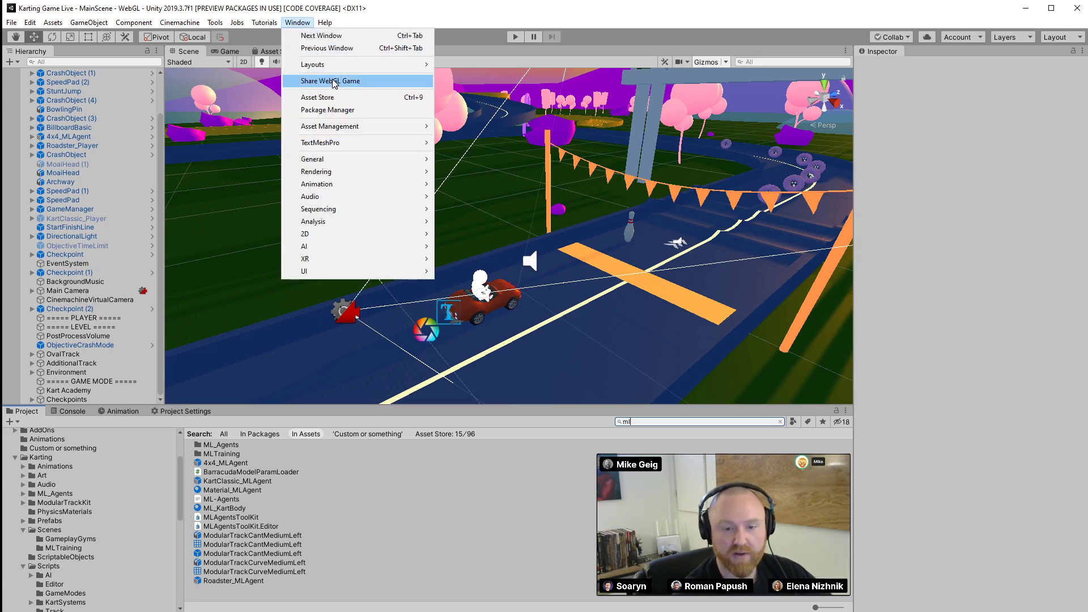
pyautogui.click(332, 109)
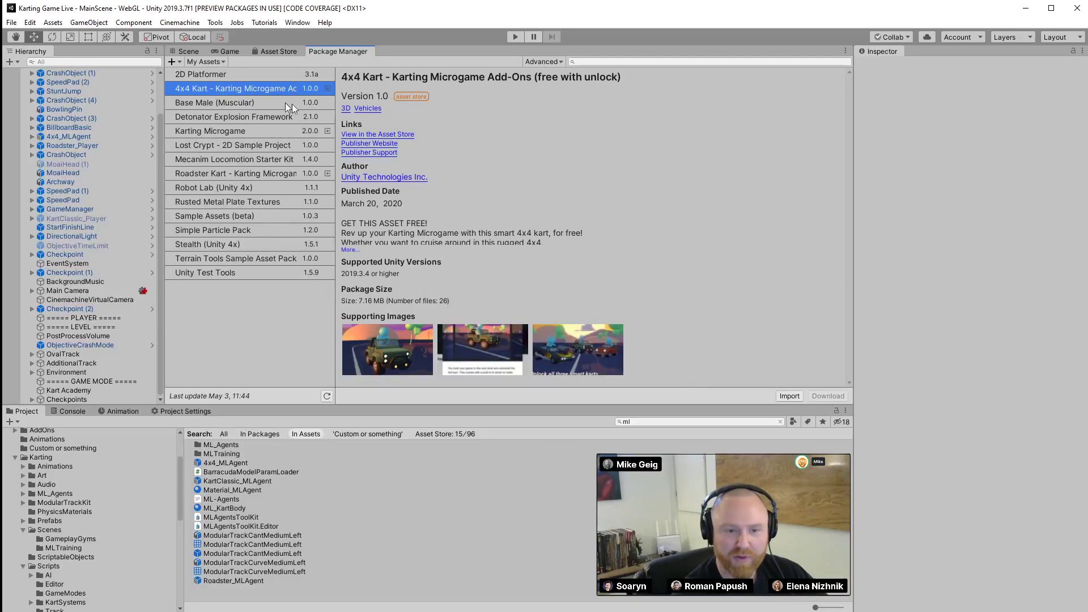
pyautogui.click(207, 62)
pyautogui.click(220, 76)
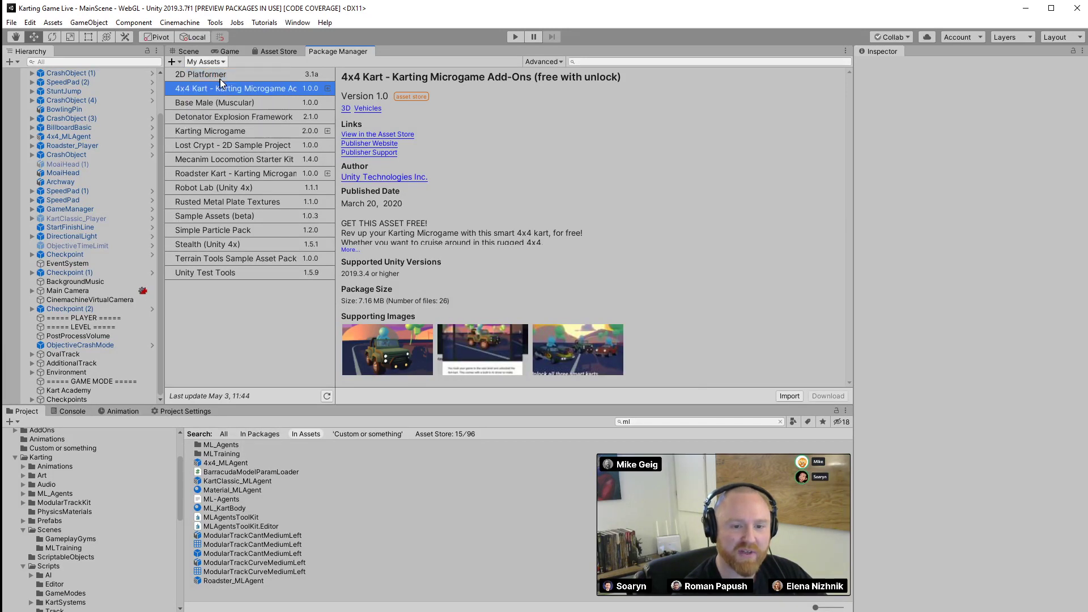
pyautogui.scroll(3, 254, 215)
pyautogui.scroll(10, 253, 214)
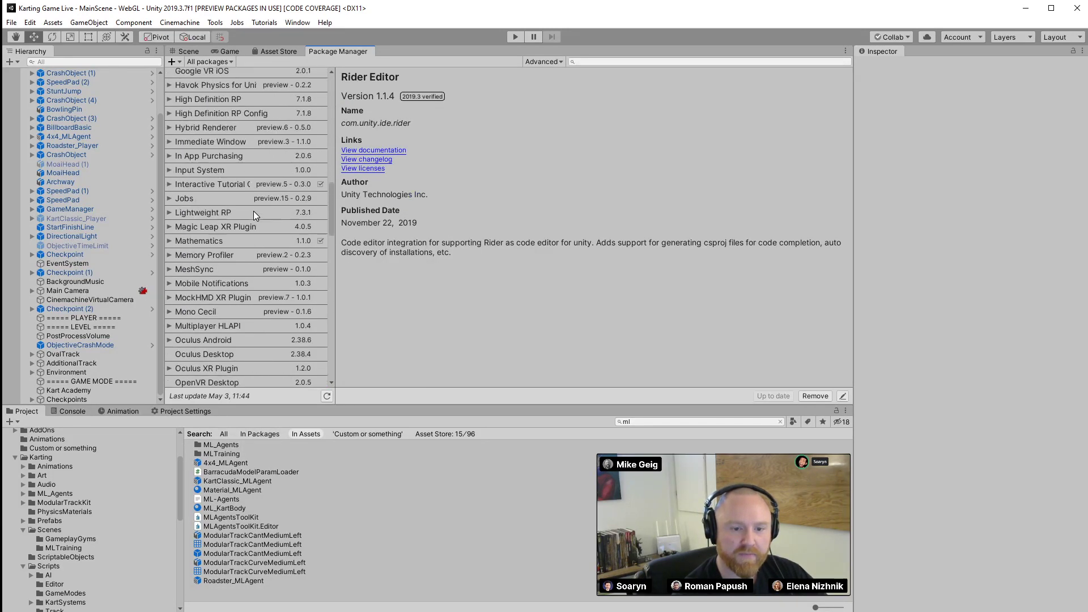
# Select Barracuda in the full package list, show all its versions, and update it to 0.6.3-preview
pyautogui.click(298, 23)
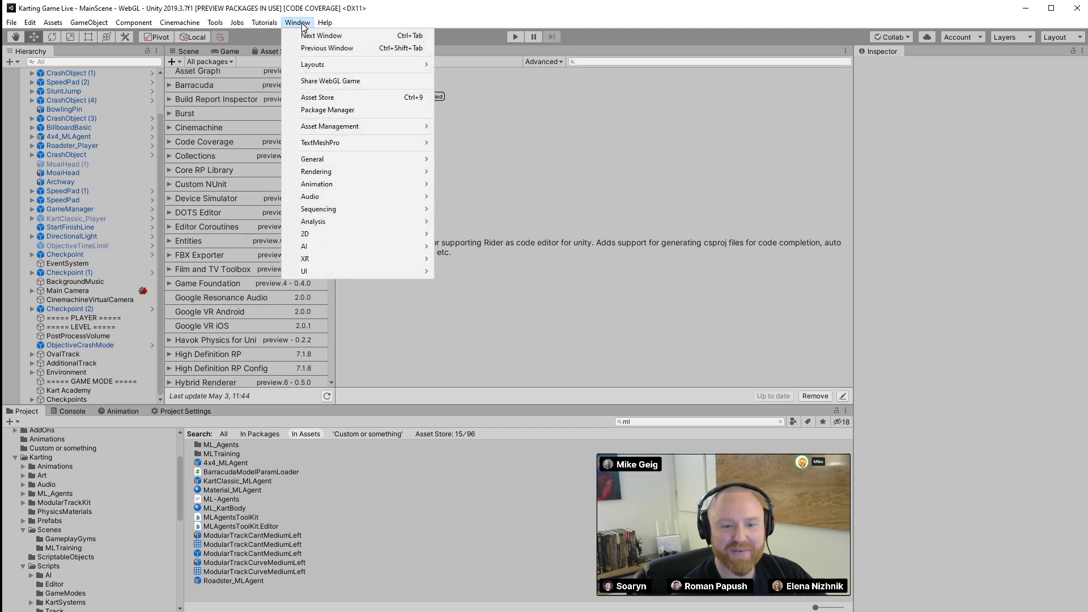
pyautogui.click(342, 110)
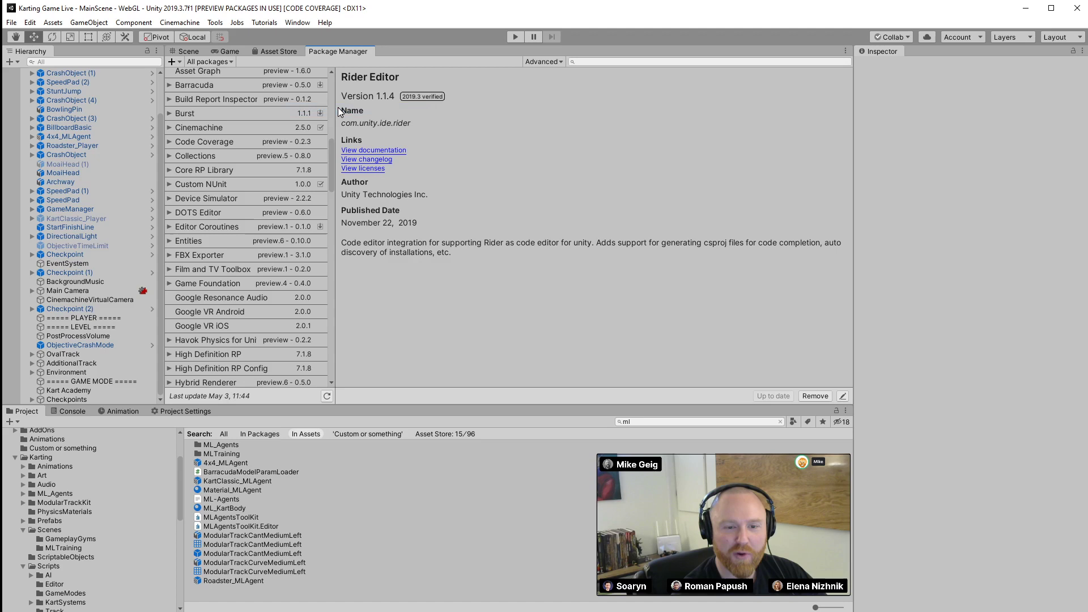
pyautogui.click(210, 62)
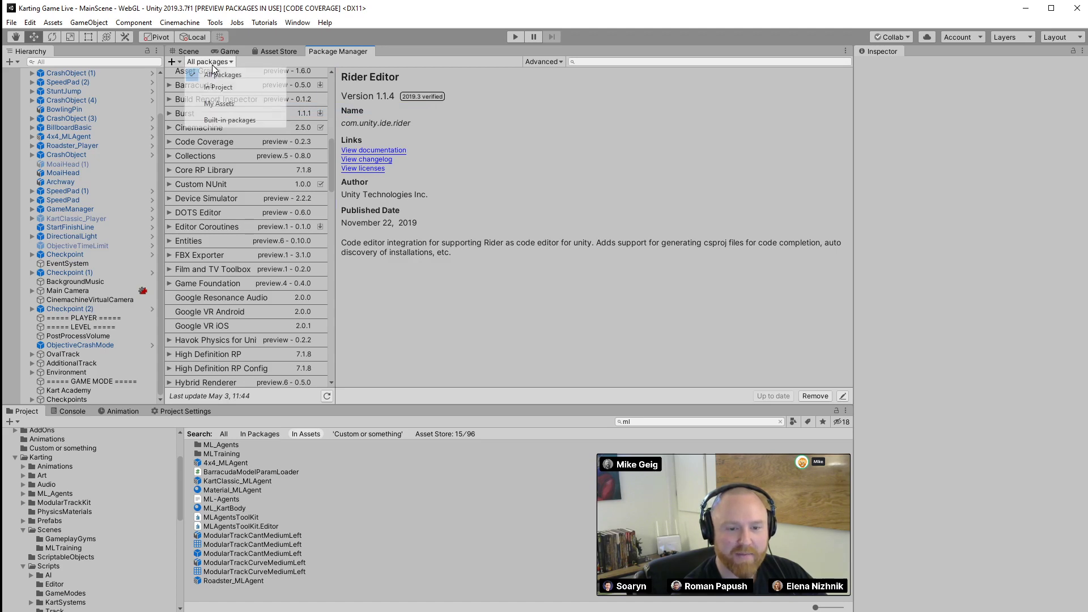
pyautogui.click(220, 76)
pyautogui.click(223, 88)
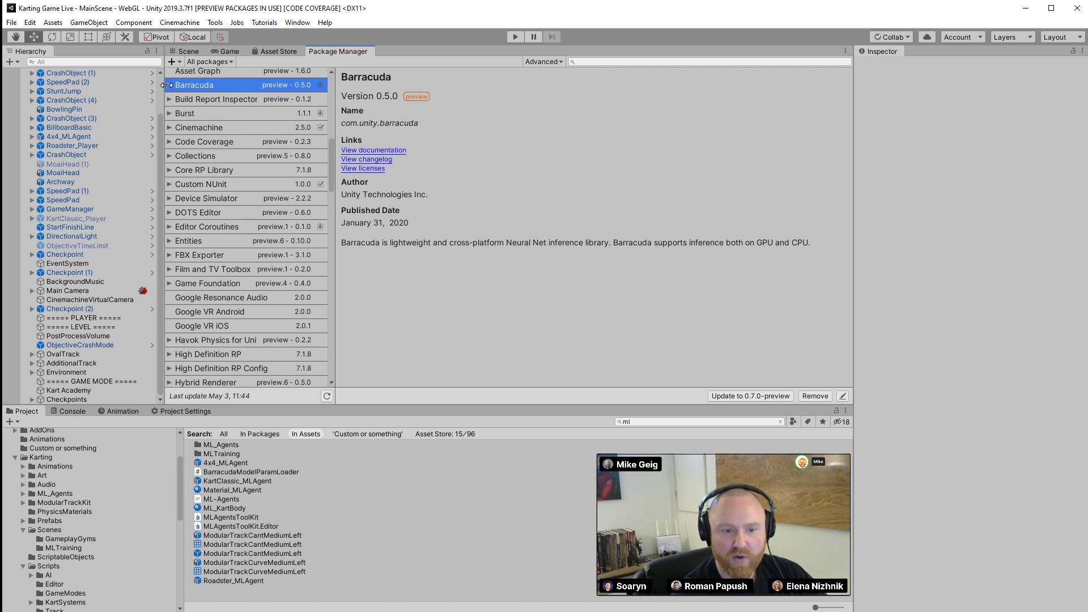
pyautogui.click(169, 85)
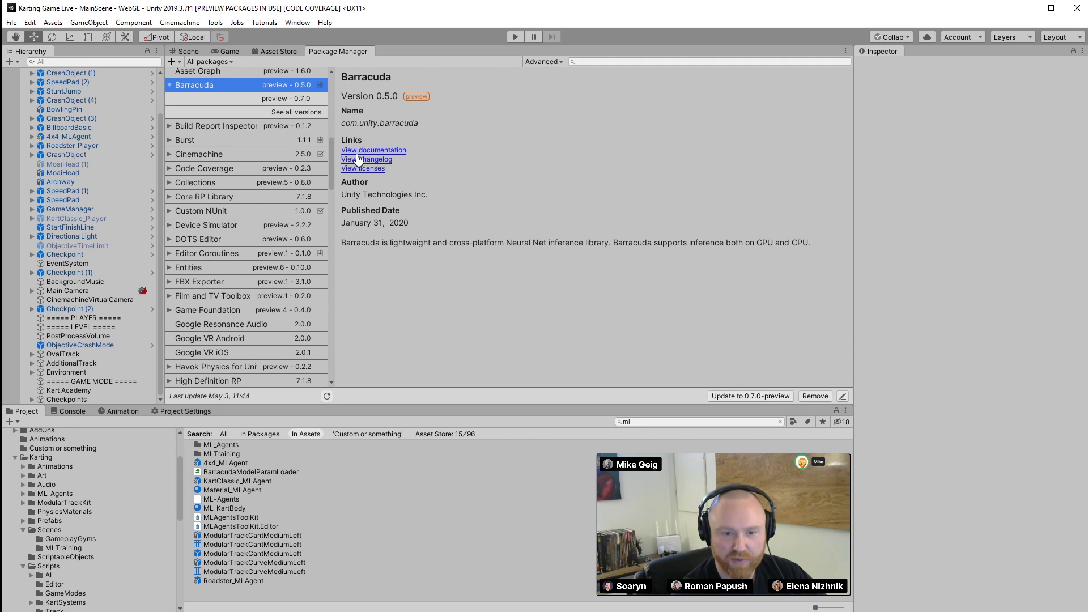
pyautogui.click(288, 111)
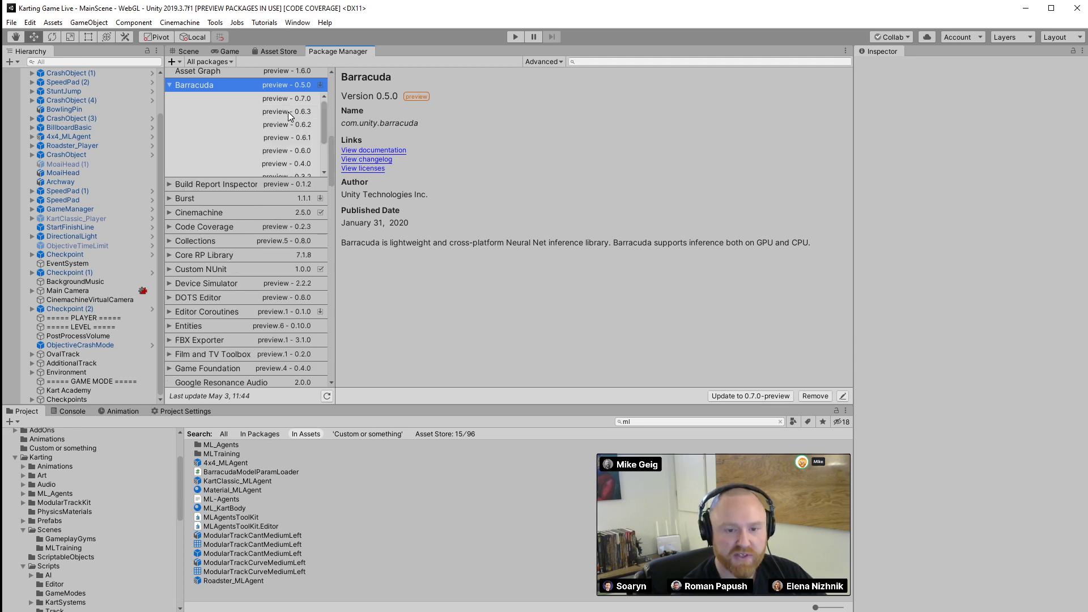
pyautogui.click(286, 111)
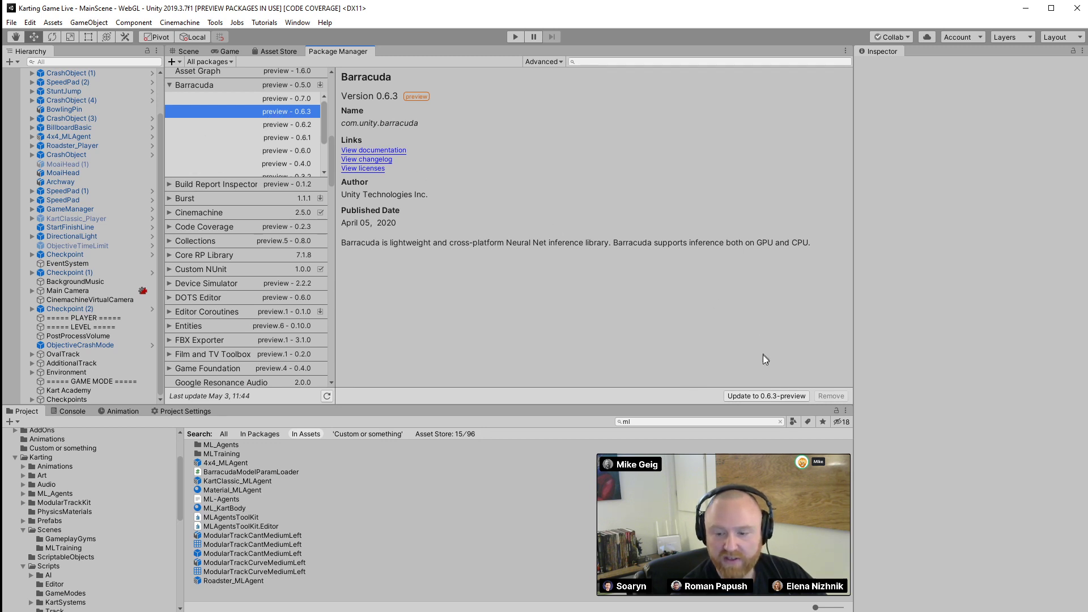
pyautogui.click(748, 396)
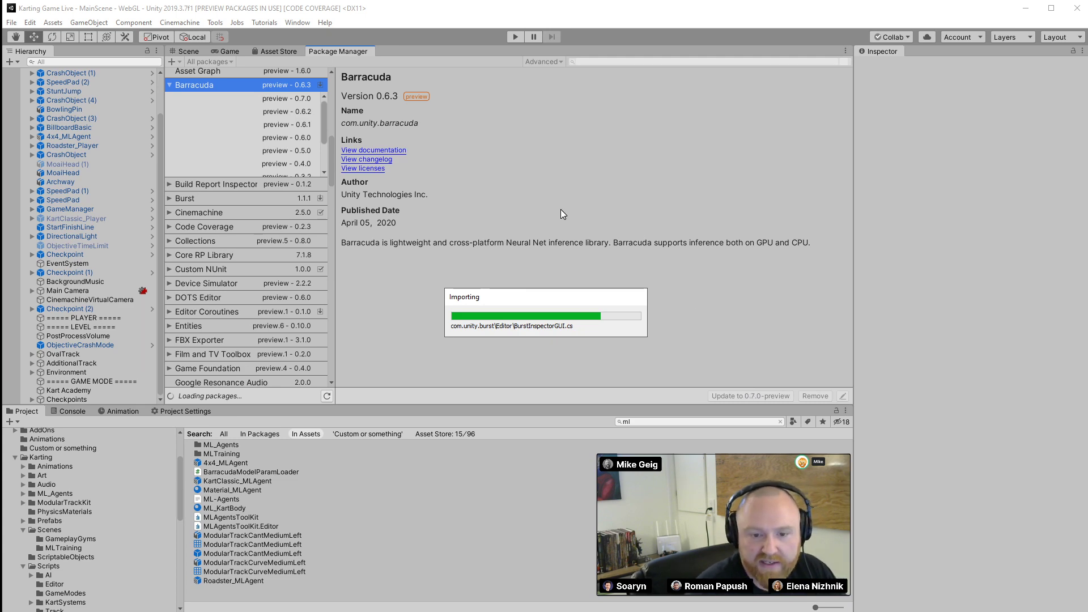
# Switch to Visual Studio and view the DonutPower.cs script
pyautogui.hotkey('alt', 'Tab')
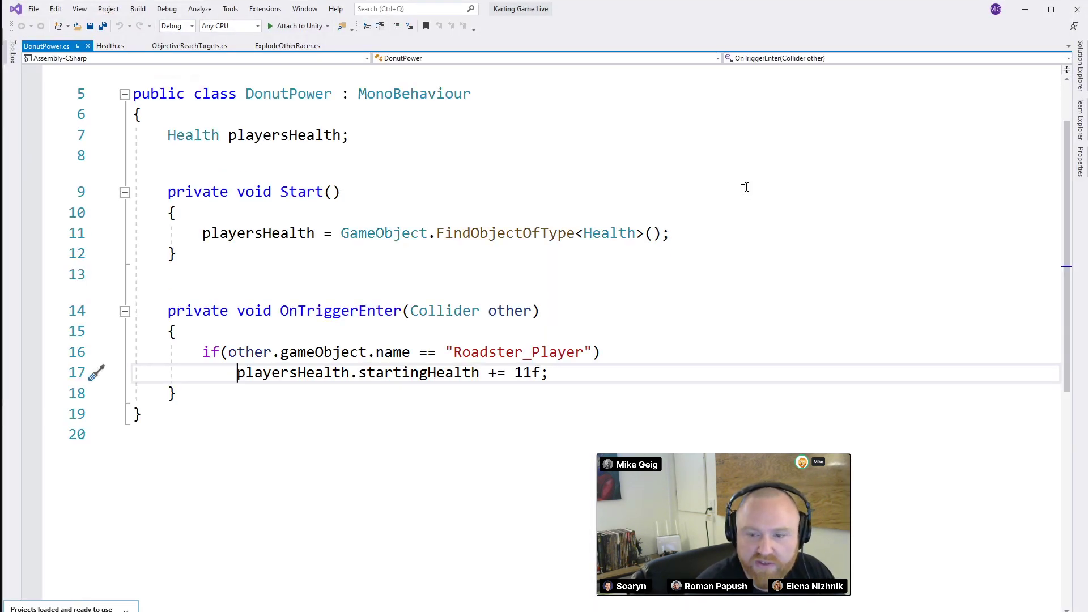
# Switch back to Unity and enable the WebGL platform for the MLAgentsToolKit assembly definition, applying the change
pyautogui.hotkey('alt', 'Tab')
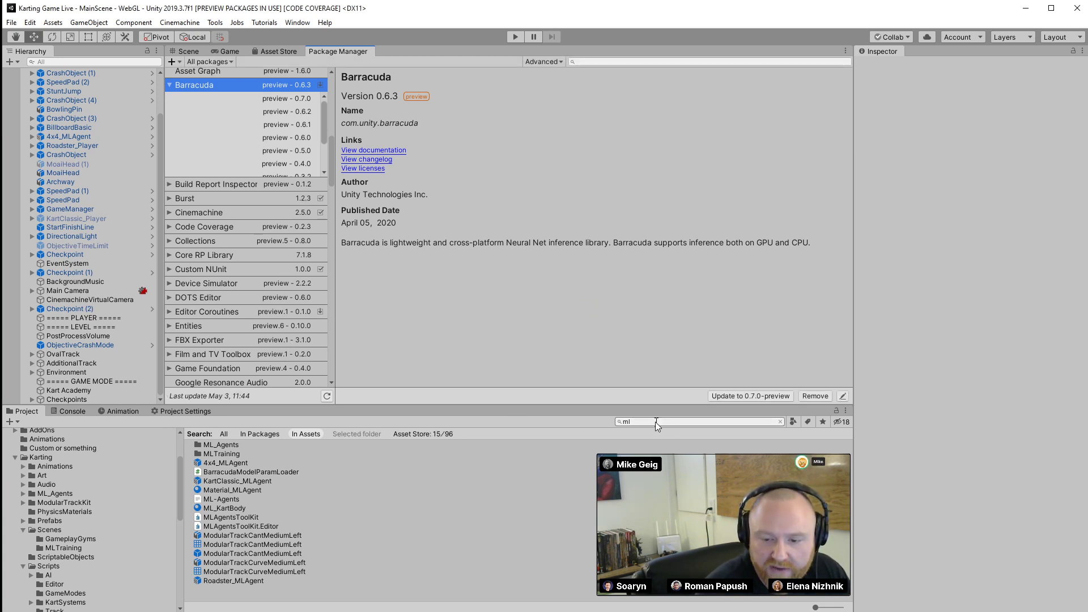
pyautogui.click(711, 421)
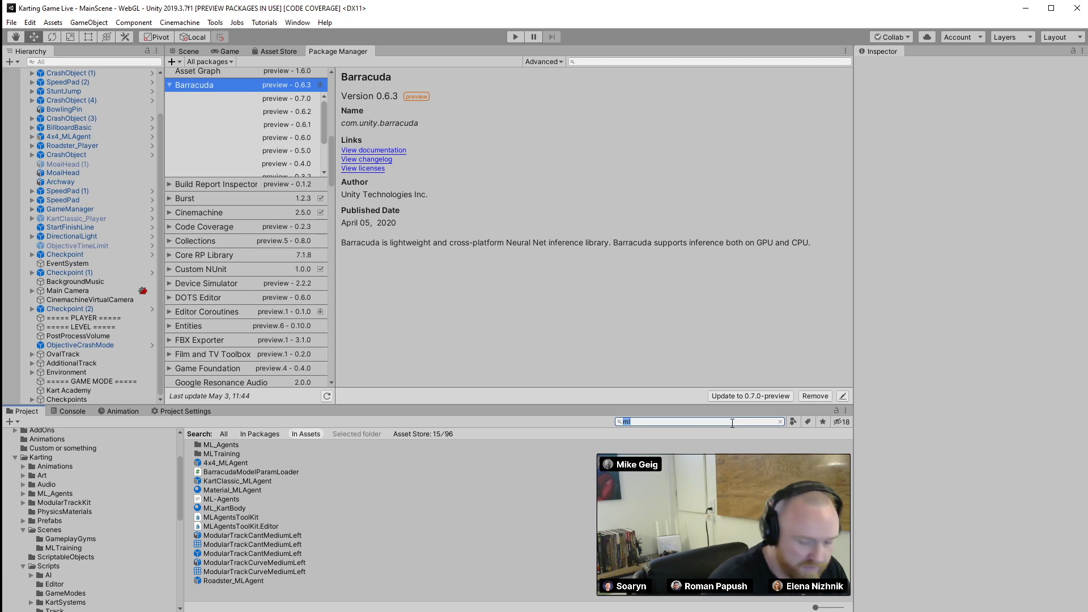
pyautogui.click(232, 518)
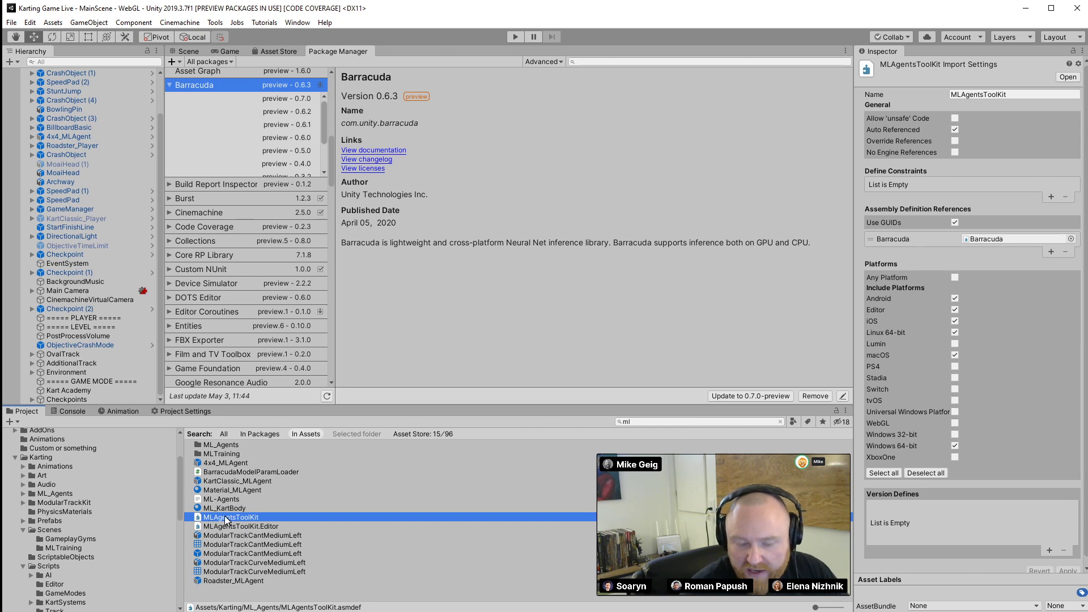
pyautogui.click(955, 424)
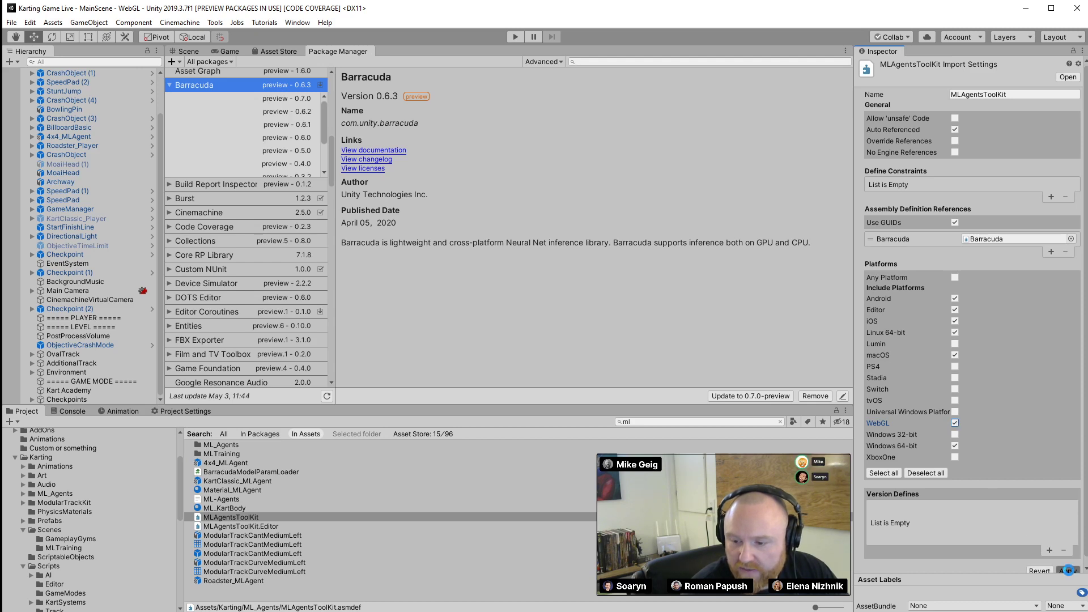
pyautogui.click(1068, 572)
# Search the project assets for "kartgame", enable the WebGL platform for the KartGame.AI assembly definition, and apply the change
pyautogui.click(688, 421)
pyautogui.write('k')
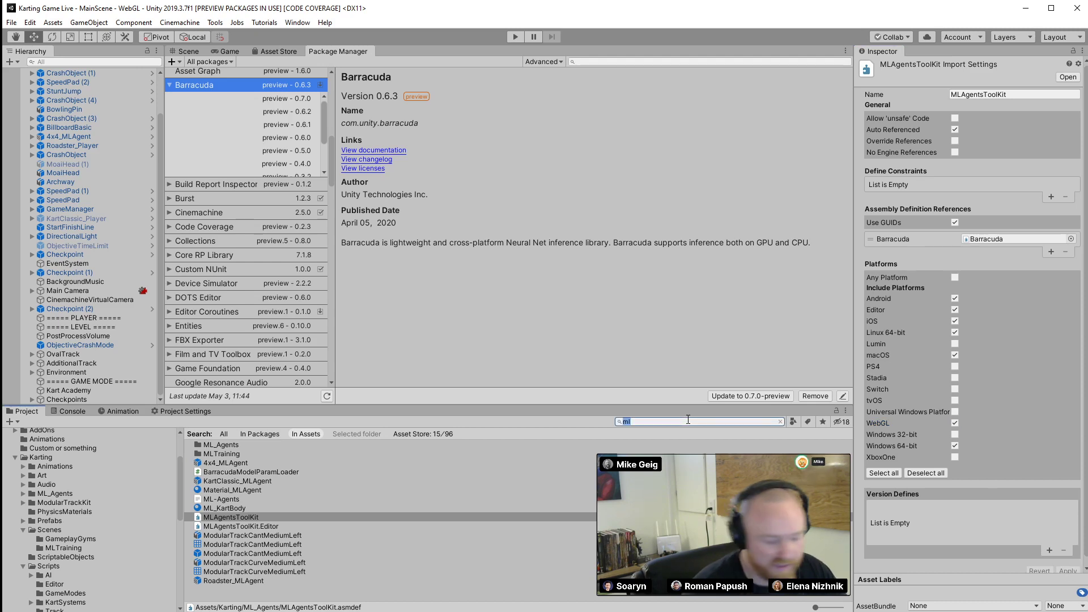
pyautogui.write('art')
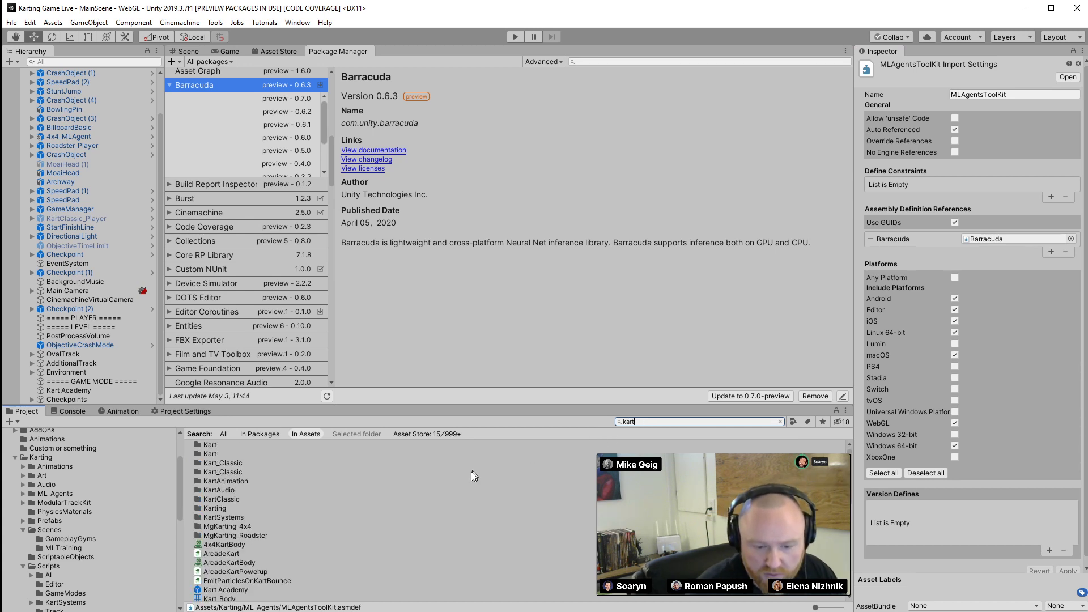
pyautogui.scroll(-3, 309, 525)
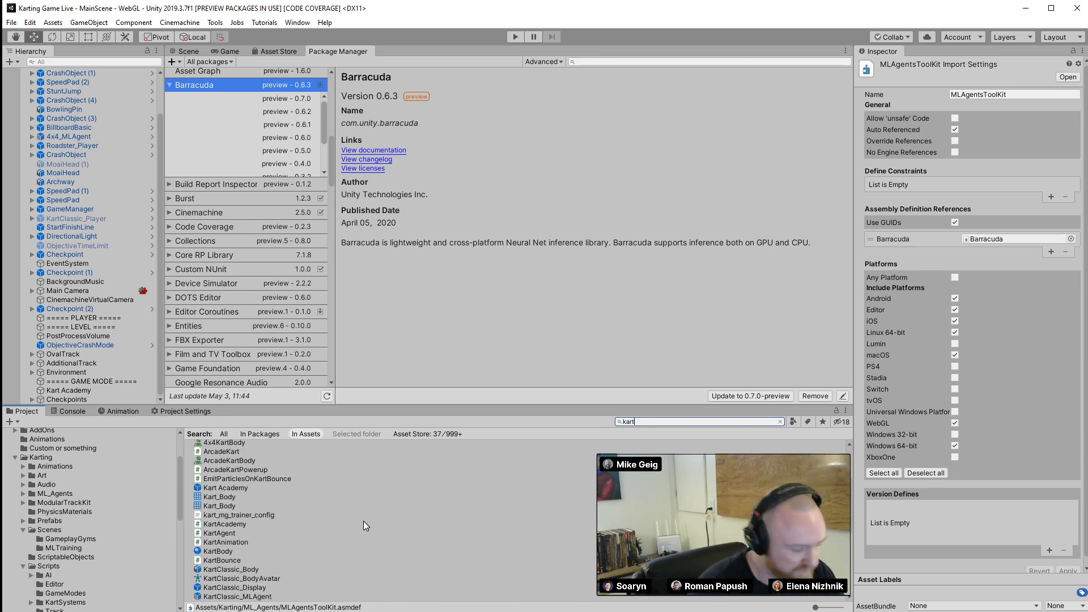
pyautogui.write('game')
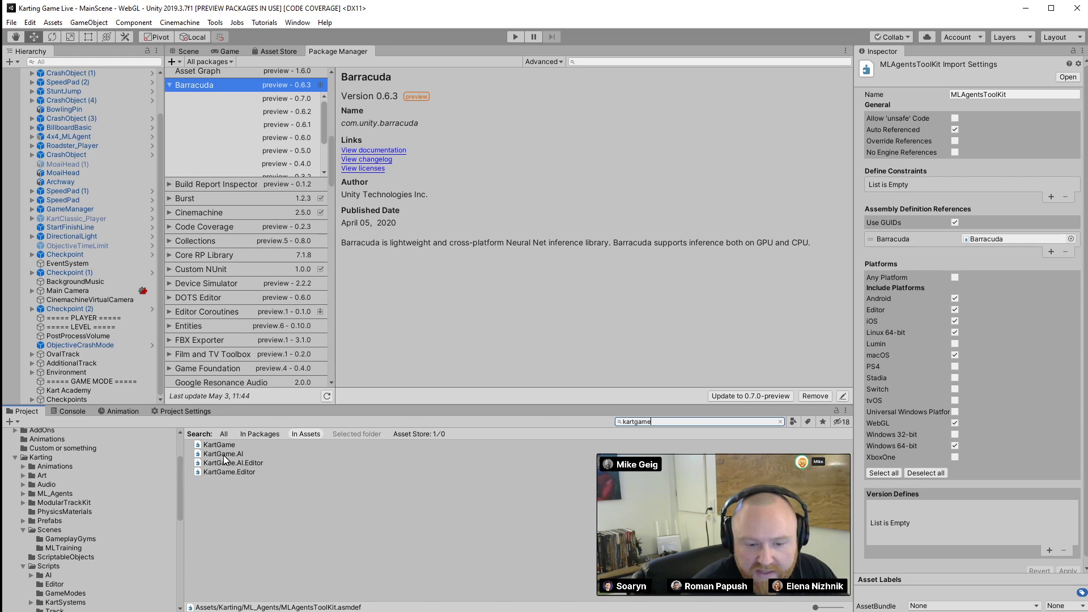
pyautogui.click(222, 454)
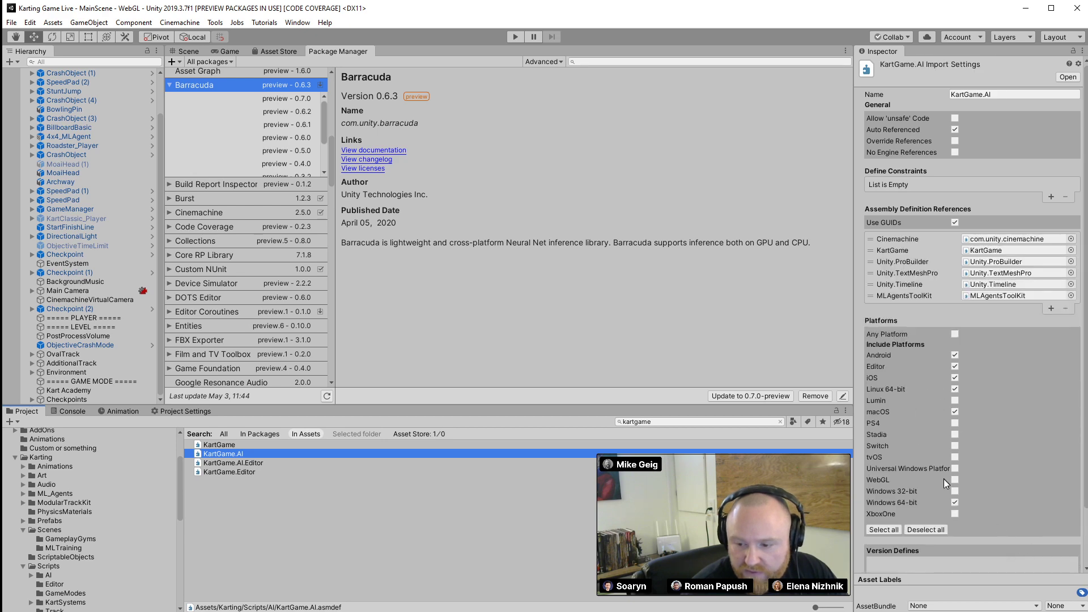
pyautogui.click(955, 479)
pyautogui.scroll(-3, 991, 501)
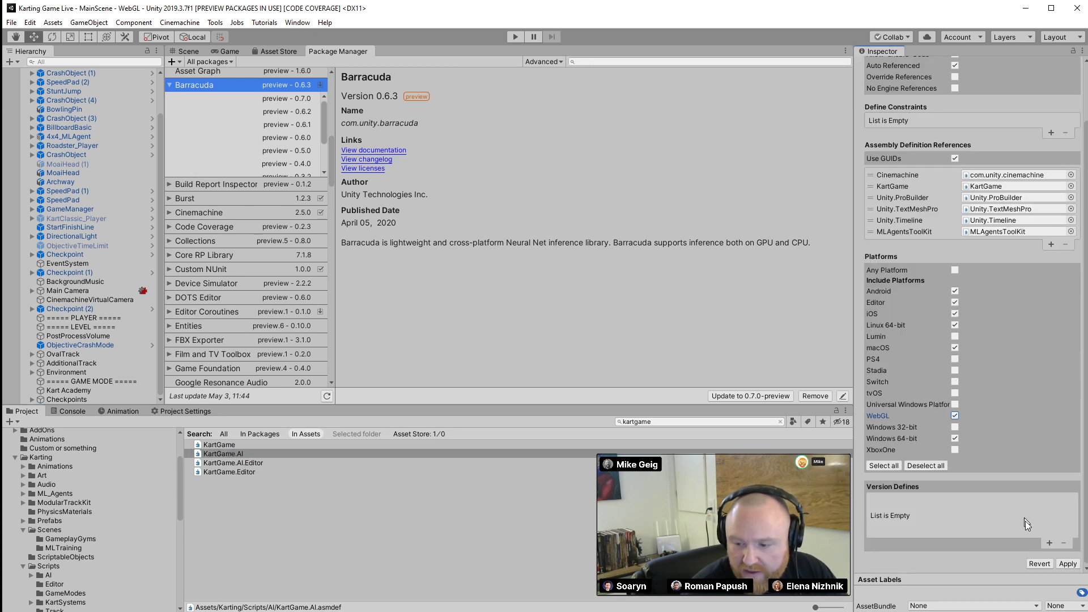
pyautogui.click(1070, 563)
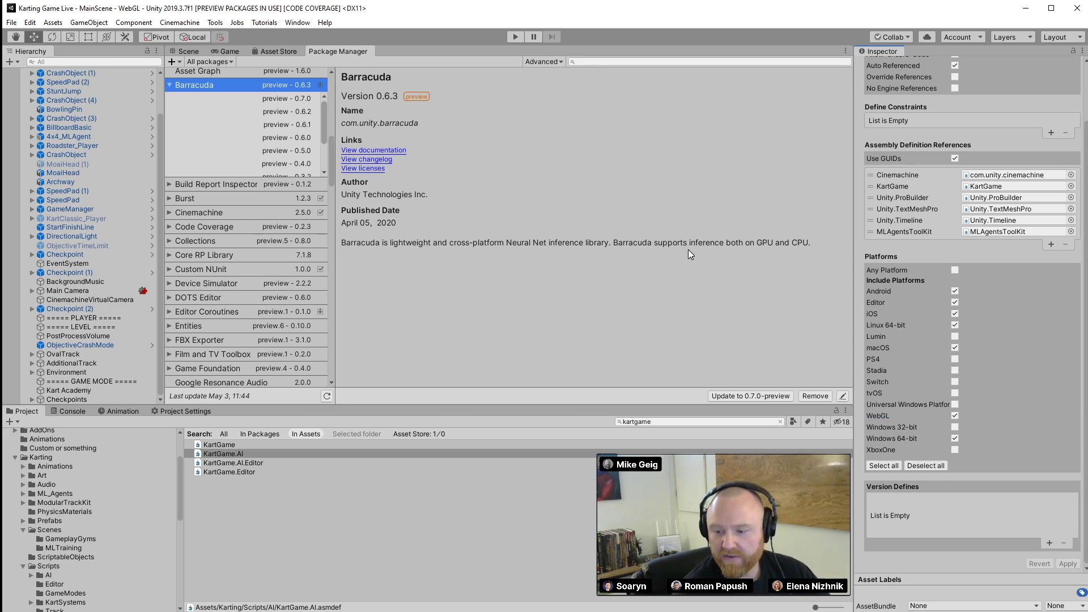
# Return to the Scene view and examine the logged exception and build failure entries in the Console
pyautogui.click(185, 51)
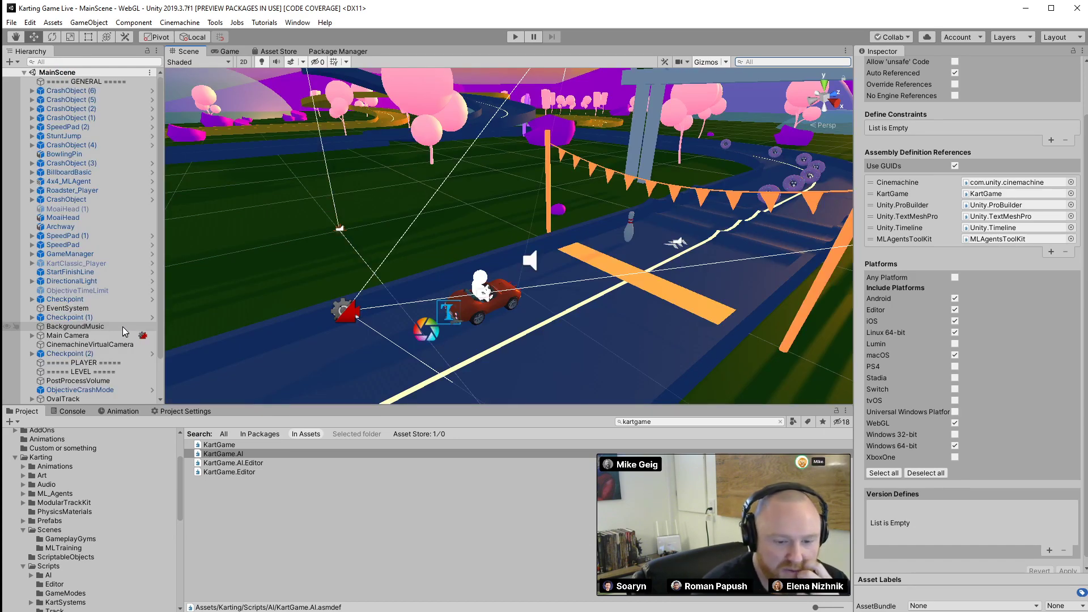
pyautogui.click(75, 411)
pyautogui.click(257, 529)
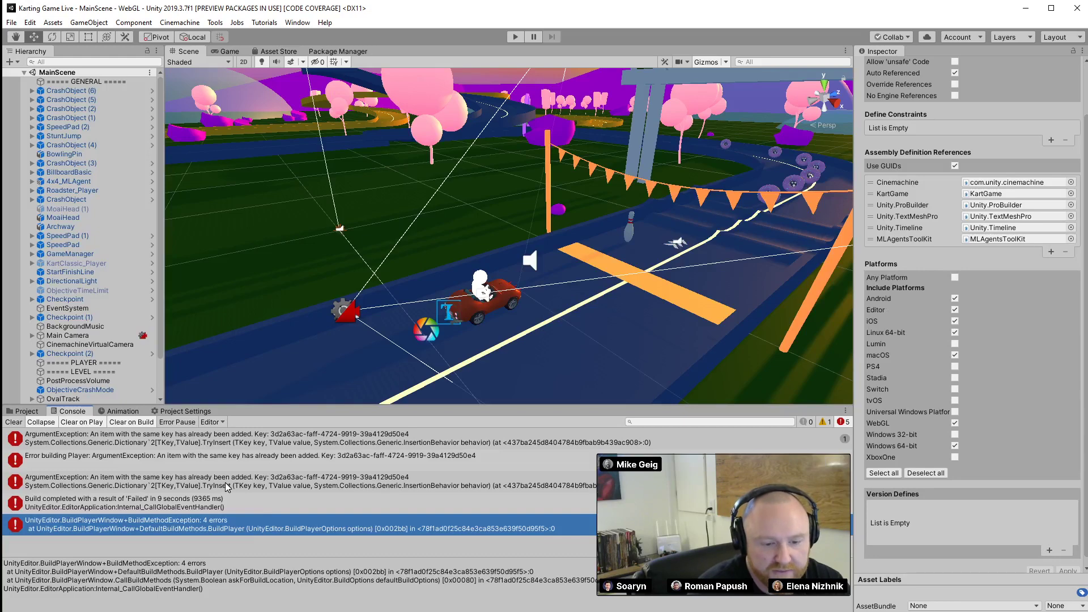
pyautogui.click(244, 439)
pyautogui.click(290, 489)
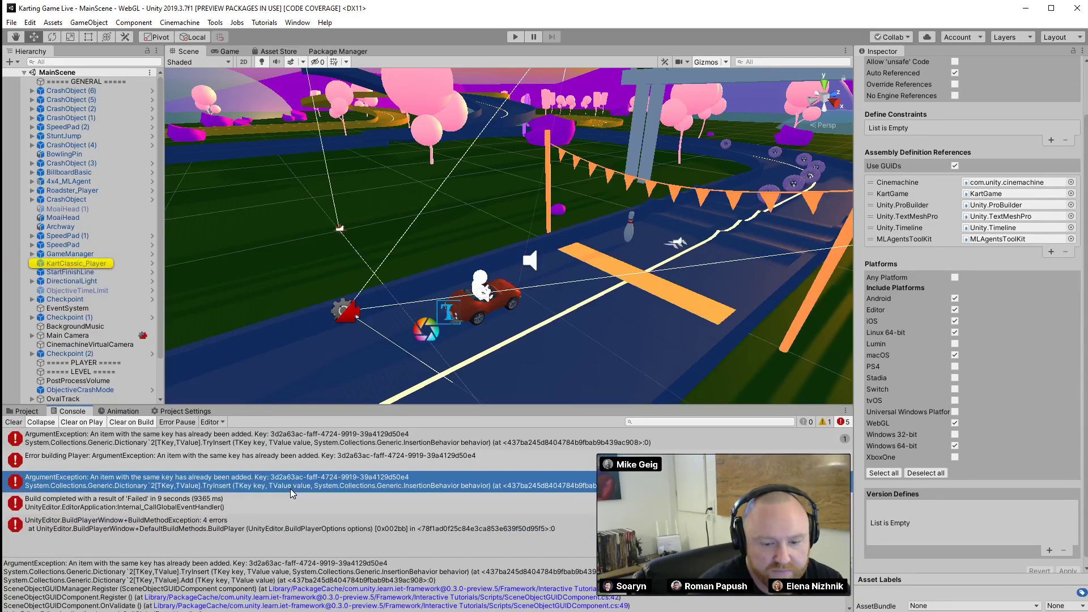
pyautogui.click(220, 506)
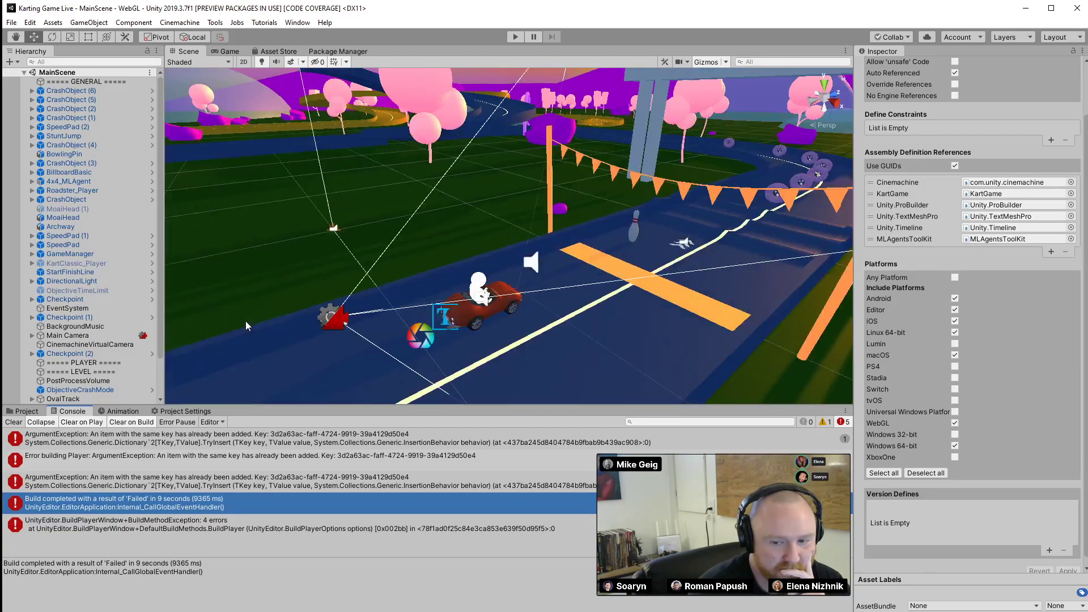
# Filter the Console messages by "barr", then clear the filter
pyautogui.click(668, 422)
pyautogui.write('barra')
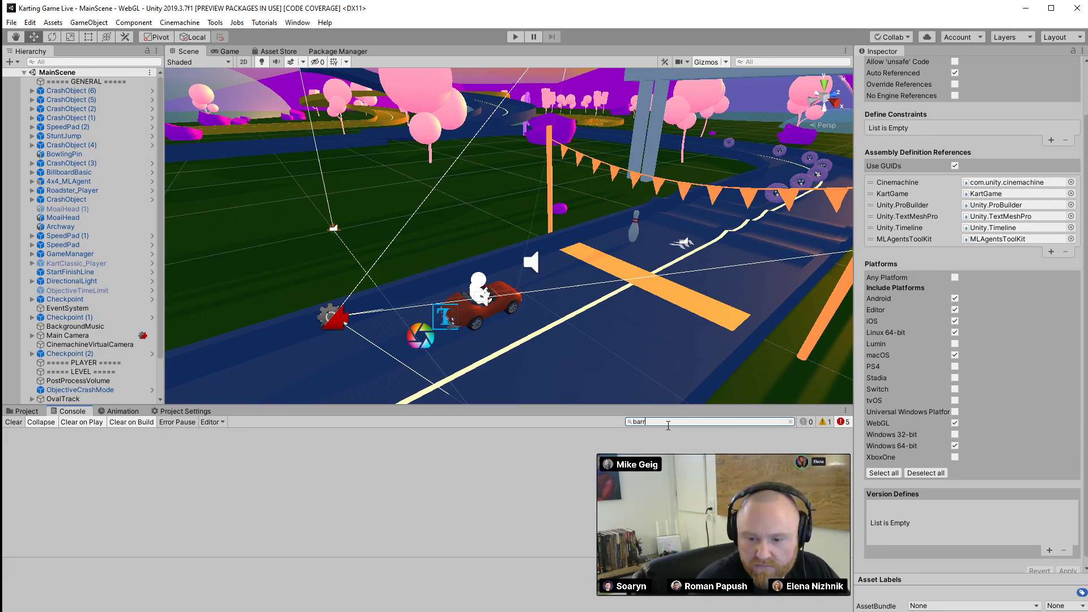
pyautogui.press('BackSpace')
pyautogui.press('BackSpace')
pyautogui.press('BackSpace')
pyautogui.press('BackSpace')
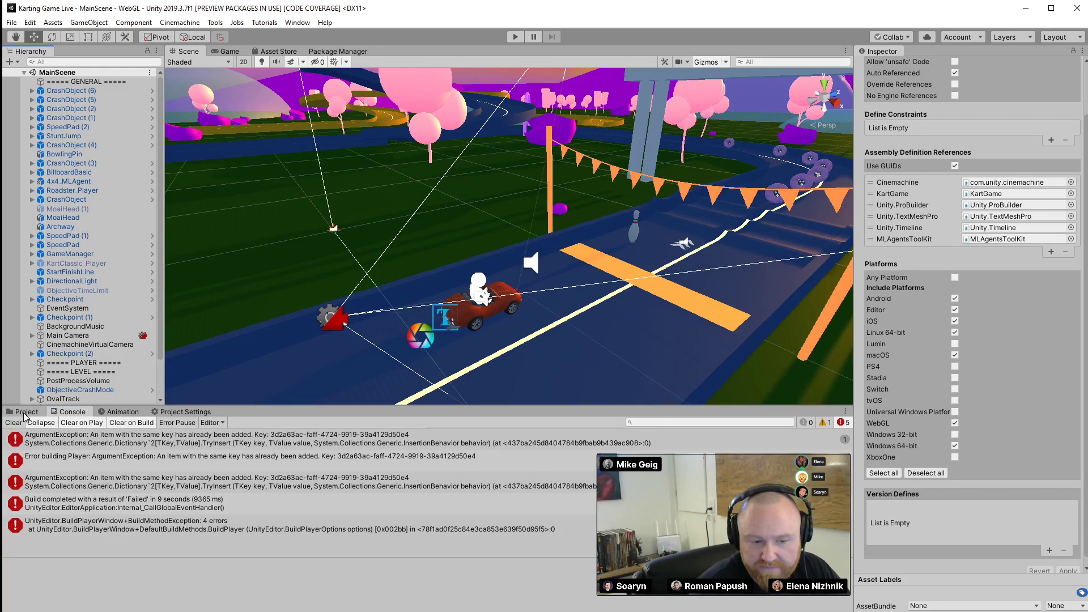
# Search the project assets for "ml" and check the platform settings of MLAgentsToolKit and MLAgentsToolKit.Editor
pyautogui.click(24, 413)
pyautogui.click(637, 423)
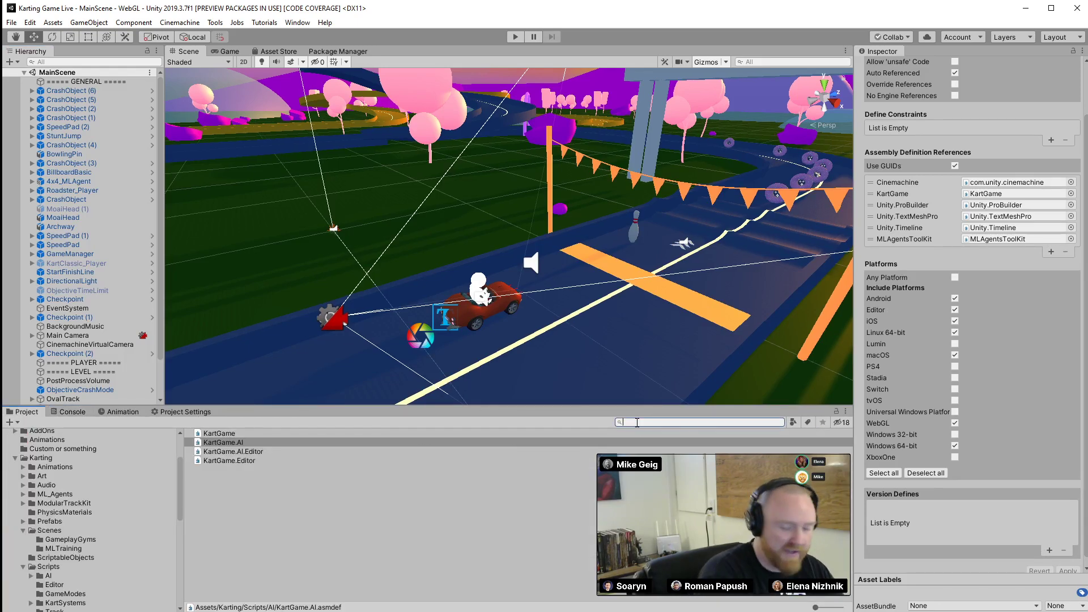
pyautogui.write('ml')
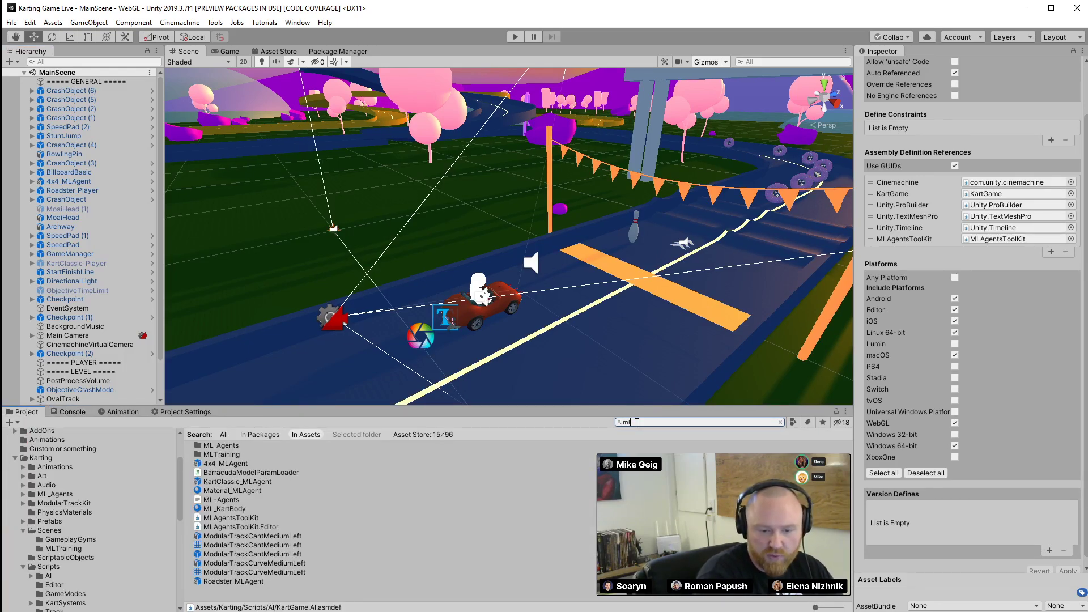
pyautogui.click(233, 516)
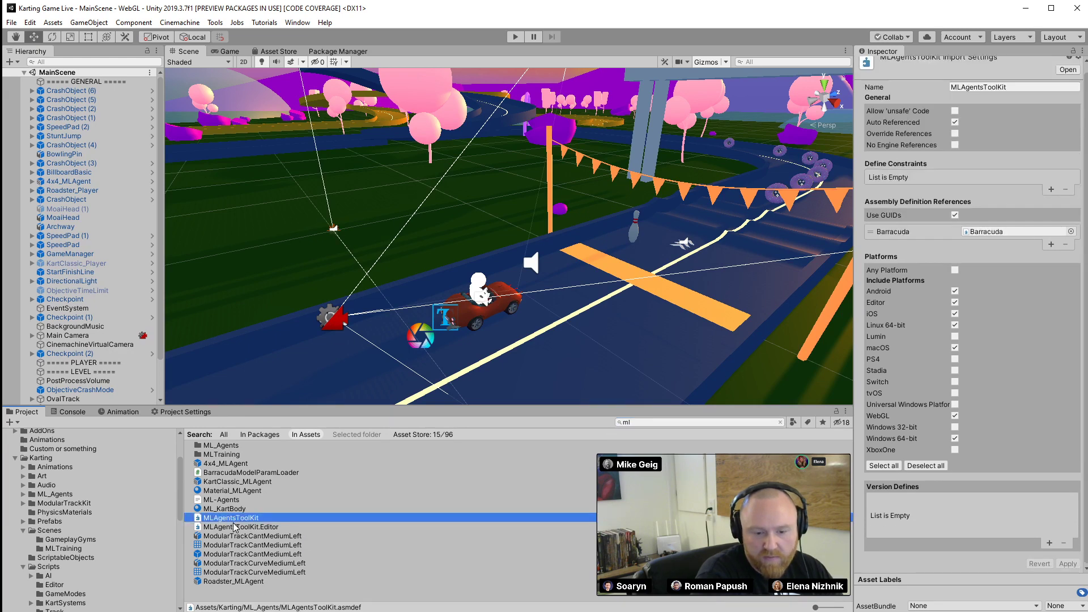
pyautogui.click(227, 527)
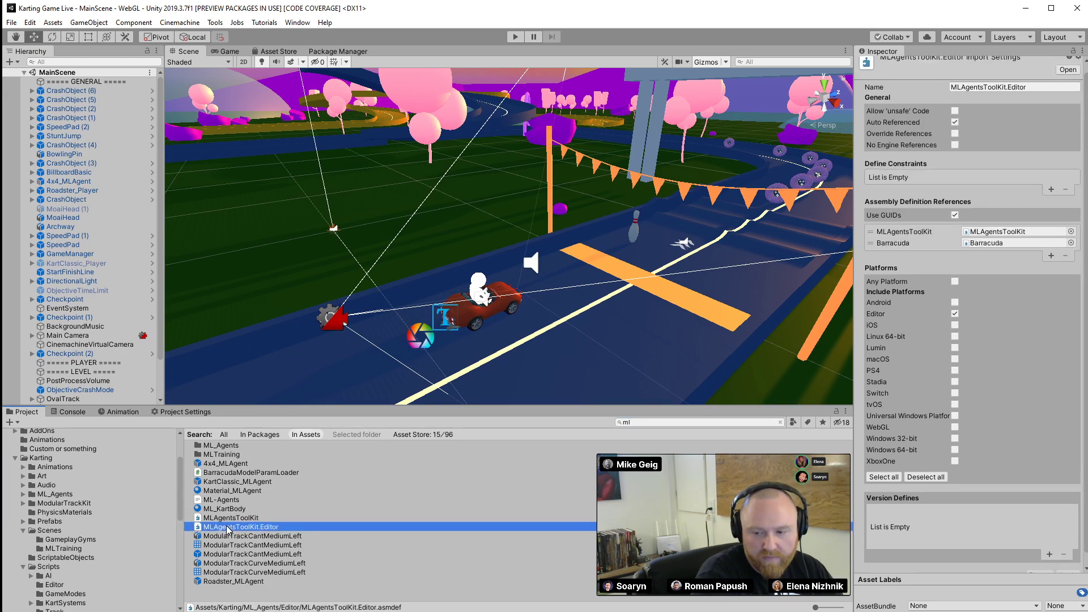
pyautogui.click(231, 518)
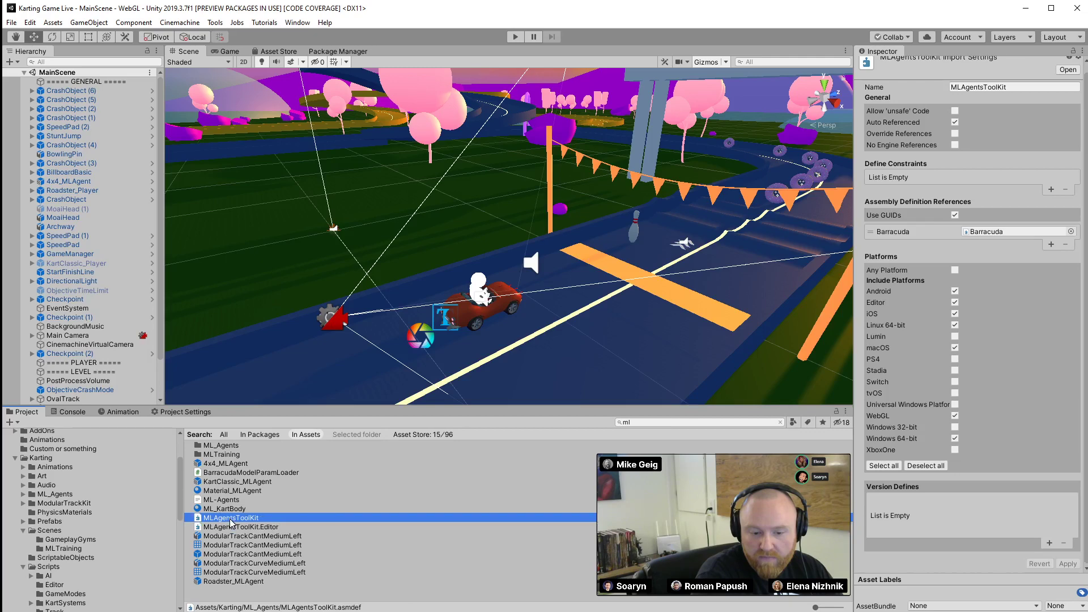
# Turn off collapsing of Console messages and inspect the ArgumentException, player build error and build result entries
pyautogui.click(72, 412)
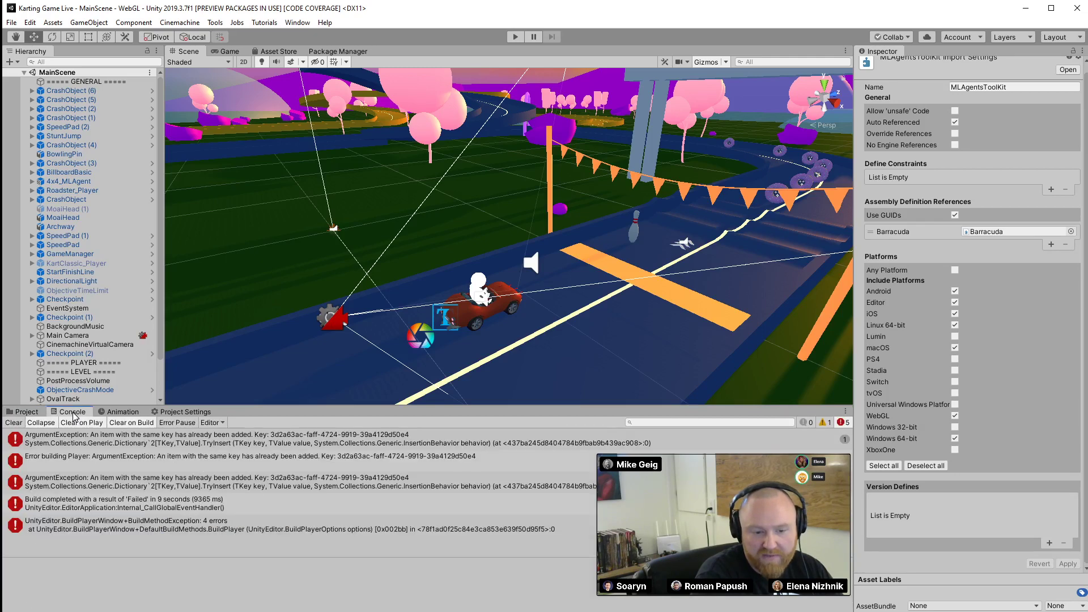
pyautogui.click(245, 490)
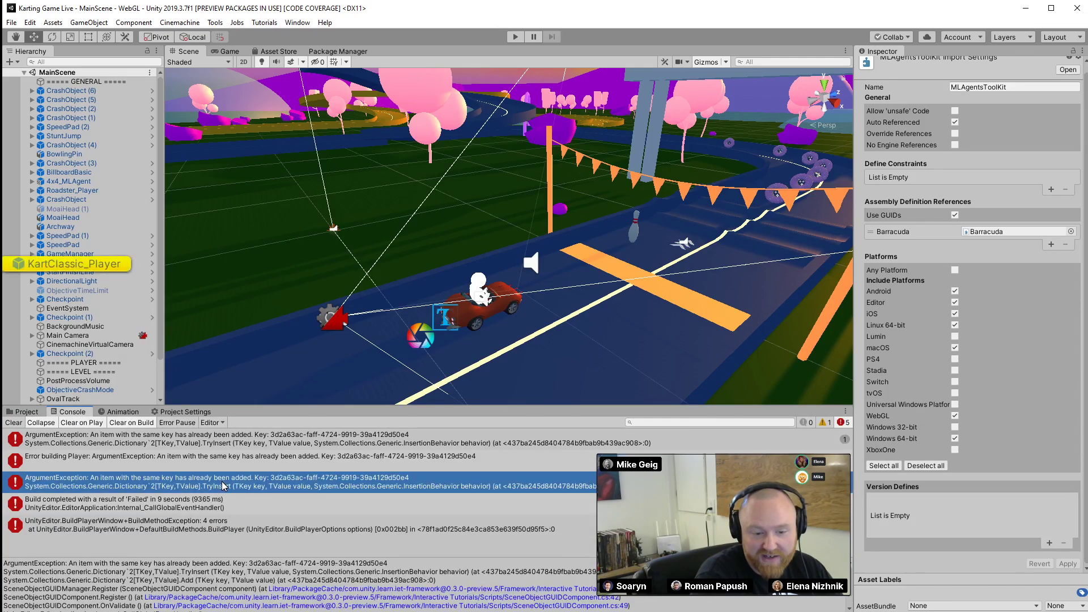
pyautogui.click(49, 424)
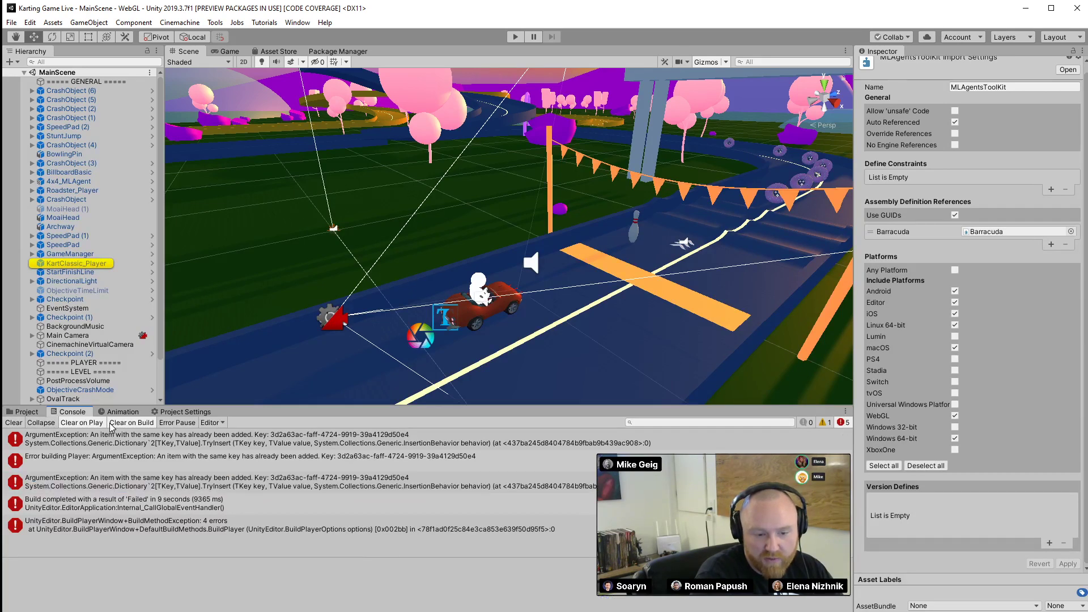
pyautogui.click(165, 467)
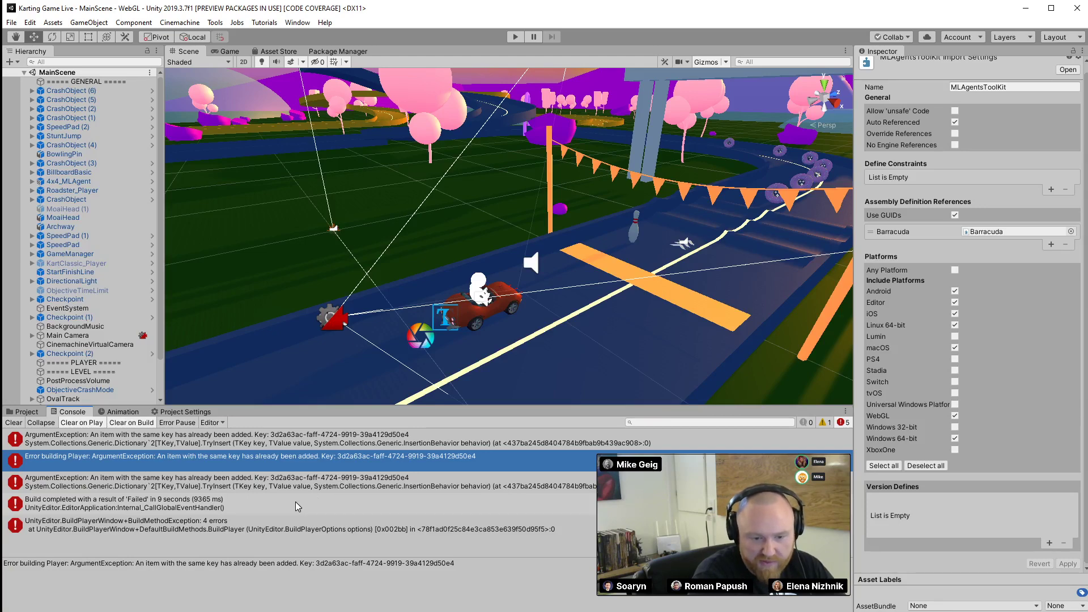
pyautogui.click(247, 501)
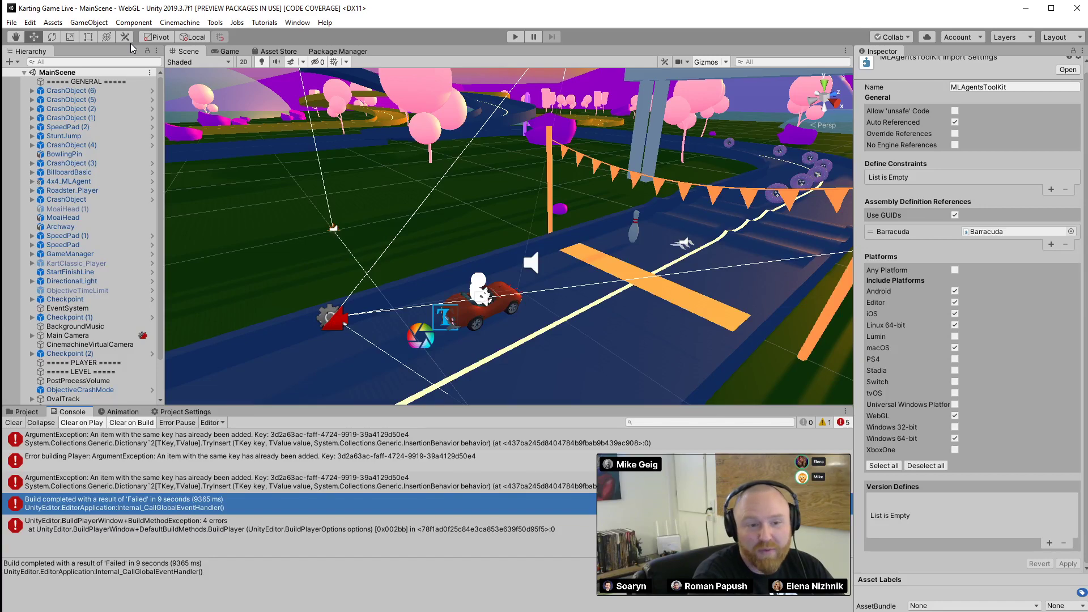
# Save the scene and return to the project assets
pyautogui.click(12, 22)
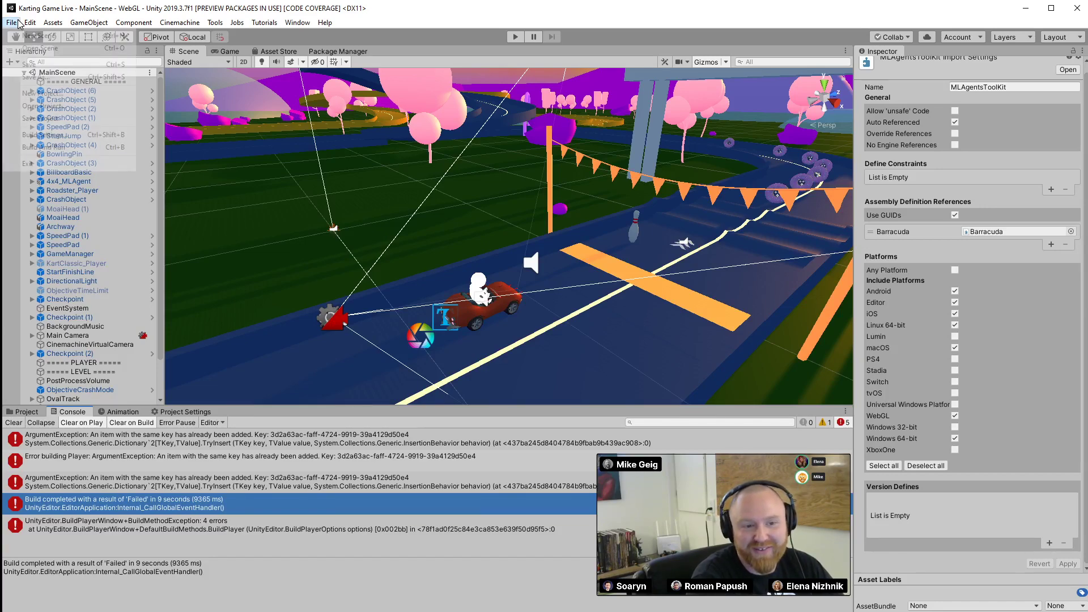
pyautogui.click(28, 64)
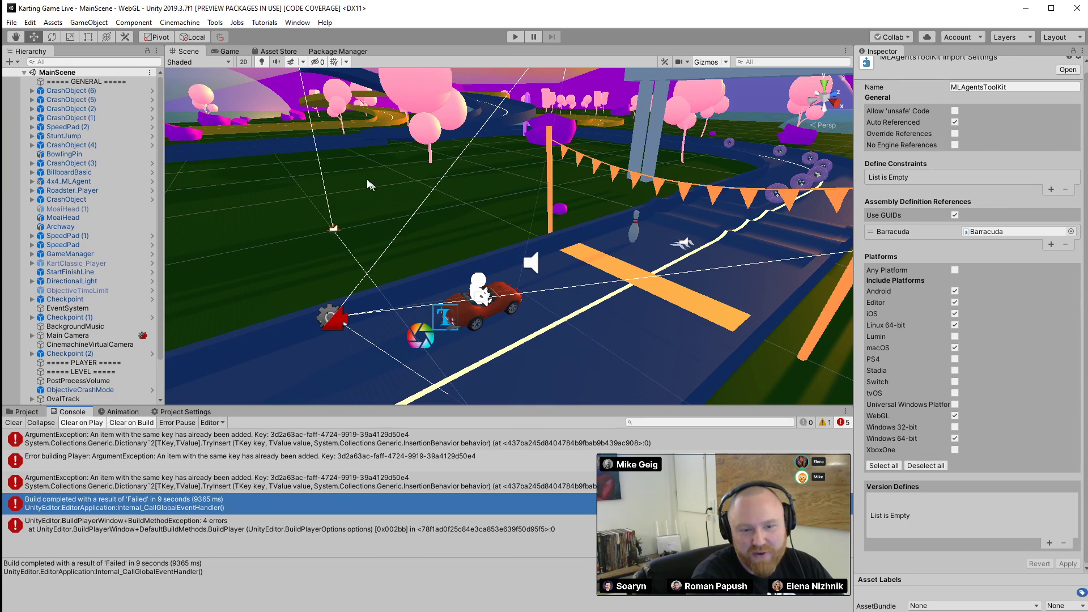
pyautogui.click(23, 412)
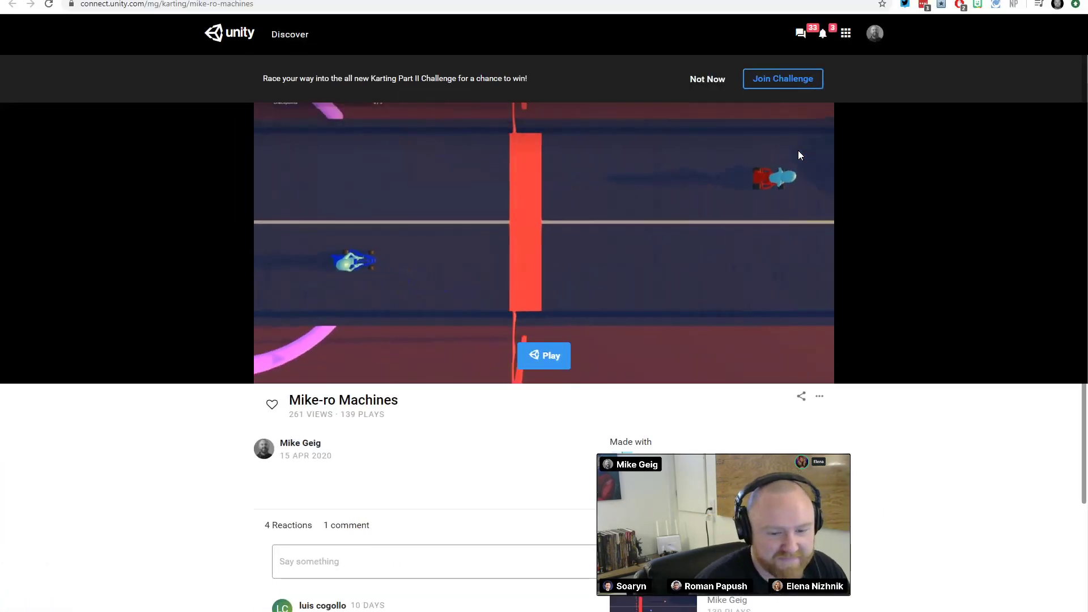
# View the published Mike-ro Machines page in the browser, dismiss the challenge banner, and start a race in the game
pyautogui.scroll(-3, 195, 409)
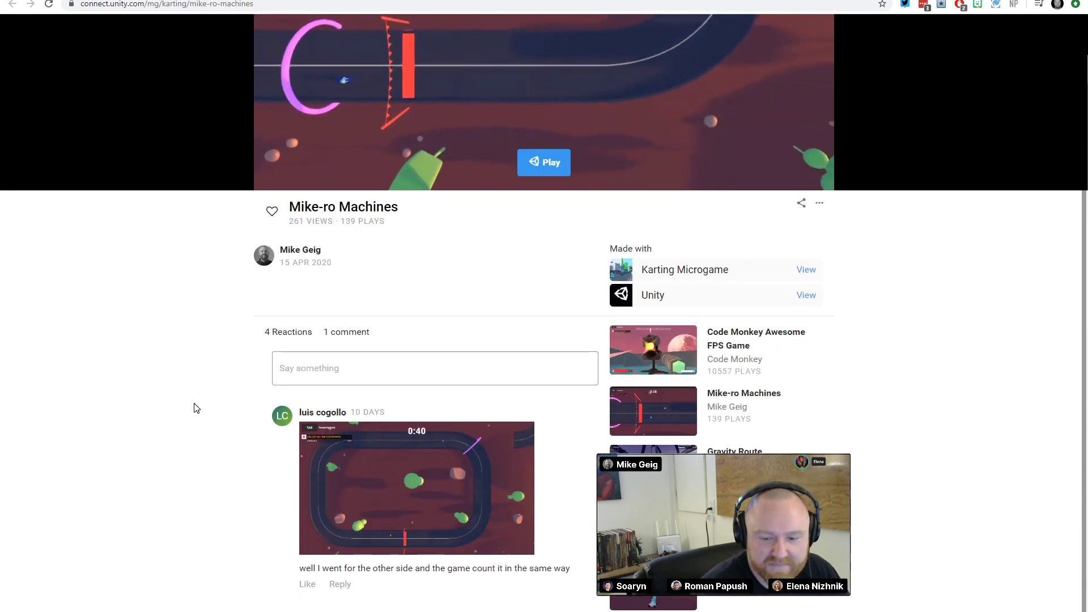
pyautogui.scroll(3, 195, 408)
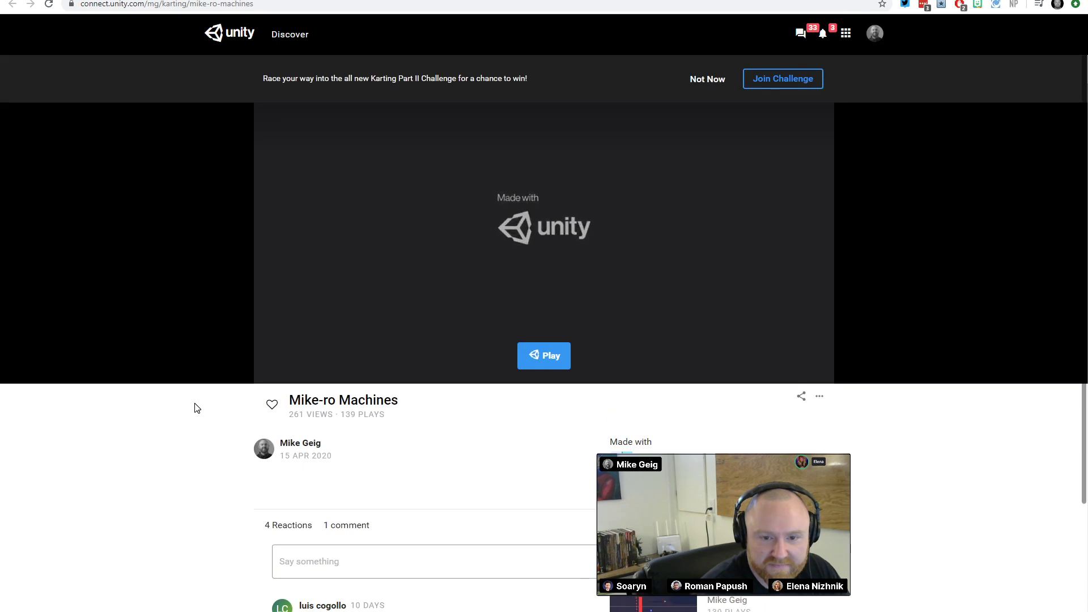
pyautogui.click(711, 79)
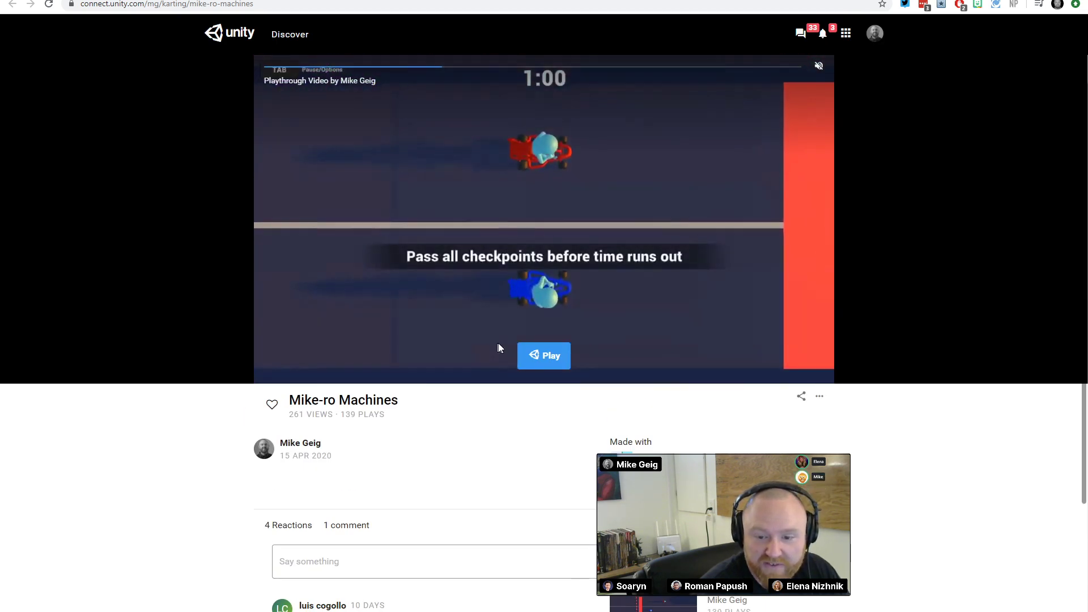
pyautogui.click(538, 355)
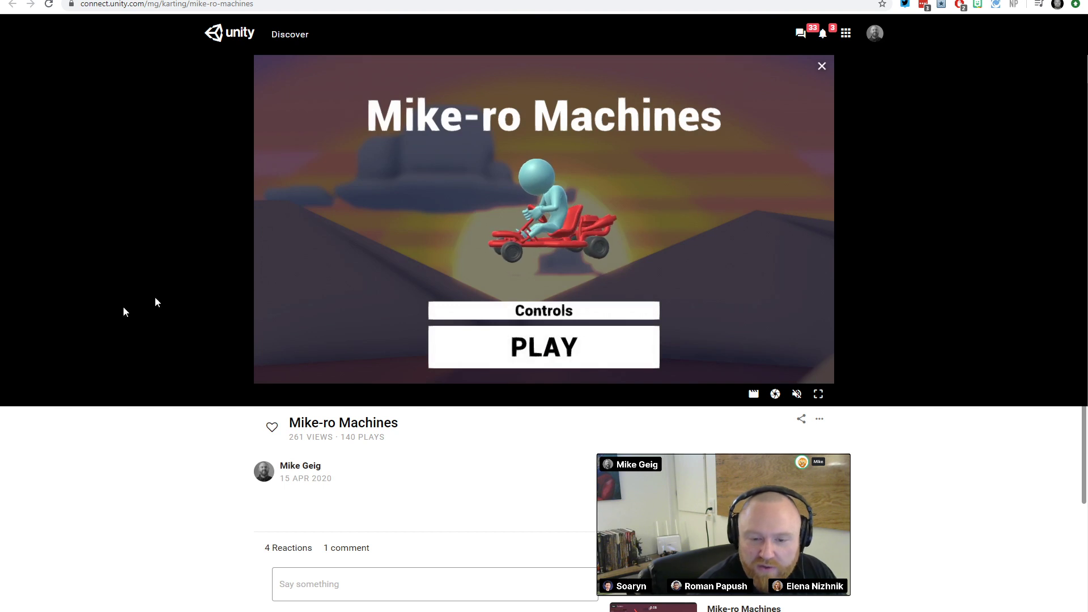
pyautogui.click(475, 353)
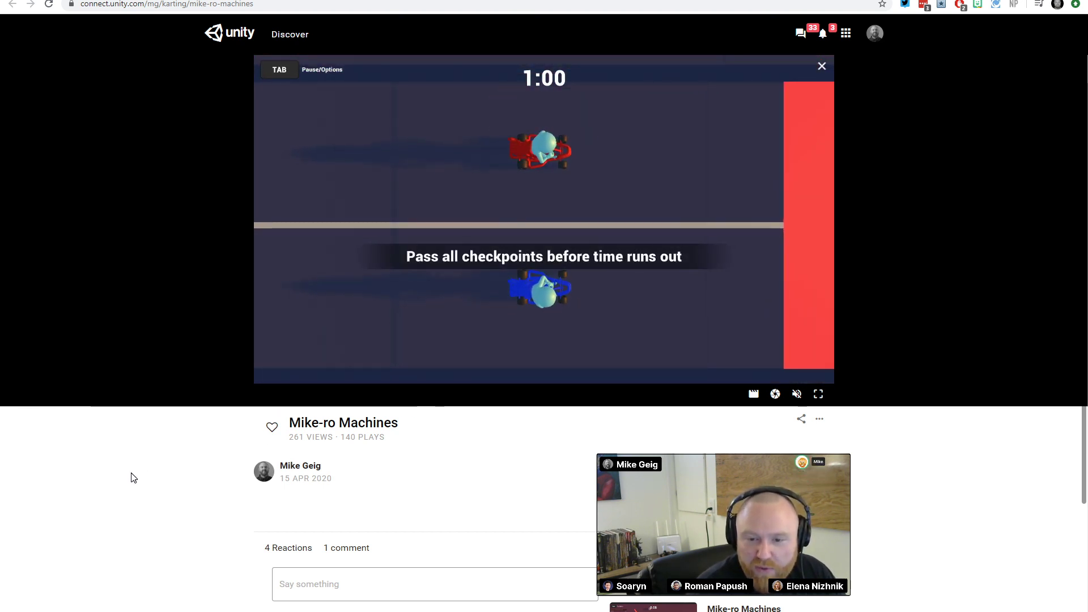
# Race the red and blue karts around the Mike-ro Machines track, passing all three checkpoints before time runs out
pyautogui.press('Up')
pyautogui.press('w')
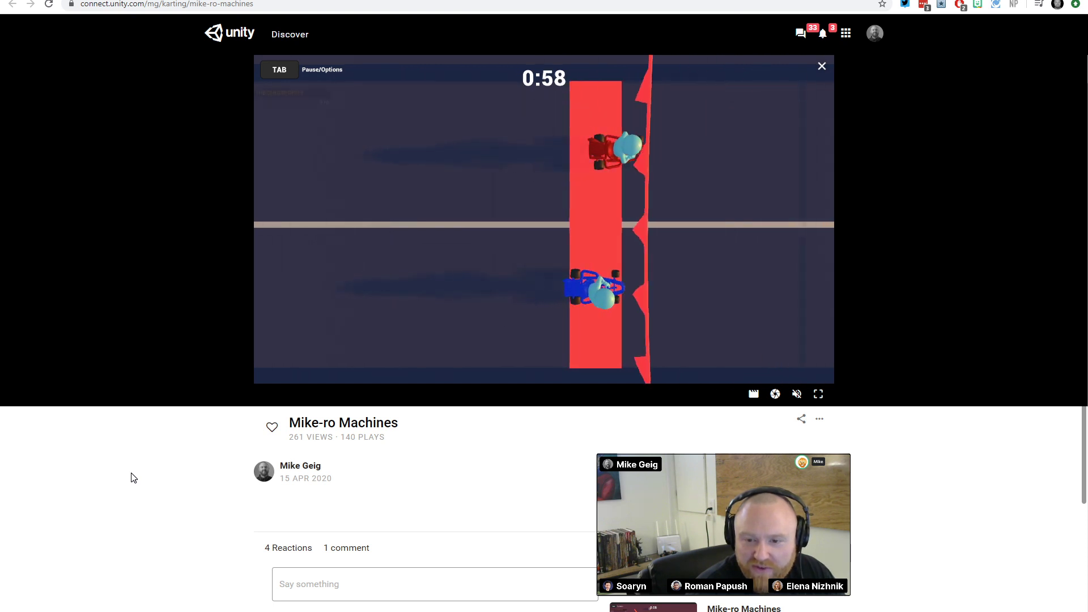
pyautogui.press('Right')
pyautogui.press('a')
pyautogui.press('Left')
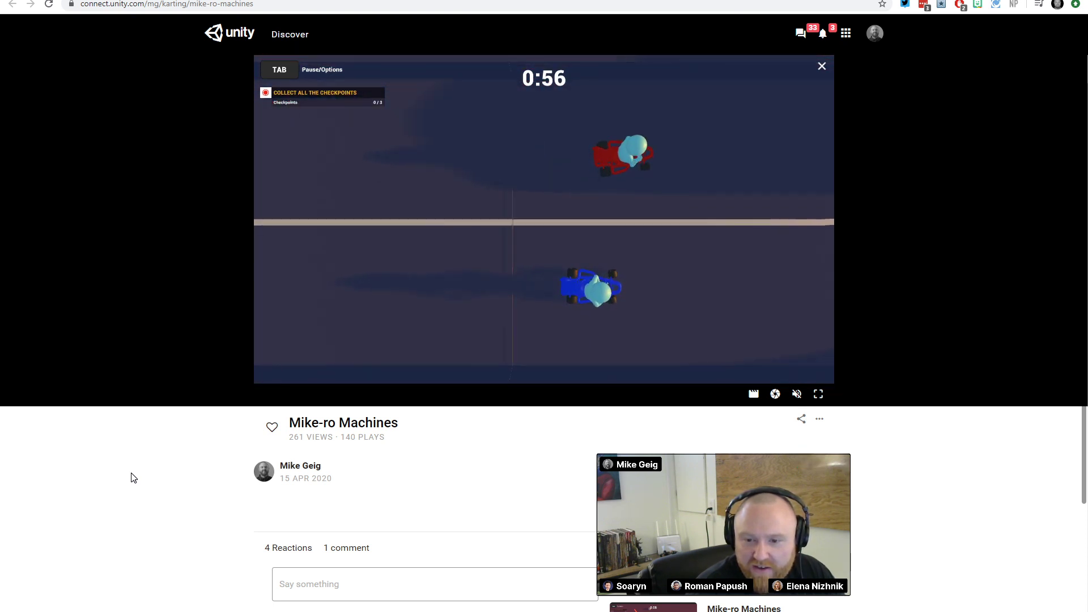
pyautogui.press('Right')
pyautogui.press('Left')
pyautogui.press('a')
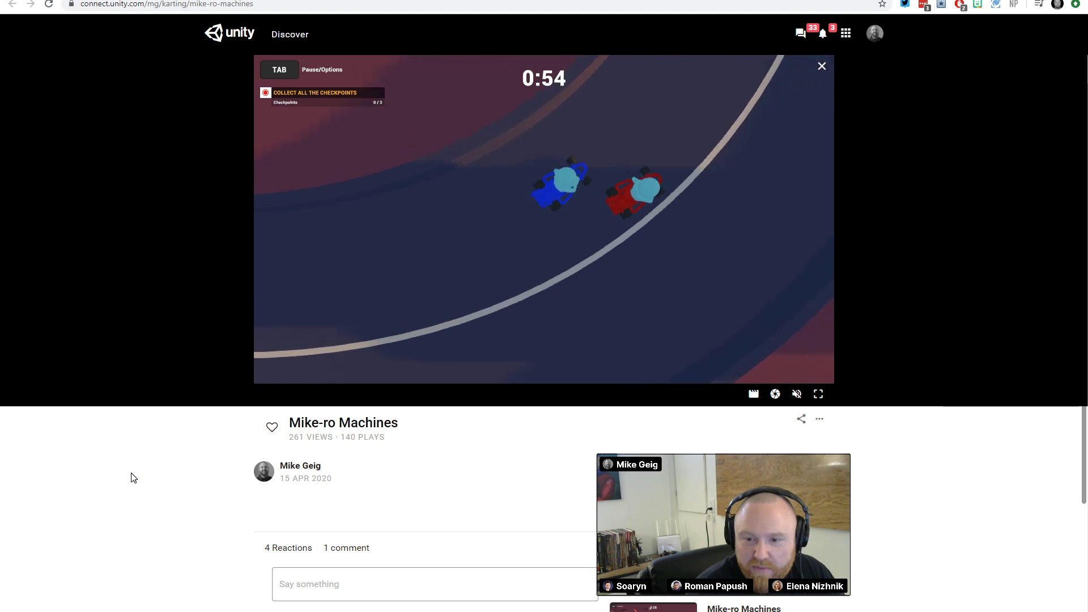
pyautogui.press('a')
pyautogui.press('Left')
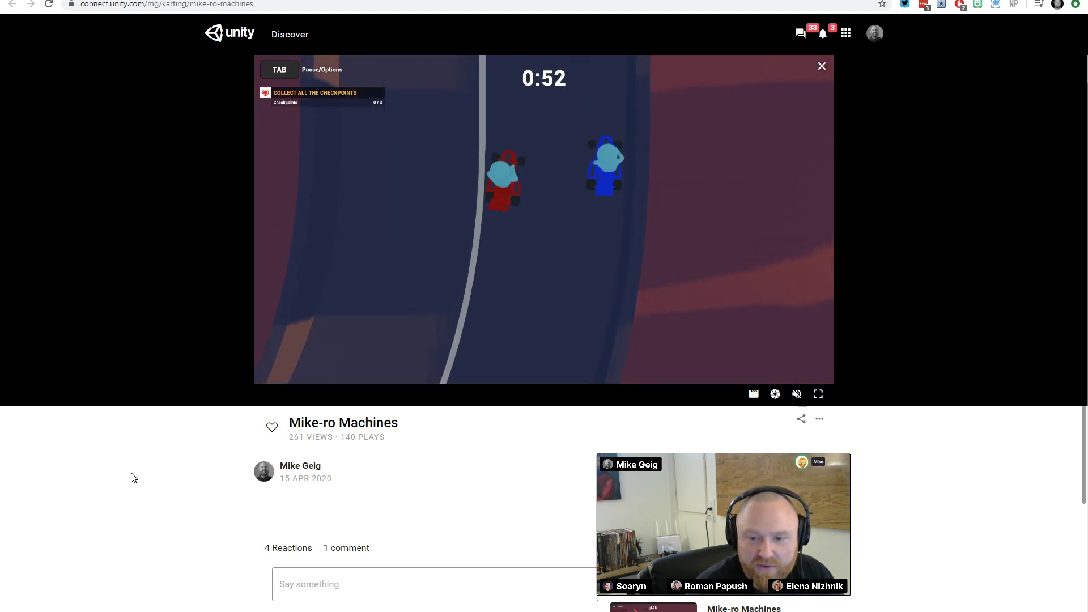
pyautogui.press('d')
pyautogui.press('Left')
pyautogui.press('a')
pyautogui.press('Right')
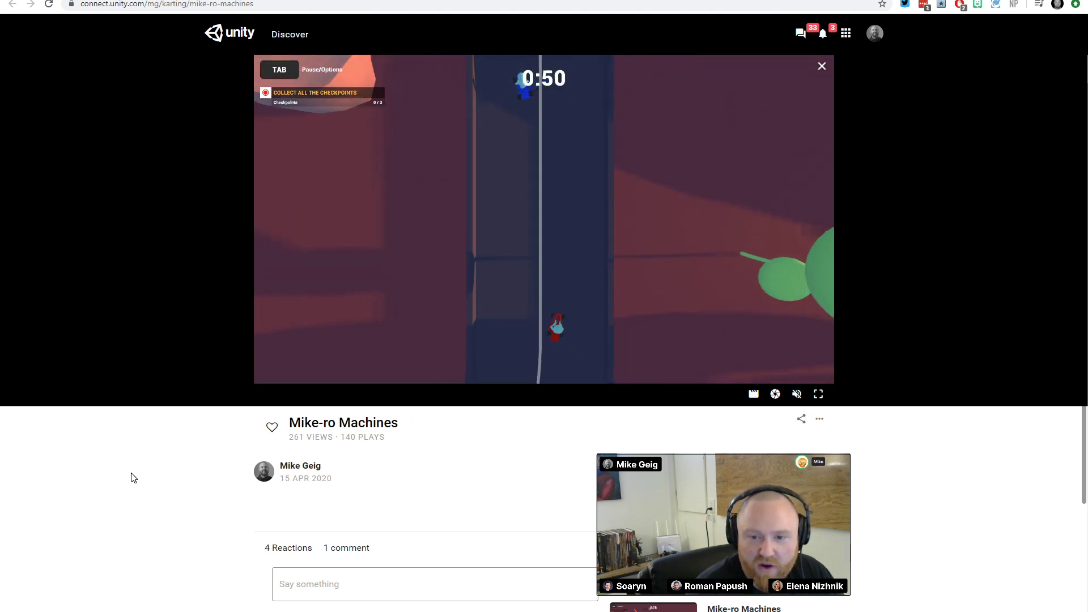
pyautogui.press('Left')
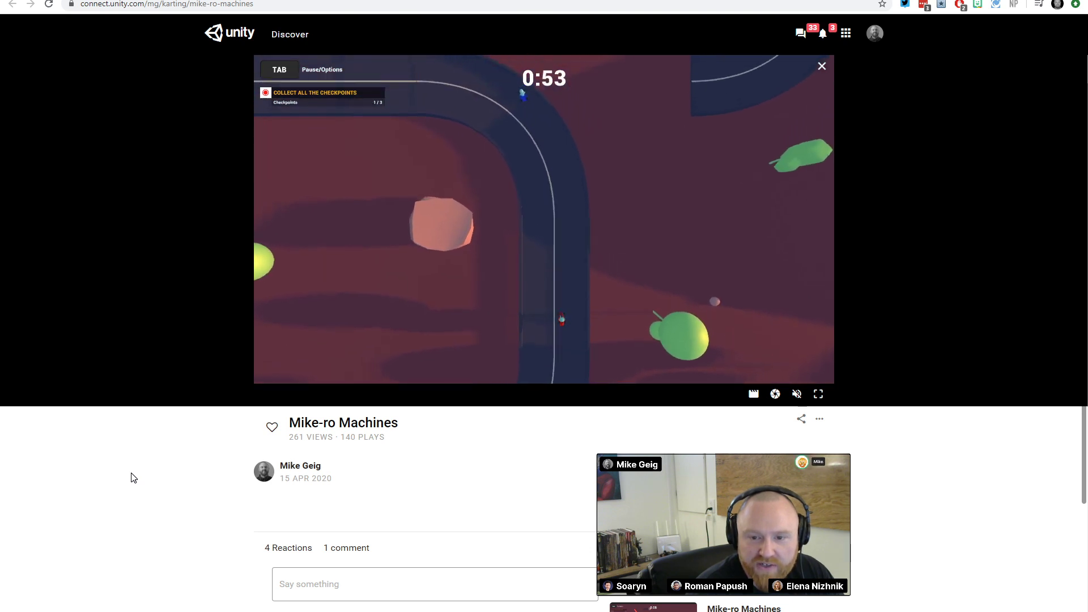
pyautogui.press('Left')
pyautogui.press('a')
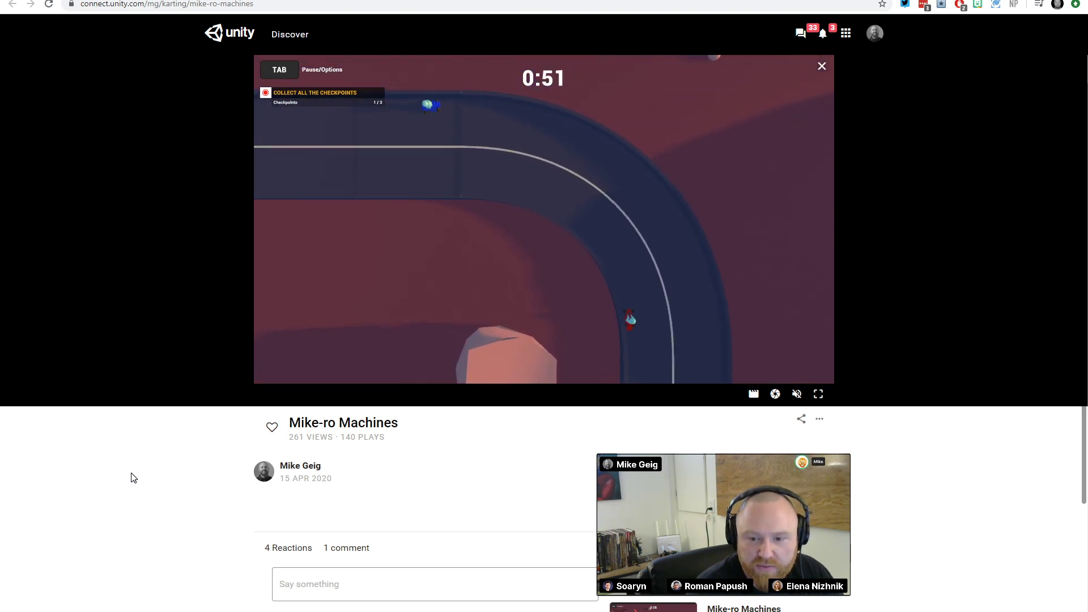
pyautogui.press('d')
pyautogui.press('a')
pyautogui.press('Right')
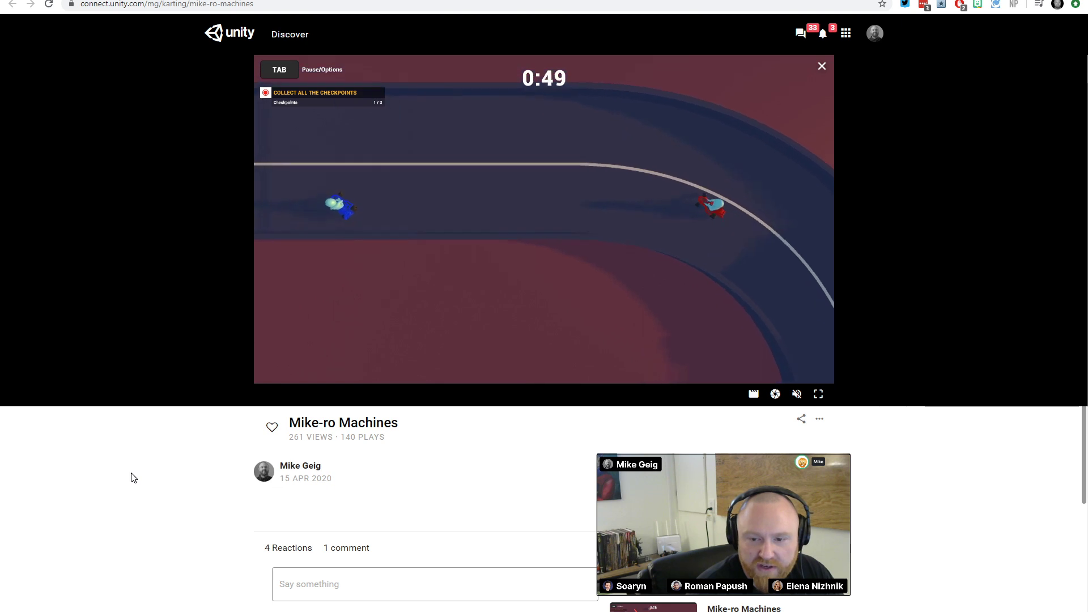
pyautogui.press('Left')
pyautogui.press('d')
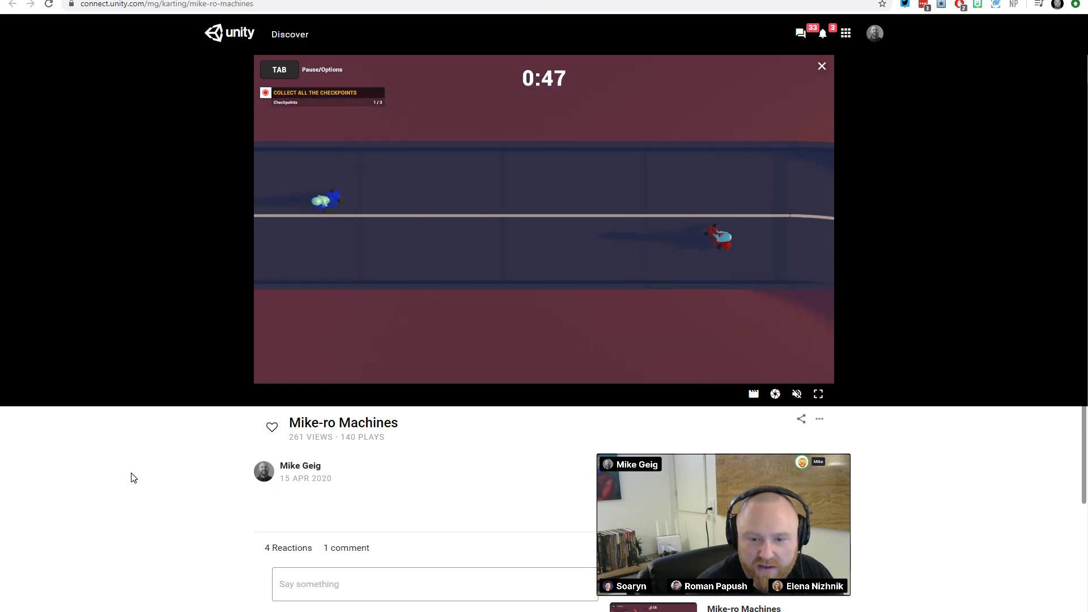
pyautogui.press('a')
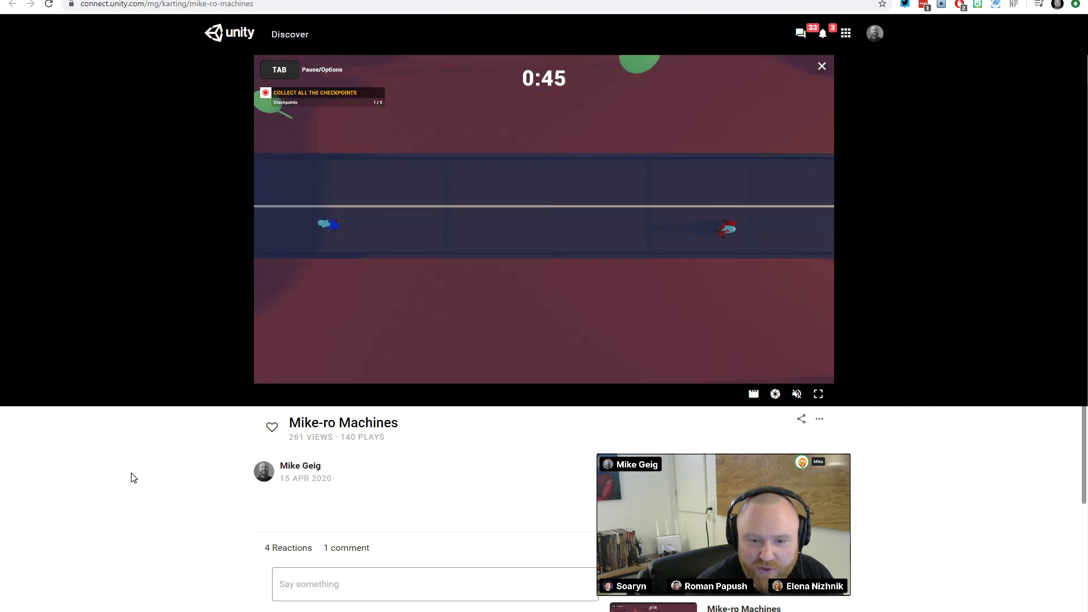
pyautogui.press('Right')
pyautogui.press('d')
pyautogui.press('Left')
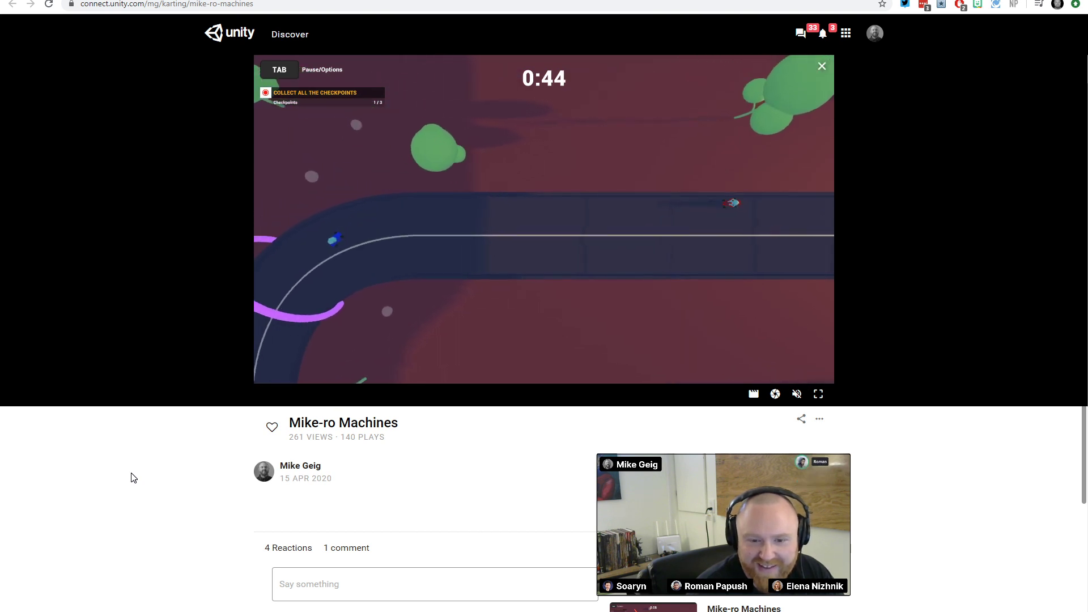
pyautogui.press('a')
pyautogui.press('Left')
pyautogui.press('d')
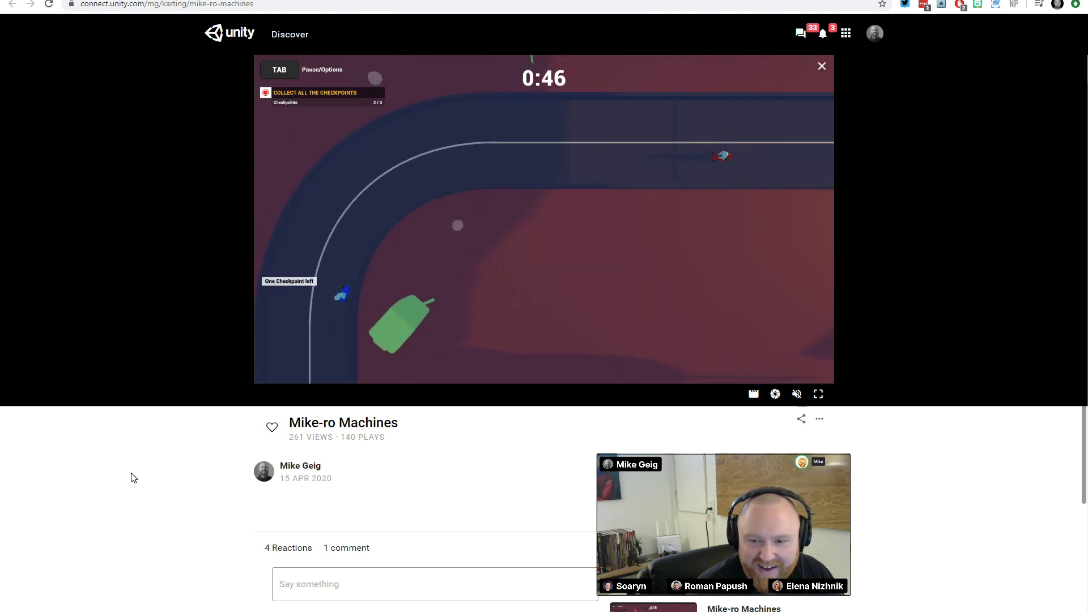
pyautogui.press('Down')
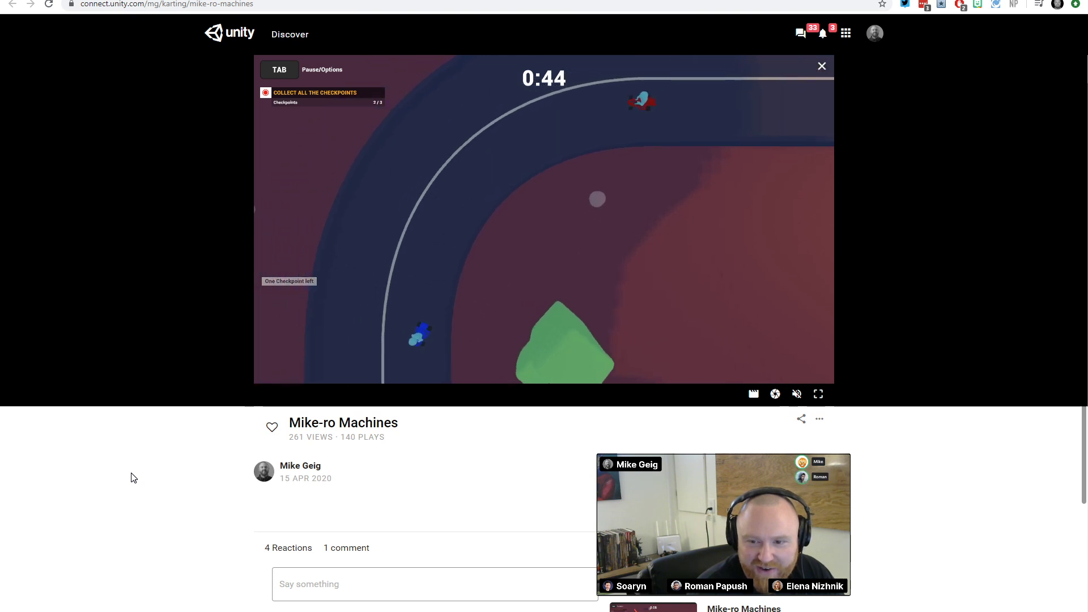
pyautogui.press('Left')
pyautogui.press('a')
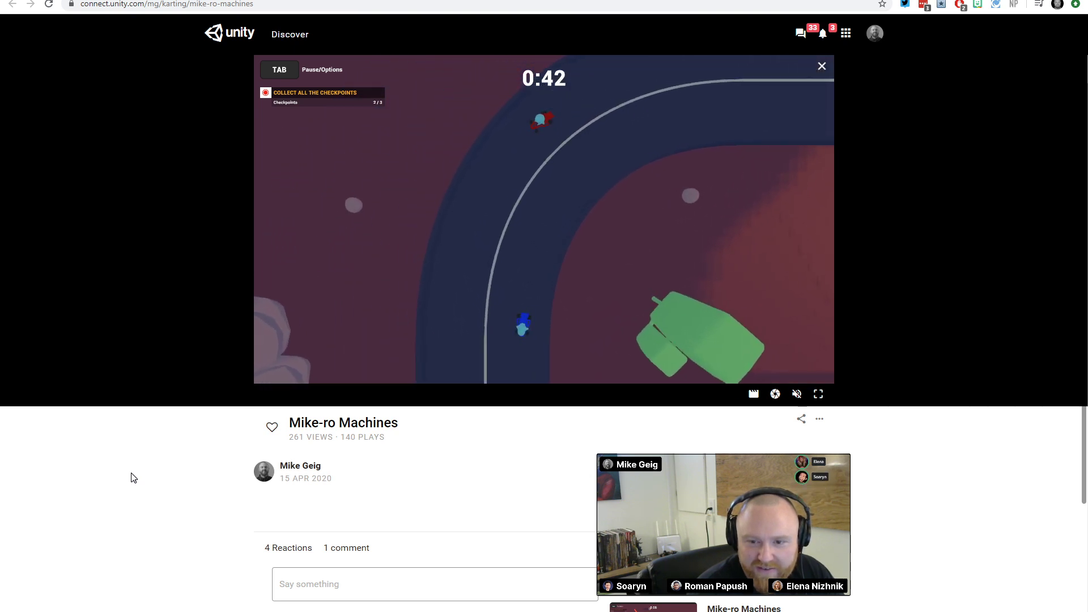
pyautogui.press('a')
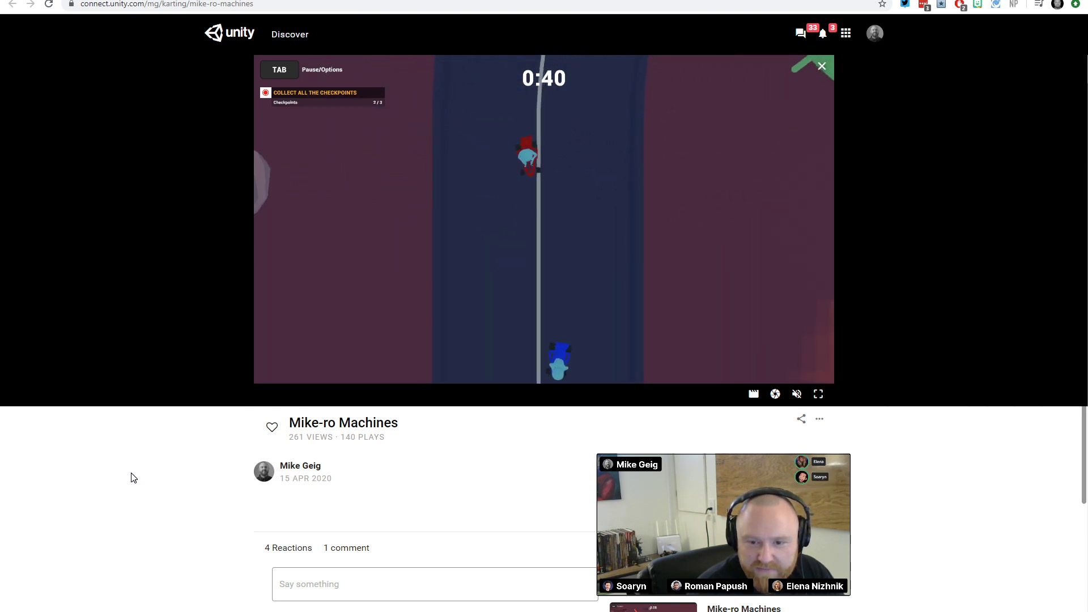
pyautogui.press('Left')
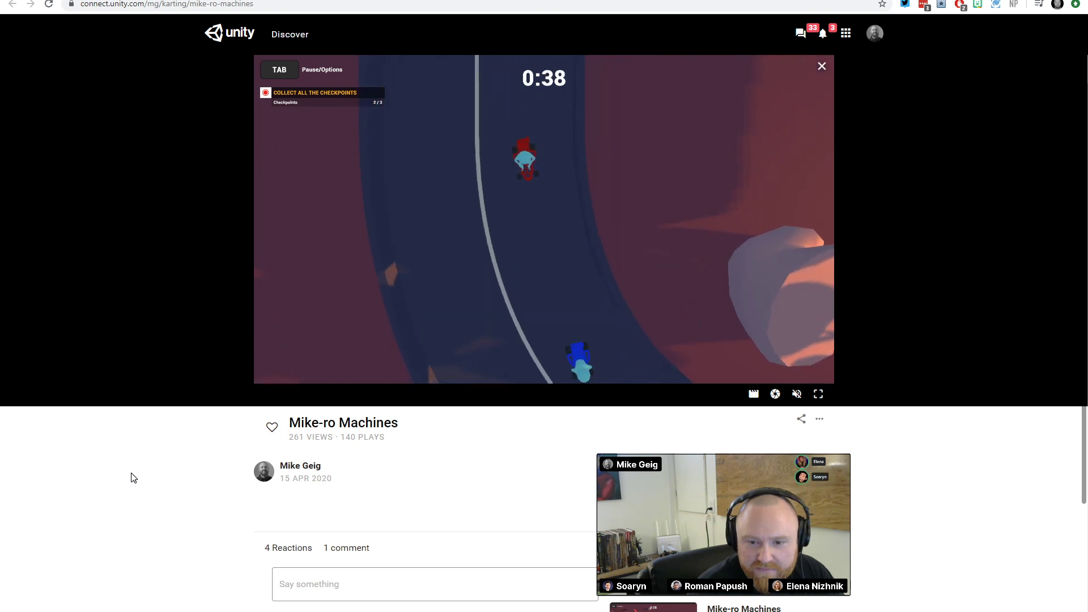
pyautogui.press('a')
pyautogui.press('Left')
pyautogui.press('a')
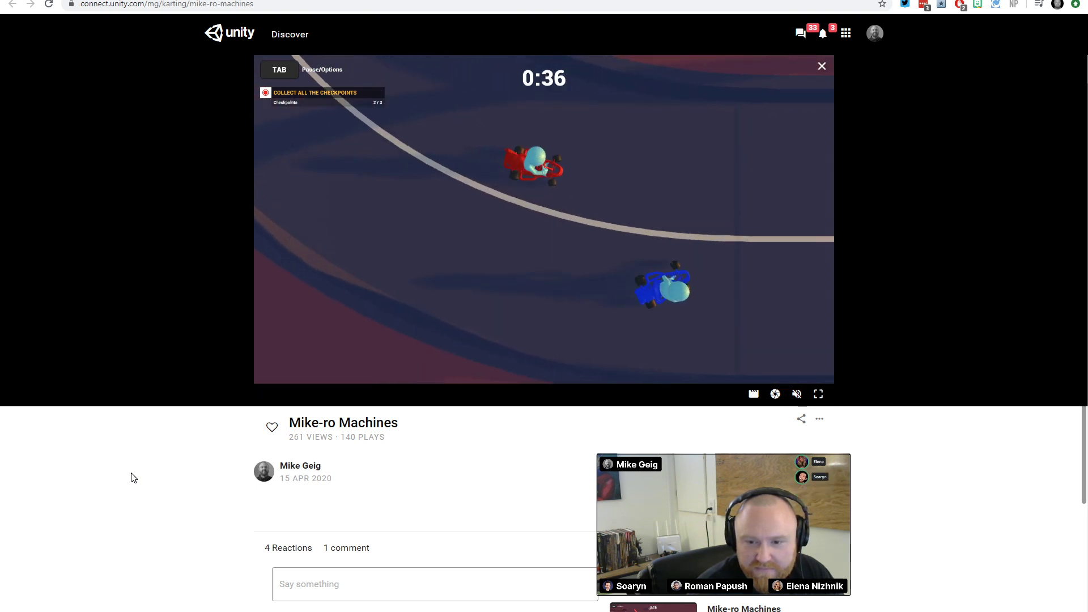
pyautogui.press('Right')
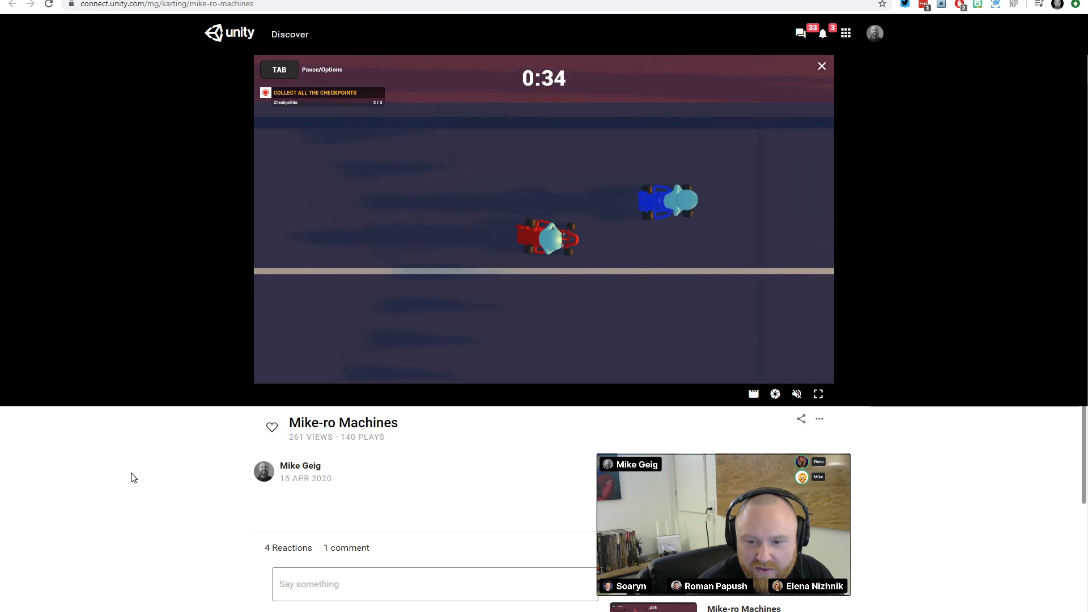
pyautogui.press('Left')
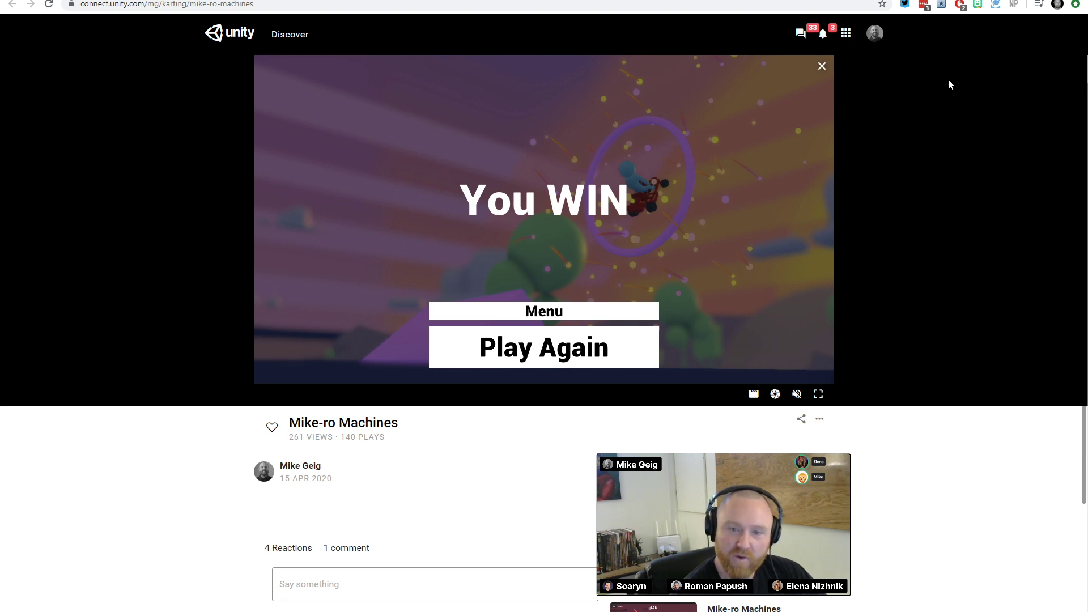
# Switch to Visual Studio and delete the zero-health check with its Debug.Break() call from Update in Health.cs
pyautogui.hotkey('alt', 'Tab')
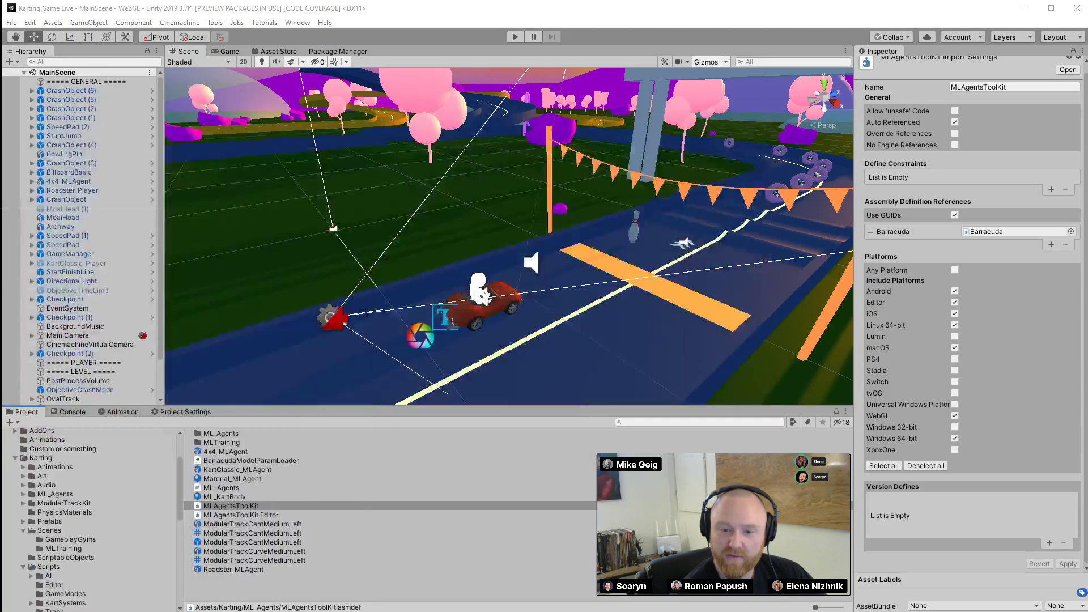
pyautogui.hotkey('alt', 'Tab')
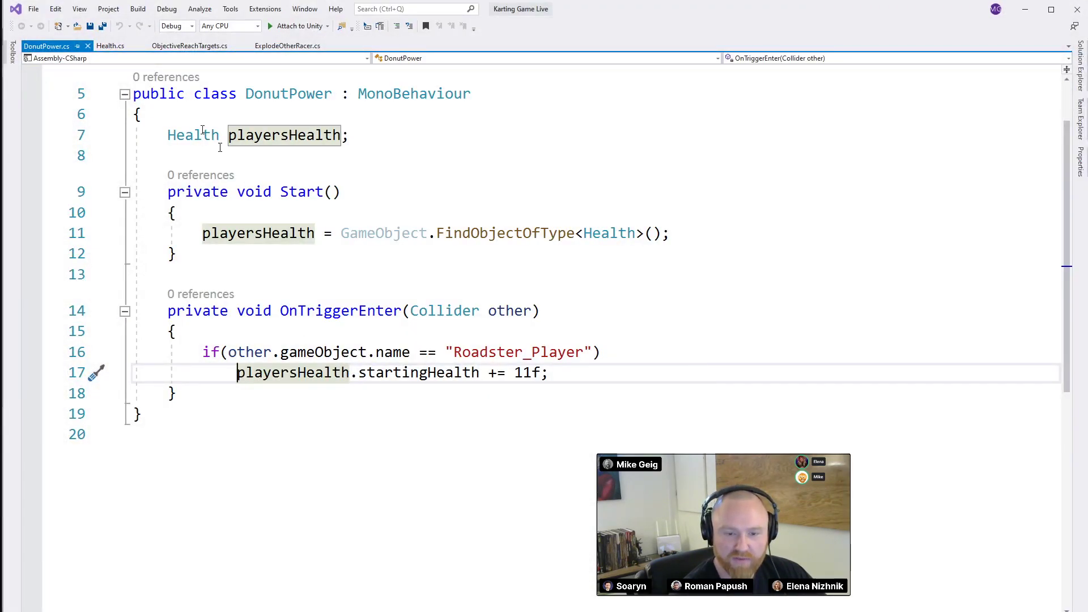
pyautogui.click(110, 45)
pyautogui.moveTo(202, 321); pyautogui.dragTo(299, 321)
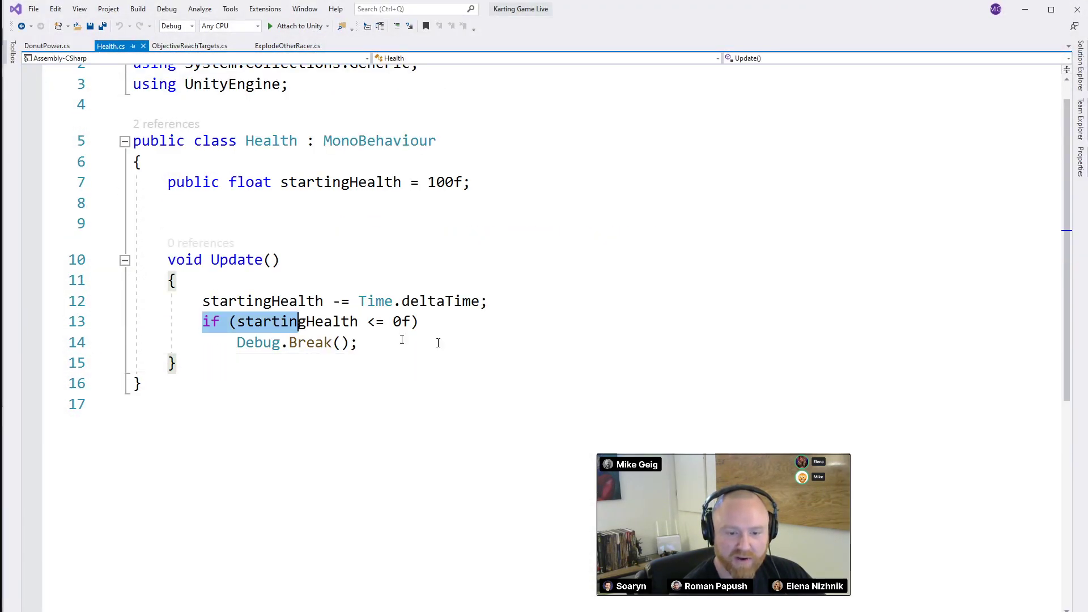
pyautogui.moveTo(438, 342); pyautogui.dragTo(544, 350)
pyautogui.press('Delete')
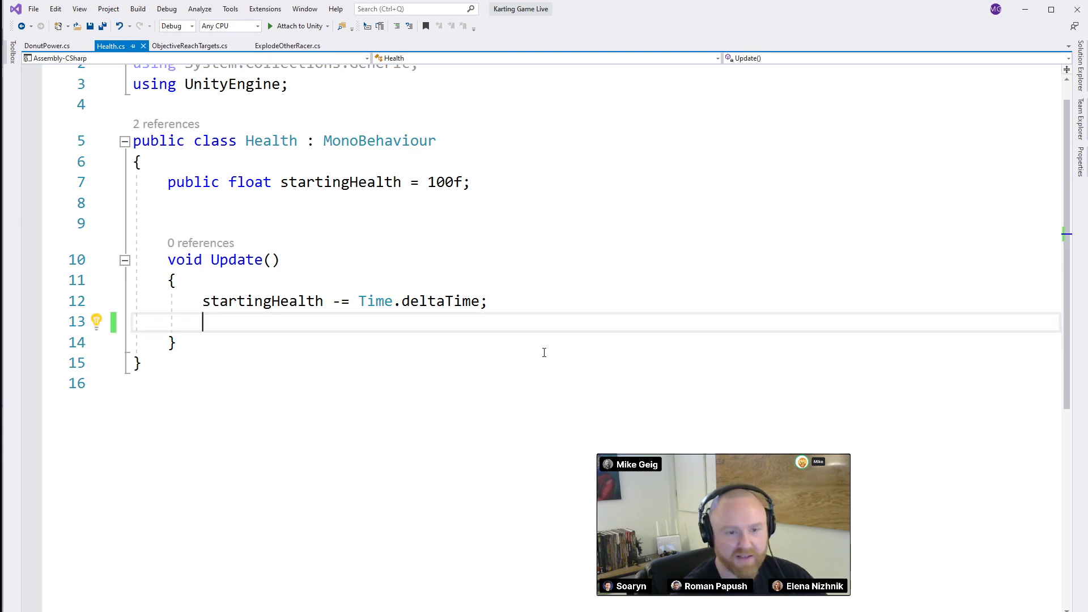
# Detach ObjectiveReachTargets.cs into its own window, then minimise the code windows to return to Unity
pyautogui.scroll(1, 463, 282)
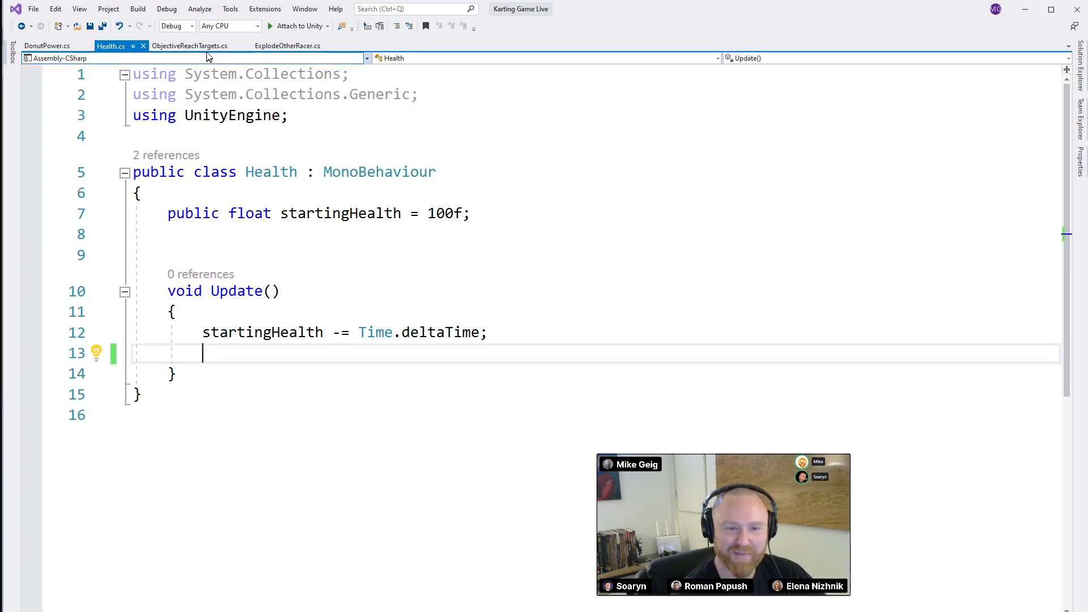
pyautogui.moveTo(190, 46); pyautogui.dragTo(187, 37)
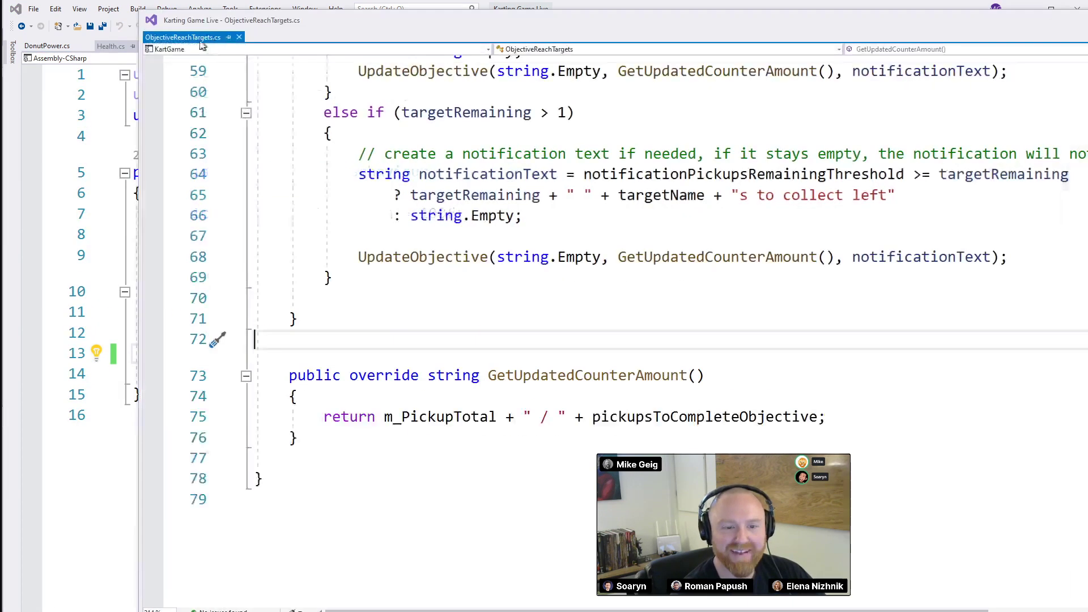
pyautogui.doubleClick(600, 36)
pyautogui.click(1027, 9)
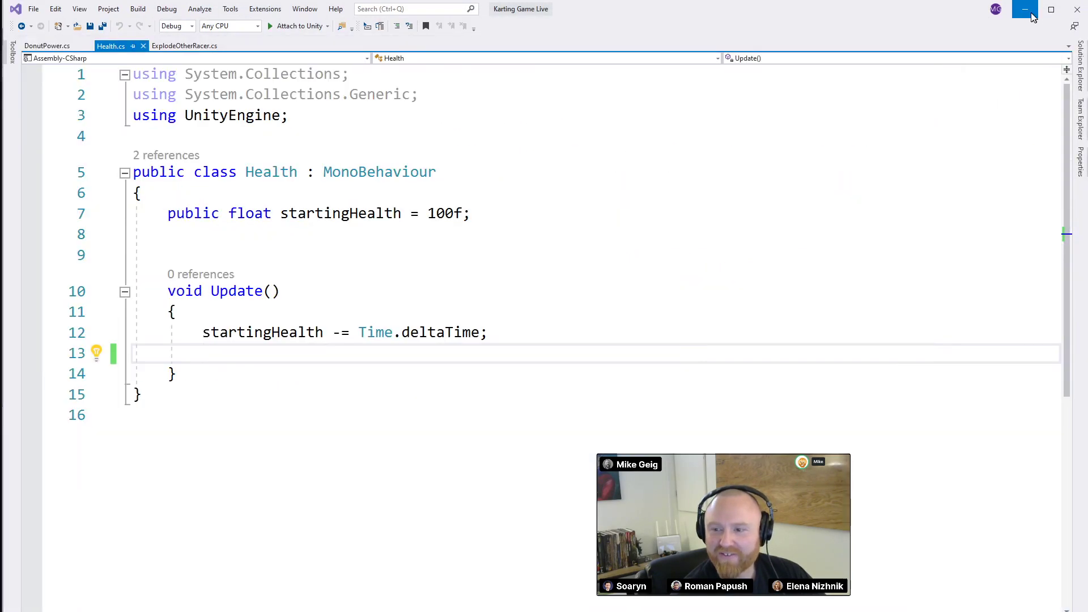
pyautogui.click(1027, 11)
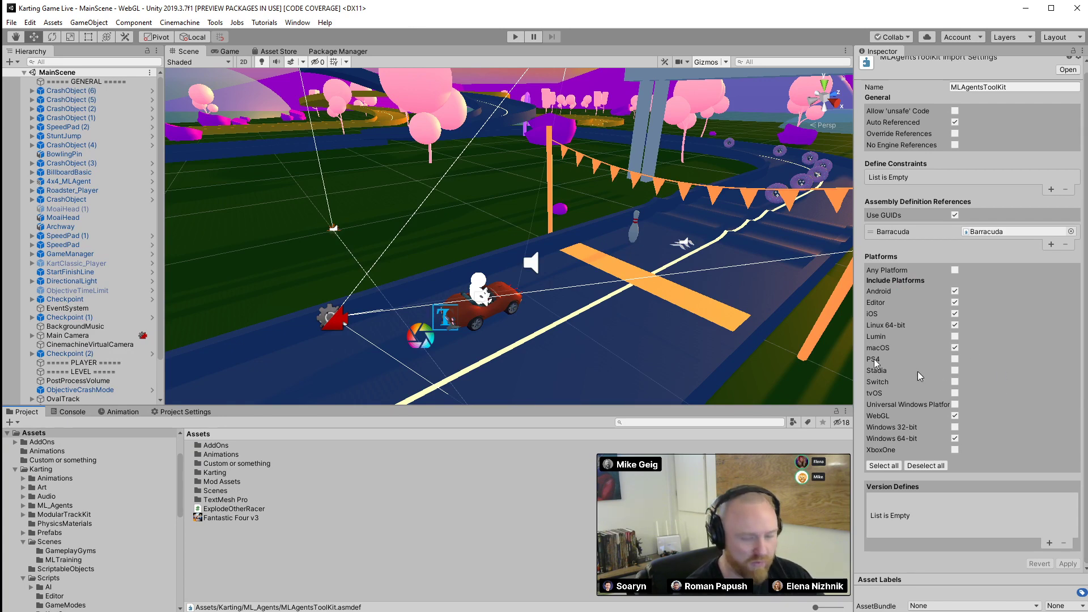
# Build the project for WebGL into the Builds folder and close the build settings
pyautogui.click(11, 24)
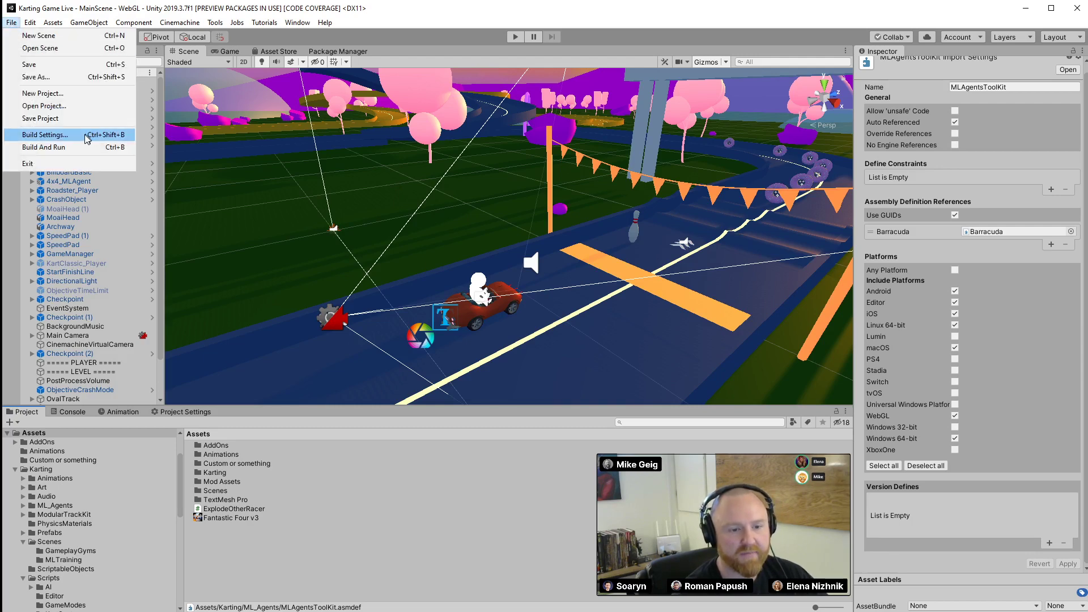
pyautogui.click(34, 136)
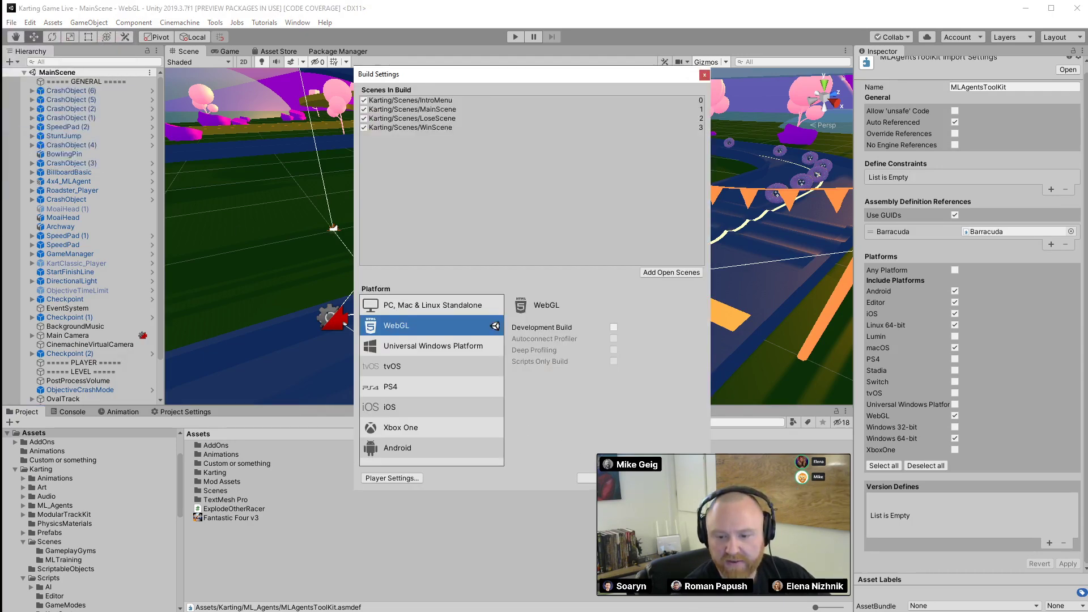
pyautogui.click(606, 477)
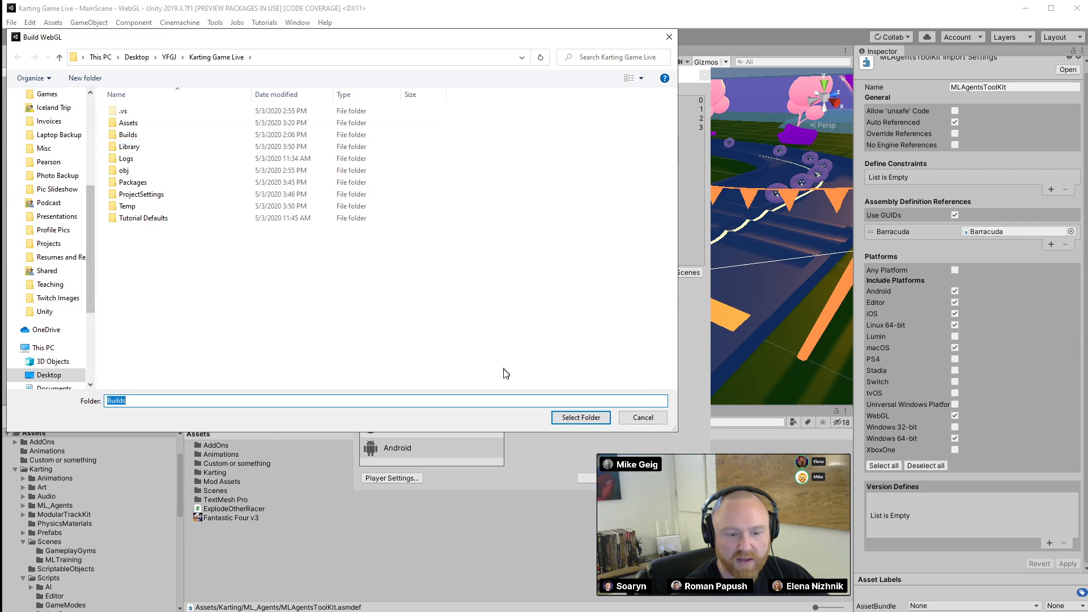
pyautogui.click(582, 417)
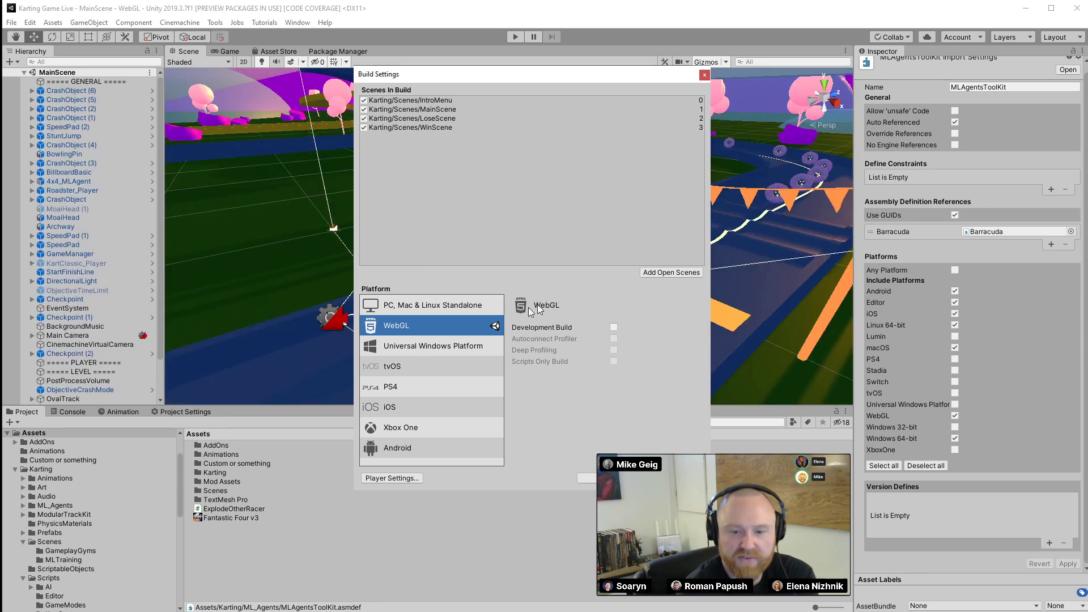
pyautogui.click(703, 74)
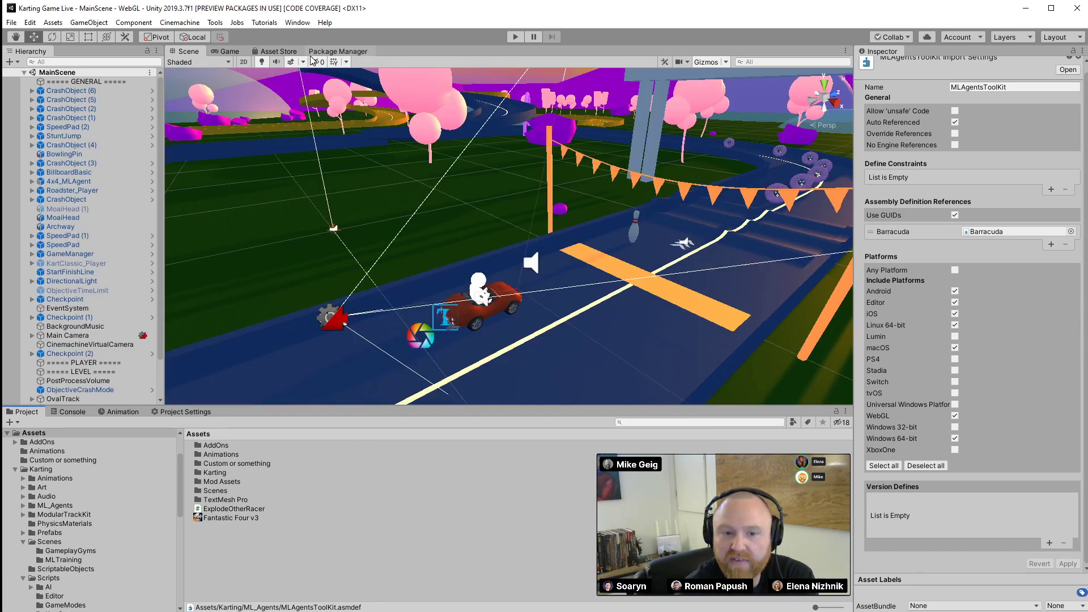
# Inspect the "Error building Player" entry in the Console
pyautogui.click(297, 22)
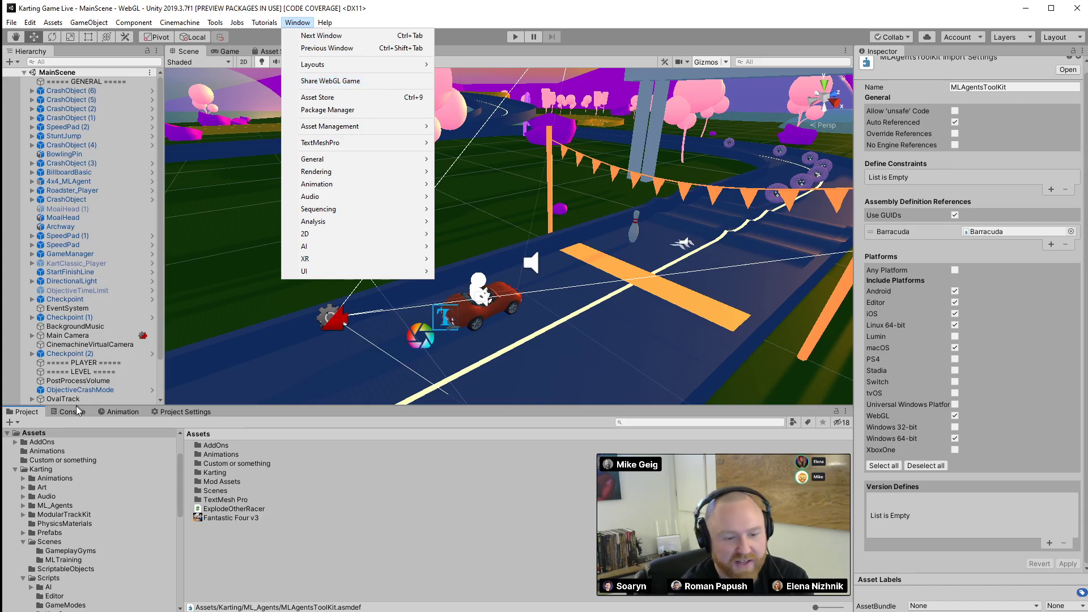
pyautogui.click(62, 416)
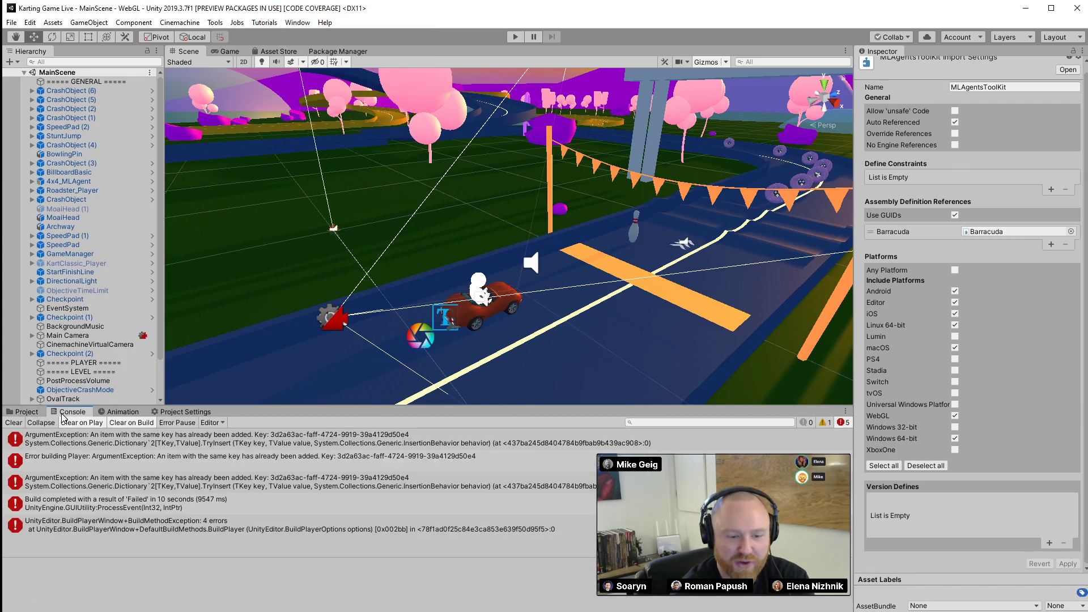
pyautogui.click(303, 457)
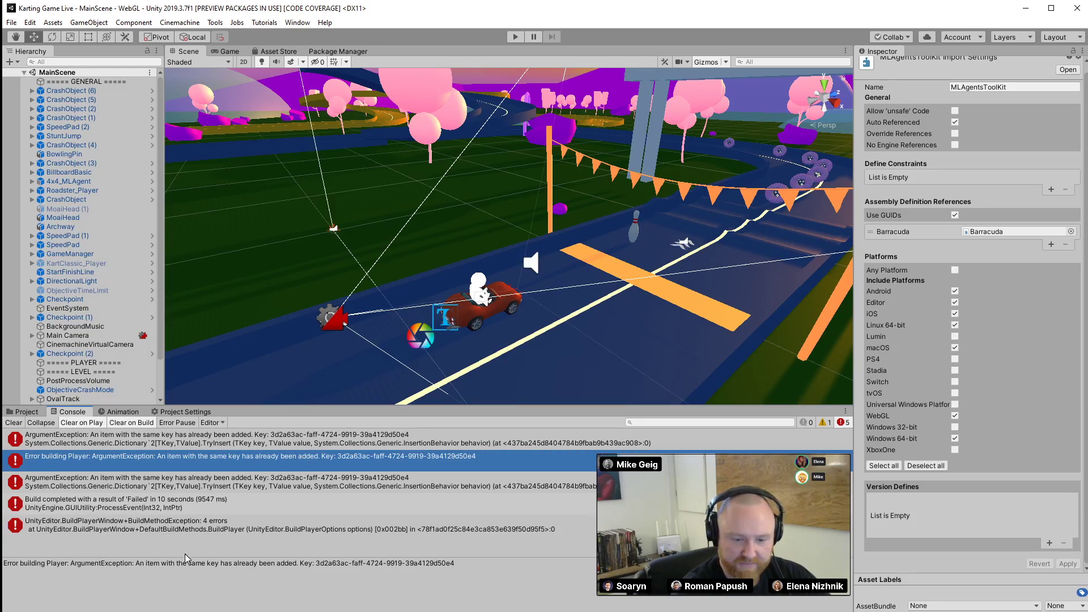
# Clear the Console entries, then collapse the Scenes and Karting folders in the project's folder tree
pyautogui.click(15, 424)
pyautogui.click(26, 411)
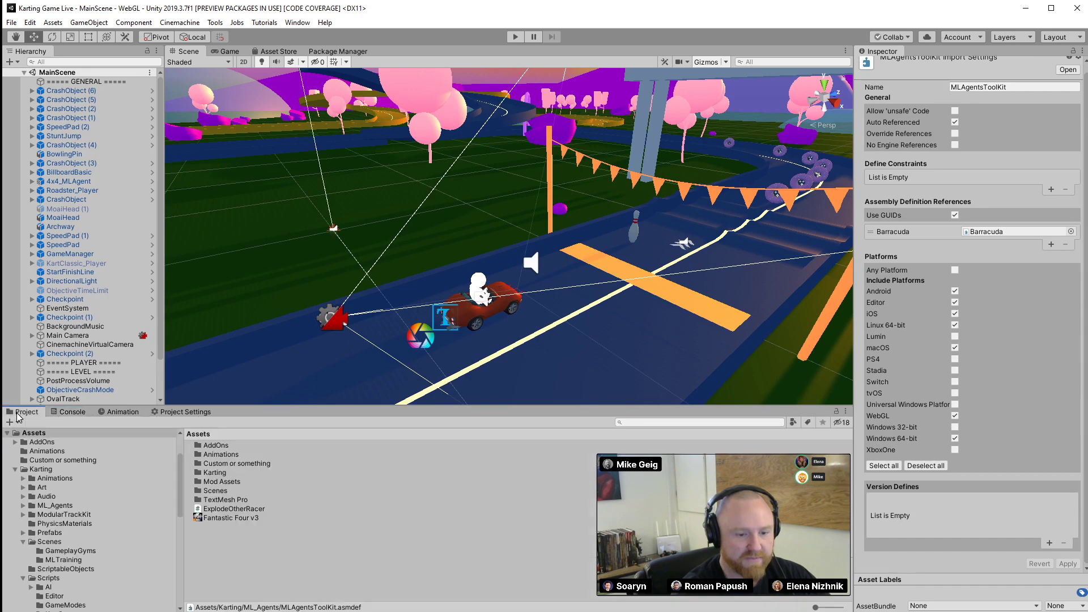
pyautogui.click(23, 541)
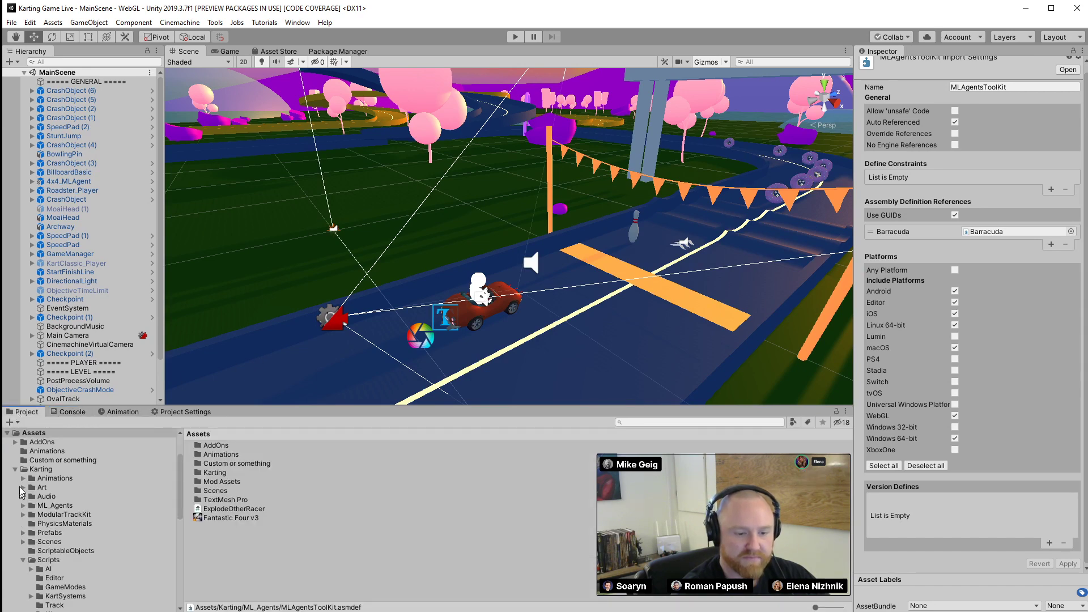
pyautogui.click(15, 469)
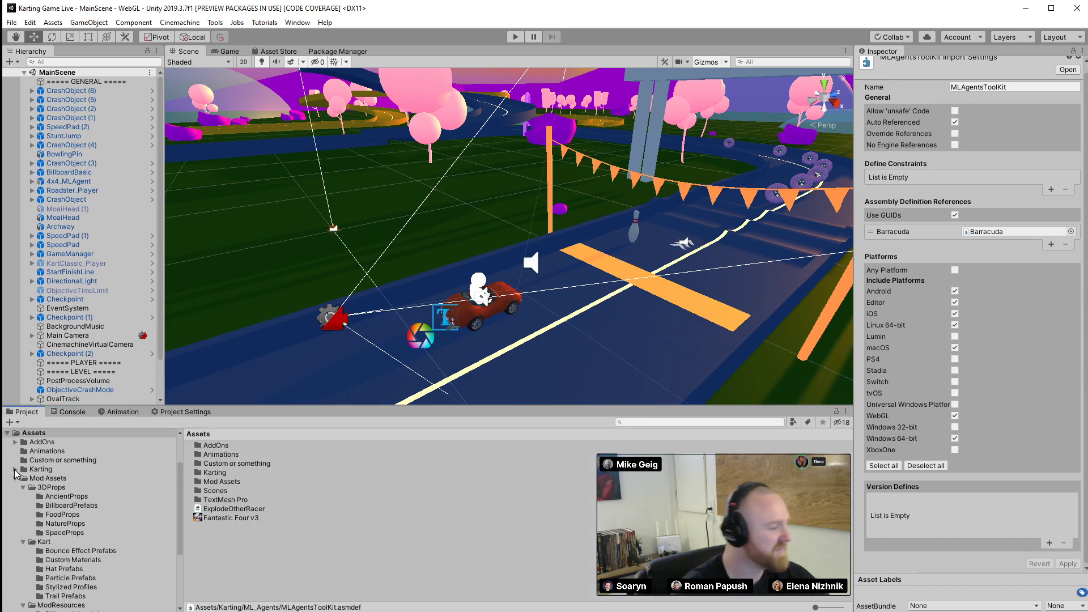
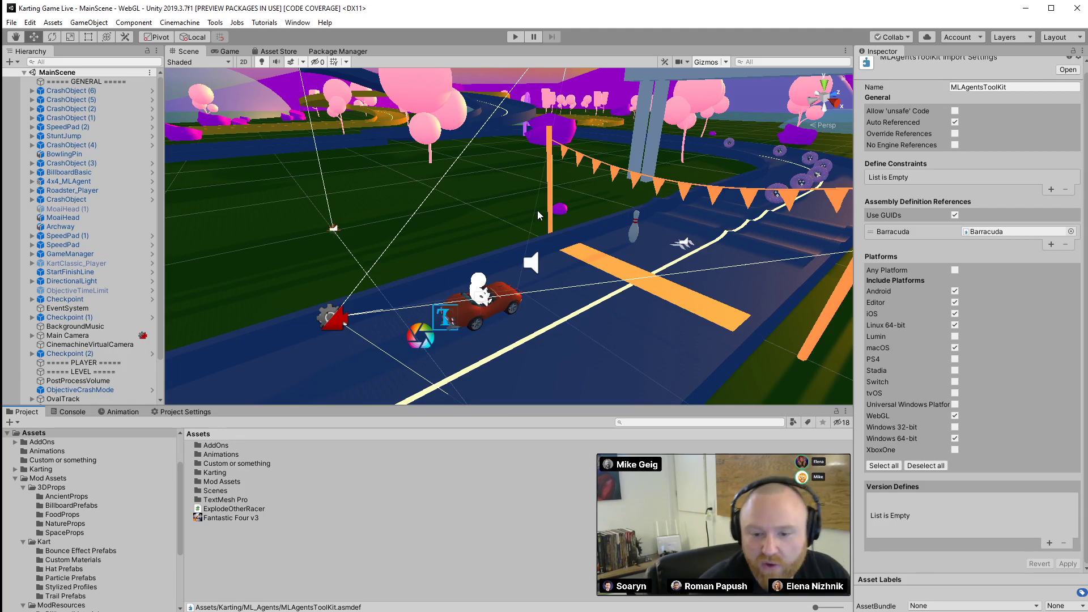
# Add a 3D plane to the scene and reset its transform
pyautogui.keyDown('alt'); pyautogui.moveTo(469, 208); pyautogui.dragTo(502, 209); pyautogui.keyUp('alt')
pyautogui.scroll(-10, 502, 213)
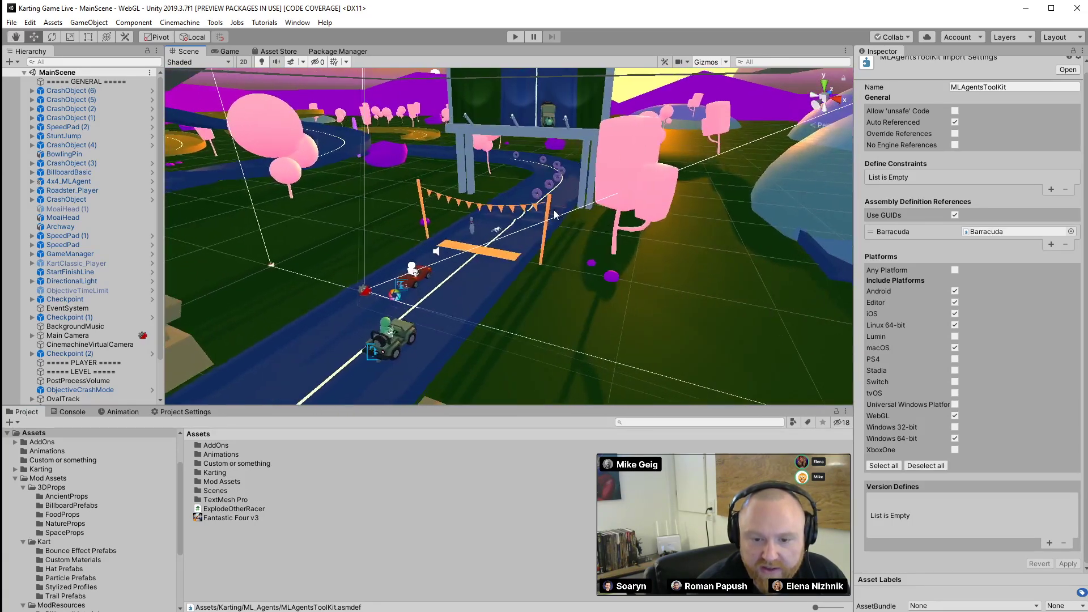
pyautogui.click(13, 61)
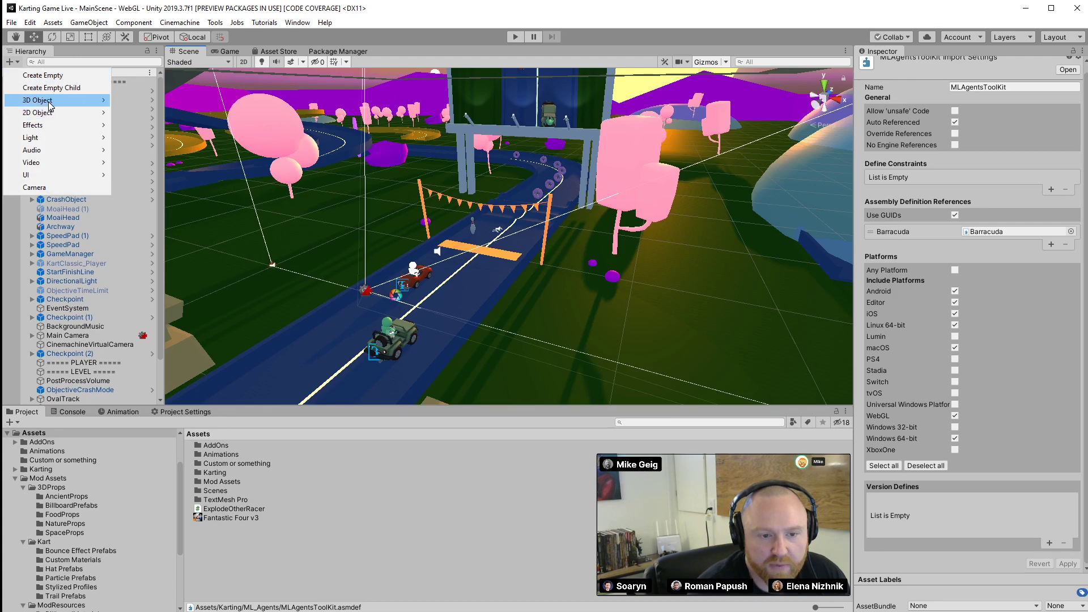
pyautogui.moveTo(51, 100)
pyautogui.click(153, 151)
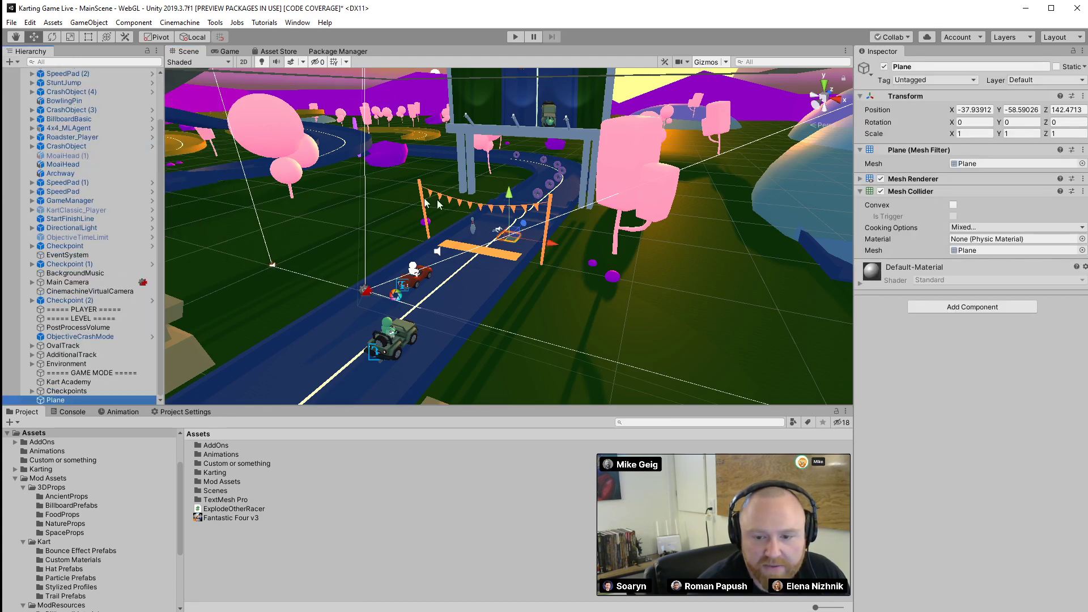
pyautogui.keyDown('alt'); pyautogui.moveTo(558, 218); pyautogui.dragTo(635, 216); pyautogui.keyUp('alt')
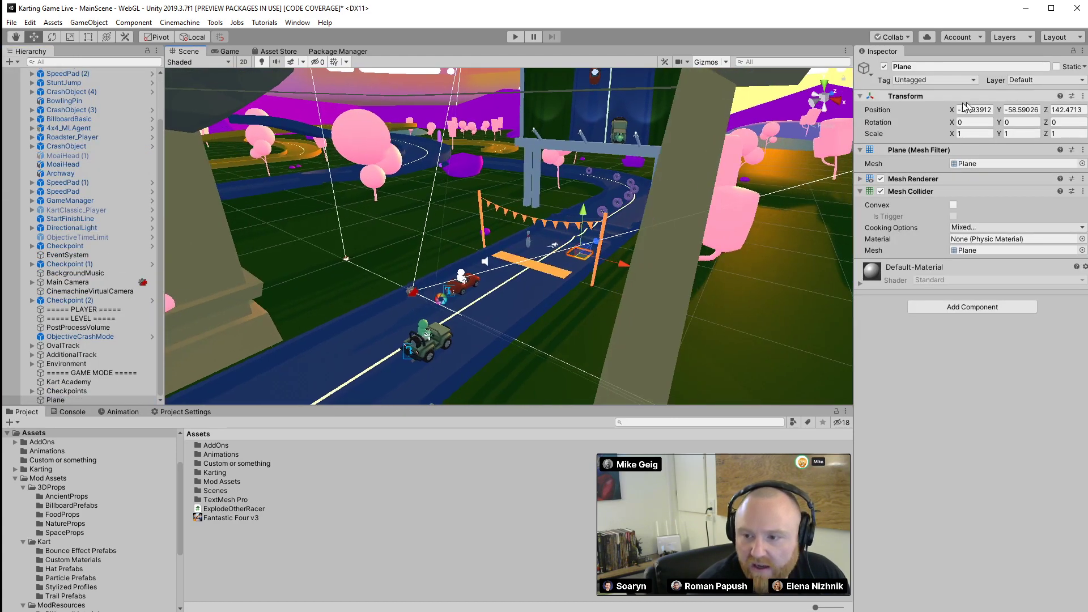
pyautogui.rightClick(918, 97)
pyautogui.click(944, 105)
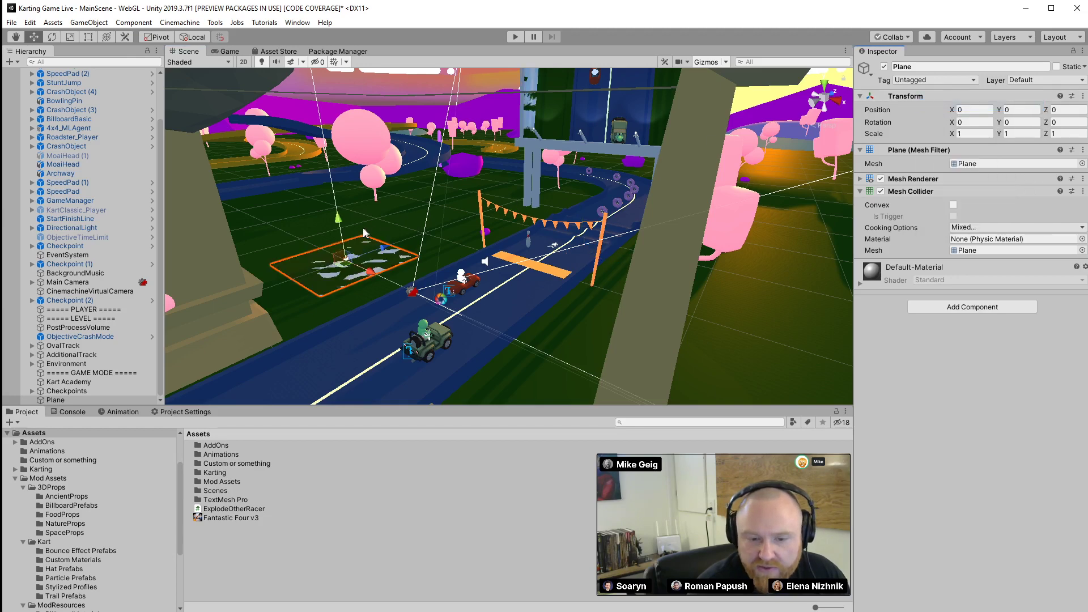
# Raise the plane to Y 0.2 and scale it uniformly to 40.9
pyautogui.moveTo(339, 228); pyautogui.dragTo(976, 164)
pyautogui.press('e')
pyautogui.press('r')
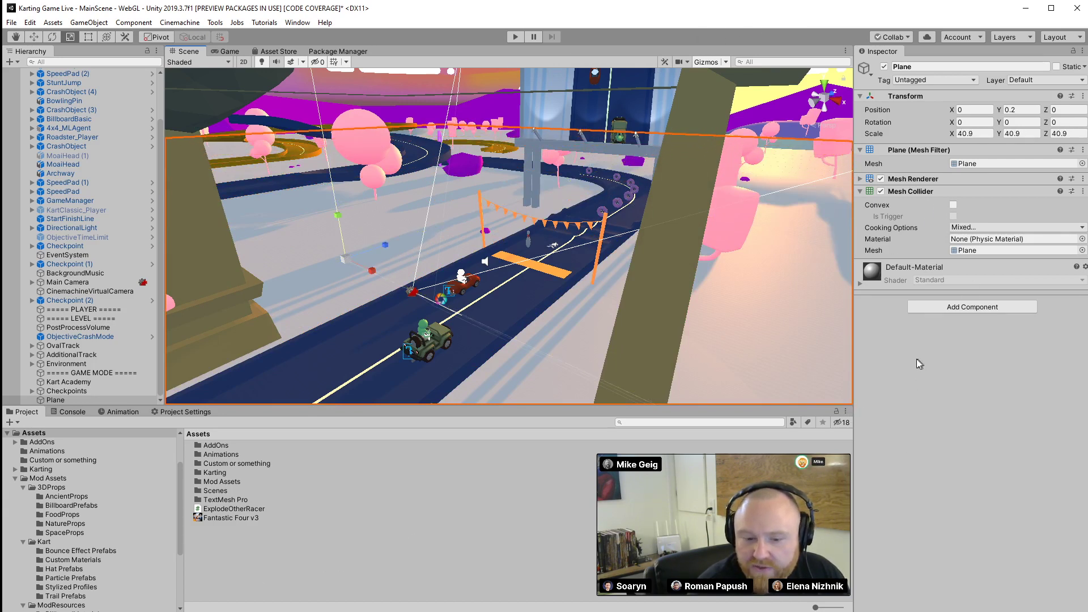
# Create a C# script named PositionReset in the "Custom or something" folder
pyautogui.click(62, 459)
pyautogui.rightClick(234, 538)
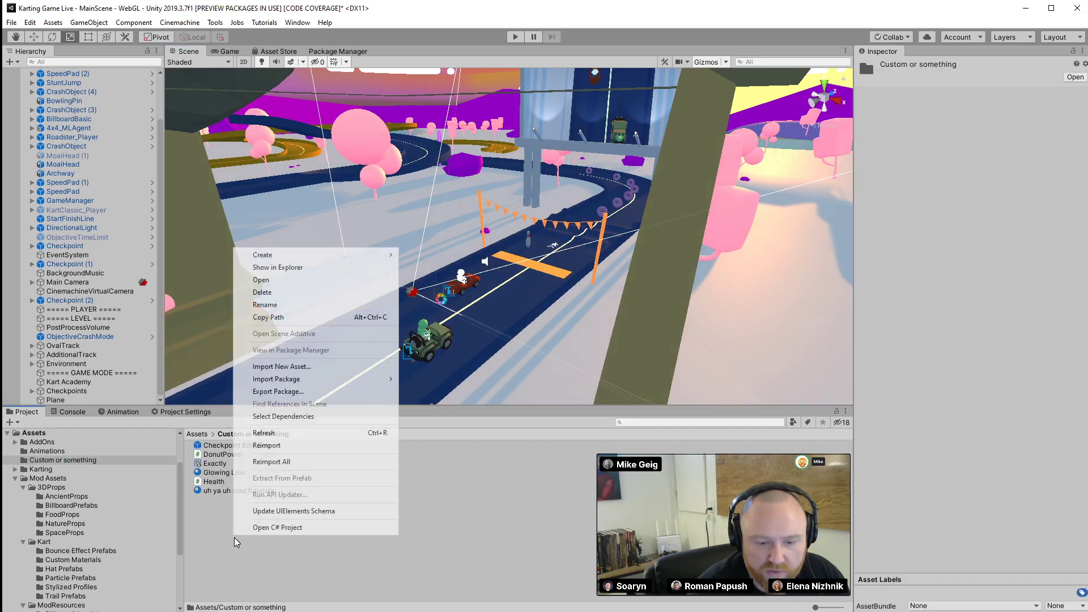
pyautogui.moveTo(303, 258)
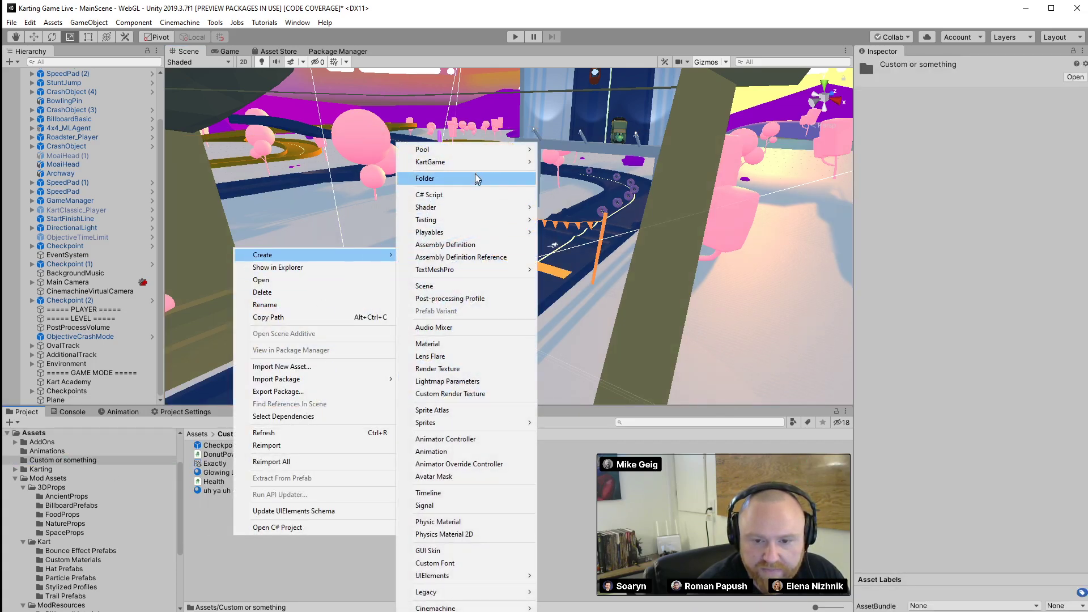
pyautogui.click(448, 195)
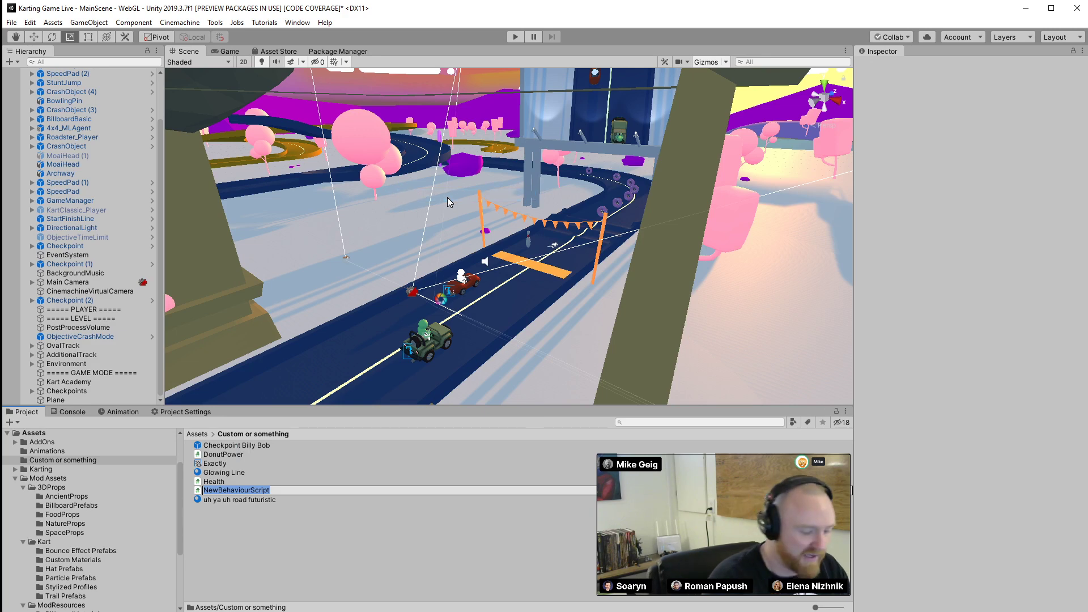
pyautogui.write('PositionReset')
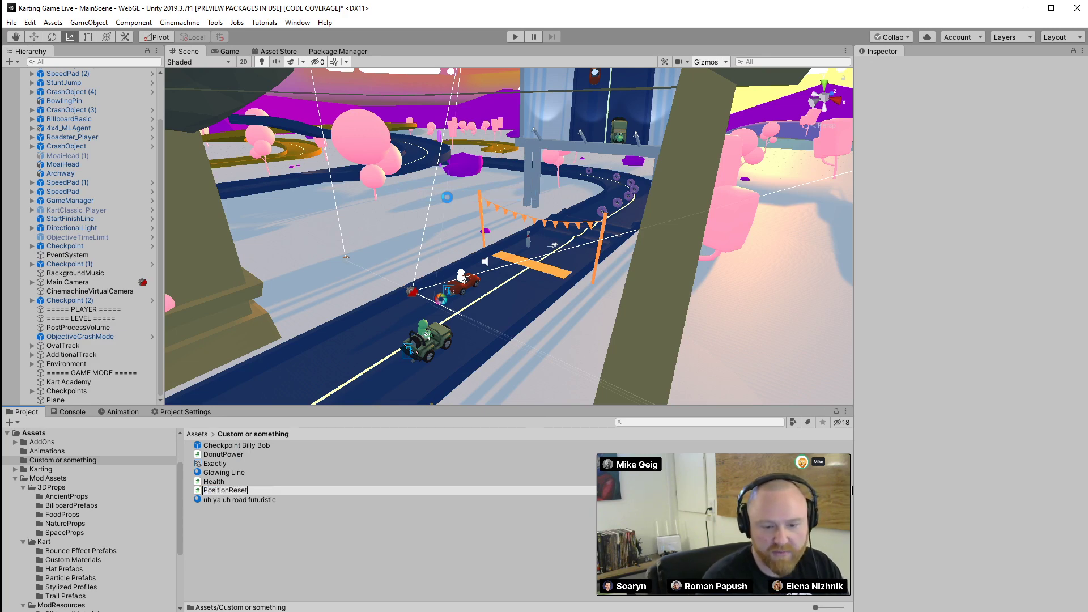
pyautogui.press('Return')
# Open the PositionReset script in Visual Studio for editing
pyautogui.hotkey('alt', 'Tab')
pyautogui.keyDown('ctrl'); pyautogui.scroll(2, 321, 401); pyautogui.keyUp('ctrl')
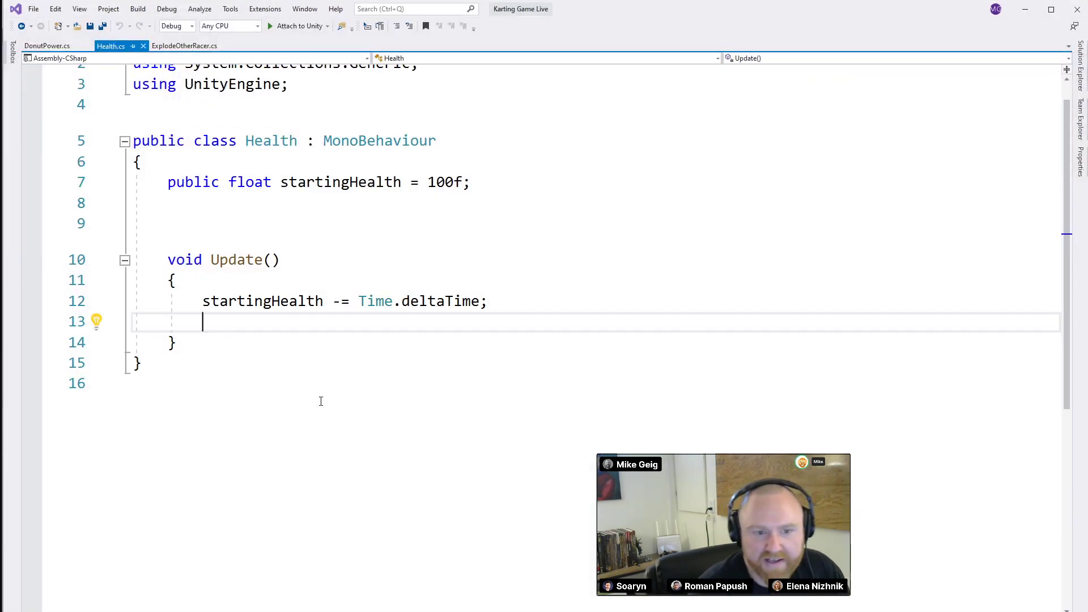
pyautogui.hotkey('alt', 'Tab')
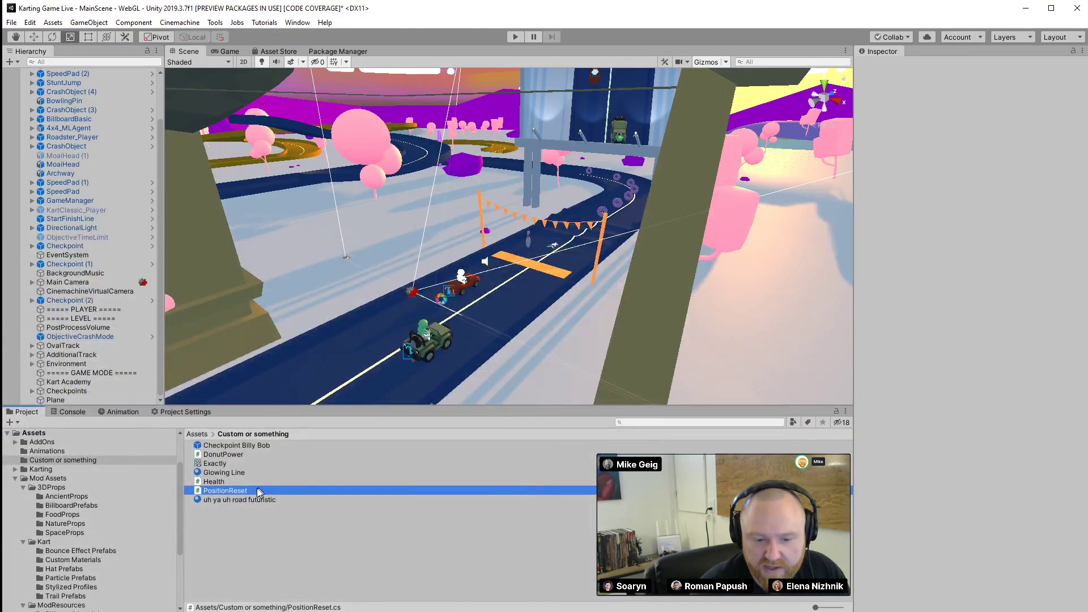
pyautogui.doubleClick(225, 490)
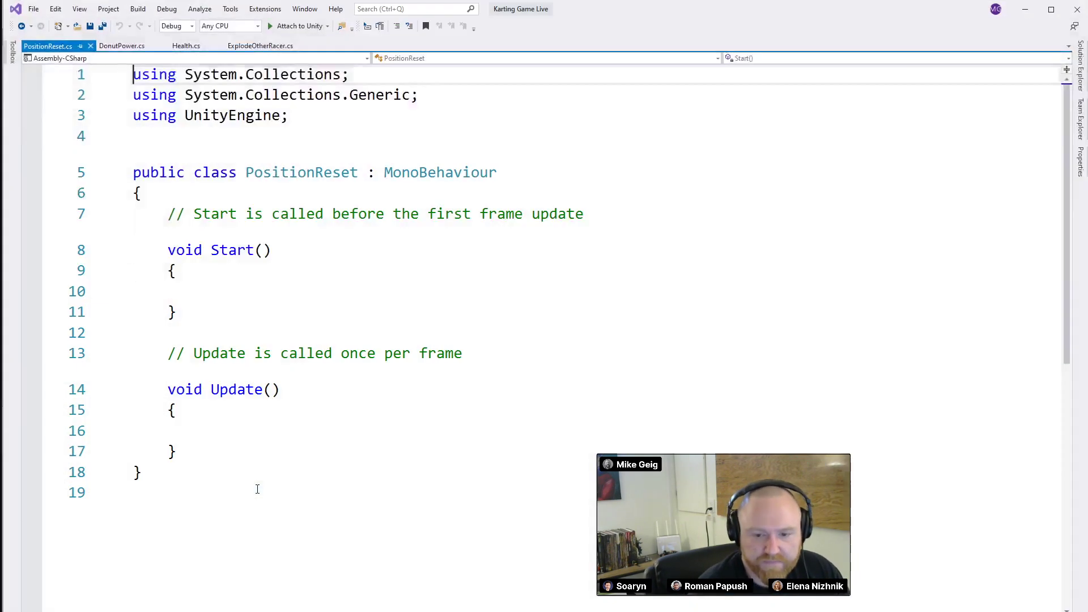
# Replace the comment above Start with the field declaration "public Vector3 originalPos;"
pyautogui.moveTo(167, 215); pyautogui.dragTo(624, 207)
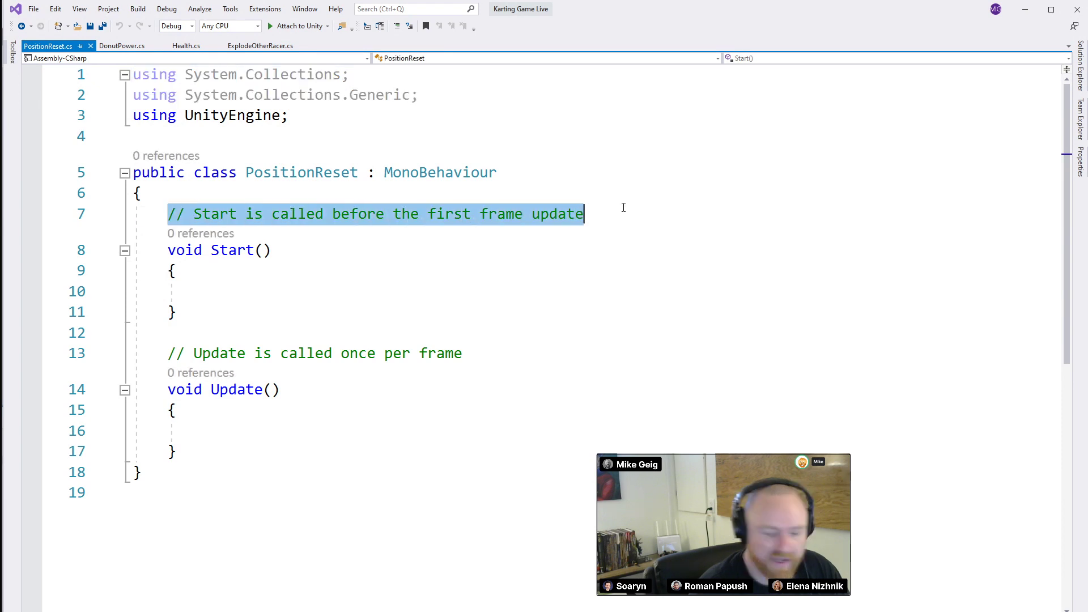
pyautogui.write('public')
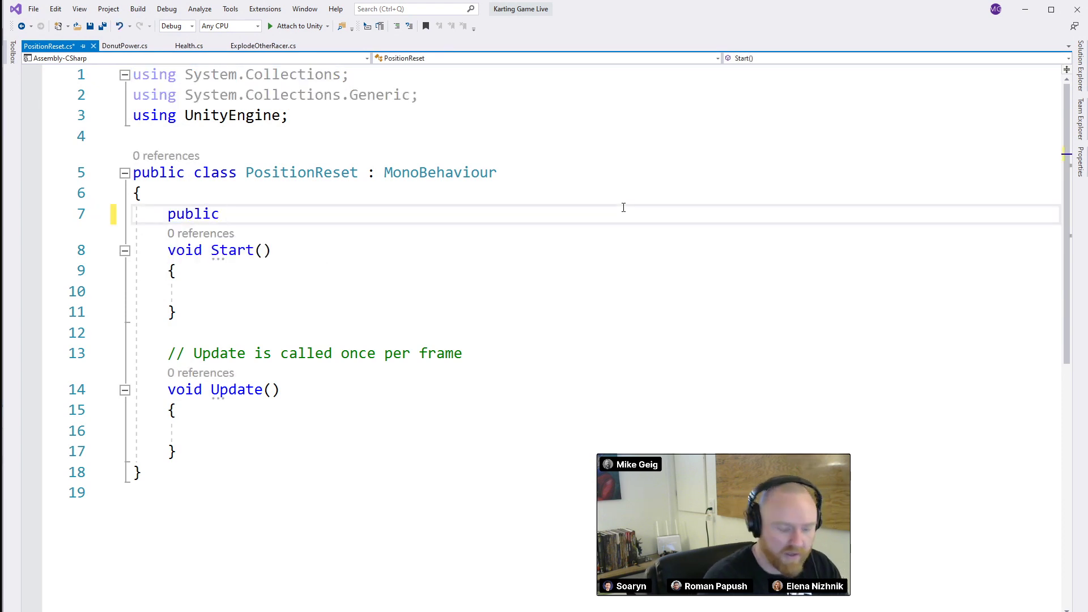
pyautogui.write('Pos')
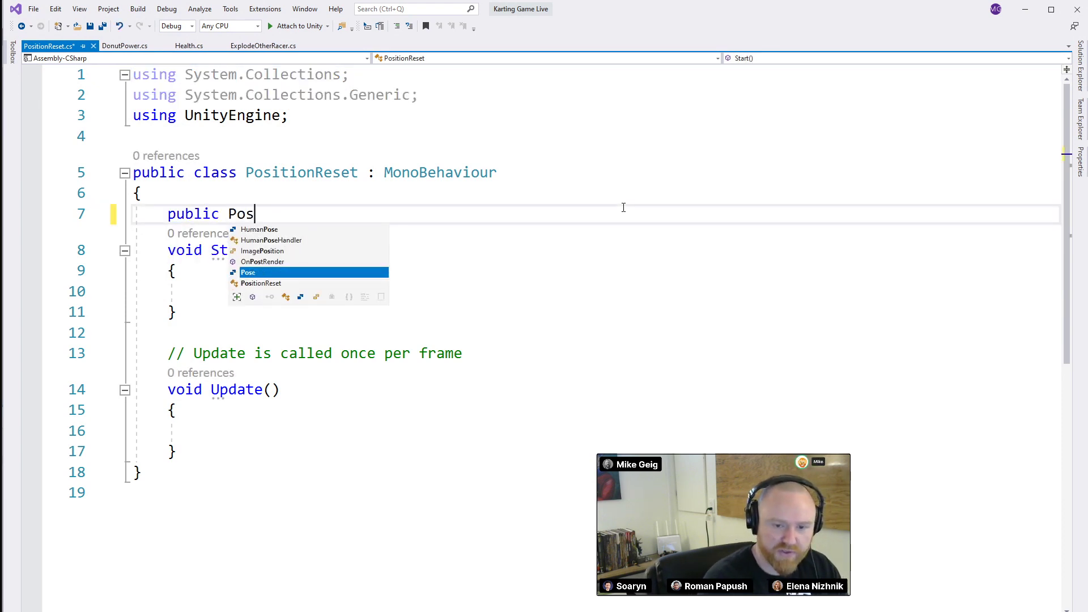
pyautogui.press('BackSpace')
pyautogui.press('BackSpace')
pyautogui.press('BackSpace')
pyautogui.write('Veco')
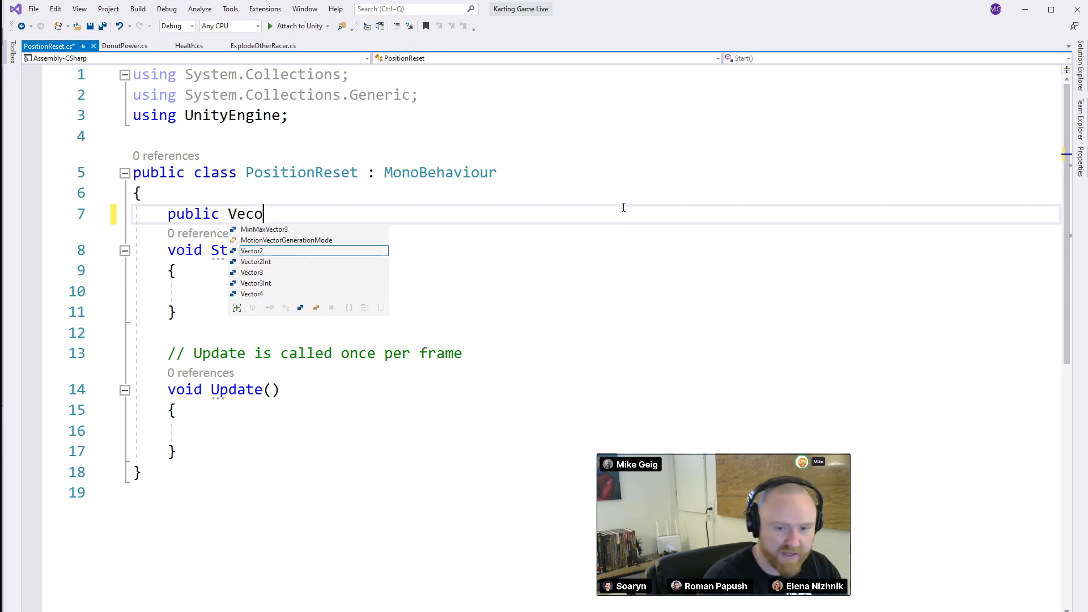
pyautogui.press('Return')
pyautogui.press('BackSpace')
pyautogui.press('BackSpace')
pyautogui.write('tor')
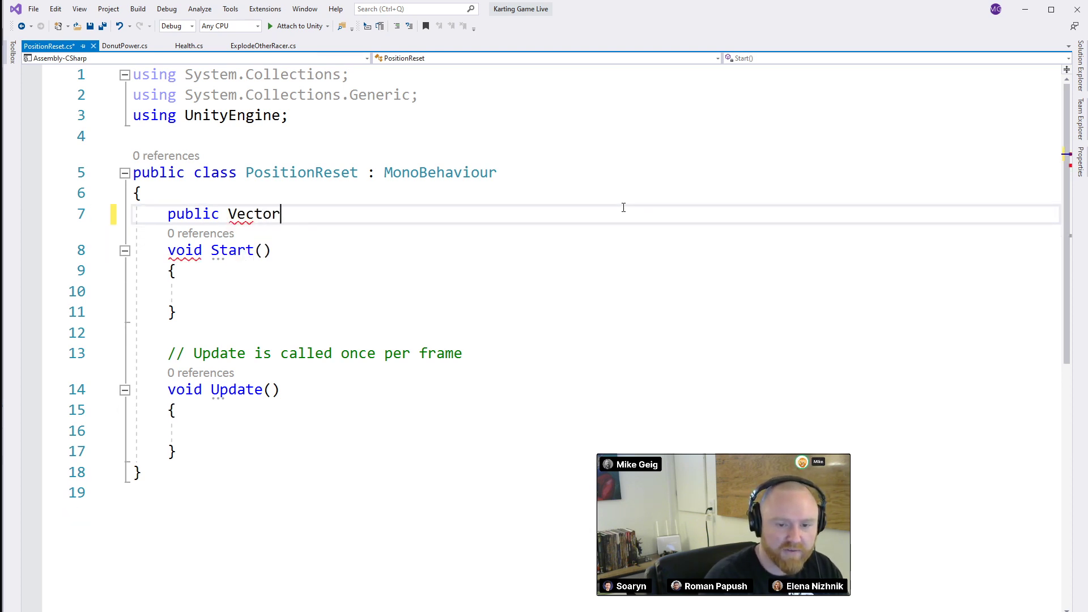
pyautogui.write('3 original')
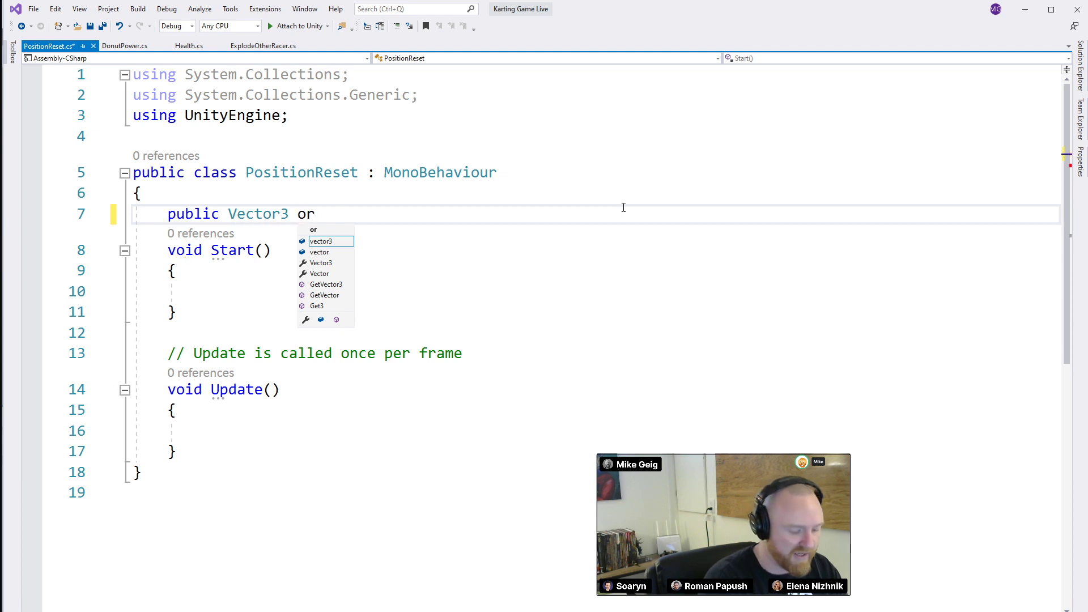
pyautogui.write('Pos;')
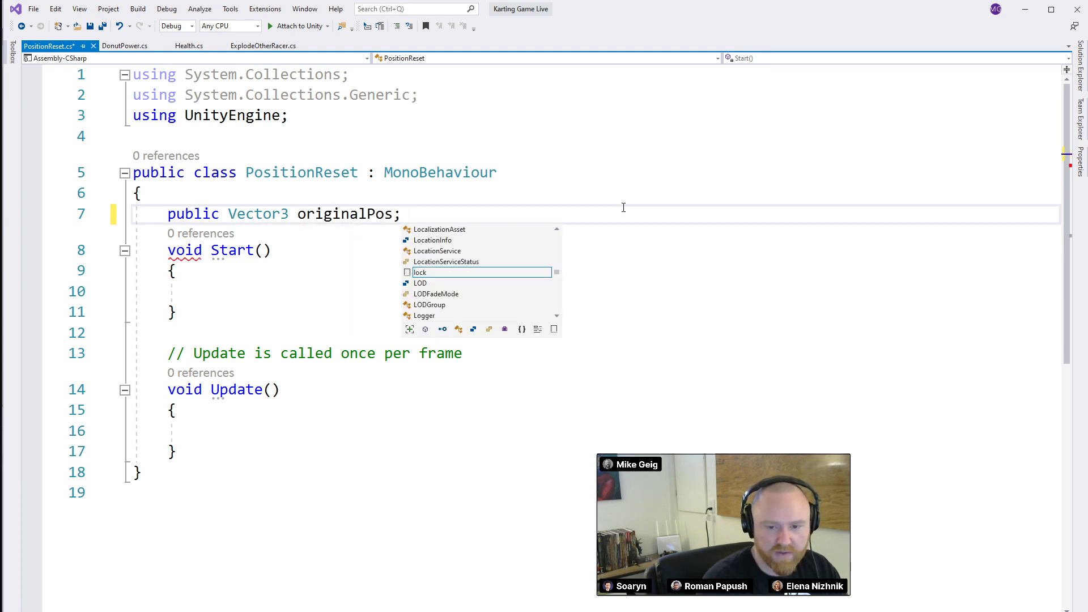
# Delete the Start and Update methods with the Update comment, leaving blank lines below the originalPos field
pyautogui.click(244, 276)
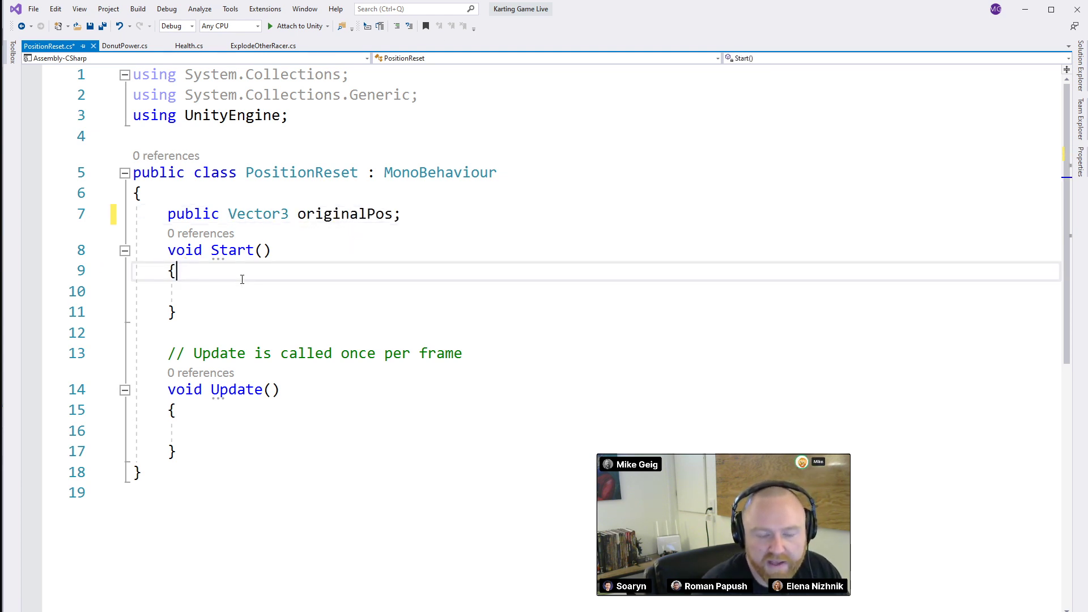
pyautogui.click(234, 291)
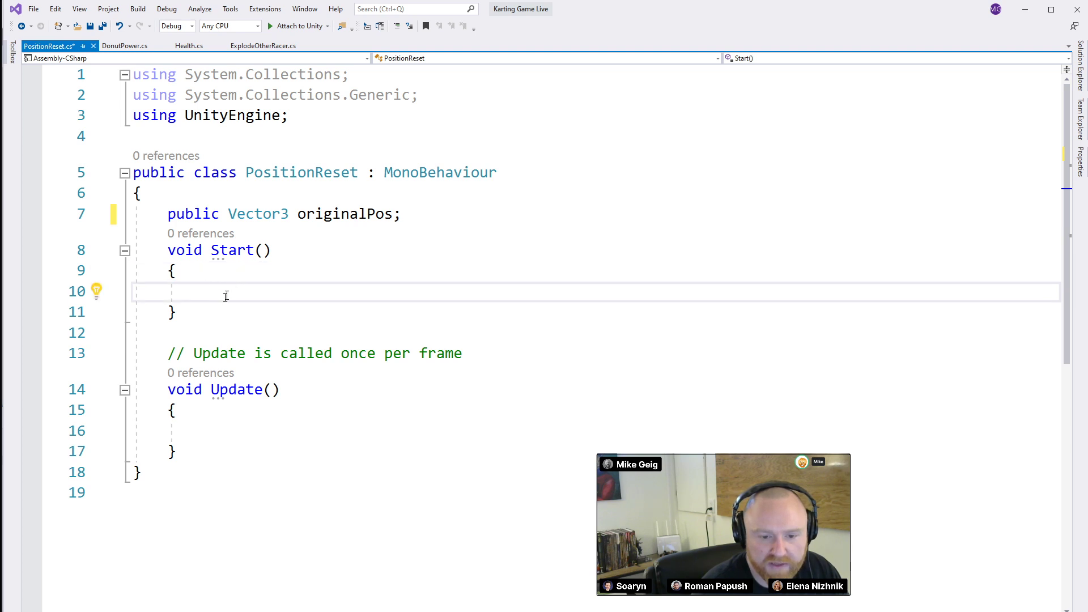
pyautogui.moveTo(175, 442); pyautogui.dragTo(168, 250)
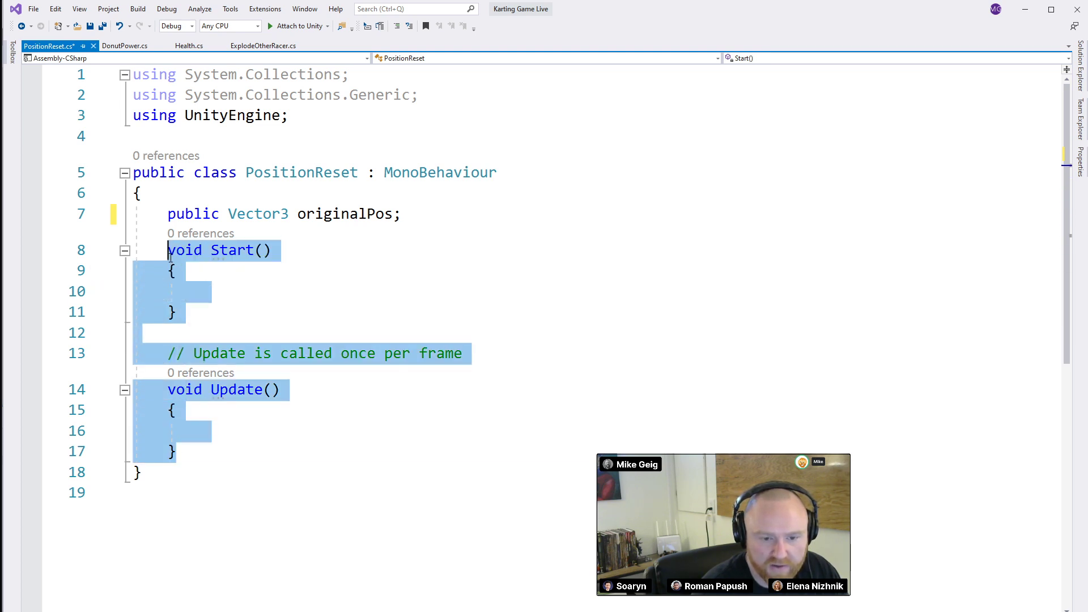
pyautogui.press('BackSpace')
pyautogui.press('Return')
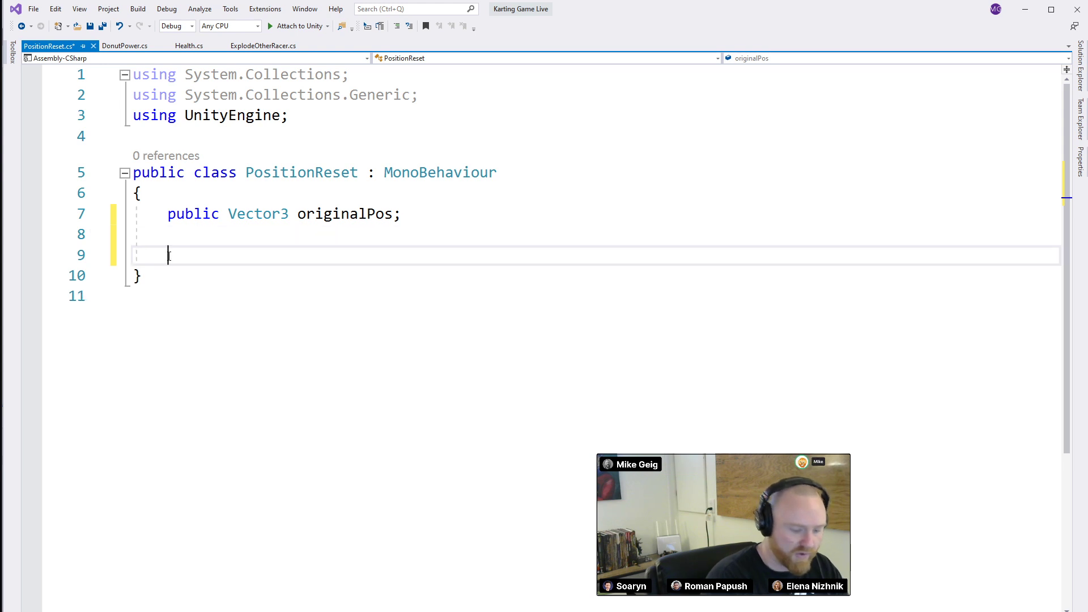
# Add an empty private OnTriggerEnter(Collider other) method below the originalPos field
pyautogui.write('onT')
pyautogui.press('BackSpace')
pyautogui.press('BackSpace')
pyautogui.press('BackSpace')
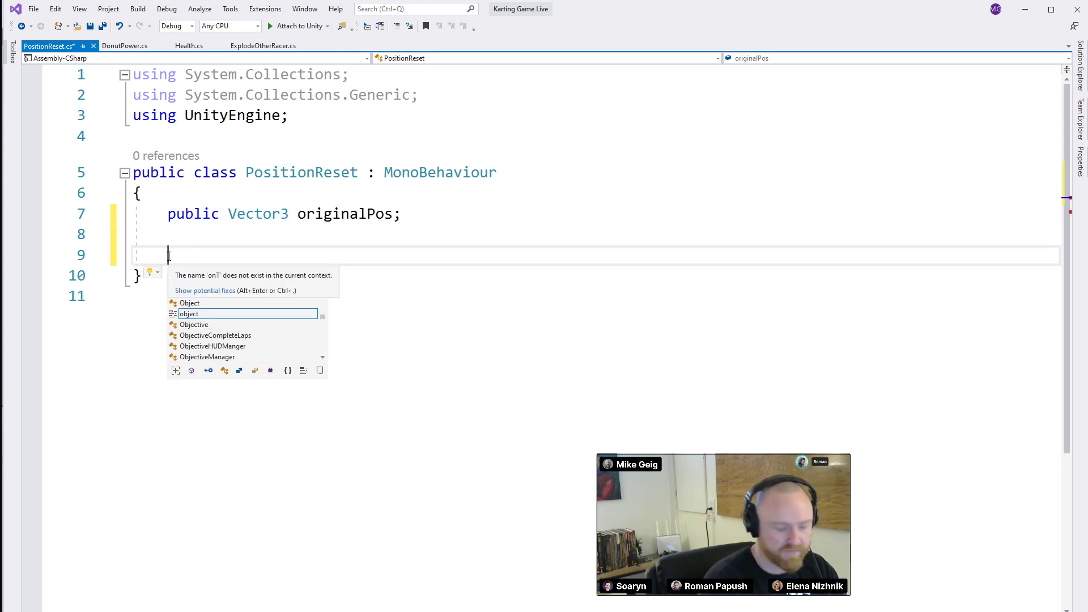
pyautogui.write('void OnTrig')
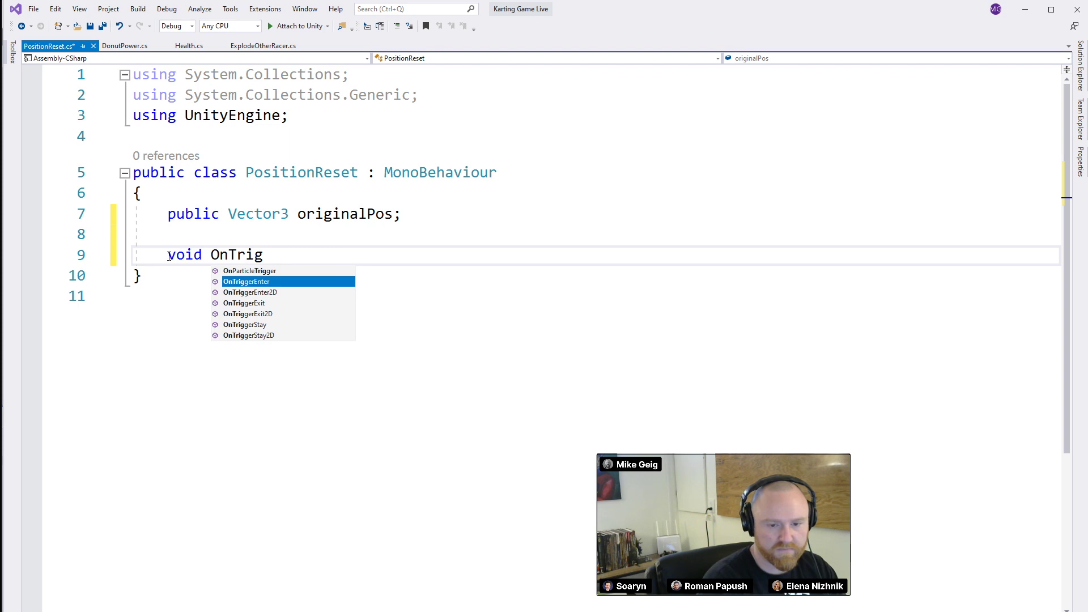
pyautogui.press('Tab')
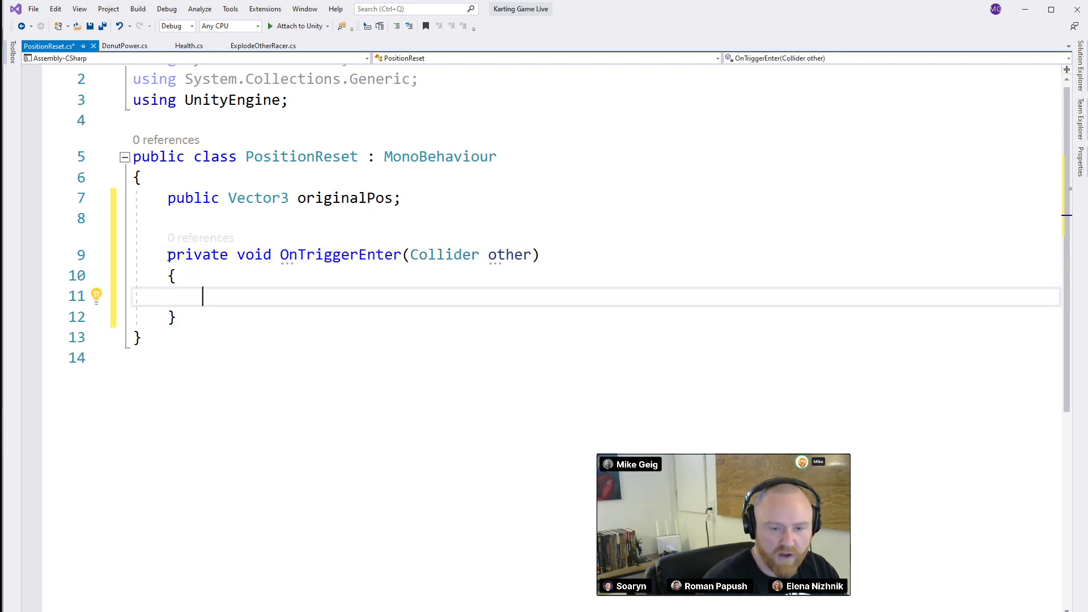
# Write "other.transform.position = originalPos;" in the body of OnTriggerEnter
pyautogui.write('other')
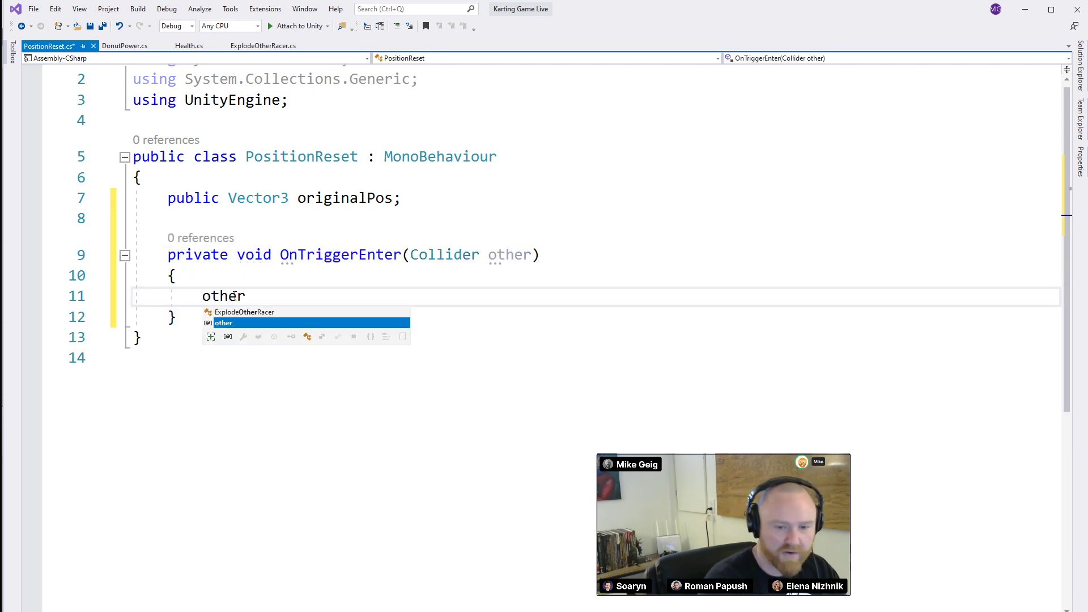
pyautogui.write('.tr')
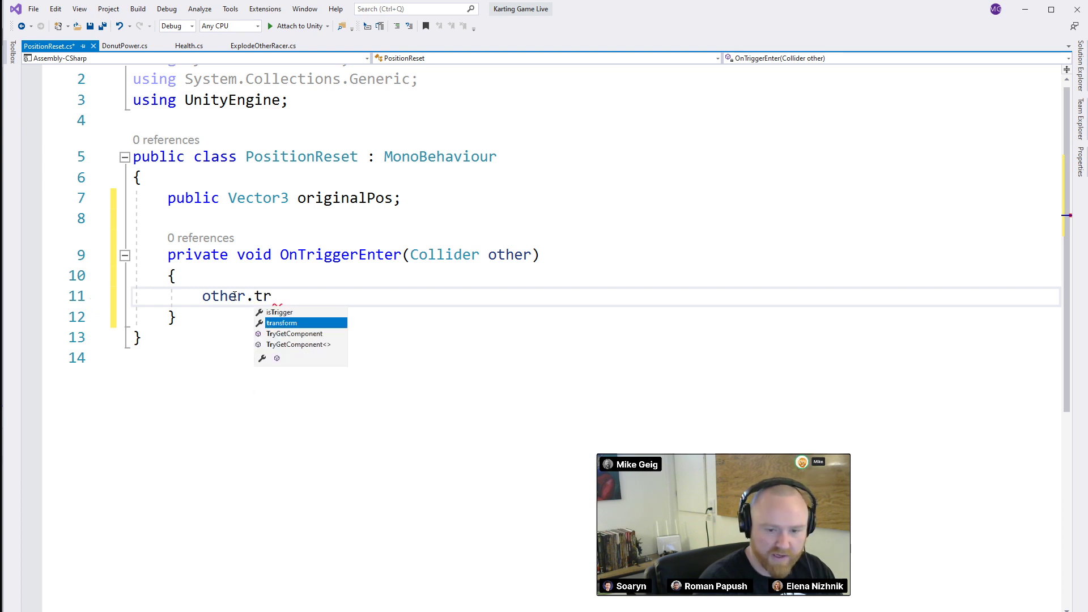
pyautogui.write('ansform.po')
pyautogui.press('Tab')
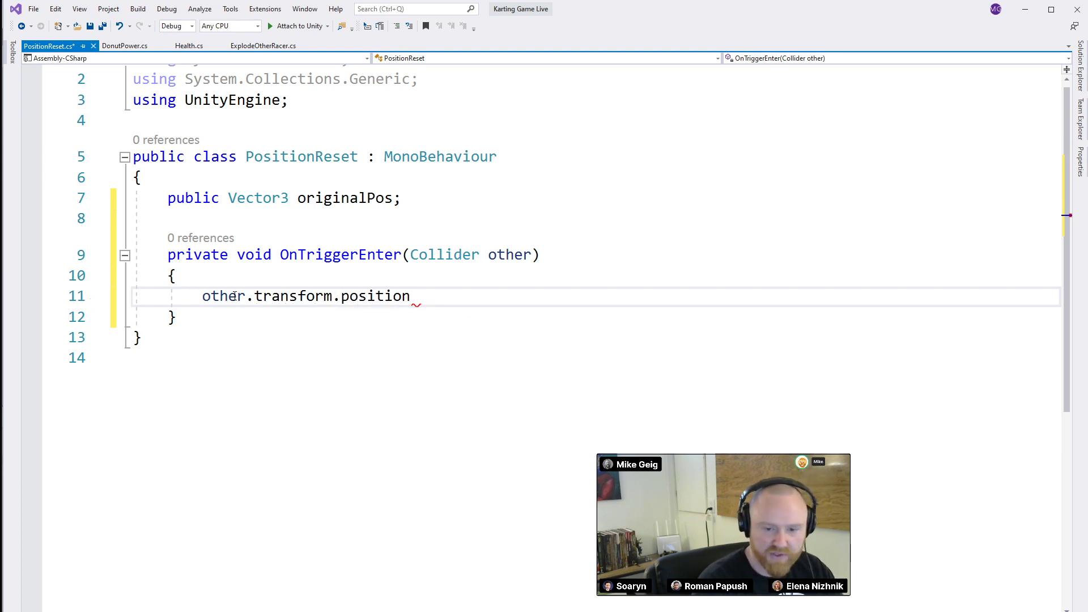
pyautogui.write('= originalPos;')
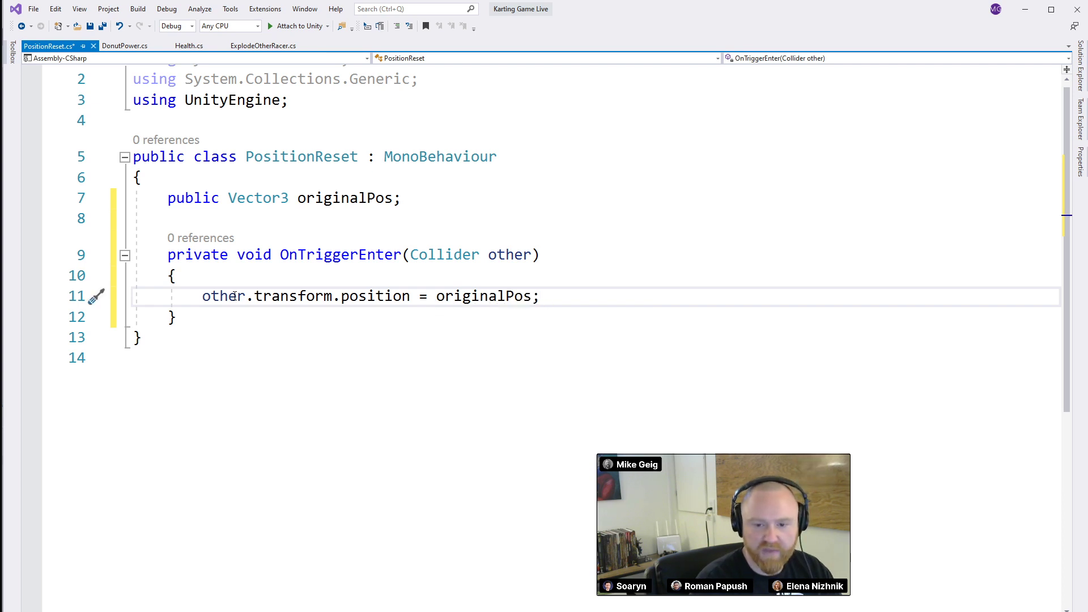
# Add "other.transform.rotation = Quaternion.identity;" below the position assignment in OnTriggerEnter and save the script
pyautogui.press('Return')
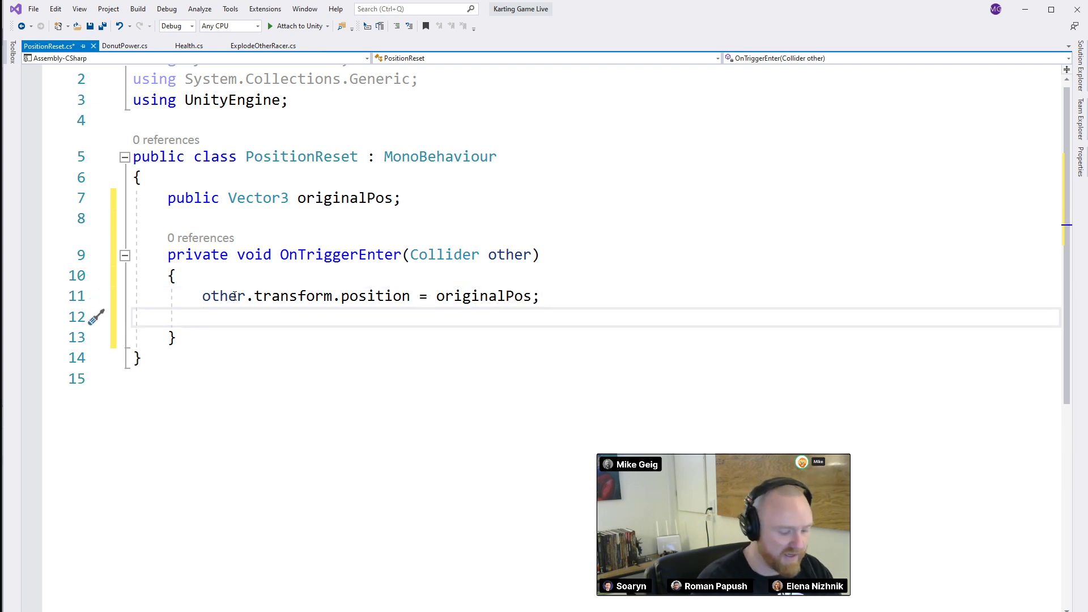
pyautogui.write('other.rot')
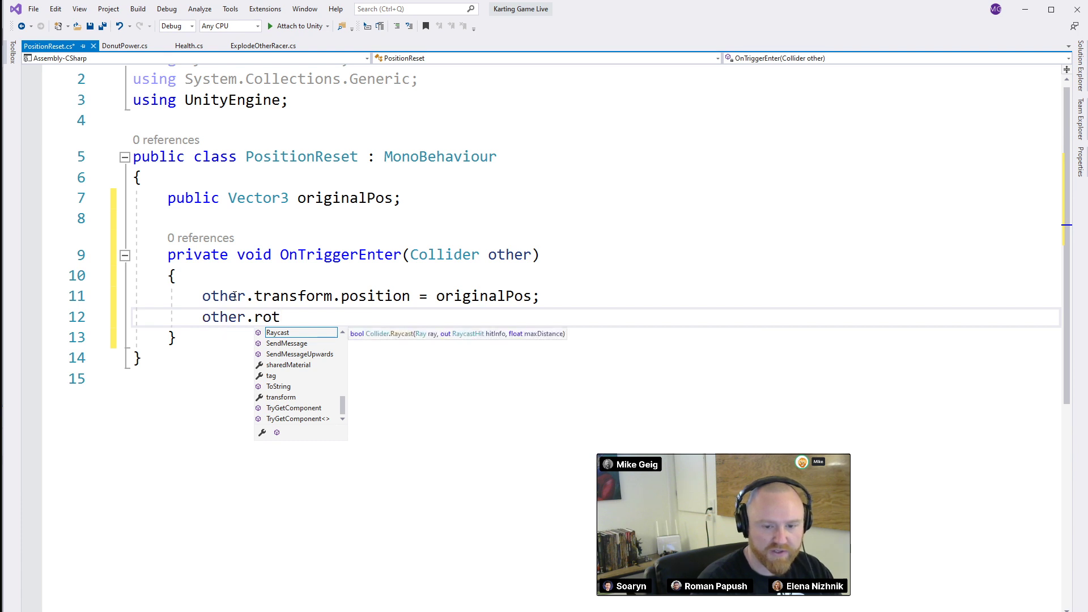
pyautogui.write('a')
pyautogui.press('BackSpace')
pyautogui.press('BackSpace')
pyautogui.press('BackSpace')
pyautogui.press('BackSpace')
pyautogui.write('tr')
pyautogui.press('Tab')
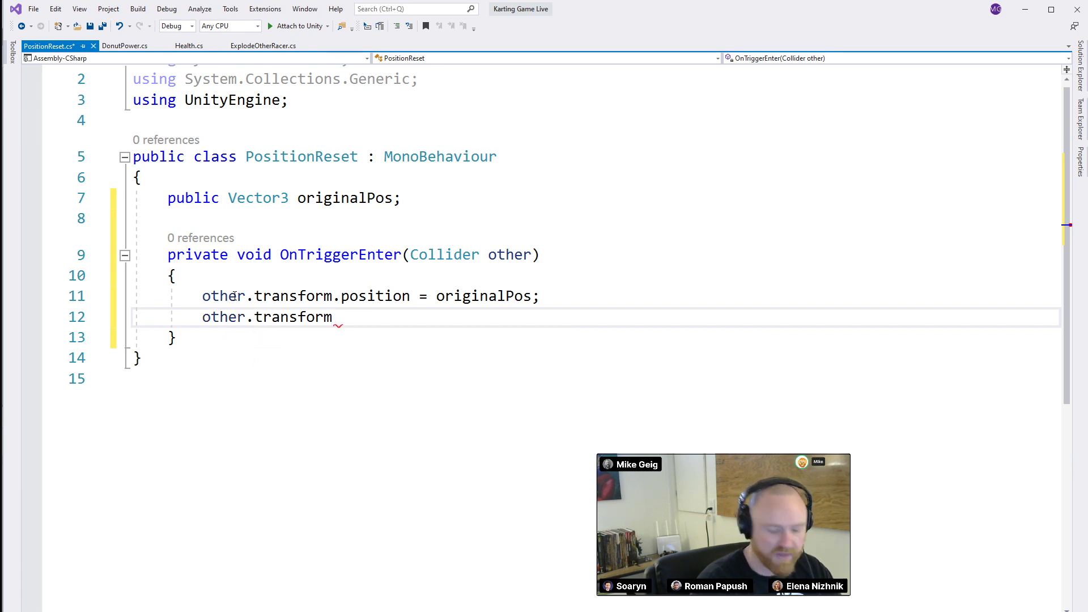
pyautogui.write('.rotation = ')
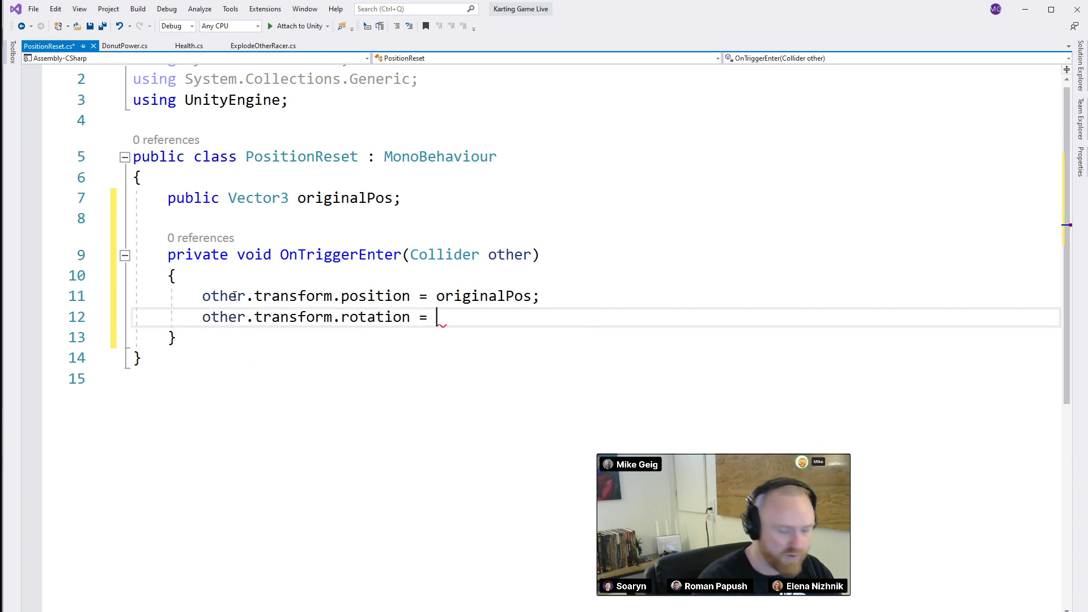
pyautogui.write('Quate')
pyautogui.press('Tab')
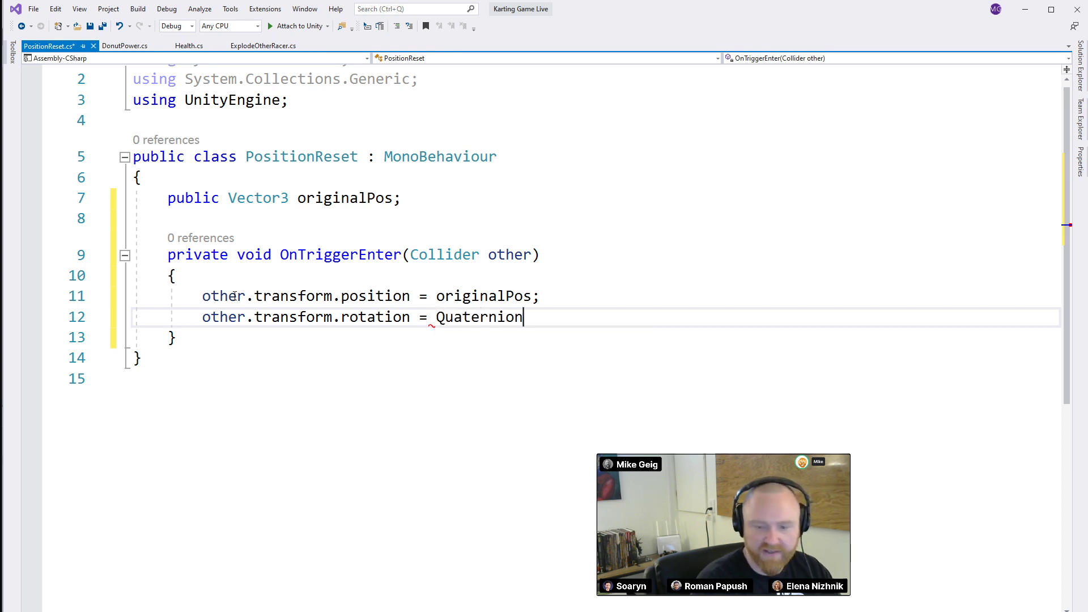
pyautogui.write('.I')
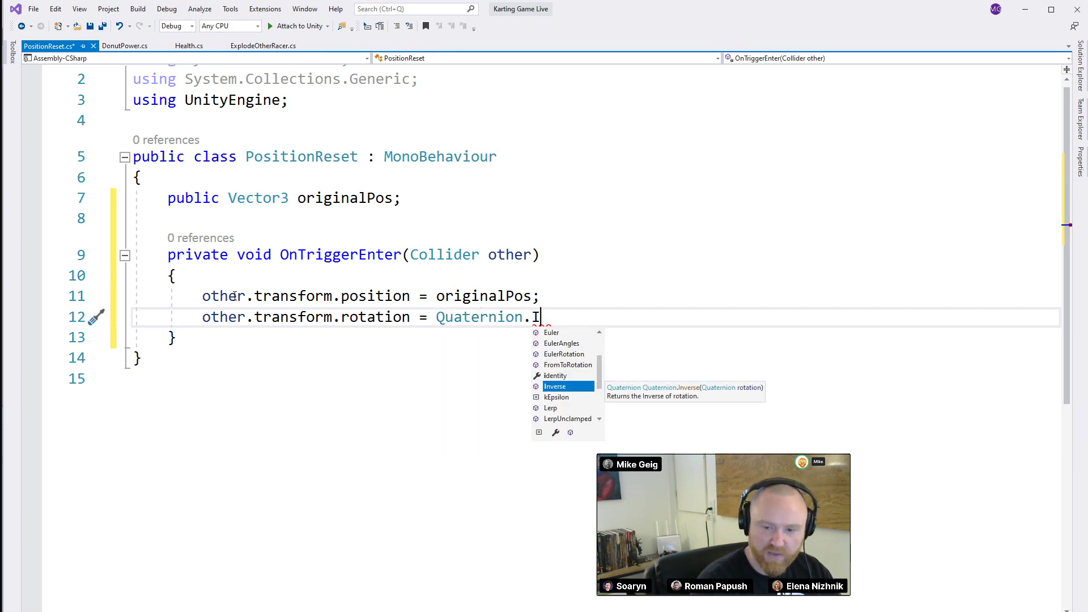
pyautogui.write('d')
pyautogui.press('Tab')
pyautogui.write(';')
pyautogui.hotkey('ctrl', 's')
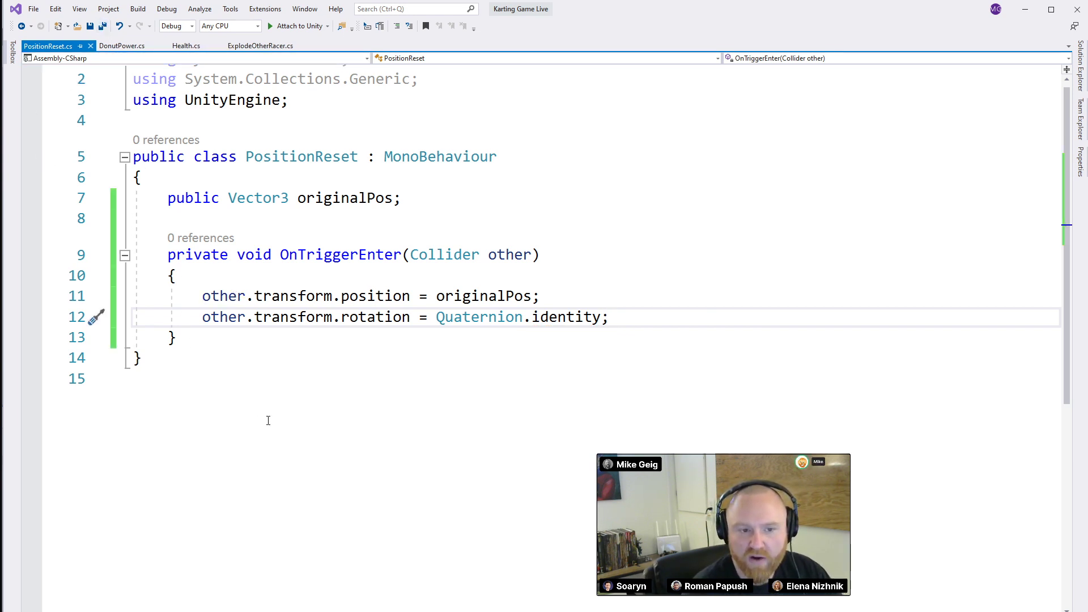
# Switch to Unity, check the Roadster_Player's position, and attach the PositionReset script to the Plane
pyautogui.hotkey('alt', 'Tab')
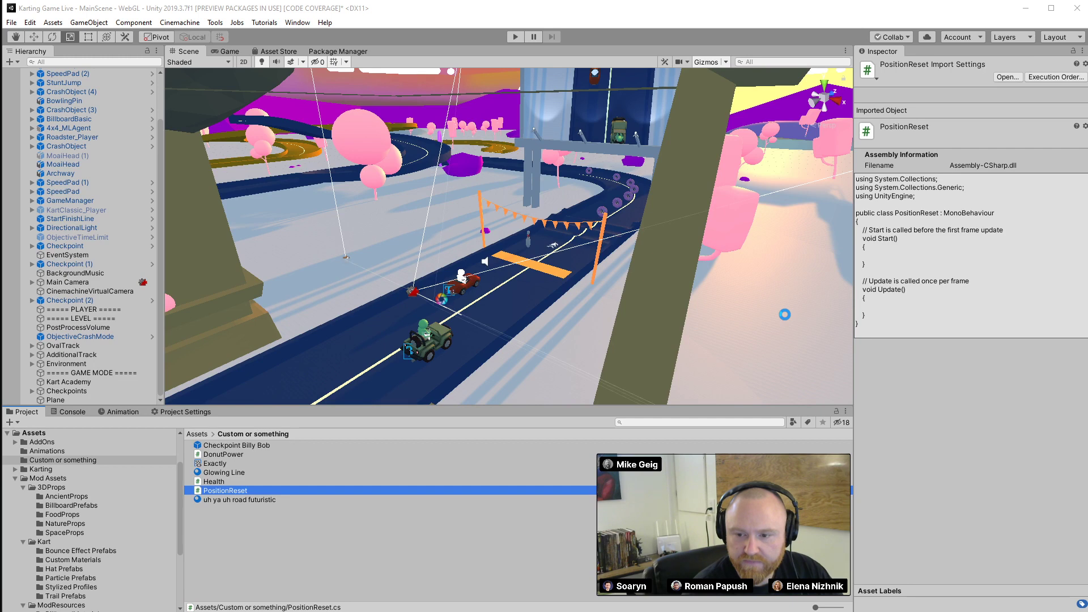
pyautogui.click(466, 277)
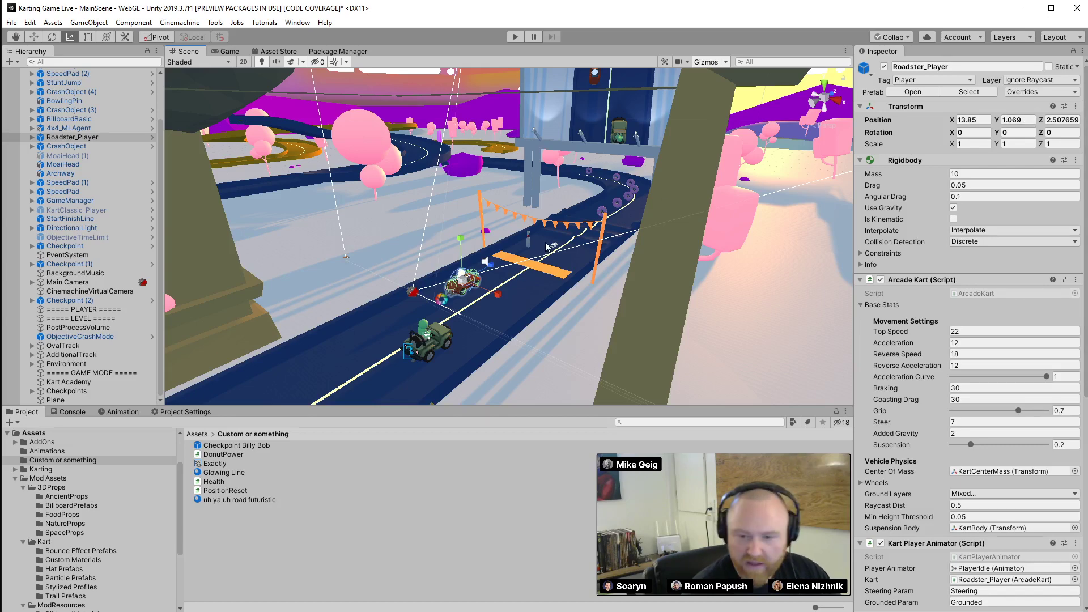
pyautogui.moveTo(538, 234); pyautogui.dragTo(484, 312, button='right')
pyautogui.press('d')
pyautogui.press('w')
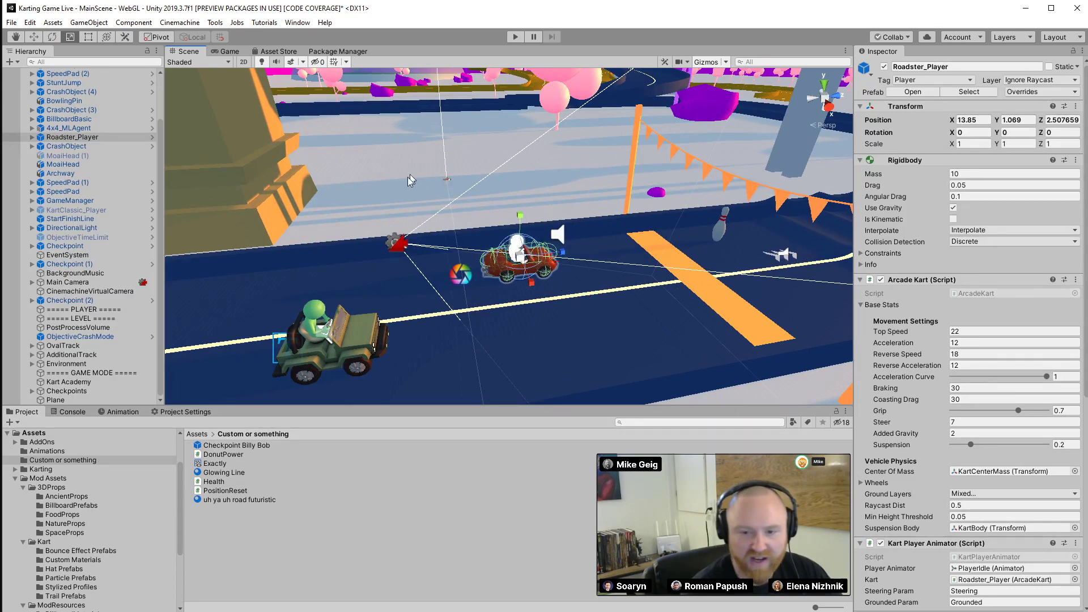
pyautogui.click(359, 190)
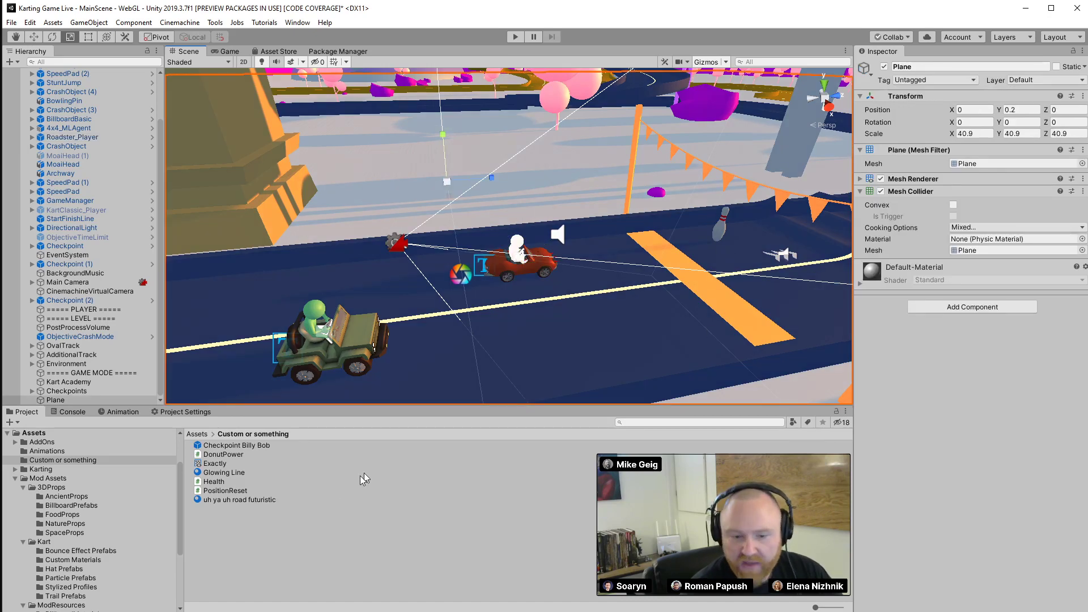
pyautogui.moveTo(223, 492); pyautogui.dragTo(898, 411)
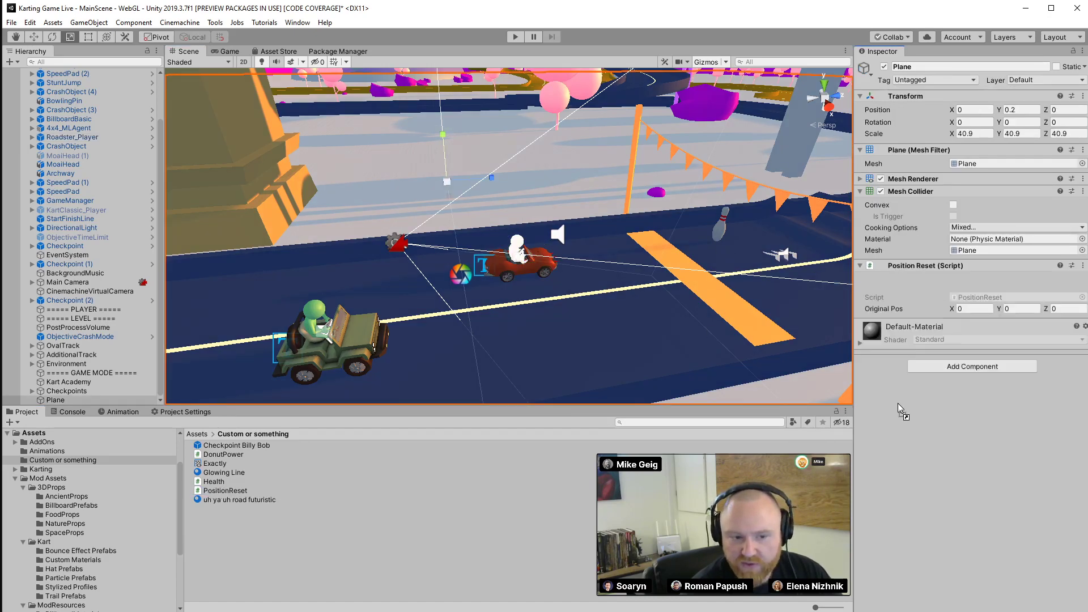
# Set the Plane's Position Reset Original Pos to X 13, Y 1, Z 2.5
pyautogui.click(975, 291)
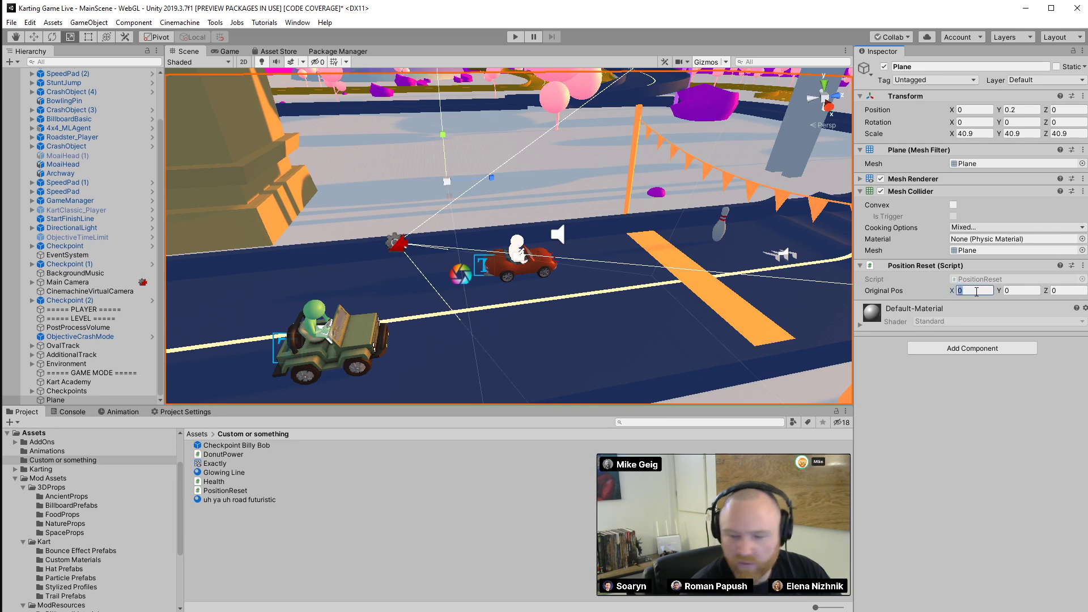
pyautogui.write('13')
pyautogui.press('Tab')
pyautogui.write('1')
pyautogui.press('Tab')
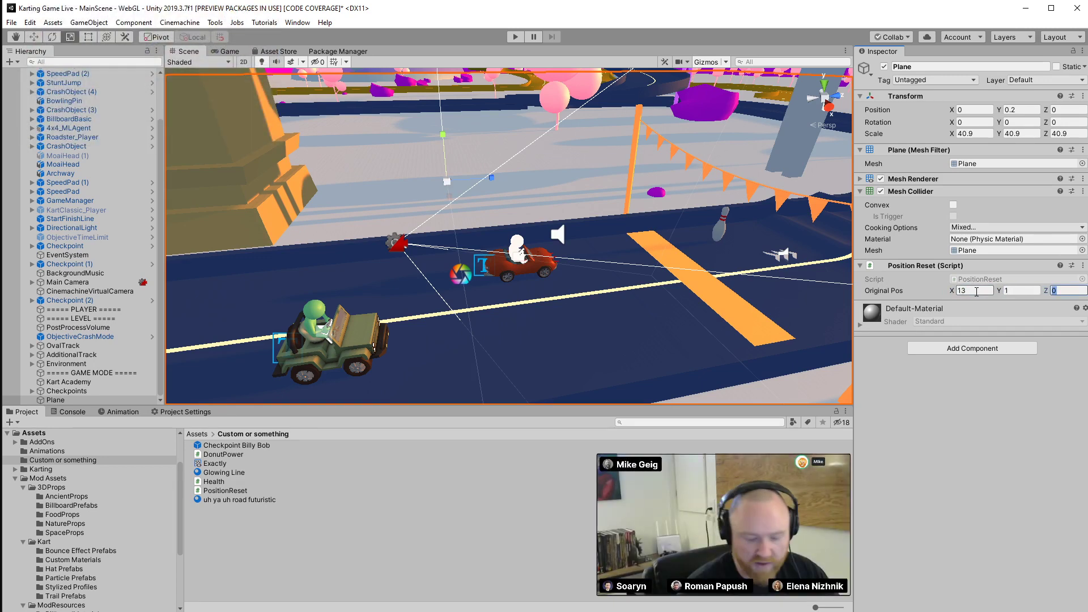
pyautogui.write('2.5')
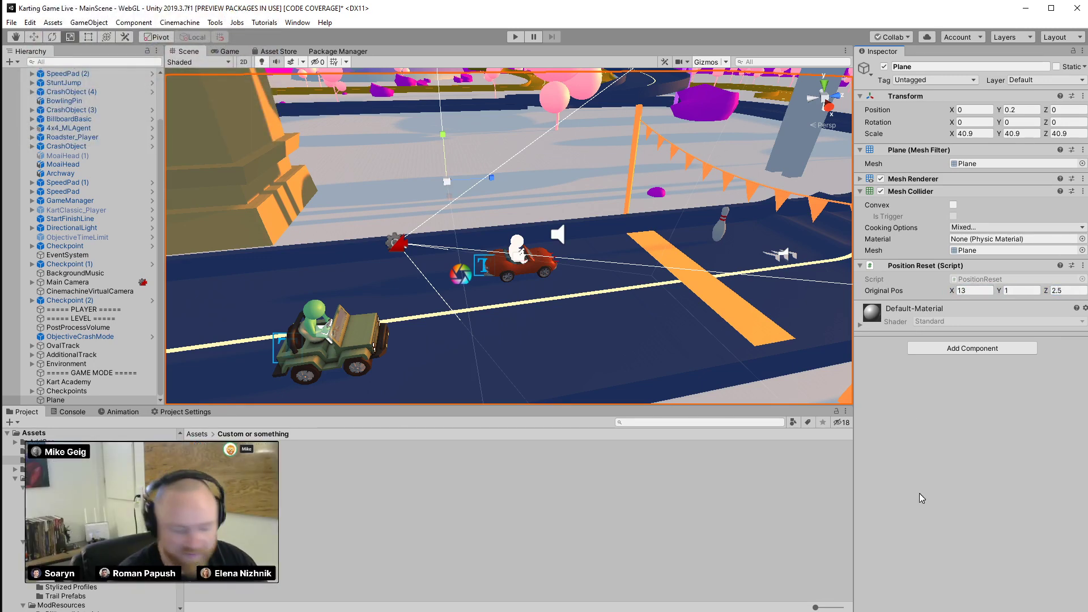
# Disable the Plane's Mesh Renderer, play-test the game, and stop it
pyautogui.click(519, 266)
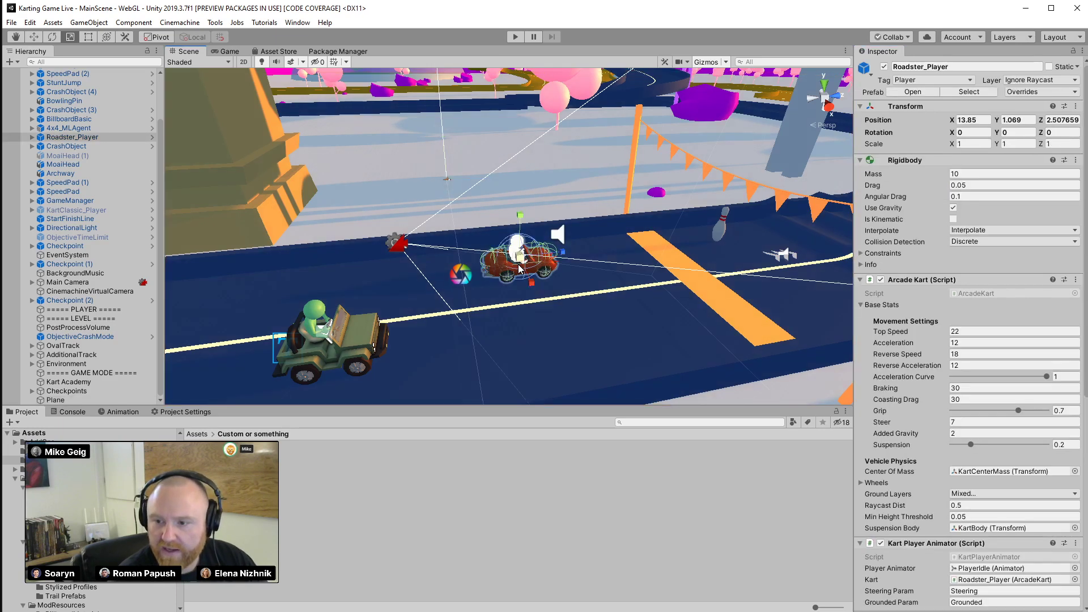
pyautogui.click(499, 198)
pyautogui.click(882, 179)
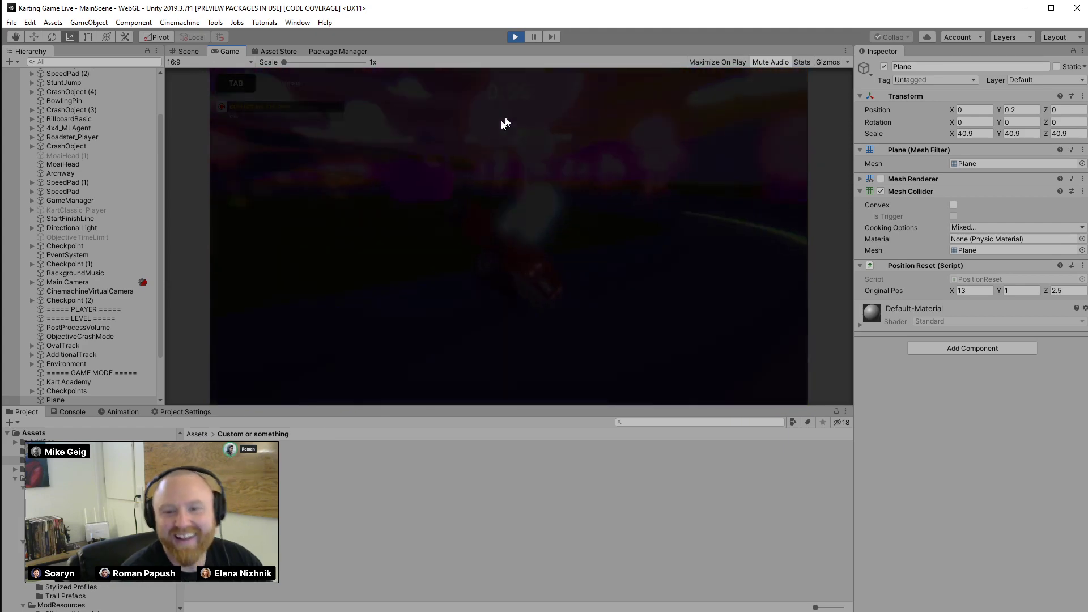
pyautogui.click(516, 38)
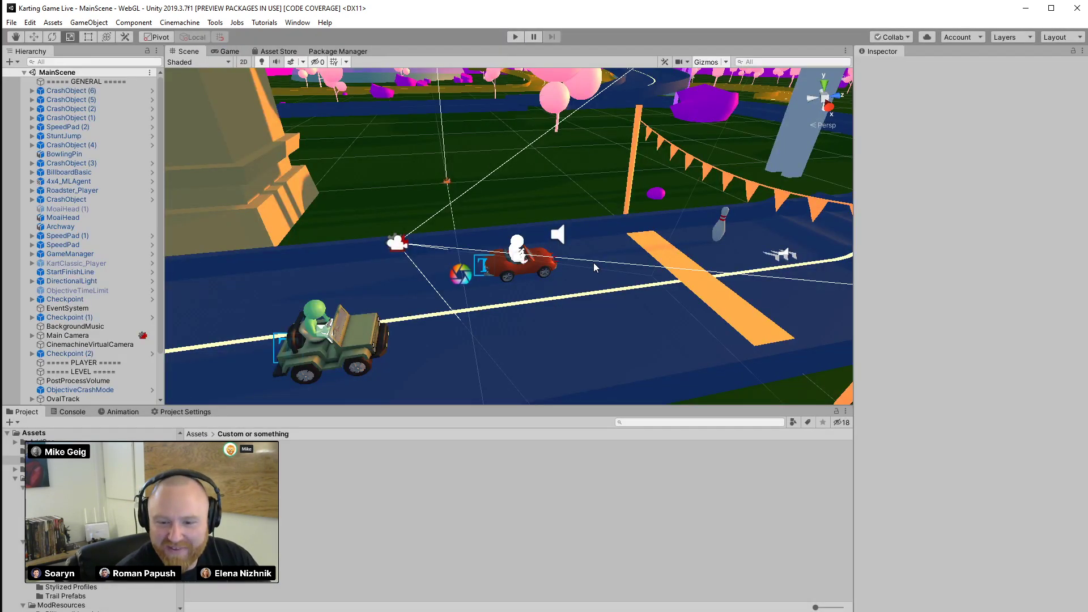
# Move the Environment's GroundPlane straight down to about Y -9.22
pyautogui.click(494, 182)
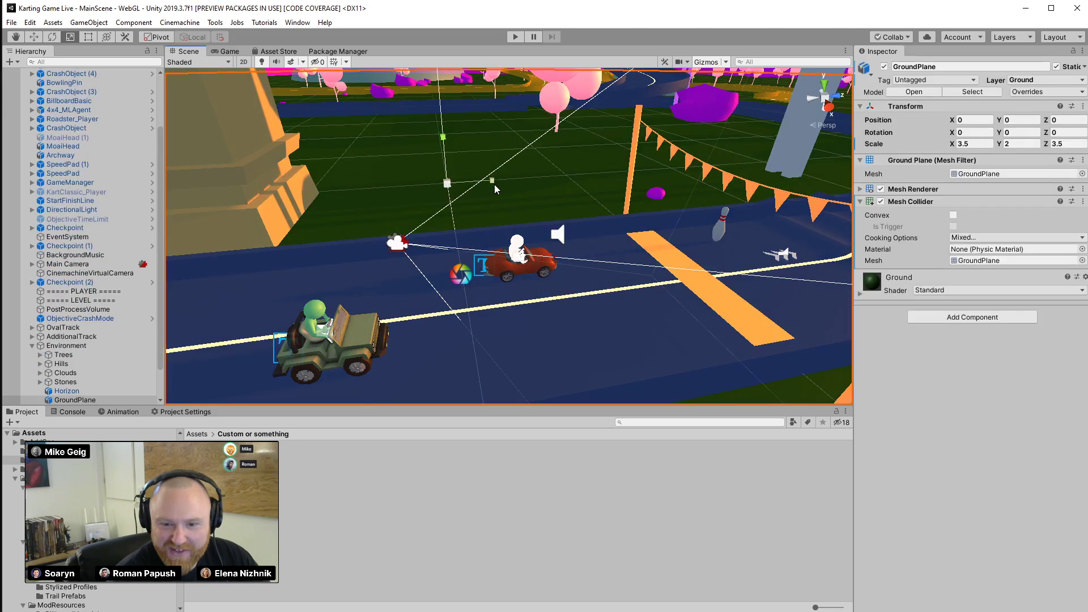
pyautogui.click(32, 38)
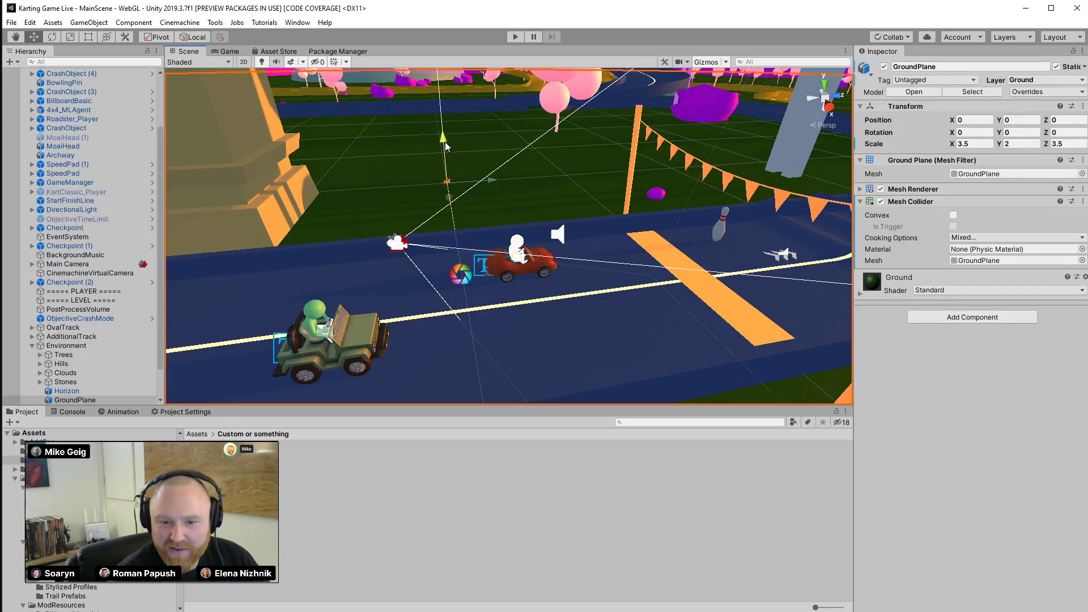
pyautogui.moveTo(444, 142); pyautogui.dragTo(337, 170)
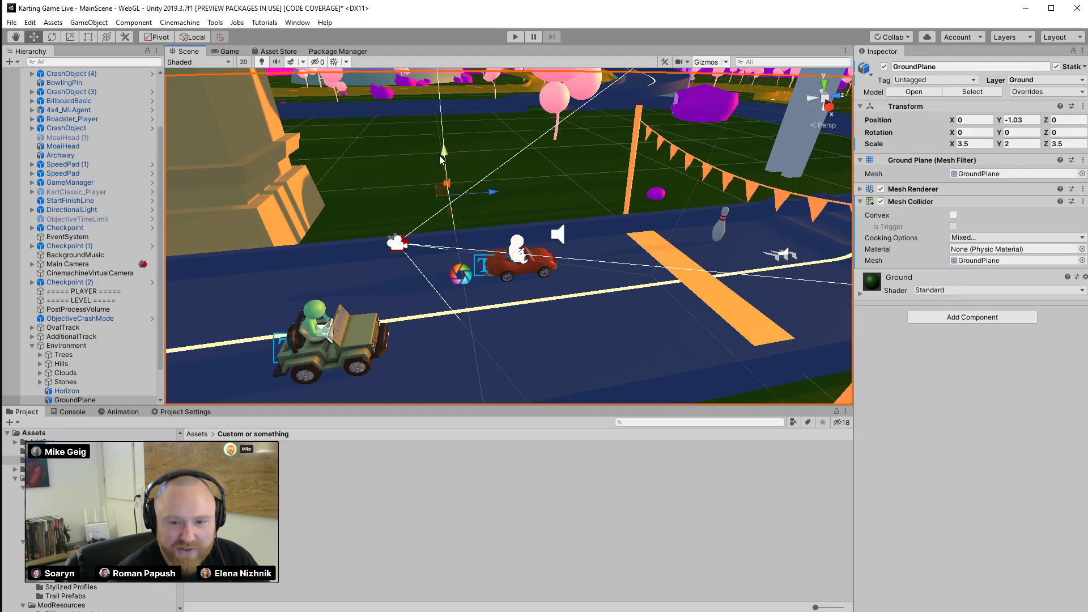
pyautogui.moveTo(441, 160); pyautogui.dragTo(452, 249)
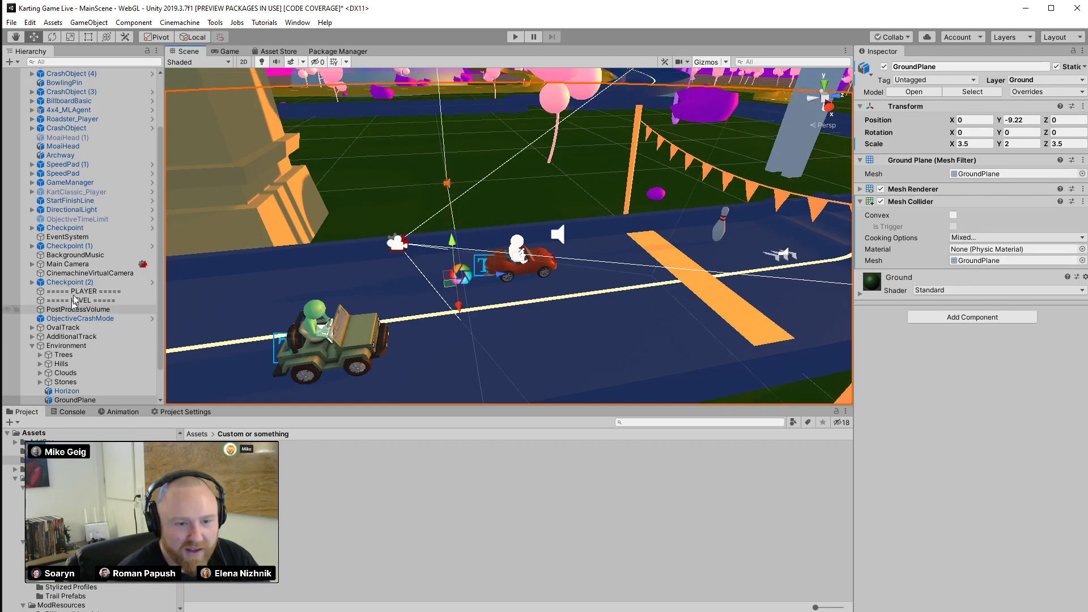
# Enable the Plane's Mesh Renderer and lower the Plane to about Y -0.18
pyautogui.scroll(3, 74, 300)
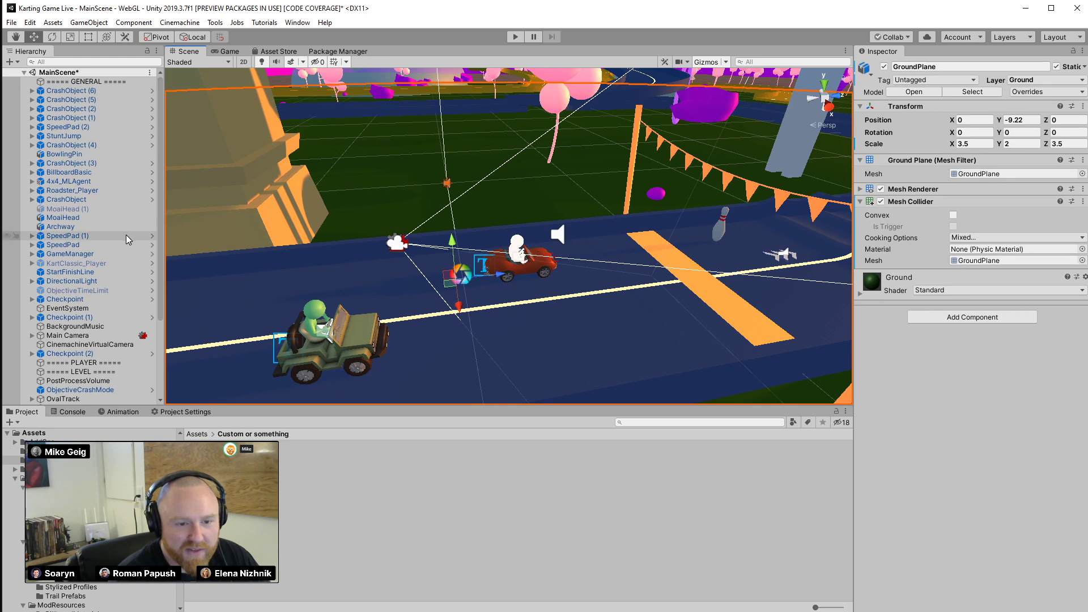
pyautogui.scroll(-5, 127, 240)
pyautogui.click(68, 400)
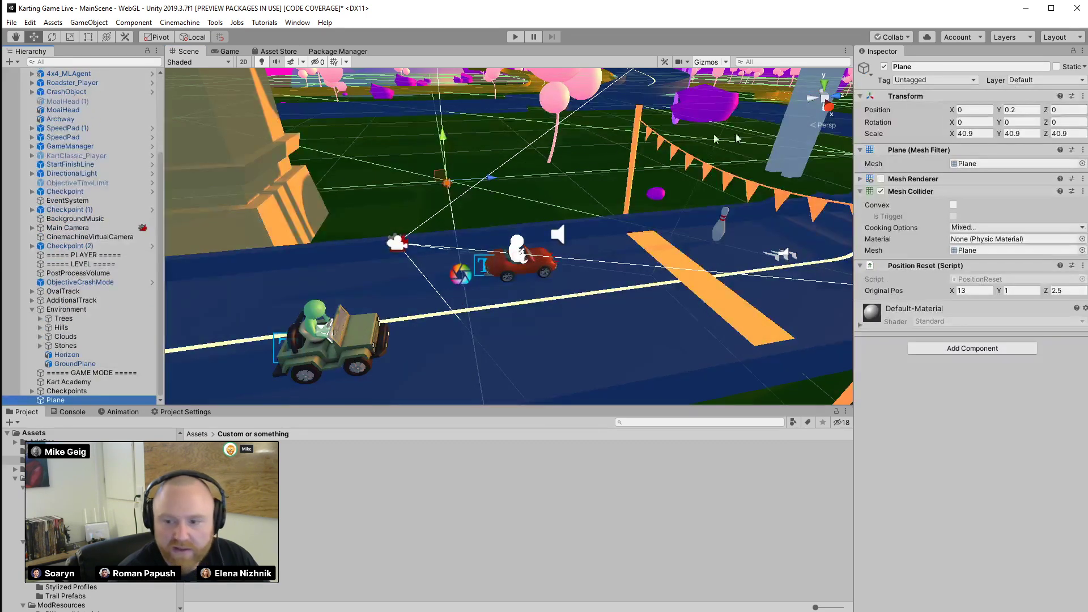
pyautogui.moveTo(442, 135)
pyautogui.mouseDown()
pyautogui.moveTo(440, 126)
pyautogui.moveTo(443, 140)
pyautogui.mouseUp()
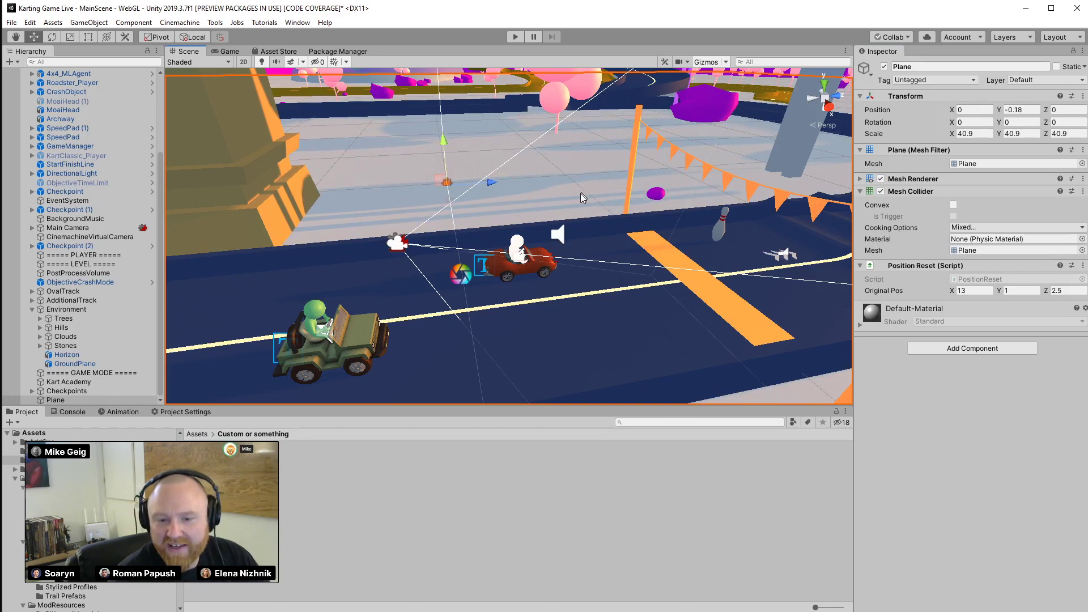
# Hide the lowered Plane by disabling its Mesh Renderer, and test-drive the kart across the ground in play mode
pyautogui.click(524, 269)
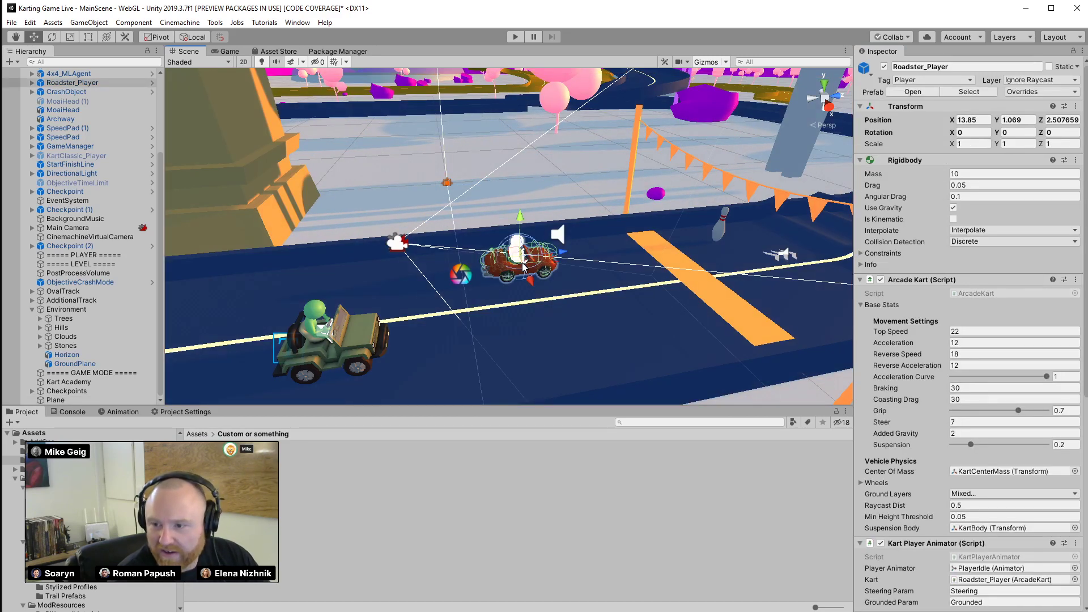
pyautogui.click(523, 178)
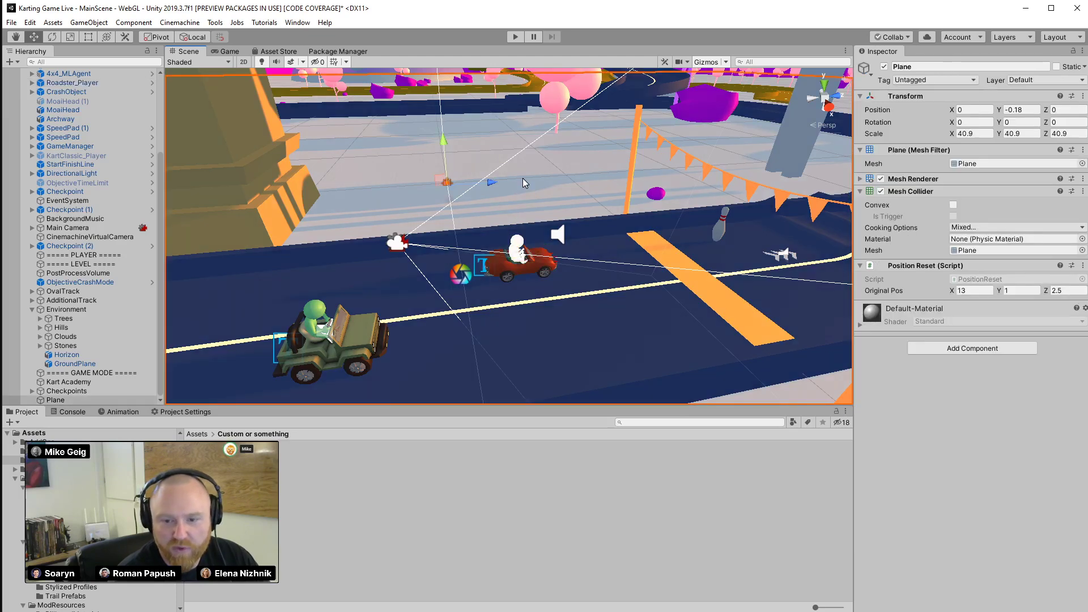
pyautogui.click(880, 179)
pyautogui.click(514, 37)
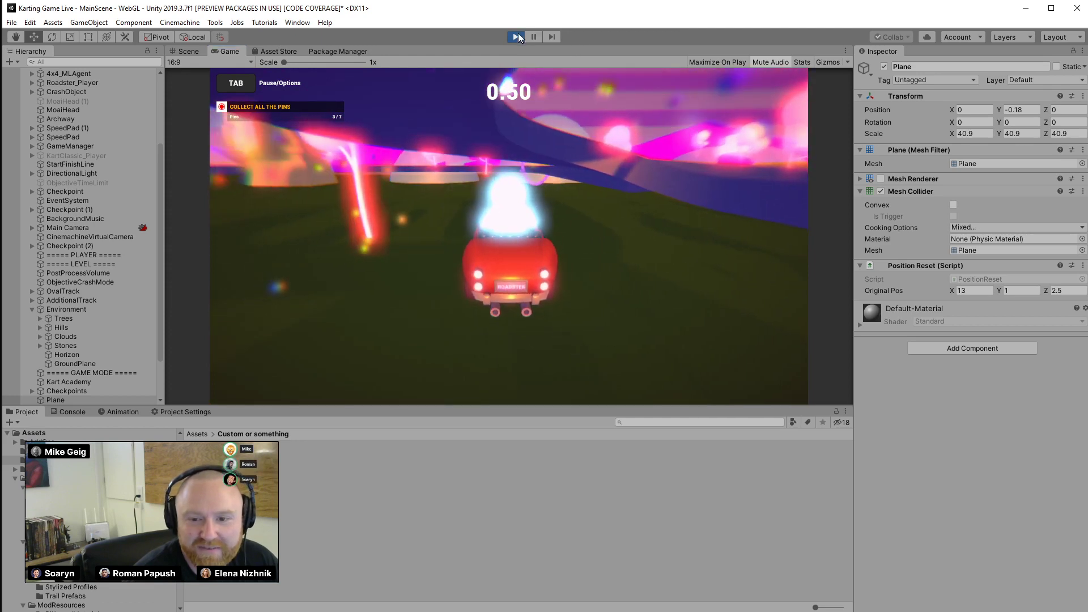
pyautogui.click(517, 36)
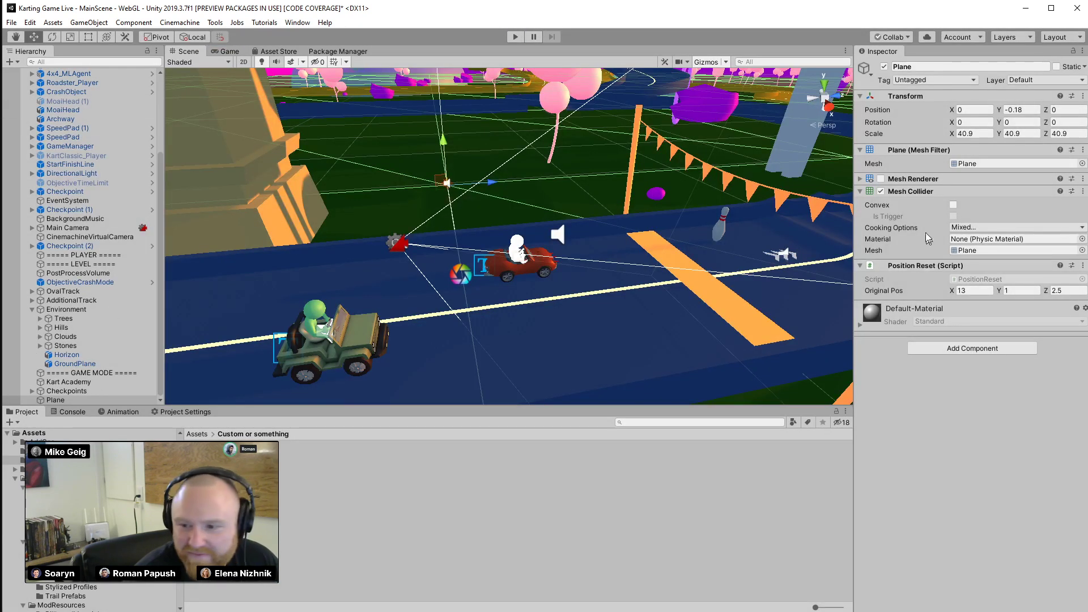
# Try making the Plane's Mesh Collider a trigger by enabling Convex and Is Trigger, and play-test the game
pyautogui.click(954, 205)
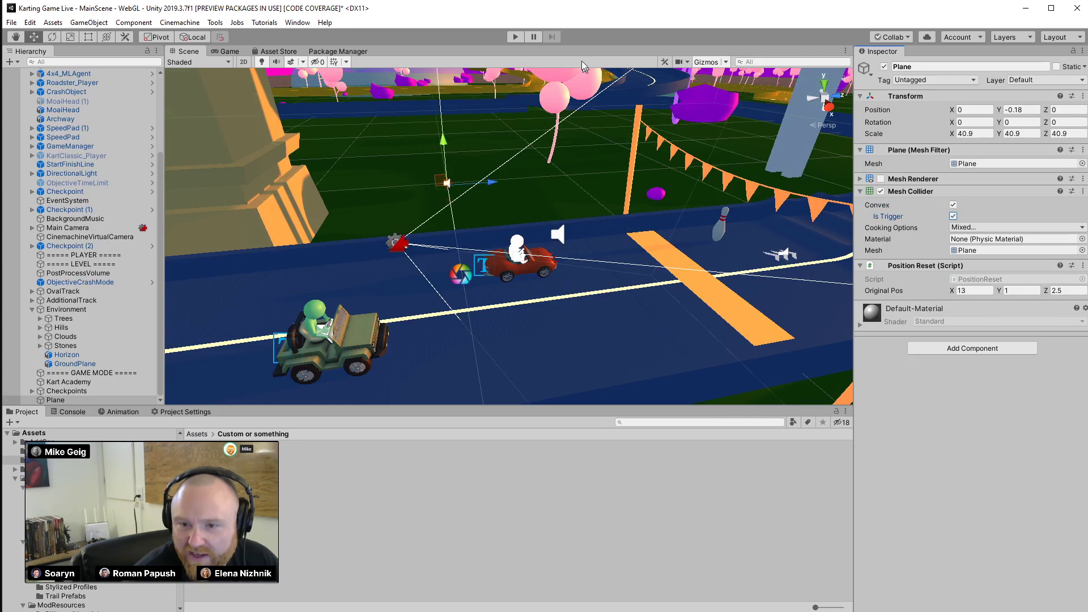
pyautogui.hotkey('ctrl', 'p')
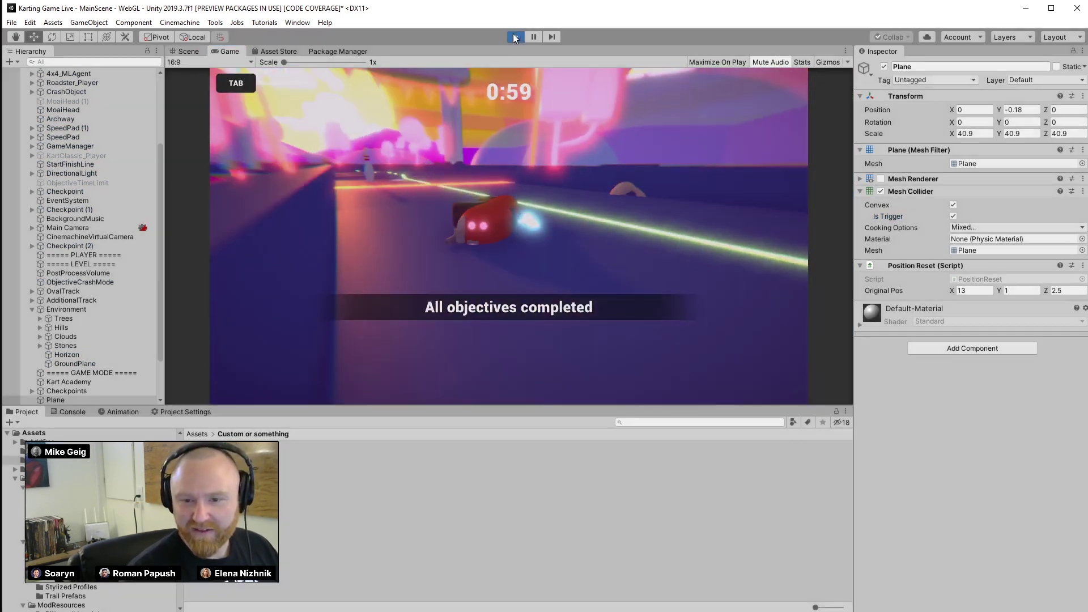
pyautogui.click(514, 38)
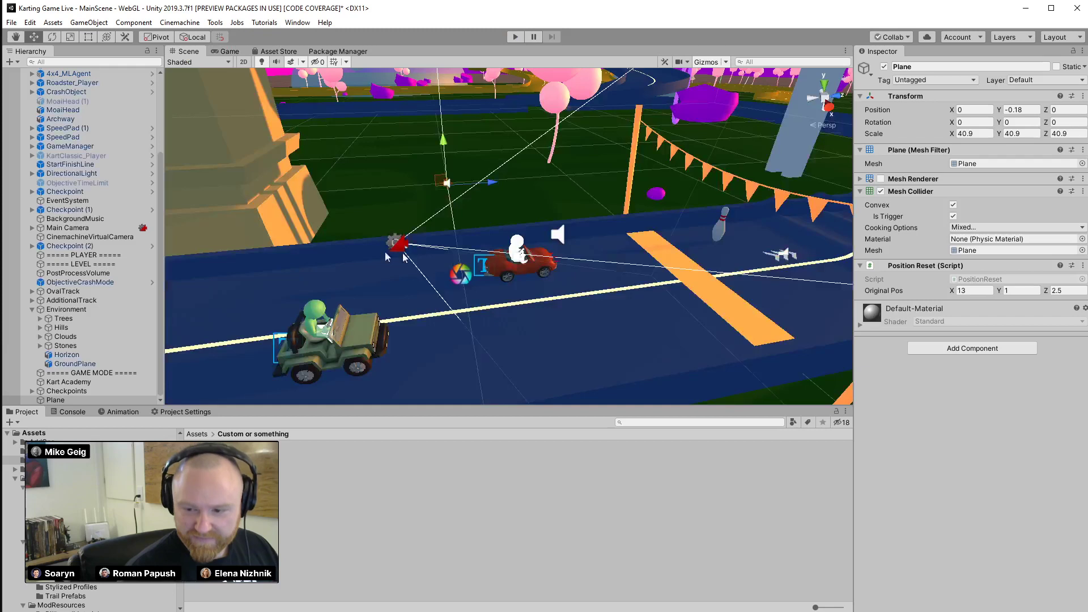
# Replace the Plane's Mesh Collider with a Box Collider
pyautogui.rightClick(925, 192)
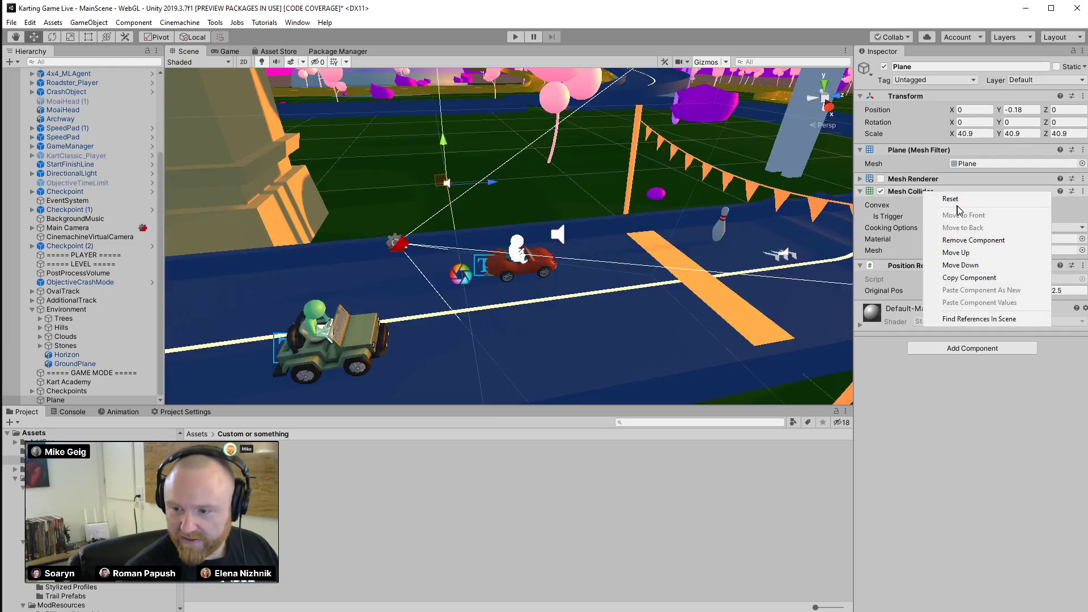
pyautogui.click(973, 240)
pyautogui.click(957, 276)
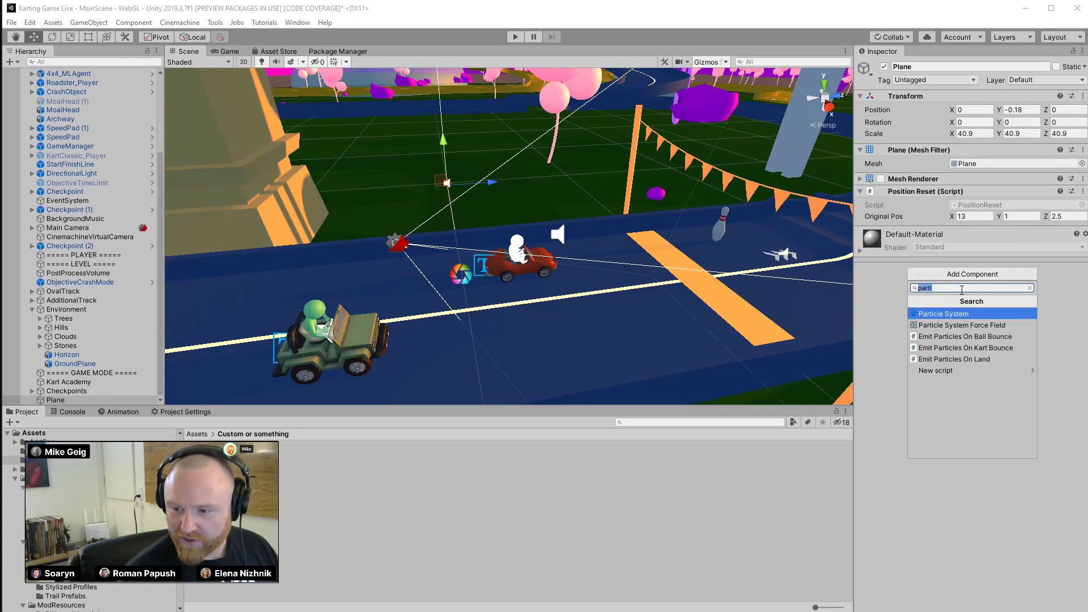
pyautogui.write('collider')
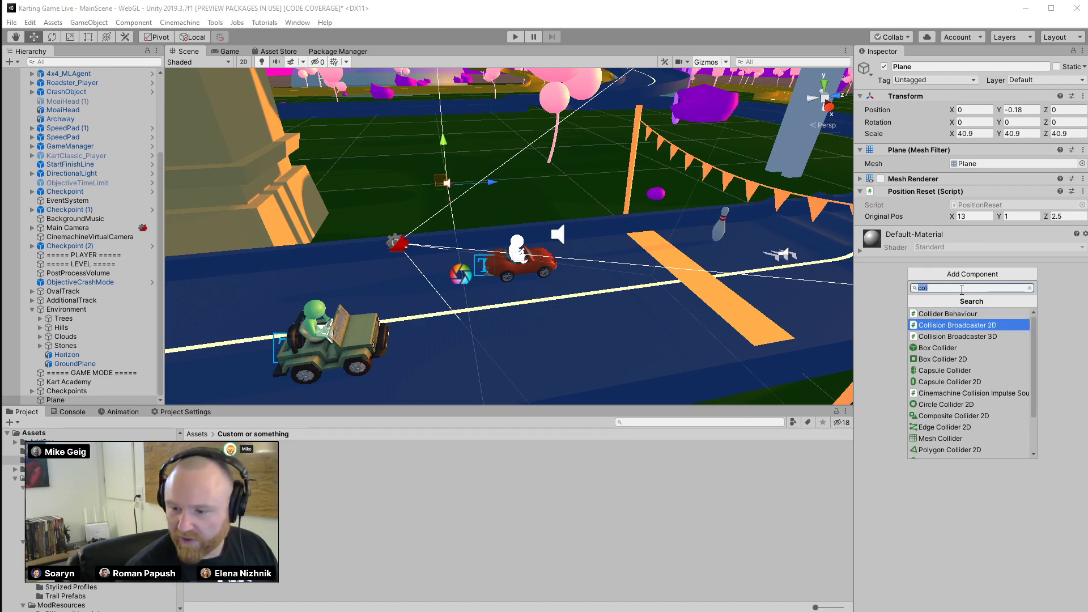
pyautogui.press('Escape')
# Set the Plane's Box Collider Y size to about -0.27 and make it a trigger
pyautogui.moveTo(555, 260); pyautogui.dragTo(590, 79, button='right')
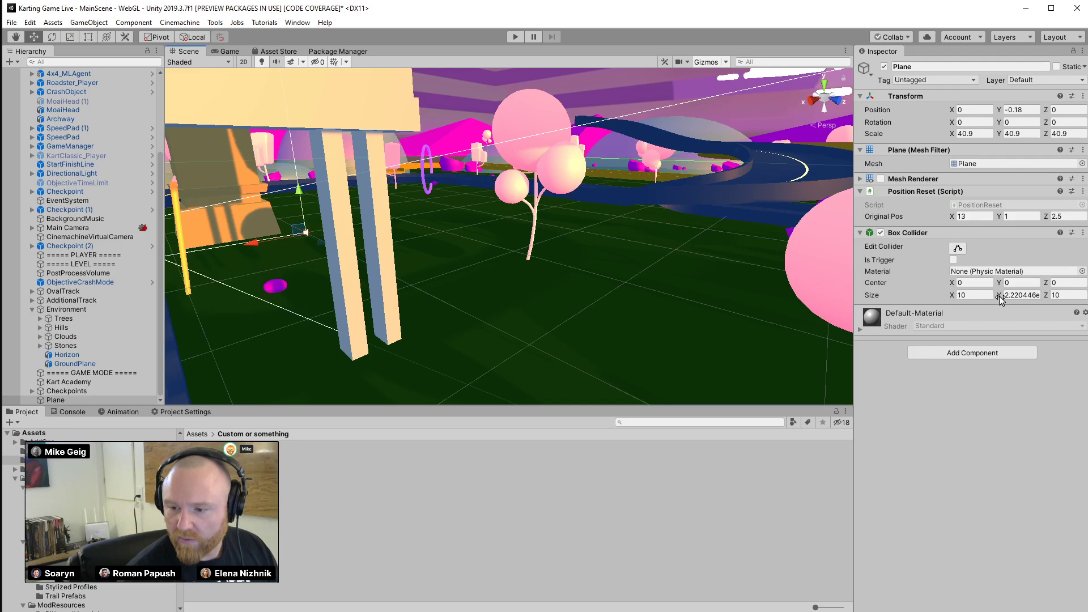
pyautogui.moveTo(999, 296); pyautogui.dragTo(991, 295)
pyautogui.click(953, 259)
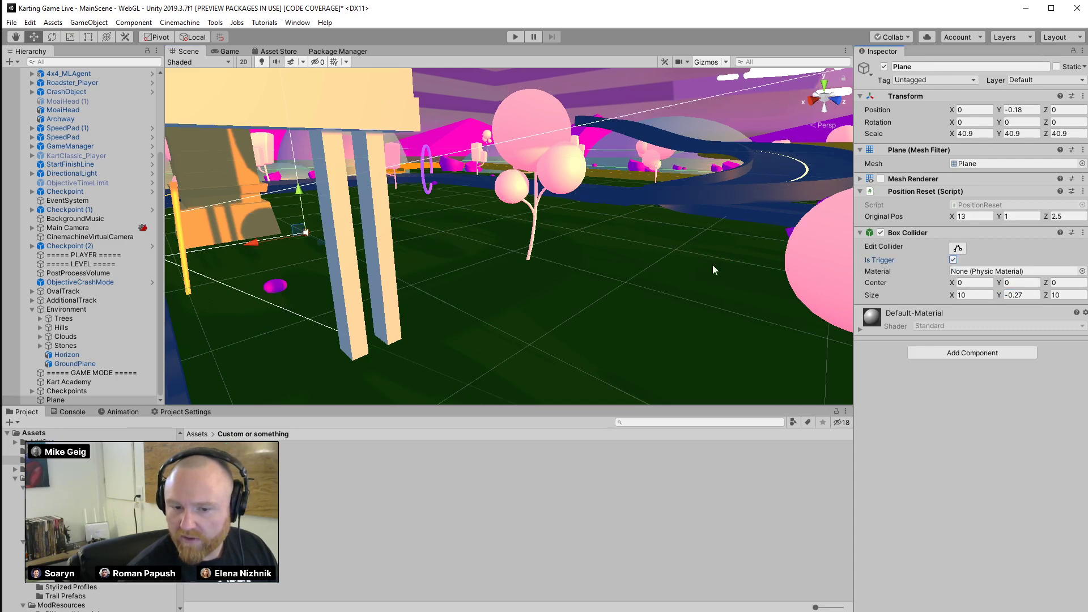
# Lower the Plane to about Y -0.42 and briefly play-test the game
pyautogui.moveTo(712, 264); pyautogui.dragTo(497, 252, button='right')
pyautogui.press('w')
pyautogui.moveTo(548, 258); pyautogui.dragTo(759, 266, button='right')
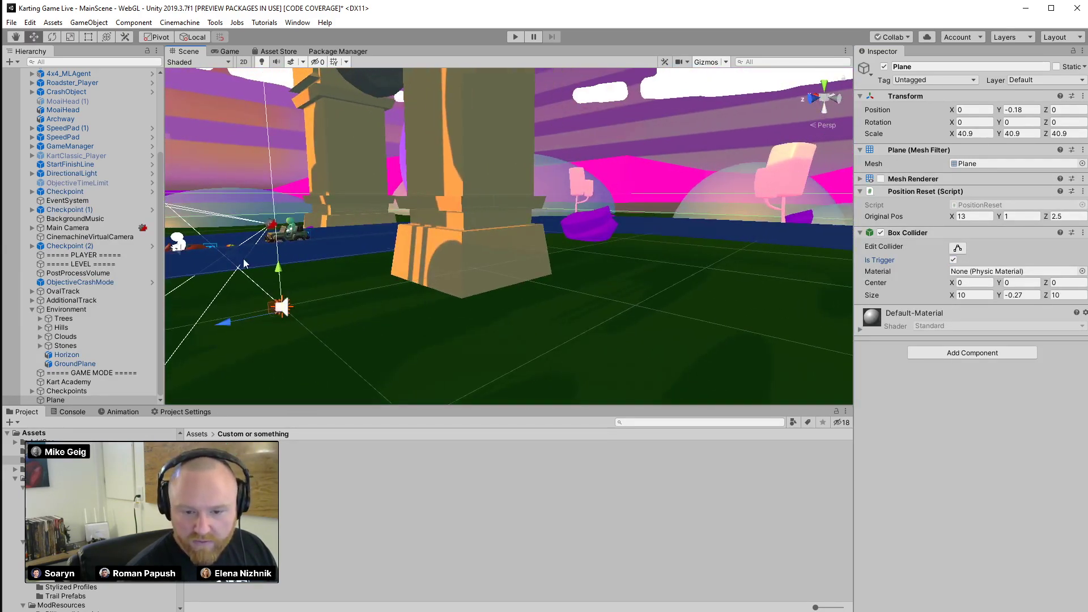
pyautogui.moveTo(277, 269); pyautogui.dragTo(279, 274)
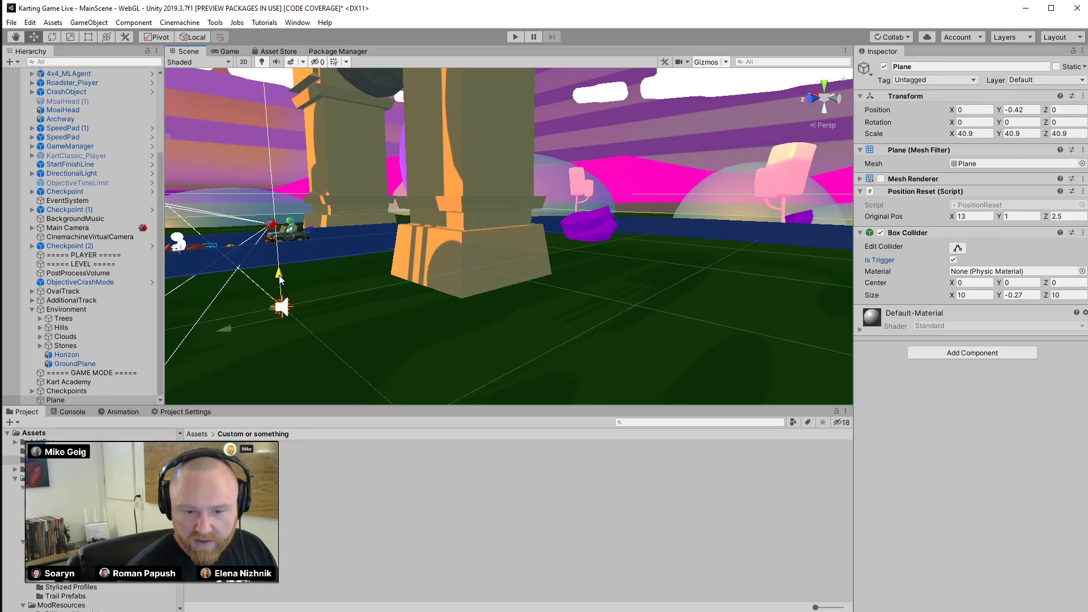
pyautogui.click(515, 35)
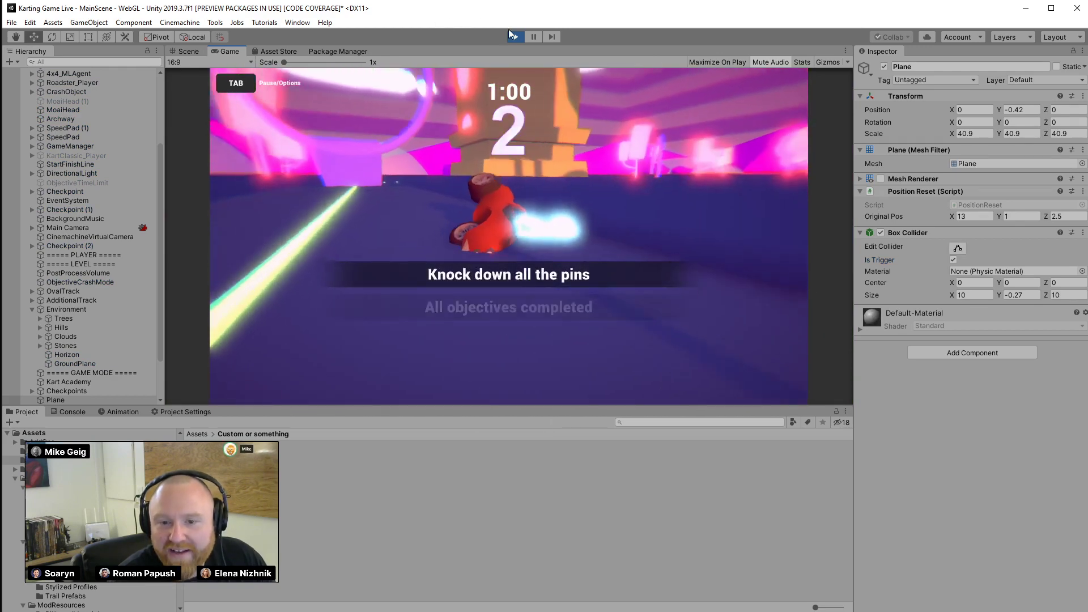
pyautogui.click(513, 37)
# Set the Plane's Box Collider Y size to 0.1 and enable its Mesh Renderer
pyautogui.click(1028, 295)
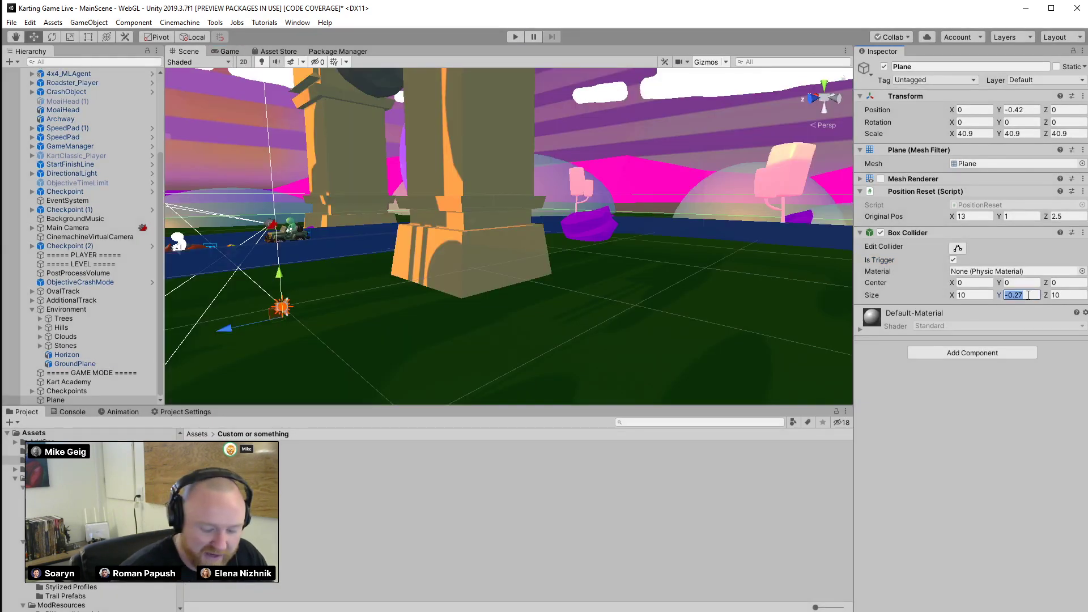
pyautogui.write('0.1')
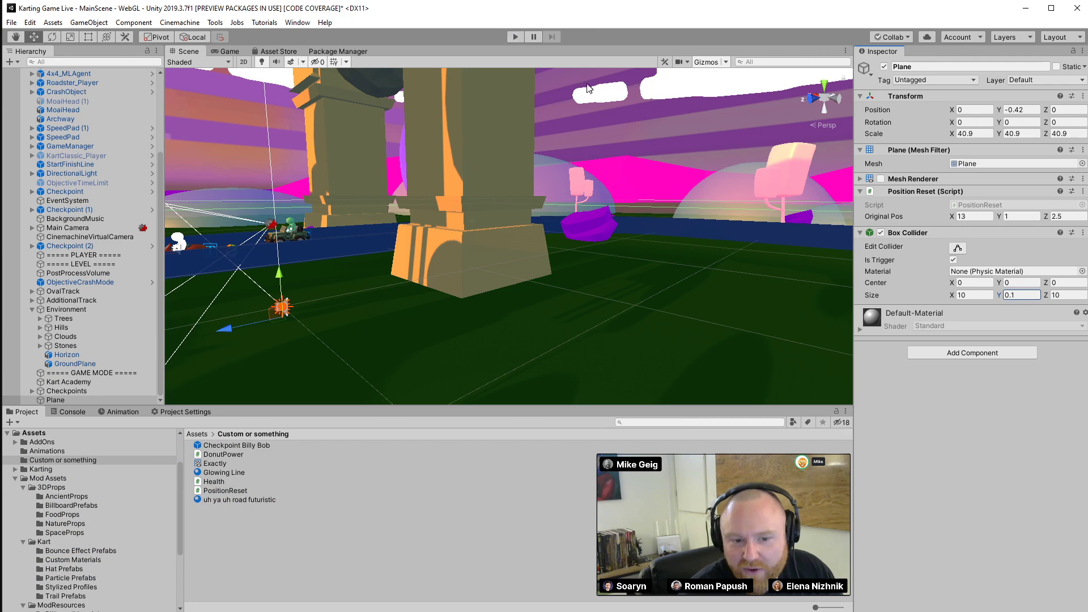
pyautogui.moveTo(588, 87); pyautogui.dragTo(523, 119, button='right')
pyautogui.click(881, 179)
# Lower the Plane to about Y -1.87 and test-drive the kart in play mode
pyautogui.moveTo(793, 182); pyautogui.dragTo(558, 180, button='right')
pyautogui.moveTo(546, 207); pyautogui.dragTo(545, 237)
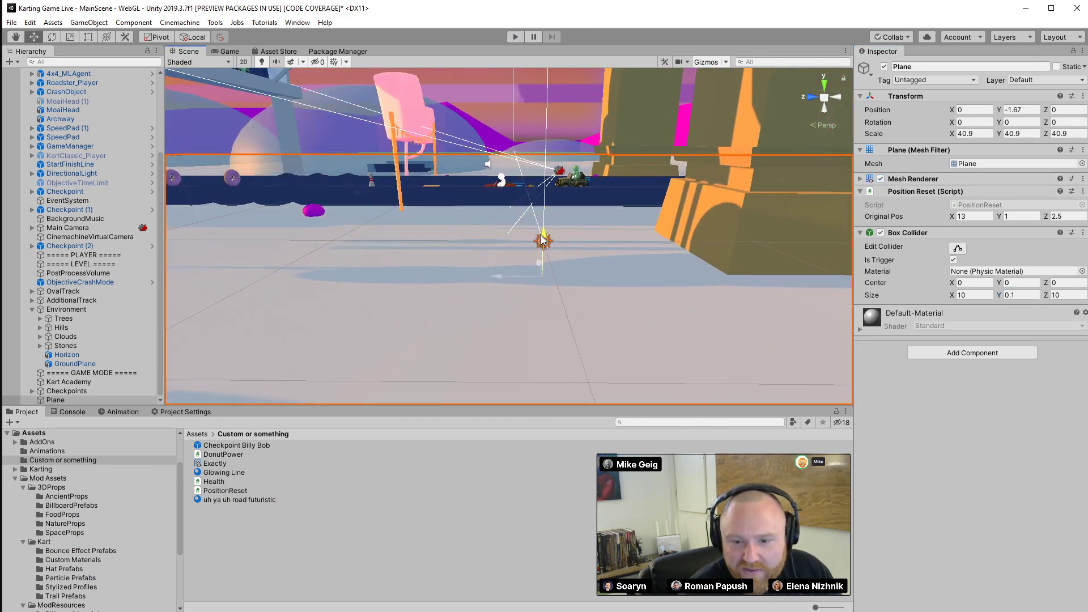
pyautogui.click(516, 37)
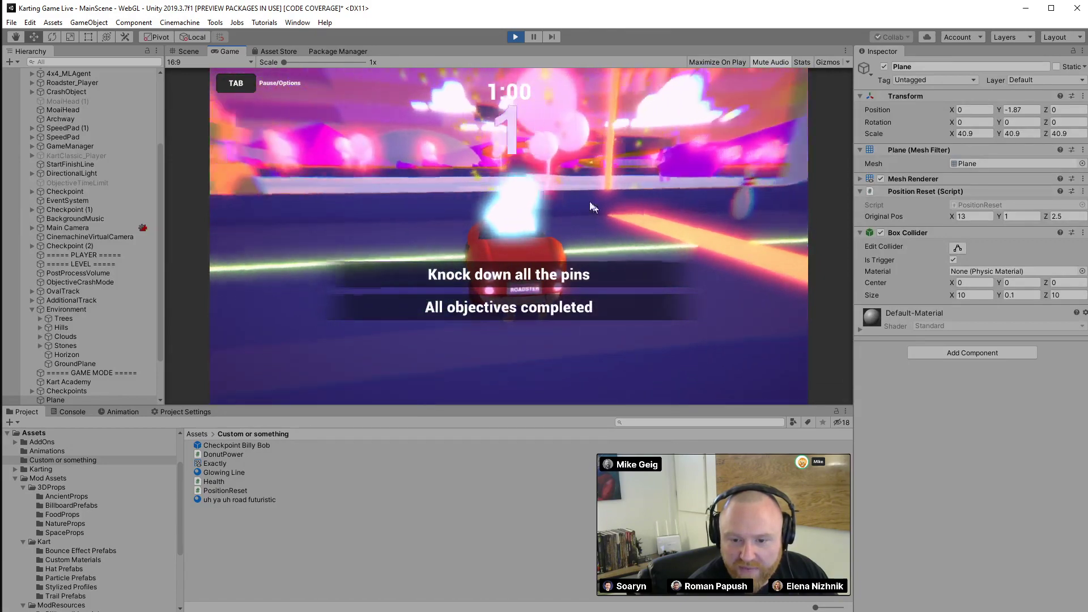
pyautogui.press('w')
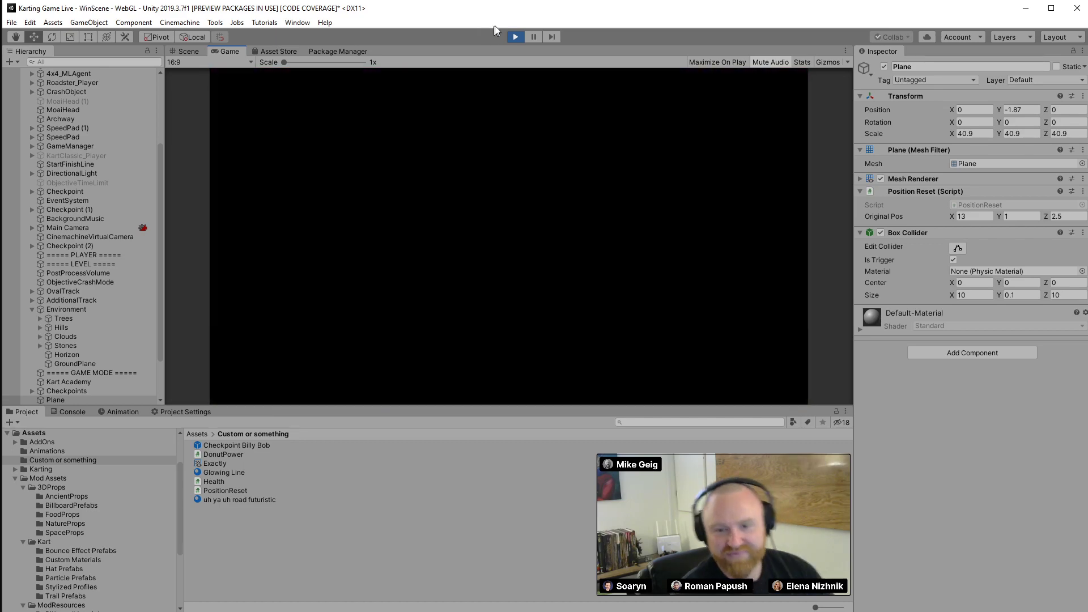
pyautogui.click(514, 36)
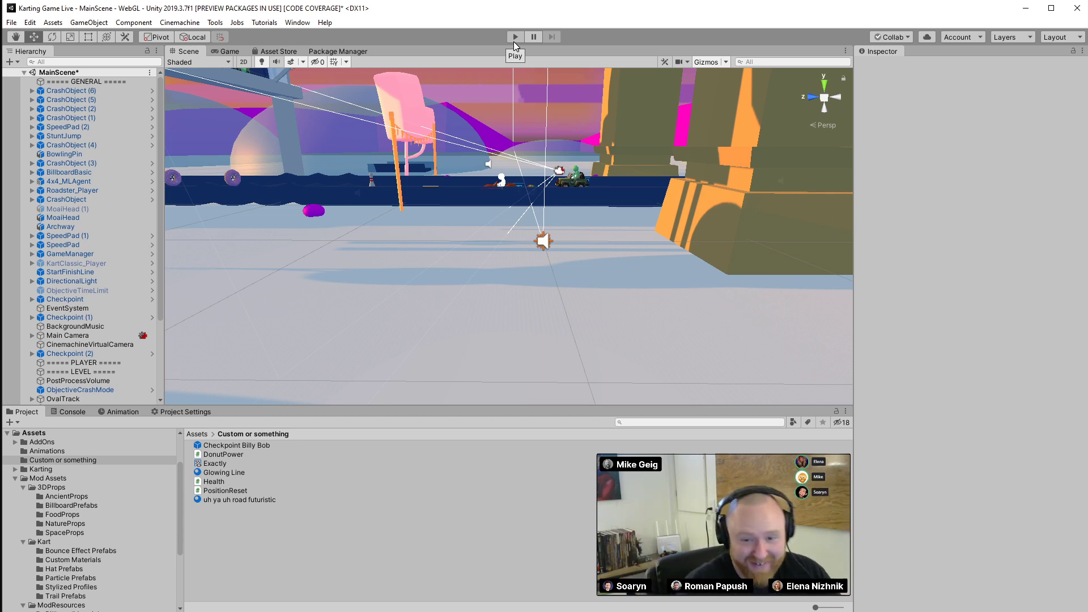
# Inspect the Checkpoint (2) ring under the archway and its CheckpointRing child object
pyautogui.moveTo(467, 277); pyautogui.dragTo(539, 231, button='right')
pyautogui.click(560, 210)
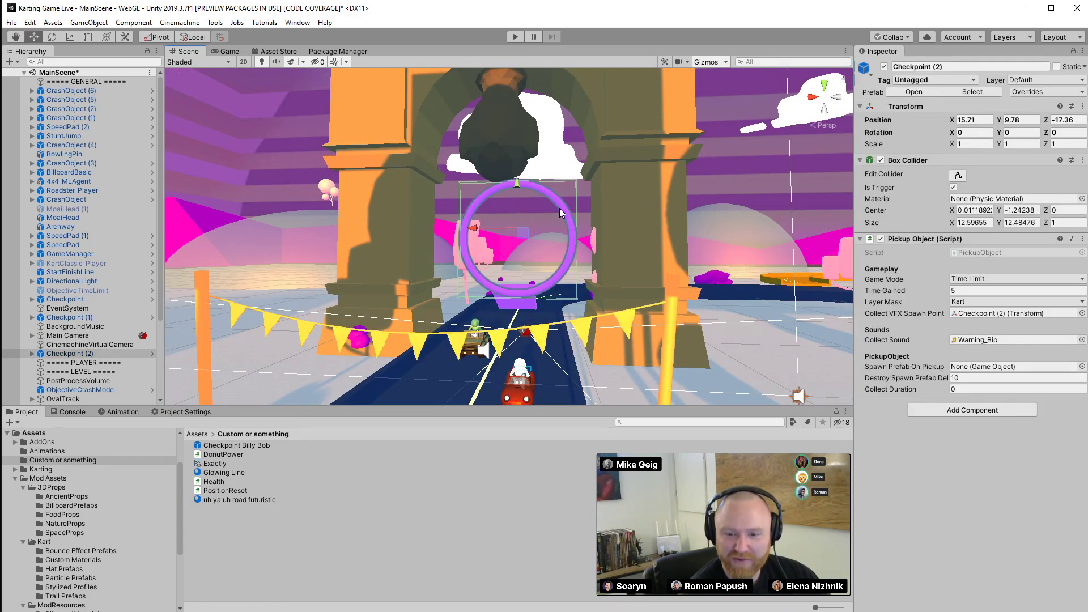
pyautogui.moveTo(742, 245); pyautogui.dragTo(688, 237, button='right')
pyautogui.press('w')
pyautogui.click(32, 354)
pyautogui.click(66, 363)
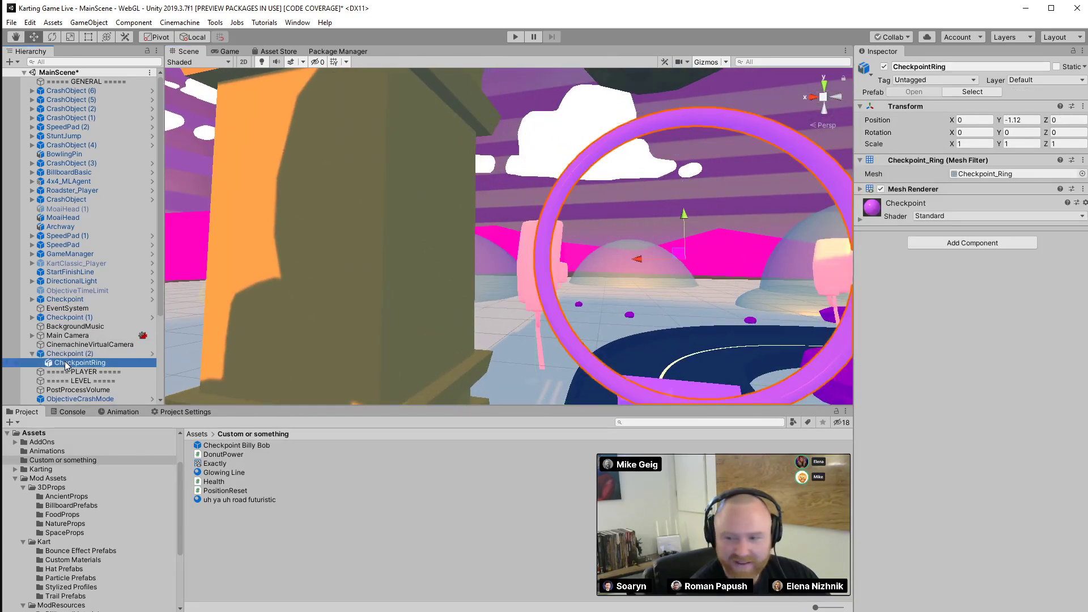
pyautogui.click(32, 353)
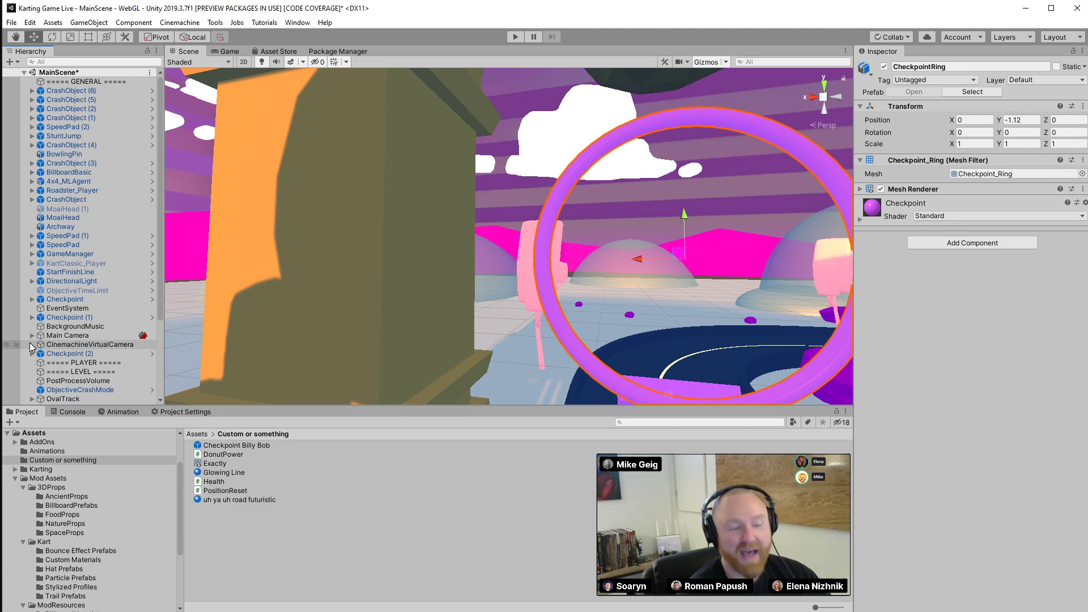
# Deactivate the Environment's GroundPlane object
pyautogui.moveTo(382, 307); pyautogui.dragTo(800, 333, button='right')
pyautogui.scroll(-10, 691, 321)
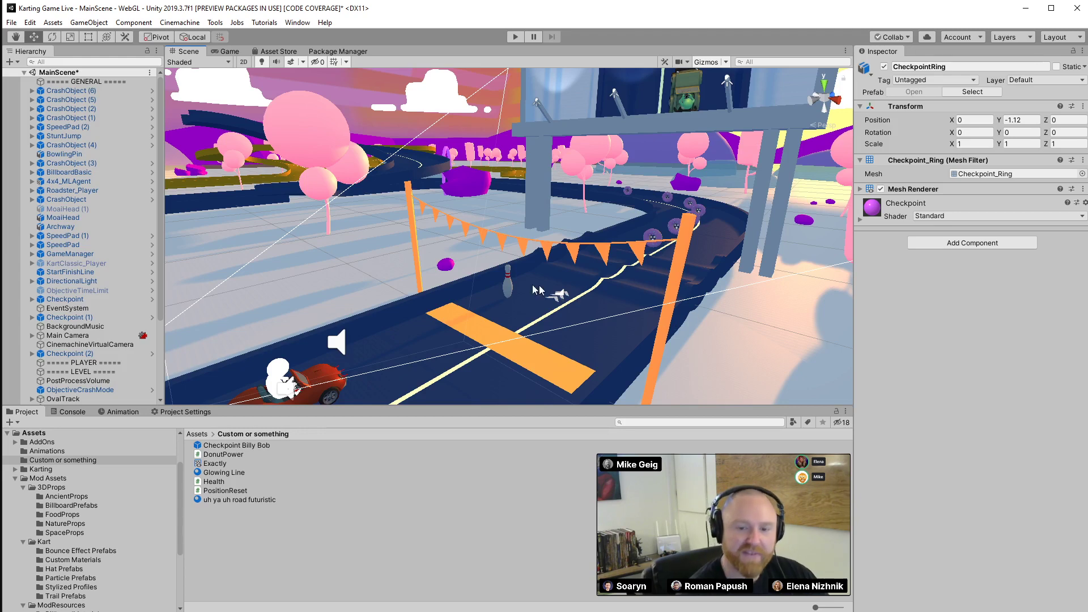
pyautogui.click(388, 281)
pyautogui.keyDown('alt'); pyautogui.moveTo(502, 260); pyautogui.dragTo(492, 290); pyautogui.keyUp('alt')
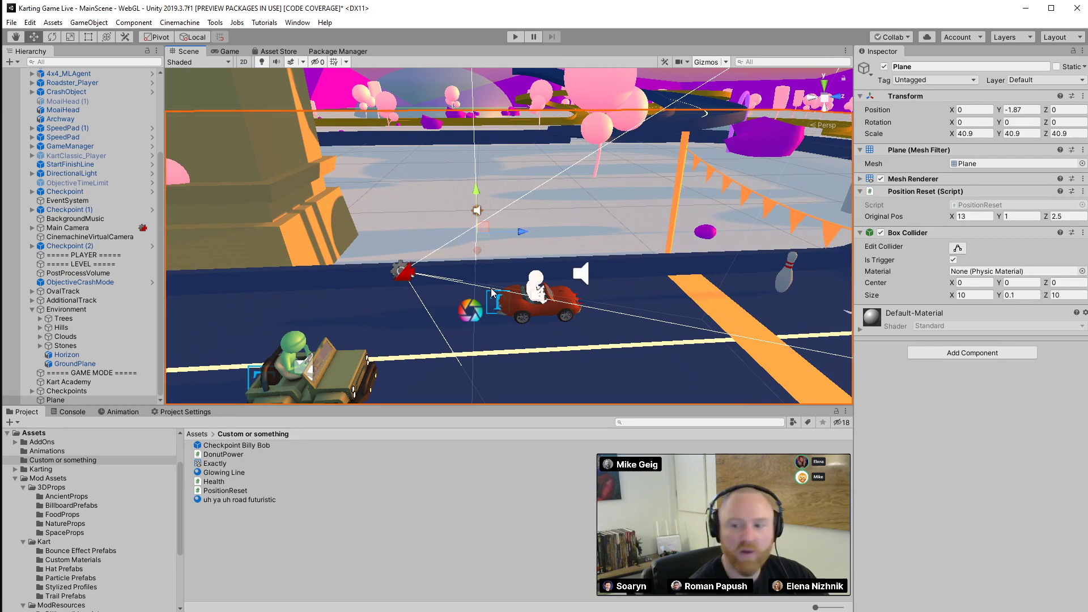
pyautogui.keyDown('alt'); pyautogui.moveTo(648, 221); pyautogui.dragTo(525, 351); pyautogui.keyUp('alt')
pyautogui.click(585, 250)
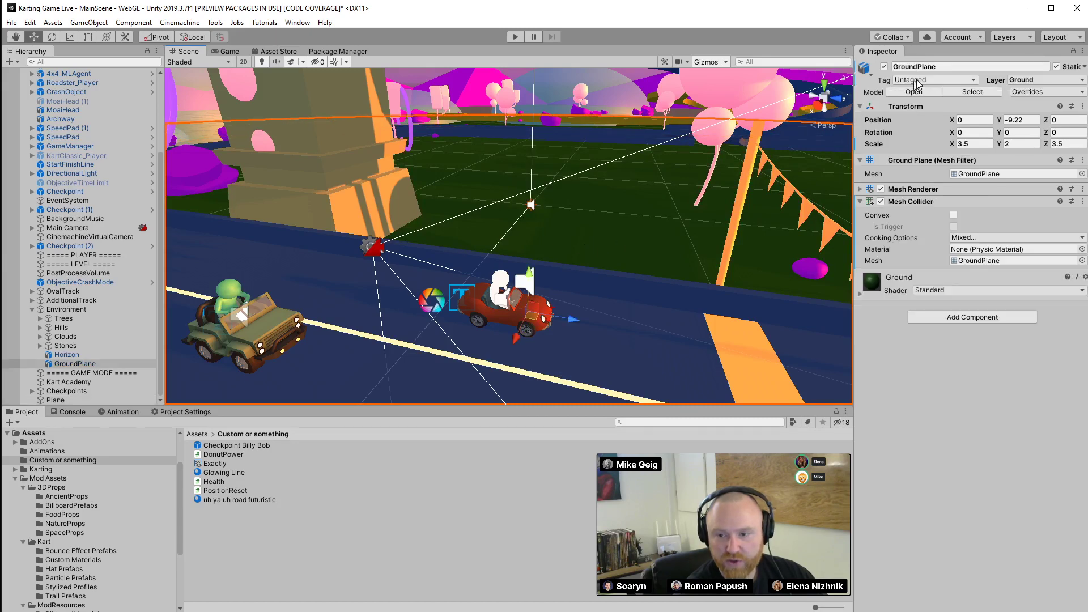
pyautogui.click(884, 67)
# Move the Plane far below the track, to about Y -24.07
pyautogui.keyDown('alt'); pyautogui.moveTo(651, 198); pyautogui.dragTo(512, 214); pyautogui.keyUp('alt')
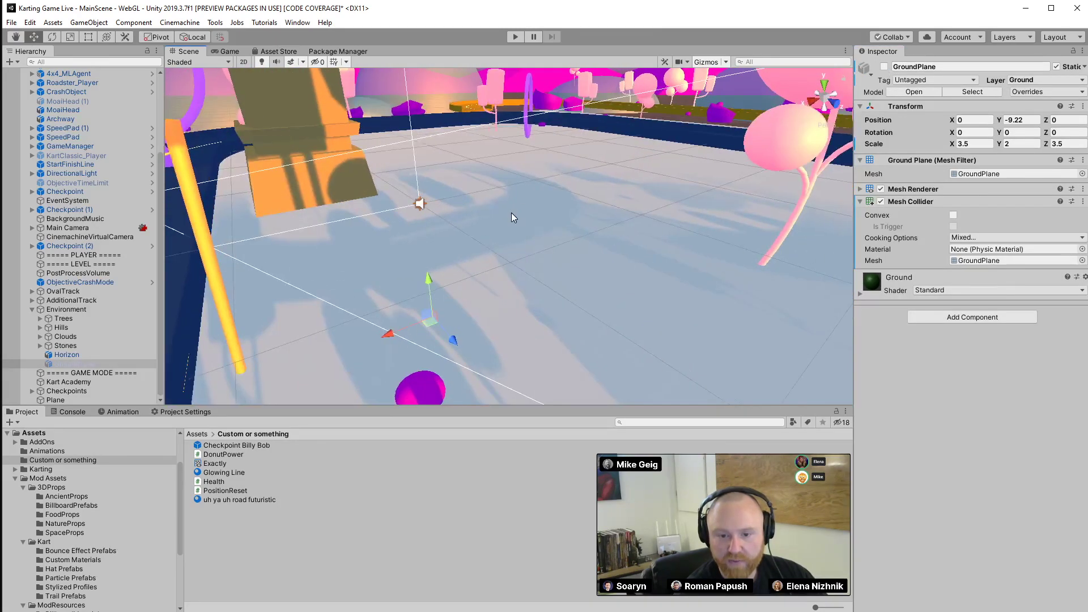
pyautogui.click(493, 250)
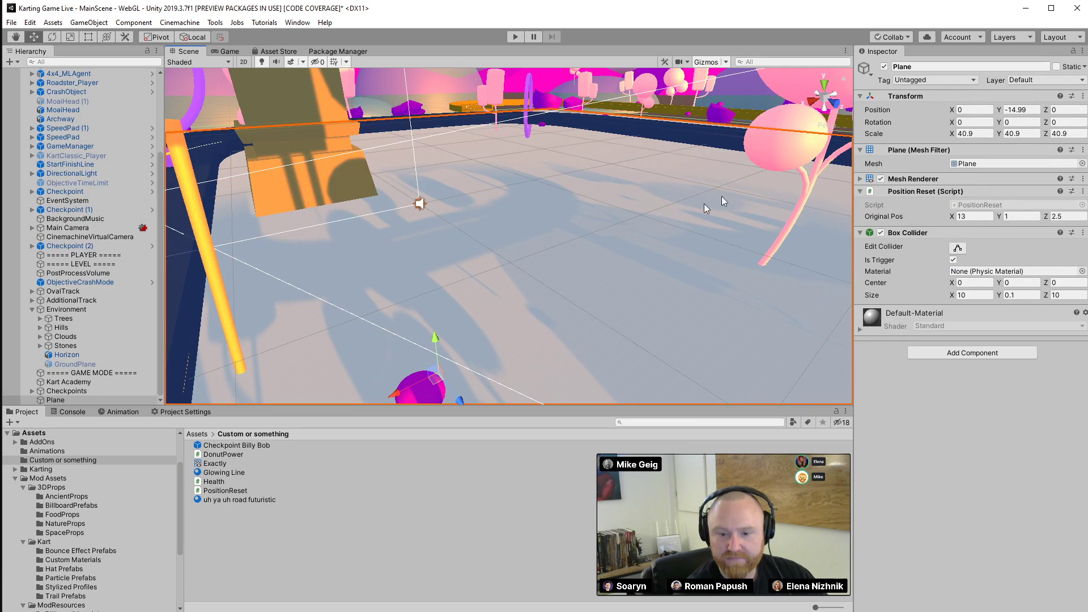
pyautogui.moveTo(651, 210); pyautogui.dragTo(547, 258, button='right')
pyautogui.moveTo(522, 244); pyautogui.dragTo(516, 306)
pyautogui.moveTo(677, 243); pyautogui.dragTo(544, 108, button='right')
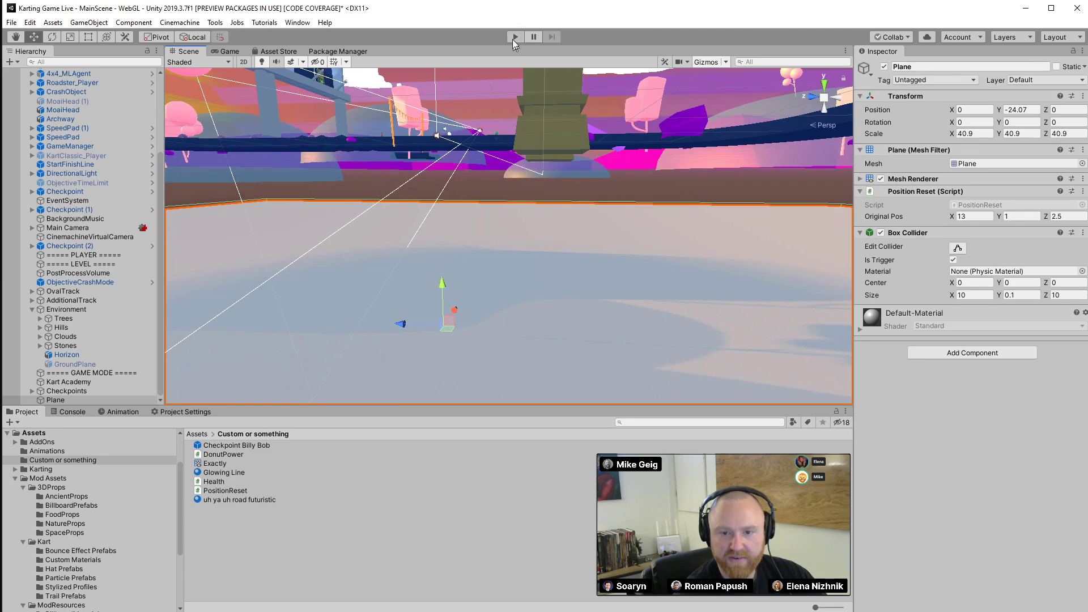
# Run the game and steer the kart around the track and over its edge to test the reset plane
pyautogui.click(514, 38)
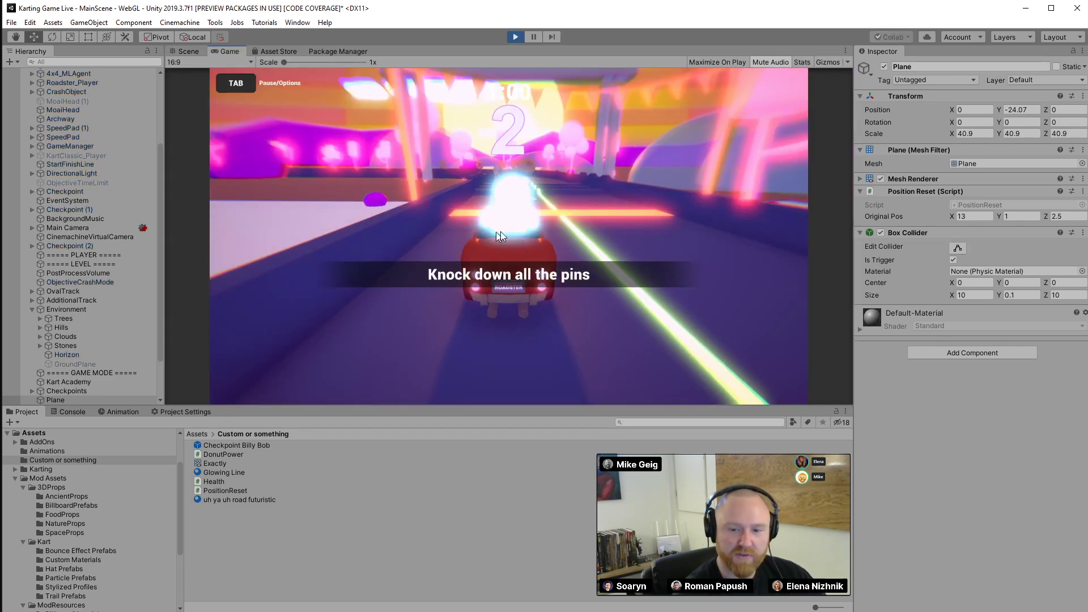
pyautogui.press('w')
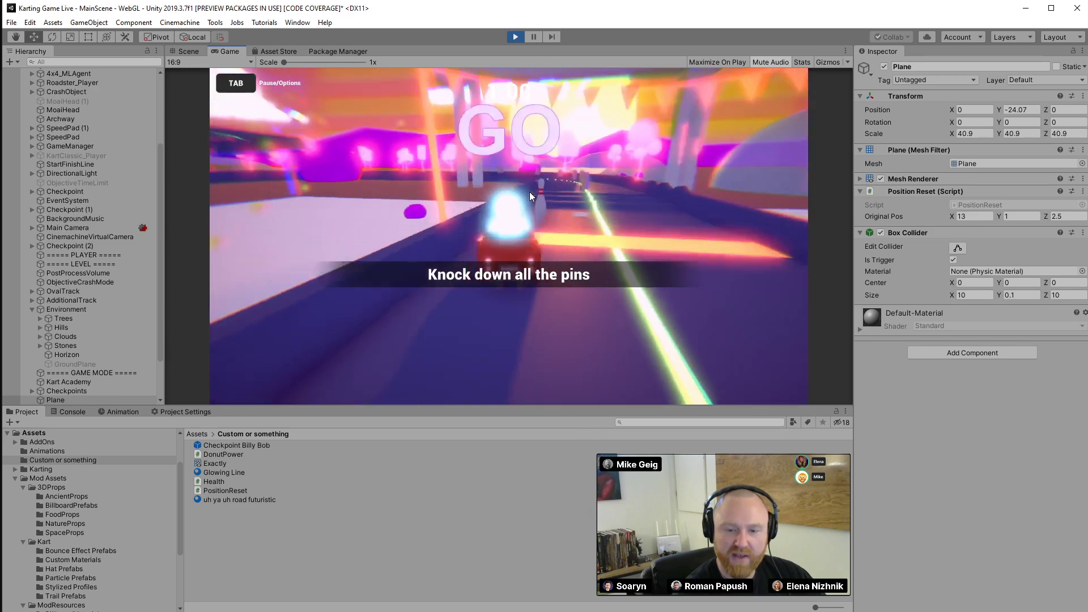
pyautogui.press('a')
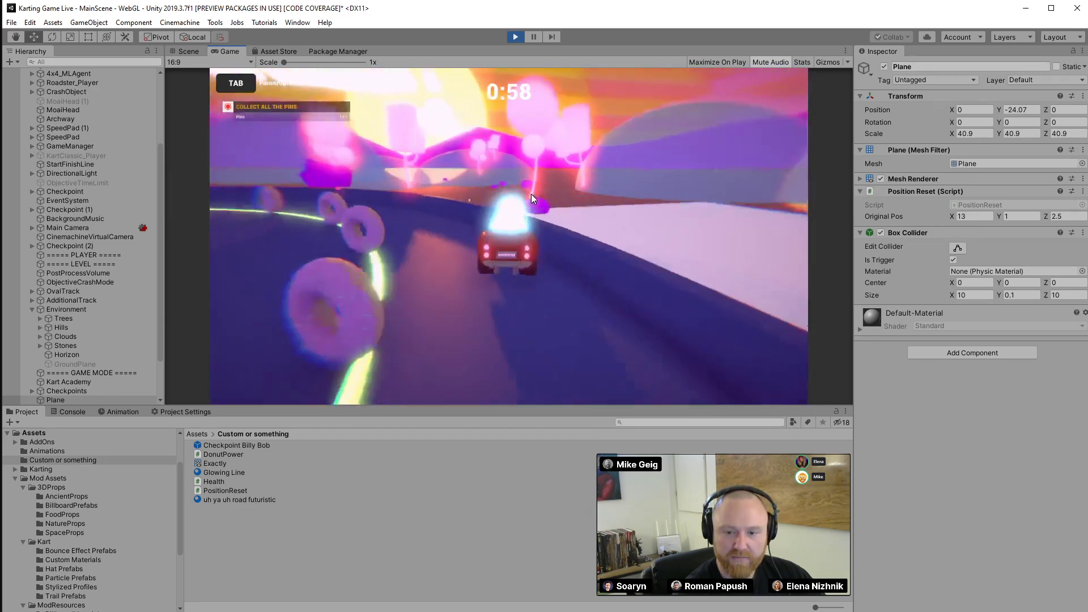
pyautogui.press('d')
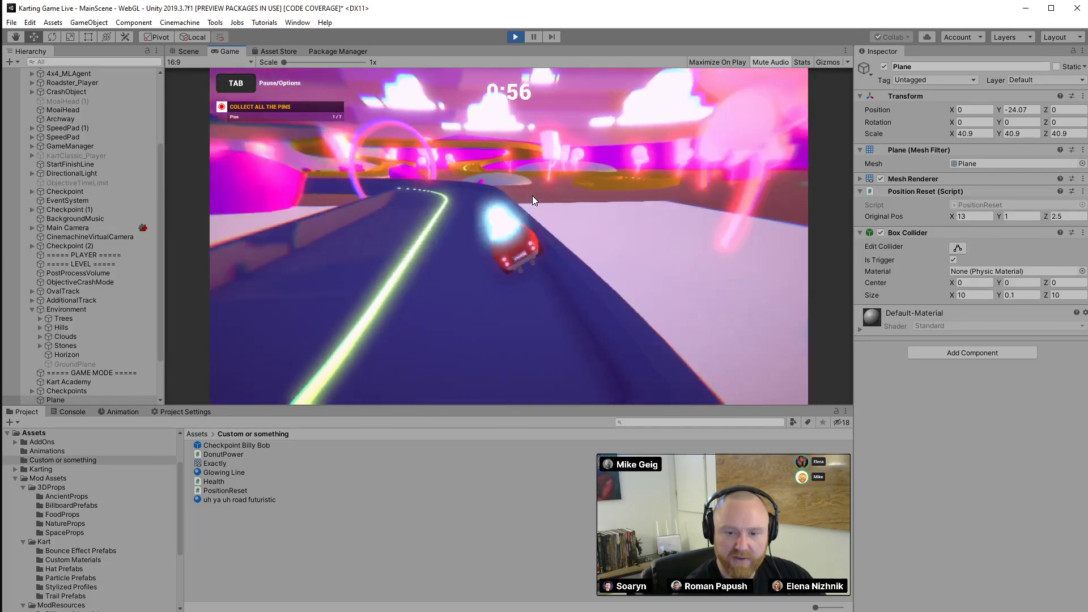
pyautogui.press('a')
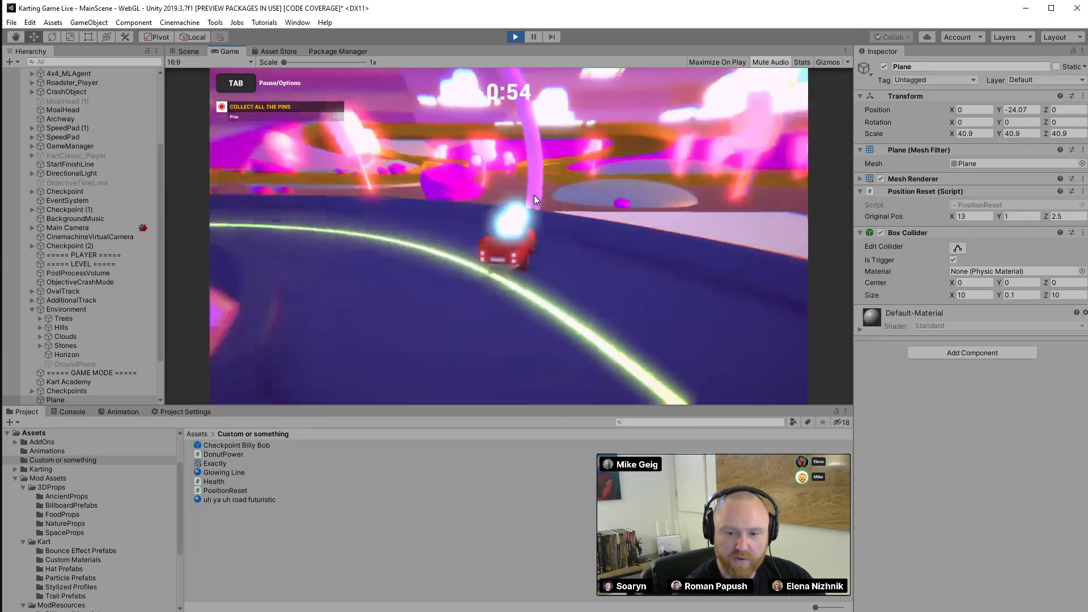
pyautogui.press('d')
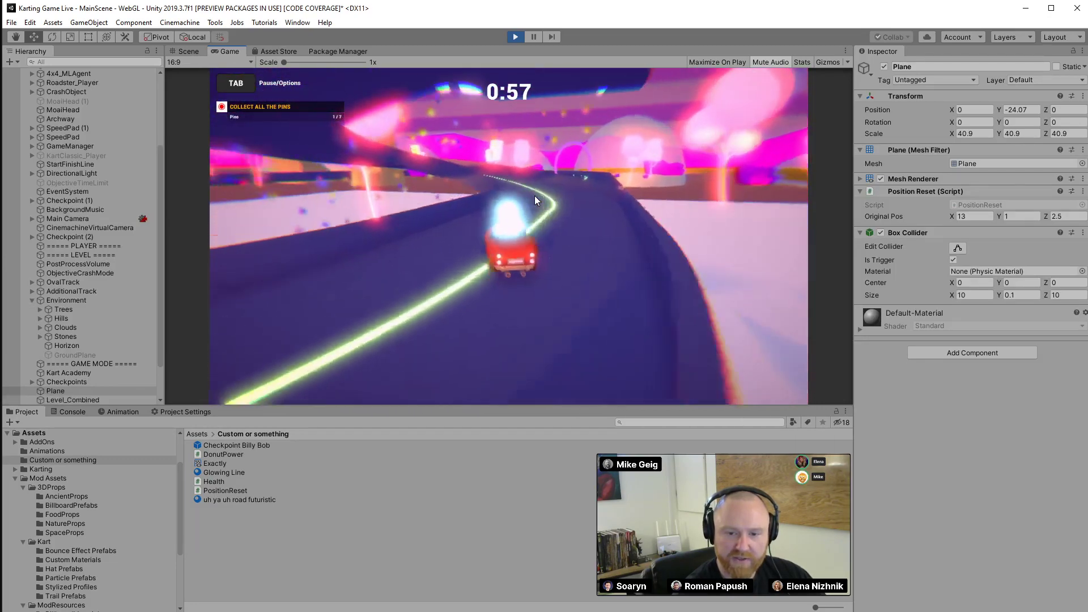
pyautogui.press('a')
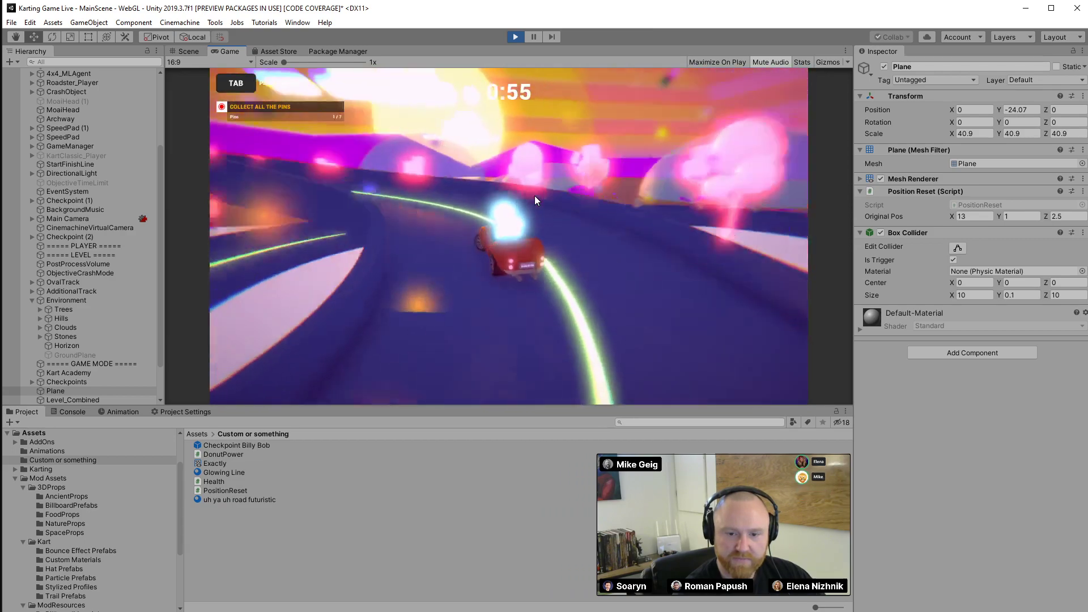
pyautogui.press('d')
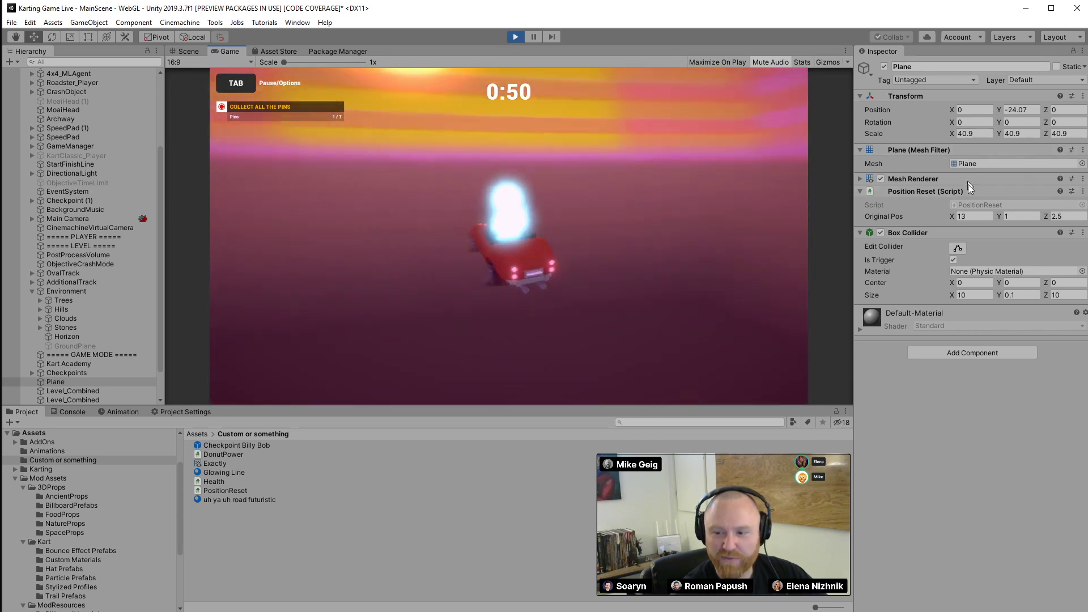
# Pause the running game, look around the falling kart's surroundings in the Scene view, and exit play mode
pyautogui.click(534, 39)
pyautogui.click(189, 51)
pyautogui.moveTo(532, 226); pyautogui.dragTo(839, 318, button='right')
pyautogui.click(515, 37)
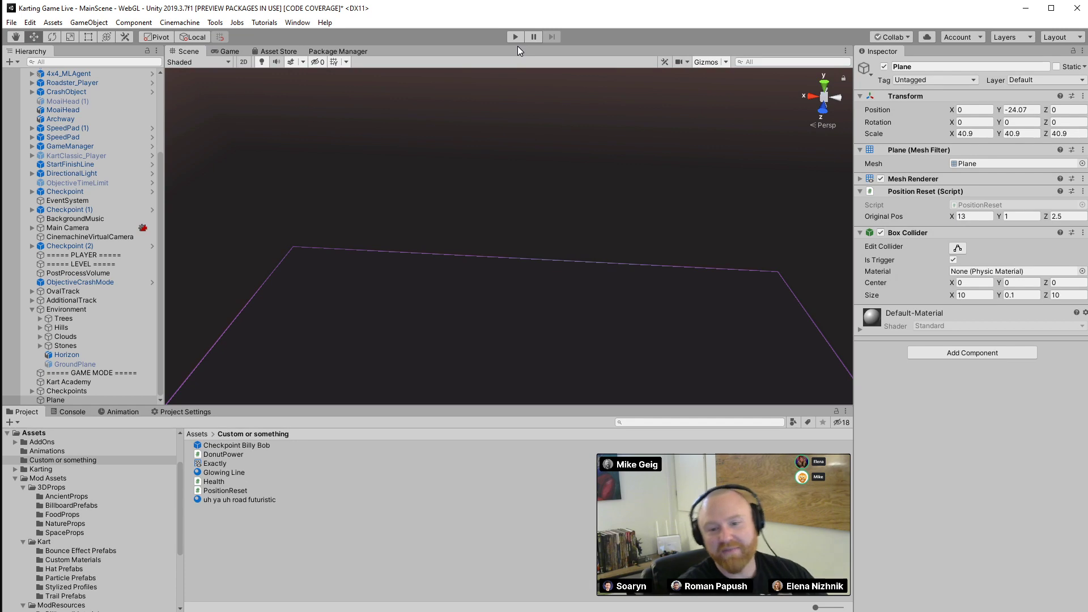
# Frame the Plane to check its extent beneath the level, and return the Scene view to the MoaiHead by the track
pyautogui.click(85, 398)
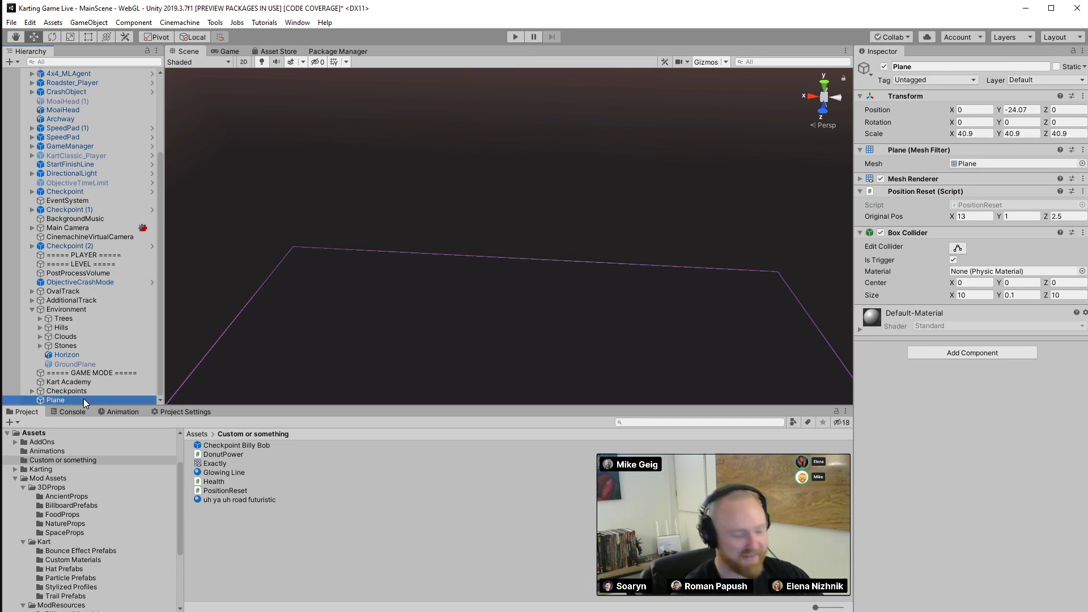
pyautogui.press('f')
pyautogui.moveTo(440, 278); pyautogui.dragTo(412, 355, button='right')
pyautogui.moveTo(417, 397); pyautogui.dragTo(488, 267, button='right')
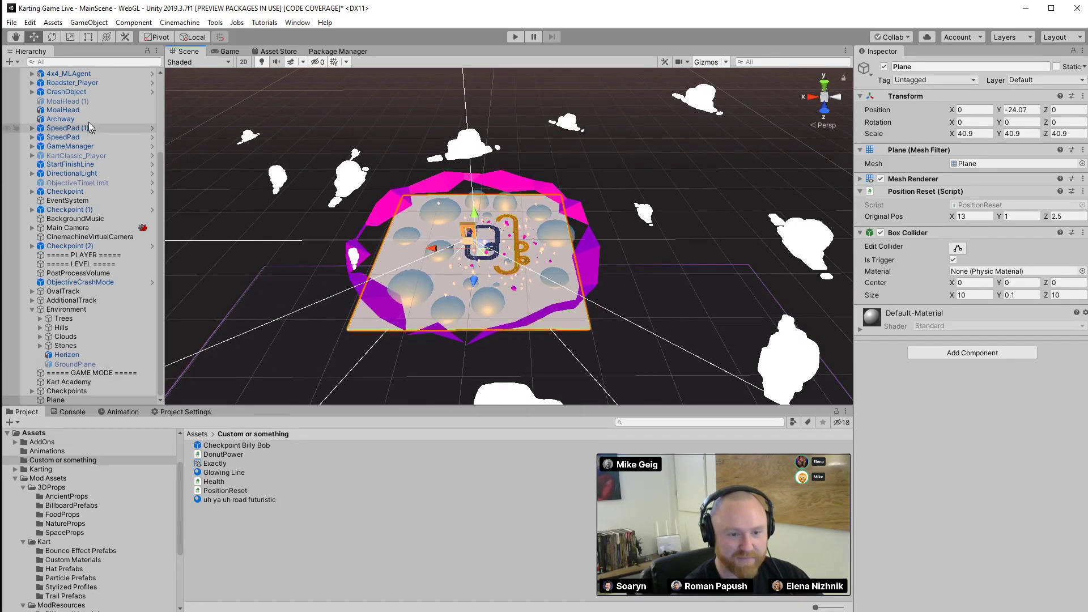
pyautogui.click(63, 109)
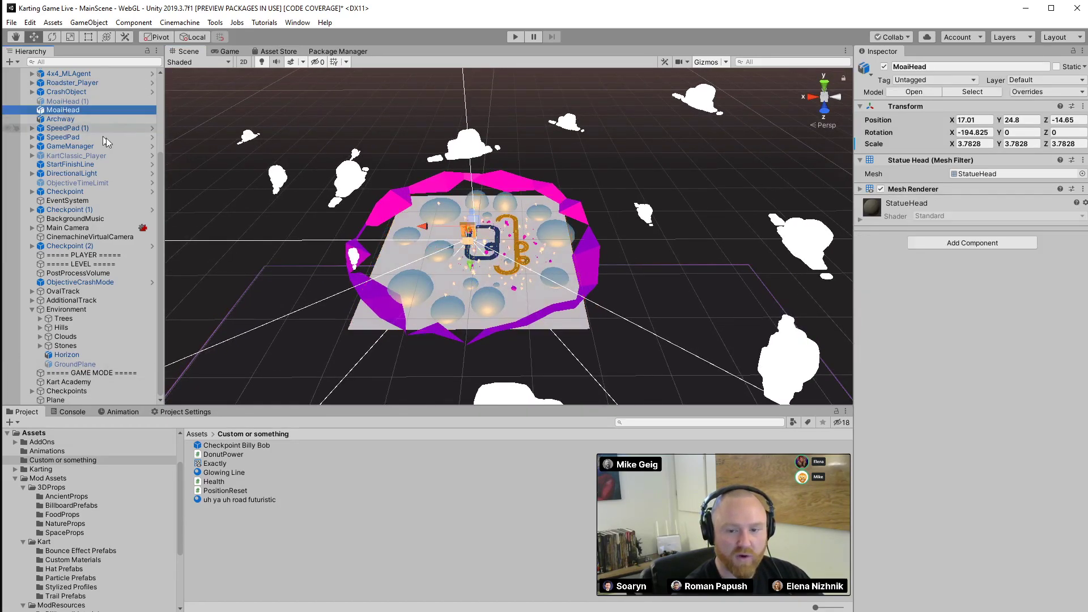
pyautogui.press('f')
pyautogui.moveTo(552, 253); pyautogui.dragTo(622, 281, button='right')
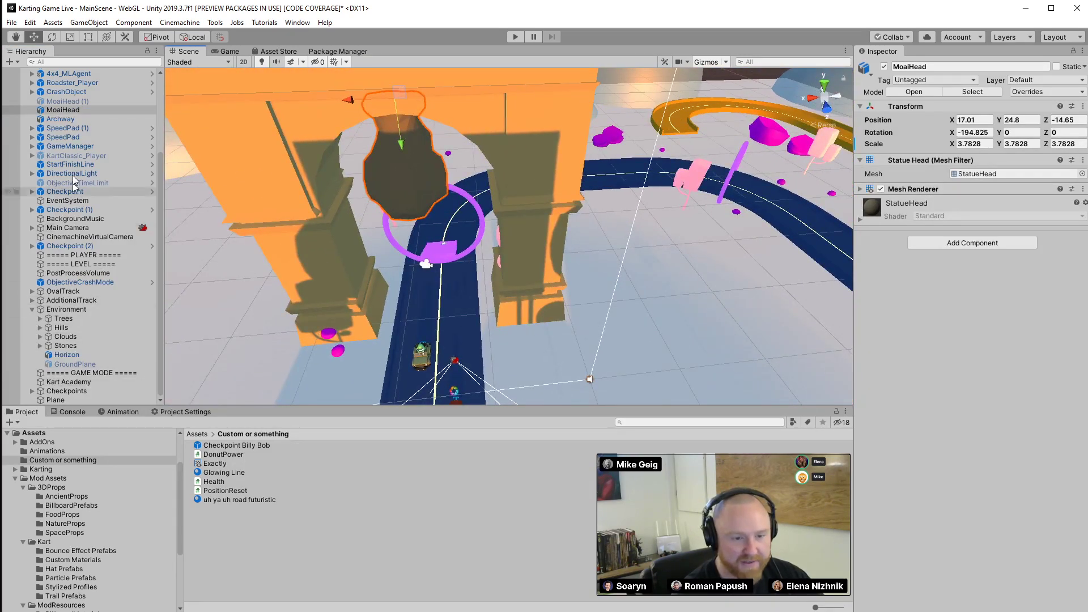
# Examine the Roadster_Player's Arcade Kart ground-detection settings and the car's placement on the track
pyautogui.click(71, 83)
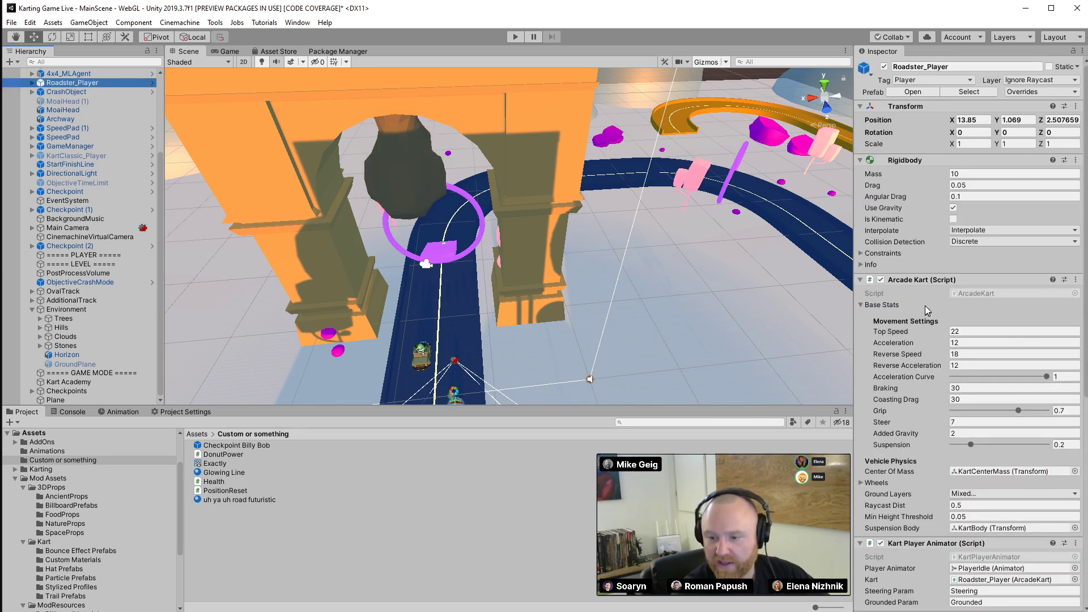
pyautogui.scroll(-6, 962, 480)
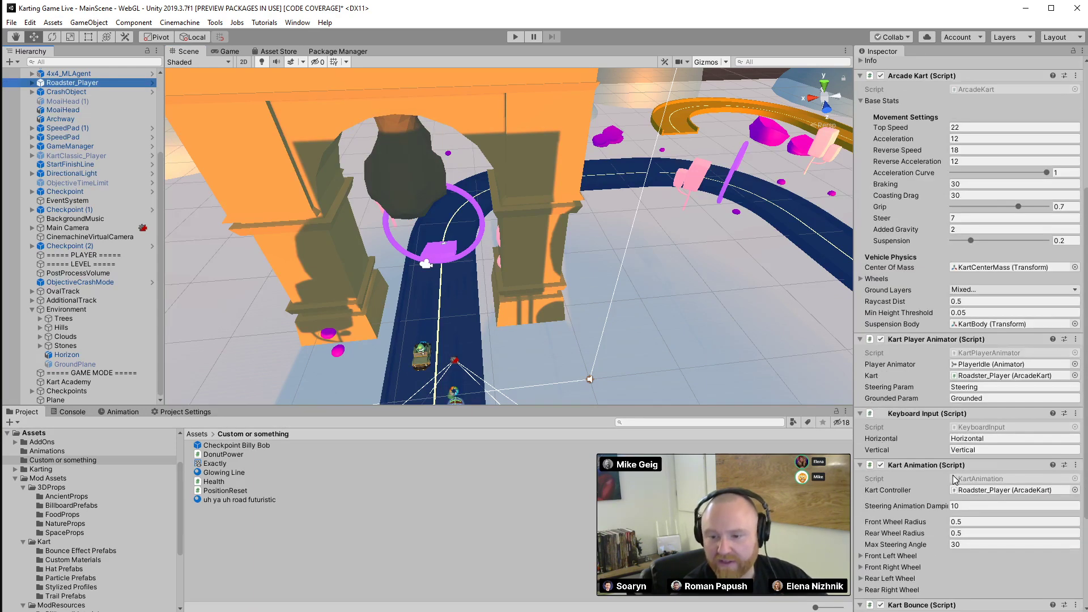
pyautogui.moveTo(897, 301)
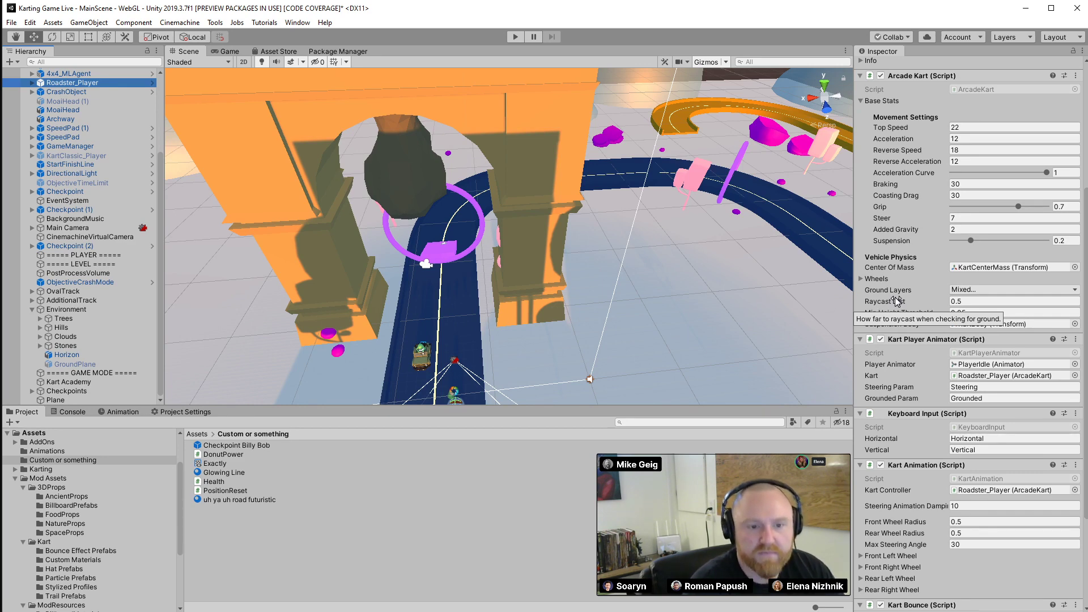
pyautogui.keyDown('alt'); pyautogui.moveTo(589, 284); pyautogui.dragTo(435, 214); pyautogui.keyUp('alt')
pyautogui.keyDown('alt'); pyautogui.moveTo(391, 179); pyautogui.dragTo(362, 129); pyautogui.keyUp('alt')
pyautogui.moveTo(484, 184); pyautogui.dragTo(318, 229, button='right')
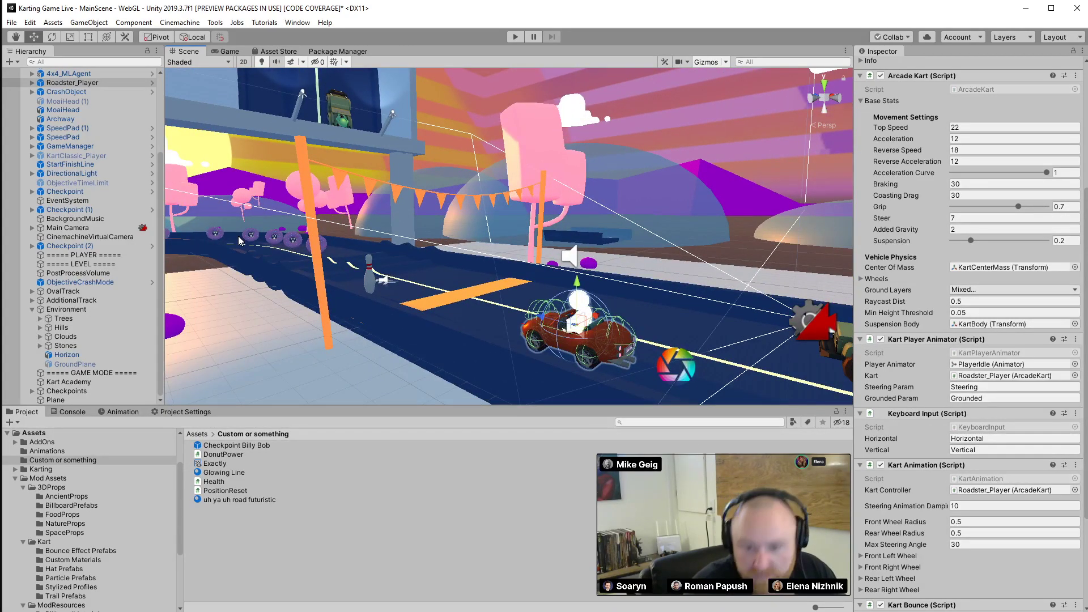